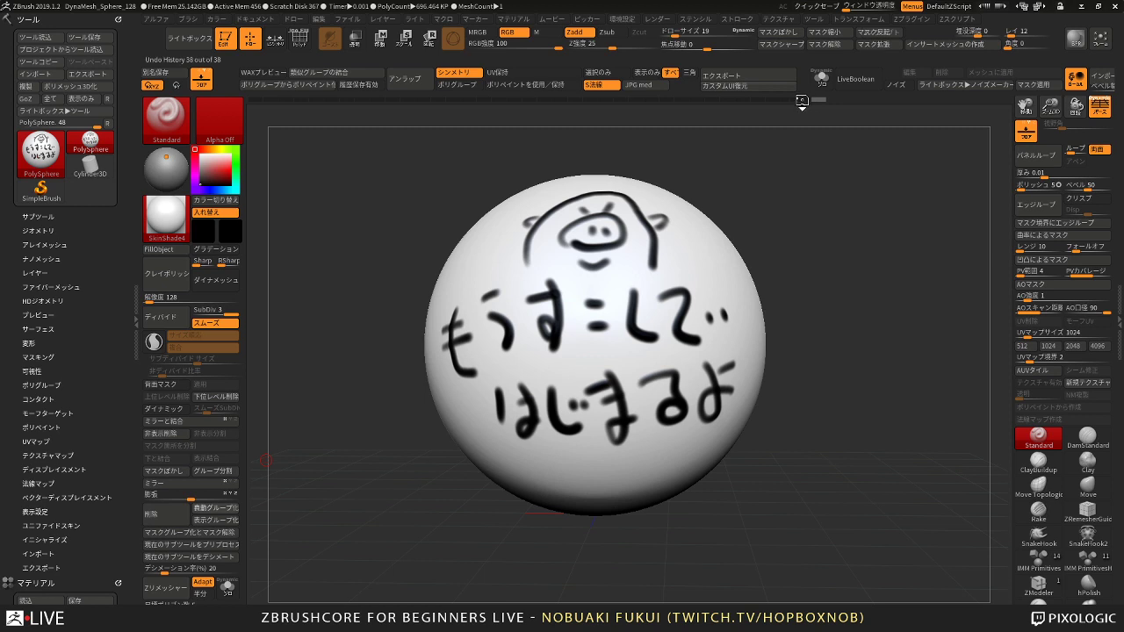
Step: Step back through the undo history to the blank sphere without the painted drawing and text
left_click(803, 101)
left_click(773, 101)
mouse_move(764, 106)
left_mouse_down()
mouse_move(447, 116)
mouse_move(342, 133)
mouse_move(262, 124)
left_mouse_up()
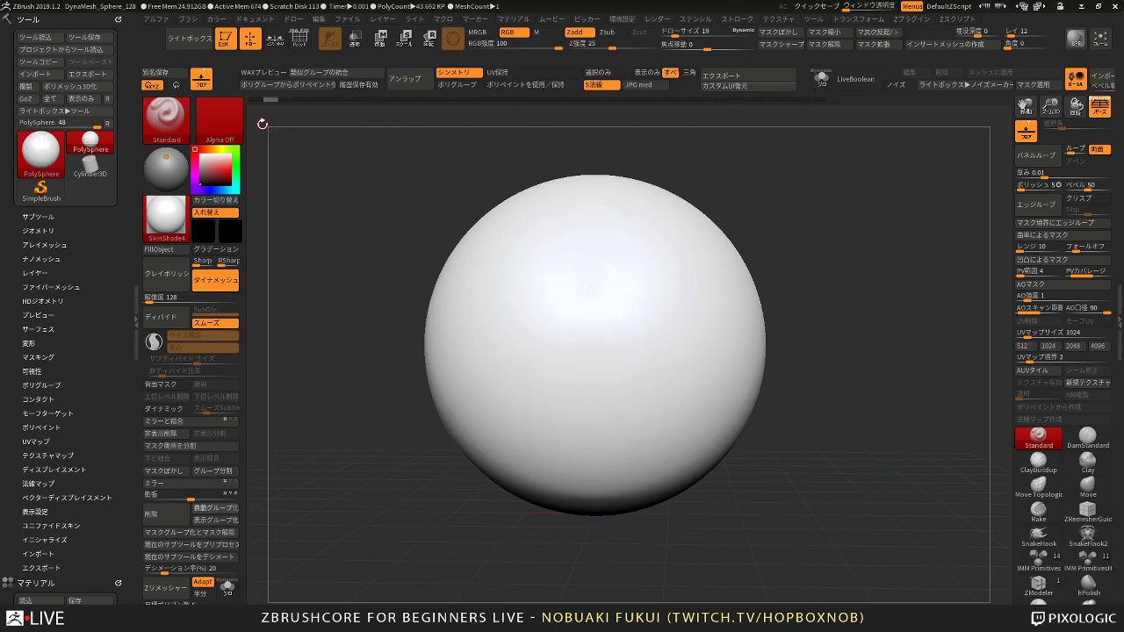
Step: Show the transform gizmo on the sphere and choose the SkinShade4 material
key("w")
left_click_drag(776, 167, 757, 144, "alt")
left_click_drag(716, 176, 727, 186)
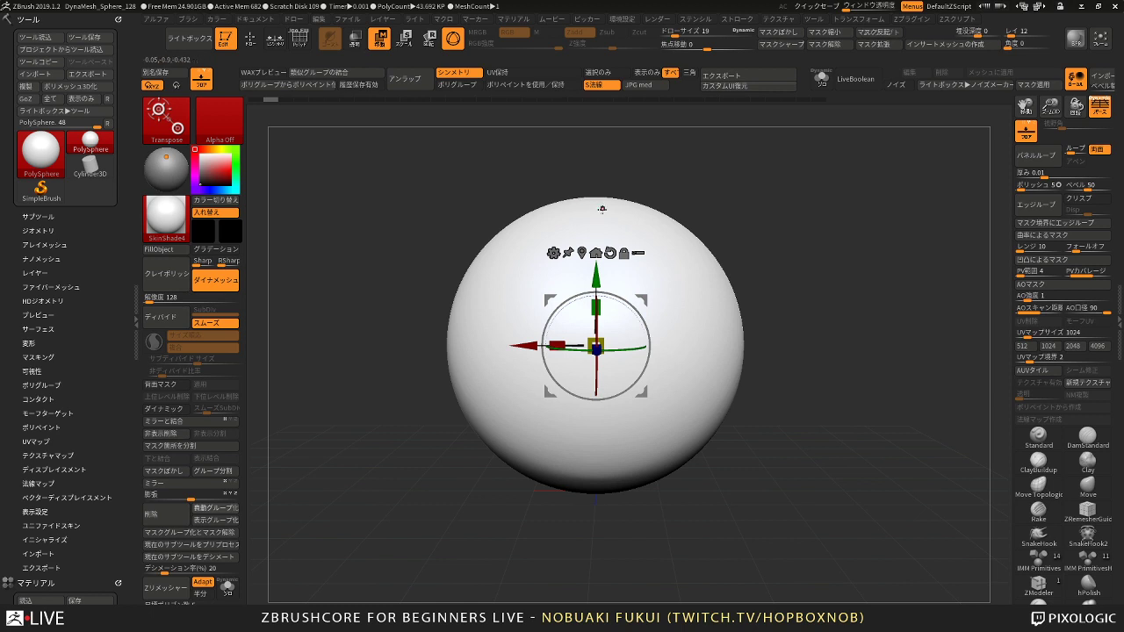
left_click_drag(808, 248, 815, 226, "alt")
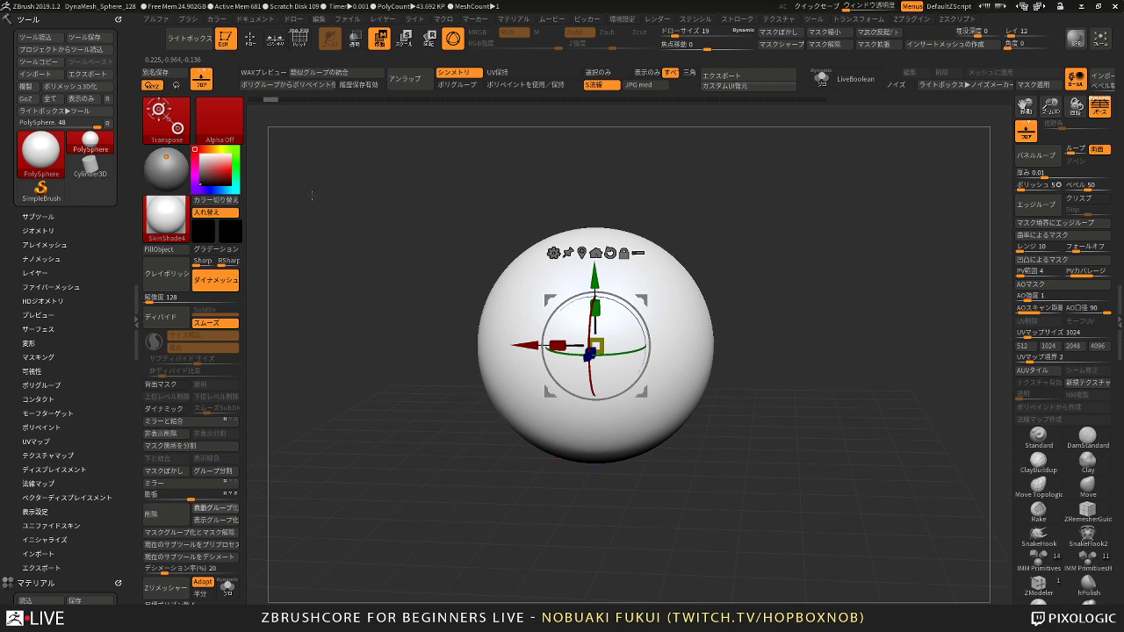
left_click(174, 225)
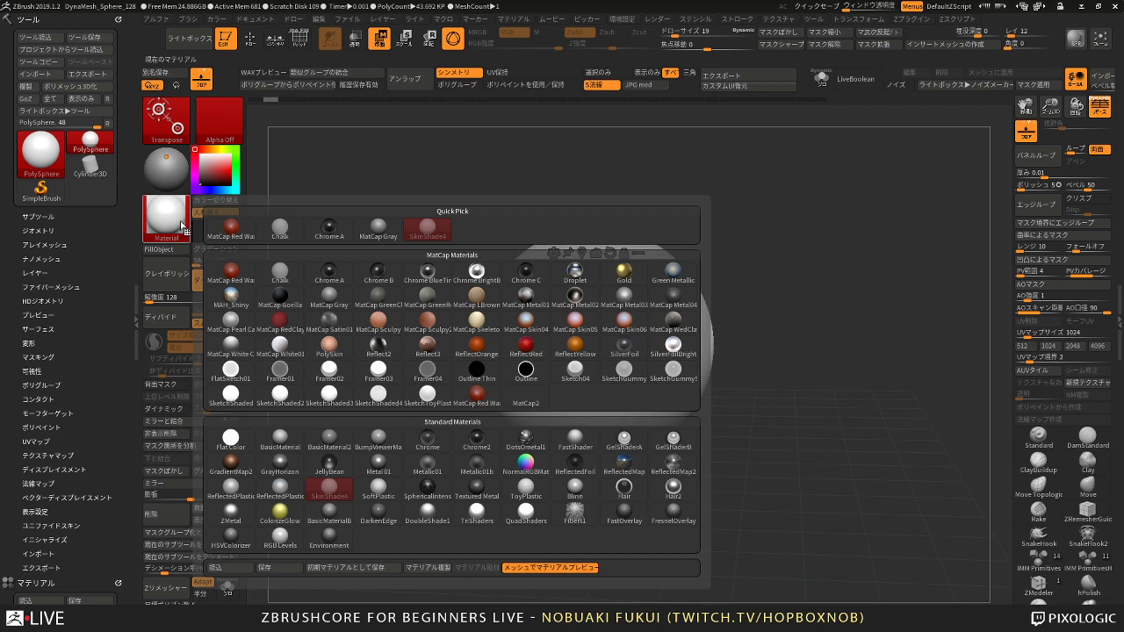
left_click(428, 228)
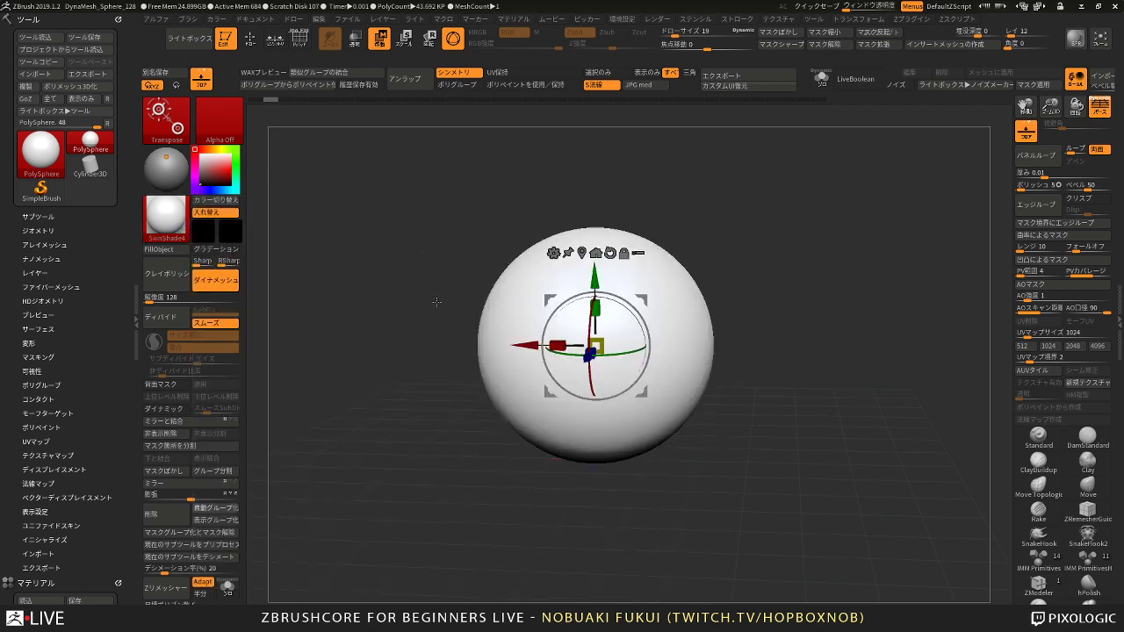
Step: Display the sphere's polyframe wireframe and turn off perspective view
key("shift+f")
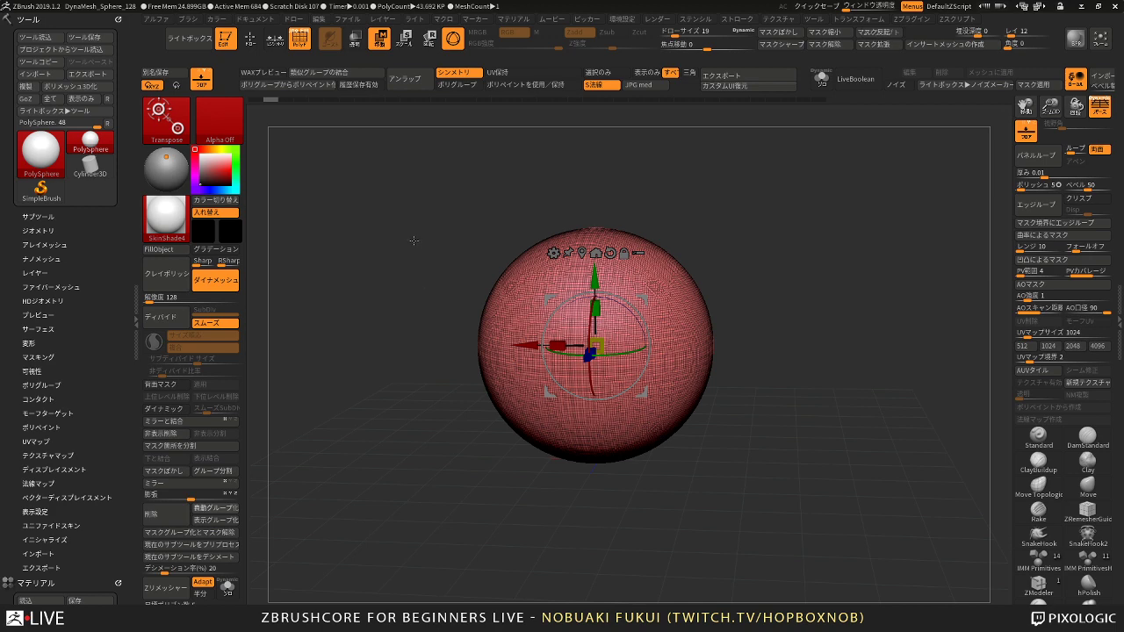
left_click_drag(329, 267, 360, 240, "shift")
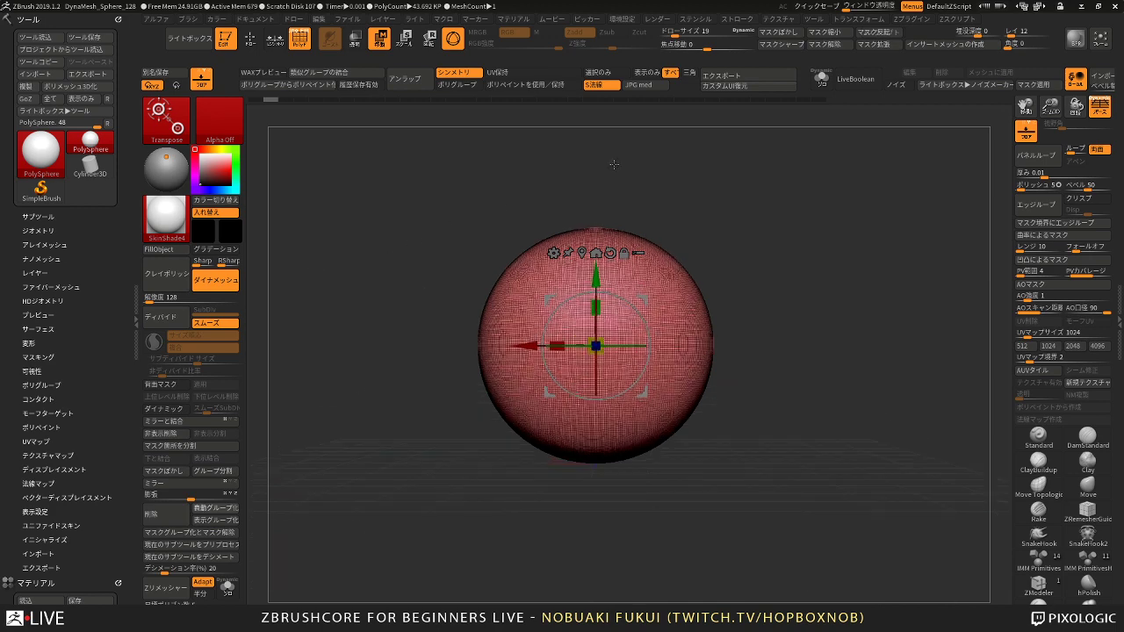
left_click(1098, 109)
left_click_drag(809, 230, 767, 248)
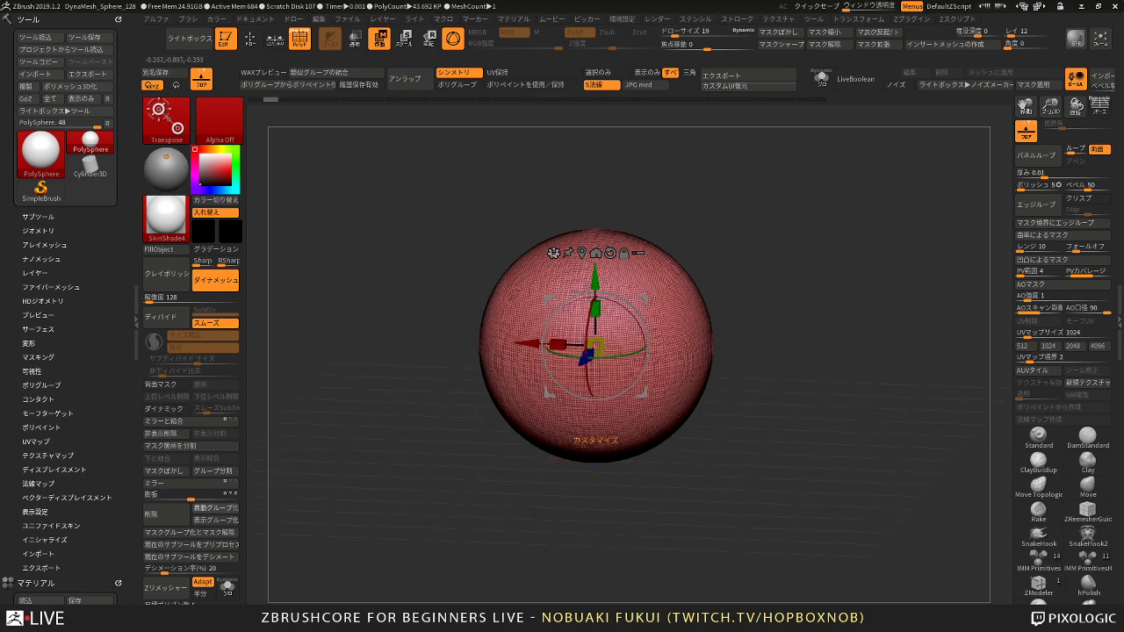
Step: Replace the sphere with a PolyCube primitive and reduce it to one segment per side
left_click(553, 253)
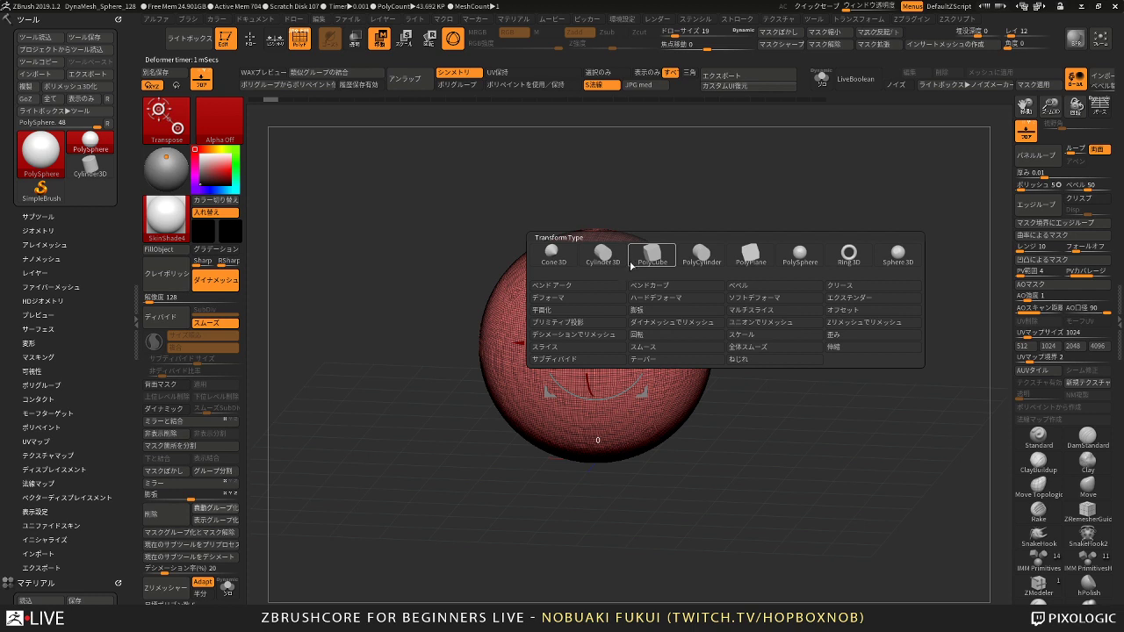
left_click(654, 257)
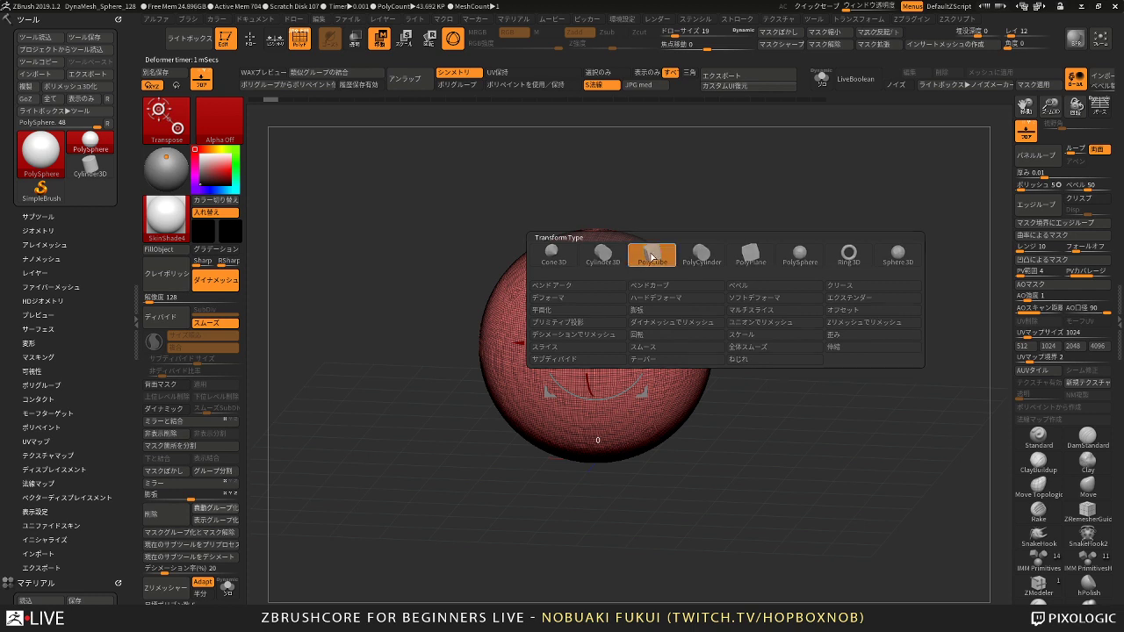
left_click(661, 294)
left_click_drag(728, 253, 743, 274)
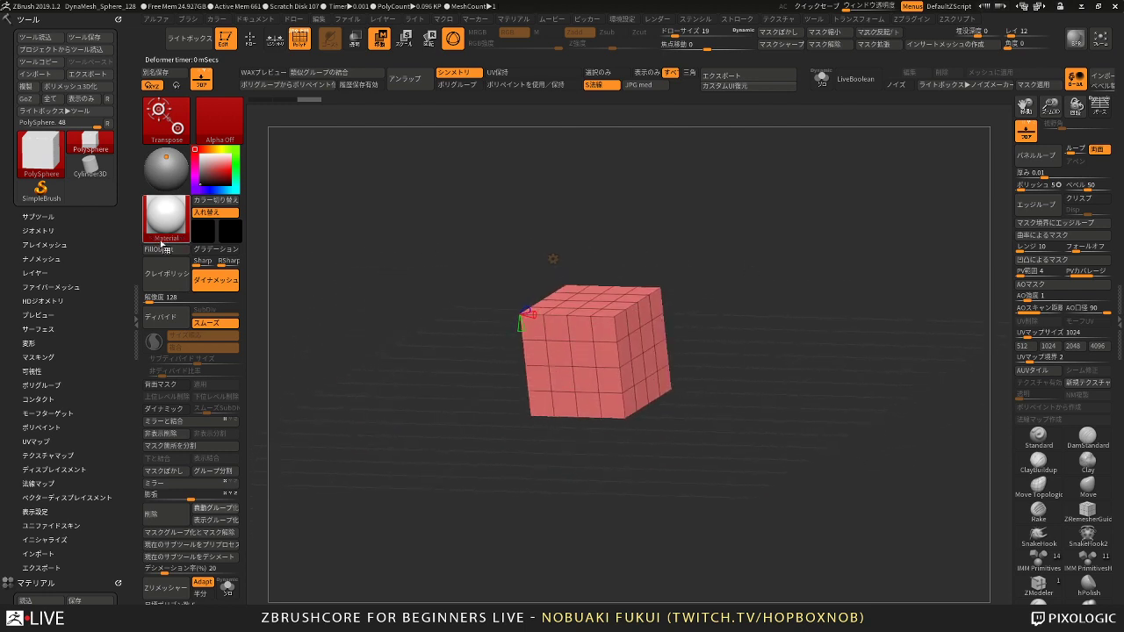
left_click_drag(575, 206, 591, 219)
mouse_move(535, 322)
left_mouse_down()
mouse_move(518, 307)
mouse_move(531, 313)
mouse_move(522, 324)
left_mouse_up()
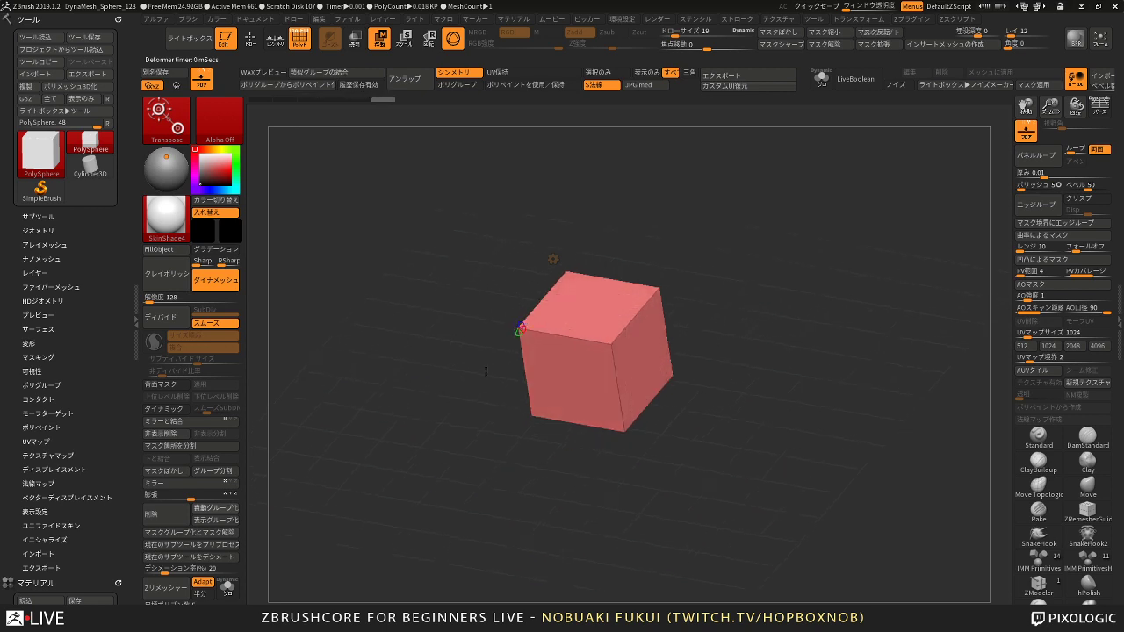
left_click_drag(647, 249, 660, 236)
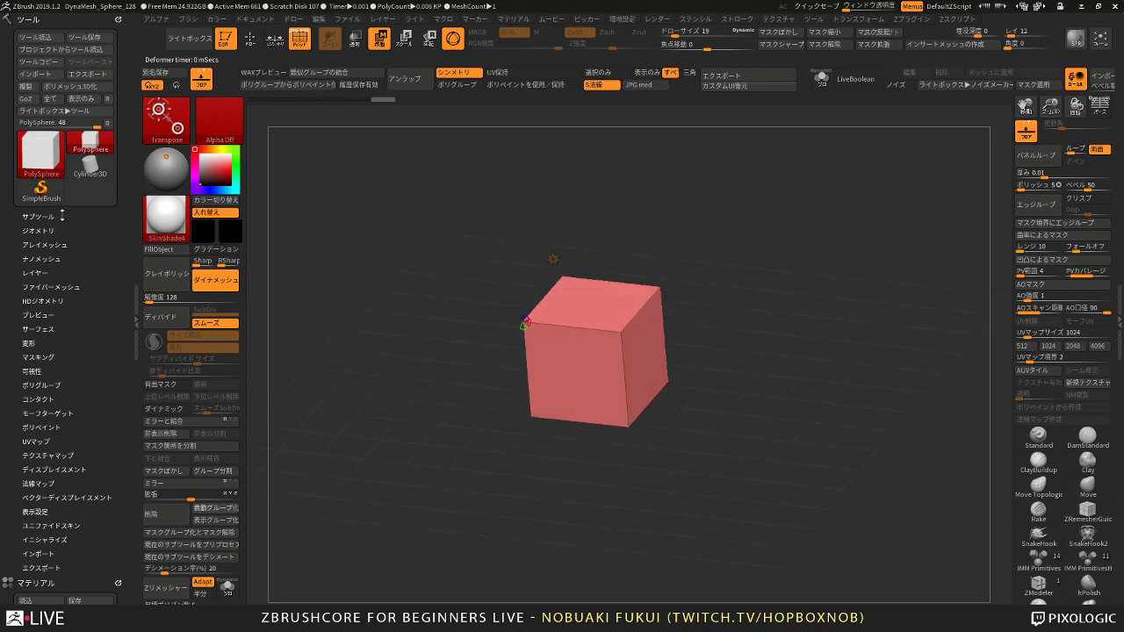
Step: Expand the subtool list and make six duplicates of the cube tool
left_click(38, 216)
left_click_drag(436, 268, 466, 284)
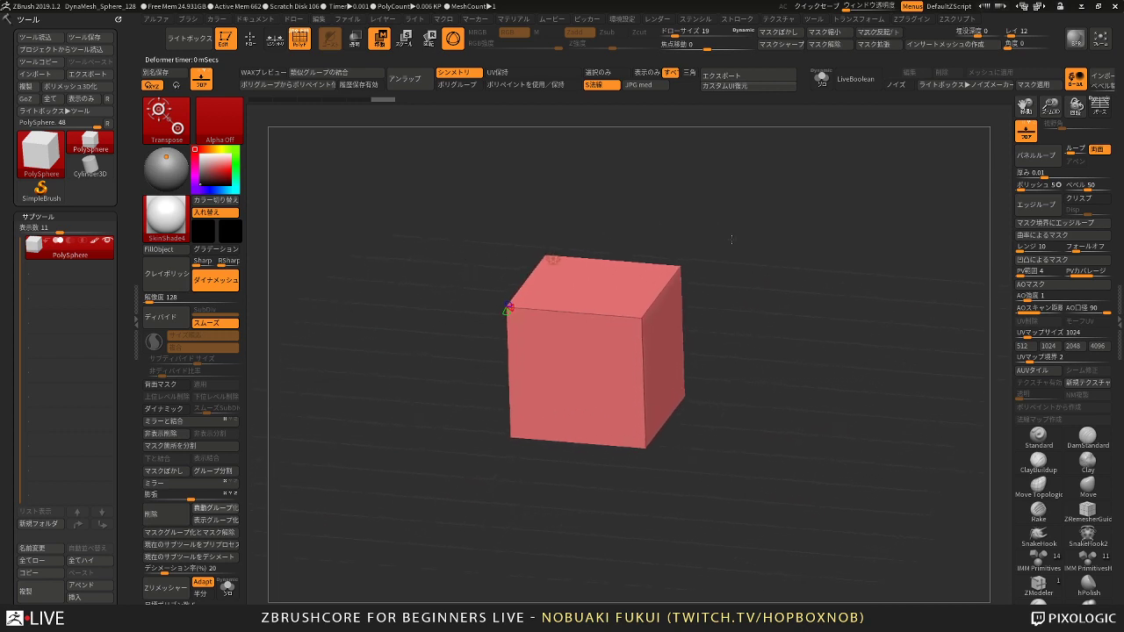
left_click_drag(731, 238, 663, 189)
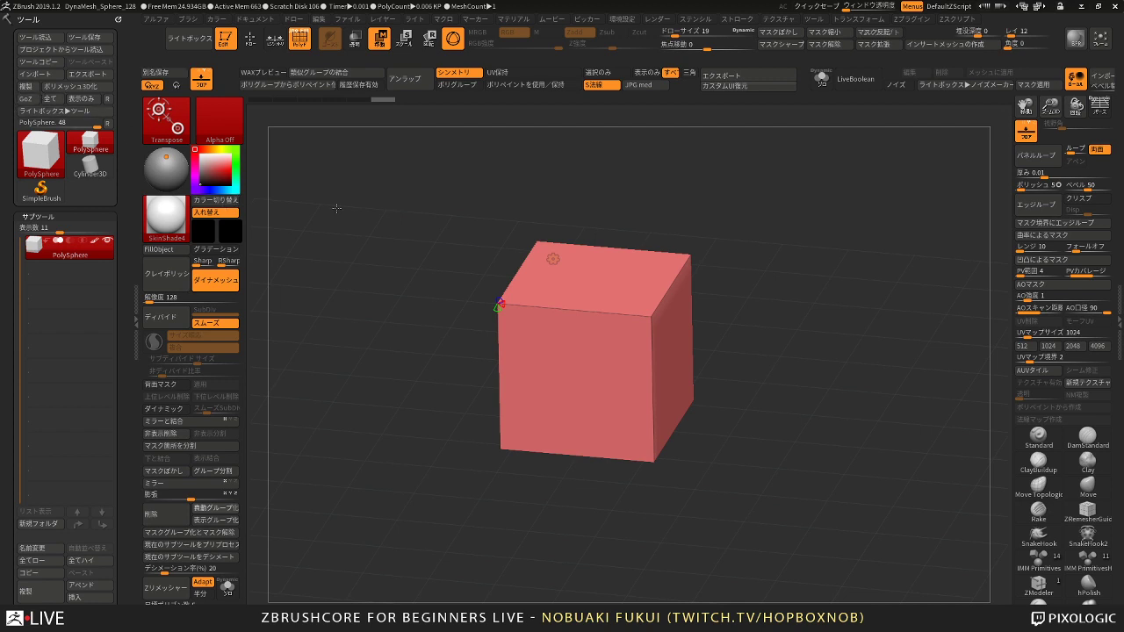
left_click_drag(364, 217, 415, 237)
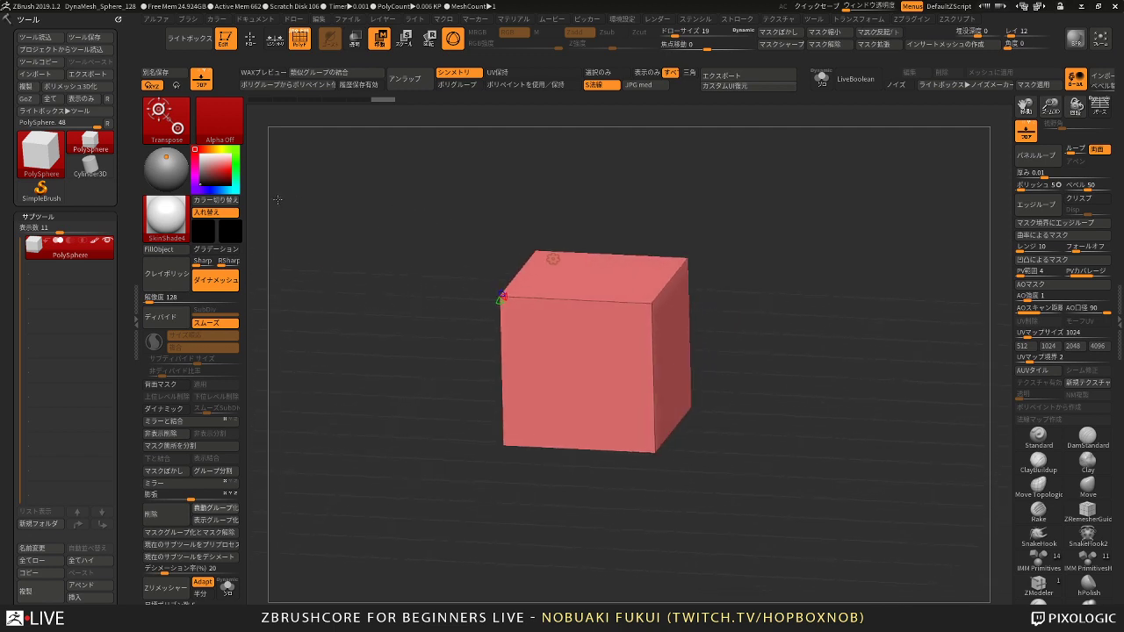
left_click(31, 86)
left_click(31, 87)
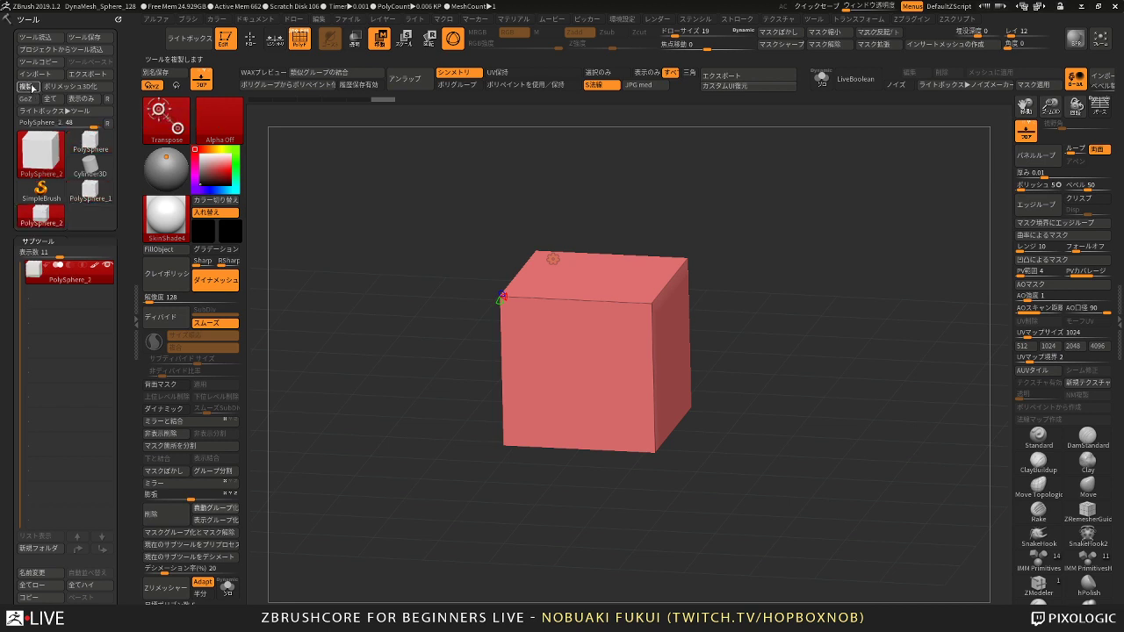
left_click(32, 88)
left_click(32, 88)
left_click(33, 89)
left_click(32, 88)
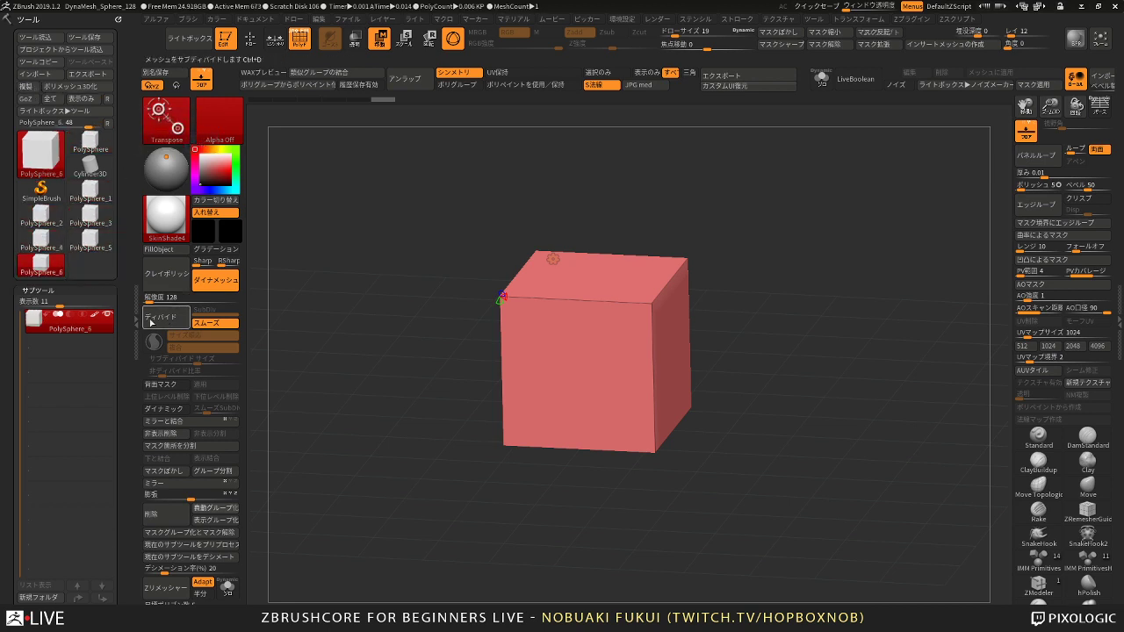
Step: Scale the cube along its individual axes with the gizmo into a wide, thin rectangular slab
left_click_drag(121, 333, 118, 279)
left_click_drag(389, 256, 413, 249, "alt")
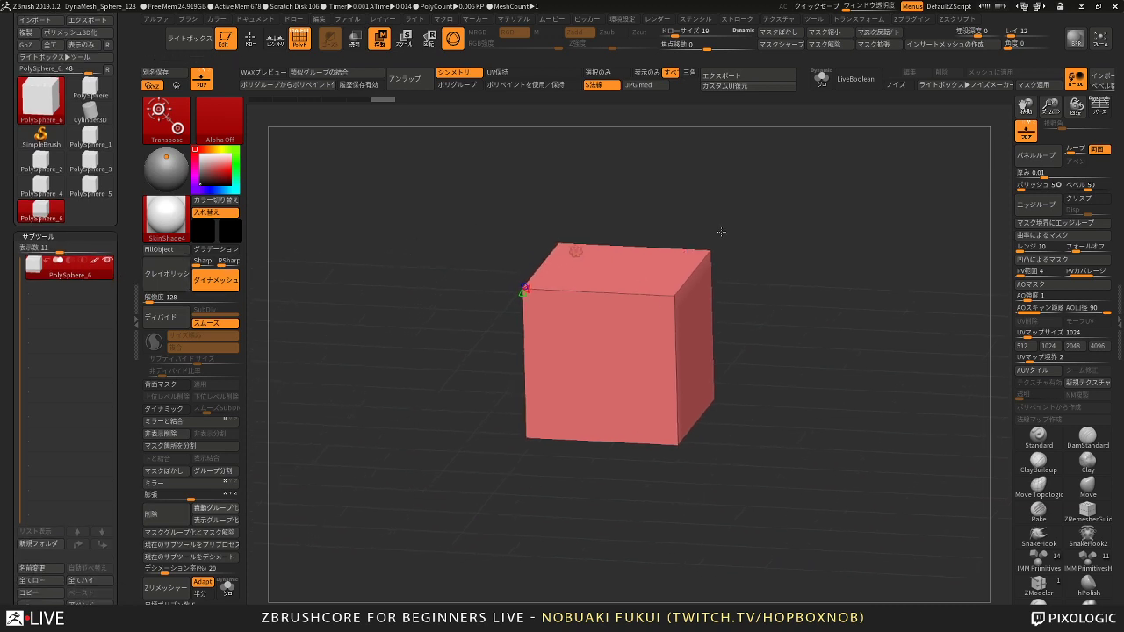
left_click_drag(722, 231, 734, 195, "shift")
left_click_drag(746, 221, 747, 232, "alt")
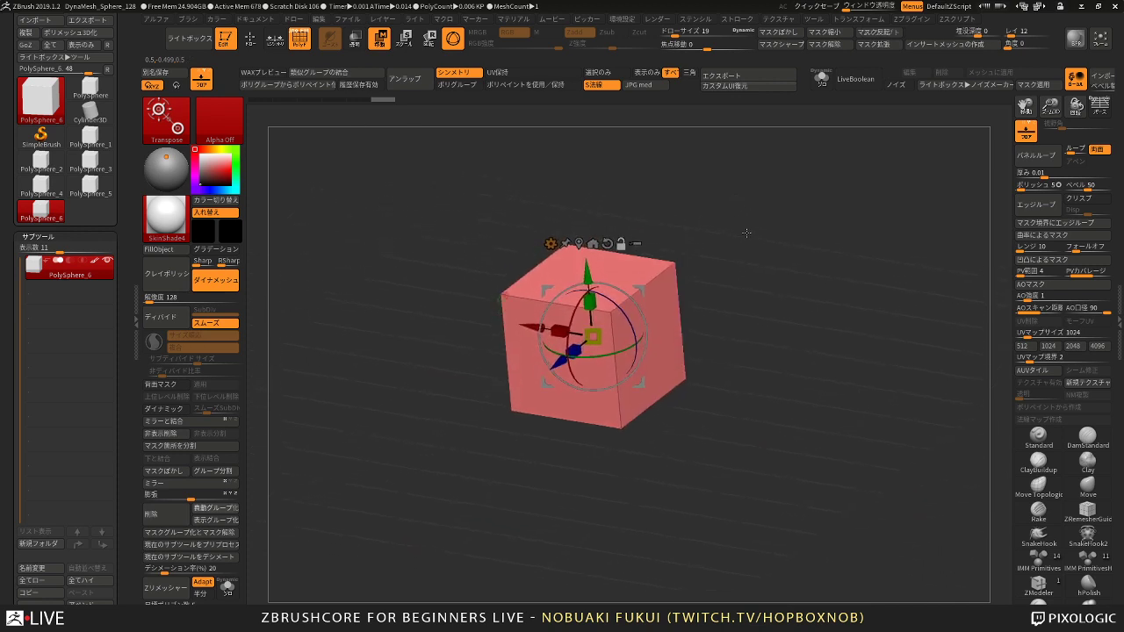
left_click_drag(560, 331, 378, 312)
left_click_drag(590, 301, 620, 454)
left_click_drag(560, 332, 585, 335)
left_click_drag(748, 230, 706, 269)
left_click_drag(576, 357, 563, 377)
mouse_move(581, 439)
left_mouse_down()
mouse_move(578, 472)
mouse_move(567, 446)
mouse_move(596, 446)
left_mouse_up()
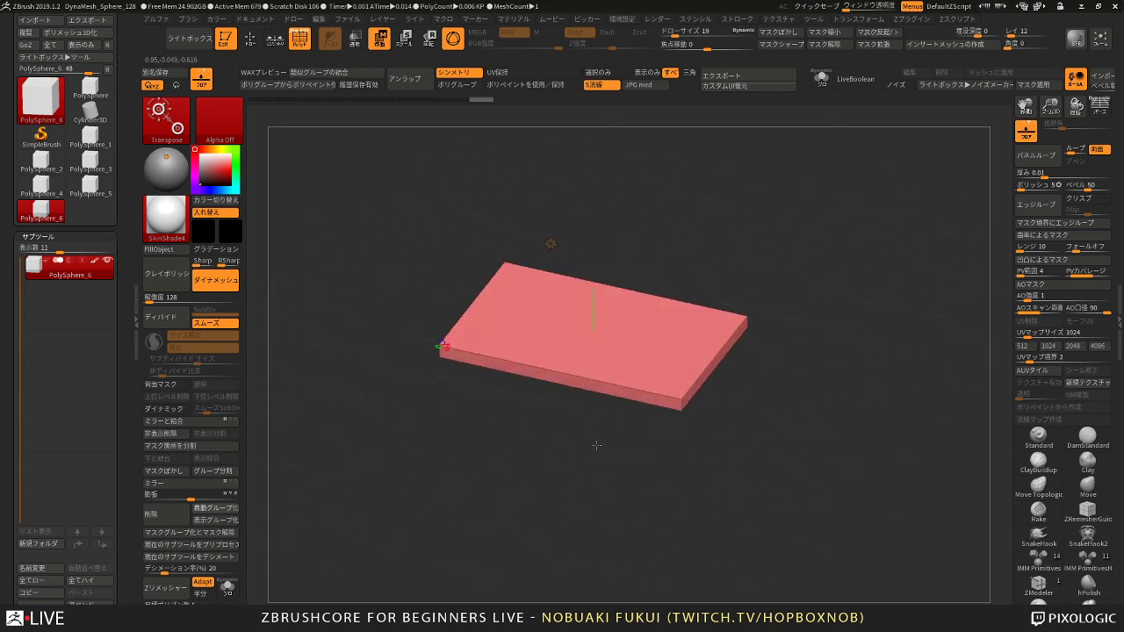
Step: Switch to the ZModeler brush and check its polygon action on the slab's underside
left_click(1036, 586)
mouse_move(818, 454)
left_mouse_down()
mouse_move(824, 273)
mouse_move(831, 306)
left_mouse_up()
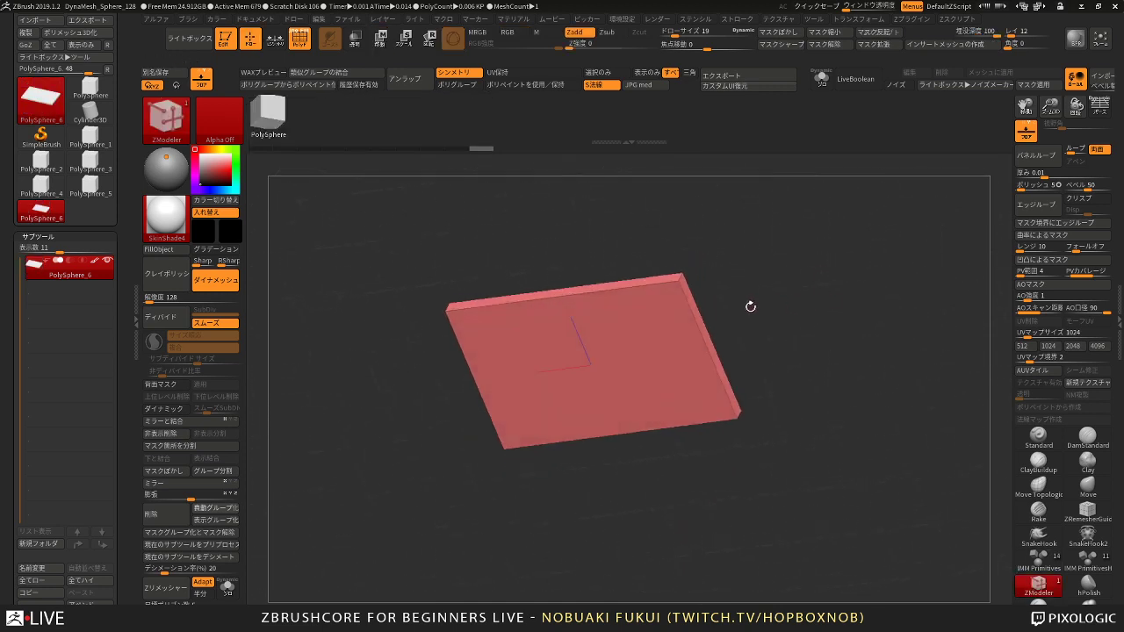
key("space")
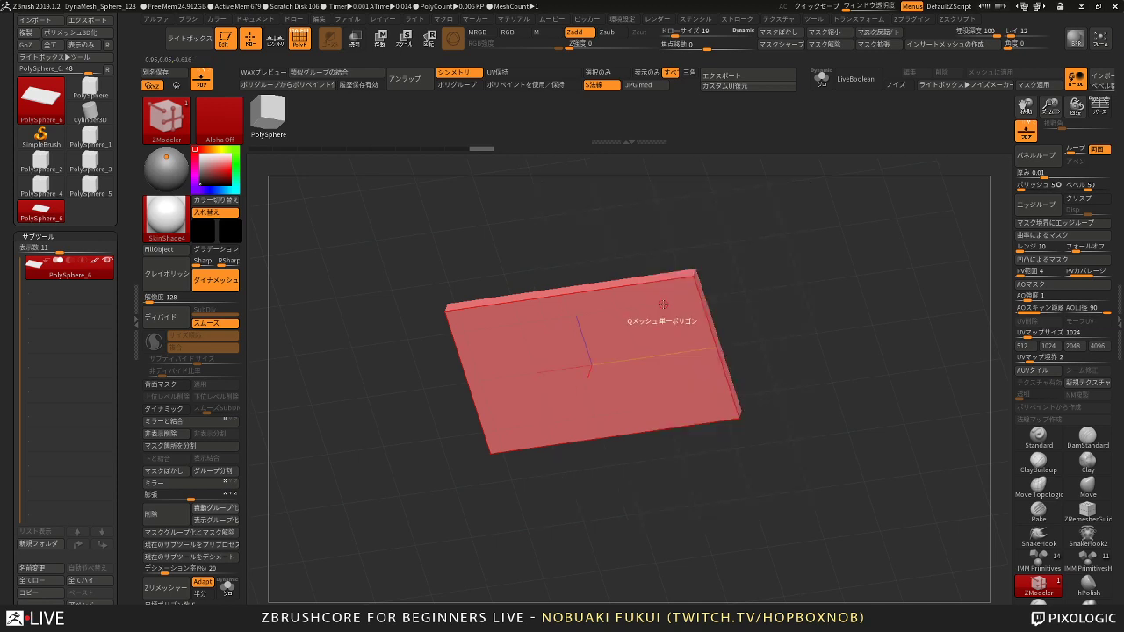
left_click_drag(761, 290, 573, 292)
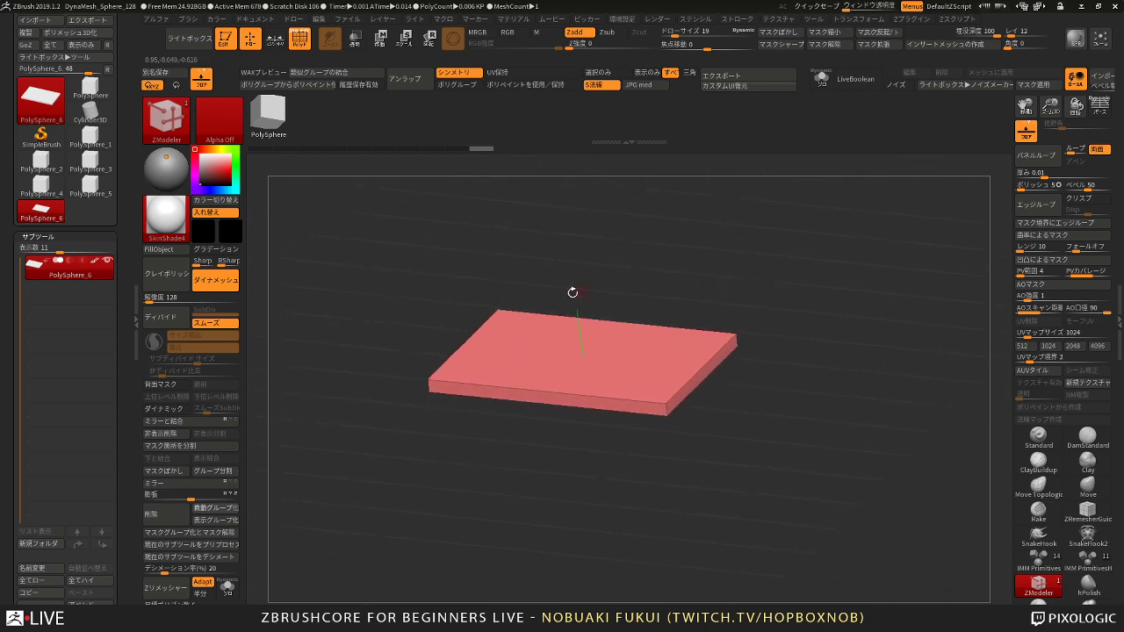
Step: Mirror and weld the slab across the X and Z axes to add centre edges in both directions
left_click(216, 426)
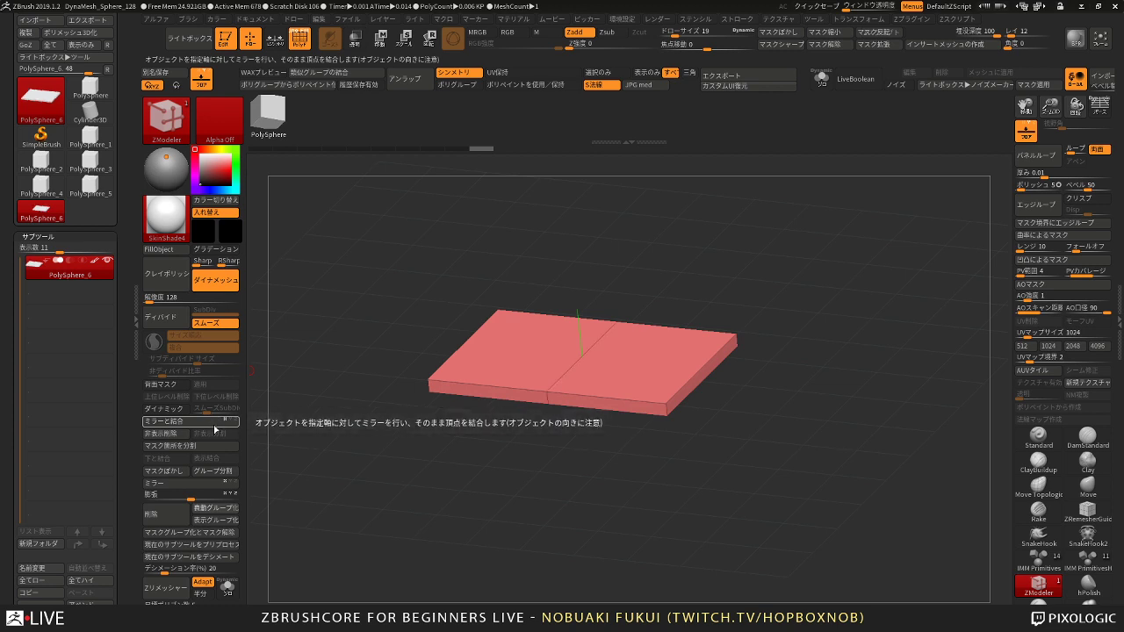
left_click_drag(447, 469, 441, 491)
left_click(216, 422)
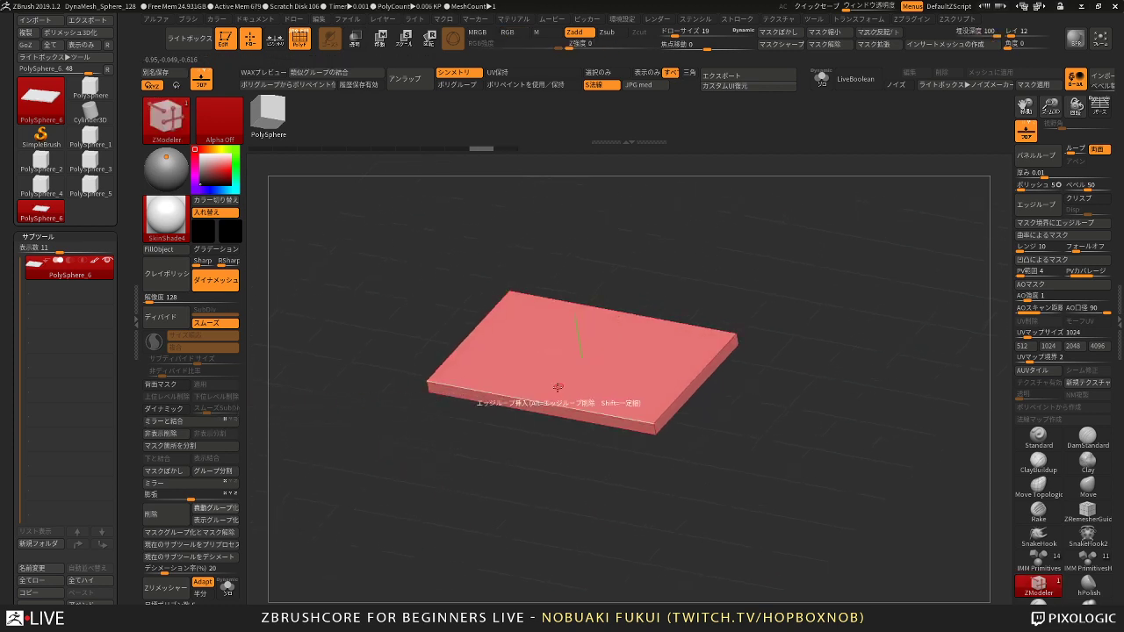
left_click(236, 421)
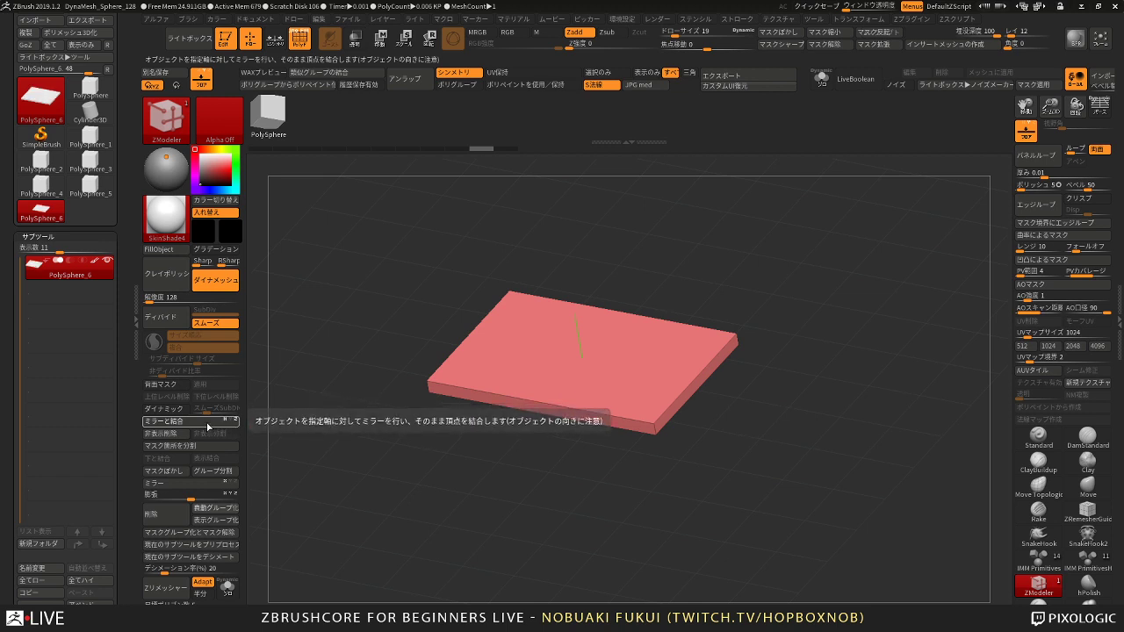
left_click(207, 425)
left_click_drag(489, 462, 526, 469)
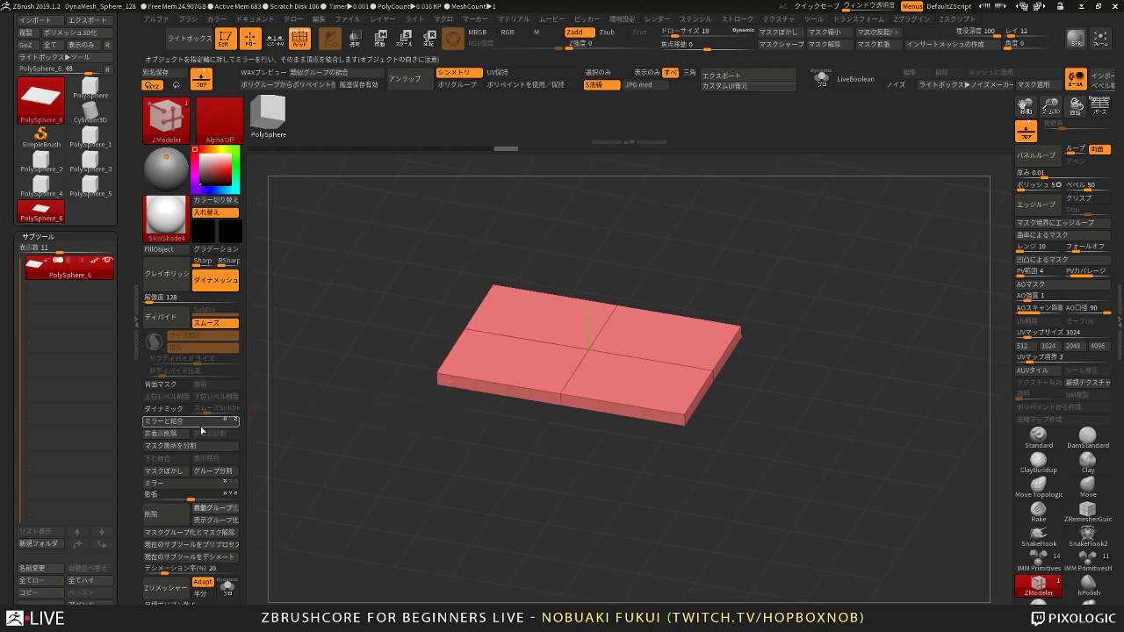
left_click_drag(650, 288, 730, 277)
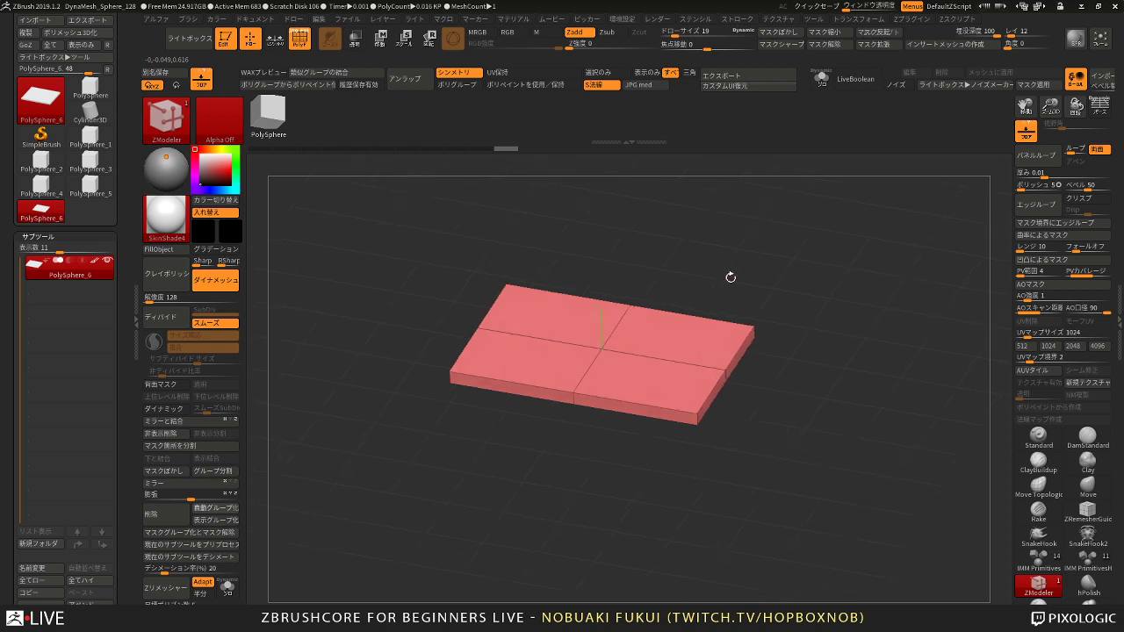
key("w")
mouse_move(664, 472)
left_mouse_down()
mouse_move(680, 352)
mouse_move(691, 348)
left_mouse_up()
key("q")
mouse_move(806, 312)
left_mouse_down()
mouse_move(798, 275)
mouse_move(783, 290)
mouse_move(808, 381)
mouse_move(804, 293)
mouse_move(816, 294)
left_mouse_up()
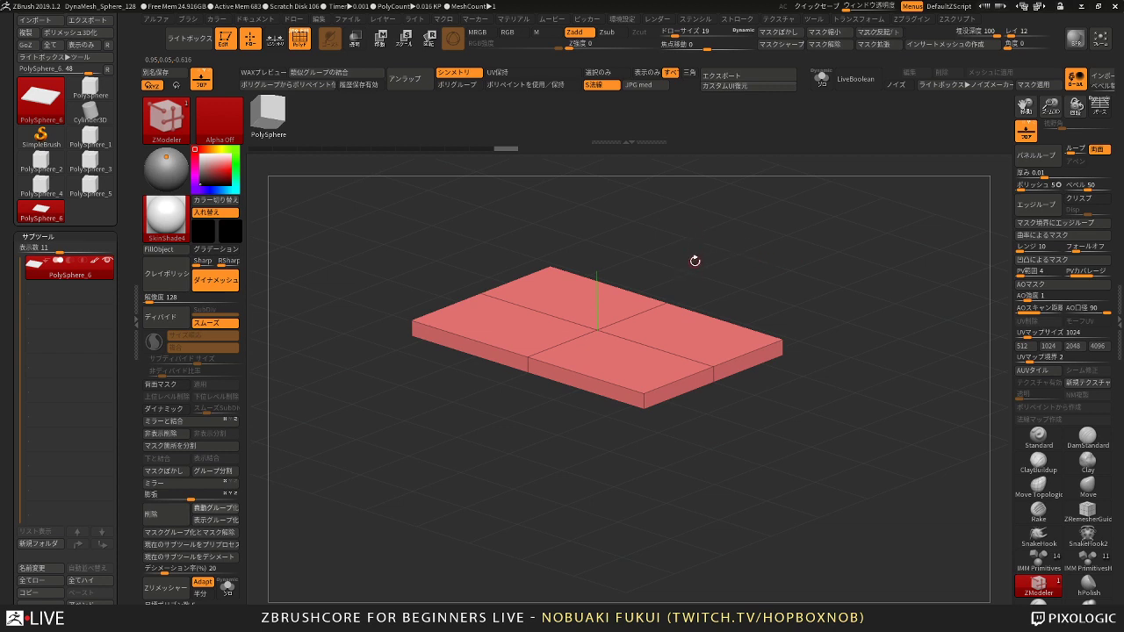
left_click_drag(694, 261, 725, 225)
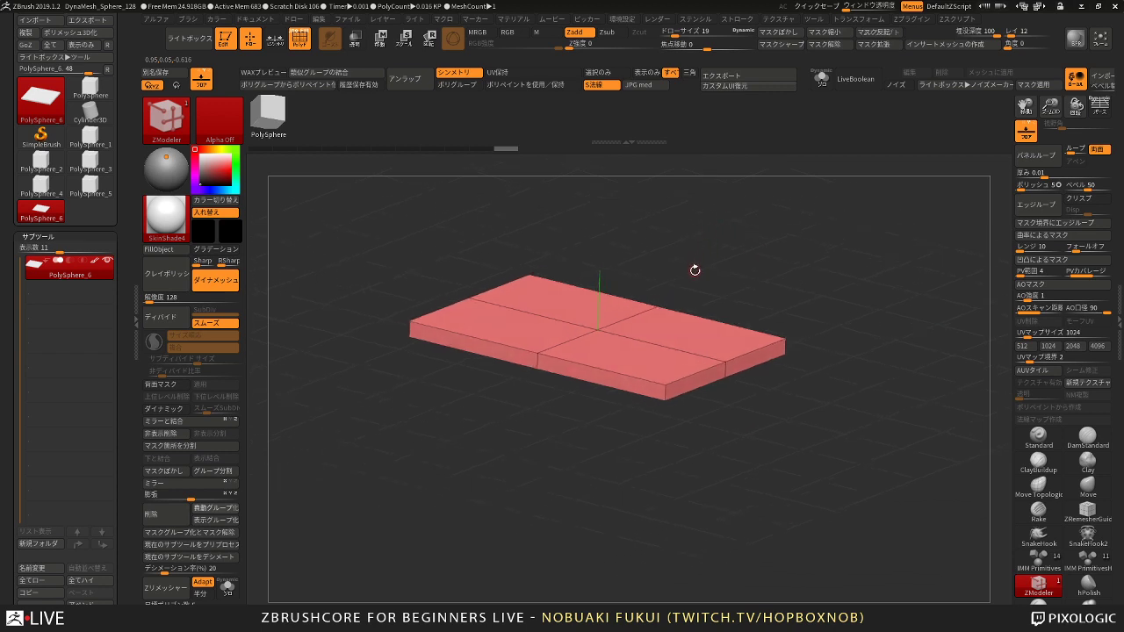
key("d")
left_click(604, 216)
mouse_move(725, 268)
left_mouse_down()
mouse_move(719, 245)
mouse_move(718, 275)
mouse_move(731, 270)
mouse_move(715, 265)
mouse_move(727, 271)
mouse_move(718, 286)
left_mouse_up()
Step: Undo the last slab edits and mirror and weld it across the X and Z axes again
key("ctrl+z")
key("d")
key("ctrl+z")
left_click(205, 422)
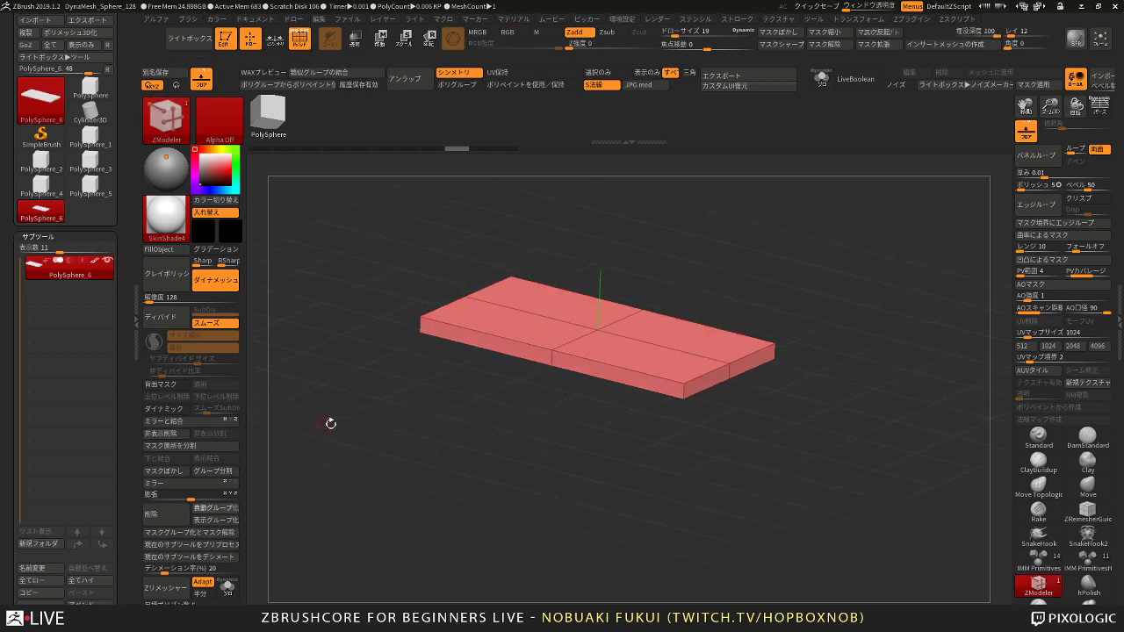
Step: Mark the slab's four underside polygons as a temporary group and set the ZModeler polygon action to Inset with the single polygon target
left_click_drag(330, 424, 547, 414)
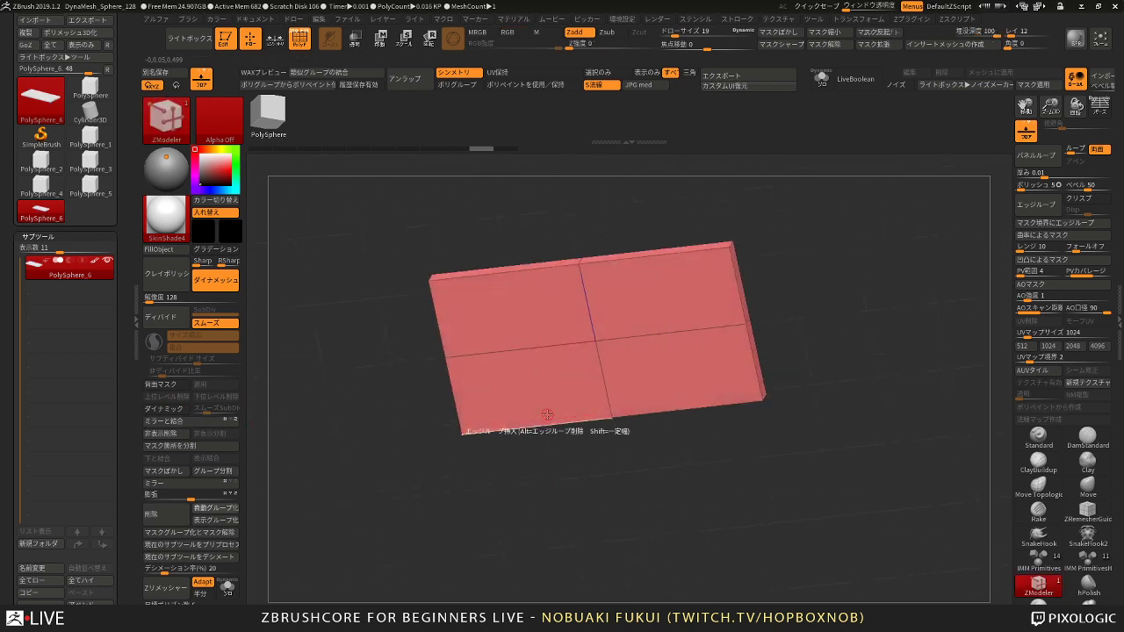
left_click_drag(636, 363, 638, 321, "alt")
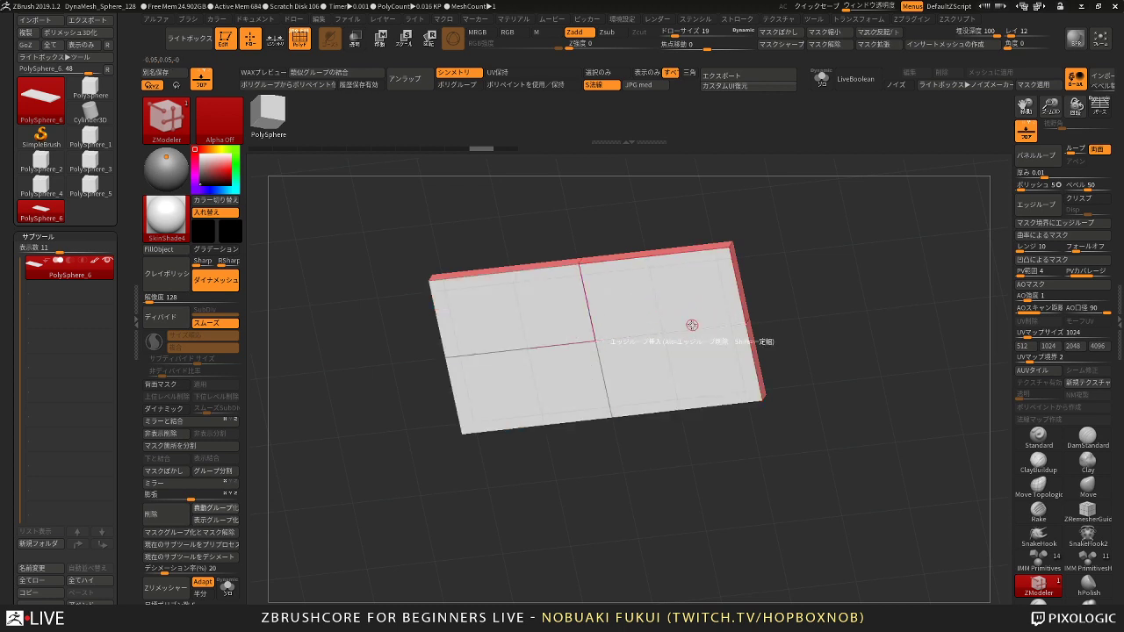
key("space")
left_click(616, 256)
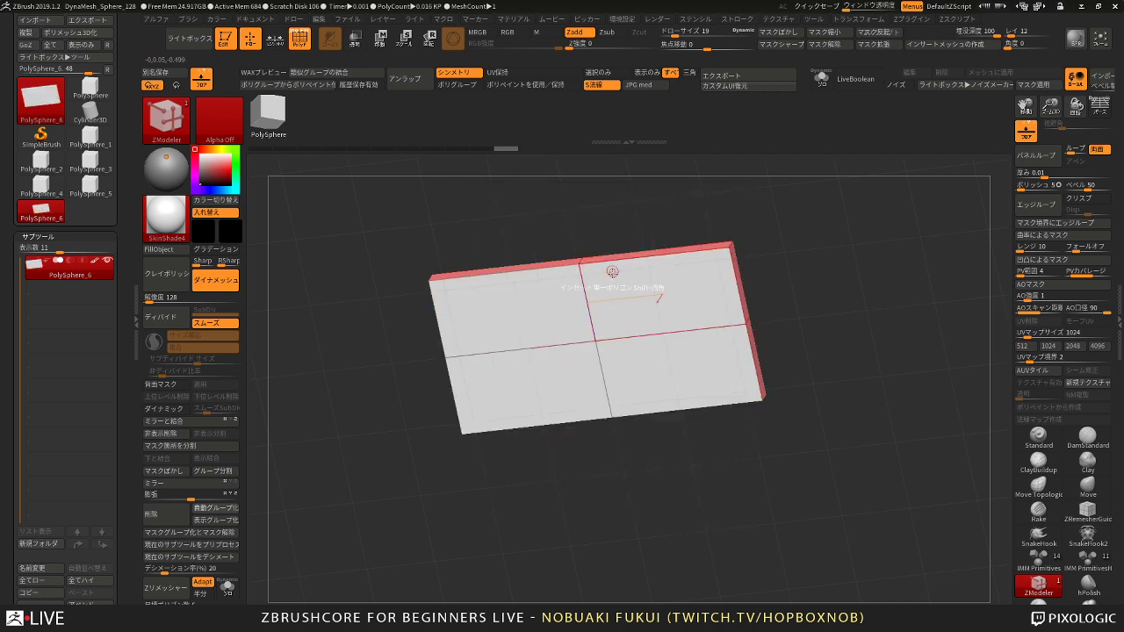
Step: Inset the slab's four underside polygons as one region, and inset the inner region again to create a second, narrower ring
key("space")
left_click(648, 459)
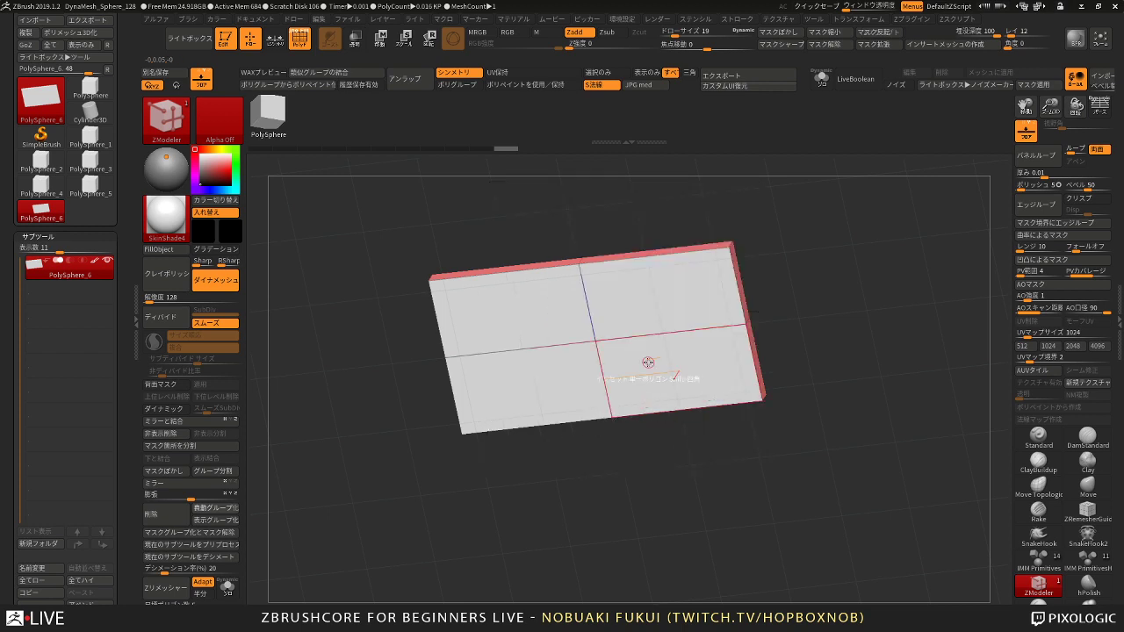
left_click_drag(653, 289, 654, 310)
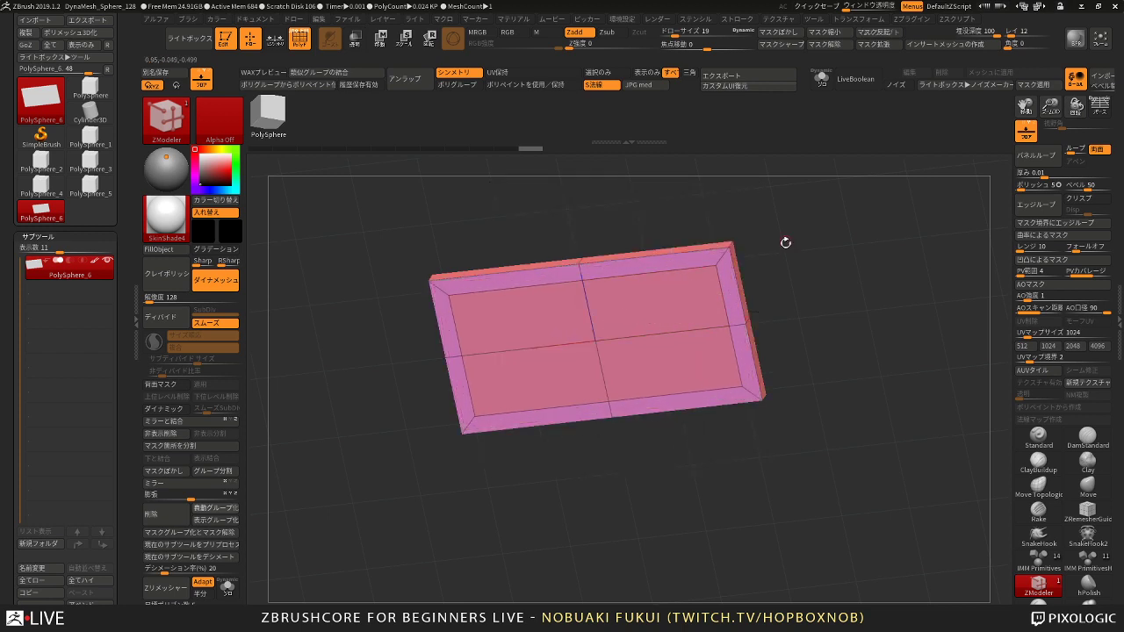
left_click_drag(785, 243, 745, 237, "alt")
mouse_move(617, 284)
left_mouse_down("alt")
mouse_move(529, 339)
mouse_move(514, 313)
mouse_move(603, 290)
left_mouse_up("alt")
left_click_drag(739, 241, 695, 245)
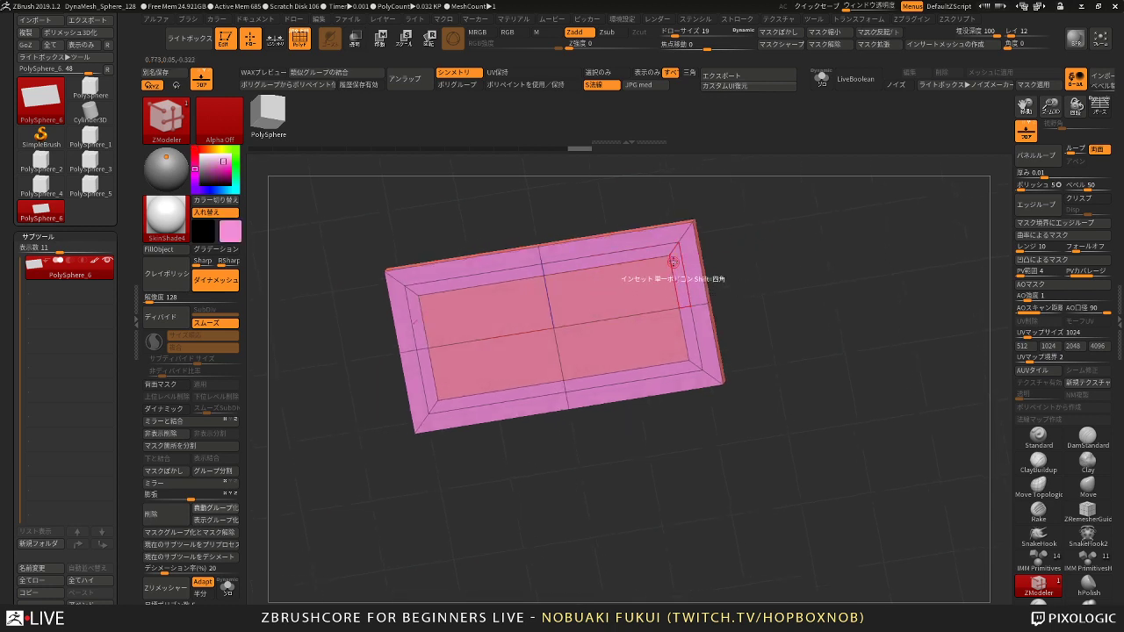
Step: Extrude the inner ring of underside polygons downward with QMesh to form an apron beneath the slab
left_click(692, 344, "alt")
left_click(678, 367, "alt")
left_click_drag(728, 290, 644, 333)
key("space")
left_click(798, 202)
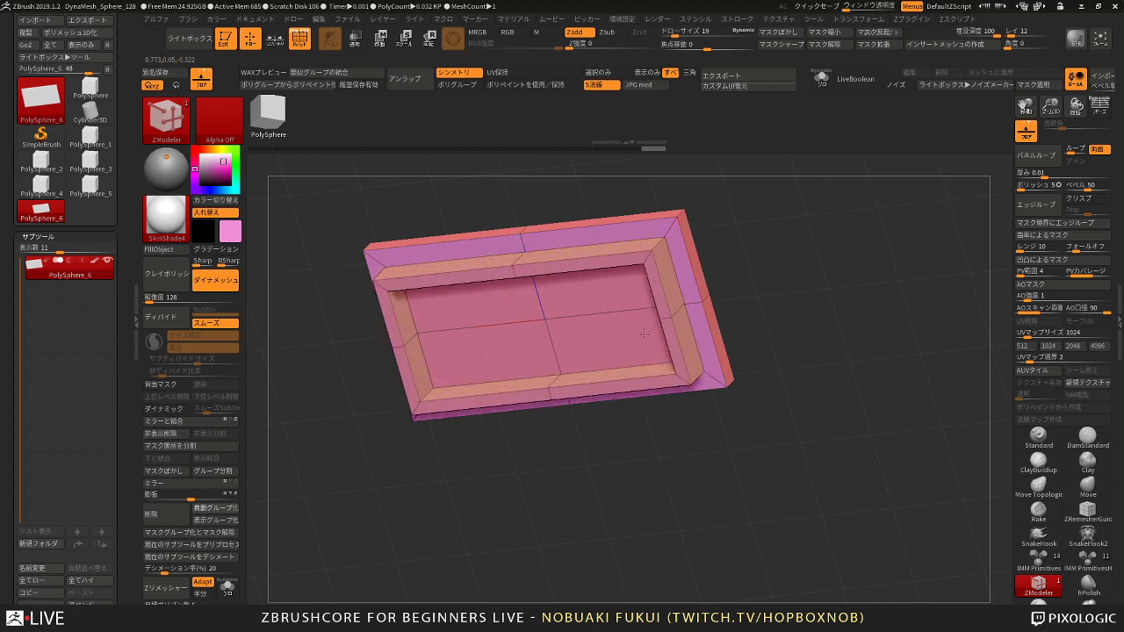
left_click_drag(780, 271, 778, 377)
Step: Duplicate the tabletop downward along the Y axis and replace the unmasked copy with a Cylinder 3D primitive
key("w")
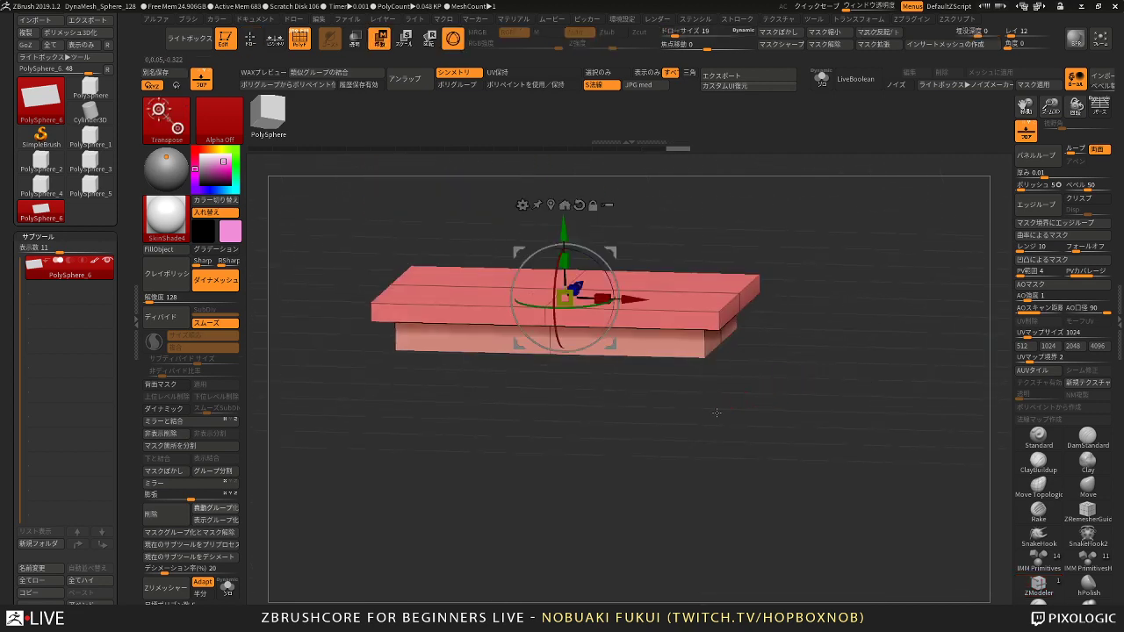
left_click_drag(706, 423, 696, 392, "alt")
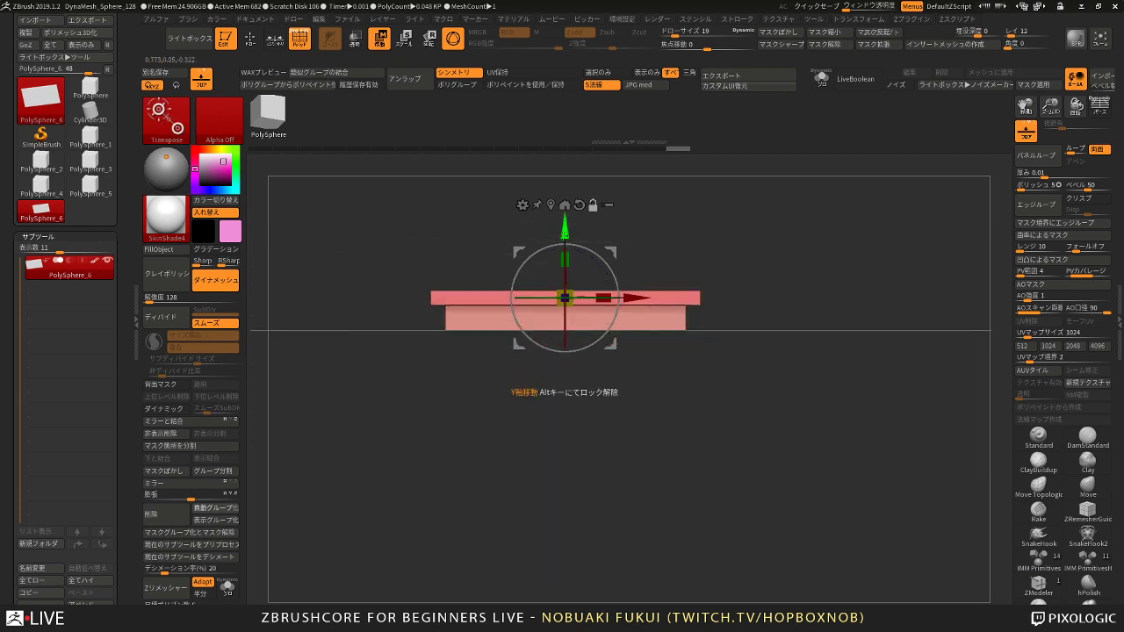
left_click_drag(564, 234, 565, 332, "alt")
left_click(579, 305, "alt")
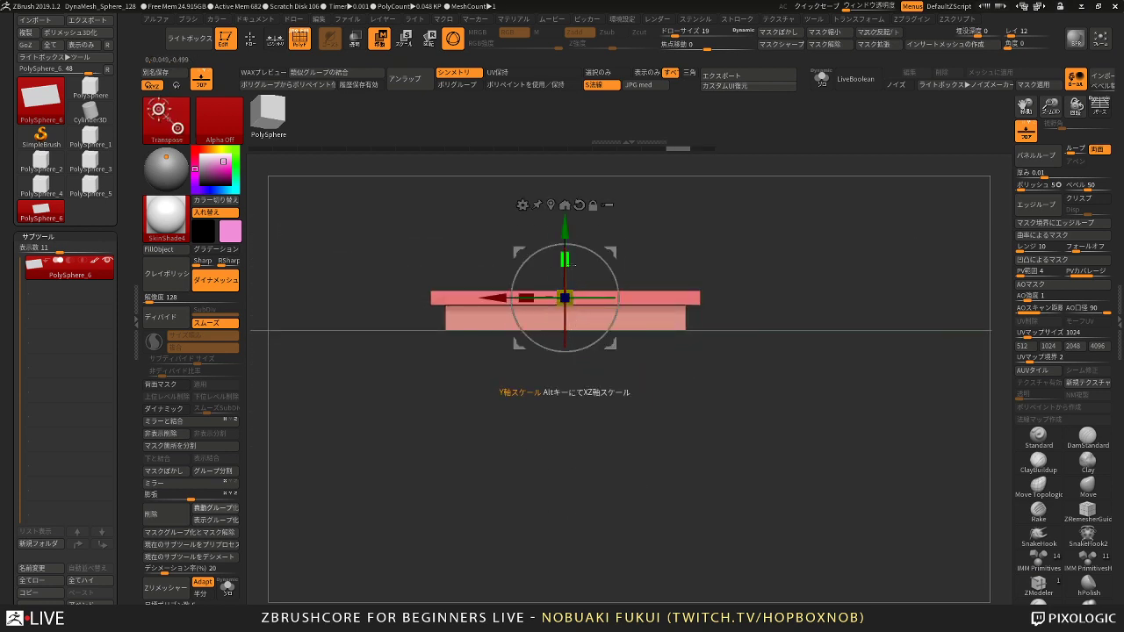
left_click_drag(565, 230, 565, 312, "alt")
left_click(578, 287, "alt")
left_click_drag(604, 223, 565, 298)
left_click(523, 272)
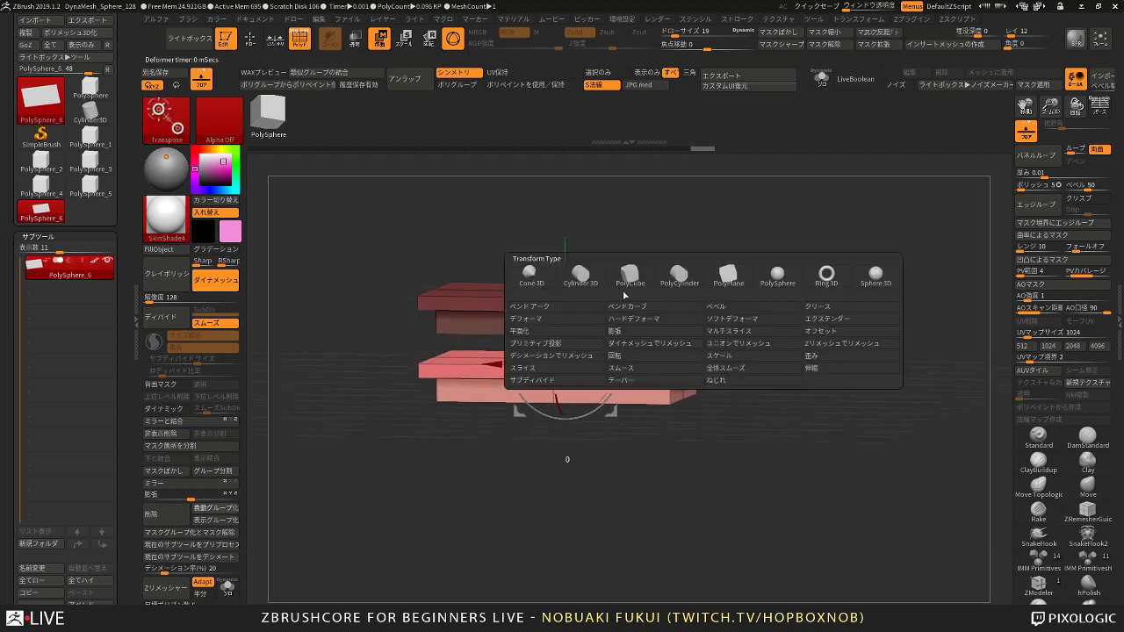
left_click(580, 277)
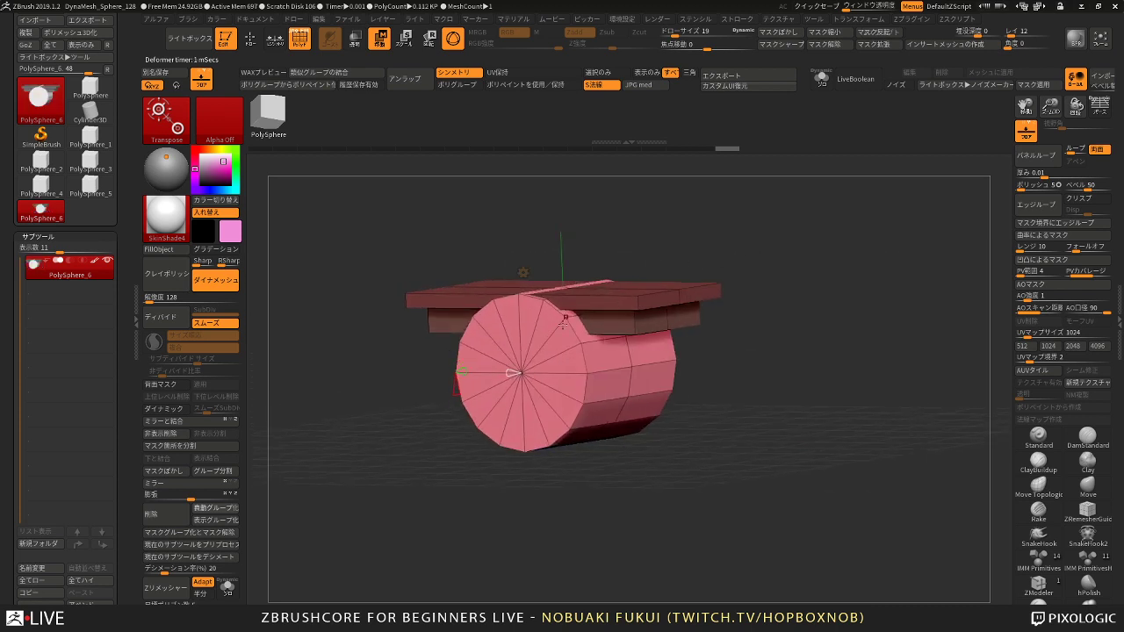
Step: Increase the cylinder's divisions along its length and across its caps
left_click_drag(466, 374, 482, 374)
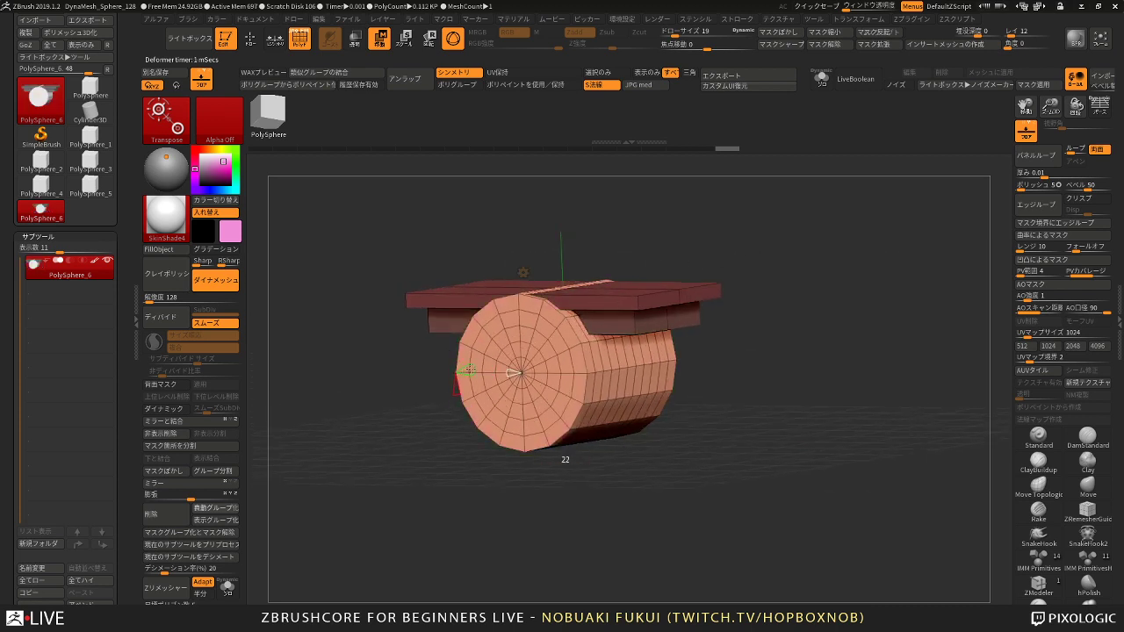
left_click_drag(479, 465, 460, 435)
left_click_drag(501, 366, 516, 368)
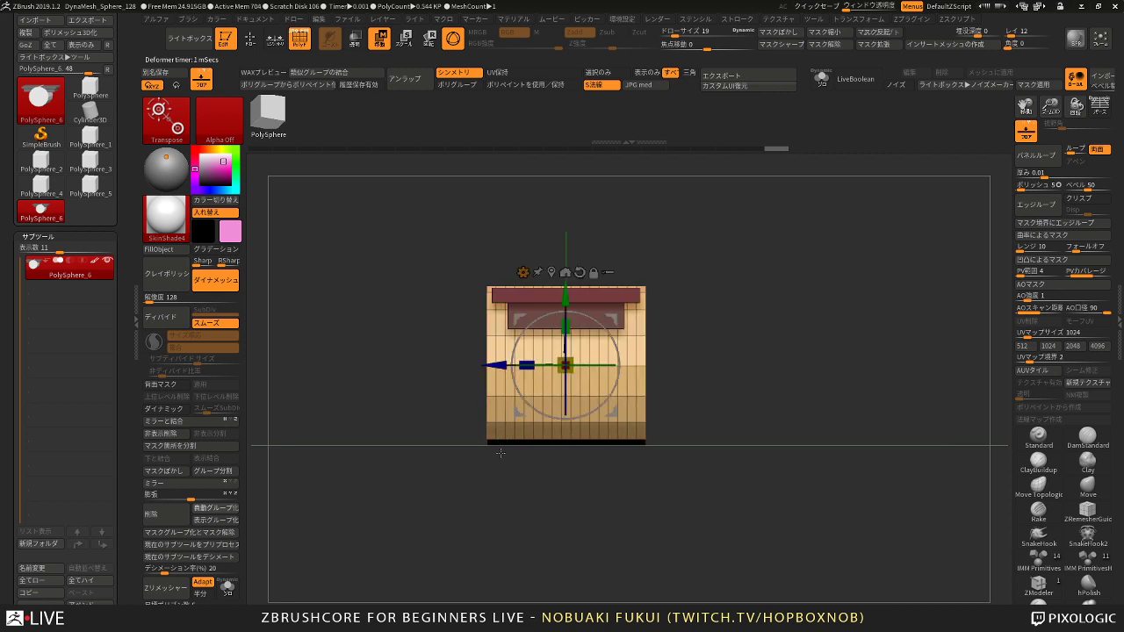
Step: Rotate the cylinder upright so its long axis runs vertically beneath the tabletop
left_click_drag(617, 321, 605, 405)
key("ctrl+z")
left_click_drag(762, 362, 715, 304)
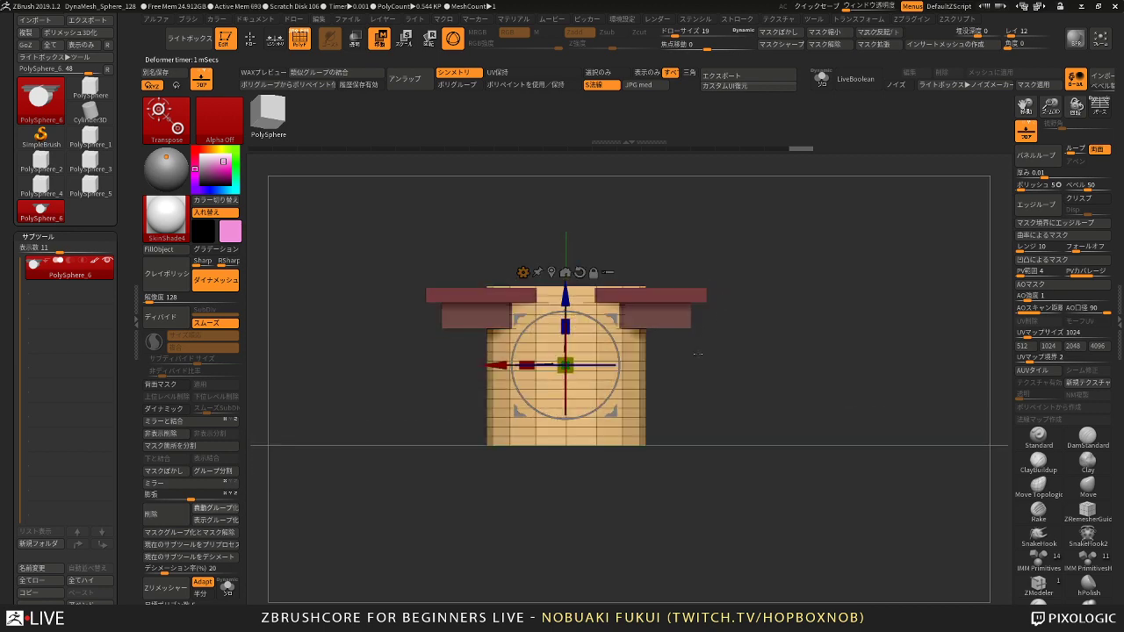
Step: Scale the cylinder down to leg thickness and place it at an inner corner of the apron on the tabletop's underside
left_click_drag(687, 383, 706, 279, "alt")
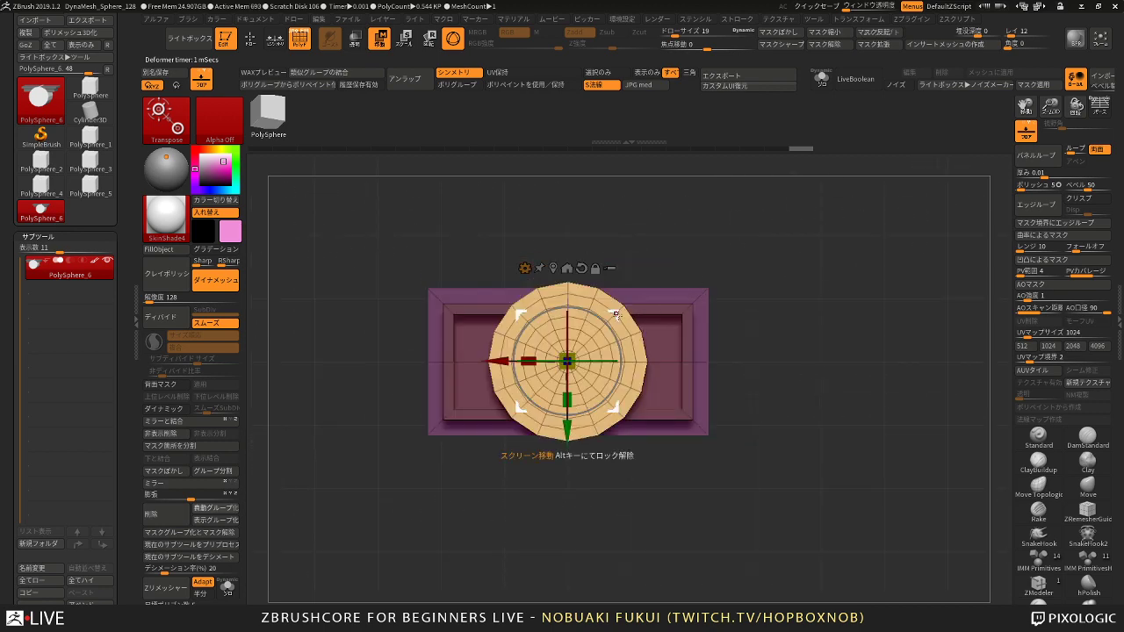
left_click_drag(616, 315, 517, 270)
left_click_drag(467, 316, 456, 396)
left_click_drag(507, 260, 506, 326, "alt")
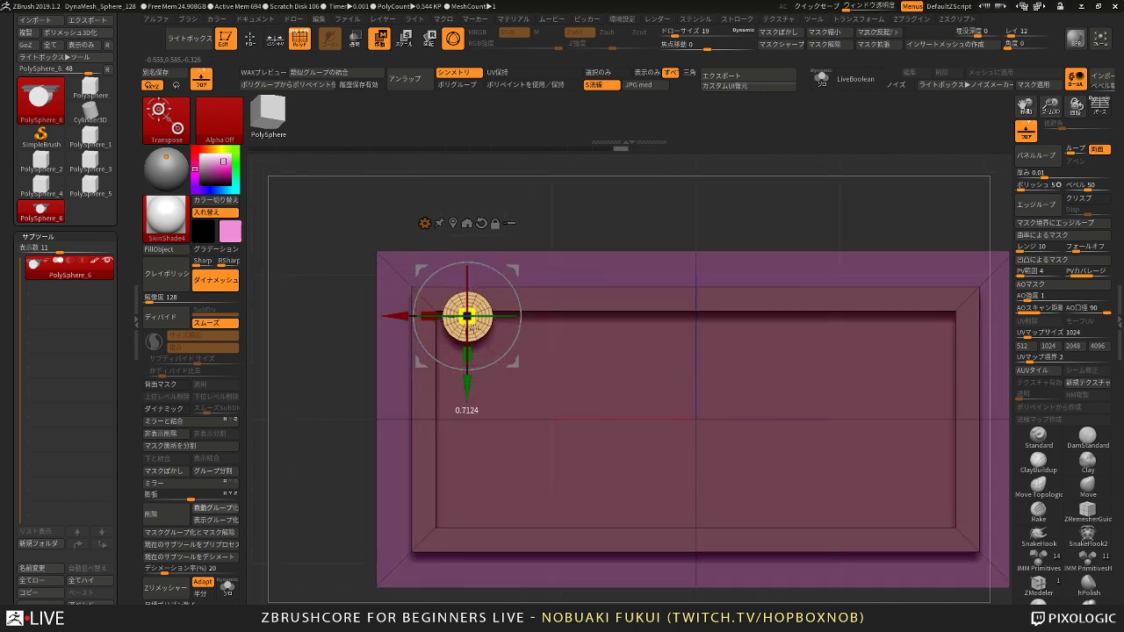
left_click_drag(513, 271, 504, 287)
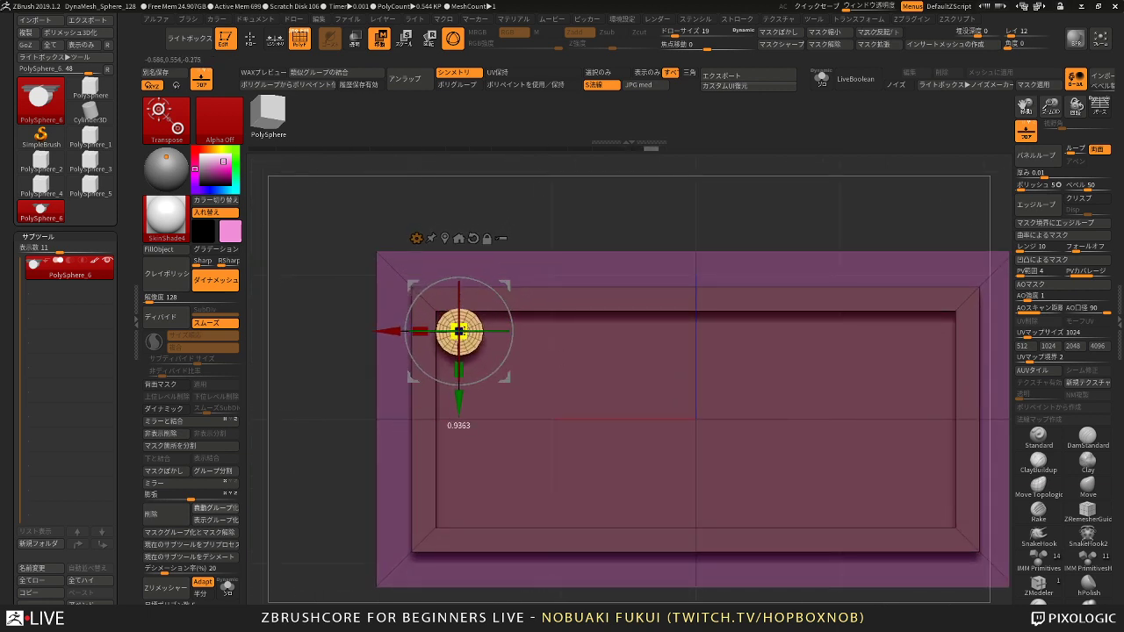
Step: Move the gizmo pivot to the cylinder's upper end and mask the tabletop with its apron
left_click_drag(537, 211, 549, 336, "shift")
left_click_drag(539, 392, 535, 369, "alt")
left_click_drag(557, 319, 606, 395, "alt")
left_click_drag(575, 299, 600, 353, "alt")
left_click_drag(586, 435, 397, 309, "ctrl")
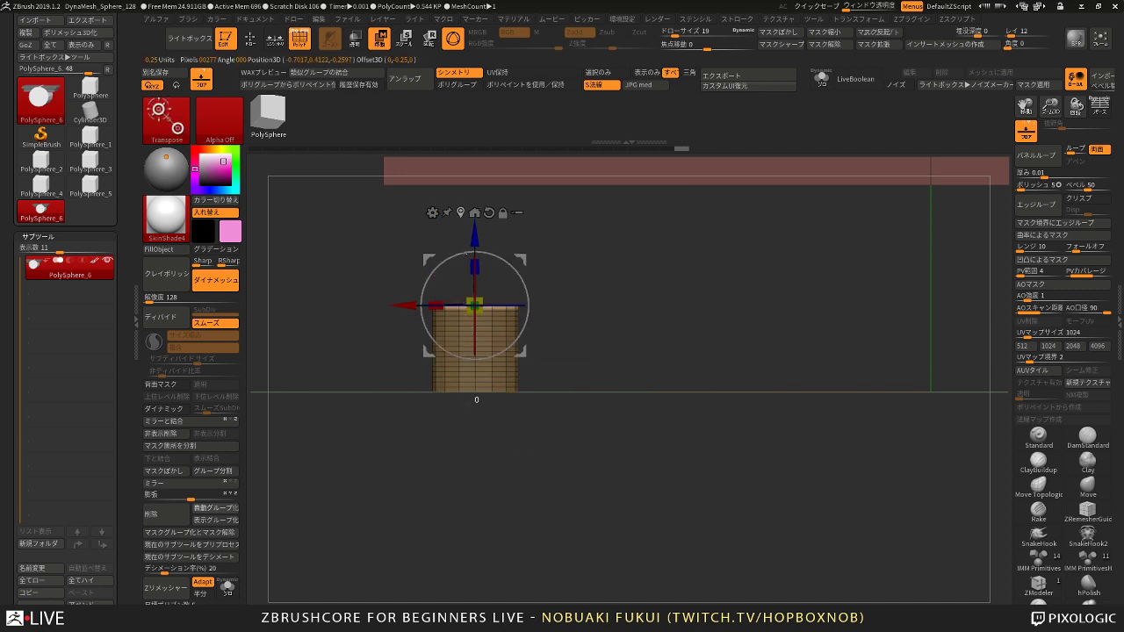
left_click_drag(594, 285, 567, 262, "ctrl")
left_click_drag(576, 308, 591, 373, "alt")
left_click_drag(352, 226, 949, 337, "ctrl")
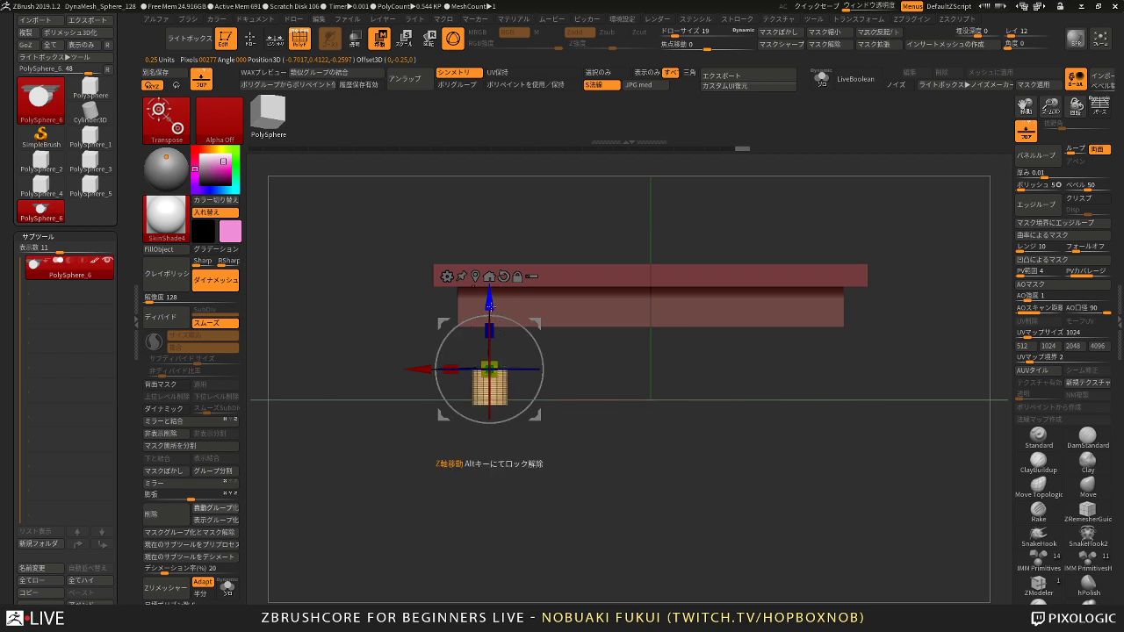
Step: Raise the cylinder to the apron's underside and stretch it vertically into a long table leg
left_click_drag(489, 306, 498, 233)
left_click_drag(489, 258, 529, 184)
mouse_move(547, 384)
left_mouse_down()
mouse_move(535, 400)
mouse_move(562, 388)
mouse_move(589, 404)
mouse_move(579, 335)
mouse_move(544, 339)
mouse_move(555, 360)
left_mouse_up()
Step: Set the ZModeler edge action to Scale with the complete edge loop target and narrow loops on the leg's upper part into a waist
key("q")
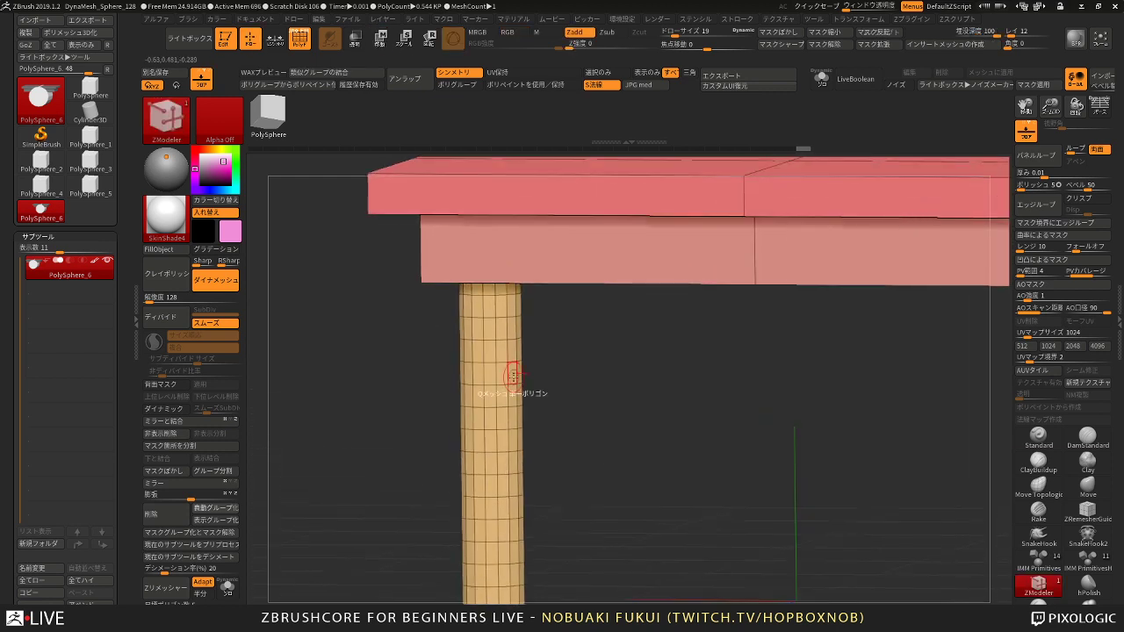
key("space")
left_click(575, 325)
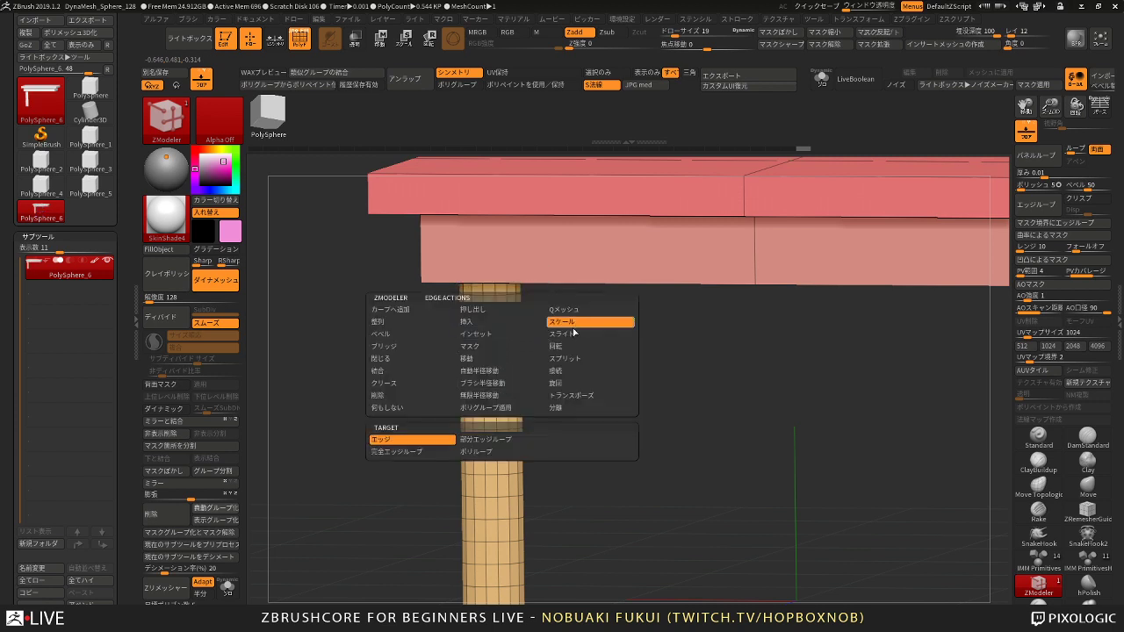
left_click_drag(580, 398, 600, 408)
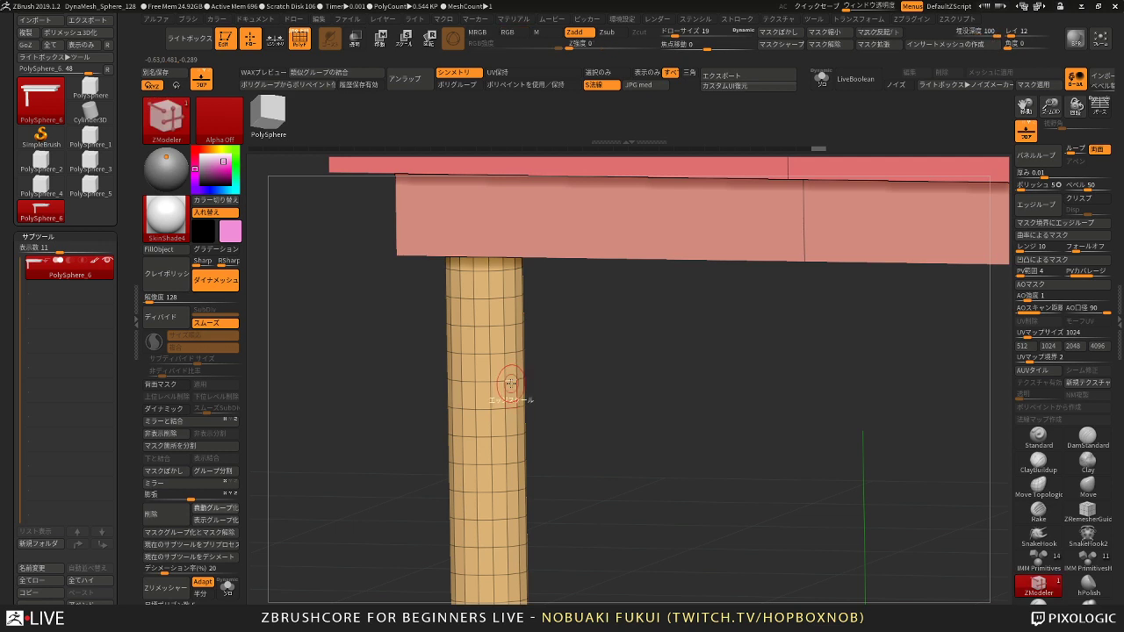
key("space")
left_click(437, 454)
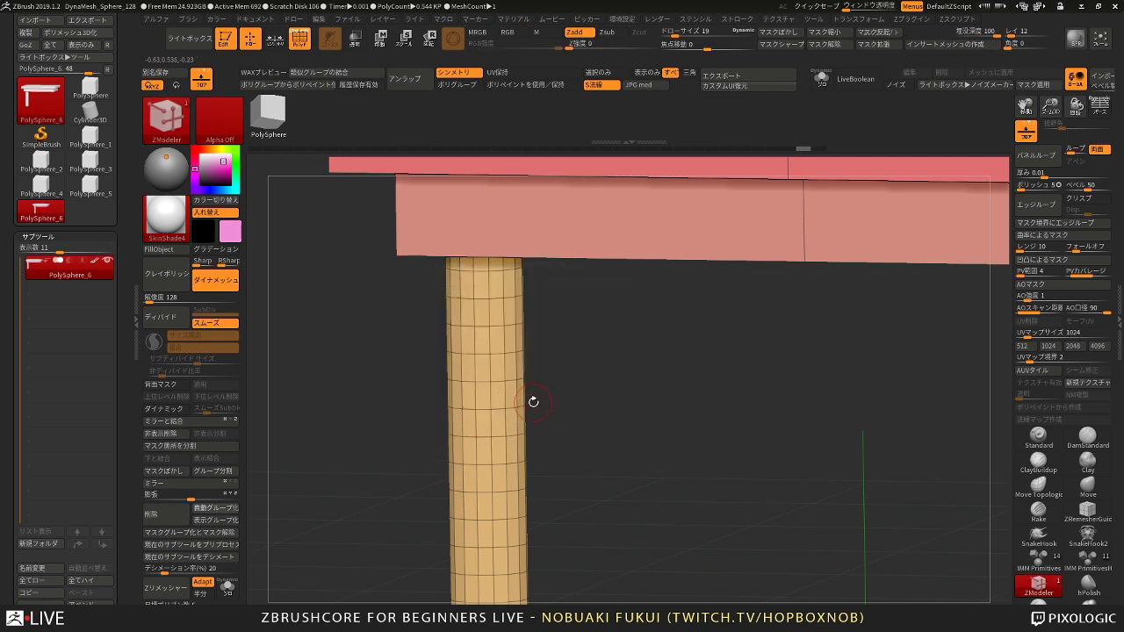
left_click_drag(533, 401, 517, 408)
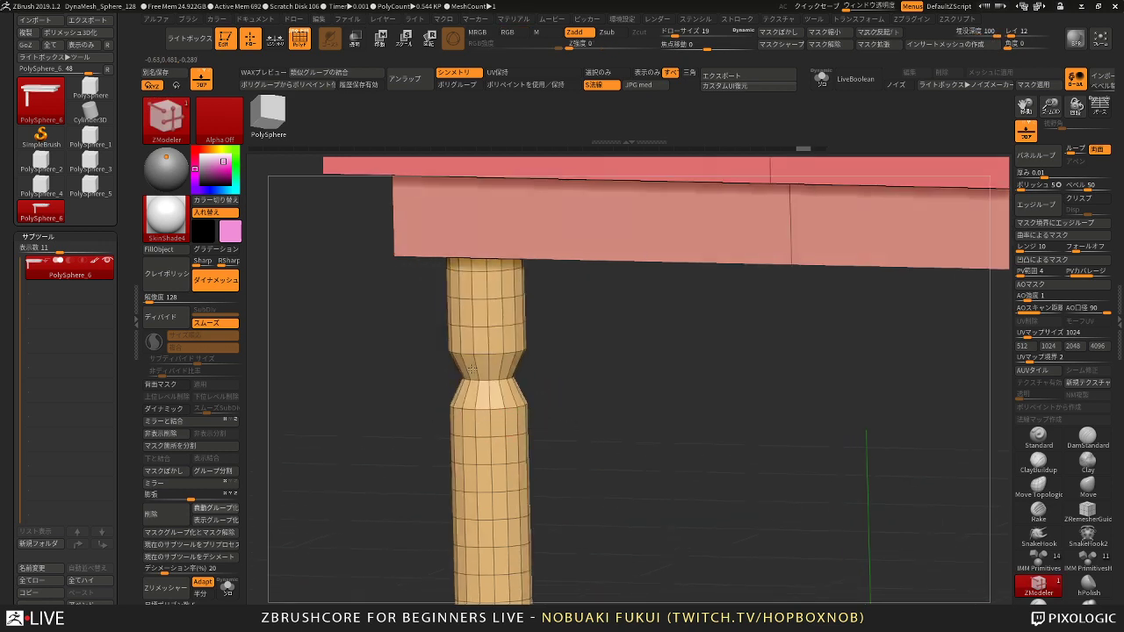
mouse_move(564, 379)
left_mouse_down()
mouse_move(559, 419)
mouse_move(567, 365)
mouse_move(563, 428)
mouse_move(552, 387)
mouse_move(557, 425)
mouse_move(562, 399)
left_mouse_up()
mouse_move(566, 518)
left_mouse_down("alt")
mouse_move(565, 428)
mouse_move(535, 437)
mouse_move(550, 425)
left_mouse_up("alt")
key("ctrl+z")
Step: Mask everything except the leg's lower end and scale that end down into a narrower foot
left_click_drag(544, 494, 430, 445, "ctrl+shift")
left_click_drag(401, 534, 537, 439, "ctrl")
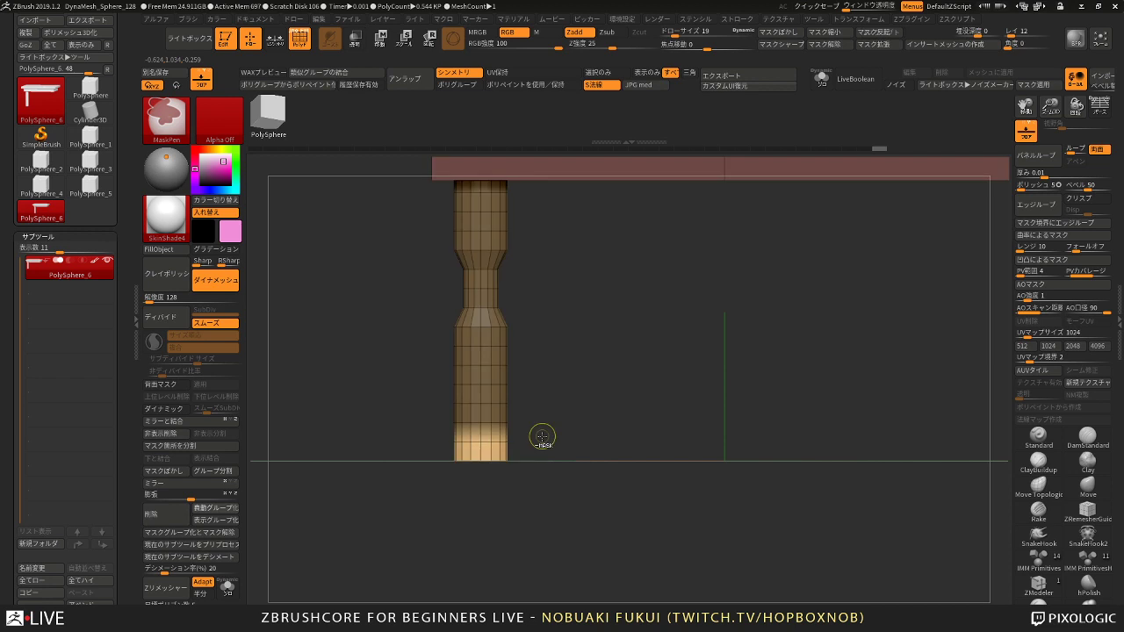
key("w")
left_click_drag(559, 346, 587, 331, "alt")
left_click(497, 189)
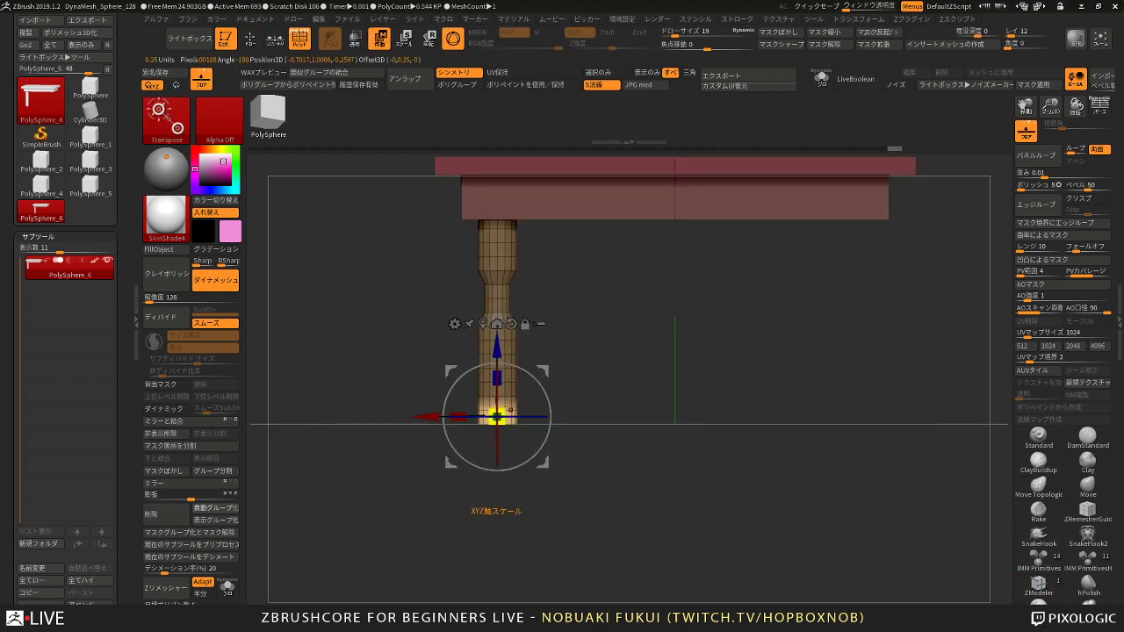
left_click_drag(498, 380, 501, 369)
key("q")
Step: Set the ZModeler edge action to Insert and add an edge loop to the leg section above the waist
left_click_drag(601, 351, 603, 396)
left_click_drag(571, 211, 605, 369, "alt")
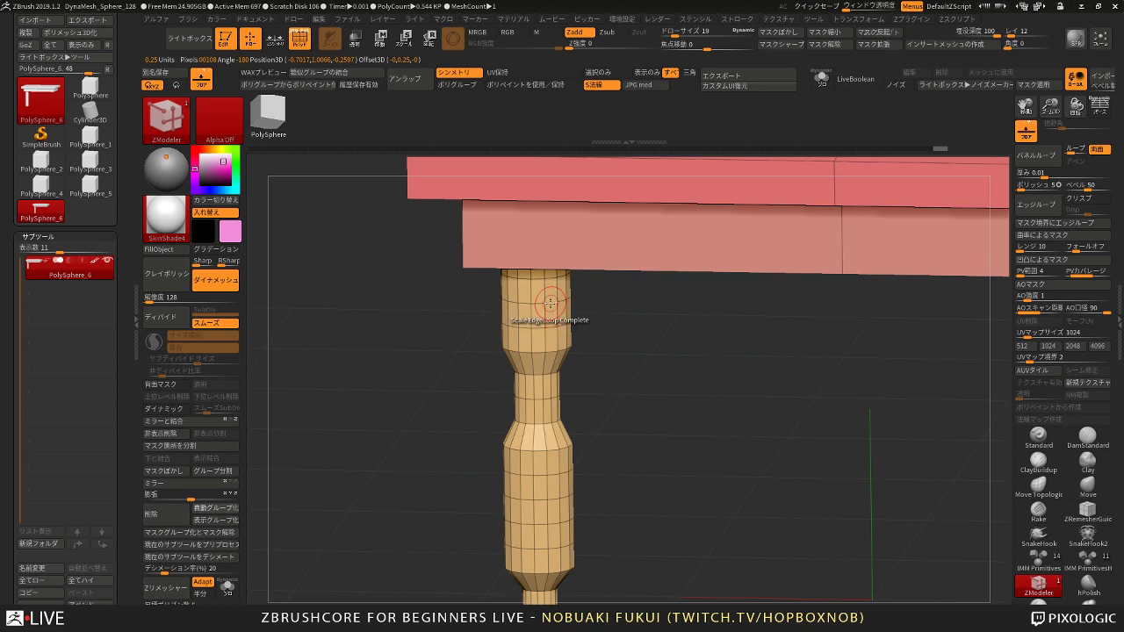
left_click_drag(594, 312, 564, 318, "alt")
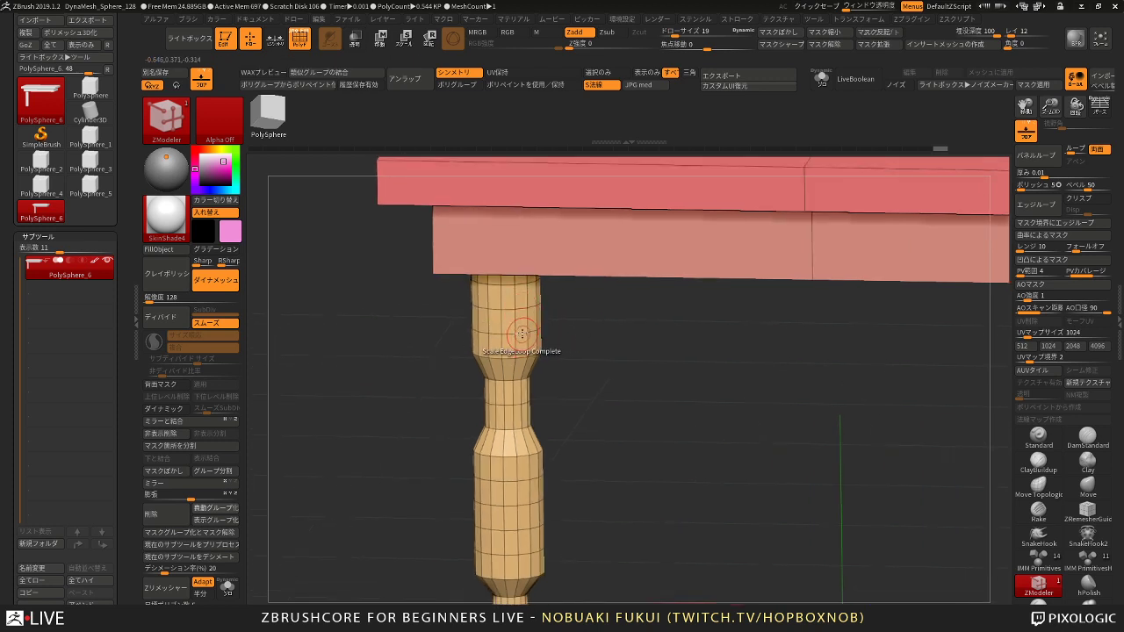
key("space")
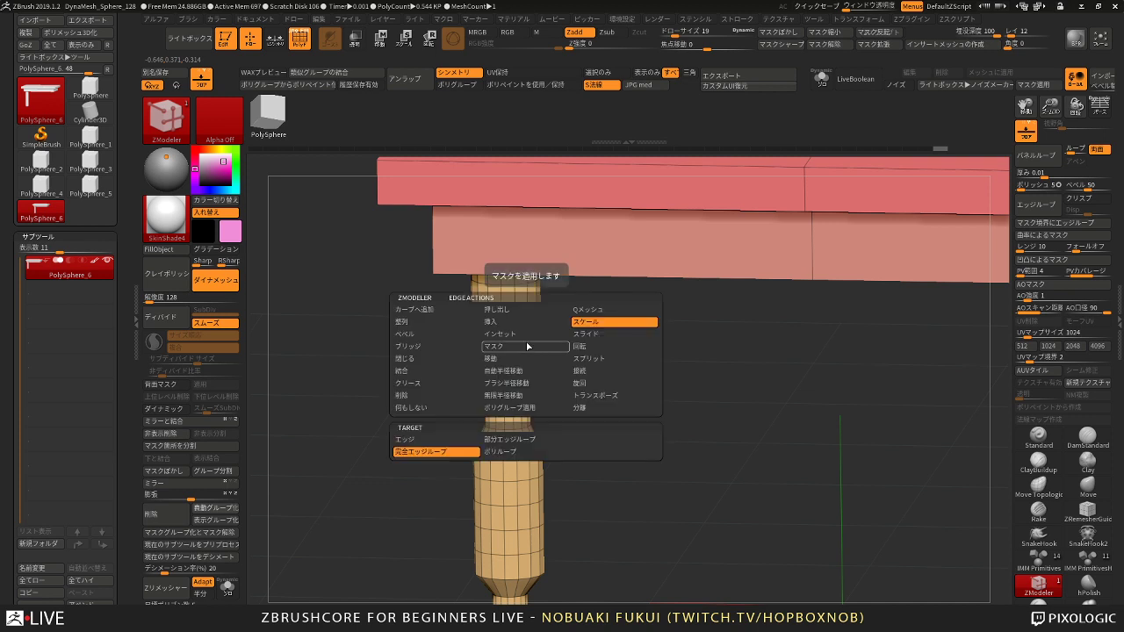
left_click(515, 323)
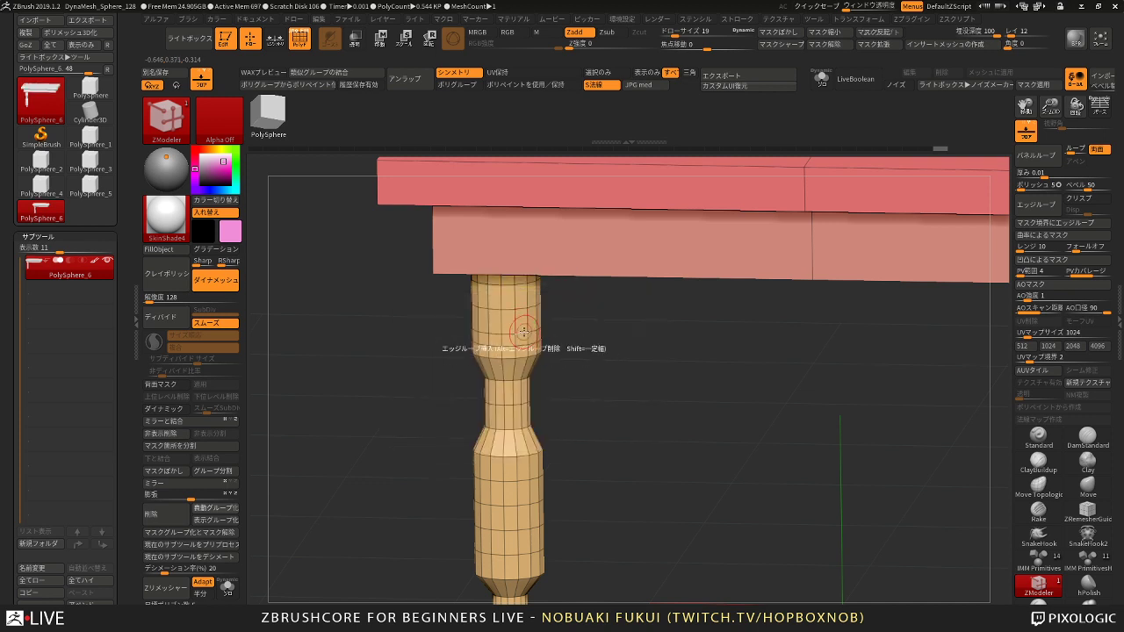
left_click(522, 334)
Step: Switch the edge action back to Scale and narrow a loop near the leg's top to form a groove above a bead
key("space")
left_click(609, 333)
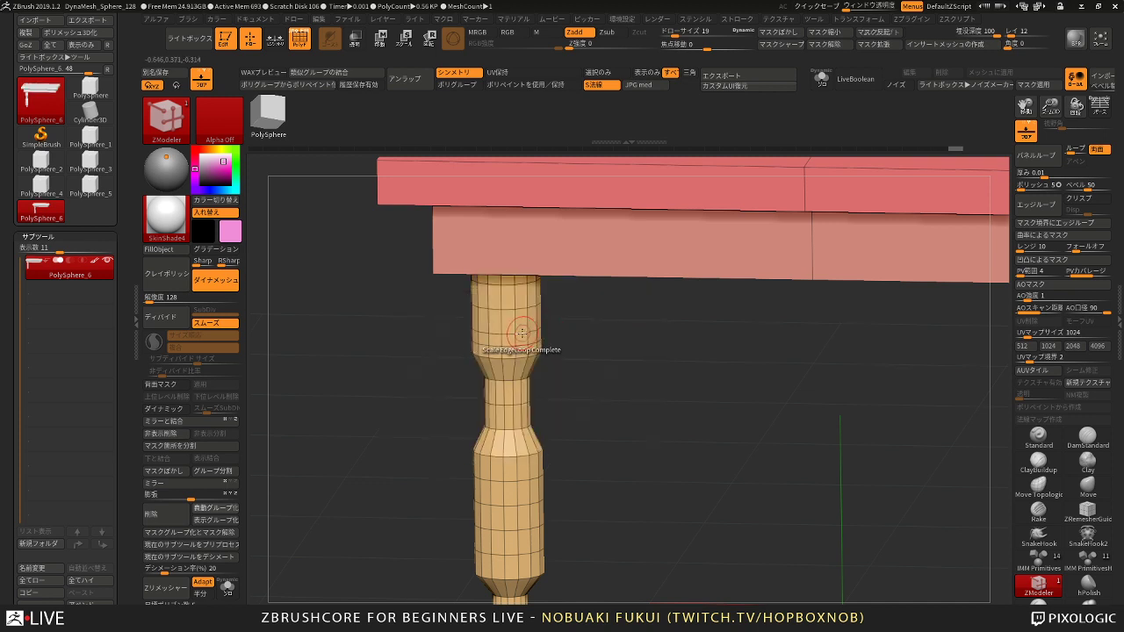
left_click_drag(521, 333, 558, 321)
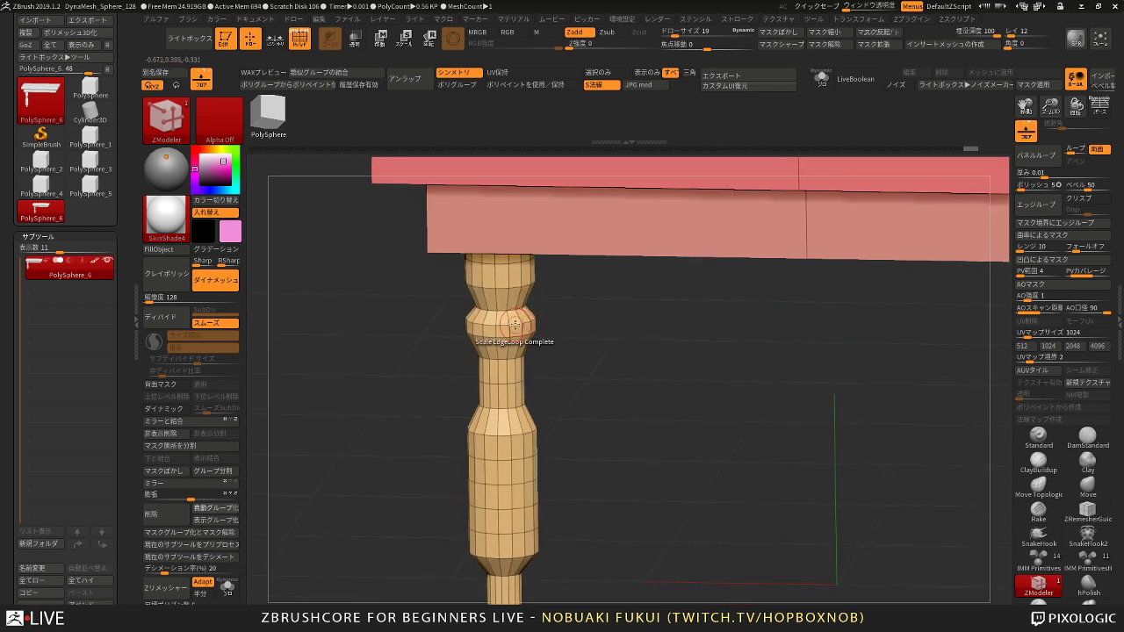
Step: Set the edge action to Slide with the complete edge loop target and slide the bead's edge loop slightly upward
key("space")
left_click(576, 334)
key("space")
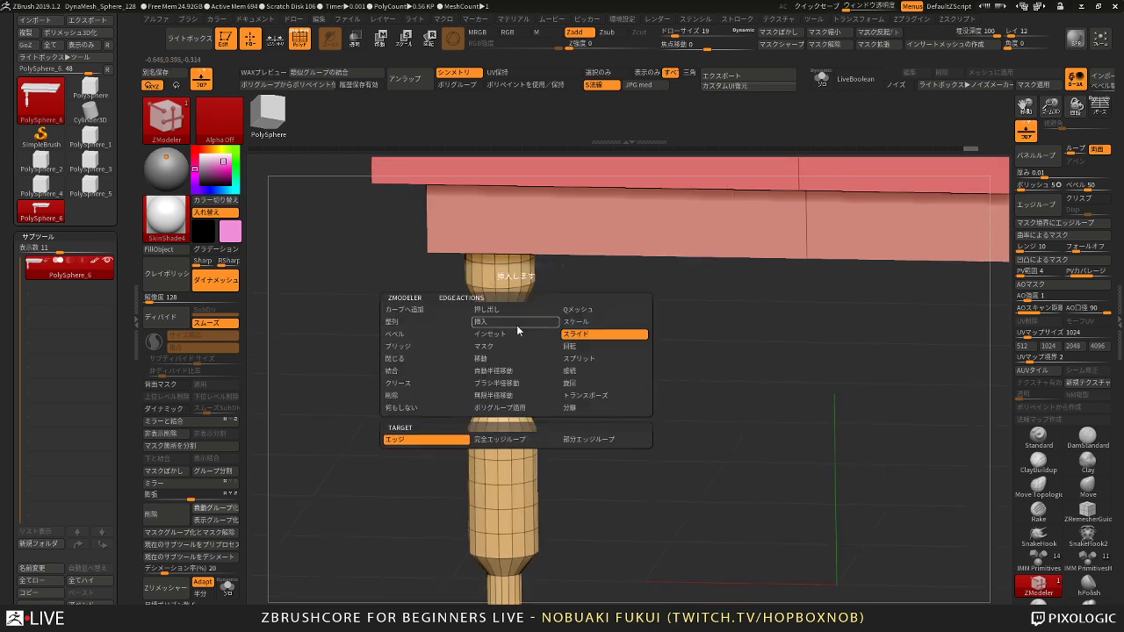
left_click(500, 439)
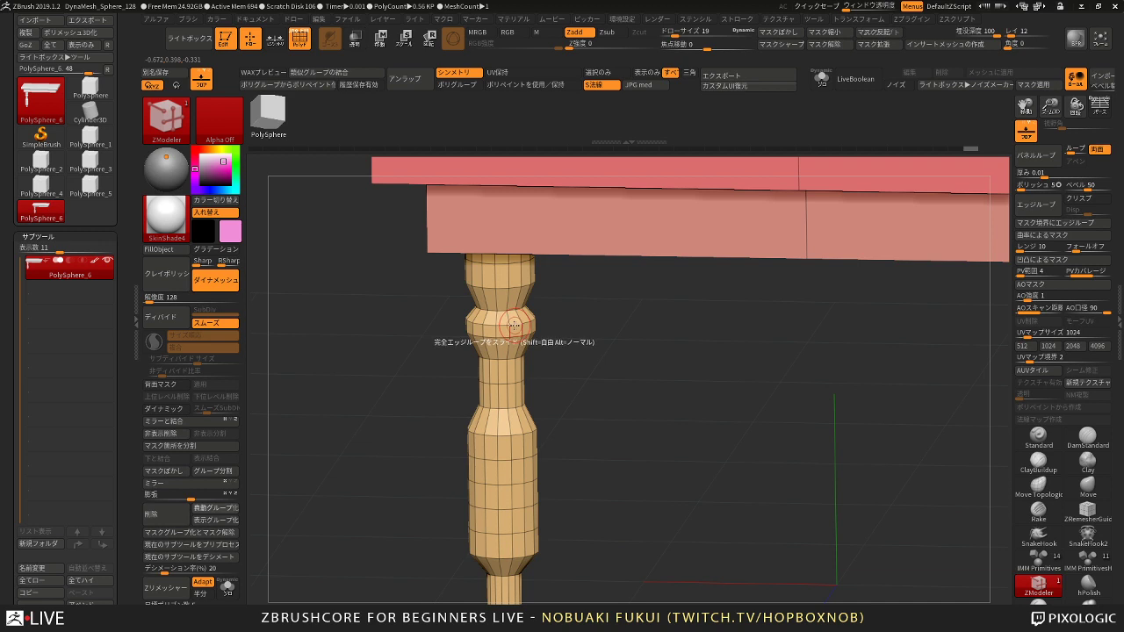
left_click_drag(514, 326, 516, 323)
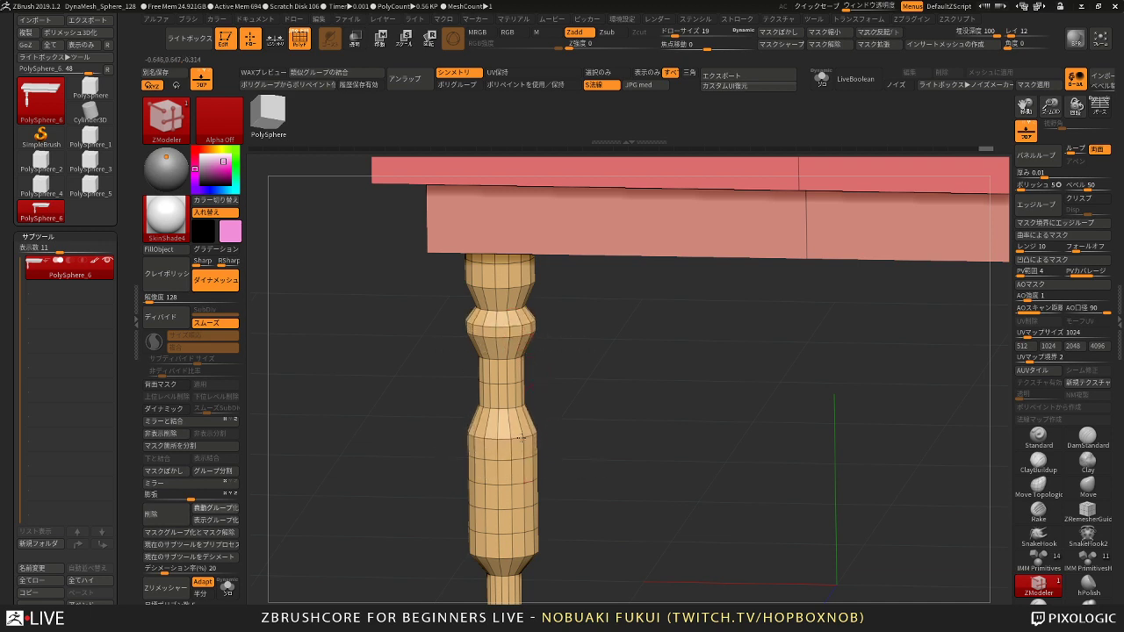
left_click_drag(520, 438, 522, 430)
mouse_move(572, 389)
right_mouse_down()
mouse_move(562, 396)
mouse_move(587, 414)
mouse_move(564, 358)
mouse_move(566, 461)
right_mouse_up()
key("ctrl+z")
Step: Mask everything above the leg's lower section, soften the mask edge, scale that section slightly narrower, and clear the mask
right_click_drag(565, 461, 564, 401, "alt")
right_click_drag(564, 401, 582, 454, "ctrl")
key("w")
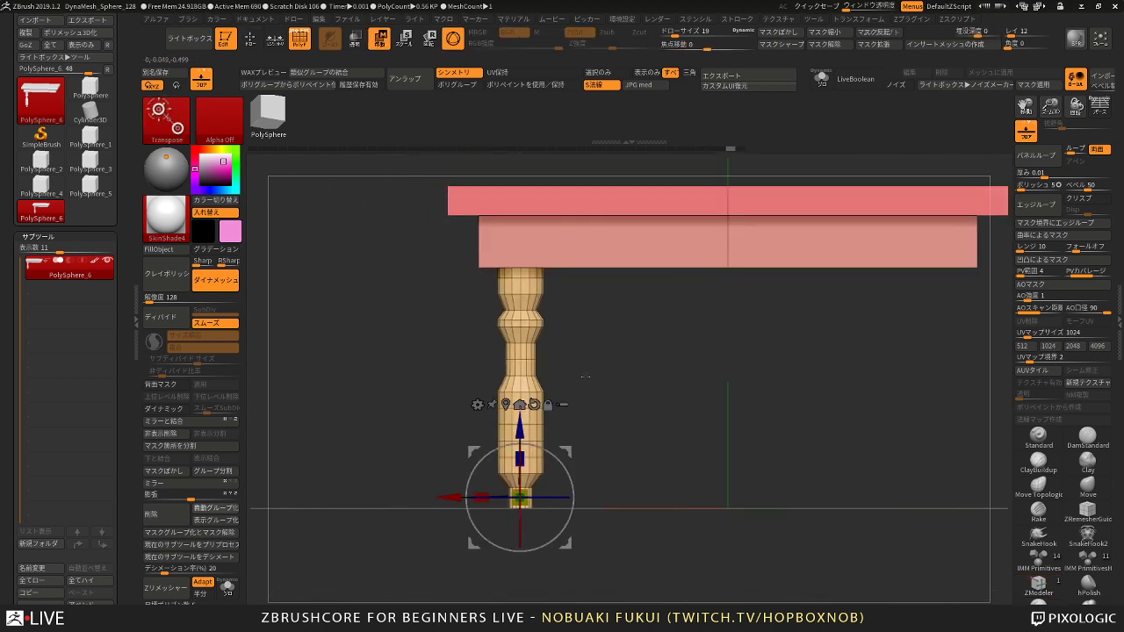
right_click_drag(603, 404, 597, 331, "alt")
left_click_drag(604, 493, 452, 350, "ctrl")
left_click_drag(601, 501, 453, 324, "ctrl+alt")
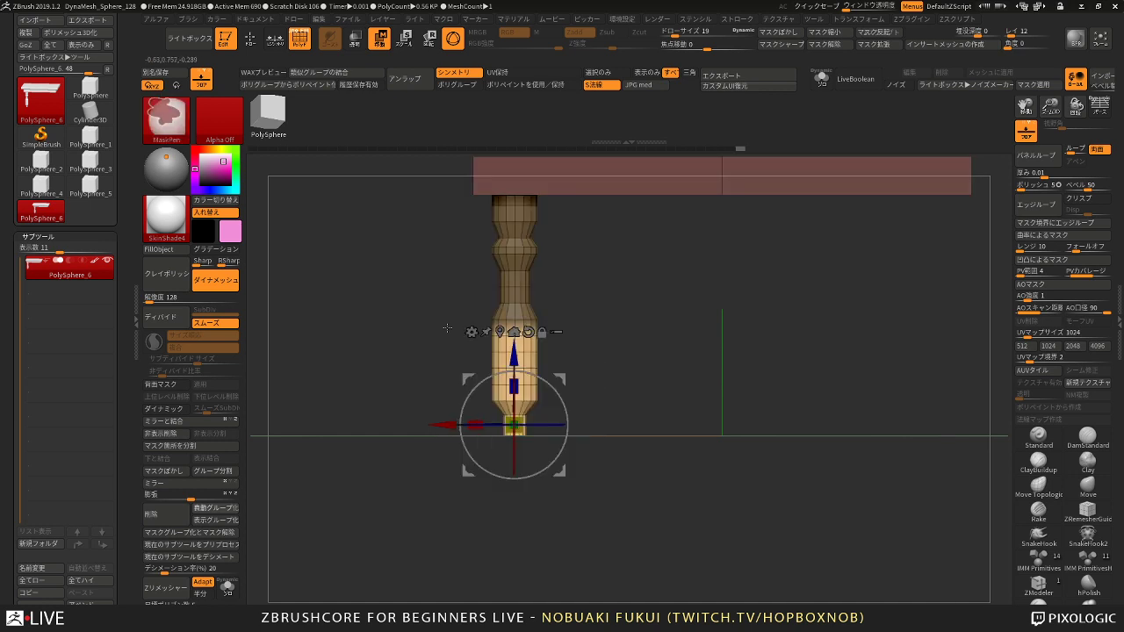
left_click(514, 304, "ctrl")
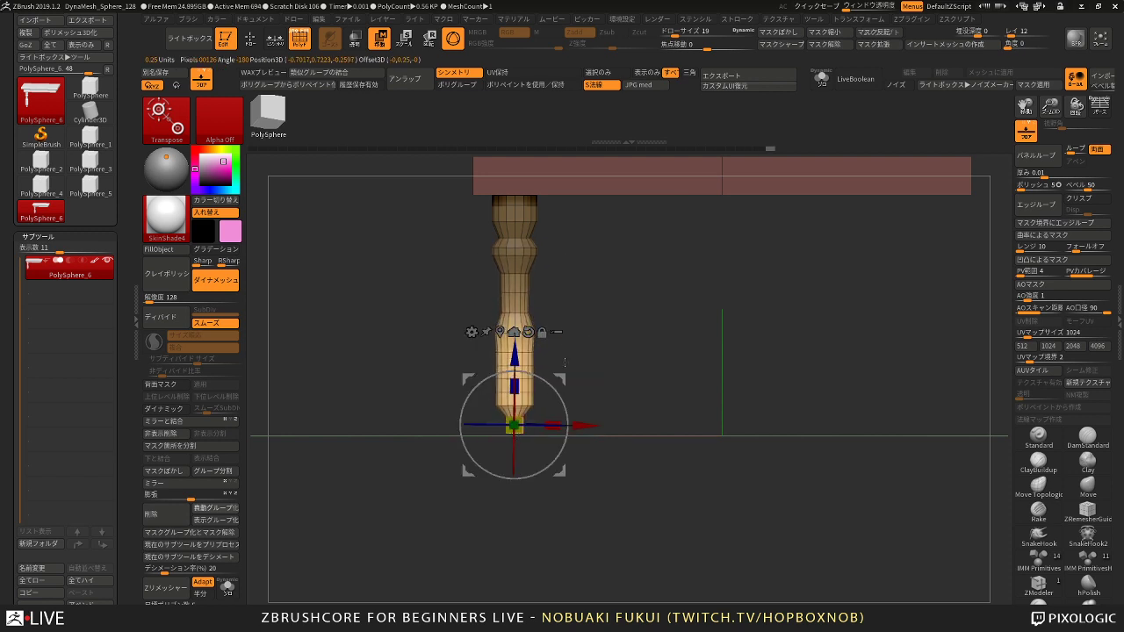
key("q")
mouse_move(565, 363)
left_mouse_down("ctrl")
mouse_move(606, 353)
mouse_move(612, 371)
mouse_move(620, 358)
mouse_move(632, 419)
left_mouse_up("ctrl")
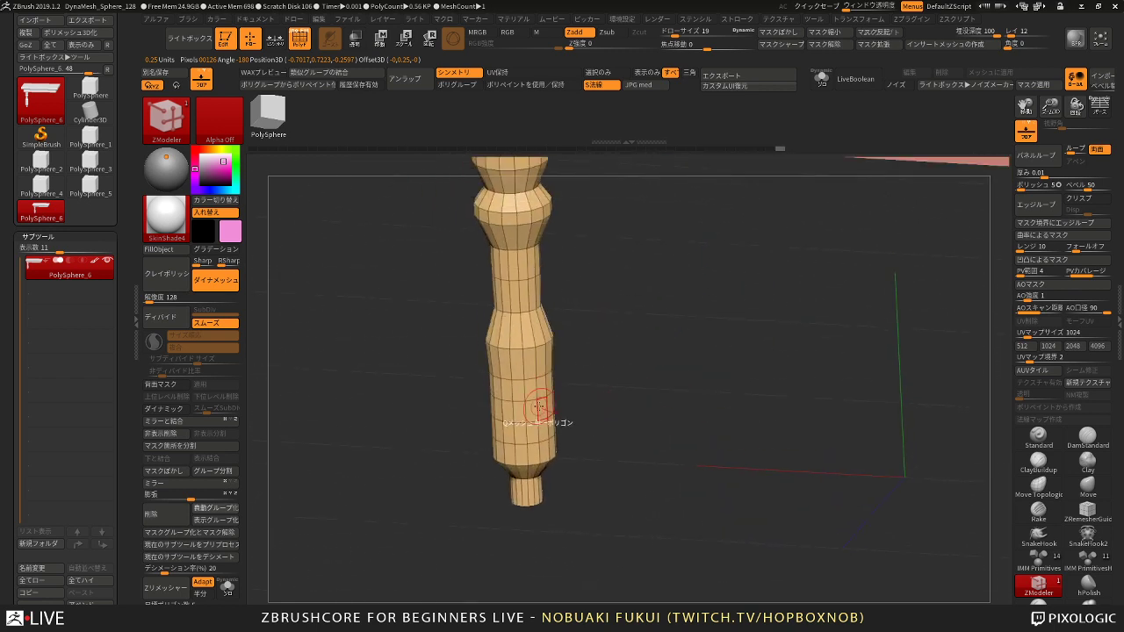
Step: Set the ZModeler polygon action target to PolyLoop and extrude a raised band around the leg's lower body with QMesh
left_click_drag(599, 359, 636, 431, "alt")
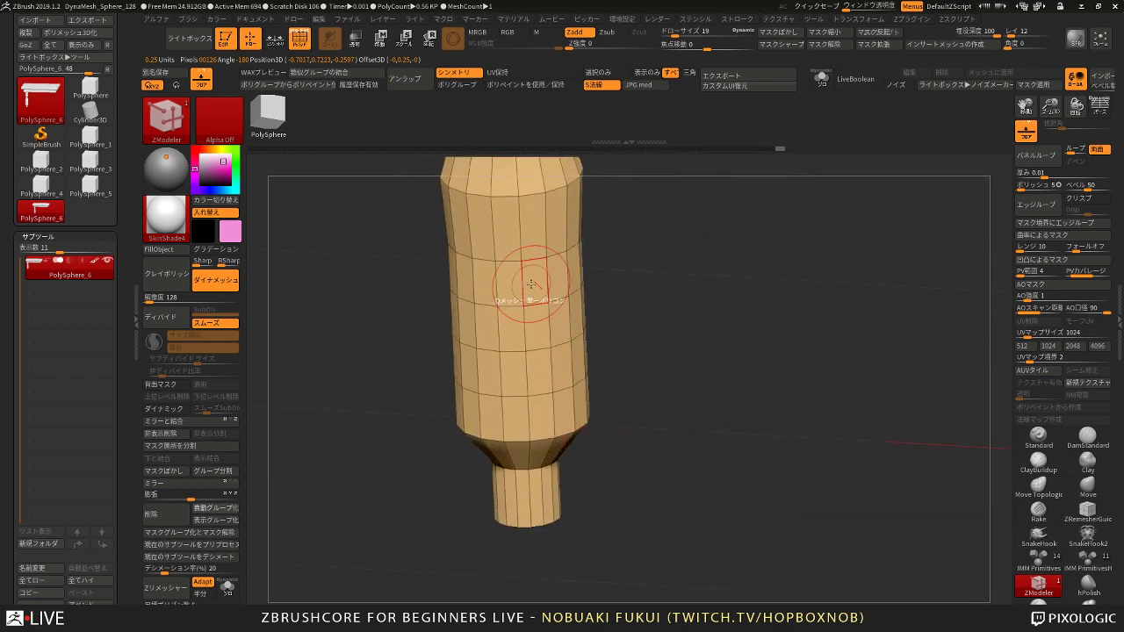
key("space")
left_click(600, 392)
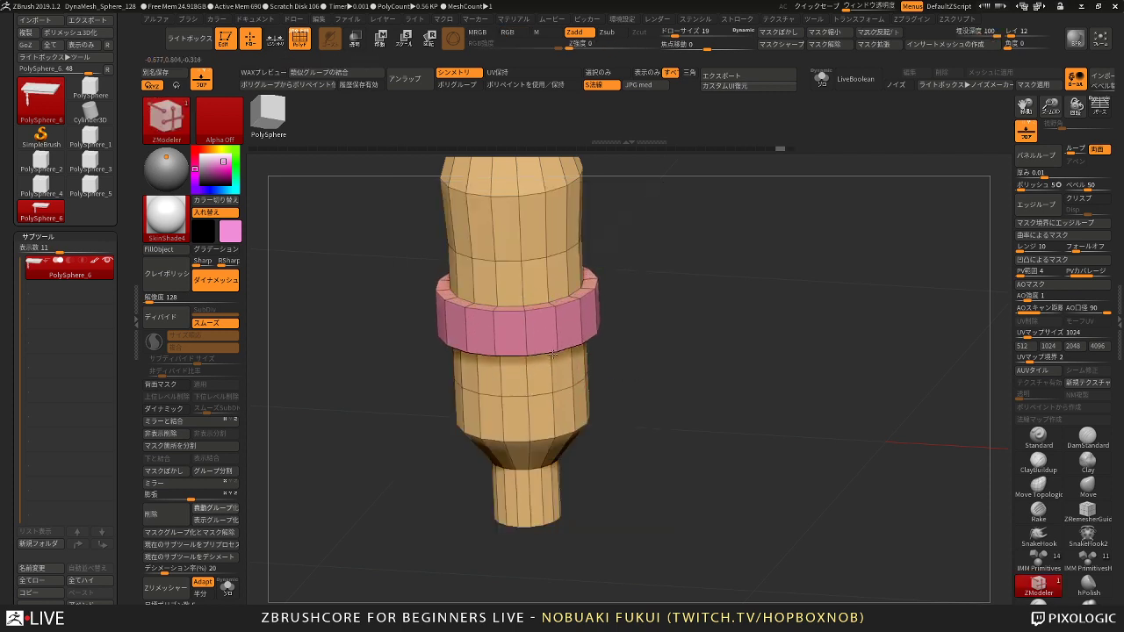
left_click_drag(553, 355, 555, 356)
left_click_drag(634, 360, 627, 434, "alt")
Step: Extrude a second raised band around the bead near the leg's top with QMesh
left_click_drag(631, 312, 625, 378, "alt")
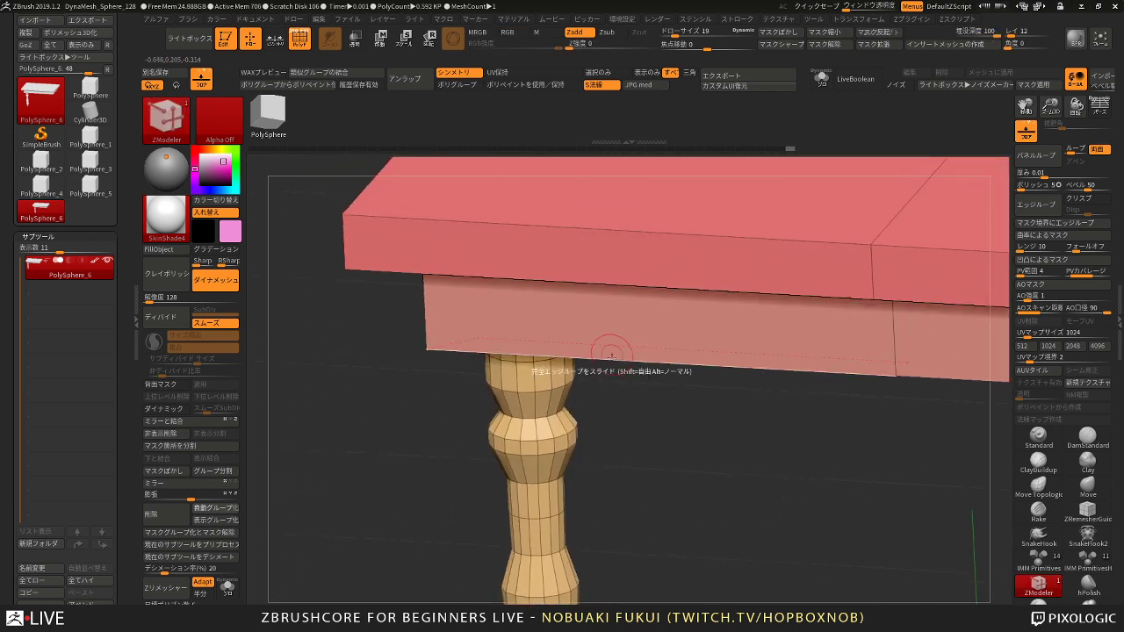
left_click_drag(616, 439, 628, 319, "alt")
left_click_drag(605, 257, 601, 351, "alt")
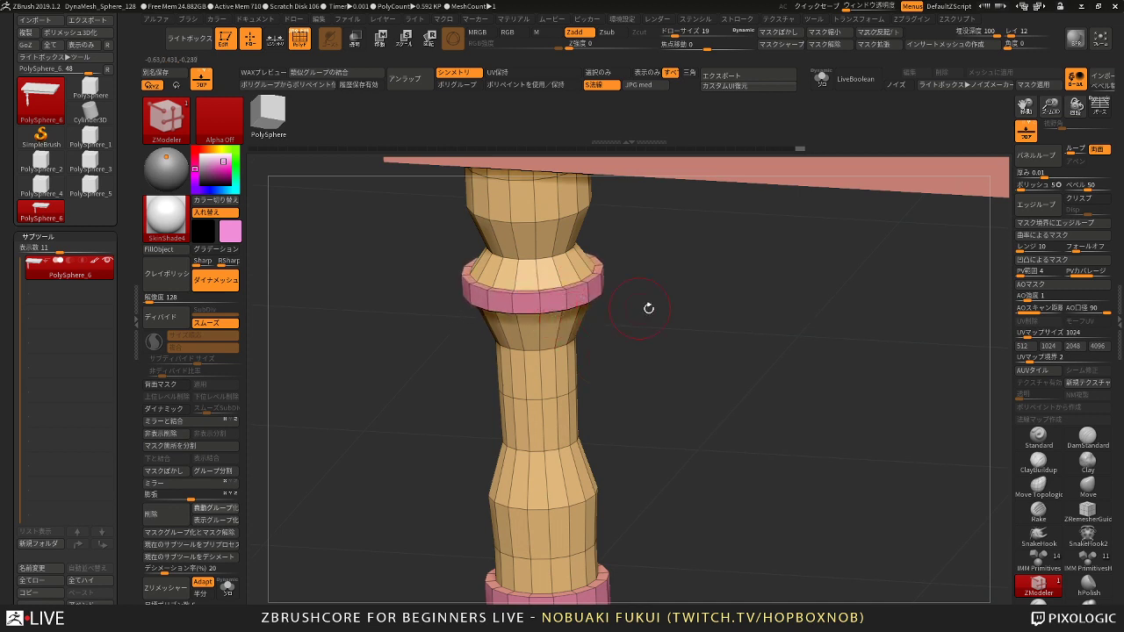
left_click_drag(648, 308, 653, 252, "alt")
Step: Apply Auto Groups, isolate the tabletop and apron, and split the hidden leg into its own subtool
left_click_drag(648, 391, 522, 367, "alt")
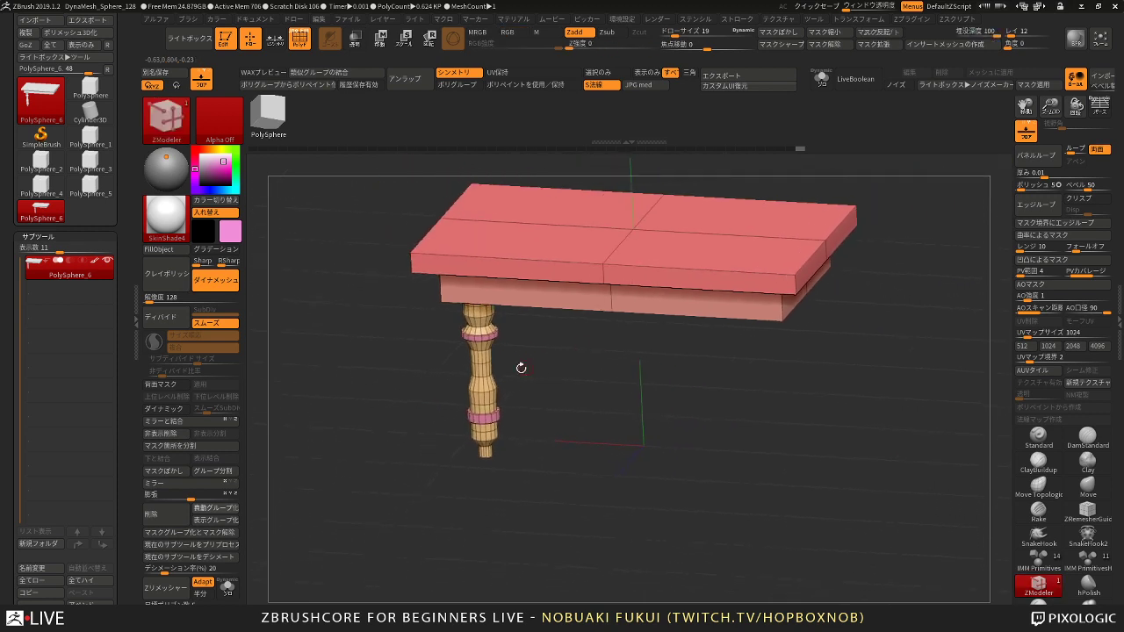
left_click_drag(386, 402, 420, 383, "alt")
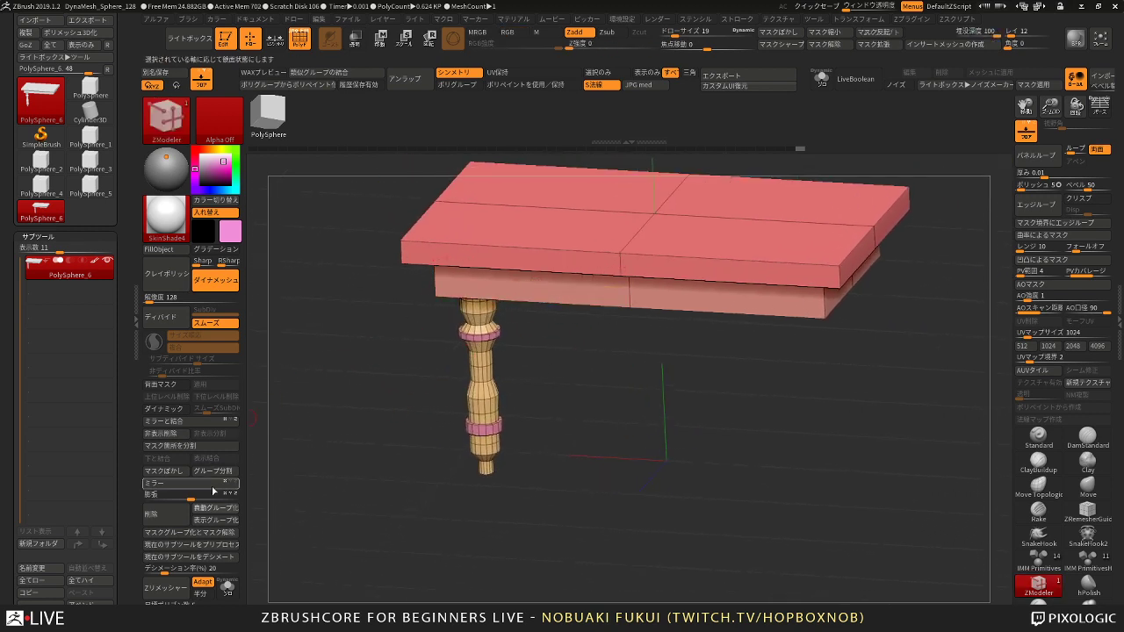
left_click(228, 511)
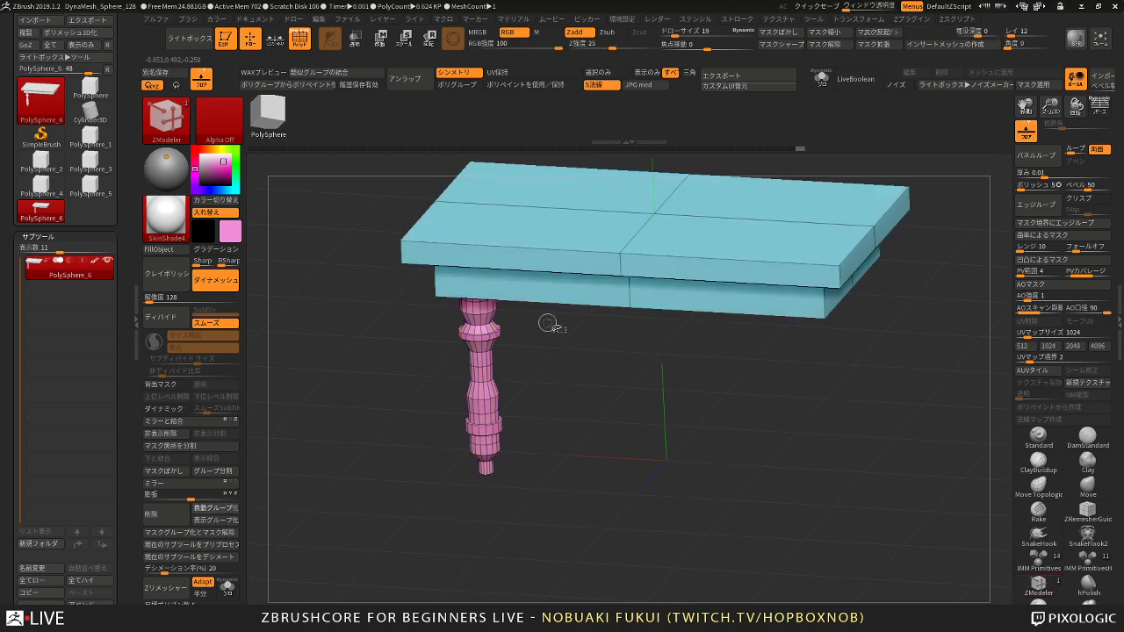
left_click(580, 296, "ctrl+shift")
left_click(511, 355, "ctrl+shift")
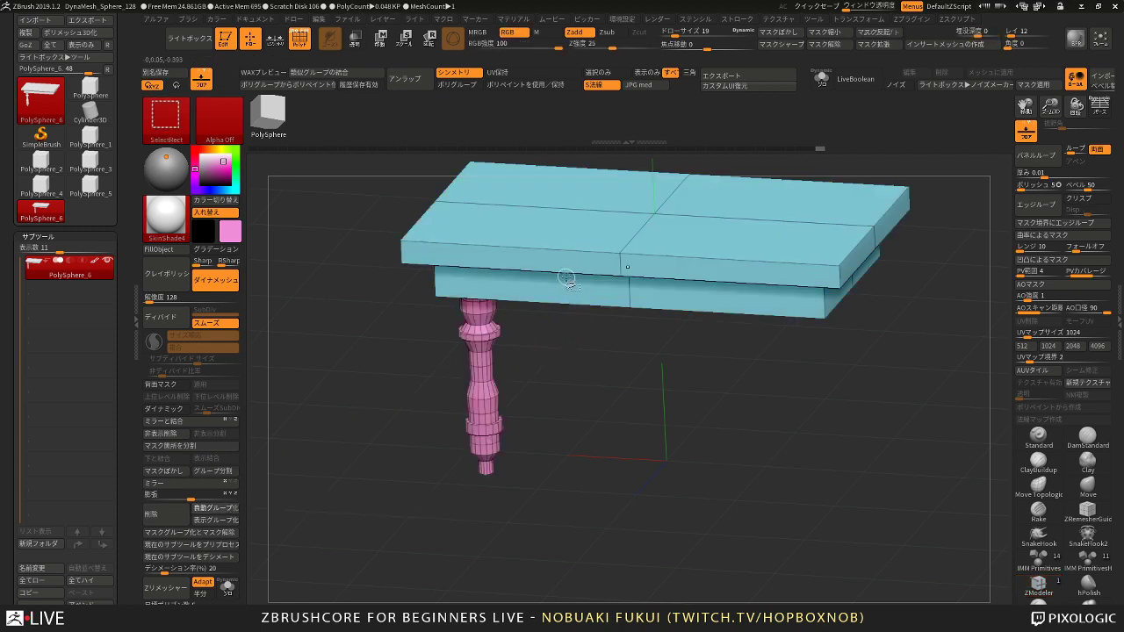
left_click(623, 265, "ctrl+shift")
left_click(222, 434)
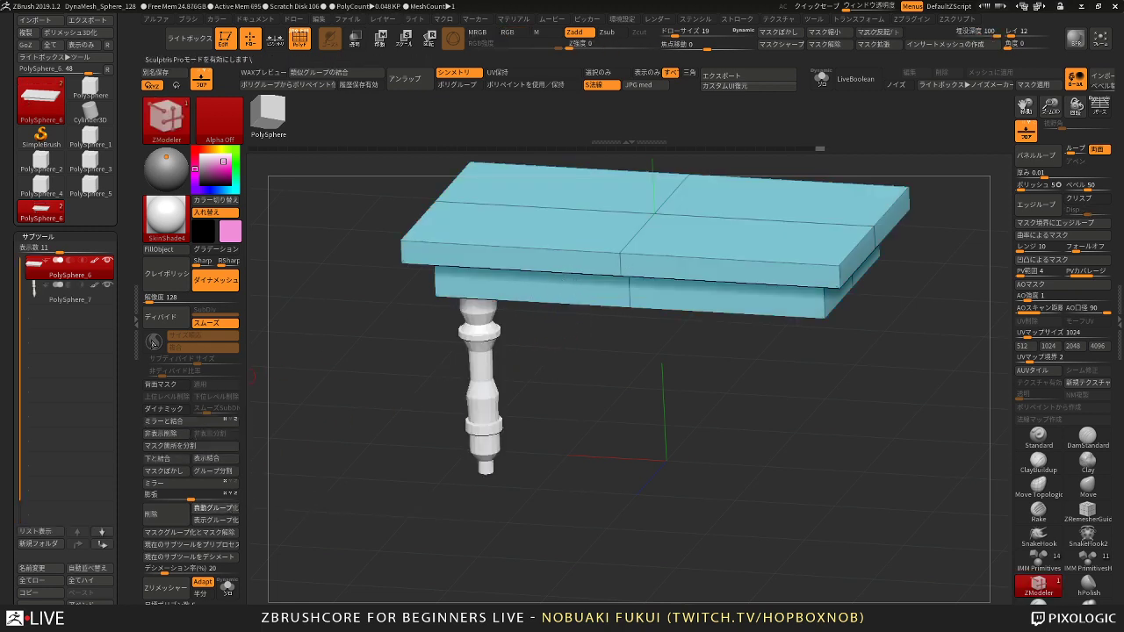
Step: On the leg subtool, apply a new polygroup to the outer faces of both raised bands using the PolyLoop target
left_click(101, 297)
left_click_drag(363, 389, 630, 409)
left_click_drag(546, 402, 621, 258, "alt")
key("space")
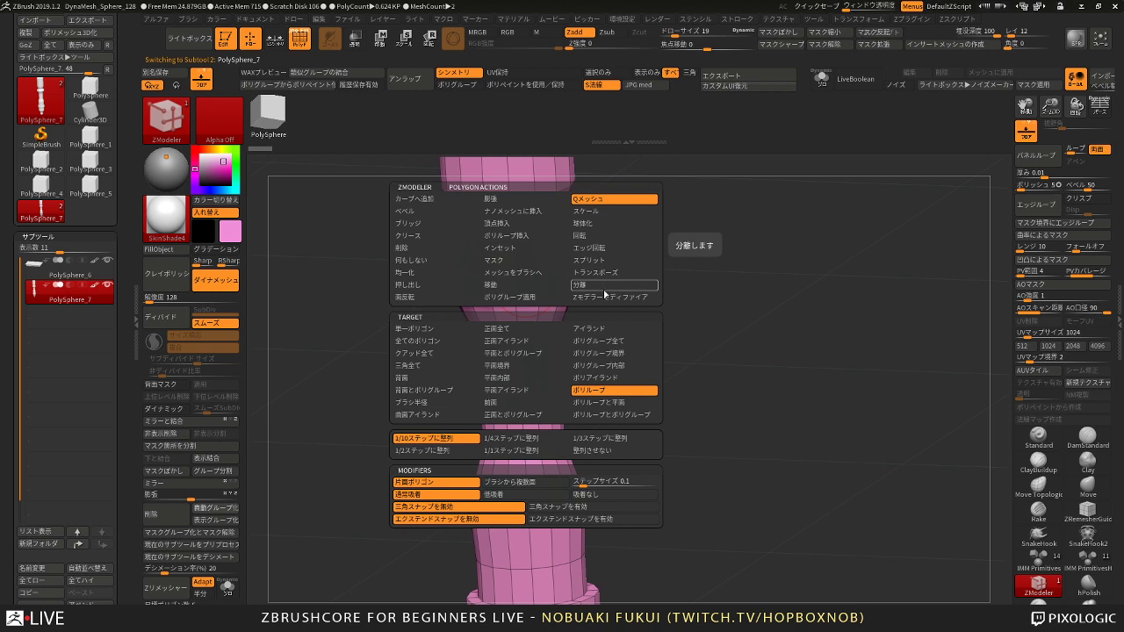
left_click(530, 299)
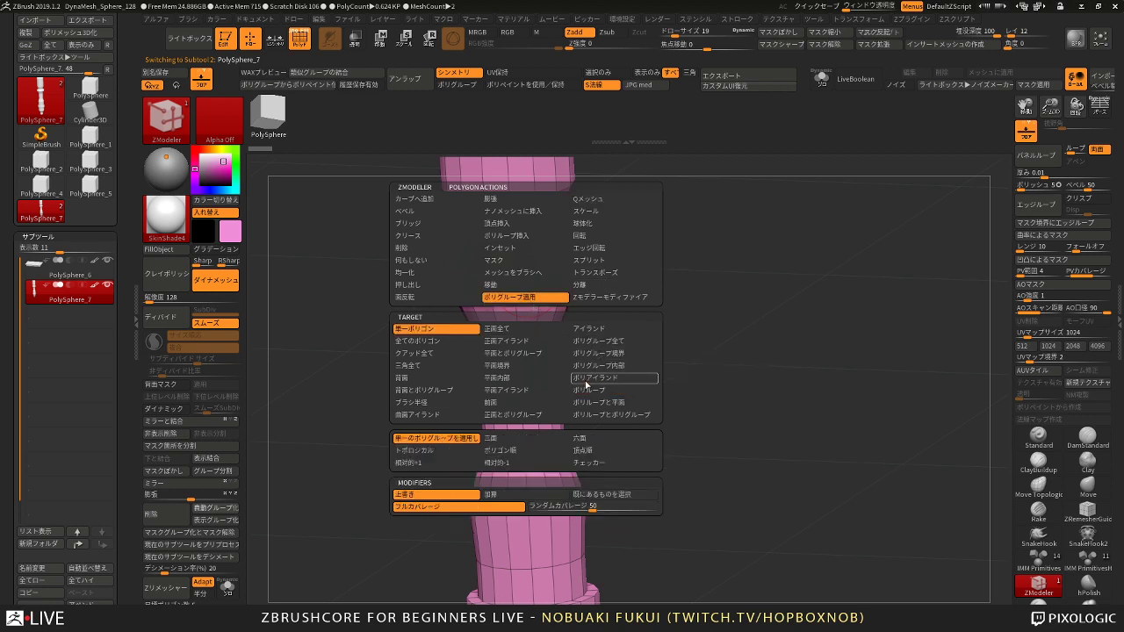
left_click(585, 384)
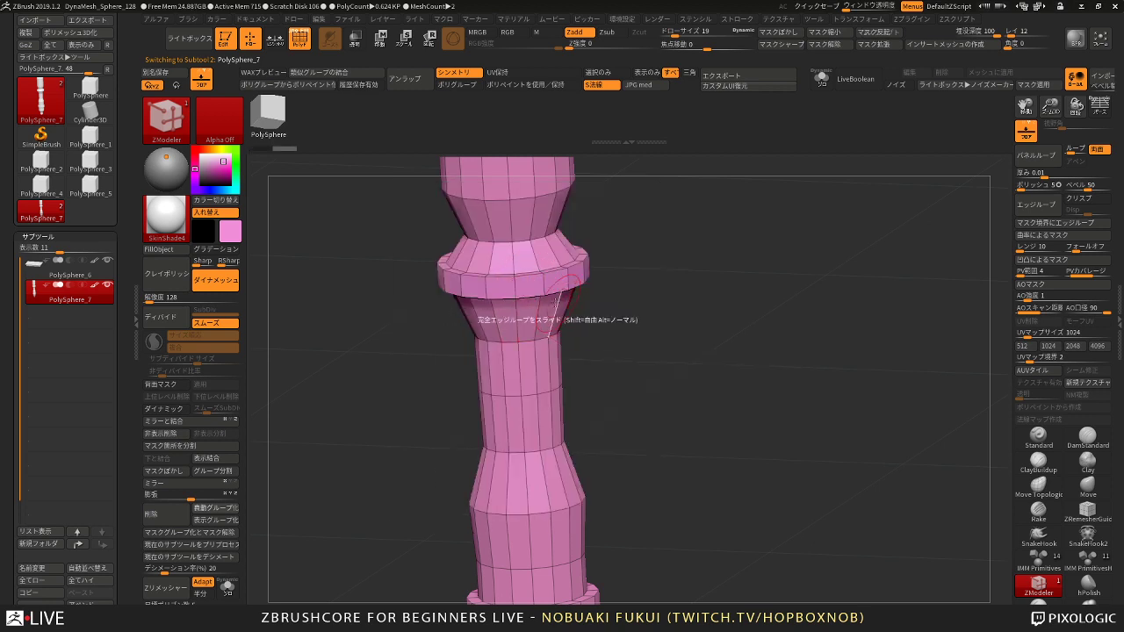
left_click(527, 291)
left_click_drag(648, 421, 623, 190, "alt")
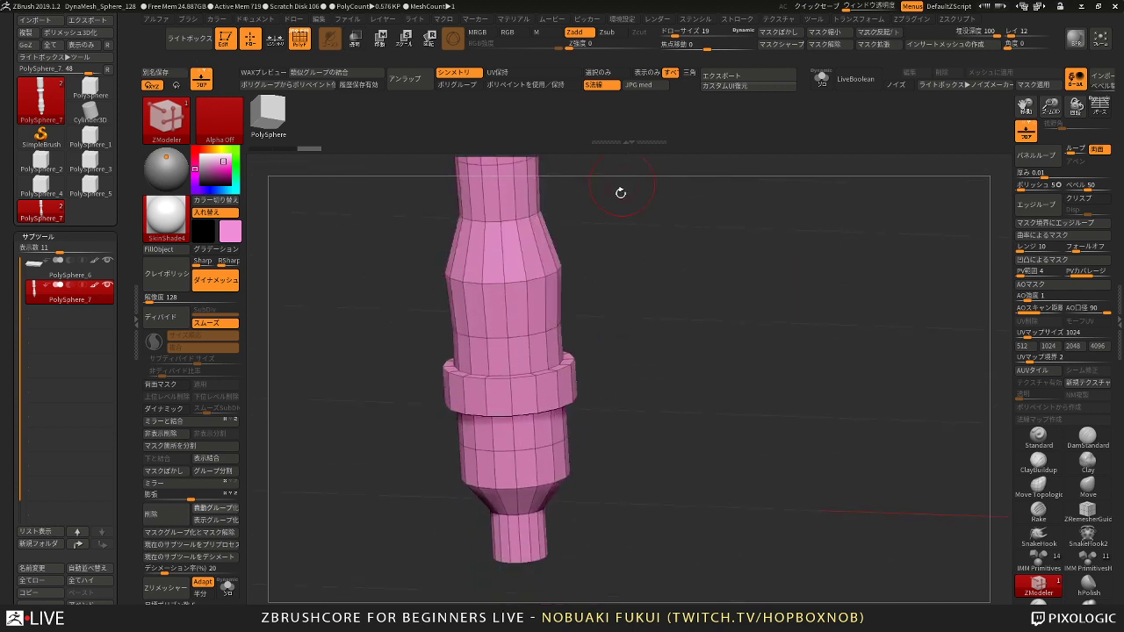
left_click(526, 395)
left_click_drag(625, 413, 567, 318, "alt")
left_click_drag(353, 365, 350, 406, "alt")
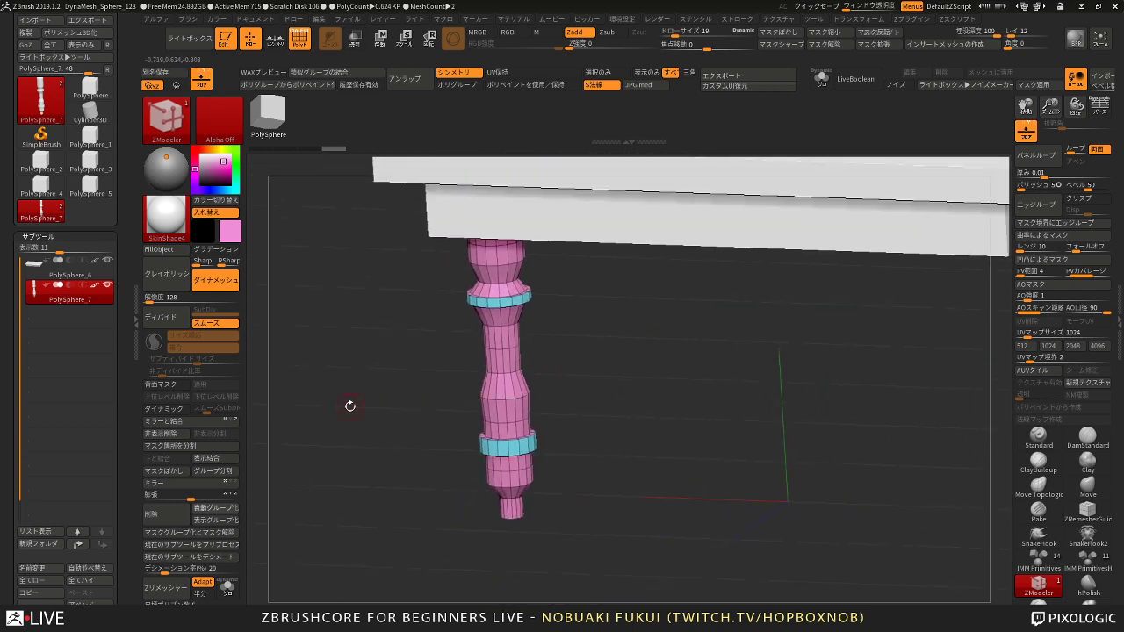
Step: Duplicate the leg subtool, isolate the two band polygroups on the copy, and delete its hidden geometry
left_click(43, 605)
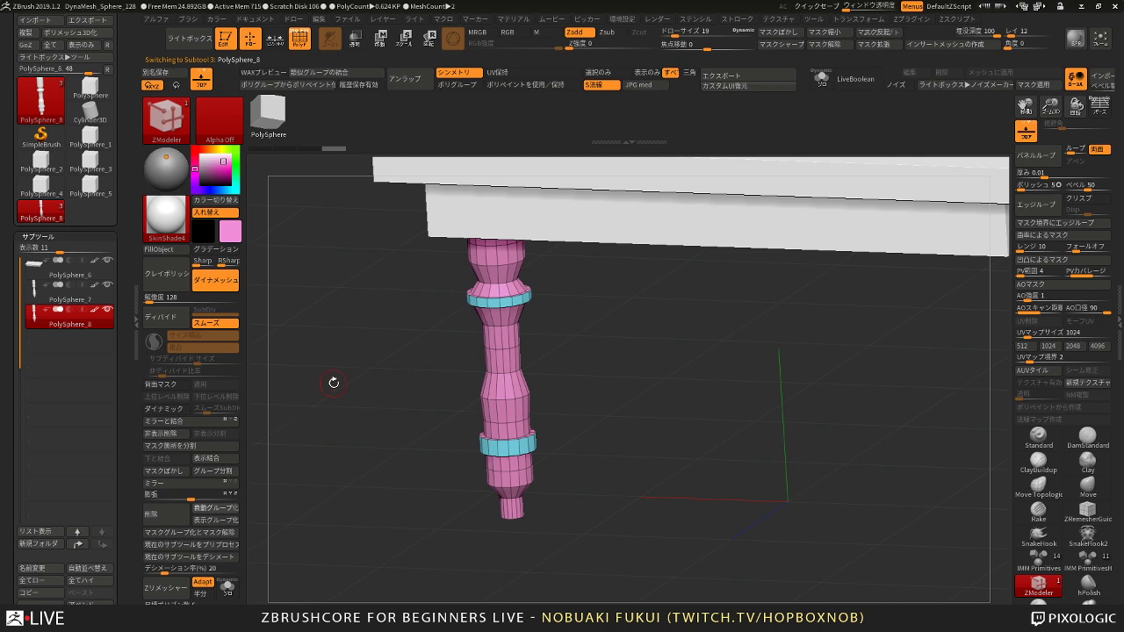
left_click_drag(546, 336, 560, 391, "alt")
left_click(531, 440, "ctrl+shift")
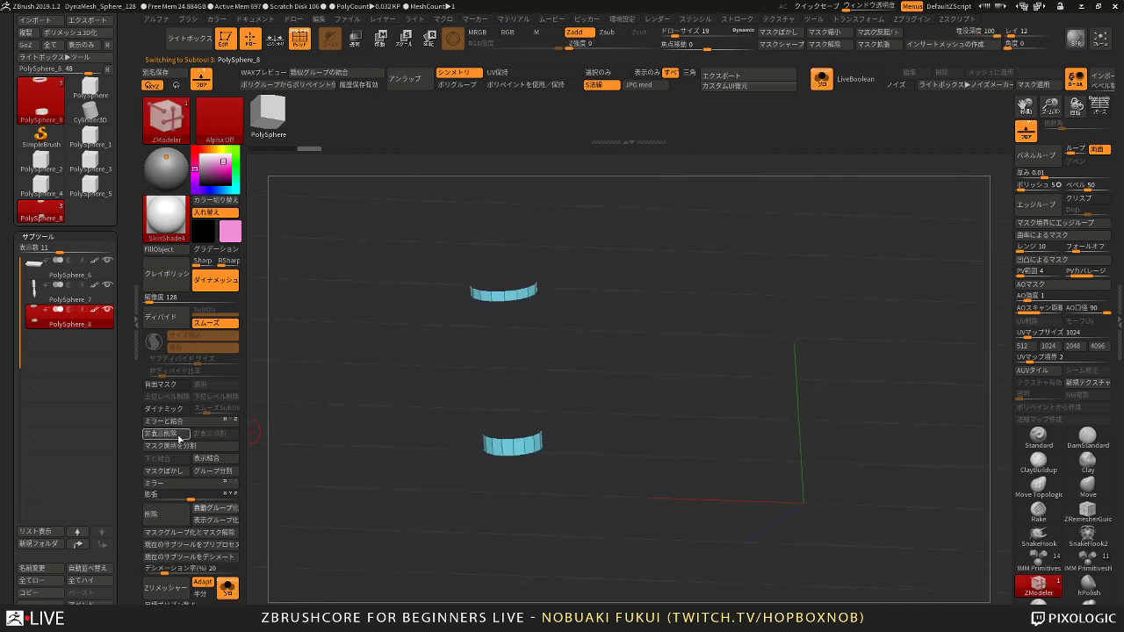
left_click_drag(339, 416, 316, 414, "alt")
left_click_drag(413, 404, 439, 435, "alt")
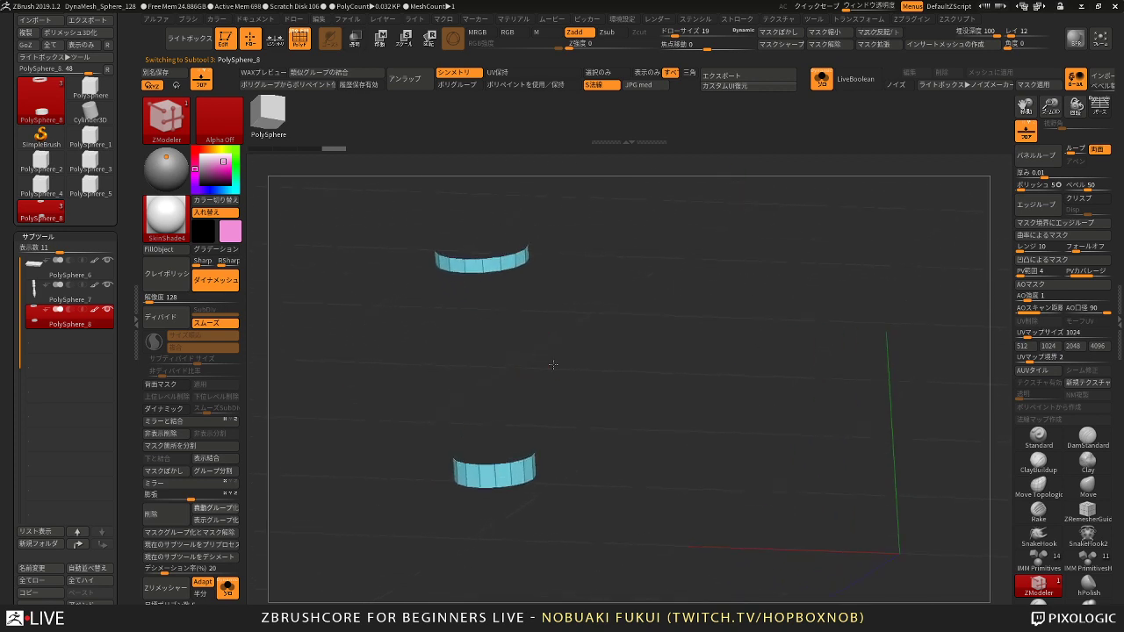
left_click_drag(553, 364, 558, 380, "alt")
left_click(231, 595)
left_click_drag(586, 336, 588, 369)
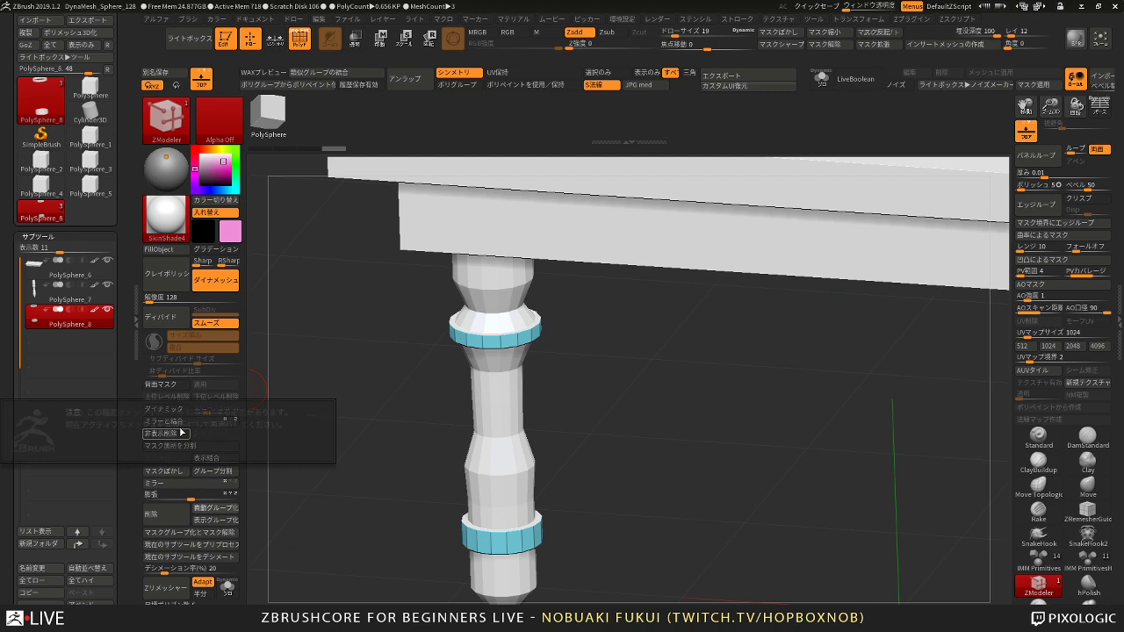
Step: Set the polygon action to QMesh with the All Polygons target and extrude the two band strips into thick rings
key("space")
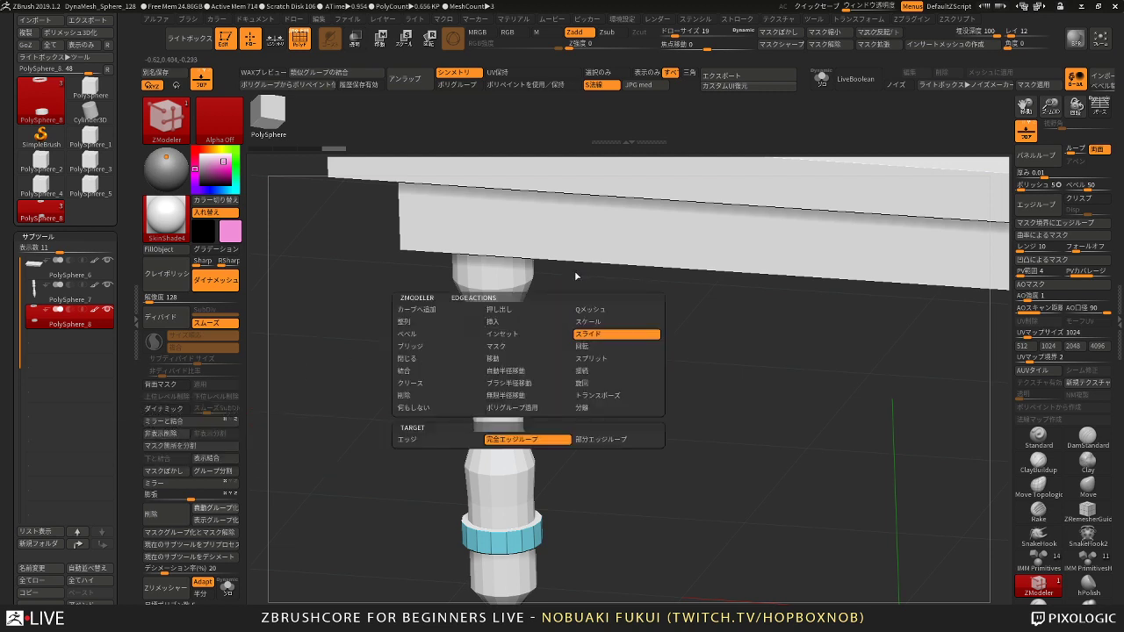
left_click(586, 310)
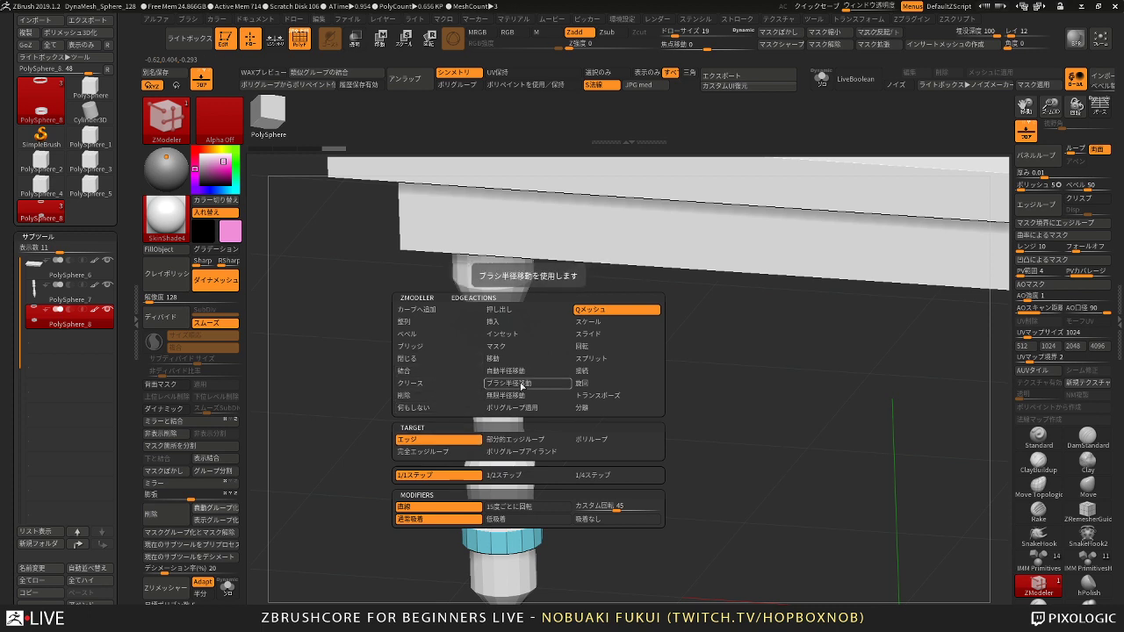
left_click(514, 382)
key("space")
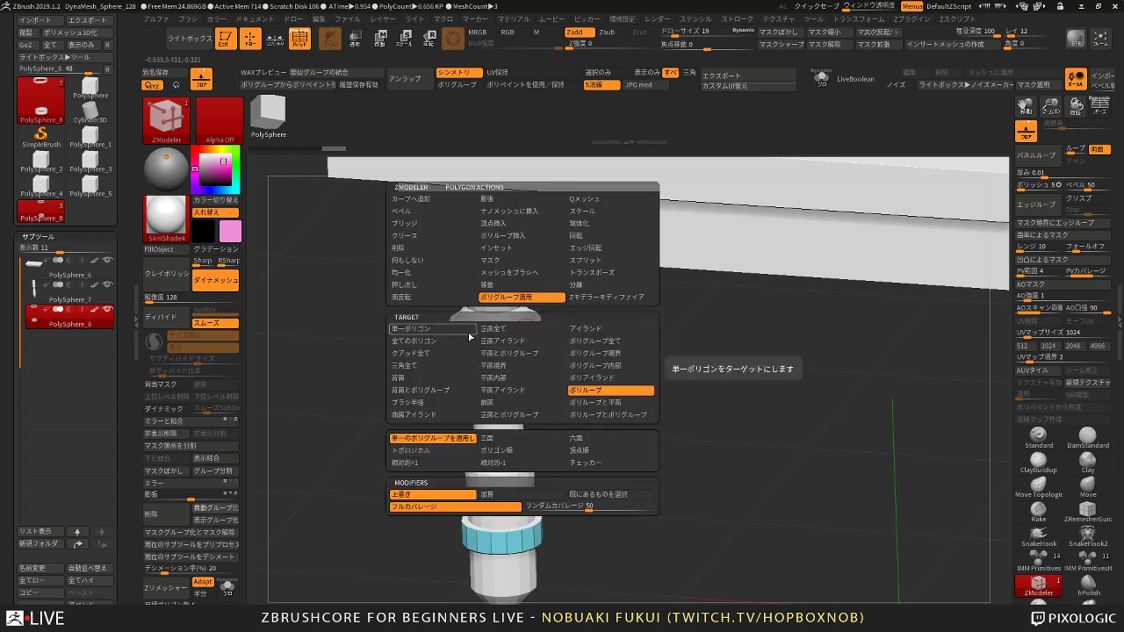
left_click(606, 199)
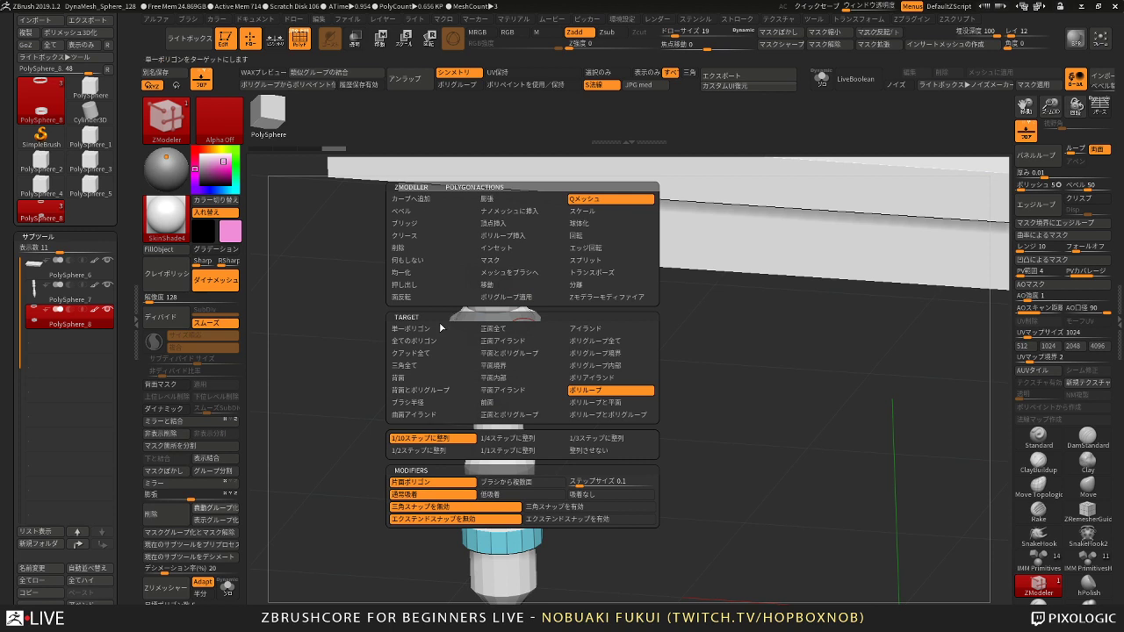
left_click(430, 340)
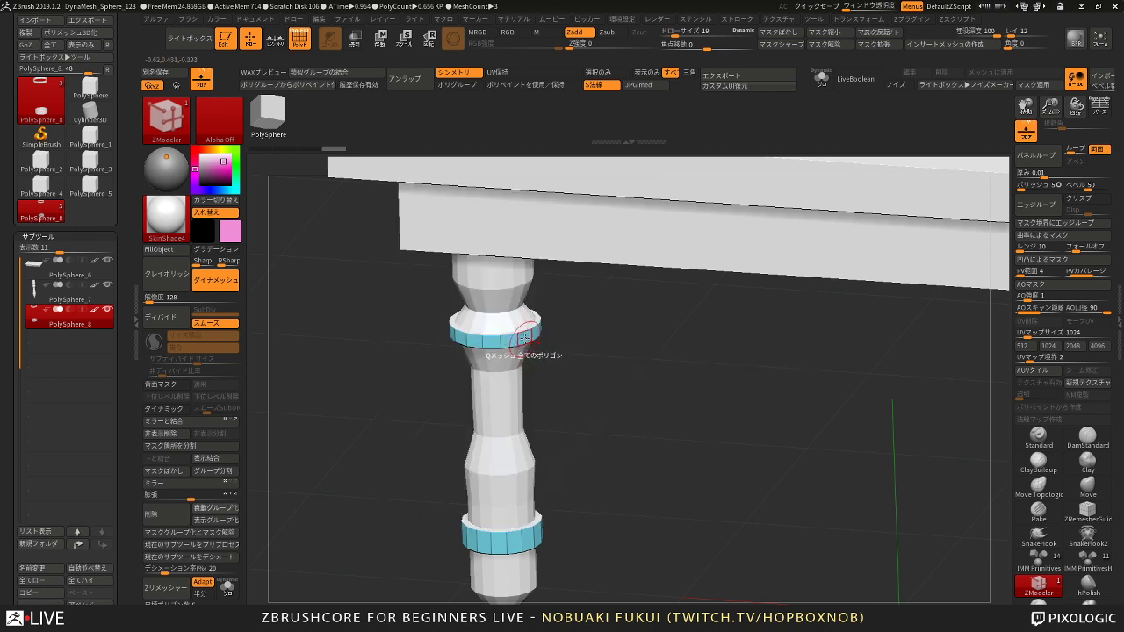
left_click_drag(524, 339, 605, 366)
Step: Apply the gizmo's Bevel deformer to the two rings and reduce it to a narrow bevel along their edges
key("w")
left_click_drag(603, 461, 603, 330, "alt")
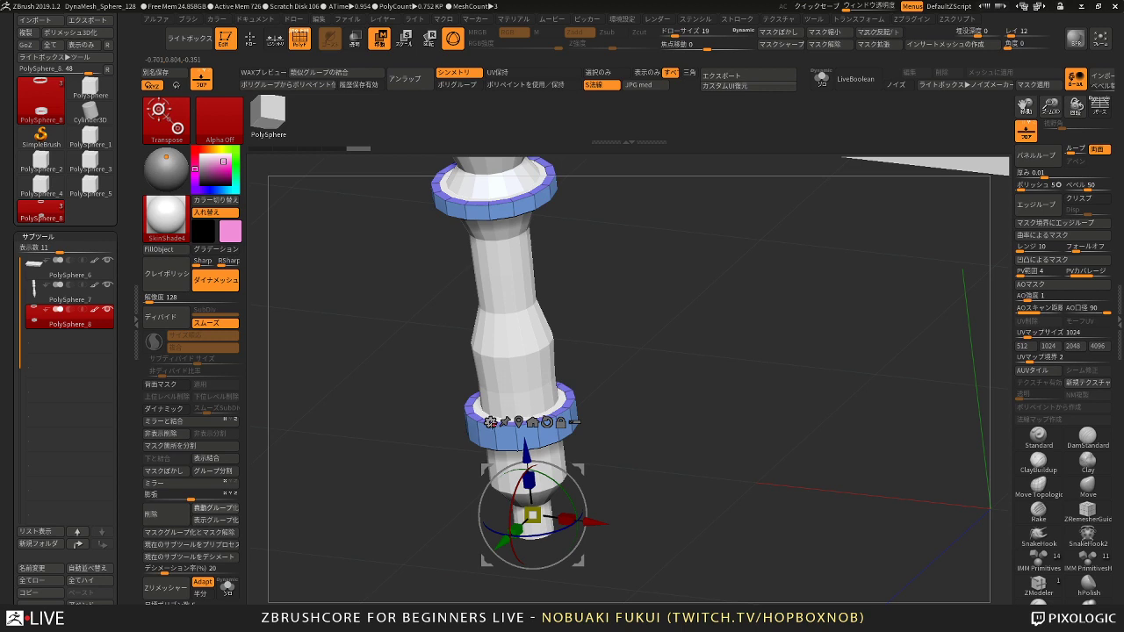
left_click(491, 423)
left_click(596, 425)
left_click(490, 422)
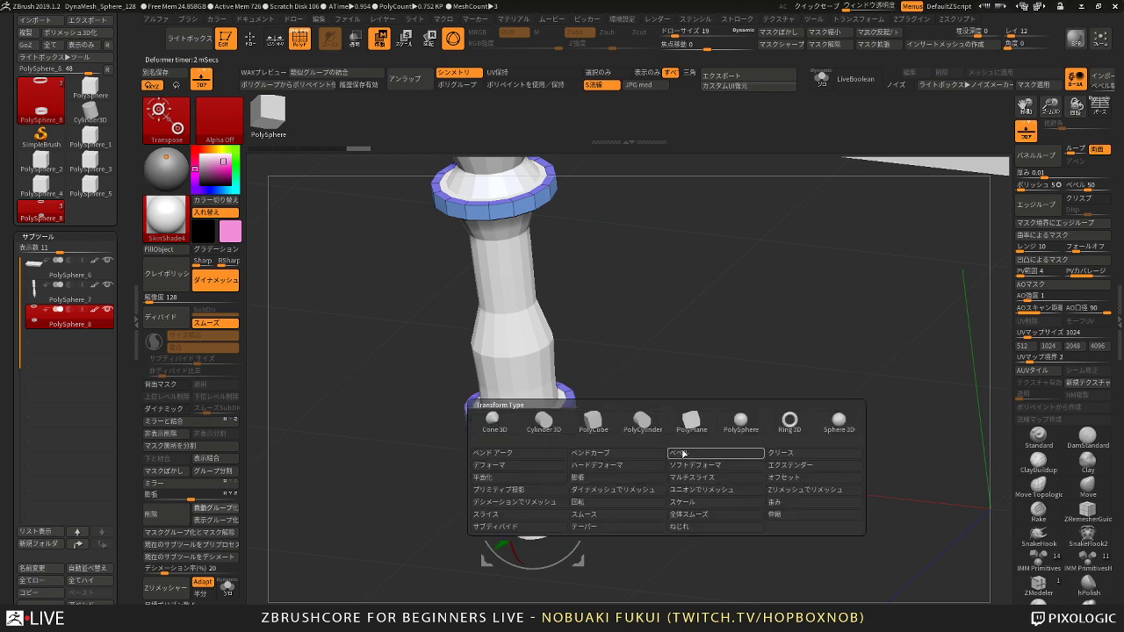
left_click(690, 456)
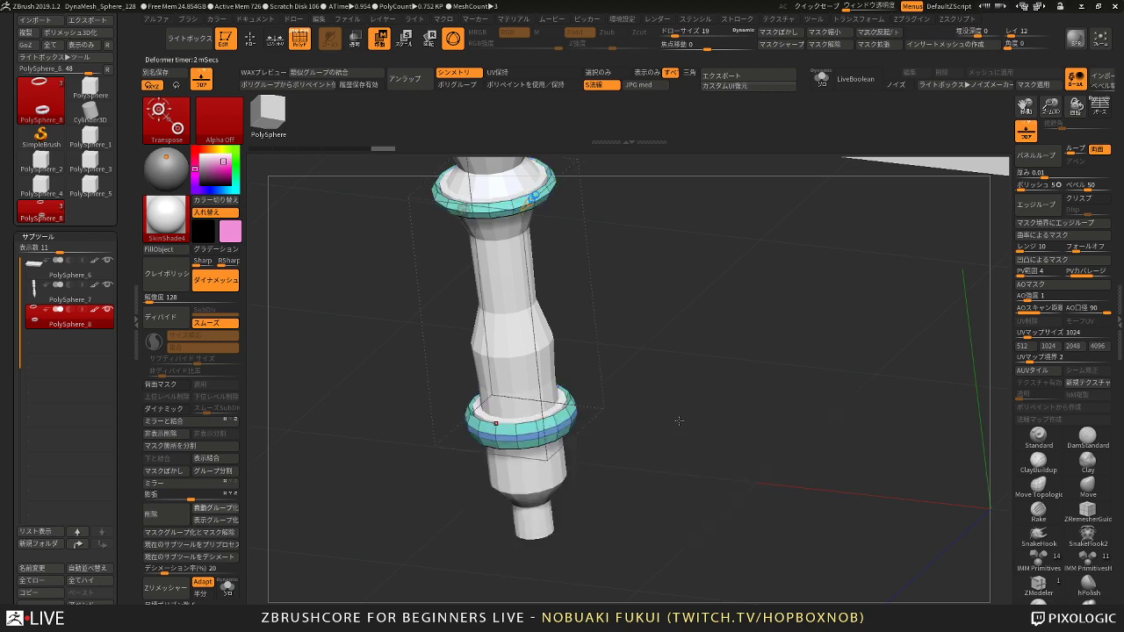
left_click_drag(662, 395, 691, 238, "alt")
left_click_drag(719, 318, 636, 249, "alt")
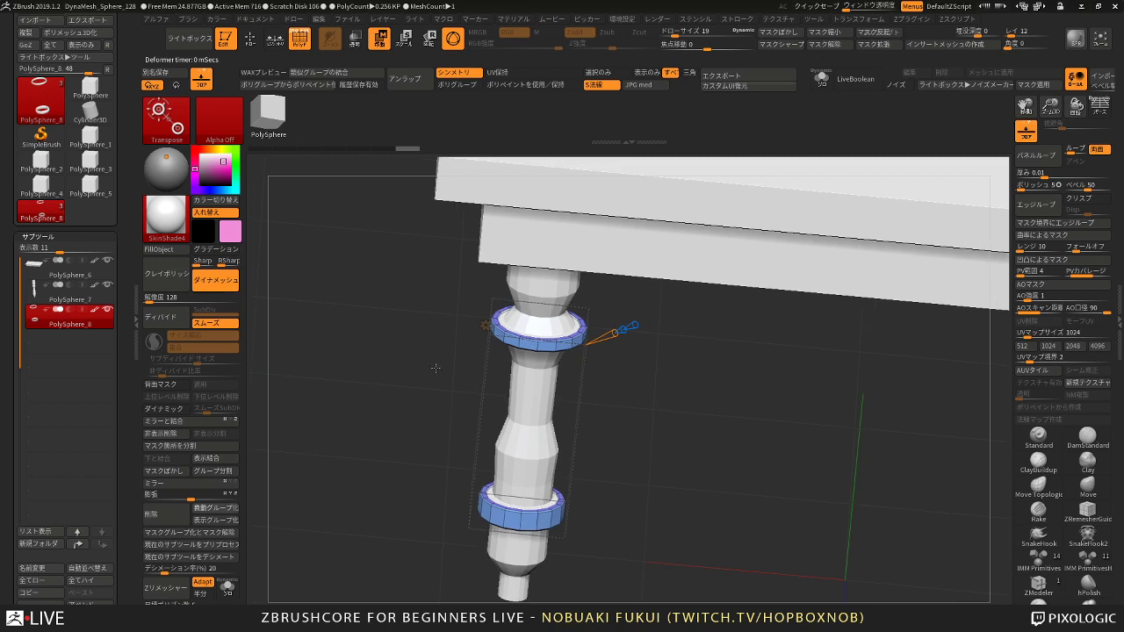
Step: Apply Auto Groups to the rings and merge their subtool into the leg subtool with Merge Down
left_click(210, 509)
left_click_drag(270, 338, 288, 356)
left_click(112, 301)
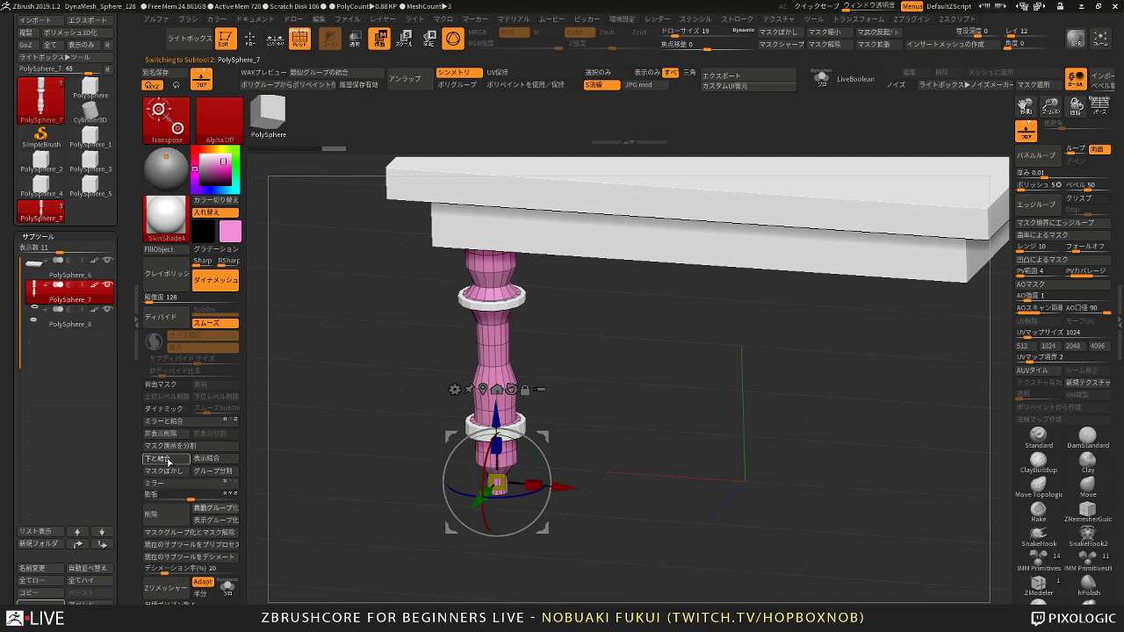
left_click(168, 461)
left_click(145, 482)
Step: Use Mirror and Weld on the leg across the table's width and depth to produce four legs
mouse_move(322, 373)
left_mouse_down()
mouse_move(332, 404)
mouse_move(368, 390)
mouse_move(339, 376)
left_mouse_up()
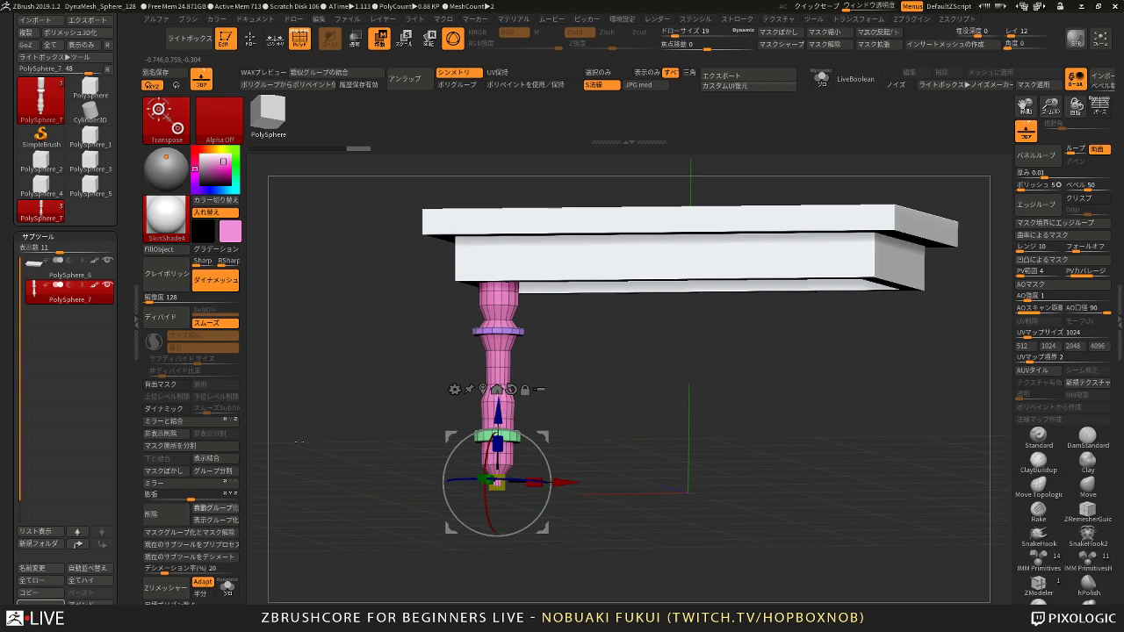
left_click_drag(299, 442, 396, 471)
left_click(173, 421)
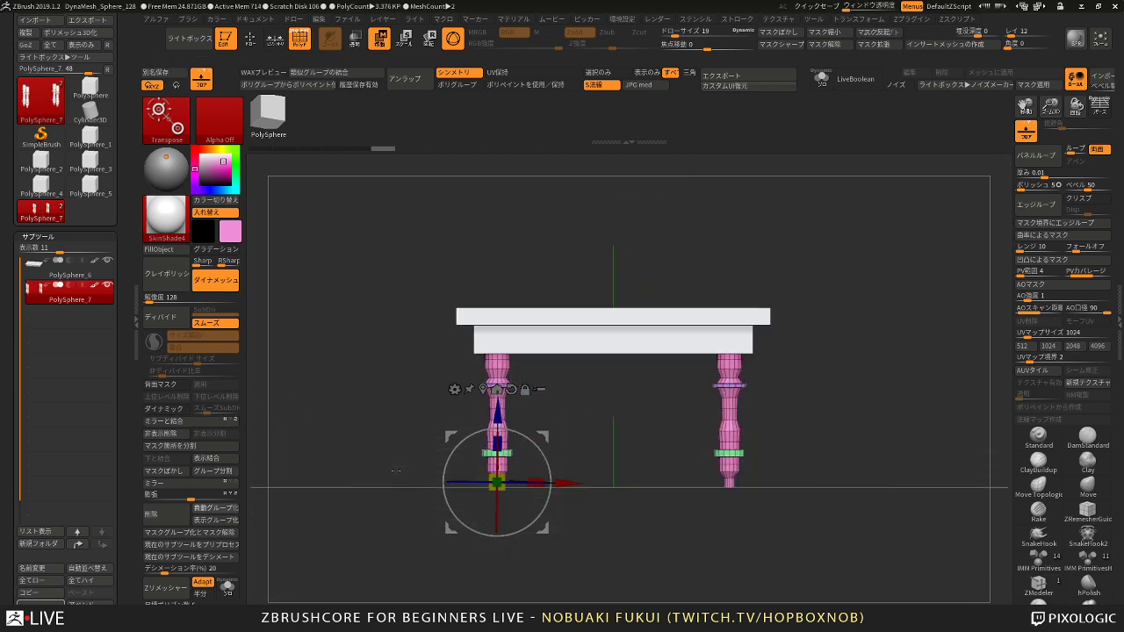
mouse_move(675, 459)
left_mouse_down()
mouse_move(644, 476)
mouse_move(631, 449)
mouse_move(636, 477)
mouse_move(641, 386)
left_mouse_up()
key("q")
left_click_drag(662, 345, 632, 385, "alt")
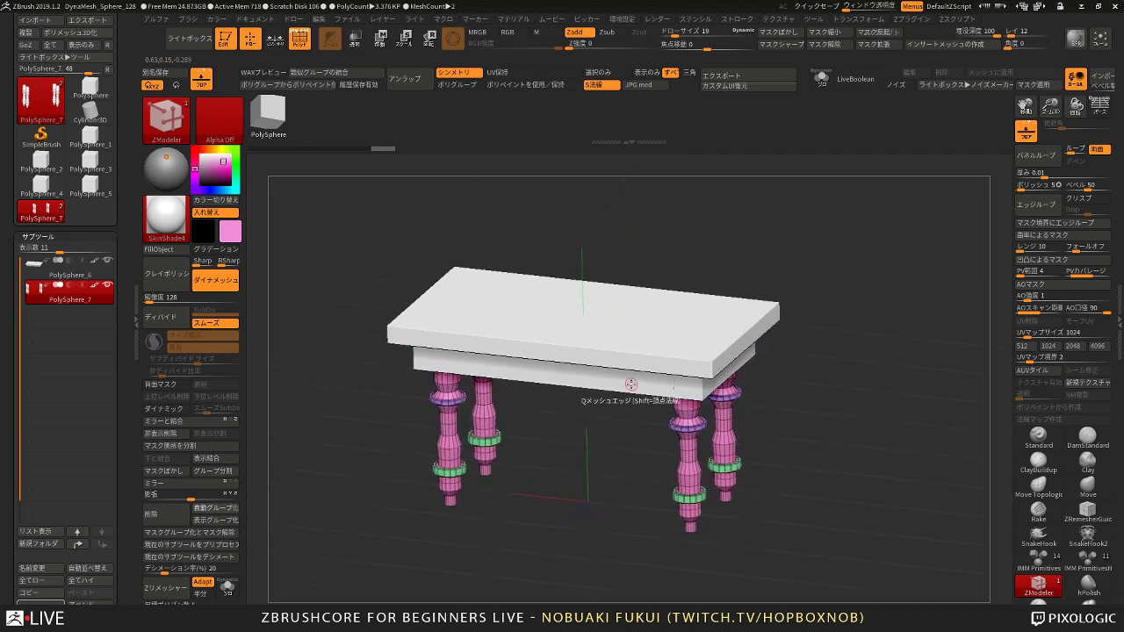
Step: Make the tabletop the active subtool and set the ZModeler edge action to Bevel with the Complete Edge Loop target
left_click(631, 384, "alt")
left_click_drag(824, 225, 805, 271)
mouse_move(721, 223)
left_mouse_down()
mouse_move(704, 239)
mouse_move(729, 279)
mouse_move(736, 216)
left_mouse_up()
key("space")
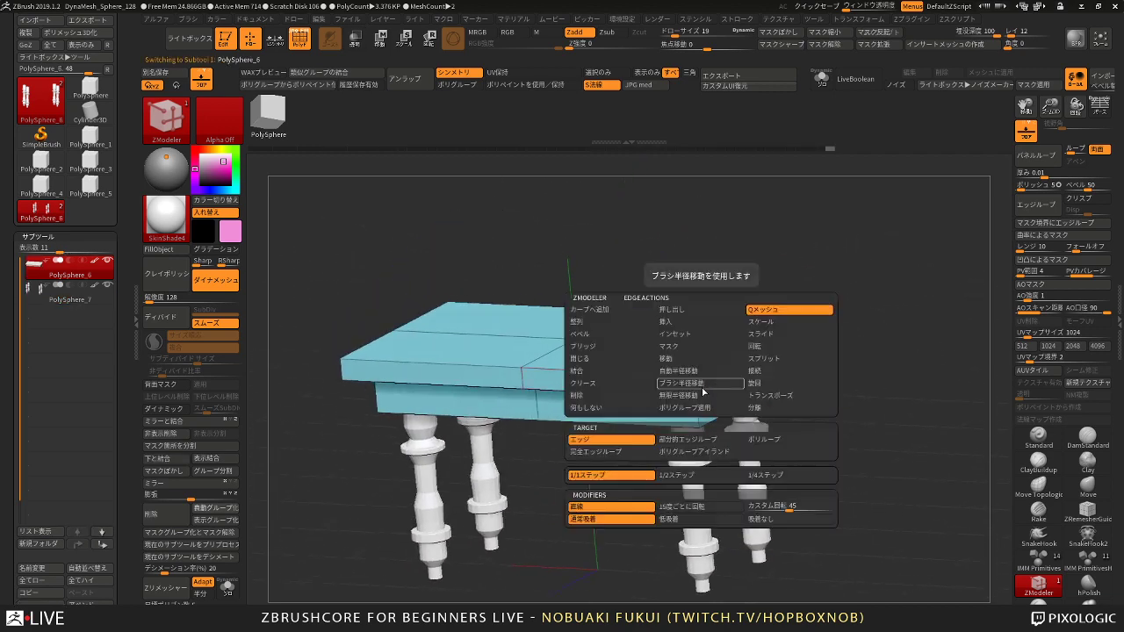
left_click(612, 333)
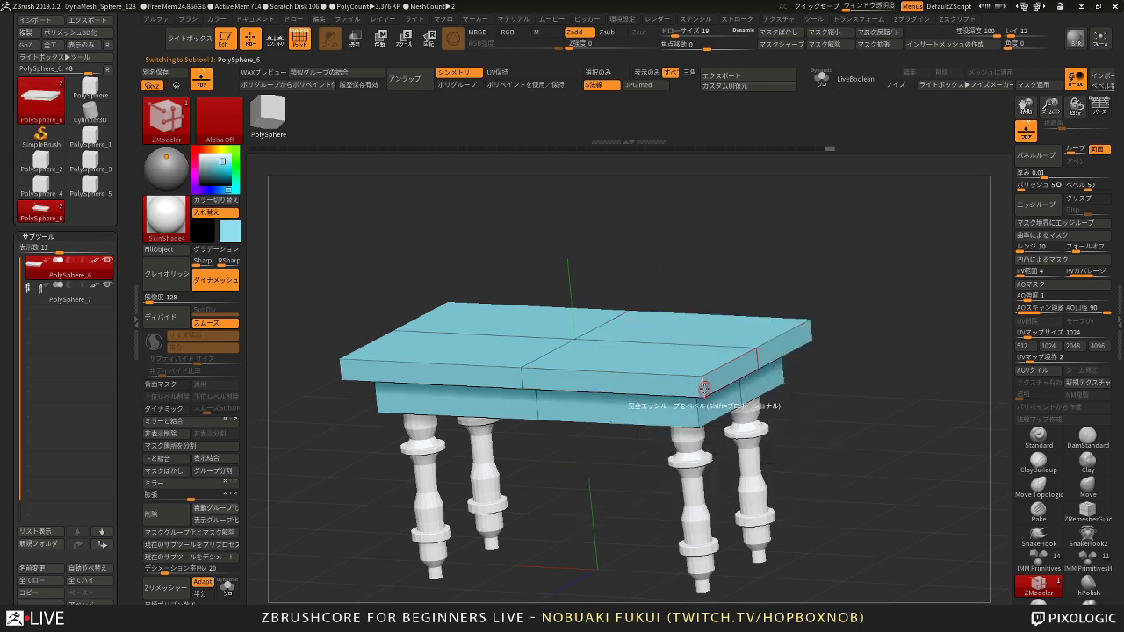
Step: Try to bevel the complete edge loop at the tabletop's corner edge and undo the attempt
left_click_drag(704, 387, 694, 382)
key("ctrl+z")
key("ctrl+z")
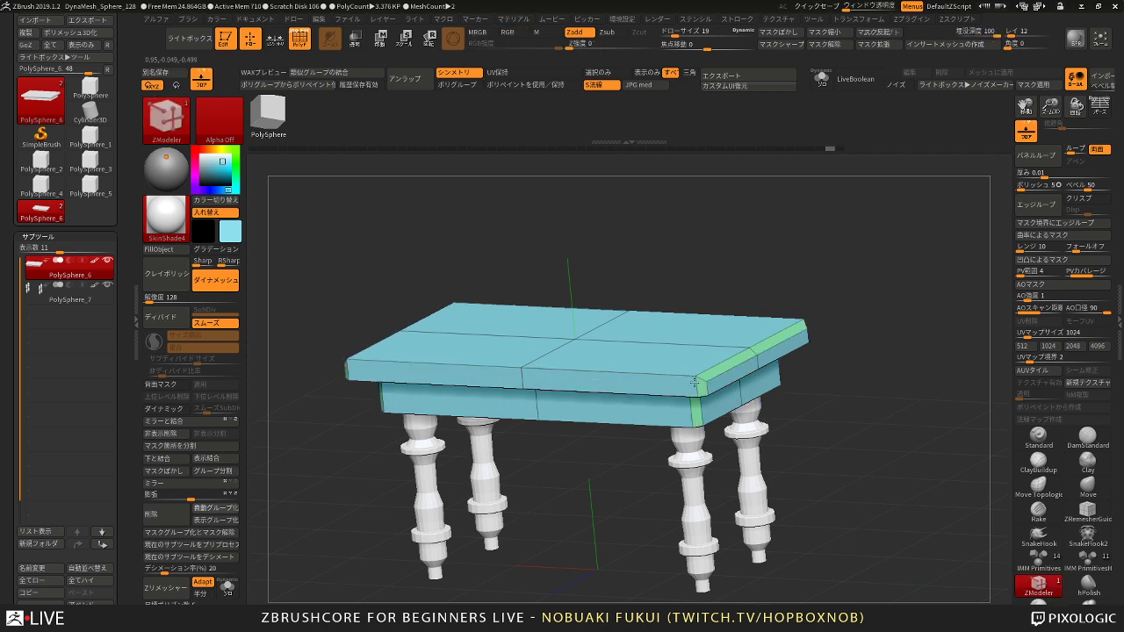
key("ctrl+z")
Step: Mark all upper faces of the tabletop as a temporary polygroup and inset them to leave a narrow border around the edge
right_click_drag(697, 344, 702, 382)
left_click(565, 296, "alt")
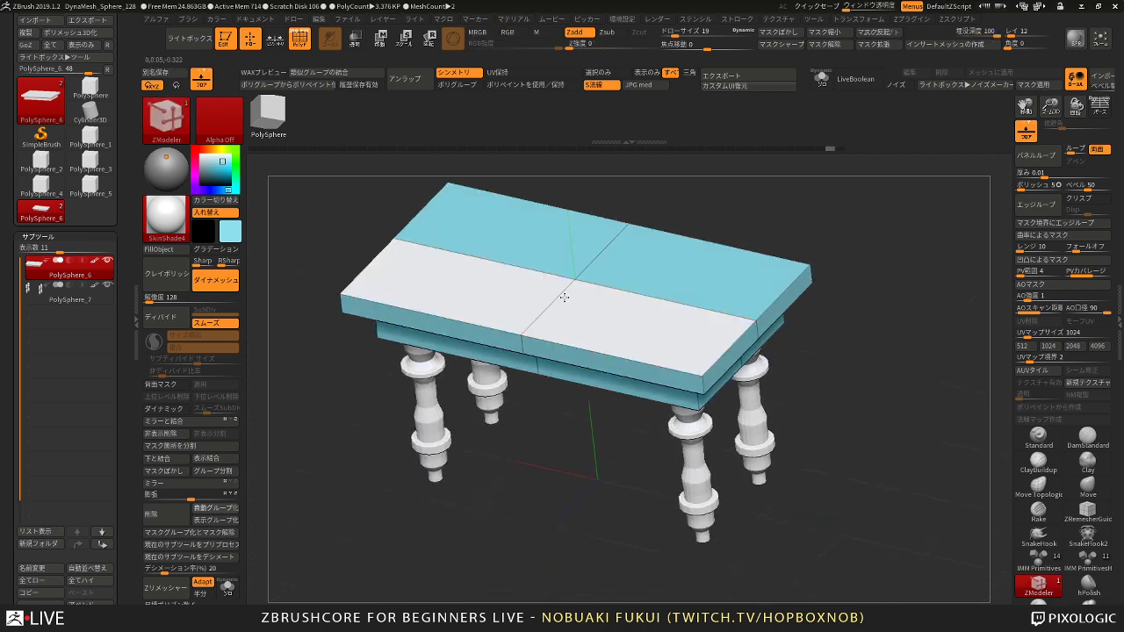
left_click(606, 252, "alt")
left_click_drag(740, 192, 731, 263, "alt")
key("space")
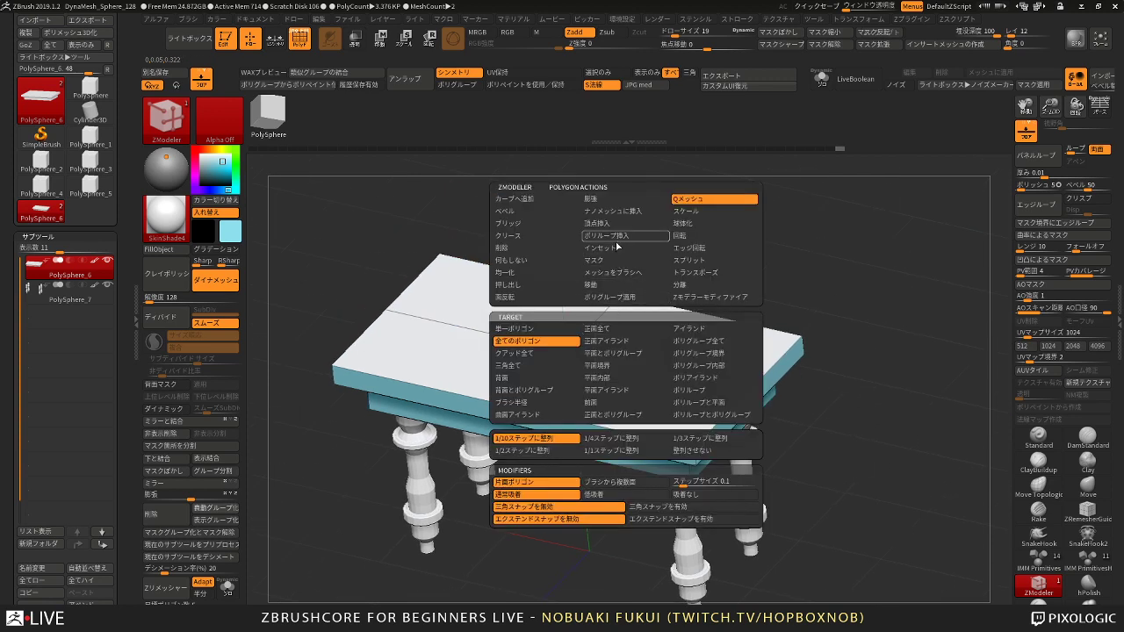
left_click(618, 248)
left_click(619, 338)
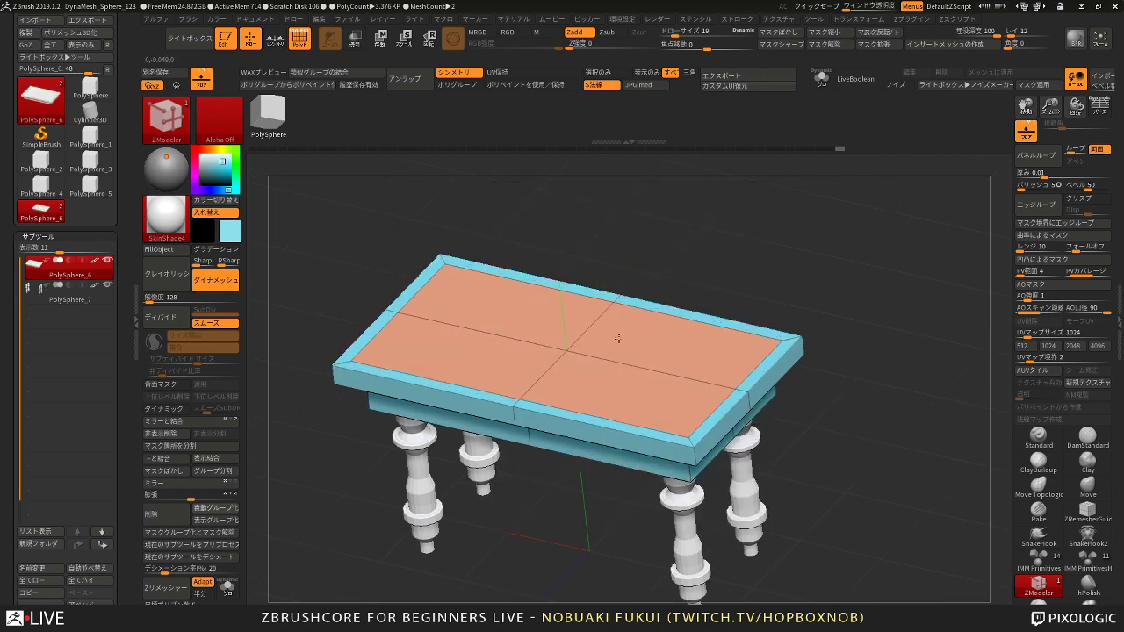
left_click_drag(619, 339, 622, 337)
left_click_drag(708, 285, 749, 267)
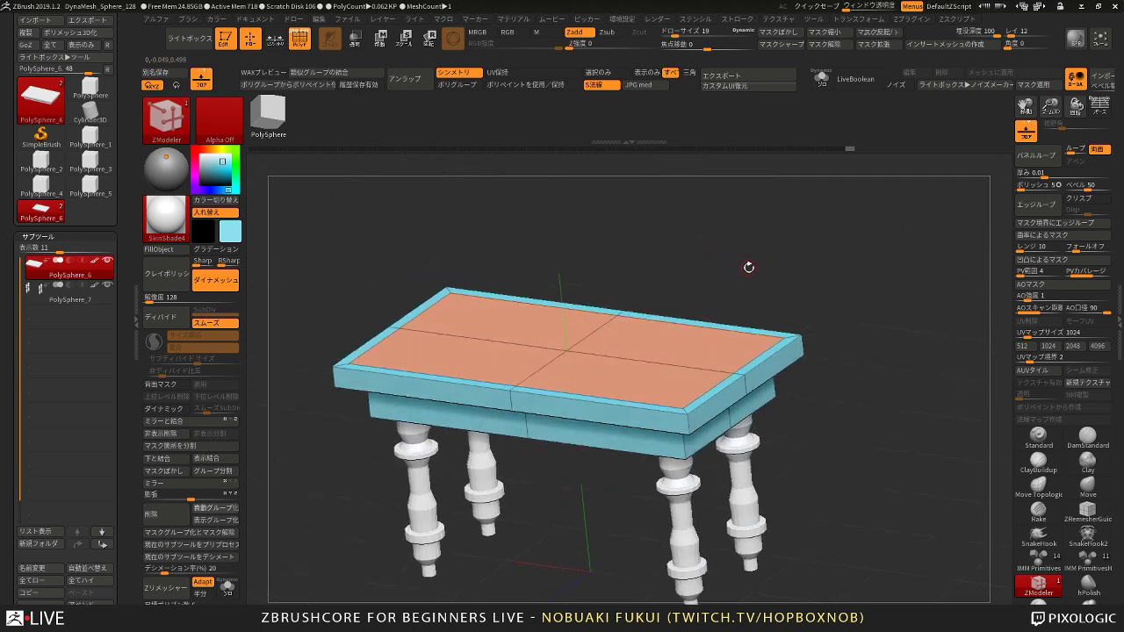
left_click_drag(685, 421, 662, 382)
key("ctrl+z")
key("ctrl+z")
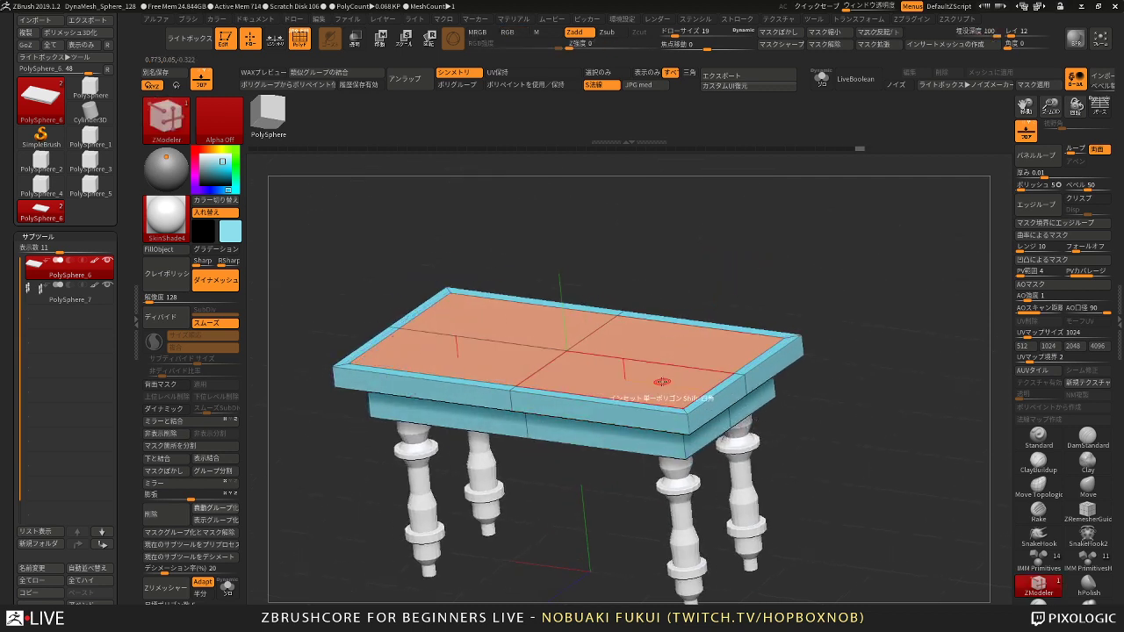
Step: Set the polygon action to QMesh with the Polygroup All target and raise the inset tabletop panel slightly
key("space")
left_click(723, 199)
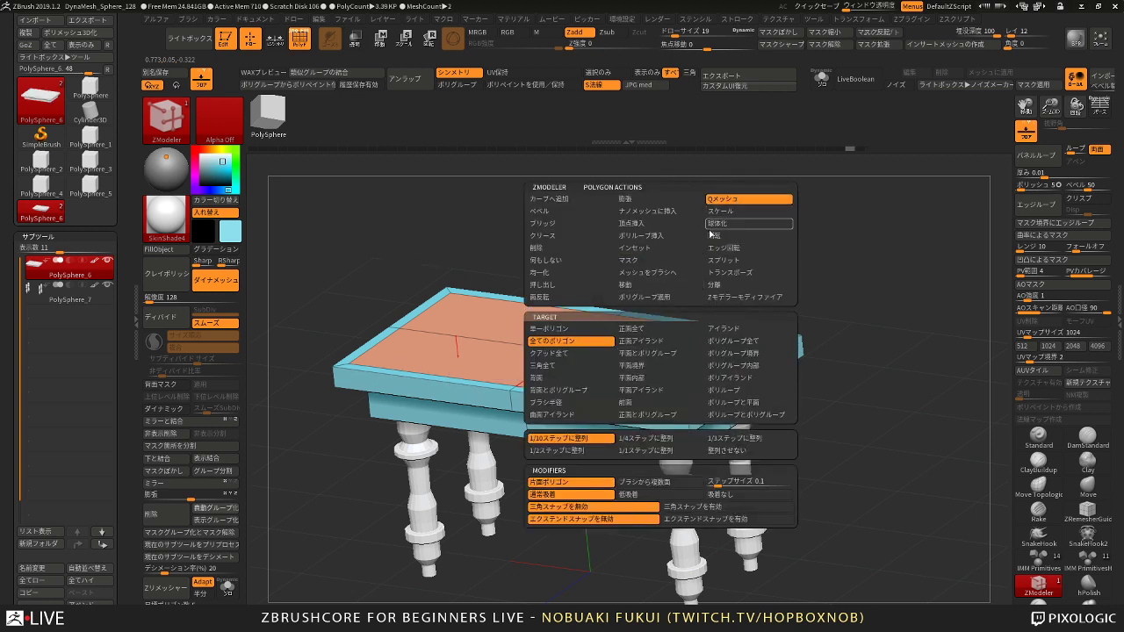
left_click(725, 354)
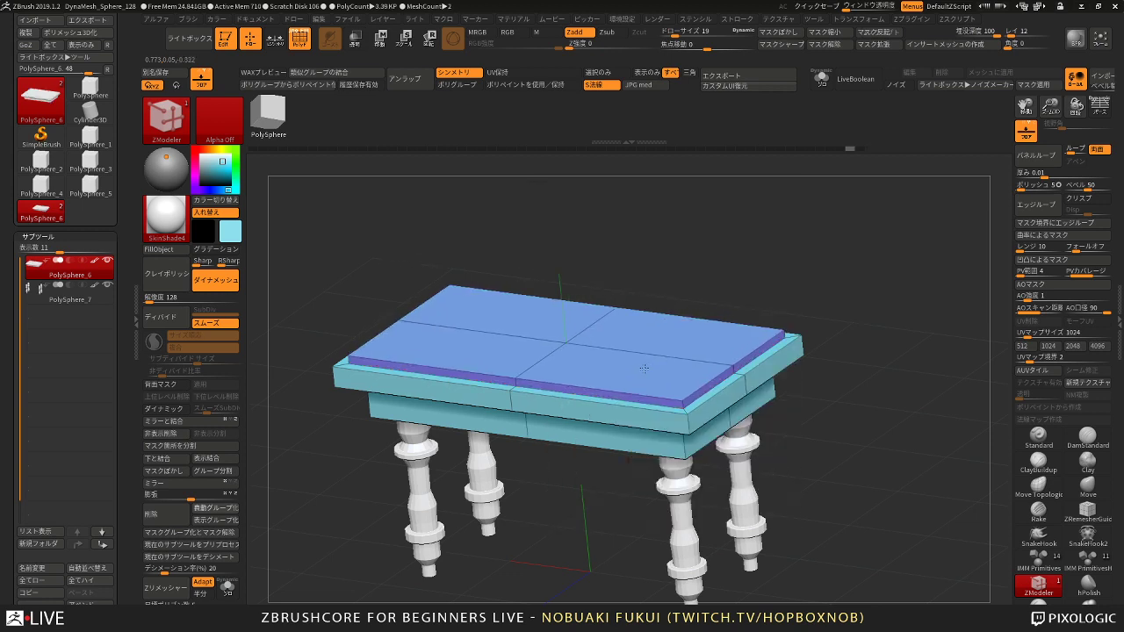
Step: Merge the tabletop subtool with the legs subtool using Merge Down
left_click_drag(708, 258, 722, 291)
mouse_move(722, 290)
right_mouse_down()
mouse_move(725, 243)
mouse_move(713, 278)
right_mouse_up()
mouse_move(714, 279)
left_mouse_down("alt")
mouse_move(685, 255)
mouse_move(706, 276)
left_mouse_up("alt")
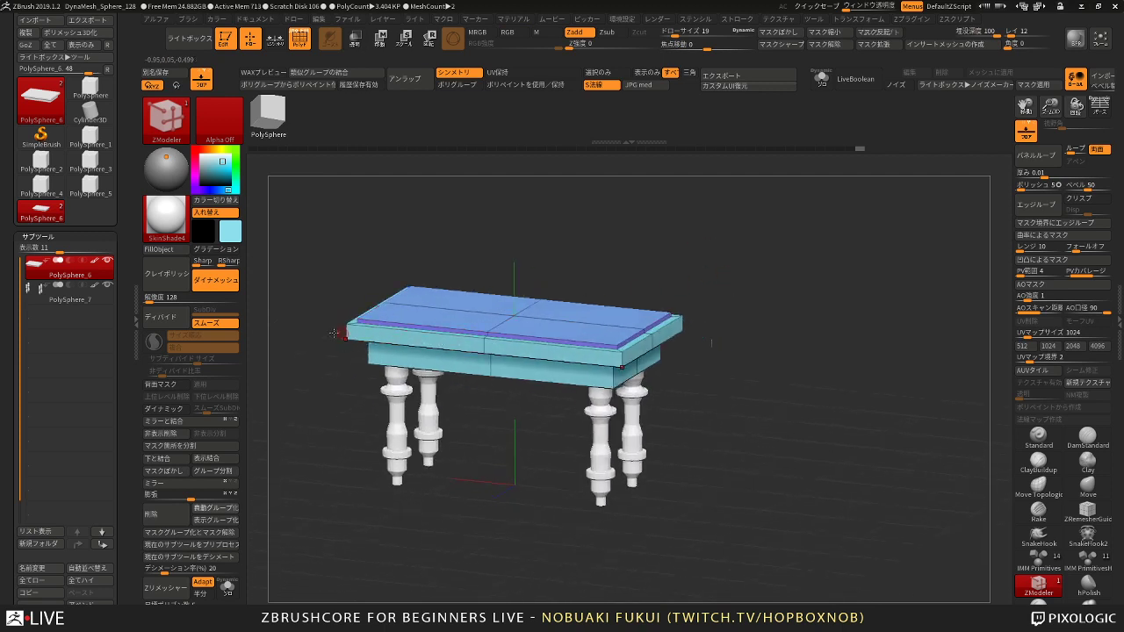
left_click(173, 462)
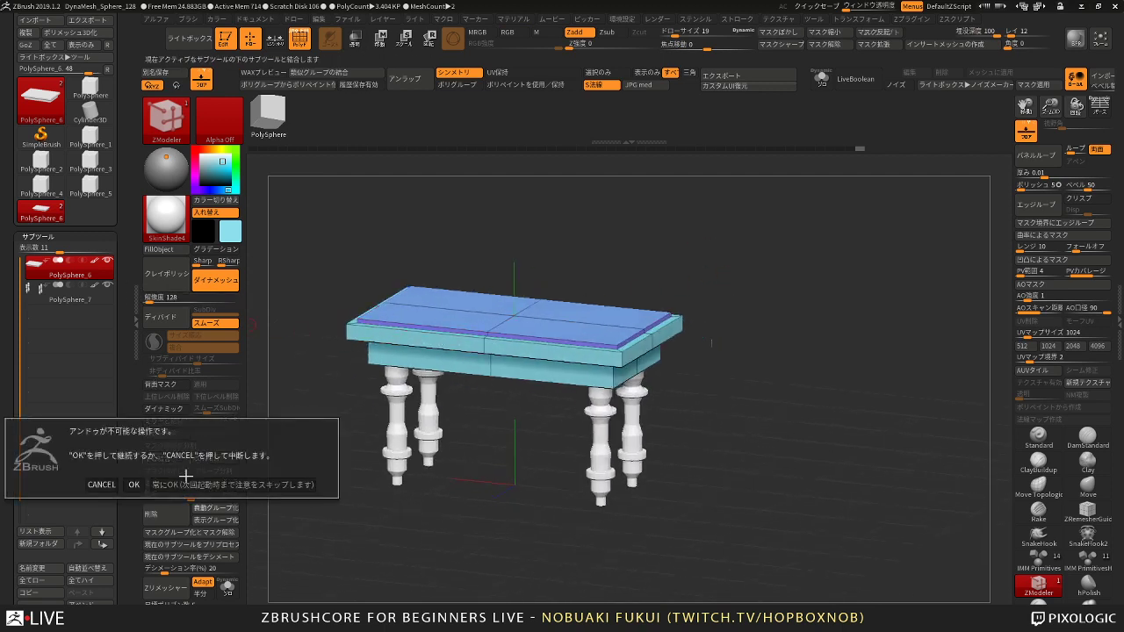
left_click(133, 484)
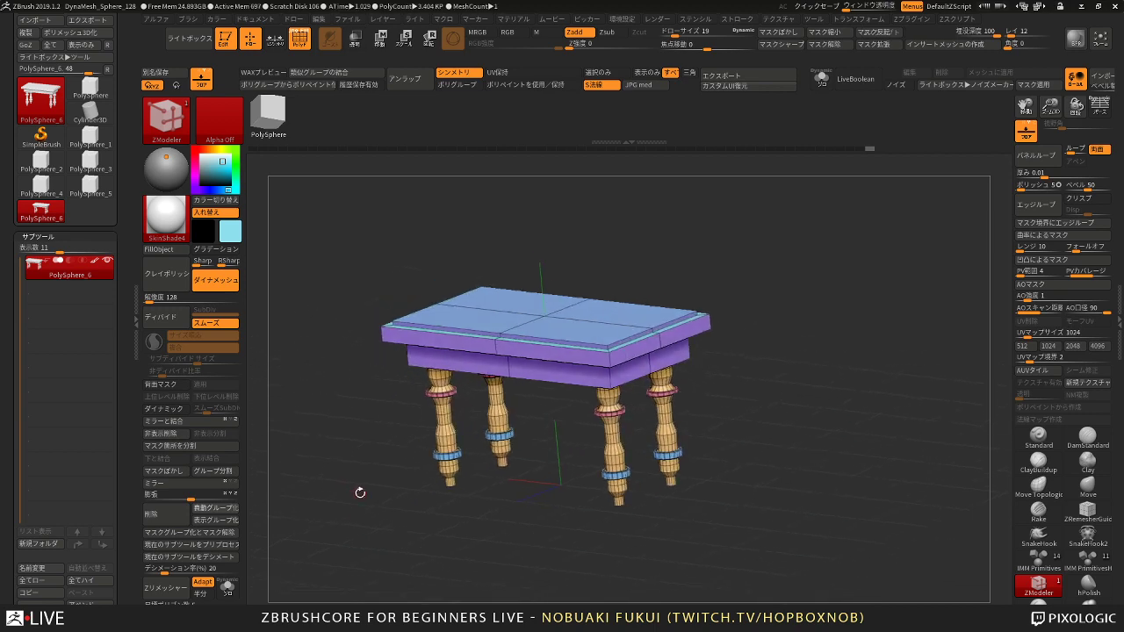
left_click_drag(360, 493, 362, 479, "alt")
Step: Apply Auto Groups to the merged table and combine matching parts with Merge Similar Groups
left_click(215, 508)
left_click_drag(281, 497, 319, 427)
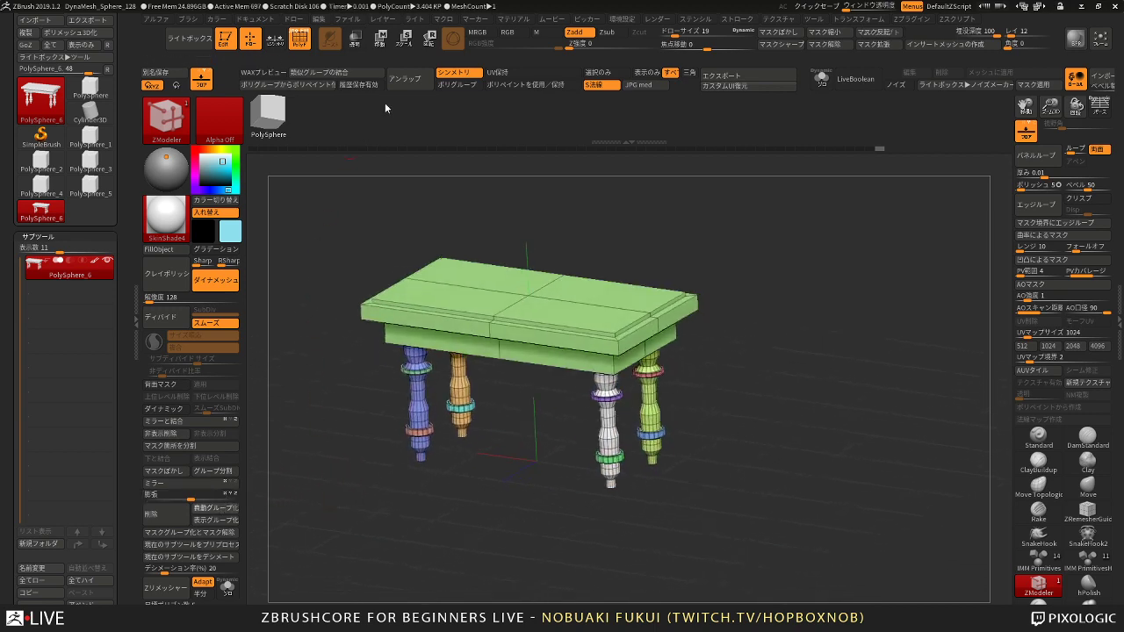
left_click(356, 79)
left_click_drag(307, 290, 808, 246)
left_click_drag(353, 486, 406, 443, "alt")
left_click_drag(329, 425, 331, 439, "alt")
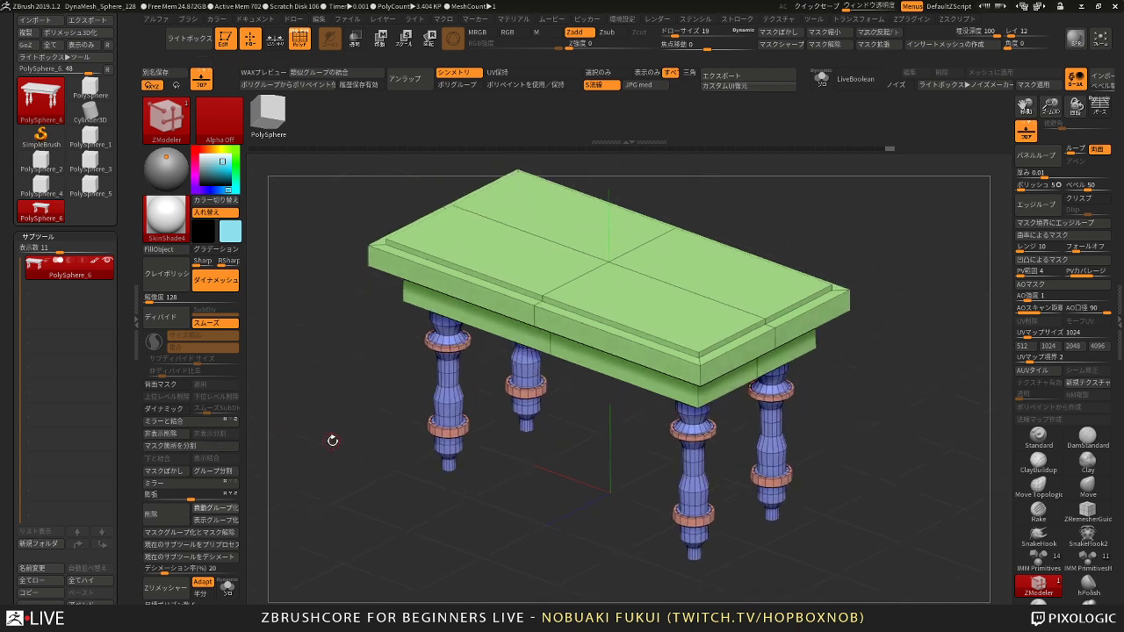
Step: Bevel the upper edge loop of the raised tabletop panel into a narrow sloped band
left_click_drag(438, 477, 389, 520, "alt")
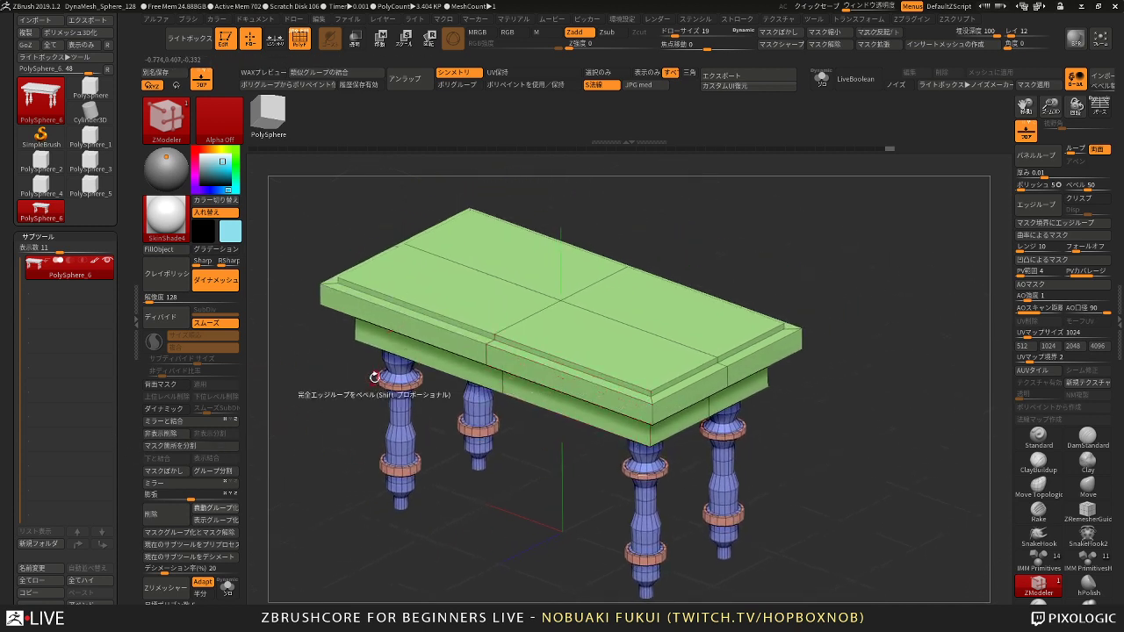
left_click_drag(621, 393, 624, 390)
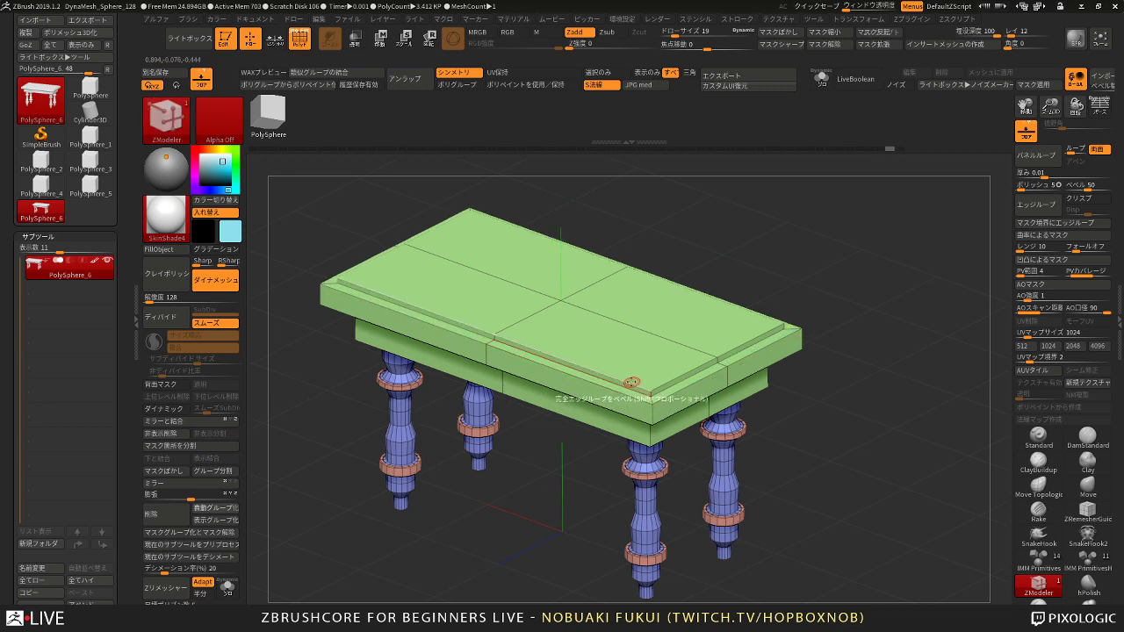
left_click_drag(630, 384, 630, 384)
left_click_drag(564, 438, 559, 490)
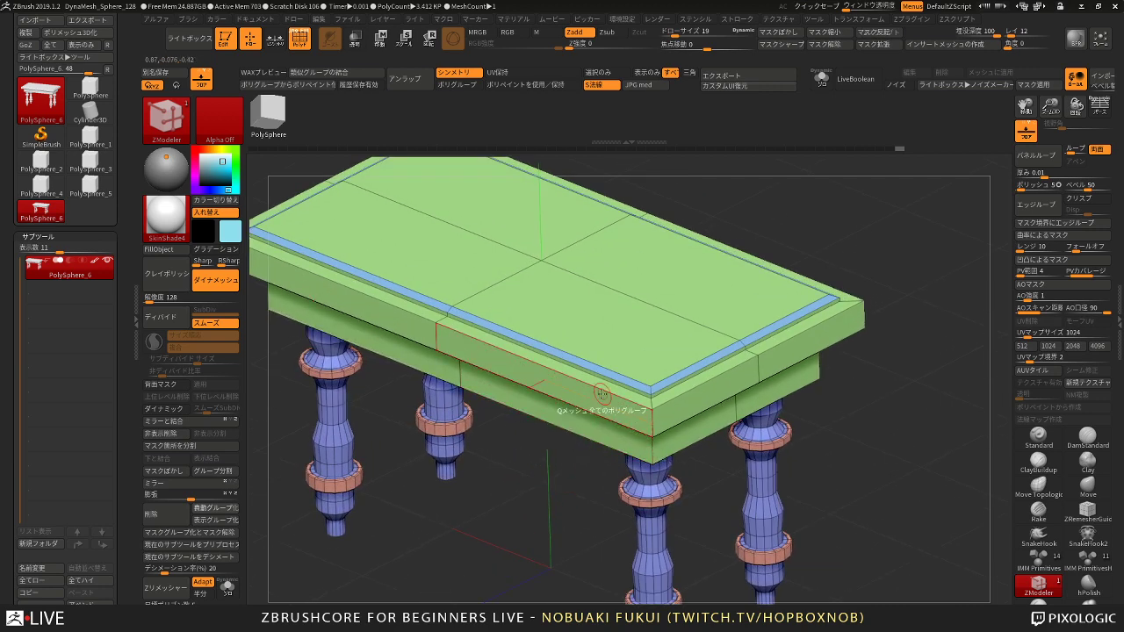
Step: Set the ZModeler edge action to Insert for adding edge loops
key("space")
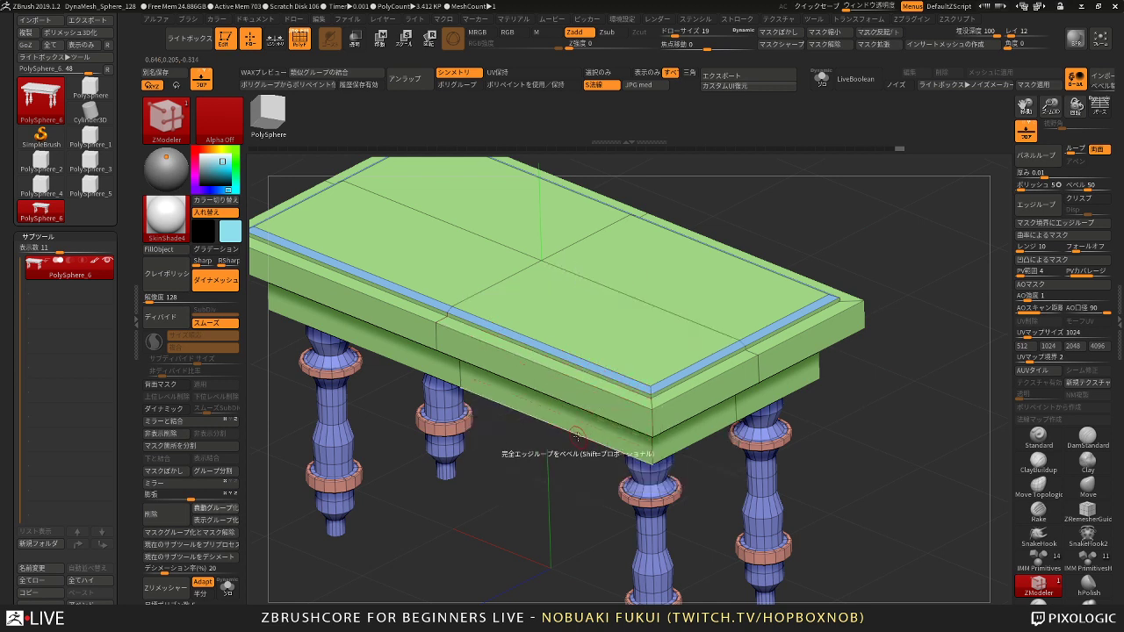
key("space")
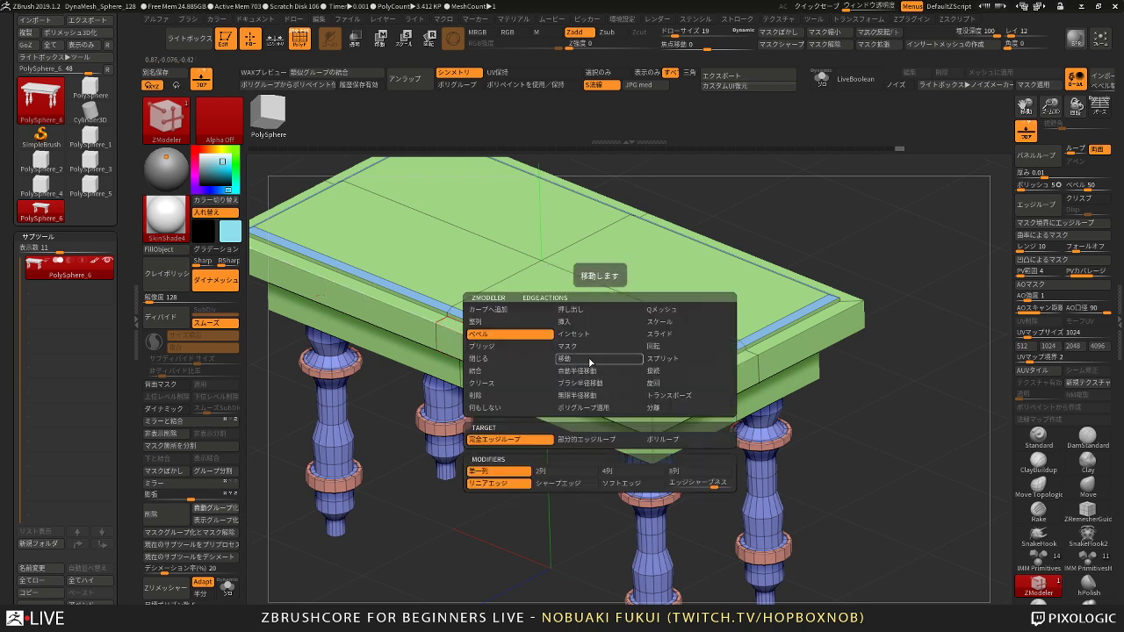
left_click(583, 322)
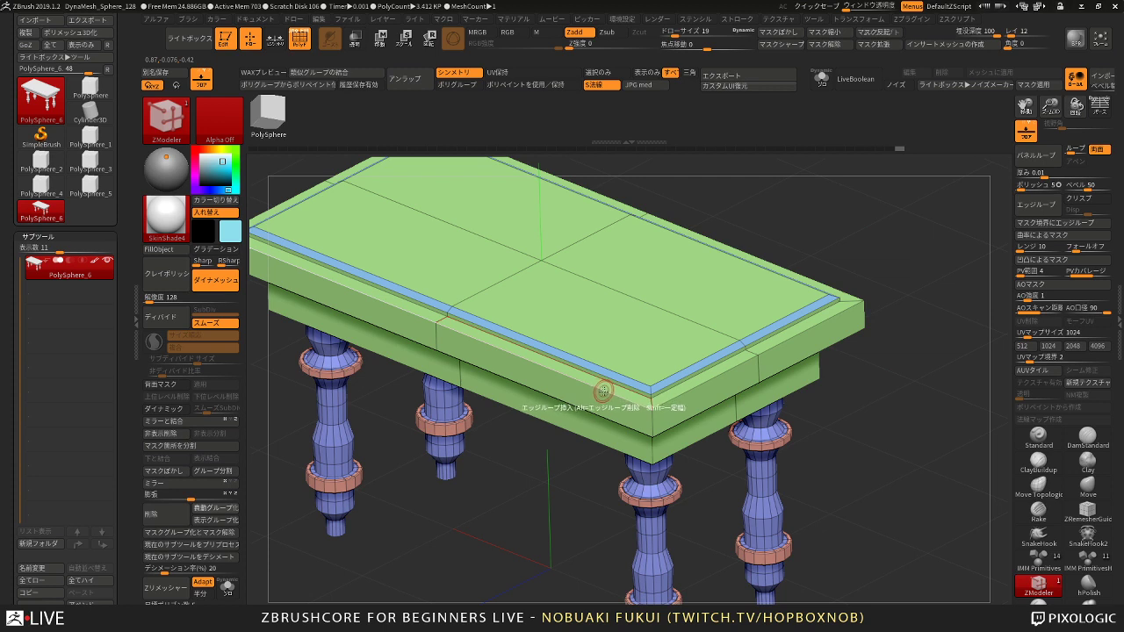
right_click_drag(603, 396, 549, 466, "ctrl")
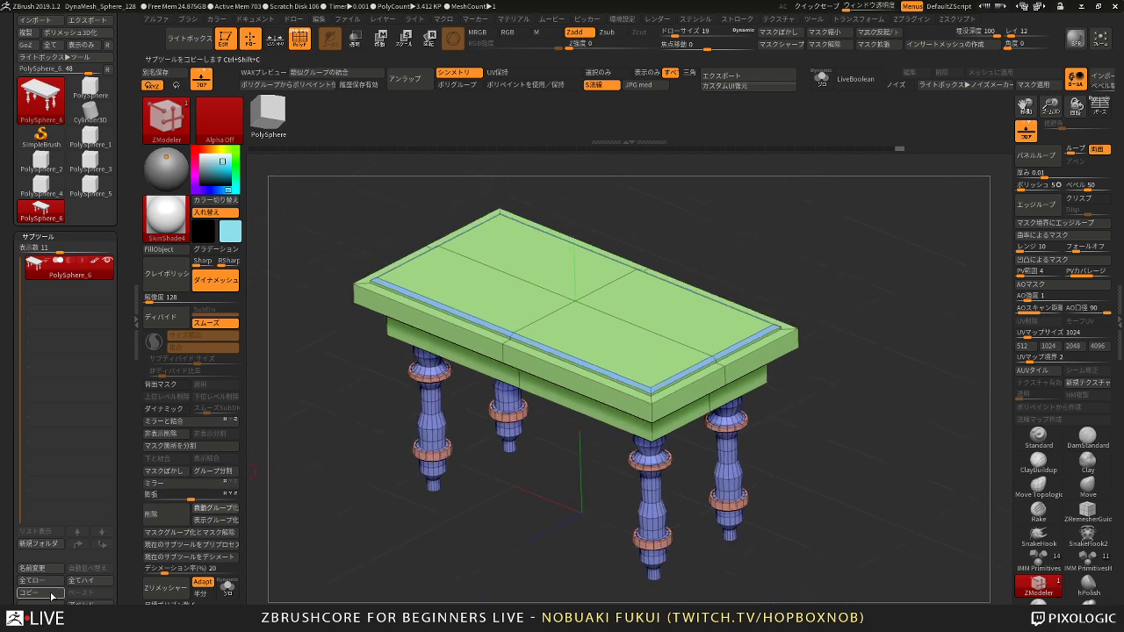
Step: Regroup the table parts with Auto Groups and duplicate the table subtool
left_click(232, 509)
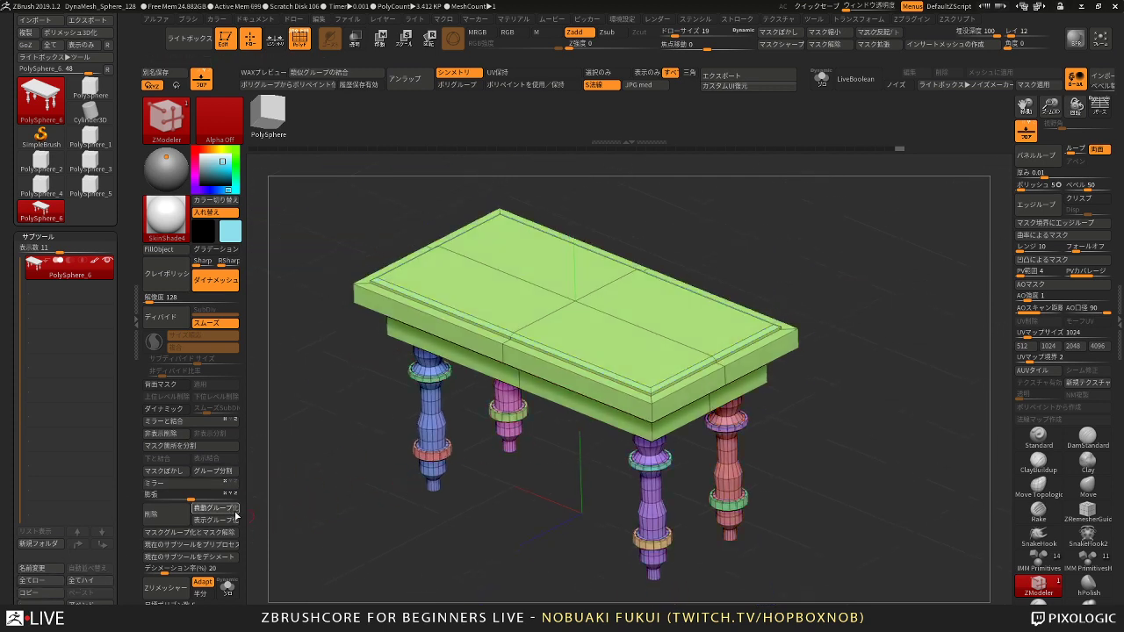
left_click(546, 352, "ctrl+shift")
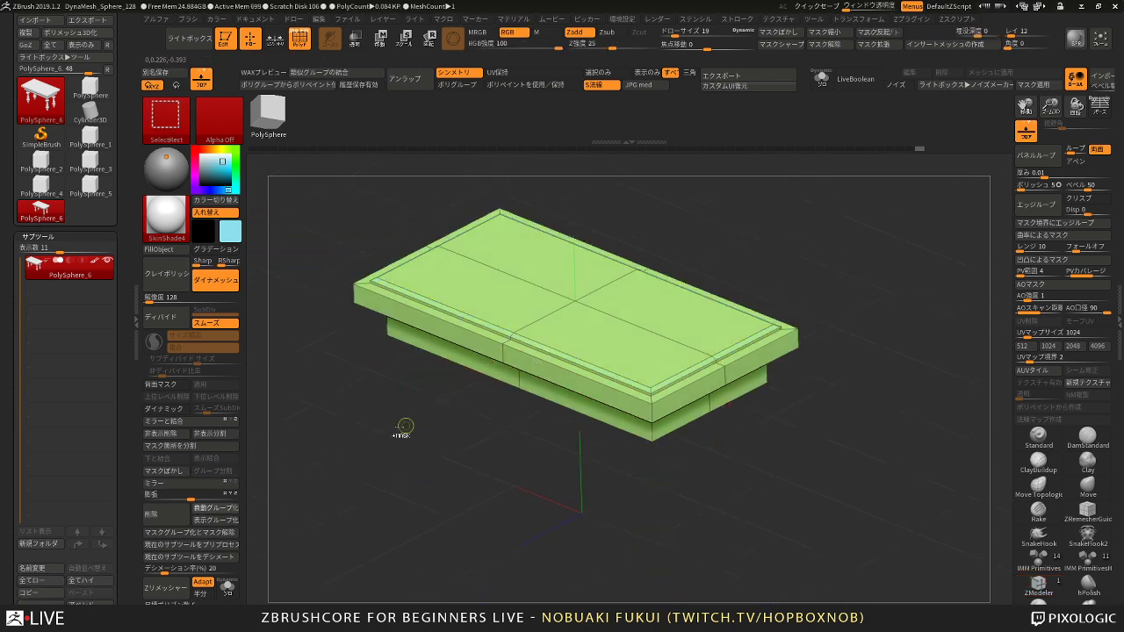
left_click(352, 440, "ctrl+shift")
key("ctrl+shift+d")
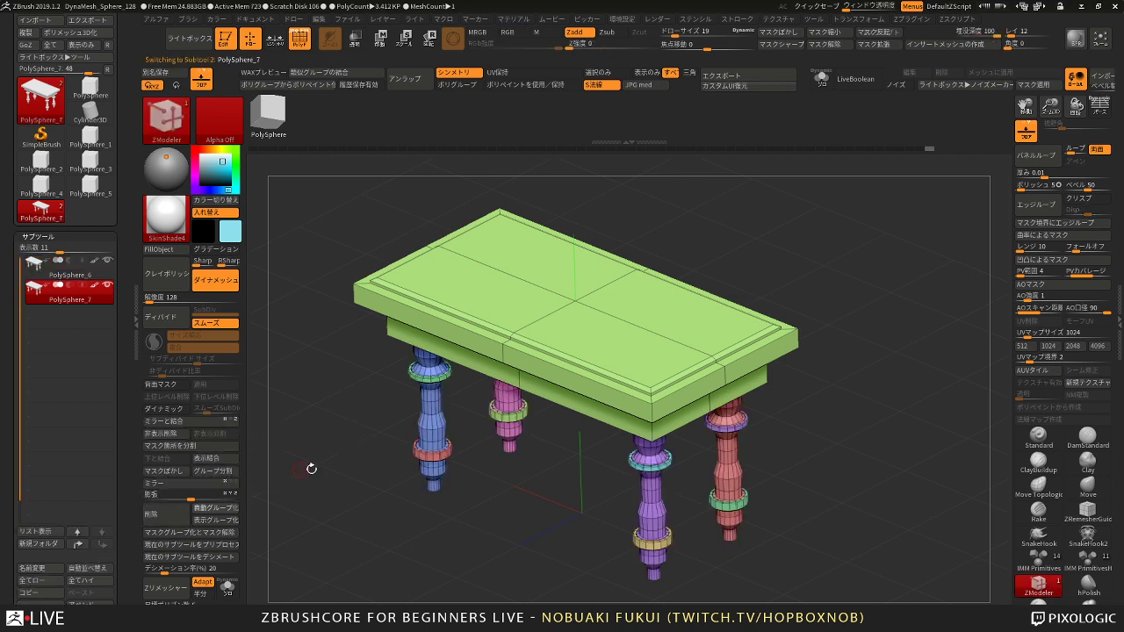
right_click_drag(403, 515, 393, 539, "ctrl")
Step: Isolate the tabletop and apron in the duplicate subtool and delete the hidden legs with Del Hidden
left_click(634, 476, "ctrl+shift")
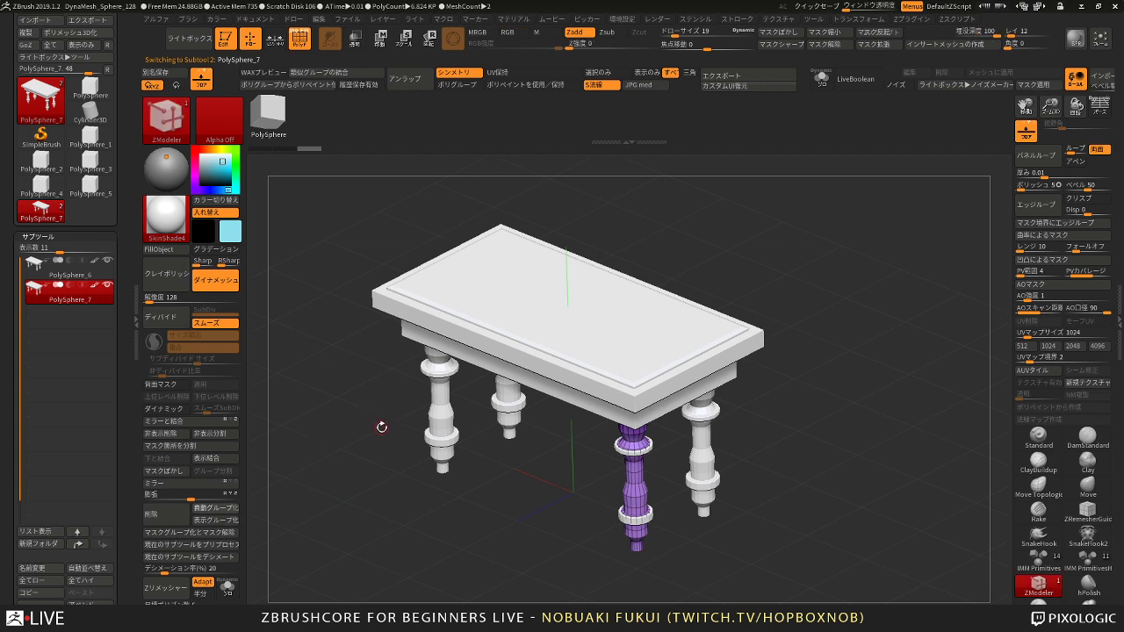
left_click(351, 431, "ctrl+shift")
left_click(549, 370, "ctrl+shift")
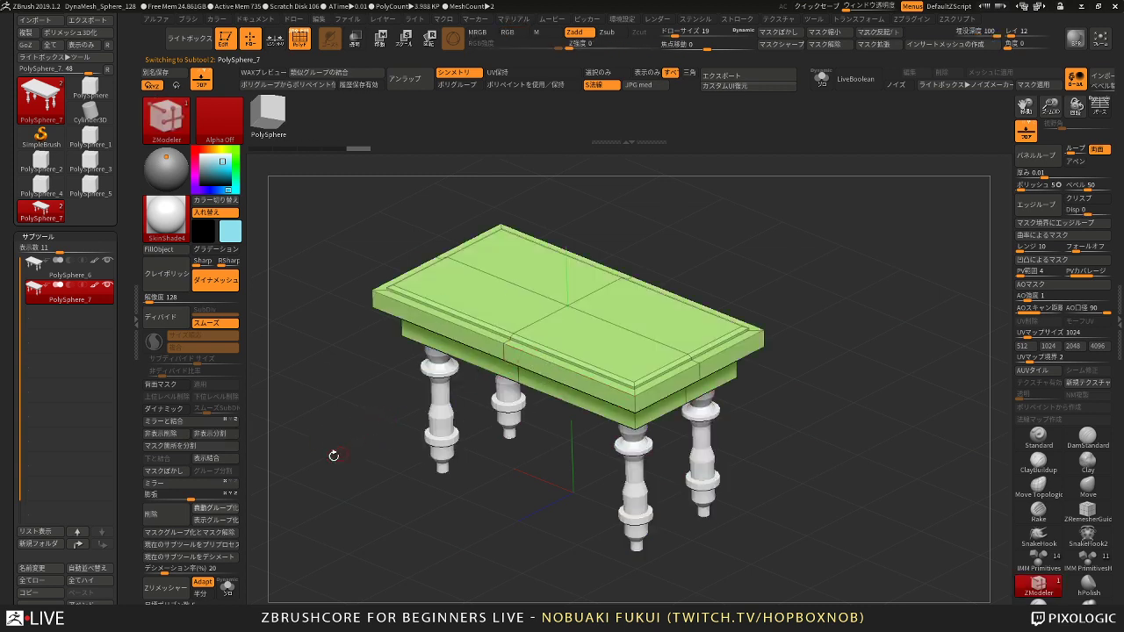
left_click(175, 439)
right_click_drag(393, 516, 395, 483, "ctrl")
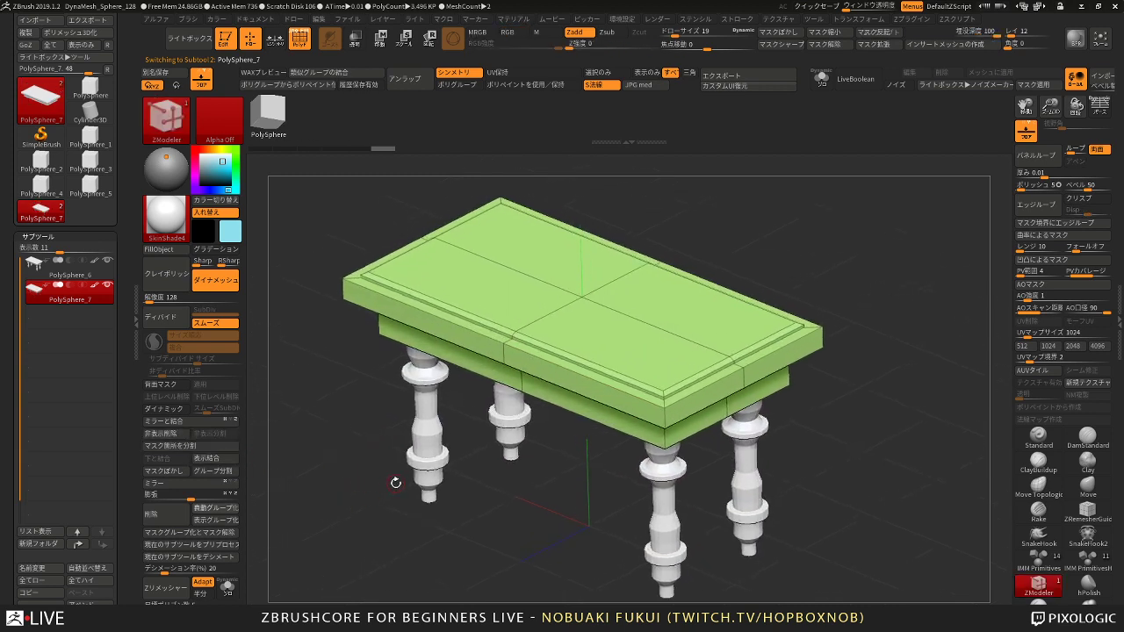
Step: Insert edge loops across the tabletop and apron near both short ends, and solo the subtool
left_click_drag(566, 481, 593, 466)
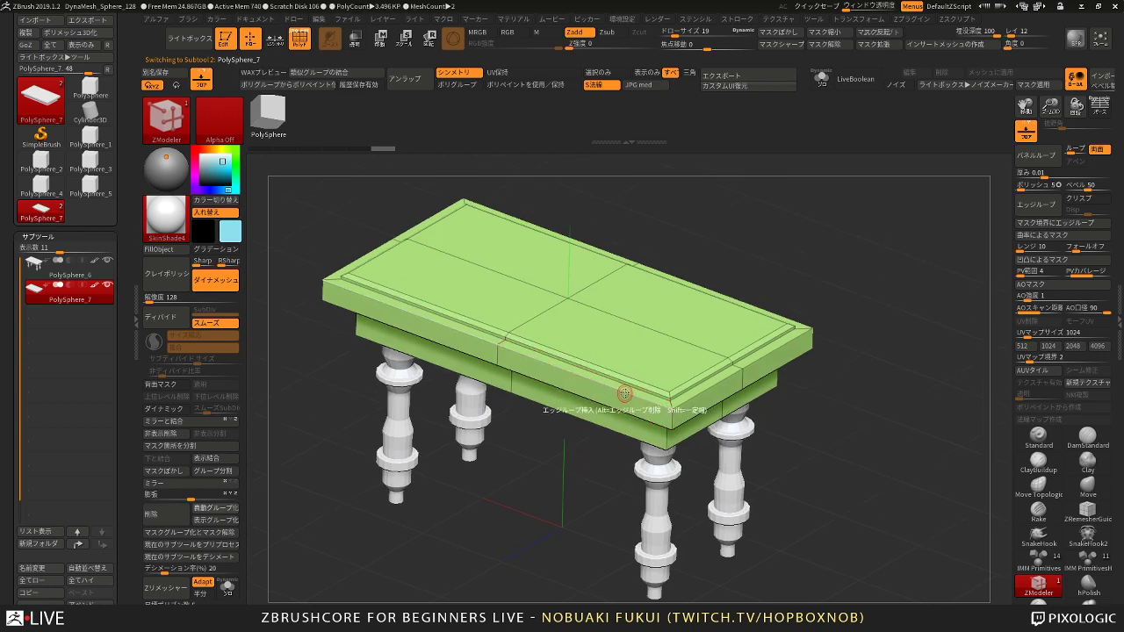
key("space")
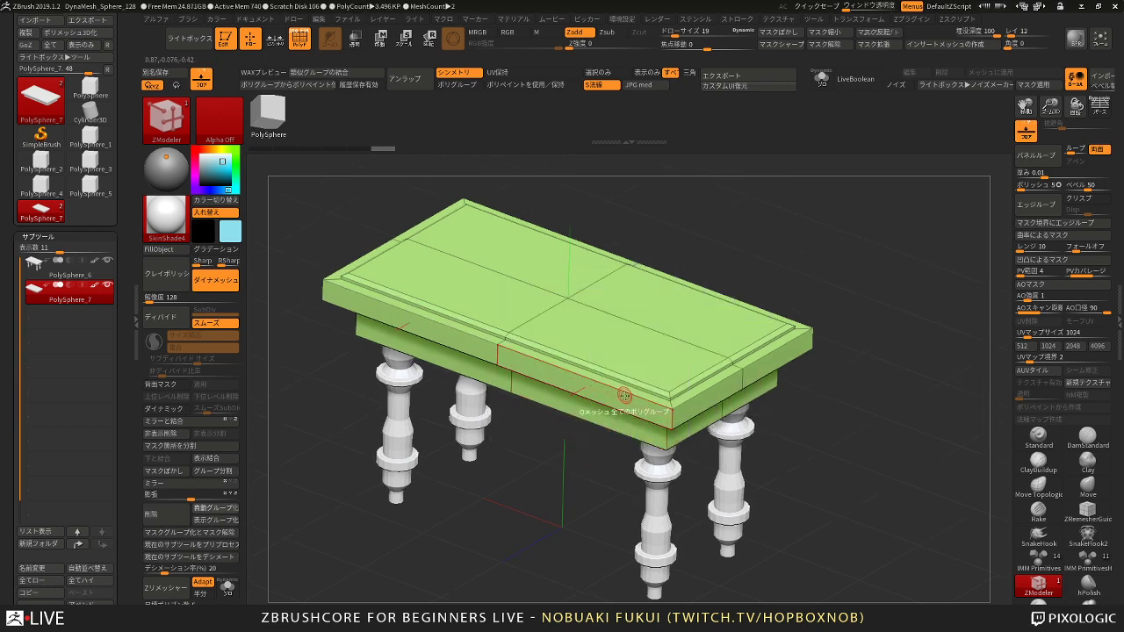
left_click_drag(624, 397, 641, 403)
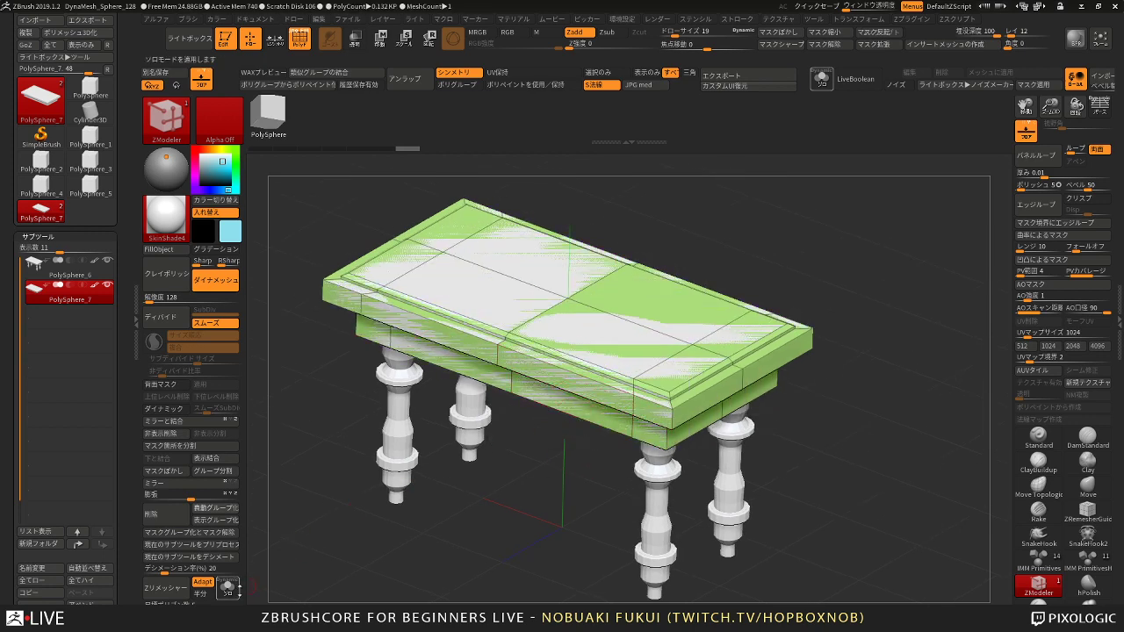
left_click(233, 589)
key("ctrl+z")
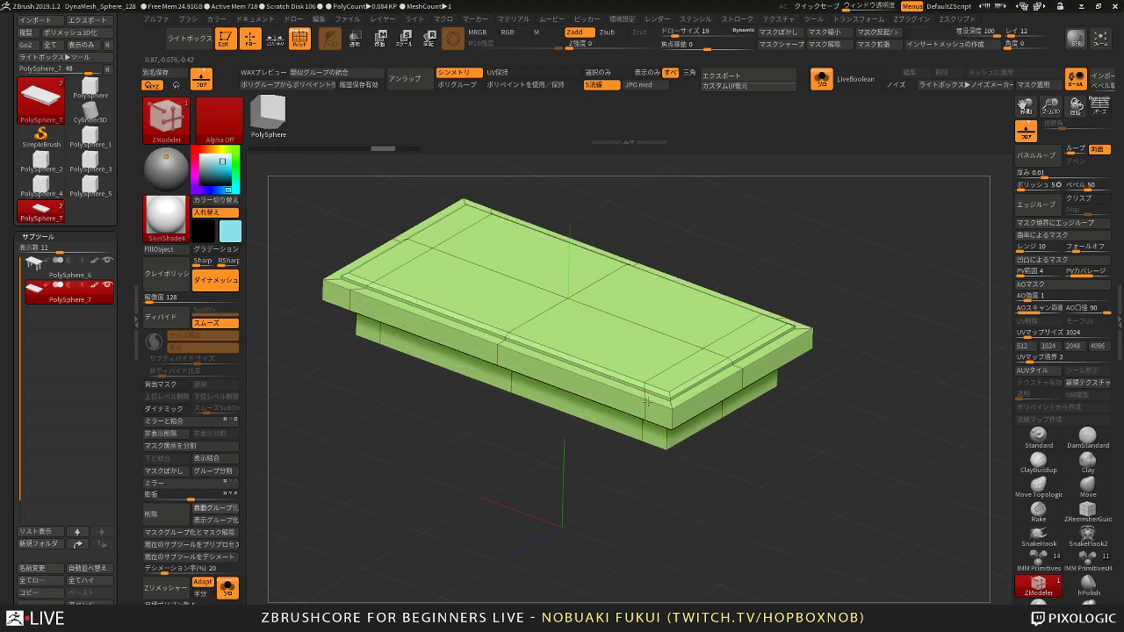
Step: Insert lengthwise edge loops near both long sides of the tabletop and apron
right_click_drag(684, 428, 706, 417)
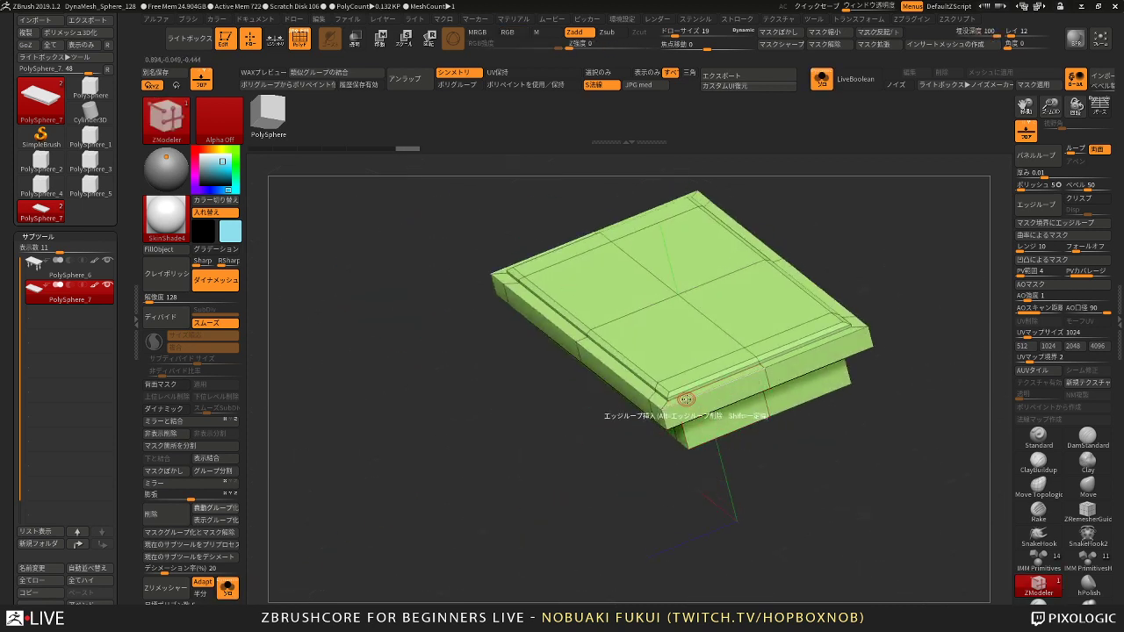
left_click_drag(691, 402, 689, 402)
mouse_move(689, 402)
right_mouse_down("alt")
mouse_move(616, 391)
mouse_move(659, 383)
mouse_move(605, 413)
right_mouse_up("alt")
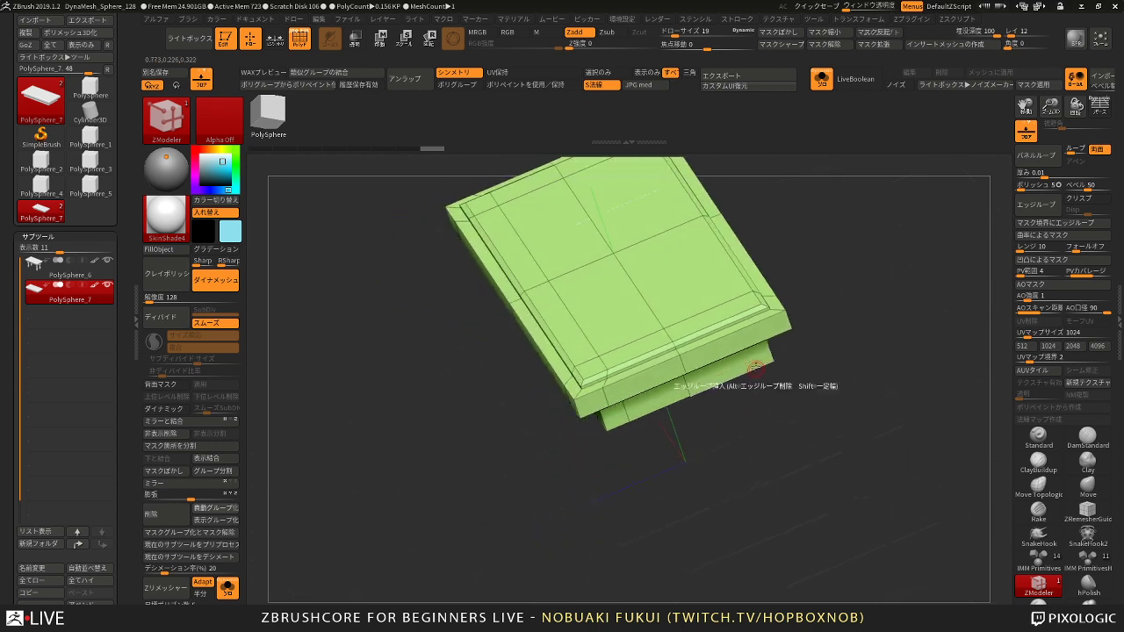
left_click(759, 323)
Step: Mark the outer side faces at all four tabletop corners as a temporary polygroup with ZModeler
mouse_move(760, 438)
right_mouse_down()
mouse_move(785, 406)
mouse_move(687, 480)
mouse_move(673, 472)
right_mouse_up()
left_click(625, 386, "alt")
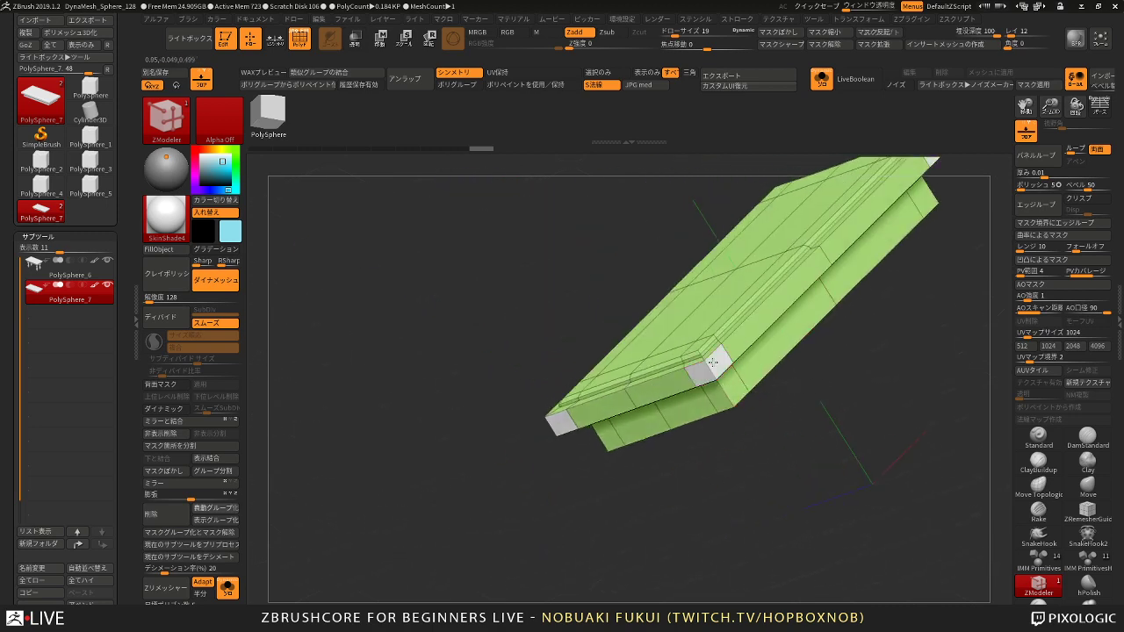
left_click(713, 362, "alt")
mouse_move(640, 439)
right_mouse_down()
mouse_move(672, 465)
mouse_move(795, 429)
right_mouse_up()
mouse_move(694, 472)
right_mouse_down()
mouse_move(722, 457)
mouse_move(682, 489)
mouse_move(765, 462)
right_mouse_up()
right_click_drag(592, 463, 571, 467)
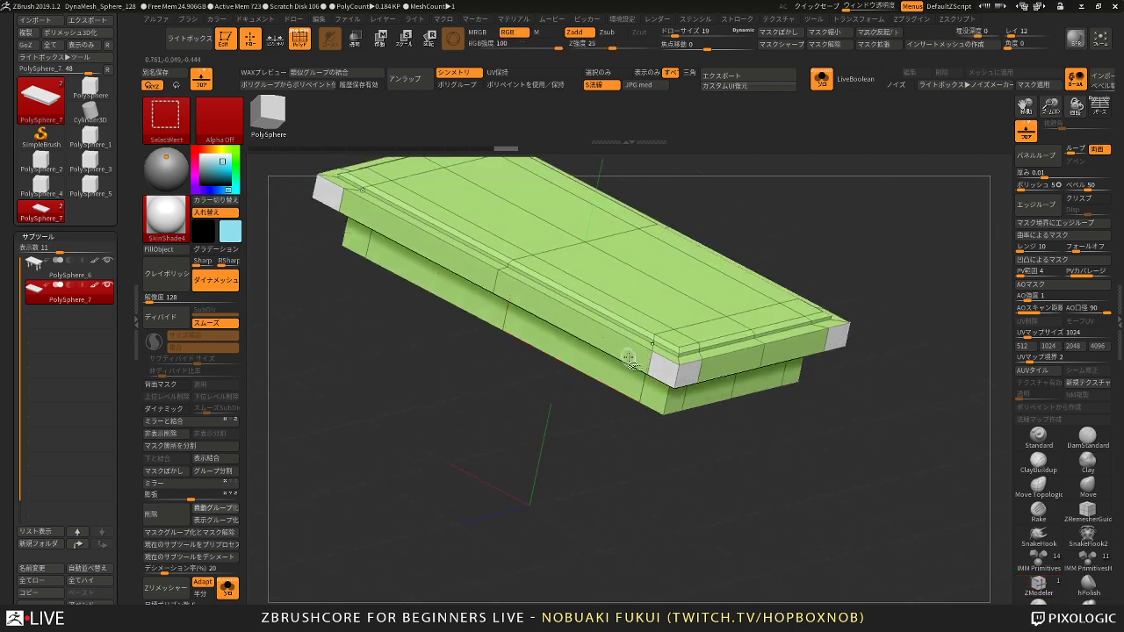
Step: Isolate the marked corner faces, delete the hidden geometry with Del Hidden, and show the full table around them
left_click(619, 337, "ctrl+shift")
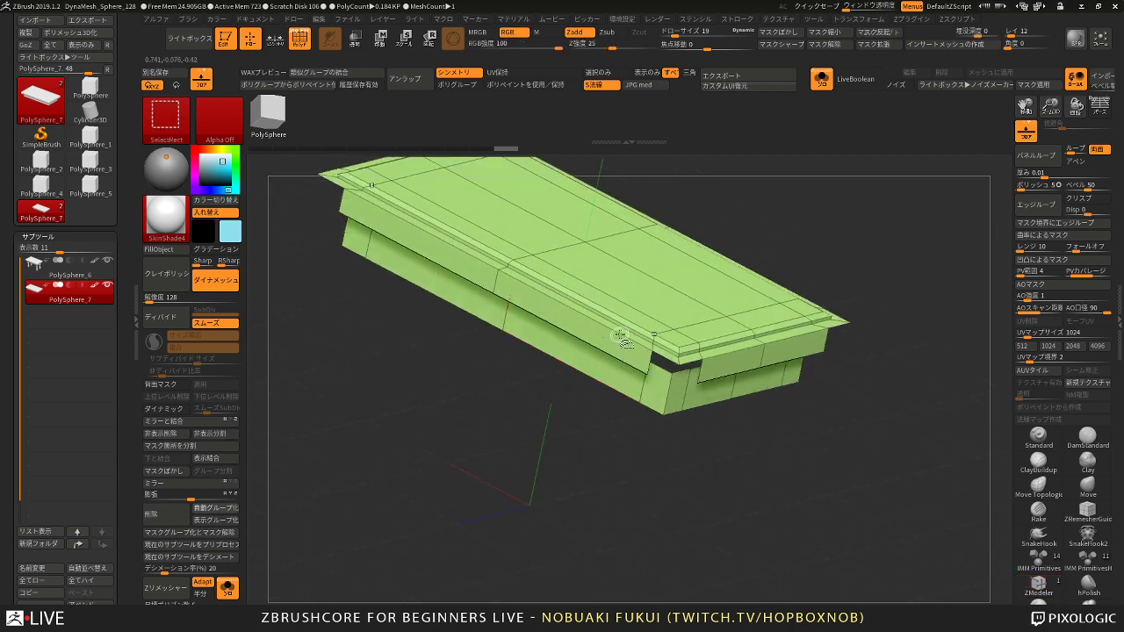
left_click(621, 338, "ctrl+shift")
left_click_drag(595, 401, 571, 398, "ctrl")
right_click_drag(551, 385, 554, 419, "alt")
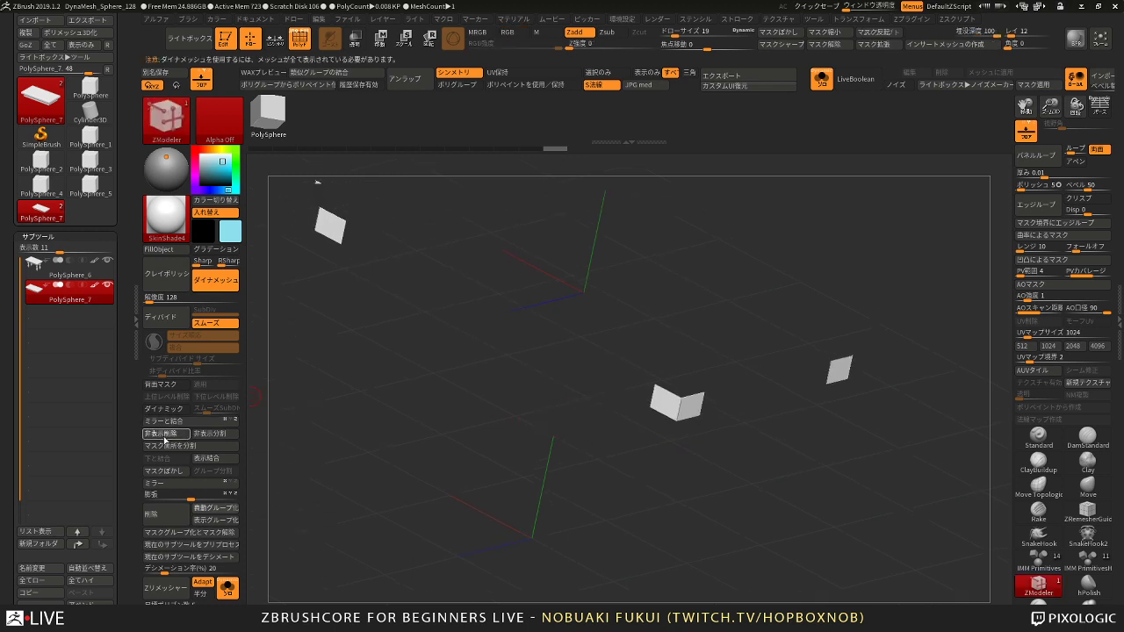
left_click(349, 501, "ctrl+shift")
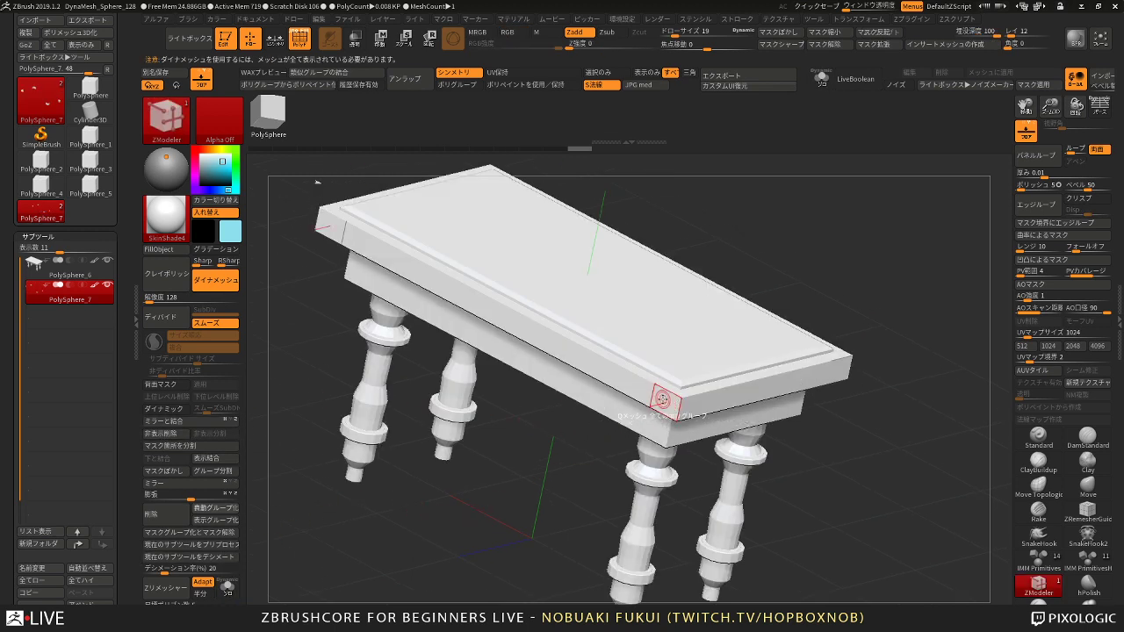
Step: Extrude all the corner faces outward into solid corner pieces and give each piece its own polygroup with Auto Groups
key("space")
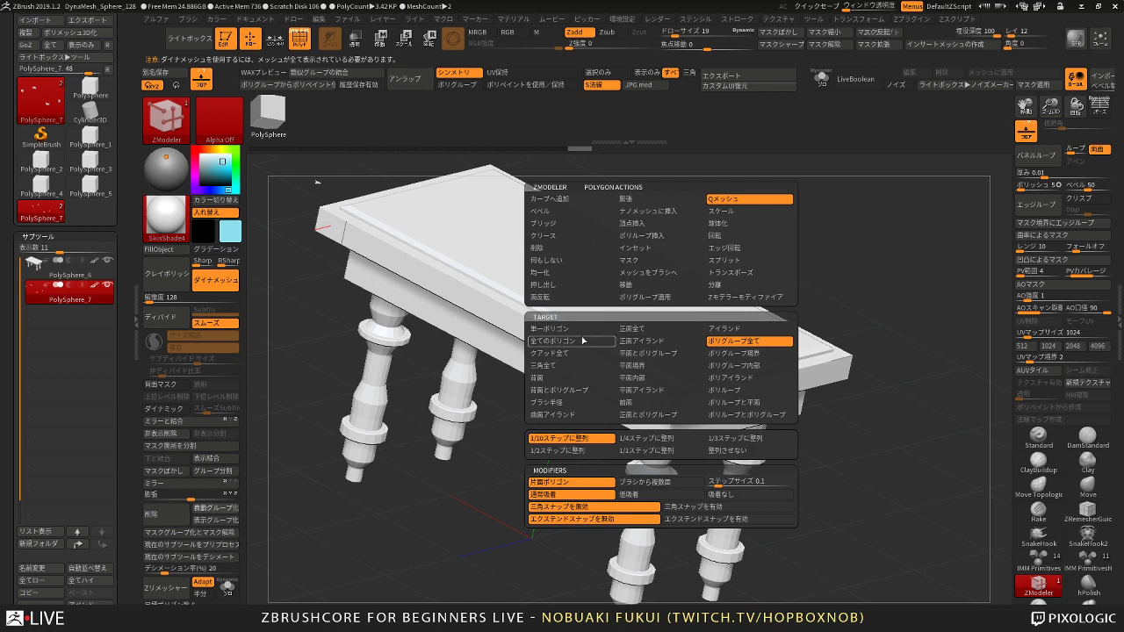
left_click(583, 331)
right_click_drag(694, 406, 668, 393)
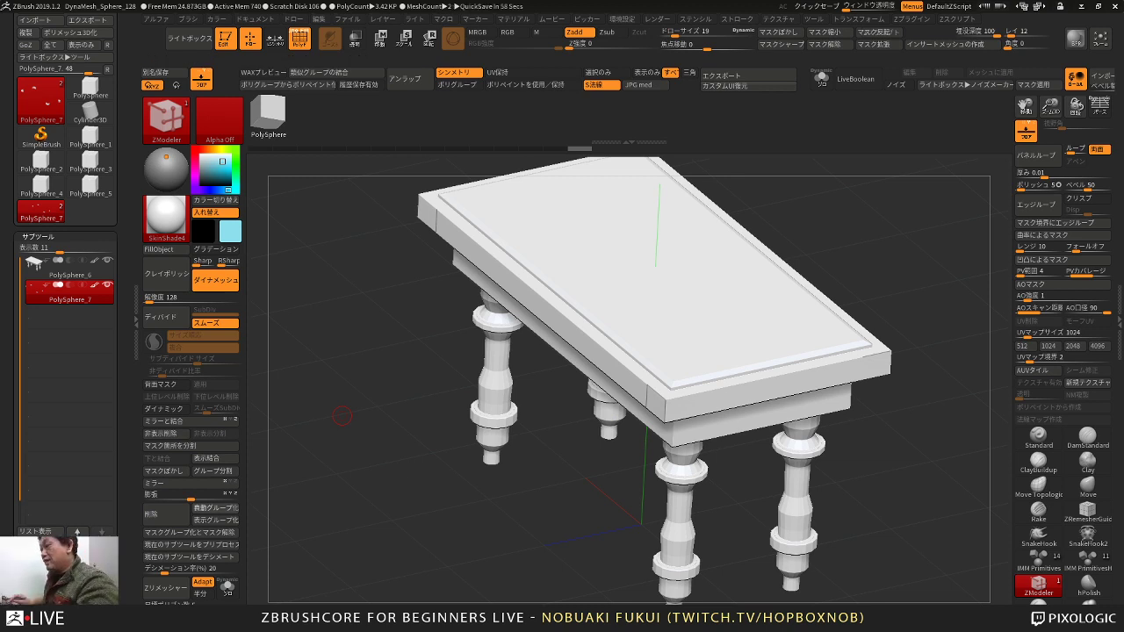
left_click_drag(601, 458, 643, 404)
key("space")
left_click(650, 290)
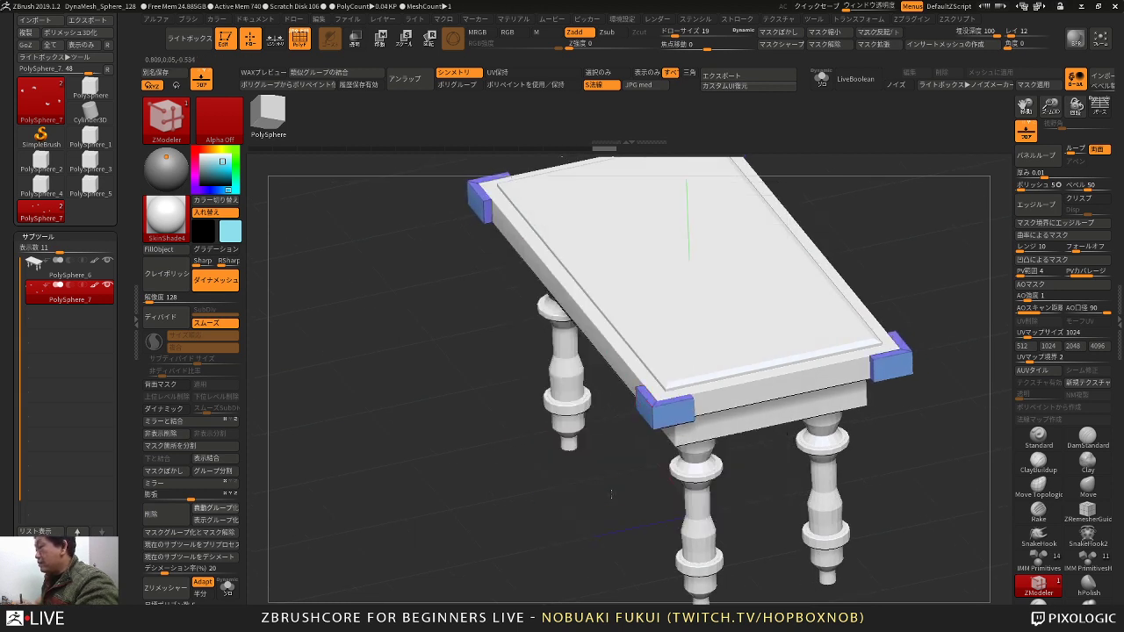
left_click_drag(612, 495, 598, 480, "alt")
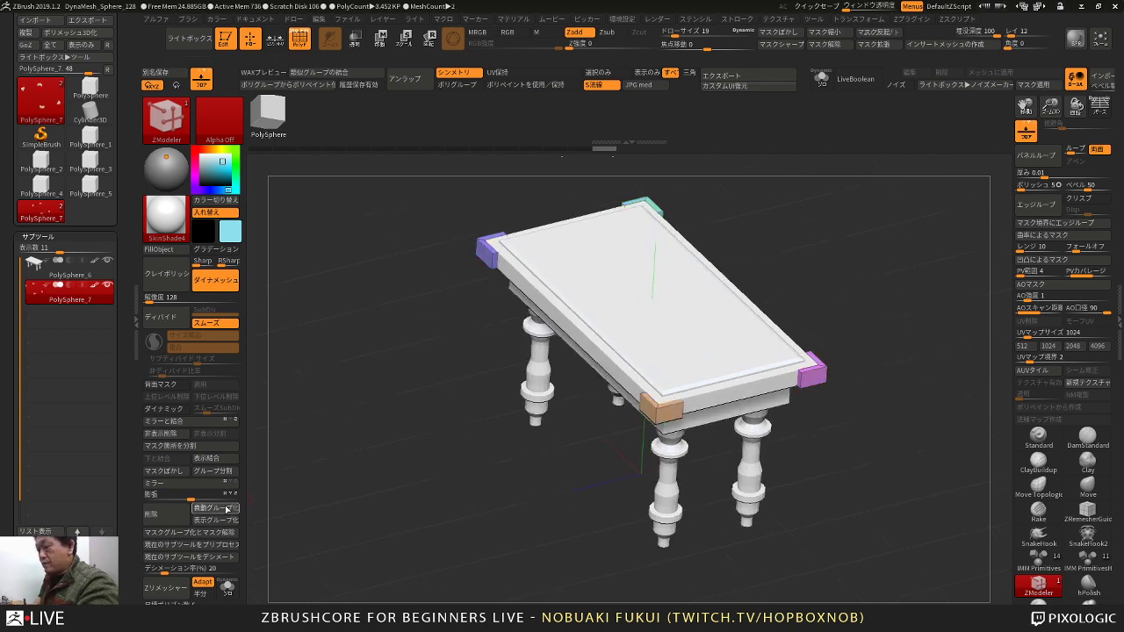
Step: Try to apply the gizmo's Bevel deformer to the corner pieces, and reposition the gizmo at the table's center
key("w")
left_click_drag(464, 317, 458, 333, "alt")
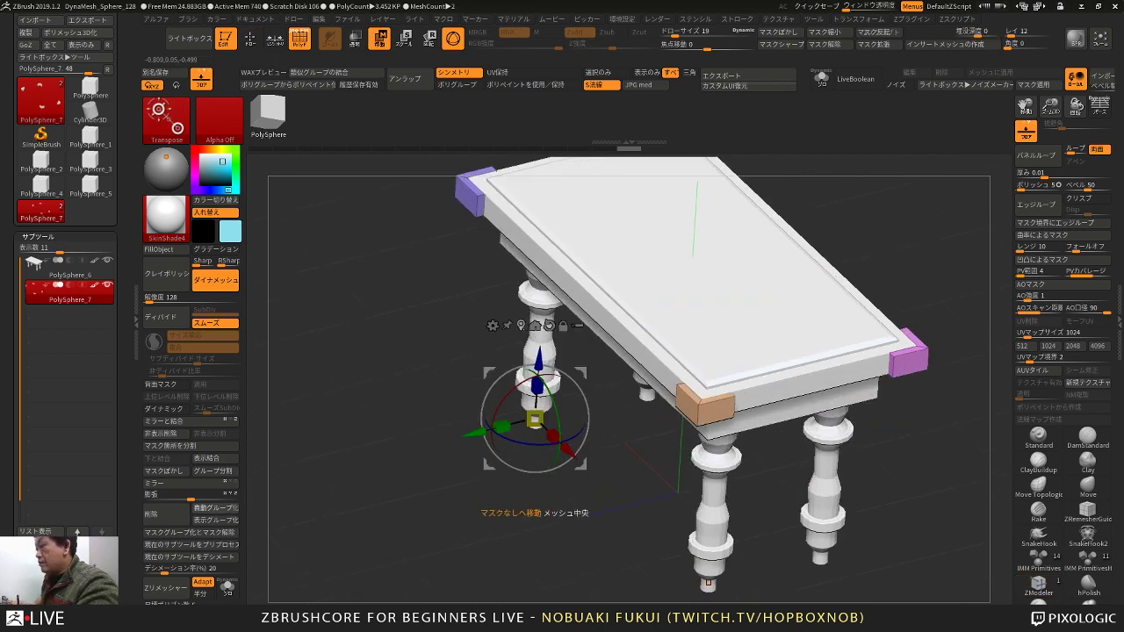
left_click(493, 325)
left_click(690, 356)
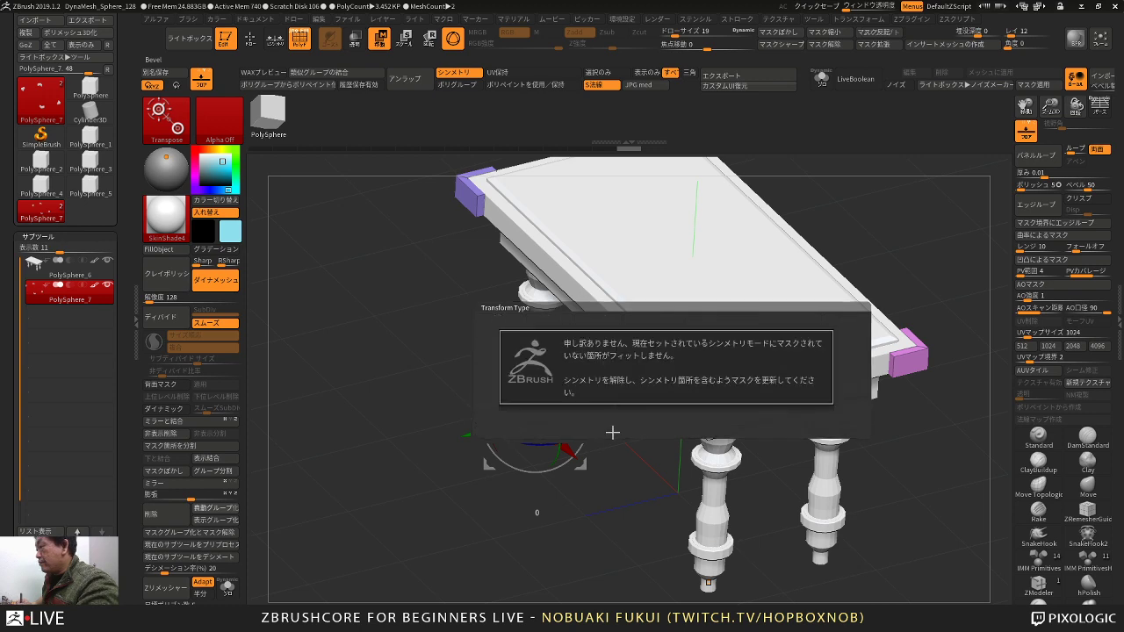
left_click_drag(623, 452, 659, 470)
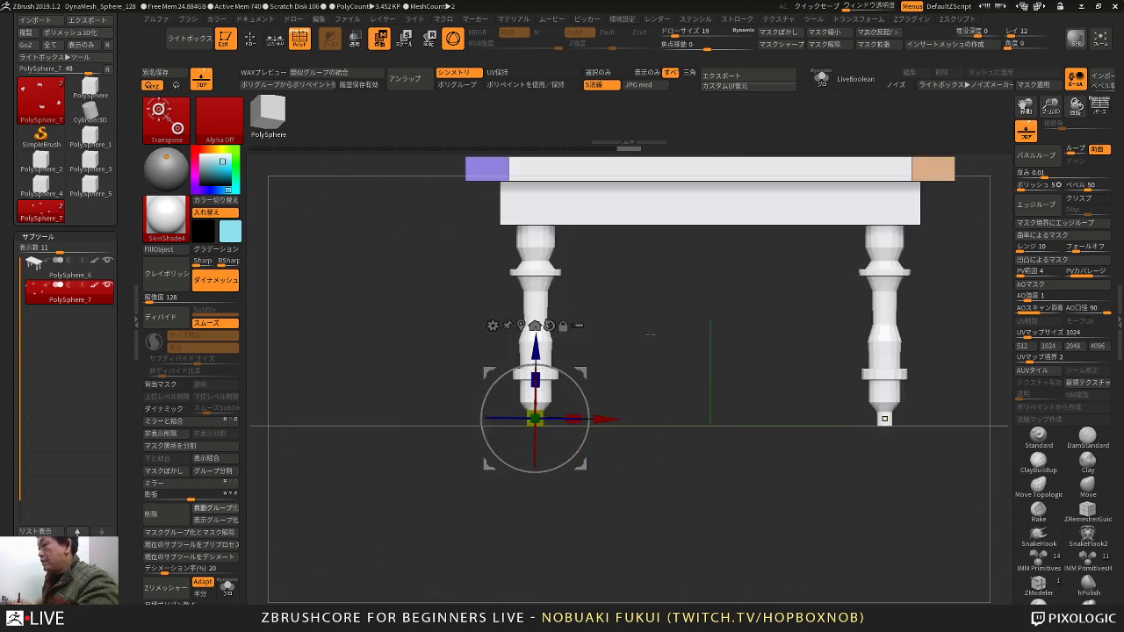
left_click_drag(651, 335, 555, 557, "alt")
left_click(504, 379)
left_click(397, 218)
left_click(538, 261)
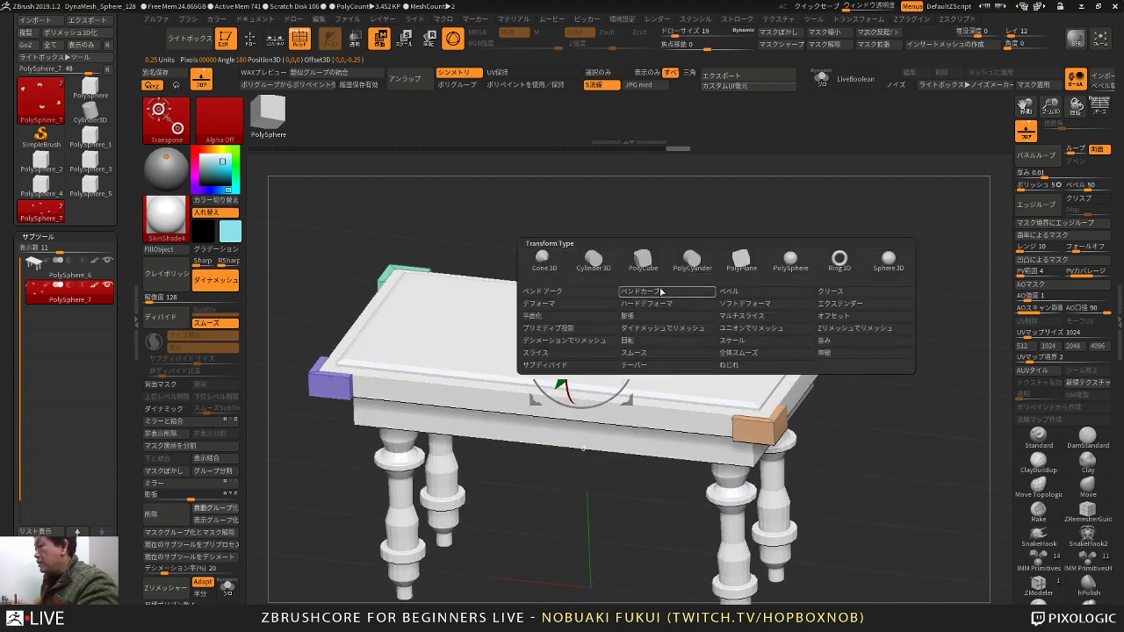
Step: Try to round the corner pieces' edges by adjusting the handle of the Bevel deformer
left_click(728, 293)
mouse_move(744, 281)
left_mouse_down("alt")
mouse_move(744, 221)
mouse_move(797, 225)
mouse_move(801, 295)
mouse_move(745, 293)
left_mouse_up("alt")
left_click_drag(865, 373, 921, 478)
left_click_drag(711, 566, 515, 418, "alt")
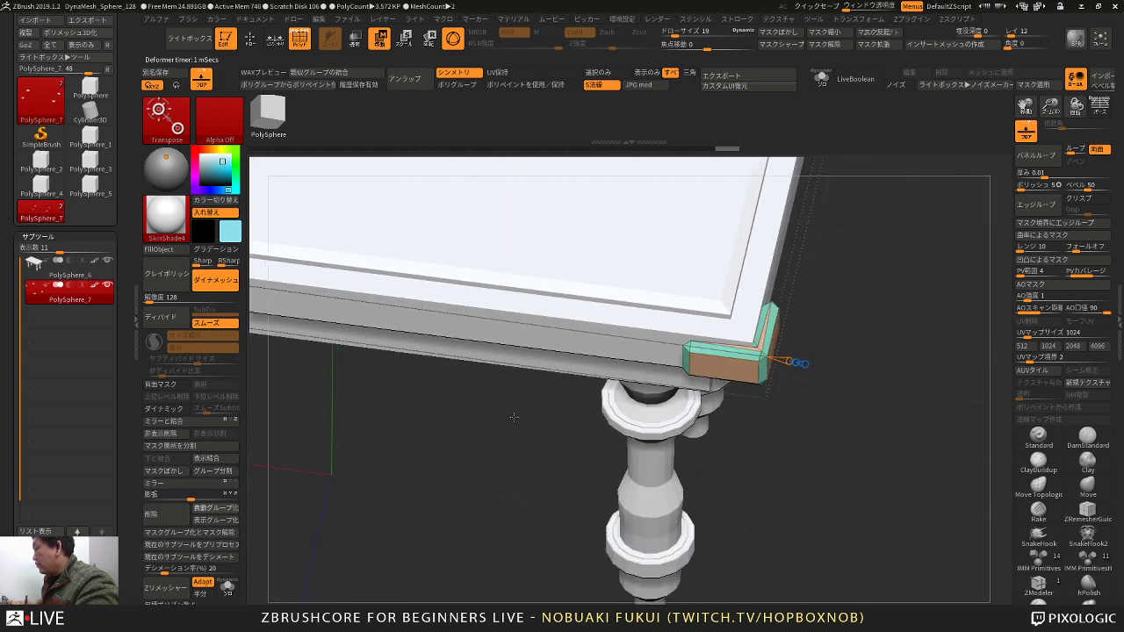
left_click_drag(790, 444, 848, 450)
left_click_drag(839, 356, 869, 432)
left_click_drag(913, 518, 773, 417, "alt")
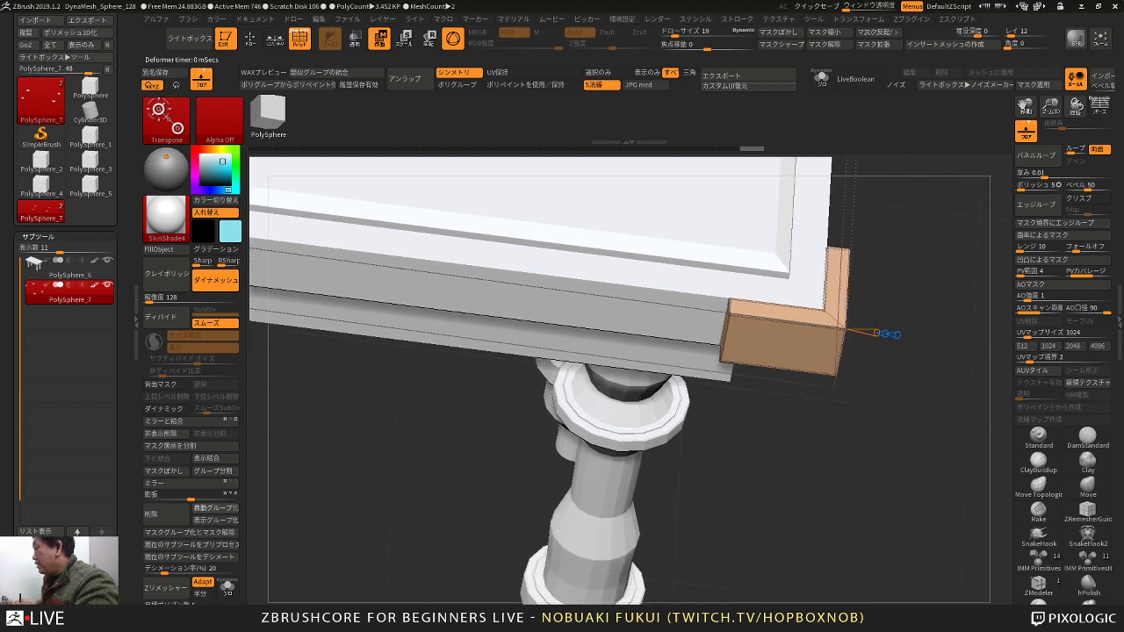
mouse_move(878, 333)
left_mouse_down()
mouse_move(868, 332)
mouse_move(879, 334)
left_mouse_up()
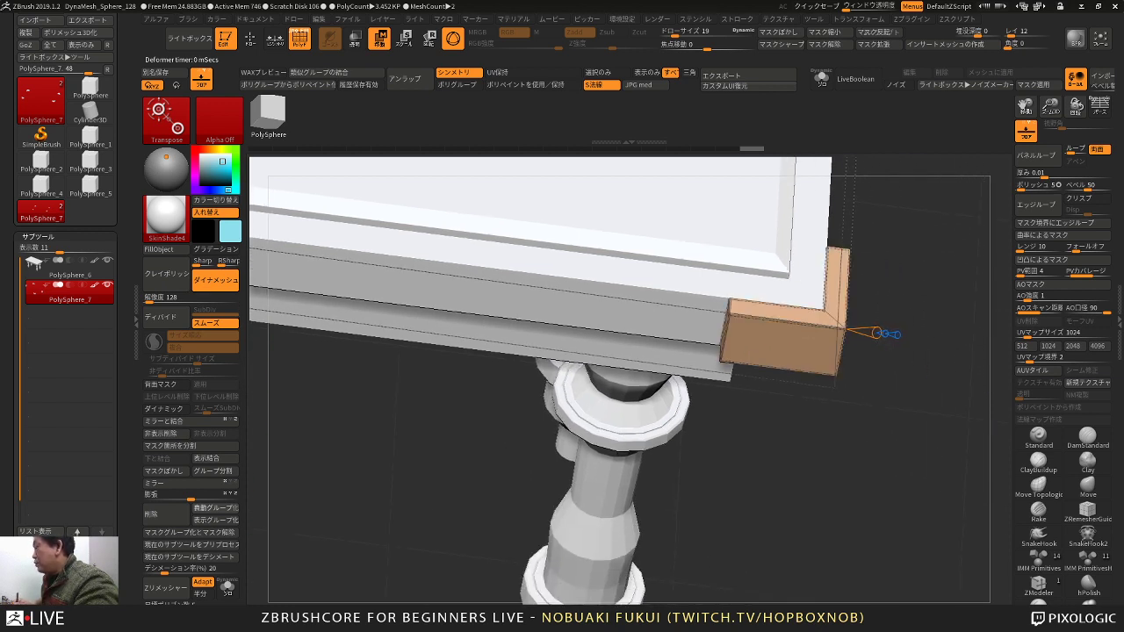
Step: Bevel the edges of the corner pieces with the Geometry Crease bevel at a width of 0.00766
left_click_drag(953, 474, 917, 422, "alt")
left_click_drag(680, 427, 730, 386, "alt")
left_click_drag(125, 463, 116, 367)
left_click(62, 382)
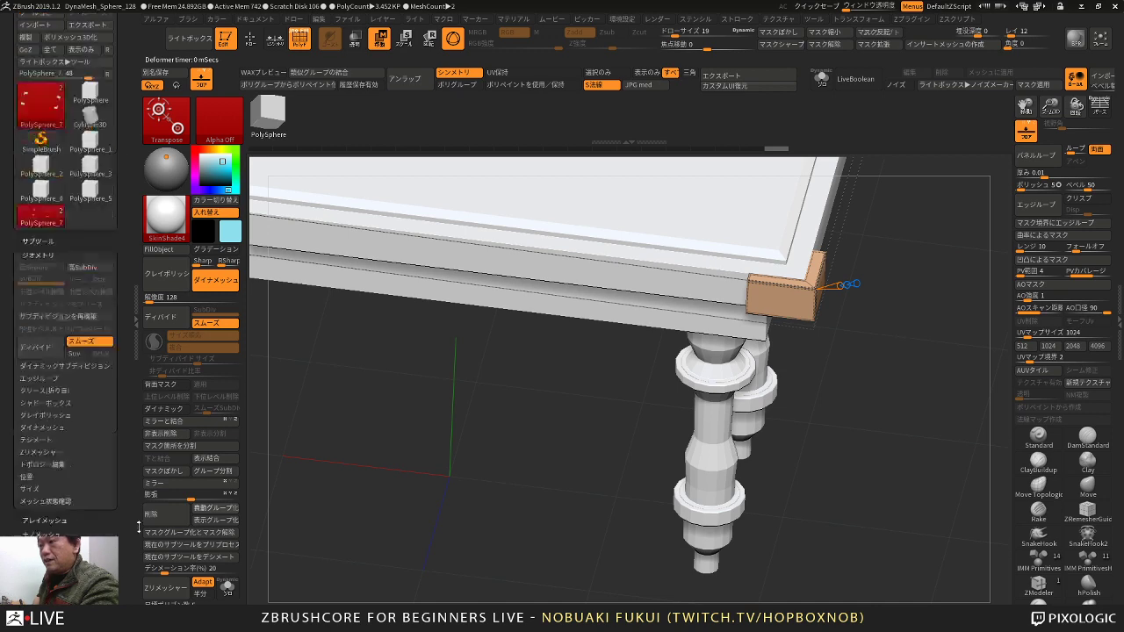
left_click(56, 439)
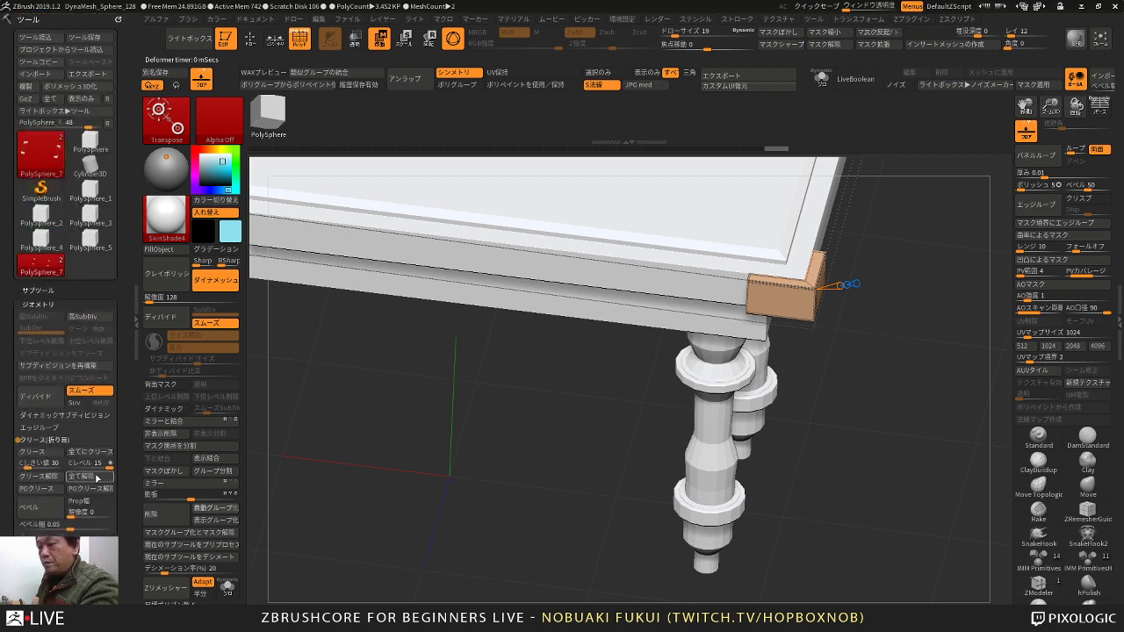
left_click_drag(74, 524, 62, 526)
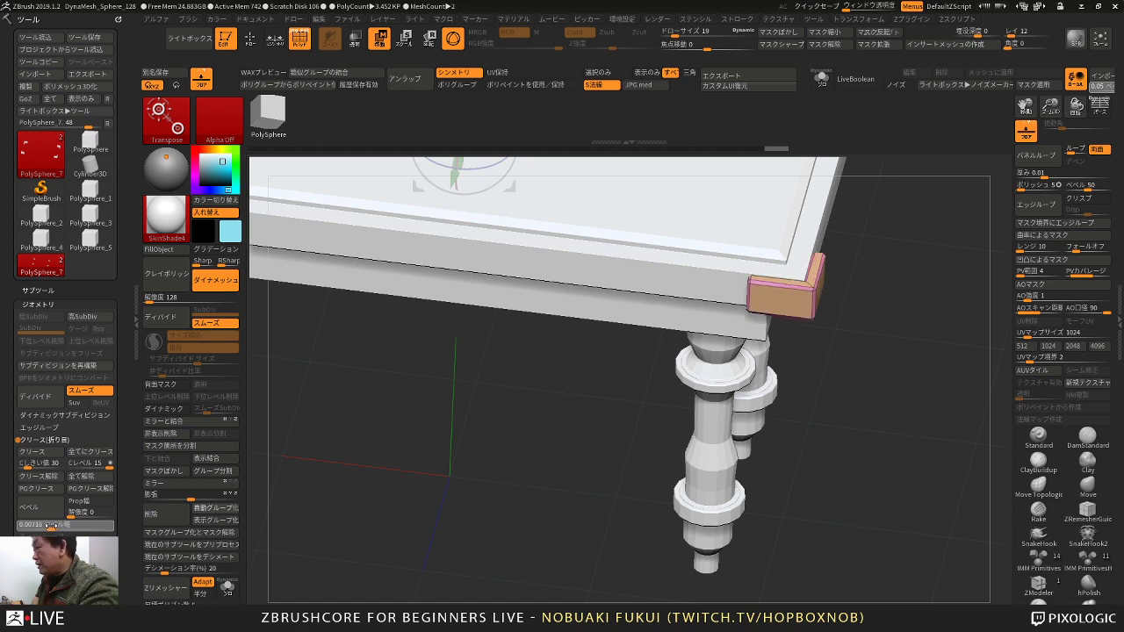
Step: Regroup the corner pieces with Auto Groups, combine them into one polygroup with Group Visible, and return to Draw mode
left_click_drag(512, 444, 472, 472, "alt")
left_click(200, 511)
left_click_drag(419, 551, 395, 508, "alt")
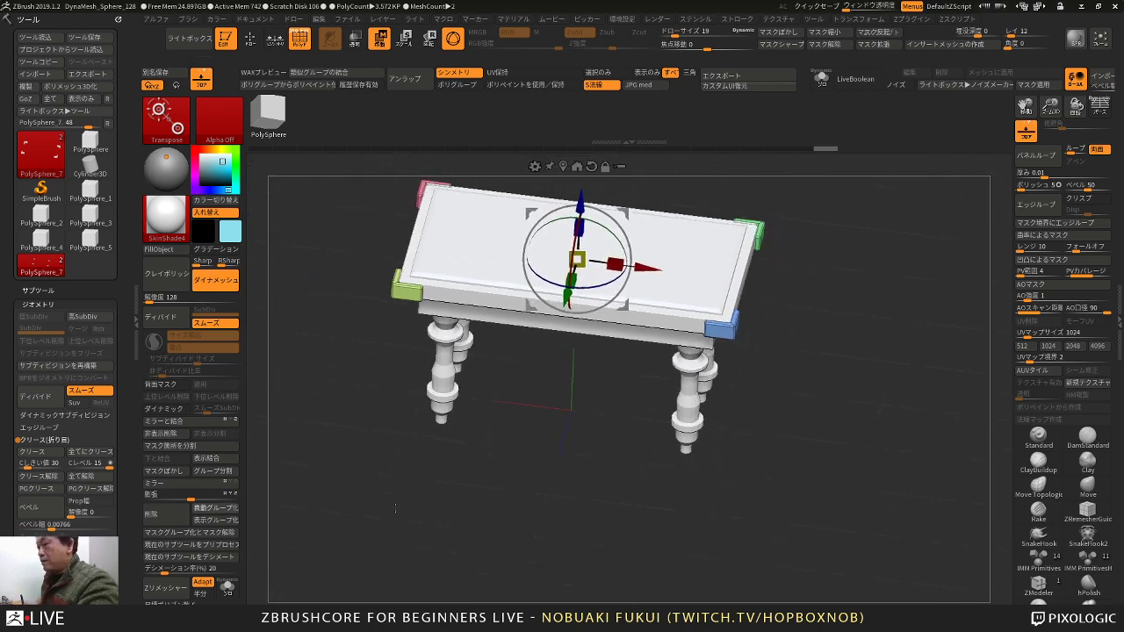
left_click(205, 520)
left_click_drag(501, 470, 480, 439)
key("q")
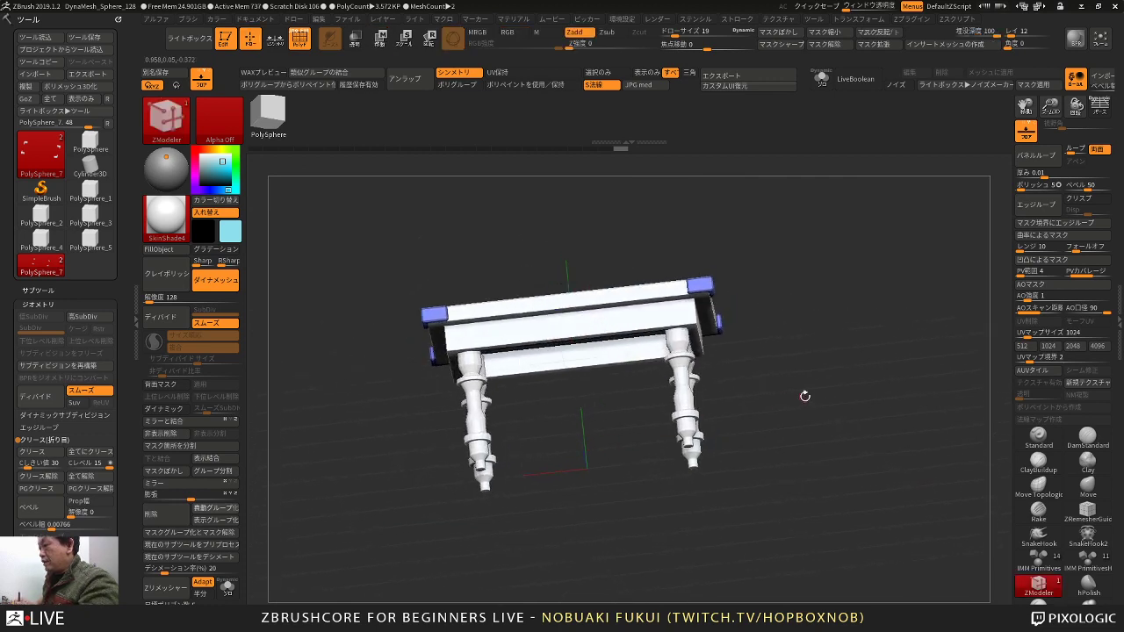
Step: Switch to the table subtool and try a QMesh extrusion on the apron's faces
mouse_move(805, 396)
left_mouse_down()
mouse_move(824, 334)
mouse_move(796, 215)
mouse_move(670, 229)
left_mouse_up()
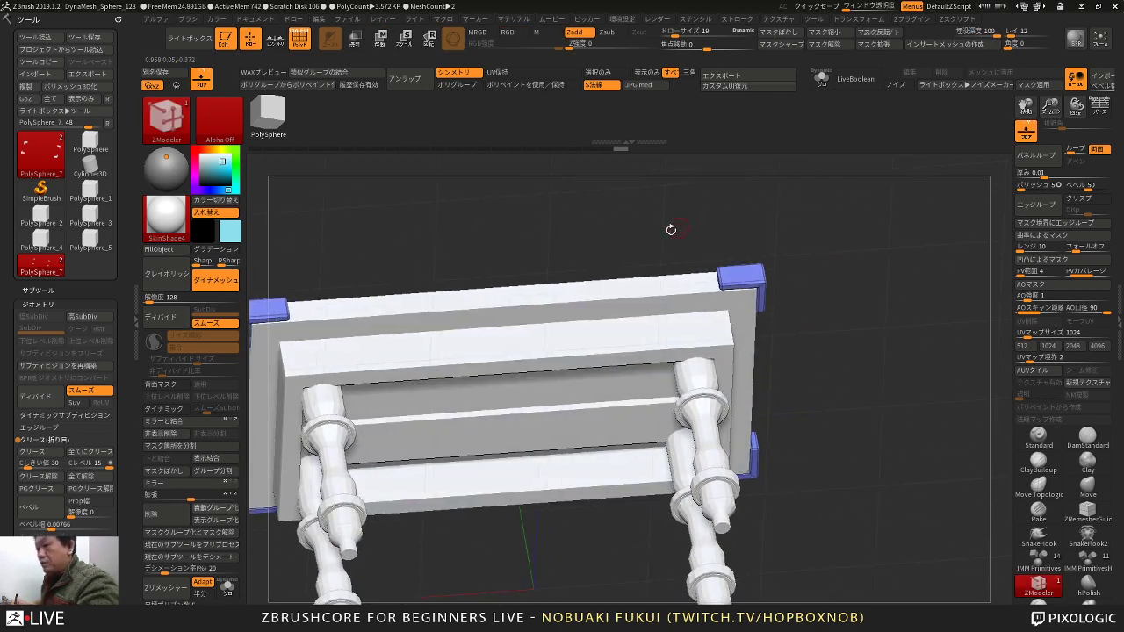
left_click(447, 316, "alt")
left_click_drag(562, 235, 613, 303)
left_click(583, 333)
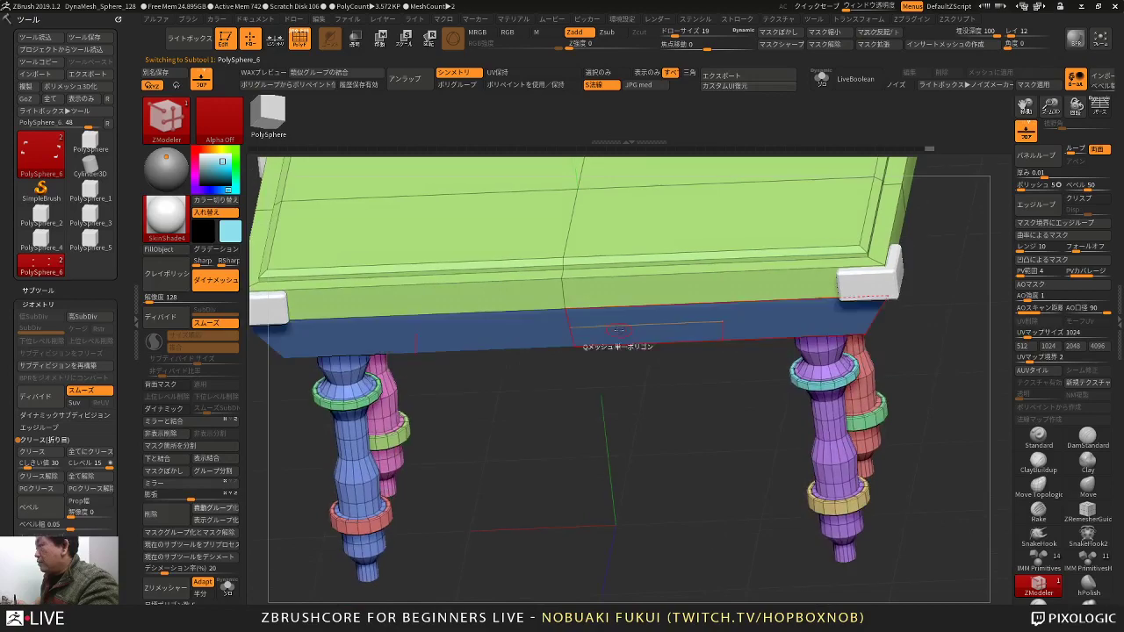
left_click_drag(621, 377, 699, 442, "alt")
key("ctrl+z")
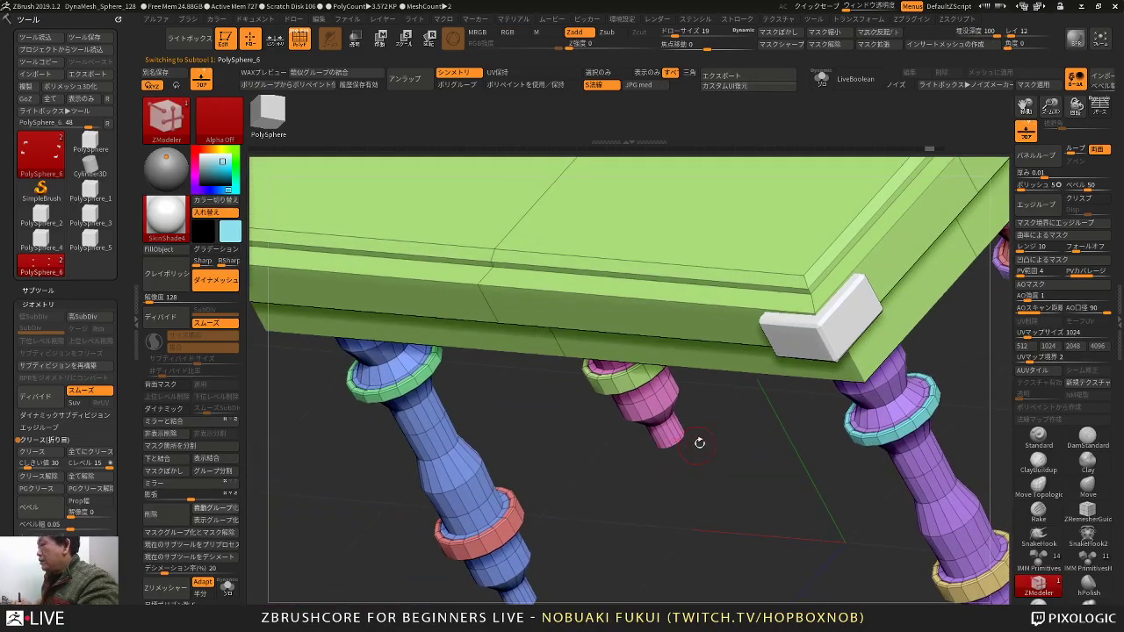
Step: Bevel the outer edges of the tabletop and the apron's edge loop into narrow strips, undoing and redoing the last bevels
key("space")
left_click(630, 317)
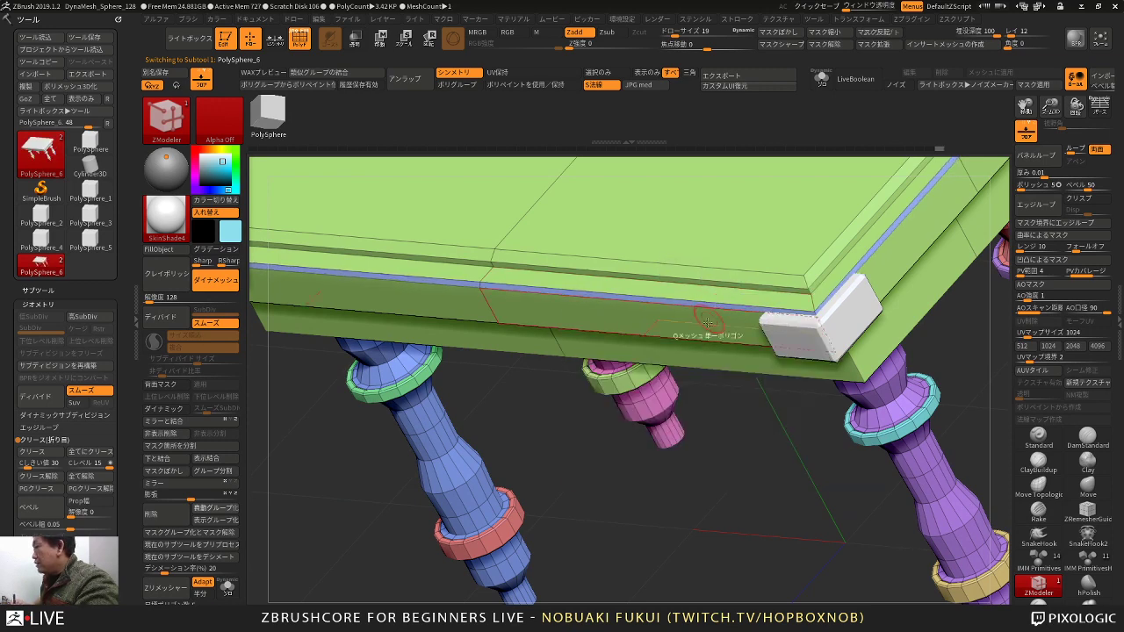
left_click_drag(699, 431, 712, 288)
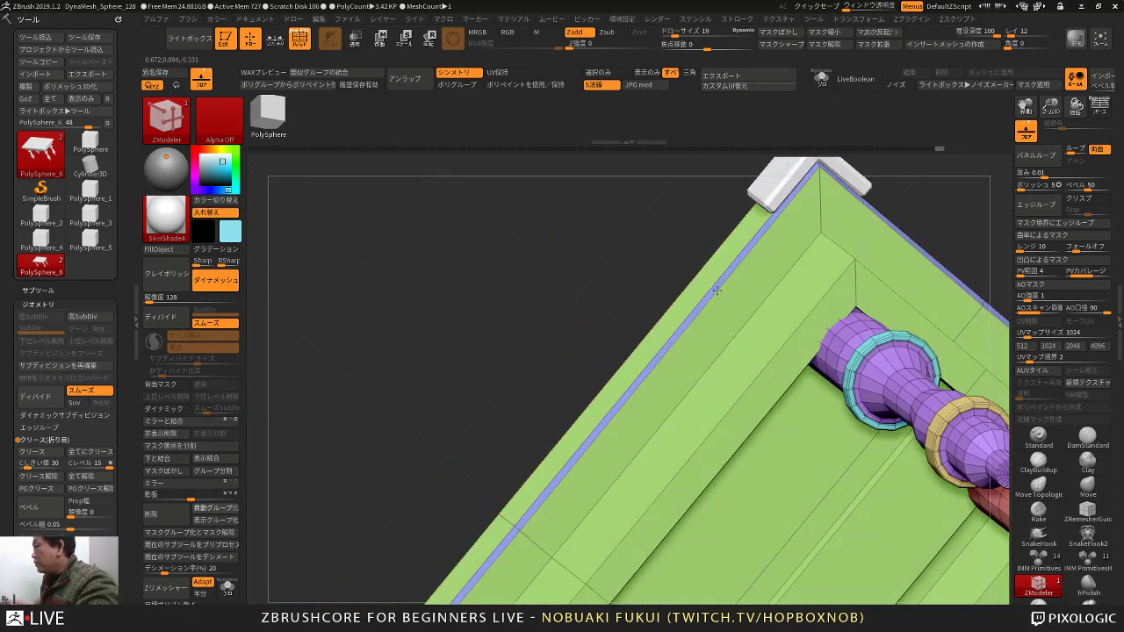
left_click(777, 287)
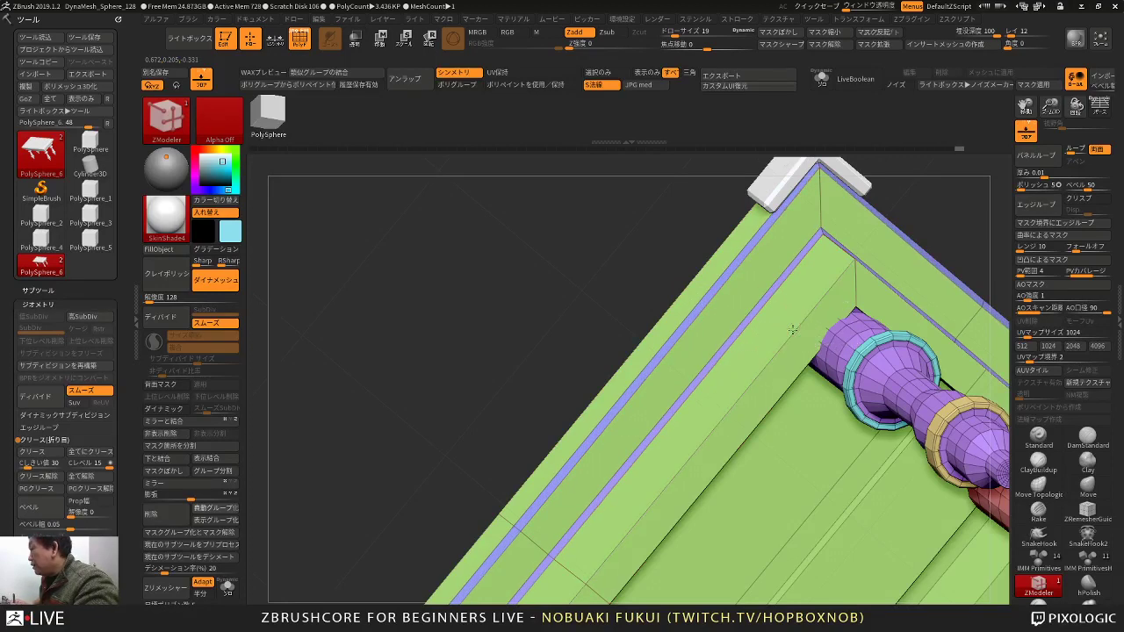
left_click_drag(793, 330, 792, 354)
key("ctrl+z")
key("ctrl+z")
key("ctrl+z")
left_click_drag(735, 273, 742, 278)
left_click_drag(786, 341, 787, 353)
Step: Create a merged copy of the visible subtools with Merge Visible and regroup the table with Auto Groups
left_click_drag(670, 276, 576, 511, "alt")
left_click_drag(610, 360, 644, 349, "alt")
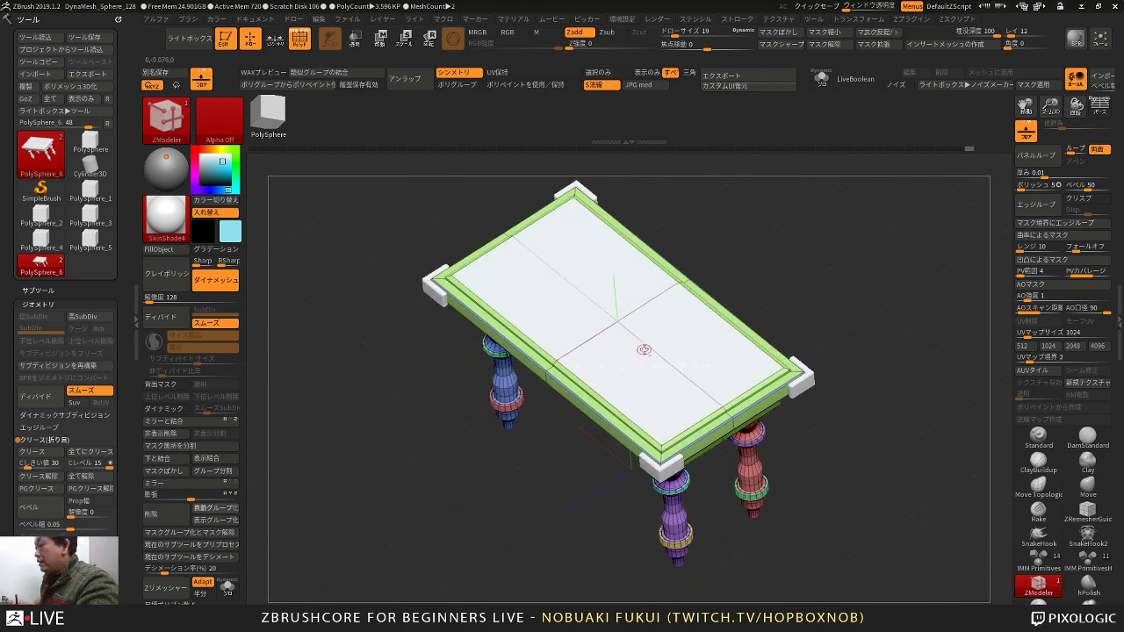
mouse_move(725, 283)
left_mouse_down()
mouse_move(747, 248)
mouse_move(757, 263)
left_mouse_up()
left_click(233, 459)
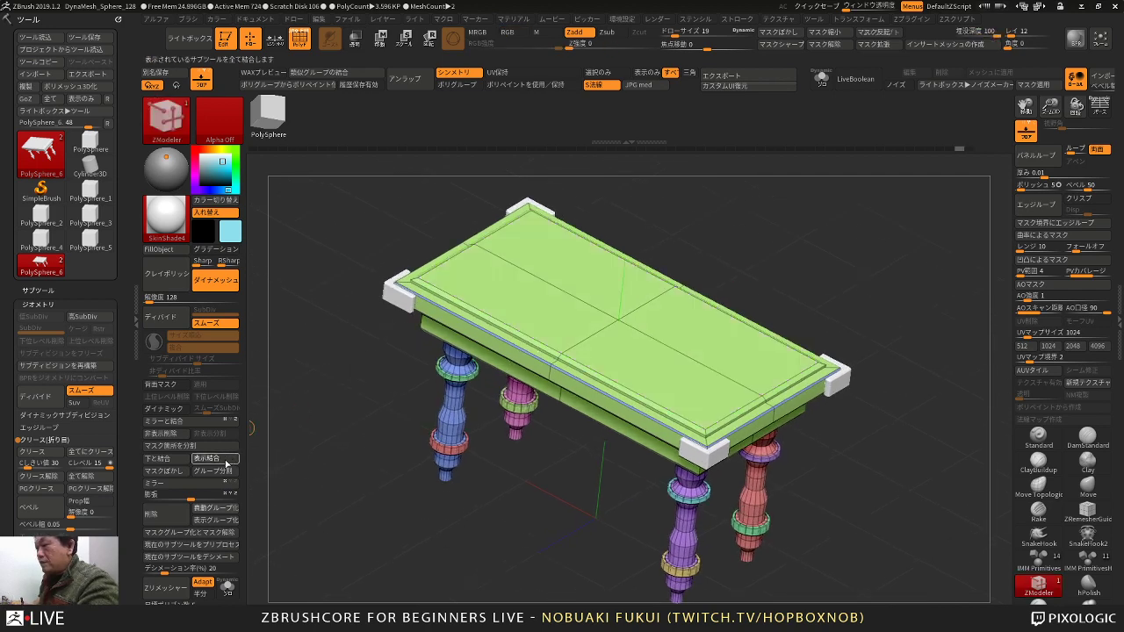
left_click(226, 511)
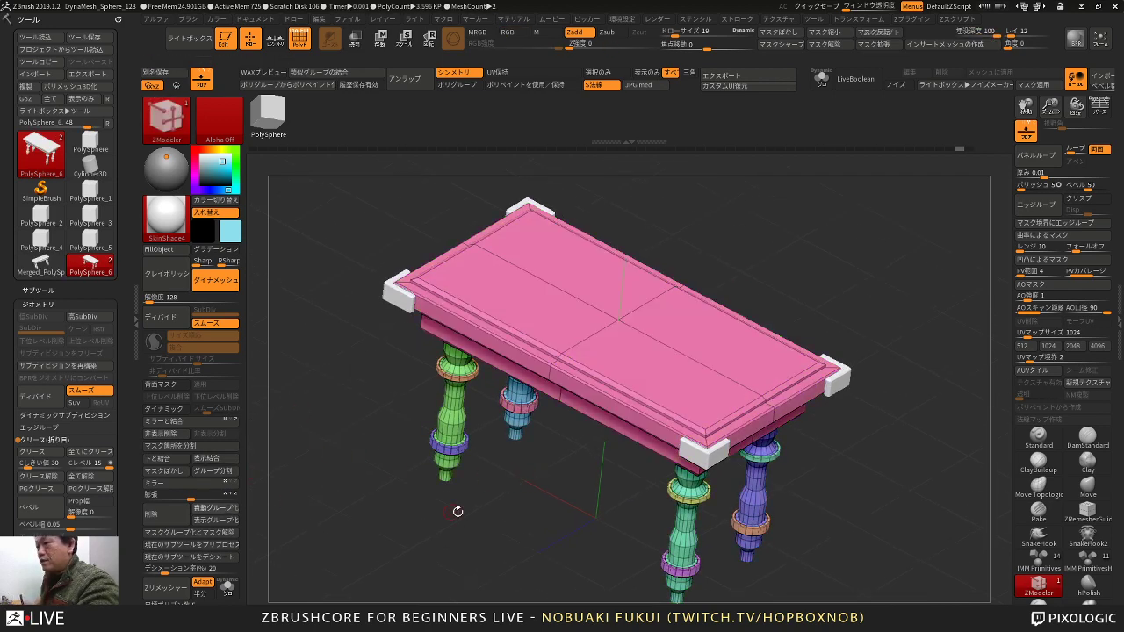
Step: Mark the four central top faces and raise them as a separate slab above the tabletop using QMesh with the Island target
left_click_drag(549, 502, 576, 480)
left_click_drag(630, 338, 659, 326, "alt")
mouse_move(730, 267)
left_mouse_down()
mouse_move(747, 236)
mouse_move(755, 256)
left_mouse_up()
key("space")
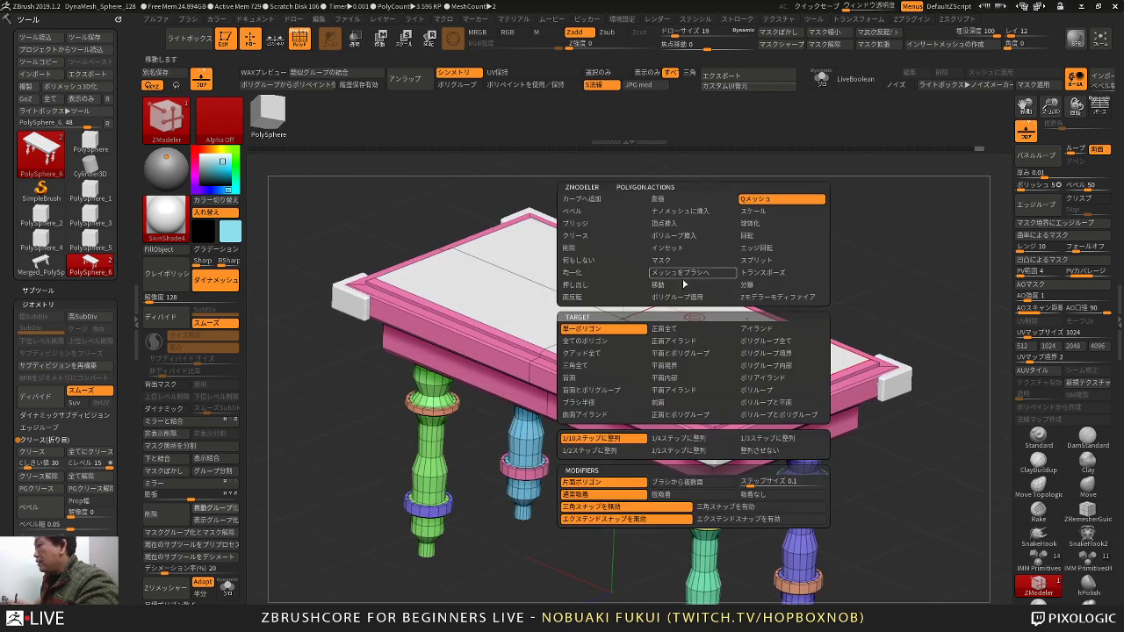
left_click_drag(703, 325, 729, 287)
key("space")
left_click(775, 329)
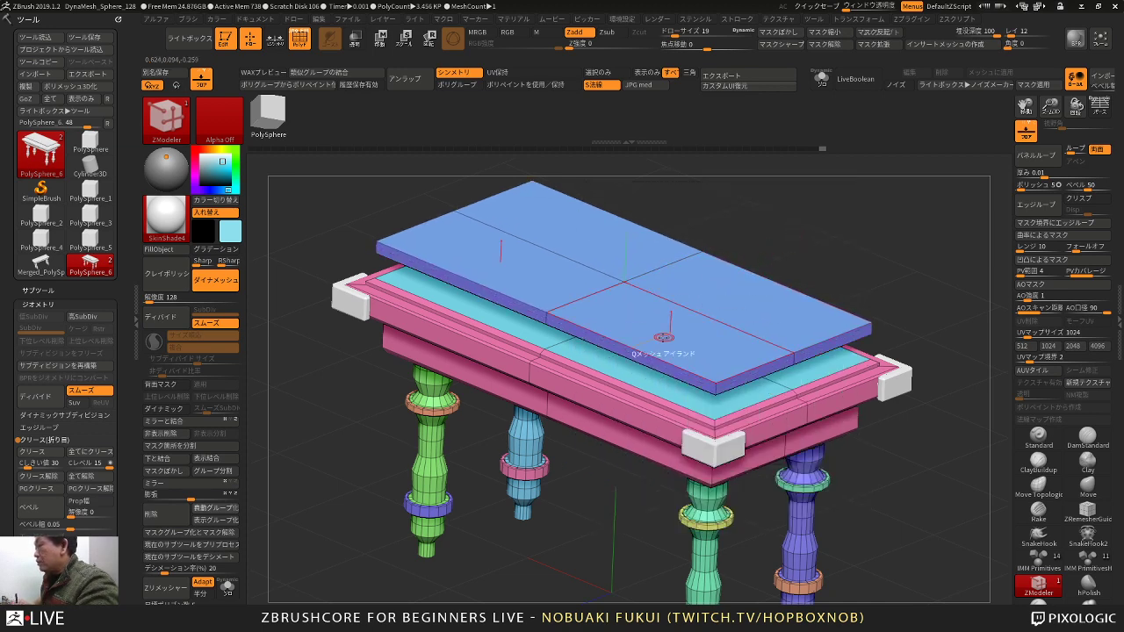
Step: Bevel the raised slab's upper edges, regroup the table parts with Auto Groups, and align to a straight side view
key("space")
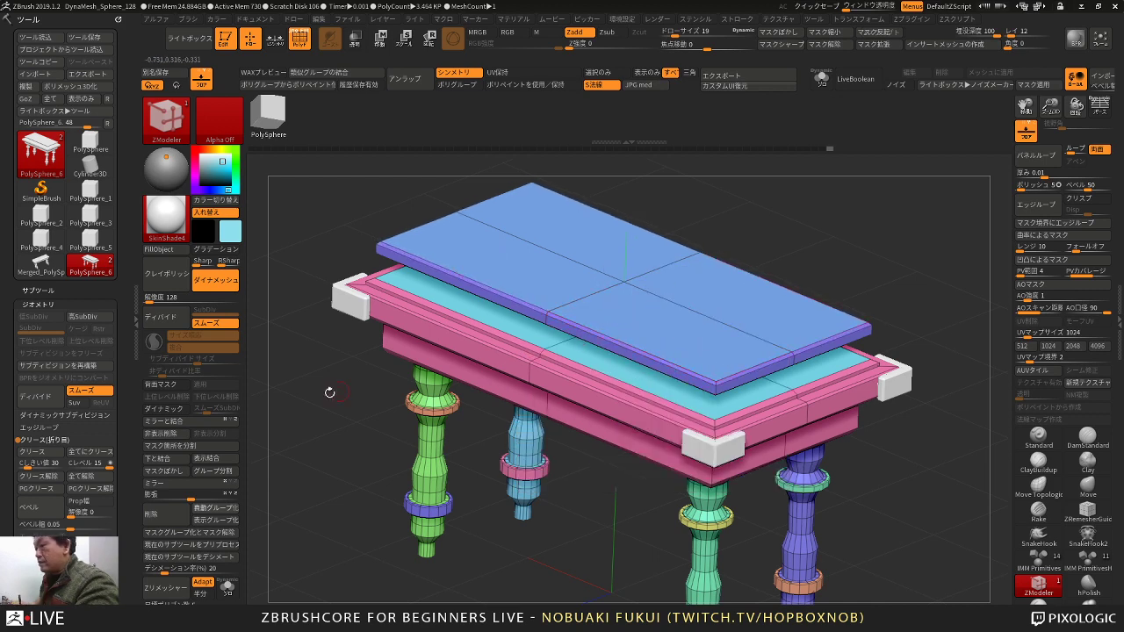
left_click(217, 508)
mouse_move(284, 489)
left_mouse_down("shift")
mouse_move(349, 439)
mouse_move(523, 364)
left_mouse_up("shift")
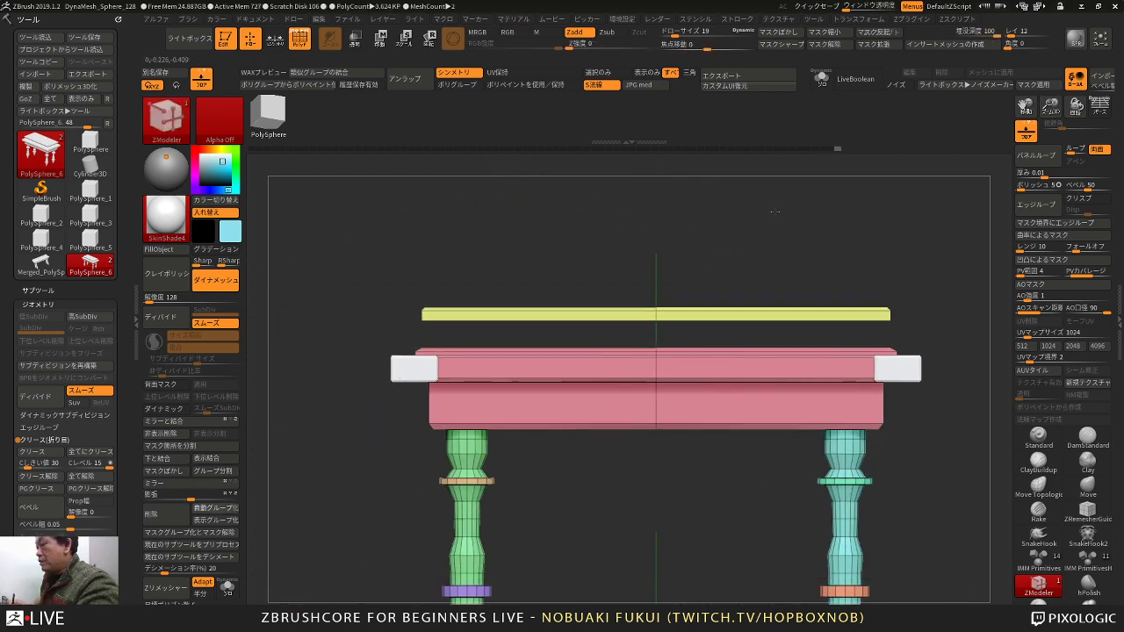
Step: Isolate the raised slab, mask it completely, and unhide the rest of the table
left_click(665, 312, "ctrl+shift")
left_click(691, 230, "ctrl")
left_click(713, 218, "ctrl+shift")
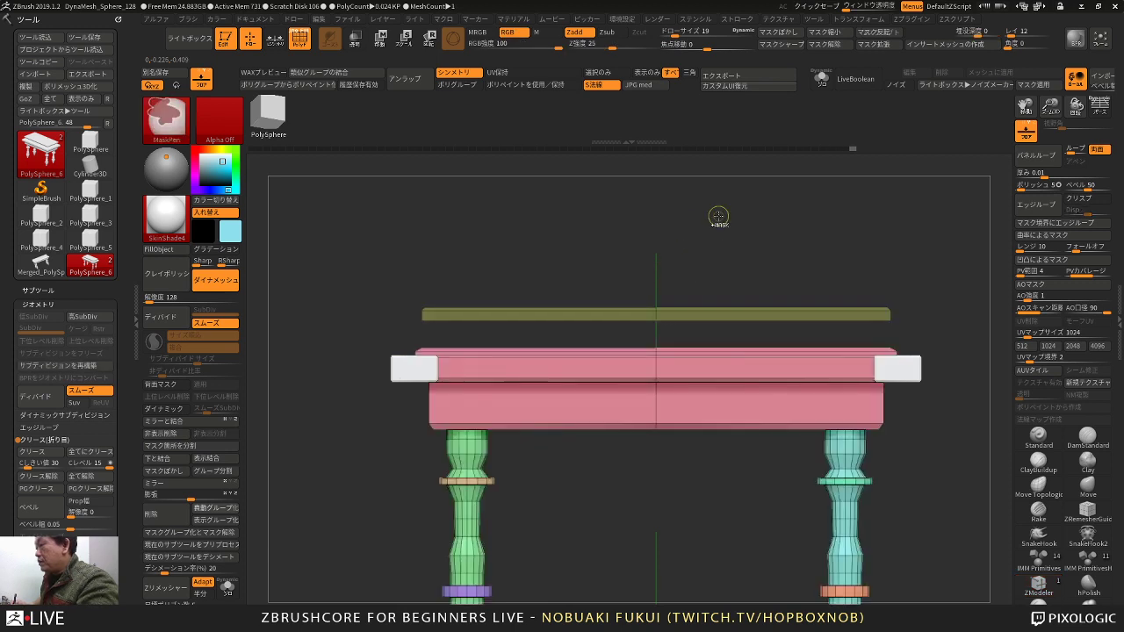
Step: Invert the mask, lower the raised slab onto the tabletop, and clear the mask
left_click(718, 216, "ctrl")
key("w")
left_click(452, 546)
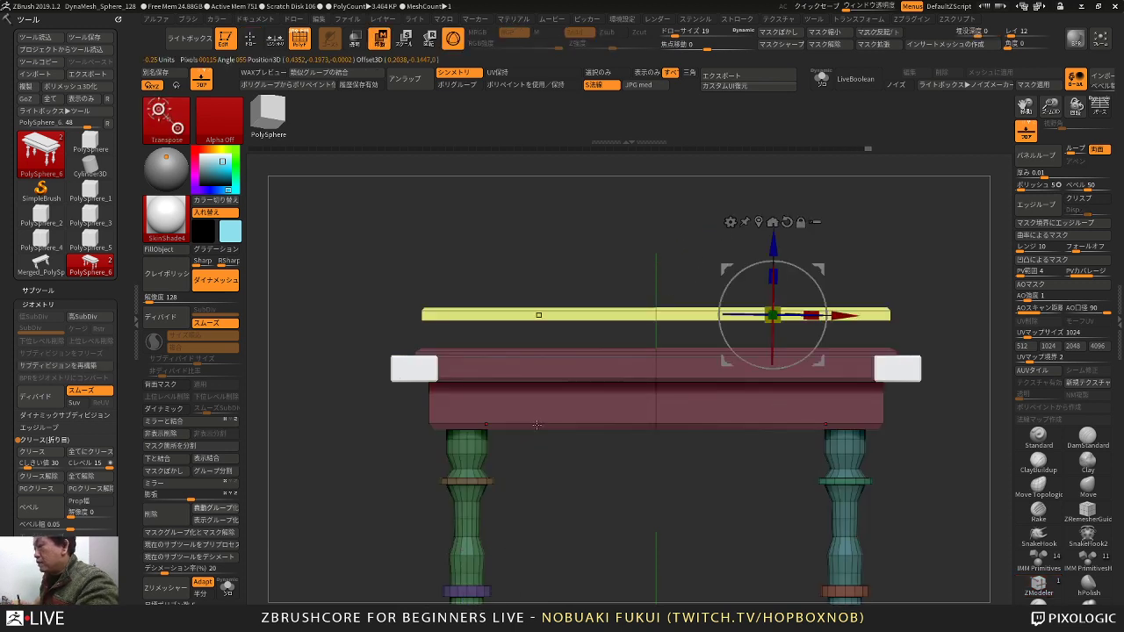
left_click_drag(773, 247, 773, 275)
mouse_move(844, 217)
left_mouse_down()
mouse_move(777, 303)
mouse_move(755, 273)
left_mouse_up()
key("q")
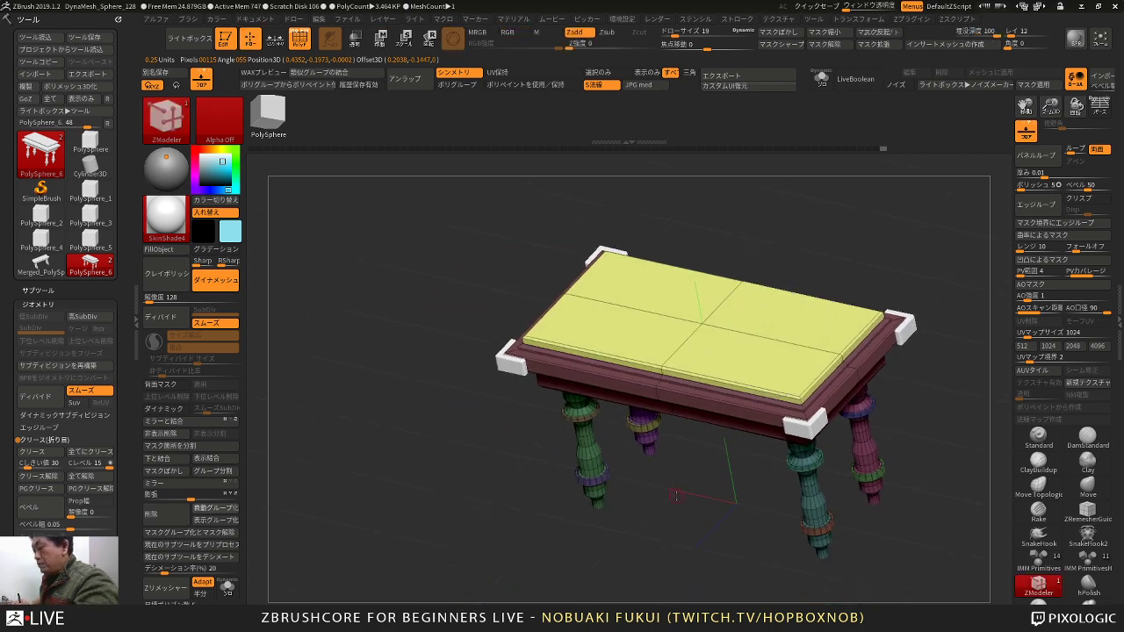
mouse_move(687, 492)
left_mouse_down("alt")
mouse_move(656, 464)
mouse_move(662, 472)
mouse_move(645, 481)
left_mouse_up("alt")
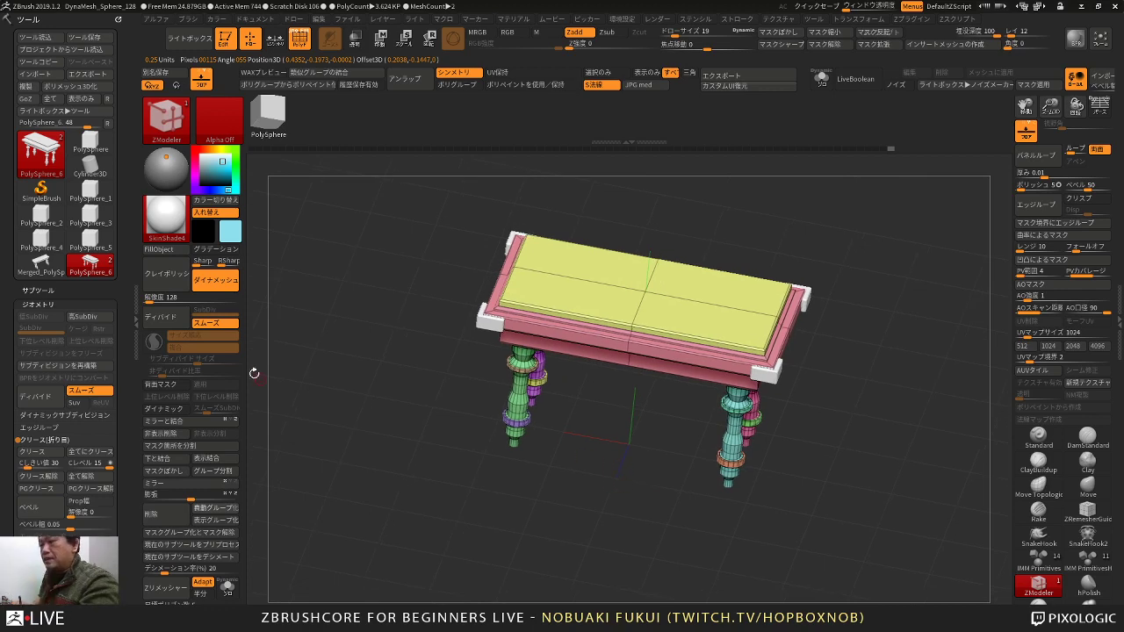
Step: Merge the table subtool with the corner-piece subtool below it using Merge Down, accepting the operation that cannot be undone
left_click(47, 290)
left_click_drag(404, 492, 338, 373)
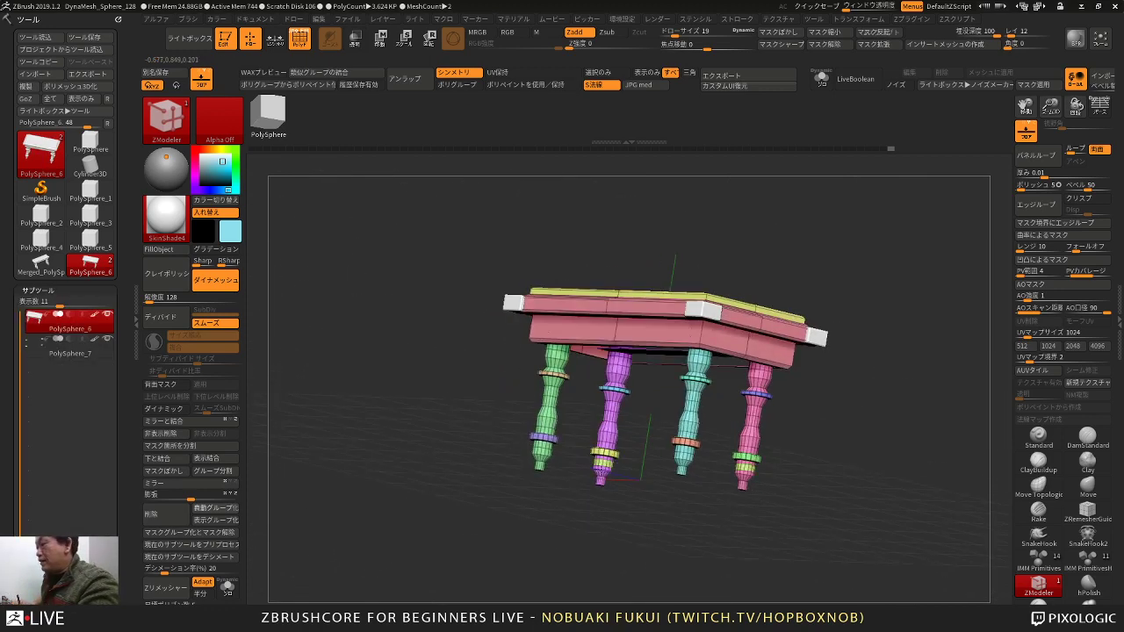
left_click_drag(627, 500, 513, 444)
left_click_drag(429, 386, 439, 394)
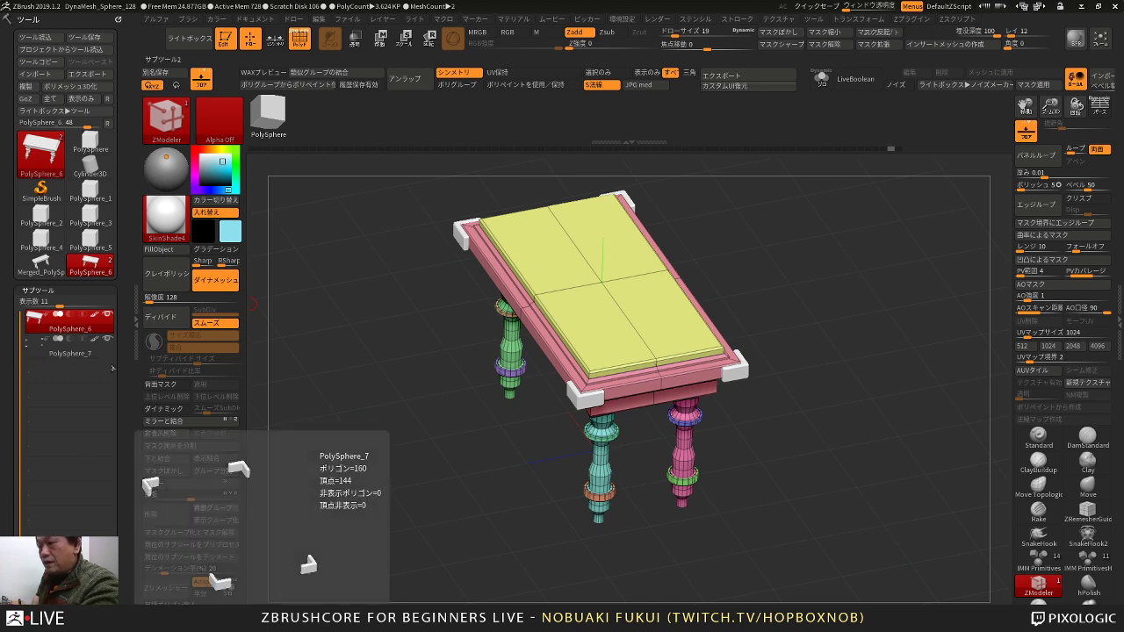
left_click(160, 459)
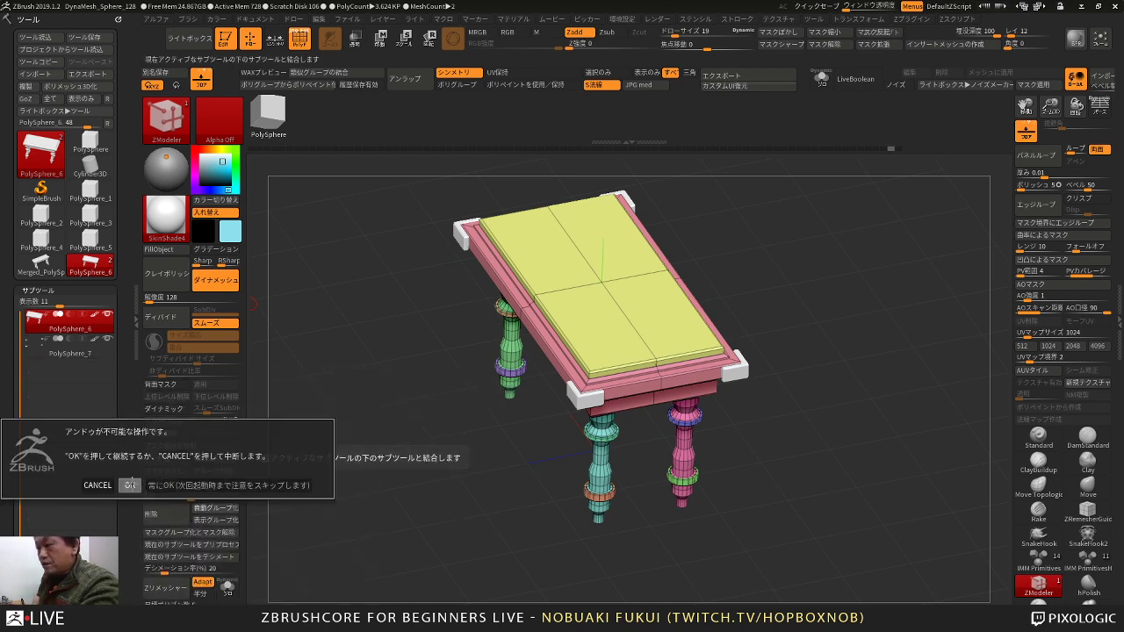
left_click(131, 484)
key("w")
left_click_drag(322, 443, 323, 425)
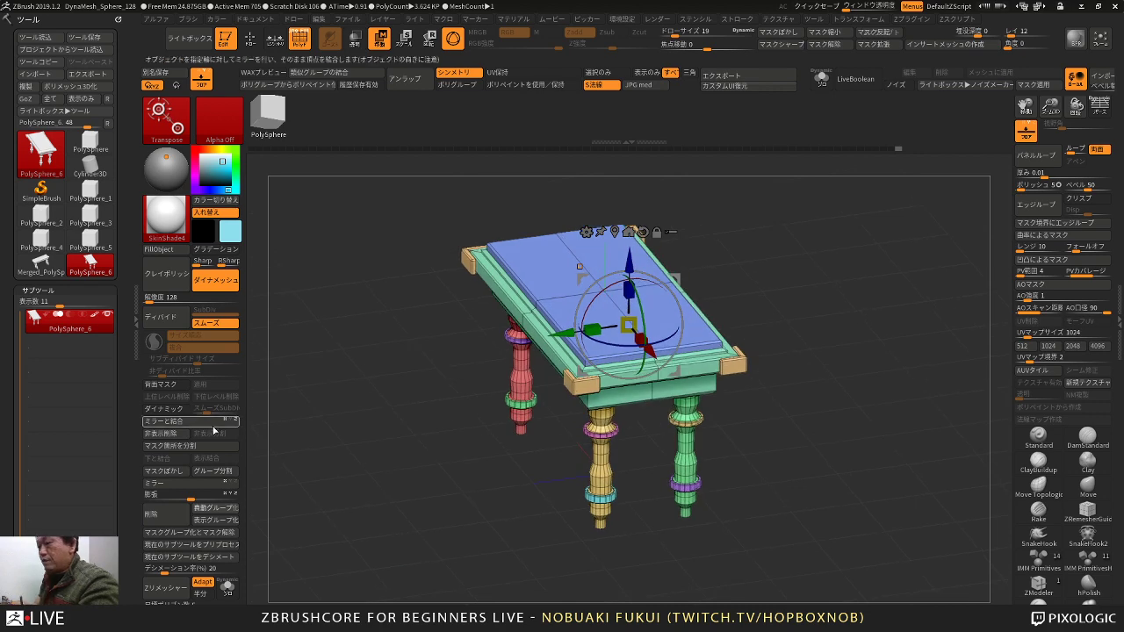
Step: Insert a cube as a new subtool and align to the end view of the table
left_click_drag(127, 461, 123, 401)
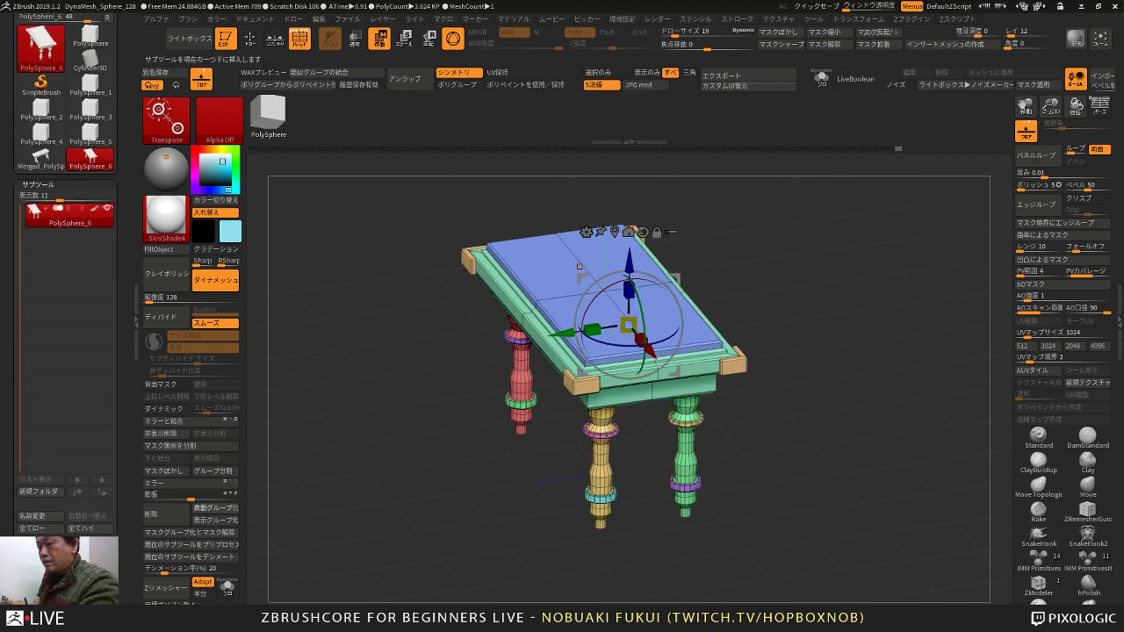
left_click(88, 579)
left_click(198, 480)
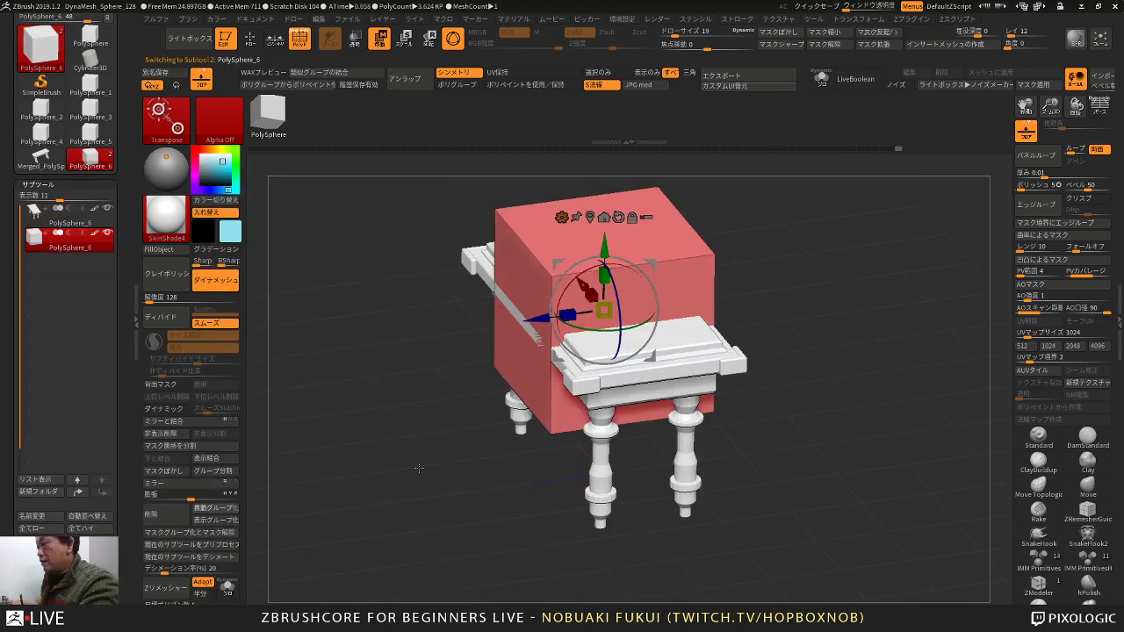
left_click_drag(419, 468, 465, 464)
mouse_move(757, 325)
left_mouse_down("shift")
mouse_move(791, 312)
mouse_move(771, 326)
left_mouse_up("shift")
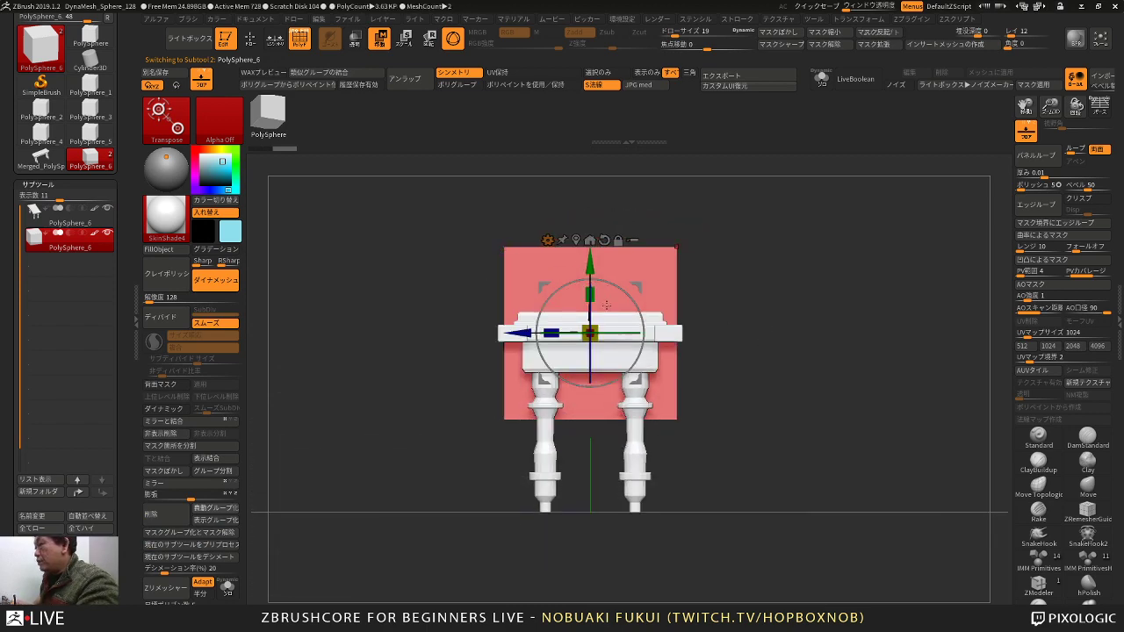
Step: Scale the cube down and move it out beside the table's long edge, just below tabletop height
left_click_drag(710, 358, 742, 329)
left_click_drag(591, 333, 597, 357)
left_click_drag(635, 291, 801, 371)
left_click_drag(824, 327, 842, 260, "shift")
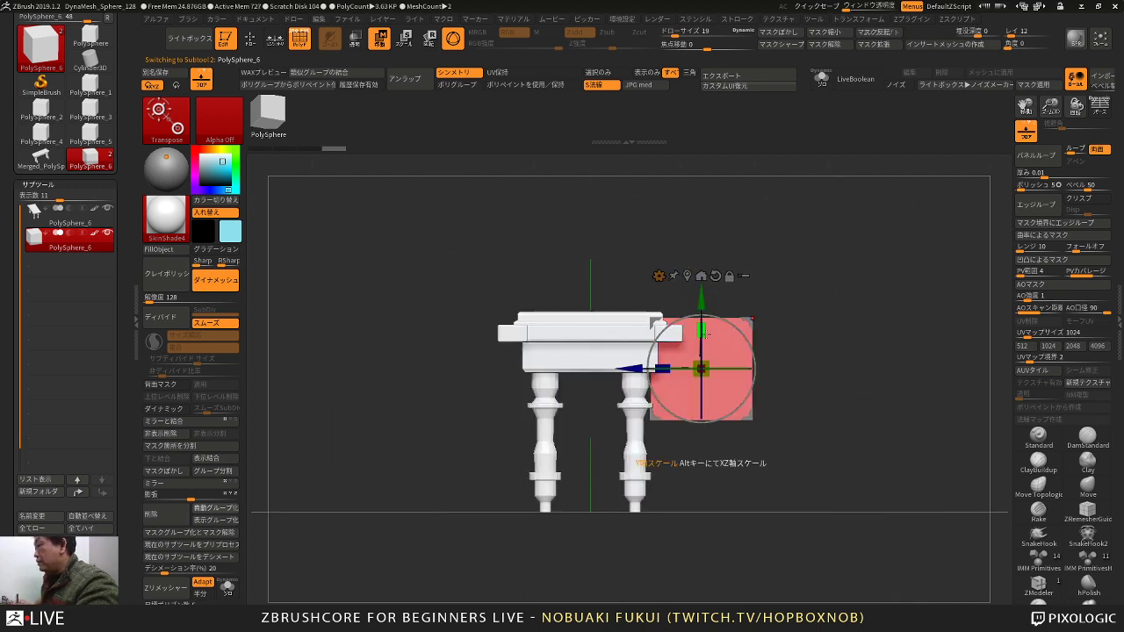
left_click_drag(742, 363, 755, 397)
left_click_drag(798, 332, 810, 390)
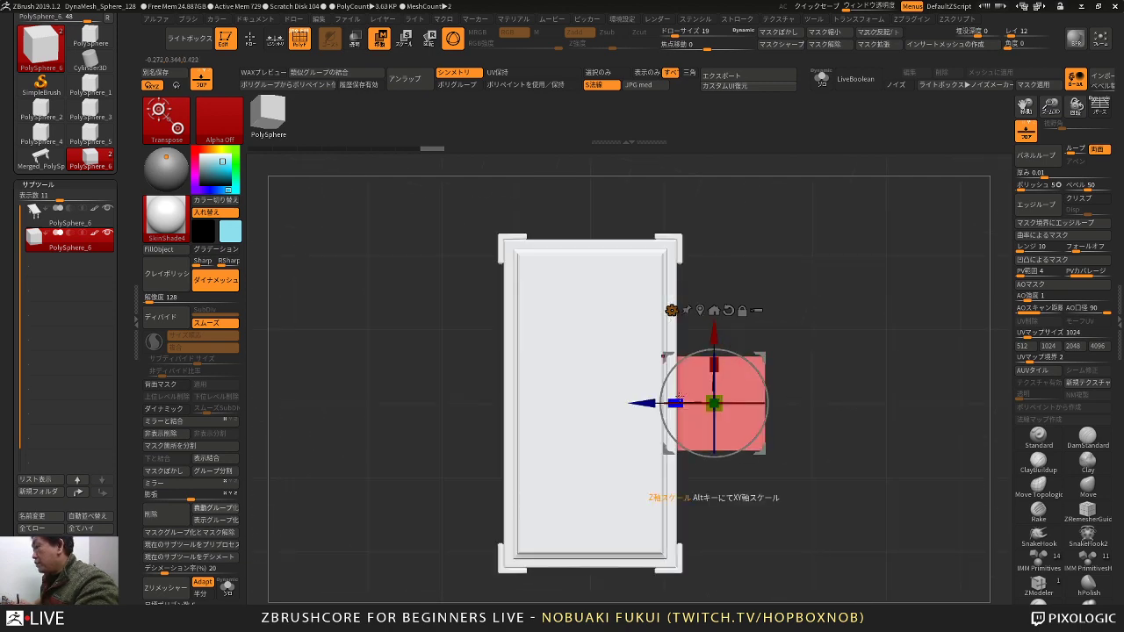
Step: Flatten the cube into a thin seat slab, adjusting its depth, width and distance from the table
left_click_drag(680, 396, 697, 403)
left_click_drag(824, 306, 790, 300)
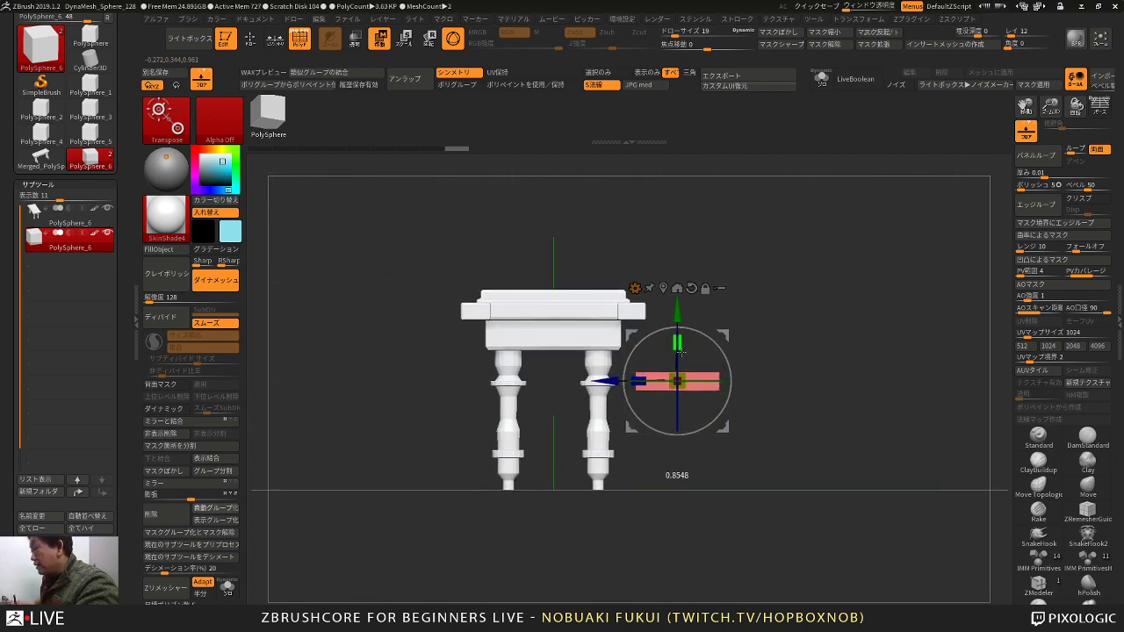
mouse_move(795, 389)
left_mouse_down()
mouse_move(768, 405)
mouse_move(765, 440)
mouse_move(795, 421)
mouse_move(784, 391)
left_mouse_up()
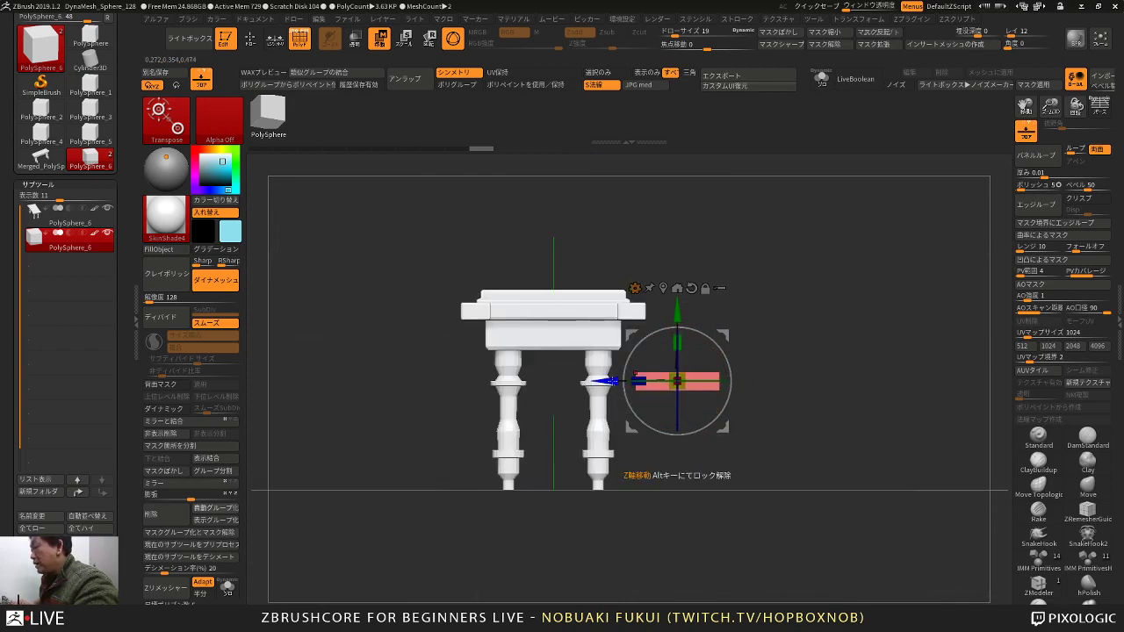
left_click_drag(612, 381, 622, 381)
left_click_drag(845, 391, 802, 413)
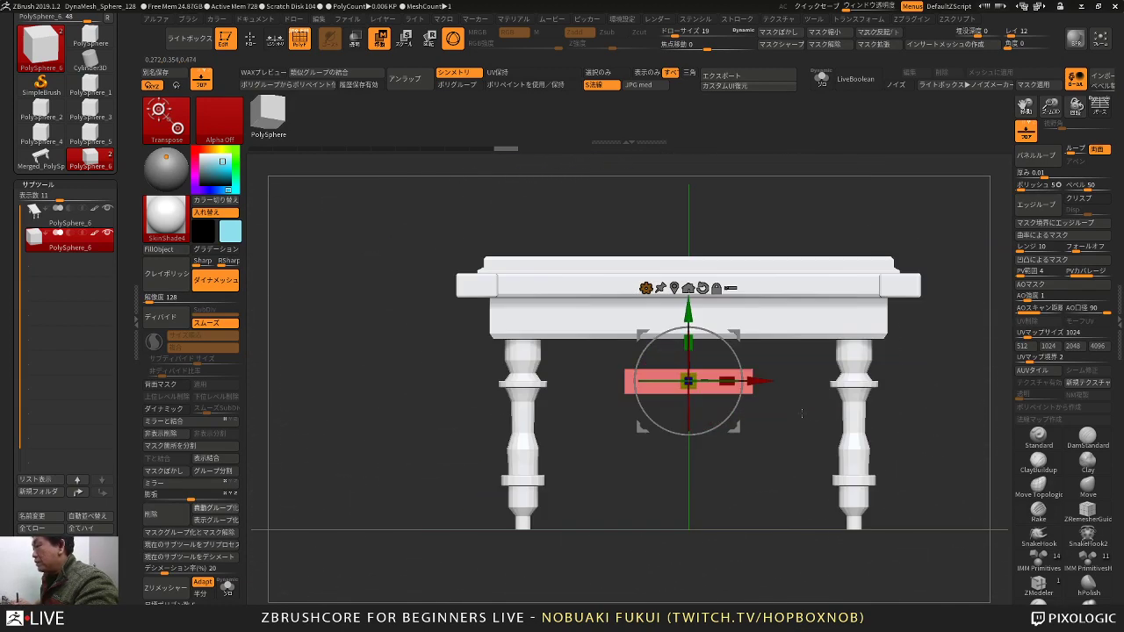
left_click_drag(746, 479, 704, 386)
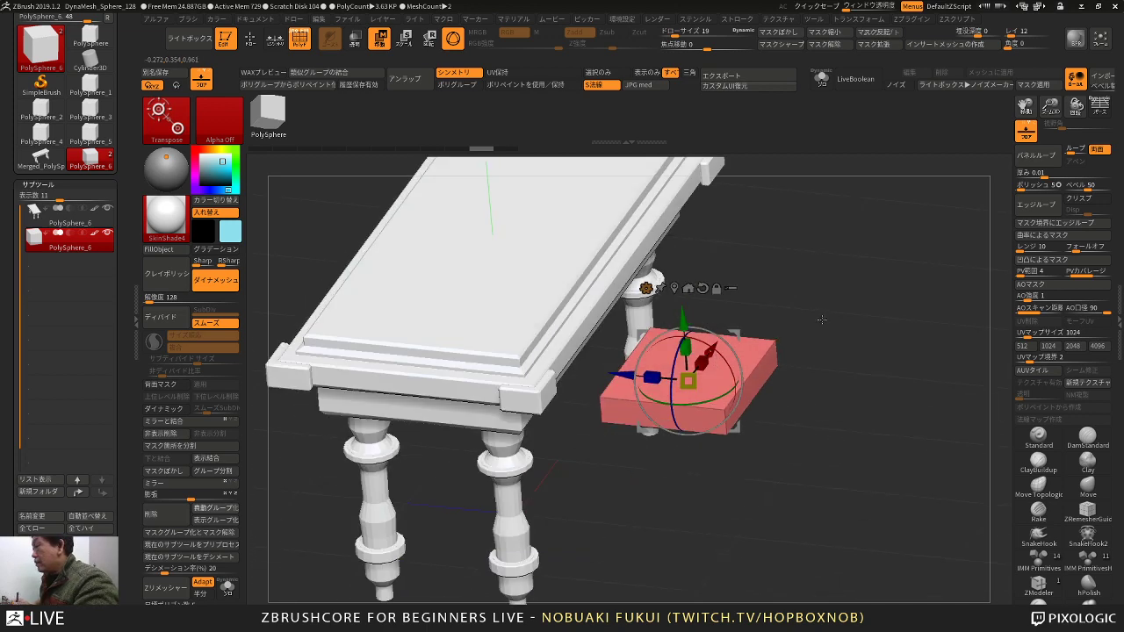
left_click_drag(843, 343, 774, 364, "alt")
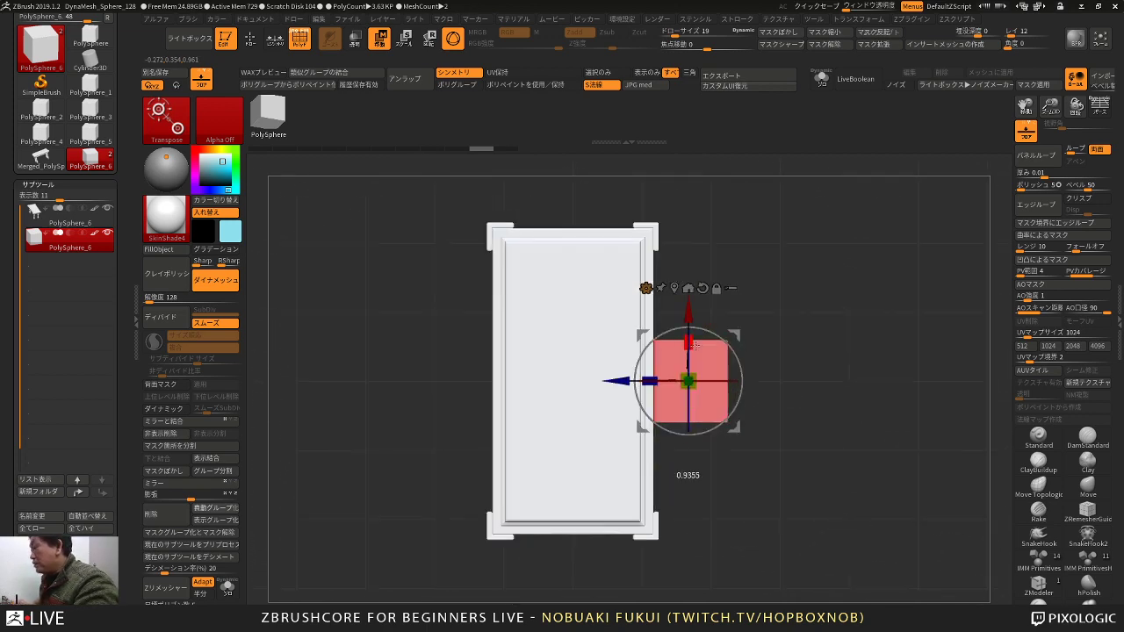
mouse_move(651, 376)
left_mouse_down()
mouse_move(625, 381)
mouse_move(646, 381)
left_mouse_up()
Step: Set ZModeler's QMesh to the Single Poly target and extrude the seat rearward and upward into a tall backrest
key("q")
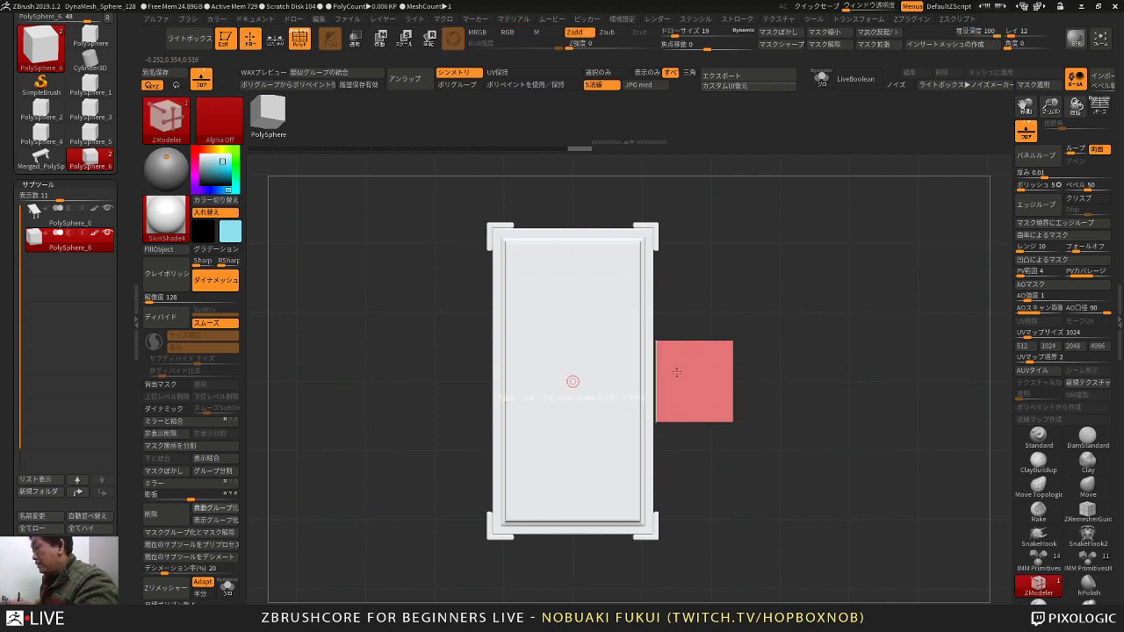
left_click_drag(816, 373, 828, 308, "shift")
mouse_move(878, 351)
left_mouse_down()
mouse_move(831, 380)
mouse_move(832, 422)
left_mouse_up()
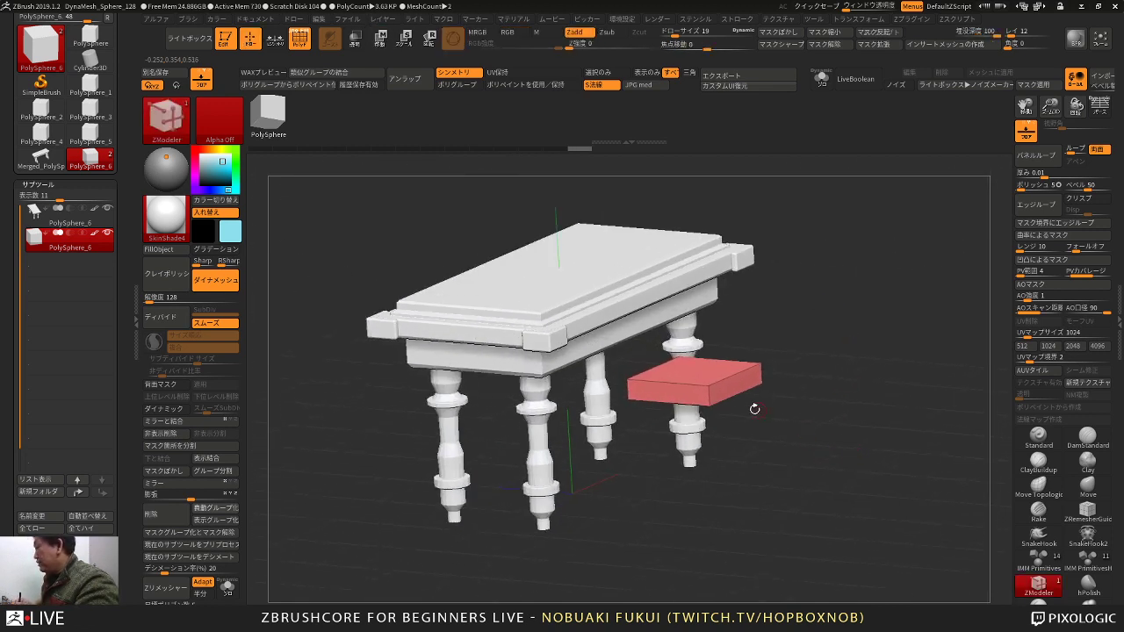
key("space")
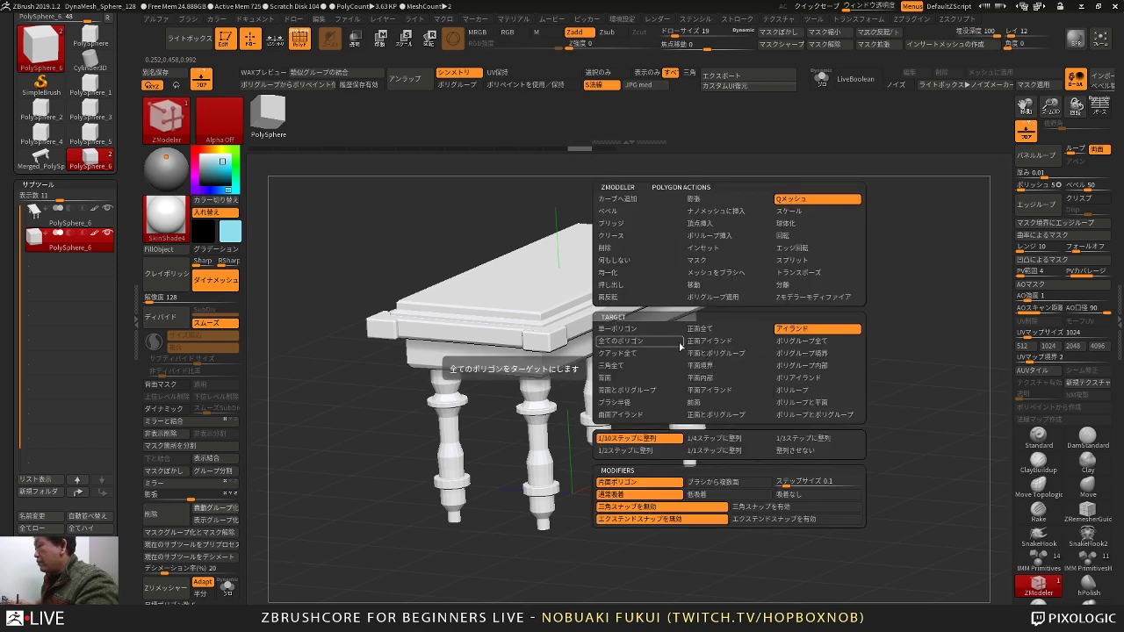
left_click(667, 326)
left_click_drag(753, 382, 799, 417)
mouse_move(764, 384)
left_mouse_down()
mouse_move(765, 337)
mouse_move(812, 315)
mouse_move(817, 342)
mouse_move(781, 211)
mouse_move(864, 233)
mouse_move(828, 264)
mouse_move(813, 298)
left_mouse_up()
left_click_drag(813, 299, 801, 349)
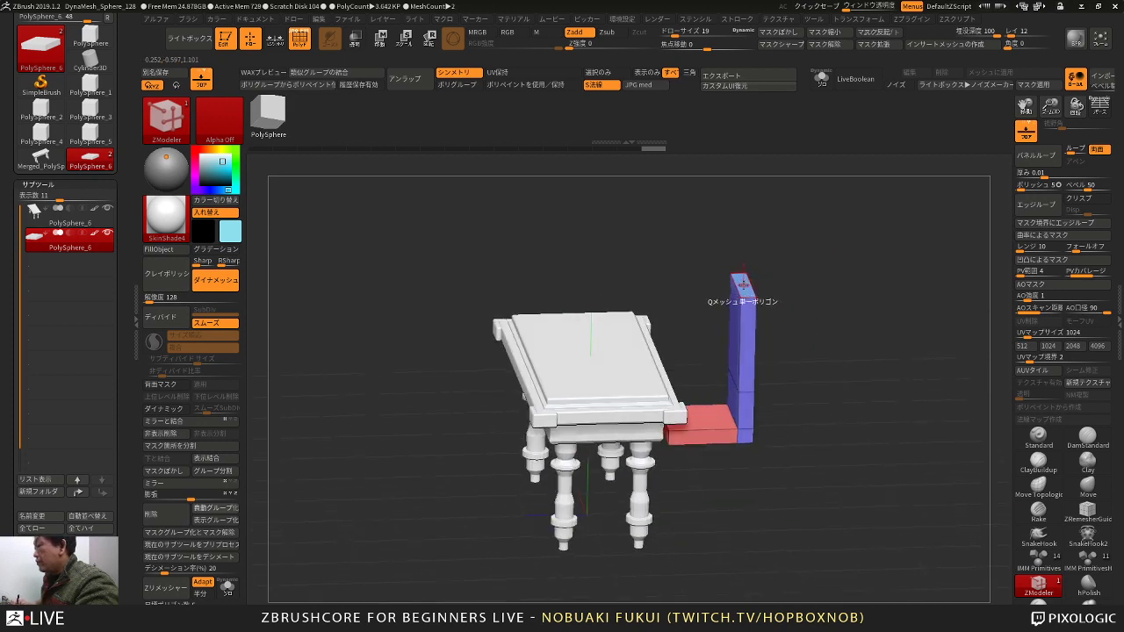
left_click_drag(786, 267, 795, 426)
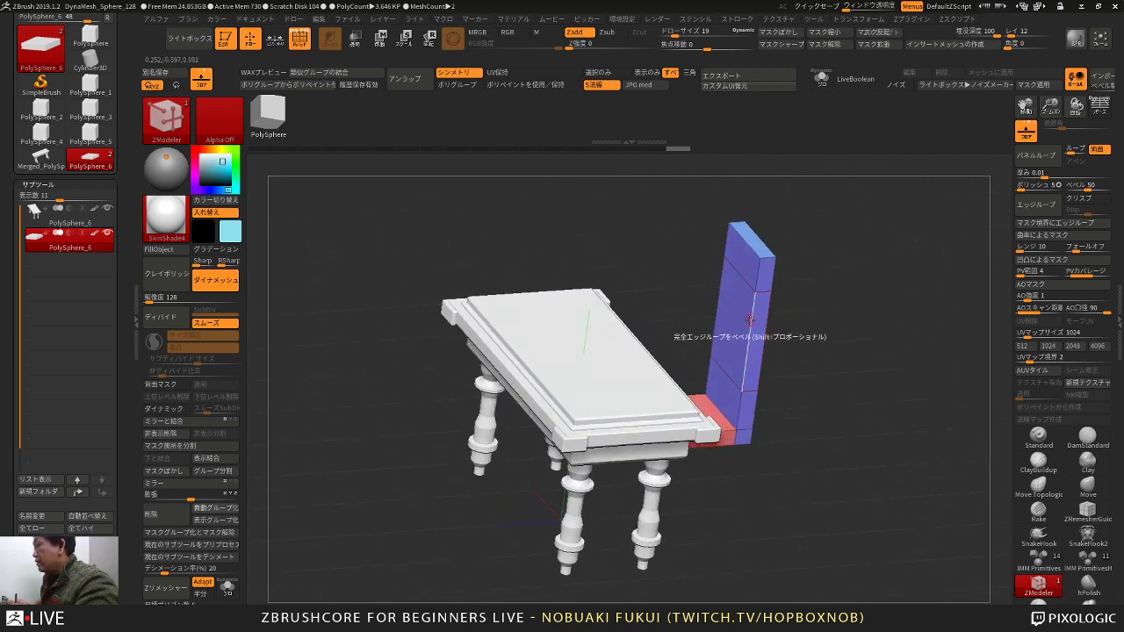
Step: Bevel the complete edge loop along the front of the backrest with ZModeler
key("space")
left_click(731, 341)
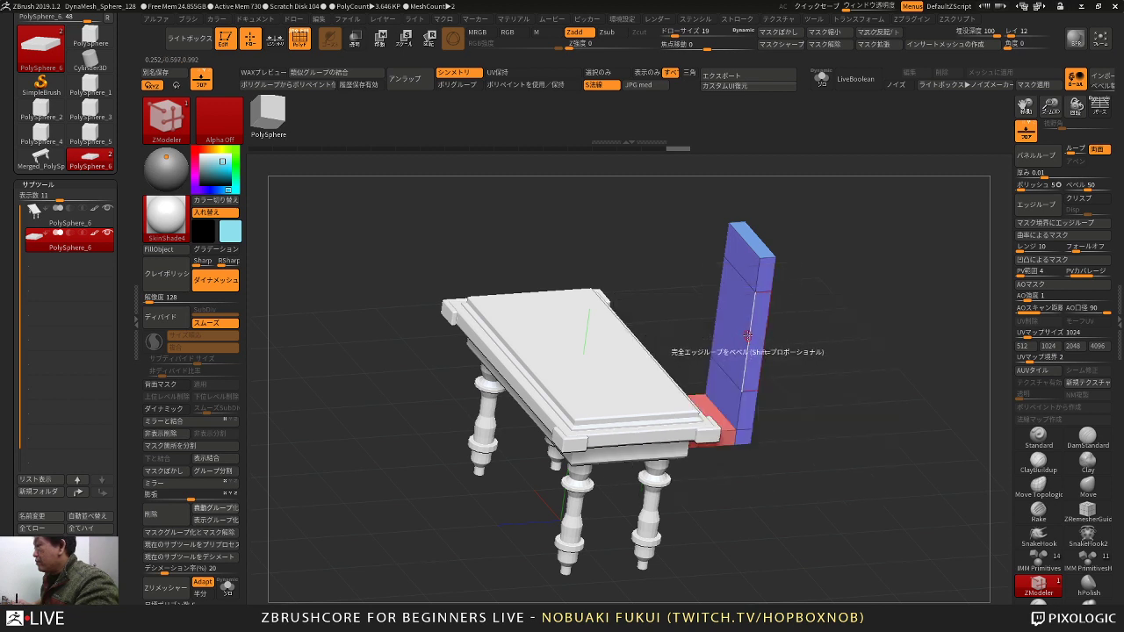
left_click_drag(750, 337, 741, 340)
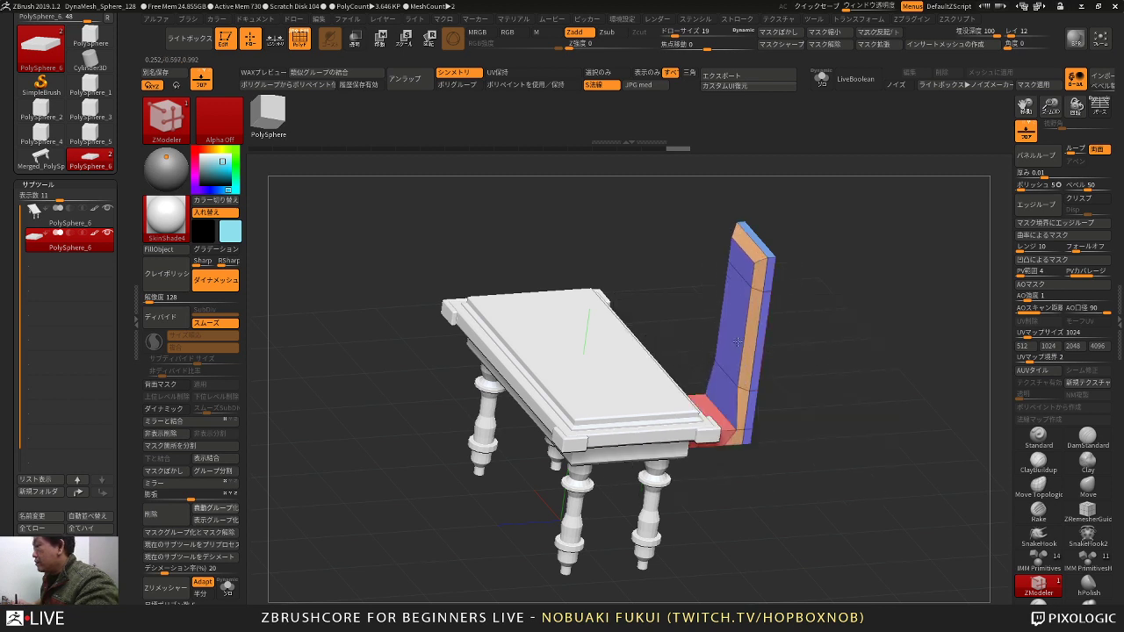
Step: Mask all but the rear layer of the backrest, shift that layer backward to thicken it, and undo the accidental DynaMesh remesh
mouse_move(810, 336)
left_mouse_down()
mouse_move(799, 382)
mouse_move(840, 291)
left_mouse_up()
left_click_drag(632, 206, 767, 490, "ctrl+alt")
left_click(820, 383, "ctrl")
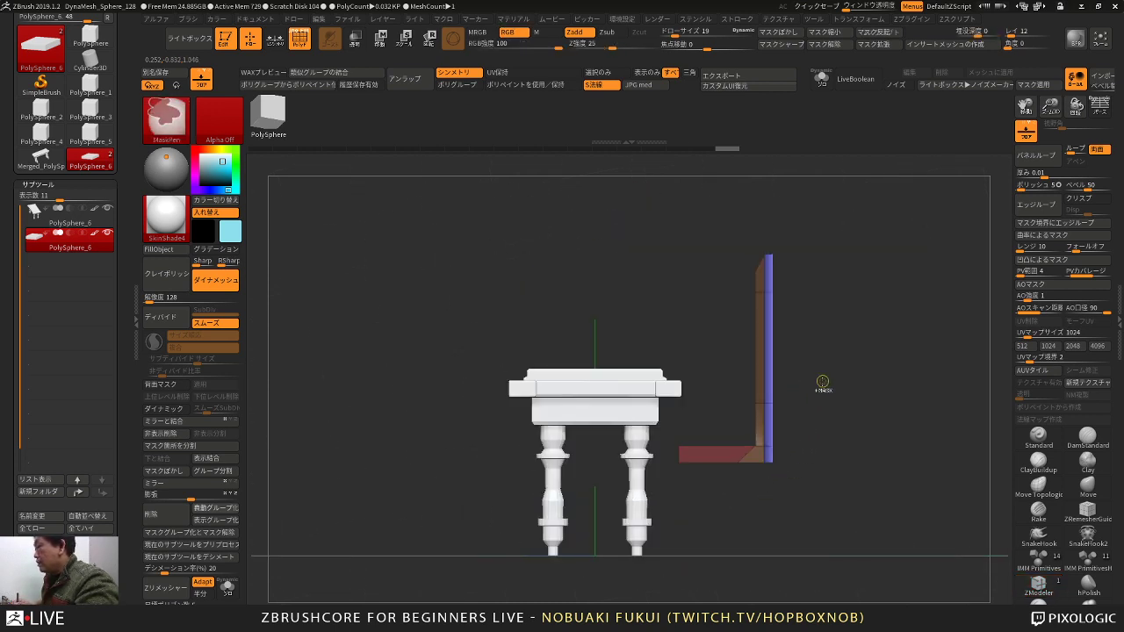
key("w")
left_click_drag(813, 384, 839, 412)
left_click_drag(652, 454, 662, 456)
mouse_move(844, 309)
left_mouse_down("ctrl")
mouse_move(866, 329)
mouse_move(854, 349)
mouse_move(854, 331)
mouse_move(878, 324)
left_mouse_up("ctrl")
key("ctrl+z")
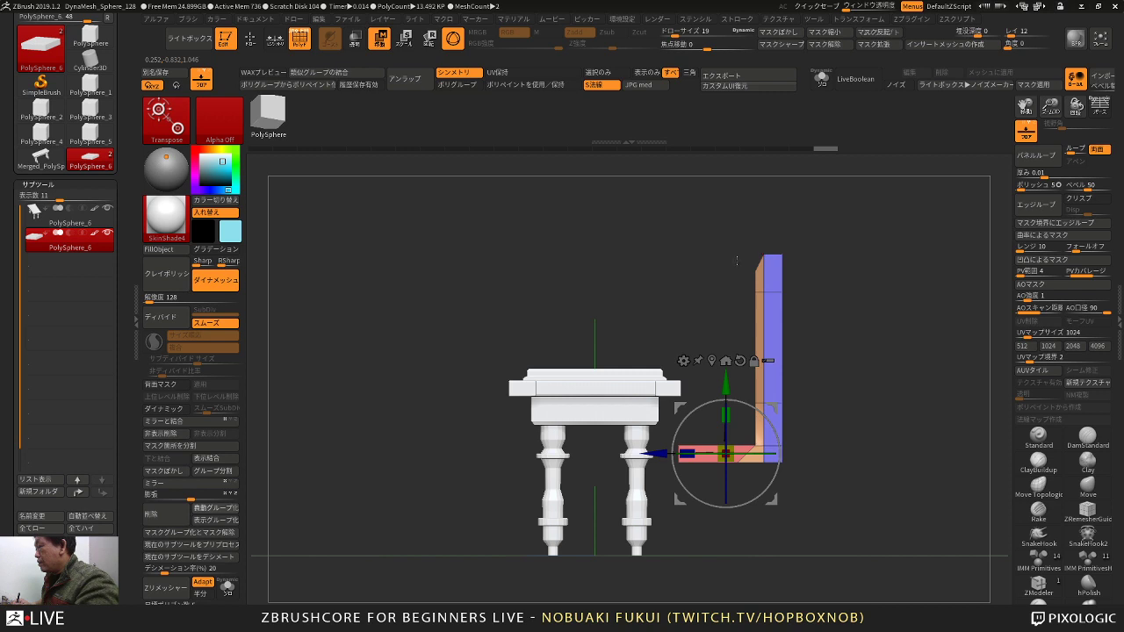
Step: Turn off DynaMesh, mask the chair's seat, tilt the backrest rearward, and clear the mask
left_click(216, 280)
left_click_drag(516, 253, 458, 234, "alt")
left_click_drag(613, 198, 782, 457, "ctrl+alt")
key("ctrl+z")
mouse_move(749, 405)
left_mouse_down()
mouse_move(754, 419)
mouse_move(764, 375)
mouse_move(749, 396)
mouse_move(825, 431)
left_mouse_up()
key("q")
mouse_move(826, 430)
left_mouse_down("ctrl")
mouse_move(838, 442)
mouse_move(796, 431)
left_mouse_up("ctrl")
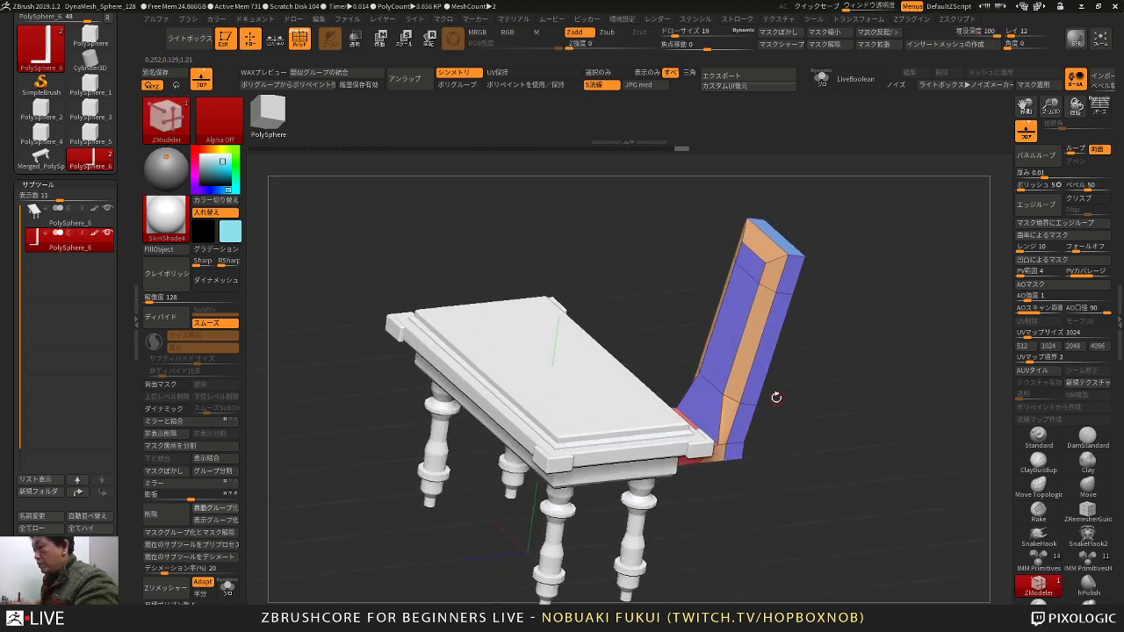
Step: Undo a trial of Auto Groups and assign the whole chair to a single polygroup
left_click(230, 510)
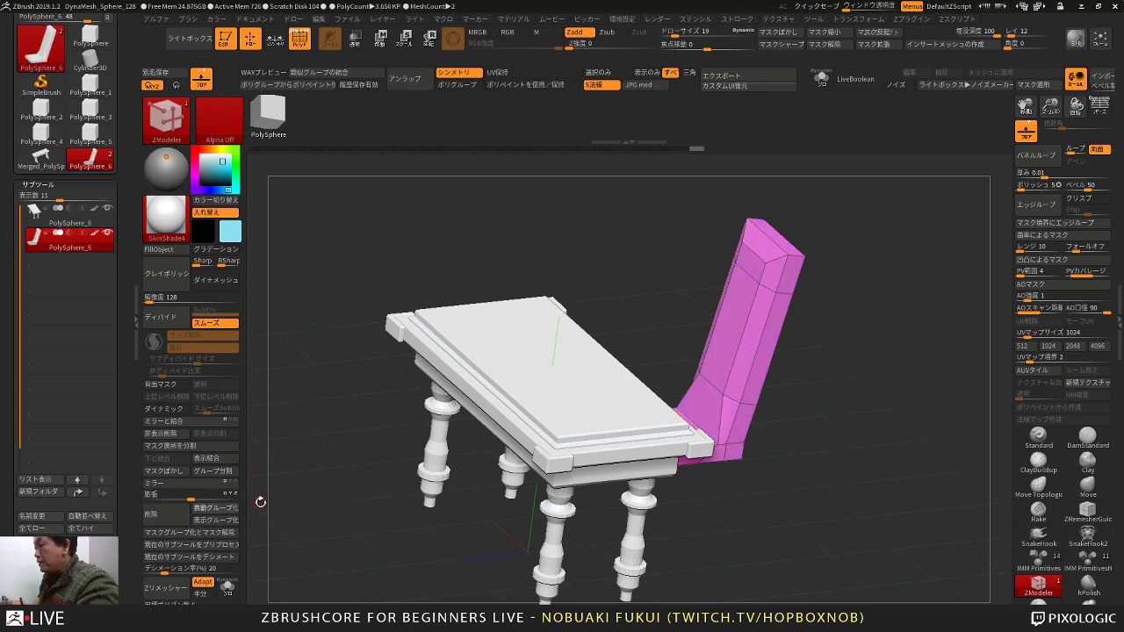
key("ctrl+z")
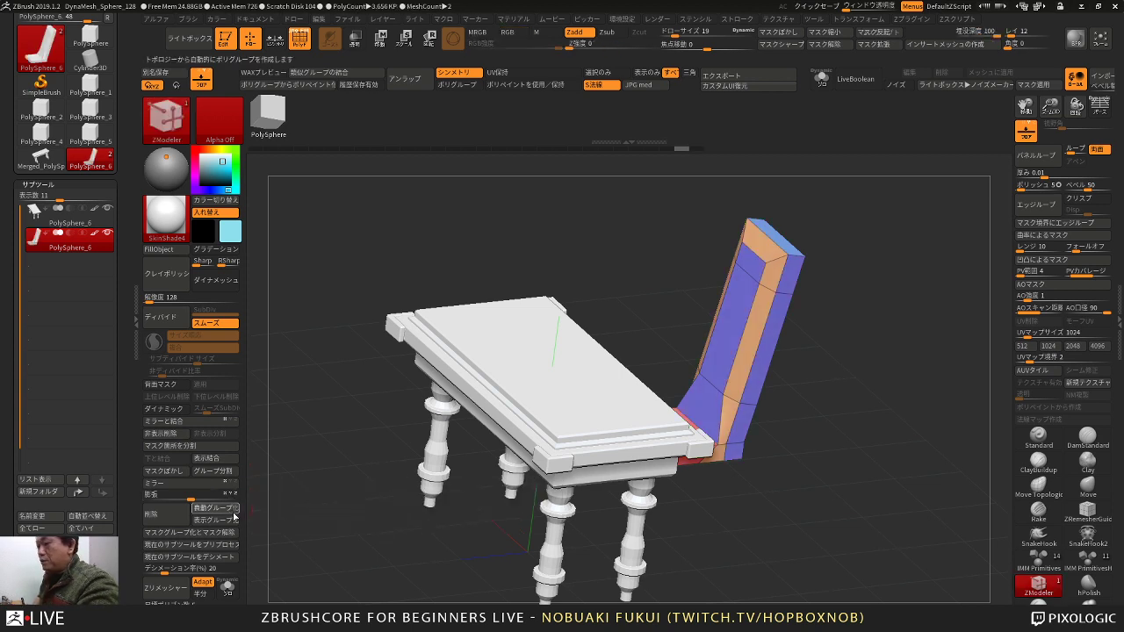
key("ctrl+w")
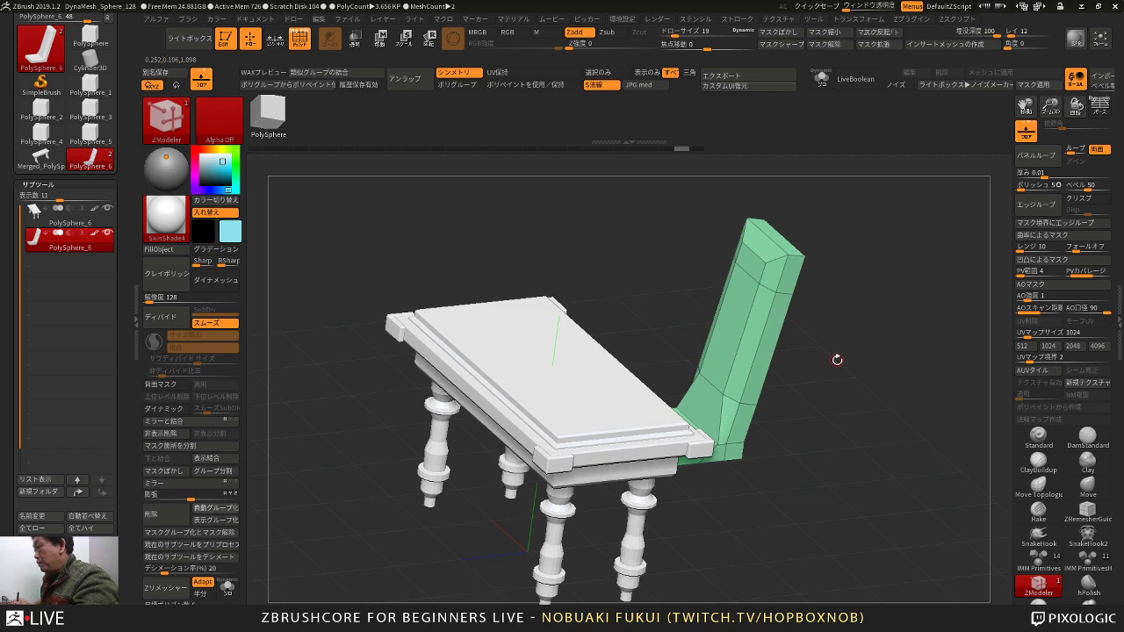
Step: Duplicate the chair subtool in a straight side view and move the copy down below the original seat
mouse_move(837, 378)
left_mouse_down()
mouse_move(803, 366)
mouse_move(829, 350)
left_mouse_up()
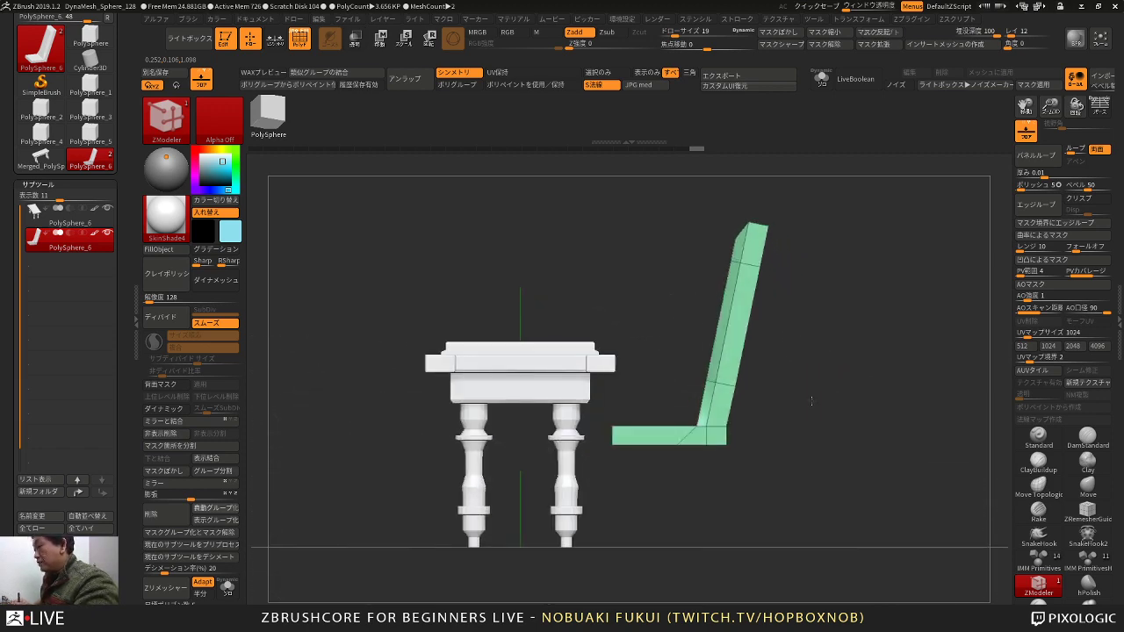
left_click_drag(810, 401, 789, 332, "alt")
mouse_move(790, 332)
left_mouse_down()
mouse_move(802, 369)
mouse_move(770, 389)
mouse_move(772, 422)
mouse_move(781, 318)
mouse_move(792, 332)
left_mouse_up()
key("w")
left_click(697, 280)
left_click_drag(792, 332, 762, 325, "alt")
key("ctrl+shift+d")
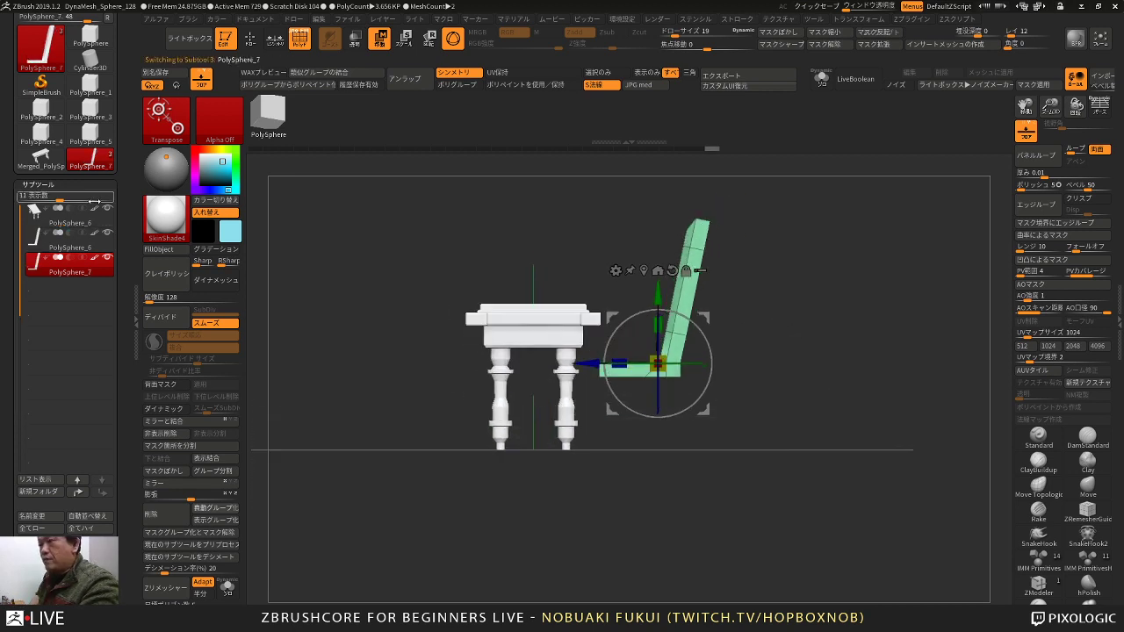
right_click_drag(698, 325, 706, 307, "ctrl")
left_click_drag(705, 316, 698, 392)
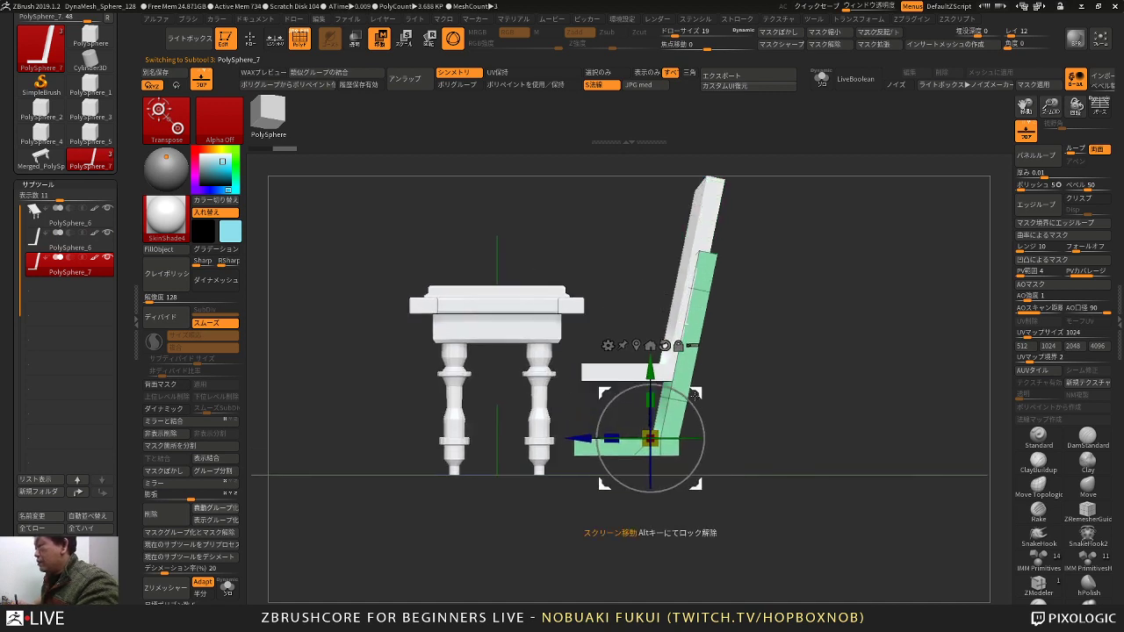
Step: Replace the duplicated chair shape with a cube primitive from the gizmo's settings
left_click(608, 346)
left_click(698, 359)
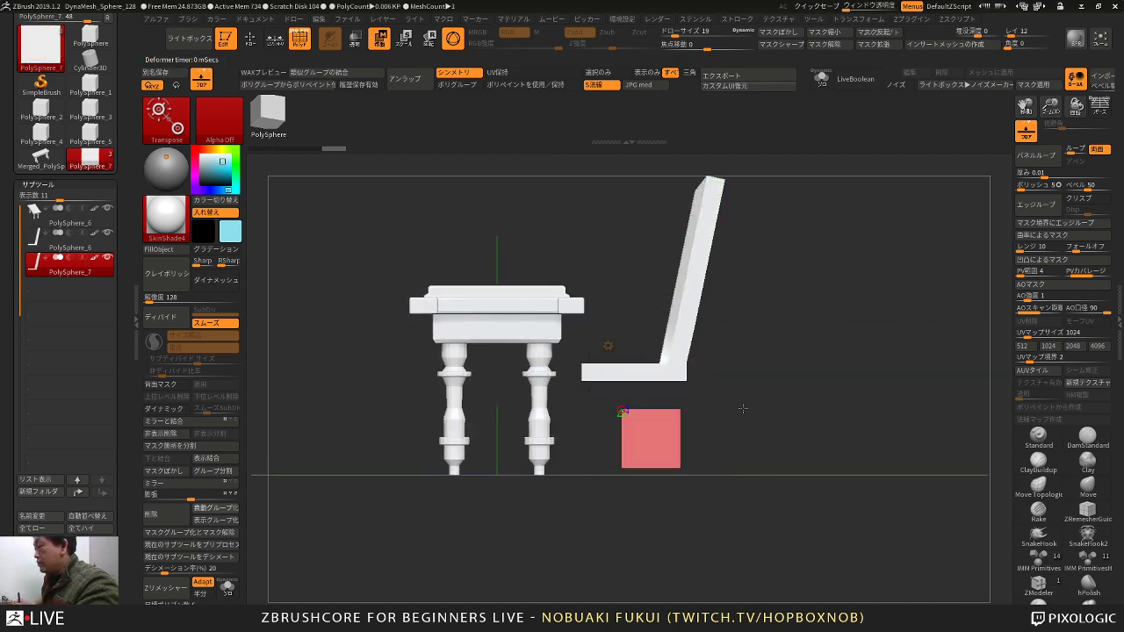
right_click_drag(721, 408, 742, 430)
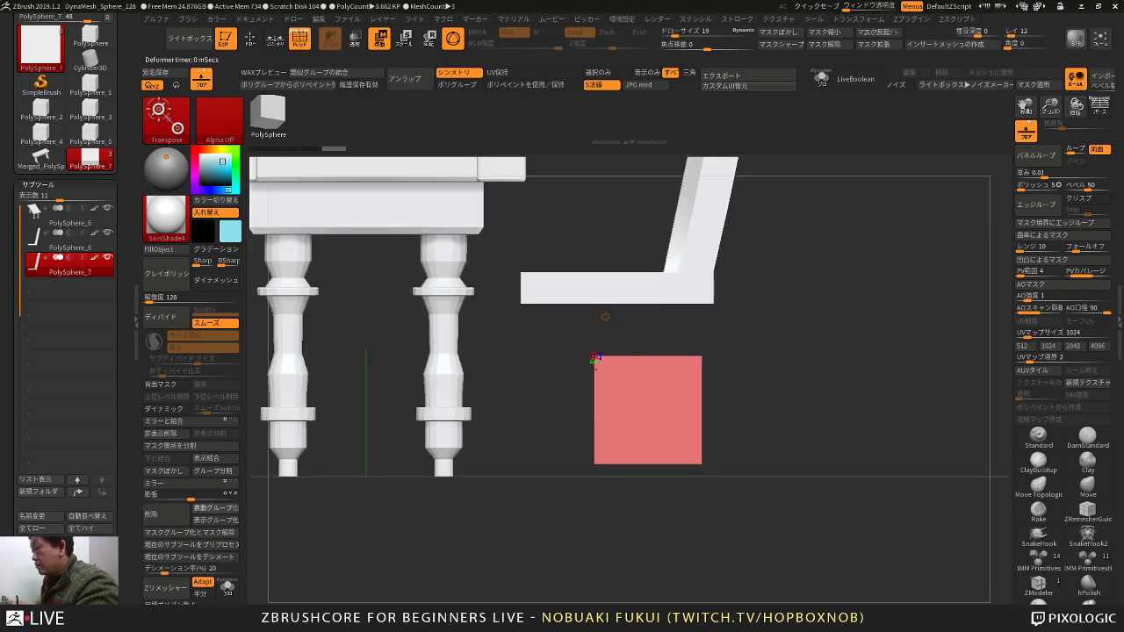
Step: Set the cube's vertical divisions to 15 and move it beneath the front of the chair seat
left_click_drag(594, 360, 596, 380)
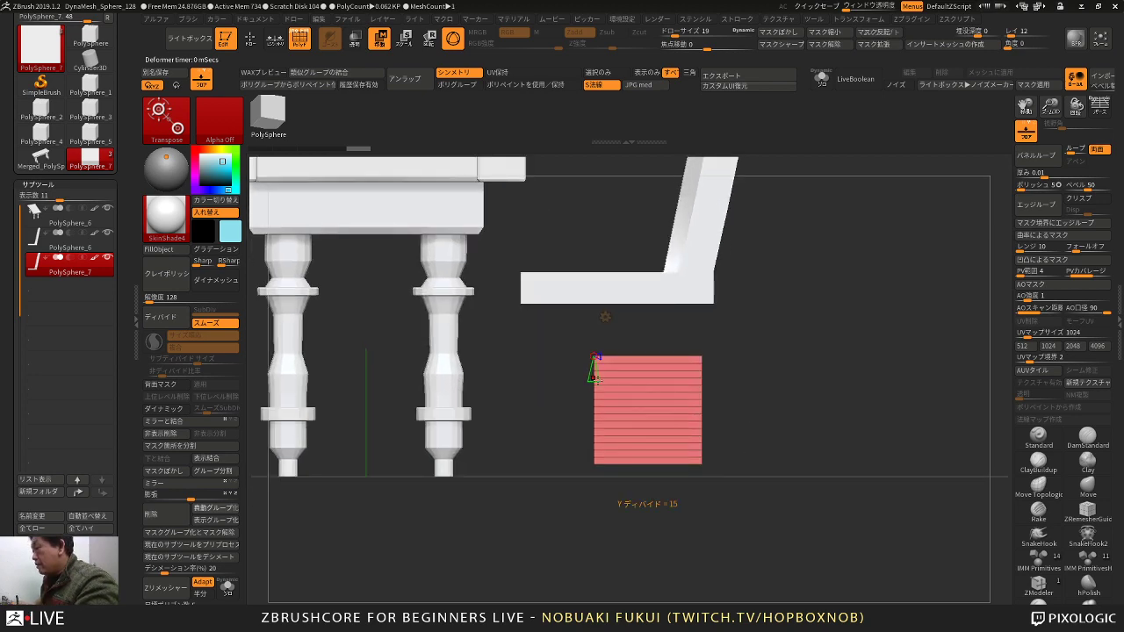
right_click_drag(752, 354, 730, 377, "shift")
left_click_drag(685, 408, 652, 409)
right_click_drag(661, 397, 689, 378, "shift")
left_click_drag(691, 361, 615, 318)
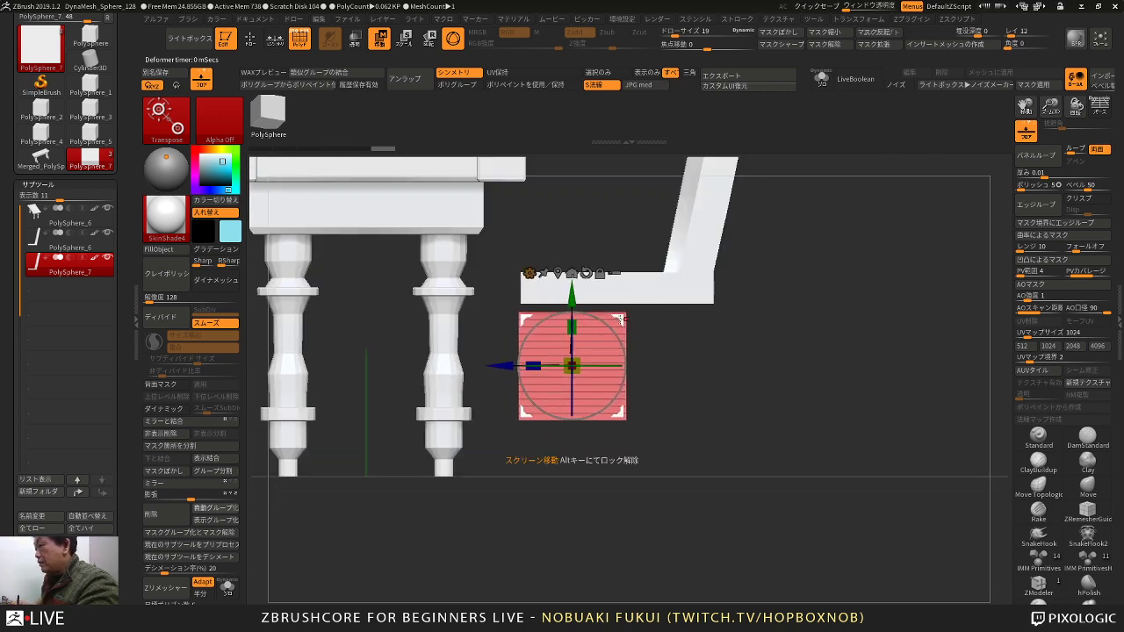
Step: Stretch and narrow the cube into an upright leg block between the seat's front underside and the floor
left_click_drag(533, 366, 559, 366)
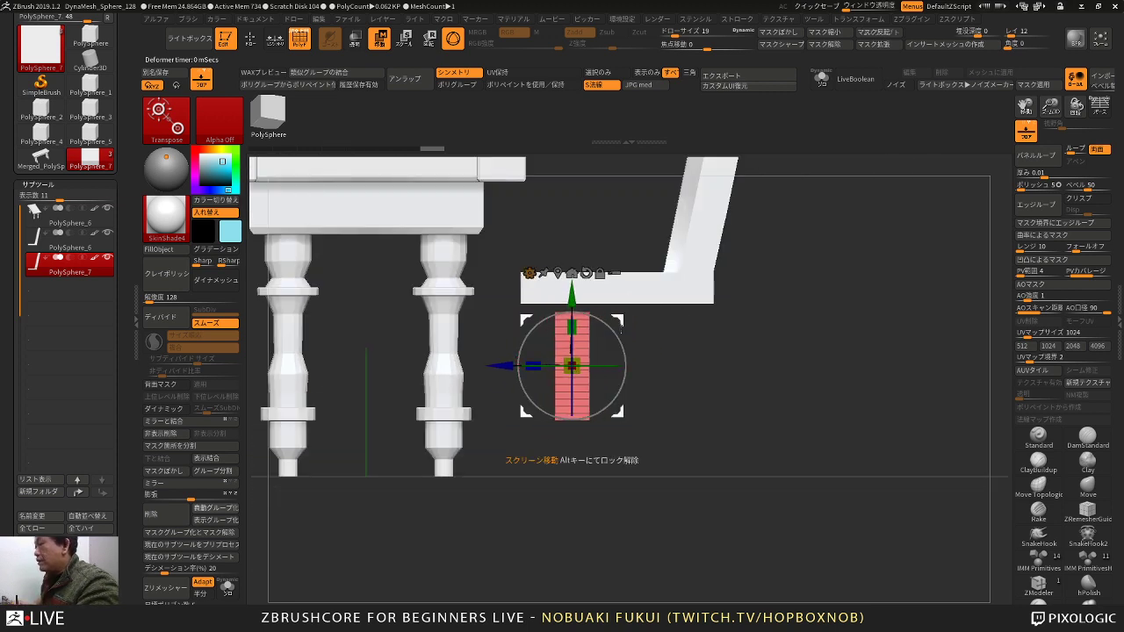
left_click_drag(618, 321, 550, 275)
left_click_drag(668, 384, 713, 378, "alt")
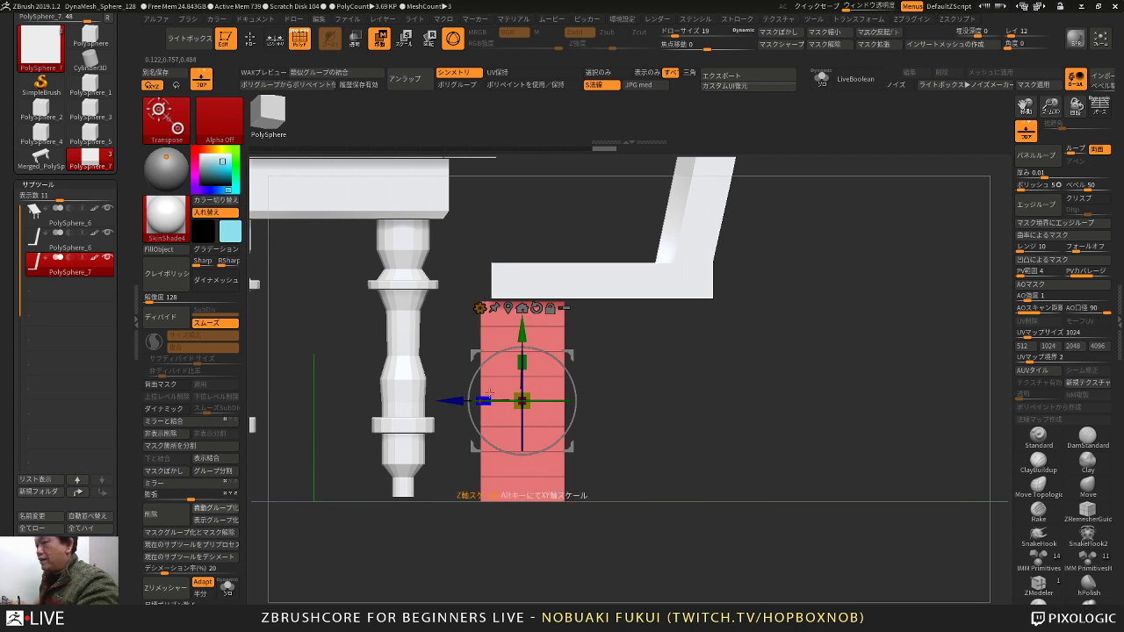
left_click_drag(489, 393, 507, 395)
left_click_drag(638, 367, 518, 394)
left_click_drag(595, 400, 532, 401)
mouse_move(685, 397)
left_mouse_down("shift")
mouse_move(639, 404)
mouse_move(678, 389)
left_mouse_up("shift")
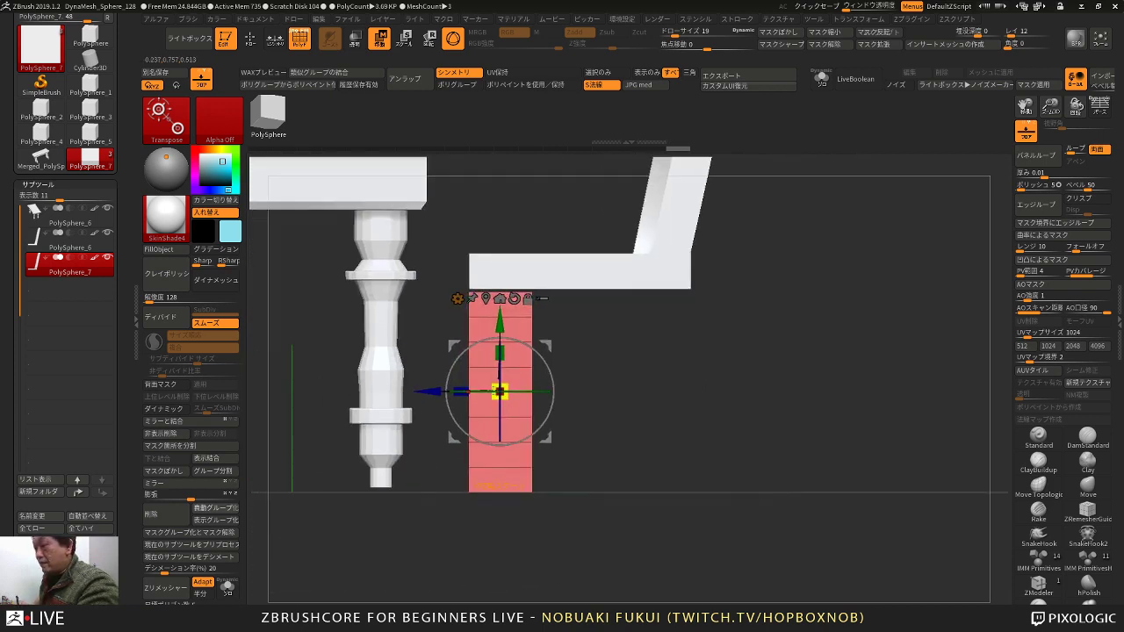
Step: Slim the leg block in depth and width, inset it from the seat's front edge, and fit its height to the floor
left_click_drag(461, 392, 481, 392)
left_click_drag(642, 344, 646, 391, "alt")
left_click_drag(546, 370, 544, 338)
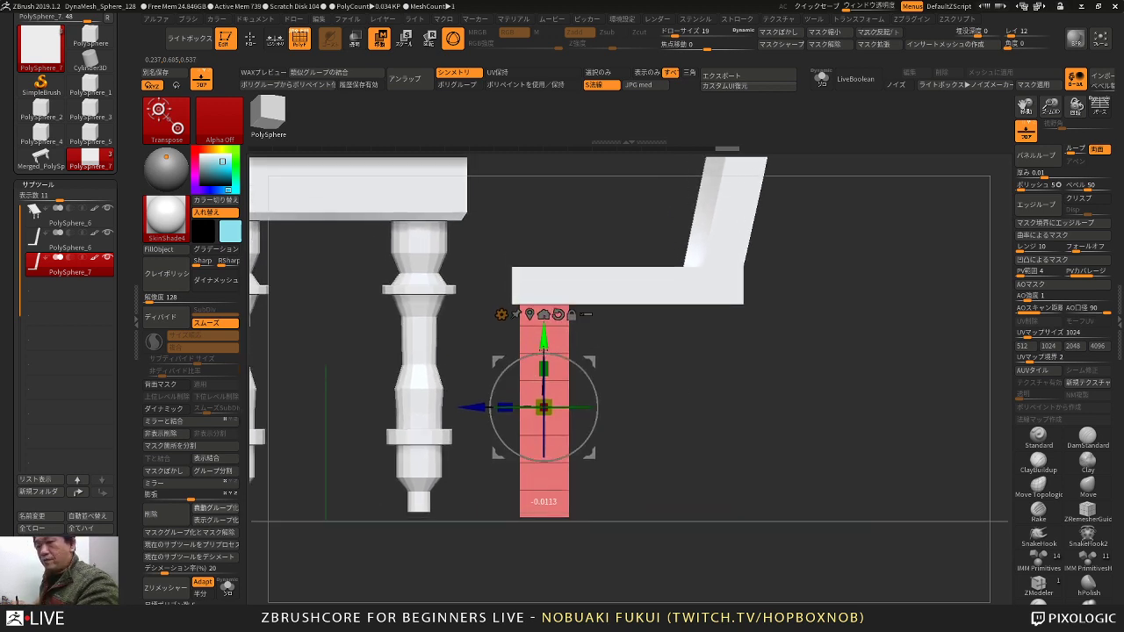
left_click_drag(671, 368, 666, 333, "alt")
left_click_drag(689, 351, 638, 365, "shift")
left_click_drag(582, 408, 578, 408)
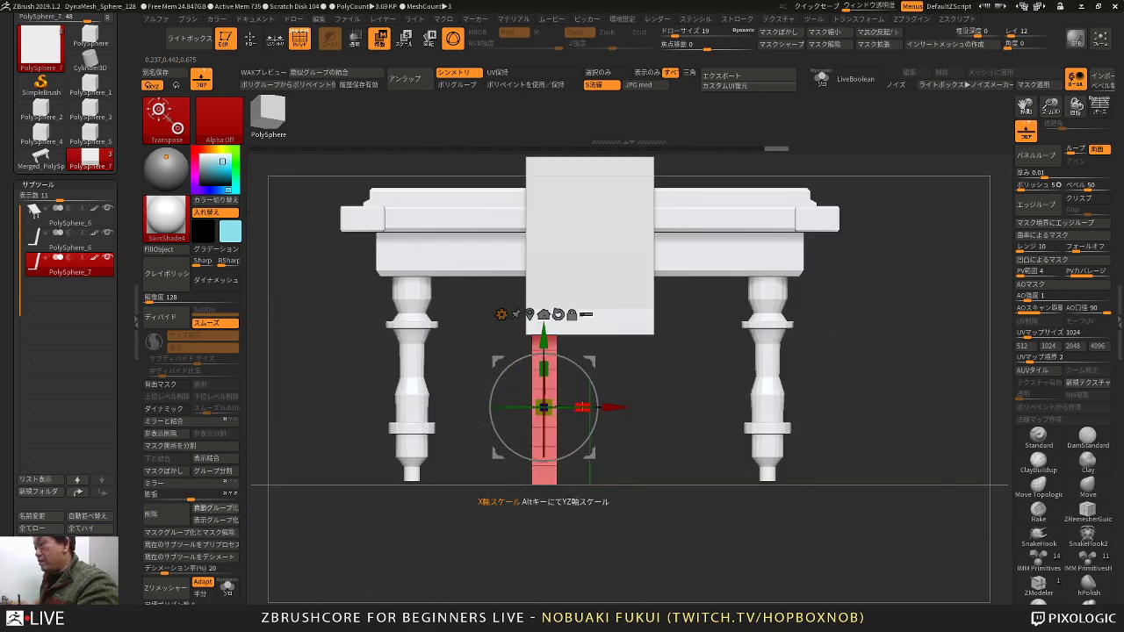
left_click_drag(634, 443, 678, 445, "shift")
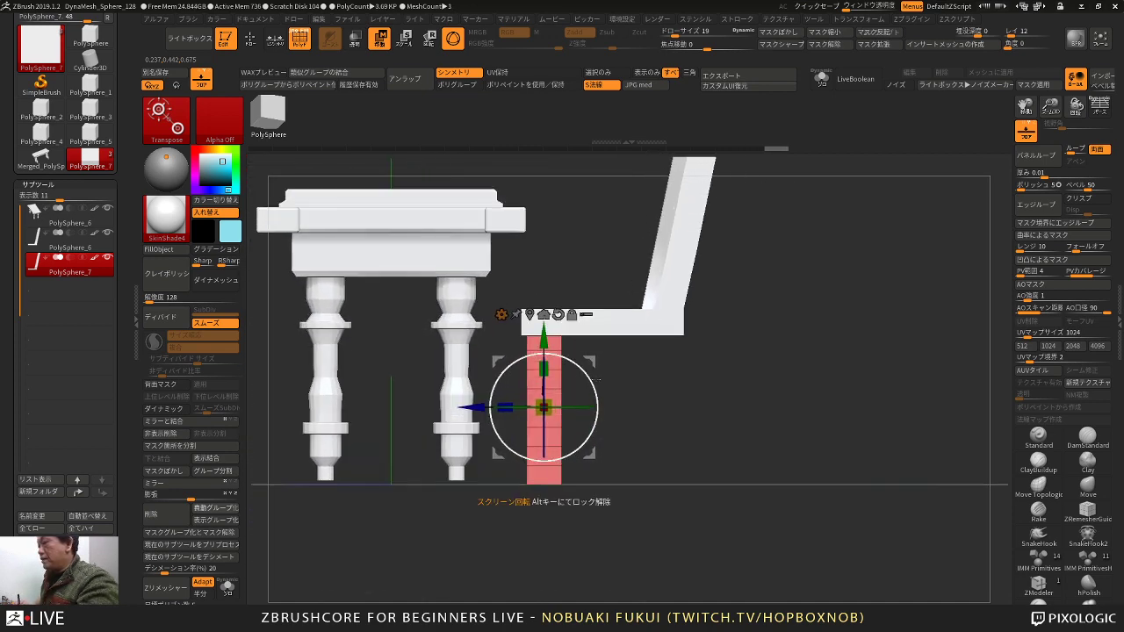
left_click_drag(546, 368, 545, 336)
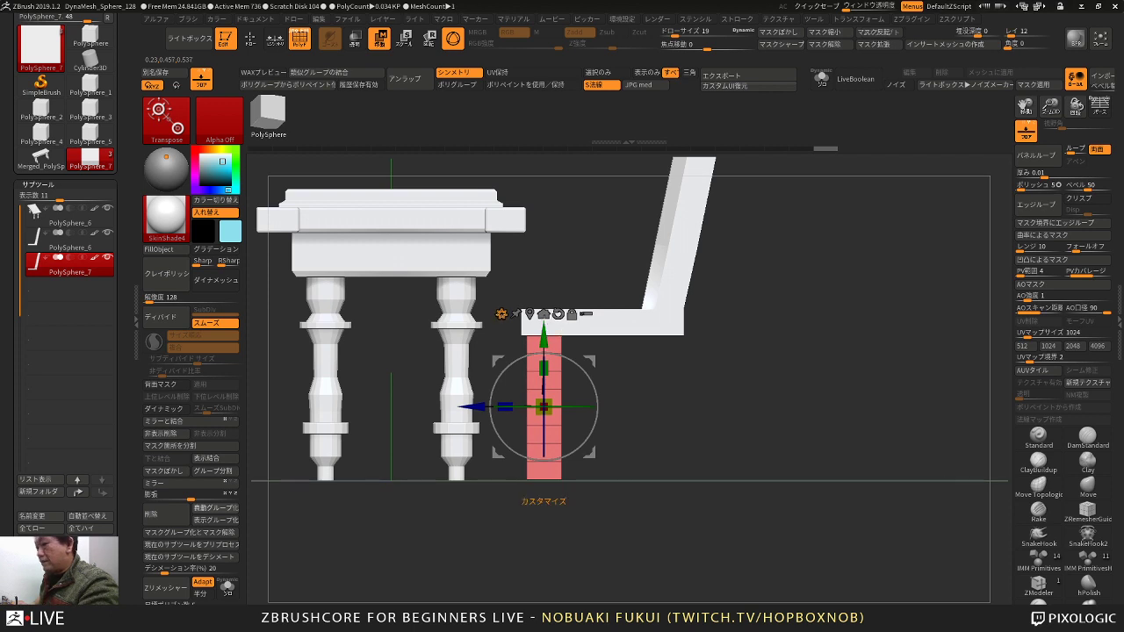
Step: Apply the Bend Curve deformer to the leg block with control points spaced along its height
left_click(500, 314)
left_click(582, 368)
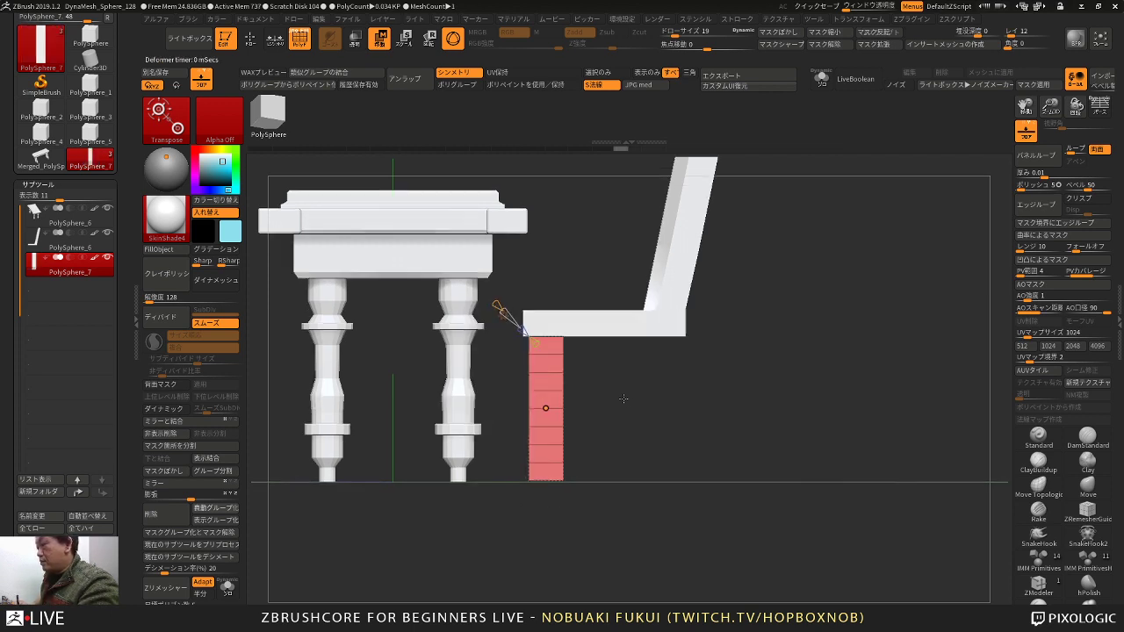
left_click_drag(624, 397, 639, 421, "alt")
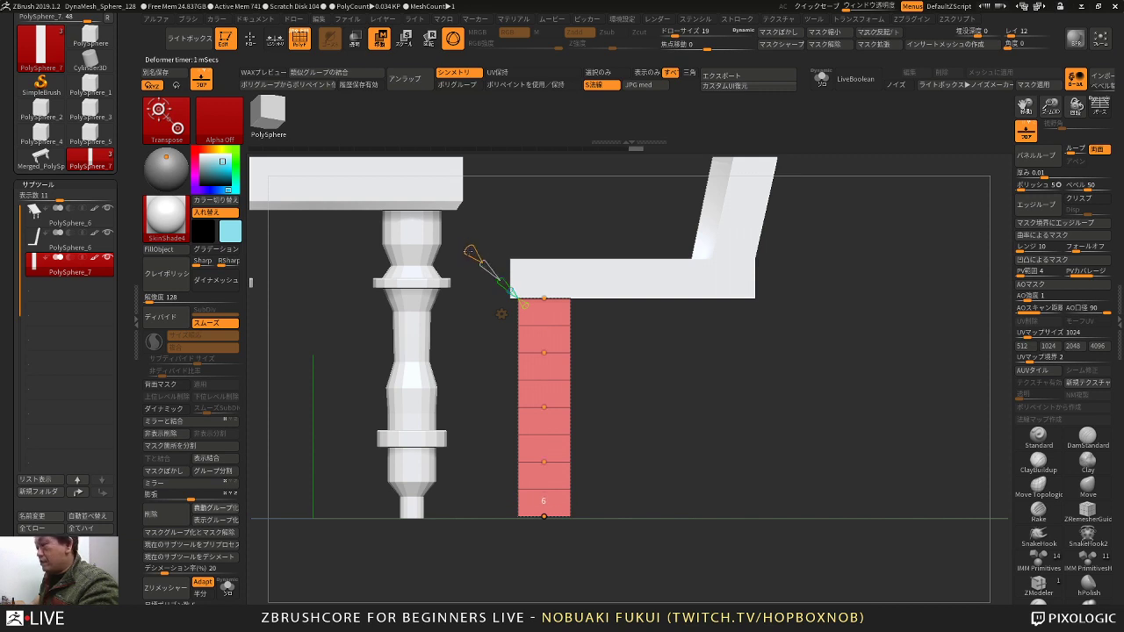
left_click_drag(634, 411, 616, 399, "alt")
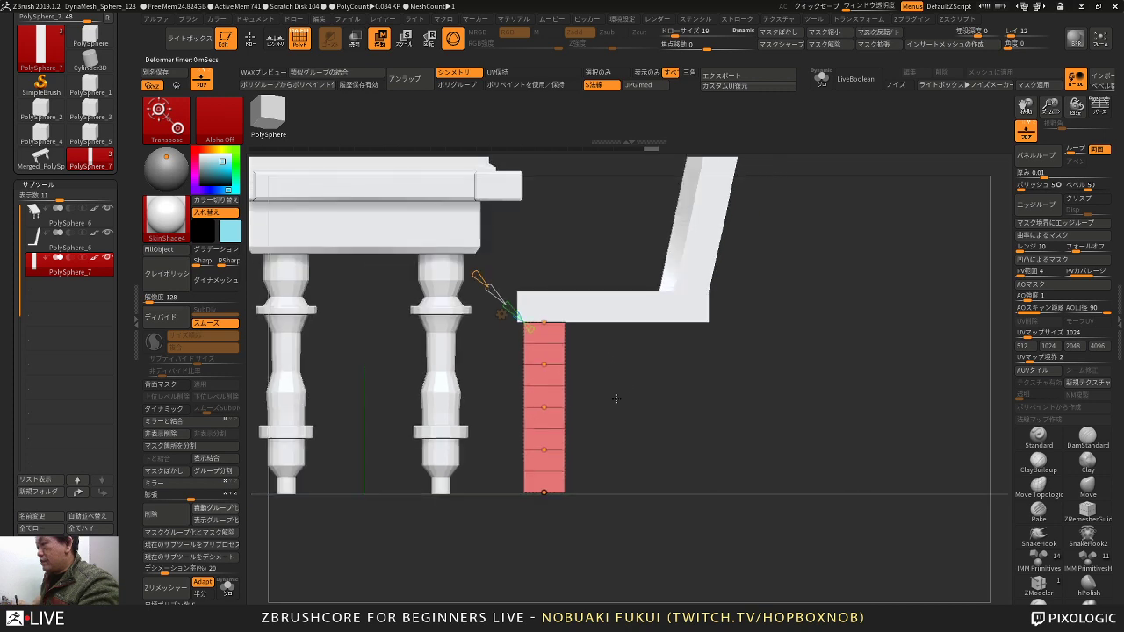
Step: Taper the leg's lower part, scale its middle curve point to about 1.09, and narrow its top
left_click(545, 493)
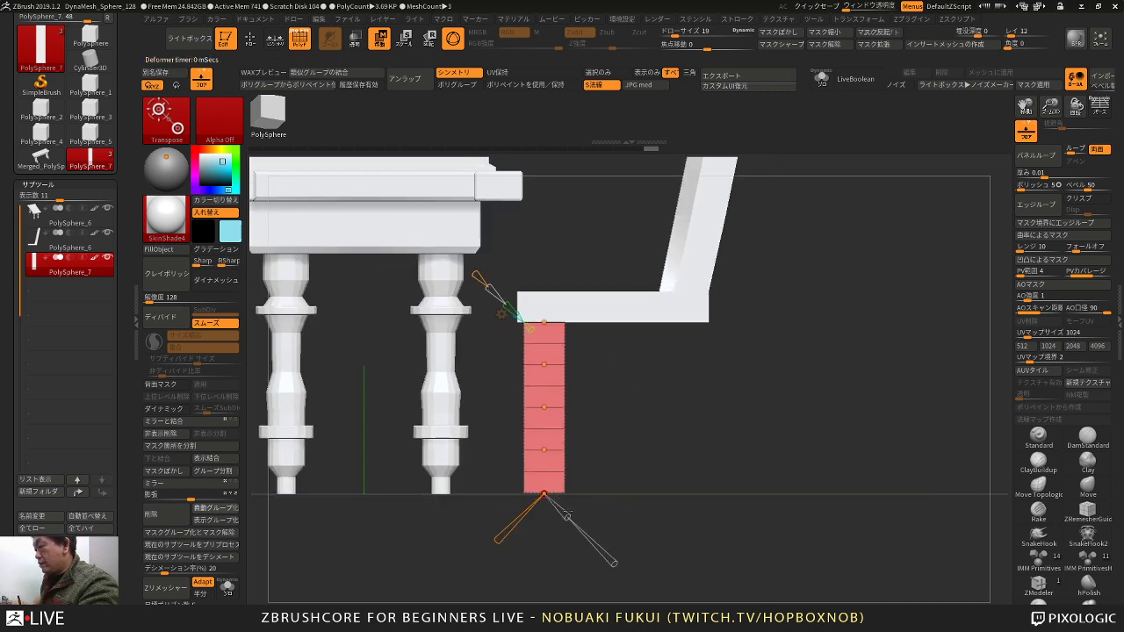
left_click_drag(569, 517, 607, 512)
left_click(545, 452)
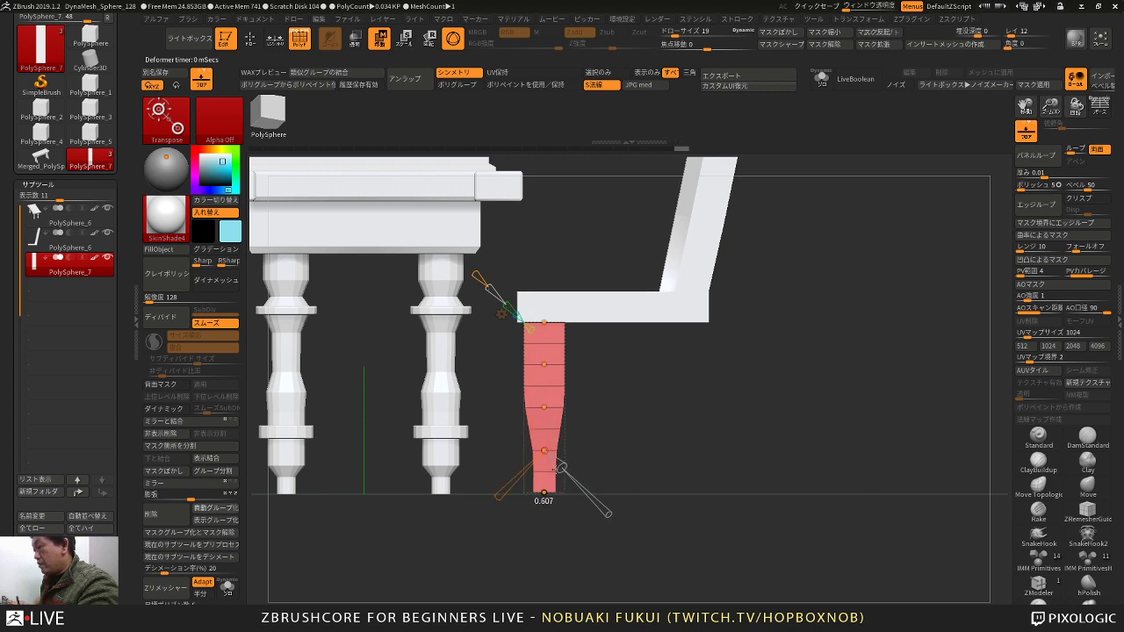
left_click_drag(560, 468, 557, 465)
left_click_drag(544, 407, 571, 435)
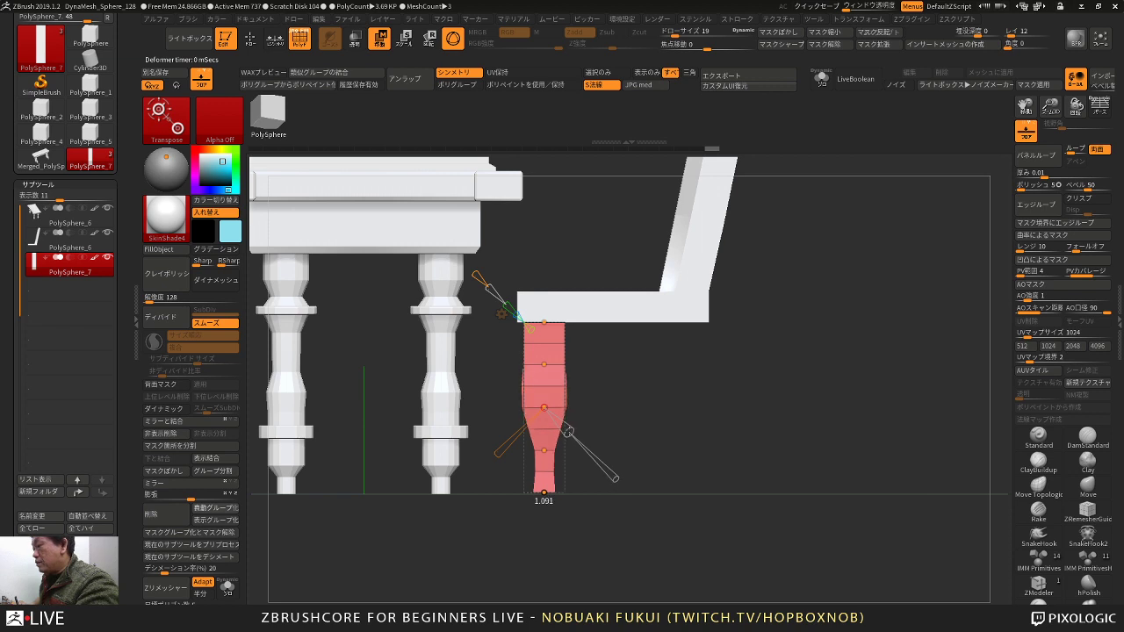
mouse_move(544, 321)
left_mouse_down()
mouse_move(570, 347)
mouse_move(563, 340)
left_mouse_up()
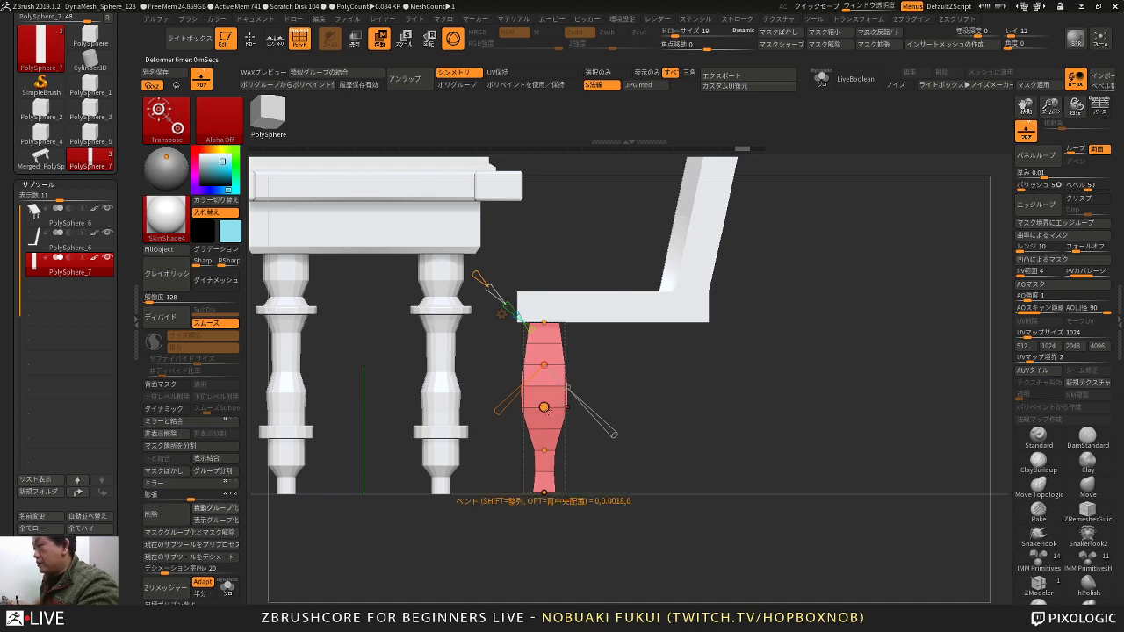
left_click_drag(547, 409, 557, 410)
left_click_drag(545, 373, 554, 366)
left_click(553, 366, "alt")
left_click(552, 408, "alt")
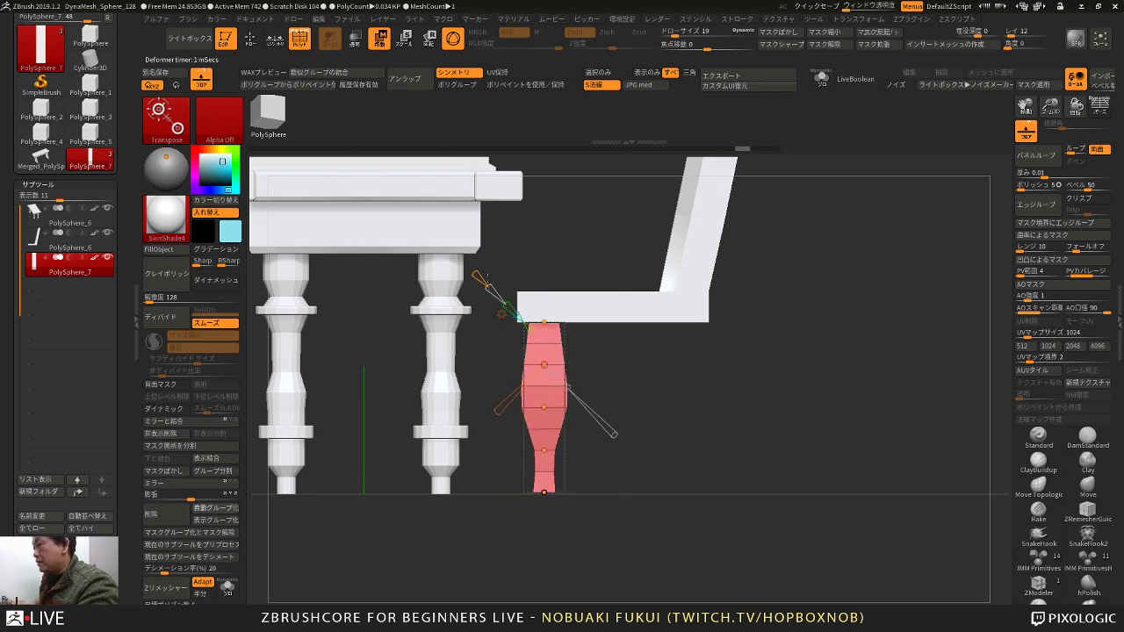
Step: Add more curve points along the leg and scale the lowest ones to form a pinched ankle above the foot
left_click_drag(590, 439, 542, 450, "alt")
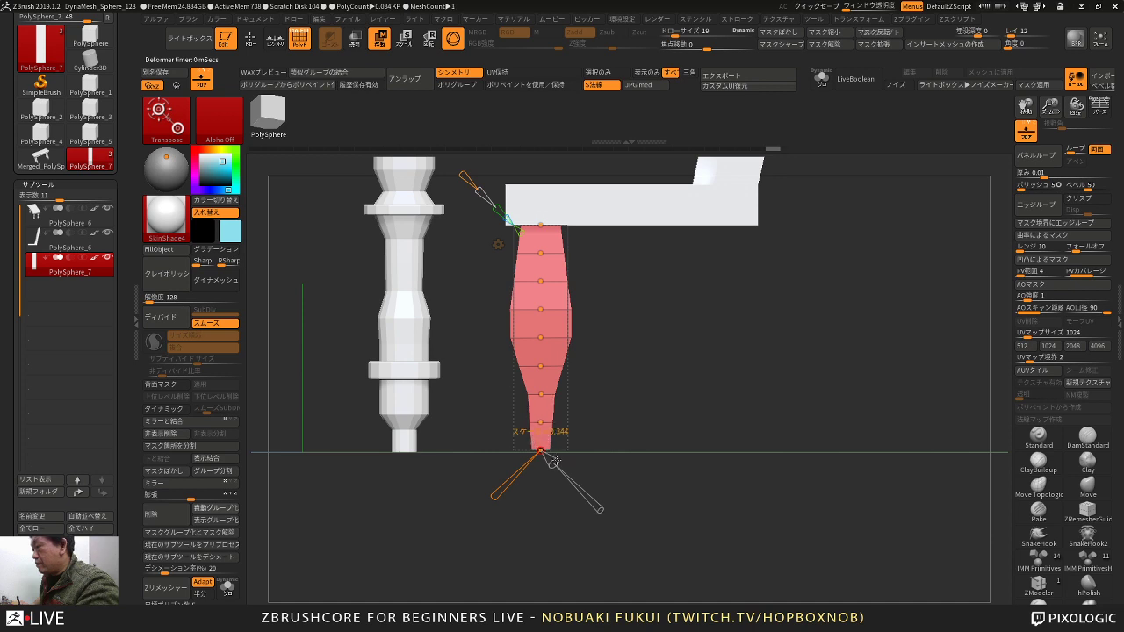
left_click(541, 422)
left_click_drag(602, 482, 602, 456)
right_click_drag(577, 379, 574, 338, "ctrl")
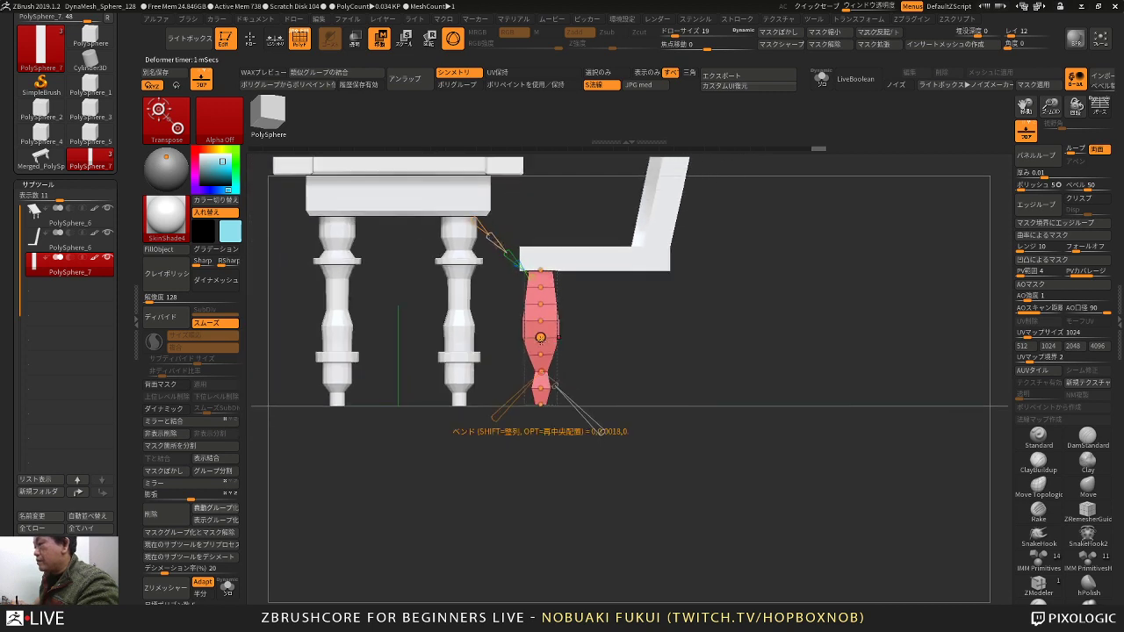
left_click_drag(541, 337, 548, 337)
key("ctrl+z")
key("ctrl+z")
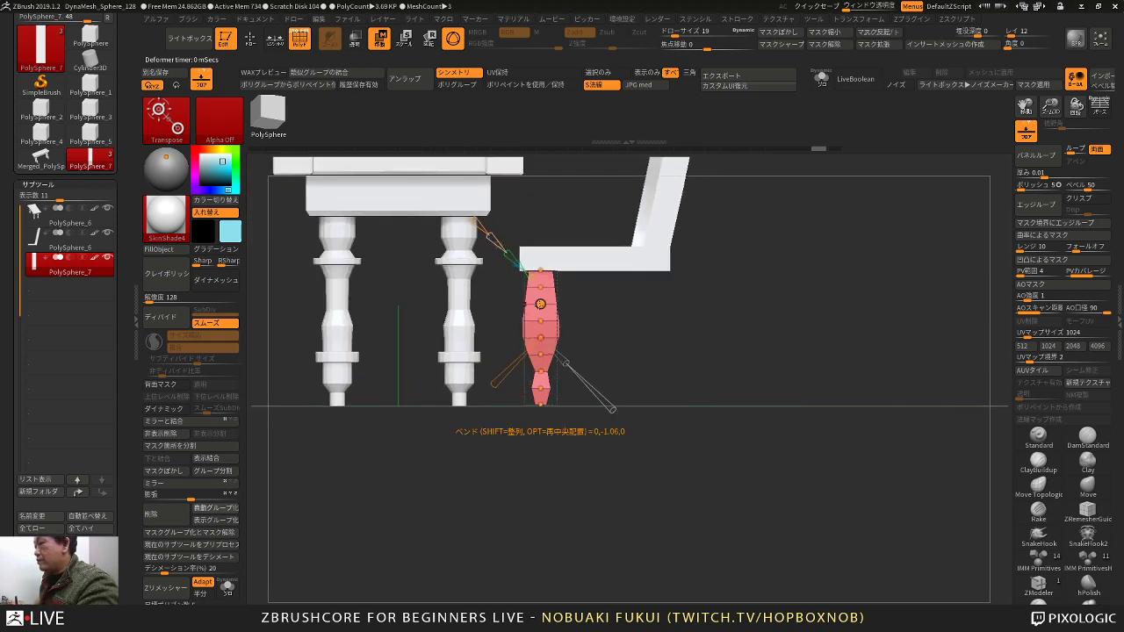
Step: Widen the leg's central bulge to a scale of about 1.36 and finish the deformation
left_click(540, 321)
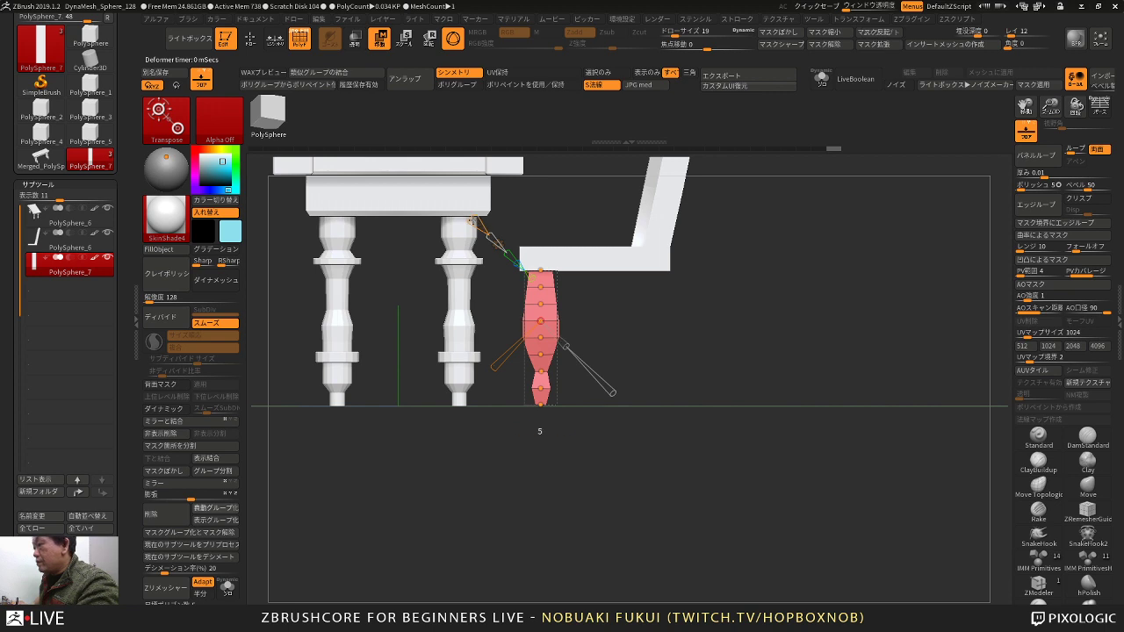
left_click_drag(472, 221, 476, 223)
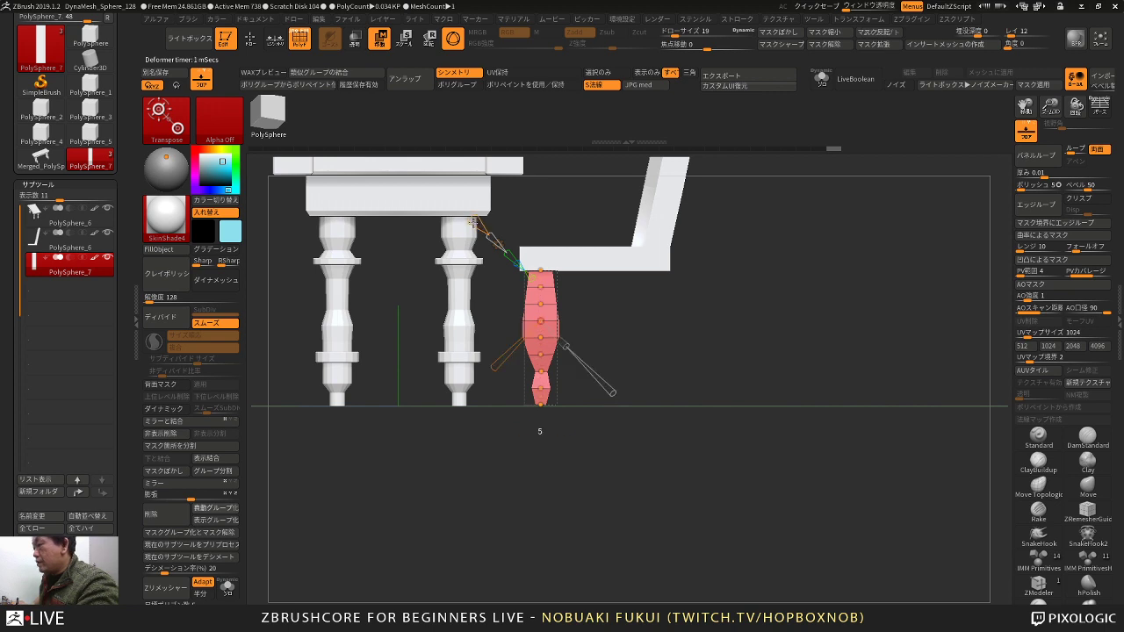
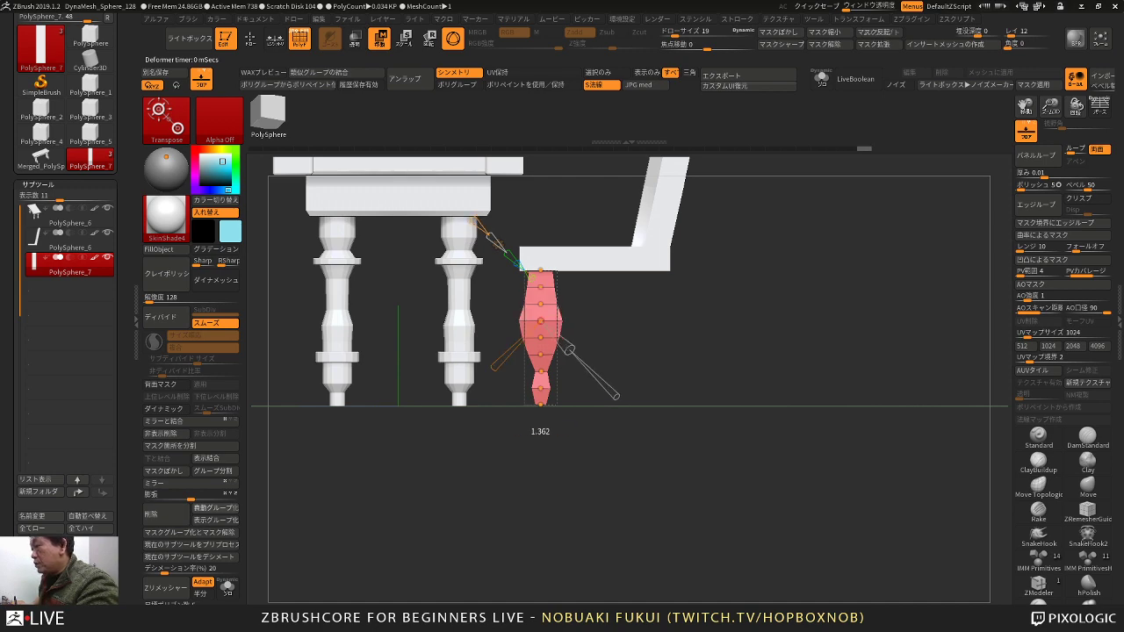
mouse_move(569, 350)
left_mouse_down()
mouse_move(552, 335)
mouse_move(654, 360)
mouse_move(659, 351)
mouse_move(609, 336)
mouse_move(636, 377)
mouse_move(622, 347)
mouse_move(648, 373)
mouse_move(570, 361)
left_mouse_up()
key("w")
Step: Mirror and weld the shaped leg to create its counterpart on the other side of the chair
left_click_drag(615, 395, 641, 436, "shift")
left_click(217, 427)
left_click_drag(609, 495, 600, 471, "shift")
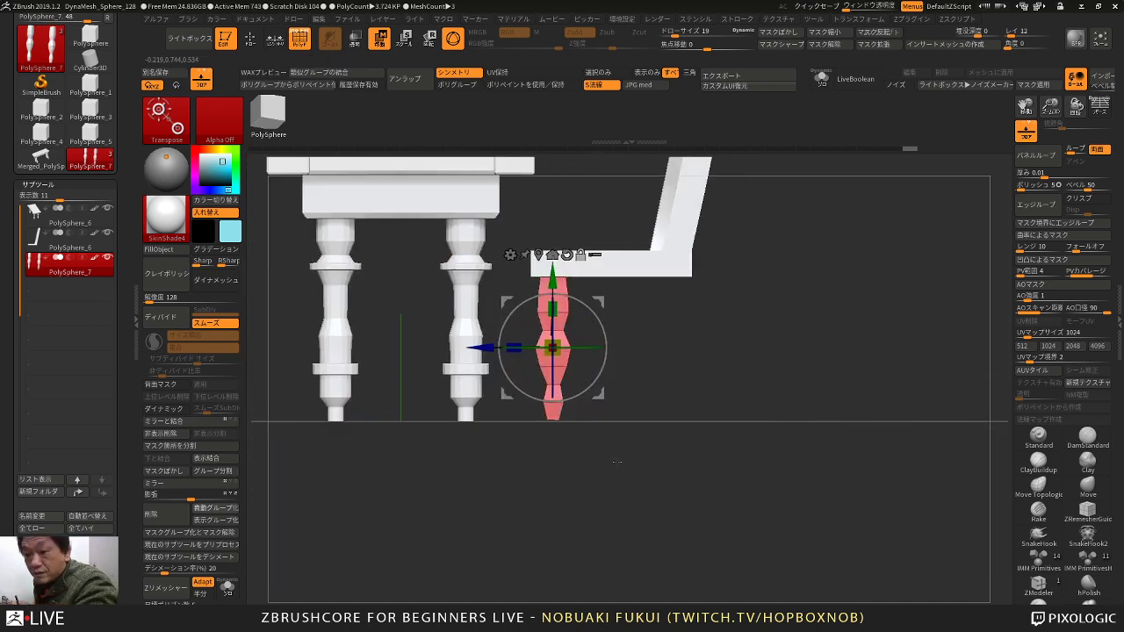
Step: Copy the pair of front legs along the depth axis to the rear of the seat and clear the mask
left_click_drag(616, 470, 612, 468, "alt")
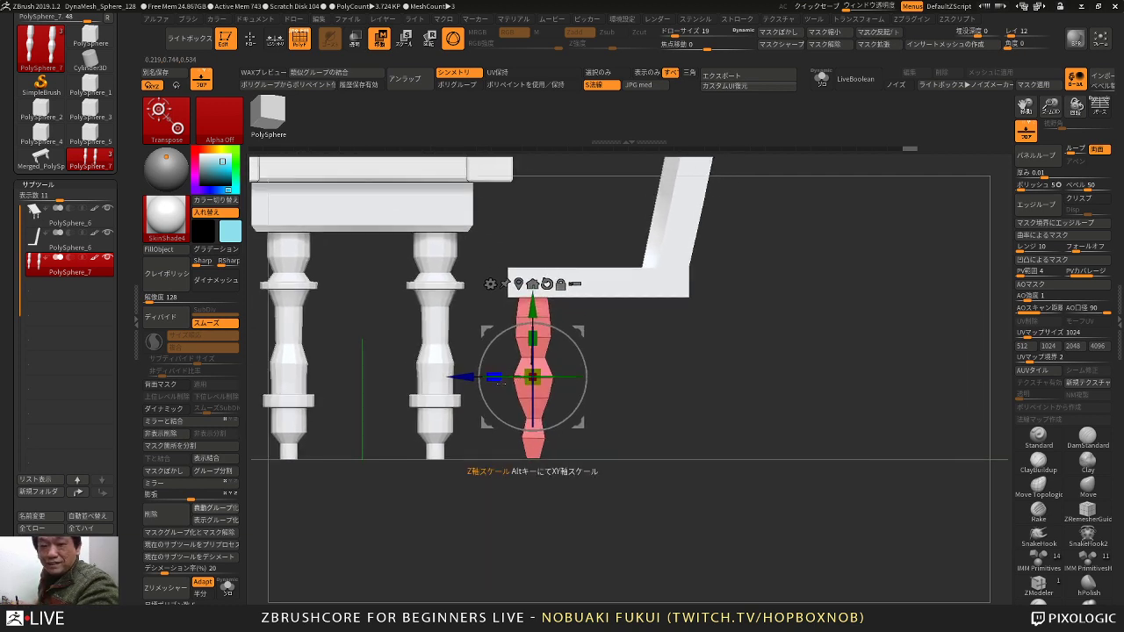
left_click_drag(468, 378, 598, 397, "ctrl")
mouse_move(727, 346)
left_mouse_down("ctrl")
mouse_move(773, 362)
mouse_move(795, 397)
mouse_move(814, 399)
mouse_move(775, 368)
mouse_move(802, 330)
mouse_move(781, 353)
mouse_move(736, 314)
left_mouse_up("ctrl")
Step: Set the ZModeler polygon action to Bridge between two polygons and connect the tops of the rear legs
key("q")
left_click_drag(797, 334, 827, 354)
key("space")
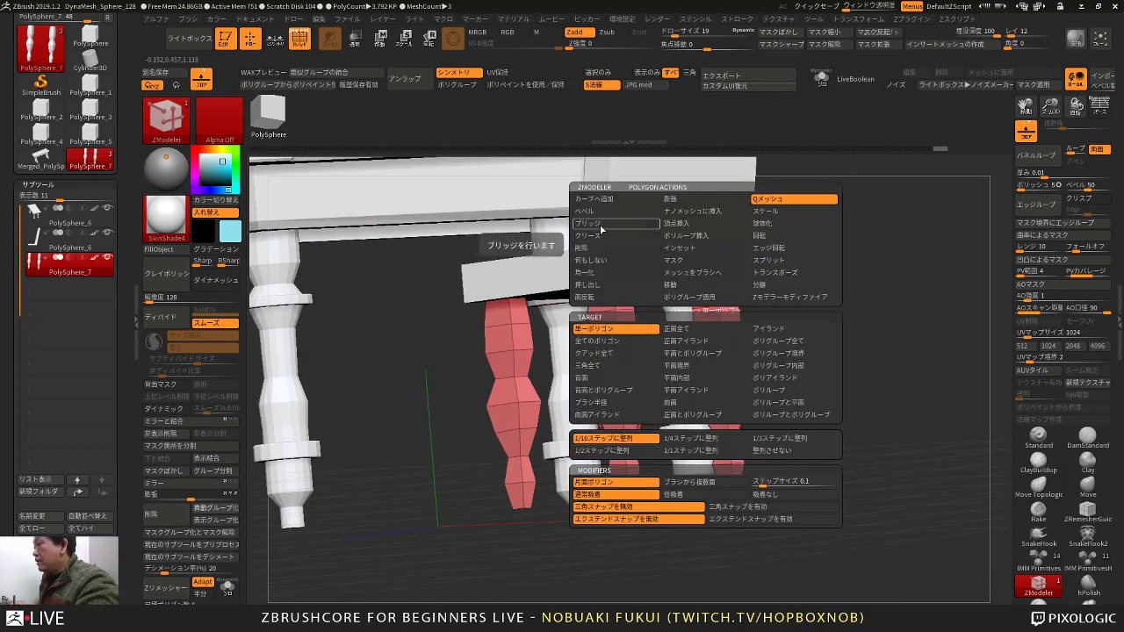
left_click(604, 225)
left_click(691, 330)
left_click_drag(781, 342, 740, 334)
left_click_drag(810, 299, 643, 299)
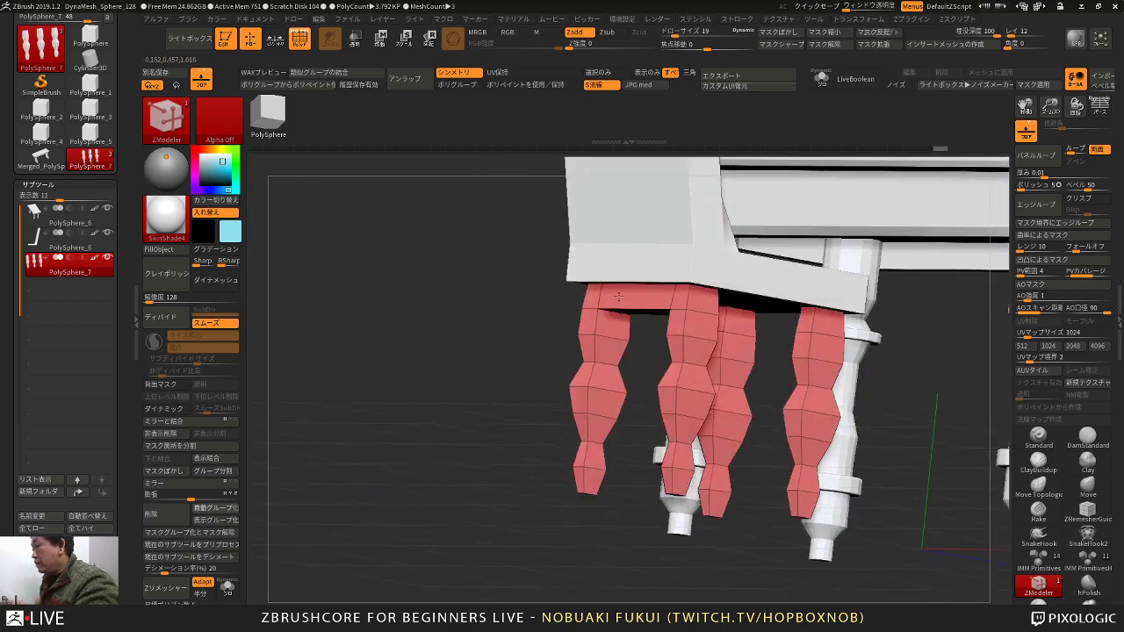
Step: Bridge the upper polygons of the remaining neighbouring legs to complete the side and front rails under the seat
left_click_drag(773, 338, 607, 294)
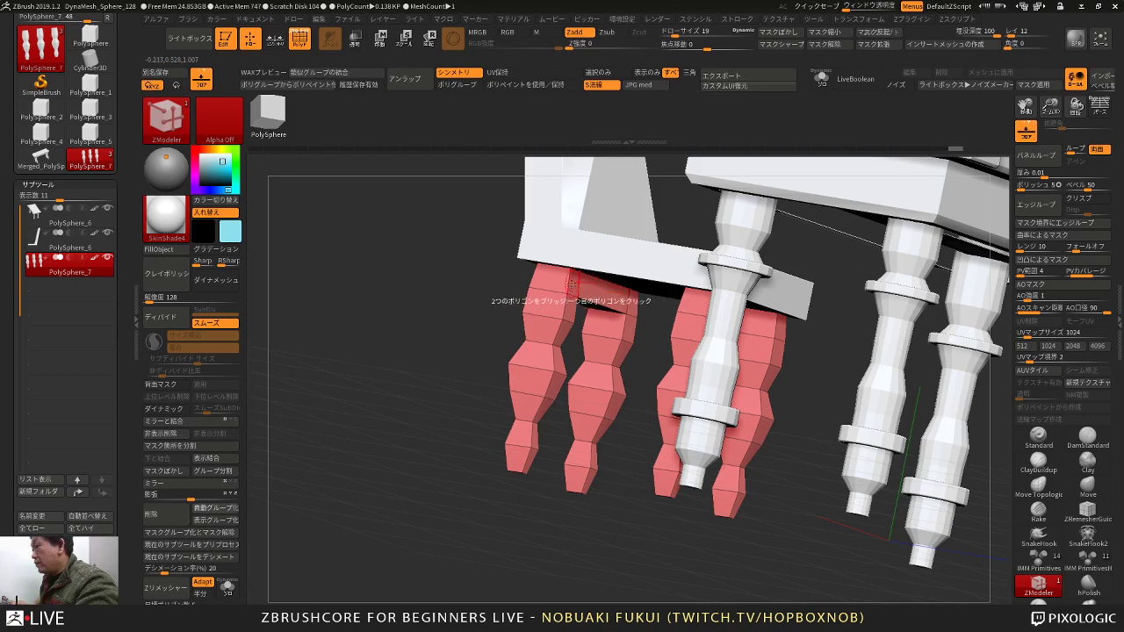
left_click_drag(535, 291, 581, 327)
left_click(630, 293)
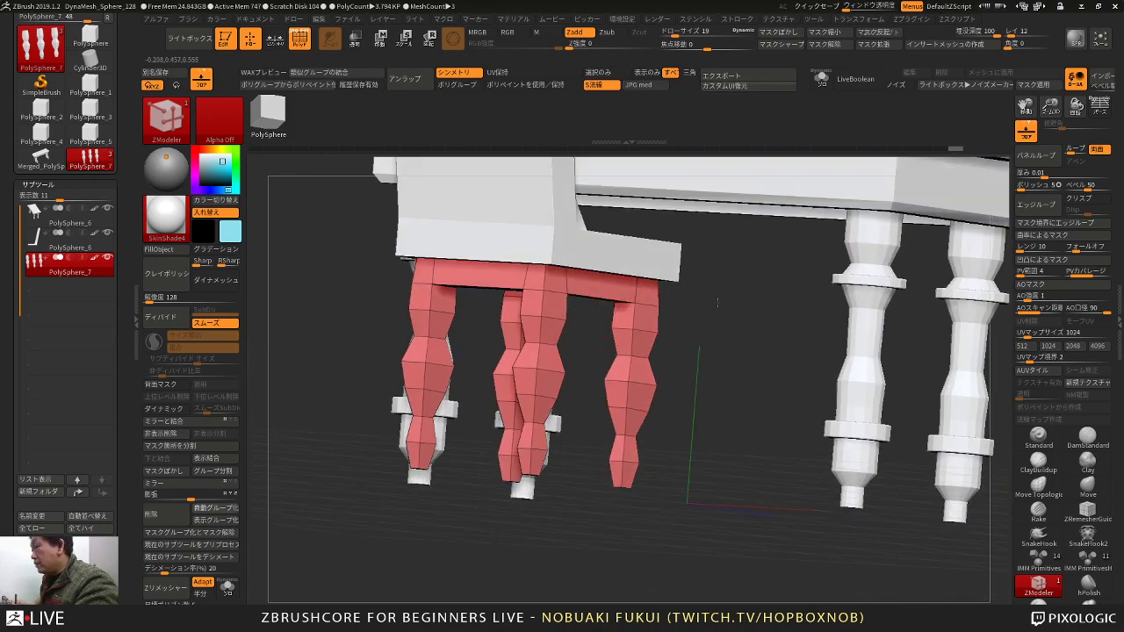
left_click_drag(755, 301, 668, 325)
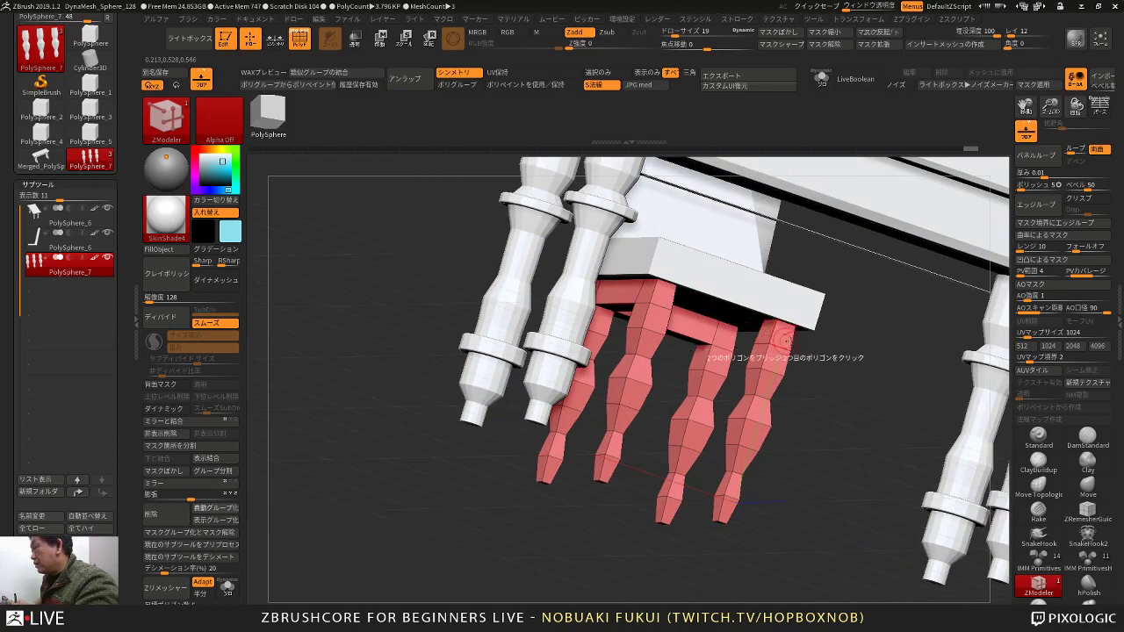
left_click_drag(813, 345, 703, 320)
left_click(697, 316)
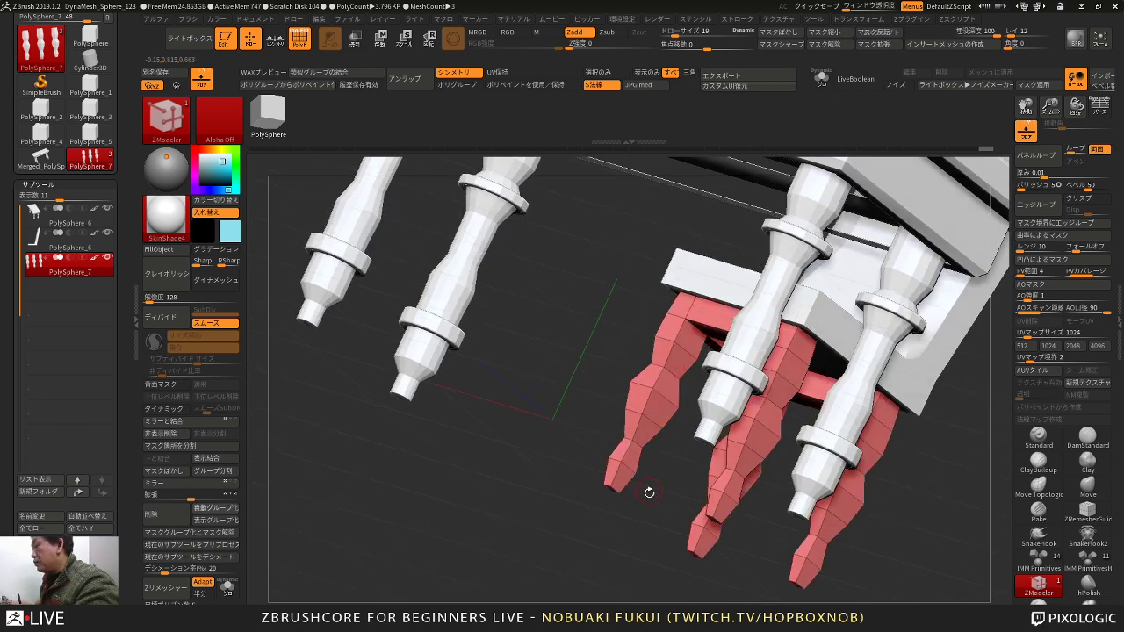
Step: Bridge the lower polygons of the chair legs to form stretchers above the feet, undoing one stray edit
left_click_drag(647, 492, 737, 400)
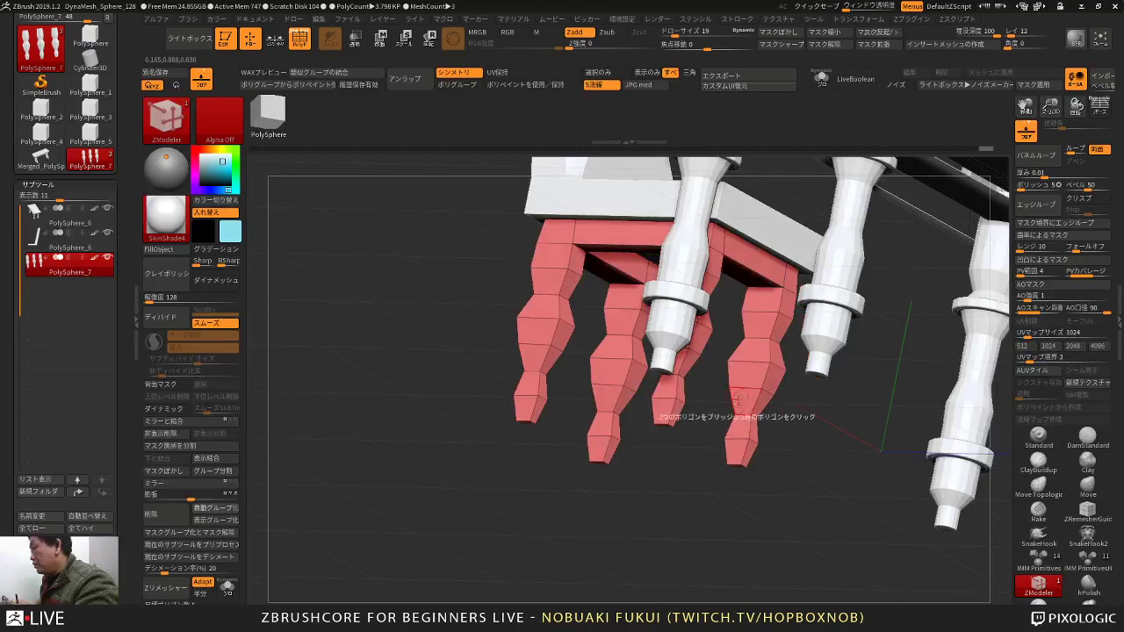
left_click_drag(719, 459, 707, 402)
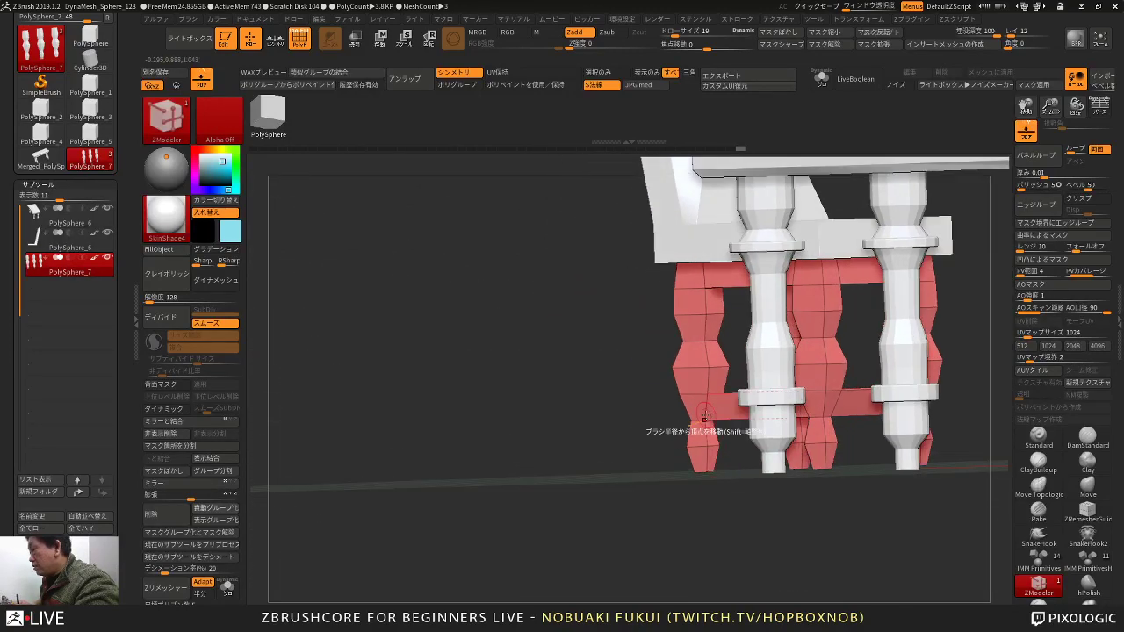
mouse_move(705, 496)
left_mouse_down()
mouse_move(718, 515)
mouse_move(750, 501)
mouse_move(718, 501)
mouse_move(694, 483)
mouse_move(590, 483)
mouse_move(704, 495)
left_mouse_up()
left_click(647, 392)
key("ctrl+z")
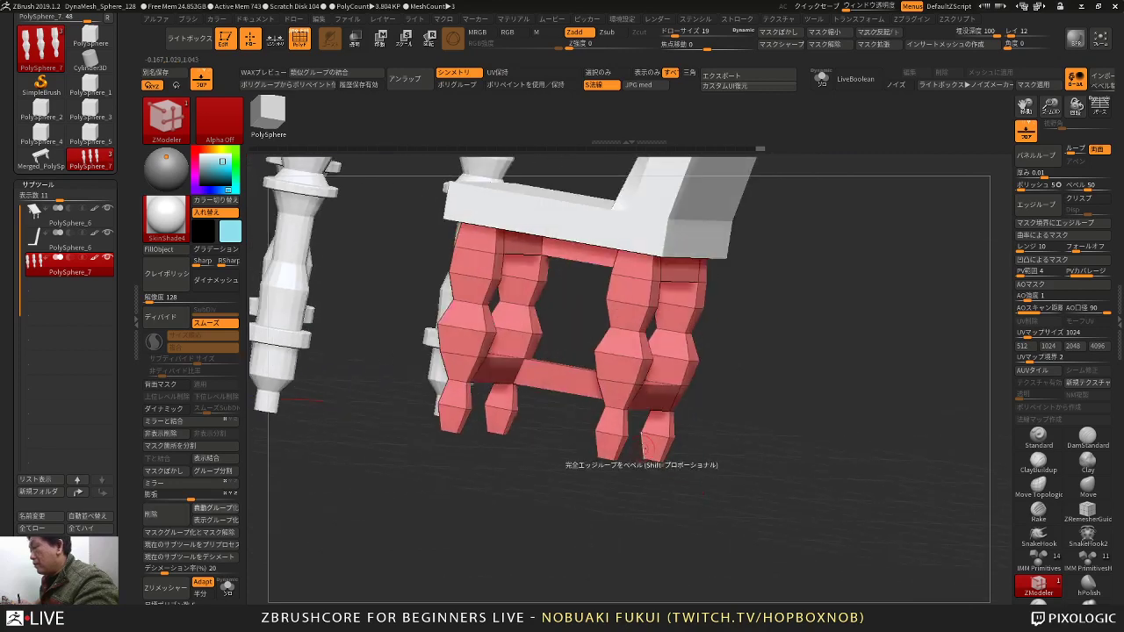
mouse_move(496, 477)
left_mouse_down()
mouse_move(618, 474)
mouse_move(702, 457)
mouse_move(764, 421)
mouse_move(742, 439)
mouse_move(733, 338)
mouse_move(768, 398)
mouse_move(683, 388)
mouse_move(755, 408)
mouse_move(723, 338)
left_mouse_up()
key("w")
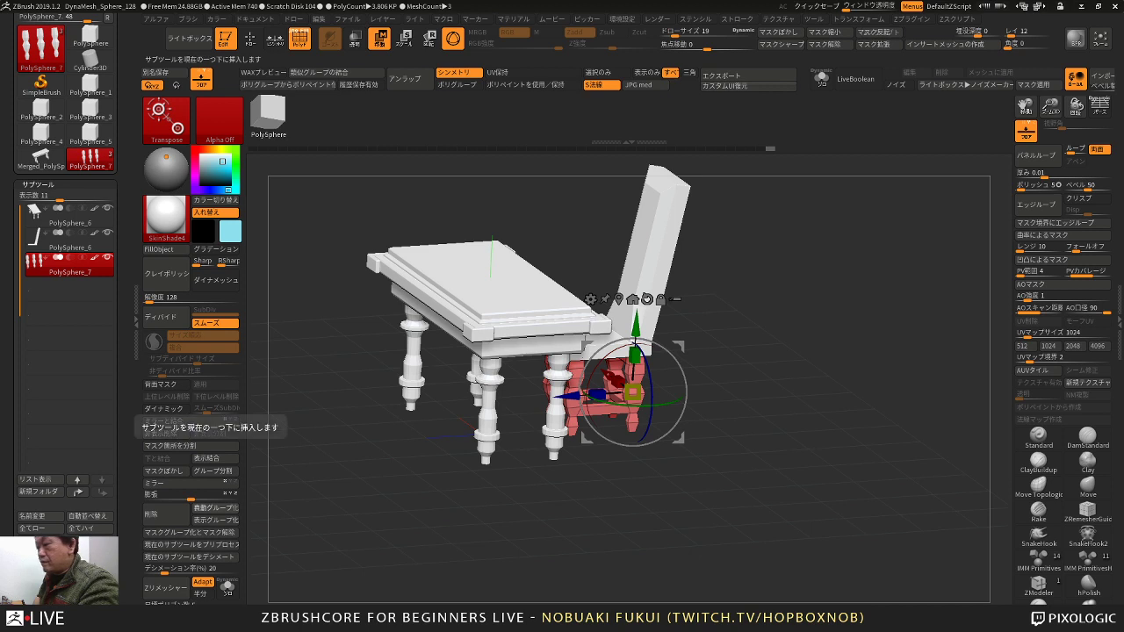
Step: Insert a cube as a new subtool and raise it above the chair seat
left_click(41, 572)
left_click_drag(622, 502, 604, 515, "shift")
left_click(603, 329)
left_click(698, 330)
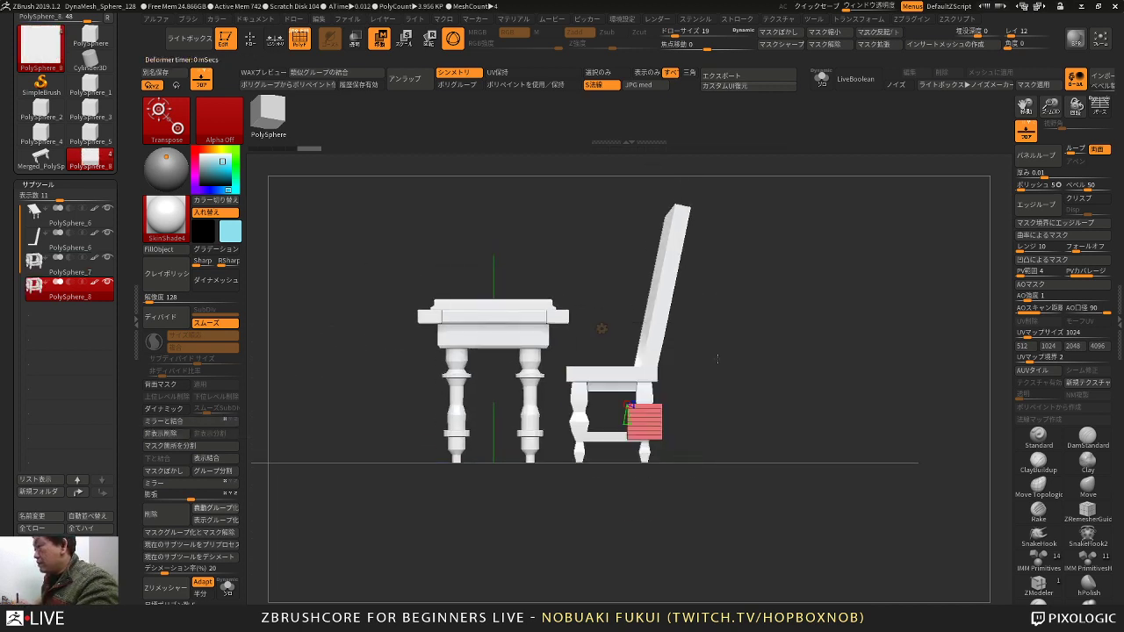
left_click_drag(715, 356, 734, 427, "alt")
left_click_drag(683, 391, 674, 463, "shift")
left_click_drag(598, 376, 561, 226)
left_click_drag(717, 235, 709, 205, "alt")
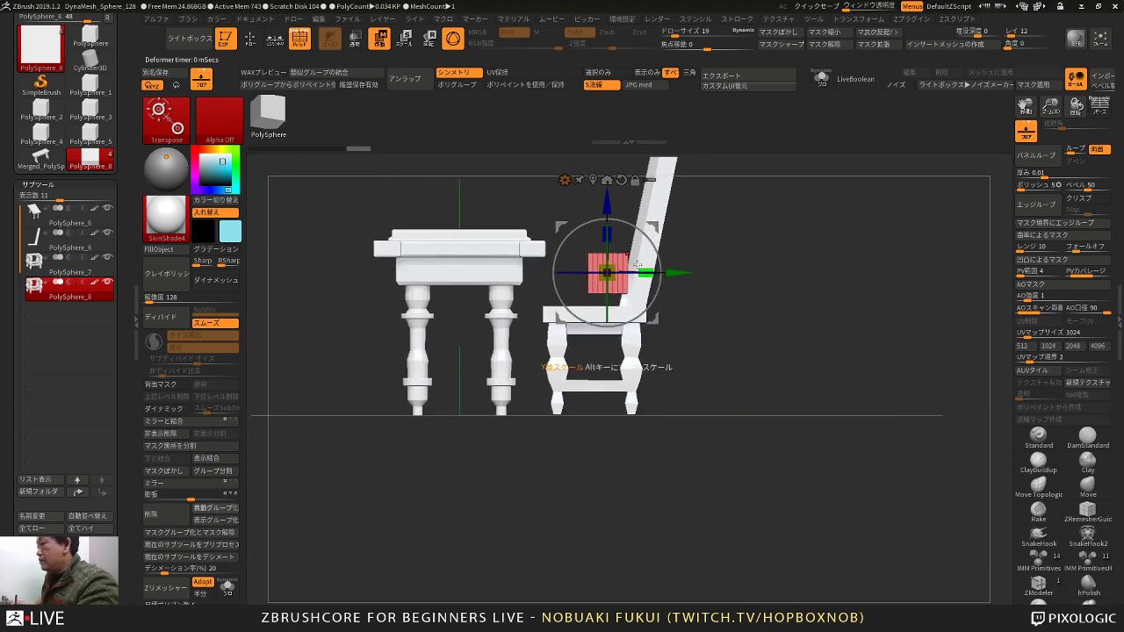
Step: Shape the cube into a slim armrest bar running front to back and place it along the side edge of the seat
left_click_drag(712, 261, 758, 434, "alt")
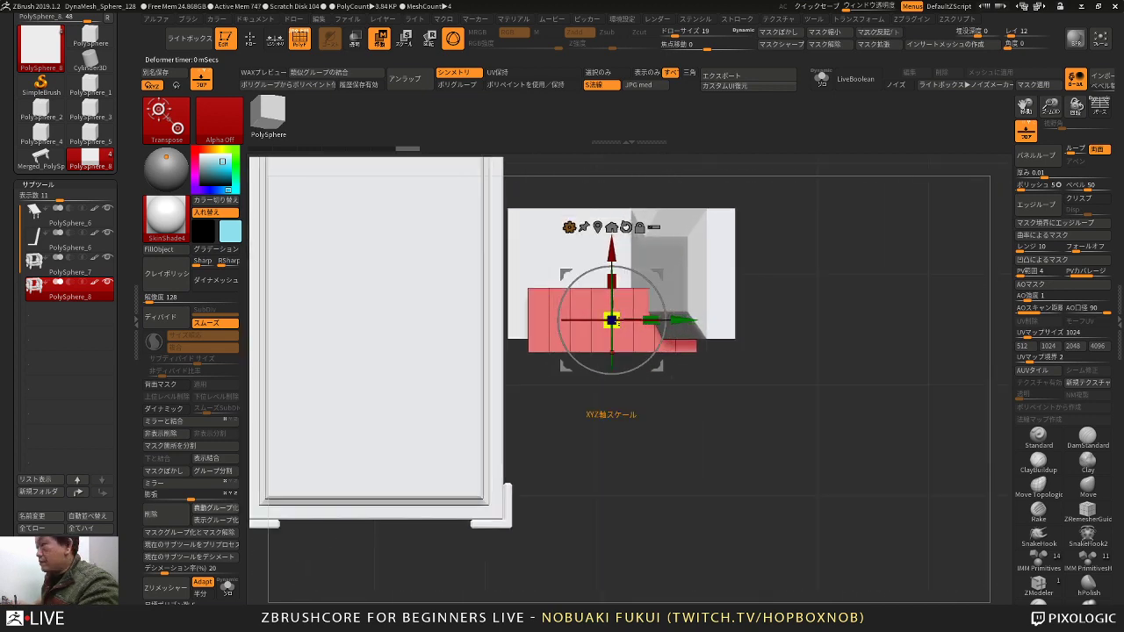
left_click_drag(614, 254, 607, 278)
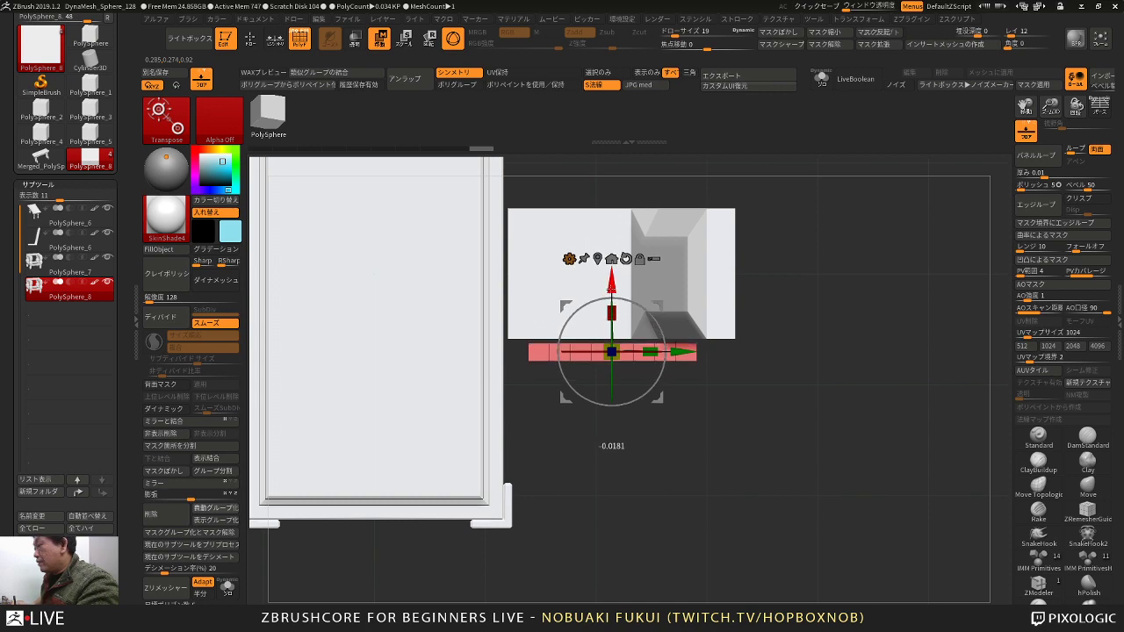
left_click_drag(734, 470, 746, 405, "shift")
mouse_move(617, 312)
left_mouse_down()
mouse_move(618, 332)
mouse_move(619, 294)
left_mouse_up()
key("ctrl+z")
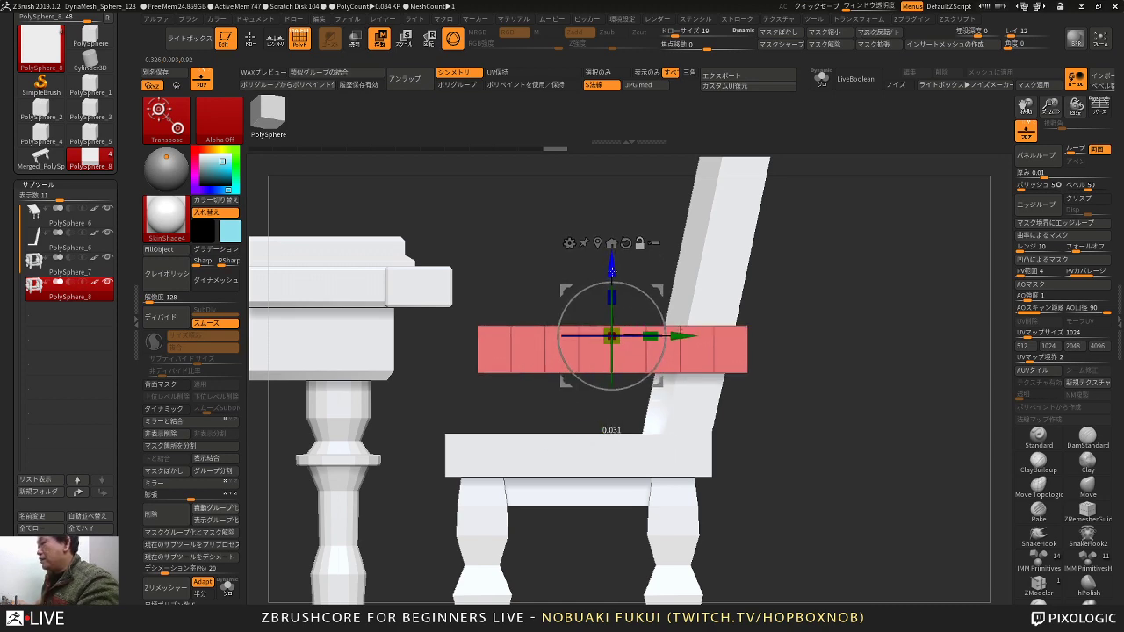
Step: Raise the bar to armrest height between the seat and the upper part of the backrest
left_click_drag(797, 337, 796, 307, "alt")
left_click_drag(796, 307, 773, 309)
left_click_drag(630, 309, 754, 324)
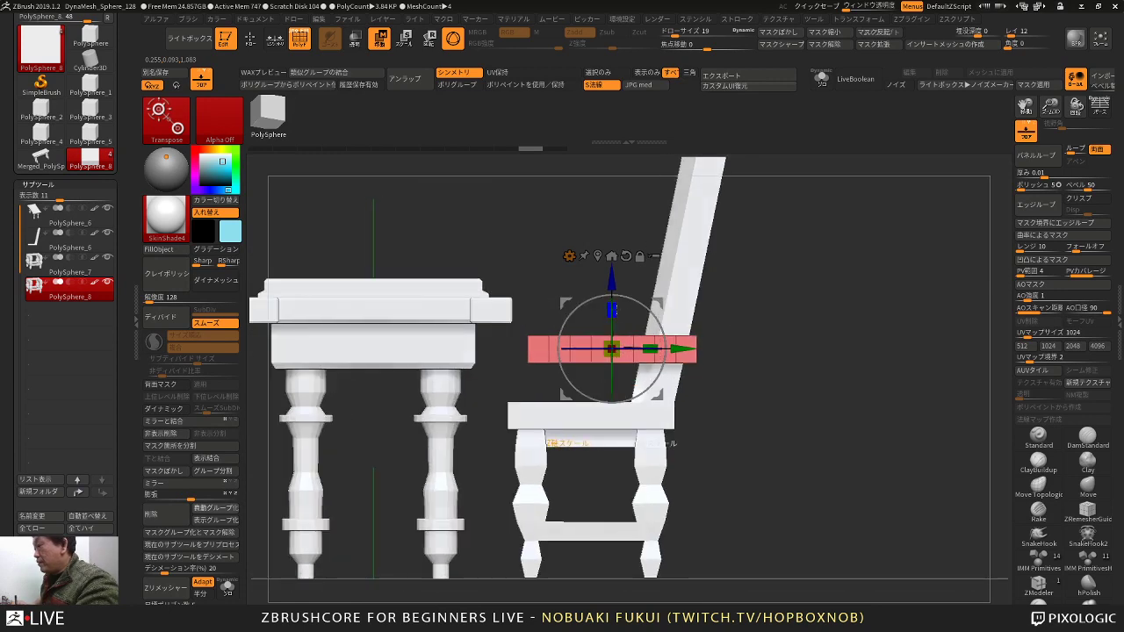
left_click_drag(612, 280, 612, 247)
left_click_drag(747, 312, 798, 306)
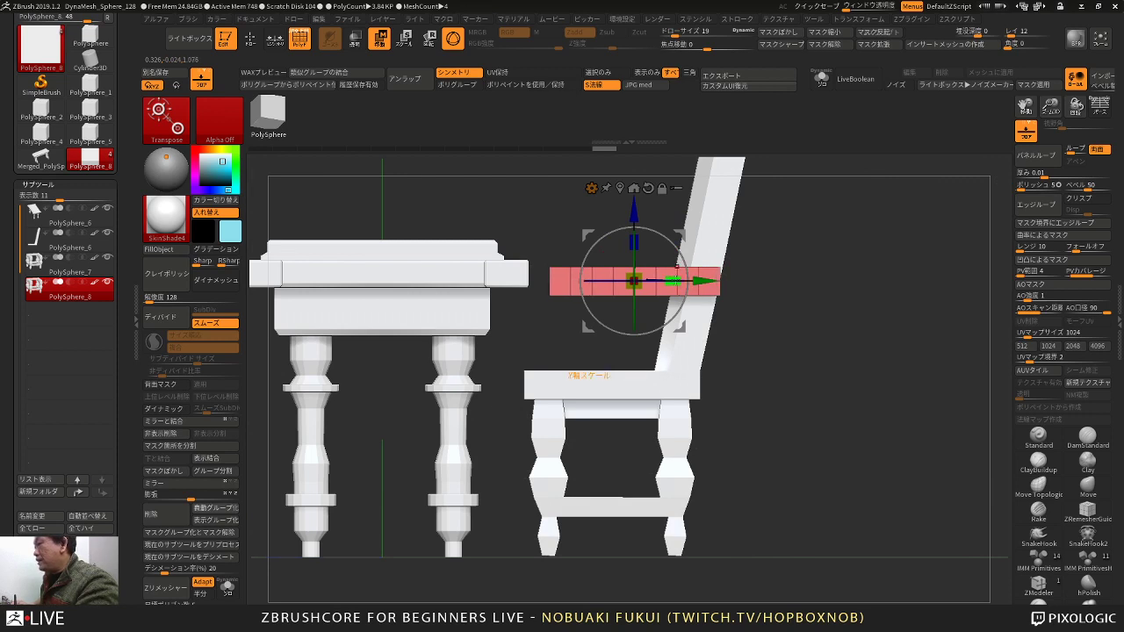
left_click_drag(638, 239, 640, 257, "alt")
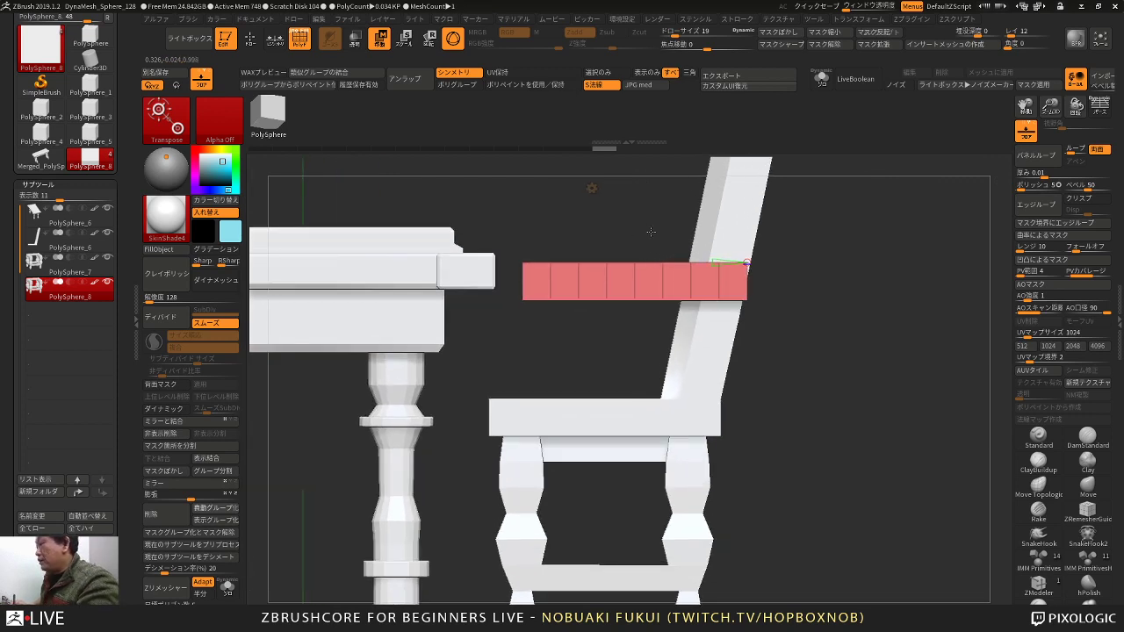
Step: Try the Bend Curve deformer on the armrest bar and undo back to the unstretched block
left_click(593, 188)
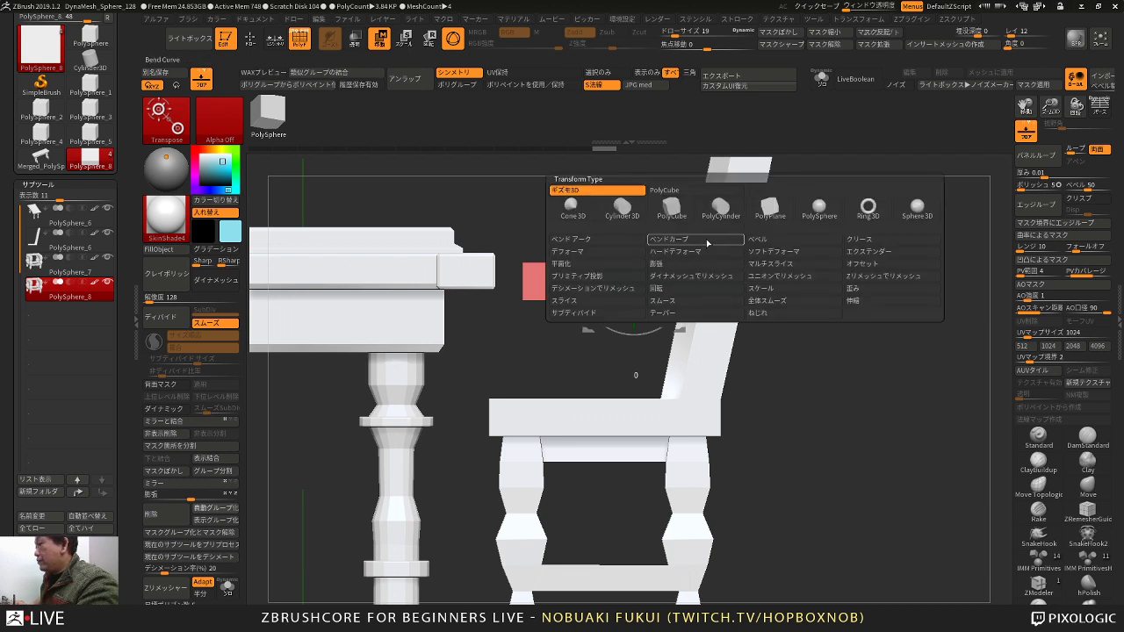
left_click(706, 240)
key("ctrl+z")
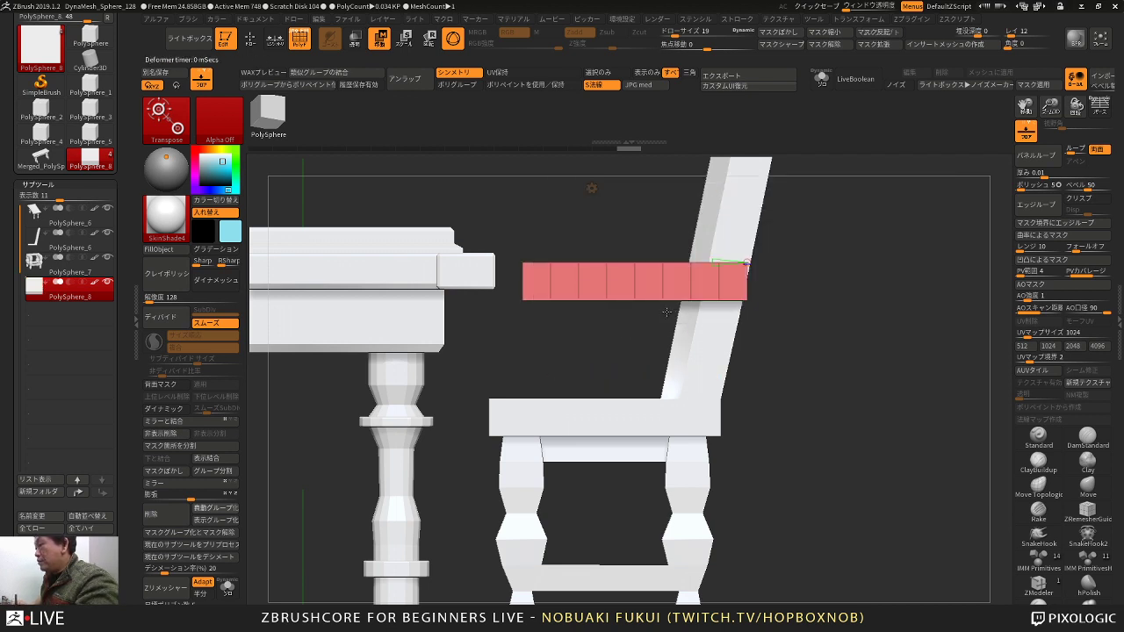
left_click(592, 188)
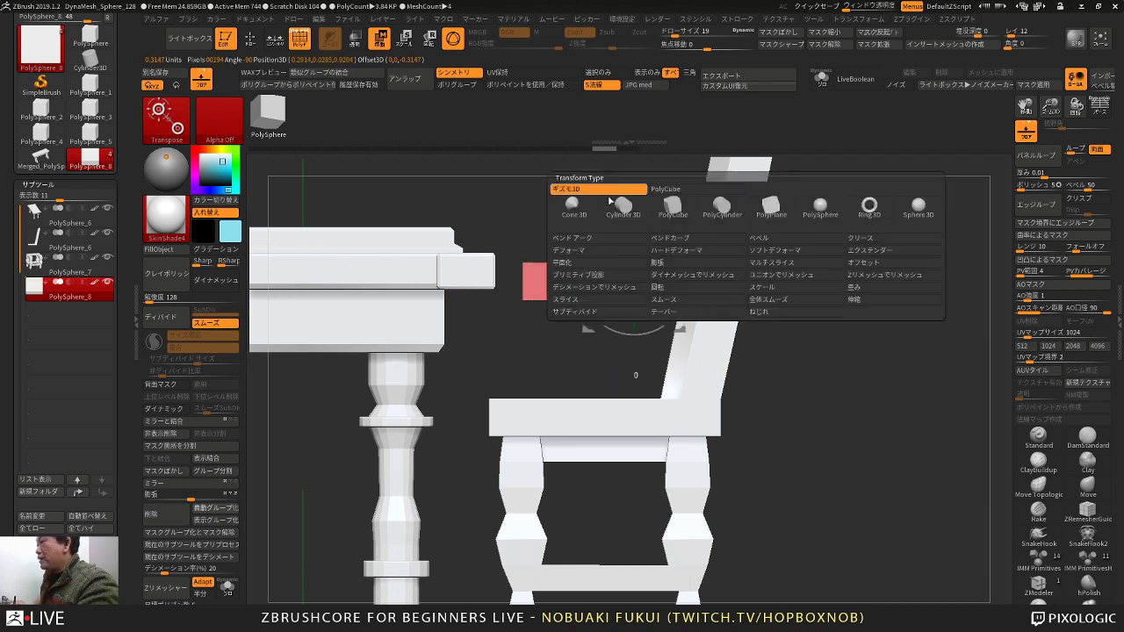
left_click(690, 242)
key("ctrl+z")
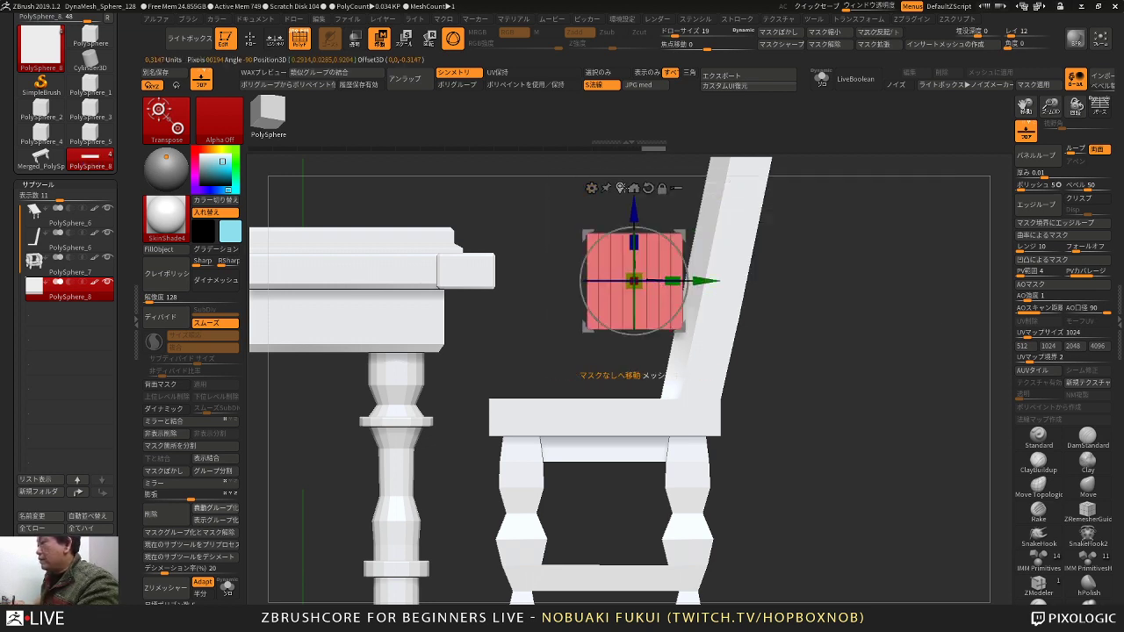
Step: Stretch the block along the seat depth, reduce its height and width, and lower the resulting armrest bar slightly
left_click_drag(673, 277, 753, 278)
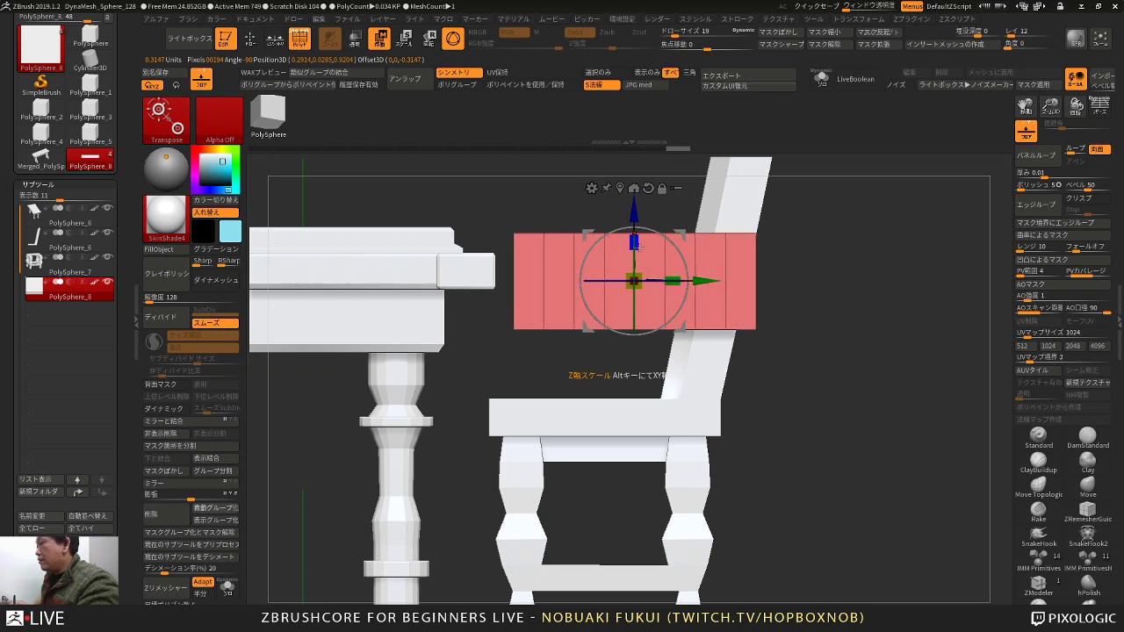
left_click_drag(634, 242, 645, 298)
right_click_drag(645, 300, 660, 386)
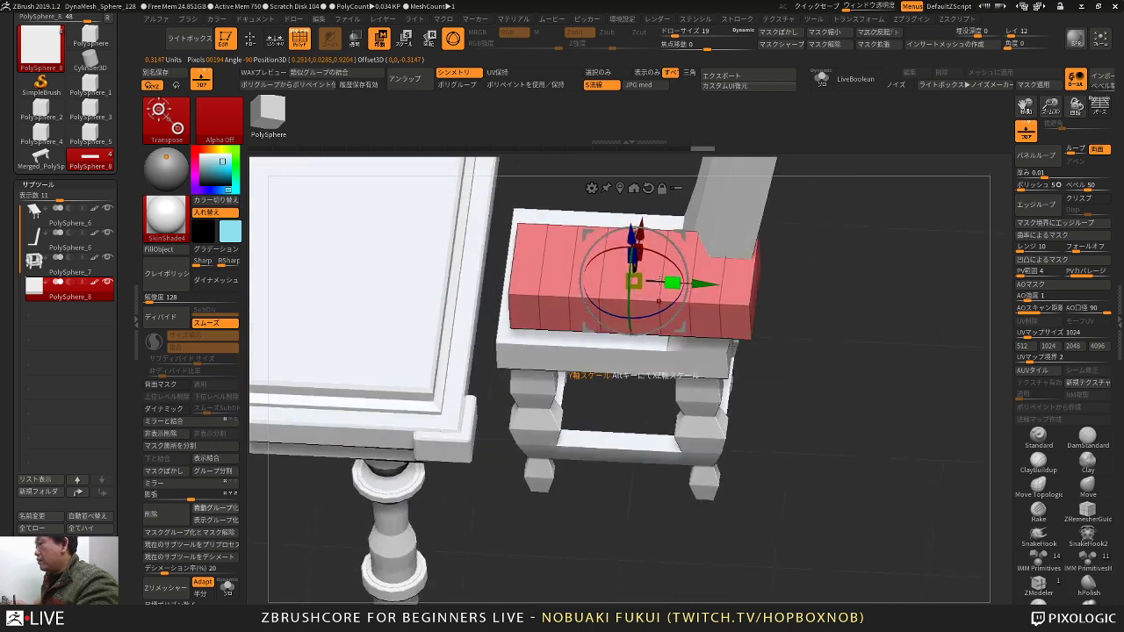
left_click_drag(643, 243, 645, 291)
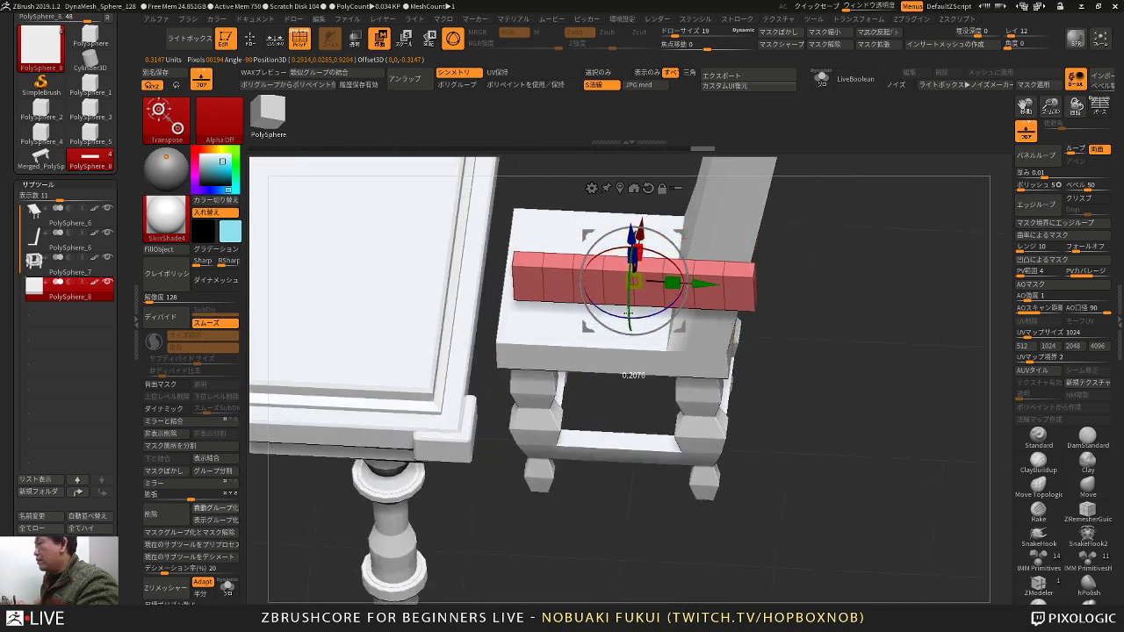
right_click_drag(647, 292, 669, 209)
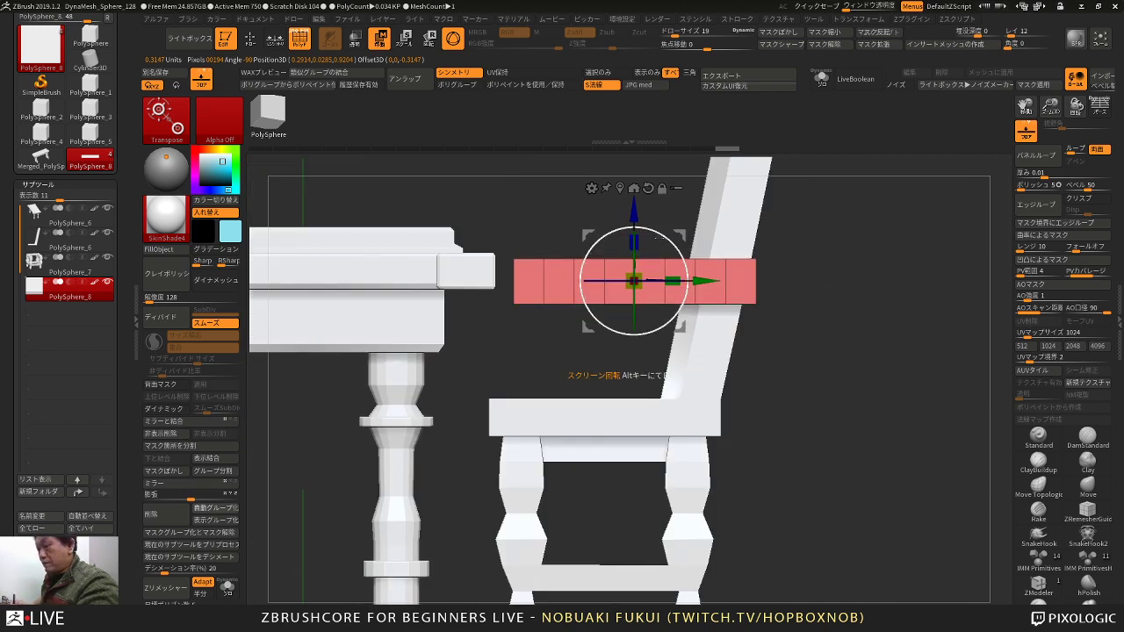
left_click_drag(634, 211, 634, 220)
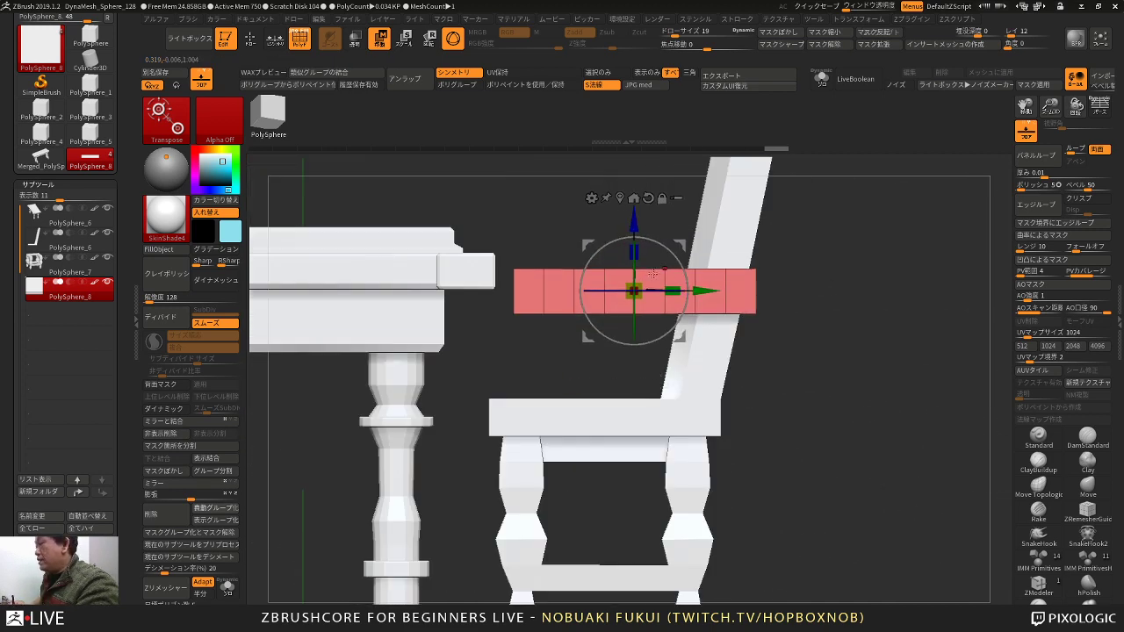
Step: Apply the Bend Curve deformer to the armrest bar and bend its front end down into a curve
right_click_drag(654, 265, 604, 283)
right_click_drag(858, 285, 757, 288)
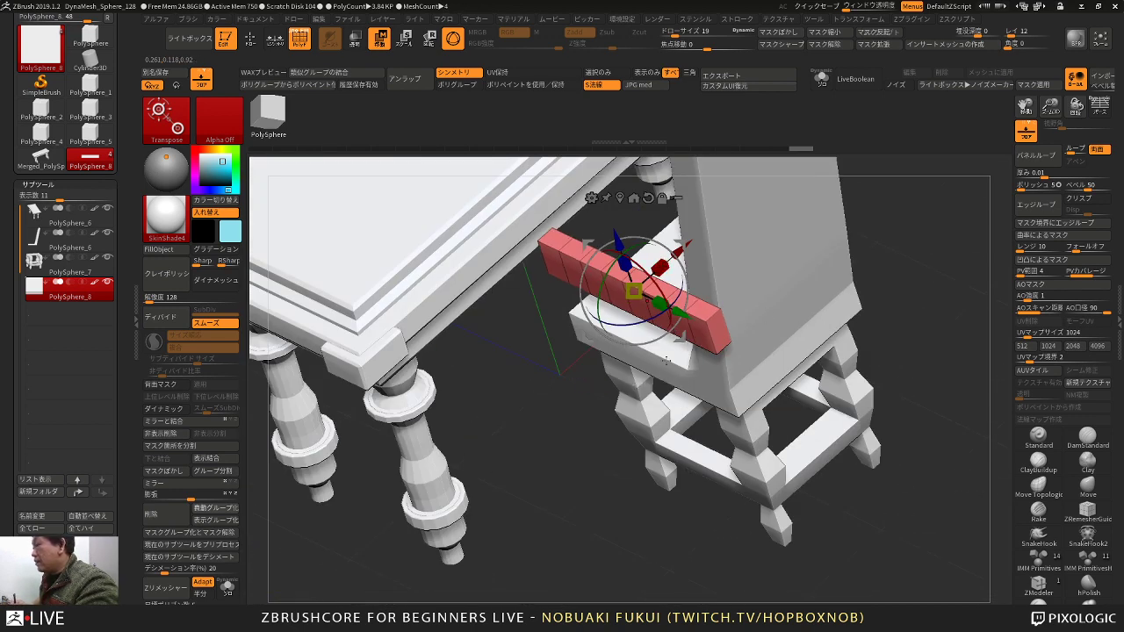
right_click_drag(608, 487, 787, 332, "shift")
right_click_drag(599, 384, 615, 384, "ctrl")
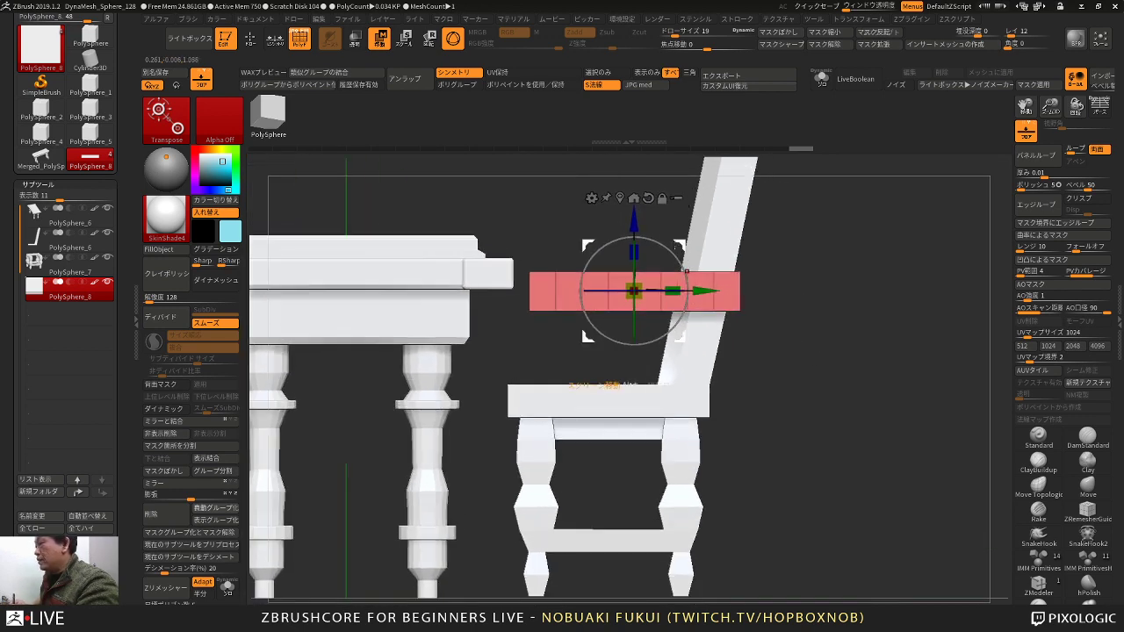
left_click(592, 199)
left_click(697, 228)
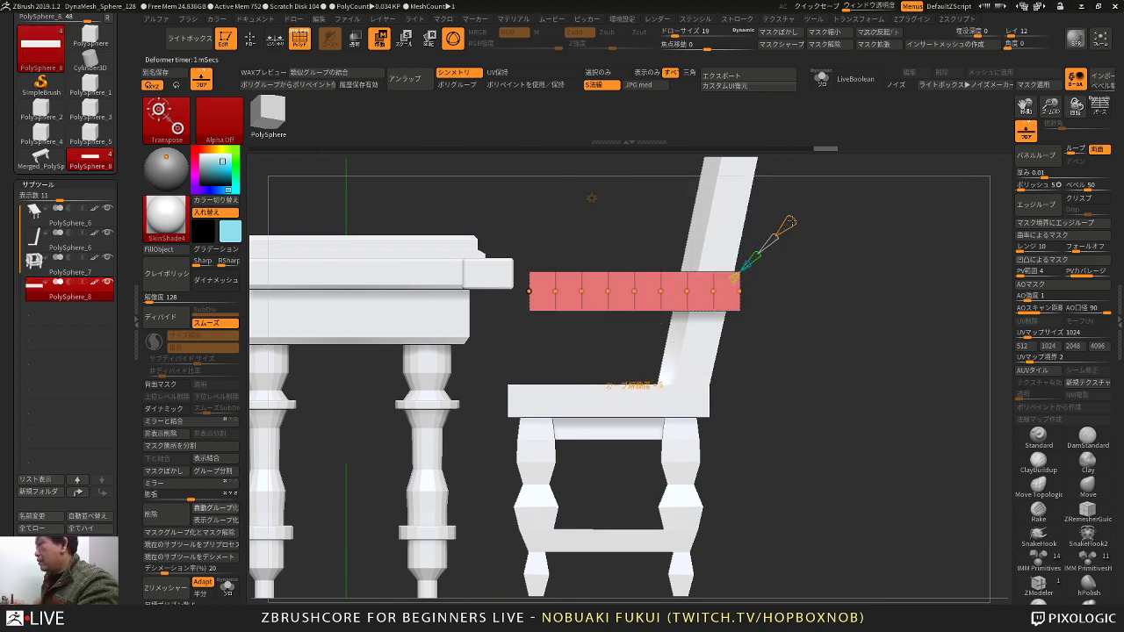
left_click_drag(529, 292, 557, 340)
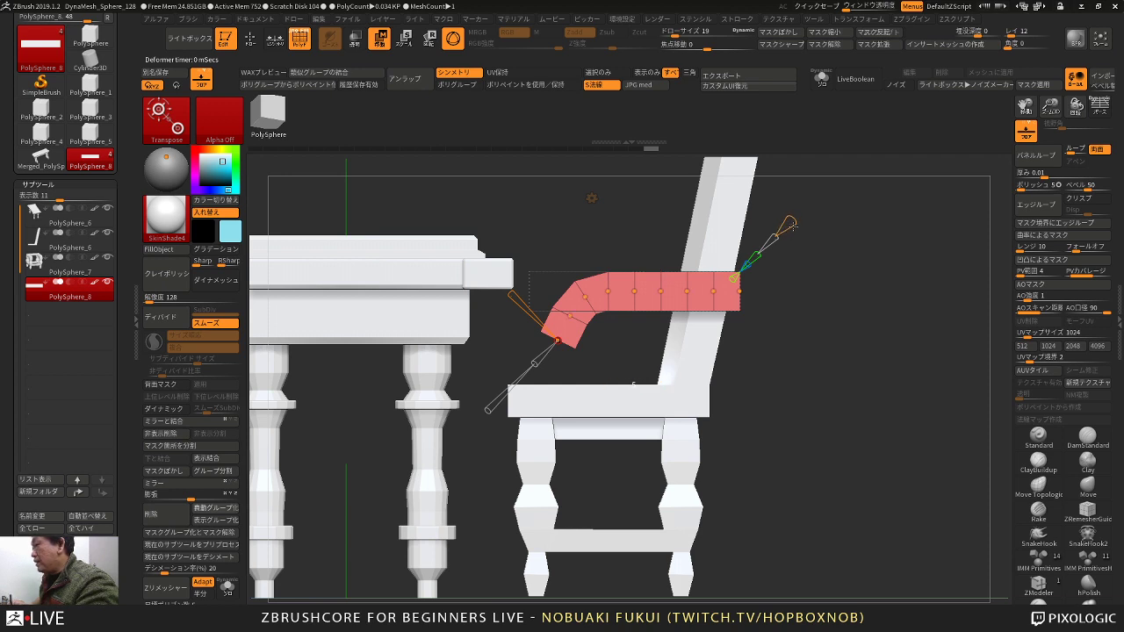
left_click_drag(557, 340, 581, 296)
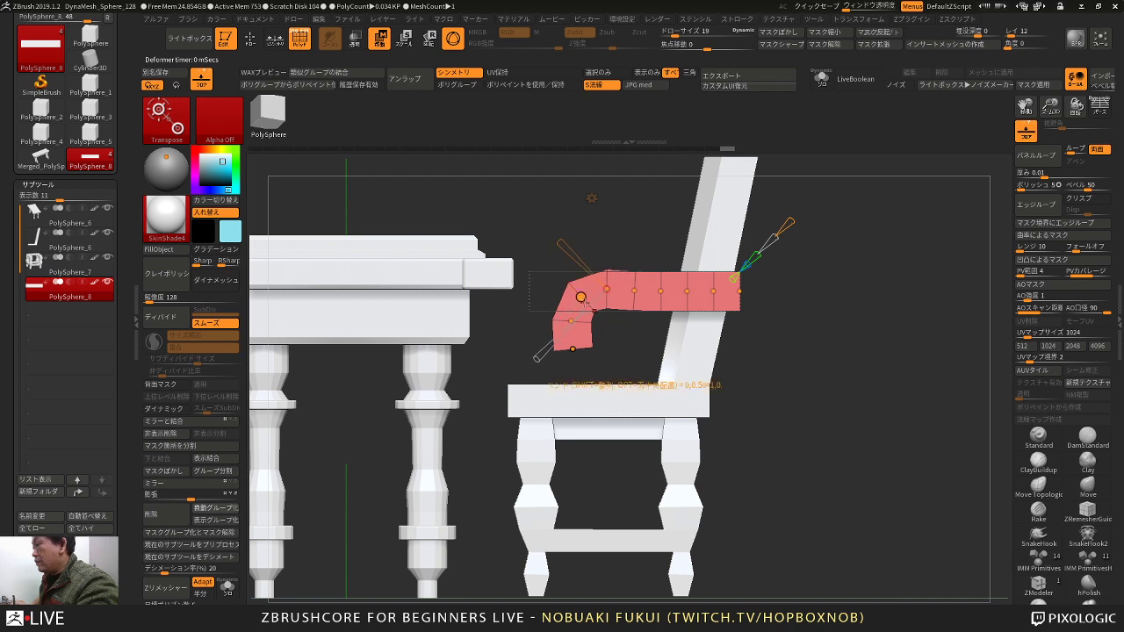
Step: Taper the armrest's front tip and reshape its bend with the curve points, undoing the stray edits farther back
left_click(573, 350)
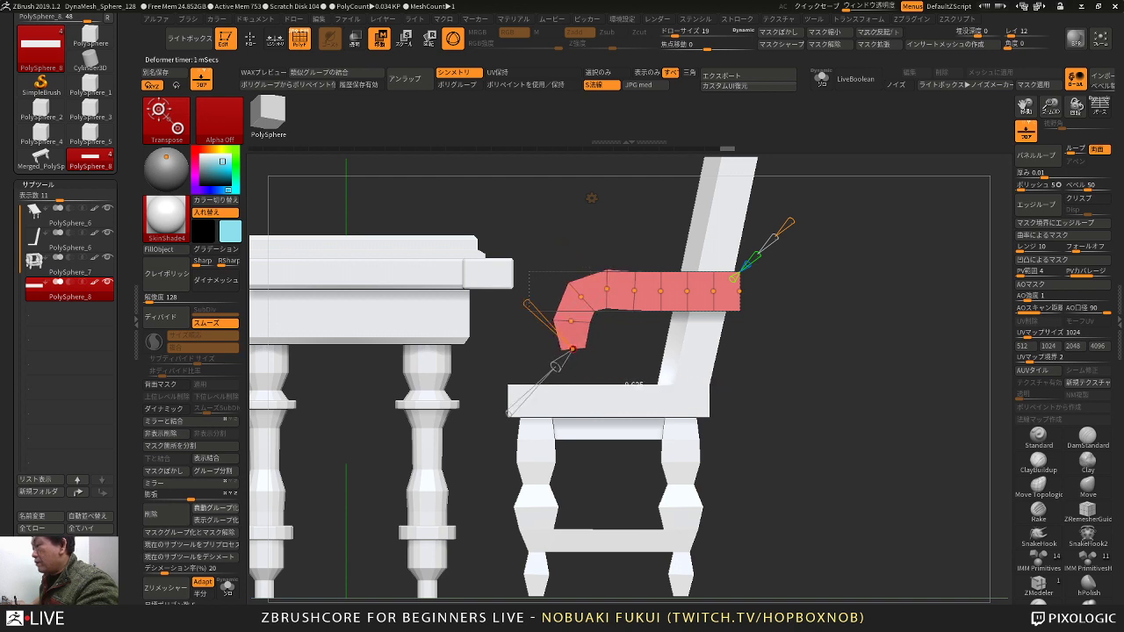
left_click(605, 290)
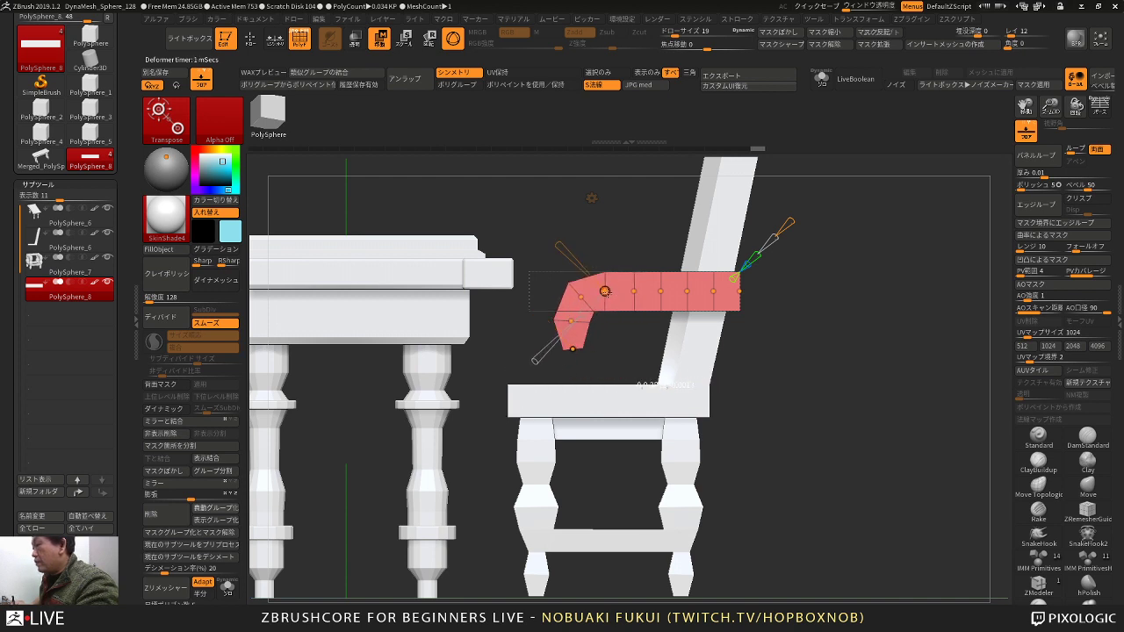
left_click(605, 291)
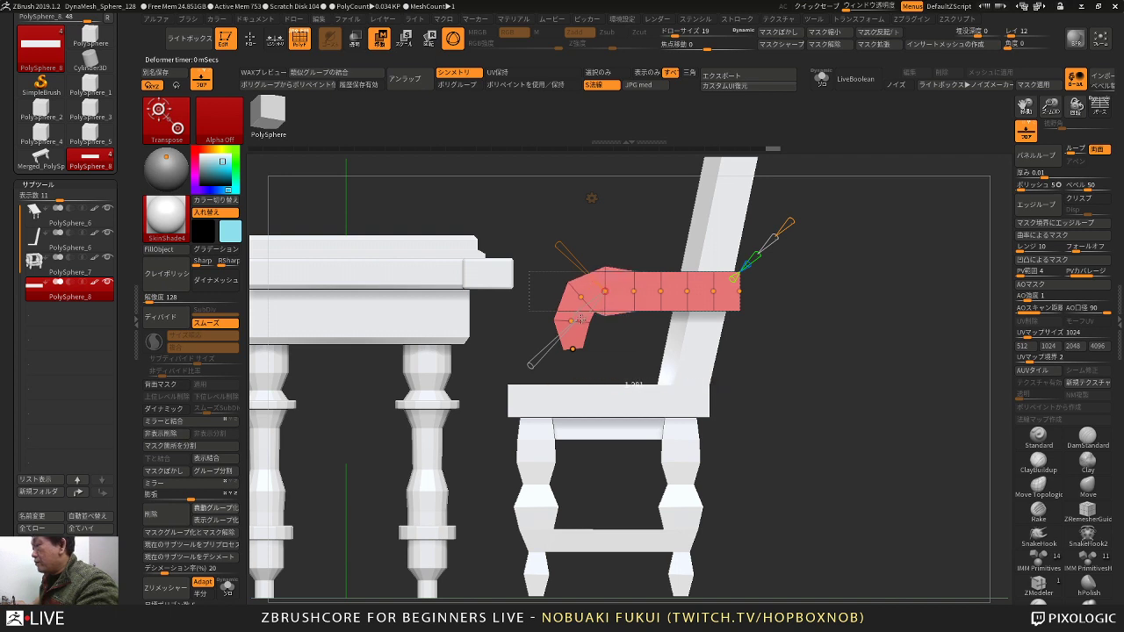
left_click_drag(580, 319, 577, 352)
left_click_drag(633, 290, 685, 288)
key("ctrl+z")
key("ctrl+z")
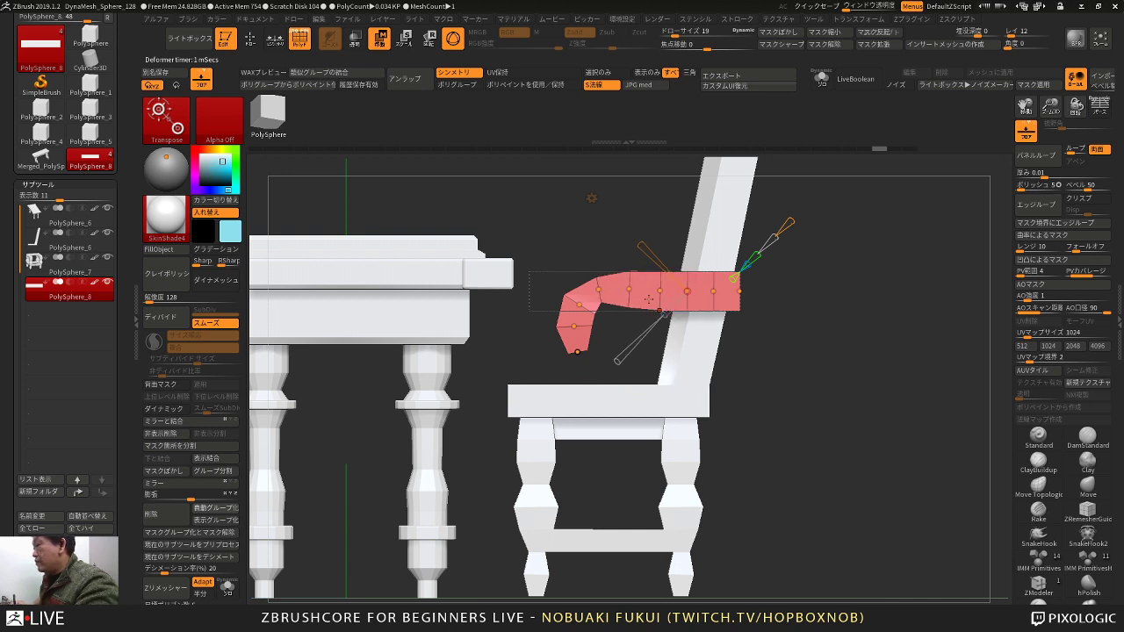
Step: Thin the armrest's middle section and lift its curve point slightly to form a gentle arch in front of the backrest
left_click(628, 290)
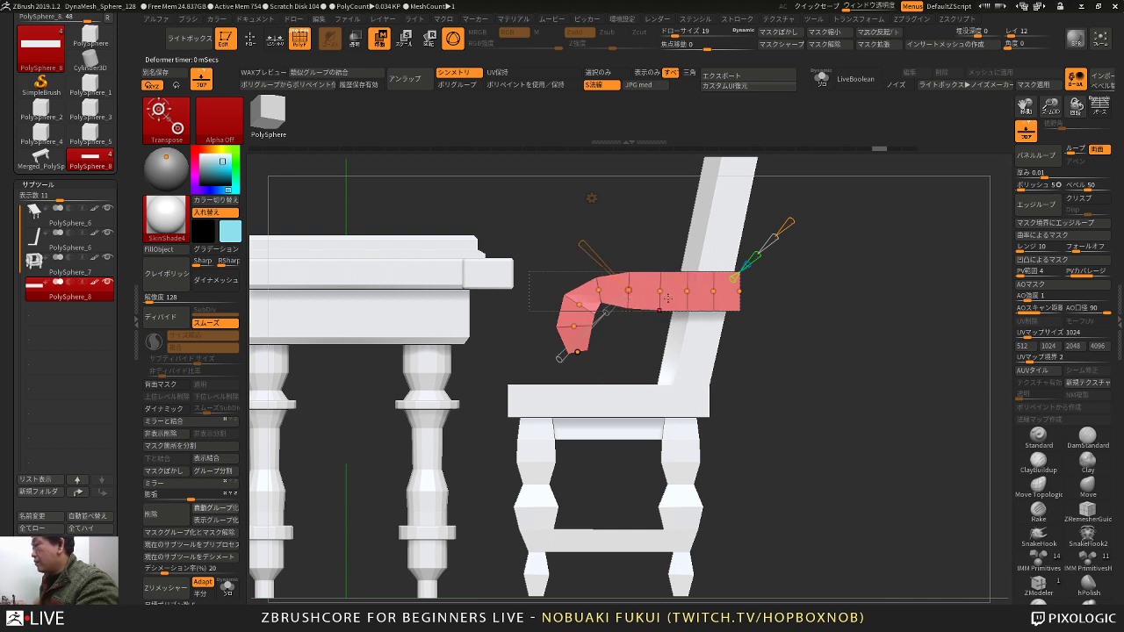
left_click(660, 291)
left_click_drag(644, 310, 646, 308)
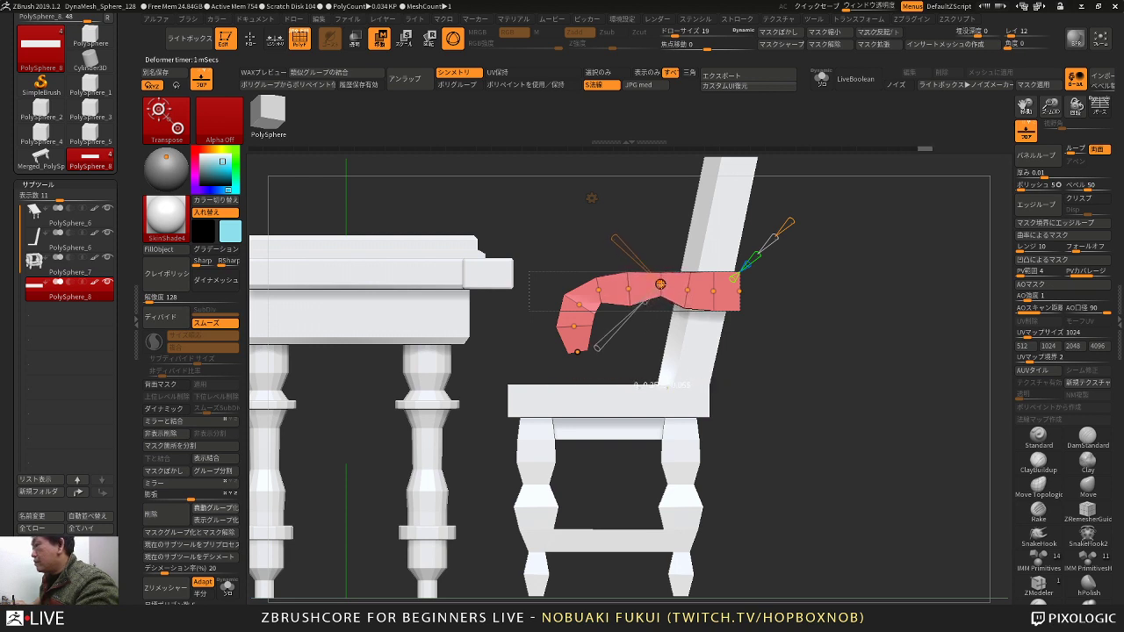
left_click_drag(648, 337, 698, 379)
Step: Extend the armrest's rear end with the ZModeler QMesh polygon action, and mirror and weld it to the chair's opposite side
key("q")
mouse_move(781, 387)
left_mouse_down()
mouse_move(739, 342)
mouse_move(769, 325)
left_mouse_up()
left_click_drag(783, 331, 787, 356)
key("space")
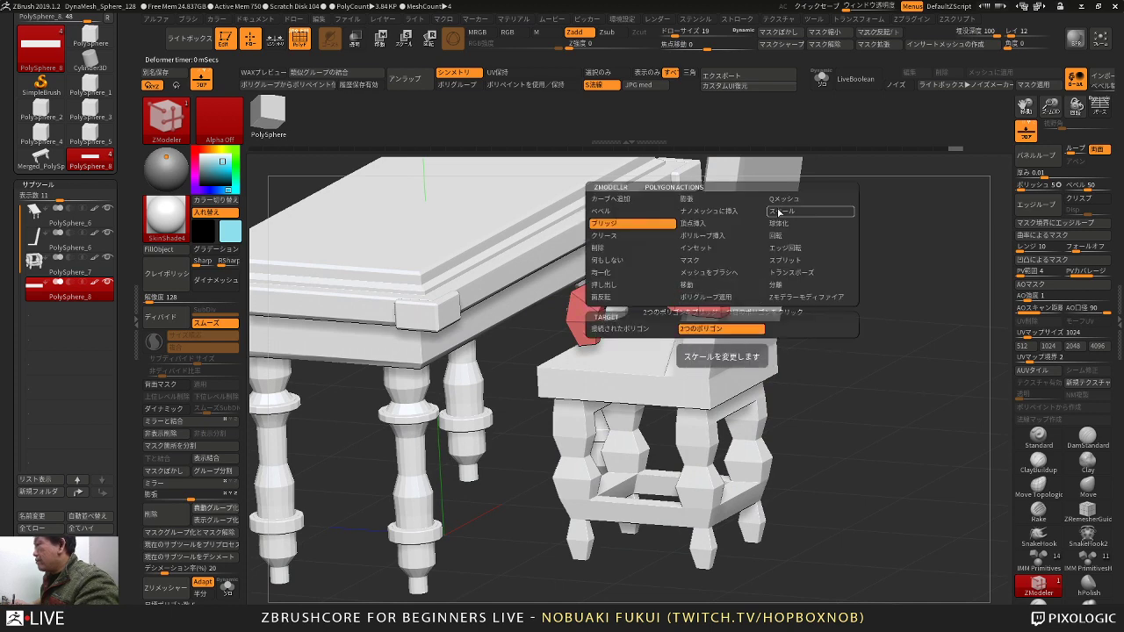
left_click(782, 200)
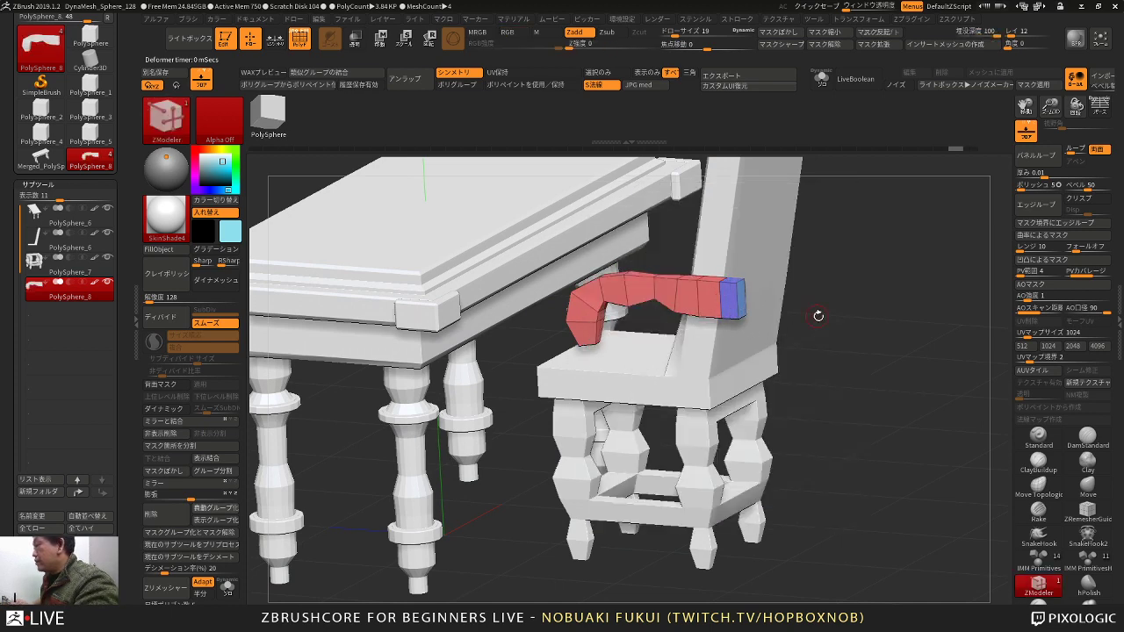
mouse_move(819, 316)
left_mouse_down()
mouse_move(828, 320)
mouse_move(813, 296)
left_mouse_up()
left_click(216, 423)
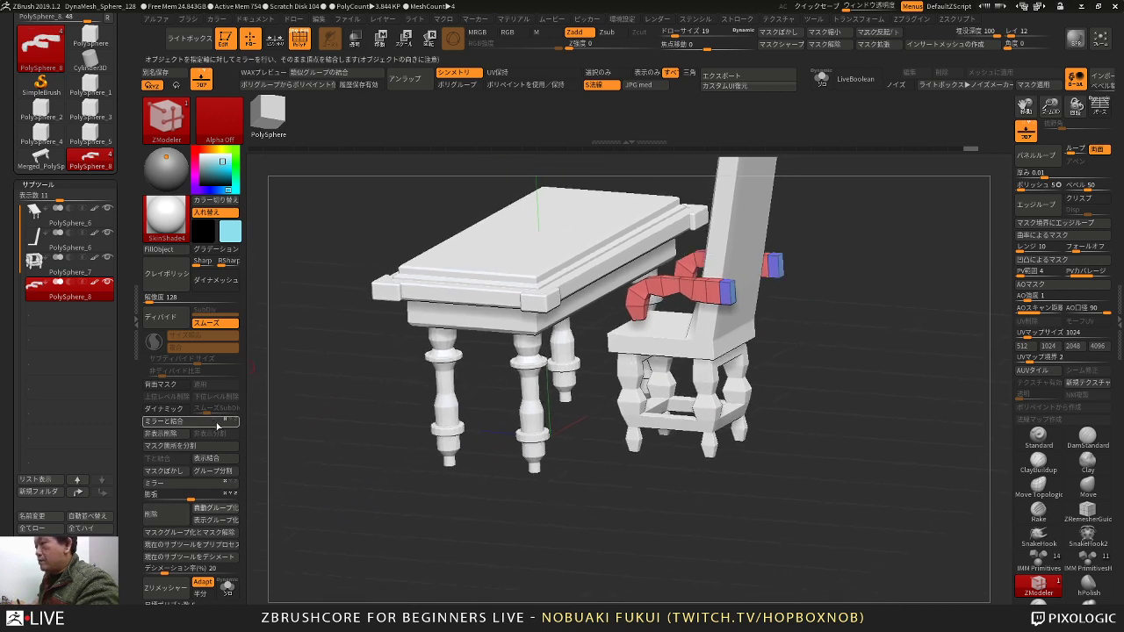
Step: Extrude the inner faces at the armrests' rear ends with QMesh to join both armrests behind the backrest
left_click_drag(773, 431, 777, 362)
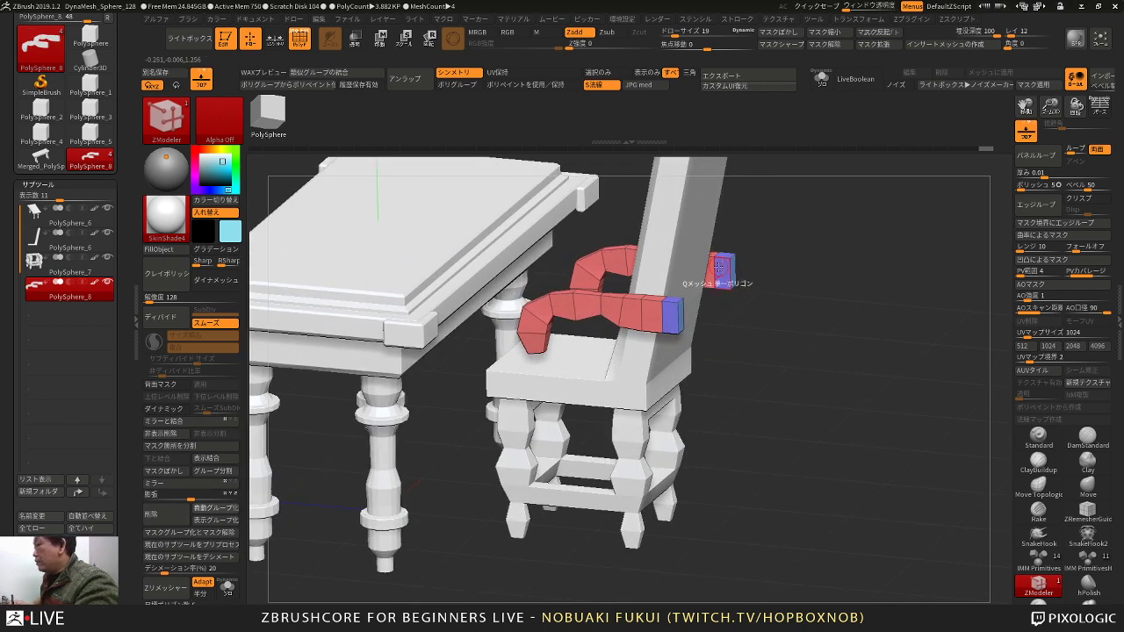
key("space")
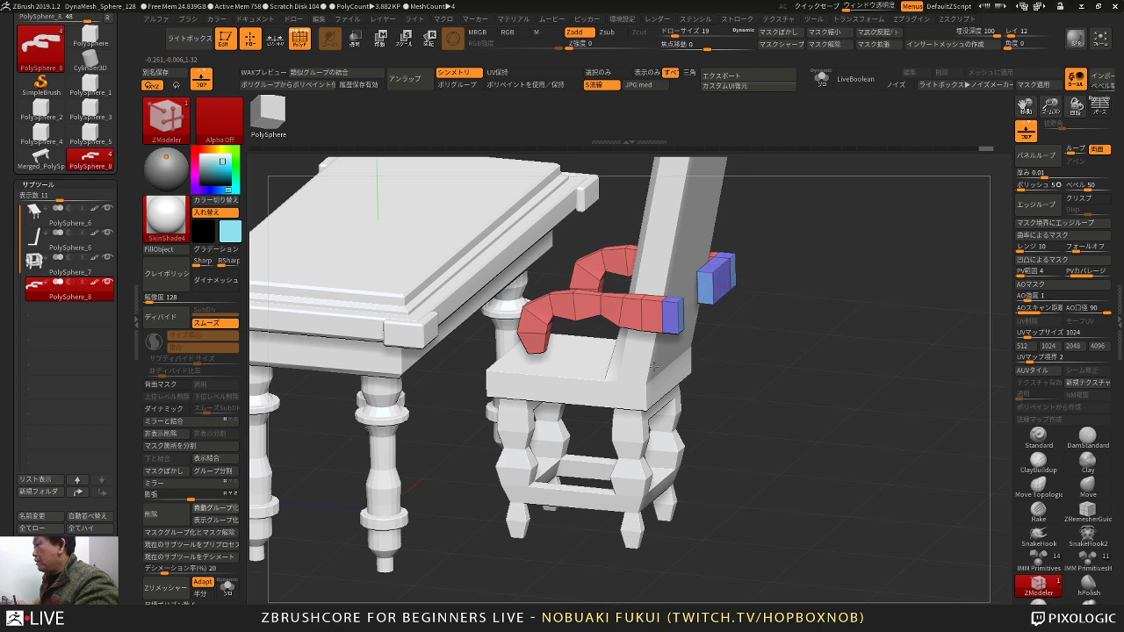
left_click_drag(654, 364, 544, 461)
left_click_drag(764, 369, 825, 429, "alt")
Step: Widen both armrests by masking part of them, moving the unmasked outer sides away from the seat, and clearing the mask
key("w")
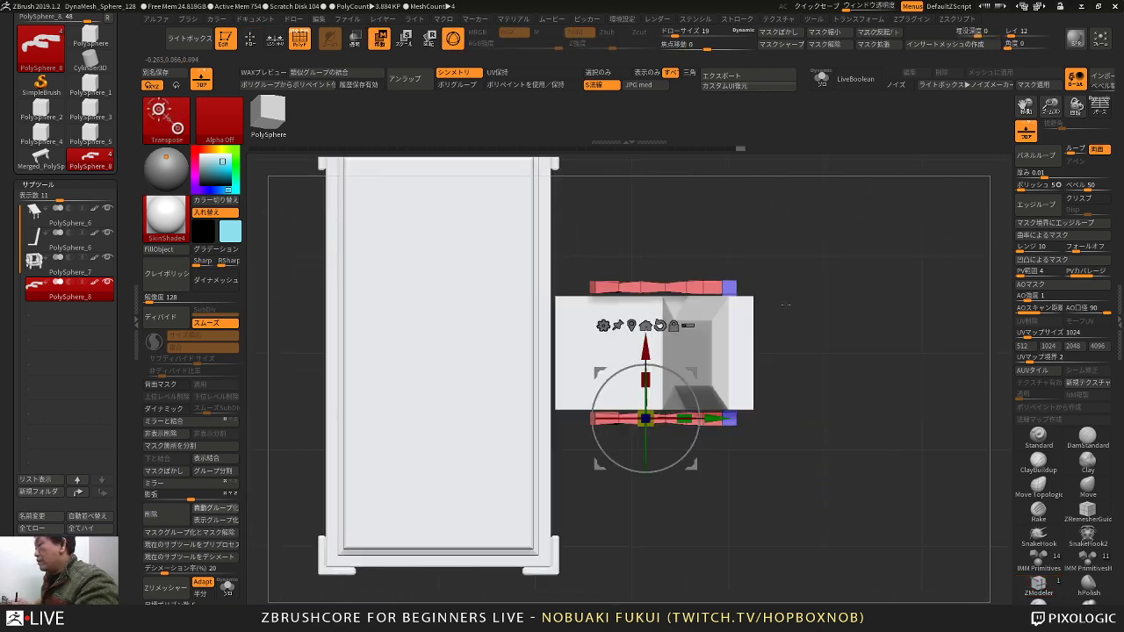
key("ctrl")
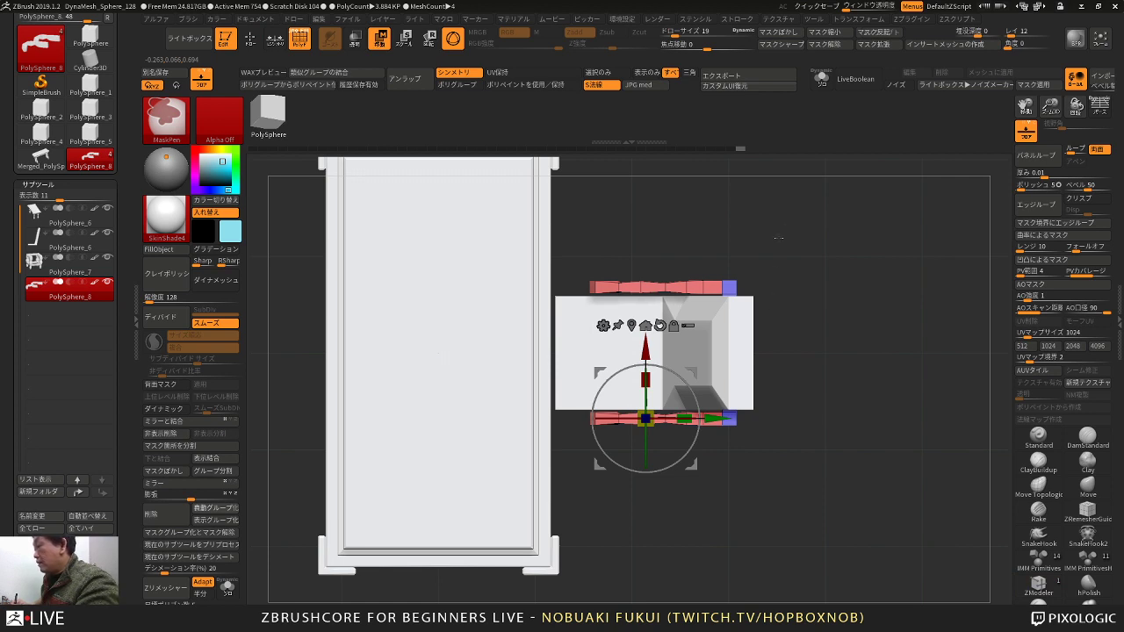
left_click_drag(790, 228, 564, 296, "ctrl")
left_click_drag(648, 343, 647, 350)
left_click_drag(786, 307, 822, 331, "ctrl")
key("q")
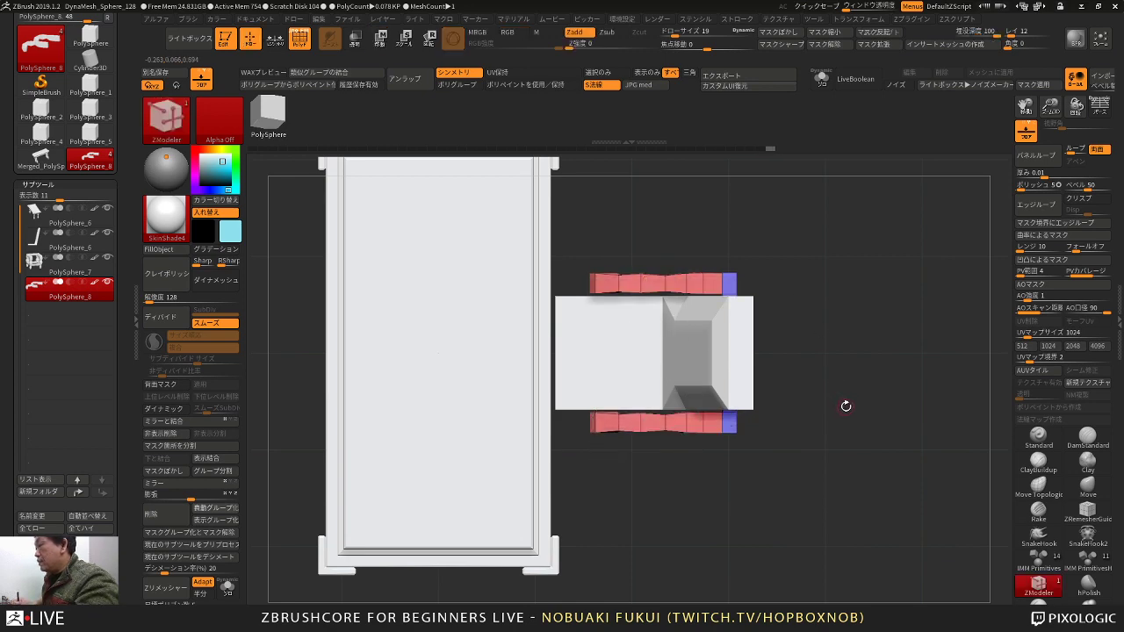
Step: Mark the top faces of both armrests as a temporary polygroup, from the rear section to the front bend
left_click_drag(846, 406, 838, 281, "shift")
mouse_move(839, 339)
left_mouse_down()
mouse_move(852, 377)
mouse_move(835, 340)
mouse_move(845, 413)
mouse_move(852, 404)
left_mouse_up()
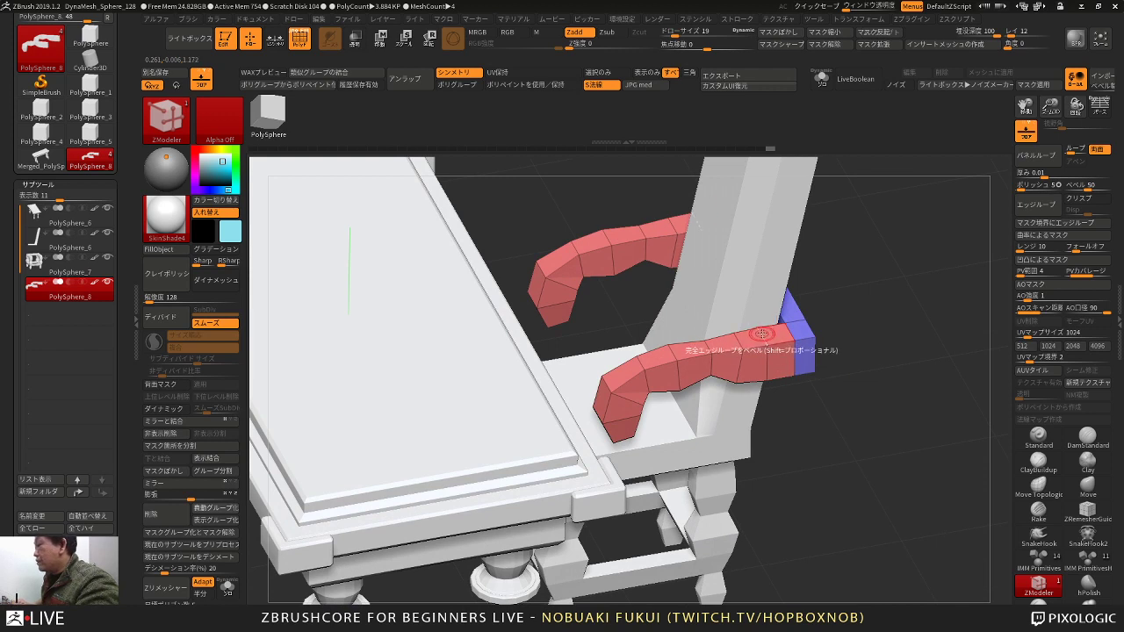
left_click_drag(771, 334, 623, 374, "alt")
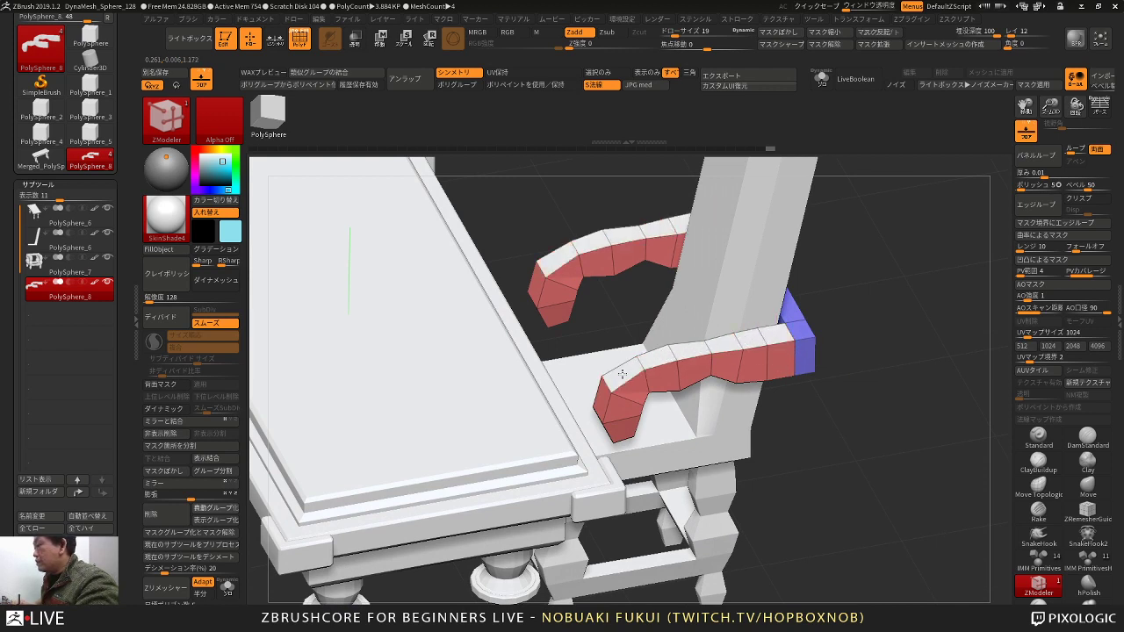
left_click_drag(835, 451, 826, 413, "alt")
left_click_drag(412, 429, 434, 459)
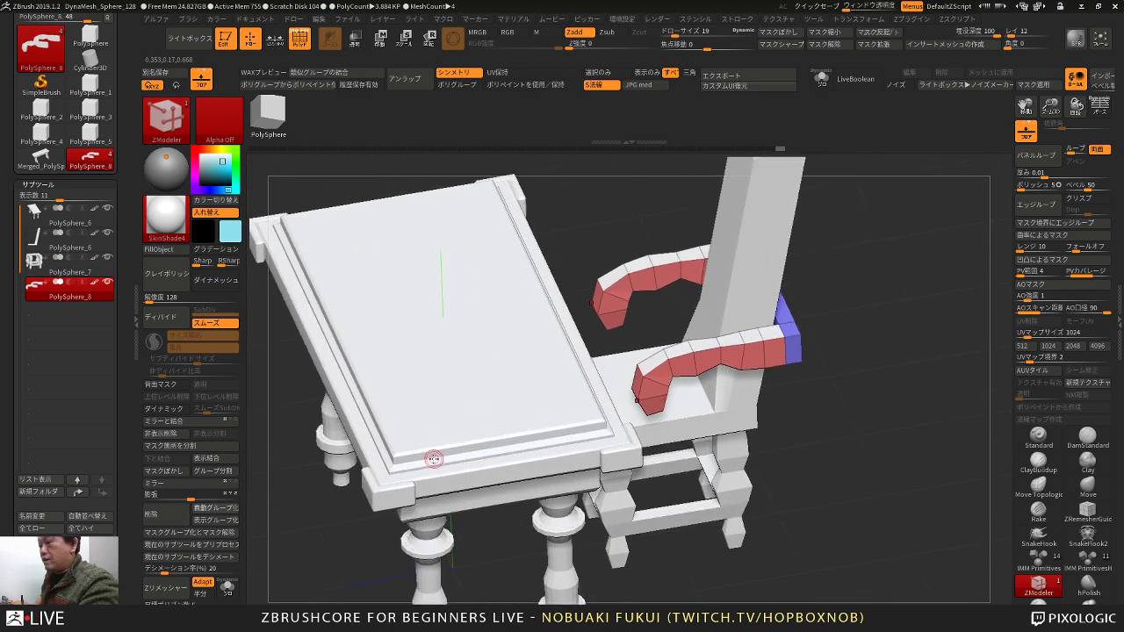
Step: Duplicate the armrest subtool, isolate the marked top faces on the copy, and delete the hidden geometry
key("ctrl+shift+d")
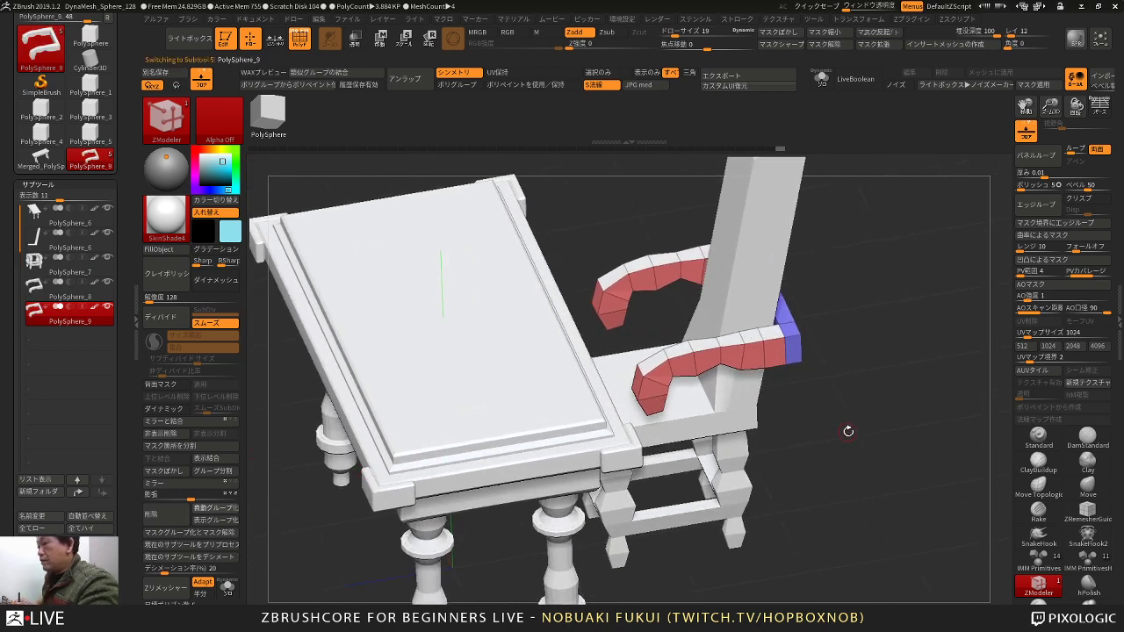
left_click_drag(848, 432, 881, 420)
key("ctrl+w")
left_click_drag(809, 394, 808, 411)
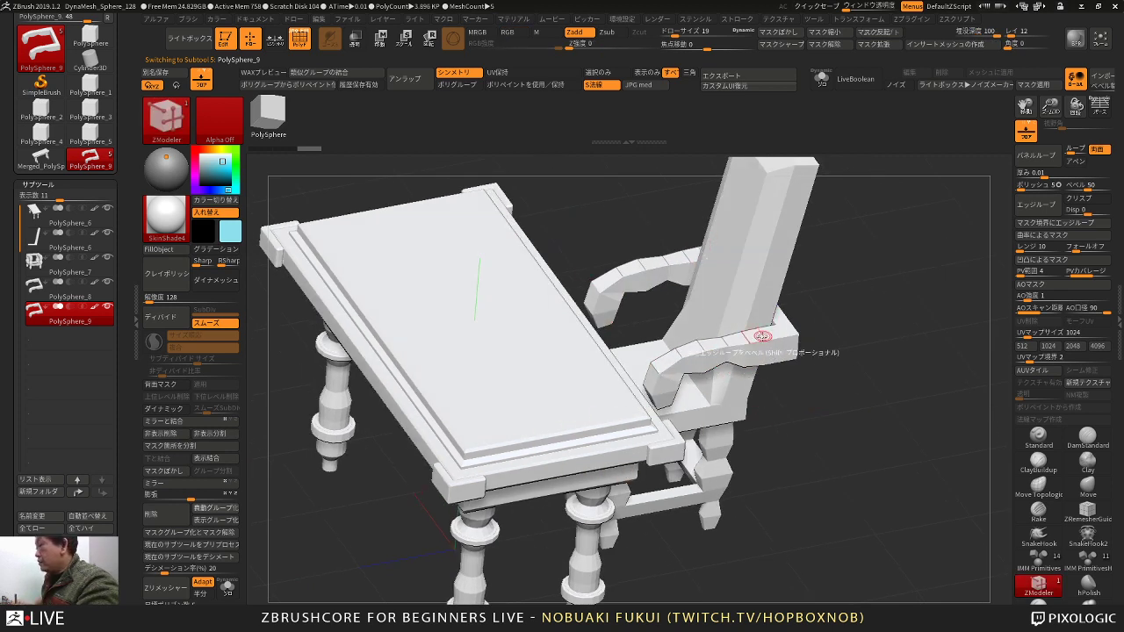
left_click(175, 435)
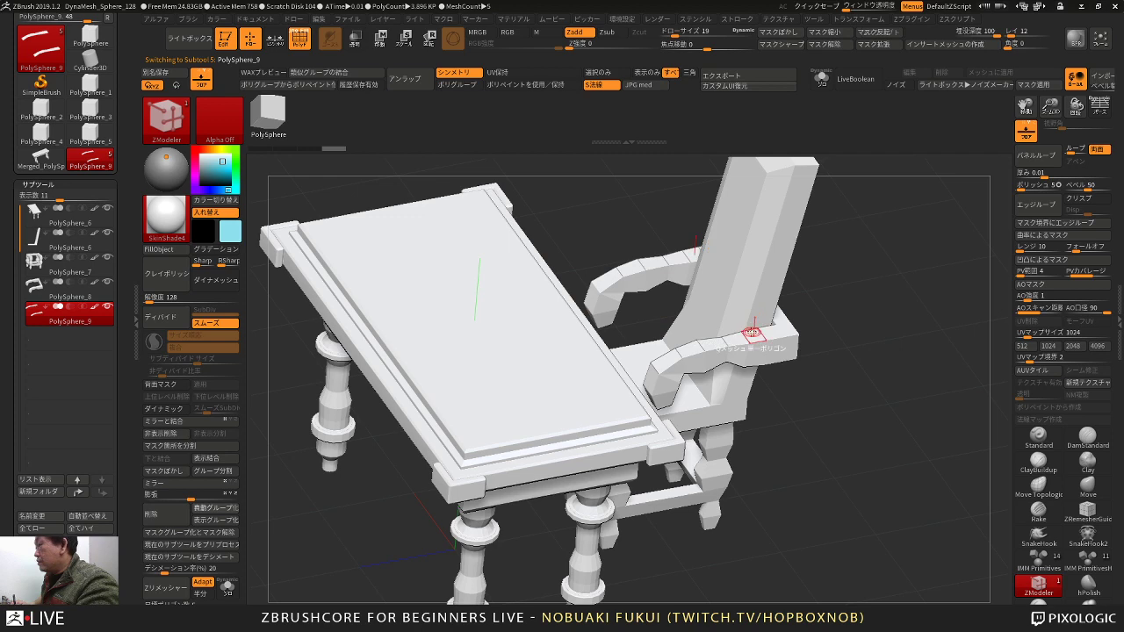
Step: Extrude the copied top strips upward with QMesh into thick armrest pads and turn on dynamic subdivision
key("space")
left_click(700, 339)
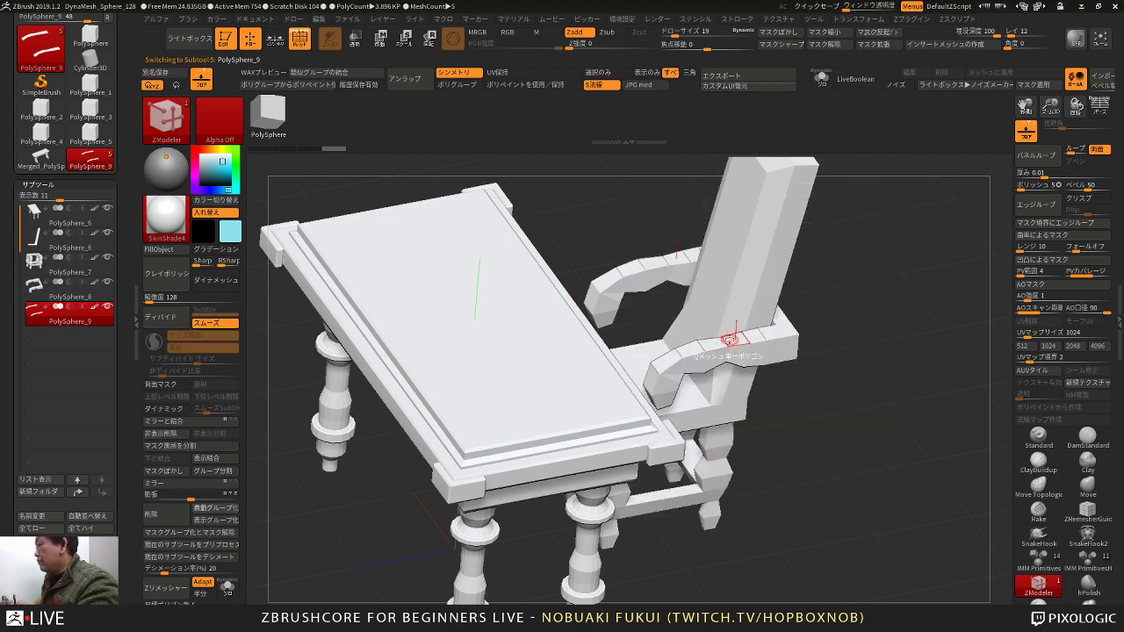
left_click(736, 316)
left_click_drag(860, 400, 816, 353)
key("d")
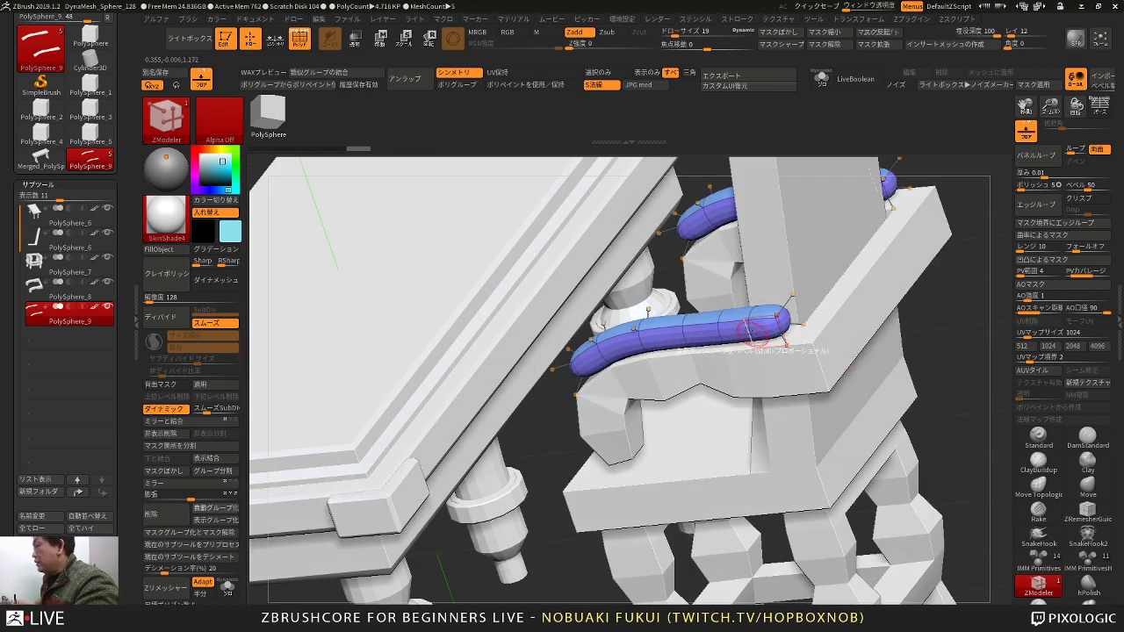
Step: Insert extra single edge loops around the pads, including near their rear ends, to tighten the smoothed shape
key("shift+d")
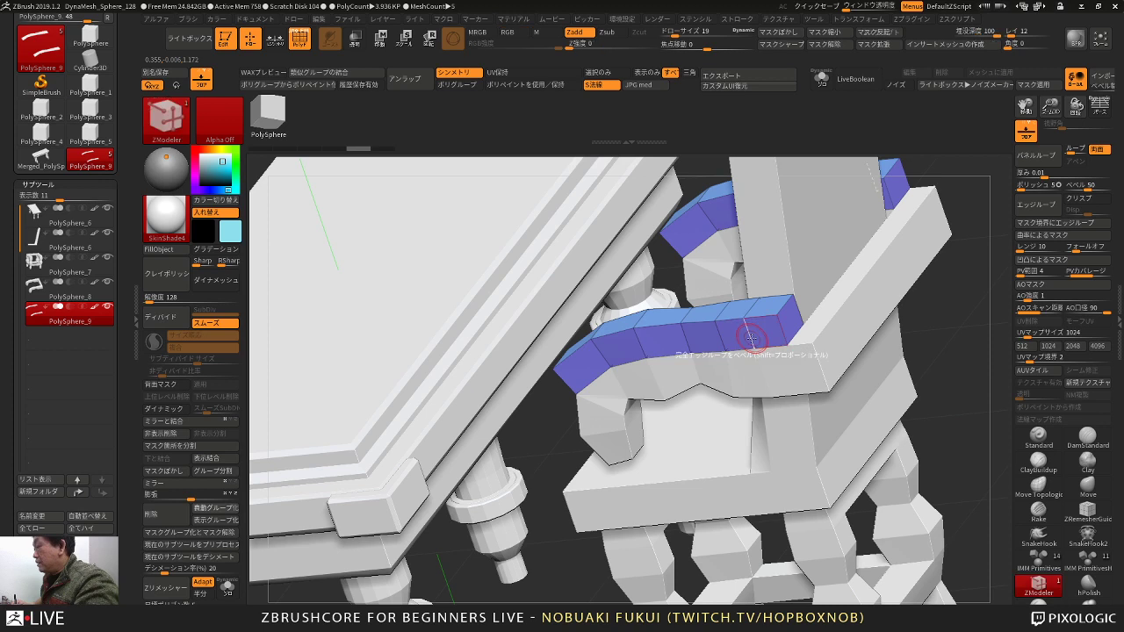
key("d")
key("space")
left_click(732, 323)
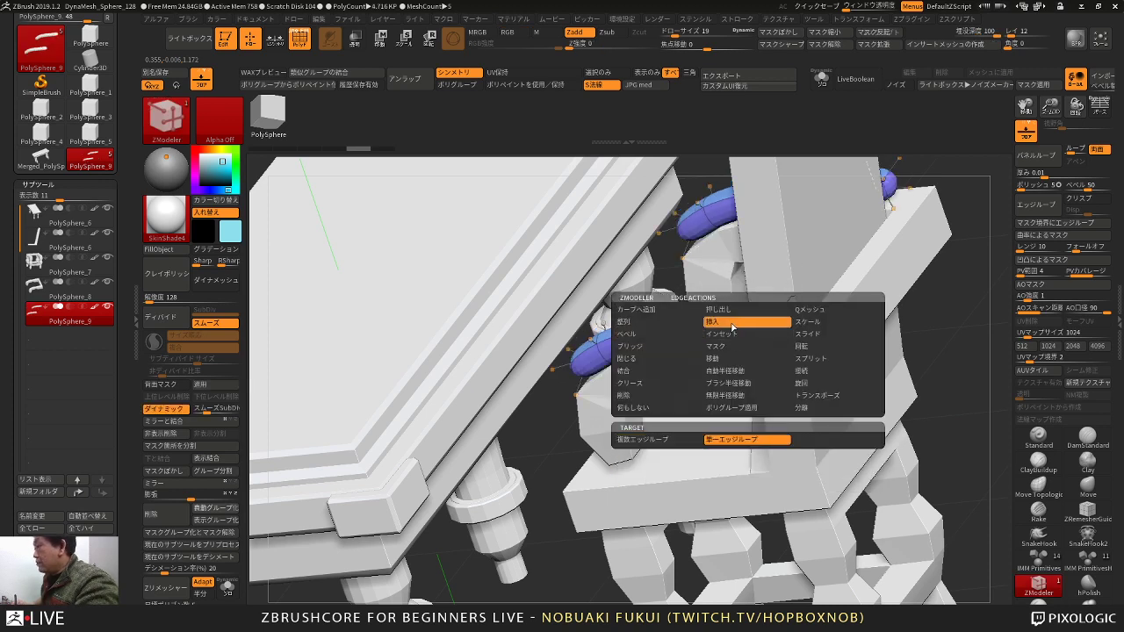
left_click(749, 331)
left_click(784, 336)
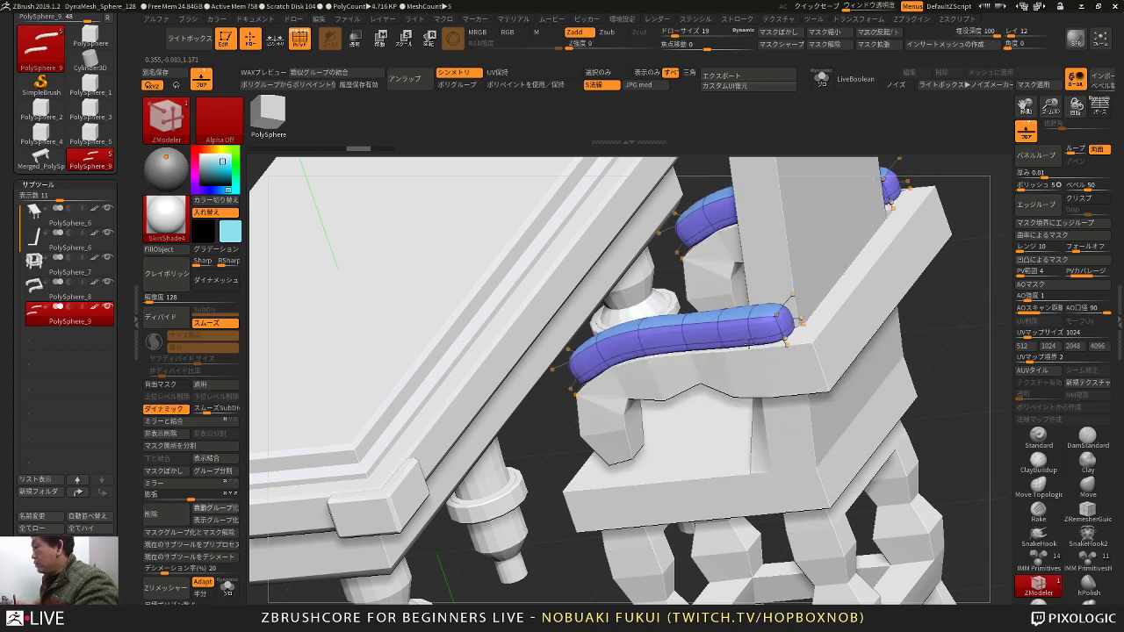
left_click_drag(906, 351, 890, 332, "alt")
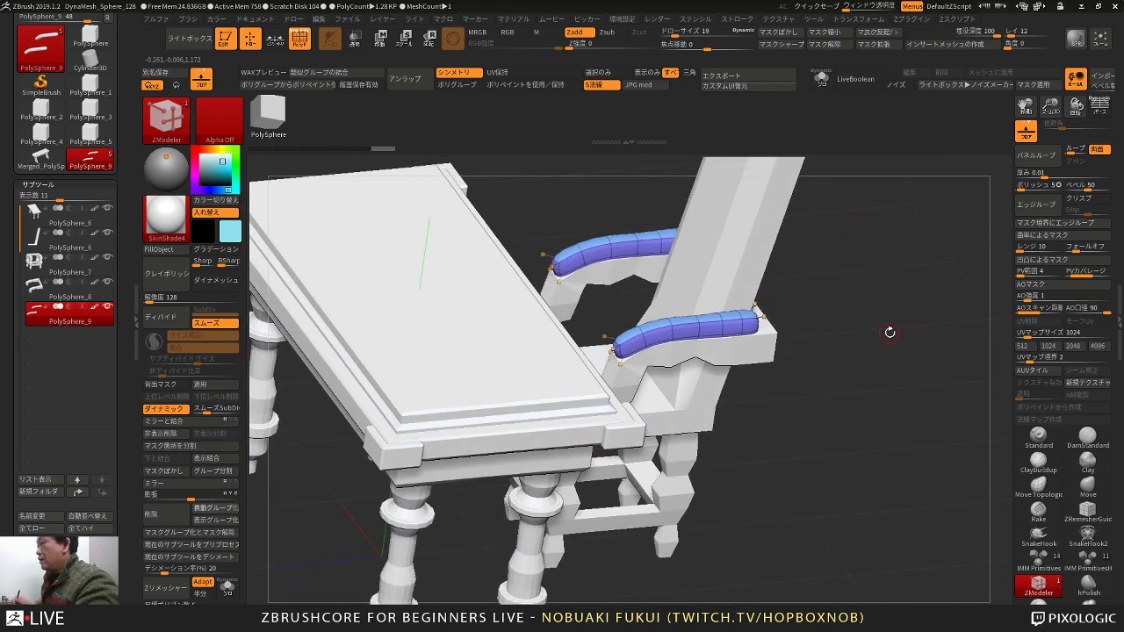
left_click_drag(821, 326, 767, 406)
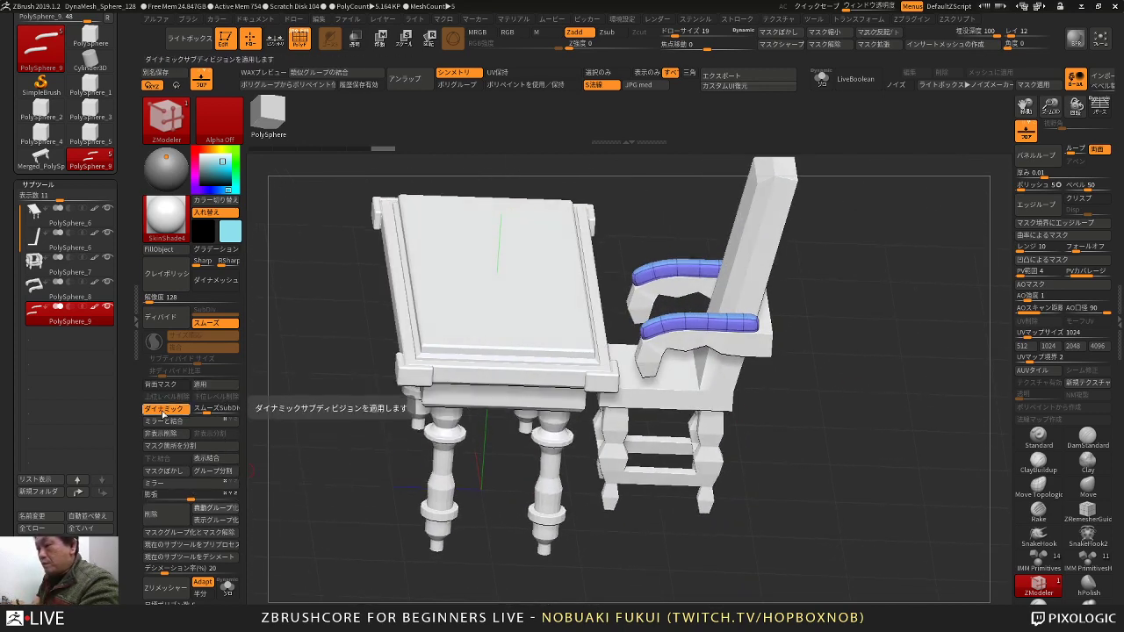
Step: Turn off dynamic subdivision on the pads, divide them to SubDiv 3, and delete the lower subdivision levels
left_click(167, 410)
left_click(164, 319)
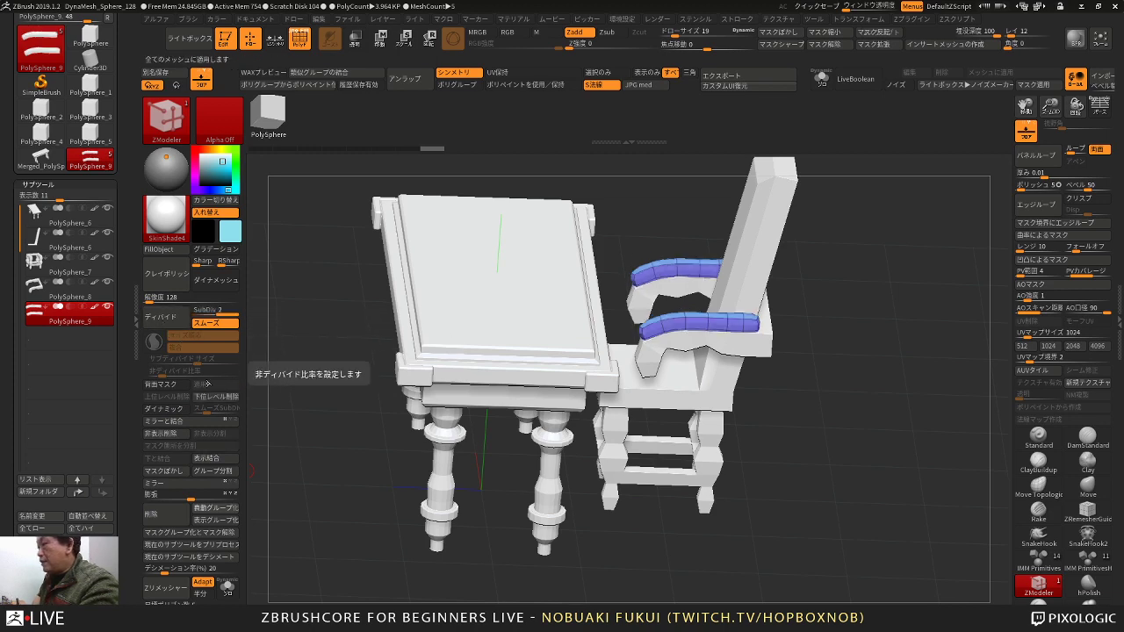
left_click(171, 321)
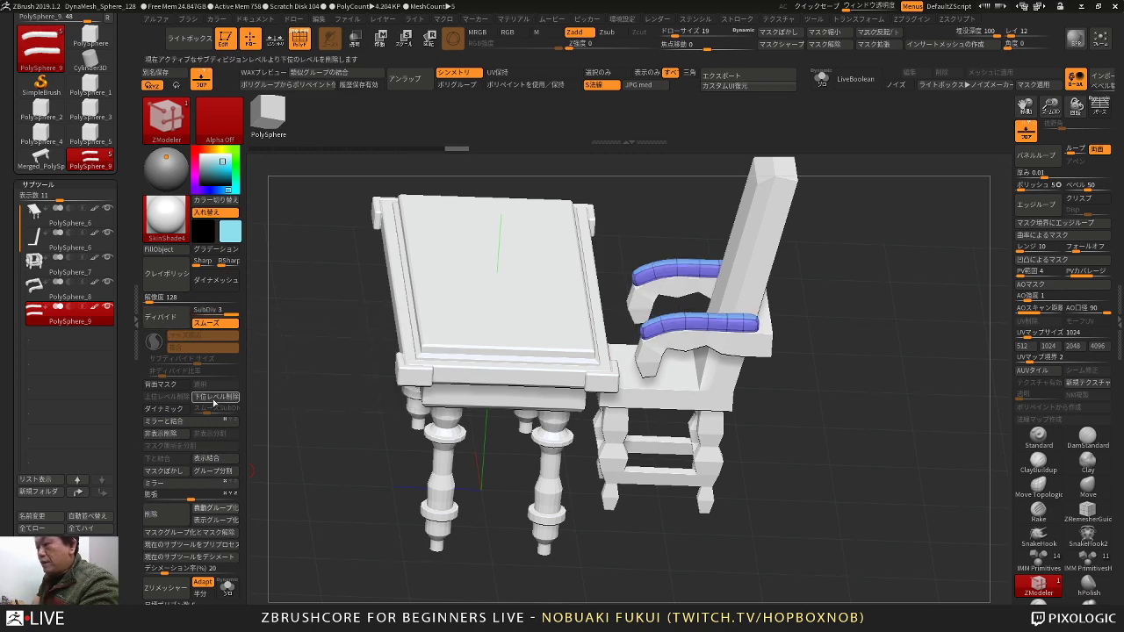
left_click(213, 400)
Step: Hide the polyframe, inflate the armrest pads slightly, and nudge them upward on the armrests
left_click_drag(277, 422, 329, 439, "alt")
key("shift+f")
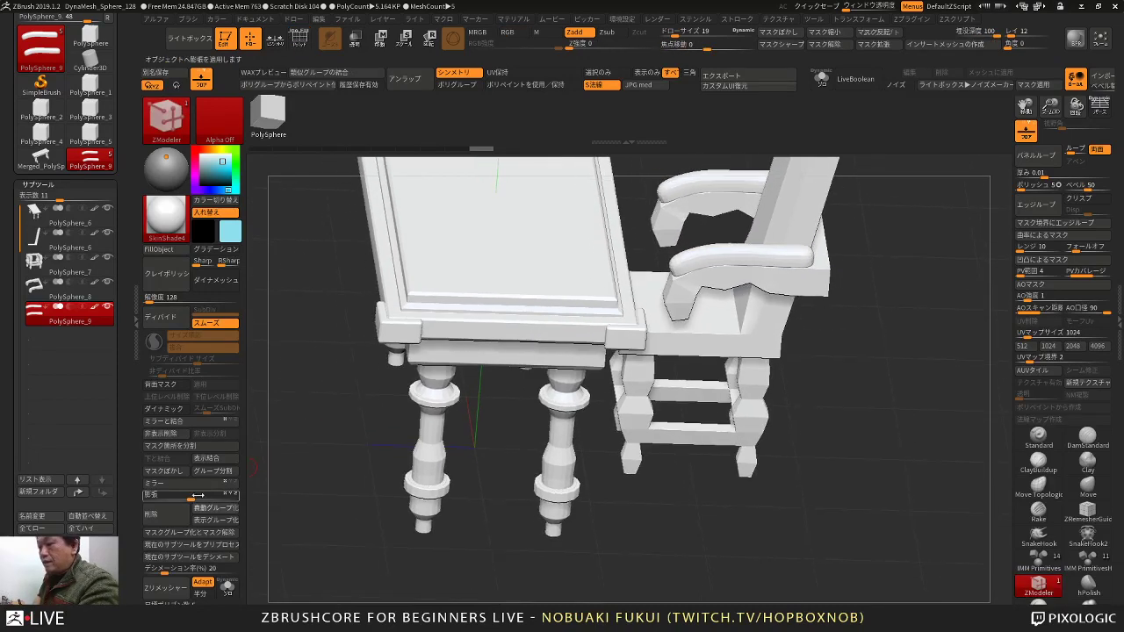
left_click_drag(192, 497, 196, 497)
left_click_drag(352, 460, 351, 352, "alt")
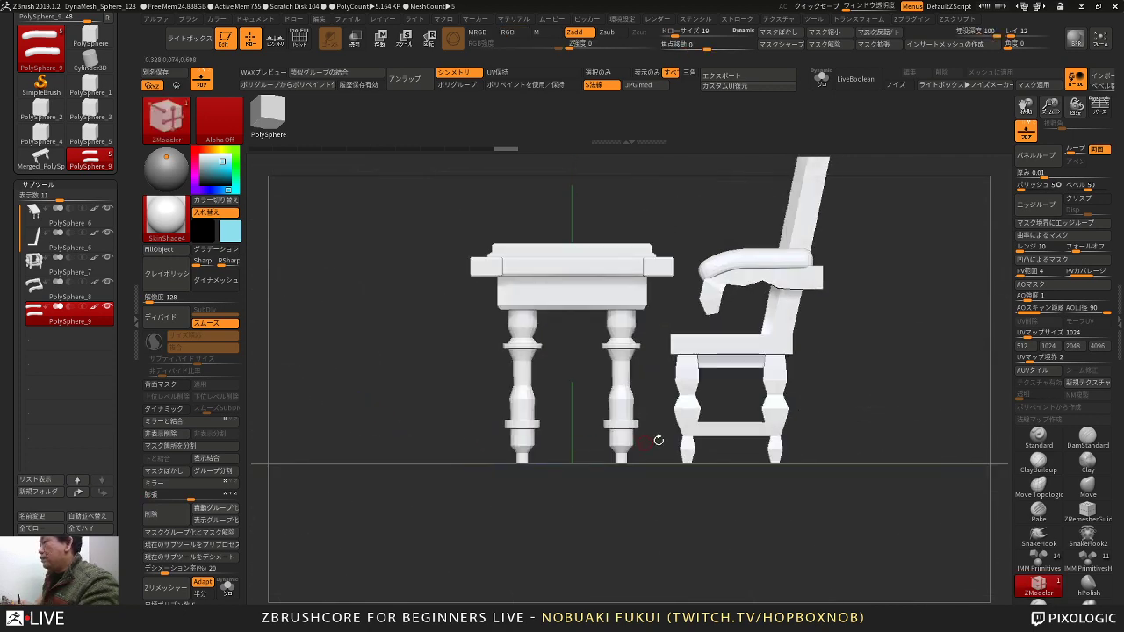
left_click_drag(915, 382, 875, 435, "alt")
key("w")
left_click_drag(705, 257, 705, 255)
key("q")
Step: Show the polyframe and assign the armrest pads to a single polygroup
left_click_drag(837, 295, 780, 358)
key("shift+f")
key("ctrl+w")
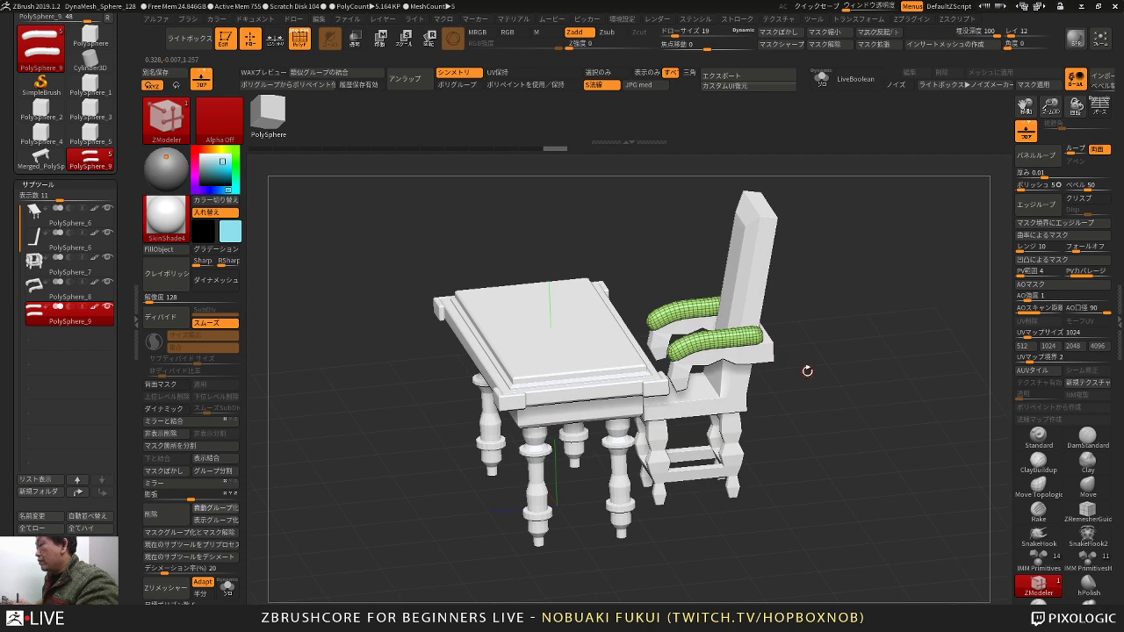
Step: Merge the chair's leg and armrest subtools down into the seat and backrest subtool
left_click(107, 300)
left_click(105, 274)
left_click(105, 249)
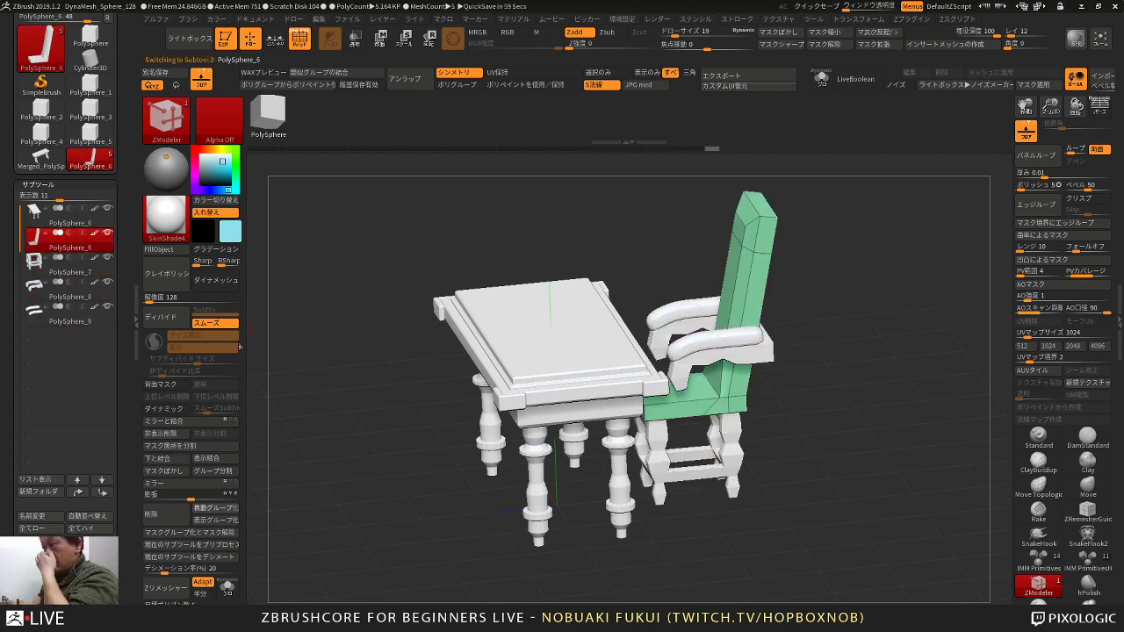
left_click_drag(321, 381, 332, 410)
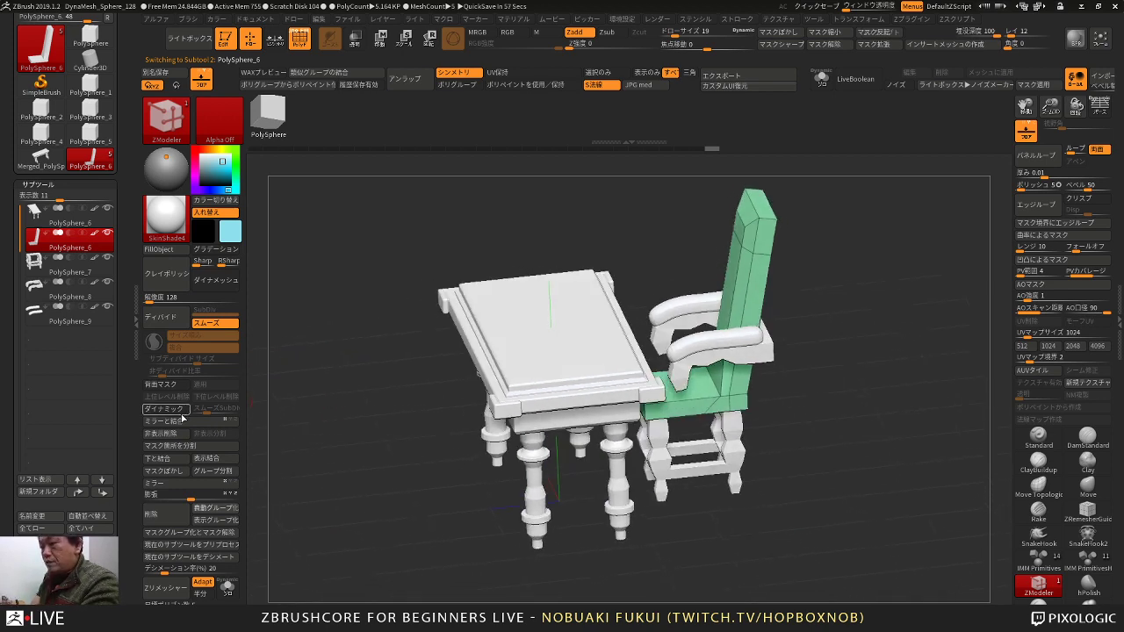
left_click(176, 460)
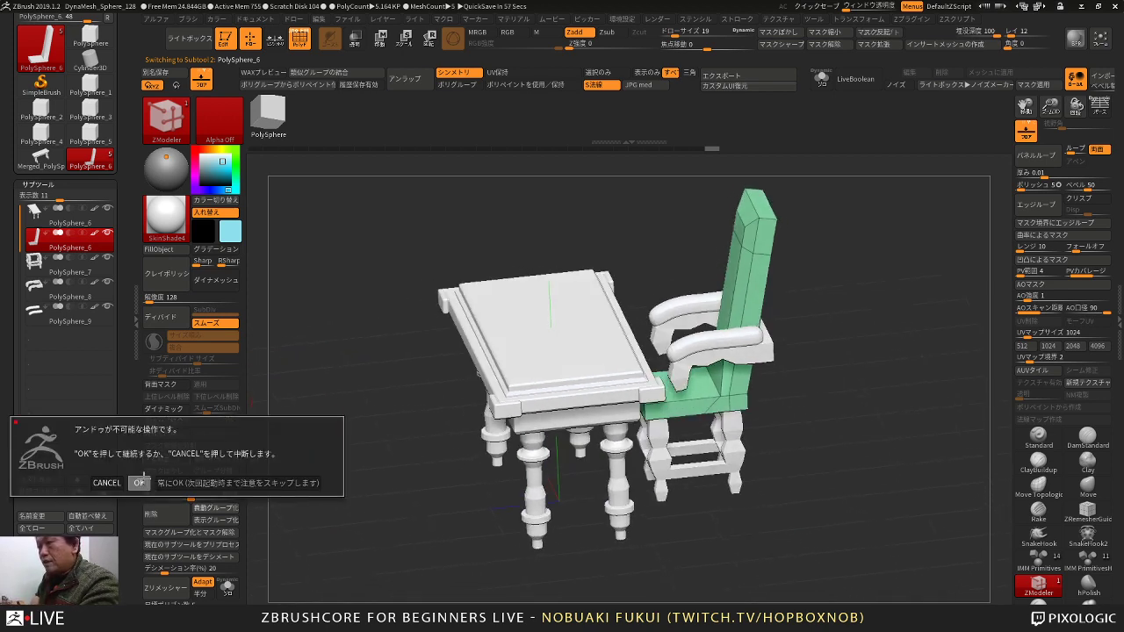
left_click(139, 482)
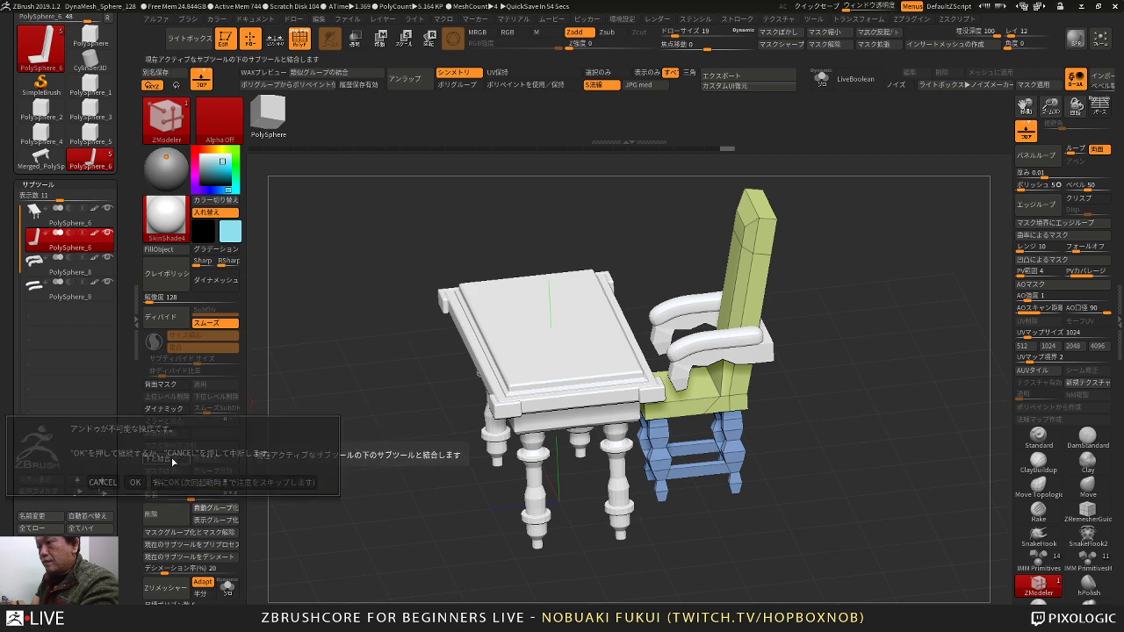
left_click(137, 482)
left_click_drag(321, 458, 357, 460)
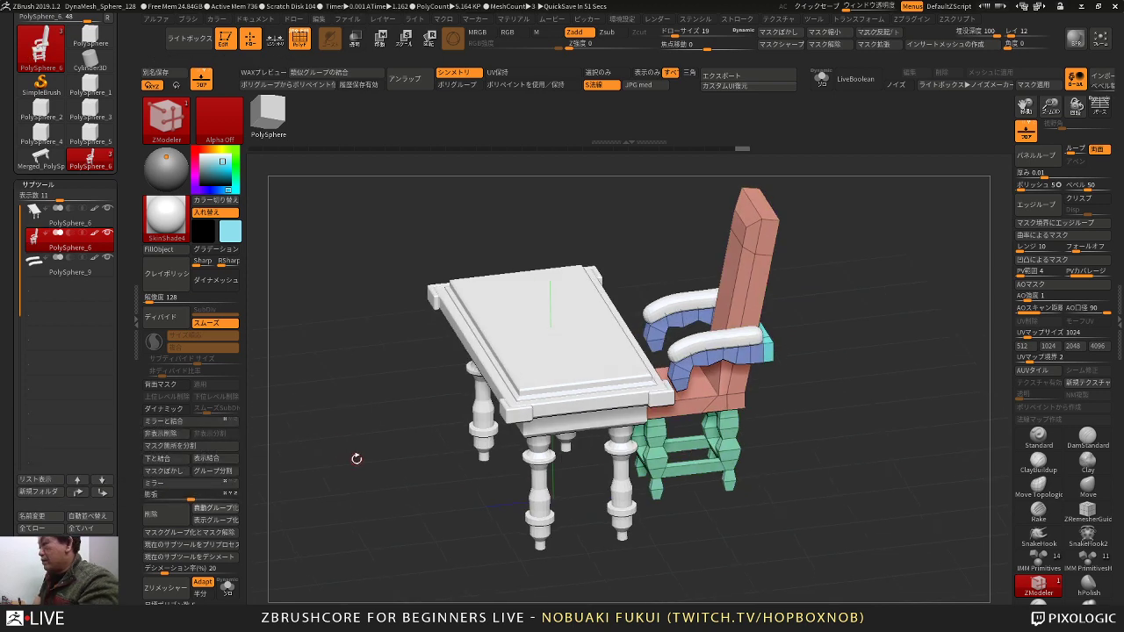
Step: Preview the merged chair with dynamic subdivision and switch the preview off again
key("w")
mouse_move(817, 307)
left_mouse_down()
mouse_move(850, 300)
mouse_move(854, 279)
mouse_move(809, 295)
mouse_move(792, 332)
mouse_move(871, 383)
mouse_move(880, 365)
mouse_move(868, 381)
mouse_move(849, 377)
mouse_move(866, 394)
mouse_move(855, 341)
mouse_move(875, 337)
left_mouse_up()
left_click(184, 407)
key("q")
key("shift+d")
Step: Apply the Bevel deformer to the whole merged chair and narrow the bevel along its edges
key("w")
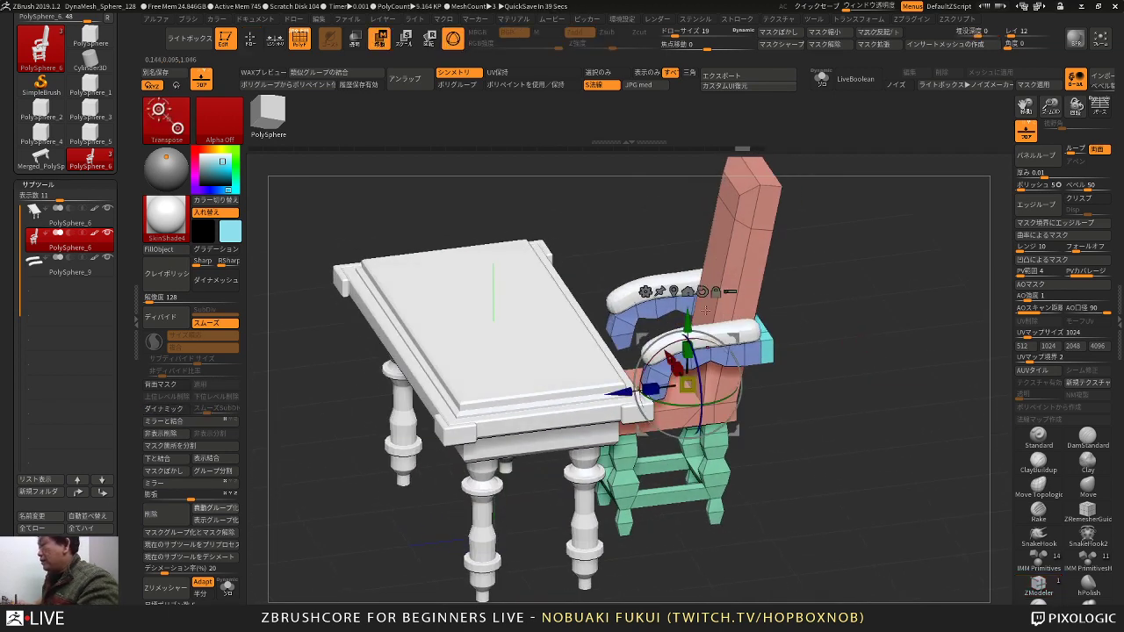
left_click(646, 292)
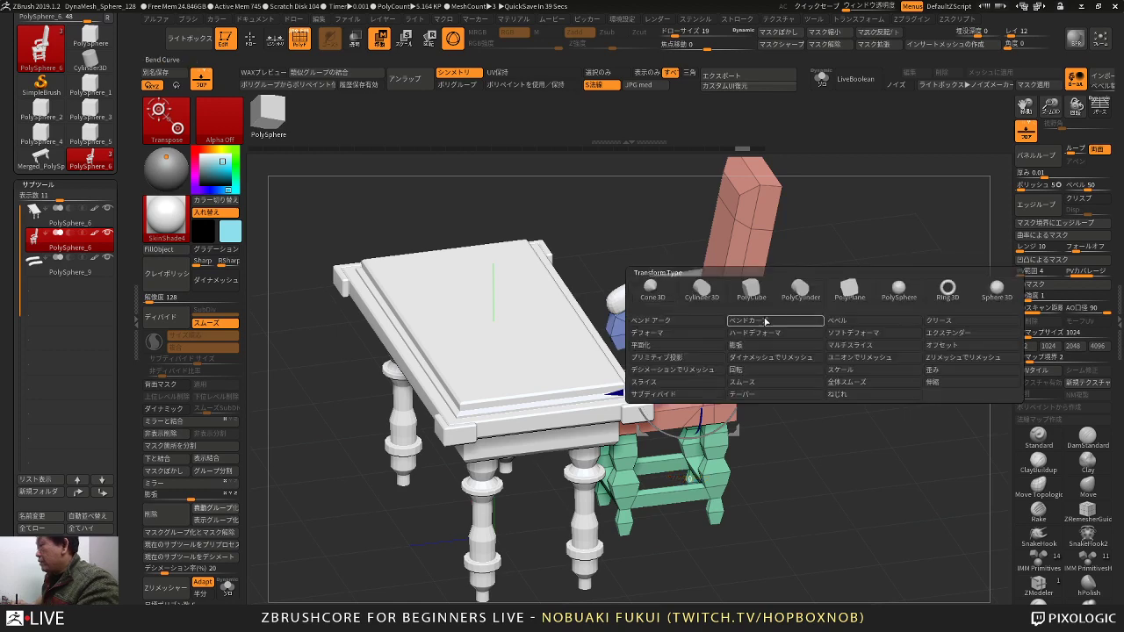
left_click(849, 324)
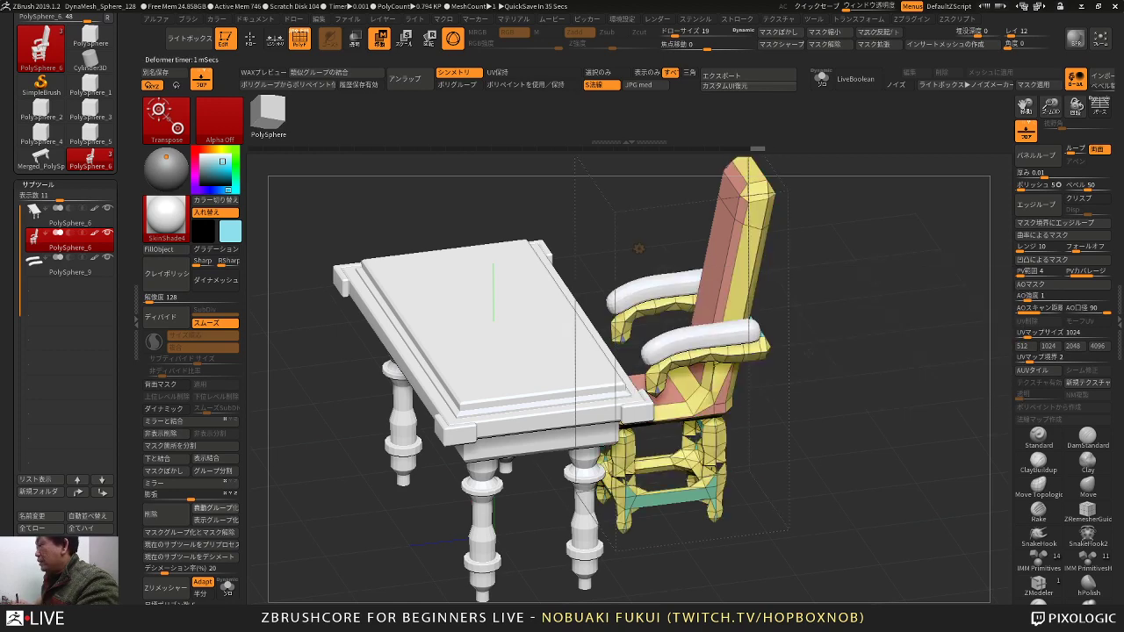
left_click_drag(849, 327, 832, 395)
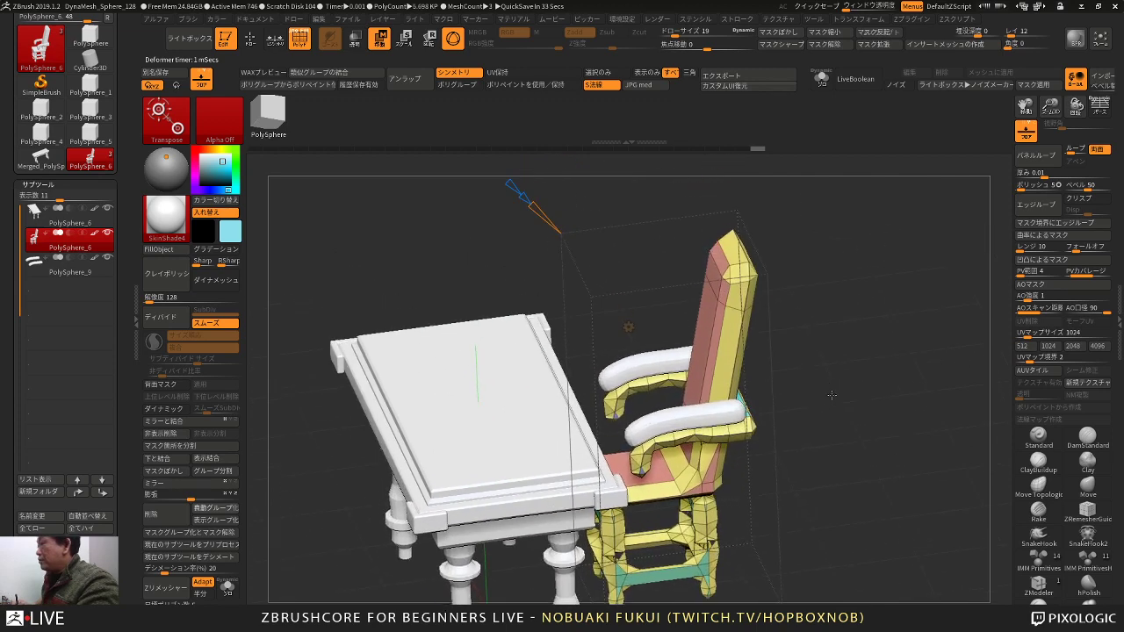
left_click_drag(535, 202, 525, 199)
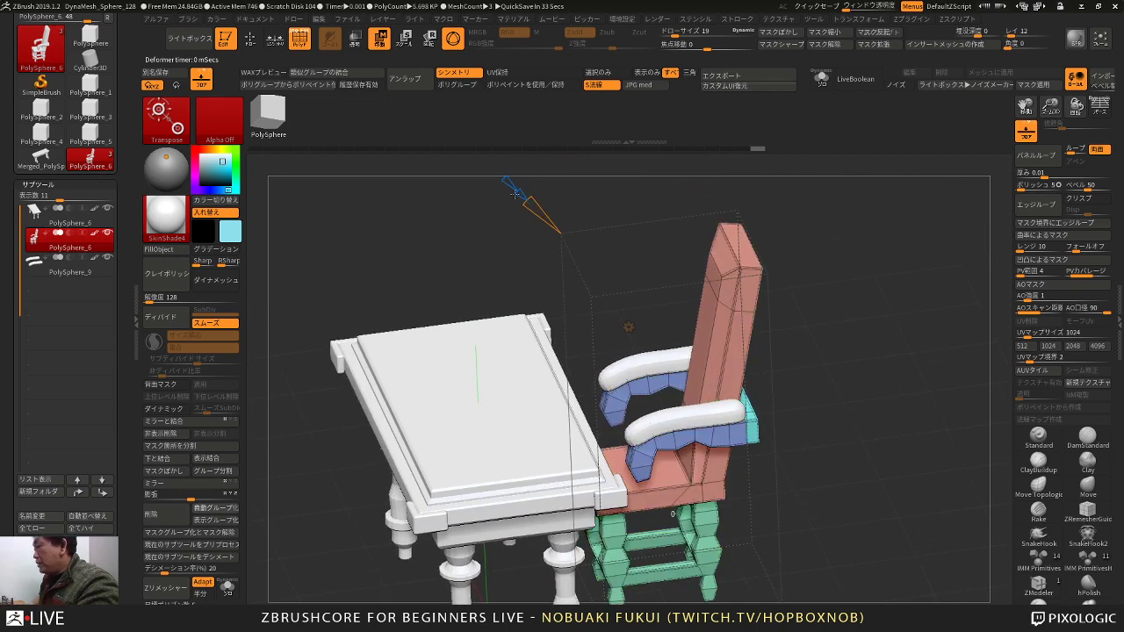
left_click_drag(451, 269, 441, 250)
Step: Preview the bevelled chair with dynamic subdivision and undo the last bevel adjustment
key("q")
key("d")
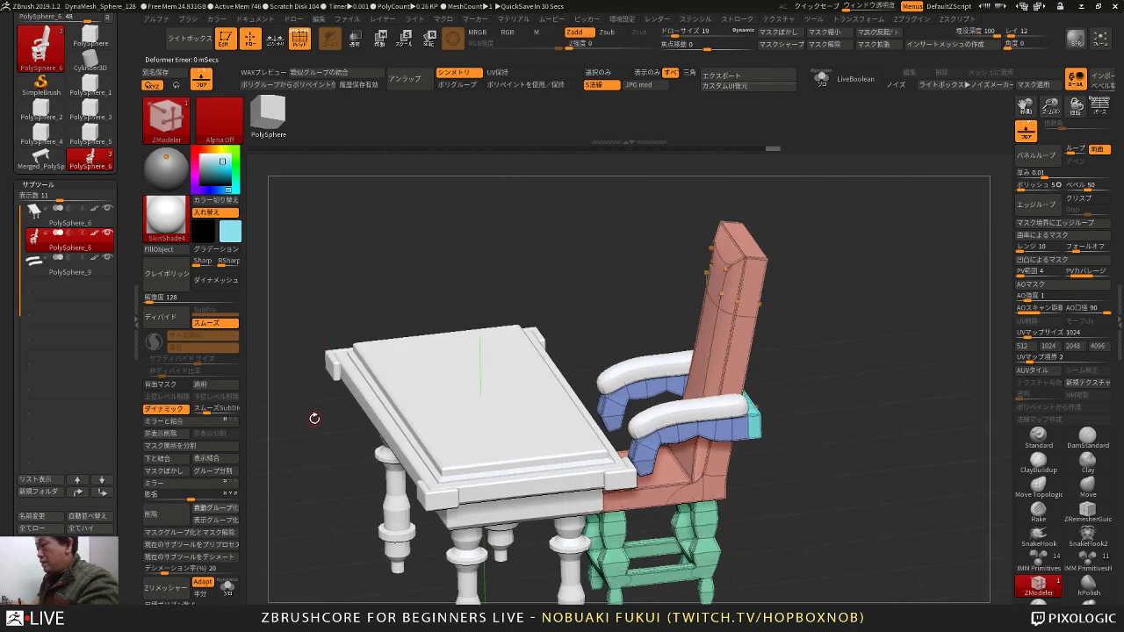
key("ctrl+z")
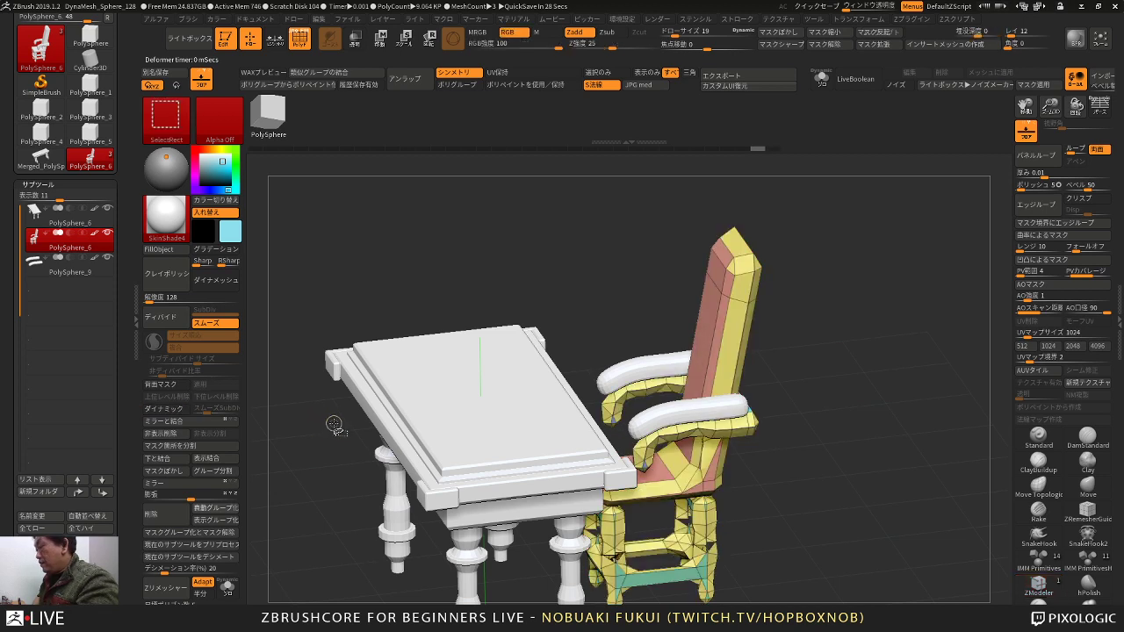
Step: Return the chair to its unbevelled state and bevel its edges with the crease bevel at a width of 0.01377
key("ctrl+shift+z")
left_click_drag(336, 527, 348, 457, "alt")
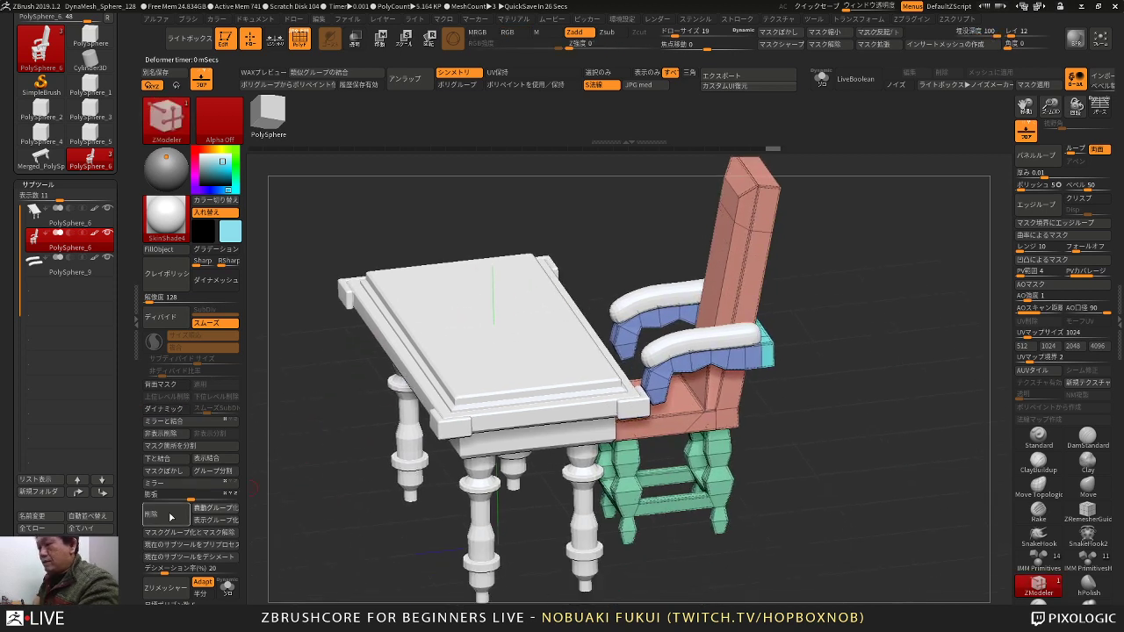
left_click_drag(125, 523, 111, 442)
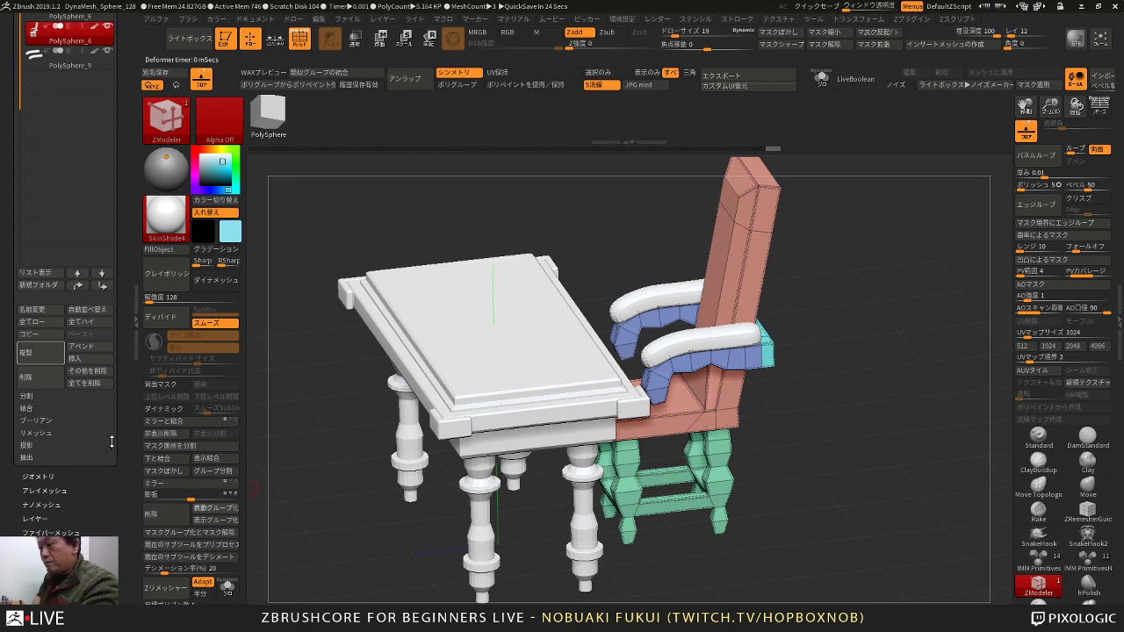
left_click(53, 477)
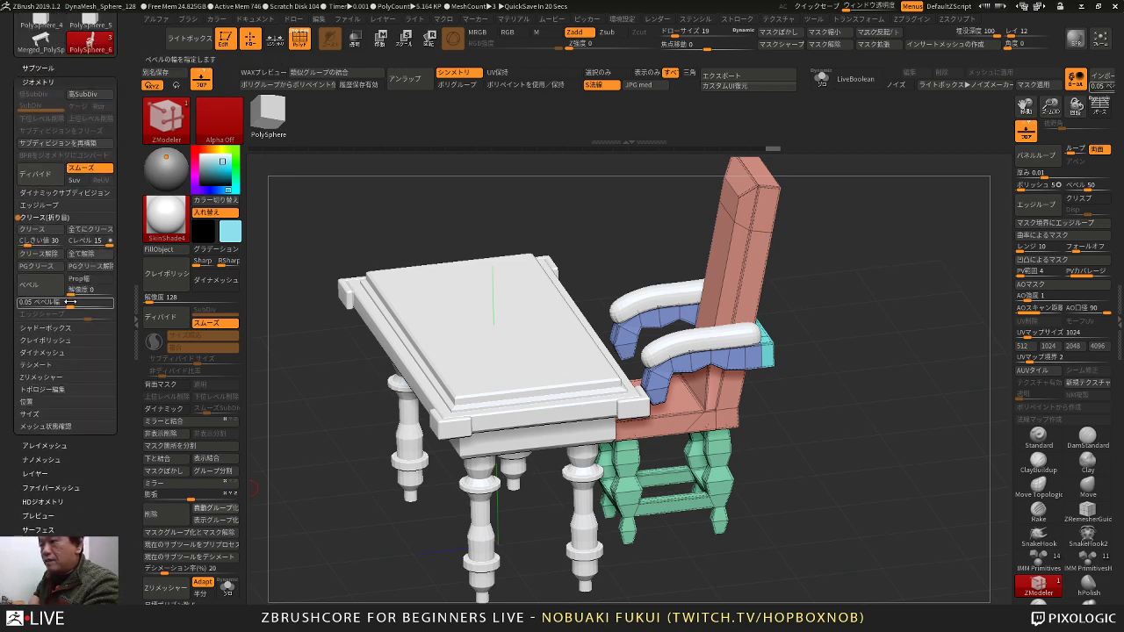
left_click_drag(70, 302, 57, 308)
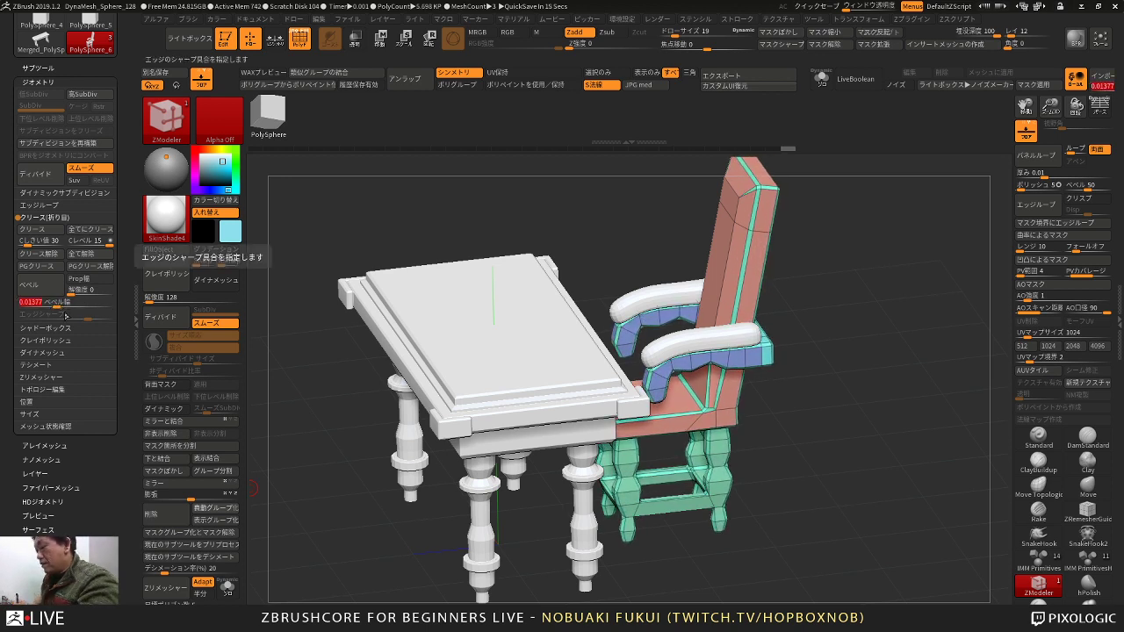
Step: Assign the whole bevelled chair frame to a single polygroup
mouse_move(850, 350)
left_mouse_down()
mouse_move(892, 369)
mouse_move(855, 374)
mouse_move(837, 360)
left_mouse_up()
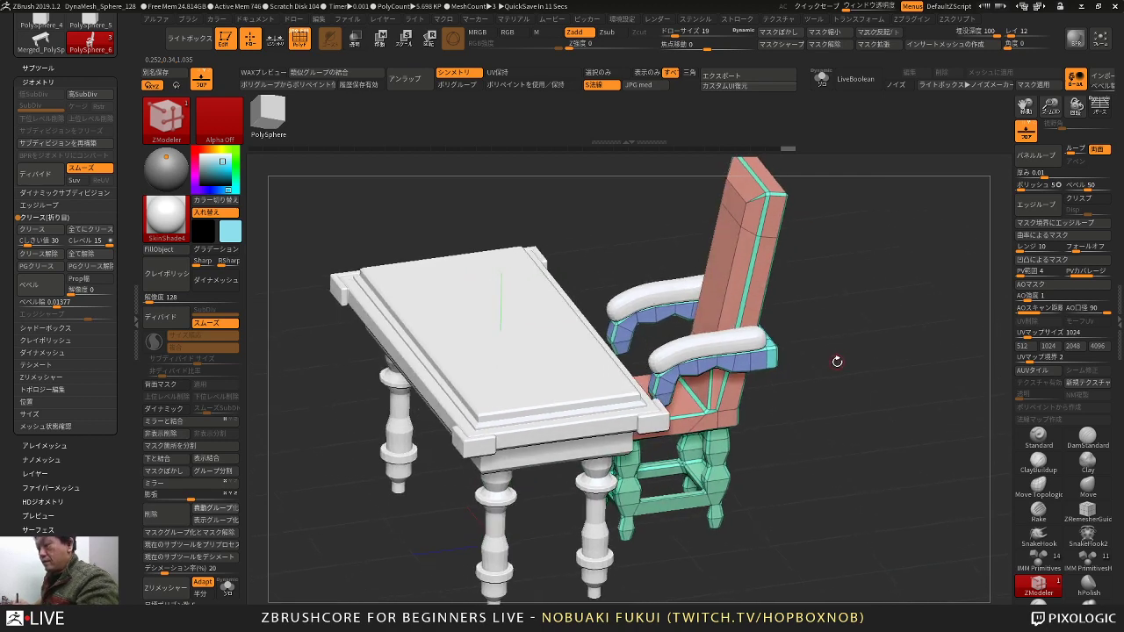
key("ctrl")
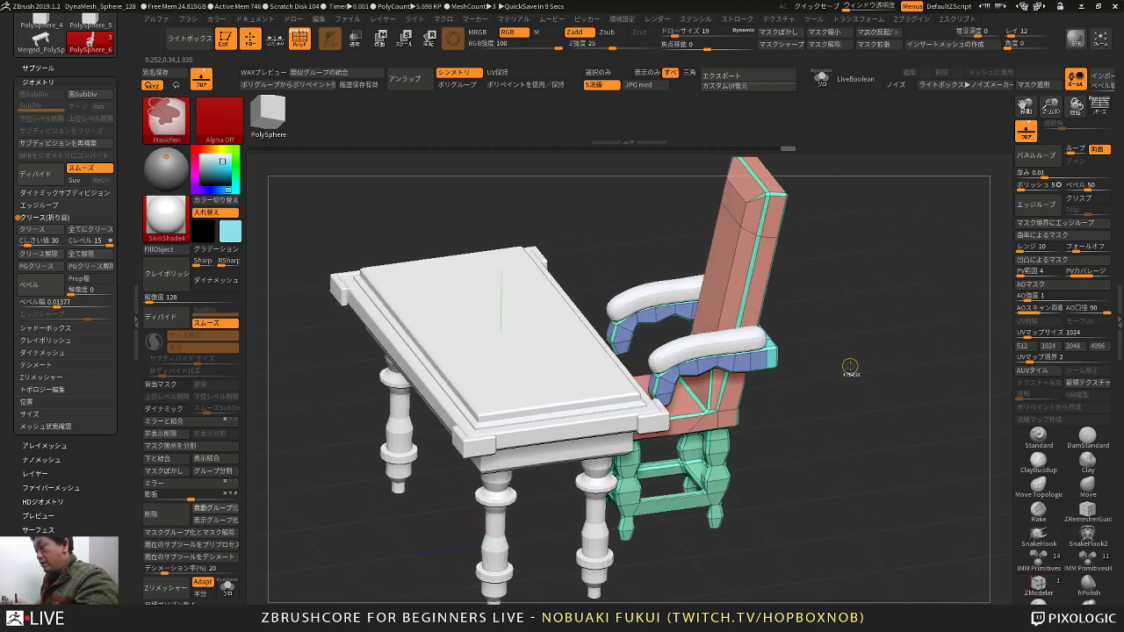
key("ctrl+w")
mouse_move(847, 363)
left_mouse_down()
mouse_move(865, 392)
mouse_move(844, 306)
mouse_move(794, 309)
left_mouse_up()
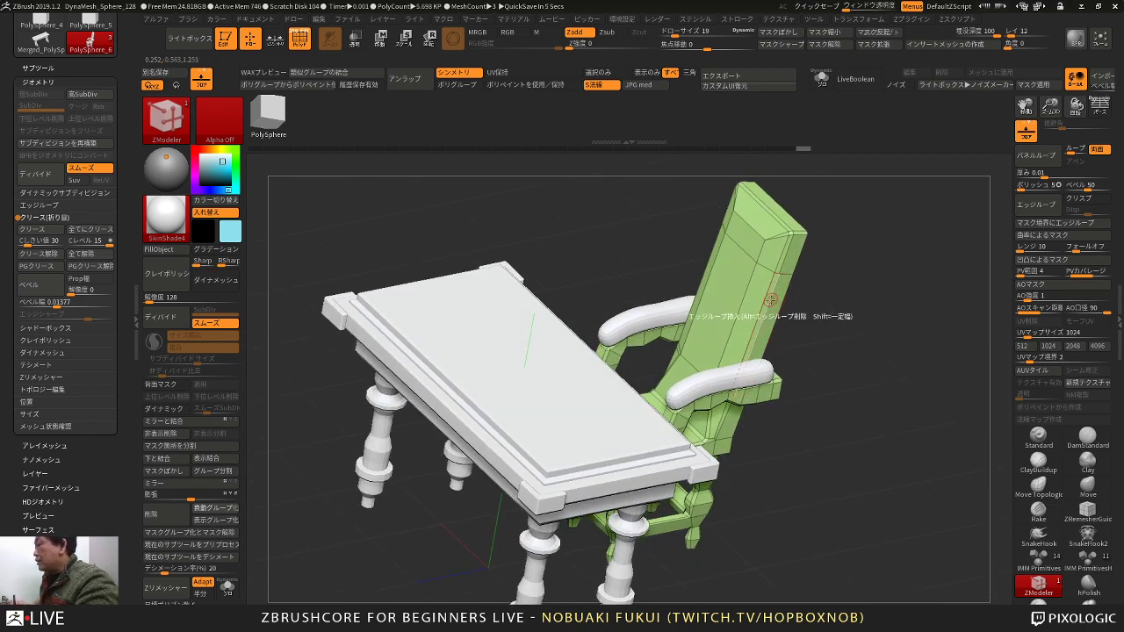
Step: Delete the unwanted edge loops across the backrest and insert new horizontal loops with ZModeler to divide its front into even panels
key("space")
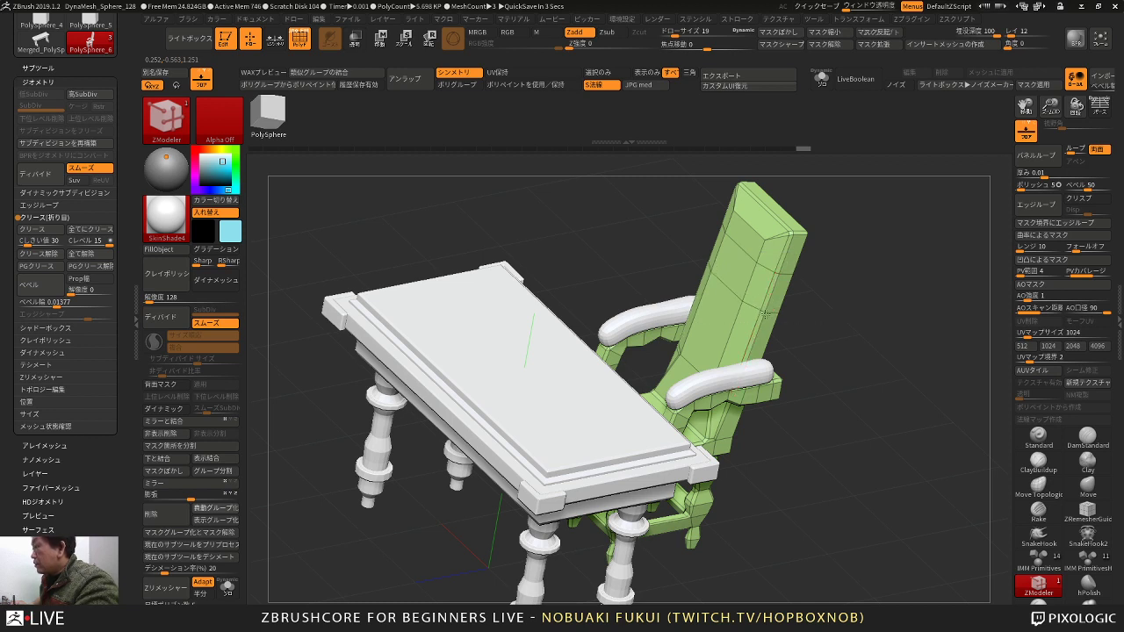
left_click(771, 309, "alt")
right_click_drag(784, 270, 787, 277)
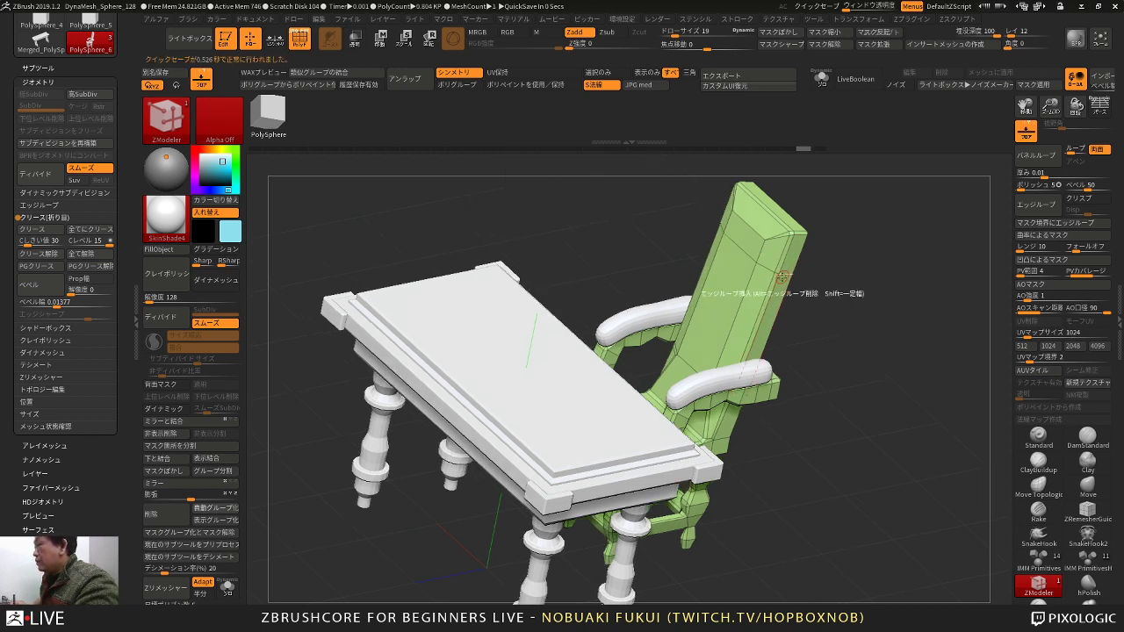
left_click(786, 276, "alt")
left_click(778, 277, "alt")
left_click(751, 276)
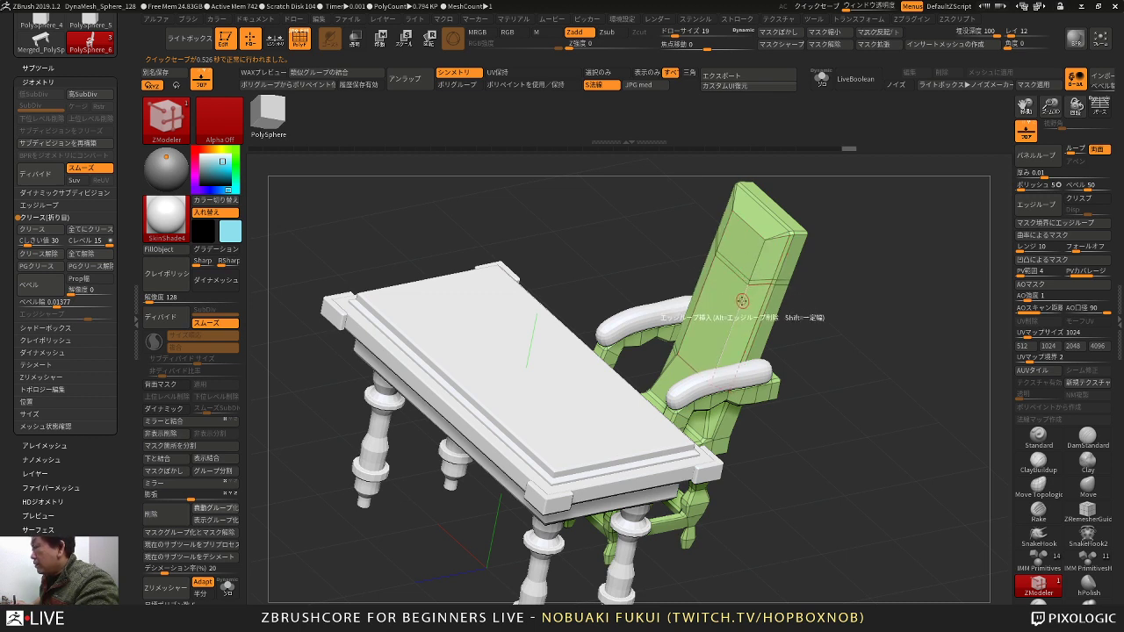
left_click(736, 327)
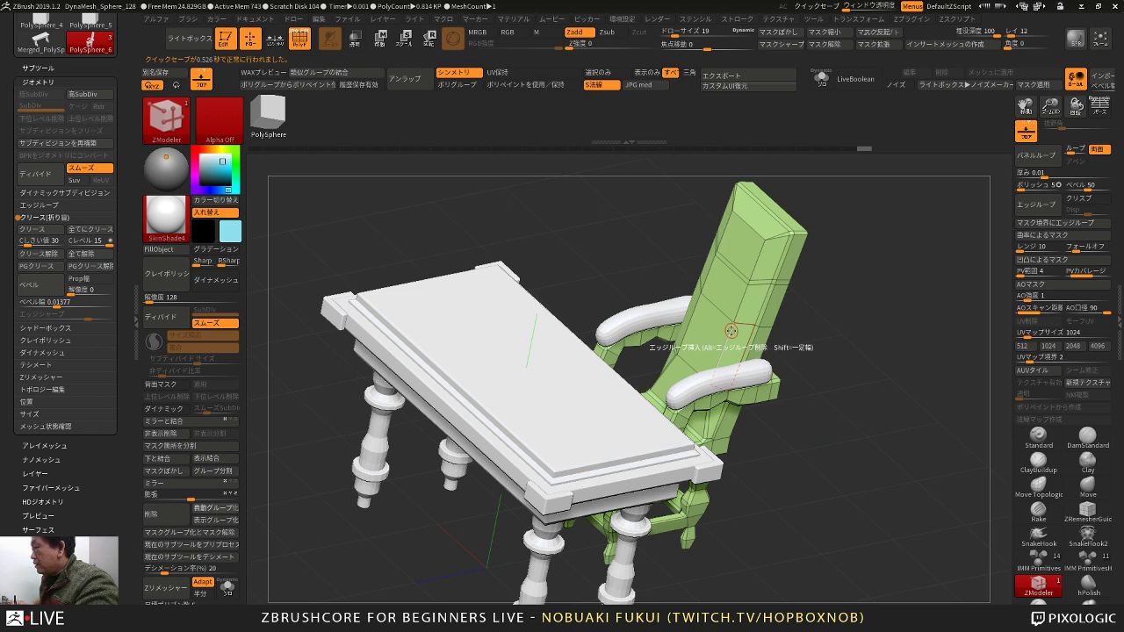
mouse_move(805, 325)
left_mouse_down()
mouse_move(845, 368)
mouse_move(854, 314)
mouse_move(814, 289)
left_mouse_up()
left_click(697, 383)
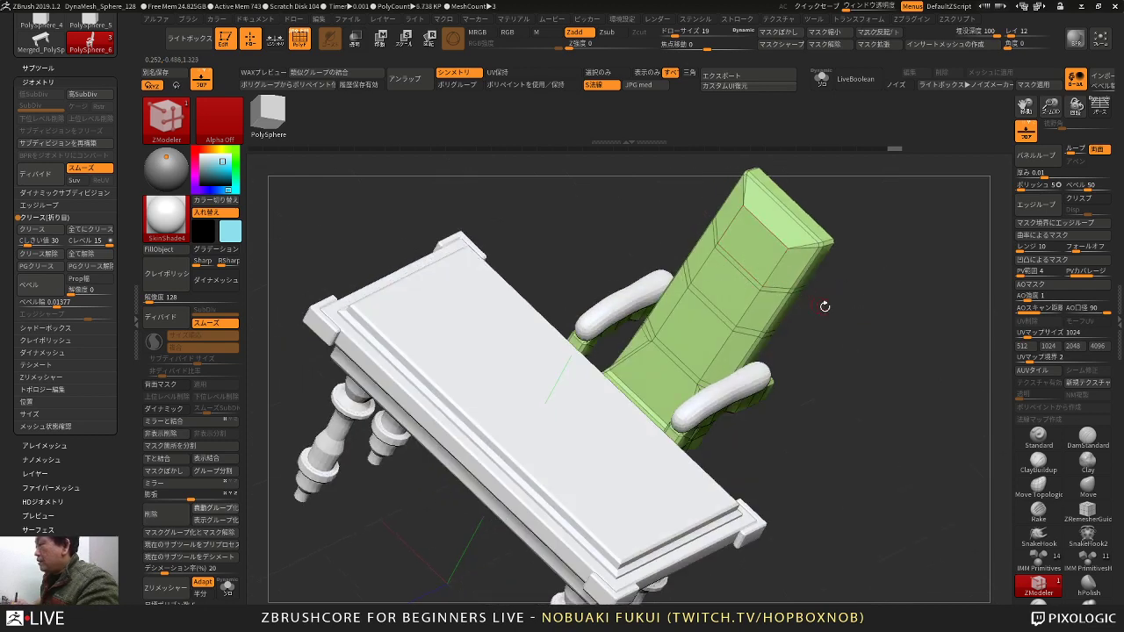
Step: Duplicate the bevelled chair subtool
left_click(45, 445)
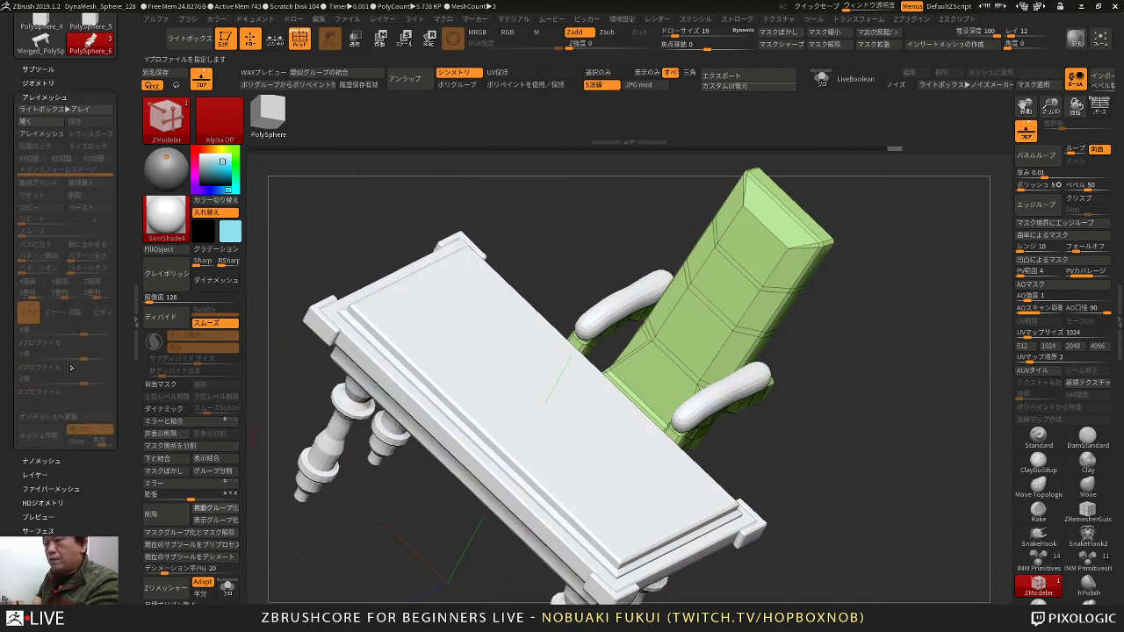
left_click(37, 69)
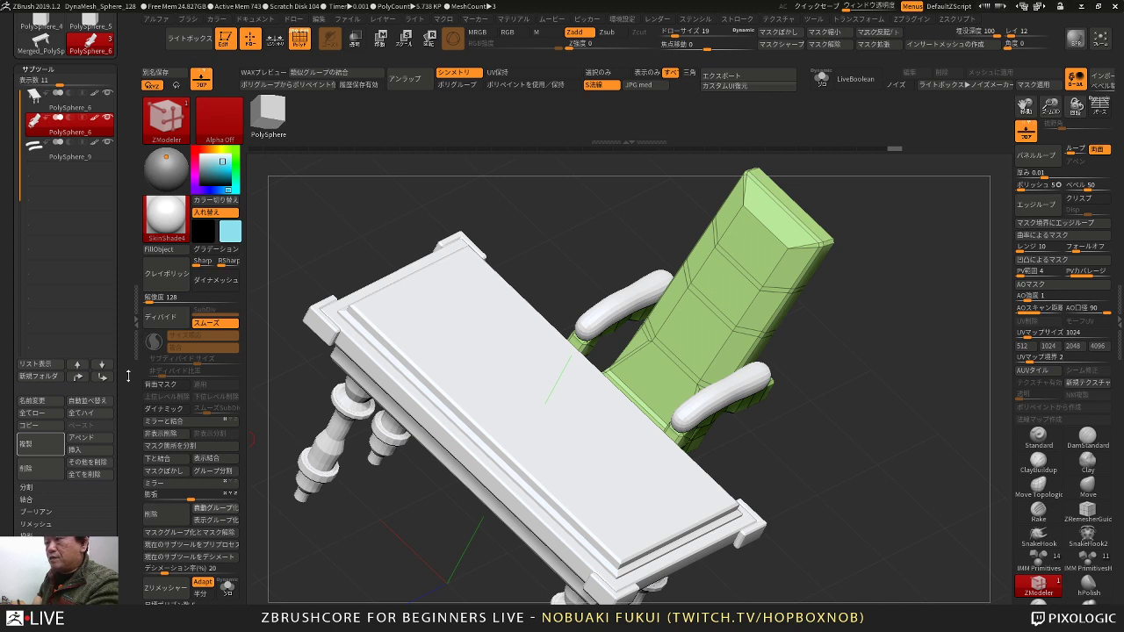
left_click(40, 468)
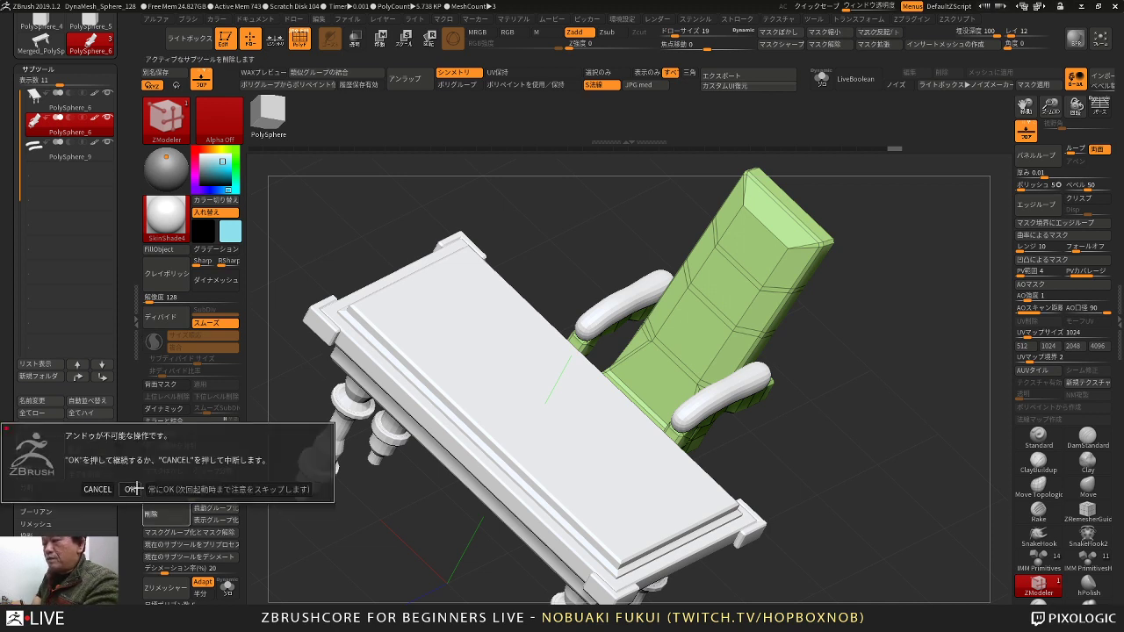
left_click(97, 489)
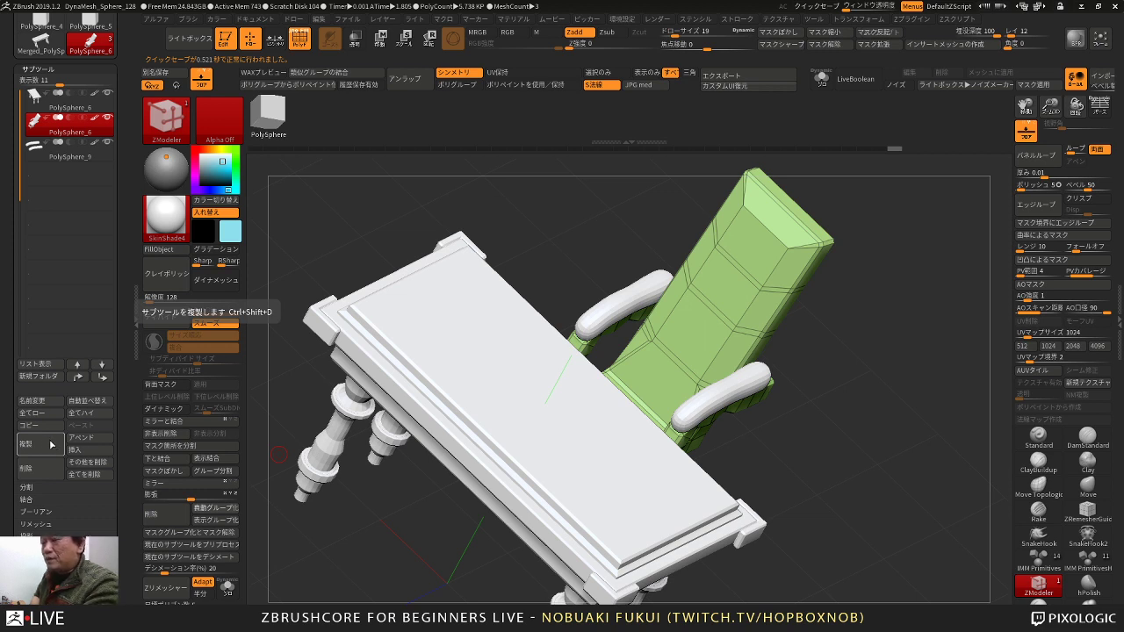
left_click(51, 445)
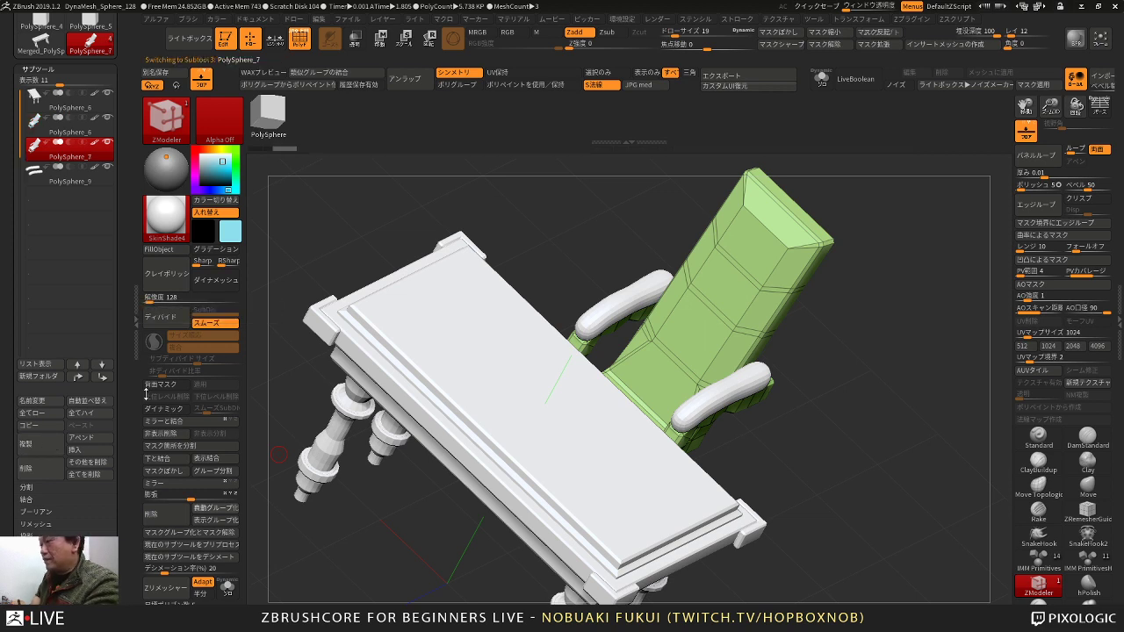
Step: Solo the duplicated chair and mark the five front faces running down the backrest and across the seat with the temporary polygroup
left_click_drag(844, 325, 851, 321)
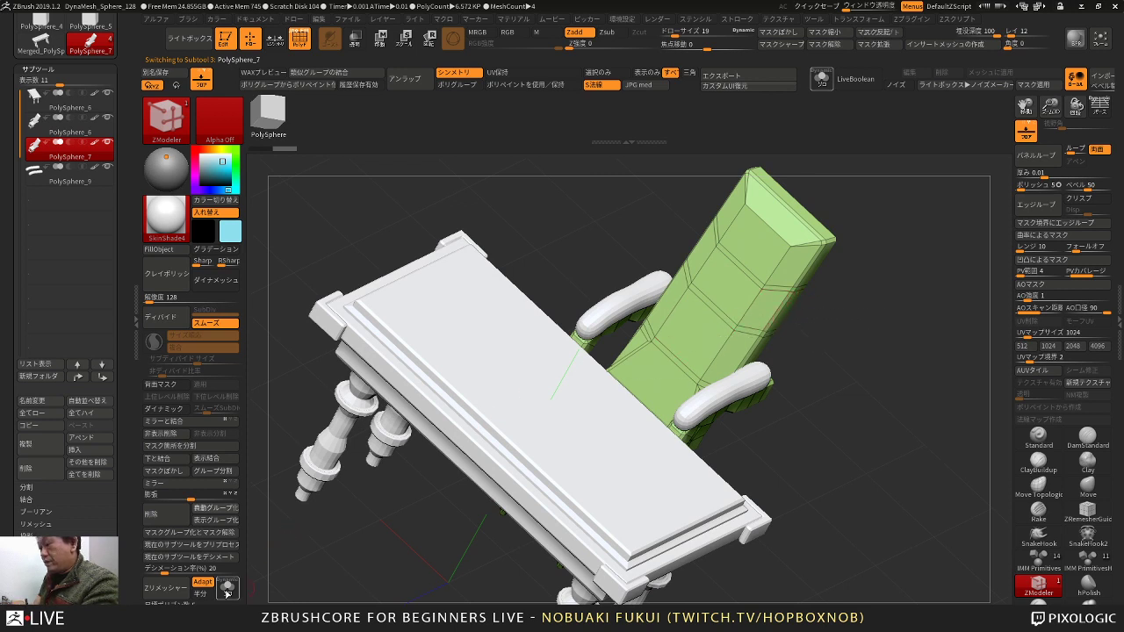
left_click(227, 593)
left_click(756, 244, "alt")
left_click(729, 285, "alt")
left_click(686, 336, "alt")
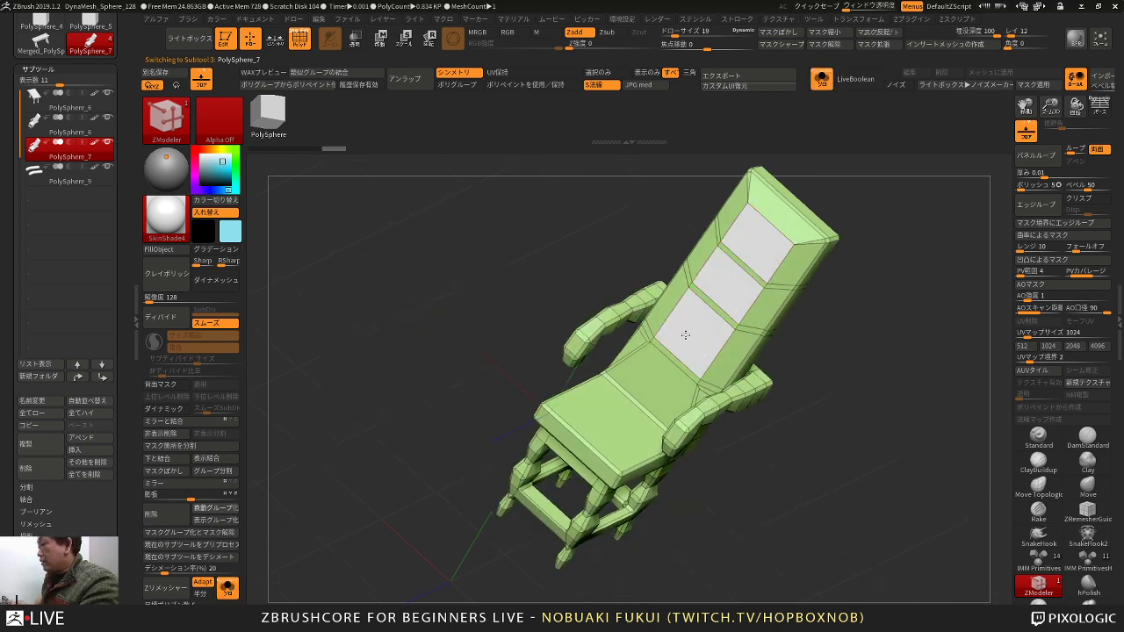
left_click(657, 380, "alt")
left_click_drag(722, 472, 732, 509)
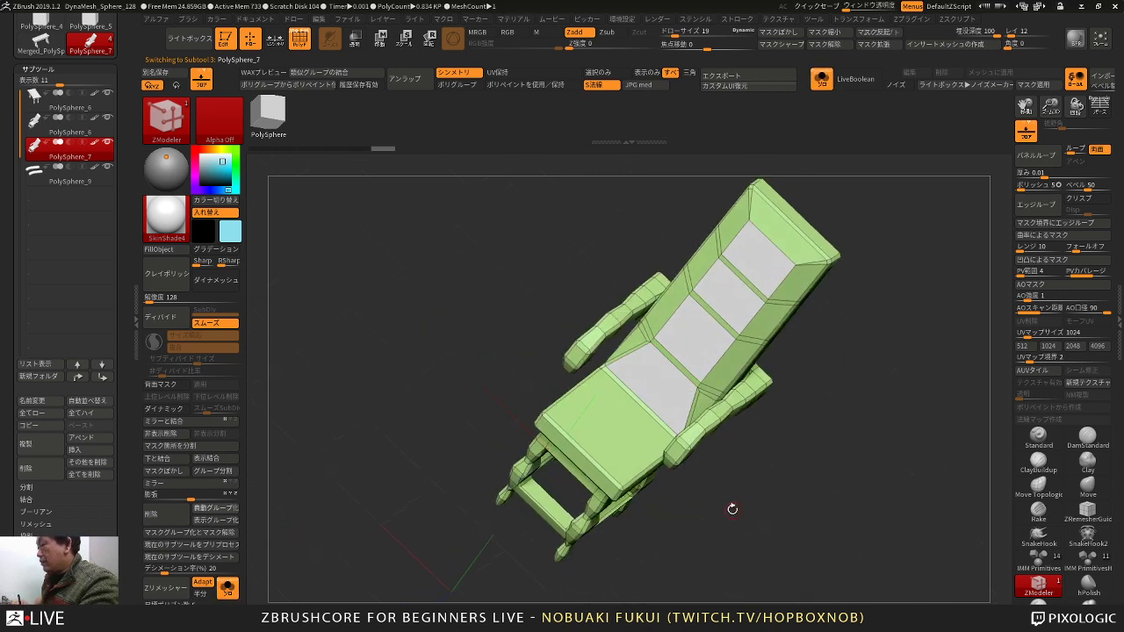
left_click(629, 421, "alt")
left_click_drag(716, 469, 731, 404)
Step: Isolate the marked backrest and seat faces and delete the hidden remainder of the duplicate
key("ctrl+shift")
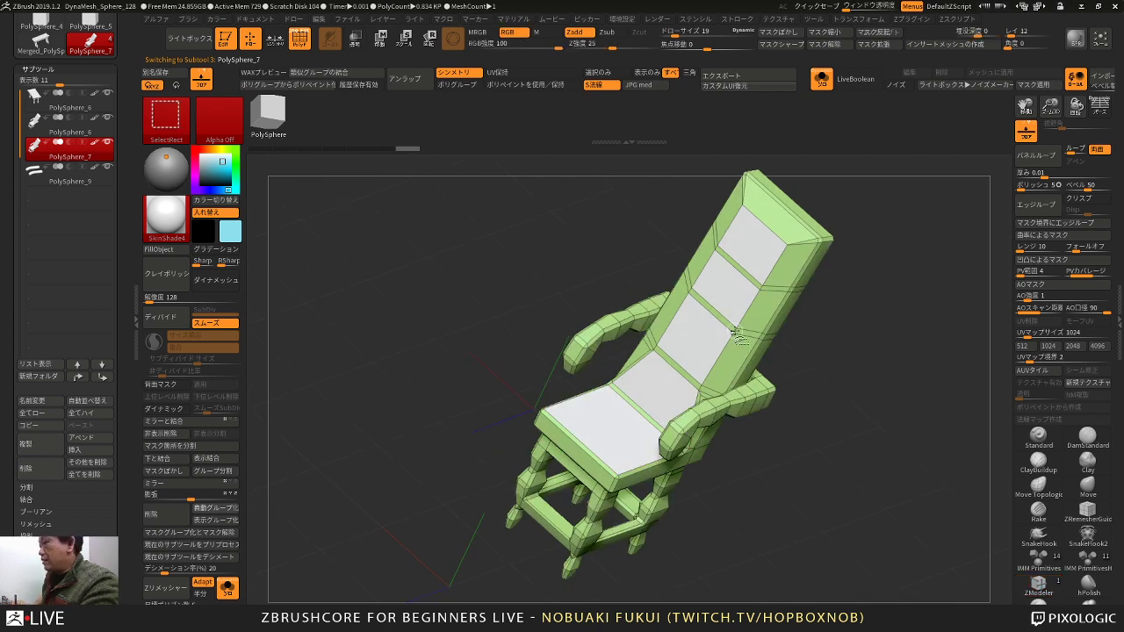
left_click(754, 358, "ctrl+shift")
left_click(757, 361, "ctrl+shift")
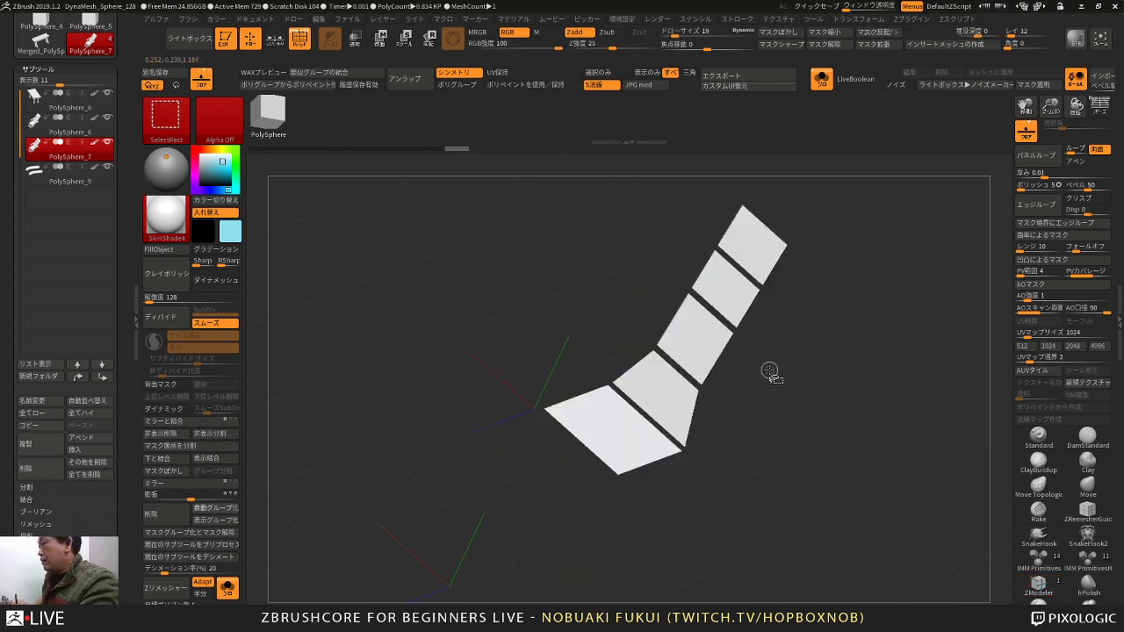
left_click(182, 438)
Step: Try extruding the panels into blocks with QMesh, preview them with dynamic subdivision, and return to the flat panels
left_click_drag(369, 424, 385, 408)
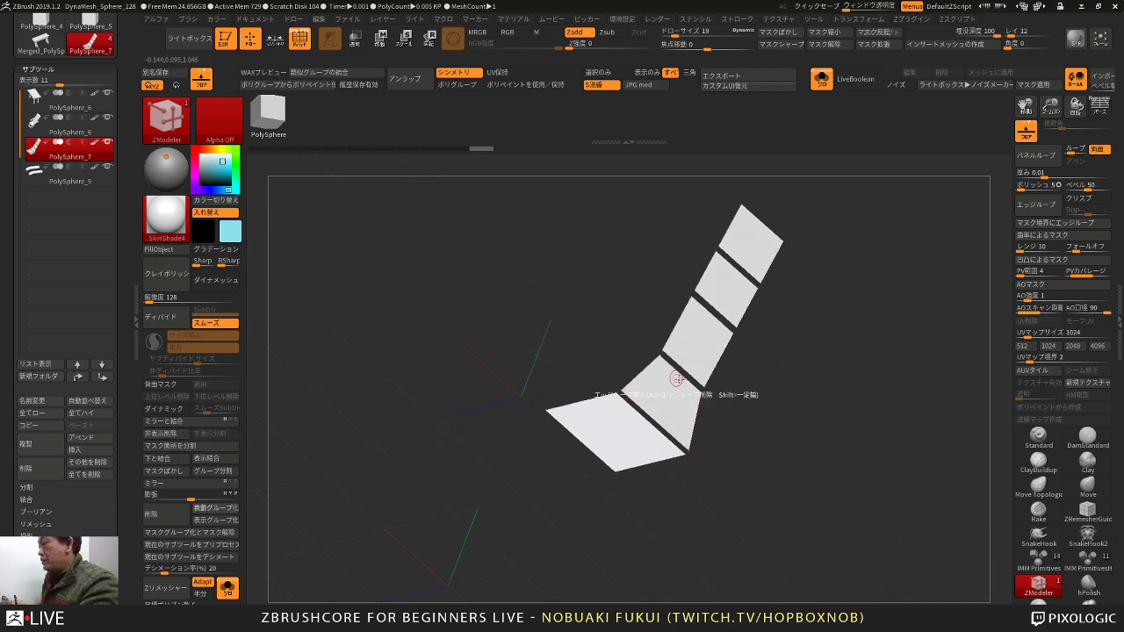
key("space")
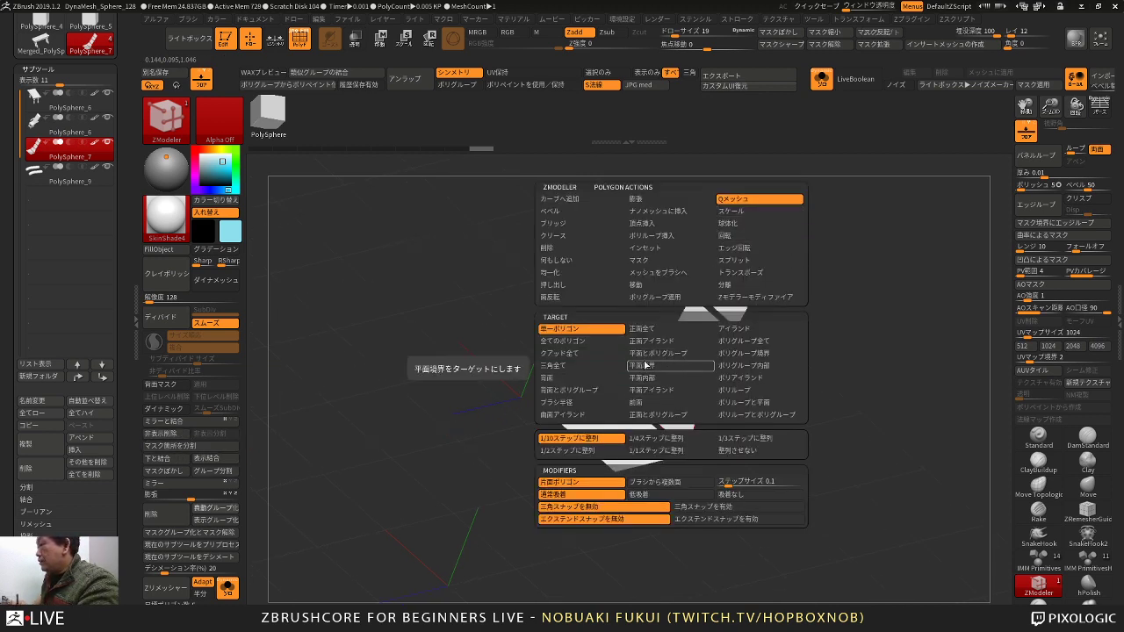
left_click_drag(703, 368, 676, 337)
key("ctrl+z")
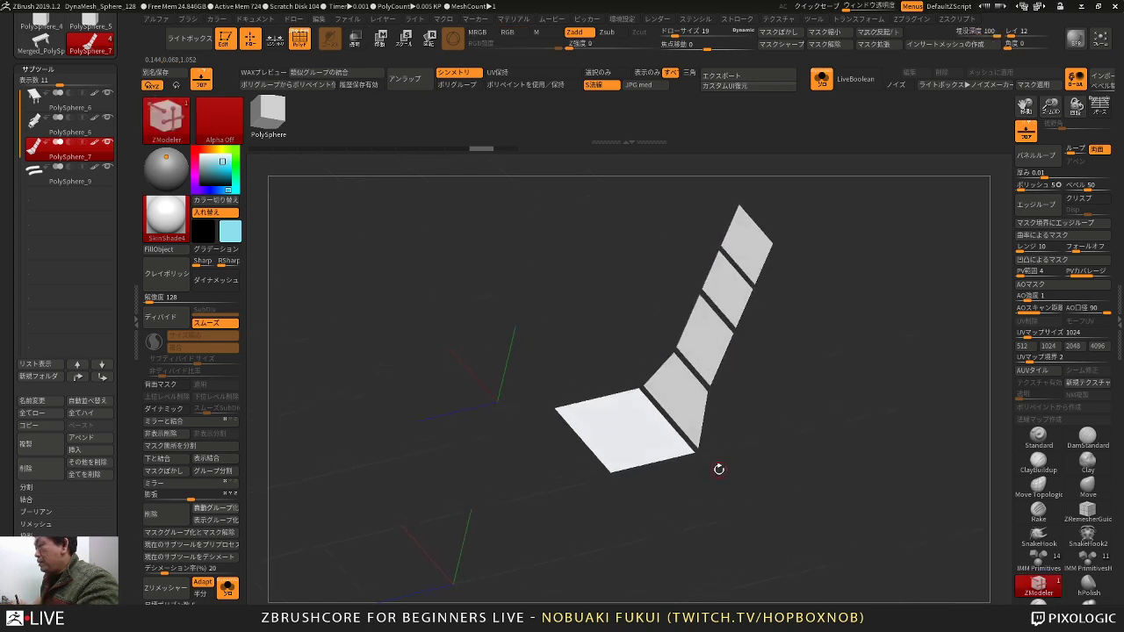
left_click_drag(686, 400, 659, 392)
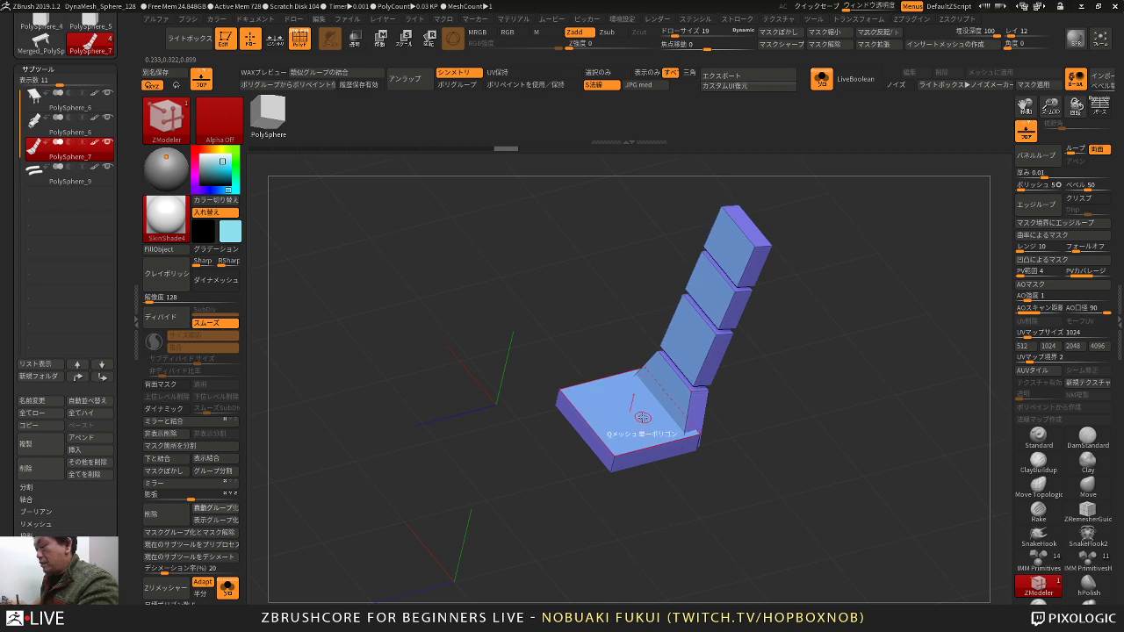
key("d")
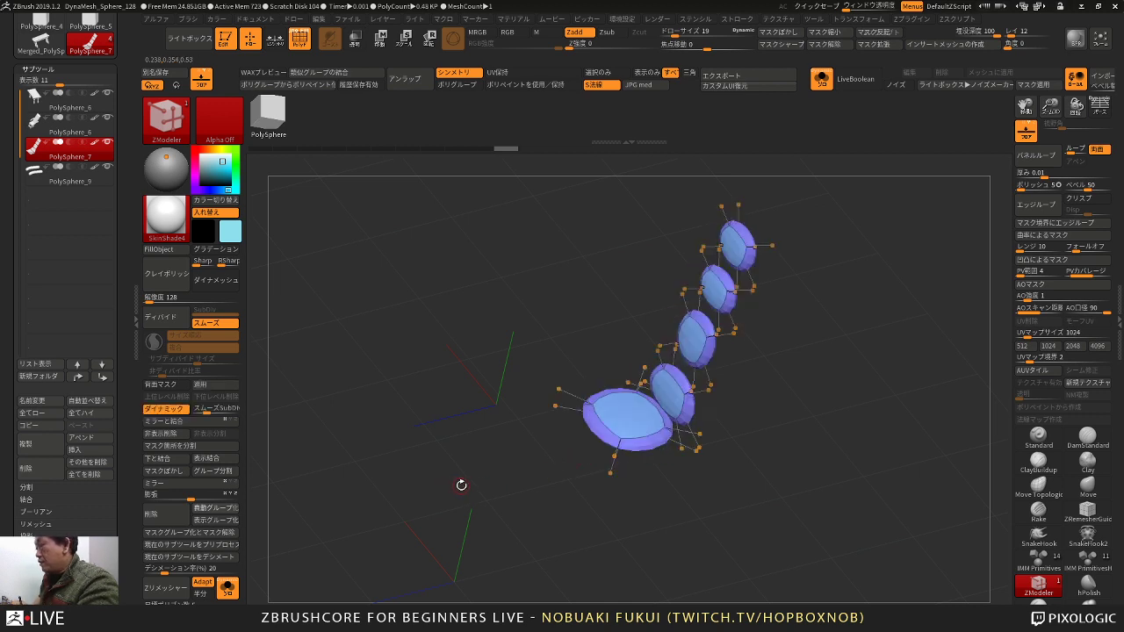
mouse_move(466, 492)
left_mouse_down()
mouse_move(469, 513)
mouse_move(488, 480)
mouse_move(740, 461)
mouse_move(720, 465)
mouse_move(748, 542)
mouse_move(735, 539)
left_mouse_up()
key("shift+d")
mouse_move(718, 490)
left_mouse_down()
mouse_move(713, 471)
mouse_move(730, 576)
left_mouse_up()
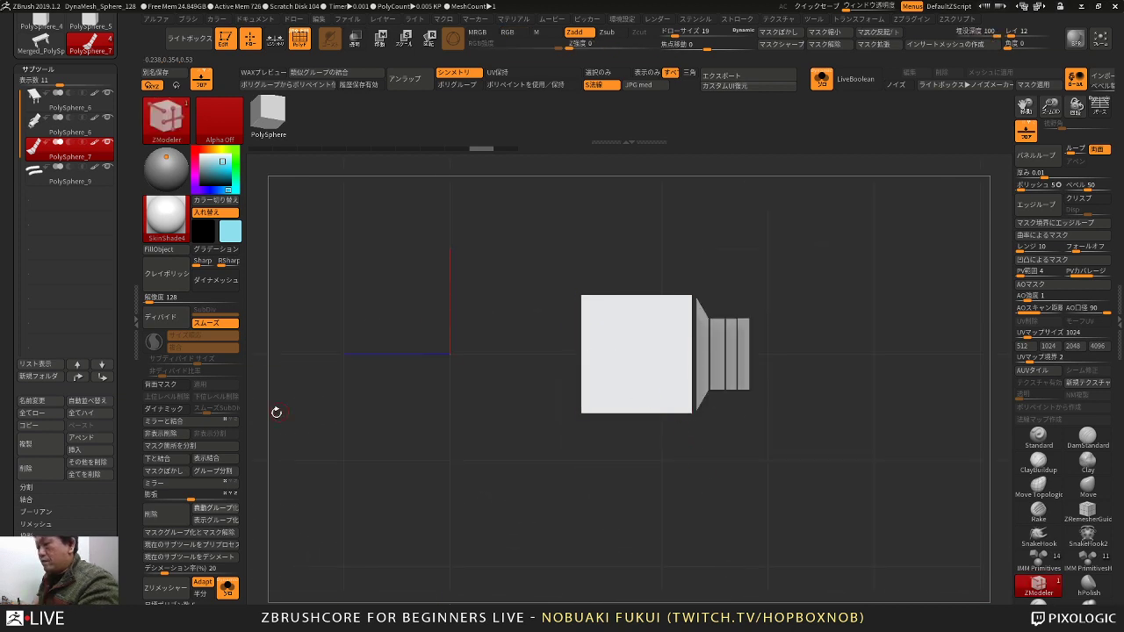
Step: Auto-group the panels separately and shorten the isolated seat panel from its rear edge, keeping its front edge in place
left_click(229, 509)
key("w")
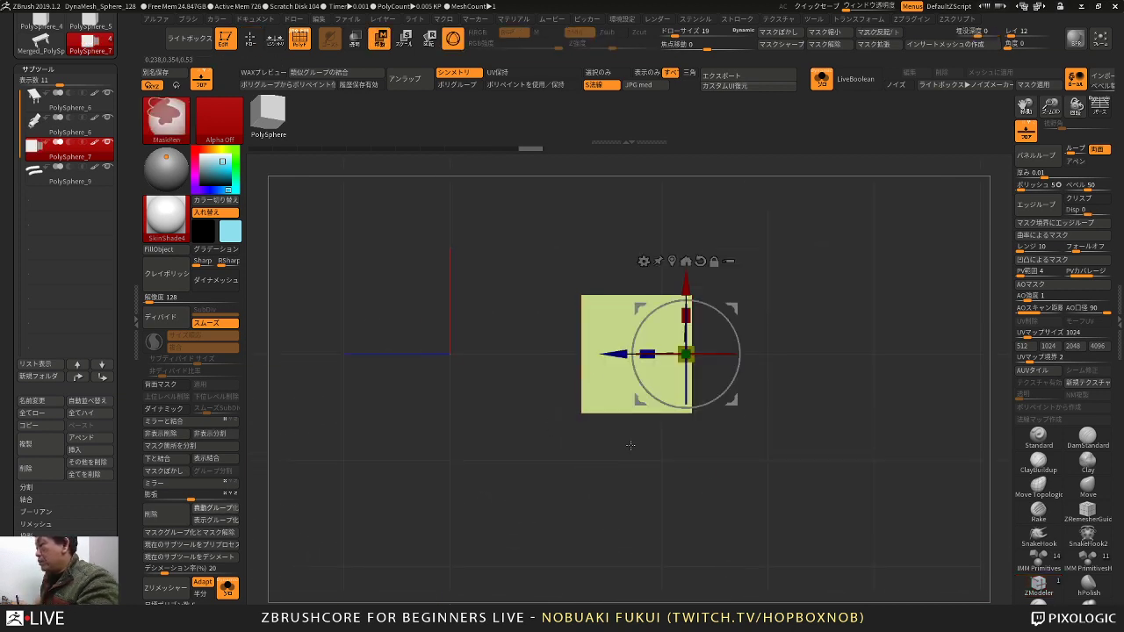
left_click_drag(620, 354, 546, 354)
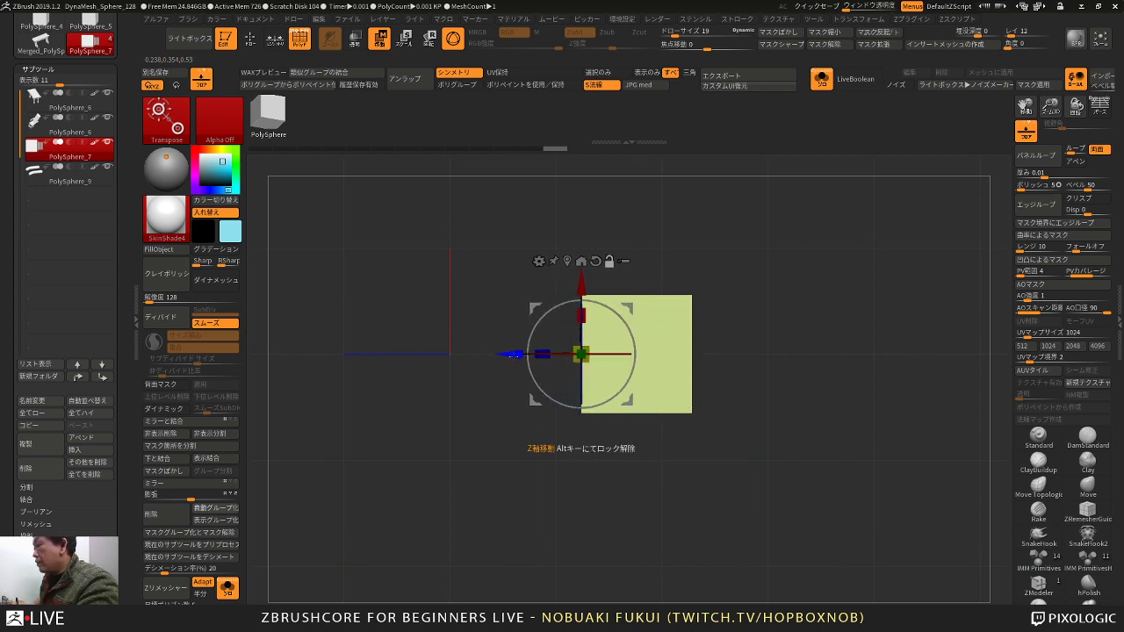
key("q")
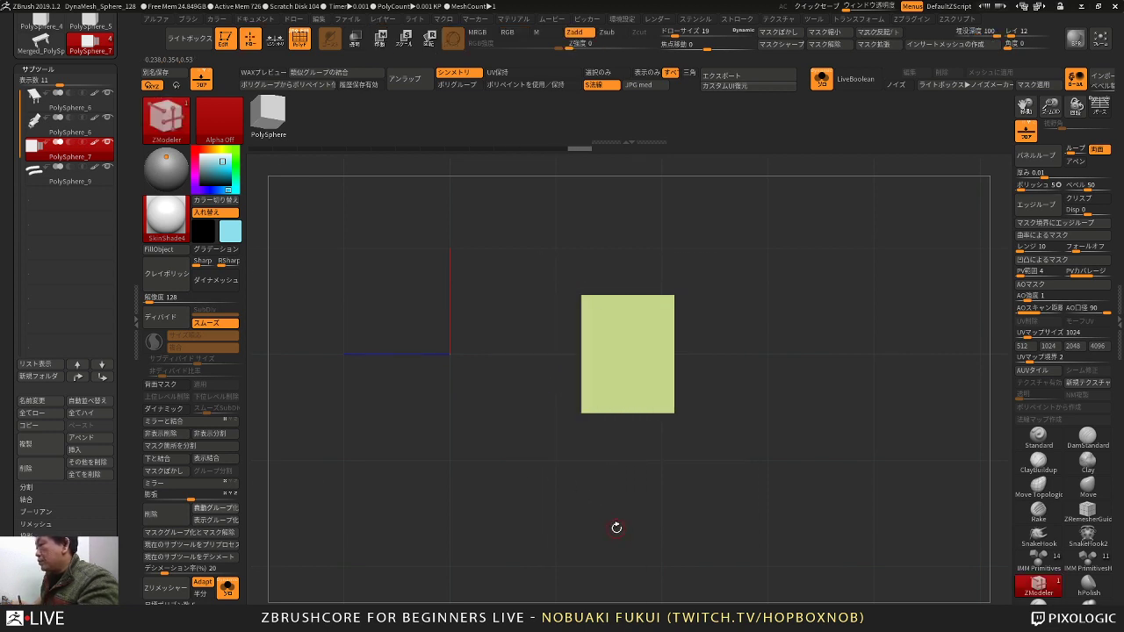
left_click_drag(616, 527, 666, 522)
left_click(610, 510, "ctrl+shift")
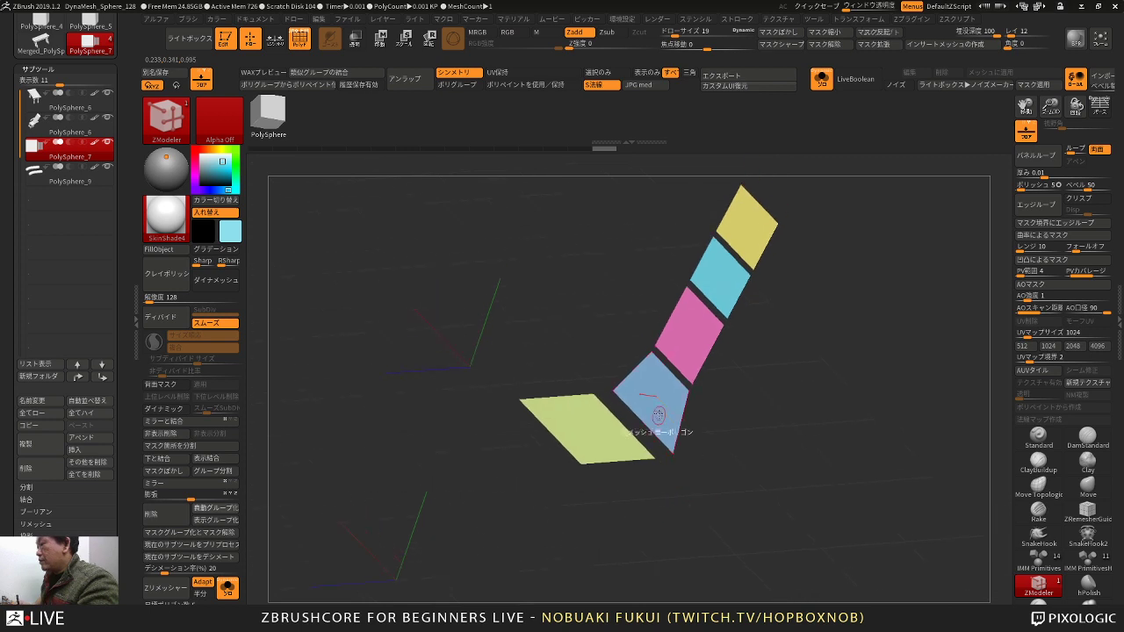
Step: Extrude all the seat and backrest panels into thick cushion blocks using QMesh with the all-polygons target
key("space")
left_click(572, 345)
left_click_drag(645, 387, 633, 386)
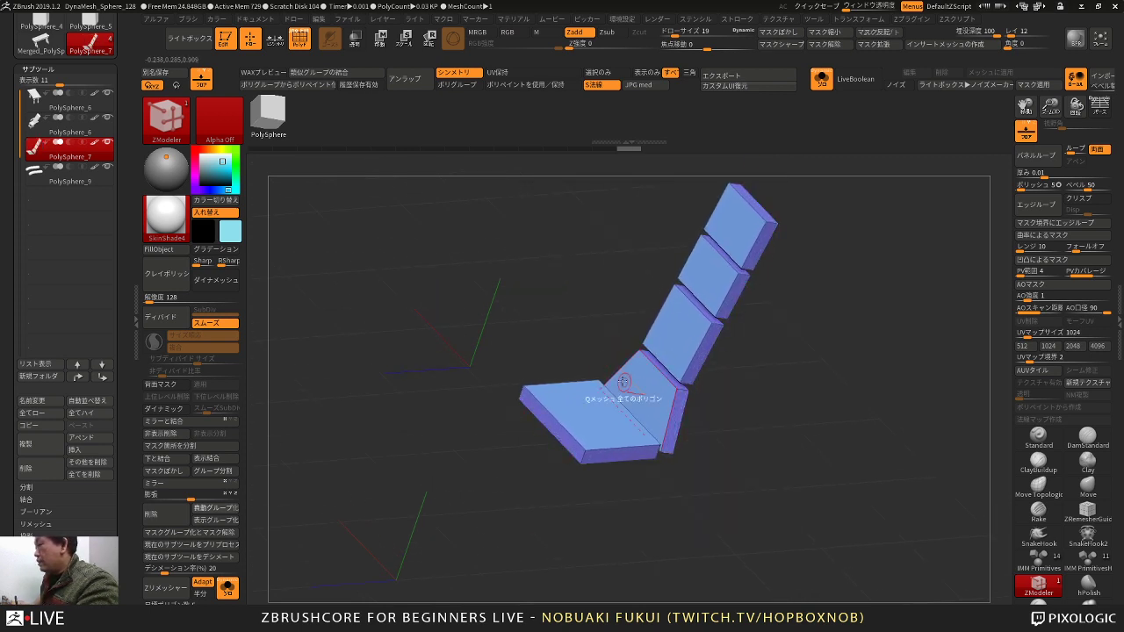
Step: Try mirroring and welding the cushion blocks across the chair's centre
left_click(223, 421)
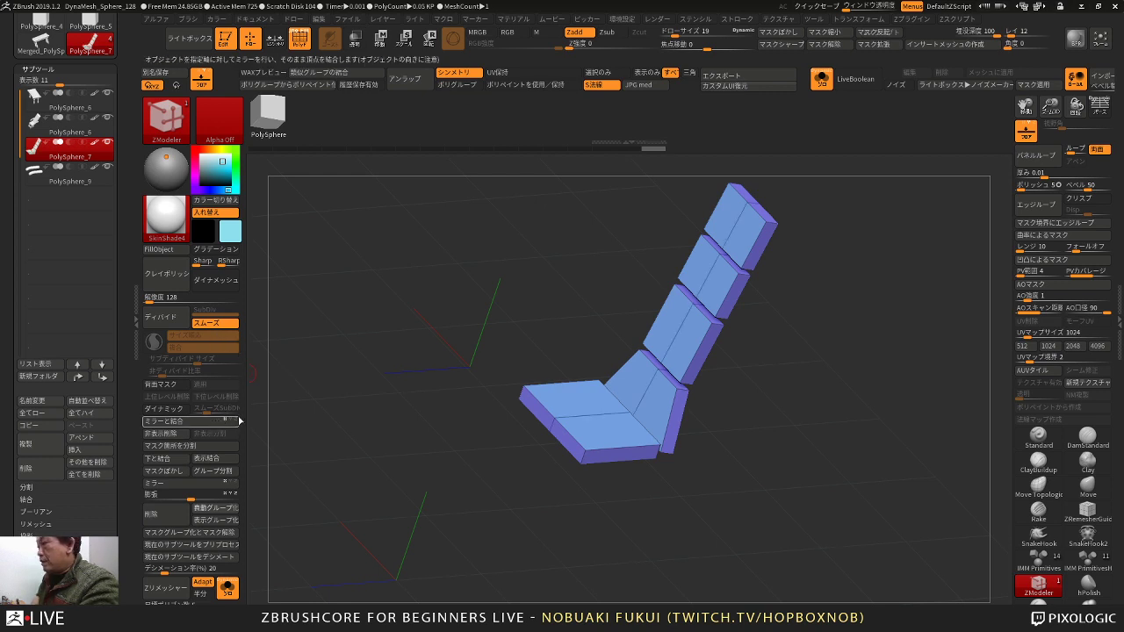
Step: Crease the edges of the back faces of the backrest cushion blocks and the seat block's underside with the single-polygon target
left_click_drag(438, 434, 535, 474)
left_click_drag(667, 315, 673, 366, "alt")
key("space")
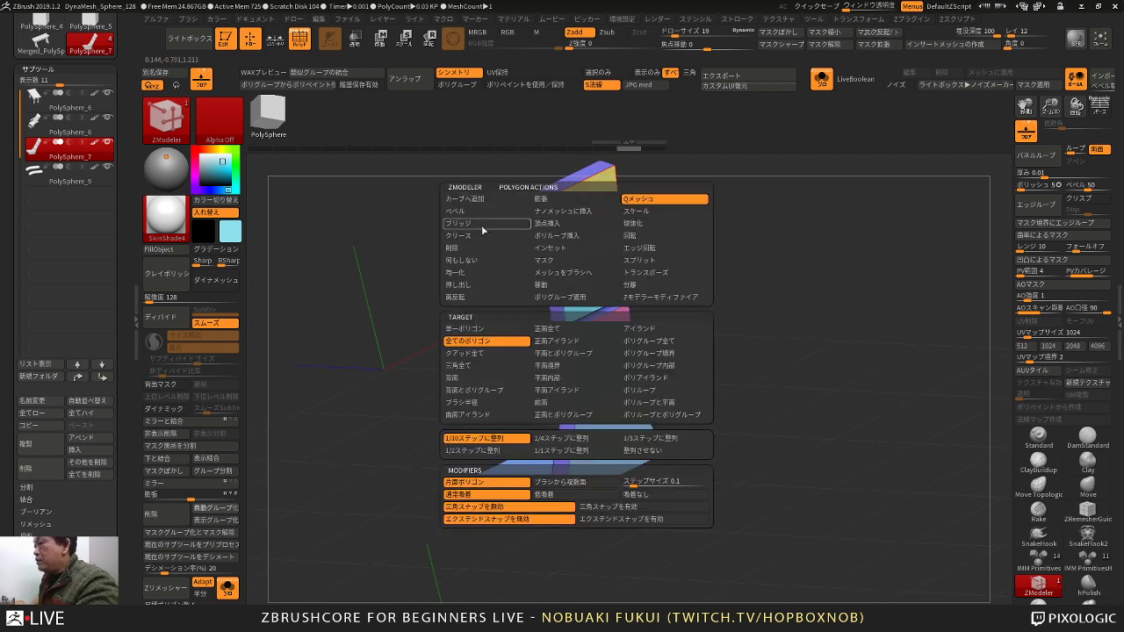
left_click(495, 236)
left_click(587, 224)
left_click(594, 275)
mouse_move(685, 309)
left_mouse_down()
mouse_move(697, 282)
mouse_move(680, 289)
left_mouse_up()
left_click(609, 327)
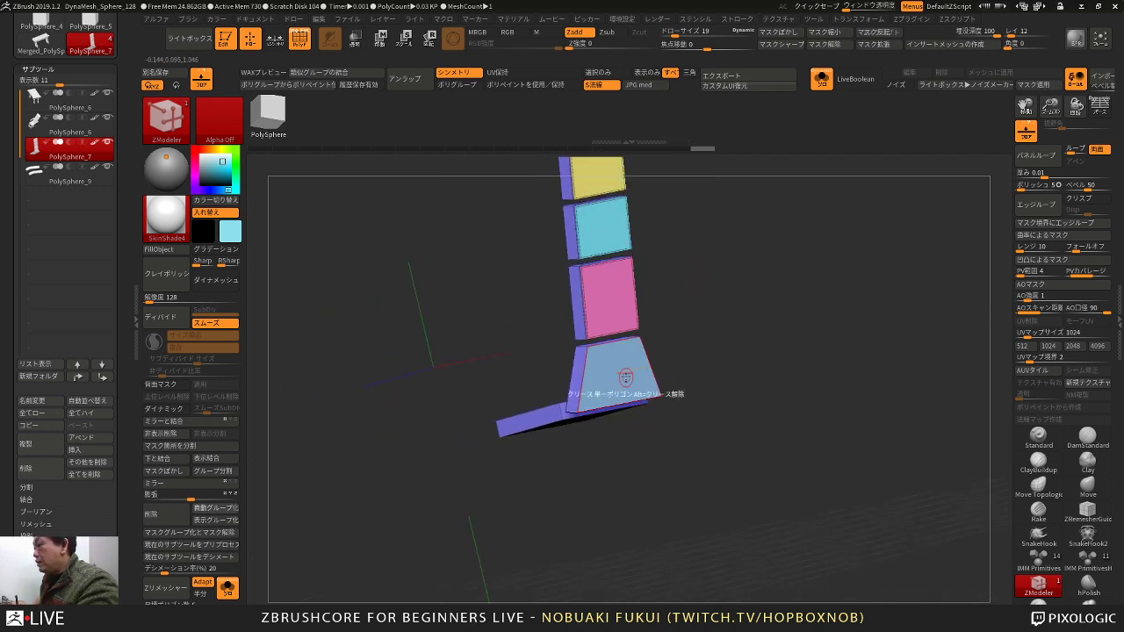
left_click(625, 378)
left_click_drag(720, 386, 718, 247)
left_click(590, 379)
left_click_drag(690, 338, 766, 448)
Step: Turn on the dynamic subdivision preview and mirror and weld the cushions across the chair's centre
key("d")
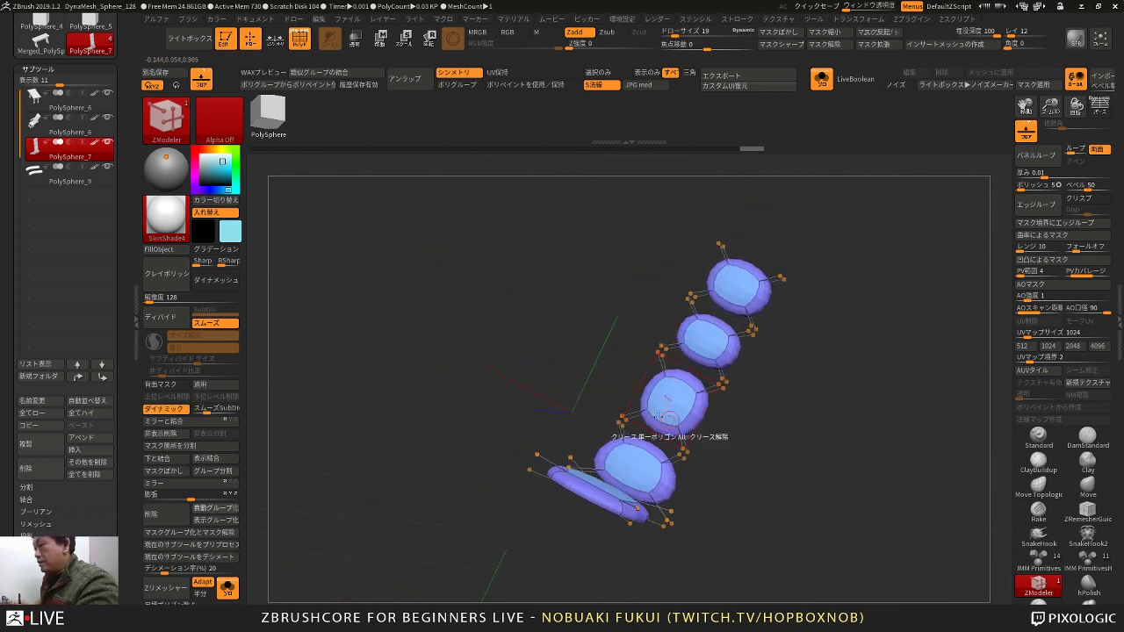
left_click(205, 424)
left_click_drag(413, 380, 718, 427)
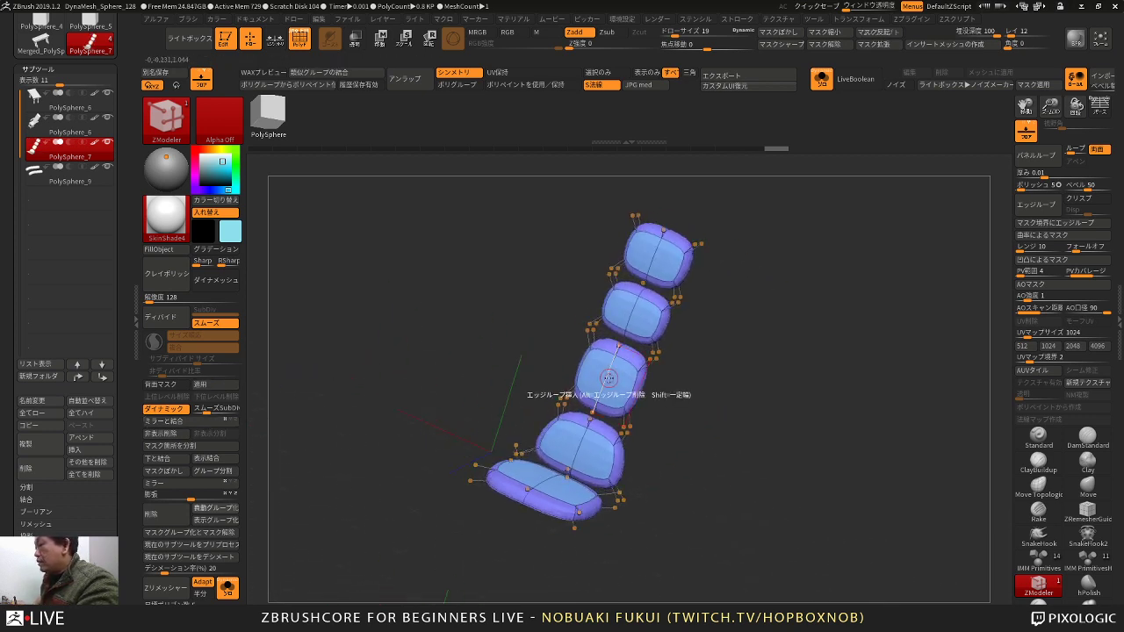
Step: Insert a crosswise edge loop through each backrest and seat cushion with the multiple-edge-loops target, and merge everything into one polygroup
key("space")
left_click(529, 436)
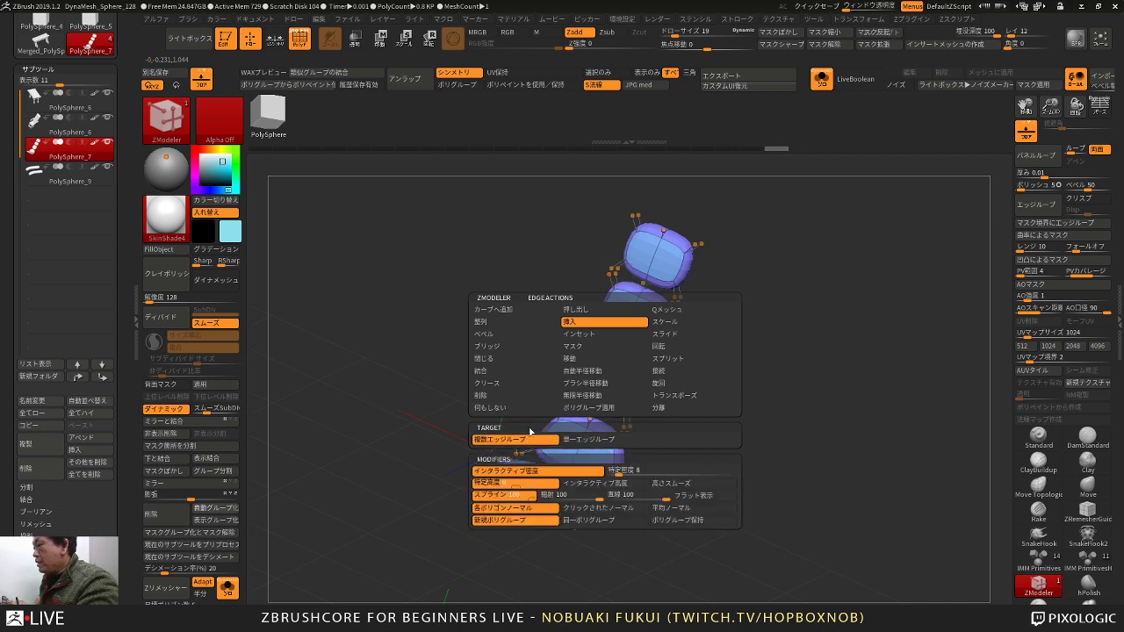
left_click(661, 262)
left_click(644, 307)
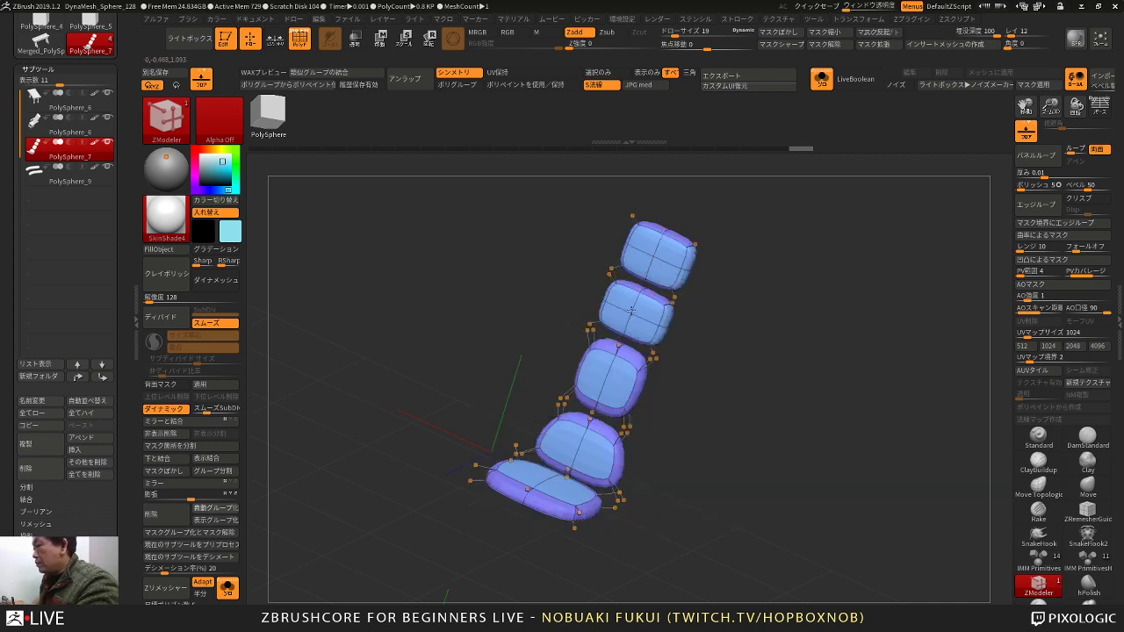
left_click(614, 377)
left_click(581, 443)
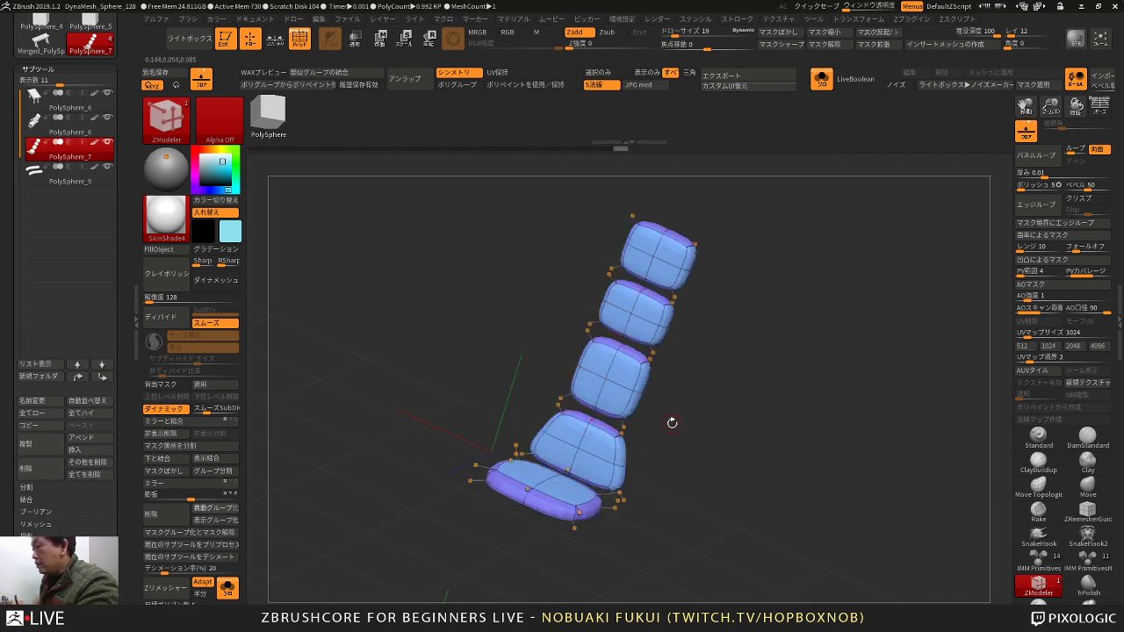
left_click_drag(670, 421, 762, 421)
left_click(537, 490)
key("ctrl+w")
Step: Split the centre point of the top backrest cushion into a small central patch, using the no-crease modifier
left_click_drag(784, 303, 735, 446, "alt")
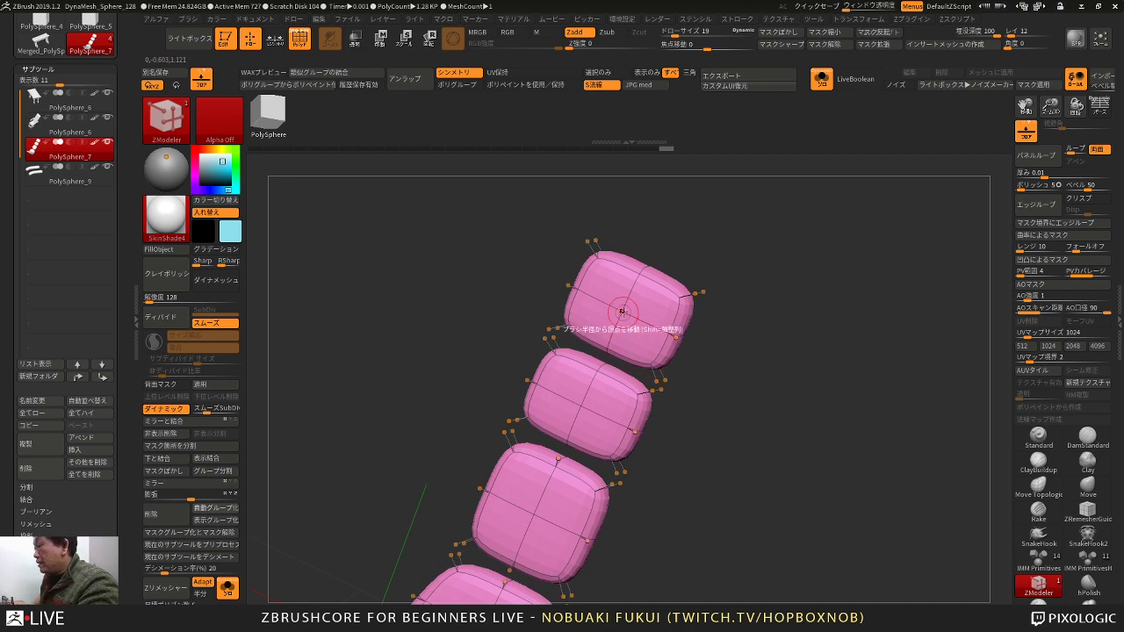
key("space")
left_click(687, 310)
left_click_drag(728, 403, 735, 374, "alt")
left_click_drag(739, 296, 699, 408, "alt")
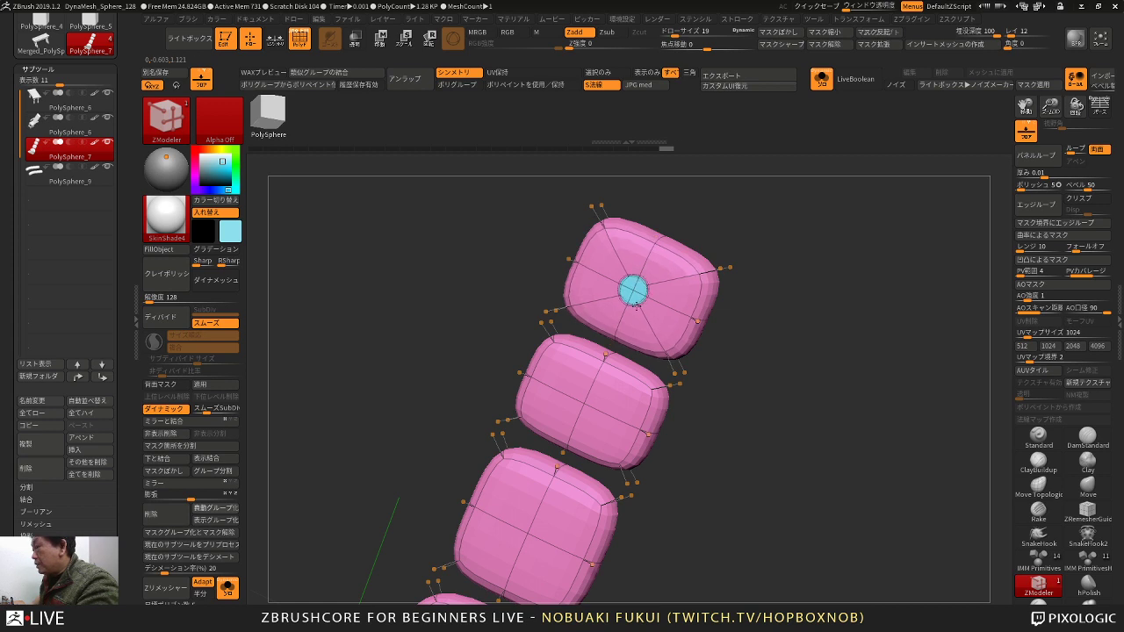
key("ctrl+z")
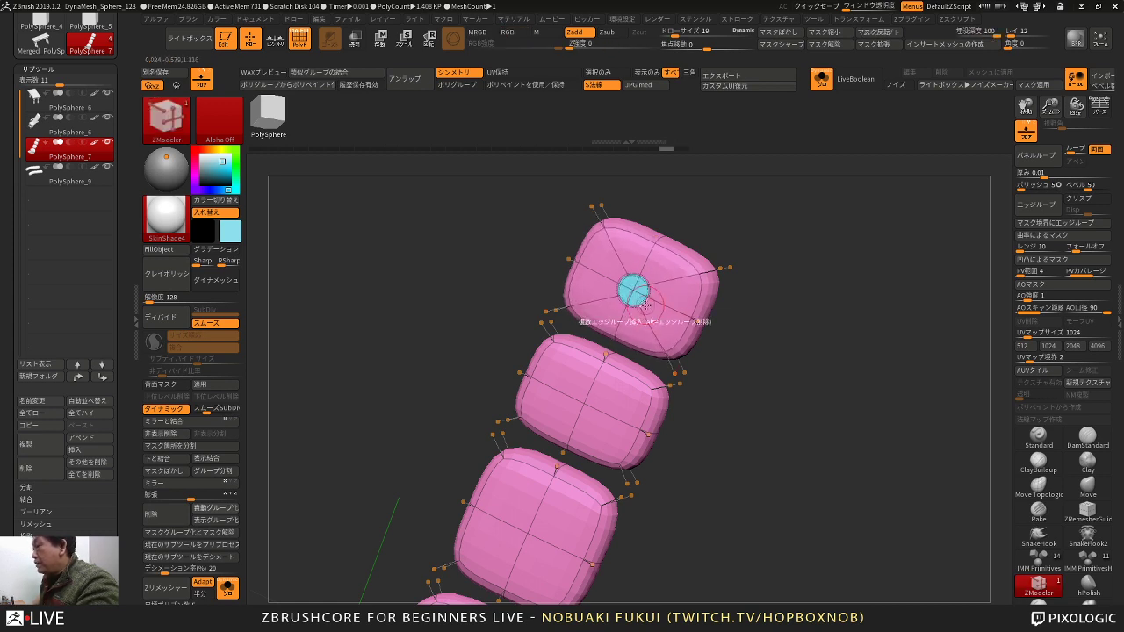
key("space")
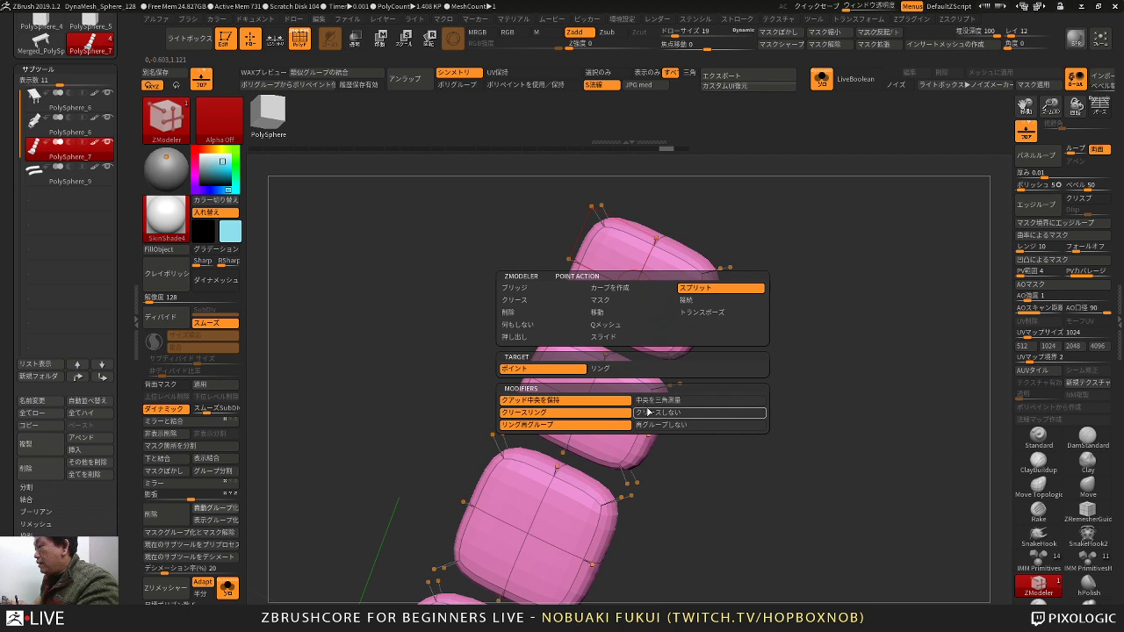
left_click(648, 412)
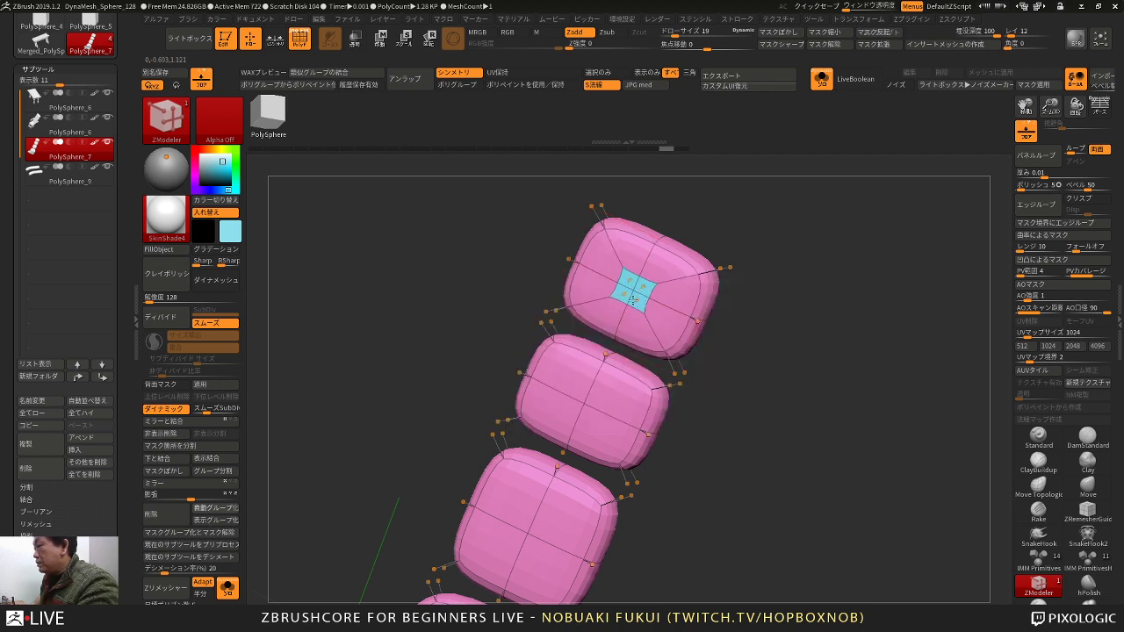
left_click_drag(704, 371, 708, 321)
key("ctrl+z")
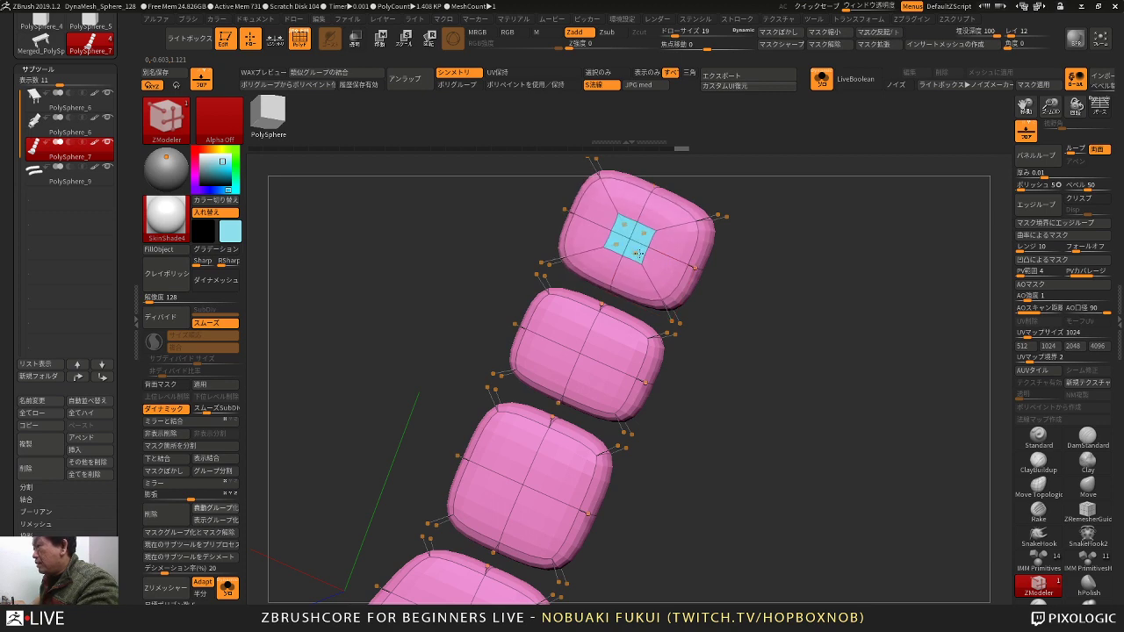
Step: Split the centre points of the other three backrest cushions and the seat cushion into matching central patches
left_click(580, 356)
left_click_drag(618, 485, 725, 320, "alt")
left_click(564, 391)
left_click_drag(665, 386, 646, 415)
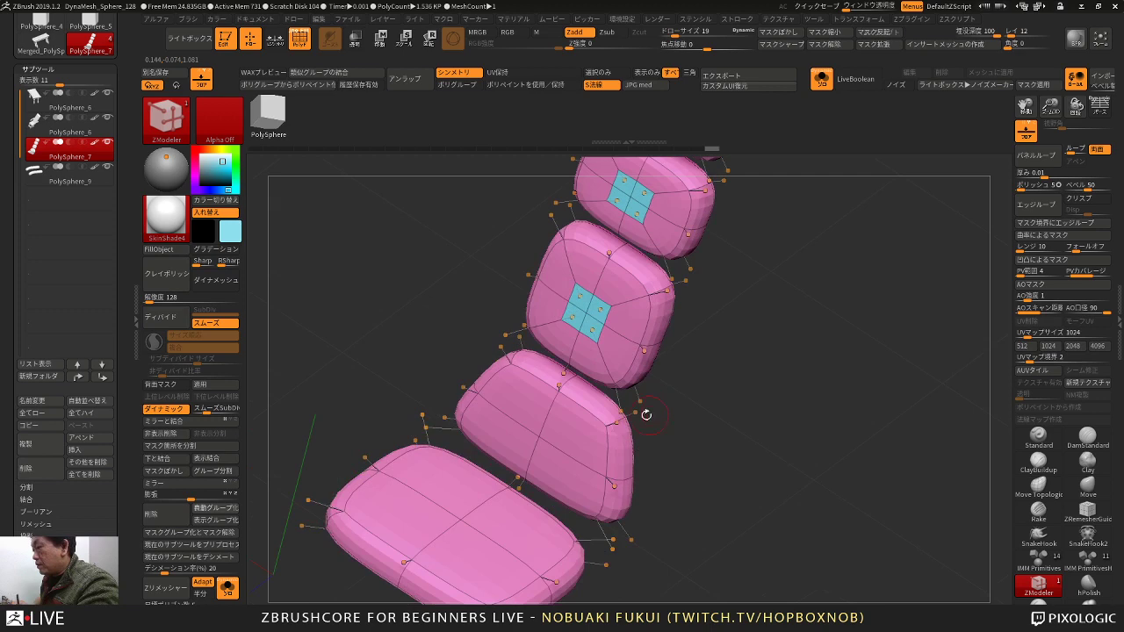
left_click(537, 439)
left_click_drag(688, 471, 673, 404, "alt")
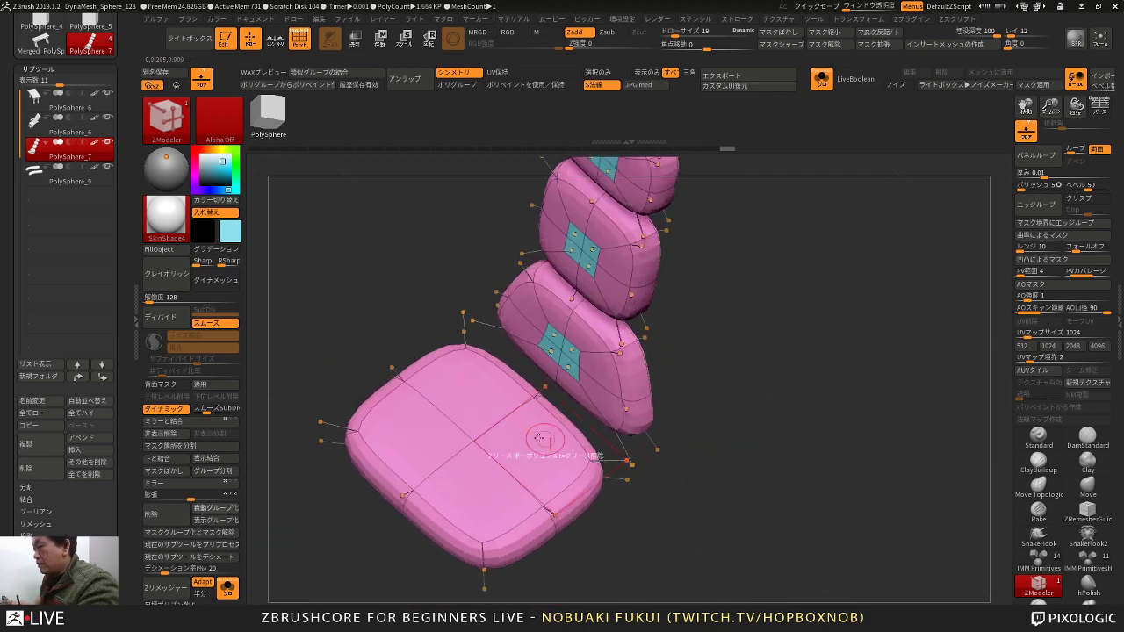
left_click(475, 441)
left_click_drag(735, 451, 722, 328)
Step: Inset the central patches of all cushions together, using the Inset polygon action with the polygroup-all target
key("space")
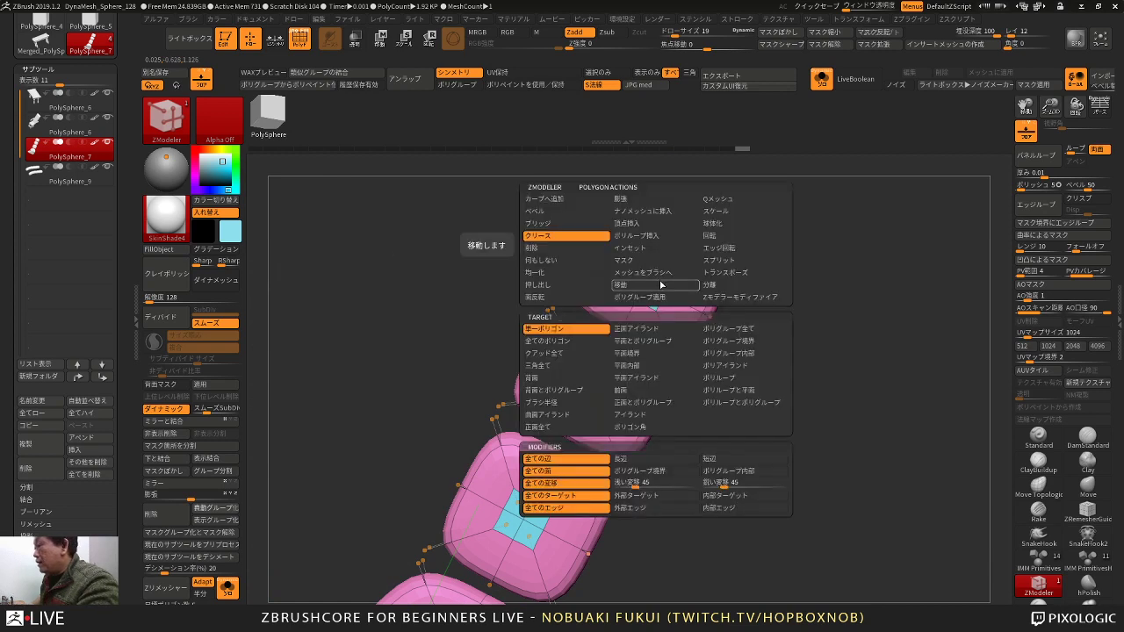
left_click(736, 353)
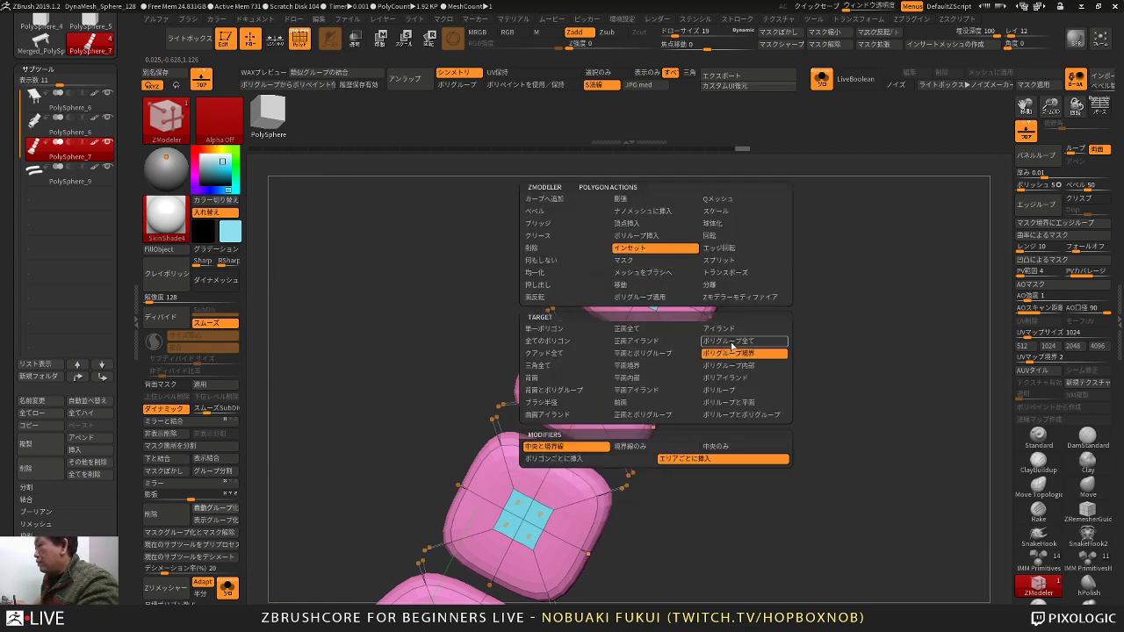
left_click(736, 343)
left_click_drag(747, 338, 730, 339)
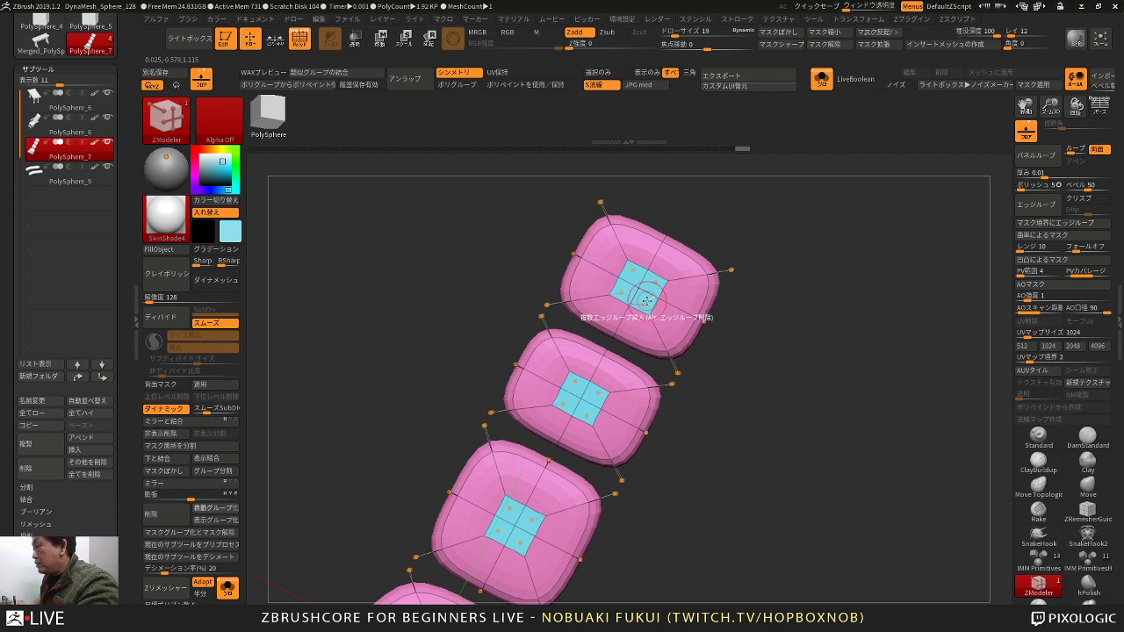
left_click_drag(645, 301, 641, 293)
left_click_drag(743, 355, 748, 331, "alt")
Step: Isolate the inset centres of the backrest cushions with the Transpose action on the polygroup-all target, and mask the seat's centre
key("space")
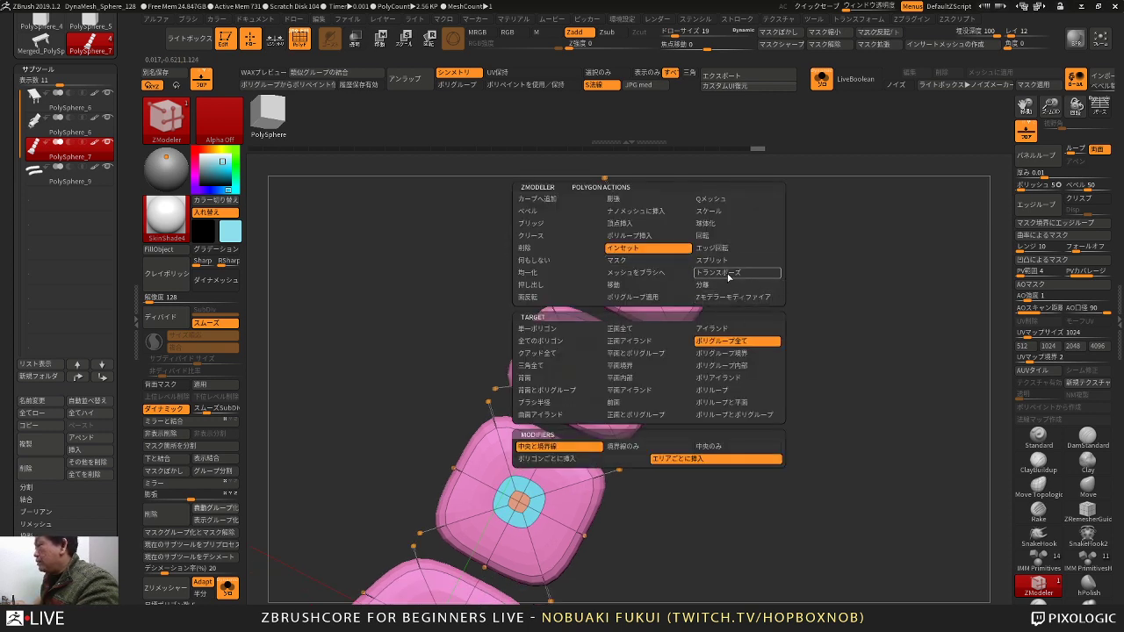
left_click(728, 274)
left_click(726, 345)
left_click_drag(745, 353, 768, 352)
left_click(646, 263)
left_click_drag(748, 311, 714, 285, "shift")
left_click_drag(457, 439, 478, 454)
left_click_drag(479, 455, 517, 380, "alt")
left_click_drag(449, 418, 612, 552, "ctrl")
left_click_drag(694, 492, 746, 509)
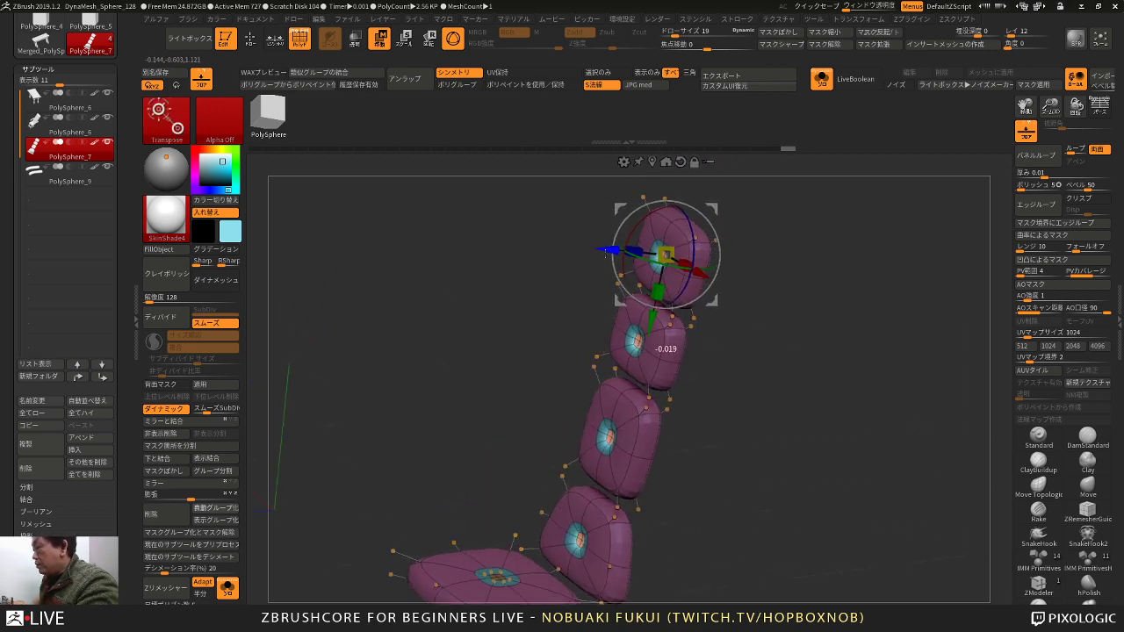
Step: Push the inset centres of the backrest cushions inward to form button dimples, and clear the mask
left_click_drag(612, 252, 610, 252)
left_click_drag(715, 365, 758, 344)
left_click(758, 360, "ctrl")
left_click_drag(757, 409, 769, 358, "alt")
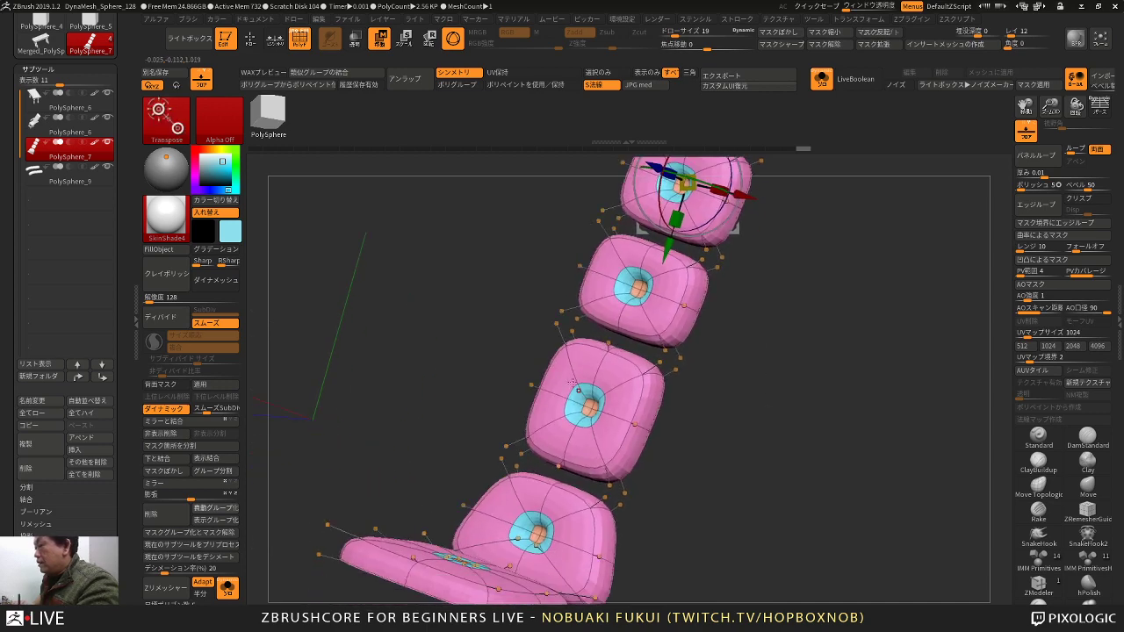
left_click(501, 342, "ctrl")
left_click(491, 341, "ctrl")
Step: Try inflating the whole cushion mesh by 6
left_click_drag(428, 332, 353, 384)
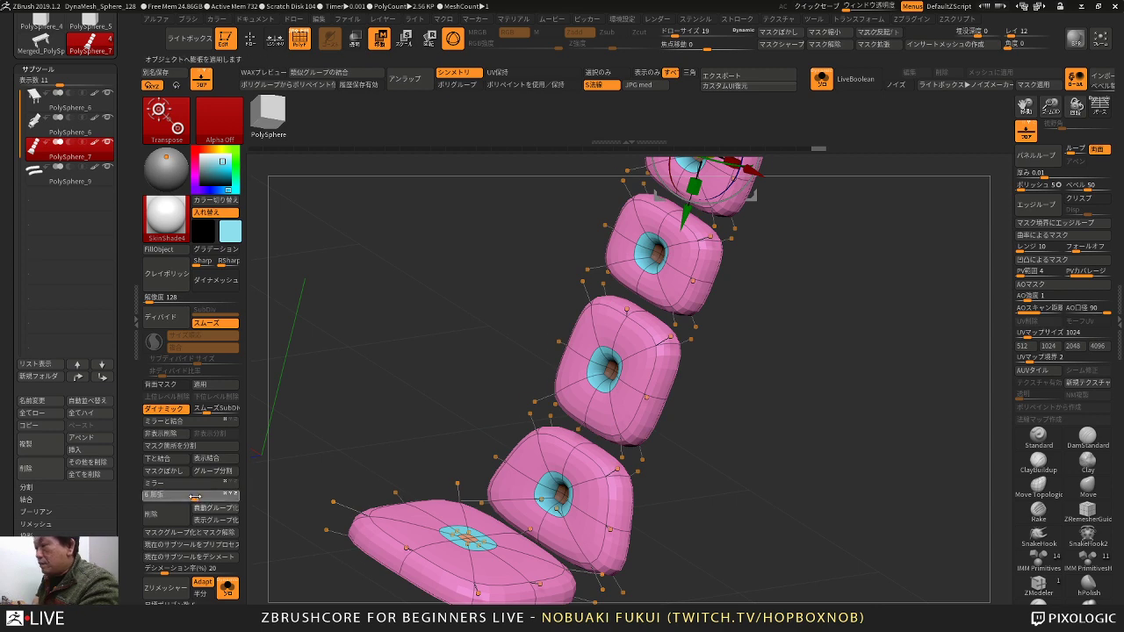
left_click_drag(191, 498, 194, 497)
key("ctrl+z")
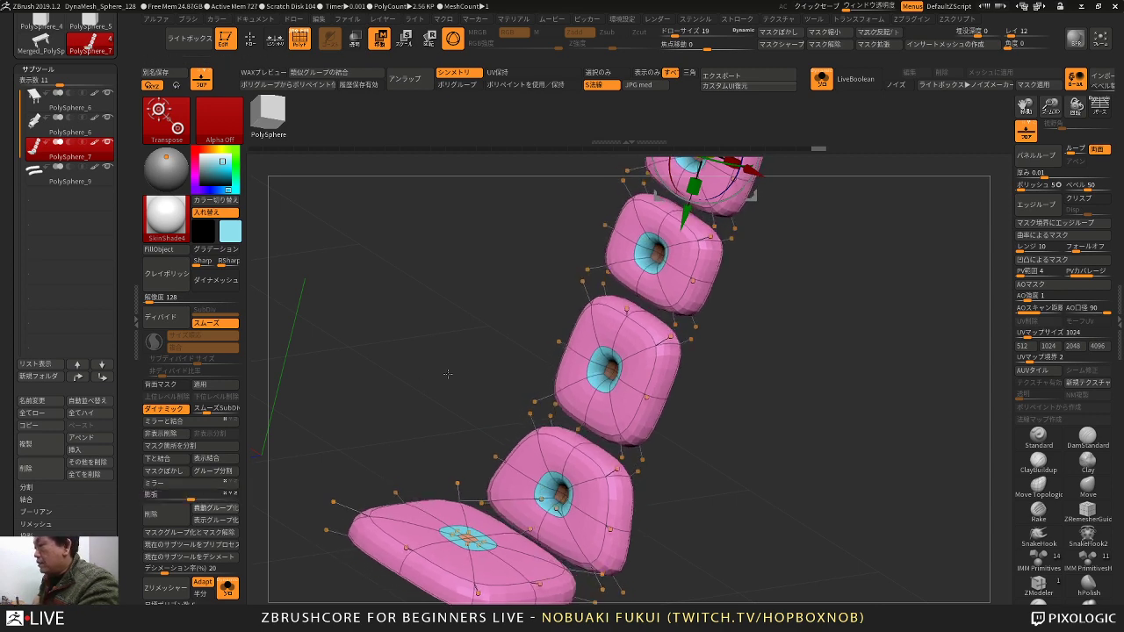
left_click_drag(439, 373, 446, 340, "alt")
key("ctrl+shift+z")
Step: Push the seat cushion's inset centre downward into a dimple with the Transpose polygon action, and clear the mask
key("q")
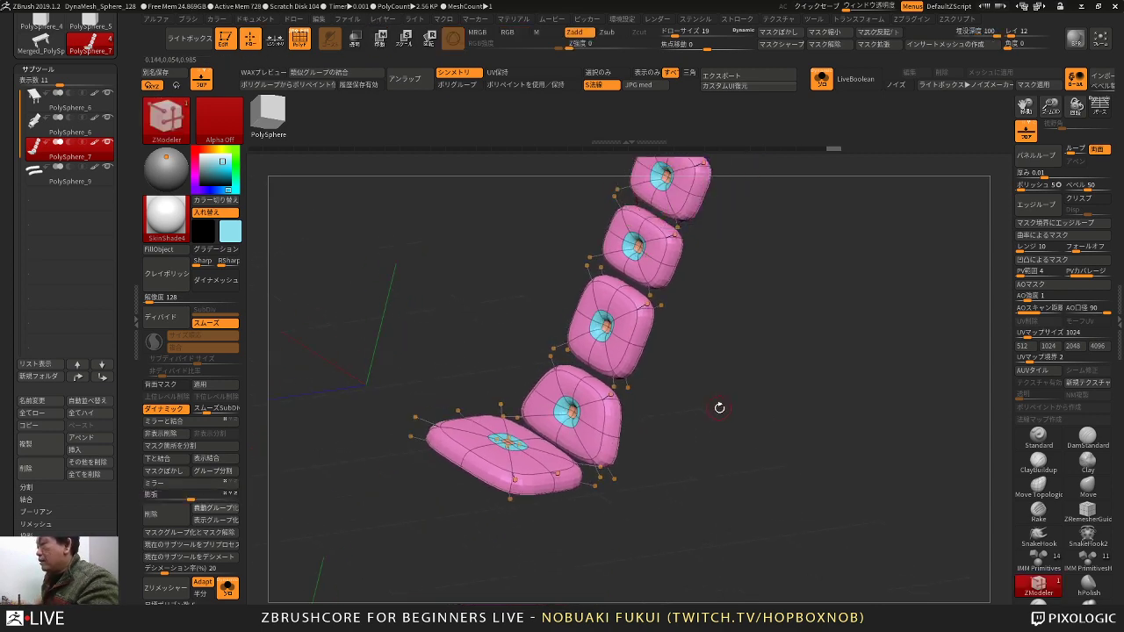
mouse_move(720, 407)
left_mouse_down()
mouse_move(703, 454)
mouse_move(731, 404)
left_mouse_up()
right_click_drag(732, 403, 703, 498)
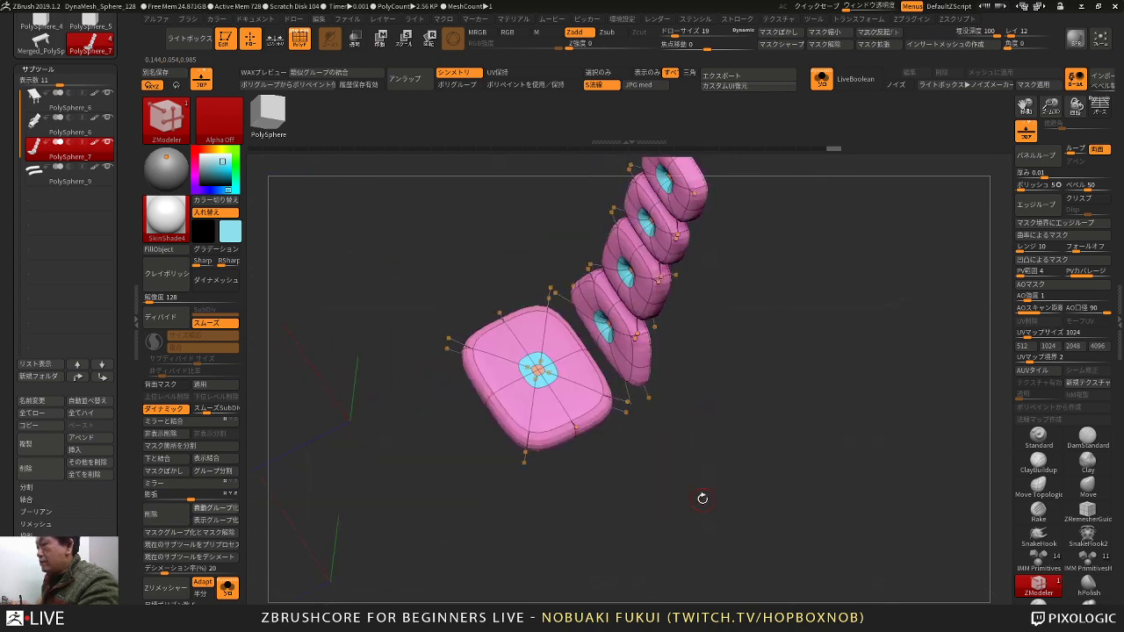
left_click_drag(682, 433, 700, 470)
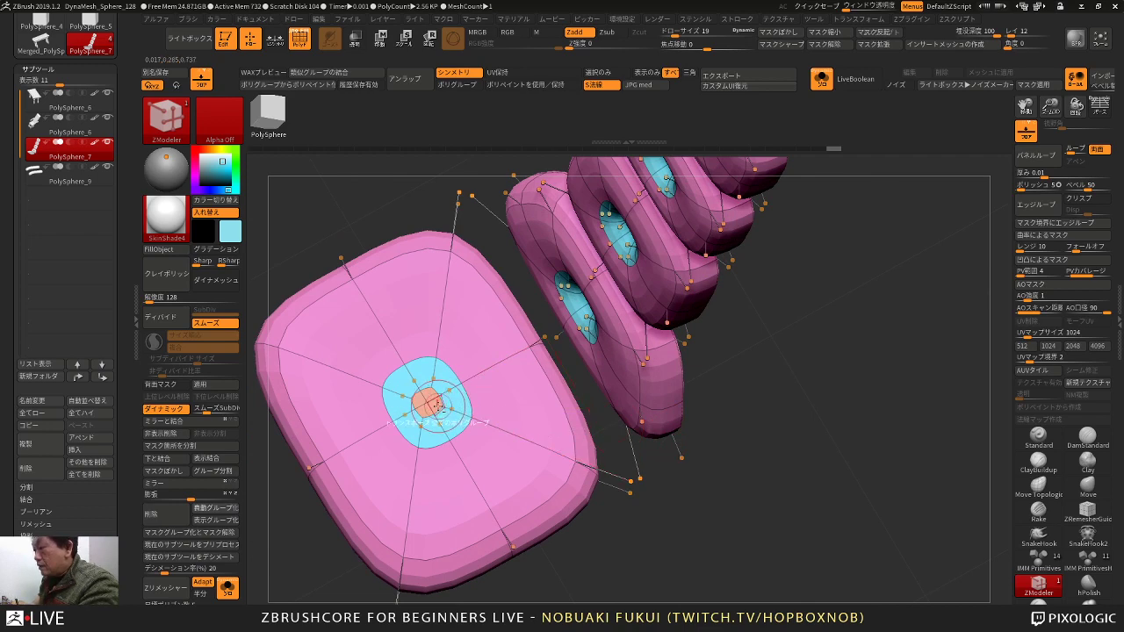
key("space")
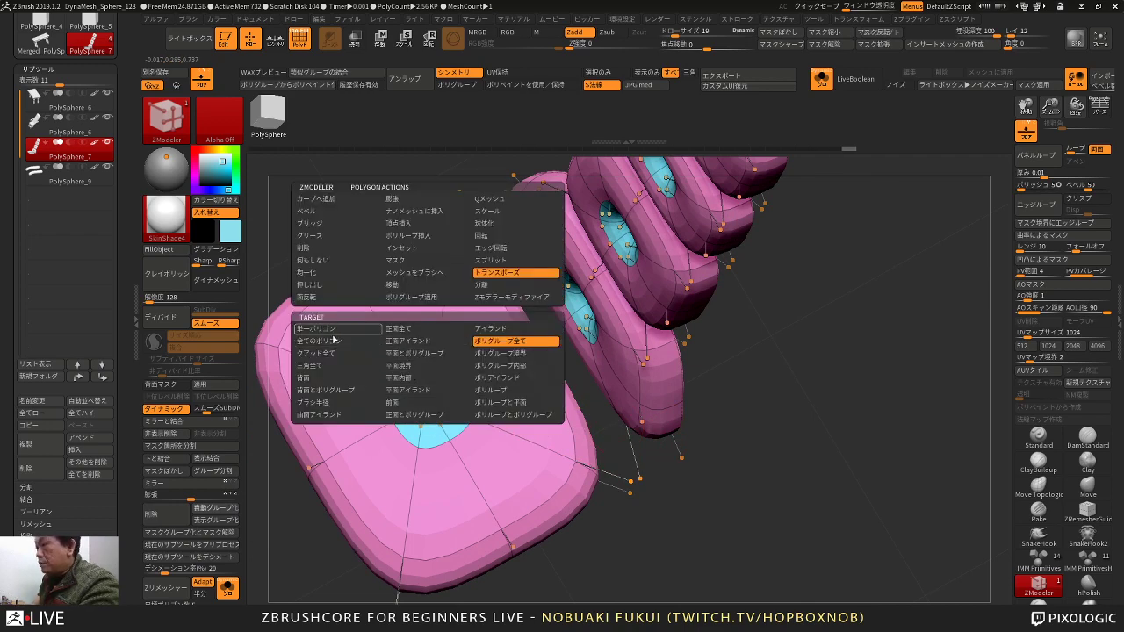
left_click(333, 334)
left_click(425, 402)
left_click_drag(781, 447, 733, 399)
left_click_drag(481, 322, 480, 347)
mouse_move(848, 377)
left_mouse_down("ctrl")
mouse_move(867, 390)
mouse_move(804, 397)
left_mouse_up("ctrl")
key("q")
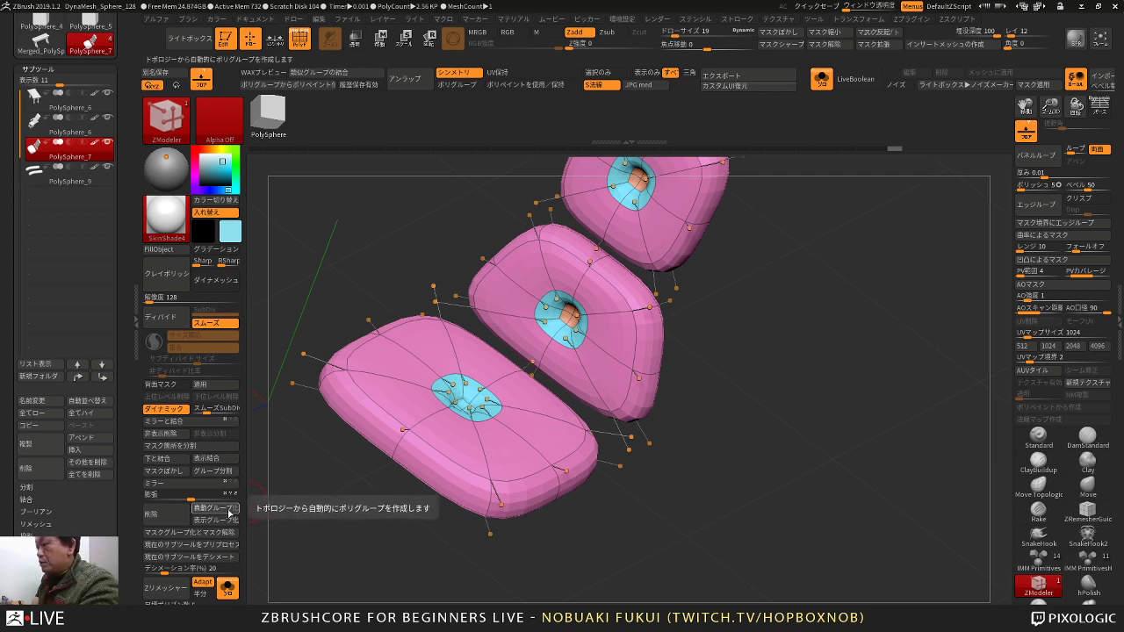
Step: Auto-group the mesh so that each cushion has its own polygroup, and view the backrest from the front
left_click(229, 513)
left_click_drag(332, 522, 419, 590, "alt")
left_click_drag(567, 364, 787, 356, "shift")
left_click_drag(770, 305, 694, 289, "alt")
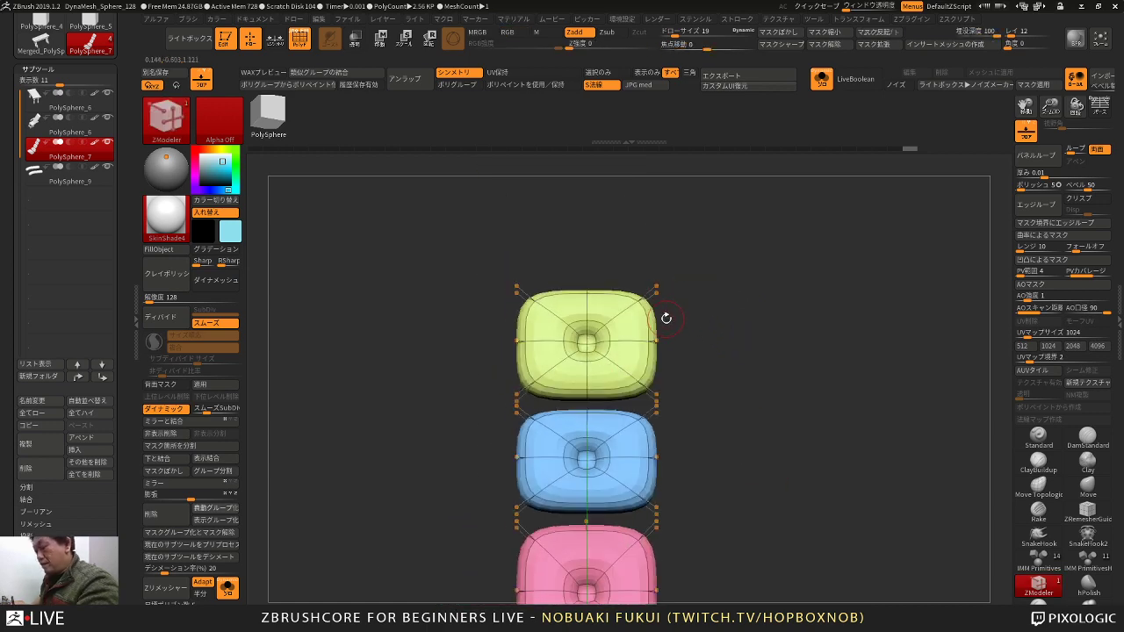
Step: Choose the IMM Primitives brush with the PolySphere mesh for inserting buttons into the cushion dimples
key("v")
key("b")
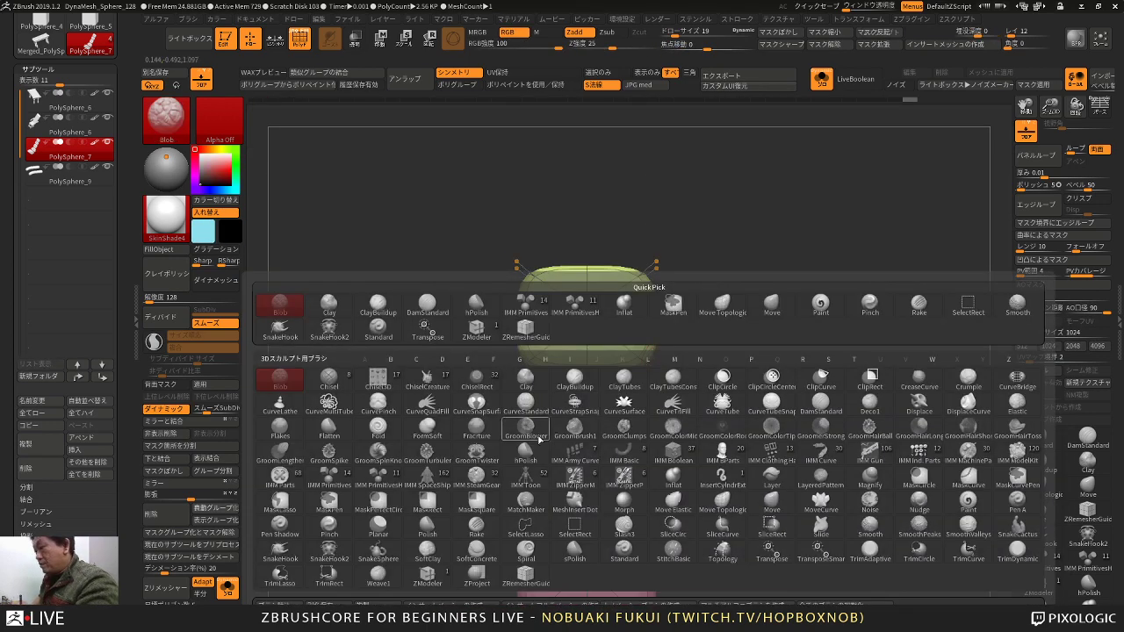
left_click(329, 480)
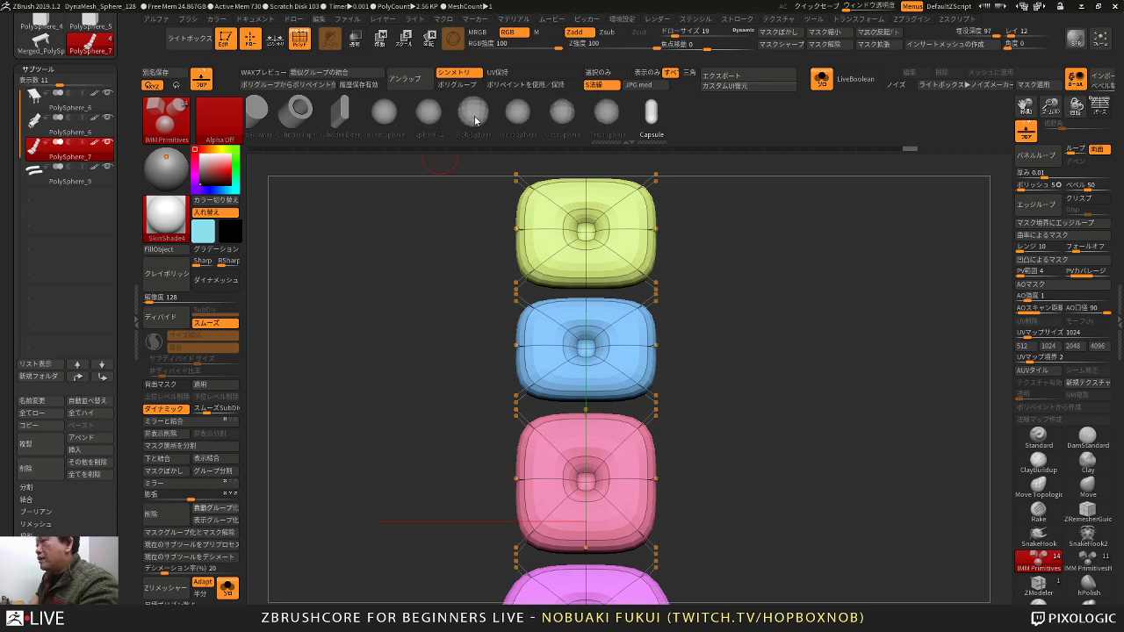
left_click(475, 120)
left_click_drag(725, 273, 718, 309)
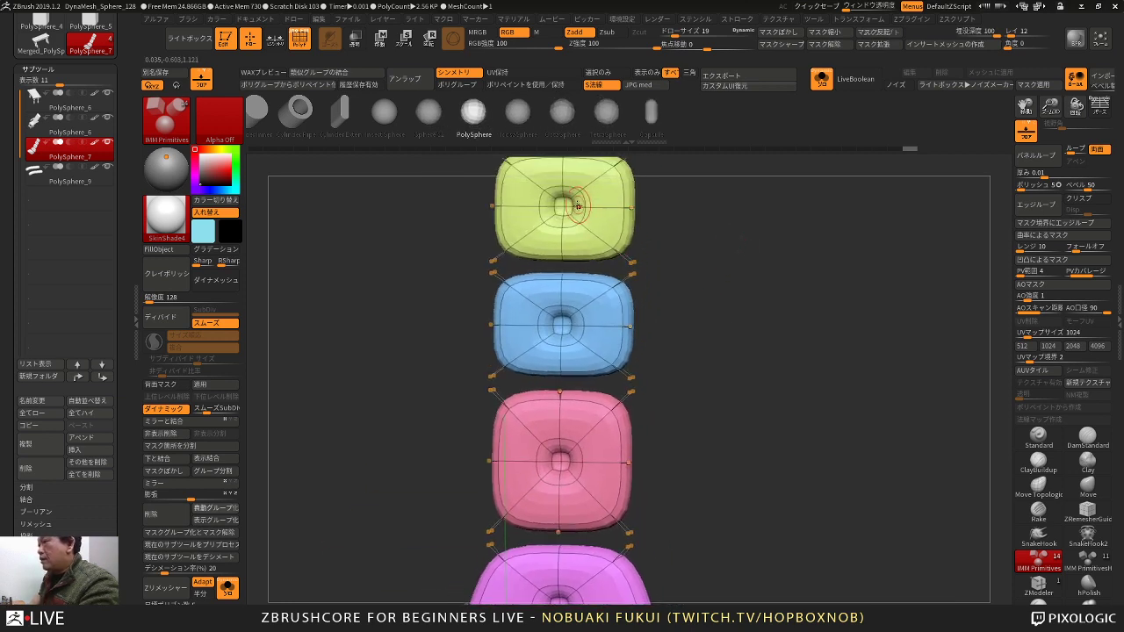
left_click_drag(655, 211, 657, 213, "shift")
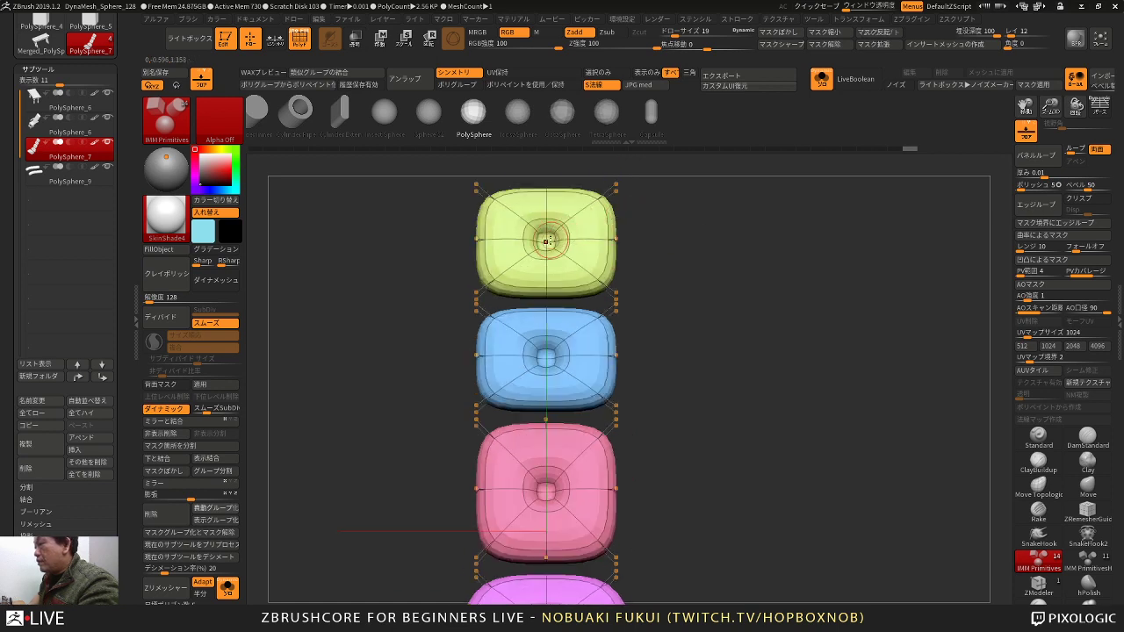
left_click_drag(546, 240, 546, 239)
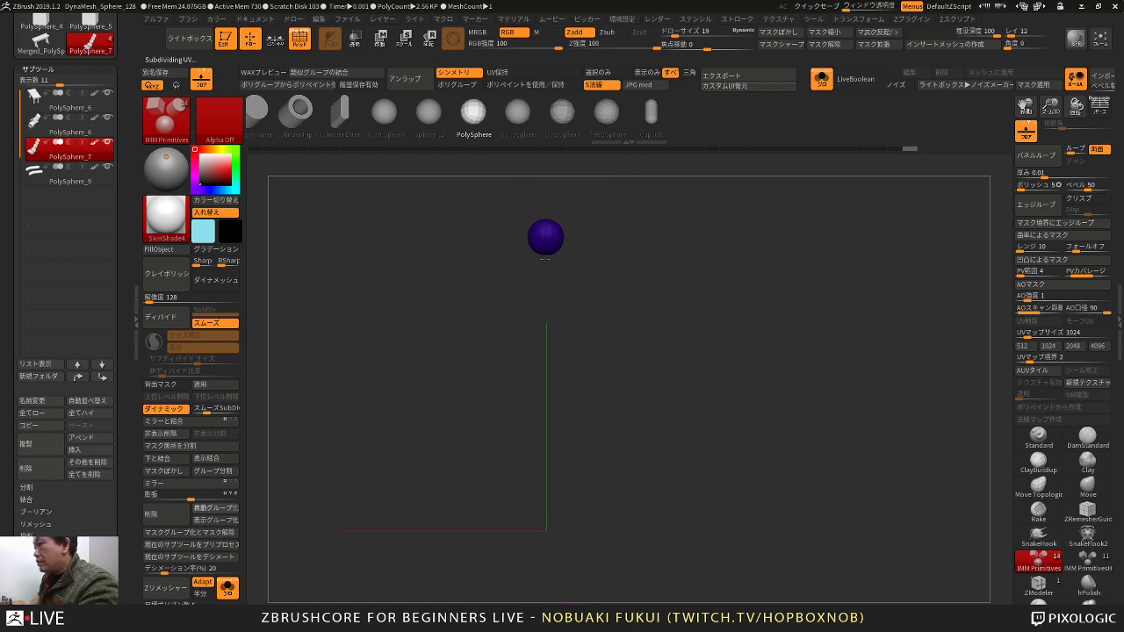
key("ctrl+z")
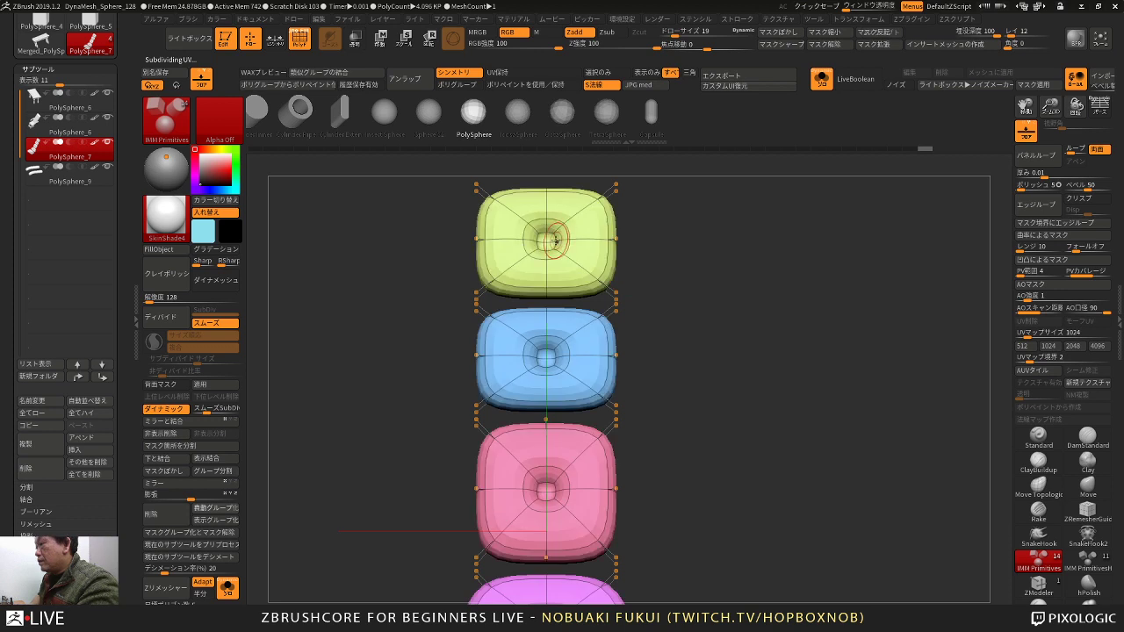
Step: Insert a small sphere at the centre of the yellow backrest cushion and pick white as the colour
left_click_drag(546, 242, 548, 264)
left_click_drag(683, 269, 674, 330, "shift")
left_click(657, 276, "ctrl")
left_click(674, 330, "ctrl")
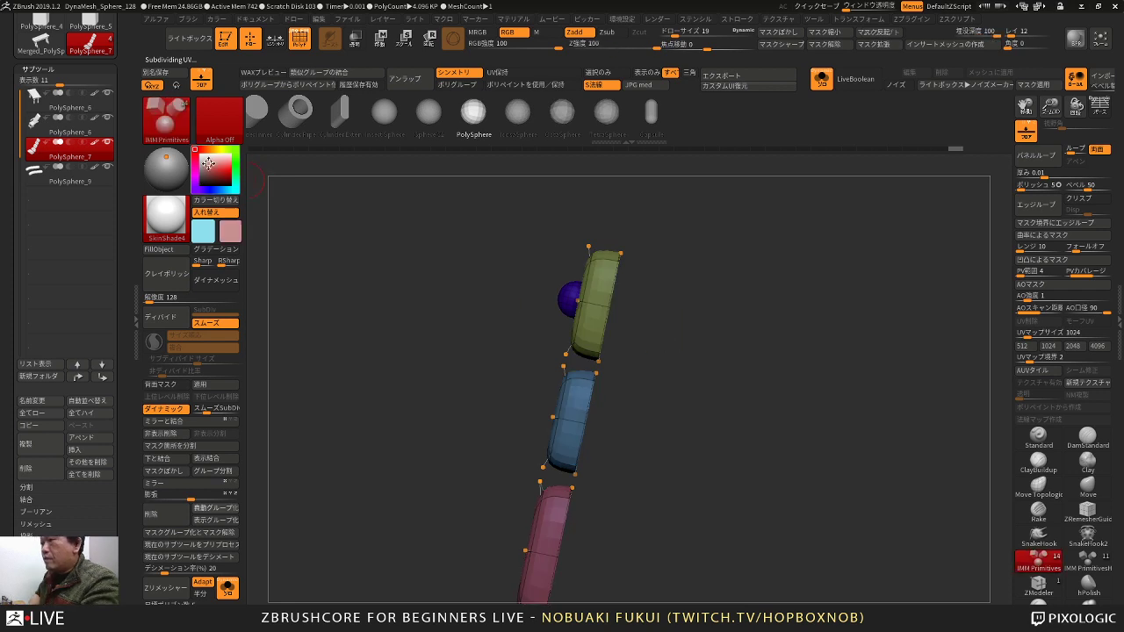
left_click_drag(208, 164, 201, 156)
Step: Reset the gizmo's orientation and fit the small sphere into the yellow cushion's central dimple as a button
key("w")
left_click_drag(694, 294, 667, 219)
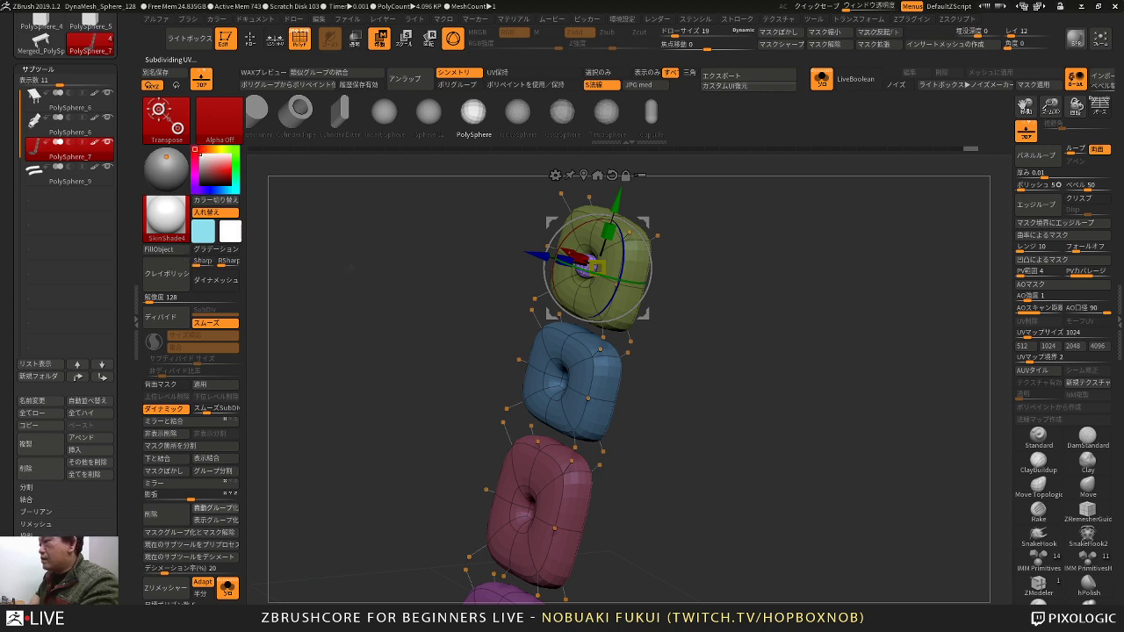
left_click_drag(350, 267, 394, 283)
left_click_drag(825, 304, 786, 371, "shift")
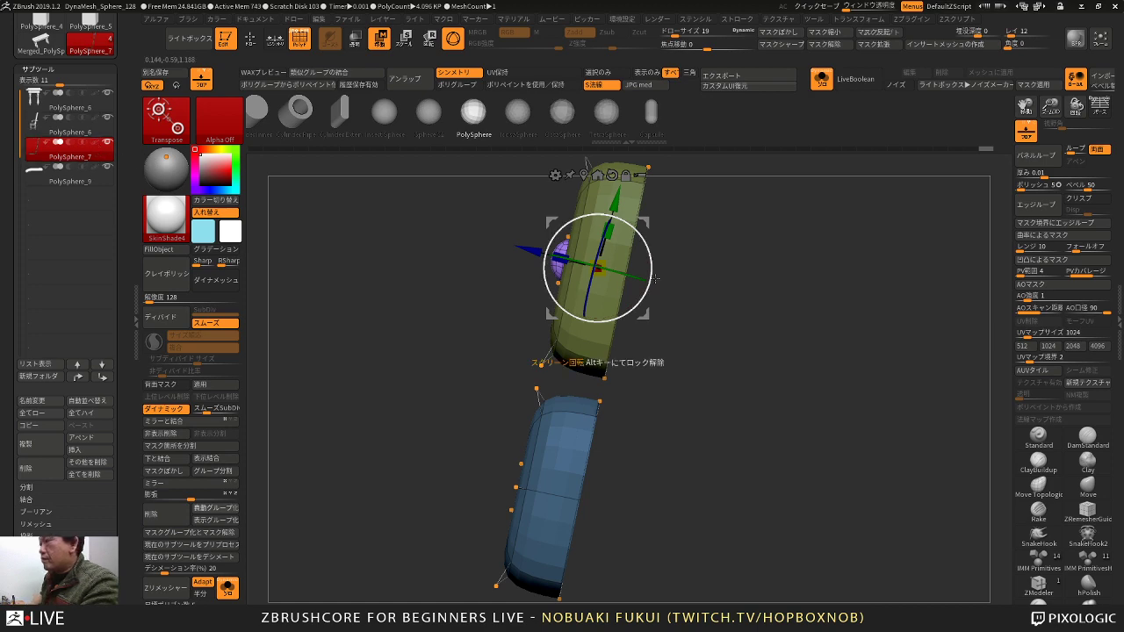
left_click_drag(654, 238, 698, 252, "shift")
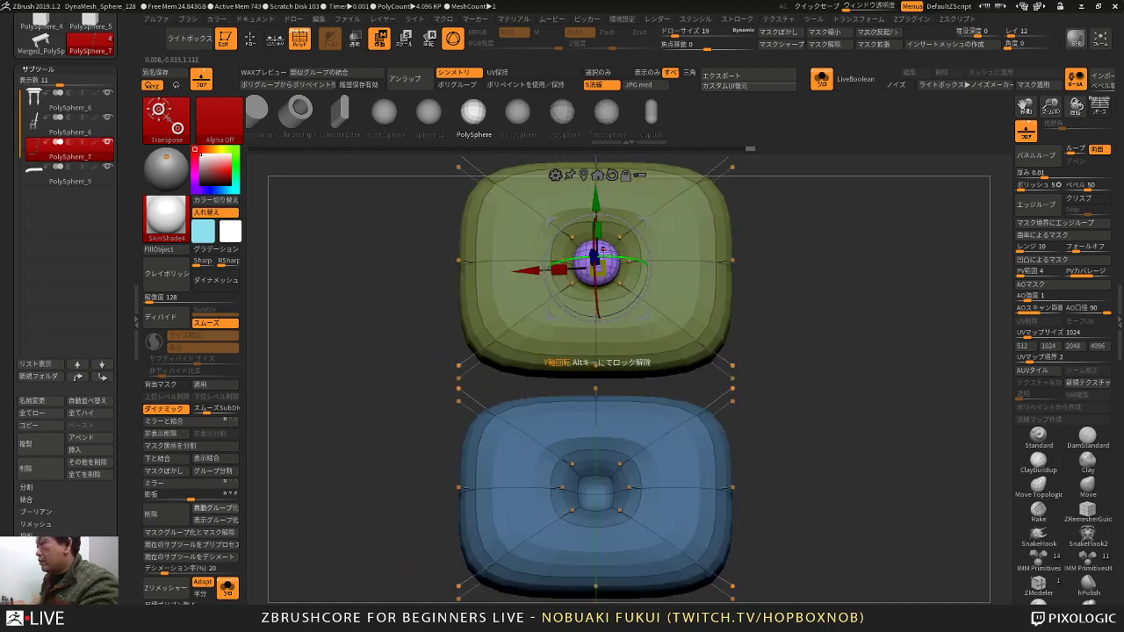
left_click(612, 175)
left_click_drag(808, 236, 730, 244)
left_click_drag(645, 242, 721, 253)
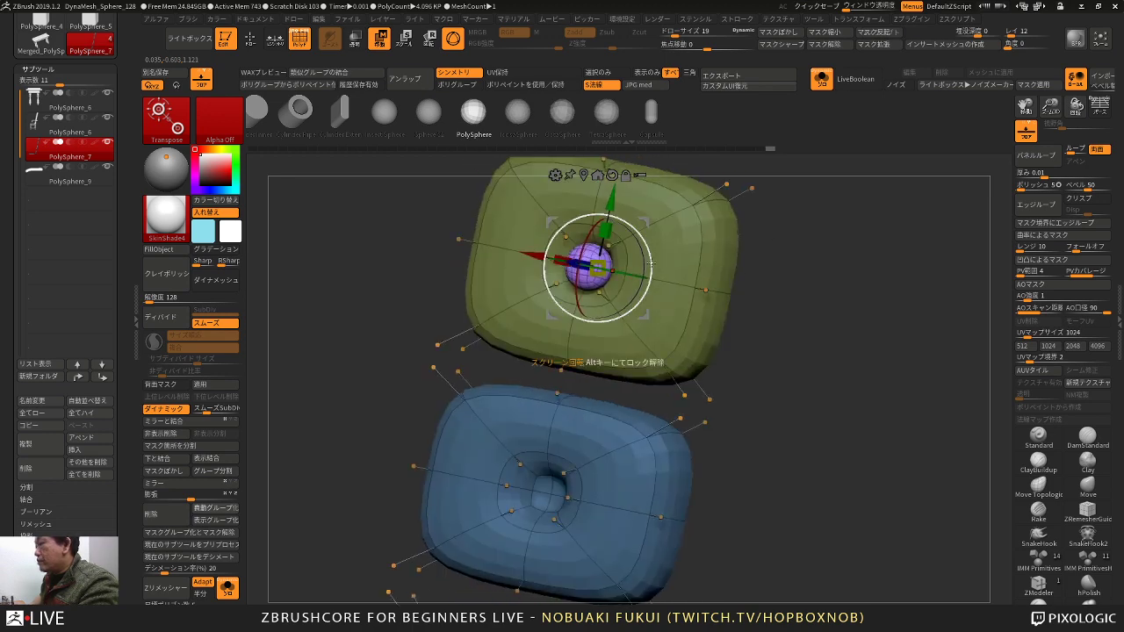
right_click_drag(611, 260, 701, 263, "shift")
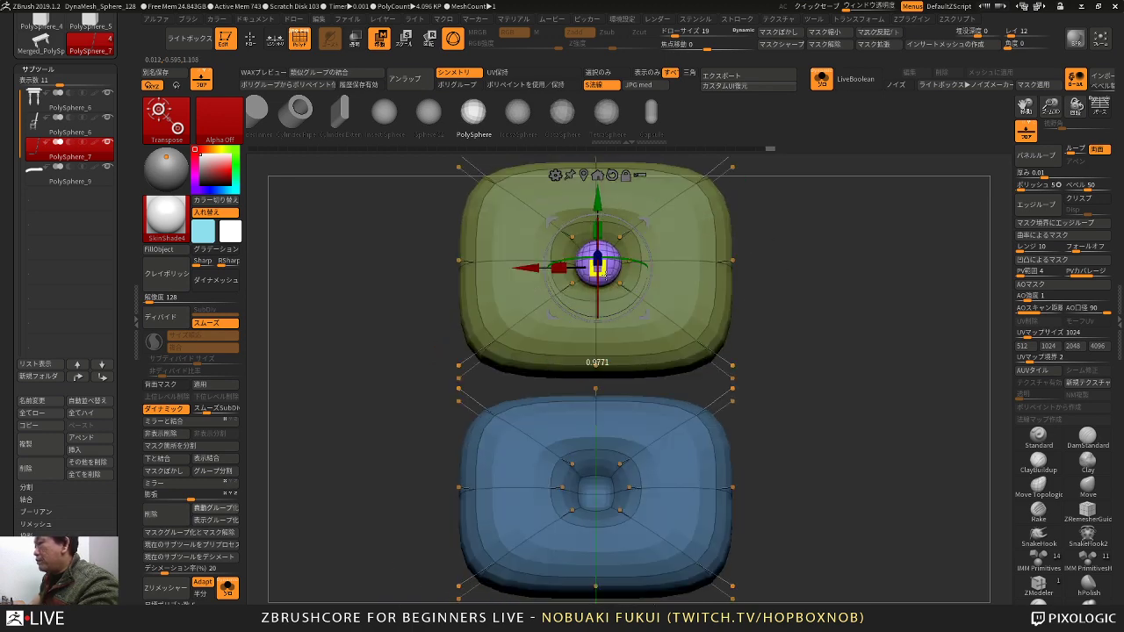
right_click_drag(616, 283, 810, 162)
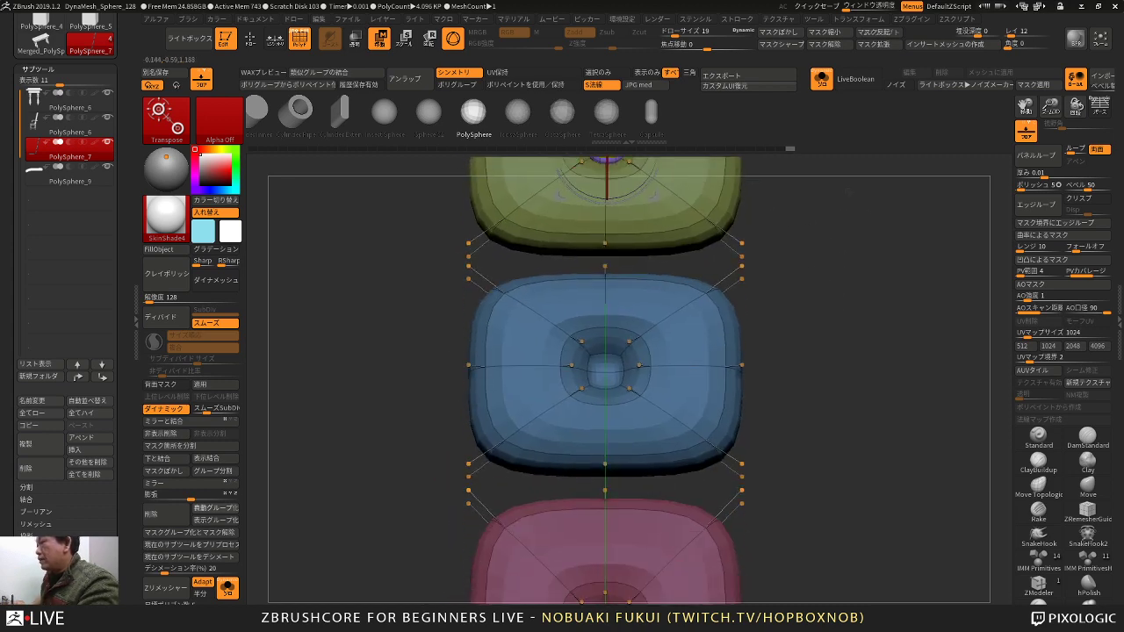
Step: Duplicate the button sphere into the central dimples of the blue, pink and purple backrest cushions
right_click_drag(873, 280, 775, 230)
right_click_drag(775, 230, 748, 364, "alt")
left_click_drag(748, 364, 768, 347, "shift")
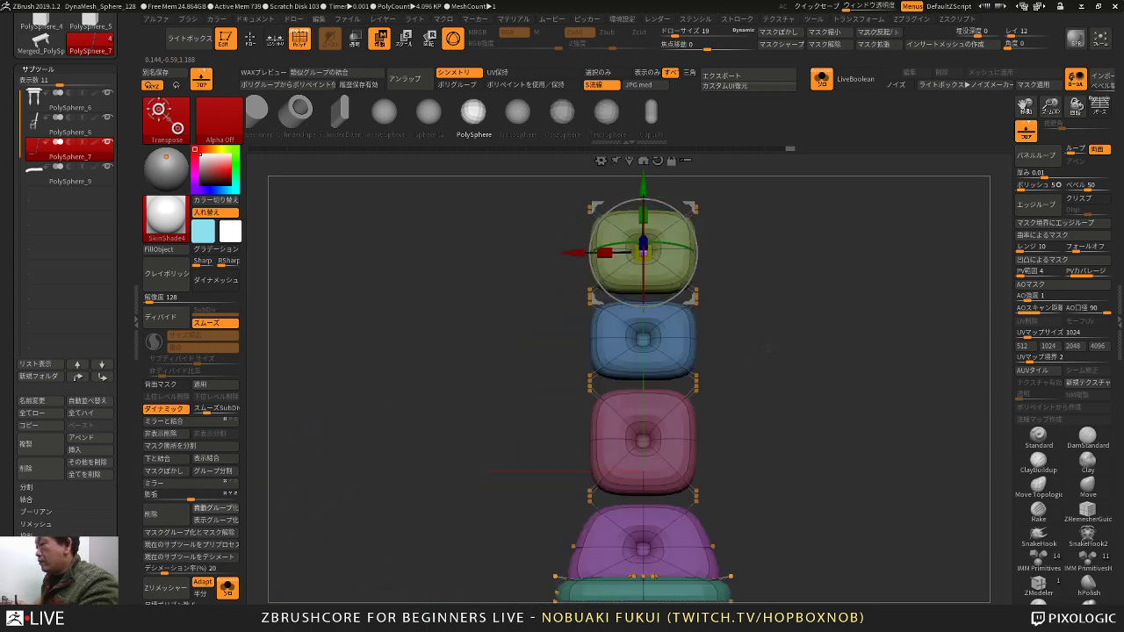
left_click_drag(643, 186, 644, 208, "ctrl")
left_click_drag(643, 264, 644, 268, "ctrl")
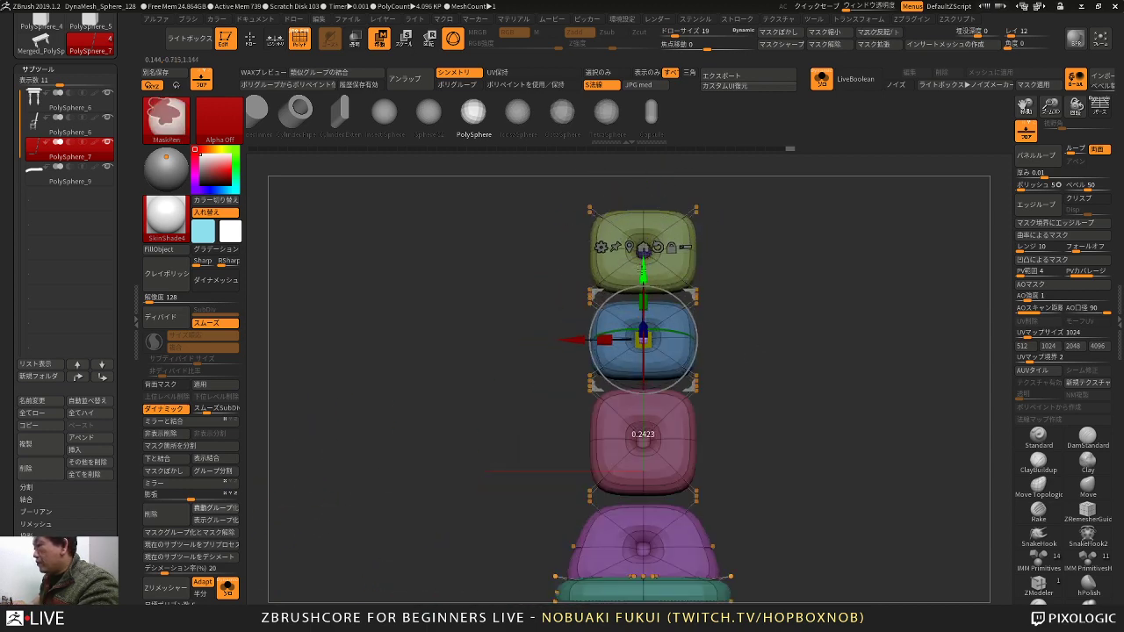
left_click_drag(821, 303, 757, 261)
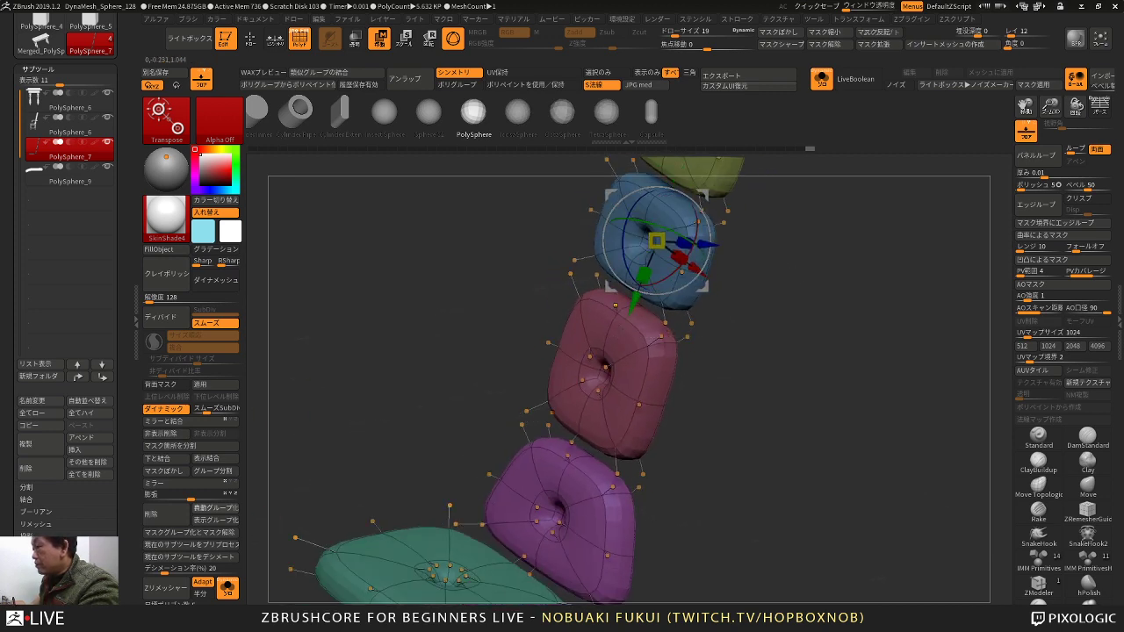
left_click_drag(669, 178, 586, 443, "ctrl")
mouse_move(726, 386)
left_mouse_down()
mouse_move(742, 466)
mouse_move(760, 376)
mouse_move(709, 373)
left_mouse_up()
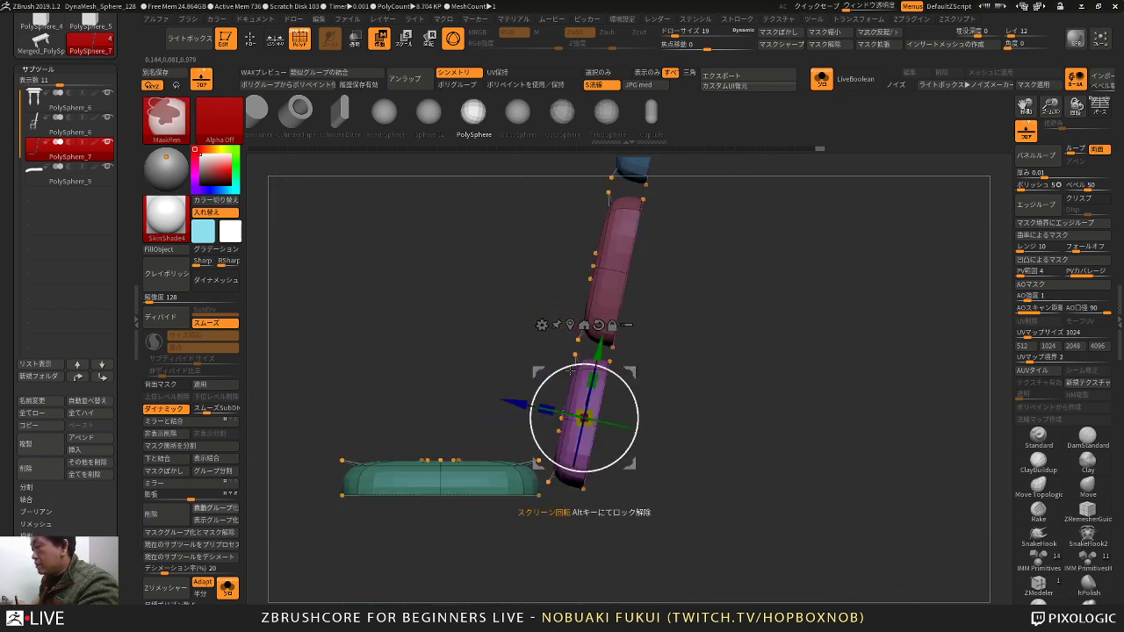
Step: Duplicate the button onto the teal seat cushion, reset the gizmo's orientation, and seat the button in the central dimple
left_click_drag(526, 403, 421, 380, "ctrl")
left_click(493, 301)
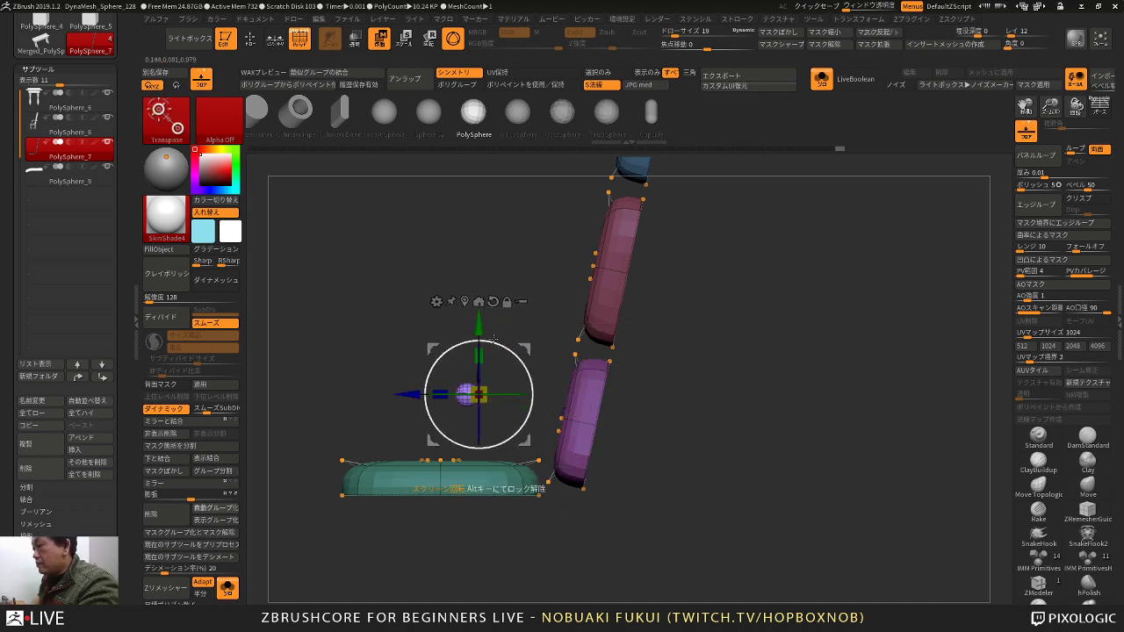
left_click(464, 301)
left_click_drag(515, 347, 512, 482)
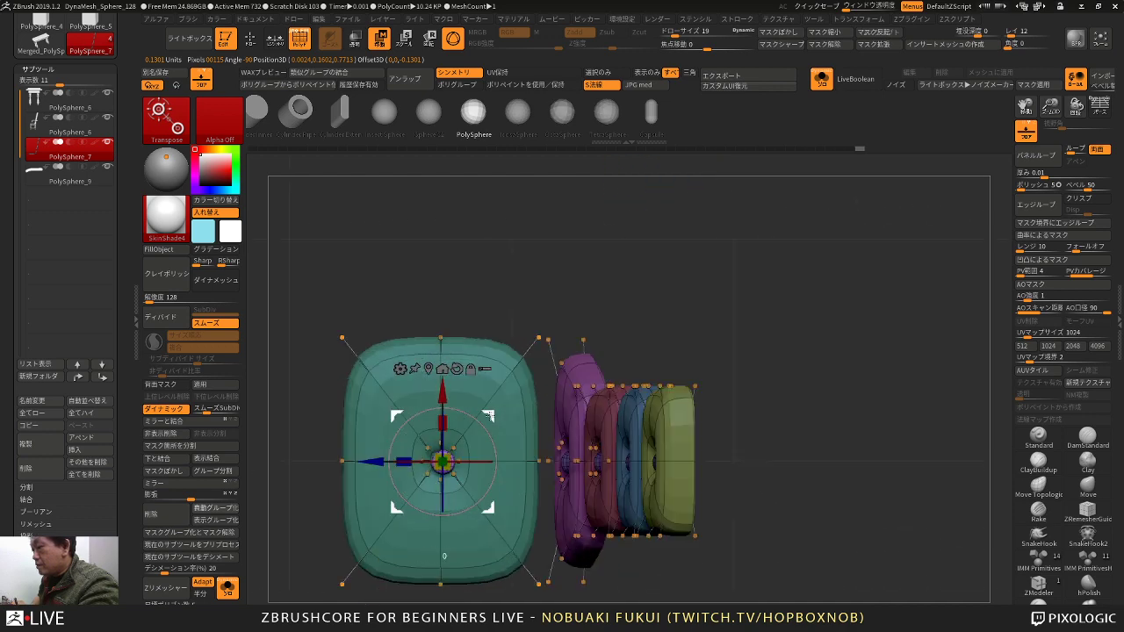
left_click_drag(489, 416, 485, 416)
left_click_drag(513, 321, 519, 197)
left_click_drag(446, 394, 447, 404)
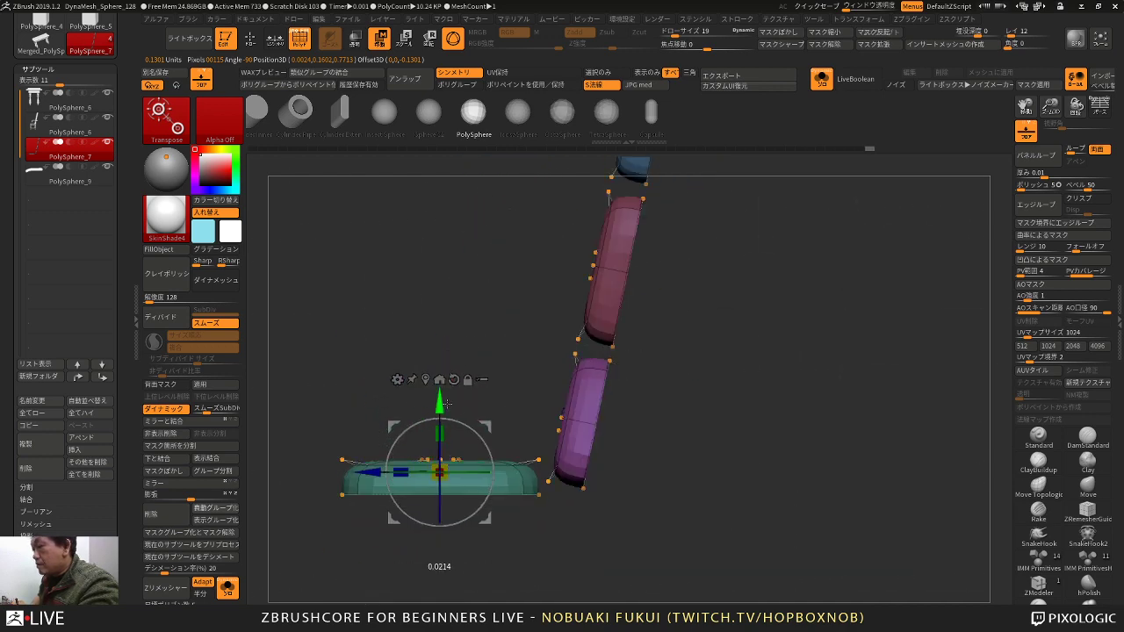
Step: Clear the mask, return to Draw mode and turn off Solo mode to show the whole table and chair
left_click_drag(442, 322, 510, 341)
left_click_drag(432, 331, 474, 337, "ctrl")
key("q")
mouse_move(705, 386)
left_mouse_down("alt")
mouse_move(644, 327)
mouse_move(709, 345)
left_mouse_up("alt")
left_click(228, 587)
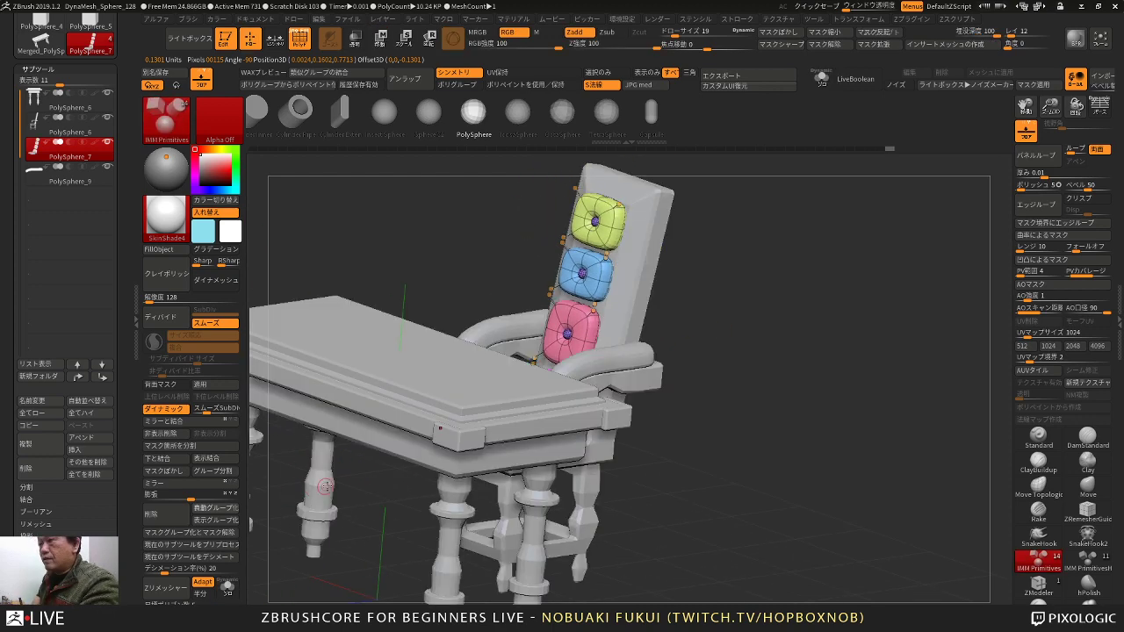
left_click_drag(627, 462, 759, 378)
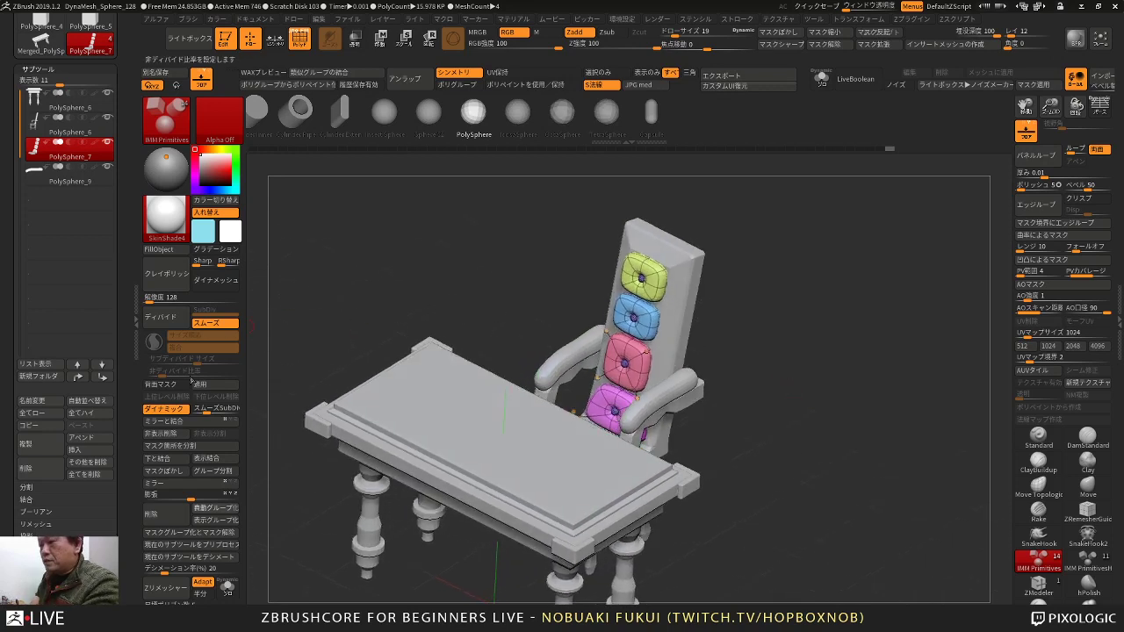
Step: Replace the cushions' dynamic subdivision with a divided mesh and delete its lower subdivision levels
left_click_drag(390, 274, 432, 240, "alt")
left_click(175, 409)
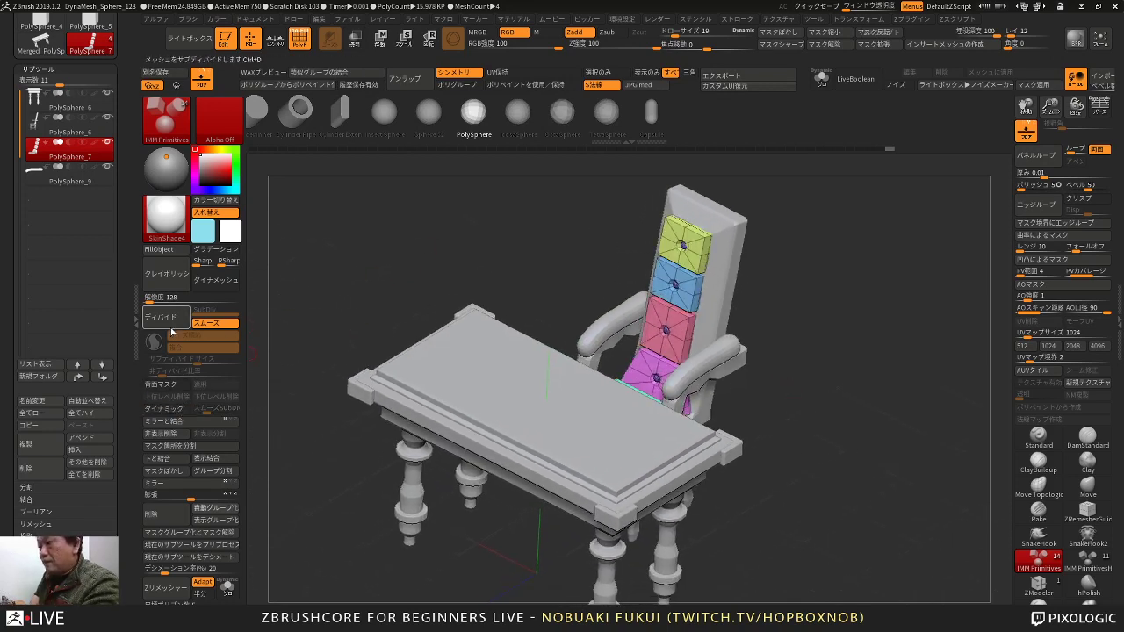
left_click(175, 325)
left_click(168, 318)
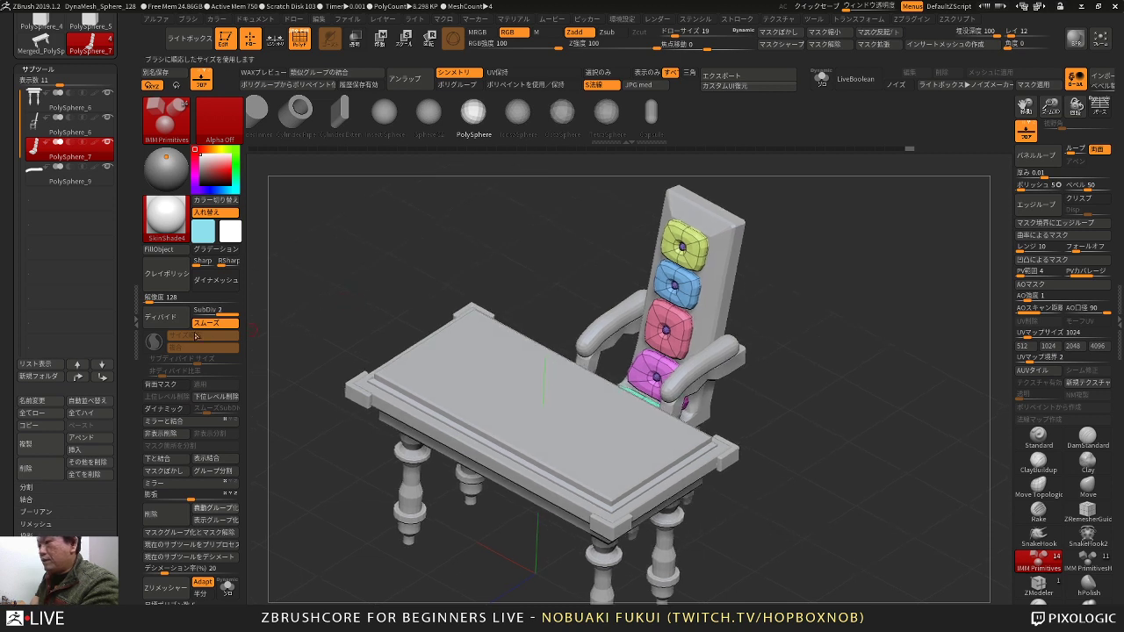
left_click_drag(344, 288, 336, 271, "alt")
left_click(216, 397)
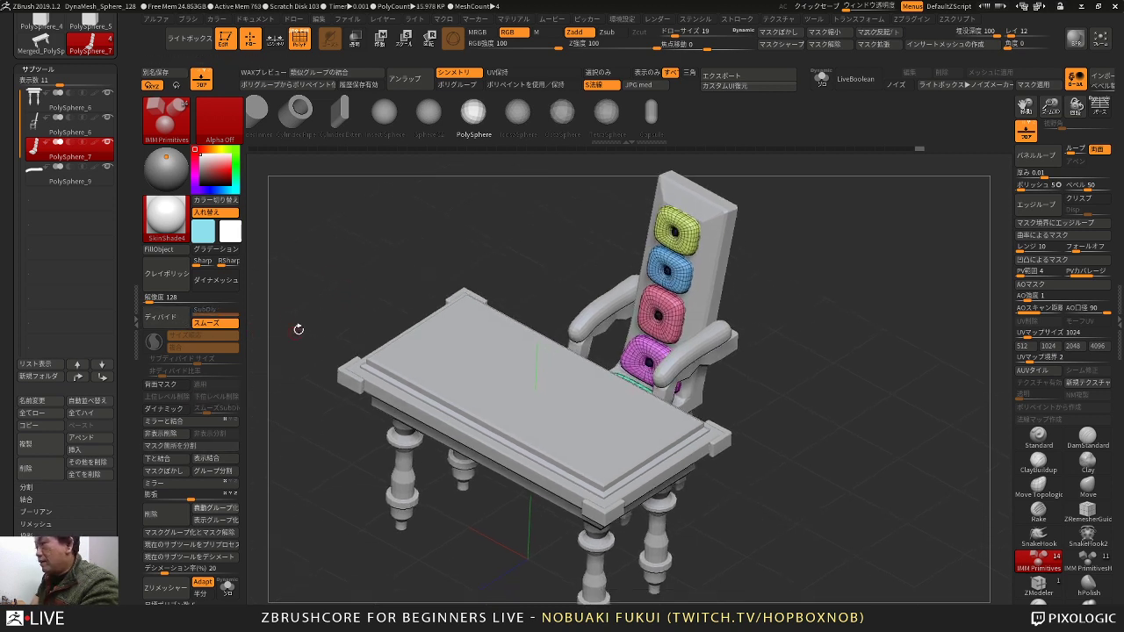
left_click_drag(298, 329, 332, 269)
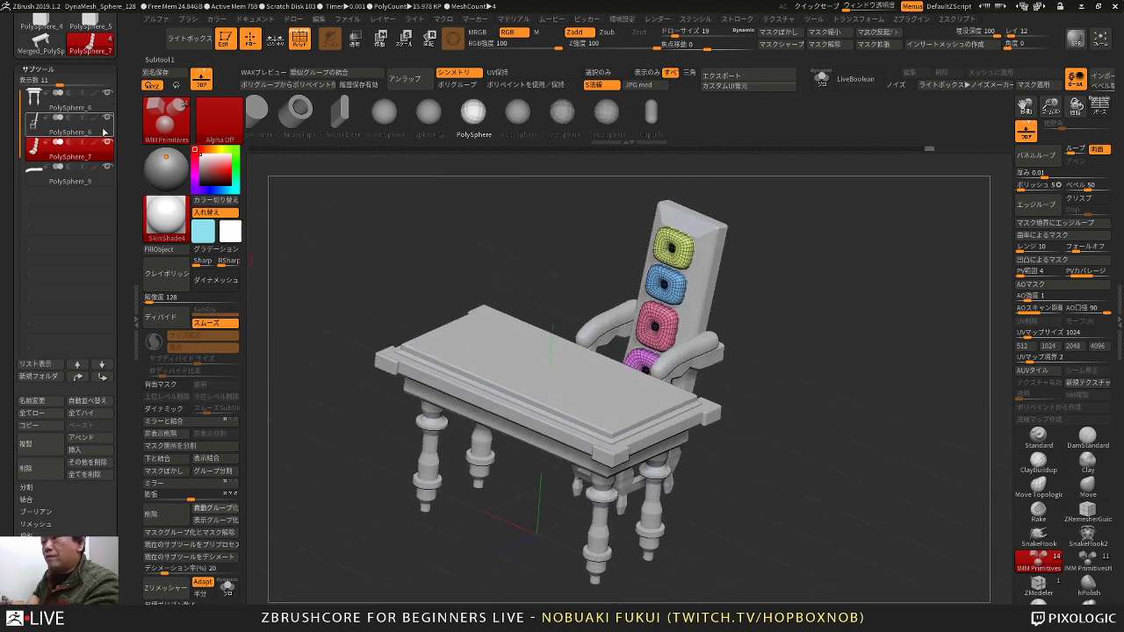
Step: Select the chair frame subtool and merge it down with the cushion and armrest subtools below it
left_click(104, 131)
left_click_drag(304, 231, 261, 259)
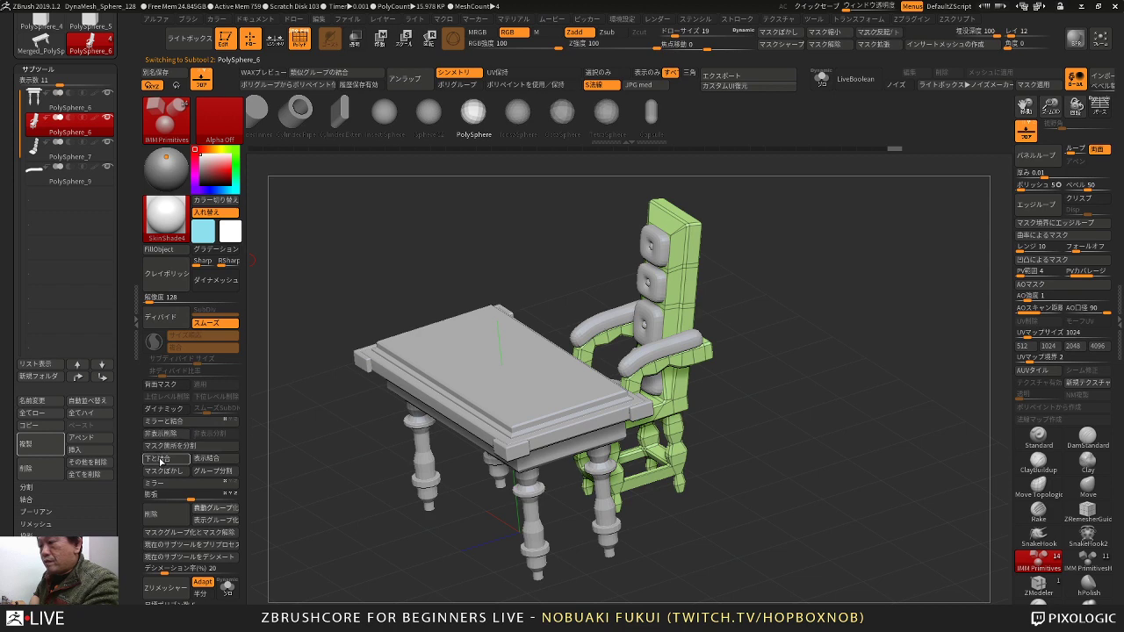
left_click(159, 459)
left_click(154, 484)
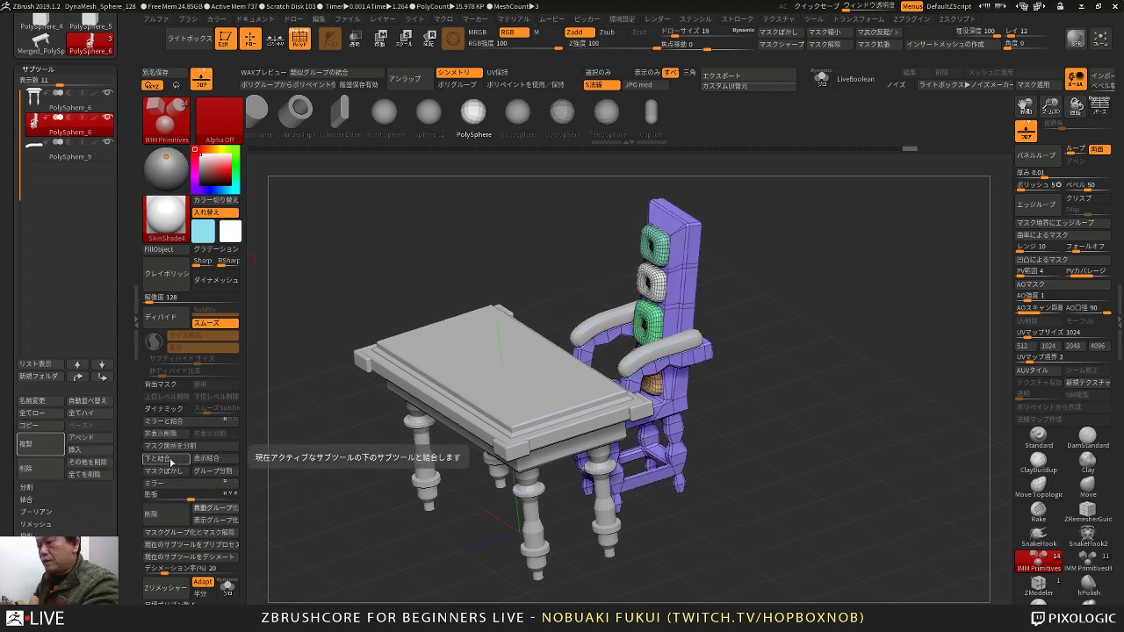
left_click_drag(321, 496, 362, 494)
left_click_drag(790, 470, 768, 431, "shift")
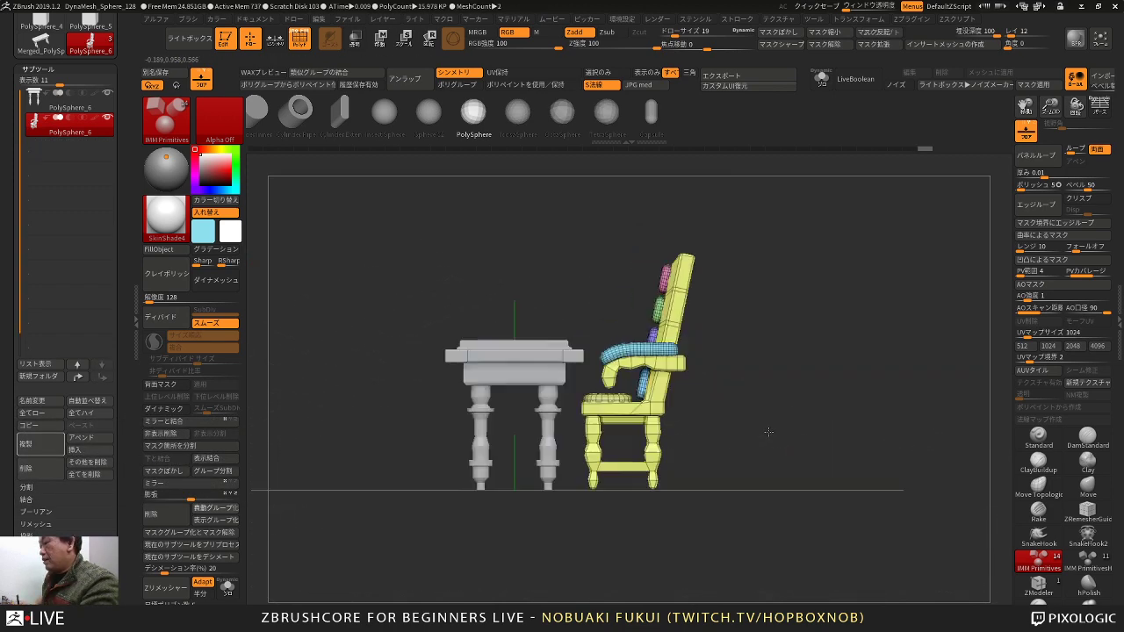
mouse_move(758, 394)
left_mouse_down()
mouse_move(774, 500)
mouse_move(758, 470)
mouse_move(771, 379)
left_mouse_up()
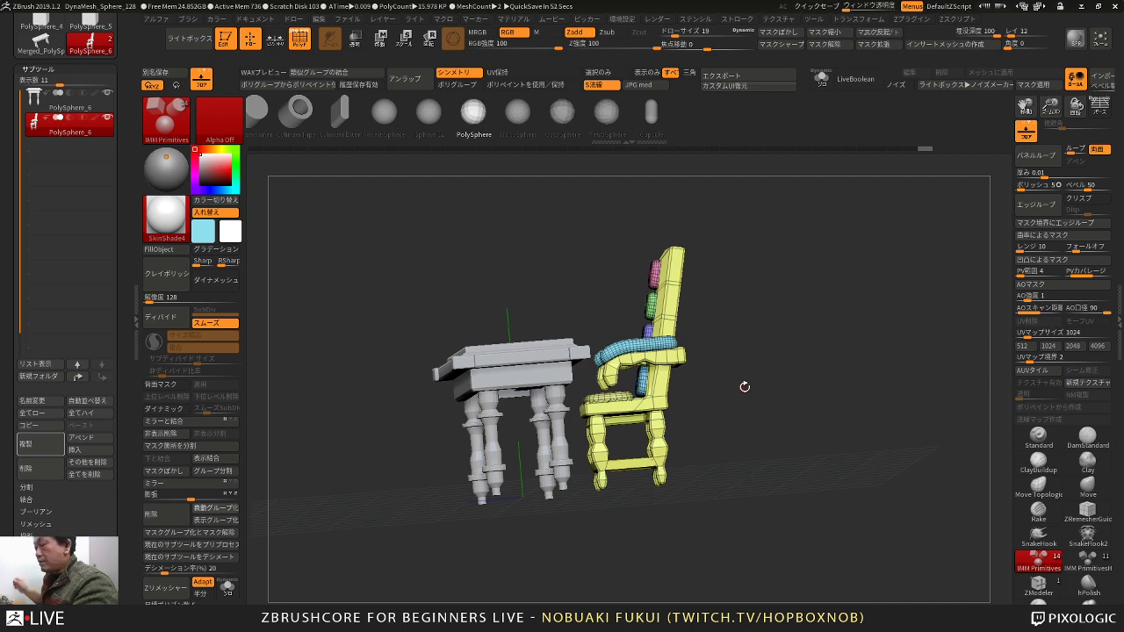
left_click_drag(727, 188, 754, 335)
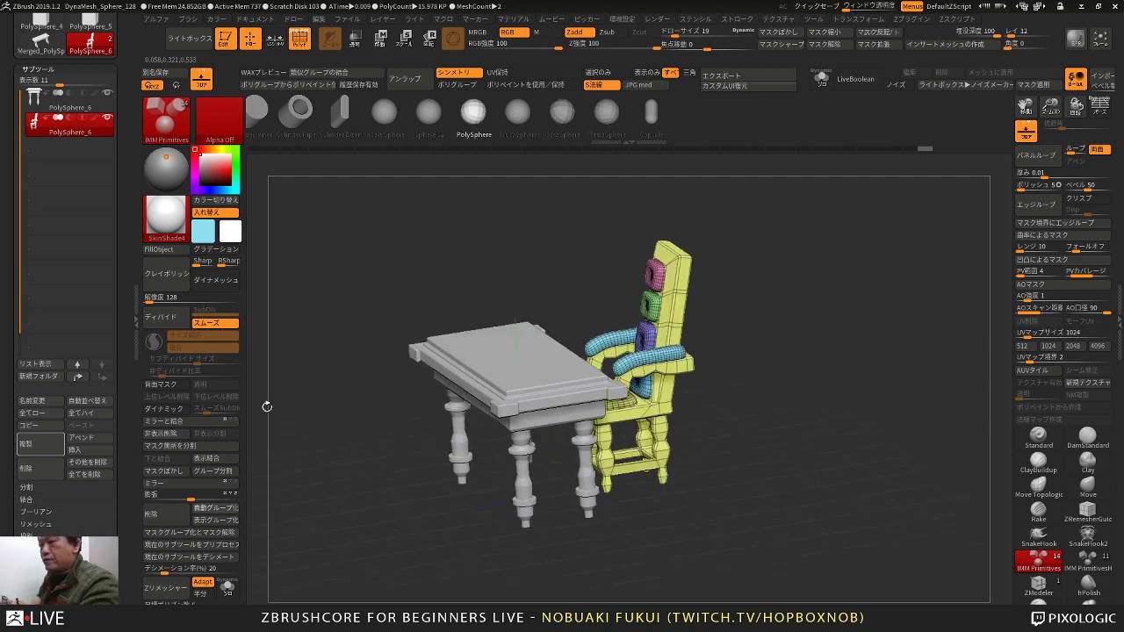
Step: Append a cube as a new subtool and scale it down uniformly with the gizmo
left_click(94, 449)
left_click(200, 478)
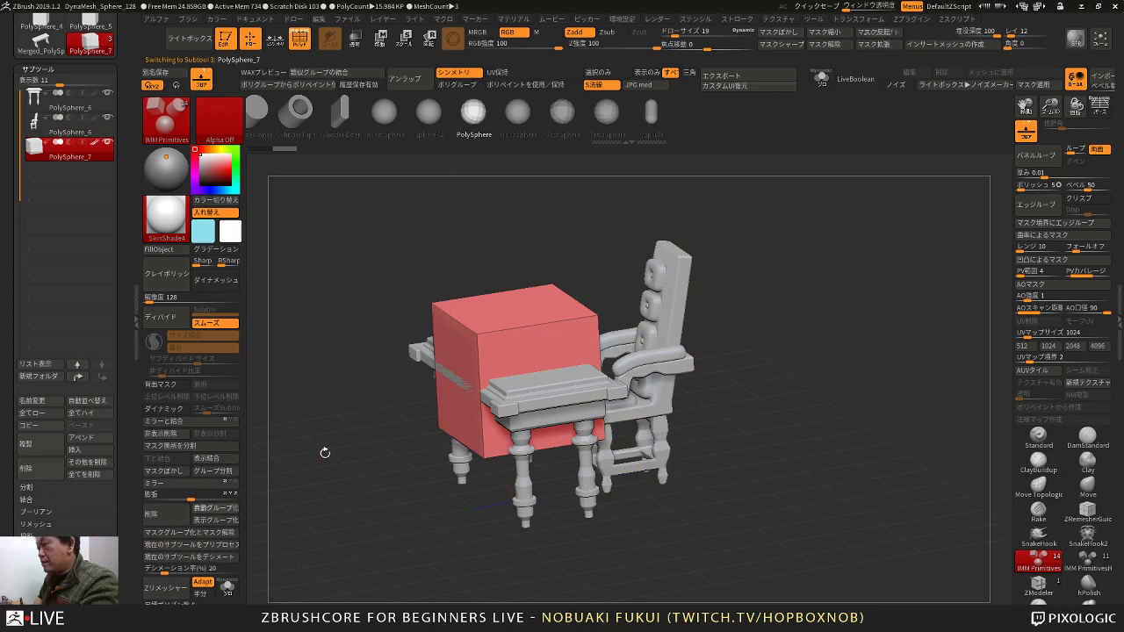
key("w")
left_click_drag(762, 375, 650, 350, "shift")
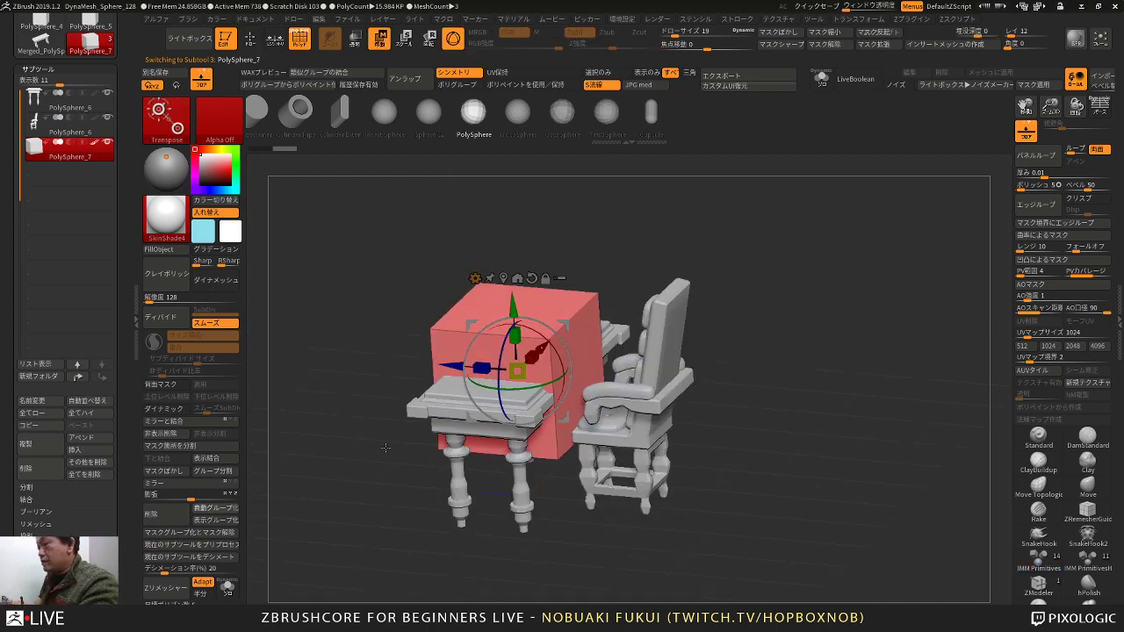
left_click_drag(576, 247, 589, 230, "shift")
left_click_drag(525, 363, 508, 430)
Step: Isolate the cube in Solo mode and switch to the ZModeler brush
left_click(228, 590)
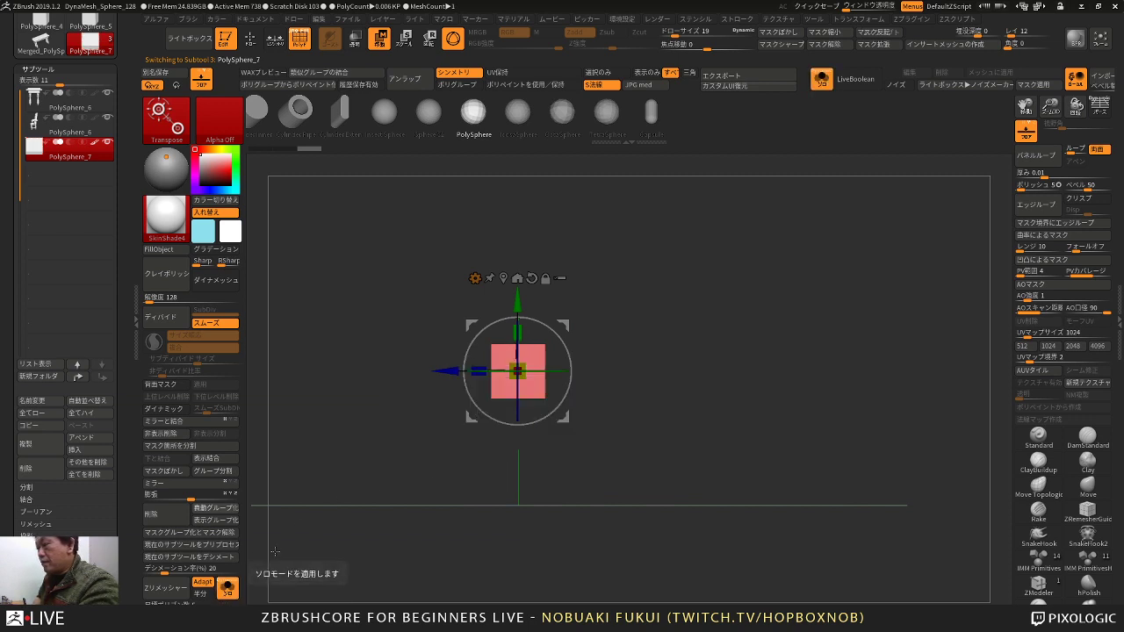
mouse_move(606, 492)
left_mouse_down()
mouse_move(546, 510)
mouse_move(570, 530)
left_mouse_up()
key("q")
left_click_drag(625, 500, 620, 458)
left_click_drag(686, 333, 681, 334)
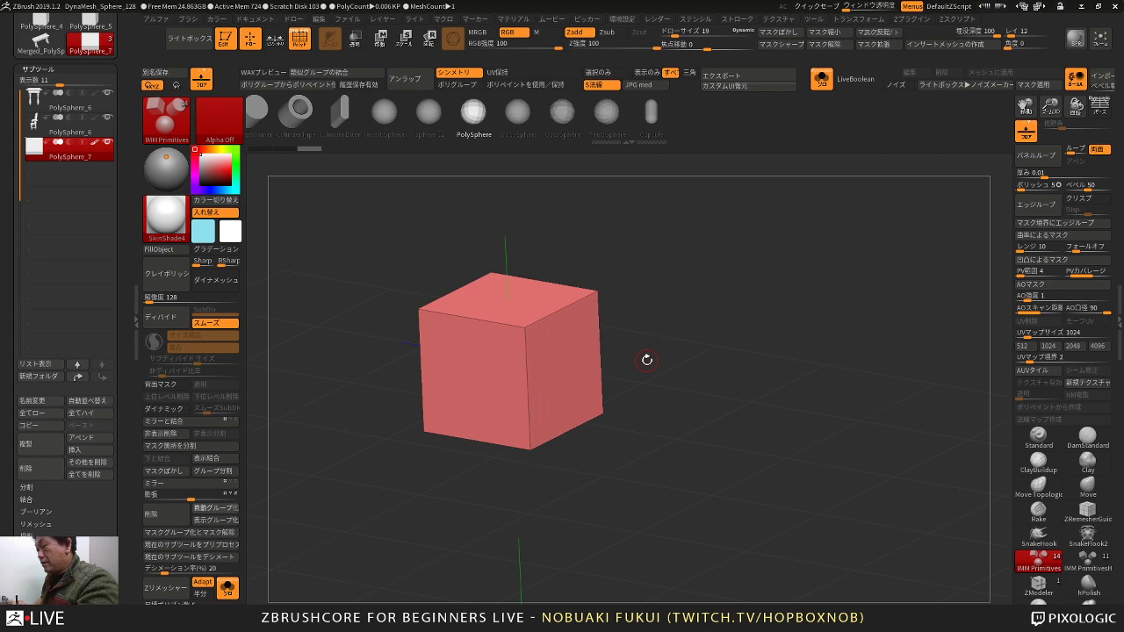
key("w")
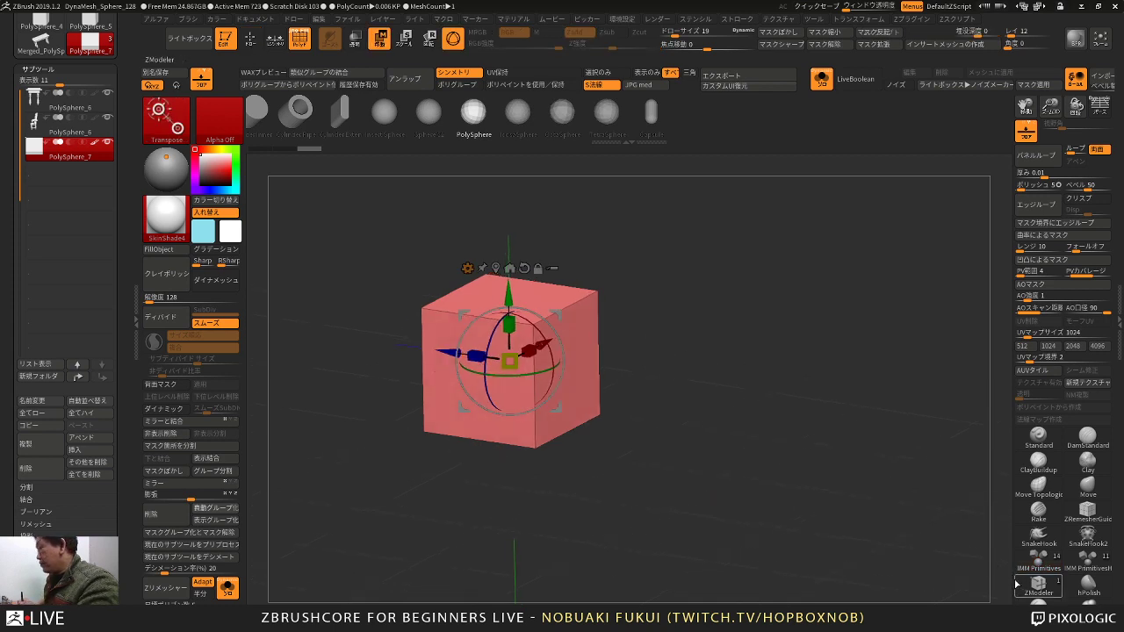
left_click(1019, 583)
mouse_move(755, 421)
left_mouse_down()
mouse_move(712, 401)
mouse_move(694, 352)
left_mouse_up()
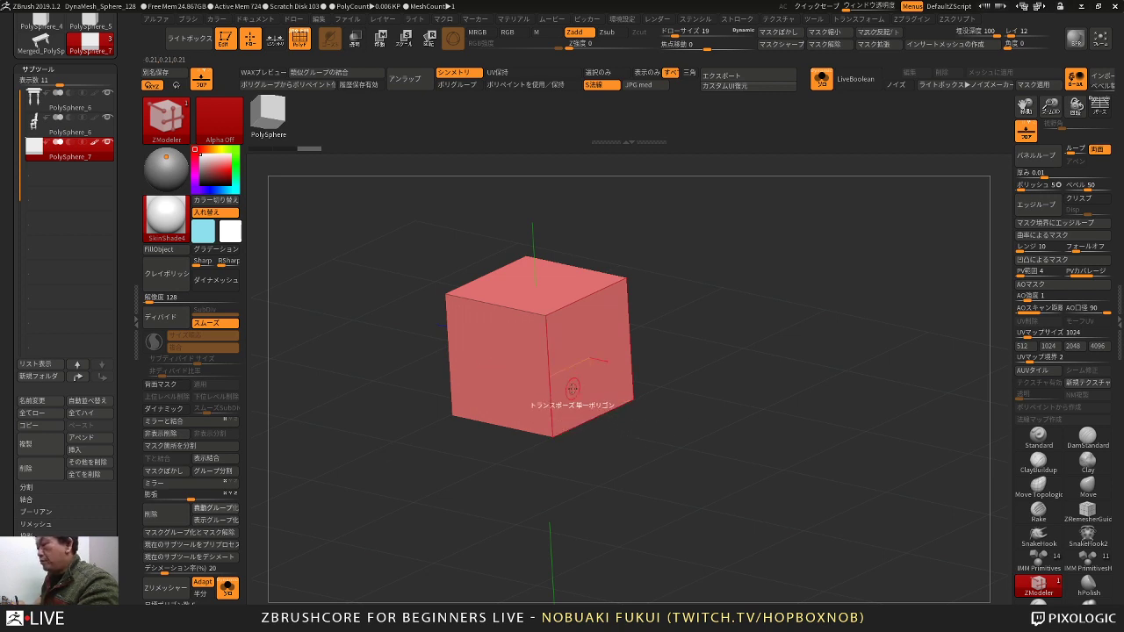
right_click_drag(573, 389, 620, 412)
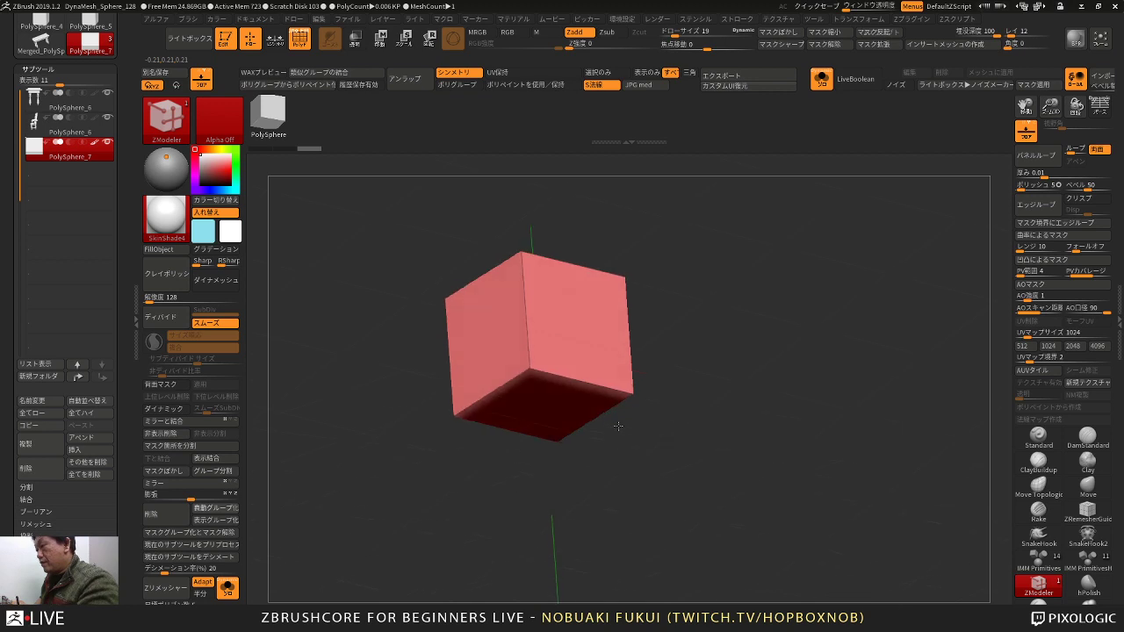
Step: Extrude the cube's bottom face slightly downward using QMesh with a single-polygon target
left_click(538, 398)
key("ctrl+z")
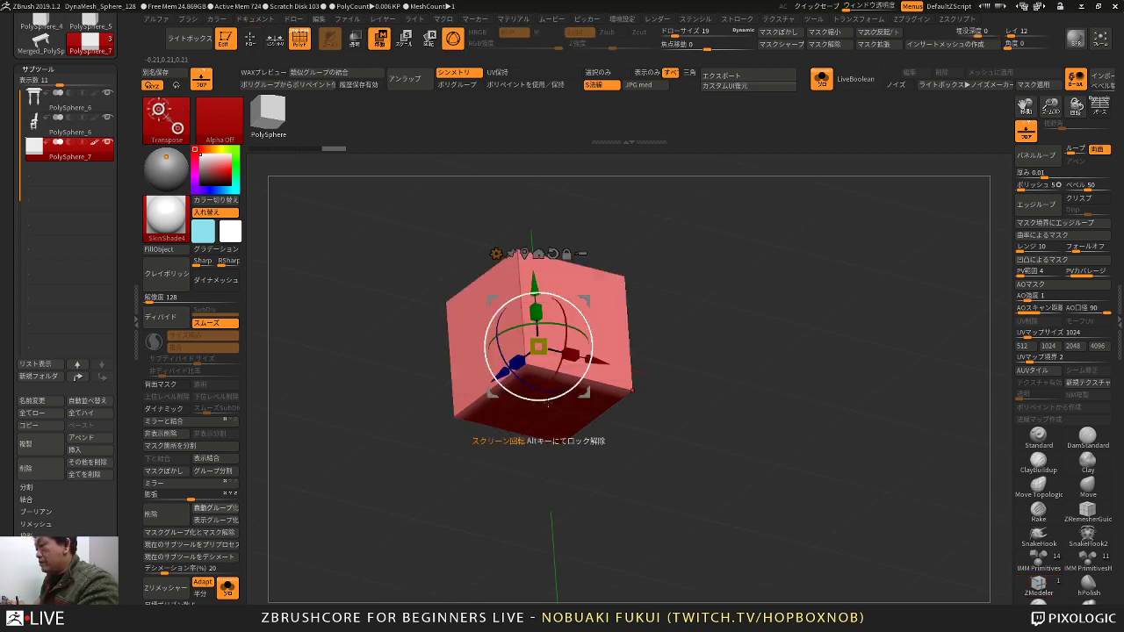
key("q")
key("space")
left_click(616, 203)
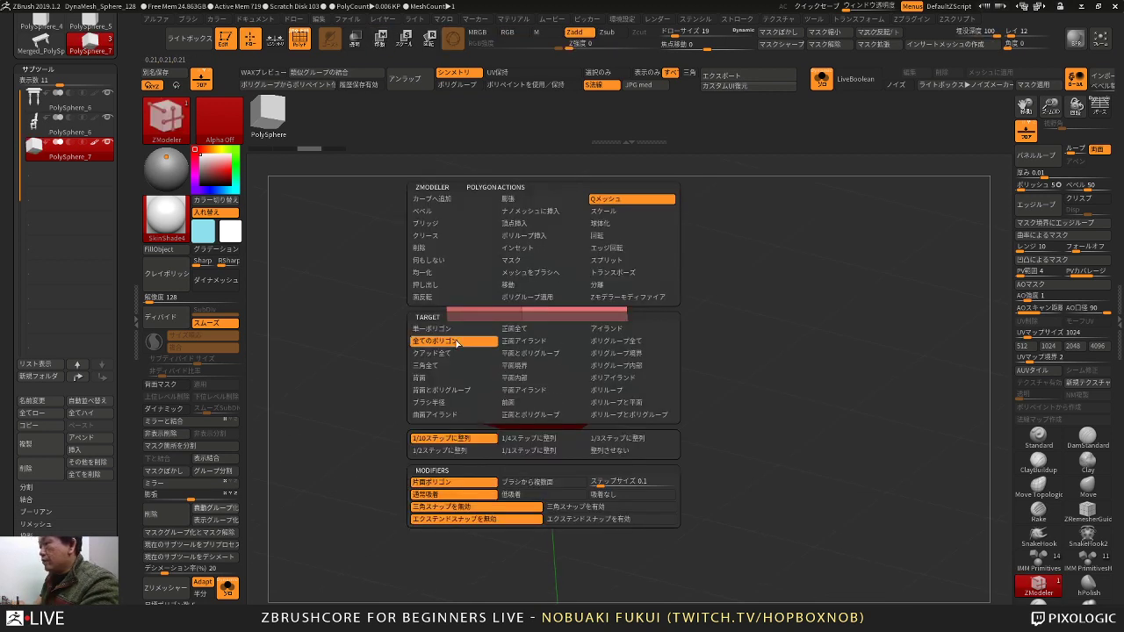
left_click(463, 331)
left_click_drag(520, 397, 522, 422)
left_click_drag(690, 311, 696, 381)
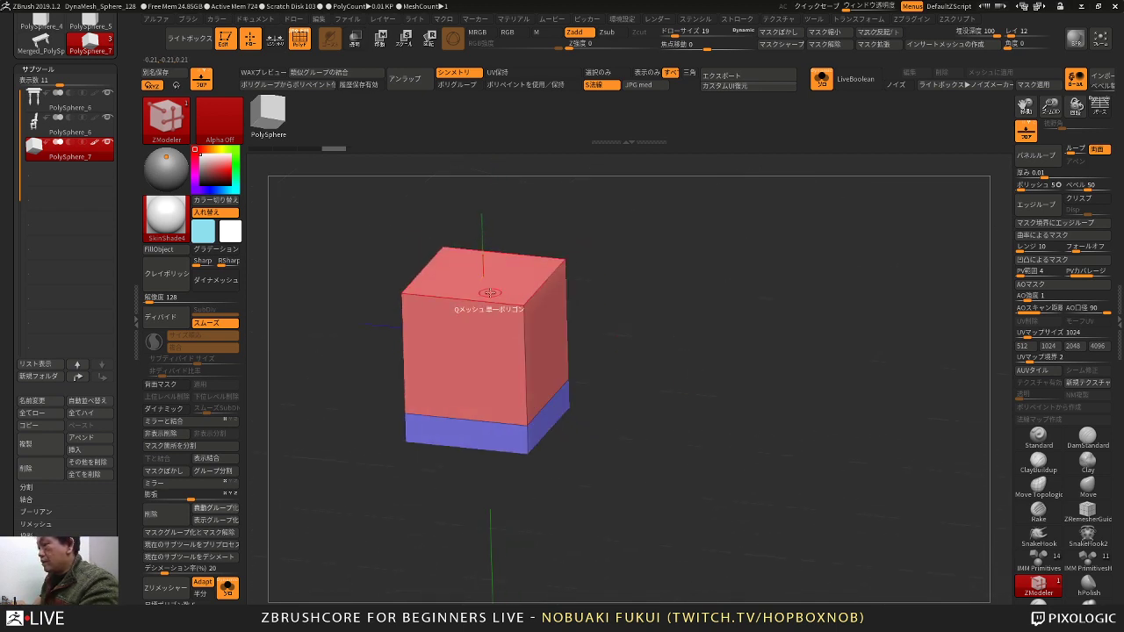
Step: Insert a central vertical edge loop and horizontal edge loops around the block, with dynamic subdivision turned on
key("space")
left_click(463, 428)
left_click(497, 302)
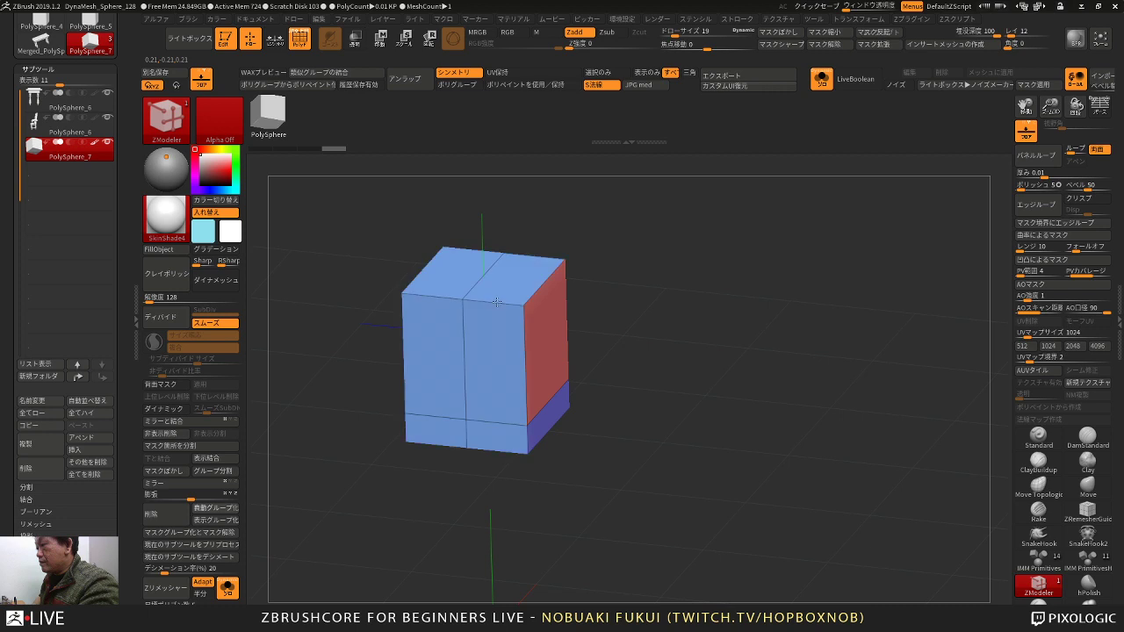
key("d")
left_click_drag(647, 325, 627, 304)
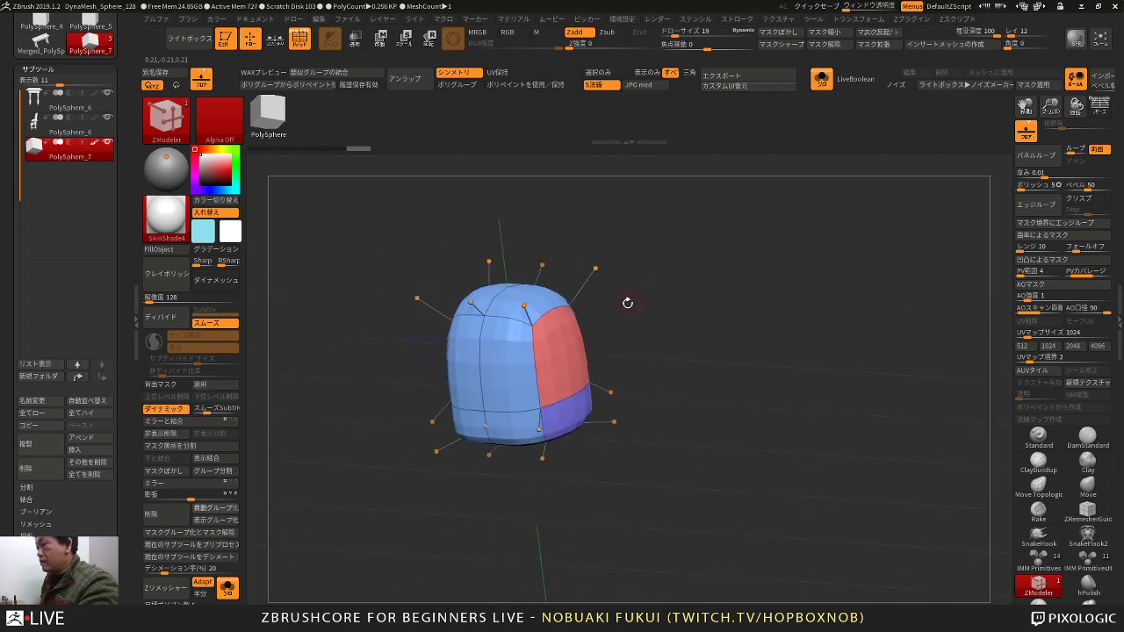
left_click(533, 359)
left_click(531, 329)
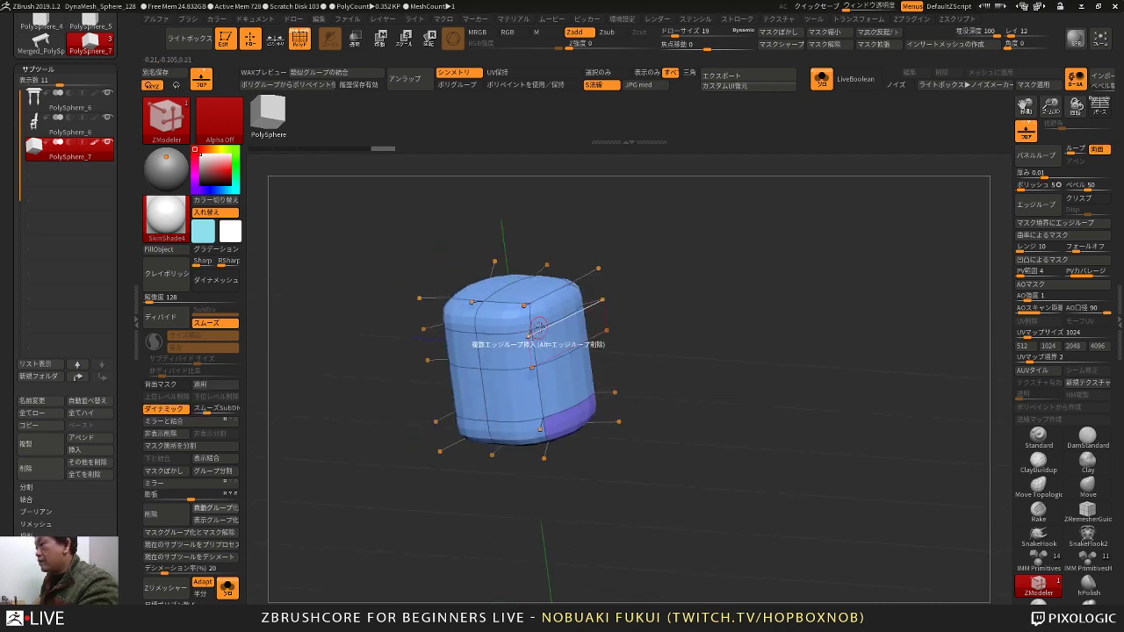
Step: Add a vertical edge loop across the block's depth and another horizontal loop, and scale the block down along Y
left_click_drag(707, 329, 653, 331)
left_click(187, 423)
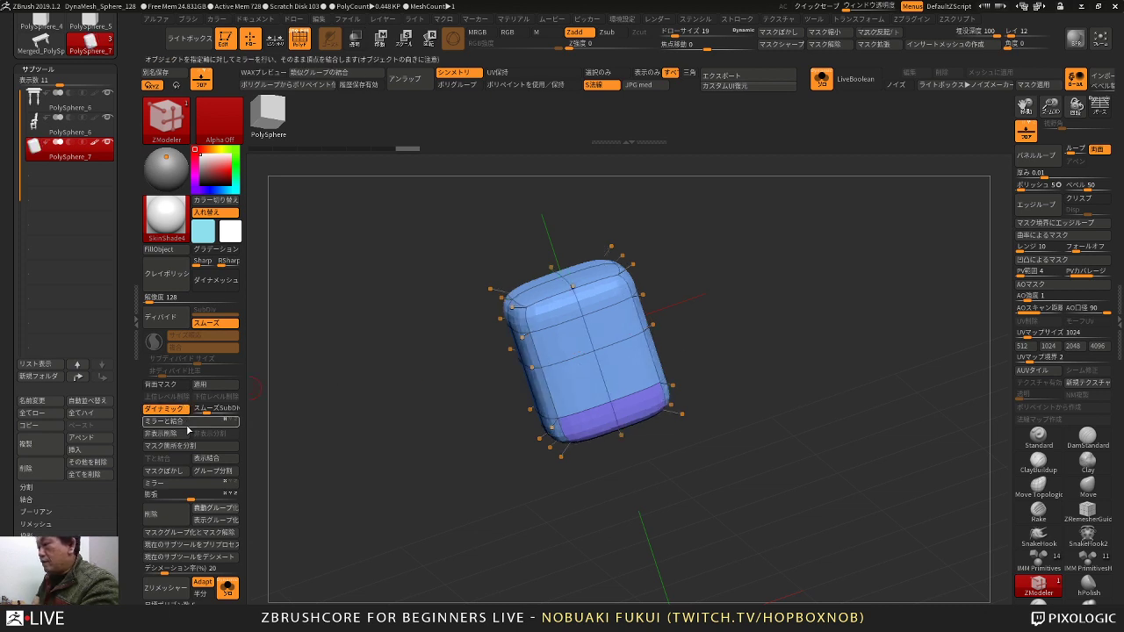
left_click_drag(373, 450, 435, 458)
right_click_drag(737, 405, 672, 371)
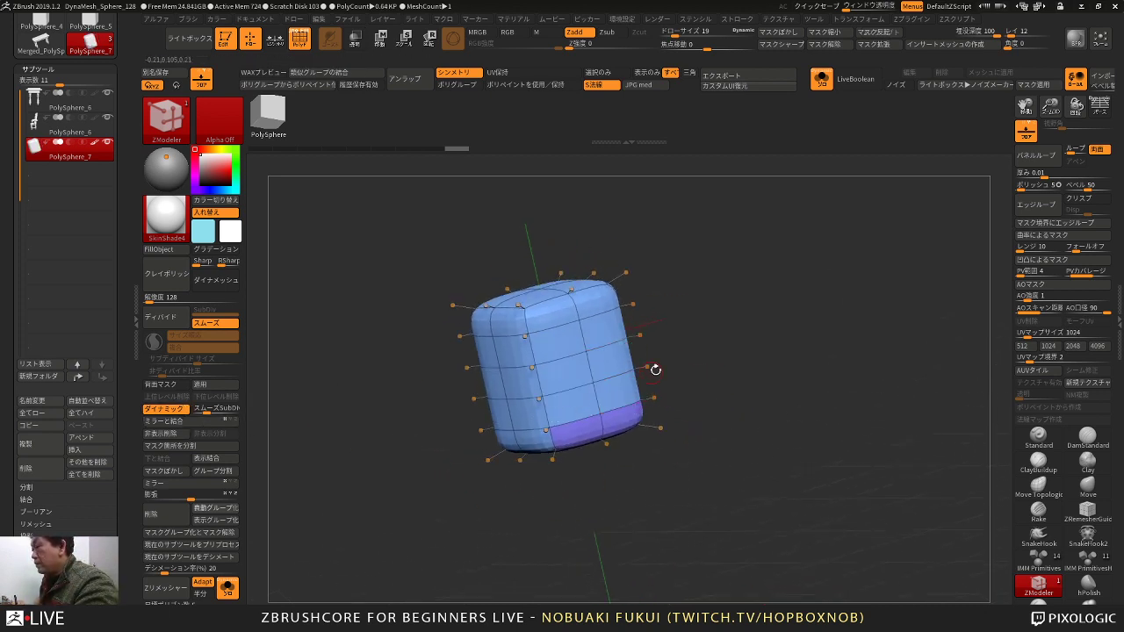
key("w")
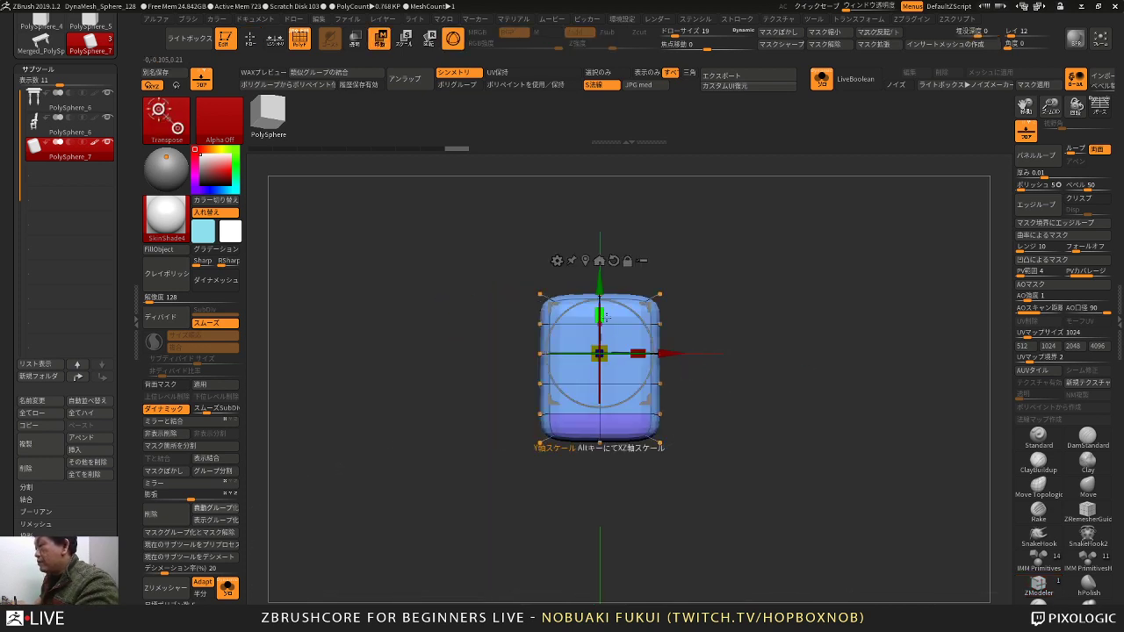
key("q")
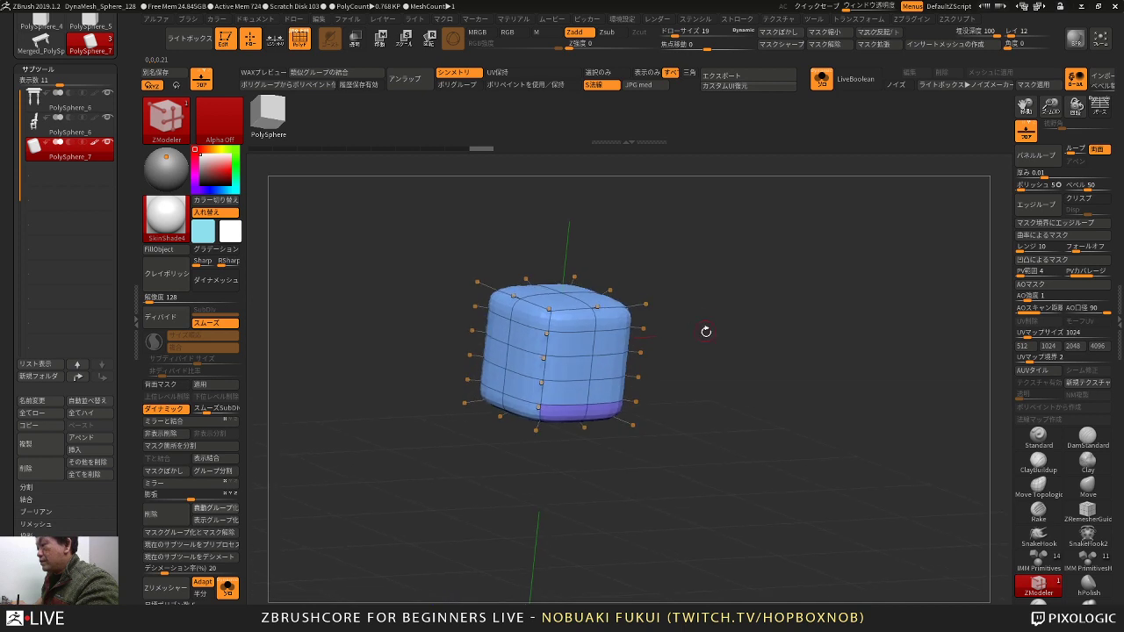
Step: Insert an edge loop close to the block's bottom edge to tighten its rounding
left_click_drag(703, 330, 703, 437, "alt")
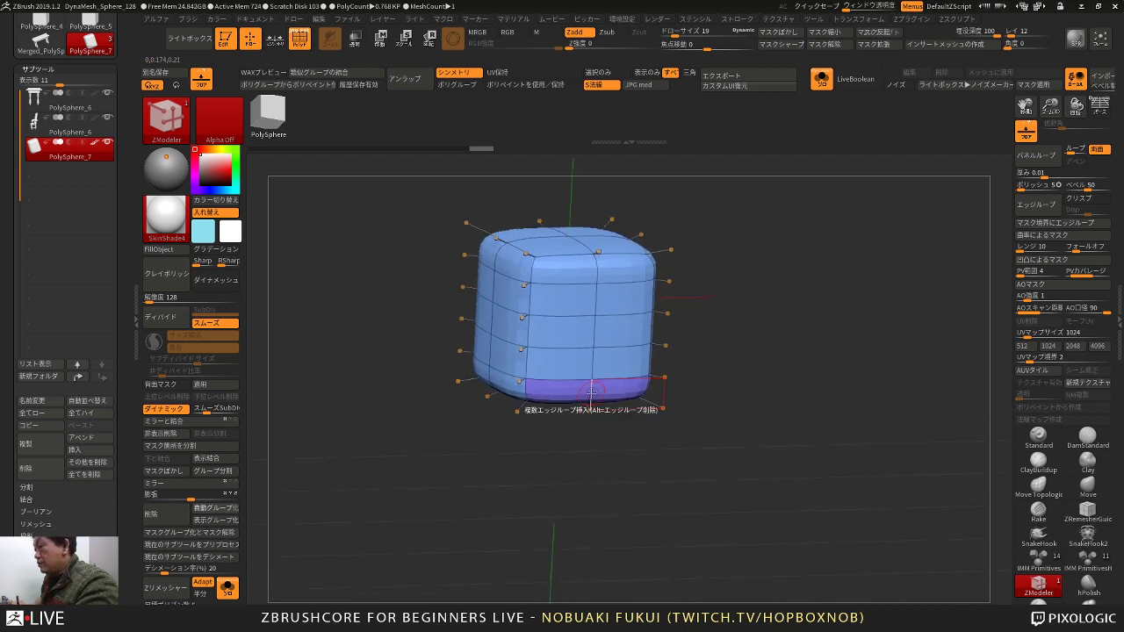
key("space")
left_click(582, 443)
left_click_drag(582, 511, 598, 427)
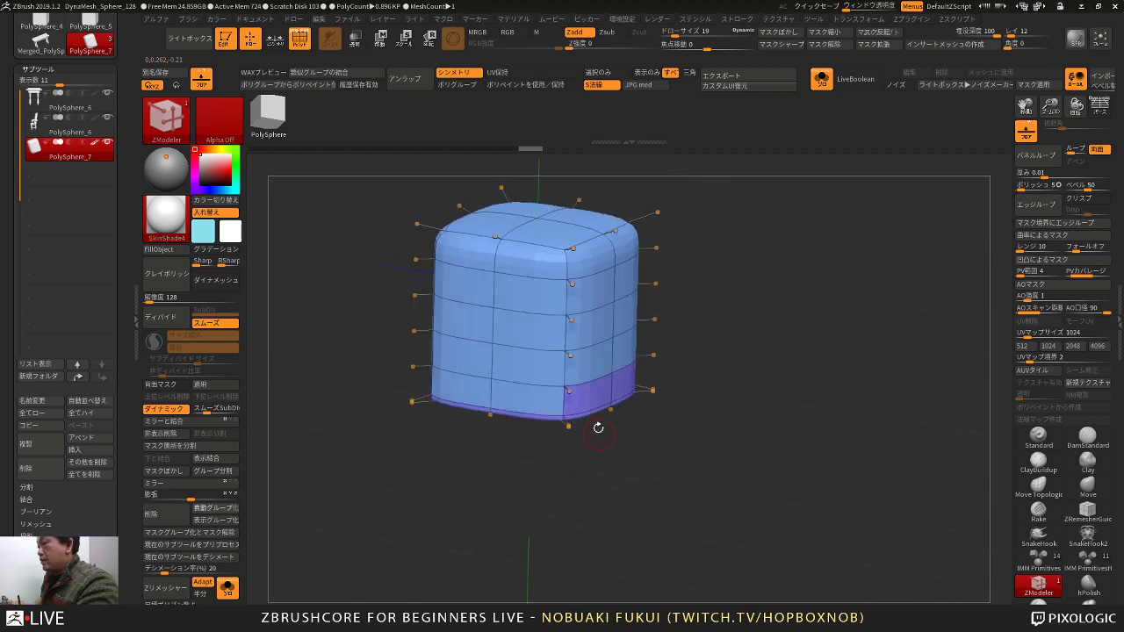
key("space")
left_click(534, 313)
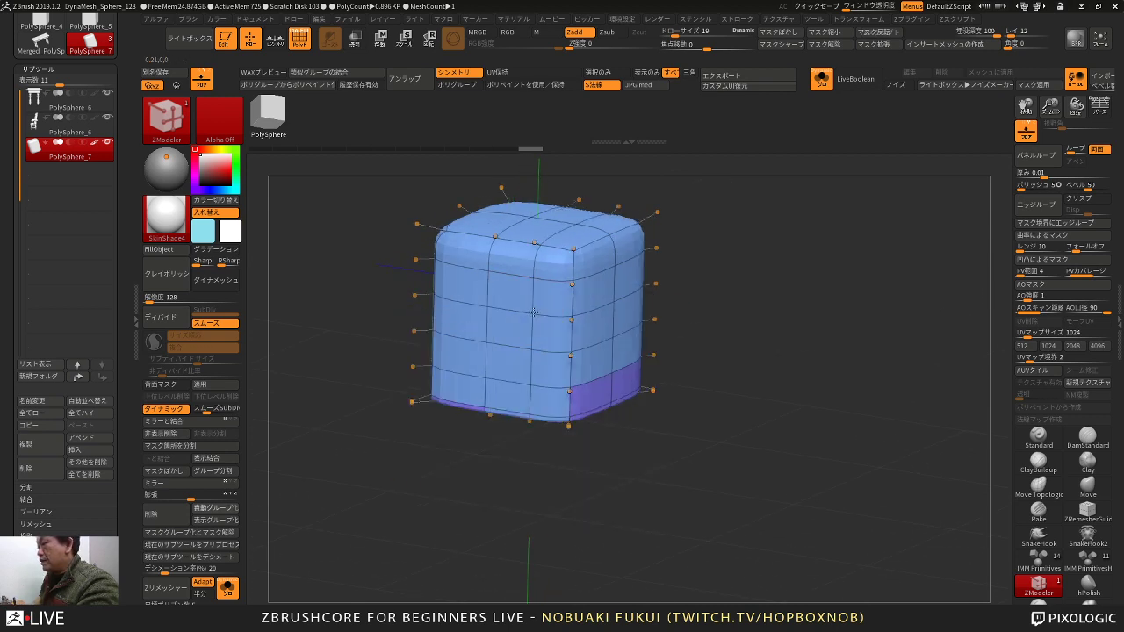
left_click_drag(524, 422, 442, 435)
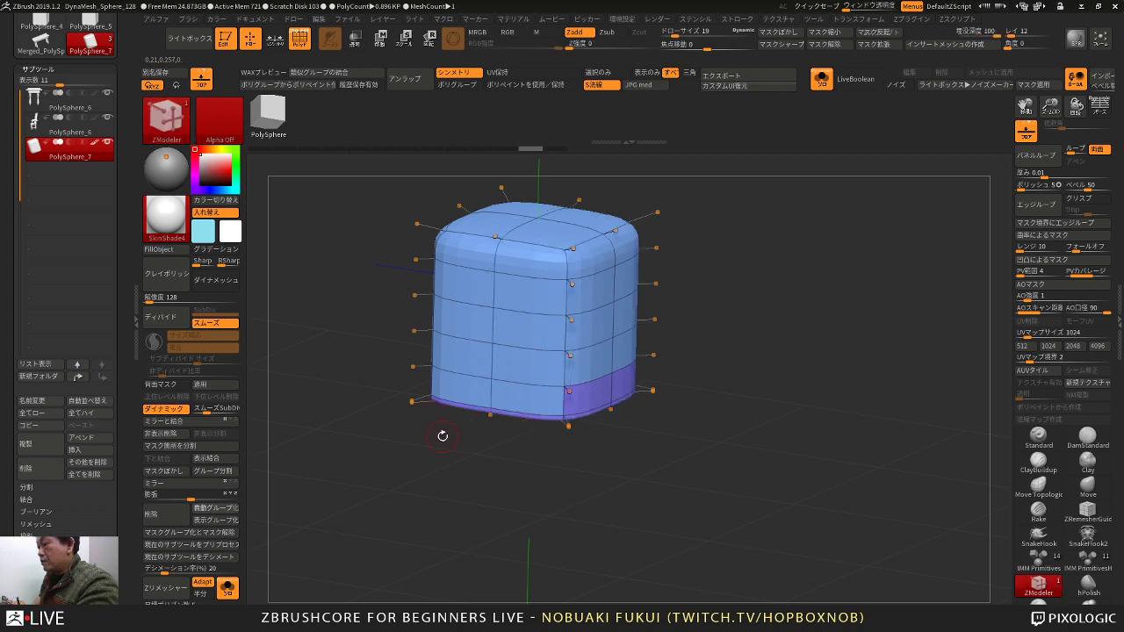
Step: Insert a single vertical edge loop close to the block's front edge, and try another loop near the top edge
key("space")
left_click(494, 440)
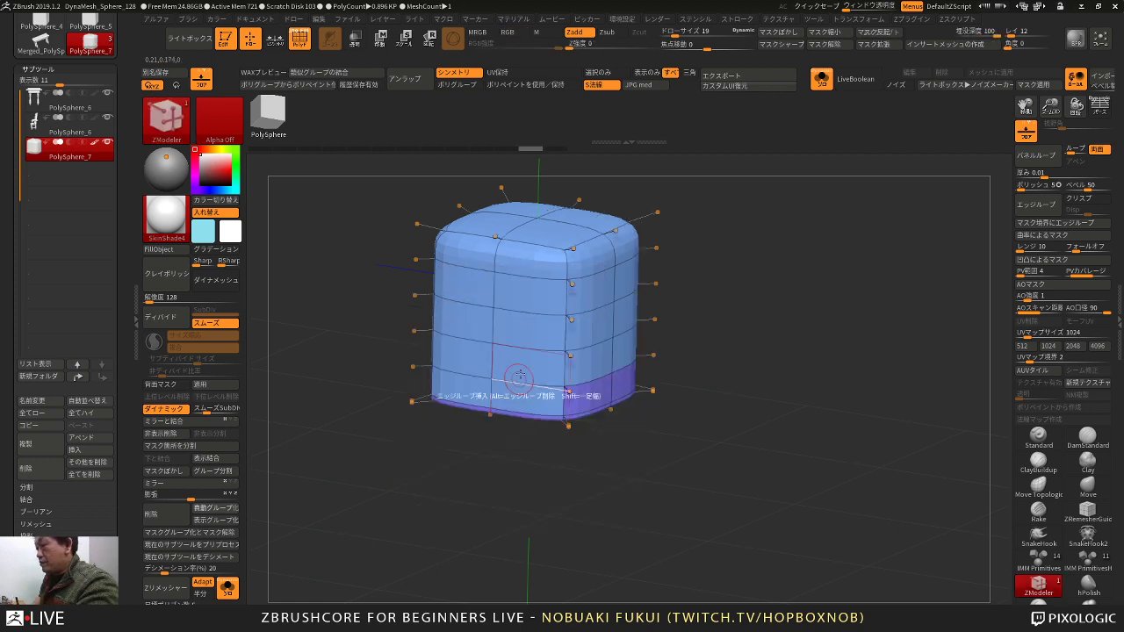
left_click(527, 344)
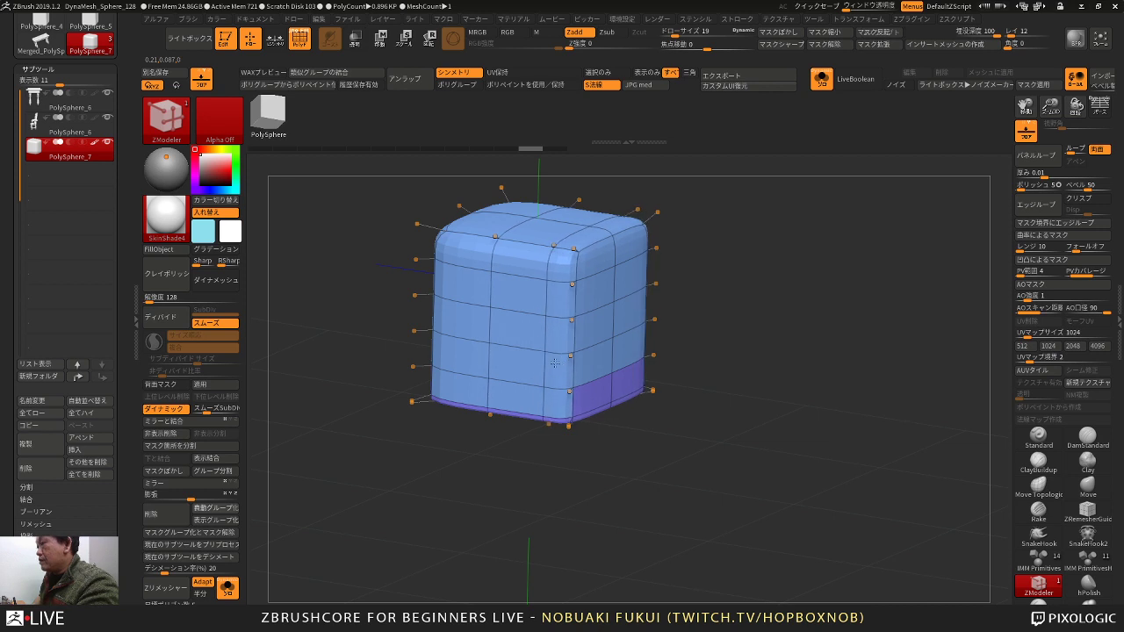
left_click_drag(584, 446, 522, 430)
left_click(602, 260)
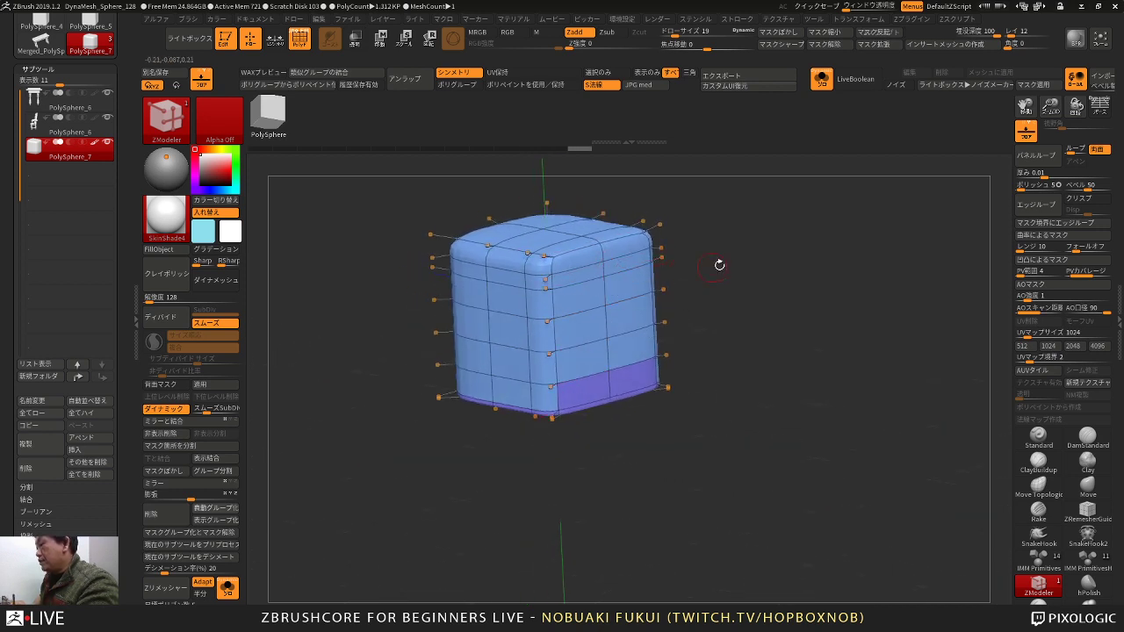
left_click_drag(719, 265, 758, 286)
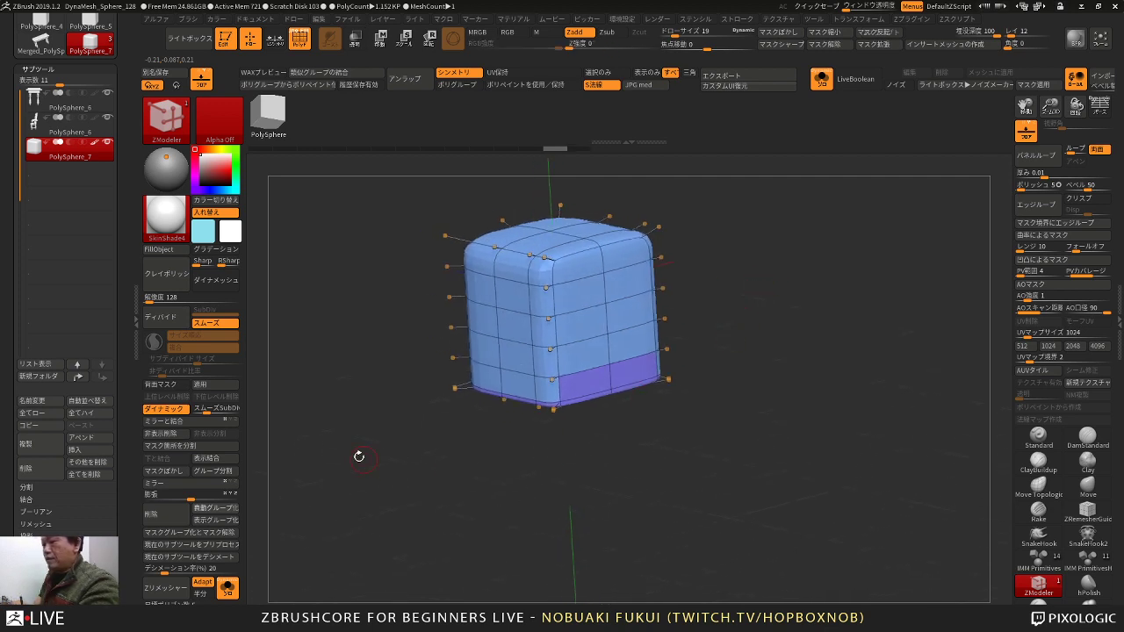
Step: Replace the block's dynamic subdivision with one divided level and delete the lower subdivision level
left_click(182, 409)
left_click(179, 321)
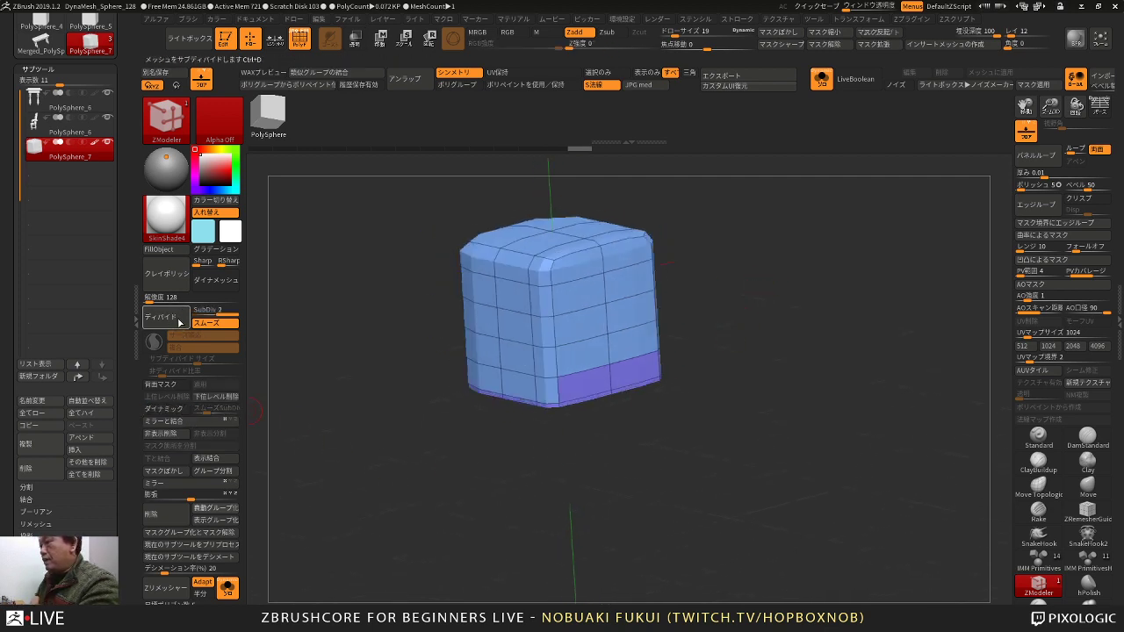
left_click(221, 398)
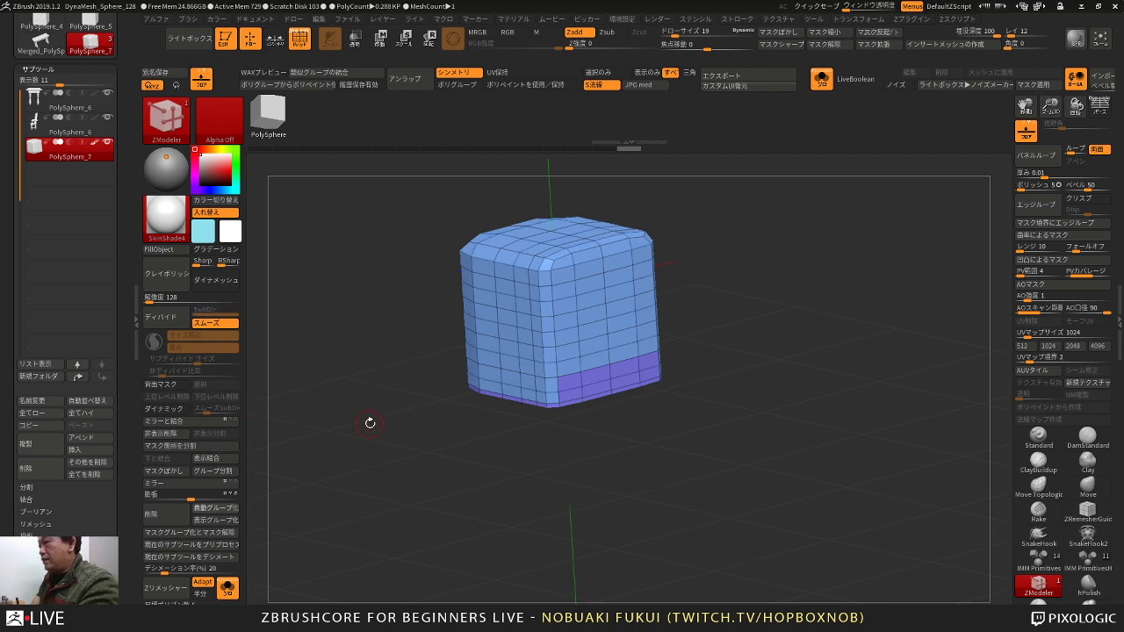
Step: Assign the whole block to one polygroup and mark the upper front-face polygons as a temporary polygroup
left_click_drag(371, 423, 594, 464)
key("ctrl+w")
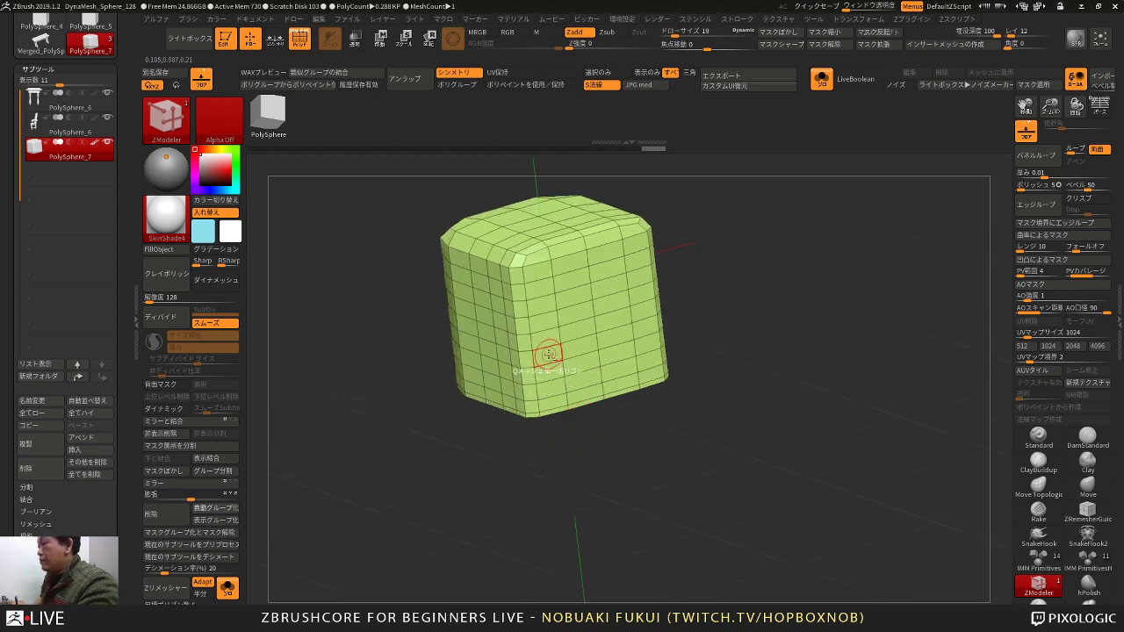
left_click_drag(546, 336, 605, 263)
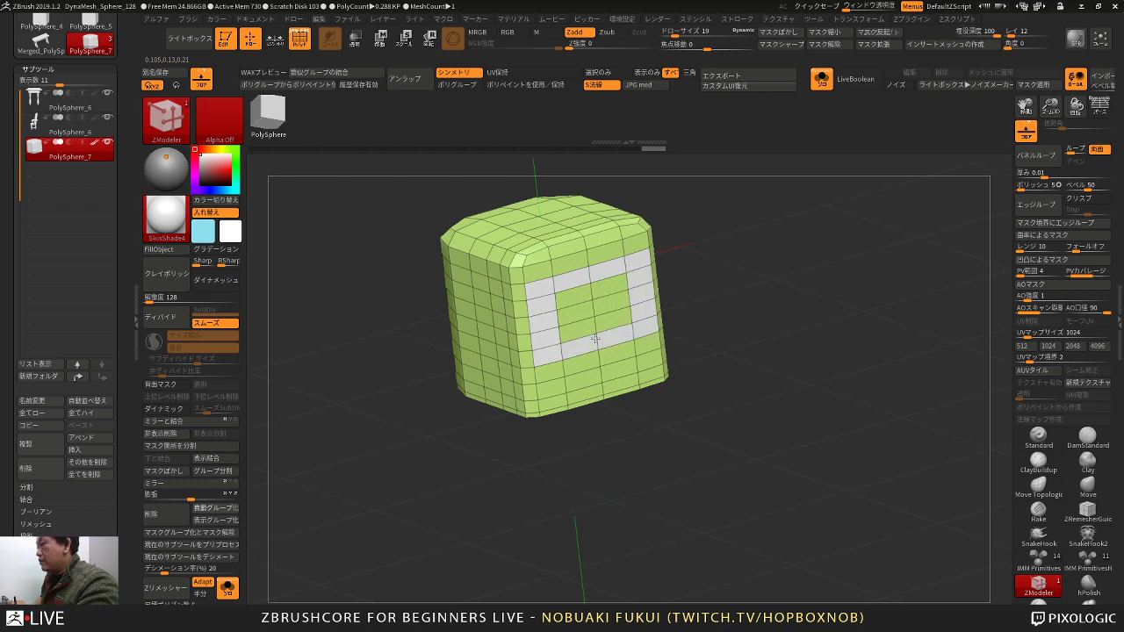
left_click_drag(709, 230, 725, 293)
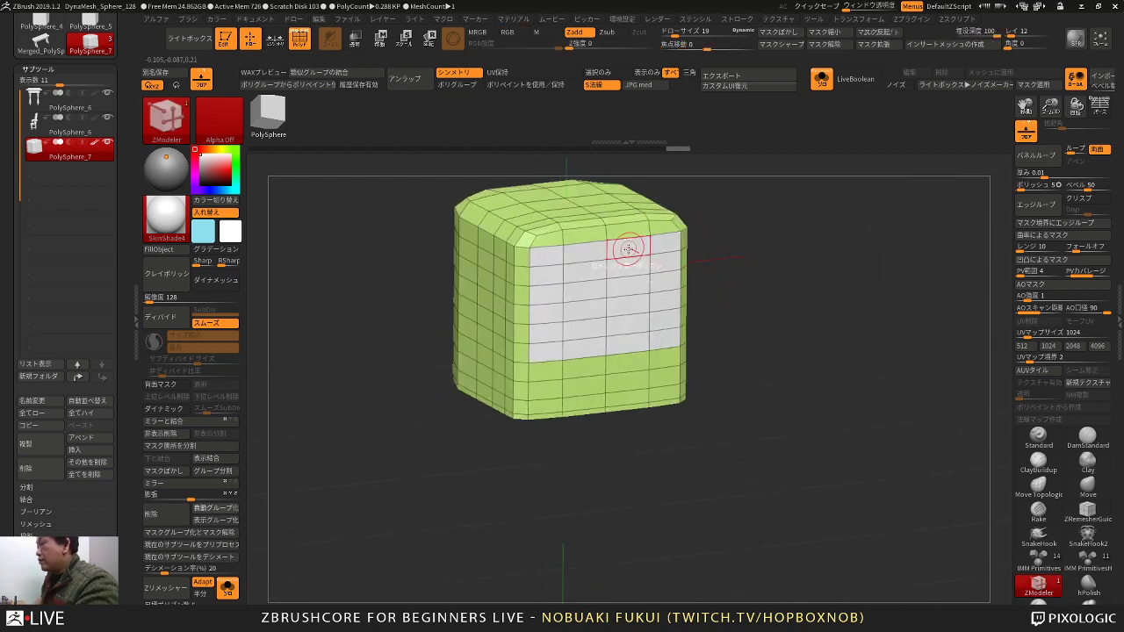
Step: Inset the marked upper front area twice to form two nested frames around the screen area
key("space")
left_click(603, 251)
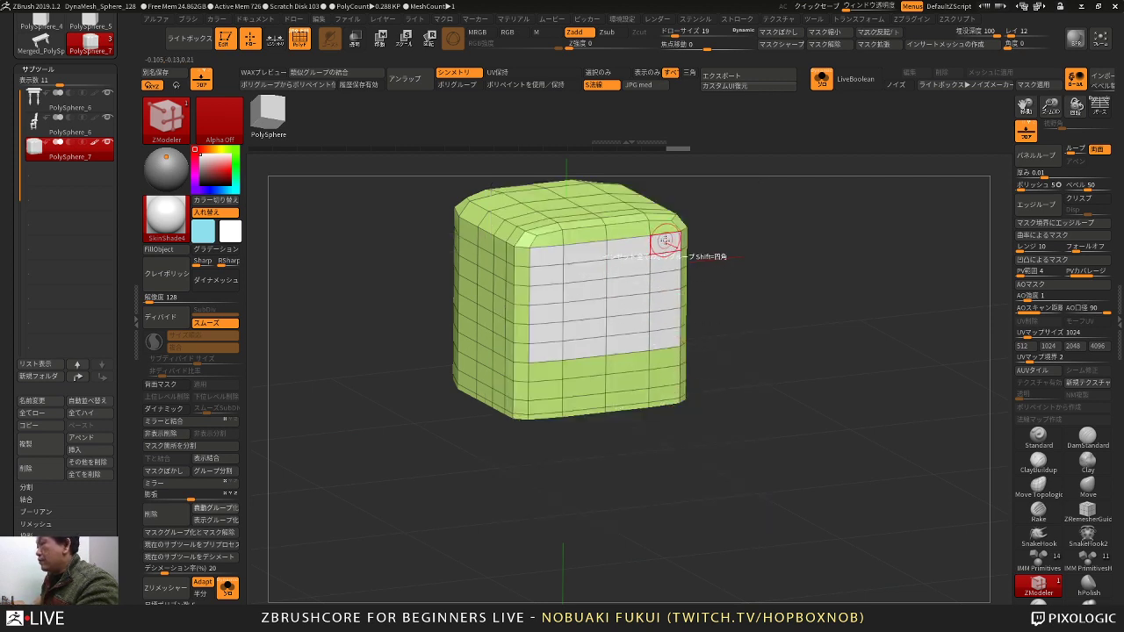
left_click_drag(664, 240, 662, 249)
key("space")
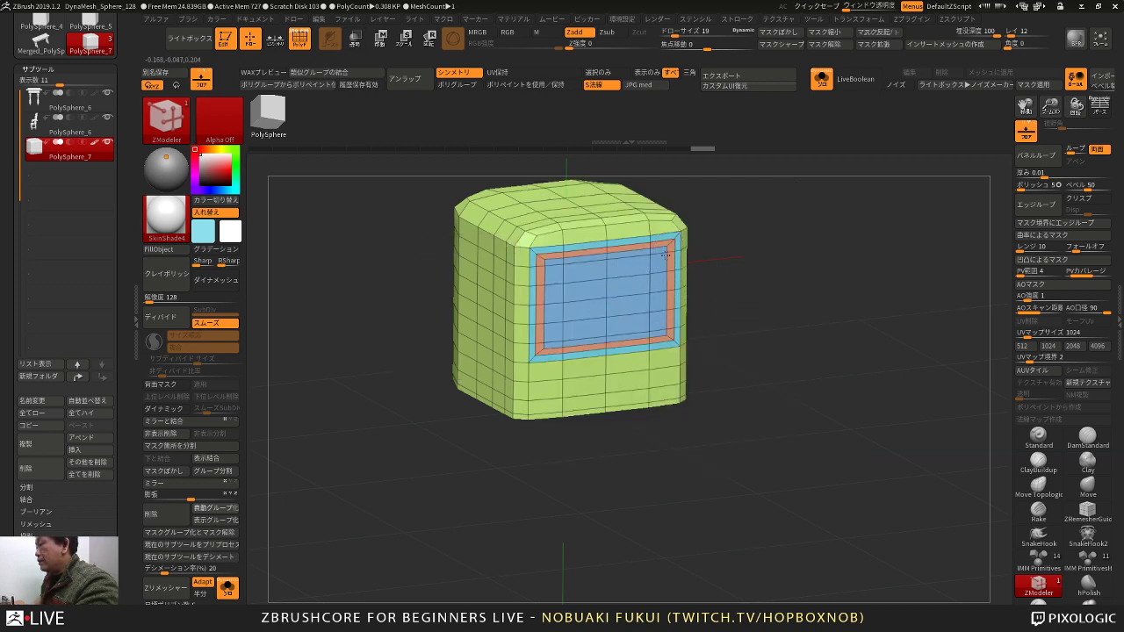
left_click_drag(742, 274, 765, 301)
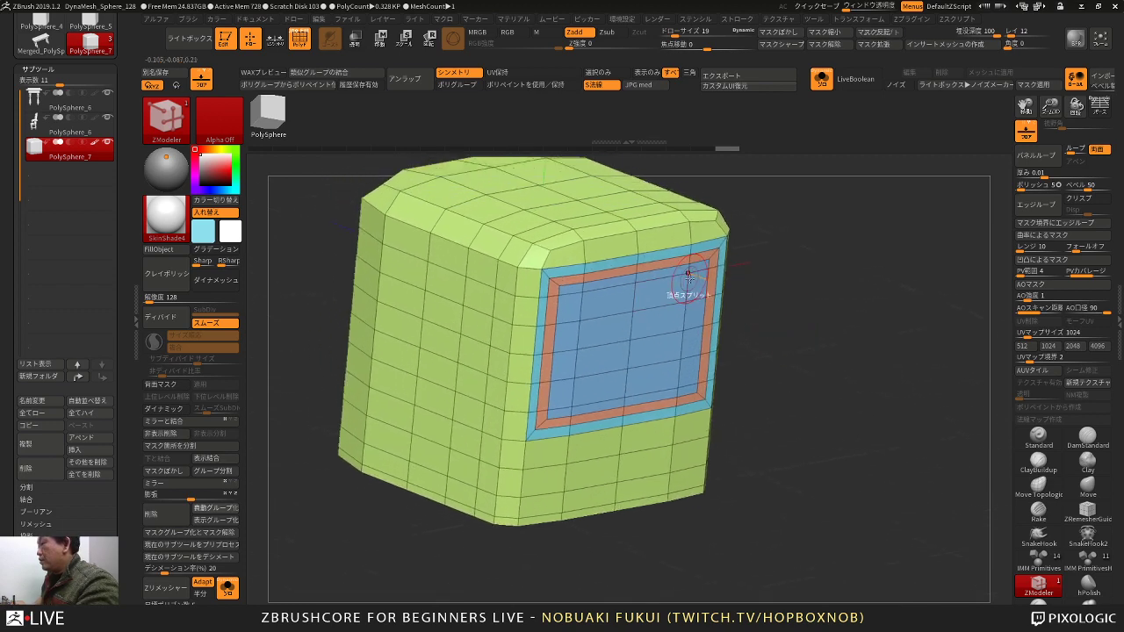
Step: Extrude the inner screen area inward with the Extrude action targeting Polygroup All
key("space")
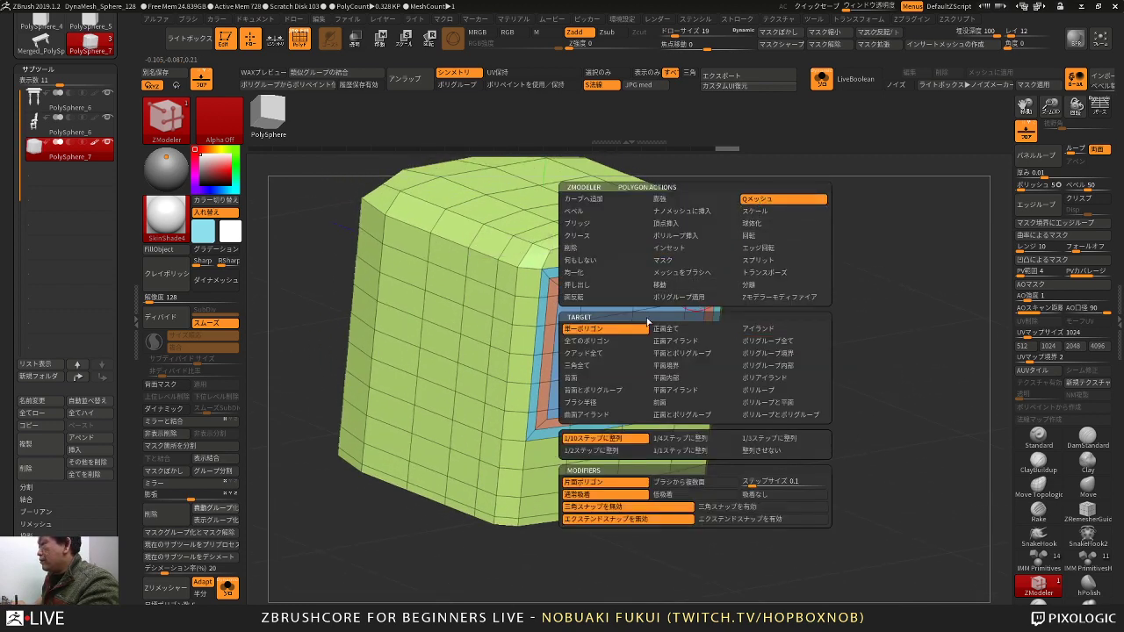
left_click(599, 286)
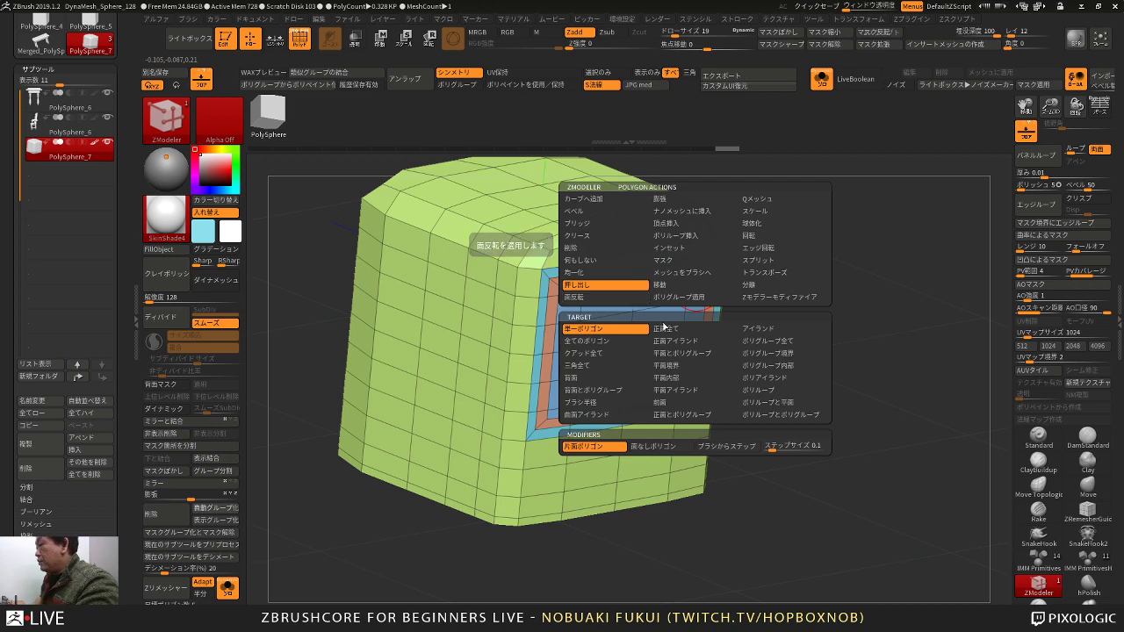
left_click(765, 341)
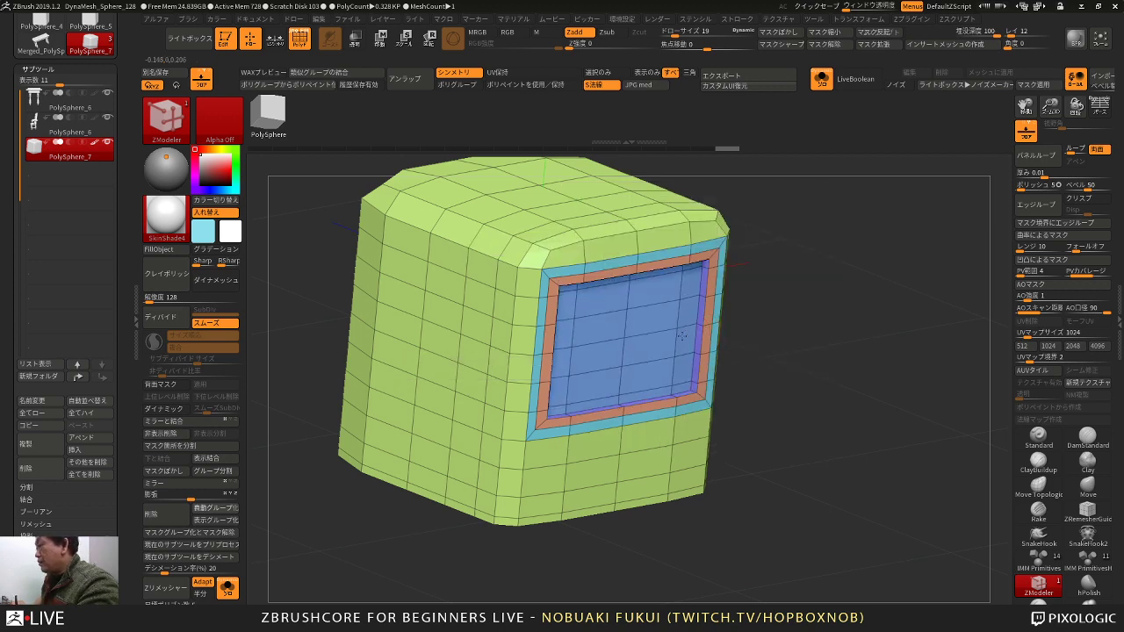
left_click_drag(753, 324, 690, 377)
Step: Mark the polygon rows below the screen on the front face and inset them as a lower panel
left_click_drag(746, 373, 756, 386)
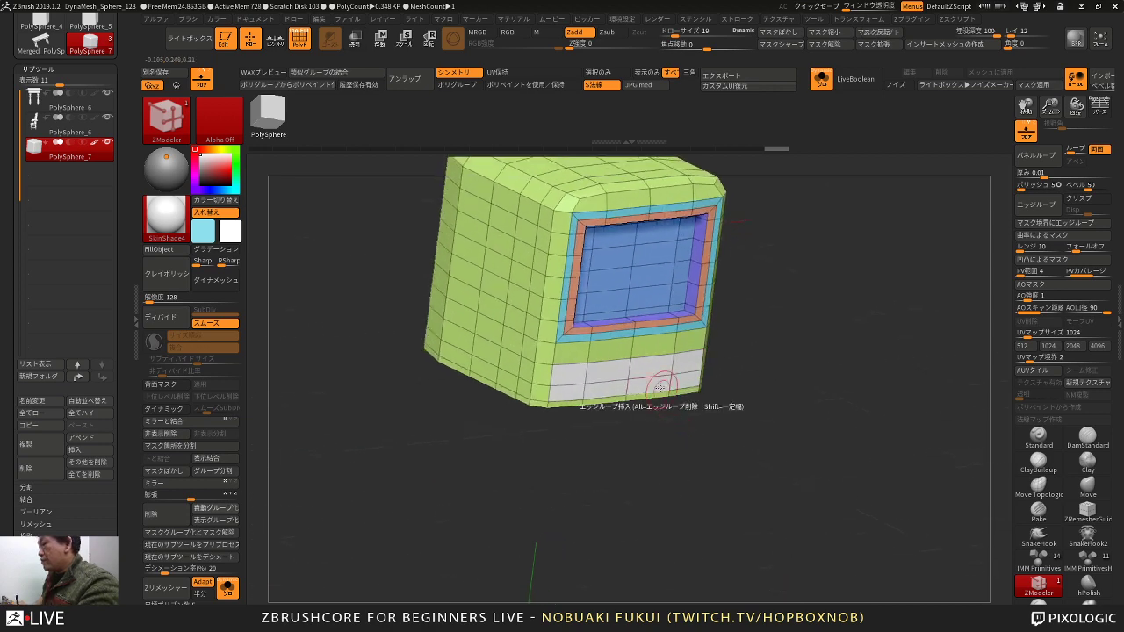
key("space")
left_click(632, 250)
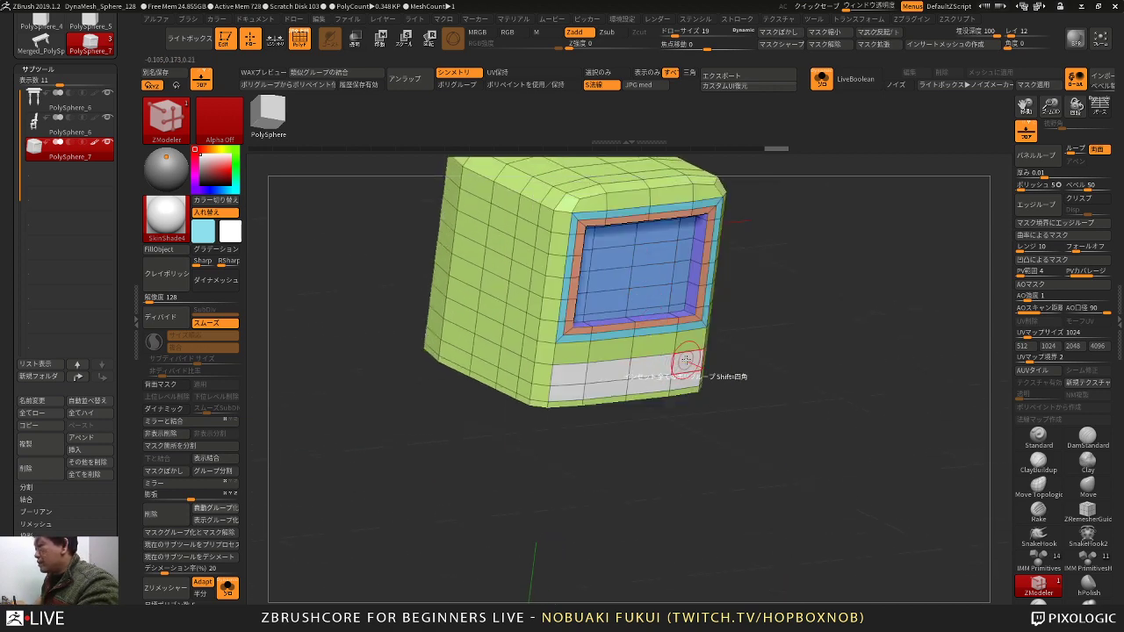
left_click_drag(679, 433, 693, 462, "alt")
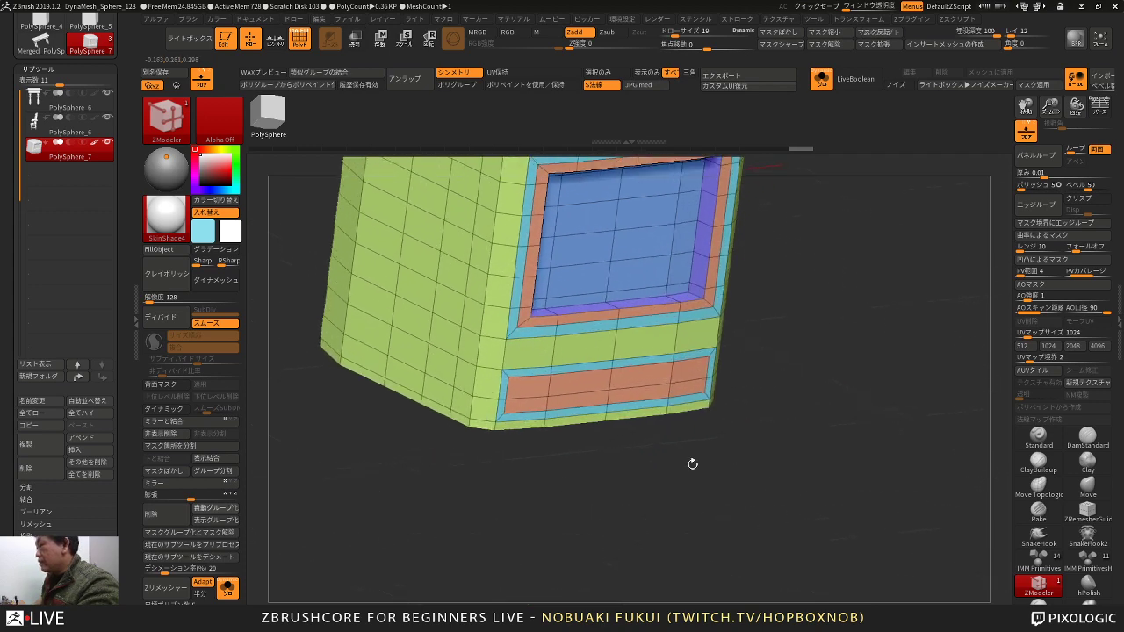
Step: Mark the inner polygons of the lower front panel and push them inward with QMesh to form a recess
key("space")
left_click(747, 200)
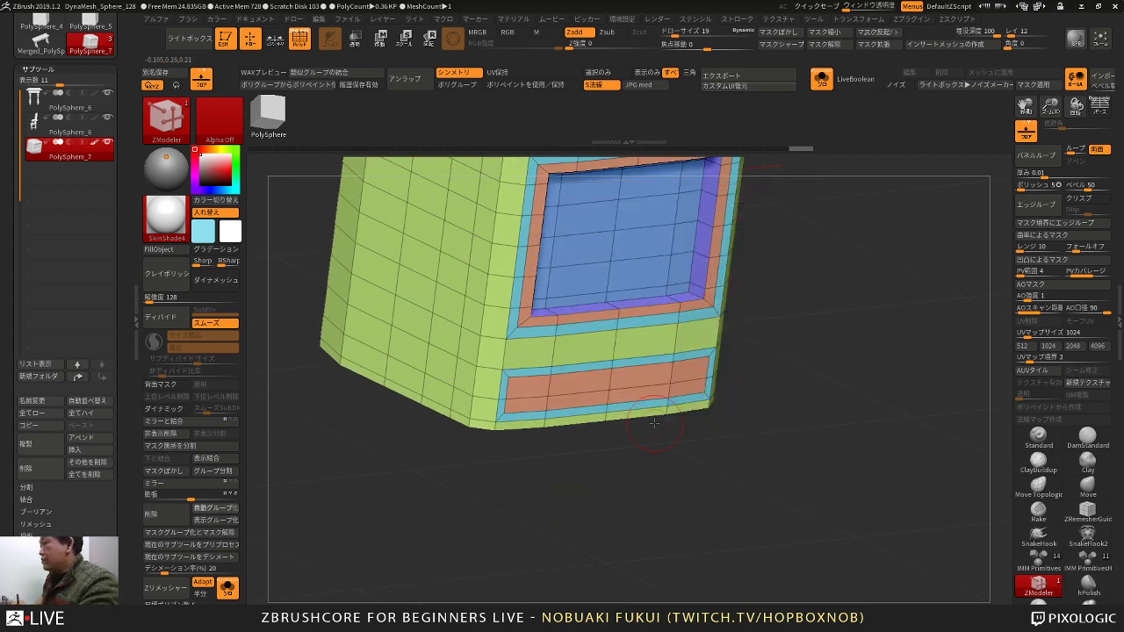
key("space")
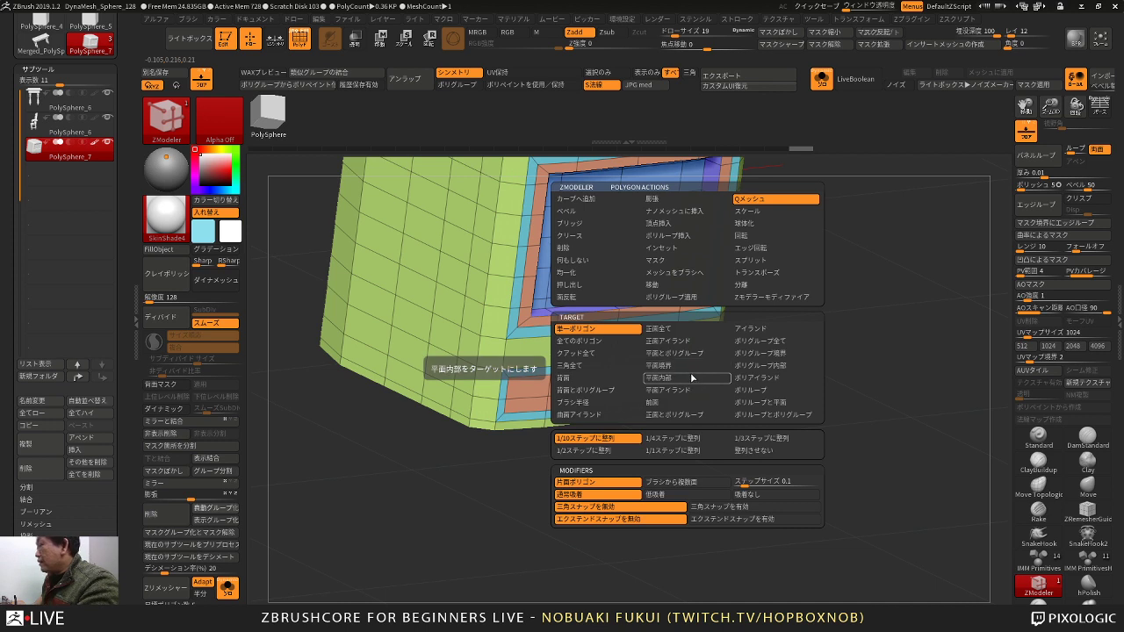
left_click(694, 366)
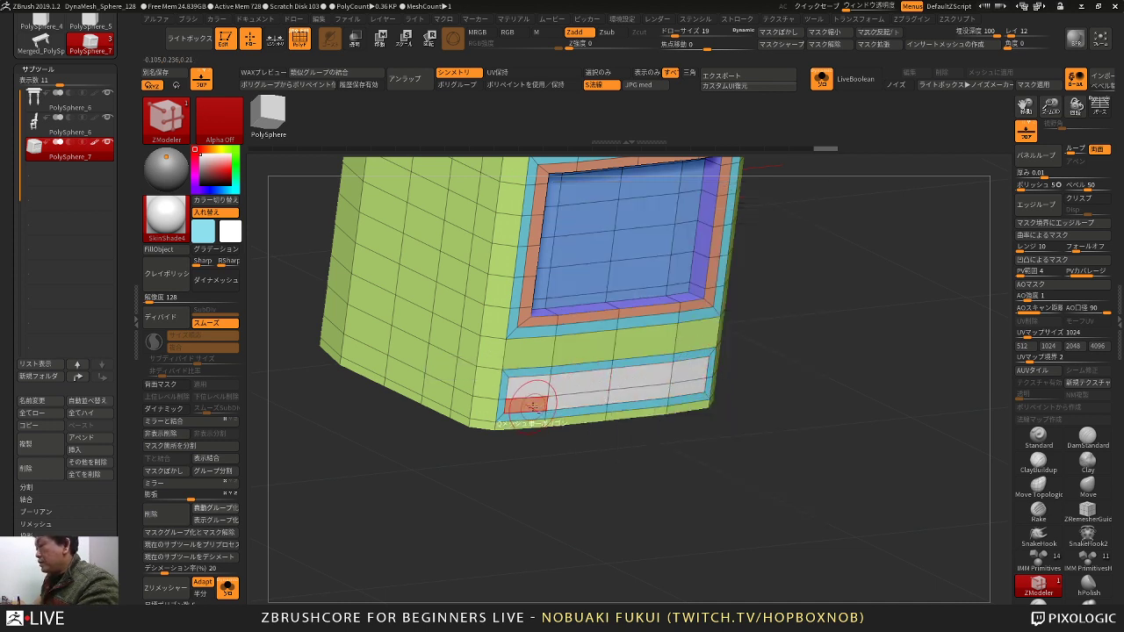
left_click_drag(702, 369, 663, 361)
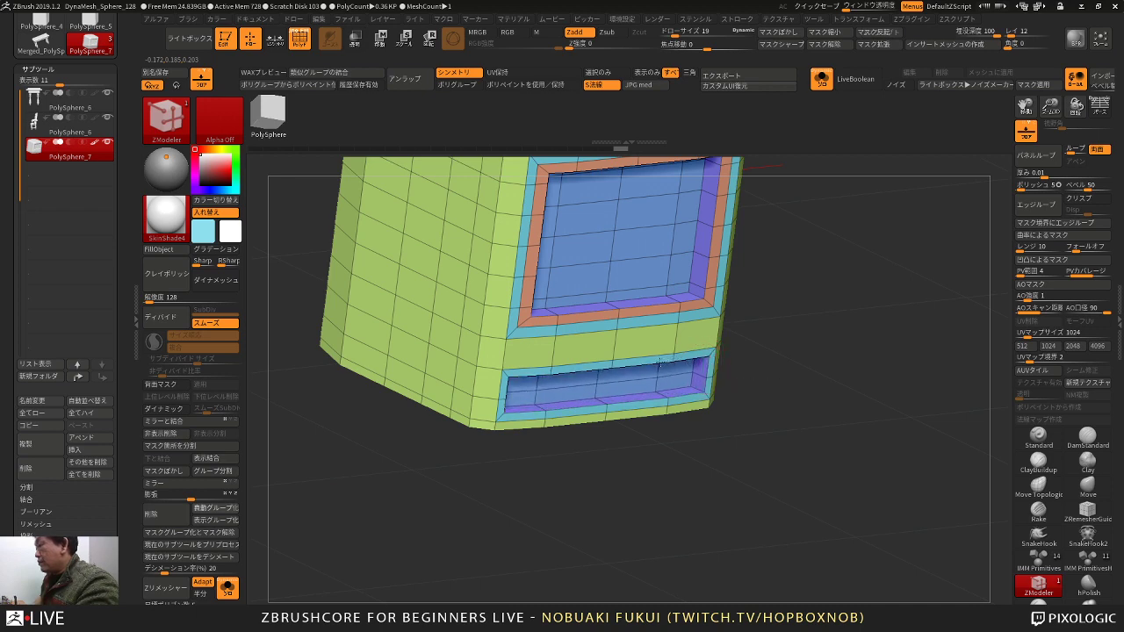
left_click_drag(657, 453, 617, 460)
Step: Isolate the lower panel's recess and its surrounding frame by hiding the body and the whole screen area
left_click(560, 384, "ctrl+shift")
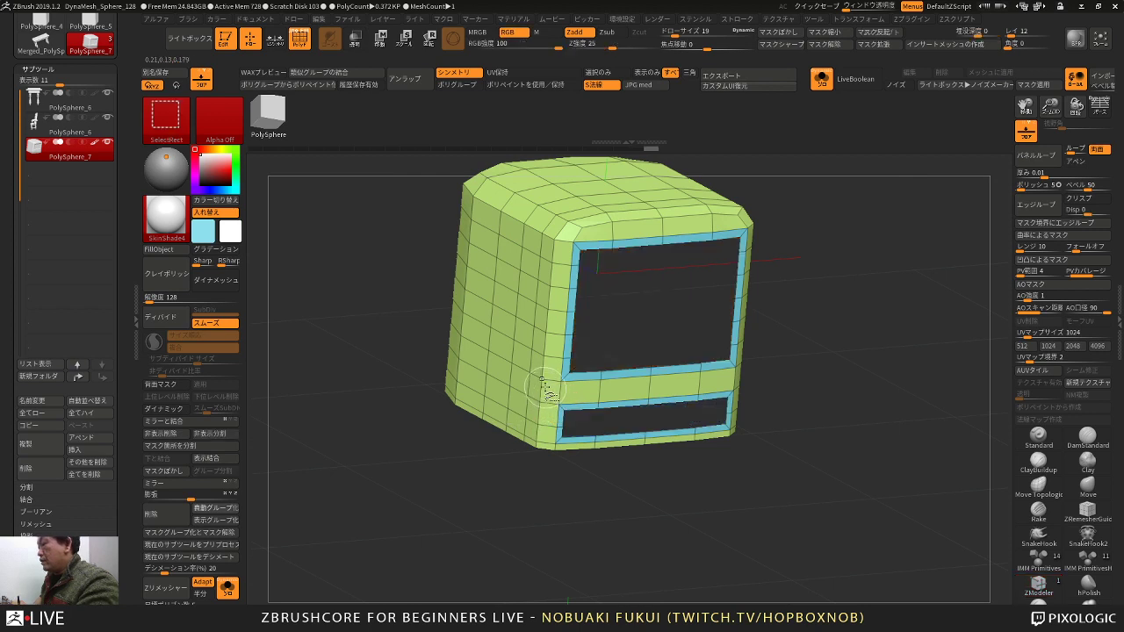
left_click(550, 389, "ctrl+shift")
left_click_drag(559, 513, 540, 417, "shift")
left_click_drag(756, 332, 792, 386, "ctrl+alt+shift")
left_click_drag(808, 382, 781, 350)
left_click(831, 392, "ctrl+shift")
left_click(763, 386, "ctrl+shift")
left_click(764, 387, "ctrl+shift")
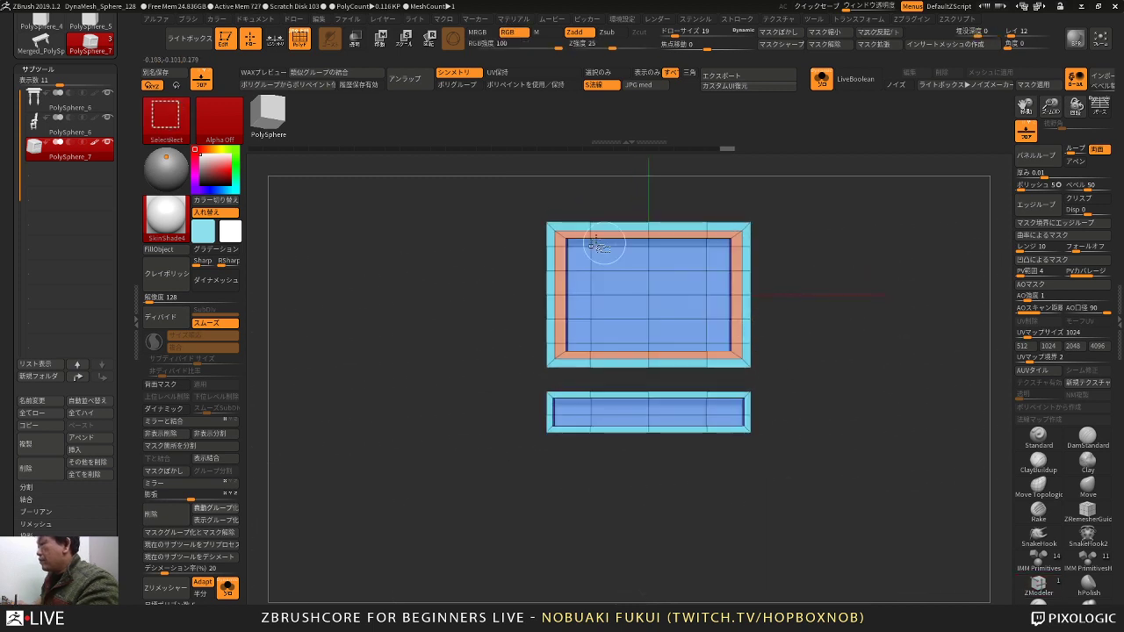
left_click_drag(468, 183, 781, 380, "ctrl+alt+shift")
left_click_drag(669, 364, 690, 384)
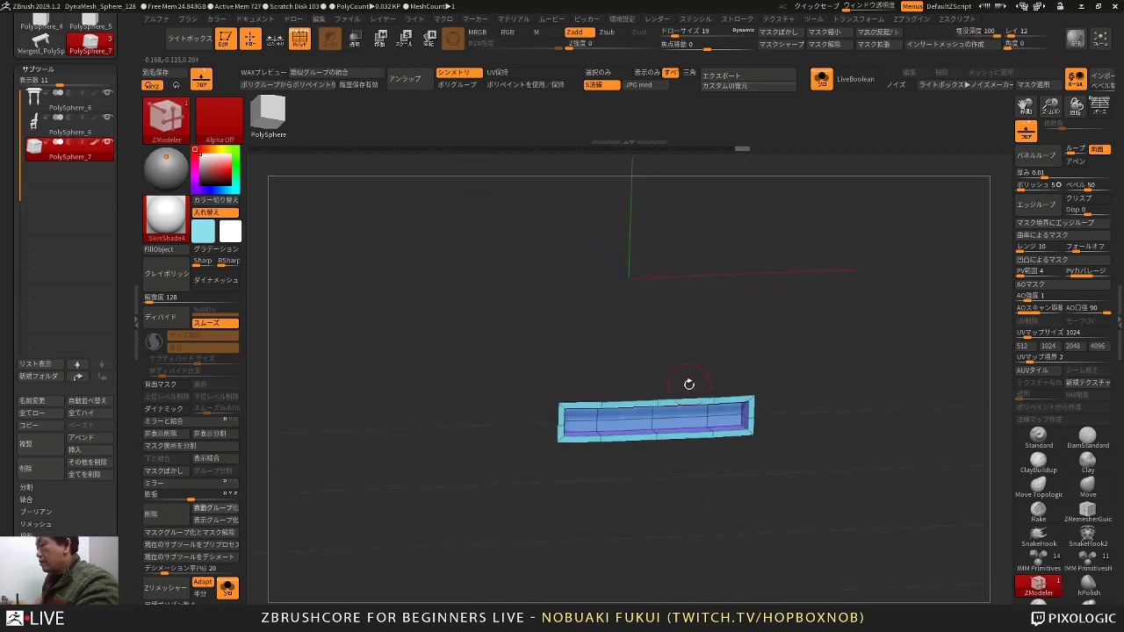
Step: Assign the visible lower panel polygons to a single polygroup and show the entire block again
key("ctrl+w")
left_click_drag(418, 497, 499, 522)
left_click(421, 489, "ctrl+shift")
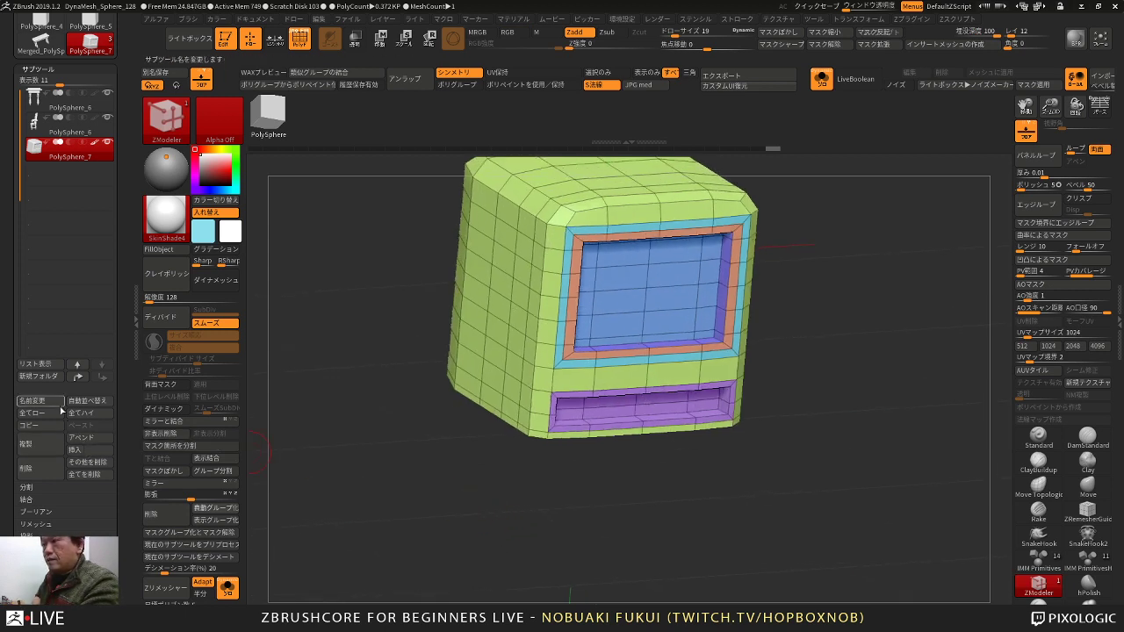
Step: Hide the table and chair subtools, turn off Solo and duplicate the block subtool
key("shift")
left_click(109, 143, "shift")
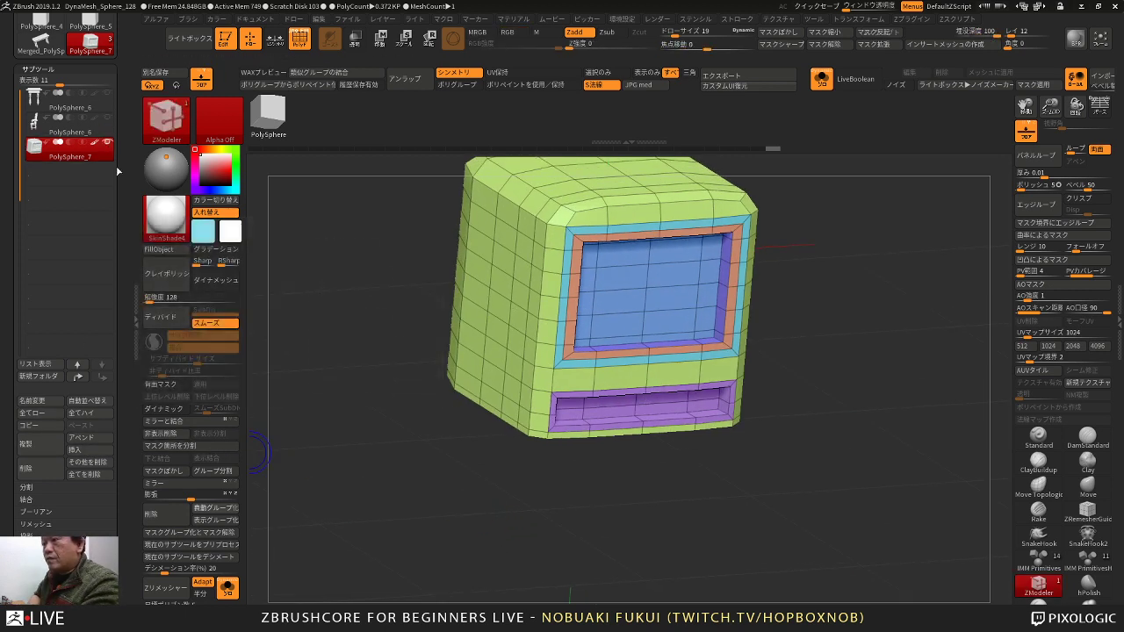
left_click(230, 586)
left_click(34, 443)
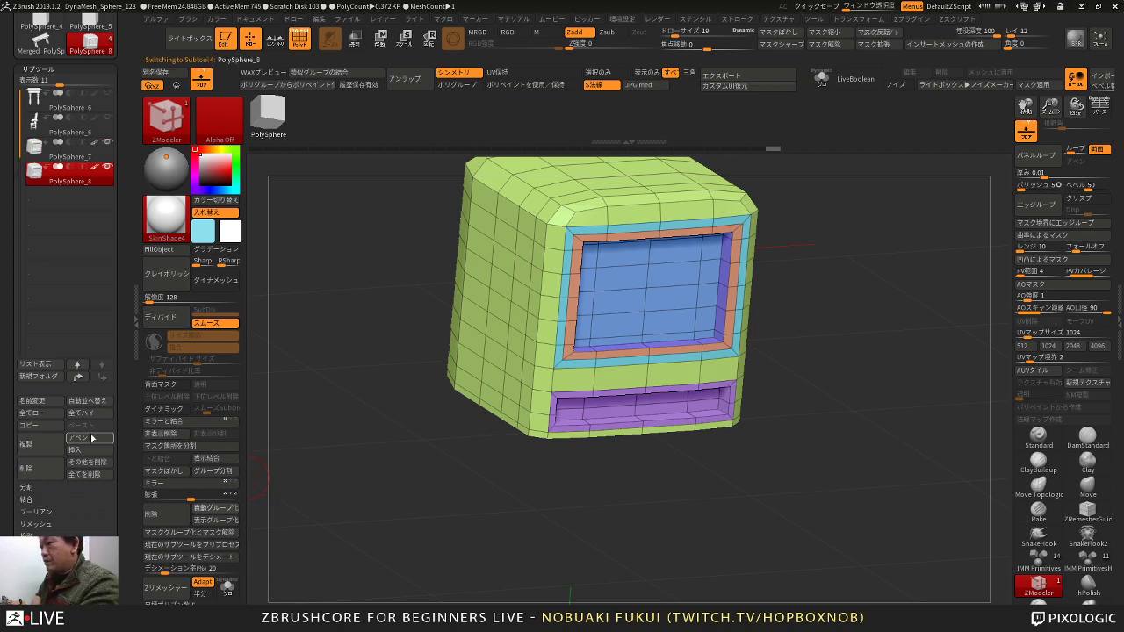
Step: Show only the lower panel polygroup in the duplicate and delete its hidden polygons
left_click(582, 414, "ctrl+shift")
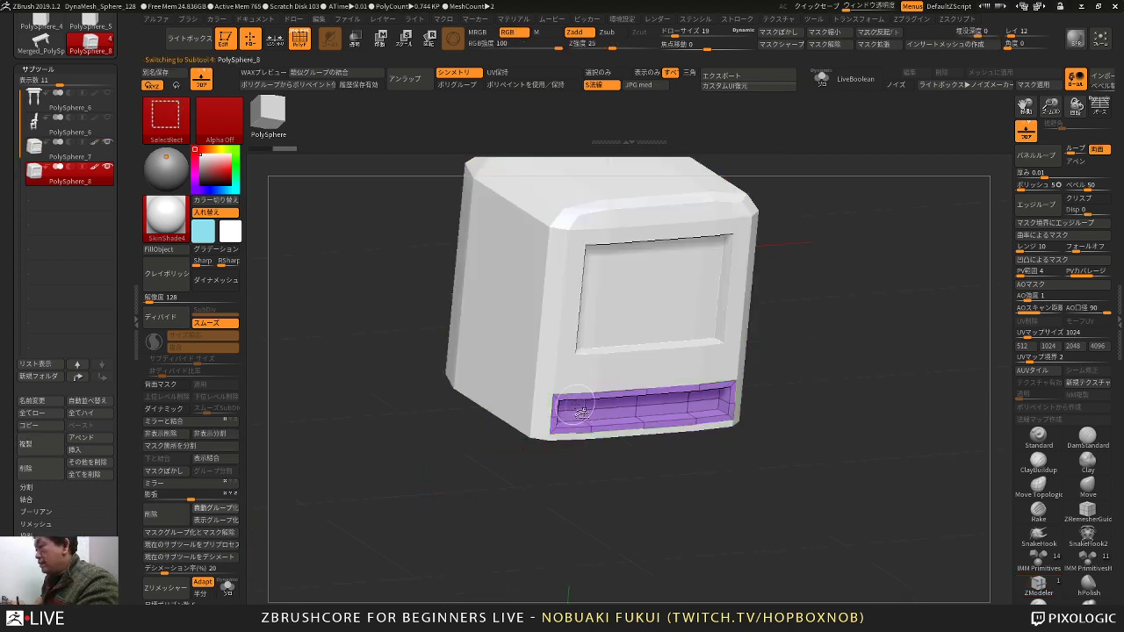
mouse_move(550, 472)
left_mouse_down()
mouse_move(527, 506)
mouse_move(577, 483)
left_mouse_up()
left_click(171, 436)
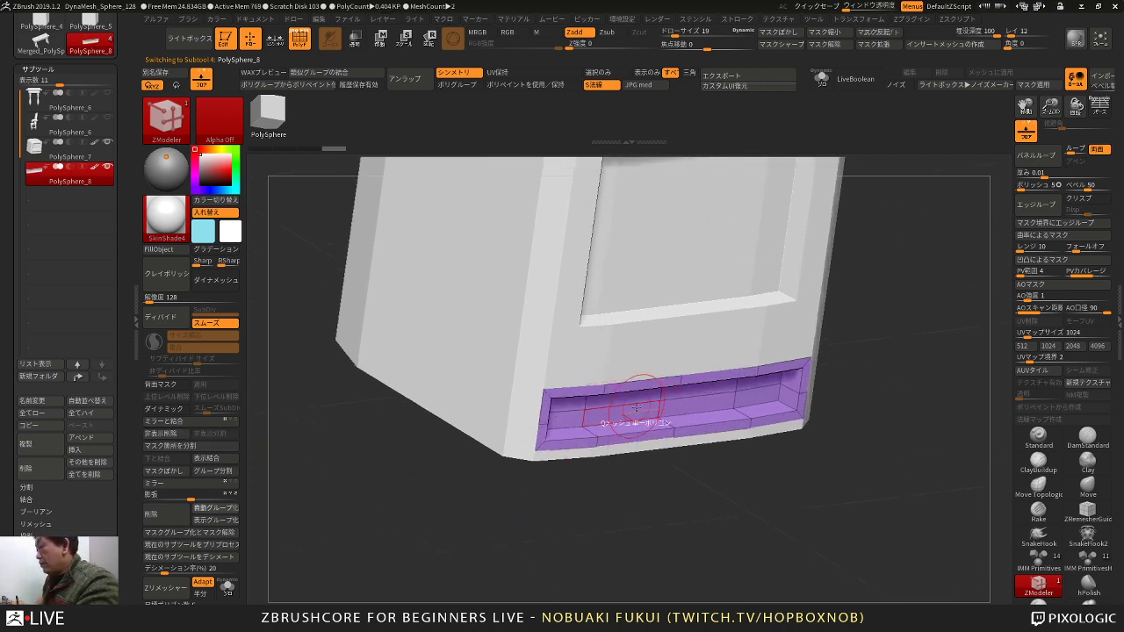
Step: Thicken the lower panel piece with QMesh targeting All Polygons, and turn on its dynamic subdivision
key("space")
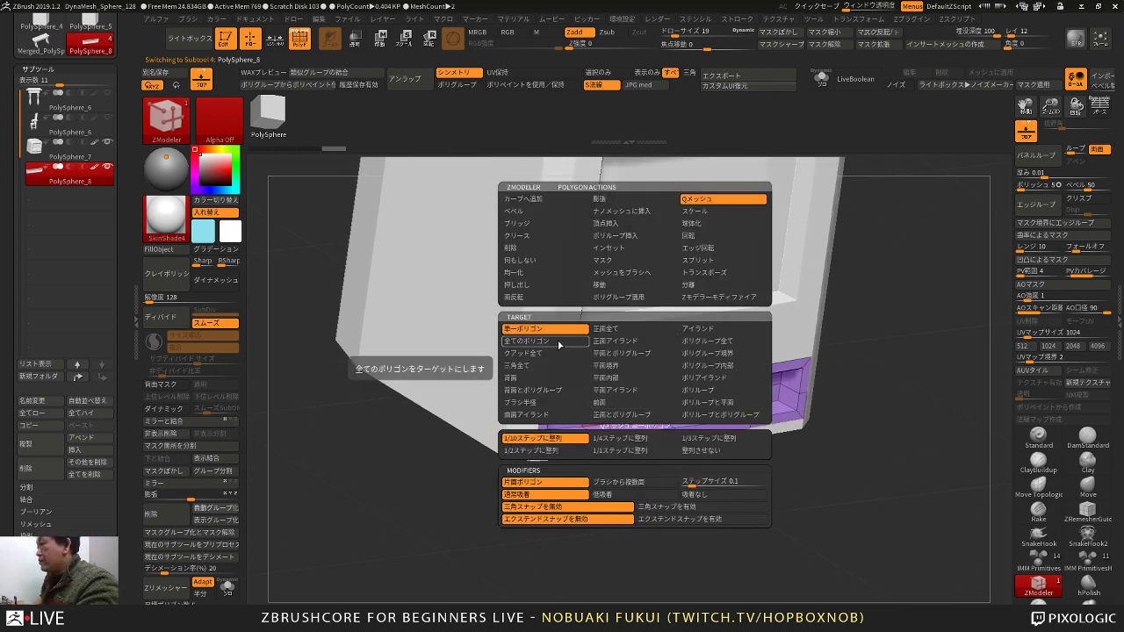
left_click(558, 342)
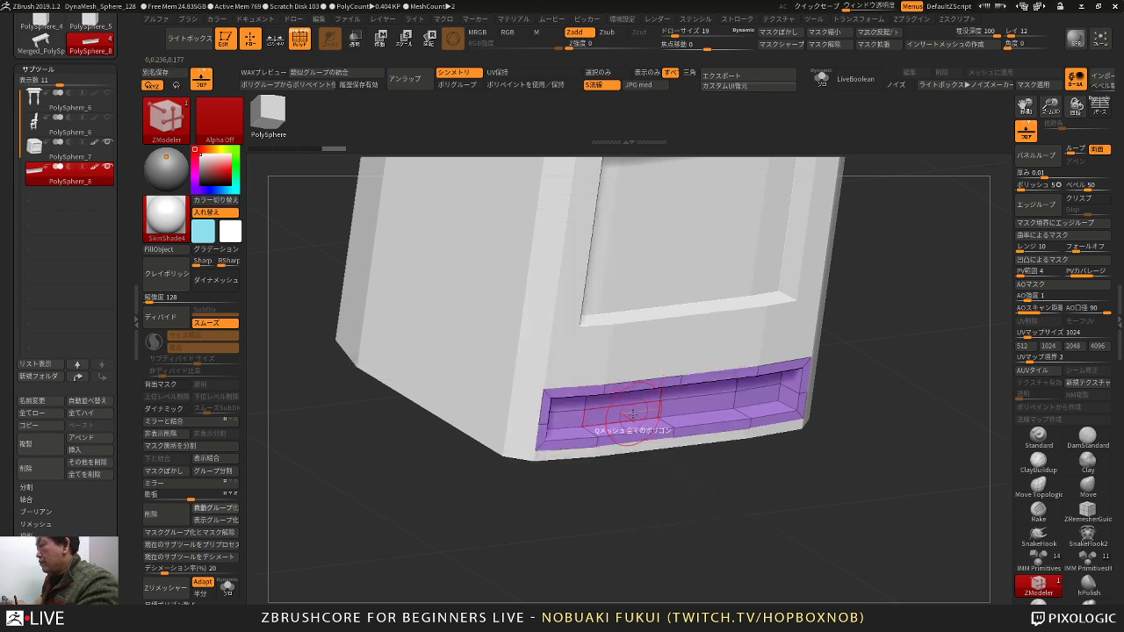
left_click_drag(600, 413, 636, 423)
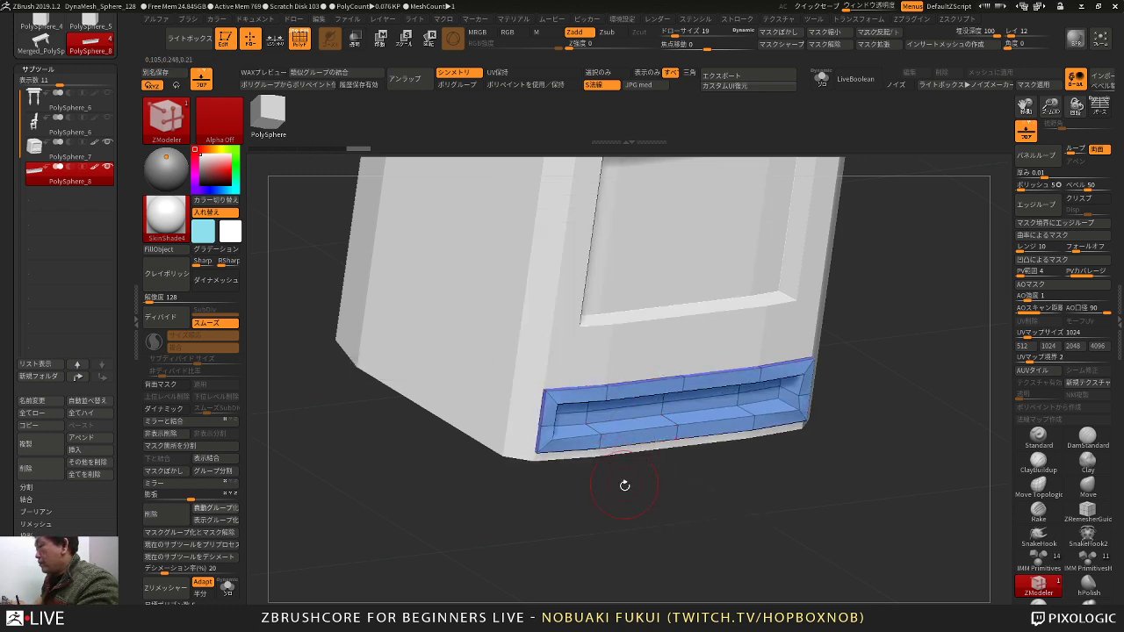
left_click_drag(624, 485, 544, 499)
left_click_drag(508, 458, 713, 457)
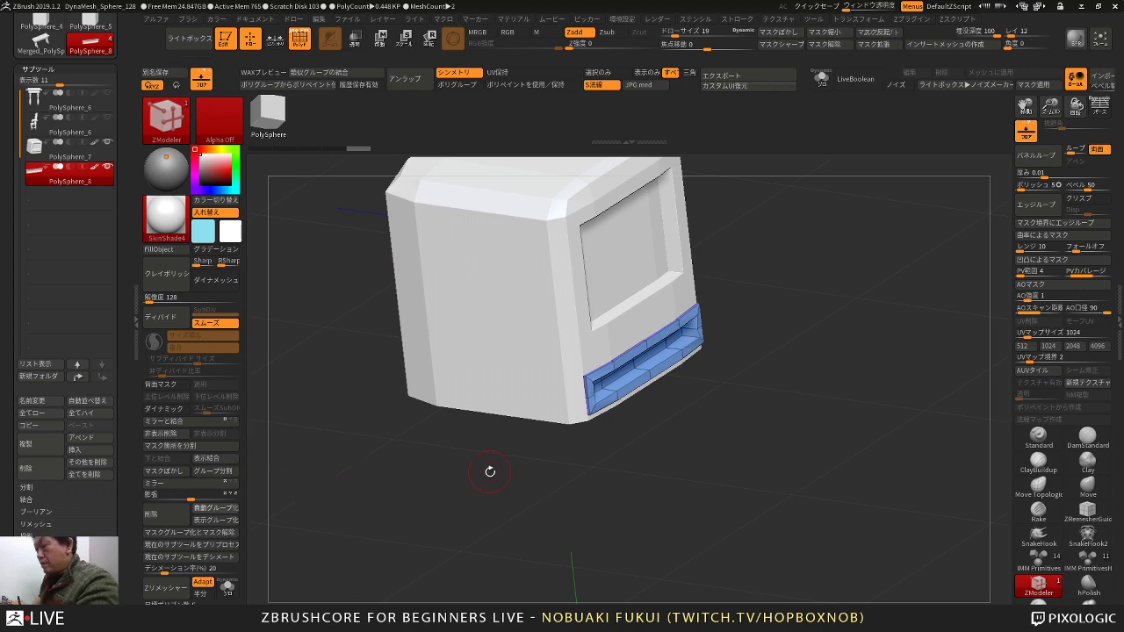
left_click_drag(498, 481, 458, 462)
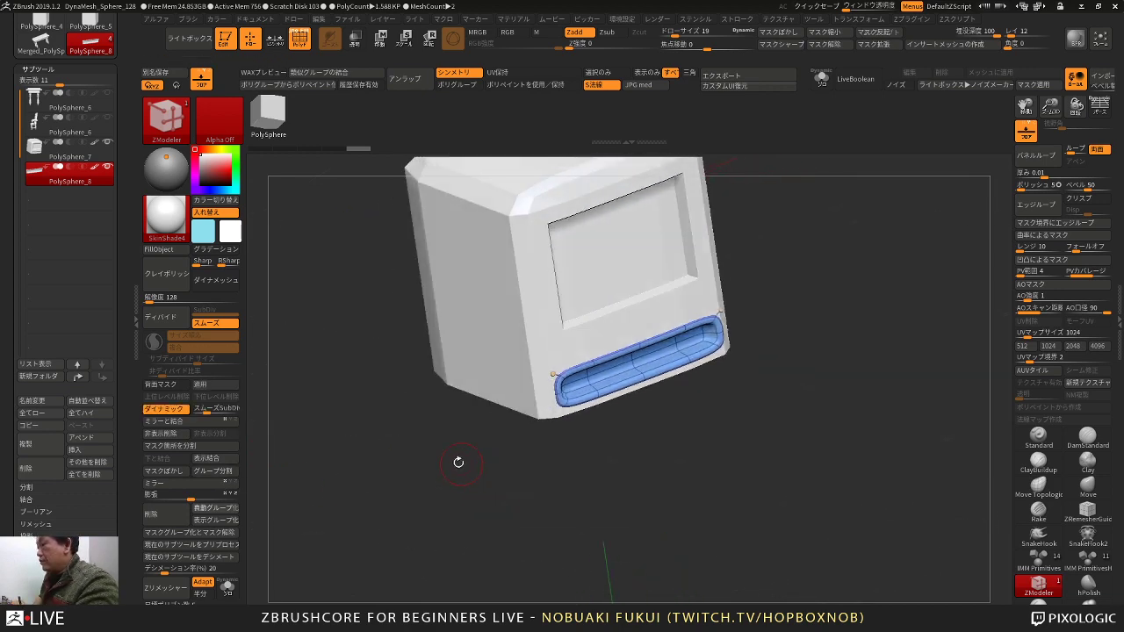
Step: Switch to the main block subtool and turn on its dynamic subdivision
left_click(483, 376, "alt")
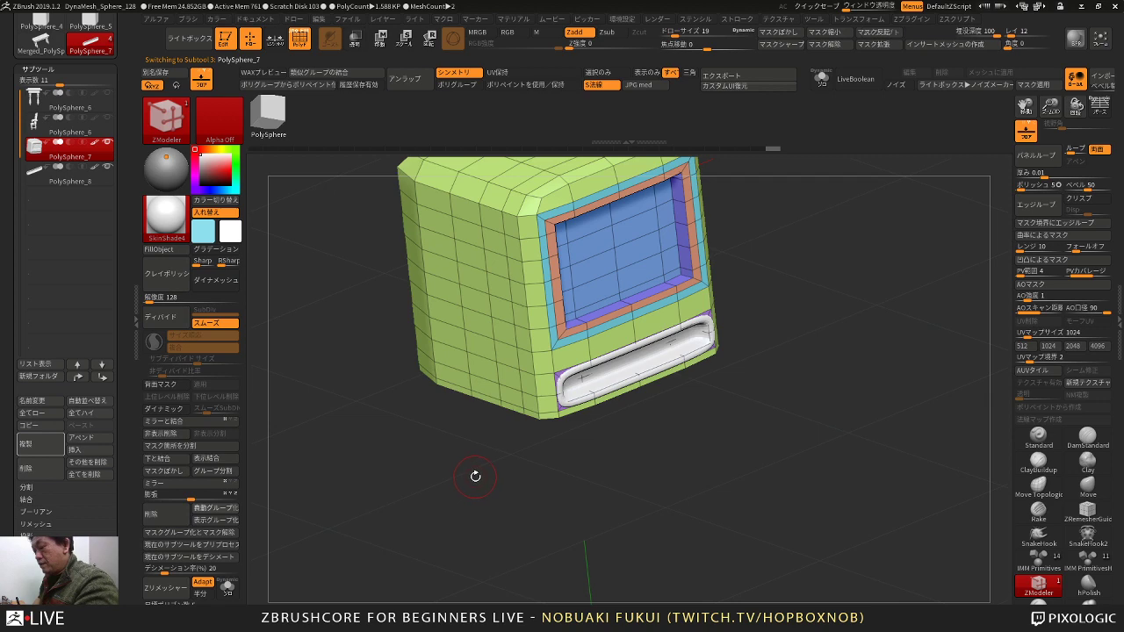
key("d")
left_click_drag(493, 484, 650, 455)
left_click_drag(516, 470, 519, 496, "alt")
mouse_move(795, 338)
left_mouse_down()
mouse_move(762, 374)
mouse_move(761, 340)
mouse_move(788, 334)
left_mouse_up()
left_click_drag(748, 274, 775, 326, "alt")
Step: Isolate the screen recess and its inner frame by hiding the body, outer frame and lower panel polygons
left_click(670, 222, "ctrl+shift")
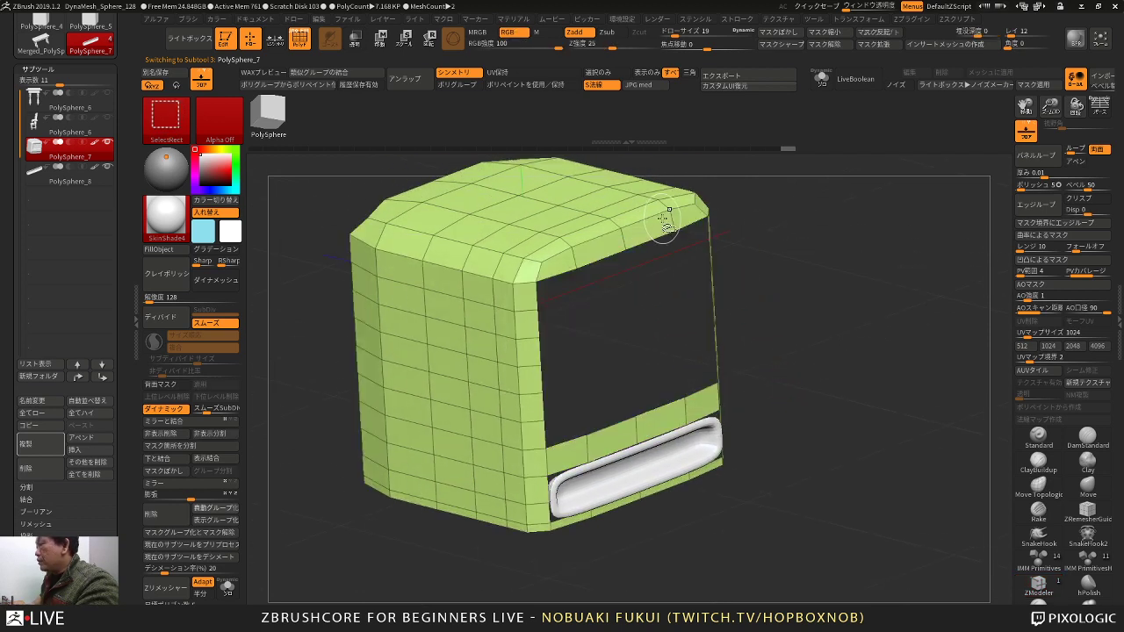
left_click(671, 225, "ctrl+shift")
left_click(676, 236, "ctrl+shift")
left_click_drag(747, 246, 765, 260)
mouse_move(509, 462)
left_mouse_down()
mouse_move(529, 469)
mouse_move(545, 456)
left_mouse_up()
left_click_drag(545, 386, 725, 455, "ctrl+alt+shift")
mouse_move(773, 421)
left_mouse_down()
mouse_move(750, 464)
mouse_move(610, 453)
left_mouse_up()
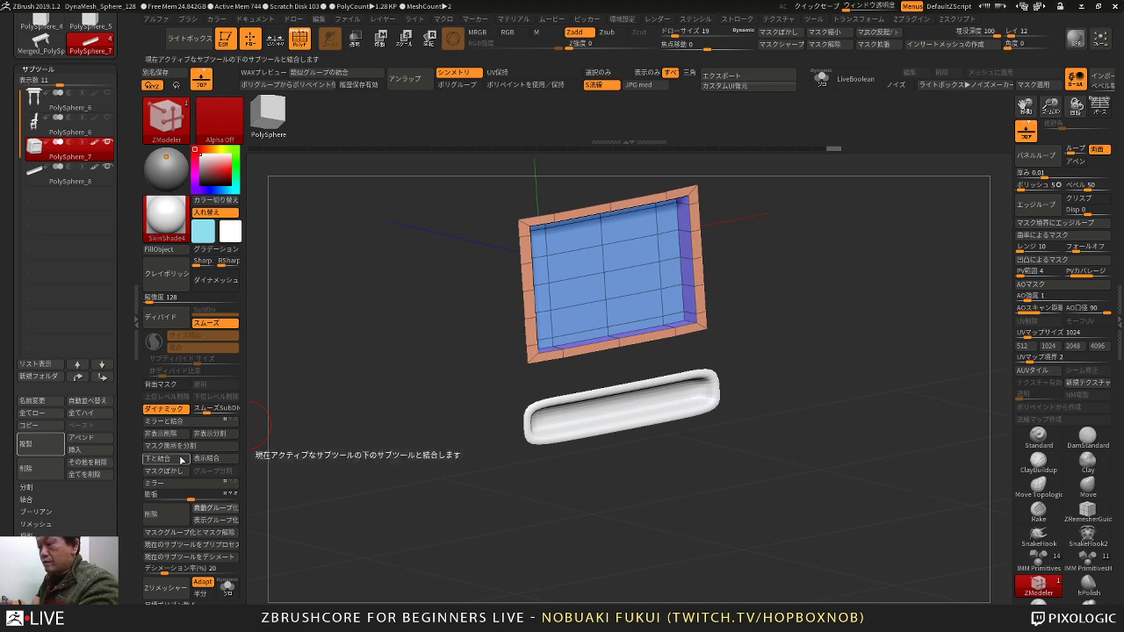
Step: Assign the visible screen recess and inner frame to a single polygroup and show the entire block
key("ctrl+w")
mouse_move(338, 461)
left_mouse_down()
mouse_move(374, 461)
mouse_move(390, 501)
mouse_move(382, 518)
left_mouse_up()
left_click(398, 481, "ctrl+shift")
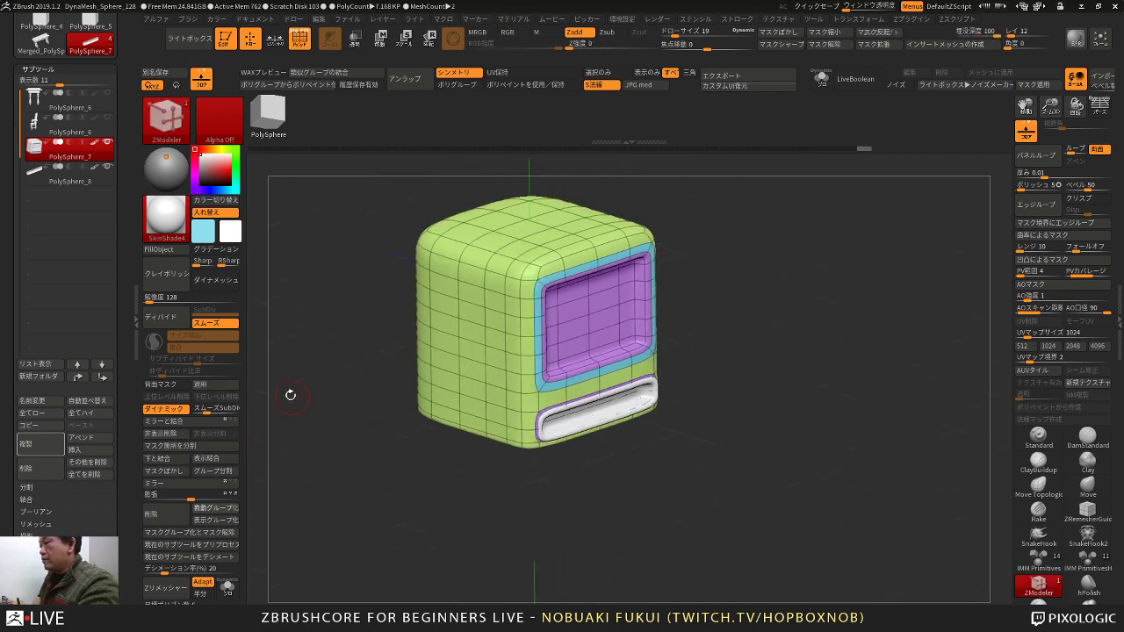
Step: Duplicate the block, show only the screen polygroup in the copy and delete its hidden polygons
left_click(50, 448)
left_click(568, 334, "ctrl+shift")
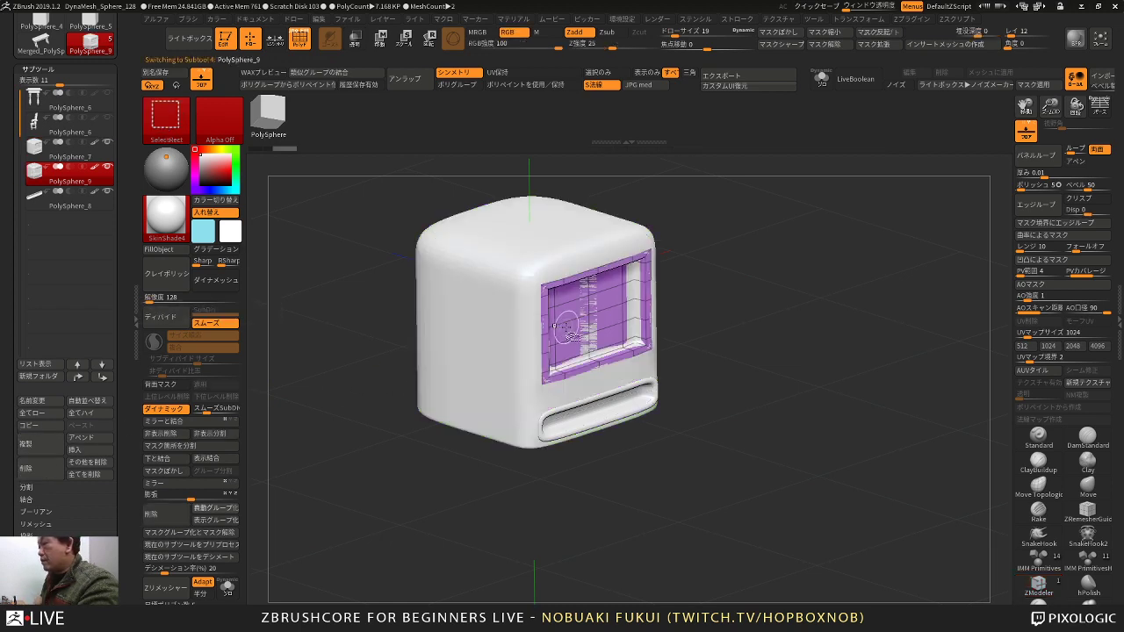
left_click_drag(715, 304, 725, 335, "alt")
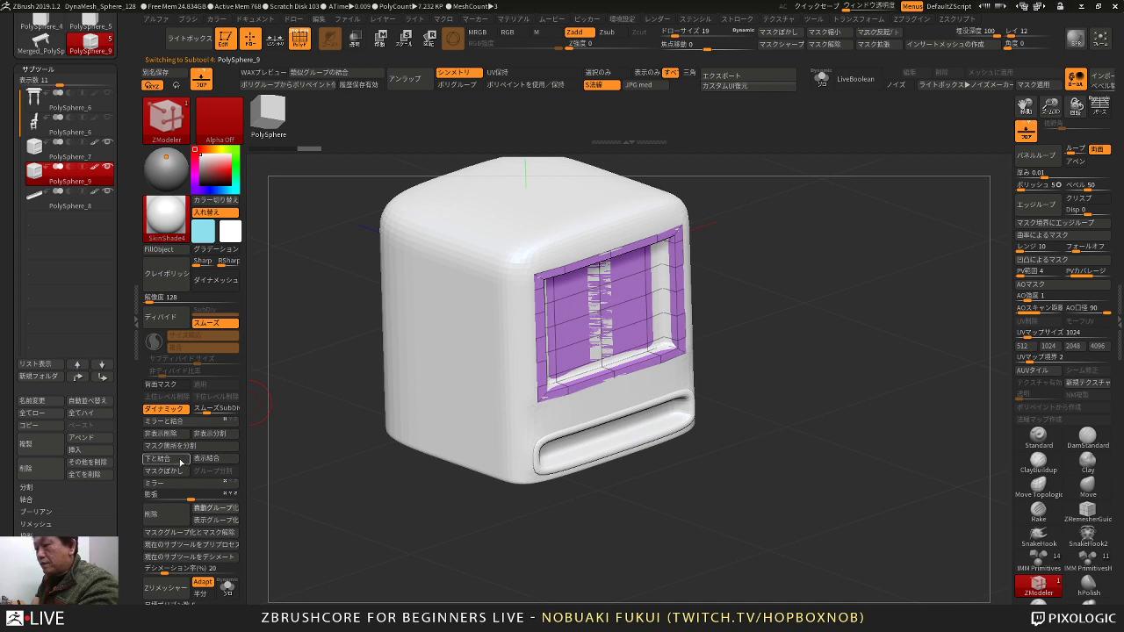
left_click(179, 434)
left_click_drag(759, 279, 760, 276)
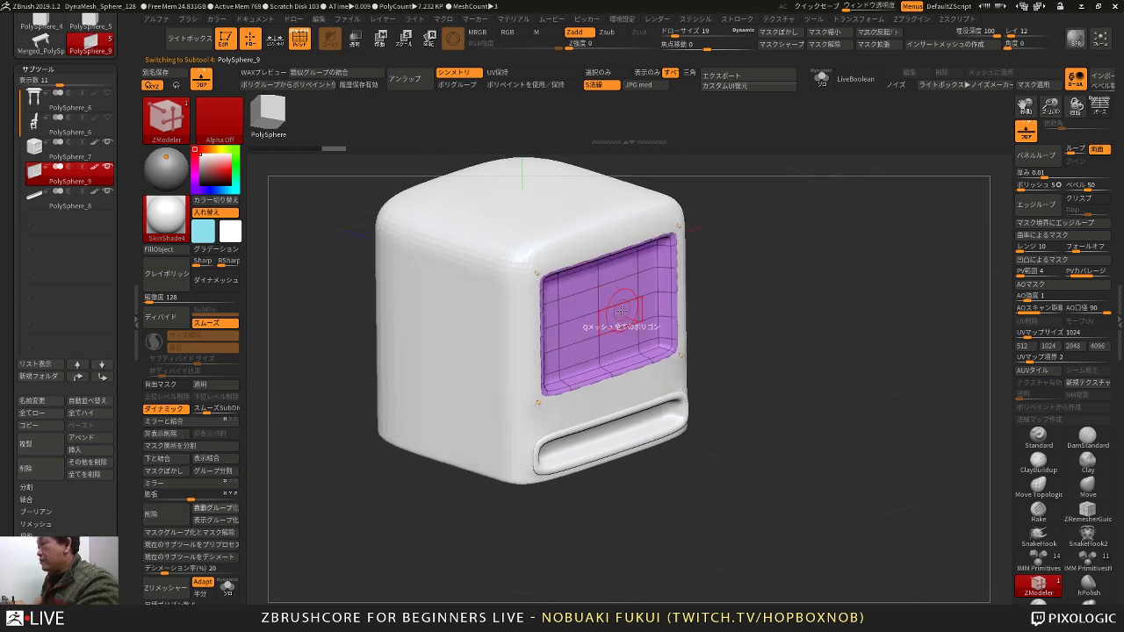
Step: Thicken the screen piece with QMesh targeting All Polygons and regroup it with Auto Groups
key("space")
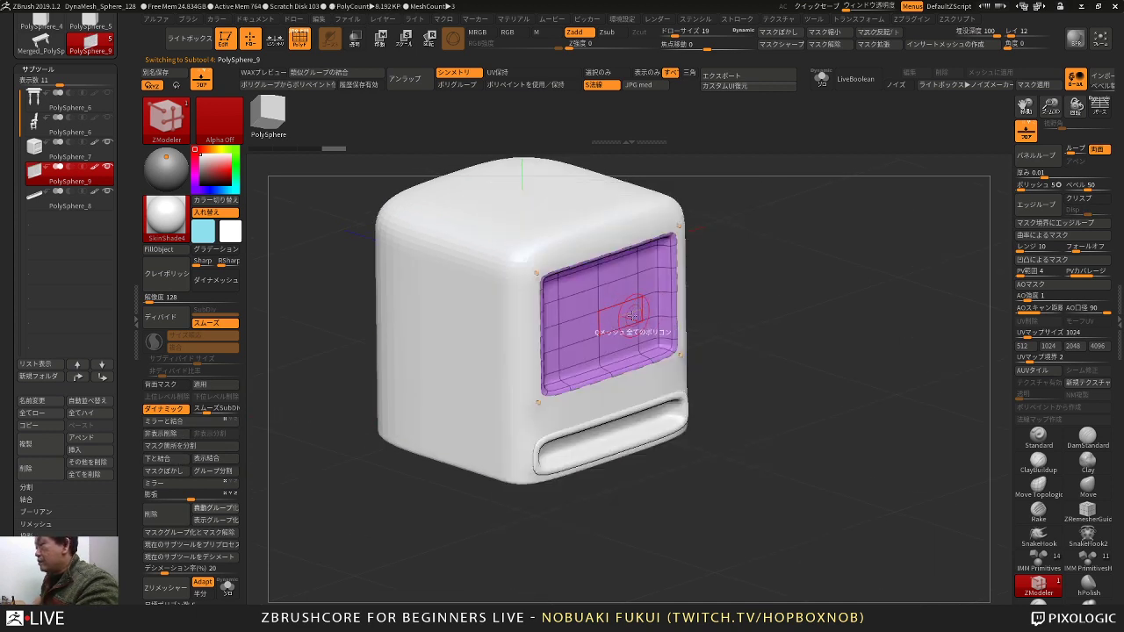
left_click_drag(623, 326, 629, 324)
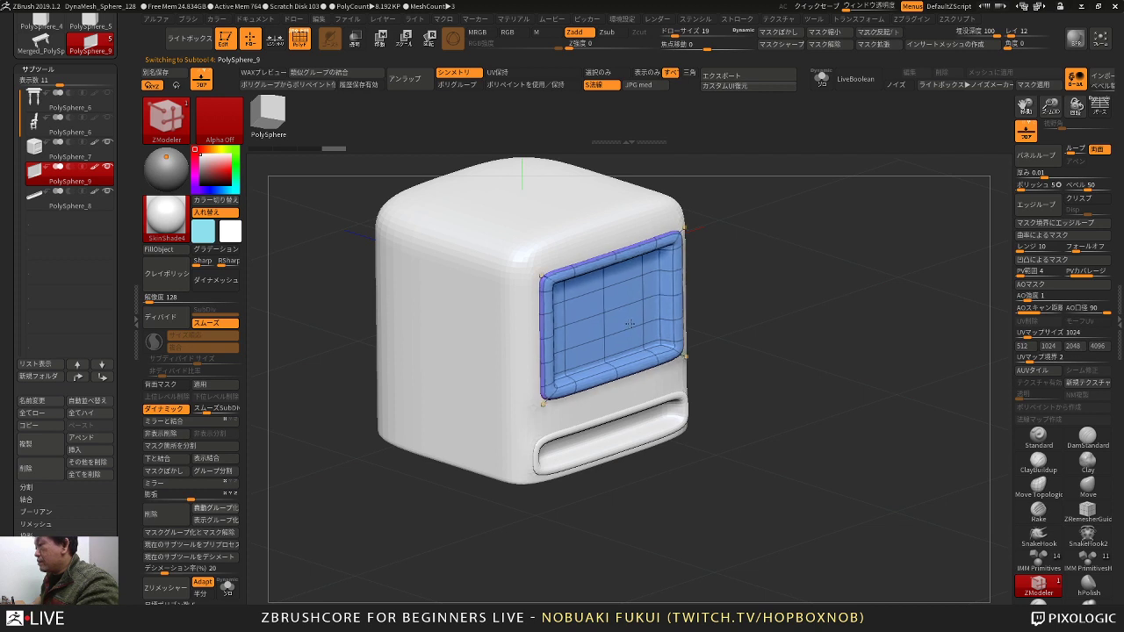
mouse_move(700, 291)
left_mouse_down()
mouse_move(770, 269)
mouse_move(753, 281)
mouse_move(750, 316)
mouse_move(768, 321)
mouse_move(772, 351)
mouse_move(699, 338)
mouse_move(773, 337)
mouse_move(749, 307)
mouse_move(743, 344)
left_mouse_up()
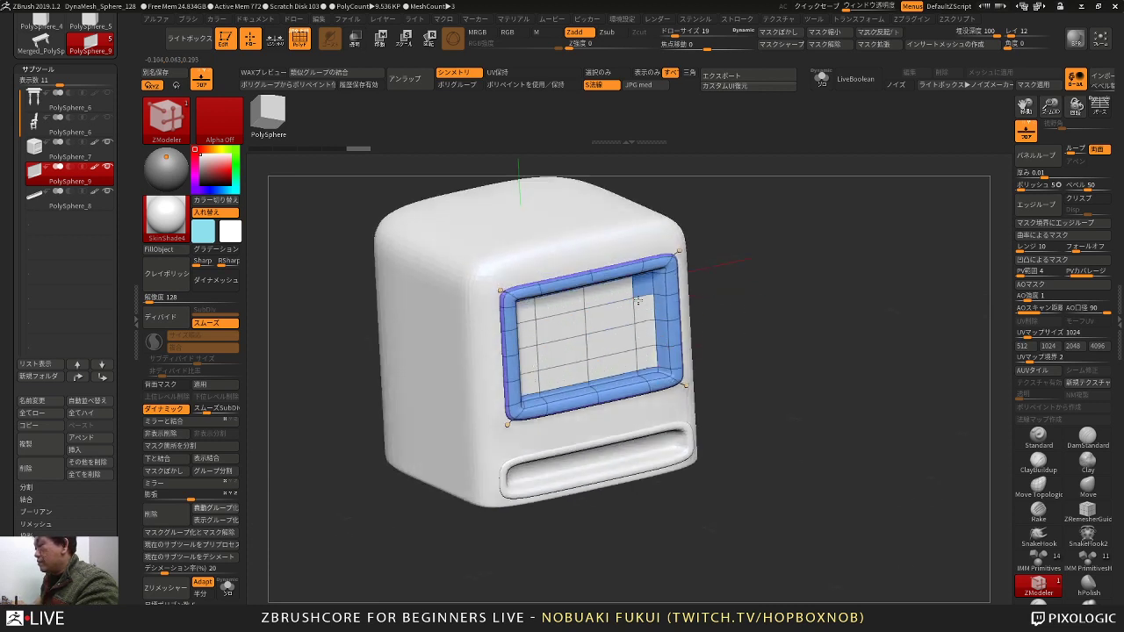
left_click(226, 507)
left_click_drag(274, 488, 285, 474)
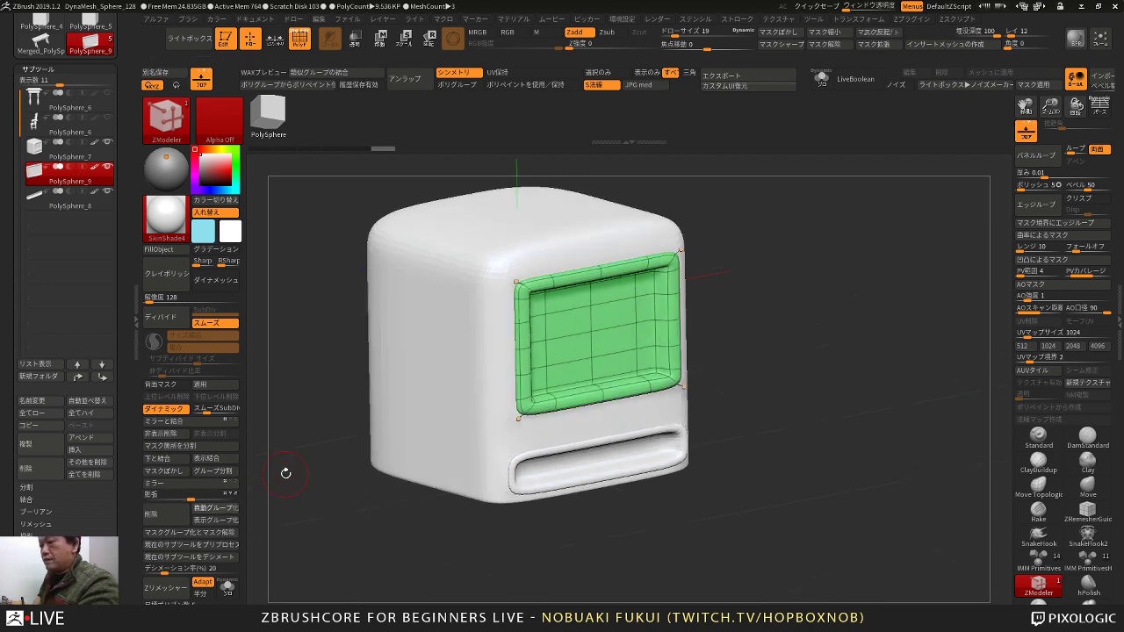
Step: Duplicate the screen piece, show it in Solo and mark all back polygons inside its recess as a temporary polygroup
left_click(63, 445)
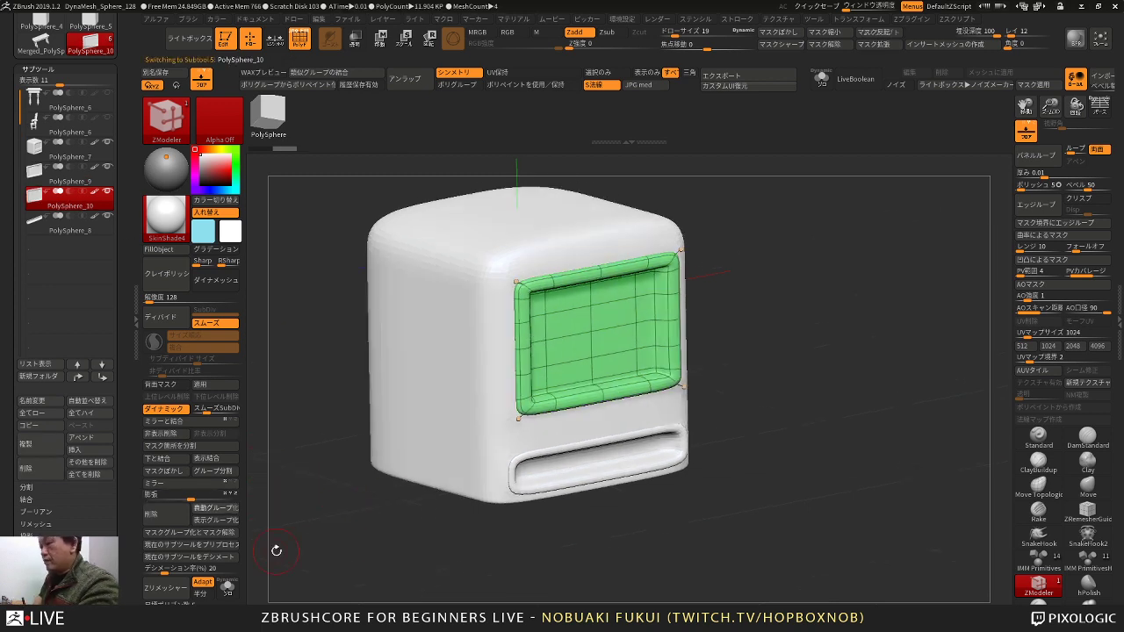
left_click(231, 594)
left_click_drag(500, 487, 447, 465)
left_click_drag(532, 405, 546, 435, "alt")
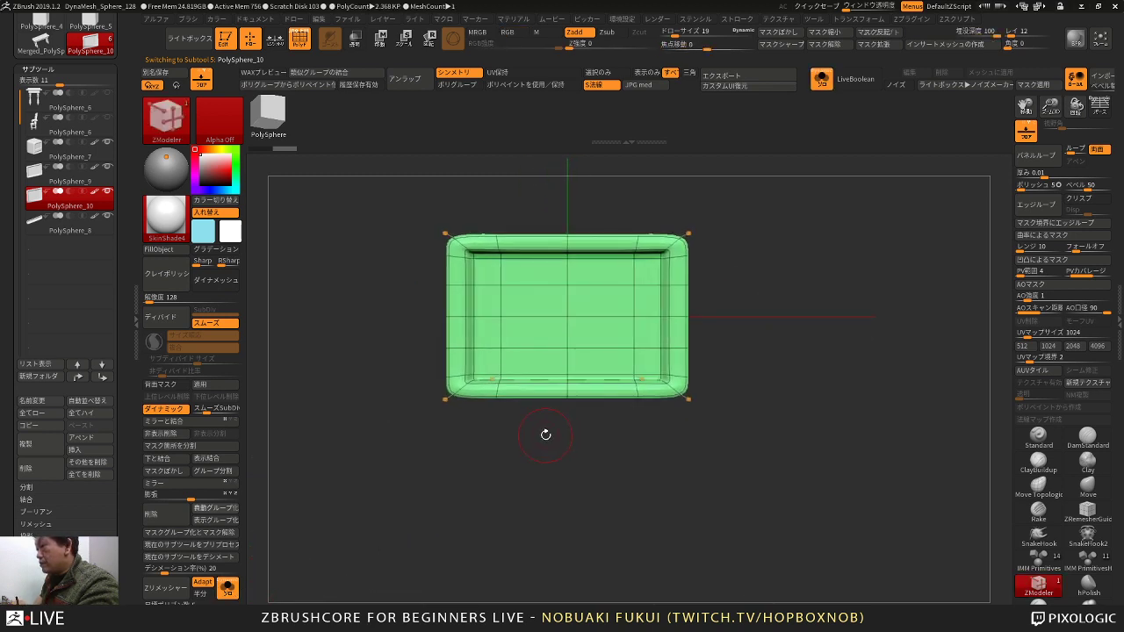
left_click(490, 360, "alt")
key("ctrl+z")
left_click(492, 273, "alt")
left_click(492, 346)
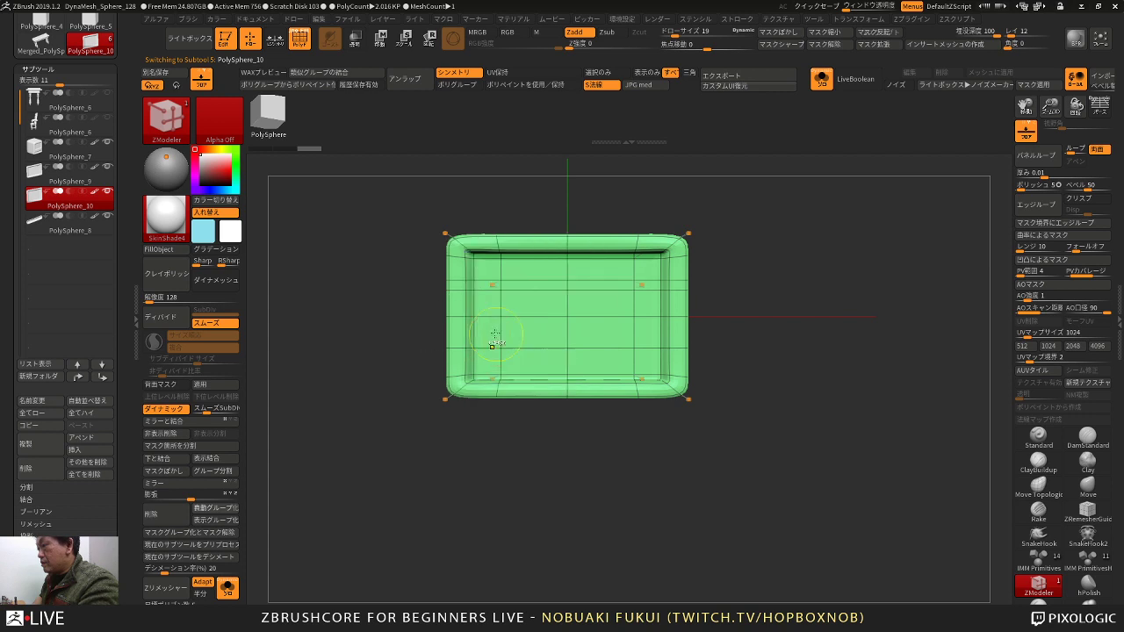
mouse_move(537, 271)
left_mouse_down()
mouse_move(555, 360)
mouse_move(612, 272)
mouse_move(644, 343)
left_mouse_up()
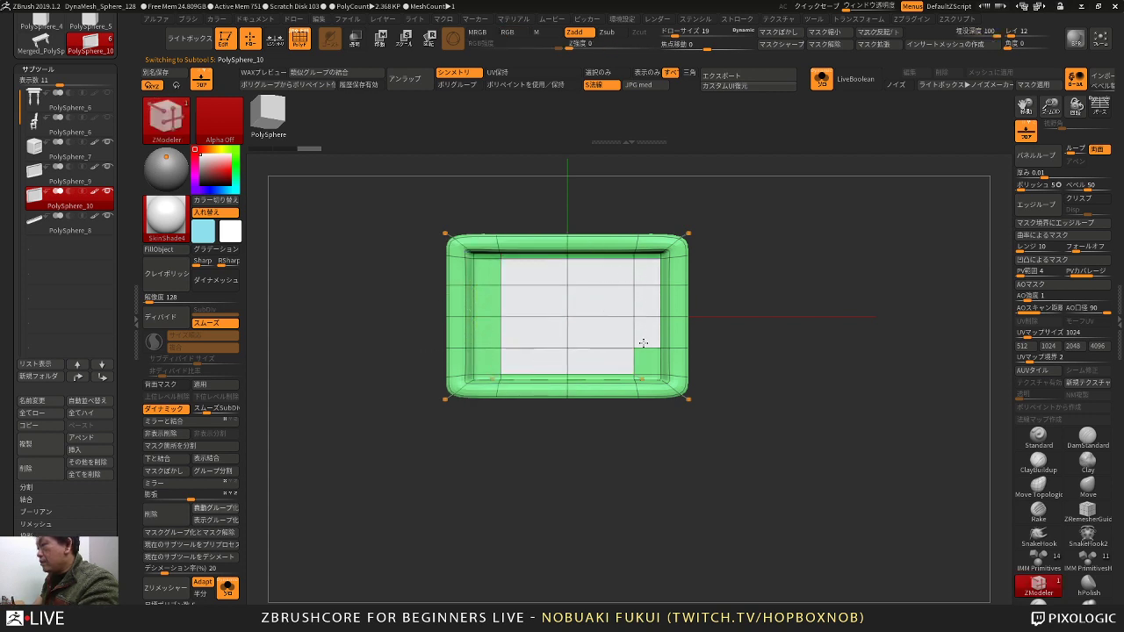
left_click_drag(489, 363, 489, 273, "alt")
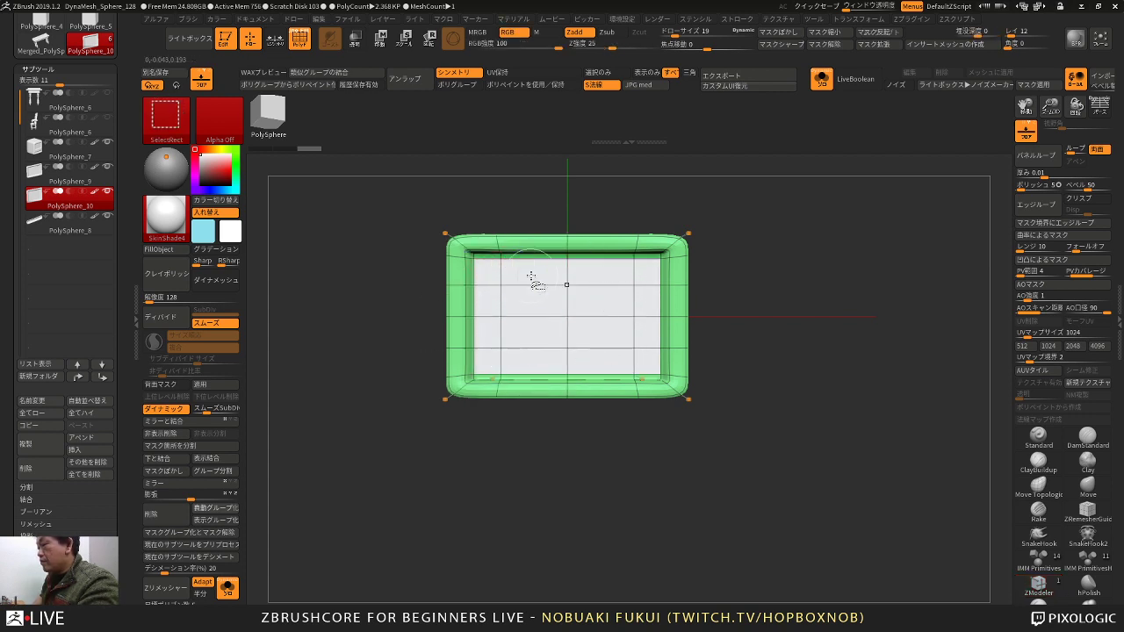
Step: Isolate the marked back polygons, delete the hidden rest of the copy and turn off Solo
left_click(533, 278, "ctrl+shift")
left_click_drag(430, 424, 543, 458)
left_click(184, 435)
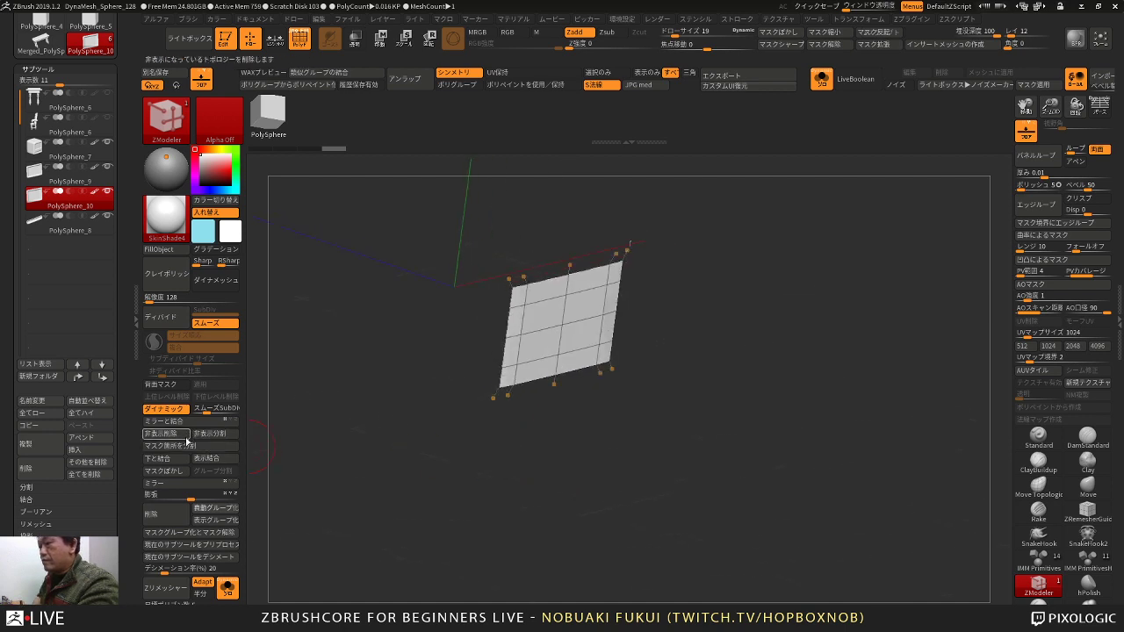
left_click_drag(457, 446, 432, 464)
left_click(231, 589)
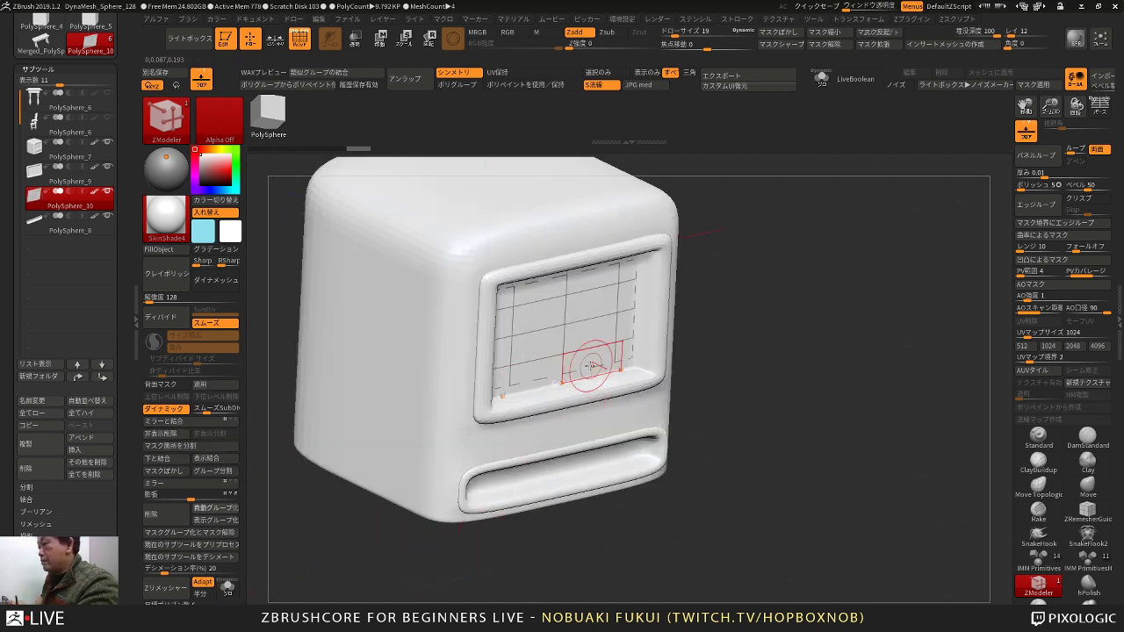
Step: Thicken the isolated screen surface into a solid panel inside the frame with the QMesh polygon action
key("space")
left_click(518, 331)
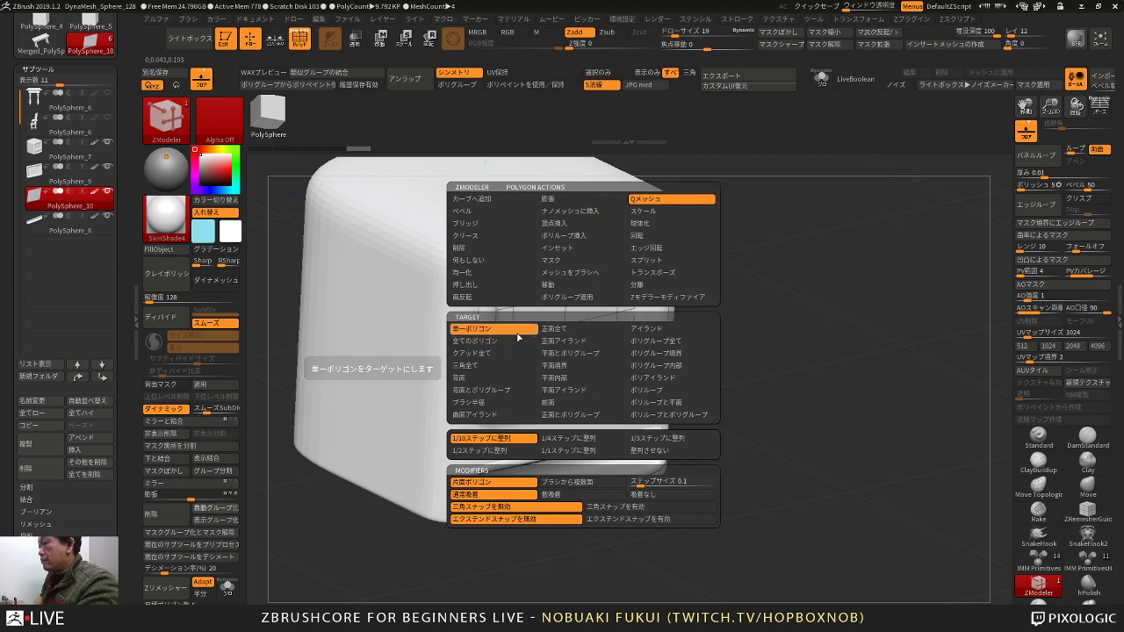
left_click_drag(592, 364, 606, 369)
mouse_move(780, 329)
left_mouse_down()
mouse_move(707, 310)
mouse_move(768, 317)
left_mouse_up()
Step: Adjust the screen panel's height slightly and move it deeper into the frame's recess
key("w")
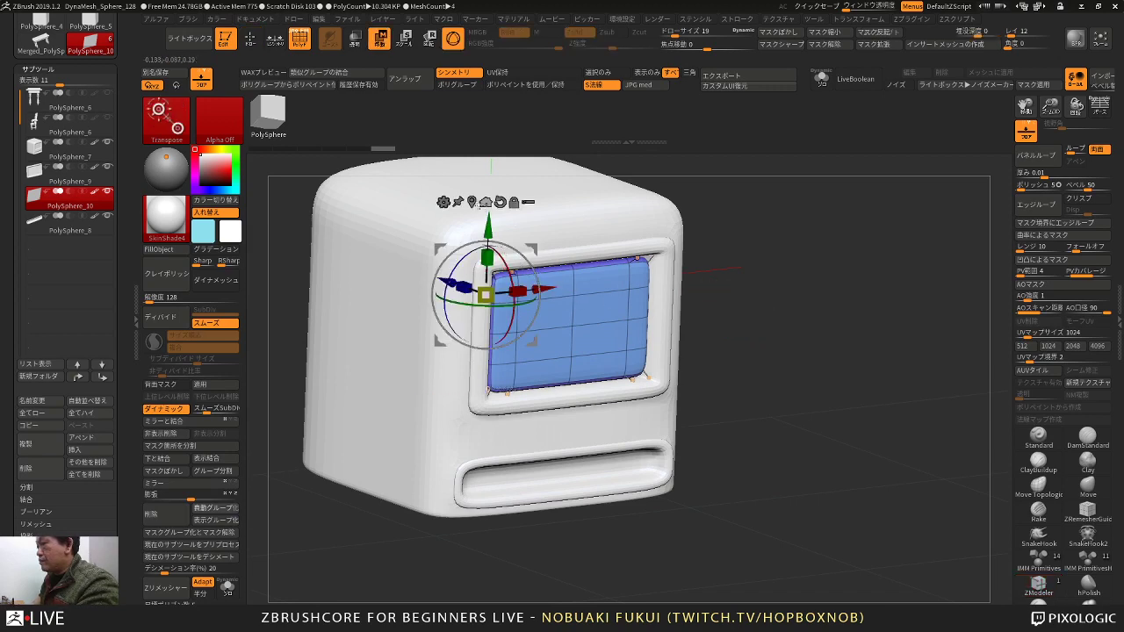
left_click_drag(718, 197, 701, 200, "shift")
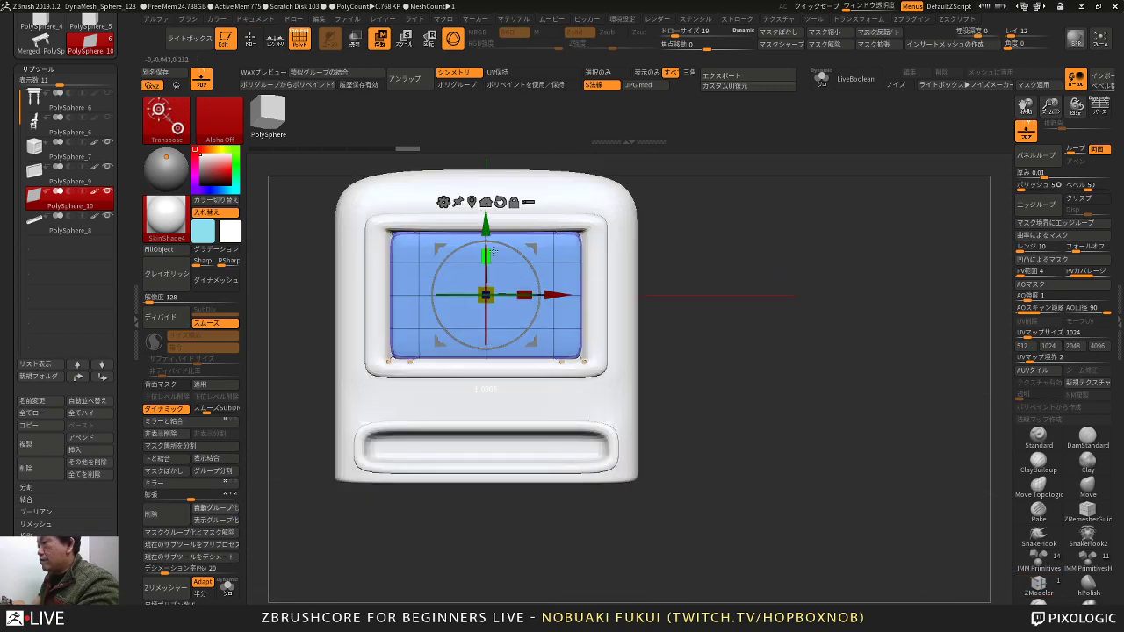
left_click_drag(671, 288, 693, 299)
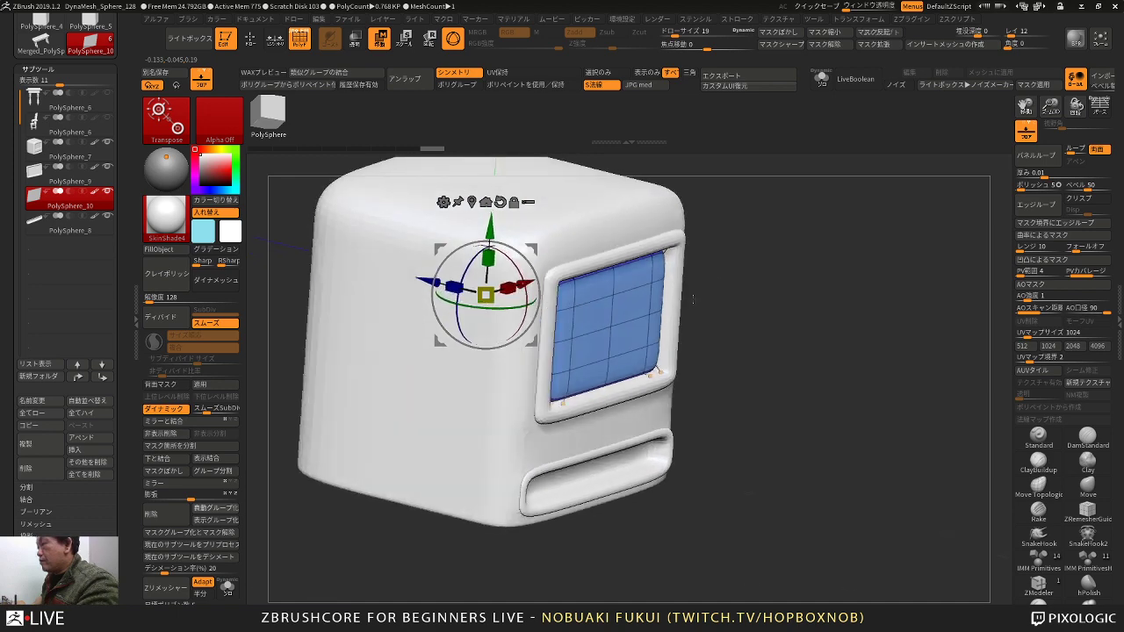
left_click_drag(429, 282, 424, 281)
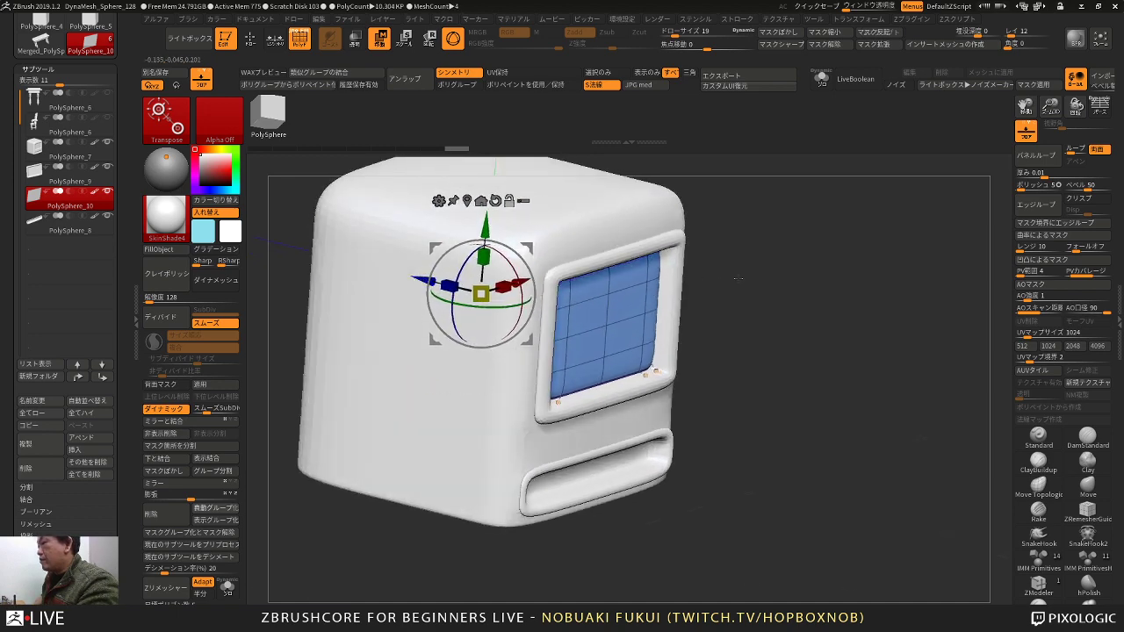
left_click_drag(748, 288, 715, 252)
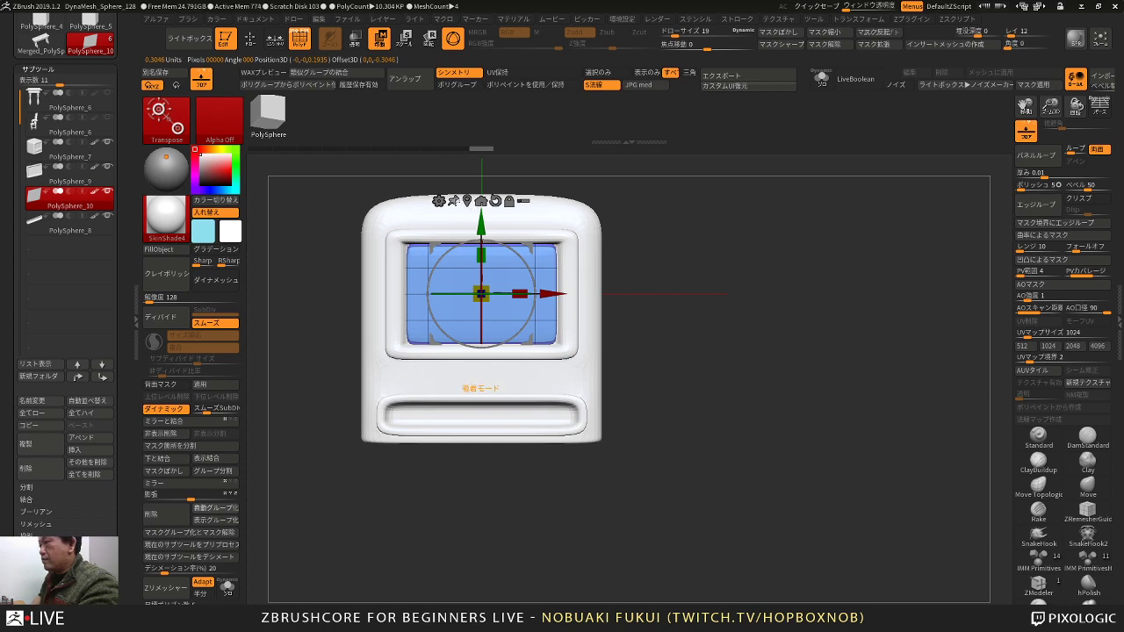
Step: Show the screen panel in Solo and bend it with a gizmo deformer so it bulges outward both vertically and horizontally
left_click(439, 201)
left_click(493, 233)
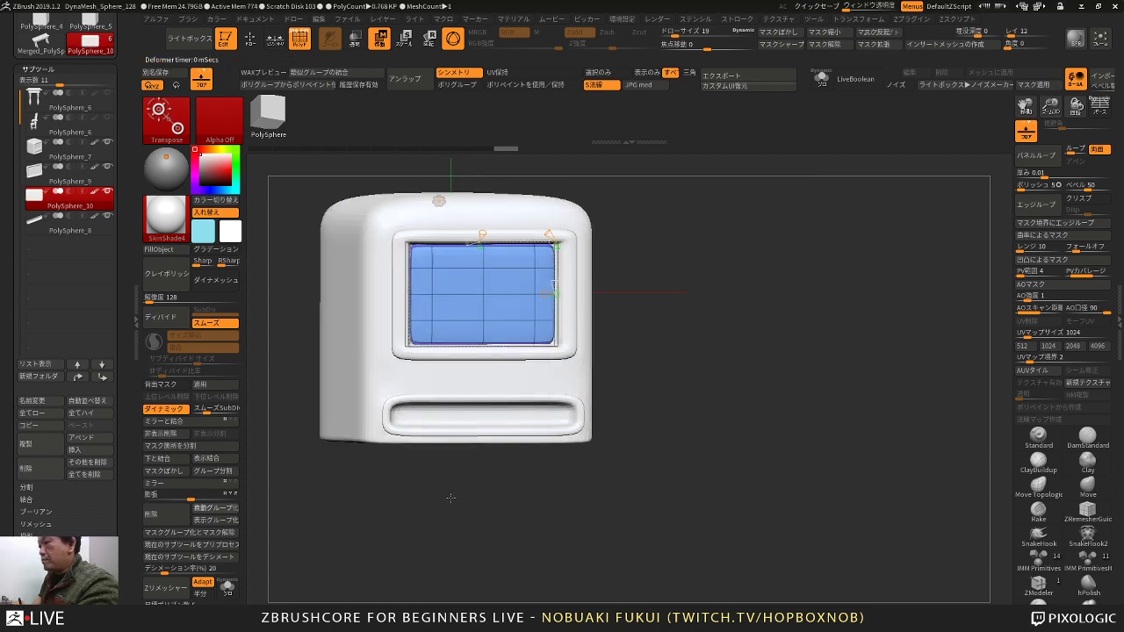
left_click(229, 587)
left_click_drag(379, 492, 404, 551, "shift")
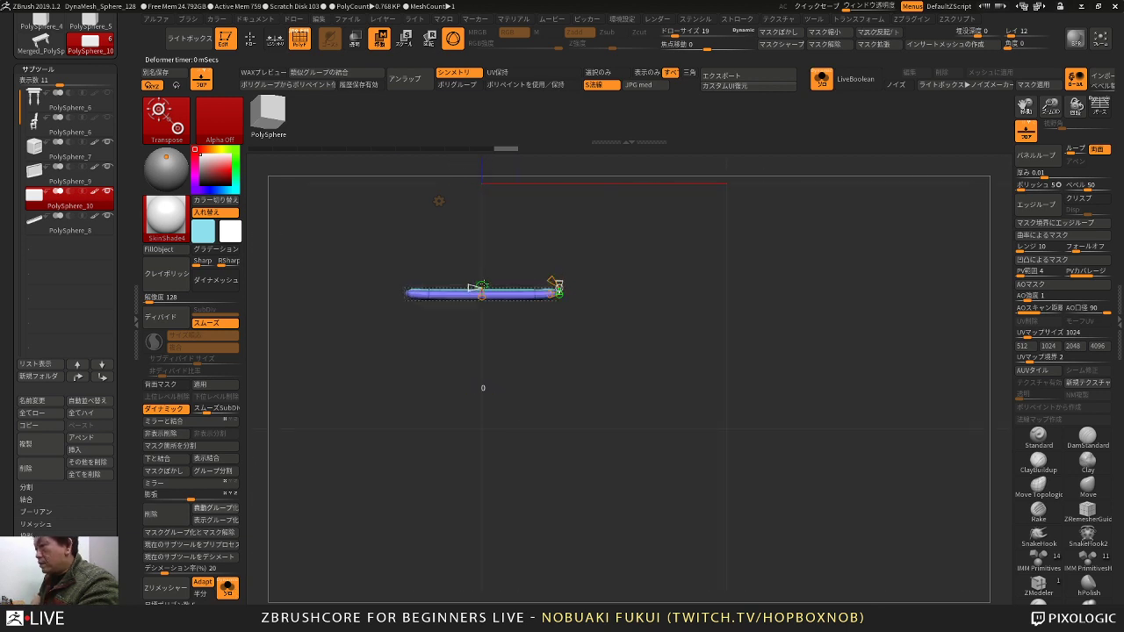
left_click_drag(643, 389, 628, 324)
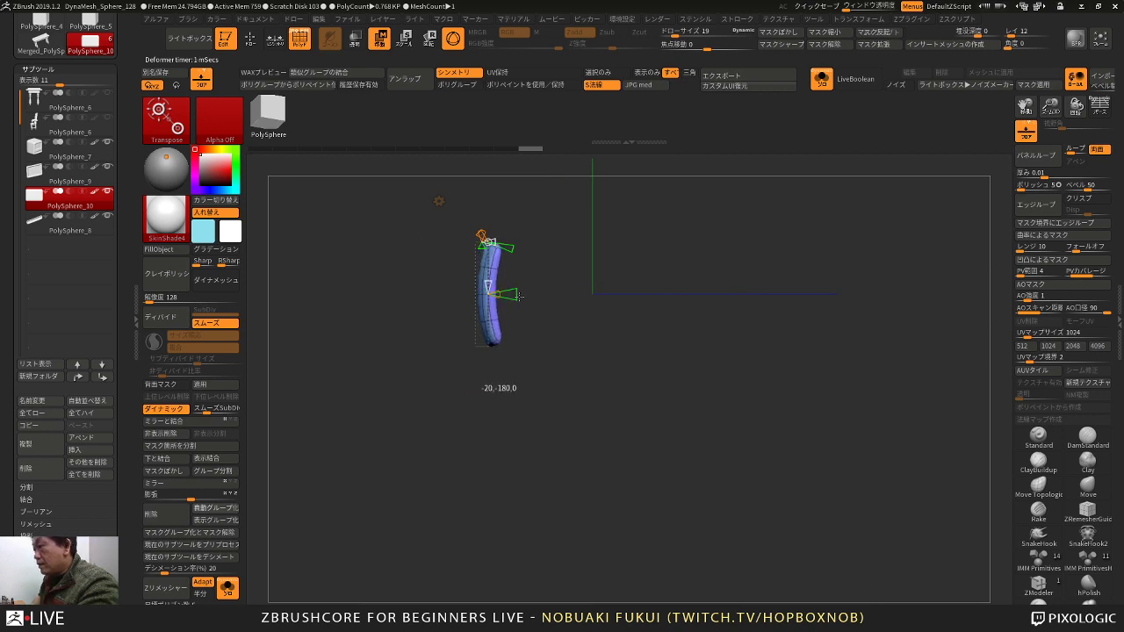
left_click_drag(581, 325, 615, 347)
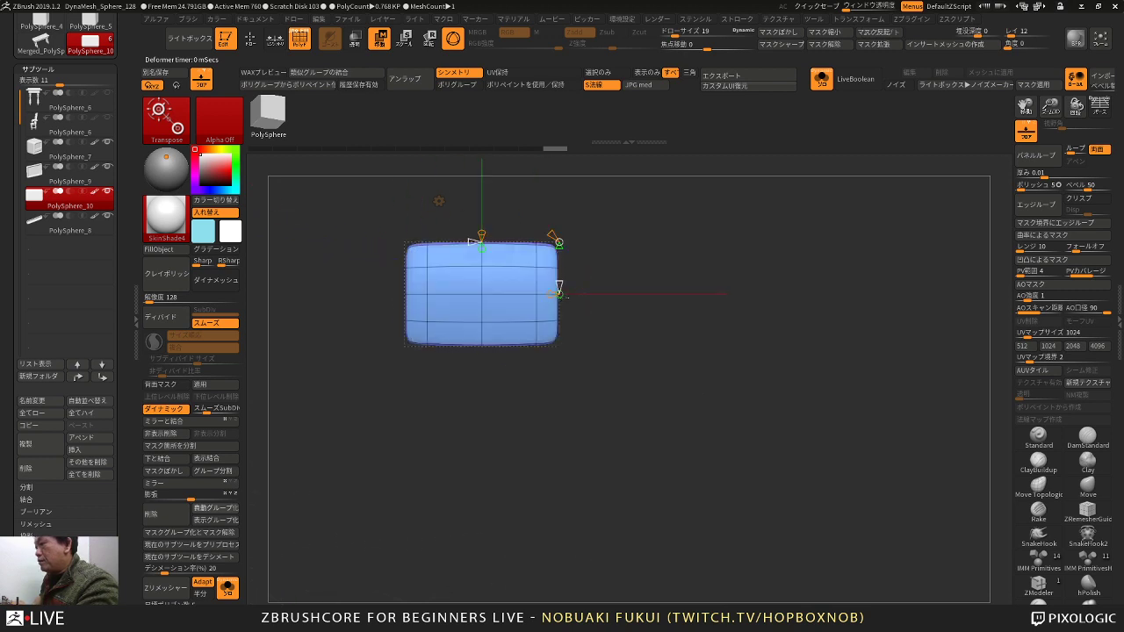
left_click_drag(639, 288, 692, 367, "alt")
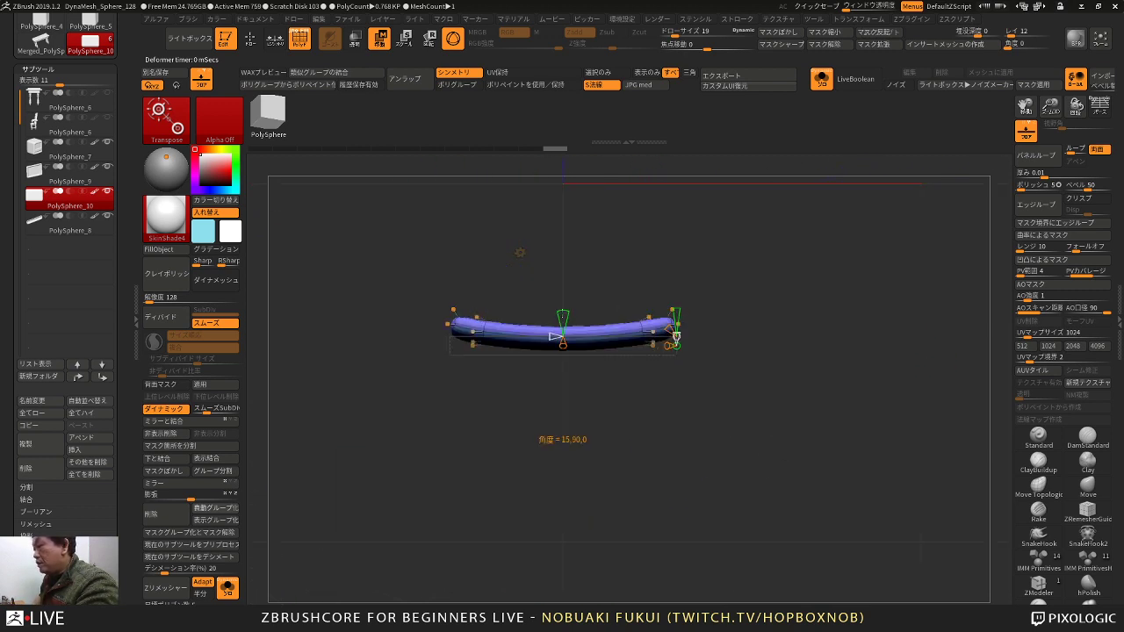
left_click_drag(562, 313, 567, 312)
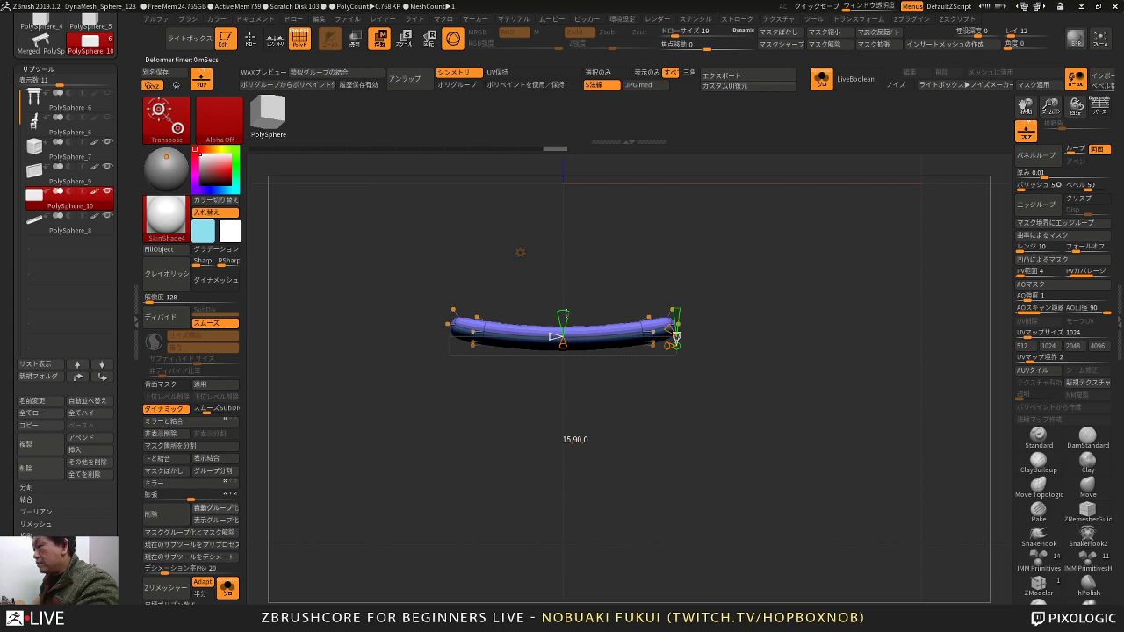
Step: Turn off Solo, then move the curved screen along its depth axis and scale it to fill the frame opening
left_click(235, 598)
left_click_drag(765, 379, 782, 457)
key("w")
left_click_drag(745, 361, 809, 371)
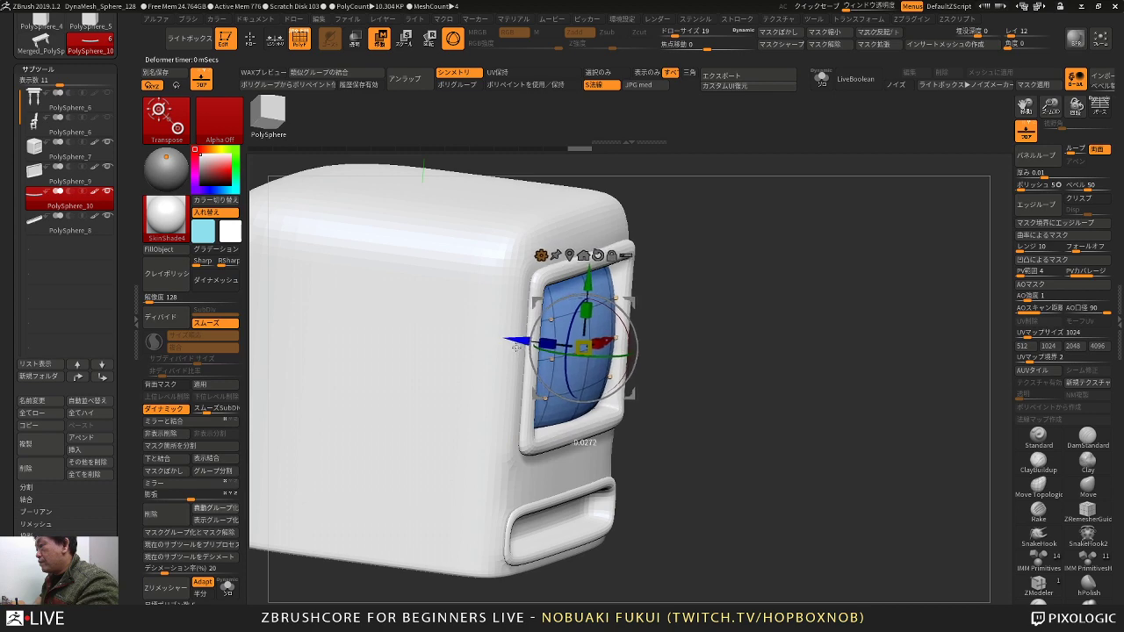
mouse_move(749, 328)
left_mouse_down()
mouse_move(702, 343)
mouse_move(783, 313)
mouse_move(747, 325)
left_mouse_up()
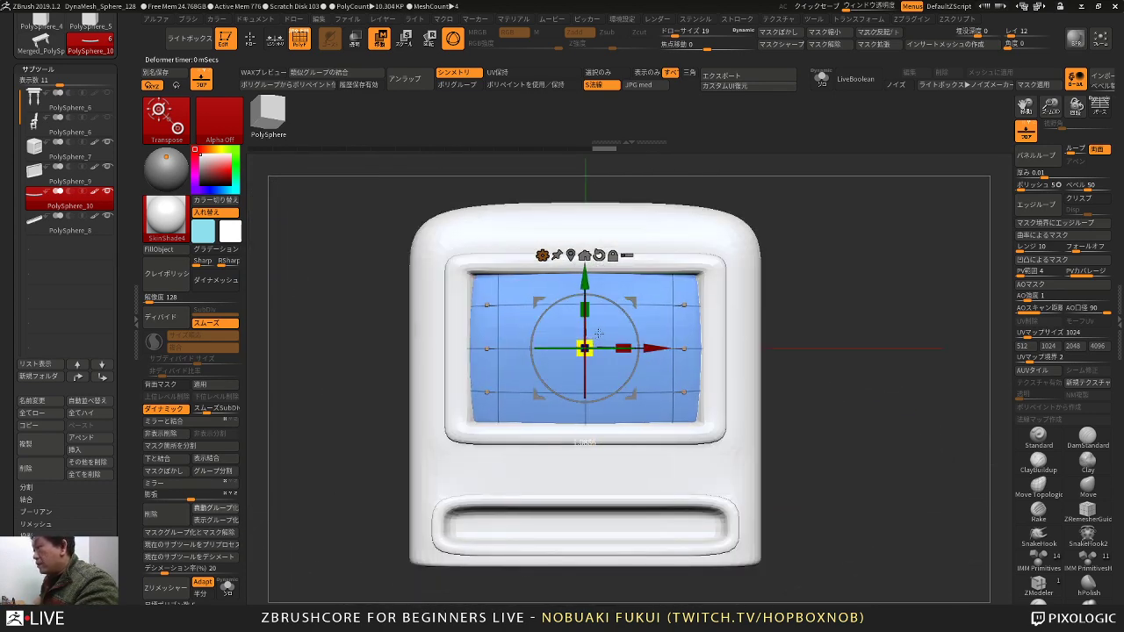
key("q")
Step: Make the block body the active subtool and merge its polygroups into a single one
mouse_move(850, 281)
left_mouse_down()
mouse_move(871, 326)
mouse_move(813, 324)
mouse_move(830, 312)
left_mouse_up()
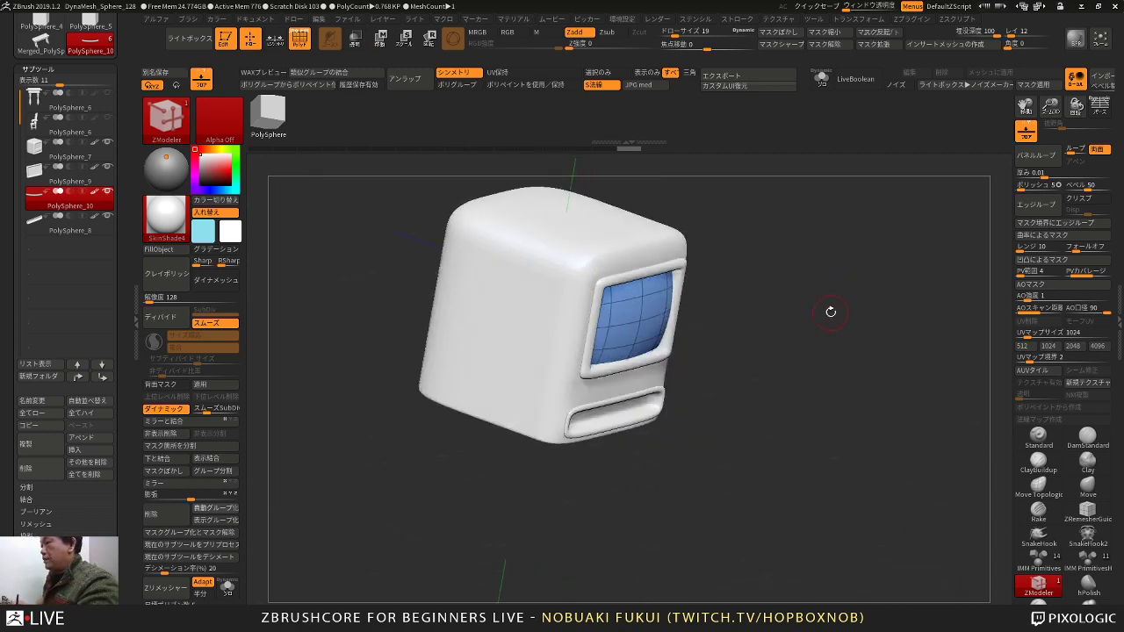
left_click(534, 340, "alt")
left_click_drag(510, 507, 593, 573)
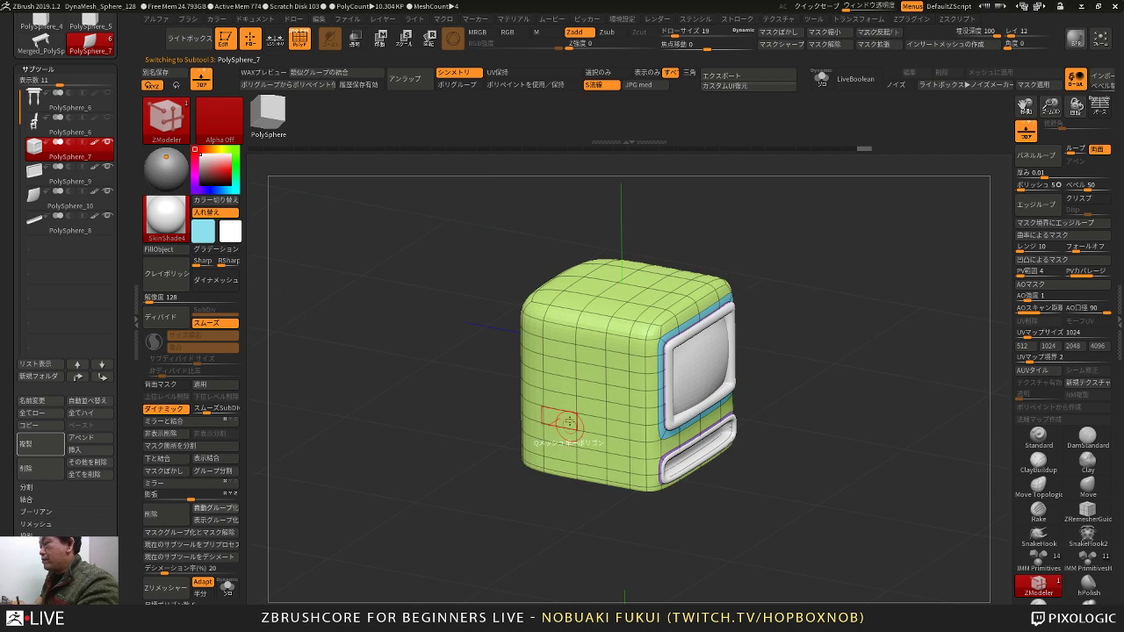
left_click_drag(561, 517, 577, 524)
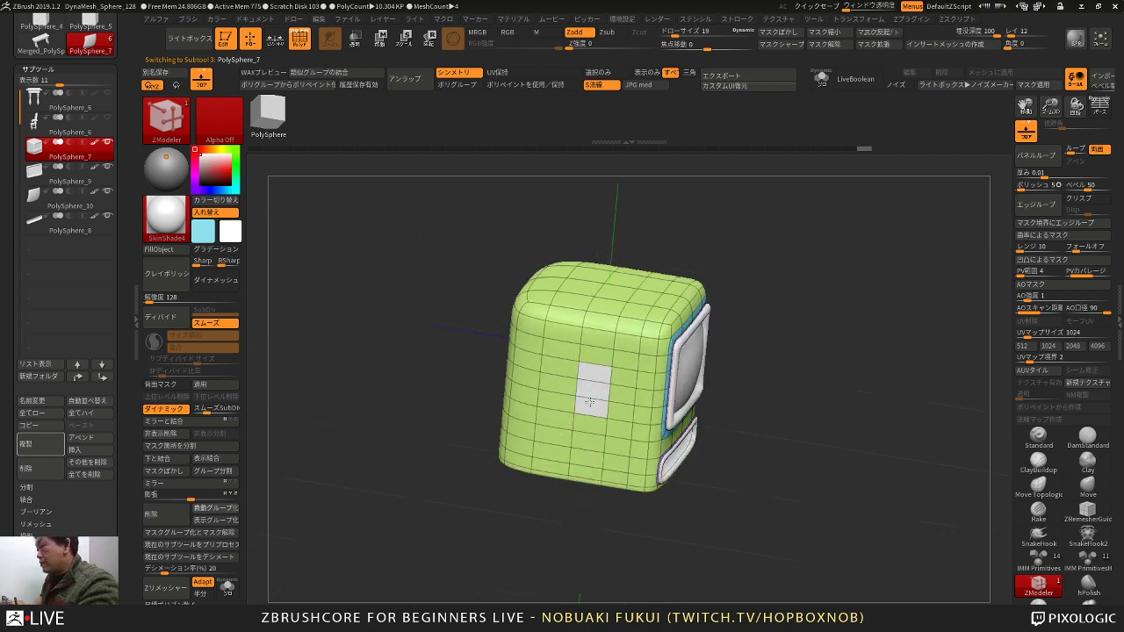
left_click_drag(589, 401, 589, 423, "alt")
key("ctrl+z")
mouse_move(572, 511)
left_mouse_down()
mouse_move(560, 507)
mouse_move(568, 495)
mouse_move(572, 528)
mouse_move(518, 493)
mouse_move(574, 513)
left_mouse_up()
key("ctrl+w")
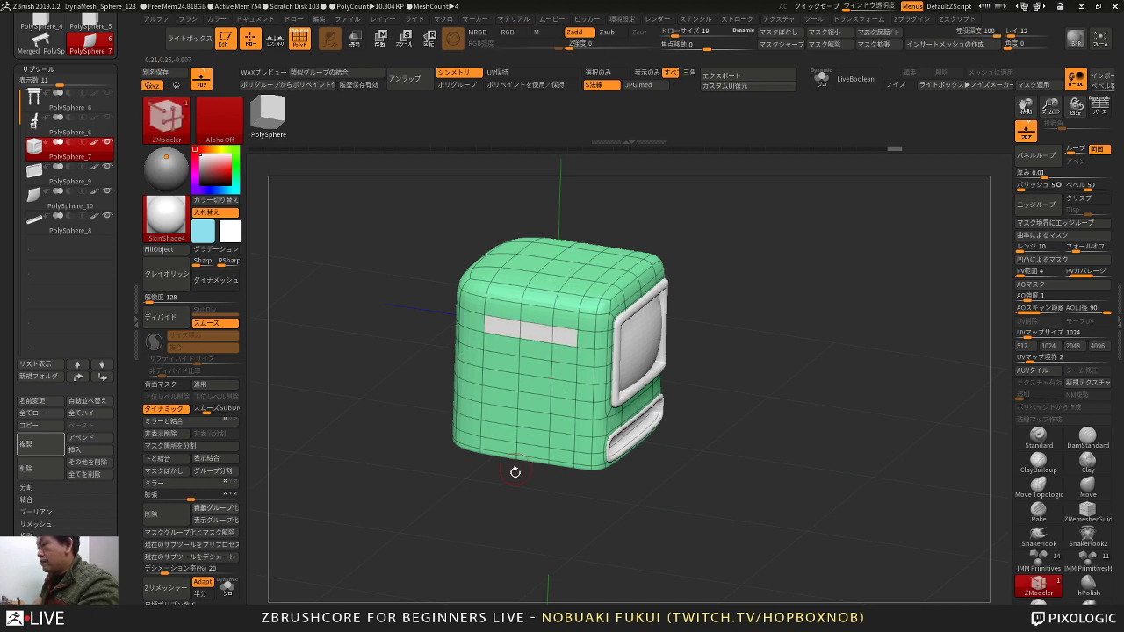
Step: Remove the vertical edge loops across the middle of the block's side and set edge insertion to Multiple EdgeLoops
left_click_drag(516, 471, 527, 489)
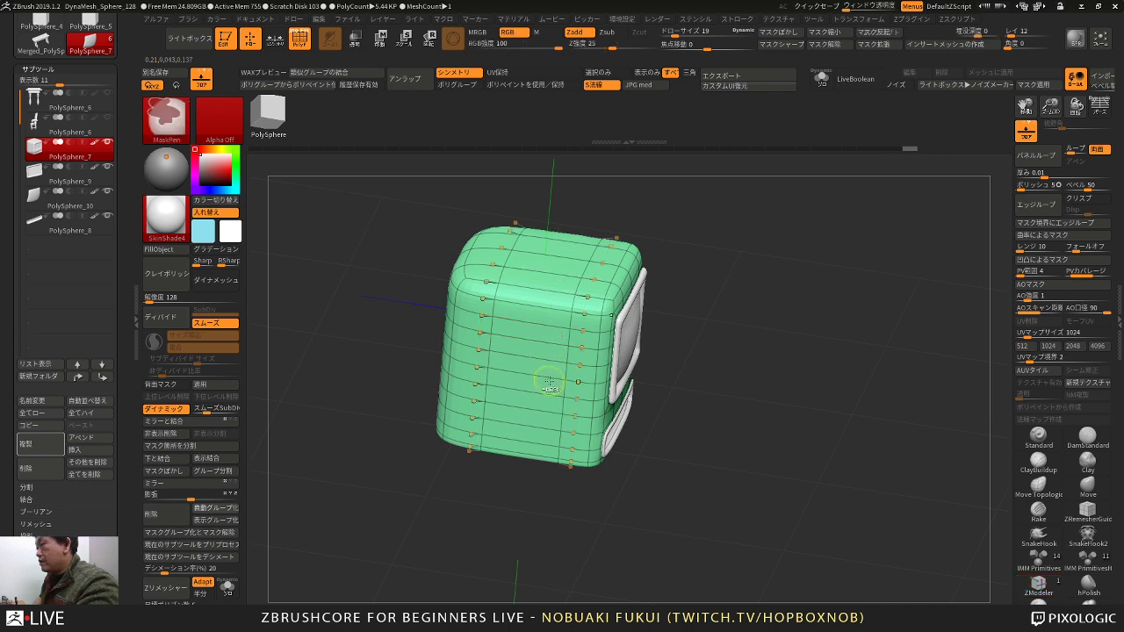
left_click_drag(538, 494, 518, 504)
key("space")
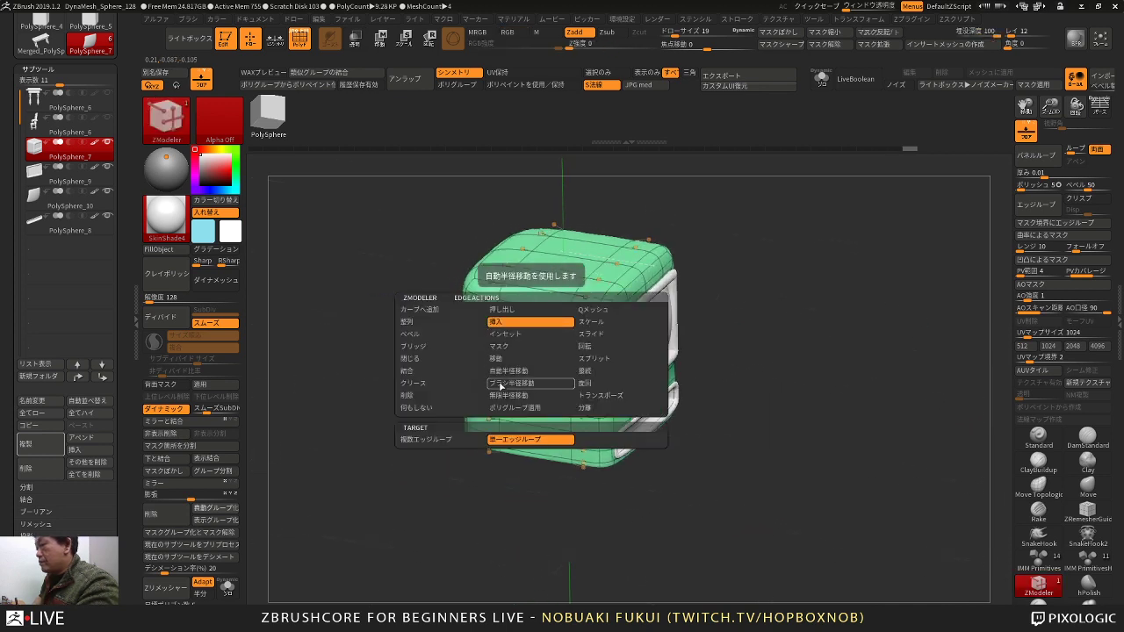
left_click(459, 440)
Step: Try inserting multiple evenly spaced edge loops across the block's side with new polygroups
left_click_drag(542, 337, 557, 349)
left_click(574, 376)
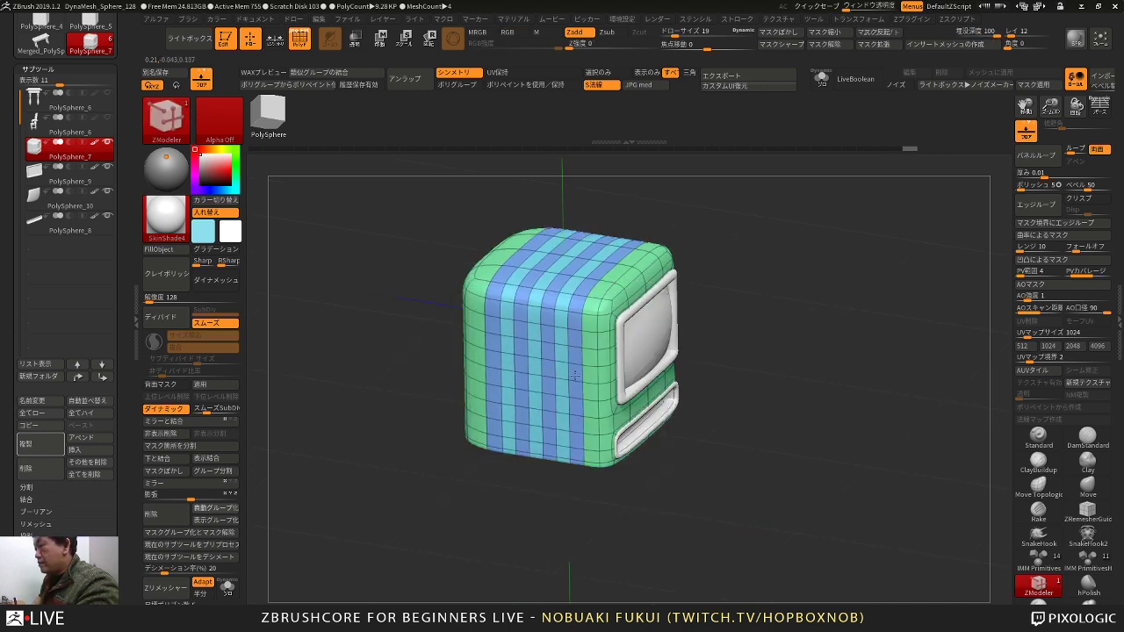
key("ctrl+z")
key("space")
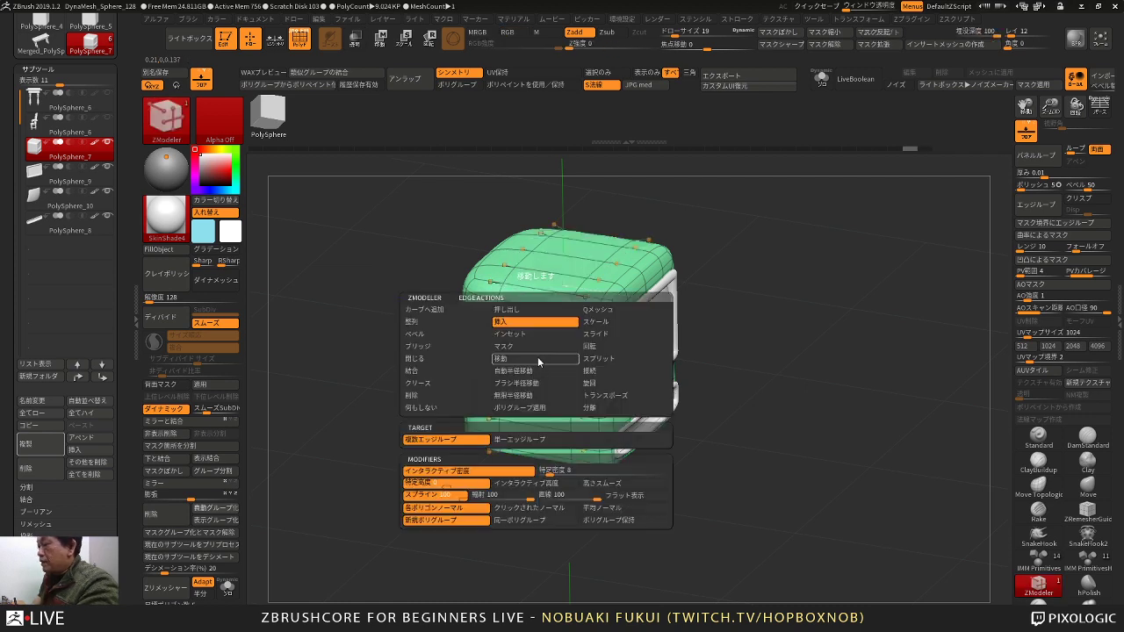
left_click(465, 444)
left_click_drag(547, 333, 596, 384)
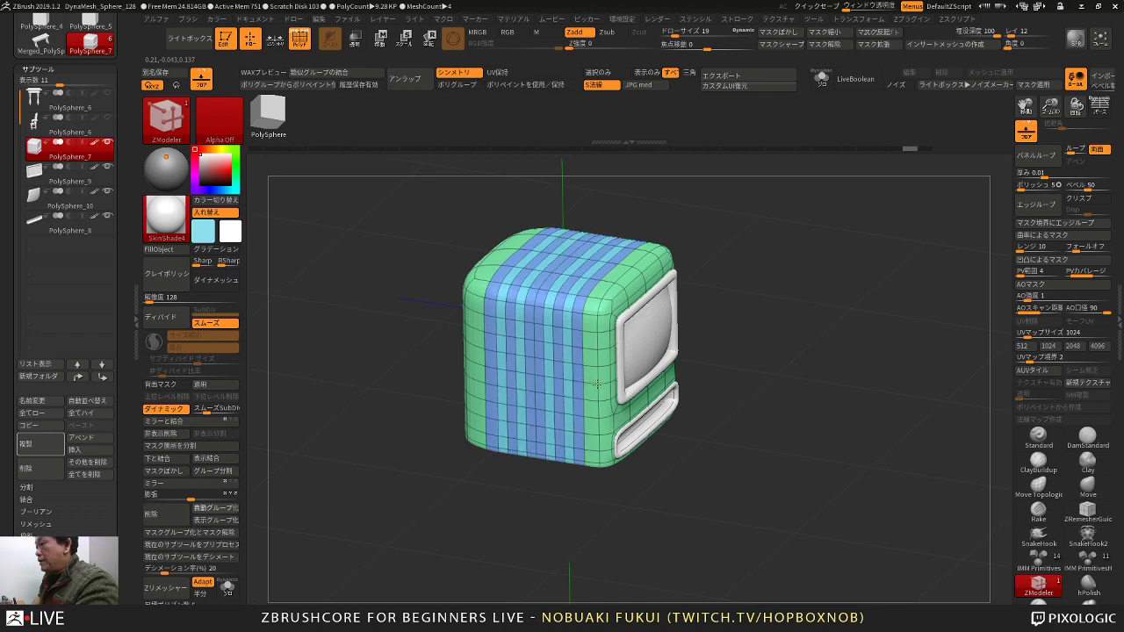
left_click_drag(529, 511, 549, 509)
key("ctrl+z")
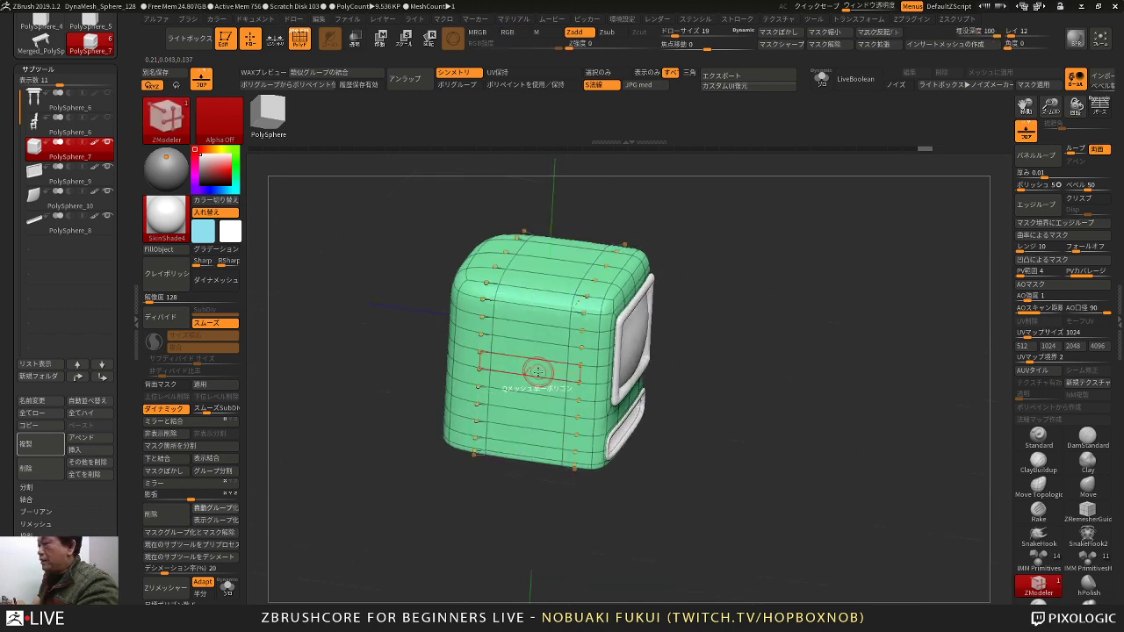
Step: Set the edge insertion to preserve polygroups and insert multiple evenly spaced vertical edge loops across the block's side
key("space")
key("space")
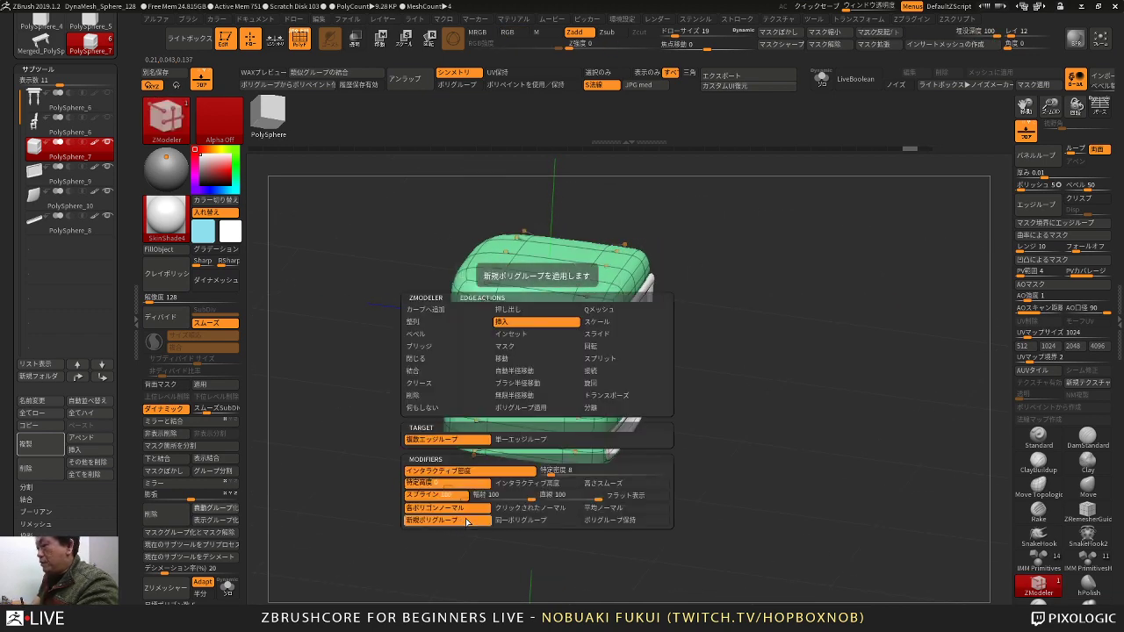
left_click(602, 519)
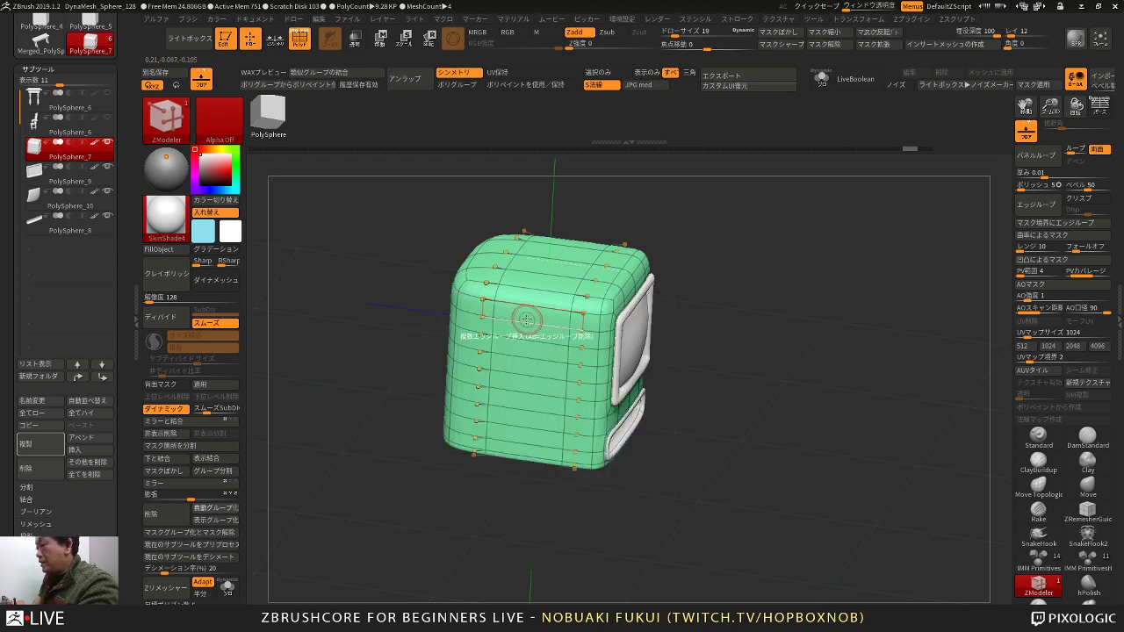
key("ctrl+shift+z")
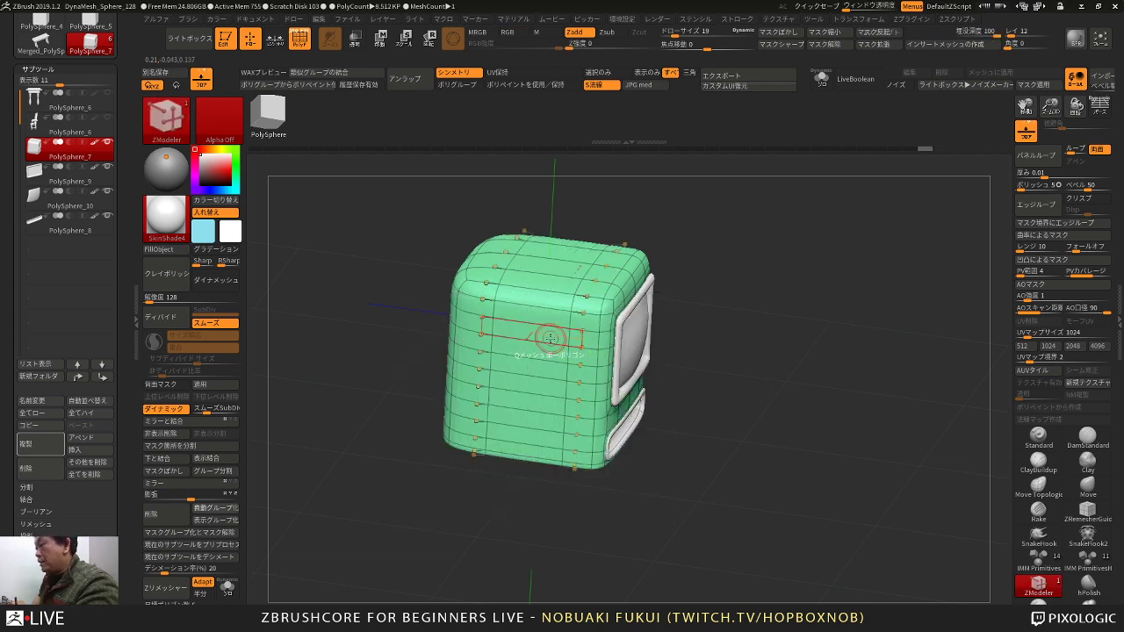
left_click_drag(546, 325, 564, 359)
Step: Mark three parallel strips over the block's top and upper side, and push them inward with QMesh to form vent grooves
left_click_drag(564, 479, 557, 546)
right_click_drag(517, 274, 492, 267)
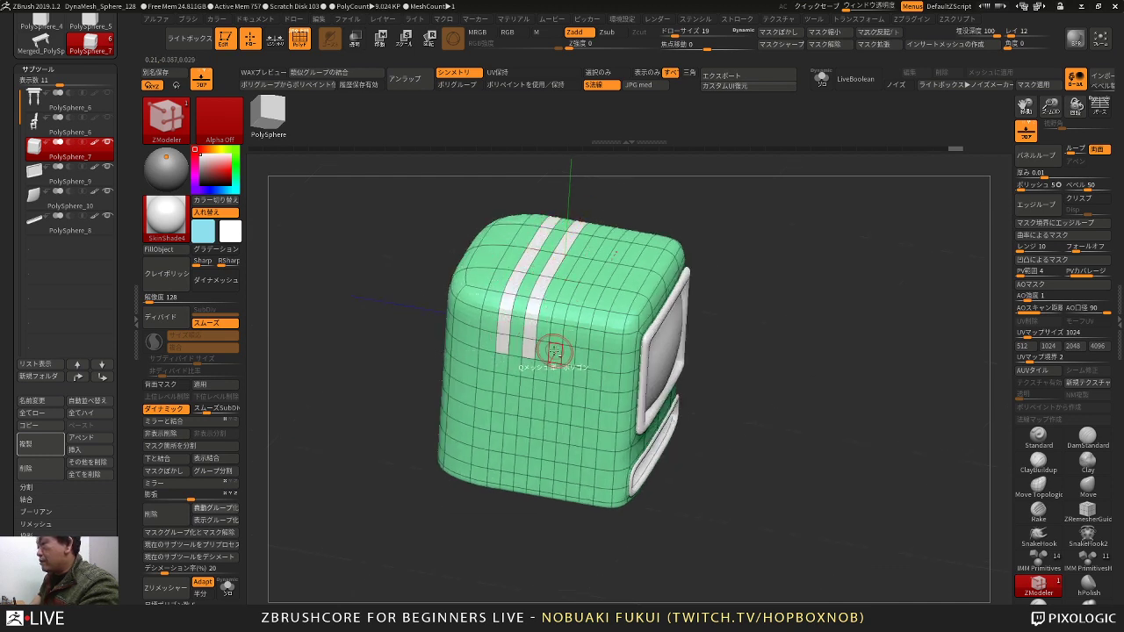
left_click_drag(622, 199, 603, 218)
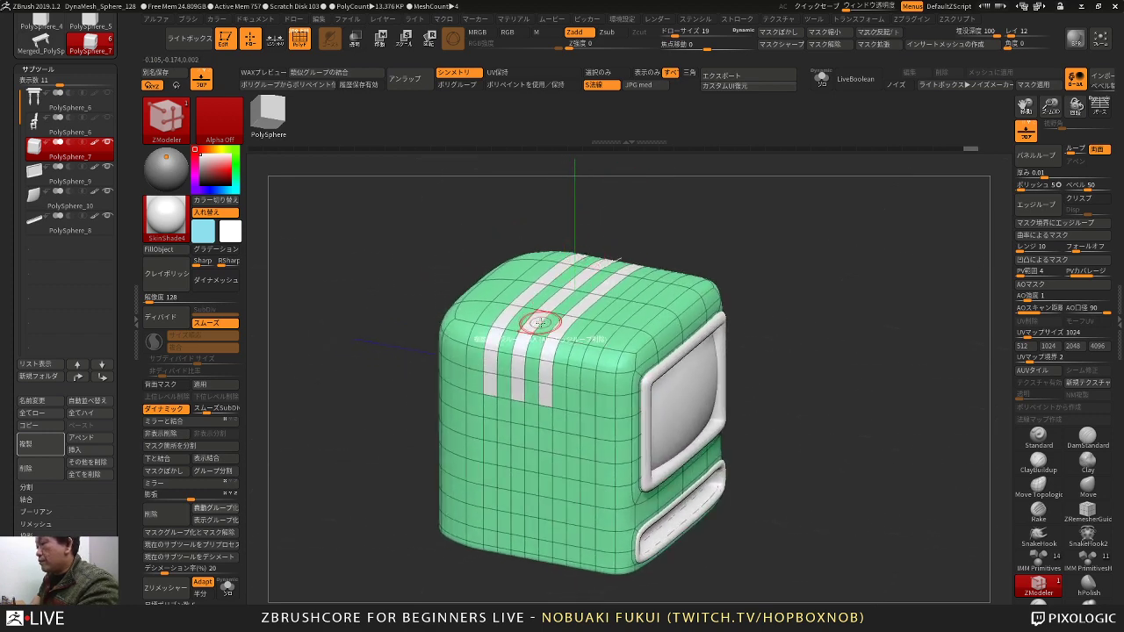
key("space")
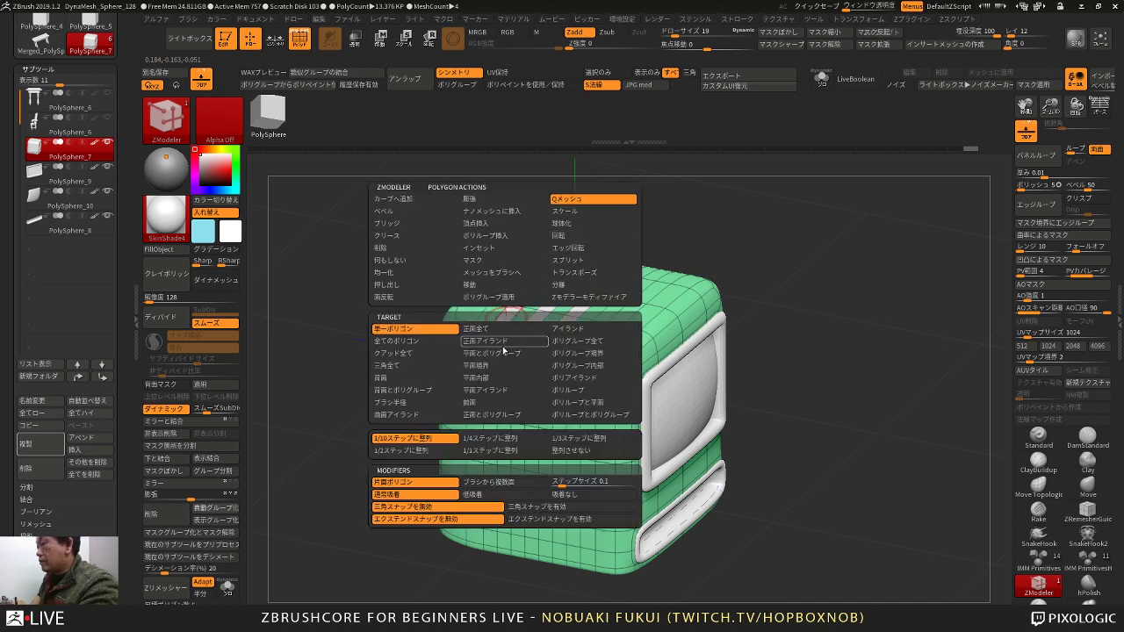
left_click_drag(504, 318, 507, 332)
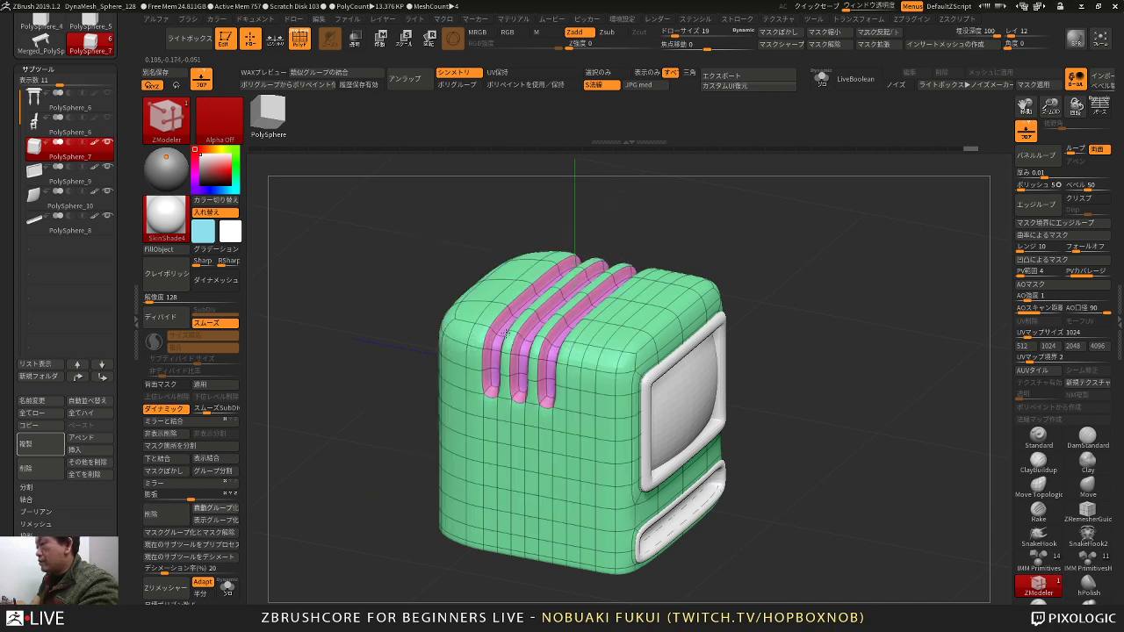
Step: Set the edge action to Crease with complete edge loops and crease the rims of the three vent grooves
left_click_drag(599, 231, 592, 193)
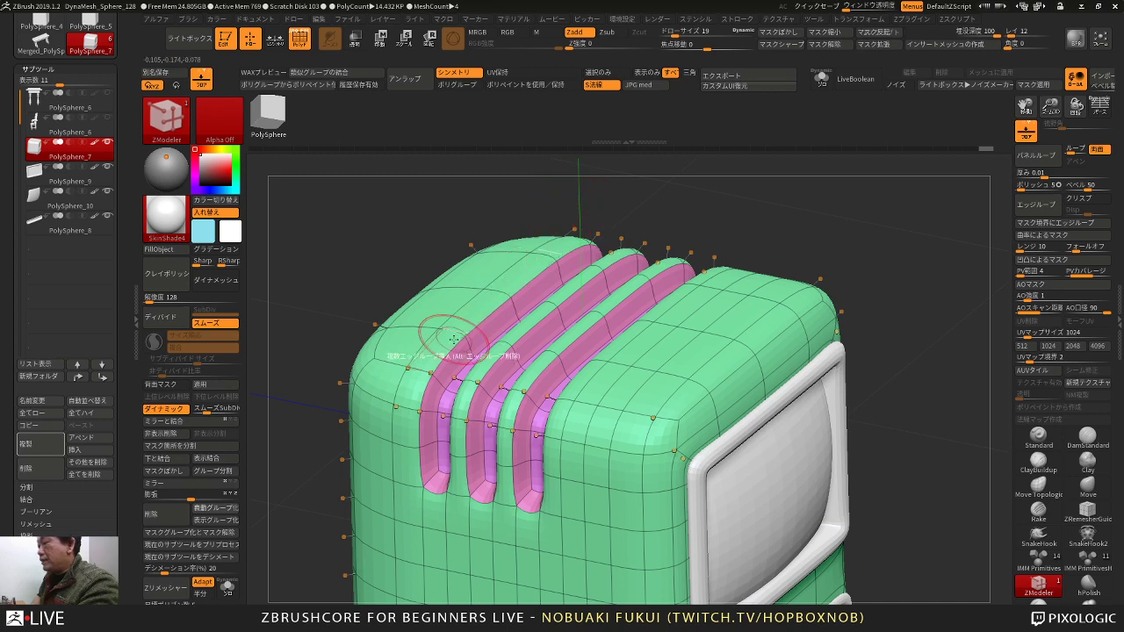
key("space")
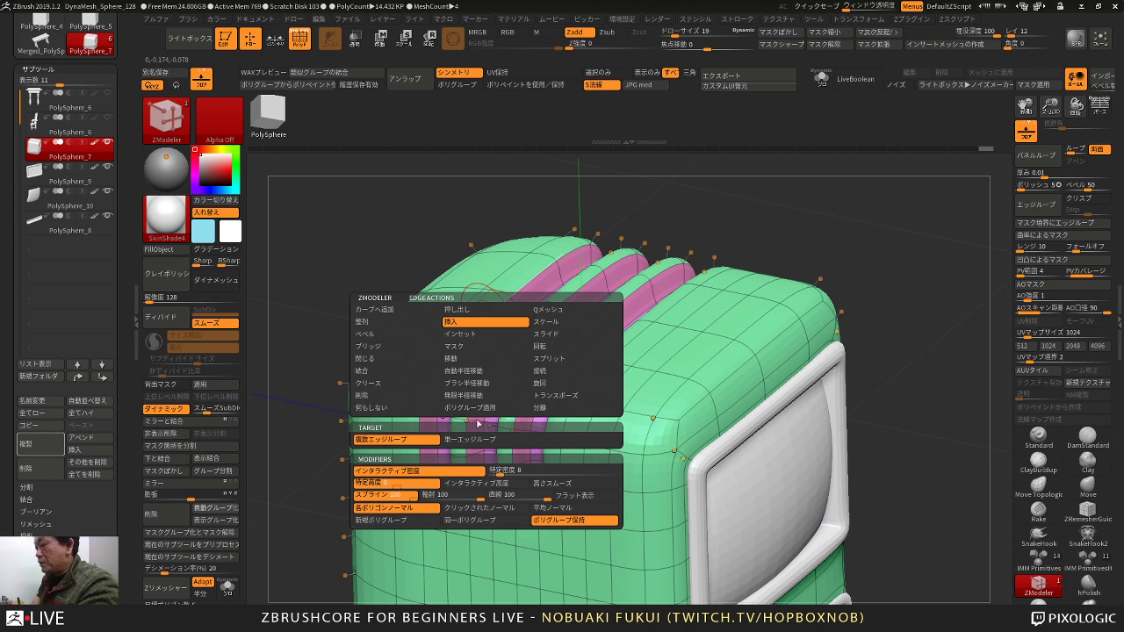
left_click(389, 385)
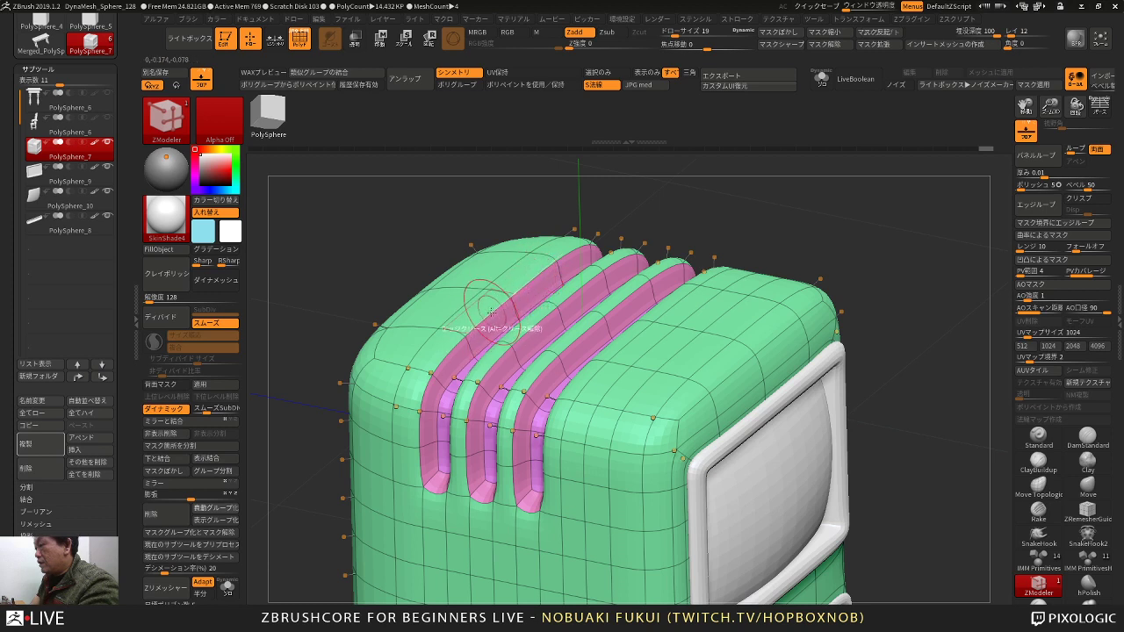
key("space")
left_click(439, 452)
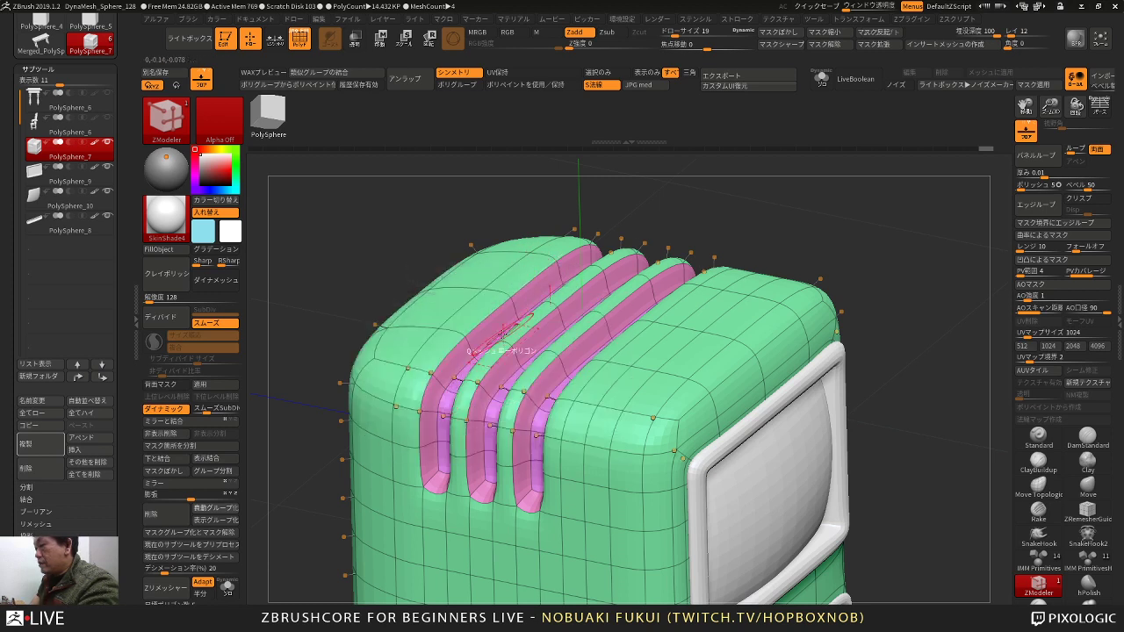
left_click(489, 317)
left_click_drag(604, 194, 630, 207)
left_click(538, 322)
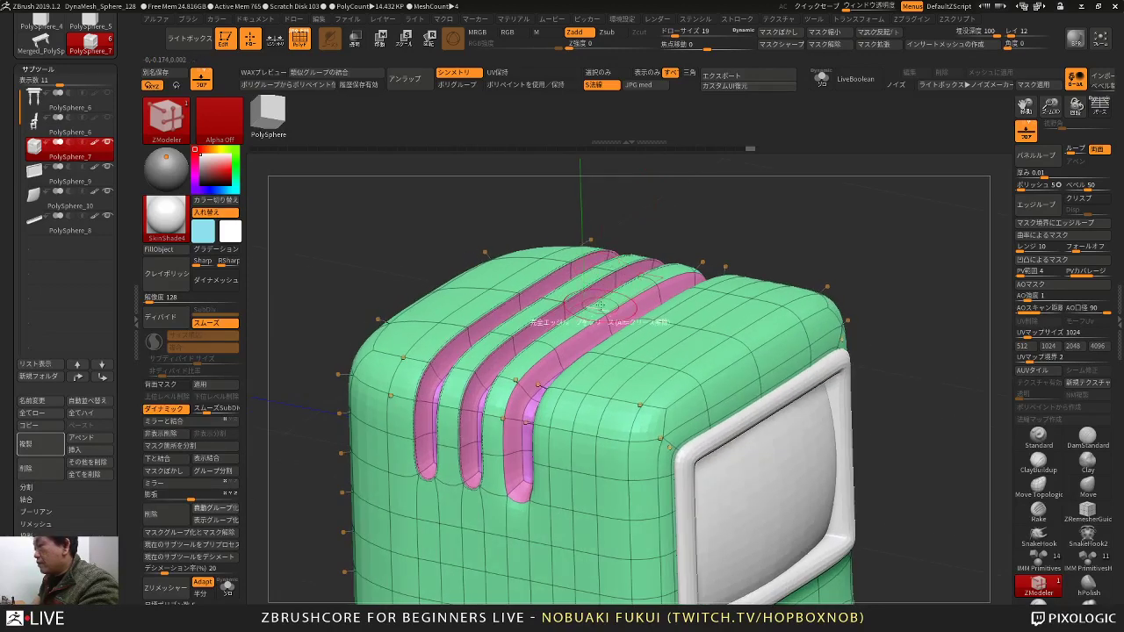
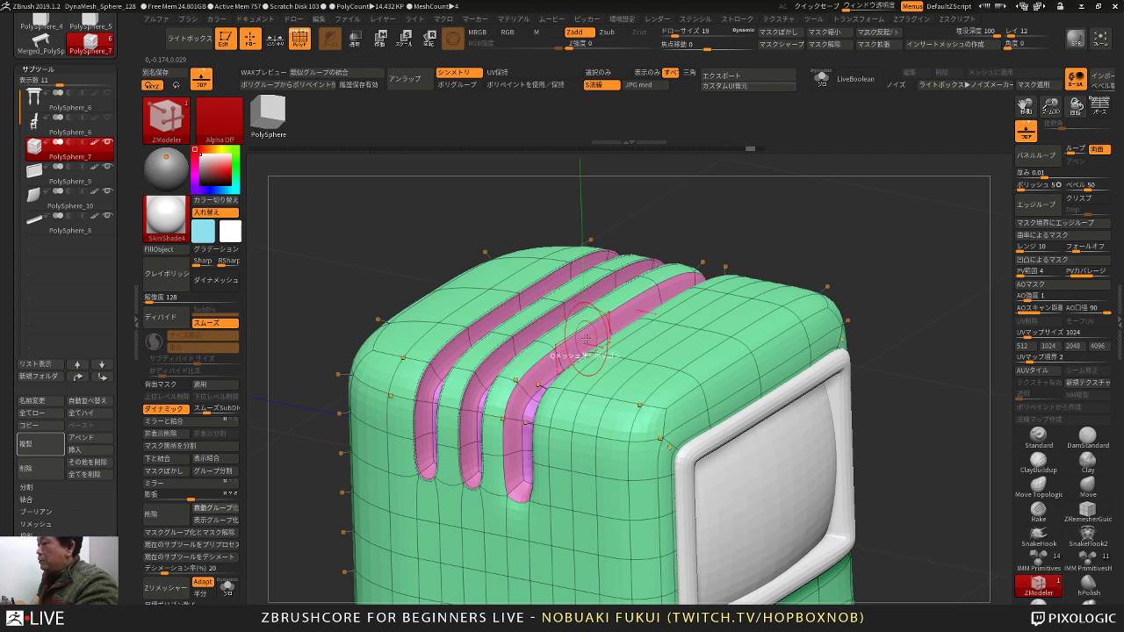
left_click(587, 339)
key("ctrl+z")
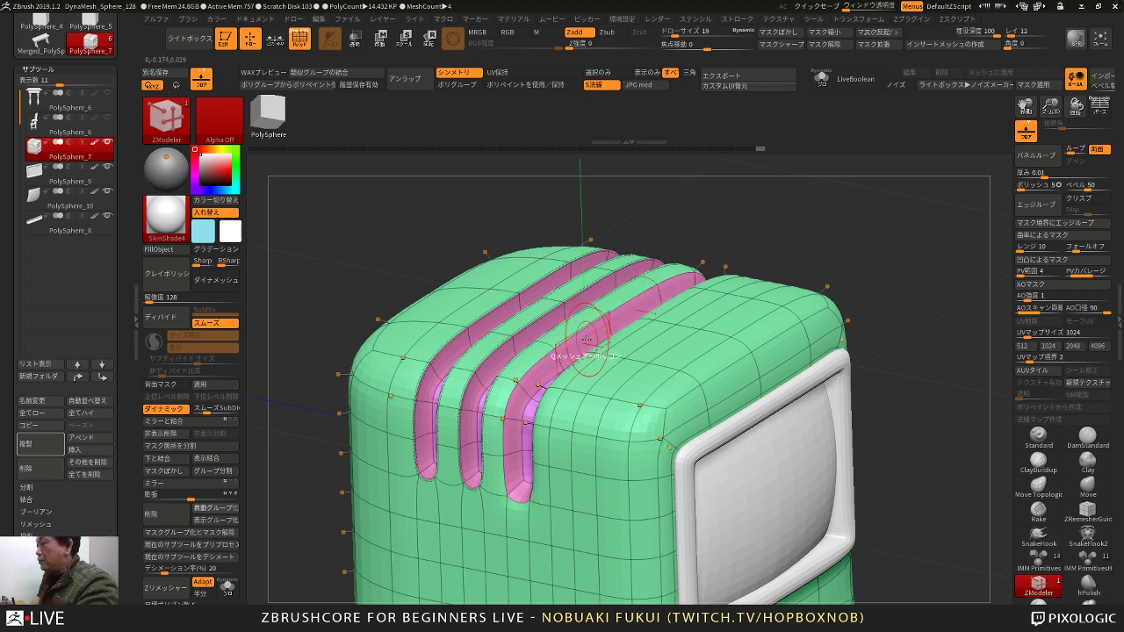
key("space")
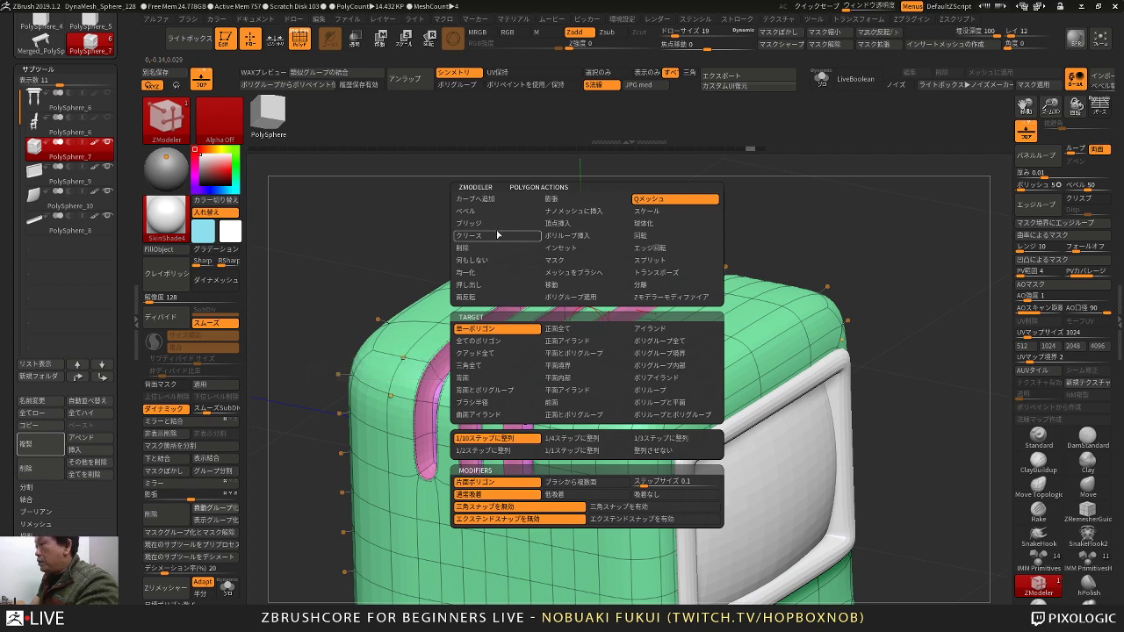
left_click(484, 261)
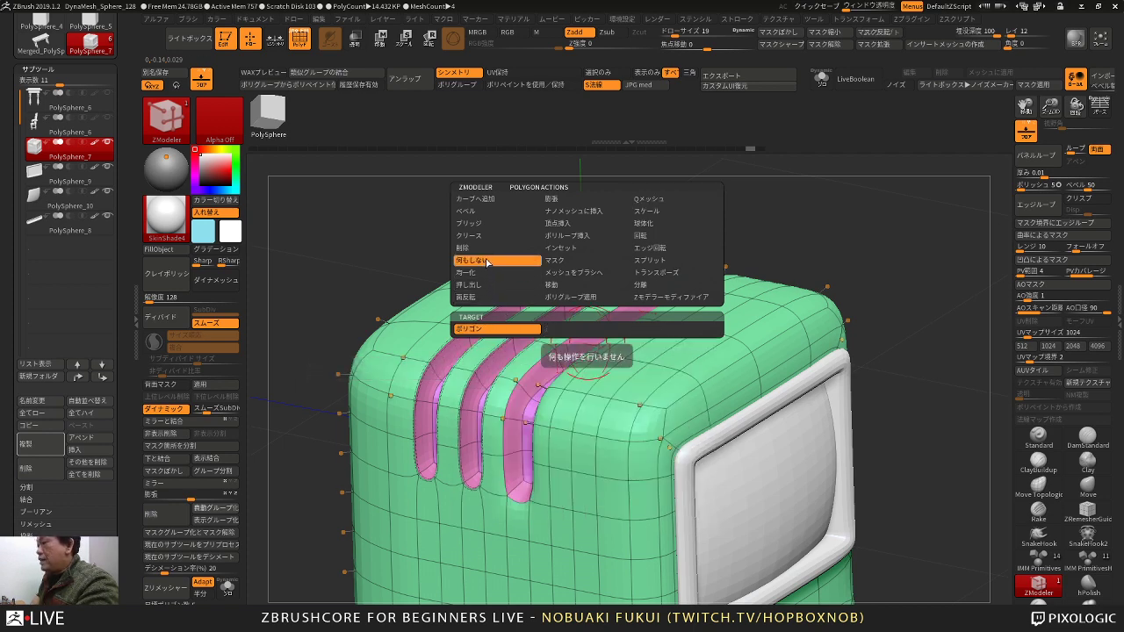
left_click(645, 200)
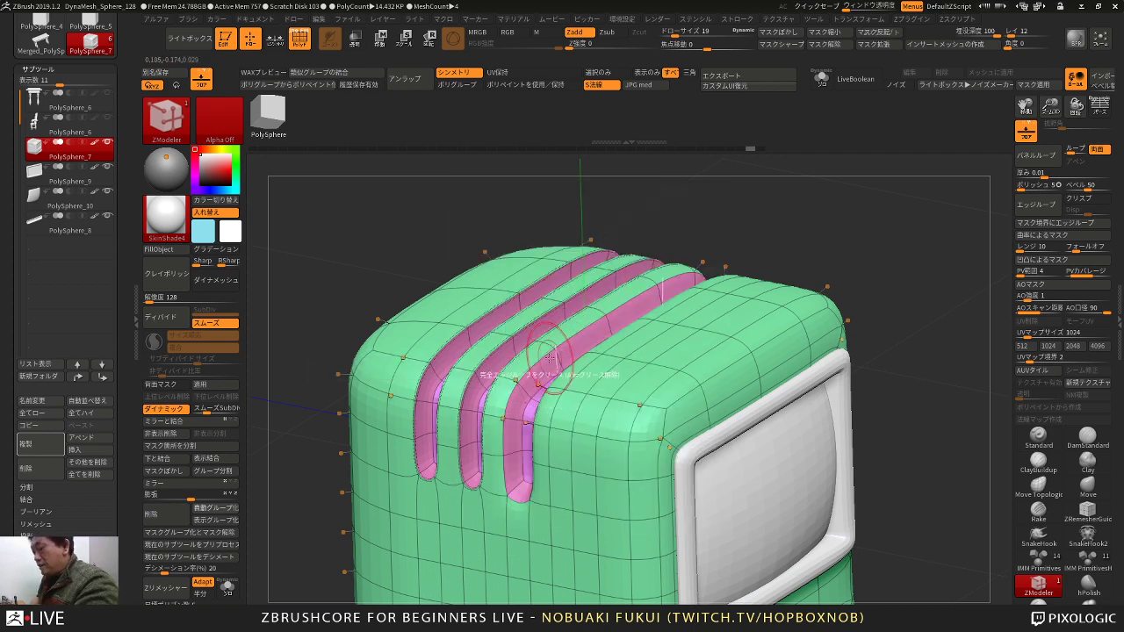
Step: Try subdividing the block twice, and check its base mesh with dynamic subdivision switched off and on again
key("ctrl+d")
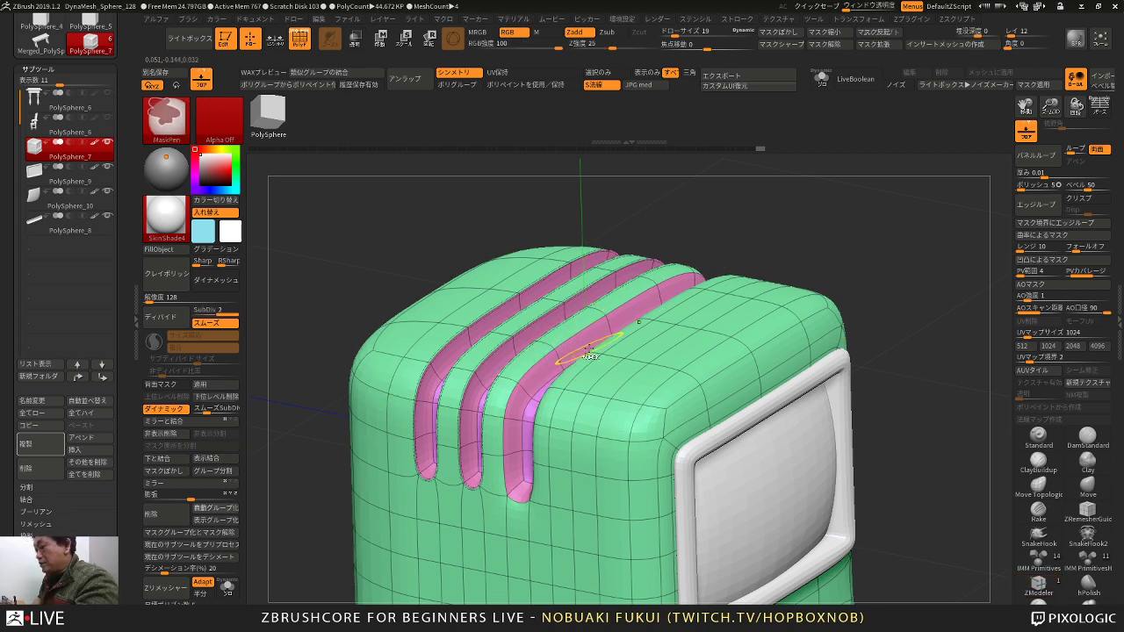
key("ctrl+d")
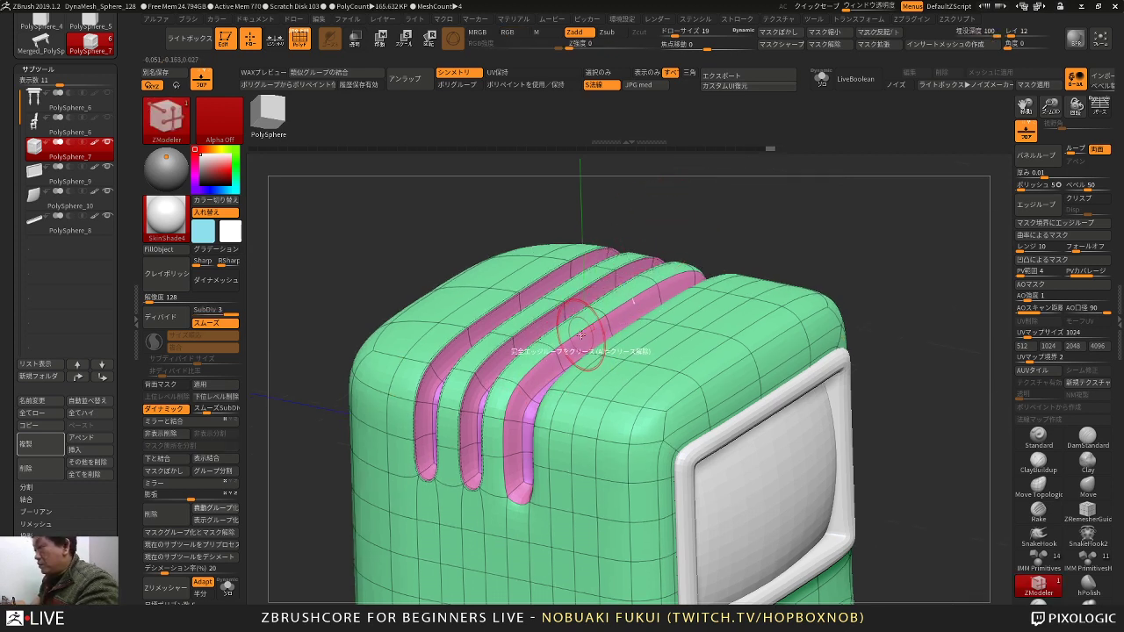
key("ctrl+z")
key("ctrl+z")
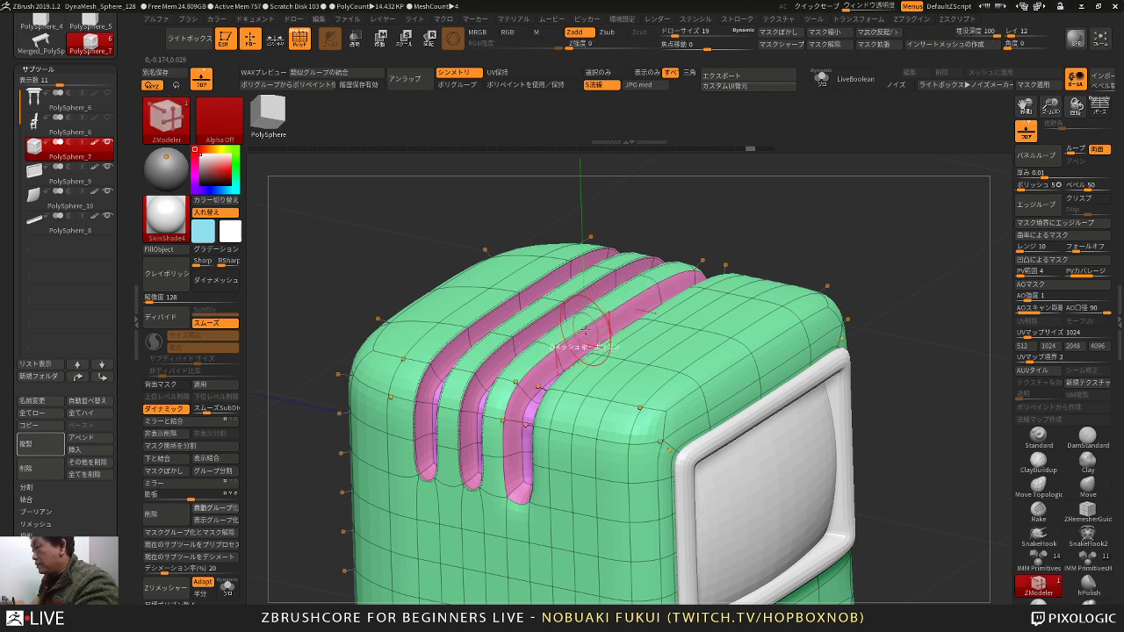
key("shift+d")
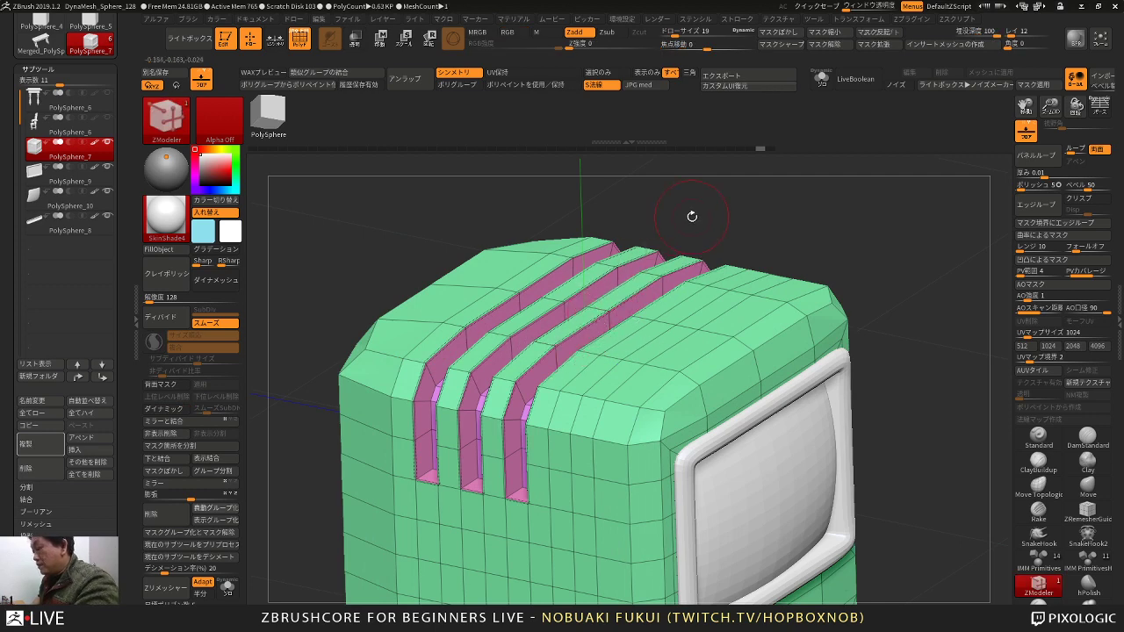
key("d")
mouse_move(819, 210)
left_mouse_down()
mouse_move(828, 182)
mouse_move(818, 168)
mouse_move(858, 197)
mouse_move(826, 204)
left_mouse_up()
left_click_drag(826, 204, 787, 339)
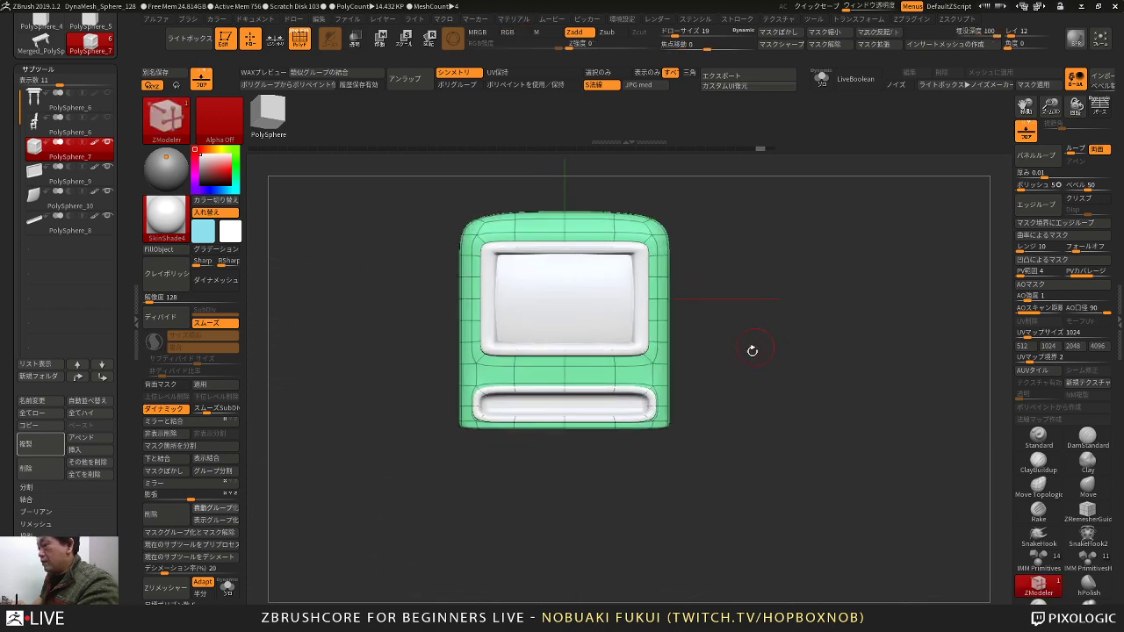
Step: Merge the block with the screen, frame and lower panel subtools beneath it into one subtool
left_click_drag(536, 501, 493, 473)
left_click_drag(289, 427, 359, 459)
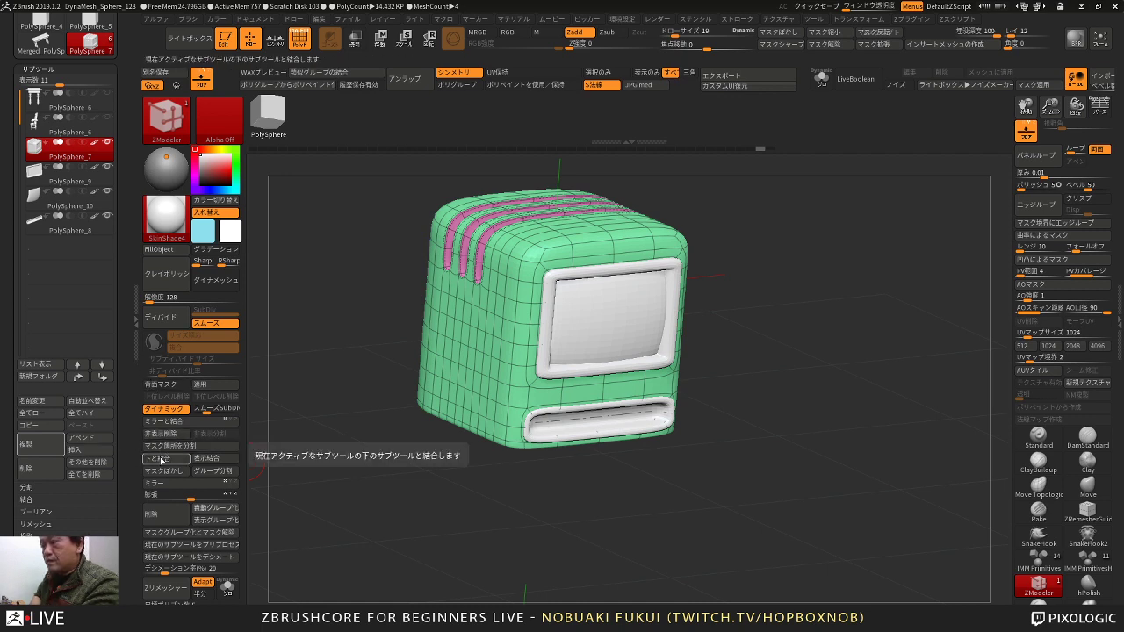
left_click(162, 459)
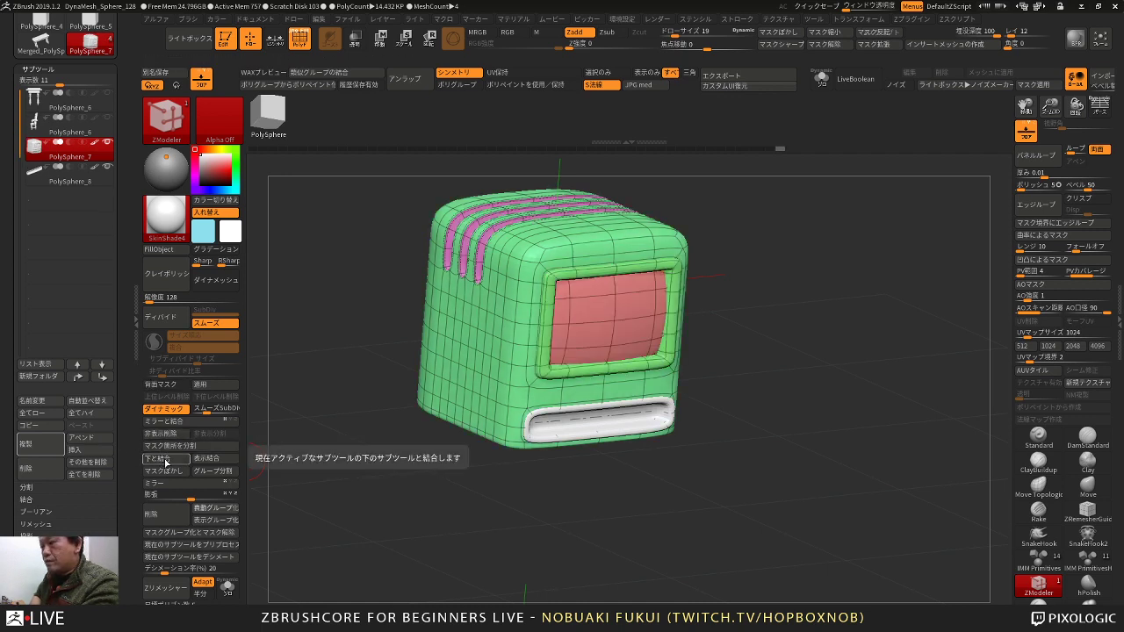
left_click(165, 462)
Step: Mask the upper part of the monitor, move the lower panel area and base downward in two passes, and clear the mask
left_click_drag(382, 451, 701, 416, "shift")
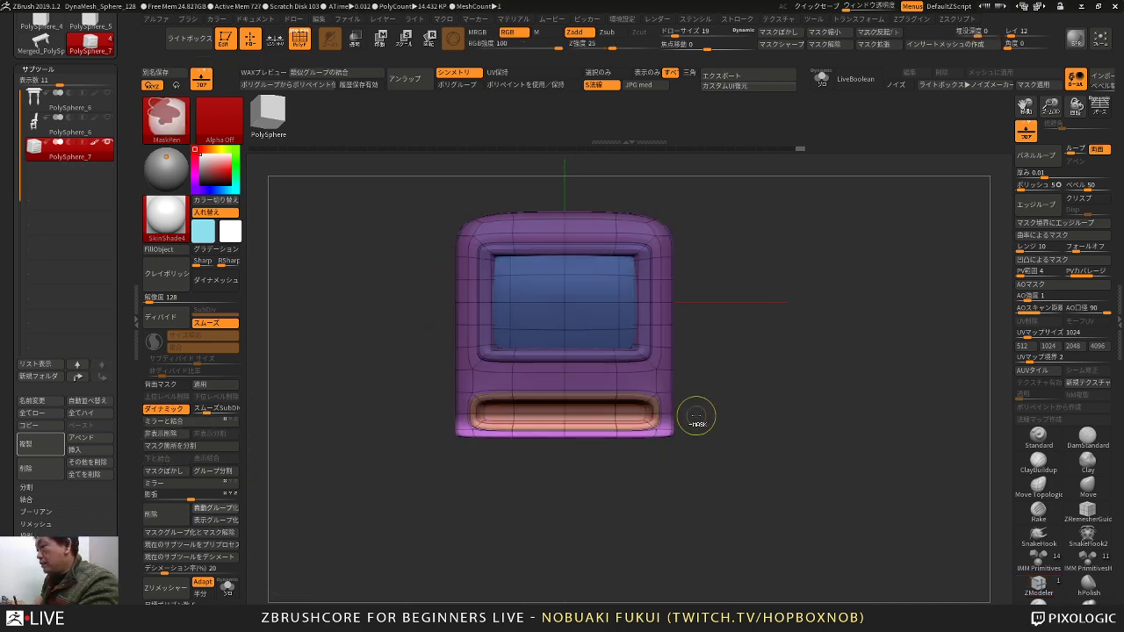
key("w")
left_click_drag(564, 239, 564, 254)
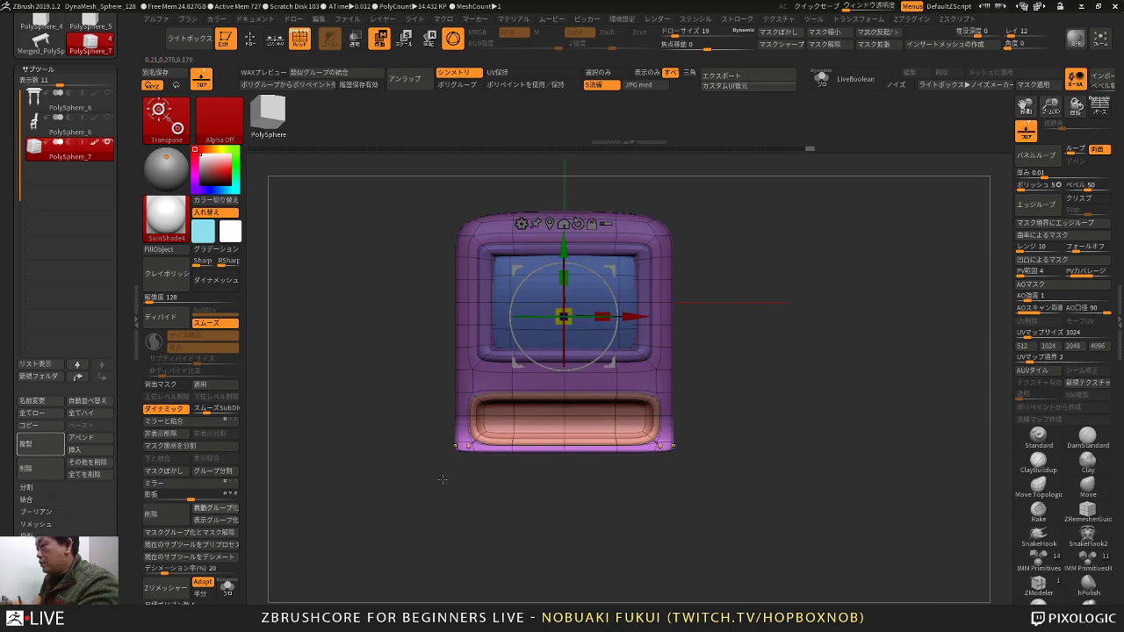
left_click_drag(406, 530, 709, 404, "ctrl+alt")
left_click_drag(564, 247, 564, 256)
left_click_drag(769, 306, 799, 304, "ctrl")
Step: Mark a horizontal strip across the lower back of the monitor and inset it with the Polygroup All target
key("q")
mouse_move(735, 346)
left_mouse_down()
mouse_move(786, 362)
mouse_move(730, 363)
mouse_move(726, 335)
mouse_move(741, 360)
mouse_move(810, 352)
mouse_move(768, 400)
left_mouse_up()
key("w")
key("q")
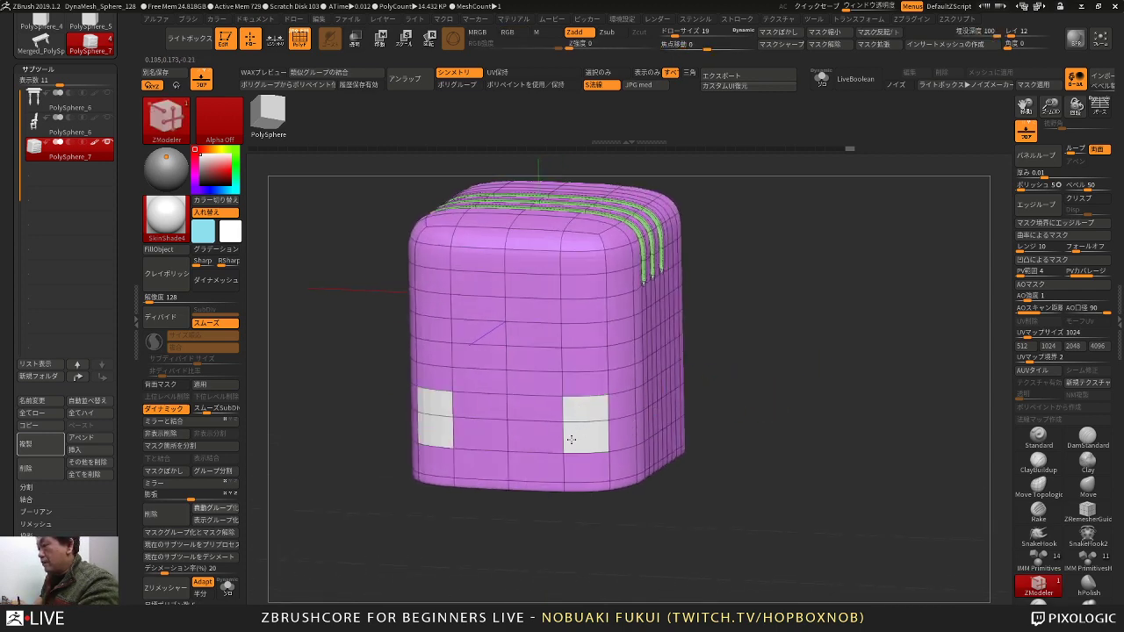
left_click_drag(540, 414, 546, 413, "alt")
key("space")
left_click(569, 253)
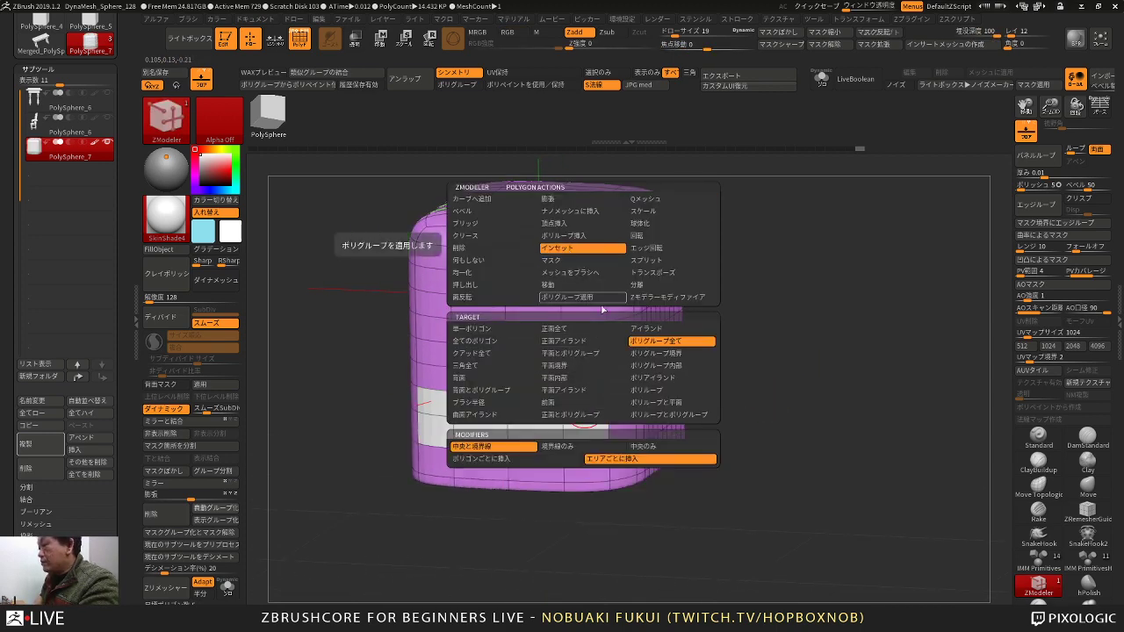
Step: Set the polygon action to QMesh with Polygroup All and push the inset back strip inward in two passes to form a recess
key("space")
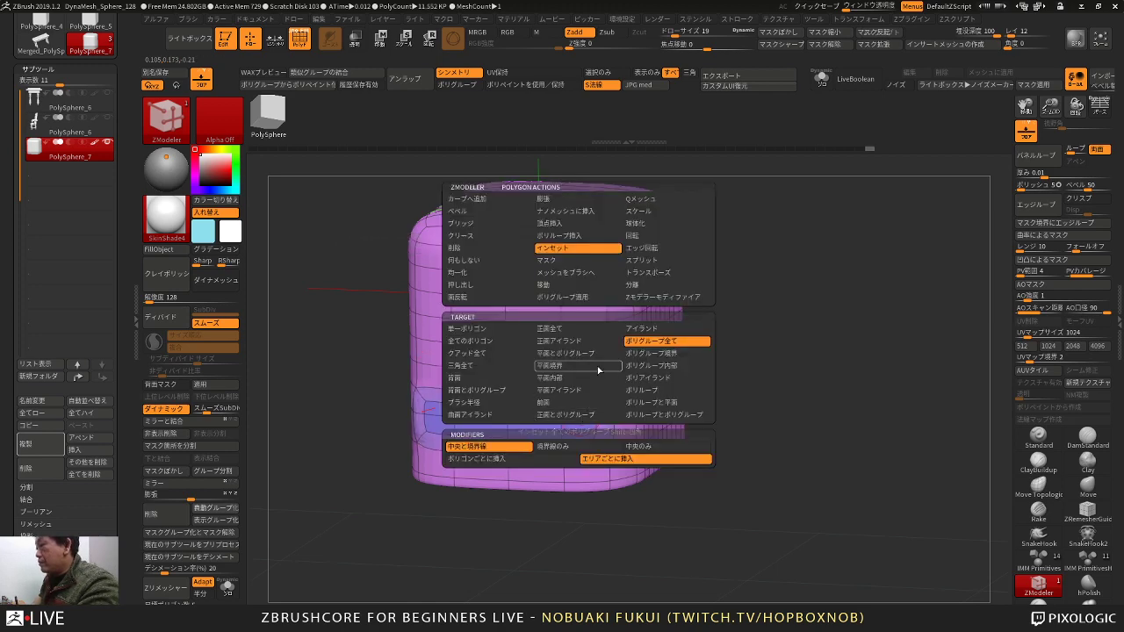
left_click(644, 201)
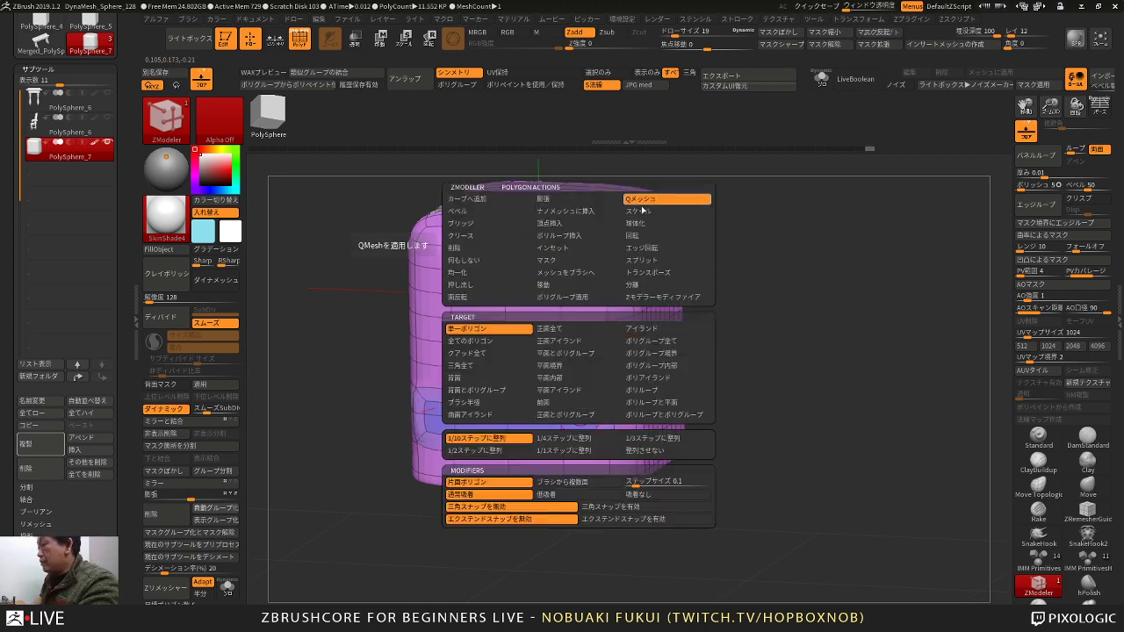
left_click(657, 343)
right_click_drag(587, 398, 536, 399)
right_click_drag(536, 400, 523, 416, "ctrl")
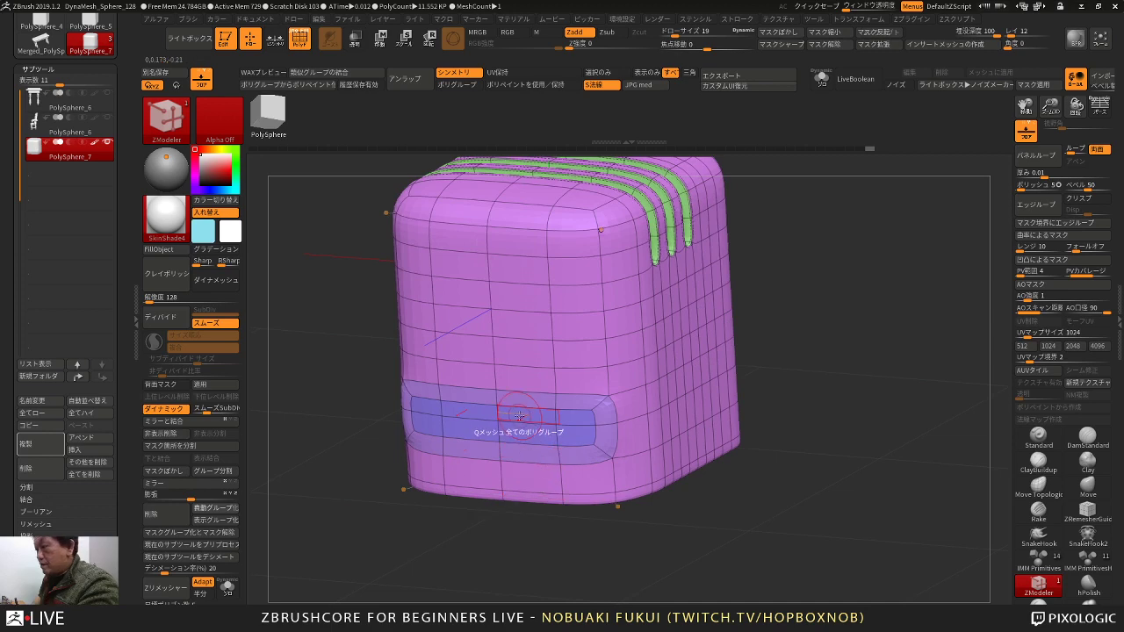
left_click_drag(568, 396, 567, 397)
right_click_drag(517, 573, 517, 536)
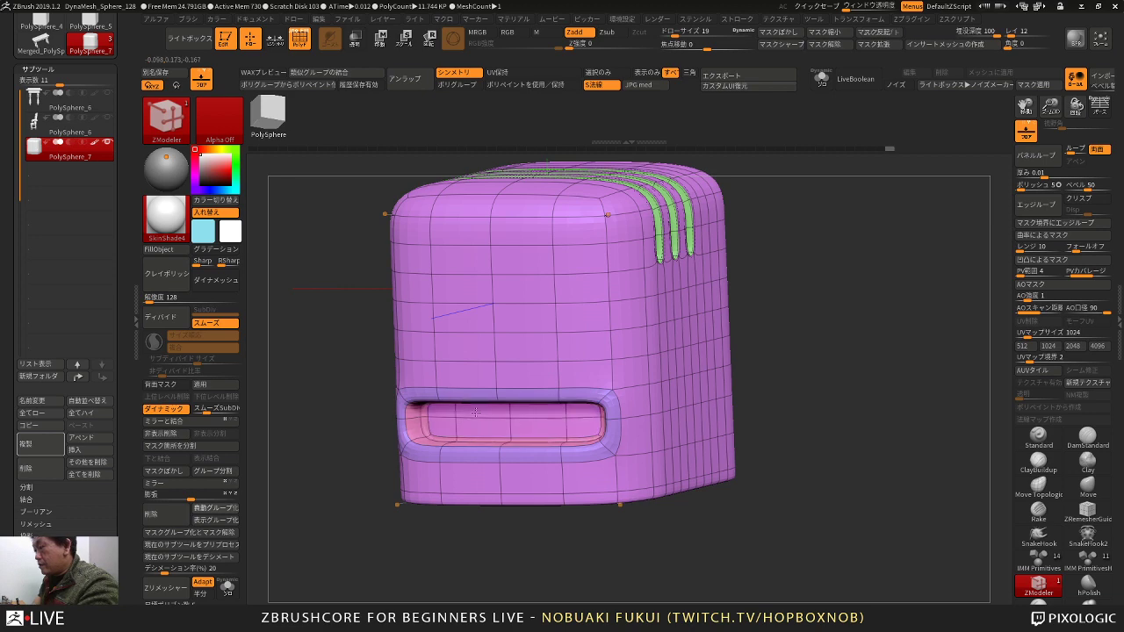
left_click_drag(476, 412, 475, 415)
right_click_drag(460, 524, 482, 506)
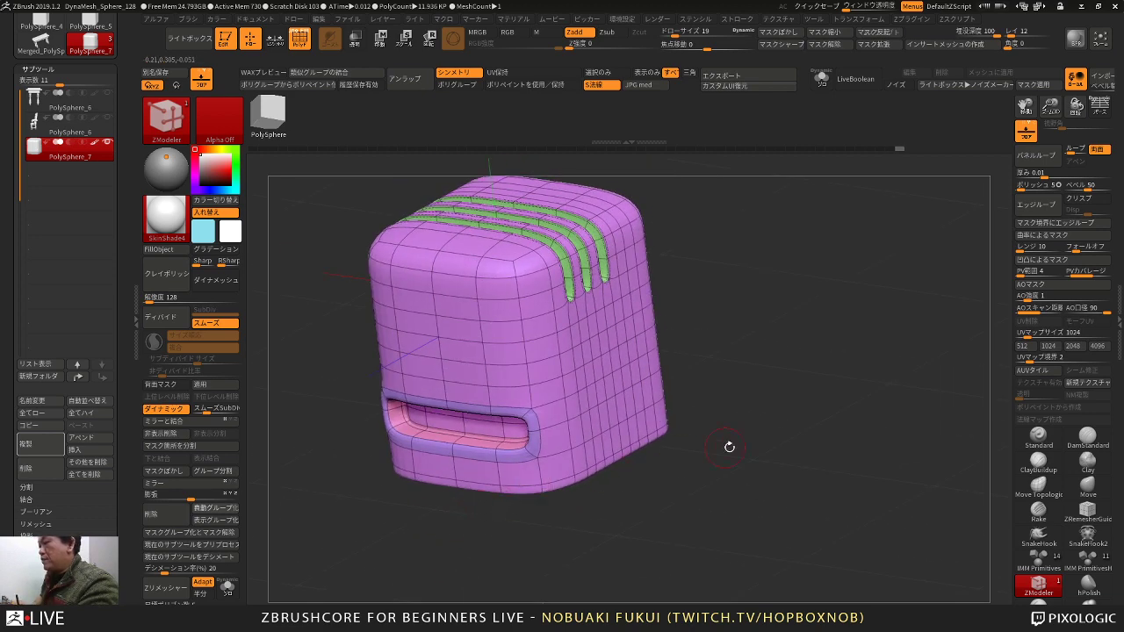
Step: Duplicate the monitor subtool and make the copy active
right_click_drag(729, 447, 835, 326)
right_click_drag(663, 471, 591, 511, "alt")
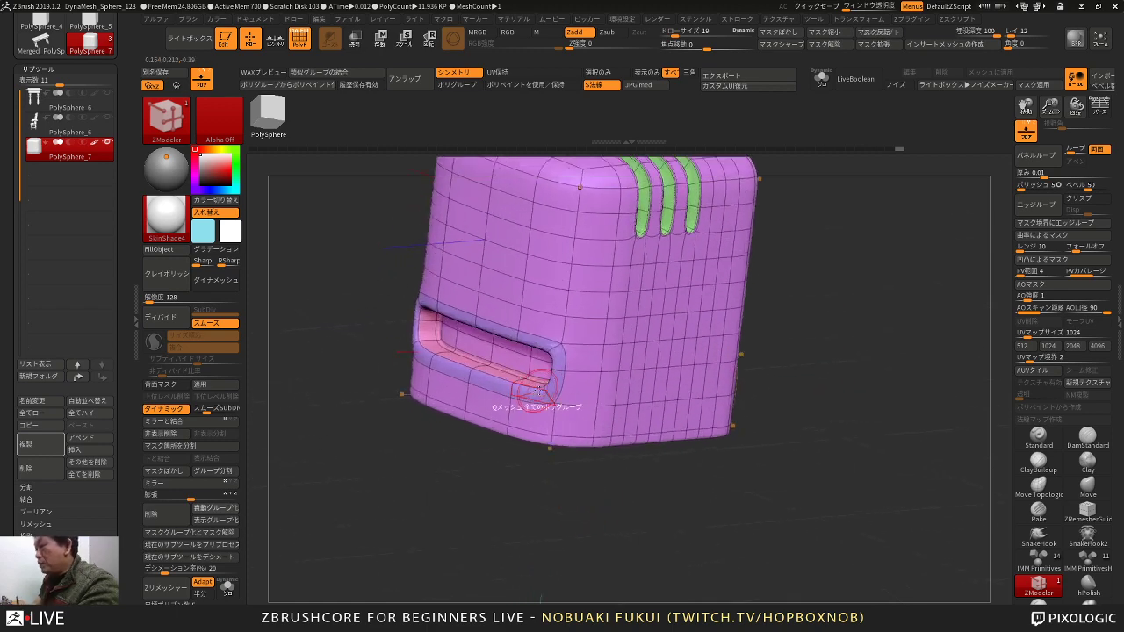
right_click_drag(519, 513, 557, 514, "alt")
right_click_drag(495, 486, 475, 496, "alt")
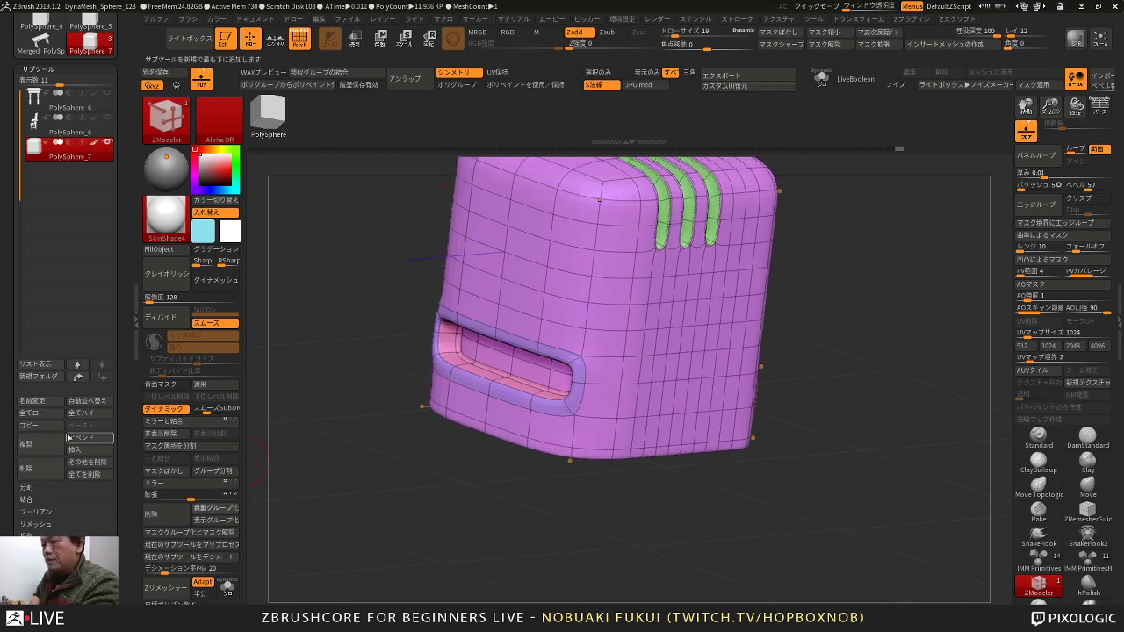
right_click_drag(339, 477, 358, 510, "alt")
mouse_move(369, 512)
left_mouse_down()
mouse_move(359, 520)
mouse_move(362, 499)
mouse_move(390, 504)
left_mouse_up()
mouse_move(390, 504)
right_mouse_down()
mouse_move(391, 524)
mouse_move(383, 512)
right_mouse_up()
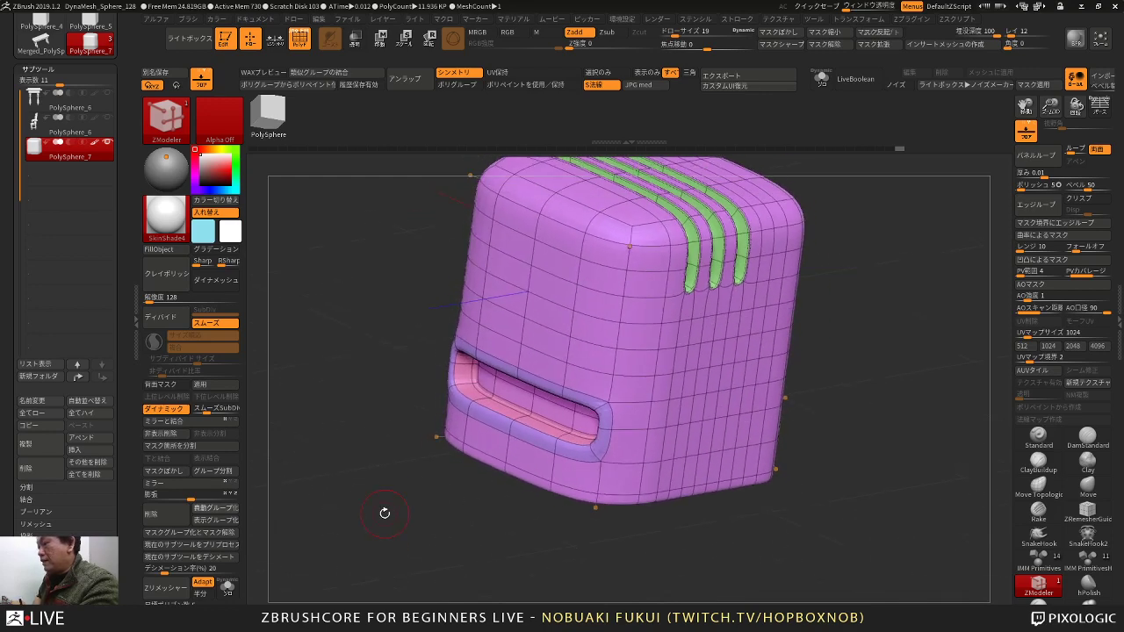
left_click(46, 448)
left_click_drag(432, 492, 426, 497)
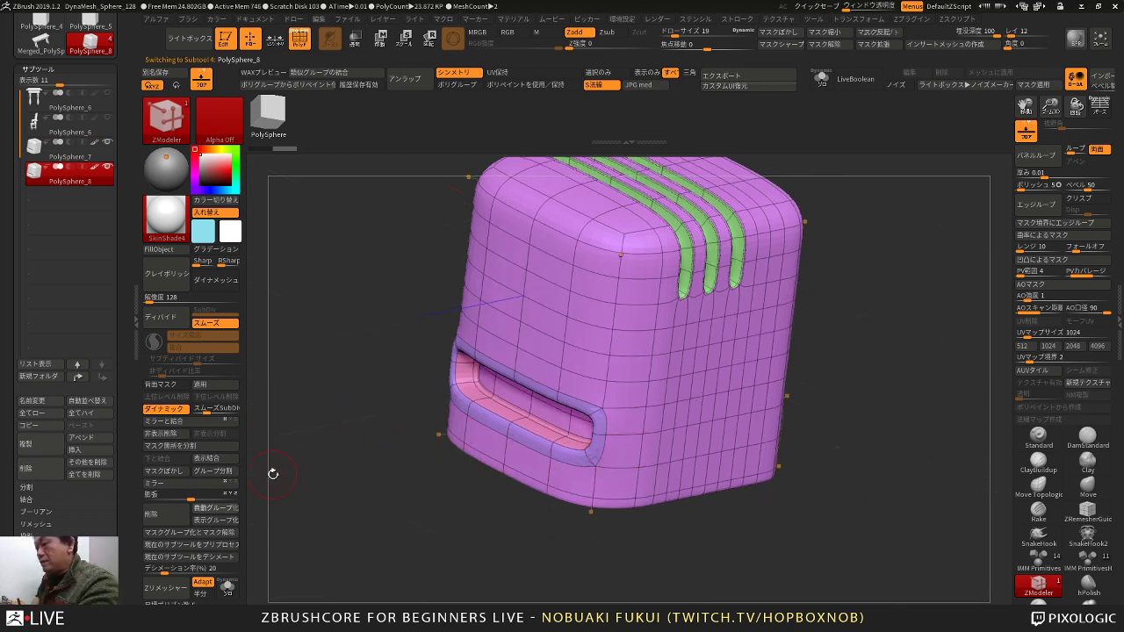
Step: On the duplicate, isolate the rim polygroup around the back recess and delete all hidden geometry
left_click(228, 589)
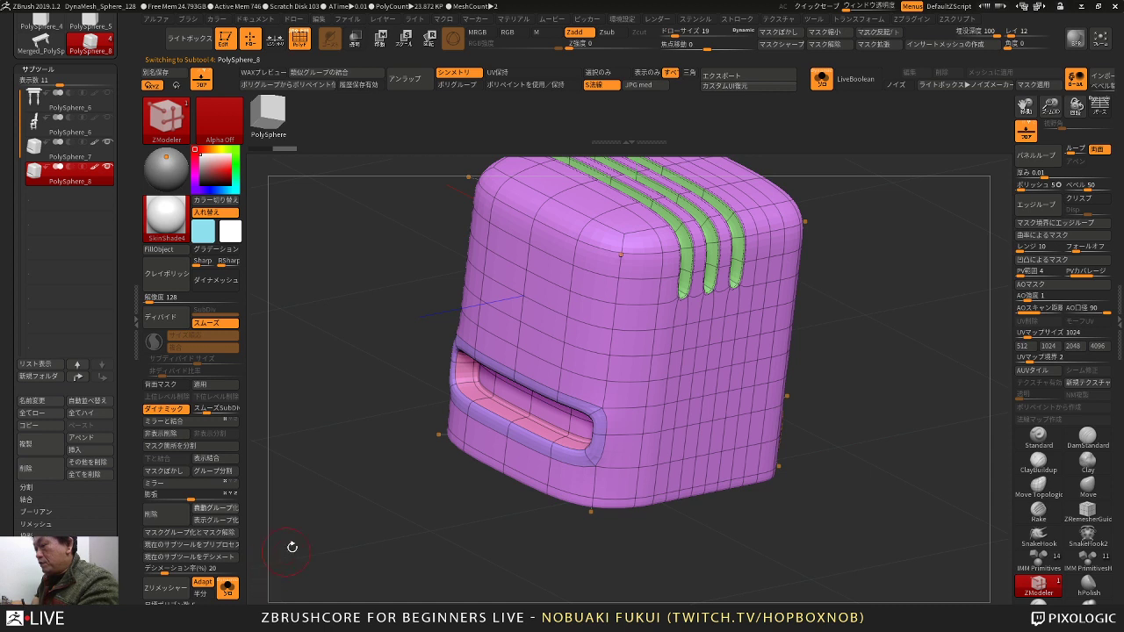
left_click(528, 446, "ctrl+shift")
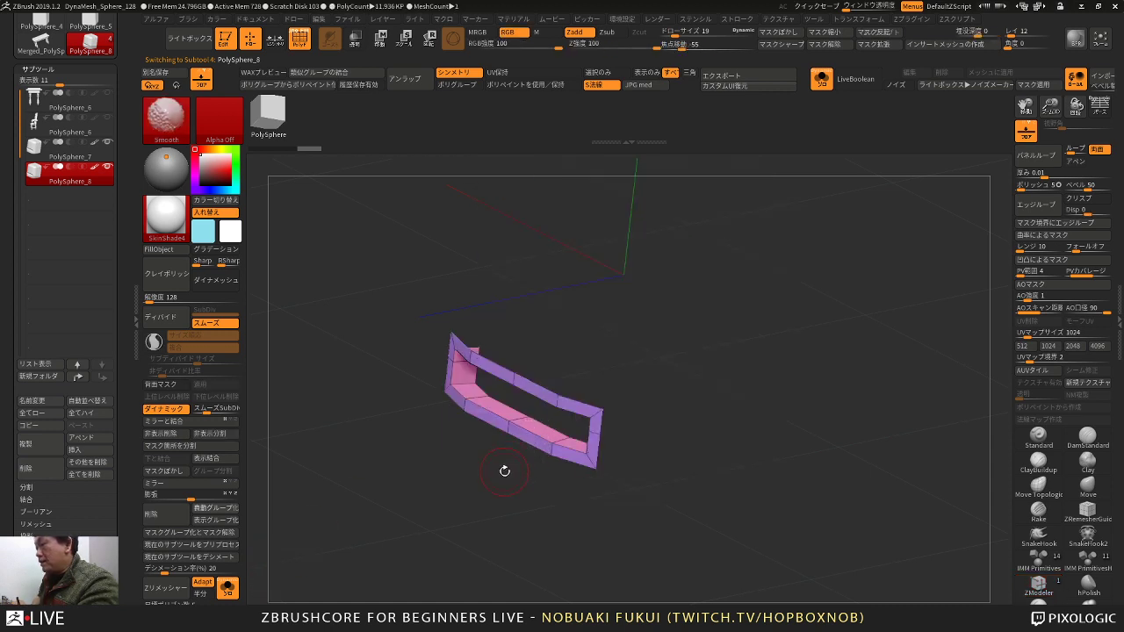
left_click(538, 427, "ctrl+shift")
left_click_drag(450, 479, 447, 483)
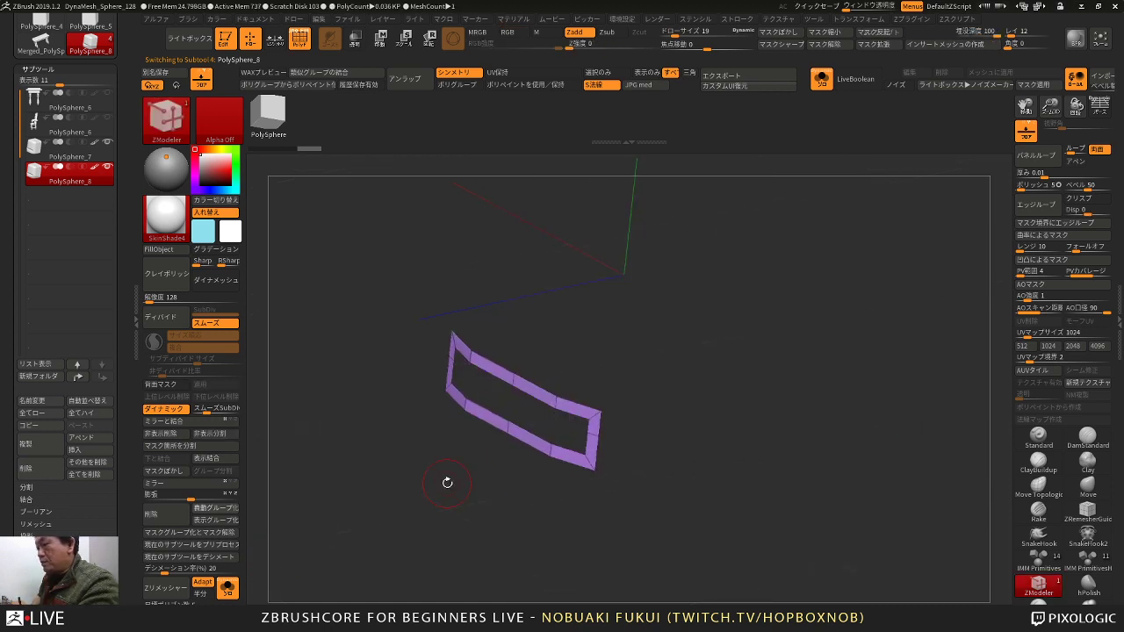
left_click(228, 588)
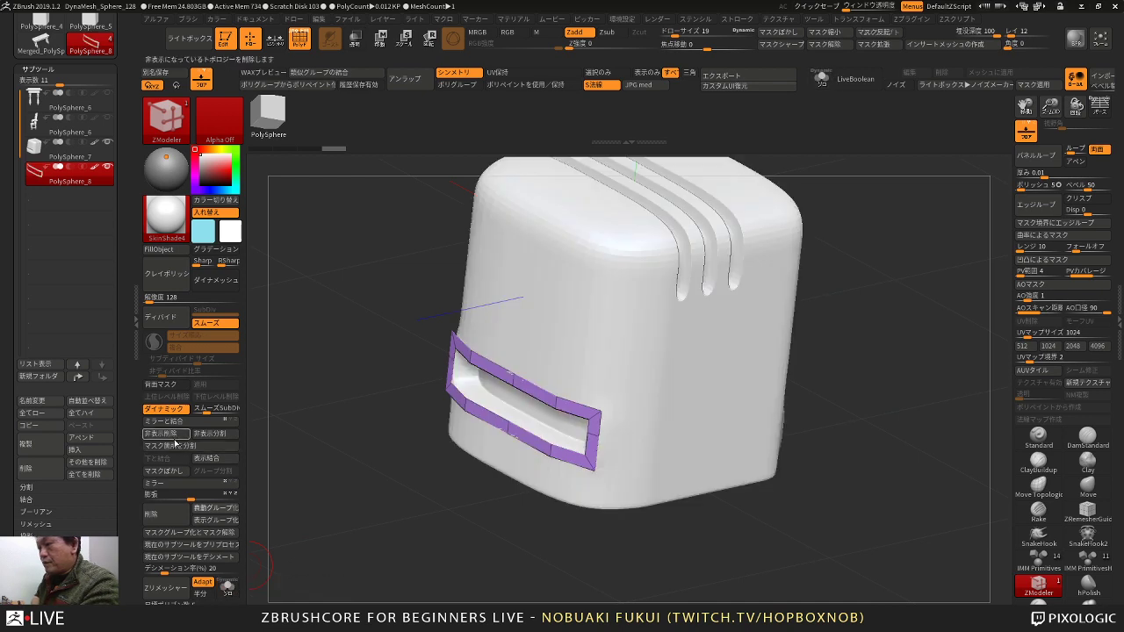
left_click(180, 436)
left_click_drag(436, 518, 466, 495)
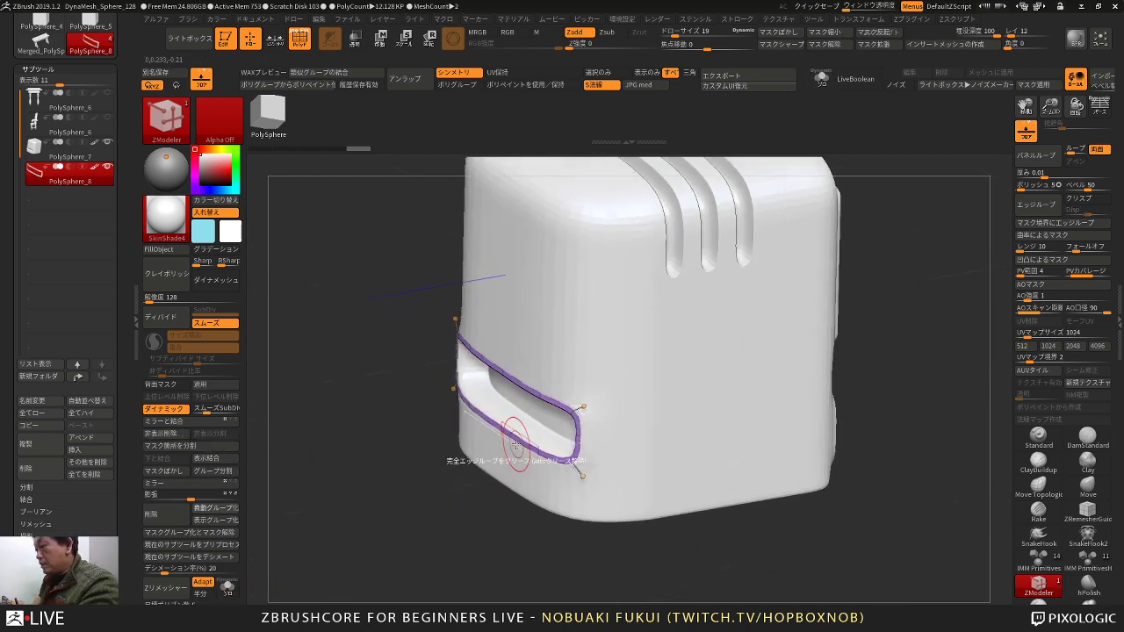
Step: Set the QMesh polygon action's target to All Polygons and pull the isolated rim strip outward into a thick frame around the back recess
key("space")
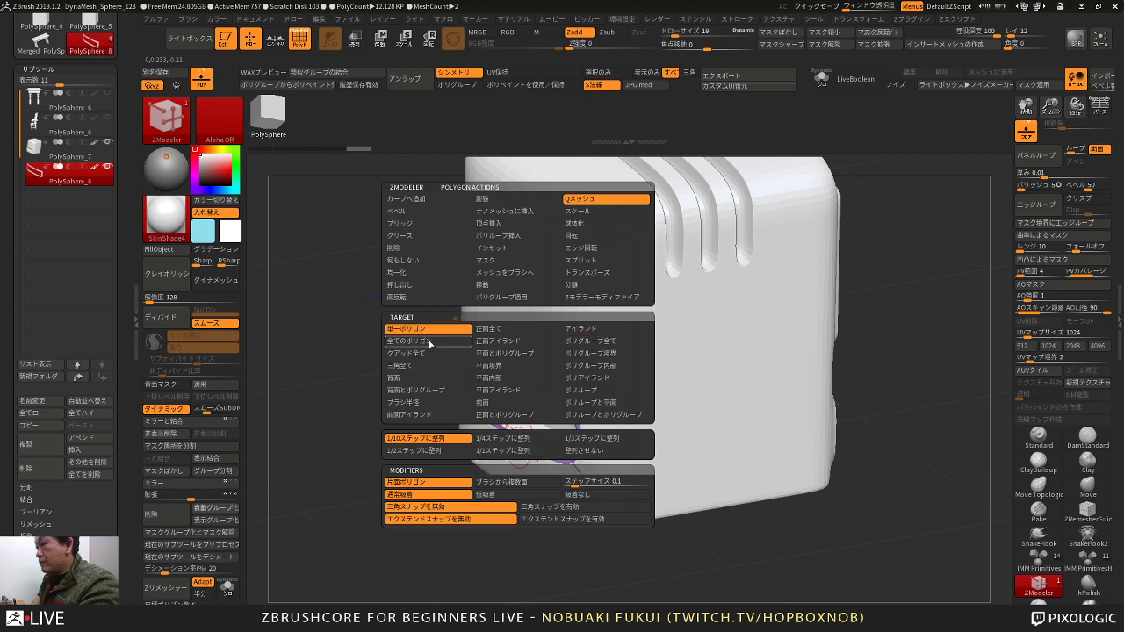
left_click(420, 343)
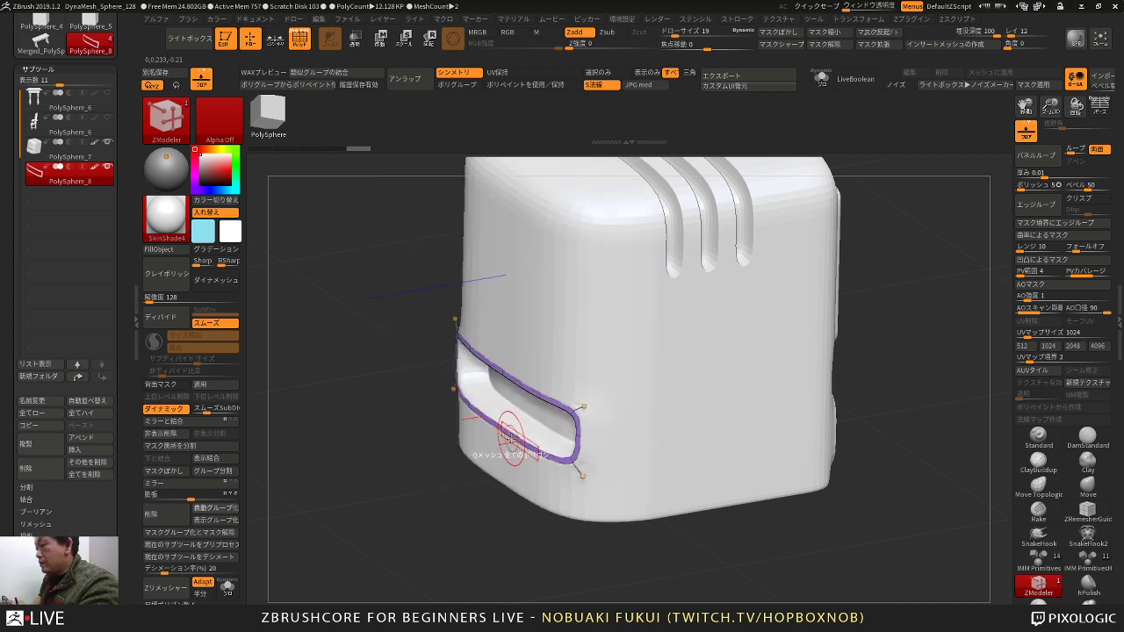
left_click_drag(517, 452, 495, 442)
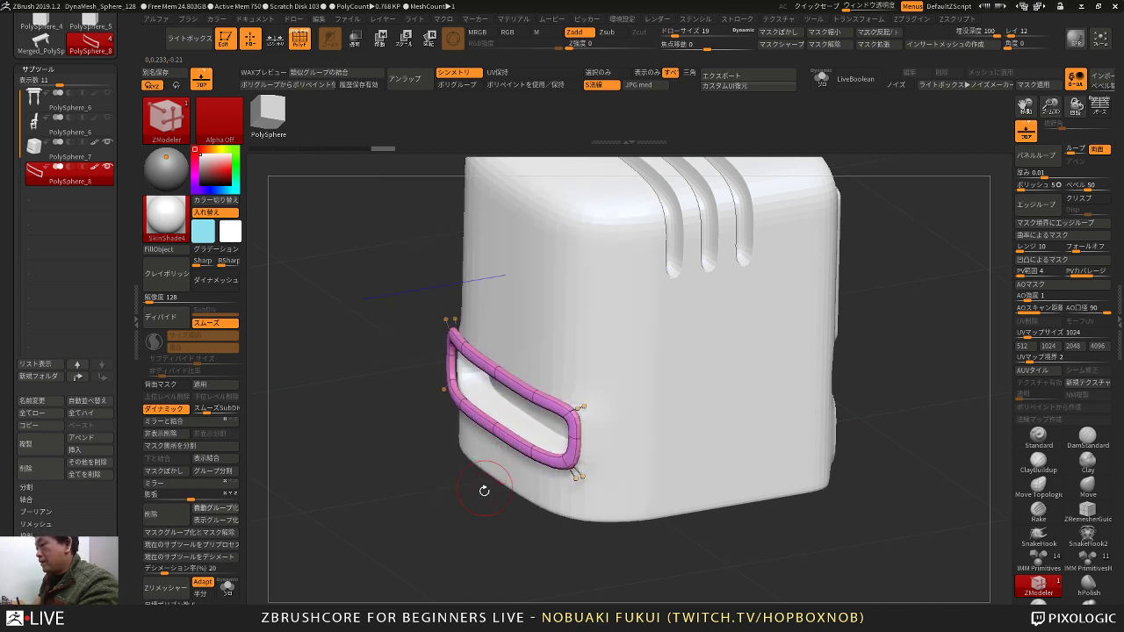
left_click_drag(484, 489, 485, 522, "shift")
key("w")
left_click_drag(584, 297, 590, 298)
left_click_drag(432, 472, 449, 511)
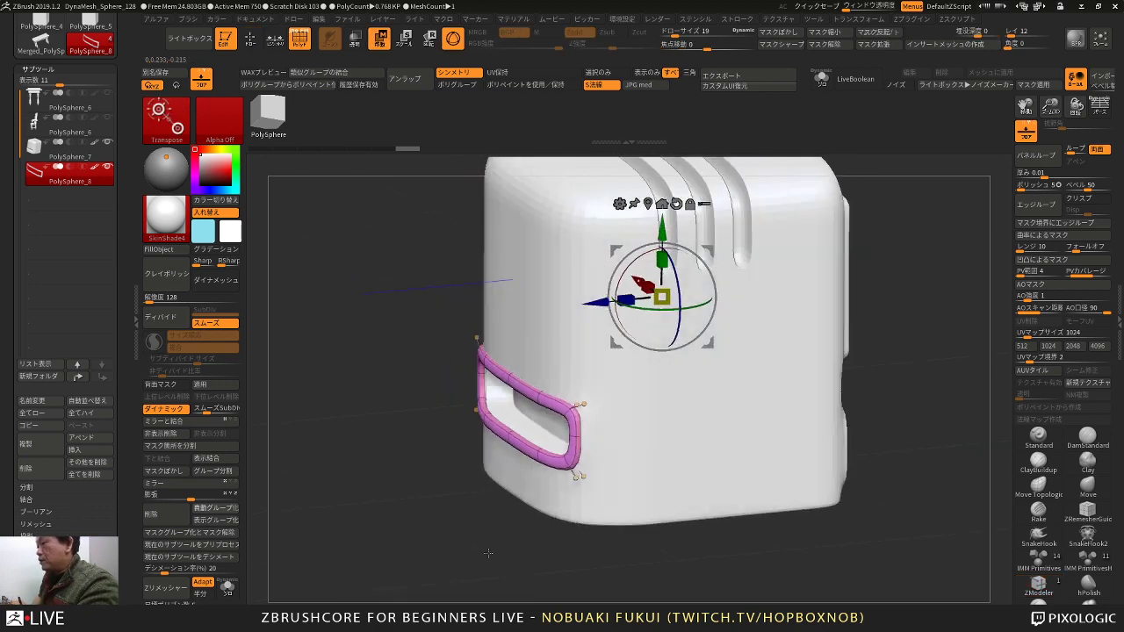
left_click_drag(488, 553, 505, 527, "alt")
Step: Select the monitor subtool and merge the rim frame below it into the monitor
key("shift+f")
key("shift+f")
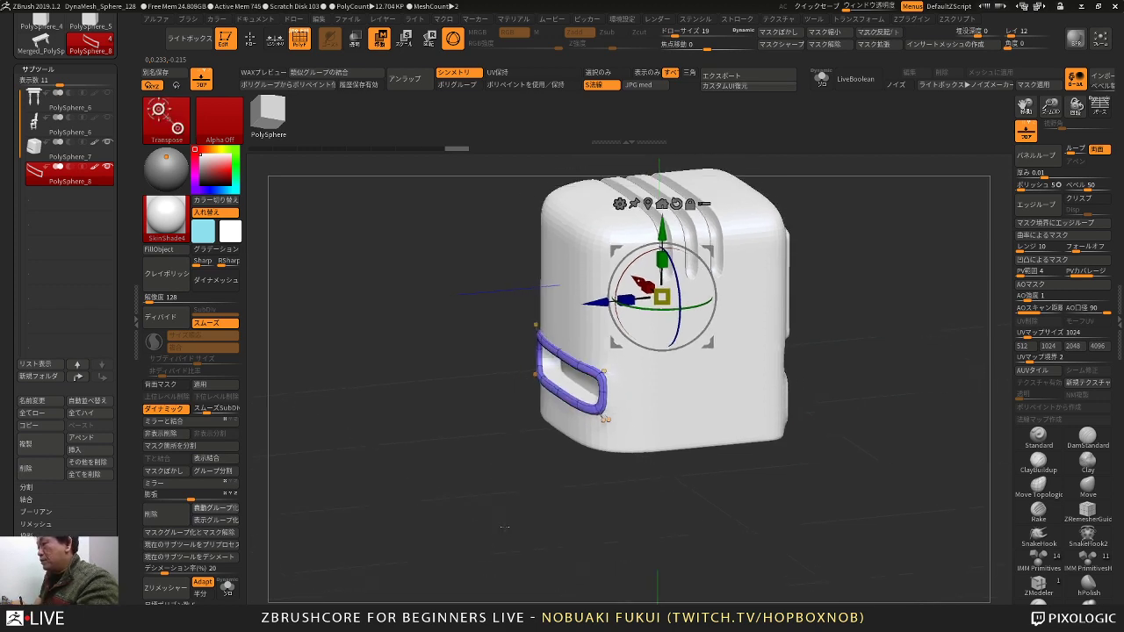
left_click_drag(659, 510, 547, 502, "shift")
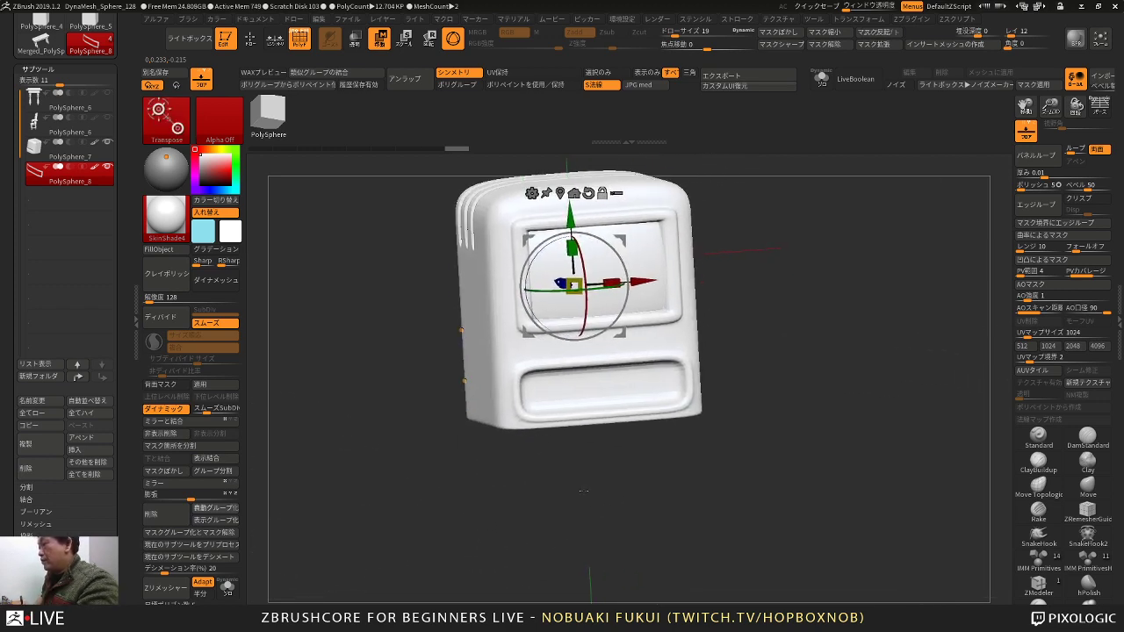
left_click_drag(751, 384, 801, 391, "shift")
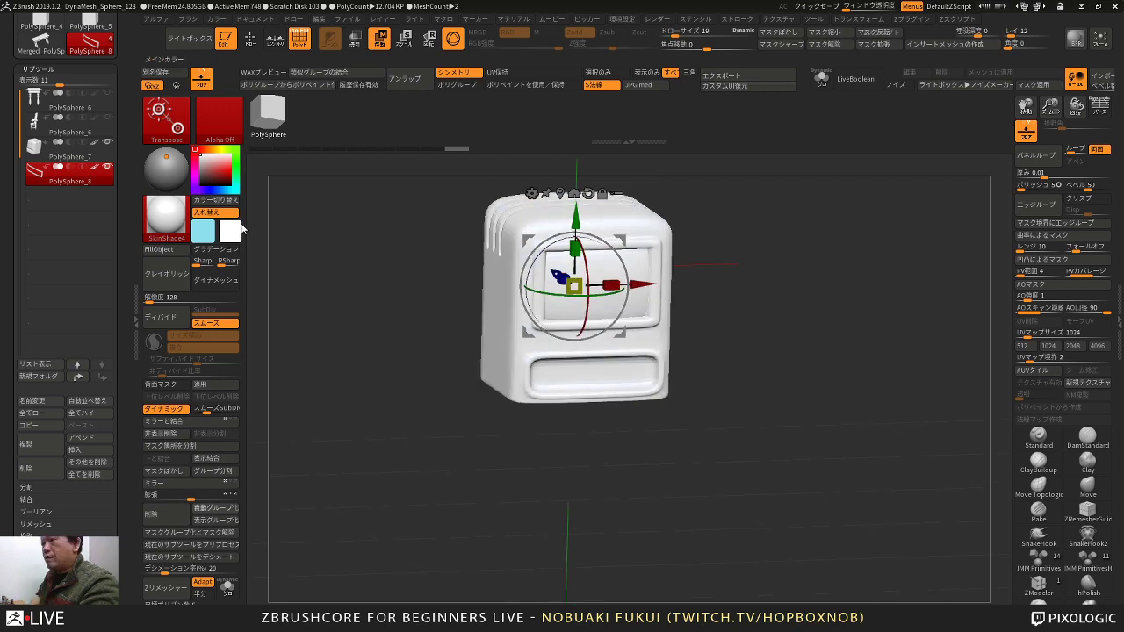
left_click(95, 153)
left_click(168, 461)
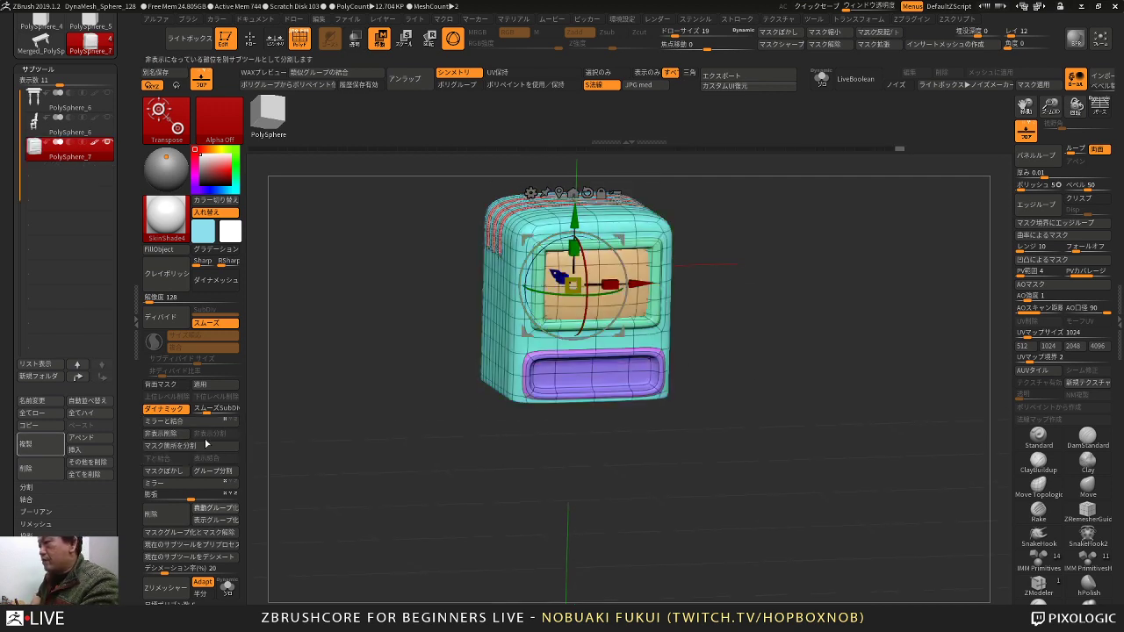
left_click_drag(751, 255, 744, 299, "alt")
left_click_drag(617, 281, 594, 412, "ctrl")
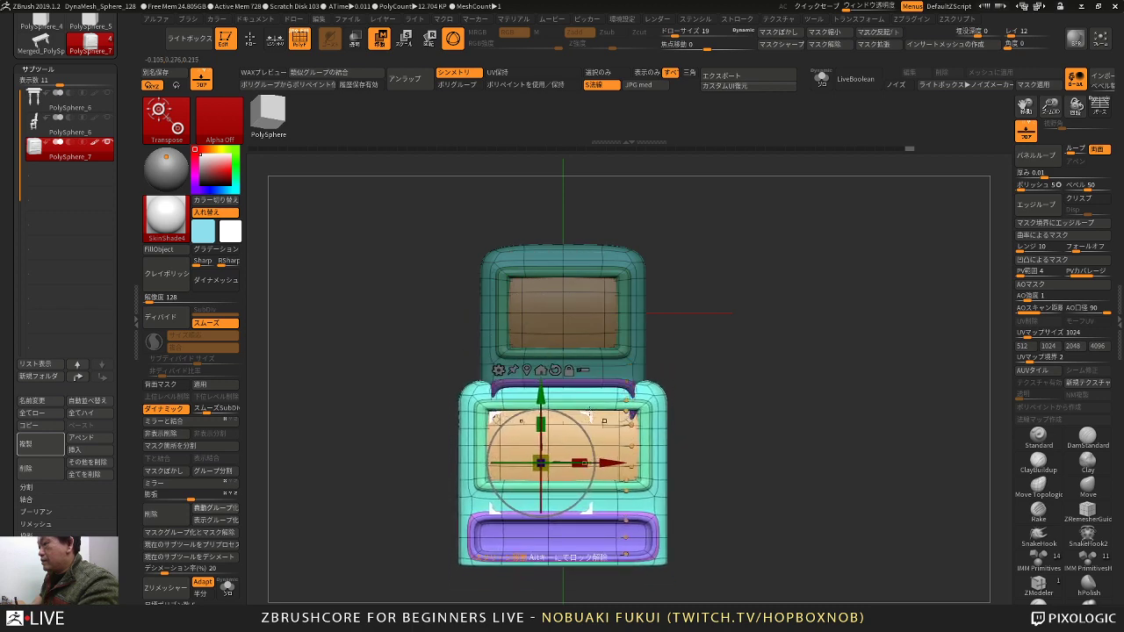
key("ctrl+z")
left_click_drag(616, 281, 648, 357, "ctrl")
left_click_drag(648, 358, 736, 372)
left_click(498, 334)
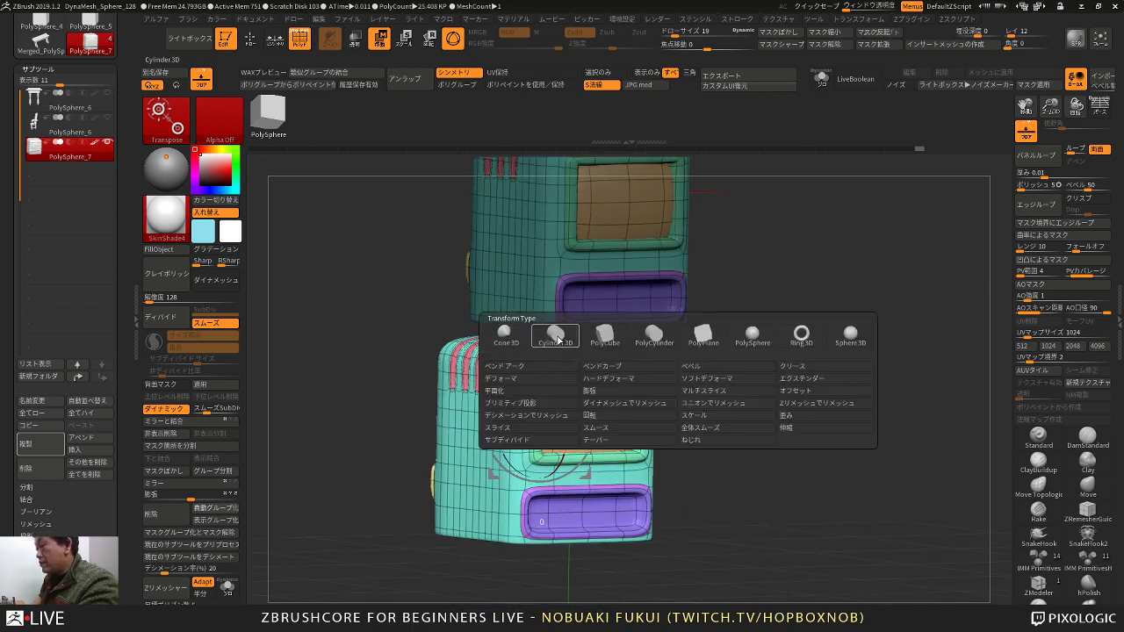
left_click(558, 342)
left_click_drag(660, 384, 665, 393, "shift")
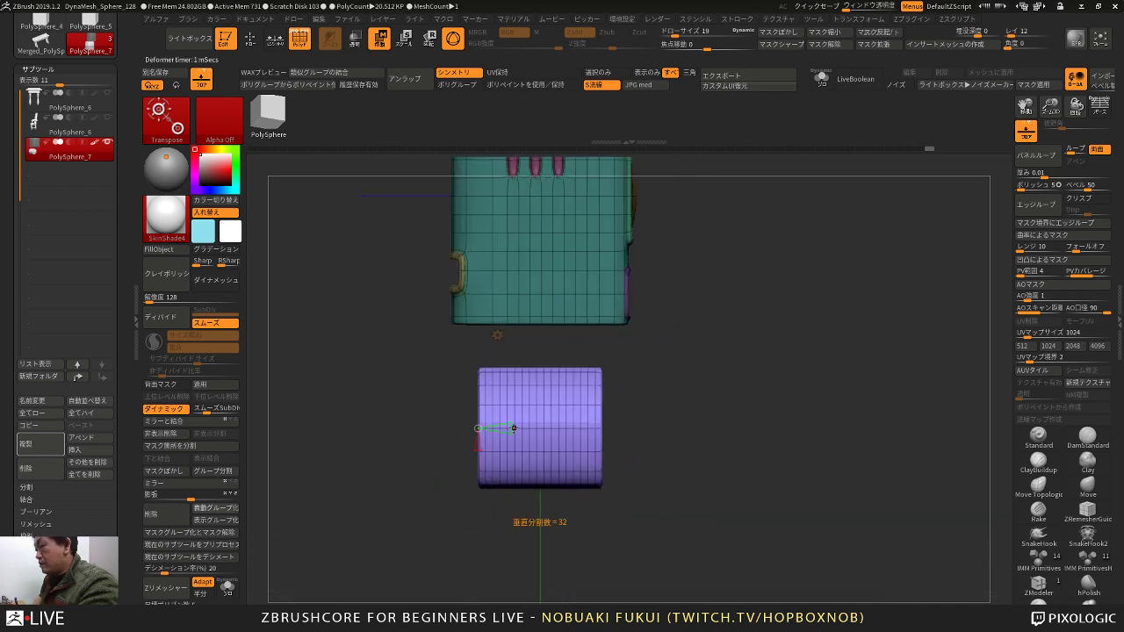
mouse_move(514, 428)
left_mouse_down()
mouse_move(496, 428)
mouse_move(522, 429)
left_mouse_up()
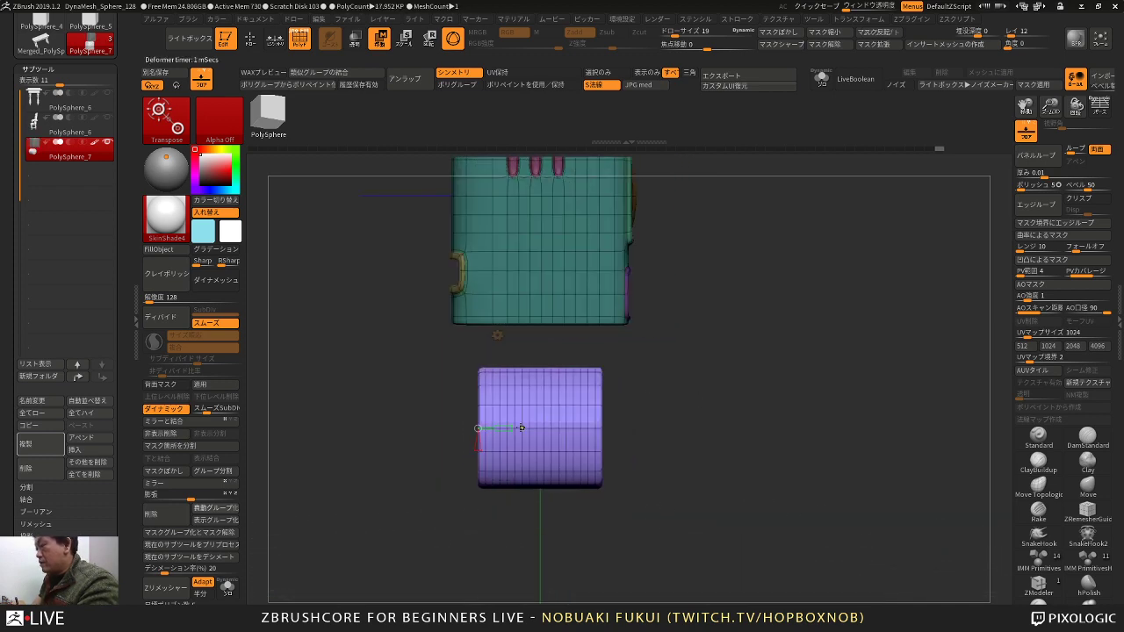
key("ctrl+z")
key("ctrl+z")
key("ctrl+z")
left_click_drag(751, 387, 726, 501, "shift")
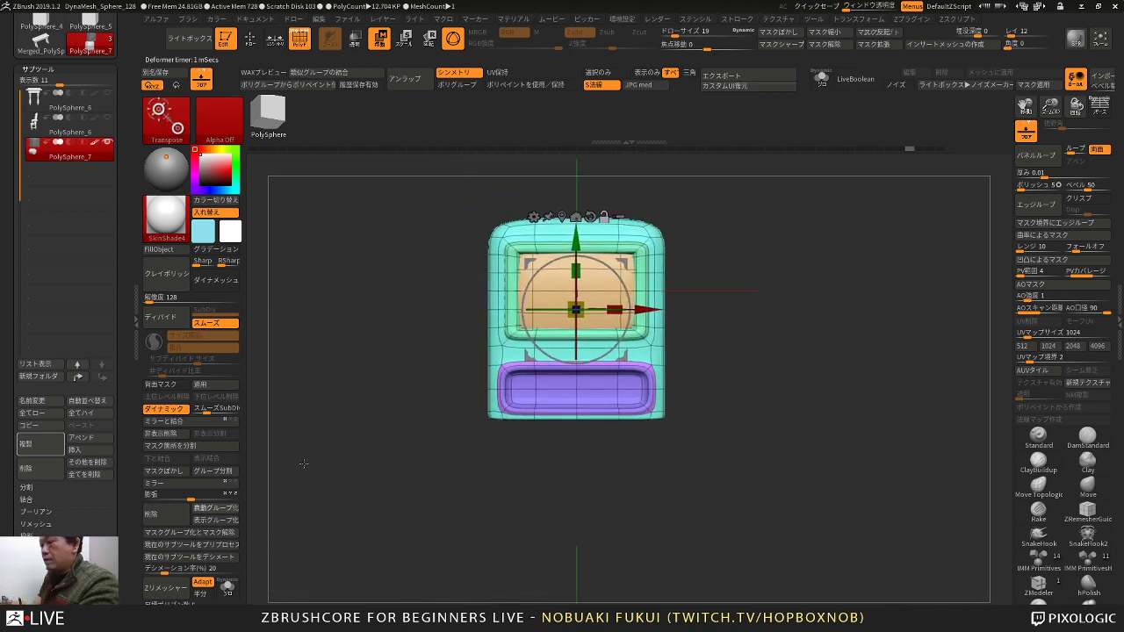
Step: Duplicate the monitor subtool, move the copy below the monitor and replace it with a Cylinder 3D primitive
left_click(85, 451)
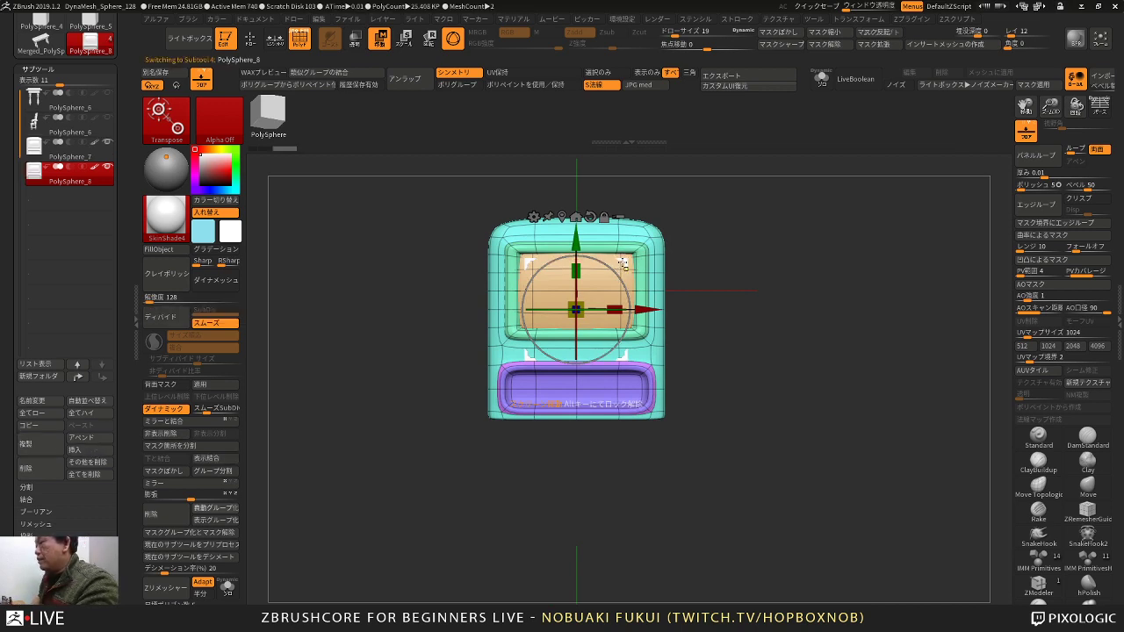
left_click_drag(623, 269, 555, 418)
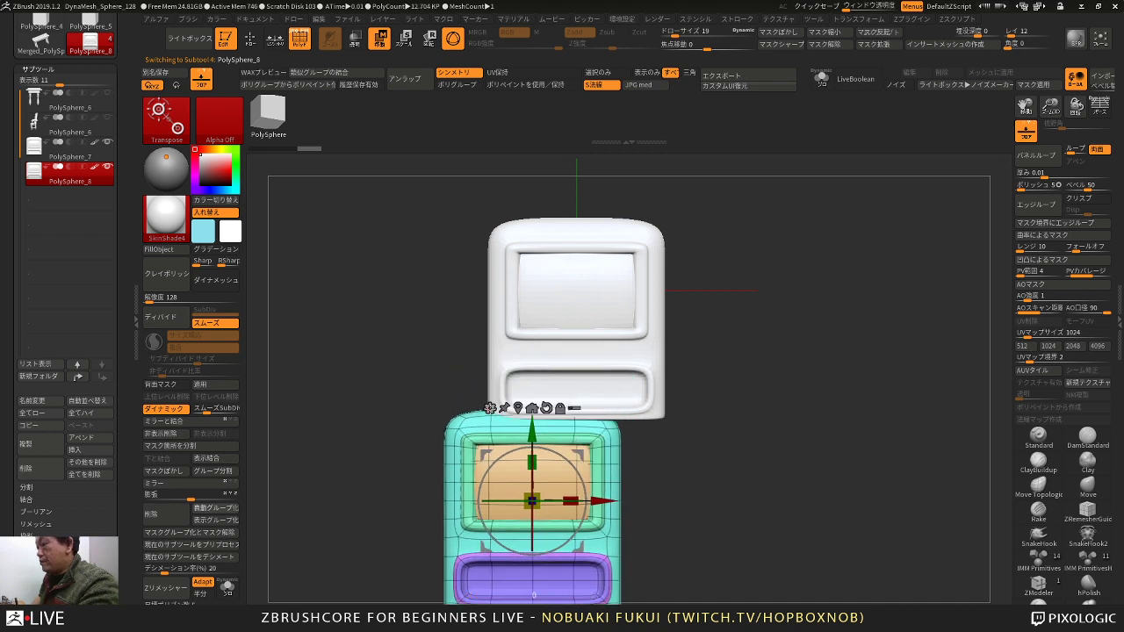
left_click(490, 408)
left_click(692, 409)
Step: Turn off dynamic subdivision on the cylinder and reduce its division counts to a coarse mesh without cross divisions
left_click_drag(667, 469, 671, 420, "shift")
key("shift+d")
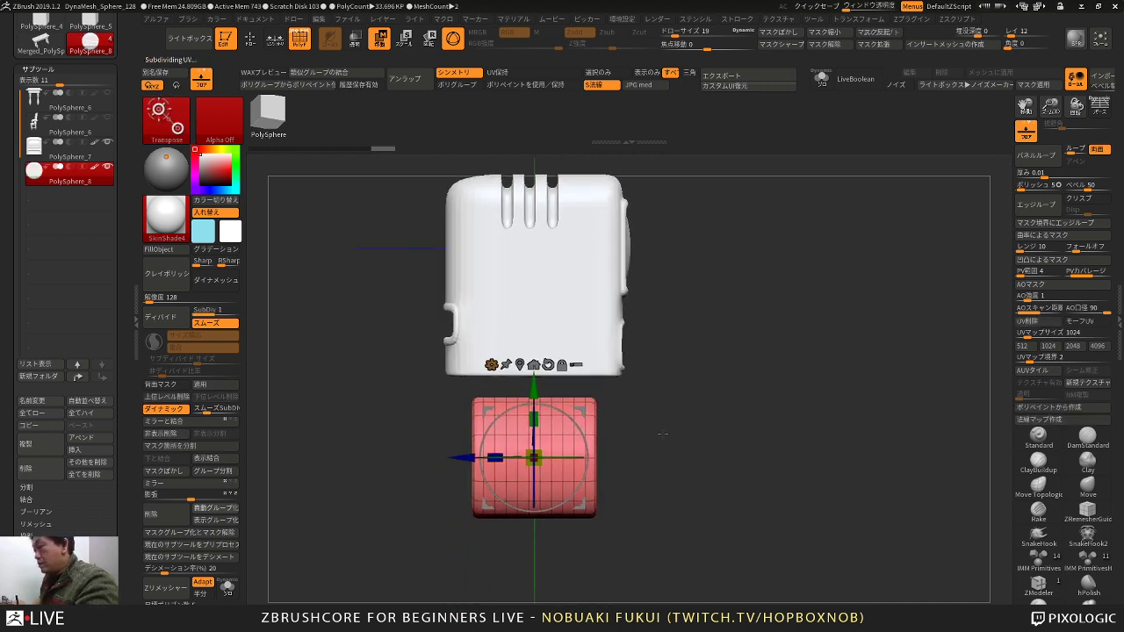
key("ctrl+z")
key("ctrl+z")
key("shift+d")
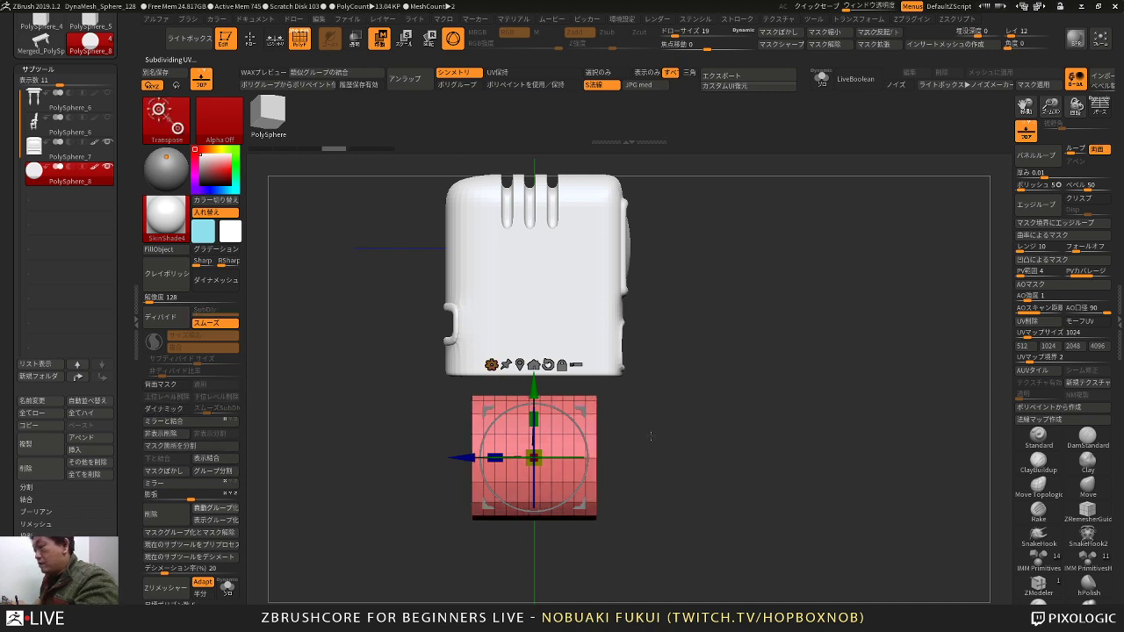
left_click_drag(658, 433, 658, 399, "alt")
mouse_move(468, 427)
left_mouse_down("ctrl")
mouse_move(509, 428)
mouse_move(485, 427)
left_mouse_up("ctrl")
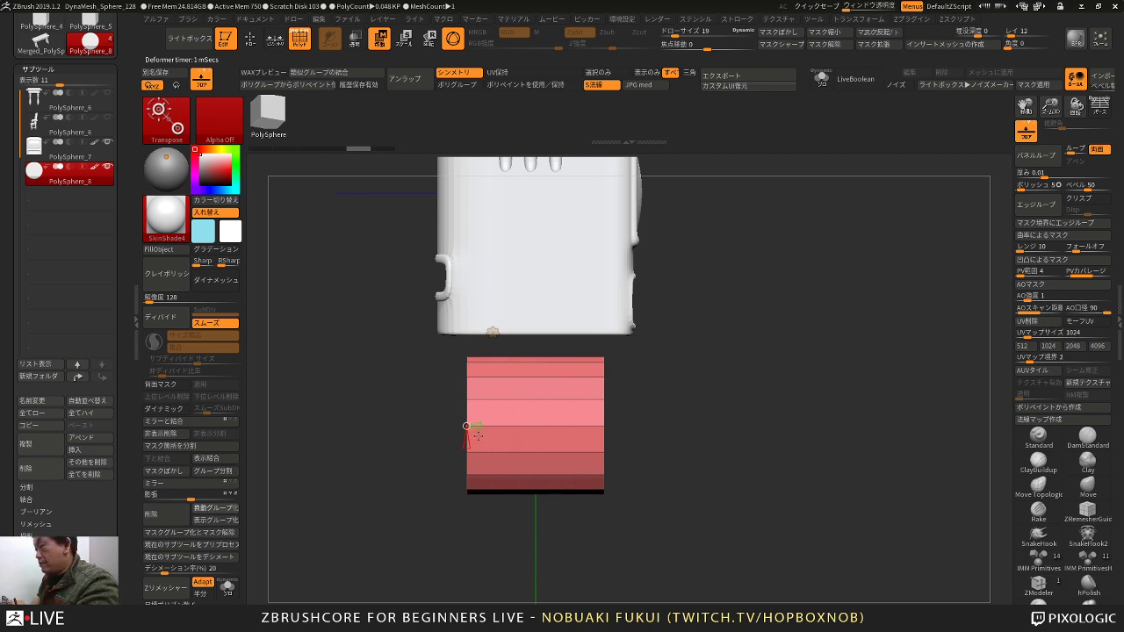
key("y")
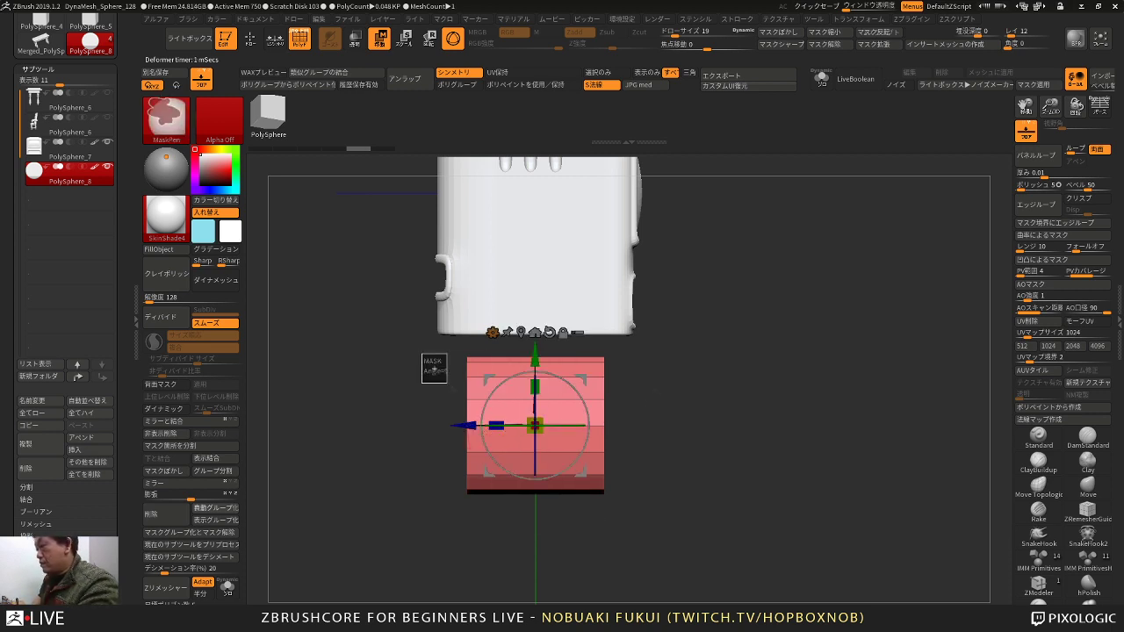
left_click_drag(447, 383, 492, 511, "ctrl+alt")
left_click_drag(496, 425, 468, 470)
left_click(520, 333)
left_click_drag(440, 508, 420, 527, "ctrl")
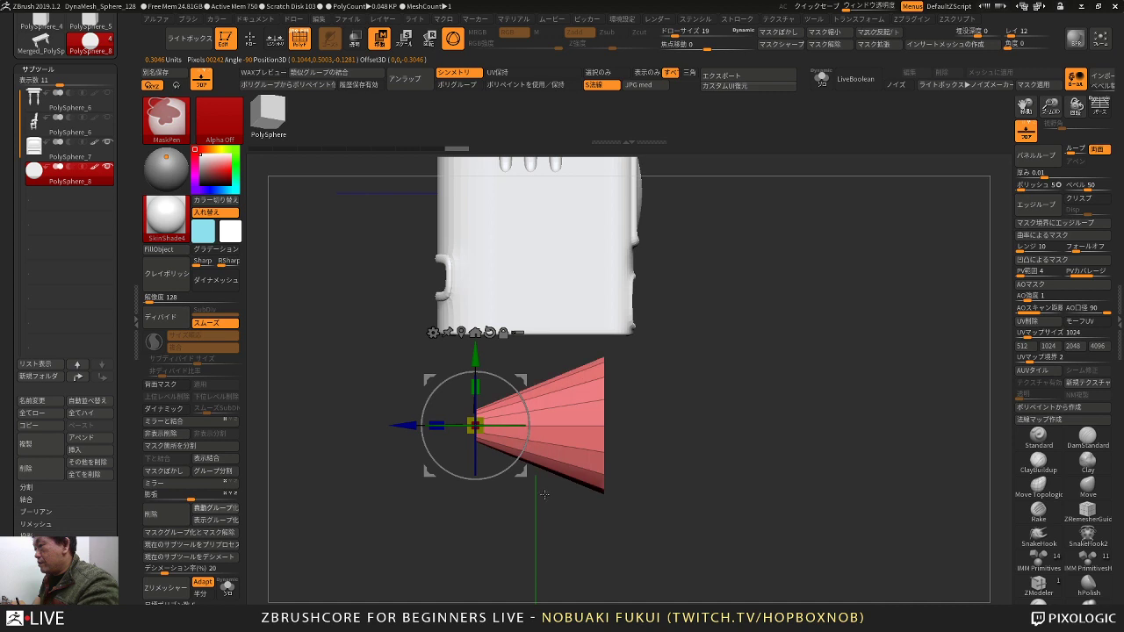
key("q")
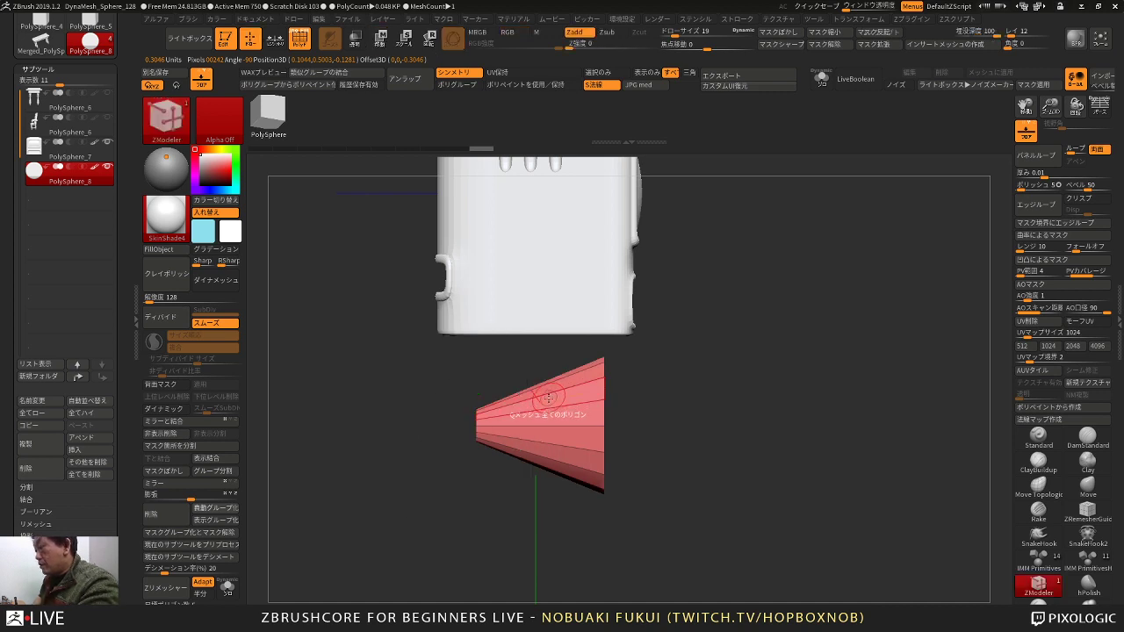
key("ctrl+z")
key("space")
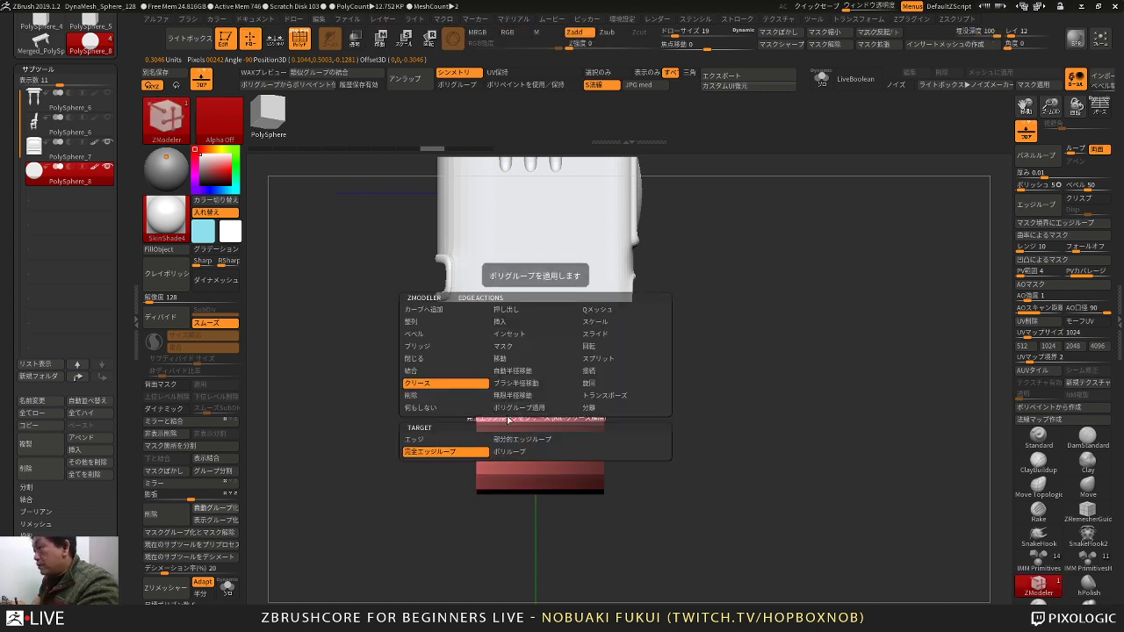
left_click(509, 348)
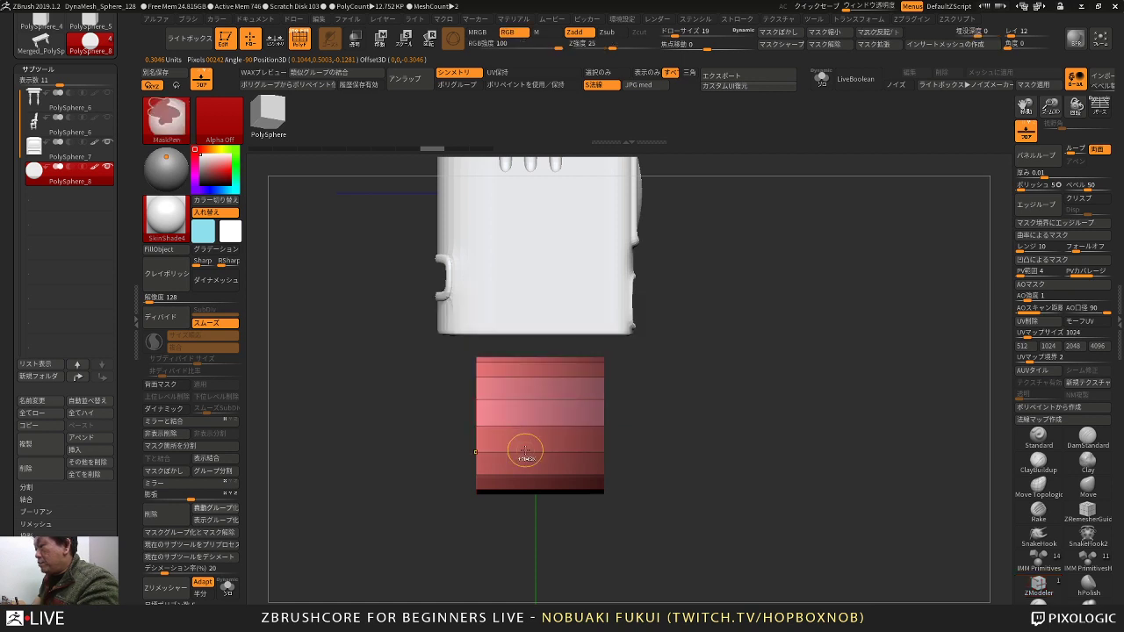
key("ctrl+z")
left_click_drag(506, 536, 537, 539, "ctrl")
Step: Add a few divisions along the cylinder's length and rotate the cylinder 90 degrees so it stands upright
key("w")
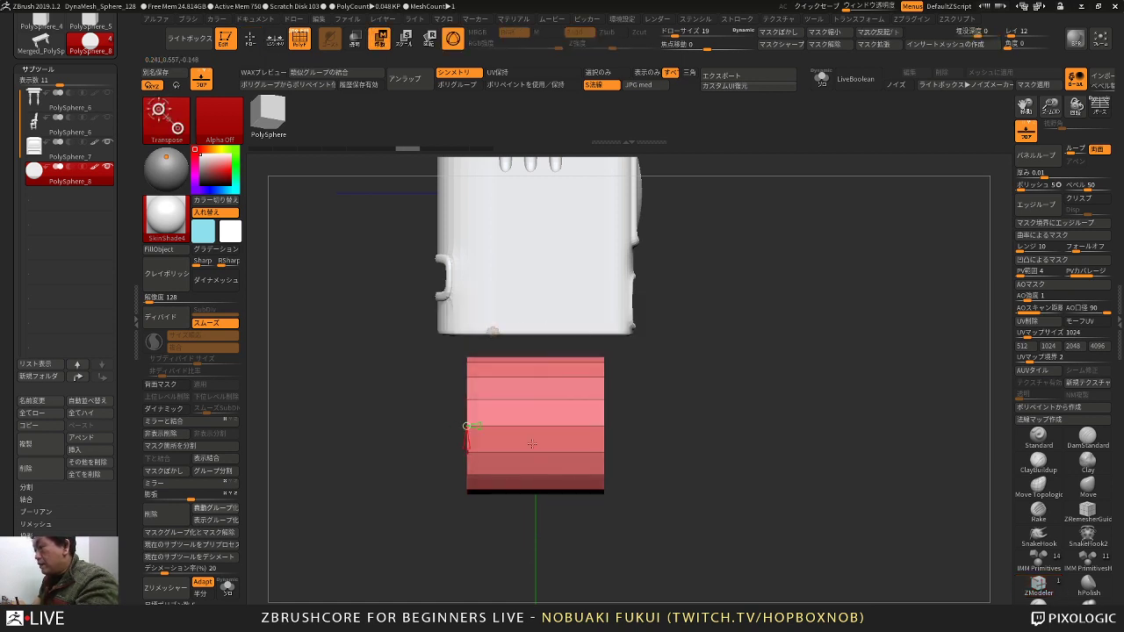
left_click_drag(477, 429, 485, 428)
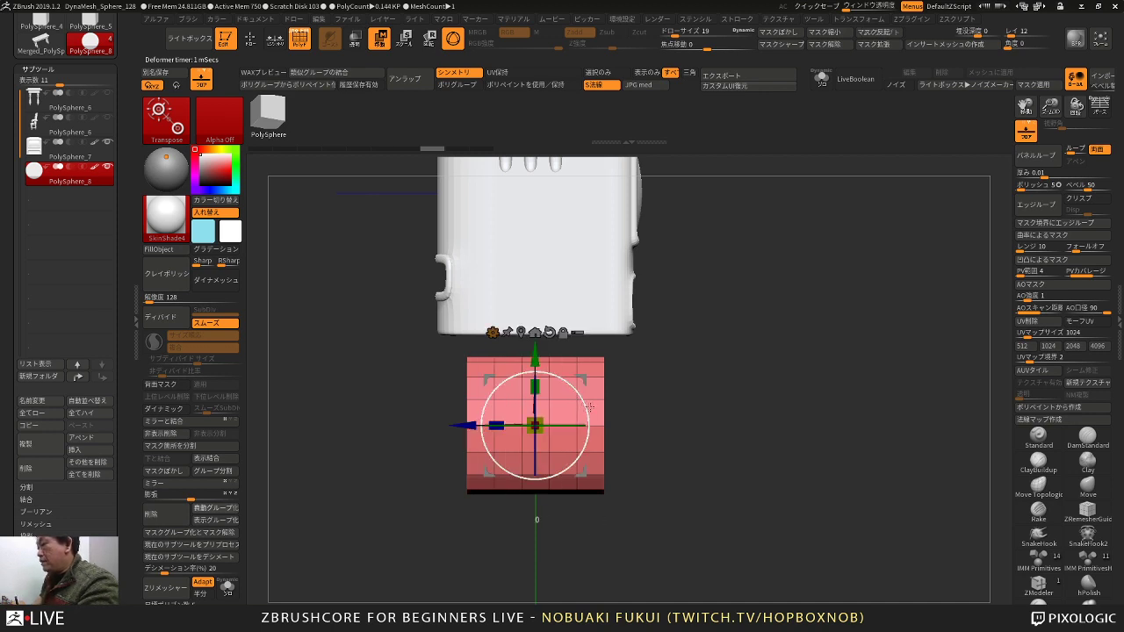
left_click_drag(589, 406, 516, 372, "shift")
left_click_drag(689, 408, 623, 401)
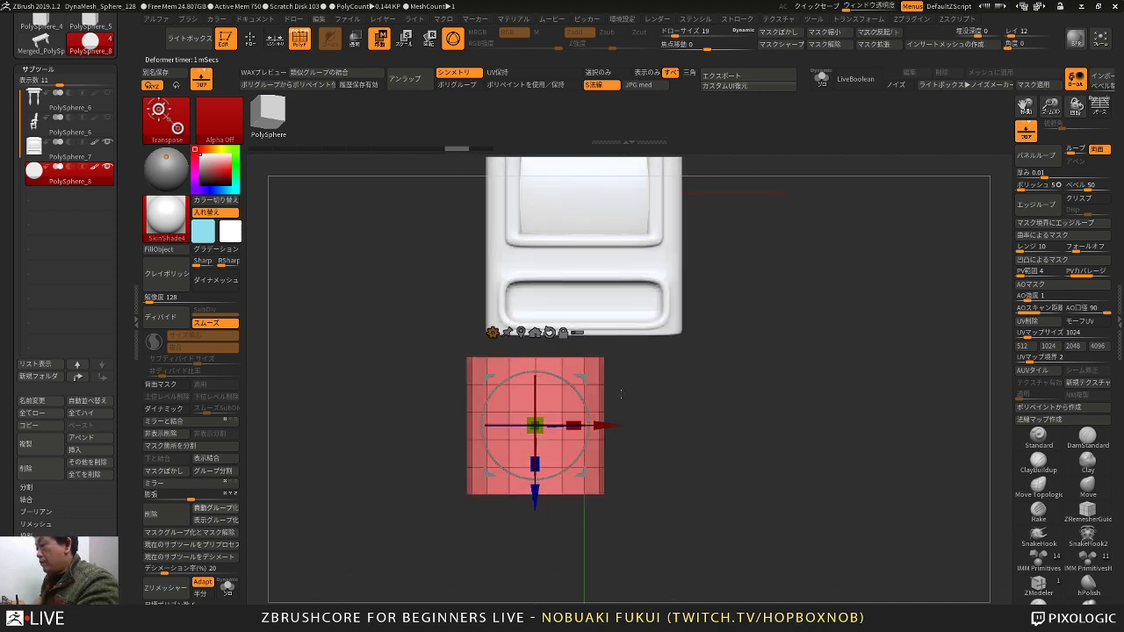
Step: Scale the upright cylinder down to a slim leg and position it under one lower corner of the monitor
left_click_drag(539, 420, 497, 446)
left_click_drag(585, 408, 555, 299)
key("ctrl+z")
mouse_move(594, 384)
left_mouse_down()
mouse_move(642, 387)
mouse_move(556, 383)
mouse_move(562, 396)
mouse_move(603, 365)
left_mouse_up()
left_click_drag(530, 340, 509, 354)
left_click_drag(562, 396, 627, 391)
left_click_drag(685, 334, 641, 341)
left_click_drag(682, 398, 674, 451, "alt")
mouse_move(668, 441)
left_mouse_down()
mouse_move(672, 396)
mouse_move(660, 446)
left_mouse_up()
left_click_drag(578, 400, 579, 416)
left_click_drag(578, 416, 665, 474)
left_click_drag(659, 474, 596, 471, "alt")
Step: Duplicate the leg cylinder subtool and make the original leg active again
left_click(43, 443)
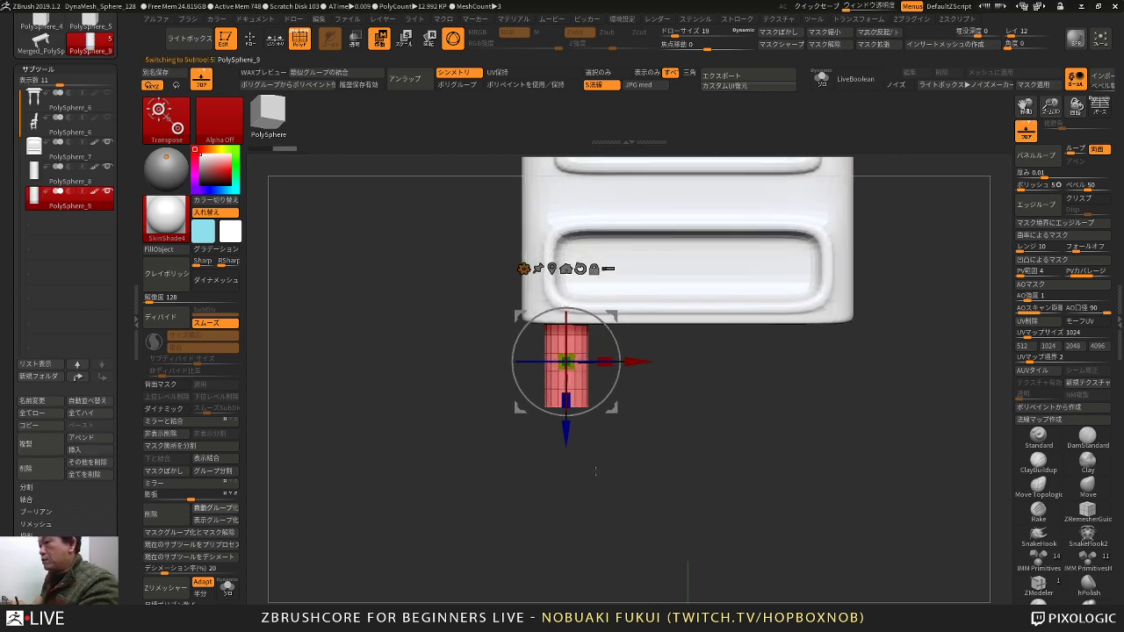
left_click(103, 178)
left_click(524, 267)
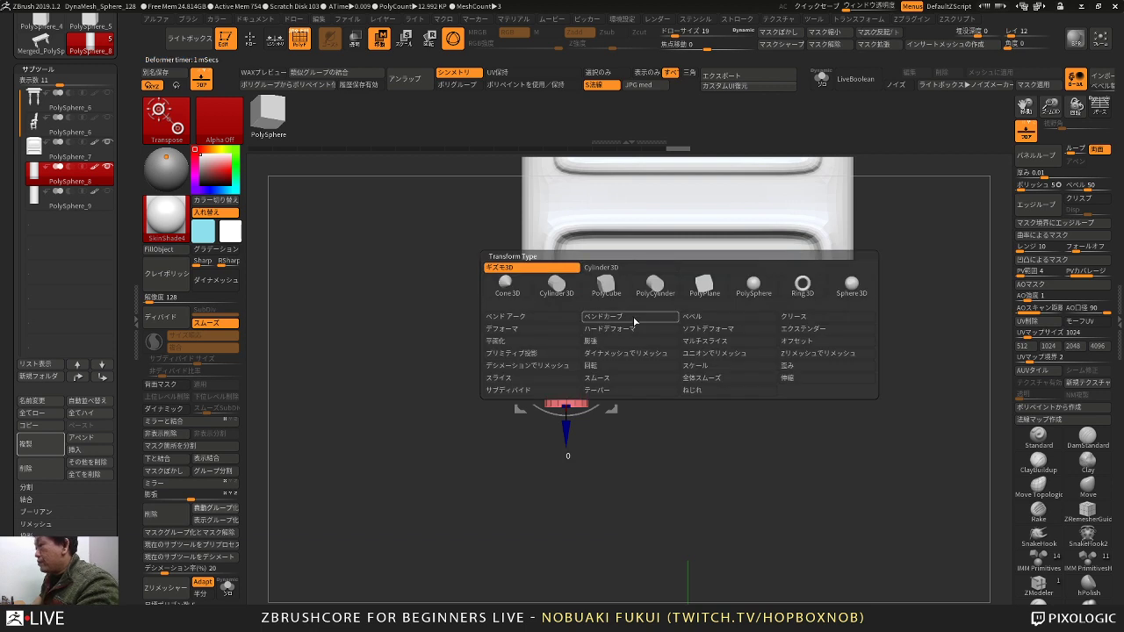
left_click(654, 287)
key("ctrl+z")
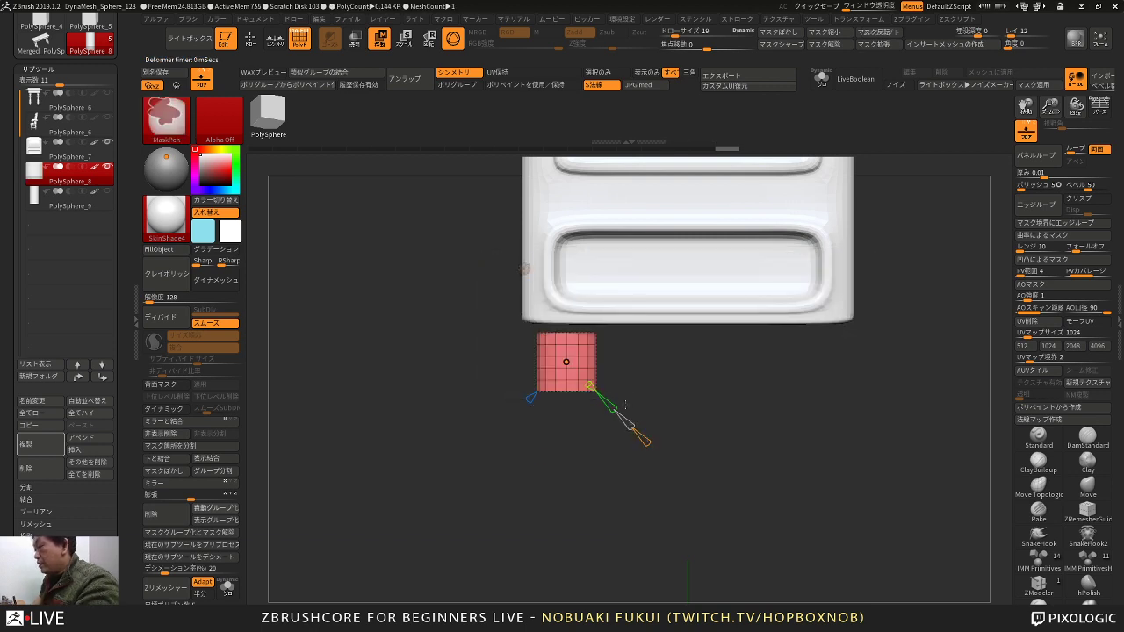
key("ctrl+z")
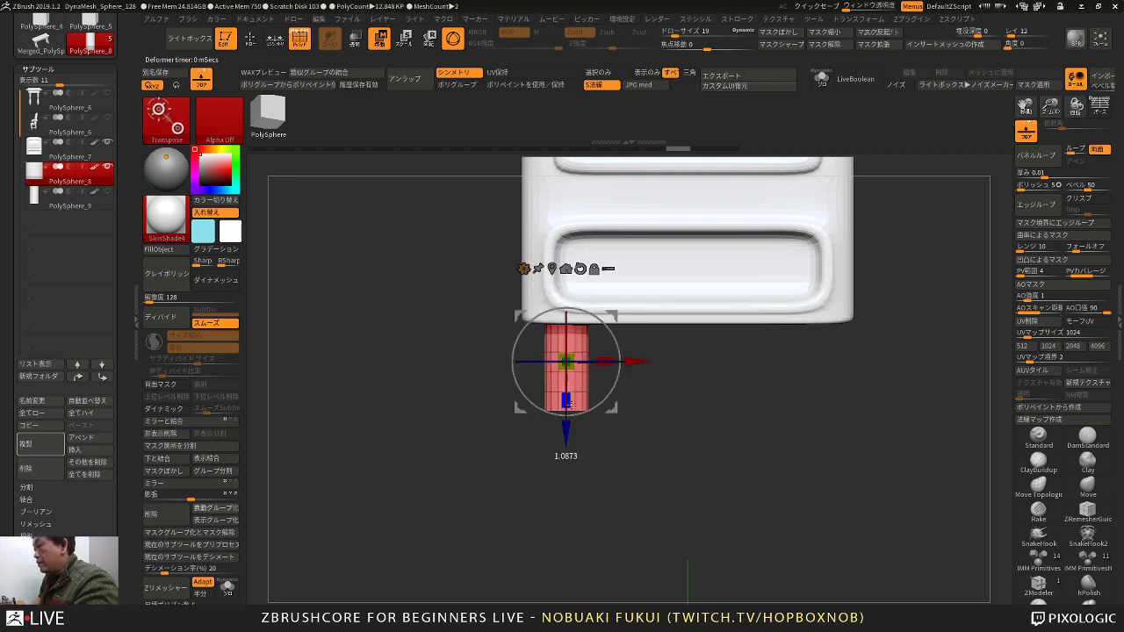
Step: Apply the Bend Curve deformer along the leg and reduce its curve points to the two ends and the middle
left_click(552, 270)
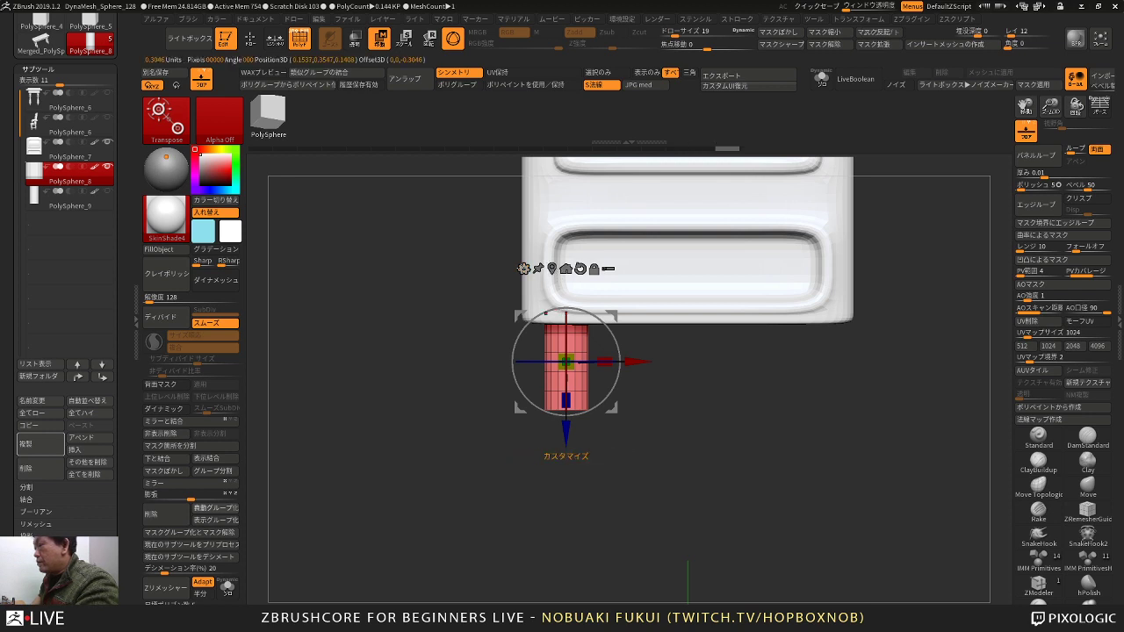
left_click(524, 269)
left_click(663, 303)
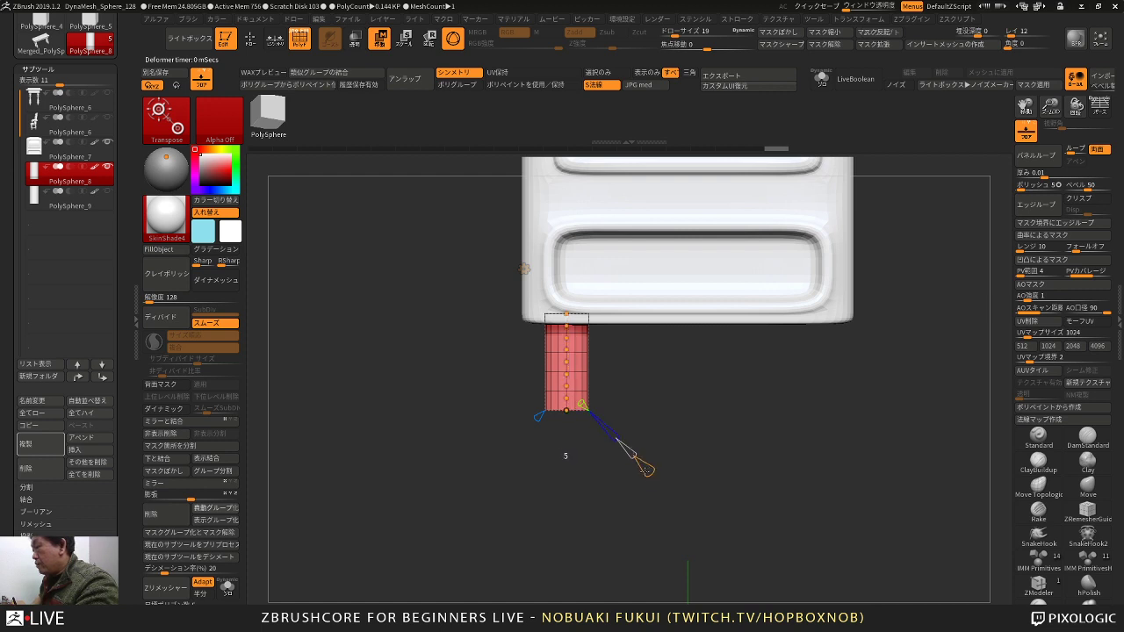
left_click(566, 411)
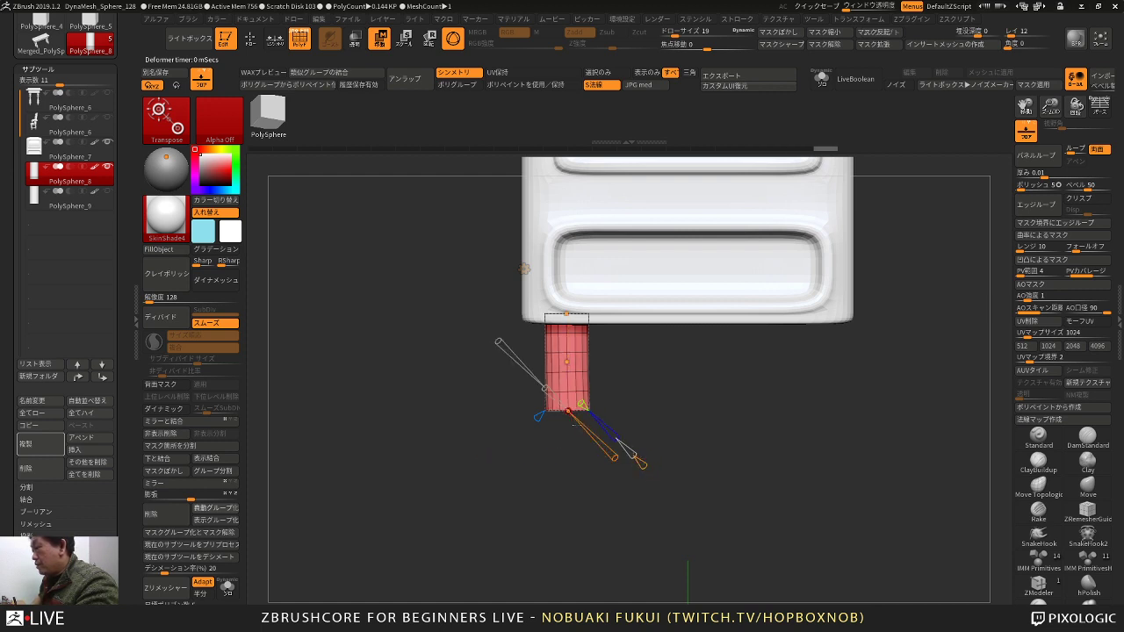
Step: Narrow the leg's lower end with the curve's scale handles and scale the middle point to about 0.883 for a smooth taper
left_click_drag(541, 386, 544, 388)
left_click_drag(498, 343, 505, 350)
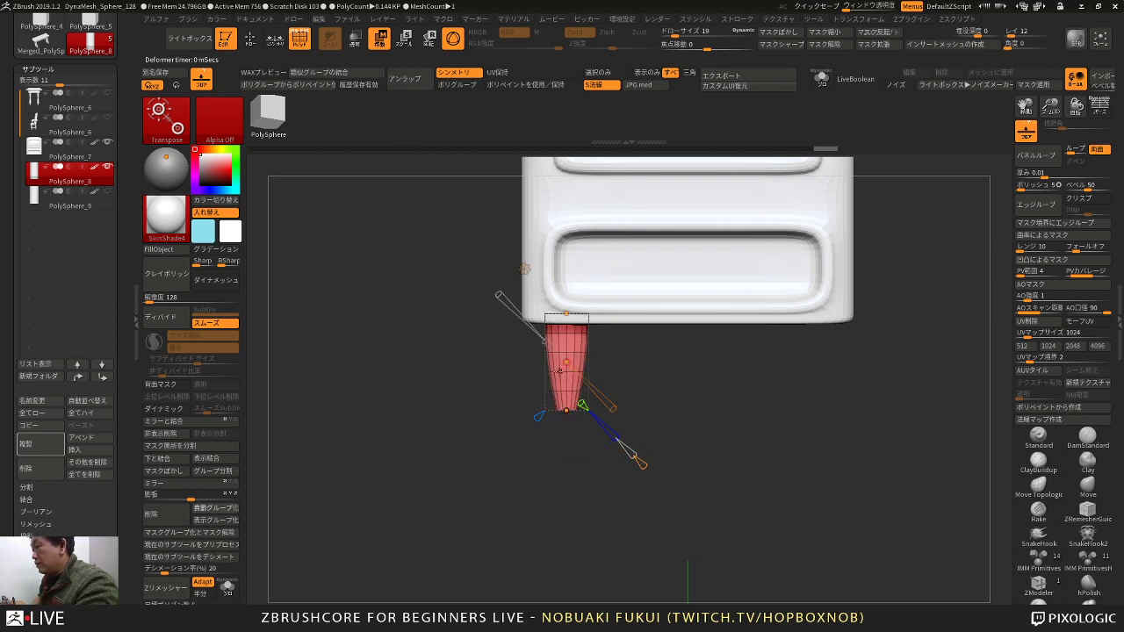
left_click_drag(545, 340, 541, 336)
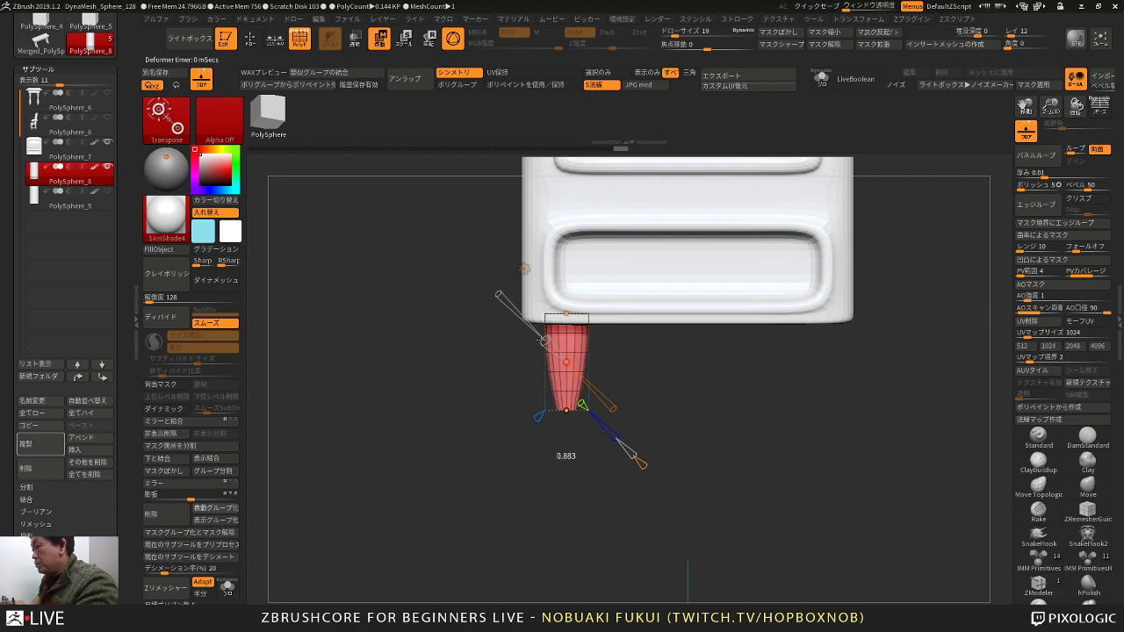
Step: Show the duplicate leg cylinder subtool again and make it the active one
key("w")
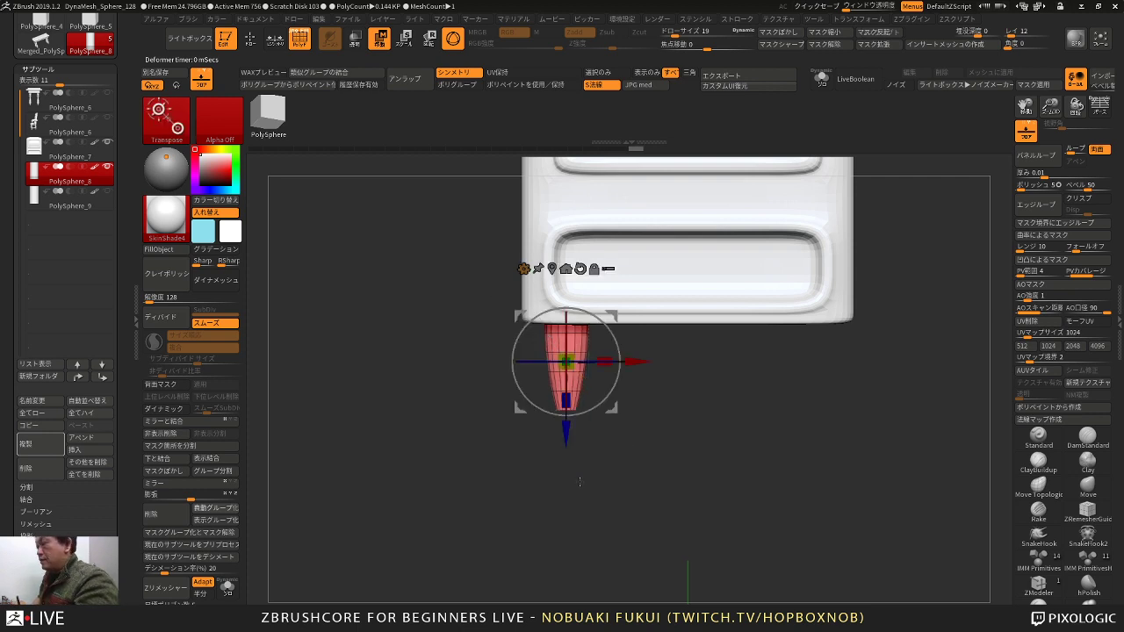
left_click_drag(582, 482, 570, 474, "alt")
left_click(107, 191)
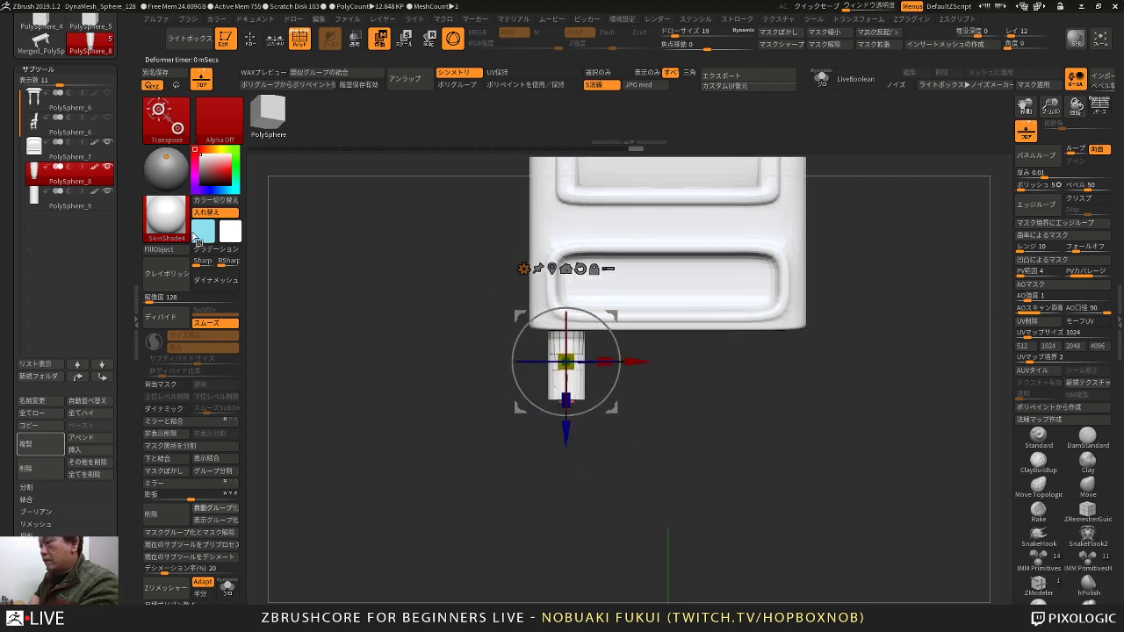
left_click_drag(627, 446, 490, 482, "alt")
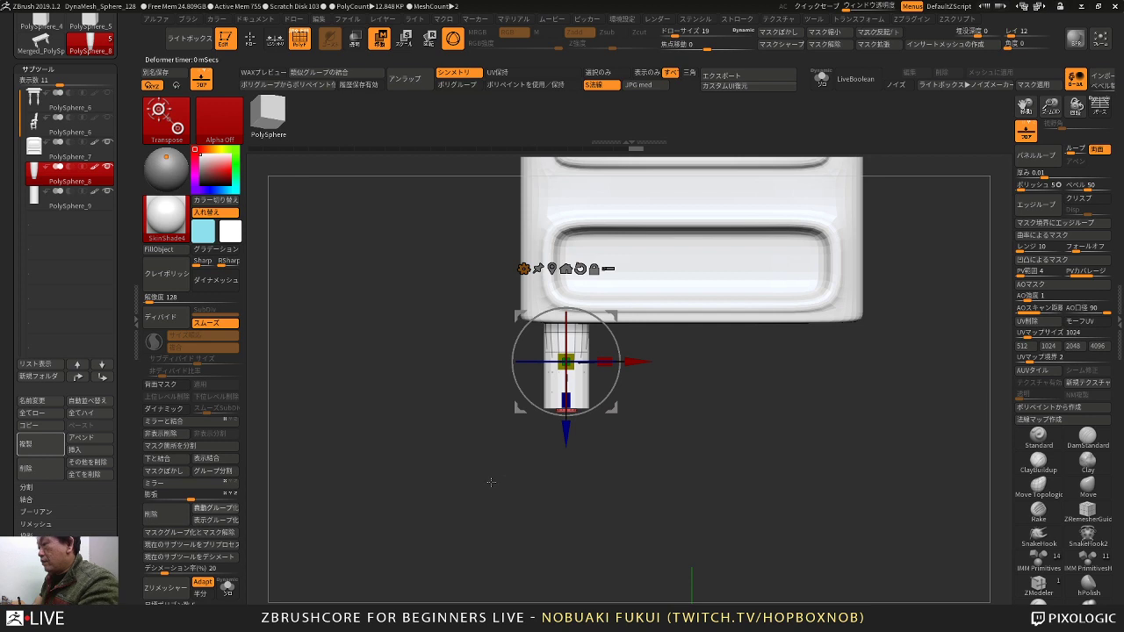
left_click(113, 199)
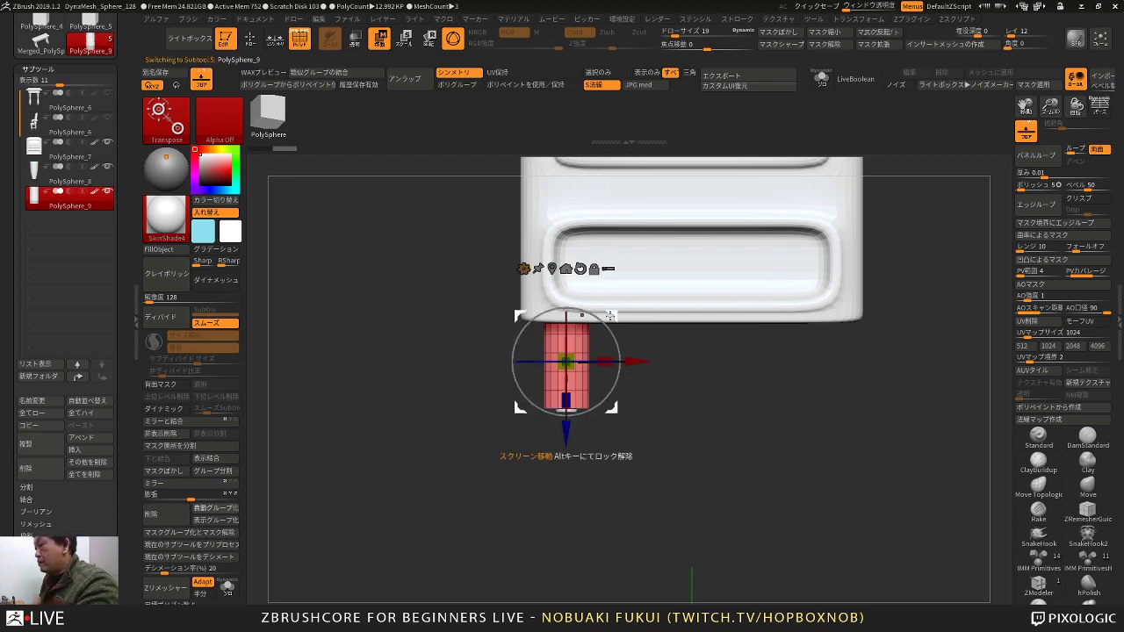
Step: Flatten the duplicate cylinder into a short foot cap around the leg's lower end and scale it uniformly by about 0.82
left_click_drag(611, 316, 572, 375)
key("ctrl+z")
left_click(587, 393)
left_click_drag(566, 430, 567, 487)
mouse_move(612, 467)
right_mouse_down()
mouse_move(672, 448)
mouse_move(612, 467)
right_mouse_up()
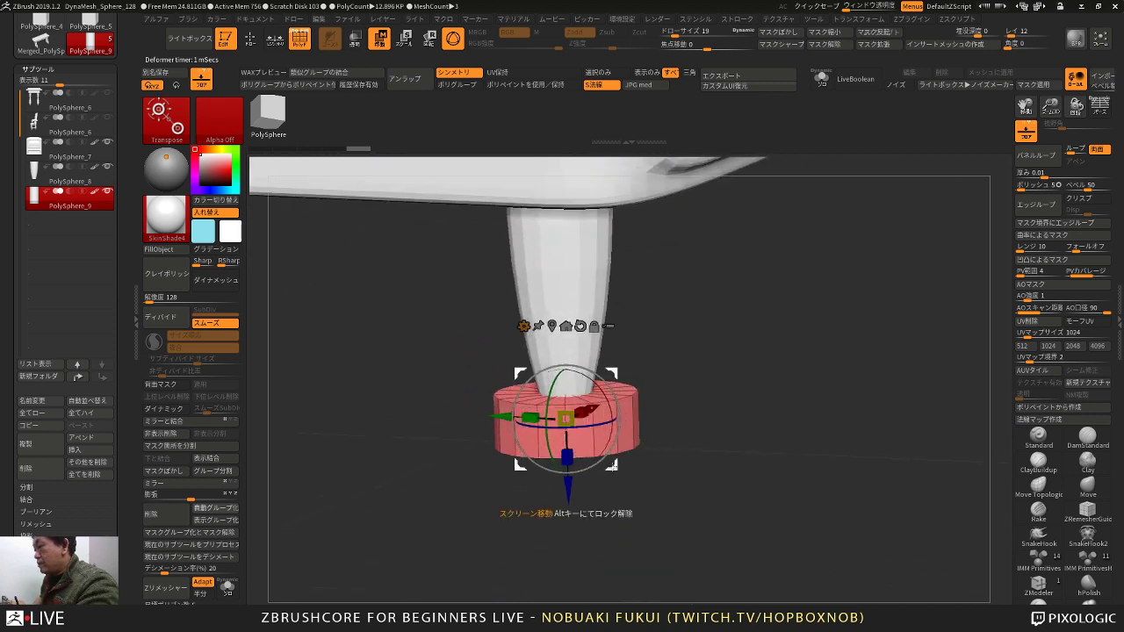
mouse_move(565, 418)
left_mouse_down()
mouse_move(567, 486)
mouse_move(571, 437)
left_mouse_up()
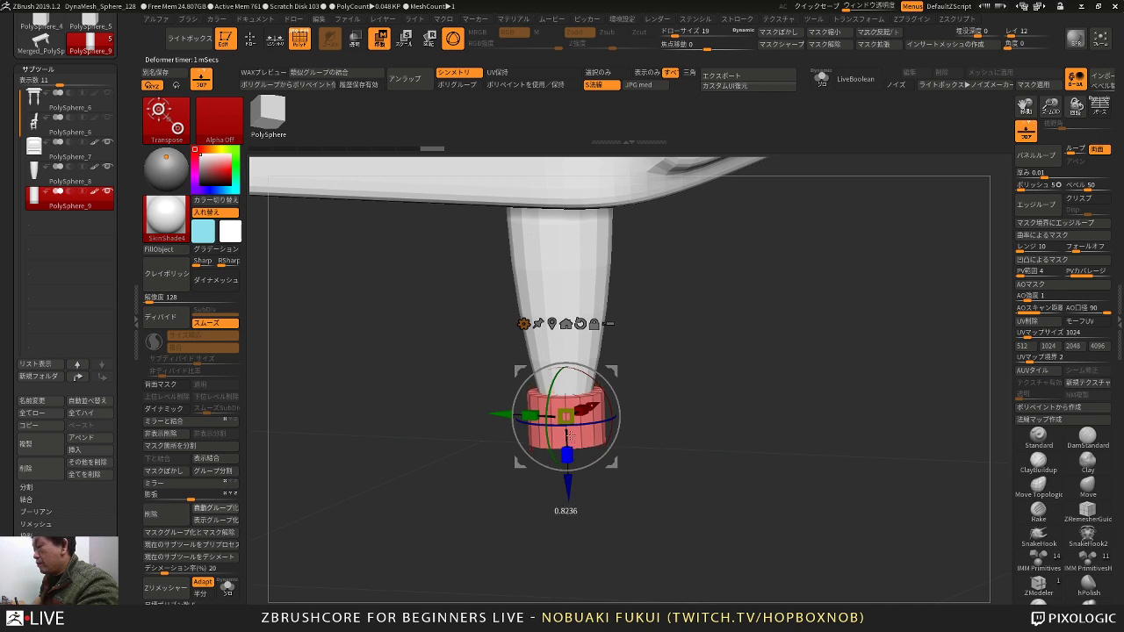
right_click_drag(670, 409, 657, 465)
Step: Bevel the complete edge loops around the upper and lower rims of the foot cap with ZModeler
key("q")
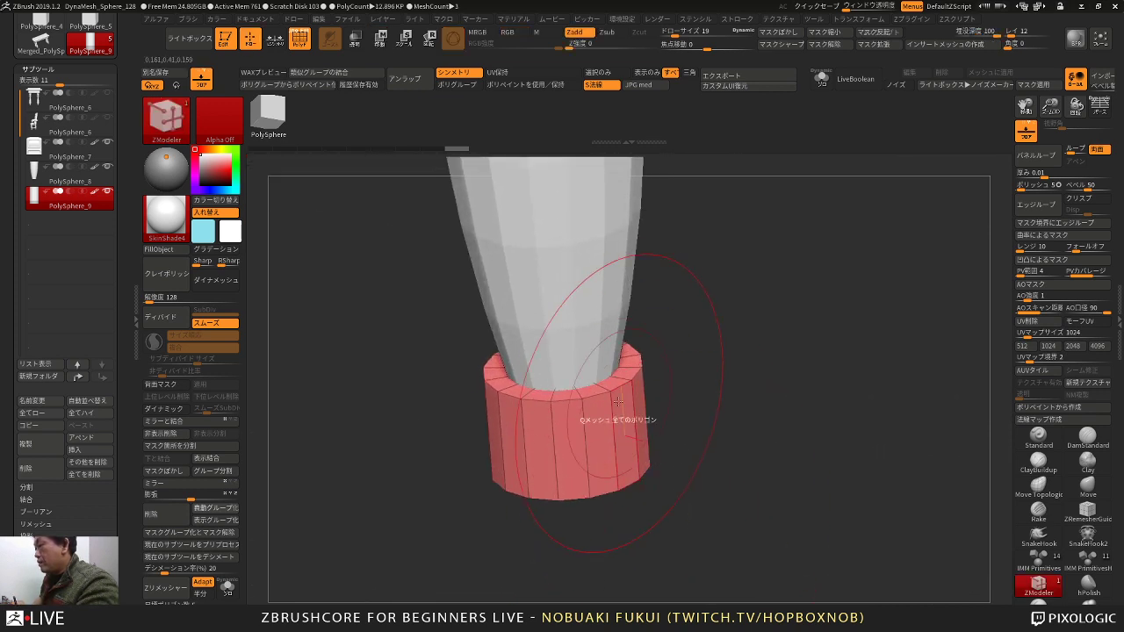
key("space")
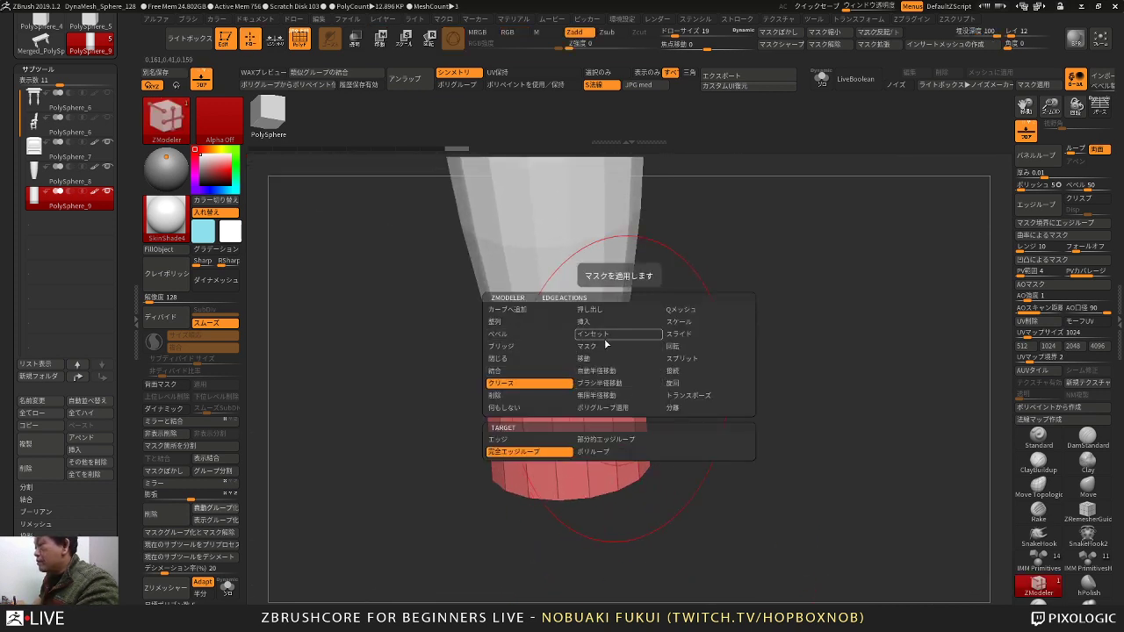
left_click(560, 335)
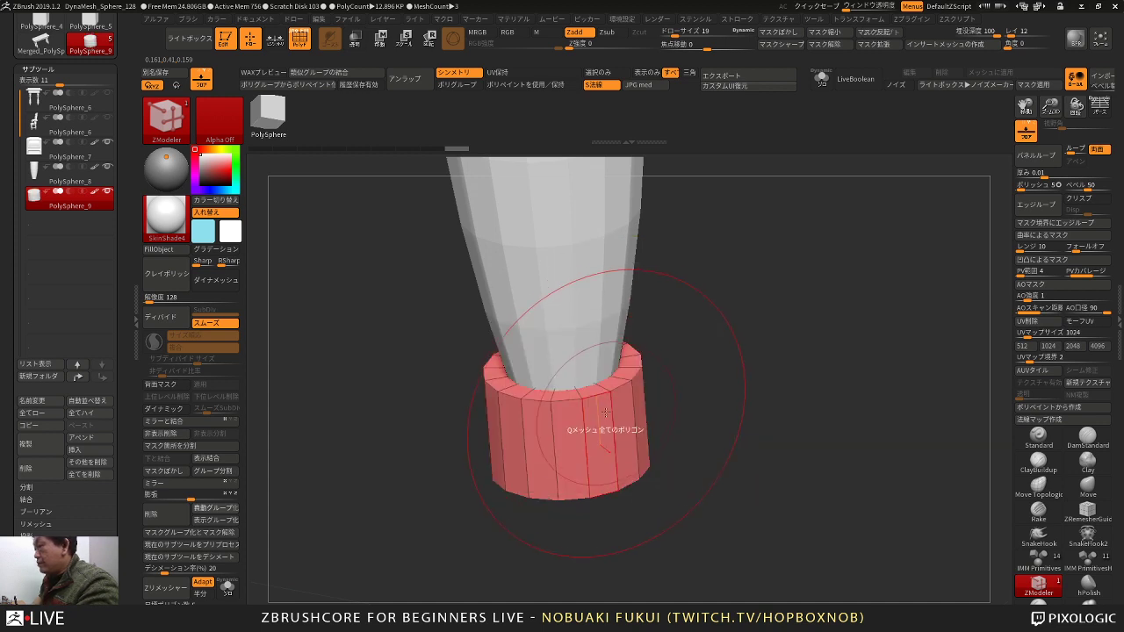
left_click_drag(593, 401, 597, 408)
right_click_drag(674, 412, 684, 395)
left_click_drag(685, 395, 668, 290)
left_click_drag(590, 410, 600, 423)
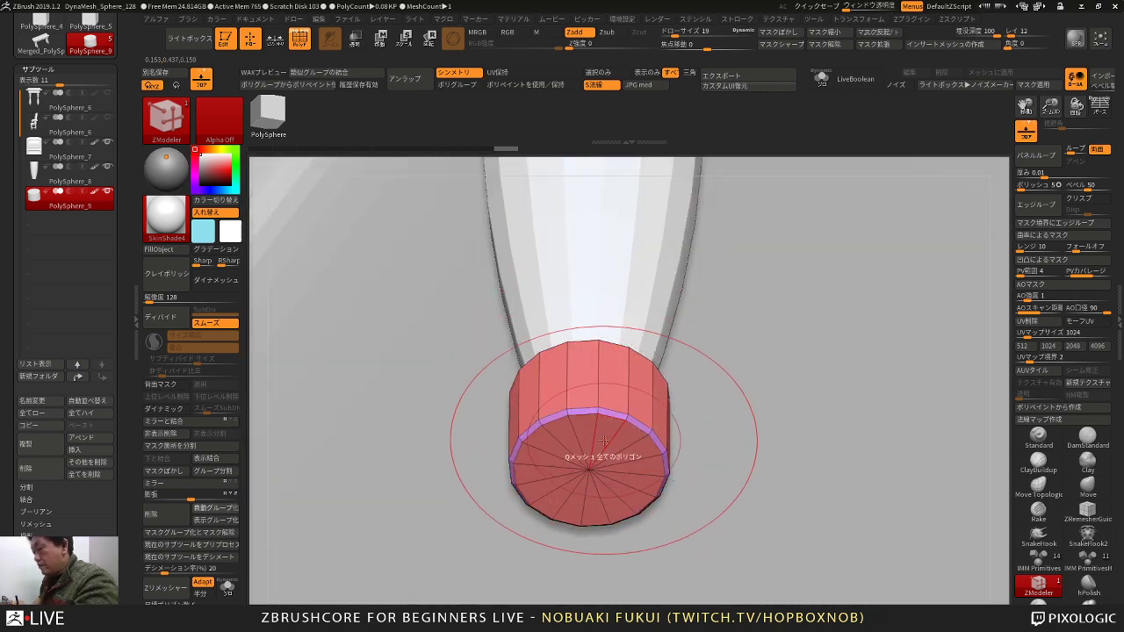
key("f")
left_click_drag(391, 411, 421, 491)
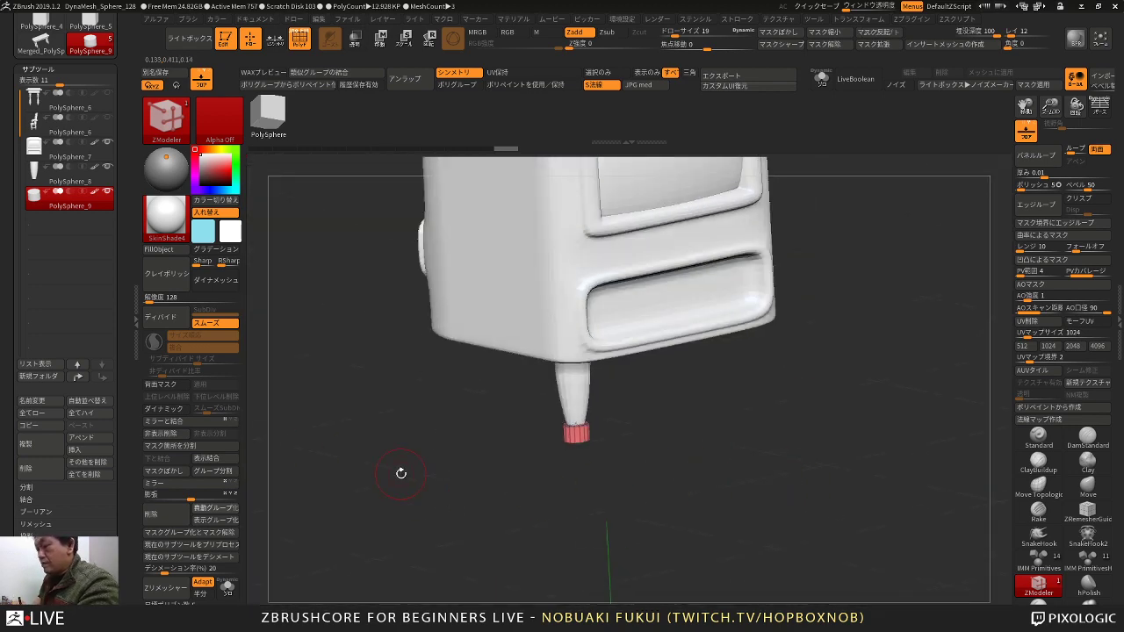
Step: Assign the foot cap its own polygroup and merge it down into the tapered leg subtool
key("ctrl+w")
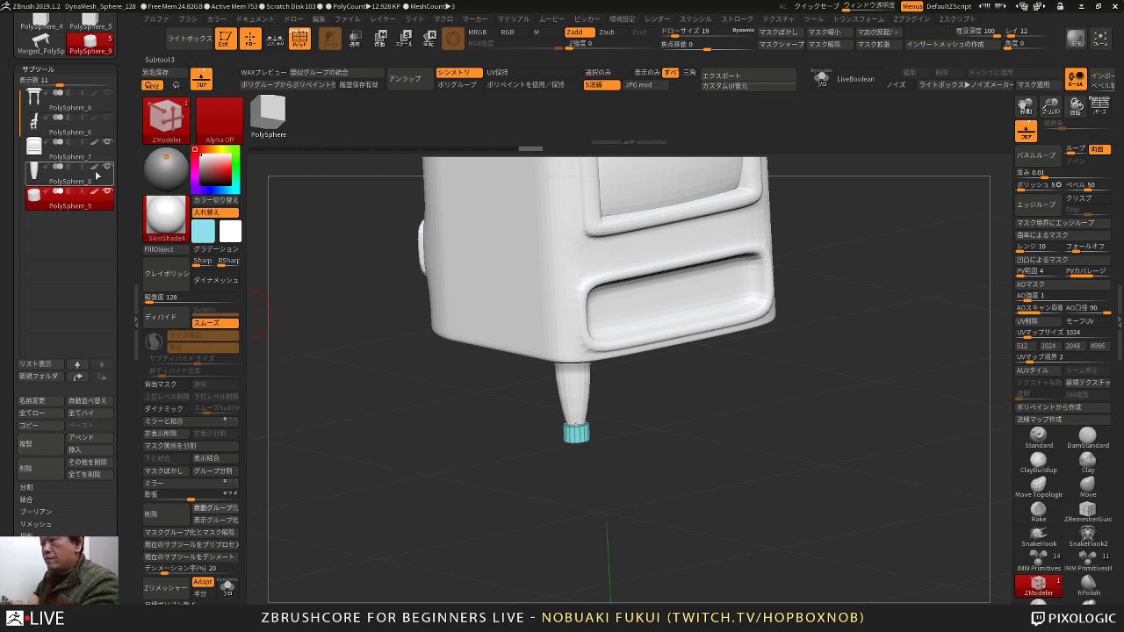
left_click(109, 184)
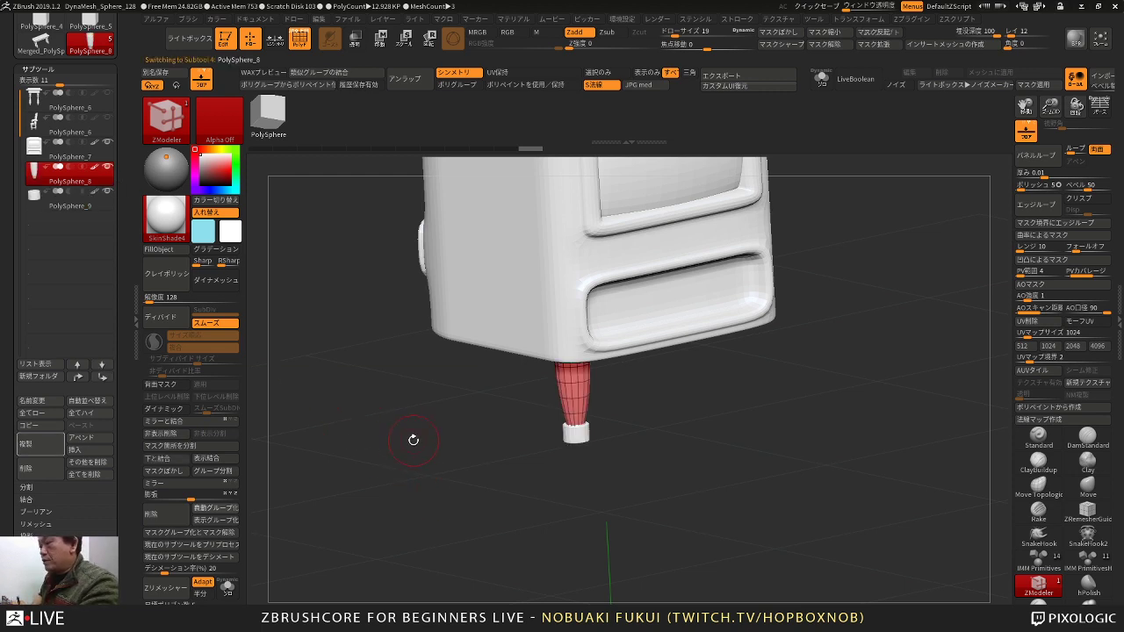
left_click(178, 455)
left_click_drag(356, 437, 437, 477)
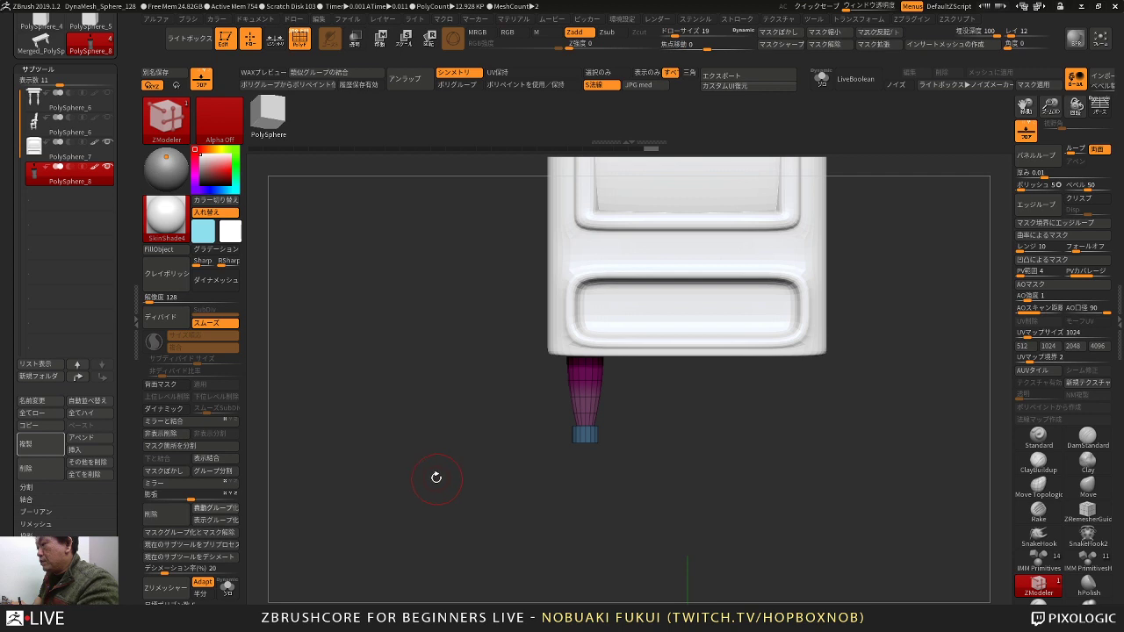
Step: Toggle off polypaint display for the subtools and mirror and weld the leg to the monitor's other lower corners
left_click(94, 166, "shift")
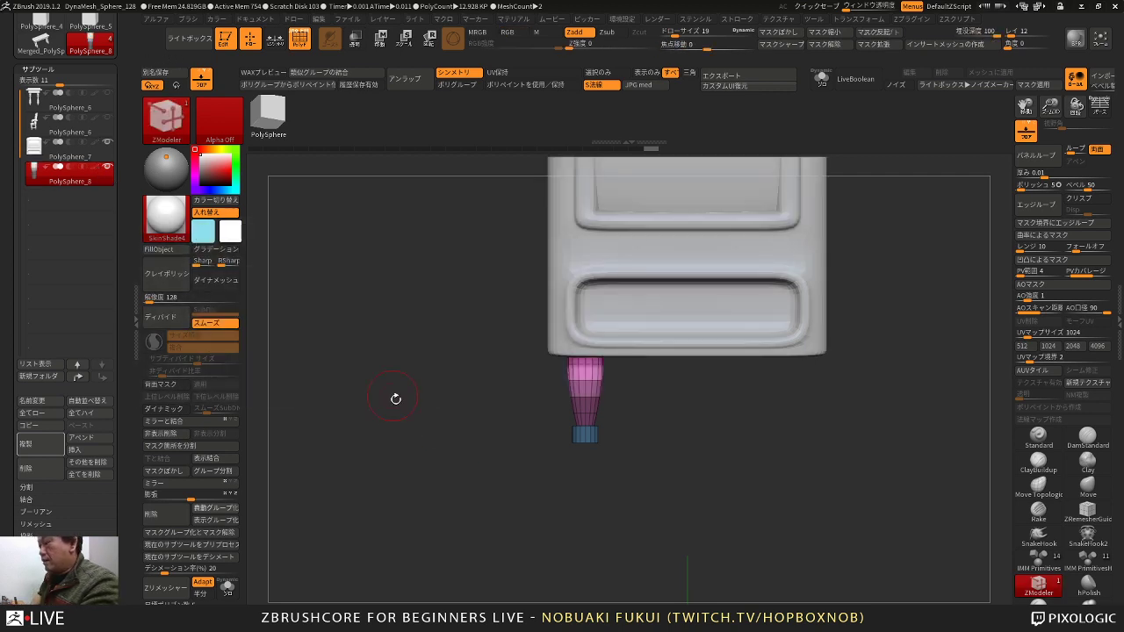
mouse_move(394, 399)
left_mouse_down()
mouse_move(422, 453)
mouse_move(466, 481)
left_mouse_up()
mouse_move(473, 485)
left_mouse_down("alt")
mouse_move(443, 497)
mouse_move(294, 395)
left_mouse_up("alt")
key("w")
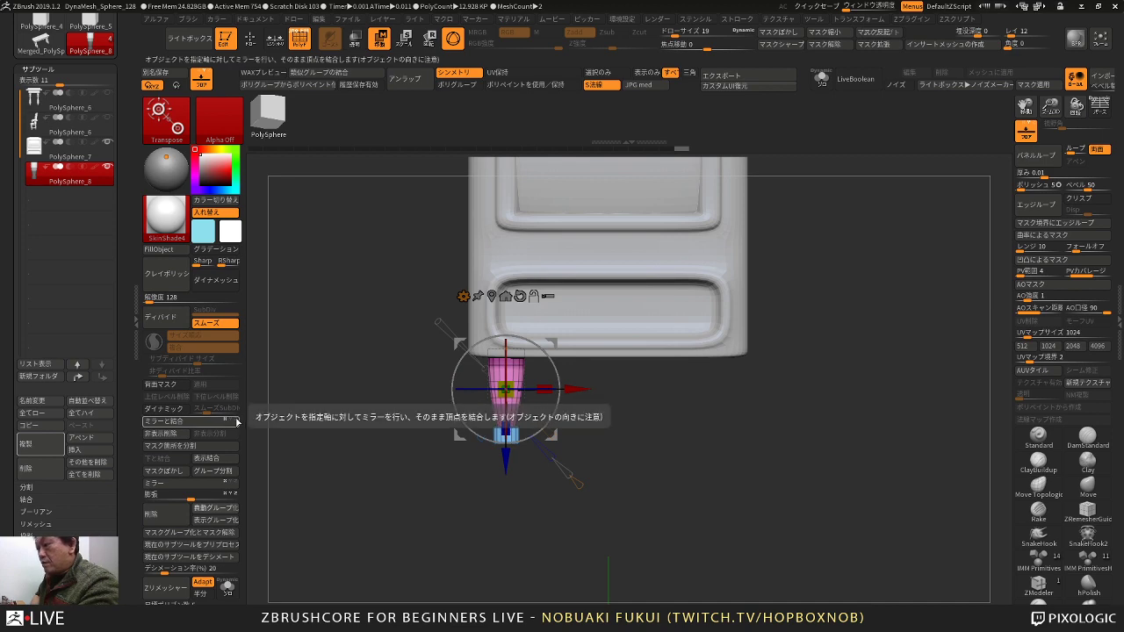
left_click(211, 421)
Step: Shift the rear pair of legs slightly toward the front using a rectangular mask, and clear the mask
left_click_drag(392, 489, 550, 470)
left_click_drag(323, 490, 446, 221, "ctrl+alt")
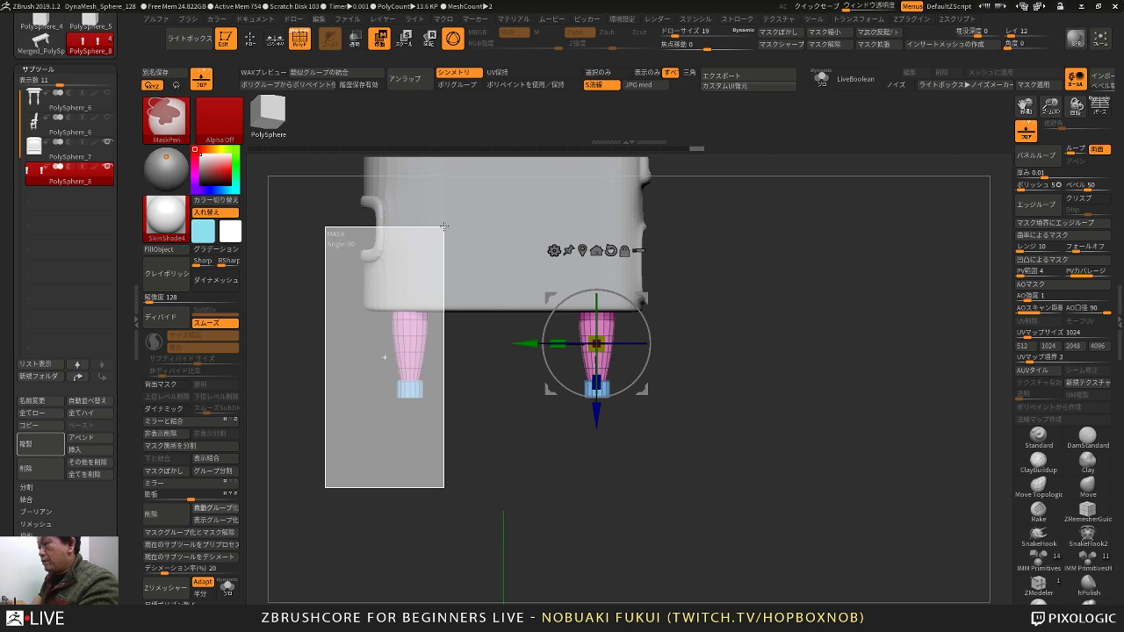
left_click_drag(524, 342, 533, 341)
left_click_drag(606, 470, 521, 489, "ctrl")
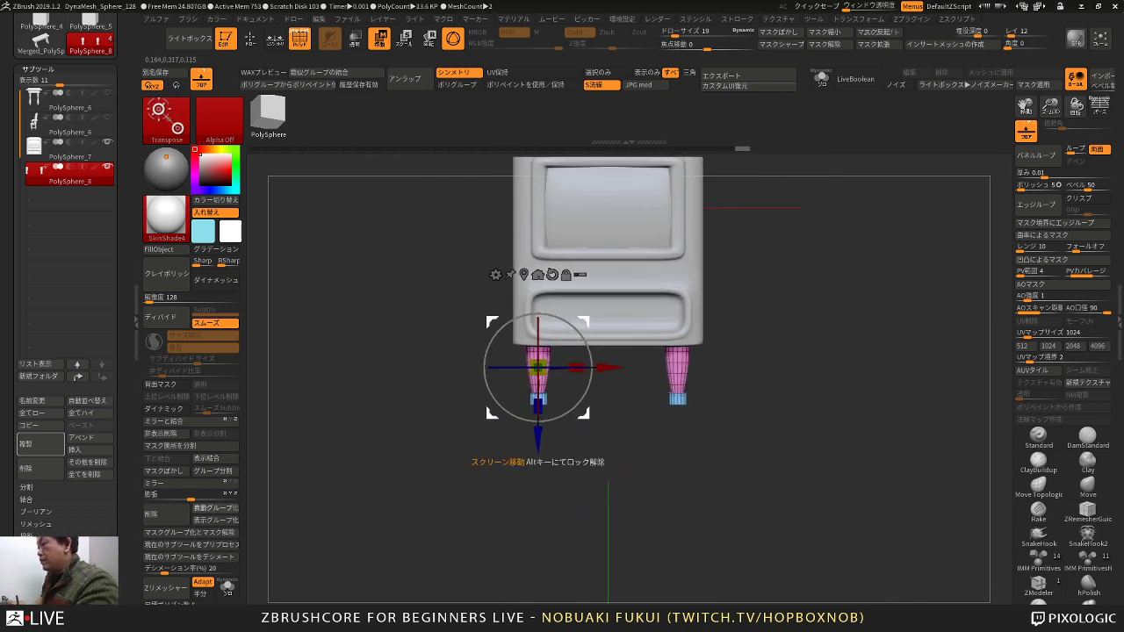
Step: Shorten the monitor's legs vertically with the gizmo
left_click_drag(542, 408, 539, 424)
mouse_move(584, 457)
left_mouse_down()
mouse_move(620, 444)
mouse_move(585, 492)
mouse_move(629, 485)
mouse_move(606, 458)
mouse_move(620, 471)
mouse_move(584, 505)
left_mouse_up()
key("q")
left_click_drag(641, 444, 658, 437, "shift")
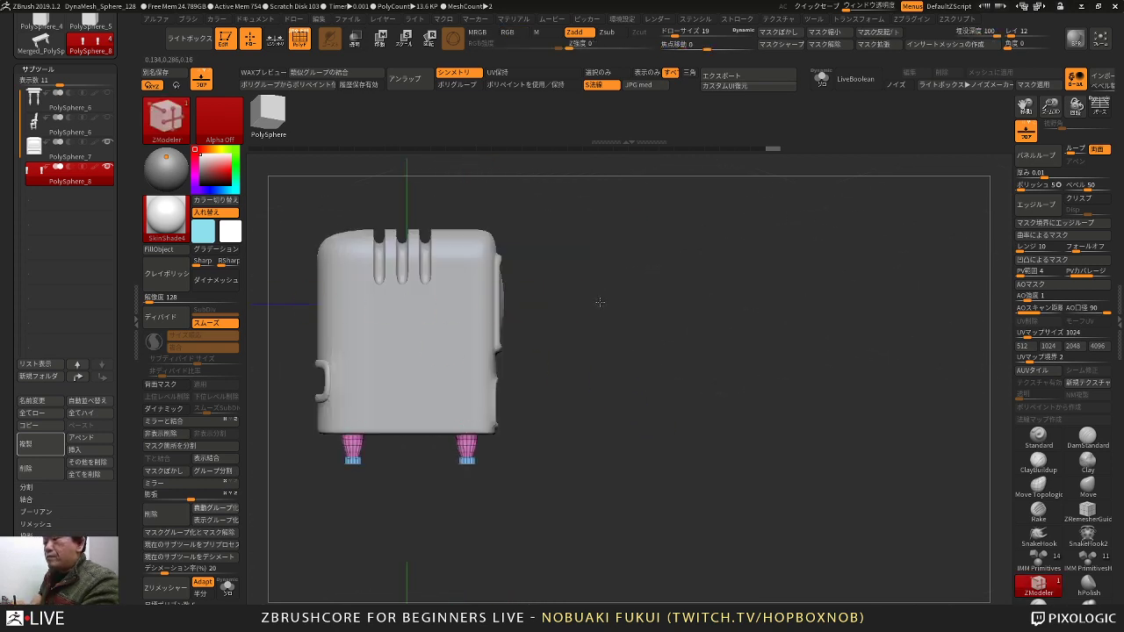
Step: Duplicate the legs subtool, move it in front of the monitor and replace the copy with a Cylinder 3D primitive
left_click_drag(600, 302, 652, 265, "alt")
left_click(61, 444)
key("w")
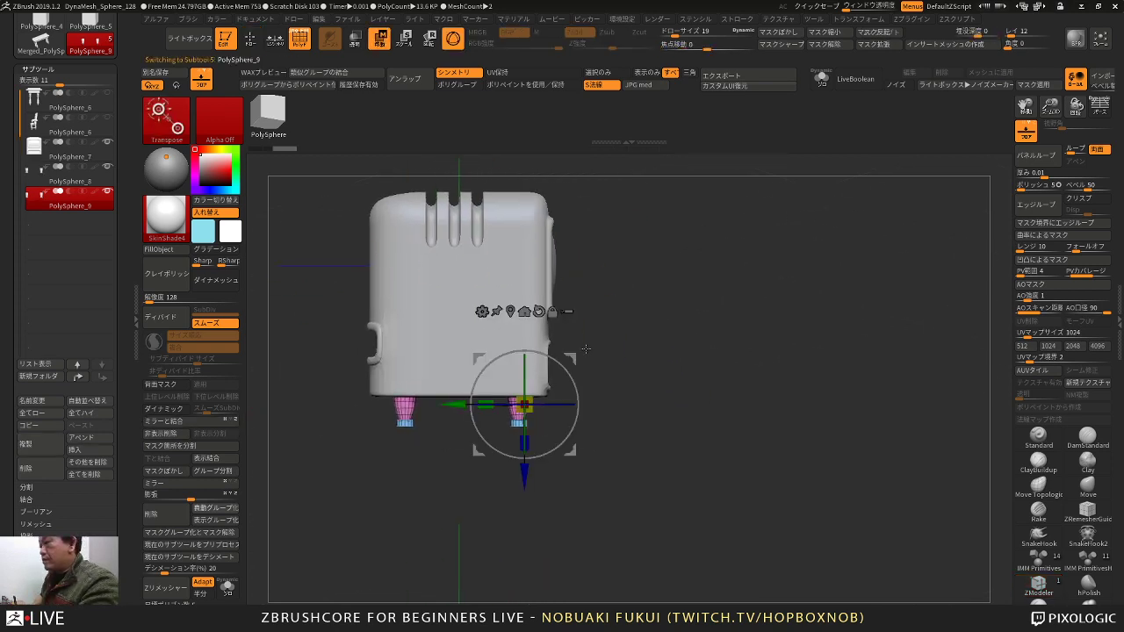
left_click_drag(575, 456, 675, 420)
left_click(582, 274)
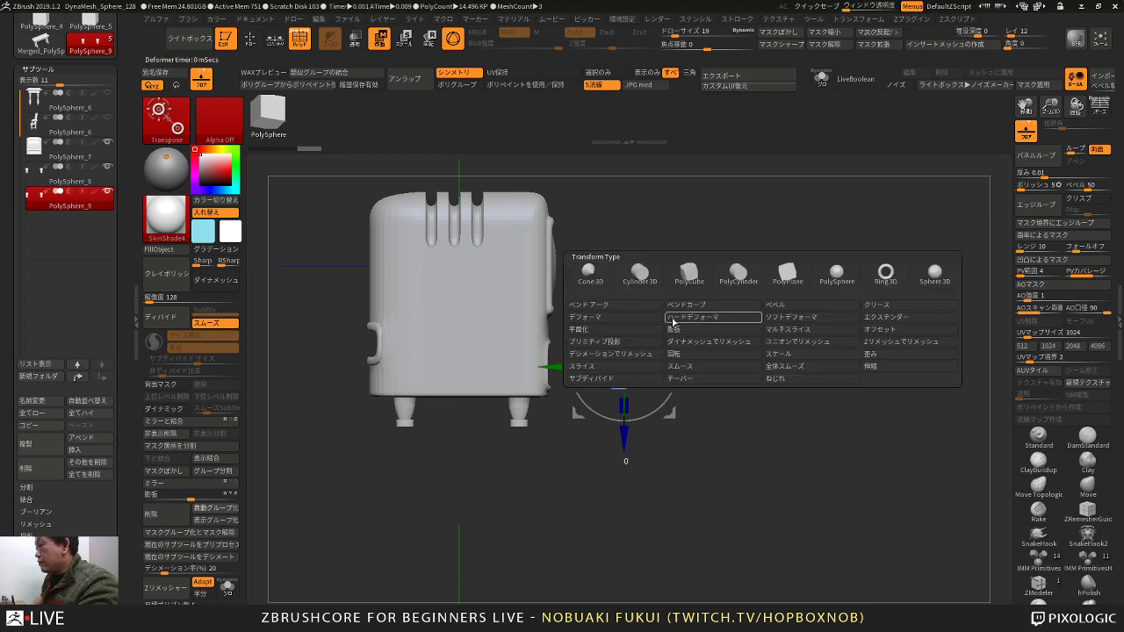
left_click(647, 279)
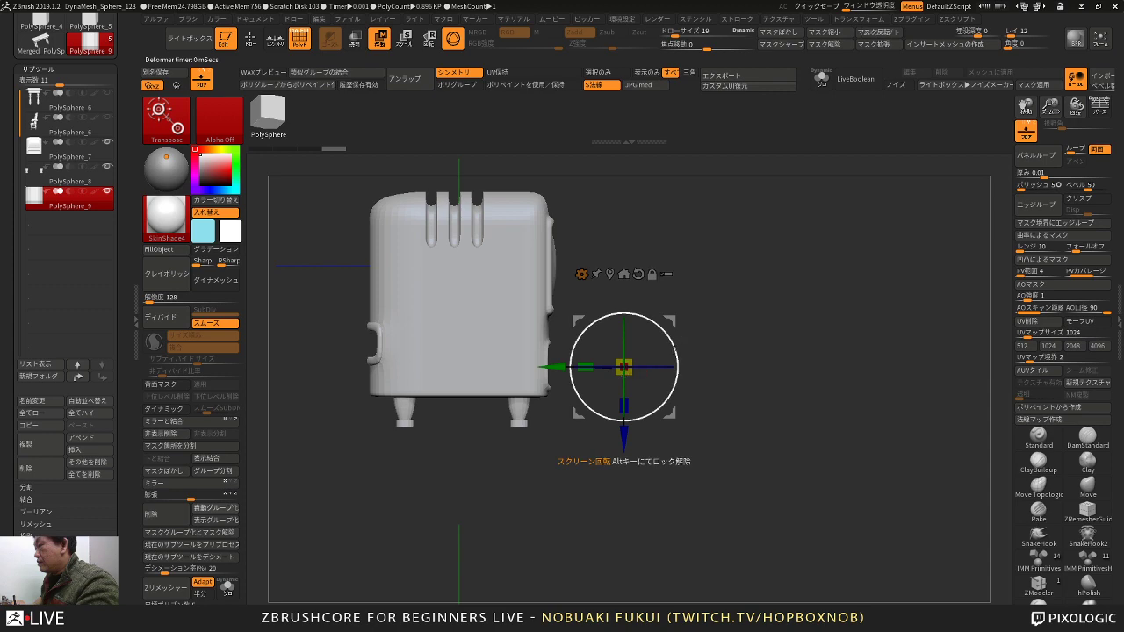
Step: Rotate the new cylinder so its axis runs front to back and its round face points forward
left_click_drag(675, 351, 644, 435, "shift")
right_click_drag(749, 428, 753, 478, "ctrl")
right_click_drag(764, 446, 763, 478)
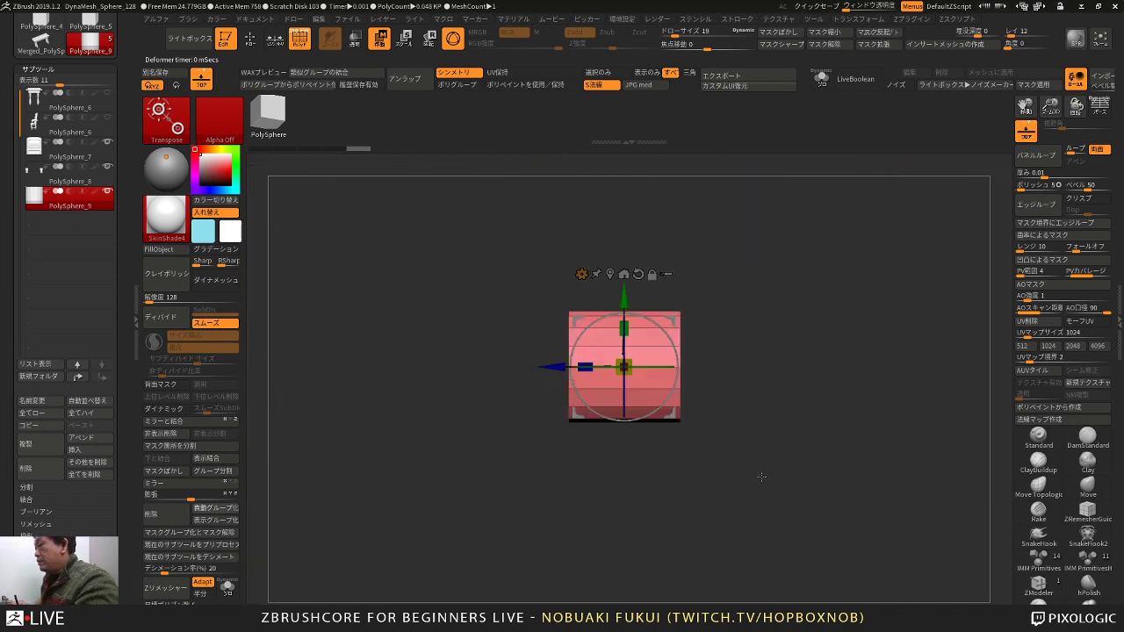
Step: Set the ZModeler edge action to Insert with multiple edge loops as the target
key("q")
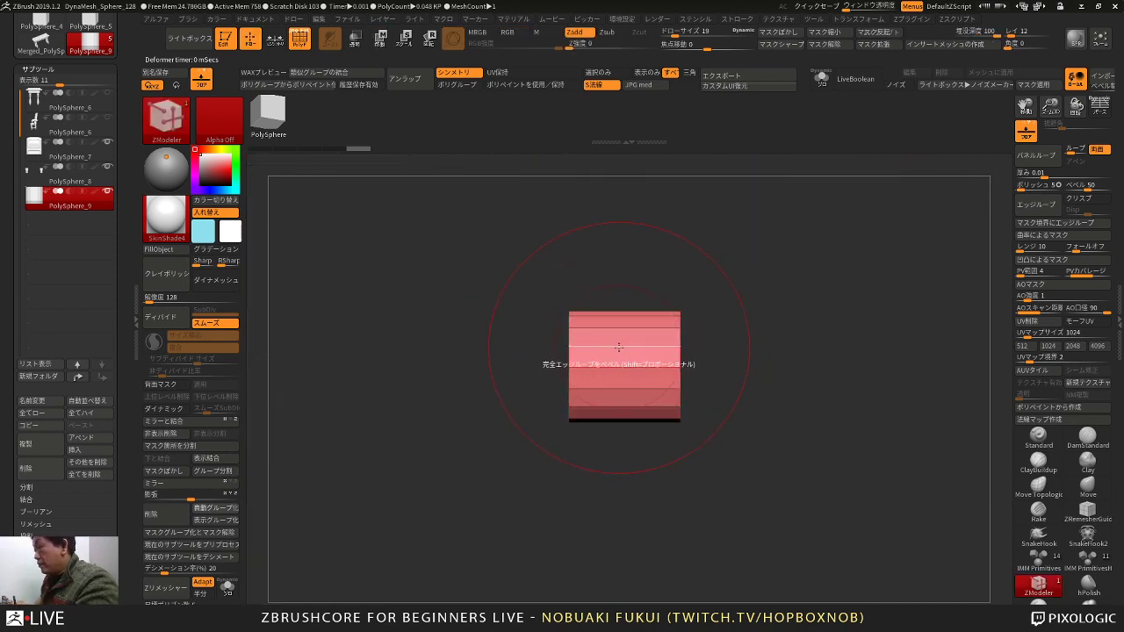
key("space")
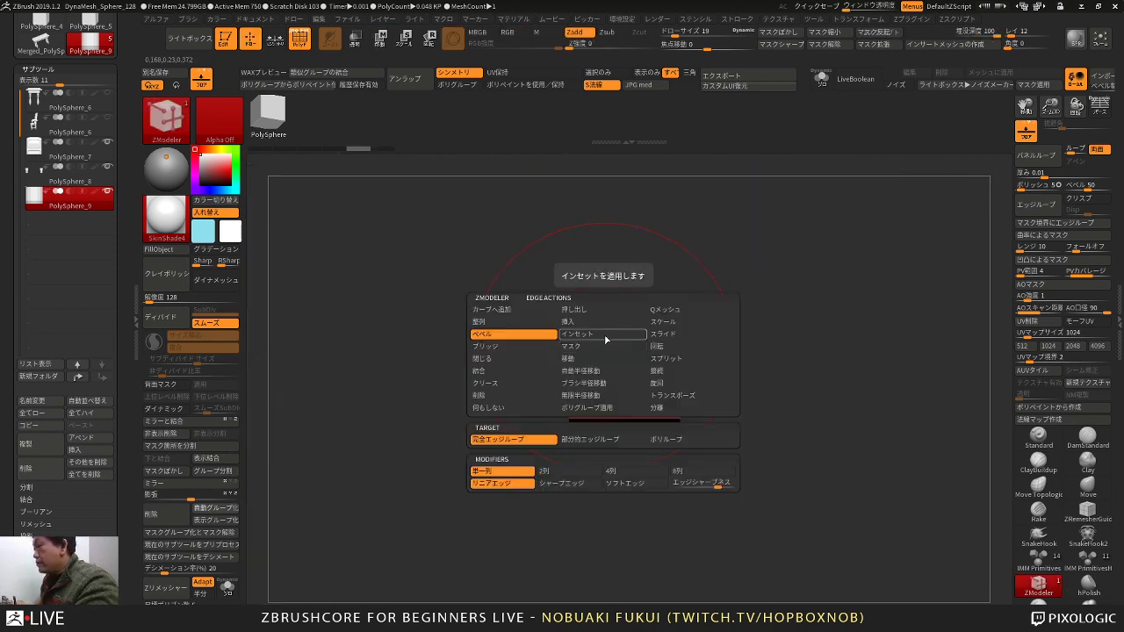
left_click(603, 322)
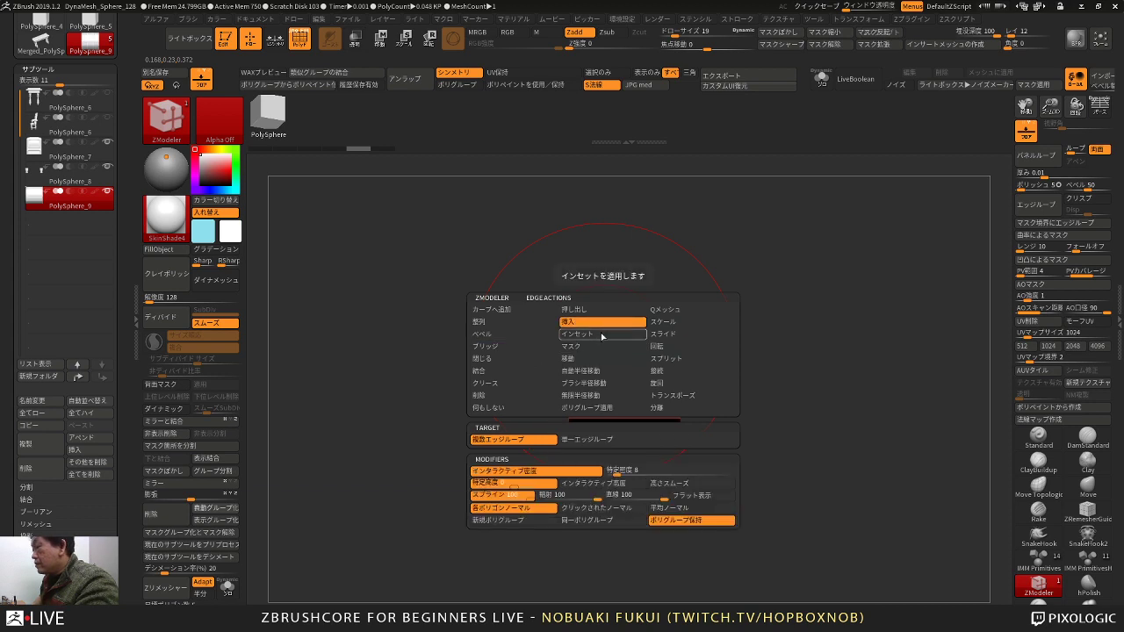
Step: Try duplicating the cylinder along its axis and undo the copy
key("w")
right_click_drag(617, 459, 572, 406, "ctrl")
left_click_drag(552, 367, 489, 367, "ctrl")
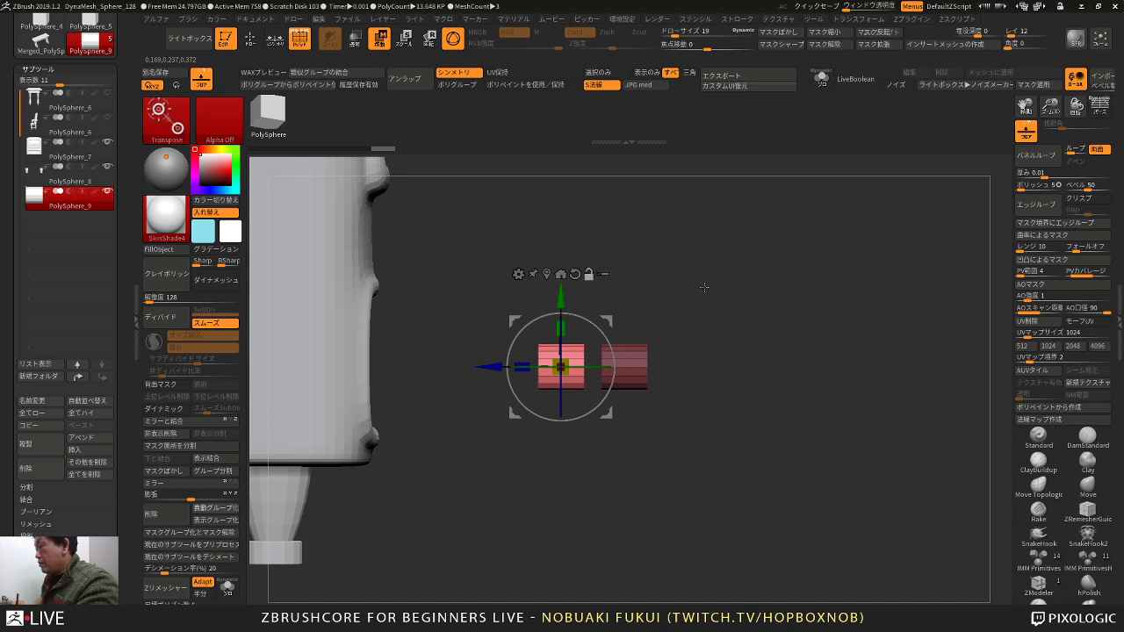
right_click_drag(704, 287, 806, 337, "ctrl")
left_click_drag(808, 337, 831, 372, "ctrl")
mouse_move(830, 372)
right_mouse_down()
mouse_move(828, 355)
mouse_move(810, 365)
right_mouse_up()
key("q")
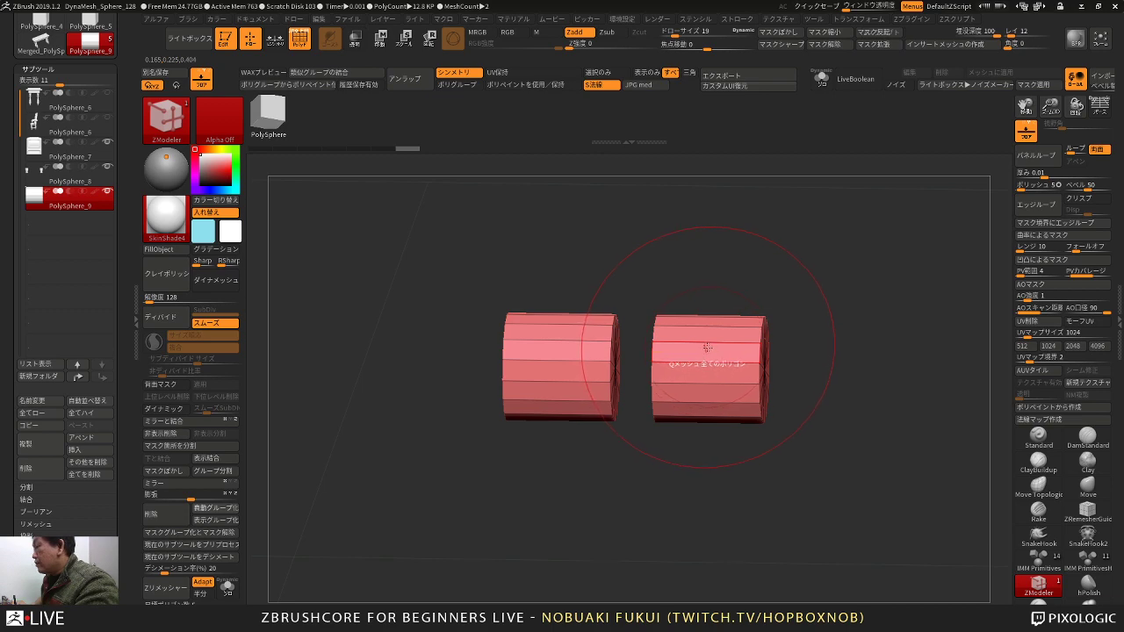
right_click_drag(842, 303, 790, 299, "shift")
mouse_move(303, 408)
right_mouse_down()
mouse_move(333, 436)
mouse_move(609, 436)
mouse_move(664, 514)
mouse_move(703, 478)
right_mouse_up()
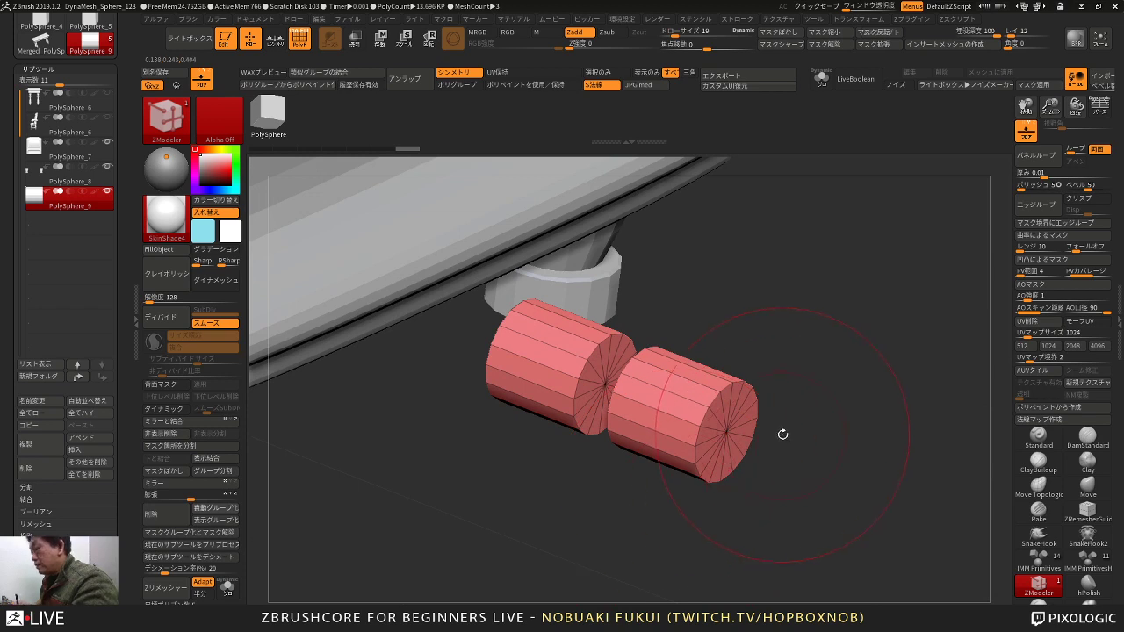
key("w")
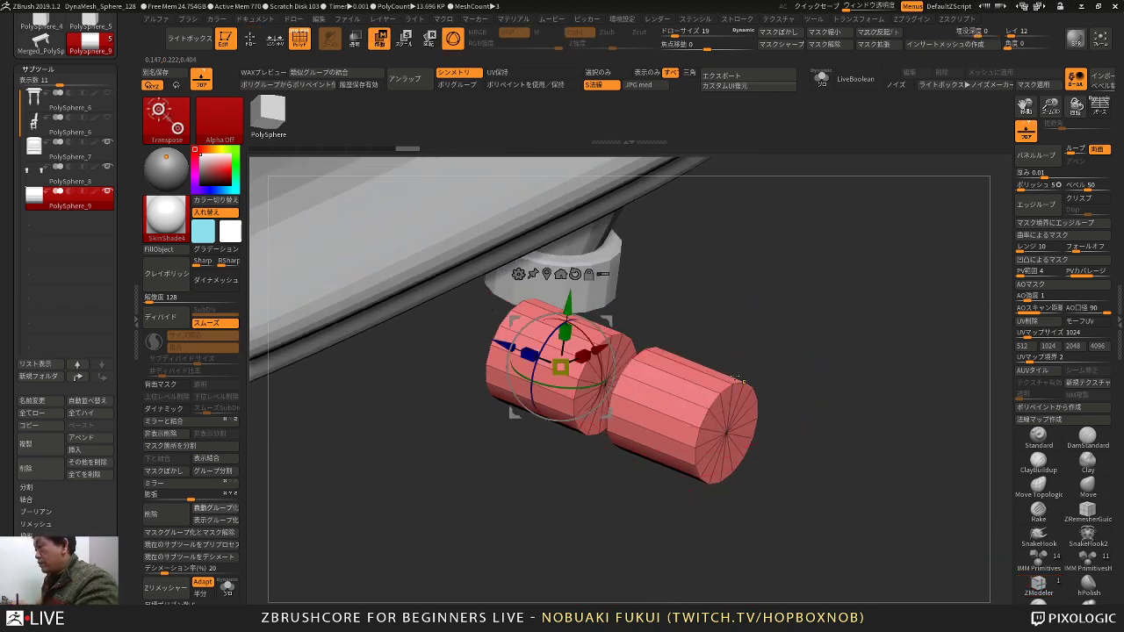
key("ctrl+z")
key("ctrl+z")
Step: Set the number of sides around the cylinder primitive to 20
right_click_drag(754, 384, 754, 415)
left_click_drag(737, 434, 742, 439)
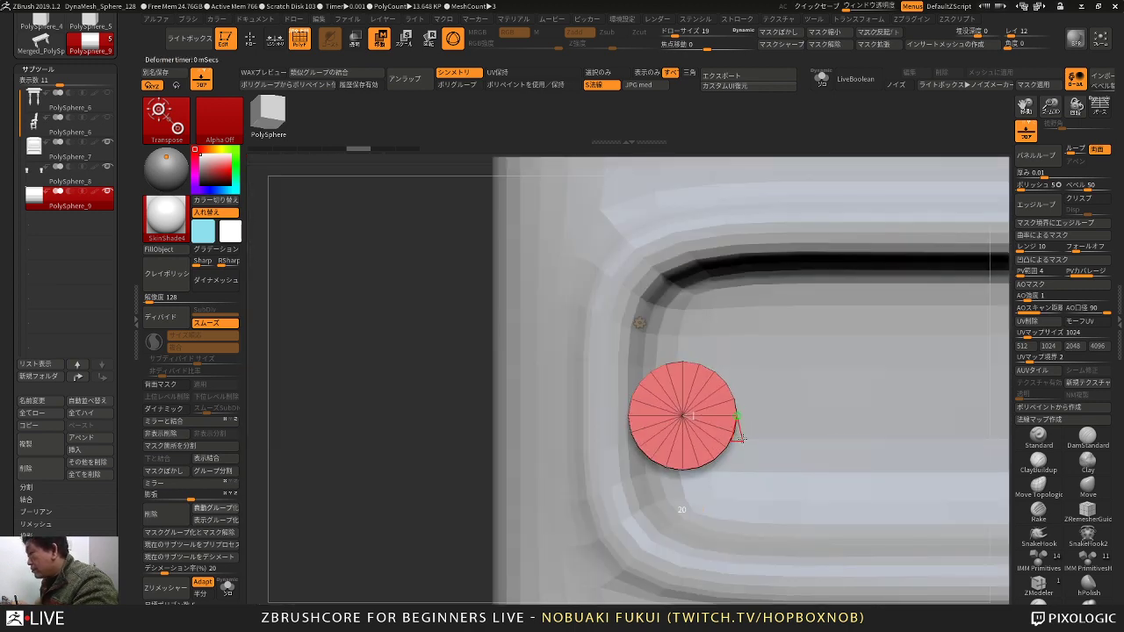
right_click_drag(617, 470, 751, 490)
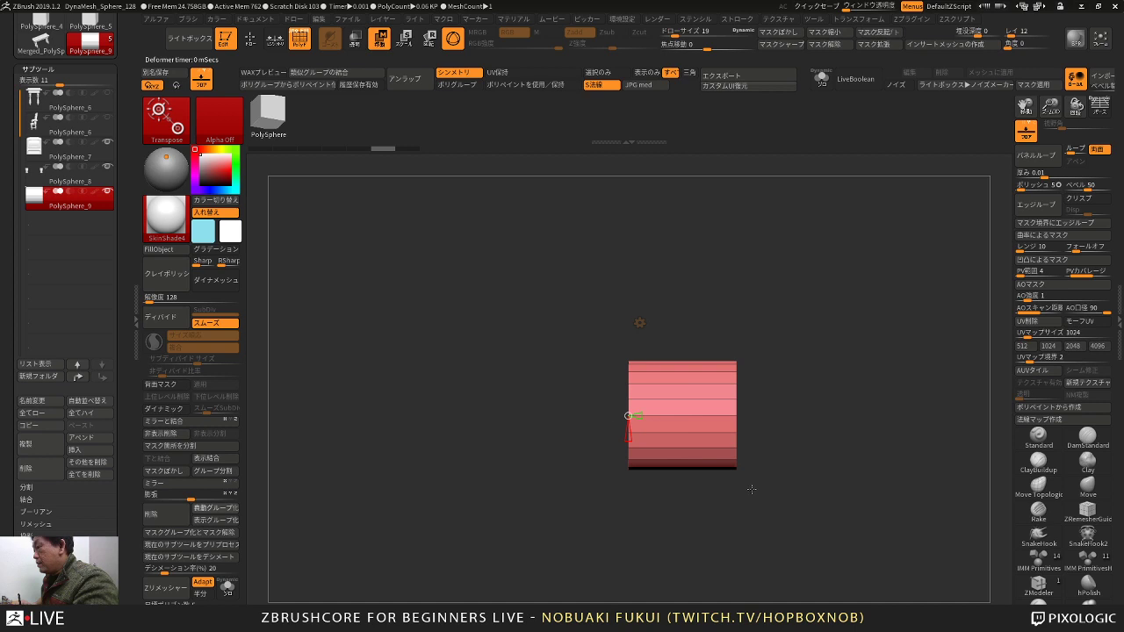
Step: Duplicate the 20-sided cylinder along its axis within the same subtool and clear the mask
left_click_drag(612, 415, 476, 416, "ctrl")
right_click_drag(785, 322, 743, 282, "alt")
left_click_drag(744, 282, 791, 325, "ctrl")
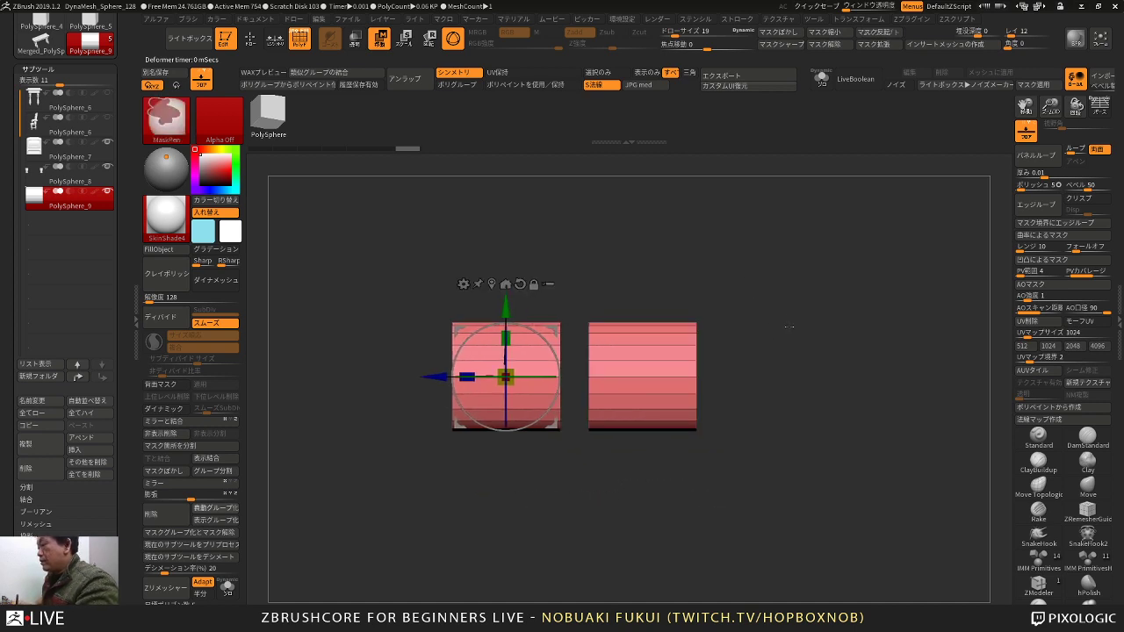
Step: Set the ZModeler polygon action to apply polygroups with Polyloop target and checker pattern, and alternate the polygroups around the duplicated cylinder
right_click_drag(758, 308, 768, 353)
key("q")
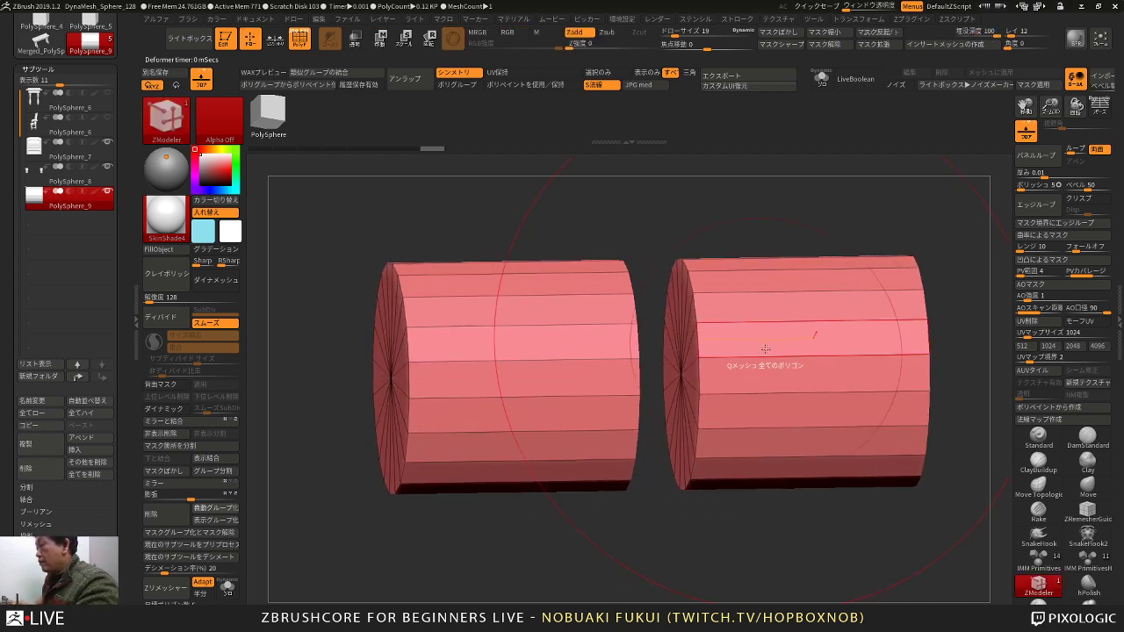
key("space")
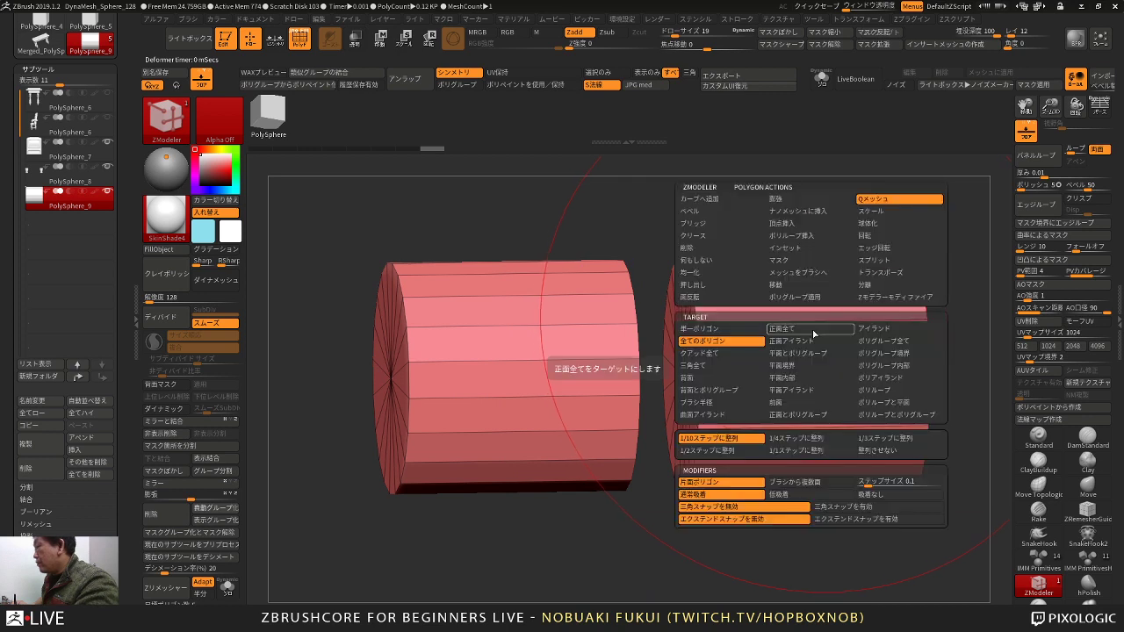
left_click(806, 297)
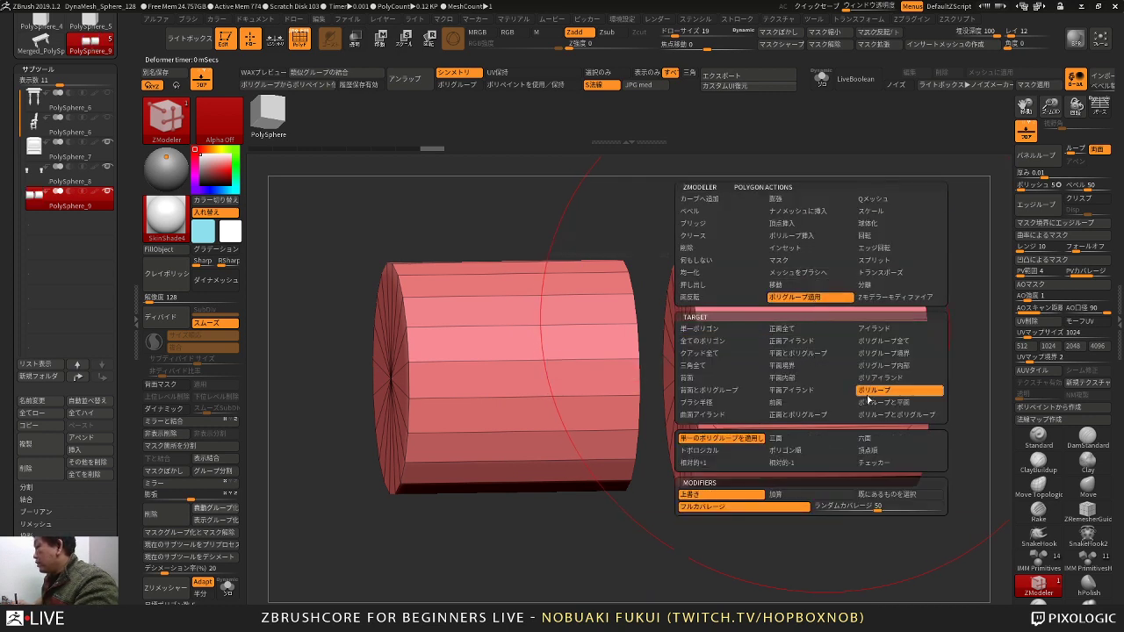
left_click(879, 463)
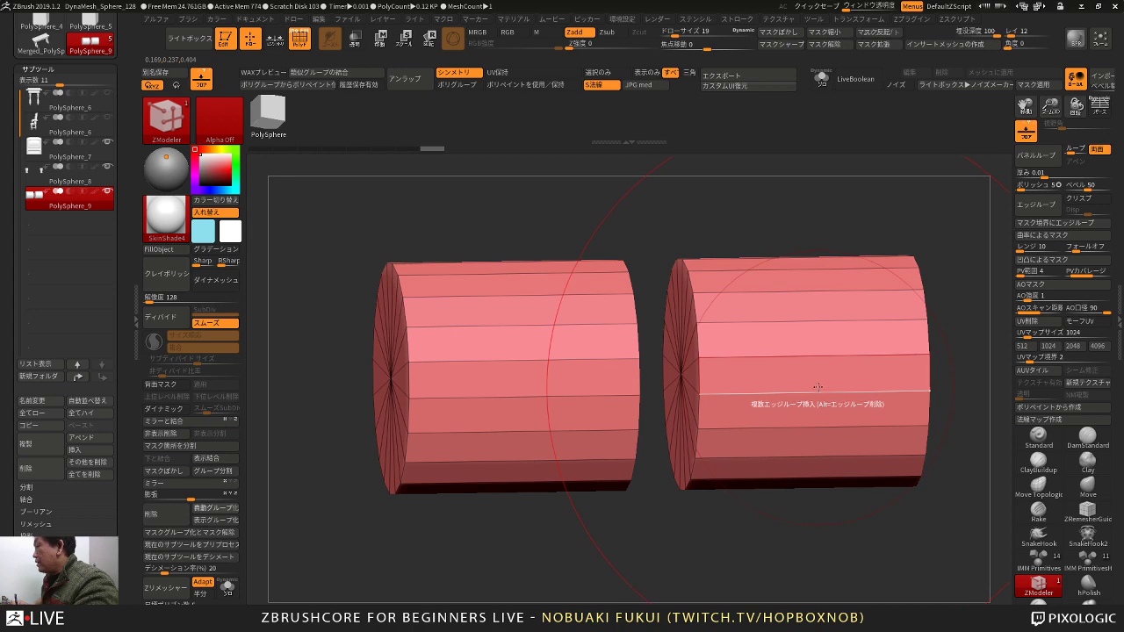
left_click(816, 370)
left_click_drag(797, 492, 773, 508)
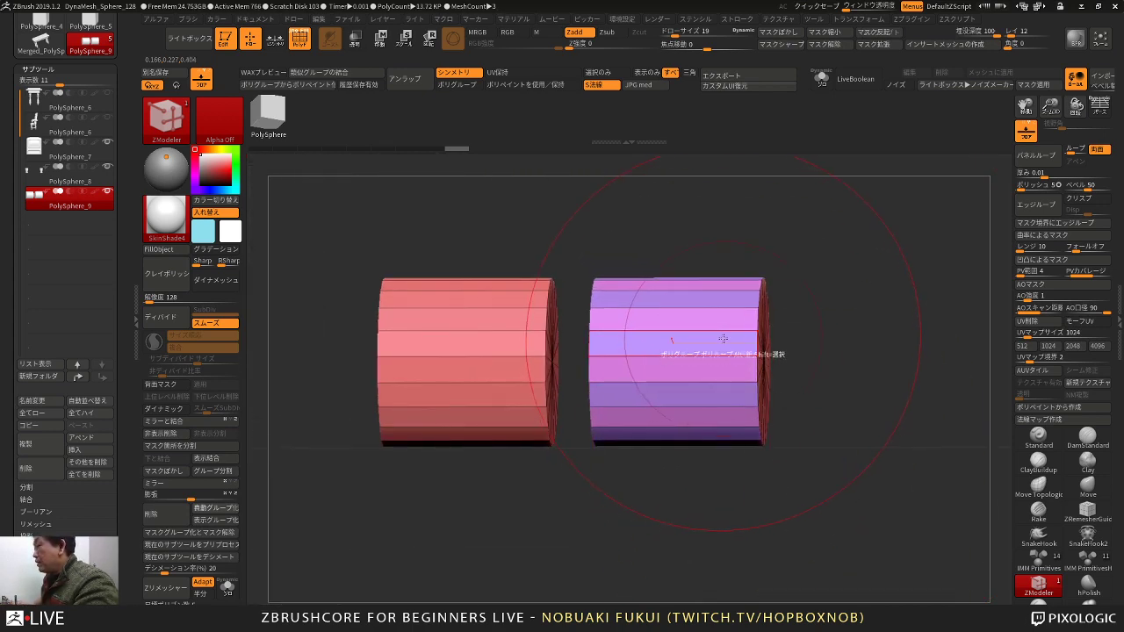
Step: Extrude alternating strips of the duplicated cylinder outward into gear-like teeth using QMesh with the Polygroup All target
key("space")
left_click(796, 201)
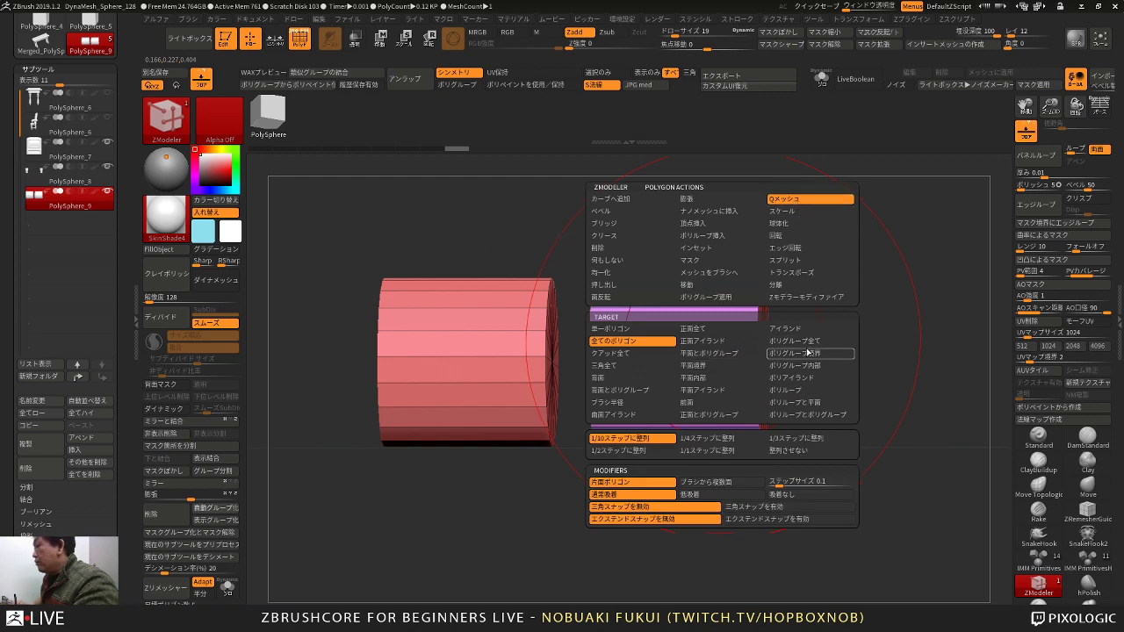
left_click(795, 341)
left_click_drag(722, 339, 617, 225)
mouse_move(830, 263)
left_mouse_down("alt")
mouse_move(832, 233)
mouse_move(805, 247)
mouse_move(843, 269)
mouse_move(831, 246)
mouse_move(837, 288)
left_mouse_up("alt")
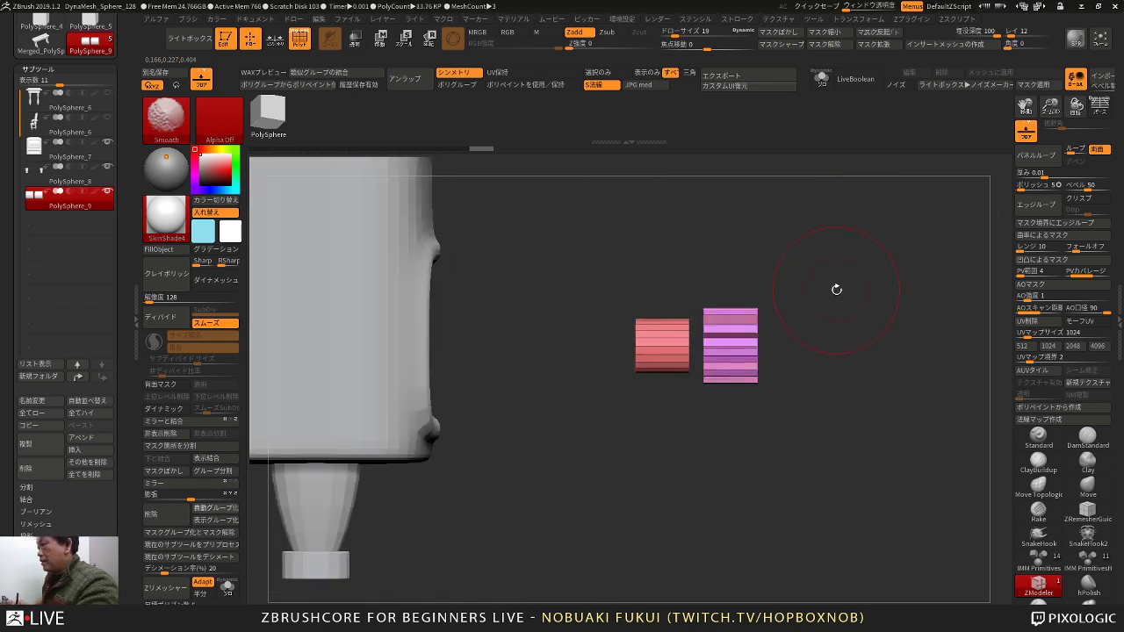
Step: Mask the plain cylinder and centre the gizmo on the unmasked toothed piece
key("w")
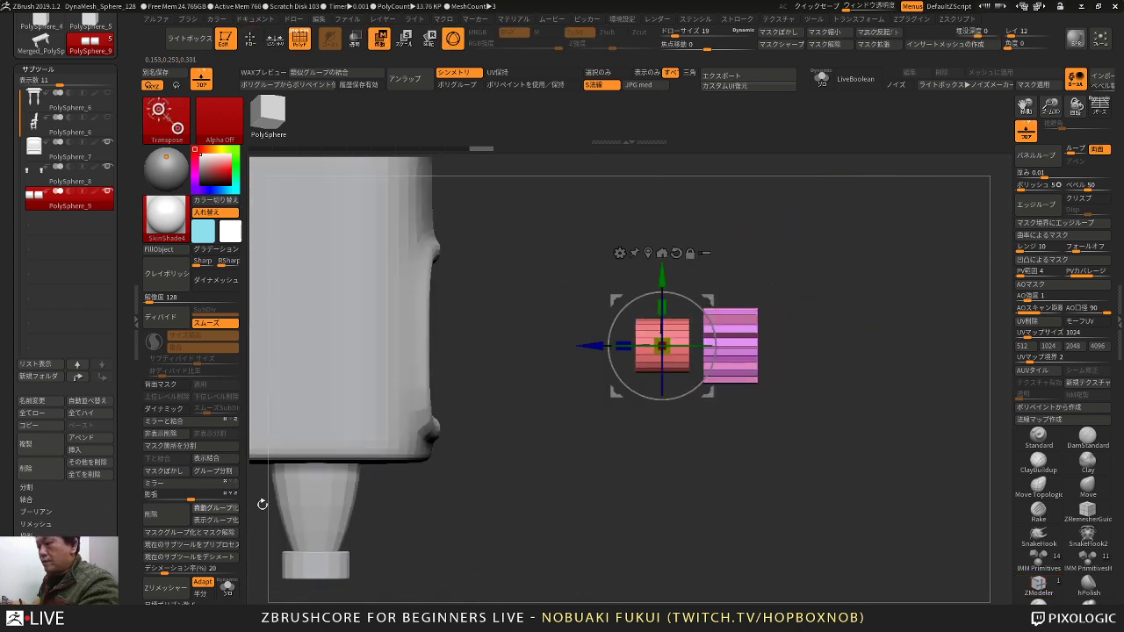
left_click(732, 362, "ctrl")
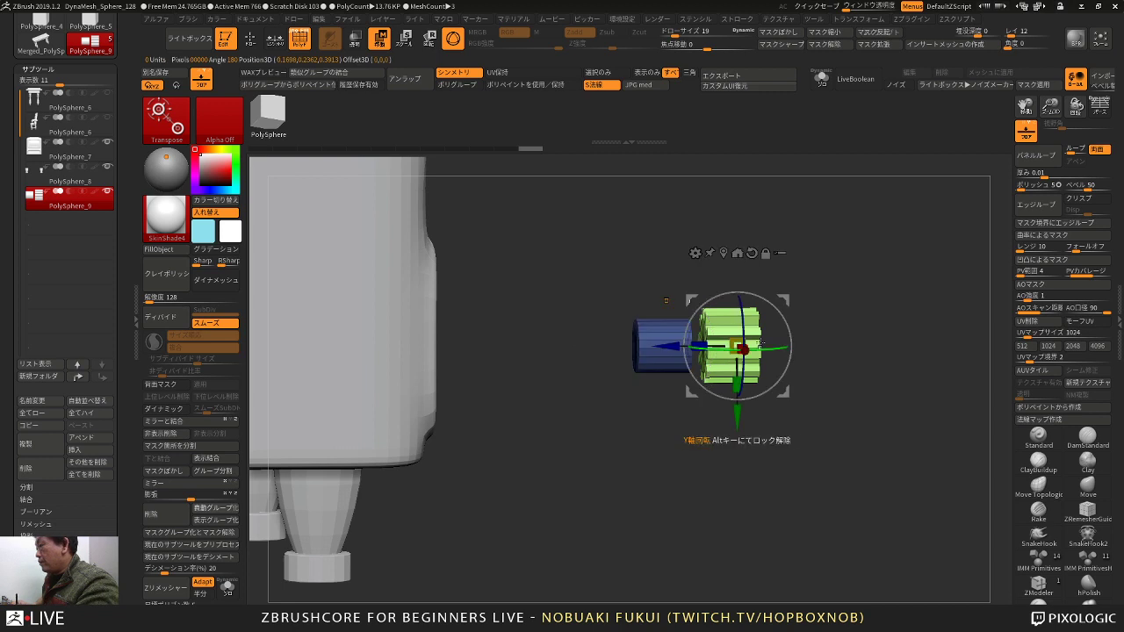
right_click_drag(782, 329, 778, 325, "shift")
left_click(724, 253, "alt")
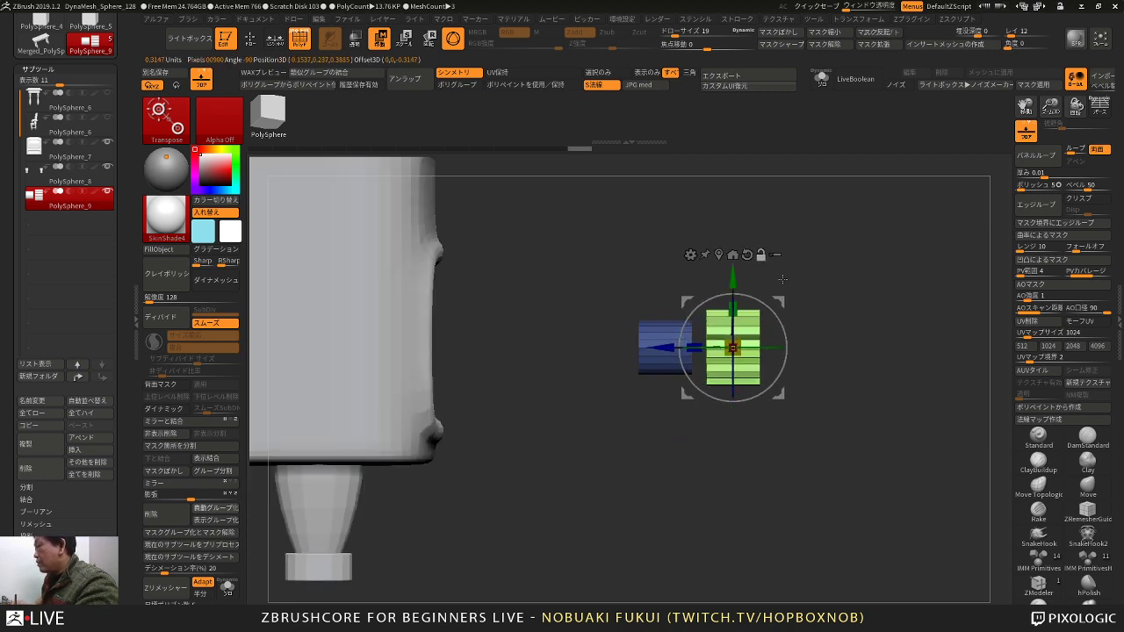
right_click_drag(836, 303, 831, 347, "ctrl")
Step: Flatten the toothed piece along its axis, set it against the plain cylinder's end and enlarge it slightly, clearing the mask
left_click_drag(712, 345, 614, 342)
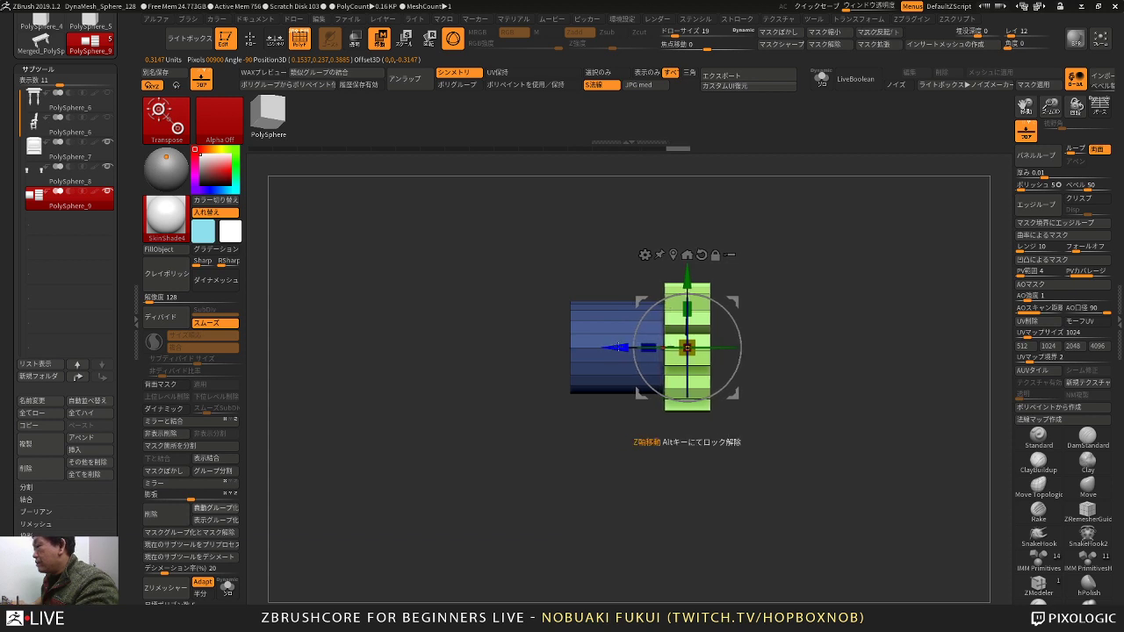
left_click_drag(690, 342, 694, 336)
left_click_drag(779, 303, 795, 325, "ctrl")
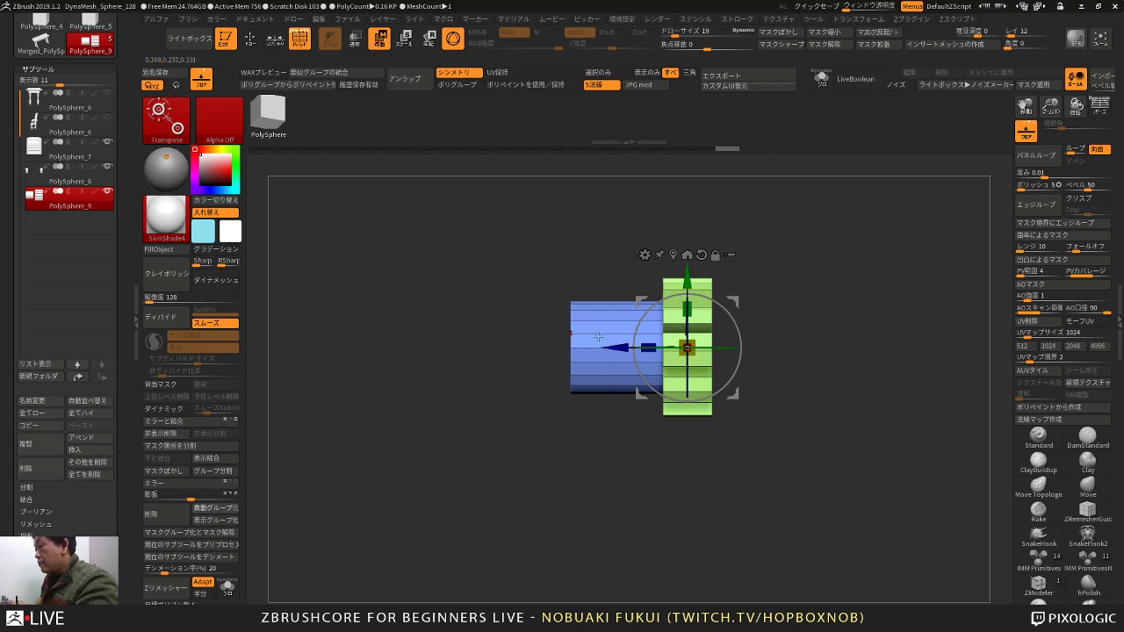
Step: Try inserting three edge loops across the length of the plain cylinder with the ZModeler edge Insert action
key("q")
key("space")
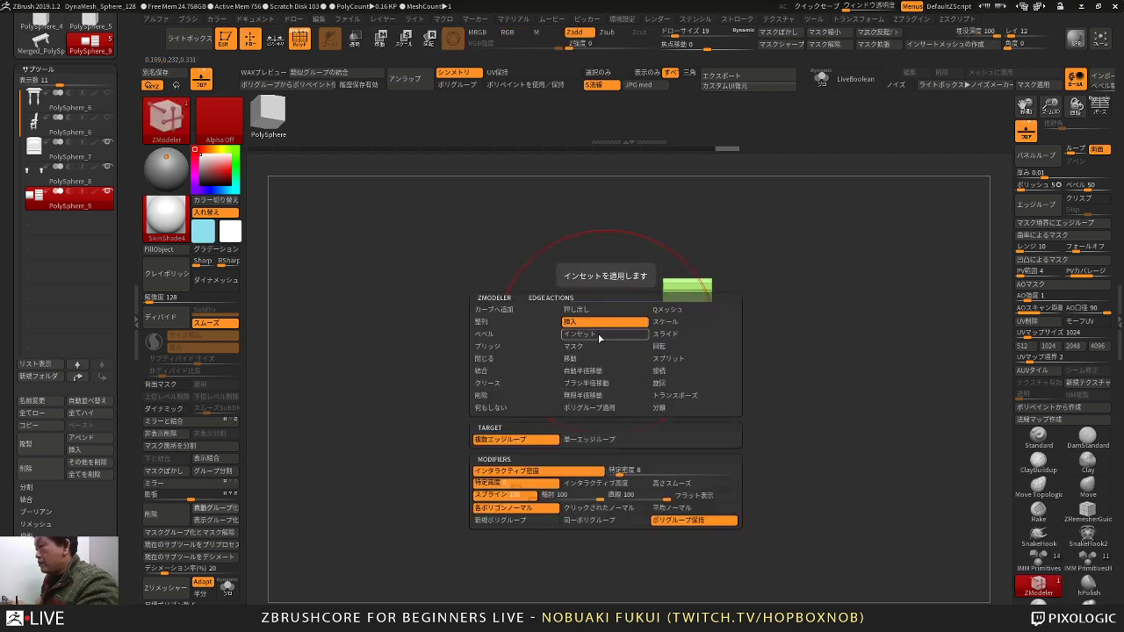
left_click(611, 365)
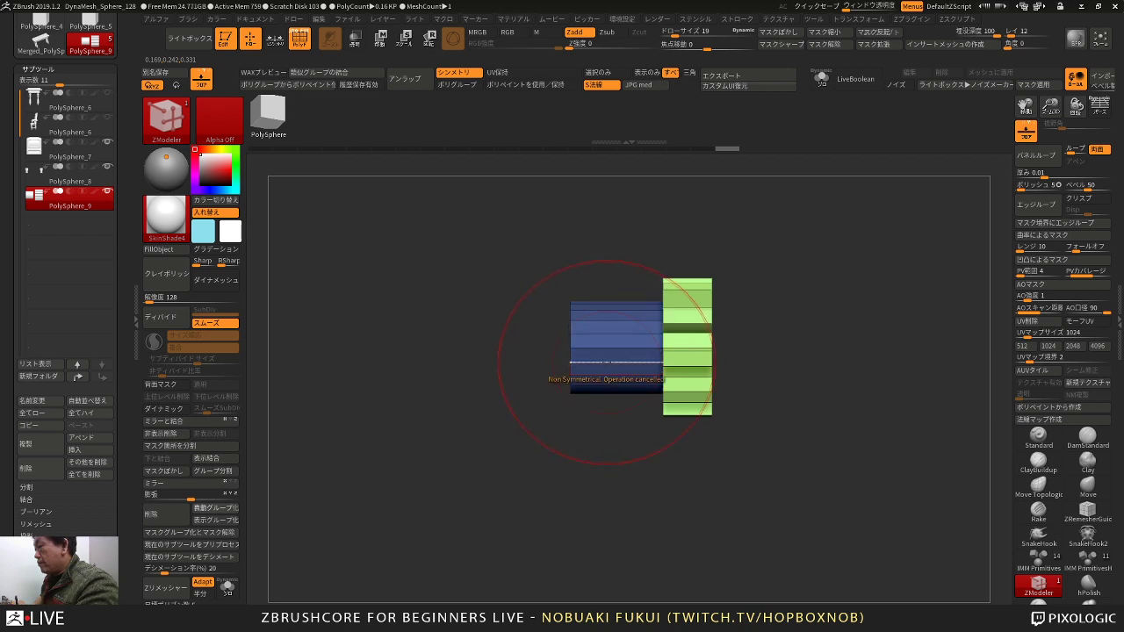
left_click_drag(589, 429, 608, 441, "ctrl")
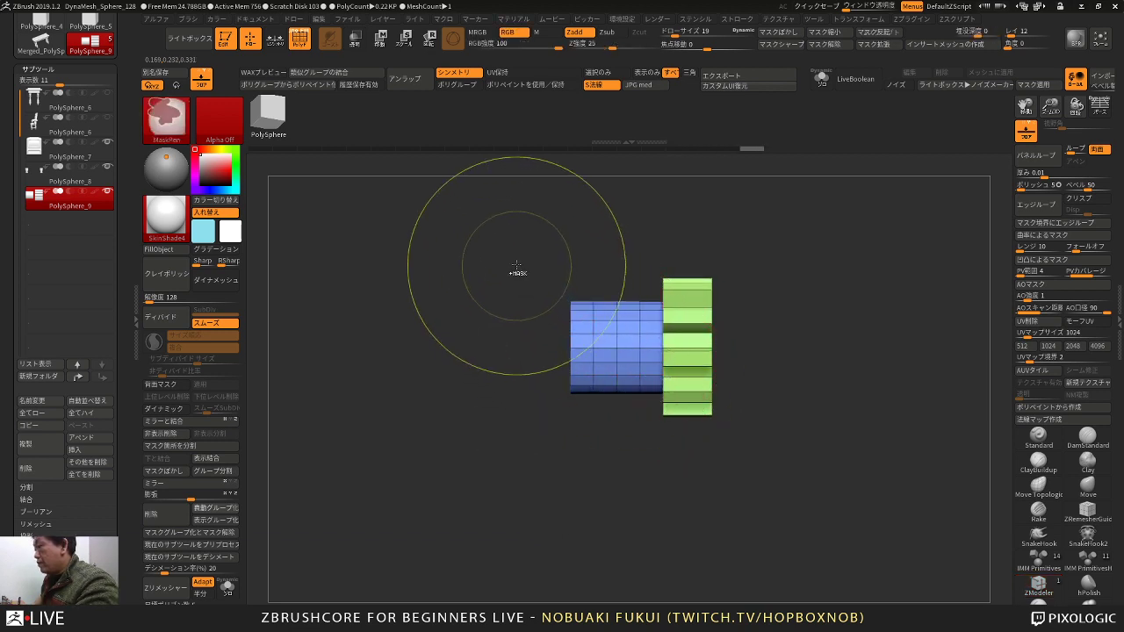
Step: Try to mask all but the cylinder's free end and scale that end up, and undo the scaling
mouse_move(516, 262)
left_mouse_down("ctrl")
mouse_move(603, 442)
mouse_move(624, 441)
mouse_move(604, 437)
left_mouse_up("ctrl")
left_click(504, 539, "ctrl")
key("w")
left_click(673, 256)
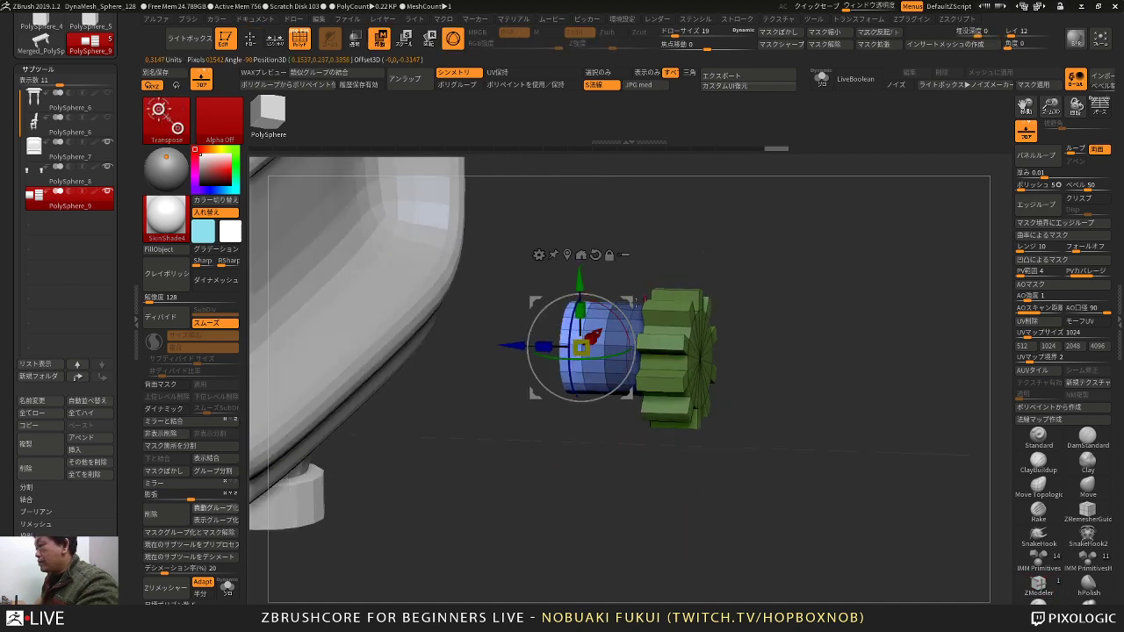
left_click_drag(582, 347, 620, 328)
key("ctrl+z")
left_click_drag(702, 263, 636, 276, "shift")
key("ctrl+z")
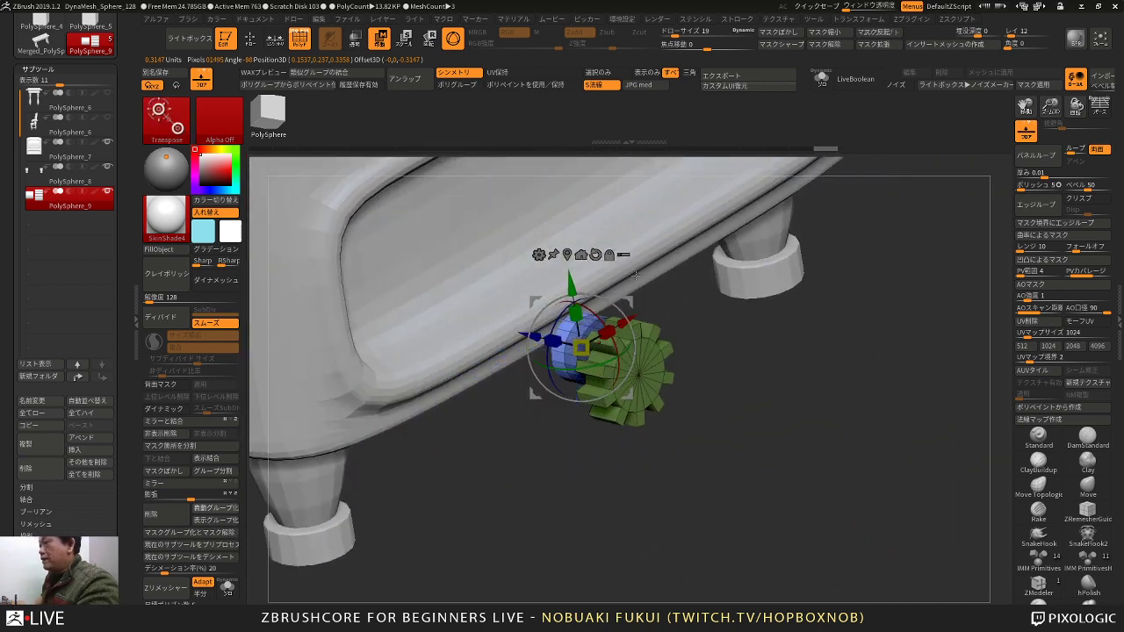
Step: Mask the cylinder again except for its free end and try flaring that end by about 1.28
left_click_drag(501, 479, 581, 439)
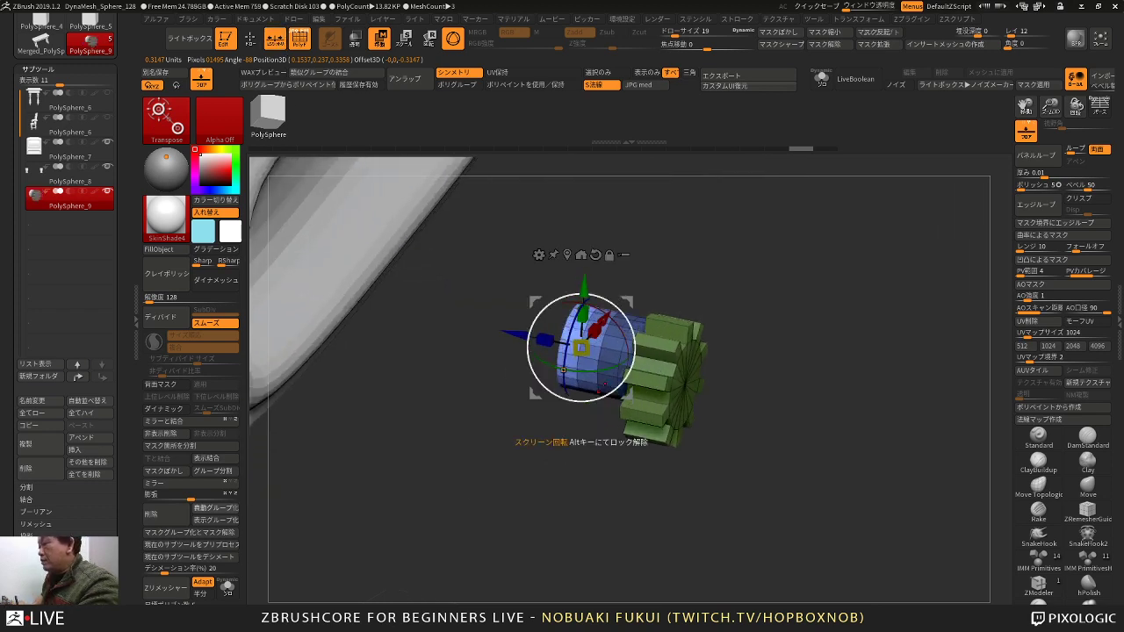
mouse_move(650, 286)
left_mouse_down("ctrl")
mouse_move(673, 284)
mouse_move(645, 279)
left_mouse_up("ctrl")
left_click_drag(502, 275, 614, 445, "ctrl")
left_click(614, 444, "ctrl")
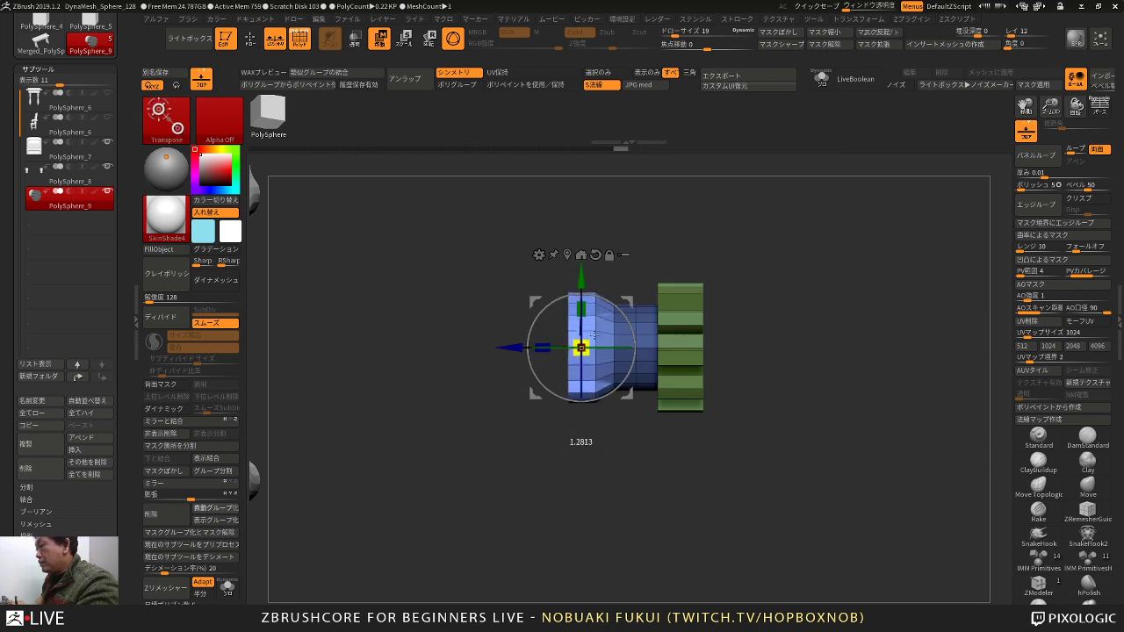
mouse_move(672, 253)
left_mouse_down()
mouse_move(745, 264)
mouse_move(619, 356)
mouse_move(547, 462)
mouse_move(604, 456)
left_mouse_up()
Step: Try another ZModeler edit on the cylinder's side and undo back to the cylinder without edge loops
key("q")
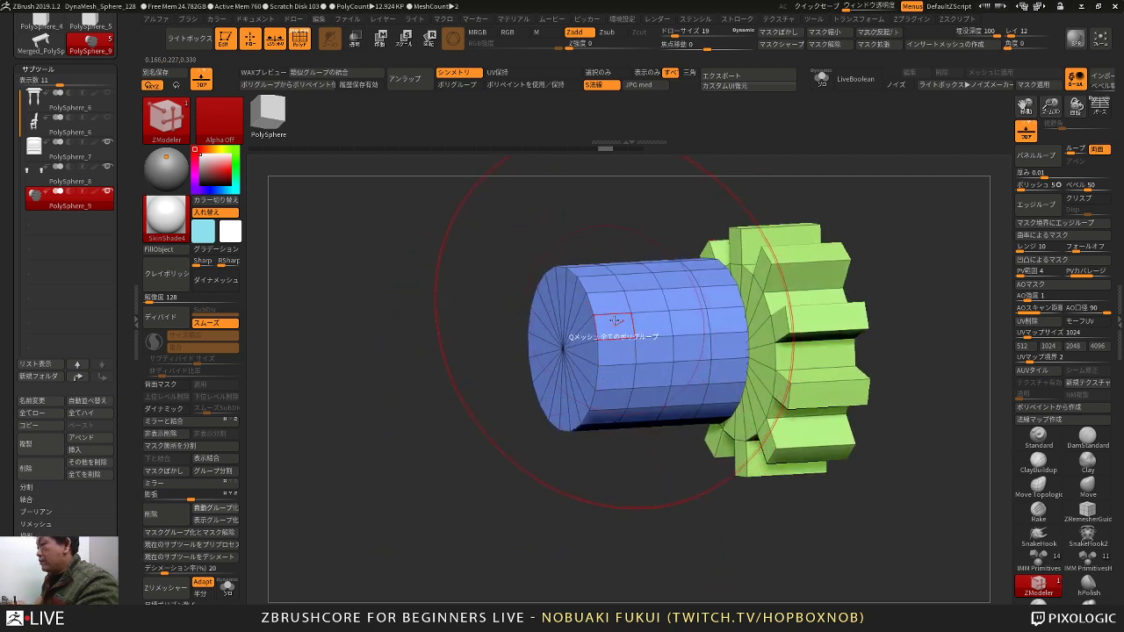
key("space")
left_click(683, 389)
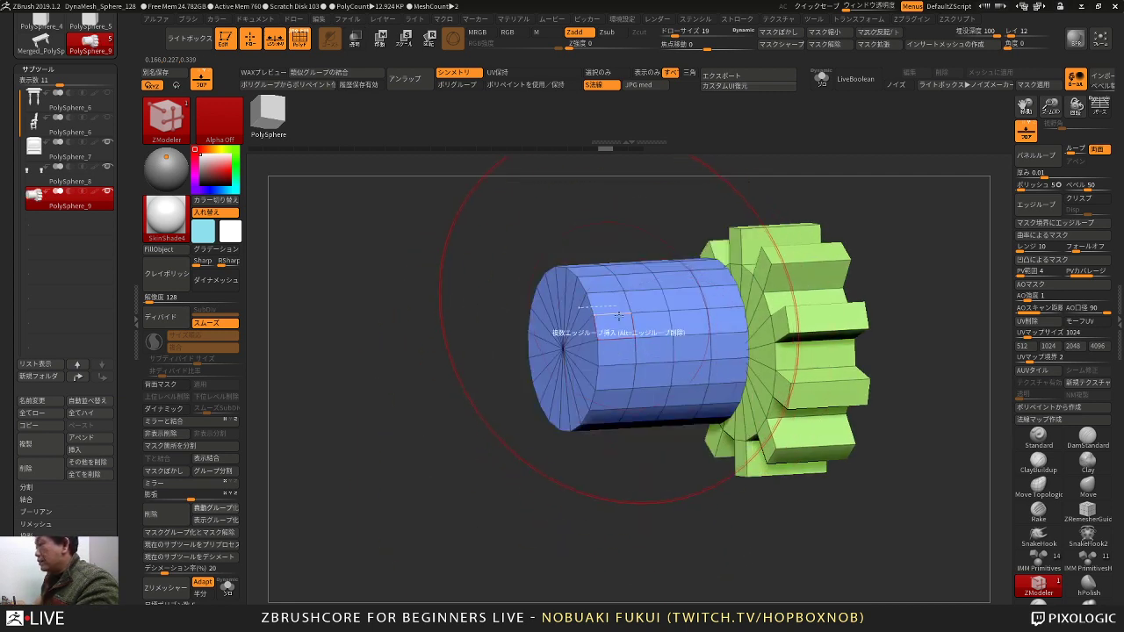
left_click(637, 307)
key("ctrl+z")
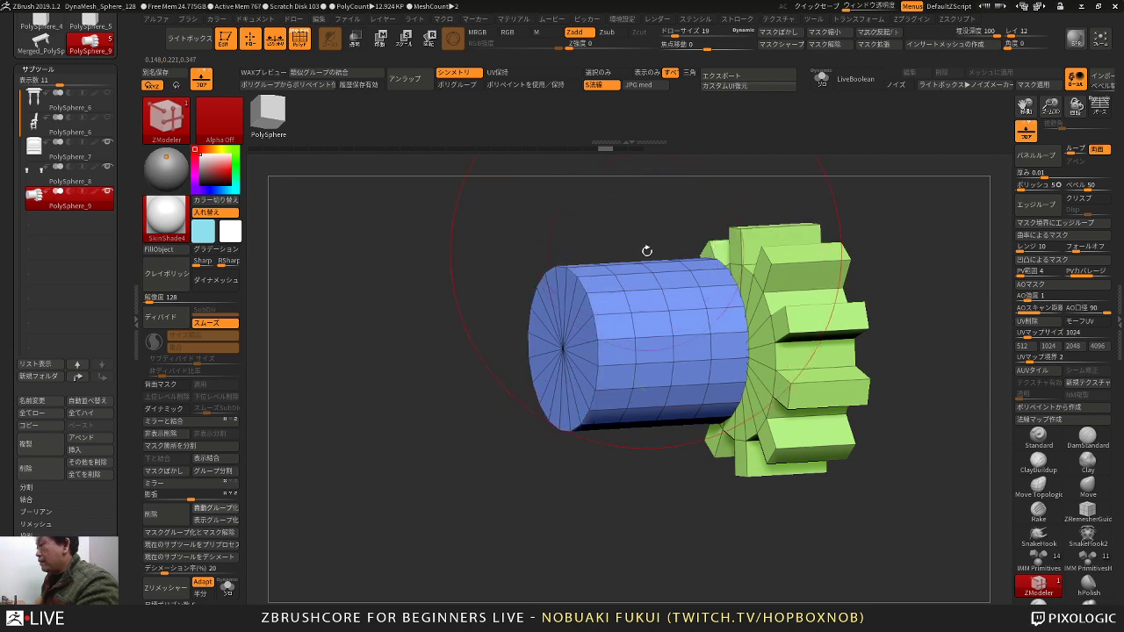
mouse_move(645, 251)
left_mouse_down()
mouse_move(491, 272)
mouse_move(483, 290)
mouse_move(657, 422)
mouse_move(673, 401)
mouse_move(685, 447)
mouse_move(711, 420)
mouse_move(700, 424)
mouse_move(736, 464)
mouse_move(698, 456)
left_mouse_up()
key("ctrl+shift+z")
key("w")
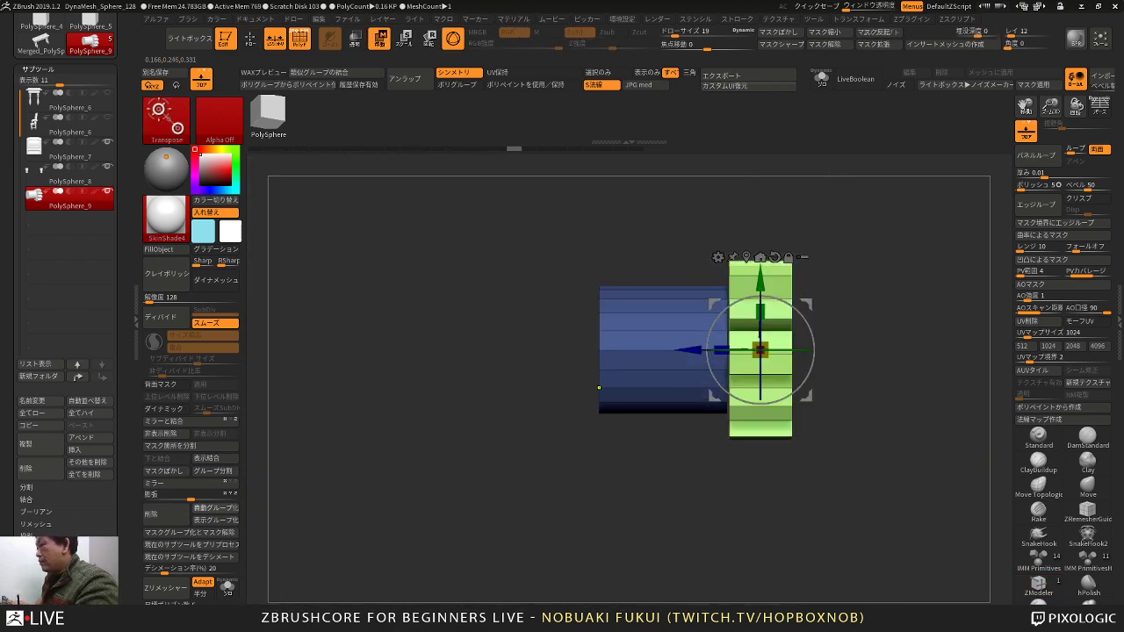
Step: Clear the mask and insert two evenly spaced edge loops around the plain cylinder
left_click_drag(622, 463, 650, 480, "ctrl")
key("q")
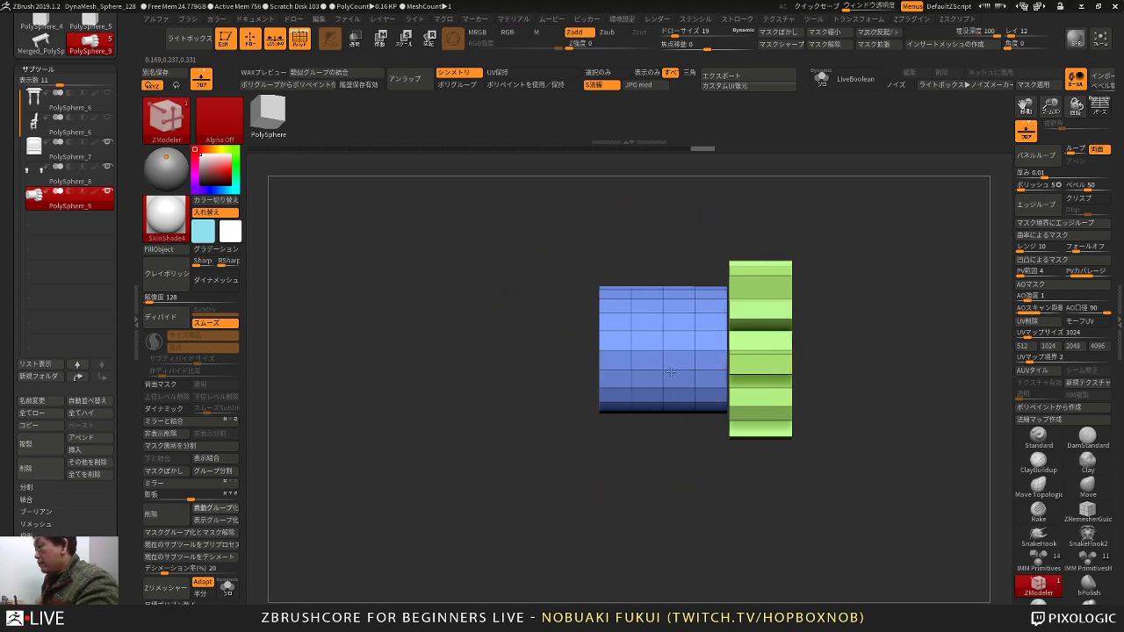
left_click_drag(624, 422, 624, 427, "alt")
Step: Extrude the polyloop at the cylinder's free end outward into a wider flange using QMesh with the Polyloop target
key("space")
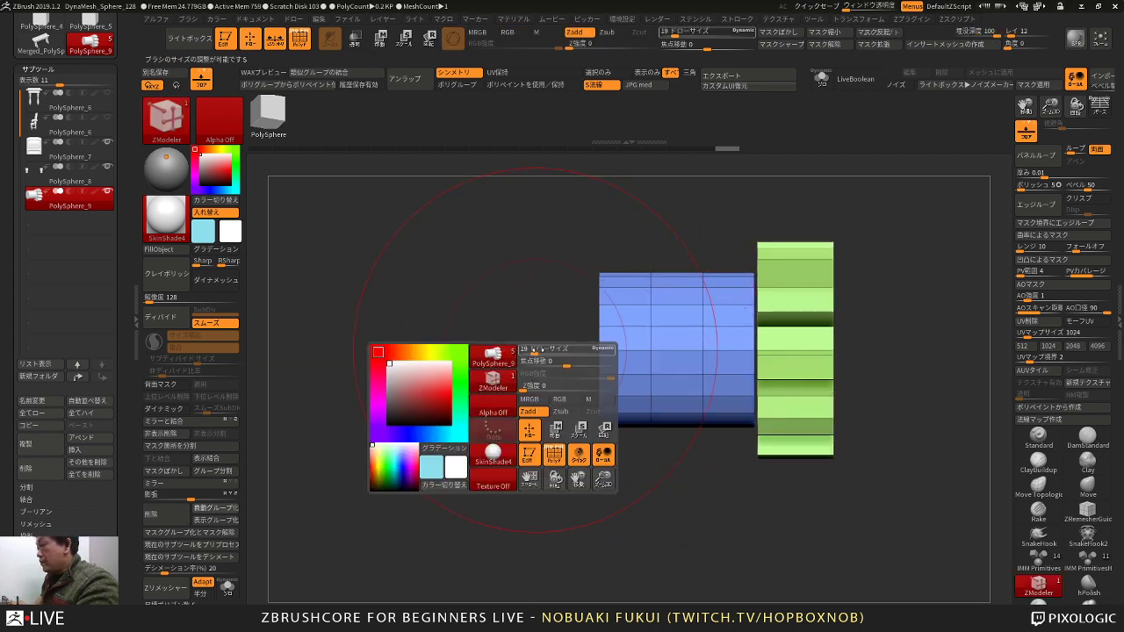
key("space")
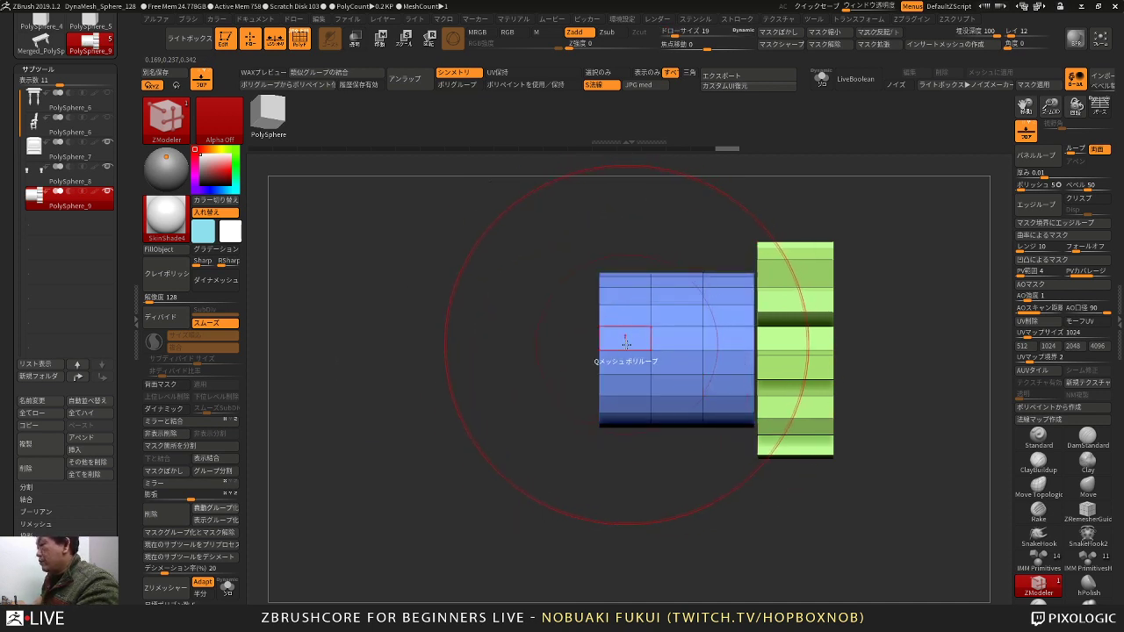
left_click_drag(635, 367, 632, 371)
key("ctrl+z")
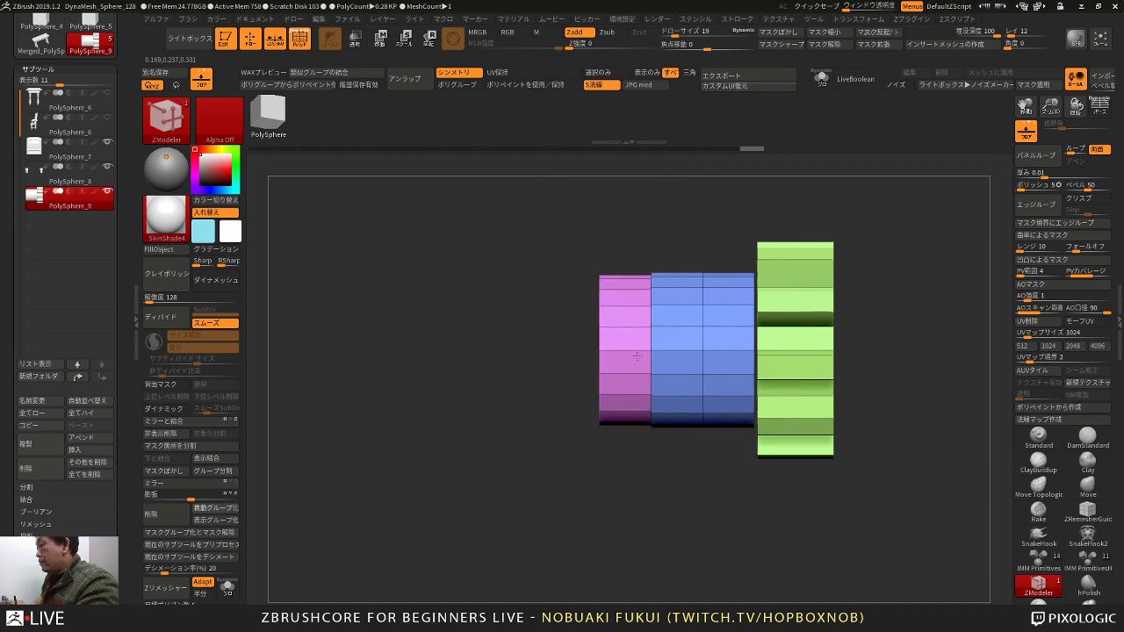
left_click_drag(600, 259, 611, 207)
Step: Switch the ZModeler edge action to Bevel on complete edge loops and bevel the flange's outer edge facing the teeth
left_click_drag(554, 407, 582, 438)
key("space")
left_click(555, 337)
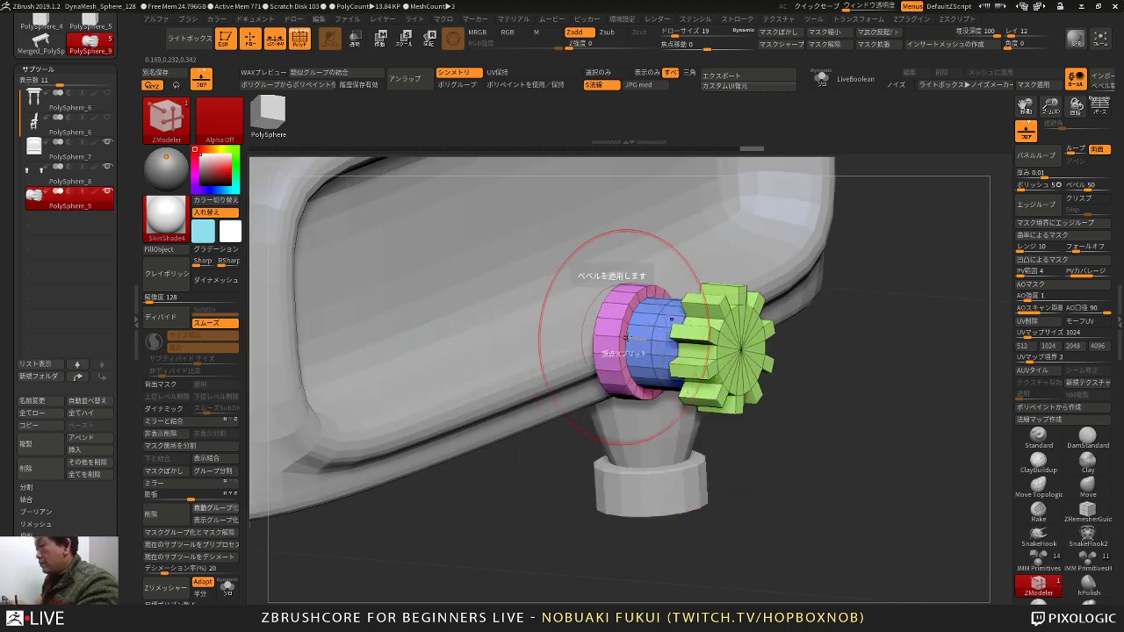
left_click_drag(795, 436, 791, 501)
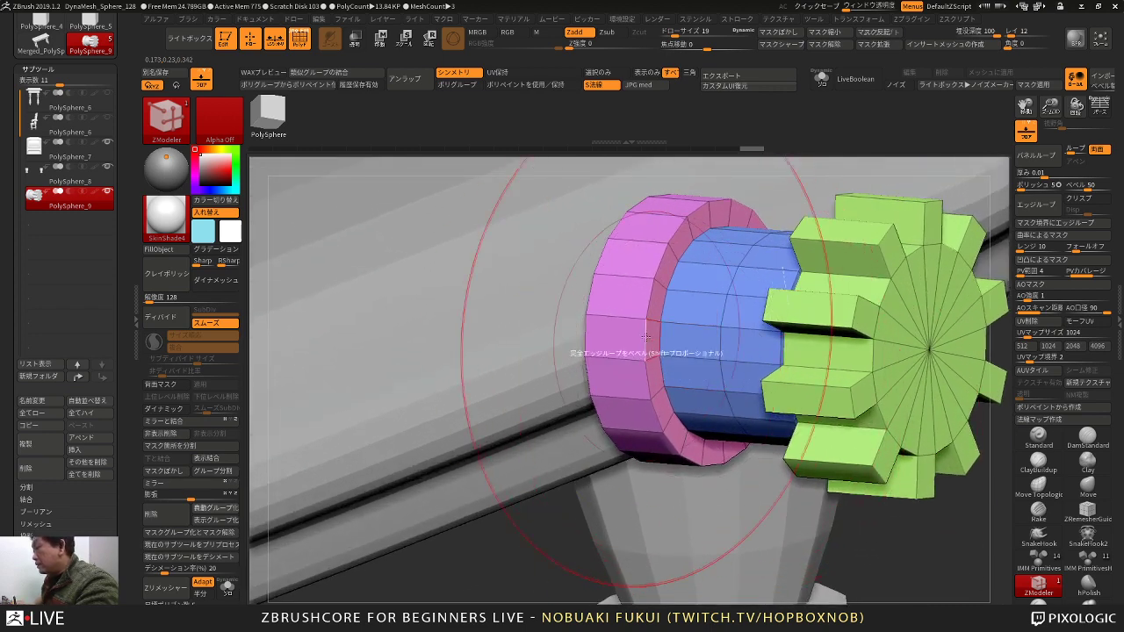
left_click_drag(646, 340, 635, 343)
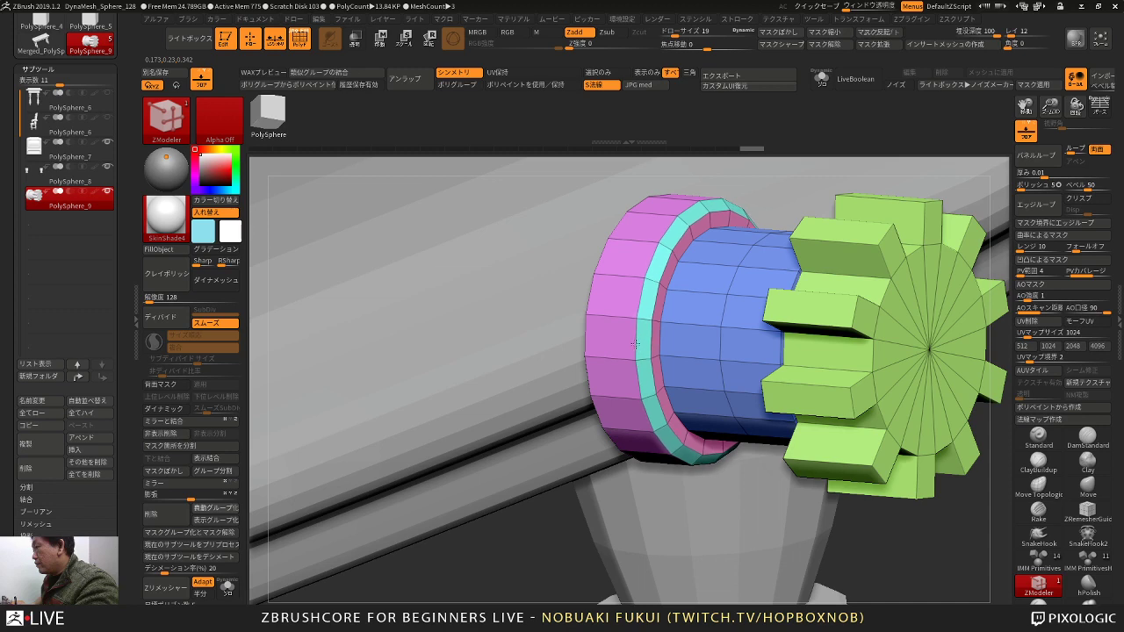
Step: Scale up the whole flanged, toothed knob uniformly beside the monitor body
key("f")
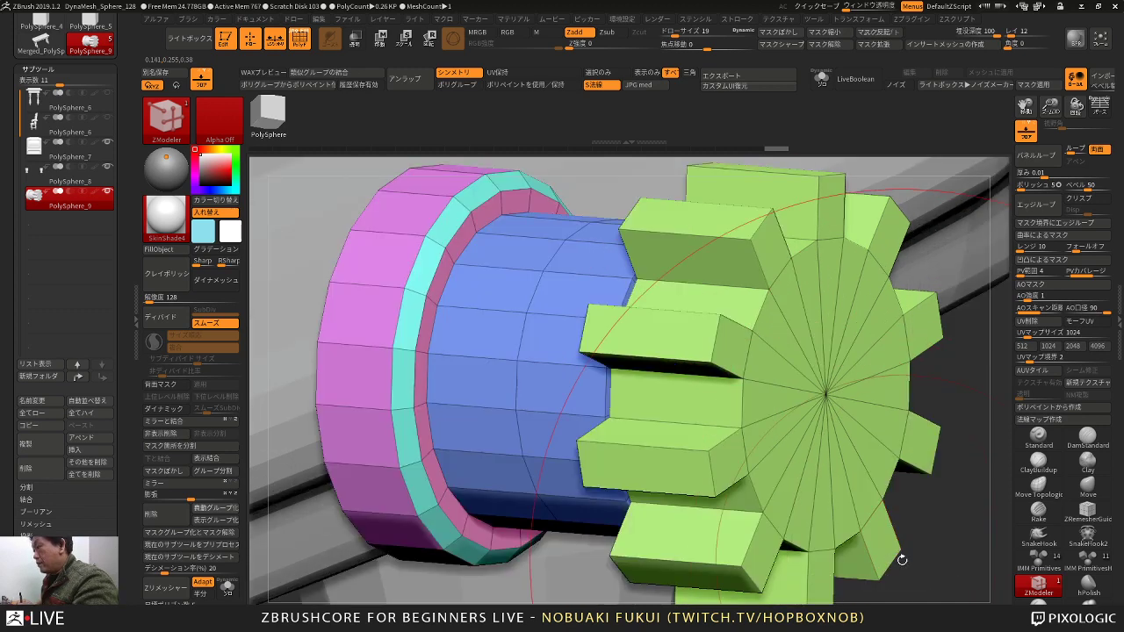
key("f")
left_click_drag(908, 494, 887, 394, "alt")
key("w")
left_click_drag(766, 409, 774, 400)
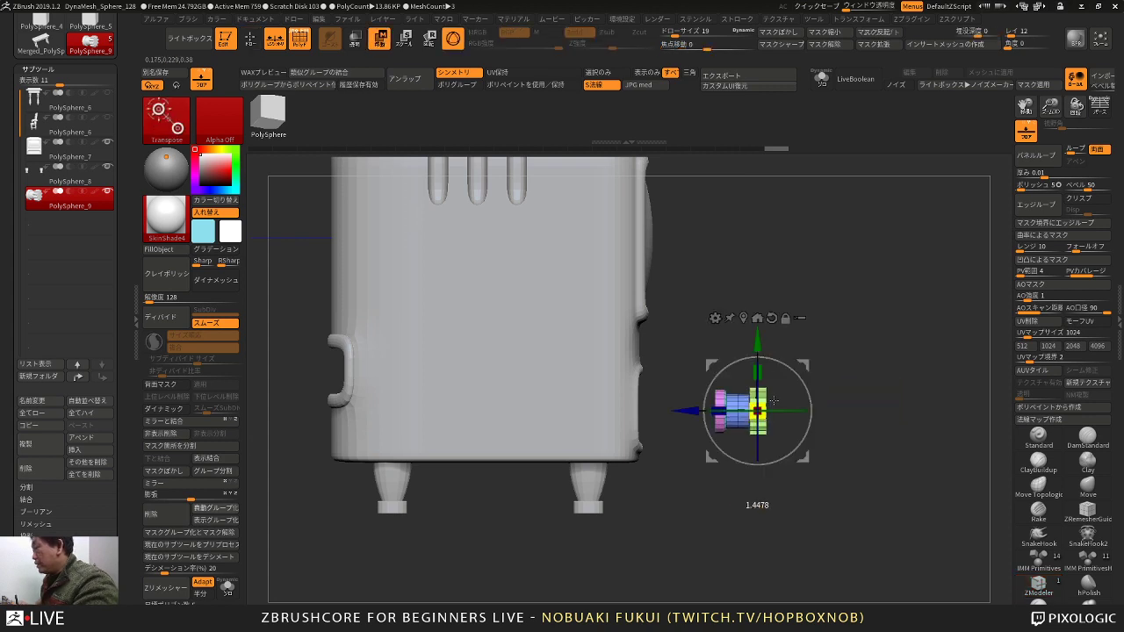
Step: Position the knob over the right side of the monitor's lower front panel and push it back against the panel
left_click_drag(864, 368, 994, 410, "shift")
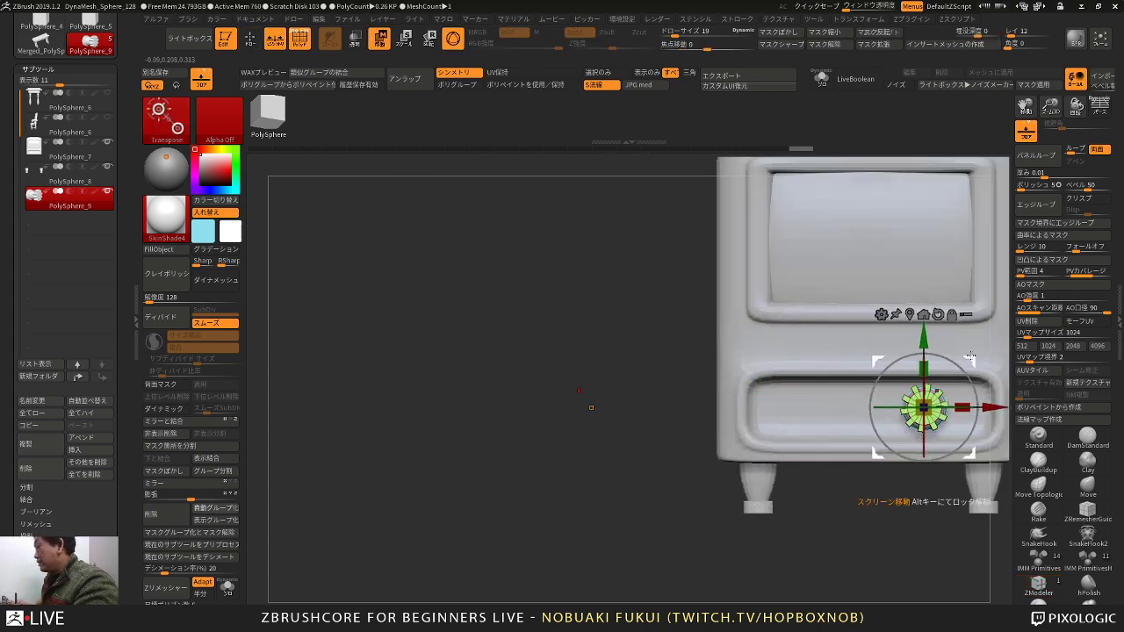
key("ctrl+z")
left_click_drag(802, 457, 966, 456)
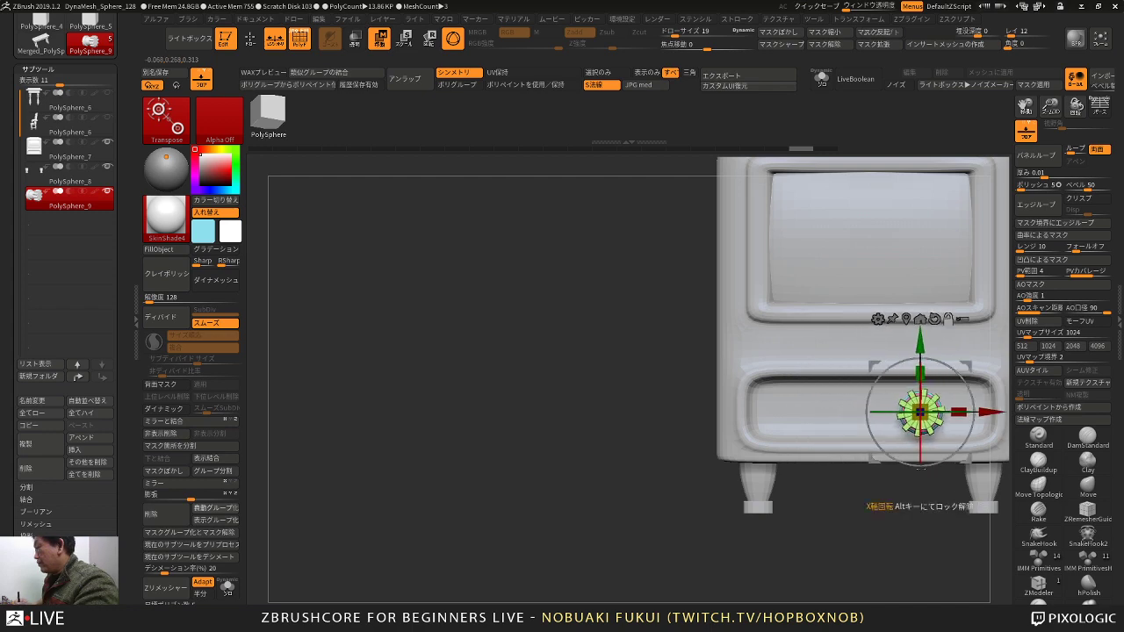
left_click_drag(902, 538, 839, 509, "alt")
left_click_drag(830, 326, 739, 312)
left_click_drag(830, 323, 762, 320, "shift")
left_click_drag(824, 336, 878, 344, "shift")
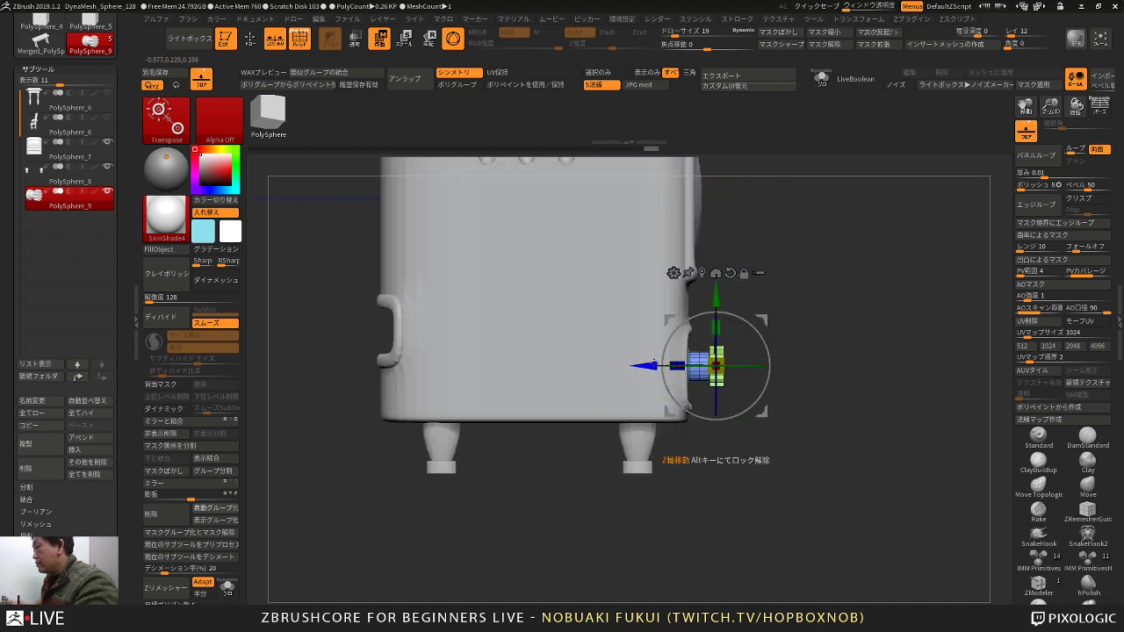
Step: Push the toothed knob further back into the lower front panel and auto-group its separate parts into polygroups
left_click_drag(653, 361, 644, 362)
left_click_drag(860, 339, 830, 331)
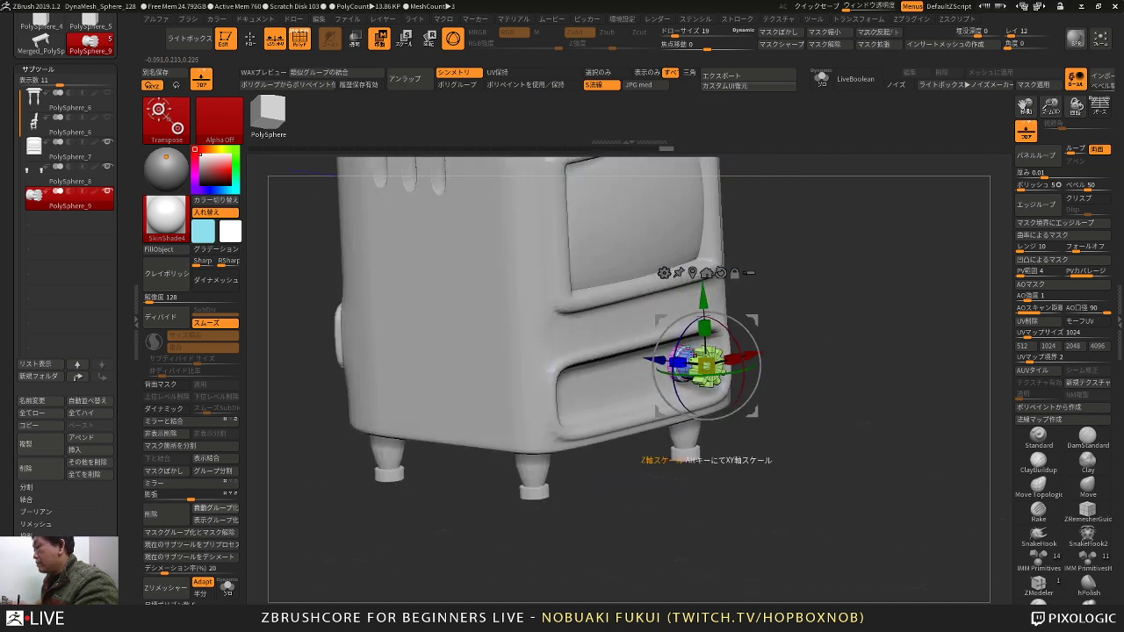
left_click_drag(652, 359, 647, 358)
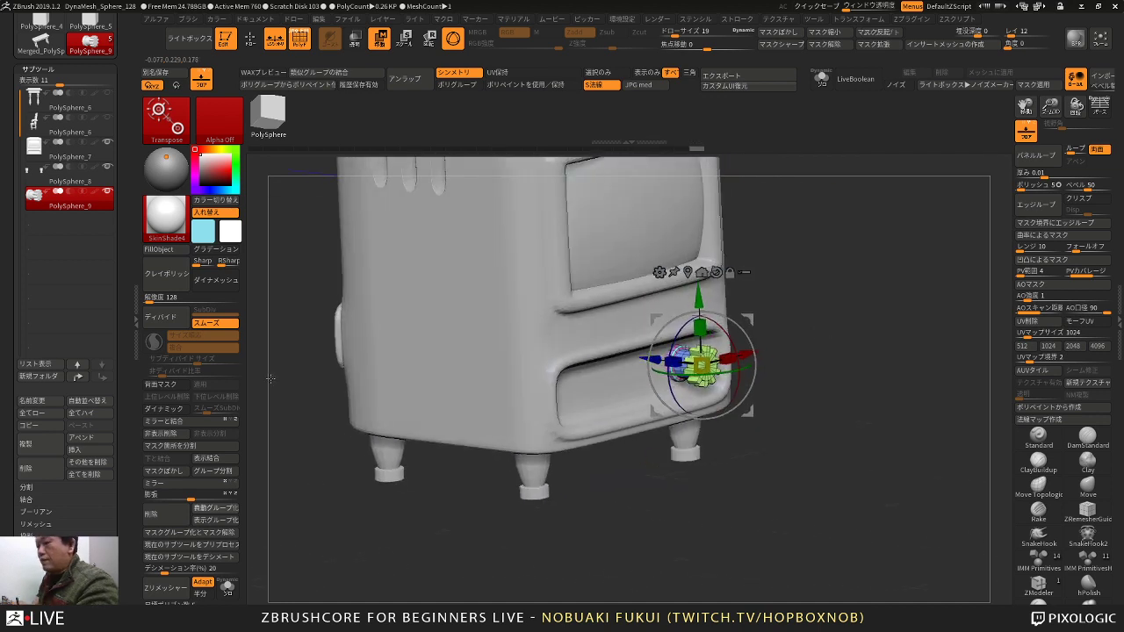
left_click(197, 508)
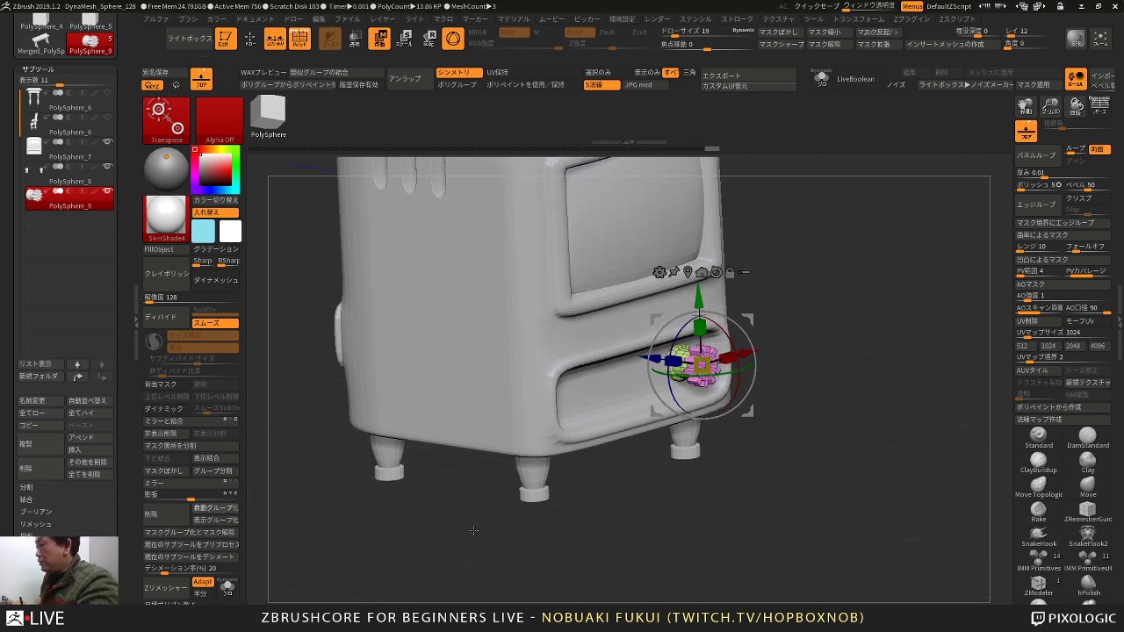
mouse_move(734, 510)
left_mouse_down()
mouse_move(772, 449)
mouse_move(762, 502)
mouse_move(782, 483)
left_mouse_up()
key("q")
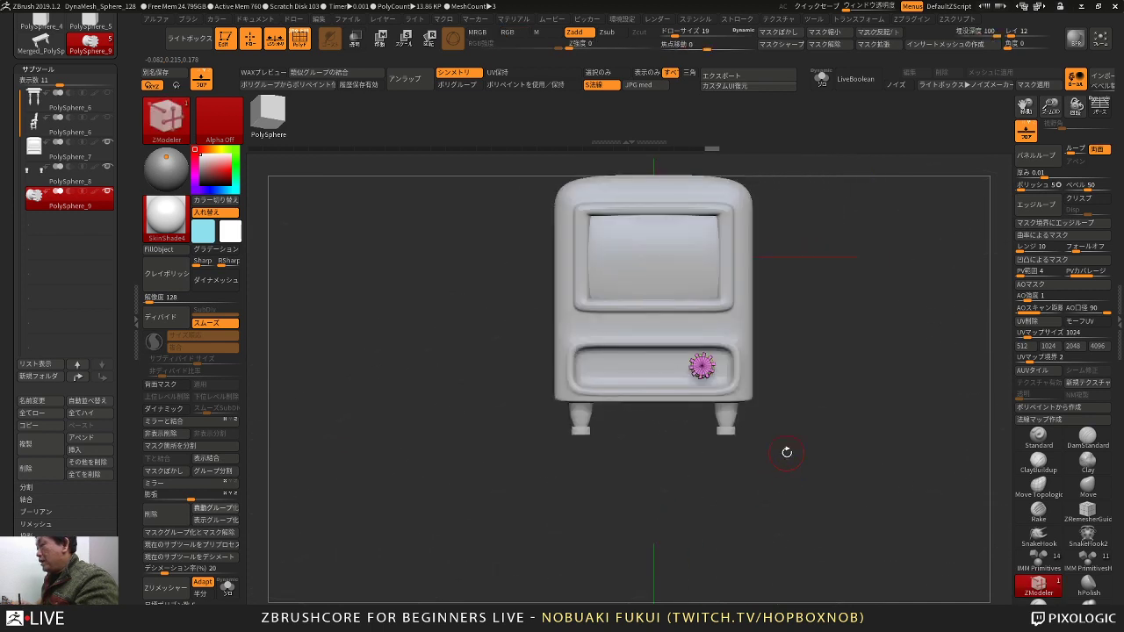
key("w")
mouse_move(773, 331)
left_mouse_down()
mouse_move(813, 326)
mouse_move(764, 330)
mouse_move(796, 343)
mouse_move(777, 372)
mouse_move(792, 421)
mouse_move(776, 401)
mouse_move(815, 409)
left_mouse_up()
key("q")
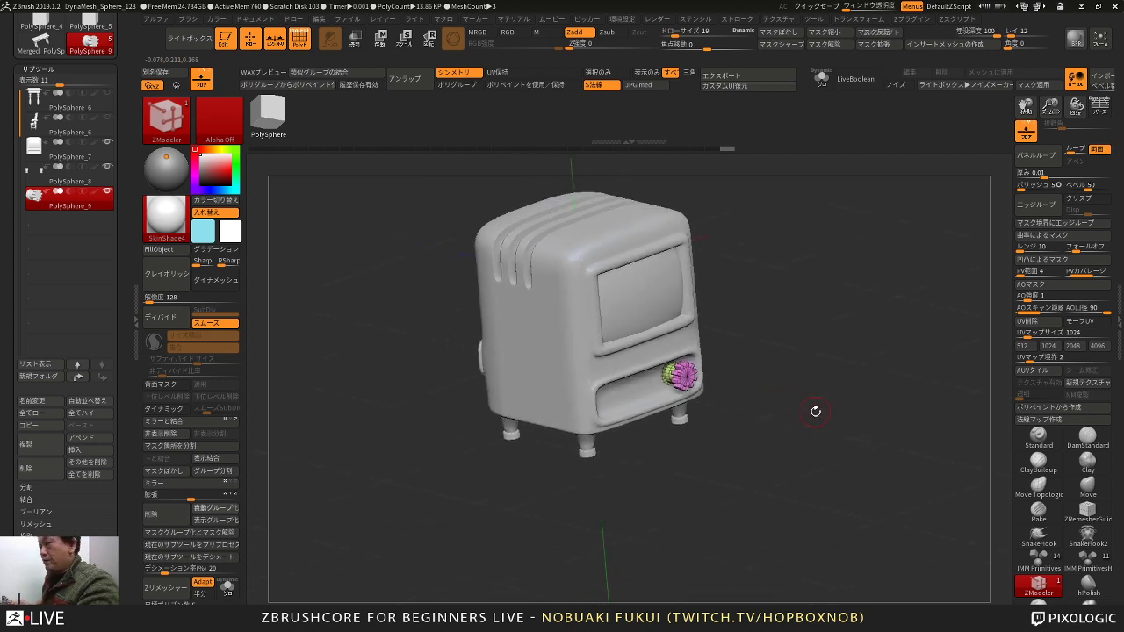
Step: Turn off dynamic subdivision on the monitor body, divide it once to SubDiv 2 and delete the lower subdivision level
left_click(101, 151)
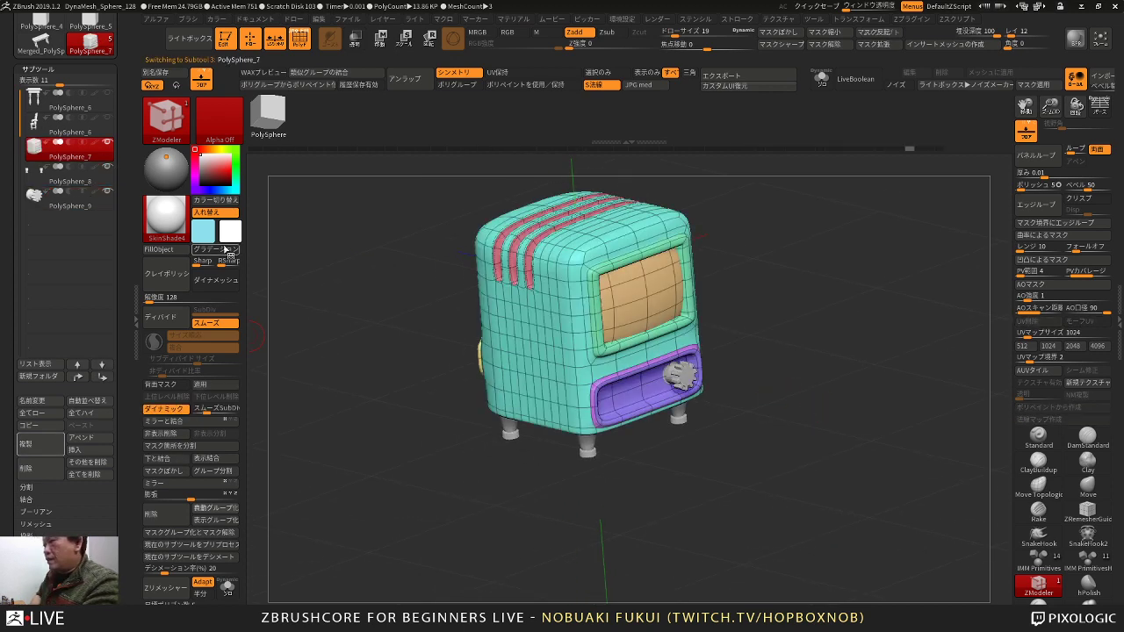
left_click(163, 410)
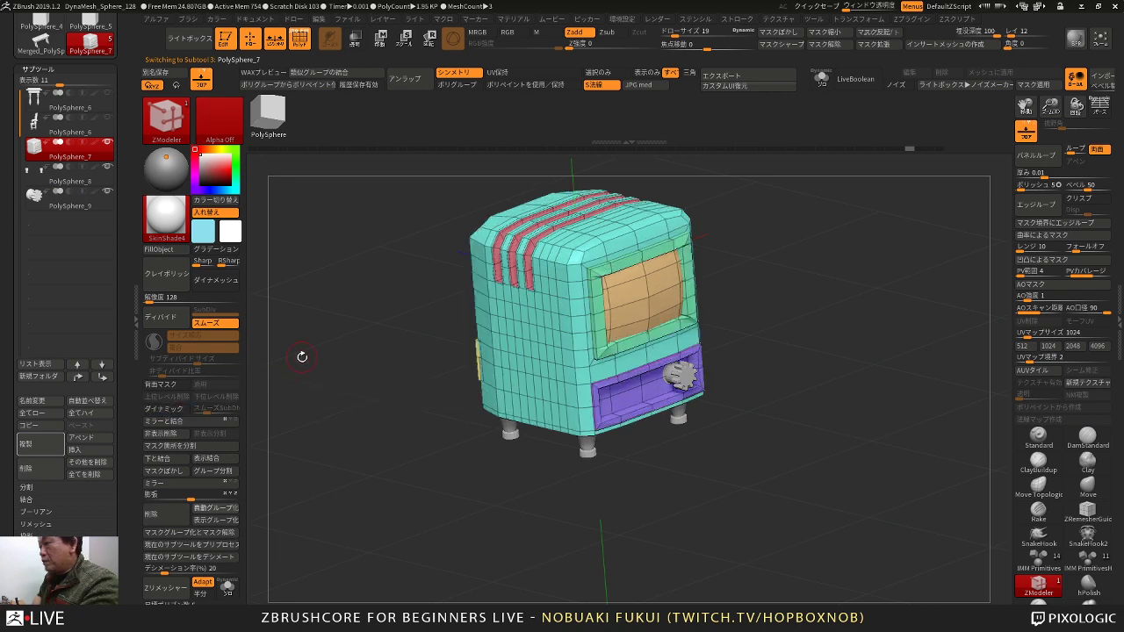
left_click(173, 326)
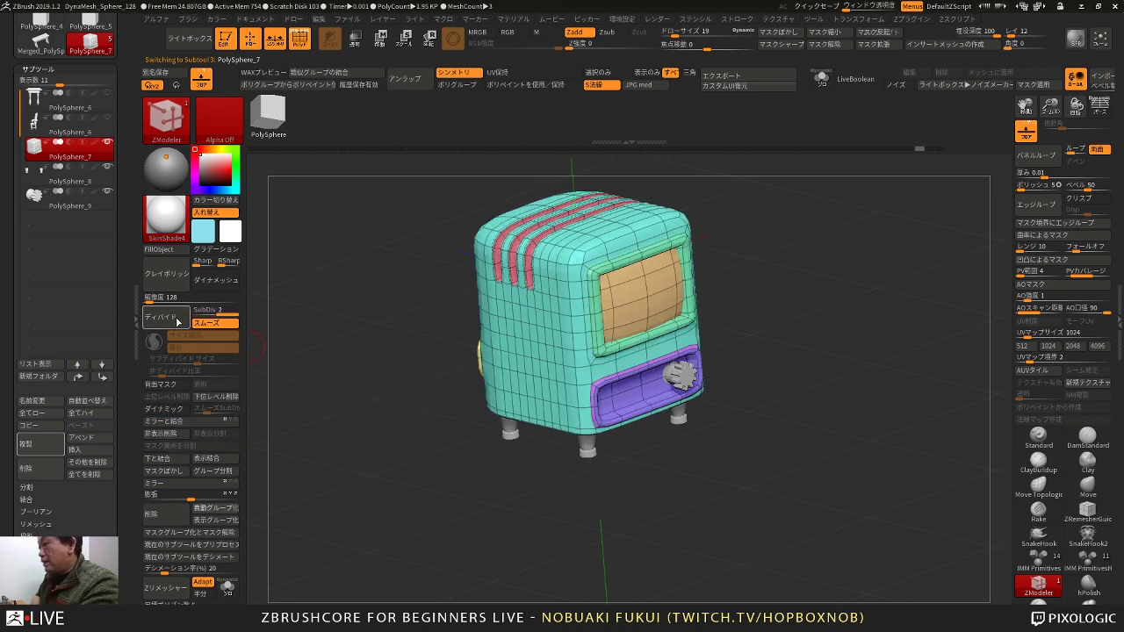
left_click(235, 397)
left_click_drag(361, 419, 319, 386, "shift")
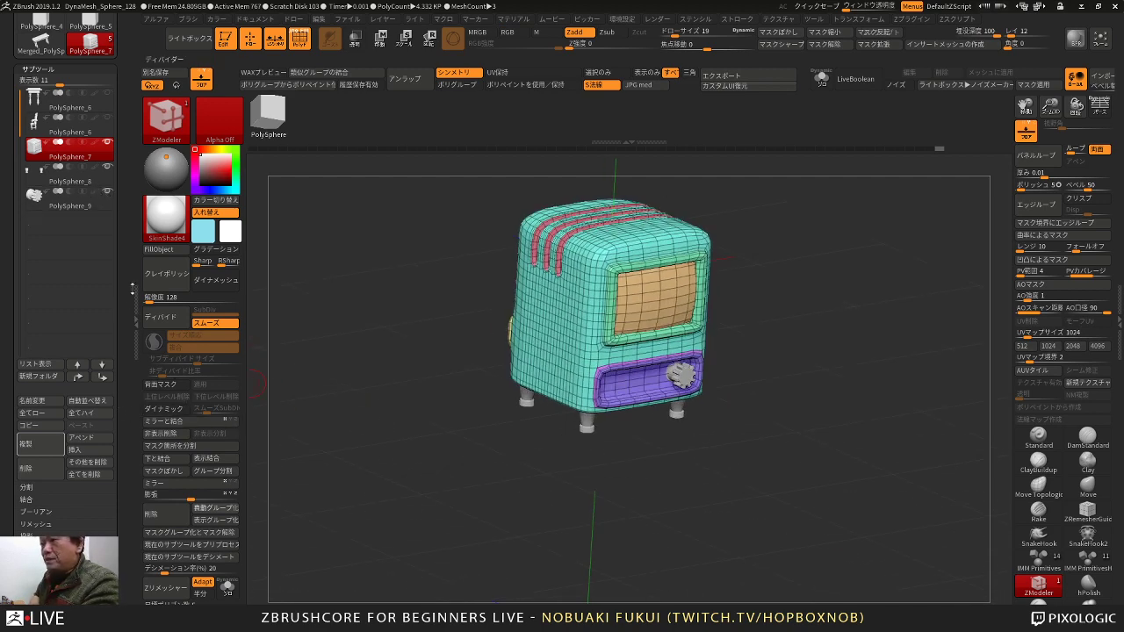
Step: Merge the legs and knob subtools below into the monitor body subtool
left_click(160, 461)
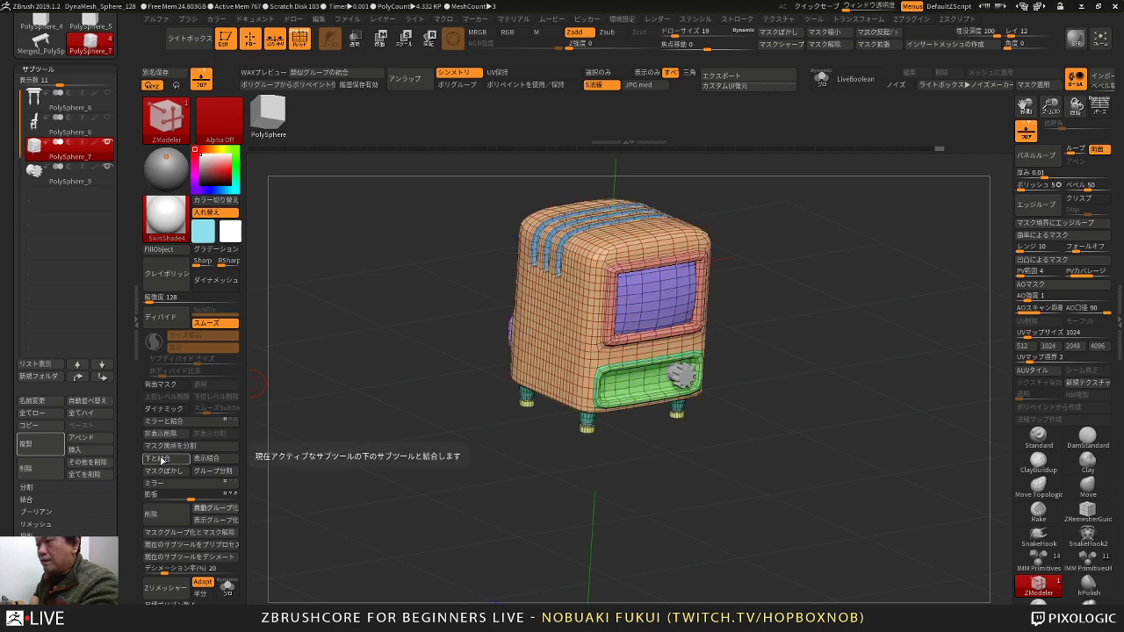
left_click(165, 461)
left_click_drag(376, 413, 374, 411, "alt")
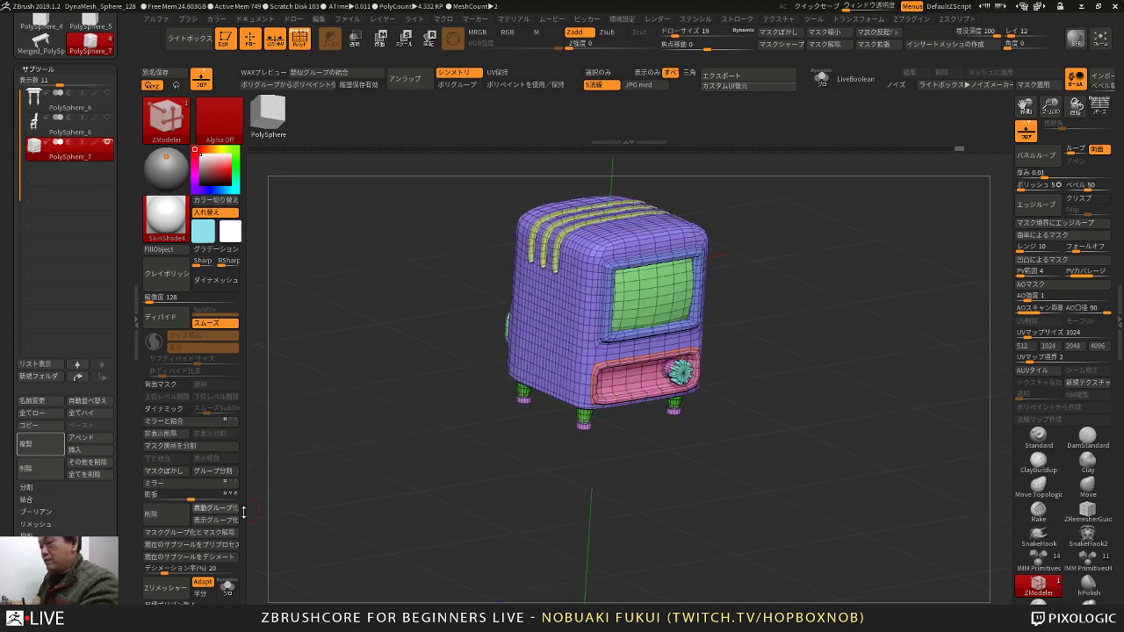
left_click_drag(360, 465, 332, 456)
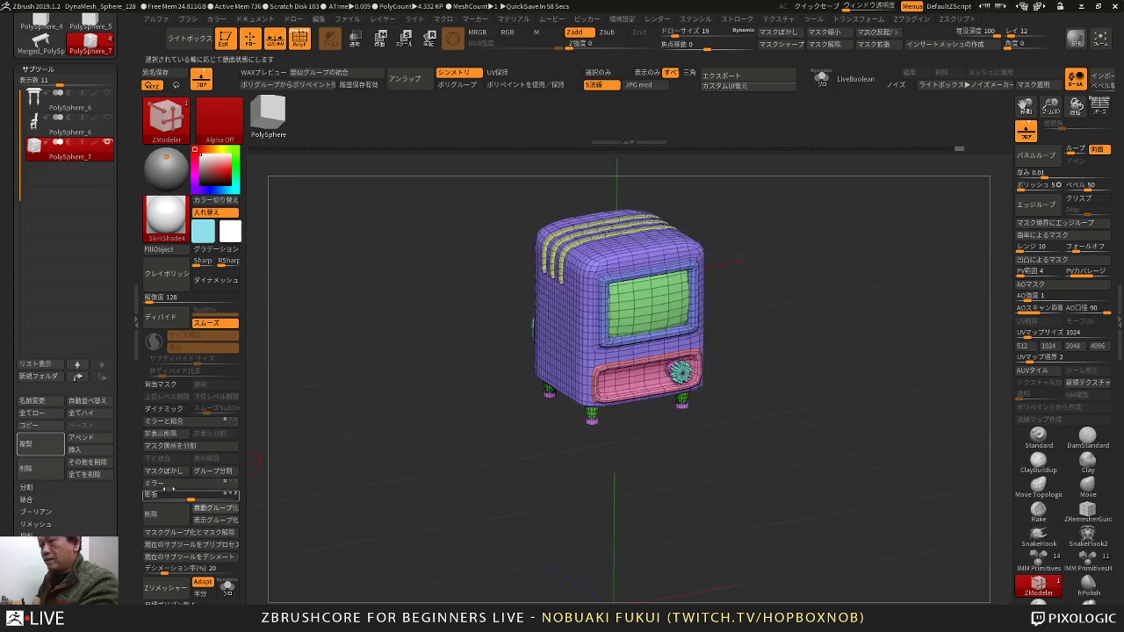
Step: Make the table and chair subtools visible and raise the merged monitor so it stands on the tabletop
left_click(107, 102, "shift")
left_click(107, 98, "shift")
left_click(107, 119, "shift")
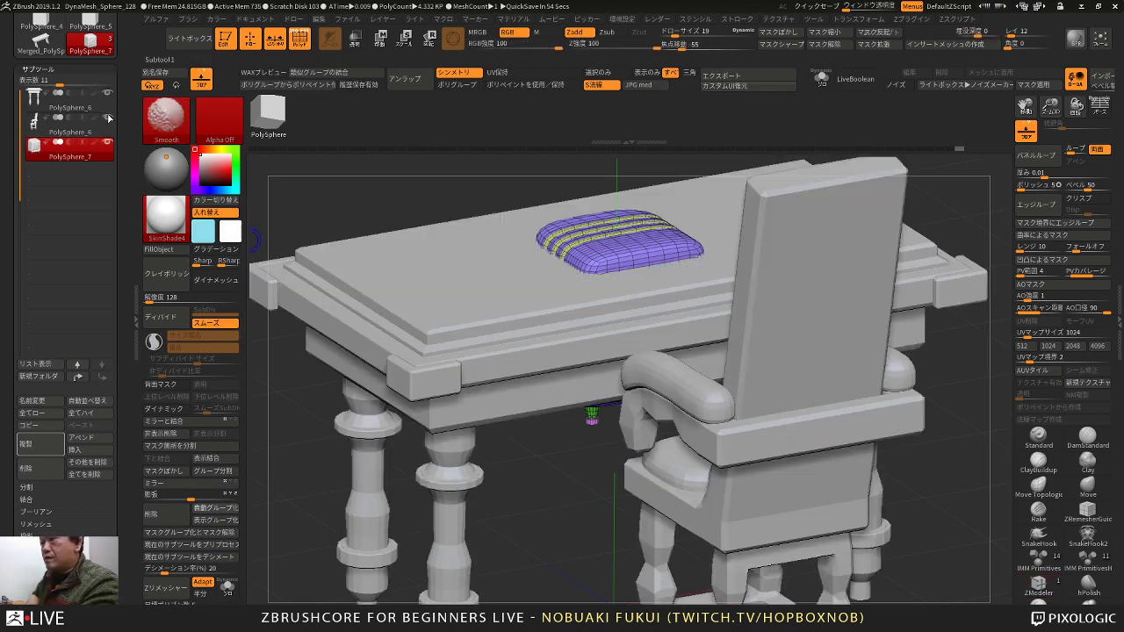
key("f")
key("f")
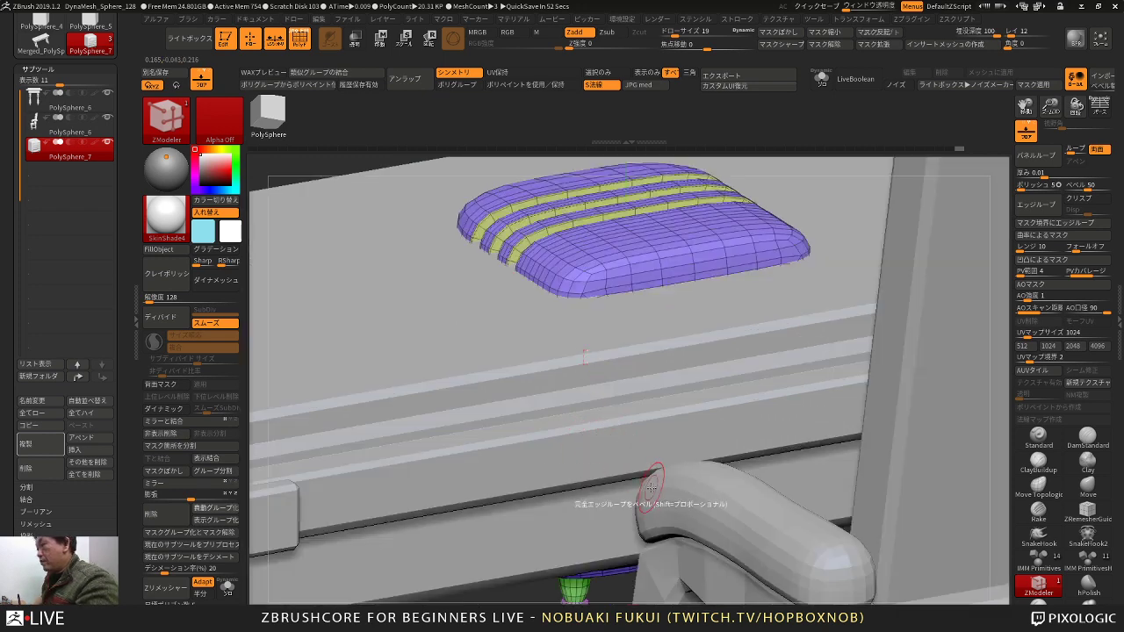
left_click_drag(599, 496, 637, 576, "shift")
key("w")
left_click_drag(613, 329, 613, 191)
Step: Move the monitor toward one end of the tabletop and rotate it at an angle so its screen faces the chair
left_click_drag(734, 260, 808, 544, "shift")
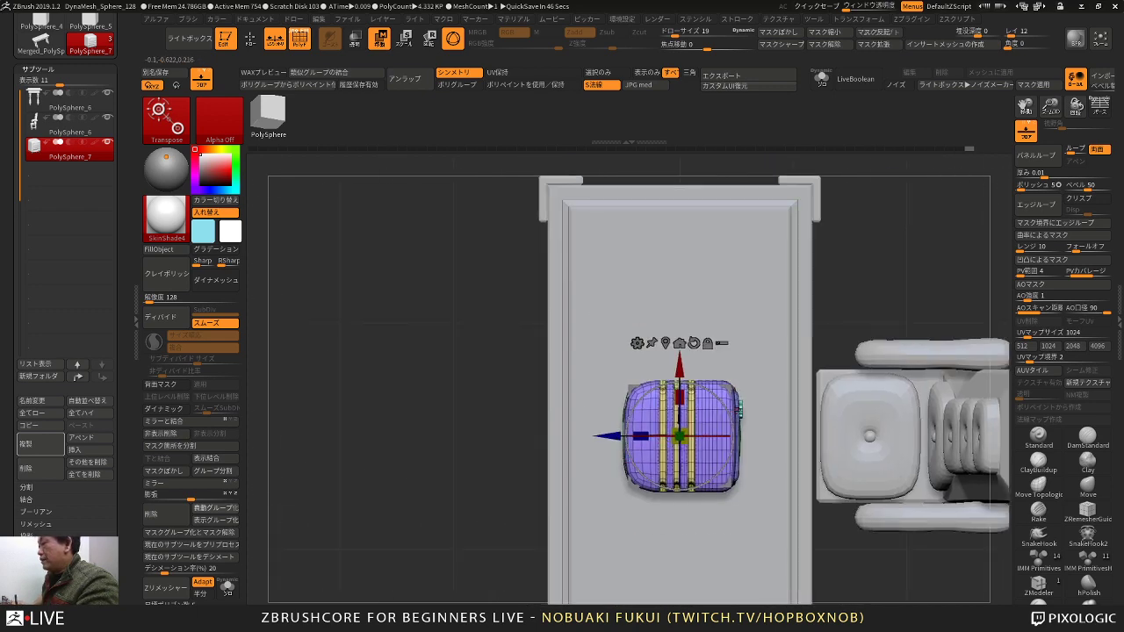
left_click_drag(728, 391, 698, 252)
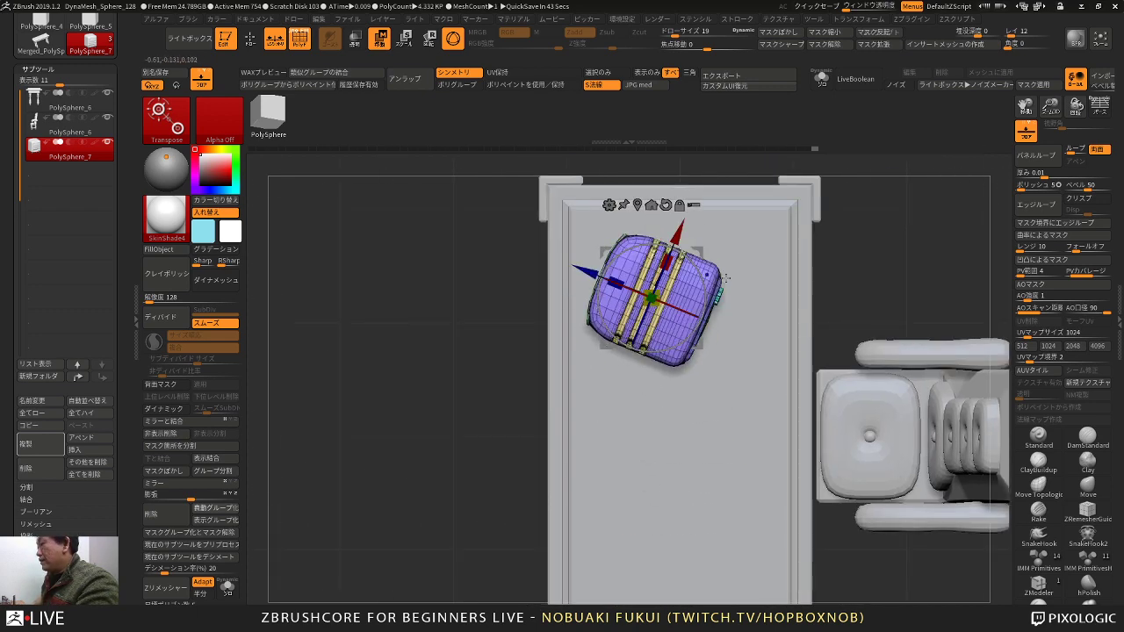
left_click_drag(860, 285, 862, 252, "alt")
left_click_drag(699, 252, 705, 238)
left_click_drag(735, 309, 691, 233)
mouse_move(779, 239)
left_mouse_down()
mouse_move(736, 263)
mouse_move(757, 226)
mouse_move(785, 225)
mouse_move(757, 215)
mouse_move(713, 258)
mouse_move(743, 231)
mouse_move(870, 254)
mouse_move(835, 284)
mouse_move(829, 328)
mouse_move(852, 269)
mouse_move(818, 273)
mouse_move(867, 304)
mouse_move(894, 276)
left_mouse_up()
key("q")
left_click_drag(840, 301, 875, 326, "alt")
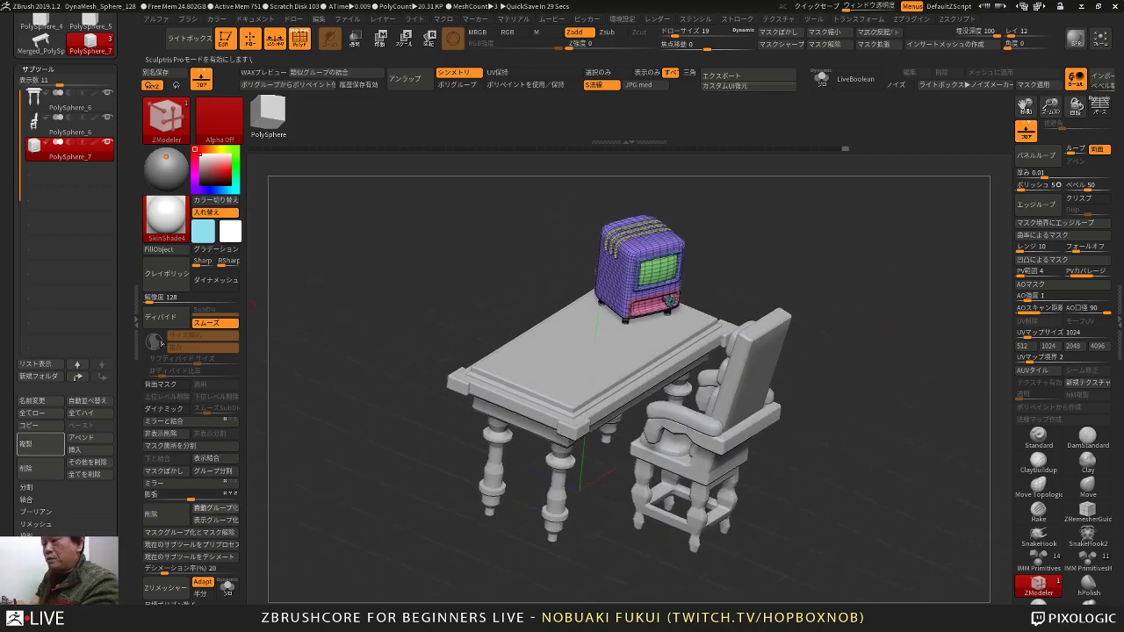
Step: Insert the PolySphere_5 box as a new subtool, then flatten it and rest it on the tabletop beside the monitor
left_click(103, 453)
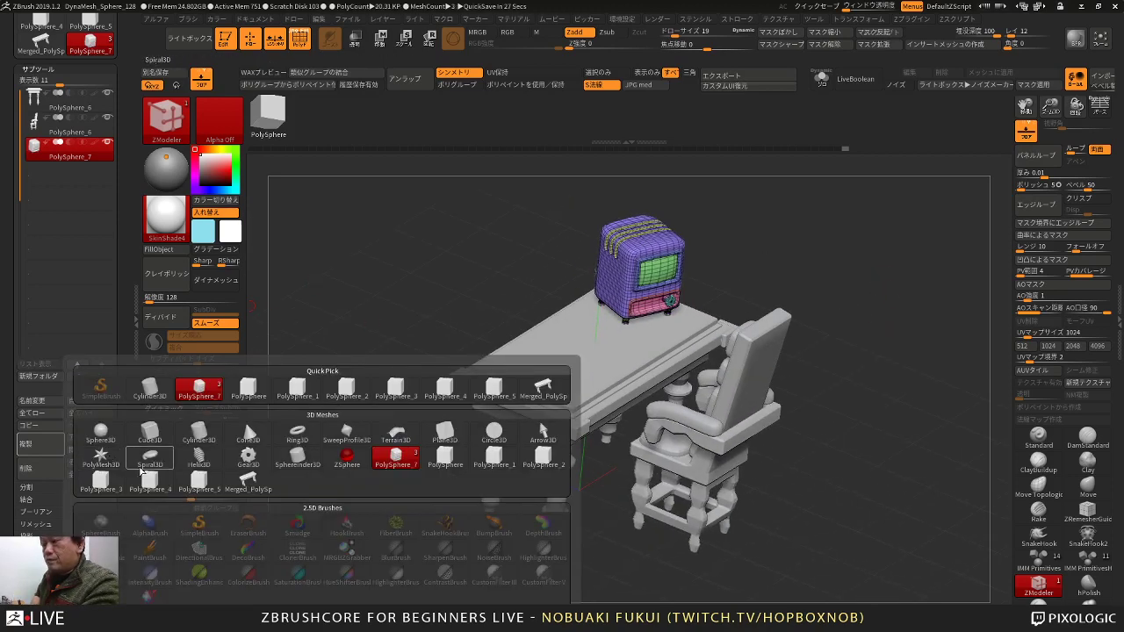
left_click(195, 480)
key("w")
left_click_drag(427, 555, 495, 441)
left_click_drag(601, 354, 583, 445)
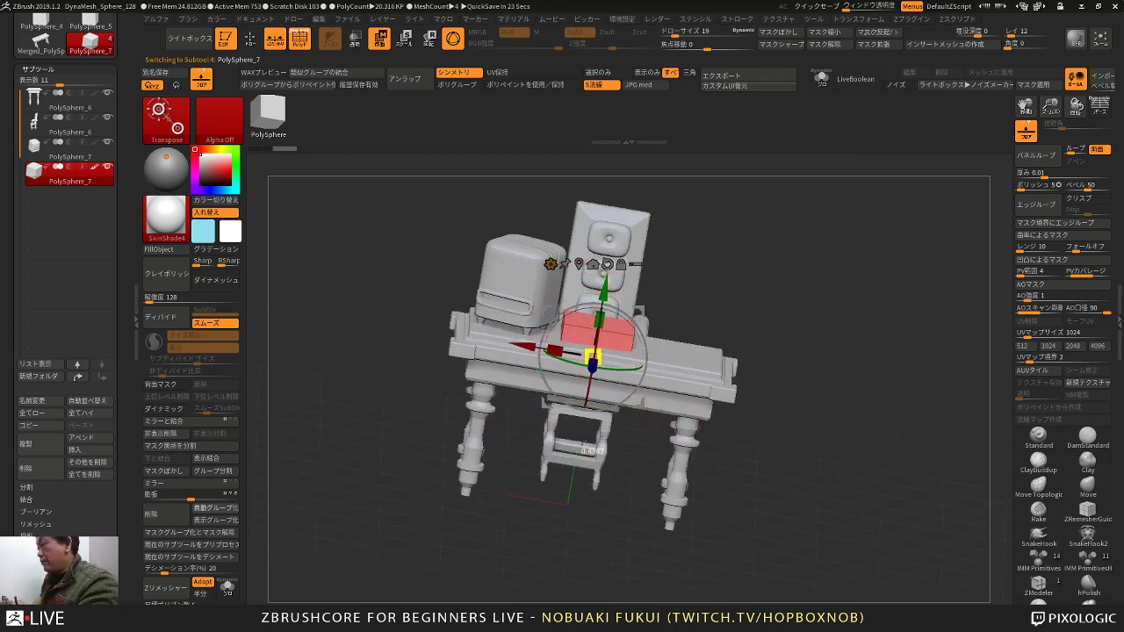
left_click_drag(605, 291, 611, 244)
left_click_drag(742, 286, 608, 334, "shift")
left_click_drag(775, 236, 788, 317)
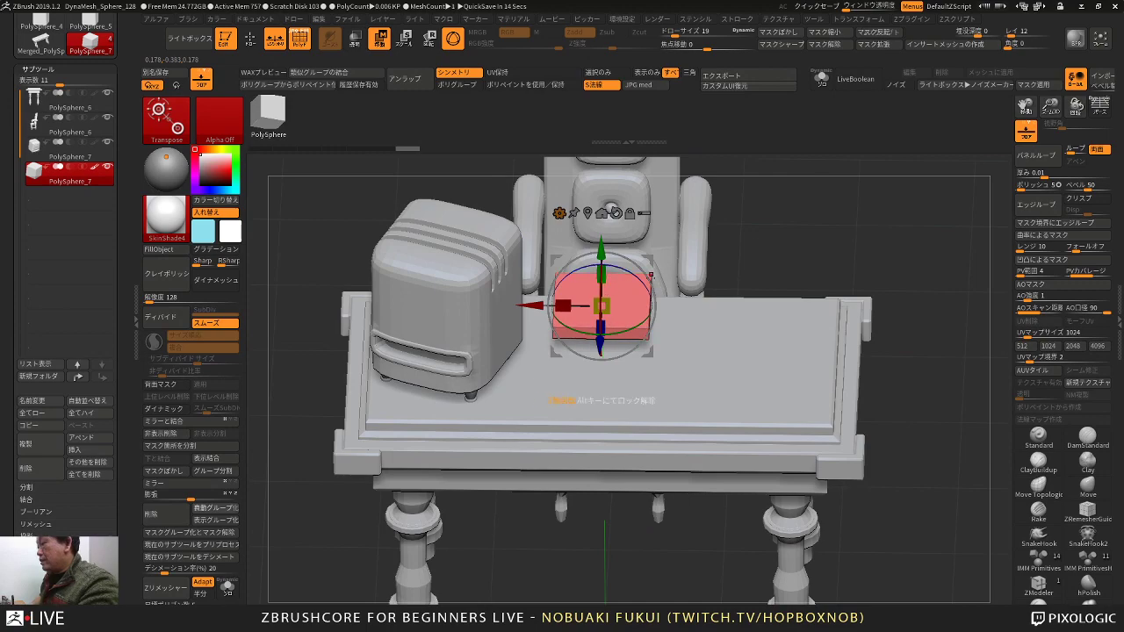
left_click_drag(784, 230, 800, 294)
Step: Duplicate the flat box subtool, reselect the original box and isolate it in Solo mode
left_click(46, 445)
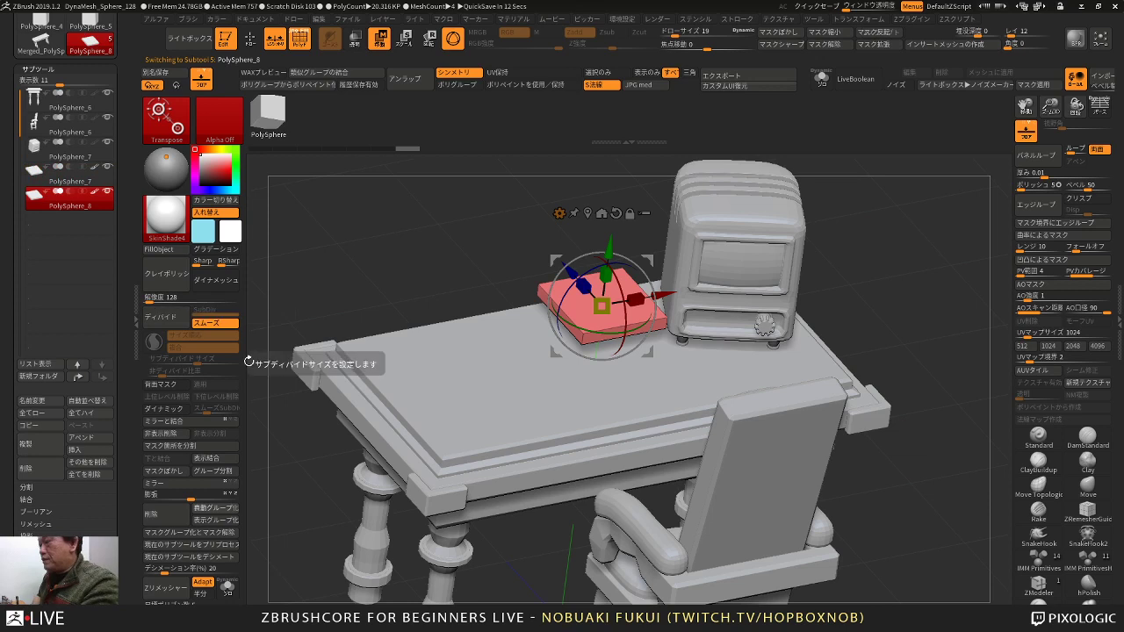
left_click(88, 178)
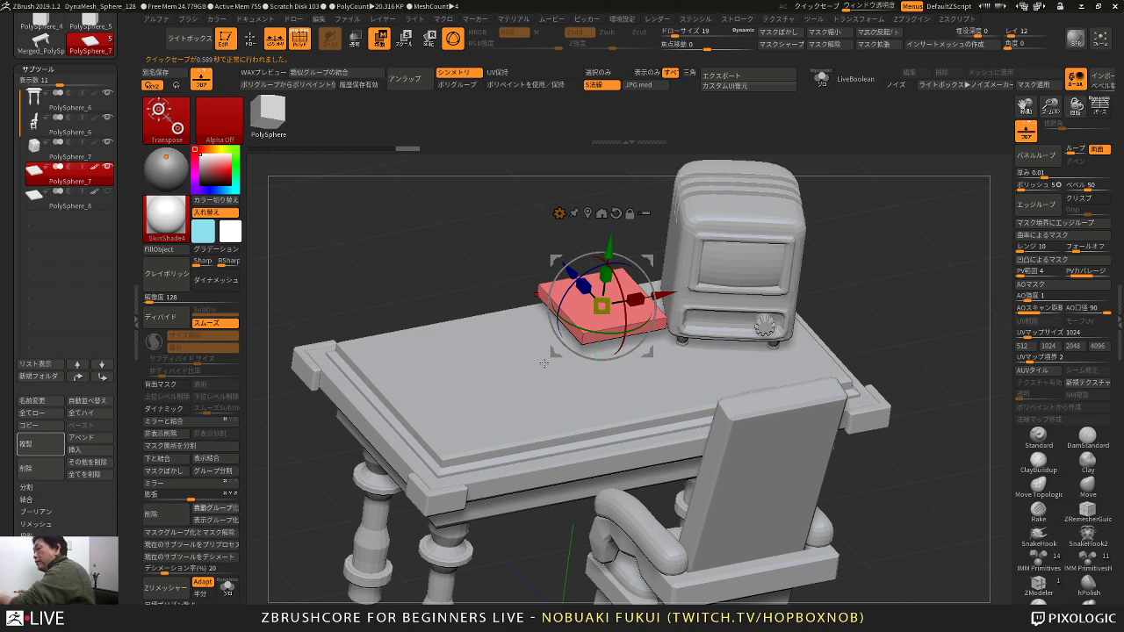
key("q")
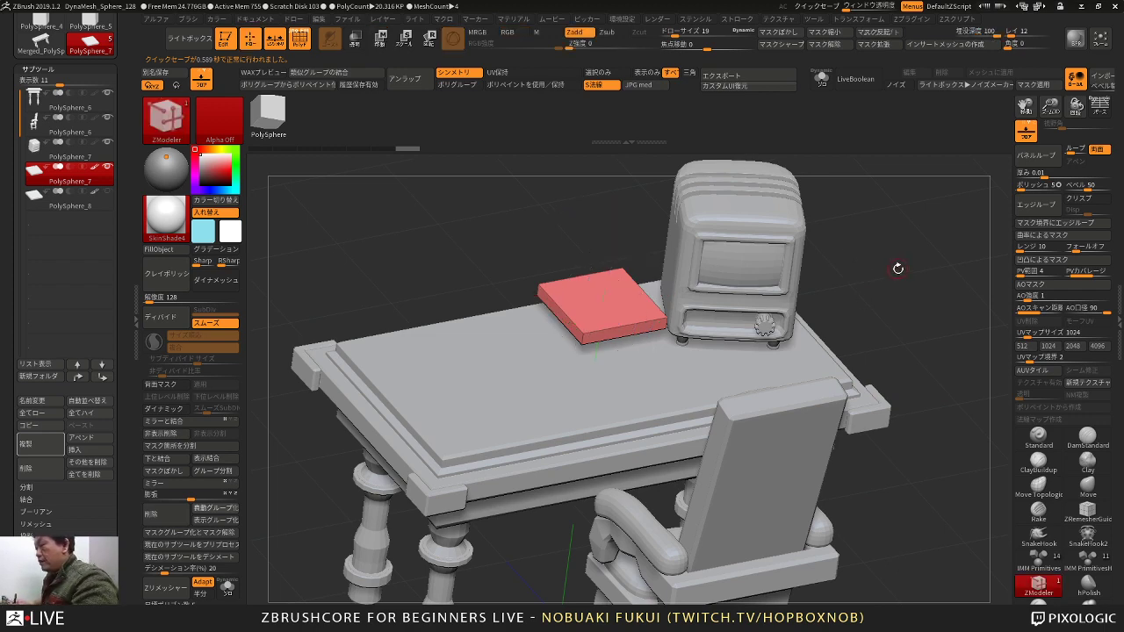
key("w")
left_click_drag(895, 267, 878, 411)
left_click_drag(808, 207, 795, 310)
left_click_drag(436, 339, 446, 299)
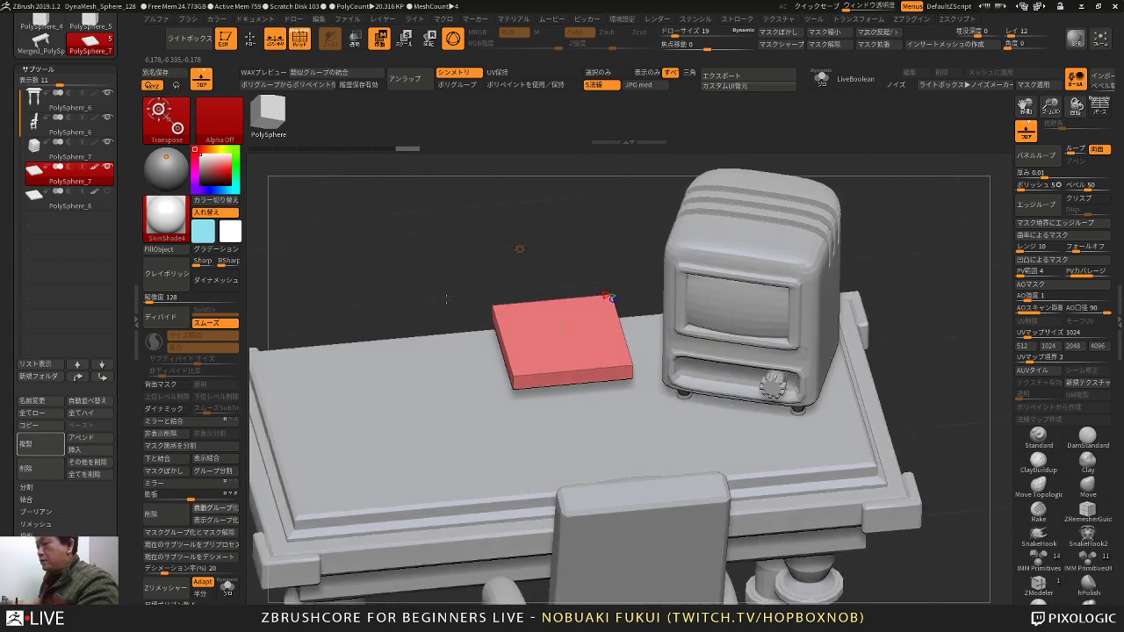
left_click(234, 595)
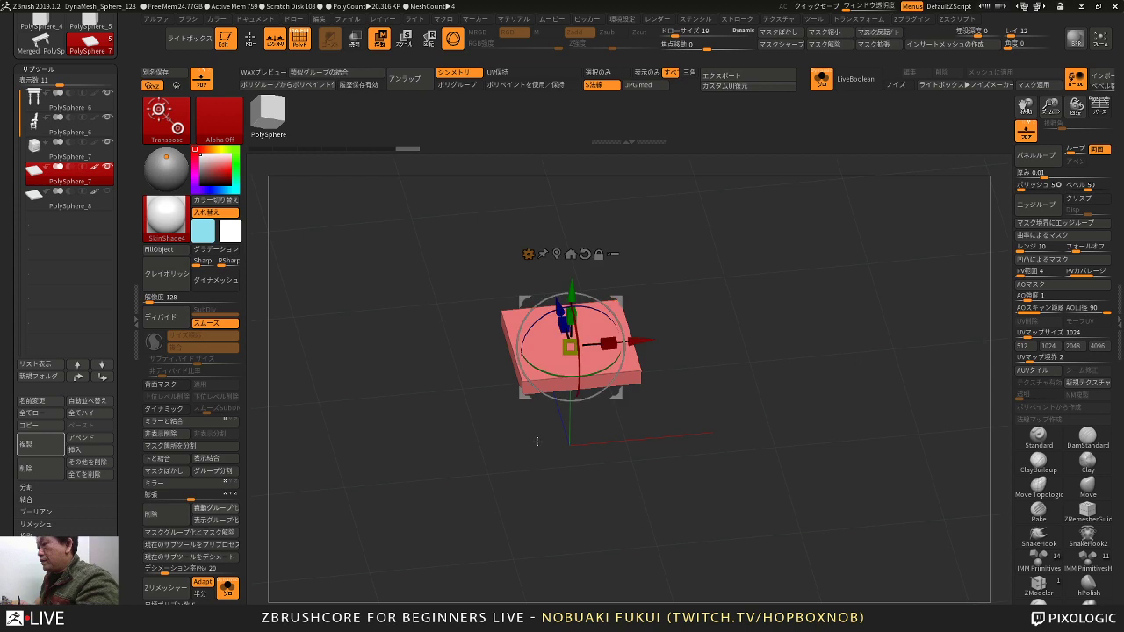
left_click_drag(516, 434, 540, 436)
Step: Set the ZModeler polygon action to QMesh on a single polygon and assign the whole flat box to one polygroup
left_click(226, 422)
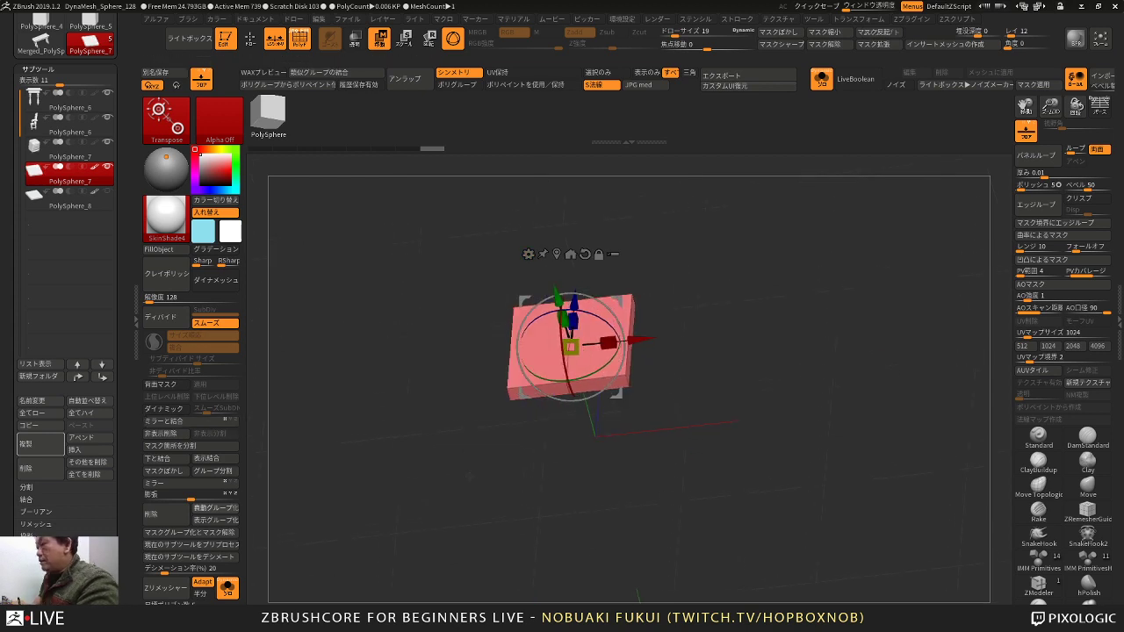
mouse_move(578, 478)
left_mouse_down()
mouse_move(597, 476)
mouse_move(608, 430)
left_mouse_up()
key("q")
key("space")
left_click(525, 331)
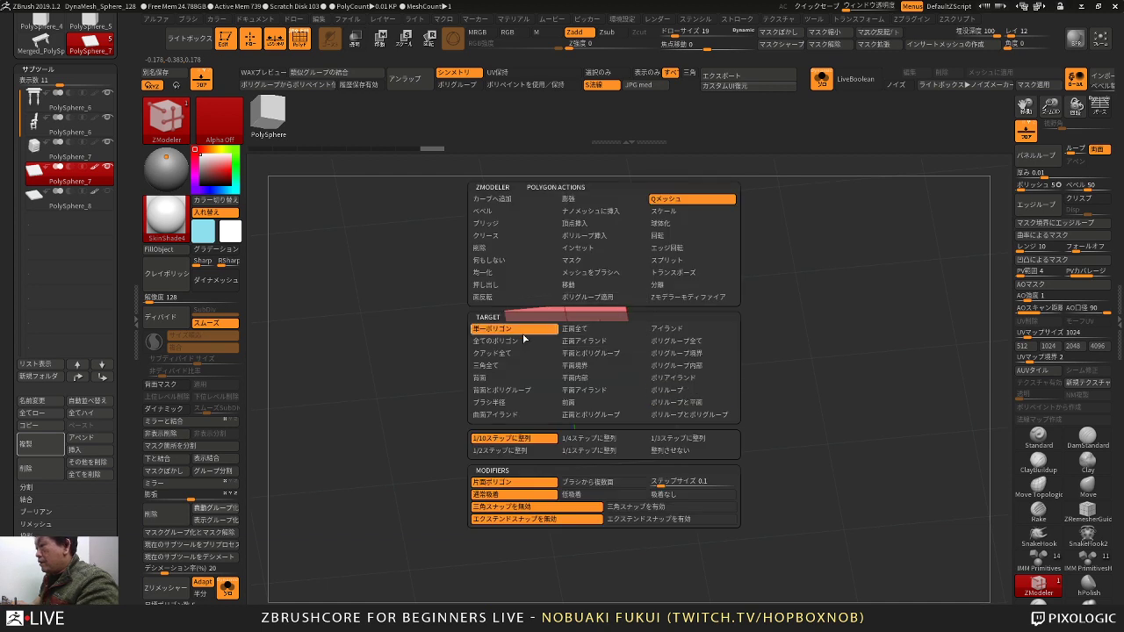
left_click_drag(579, 465, 625, 485)
key("ctrl+w")
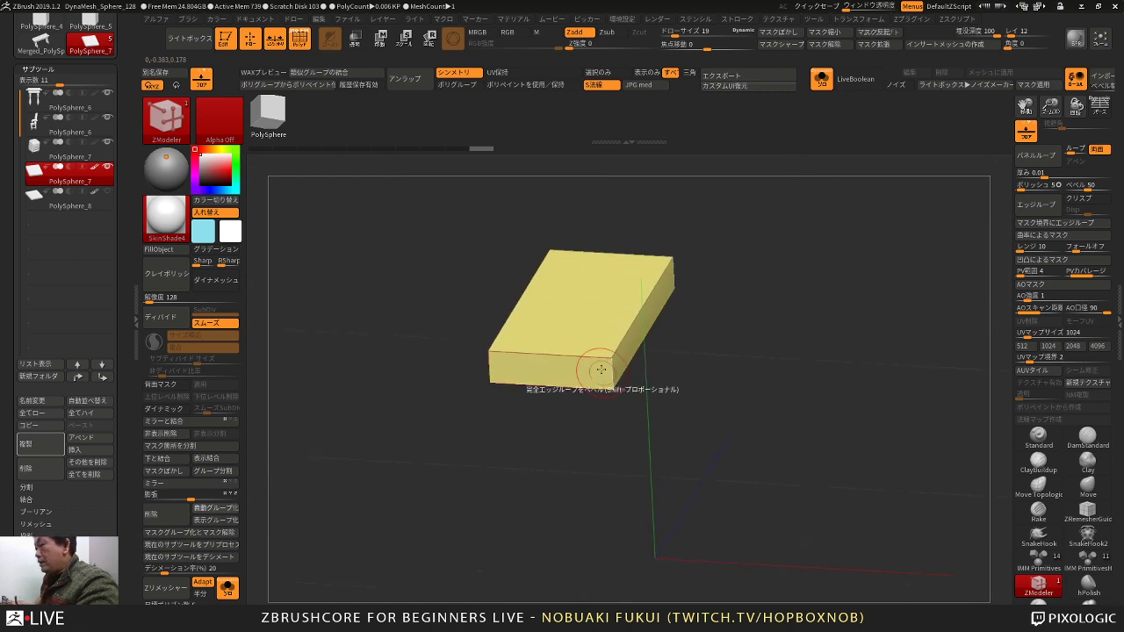
Step: Insert evenly spaced edge loops along the flat box's length and width to divide its top face into a grid
key("space")
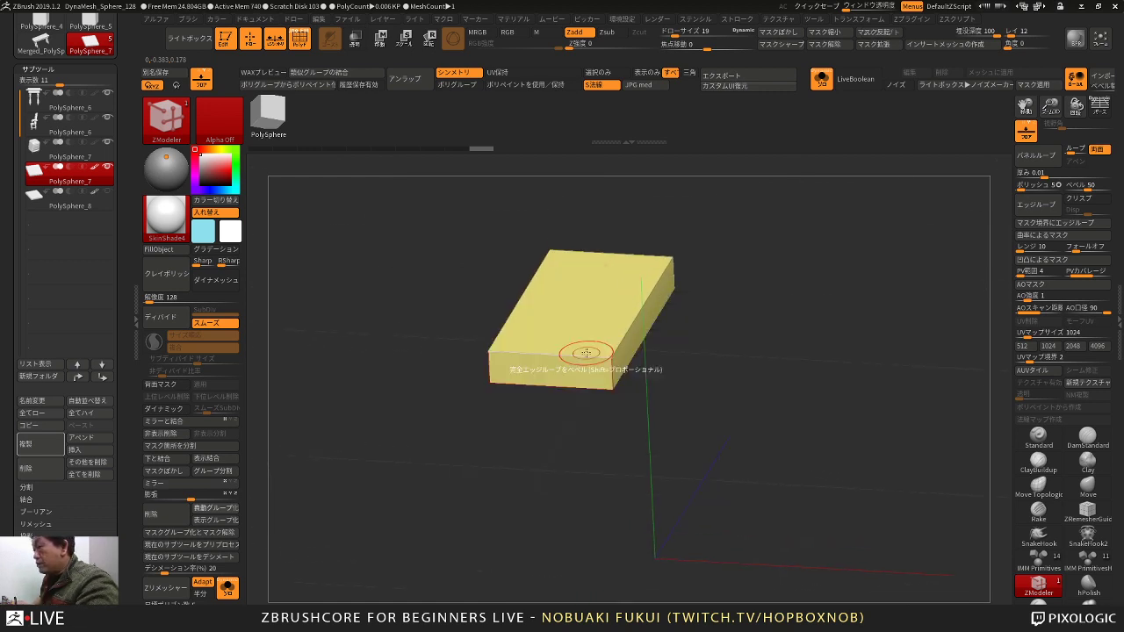
key("space")
left_click(565, 324)
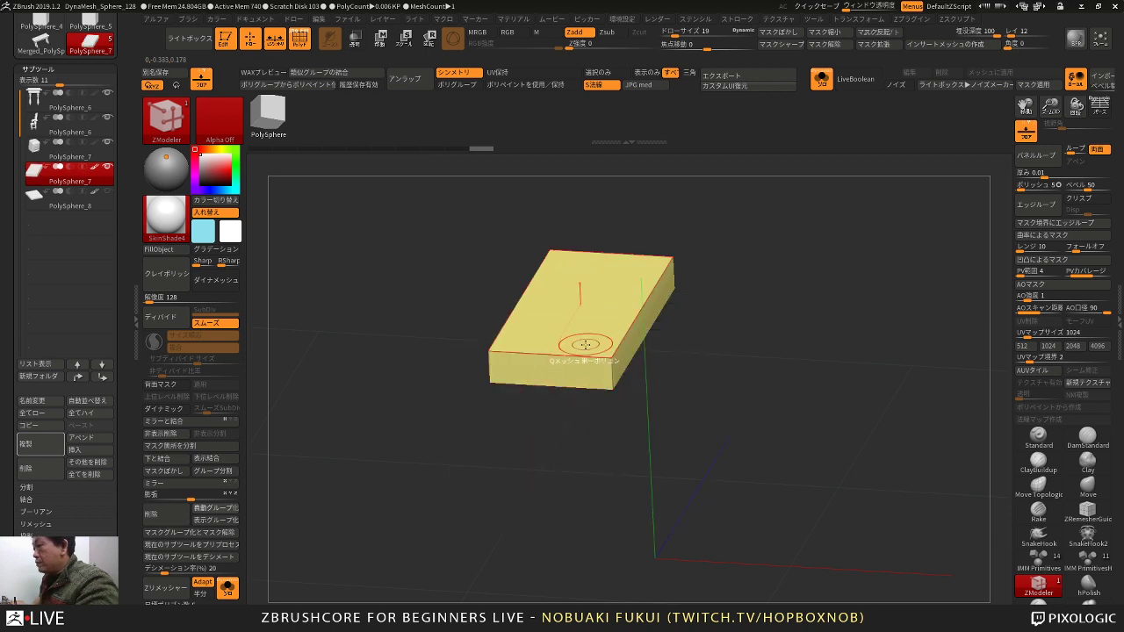
left_click_drag(587, 365, 674, 282)
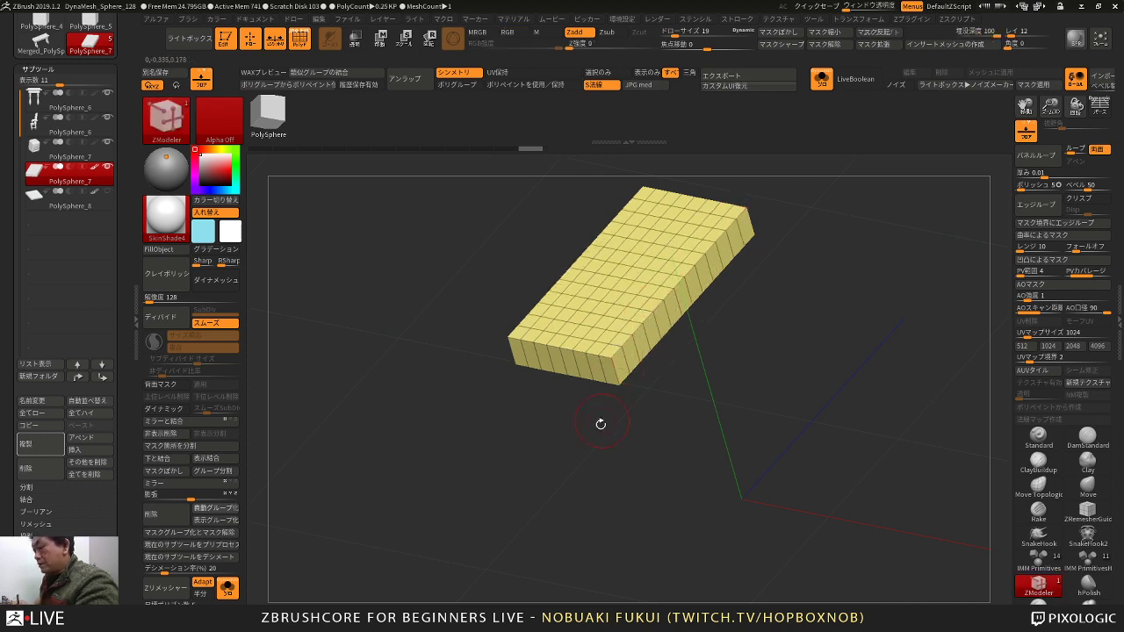
Step: Preview the gridded box with dynamic subdivision smoothing and return to the unsmoothed mesh
key("d")
left_click_drag(585, 492, 604, 438)
key("w")
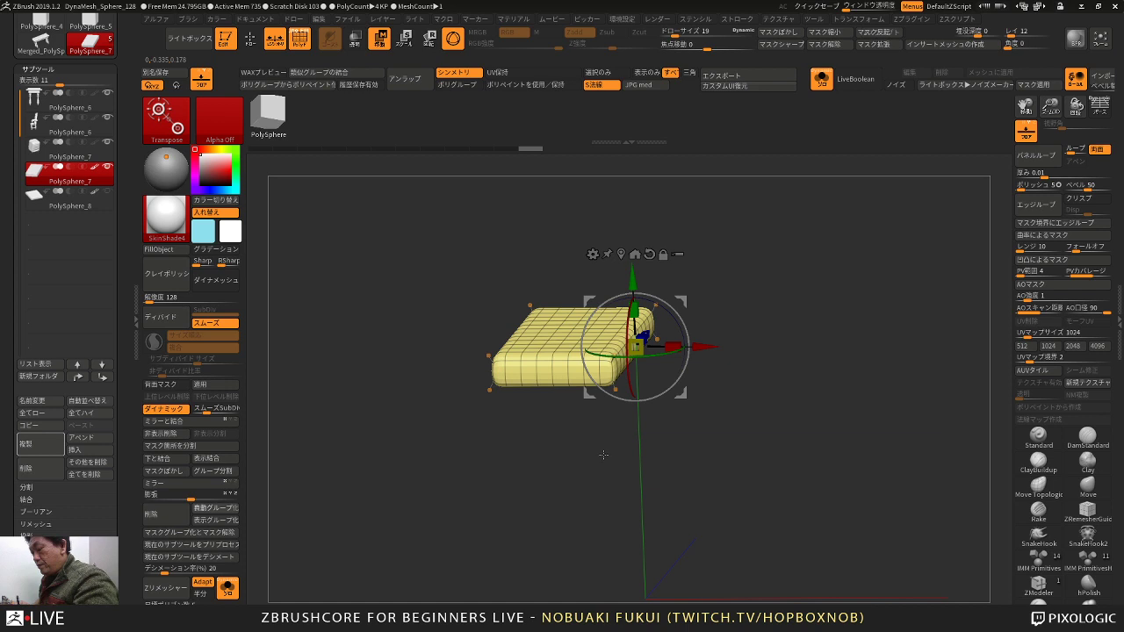
key("shift+d")
Step: Mask part of the gridded box from the front and scale it so the sides slope inward and the height shrinks slightly
left_click_drag(602, 454, 592, 428)
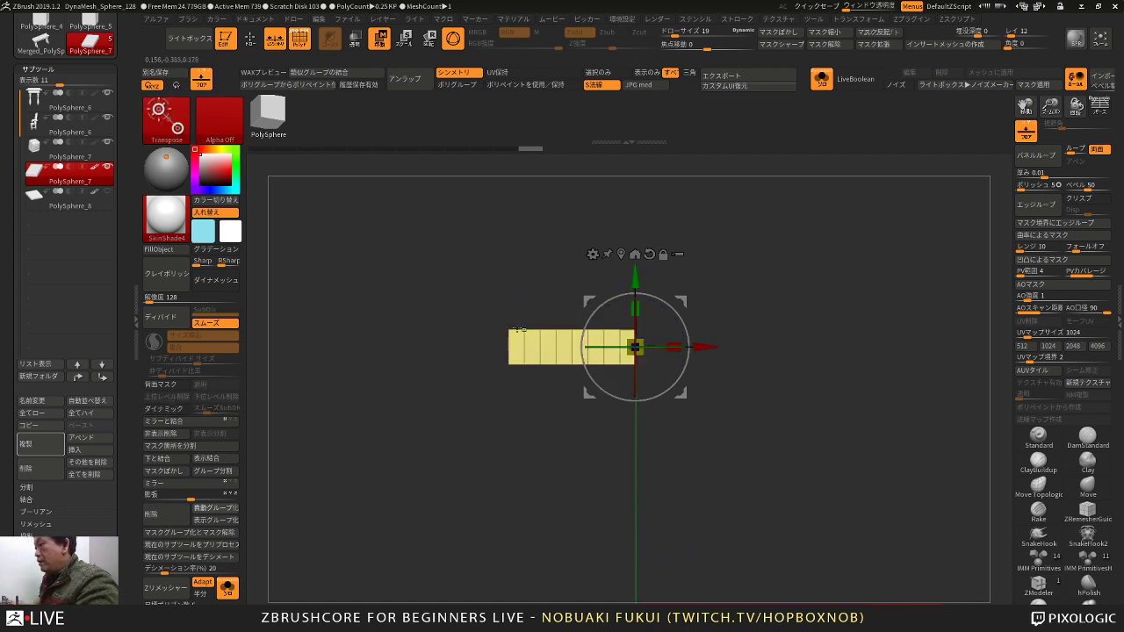
mouse_move(457, 303)
left_mouse_down("ctrl")
mouse_move(672, 347)
mouse_move(654, 347)
left_mouse_up("ctrl")
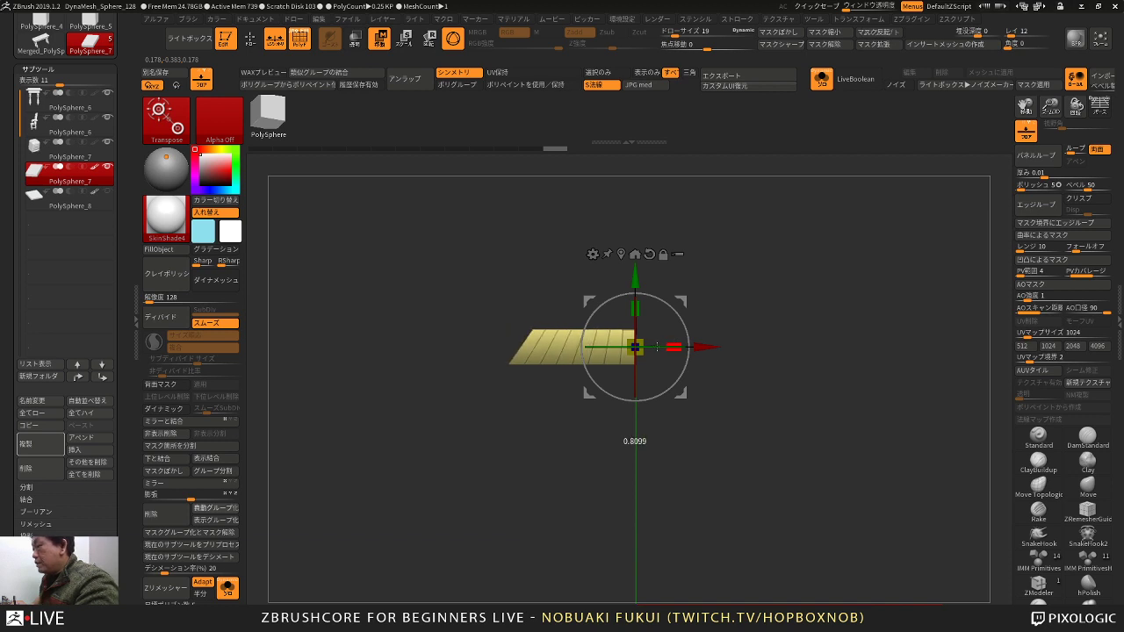
left_click_drag(739, 344, 641, 325)
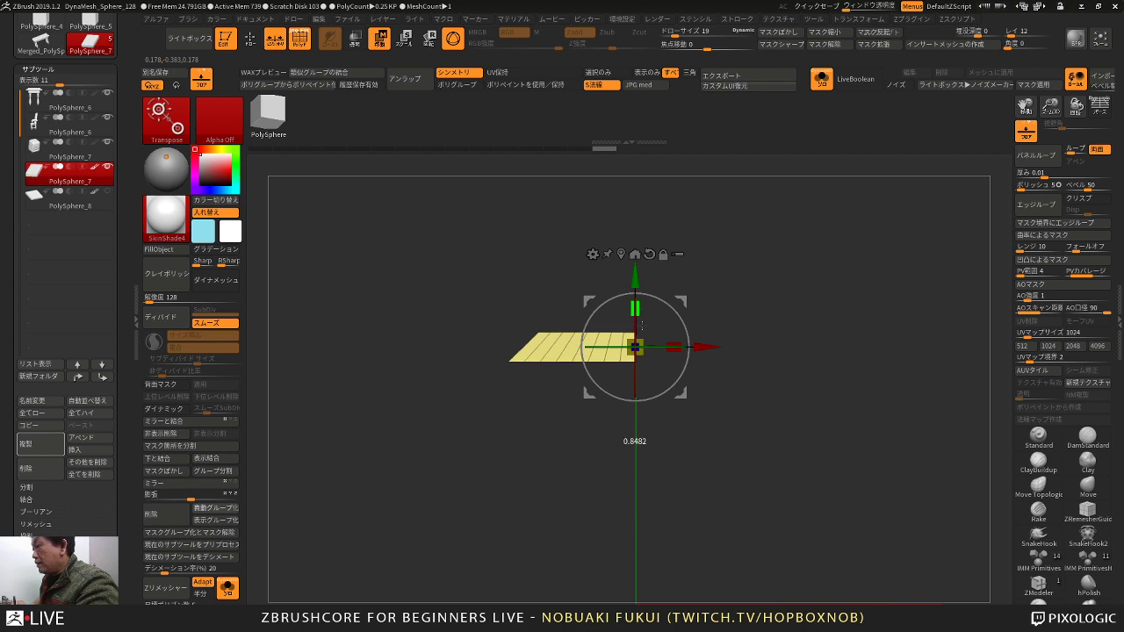
Step: Undo the earlier scaling, masking and edge loop insertion to return to the plain flat box
left_click_drag(716, 279, 691, 343, "alt")
key("ctrl+z")
key("ctrl+z")
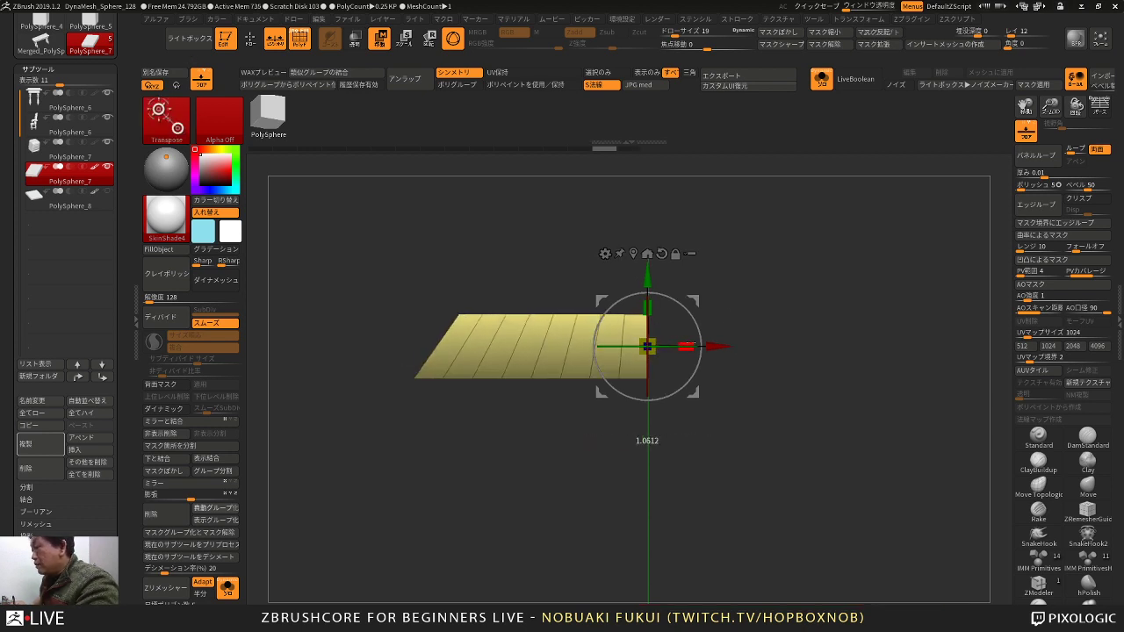
left_click_drag(736, 303, 747, 311, "ctrl")
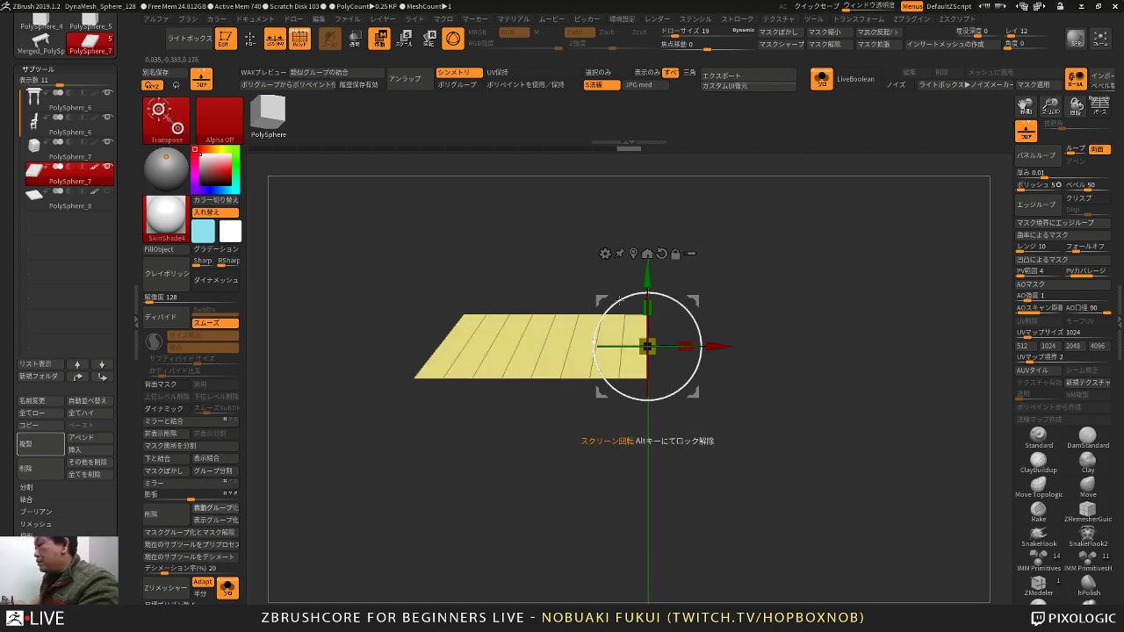
key("ctrl+z")
key("ctrl+z")
key("ctrl+z")
key("ctrl+z")
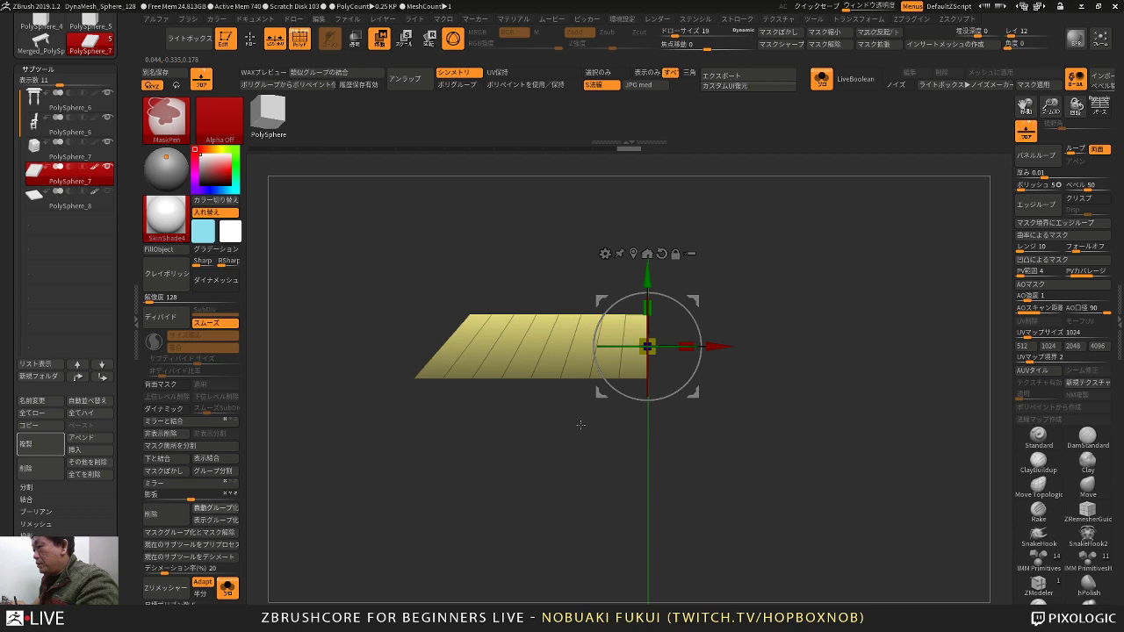
key("ctrl+z")
key("ctrl+z")
Step: Insert nine evenly spaced edge loops with ZModeler to divide the box into ten segments from end to end
left_click_drag(580, 432, 559, 453)
key("q")
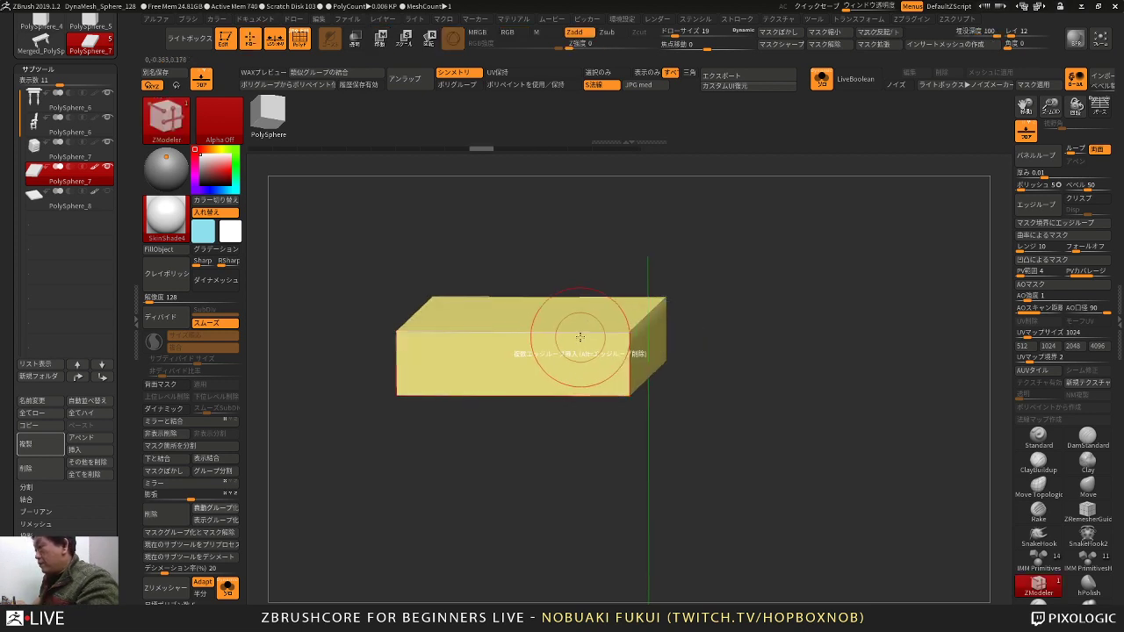
left_click_drag(590, 336, 695, 354)
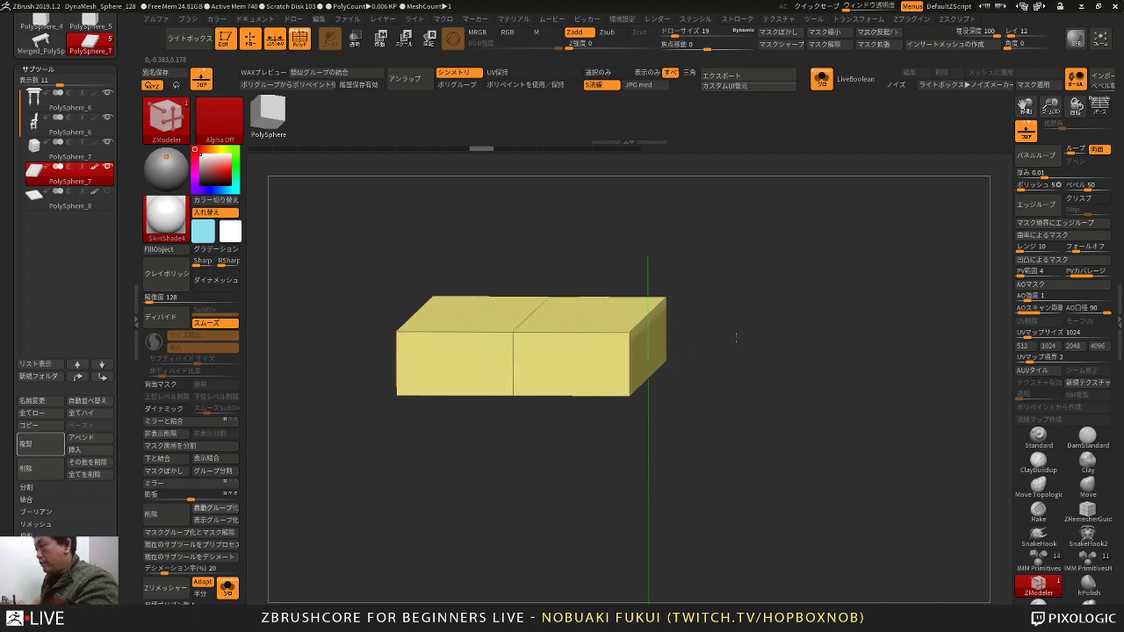
left_click_drag(585, 342, 615, 379)
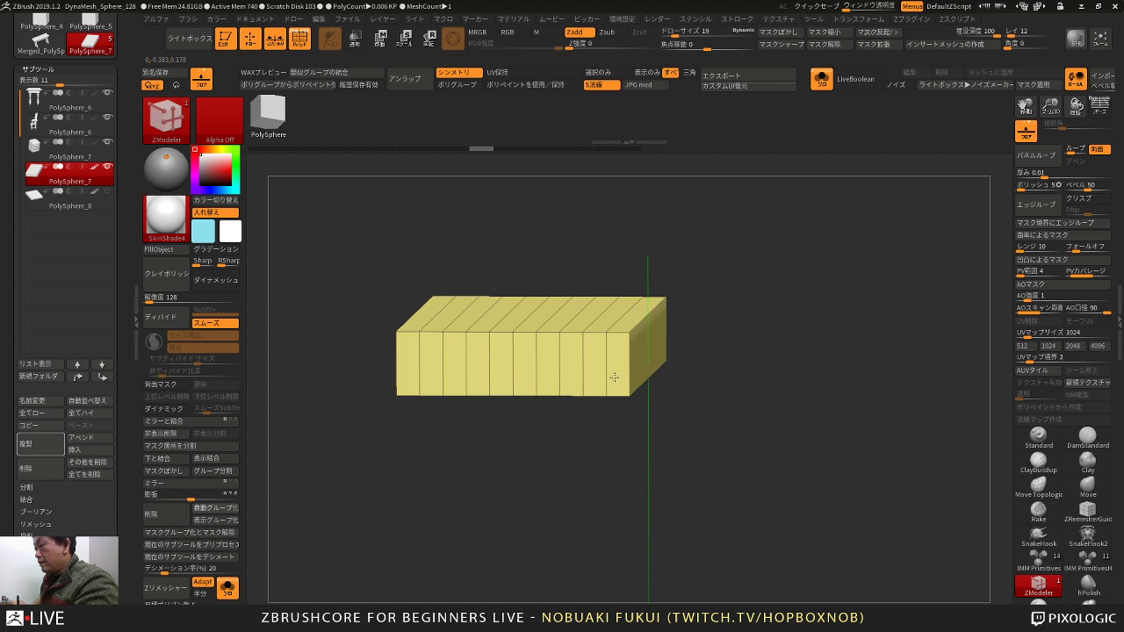
Step: Mask the box's lower edge in side view, scale the top inward to about 0.8 so one end slopes, and clear the mask
left_click_drag(602, 422, 612, 444)
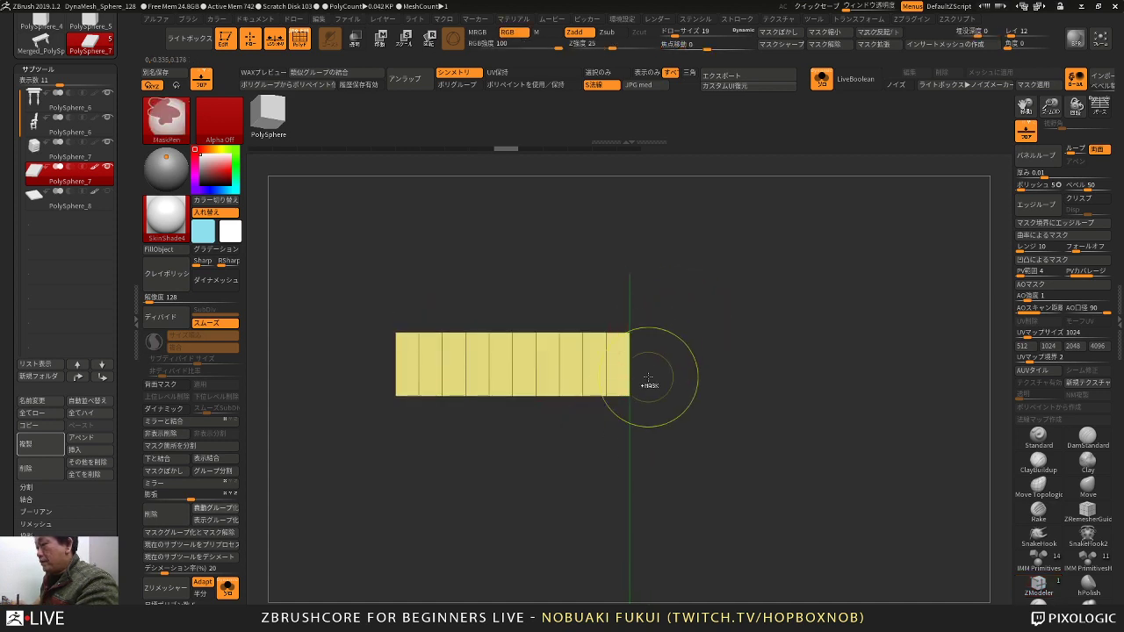
left_click_drag(701, 439, 353, 362, "ctrl")
key("e")
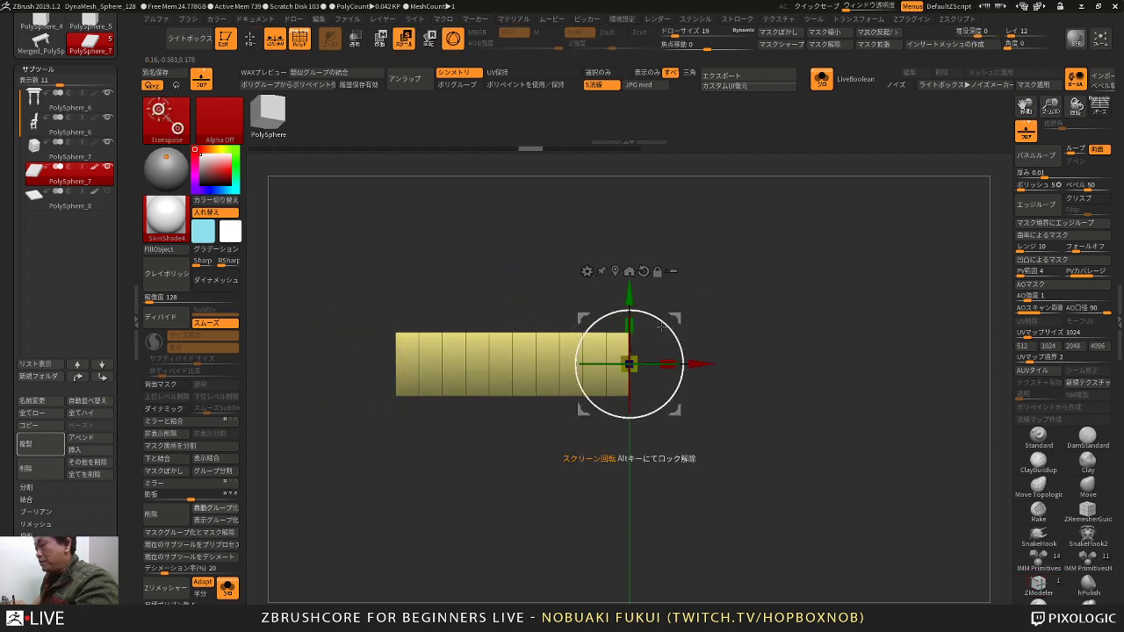
left_click_drag(669, 364, 628, 361)
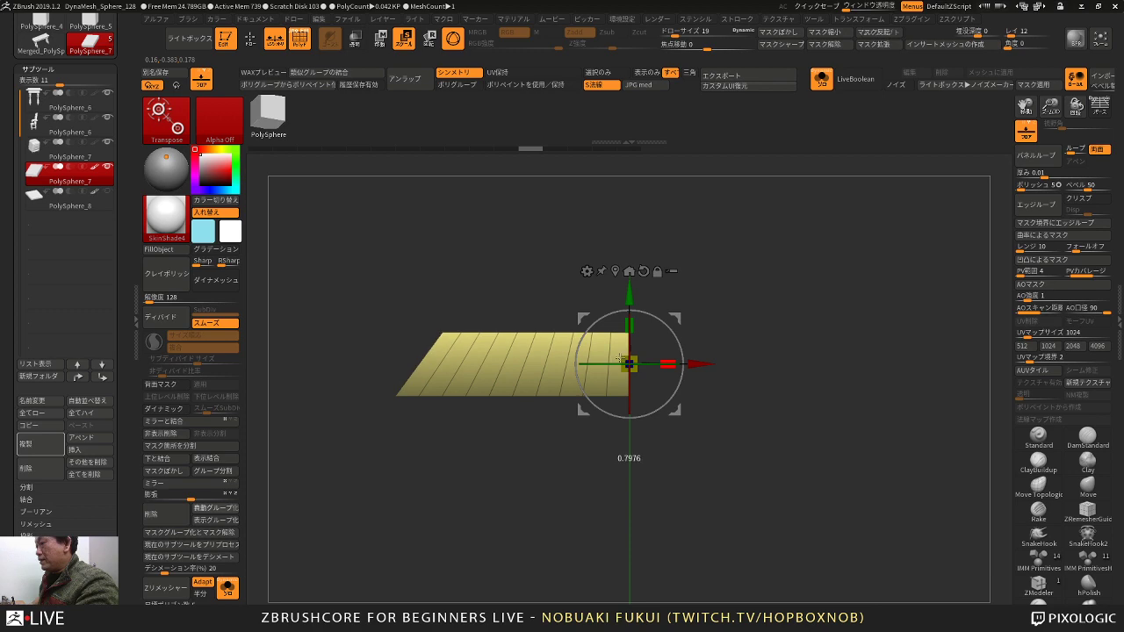
left_click_drag(720, 307, 732, 329)
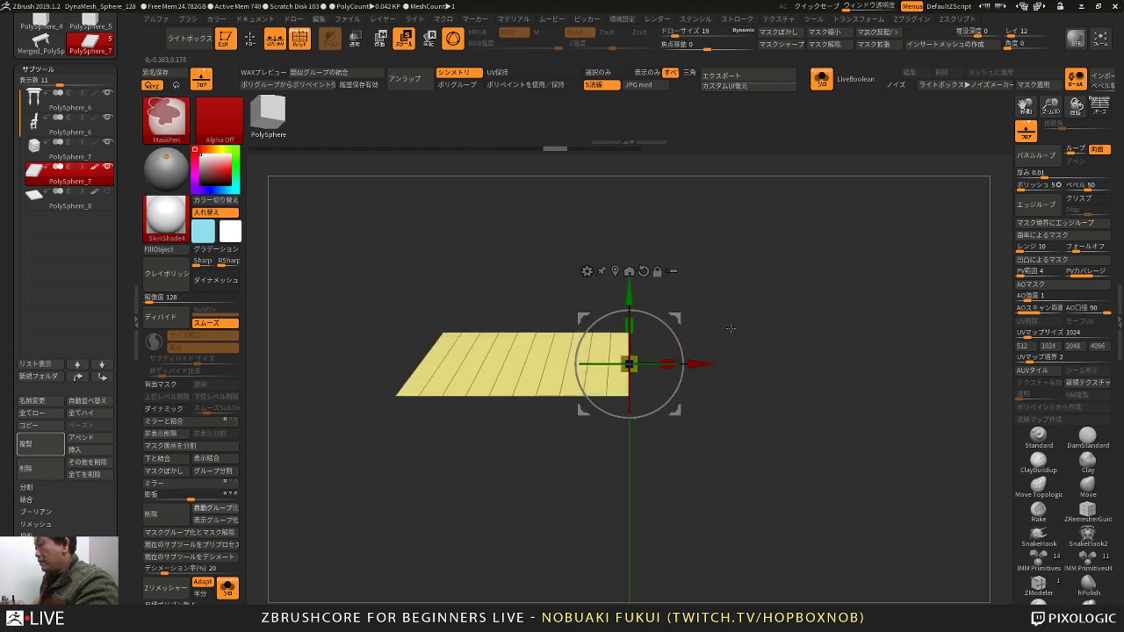
Step: Scale the sloped box down vertically to make it flatter, and square up the side view
left_click_drag(630, 325, 636, 359)
left_click_drag(742, 396, 682, 461)
left_click_drag(658, 341, 640, 357)
left_click_drag(652, 439, 670, 442, "shift")
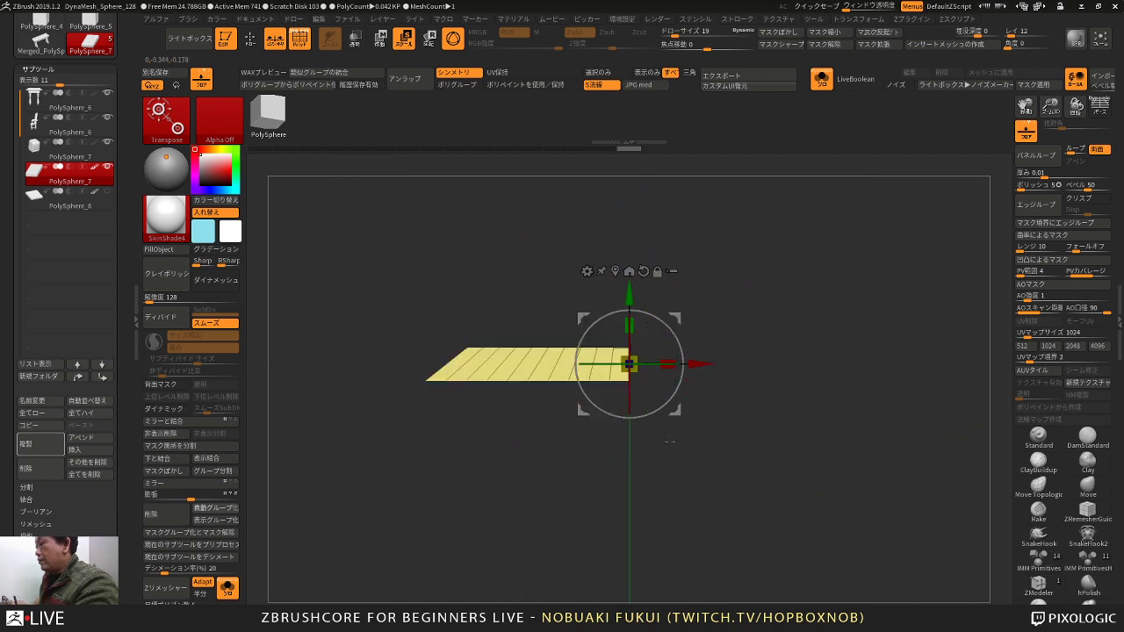
Step: Center the gizmo on the sloped box and apply the Bend Curve deformer to it
left_click(616, 271)
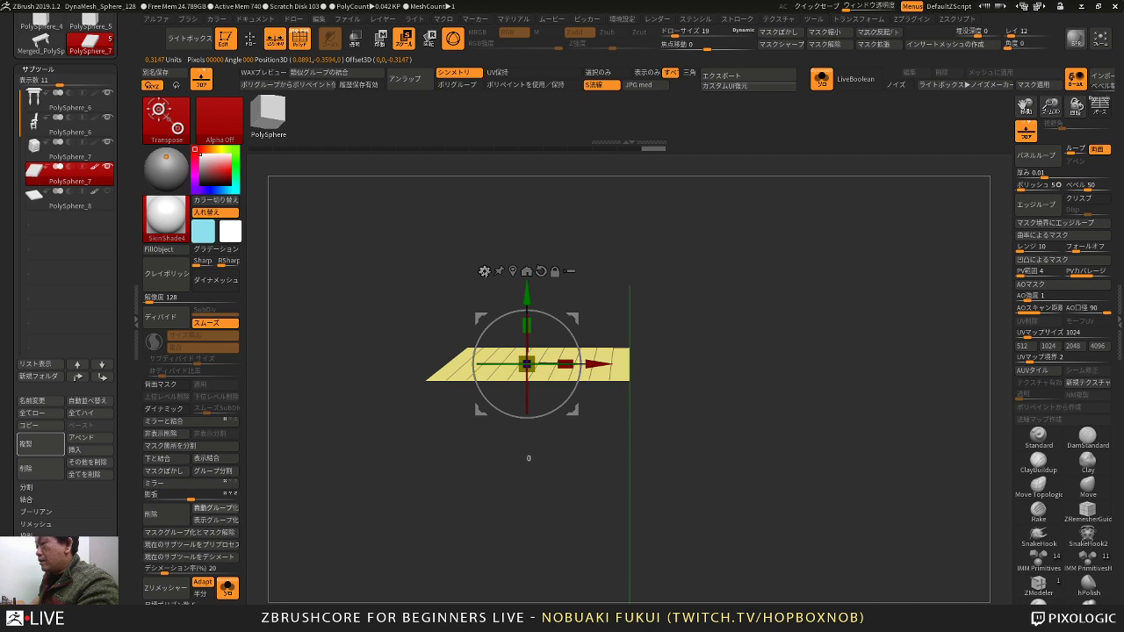
left_click(485, 271)
left_click(613, 305)
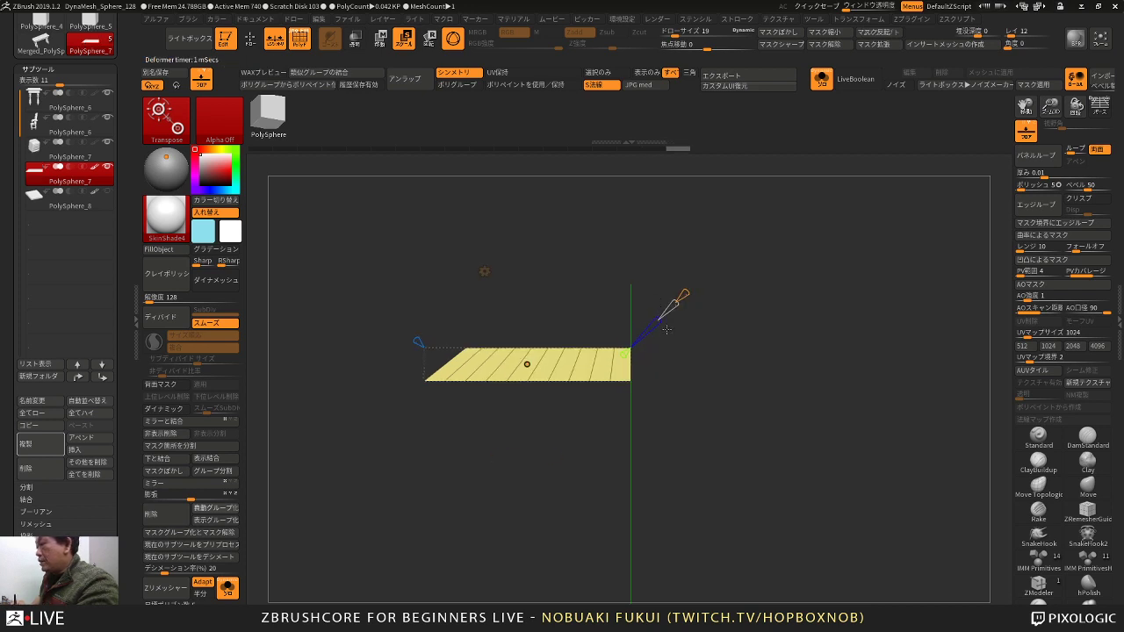
key("ctrl+z")
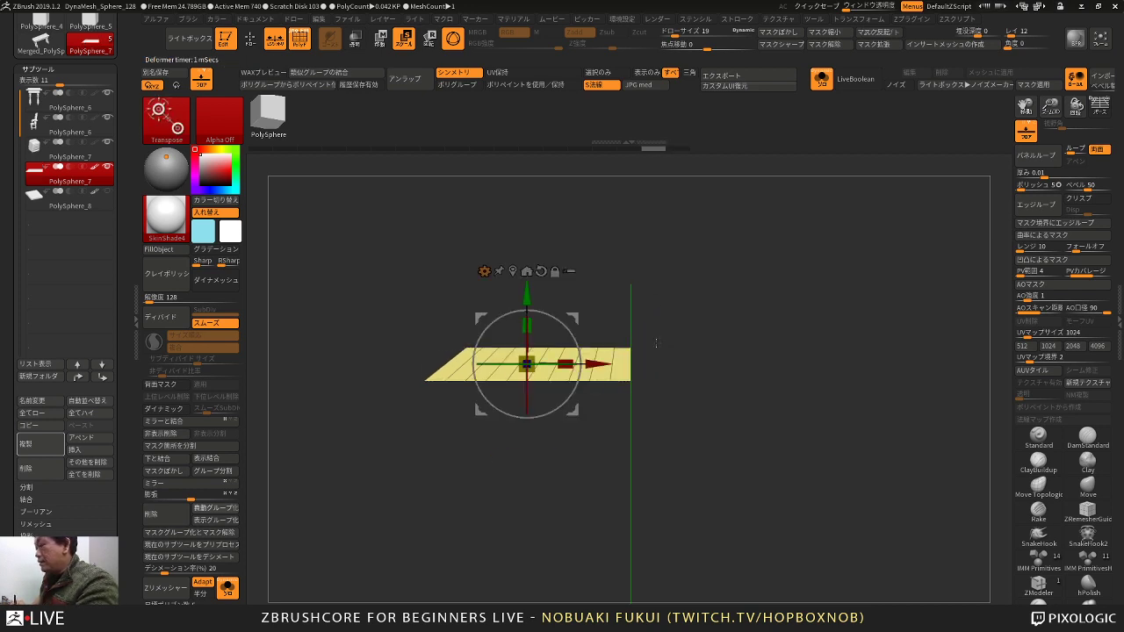
left_click(484, 271)
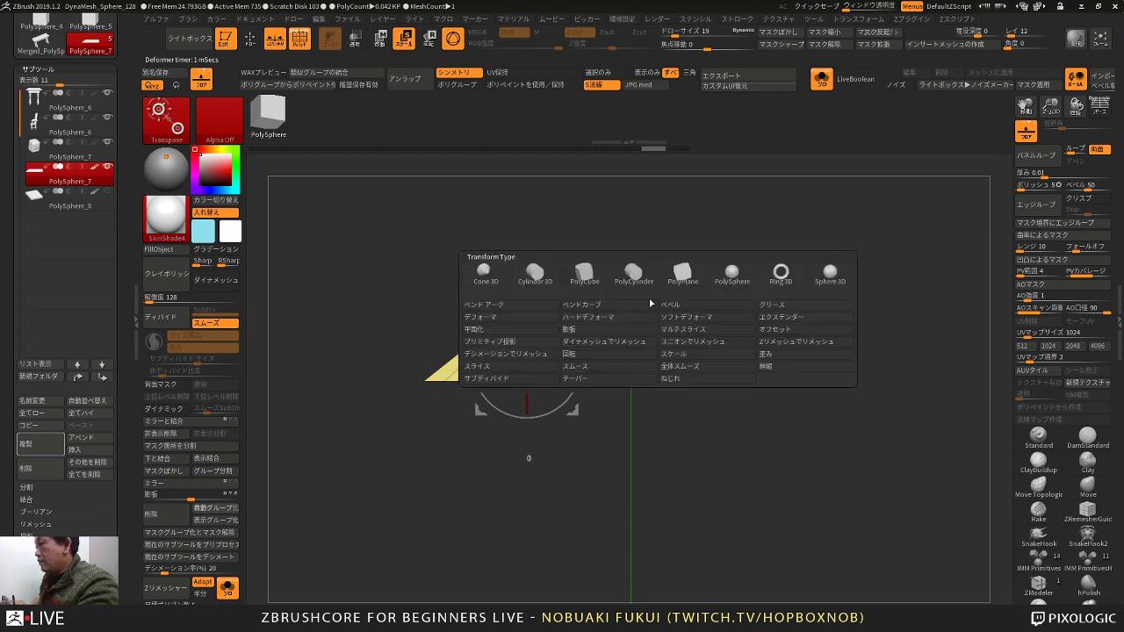
left_click(586, 304)
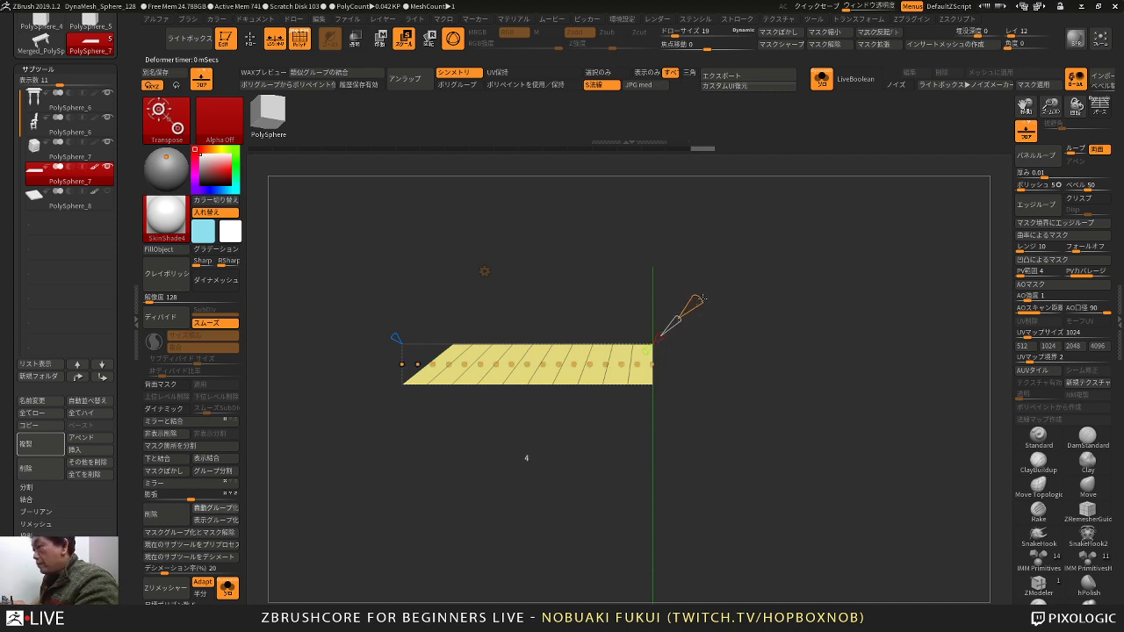
Step: Try bending the box's vertical end downward with the curve points, and undo the bend
left_click_drag(654, 365, 643, 400)
left_click_drag(589, 363, 396, 384)
key("ctrl+z")
key("ctrl+z")
key("ctrl+z")
key("ctrl+z")
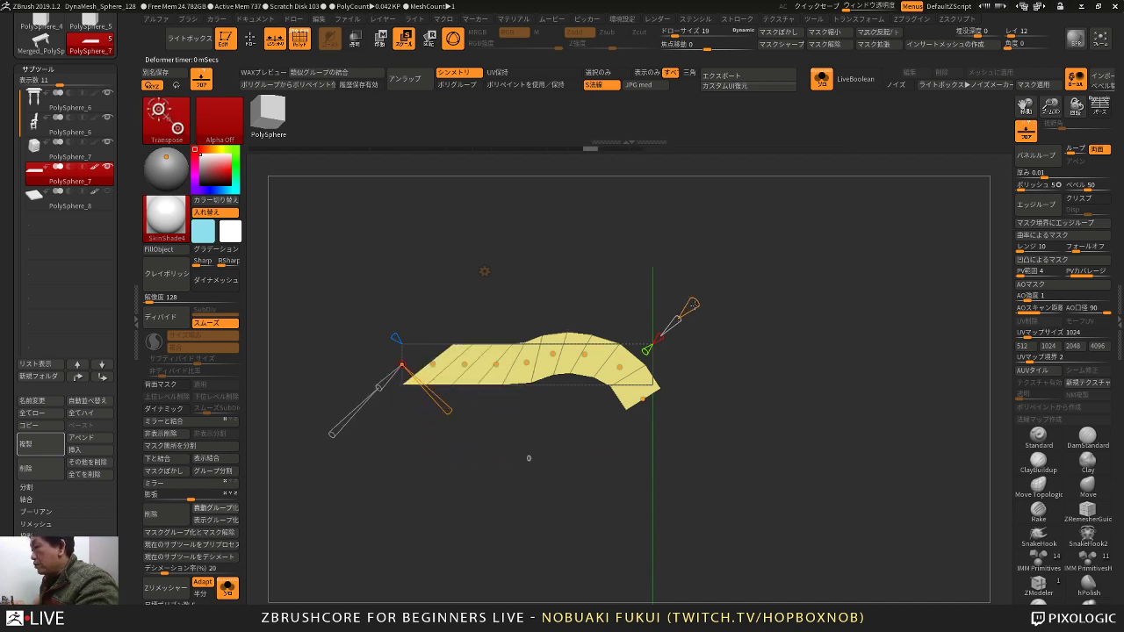
key("ctrl+z")
key("ctrl+z")
key("ctrl+z")
key("ctrl+z")
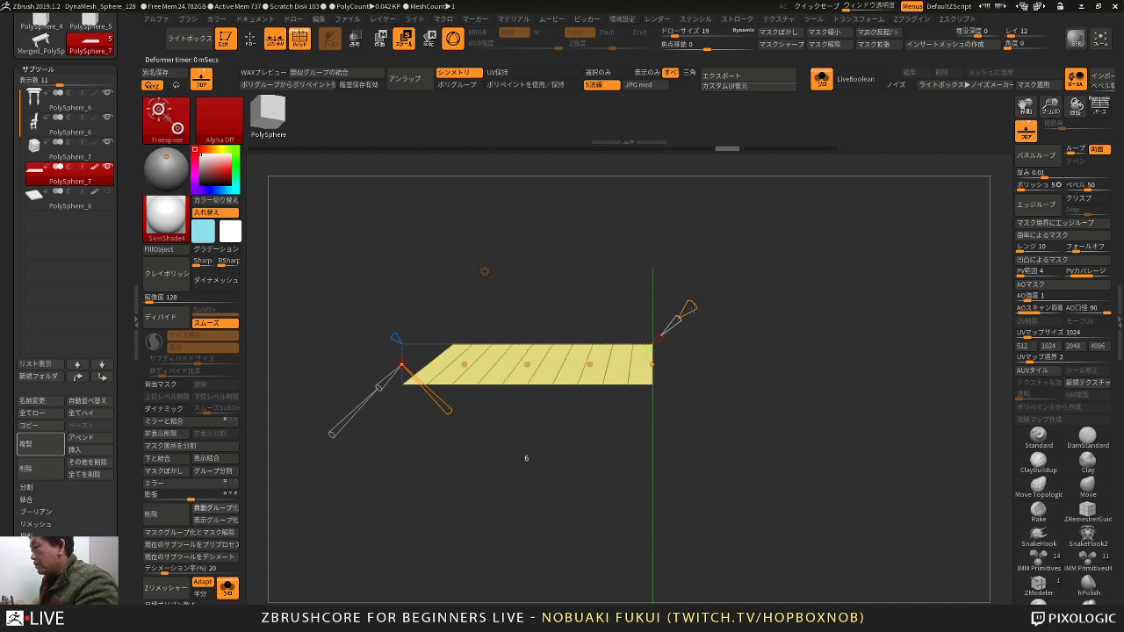
Step: Bend the box's vertical end downward with the curve points, undoing the trial bend at the sloped end
left_click_drag(652, 365, 641, 397)
left_click_drag(433, 365, 469, 375)
key("ctrl+z")
key("ctrl+z")
key("ctrl+z")
key("ctrl+z")
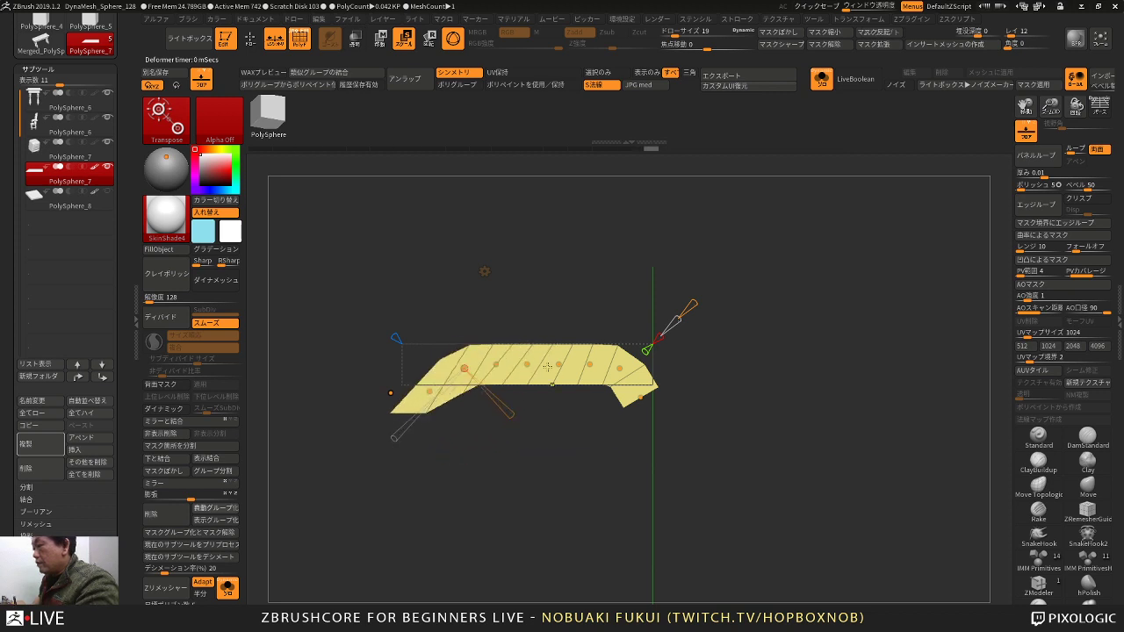
Step: Raise the middle curve points into an arch and straighten the downturned end so it points straight down
left_click_drag(589, 364, 553, 348)
left_click_drag(528, 363, 550, 328)
left_click_drag(619, 364, 626, 358)
left_click_drag(640, 398, 631, 403)
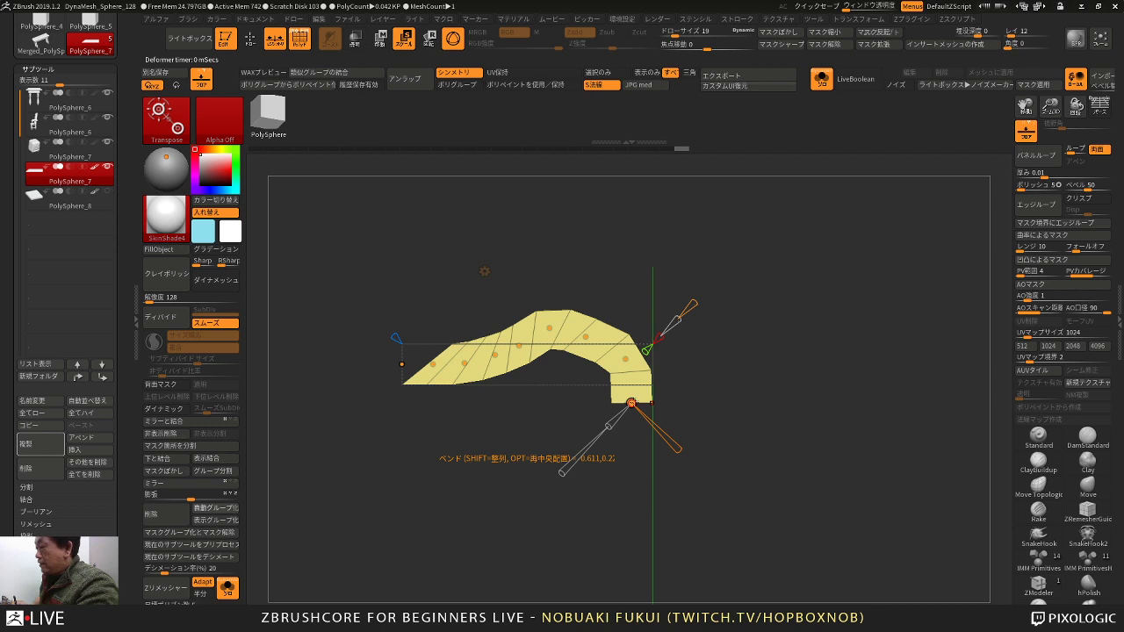
left_click_drag(631, 402, 632, 405)
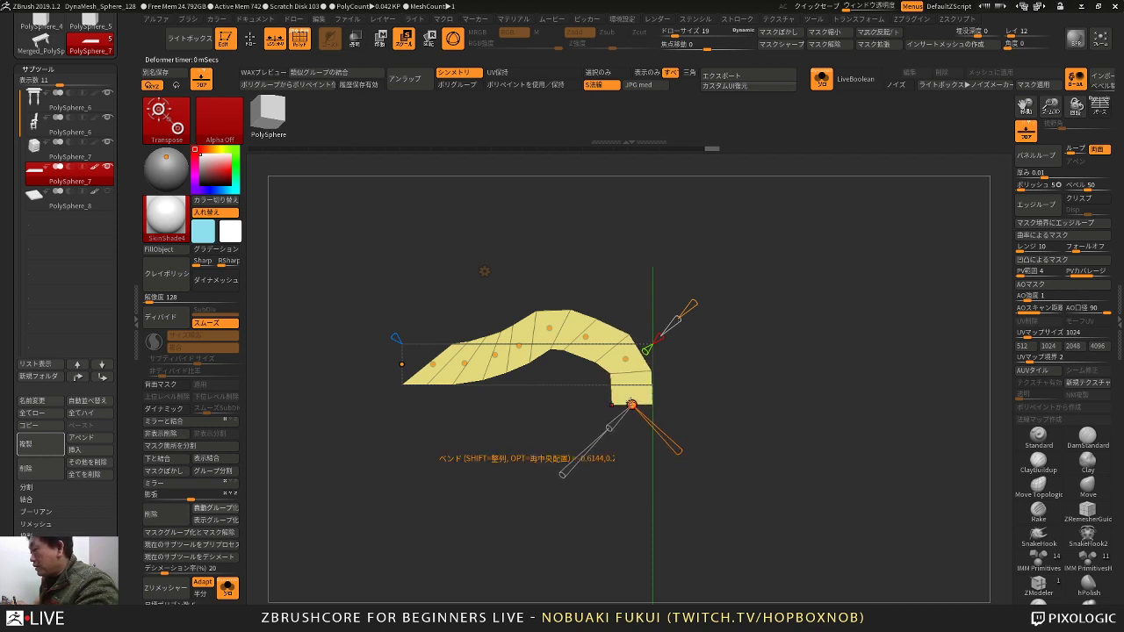
Step: Try reshaping the arch by moving its curve points closer to the downturned end, and undo those changes
left_click_drag(626, 360, 614, 350)
mouse_move(553, 331)
left_mouse_down()
mouse_move(579, 337)
mouse_move(502, 367)
mouse_move(547, 364)
mouse_move(510, 369)
mouse_move(572, 340)
left_mouse_up()
key("ctrl+shift+z")
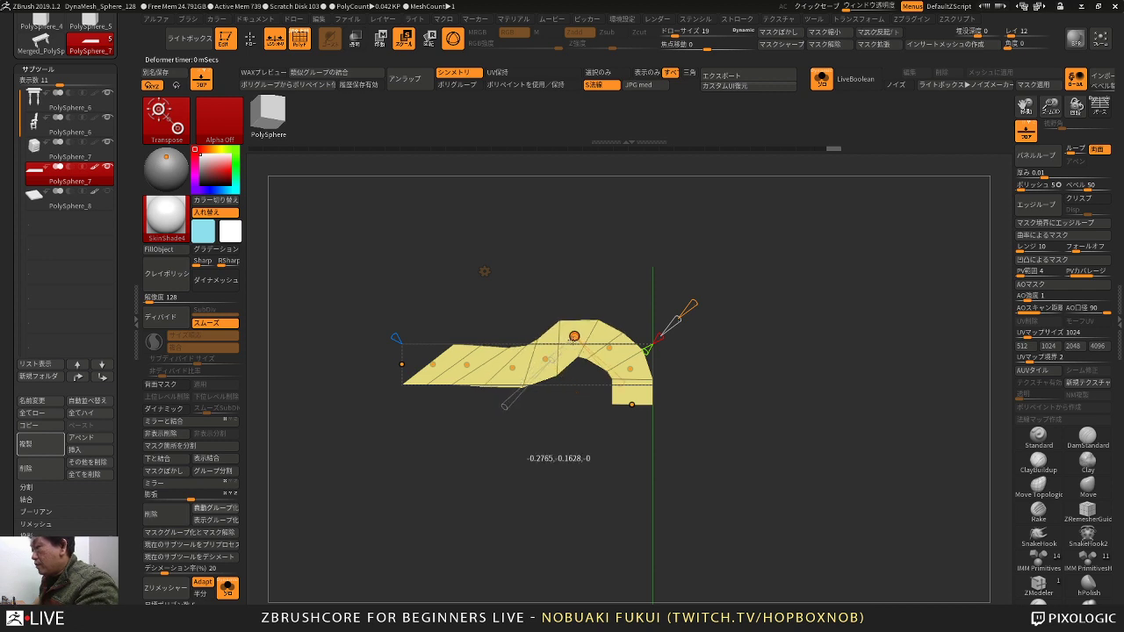
left_click_drag(469, 366, 475, 370)
key("ctrl+z")
mouse_move(516, 309)
left_mouse_down()
mouse_move(662, 458)
mouse_move(683, 465)
mouse_move(712, 370)
left_mouse_up()
key("ctrl+z")
key("ctrl+z")
key("ctrl+z")
key("ctrl+z")
key("ctrl+z")
key("ctrl+z")
key("ctrl+z")
key("ctrl+shift+z")
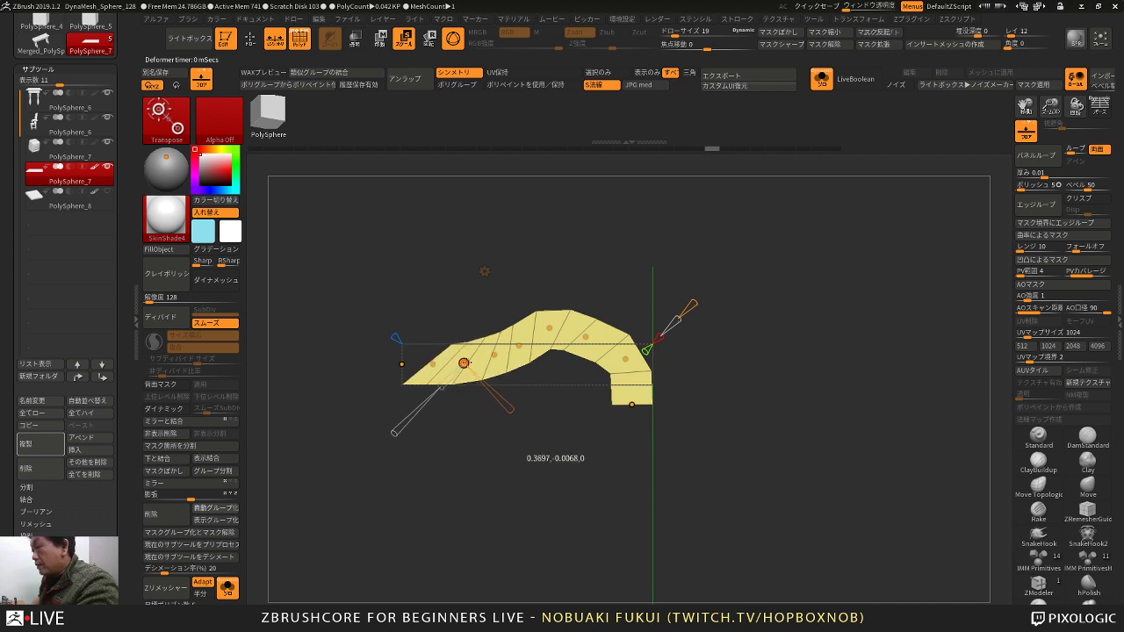
Step: Raise the downturned end level with the sloped end's base and nudge the curve points to smooth the arch
left_click_drag(468, 362, 467, 363)
left_click_drag(433, 364, 434, 366)
left_click_drag(634, 404, 634, 384)
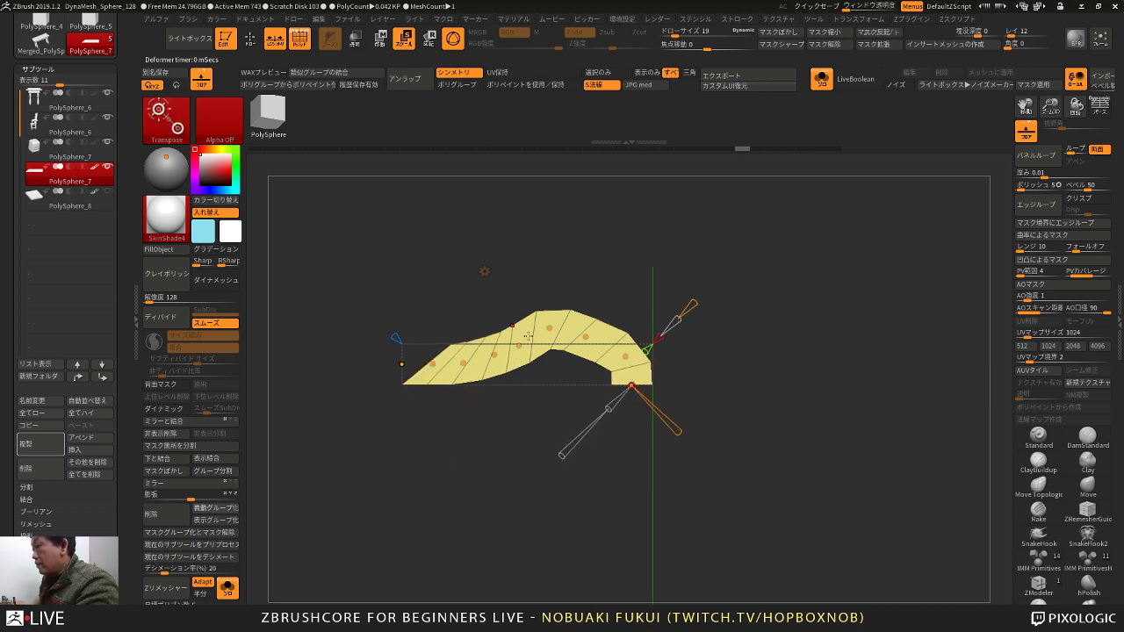
left_click_drag(600, 330, 602, 329)
mouse_move(680, 377)
left_mouse_down()
mouse_move(705, 395)
mouse_move(718, 378)
mouse_move(731, 294)
left_mouse_up()
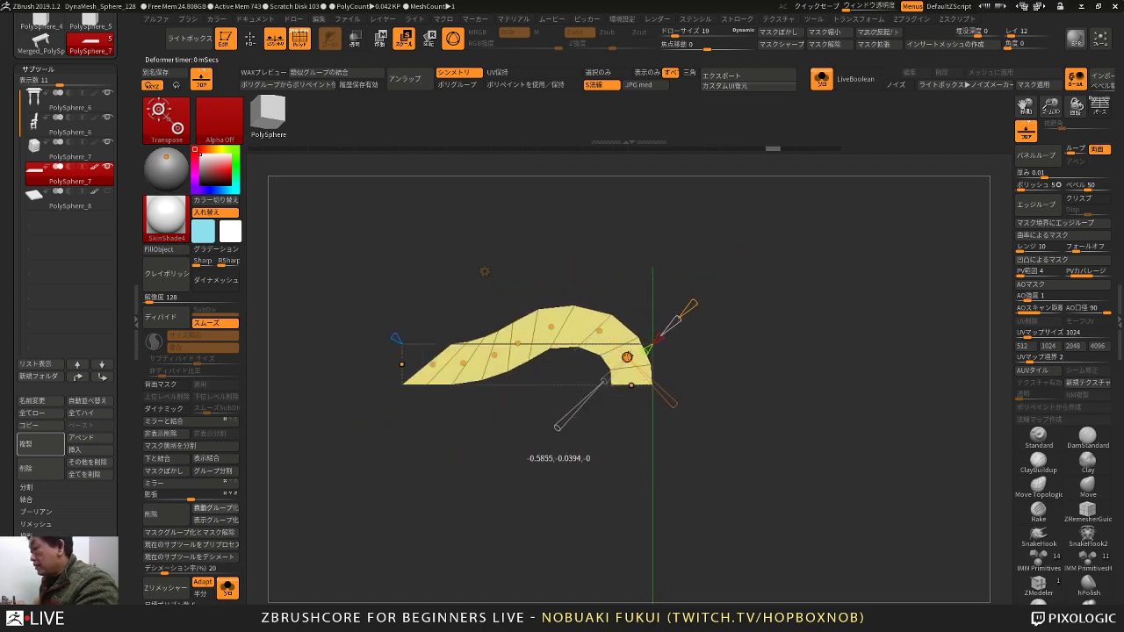
left_click_drag(600, 331, 499, 355)
Step: Leave the bend deformer and insert evenly spaced edge loops through the curved box's thickness with ZModeler
left_click_drag(565, 404, 566, 527)
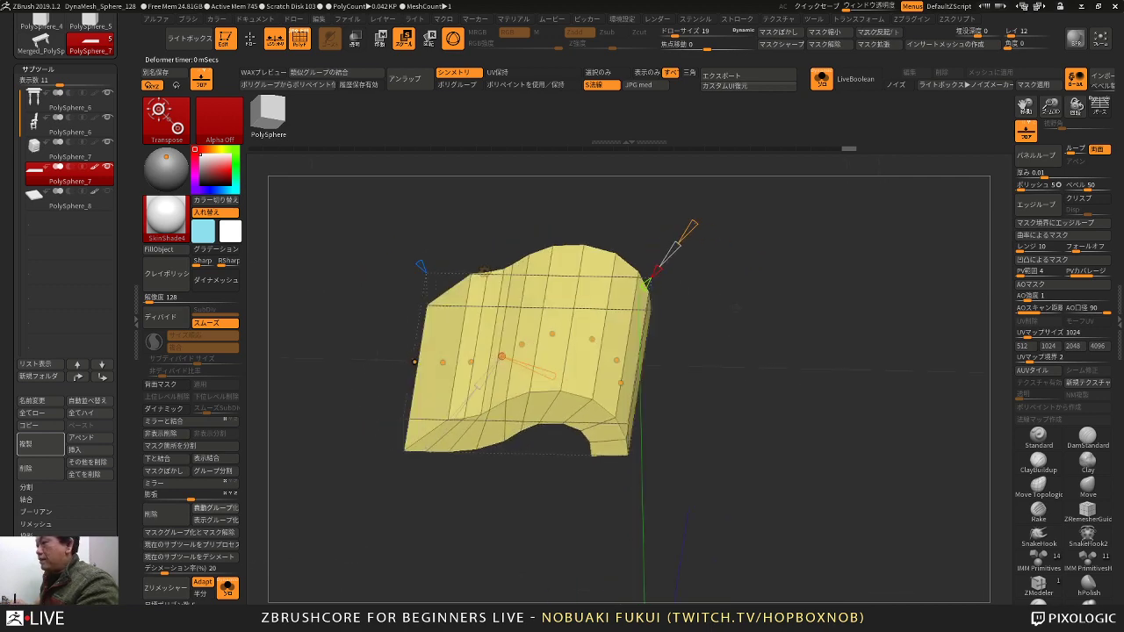
key("q")
mouse_move(736, 389)
left_mouse_down()
mouse_move(738, 364)
mouse_move(741, 403)
mouse_move(736, 312)
left_mouse_up()
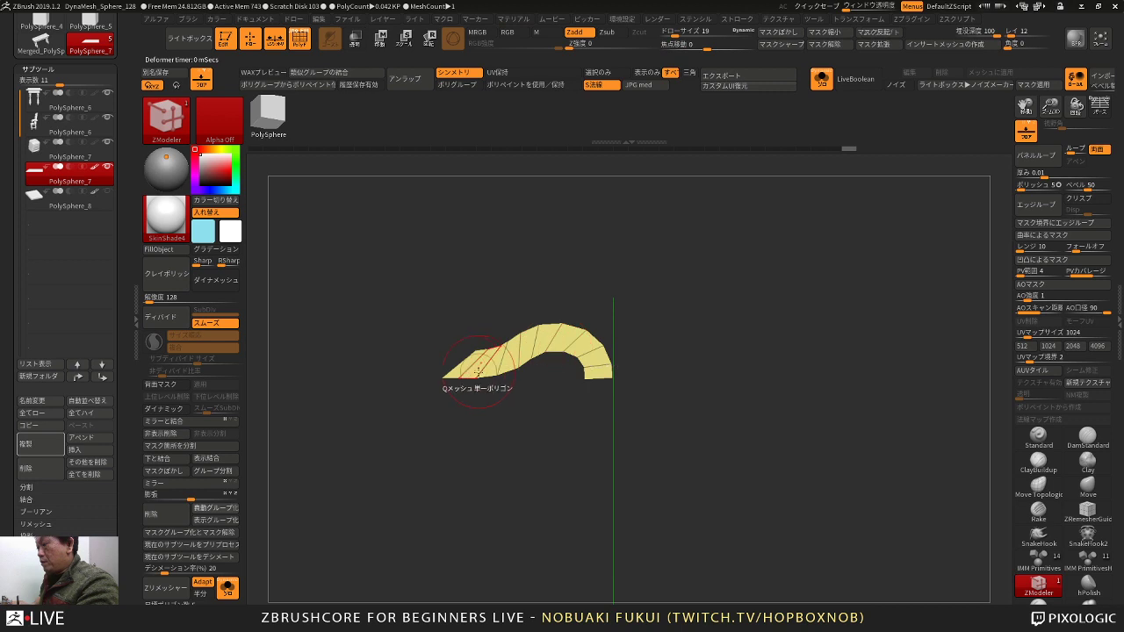
left_click_drag(415, 431, 582, 492)
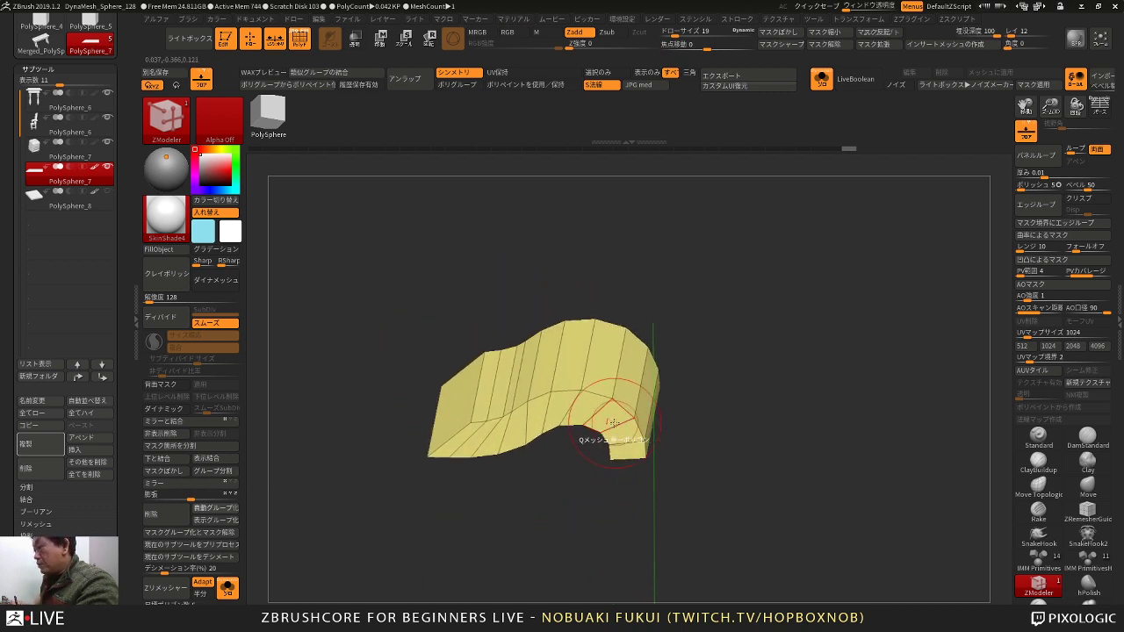
key("space")
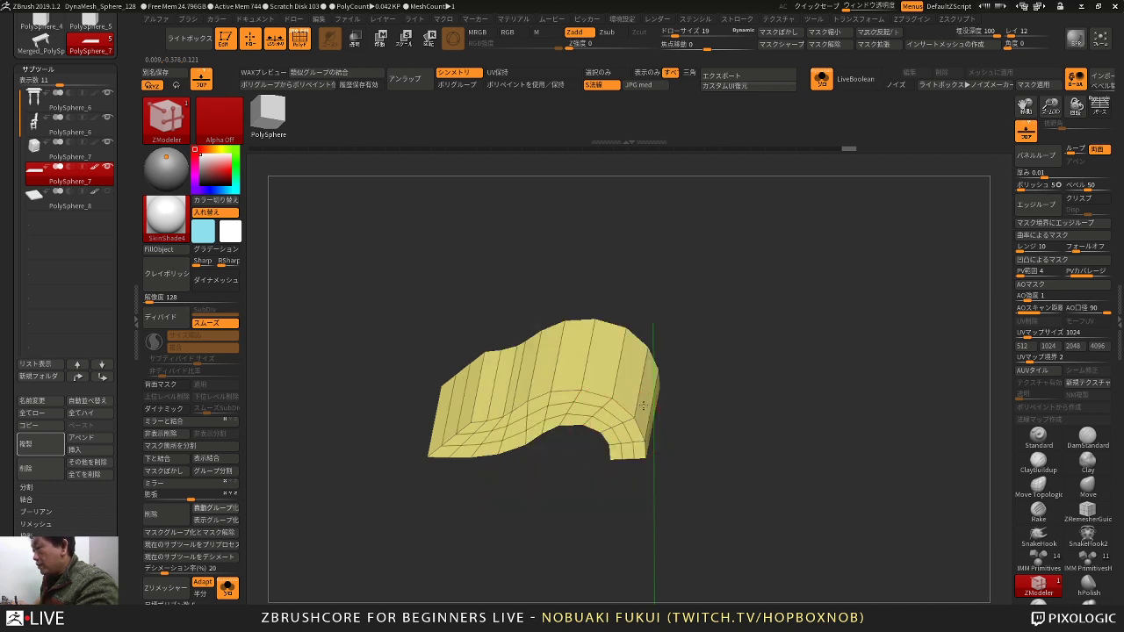
left_click_drag(644, 406, 658, 391)
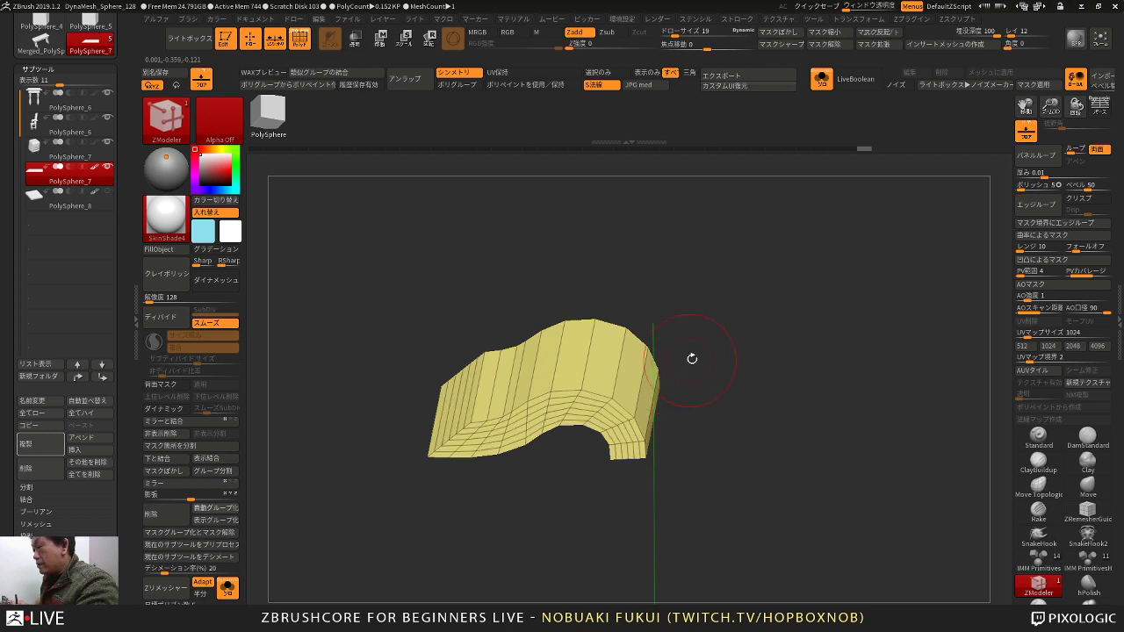
Step: Try adding evenly spaced edge loops across the curved box's long side, and undo them
mouse_move(692, 358)
left_mouse_down()
mouse_move(654, 362)
mouse_move(657, 397)
mouse_move(706, 348)
mouse_move(694, 357)
left_mouse_up()
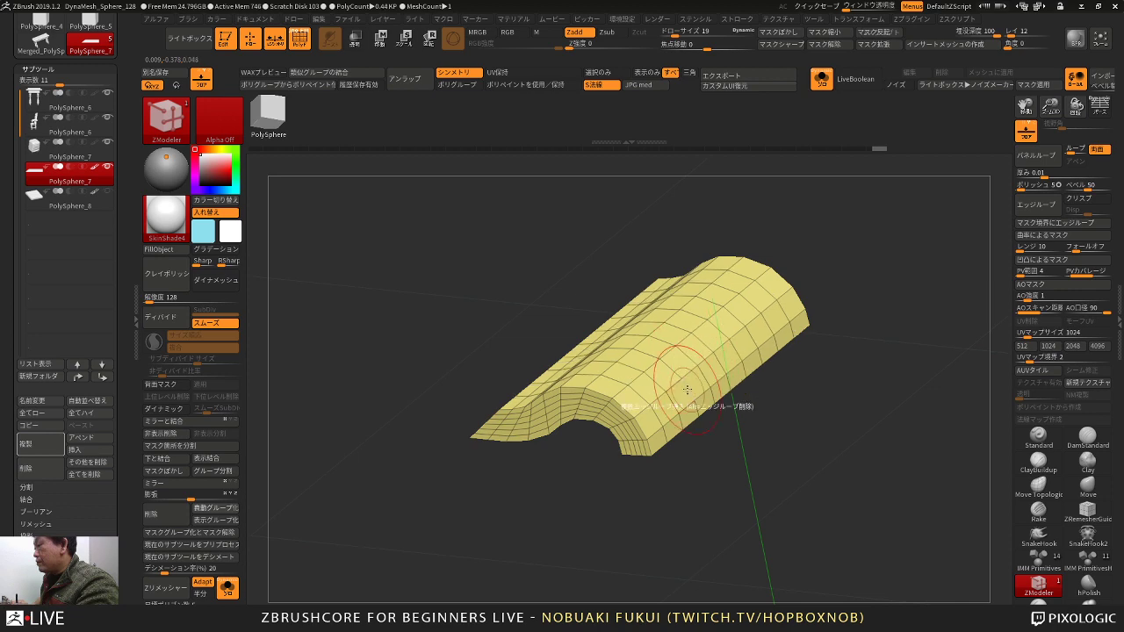
left_click_drag(752, 442, 577, 502)
key("ctrl+z")
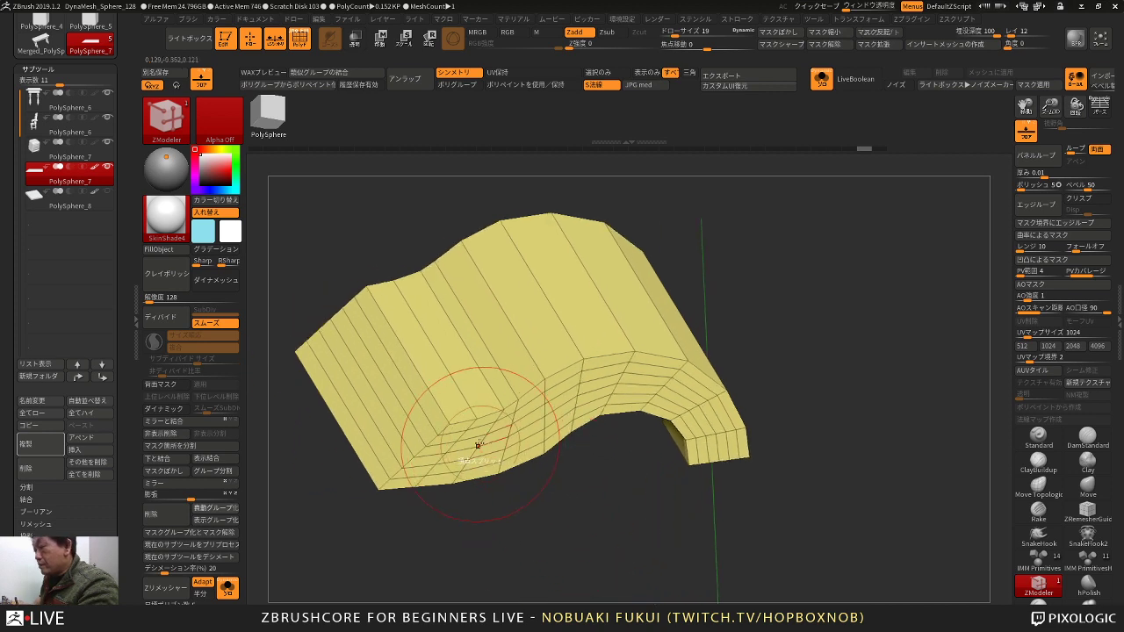
Step: Try raising two narrow strips beside the curved box's sloped end with ZModeler QMesh, and undo the extrusions
left_click(415, 414, "alt")
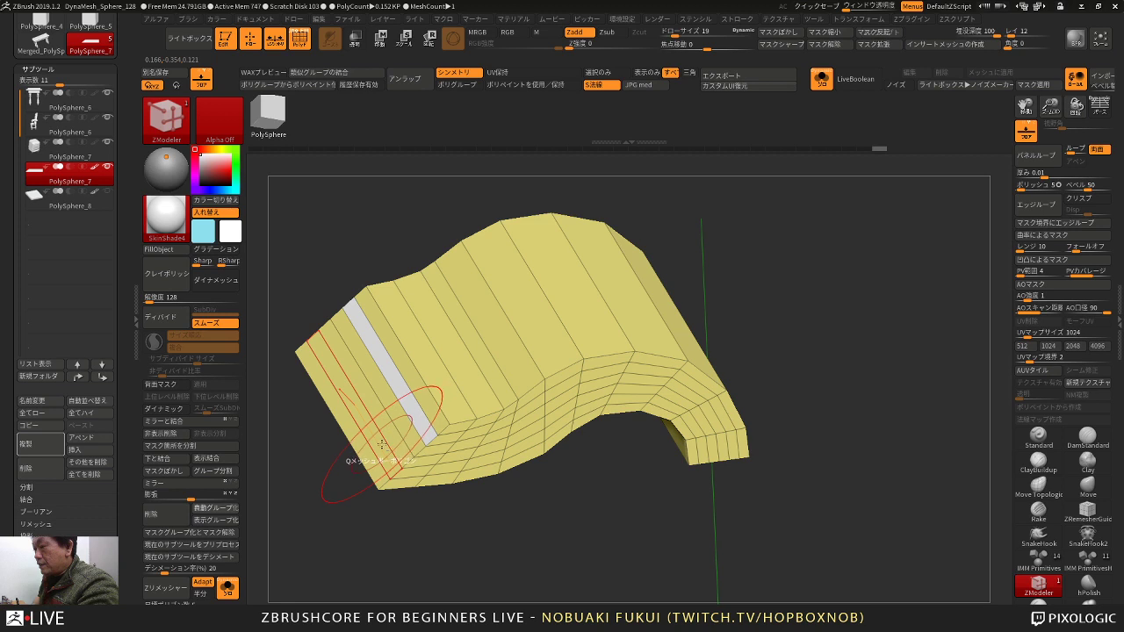
key("space")
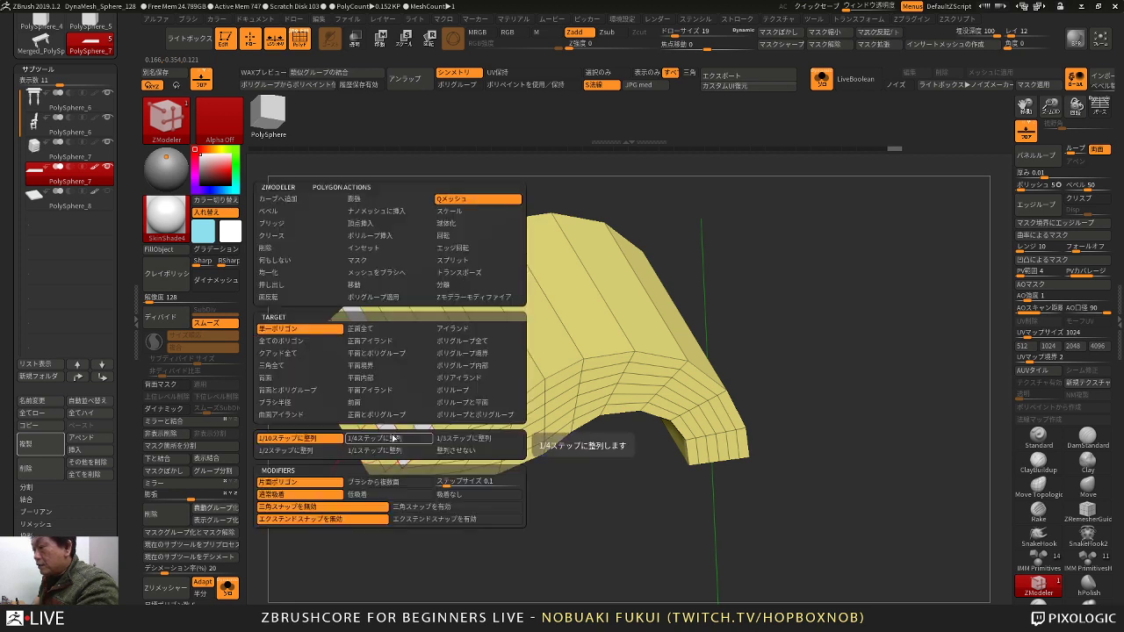
left_click(355, 369)
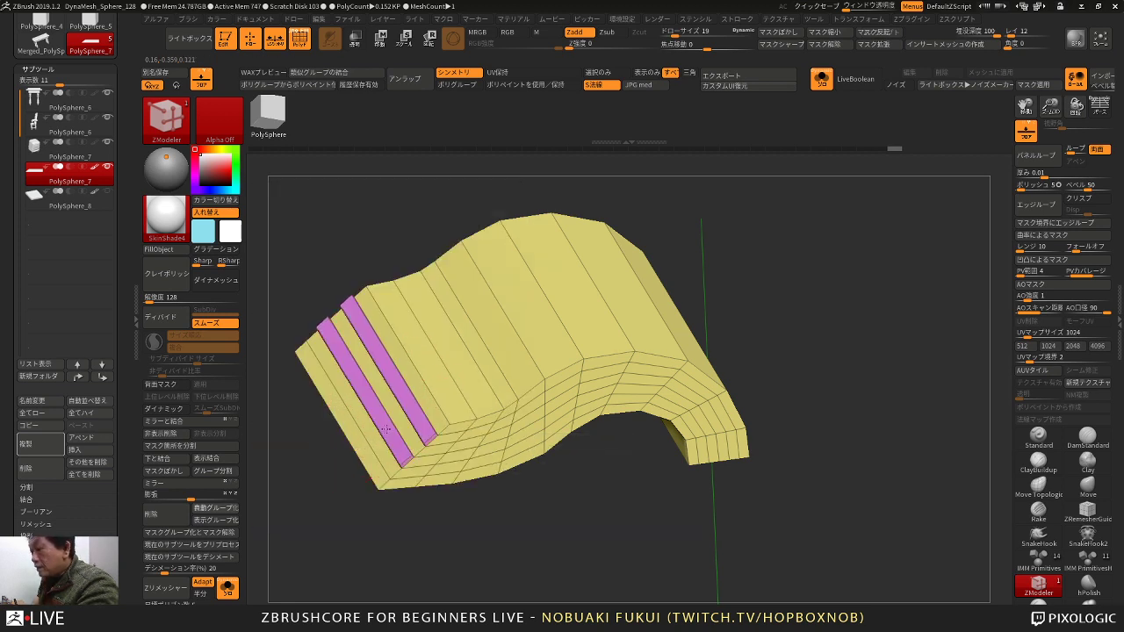
mouse_move(384, 430)
right_mouse_down()
mouse_move(389, 272)
mouse_move(446, 395)
mouse_move(421, 306)
right_mouse_up()
right_click_drag(421, 307, 453, 376)
key("shift+f")
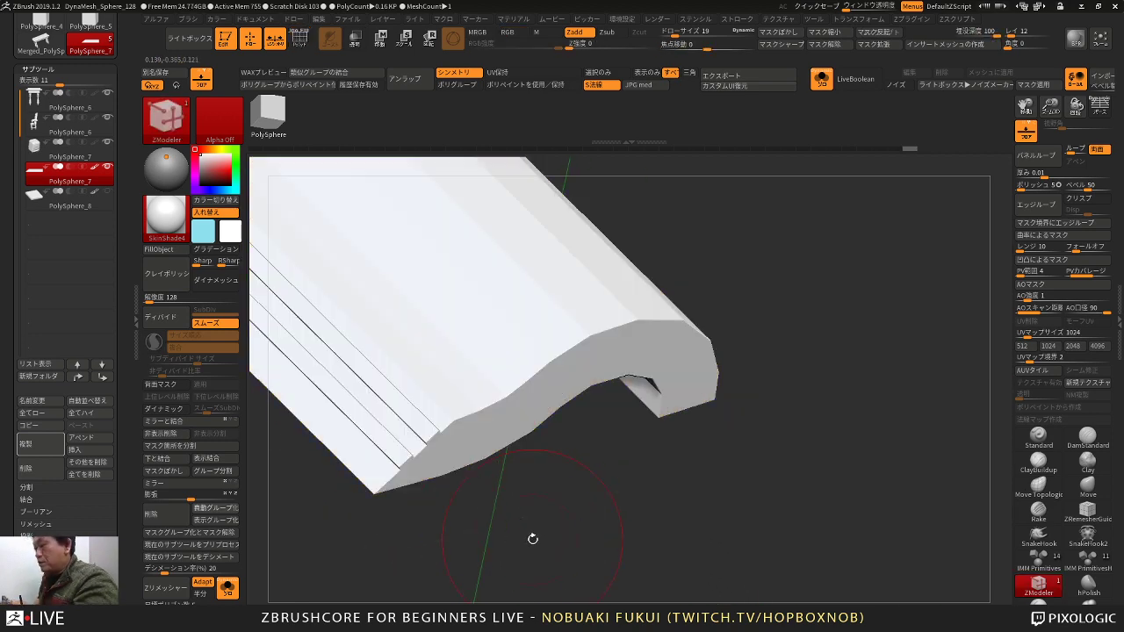
mouse_move(532, 537)
right_mouse_down("ctrl")
mouse_move(520, 470)
mouse_move(480, 487)
mouse_move(497, 556)
mouse_move(525, 562)
mouse_move(476, 525)
mouse_move(524, 517)
mouse_move(536, 566)
mouse_move(546, 532)
right_mouse_up("ctrl")
key("ctrl+z")
mouse_move(545, 531)
left_mouse_down()
mouse_move(532, 527)
mouse_move(547, 528)
left_mouse_up()
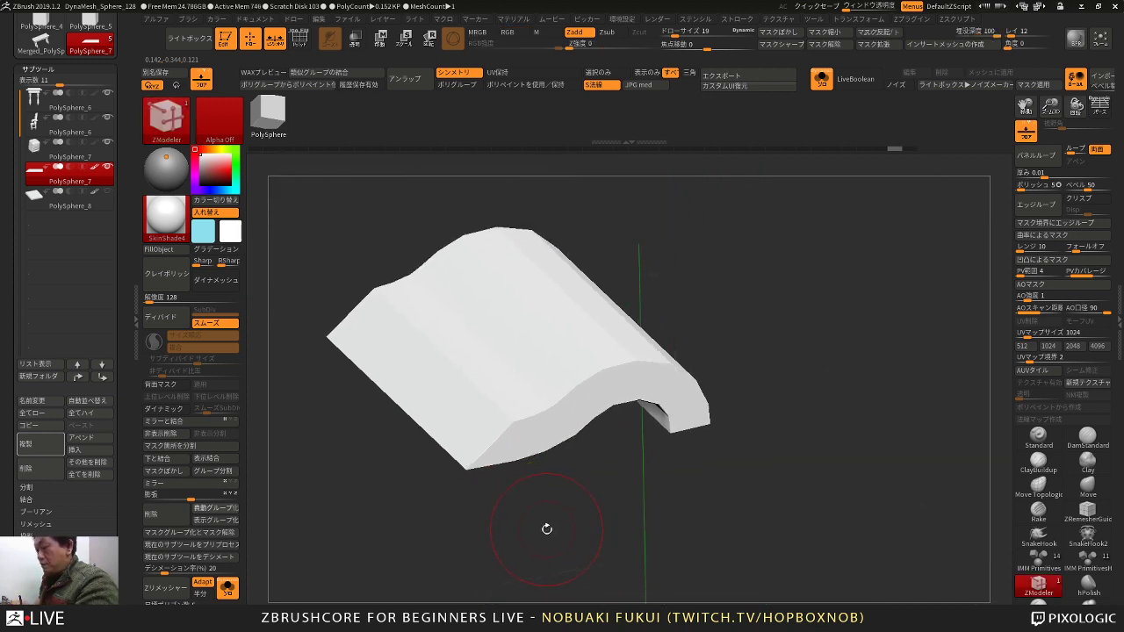
key("ctrl")
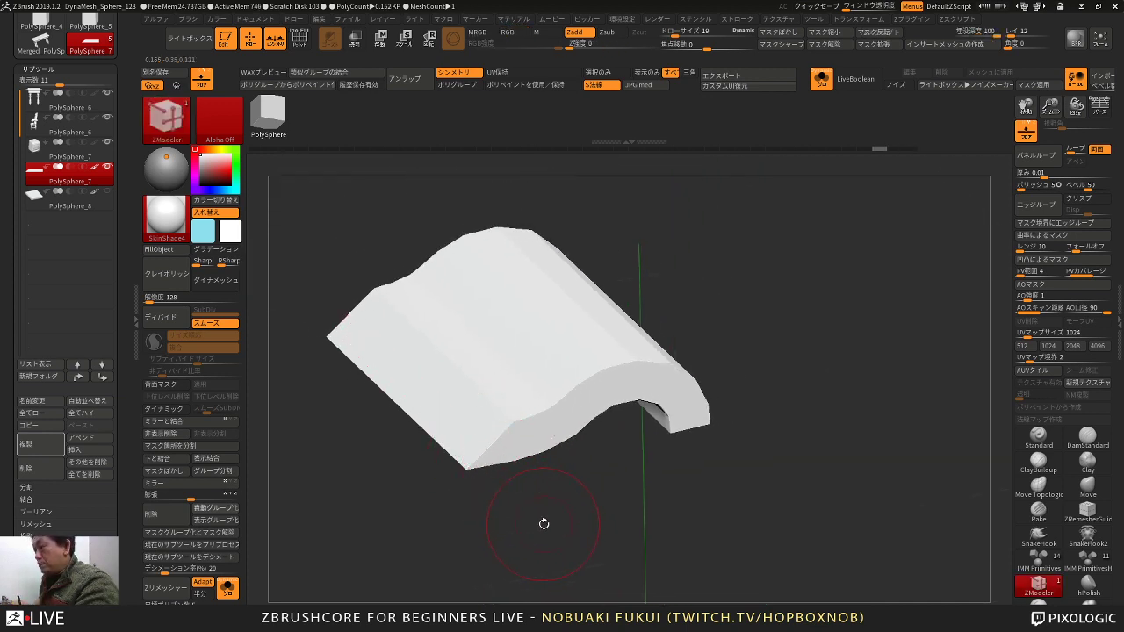
key("ctrl")
left_click_drag(547, 532, 534, 532)
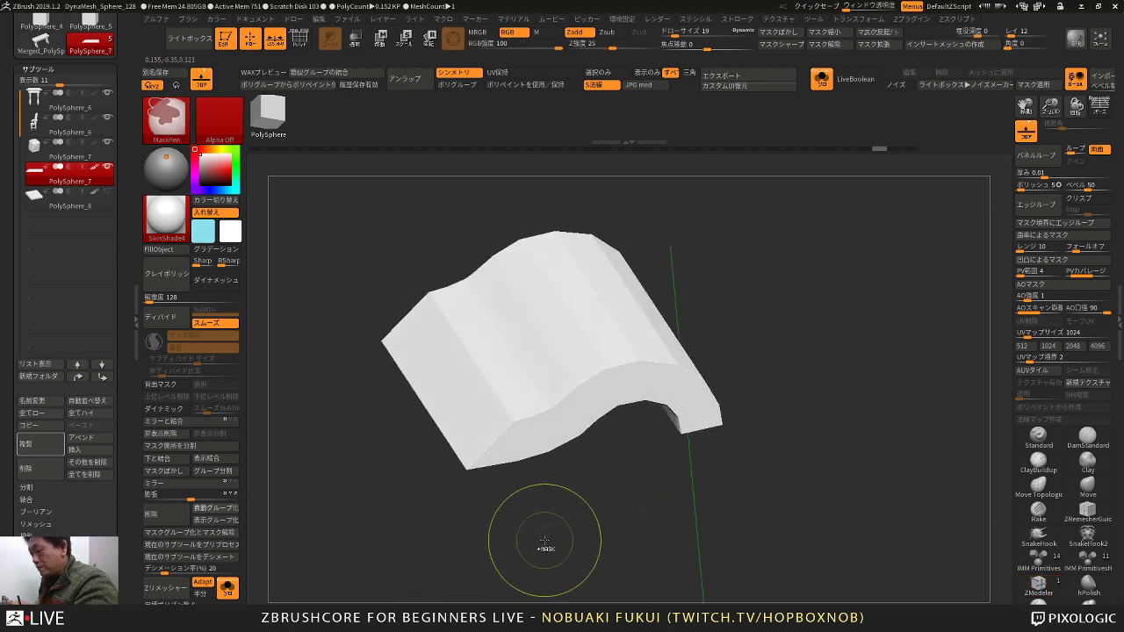
key("ctrl+f")
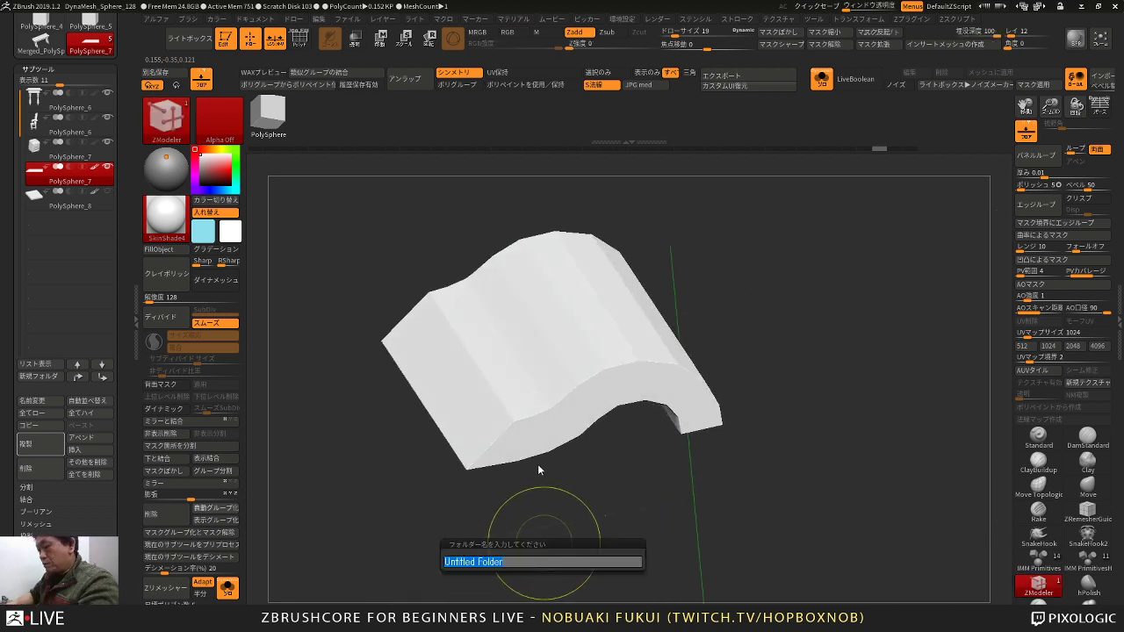
key("Escape")
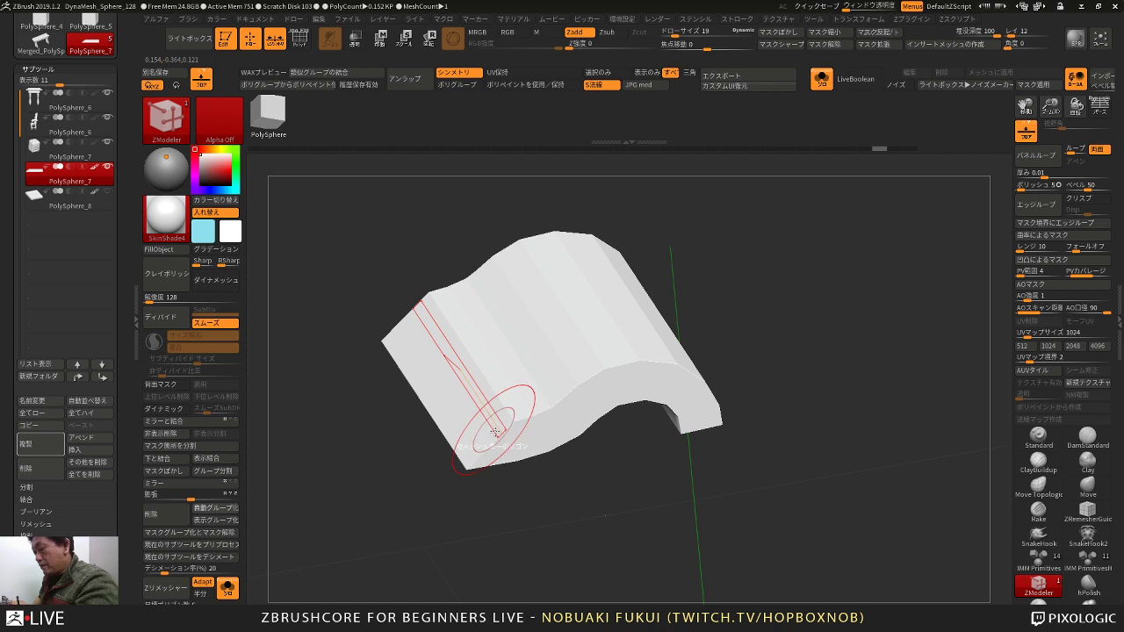
mouse_move(551, 478)
left_mouse_down()
mouse_move(543, 485)
mouse_move(524, 463)
mouse_move(547, 553)
left_mouse_up()
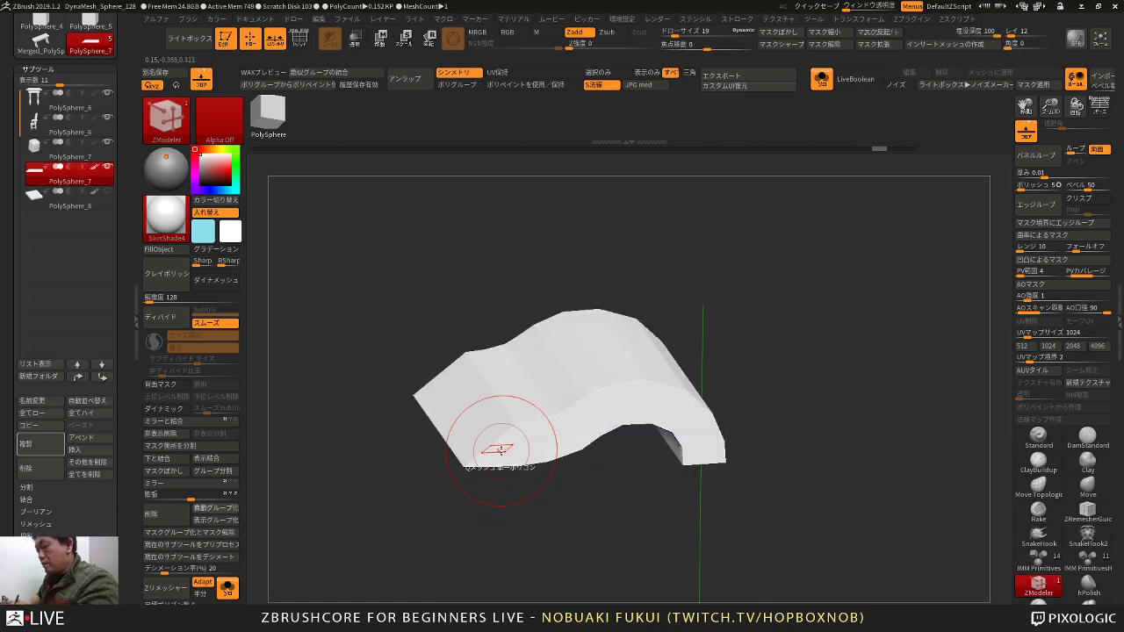
Step: Show the polygon edges, try extruding two thin strips on the sloped end with QMesh again, and undo them
key("shift+f")
left_click_drag(490, 497, 519, 509, "alt")
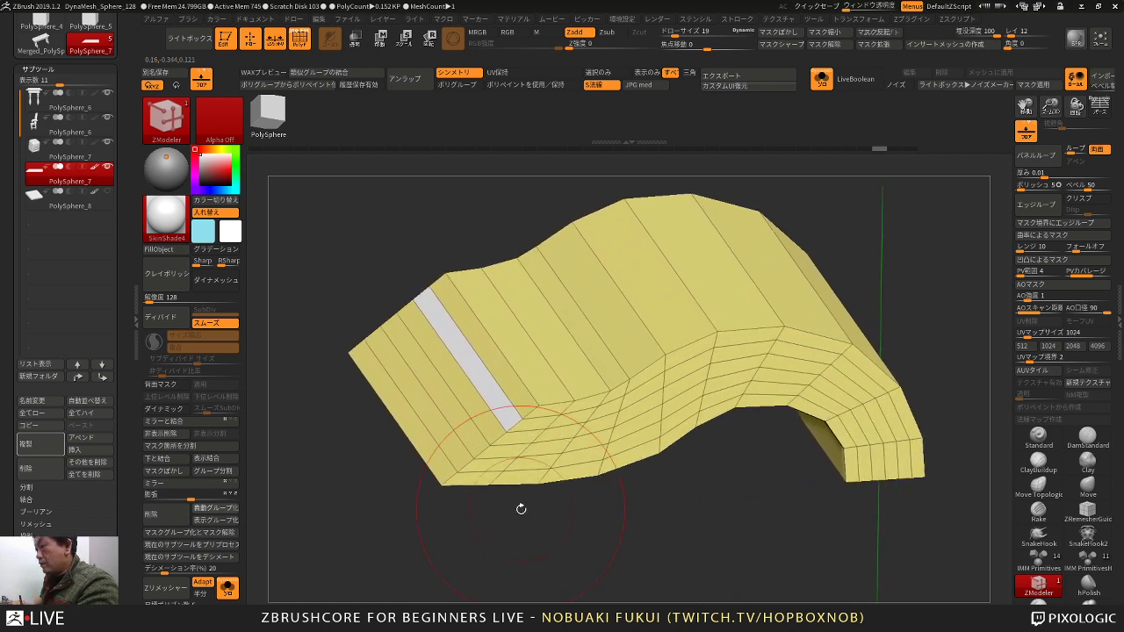
left_click(492, 384)
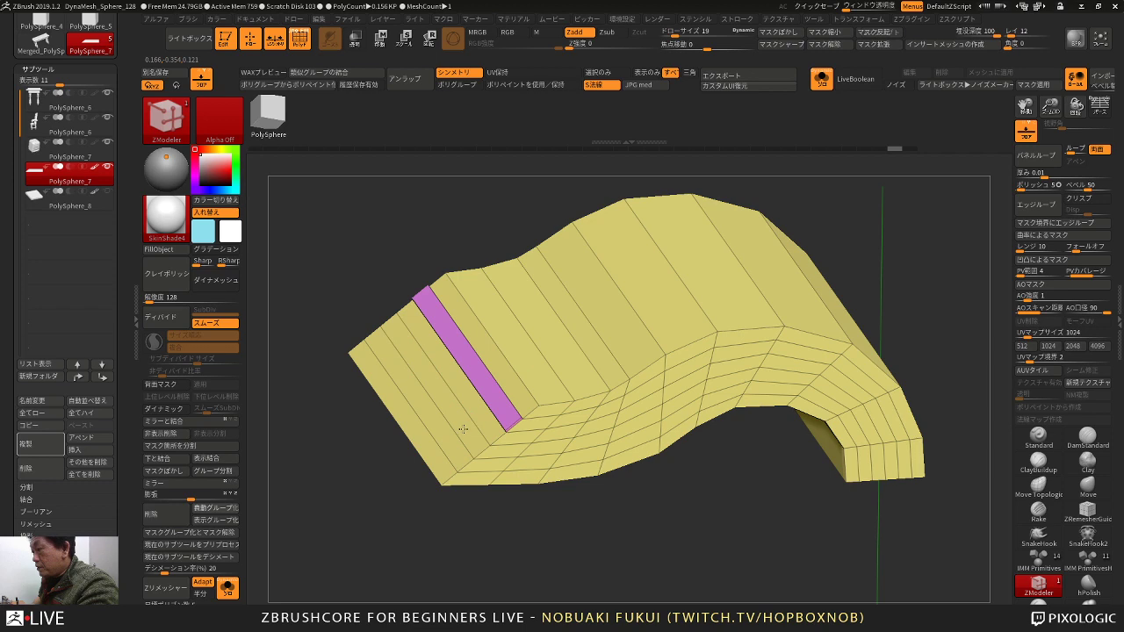
left_click_drag(449, 406, 450, 415)
left_click_drag(486, 551, 484, 530, "alt")
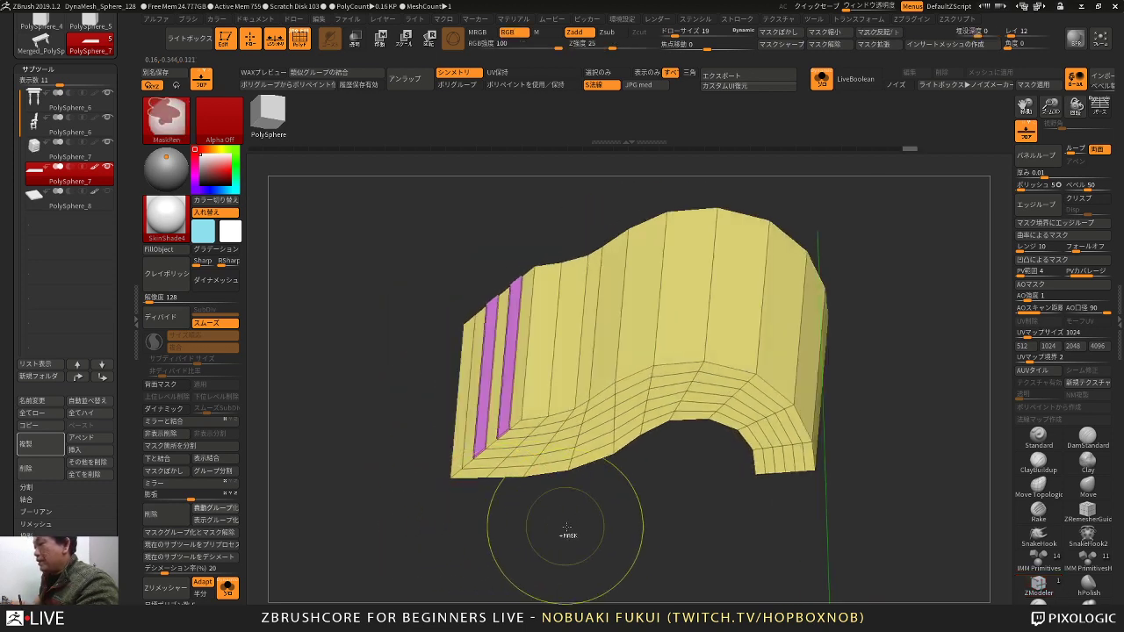
mouse_move(610, 552)
left_mouse_down()
mouse_move(610, 536)
mouse_move(643, 520)
left_mouse_up()
key("ctrl+z")
key("ctrl+z")
key("ctrl+z")
Step: Shift the curved box slightly away from the centre line and mirror and weld it into a facing second half
key("w")
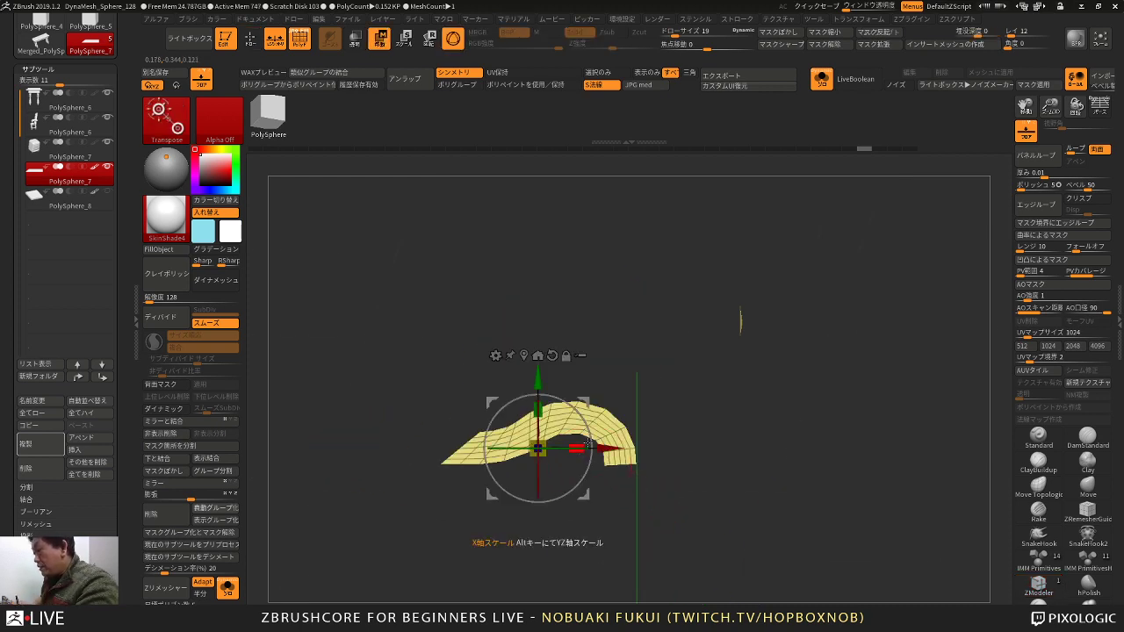
left_click_drag(602, 445, 599, 445)
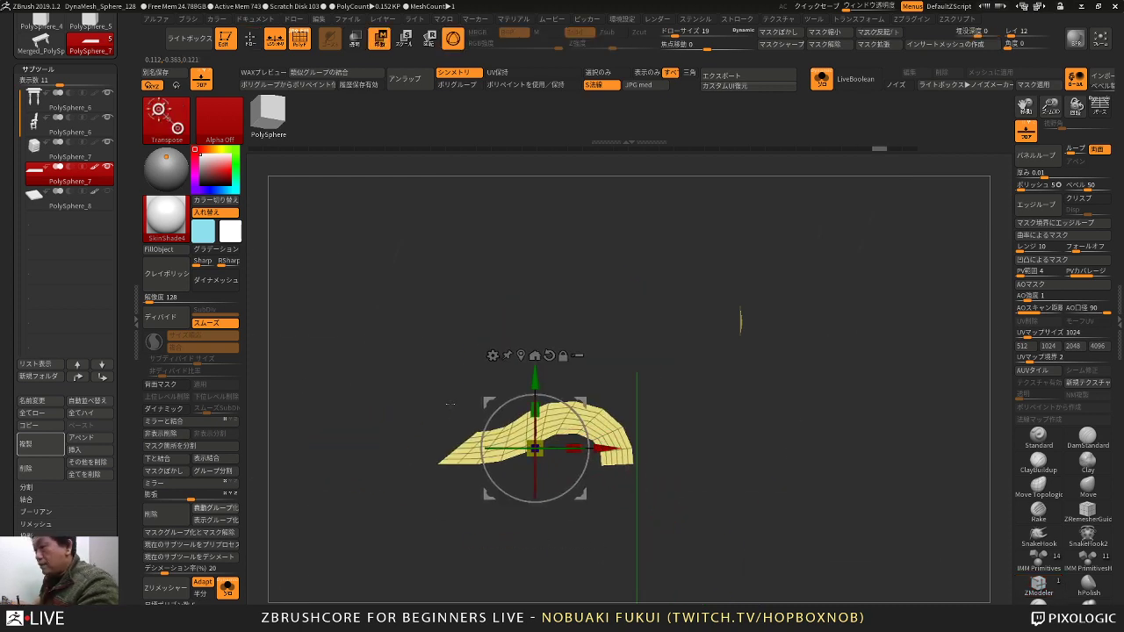
left_click(179, 421)
key("ctrl+z")
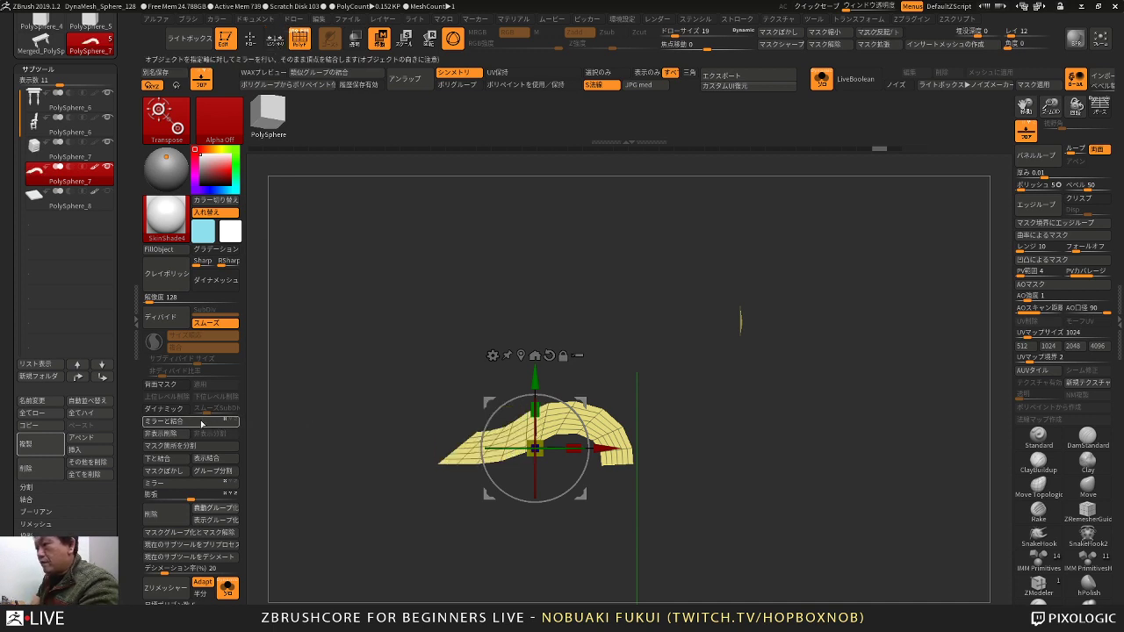
left_click(164, 420)
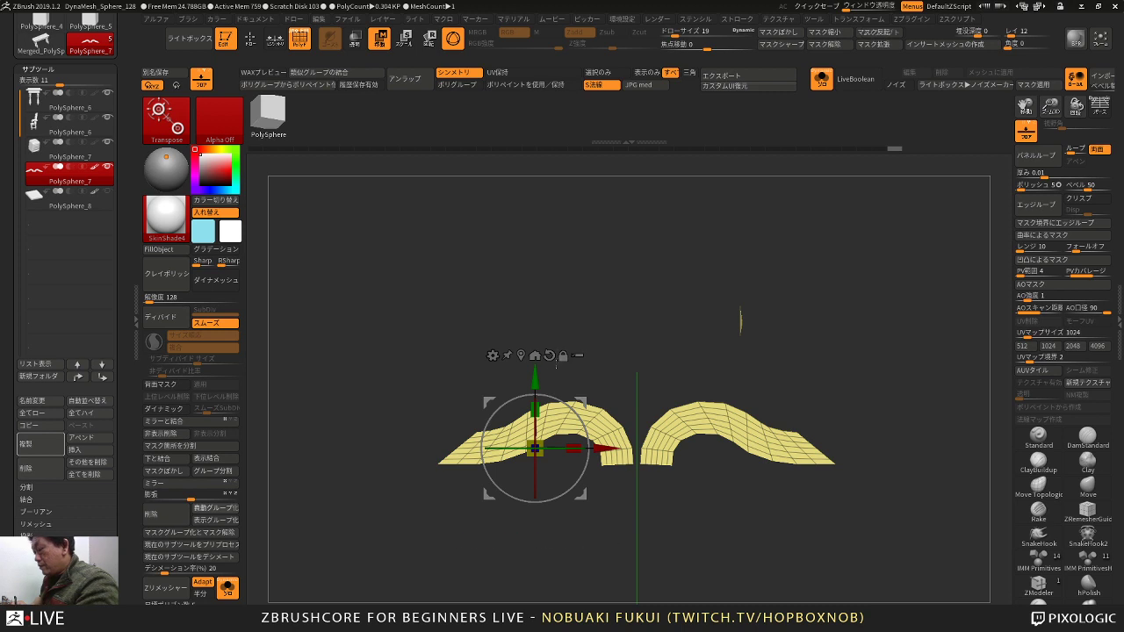
left_click(521, 356)
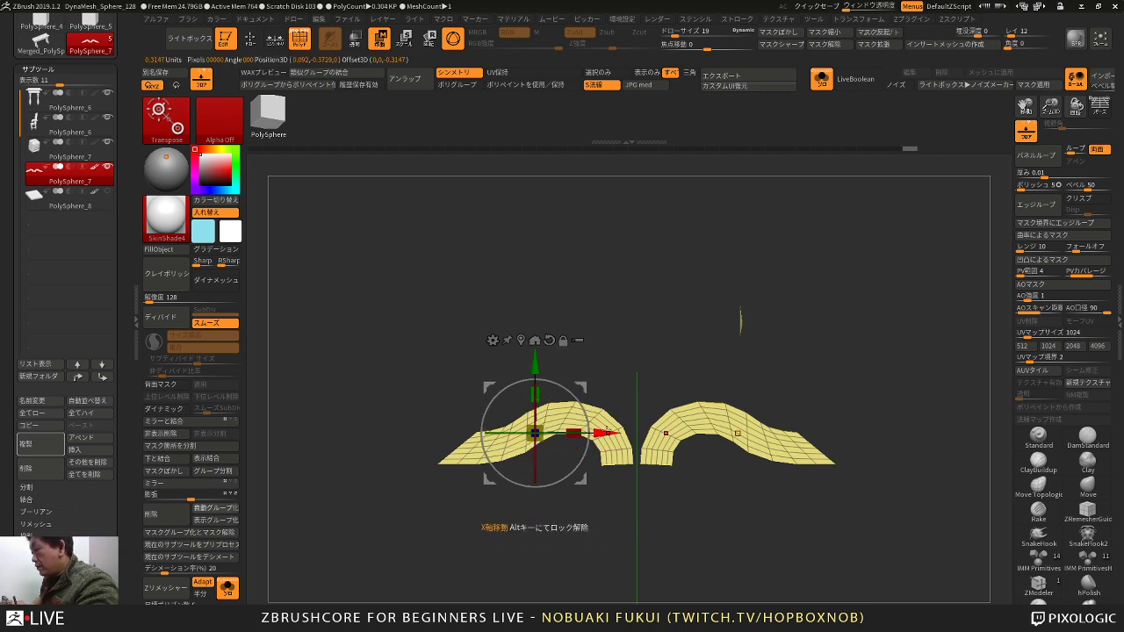
left_click_drag(606, 430, 604, 430)
left_click_drag(631, 339, 617, 390)
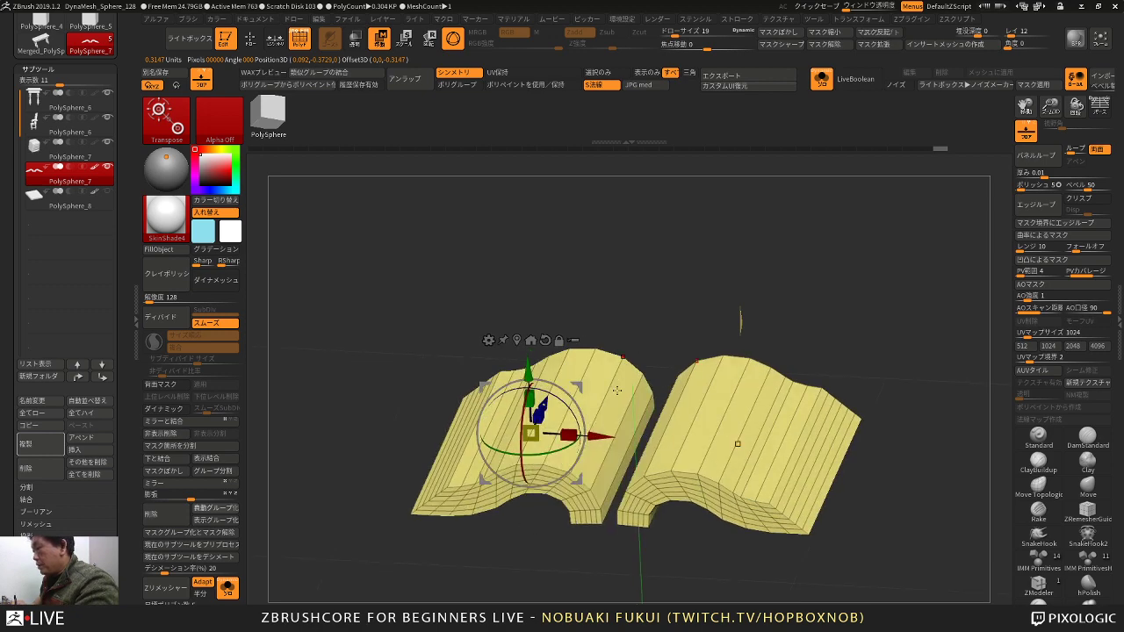
Step: Mark the upper faces of the left half with ZModeler, from the inner spine edge to the sloped end's fold
key("q")
left_click_drag(632, 293, 635, 241)
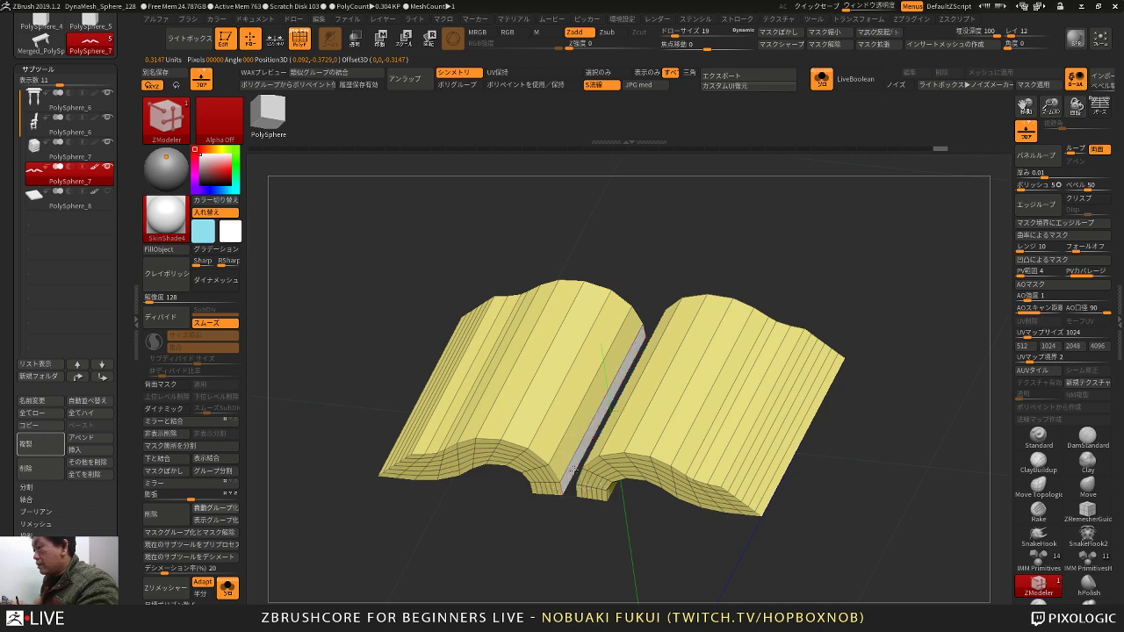
mouse_move(572, 469)
left_mouse_down("alt")
mouse_move(547, 414)
mouse_move(501, 401)
left_mouse_up("alt")
key("ctrl+z")
left_click_drag(535, 532, 559, 528)
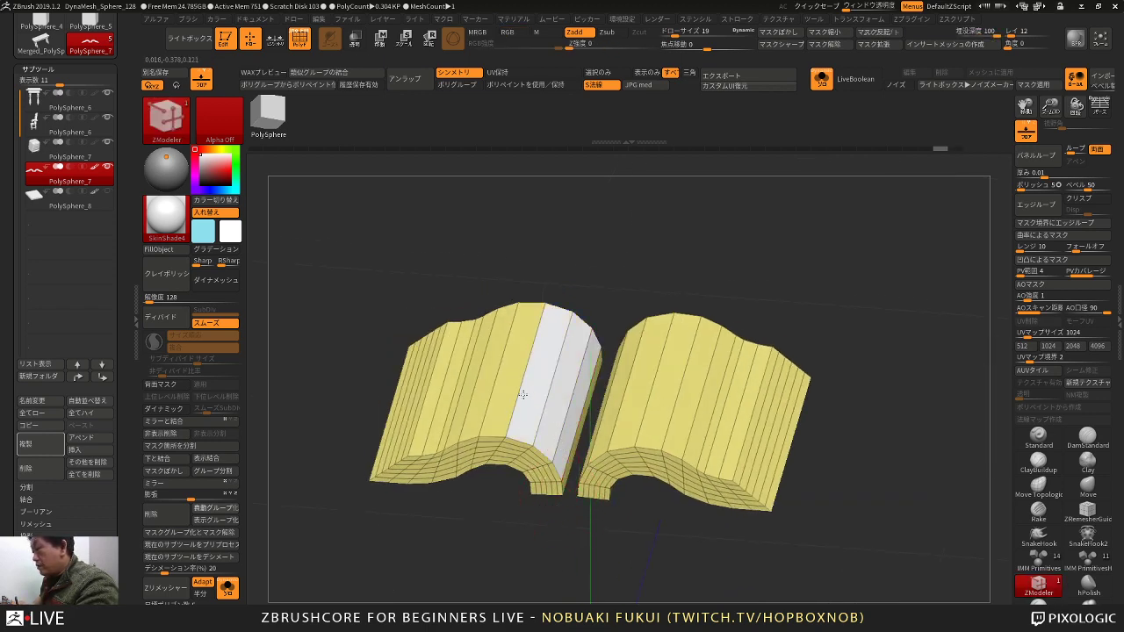
left_click_drag(434, 421, 422, 423, "alt")
mouse_move(490, 533)
left_mouse_down()
mouse_move(555, 507)
mouse_move(553, 540)
mouse_move(594, 576)
left_mouse_up()
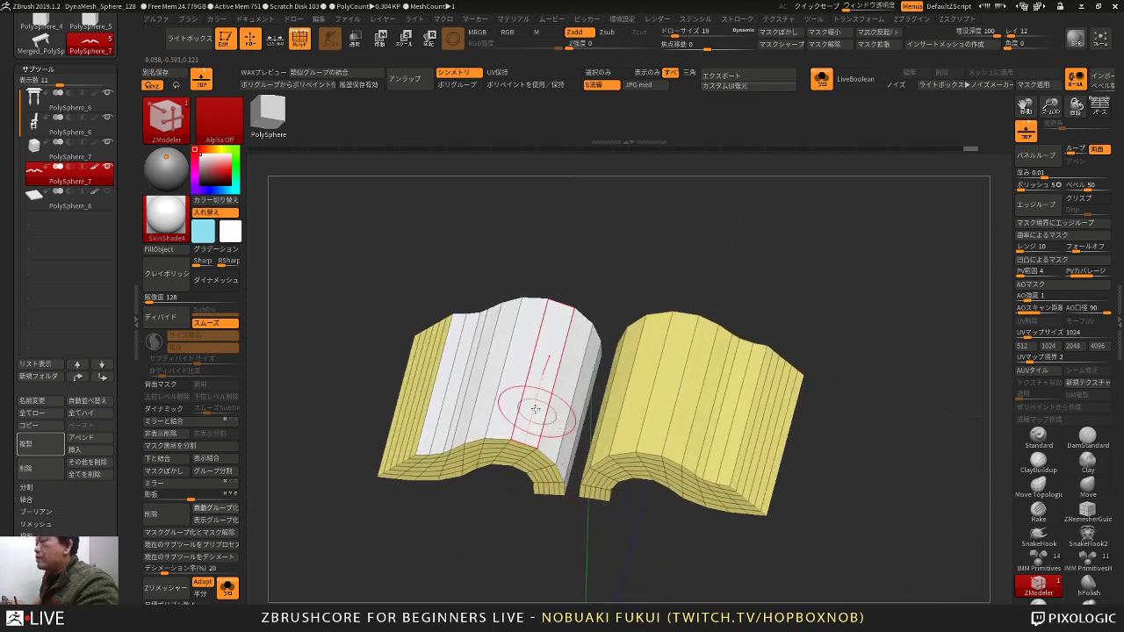
Step: Extrude the marked faces as an island with QMesh and pull them off as a thin page above the left half
key("space")
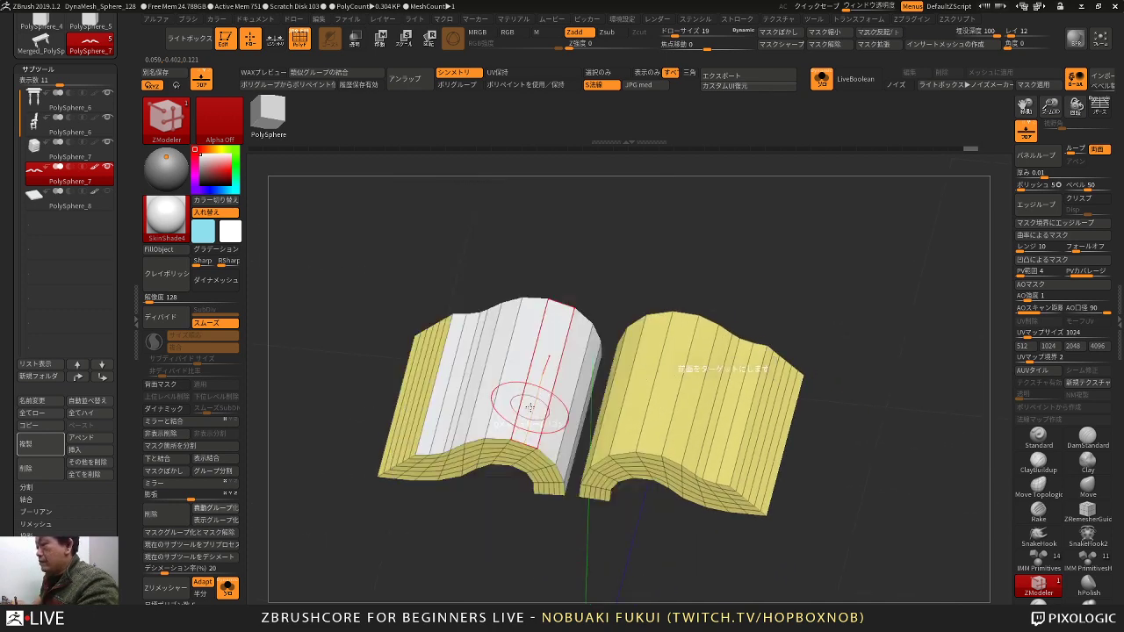
left_click_drag(529, 409, 530, 403)
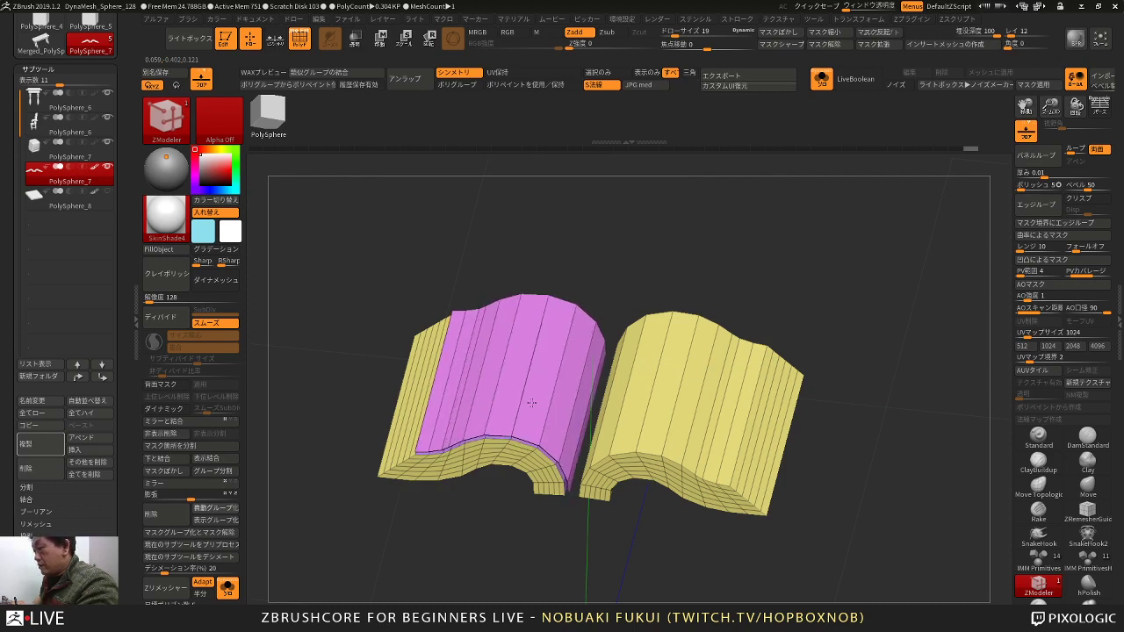
right_click_drag(551, 356, 575, 282)
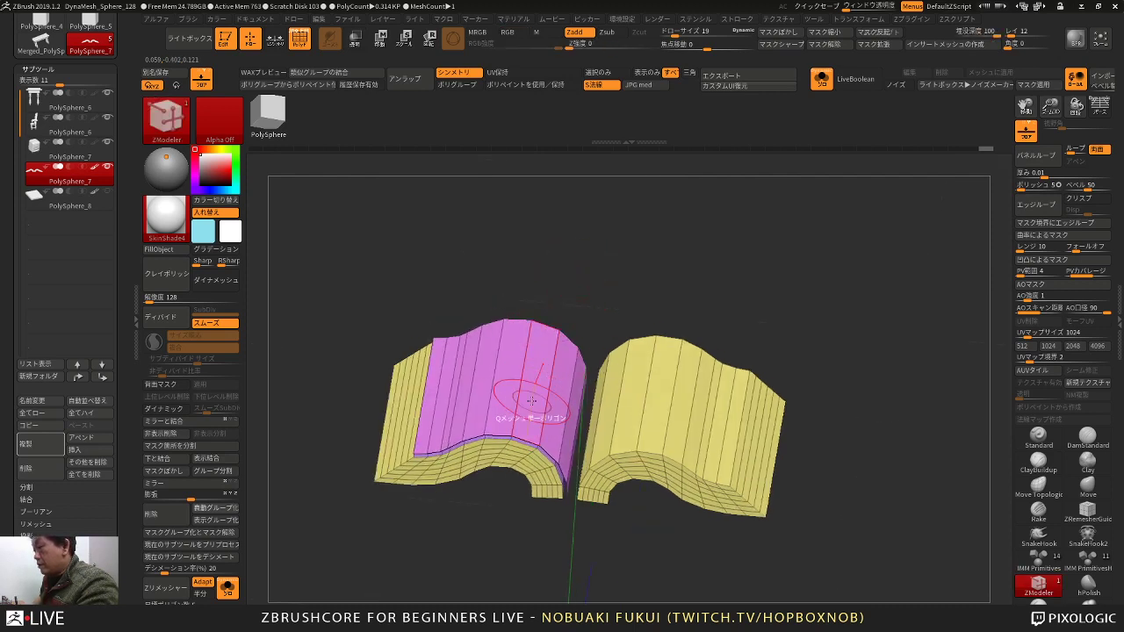
key("space")
left_click(595, 331)
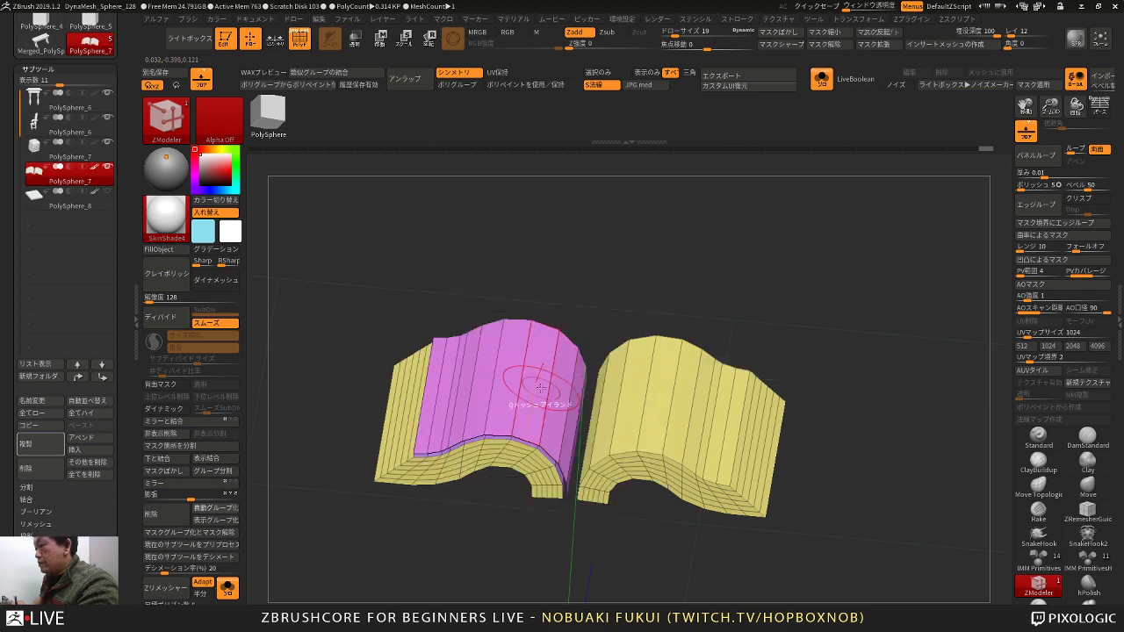
right_click_drag(541, 392, 608, 392)
Step: Mask everything except the thin page, tilt and shift it so its inner edge meets the spine, and clear the mask
key("e")
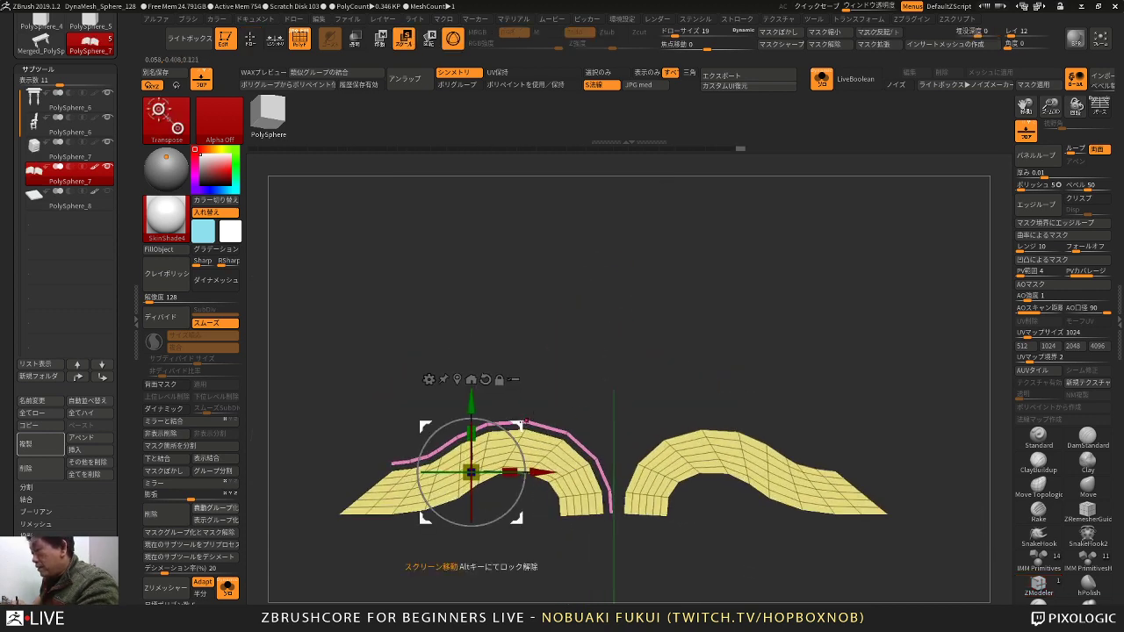
left_click_drag(519, 426, 521, 426, "ctrl")
key("ctrl+z")
left_click(570, 437, "ctrl")
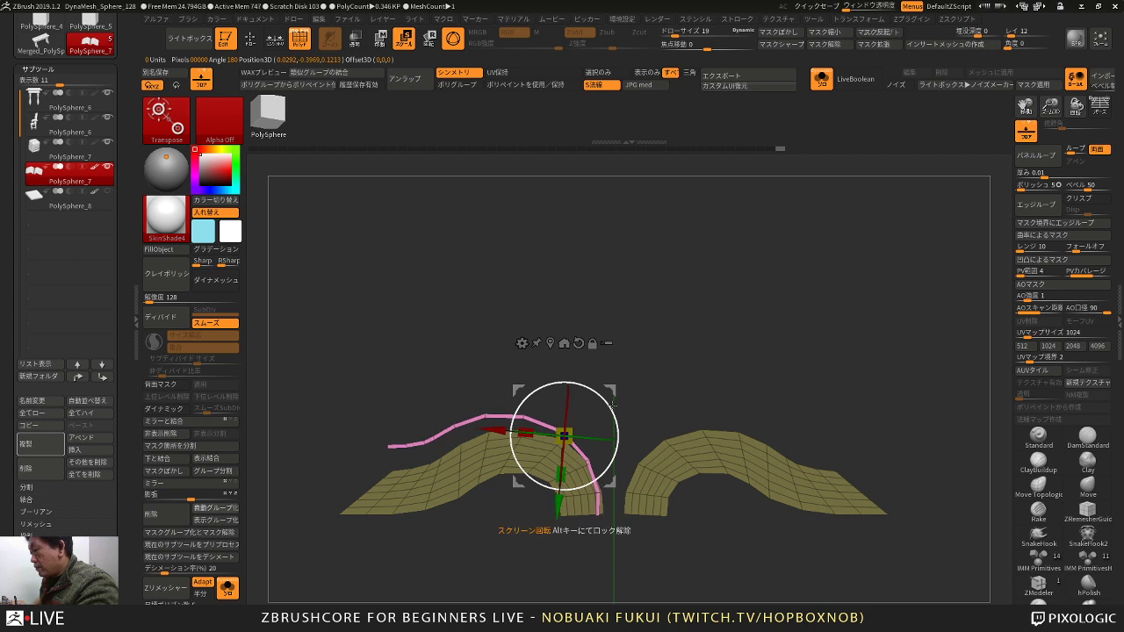
right_click_drag(646, 356, 646, 374)
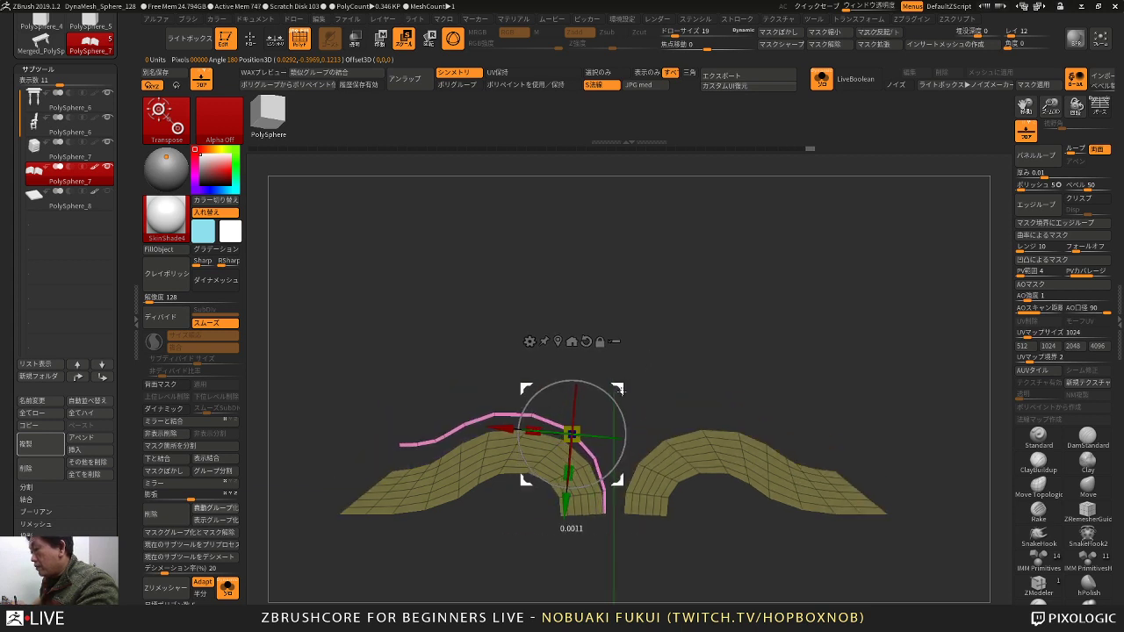
left_click(650, 361, "ctrl")
key("q")
left_click_drag(639, 324, 642, 351)
left_click(642, 294, "ctrl")
left_click_drag(645, 272, 650, 291)
mouse_move(650, 268)
left_mouse_down("ctrl")
mouse_move(652, 281)
mouse_move(597, 269)
mouse_move(613, 249)
left_mouse_up("ctrl")
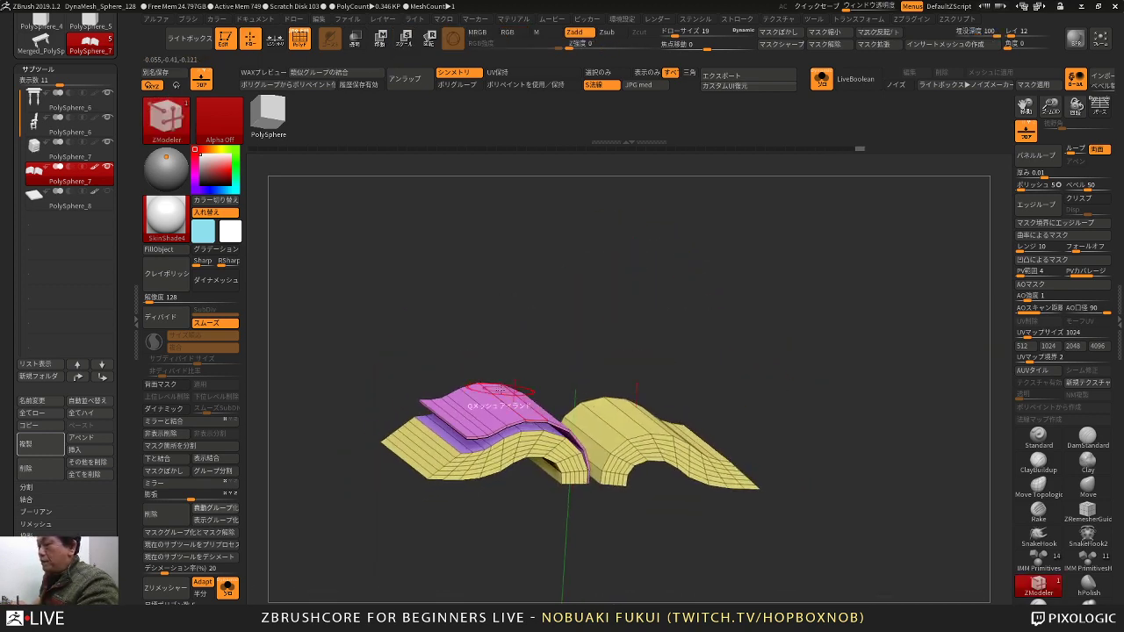
Step: Assign both book halves and the thin page to one polygroup
mouse_move(580, 327)
left_mouse_down()
mouse_move(587, 309)
mouse_move(613, 314)
mouse_move(597, 298)
mouse_move(605, 269)
mouse_move(500, 350)
left_mouse_up()
key("ctrl+w")
mouse_move(325, 350)
left_mouse_down("ctrl+shift")
mouse_move(546, 478)
mouse_move(601, 530)
mouse_move(364, 490)
mouse_move(353, 431)
mouse_move(604, 540)
mouse_move(603, 524)
left_mouse_up("ctrl+shift")
left_click(583, 549, "ctrl")
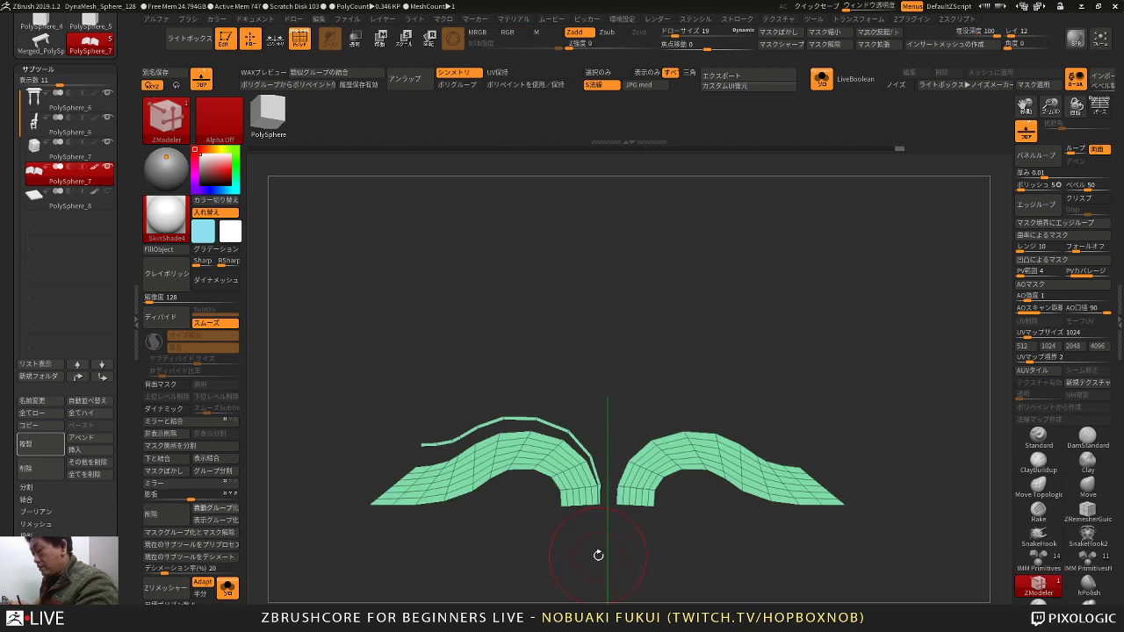
Step: Mask the left half with its page, slide the right half along X until the halves touch, and clear the mask
left_click_drag(279, 355, 612, 531, "ctrl")
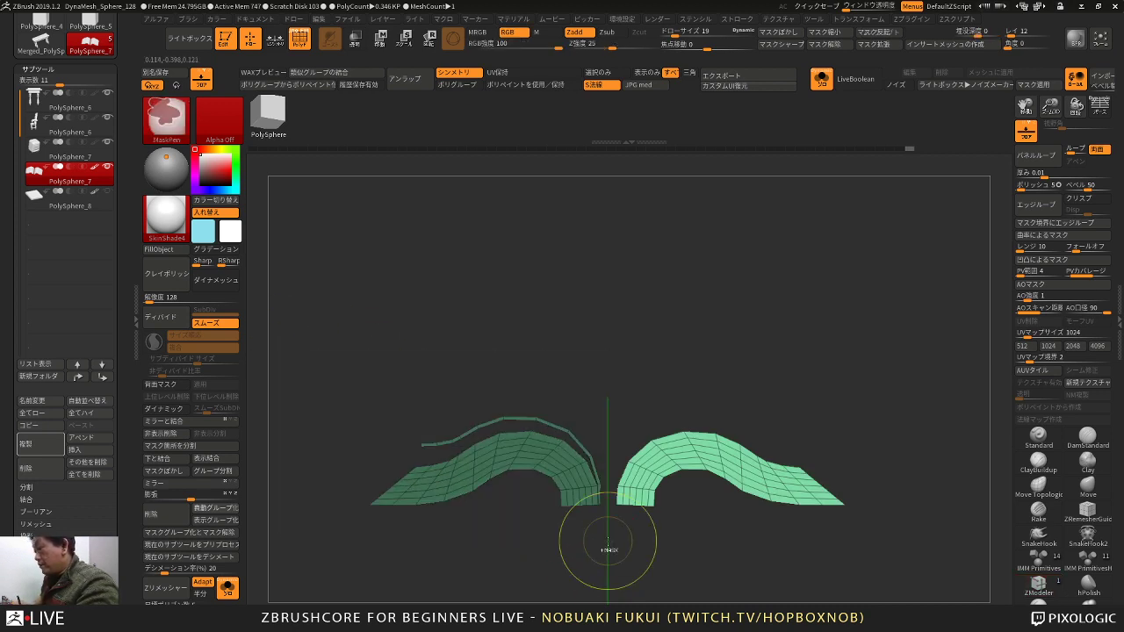
key("e")
left_click(586, 342, "alt")
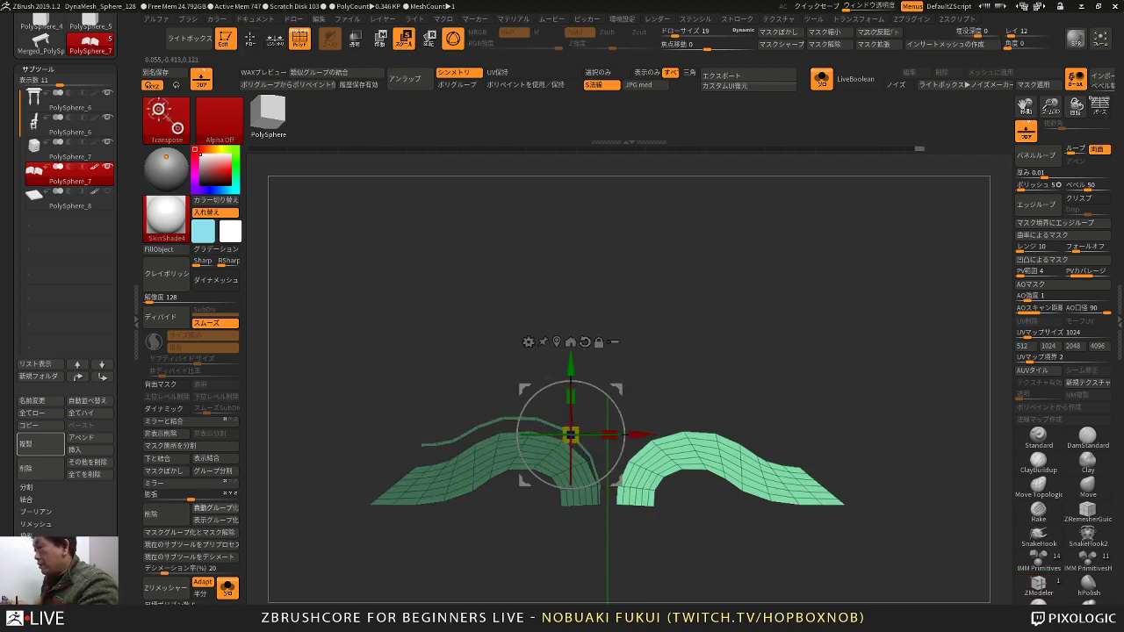
left_click_drag(637, 435, 619, 435)
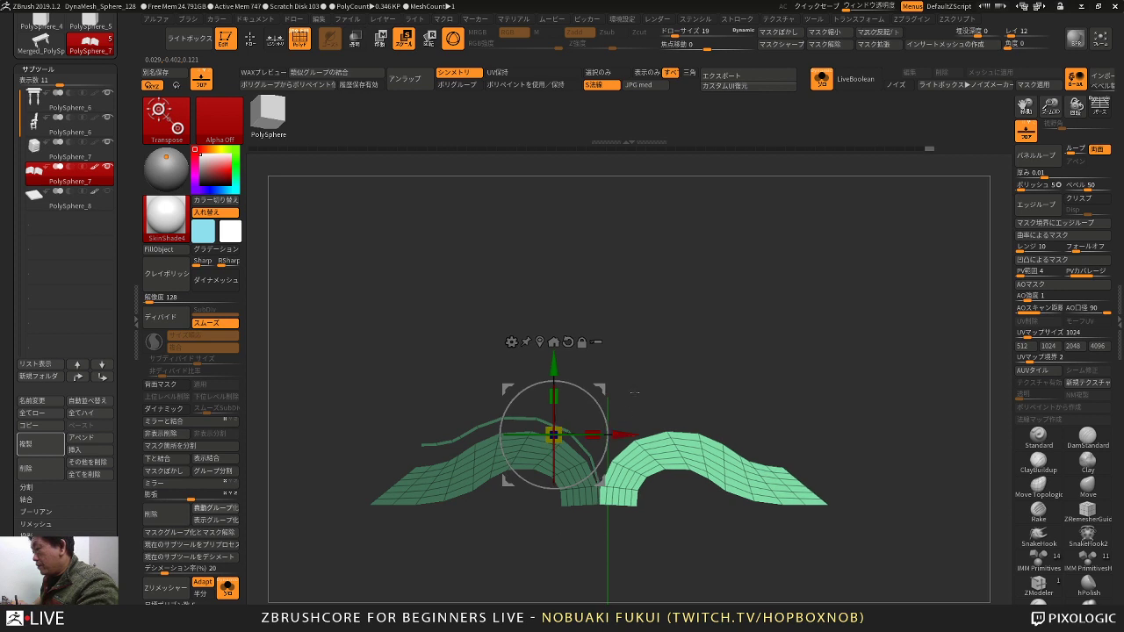
mouse_move(637, 382)
left_mouse_down("ctrl")
mouse_move(649, 396)
mouse_move(651, 379)
left_mouse_up("ctrl")
Step: Centre the gizmo on the book and make all its hidden geometry visible again
left_click(542, 342)
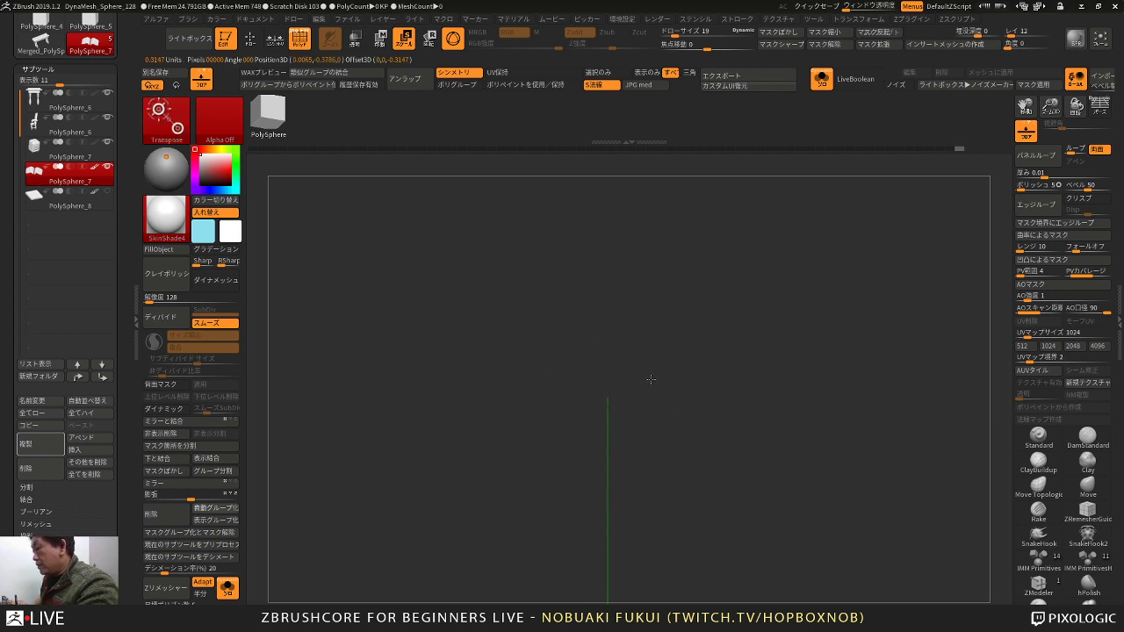
left_click(699, 400, "ctrl+shift")
left_click_drag(718, 512, 721, 351, "alt")
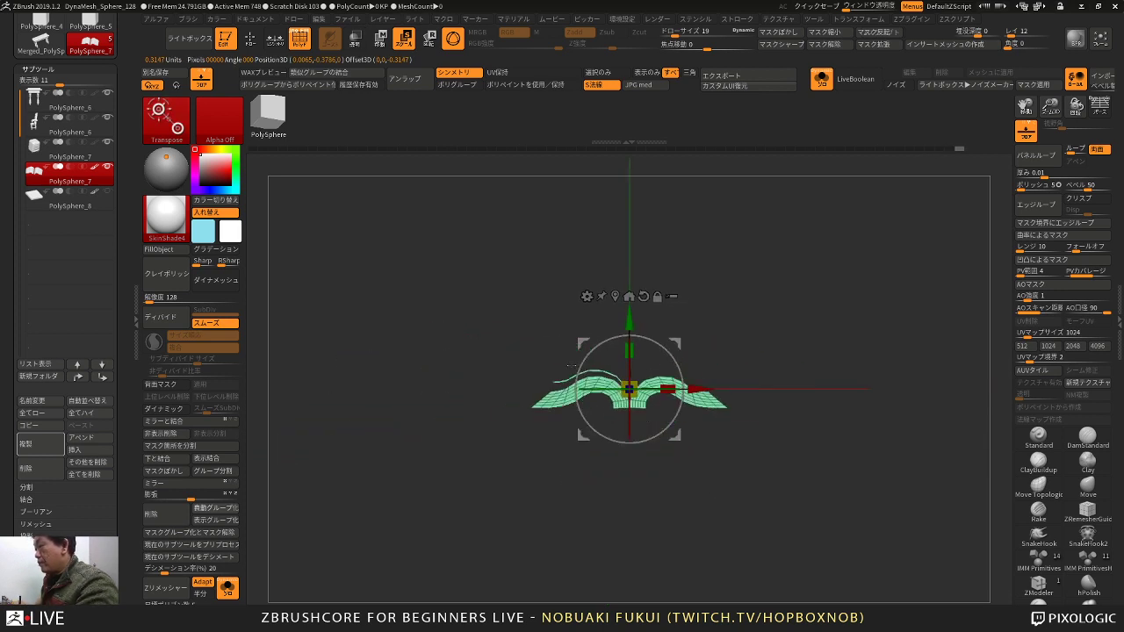
left_click_drag(736, 307, 692, 306)
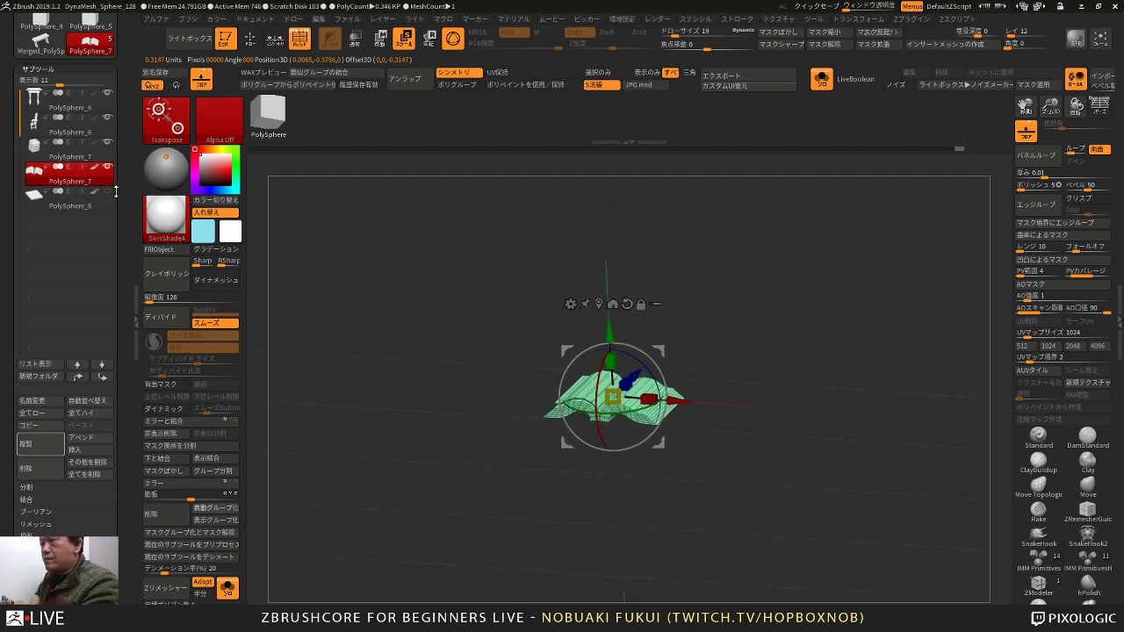
Step: Turn off Solo and show only the book pages together with the flat box subtool
left_click_drag(463, 382, 471, 256, "alt")
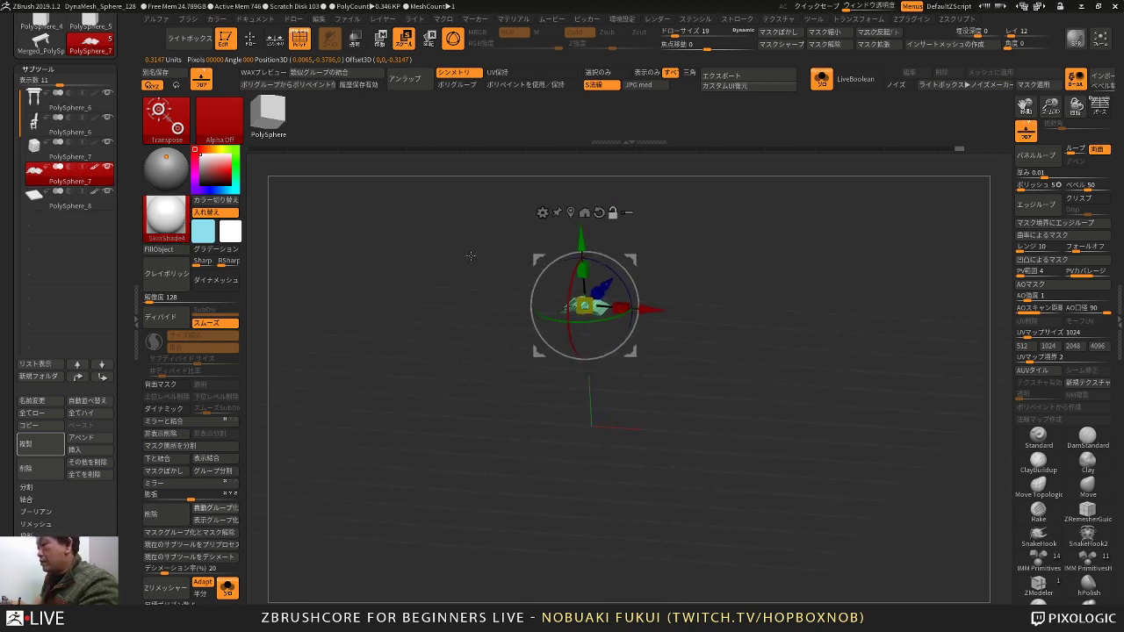
left_click_drag(405, 358, 406, 449, "alt")
left_click(235, 596)
left_click_drag(352, 517, 461, 513)
left_click(108, 167)
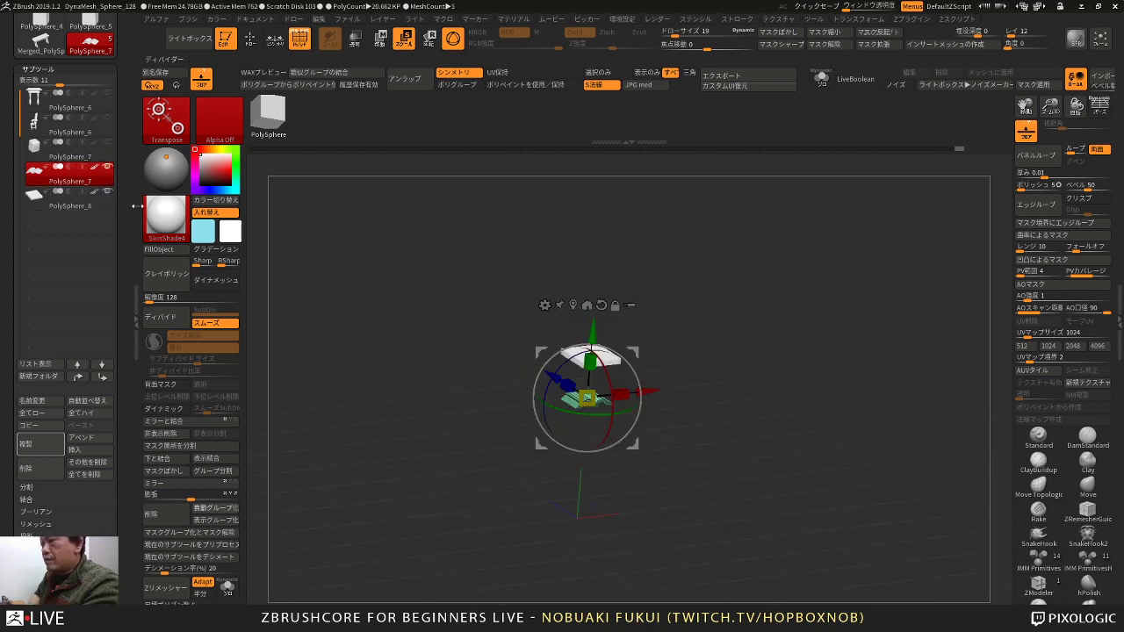
Step: Raise the book pages along the vertical axis so they rest on top of the flat box
left_click_drag(461, 431, 487, 481, "shift")
left_click_drag(584, 320, 586, 180)
left_click_drag(763, 290, 773, 344, "alt")
left_click_drag(652, 381, 654, 449, "alt")
left_click_drag(654, 450, 690, 475)
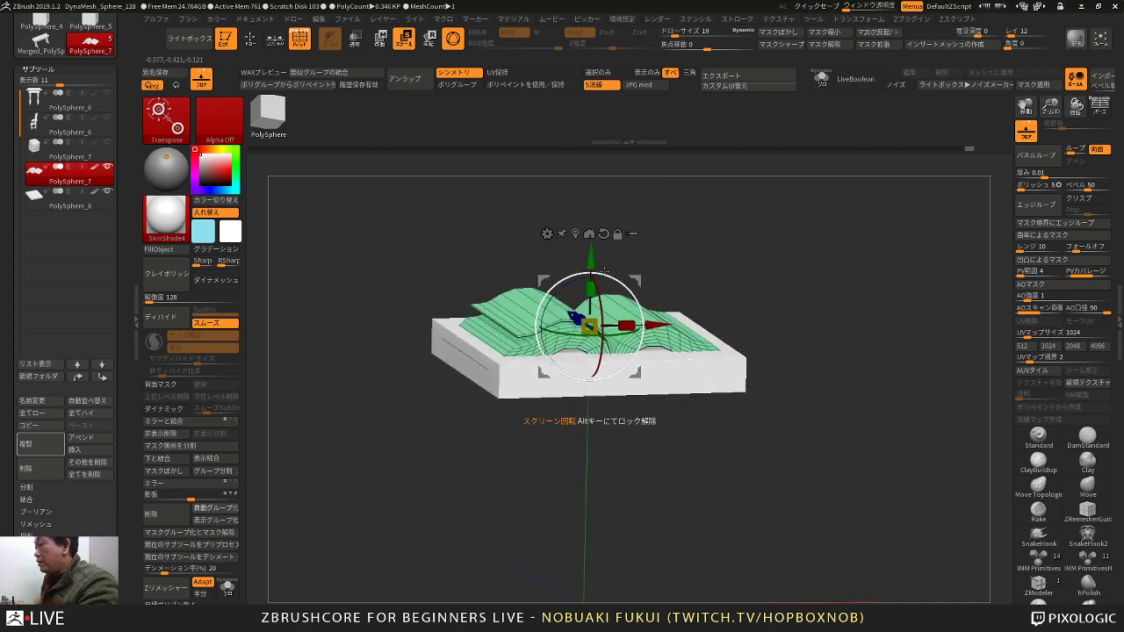
left_click_drag(592, 255, 592, 241)
left_click_drag(746, 248, 783, 338, "shift")
left_click_drag(673, 485, 654, 497)
Step: Narrow and flatten the box below the pages into a thin spine strip and raise it against the pages' underside
left_click(668, 456, "alt")
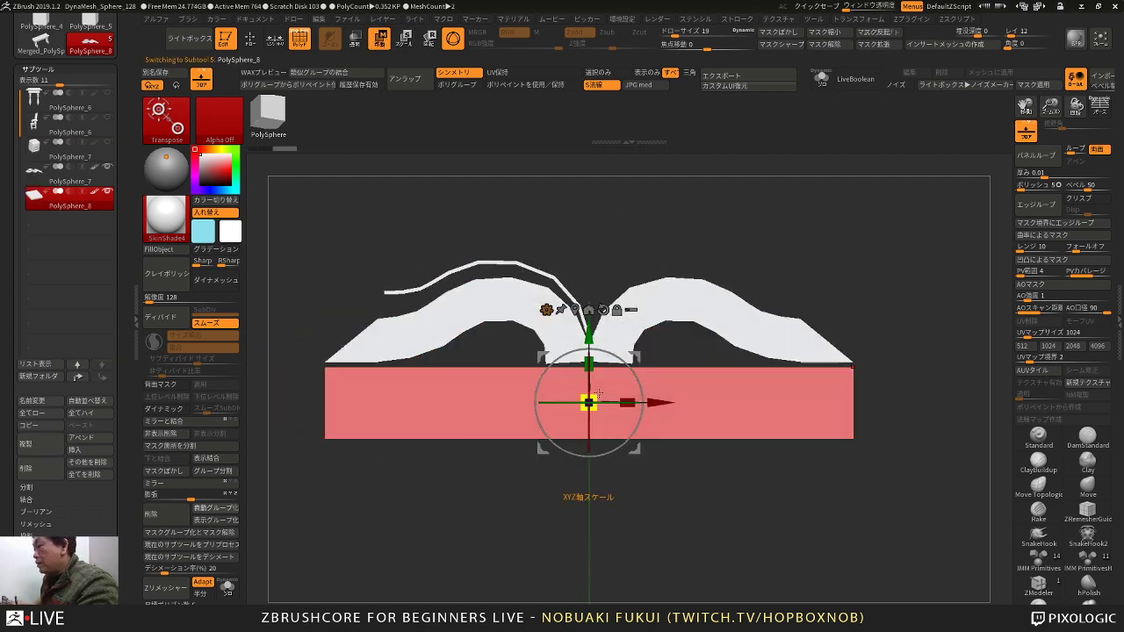
right_click_drag(598, 397, 612, 428)
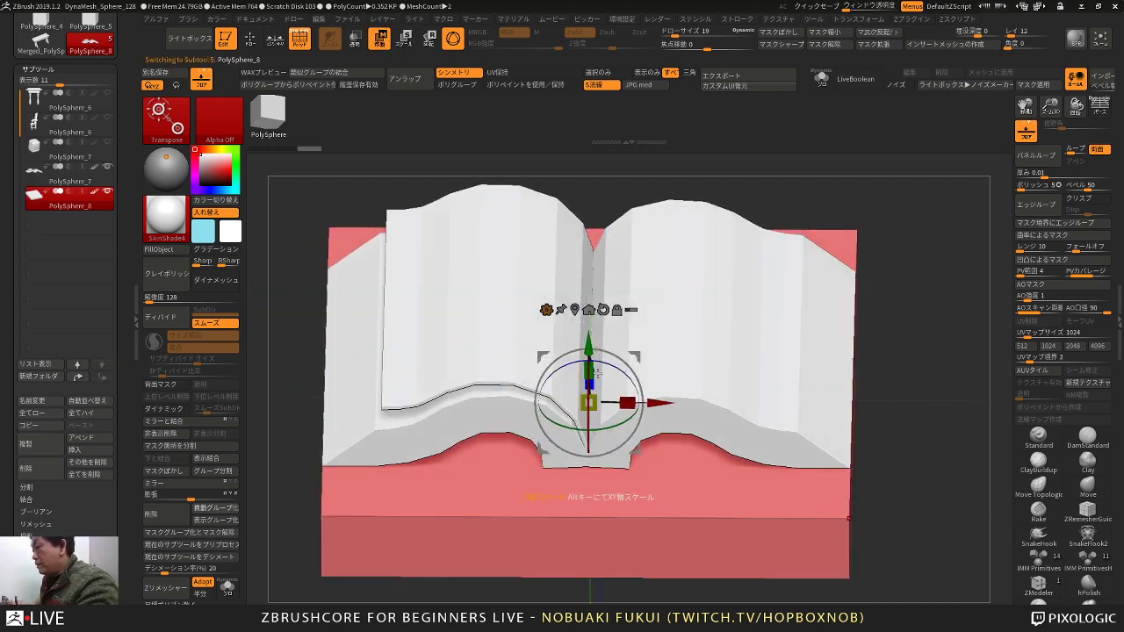
left_click_drag(845, 208, 825, 208)
left_click_drag(656, 528, 536, 471)
left_click_drag(515, 568, 550, 551, "shift")
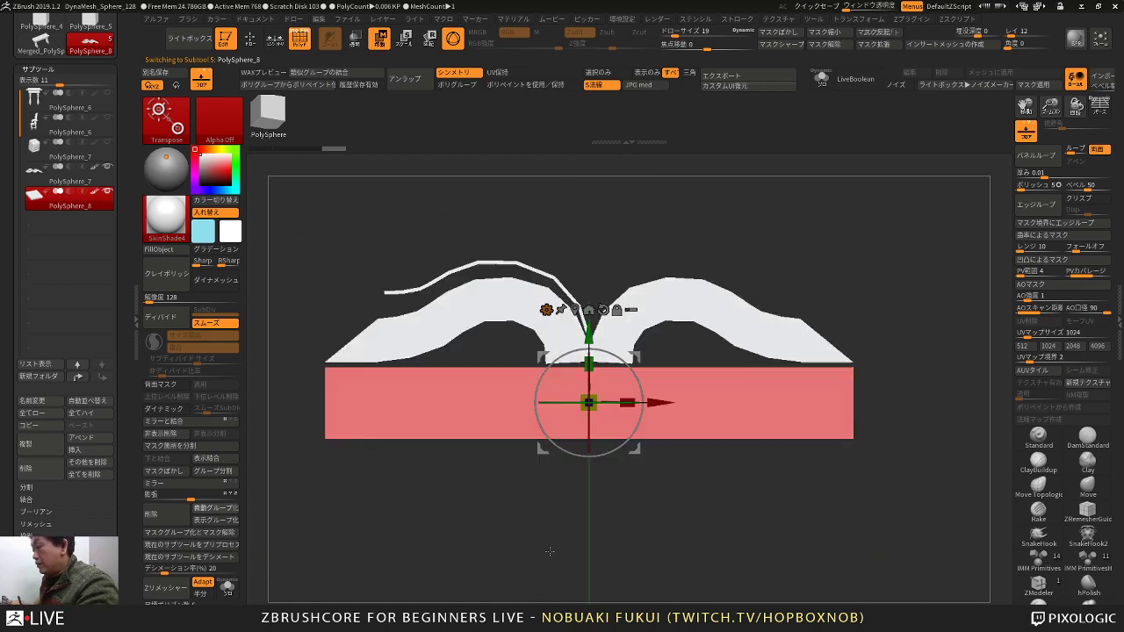
left_click_drag(614, 394, 377, 382)
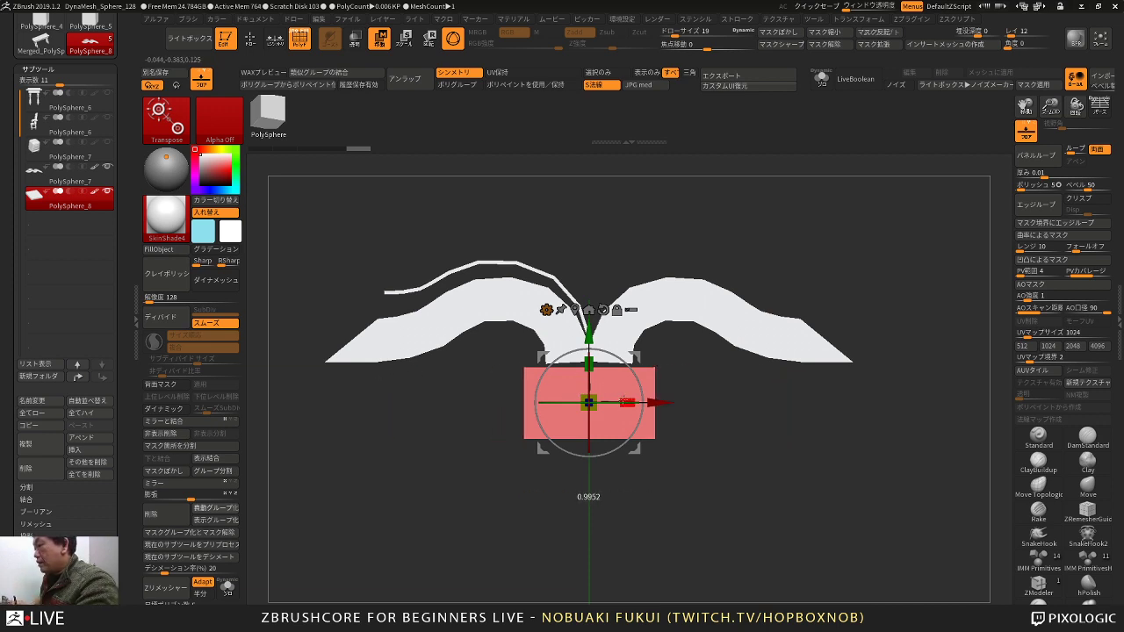
left_click_drag(595, 389, 595, 527)
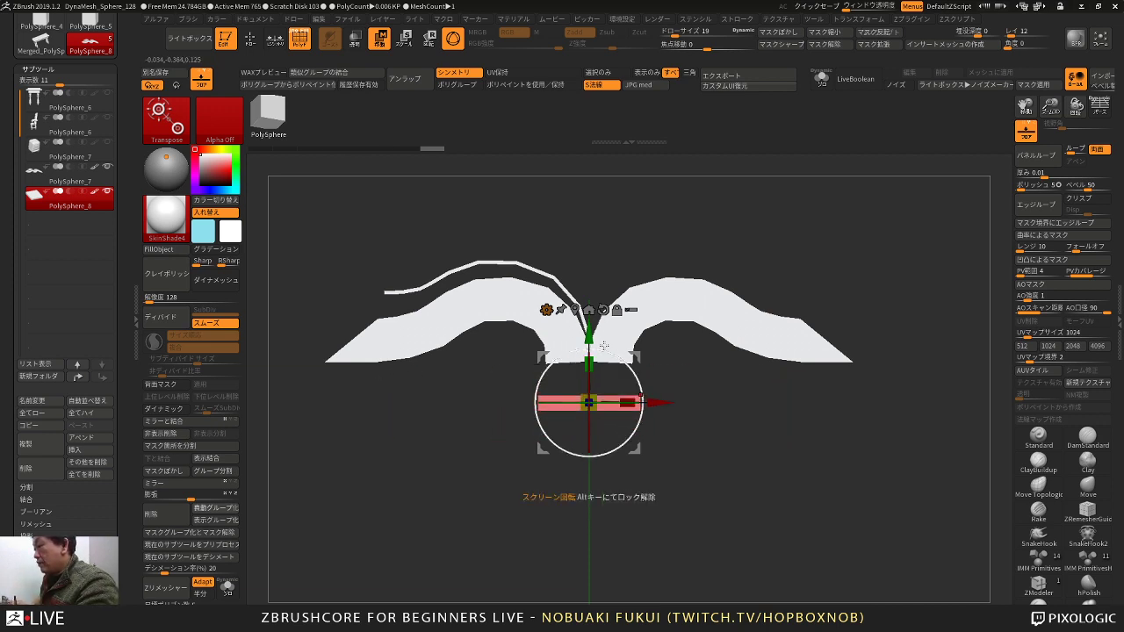
left_click_drag(589, 334, 586, 304)
right_click_drag(579, 313, 595, 418)
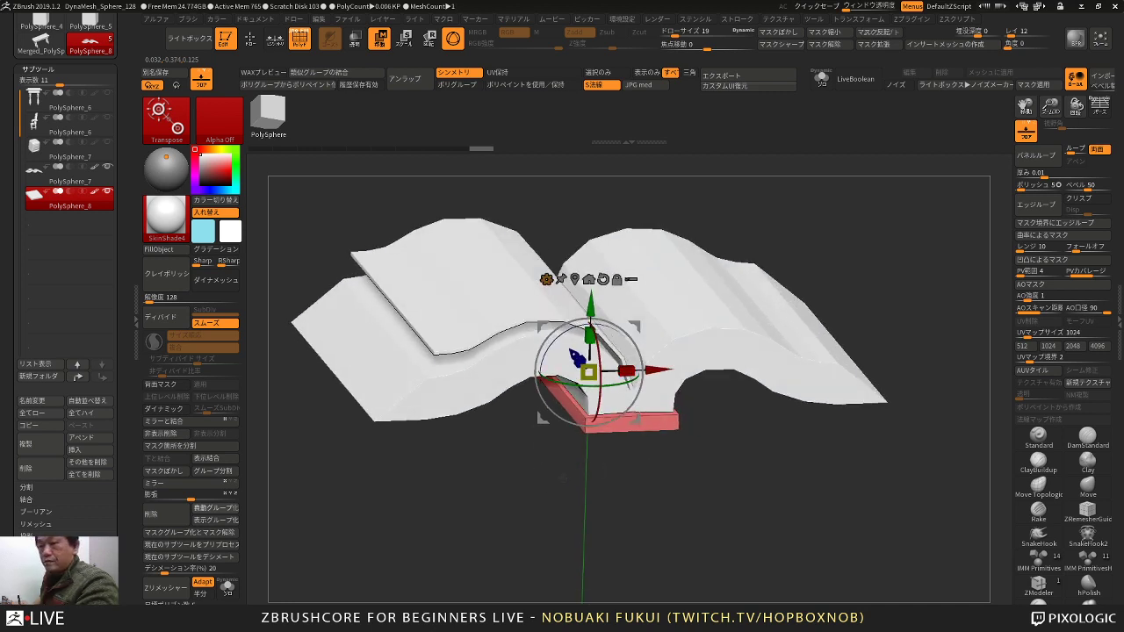
right_click_drag(591, 245, 596, 299)
Step: Try to bevel the spine strip with the gizmo's Bevel deformer
key("e")
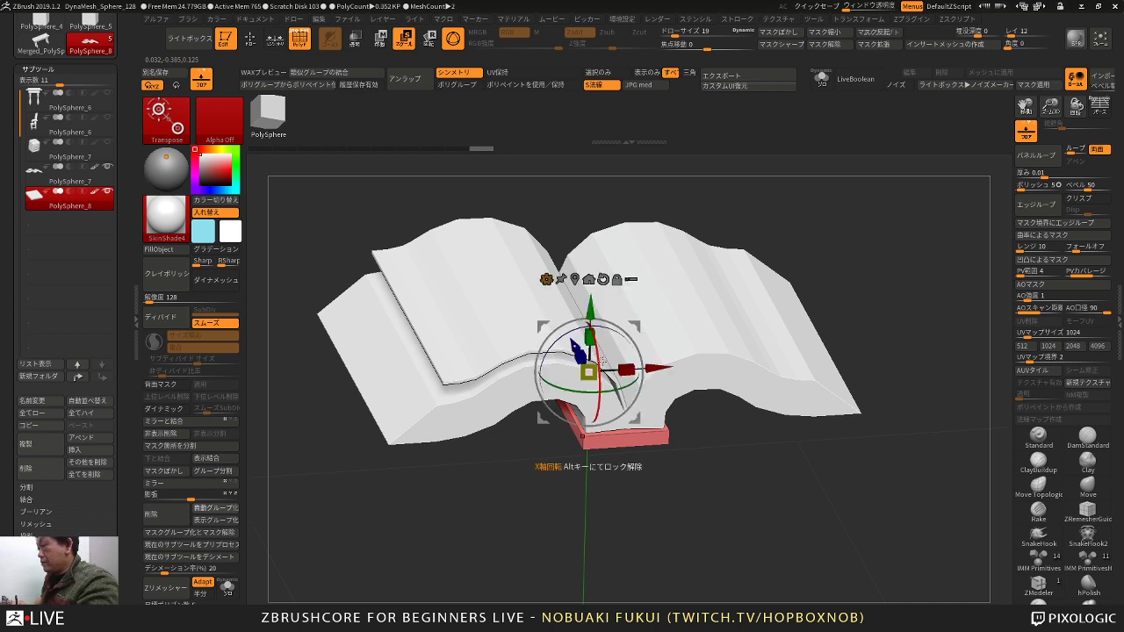
left_click(546, 279)
left_click(711, 324)
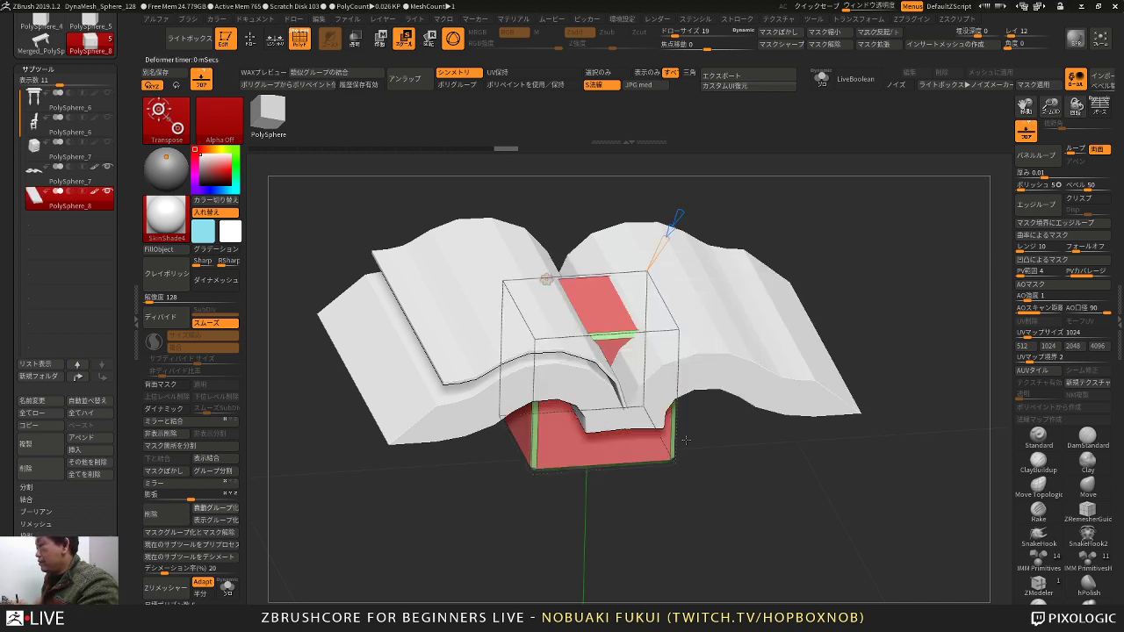
right_click_drag(685, 479, 682, 493)
key("w")
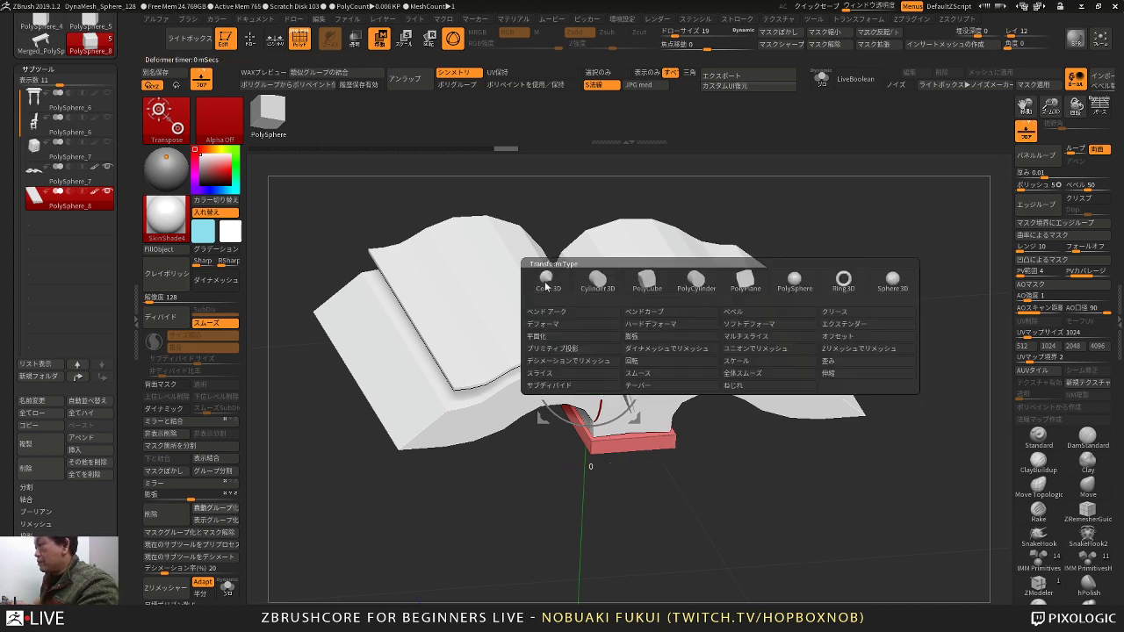
Step: Bevel the spine strip's edges with the Bevel deformer, adjusting the bevel to a small amount
left_click(546, 279)
left_click(736, 314)
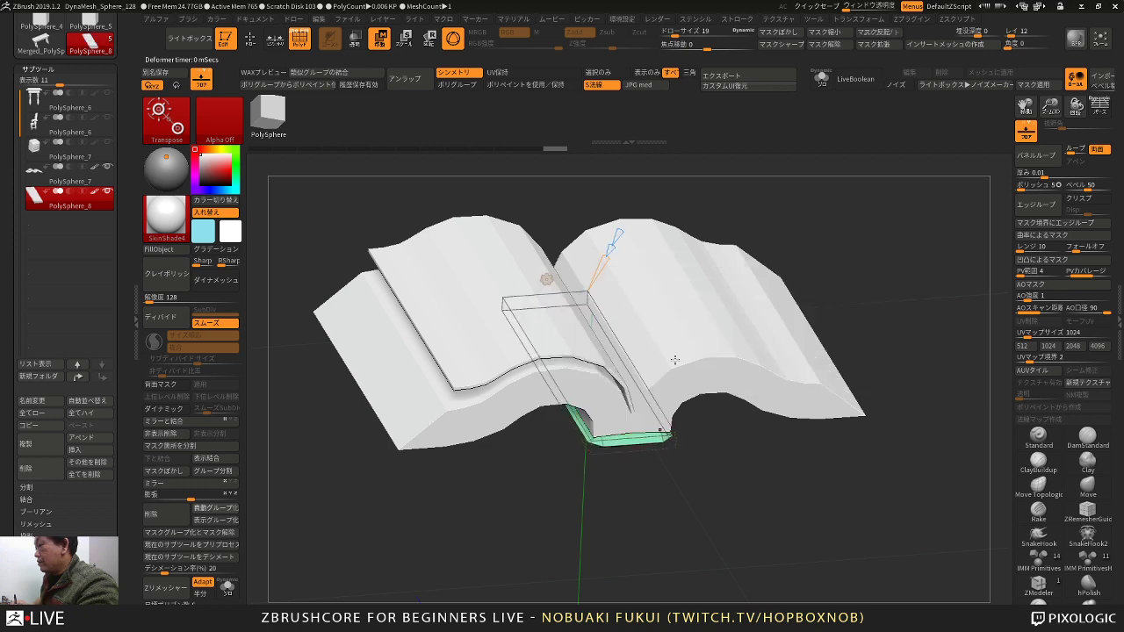
right_click_drag(676, 360, 666, 336)
left_click_drag(641, 308, 635, 303)
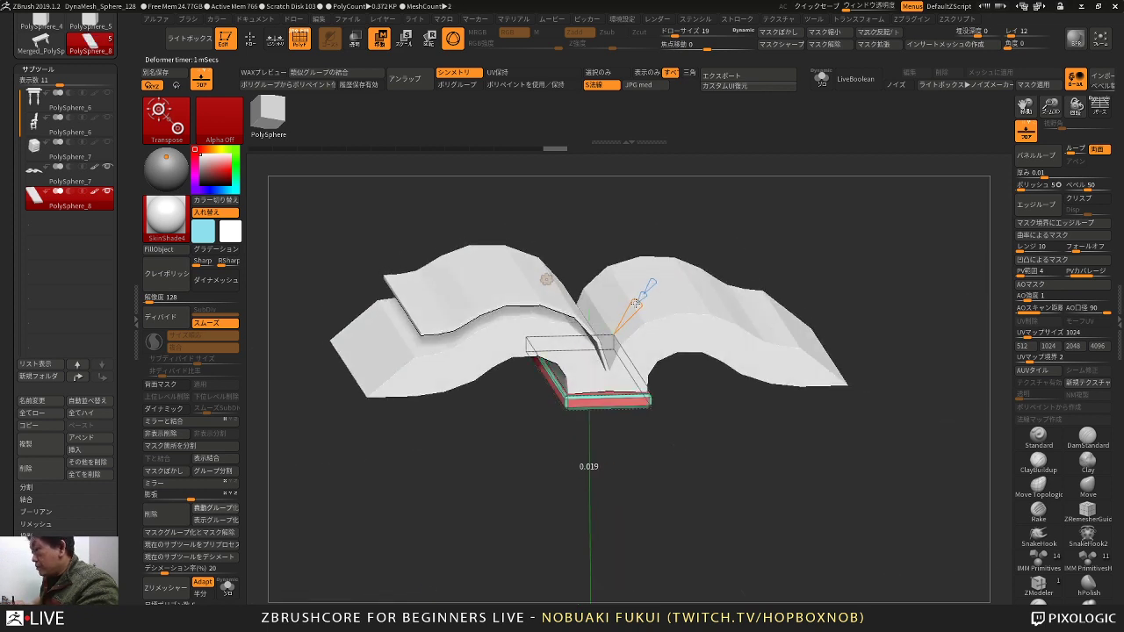
left_click_drag(678, 443, 634, 439)
key("w")
Step: Assign the whole bevelled spine strip to a single polygroup
key("ctrl+w")
key("ctrl")
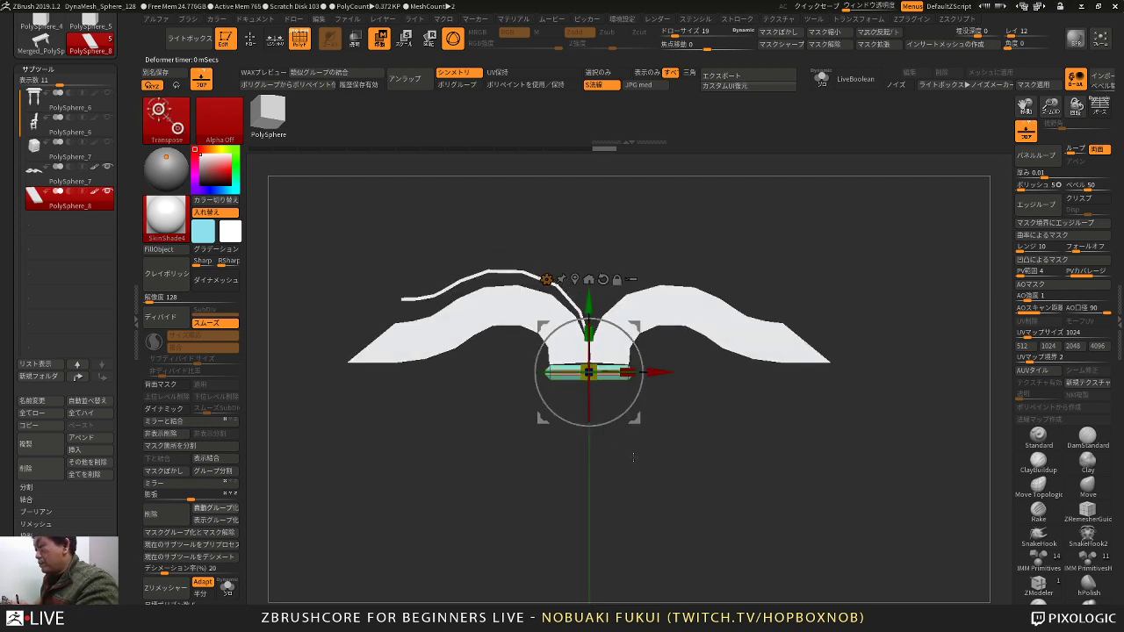
key("ctrl+z")
key("ctrl+z")
left_click_drag(624, 271, 622, 268)
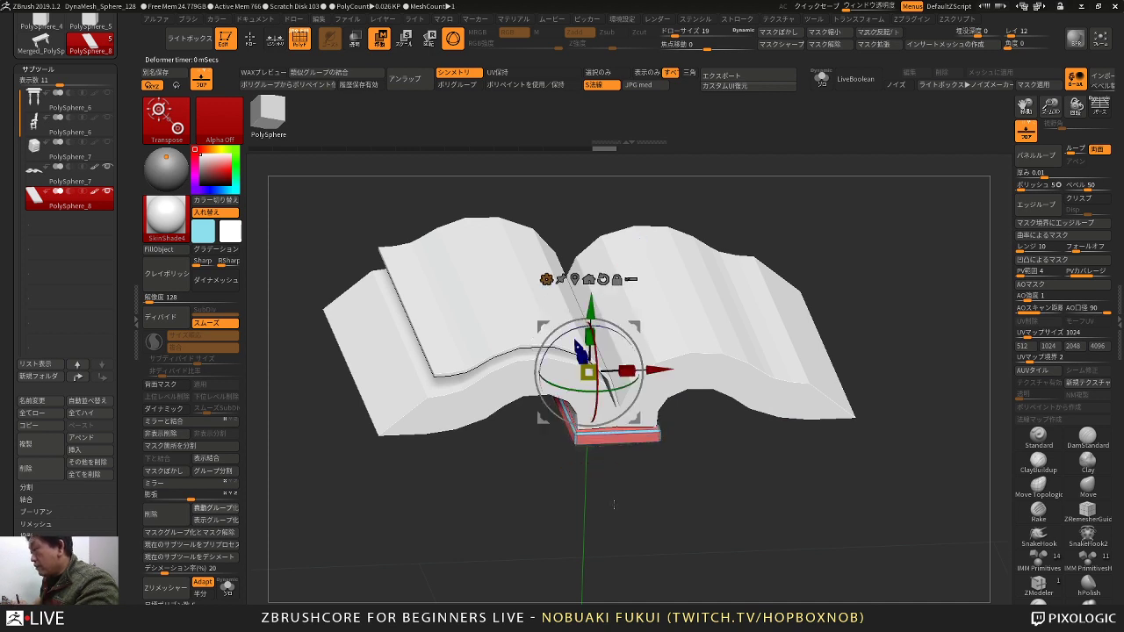
left_click_drag(738, 501, 737, 439, "shift")
key("ctrl+w")
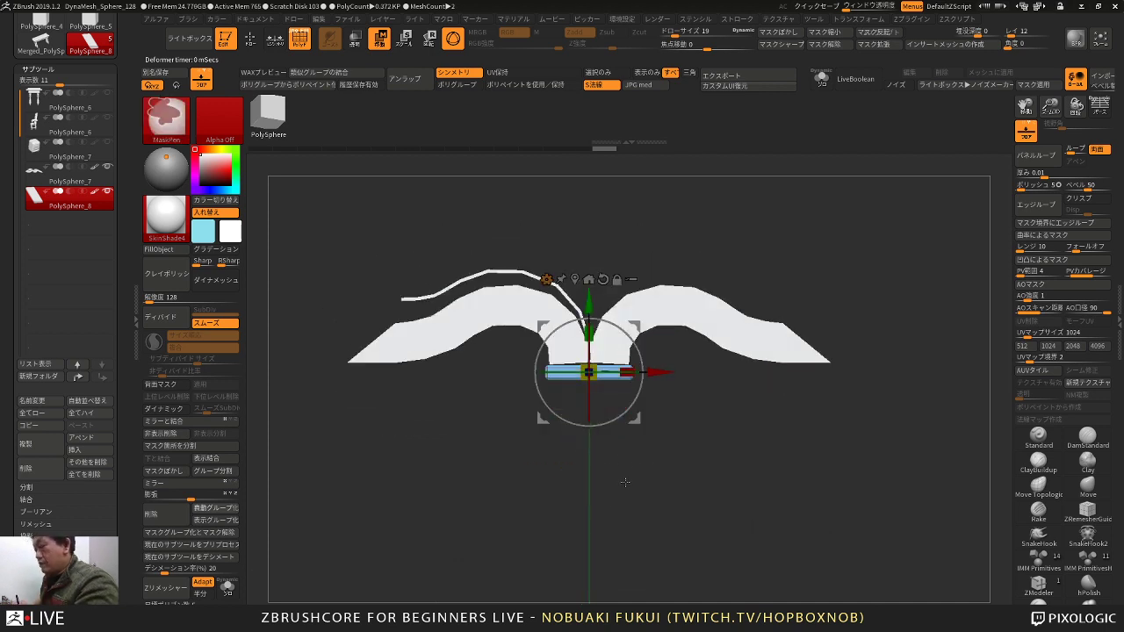
Step: Duplicate the spine strip beside itself and widen the copy into a cover board reaching the page's outer edge
left_click_drag(627, 373, 626, 372)
right_click_drag(636, 421, 657, 413, "ctrl")
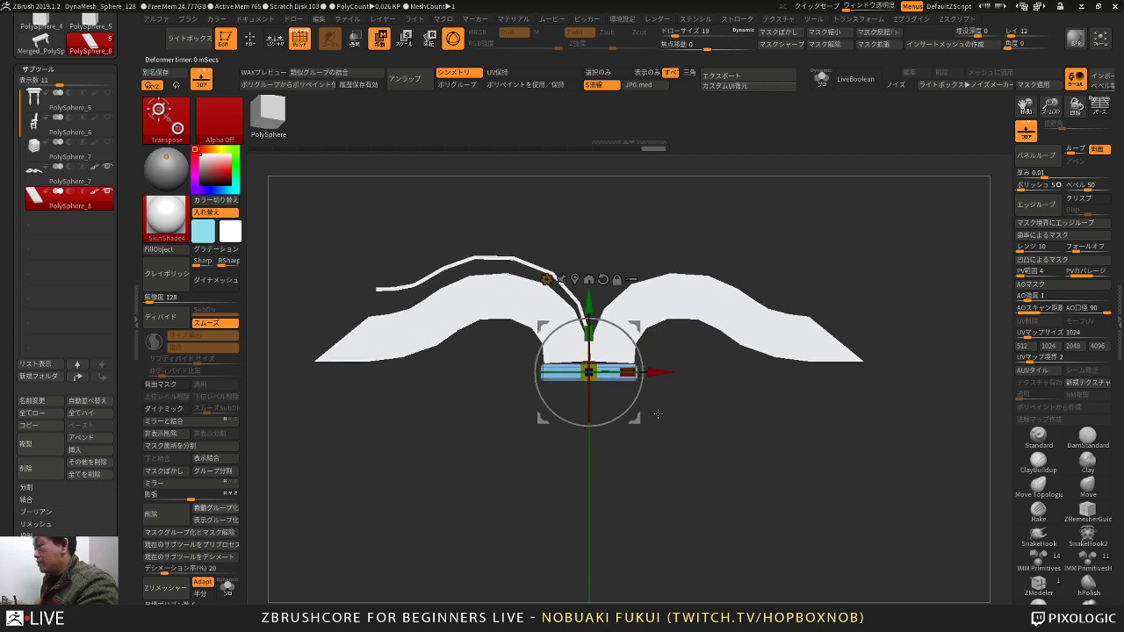
left_click_drag(666, 372, 599, 372, "ctrl")
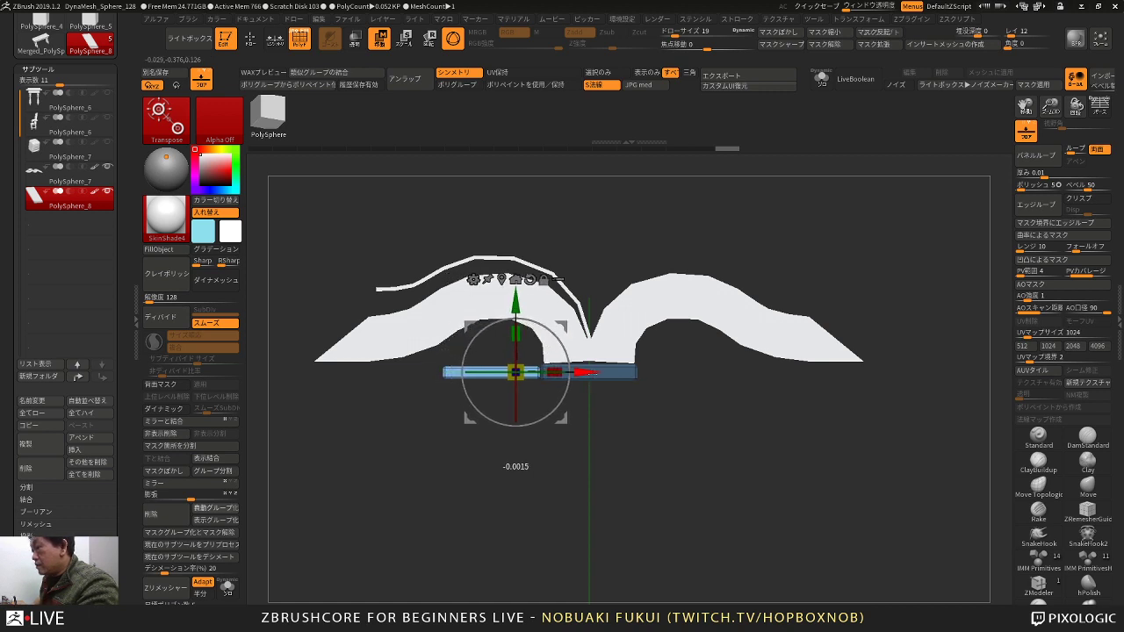
left_click_drag(523, 452, 588, 332, "ctrl")
mouse_move(598, 374)
left_mouse_down()
mouse_move(468, 375)
mouse_move(498, 410)
left_mouse_up()
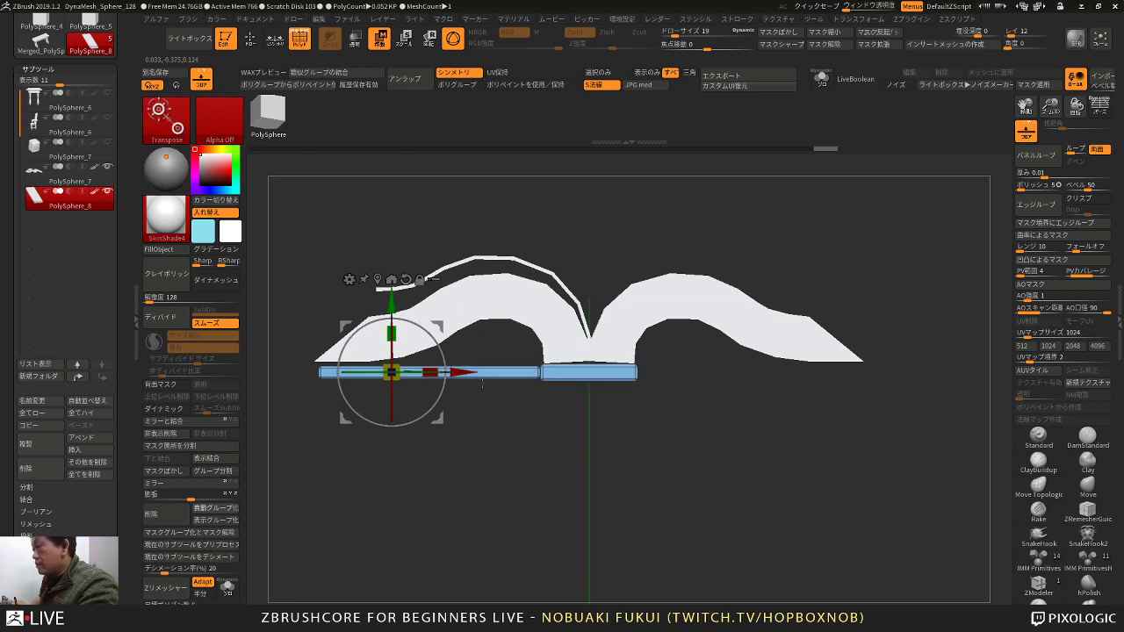
key("ctrl+z")
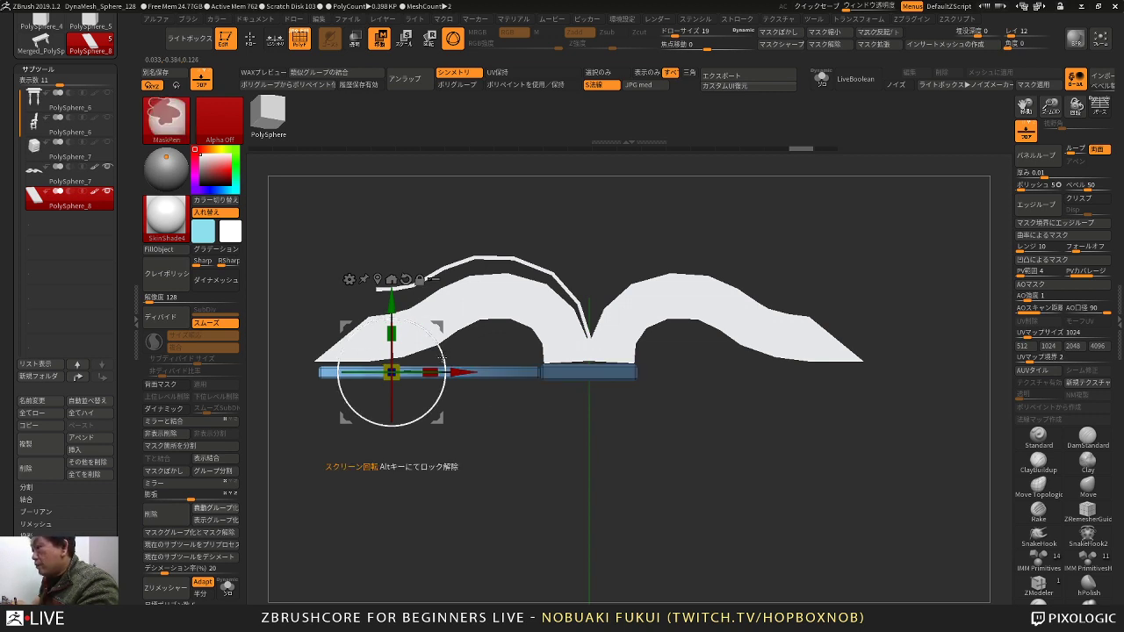
key("ctrl+z")
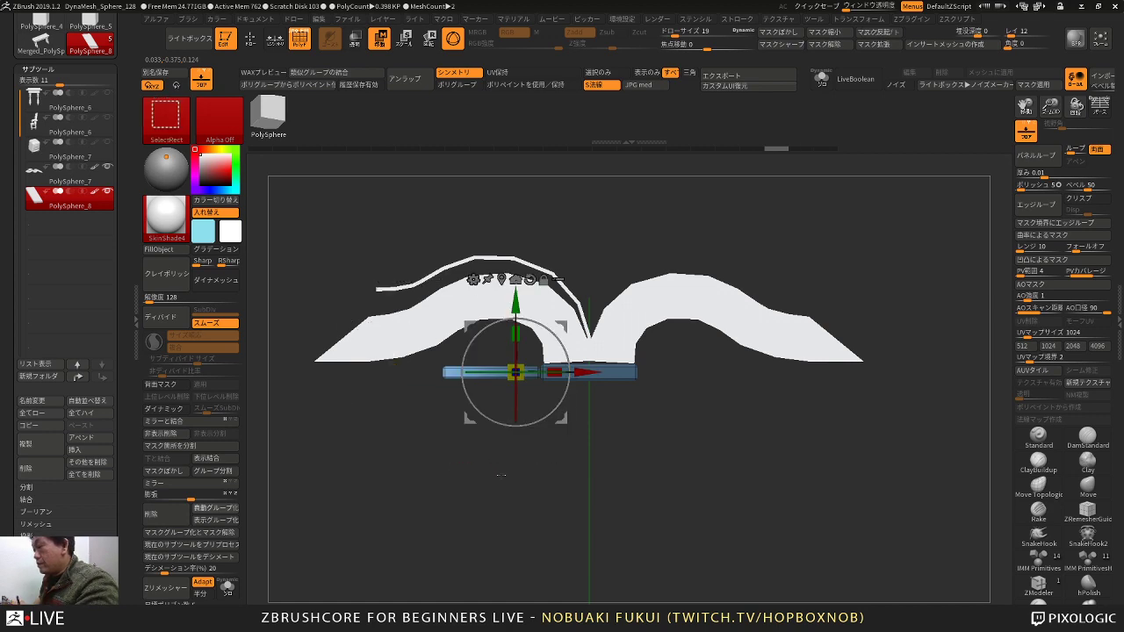
key("ctrl+shift+z")
key("ctrl+shift+z")
Step: Try to apply Mirror and Weld to the combined cover and spine mesh
mouse_move(509, 461)
left_mouse_down()
mouse_move(483, 485)
mouse_move(502, 474)
mouse_move(525, 368)
mouse_move(582, 260)
left_mouse_up()
left_click_drag(582, 260, 636, 258)
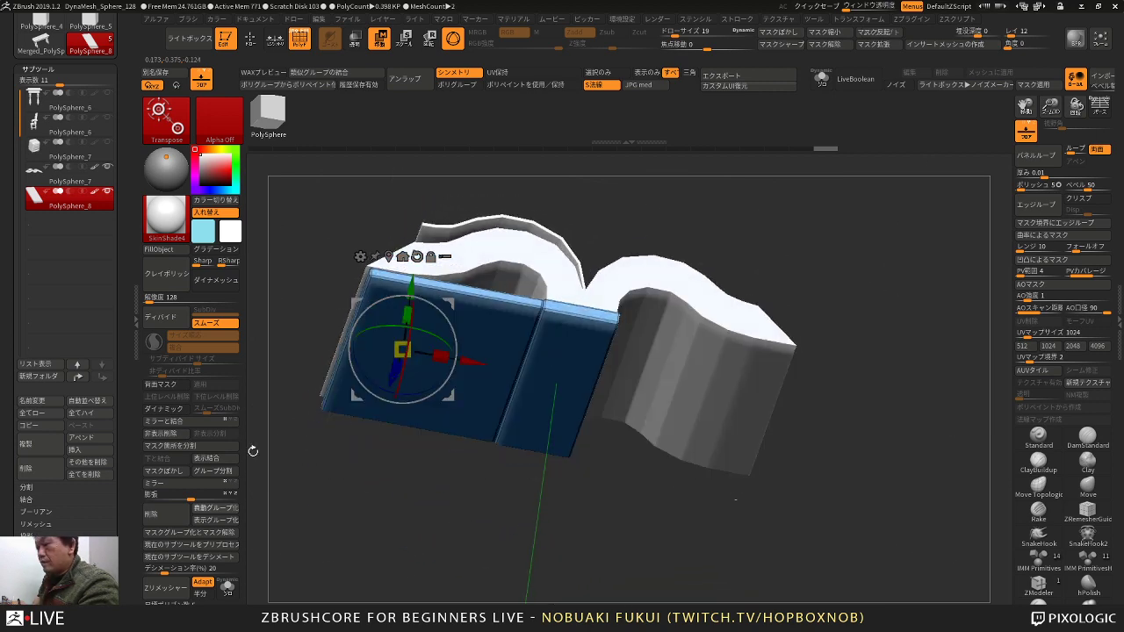
left_click(216, 424)
key("ctrl+z")
left_click_drag(430, 493, 425, 485)
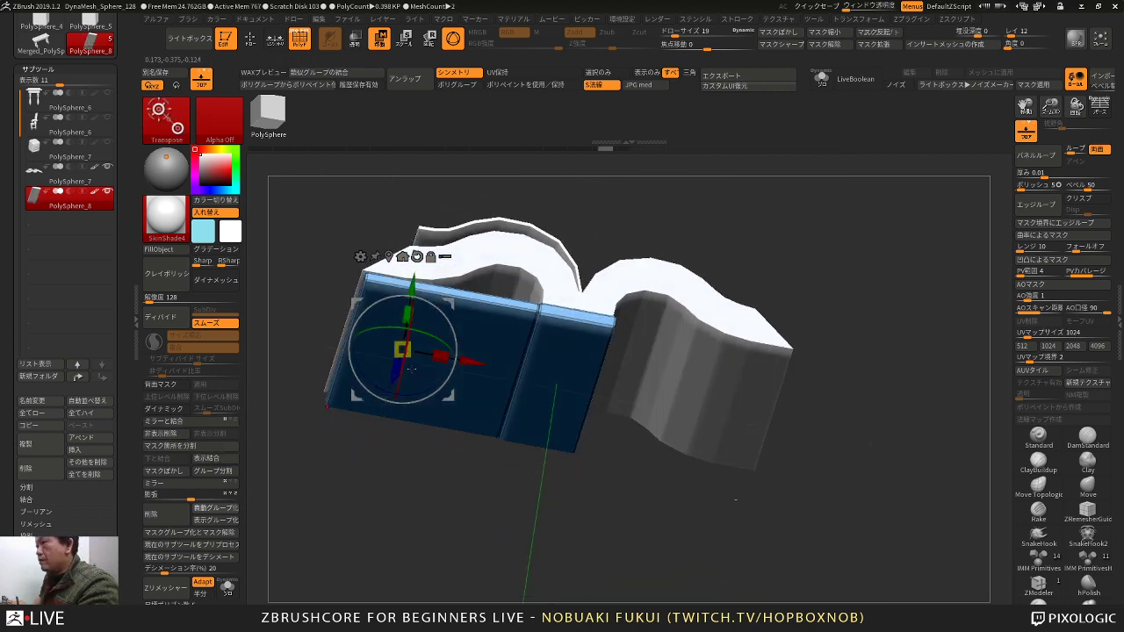
Step: Auto-group the cover and spine mesh, then split it into separate subtools by polygroup, accepting the non-undoable operation
left_click_drag(393, 541, 397, 551, "shift")
left_click_drag(493, 522, 538, 412)
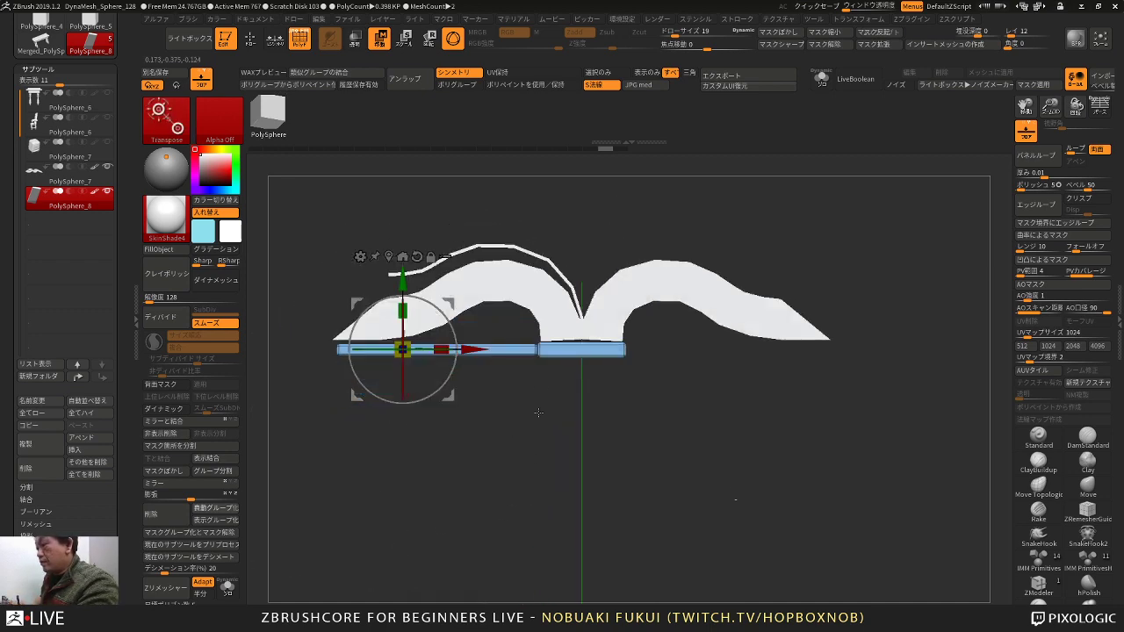
left_click(227, 509)
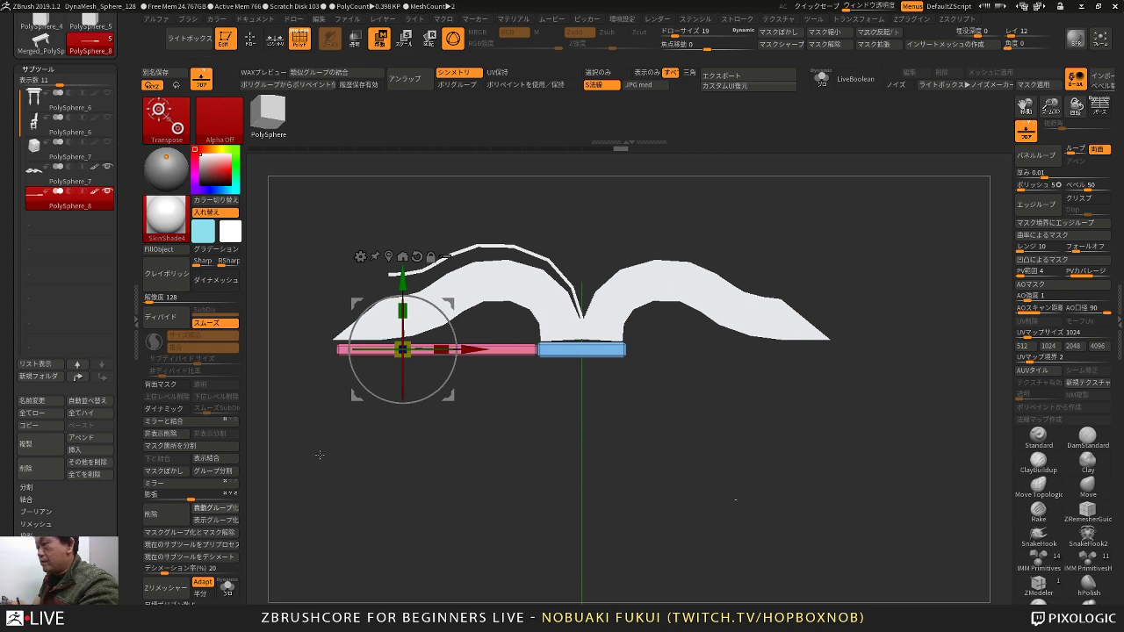
left_click(224, 471)
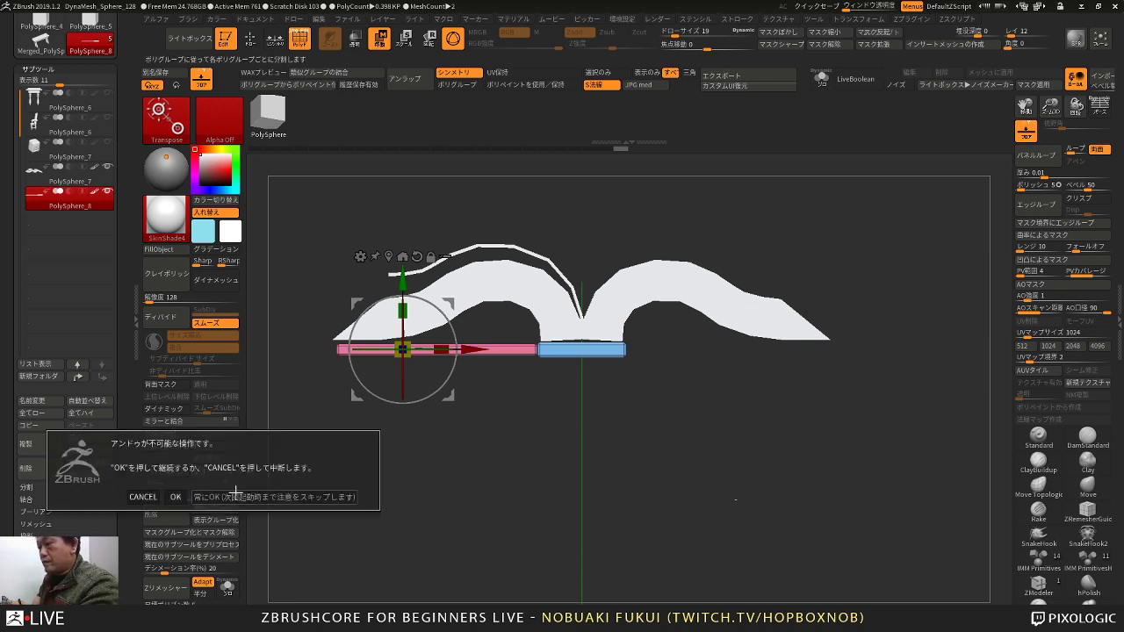
left_click(177, 496)
Step: Select the cover board subtool and apply Mirror and Weld to create the matching cover on the opposite side
left_click(95, 230)
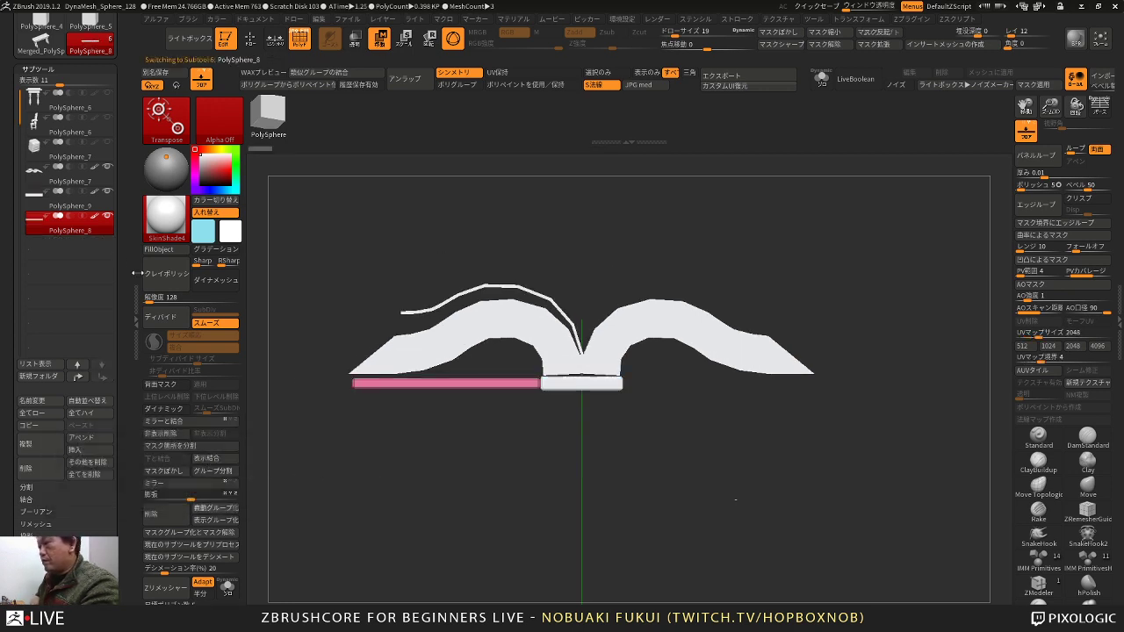
left_click_drag(392, 503, 392, 383, "alt")
left_click_drag(470, 562, 507, 215, "alt")
left_click_drag(479, 373, 491, 424)
left_click_drag(489, 348, 492, 387, "alt")
left_click_drag(441, 373, 408, 415, "alt")
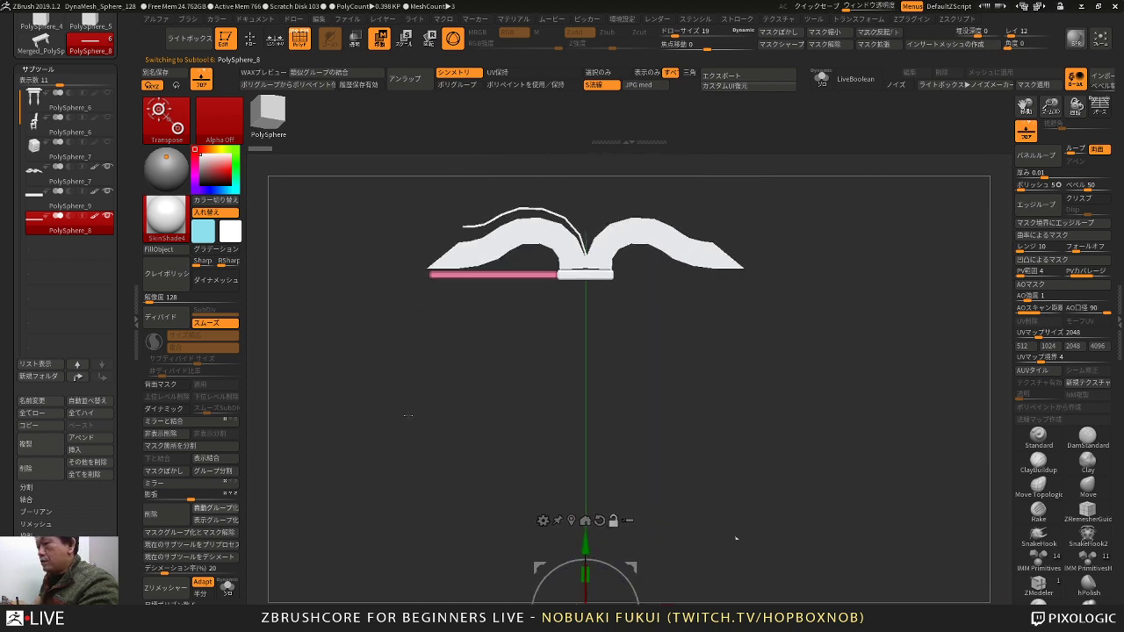
left_click(205, 421)
left_click_drag(488, 374, 492, 409, "alt")
left_click_drag(506, 297, 500, 505, "alt")
left_click_drag(493, 464, 494, 370, "alt")
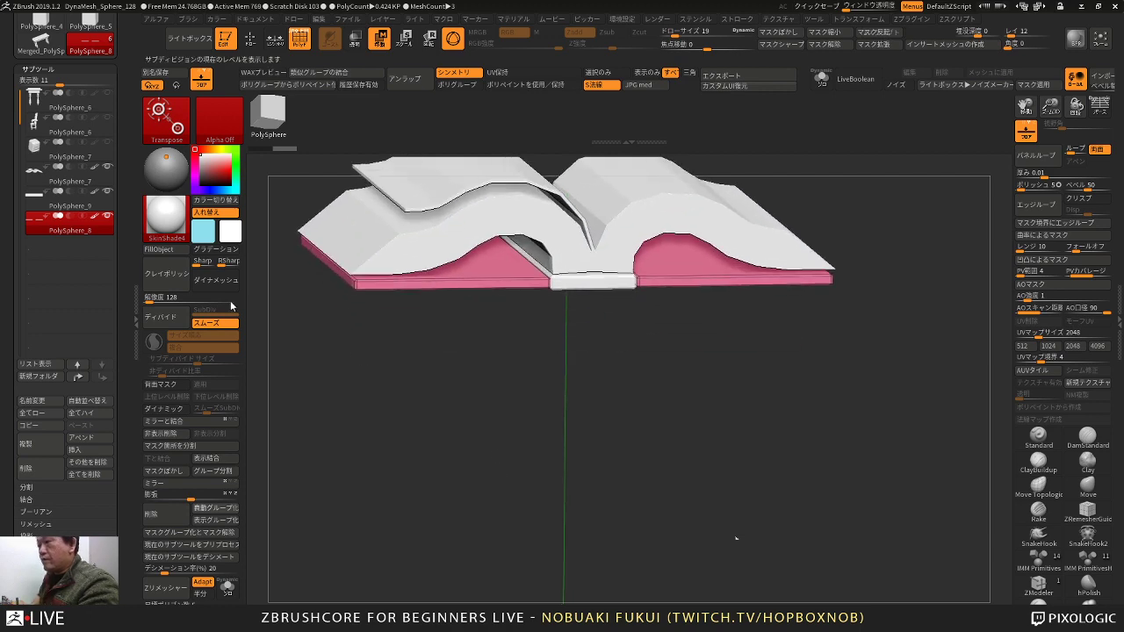
Step: Select the spine strip subtool and isolate it with Solo for a close view of its end
left_click(106, 207)
left_click_drag(505, 444, 626, 172)
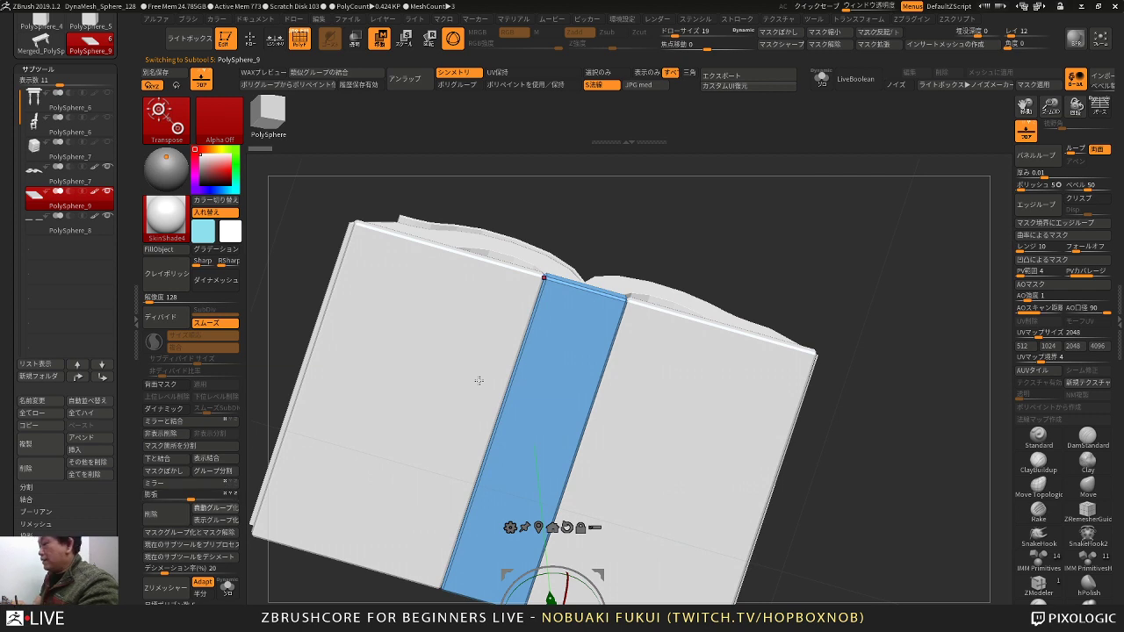
left_click(233, 587)
left_click_drag(734, 386, 702, 409)
left_click_drag(655, 365, 785, 461, "alt")
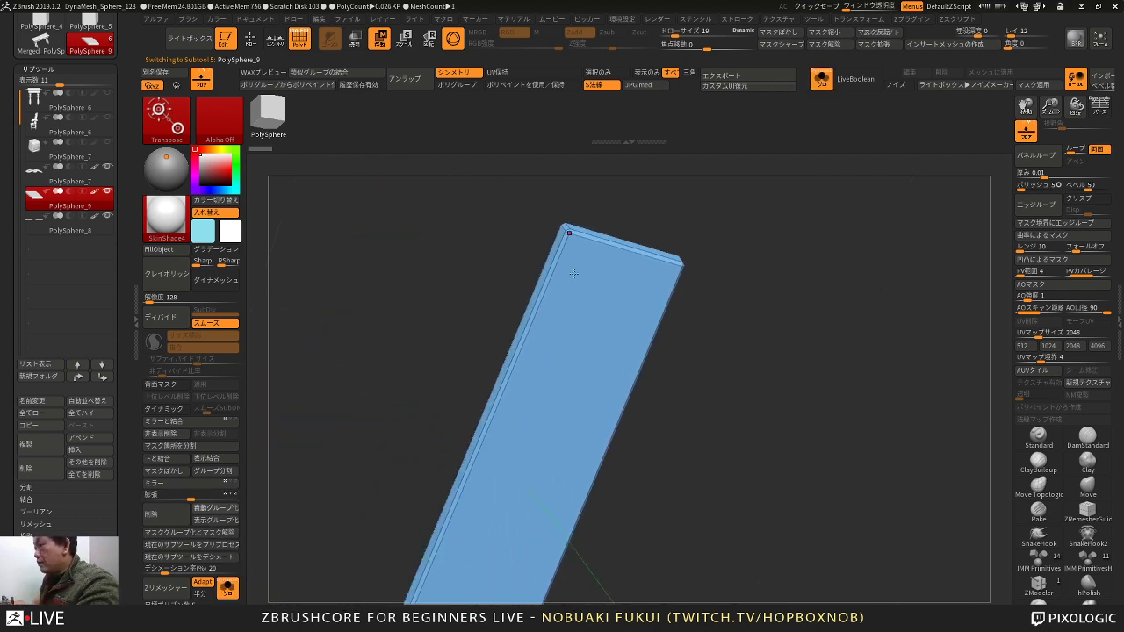
Step: Insert a single edge loop across the spine strip near its end using the ZModeler brush's Insert edge action
key("b")
key("z")
key("m")
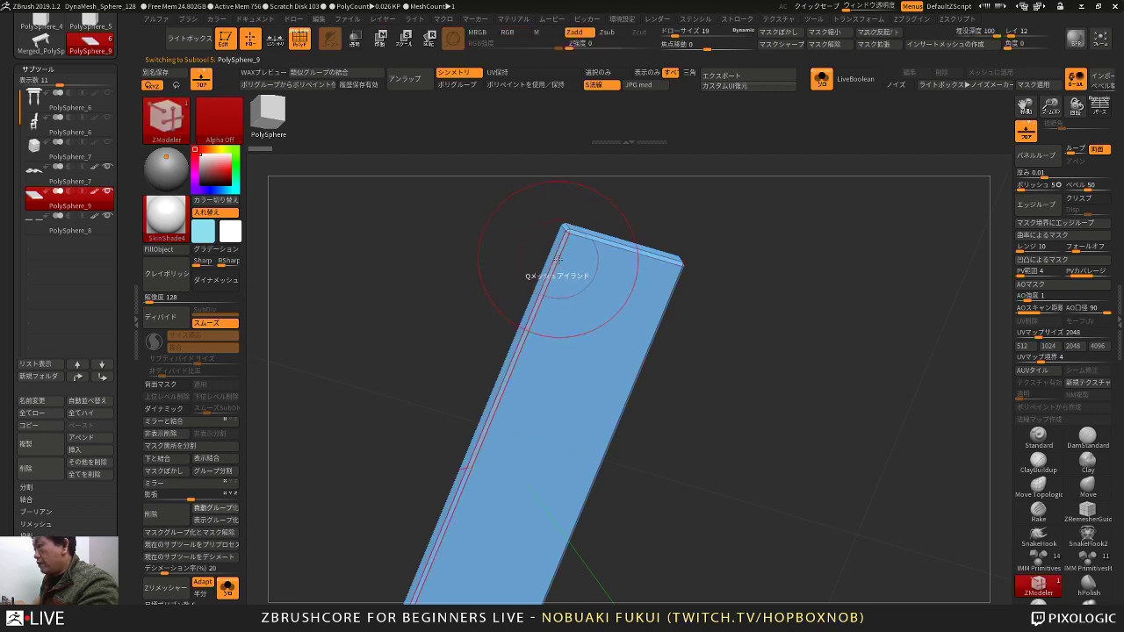
key("space")
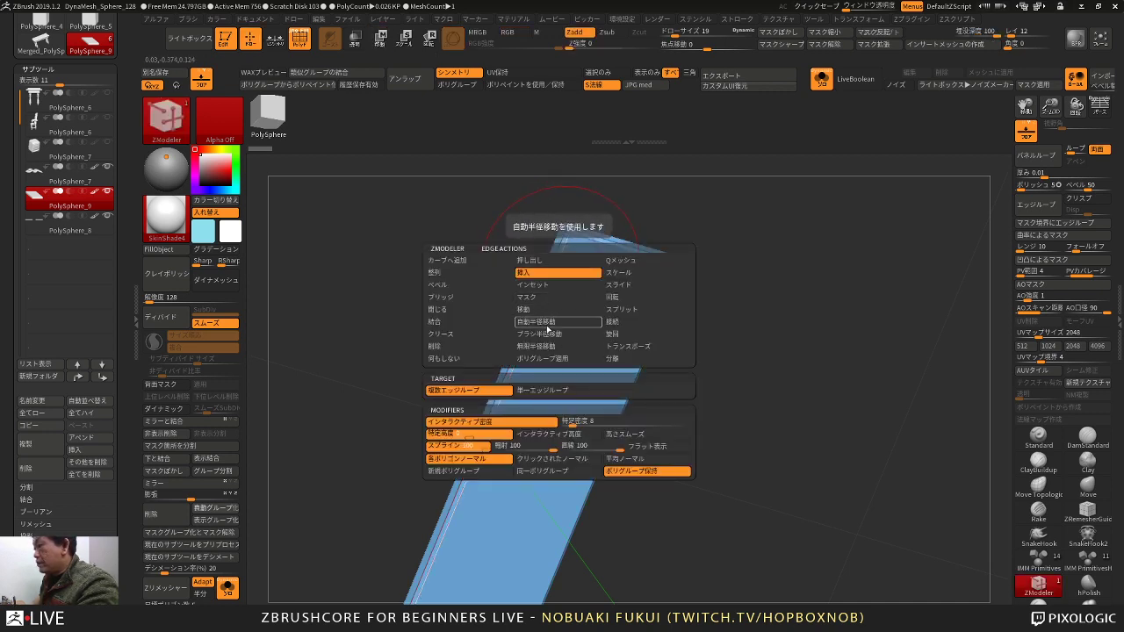
left_click(541, 390)
left_click(554, 266)
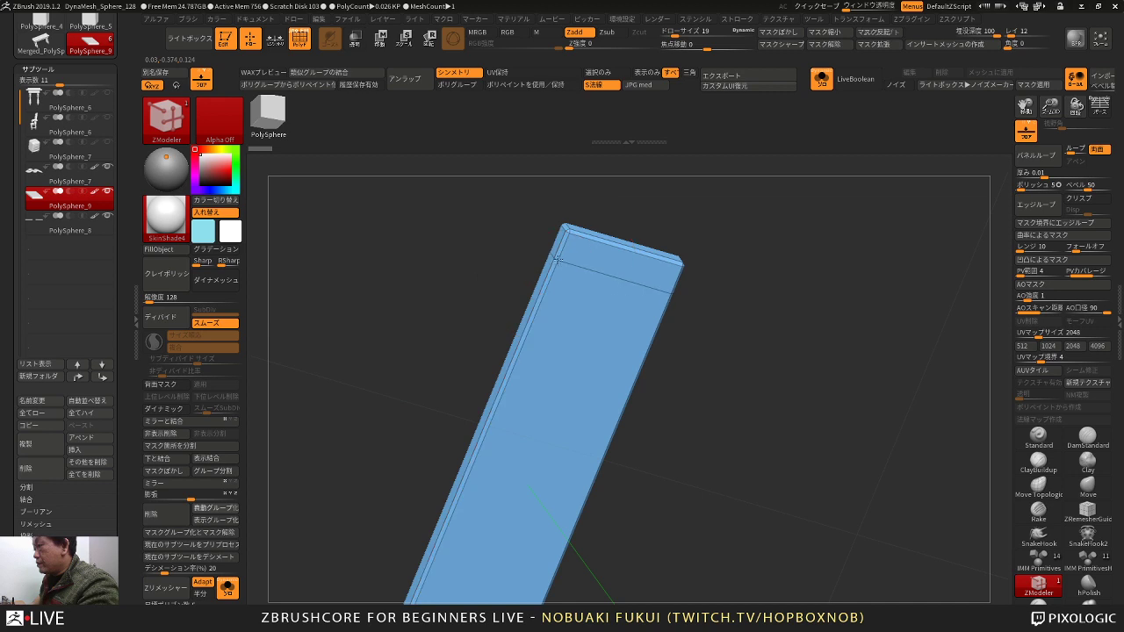
Step: Insert three more edge loops across the spine strip near its first end, forming two closely spaced pairs
left_click(557, 259)
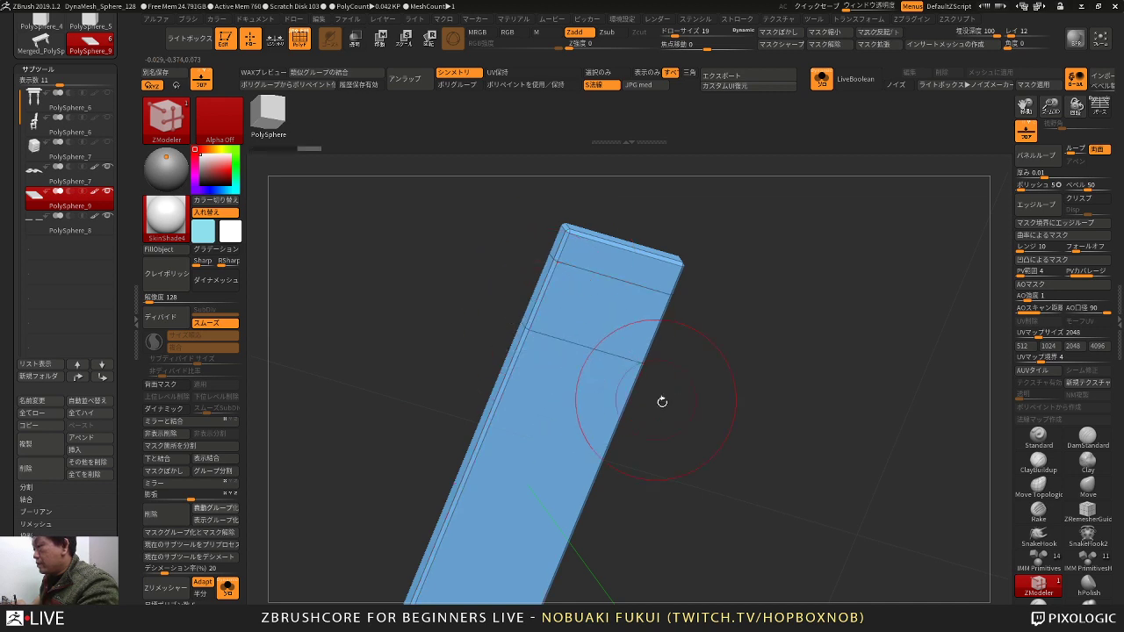
left_click_drag(662, 402, 695, 315, "alt")
left_click(555, 255)
key("ctrl+z")
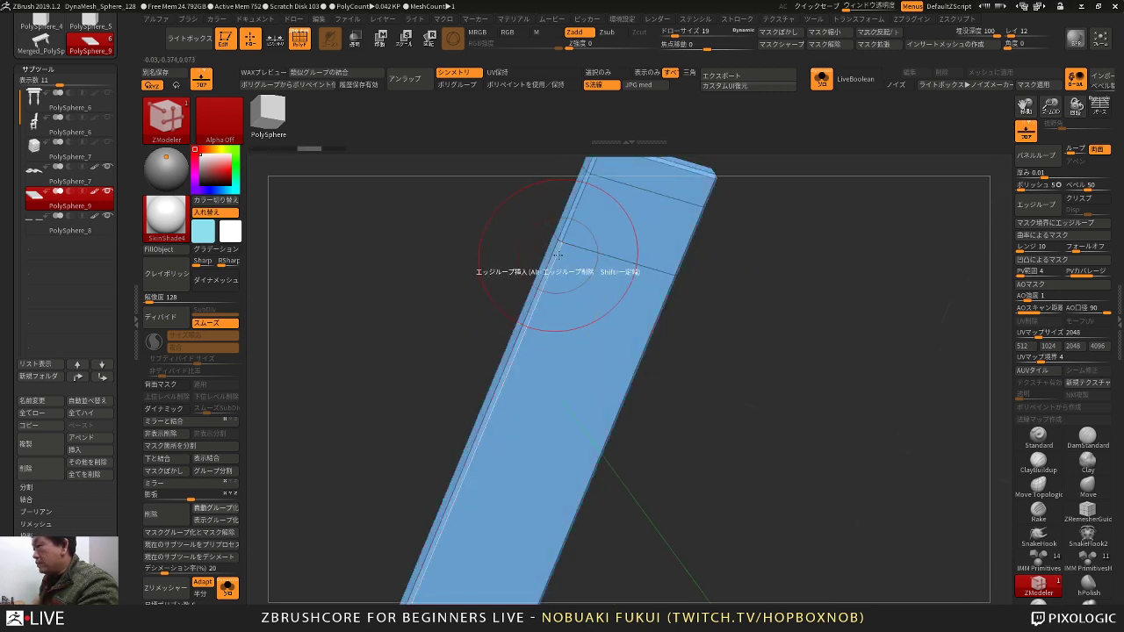
left_click(557, 254)
left_click_drag(700, 253, 684, 317, "alt")
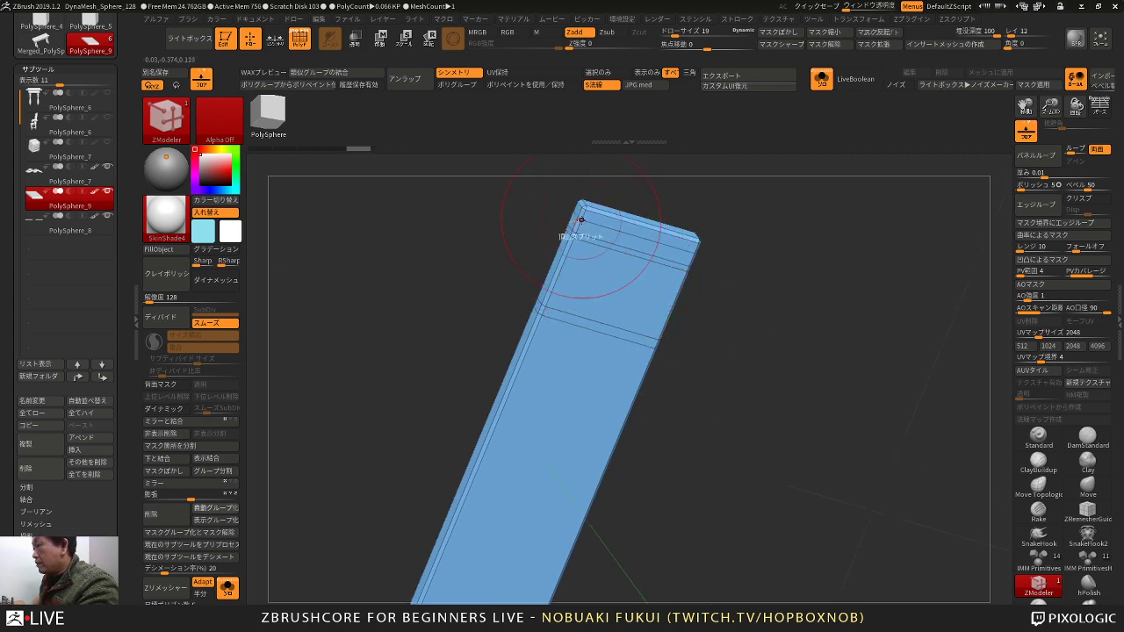
Step: Insert four edge loops across the spine strip near its opposite end to outline two narrow bands
left_click_drag(683, 386, 675, 280, "alt")
mouse_move(661, 330)
left_mouse_down()
mouse_move(665, 313)
mouse_move(657, 351)
left_mouse_up()
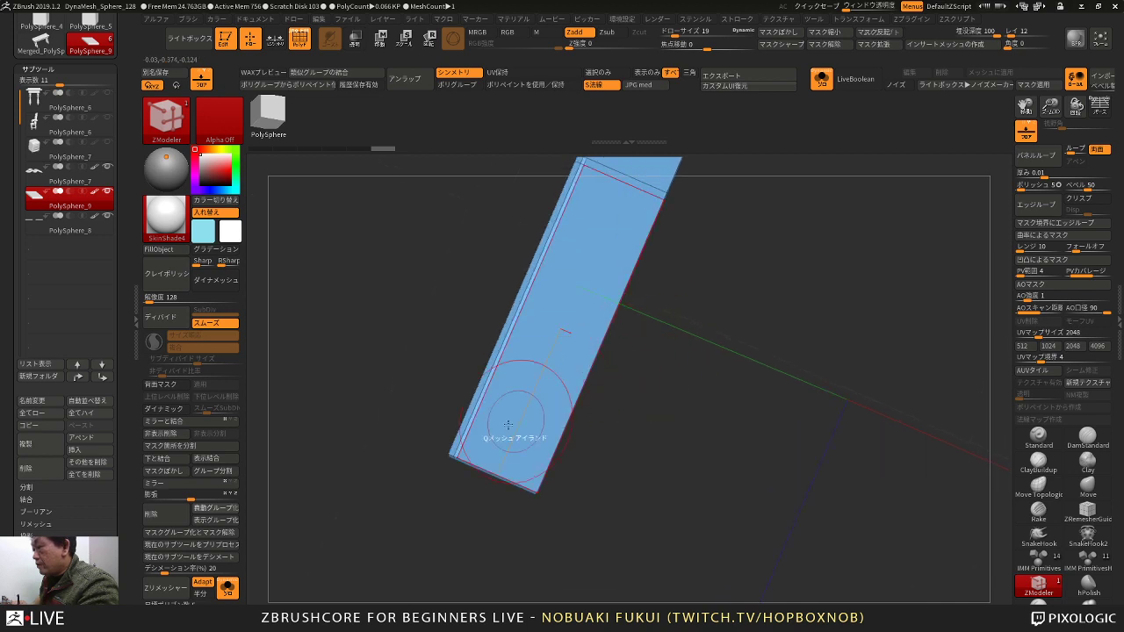
left_click_drag(464, 444, 466, 440)
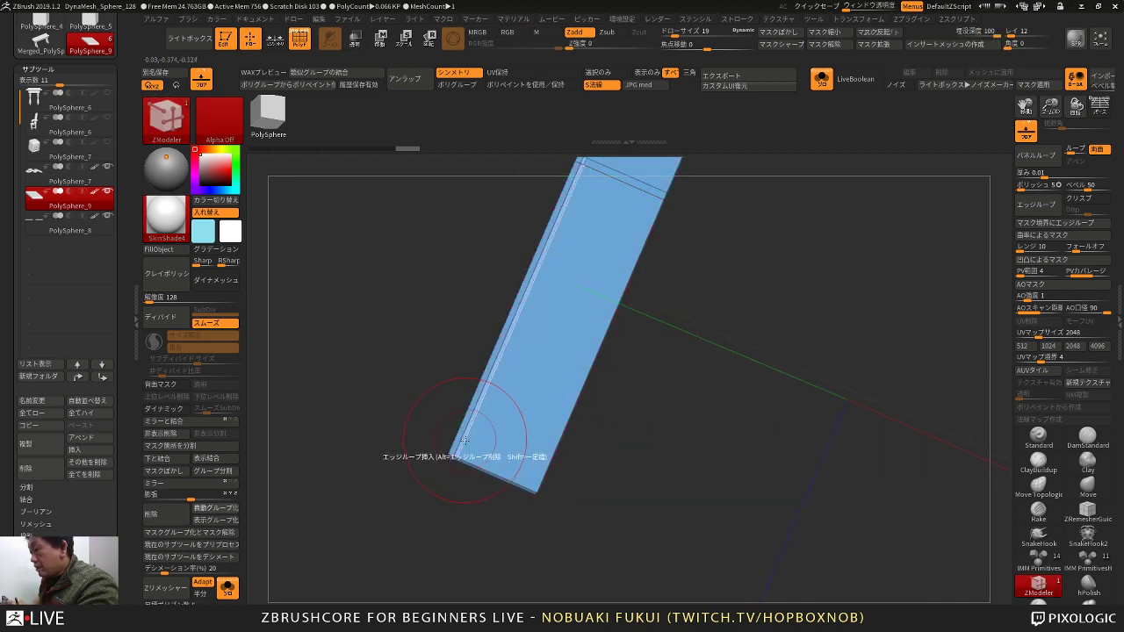
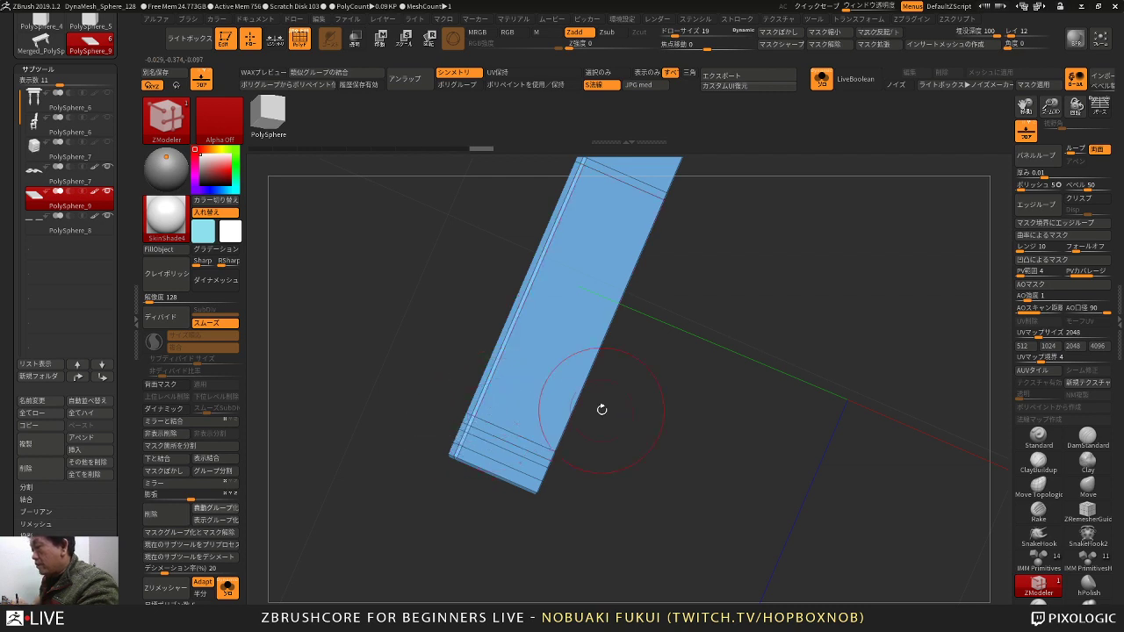
Step: Assign a separate polygroup to the bands at both spine ends using ZModeler's PolyGroup action with the Polyloop target
left_click_drag(602, 409, 645, 529, "alt")
key("space")
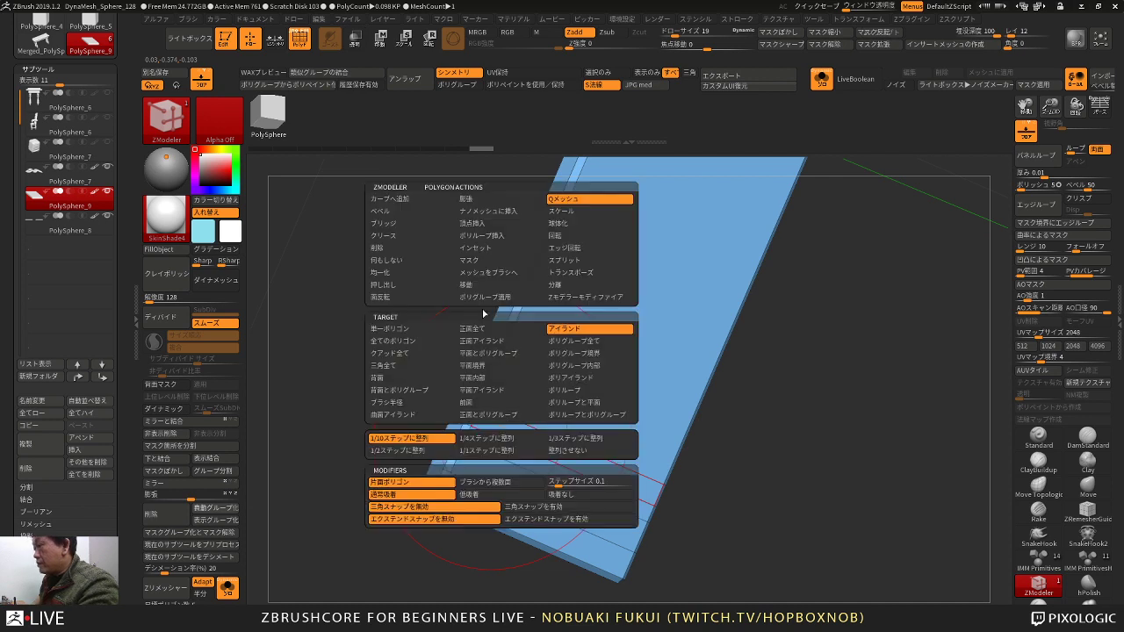
left_click(485, 297)
left_click(490, 419)
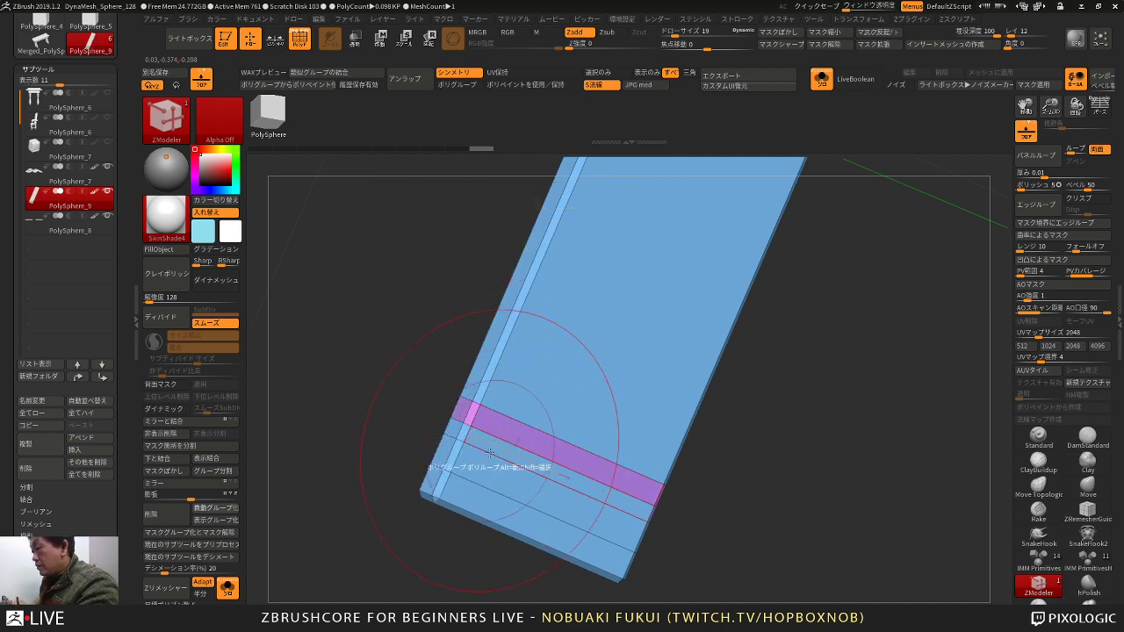
left_click(482, 474)
left_click_drag(753, 397, 700, 499, "alt")
left_click_drag(738, 319, 699, 445, "alt")
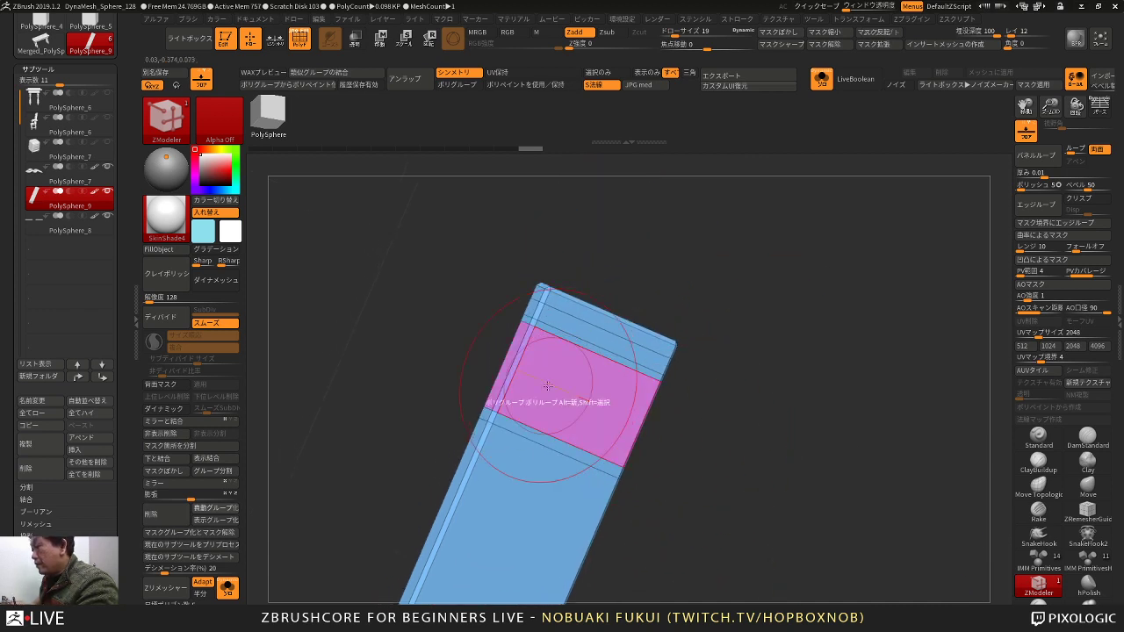
left_click(569, 322)
Step: Duplicate the banded spine strip subtool and keep the copy isolated with Solo
left_click_drag(688, 287, 665, 328, "alt")
left_click_drag(387, 272, 272, 303)
left_click(49, 445)
left_click_drag(576, 397, 642, 365)
key("space")
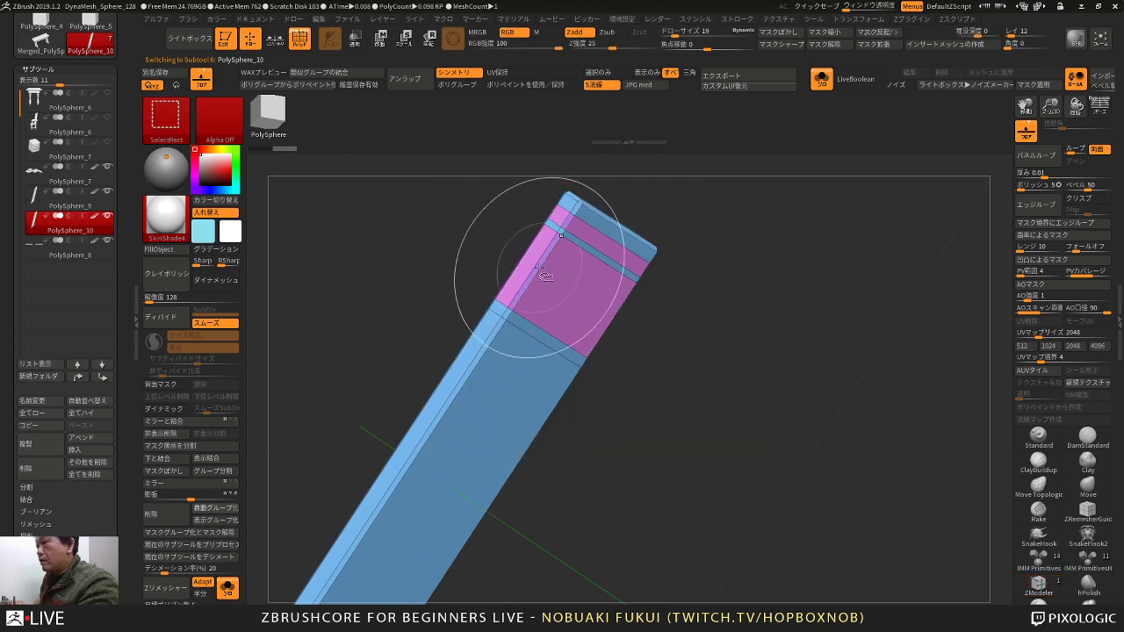
left_click_drag(266, 466, 263, 472)
left_click(233, 589)
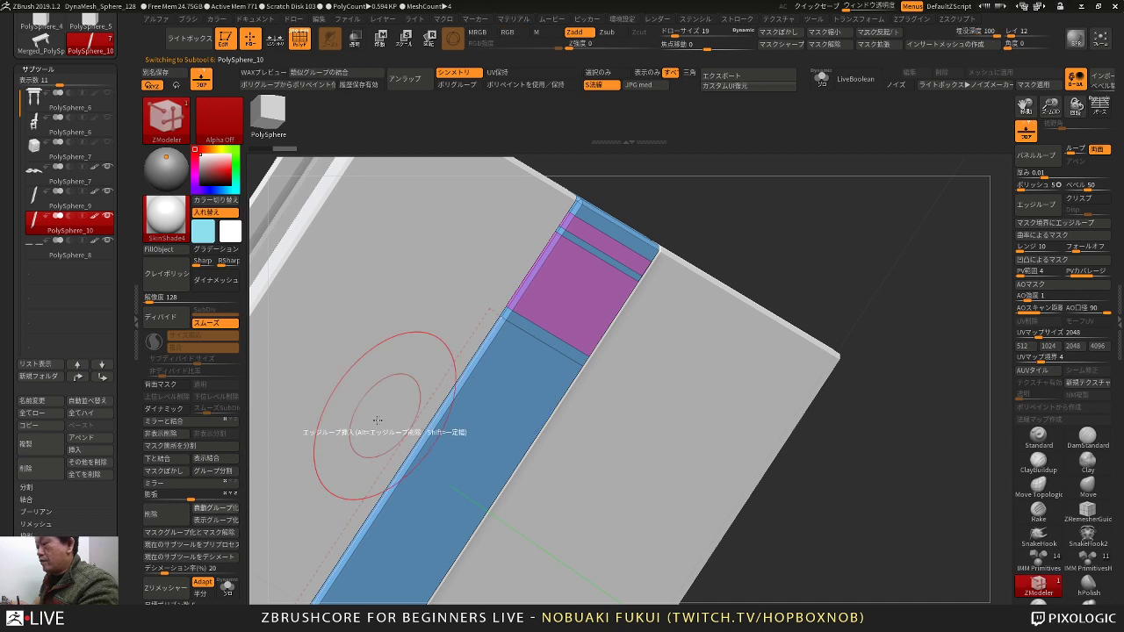
left_click(230, 589)
Step: Show only the band polygroup of the duplicated spine and delete the hidden geometry
left_click(471, 383, "ctrl+shift")
left_click(473, 385, "ctrl+shift")
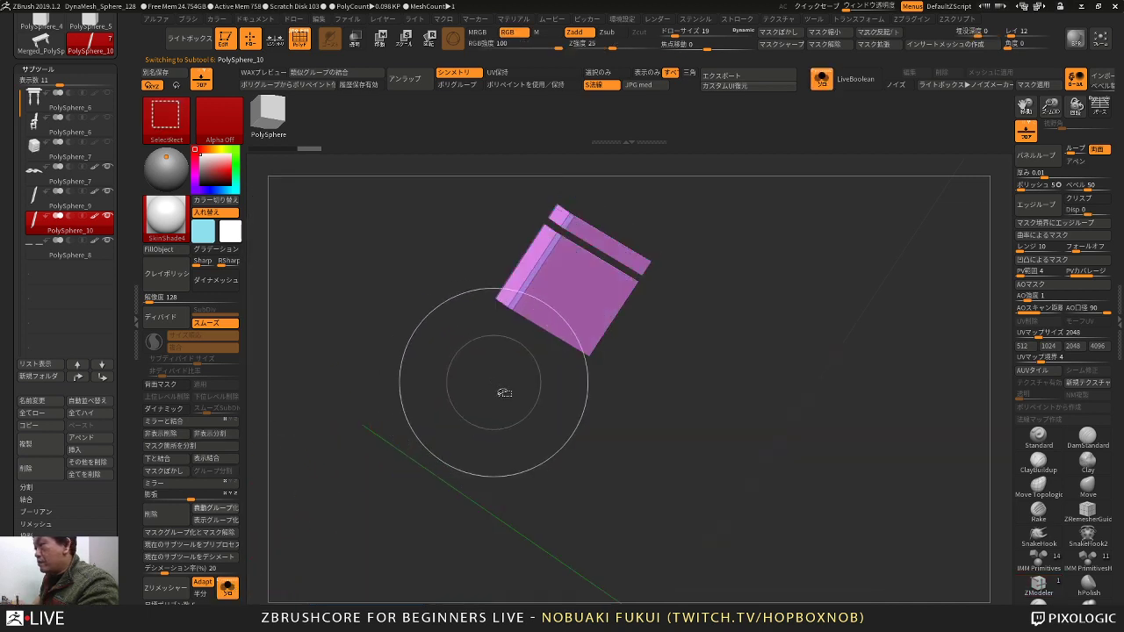
left_click_drag(643, 425, 604, 418, "alt")
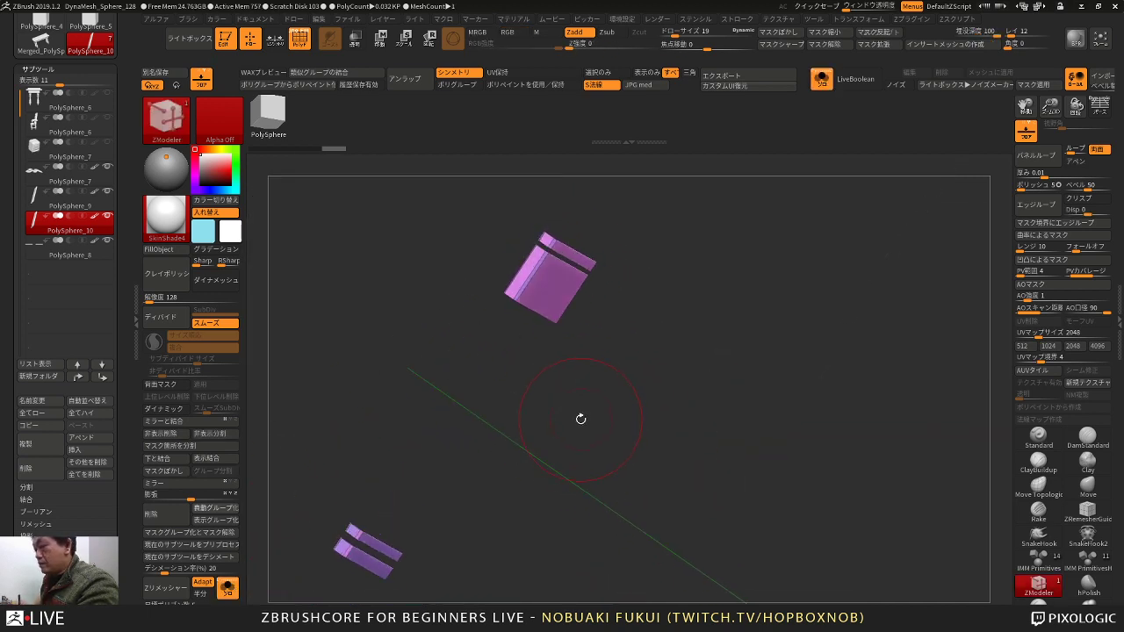
left_click_drag(612, 352, 623, 374, "alt")
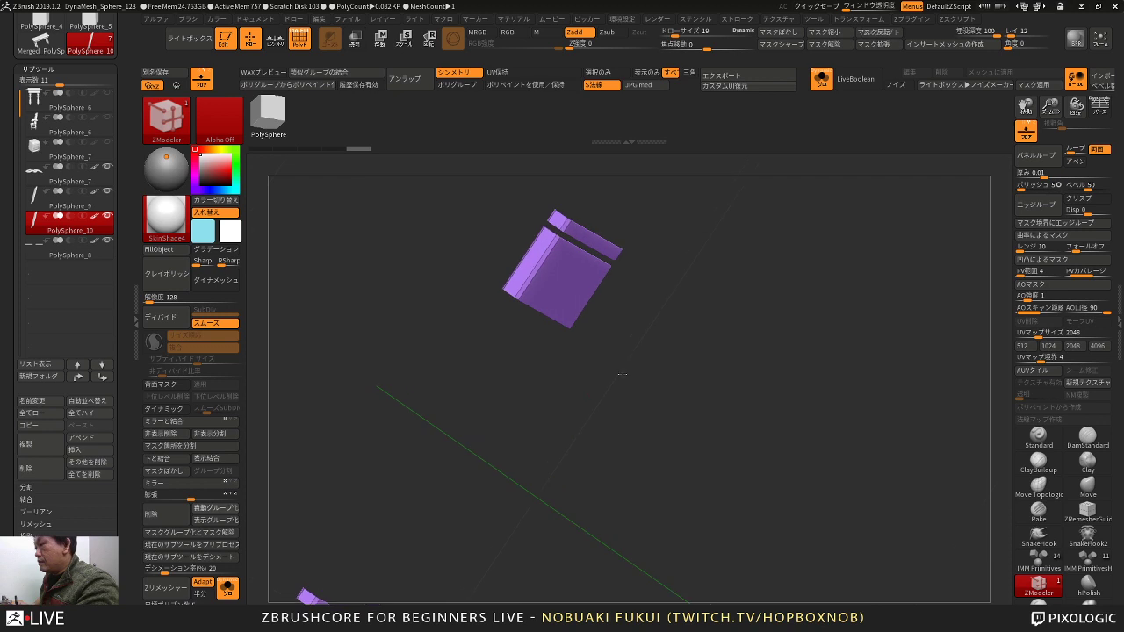
left_click(172, 436)
Step: Thicken the spine bands outward with ZModeler's QMesh polygon action targeting all polygons
key("space")
left_click(646, 201)
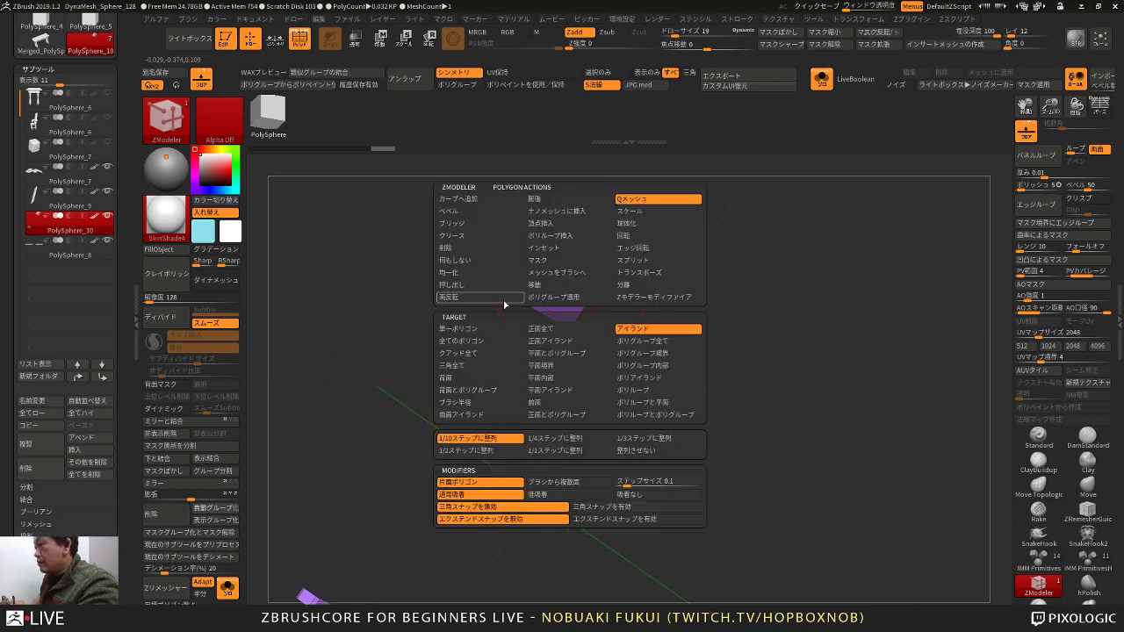
left_click(466, 332)
left_click(475, 344)
left_click_drag(564, 300, 571, 322)
mouse_move(502, 344)
left_mouse_down()
mouse_move(534, 381)
mouse_move(514, 349)
left_mouse_up()
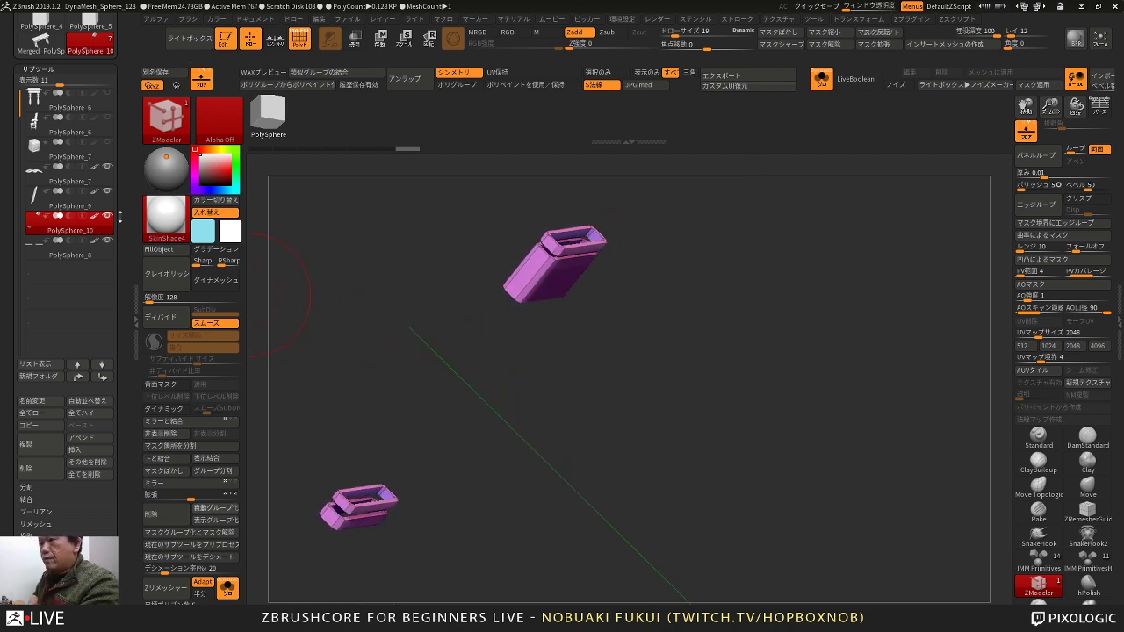
Step: Assign one polygroup to the original spine strip and merge it down with the thickened bands subtool
left_click(70, 200)
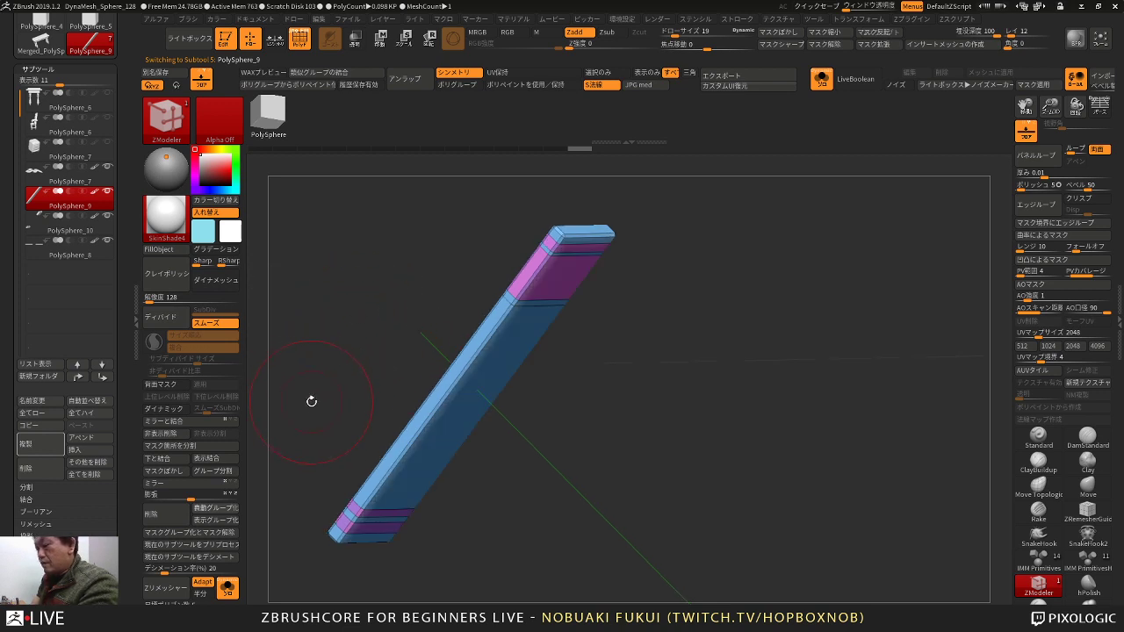
key("ctrl+w")
left_click(186, 465)
left_click_drag(619, 546, 676, 501)
left_click_drag(730, 454, 645, 458)
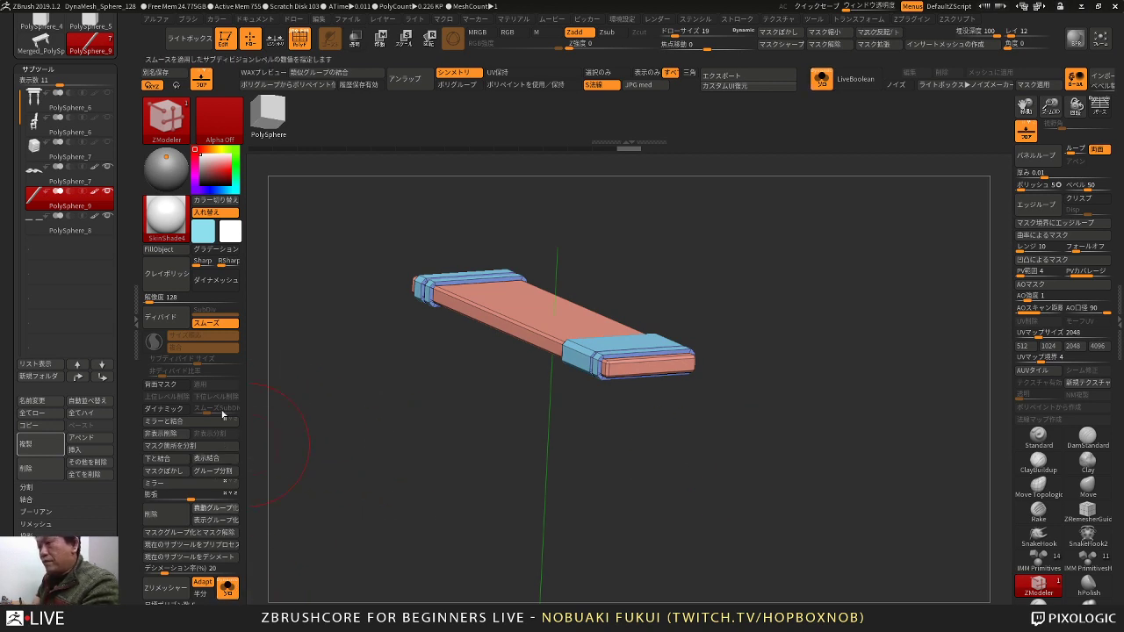
Step: Select the curved pages subtool and merge it down with the spine and cover board subtools into one book mesh
left_click(86, 229)
key("f")
left_click_drag(492, 492, 357, 381, "shift")
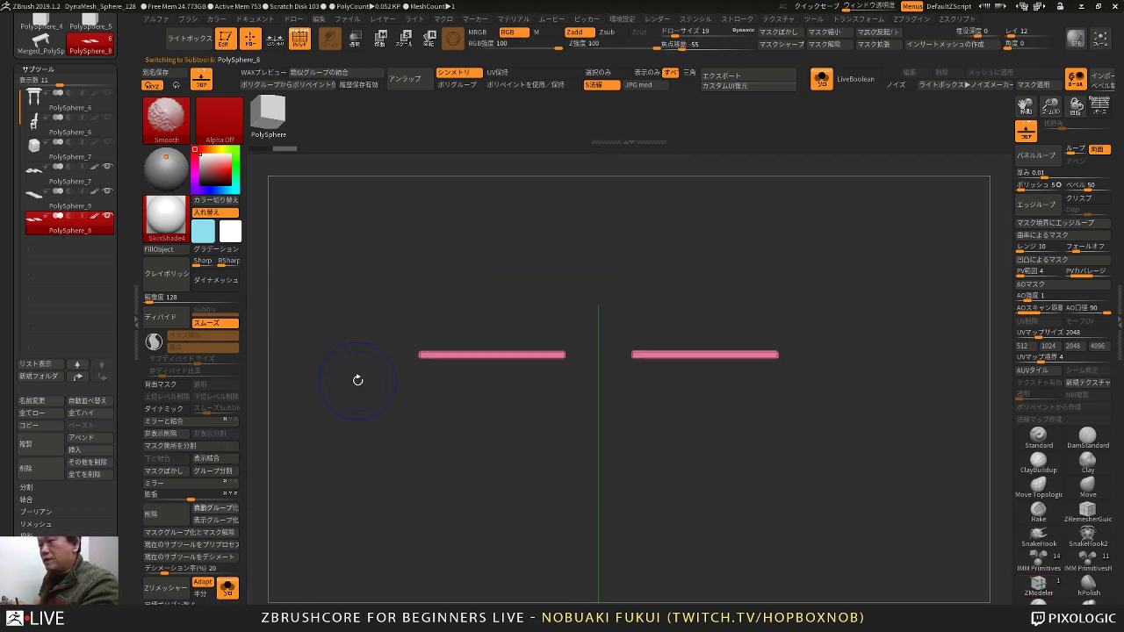
left_click(108, 180)
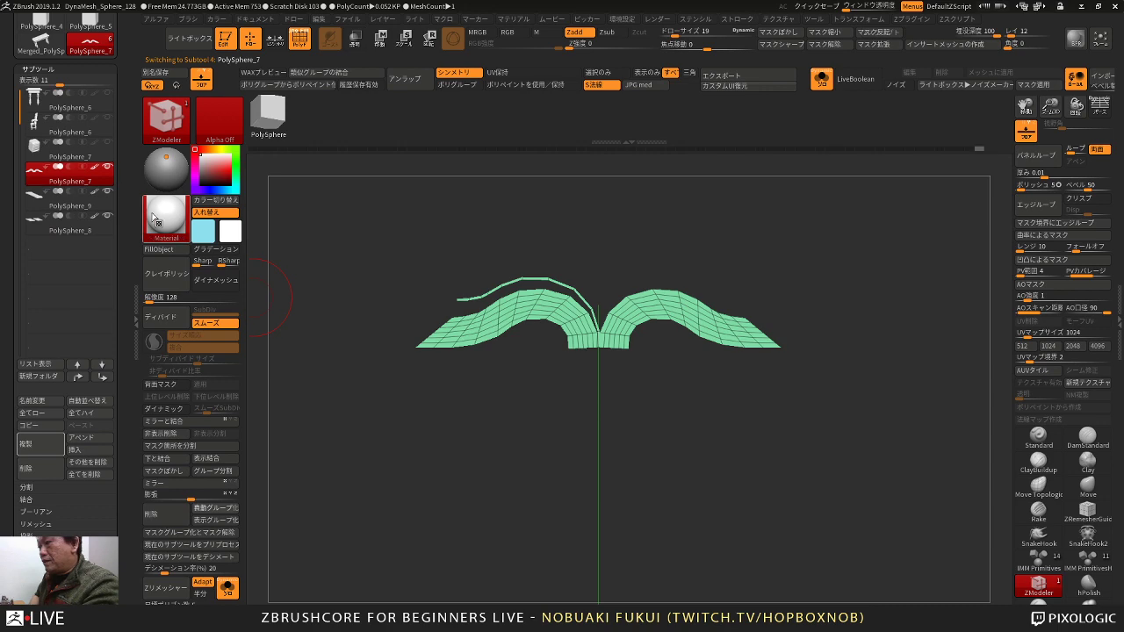
left_click(173, 458)
left_click_drag(359, 454, 512, 279)
mouse_move(631, 245)
left_mouse_down()
mouse_move(703, 231)
mouse_move(680, 211)
mouse_move(676, 246)
mouse_move(715, 386)
mouse_move(785, 287)
mouse_move(742, 202)
mouse_move(745, 261)
mouse_move(722, 218)
mouse_move(717, 237)
left_mouse_up()
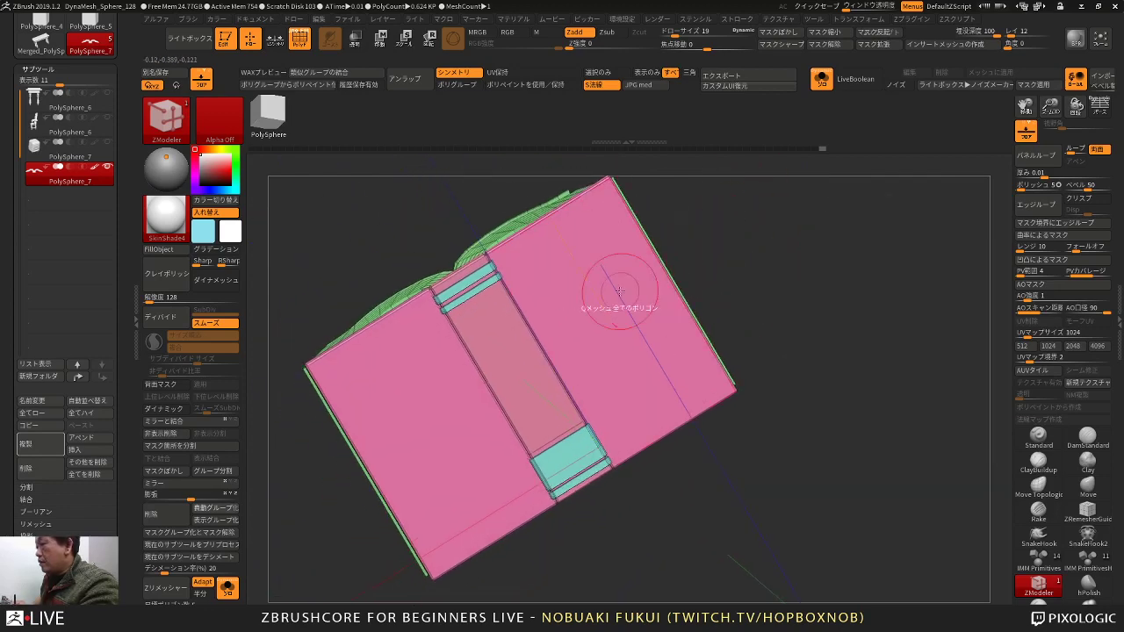
Step: Mark the outer faces of both cover boards and inset them using the Inset action with the Polygroup All target
left_click(612, 296, "alt")
left_click(457, 412, "alt")
key("space")
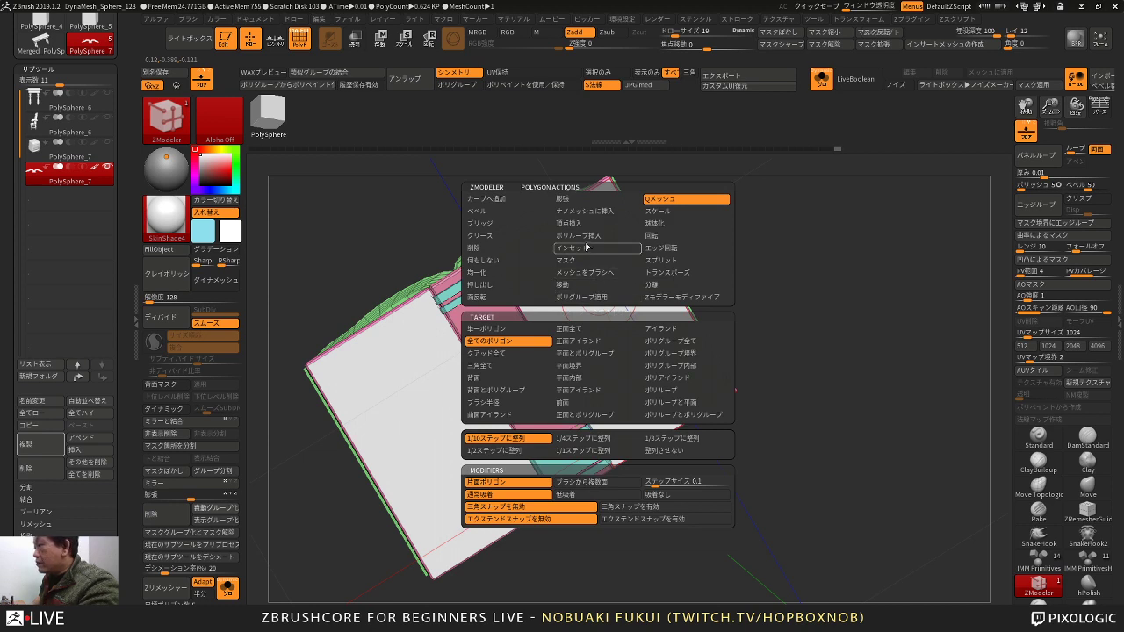
key("space")
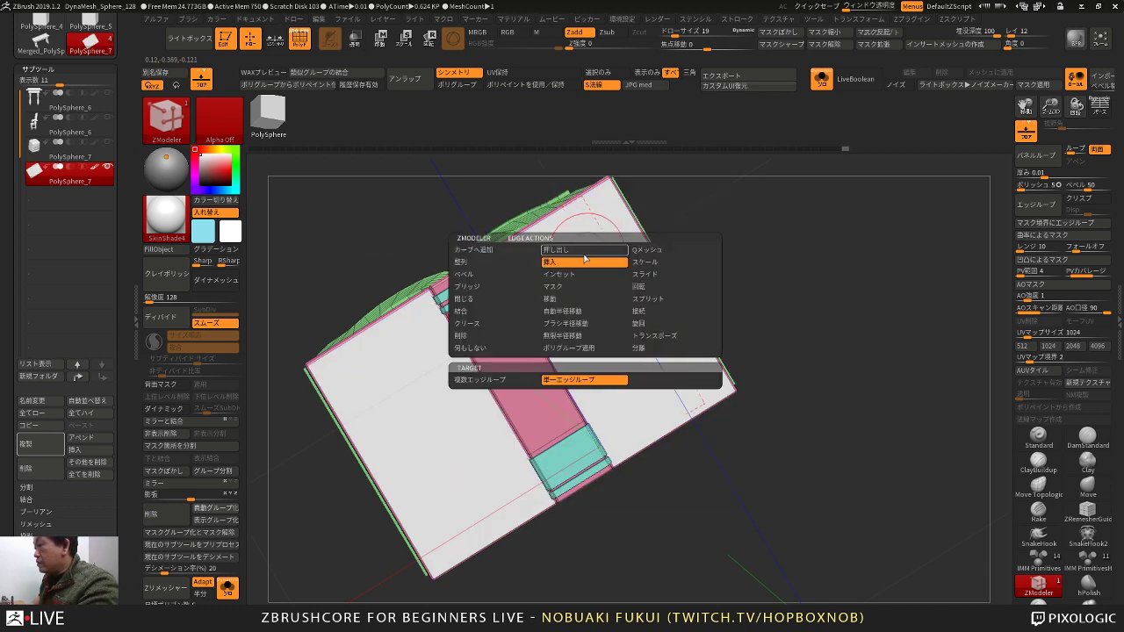
left_click(582, 262)
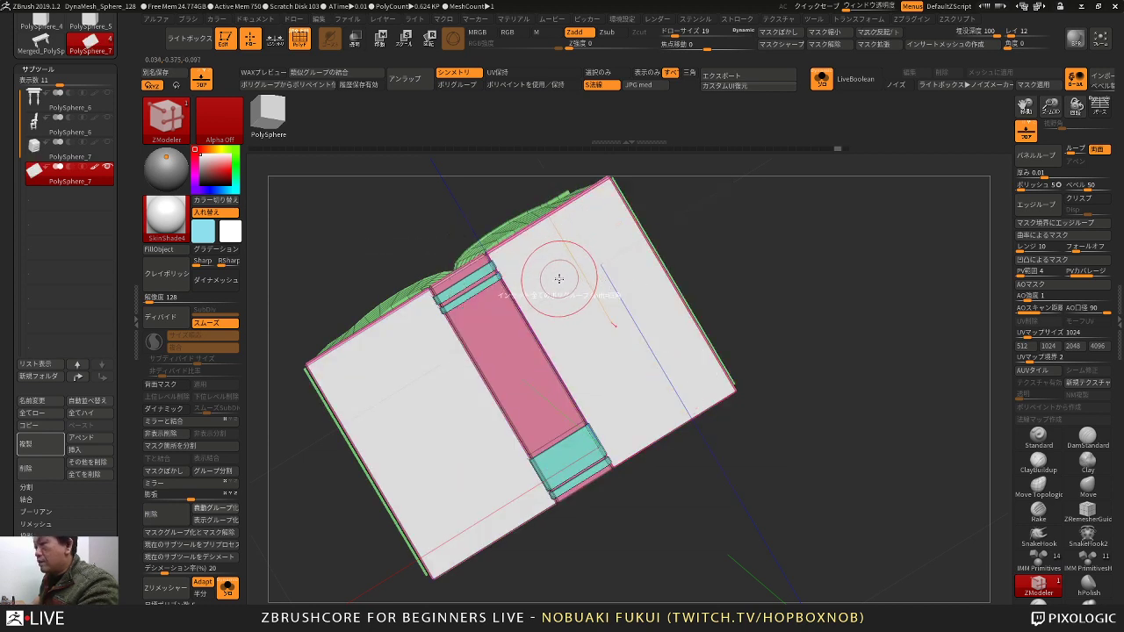
key("space")
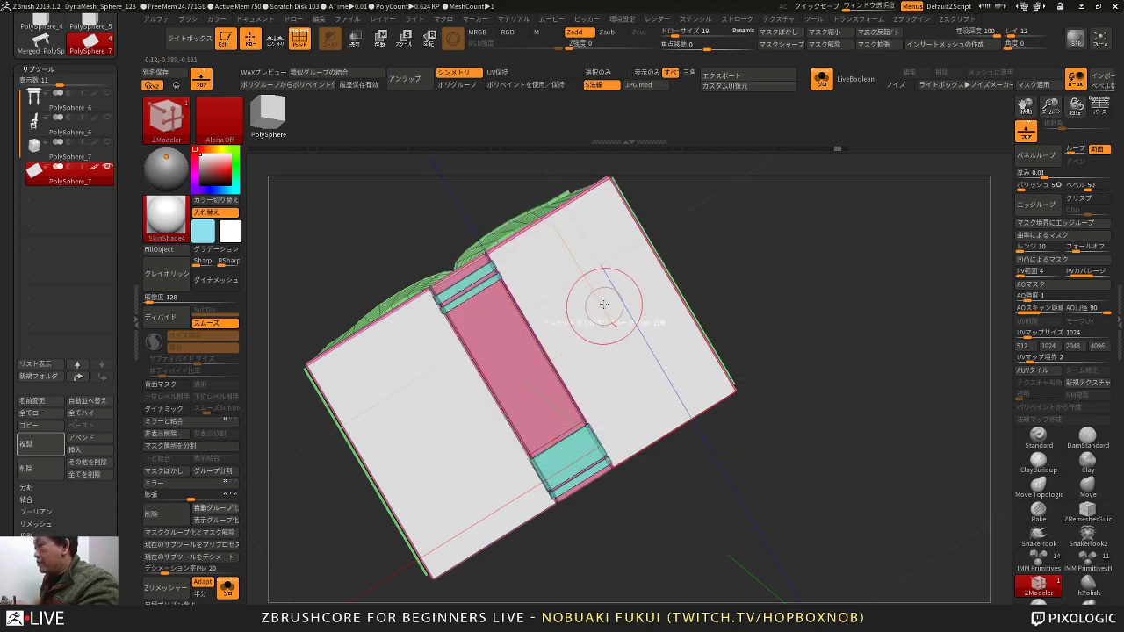
left_click_drag(605, 305, 602, 335)
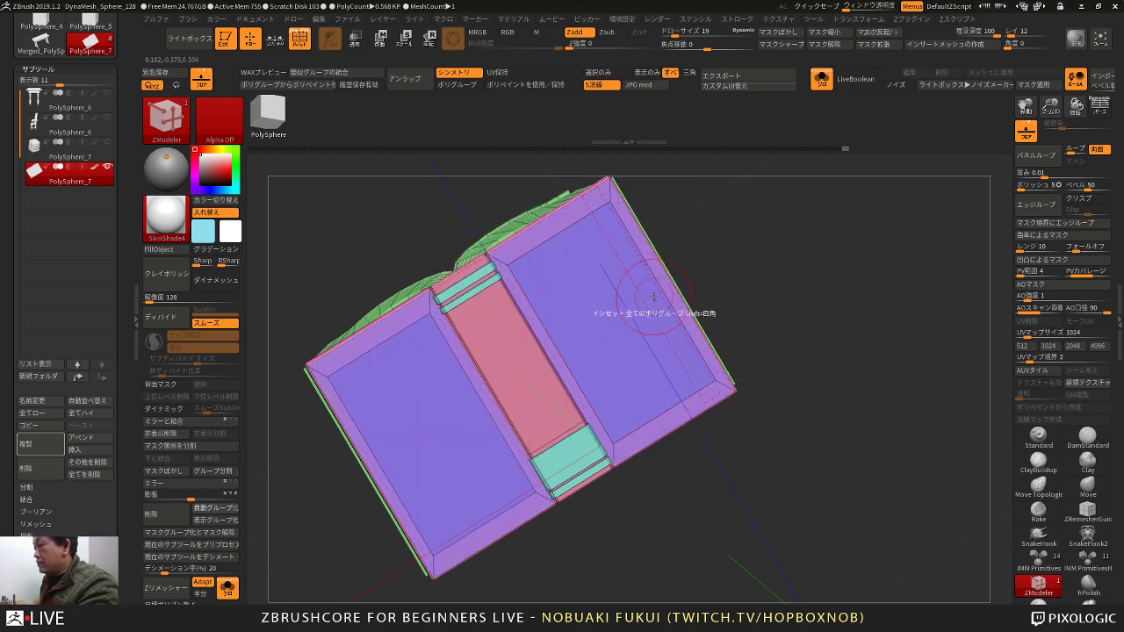
left_click_drag(705, 265, 668, 269)
Step: Apply QMesh with the Polygroup All target to the inset centre panels of both cover boards
key("space")
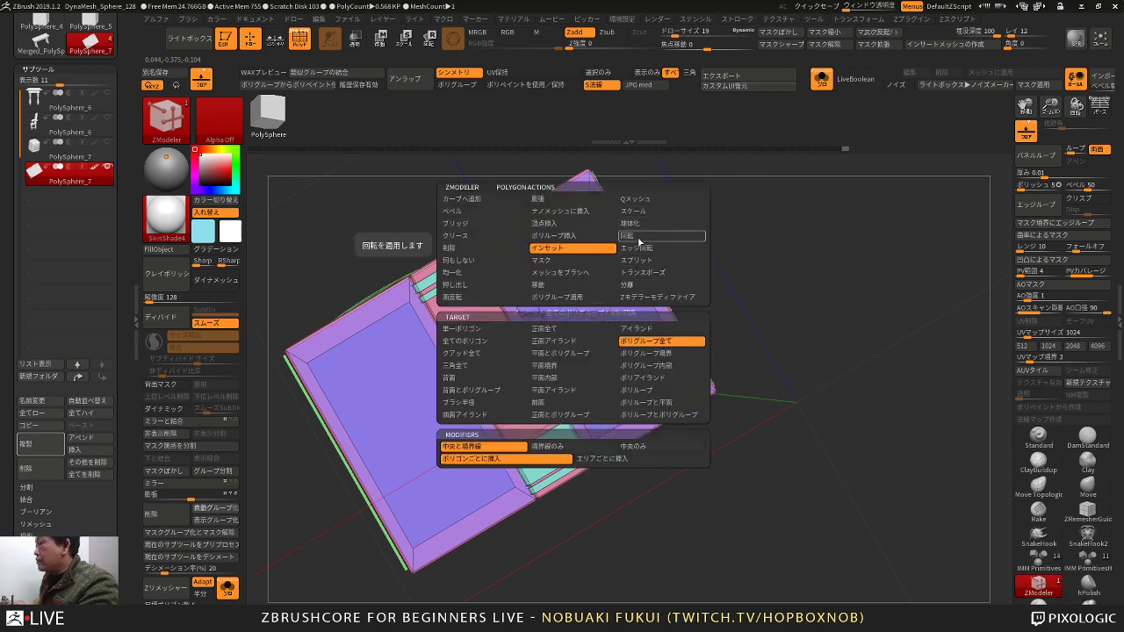
left_click_drag(711, 204, 718, 288)
left_click_drag(700, 364, 727, 268, "alt")
key("space")
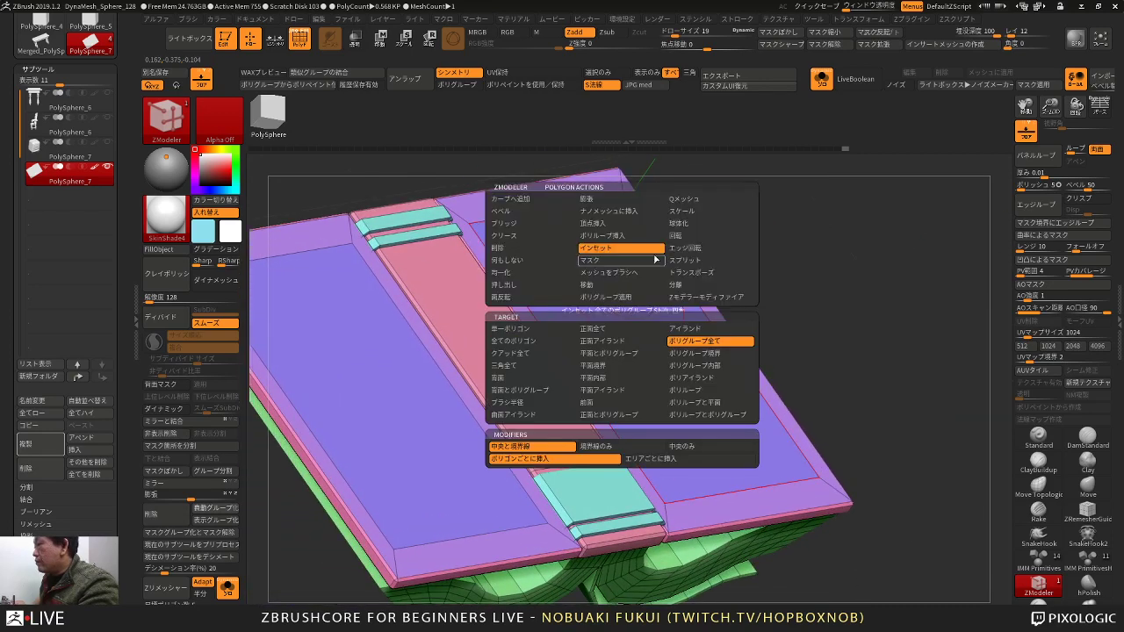
left_click(709, 200)
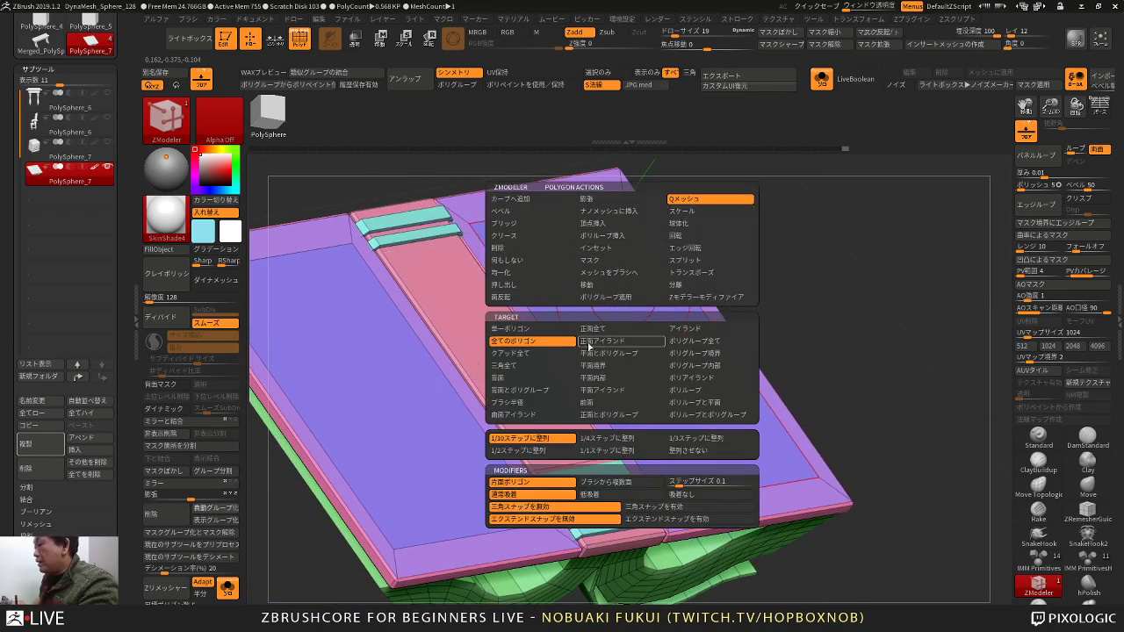
left_click(693, 341)
left_click_drag(793, 276, 788, 245)
left_click_drag(652, 291, 653, 297)
left_click_drag(788, 294, 777, 425, "alt")
Step: Auto-group the merged book mesh, turn off Solo and show all the other subtools of the scene
left_click(235, 508)
left_click_drag(374, 545, 470, 437, "alt")
left_click(230, 586)
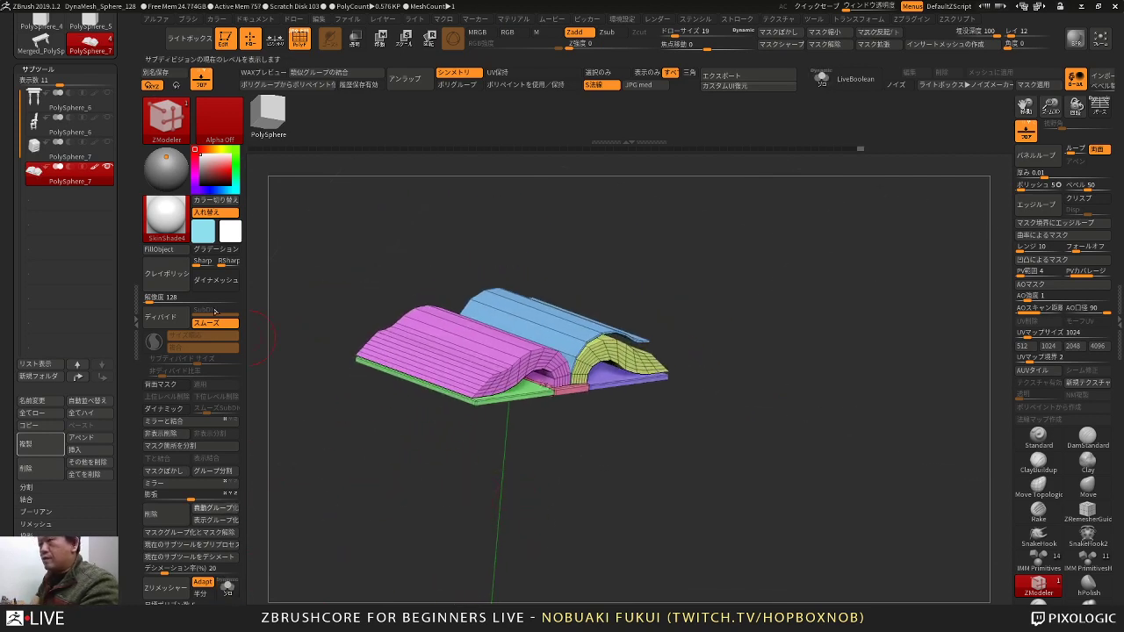
left_click(107, 166, "shift")
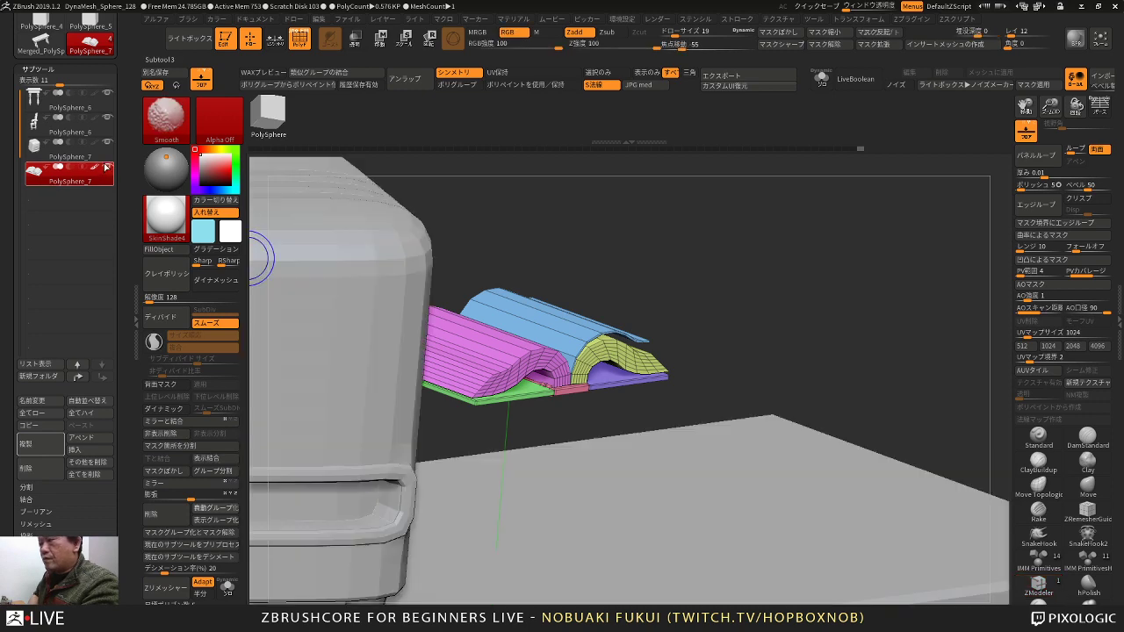
left_click_drag(634, 297, 657, 258, "alt")
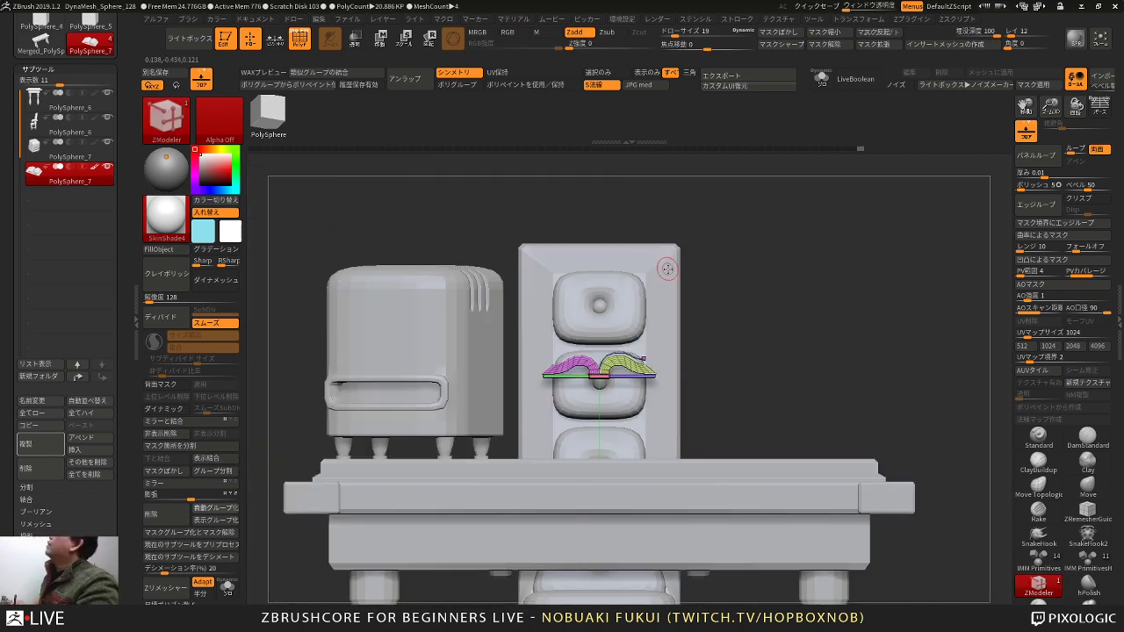
Step: Enlarge the book to about twice its size and reposition it on the tabletop, rotated about 15 degrees
key("w")
left_click_drag(834, 286, 795, 321)
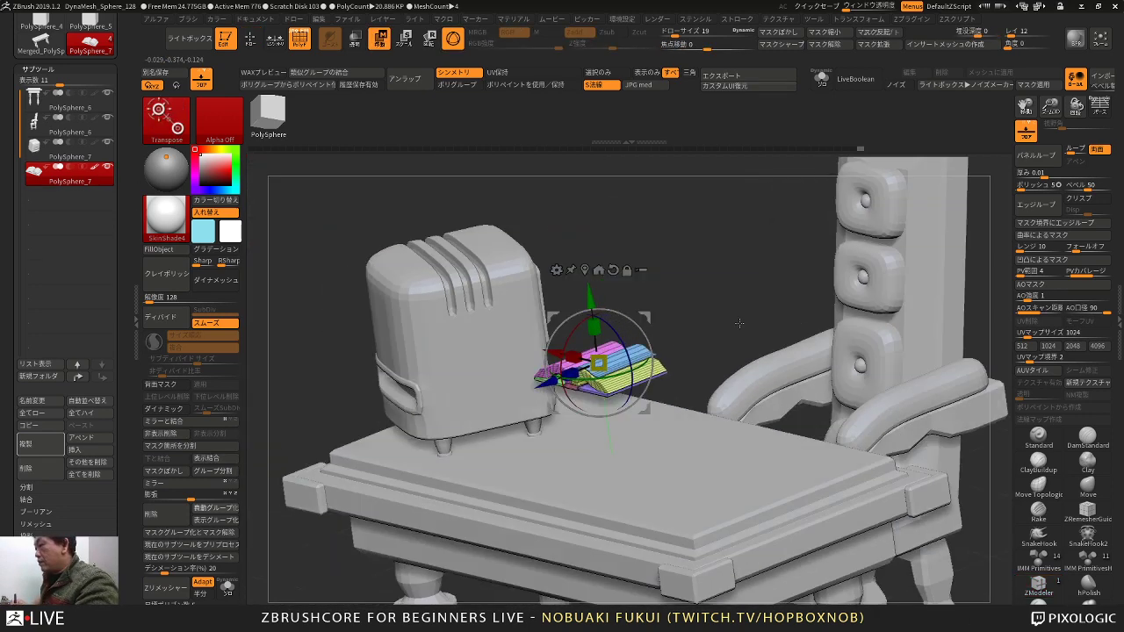
left_click_drag(603, 360, 639, 357)
mouse_move(640, 358)
right_mouse_down()
mouse_move(644, 409)
mouse_move(661, 360)
right_mouse_up()
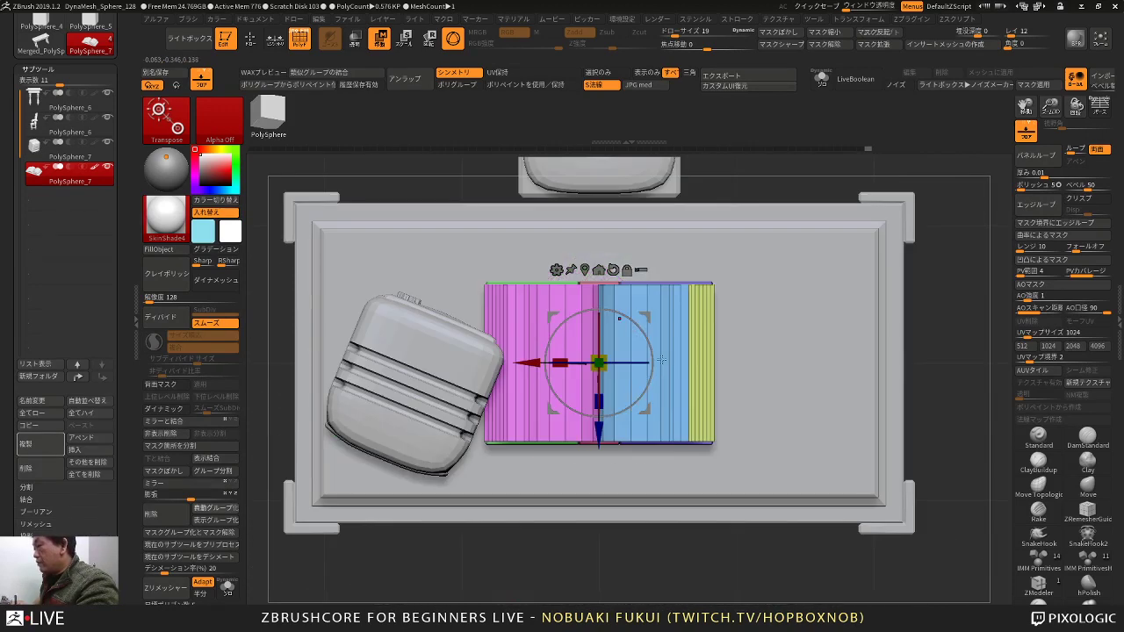
left_click_drag(647, 316, 692, 288)
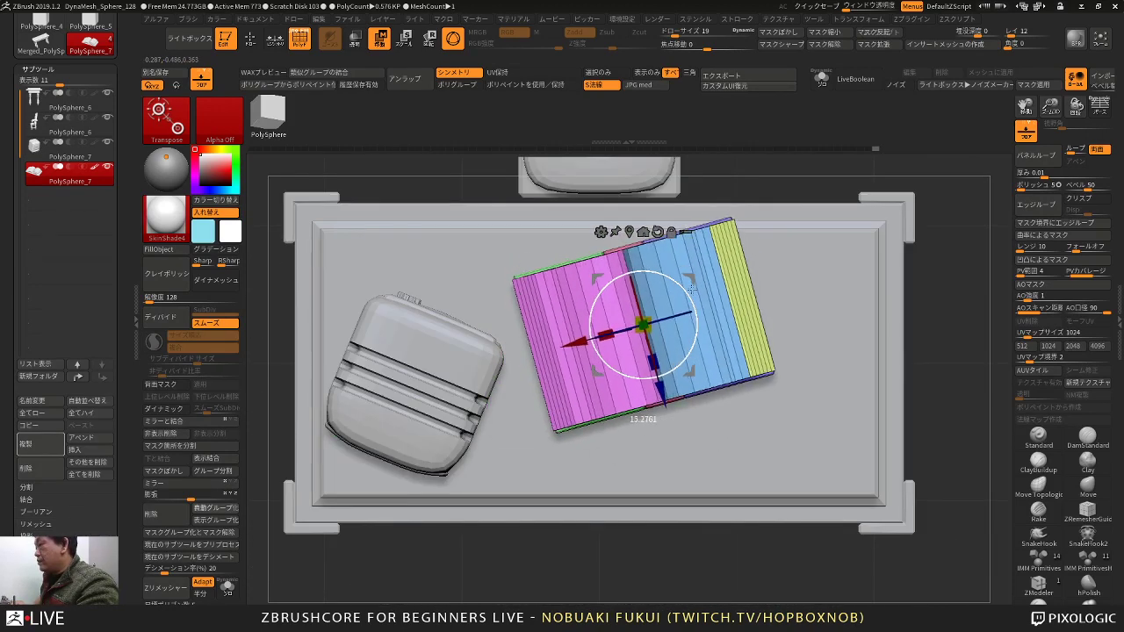
Step: Undo the last transform of the book and shift it slightly across the tabletop beside the television
key("ctrl+z")
left_click_drag(941, 338, 842, 264)
left_click_drag(940, 157, 950, 248)
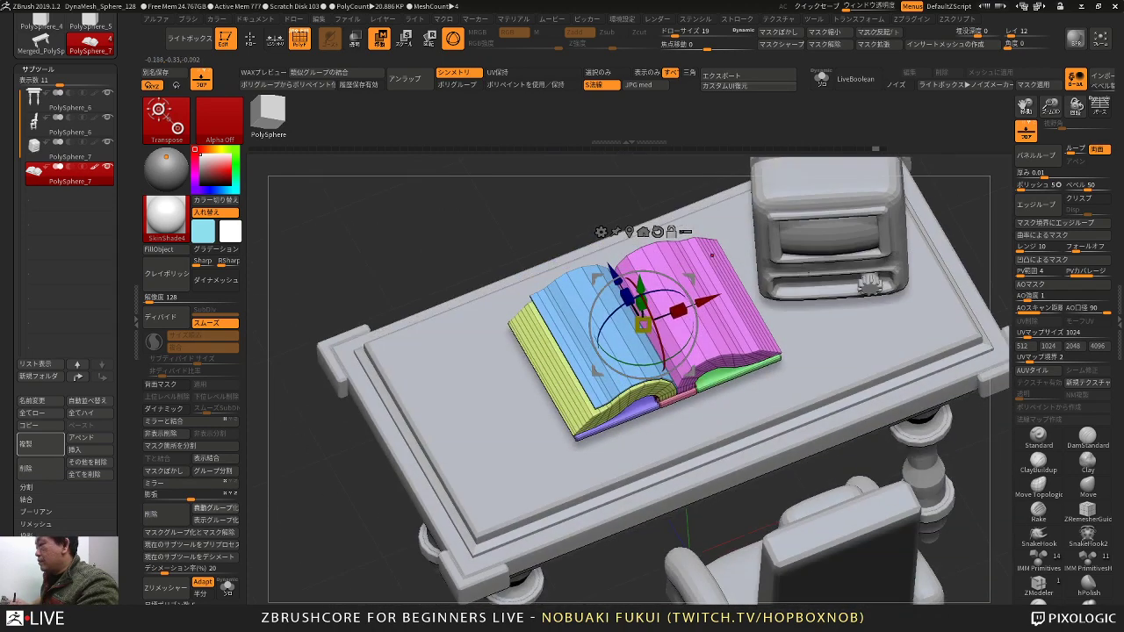
left_click_drag(378, 521, 385, 410)
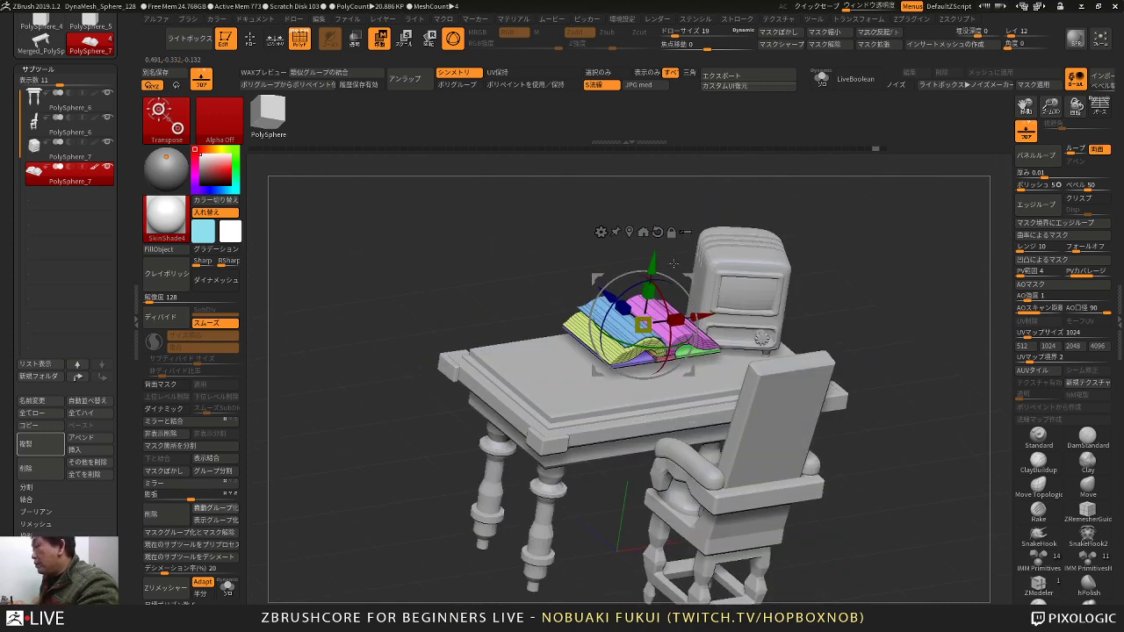
left_click_drag(566, 285, 561, 318, "shift")
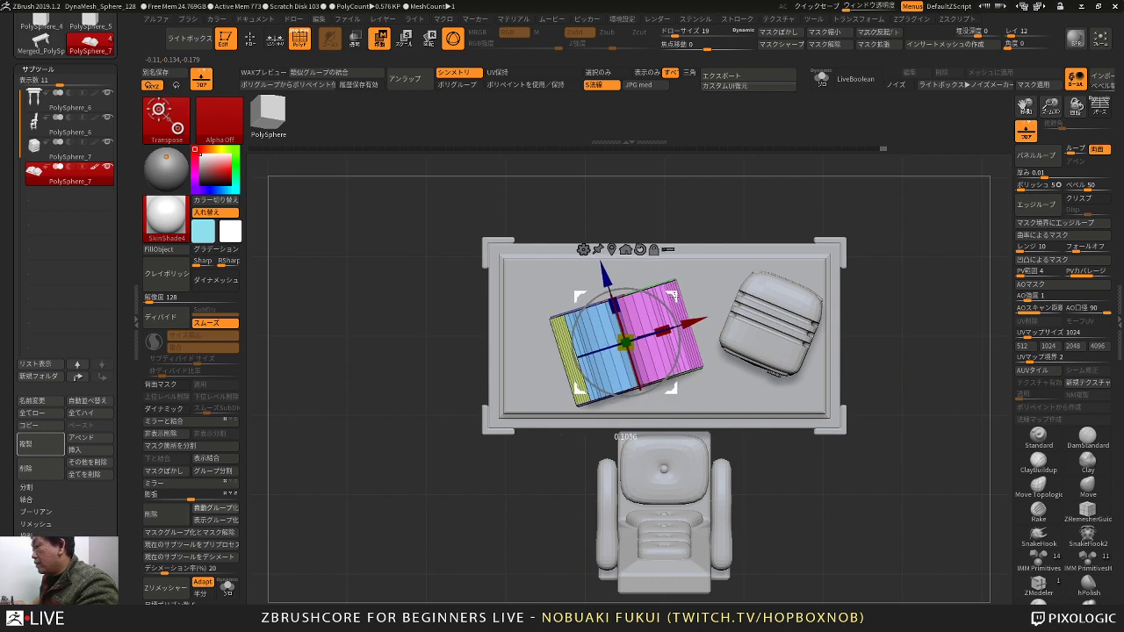
left_click_drag(529, 514, 596, 420)
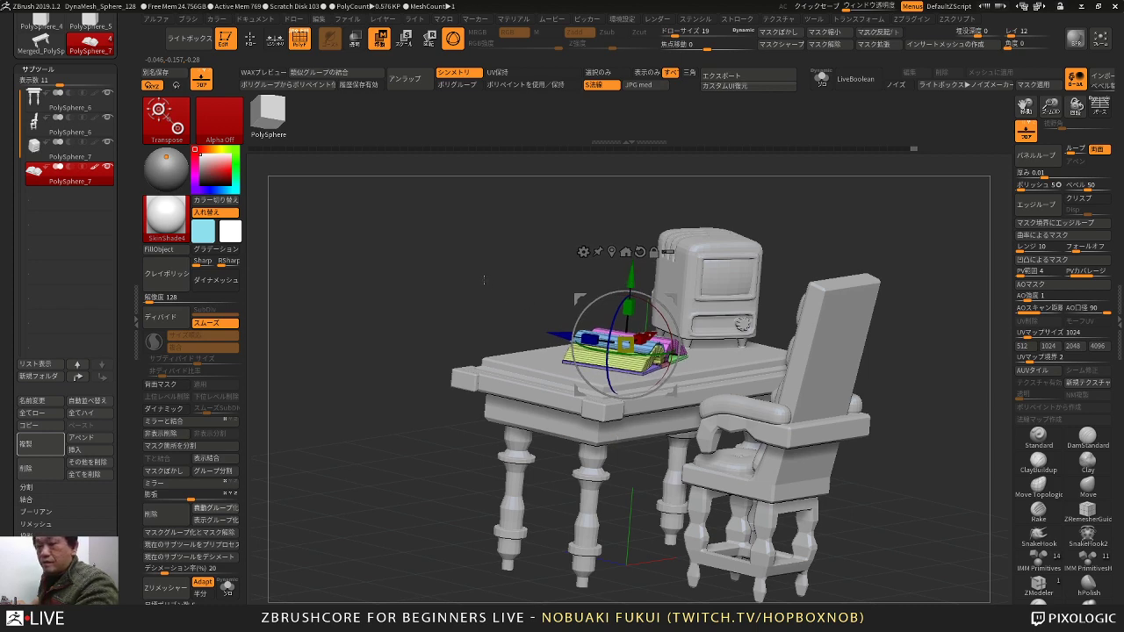
mouse_move(484, 281)
left_mouse_down()
mouse_move(495, 273)
mouse_move(492, 285)
mouse_move(478, 277)
left_mouse_up()
key("q")
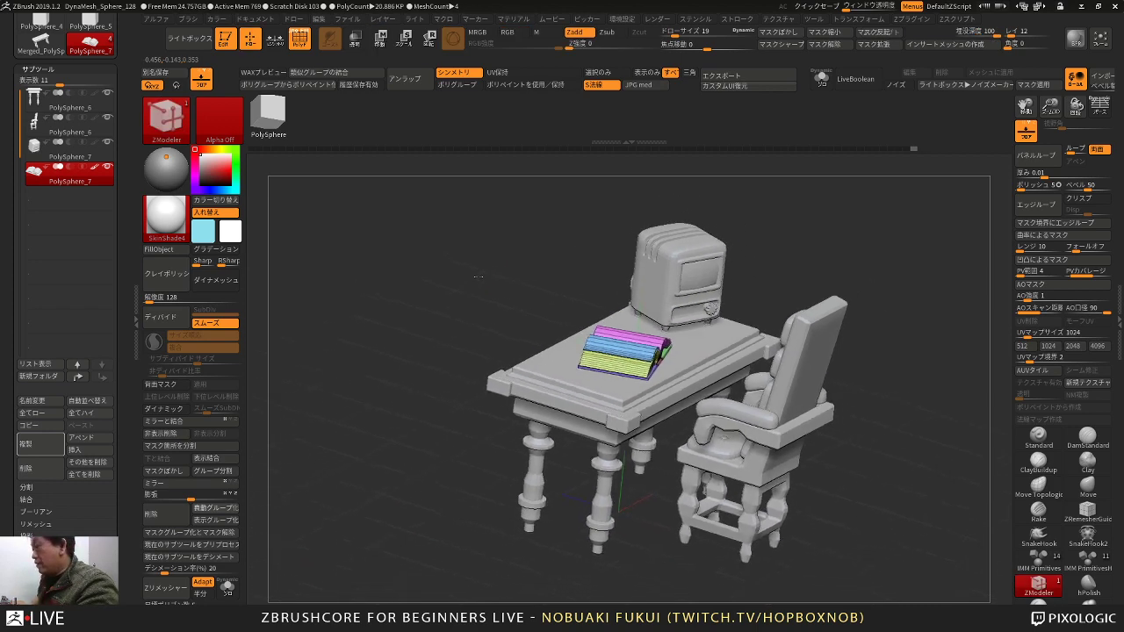
Step: Change the light direction, set the shadow rays to 122 and the angle to 40, and render the scene with BPR
right_click_drag(478, 276, 471, 323)
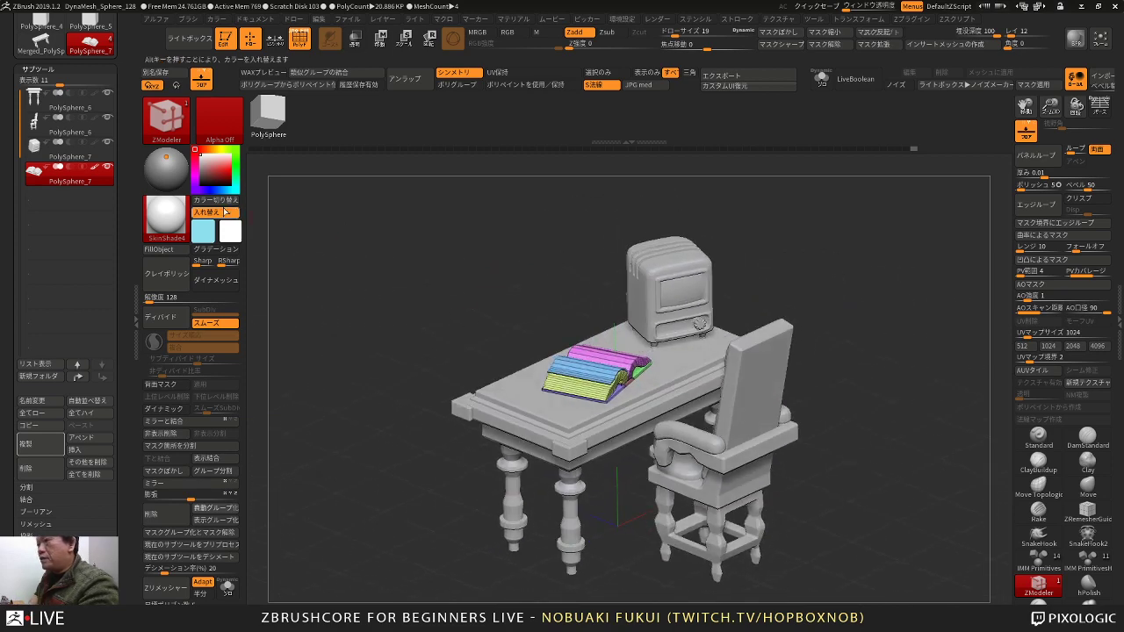
left_click_drag(168, 158, 159, 156)
mouse_move(475, 287)
right_mouse_down("alt")
mouse_move(462, 260)
mouse_move(485, 276)
right_mouse_up("alt")
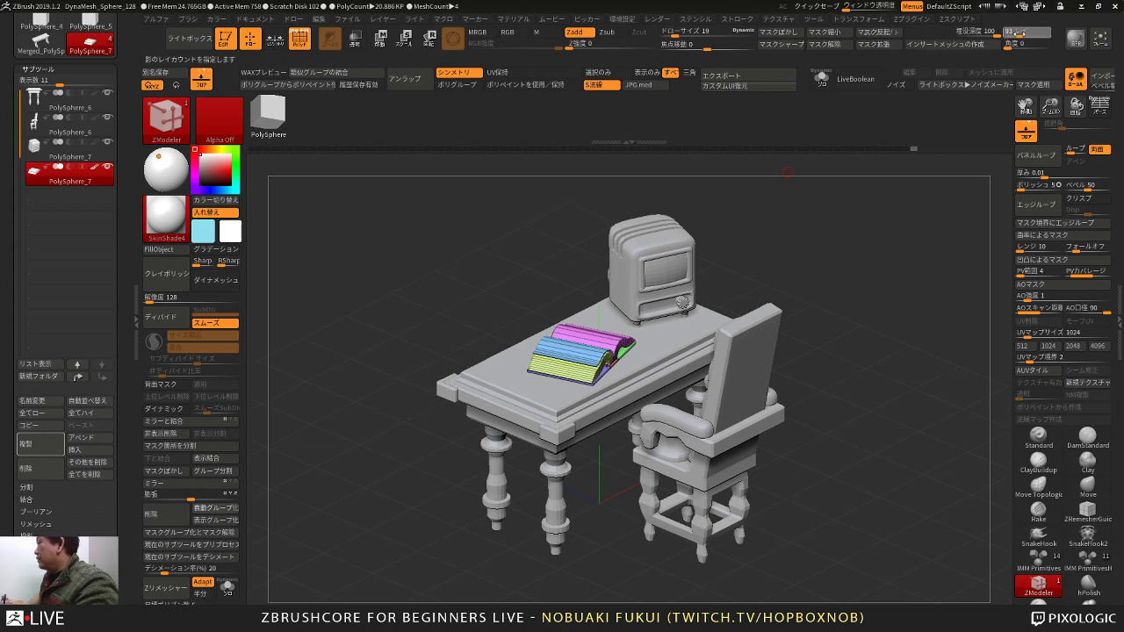
left_click(1022, 47)
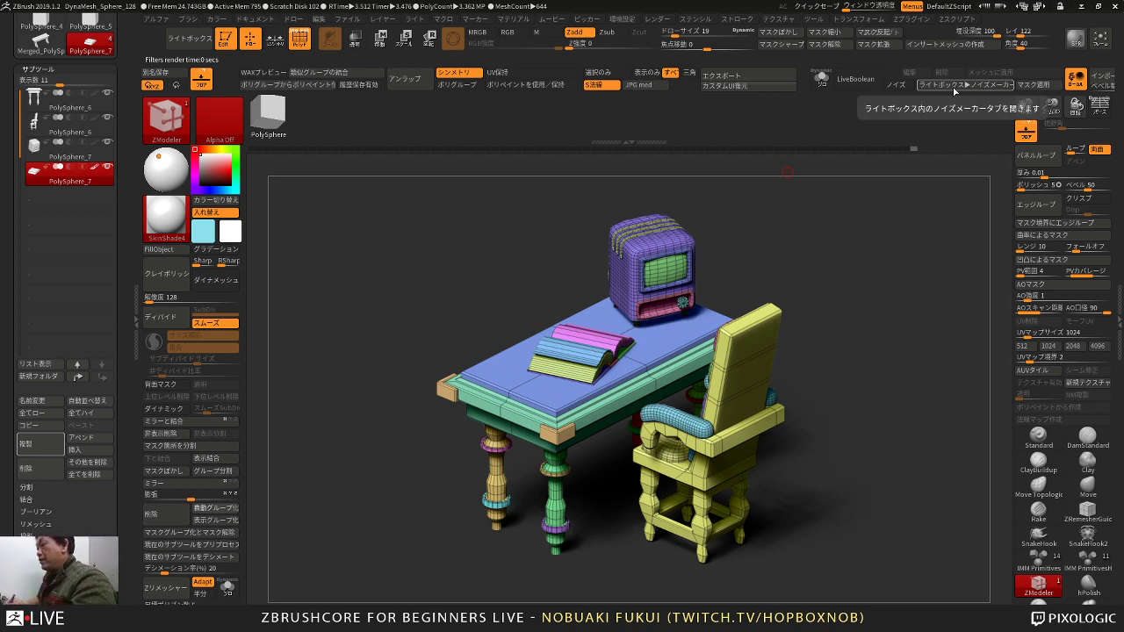
left_click_drag(773, 180, 759, 203)
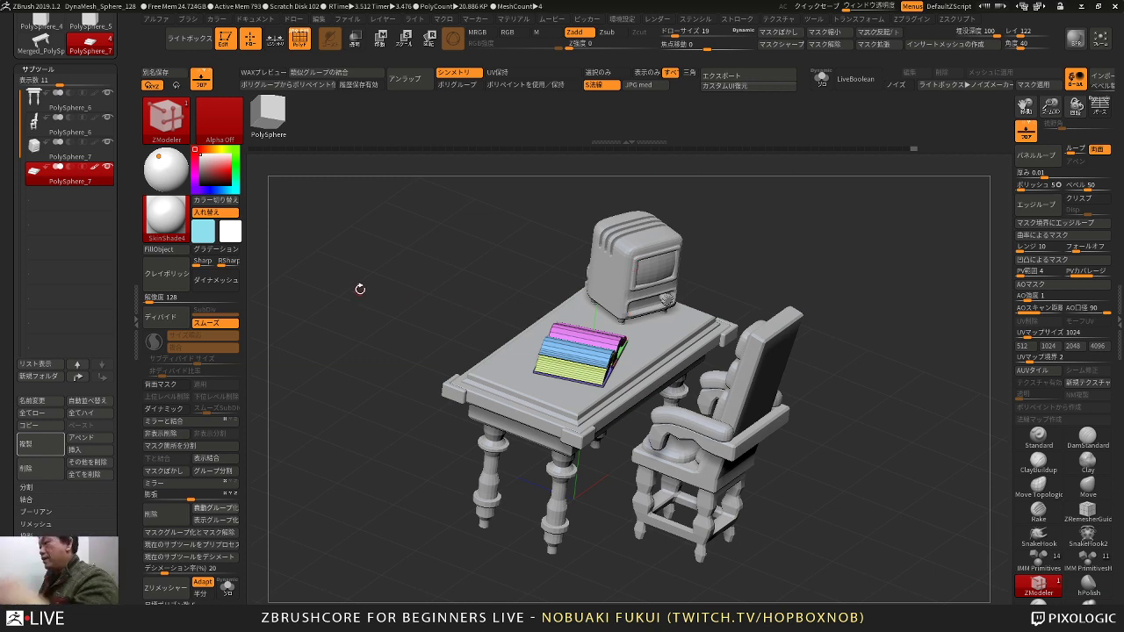
Step: Insert the PolySphere_5 cube as a new subtool in the desk scene
left_click_drag(475, 286, 488, 217, "alt")
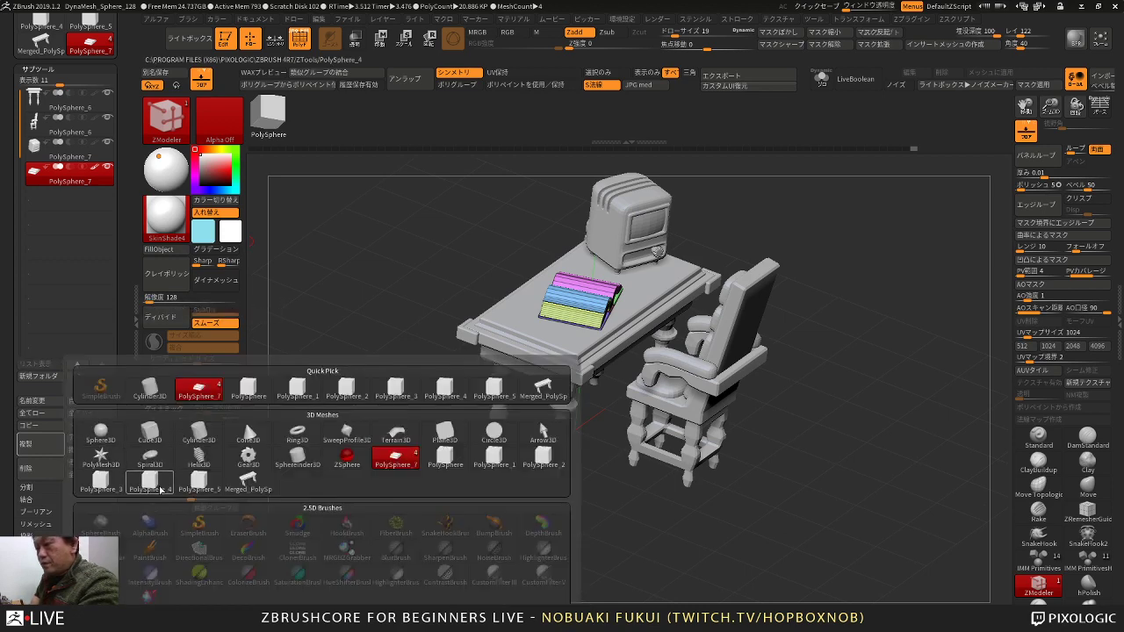
mouse_move(160, 486)
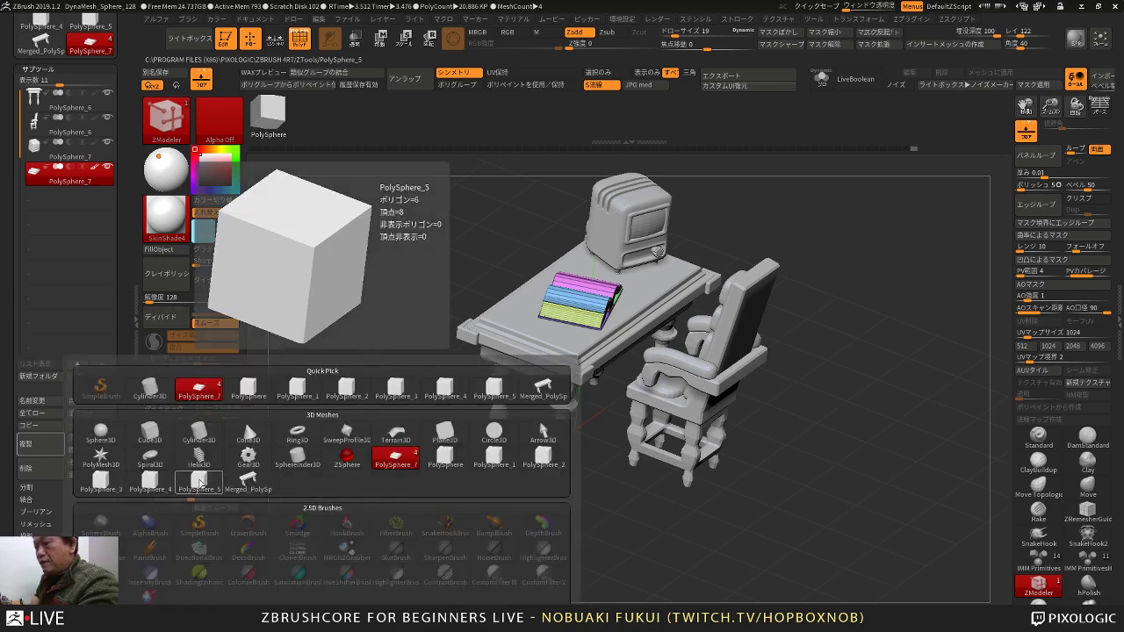
left_click(199, 482)
Step: Enlarge the inserted cube and flatten it vertically into a thin, wide slab
key("w")
left_click_drag(416, 505, 512, 450)
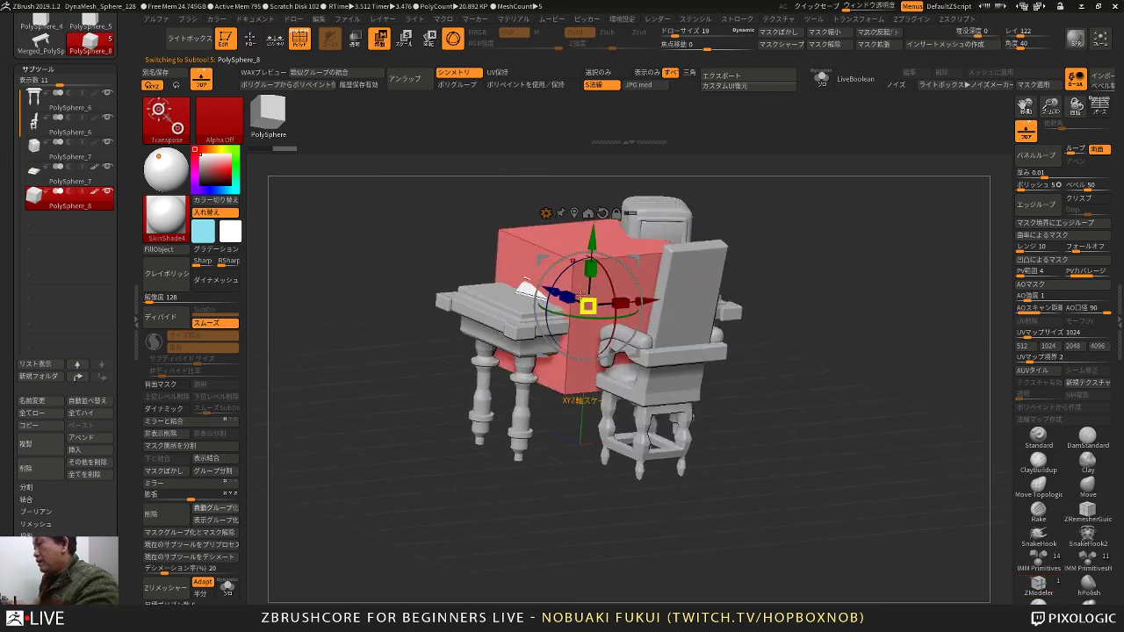
left_click_drag(587, 304, 589, 346)
left_click_drag(591, 306, 643, 242)
left_click_drag(590, 268, 589, 332)
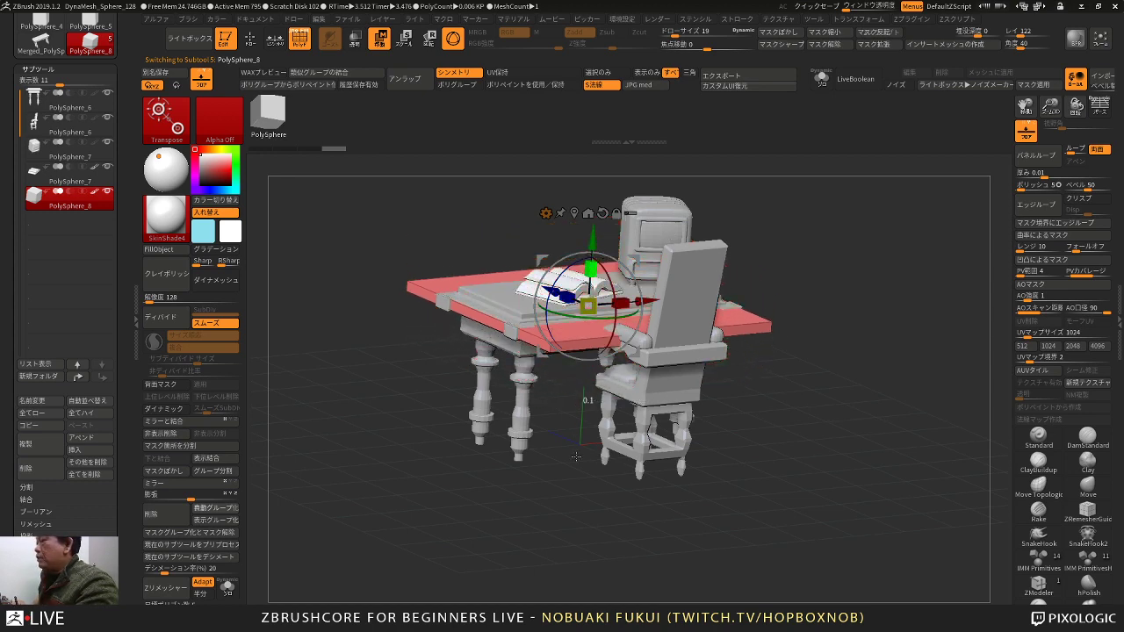
left_click_drag(576, 468, 568, 473, "shift")
Step: Lower the slab beneath the feet of the desk and chair as a floor
left_click_drag(588, 236, 723, 419)
left_click_drag(583, 454, 602, 438)
left_click_drag(773, 373, 732, 408)
left_click_drag(518, 446, 563, 469)
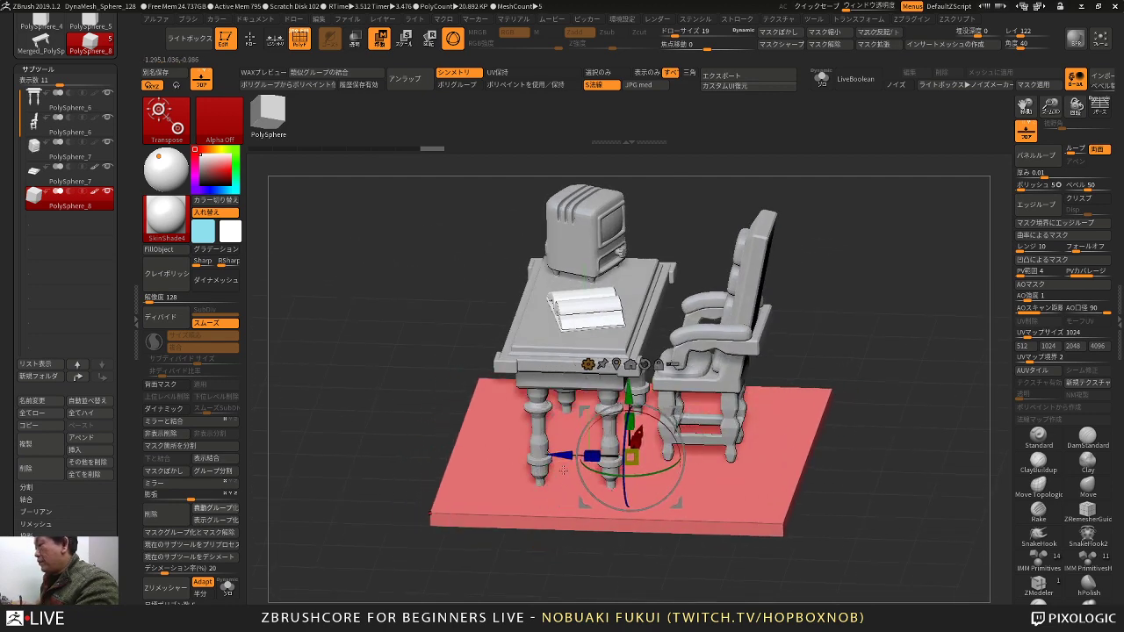
Step: Resize the floor slab horizontally so that it extends beyond the desk and chair on all sides
left_click_drag(633, 459, 636, 455)
left_click_drag(778, 283, 712, 364)
left_click_drag(565, 424, 568, 422)
left_click_drag(836, 344, 783, 352)
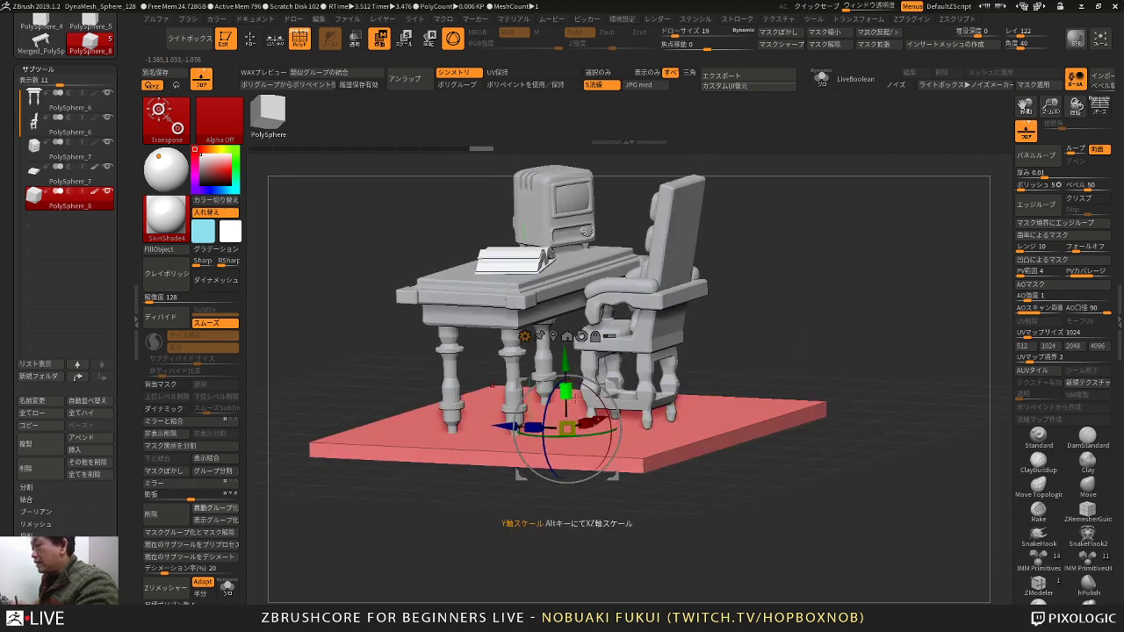
left_click_drag(570, 424, 573, 420)
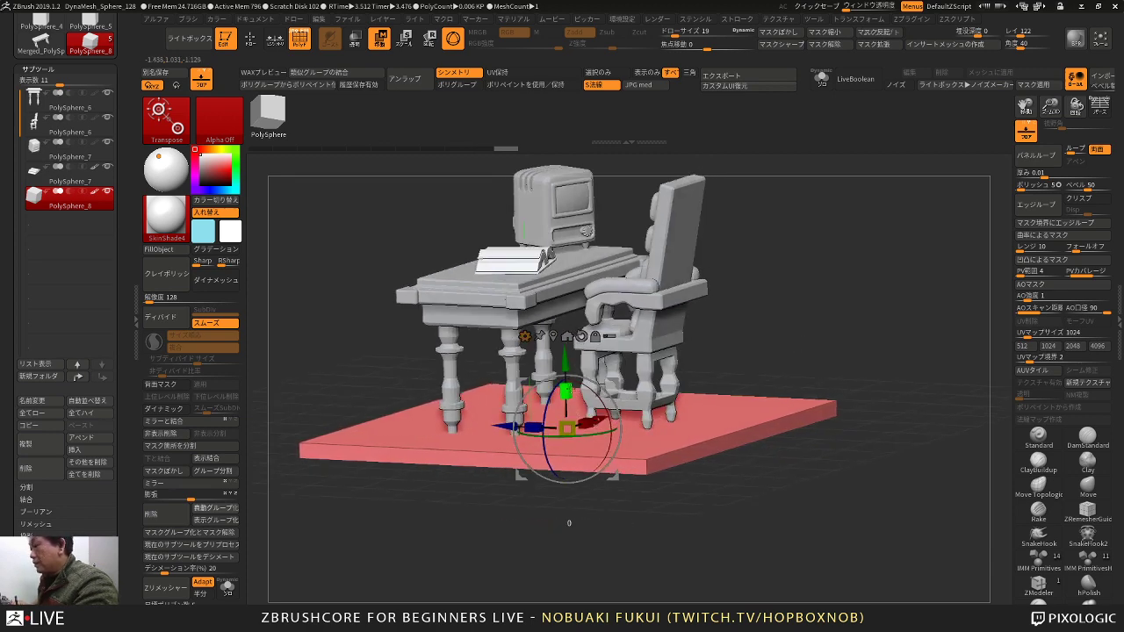
left_click_drag(792, 308, 751, 266)
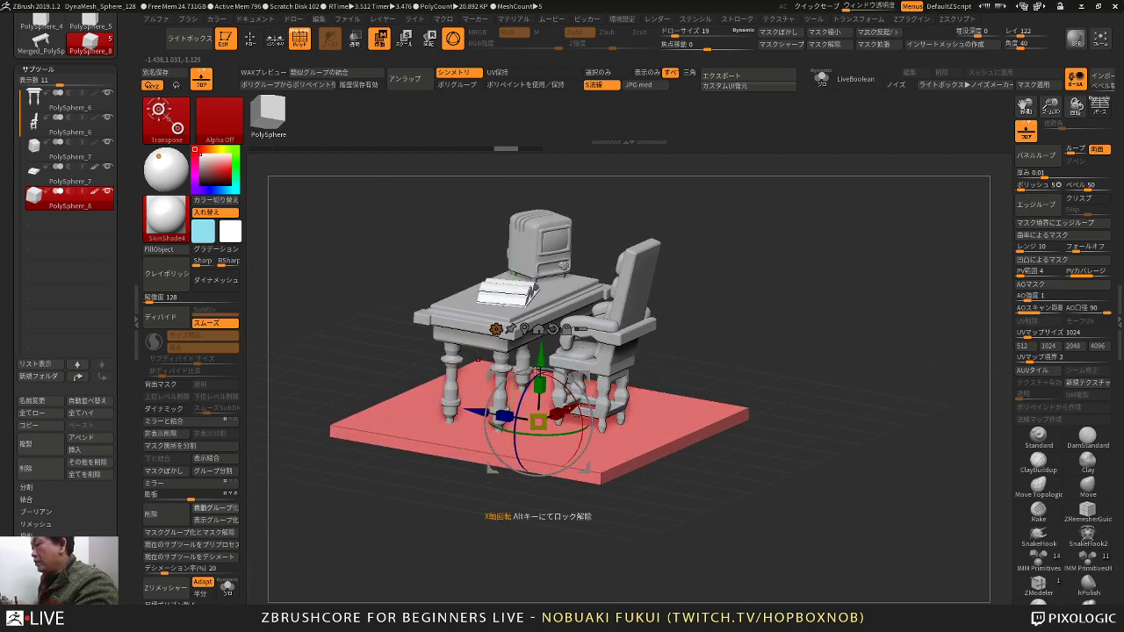
left_click_drag(504, 417, 500, 415)
left_click_drag(732, 320, 690, 353)
left_click_drag(573, 406, 575, 405)
left_click_drag(728, 334, 769, 318)
mouse_move(717, 344)
left_mouse_down()
mouse_move(732, 317)
mouse_move(723, 332)
left_mouse_up()
left_click_drag(723, 332, 832, 357, "alt")
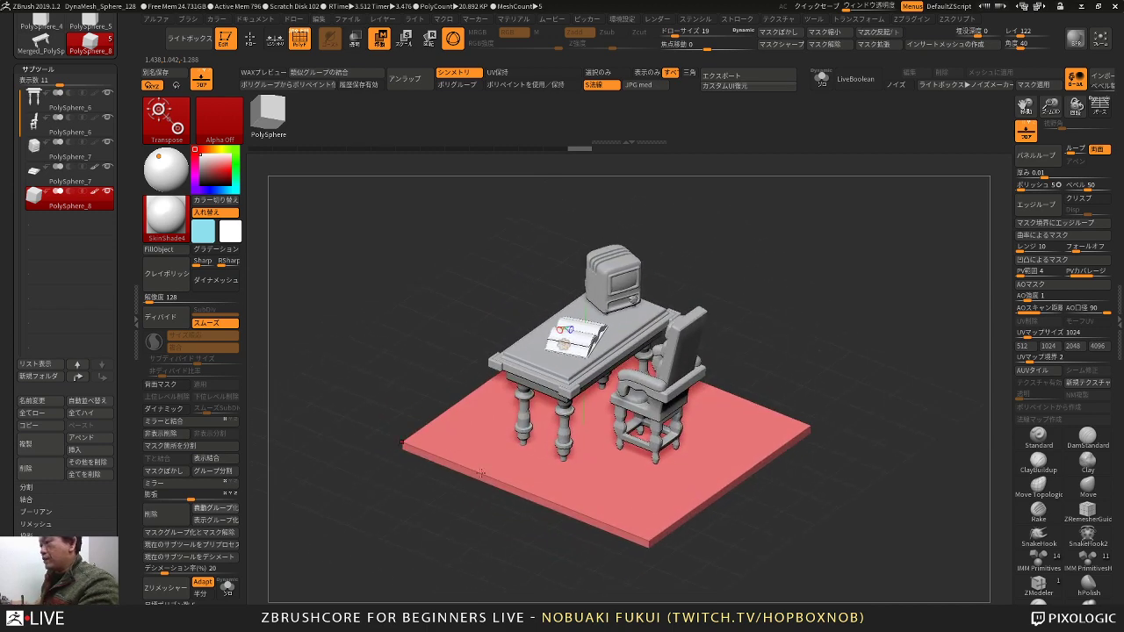
Step: Insert another PolySphere_5 cube as a separate subtool alongside the floor slab
left_click_drag(407, 490, 430, 496)
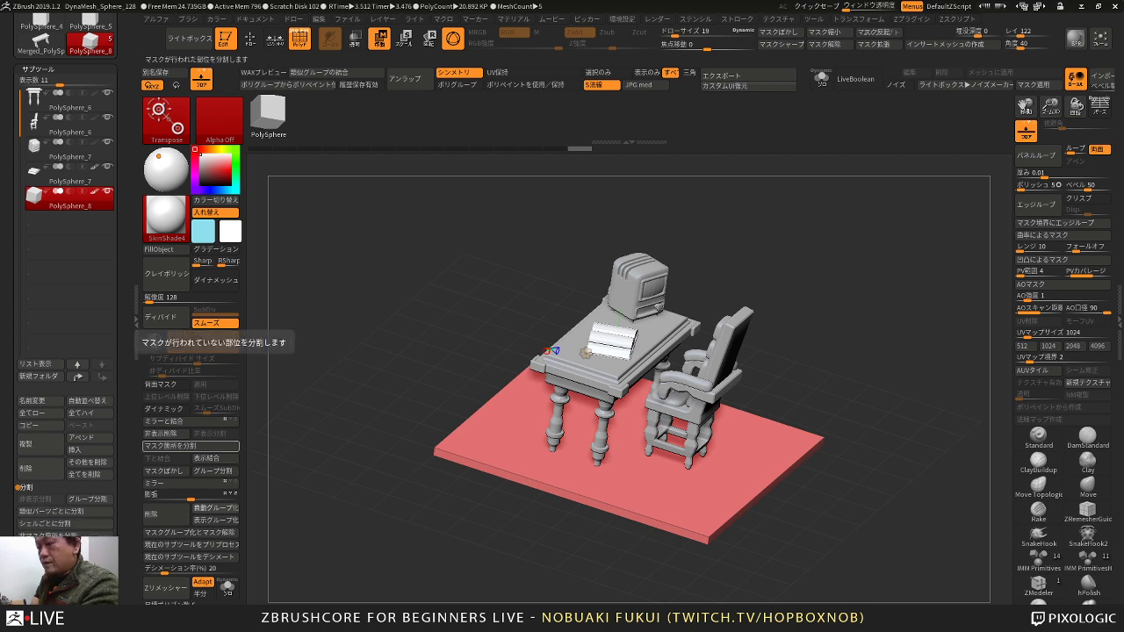
left_click(92, 456)
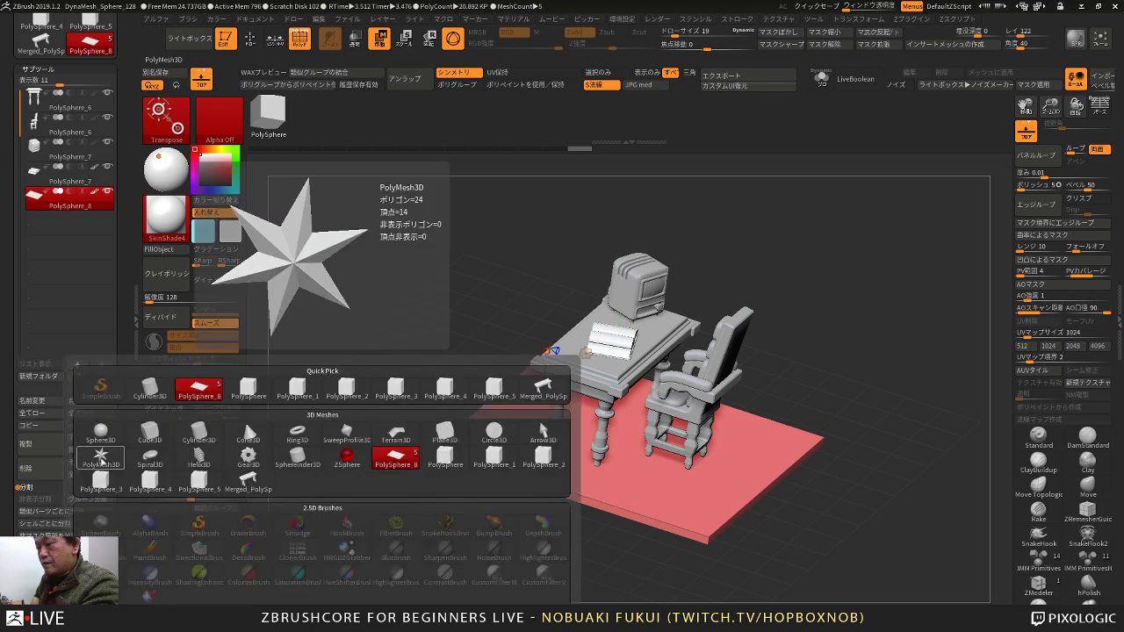
left_click(191, 479)
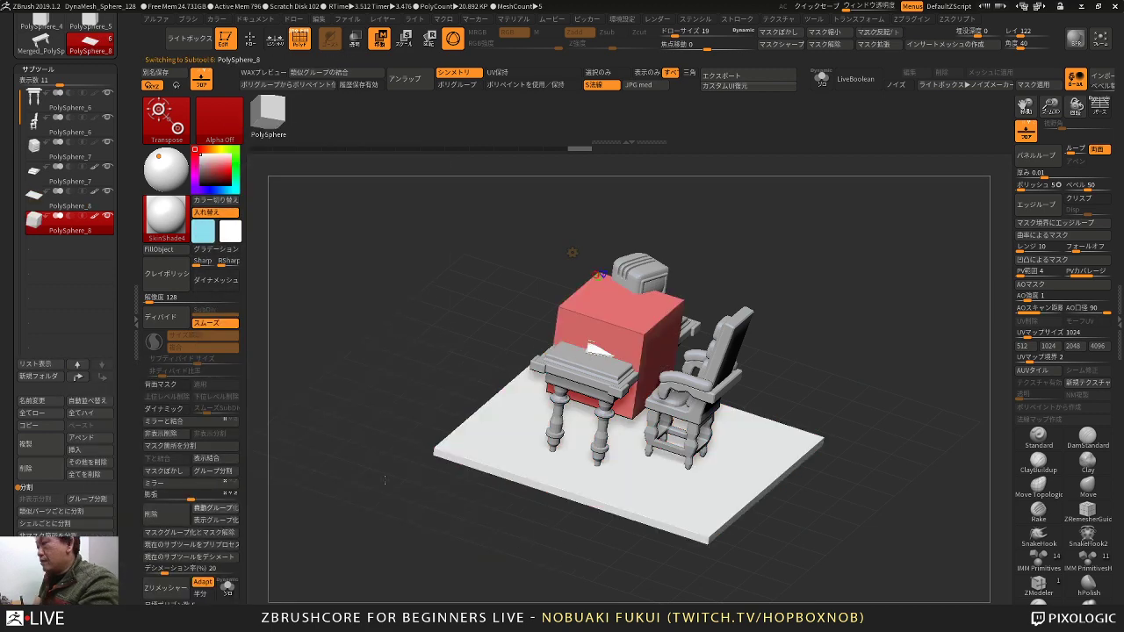
Step: Move the new cube behind the desk to the rear edge of the floor slab
key("e")
left_click_drag(425, 514, 445, 510, "shift")
left_click_drag(665, 302, 565, 347)
left_click_drag(524, 481, 494, 528)
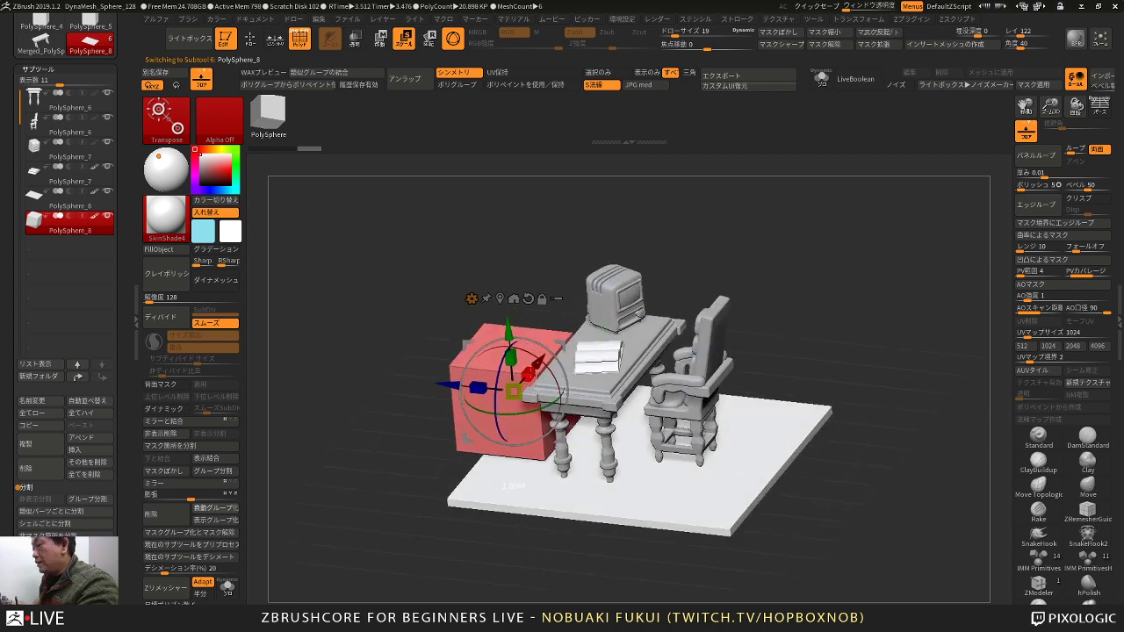
Step: Shape the cube into a long, narrow block running along the floor's rear edge and resting on the slab
left_click_drag(528, 375, 539, 353)
left_click_drag(483, 383, 514, 375)
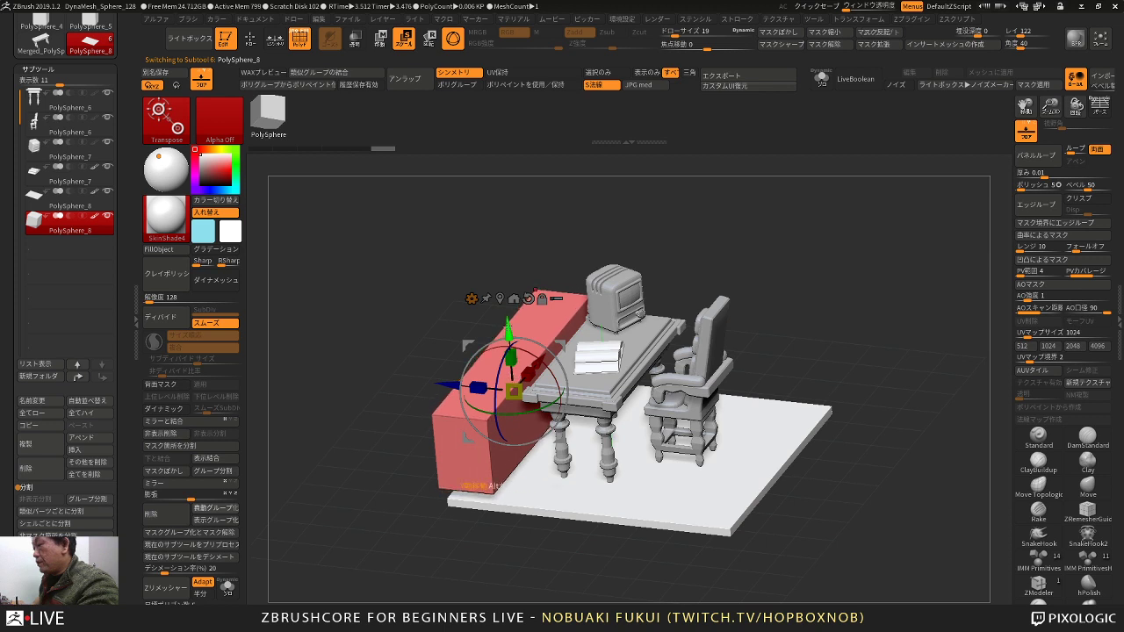
left_click_drag(507, 327, 508, 337)
left_click_drag(492, 531, 499, 505, "shift")
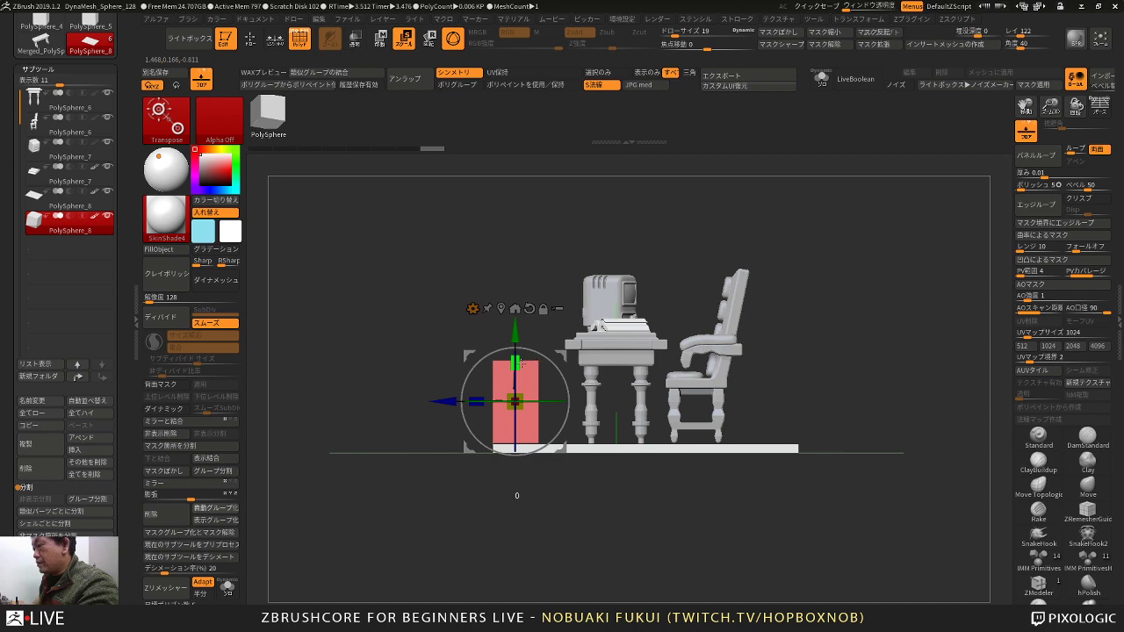
left_click_drag(411, 370, 496, 335, "alt")
left_click_drag(479, 530, 519, 487)
mouse_move(519, 487)
left_mouse_down("alt")
mouse_move(537, 484)
mouse_move(485, 502)
mouse_move(505, 481)
mouse_move(498, 505)
mouse_move(543, 509)
mouse_move(535, 497)
left_mouse_up("alt")
key("q")
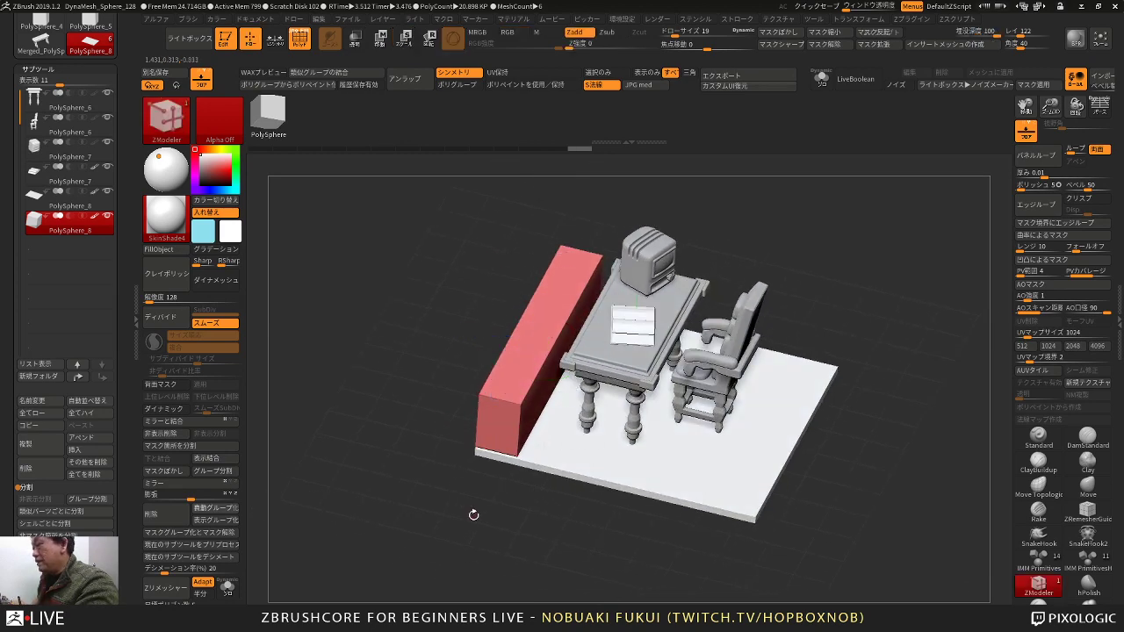
mouse_move(471, 515)
left_mouse_down()
mouse_move(485, 512)
mouse_move(496, 537)
mouse_move(518, 546)
left_mouse_up()
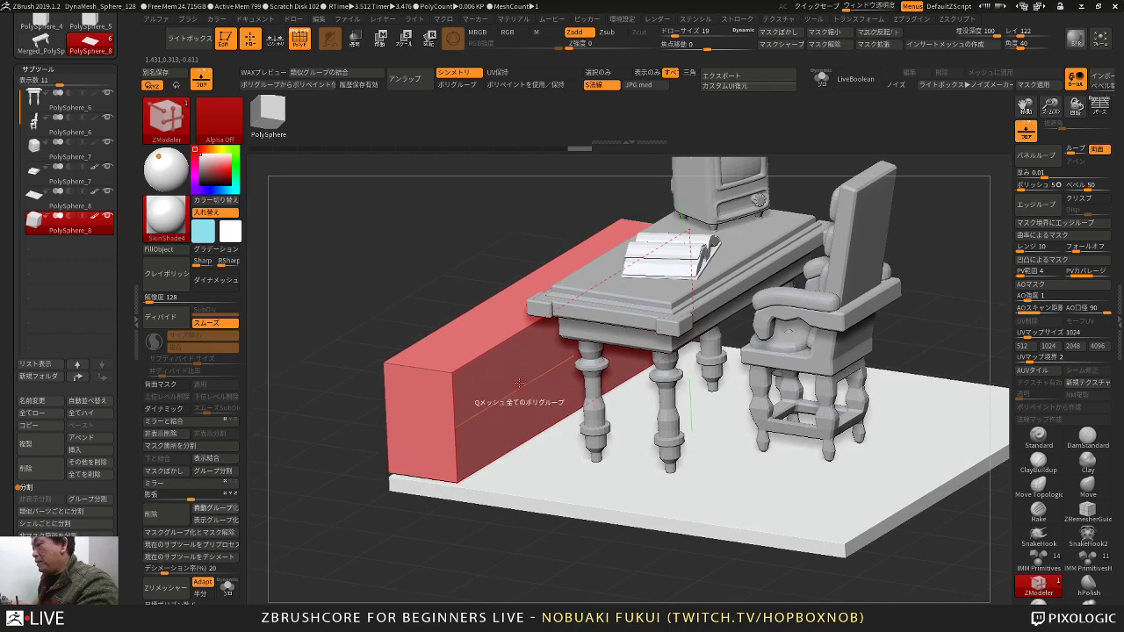
key("space")
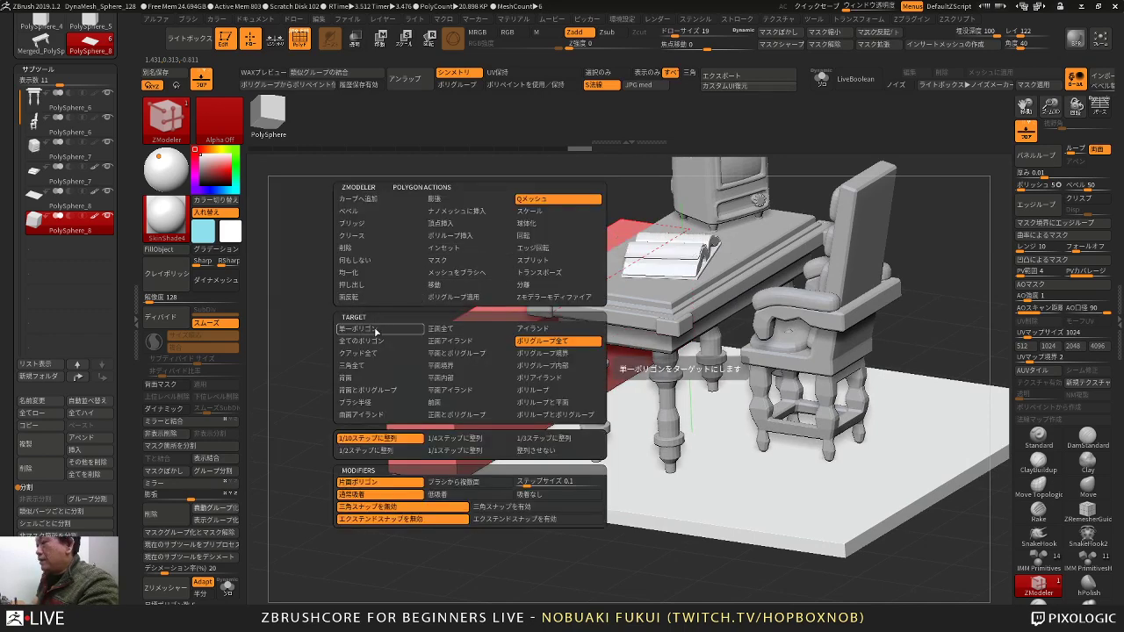
left_click(374, 331)
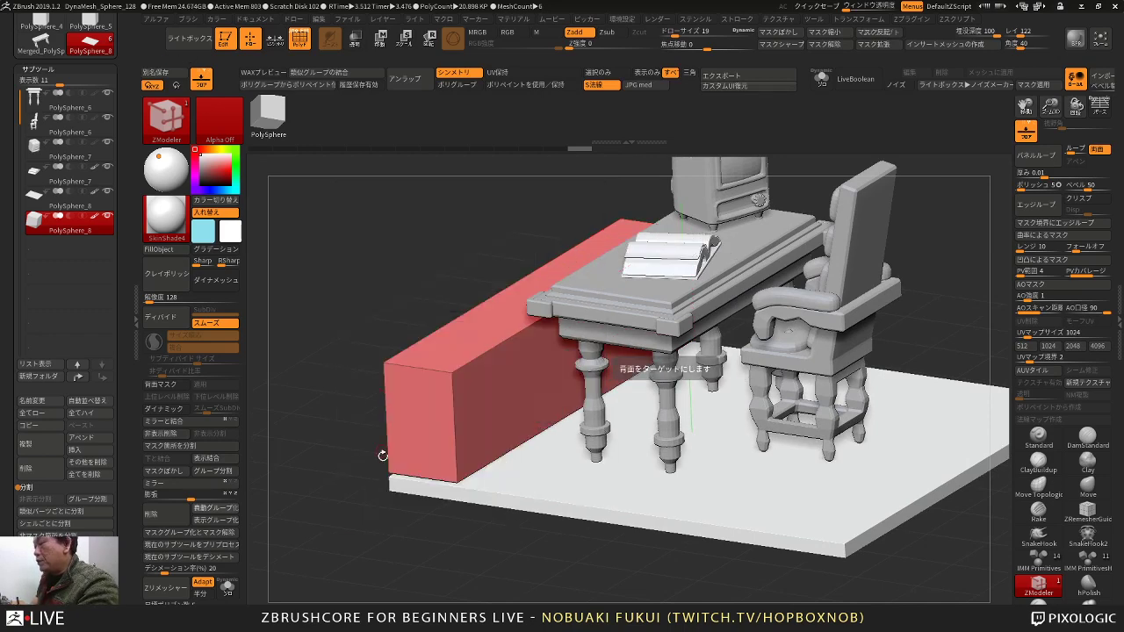
Step: Thin the long block behind the desk and align its outer face with the floor's rear edge
left_click_drag(414, 551, 452, 497)
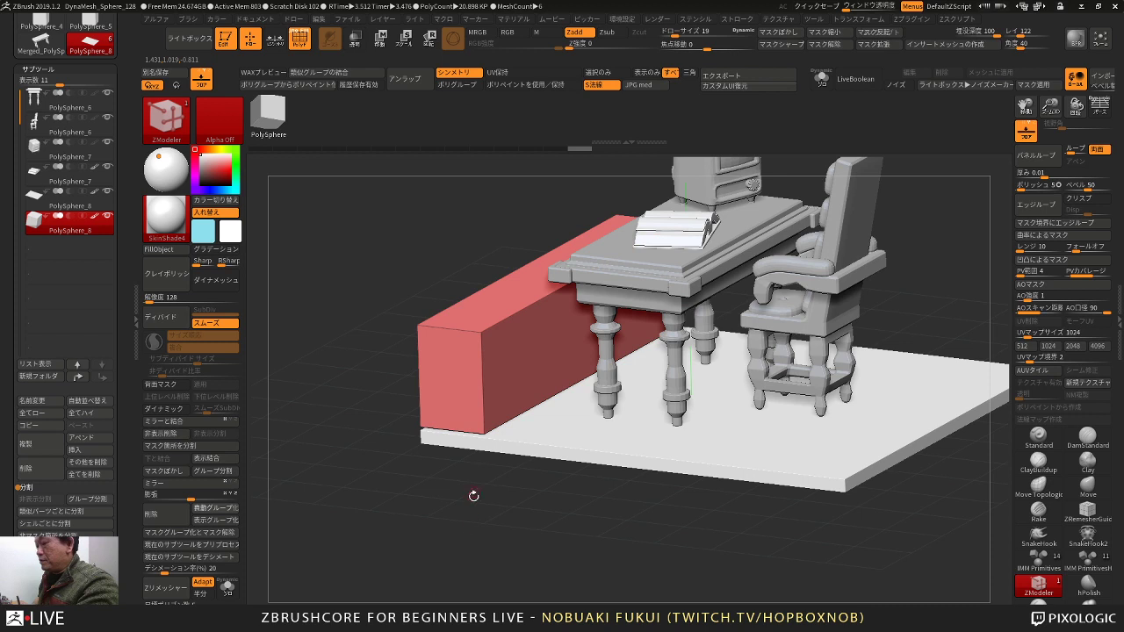
key("w")
left_click_drag(520, 324, 477, 318)
right_click_drag(472, 339, 504, 294, "alt")
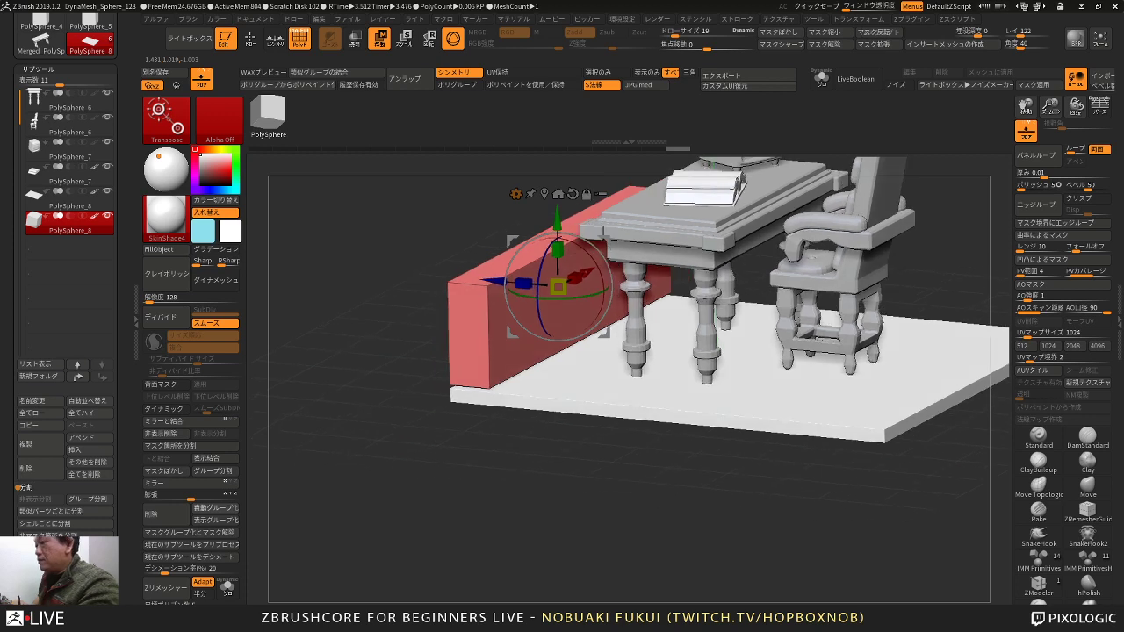
Step: Duplicate the long block and isolate the copy with Solo
left_click(51, 447)
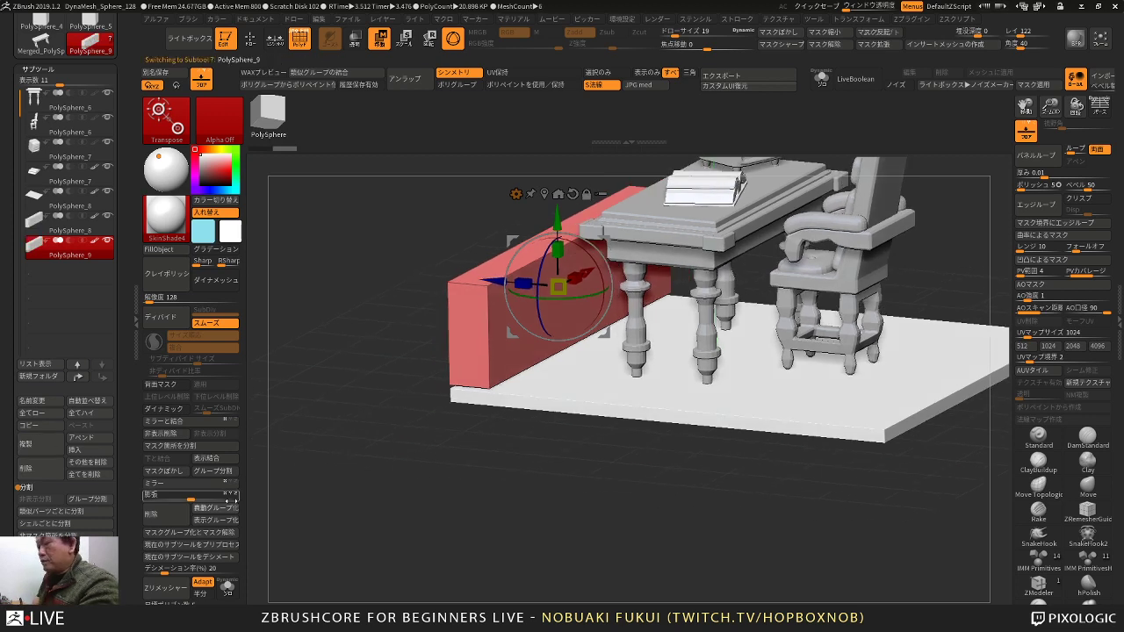
left_click(228, 588)
key("y")
right_click_drag(513, 286, 465, 375)
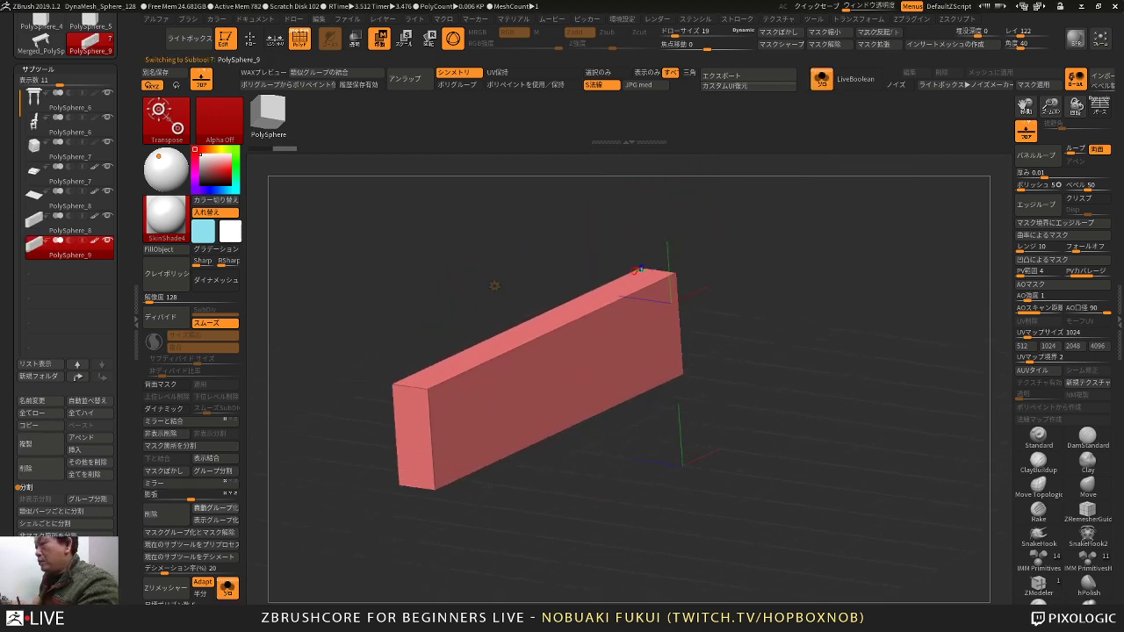
Step: Divide the duplicated block along its length with multiple evenly spaced edge loops
key("q")
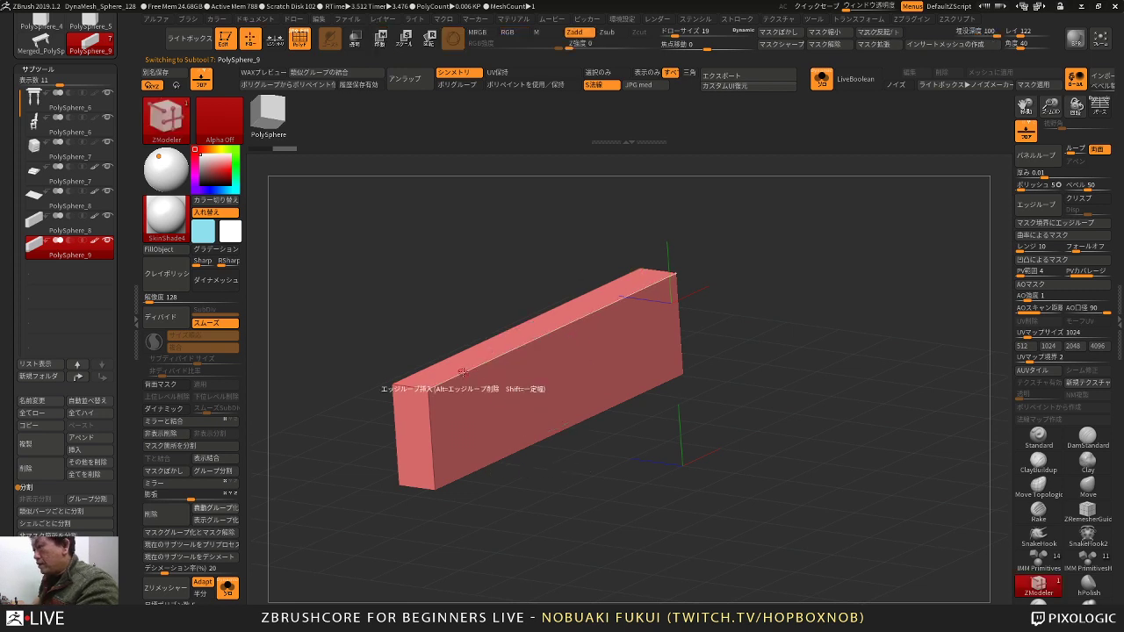
key("space")
left_click(399, 441)
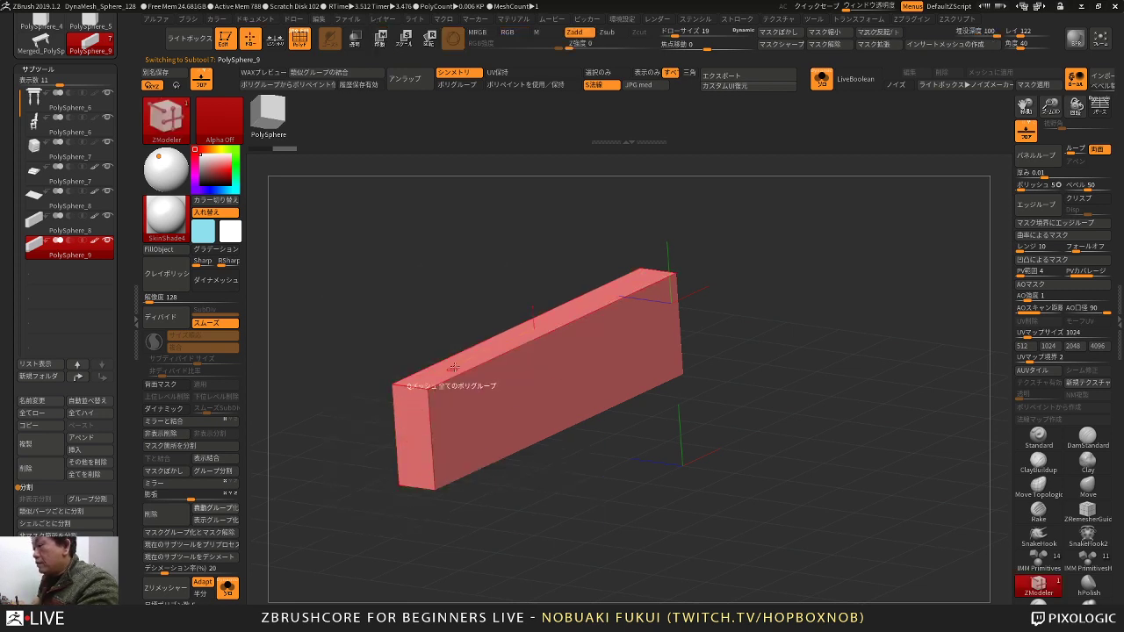
left_click_drag(462, 370, 555, 321)
left_click_drag(579, 444, 484, 452)
Step: Try to subdivide the segmented block twice
key("ctrl+d")
key("ctrl+d")
key("ctrl+z")
key("ctrl+z")
Step: Set ZModeler's polygon action to apply polygroups by polyloop
key("space")
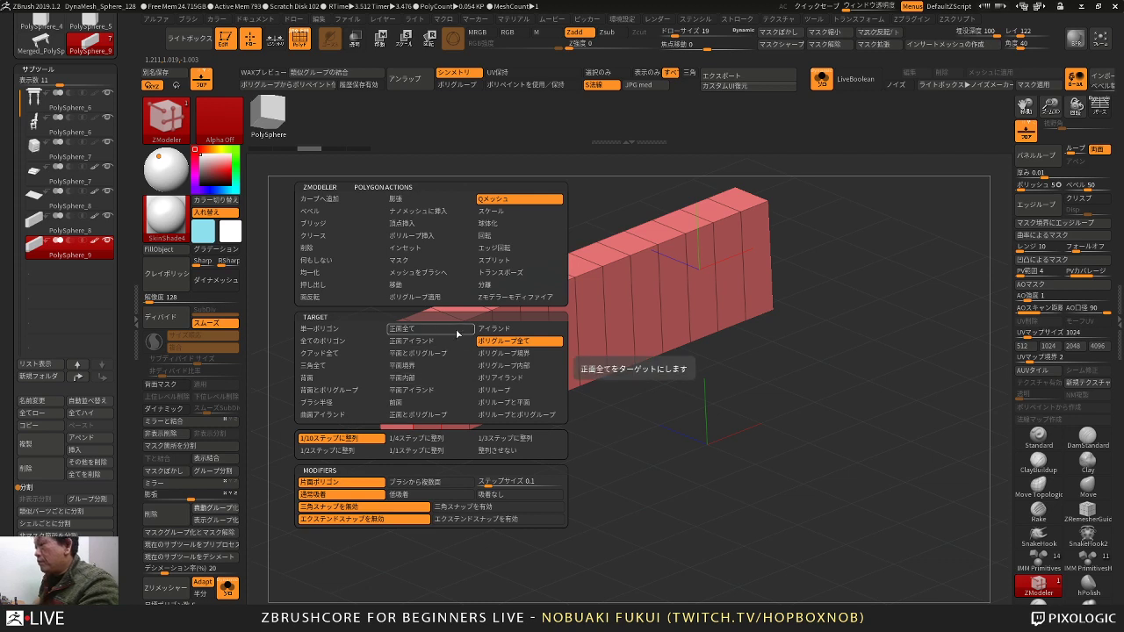
left_click(429, 300)
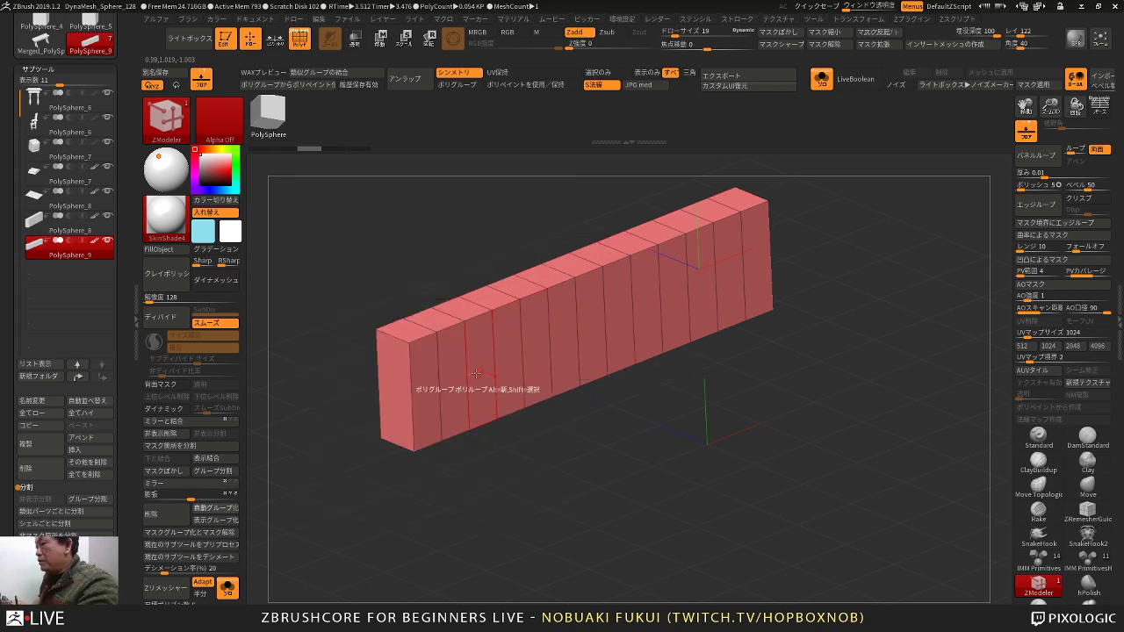
Step: Try to assign alternating polygroups to the long block's segments and undo the attempts
key("ctrl+z")
left_click(484, 366)
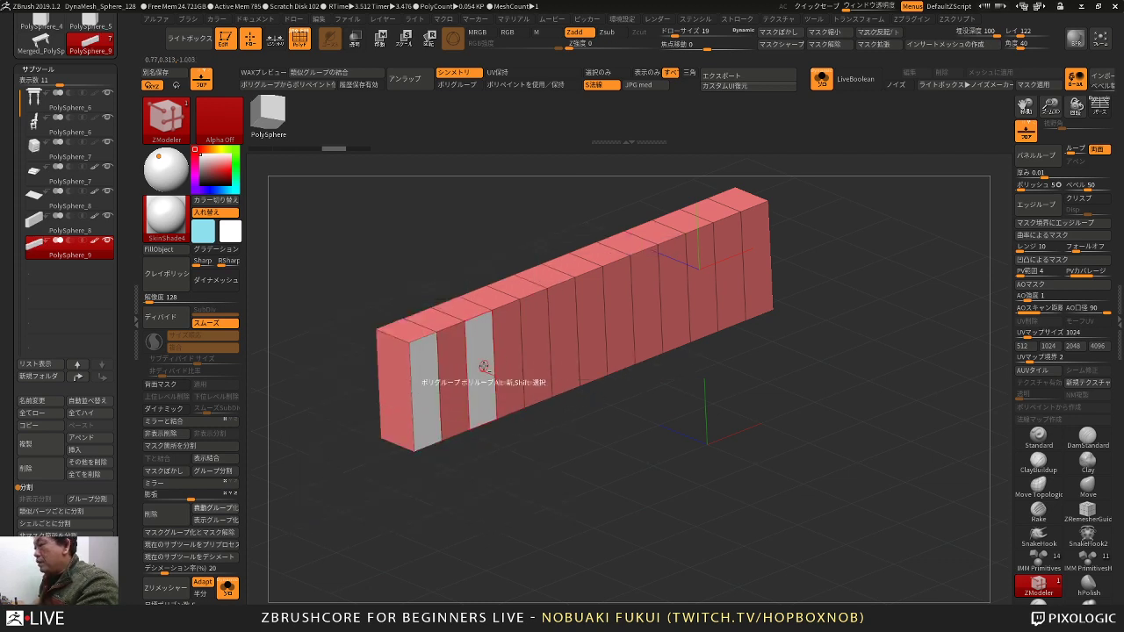
left_click(535, 340)
key("ctrl+z")
key("ctrl+z")
key("ctrl+z")
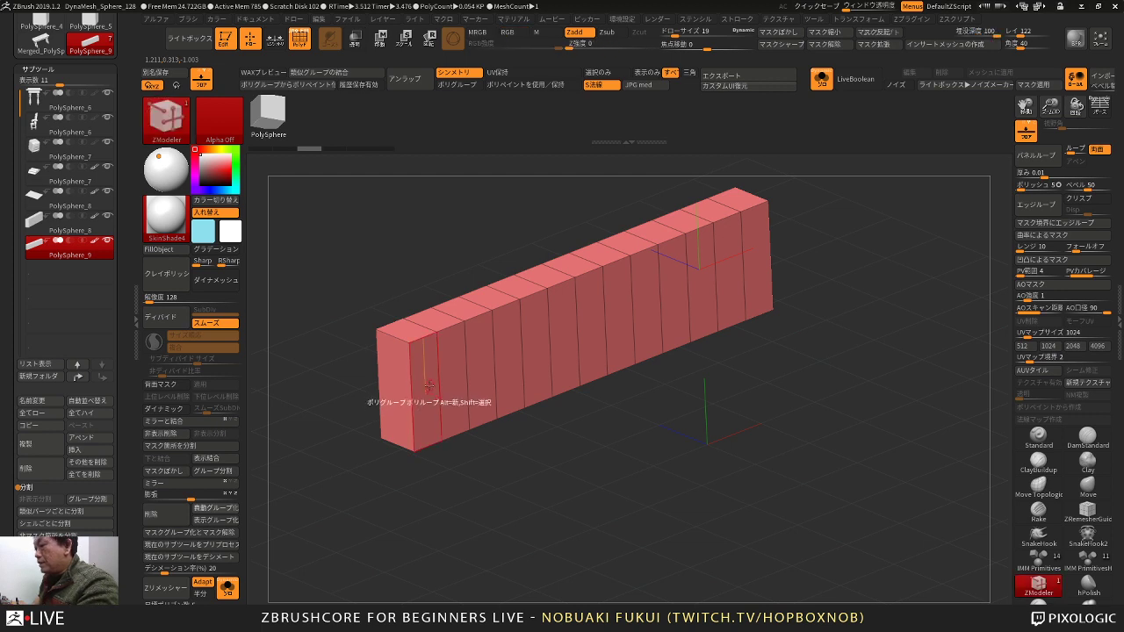
Step: Apply a checker polygroup pattern along the long block's segments, targeting polyloops
key("space")
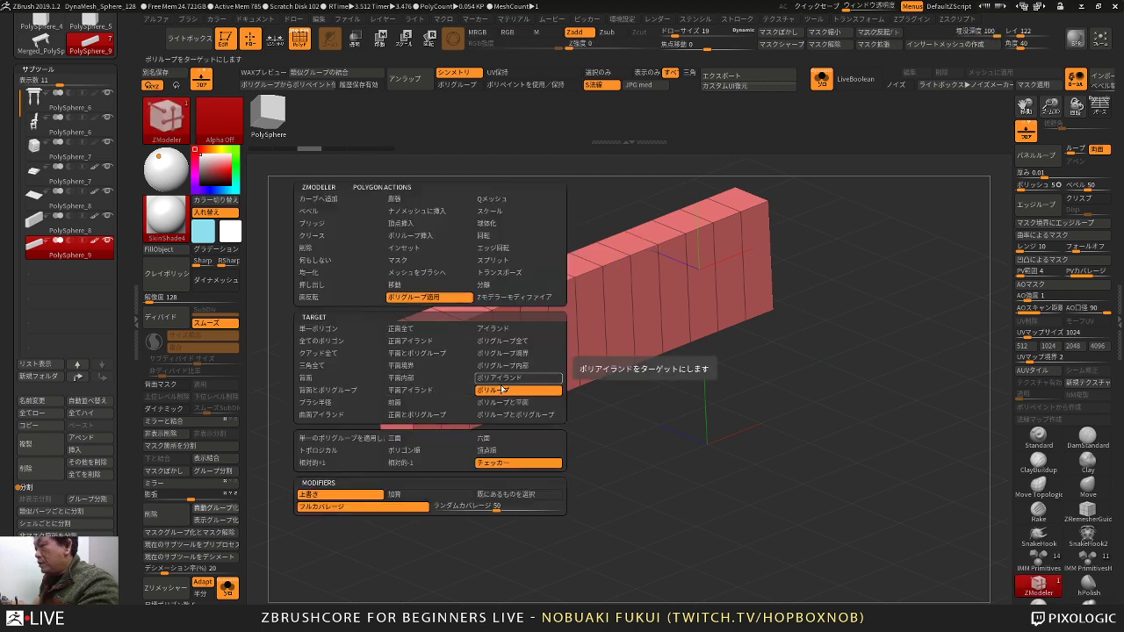
left_click(512, 461)
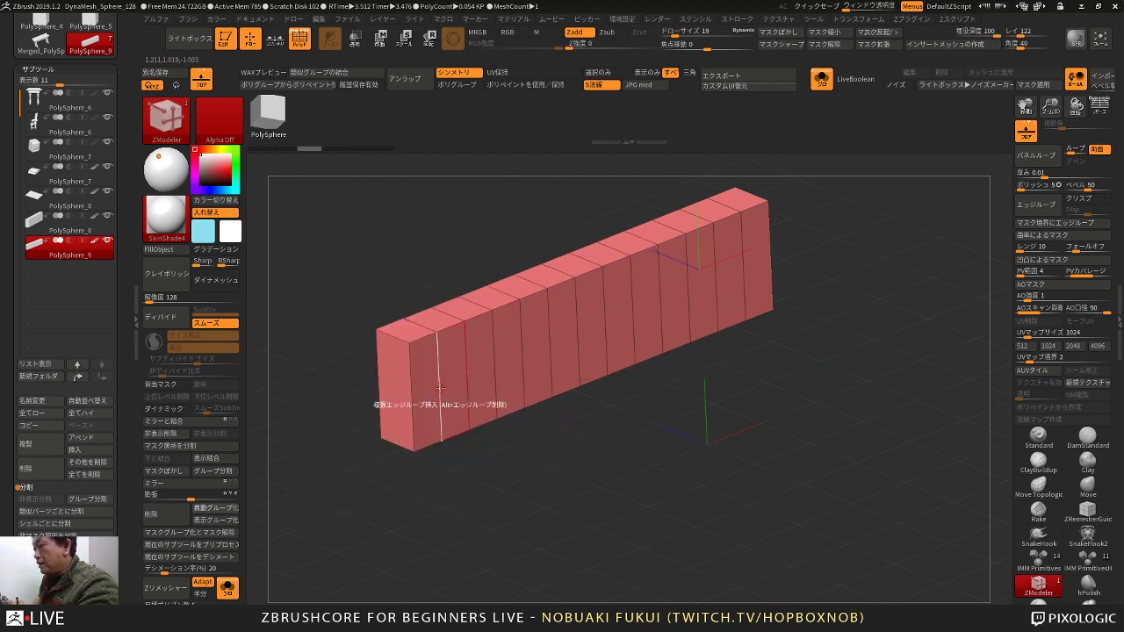
left_click(430, 390)
key("ctrl+z")
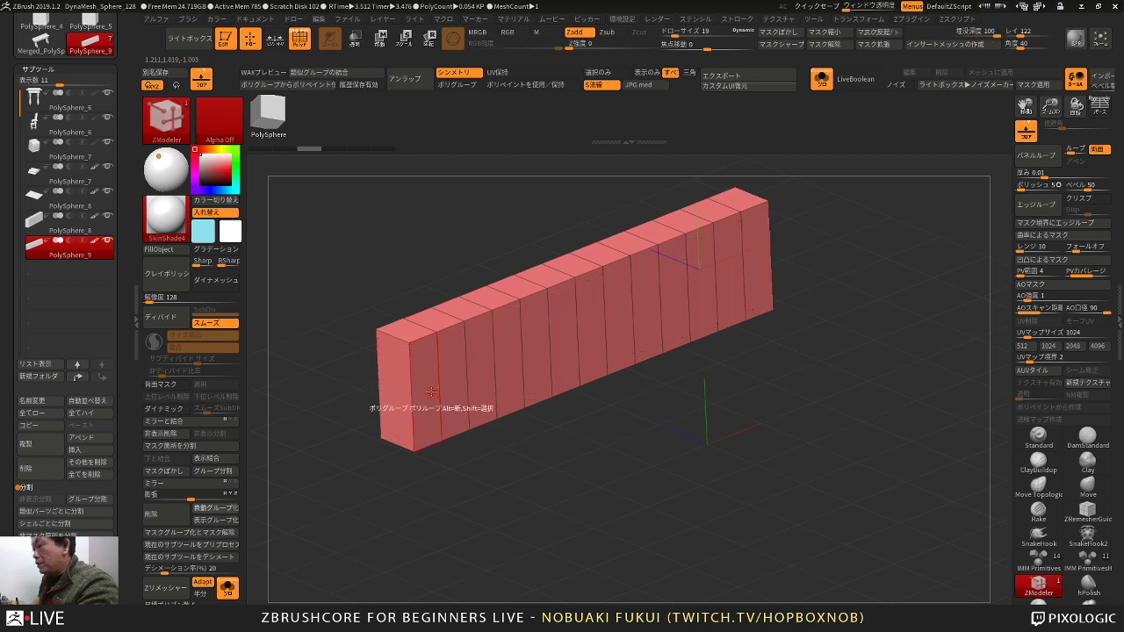
left_click(431, 392)
Step: Isolate one long striped face of the block from a side view and delete the hidden geometry
mouse_move(462, 444)
left_mouse_down()
mouse_move(476, 478)
mouse_move(470, 467)
mouse_move(498, 475)
mouse_move(550, 430)
left_mouse_up()
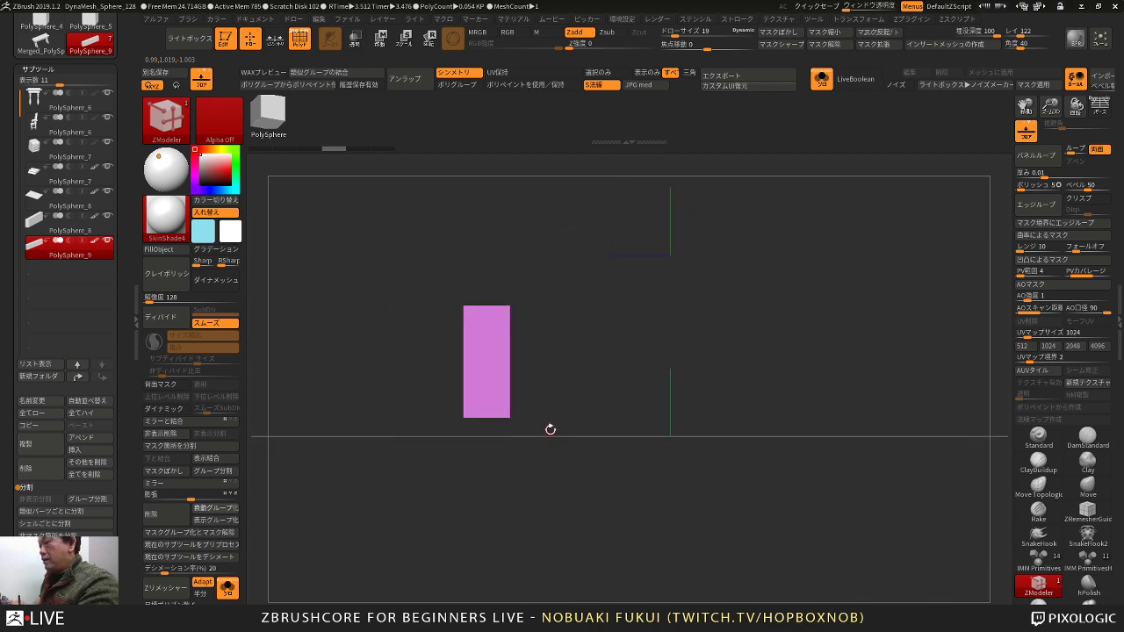
left_click_drag(411, 280, 482, 463, "ctrl+shift")
left_click_drag(575, 485, 516, 475)
left_click_drag(517, 475, 367, 459, "alt")
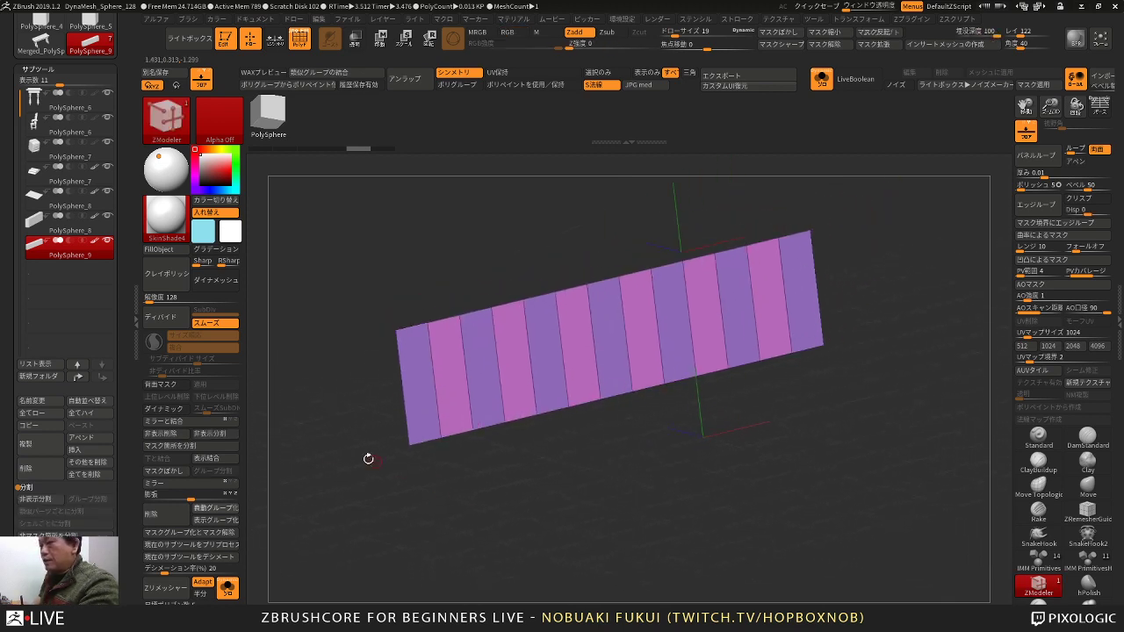
left_click(174, 437)
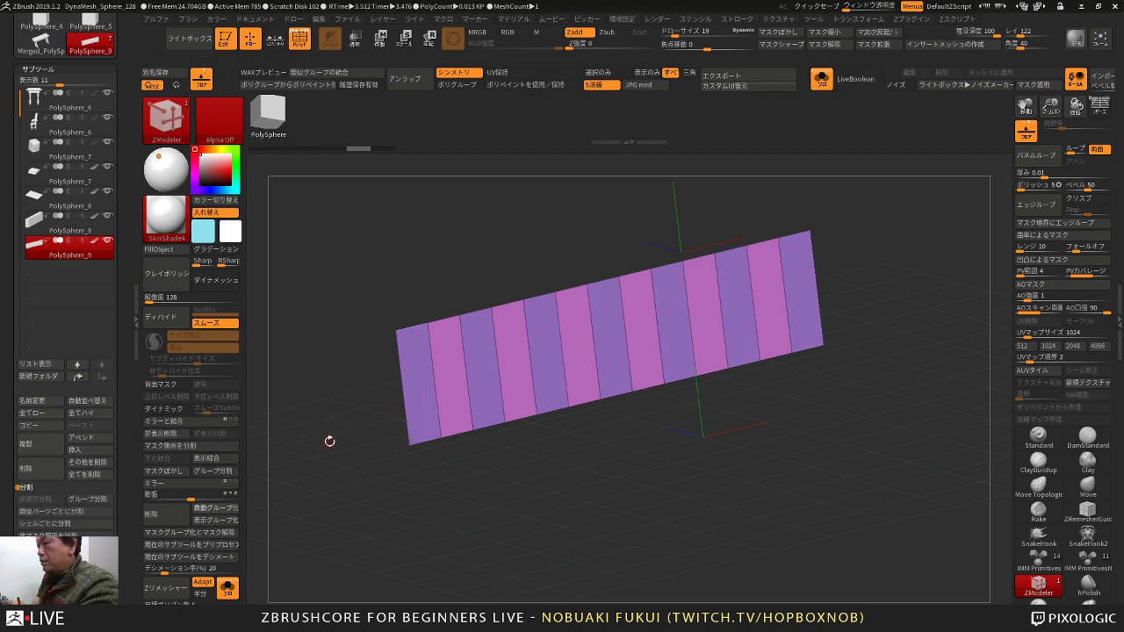
Step: Split the striped face into two subtools by polygroup, accepting the operation that cannot be undone
left_click_drag(329, 441, 301, 428)
left_click(220, 471)
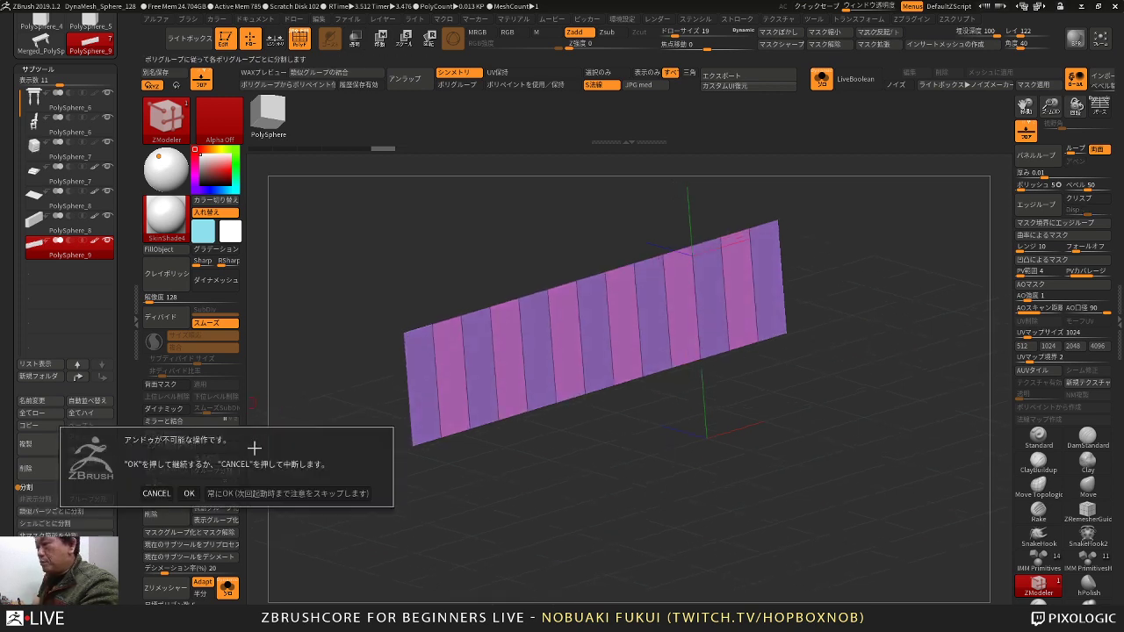
left_click(191, 494)
left_click_drag(309, 453, 380, 454)
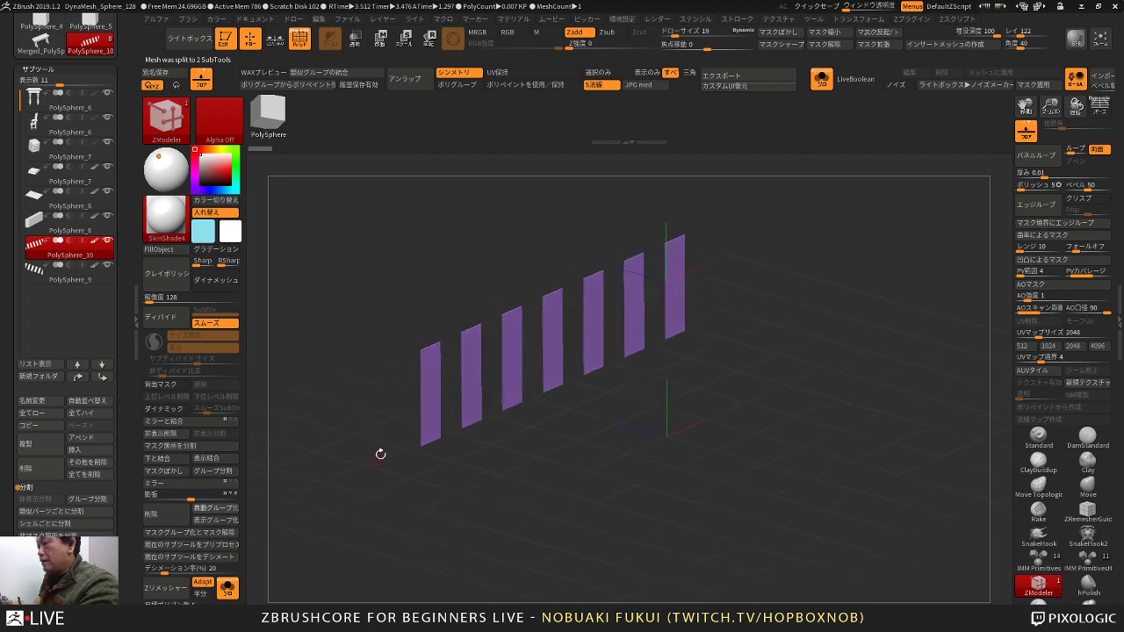
Step: Extrude the strips of both subtools into thin planks using QMesh on all polygons
key("space")
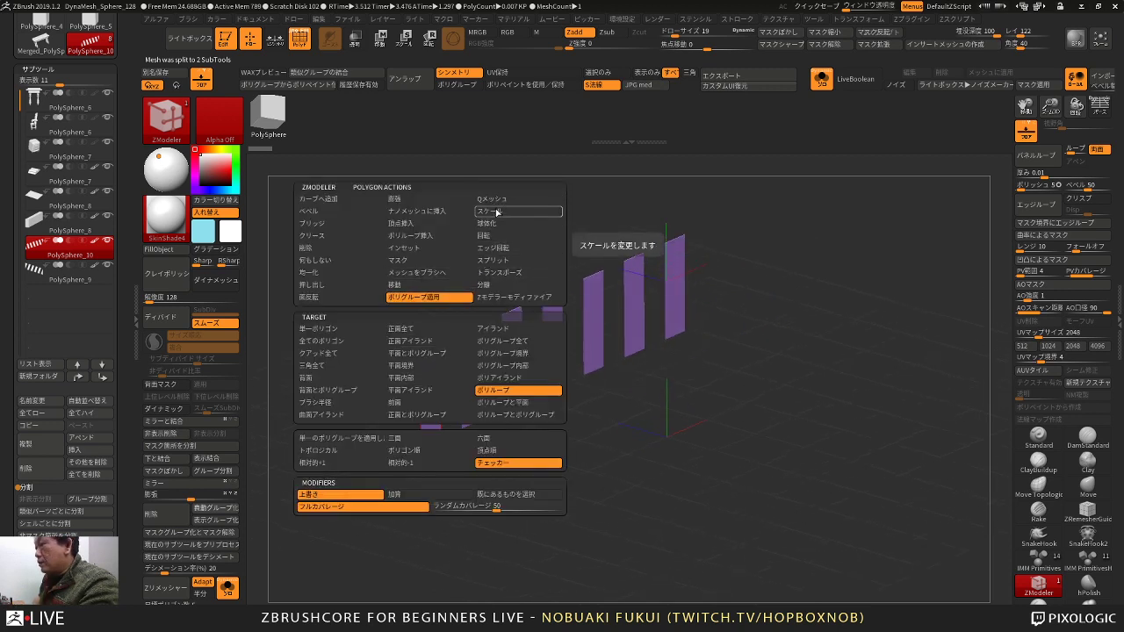
left_click(497, 200)
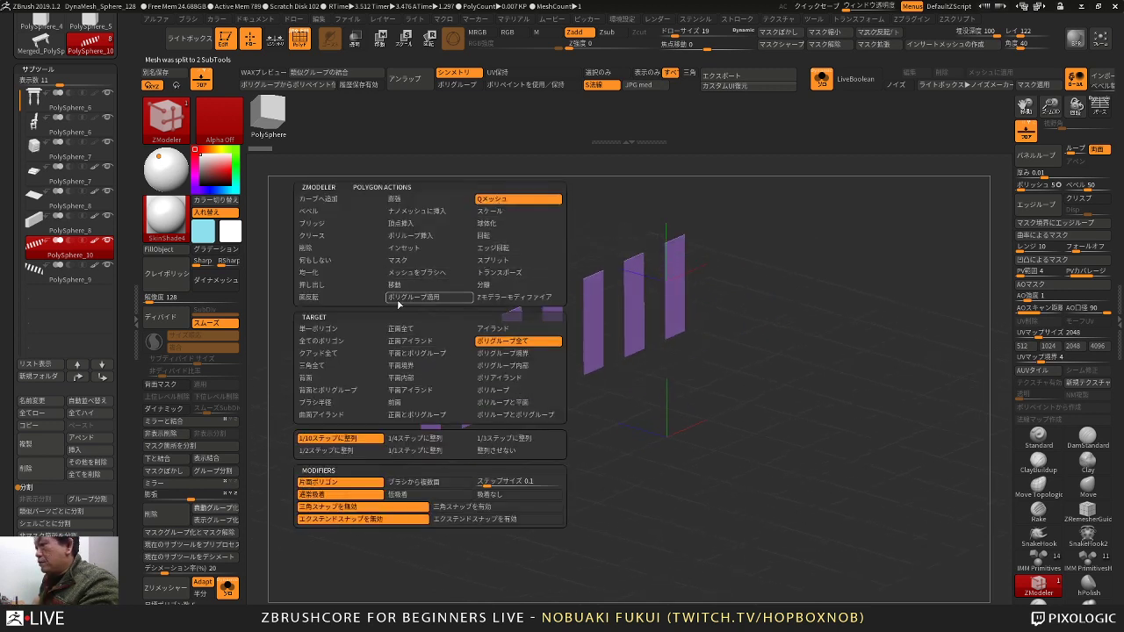
left_click(337, 343)
left_click_drag(432, 383, 459, 473)
left_click(101, 277)
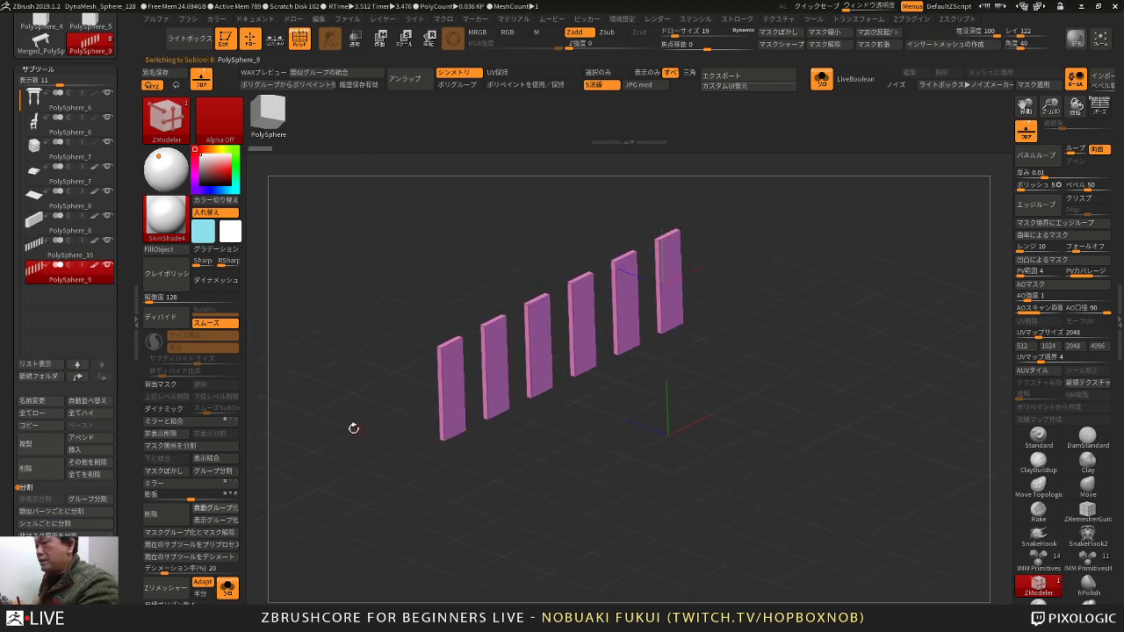
left_click_drag(348, 437, 389, 493)
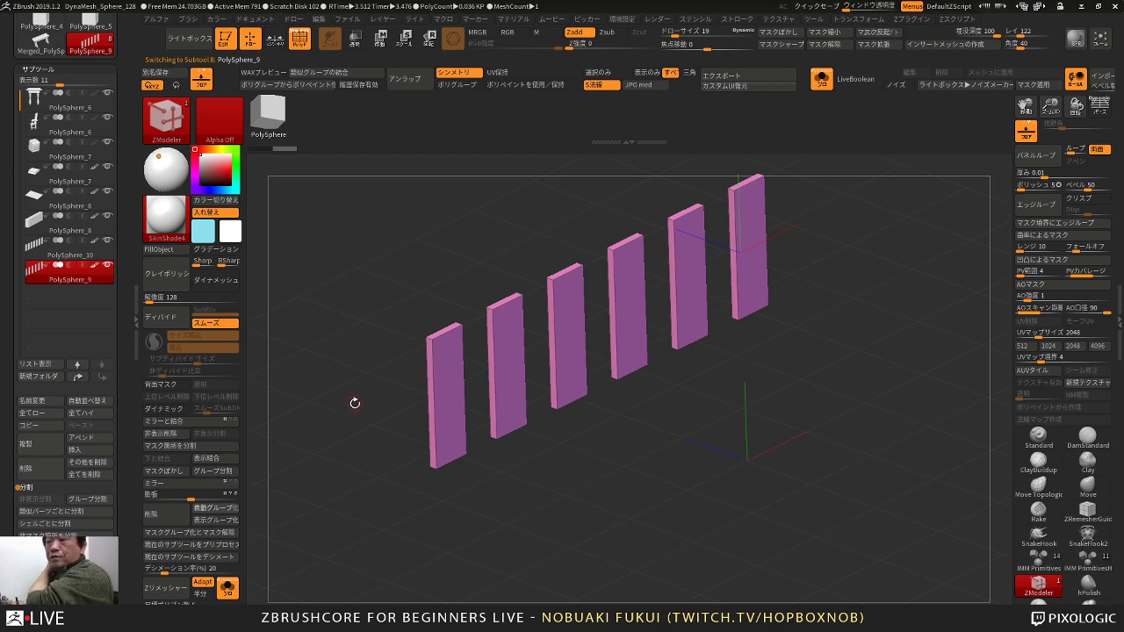
Step: Centre the gizmo on the second plank set and offset it slightly in depth
key("w")
left_click_drag(373, 418, 348, 466, "alt")
left_click(700, 206)
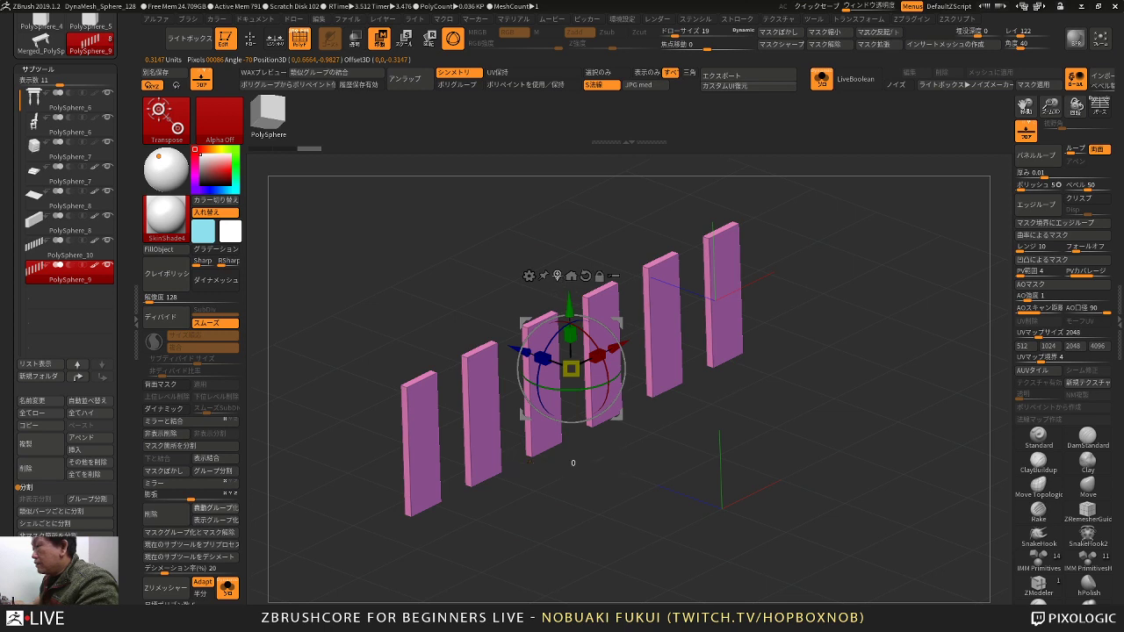
left_click_drag(526, 352, 528, 353)
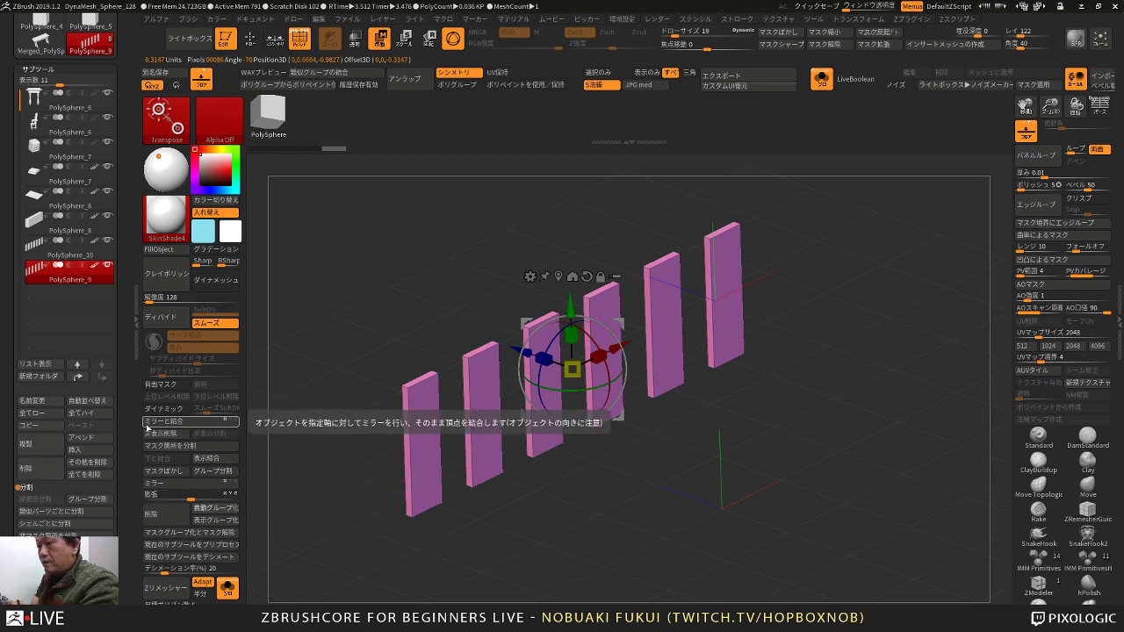
Step: Merge the first plank set down with the second into one subtool
left_click(109, 253)
left_click(172, 460)
left_click_drag(518, 538, 509, 514, "alt")
left_click_drag(509, 515, 464, 532)
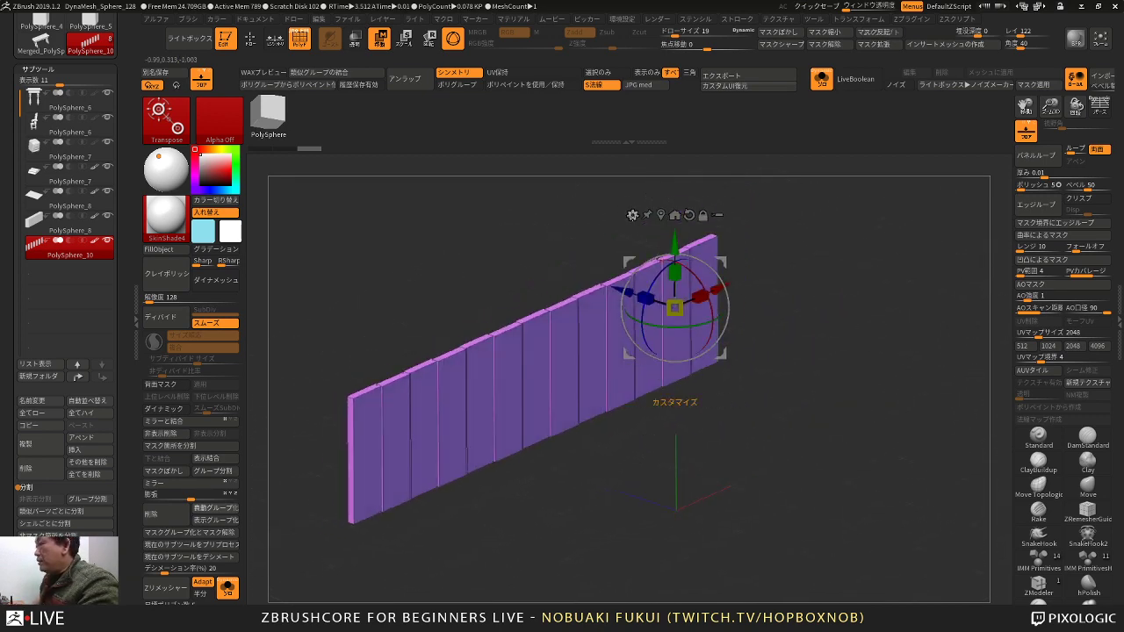
Step: Try to bevel the planks with the gizmo's Bevel deformer and reduce its bevel amount
left_click(632, 216)
left_click_drag(779, 375, 757, 387, "alt")
left_click(612, 227)
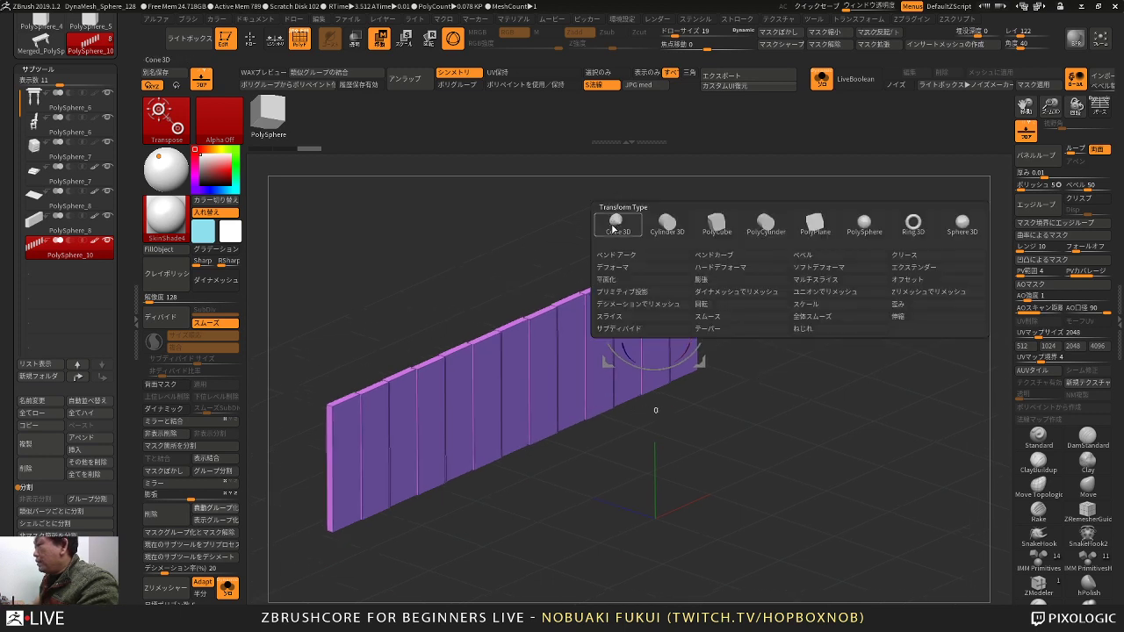
left_click(794, 256)
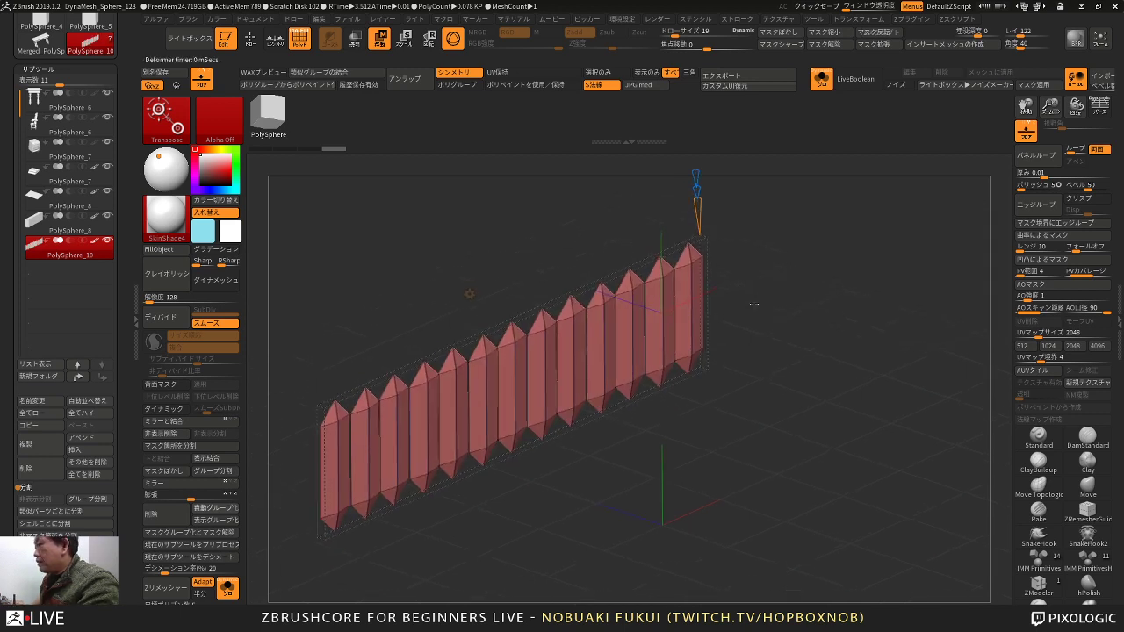
left_click_drag(705, 205, 699, 193)
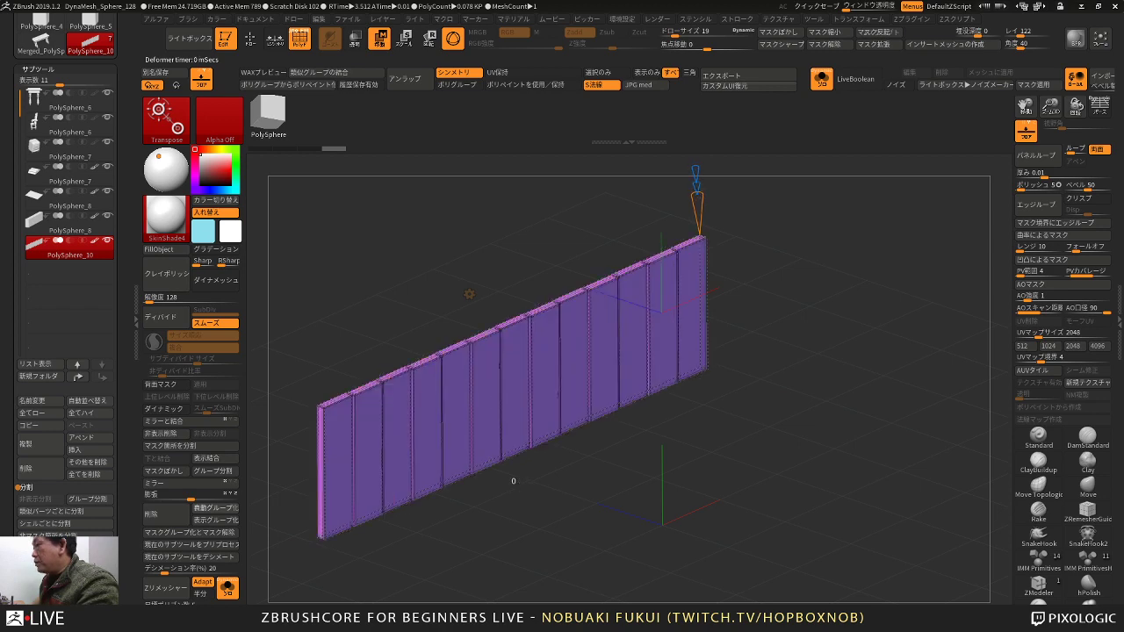
left_click_drag(760, 230, 794, 284, "alt")
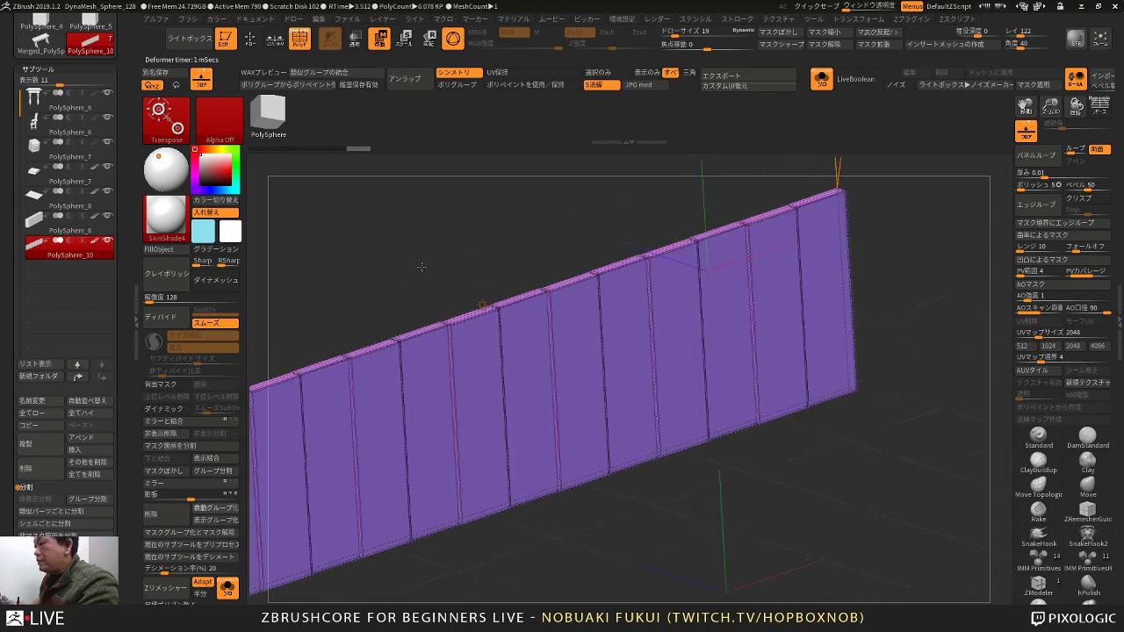
left_click_drag(422, 266, 526, 194, "alt")
left_click_drag(335, 303, 415, 274, "alt")
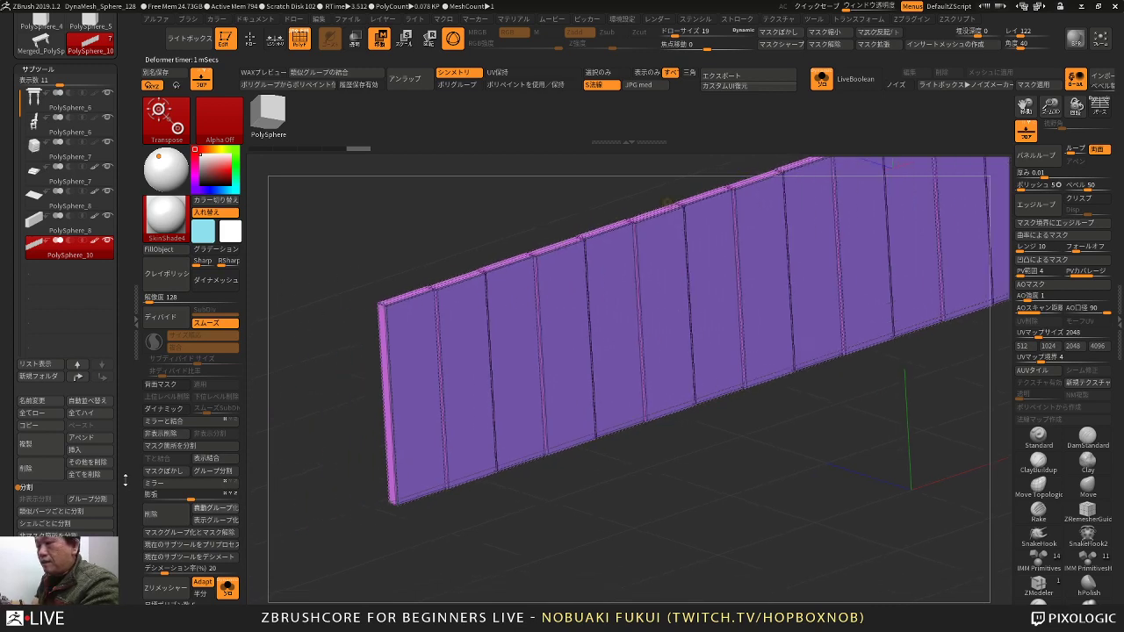
Step: Bevel the plank edges through the geometry crease settings with a bevel width of 0.00716
left_click_drag(126, 480, 124, 353)
left_click(57, 426)
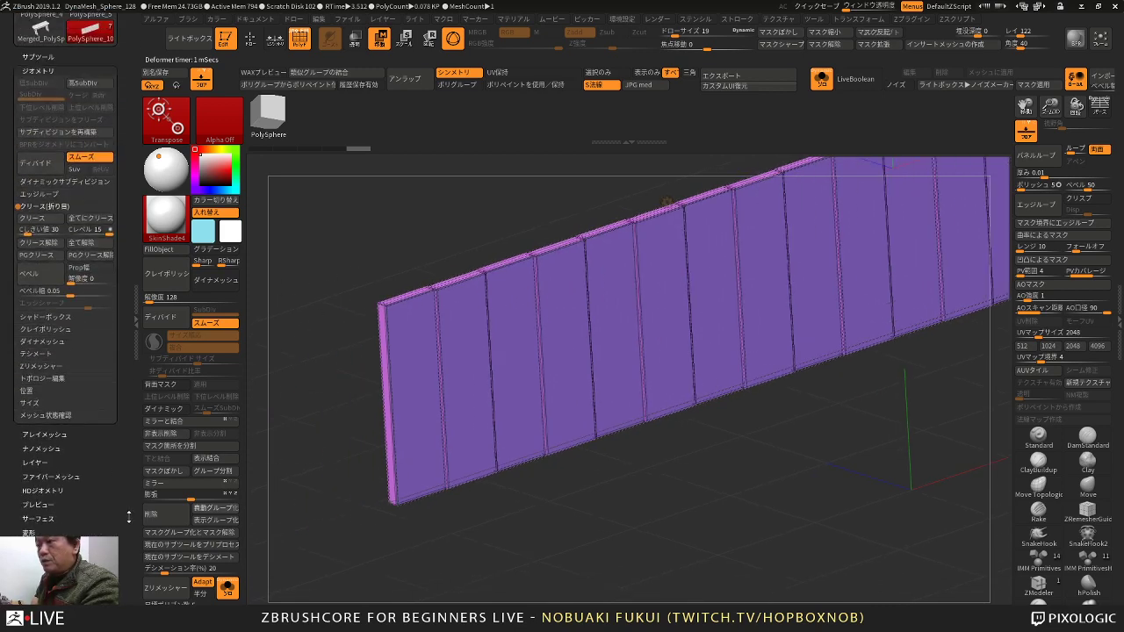
left_click_drag(69, 297, 51, 294)
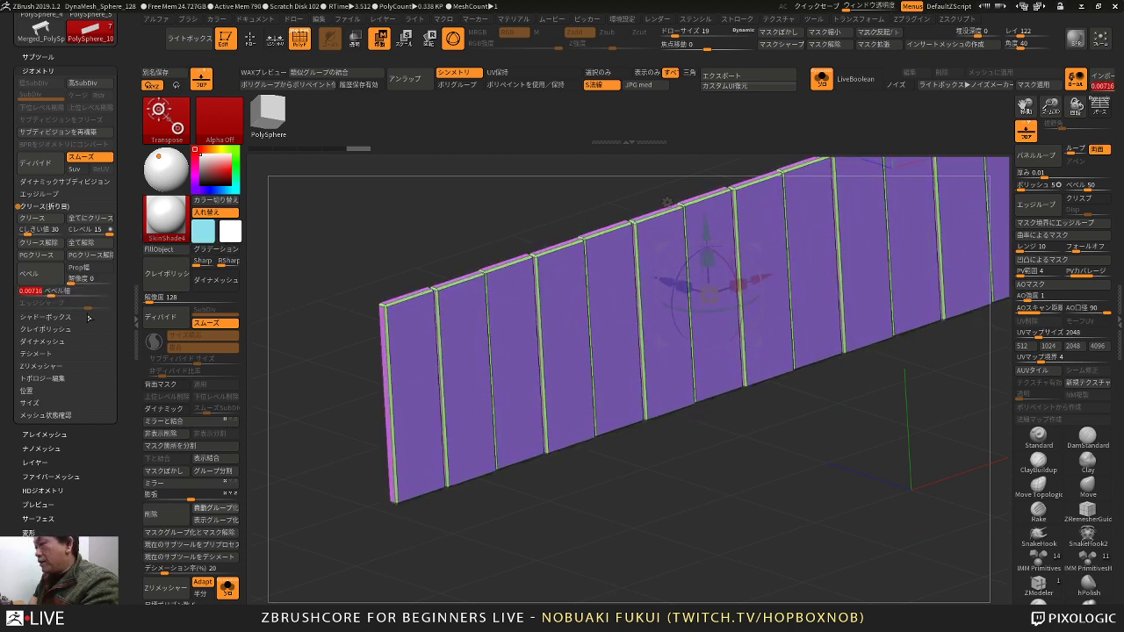
mouse_move(469, 546)
left_mouse_down("alt")
mouse_move(469, 506)
mouse_move(382, 508)
mouse_move(405, 514)
mouse_move(395, 500)
left_mouse_up("alt")
left_click_drag(395, 500, 383, 524, "alt")
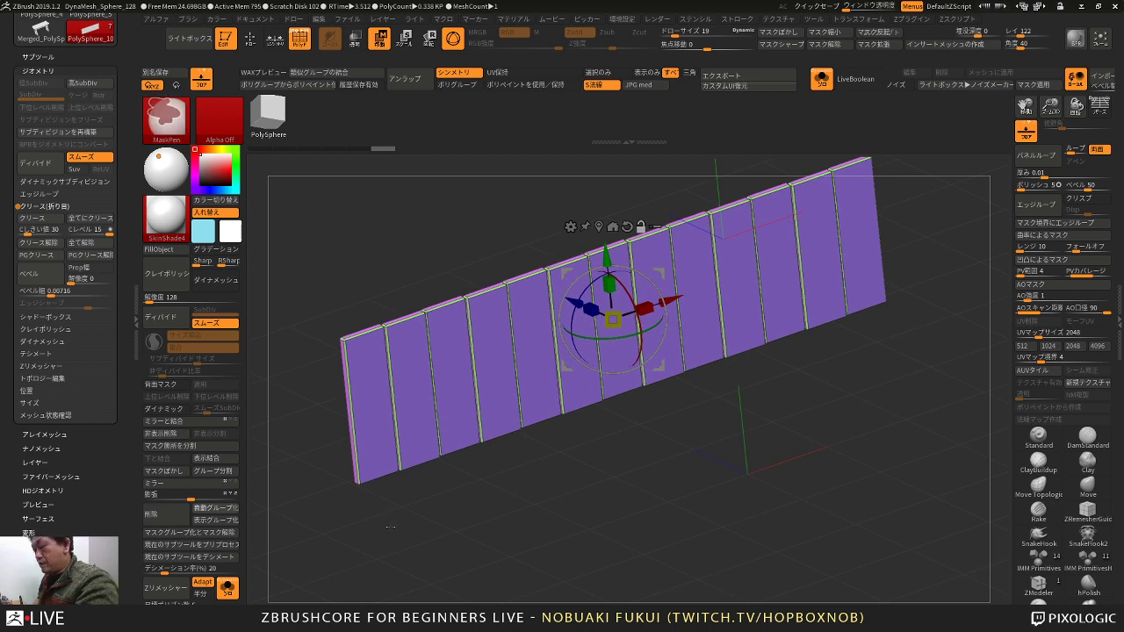
Step: Merge the planks into a single polygroup and auto-group them so each plank has its own polygroup
key("ctrl+w")
left_click_drag(399, 524, 432, 524)
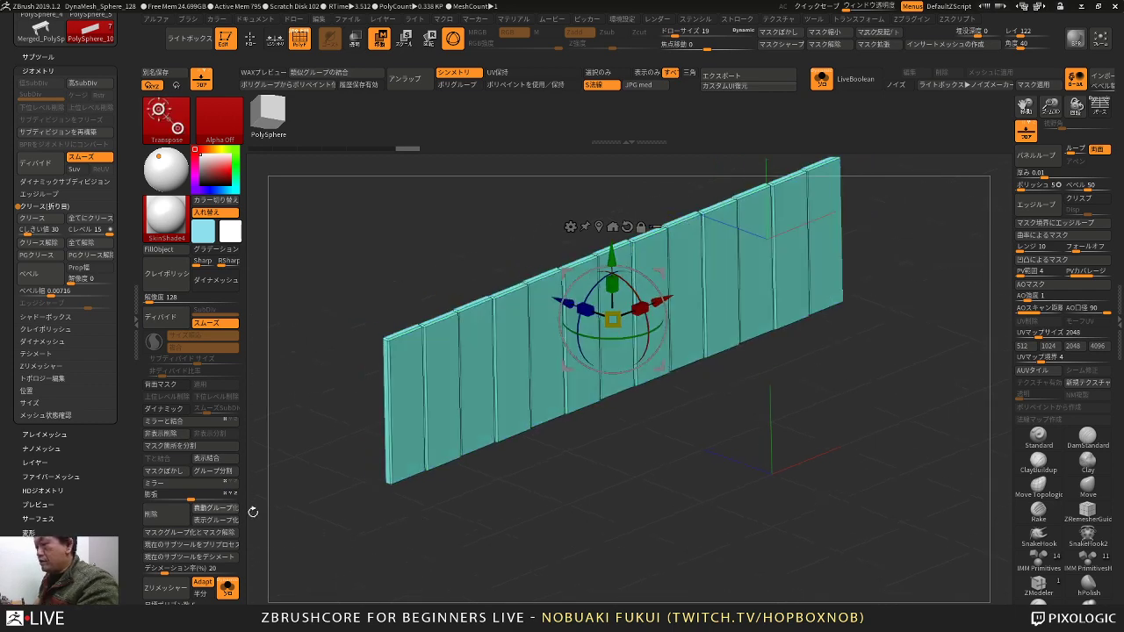
left_click(216, 508)
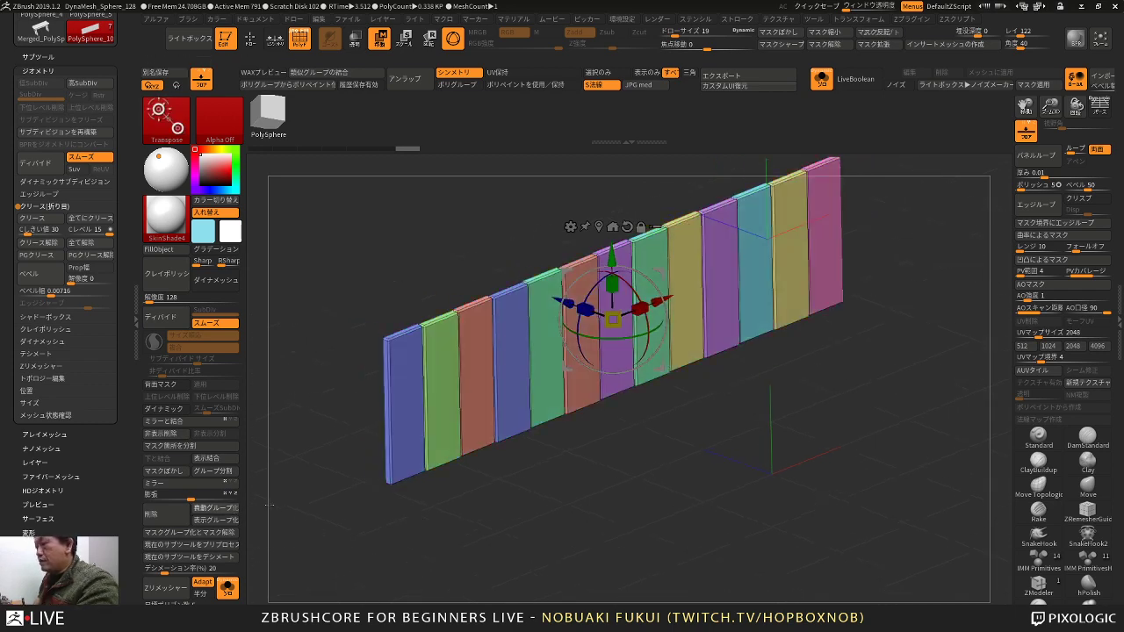
Step: Exit Solo to show the whole scene and check the planks with the polyframe display toggled off and on
left_click(230, 587)
left_click_drag(369, 530, 412, 531)
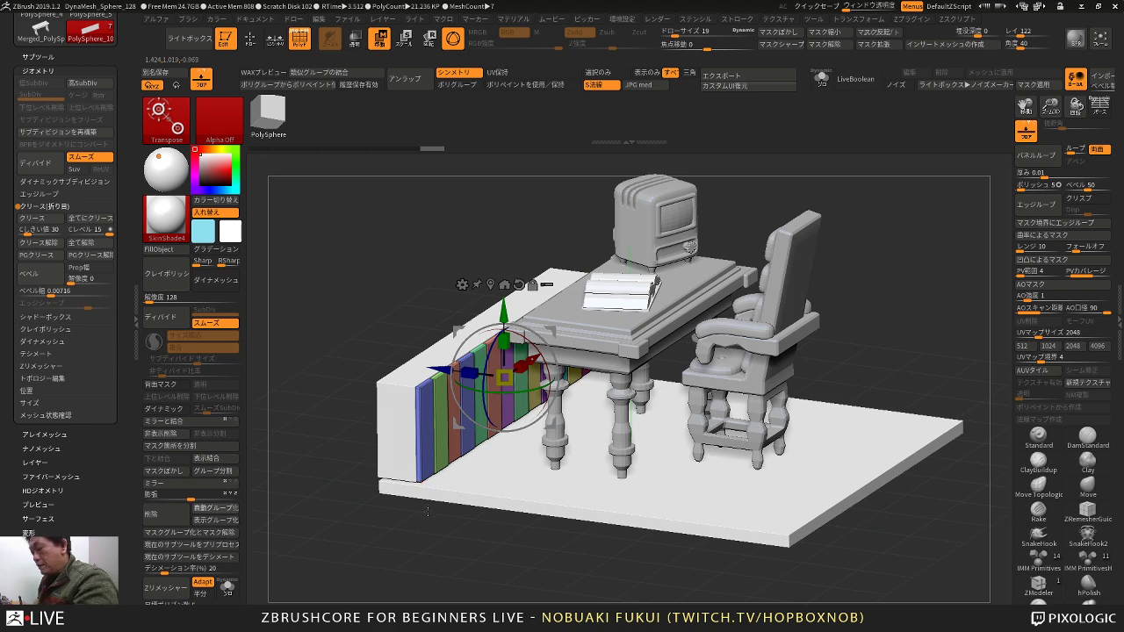
key("shift+f")
left_click_drag(429, 517, 438, 550)
key("shift+f")
Step: Duplicate the block behind the planks within its subtool and shape the copy into a thin slab on top
left_click(409, 402, "alt")
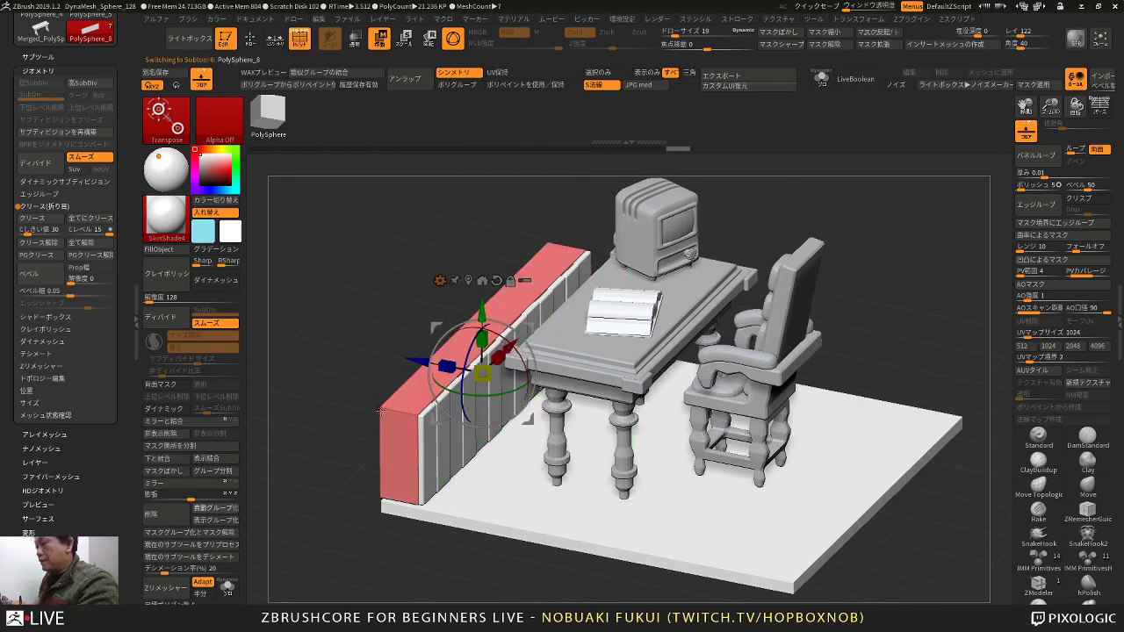
left_click_drag(492, 314, 490, 447)
key("ctrl+z")
left_click_drag(481, 217, 481, 258)
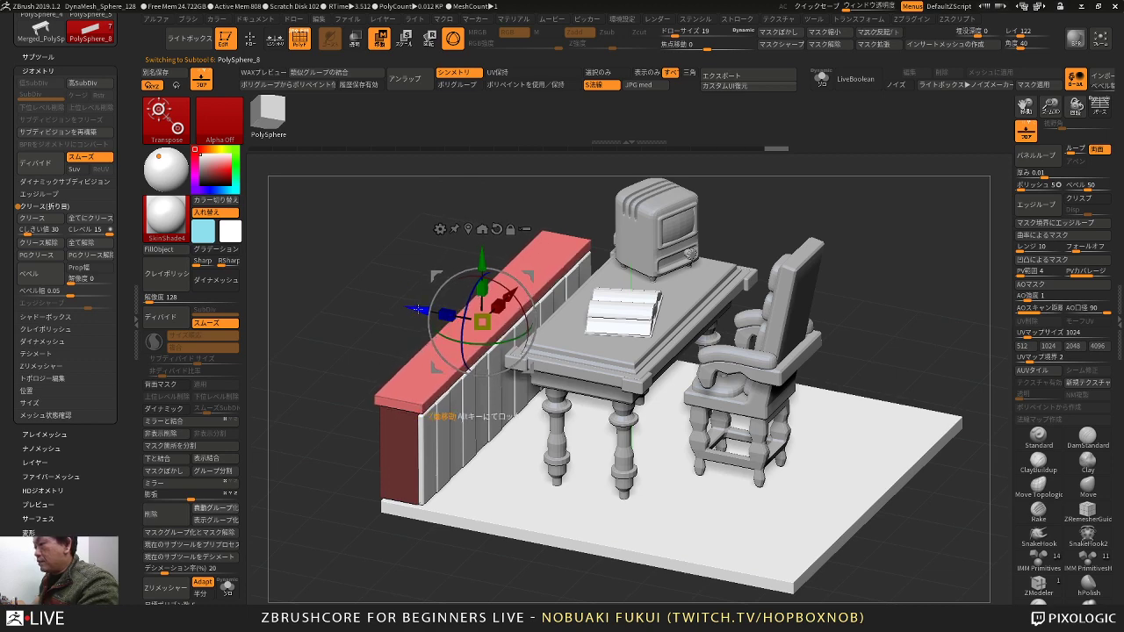
Step: Try to refine the thin top slab over the wall by adjusting its size, height and thickness
left_click_drag(419, 309, 395, 300)
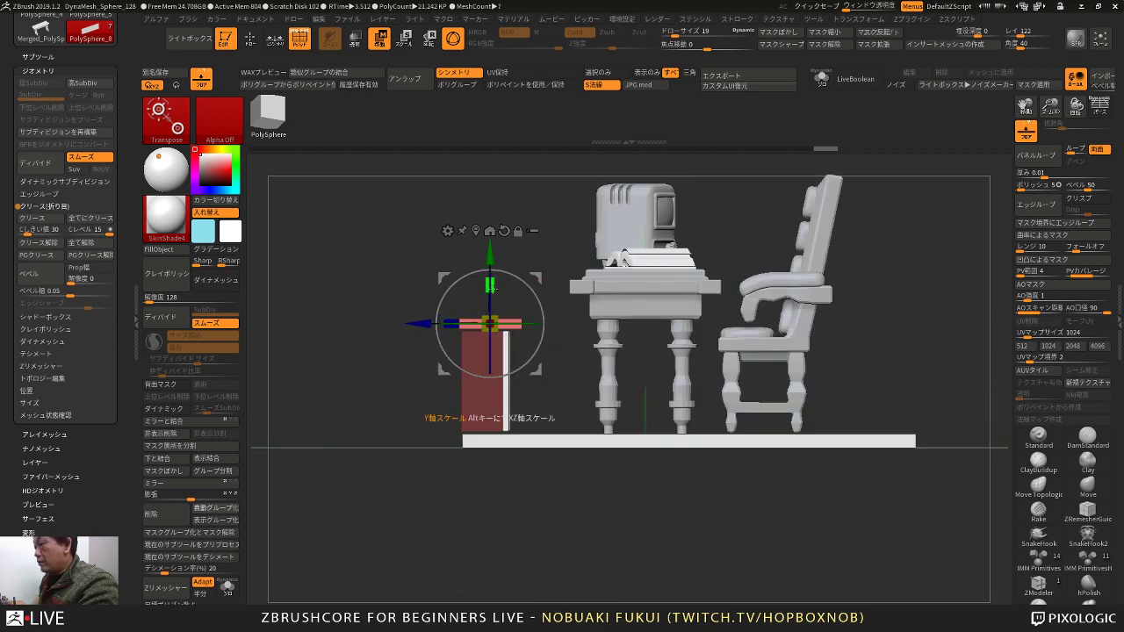
left_click_drag(540, 277, 545, 281)
left_click_drag(423, 372, 393, 430)
left_click_drag(394, 495, 365, 386, "shift")
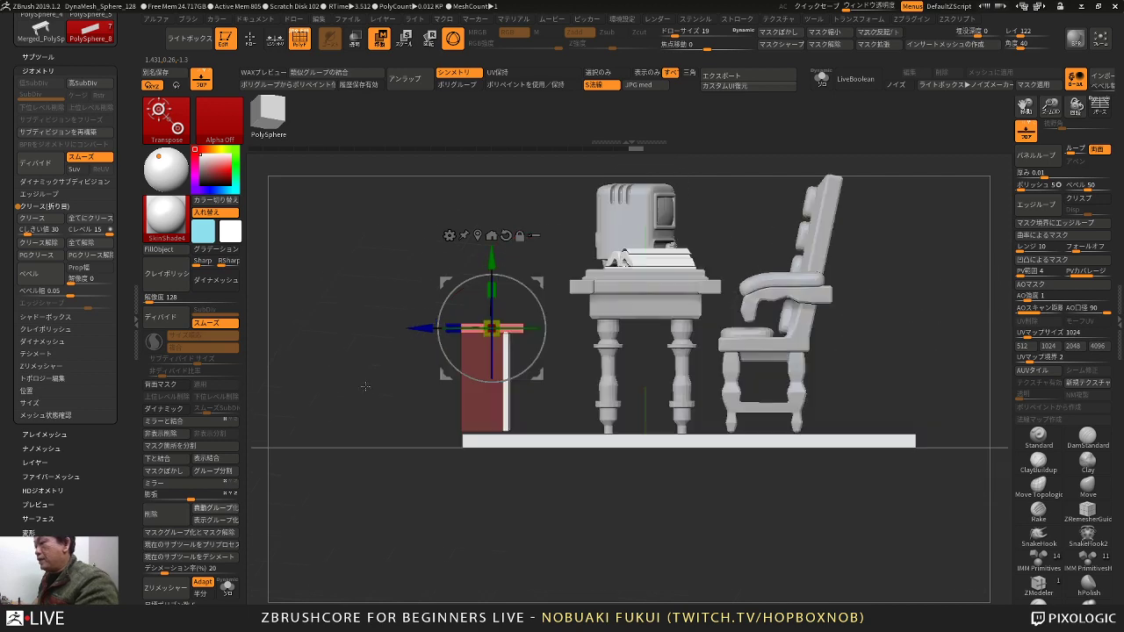
left_click_drag(449, 501, 544, 370, "ctrl")
left_click_drag(545, 329, 545, 329, "ctrl")
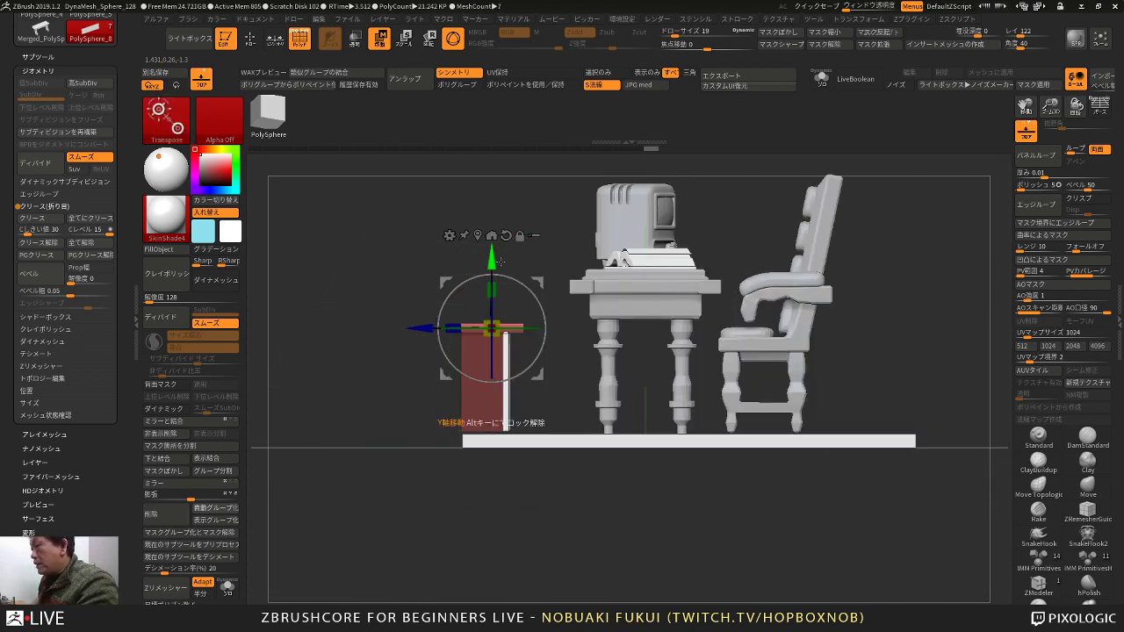
left_click_drag(492, 259, 492, 253)
mouse_move(413, 399)
left_mouse_down("ctrl")
mouse_move(429, 431)
mouse_move(408, 519)
mouse_move(427, 525)
mouse_move(439, 552)
mouse_move(447, 478)
left_mouse_up("ctrl")
key("q")
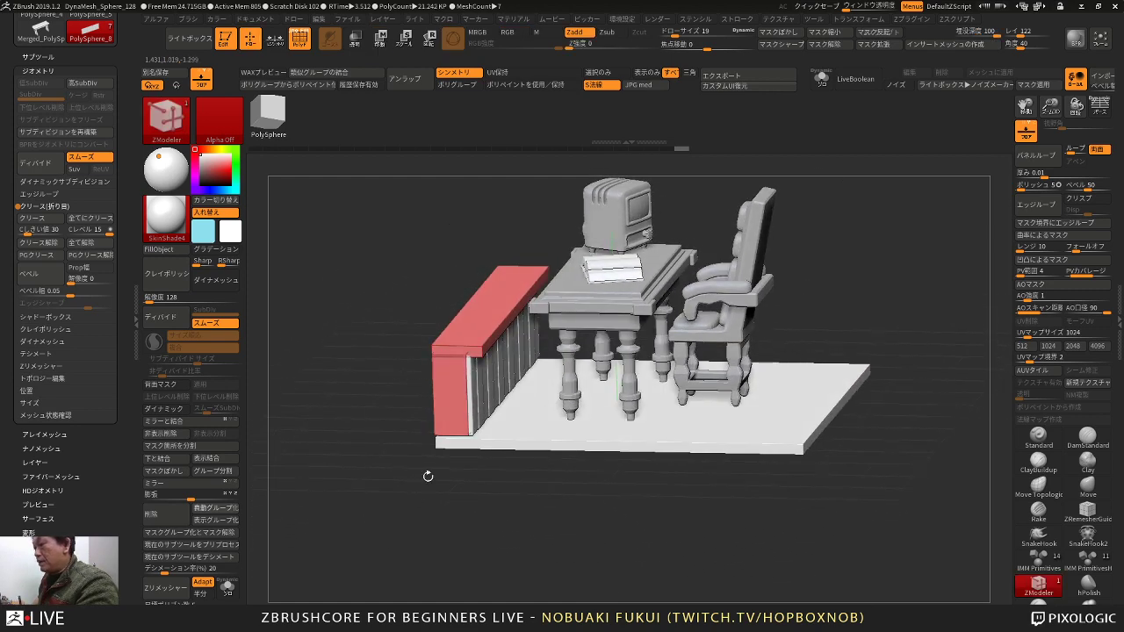
Step: Undo the top slab edits and the block duplication until only the plain block behind the planks remains
key("ctrl+z")
mouse_move(445, 523)
left_mouse_down("shift")
mouse_move(454, 513)
mouse_move(485, 578)
left_mouse_up("shift")
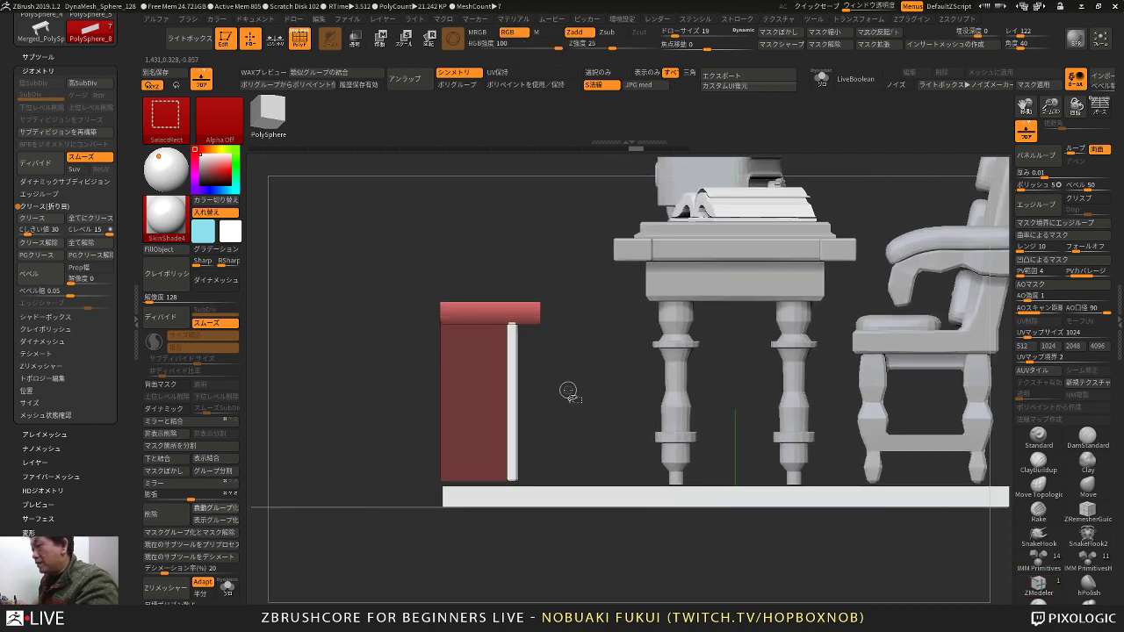
key("ctrl+shift+z")
key("ctrl+shift+z")
key("ctrl+shift+z")
key("ctrl+shift+z")
left_click_drag(569, 394, 546, 427)
key("ctrl+z")
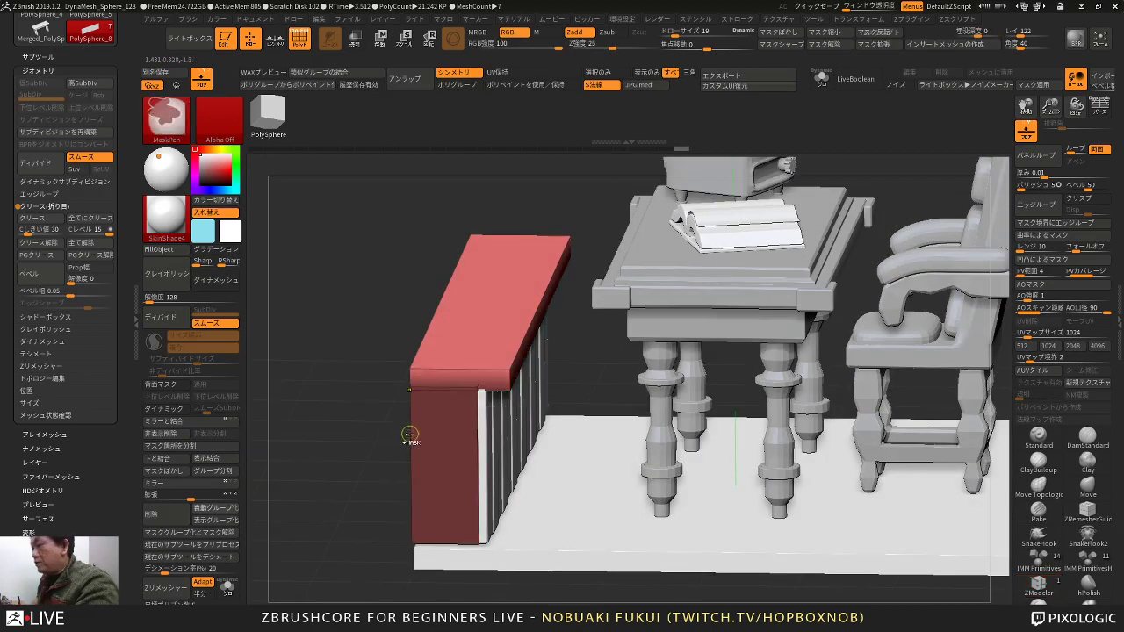
key("ctrl+z")
key("ctrl+z")
left_click_drag(384, 432, 420, 369)
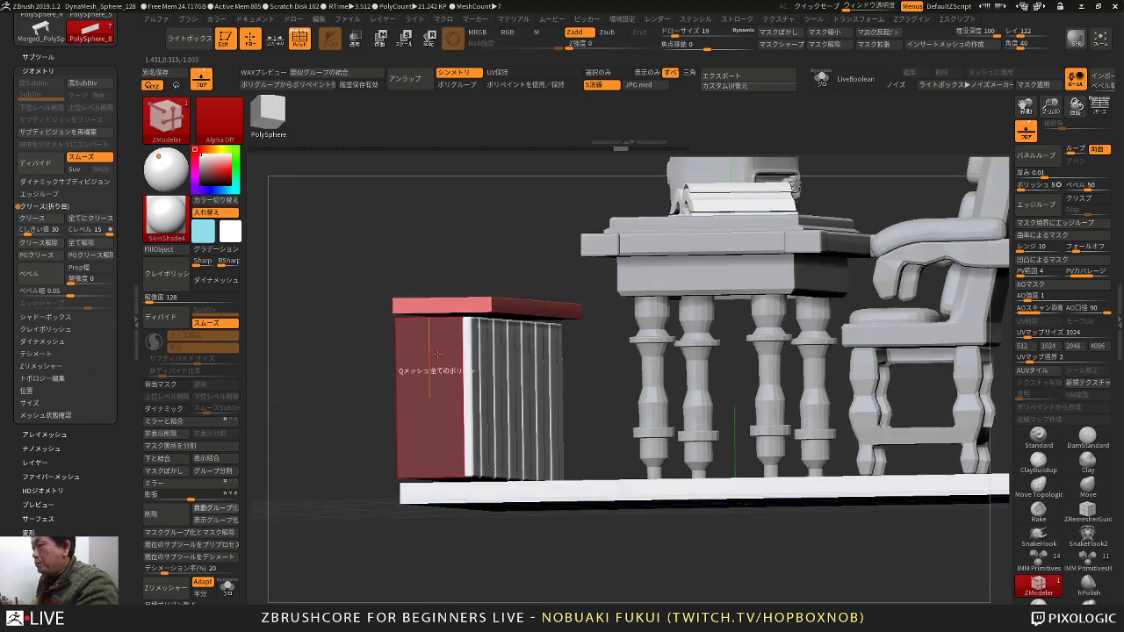
left_click_drag(318, 355, 378, 404)
key("ctrl+z")
key("ctrl+z")
key("ctrl+z")
key("ctrl+z")
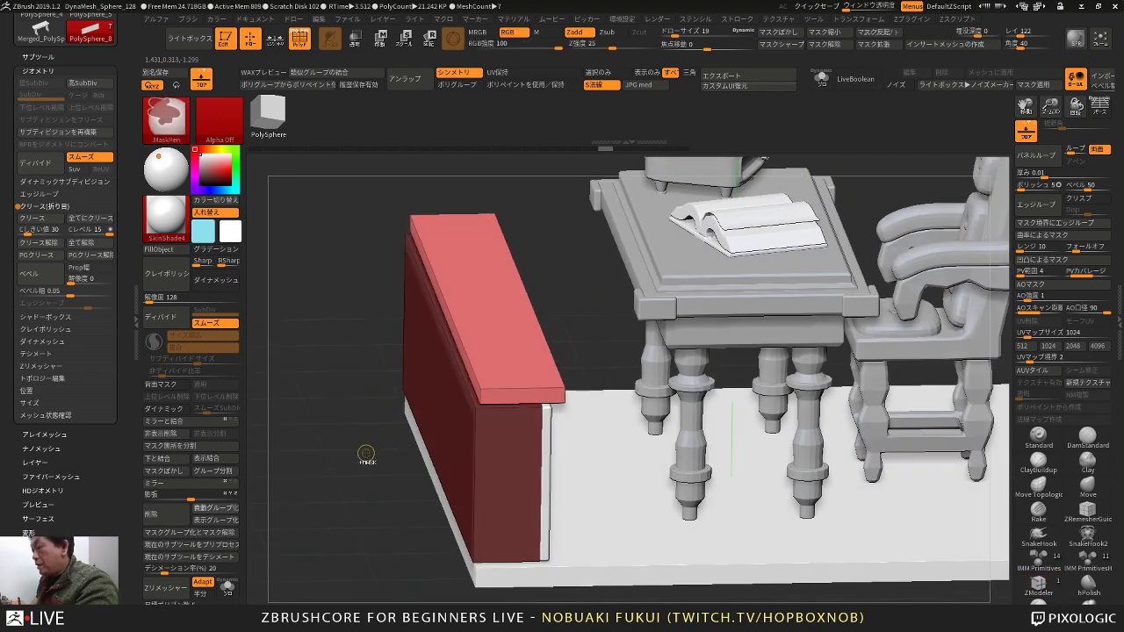
key("ctrl+z")
key("ctrl+z")
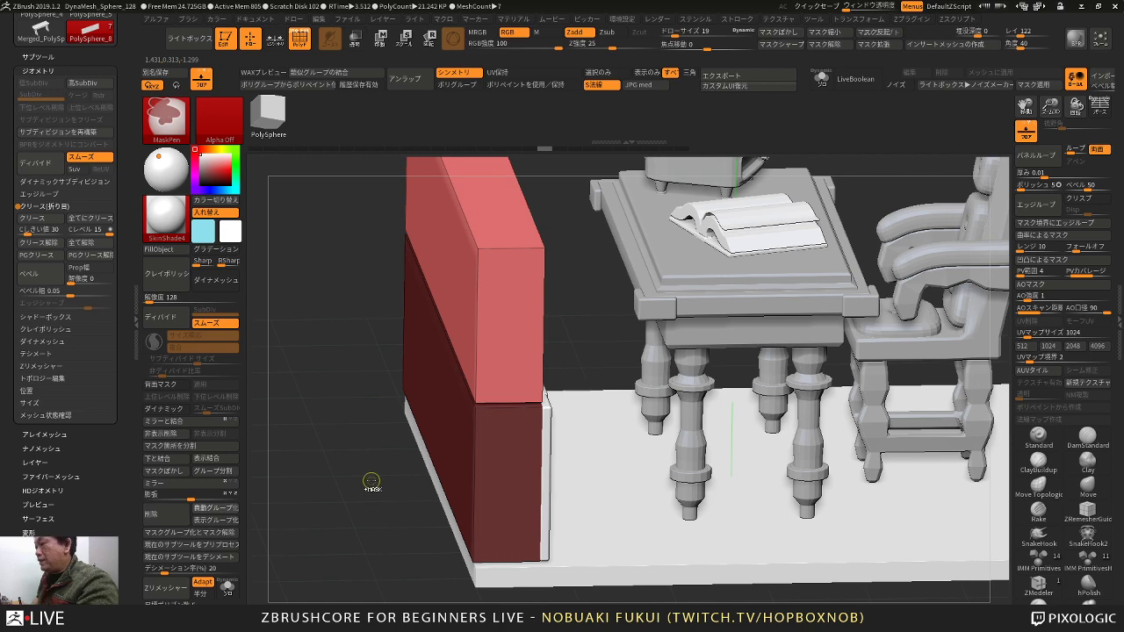
left_click_drag(397, 473, 379, 434)
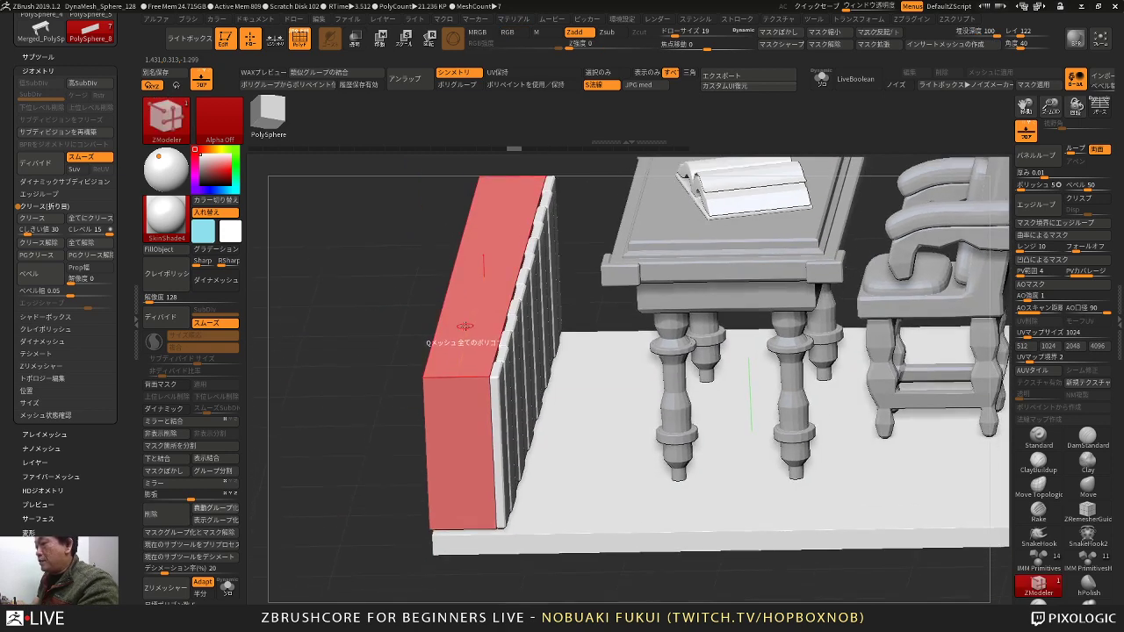
Step: Duplicate the plain wall block as a separate subtool and make the original block active again
left_click(51, 58)
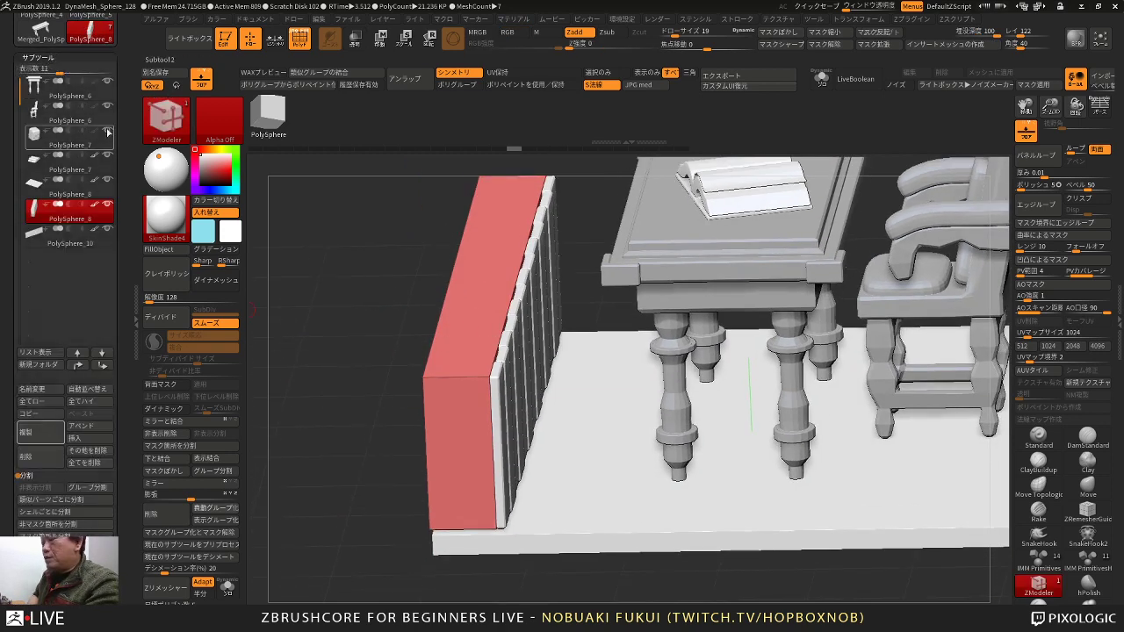
left_click_drag(347, 425, 362, 396)
left_click(40, 432)
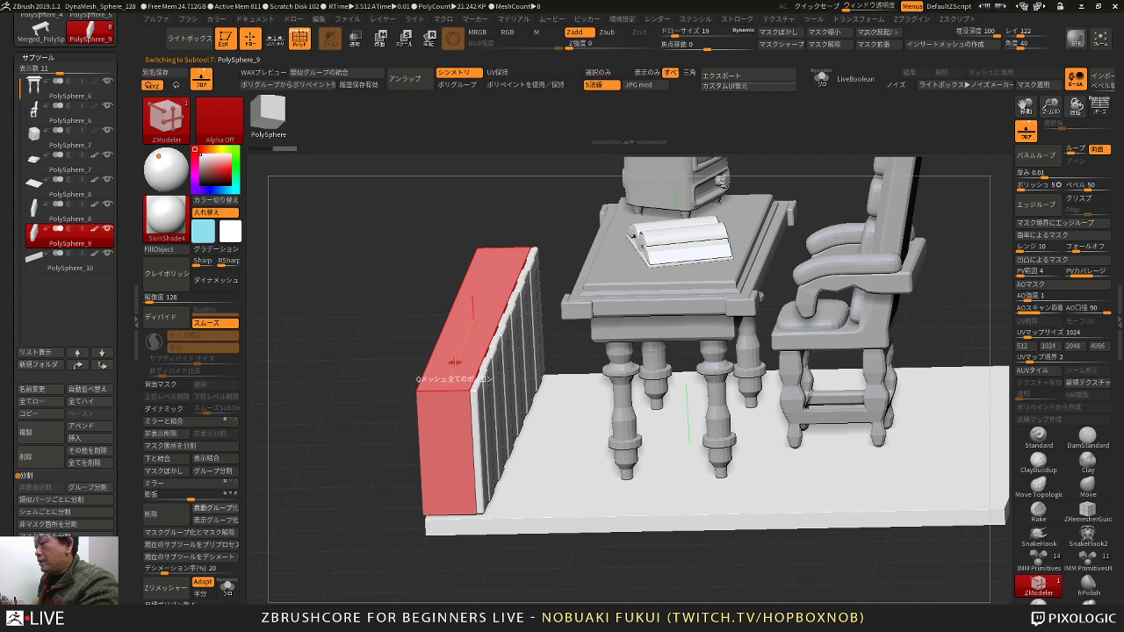
left_click(460, 360, "alt")
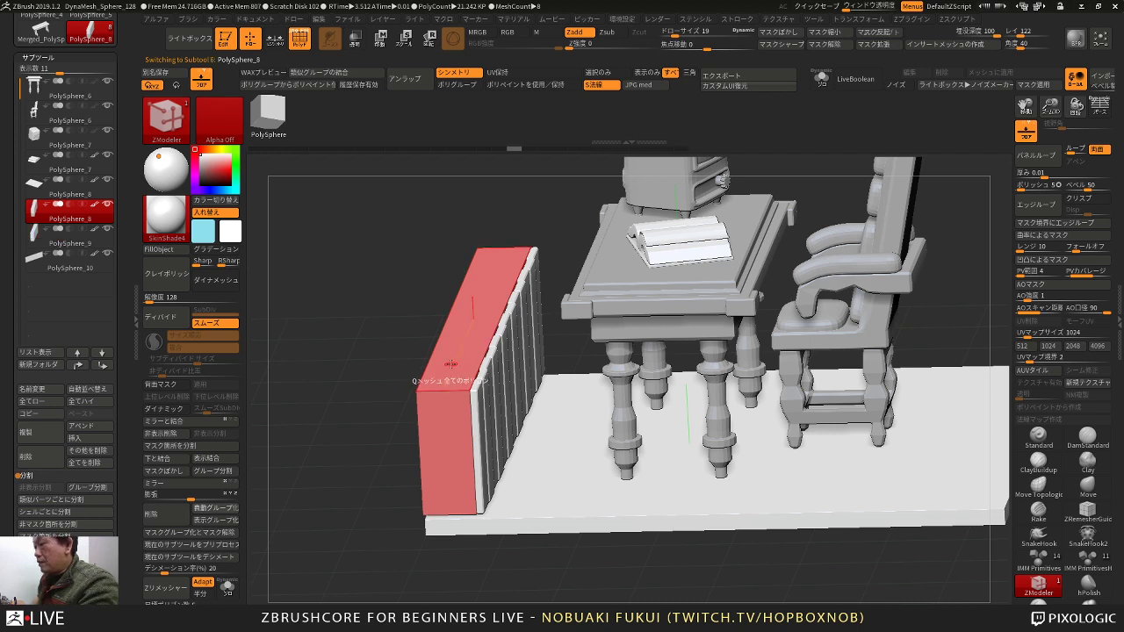
Step: Isolate the block, keep only its top face by deleting the rest, and QMesh that face into a thin slab
left_click(231, 587)
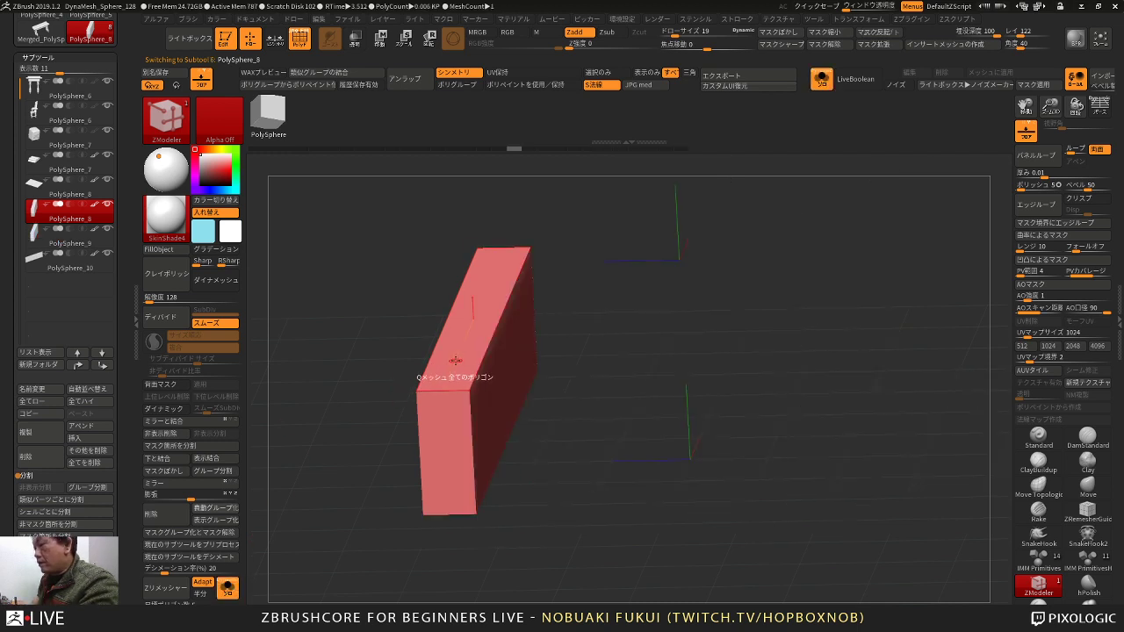
left_click(455, 358, "alt")
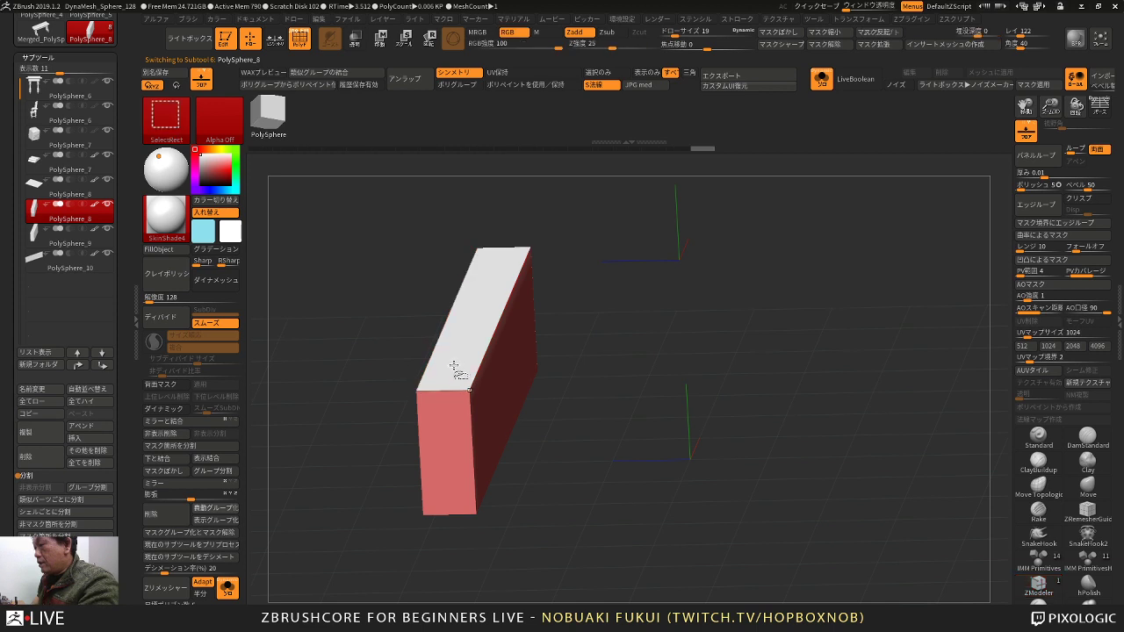
mouse_move(474, 450)
right_mouse_down()
mouse_move(489, 468)
mouse_move(477, 456)
right_mouse_up()
left_click(474, 455, "ctrl+shift")
left_click(477, 461, "ctrl+shift")
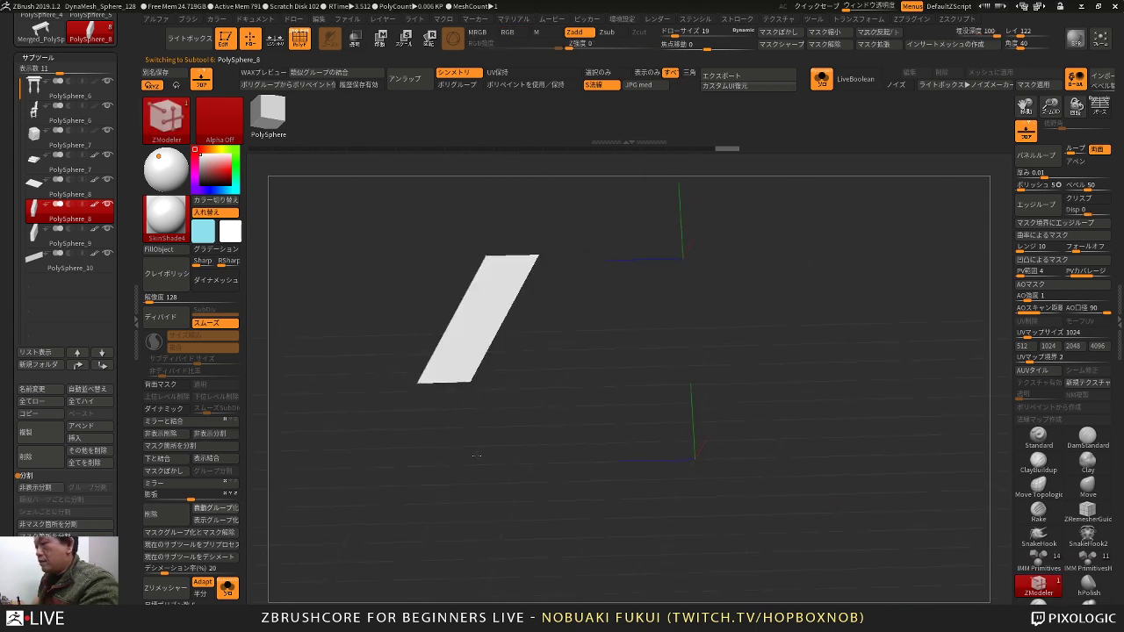
left_click(200, 435)
left_click_drag(456, 351, 452, 339)
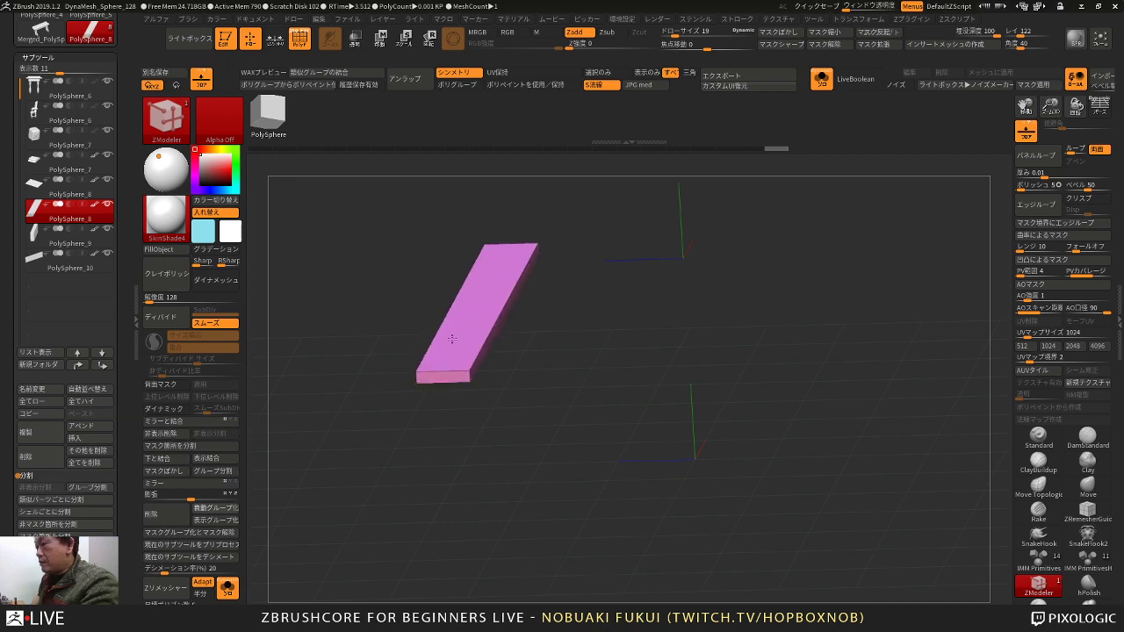
left_click(227, 588)
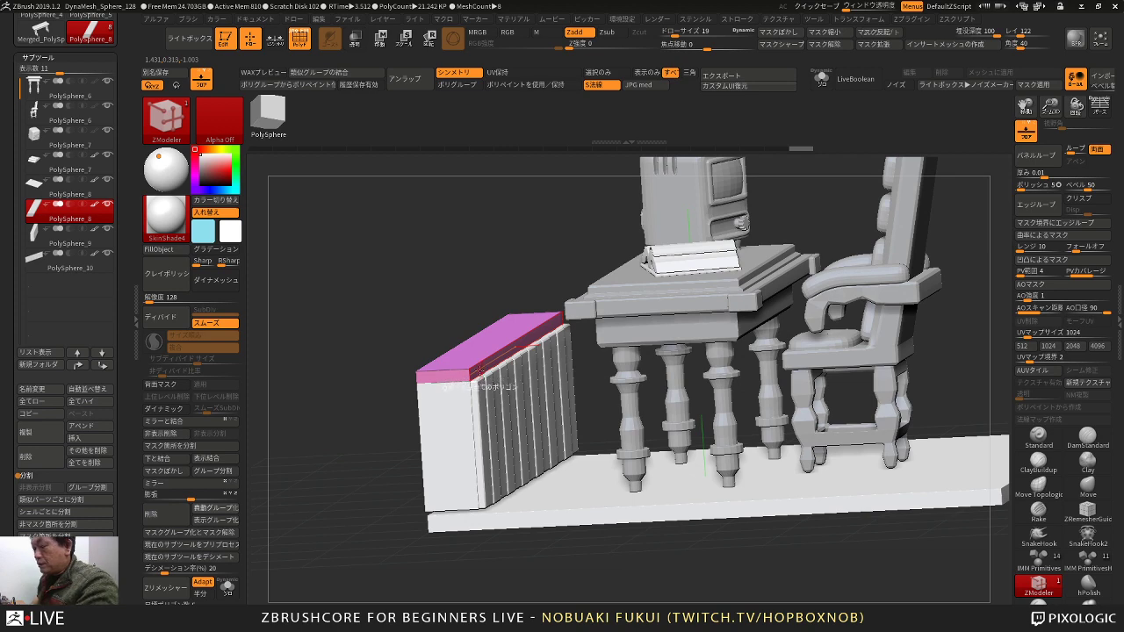
Step: Set the gizmo pivot at the slab's back edge and widen the slab so it overhangs the planks
left_click_drag(309, 387, 352, 390)
key("w")
left_click(429, 353)
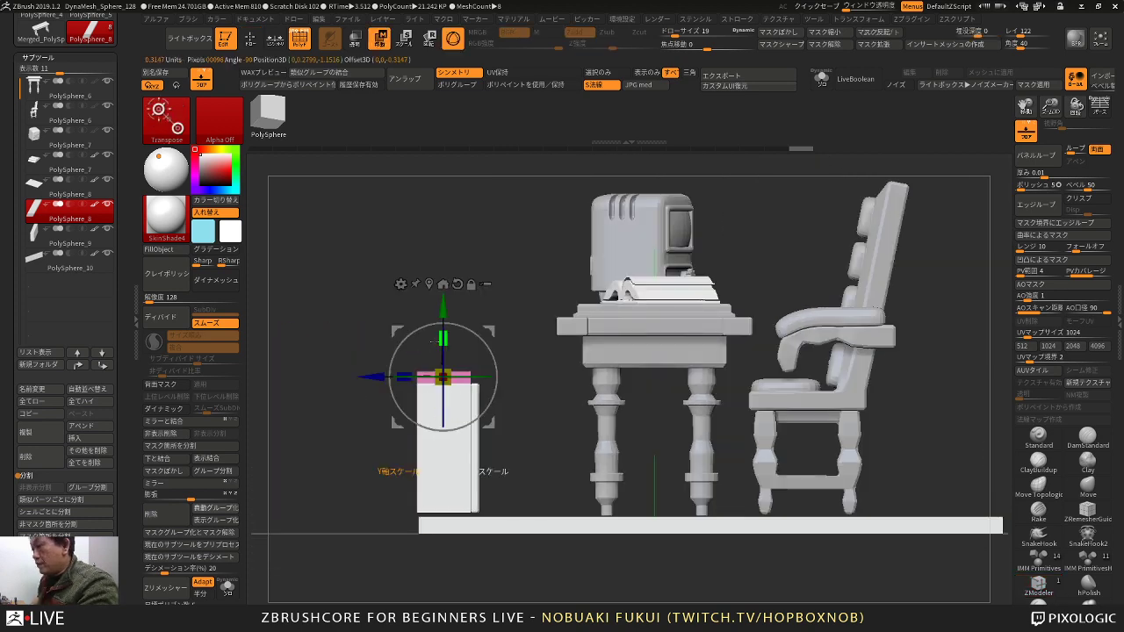
left_click_drag(516, 314, 448, 437, "ctrl")
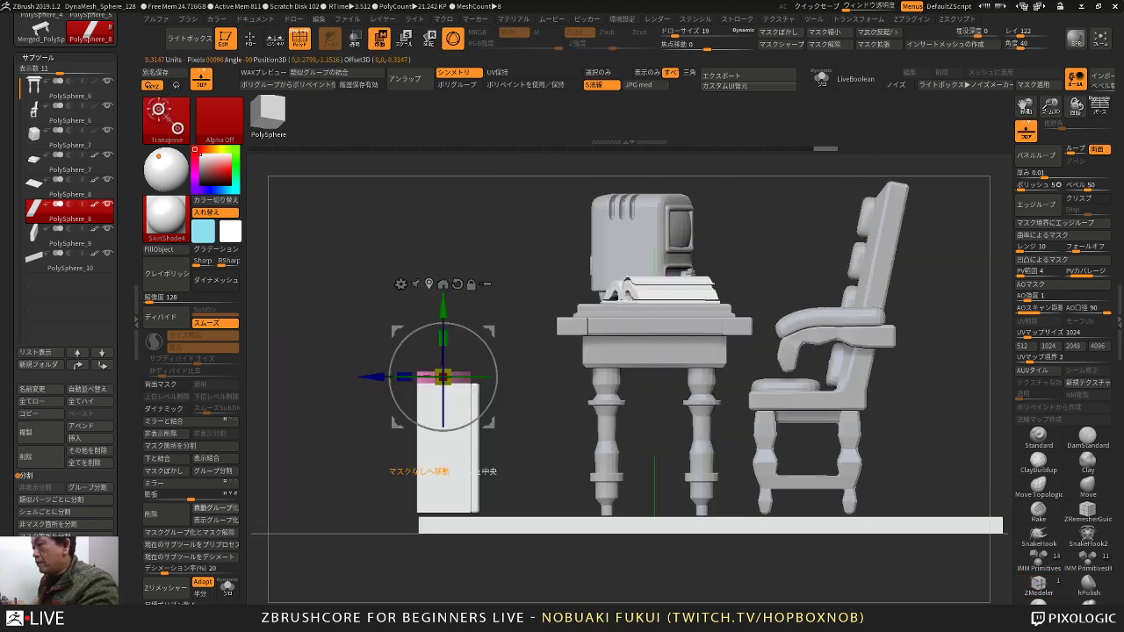
left_click(430, 285)
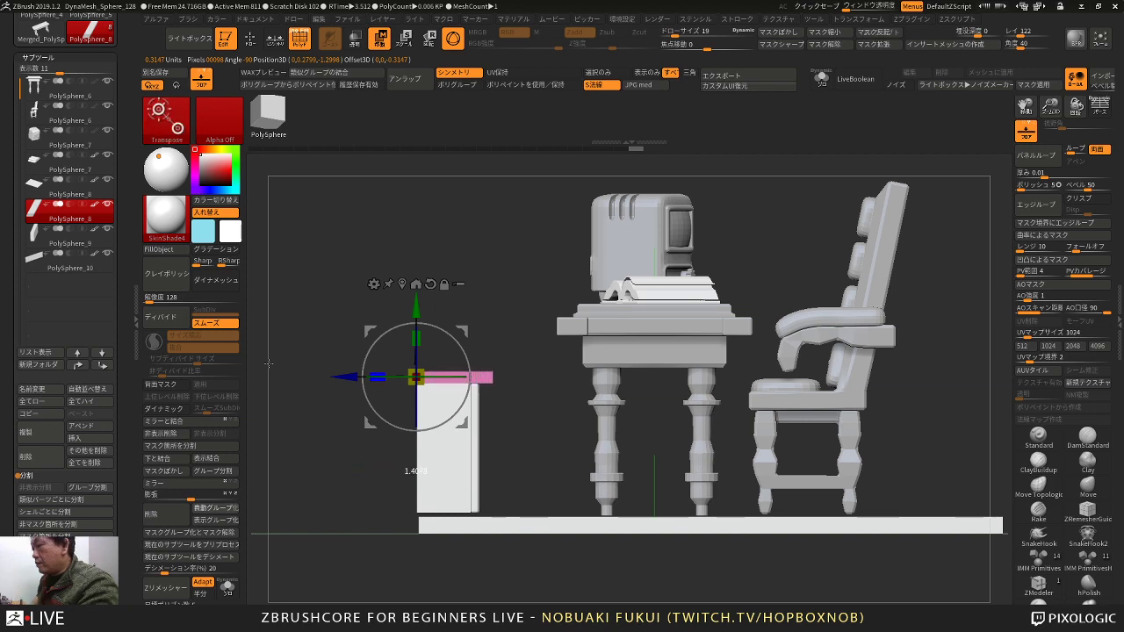
left_click_drag(358, 425, 335, 485)
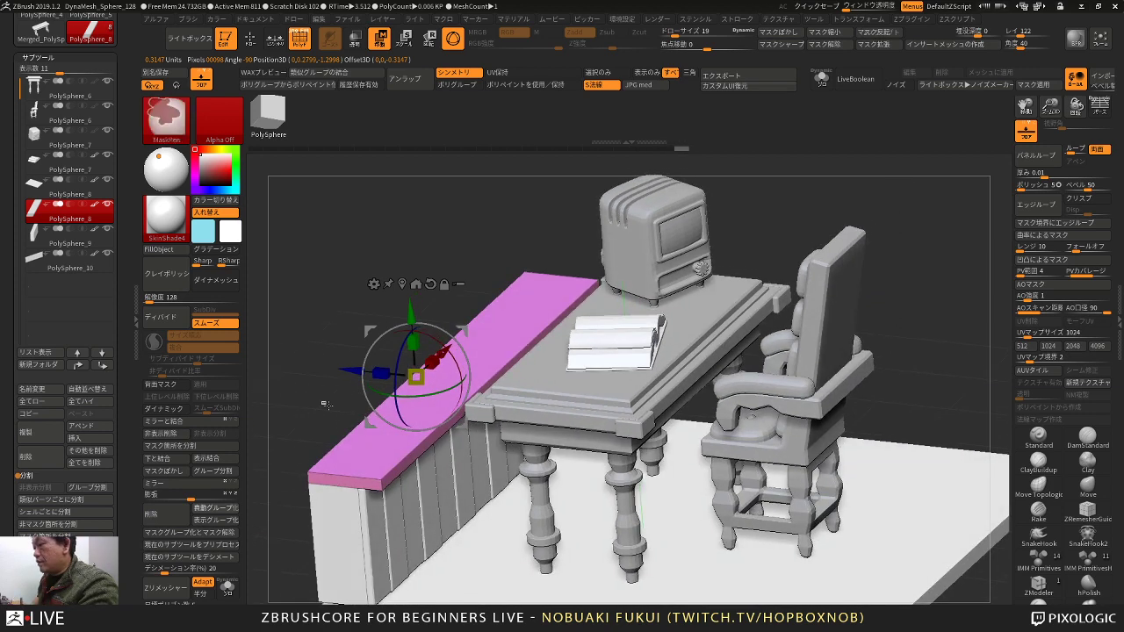
key("q")
Step: Merge the top slab with the wall block and the planks into a single subtool
mouse_move(351, 367)
left_mouse_down("alt")
mouse_move(430, 278)
mouse_move(432, 290)
mouse_move(402, 232)
left_mouse_up("alt")
left_click_drag(405, 239, 455, 330)
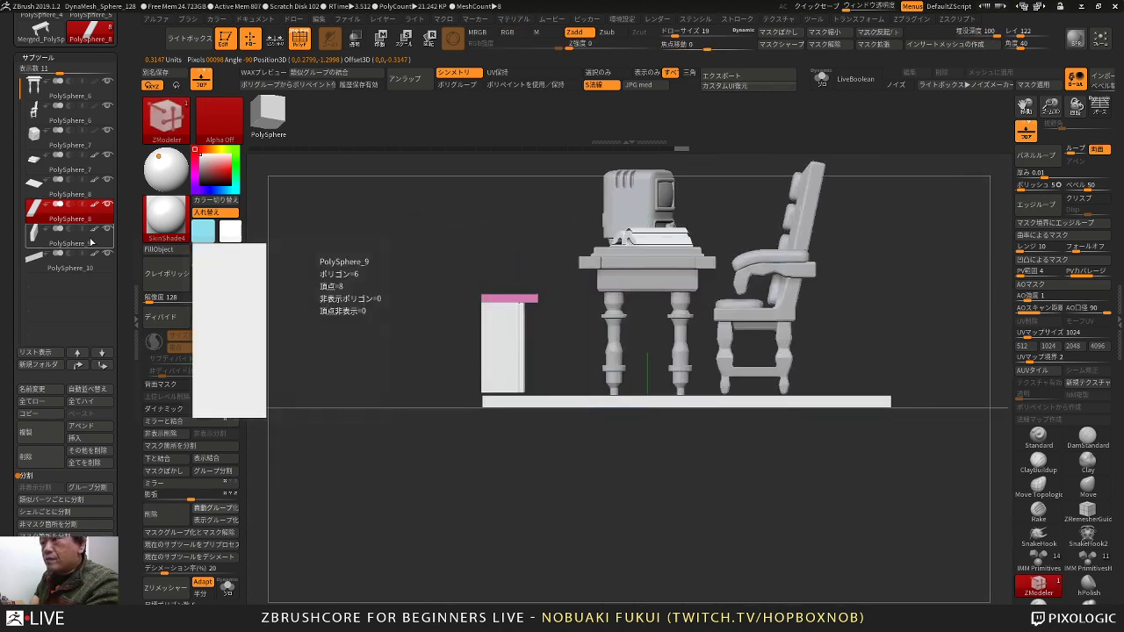
left_click(99, 190)
left_click_drag(312, 256, 348, 286)
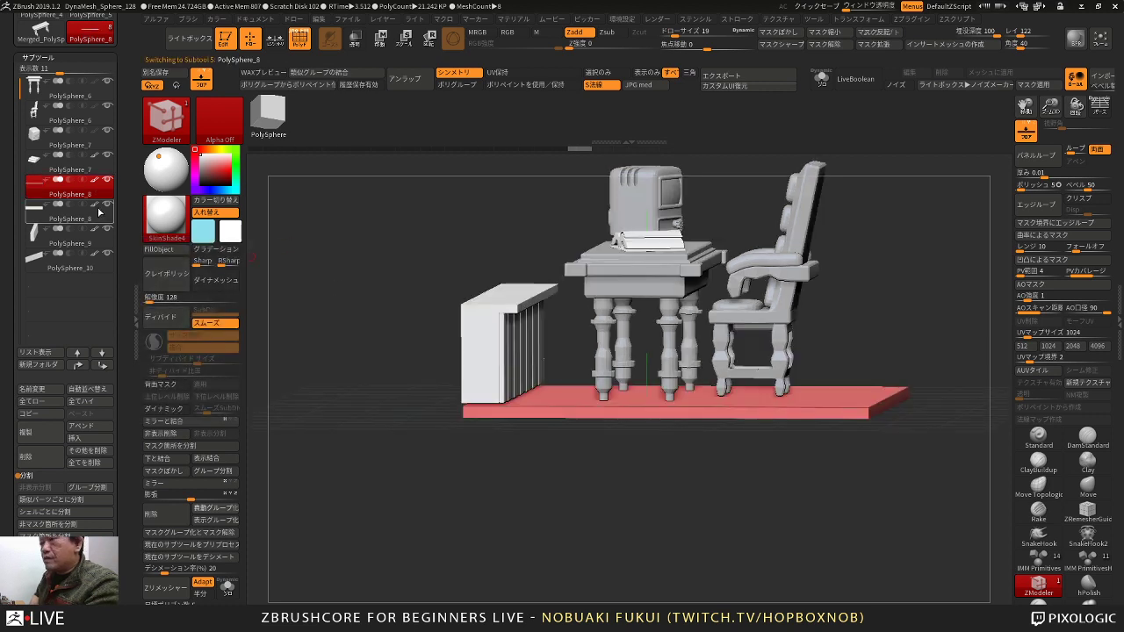
left_click(101, 213)
left_click(163, 458)
left_click(162, 459)
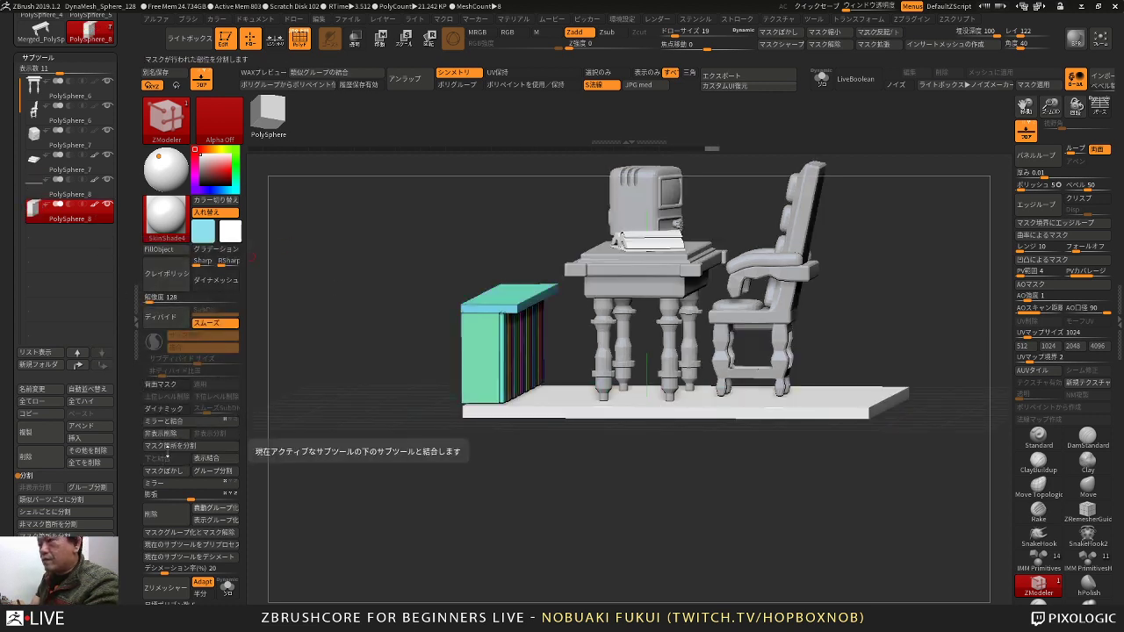
Step: Mask the lower part of the wall, raise its unmasked top to make the wall taller, and clear the mask
left_click_drag(332, 398, 416, 384)
left_click_drag(449, 250, 574, 361, "ctrl")
left_click(563, 355, "ctrl")
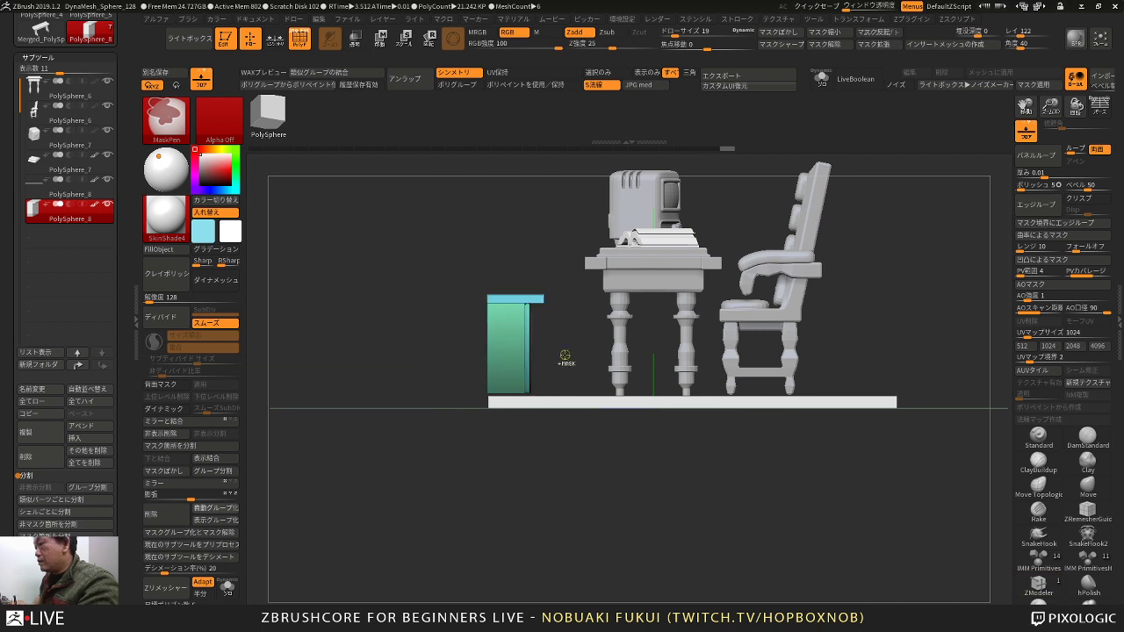
key("e")
left_click_drag(491, 226, 493, 162)
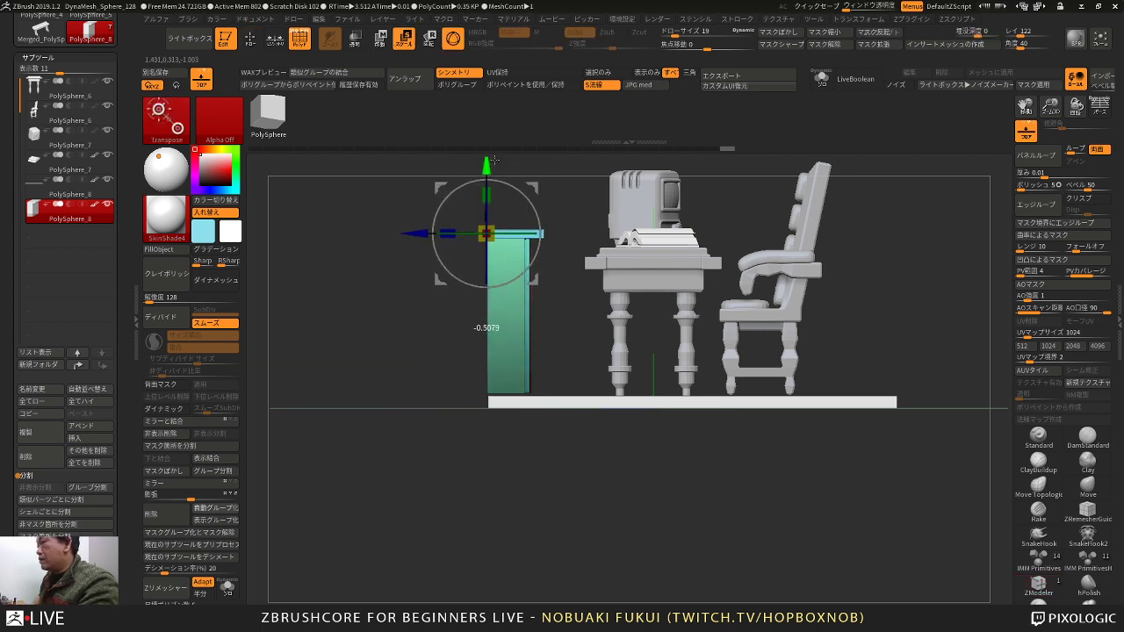
left_click_drag(441, 189, 413, 216)
key("ctrl+z")
mouse_move(409, 338)
left_mouse_down("ctrl")
mouse_move(439, 371)
mouse_move(407, 504)
mouse_move(436, 460)
mouse_move(772, 311)
mouse_move(725, 274)
mouse_move(731, 306)
mouse_move(753, 291)
mouse_move(797, 202)
left_mouse_up("ctrl")
key("q")
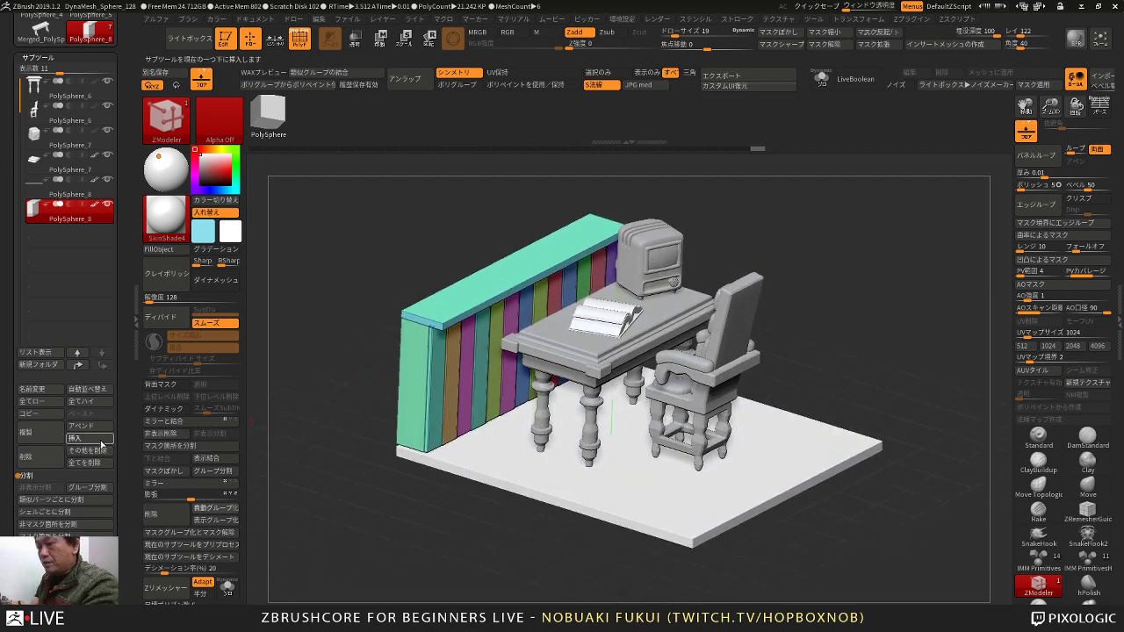
Step: Insert a cube as a new subtool, scale it down and place it just above the desk
left_click(76, 438)
left_click(200, 482)
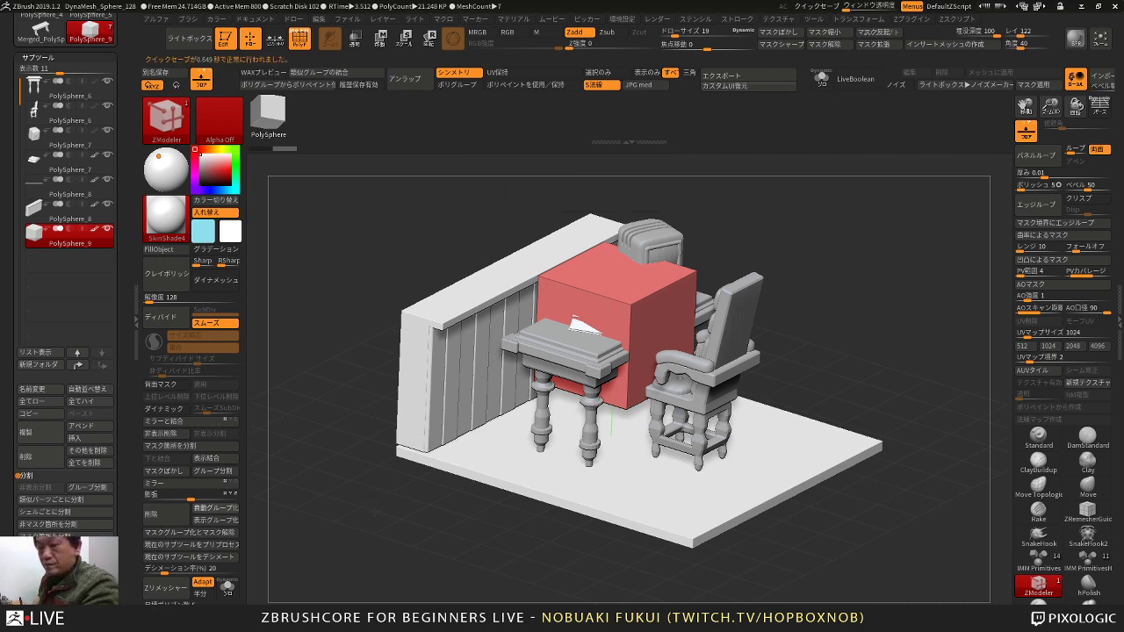
mouse_move(388, 506)
left_mouse_down()
mouse_move(395, 495)
mouse_move(370, 517)
mouse_move(387, 486)
left_mouse_up()
key("w")
left_click_drag(894, 282, 820, 337, "alt")
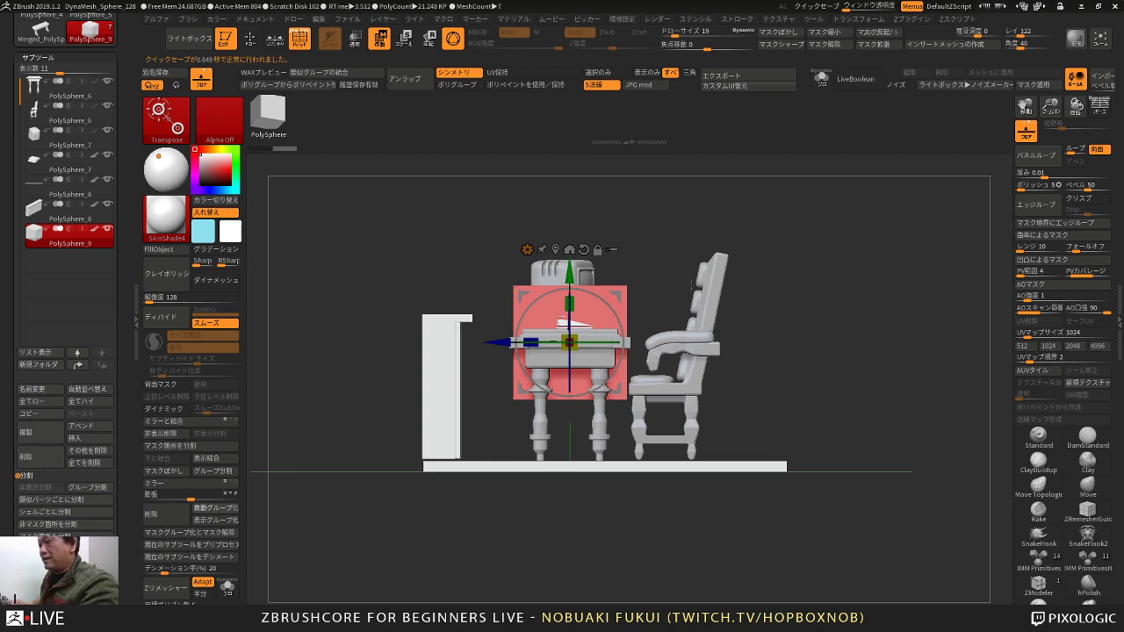
left_click_drag(691, 285, 558, 384)
left_click_drag(571, 276, 569, 301)
left_click_drag(794, 230, 771, 277)
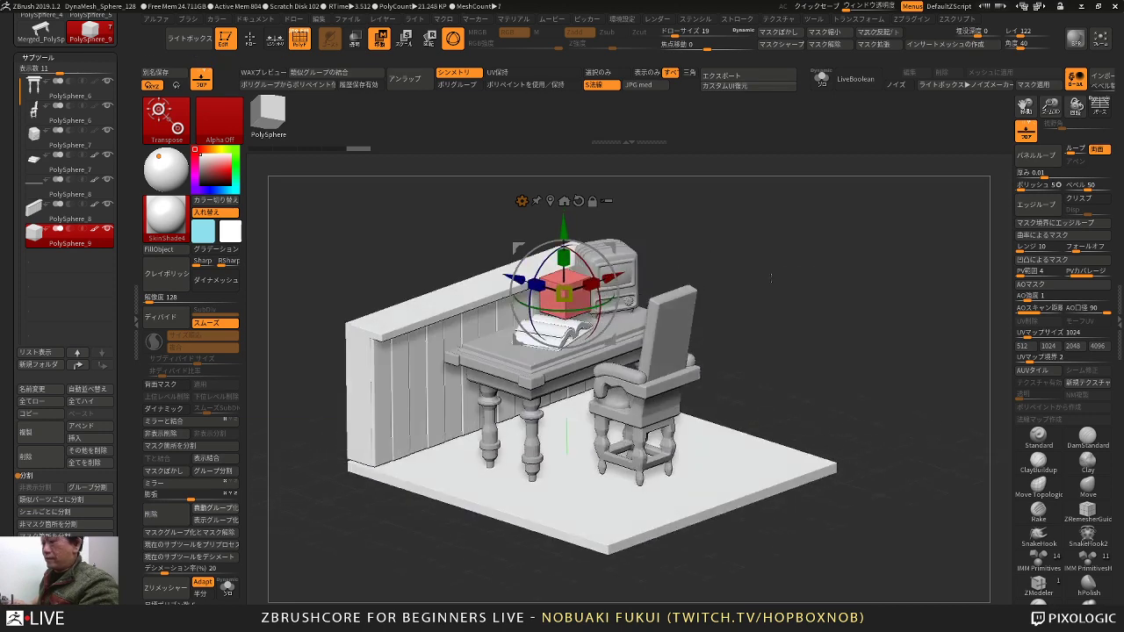
Step: Isolate the new cube to examine it from several angles, and bring back the whole scene around it
left_click(227, 588)
left_click_drag(435, 505, 601, 562)
left_click_drag(691, 412, 700, 459, "alt")
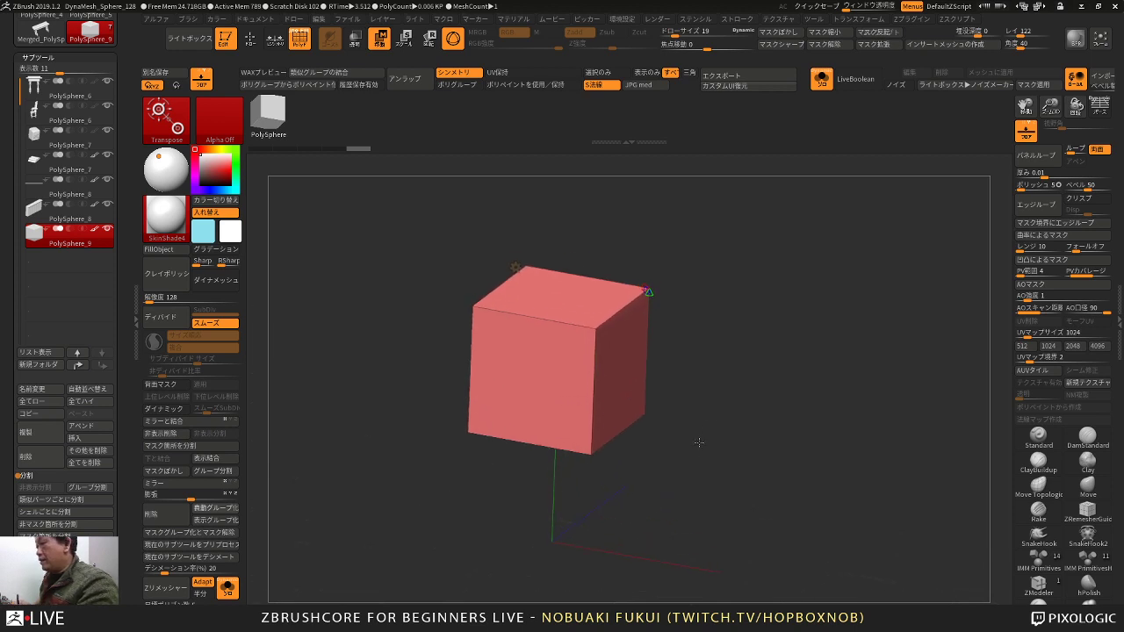
left_click_drag(700, 361, 720, 354)
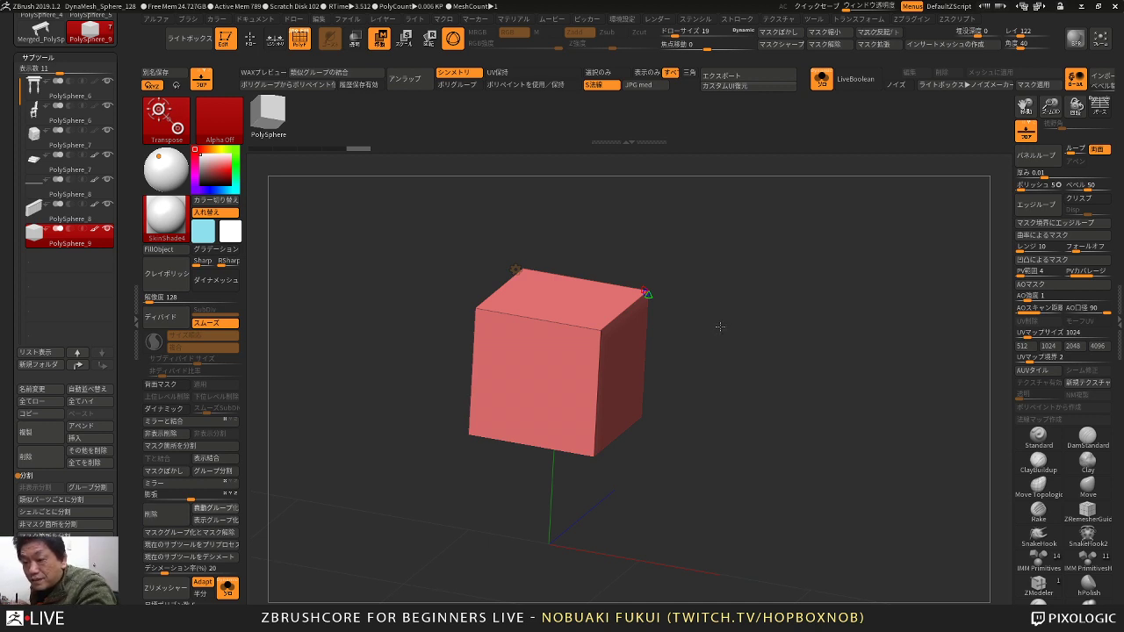
mouse_move(716, 376)
left_mouse_down("alt")
mouse_move(677, 450)
mouse_move(714, 453)
mouse_move(692, 442)
mouse_move(696, 466)
left_mouse_up("alt")
key("q")
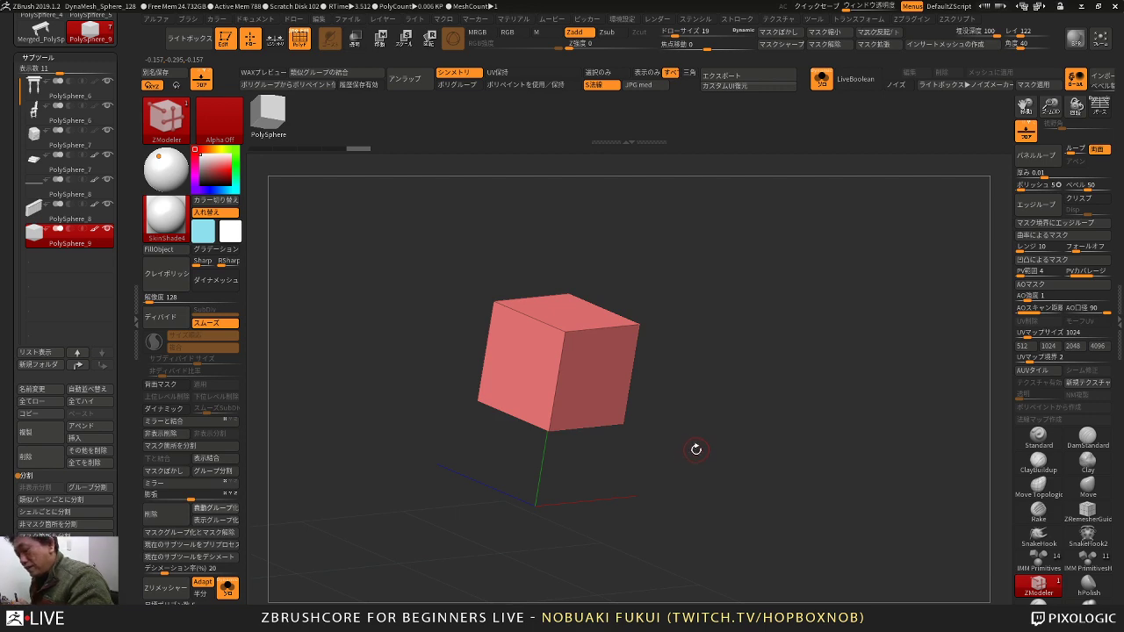
left_click(227, 587)
left_click_drag(815, 255, 800, 300)
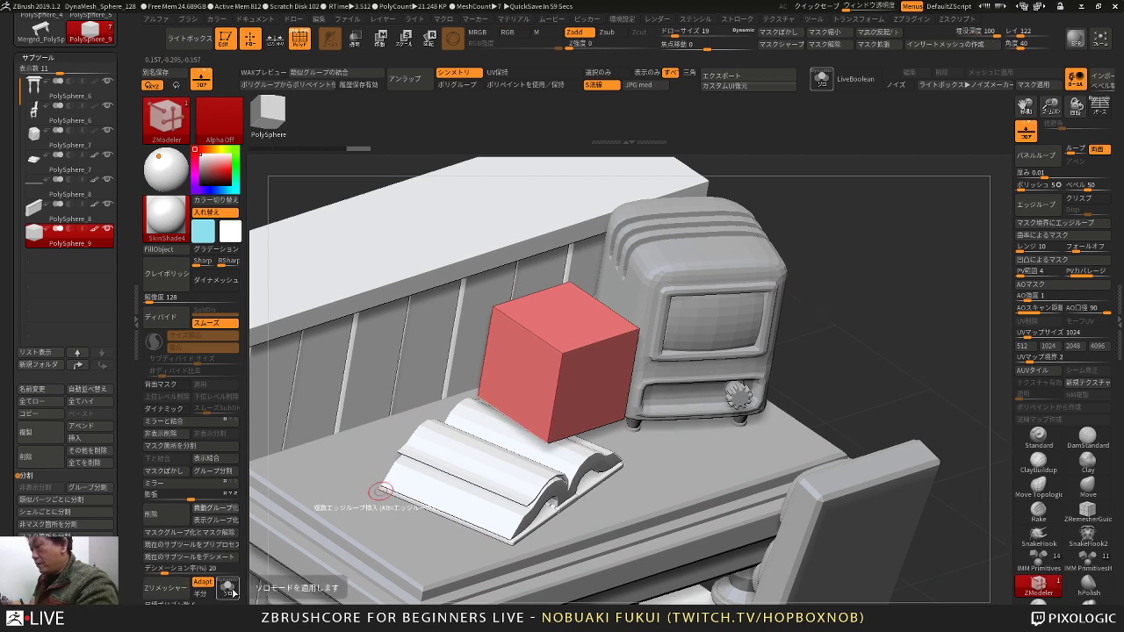
Step: Isolate the cube and insert evenly centred edge loops around it, using multiple edge loops with existing polygroups kept
left_click(228, 588)
left_click_drag(721, 392, 660, 386)
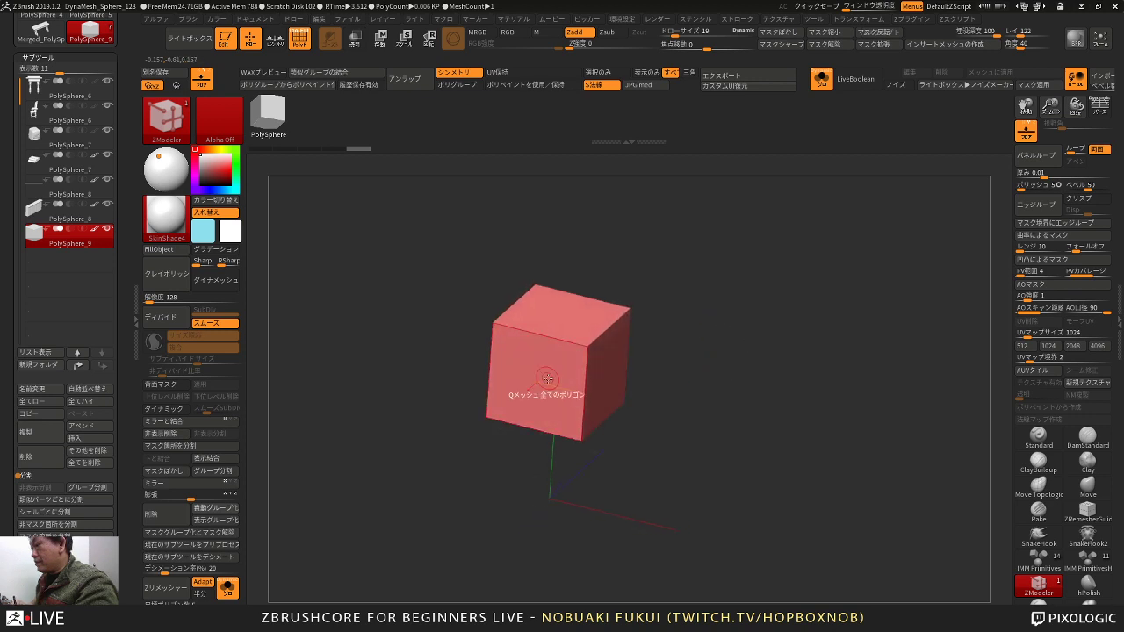
left_click(213, 421)
key("space")
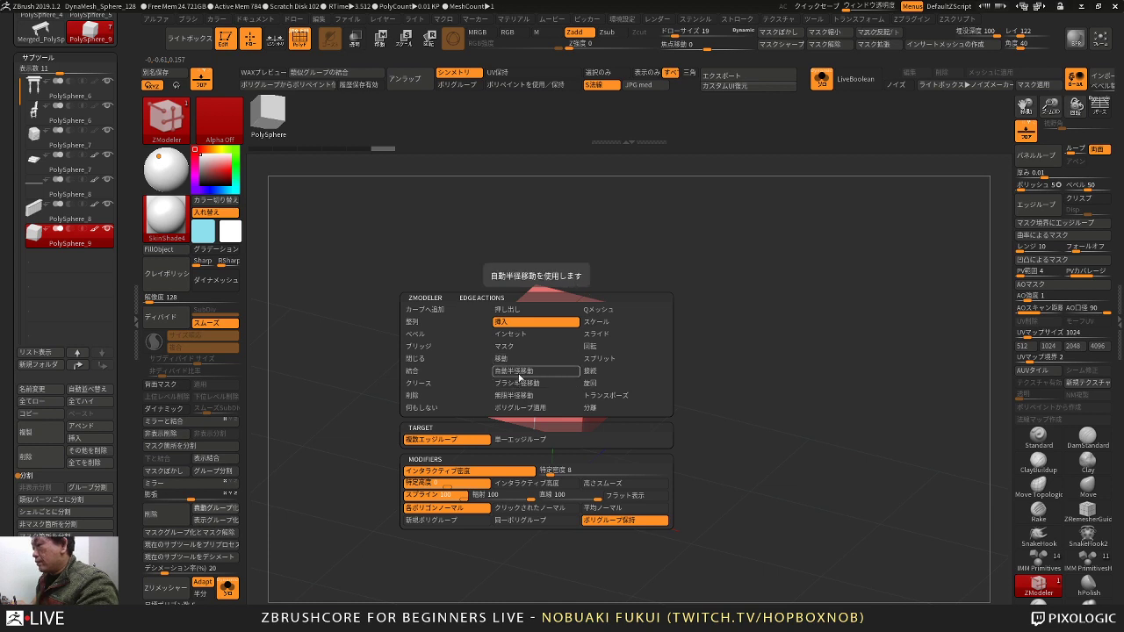
key("space")
key("space")
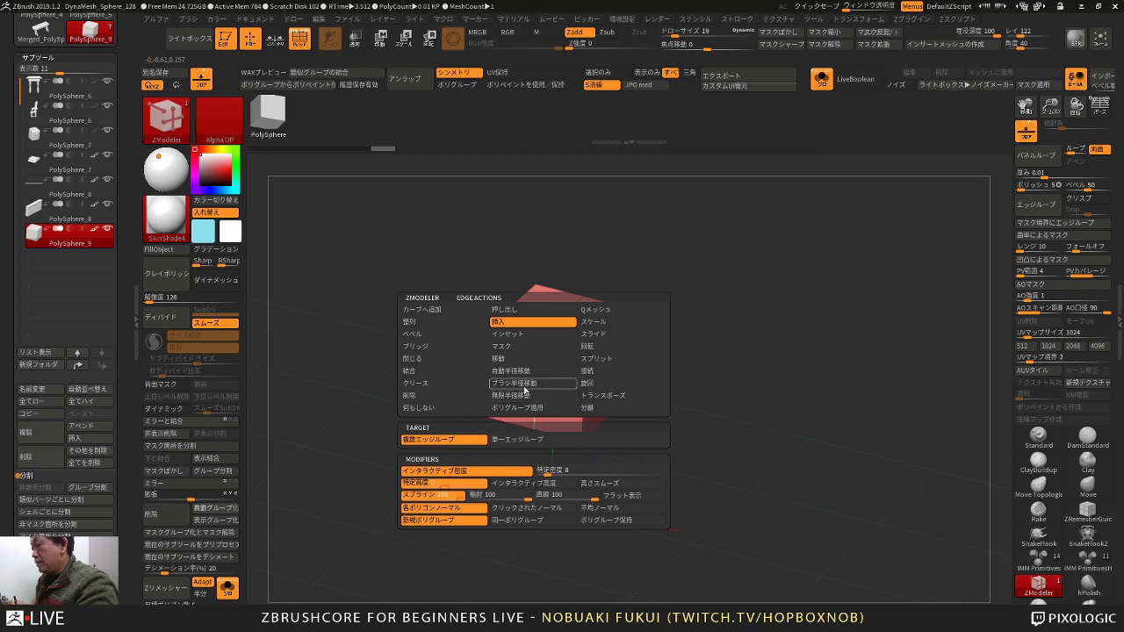
left_click(598, 526)
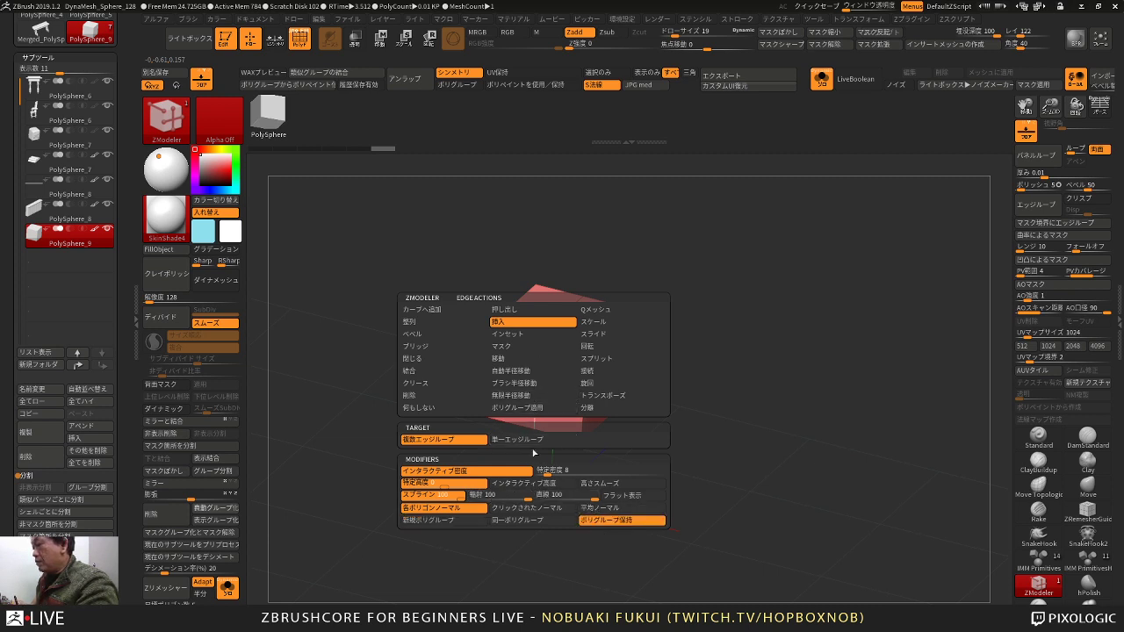
left_click_drag(482, 492, 563, 546)
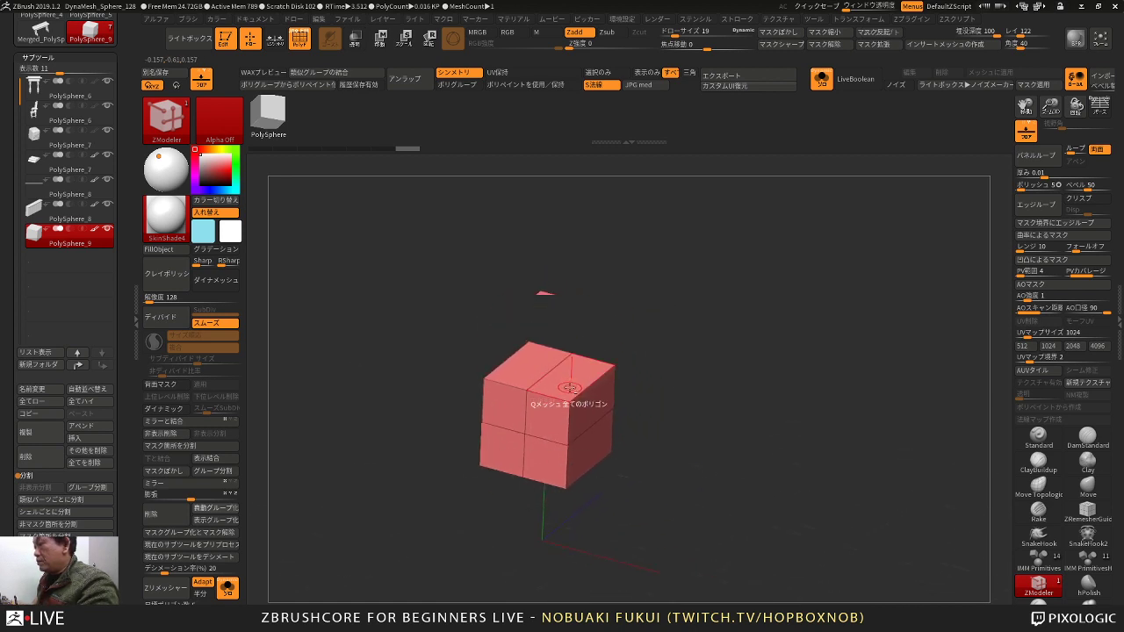
Step: Extend the cube upward with QMesh on single polygons to form a tall two-part block
key("space")
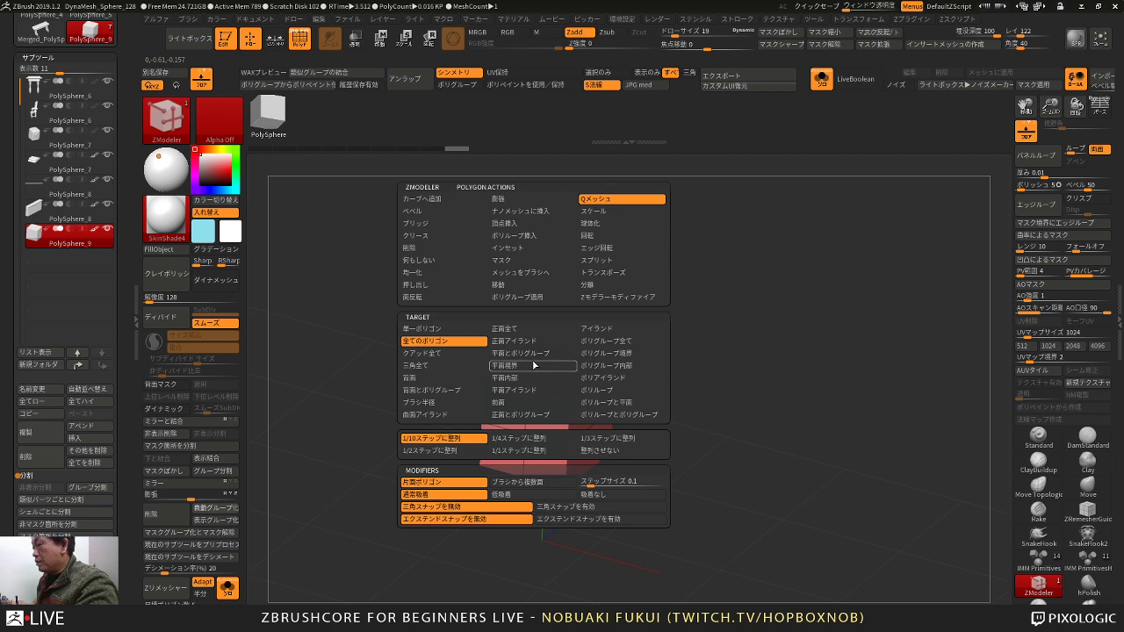
left_click(455, 329)
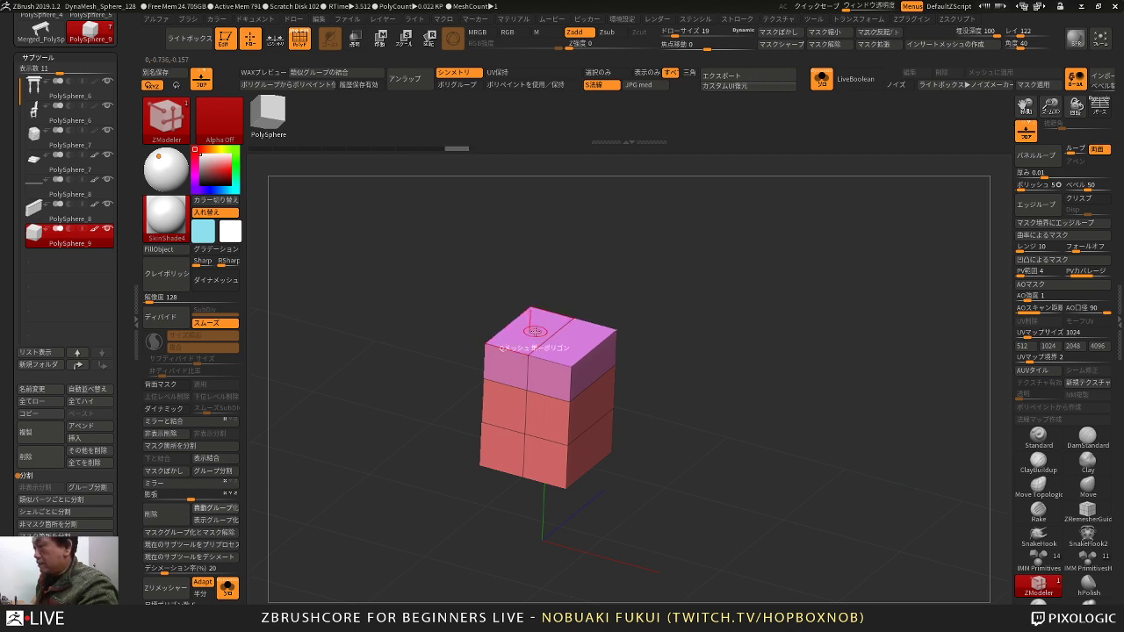
key("ctrl+z")
left_click_drag(527, 358, 525, 354)
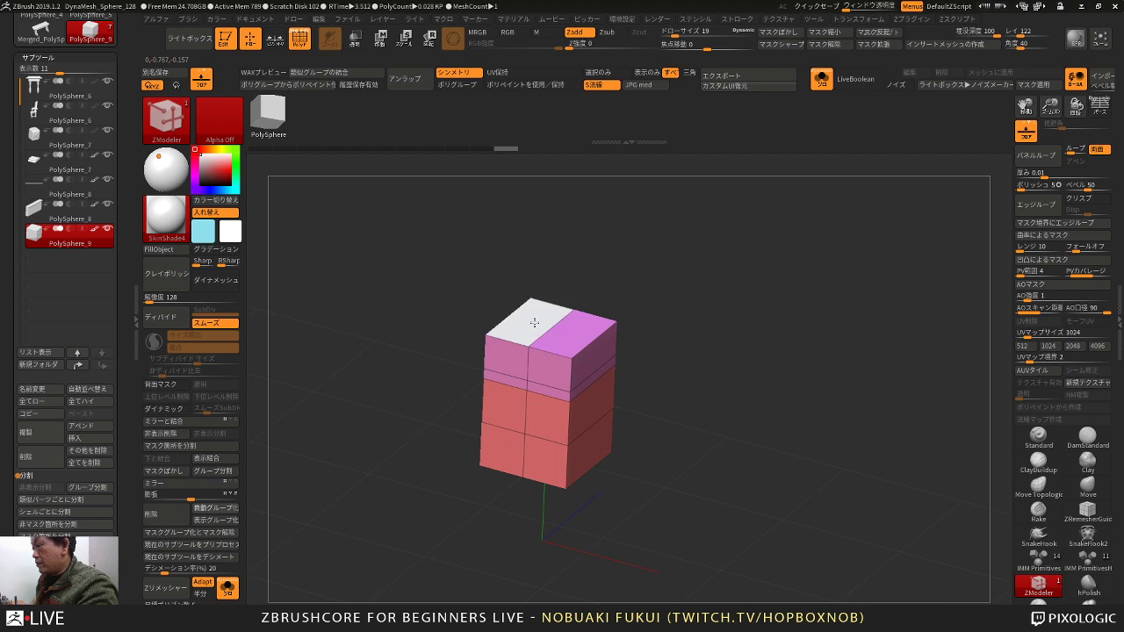
left_click(537, 320)
left_click_drag(632, 254, 661, 289)
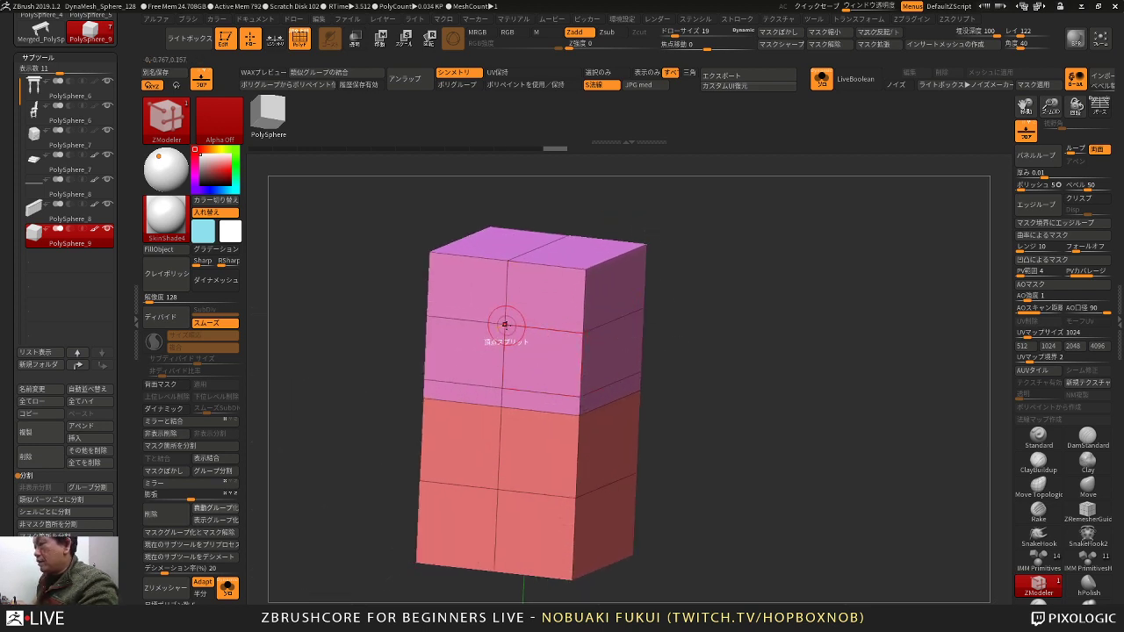
Step: Split the centre points of the upper and lower front faces into circles with creased rings, making the lower one larger
key("space")
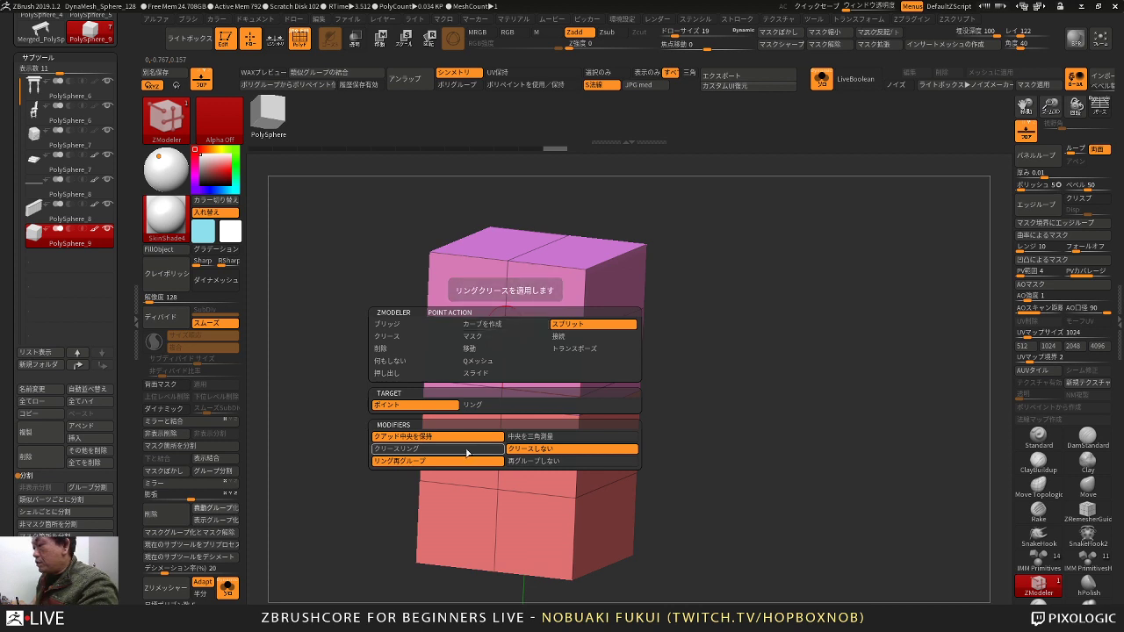
left_click(467, 453)
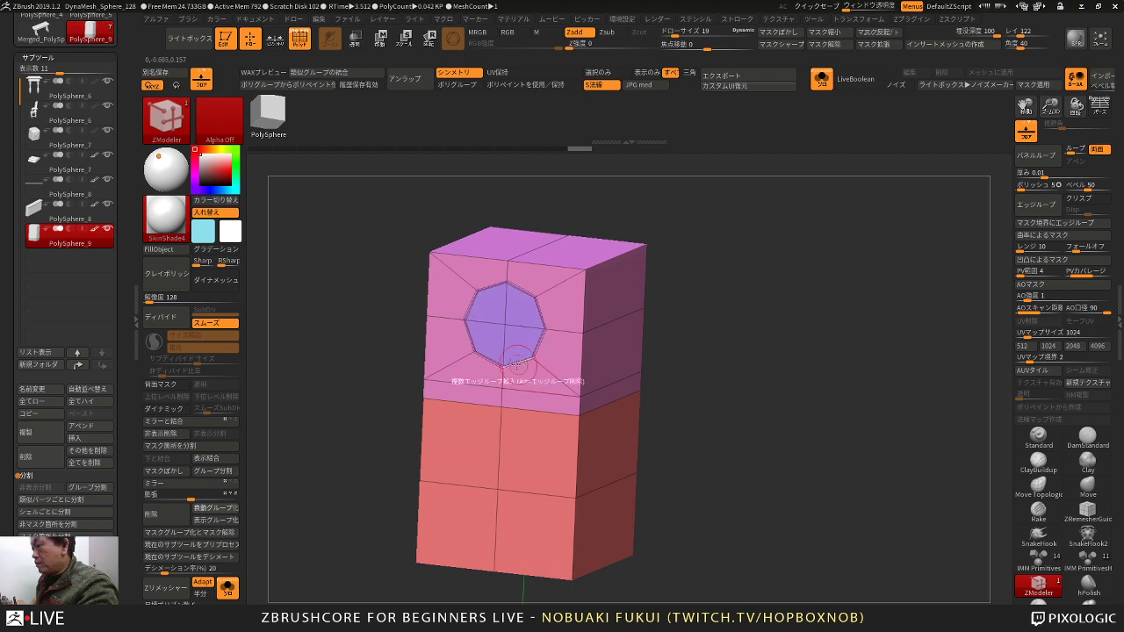
right_click_drag(450, 470, 480, 378, "alt")
left_click_drag(528, 396, 564, 432)
right_click_drag(565, 432, 712, 358, "ctrl")
left_click_drag(712, 357, 739, 333)
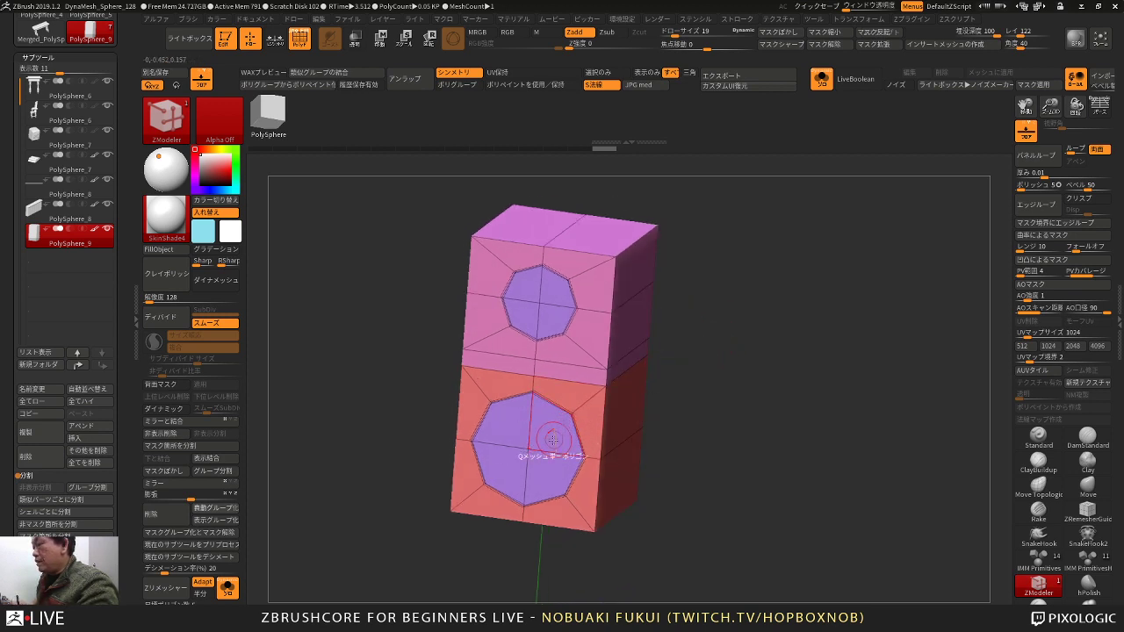
Step: Set the QMesh polygon action to target all polygons of the same polygroup
left_click_drag(722, 421, 677, 416)
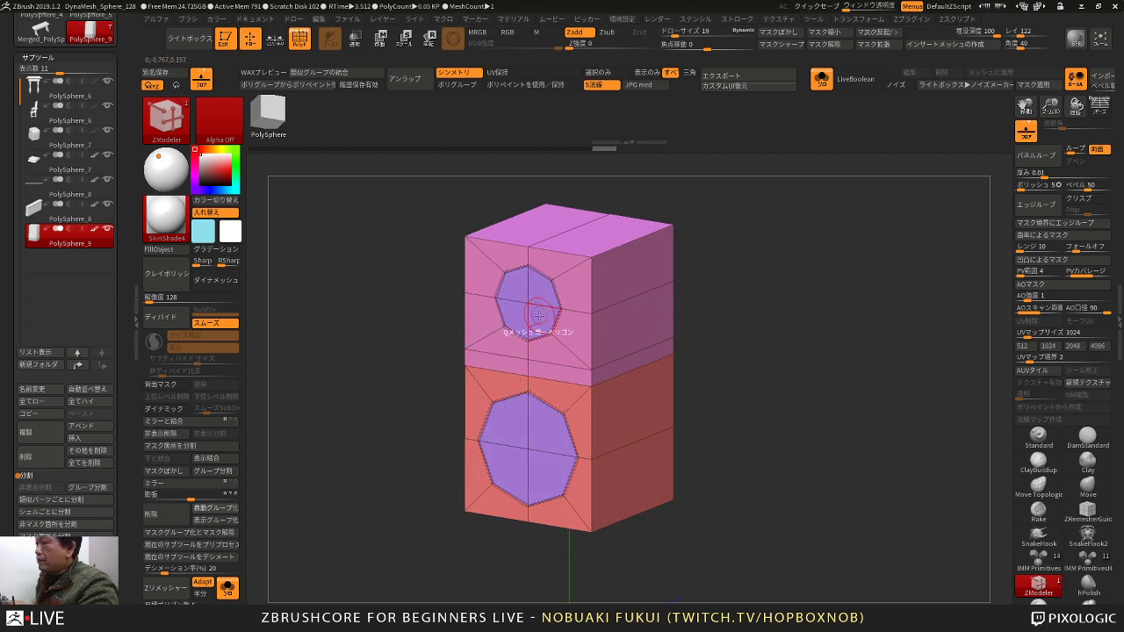
key("space")
left_click(603, 344)
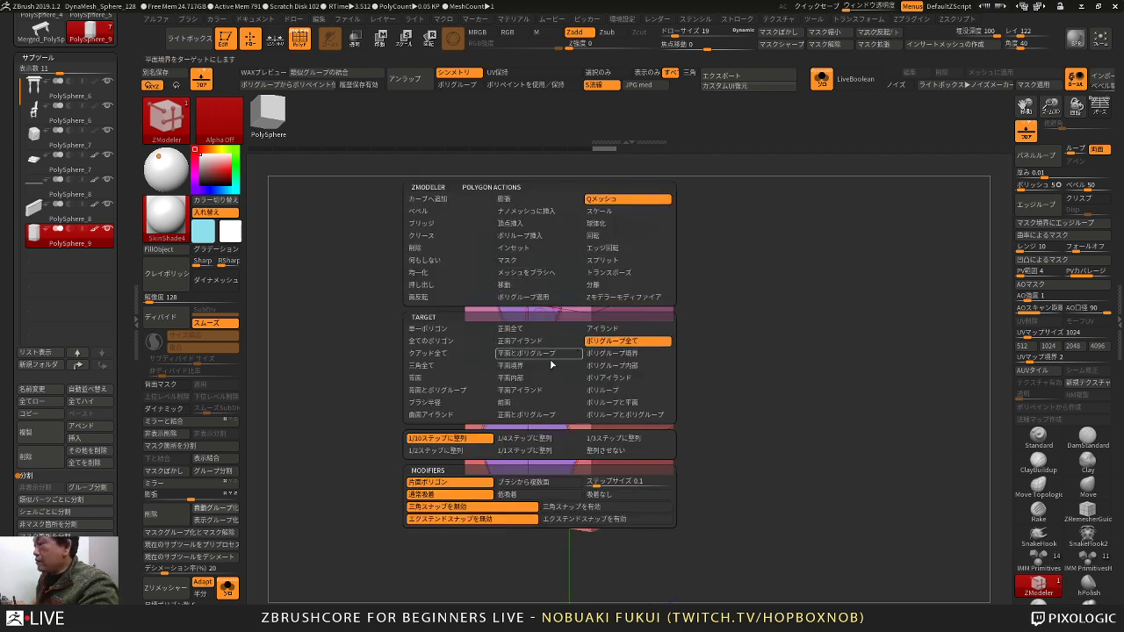
Step: Try to raise both front circles outward with QMesh, previewing the shape with dynamic subdivision
mouse_move(514, 431)
left_mouse_down()
mouse_move(528, 424)
mouse_move(505, 437)
left_mouse_up()
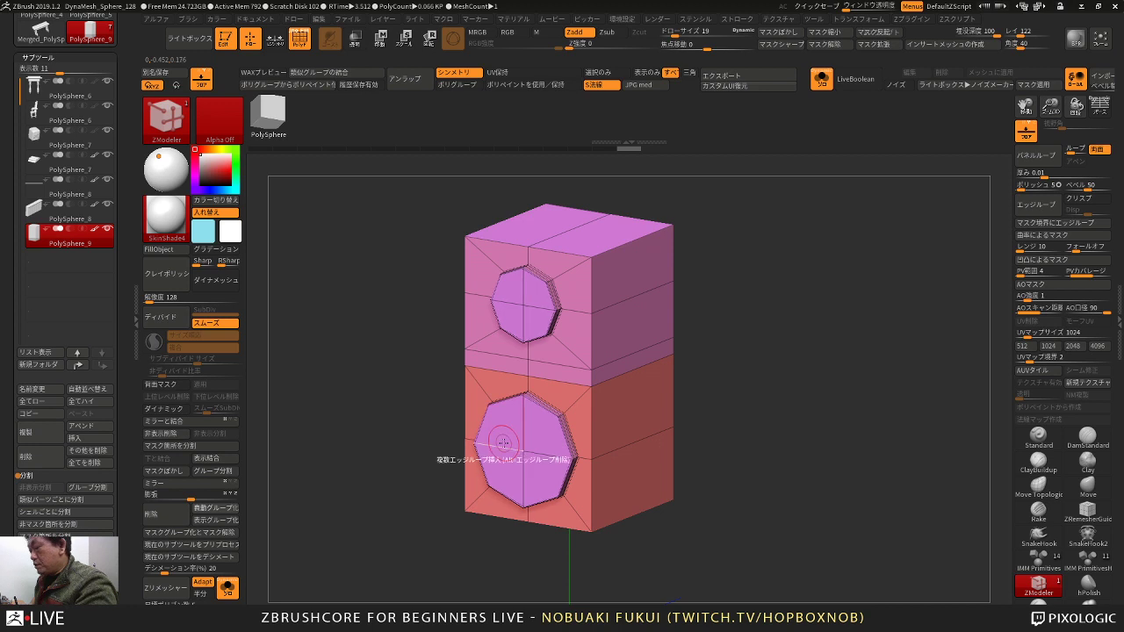
key("d")
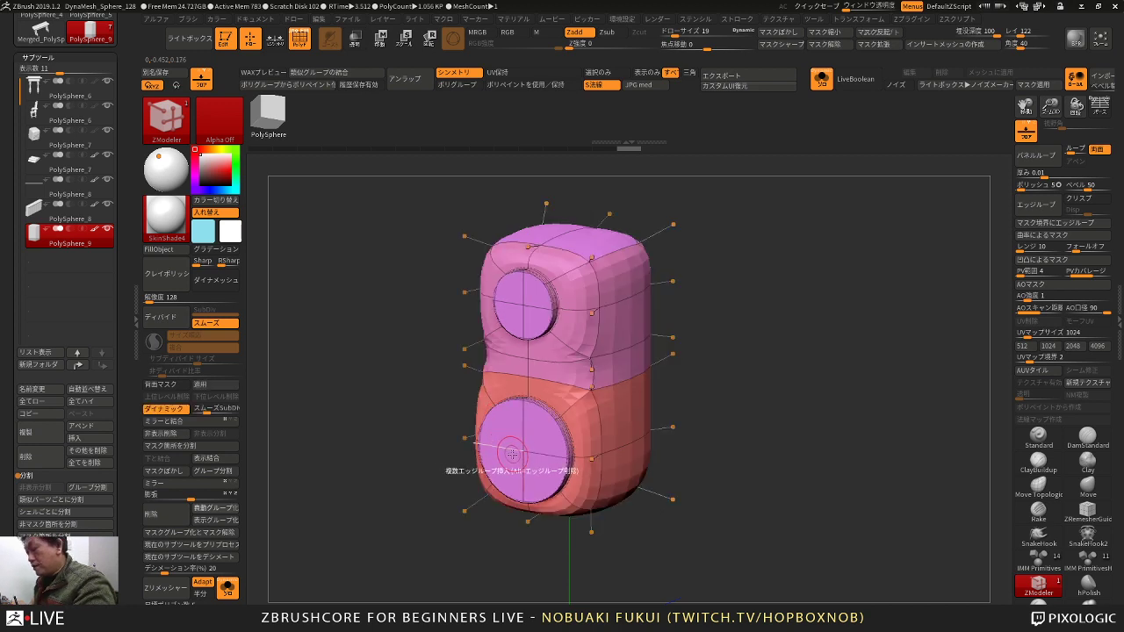
key("shift+d")
key("ctrl+z")
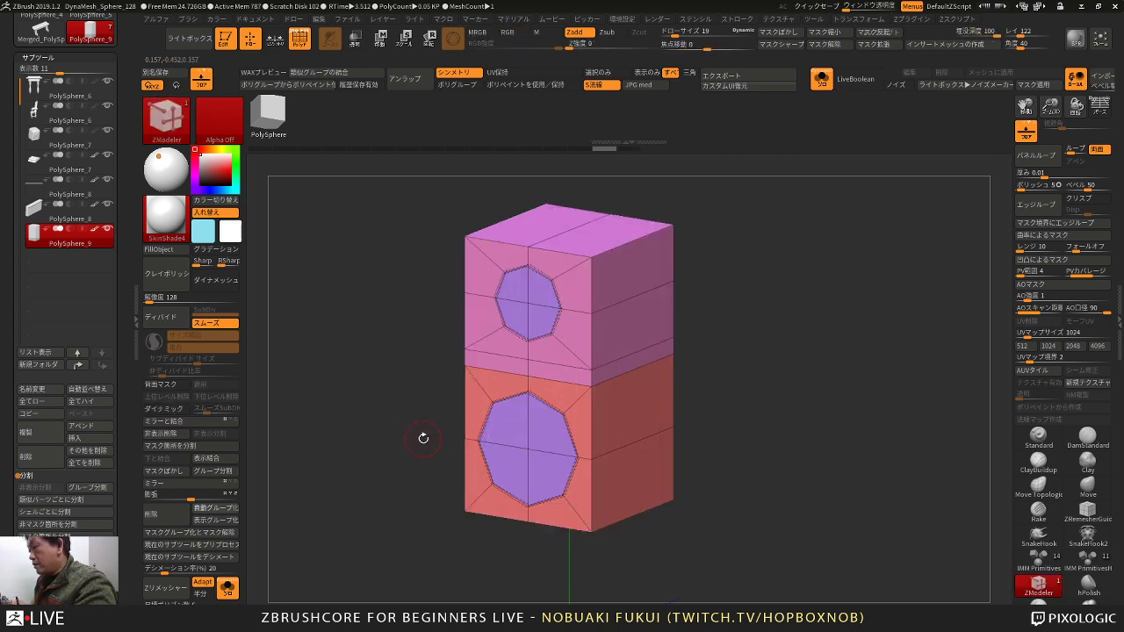
left_click_drag(422, 437, 439, 518, "alt")
left_click_drag(492, 387, 482, 389)
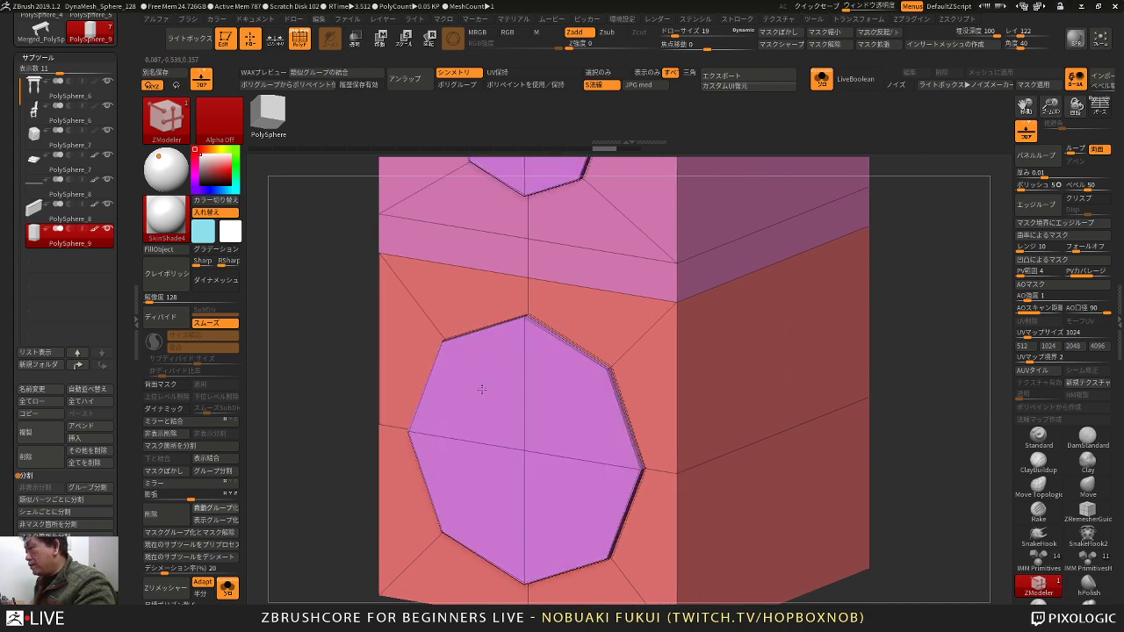
left_click_drag(355, 407, 383, 439)
key("ctrl+z")
Step: Recess both front circles slightly into the block with QMesh
left_click_drag(469, 385, 508, 378)
left_click_drag(347, 431, 401, 400, "alt")
left_click_drag(459, 524, 509, 534)
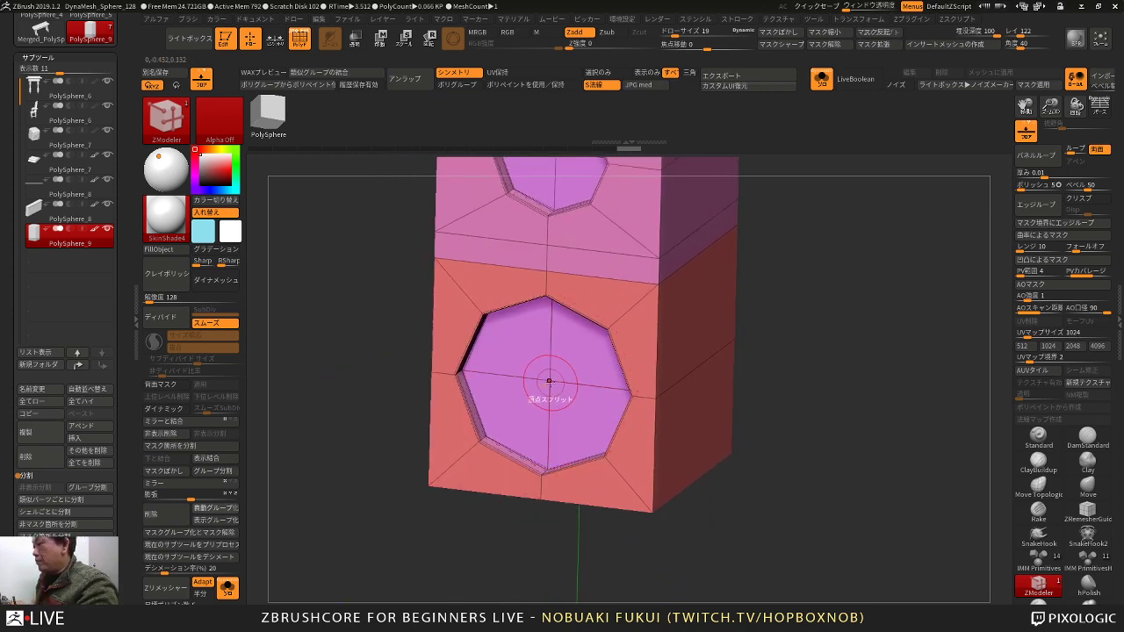
Step: Split the centre points inside both recesses to add an inner ring and a small centre circle to each
left_click_drag(577, 424, 581, 428)
left_click_drag(743, 358, 746, 306, "alt")
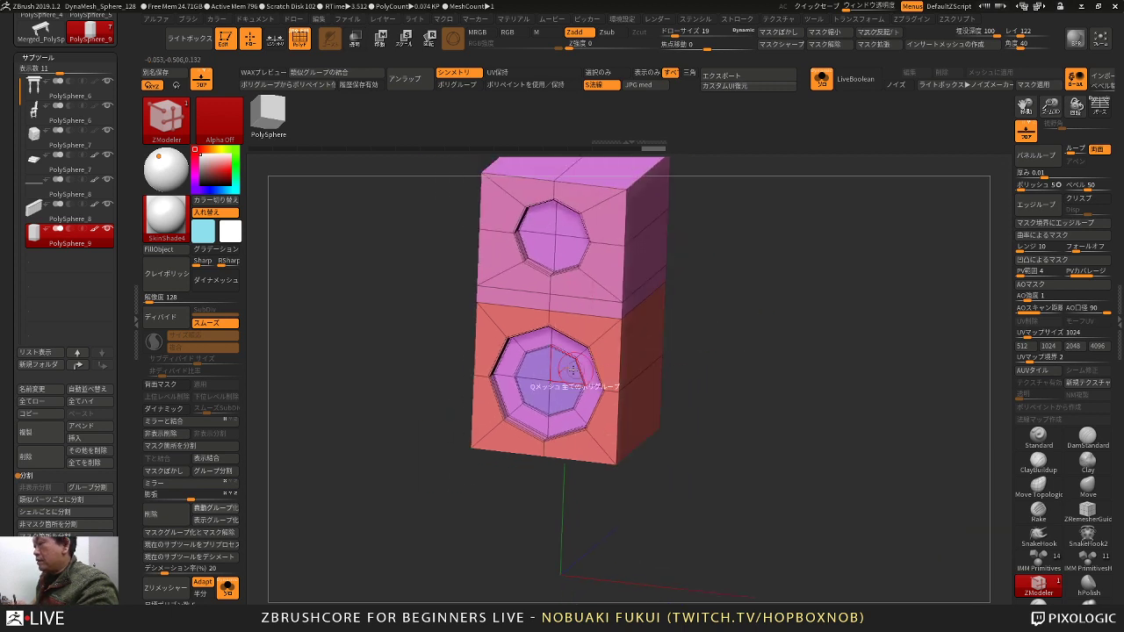
key("ctrl+z")
left_click_drag(551, 381, 567, 403)
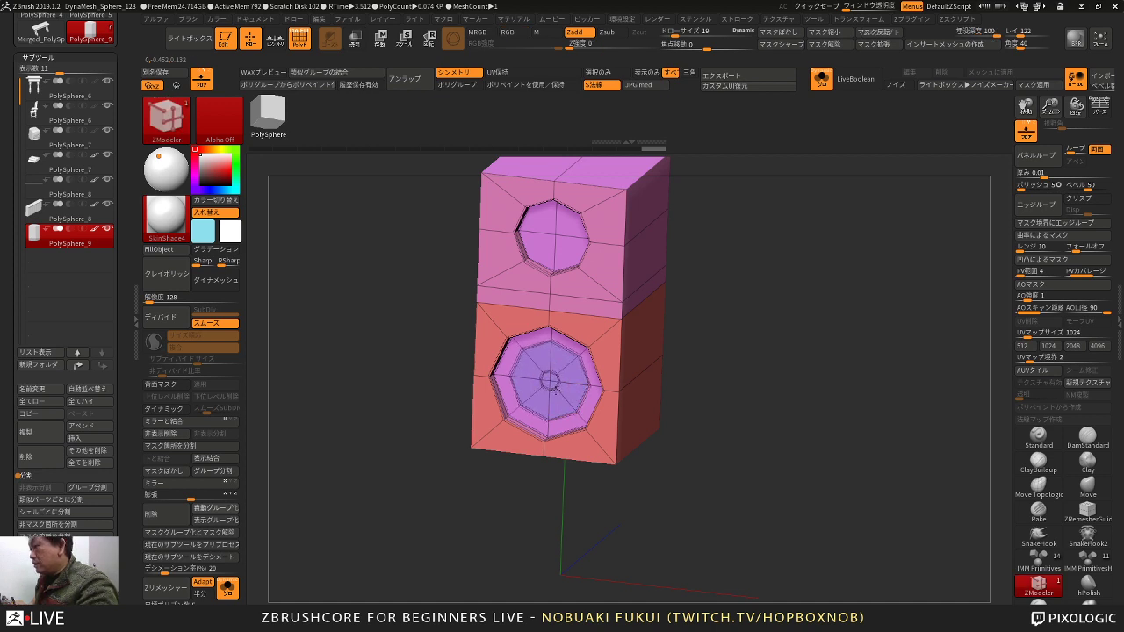
mouse_move(555, 234)
left_mouse_down()
mouse_move(566, 248)
mouse_move(560, 240)
left_mouse_up()
mouse_move(743, 268)
left_mouse_down()
mouse_move(750, 254)
mouse_move(749, 285)
left_mouse_up()
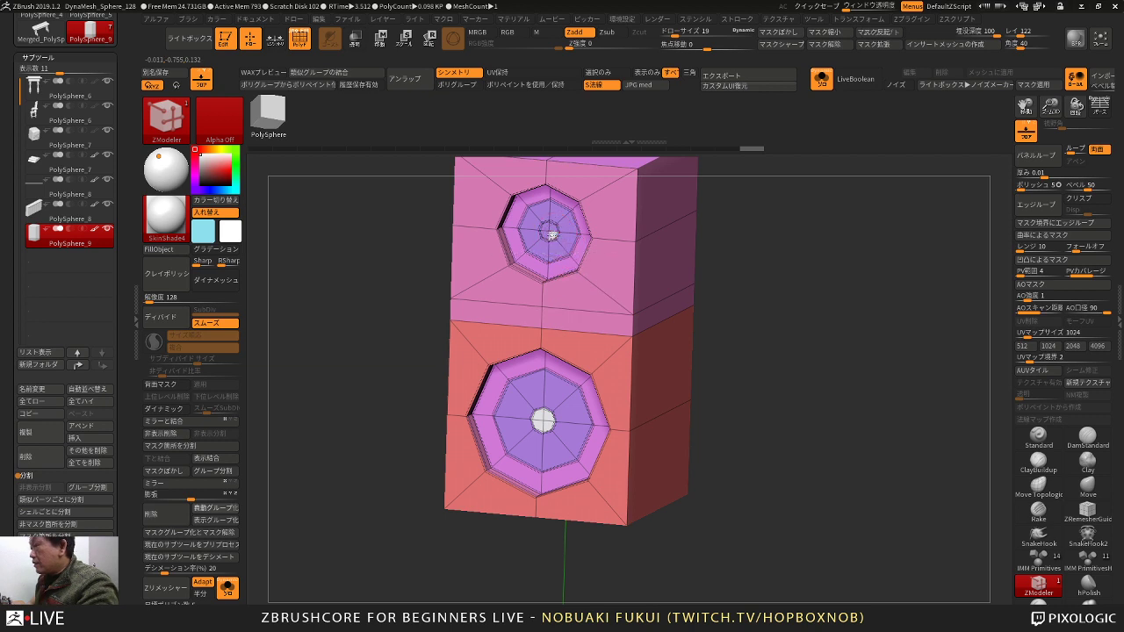
Step: Push the small centre circles of both recesses into the block with the Transpose polygon action, forming speaker cones
key("space")
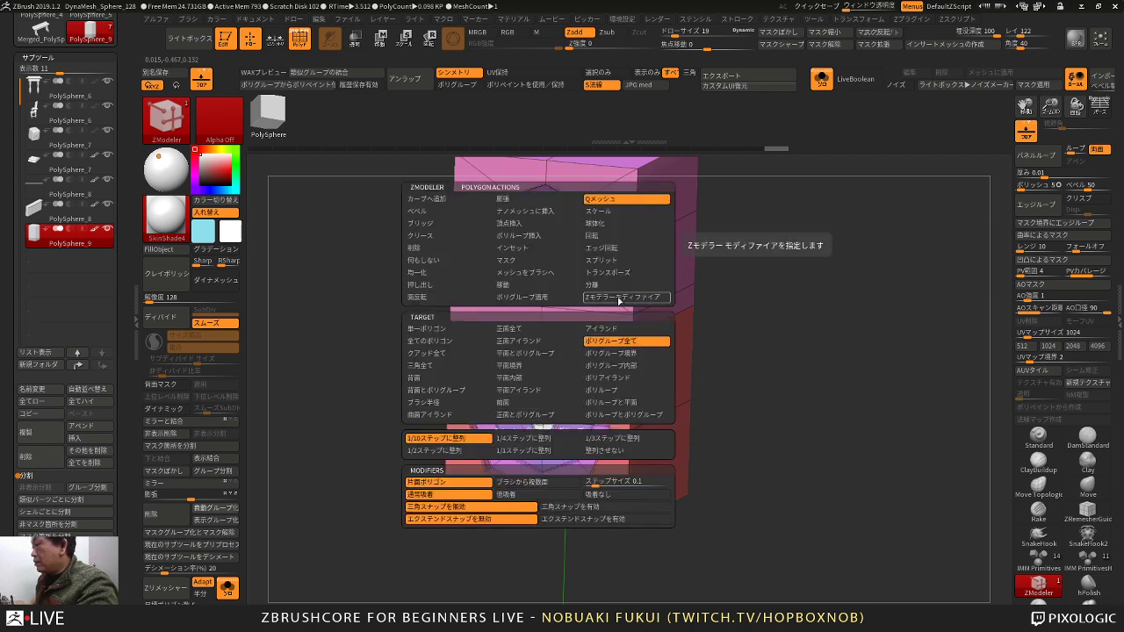
left_click(620, 285)
left_click(620, 272)
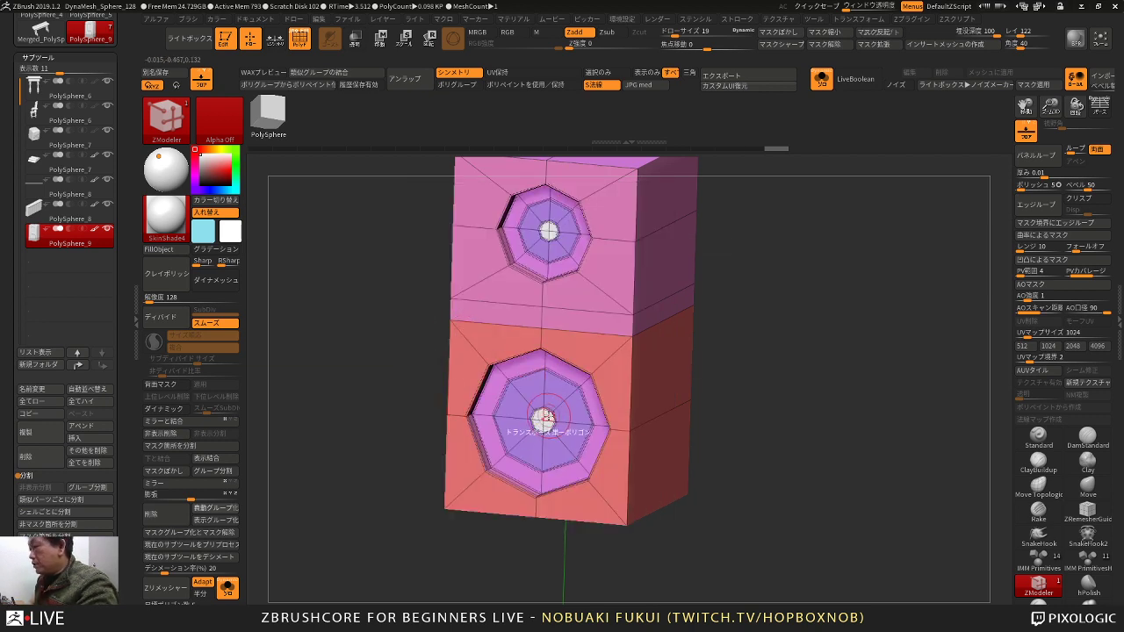
left_click(544, 417)
left_click(536, 322)
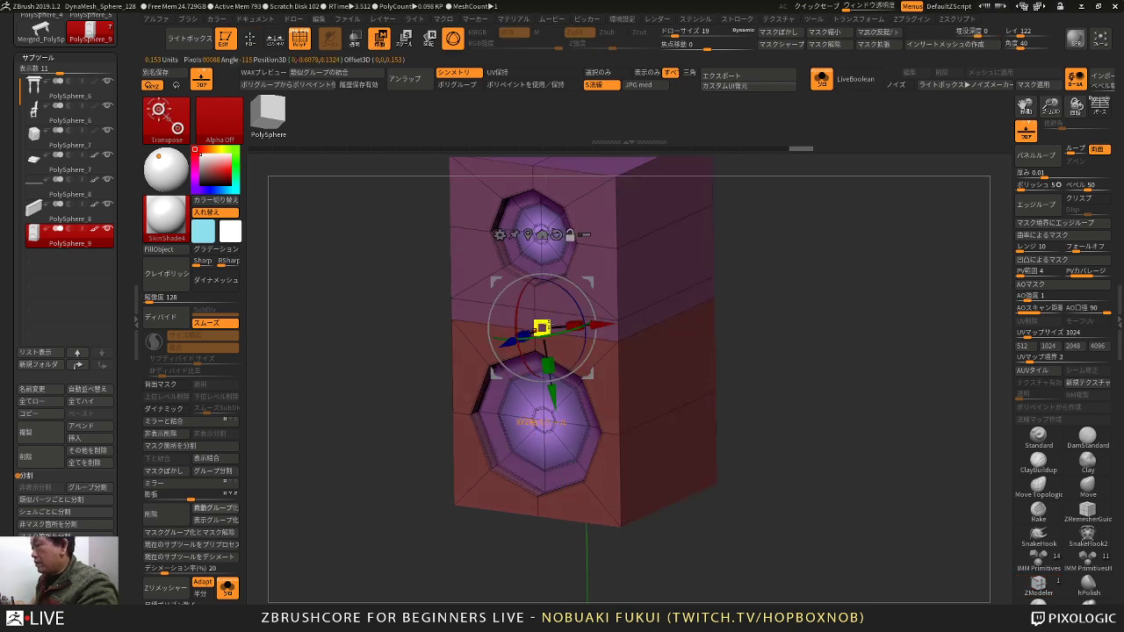
left_click(556, 235)
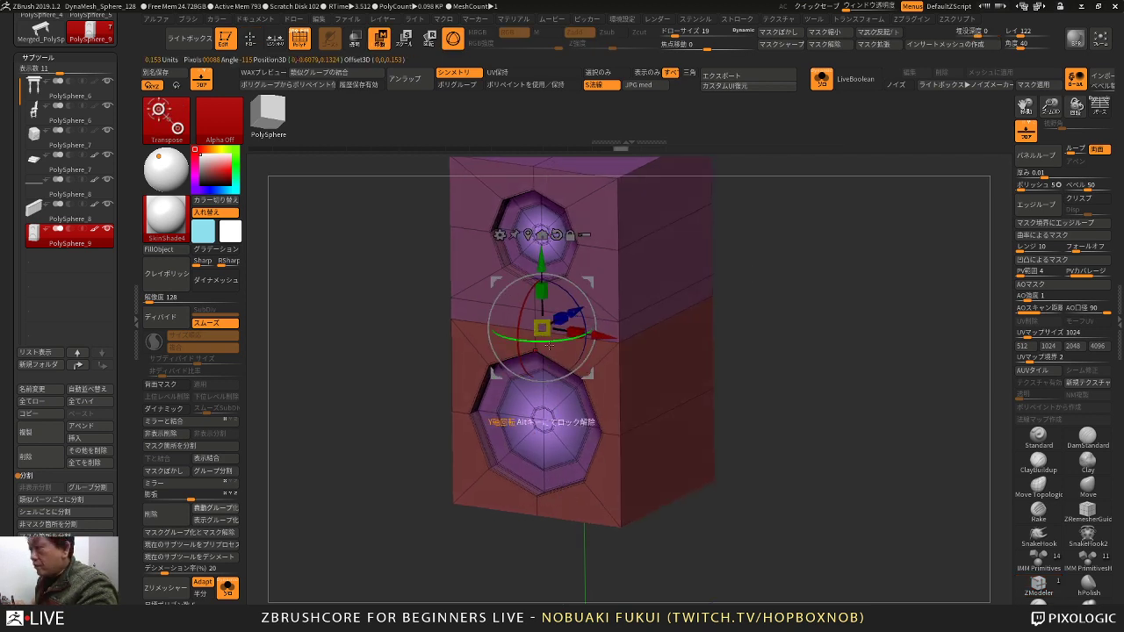
left_click_drag(577, 314, 596, 312)
mouse_move(751, 255)
left_mouse_down()
mouse_move(776, 261)
mouse_move(767, 318)
mouse_move(760, 297)
left_mouse_up()
key("q")
Step: Preview the speaker with dynamic subdivision and return to the base mesh
left_click_drag(761, 297, 765, 326)
key("d")
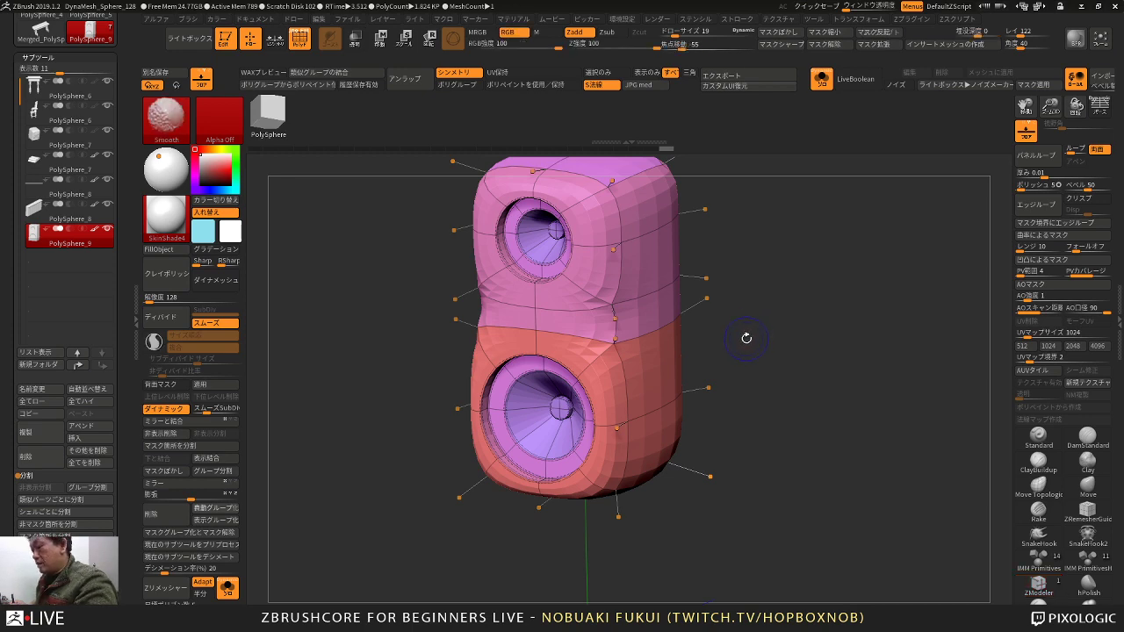
key("shift+d")
Step: Insert a single edge loop midway around the inside of the lower and upper speaker cones
left_click_drag(746, 339, 759, 370, "alt")
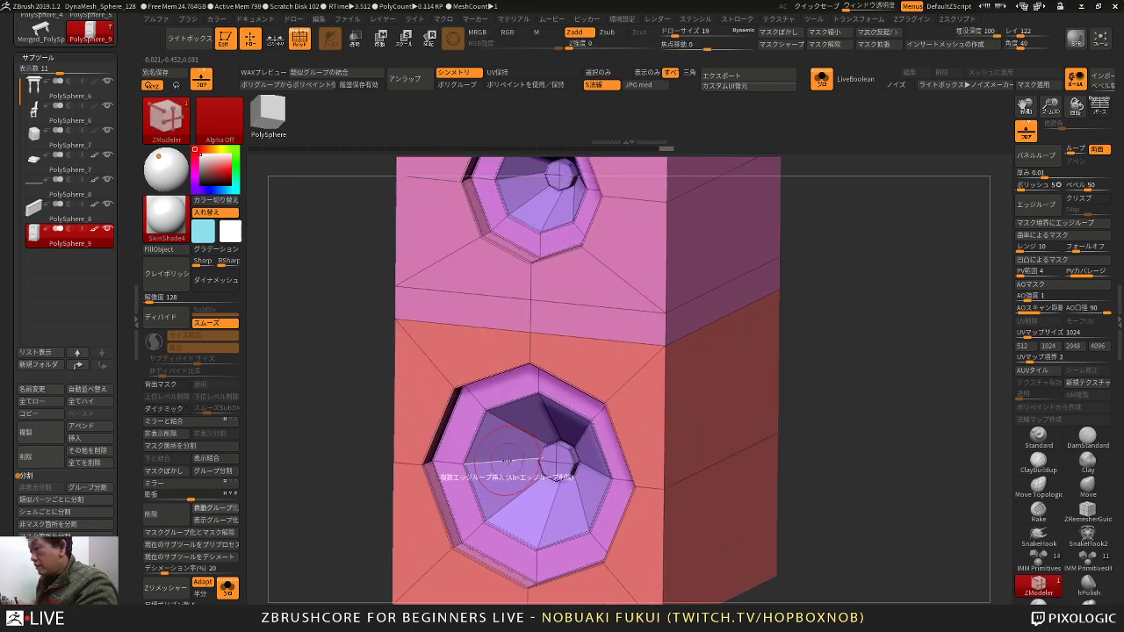
key("space")
left_click(479, 440)
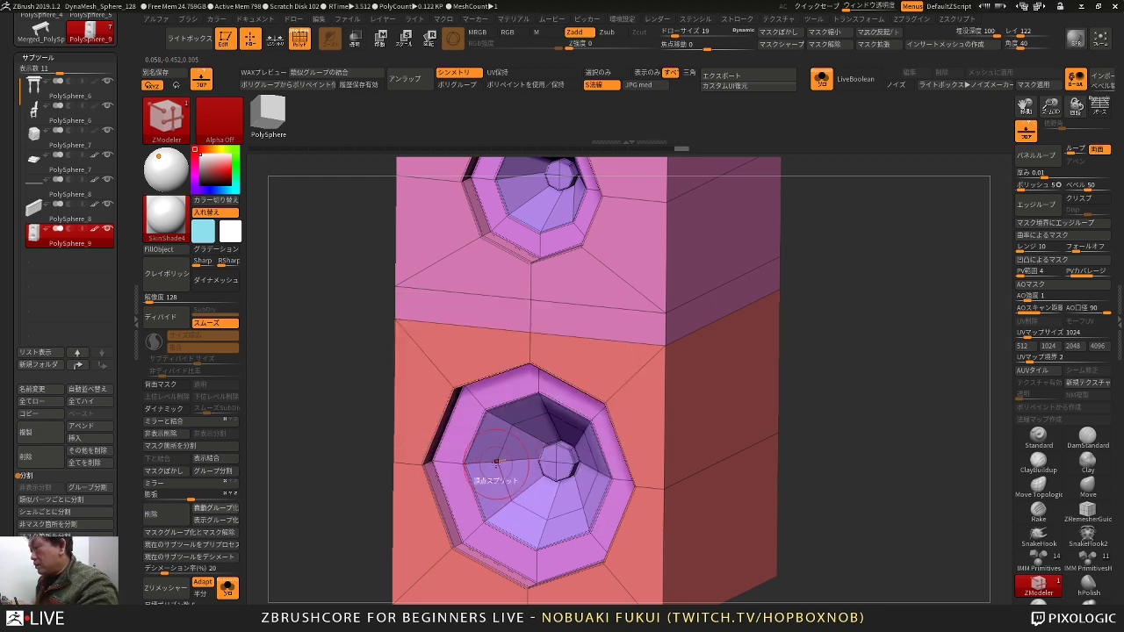
mouse_move(837, 369)
left_mouse_down()
mouse_move(863, 305)
mouse_move(822, 370)
left_mouse_up()
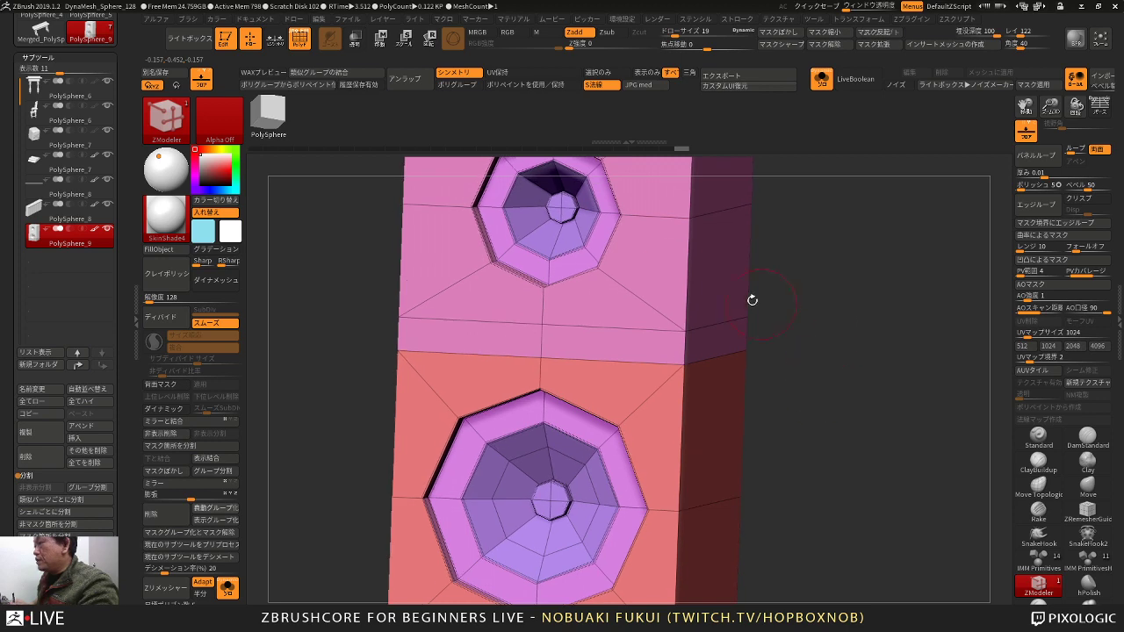
key("ctrl+a")
key("w")
key("ctrl+shift+a")
key("q")
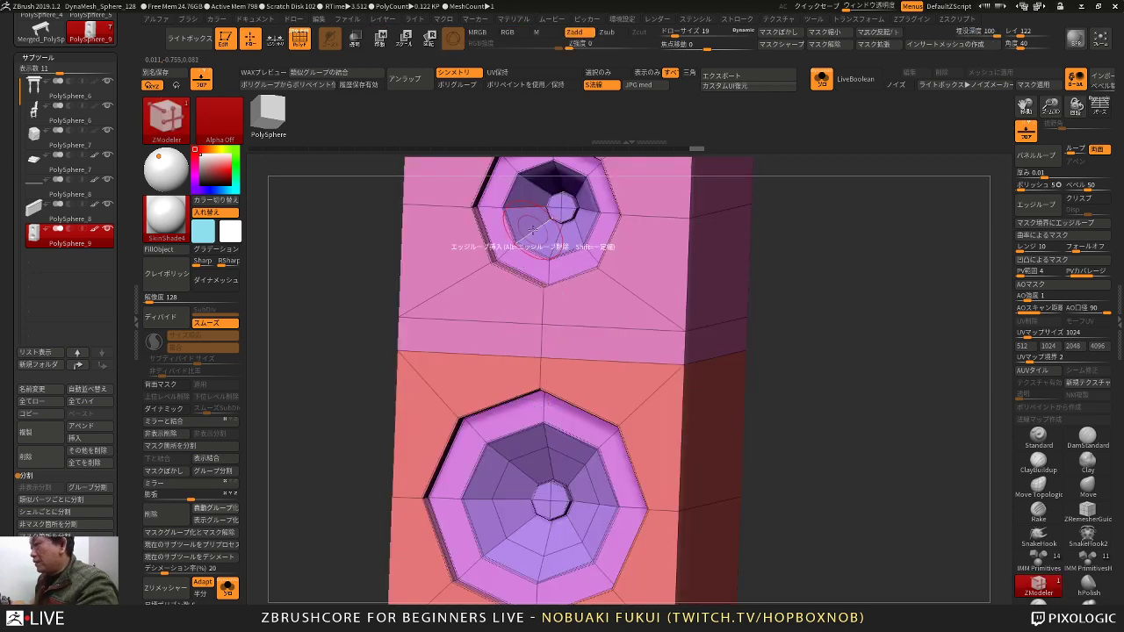
Step: Enlarge the midway edge loop inside the lower cone using the Scale edge action targeted at EdgeLoop Complete
left_click_drag(824, 344, 839, 268, "alt")
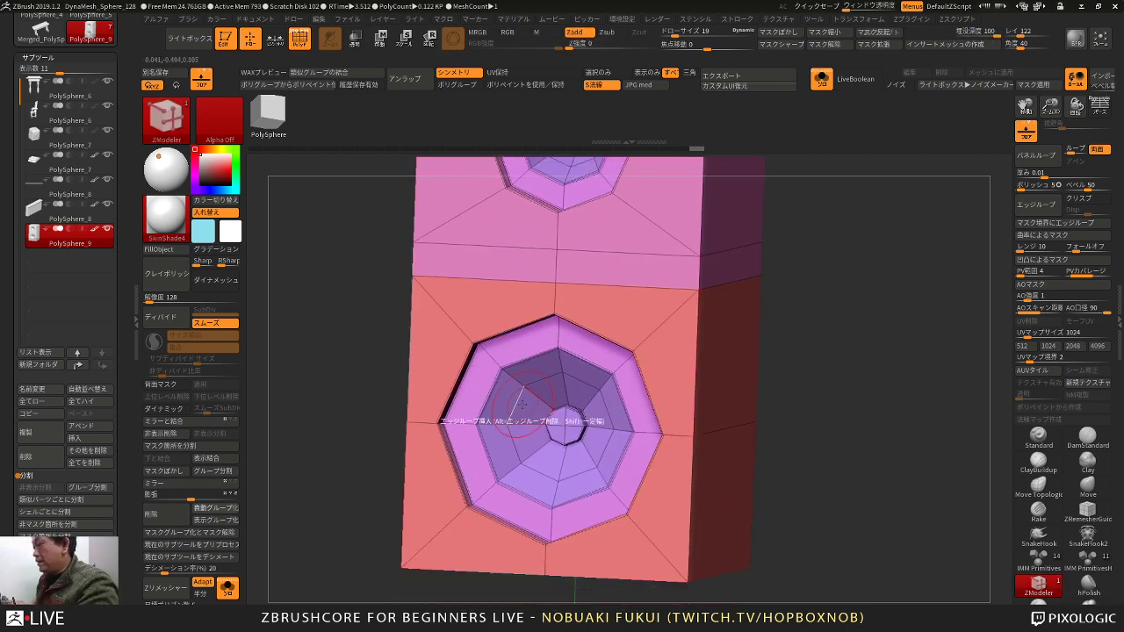
key("space")
left_click(598, 325)
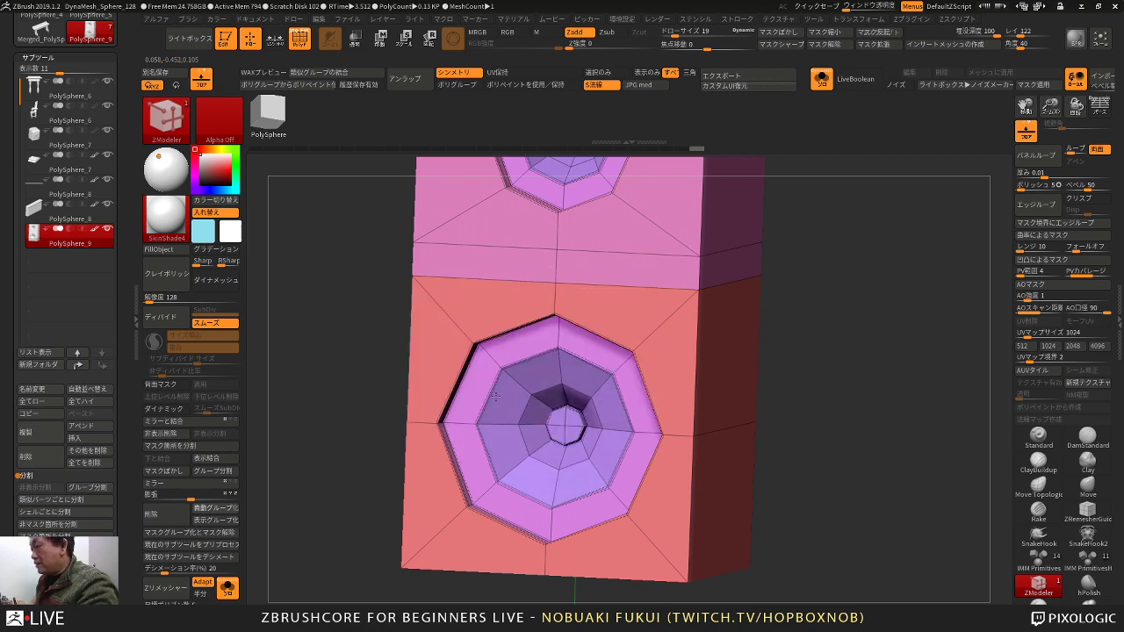
right_click_drag(531, 397, 525, 371)
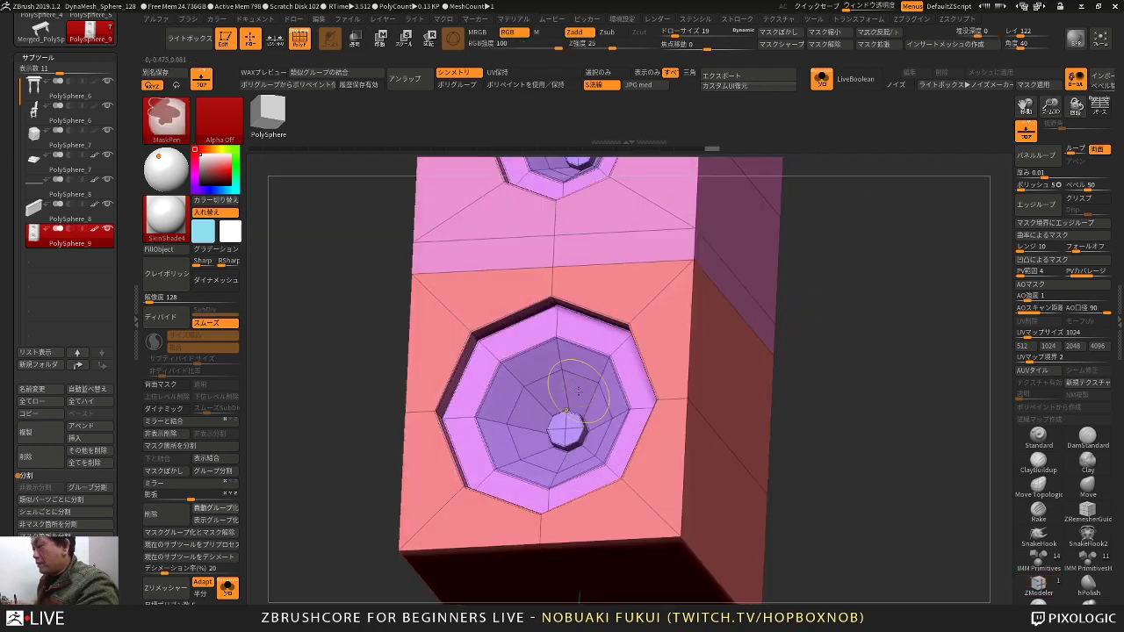
key("ctrl+z")
key("space")
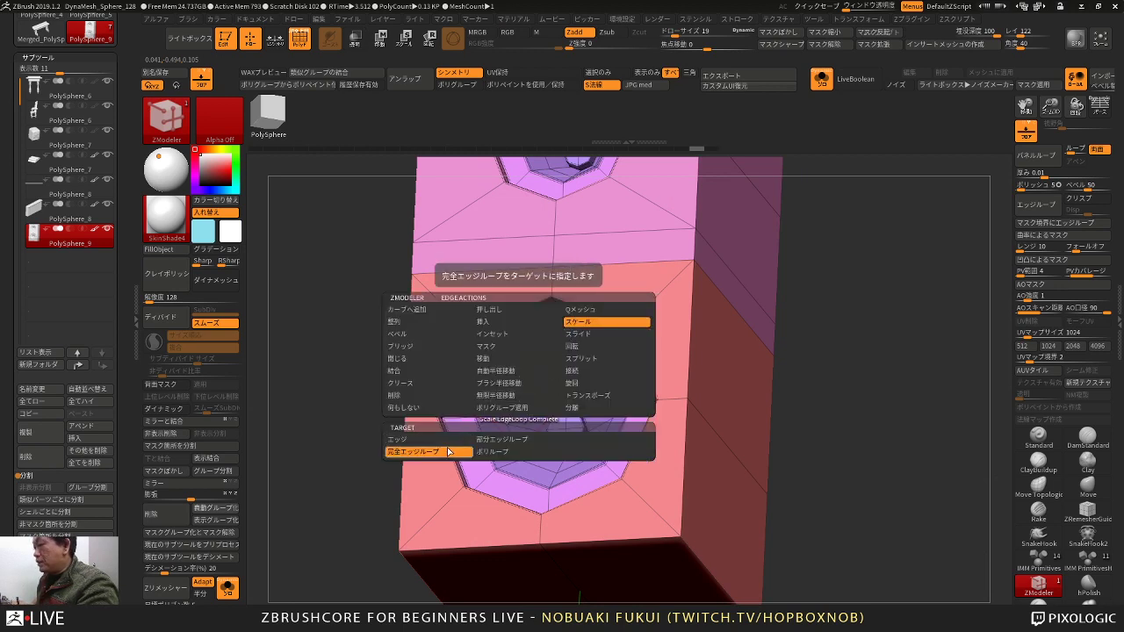
left_click(451, 453)
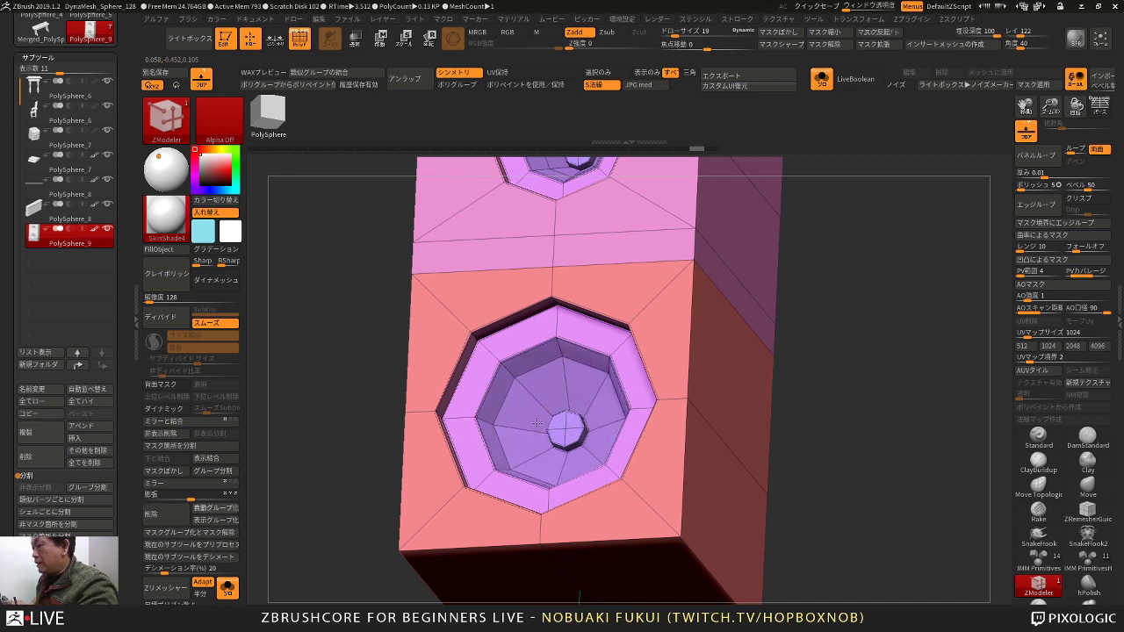
Step: Check the curvature of the lower cone by switching between dynamic subdivision and the base mesh
key("d")
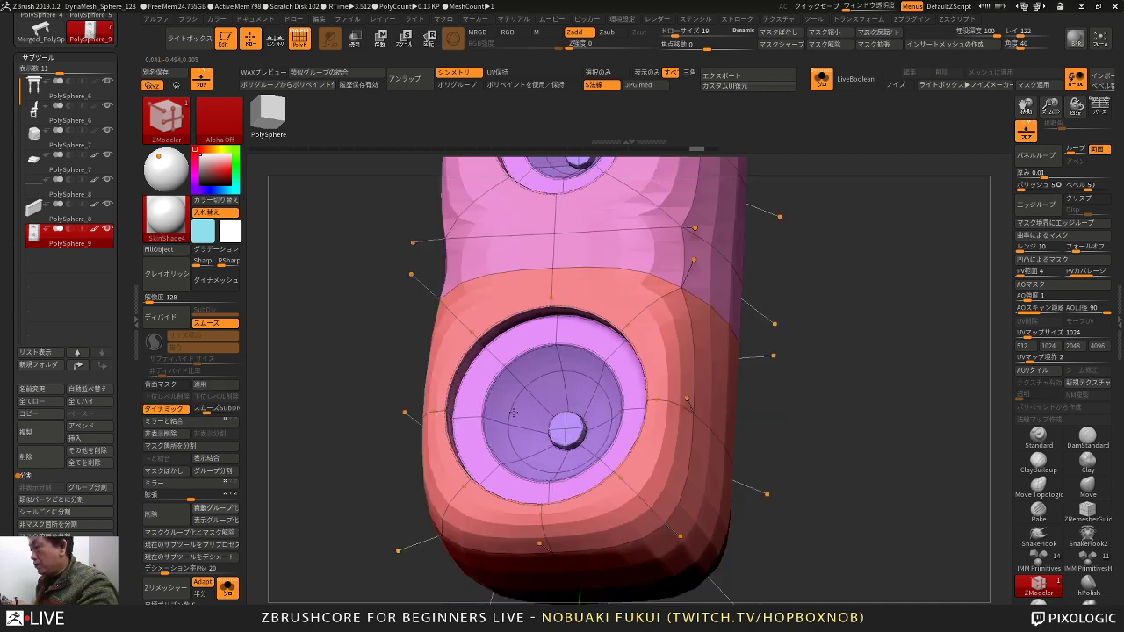
key("ctrl+shift+z")
mouse_move(345, 393)
left_mouse_down()
mouse_move(417, 375)
mouse_move(375, 396)
left_mouse_up()
key("shift+d")
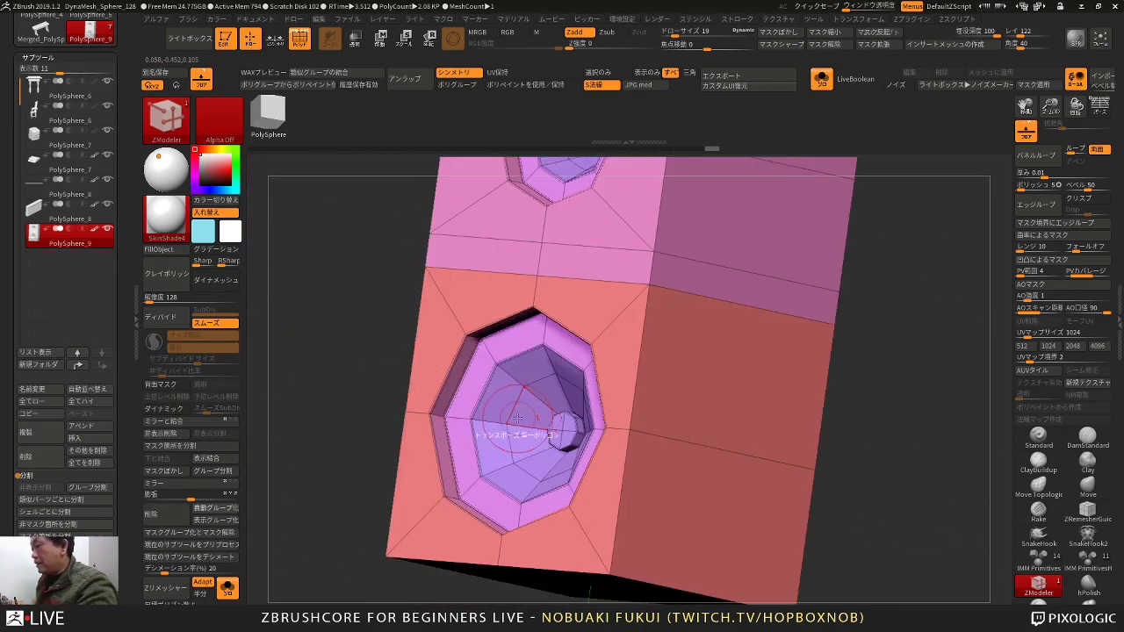
key("d")
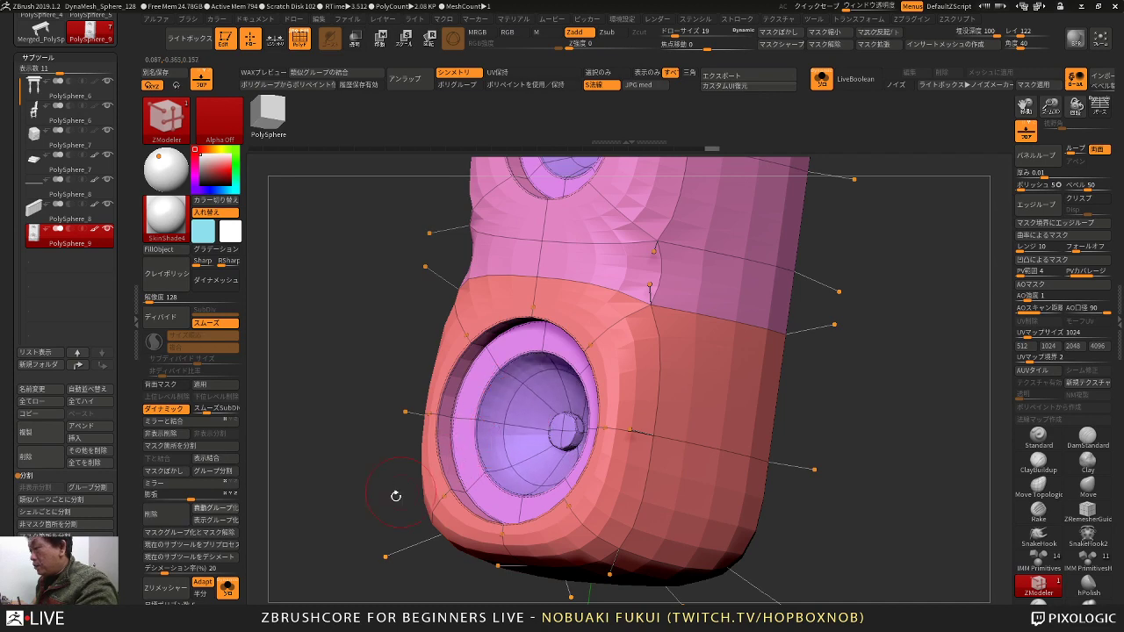
left_click_drag(396, 497, 444, 397)
key("shift+d")
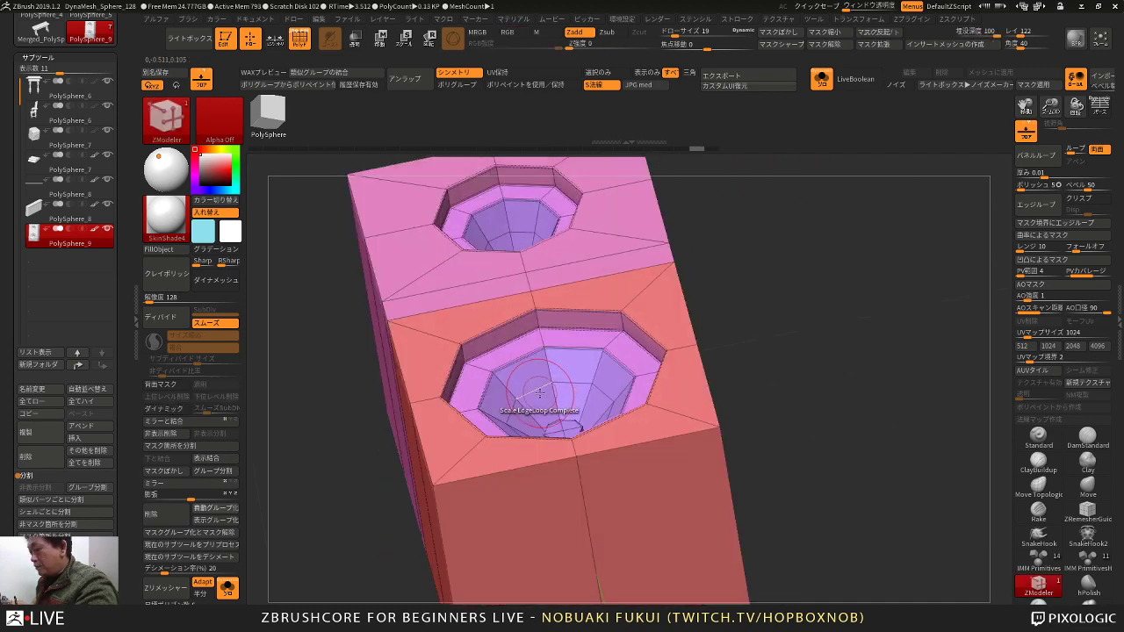
Step: Inspect both smoothed speaker cones from several angles with dynamic subdivision and return to the base mesh
key("d")
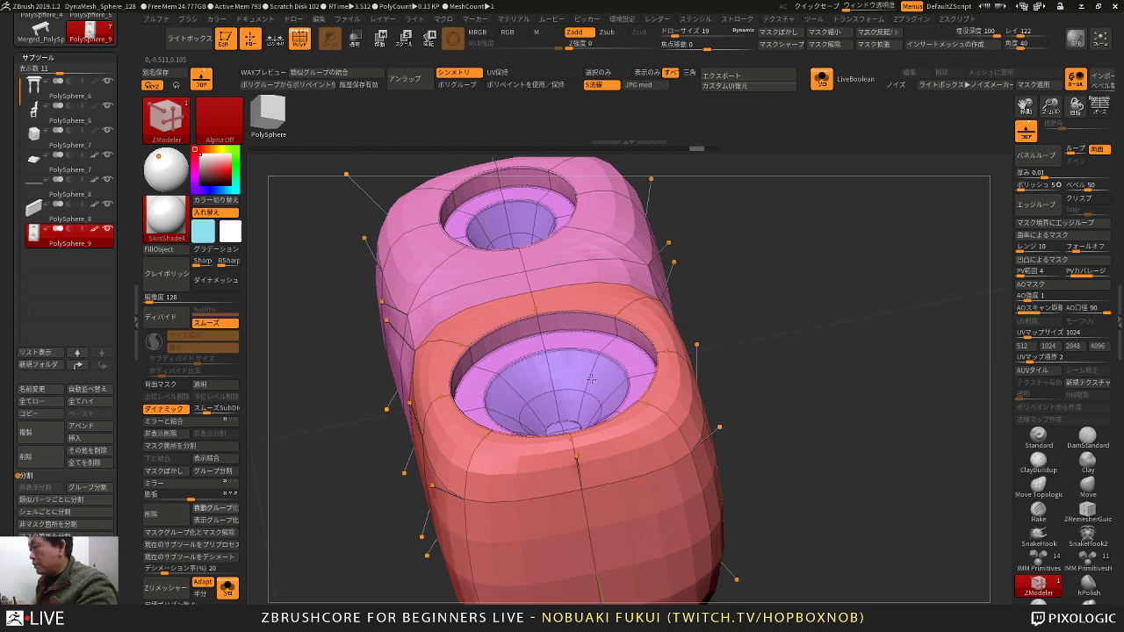
left_click_drag(746, 317, 784, 430)
left_click_drag(755, 363, 746, 279)
left_click_drag(746, 278, 772, 380, "alt")
left_click_drag(484, 341, 527, 324)
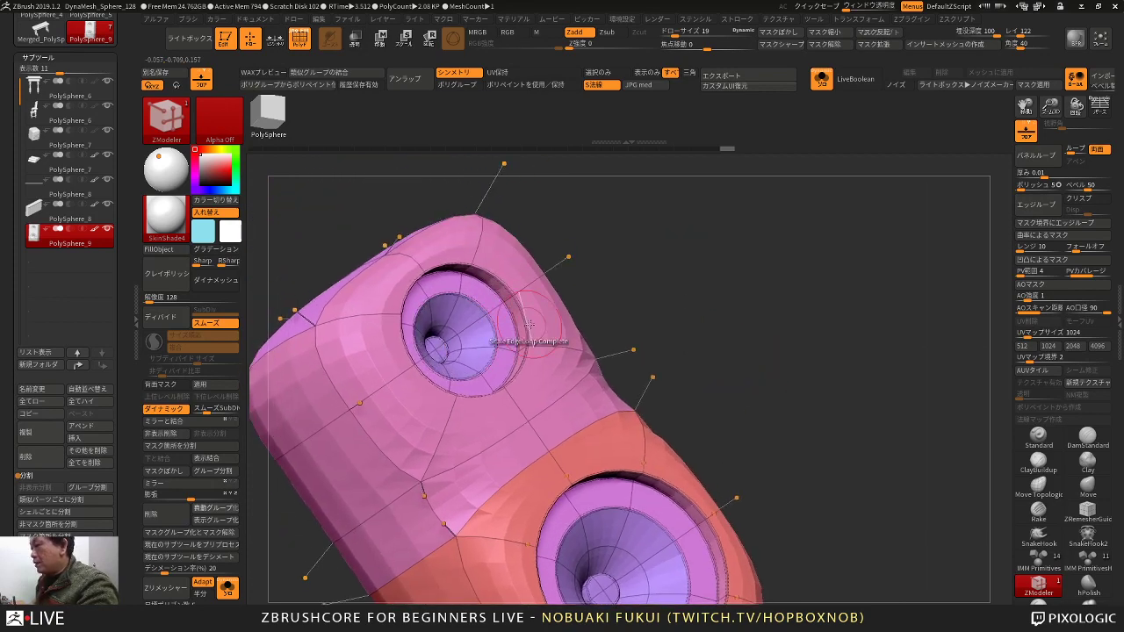
left_click_drag(675, 297, 647, 259)
left_click_drag(754, 348, 728, 281, "alt")
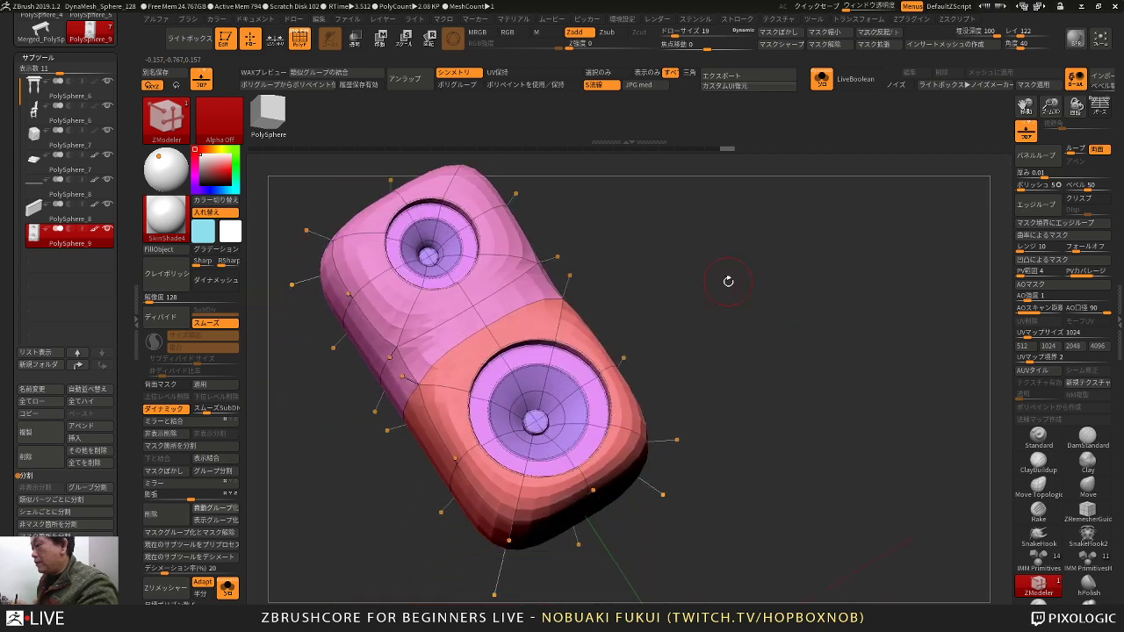
right_click_drag(728, 281, 740, 342)
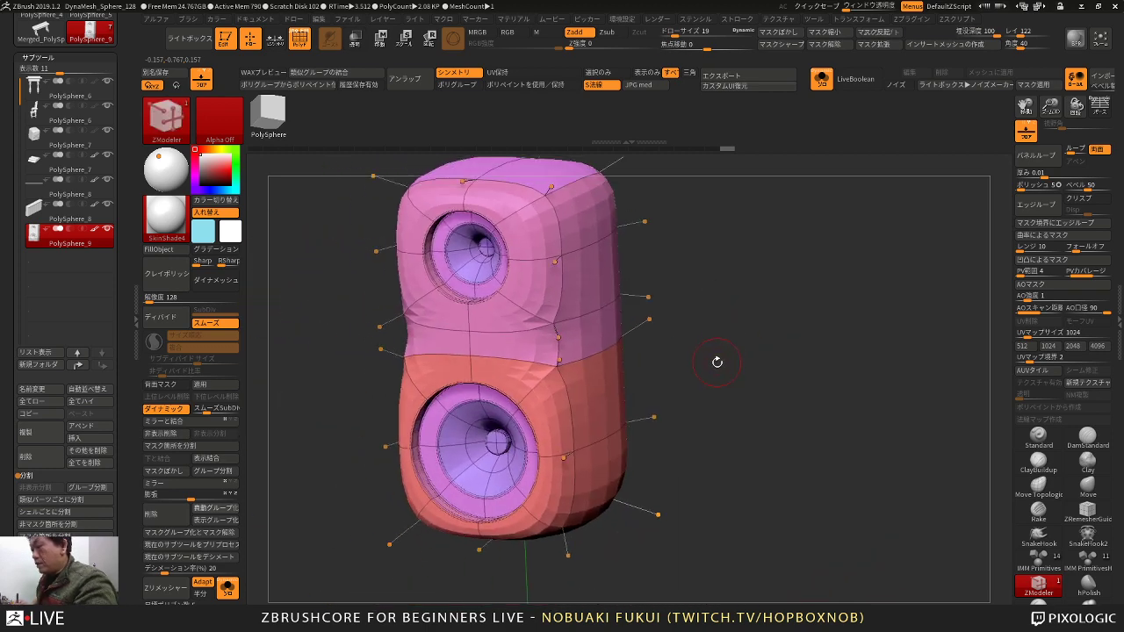
key("shift+d")
mouse_move(715, 374)
left_mouse_down("alt")
mouse_move(707, 366)
mouse_move(707, 391)
left_mouse_up("alt")
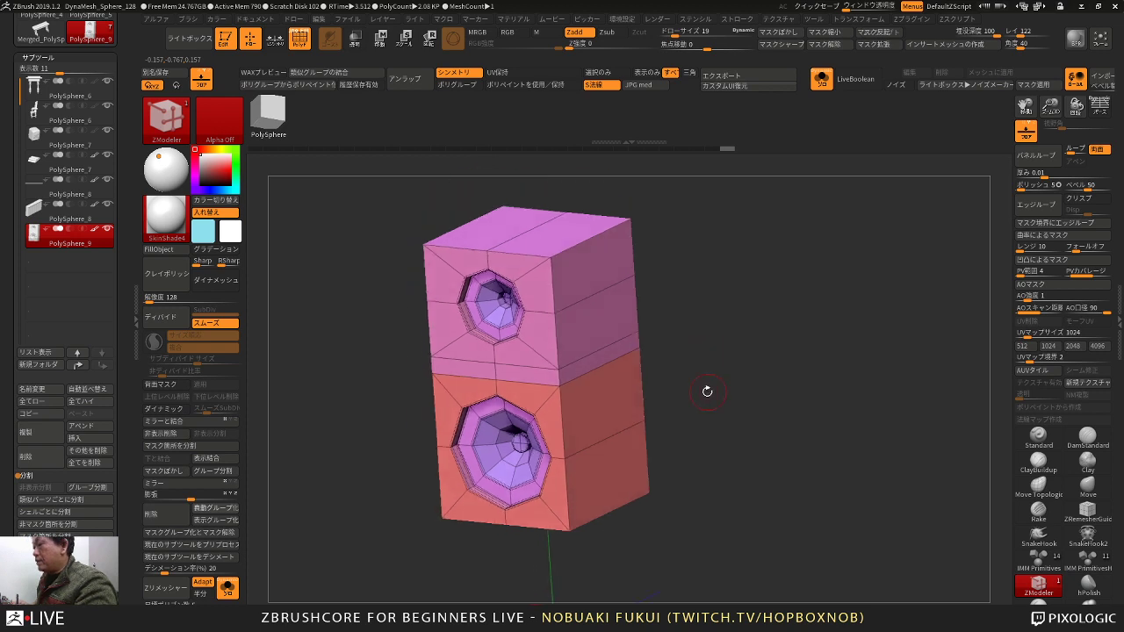
Step: Mark the outer side, top and bottom faces of the speaker box as a temporary polygroup
left_click_drag(616, 458, 612, 272, "alt")
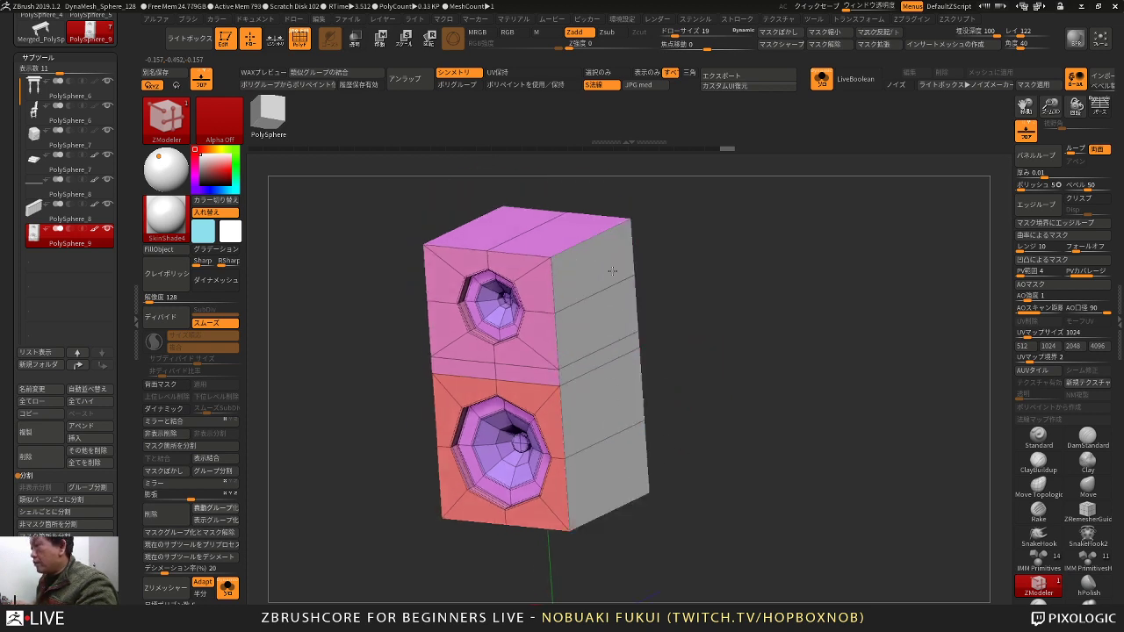
key("d")
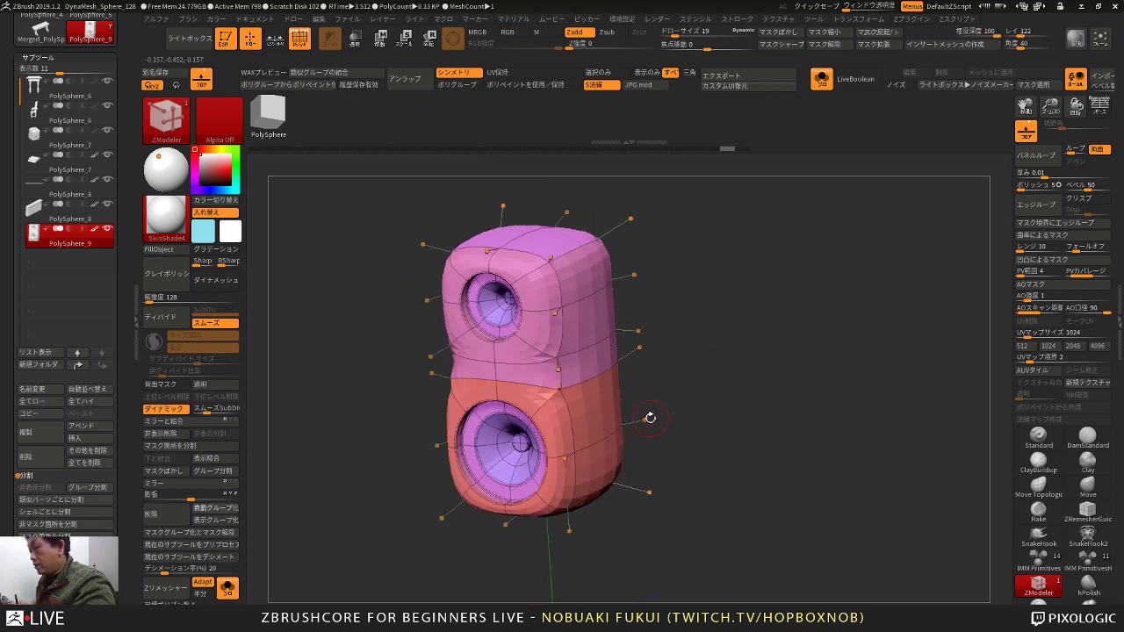
key("shift+d")
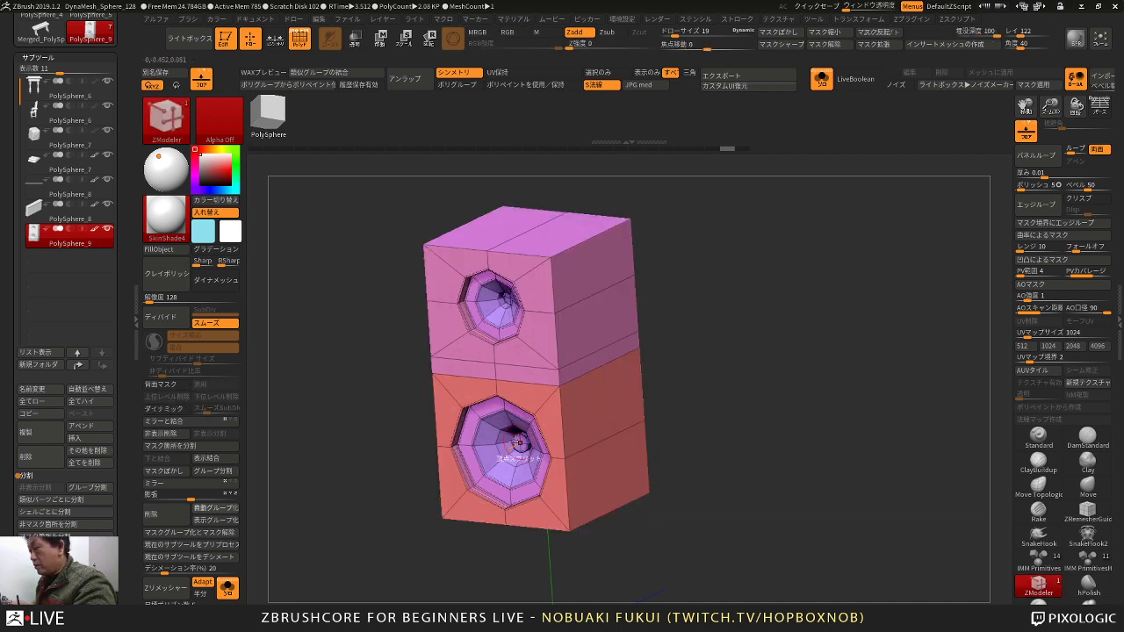
mouse_move(594, 479)
left_mouse_down("alt")
mouse_move(595, 397)
mouse_move(565, 248)
mouse_move(551, 242)
left_mouse_up("alt")
key("space")
left_click(629, 238)
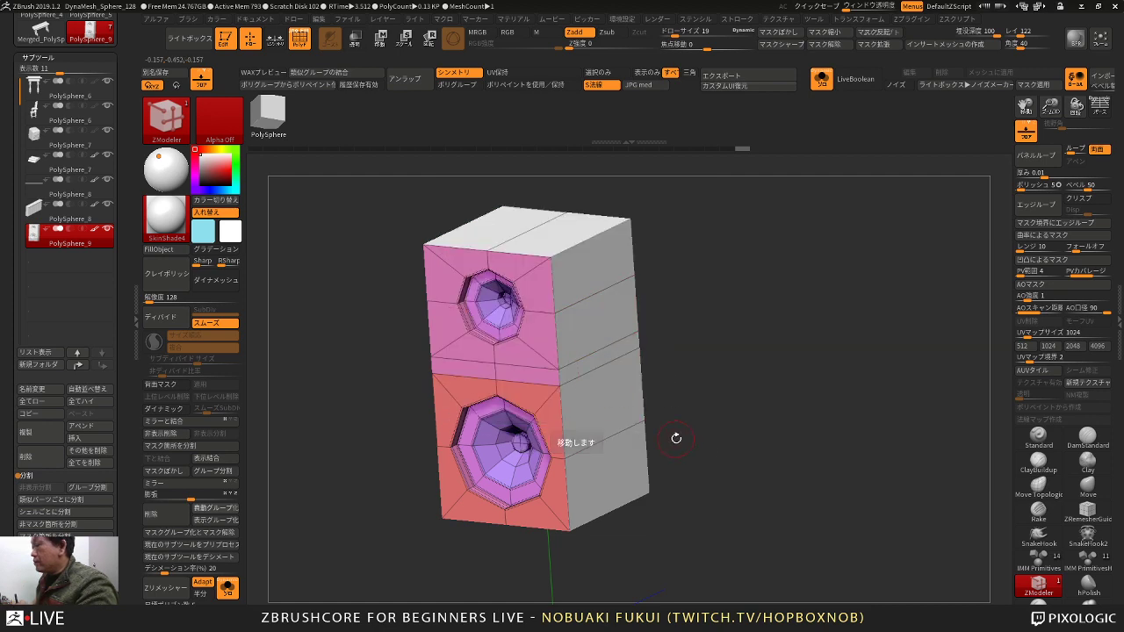
left_click_drag(708, 440, 718, 467)
left_click(575, 539, "alt")
Step: QMesh the marked outer faces slightly outward to form a thin border around the speaker's front
key("space")
left_click(628, 200)
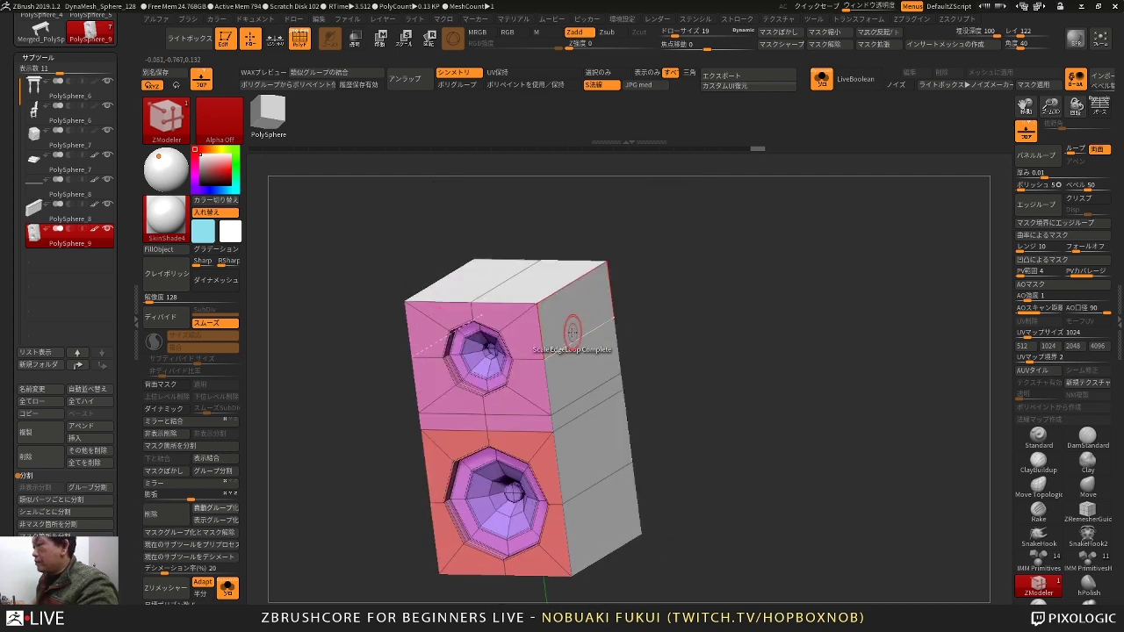
key("space")
left_click(488, 329)
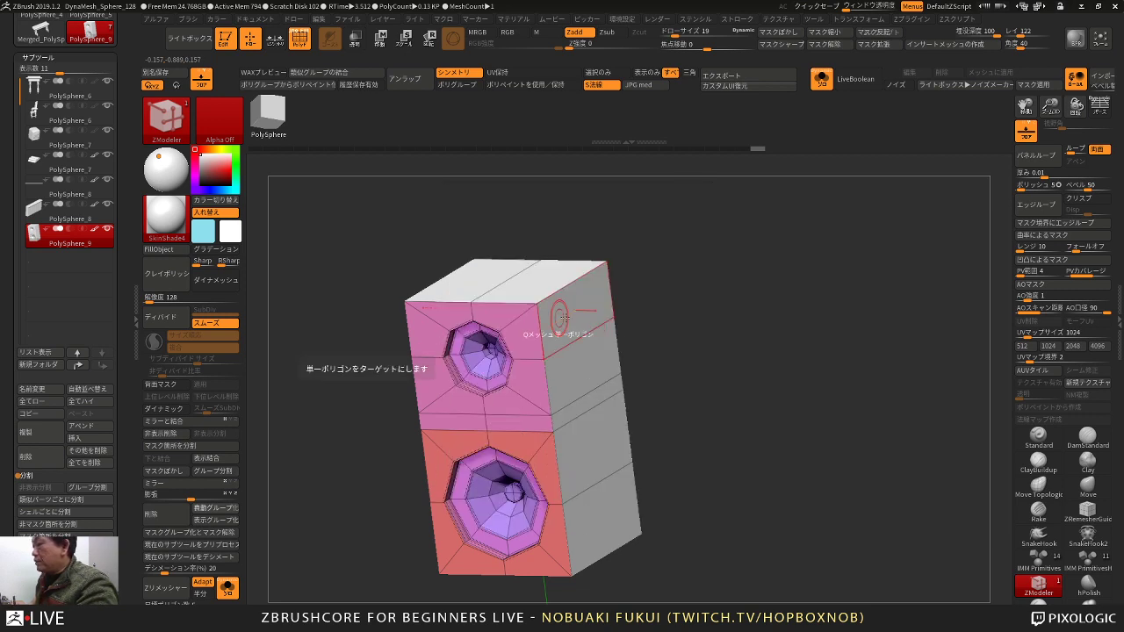
left_click_drag(580, 308, 585, 309)
mouse_move(678, 277)
left_mouse_down("alt")
mouse_move(671, 260)
mouse_move(697, 311)
mouse_move(713, 300)
mouse_move(690, 278)
mouse_move(705, 276)
mouse_move(686, 283)
left_mouse_up("alt")
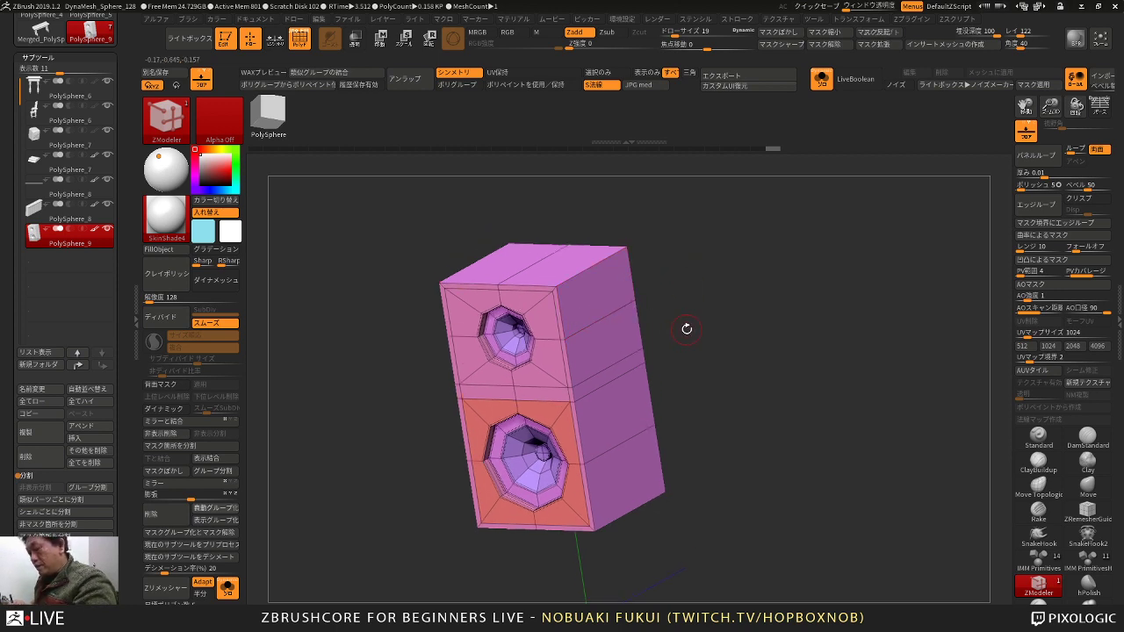
Step: Preview the bordered speaker box with dynamic subdivision and return to the base mesh
key("d")
left_click_drag(687, 329, 704, 275)
key("shift+d")
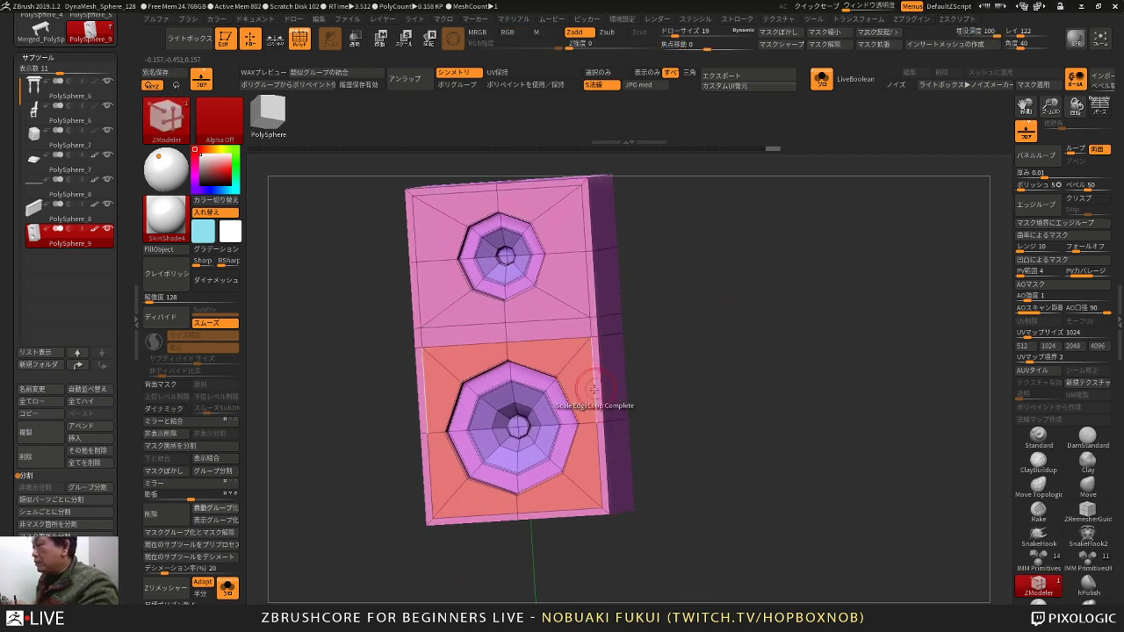
left_click_drag(580, 384, 562, 348, "alt")
left_click_drag(587, 397, 577, 491, "alt")
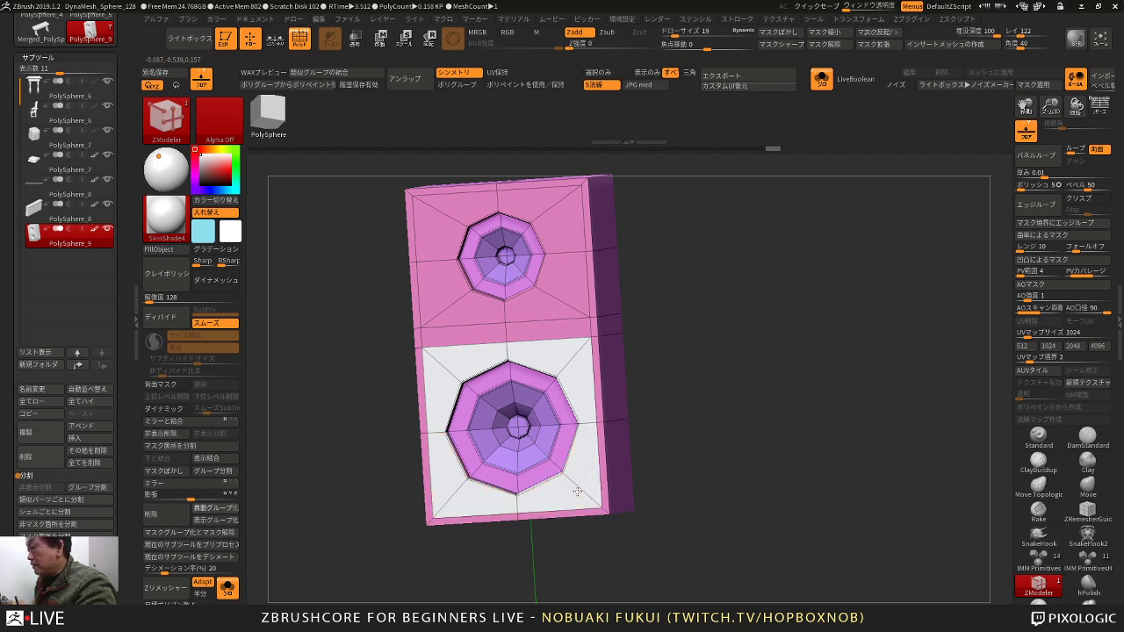
mouse_move(558, 332)
left_mouse_down("alt")
mouse_move(544, 314)
mouse_move(568, 270)
mouse_move(533, 205)
left_mouse_up("alt")
mouse_move(747, 255)
left_mouse_down()
mouse_move(714, 283)
mouse_move(692, 272)
left_mouse_up()
key("ctrl+z")
key("ctrl+z")
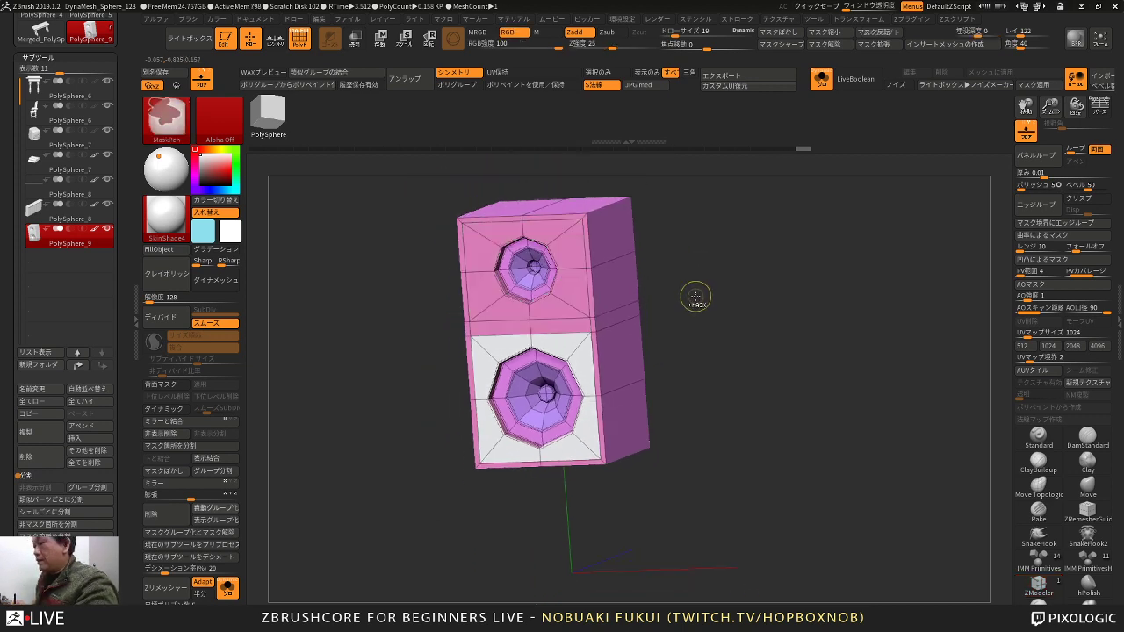
left_click_drag(294, 386, 300, 399, "alt")
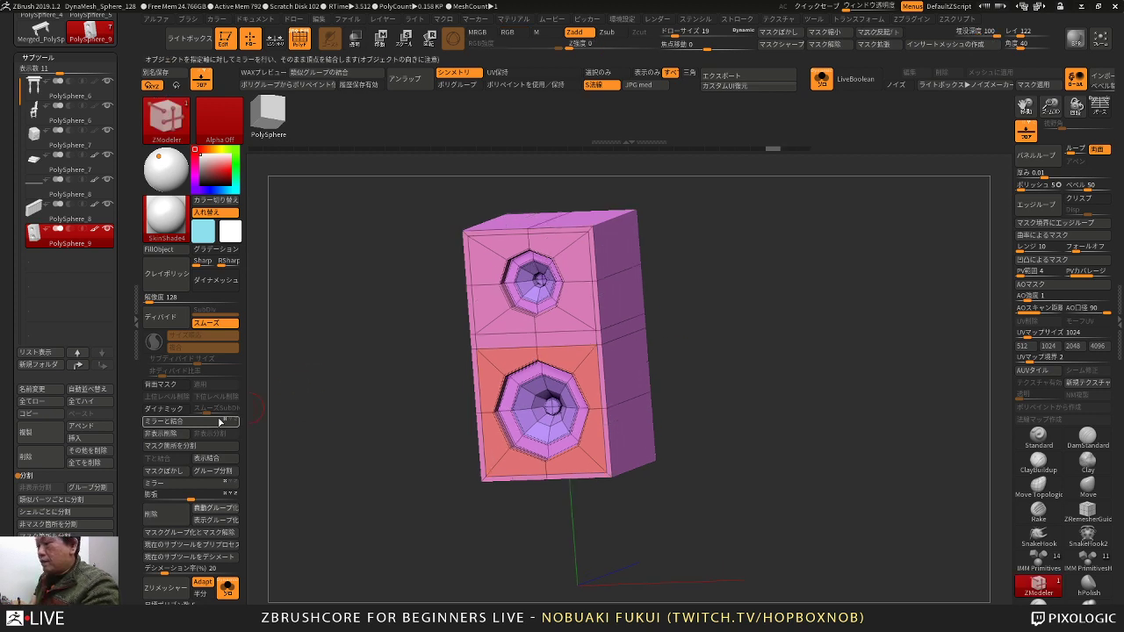
Step: Duplicate the speaker subtool and mark the flat front faces around both cones on the copy
left_click(106, 491)
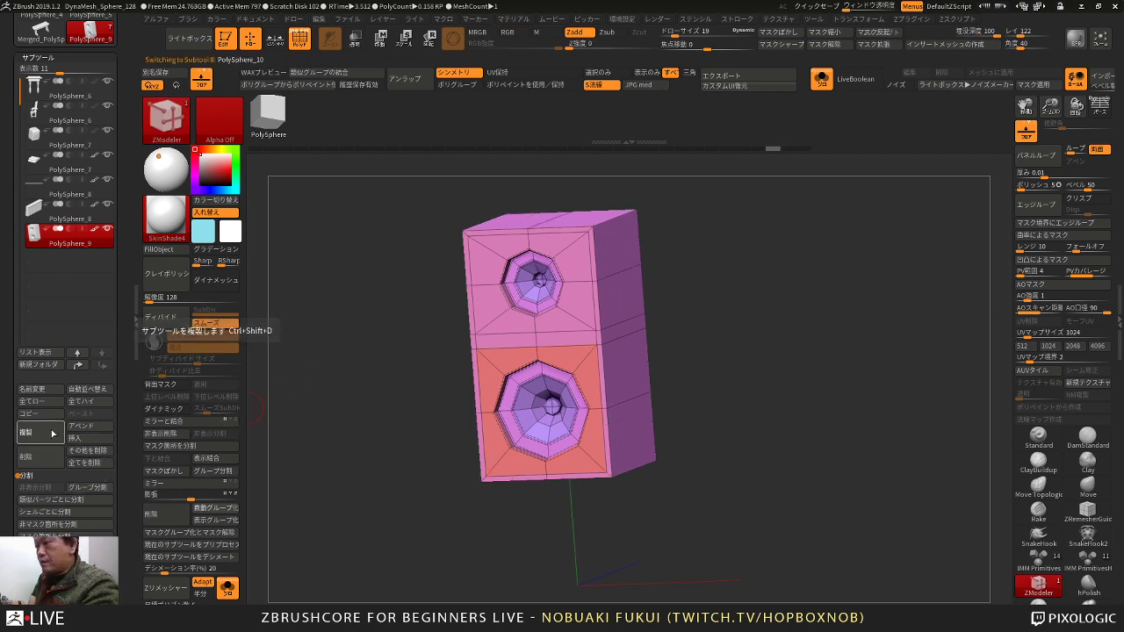
left_click_drag(355, 452, 354, 498)
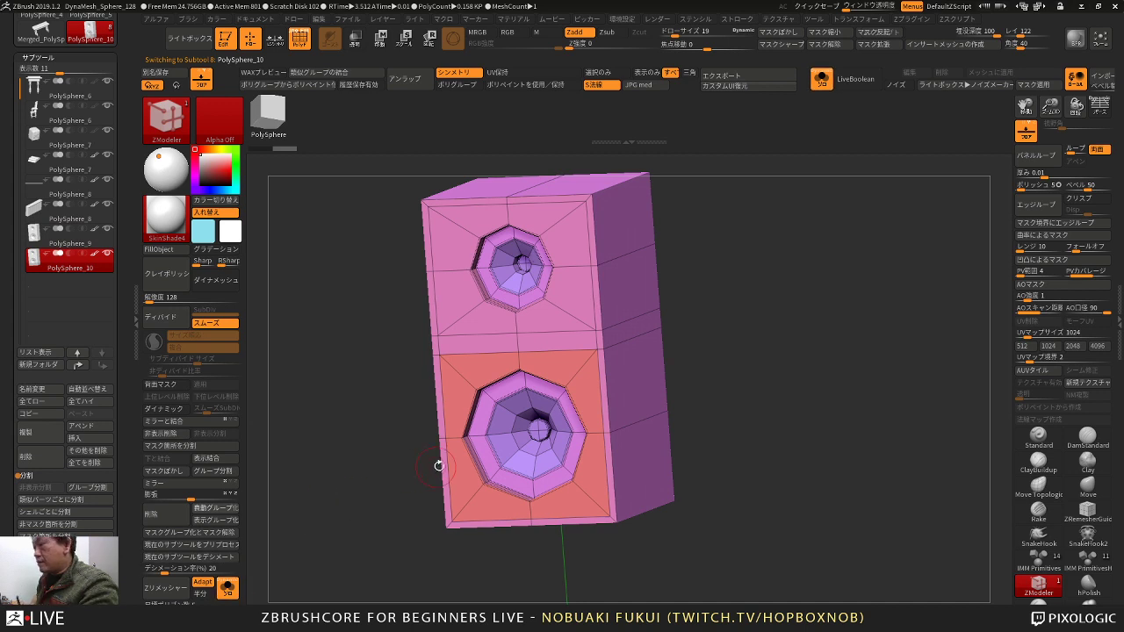
left_click_drag(459, 476, 475, 496, "alt")
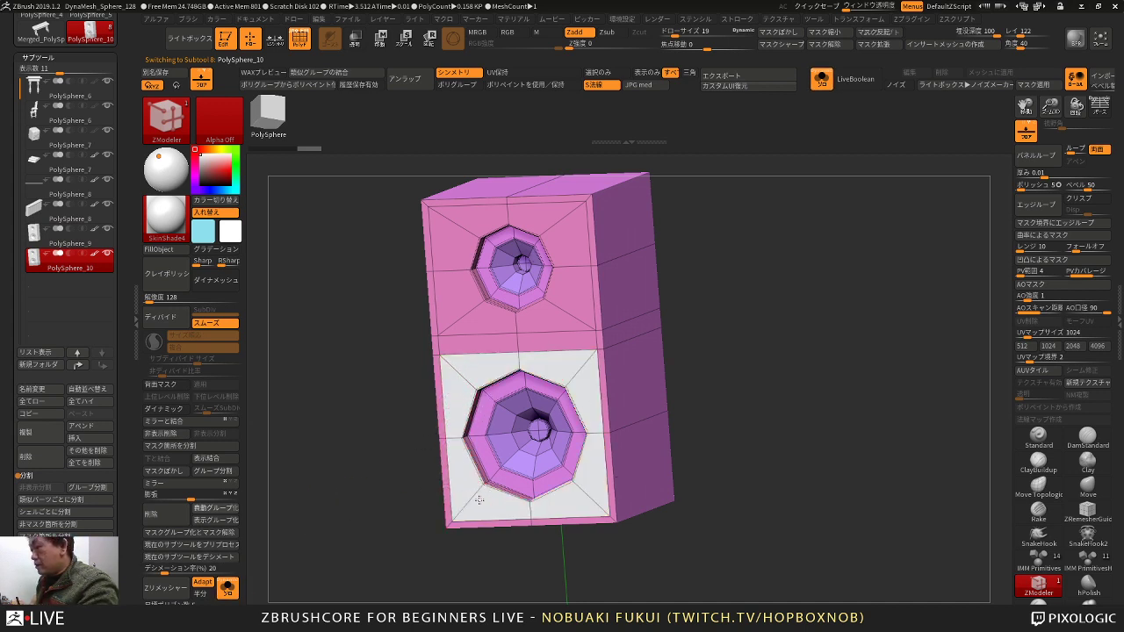
left_click_drag(470, 345, 453, 306, "alt")
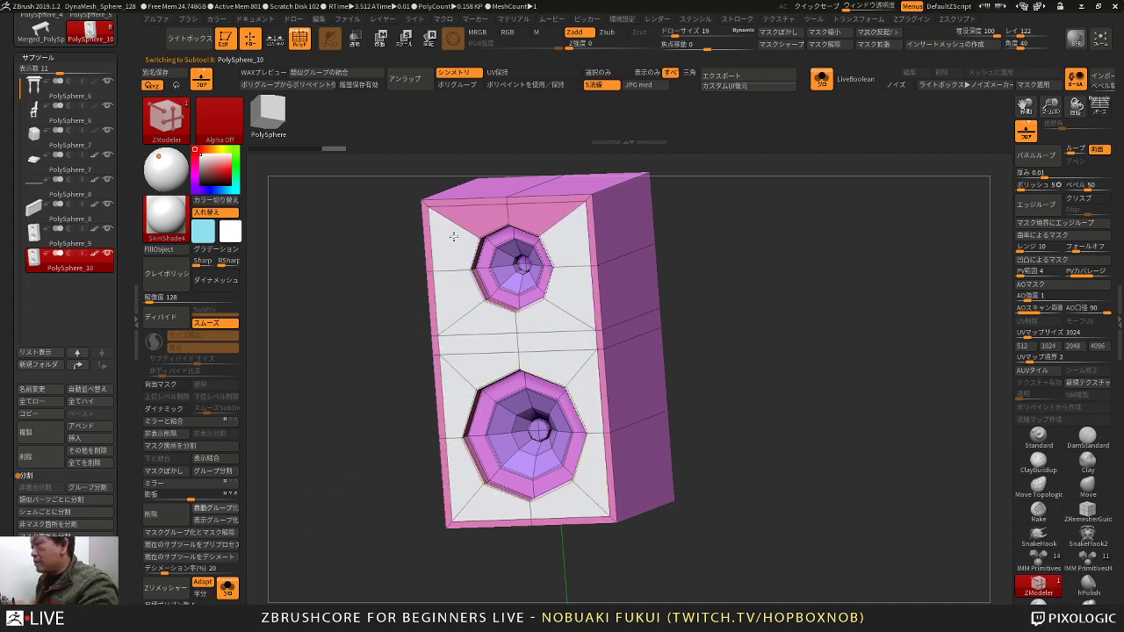
left_click_drag(742, 247, 729, 273)
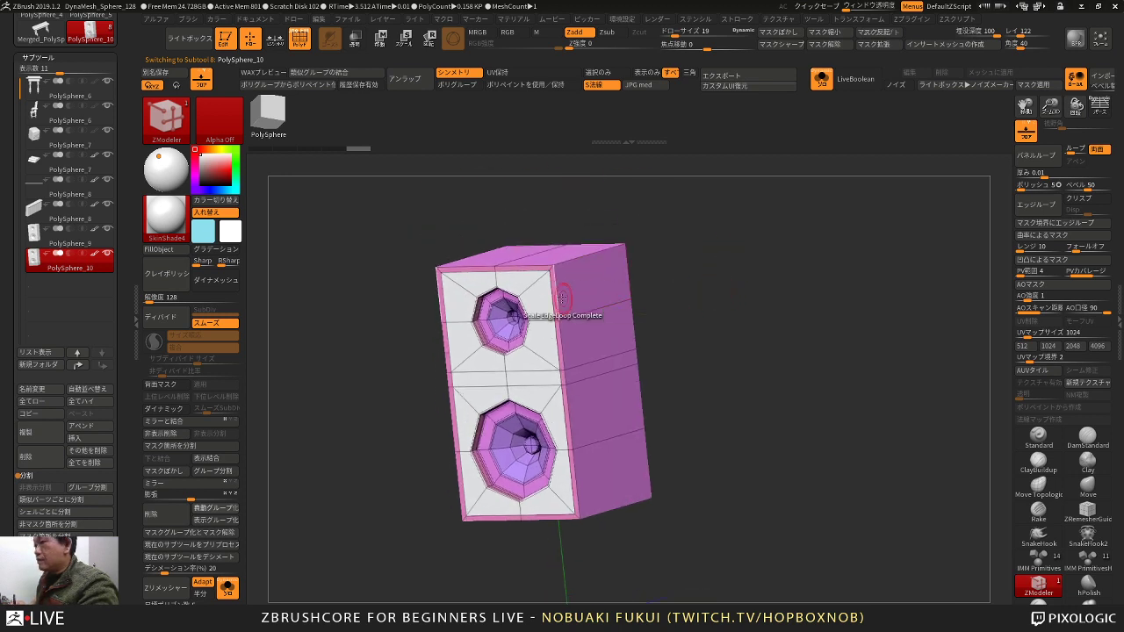
Step: Isolate the marked front faces of the copy and delete the hidden geometry, leaving a plate with two holes
left_click(538, 286, "ctrl+shift")
left_click(560, 288, "ctrl+shift")
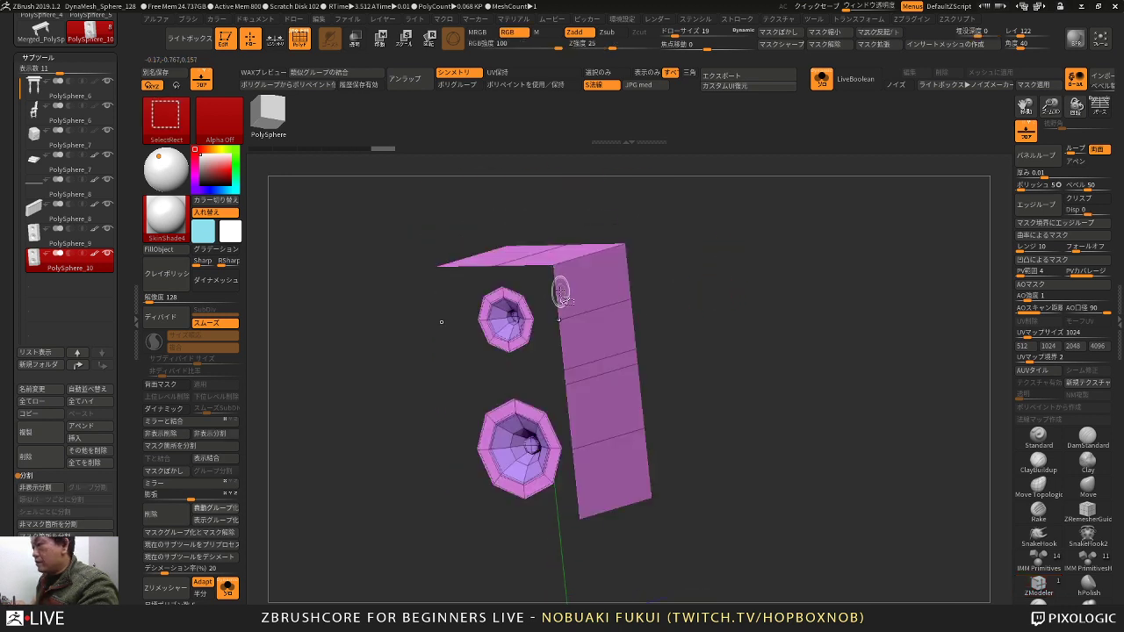
key("ctrl+z")
left_click(556, 305, "ctrl+shift")
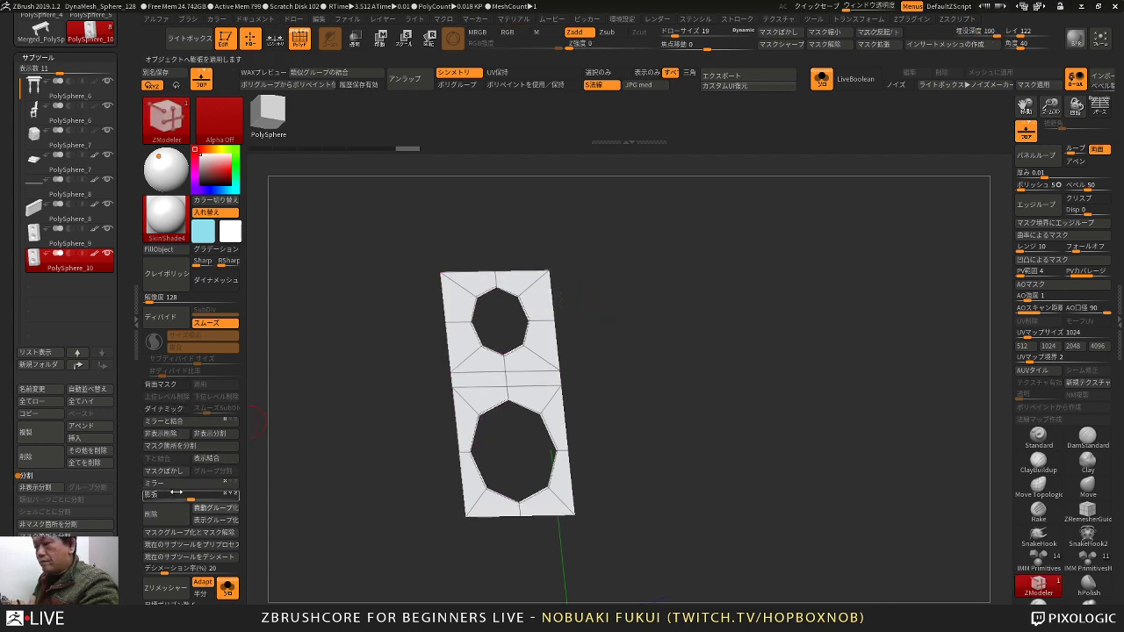
left_click(176, 436)
left_click_drag(425, 402, 425, 421)
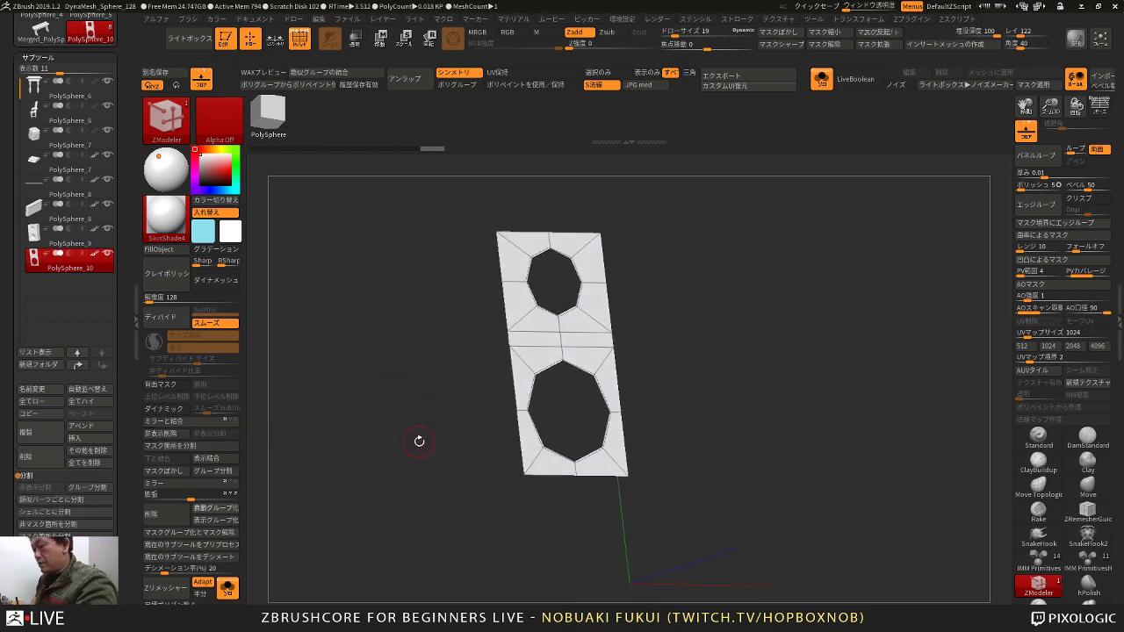
Step: Preview the front plate with dynamic subdivision and give it a small thickness along its outer border and both holes
key("d")
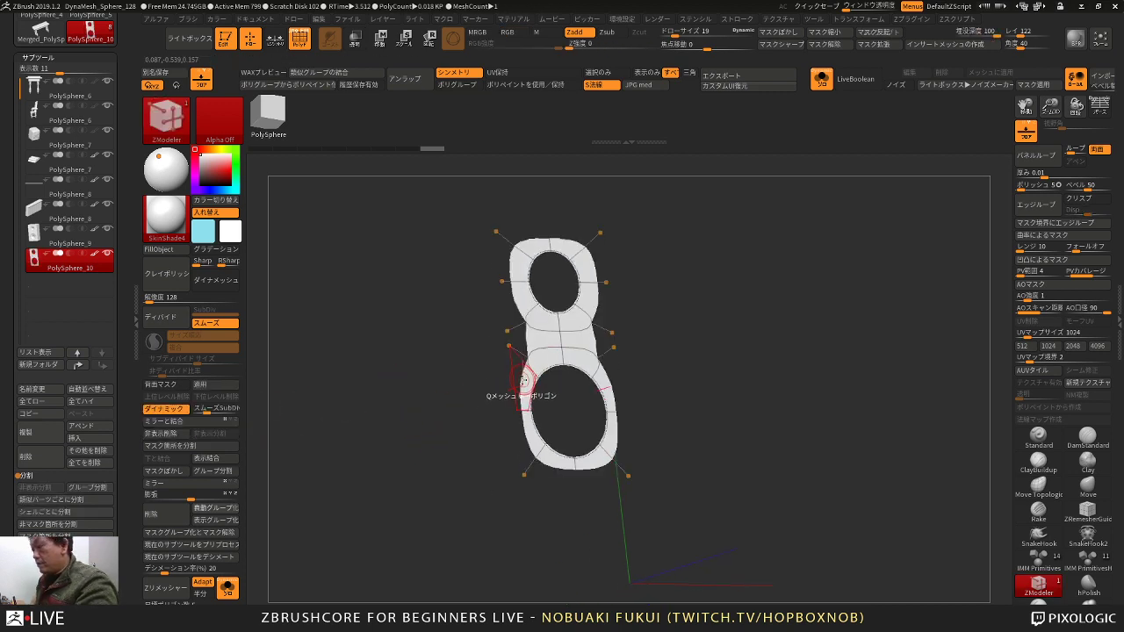
key("shift+d")
key("ctrl+z")
key("ctrl+shift+x")
key("ctrl+shift+x")
key("ctrl+shift+x")
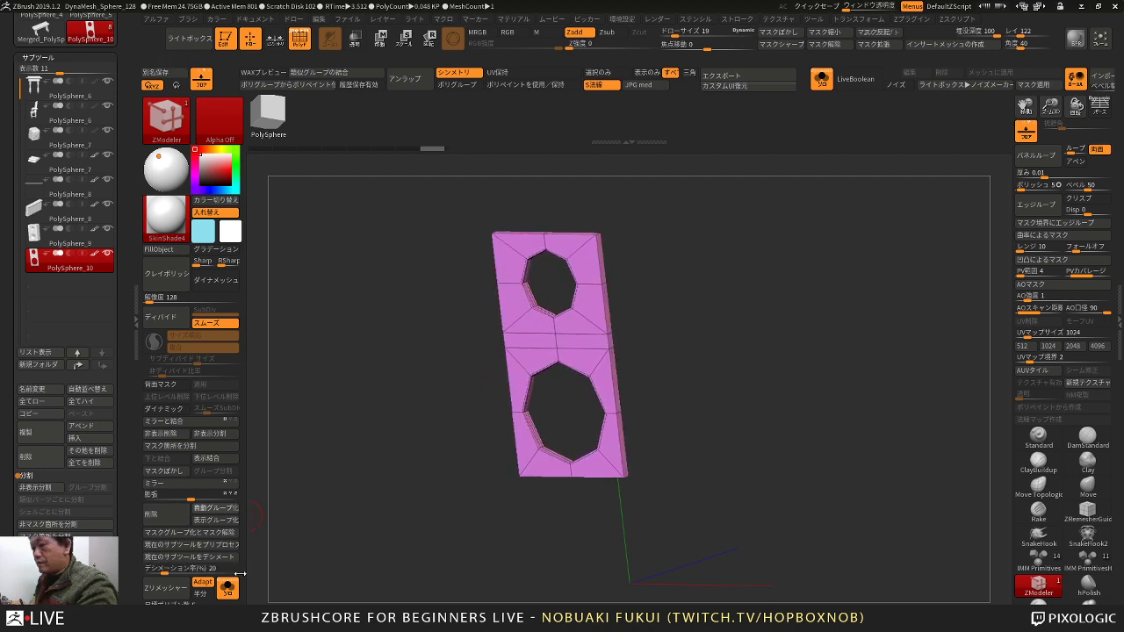
Step: Undo the front plate's extrusion back to the flat sheet with two holes
key("d")
left_click_drag(313, 504, 312, 486)
key("ctrl+z")
left_click_drag(484, 381, 450, 403)
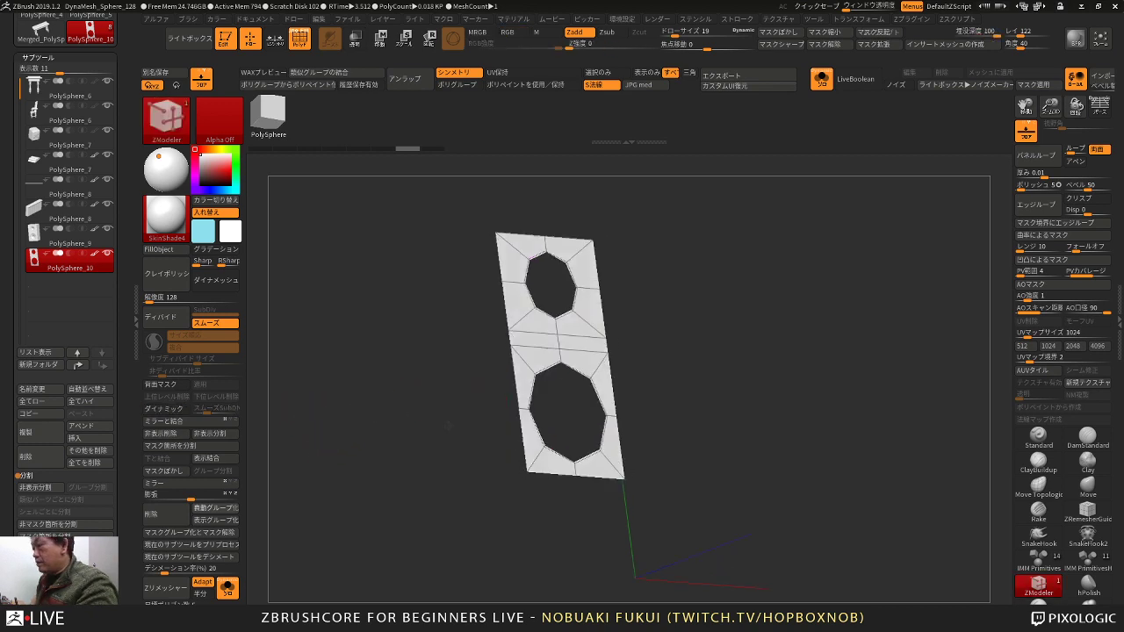
left_click_drag(530, 363, 522, 364)
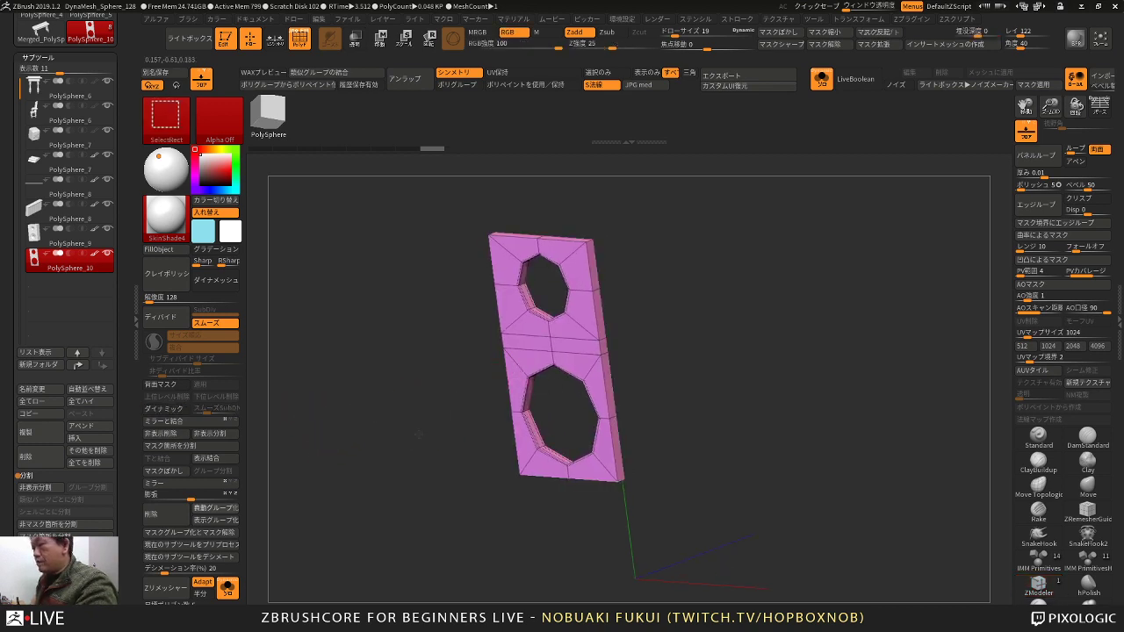
left_click(414, 452, "ctrl+shift")
left_click_drag(419, 459, 424, 475)
key("ctrl+z")
key("ctrl+z")
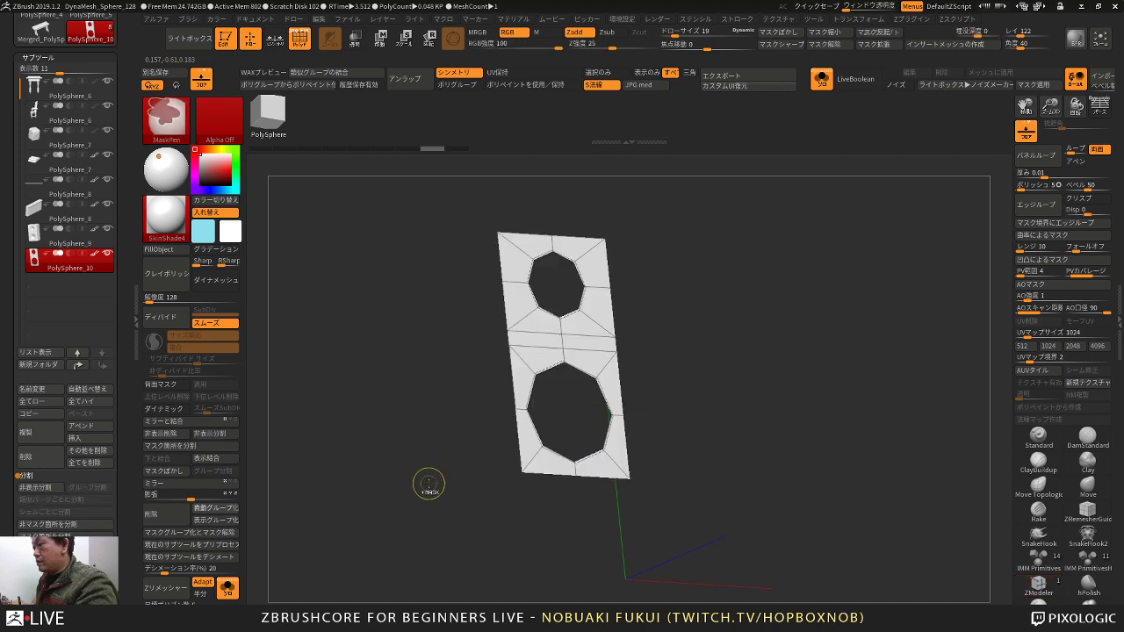
left_click(415, 474, "ctrl+shift")
key("ctrl+z")
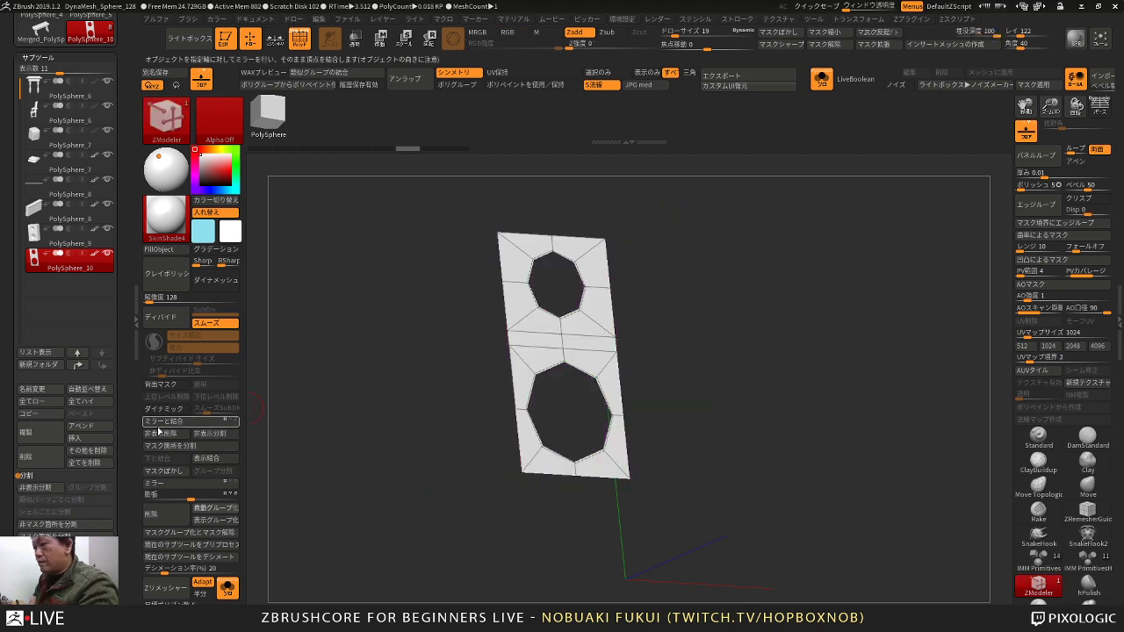
Step: Delete the plate's hidden geometry and extrude it again to a small thickness, checking the shape with dynamic subdivision
left_click(170, 436)
left_click_drag(406, 368, 428, 367)
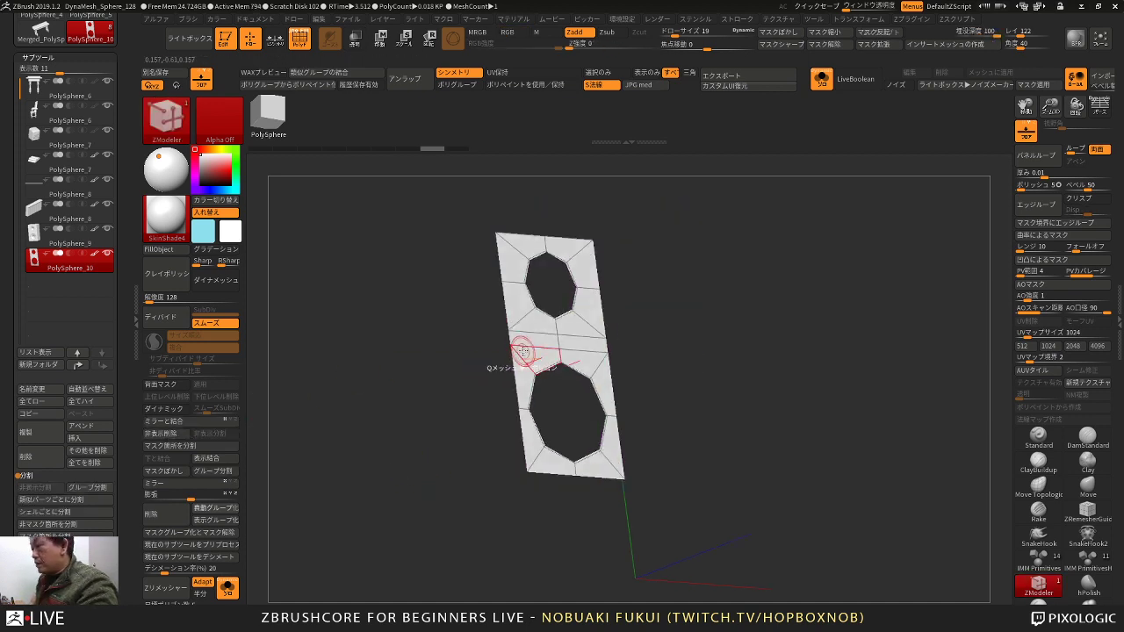
left_click_drag(524, 354, 523, 359)
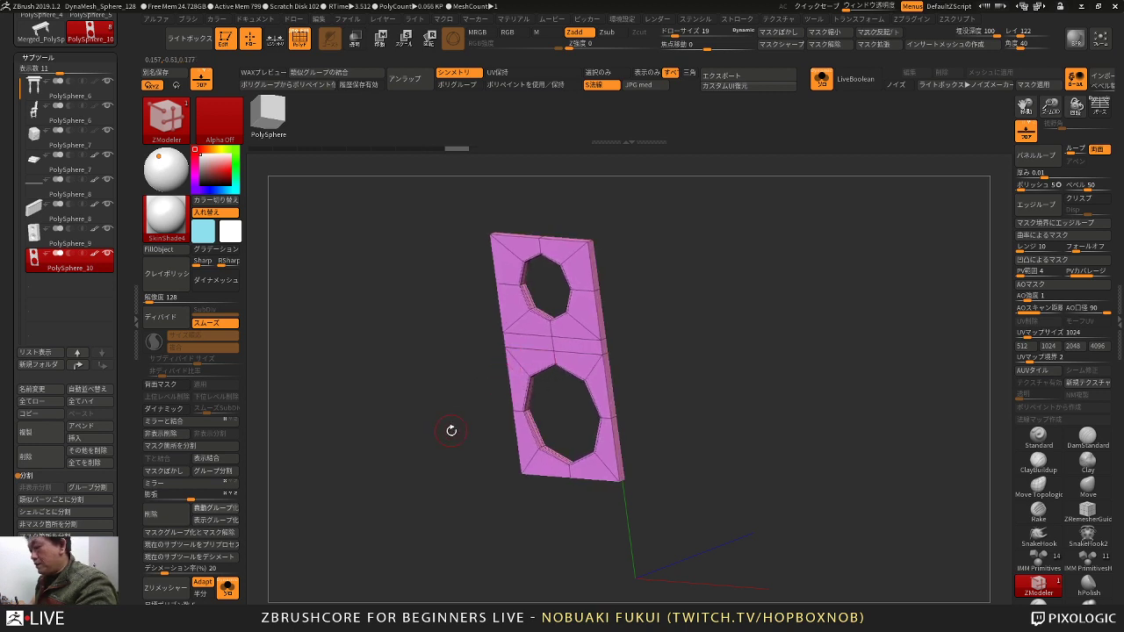
key("d")
left_click_drag(429, 448, 401, 440)
left_click_drag(401, 440, 412, 430)
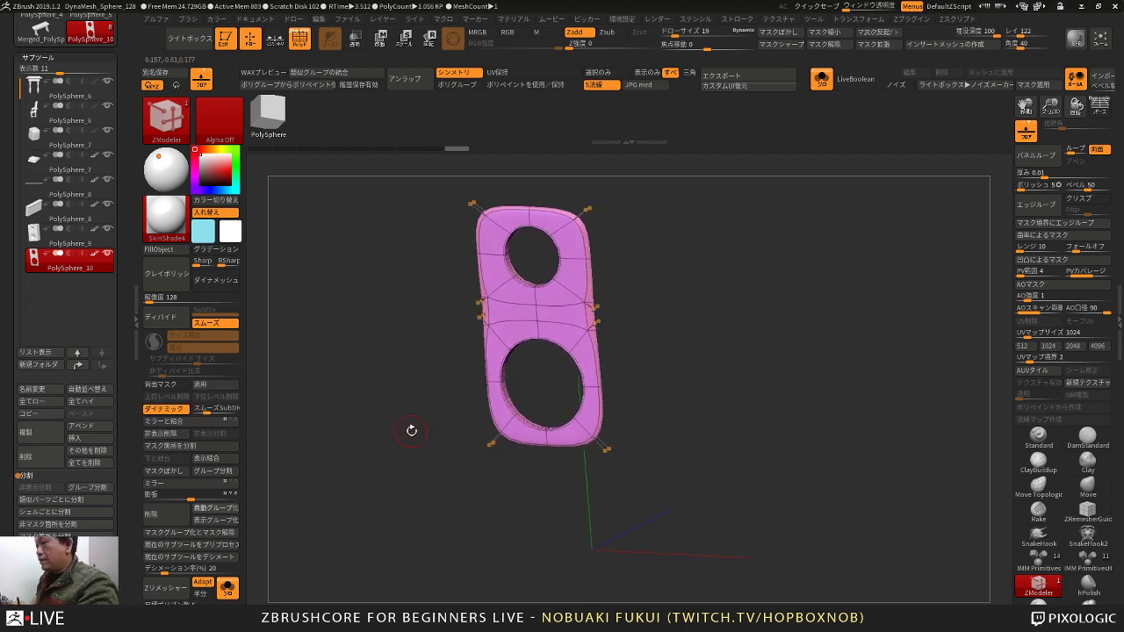
Step: Leave solo mode, show only the speaker box and front plate, and smooth the box with dynamic subdivision
left_click_drag(252, 329, 339, 370)
left_click(230, 590)
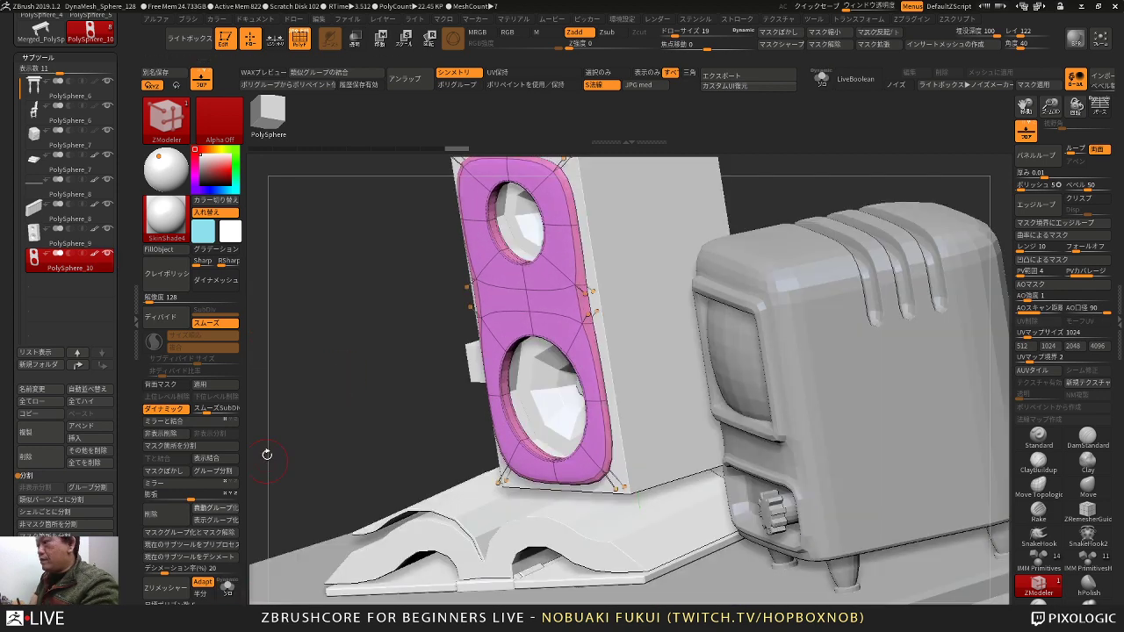
left_click(107, 253)
left_click(86, 212)
left_click(107, 228)
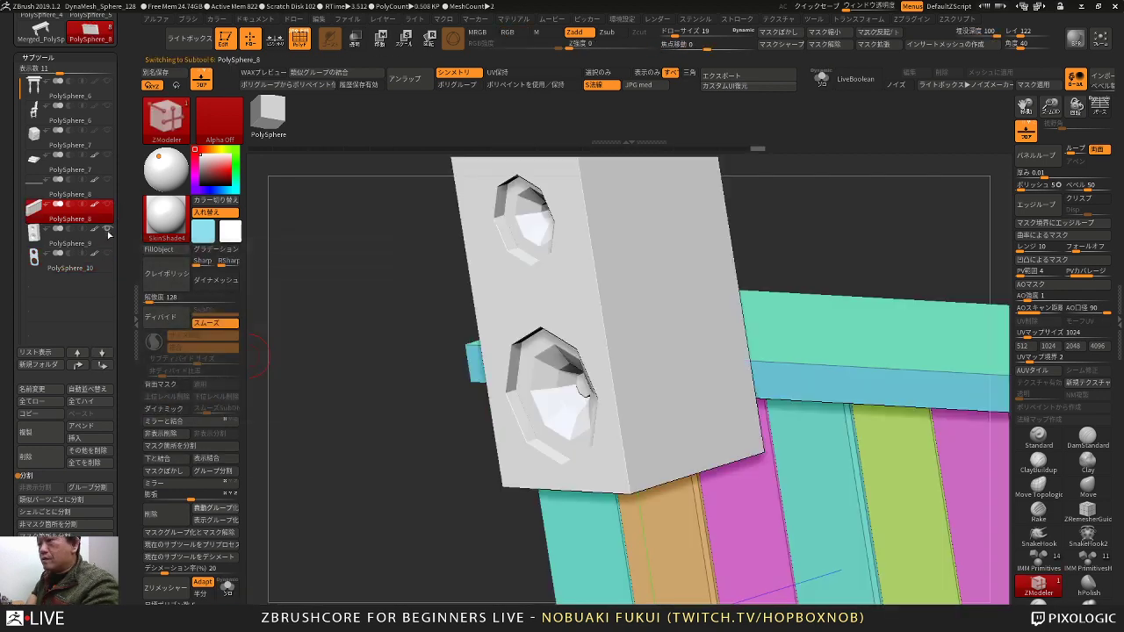
left_click(107, 253)
left_click(105, 240)
left_click_drag(338, 386, 404, 360)
left_click_drag(639, 335, 753, 322)
left_click_drag(431, 411, 728, 340)
key("d")
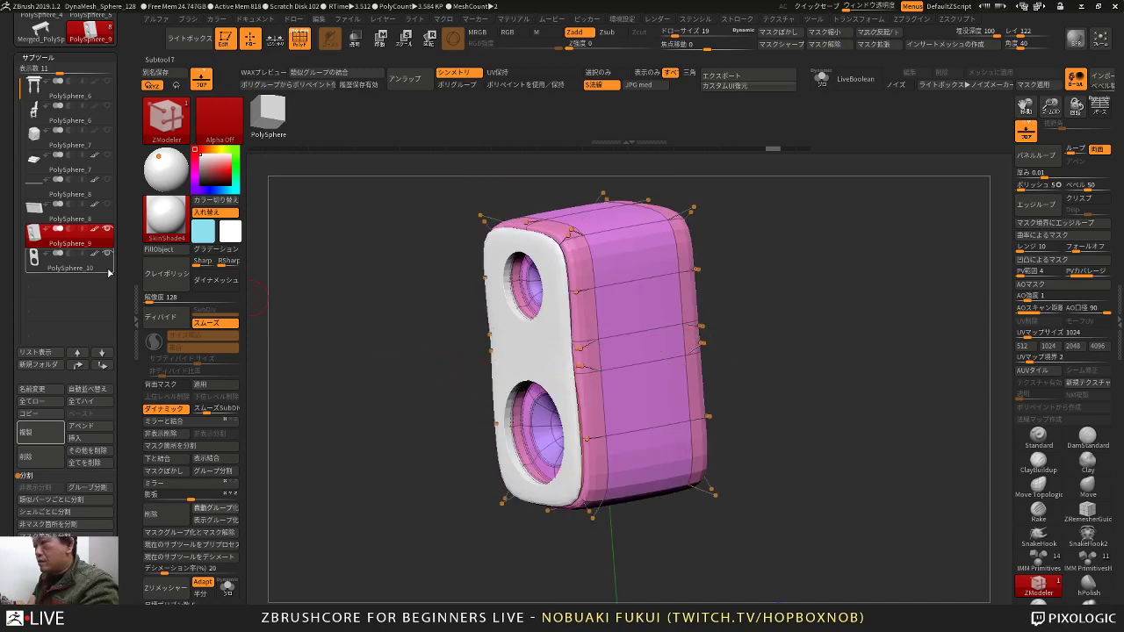
Step: Make the front plate the active subtool and return it to its base mesh
left_click(108, 271)
left_click_drag(369, 374, 434, 443, "alt")
key("w")
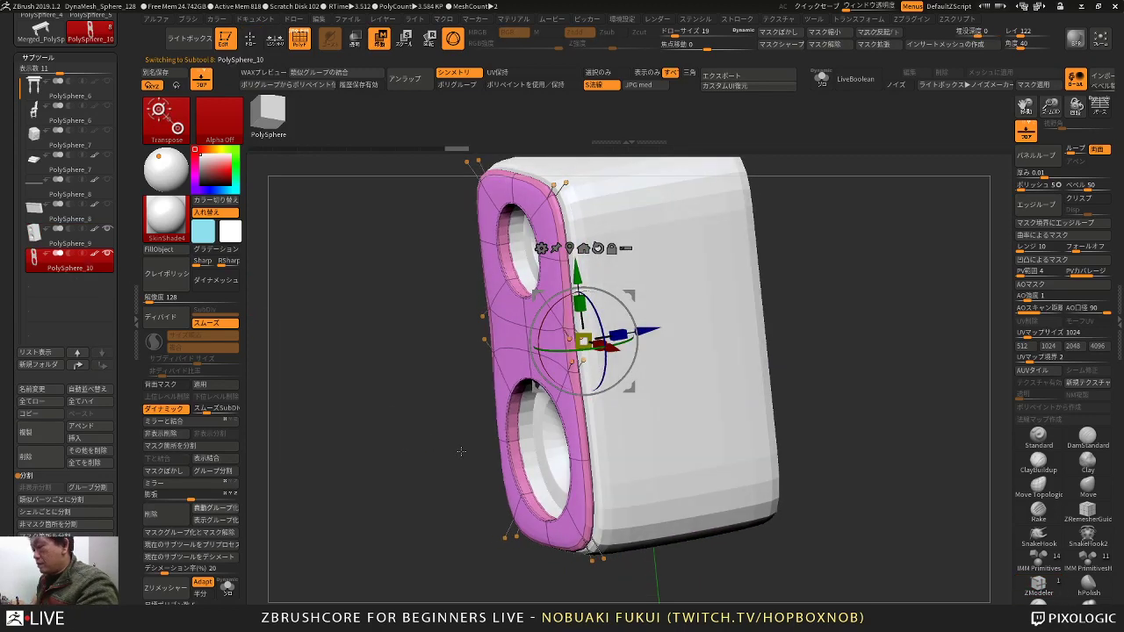
key("shift+d")
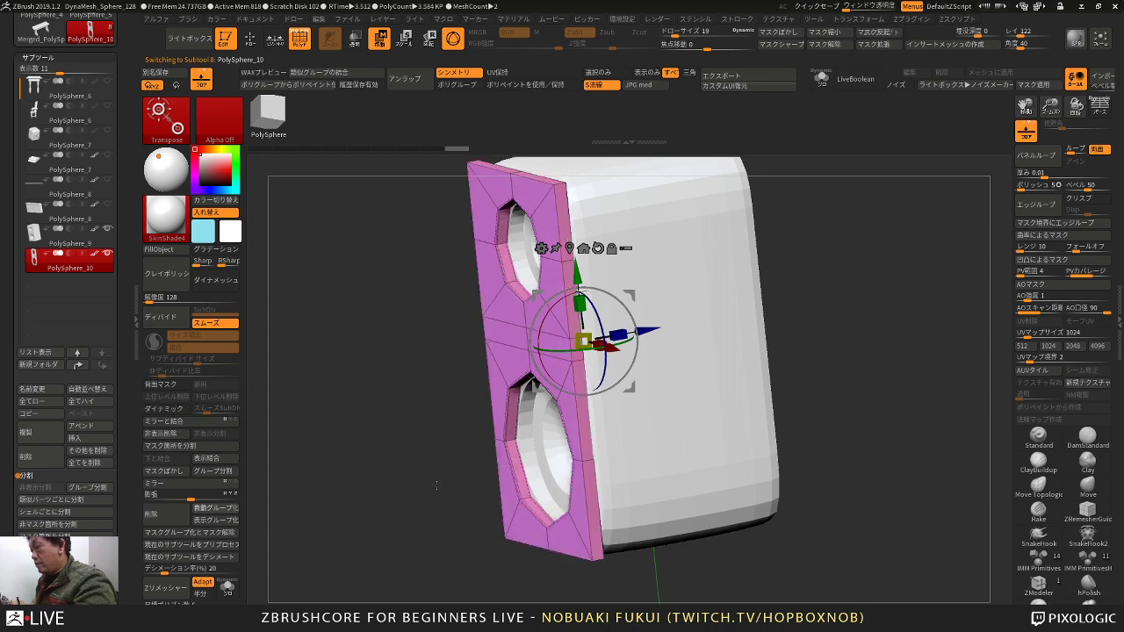
left_click_drag(428, 467, 418, 454)
key("q")
mouse_move(441, 413)
left_mouse_down()
mouse_move(425, 388)
mouse_move(466, 380)
left_mouse_up()
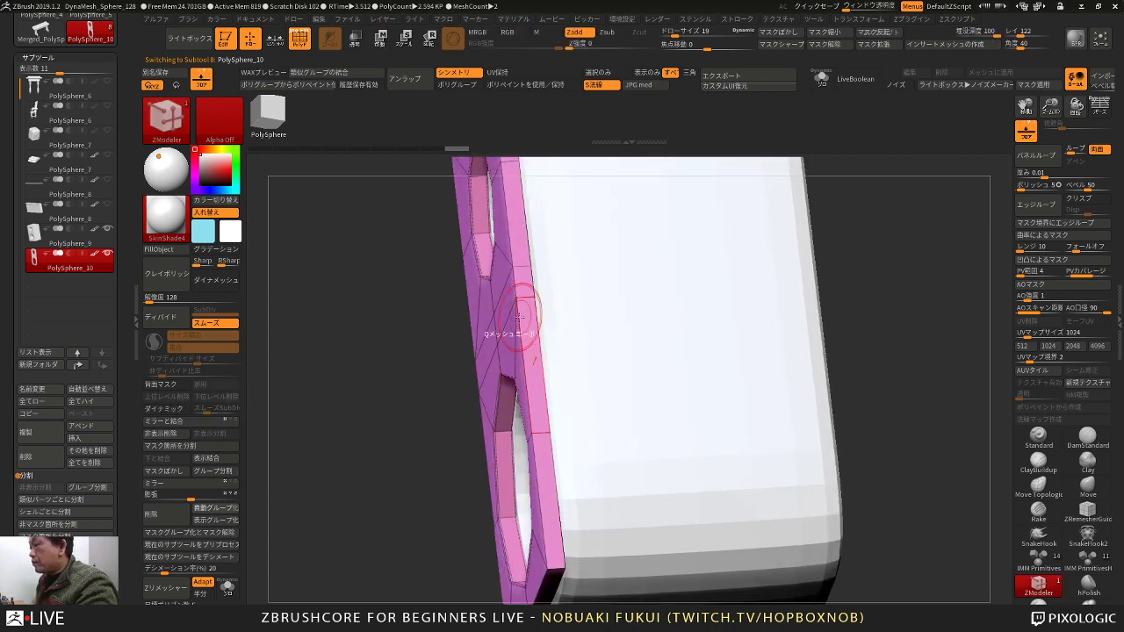
Step: Set the ZModeler edge action to Crease with complete edge loops and crease the plate's outer border
key("space")
left_click(411, 235)
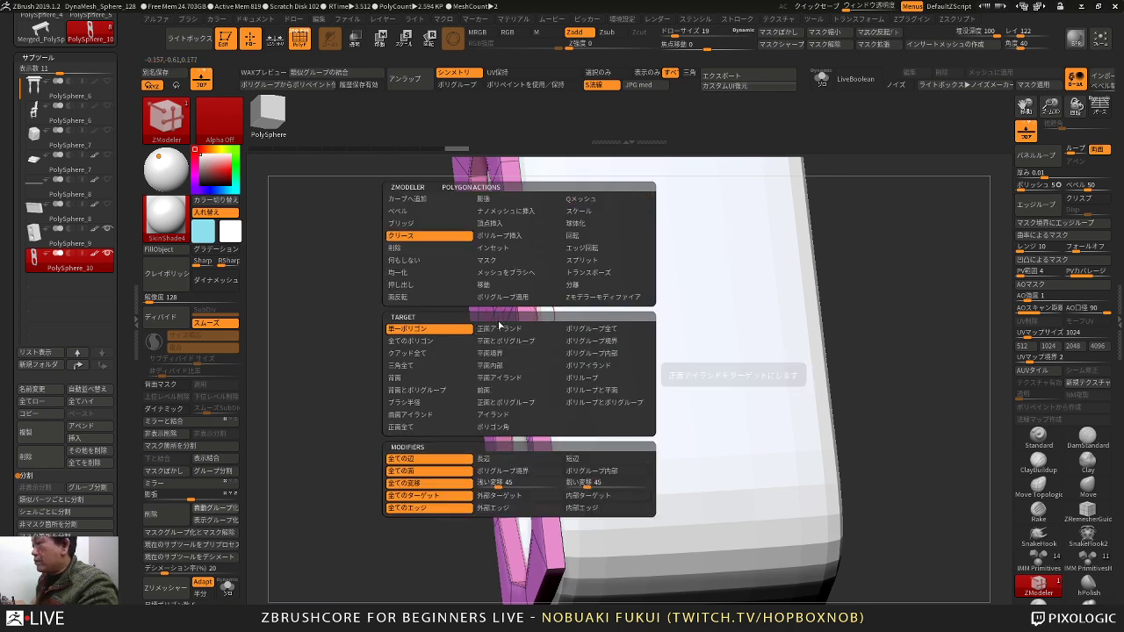
key("space")
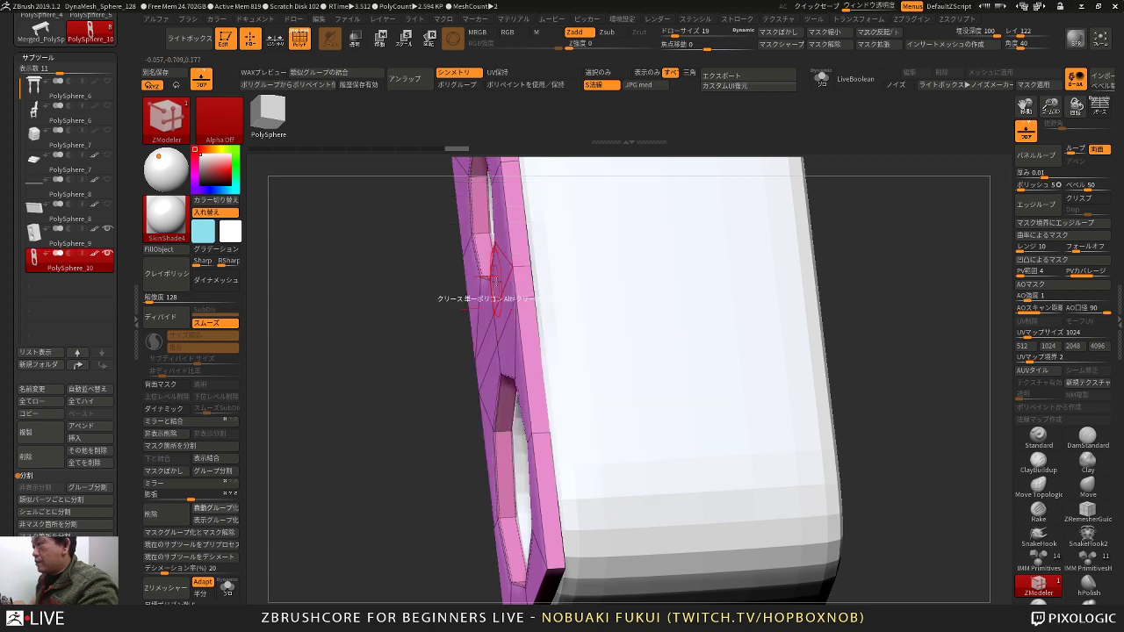
key("space")
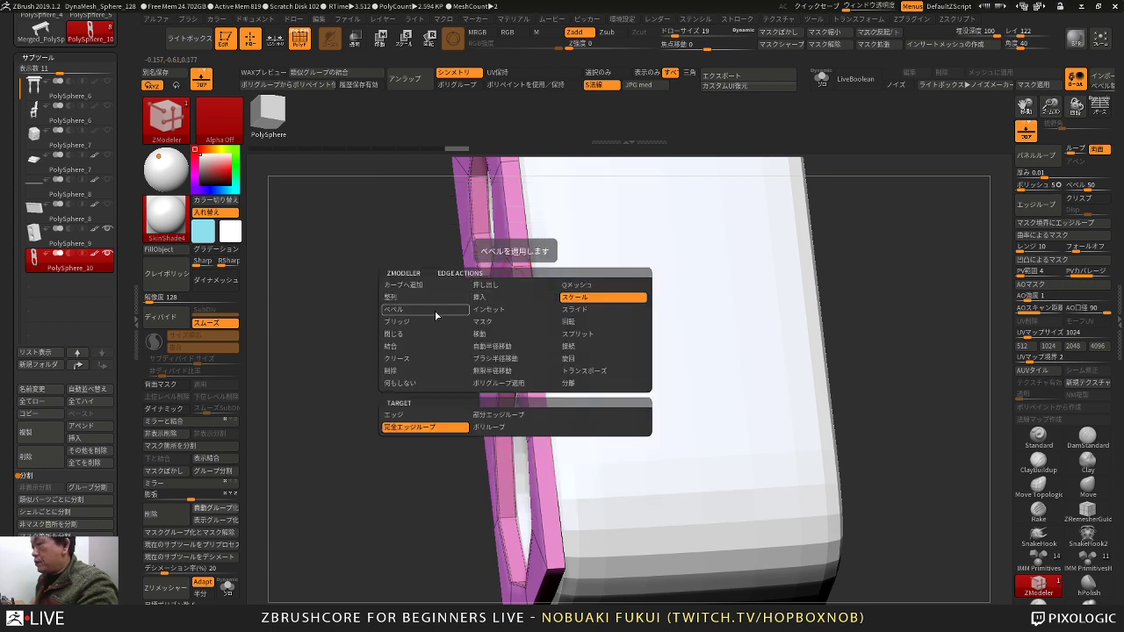
left_click(435, 359)
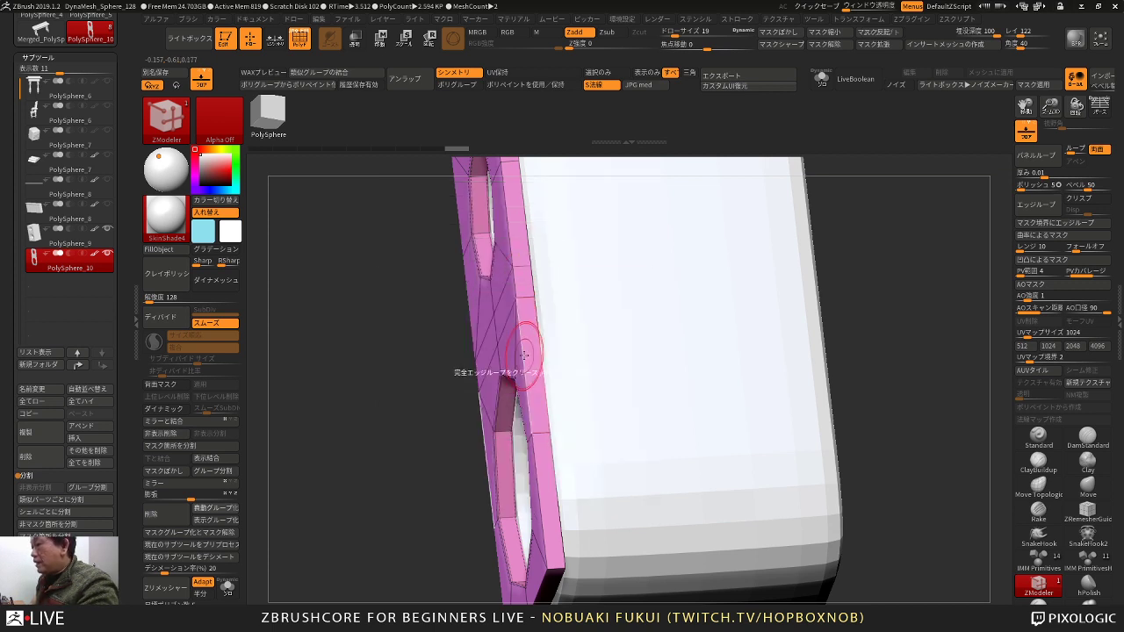
left_click(522, 353)
mouse_move(402, 413)
left_mouse_down()
mouse_move(474, 386)
mouse_move(492, 338)
mouse_move(407, 396)
mouse_move(402, 432)
left_mouse_up()
left_click_drag(413, 385, 597, 325)
Step: Inspect the creased plate in isolation and smooth it with dynamic subdivision alongside the speaker box
left_click(234, 596)
left_click_drag(645, 295, 657, 338, "shift")
left_click_drag(330, 411, 257, 491)
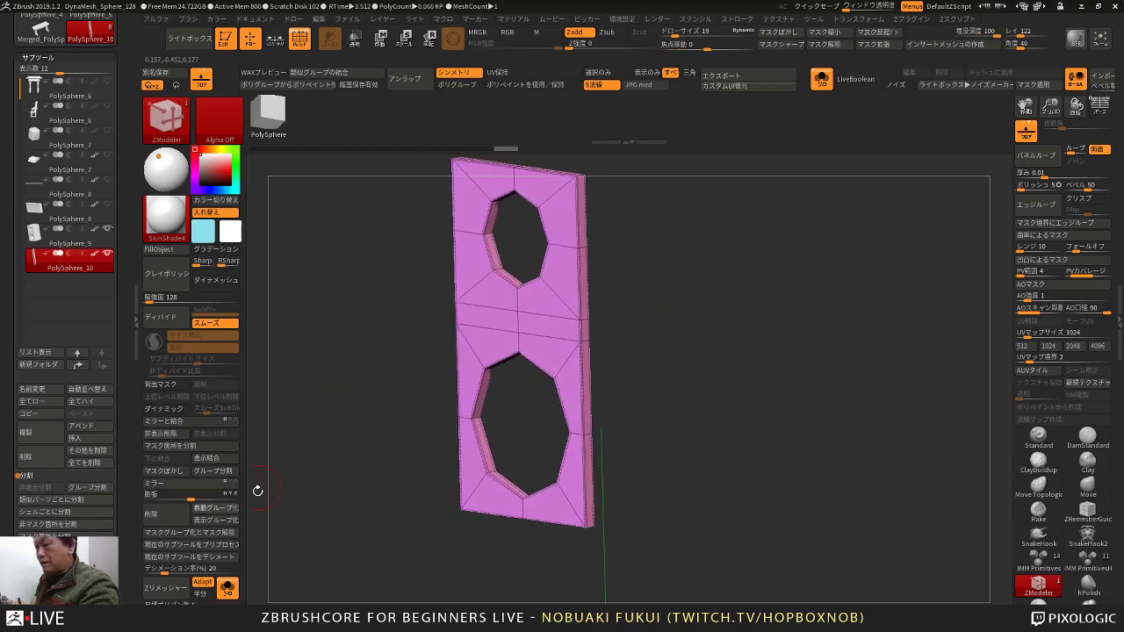
left_click(228, 589)
left_click_drag(394, 486, 344, 492)
key("d")
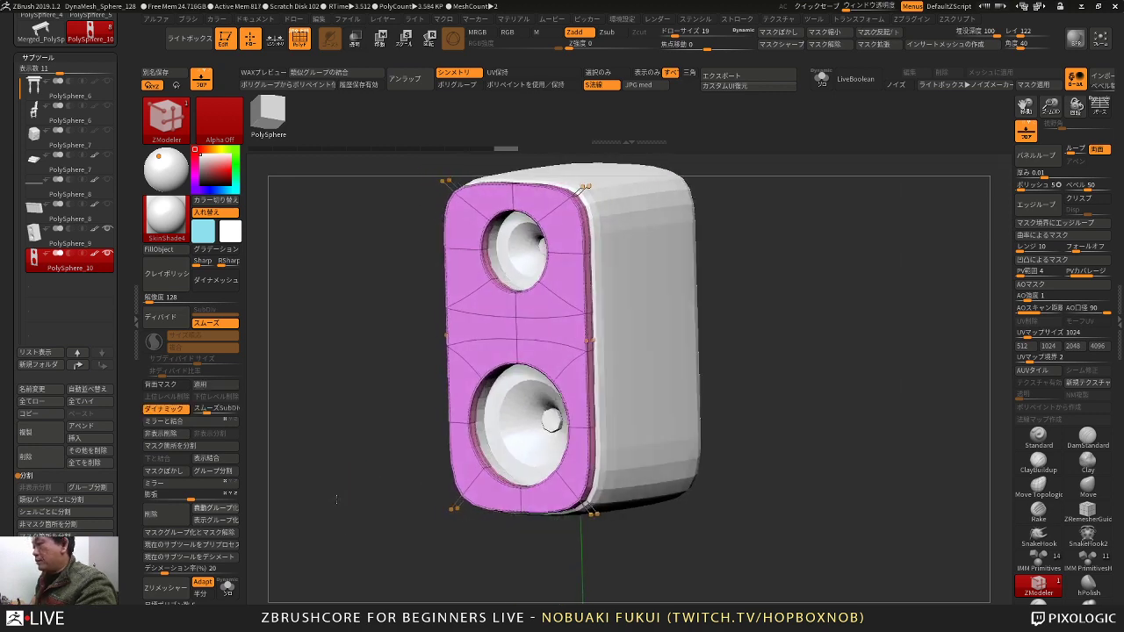
Step: Move the front plate along its depth axis until it sits flush against the speaker box's front
left_click_drag(417, 456, 394, 452, "shift")
key("w")
left_click(590, 247)
right_click_drag(590, 254, 597, 334, "ctrl")
left_click_drag(563, 348, 451, 355)
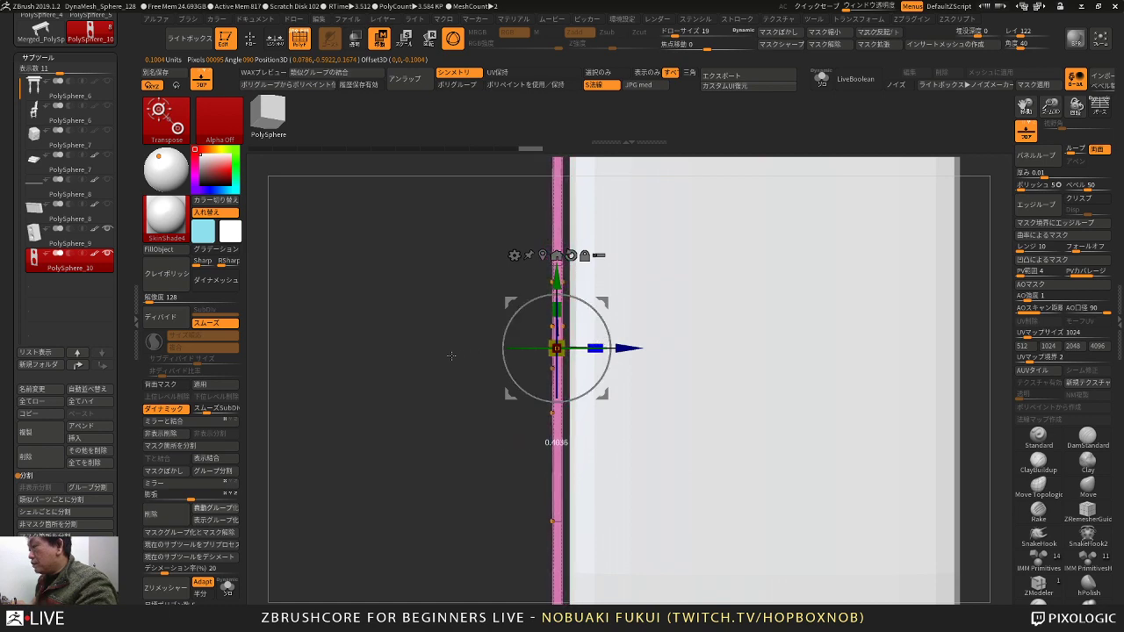
right_click_drag(432, 410, 411, 341, "ctrl")
left_click_drag(411, 341, 444, 383)
left_click_drag(621, 341, 624, 340)
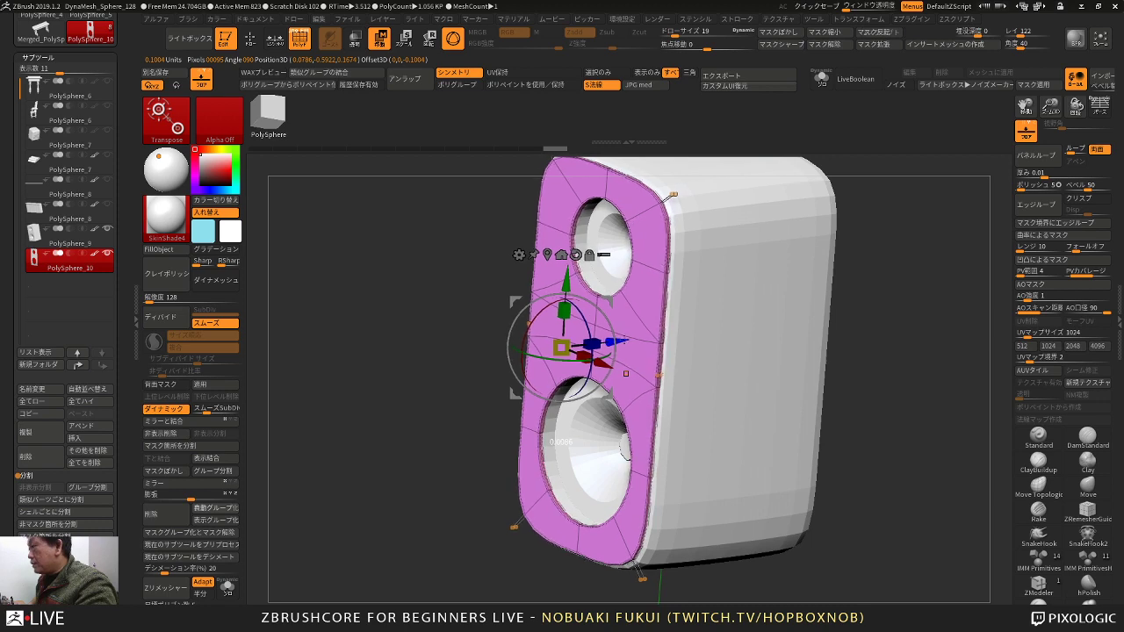
right_click_drag(503, 445, 451, 426, "ctrl")
left_click_drag(452, 427, 493, 413, "shift")
mouse_move(898, 363)
left_mouse_down()
mouse_move(845, 381)
mouse_move(781, 360)
left_mouse_up()
Step: Make the speaker box active, set the ZModeler edge action to Insert, and compare its base and subdivided mesh
key("q")
left_click(690, 341, "alt")
right_click_drag(775, 345, 720, 321)
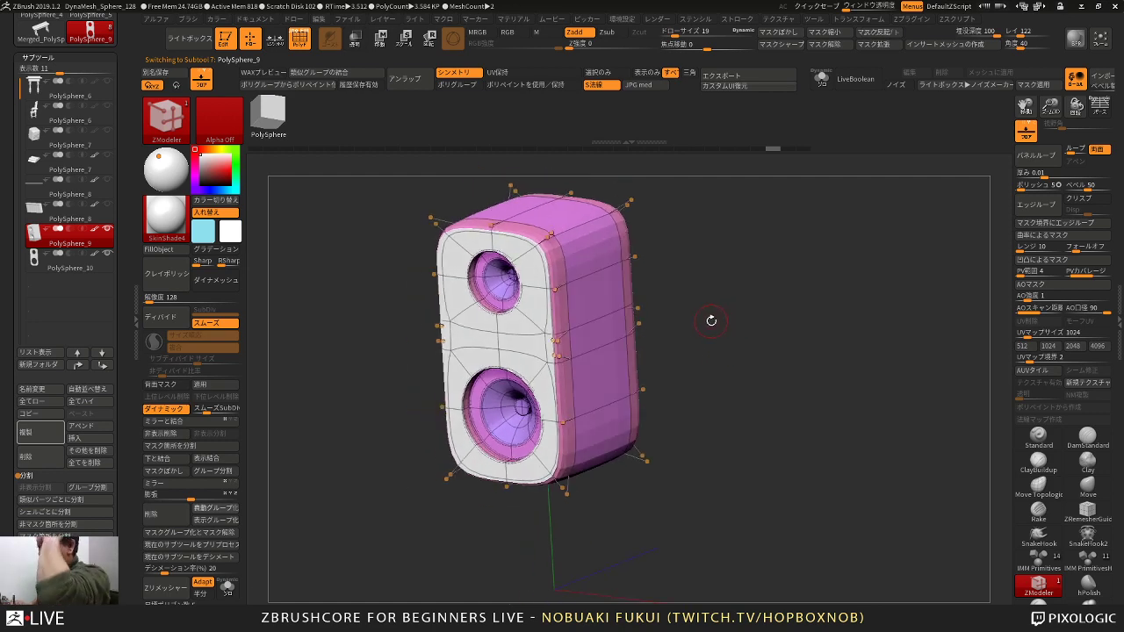
left_click_drag(712, 320, 736, 324)
key("space")
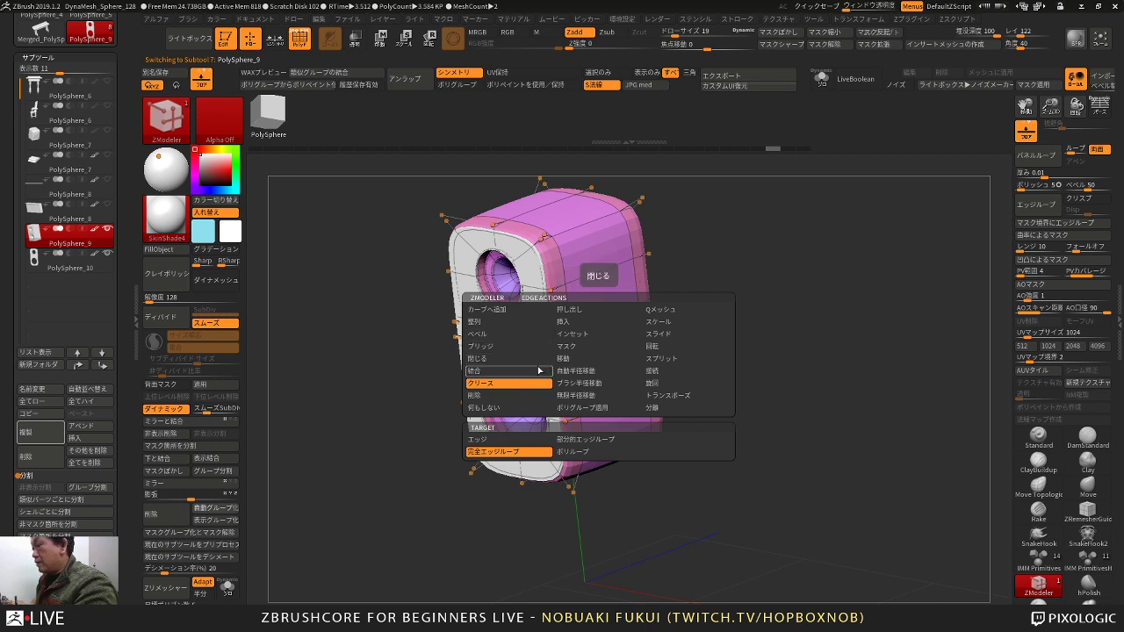
left_click(566, 322)
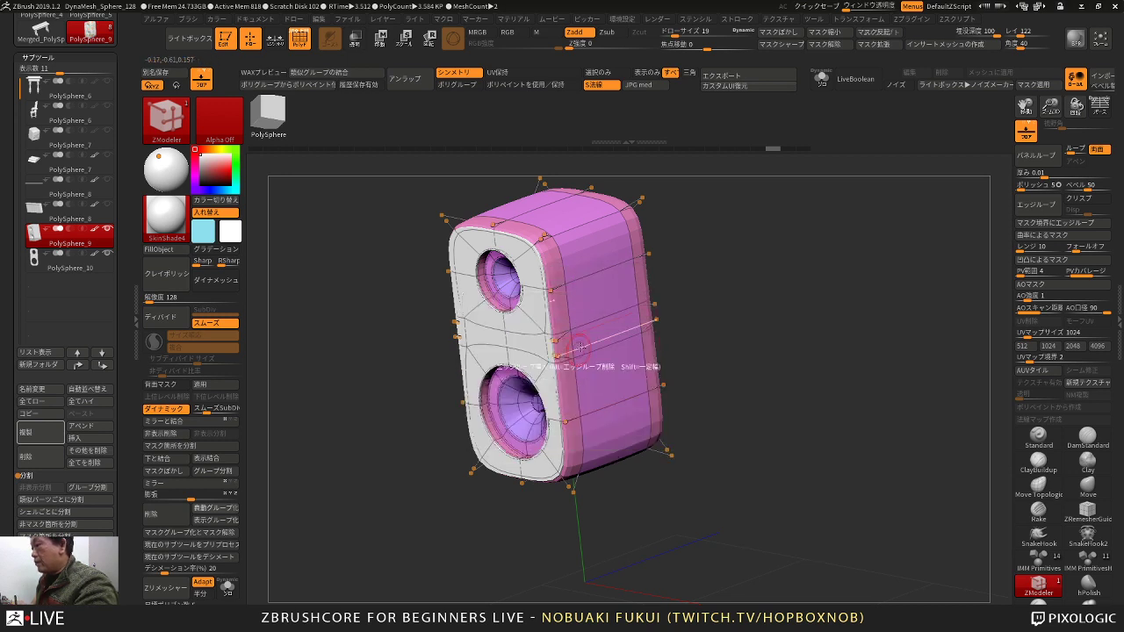
key("shift+d")
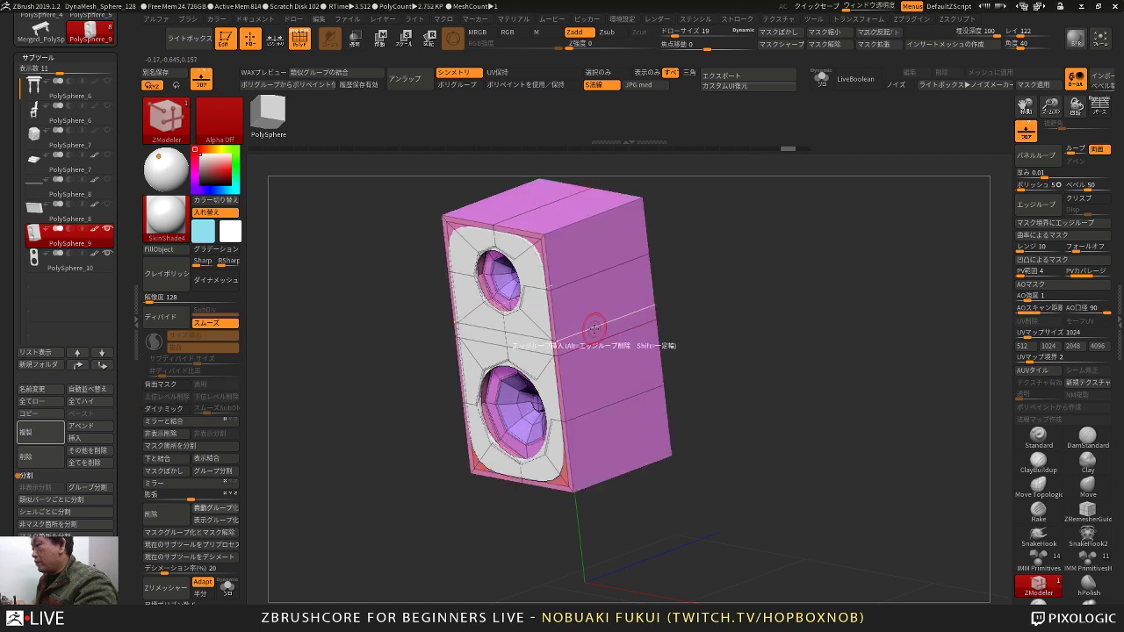
key("d")
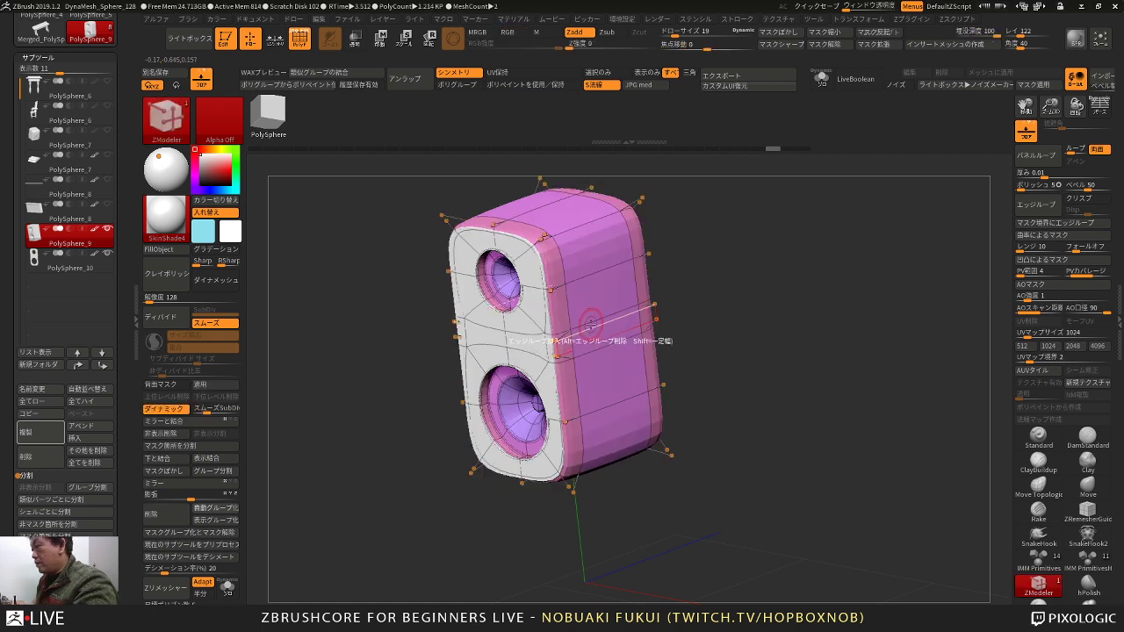
Step: Insert multiple evenly spaced edge loops along the speaker box's depth
key("space")
left_click(510, 440)
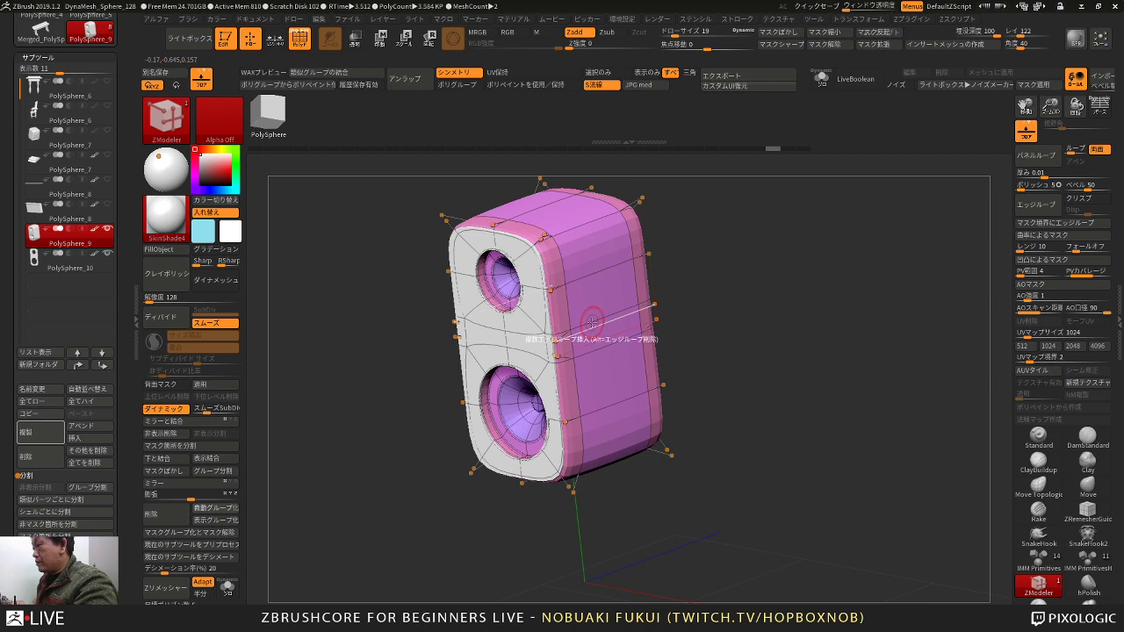
left_click_drag(592, 323, 702, 269)
left_click_drag(702, 269, 684, 282)
left_click_drag(636, 488, 642, 460)
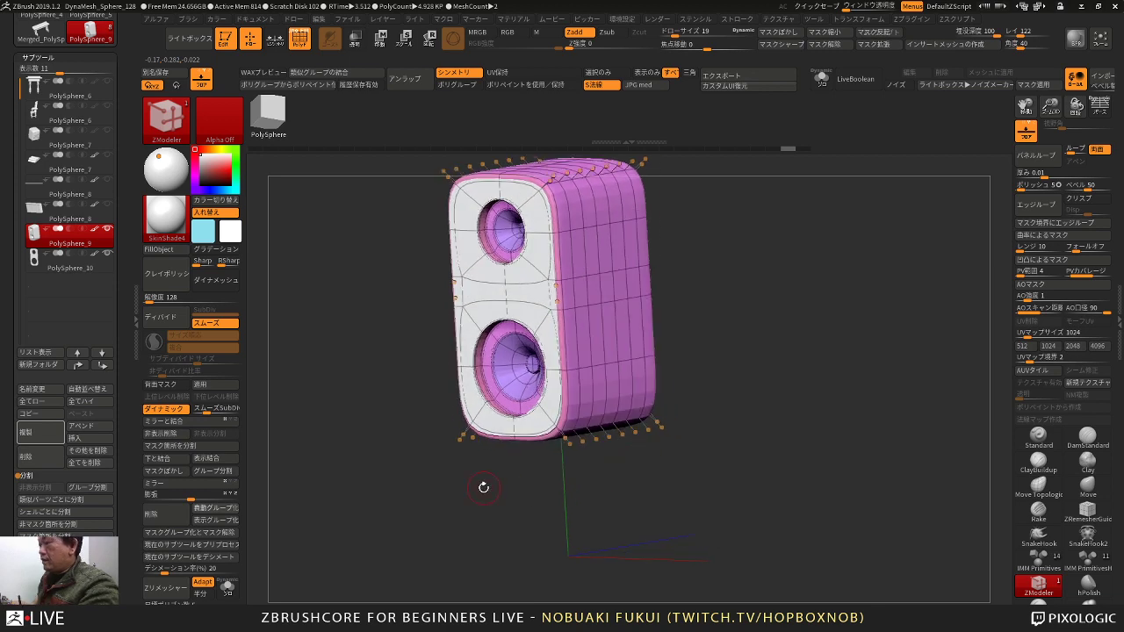
Step: Extrude the speaker box's bottom faces downward with QMesh to form a base block
left_click_drag(483, 487, 533, 411)
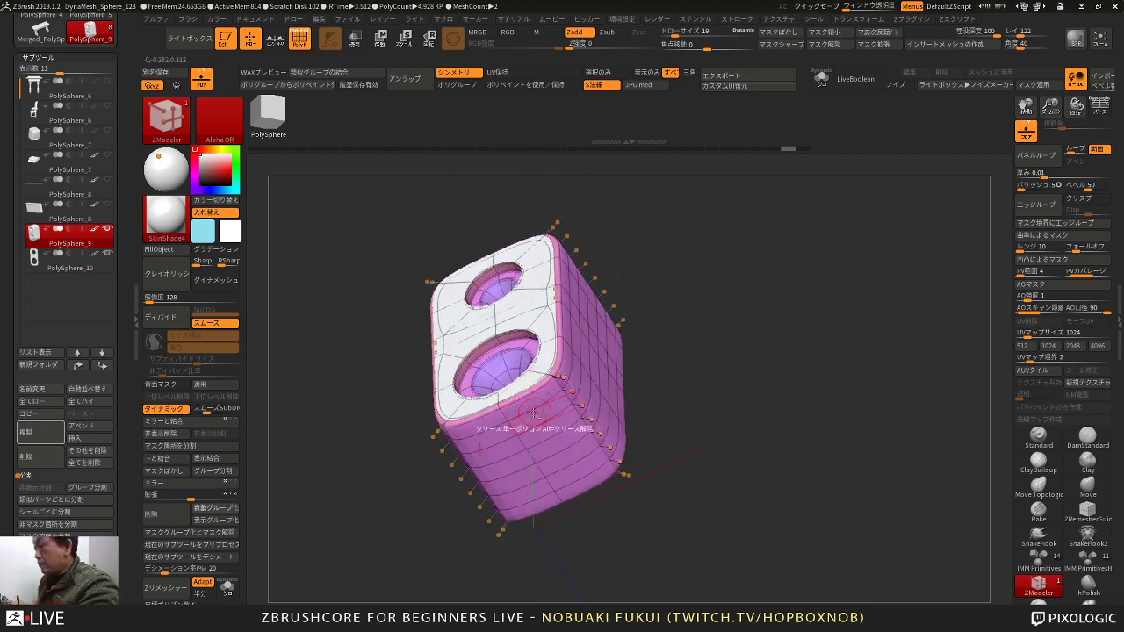
left_click(574, 472)
mouse_move(660, 386)
left_mouse_down()
mouse_move(665, 440)
mouse_move(667, 377)
left_mouse_up()
key("ctrl+z")
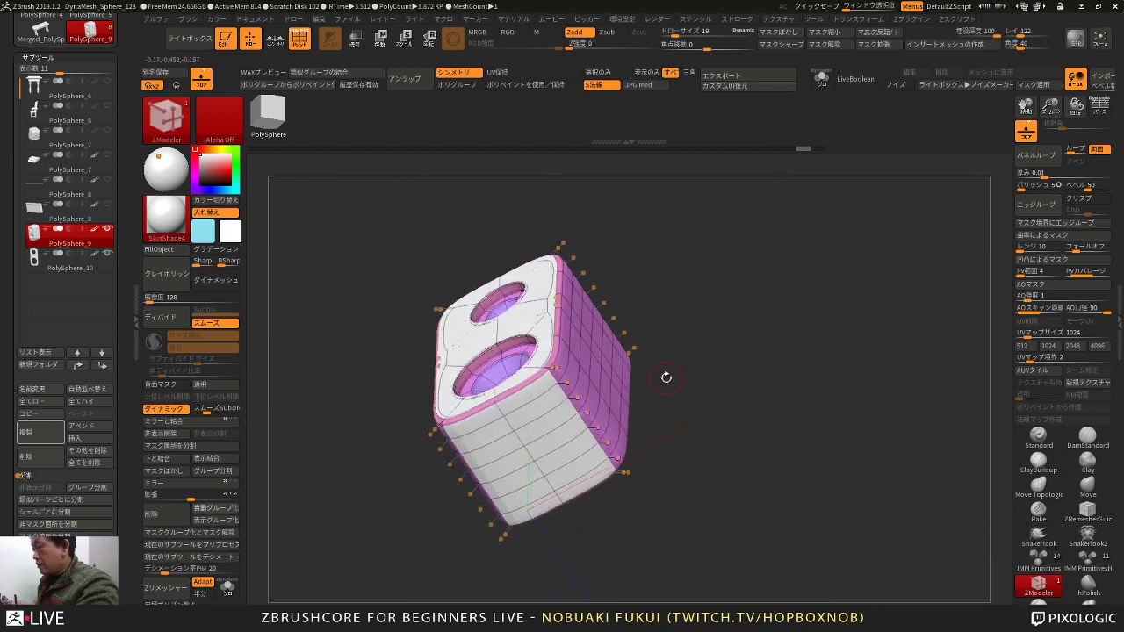
key("space")
left_click(610, 201)
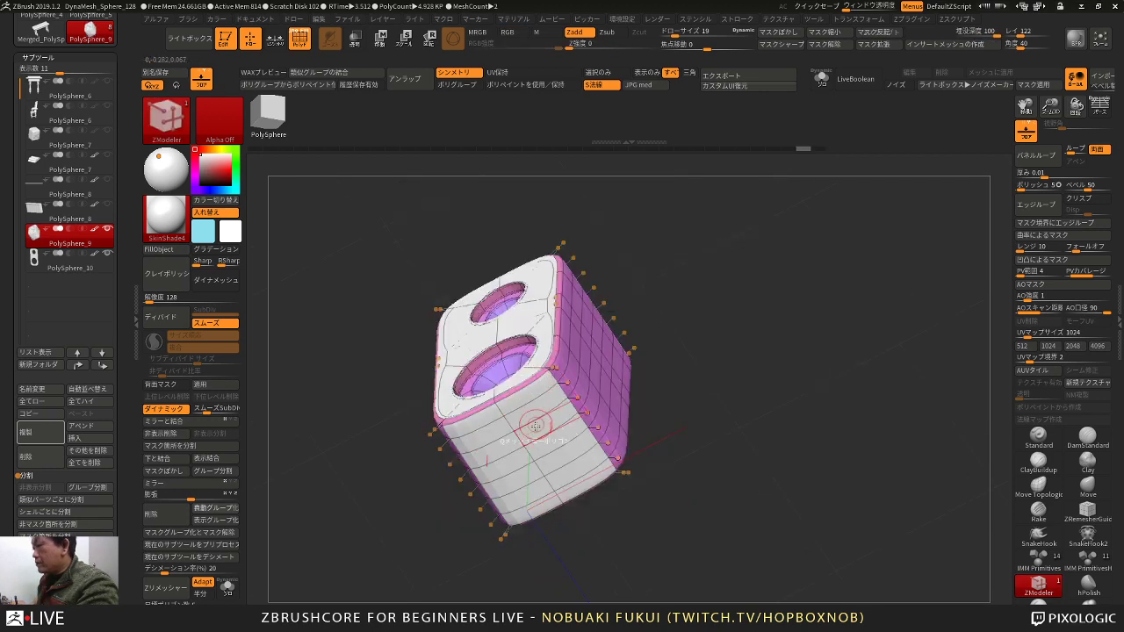
left_click(538, 427)
left_click_drag(693, 351, 646, 442)
Step: Insert a single edge loop around the base block close to where it meets the speaker body
key("space")
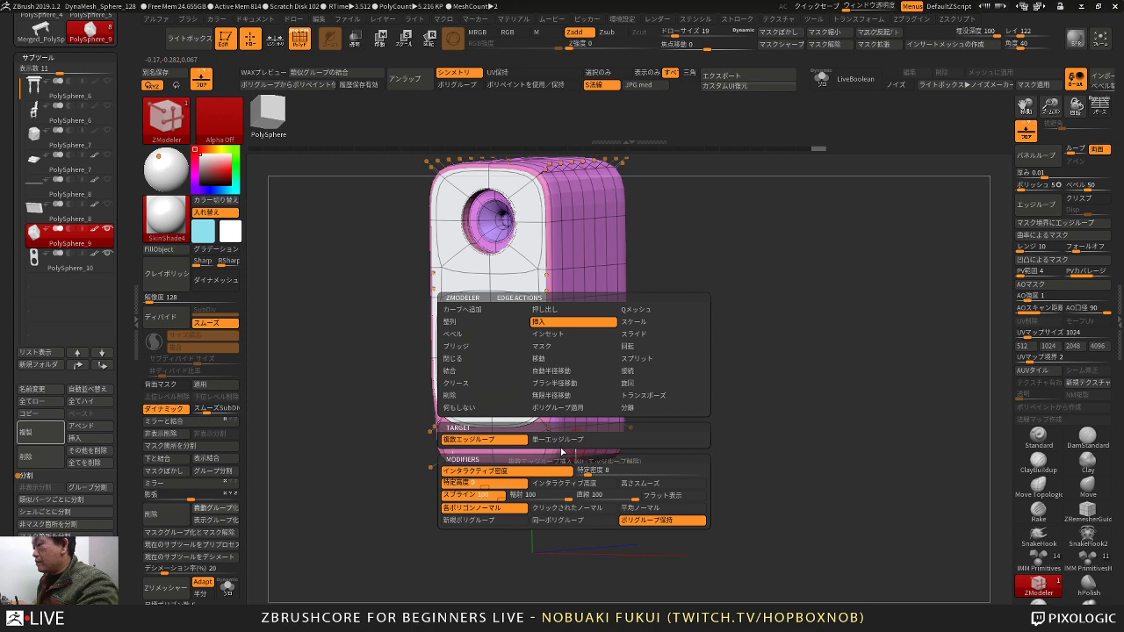
key("space")
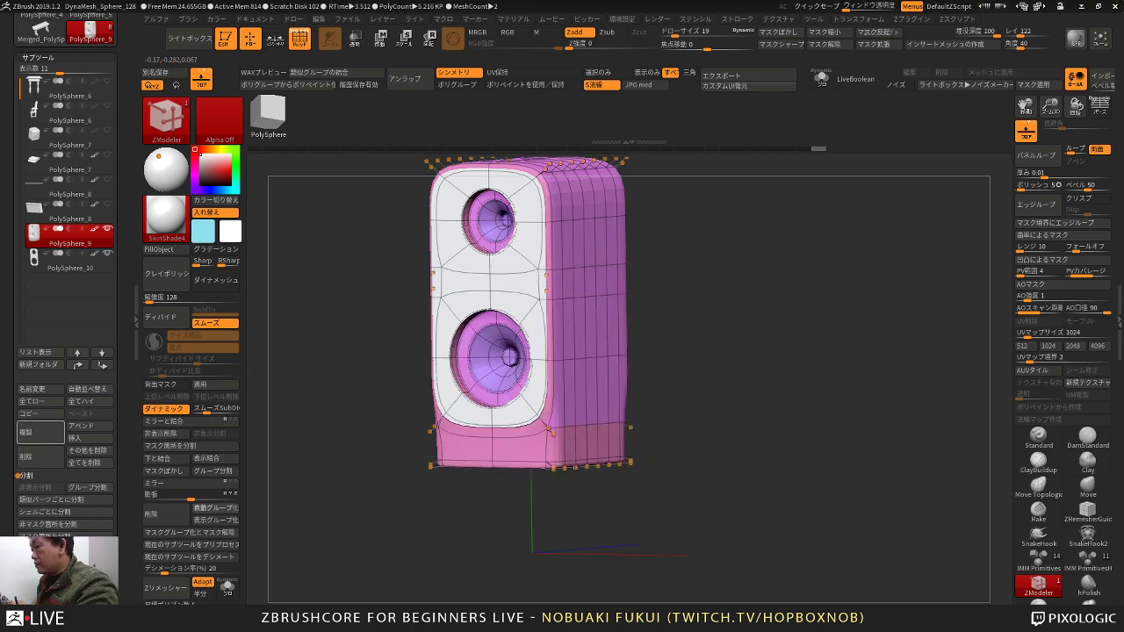
left_click_drag(600, 502, 406, 449)
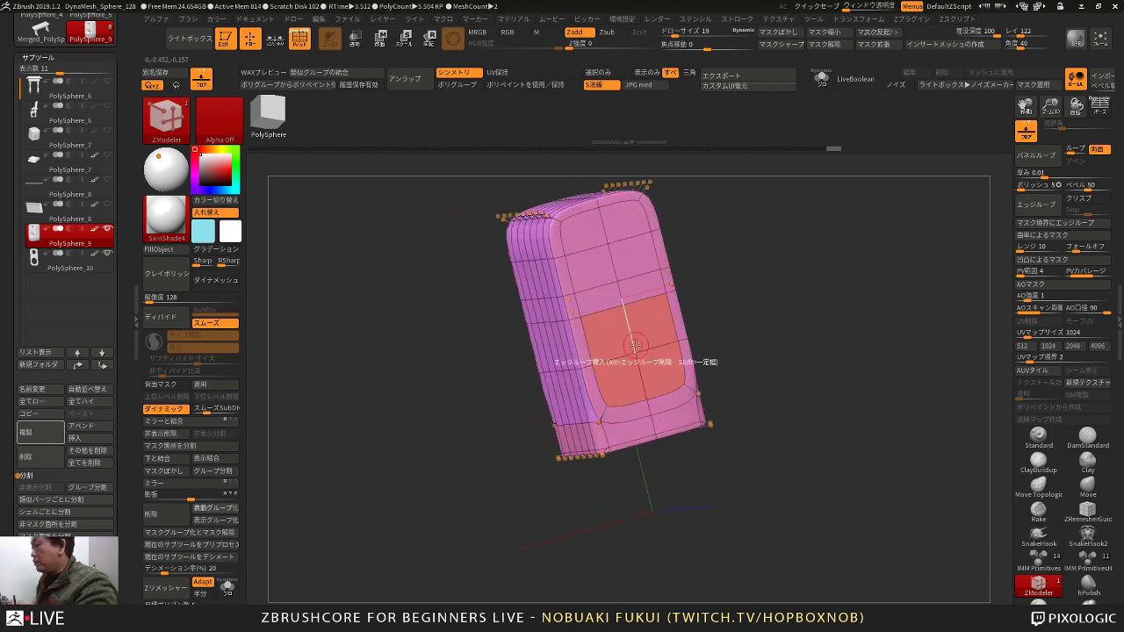
left_click_drag(704, 326, 829, 303)
left_click_drag(727, 299, 693, 302, "alt")
left_click_drag(684, 365, 674, 402, "alt")
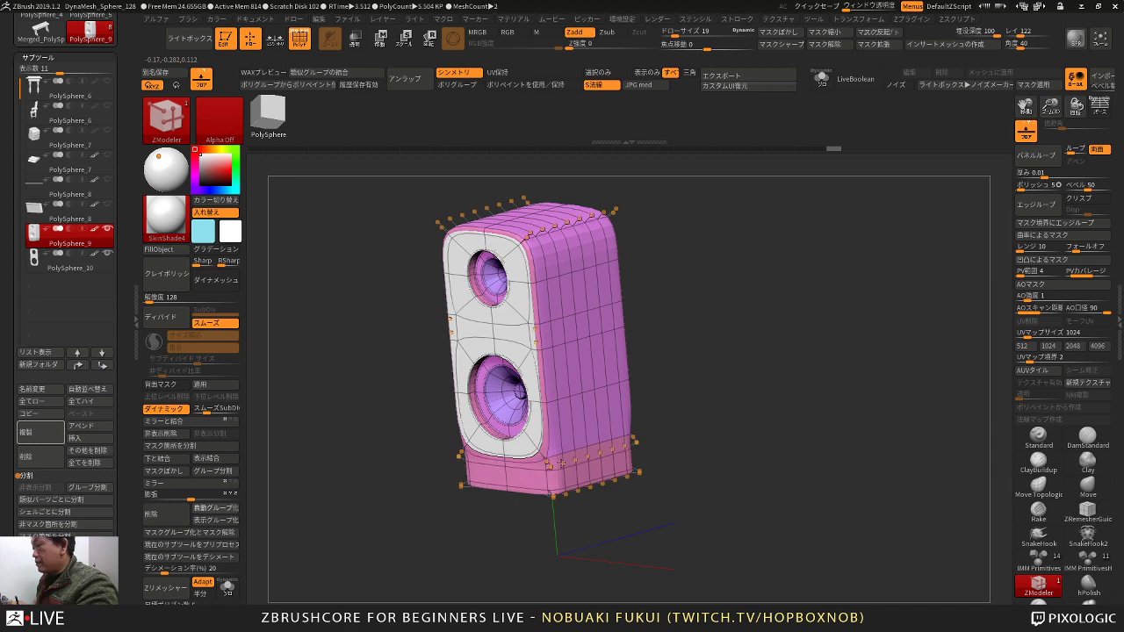
Step: Try to extrude the polygon loop near the speaker's base with QMesh set to PolyLoop, and undo the attempt
left_click_drag(672, 342, 691, 373, "alt")
key("space")
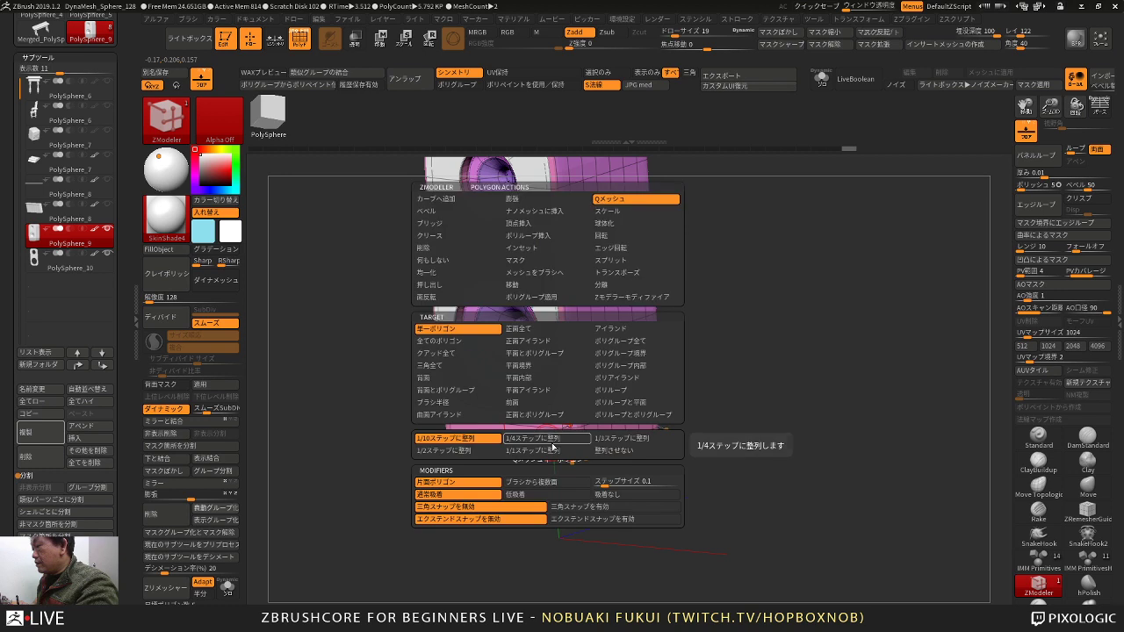
left_click(606, 390)
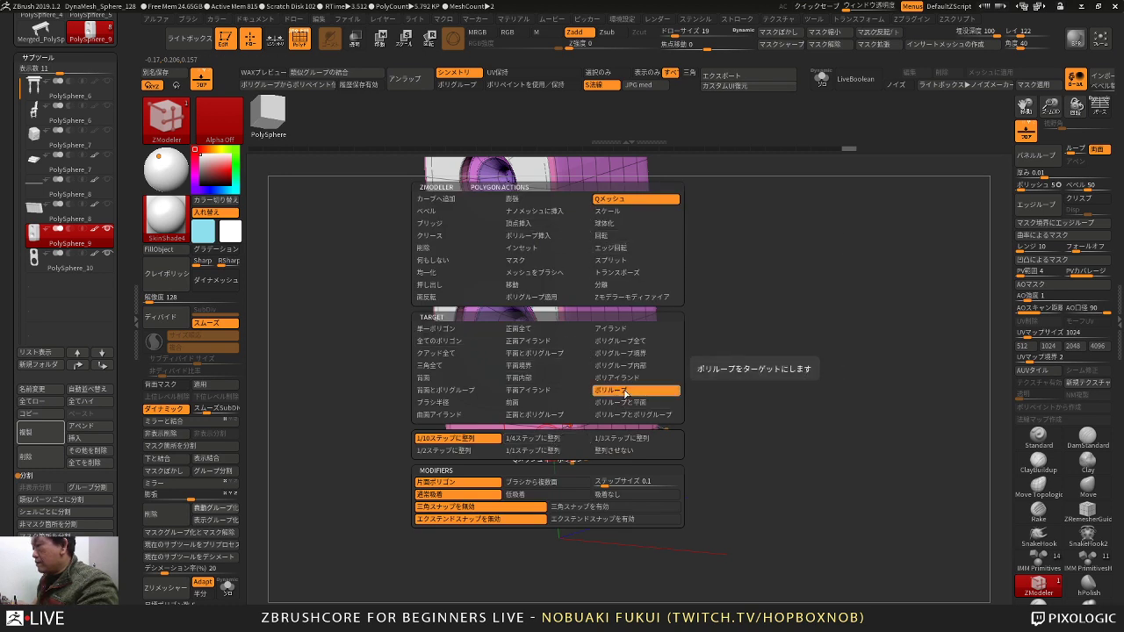
mouse_move(547, 442)
left_mouse_down()
mouse_move(591, 541)
mouse_move(621, 495)
mouse_move(585, 531)
left_mouse_up()
key("ctrl+z")
key("ctrl+z")
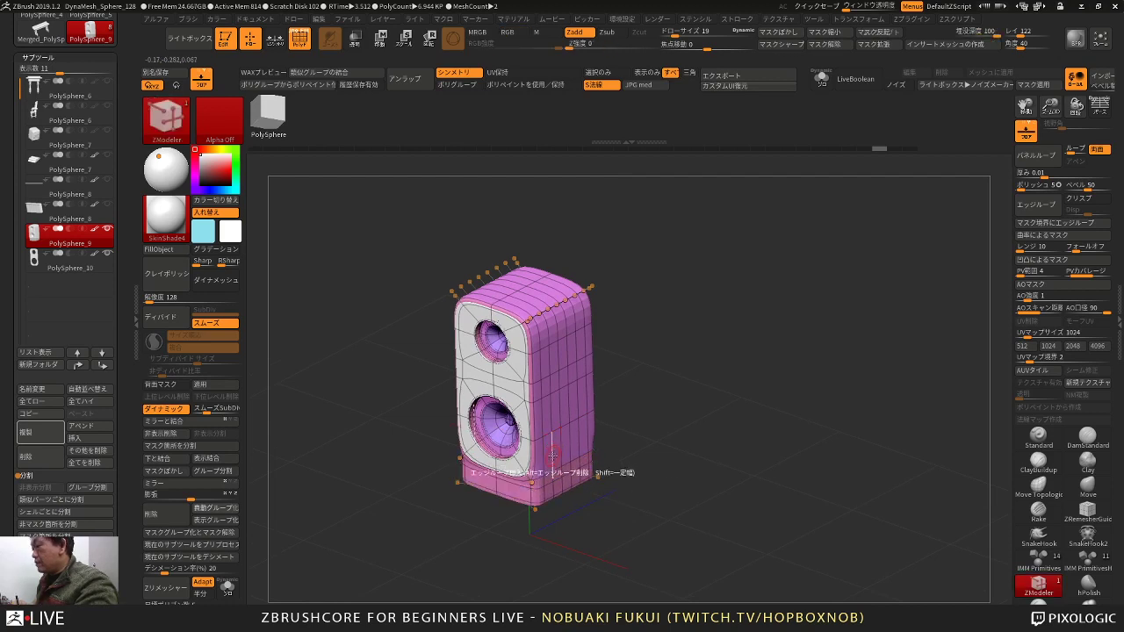
key("ctrl+z")
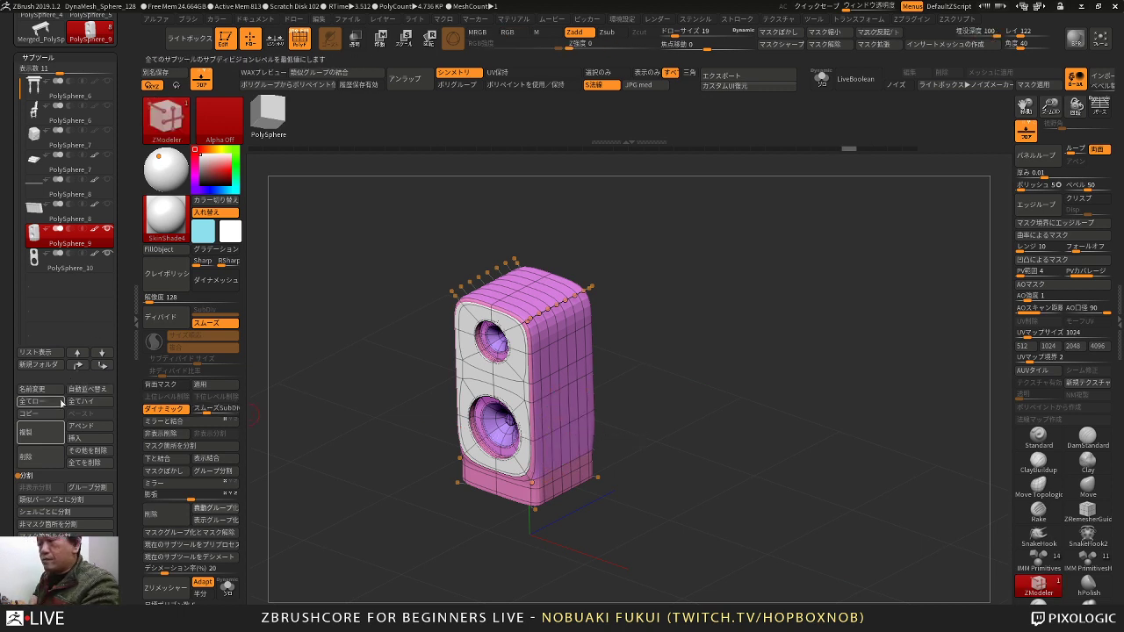
Step: Duplicate the speaker box subtool and show only the copy in Solo mode
left_click(50, 438)
left_click_drag(381, 490, 287, 522)
left_click(228, 590)
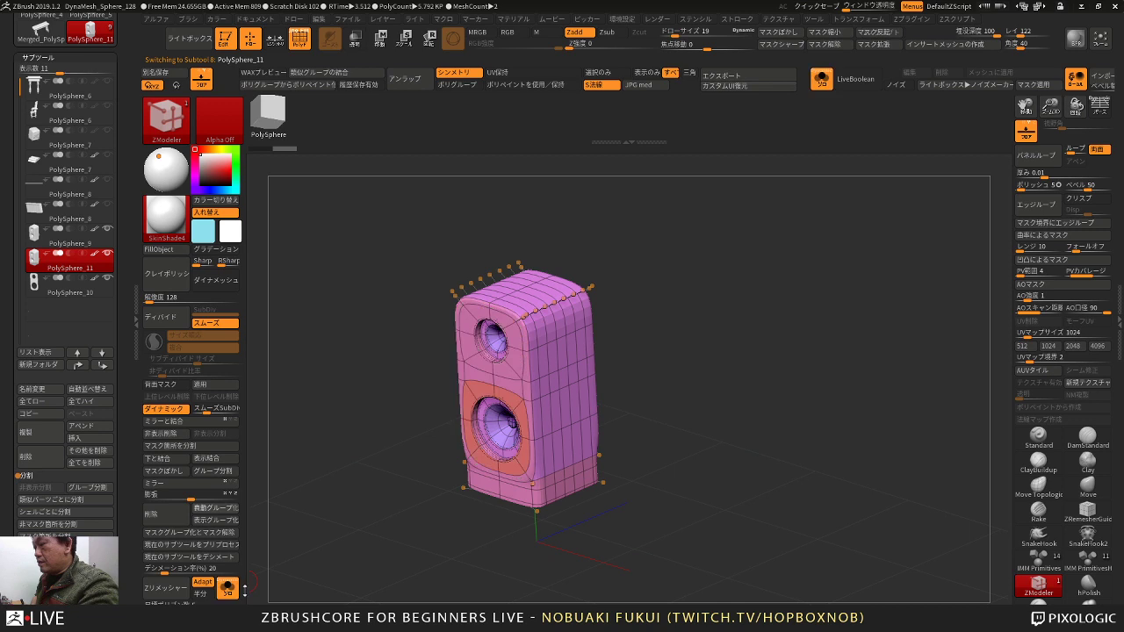
mouse_move(378, 533)
left_mouse_down()
mouse_move(385, 527)
mouse_move(379, 536)
left_mouse_up()
left_click_drag(670, 388, 702, 390)
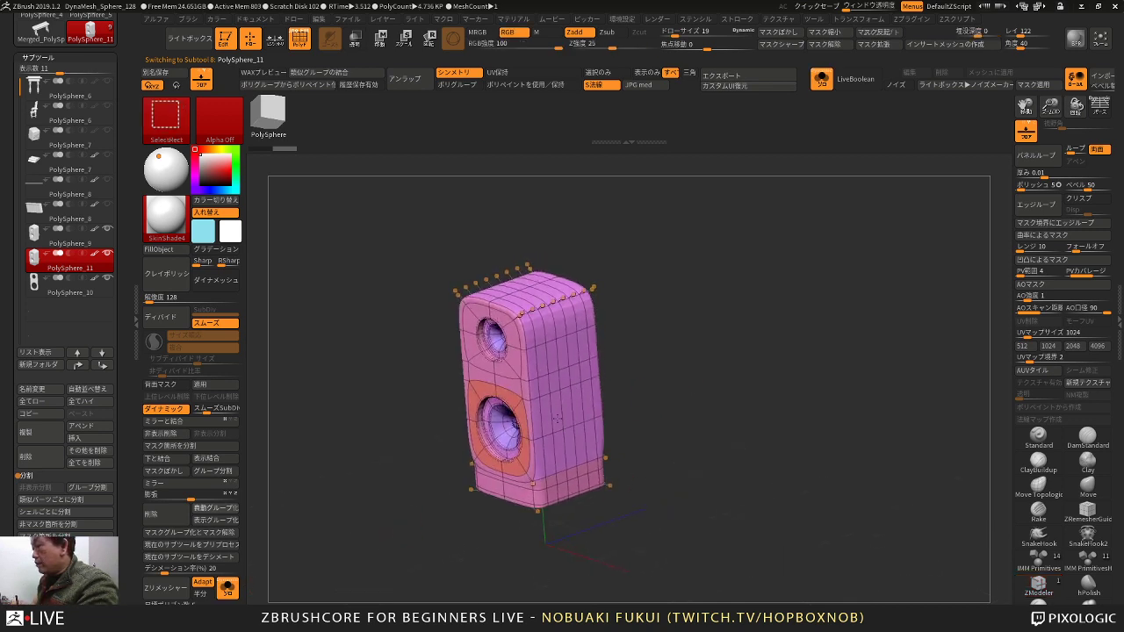
Step: Isolate the copy's outer wall polygroup, delete the hidden geometry, and regroup the remaining pieces with Auto Groups
left_click(576, 424, "ctrl+shift")
left_click_drag(634, 401, 670, 392)
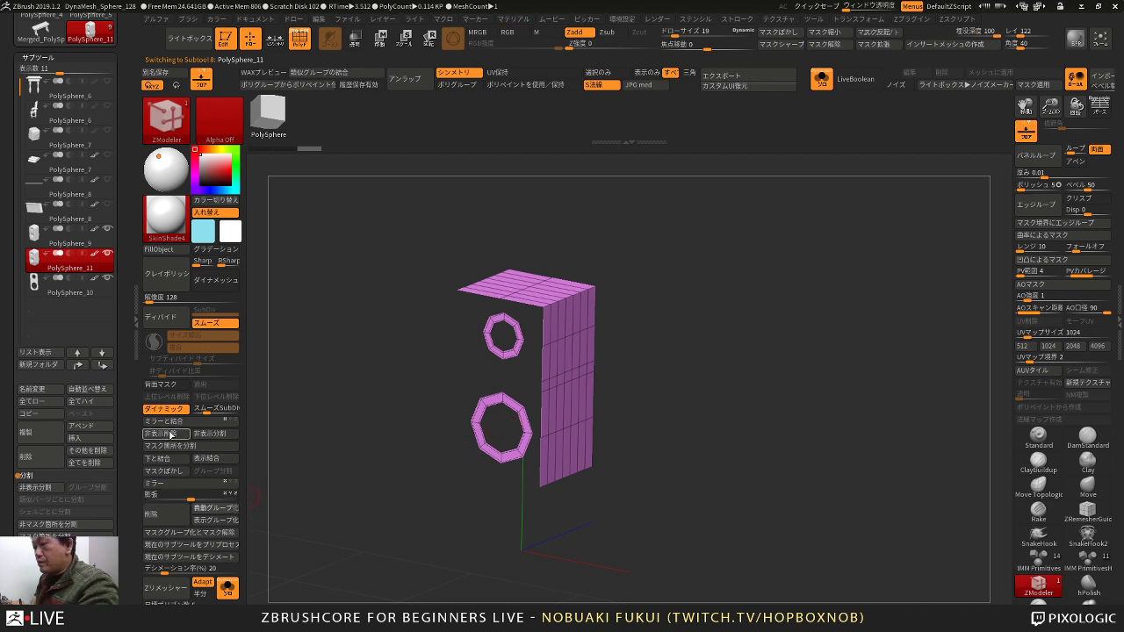
left_click(171, 434)
left_click(232, 511)
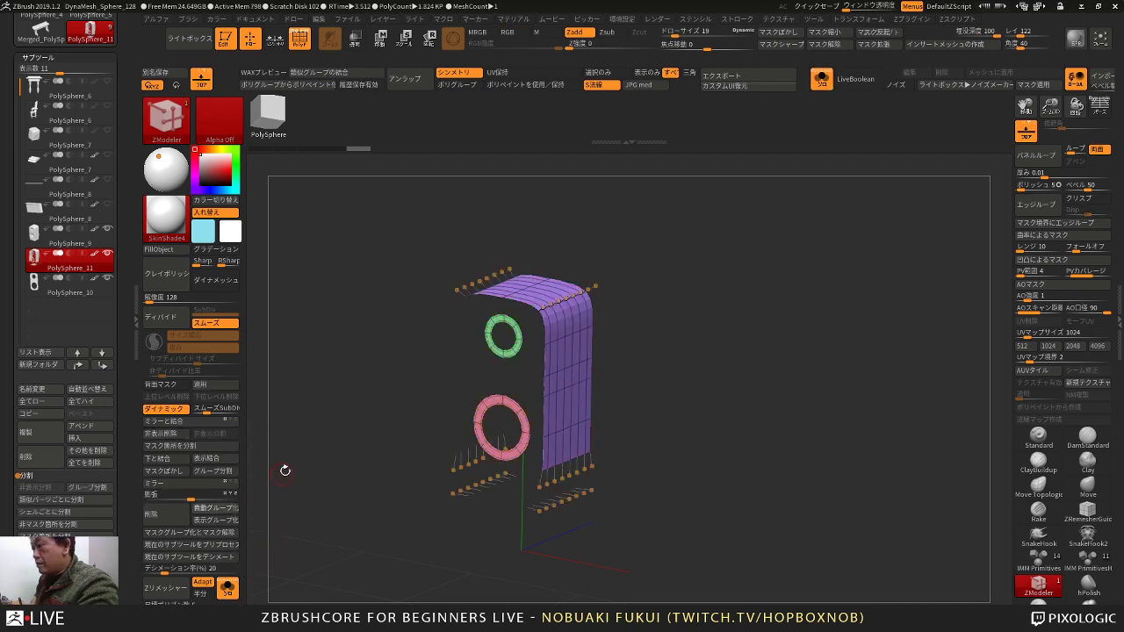
Step: Hide and delete the two cone rings so only the outer wall remains, and turn Solo mode off
left_click(499, 404, "ctrl+shift")
left_click(500, 401, "ctrl+shift")
left_click(507, 353, "ctrl+shift")
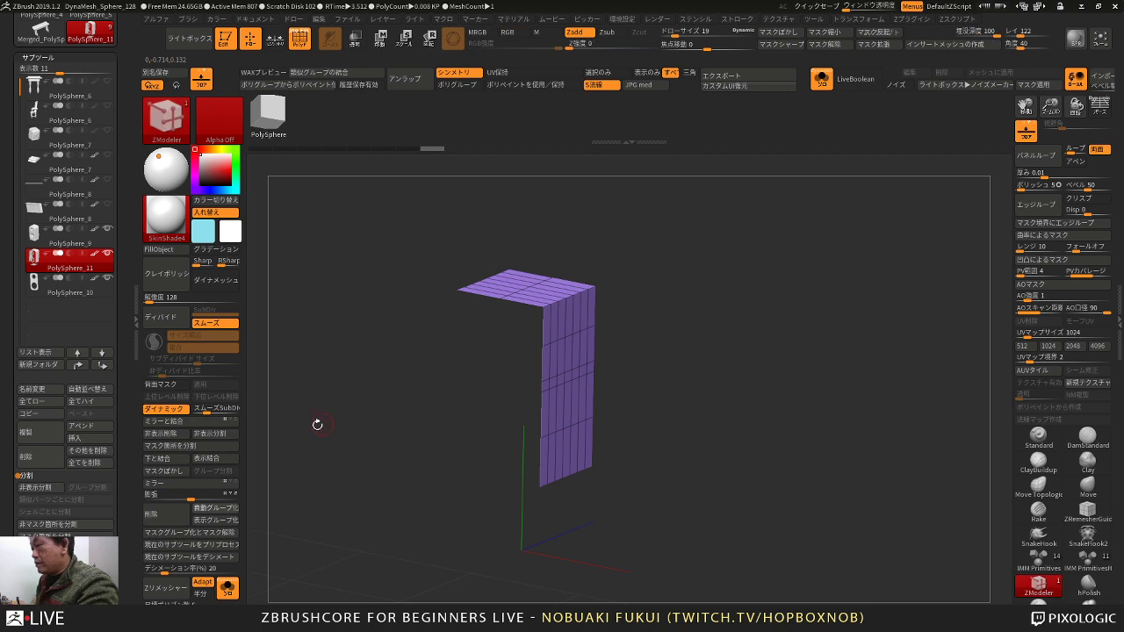
left_click(172, 434)
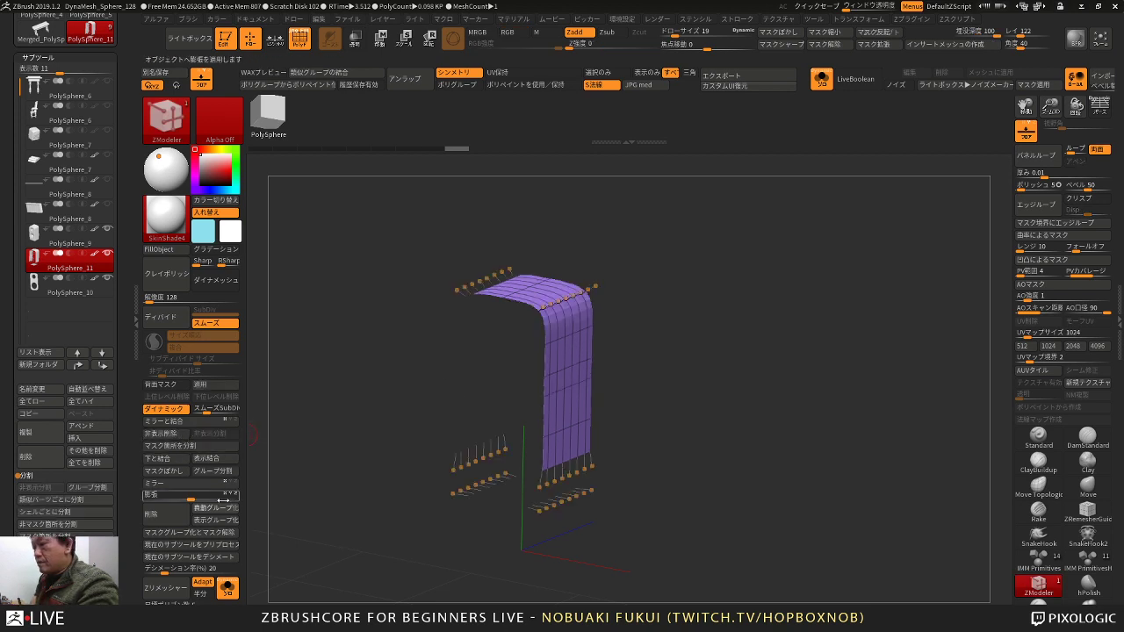
left_click(227, 587)
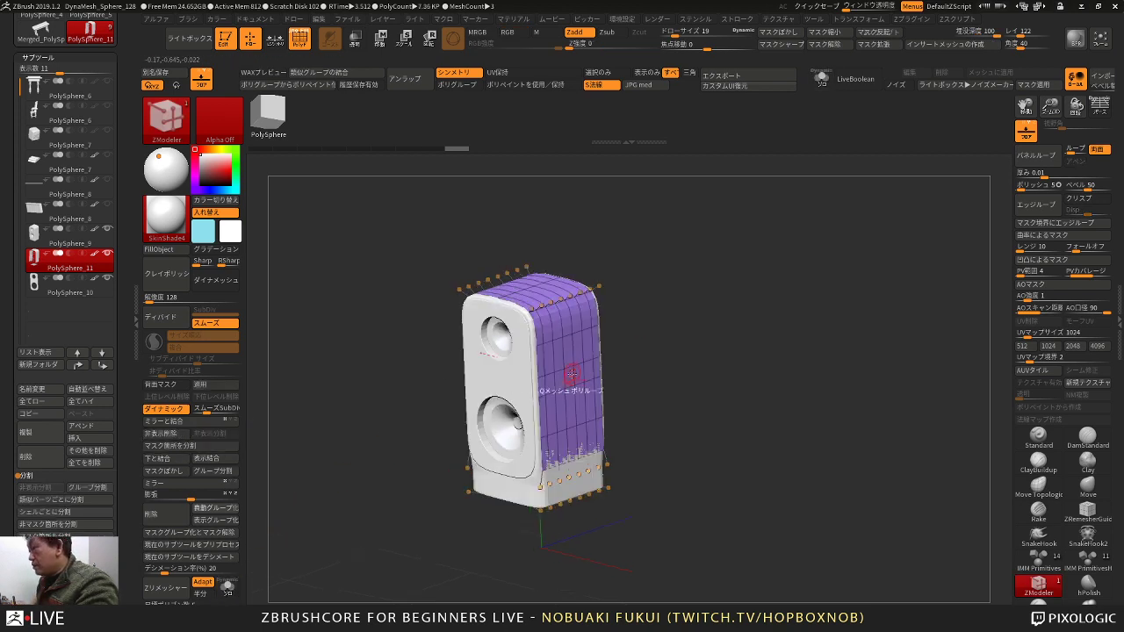
Step: Thicken the outer wall into a shell with QMesh on all polygons, and delete its polygons around the base end
key("space")
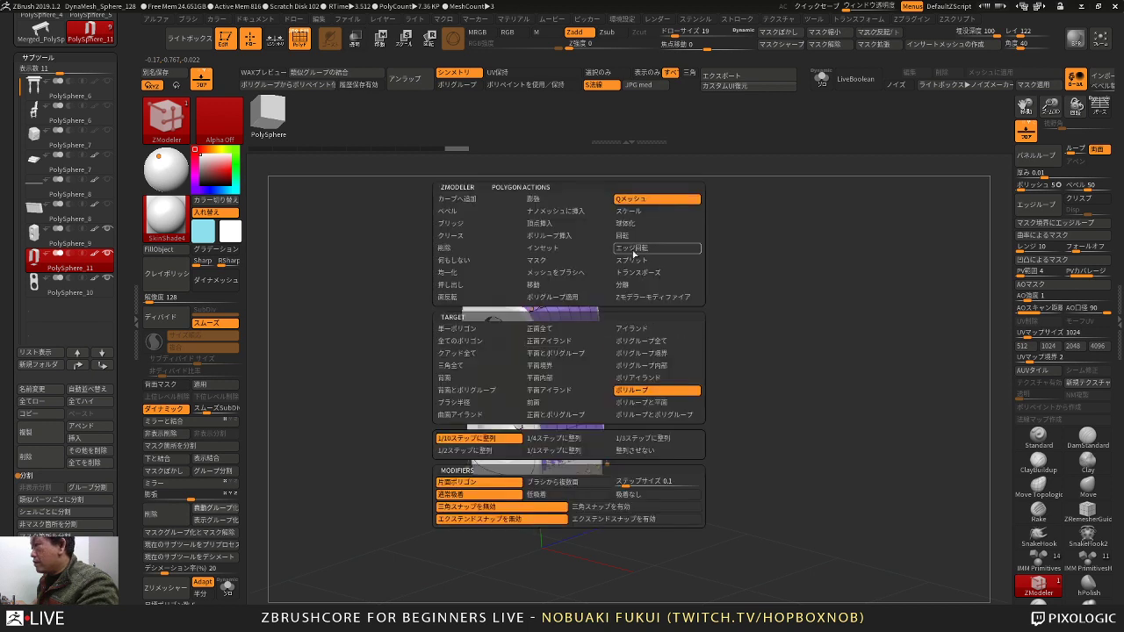
left_click(505, 344)
left_click_drag(577, 347, 681, 351)
left_click_drag(682, 475, 321, 416, "ctrl+alt+shift")
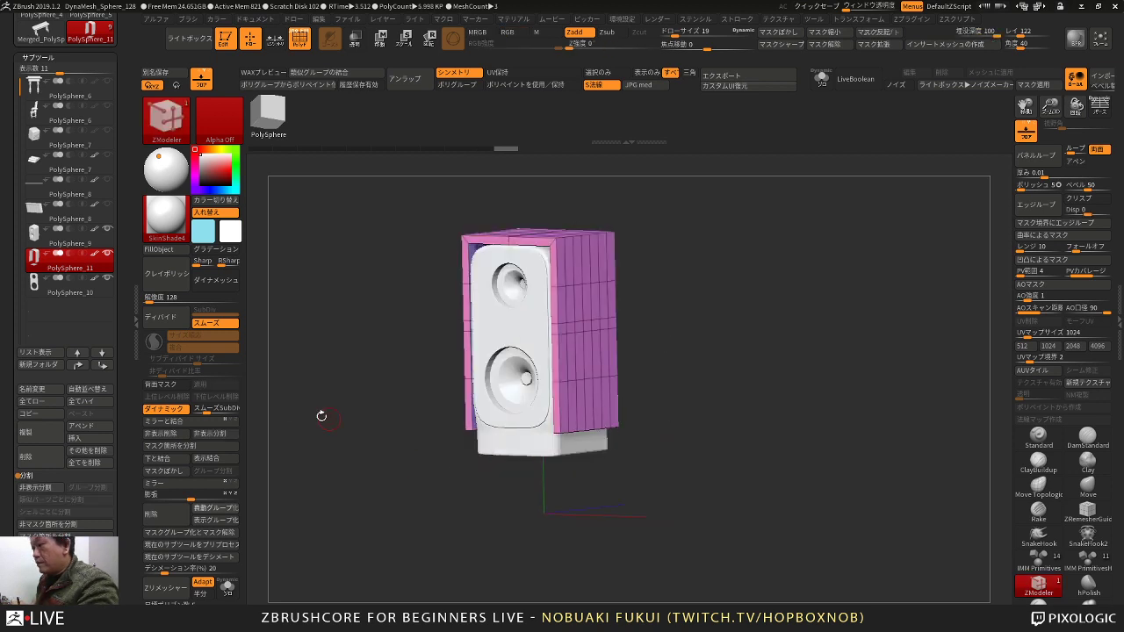
left_click(175, 434)
Step: Set the edge Insert target to Single EdgeLoop and insert one loop near the shell's lower end
left_click_drag(395, 414, 409, 436)
left_click_drag(665, 349, 687, 343, "alt")
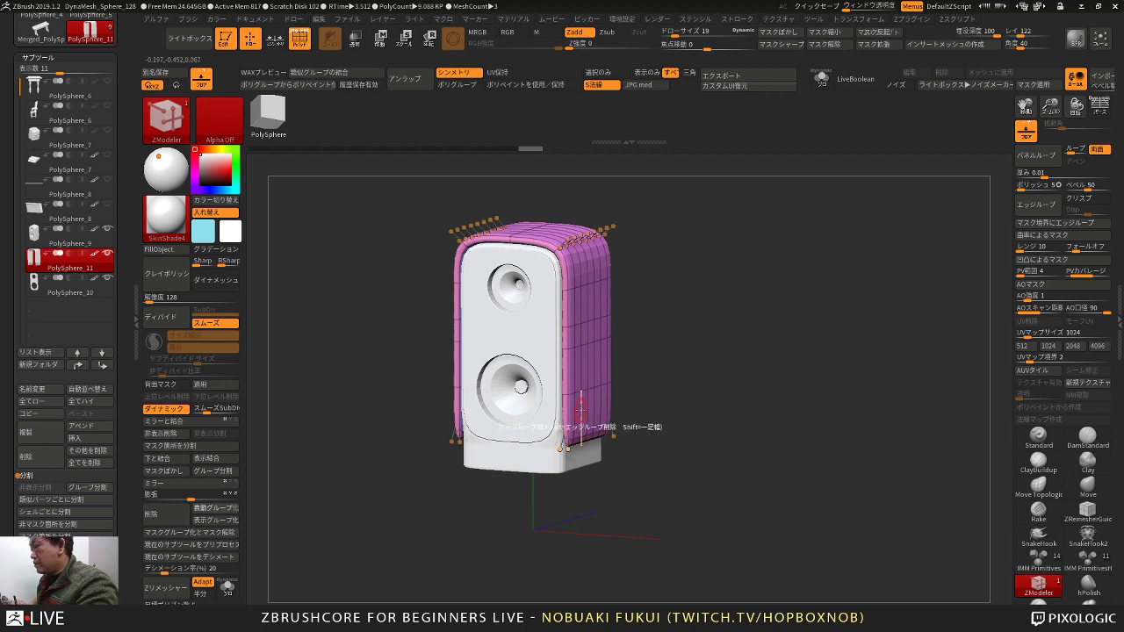
key("space")
left_click(517, 442)
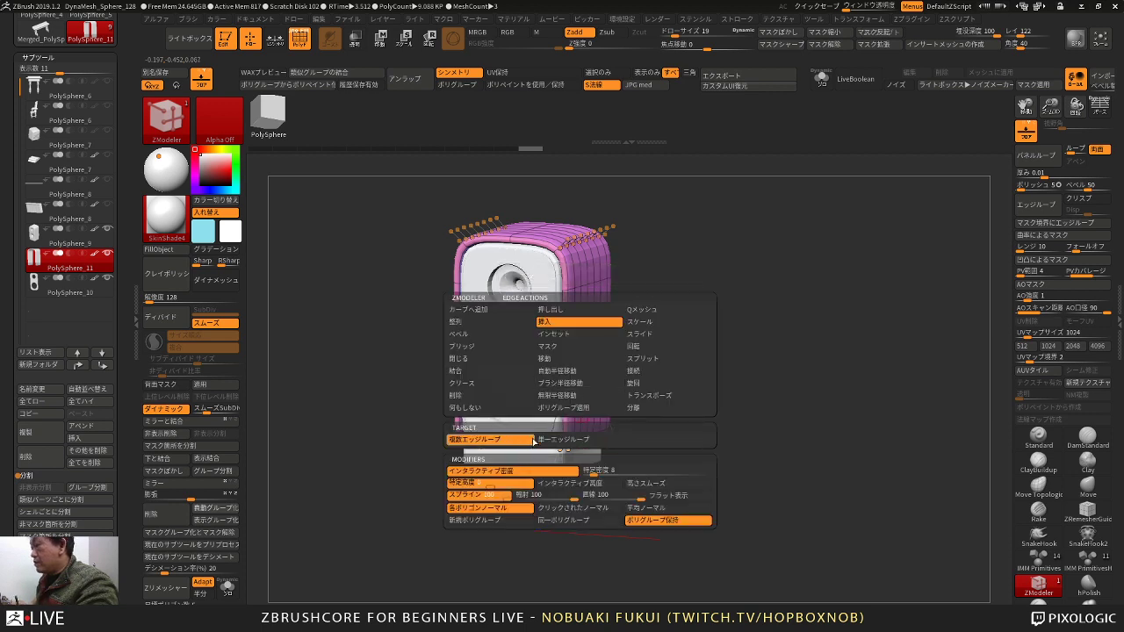
left_click(578, 440)
left_click_drag(581, 420, 581, 431)
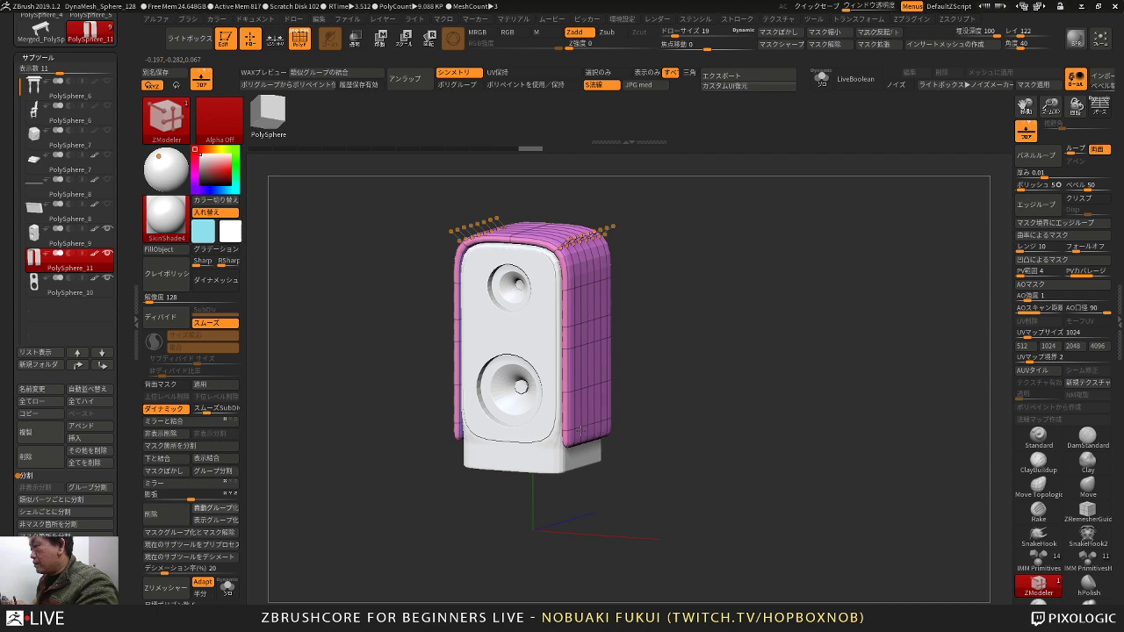
Step: Try inserting a single edge loop along the shell's front rim, and undo it
left_click_drag(642, 389, 677, 422)
left_click_drag(586, 187, 647, 380, "alt")
left_click_drag(652, 272, 614, 258)
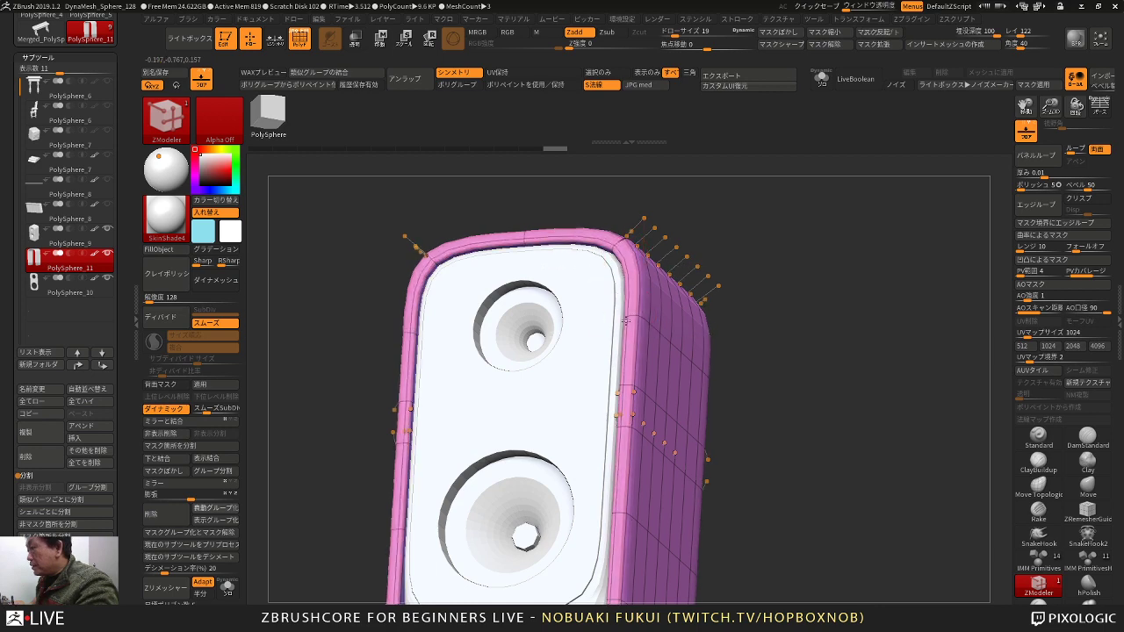
left_click_drag(740, 260, 771, 252)
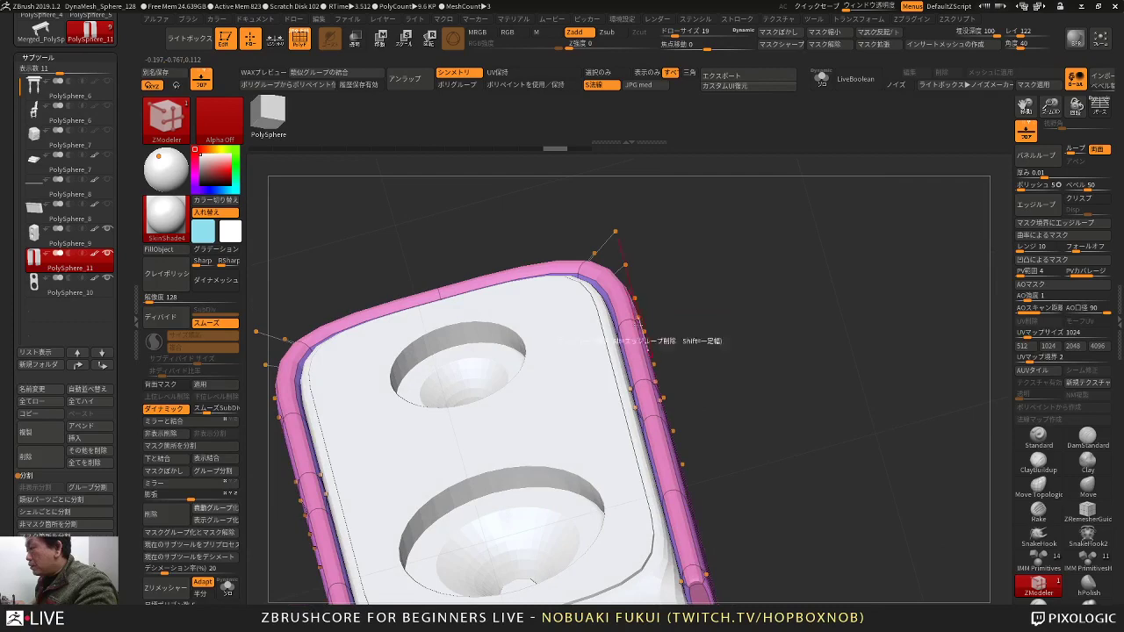
left_click(628, 320)
left_click_drag(692, 264, 701, 321)
key("ctrl+z")
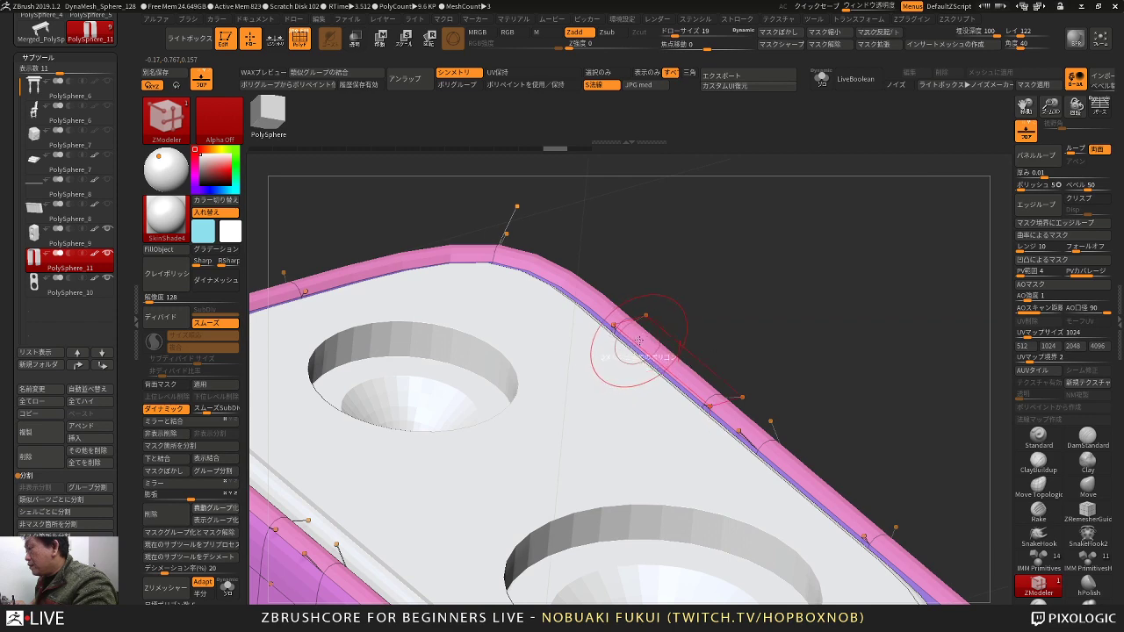
Step: Try two more single edge loop insertions at different places across the front rim's thickness, undoing each one
left_click_drag(703, 270, 704, 211)
mouse_move(754, 276)
left_mouse_down()
mouse_move(766, 273)
mouse_move(740, 269)
left_mouse_up()
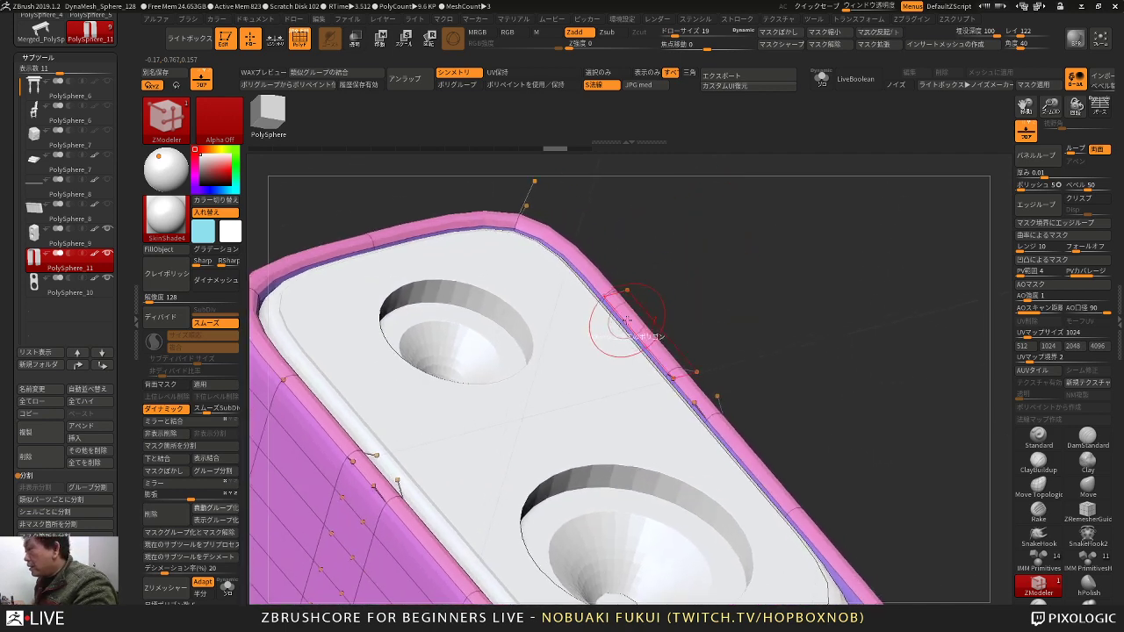
left_click_drag(656, 268, 634, 286)
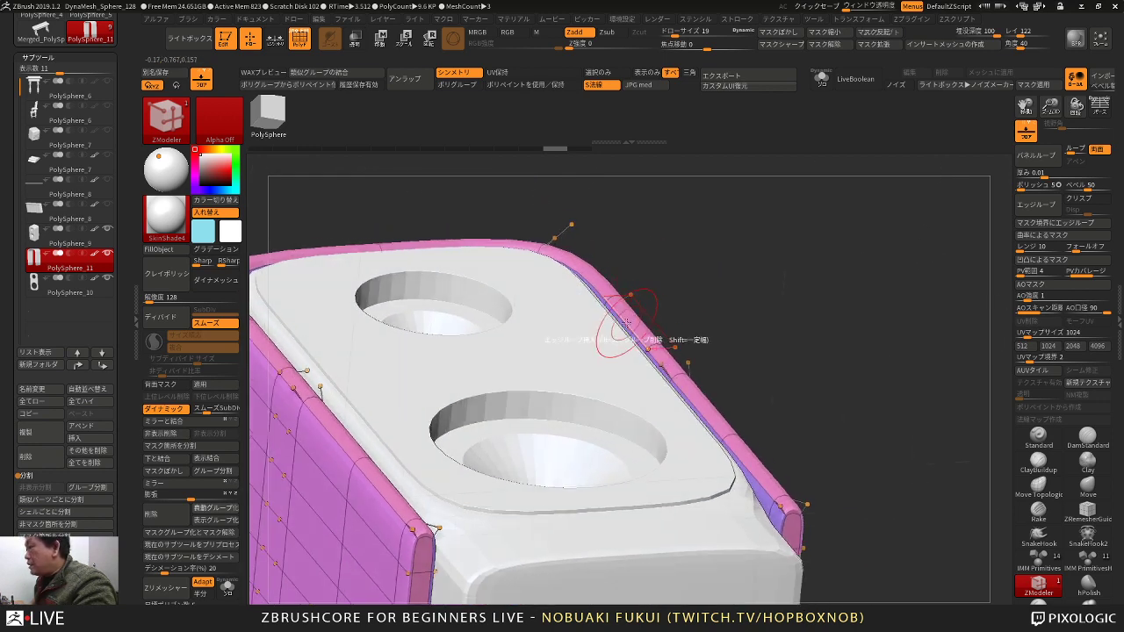
key("space")
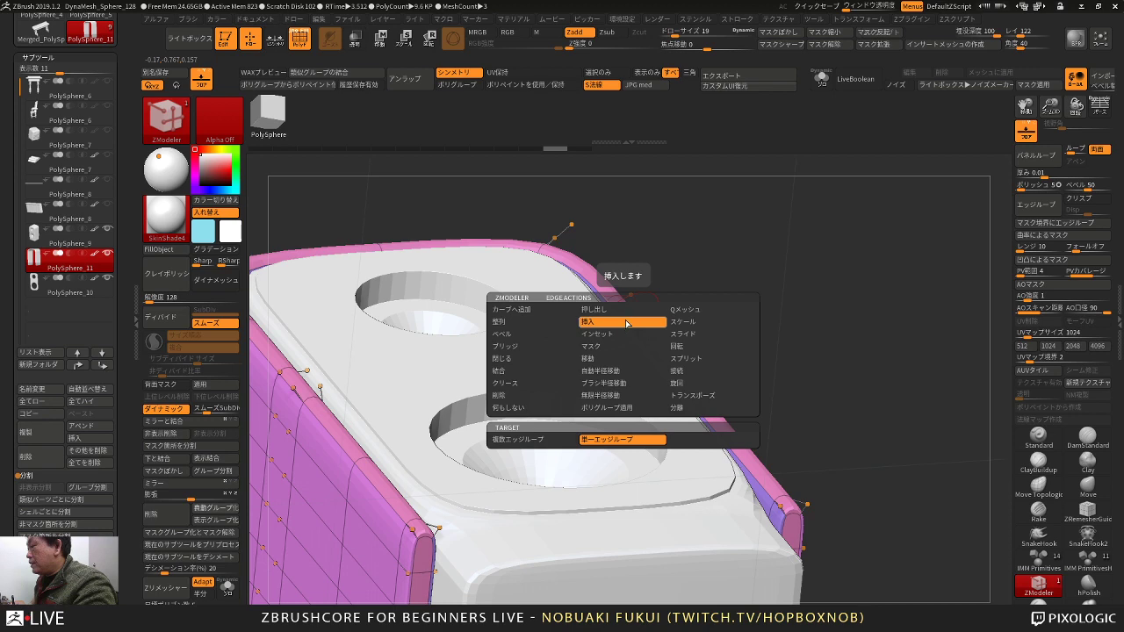
left_click(626, 323)
left_click_drag(652, 341, 641, 360)
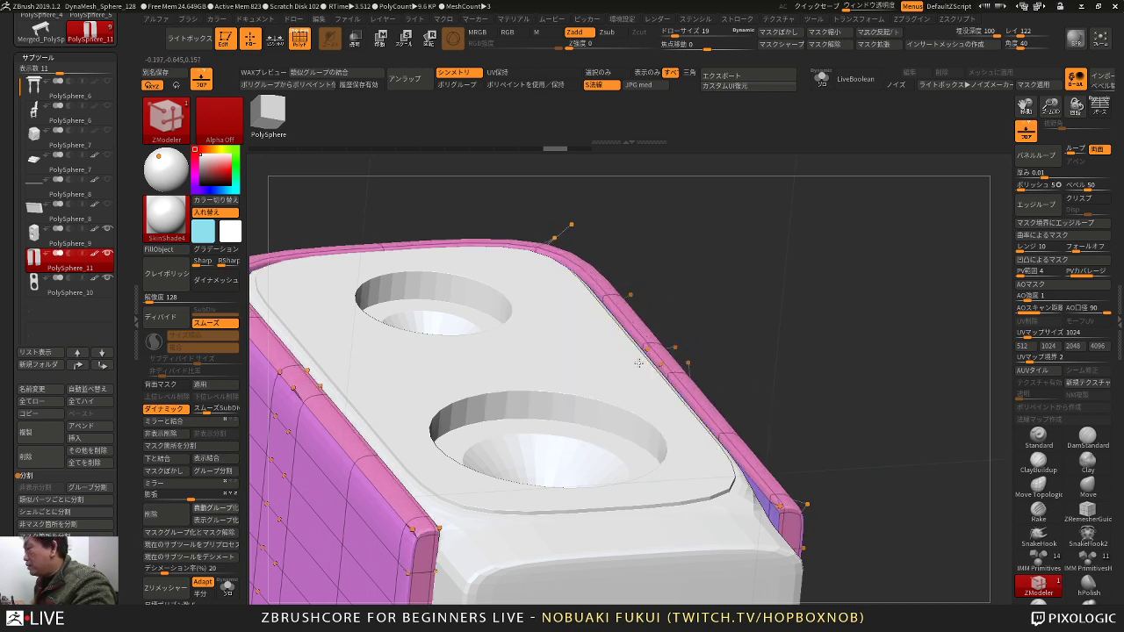
left_click_drag(691, 301, 719, 276)
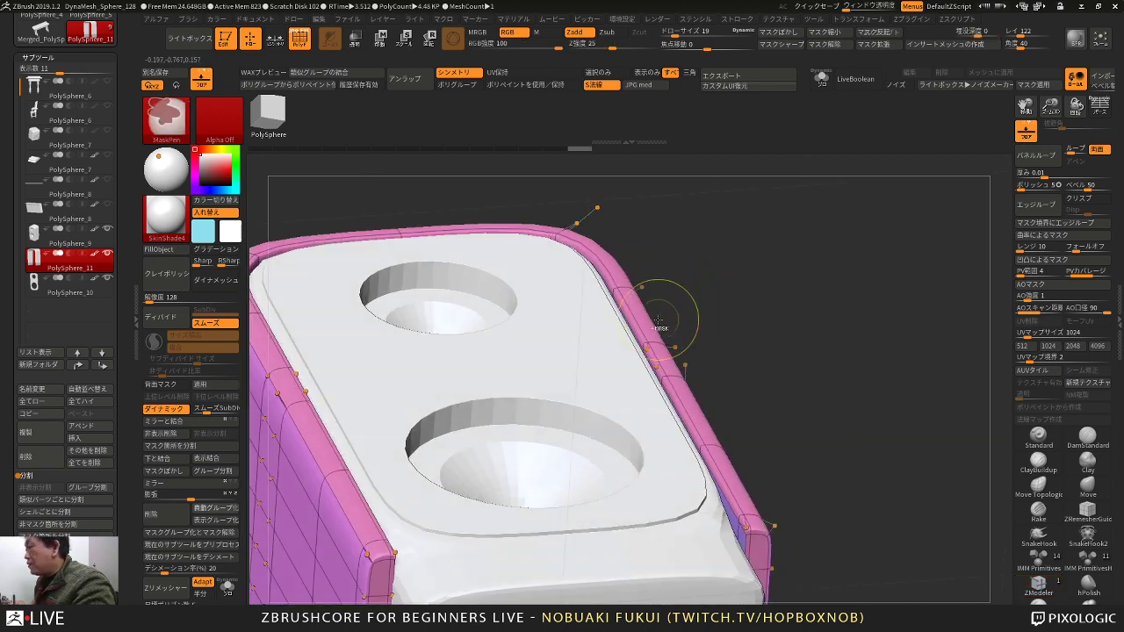
key("ctrl+z")
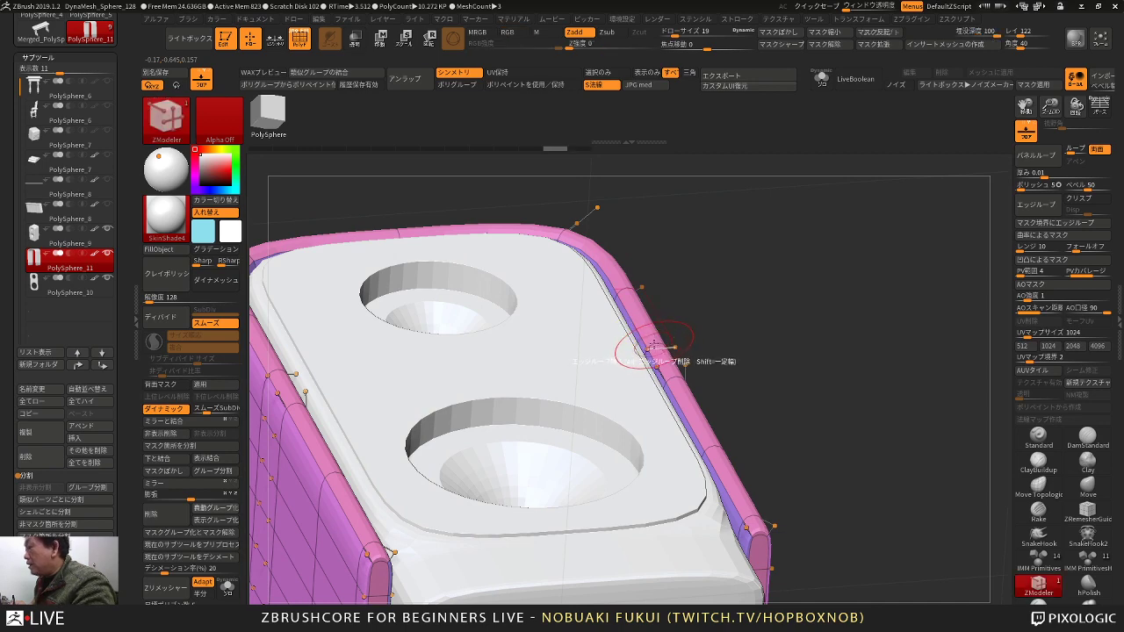
left_click_drag(700, 292, 721, 305)
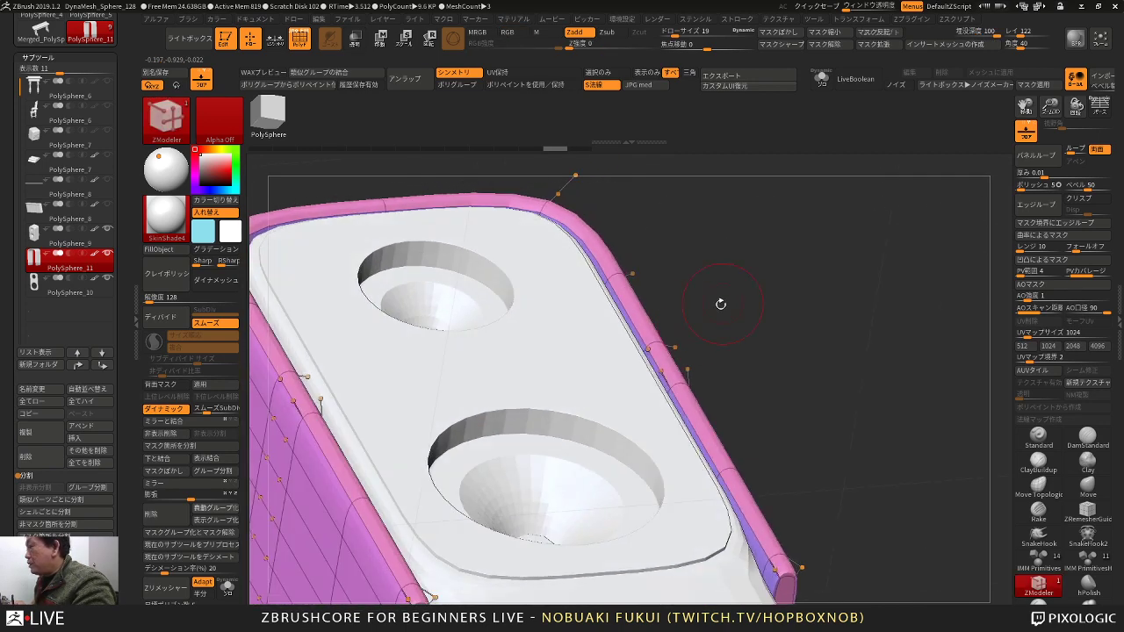
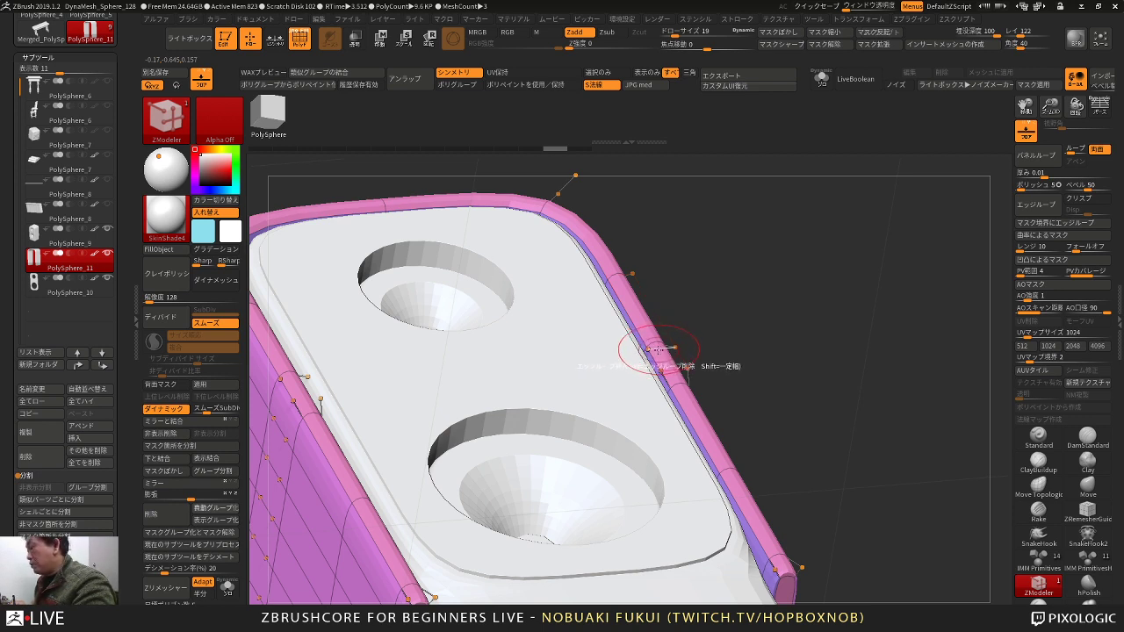
left_click(657, 350)
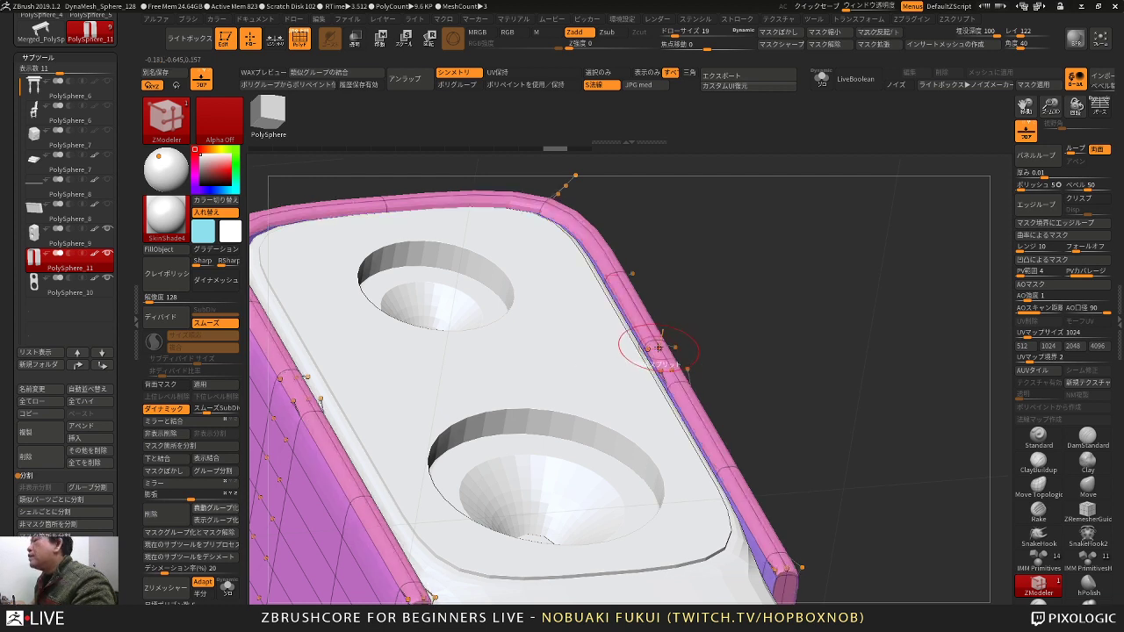
key("ctrl+z")
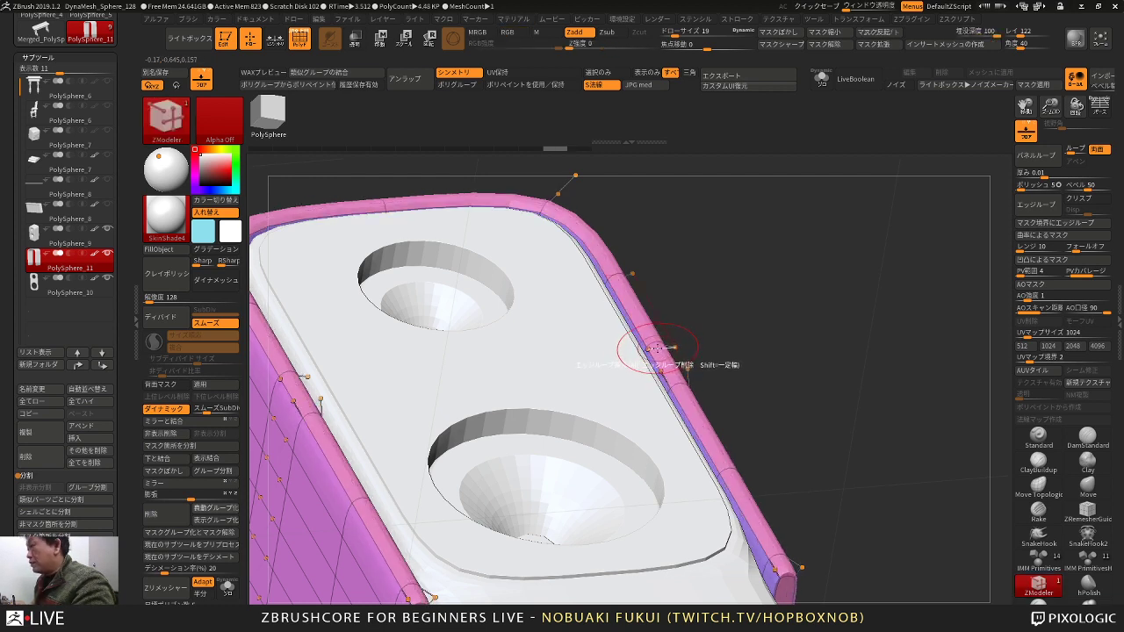
Step: Change the ZModeler edge action to Crease and crease the inner edge of the shell's front rim
key("space")
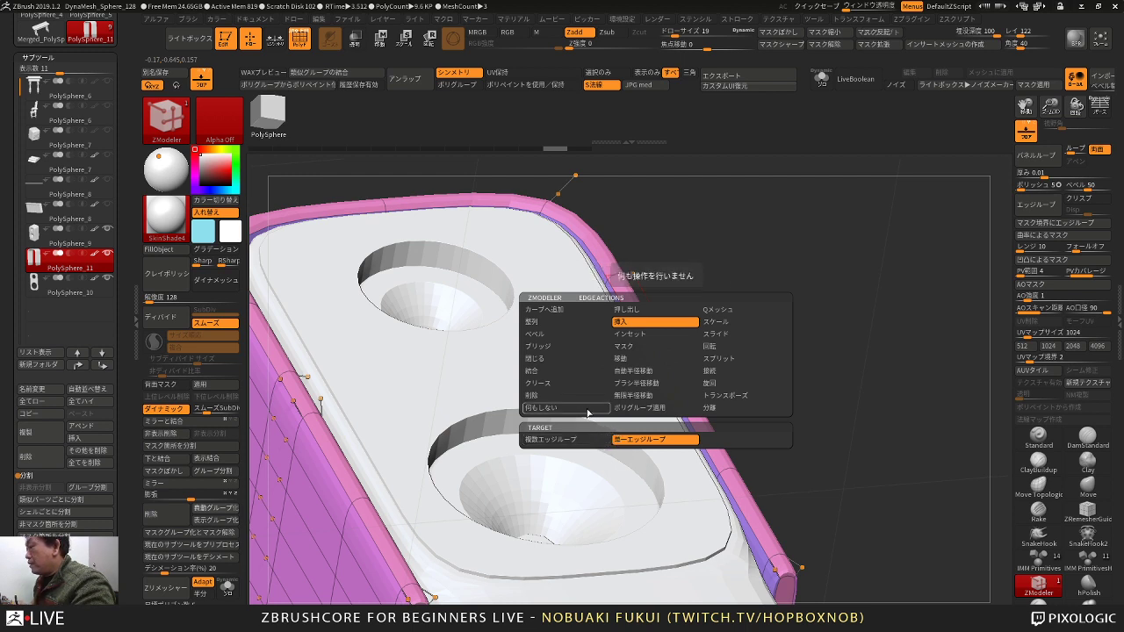
left_click(562, 383)
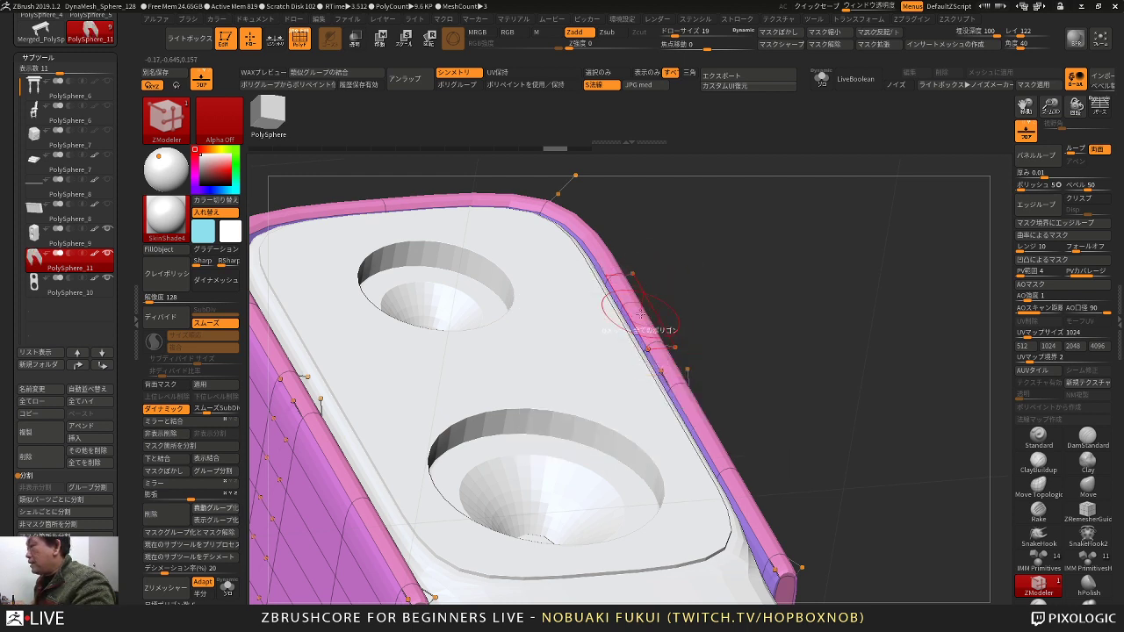
left_click(629, 317)
Step: Inflate the shell slightly around the speaker body
left_click_drag(699, 293, 526, 307, "alt")
left_click_drag(854, 330, 742, 357, "alt")
left_click_drag(191, 498, 194, 500)
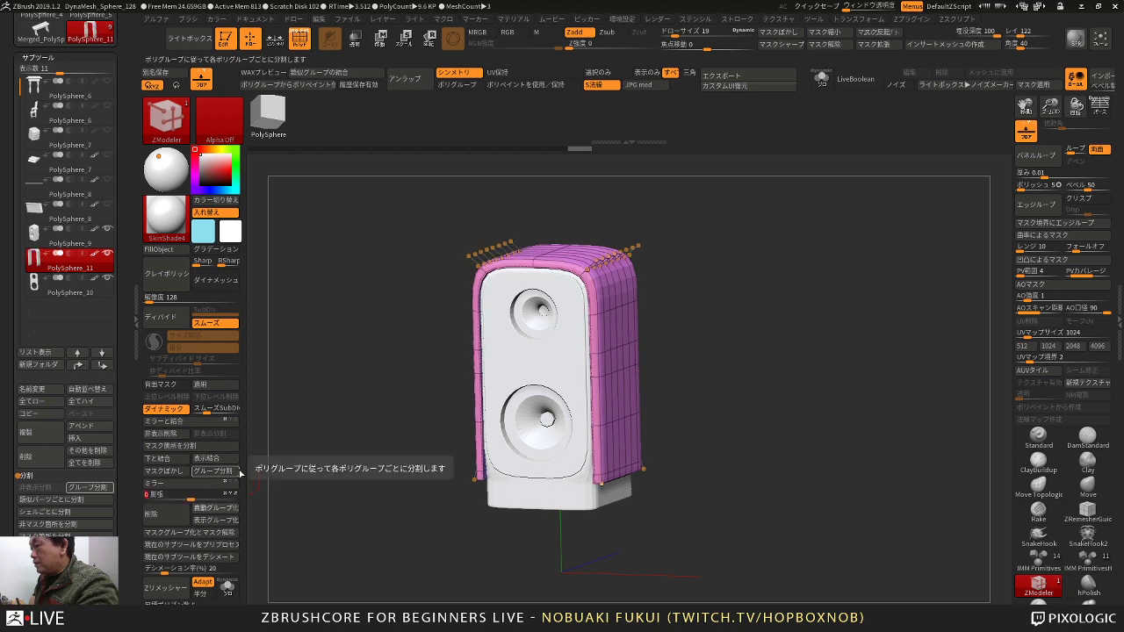
left_click_drag(338, 434, 364, 434, "shift")
Step: Assign the whole shell to one new polygroup and return to Draw mode
key("w")
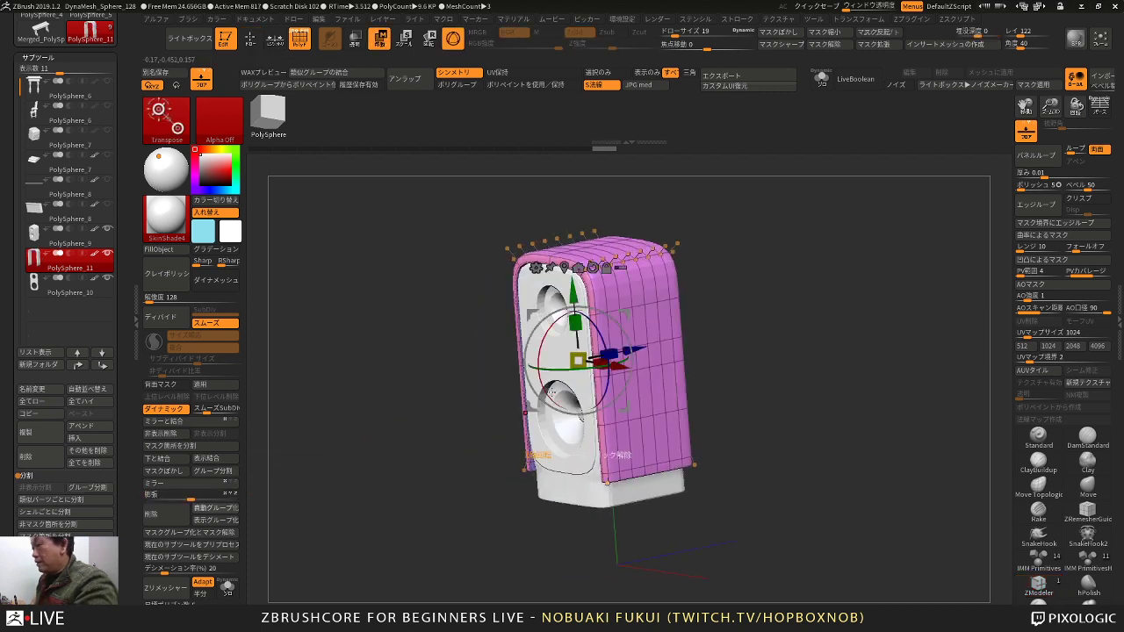
left_click_drag(713, 351, 705, 329, "shift")
key("ctrl+w")
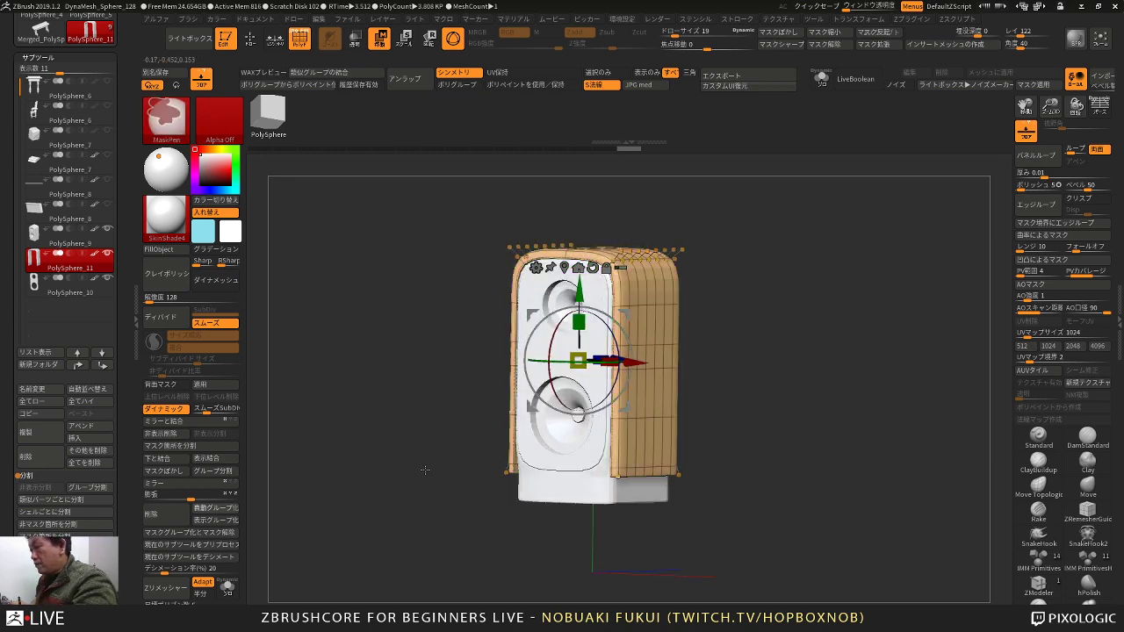
key("q")
mouse_move(420, 479)
left_mouse_down()
mouse_move(404, 495)
mouse_move(424, 487)
mouse_move(392, 396)
left_mouse_up()
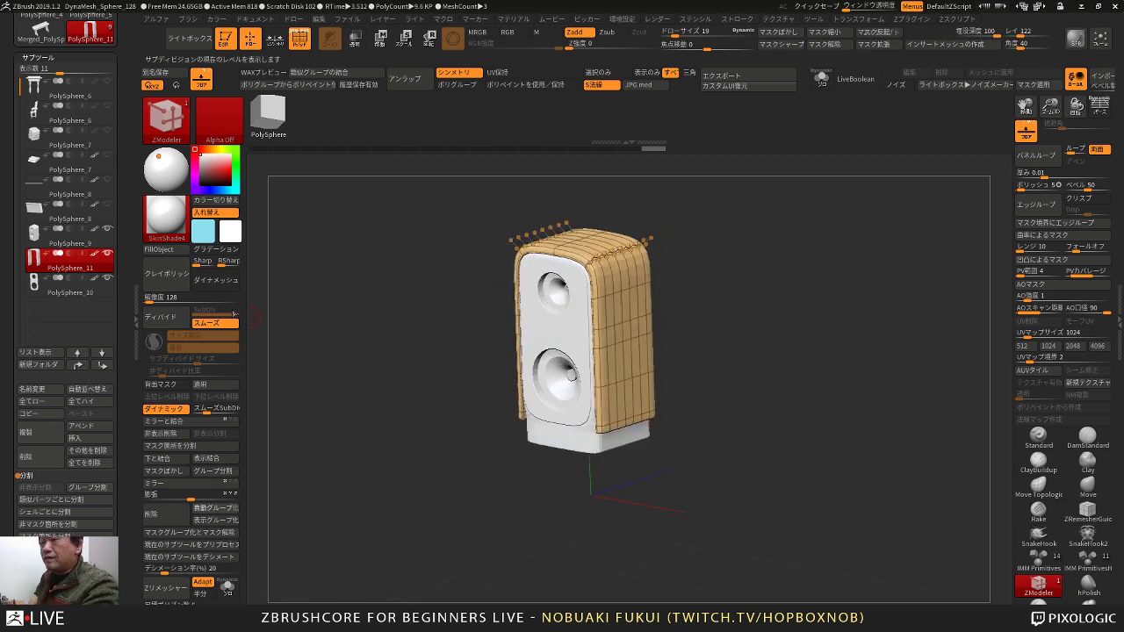
Step: Turn off dynamic subdivision on the outer shell, divide its mesh twice and delete the lower levels
left_click(179, 411)
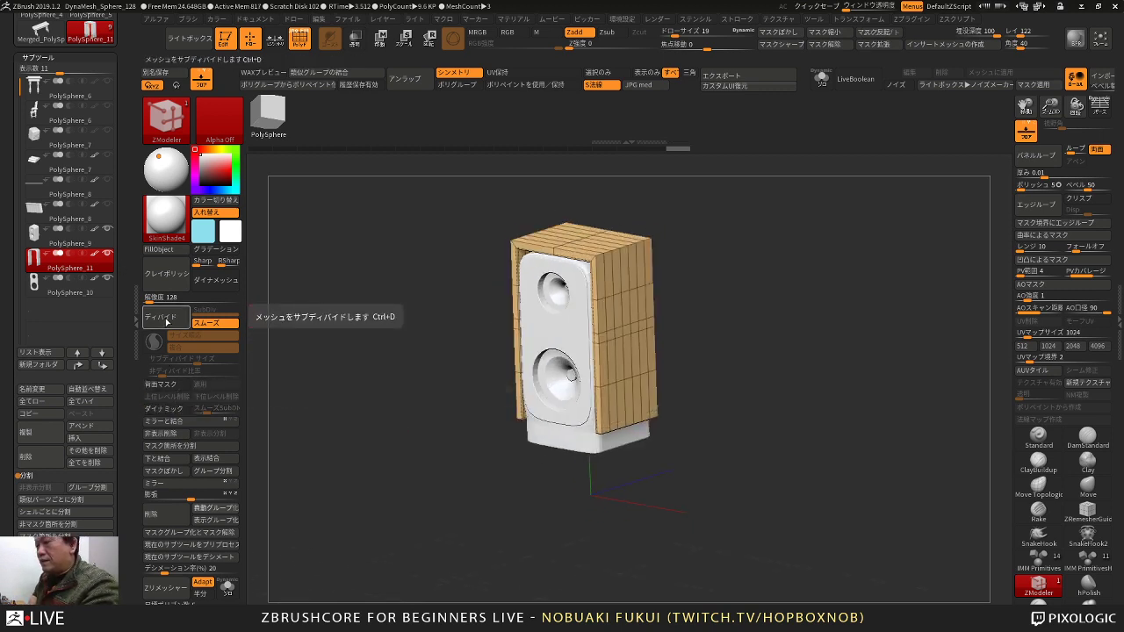
left_click(168, 319)
left_click(168, 320)
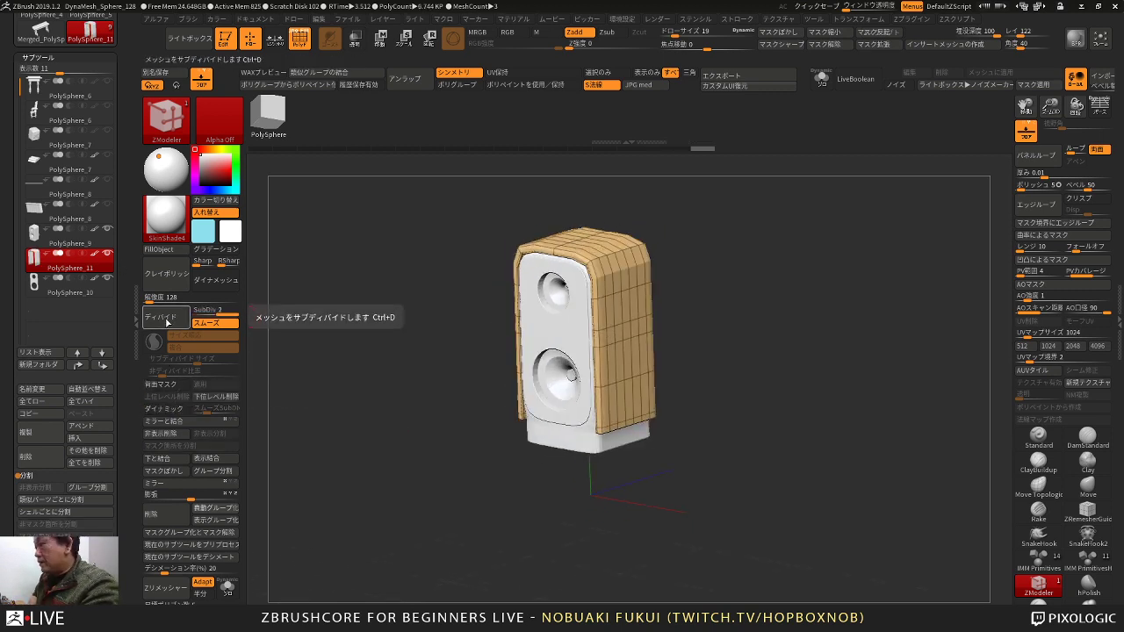
left_click(230, 397)
Step: Turn off dynamic subdivision on the speaker's front panel, divide its mesh twice and delete the lower levels
left_click_drag(262, 335, 347, 321)
left_click(101, 296)
left_click(174, 409)
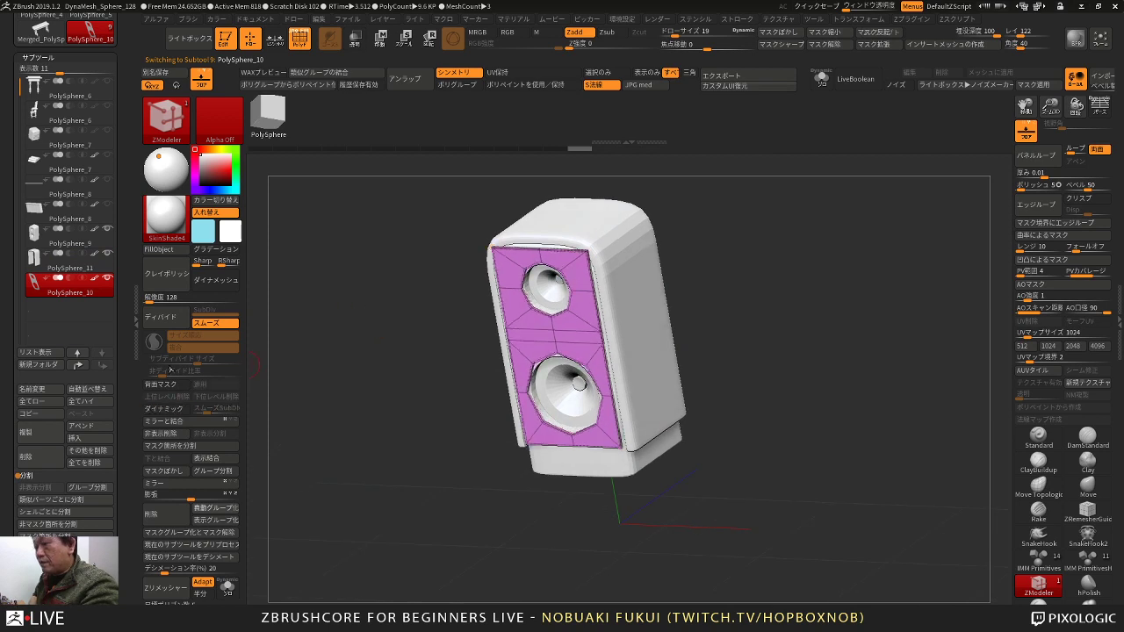
left_click(168, 320)
left_click(169, 321)
left_click(226, 397)
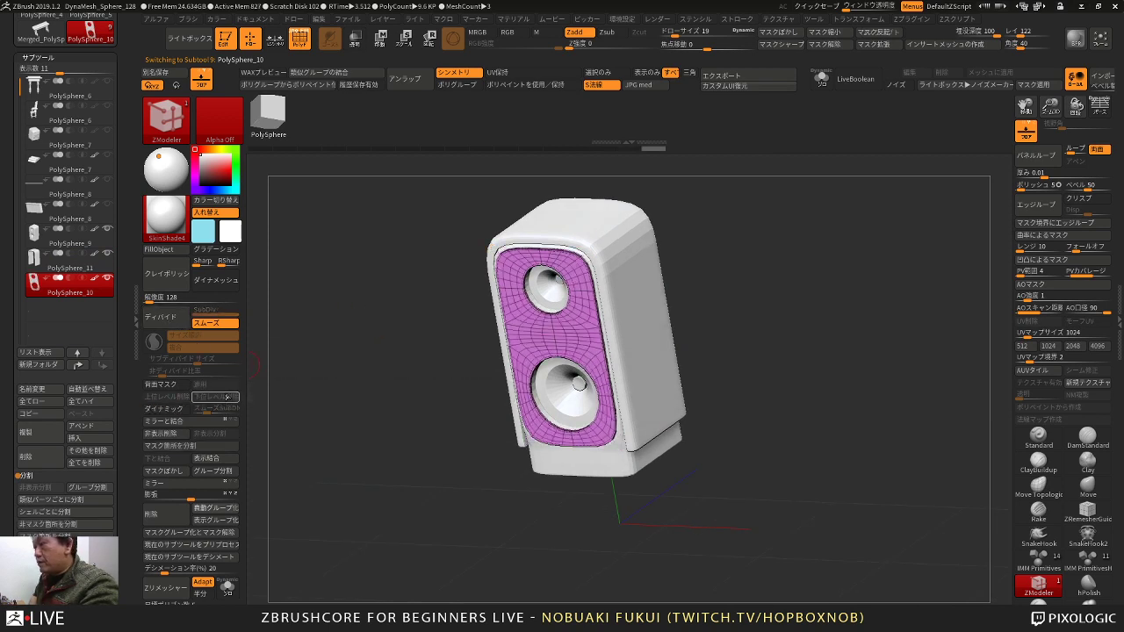
Step: Isolate the speaker body, replace its dynamic subdivision with one real subdivision and delete the lower level
left_click(74, 236)
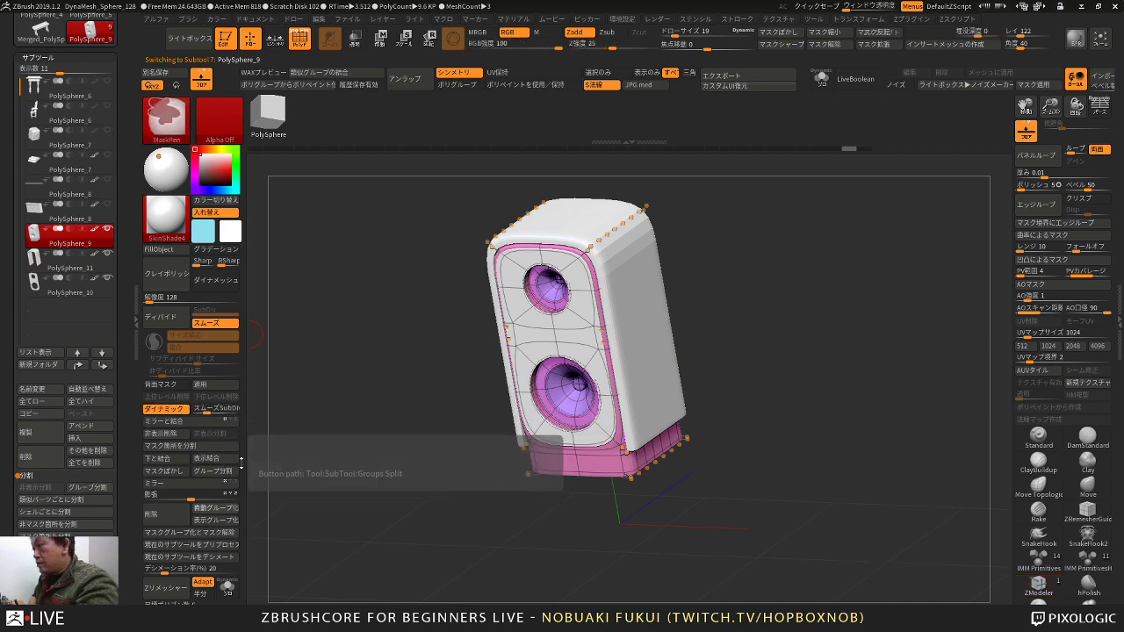
left_click_drag(294, 428, 372, 430)
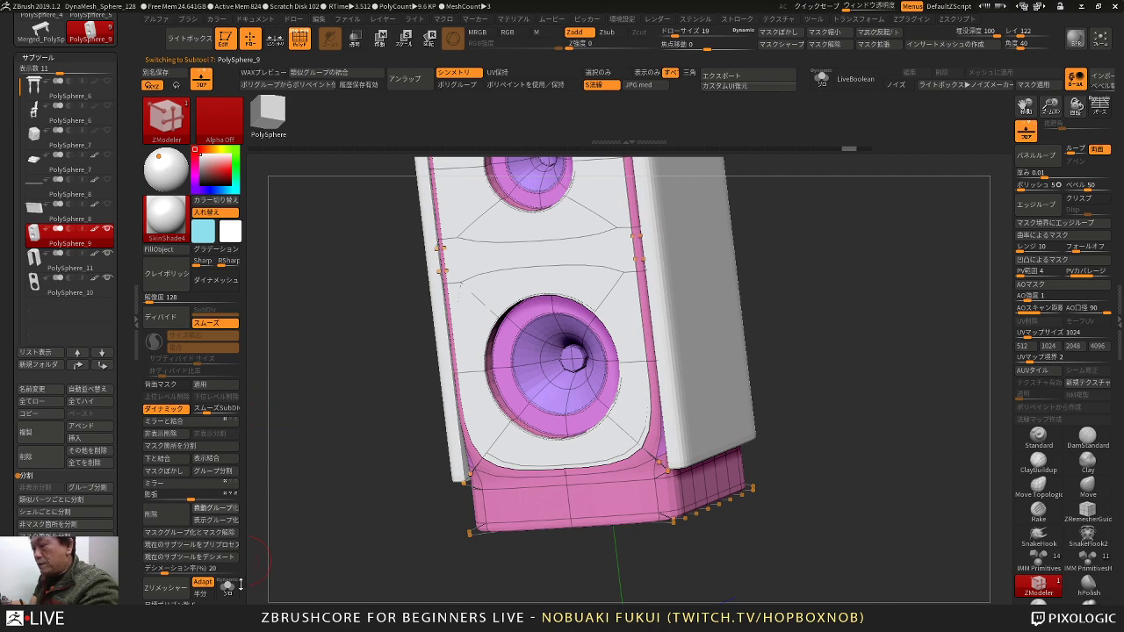
left_click(232, 586)
left_click_drag(358, 479, 266, 451)
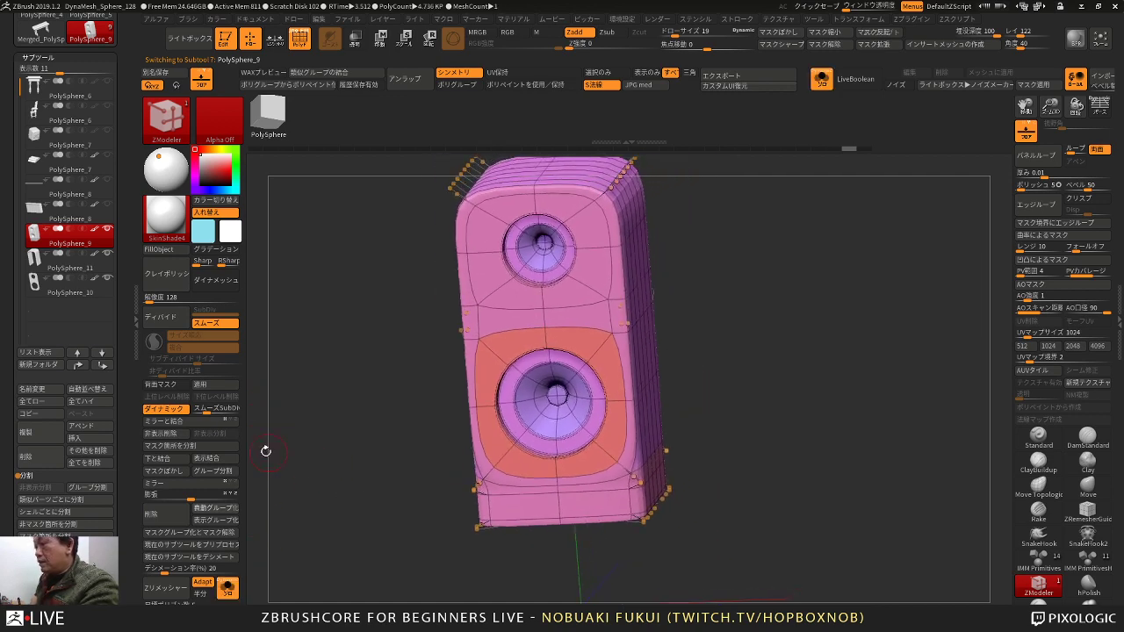
left_click(176, 410)
left_click(155, 323)
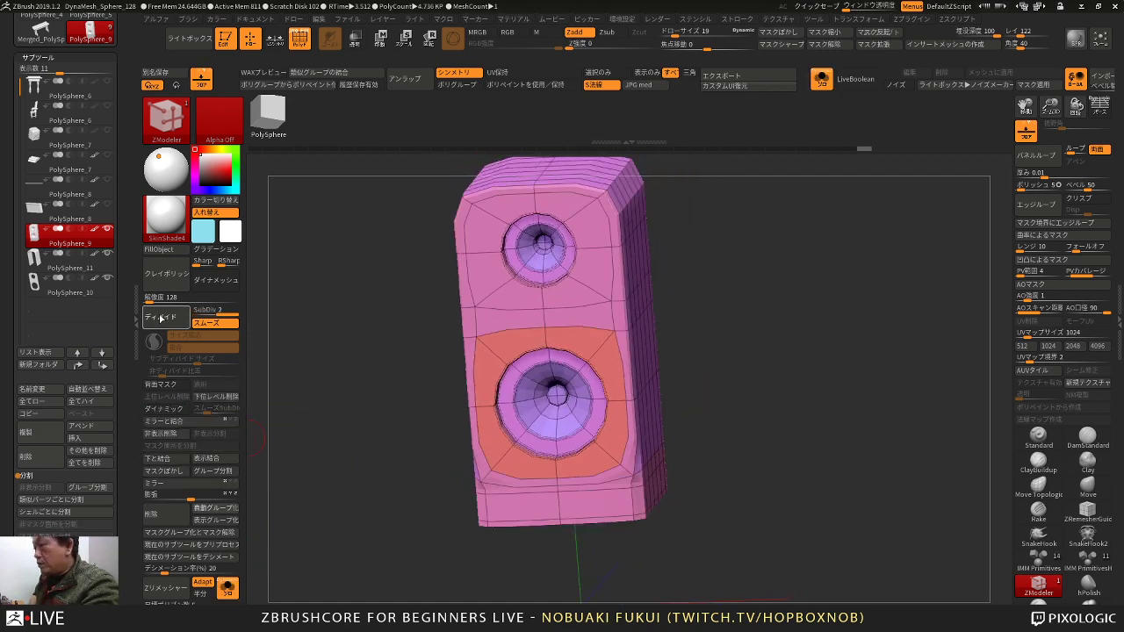
left_click(154, 322)
left_click_drag(309, 352, 301, 372)
key("shift+d")
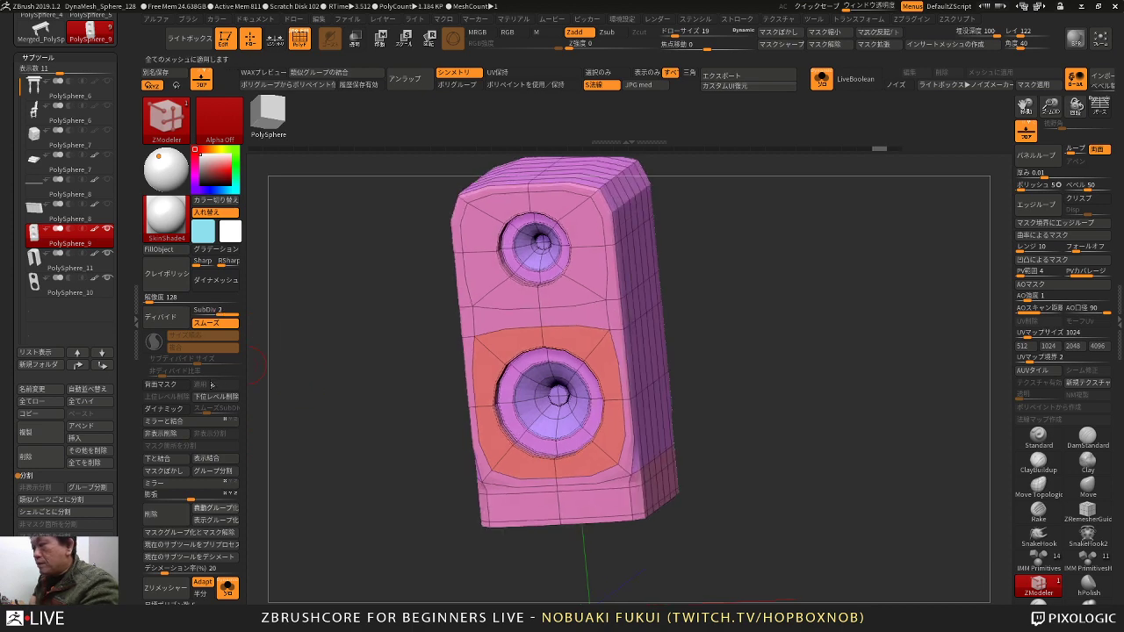
left_click(209, 402)
Step: Duplicate the speaker body, show only the cone polygroup on the copy and delete the hidden geometry
left_click_drag(328, 381, 352, 379, "alt")
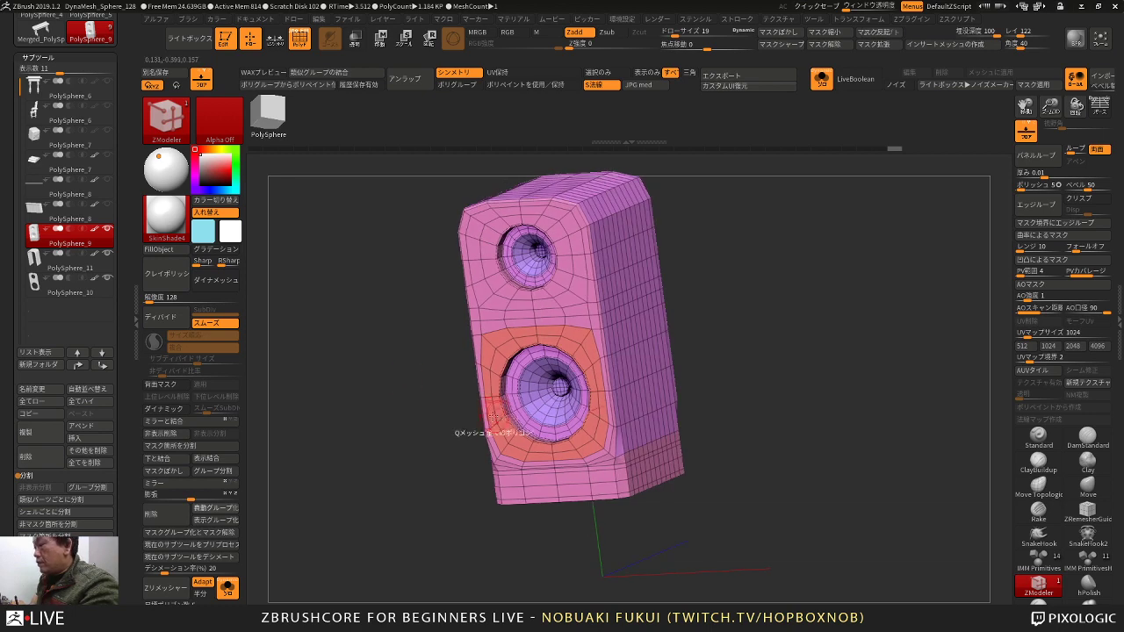
left_click_drag(430, 400, 480, 467, "alt")
left_click_drag(377, 437, 317, 384, "alt")
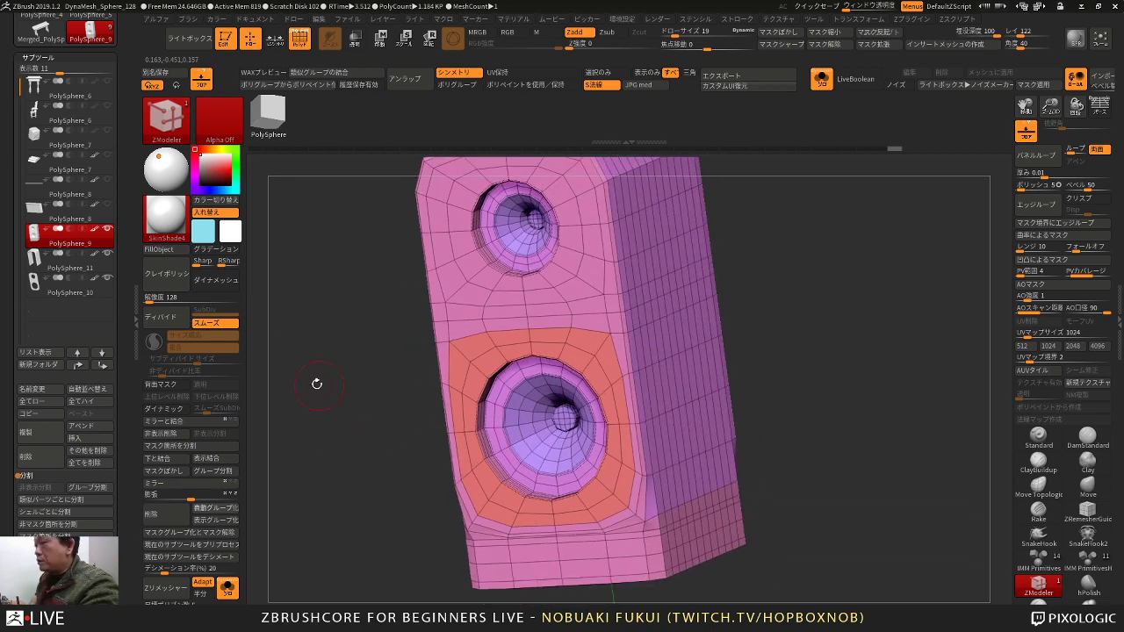
left_click(43, 434)
left_click_drag(351, 454, 374, 426)
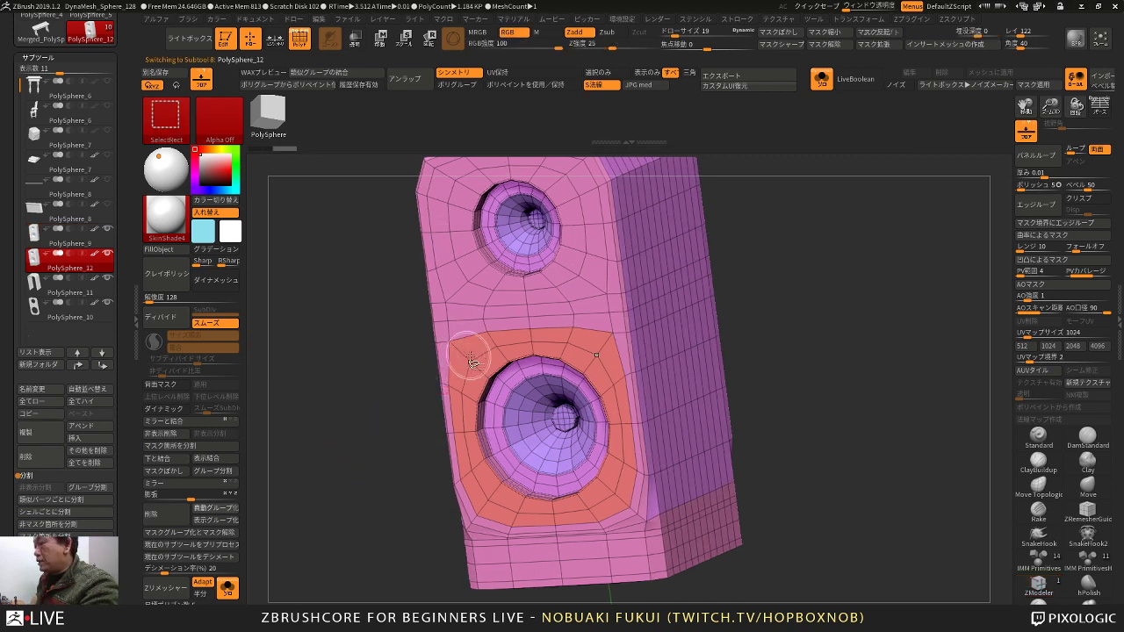
left_click(521, 411, "ctrl+shift")
left_click_drag(444, 421, 448, 367, "alt")
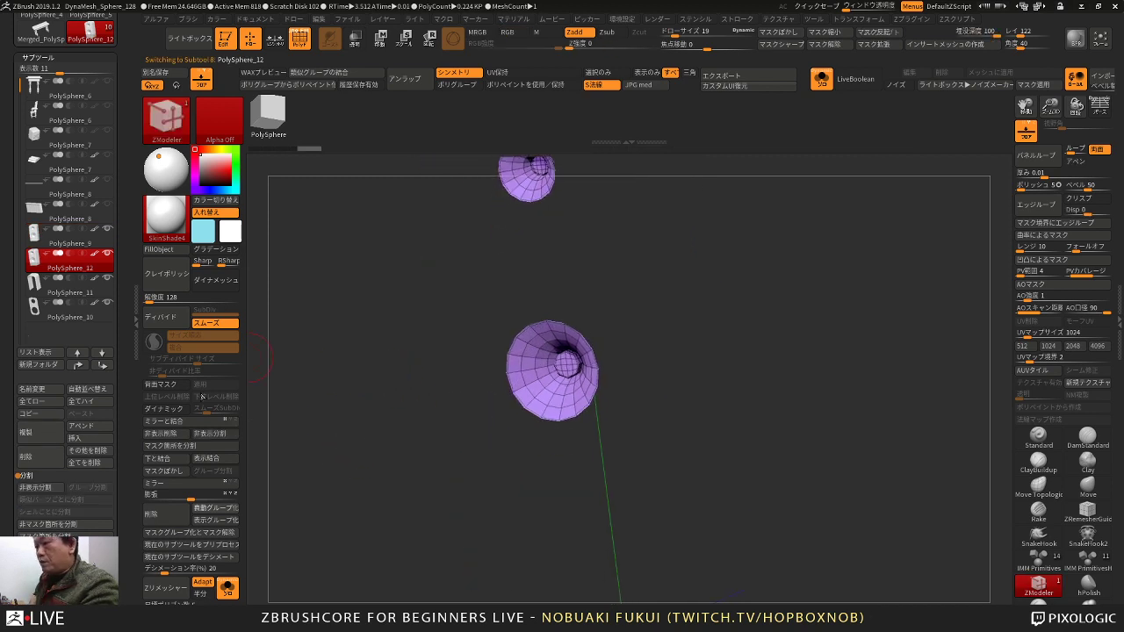
left_click(177, 440)
Step: Leave Solo mode and examine from several angles how the separated cones sit in the speaker's recesses
left_click_drag(289, 419, 252, 522)
left_click(228, 589)
left_click_drag(318, 492, 392, 446)
key("space")
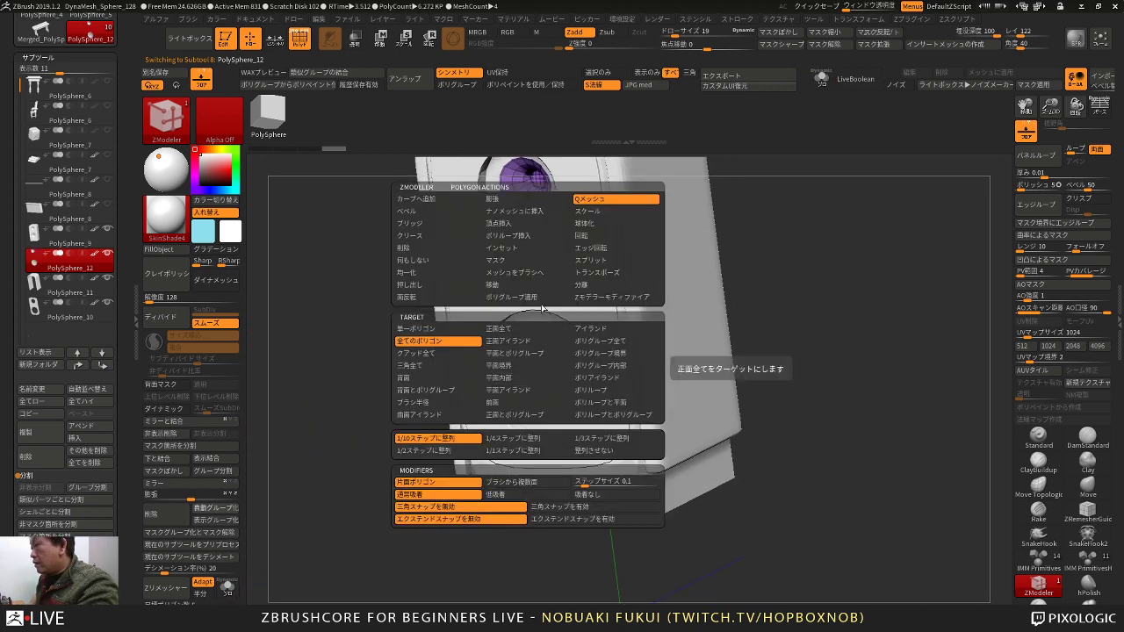
left_click_drag(401, 374, 395, 394)
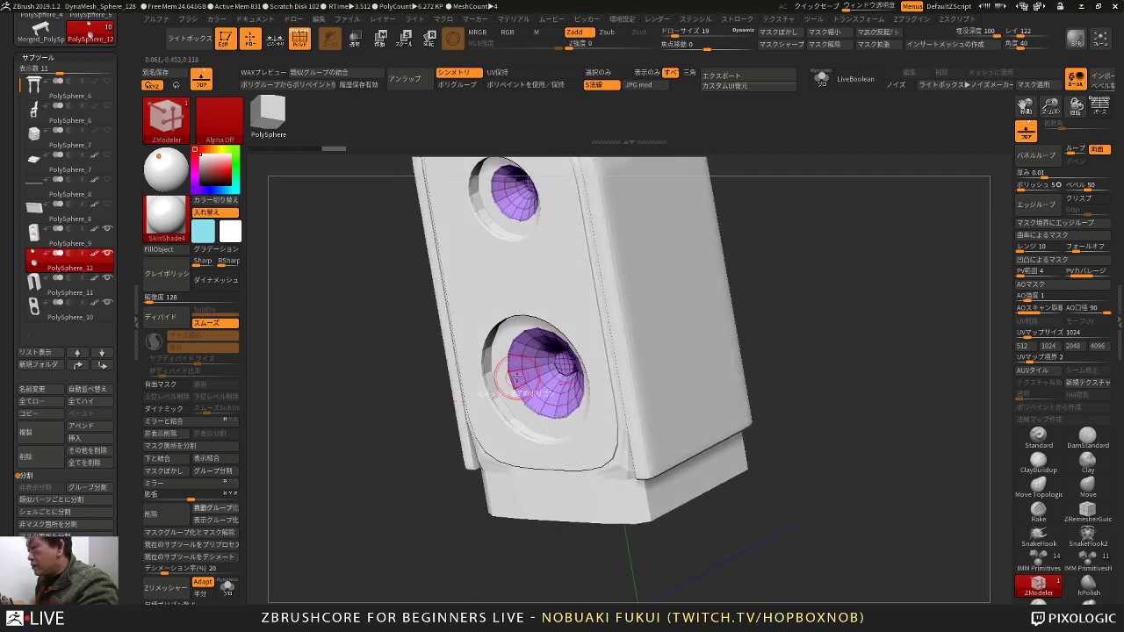
left_click_drag(517, 378, 507, 388)
left_click_drag(439, 414, 469, 415)
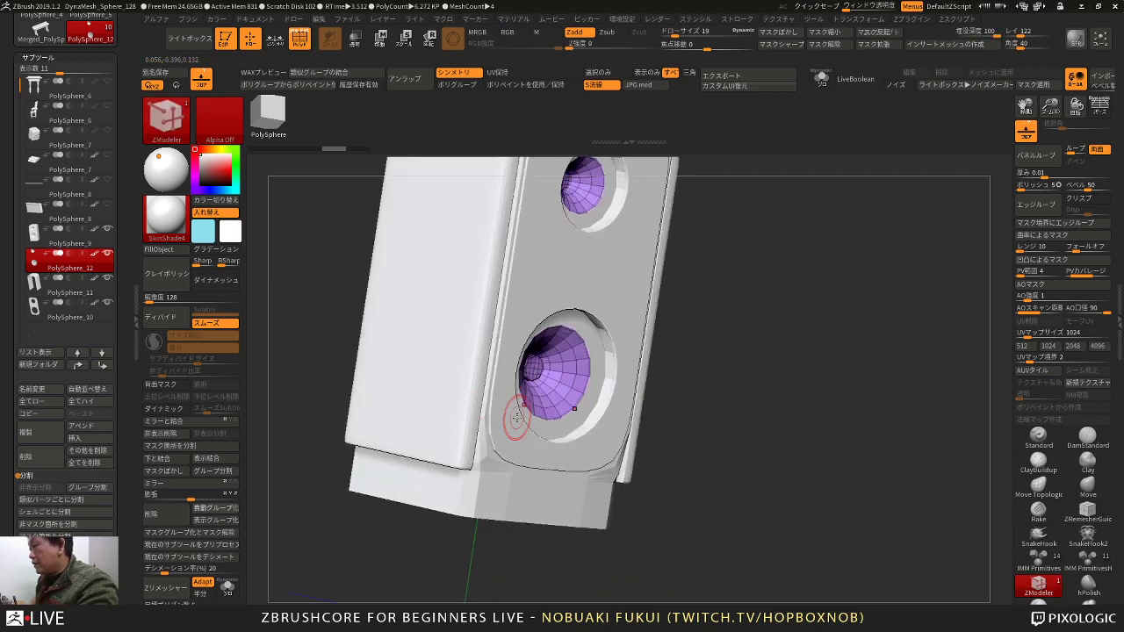
left_click_drag(743, 405, 672, 408)
left_click_drag(389, 474, 431, 526, "alt")
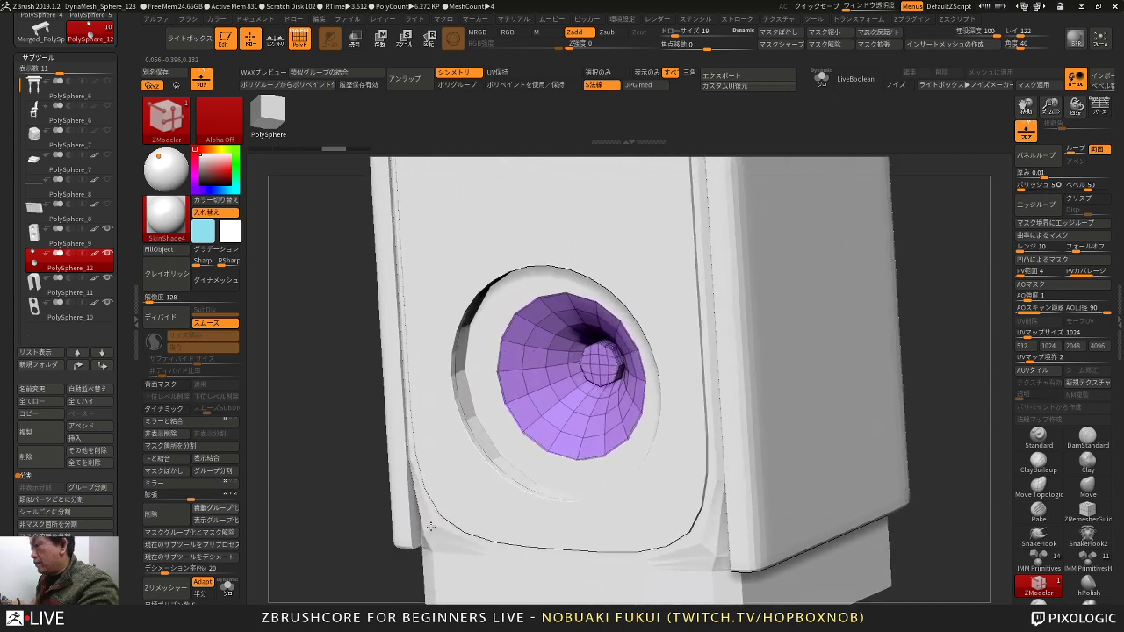
left_click_drag(349, 527, 416, 520)
left_click_drag(823, 376, 820, 337)
Step: Isolate the separated cones and flip their normals in the display properties
left_click(227, 589)
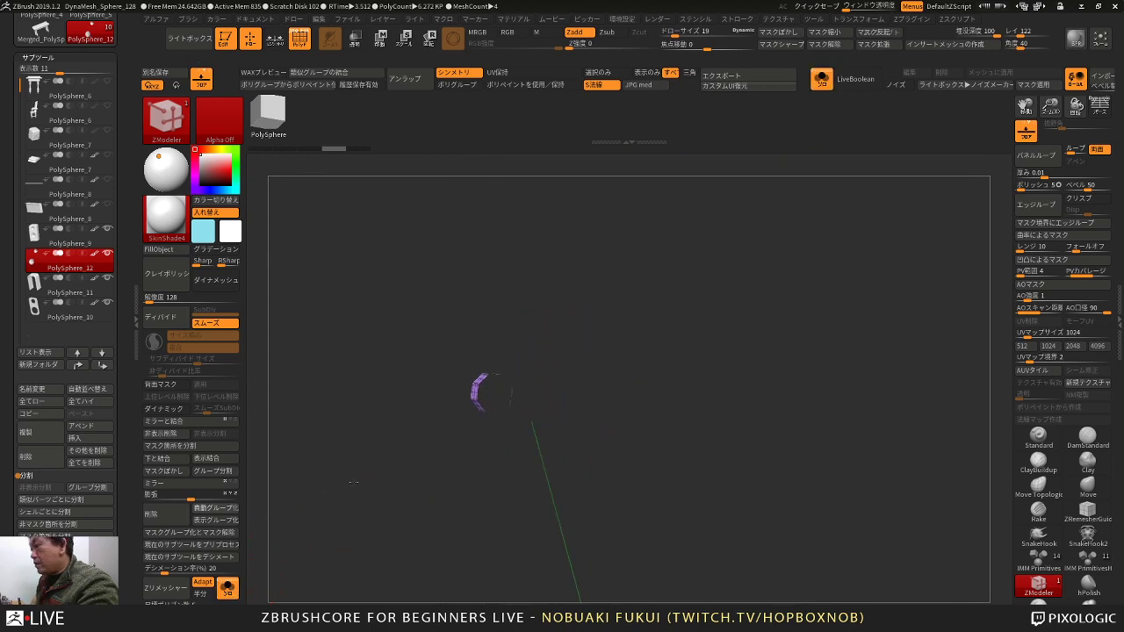
left_click_drag(128, 491, 119, 358)
left_click(43, 440)
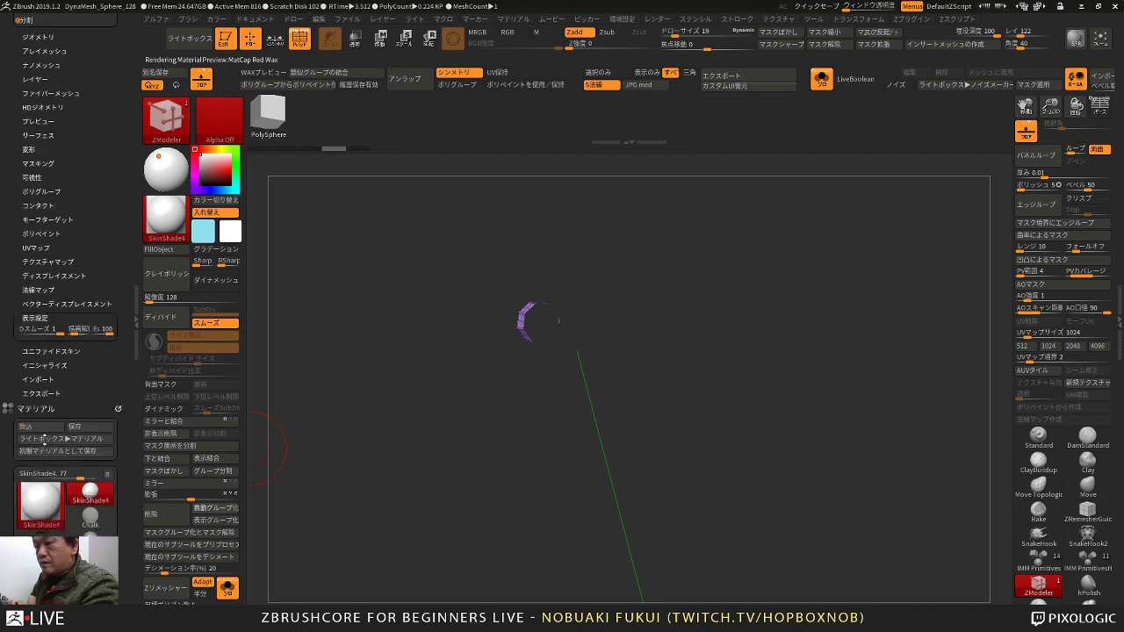
left_click_drag(108, 407, 106, 500)
left_click(90, 305)
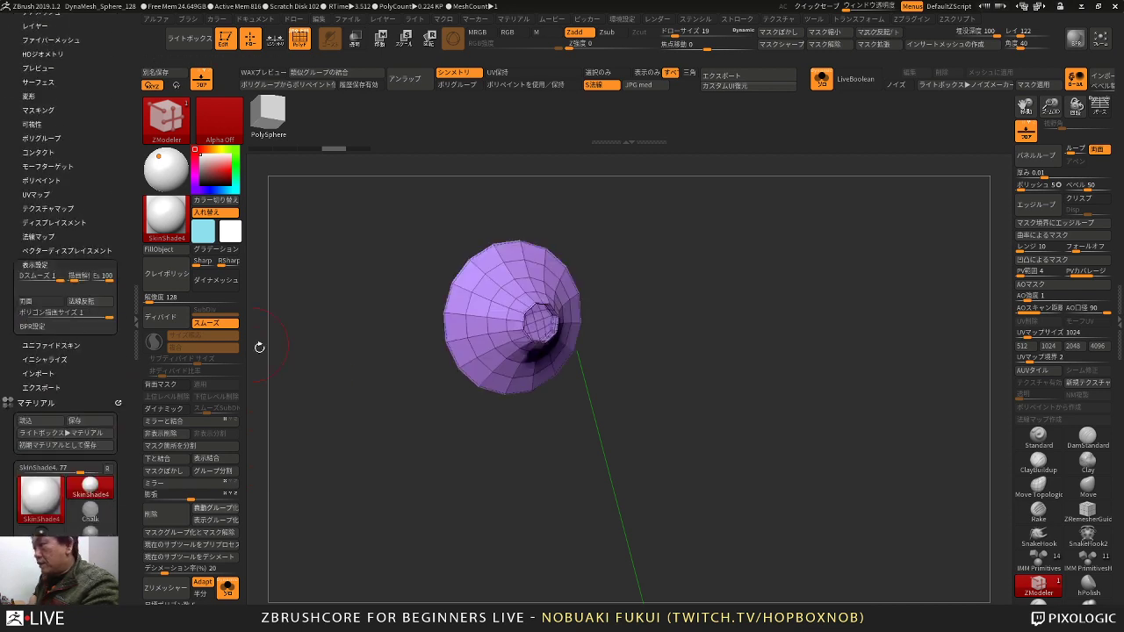
Step: Give both cones thickness from behind with QMesh targeting all polygons
left_click_drag(260, 349, 639, 450)
left_click_drag(638, 373, 747, 372)
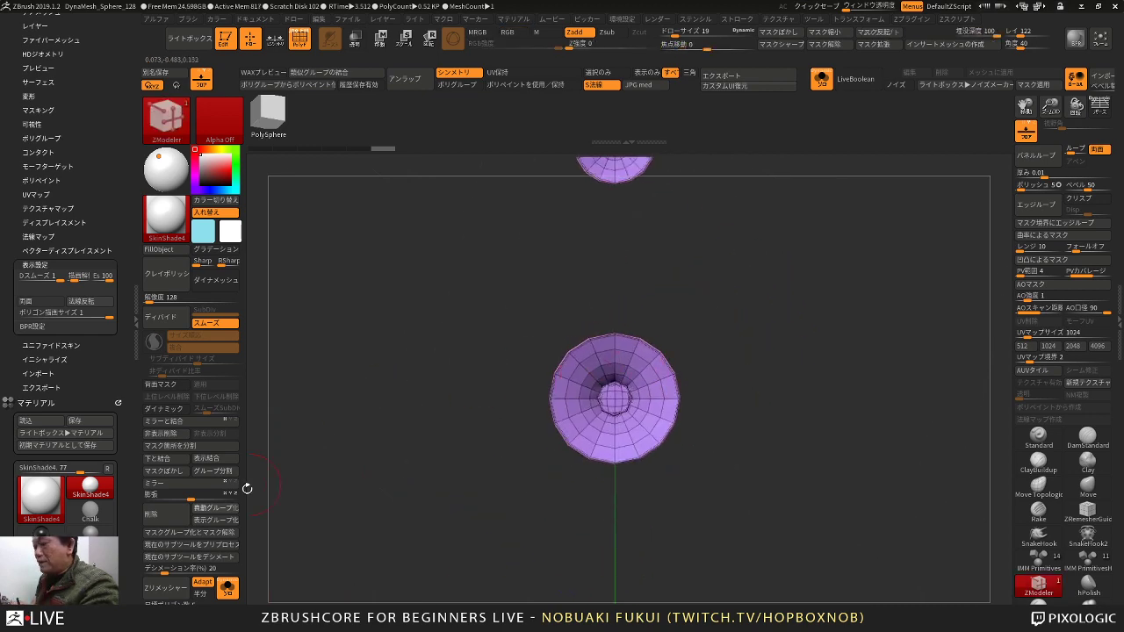
Step: Show the rest of the speaker again and nudge the cones slightly along the depth axis within their recesses
left_click(227, 588)
left_click_drag(396, 510, 330, 476, "alt")
key("w")
left_click_drag(701, 317, 704, 317)
mouse_move(762, 331)
left_mouse_down()
mouse_move(818, 306)
mouse_move(799, 301)
left_mouse_up()
key("q")
left_click_drag(401, 385, 387, 416)
key("w")
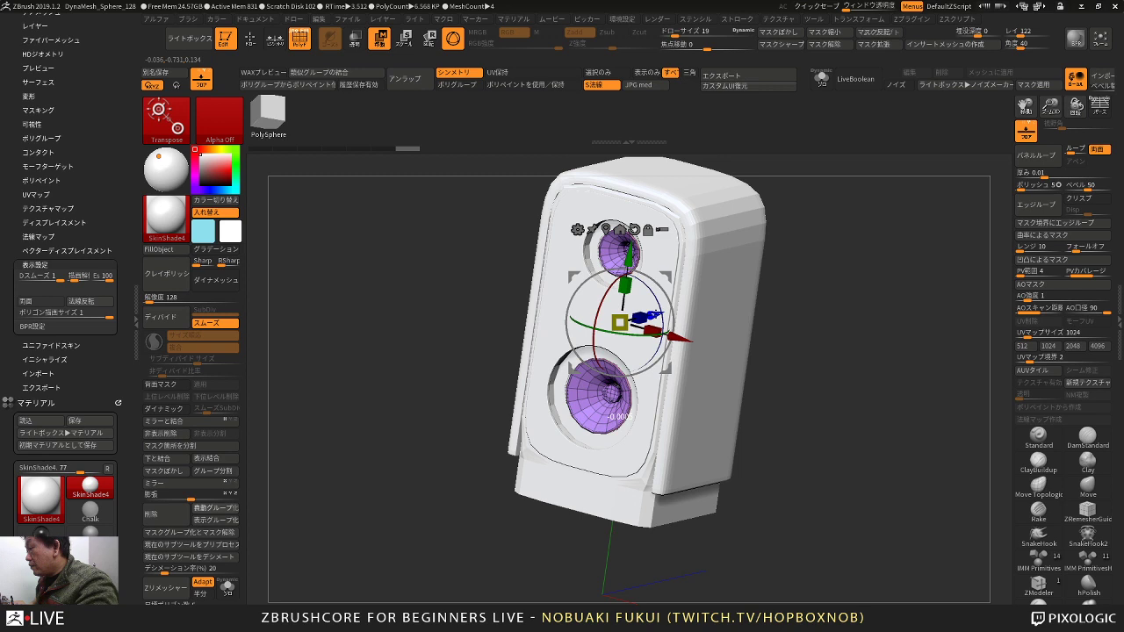
left_click_drag(654, 314, 656, 312)
key("q")
left_click_drag(474, 373, 453, 384)
Step: Divide the cones' mesh once and delete the lower subdivision level
left_click(167, 318)
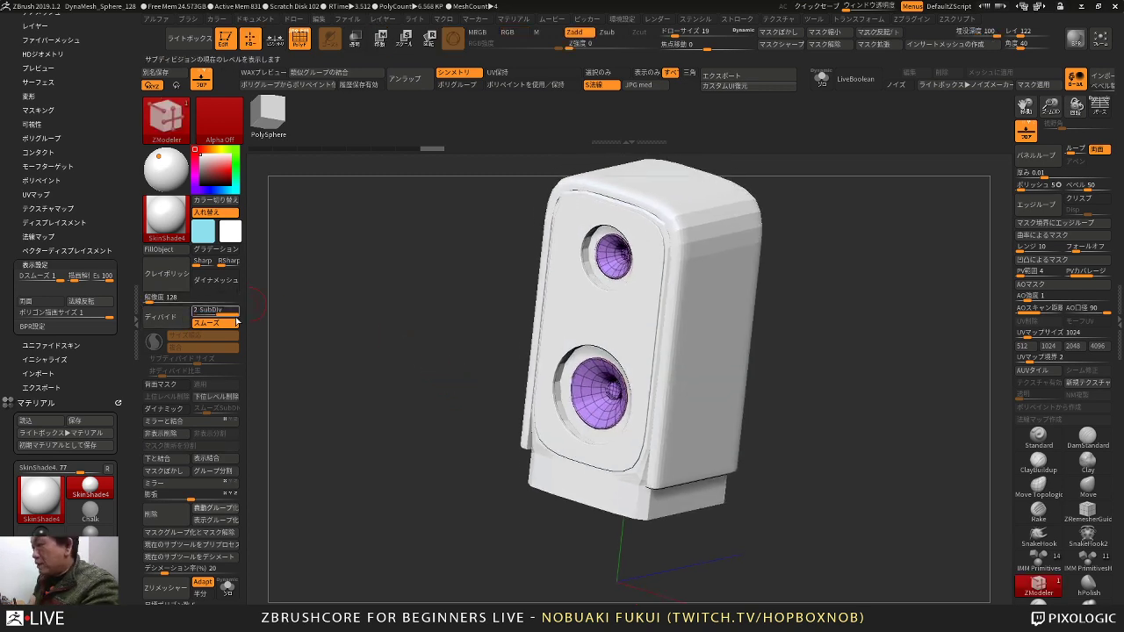
left_click(227, 397)
left_click_drag(352, 365, 251, 423)
Step: Inflate the cones slightly in two small increments within their recesses
left_click_drag(191, 495, 195, 497)
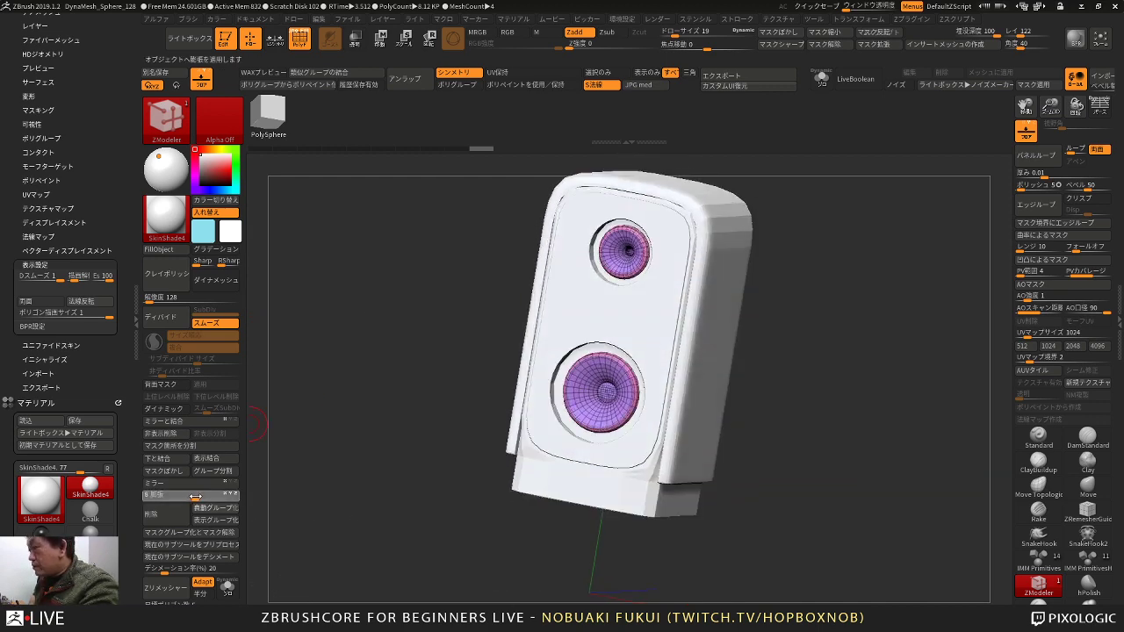
left_click_drag(382, 392, 344, 451)
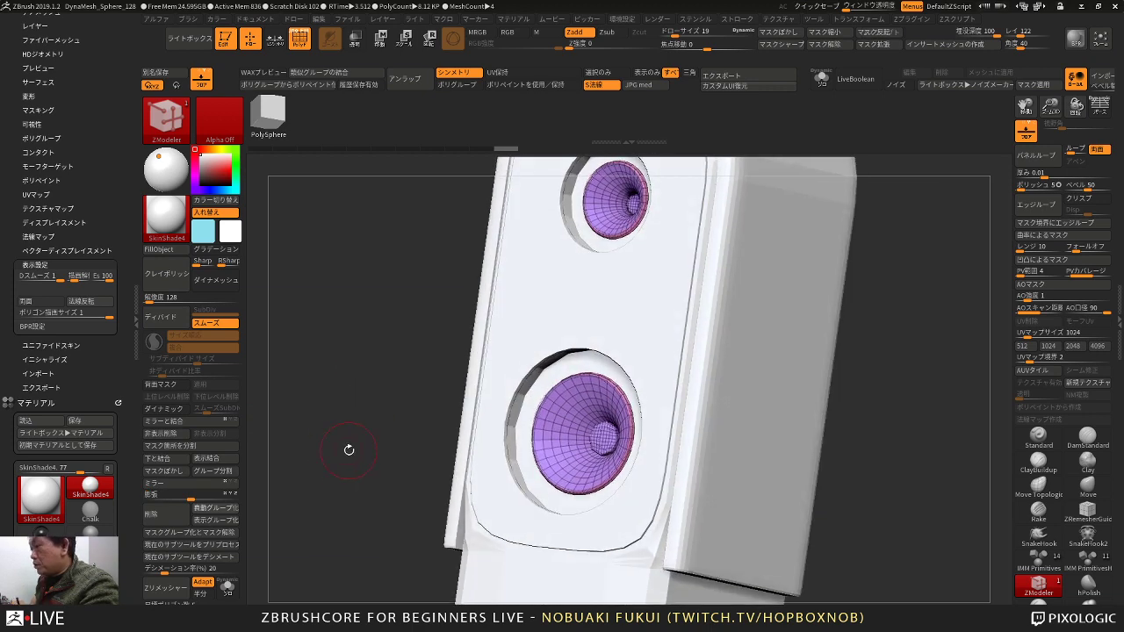
left_click_drag(191, 498, 193, 498)
left_click_drag(347, 439, 372, 359, "alt")
Step: Isolate the speaker body, divide its mesh once more and delete the lower level
left_click_drag(131, 377, 131, 459)
left_click(50, 228)
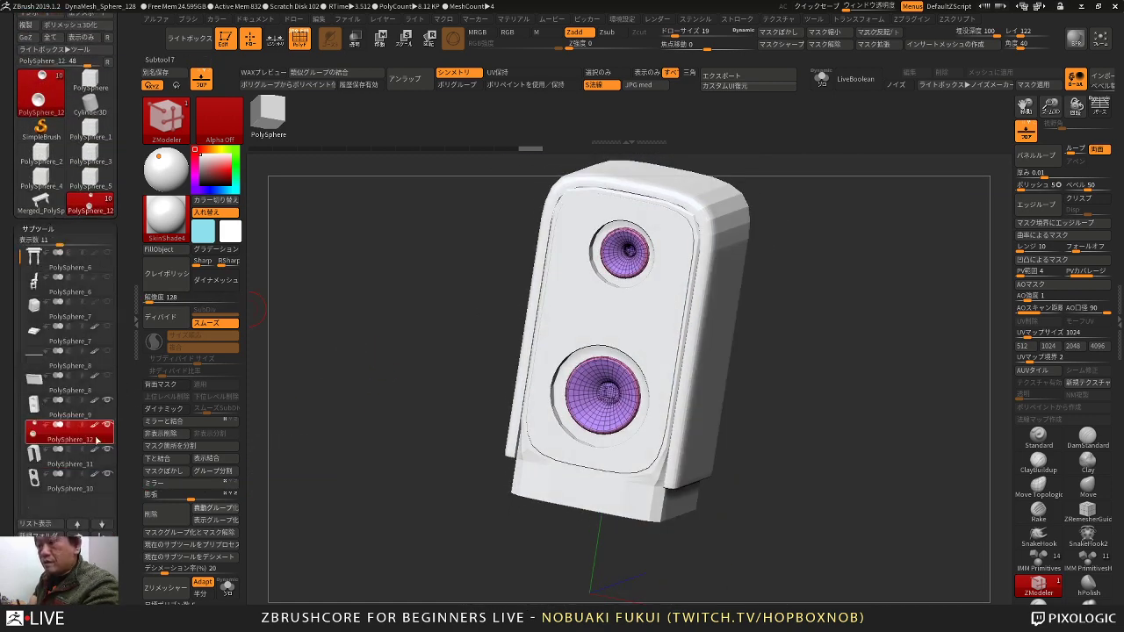
left_click(102, 415)
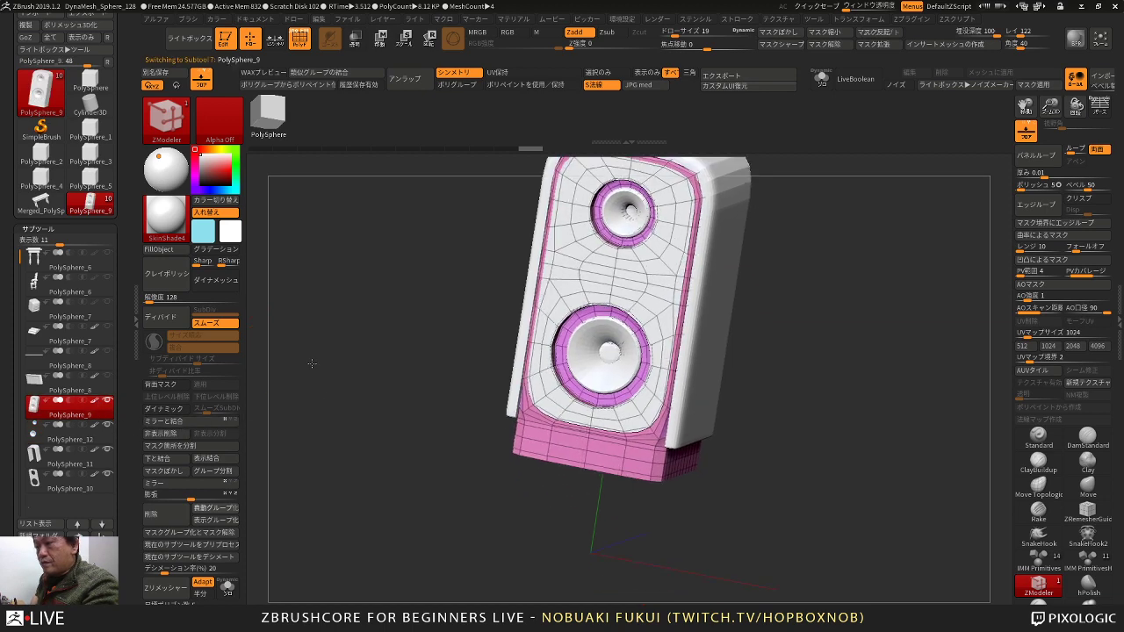
left_click_drag(288, 441, 320, 435, "alt")
left_click(229, 593)
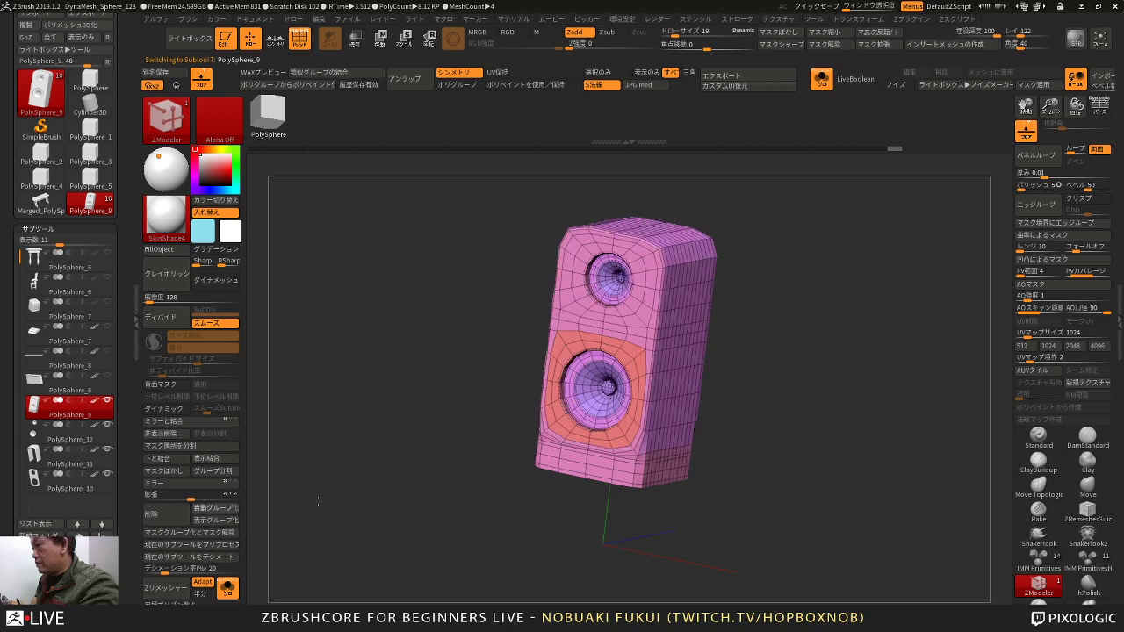
left_click(166, 318)
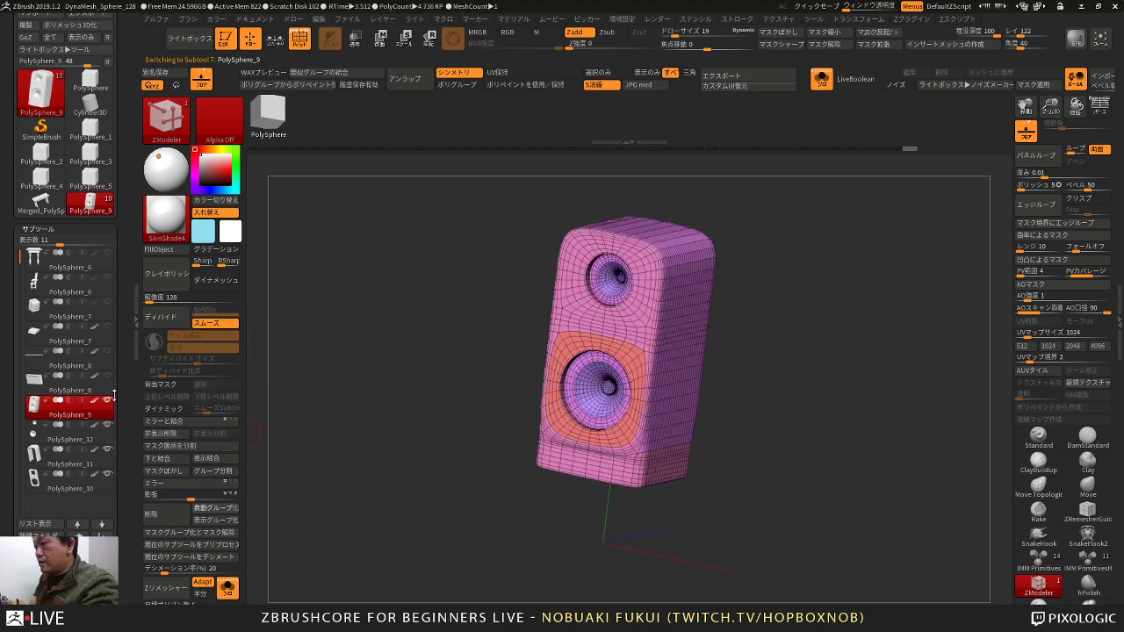
Step: Merge the cones, outer shell and front panel down into the speaker body, and show the whole desk scene again
left_click(164, 457)
left_click(164, 456)
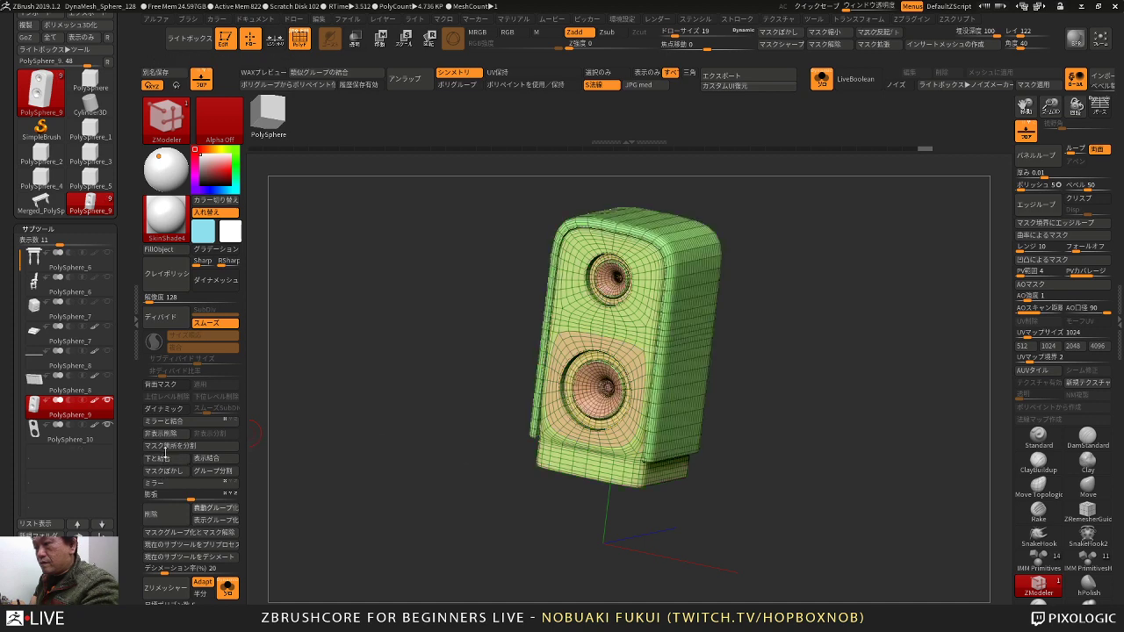
left_click(167, 450)
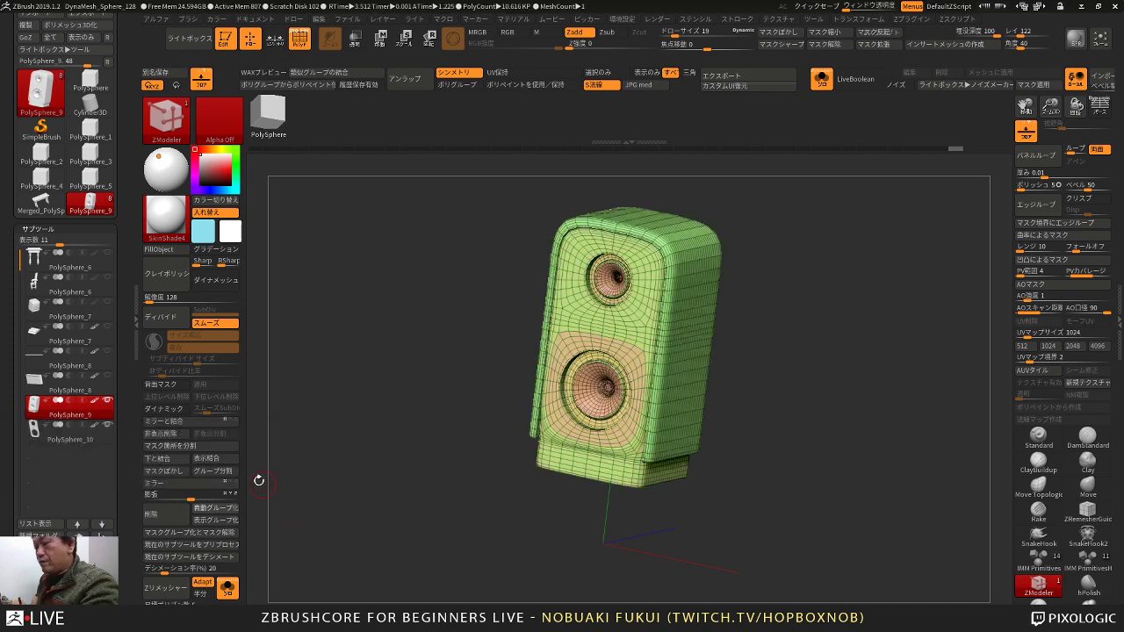
left_click_drag(352, 471, 265, 560, "alt")
left_click(229, 586)
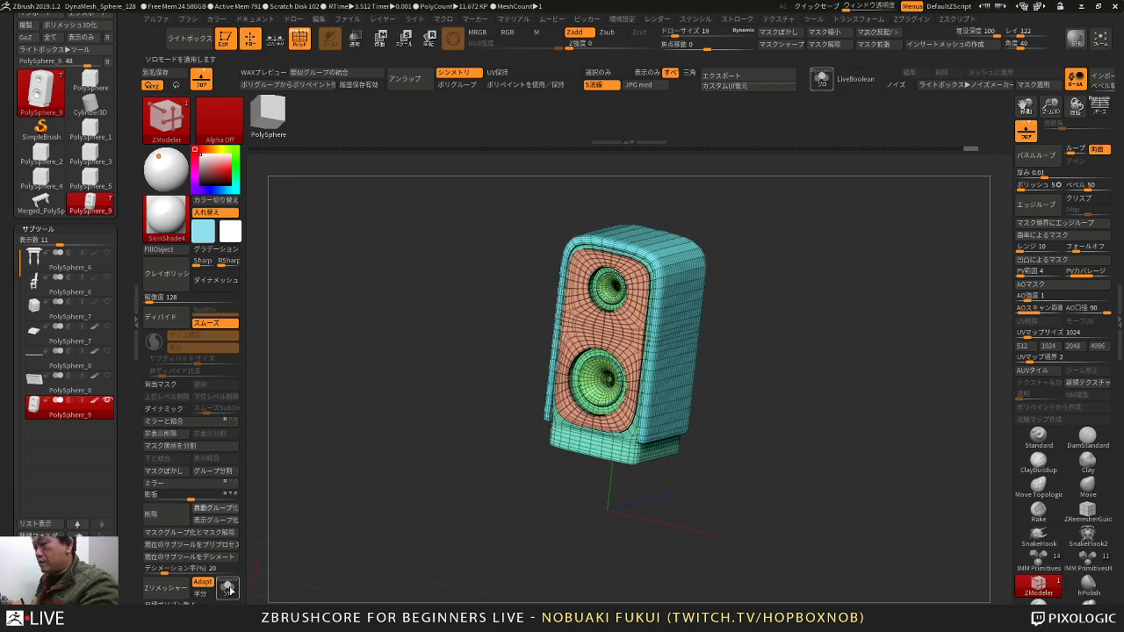
left_click(107, 400)
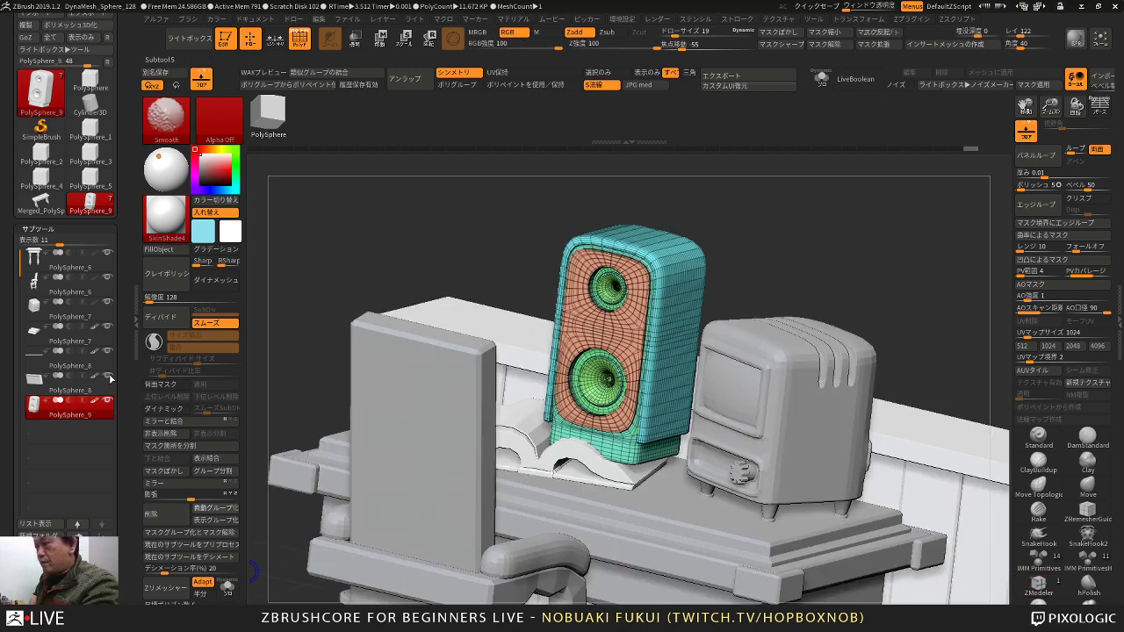
Step: Try twice to stretch the speaker sideways along the X axis from above, undoing each attempt
left_click_drag(286, 313, 427, 316)
key("w")
left_click_drag(674, 323, 441, 278, "shift")
left_click_drag(659, 192, 567, 321, "shift")
left_click_drag(471, 322, 560, 321)
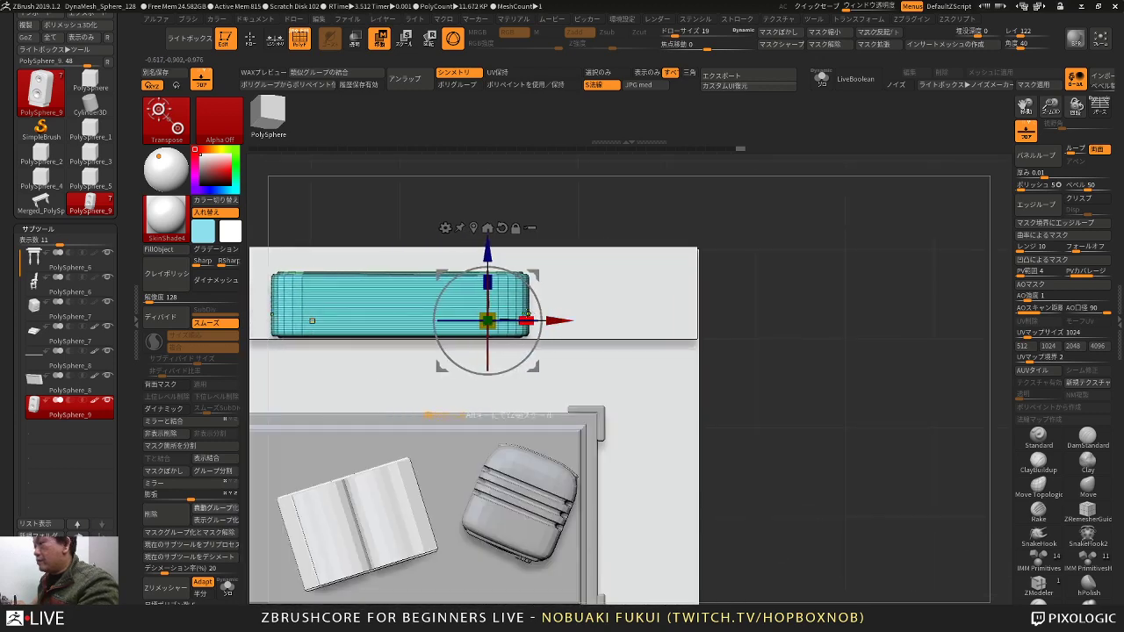
key("ctrl+z")
left_click_drag(472, 322, 604, 321)
key("ctrl+z")
Step: Isolate the speaker, duplicate it below itself and convert the copy into a Cone 3D primitive
left_click_drag(781, 308, 775, 183)
left_click(230, 590)
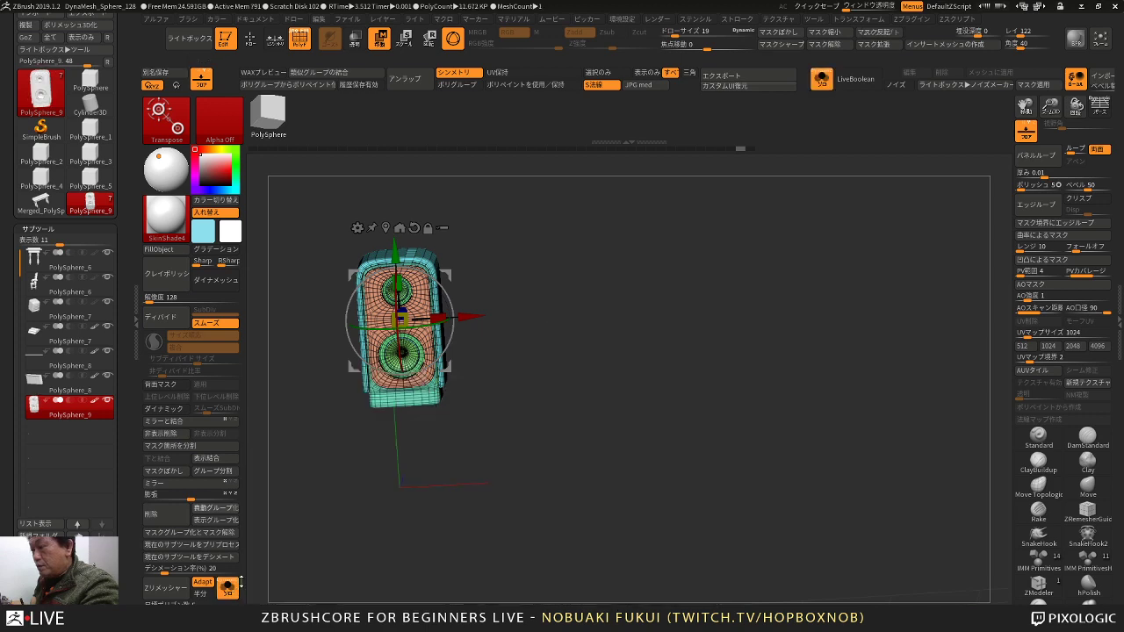
left_click_drag(308, 514, 378, 497)
left_click_drag(378, 497, 491, 471, "alt")
left_click_drag(491, 471, 579, 400, "alt")
mouse_move(579, 400)
left_mouse_down()
mouse_move(562, 405)
mouse_move(580, 394)
mouse_move(601, 403)
left_mouse_up()
left_click_drag(533, 204, 490, 485, "ctrl")
left_click_drag(596, 467, 620, 366, "alt")
left_click(422, 338)
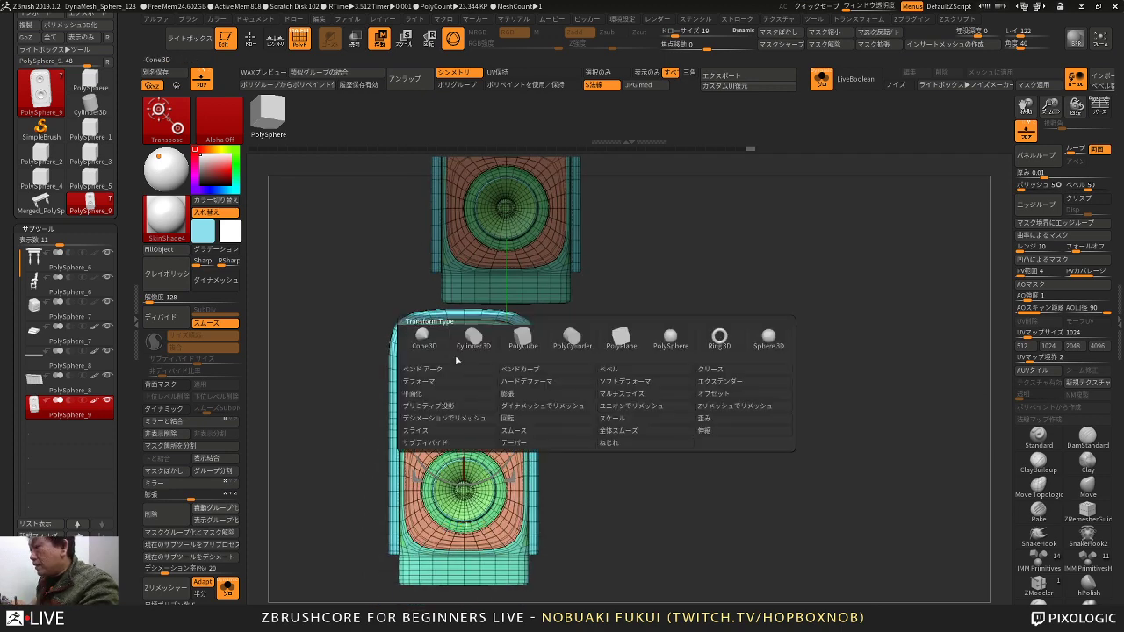
left_click(424, 339)
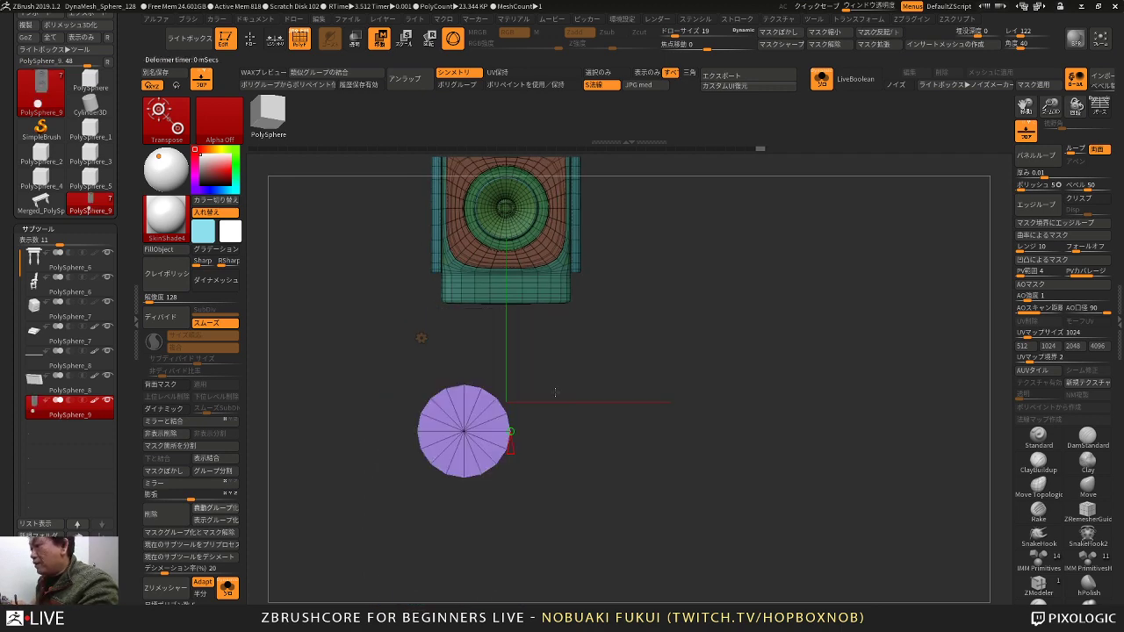
Step: Shrink the cone, turn it point-down and move it beside the speaker base
left_click_drag(551, 403, 618, 407, "shift")
left_click_drag(518, 432, 467, 377, "shift")
left_click_drag(464, 430, 473, 459)
left_click_drag(571, 452, 571, 418, "shift")
left_click_drag(459, 310, 467, 306)
left_click_drag(505, 272, 536, 252)
left_click_drag(580, 274, 542, 261, "shift")
left_click_drag(558, 417, 589, 428, "shift")
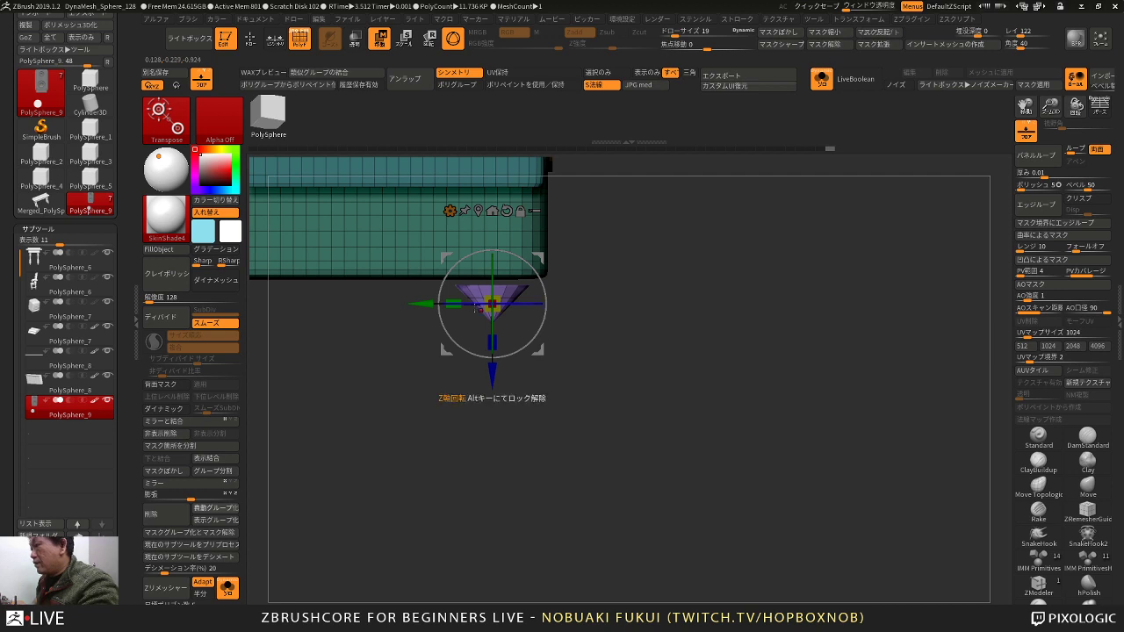
left_click_drag(419, 303, 585, 304)
Step: Use ZModeler QMesh with the flat island target to extrude the cone's flat face into a short collar
left_click_drag(771, 285, 729, 312)
key("q")
left_click_drag(729, 312, 752, 362, "alt")
key("space")
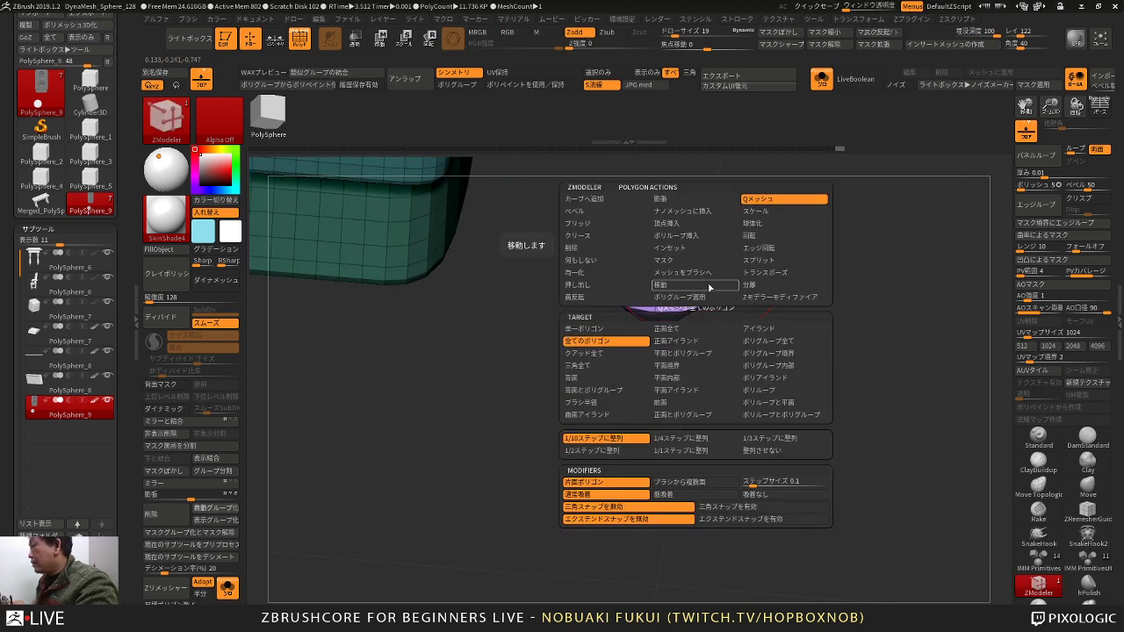
left_click(692, 394)
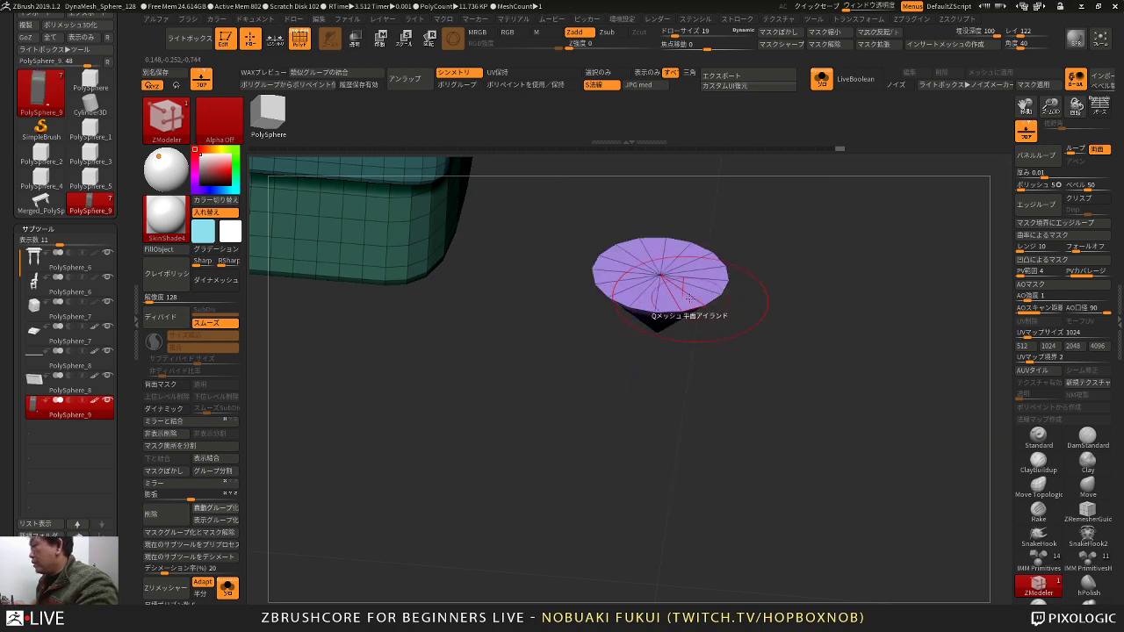
left_click_drag(687, 298, 694, 266)
Step: Move the cone foot beneath one front corner of the speaker base
left_click_drag(762, 290, 770, 263, "shift")
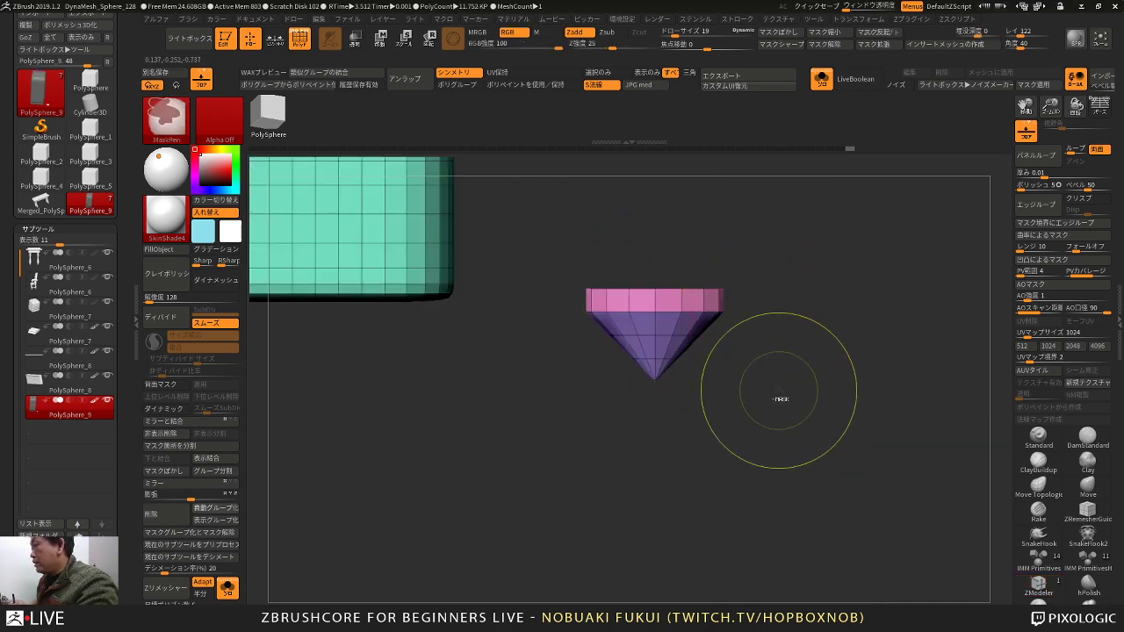
left_click_drag(780, 397, 704, 344, "alt")
left_click_drag(753, 396, 621, 286, "ctrl")
key("w")
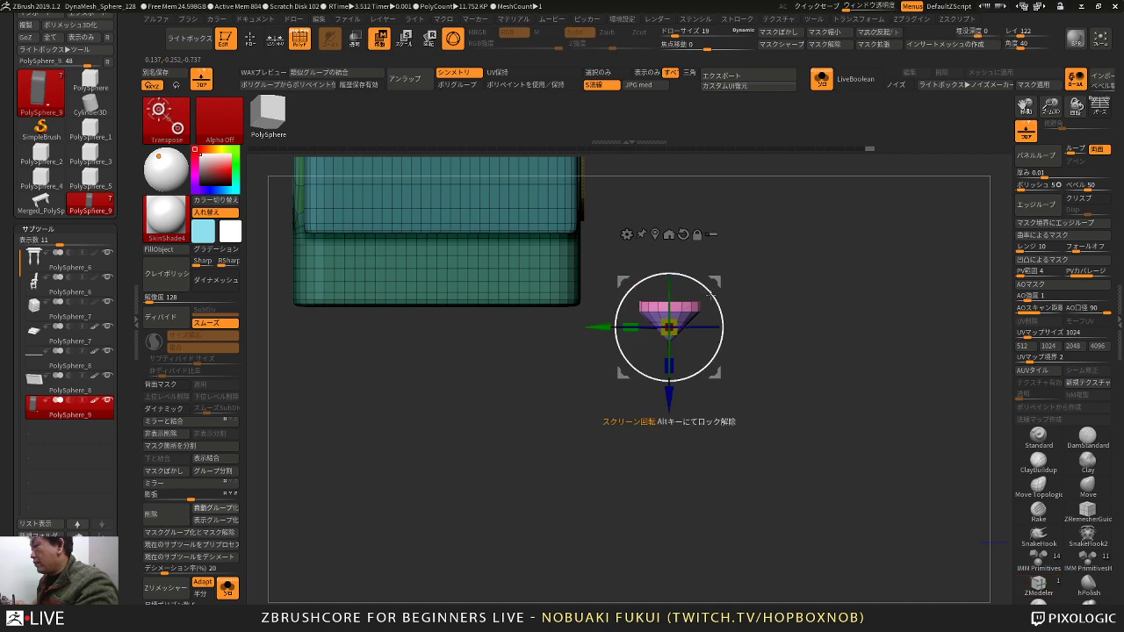
left_click_drag(716, 279, 585, 282)
mouse_move(625, 321)
left_mouse_down("shift")
mouse_move(683, 316)
mouse_move(672, 303)
mouse_move(622, 336)
left_mouse_up("shift")
left_click(197, 425)
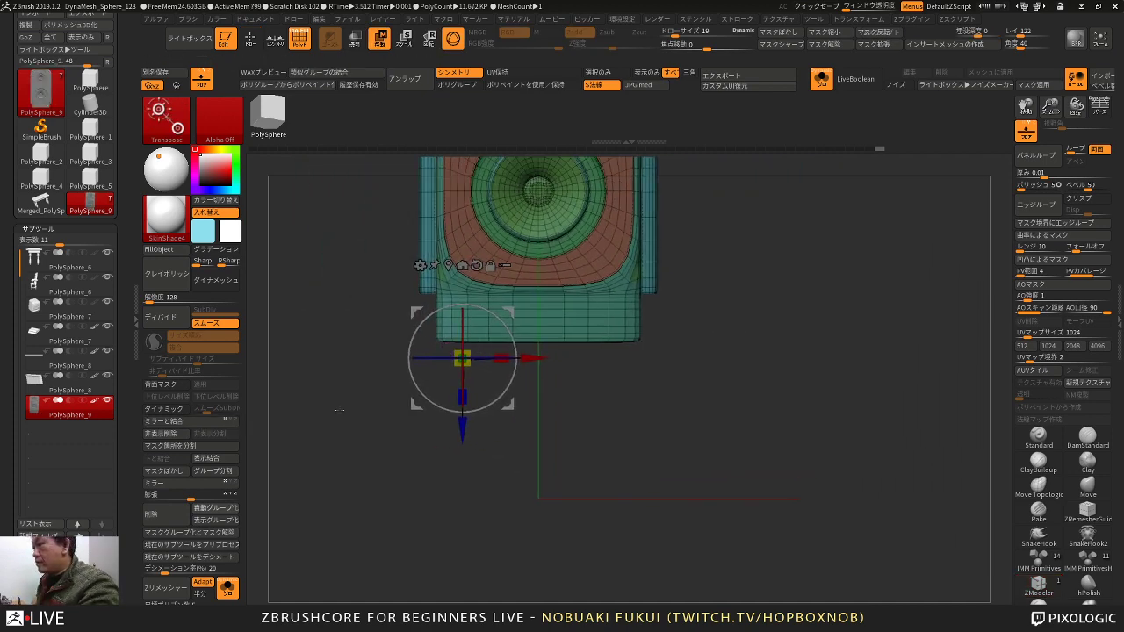
key("ctrl+z")
Step: Duplicate the cone foot to the remaining corners of the speaker base, making four feet in total
left_click_drag(534, 361, 811, 368, "ctrl")
mouse_move(812, 419)
left_mouse_down()
mouse_move(848, 409)
mouse_move(844, 399)
mouse_move(802, 428)
left_mouse_up()
key("ctrl+z")
left_click_drag(780, 361, 889, 353, "shift")
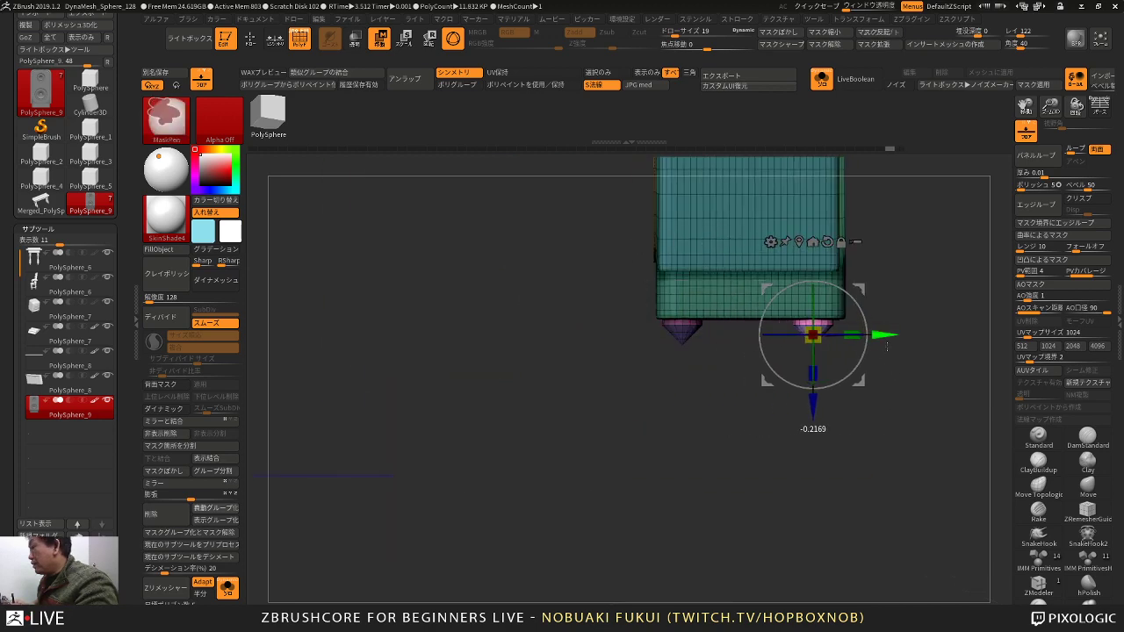
left_click_drag(859, 420, 740, 428)
left_click_drag(605, 367, 773, 395, "ctrl")
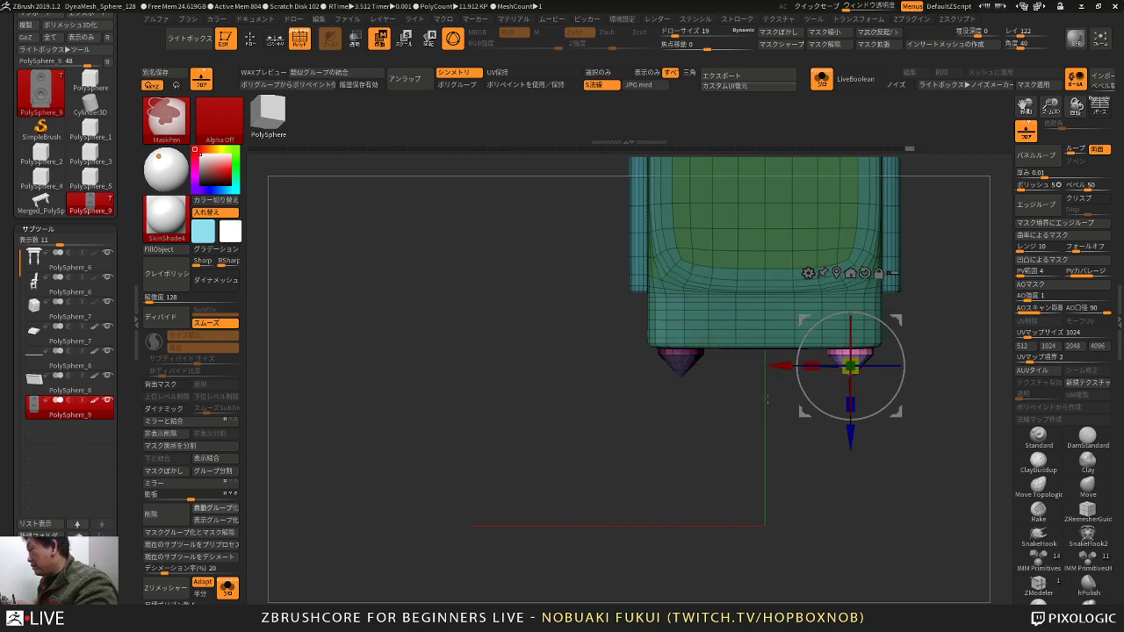
left_click_drag(387, 421, 408, 444, "ctrl")
Step: Auto-group the speaker mesh into polygroups and show the whole desk scene again
left_click_drag(342, 456, 421, 460)
left_click_drag(421, 460, 352, 443, "alt")
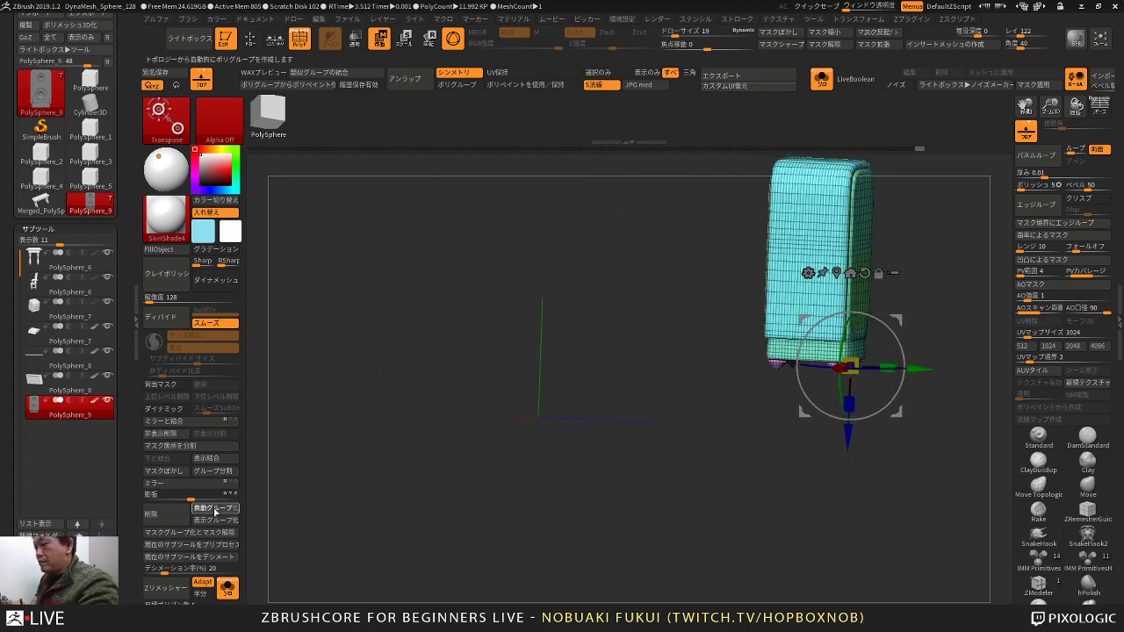
left_click_drag(215, 511, 526, 469)
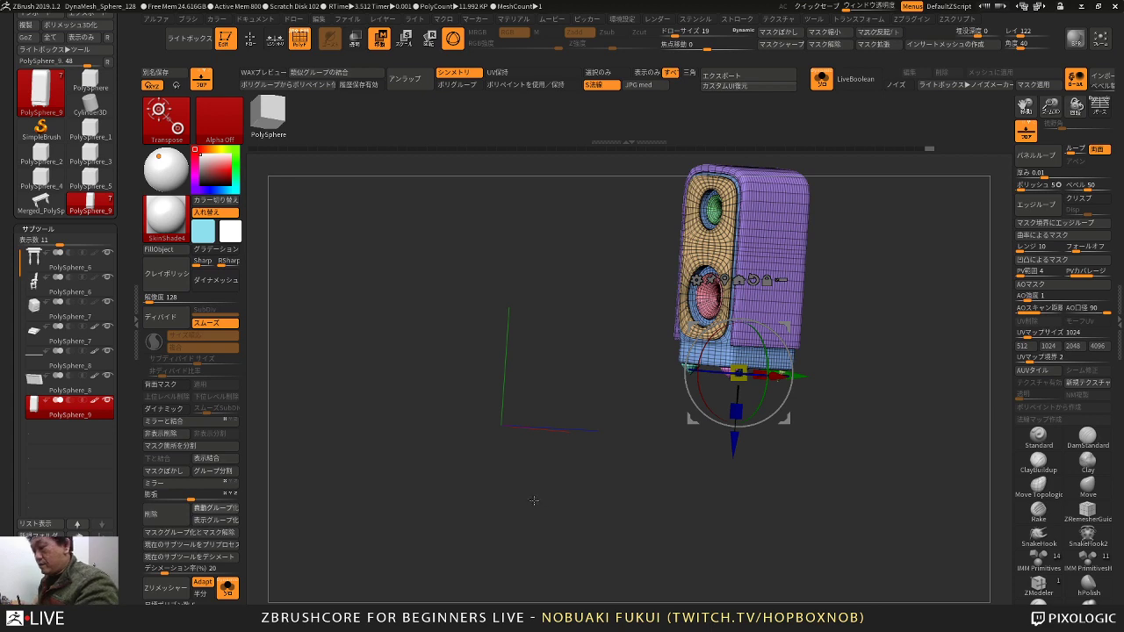
left_click(232, 596)
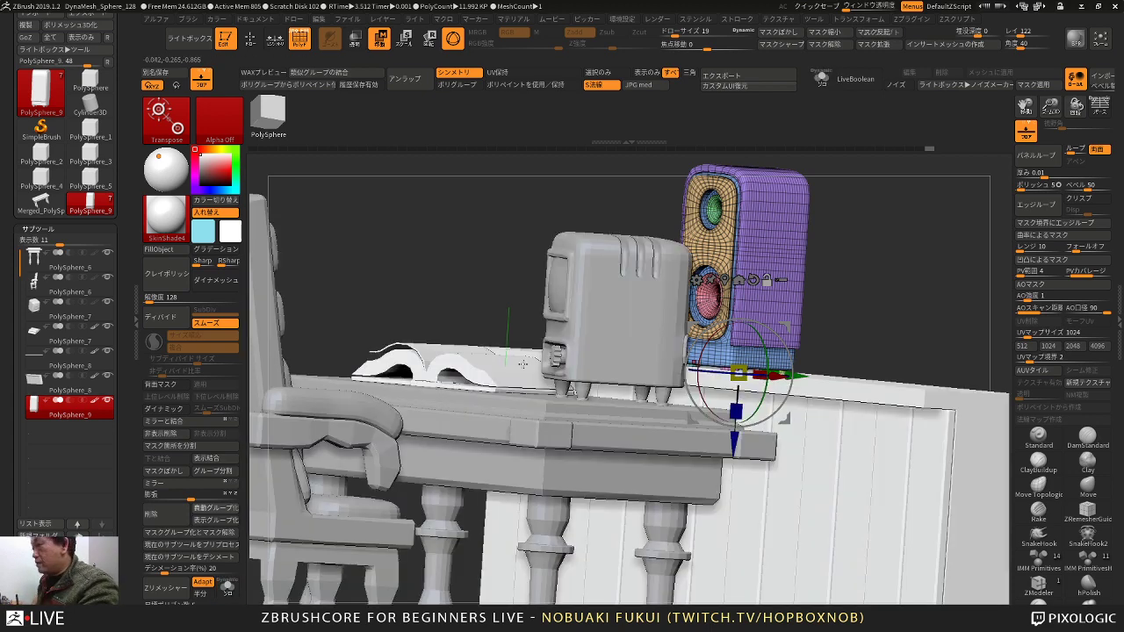
Step: Adjust the speaker's position on top of the wall ledge from a side view
left_click_drag(812, 309, 711, 306)
left_click_drag(834, 279, 801, 425, "alt")
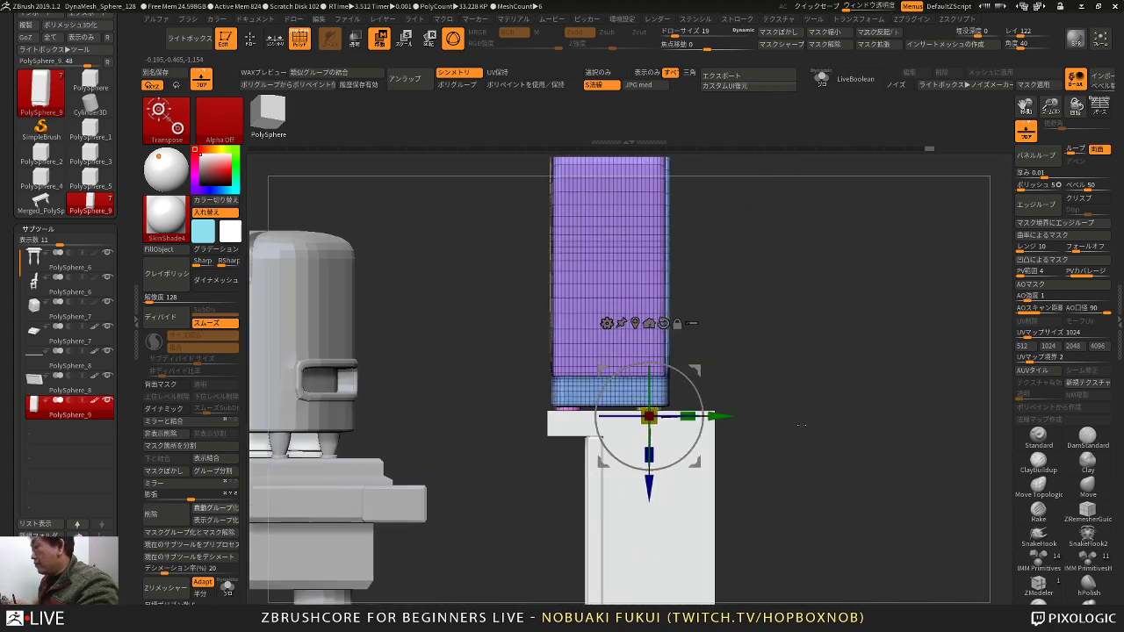
left_click_drag(696, 371, 718, 357)
left_click_drag(808, 386, 810, 352, "alt")
Step: Duplicate the speaker to the opposite end of the wall ledge and angle the copy inward
left_click_drag(814, 251, 493, 278)
left_click_drag(518, 323, 760, 317, "ctrl")
mouse_move(748, 276)
left_mouse_down()
mouse_move(756, 266)
mouse_move(761, 291)
left_mouse_up()
Step: Switch the mask to the duplicated speaker, reset the gizmo orientation and rotate the original speaker inward
left_click(766, 281, "ctrl")
left_click(694, 222)
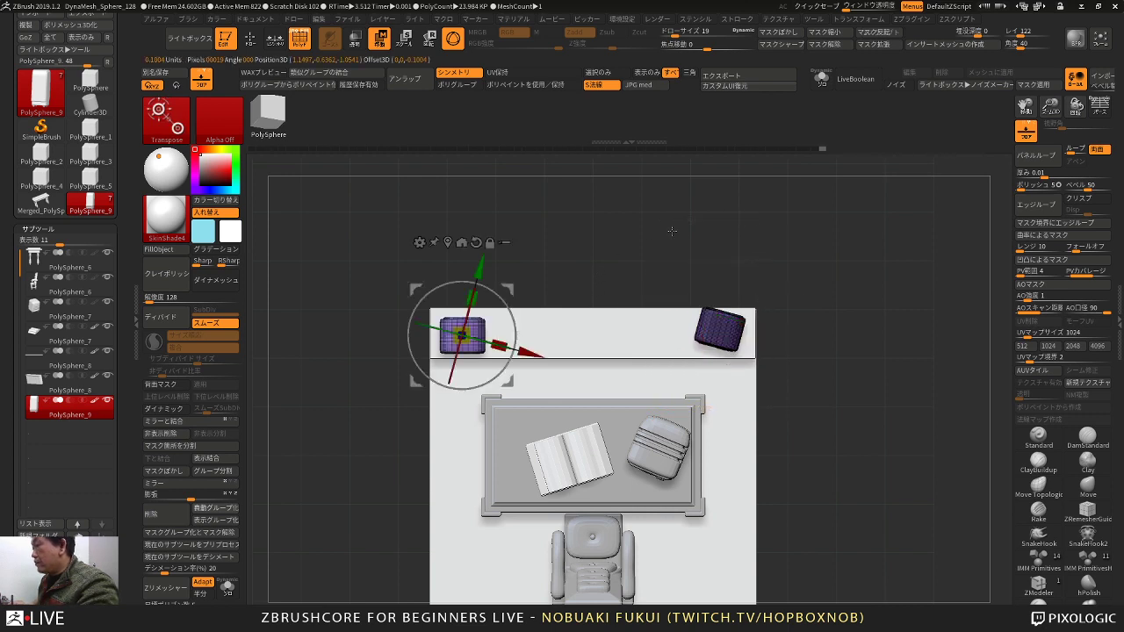
left_click(476, 242, "alt")
mouse_move(512, 311)
left_mouse_down()
mouse_move(506, 287)
mouse_move(577, 247)
mouse_move(587, 222)
mouse_move(627, 257)
mouse_move(661, 258)
left_mouse_up()
key("q")
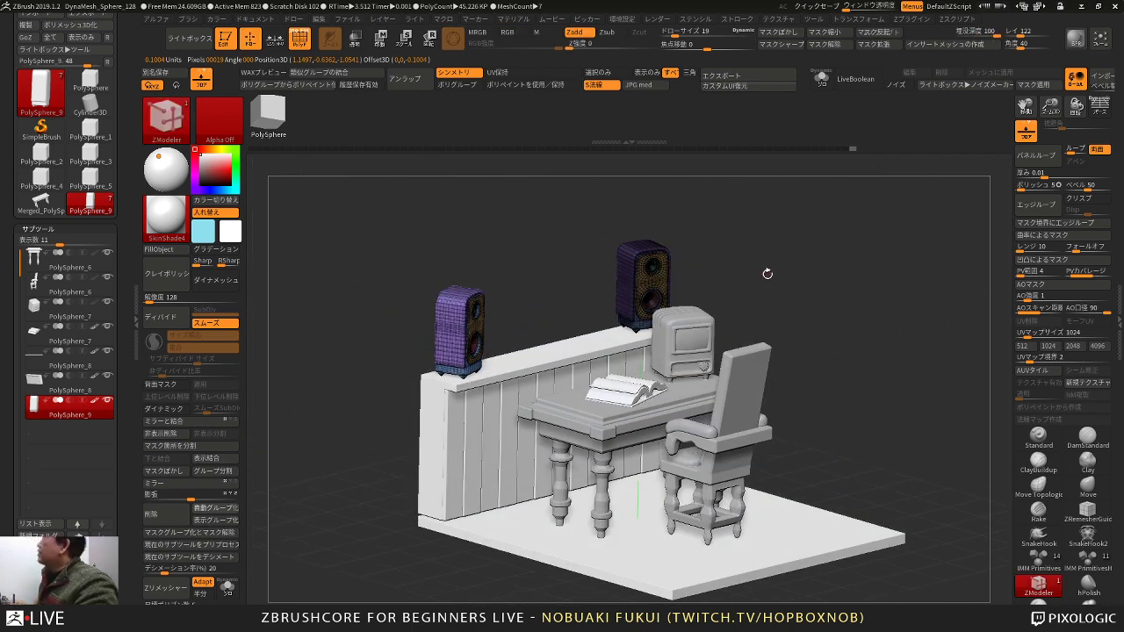
Step: Turn off the polygon frame display and examine both speakers in the full desk scene
mouse_move(767, 274)
left_mouse_down()
mouse_move(740, 269)
mouse_move(747, 278)
left_mouse_up()
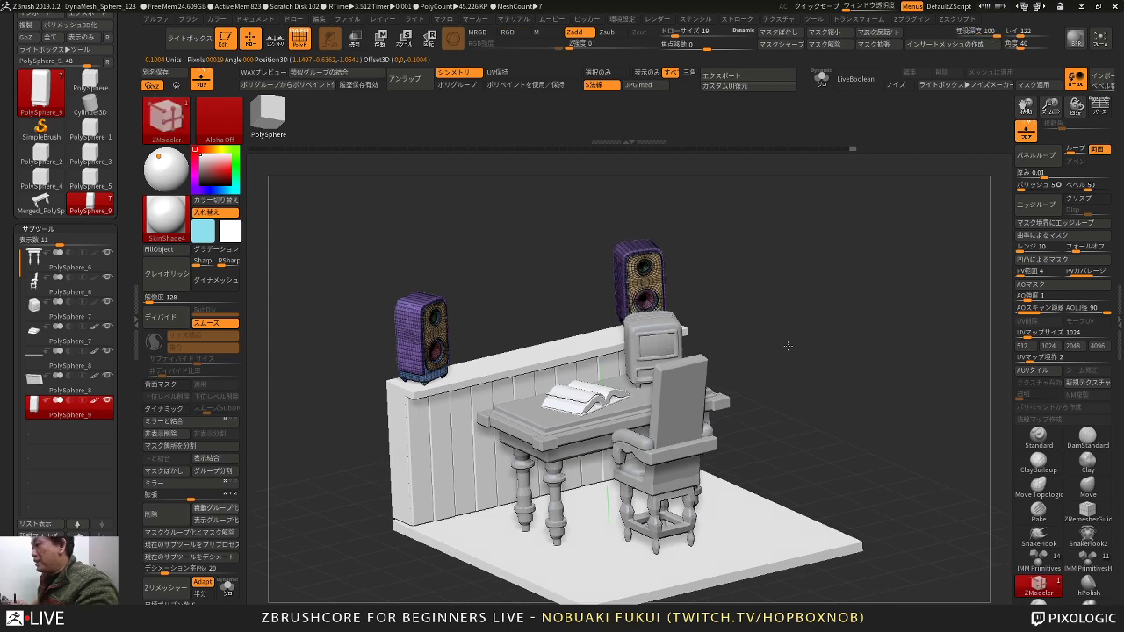
left_click_drag(787, 346, 763, 338)
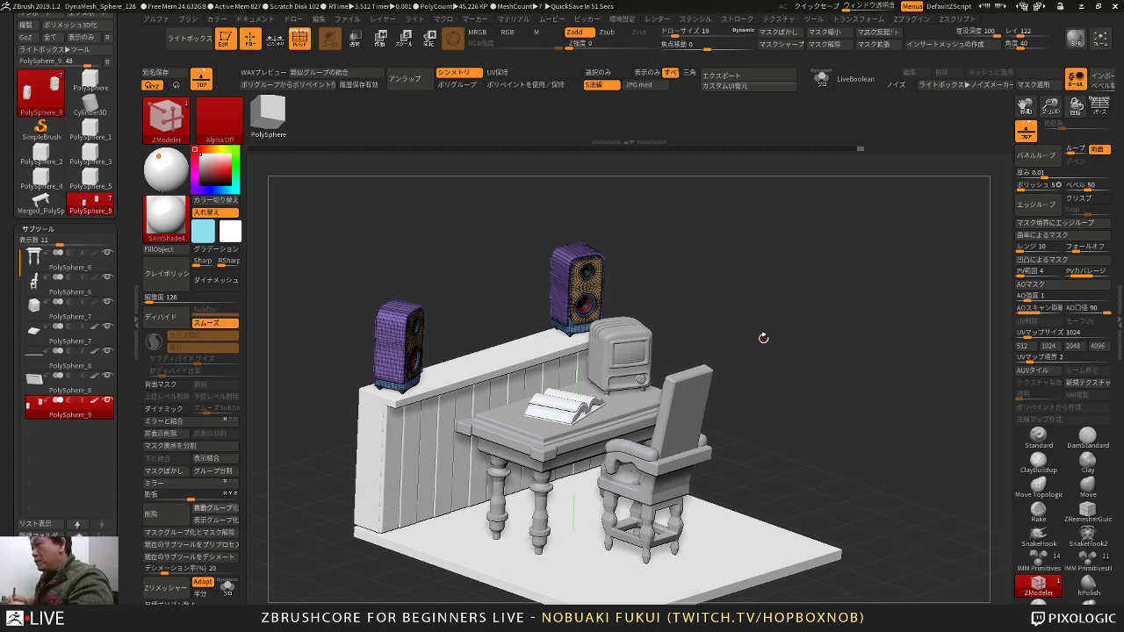
key("shift+f")
left_click_drag(767, 270, 807, 324)
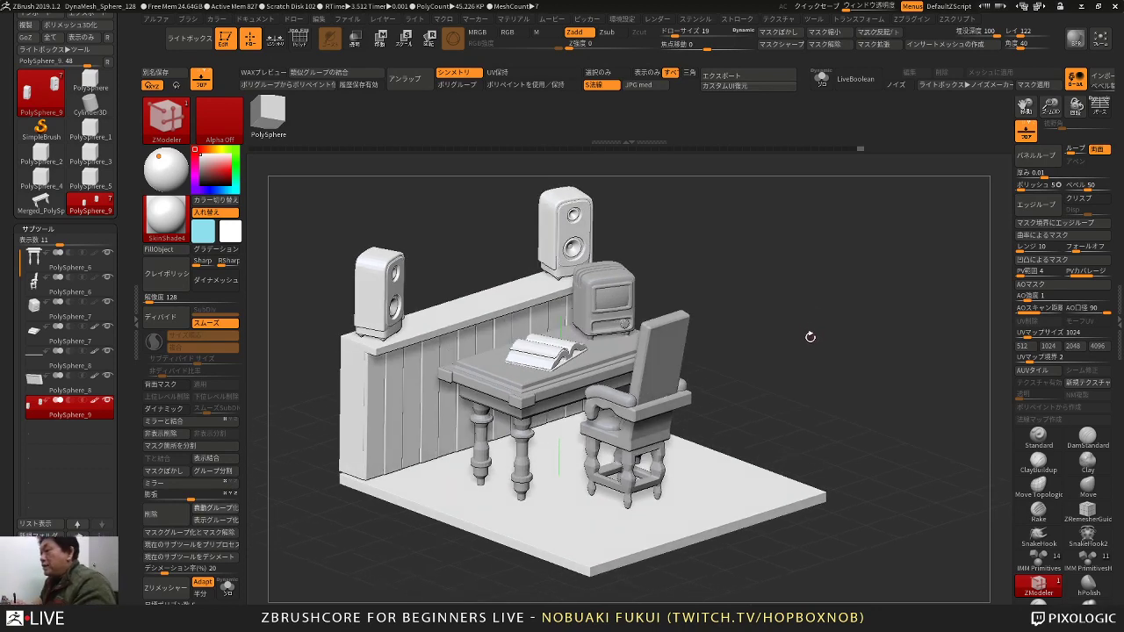
left_click_drag(815, 333, 797, 348)
key("w")
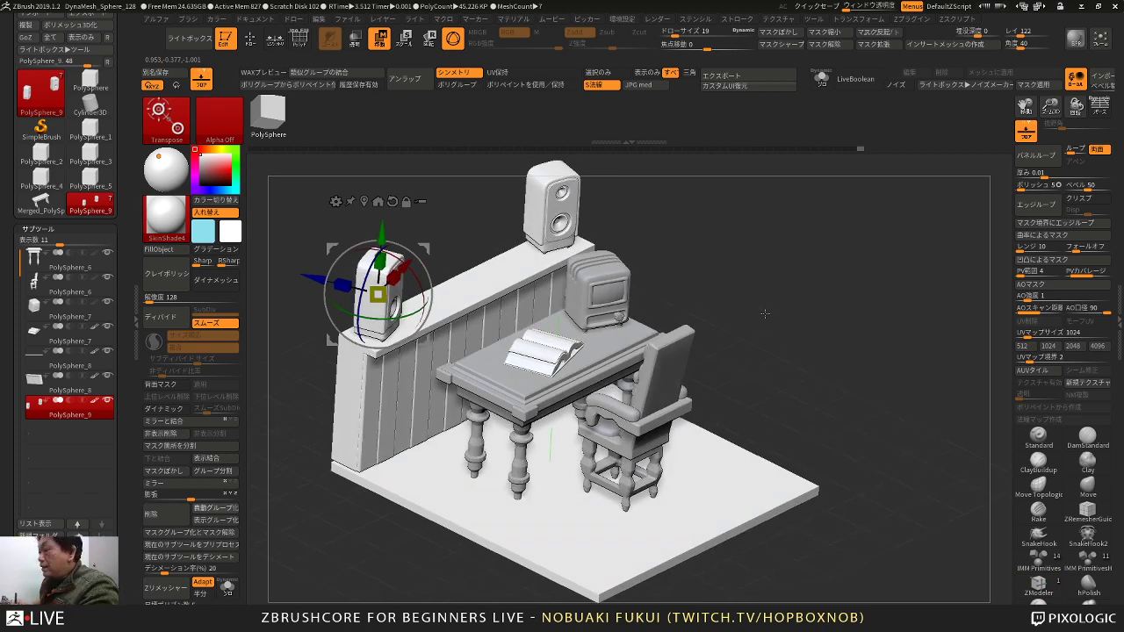
left_click_drag(765, 313, 769, 344)
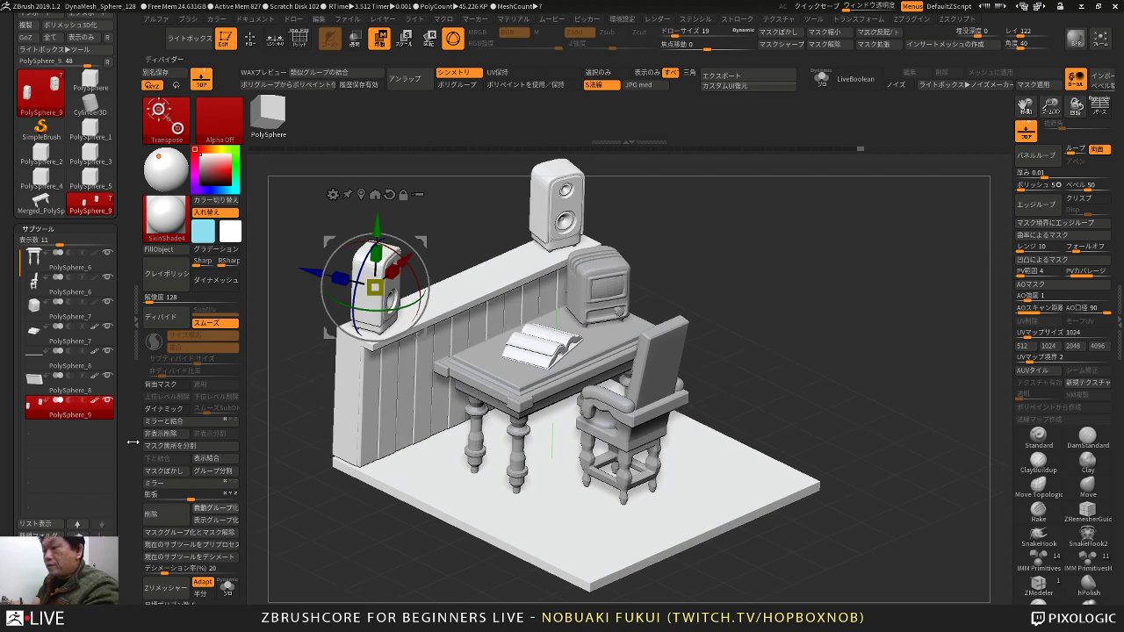
Step: Insert the PolySphere_5 cube into the scene as a new subtool and select it
left_click(93, 595)
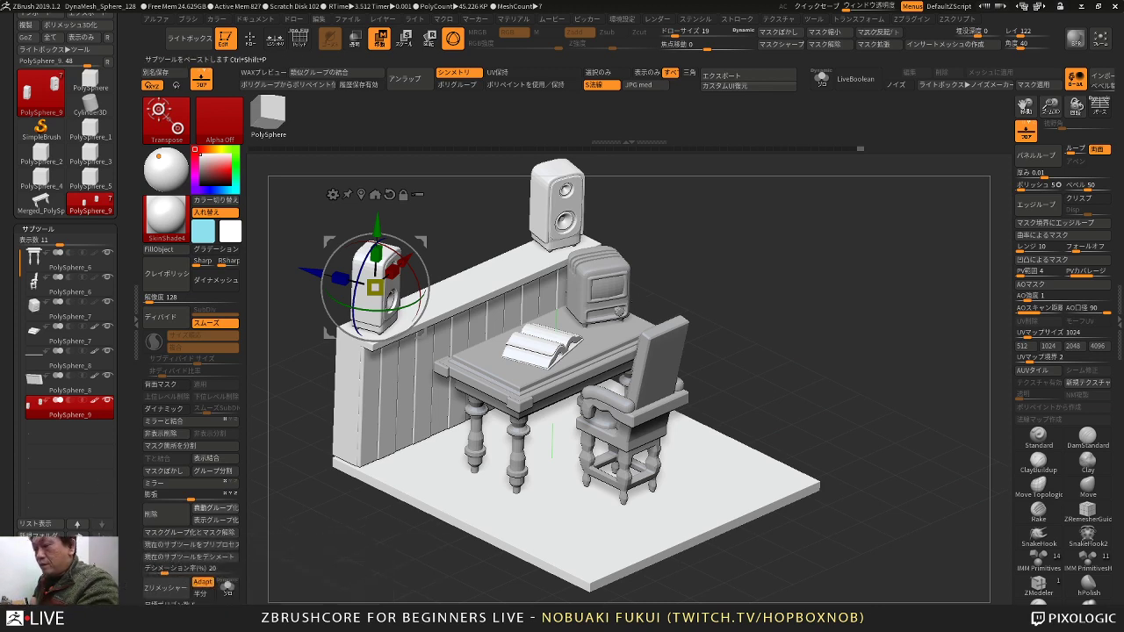
left_click(149, 506)
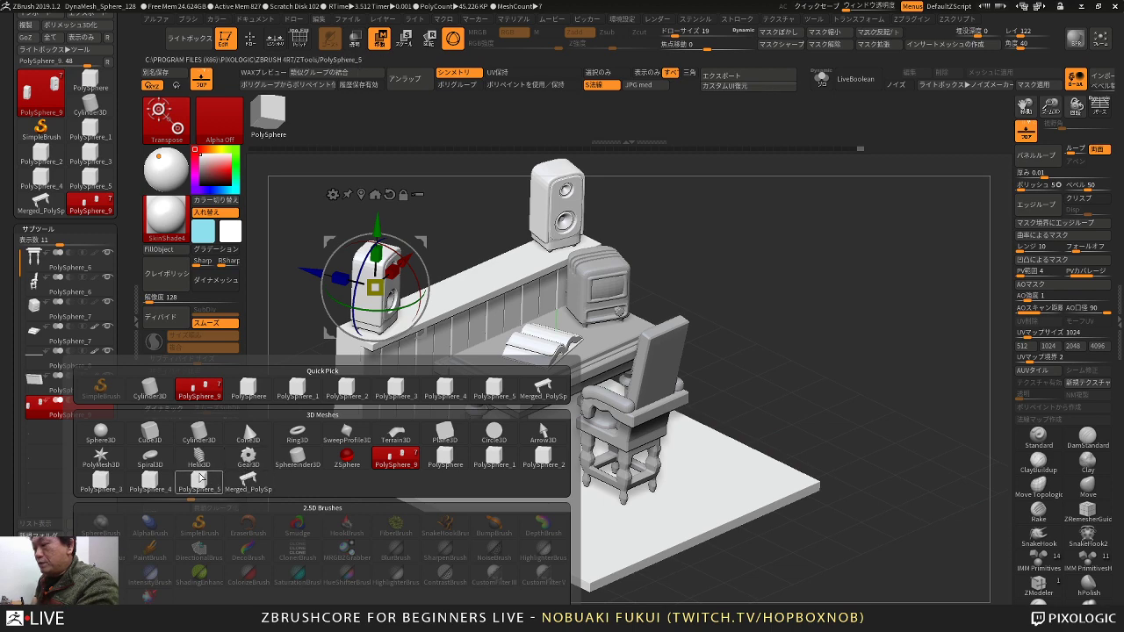
mouse_move(206, 487)
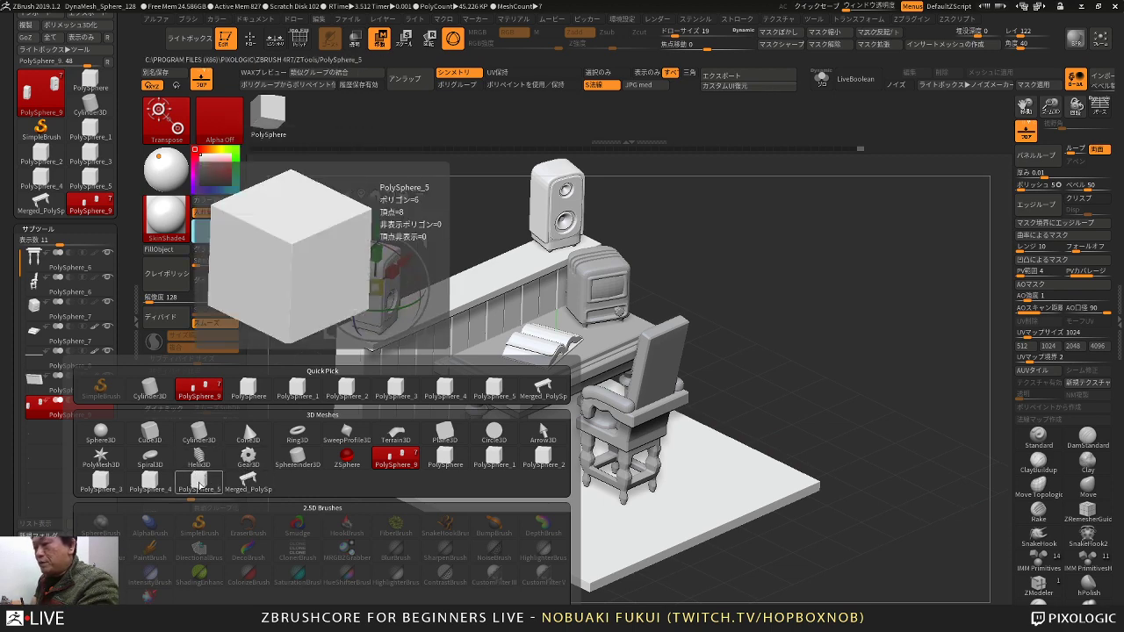
left_click(198, 480)
left_click_drag(334, 531, 470, 587, "shift")
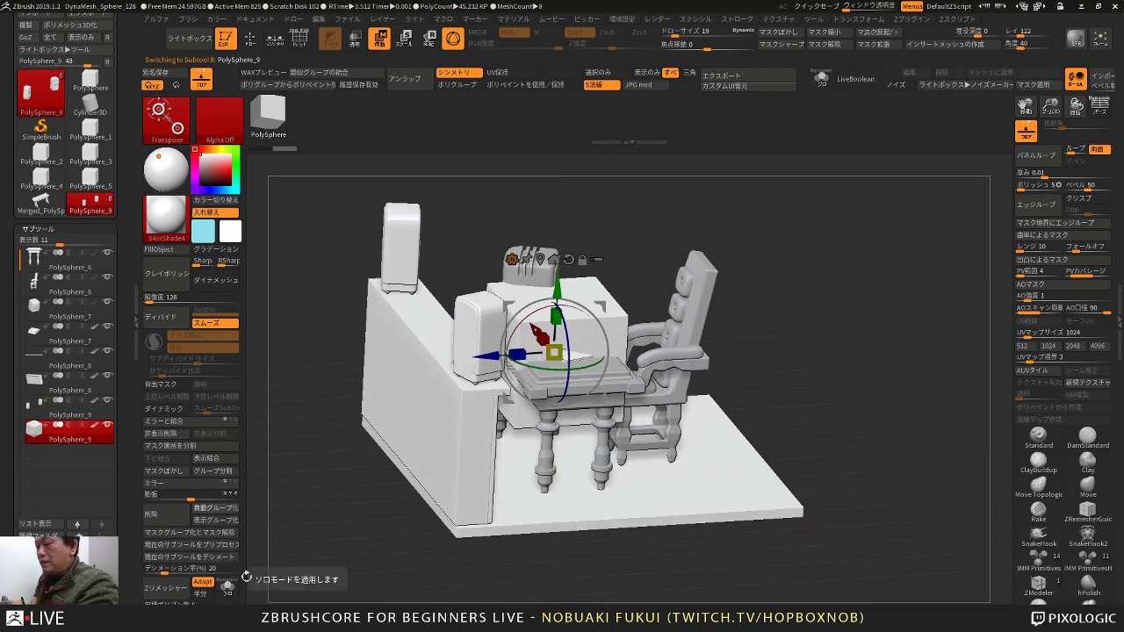
Step: Isolate the new cube and turn the polygon frame display back on
left_click_drag(397, 538, 390, 508, "alt")
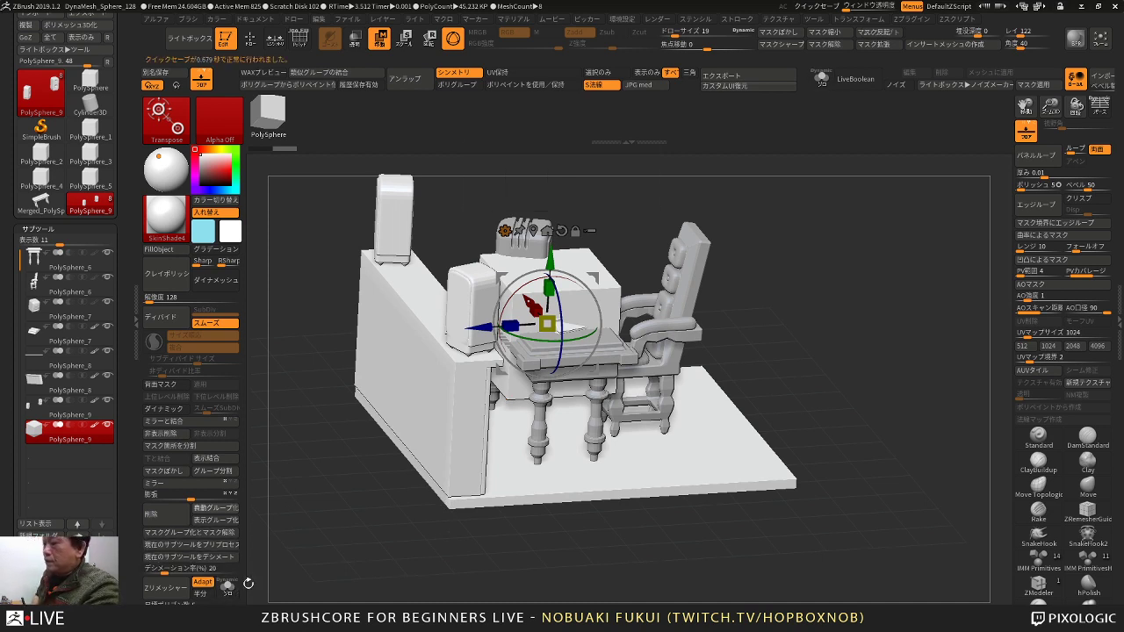
left_click_drag(279, 559, 274, 537, "alt")
left_click(231, 594)
left_click_drag(365, 527, 443, 530)
left_click_drag(442, 530, 585, 472)
key("shift+f")
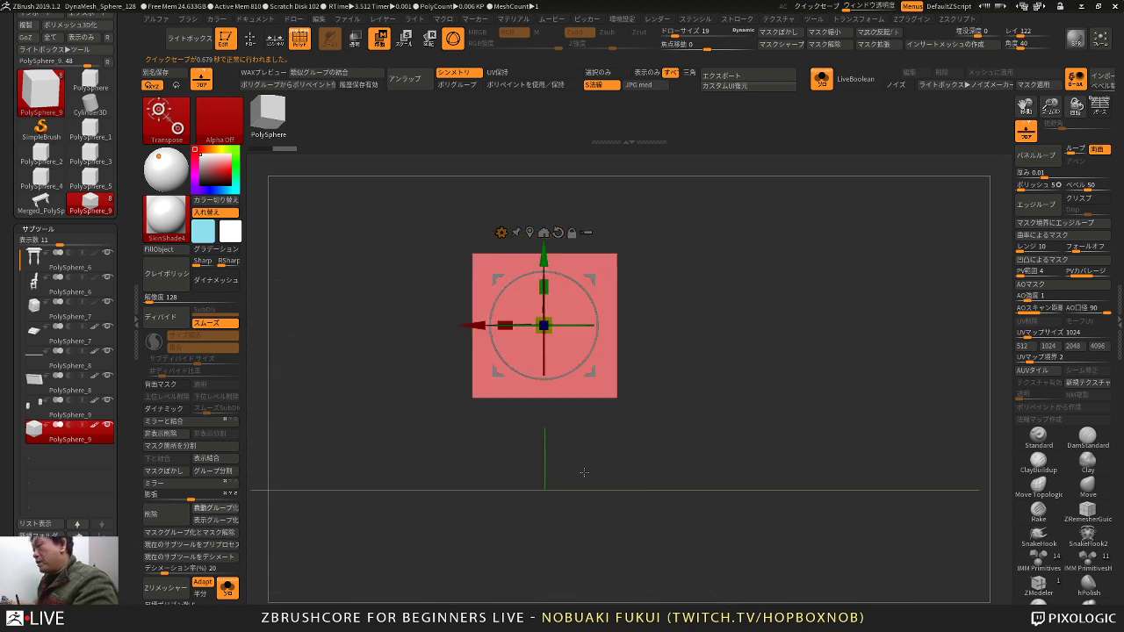
left_click_drag(667, 443, 588, 410)
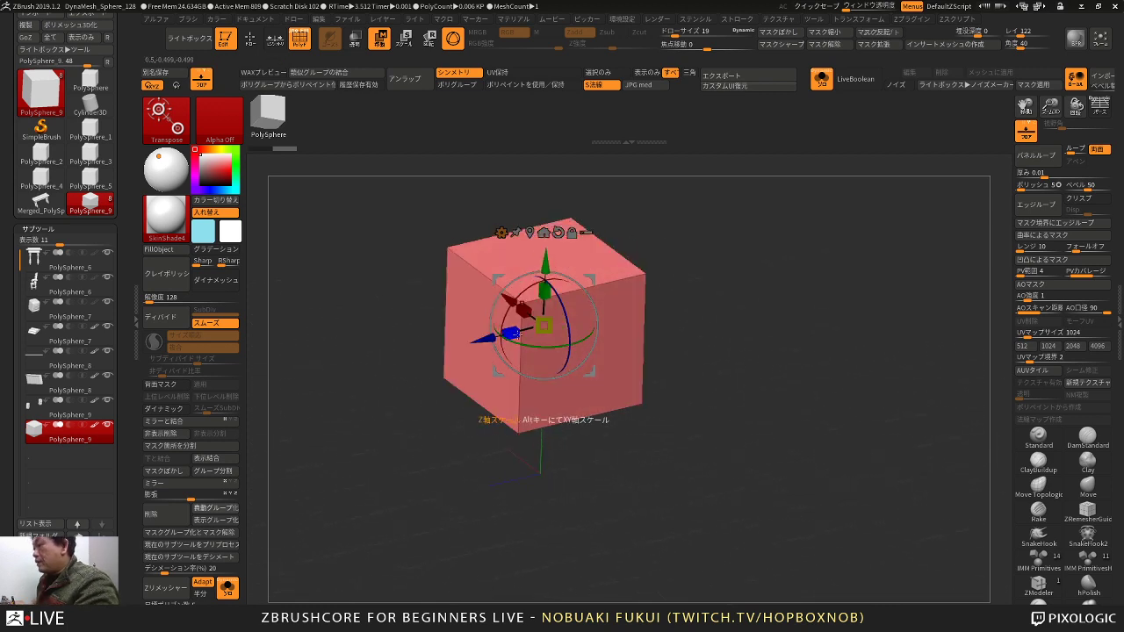
Step: Thin the cube along its Z axis and shorten it along its X axis to form a rectangular block
left_click_drag(516, 334, 546, 305)
right_click_drag(603, 307, 605, 352, "ctrl")
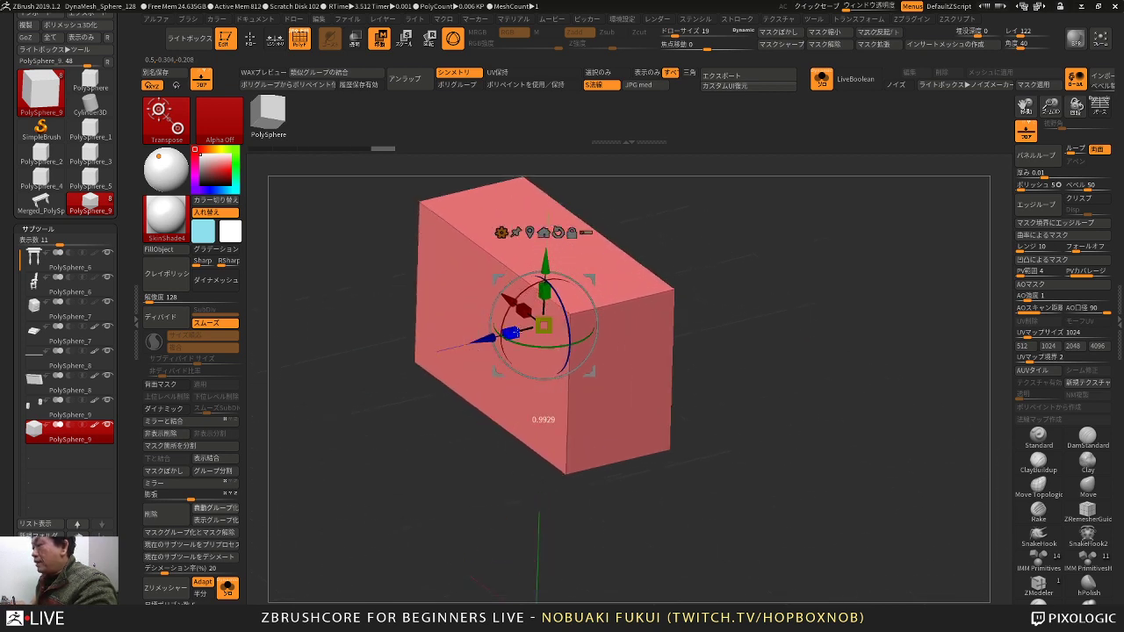
left_click_drag(515, 333, 520, 332)
right_click_drag(654, 335, 707, 301, "ctrl")
left_click_drag(516, 314, 529, 324)
mouse_move(740, 303)
right_mouse_down()
mouse_move(716, 321)
mouse_move(730, 319)
mouse_move(729, 333)
mouse_move(699, 324)
mouse_move(712, 358)
mouse_move(690, 328)
mouse_move(729, 311)
right_mouse_up()
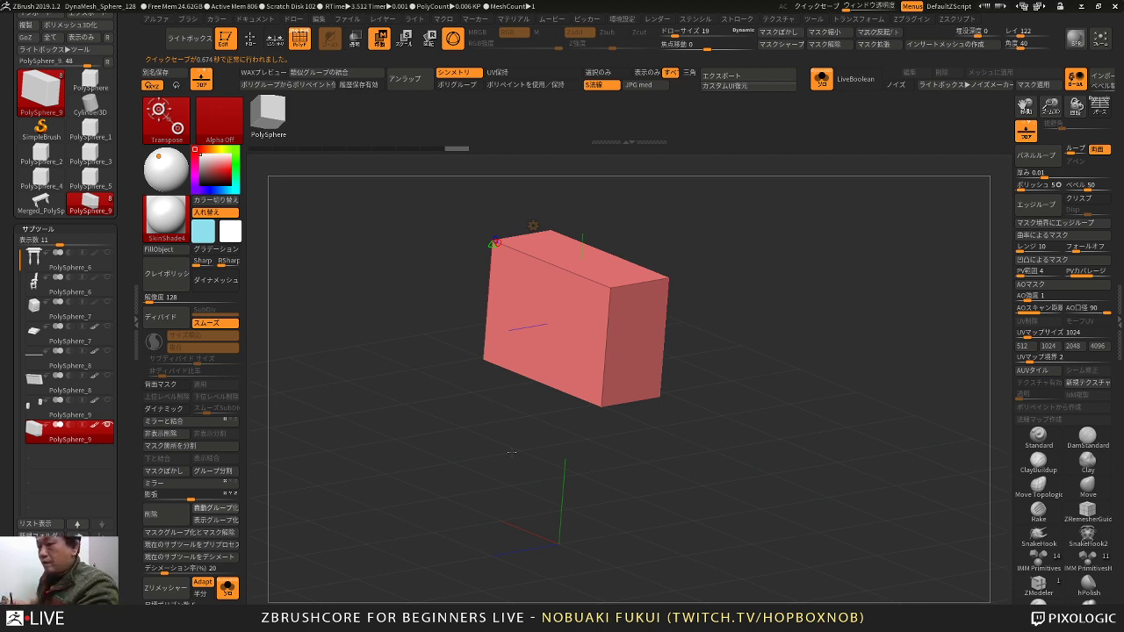
Step: Activate the ZModeler brush for the block and open the full brush selection
left_click_drag(729, 322, 743, 325)
left_click_drag(746, 281, 752, 339)
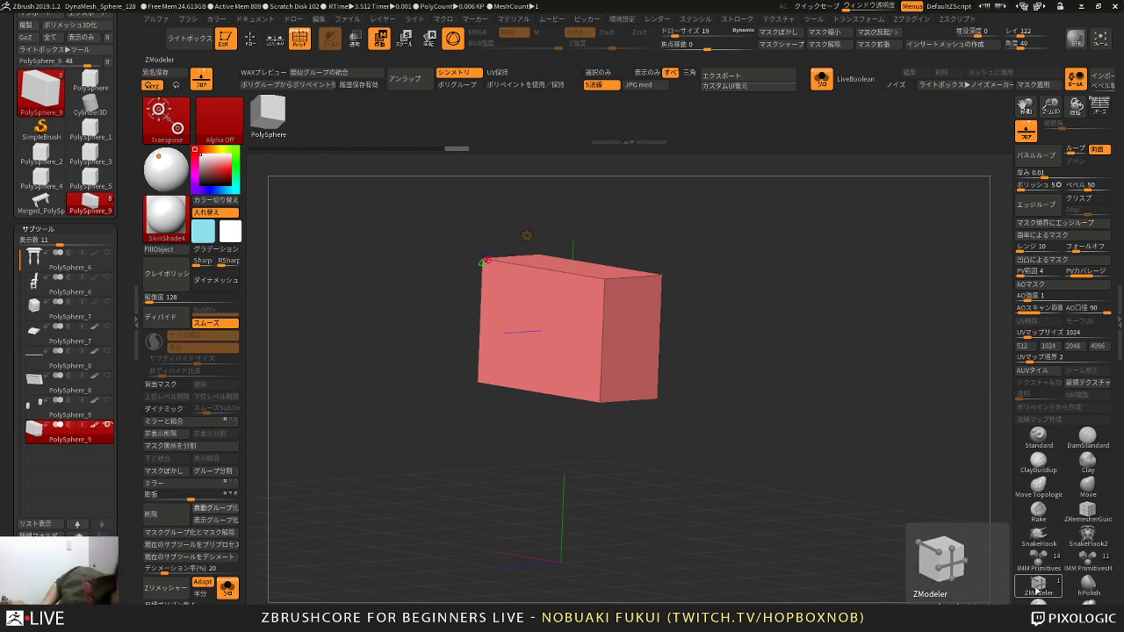
left_click(1038, 590)
key("b")
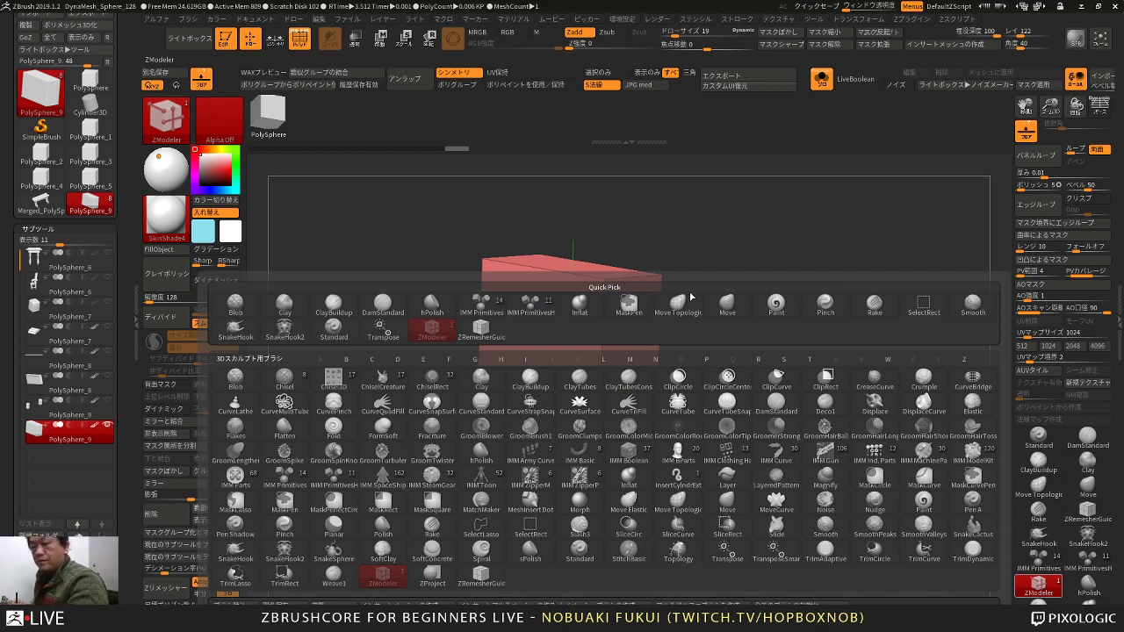
Step: Extrude the block's underside downward with QMesh targeting a single polygon, adding a thin band along its base
right_click(692, 286)
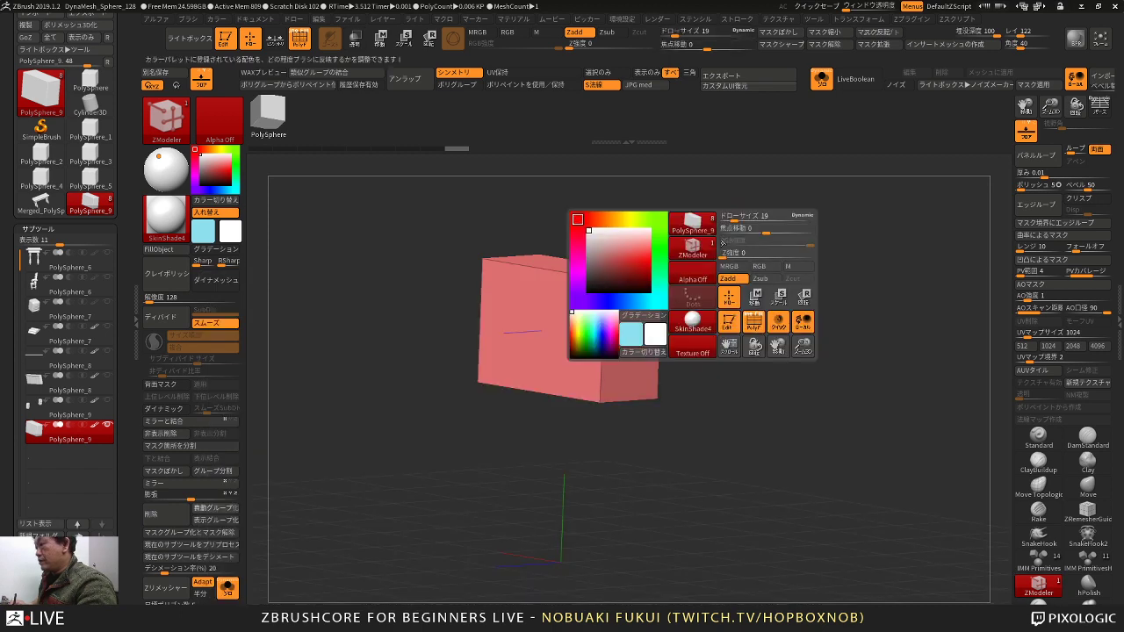
left_click_drag(740, 435, 717, 439)
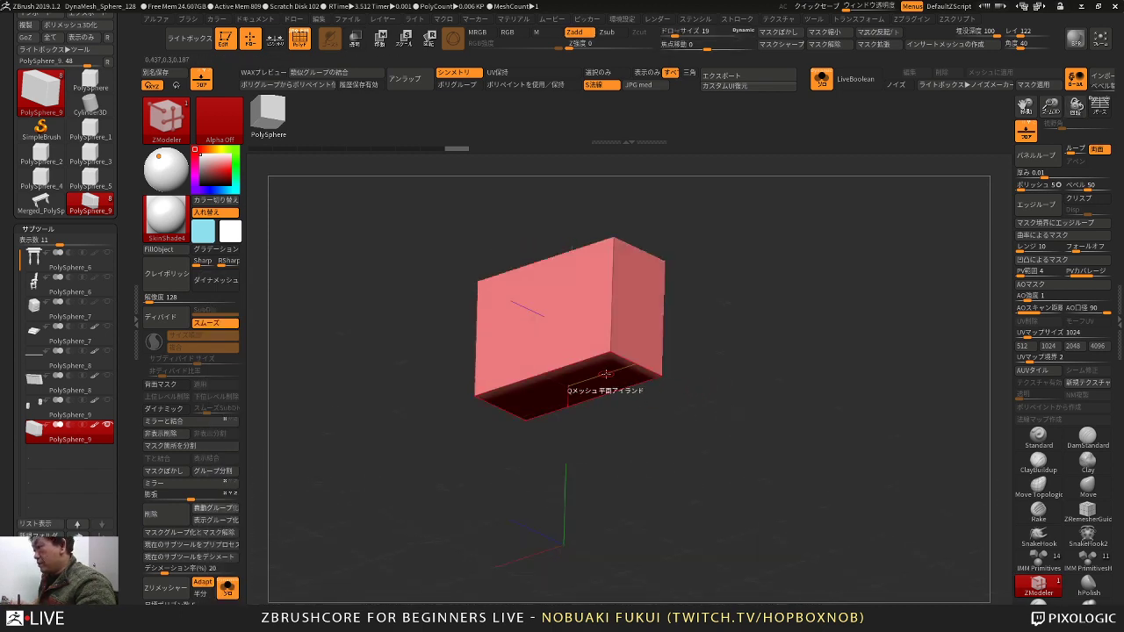
key("space")
left_click(516, 328)
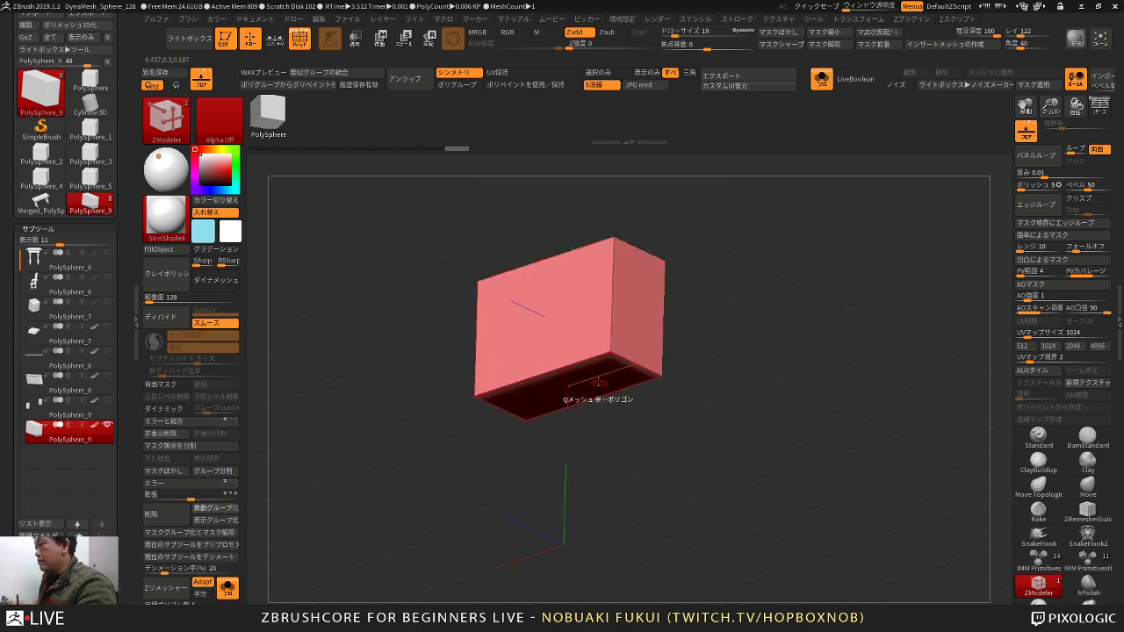
left_click_drag(731, 299, 724, 386)
Step: Try to mirror and weld the block across one axis, using dynamic subdivision as a preview, and undo it
left_click(218, 425)
left_click_drag(599, 498, 555, 520)
key("d")
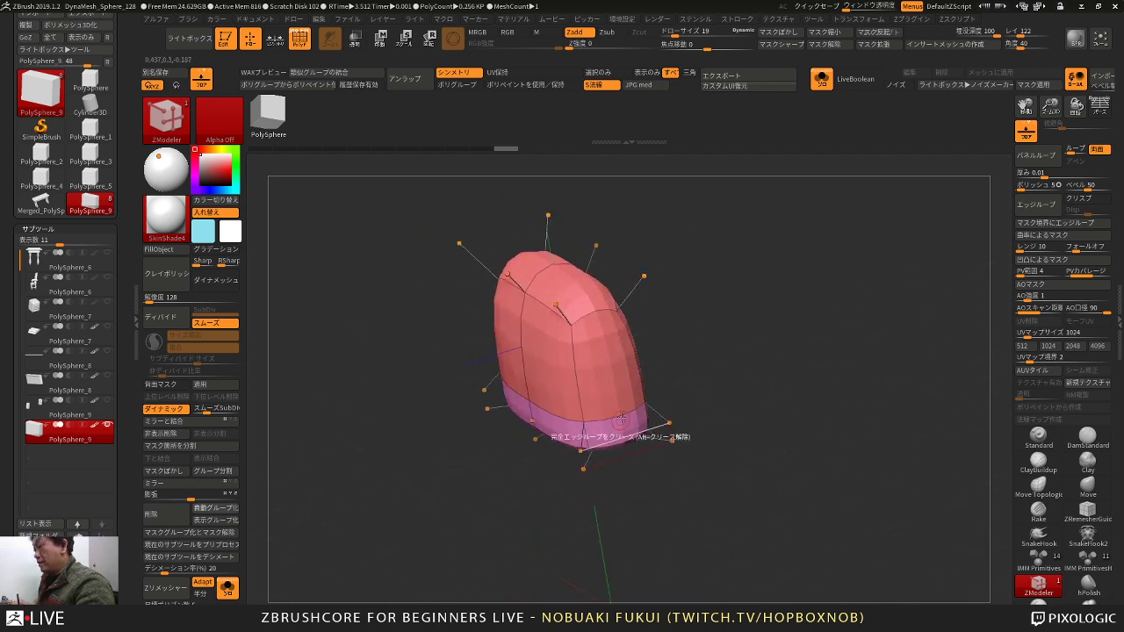
key("shift+d")
key("ctrl+z")
Step: Mirror and weld the block across both horizontal axes and preview its rounded shape with dynamic subdivision
left_click_drag(407, 441, 418, 446)
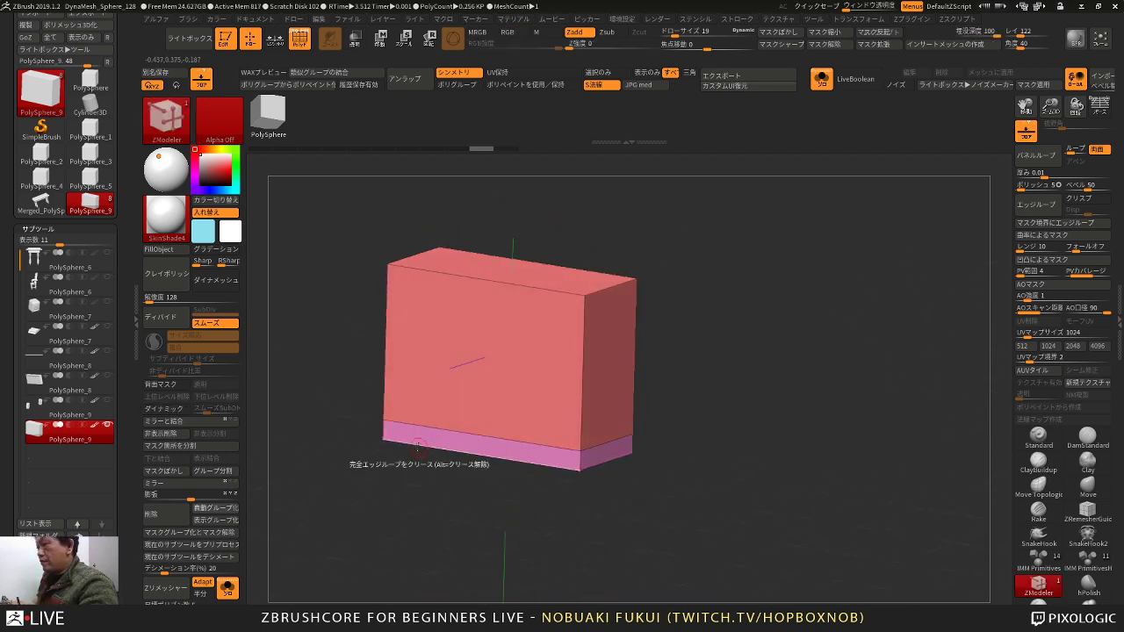
left_click(235, 420)
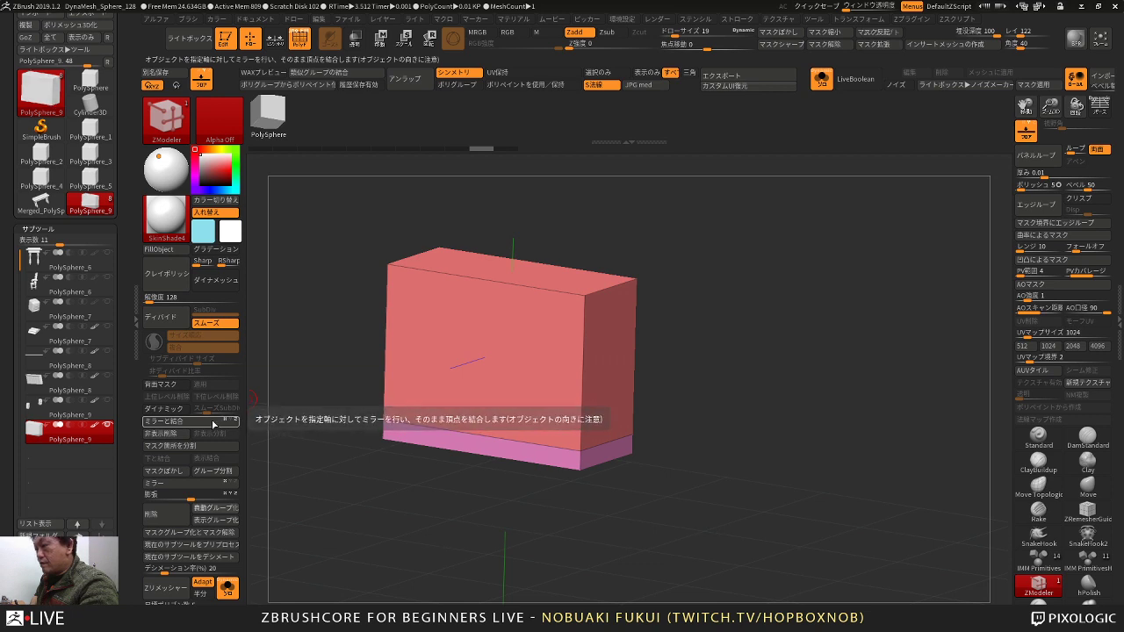
left_click(214, 422)
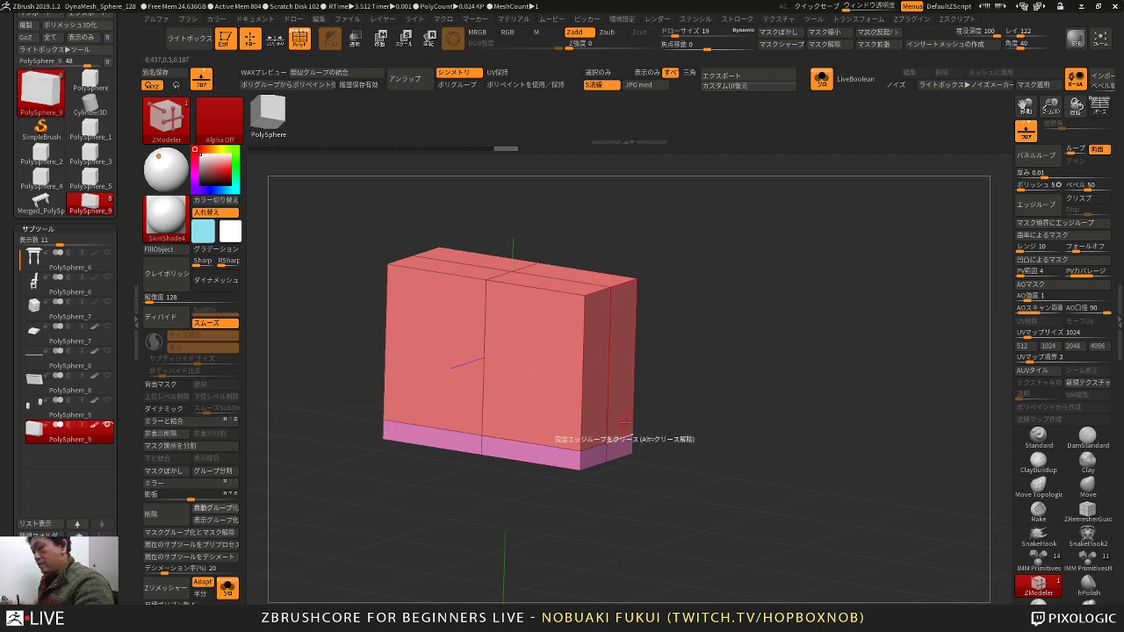
key("d")
left_click_drag(743, 399, 718, 346)
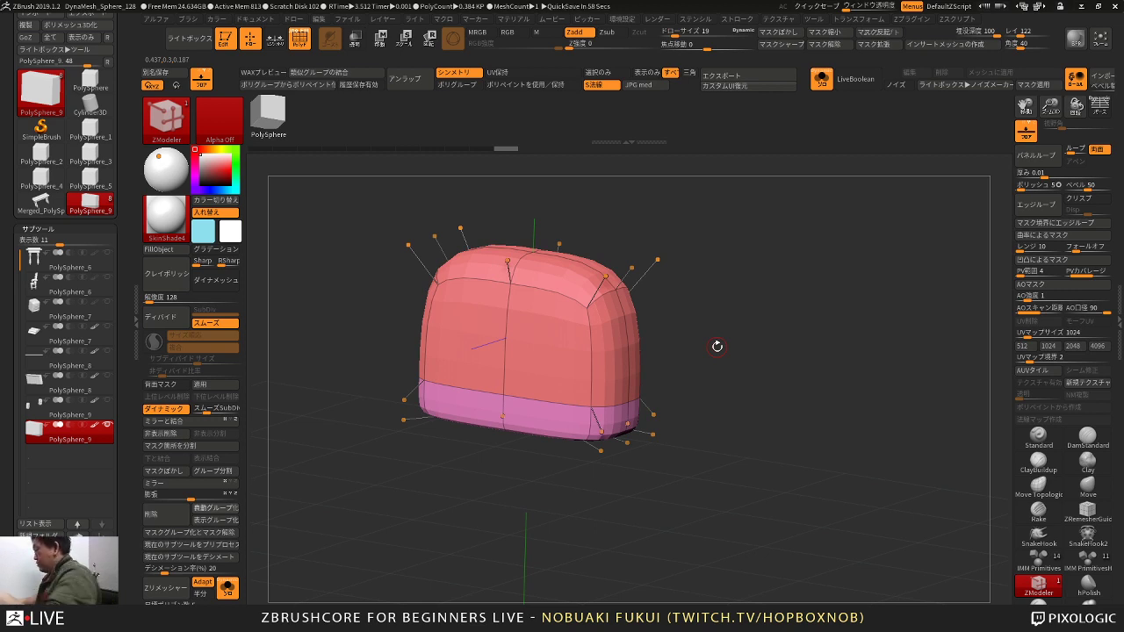
left_click_drag(717, 346, 712, 384)
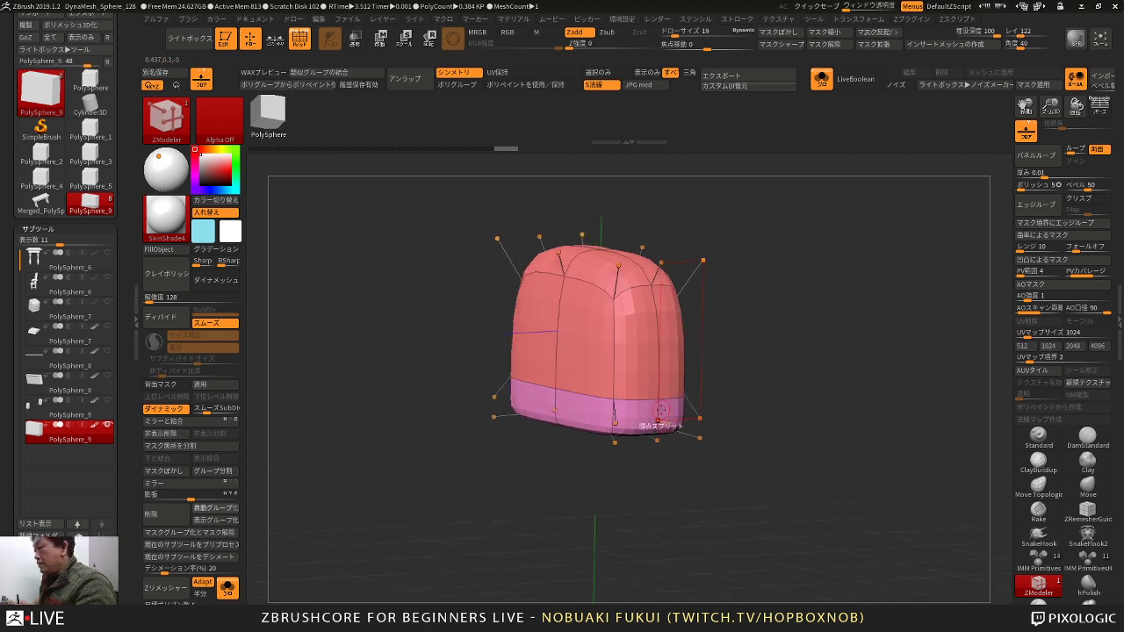
Step: Try an inserted single edge loop around the base band with a dynamic subdivision preview, and undo it
left_click(657, 430)
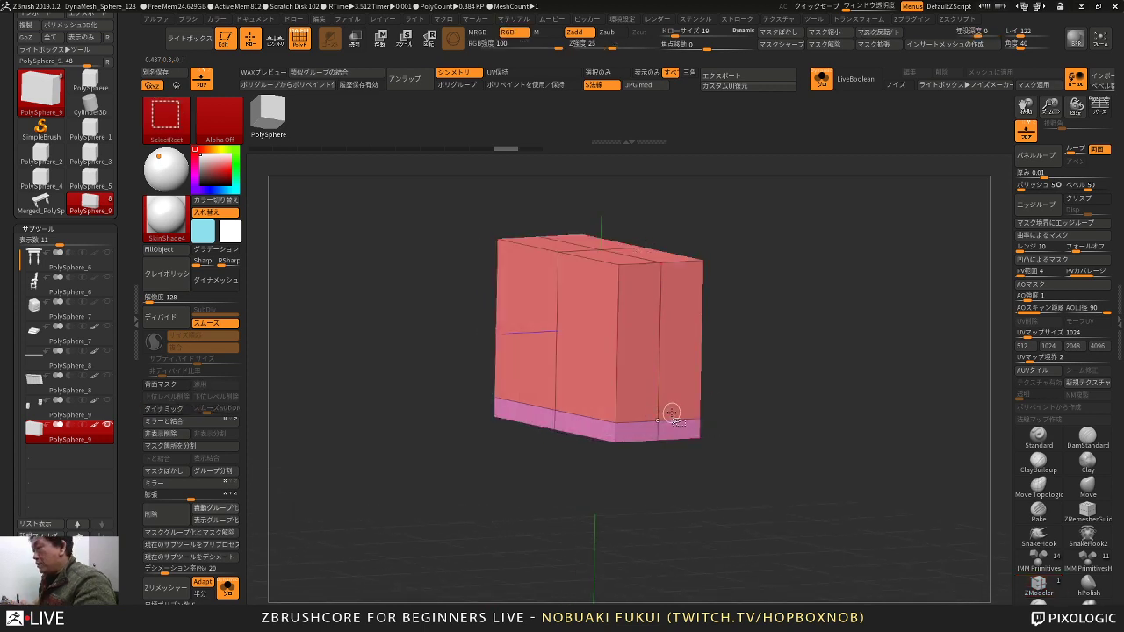
key("space")
left_click(634, 324)
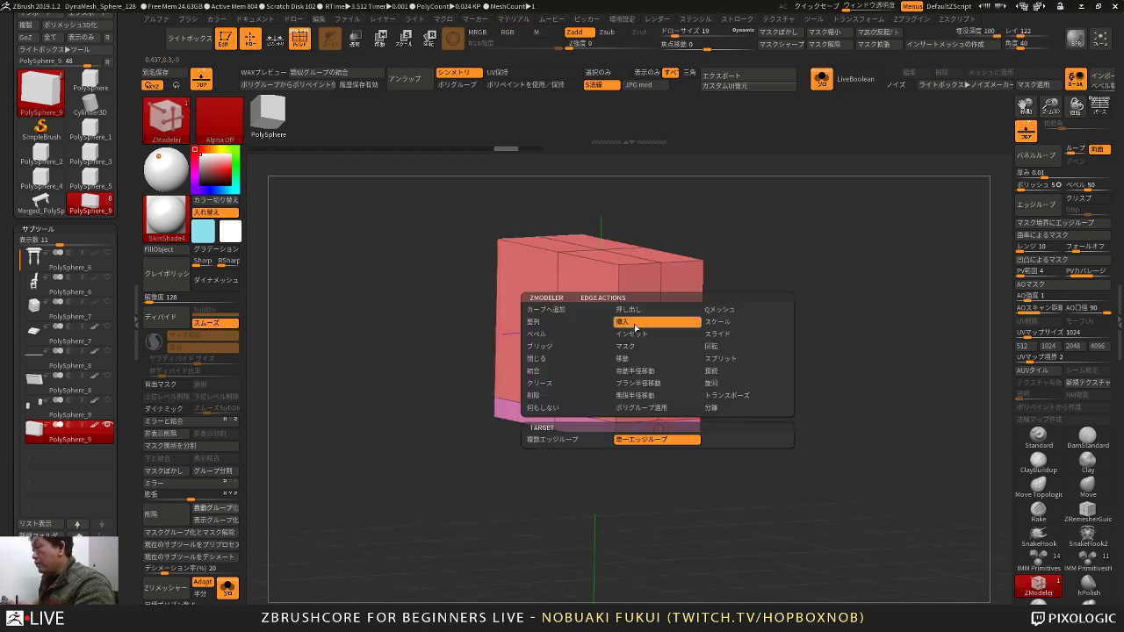
left_click(657, 430)
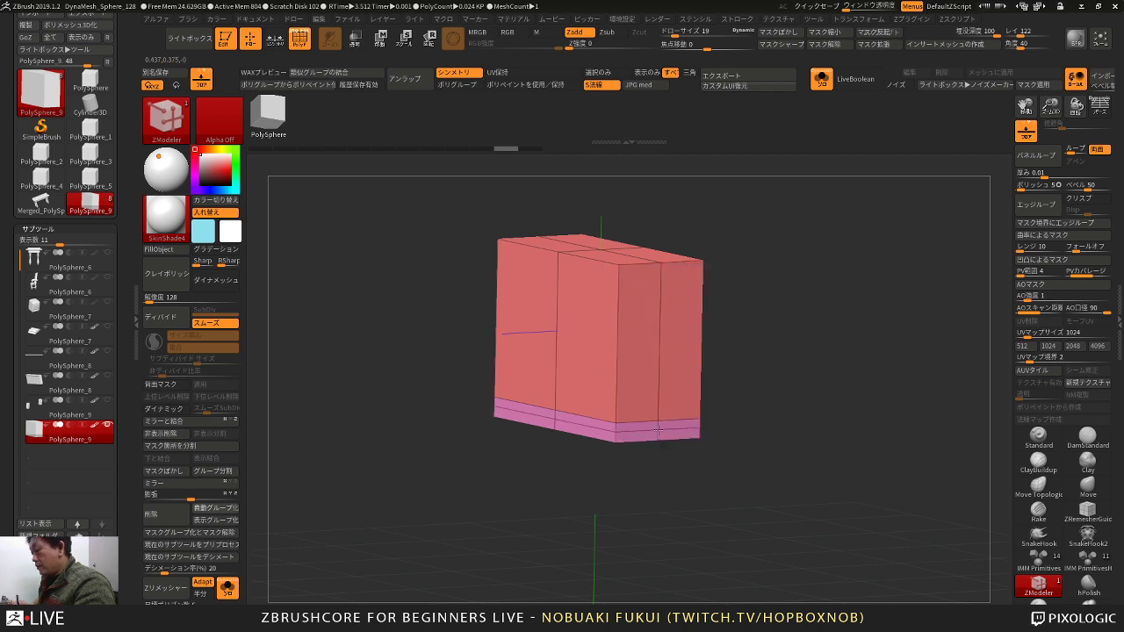
key("d")
left_click_drag(730, 397, 749, 406)
key("ctrl+z")
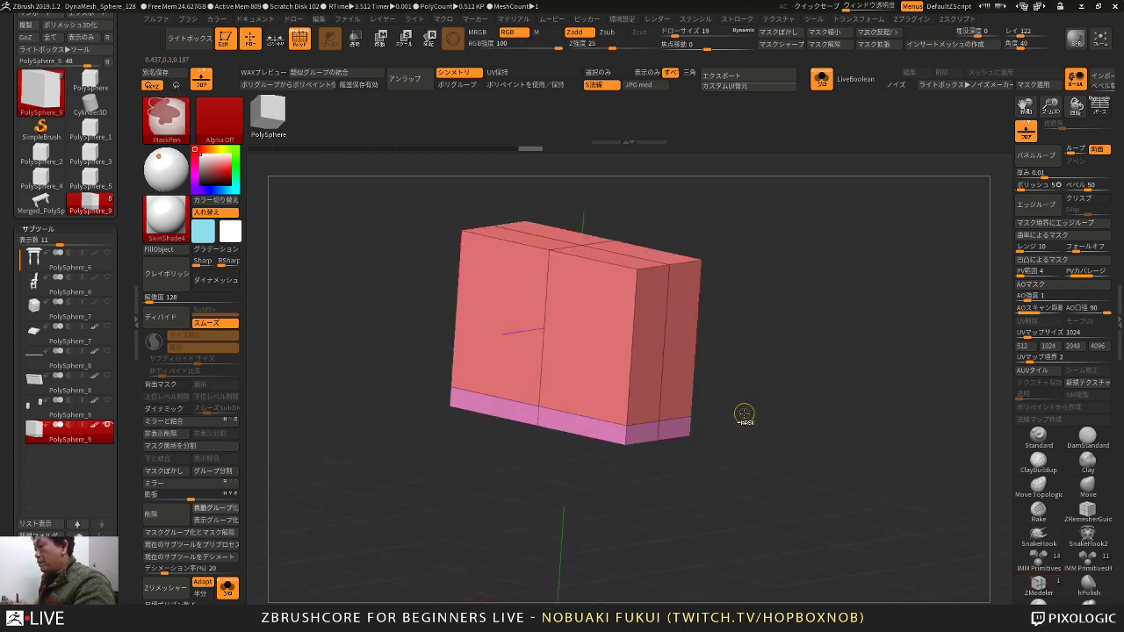
key("ctrl+z")
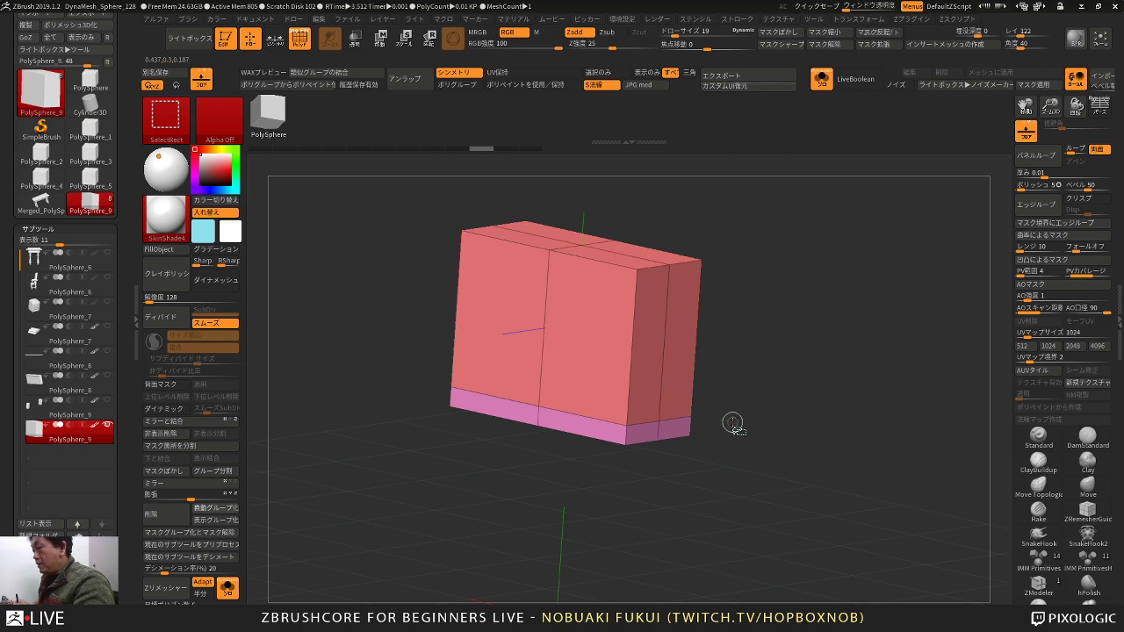
Step: Turn off dynamic subdivision, divide the block twice with smoothing, and delete the lower subdivision levels
key("d")
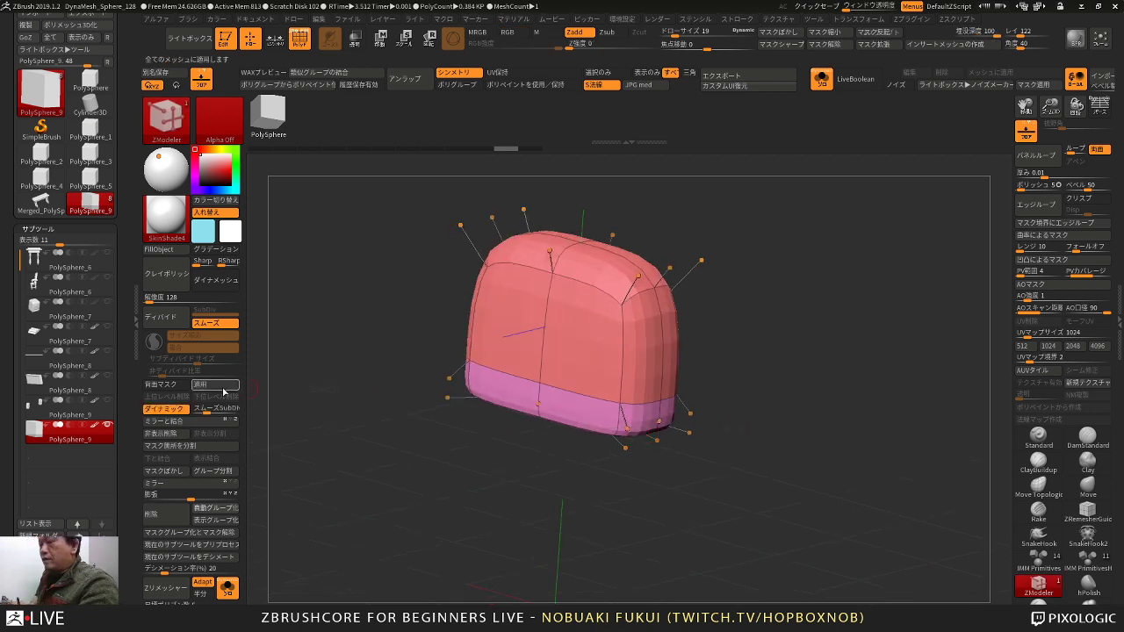
left_click(169, 410)
left_click(169, 321)
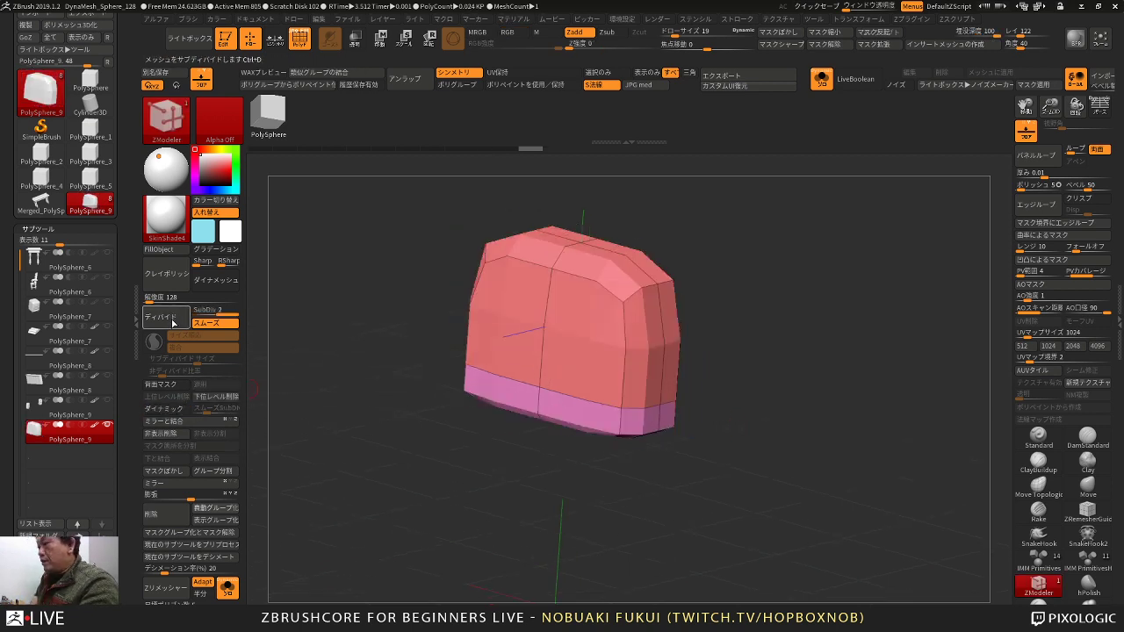
left_click(171, 324)
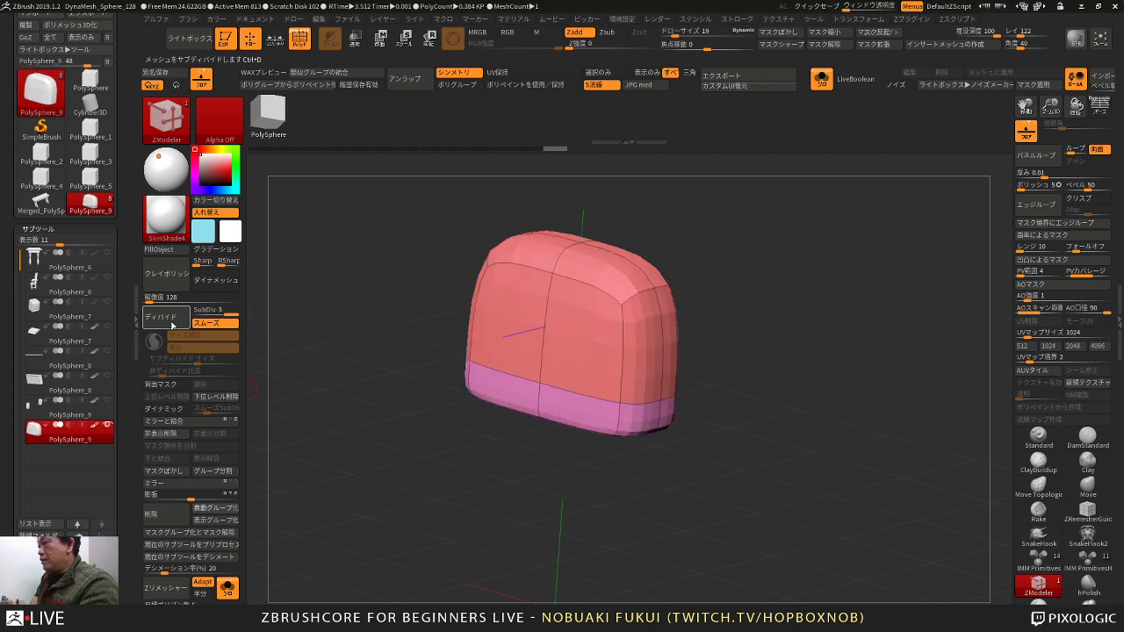
left_click(223, 398)
left_click_drag(319, 391, 415, 446)
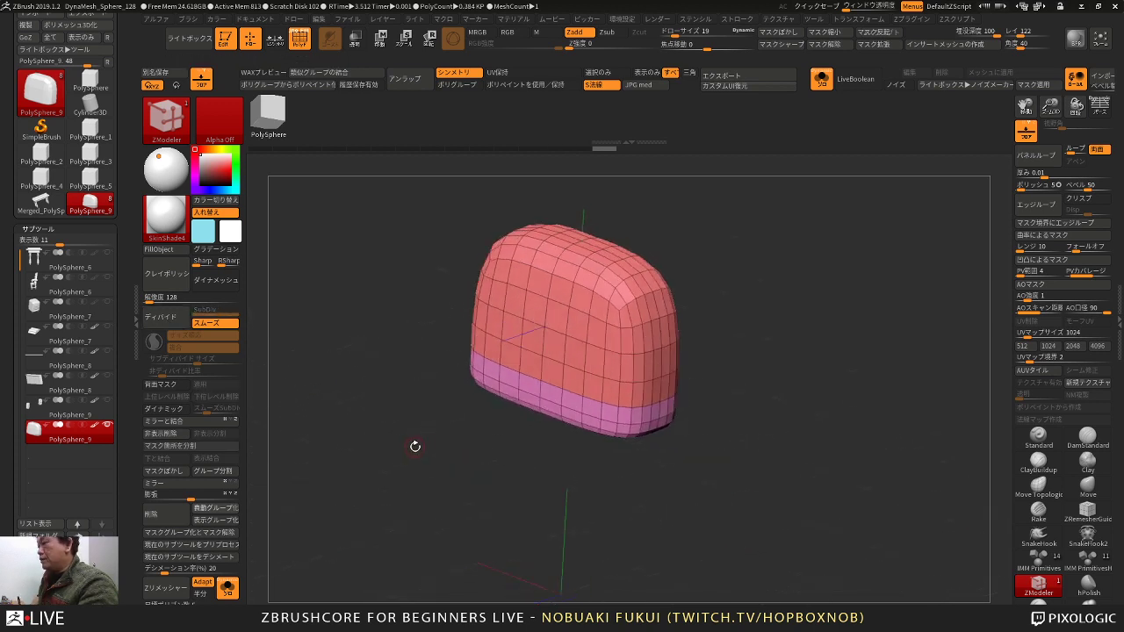
Step: Combine the whole rounded mesh into one polygroup and duplicate its subtool
key("ctrl+w")
left_click_drag(395, 487, 433, 505)
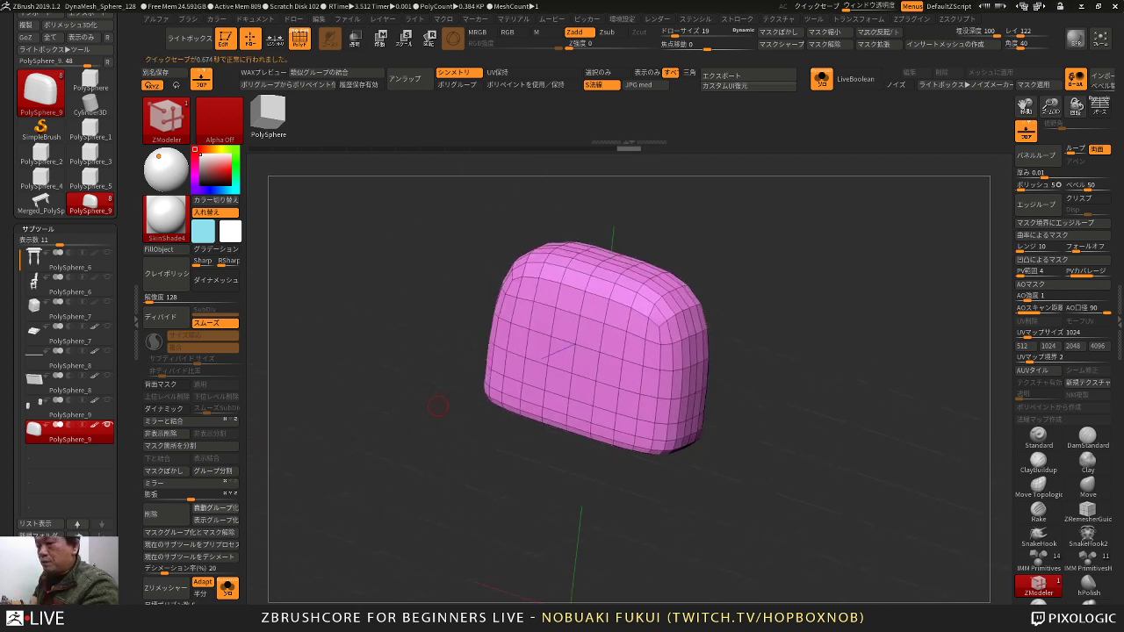
key("ctrl+shift+d")
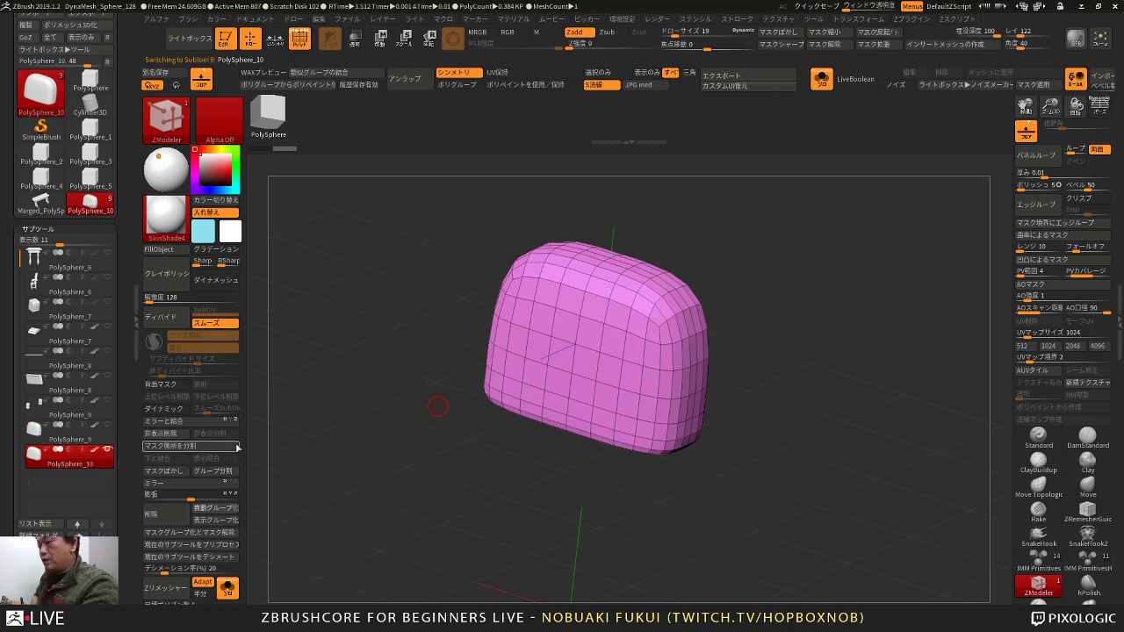
Step: Mark a rectangular patch of polygons on the top of the duplicated rounded block for the opening
left_click_drag(430, 470, 474, 493)
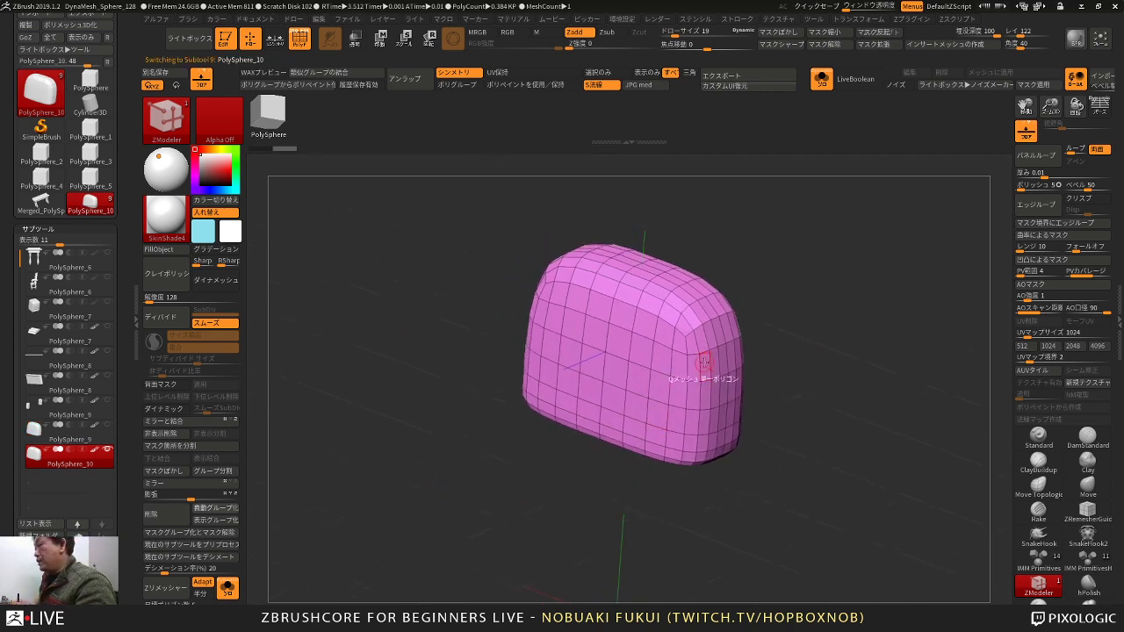
left_click_drag(826, 303, 806, 298)
left_click_drag(806, 298, 767, 296, "alt")
left_click_drag(783, 254, 755, 345)
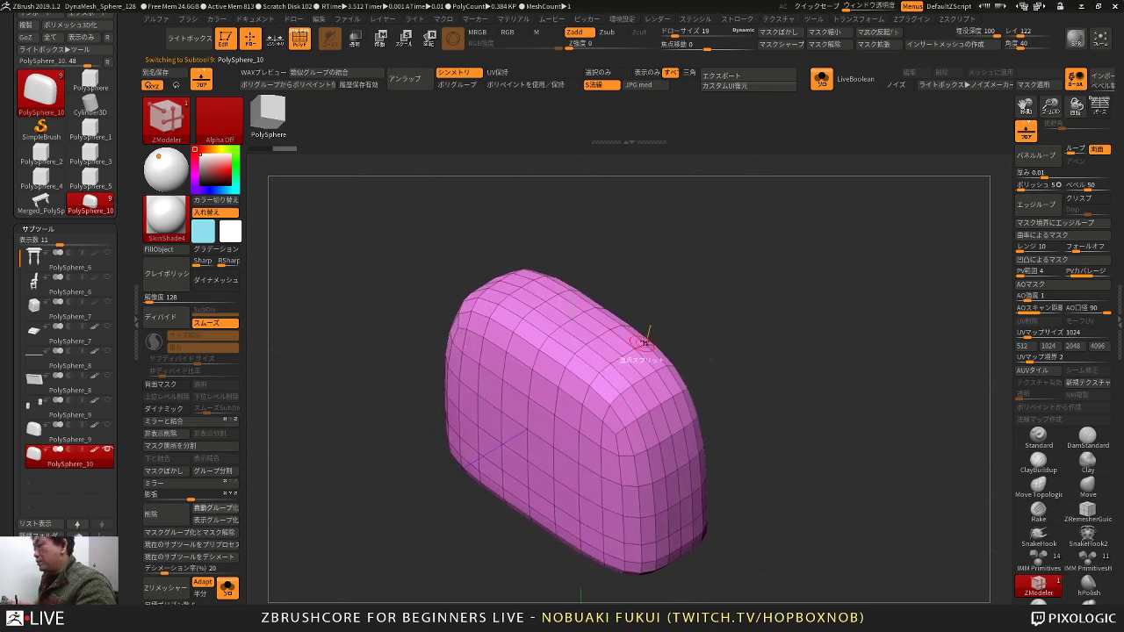
mouse_move(663, 330)
left_mouse_down("shift")
mouse_move(685, 310)
mouse_move(658, 322)
mouse_move(657, 332)
mouse_move(674, 309)
mouse_move(673, 339)
mouse_move(648, 348)
left_mouse_up("shift")
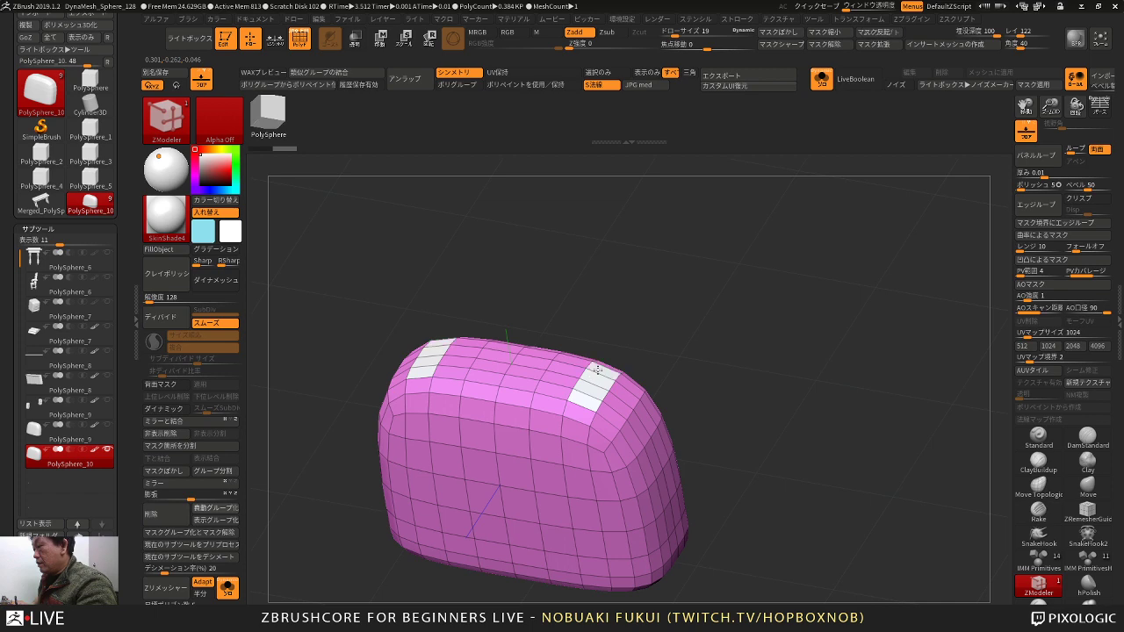
left_click_drag(645, 323, 604, 353, "alt")
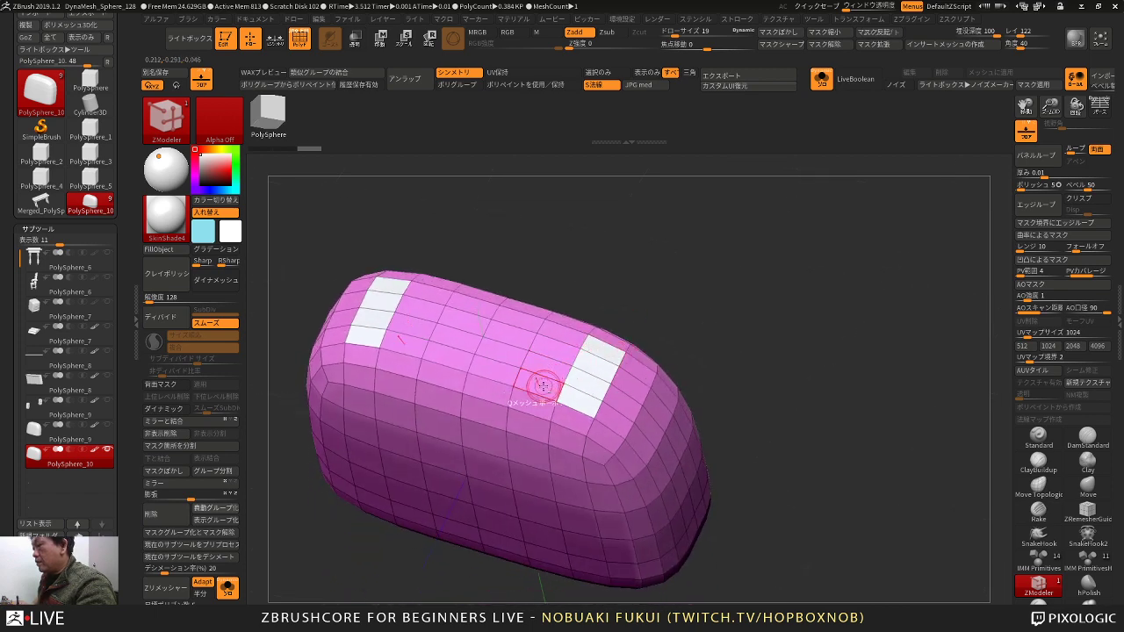
mouse_move(543, 387)
left_mouse_down("alt")
mouse_move(528, 327)
mouse_move(517, 366)
left_mouse_up("alt")
mouse_move(610, 302)
left_mouse_down("alt")
mouse_move(604, 270)
mouse_move(662, 229)
mouse_move(684, 260)
mouse_move(656, 271)
left_mouse_up("alt")
Step: Hide the marked top patch and delete the hidden polygons to open the body
left_click(613, 326, "ctrl+shift")
left_click(611, 319, "ctrl+shift")
left_click(166, 433)
mouse_move(434, 490)
left_mouse_down()
mouse_move(474, 487)
mouse_move(455, 488)
left_mouse_up()
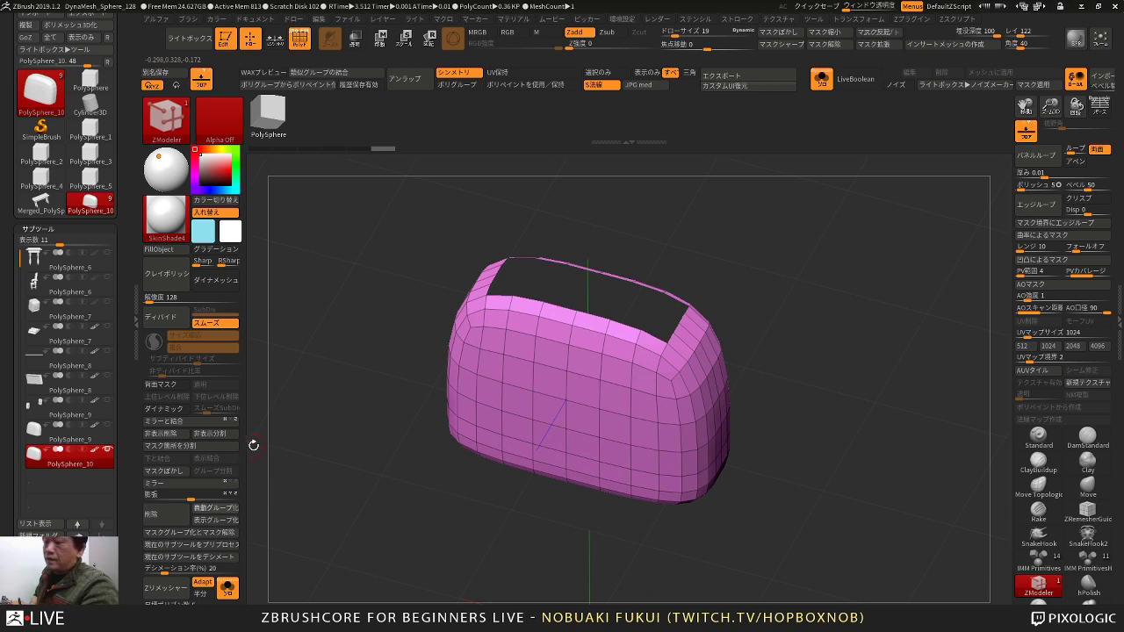
left_click_drag(291, 463, 434, 309)
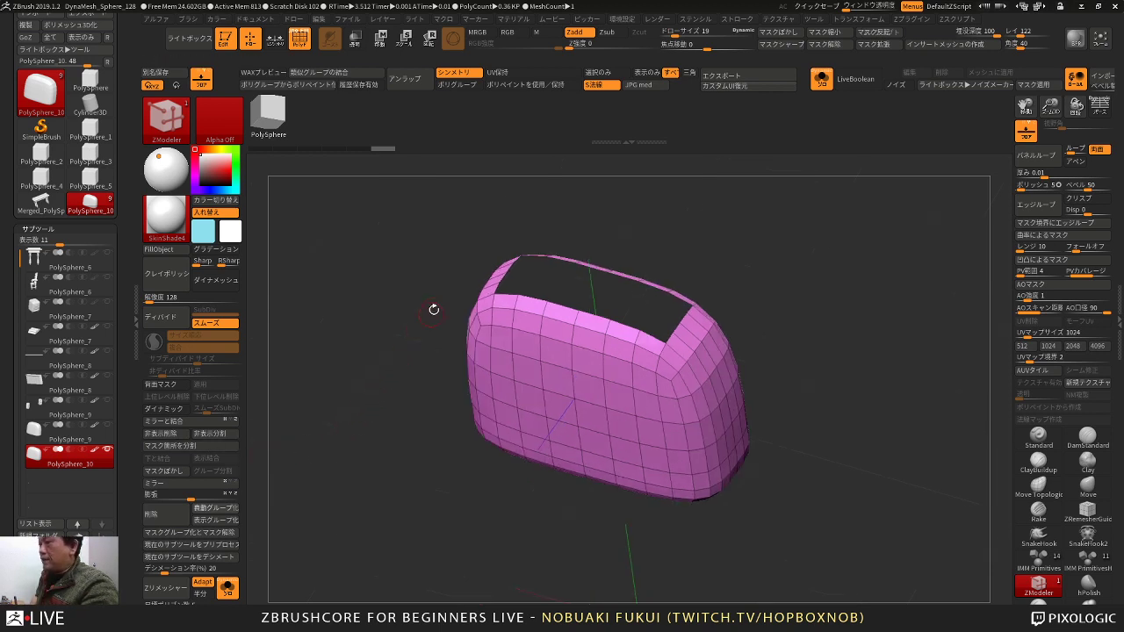
left_click(175, 439)
left_click_drag(398, 446, 361, 439)
Step: Flip the opened shell's normals in its display properties
left_click_drag(138, 481, 129, 324)
left_click(54, 427)
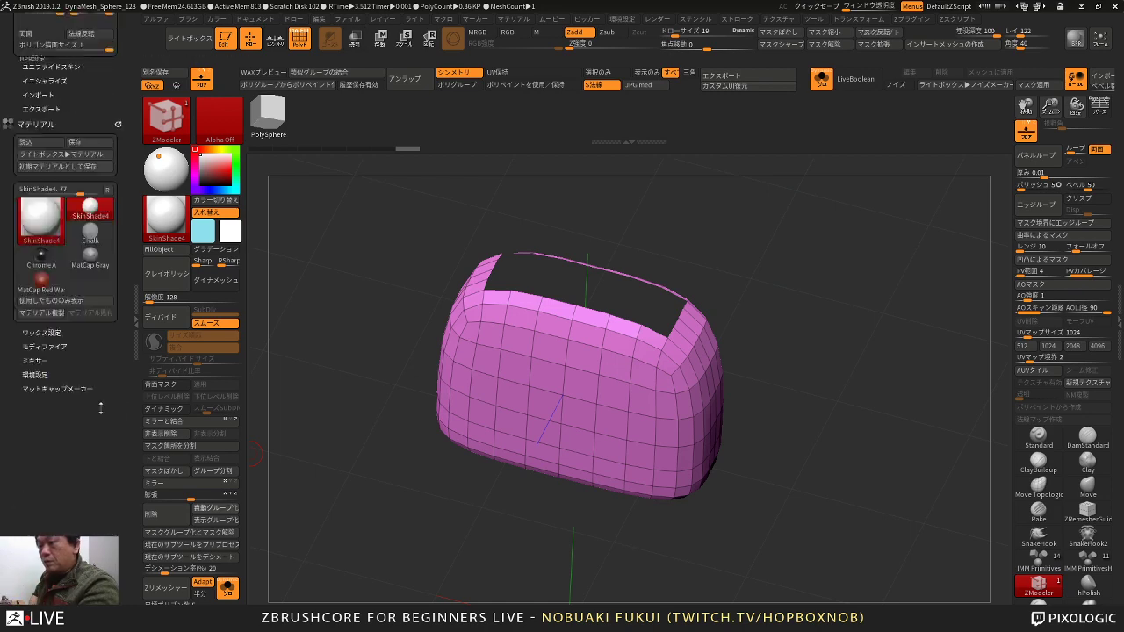
left_click_drag(100, 407, 136, 547)
left_click(91, 346)
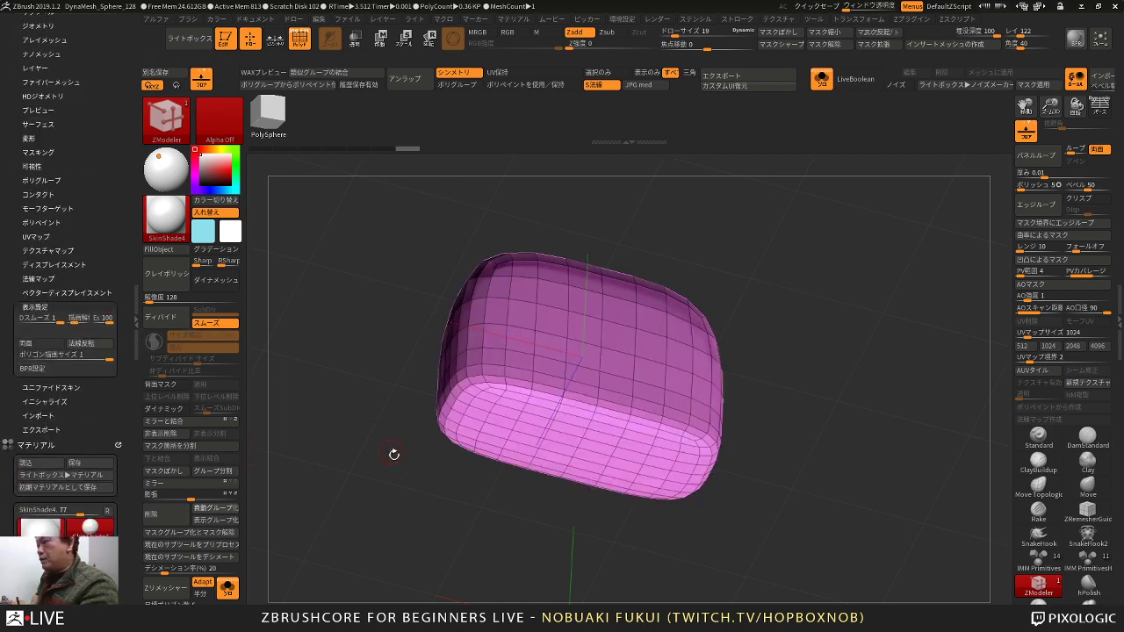
Step: Give the opened shell wall thickness with QMesh applied to all polygons
left_click_drag(394, 455, 415, 435)
key("space")
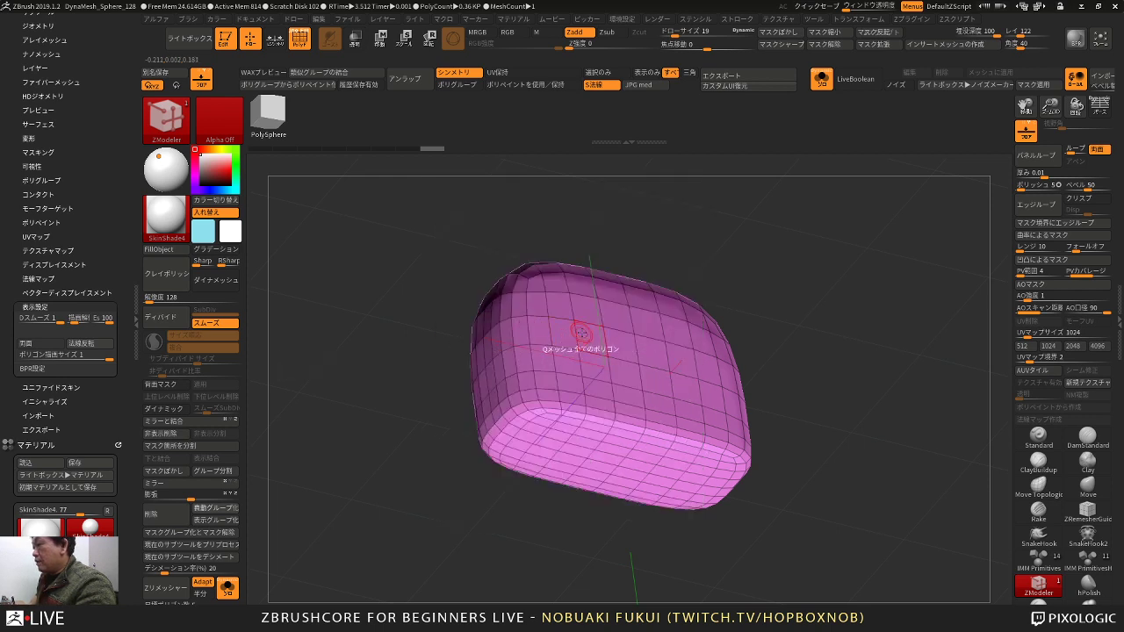
left_click(583, 346)
left_click_drag(584, 345, 580, 344)
left_click_drag(793, 270, 701, 277)
left_click(673, 346, "alt")
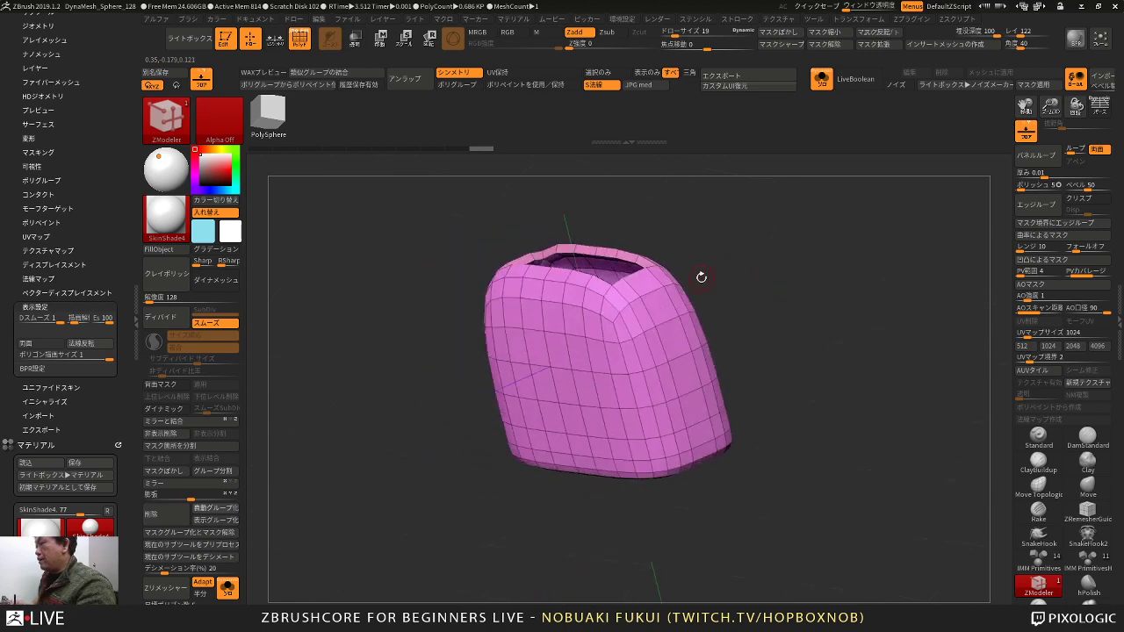
Step: Duplicate the thick-walled hollow body's subtool
left_click_drag(128, 385, 145, 438)
left_click(52, 293)
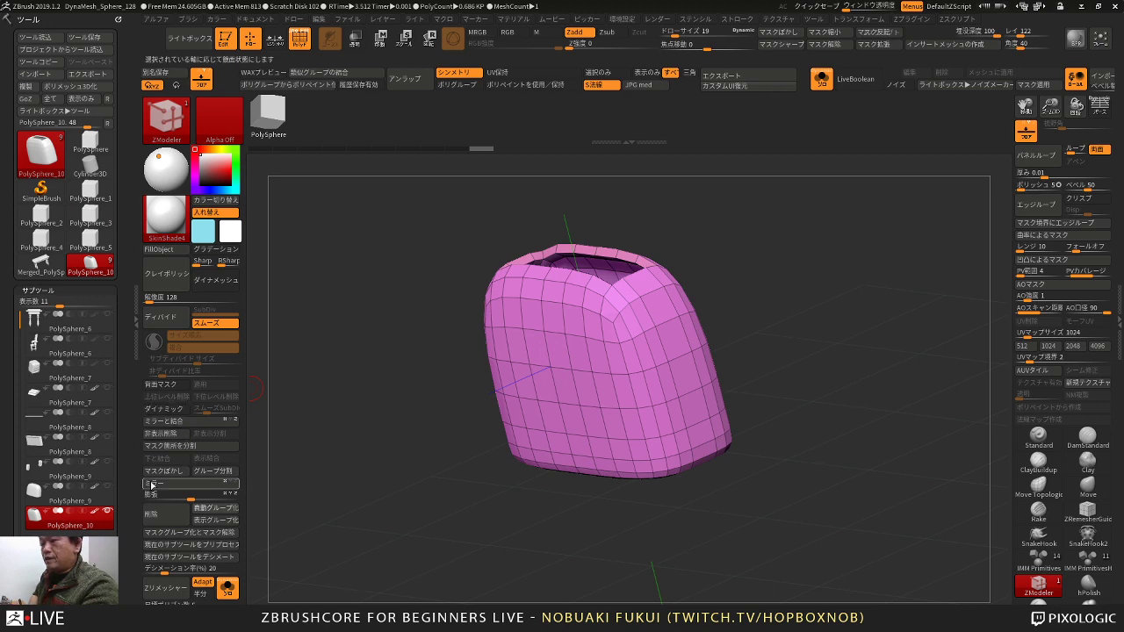
left_click_drag(129, 501, 126, 416)
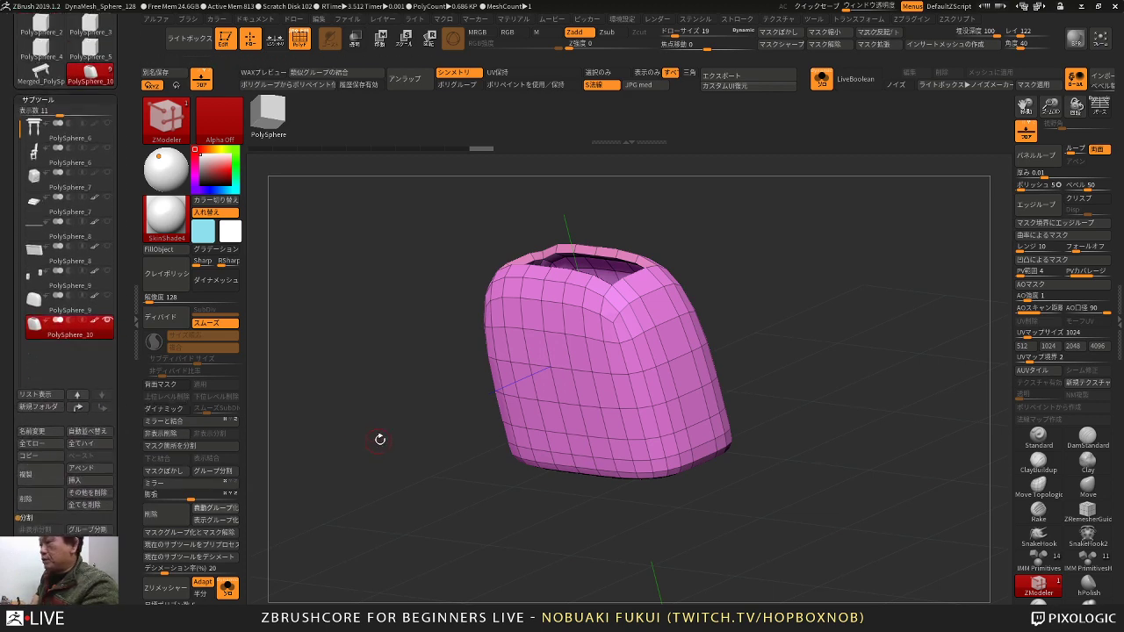
mouse_move(380, 440)
left_mouse_down()
mouse_move(391, 402)
mouse_move(367, 457)
left_mouse_up()
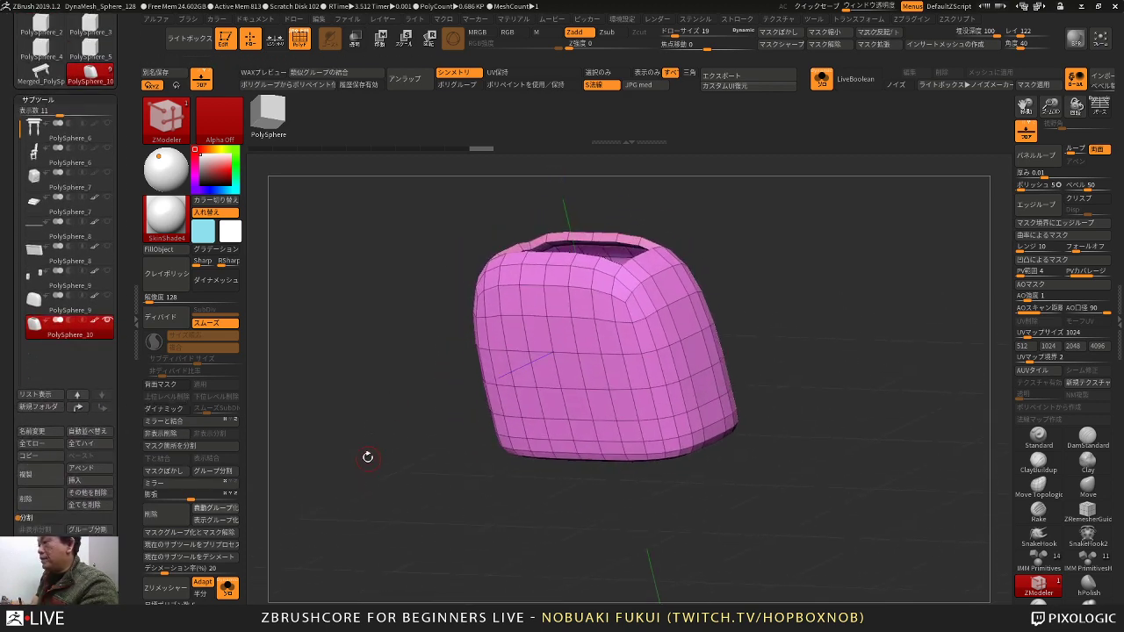
left_click_drag(351, 379, 338, 357)
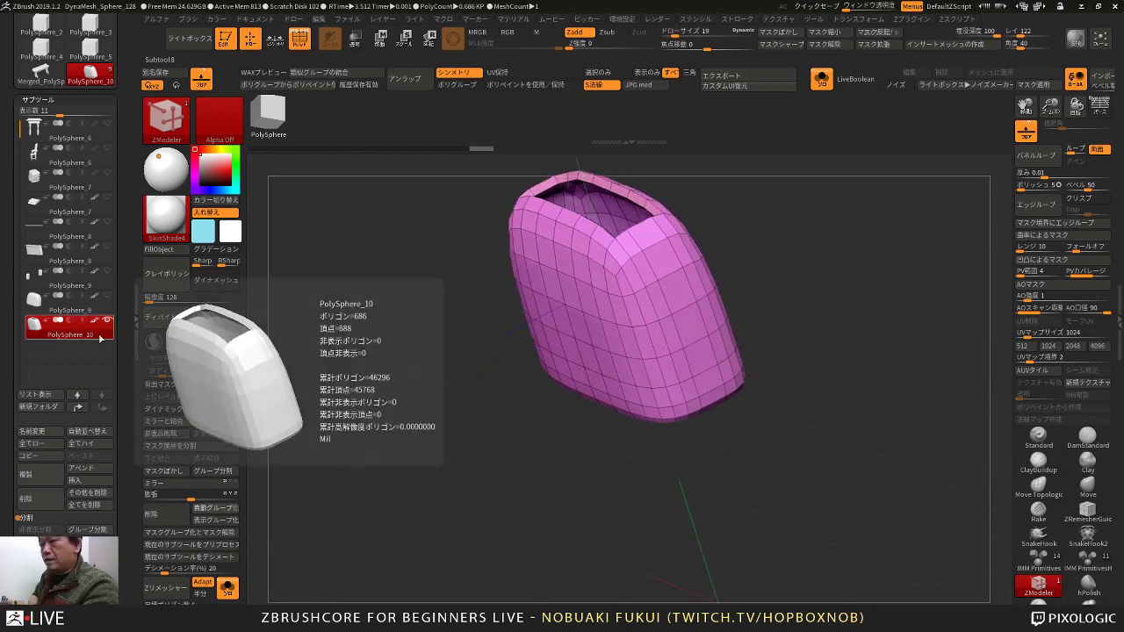
left_click(27, 474)
left_click_drag(405, 435, 380, 454, "alt")
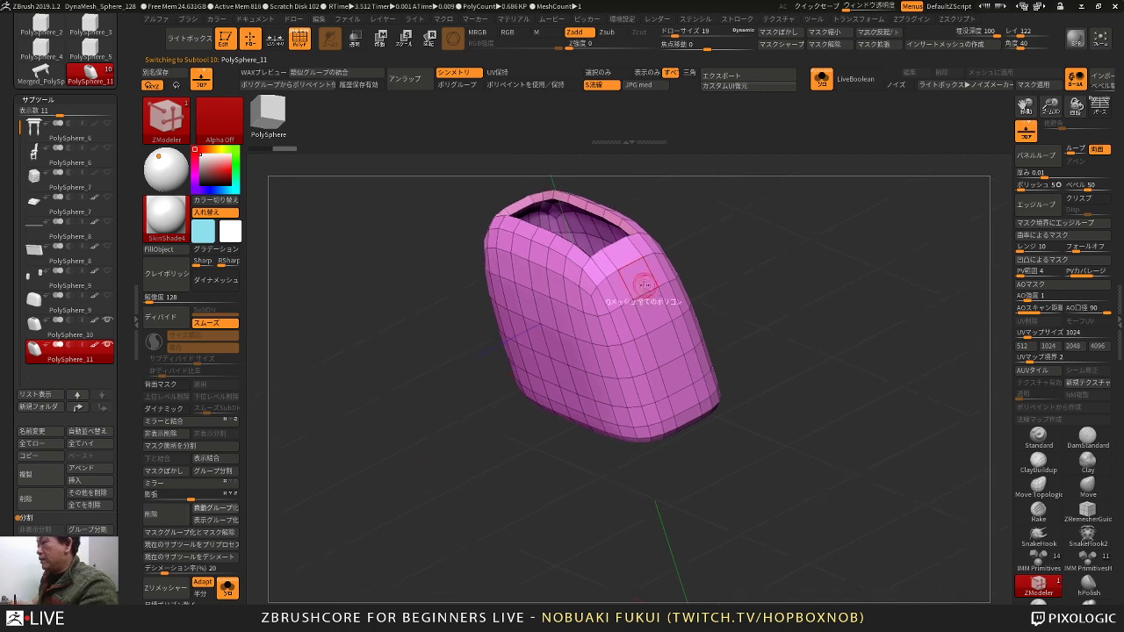
Step: Mark a one-polygon-wide strip running down the sides and across the underside of the duplicated hollow body
left_click_drag(630, 251, 666, 326, "alt")
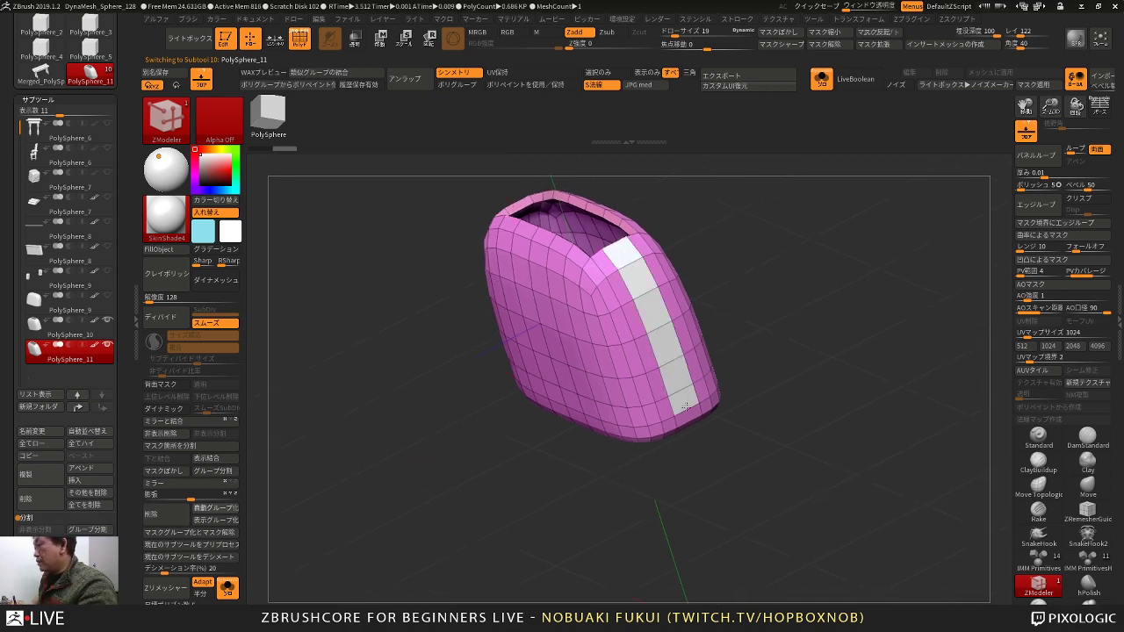
left_click_drag(754, 439, 624, 369)
left_click(647, 319, "alt")
mouse_move(740, 268)
left_mouse_down("alt")
mouse_move(778, 366)
mouse_move(746, 296)
mouse_move(765, 334)
mouse_move(772, 474)
left_mouse_up("alt")
Step: Isolate the marked outer strip and delete the hidden polygons
left_click(655, 374, "ctrl+shift")
left_click(656, 373, "ctrl+shift")
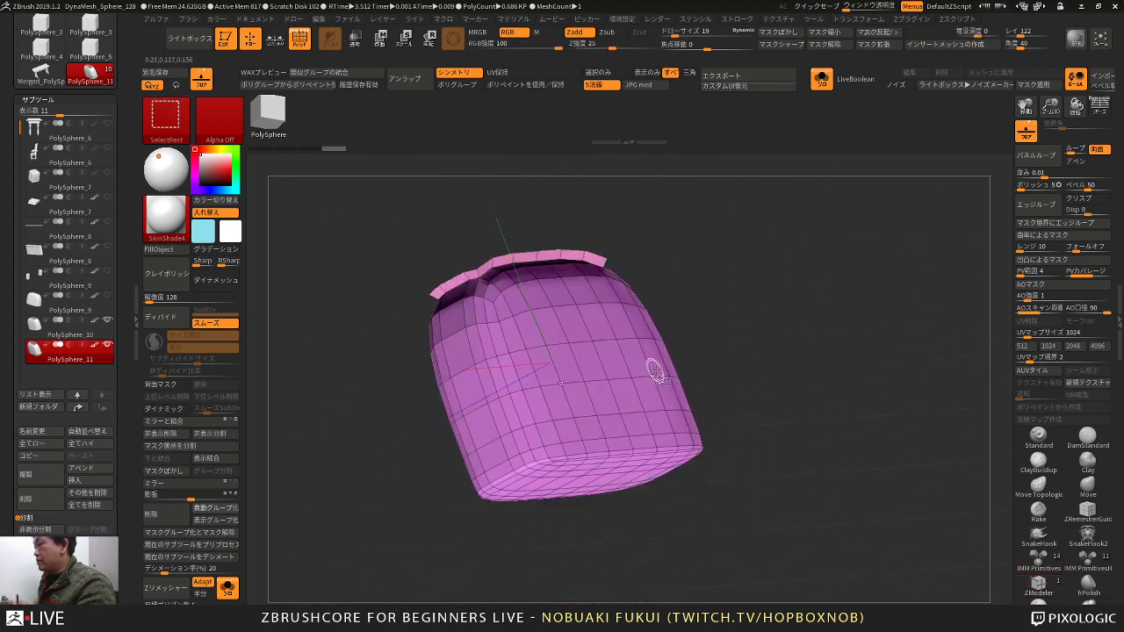
left_click(741, 337, "ctrl+shift")
left_click(624, 370, "ctrl+shift")
left_click(622, 370, "ctrl+shift")
left_click(576, 335, "ctrl+shift")
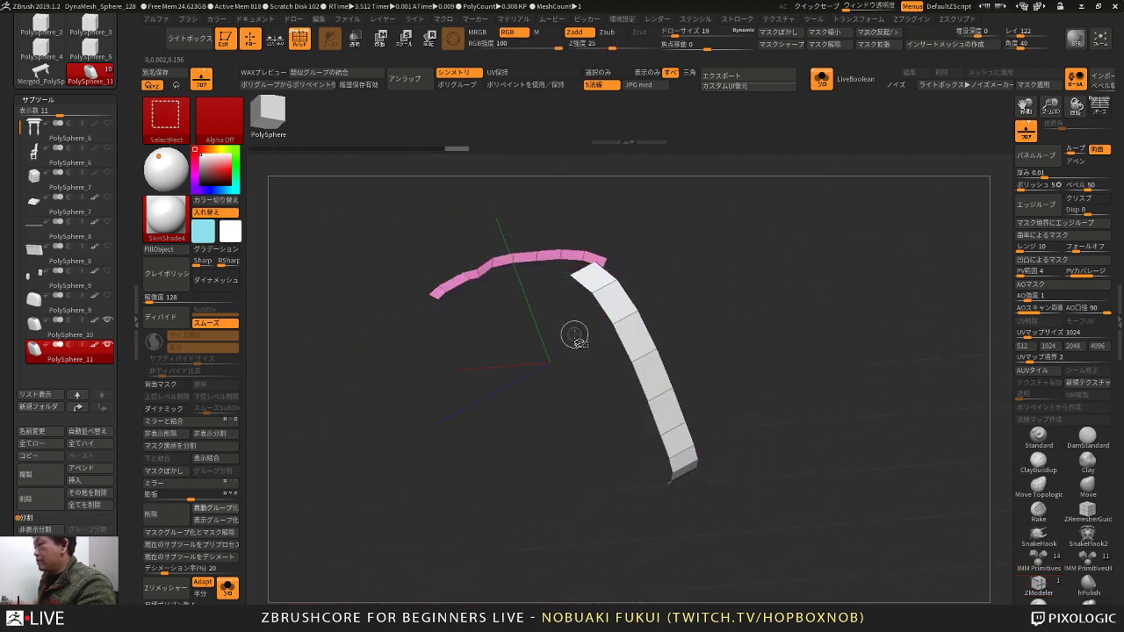
left_click_drag(694, 263, 687, 257)
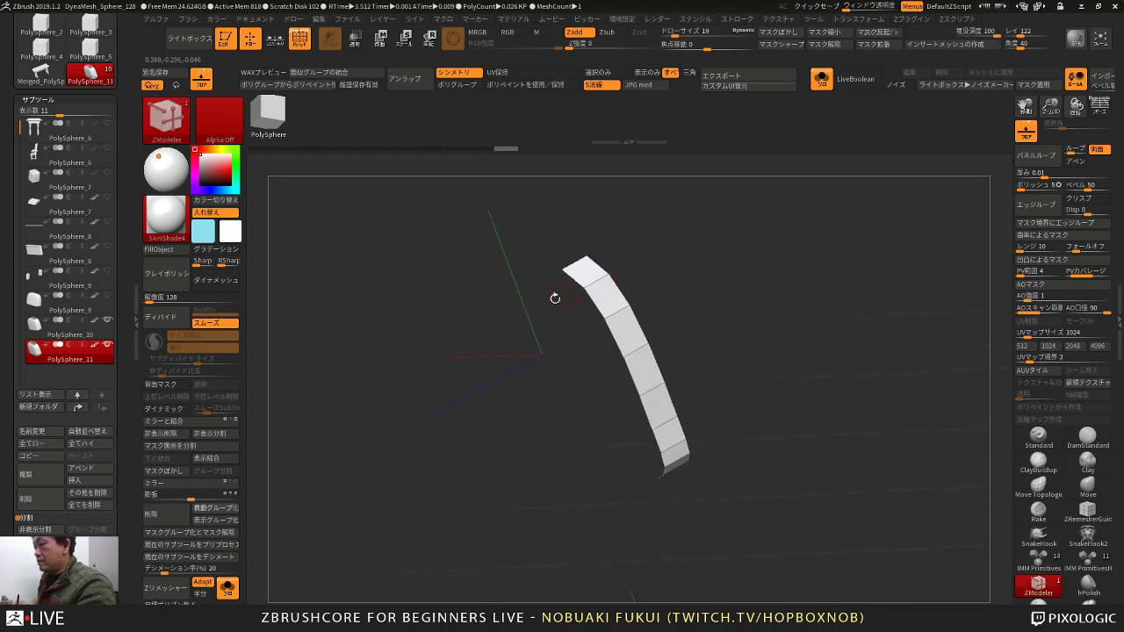
left_click(194, 434)
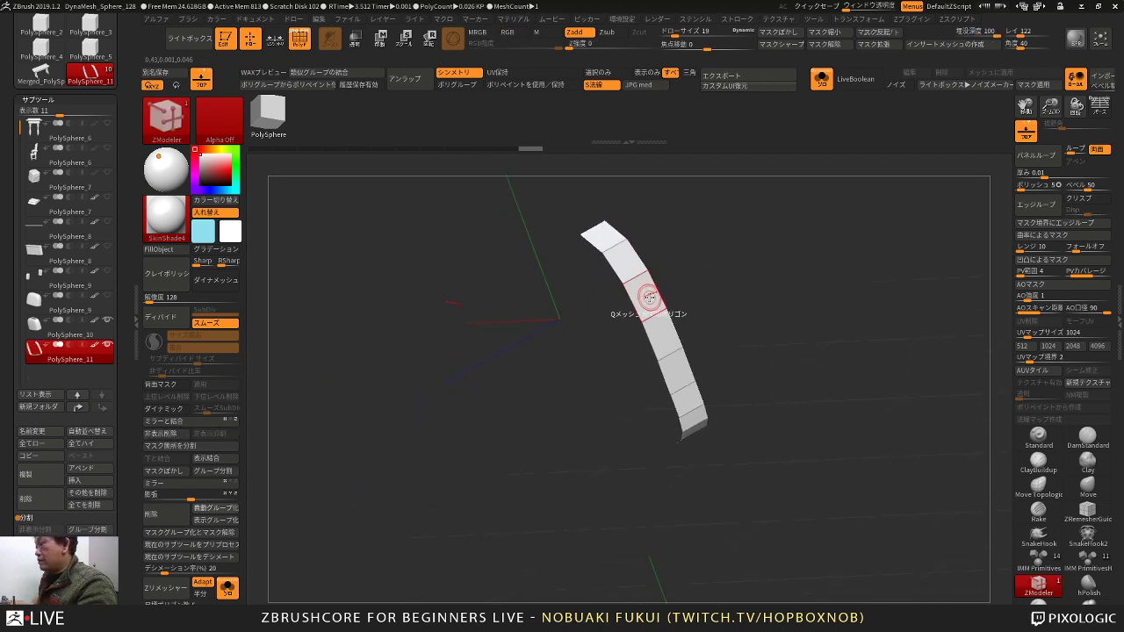
Step: Thicken the isolated strip with QMesh applied to all polygons and turn off solo display to bring back the body
key("space")
left_click_drag(648, 302, 690, 280)
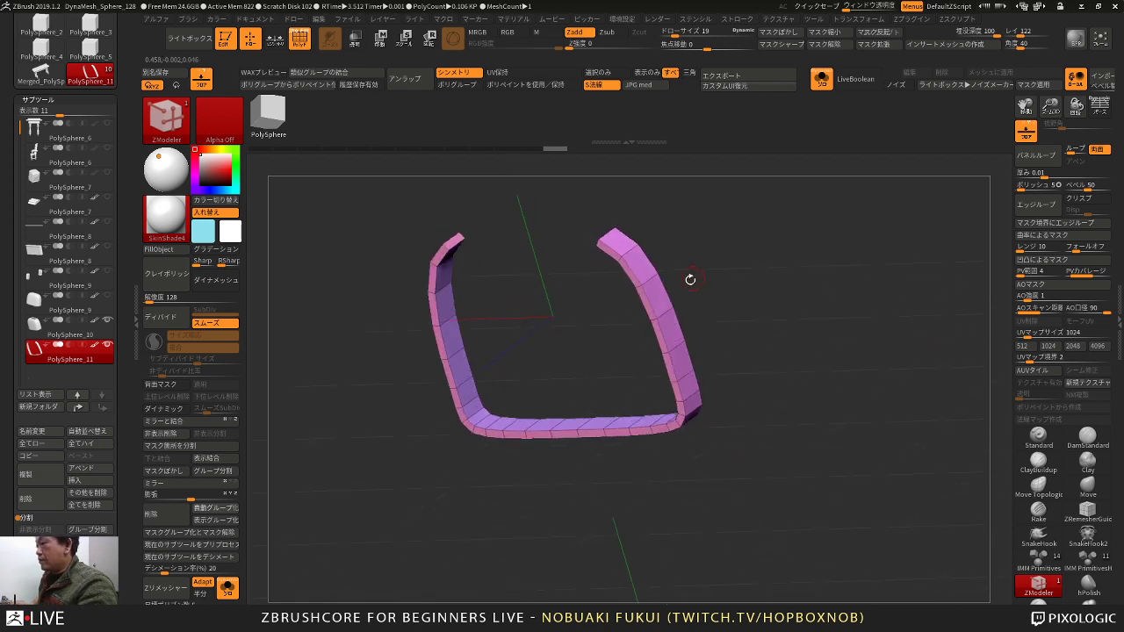
left_click(233, 593)
Step: Turn on dynamic subdivision for the side strip to give it a rounded, smooth shape
left_click_drag(389, 506, 469, 471)
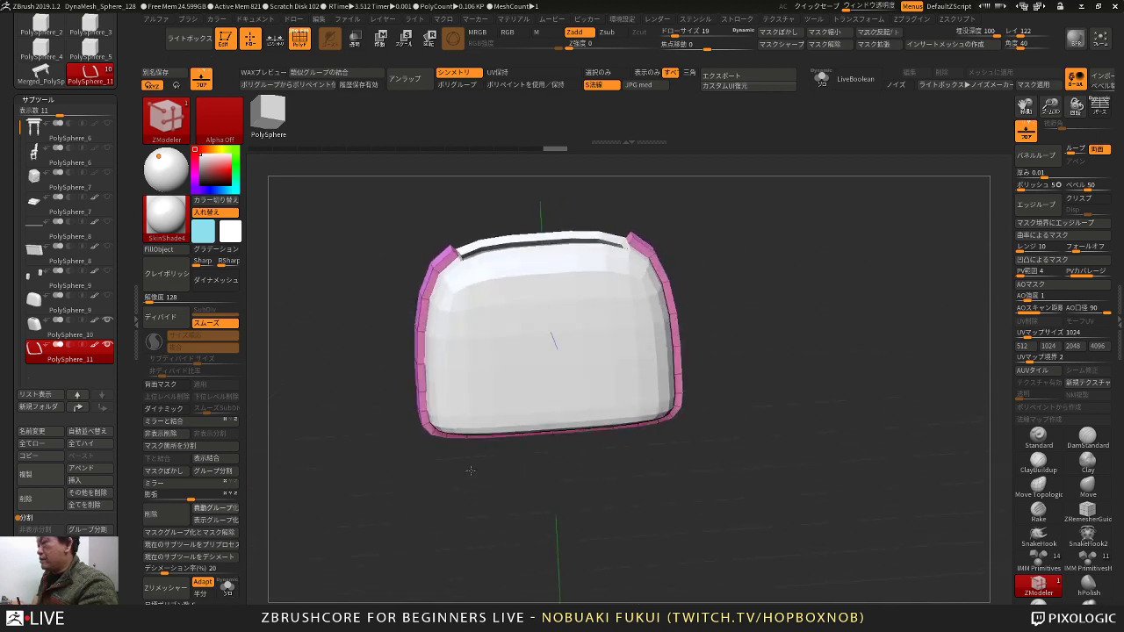
left_click_drag(610, 492, 574, 504)
key("d")
left_click_drag(672, 479, 775, 382)
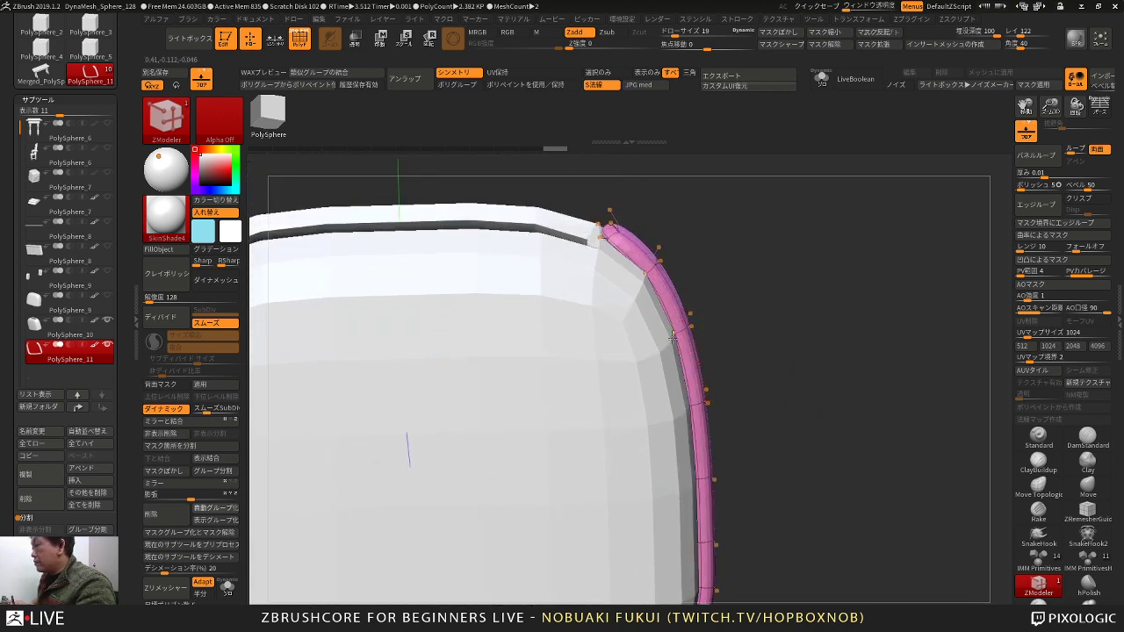
left_click_drag(728, 307, 676, 292)
mouse_move(797, 294)
left_mouse_down()
mouse_move(831, 364)
mouse_move(764, 313)
mouse_move(795, 339)
mouse_move(794, 290)
mouse_move(782, 281)
mouse_move(787, 293)
left_mouse_up()
Step: Switch to the hollow body's subtool and turn on dynamic subdivision for it
left_click(660, 388, "alt")
key("d")
left_click_drag(788, 293, 838, 389, "alt")
left_click_drag(807, 329, 693, 249)
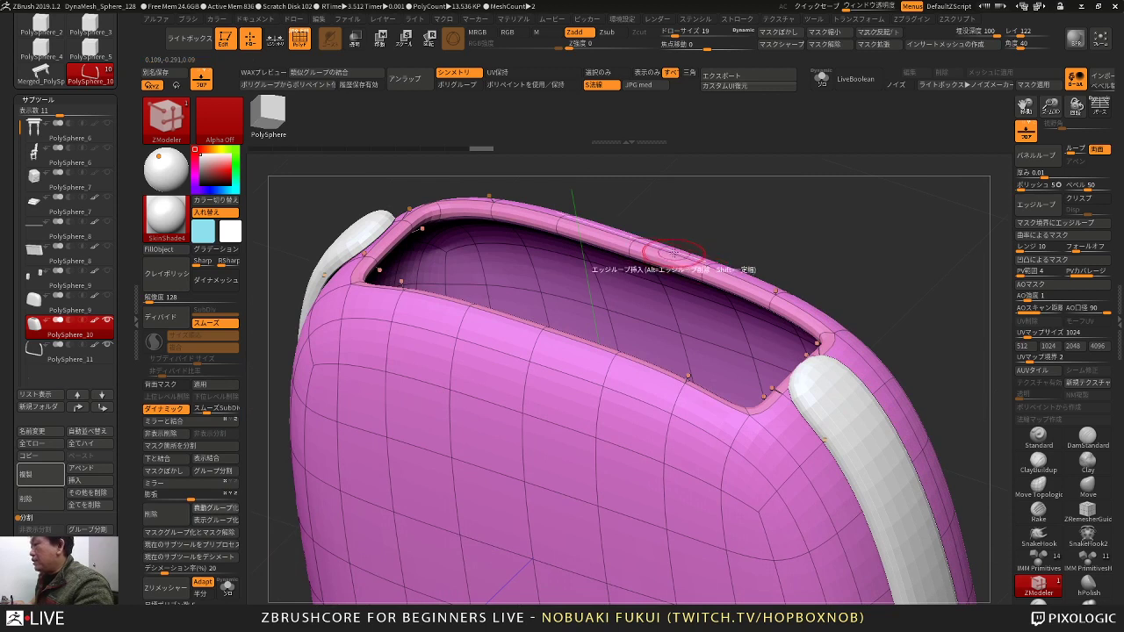
Step: Crease the complete outer and inner edge loops around the rim of the top opening with ZModeler
key("space")
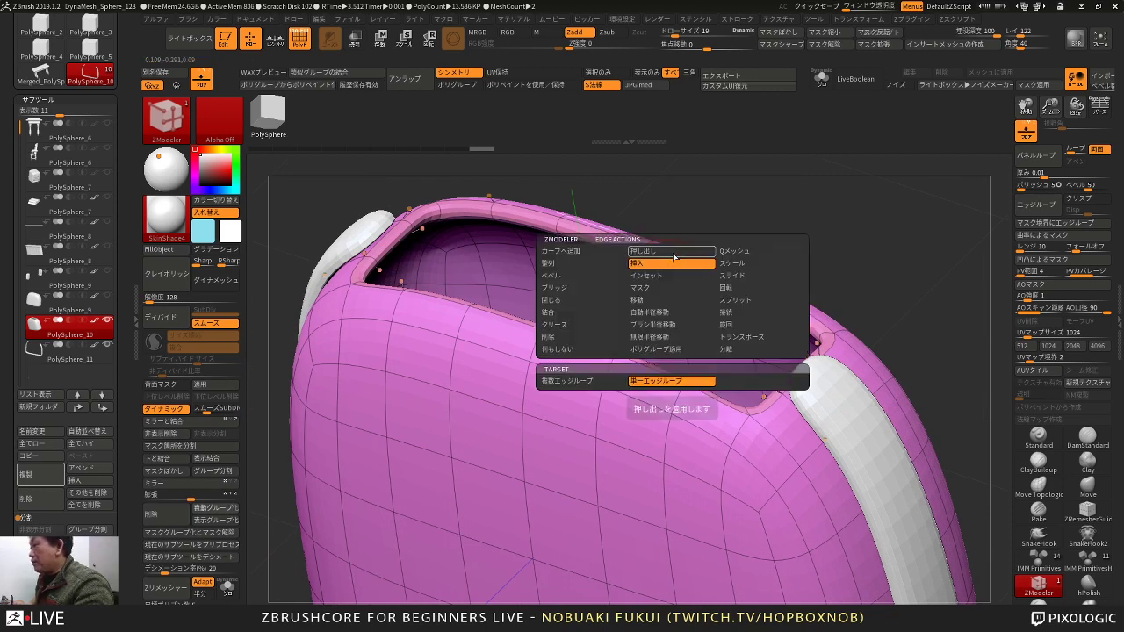
left_click(579, 325)
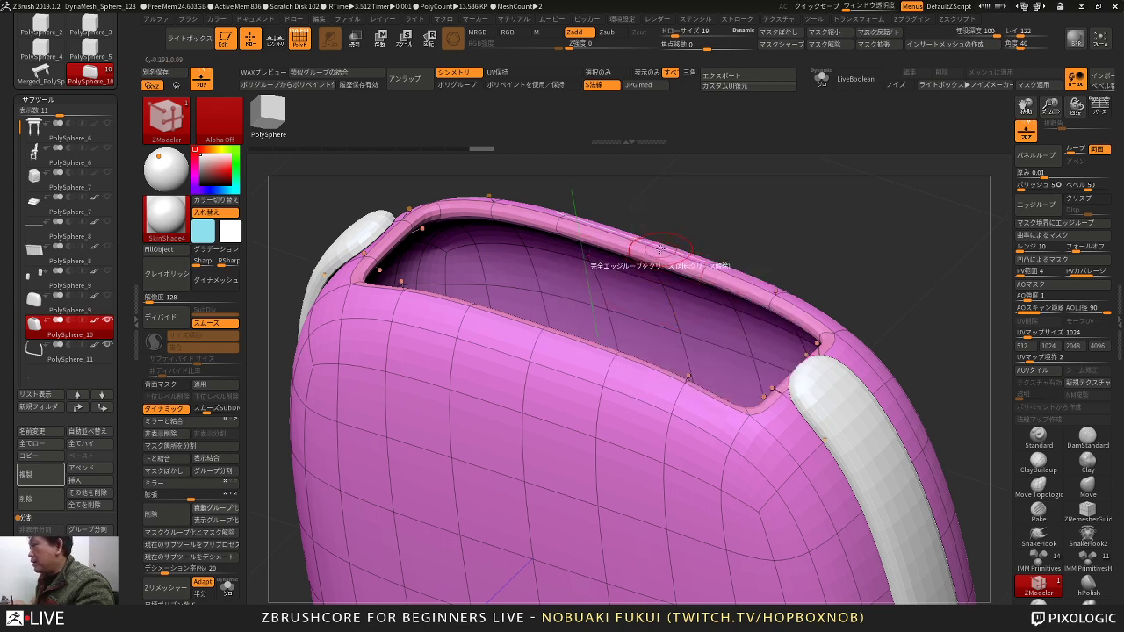
left_click(661, 249)
right_click_drag(648, 265, 648, 253)
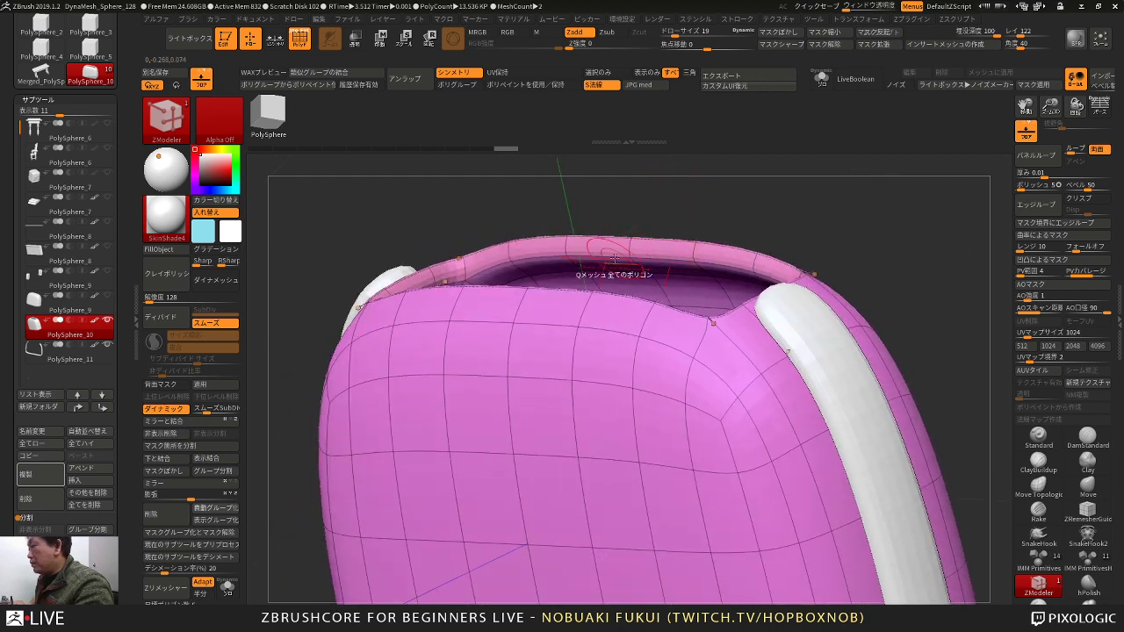
key("shift+d")
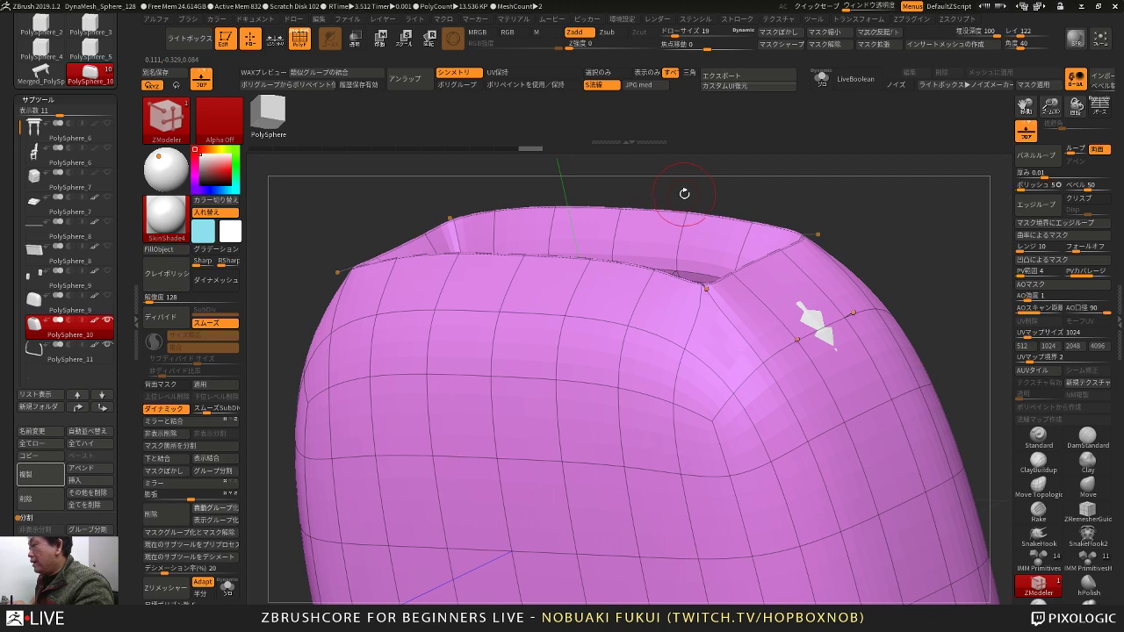
key("d")
left_click_drag(680, 198, 692, 219)
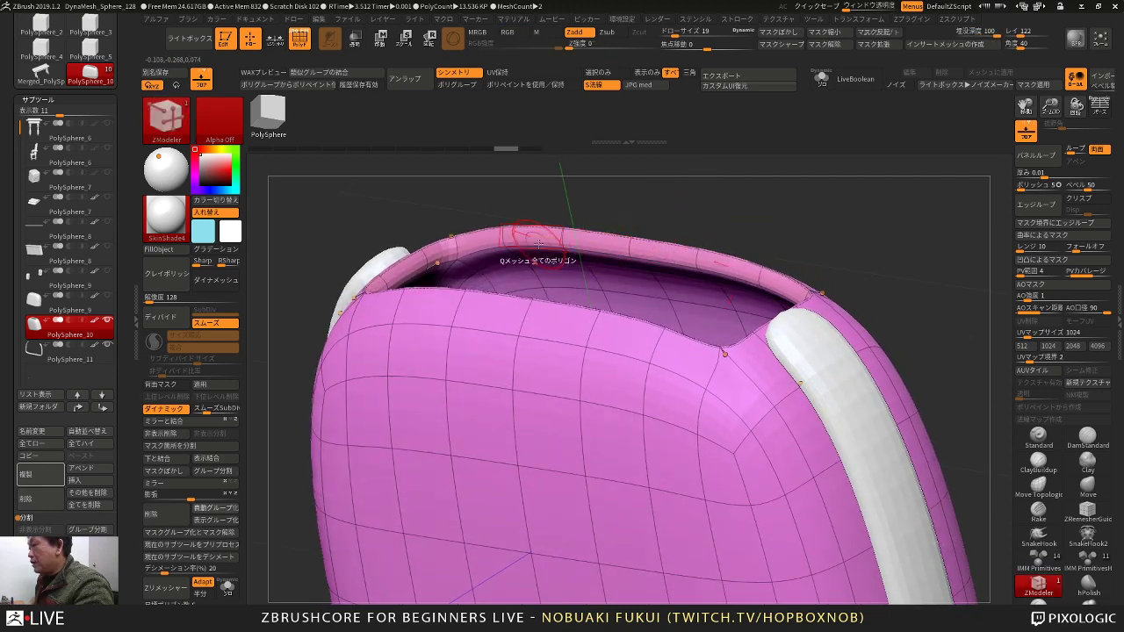
left_click(536, 246)
left_click_drag(602, 203, 690, 204)
right_click_drag(690, 205, 644, 228)
left_click_drag(644, 228, 743, 242)
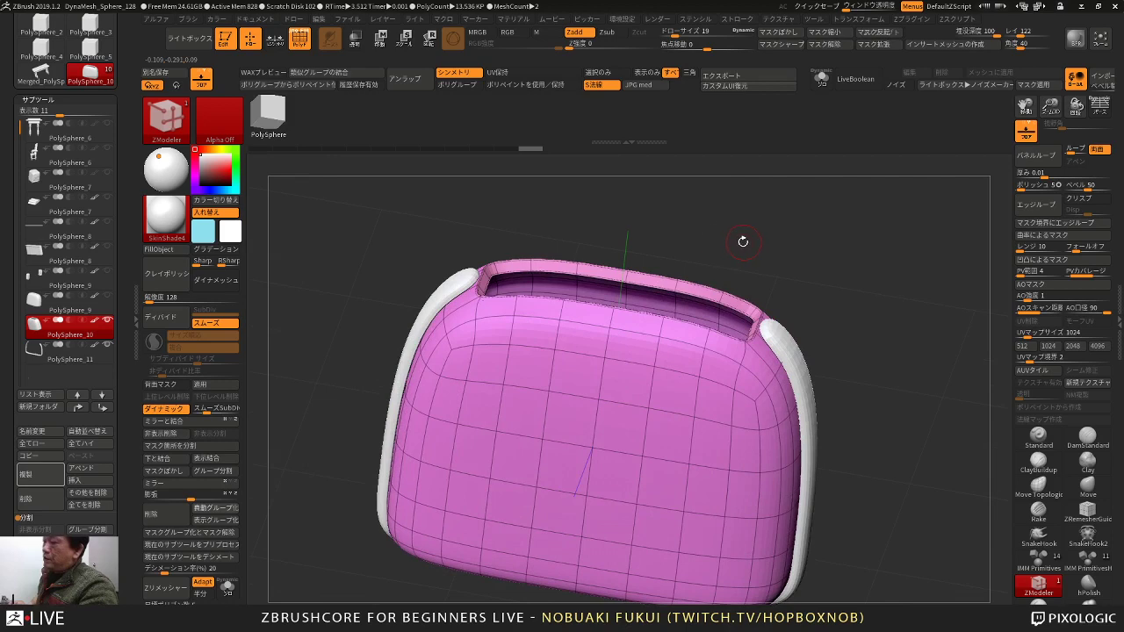
Step: Bring up the crease bevel settings in the hollow body's geometry options
left_click_drag(128, 438, 129, 374)
right_click_drag(485, 202, 581, 229)
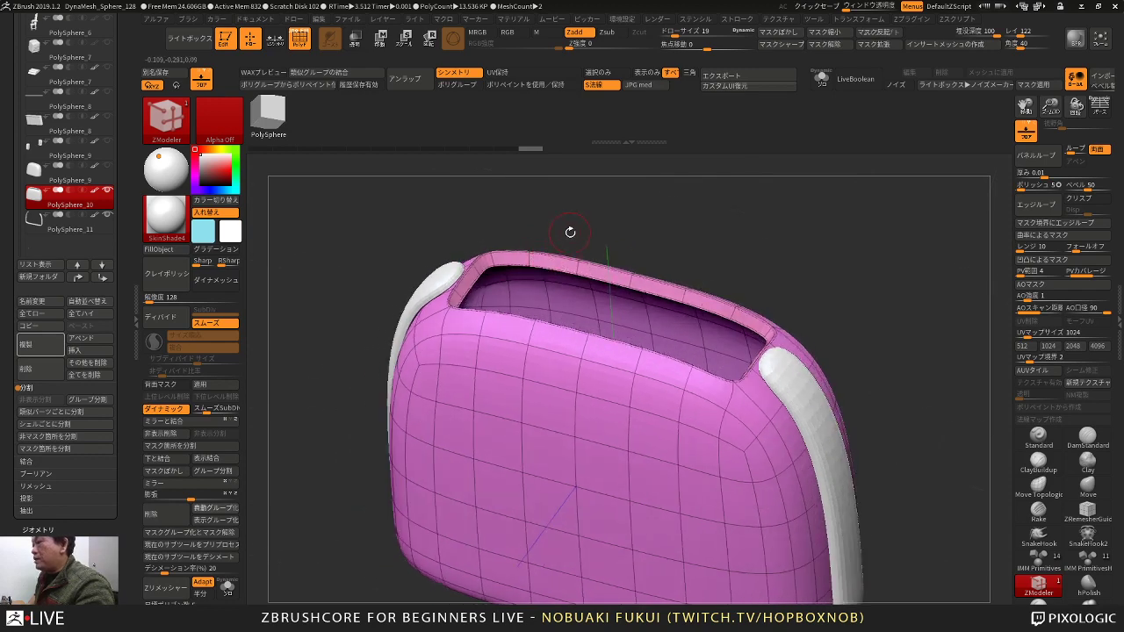
left_click_drag(570, 231, 525, 226)
left_click(70, 529)
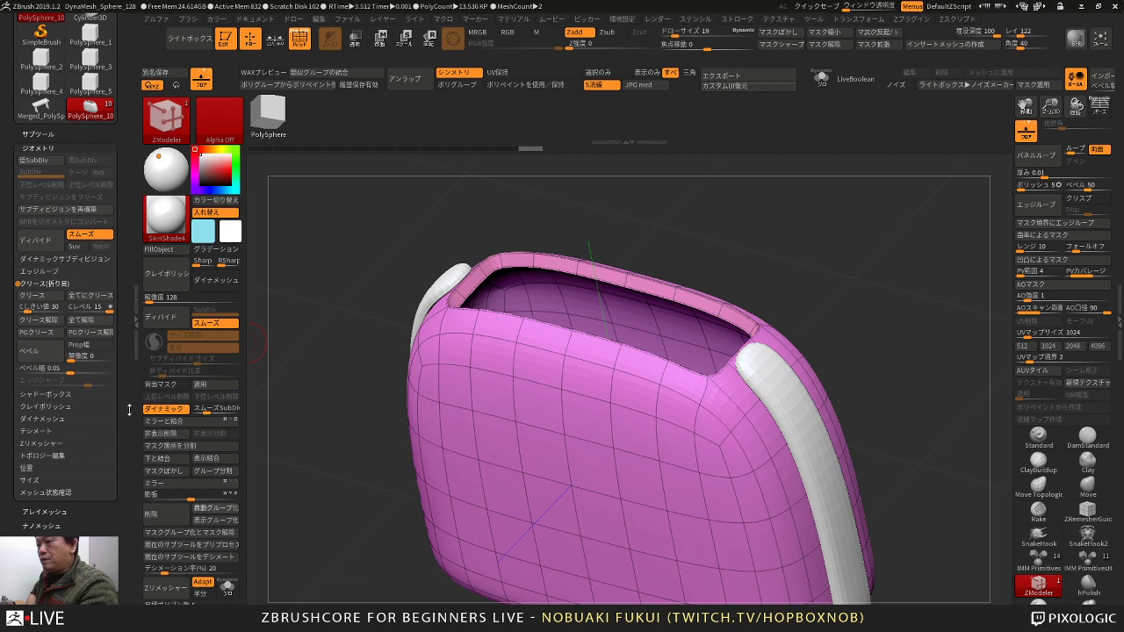
left_click_drag(130, 410, 127, 424)
Step: Try beveling the creased rim edges with a bevel width of 0.00108
left_click_drag(69, 387, 32, 394)
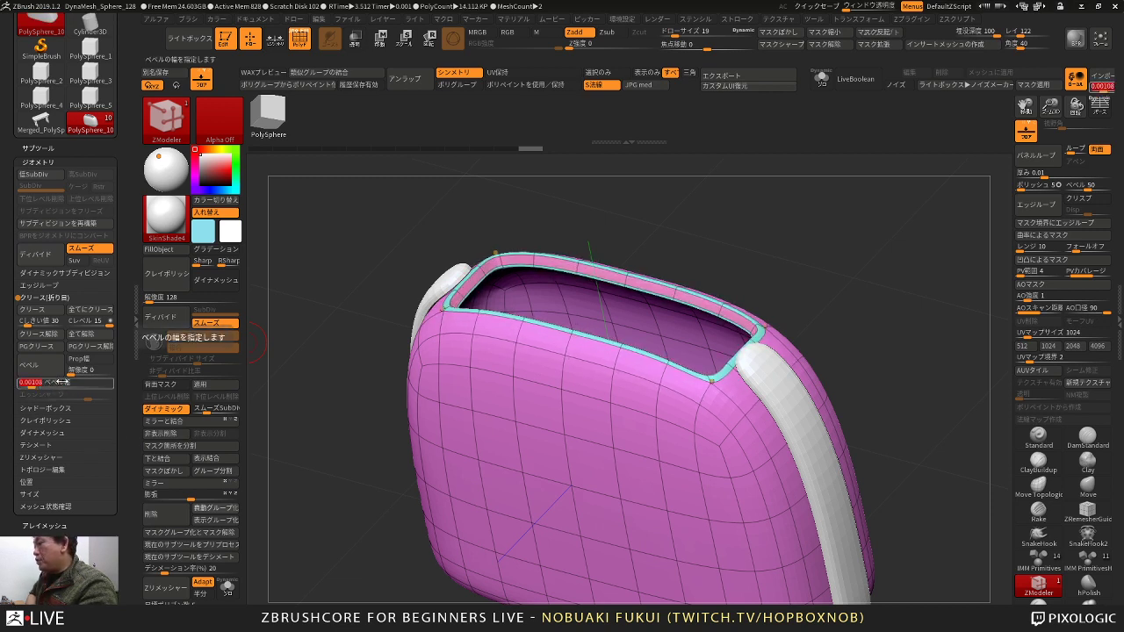
key("ctrl+z")
left_click_drag(337, 353, 343, 294, "alt")
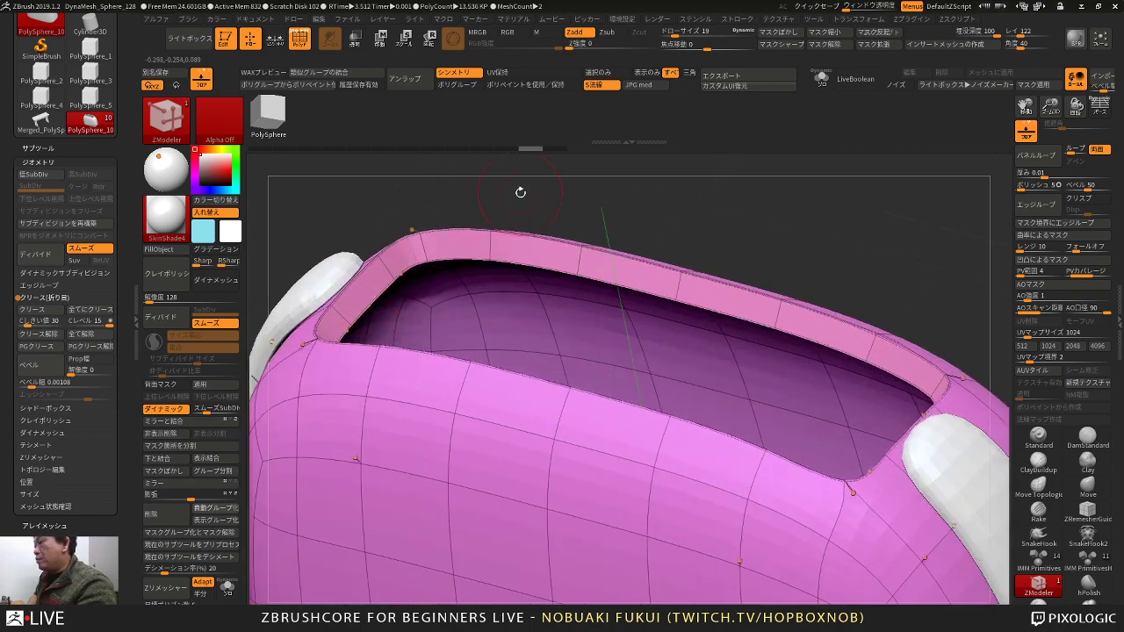
left_click_drag(519, 191, 345, 257)
key("ctrl+z")
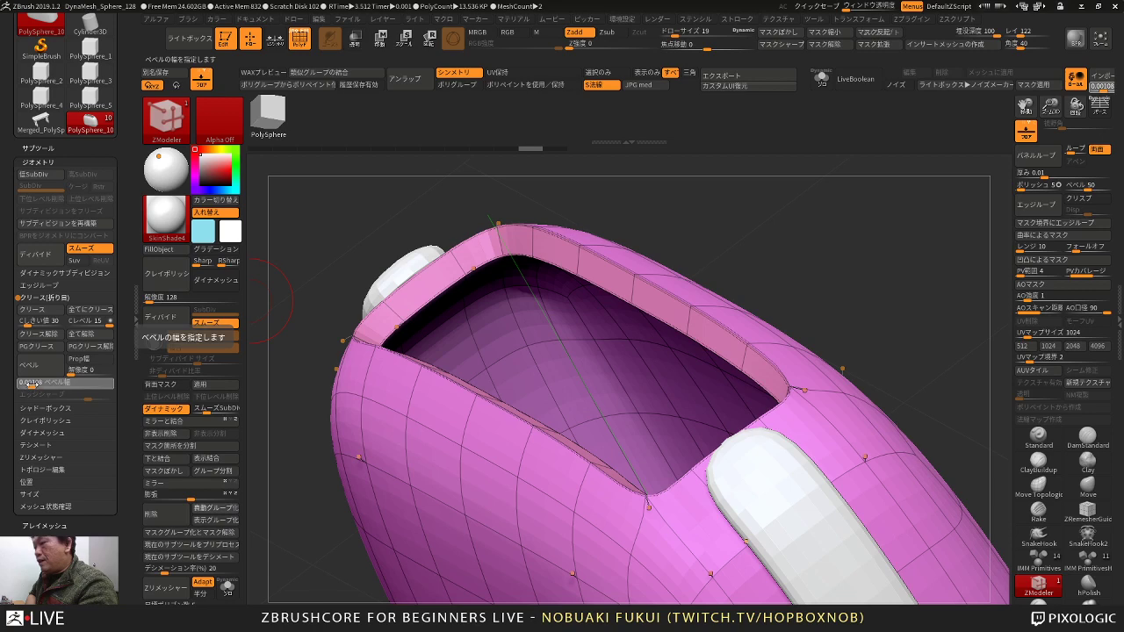
Step: Bevel the creased edges of the top opening with a bevel width of 0.001
left_click_drag(32, 383, 3, 392)
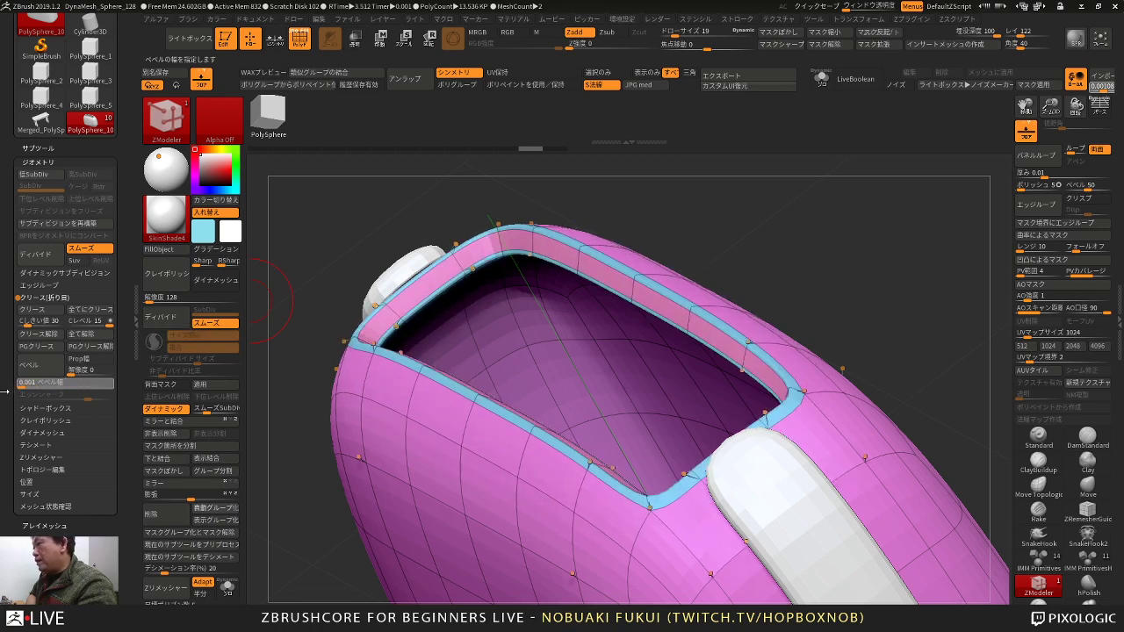
mouse_move(774, 216)
left_mouse_down()
mouse_move(753, 192)
mouse_move(773, 192)
mouse_move(733, 216)
mouse_move(753, 225)
mouse_move(743, 229)
mouse_move(781, 216)
mouse_move(782, 246)
mouse_move(785, 199)
left_mouse_up()
left_click_drag(797, 244, 784, 245)
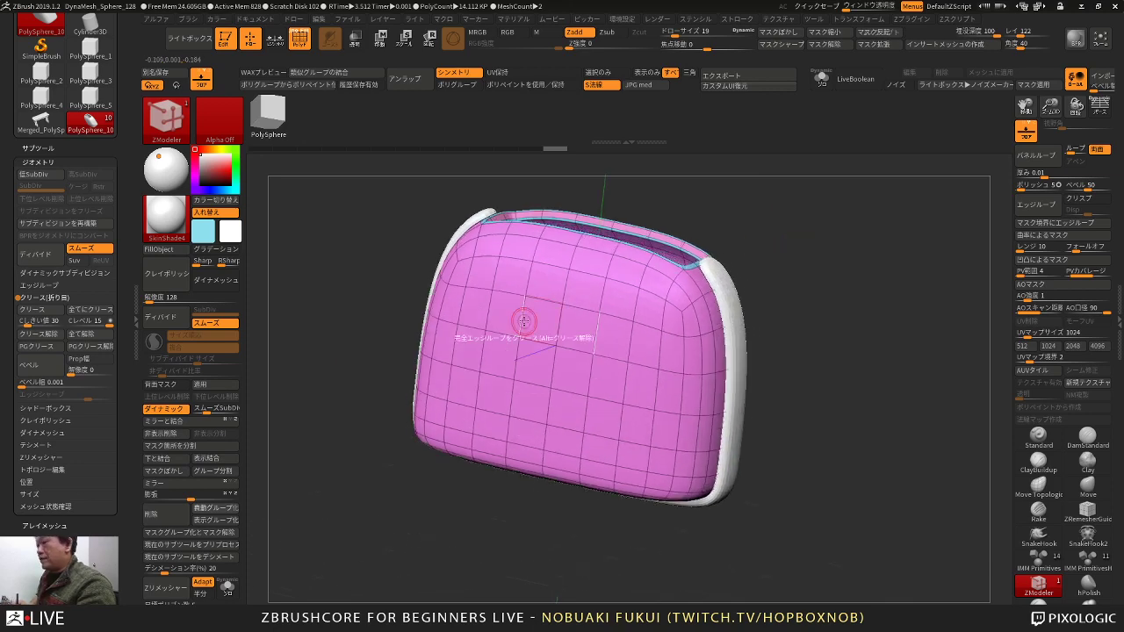
Step: Show the original closed, rounded body in the subtool list and make it the active subtool
left_click(45, 146)
mouse_move(329, 372)
left_mouse_down()
mouse_move(311, 389)
mouse_move(387, 429)
mouse_move(407, 459)
mouse_move(397, 441)
left_mouse_up()
left_click(107, 363)
mouse_move(821, 235)
left_mouse_down("shift")
mouse_move(853, 246)
mouse_move(798, 261)
left_mouse_up("shift")
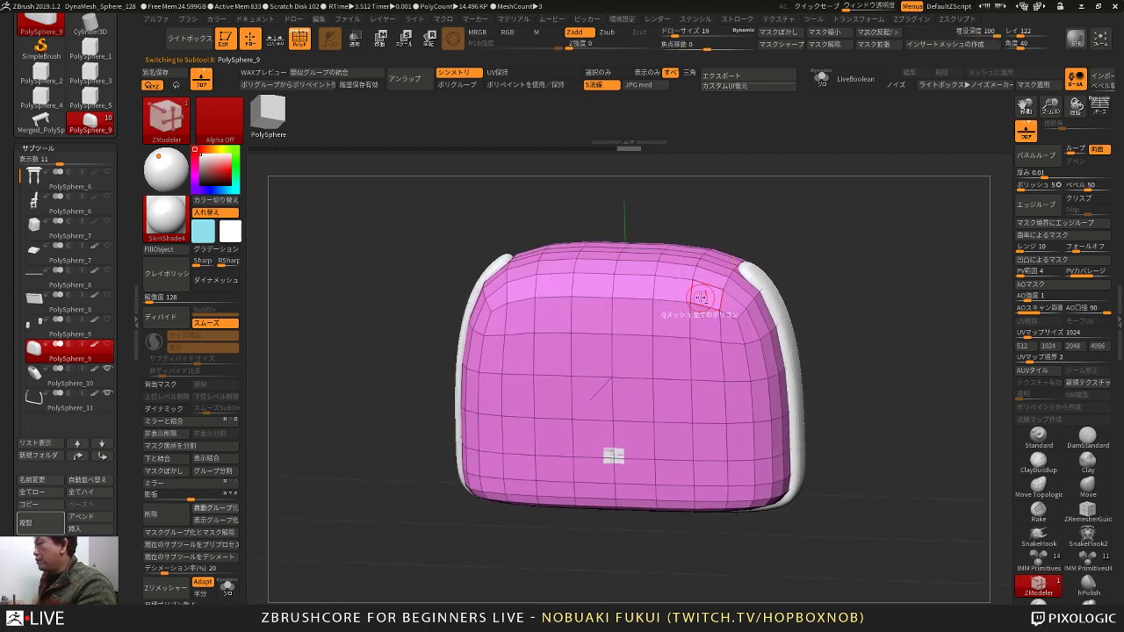
mouse_move(705, 296)
left_mouse_down("alt")
mouse_move(702, 387)
mouse_move(619, 391)
mouse_move(685, 429)
mouse_move(619, 443)
left_mouse_up("alt")
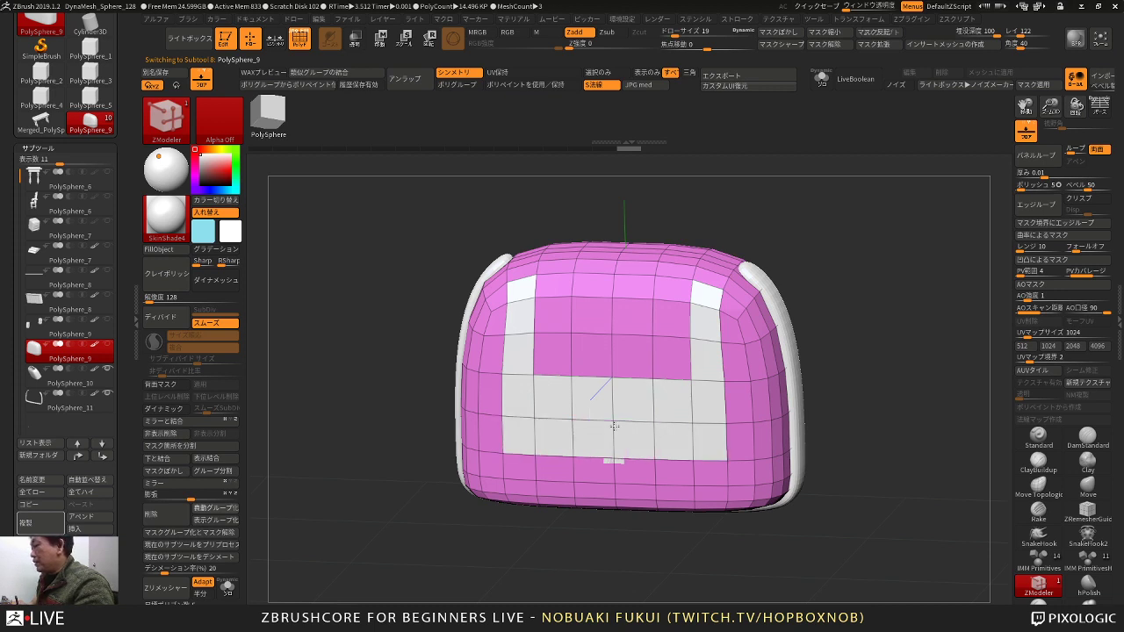
left_click_drag(826, 245, 846, 243)
left_click_drag(710, 392, 594, 394, "alt")
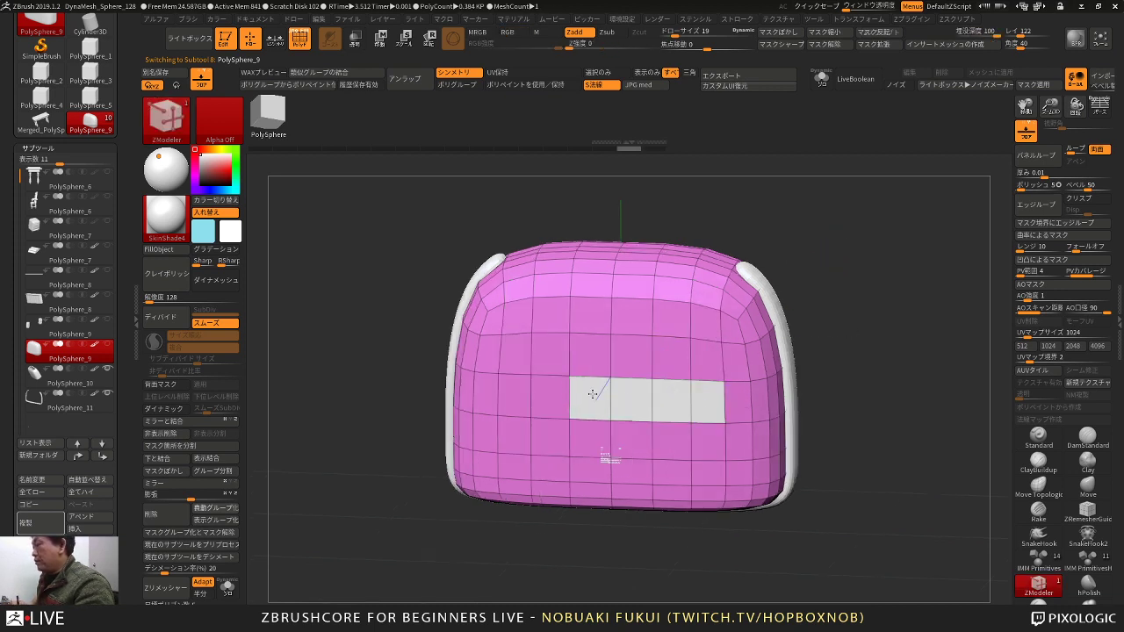
key("ctrl+z")
Step: Mark a wide patch of polygons covering the closed body's top and the upper part of its front and back
mouse_move(702, 405)
left_mouse_down("alt")
mouse_move(659, 401)
mouse_move(700, 359)
mouse_move(658, 319)
mouse_move(621, 315)
left_mouse_up("alt")
mouse_move(813, 199)
left_mouse_down("alt")
mouse_move(760, 253)
mouse_move(749, 303)
left_mouse_up("alt")
mouse_move(656, 370)
left_mouse_down("alt")
mouse_move(663, 326)
mouse_move(646, 320)
left_mouse_up("alt")
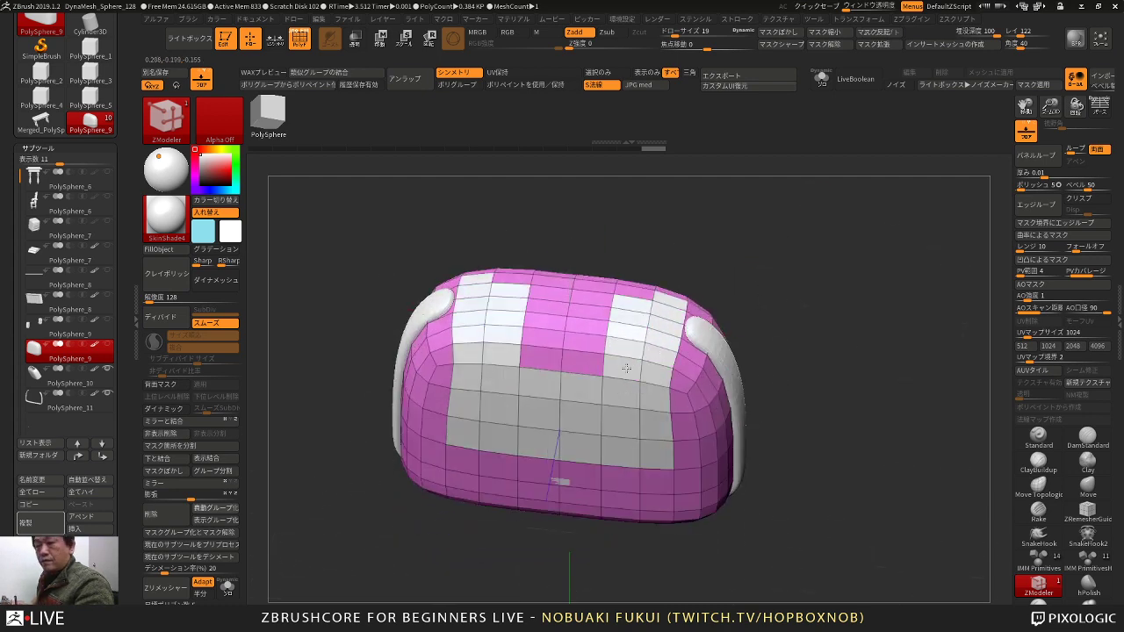
left_click_drag(742, 226, 762, 299)
left_click_drag(608, 381, 626, 341, "alt")
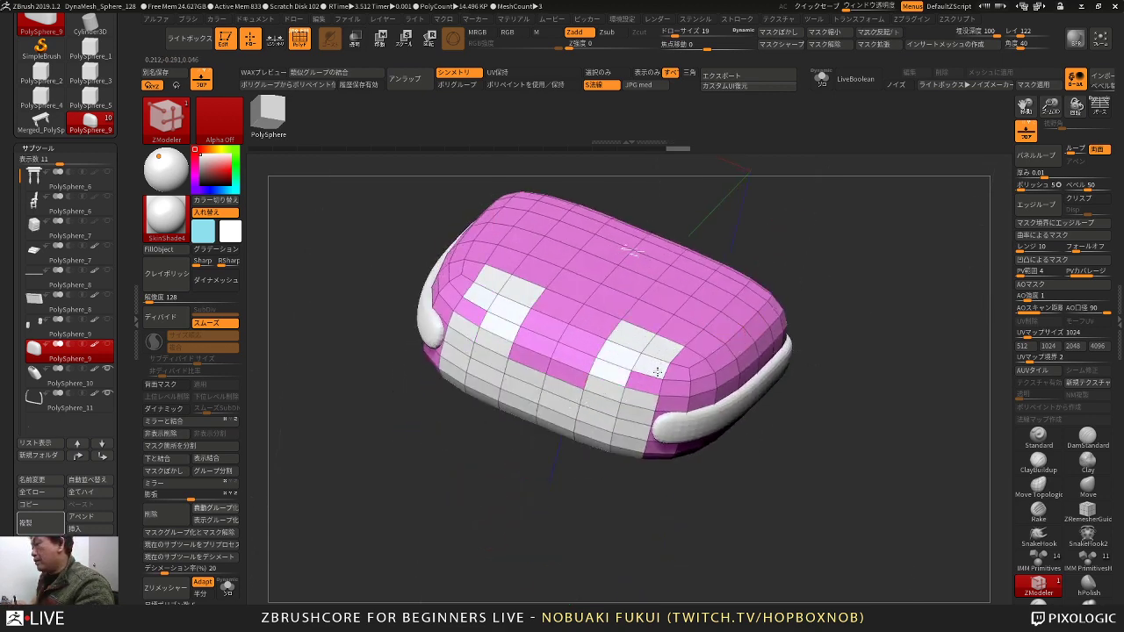
mouse_move(811, 254)
left_mouse_down()
mouse_move(839, 266)
mouse_move(838, 235)
mouse_move(780, 238)
mouse_move(787, 273)
left_mouse_up()
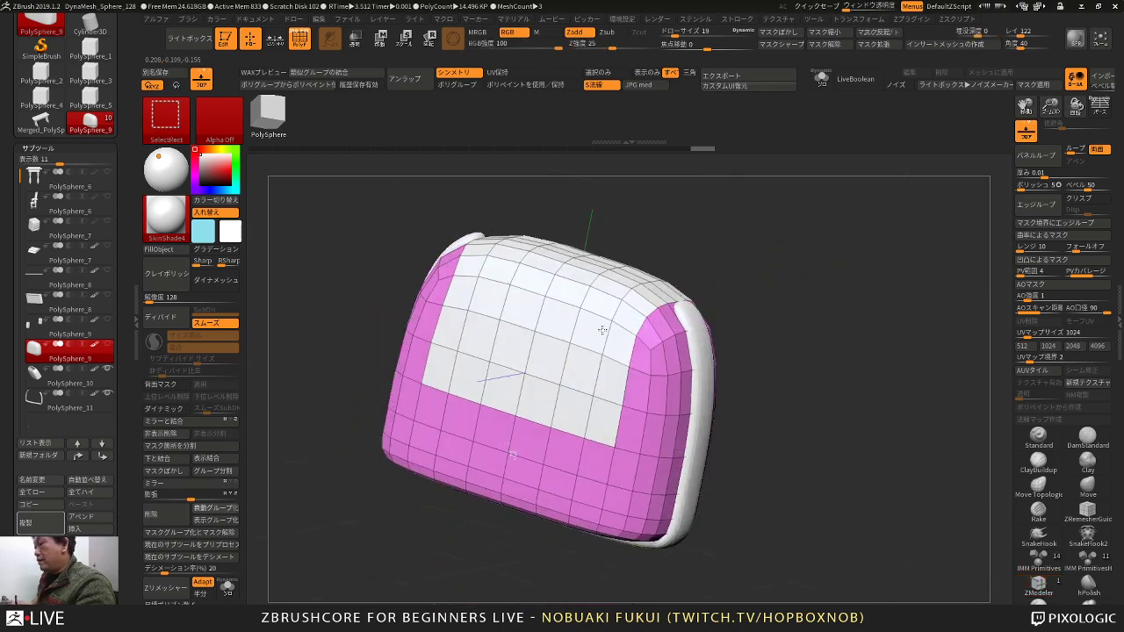
Step: Isolate the marked patch and delete the closed body's hidden polygons
left_click(603, 332, "ctrl+shift")
left_click_drag(692, 253, 670, 252)
left_click(164, 434)
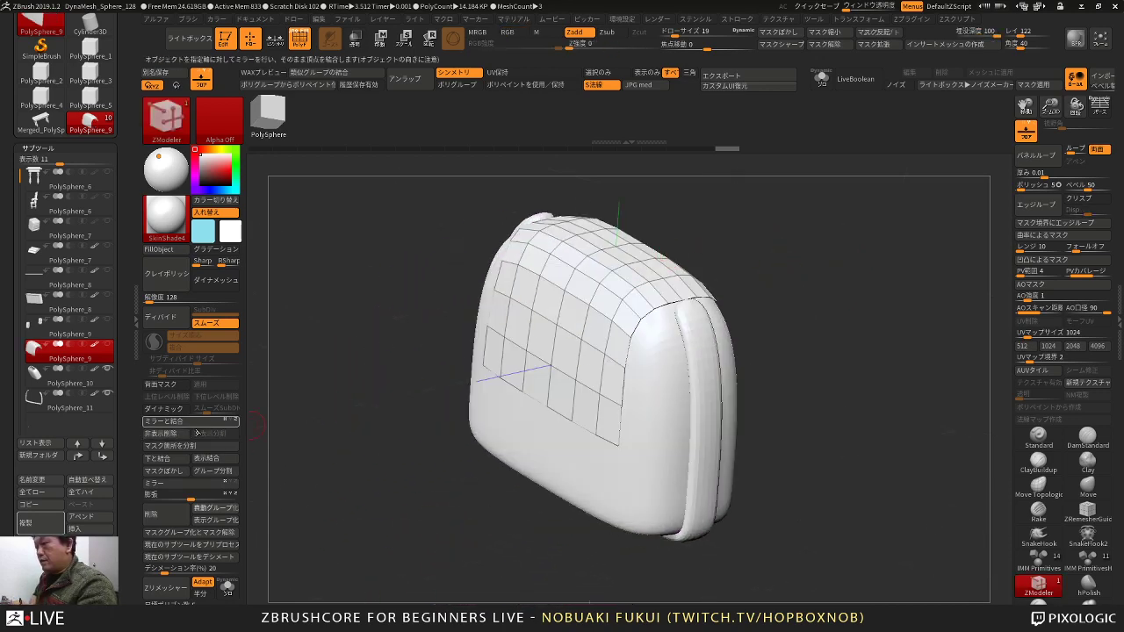
Step: Thicken the draped patch into a cover with QMesh applied to all polygons
left_click_drag(412, 475, 457, 480, "alt")
key("shift+f")
key("shift+f")
key("space")
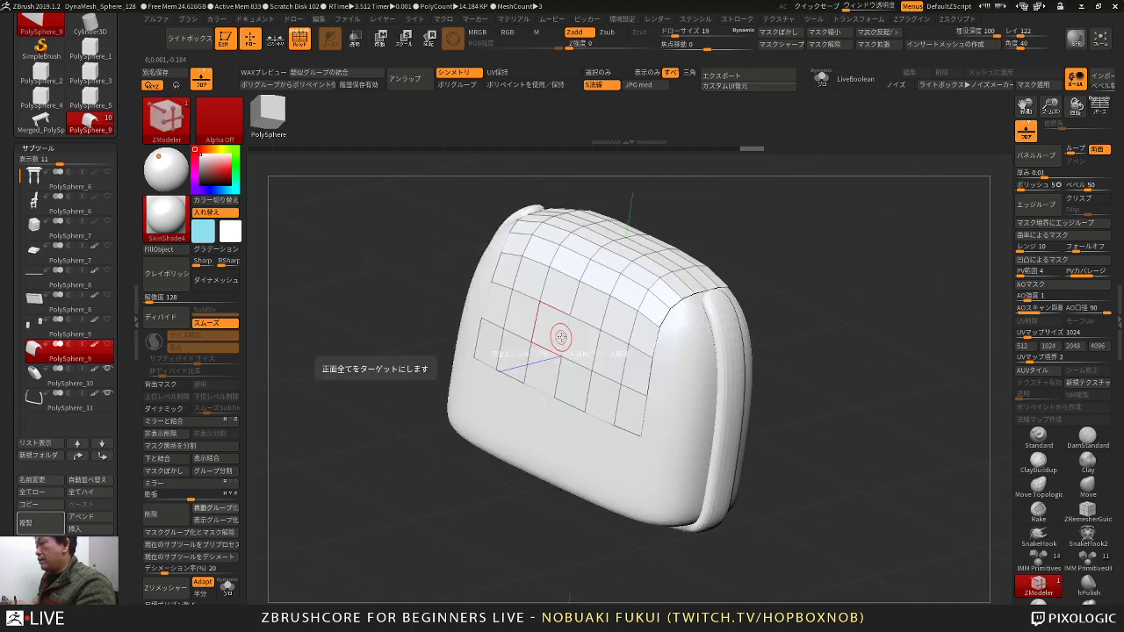
left_click_drag(641, 192, 615, 180)
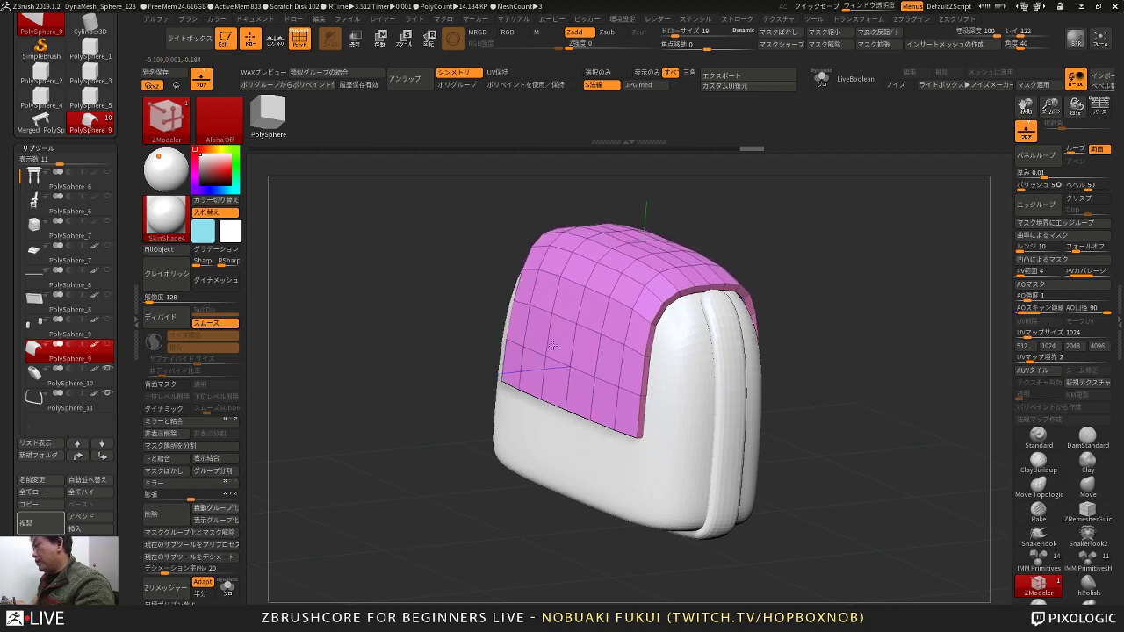
left_click_drag(821, 255, 783, 238)
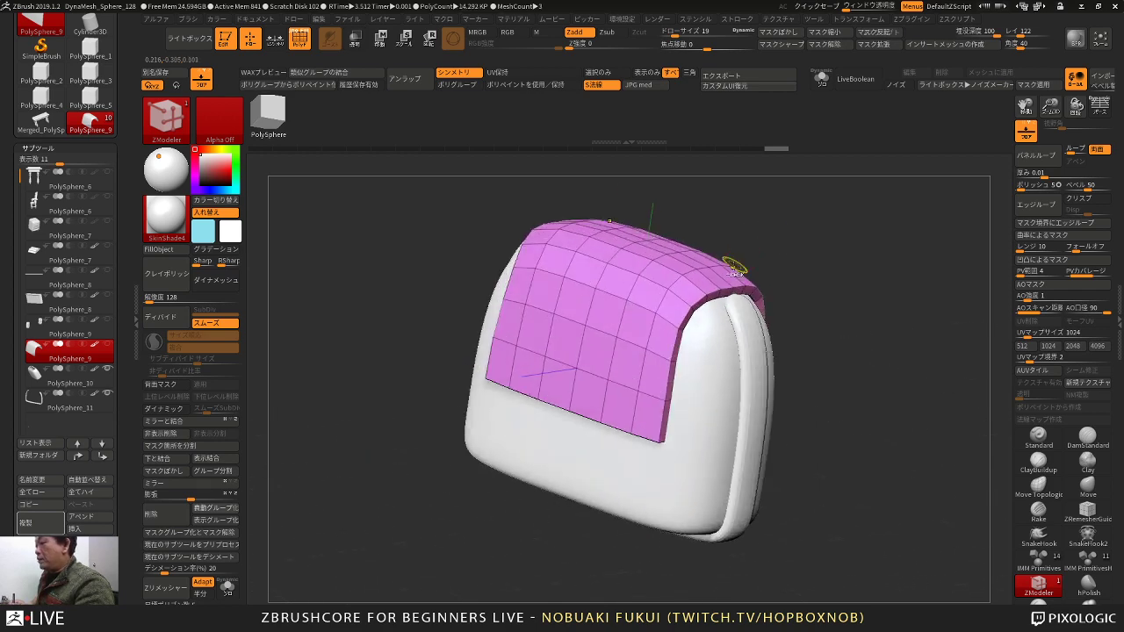
key("ctrl+z")
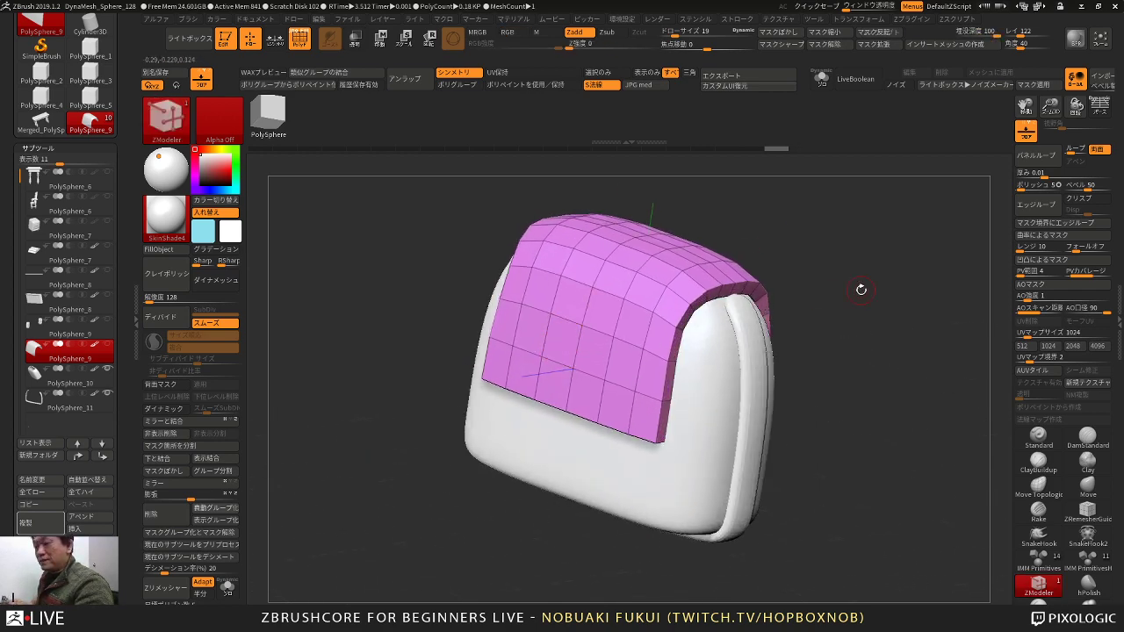
Step: Switch QMesh to a single-polygon target and remove the corner polygons at the cover's front edge
left_click_drag(861, 290, 881, 214)
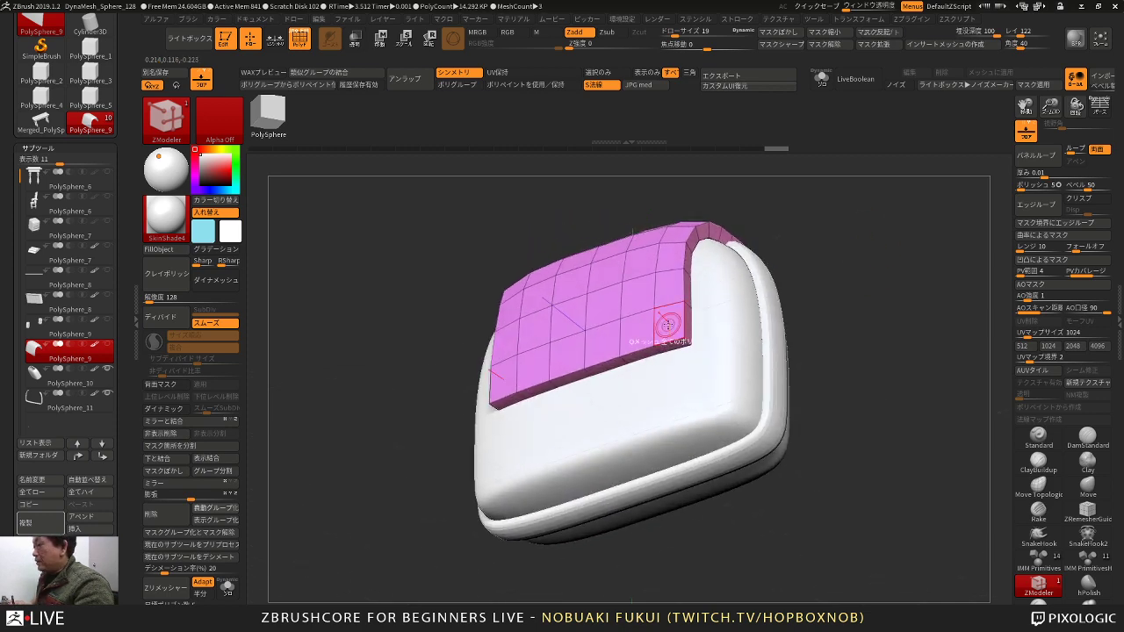
key("space")
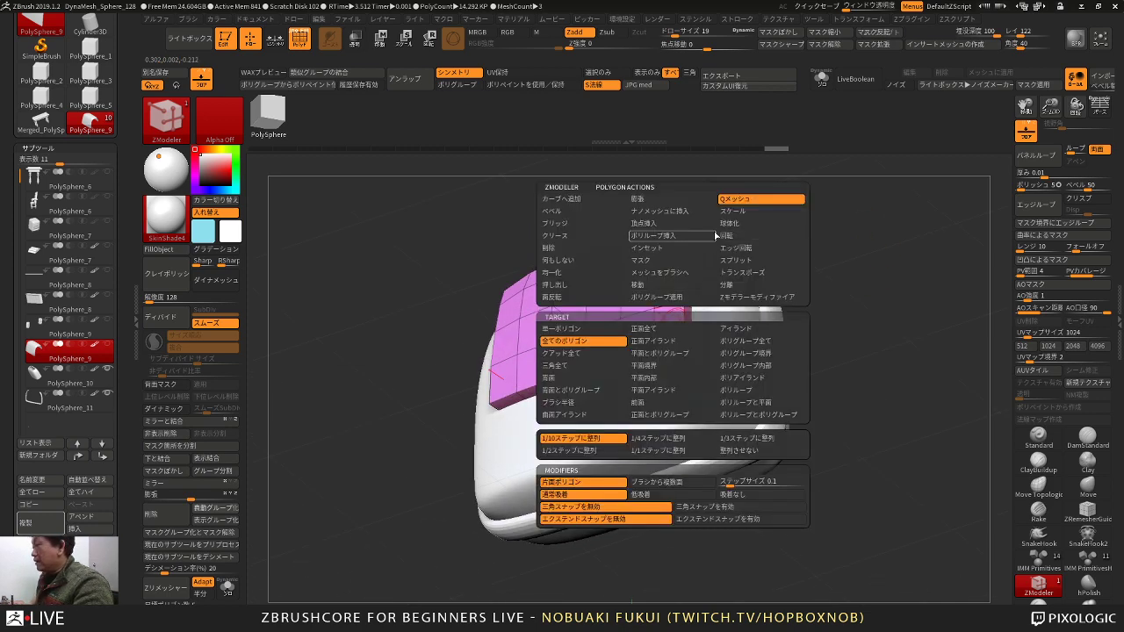
key("space")
left_click(610, 330)
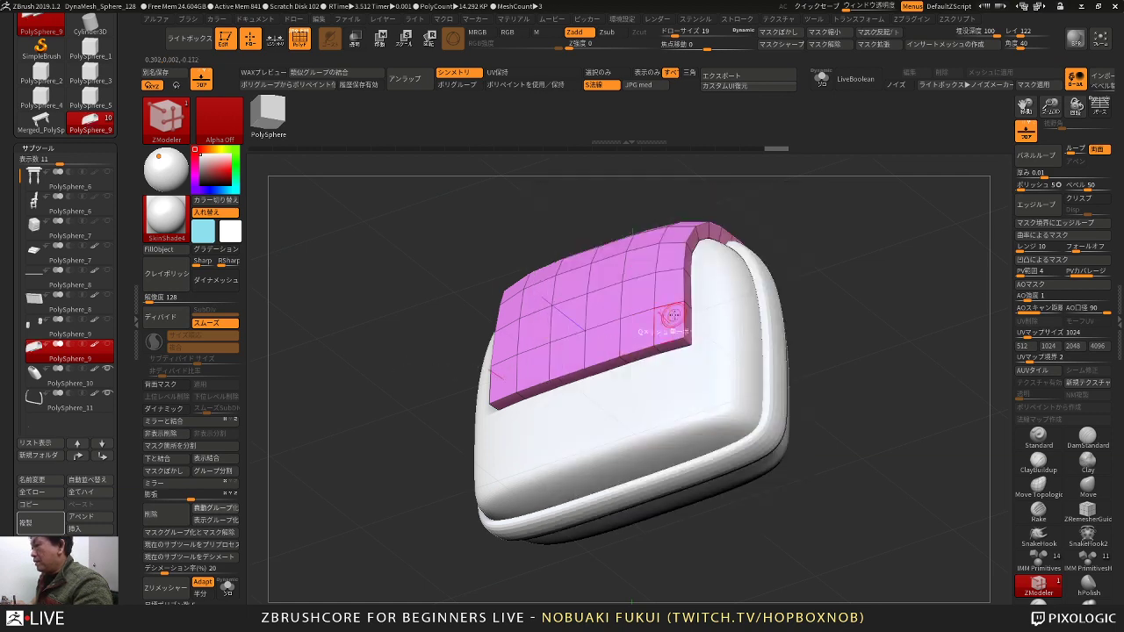
left_click_drag(843, 237, 833, 217)
left_click_drag(655, 309, 677, 336)
Step: Bridge the stepped side faces at the cover's notched front corners, and turn on dynamic subdivision to smooth the cover
left_click_drag(847, 316, 795, 146)
left_click_drag(878, 202, 850, 211)
key("space")
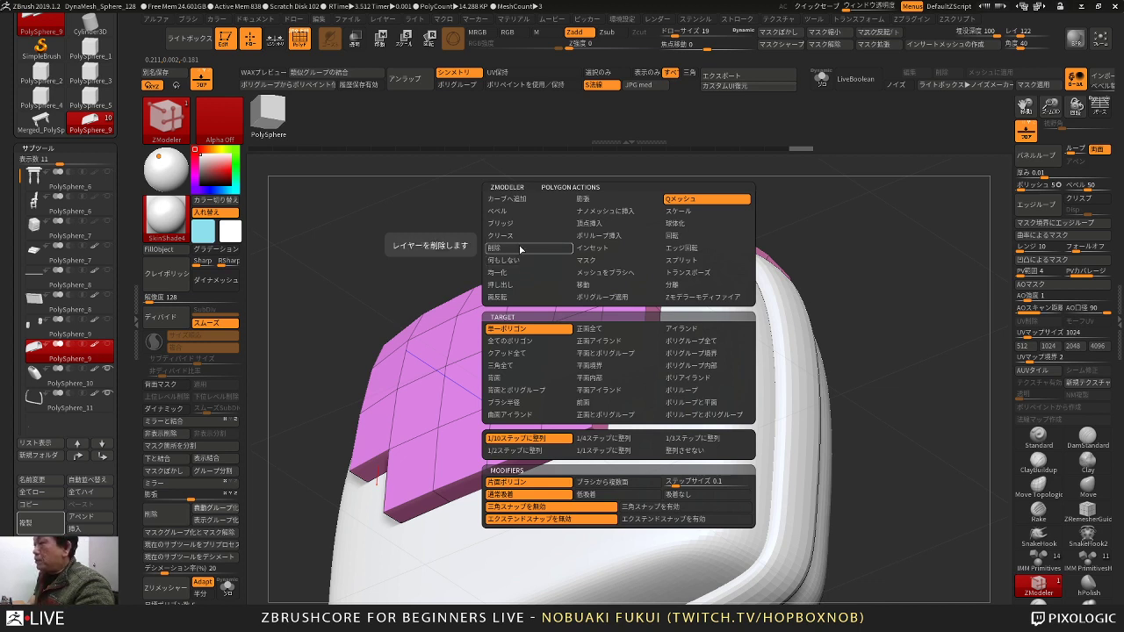
left_click(514, 225)
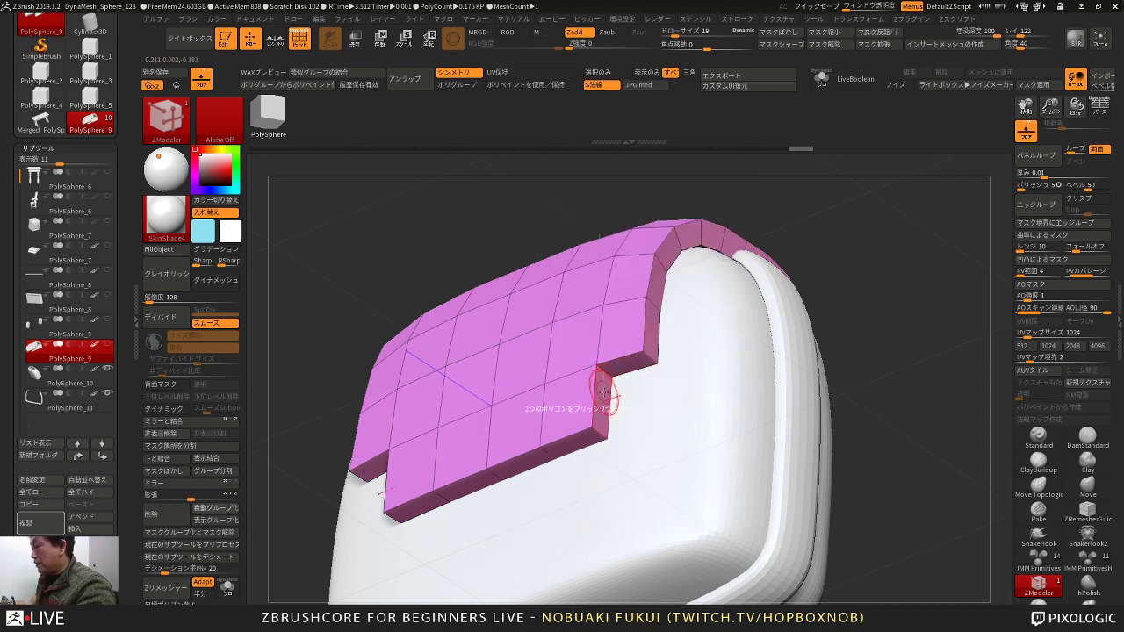
left_click(604, 392)
left_click_drag(820, 266, 709, 331, "alt")
key("d")
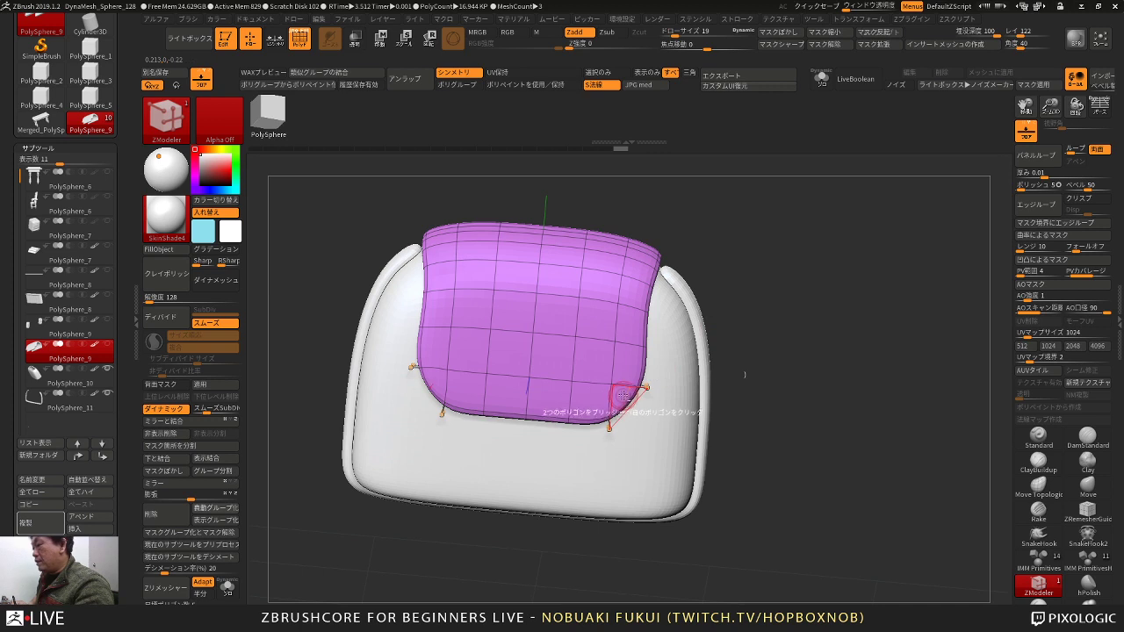
Step: Mark the polygons on the front face of the draped cover as a temporary group
mouse_move(623, 395)
left_mouse_down("alt")
mouse_move(551, 393)
mouse_move(629, 321)
mouse_move(558, 320)
mouse_move(613, 265)
left_mouse_up("alt")
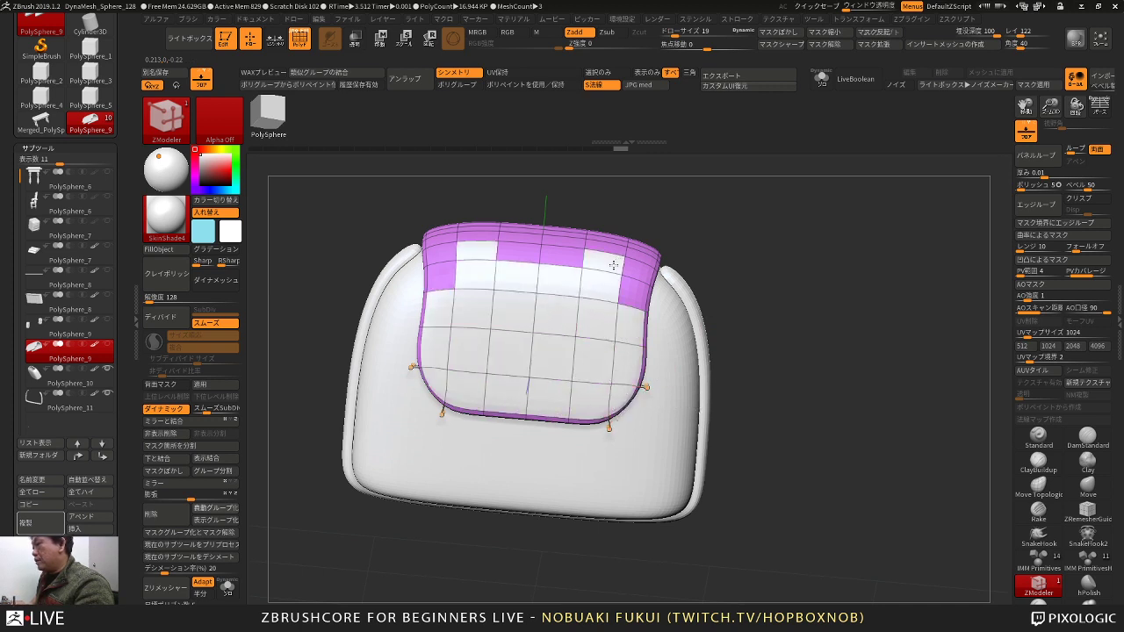
left_click_drag(762, 225, 708, 309)
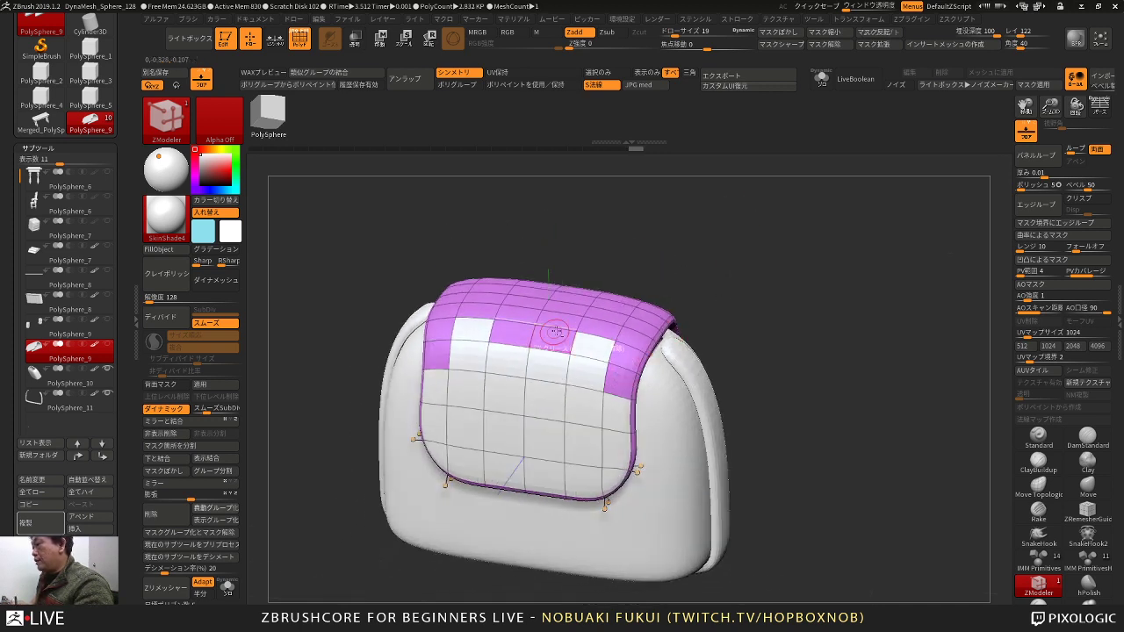
key("ctrl")
key("ctrl")
key("ctrl")
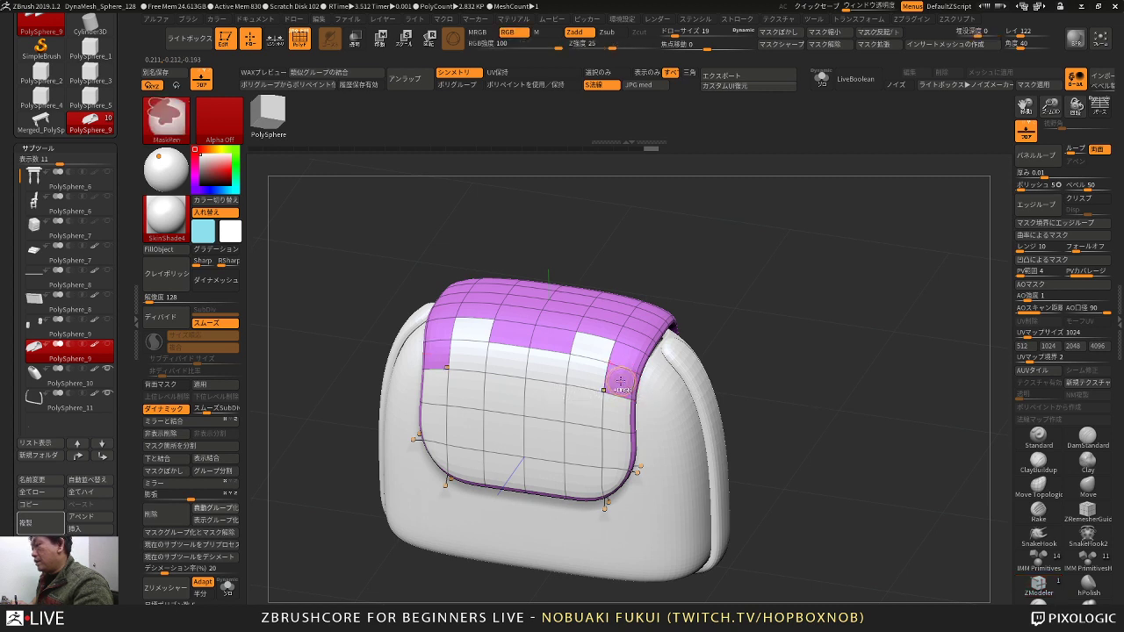
key("ctrl+z")
key("ctrl+z")
key("ctrl+shift+z")
key("ctrl+shift+z")
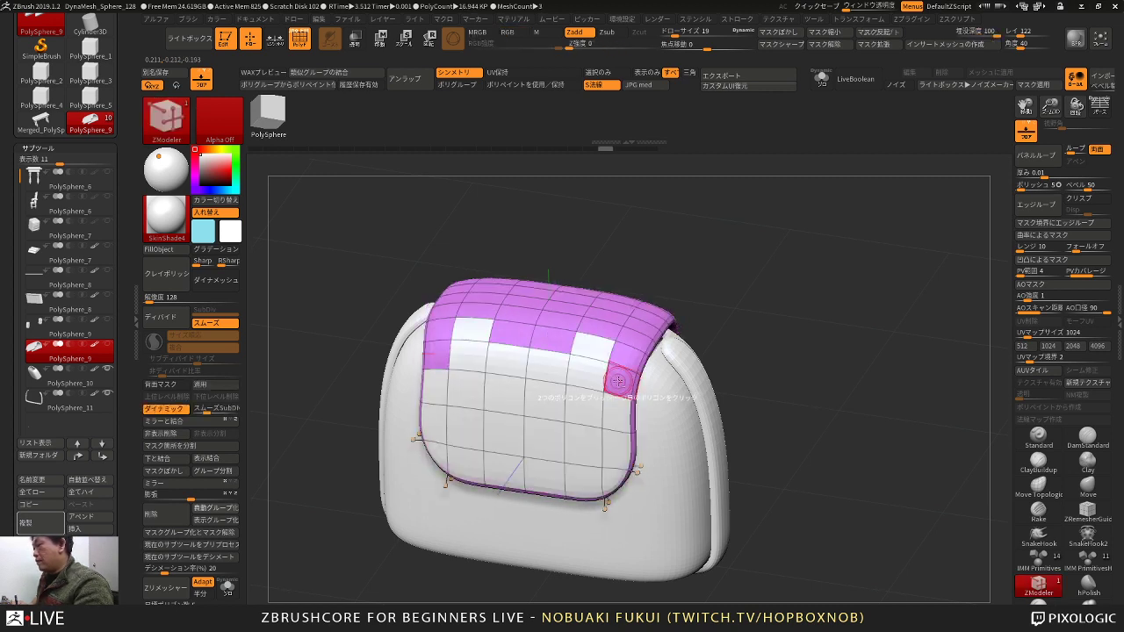
Step: Mark the remaining polygons across the cover's top and back, leaving only its rim unmarked
left_click_drag(691, 274, 709, 299)
mouse_move(640, 369)
left_mouse_down("alt")
mouse_move(635, 272)
mouse_move(605, 369)
mouse_move(597, 292)
left_mouse_up("alt")
left_click_drag(468, 475, 538, 427)
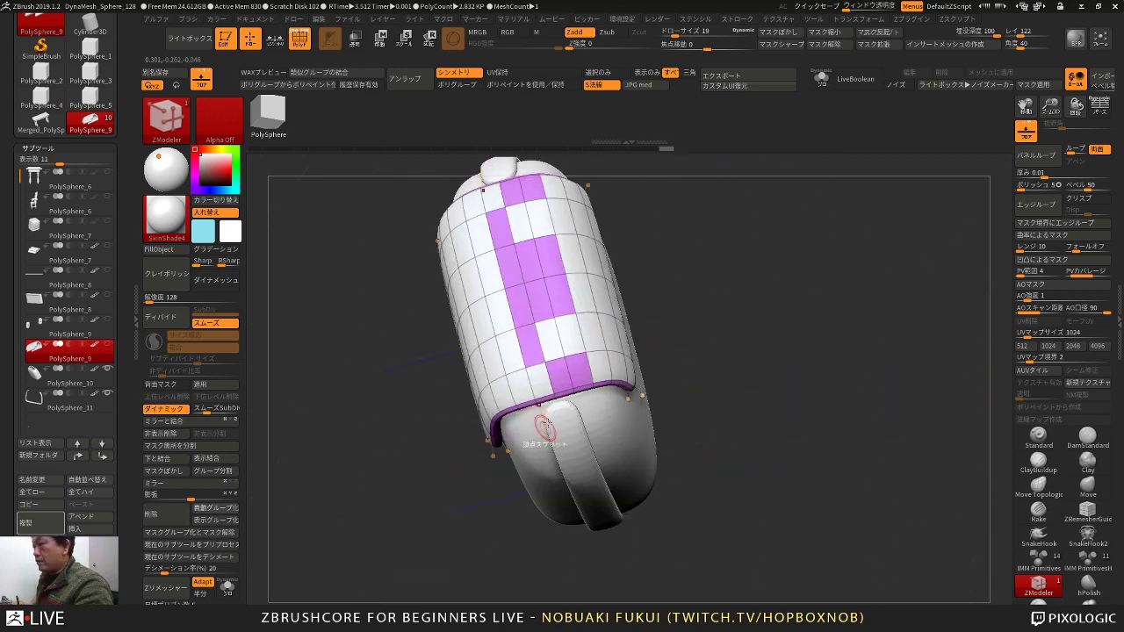
left_click_drag(687, 318, 738, 234)
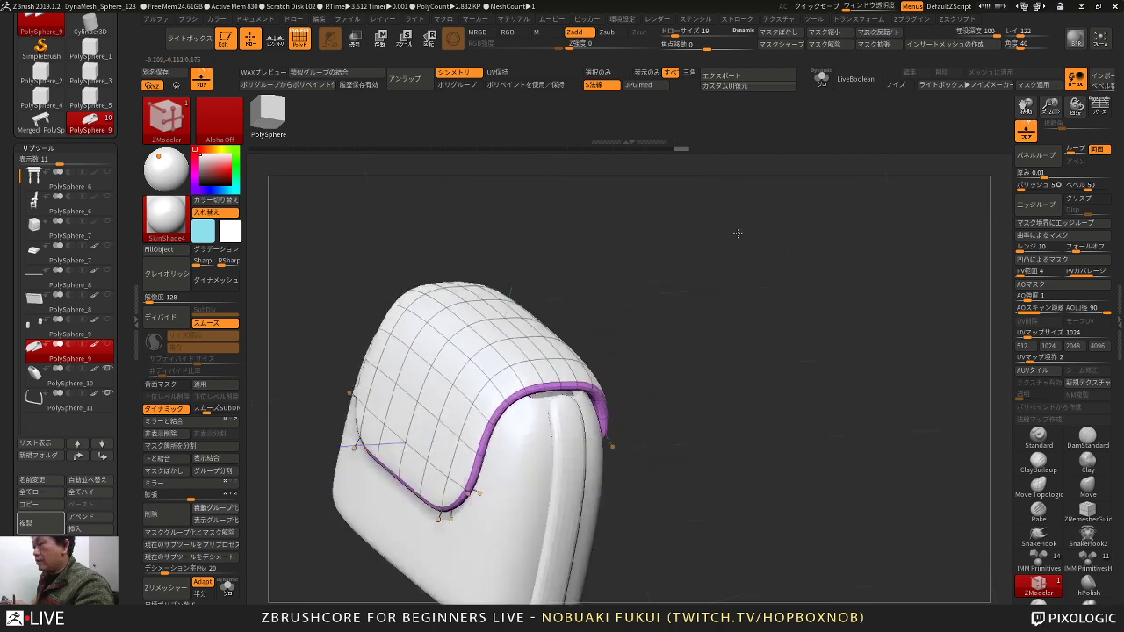
left_click_drag(727, 297, 799, 279, "alt")
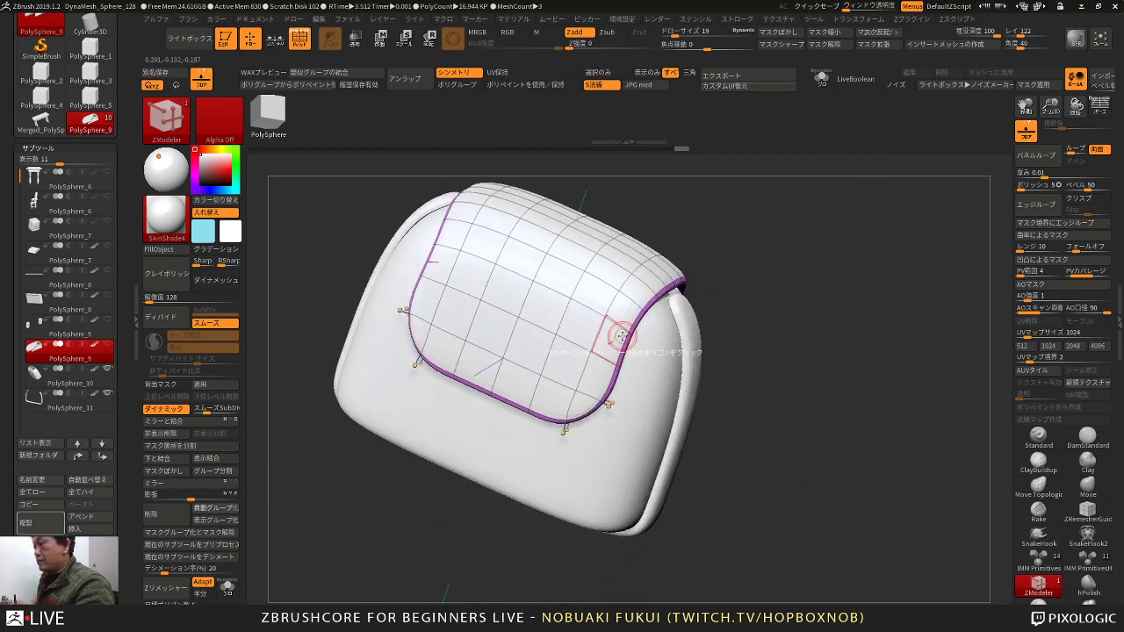
Step: Try insetting the marked outer face polygon by polygon with the Polygroup All target
key("space")
left_click(580, 247)
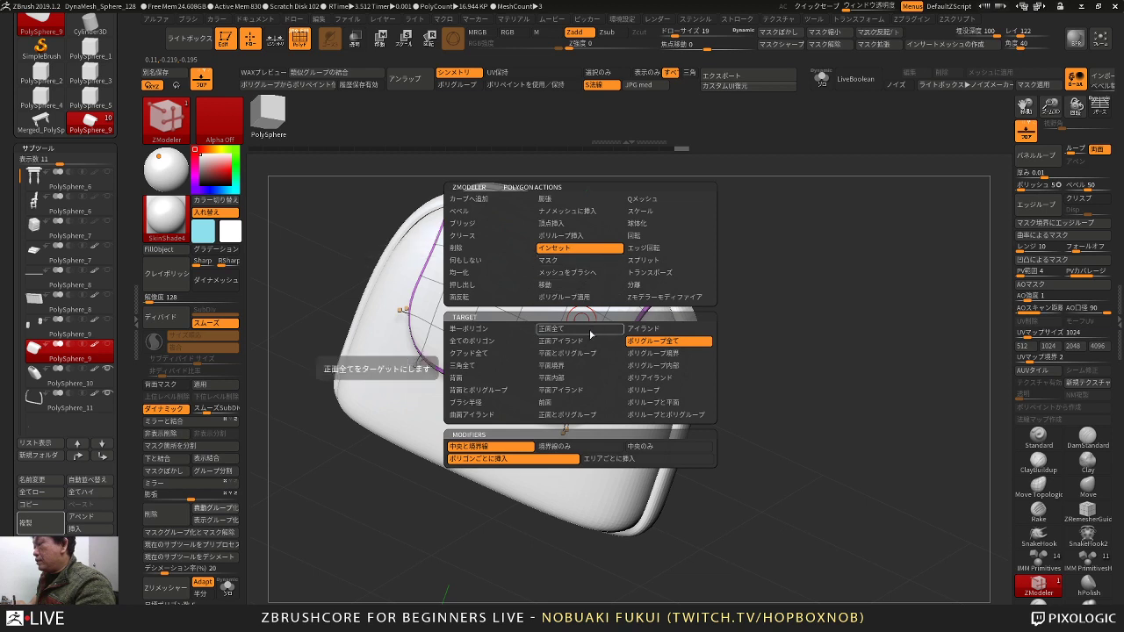
left_click(605, 458)
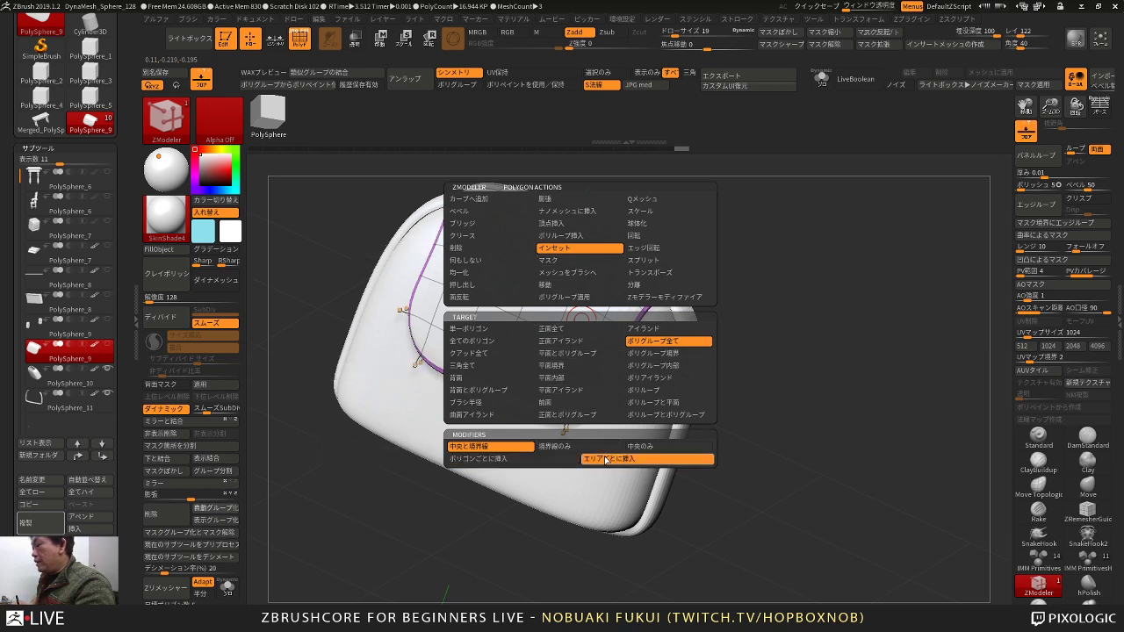
left_click(530, 461)
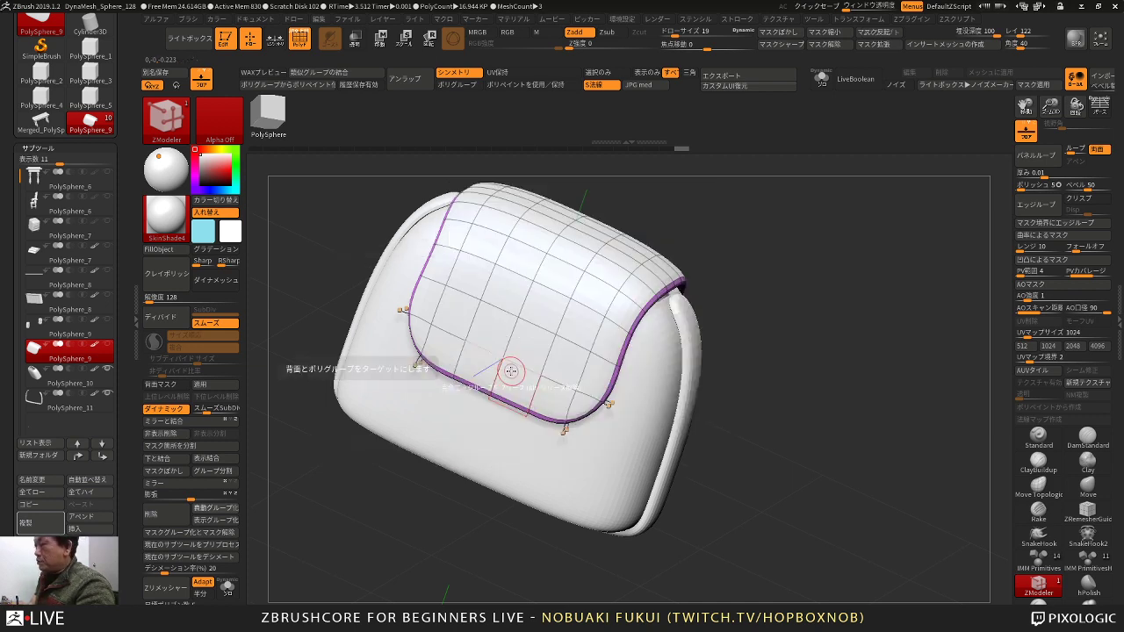
left_click_drag(512, 371, 513, 374)
left_click_drag(764, 263, 720, 319)
key("ctrl+z")
Step: Inset the cover's marked outer face as one region, using Polygroup All with the inset-per-area modifier
key("space")
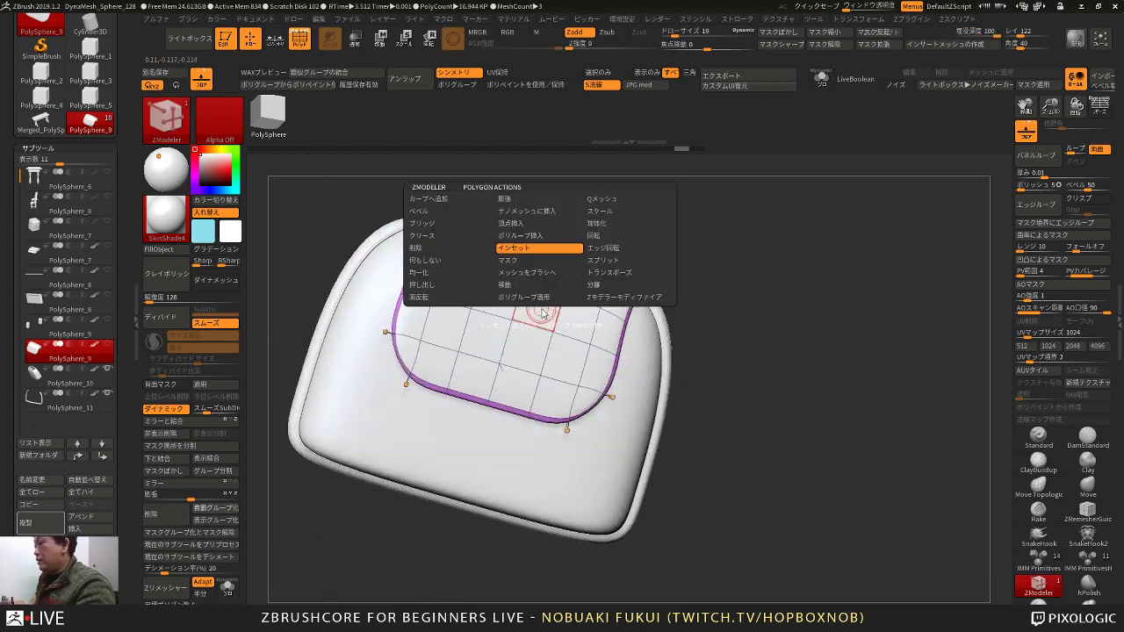
left_click(572, 458)
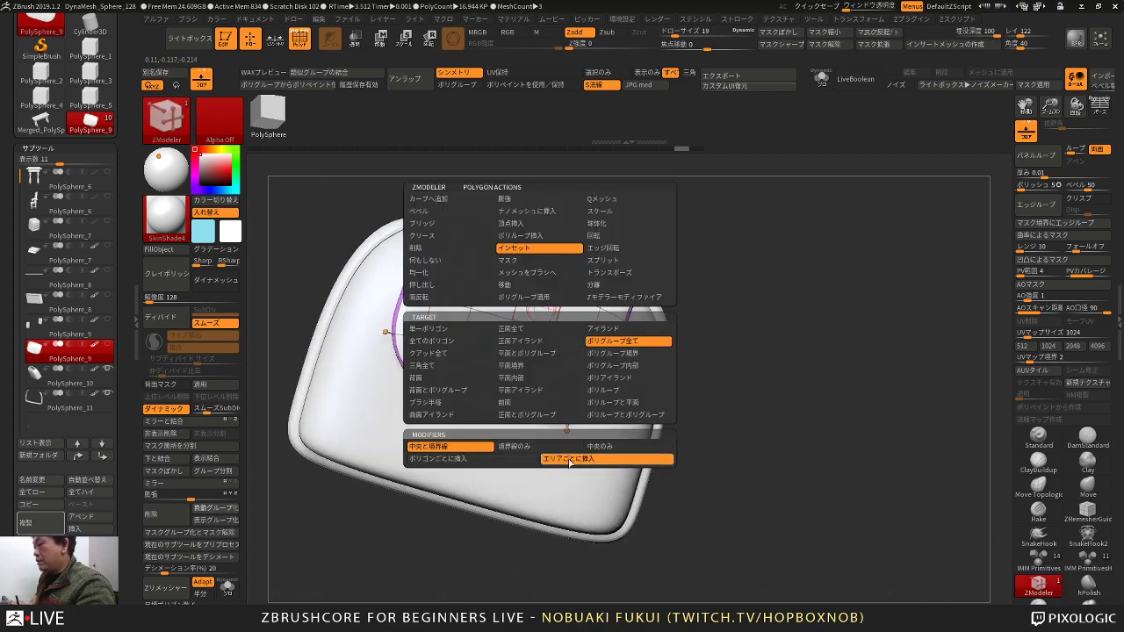
left_click_drag(774, 323, 723, 296)
right_click_drag(585, 318, 579, 317)
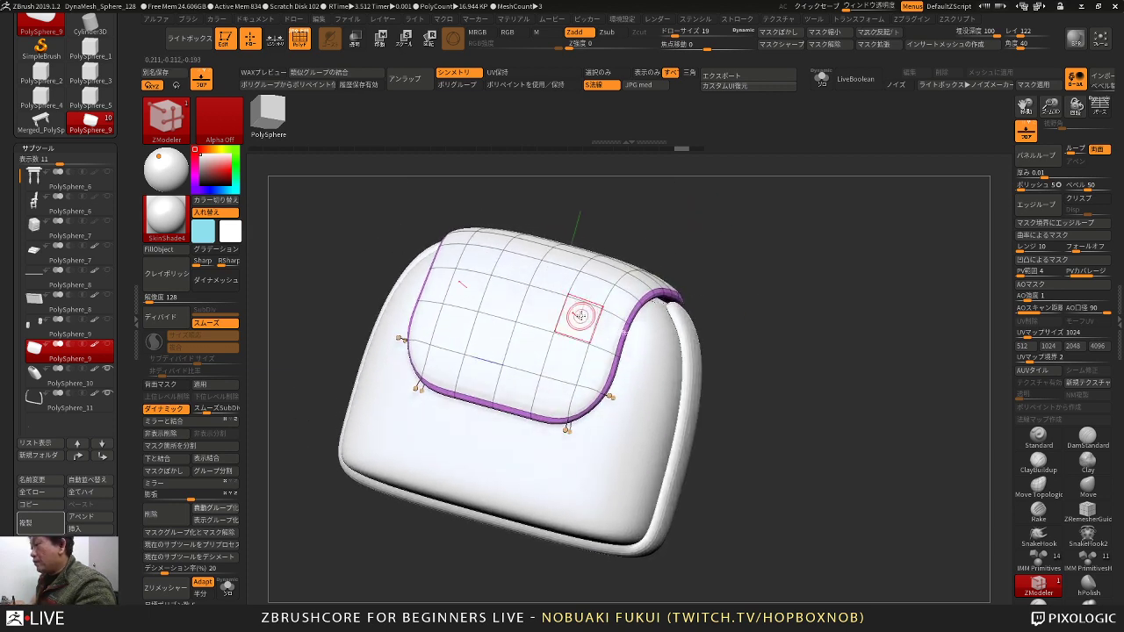
left_click_drag(581, 316, 585, 316)
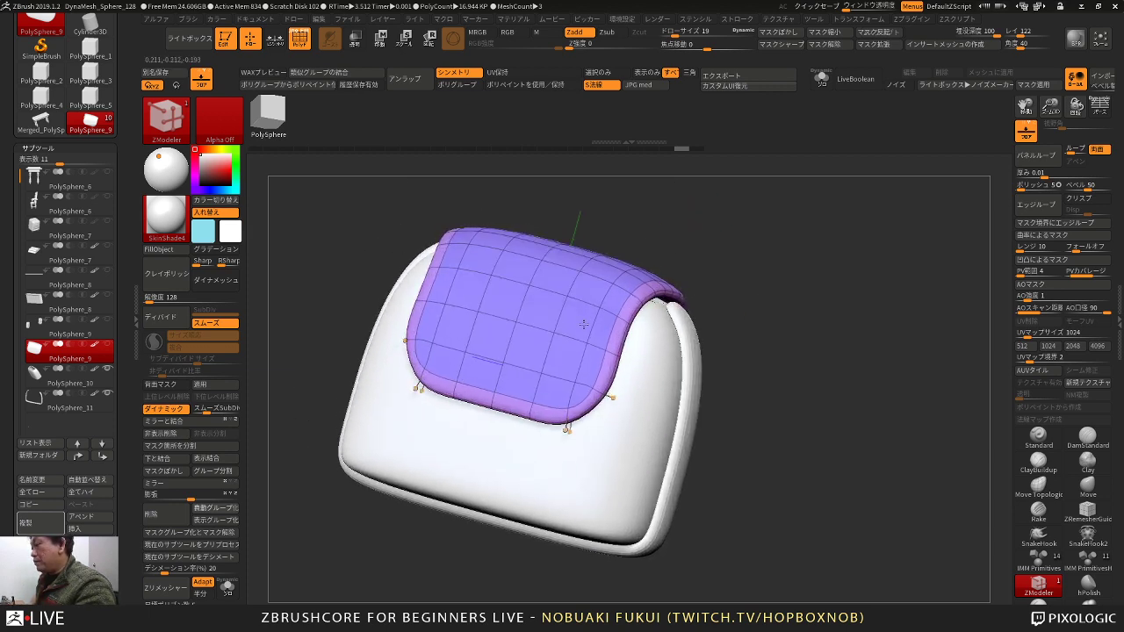
Step: Inset the inner panel of the cover once more by area to form a narrow second border band
key("space")
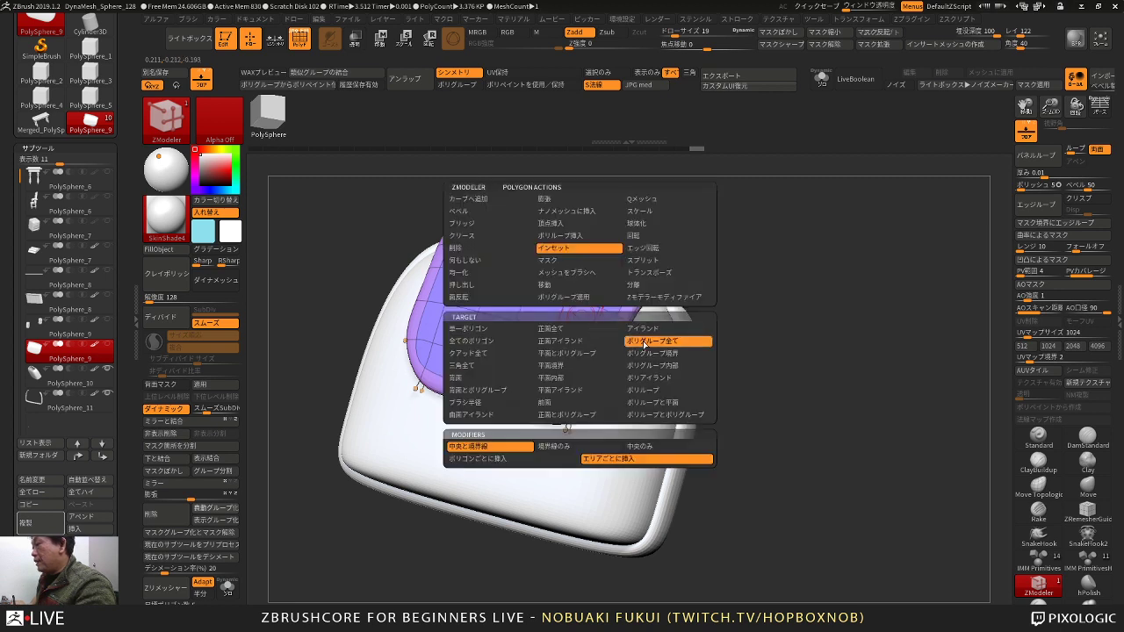
left_click(644, 342)
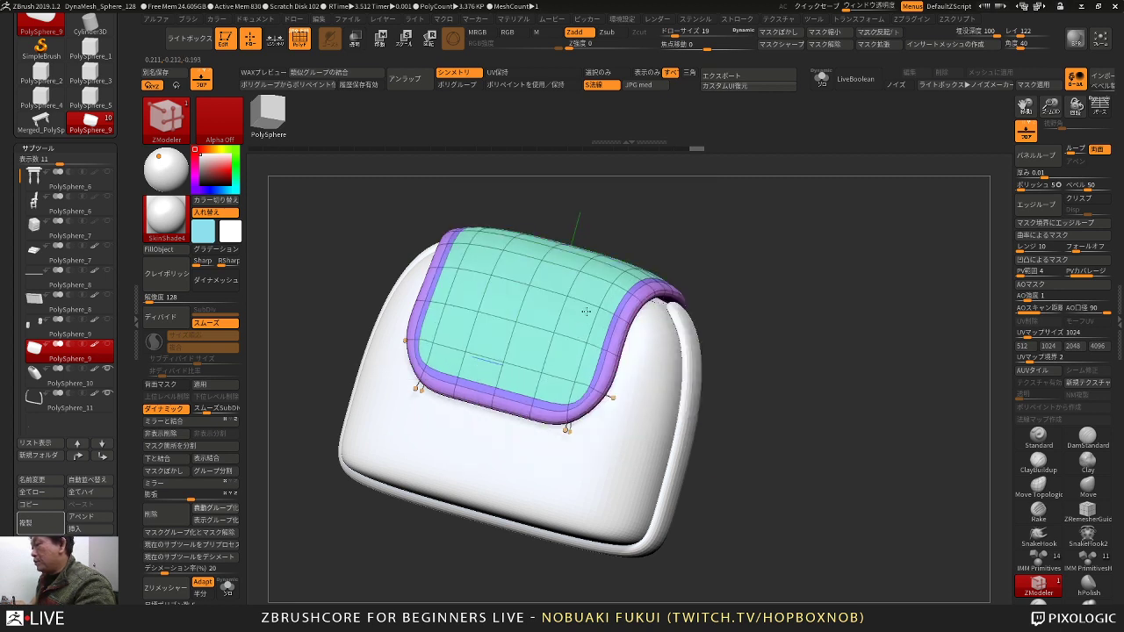
left_click_drag(553, 362, 553, 362)
Step: Undo the cover's recent insets and redo them to compare the single and double borders
right_click_drag(678, 232, 712, 229)
left_click_drag(694, 254, 701, 277)
key("ctrl+z")
key("ctrl+z")
key("ctrl+z")
key("ctrl+z")
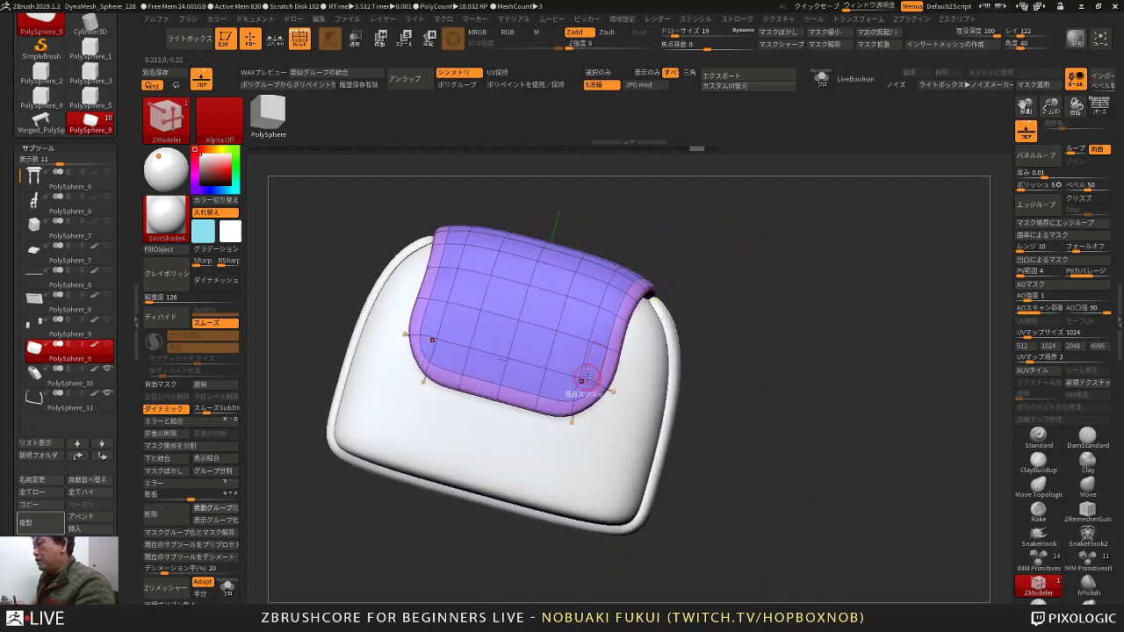
key("ctrl+shift+z")
key("ctrl+shift+z")
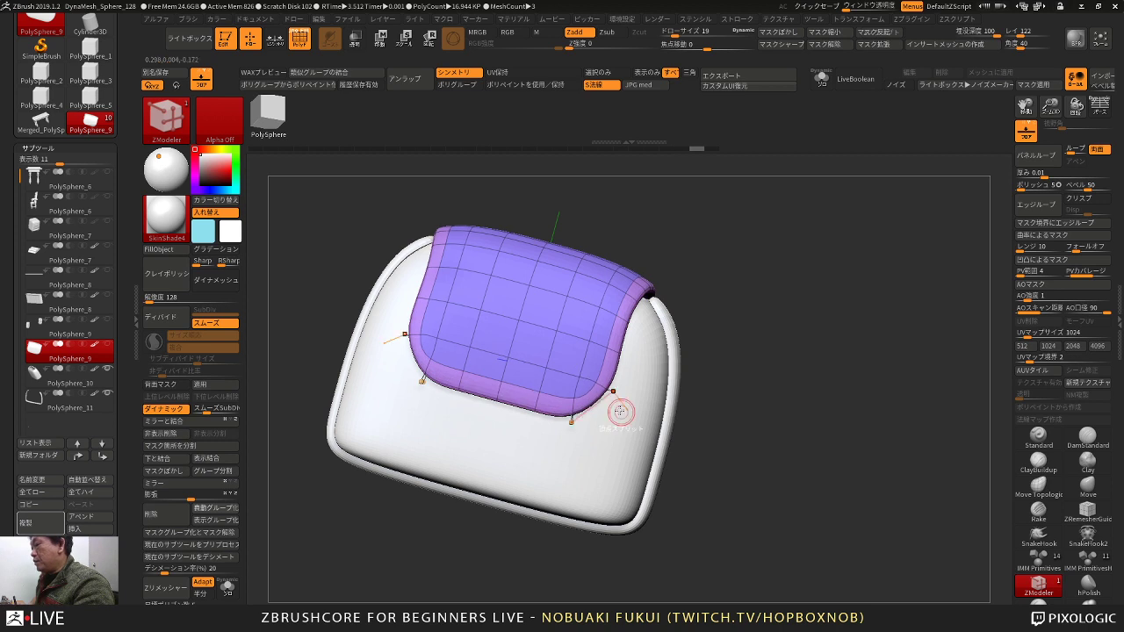
mouse_move(713, 255)
left_mouse_down()
mouse_move(702, 238)
mouse_move(683, 236)
mouse_move(690, 243)
mouse_move(701, 228)
left_mouse_up()
mouse_move(701, 227)
right_mouse_down()
mouse_move(717, 240)
mouse_move(699, 236)
right_mouse_up()
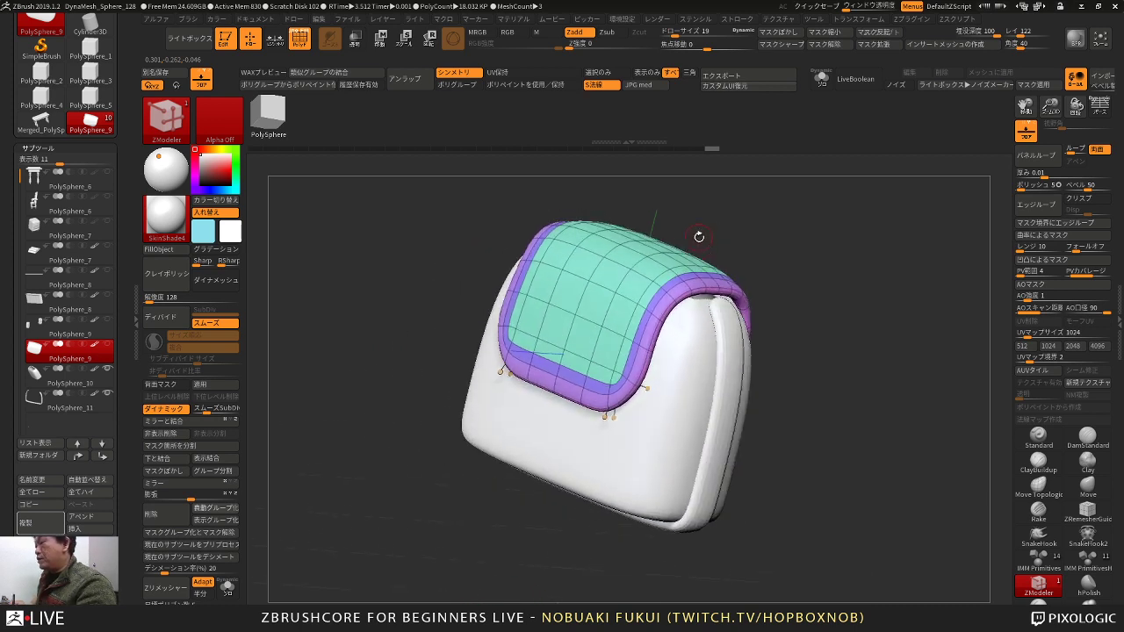
right_click_drag(474, 505, 493, 501)
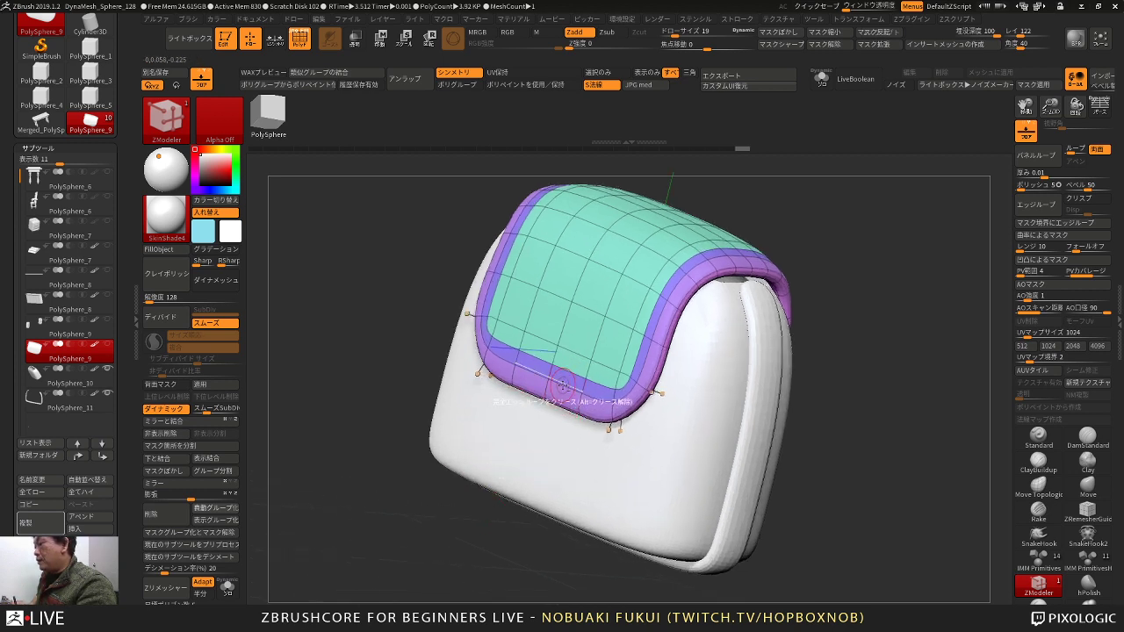
Step: Isolate the cover's border bands, merge them into one polygroup, and show the whole cover again
key("space")
left_click(563, 324)
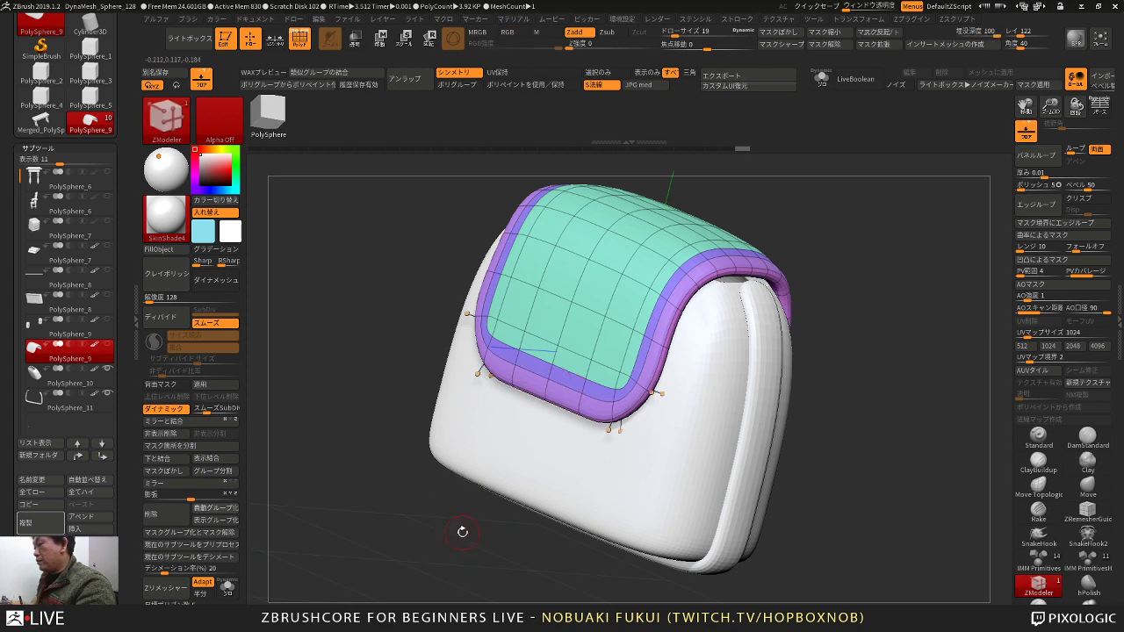
mouse_move(462, 531)
left_mouse_down()
mouse_move(475, 545)
mouse_move(464, 527)
left_mouse_up()
left_click(574, 326, "ctrl+shift")
left_click(575, 326, "ctrl+shift")
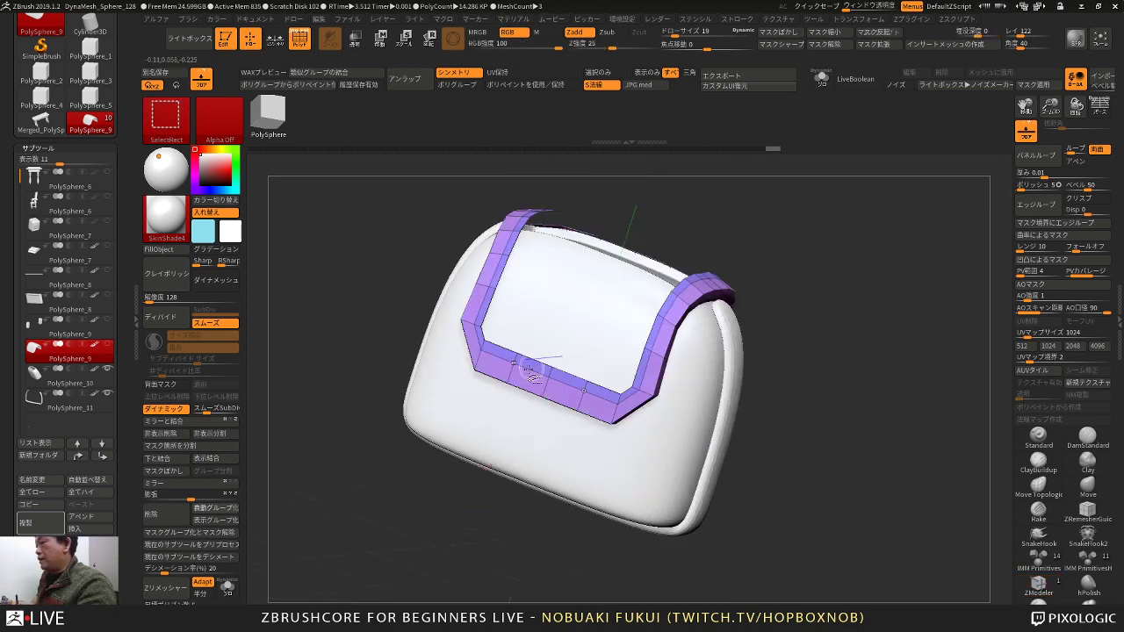
key("ctrl+w")
left_click(378, 495, "ctrl+shift")
left_click_drag(378, 495, 358, 493)
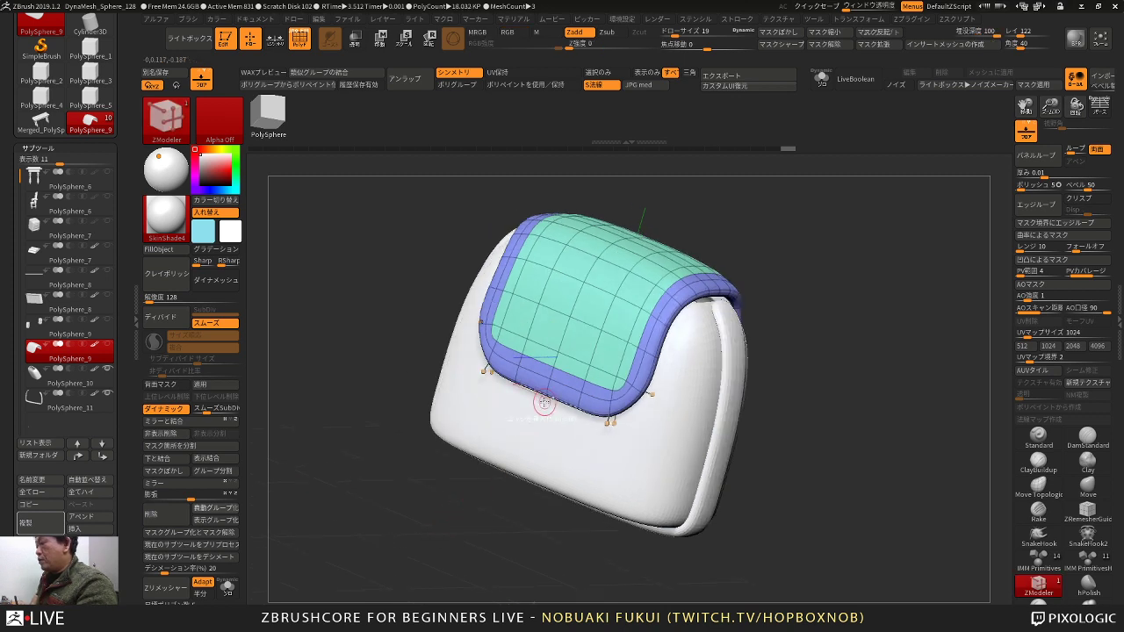
Step: Try raising the border band around the cover outward with QMesh
key("space")
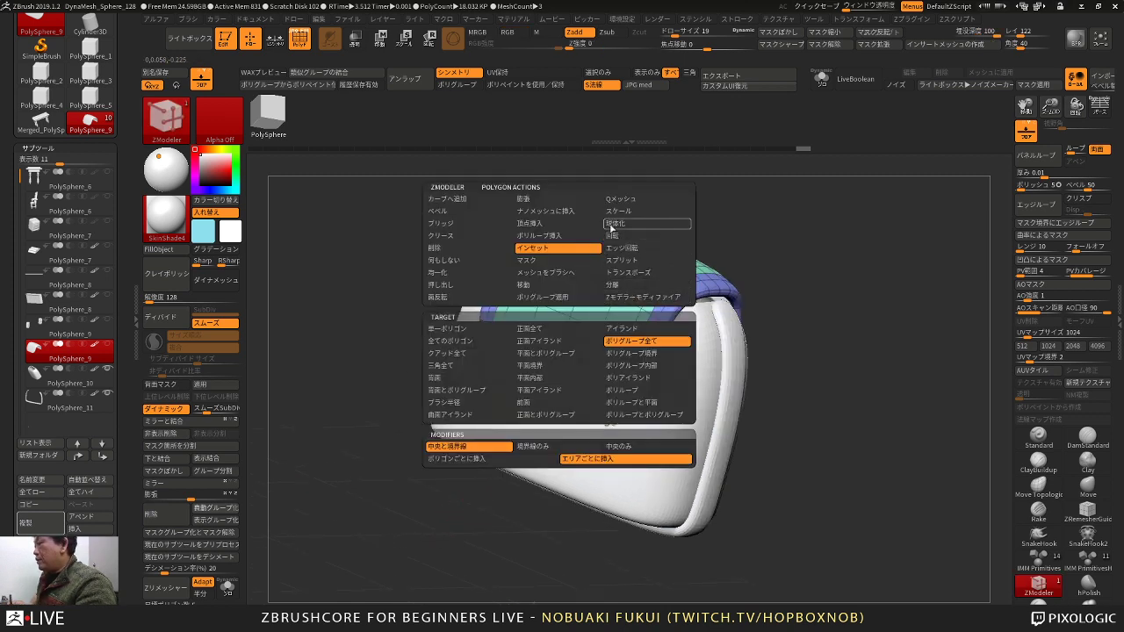
left_click(631, 200)
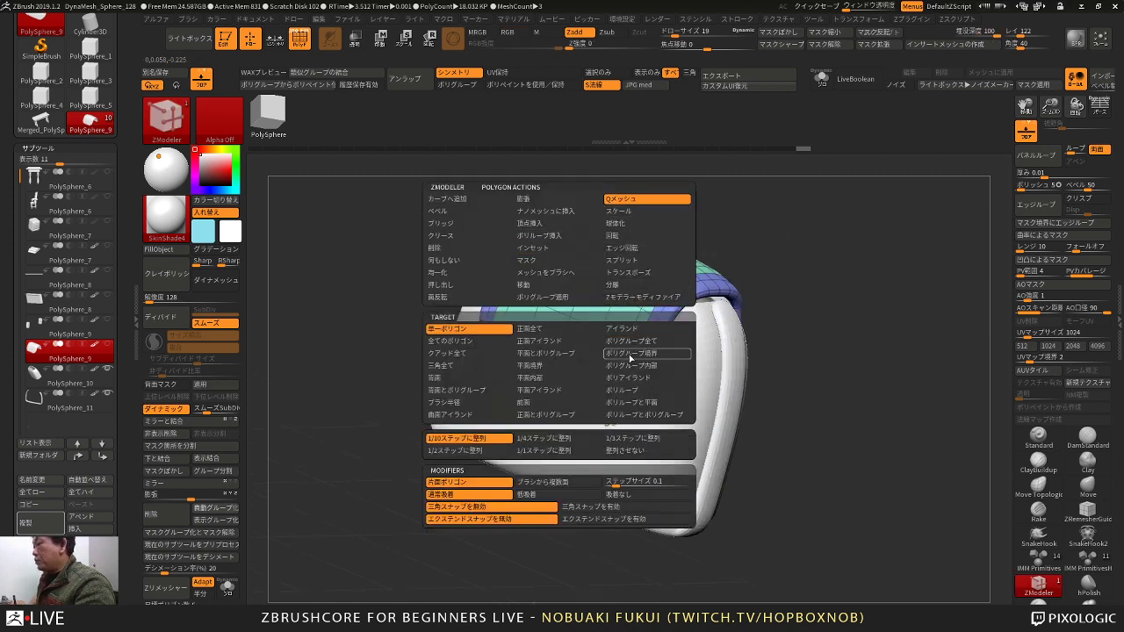
left_click_drag(771, 232, 742, 225)
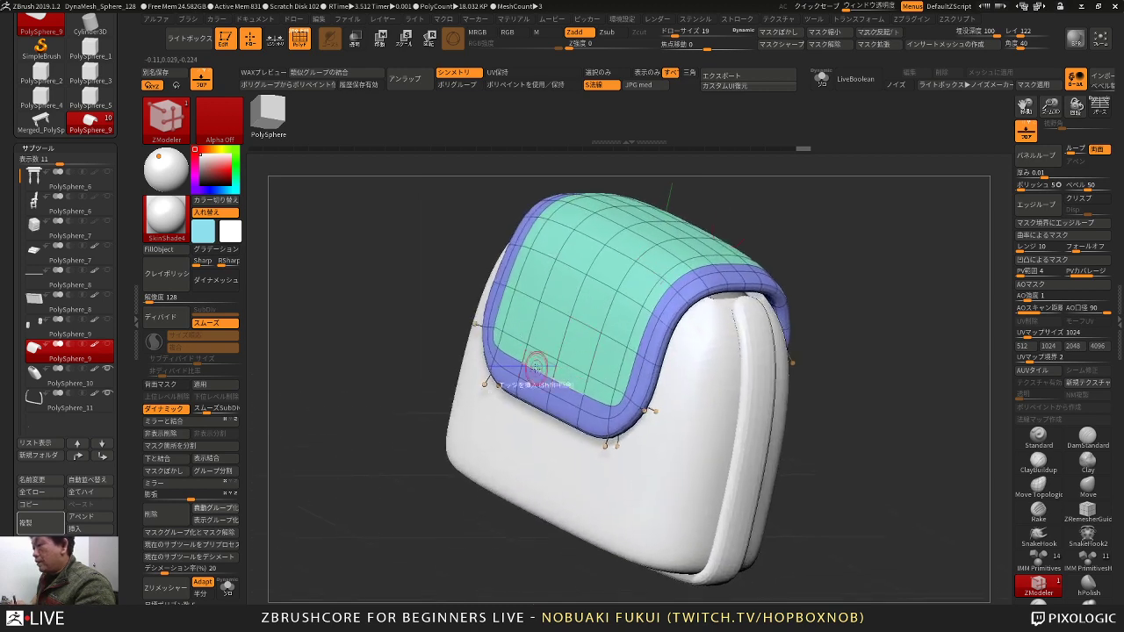
left_click_drag(534, 378, 538, 363)
mouse_move(808, 219)
left_mouse_down()
mouse_move(897, 205)
mouse_move(855, 236)
mouse_move(802, 240)
mouse_move(770, 229)
mouse_move(817, 229)
mouse_move(824, 242)
mouse_move(809, 248)
left_mouse_up()
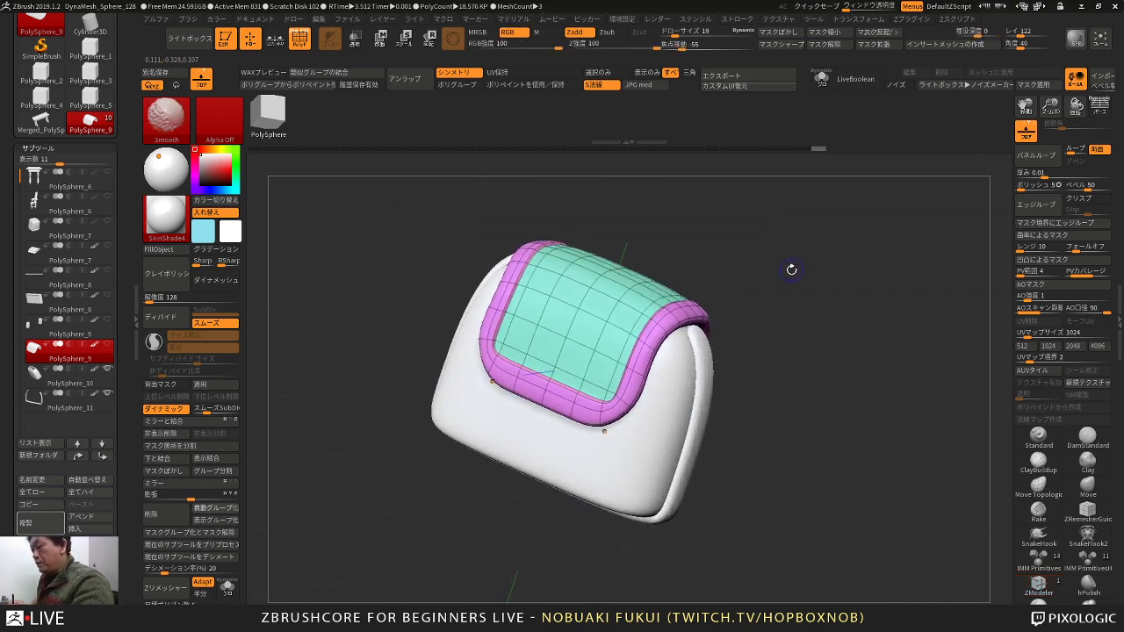
key("shift+f")
key("shift+f")
key("ctrl+z")
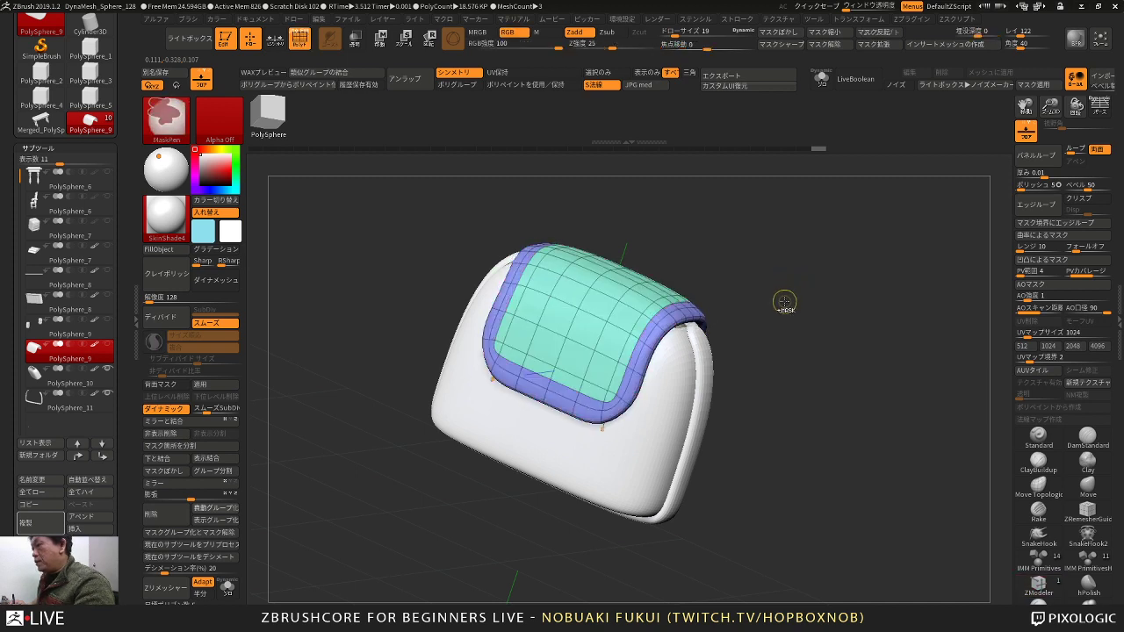
left_click_drag(784, 303, 779, 304, "alt")
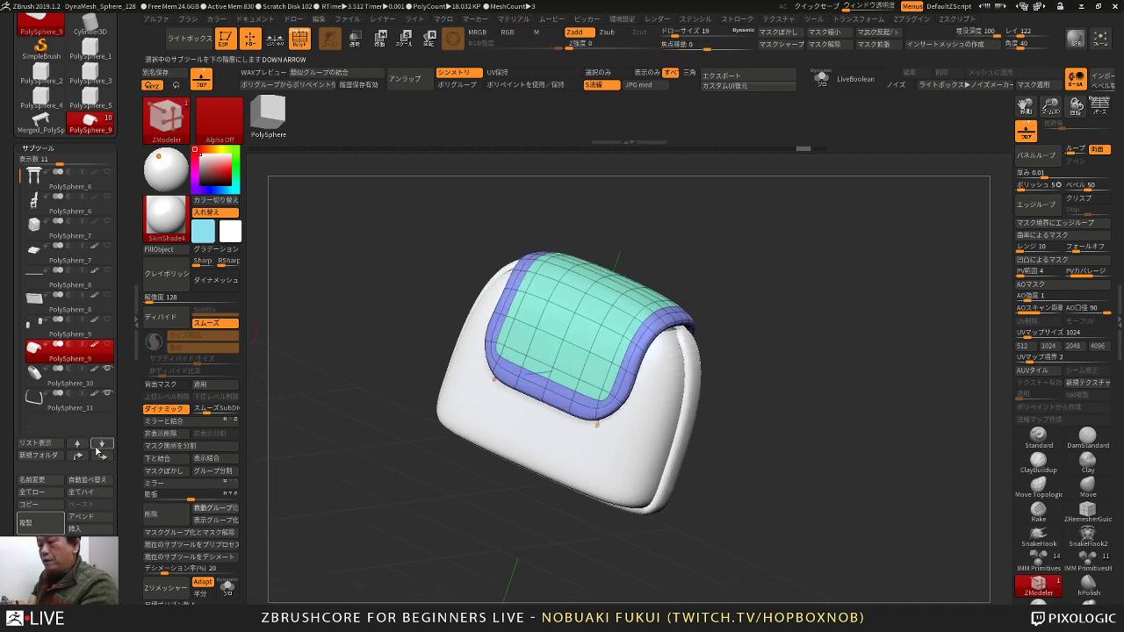
Step: Duplicate the cover and delete everything except the border band from the copy
left_click(55, 521)
left_click_drag(375, 520, 444, 511)
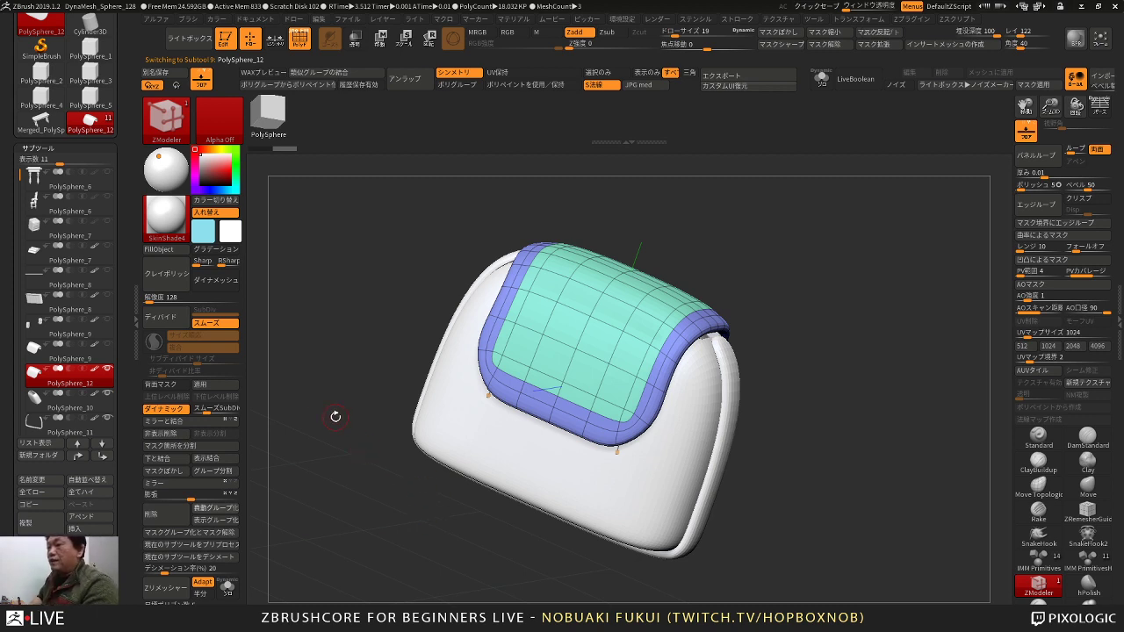
mouse_move(372, 438)
left_mouse_down()
mouse_move(394, 427)
mouse_move(389, 435)
left_mouse_up()
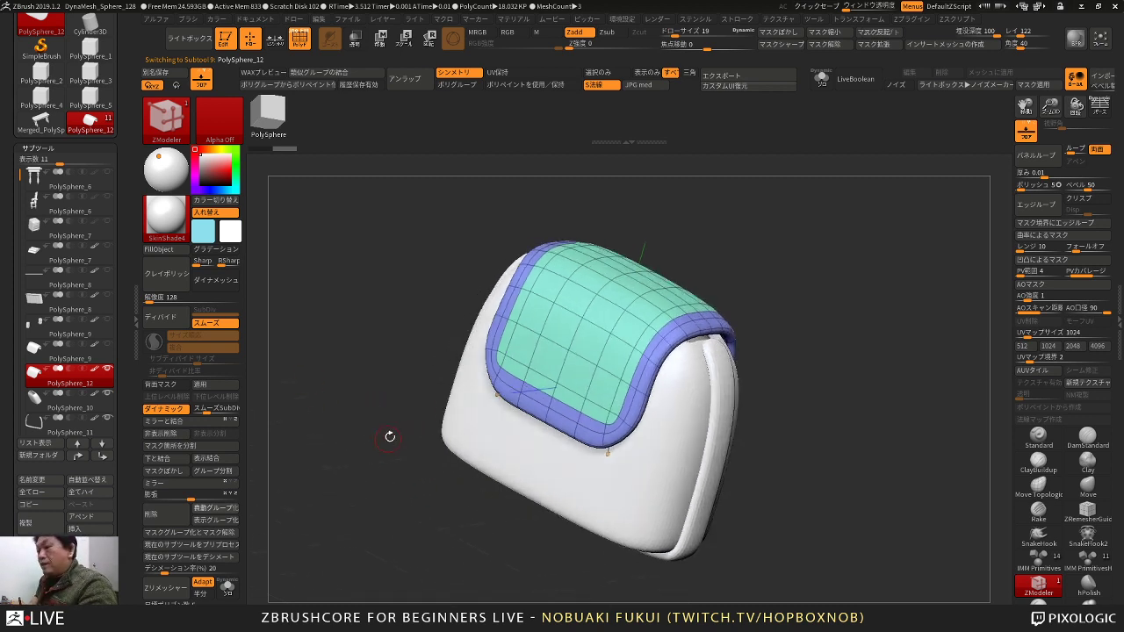
left_click(539, 417, "ctrl+shift")
left_click_drag(413, 332, 410, 334)
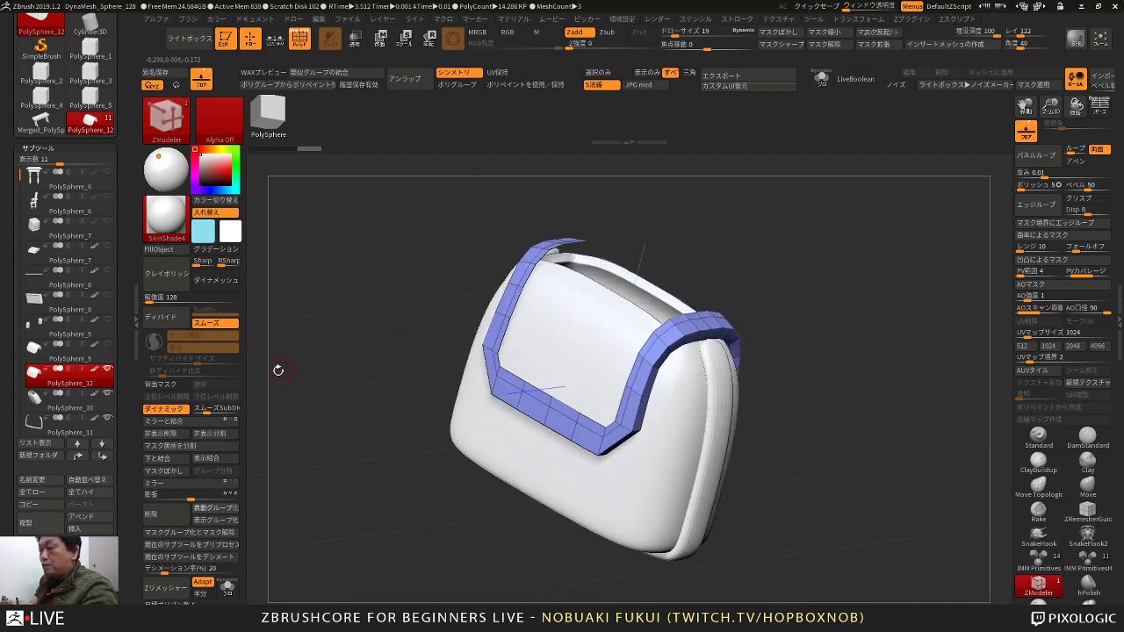
left_click(161, 433)
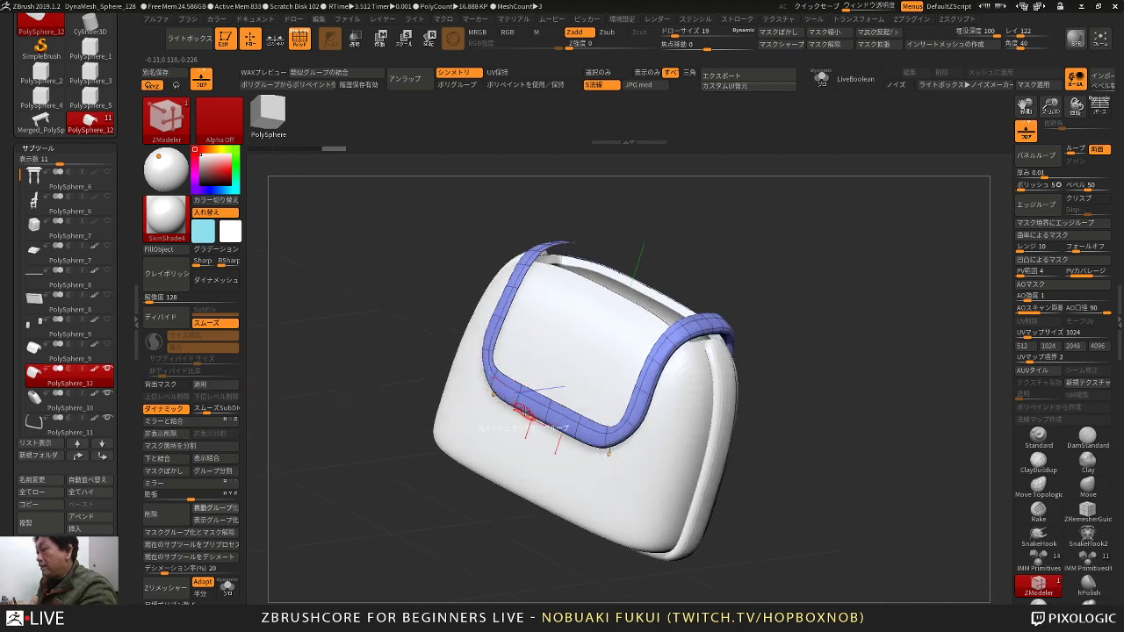
Step: Show the original cover again and thicken the duplicated border strip using QMesh on all polygons
left_click(109, 345)
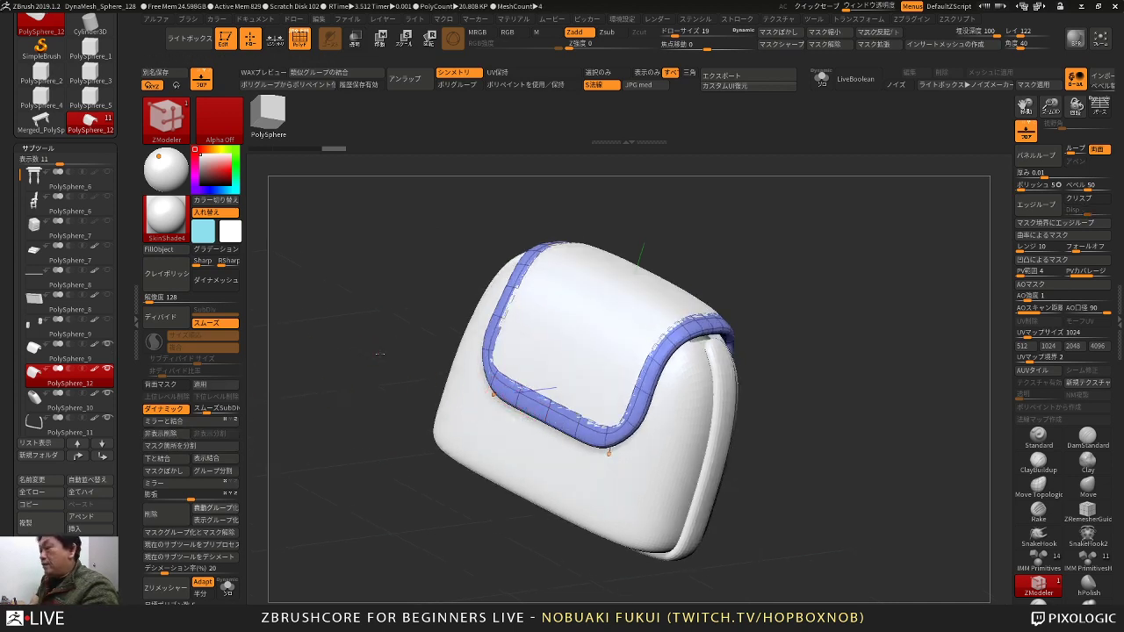
left_click_drag(380, 354, 393, 352)
key("space")
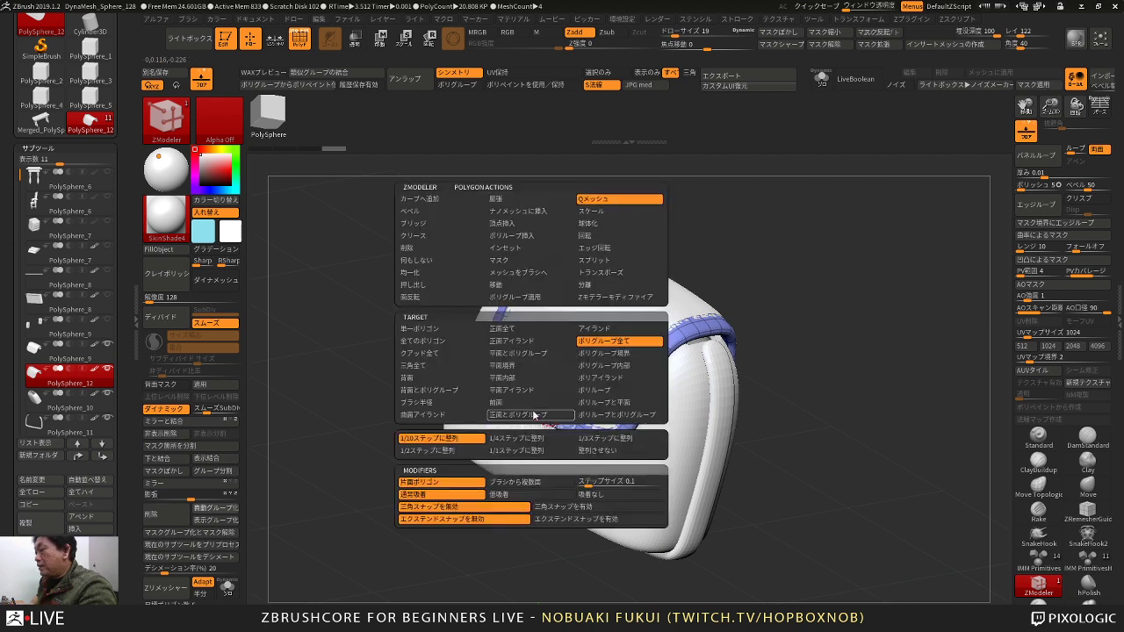
left_click(452, 340)
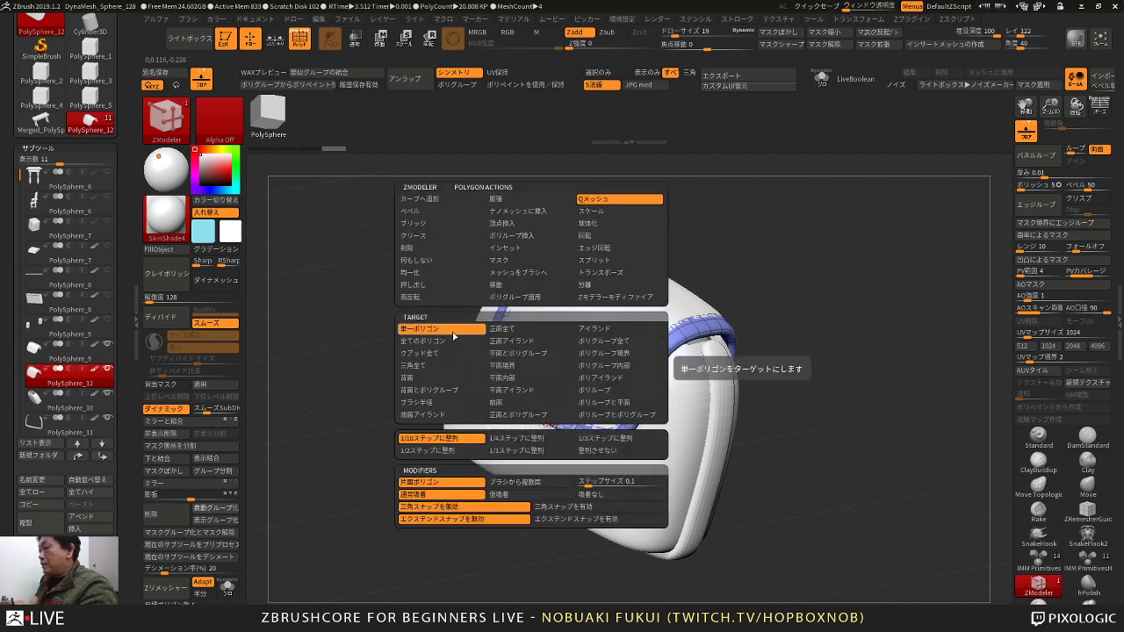
left_click_drag(516, 394, 518, 408)
left_click_drag(745, 239, 765, 275)
key("ctrl+z")
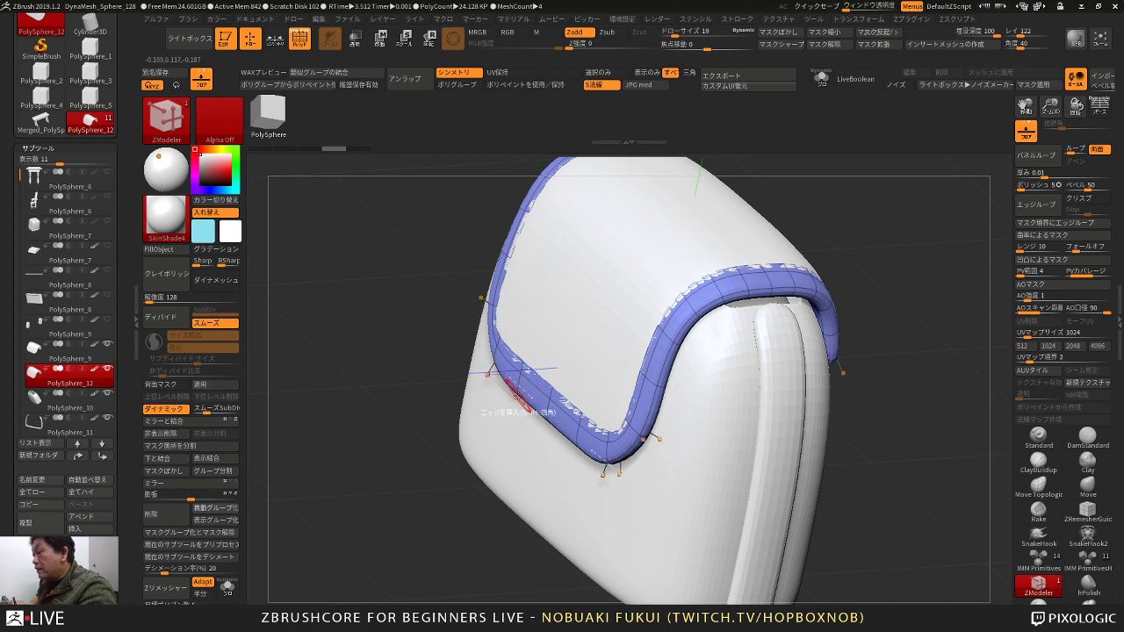
left_click_drag(517, 397, 511, 392)
left_click_drag(436, 498, 421, 458, "alt")
mouse_move(420, 457)
left_mouse_down()
mouse_move(431, 460)
mouse_move(423, 454)
left_mouse_up()
left_click_drag(411, 505, 465, 521)
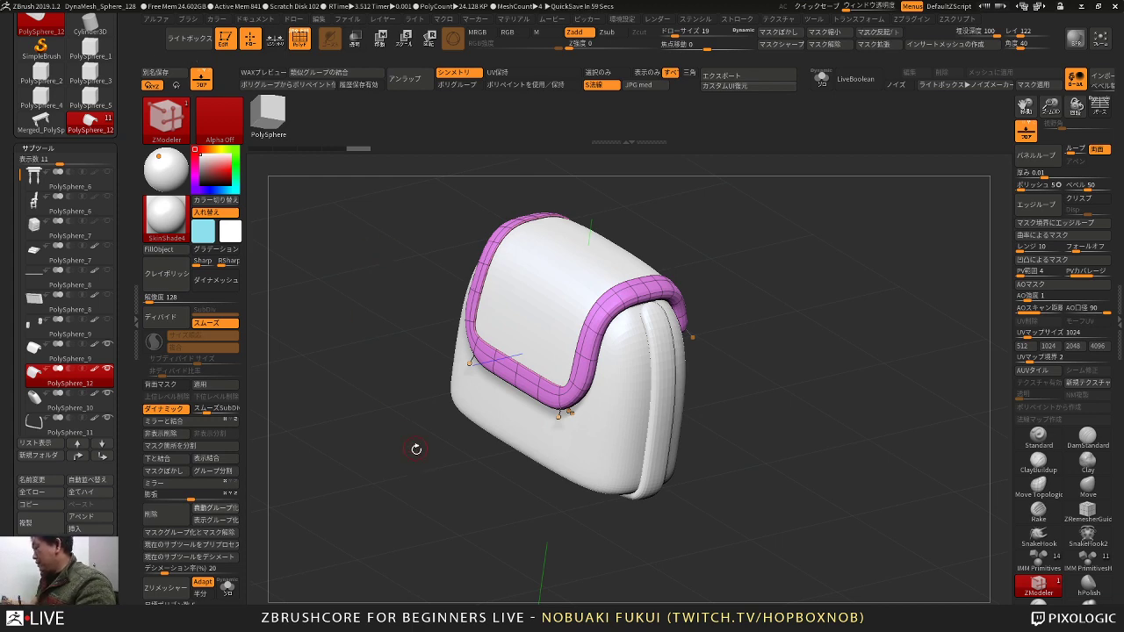
left_click_drag(427, 498, 439, 523)
left_click_drag(556, 513, 542, 500)
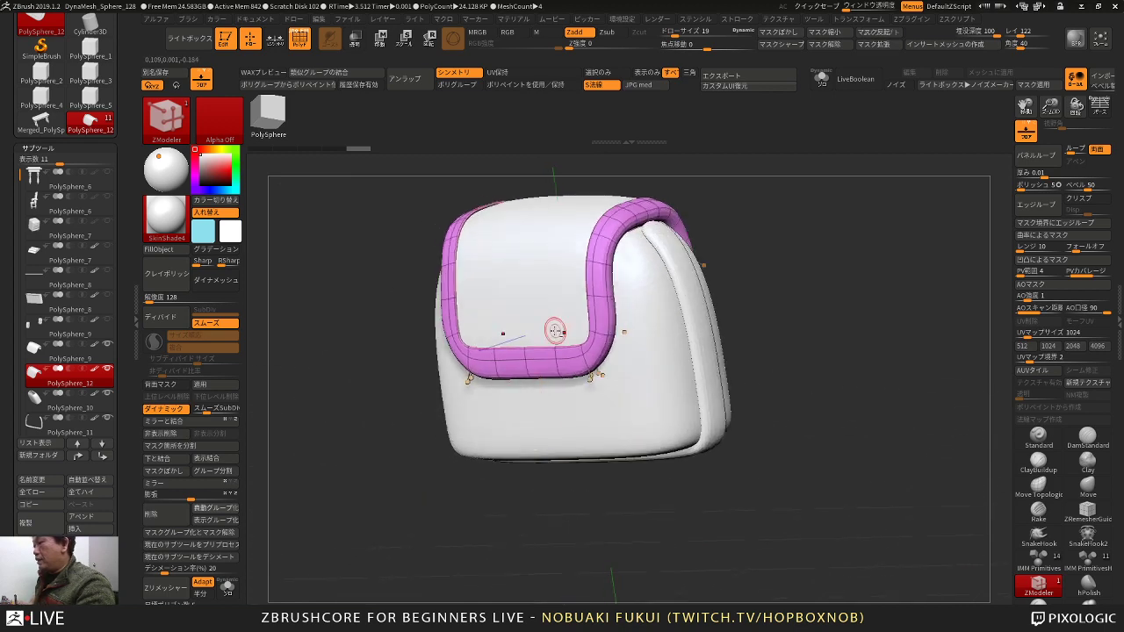
Step: Make the original cover the active subtool and turn its front panel into view
left_click(549, 299, "alt")
left_click_drag(816, 244, 728, 269, "shift")
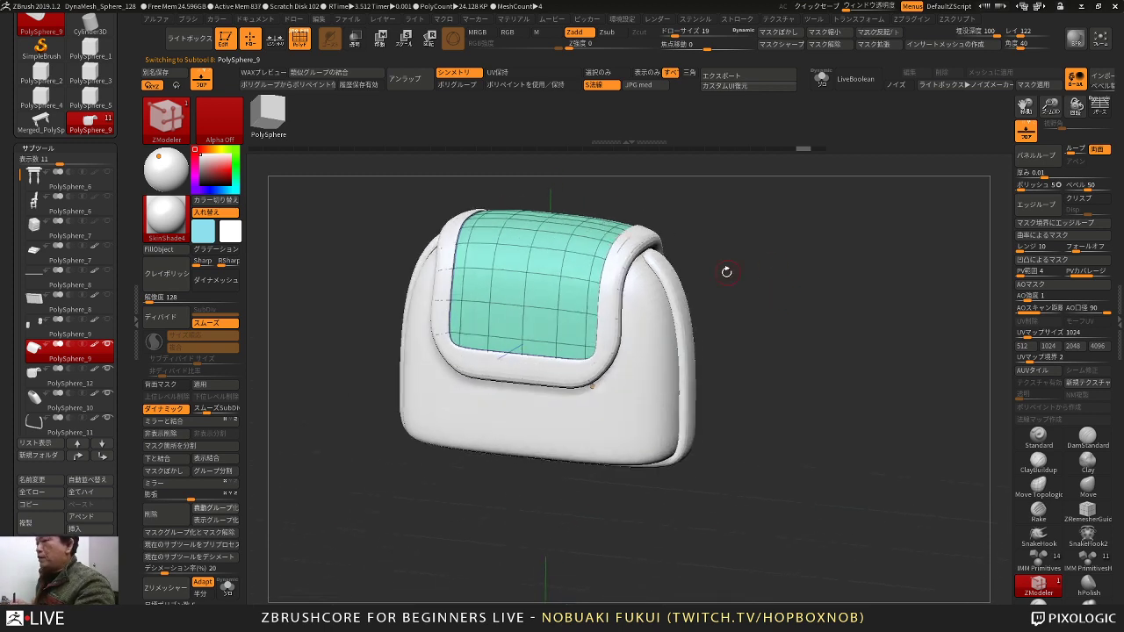
left_click_drag(489, 503, 497, 528)
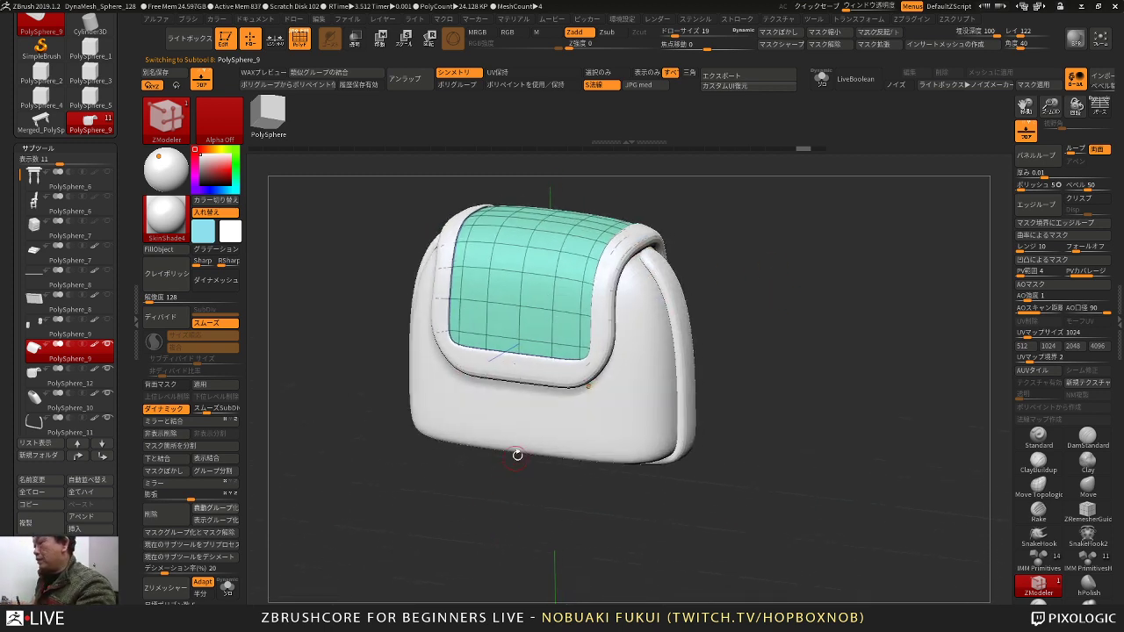
left_click_drag(694, 285, 669, 290)
left_click_drag(535, 294, 527, 319, "alt")
left_click_drag(753, 225, 727, 231)
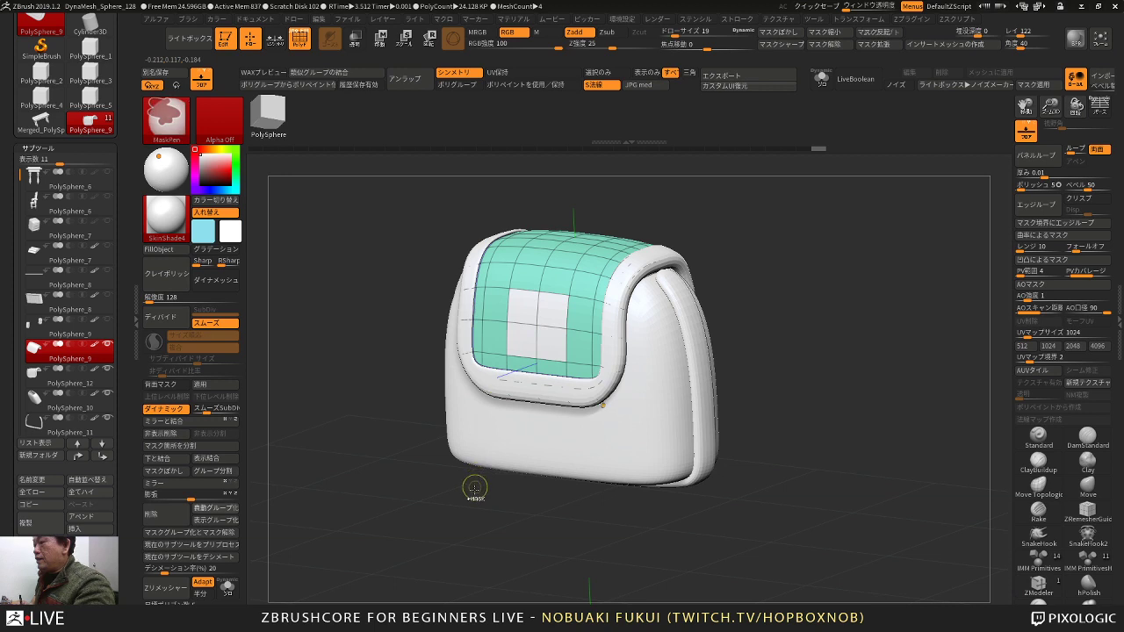
key("ctrl+z")
Step: Duplicate the cover, reselect the original cover subtool, and display it in solo mode
left_click_drag(474, 518, 470, 527)
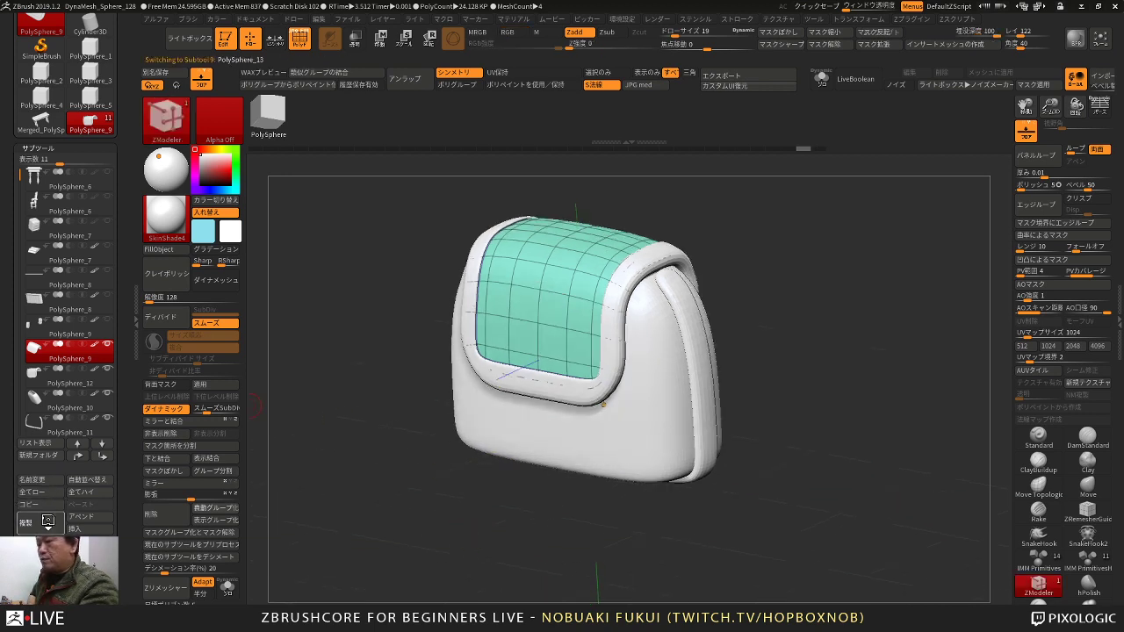
left_click(45, 522)
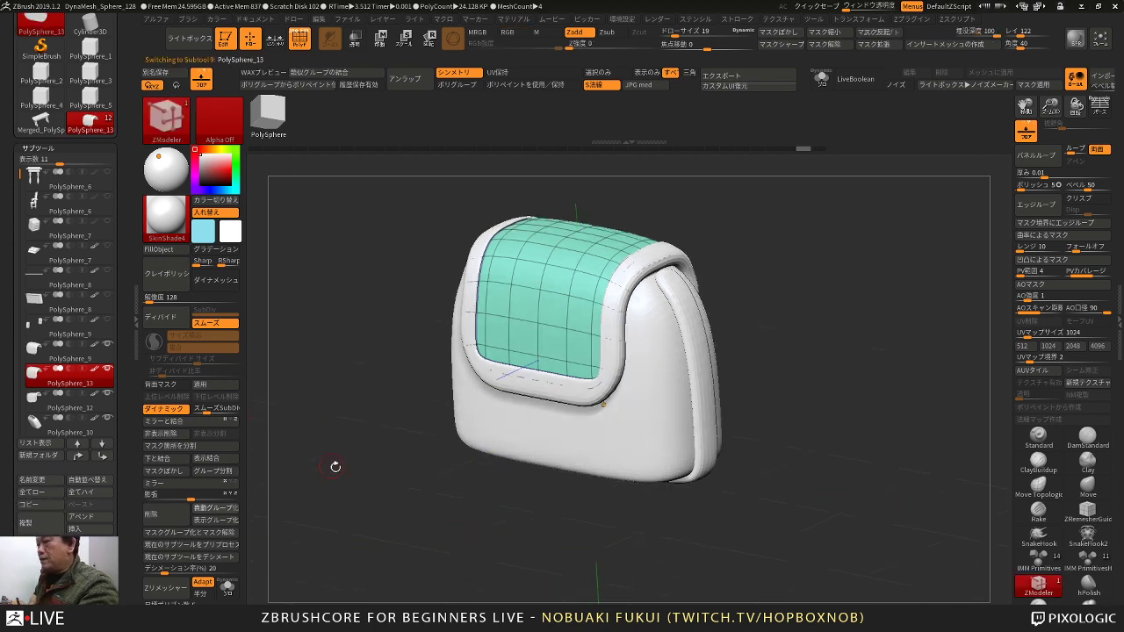
left_click(552, 310, "alt")
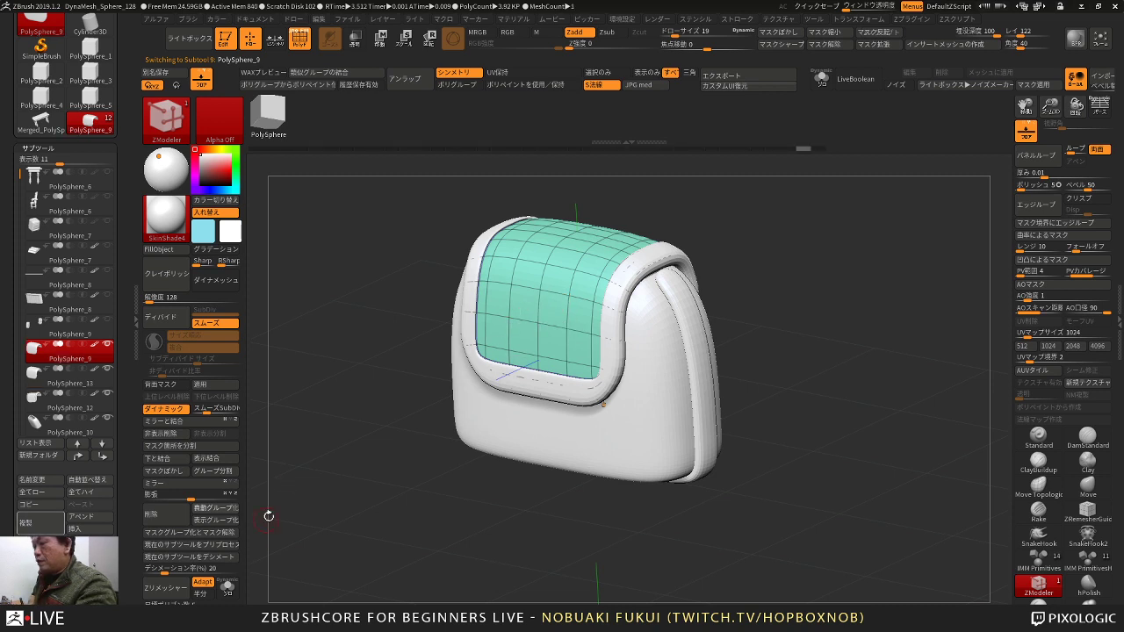
left_click(227, 587)
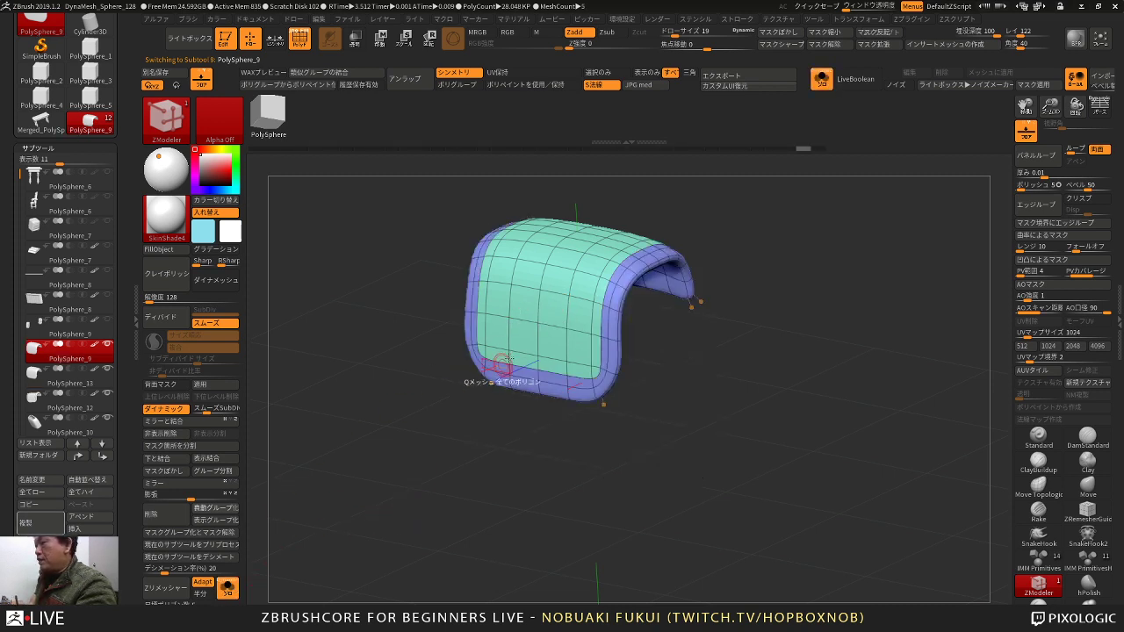
left_click_drag(479, 439, 500, 423)
key("ctrl+z")
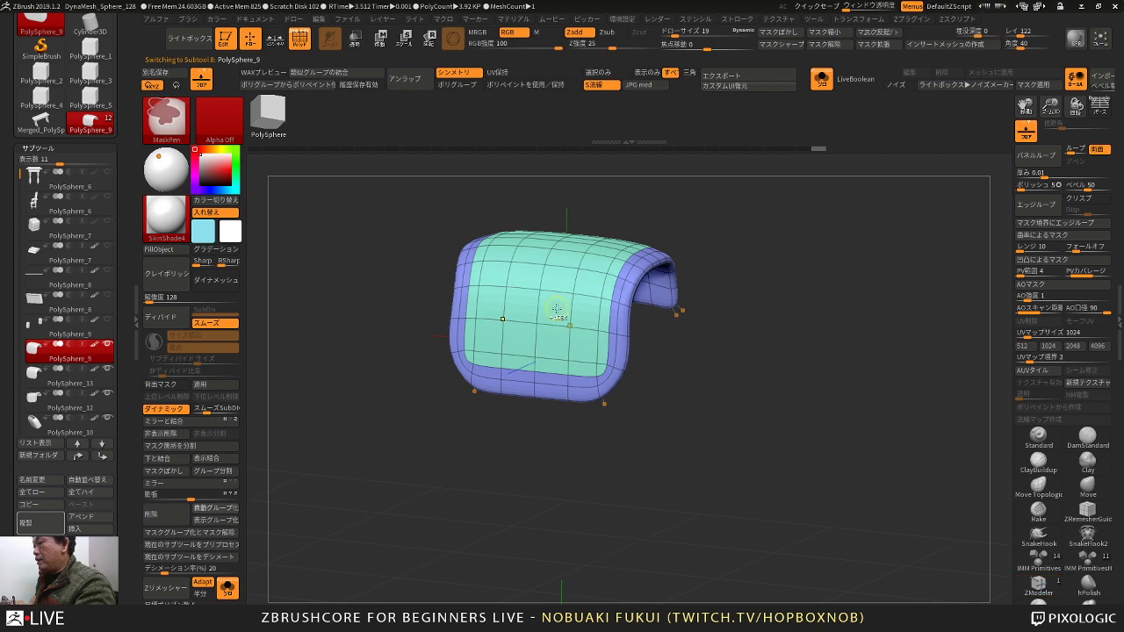
Step: Mark a two-by-two block of polygons on the cover's front as a temporary polygroup
left_click_drag(549, 310, 532, 334, "alt")
left_click_drag(528, 429, 499, 464)
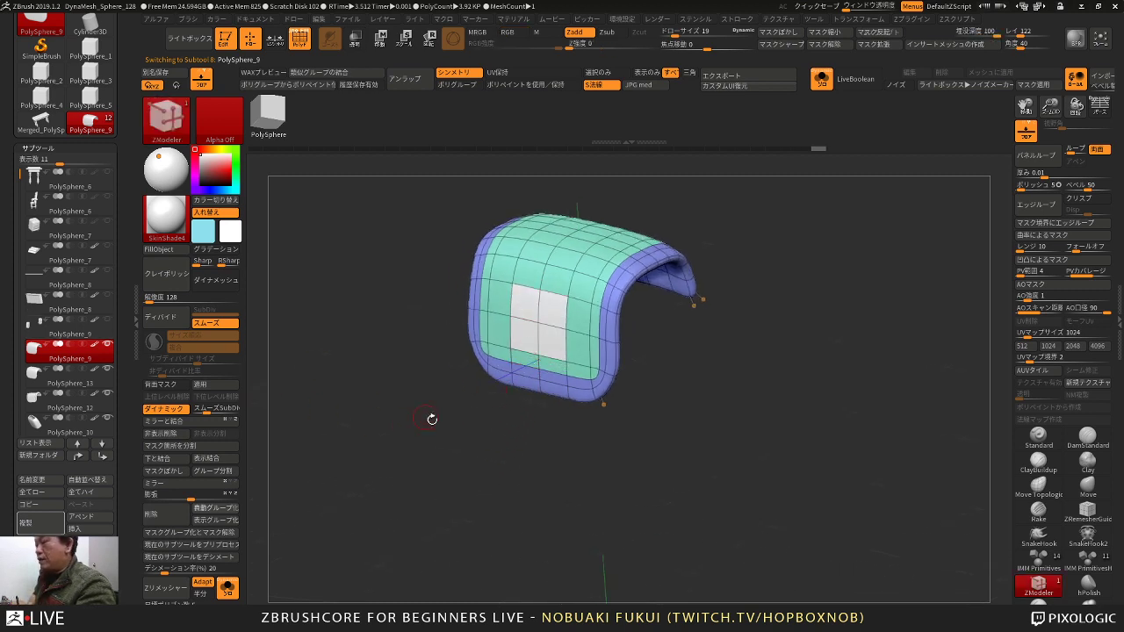
left_click_drag(426, 455, 434, 448)
Step: Isolate the marked two-by-two patch, delete the hidden rest of the cover, and leave solo mode
left_click(546, 328, "ctrl+shift")
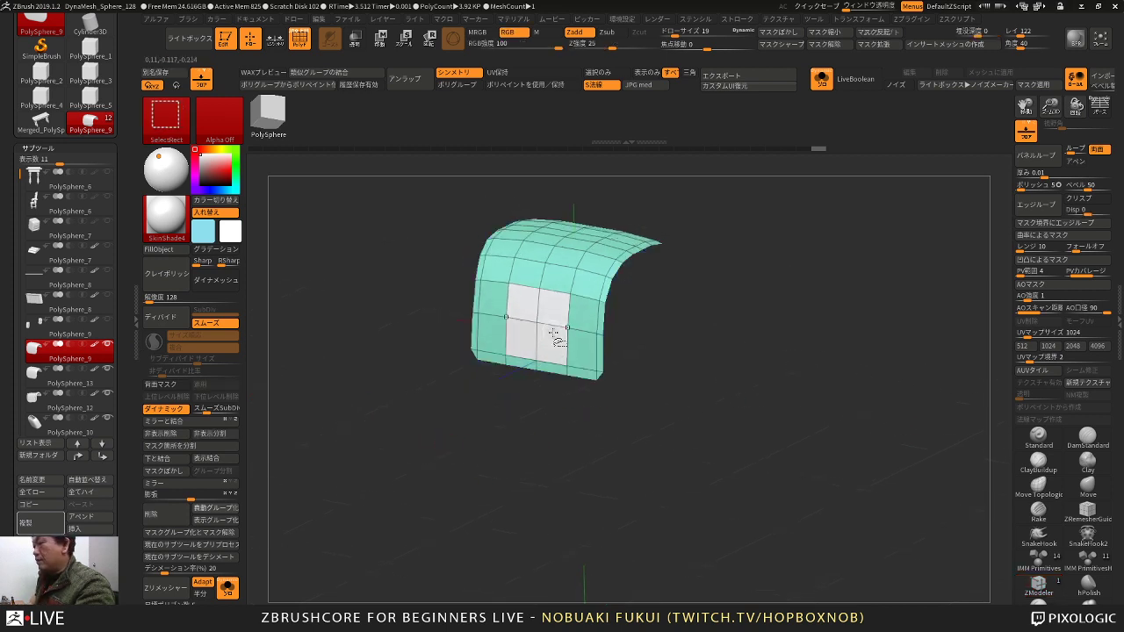
left_click(555, 329, "ctrl+shift")
key("ctrl+z")
left_click(560, 328, "ctrl+shift")
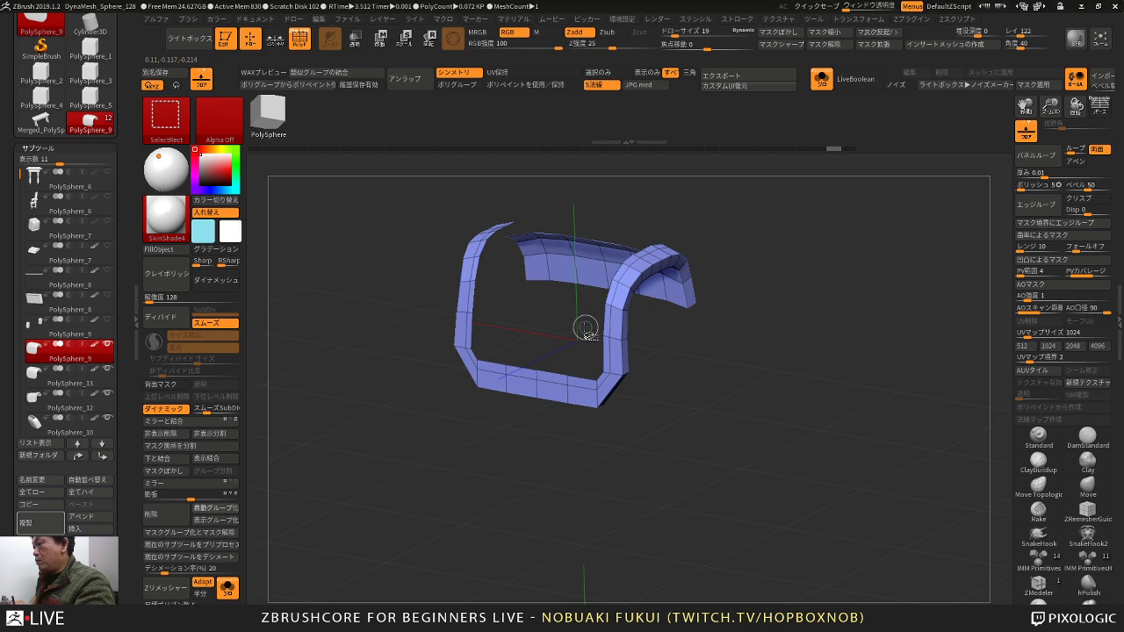
left_click(554, 404, "ctrl+shift")
left_click(567, 327, "ctrl+shift")
left_click(599, 329, "ctrl+shift")
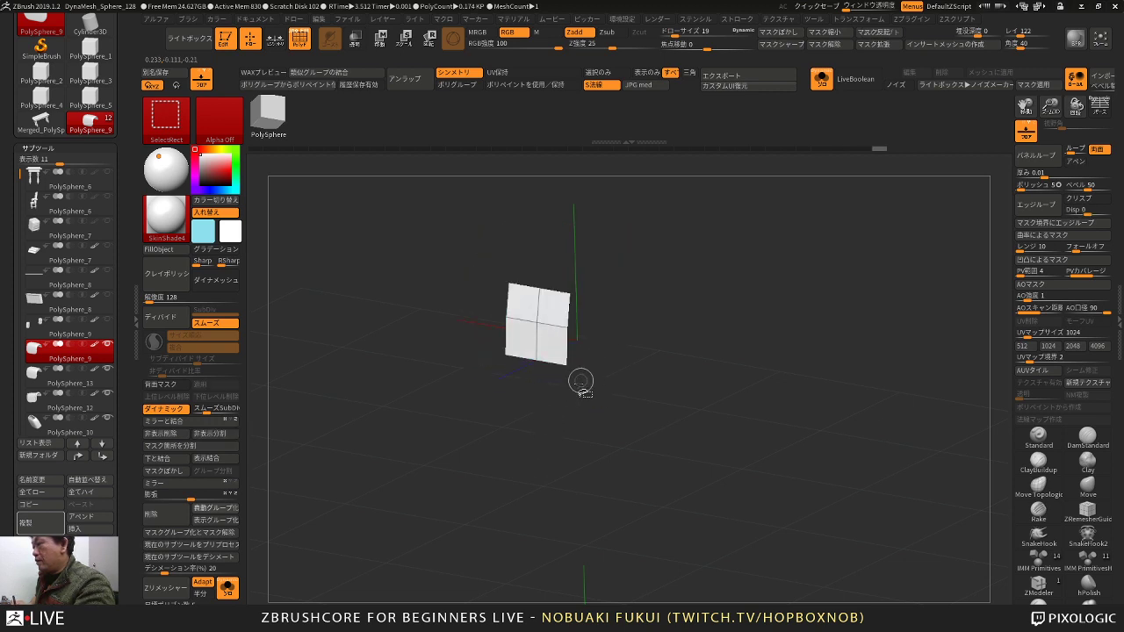
mouse_move(529, 420)
left_mouse_down()
mouse_move(432, 441)
mouse_move(444, 427)
mouse_move(460, 439)
left_mouse_up()
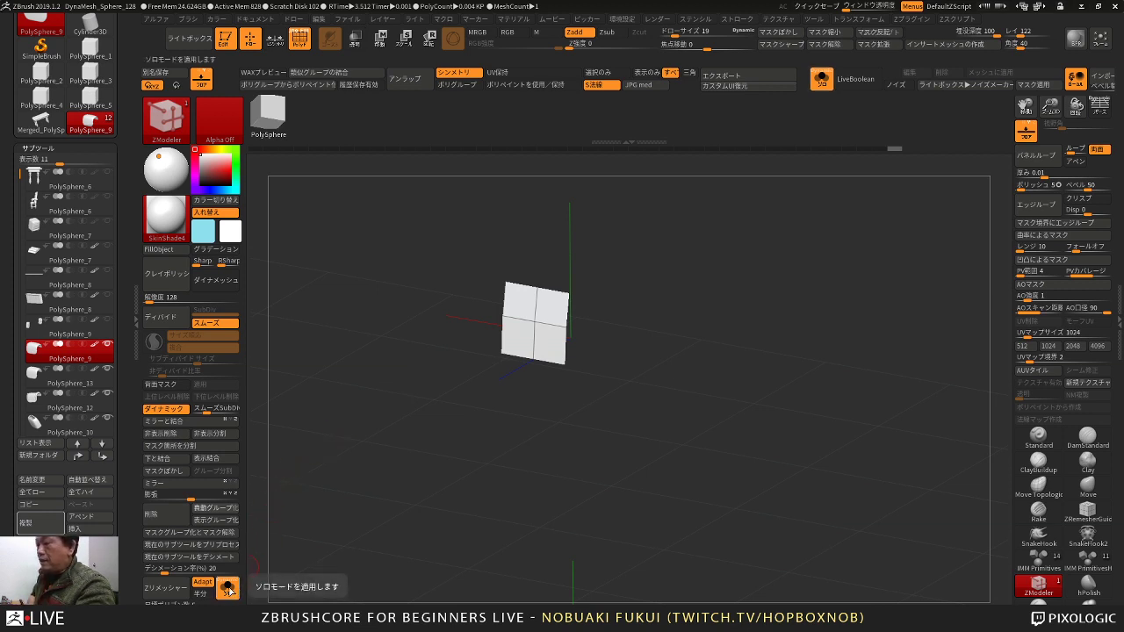
left_click(167, 434)
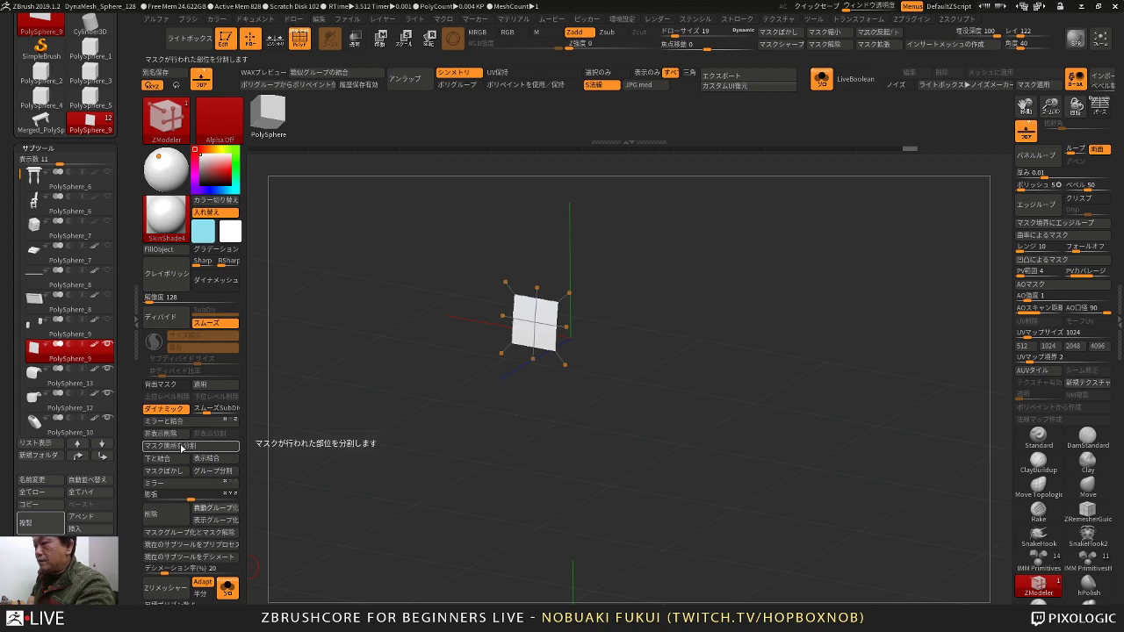
left_click(228, 586)
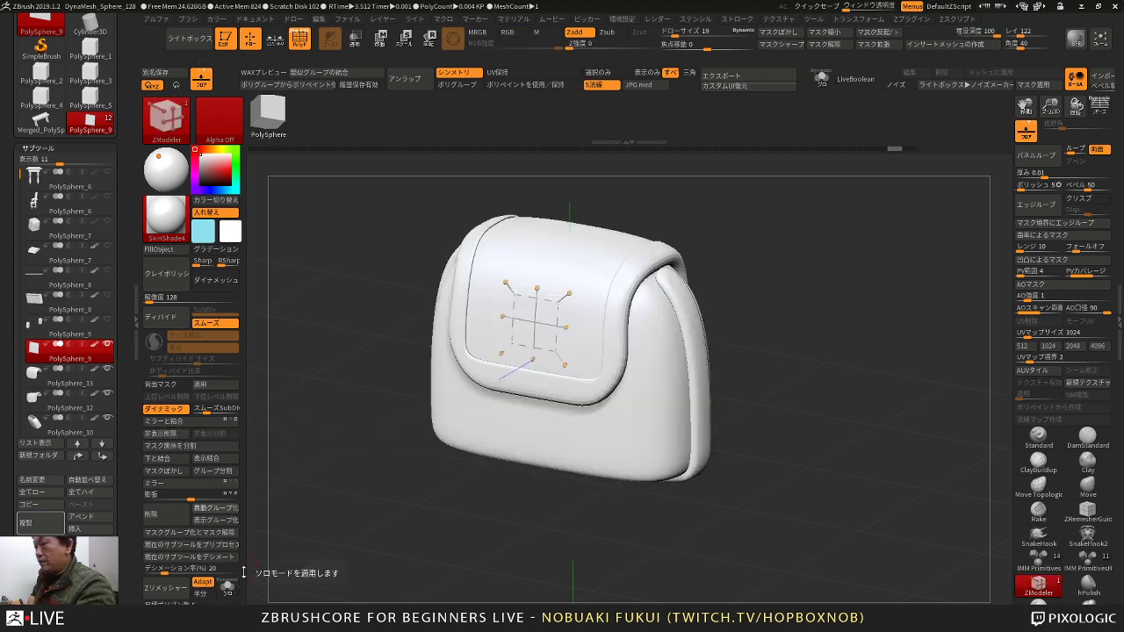
Step: Thicken the small front patch outward into a solid buckle pad with QMesh
key("space")
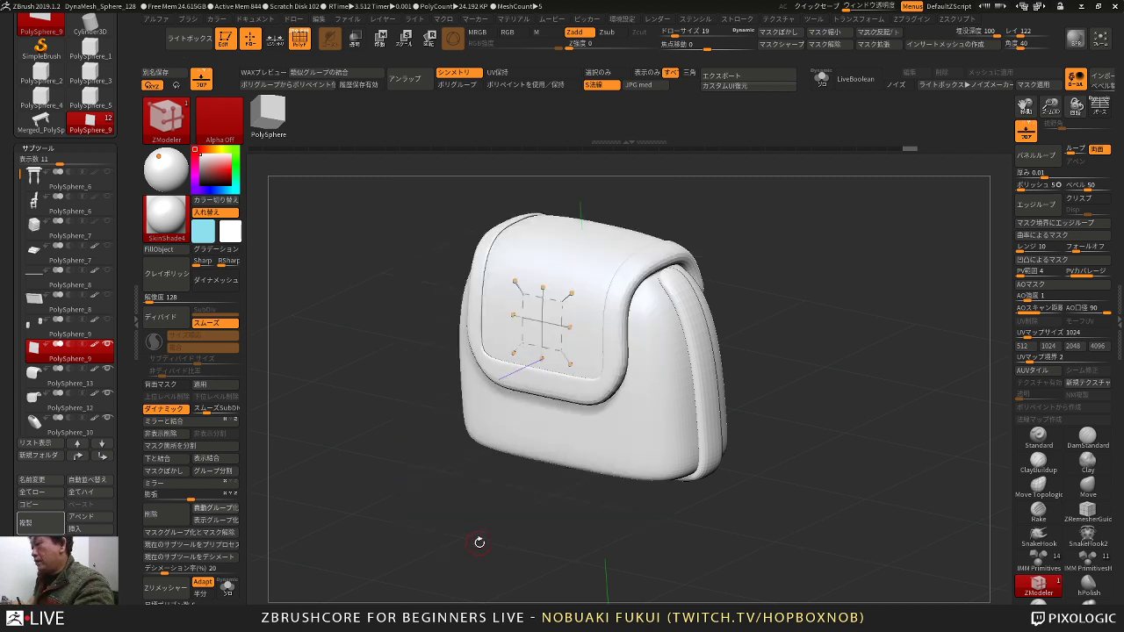
left_click_drag(480, 542, 485, 529)
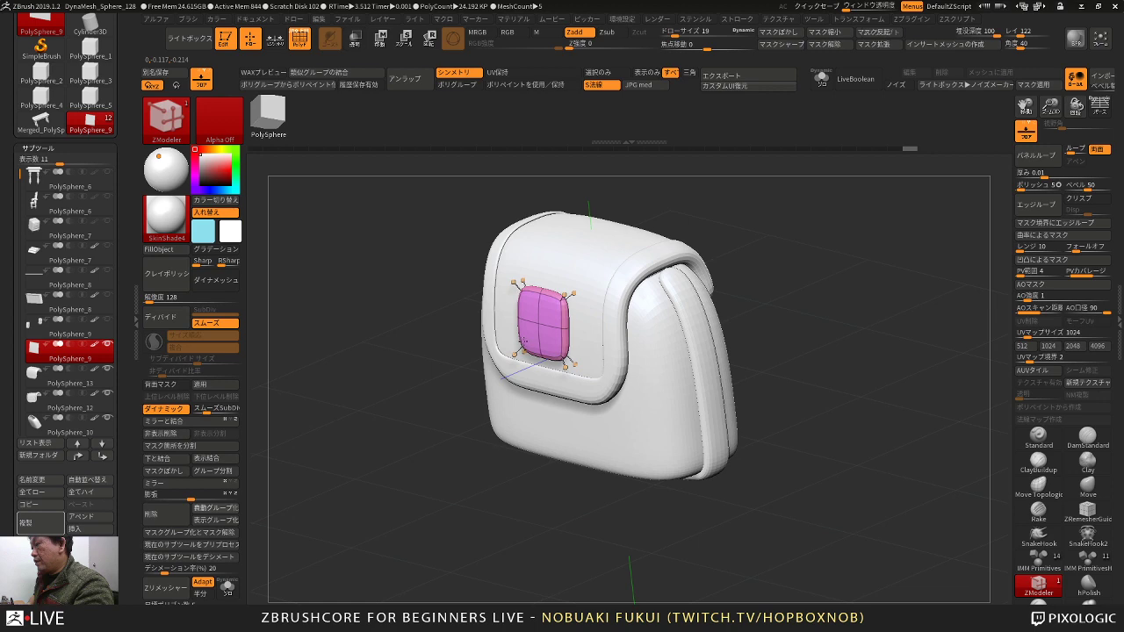
left_click_drag(479, 445, 485, 492)
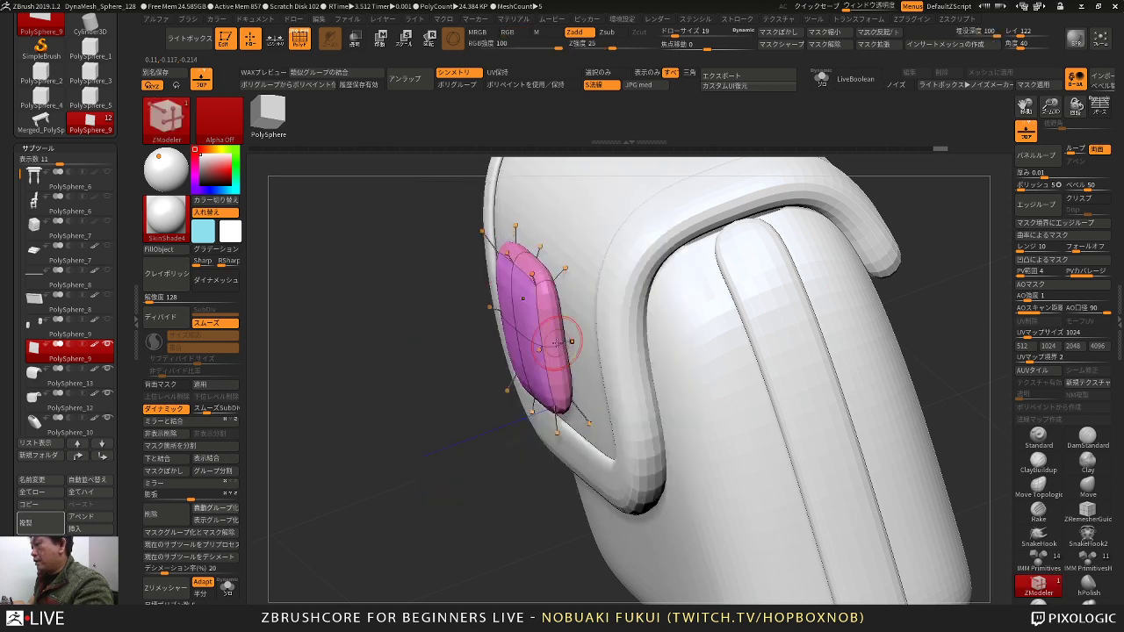
Step: Set the ZModeler edge action to Insert and add supporting edge loops around the buckle pad's sides
key("space")
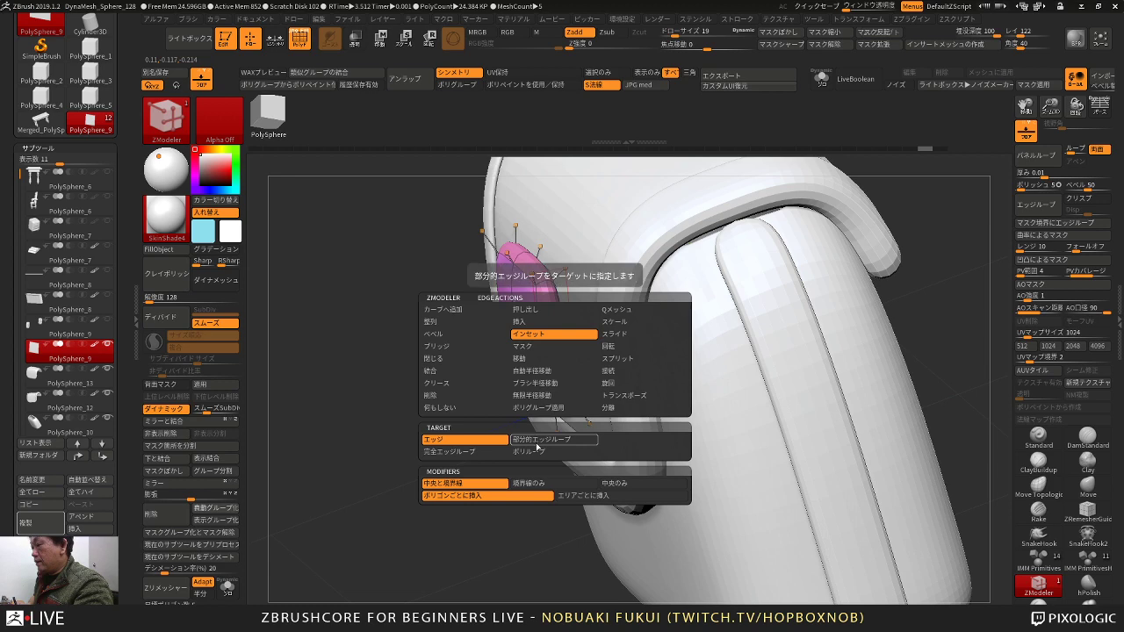
left_click(546, 322)
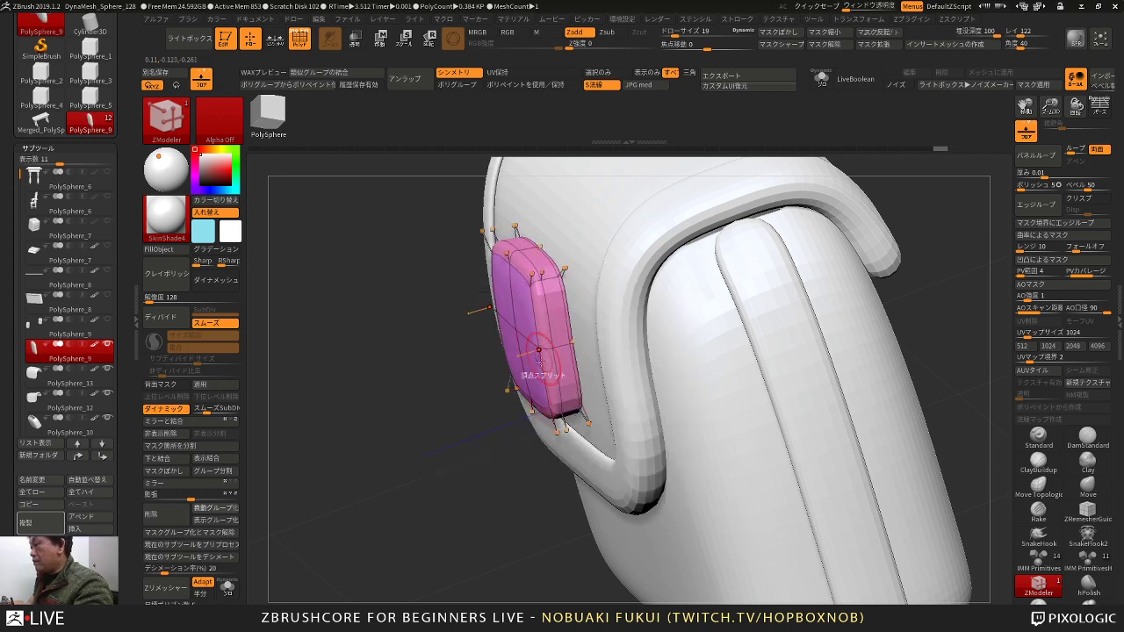
key("f")
left_click_drag(720, 255, 799, 281, "shift")
left_click_drag(668, 263, 768, 228)
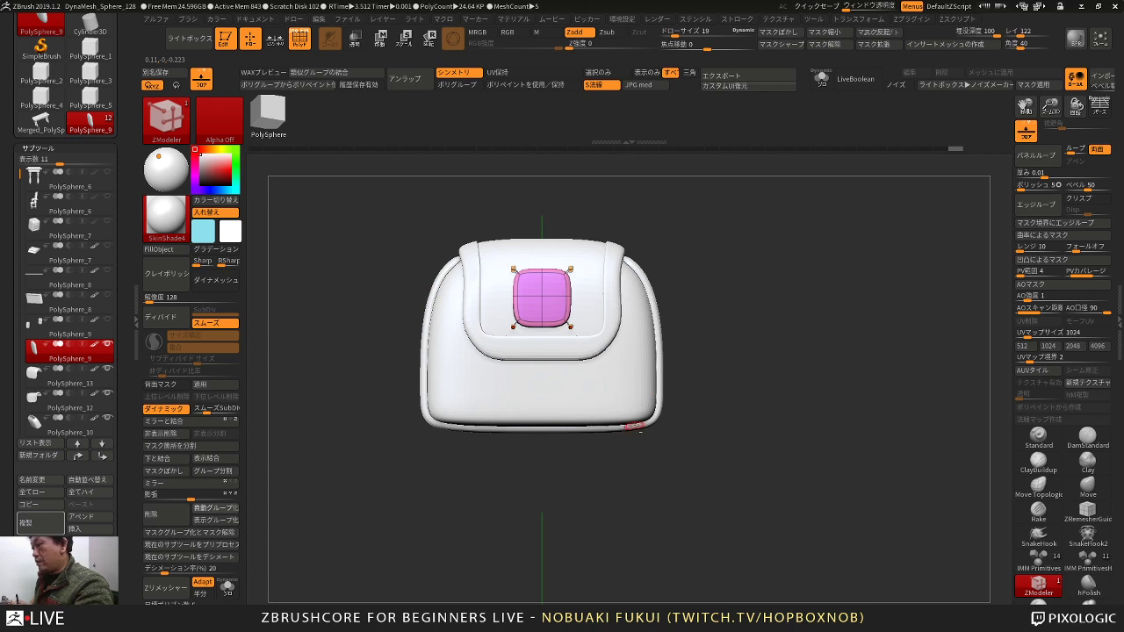
Step: Duplicate the bag body and display only the copy in solo mode
left_click(638, 425, "alt")
left_click_drag(656, 465, 537, 464)
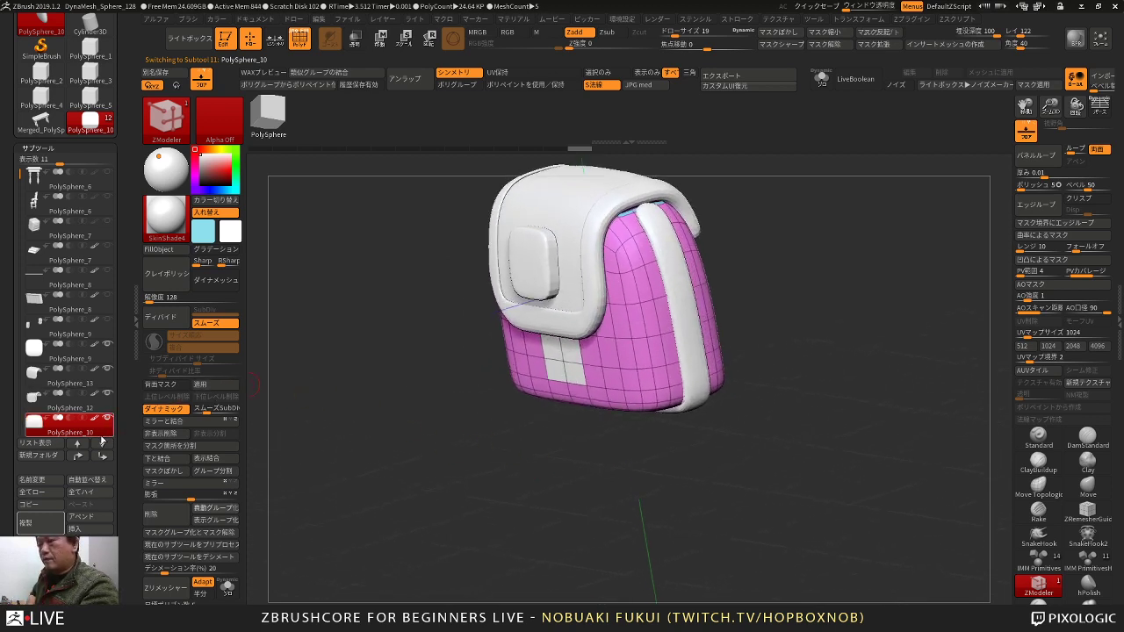
right_click_drag(373, 424, 509, 416)
left_click(54, 519)
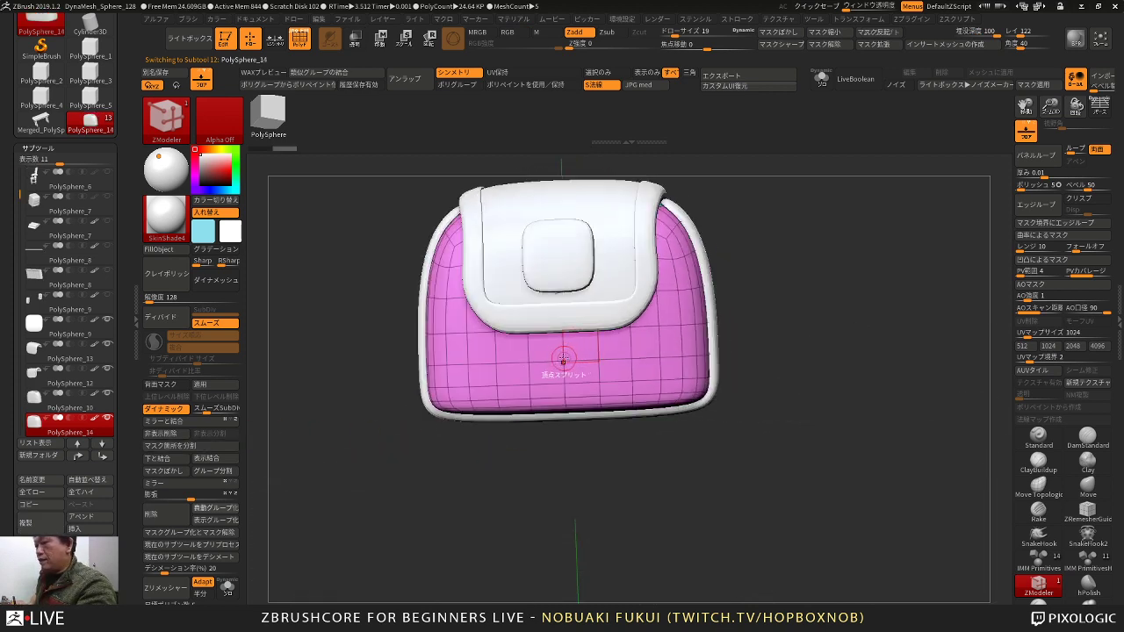
left_click(234, 594)
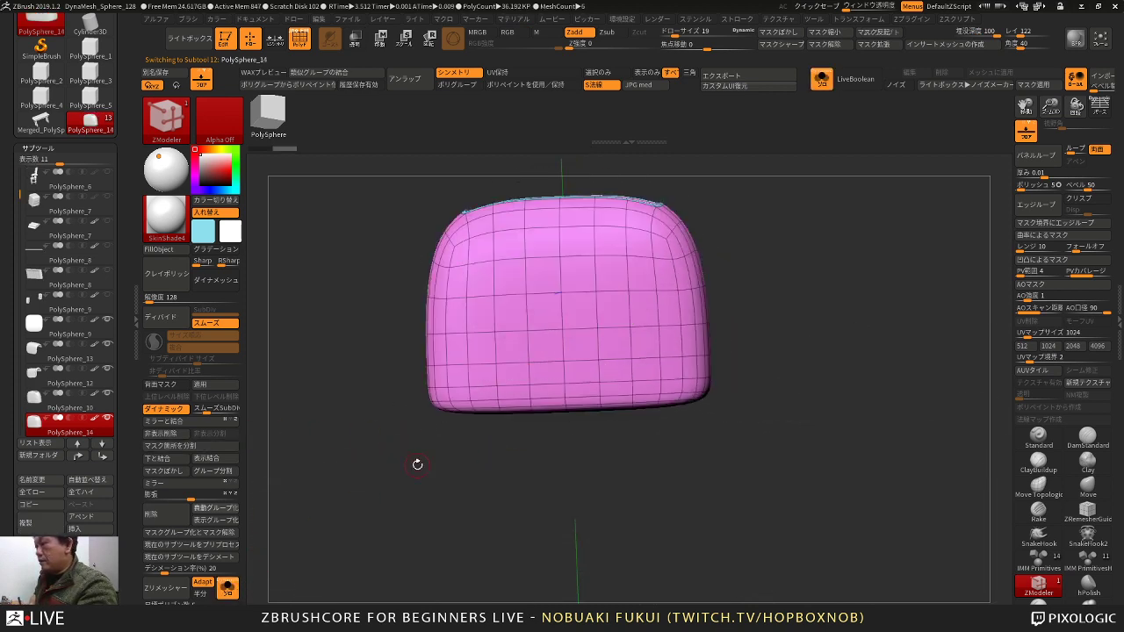
Step: Mark a two-by-two block on the body copy's lower front, isolate it, and delete the hidden remainder
left_click_drag(570, 349, 560, 365, "alt")
left_click(577, 356, "ctrl+shift")
left_click_drag(550, 429, 526, 439)
left_click(170, 438)
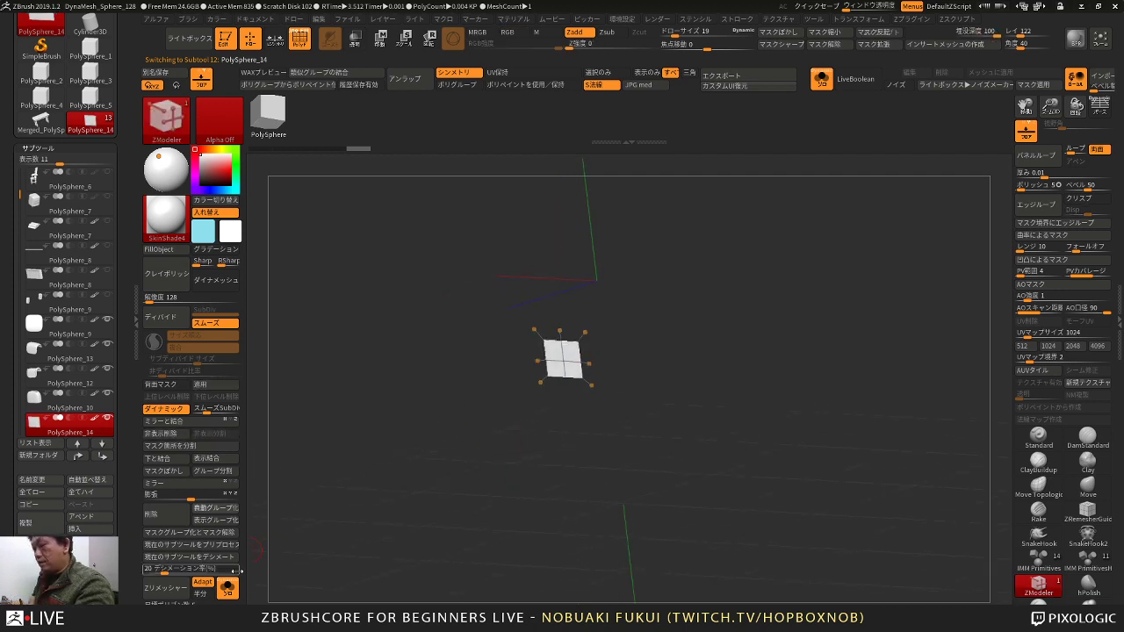
Step: Show the whole bag again and thicken the lower front patch into a solid pad with QMesh on all polygons
left_click(228, 589)
key("space")
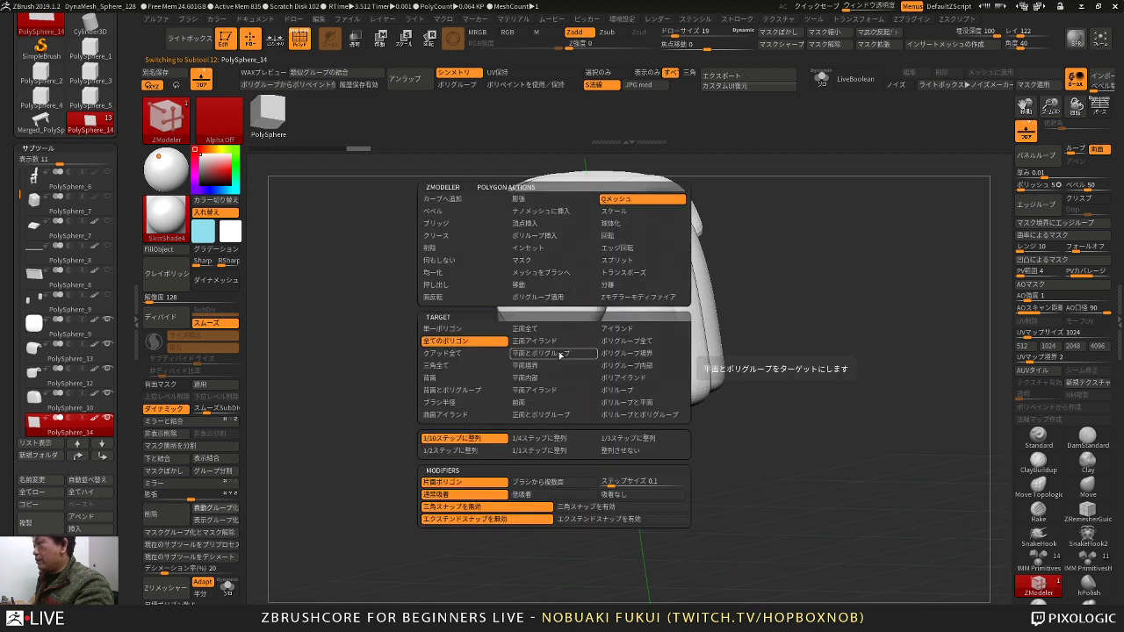
left_click_drag(555, 350, 548, 352)
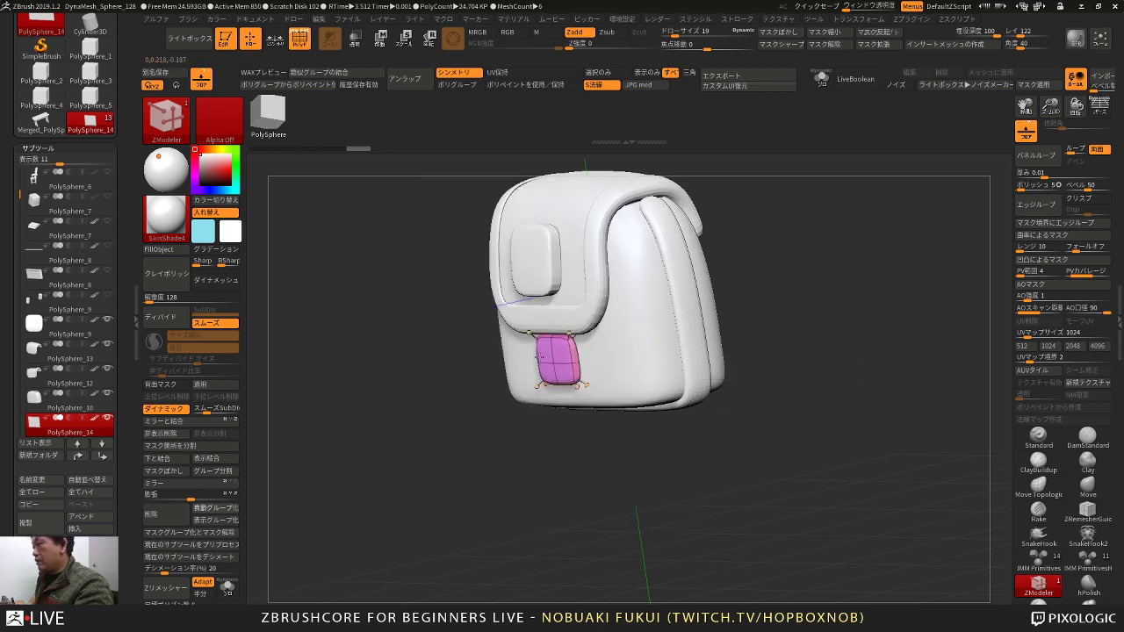
mouse_move(566, 448)
left_mouse_down()
mouse_move(527, 449)
mouse_move(562, 426)
left_mouse_up()
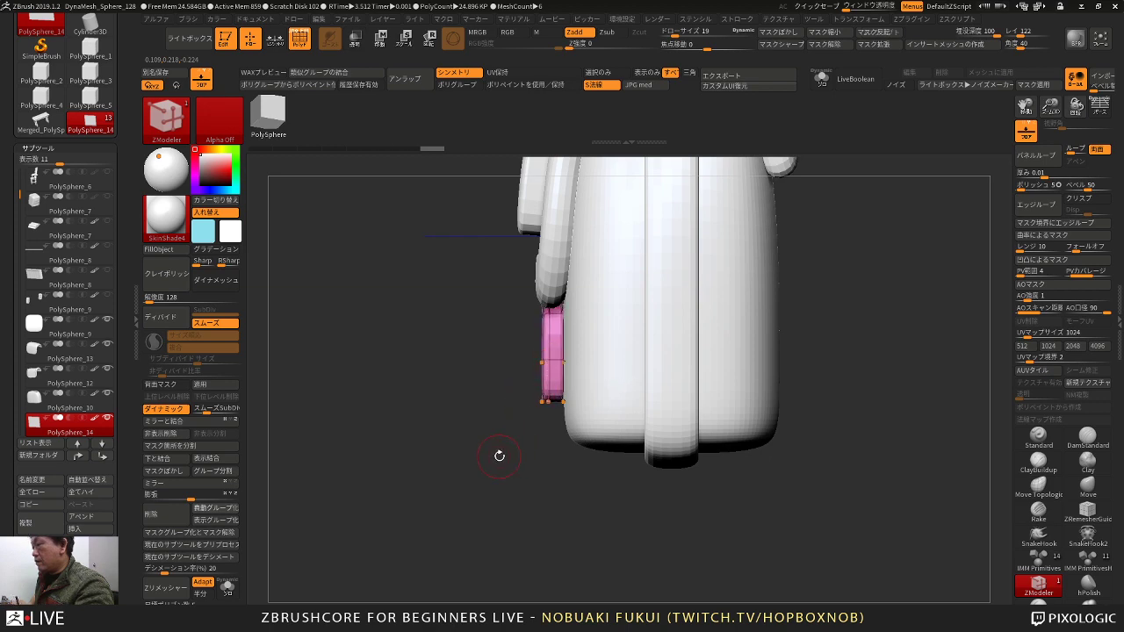
left_click_drag(499, 455, 616, 462)
Step: Duplicate the lower buckle pad, move the copy out in front of the bag, and centre the gizmo on it
key("w")
left_click(49, 526)
left_click_drag(430, 505, 509, 507)
left_click_drag(509, 507, 400, 549, "alt")
left_click_drag(567, 326, 667, 326)
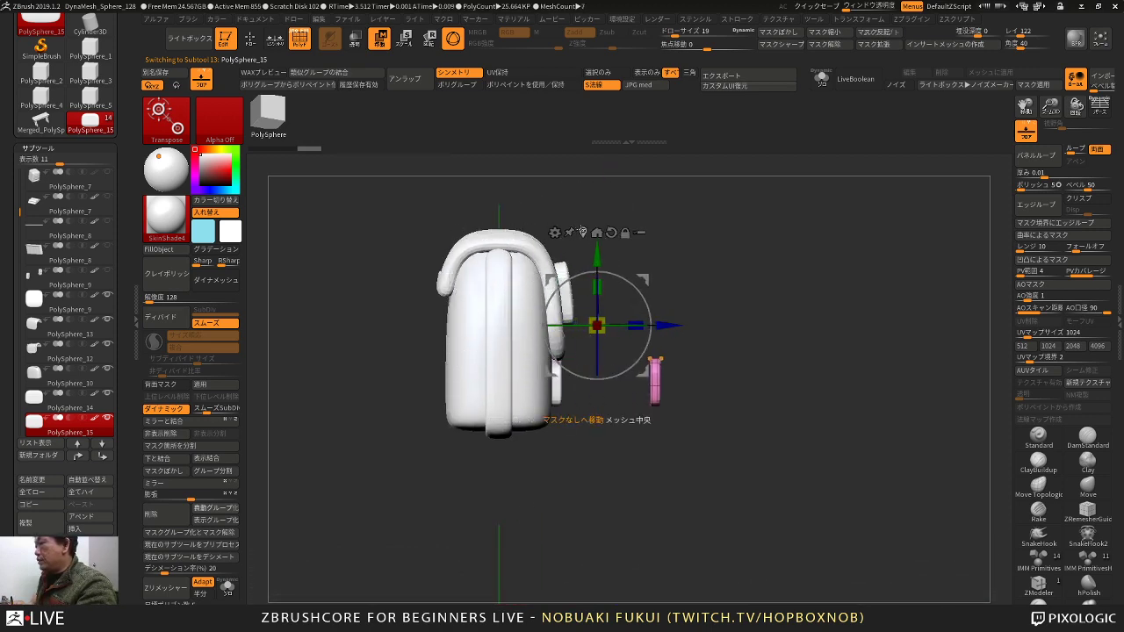
left_click(582, 230)
left_click_drag(800, 286, 706, 291, "shift")
left_click_drag(659, 451, 759, 505)
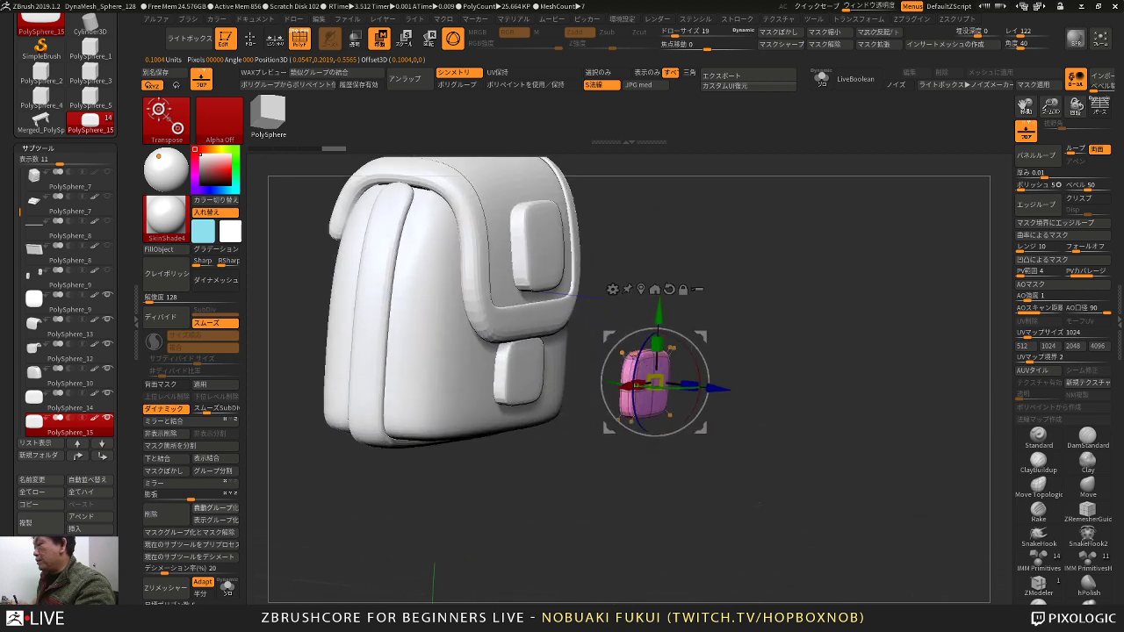
Step: Centre the gizmo on the duplicated pad in front view and replace the pad with a PolyCylinder primitive
left_click(613, 289)
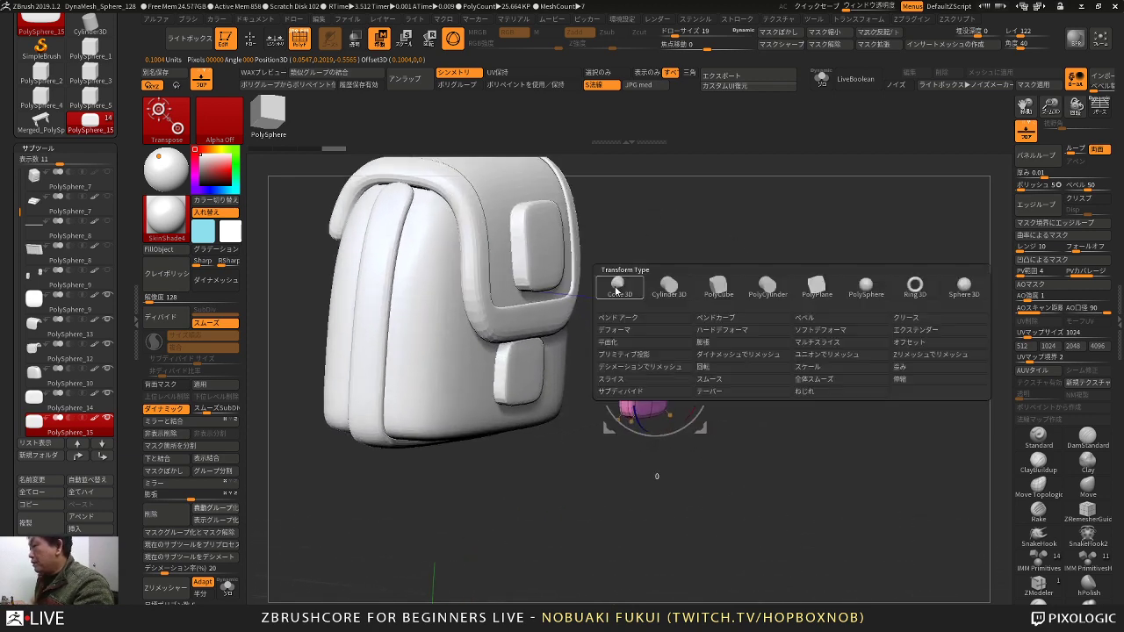
left_click(768, 287)
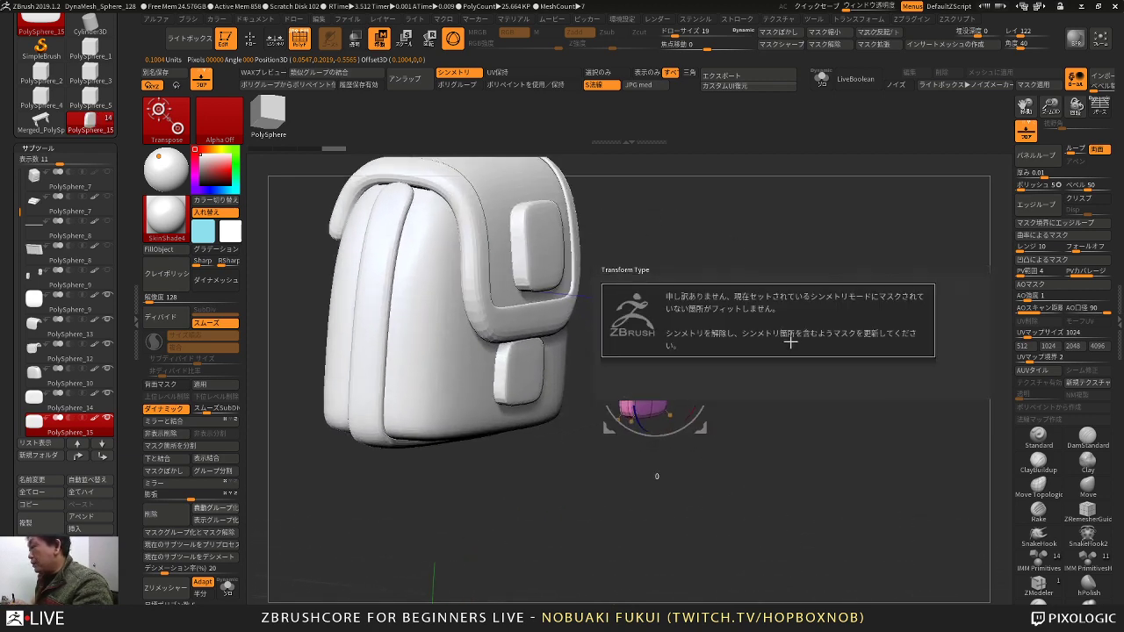
left_click_drag(755, 381, 722, 380, "shift")
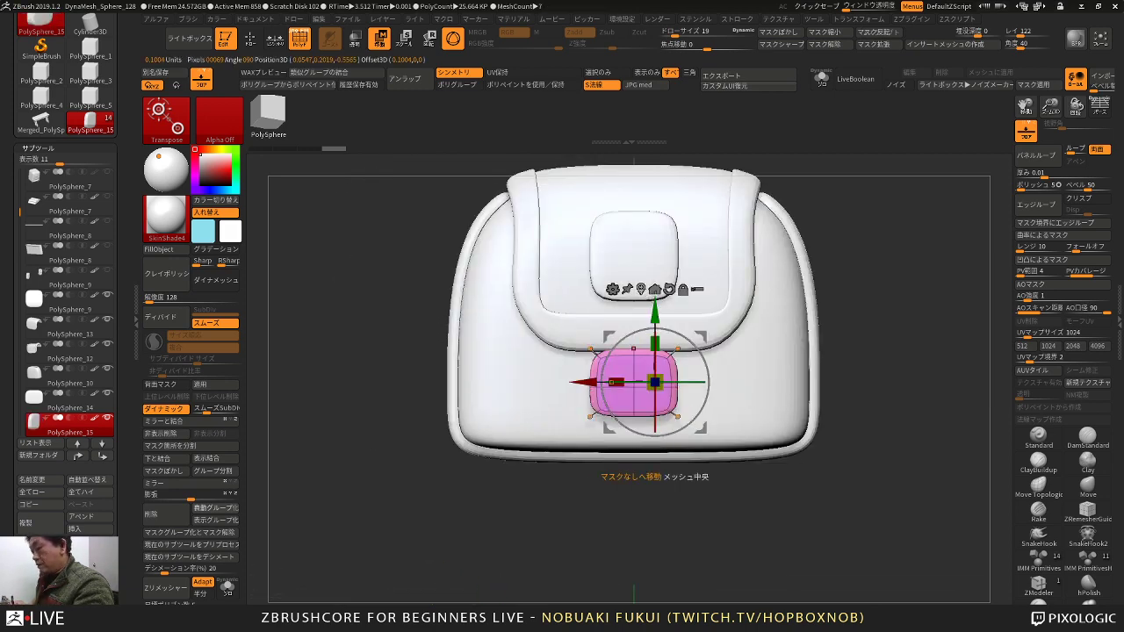
left_click(641, 289)
left_click_drag(645, 528, 720, 562, "shift")
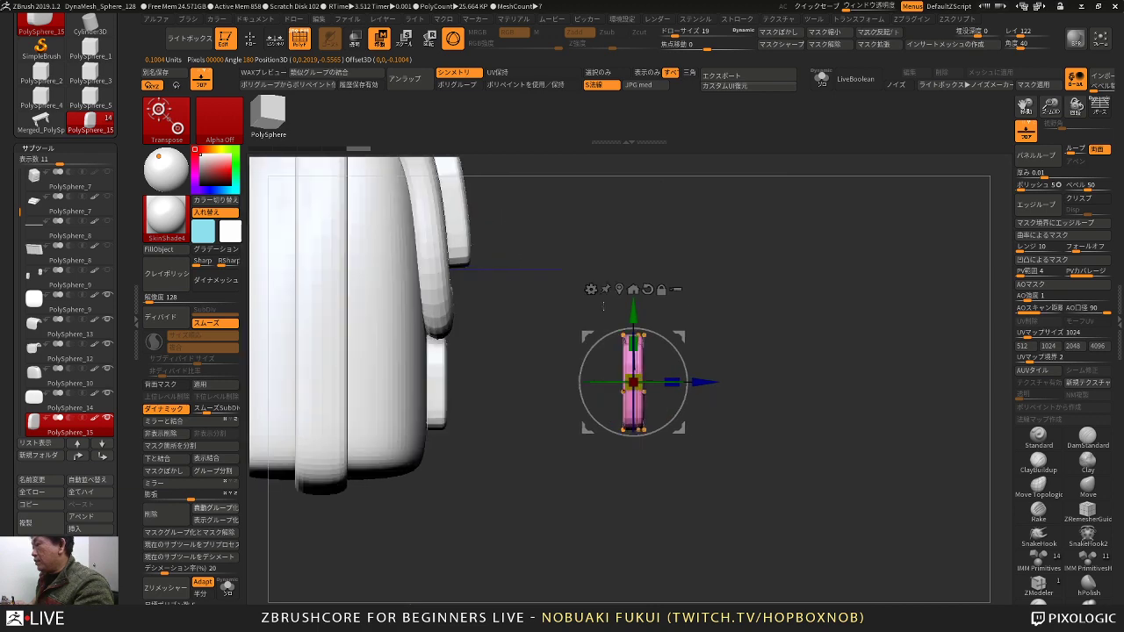
left_click(591, 288)
left_click(743, 288)
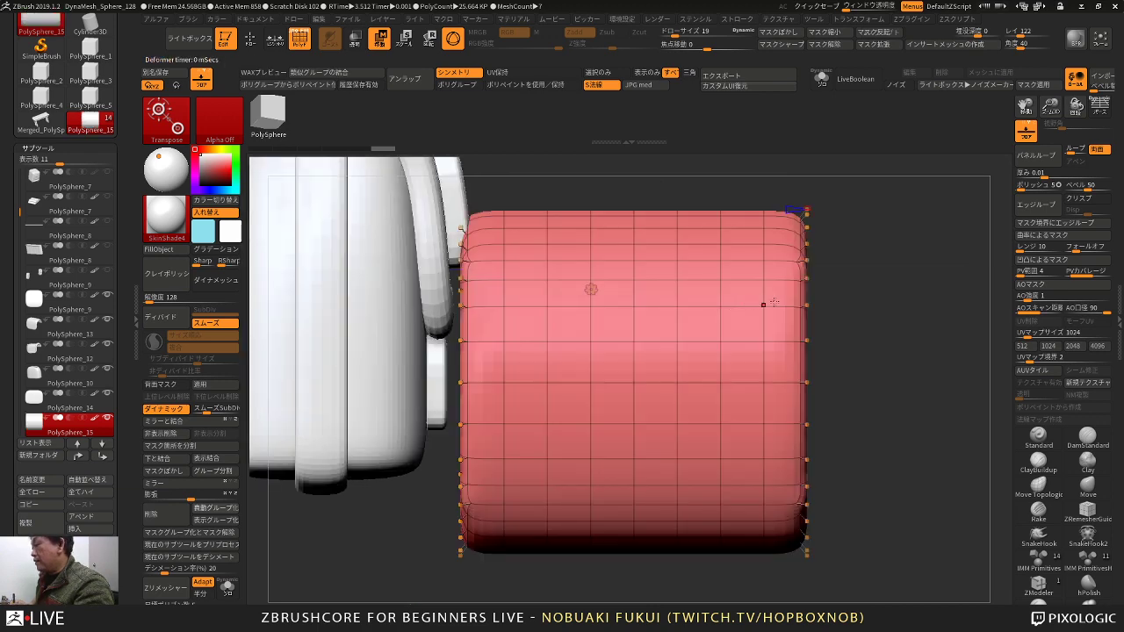
Step: Reduce the cylinder to 1 length division and 4 cross divisions, with dynamic subdivision turned off
left_click_drag(888, 339, 837, 342, "shift")
left_click_drag(817, 555, 799, 502, "alt")
mouse_move(722, 309)
left_mouse_down()
mouse_move(711, 326)
mouse_move(718, 312)
mouse_move(703, 304)
mouse_move(712, 306)
left_mouse_up()
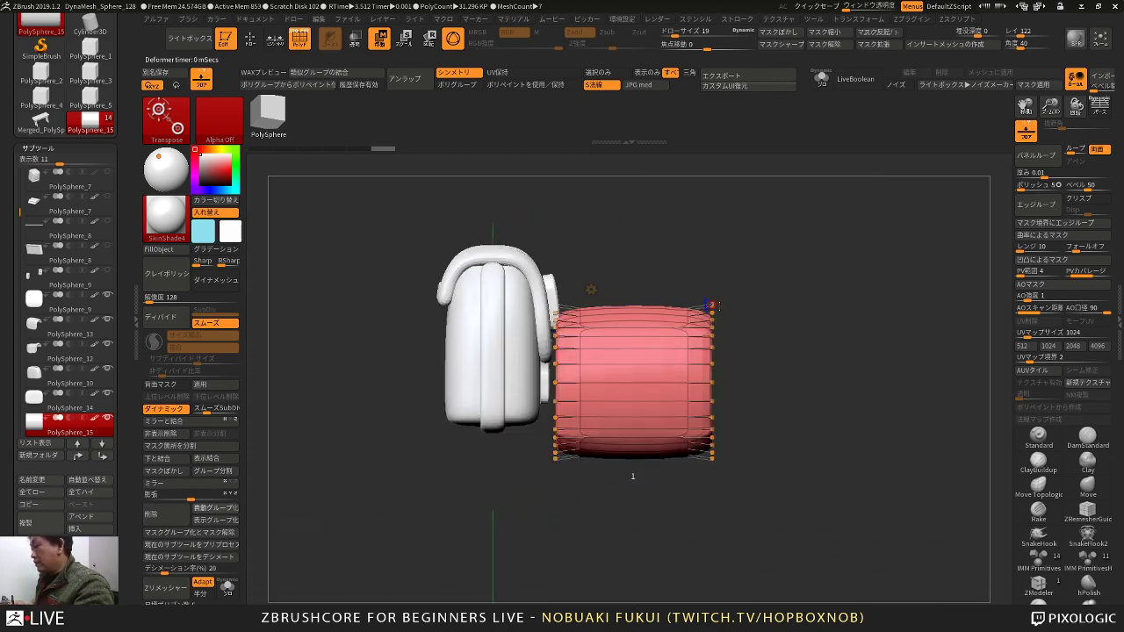
key("shift+d")
left_click_drag(786, 334, 801, 363, "shift")
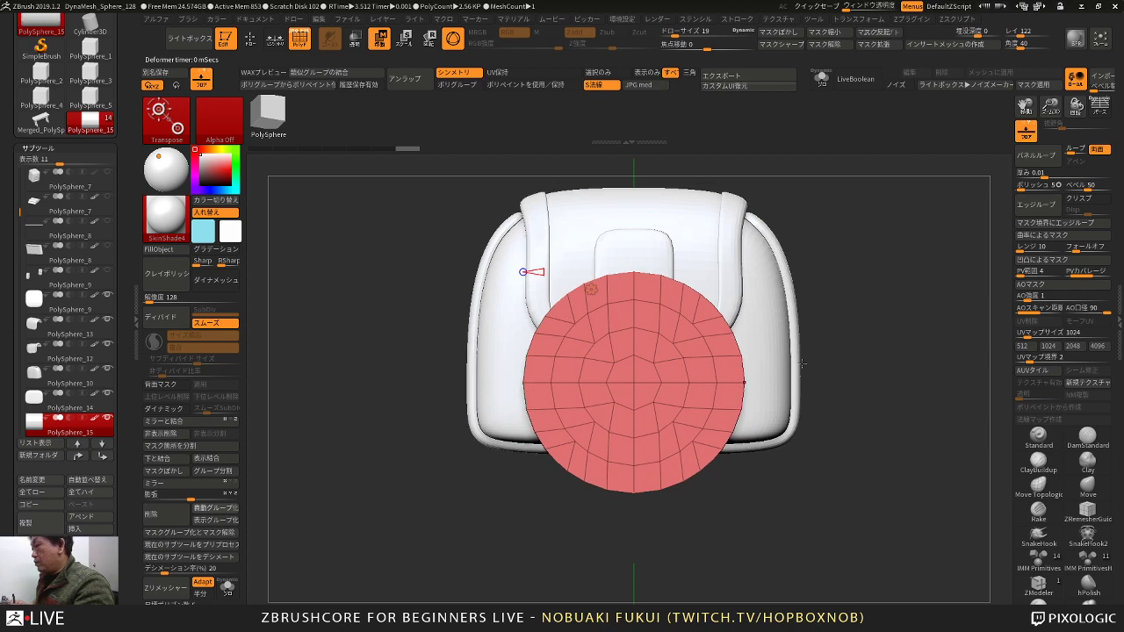
left_click_drag(541, 272, 539, 273)
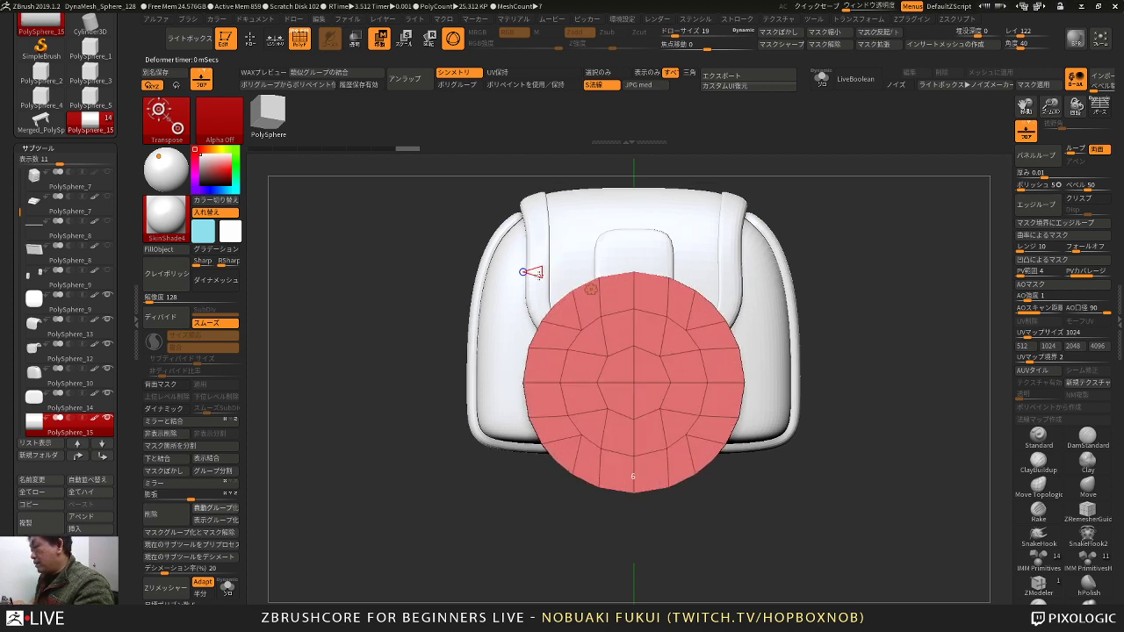
left_click_drag(511, 505, 545, 521, "alt")
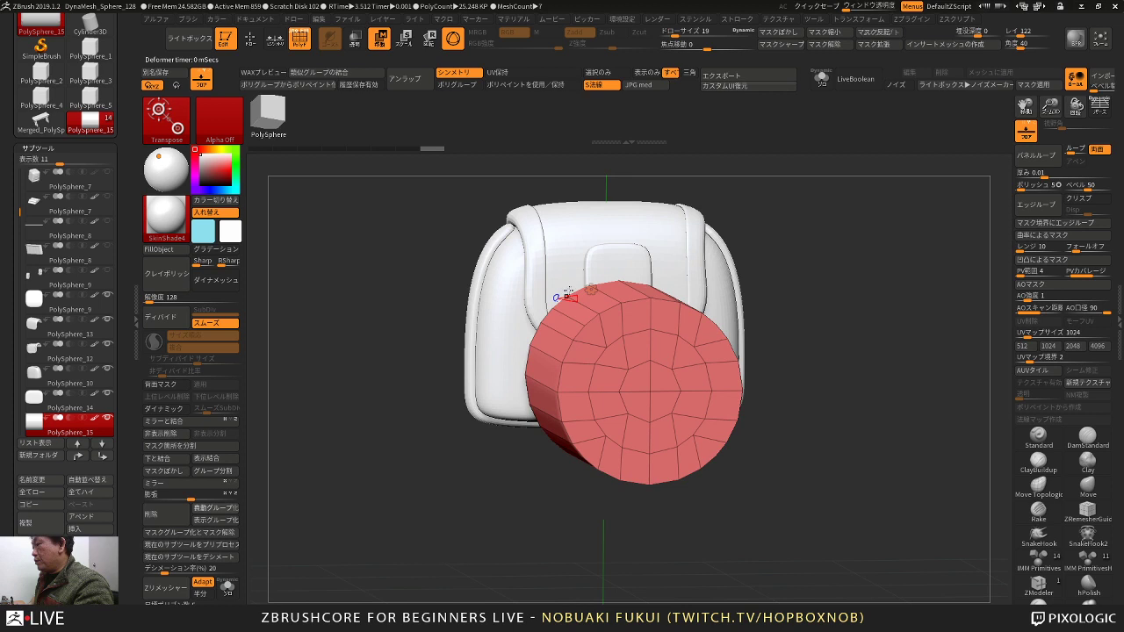
left_click_drag(576, 297, 574, 297)
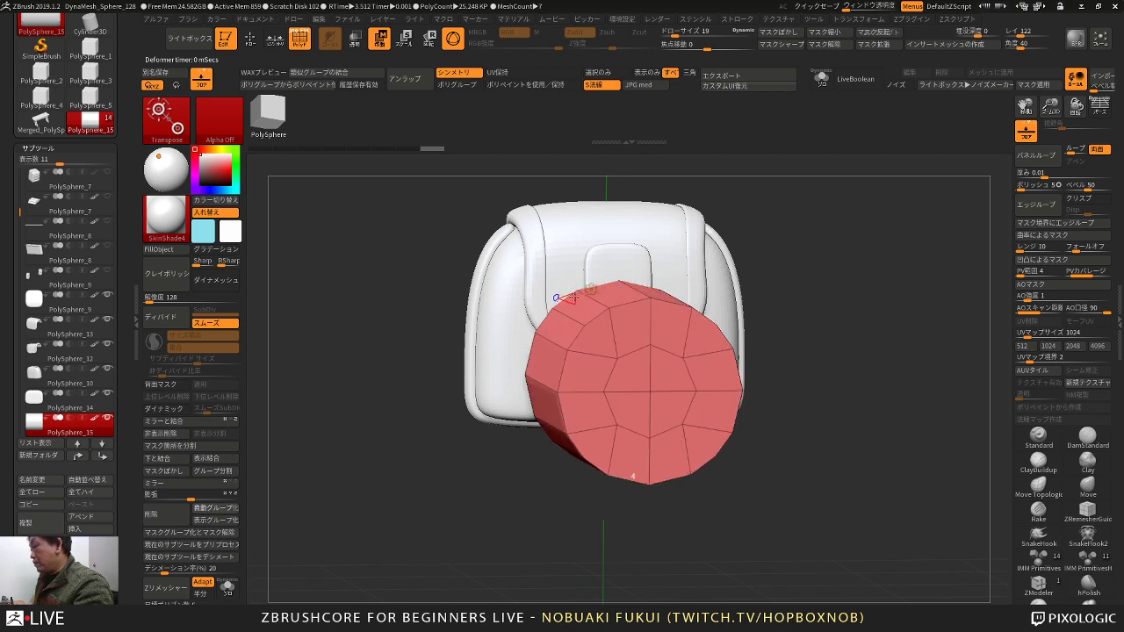
Step: Hide the upper half of the cylinder and delete the hidden geometry
left_click_drag(532, 476, 553, 509)
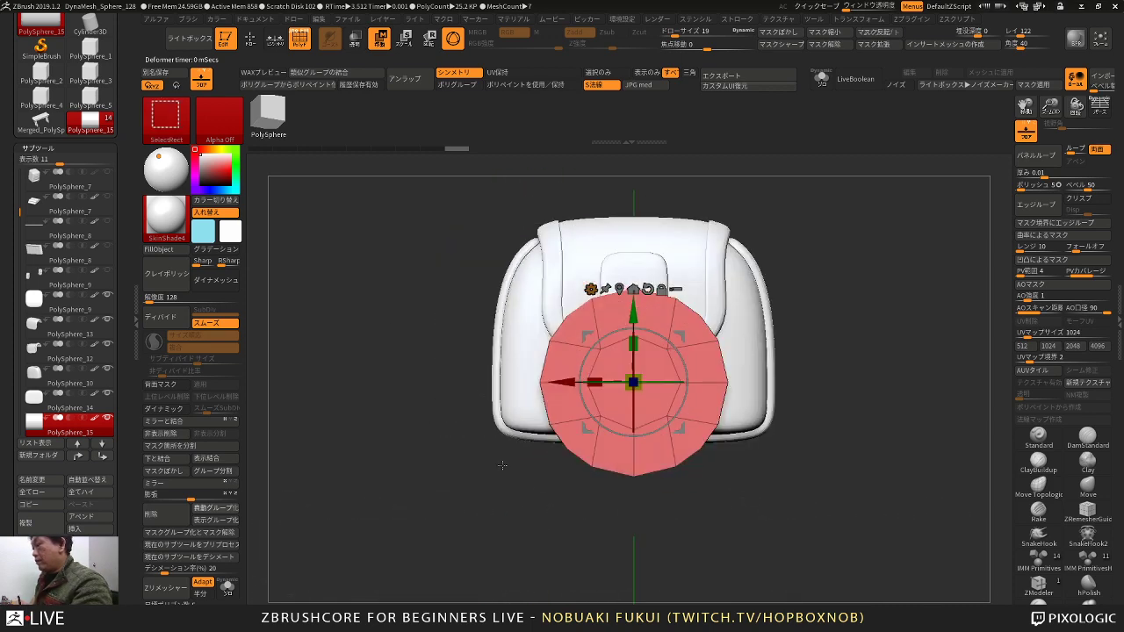
left_click_drag(414, 247, 795, 375, "ctrl+alt+shift")
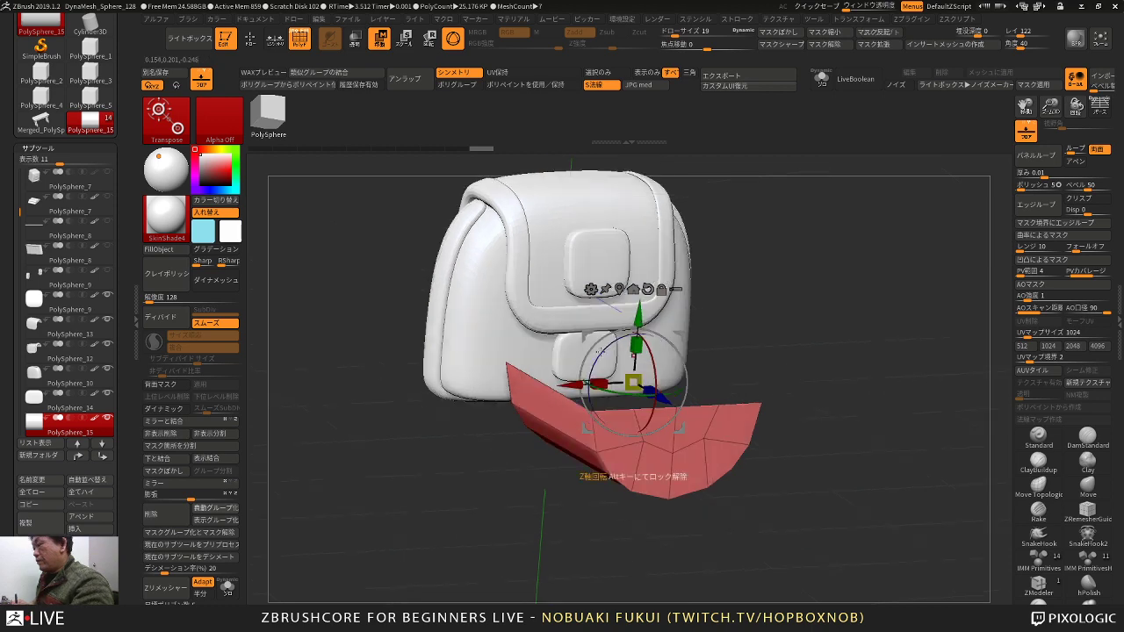
left_click(178, 433)
left_click_drag(474, 502, 521, 443)
mouse_move(576, 528)
left_mouse_down()
mouse_move(580, 587)
mouse_move(618, 600)
left_mouse_up()
Step: Isolate the half cylinder in solo mode and bridge one edge pair across its open flat side with ZModeler Bridge
key("q")
key("space")
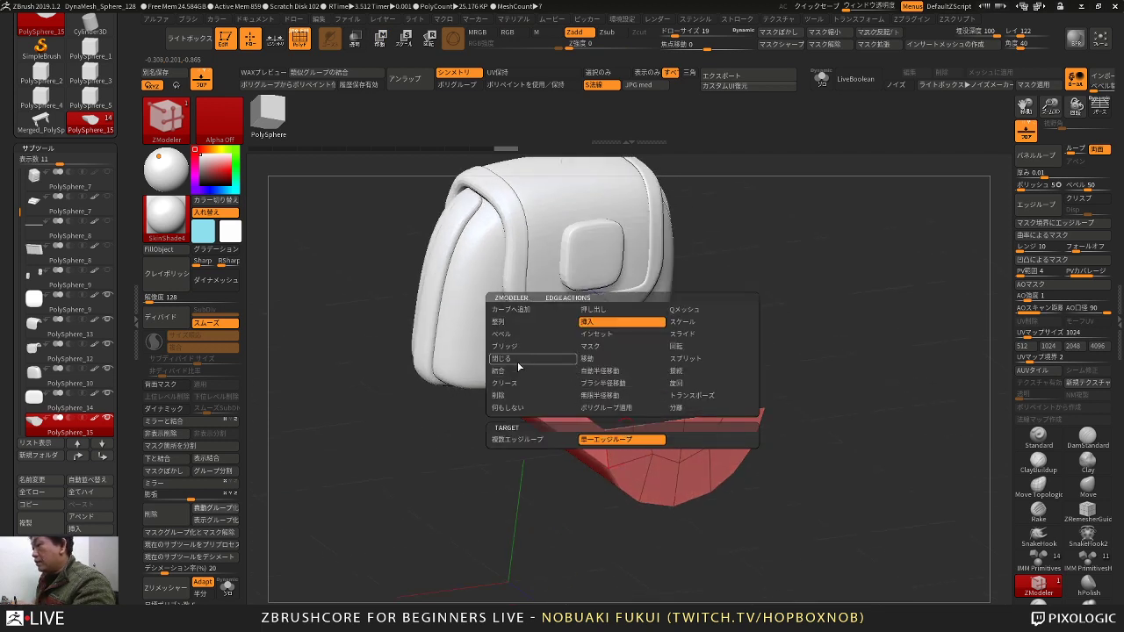
left_click(523, 346)
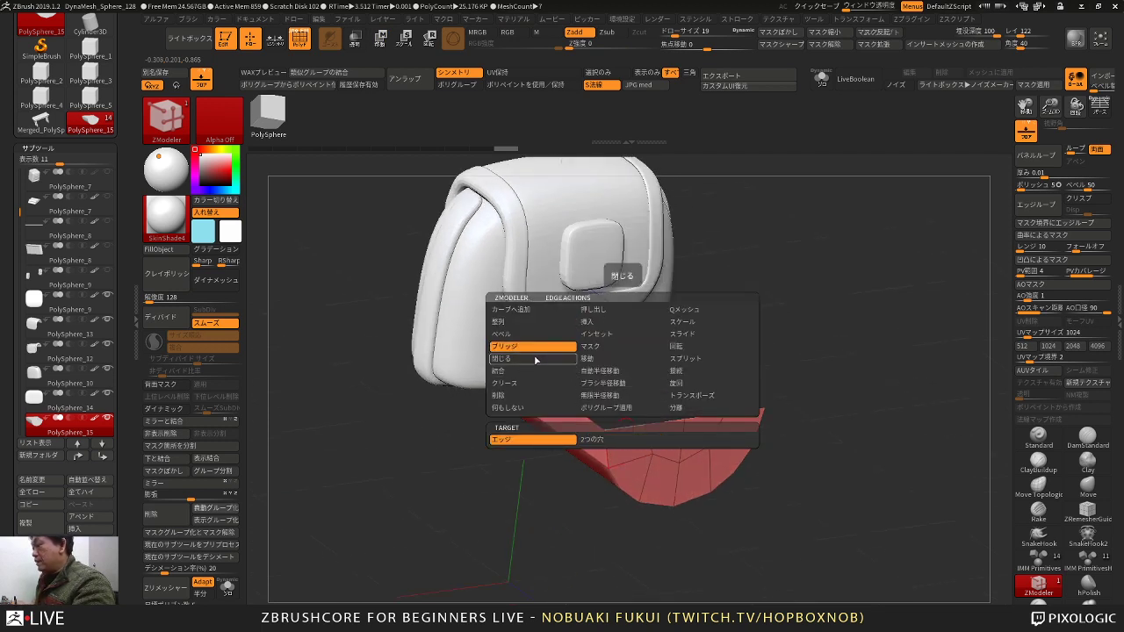
left_click_drag(549, 479, 561, 482)
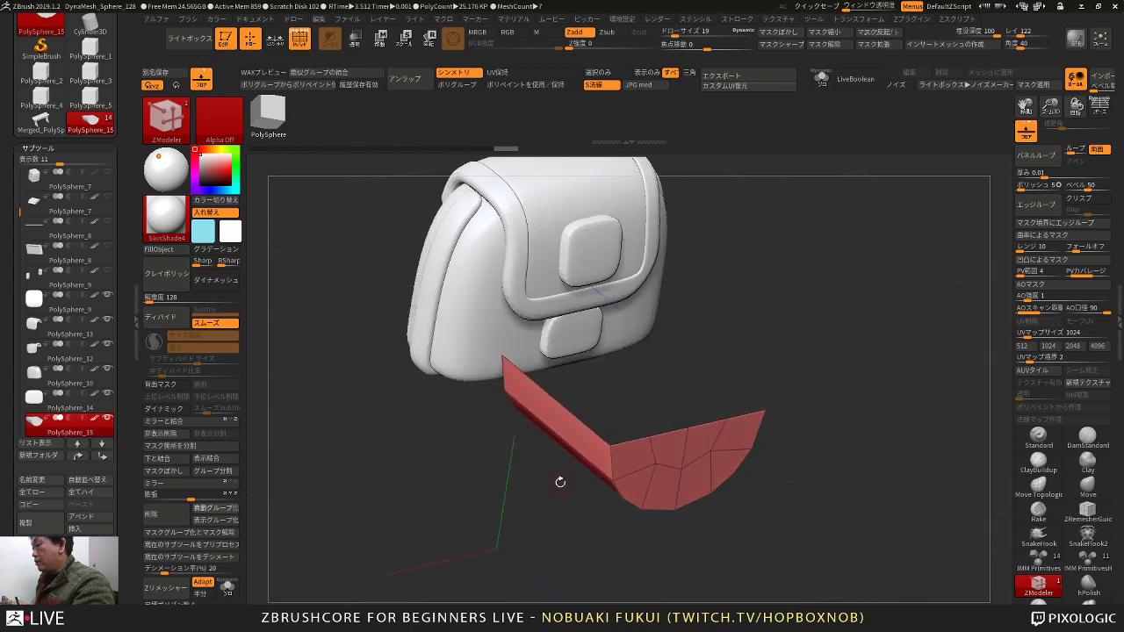
left_click_drag(562, 527, 596, 490)
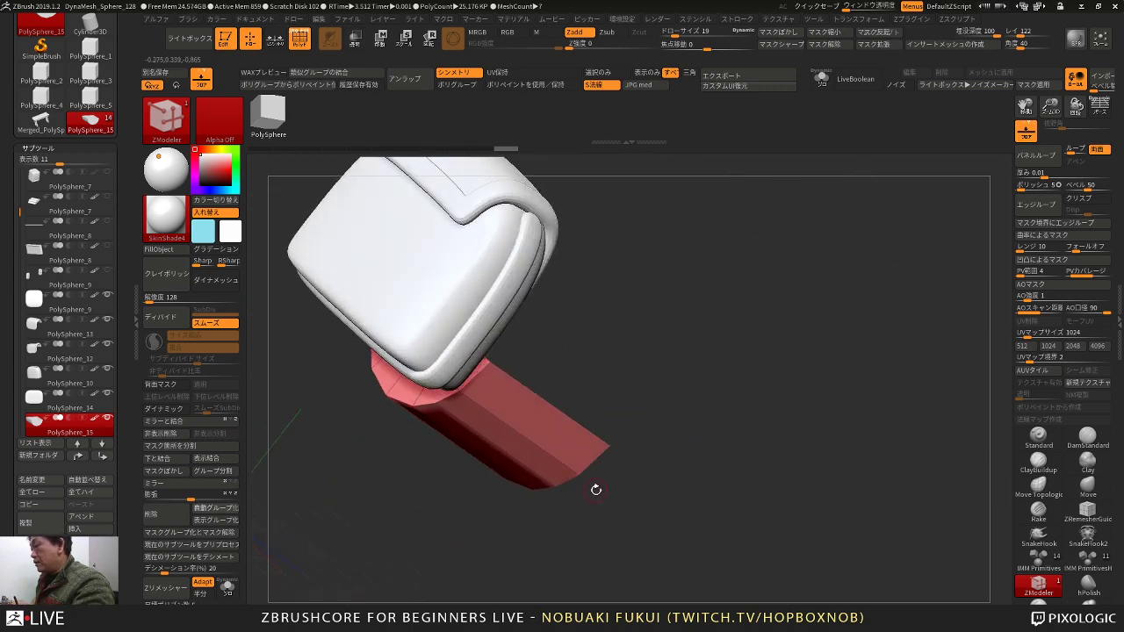
left_click(228, 587)
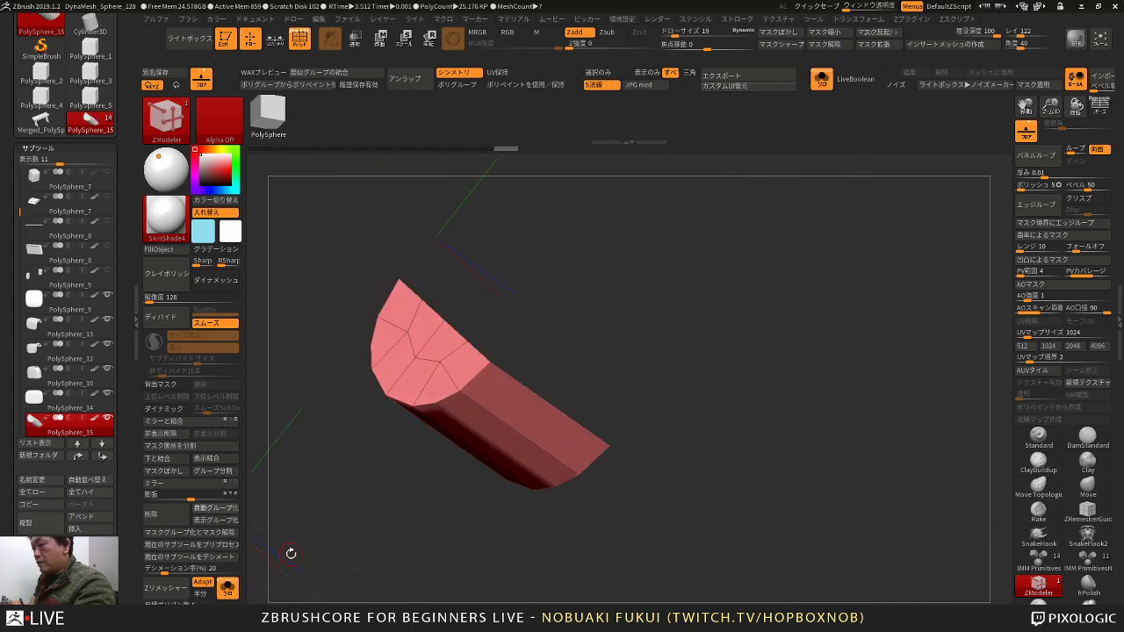
left_click(505, 375)
left_click_drag(550, 350, 577, 300)
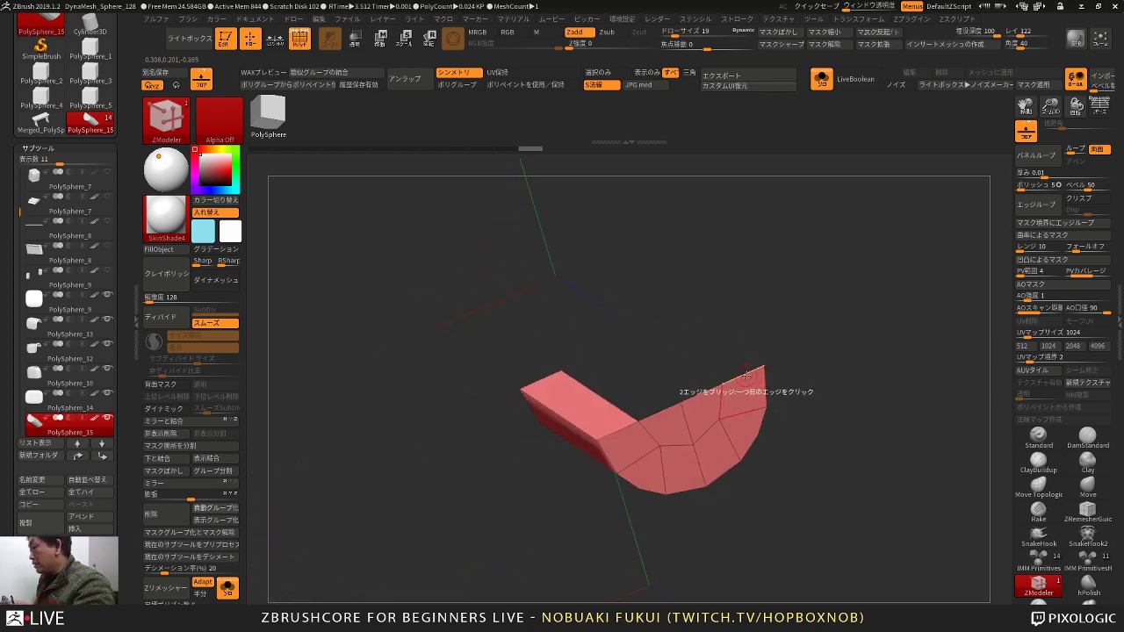
Step: Bridge the remaining opposite edges across the half cylinder's flat side to close the opening
left_click_drag(767, 302, 808, 341)
left_click(706, 341)
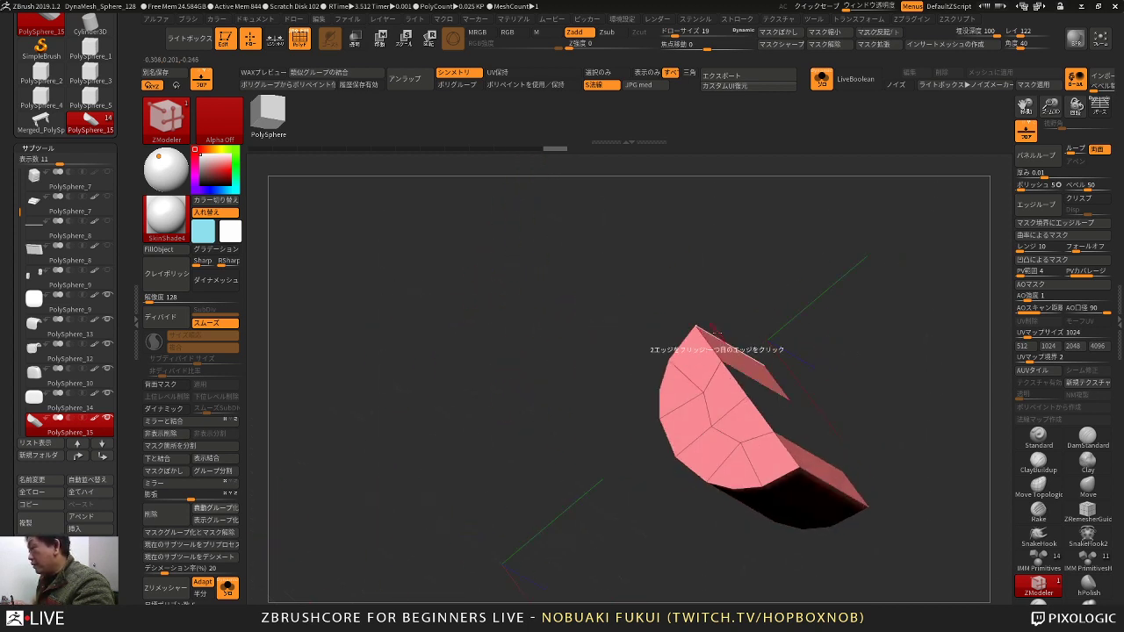
left_click_drag(742, 303, 764, 326)
left_click(627, 396)
left_click(484, 352)
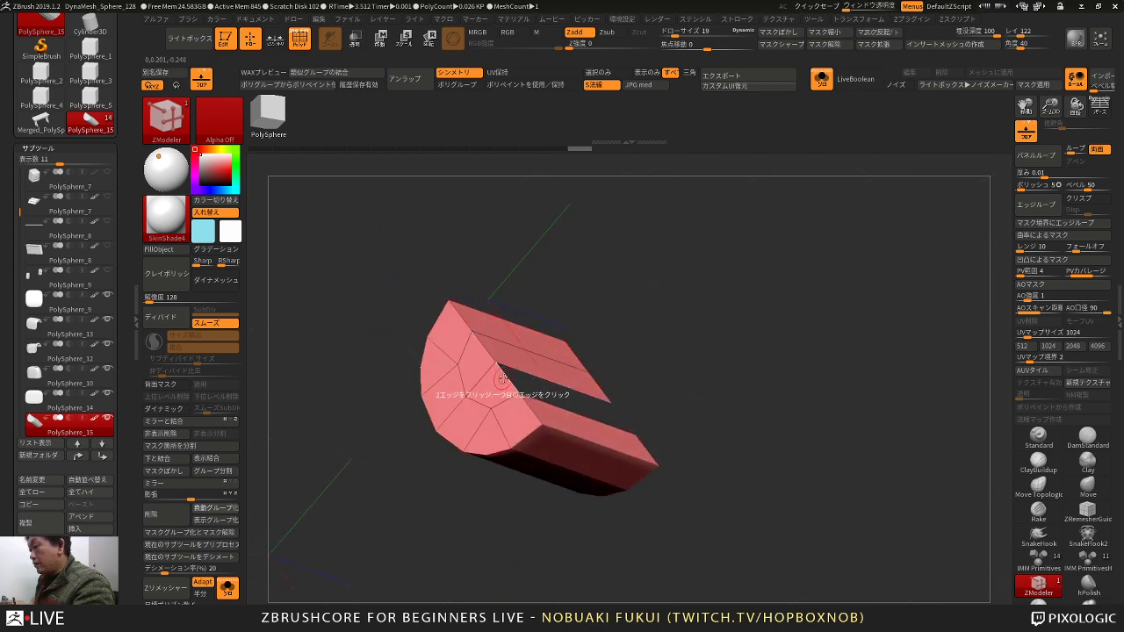
left_click(537, 383)
left_click_drag(536, 289, 597, 288)
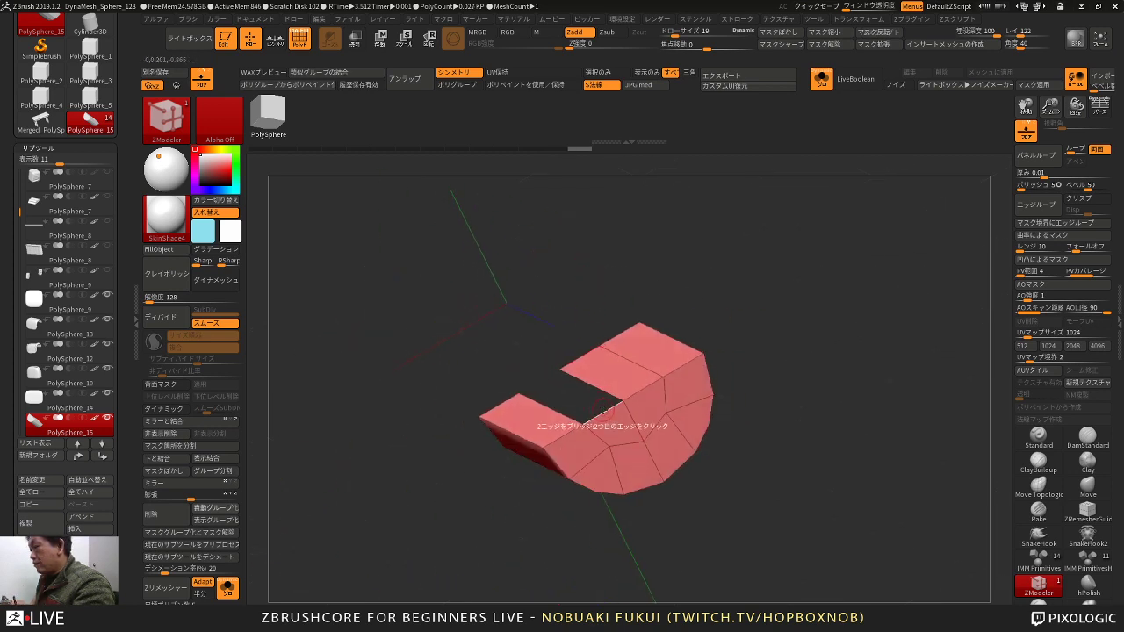
left_click(602, 409)
Step: Leave solo mode and flatten the half cylinder along its depth into a thin slab
key("w")
left_click_drag(691, 289, 633, 327)
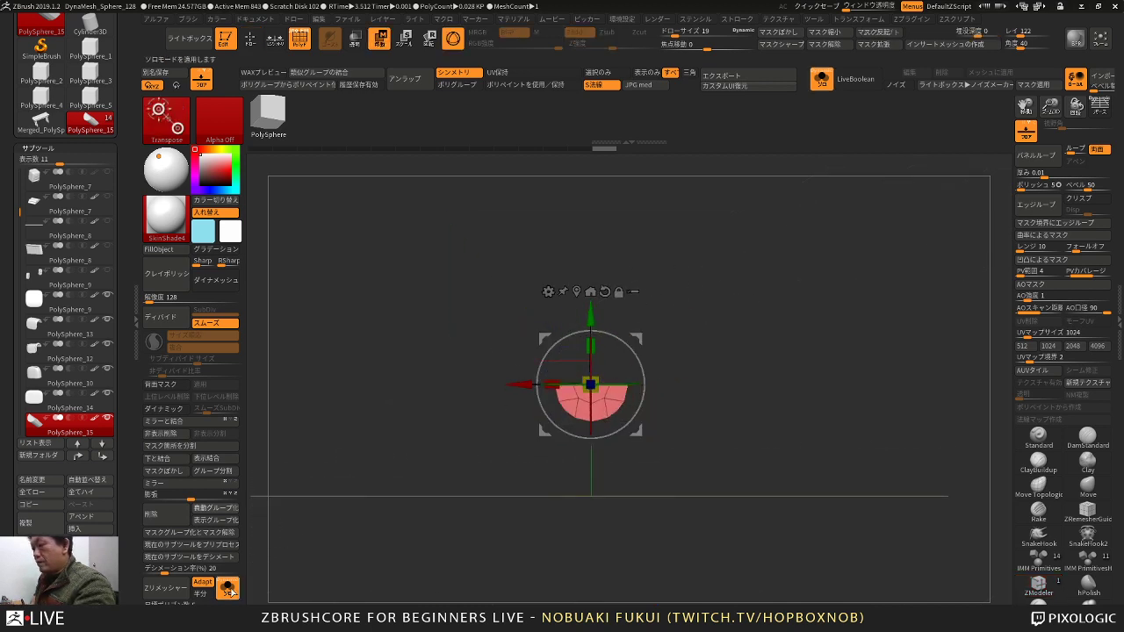
left_click(230, 591)
left_click_drag(369, 518, 500, 513)
left_click_drag(625, 390, 604, 381)
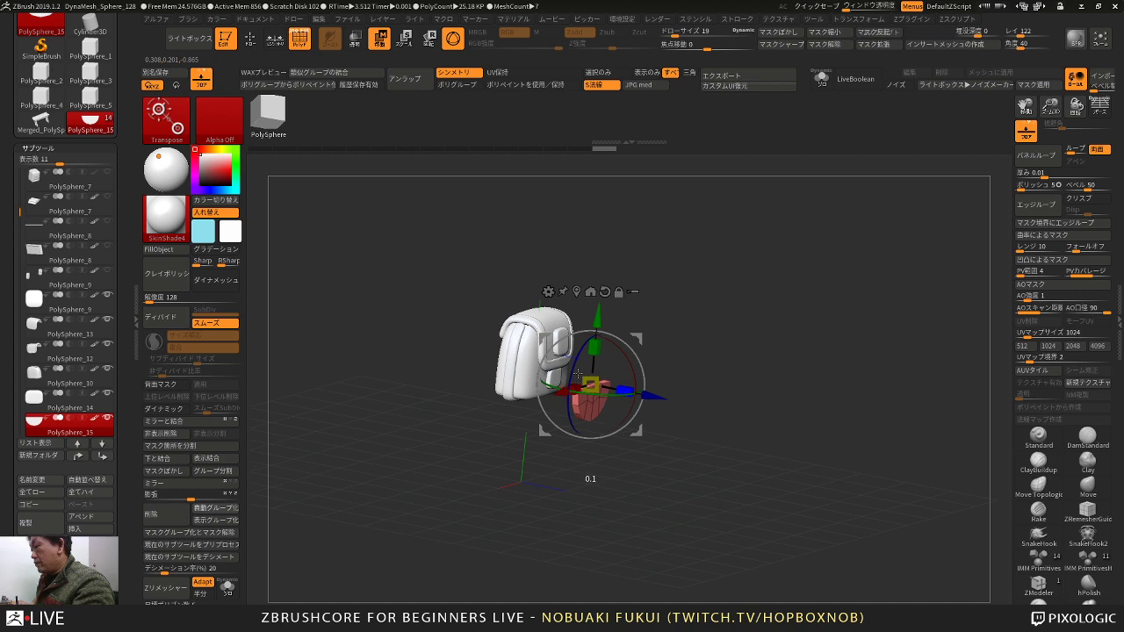
Step: Shrink the half-round slab and position it just in front of the lower buckle pad
left_click_drag(655, 334, 724, 351, "shift")
left_click_drag(723, 351, 703, 432, "alt")
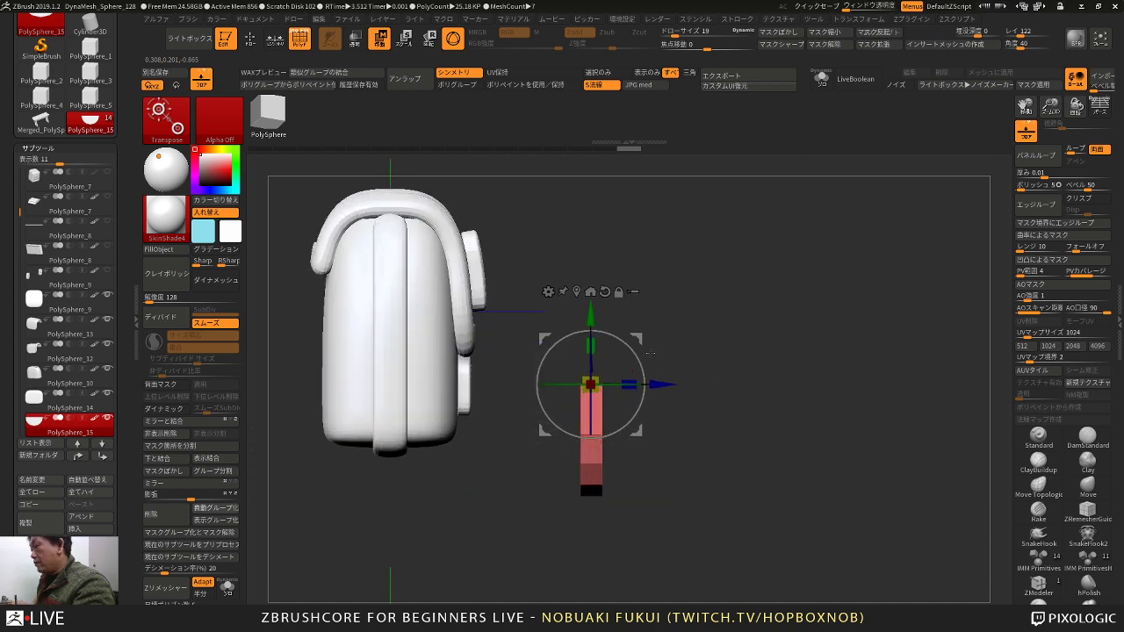
left_click_drag(638, 338, 541, 304)
left_click_drag(615, 313, 507, 363, "shift")
left_click_drag(490, 280, 488, 317)
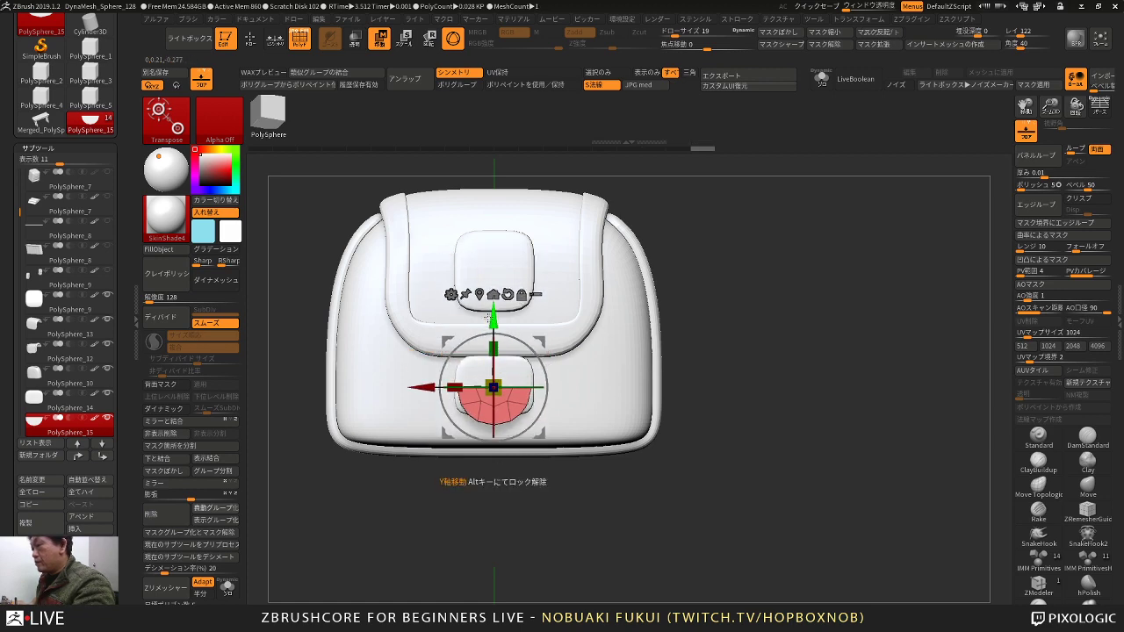
Step: Extrude the half-round slab's flat top upward past the upper pad using QMesh with the single polygon target, forming a strap
key("q")
mouse_move(672, 334)
left_mouse_down()
mouse_move(728, 336)
mouse_move(728, 431)
left_mouse_up()
mouse_move(625, 452)
left_mouse_down()
mouse_move(677, 464)
mouse_move(716, 495)
left_mouse_up()
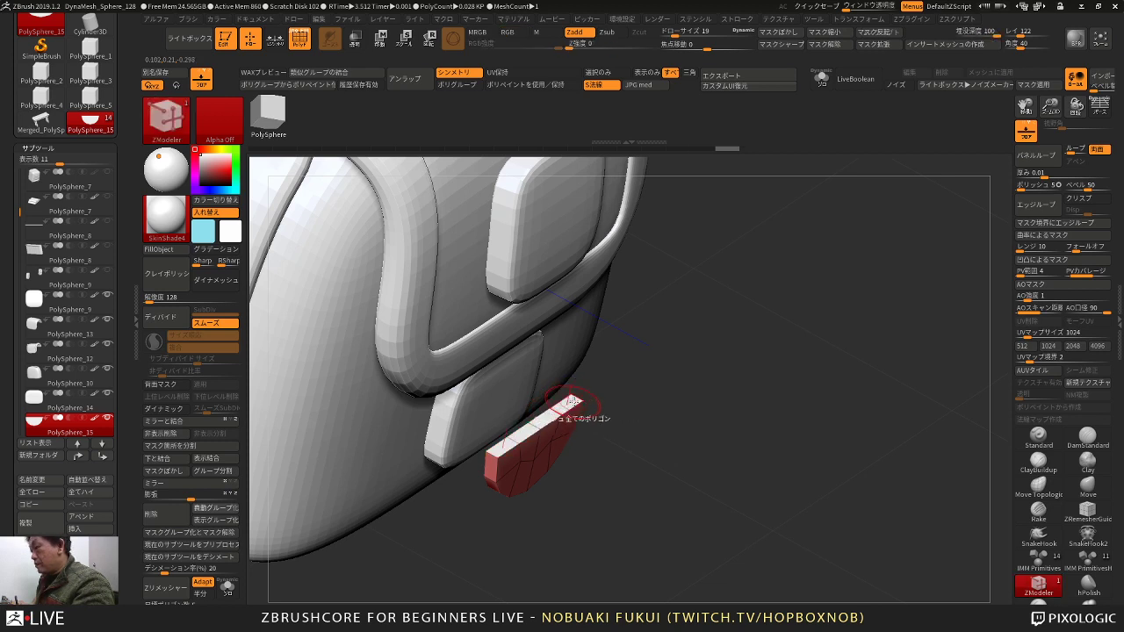
left_click_drag(632, 439, 632, 387, "alt")
key("space")
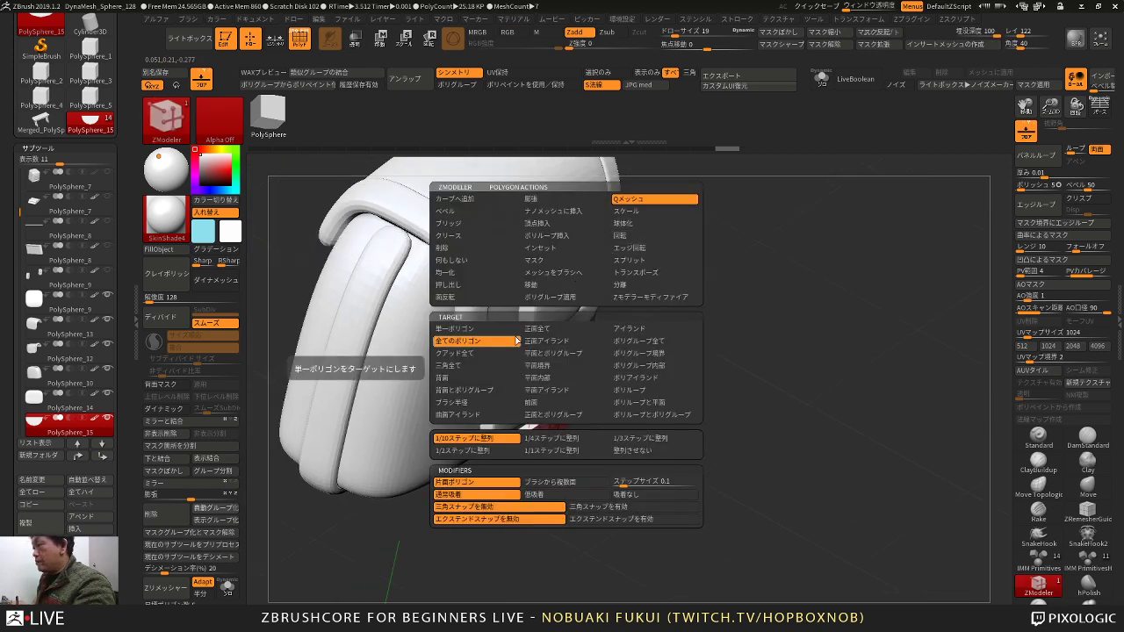
left_click(465, 328)
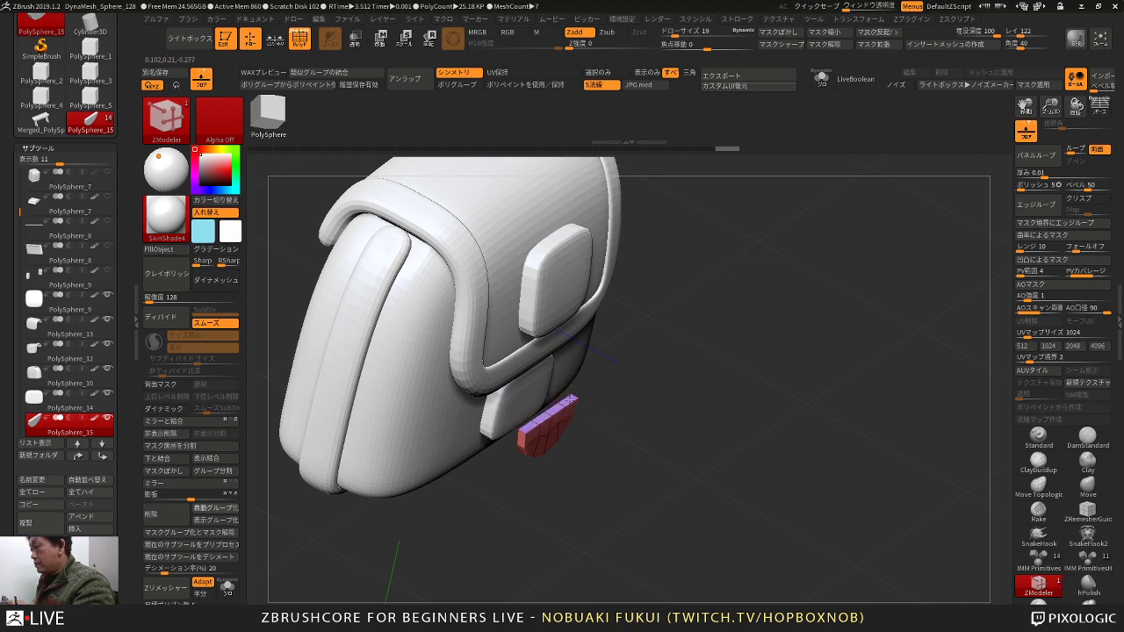
left_click_drag(592, 251, 637, 161)
left_click_drag(691, 317, 710, 290)
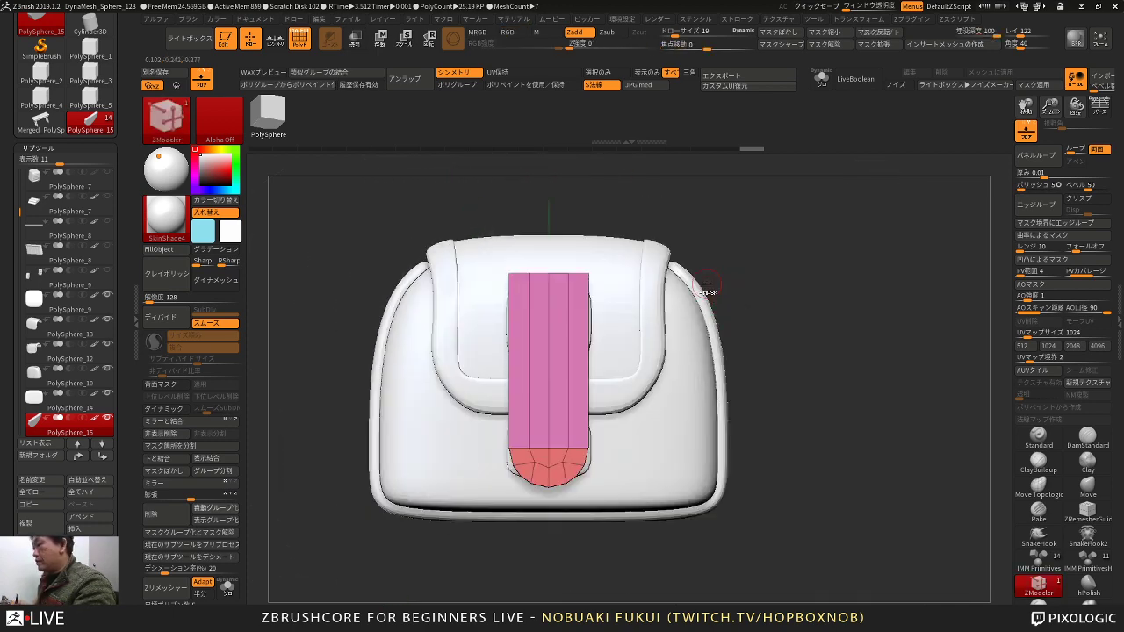
left_click_drag(631, 545, 639, 431)
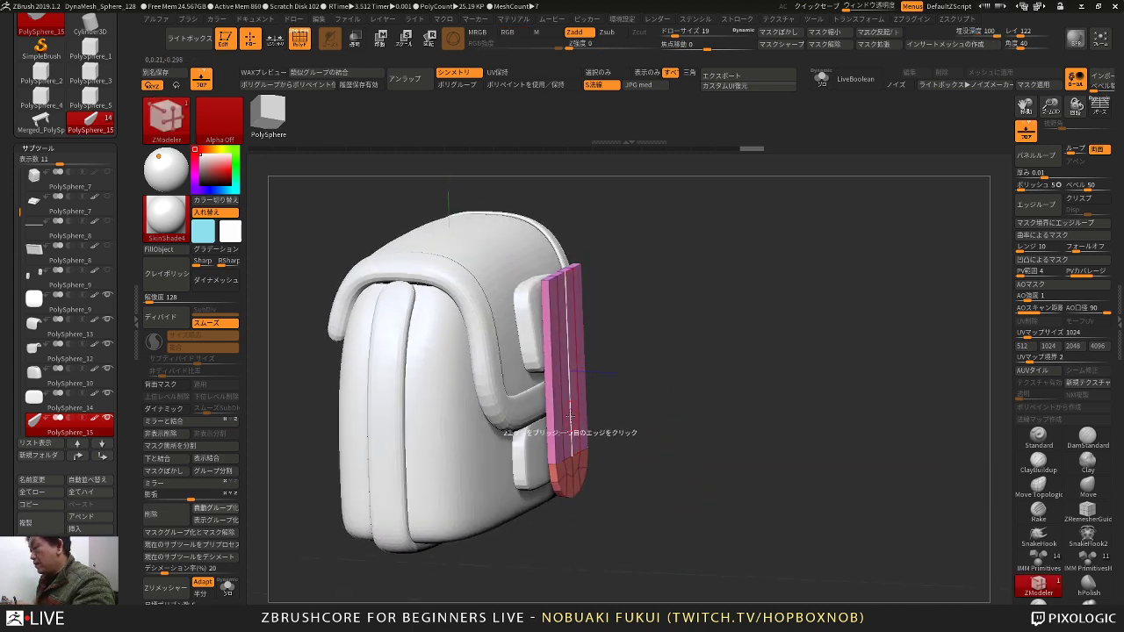
Step: Insert multiple edge loops across the strap to divide it into an even grid
key("space")
left_click(543, 323)
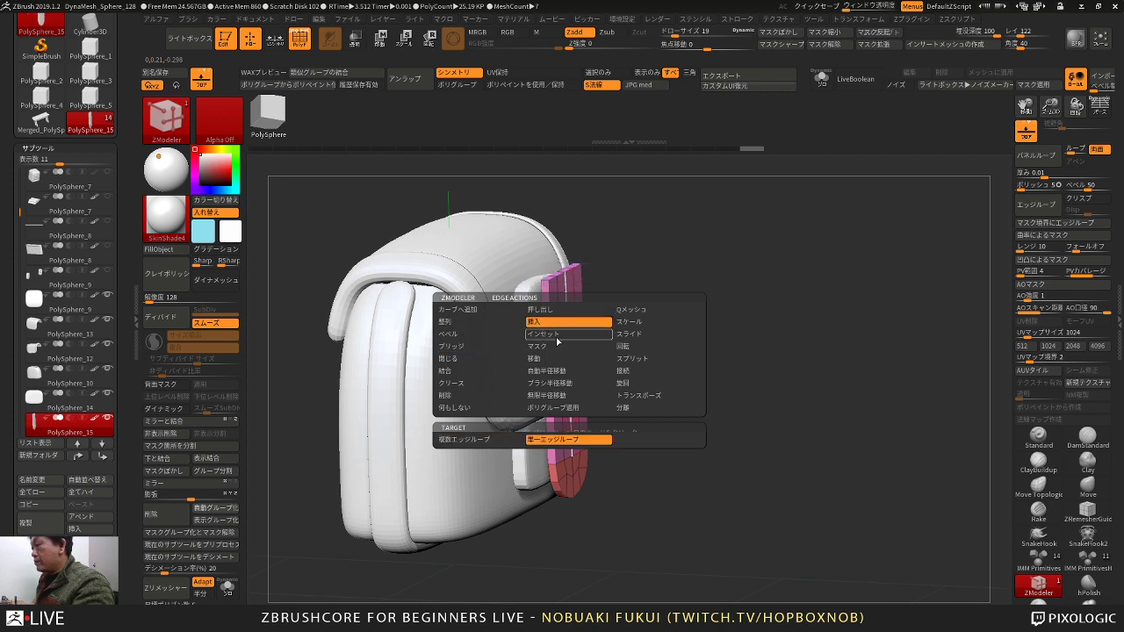
left_click(496, 439)
left_click_drag(656, 353, 607, 342)
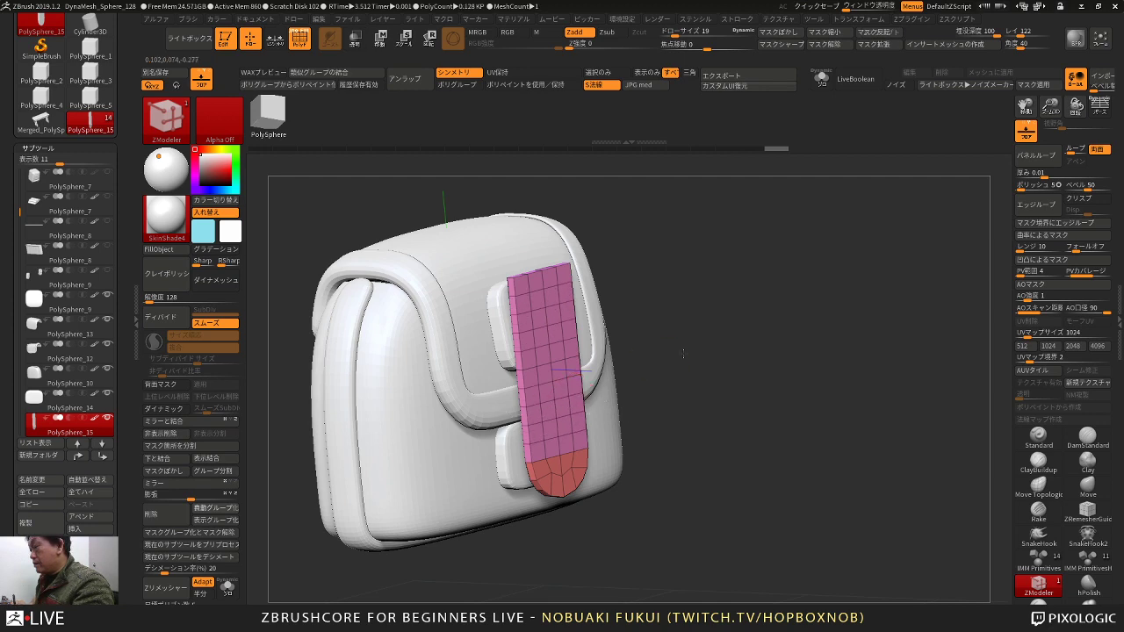
mouse_move(683, 354)
left_mouse_down()
mouse_move(658, 345)
mouse_move(735, 327)
mouse_move(629, 355)
left_mouse_up()
Step: Attach a Bend Curve deformer to the strap and adjust the control points along its length
key("w")
left_click_drag(623, 401, 655, 403)
mouse_move(730, 379)
left_mouse_down()
mouse_move(707, 408)
mouse_move(715, 422)
mouse_move(727, 416)
mouse_move(737, 361)
mouse_move(775, 334)
mouse_move(654, 403)
left_mouse_up()
key("q")
key("w")
left_click(538, 318)
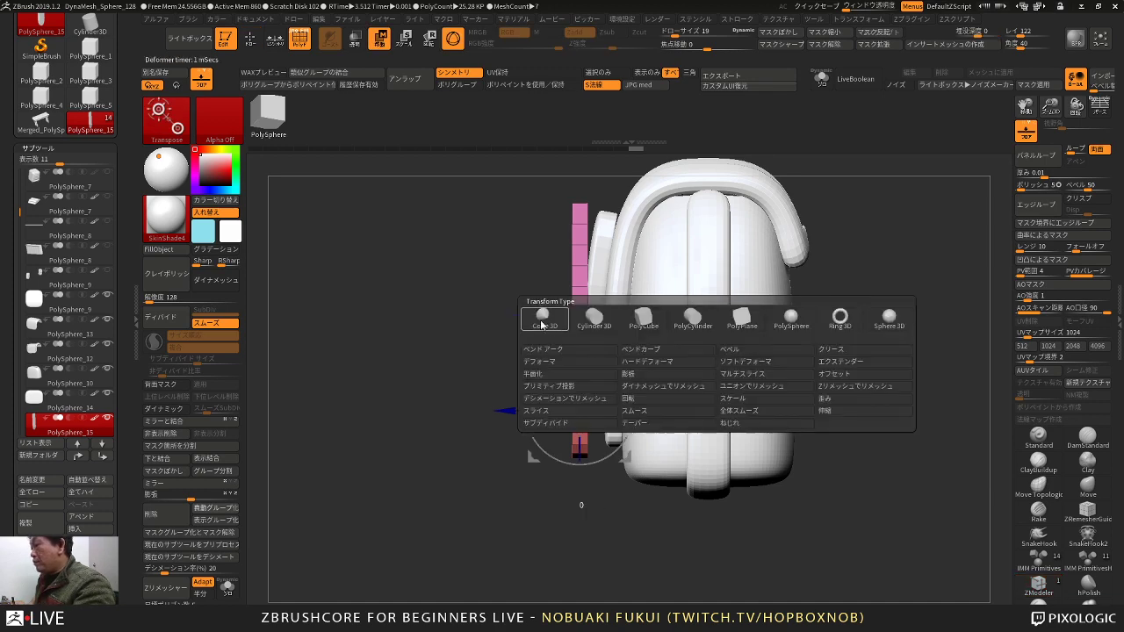
left_click(636, 354)
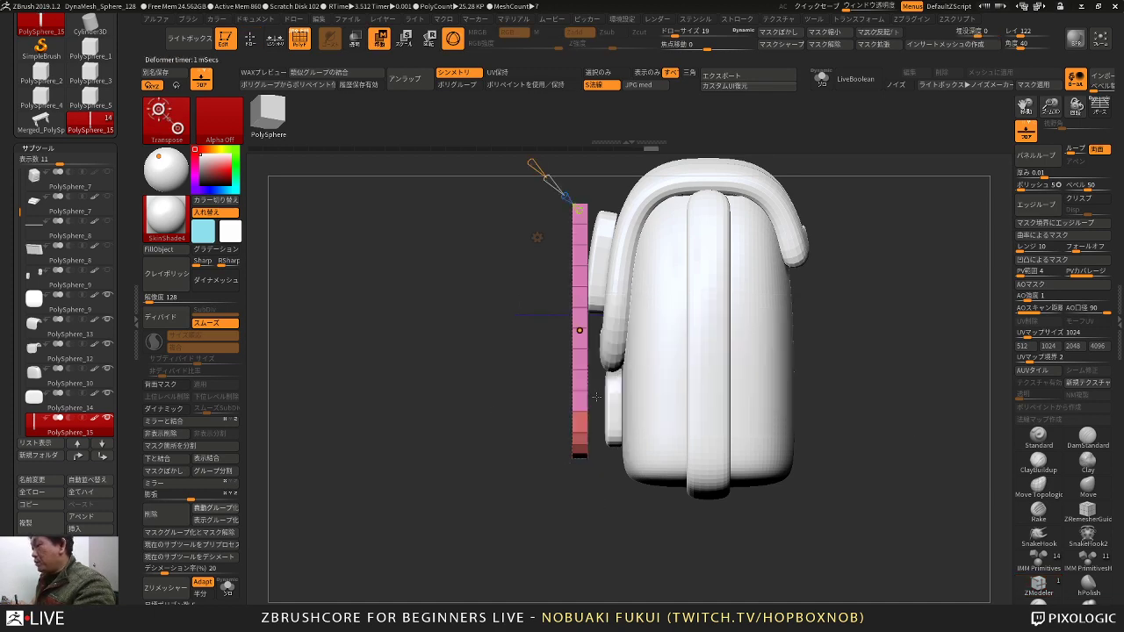
mouse_move(518, 408)
left_mouse_down()
mouse_move(566, 417)
mouse_move(522, 406)
left_mouse_up()
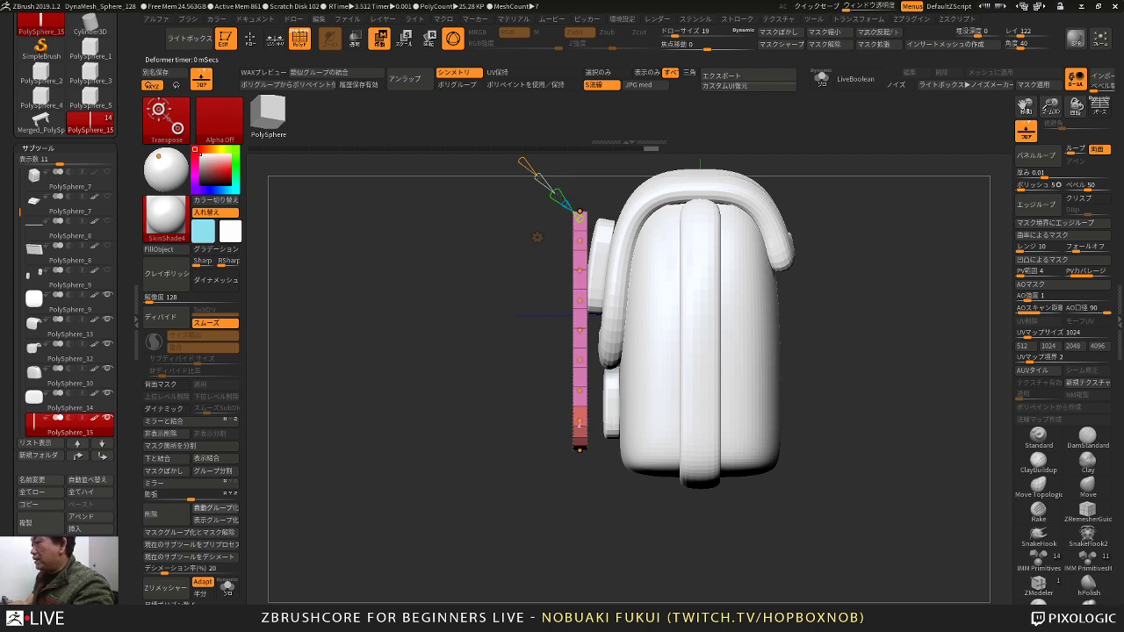
left_click_drag(502, 258, 569, 180)
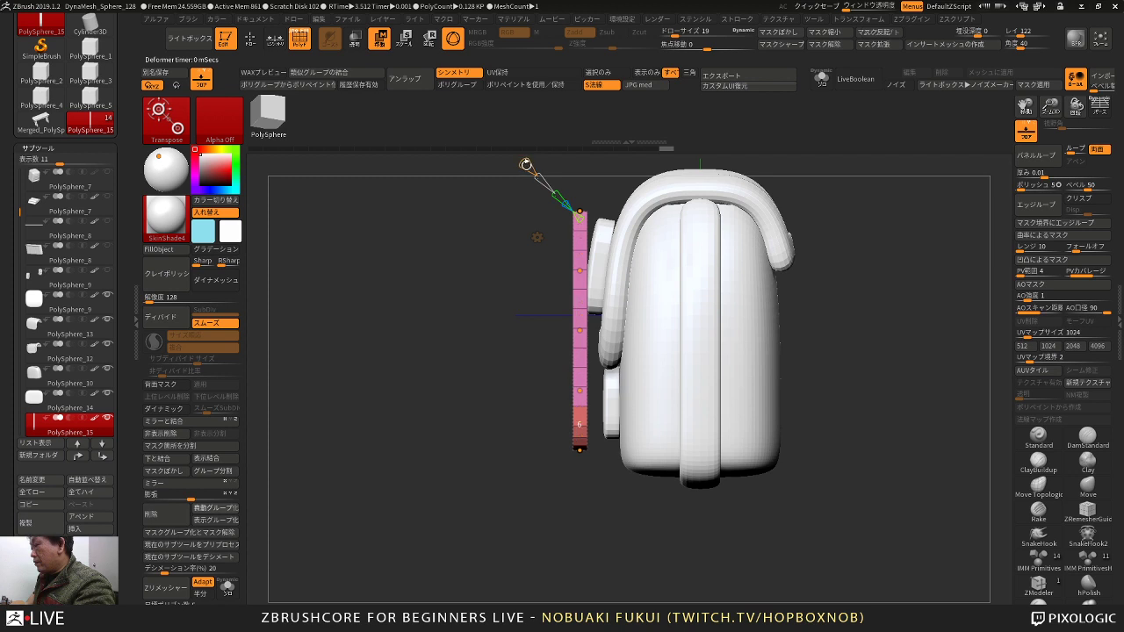
Step: Bend the strap's lower part inward toward the lower pad, refine the curve's points and draw its upper end toward the upper pad
left_click_drag(517, 509, 598, 436)
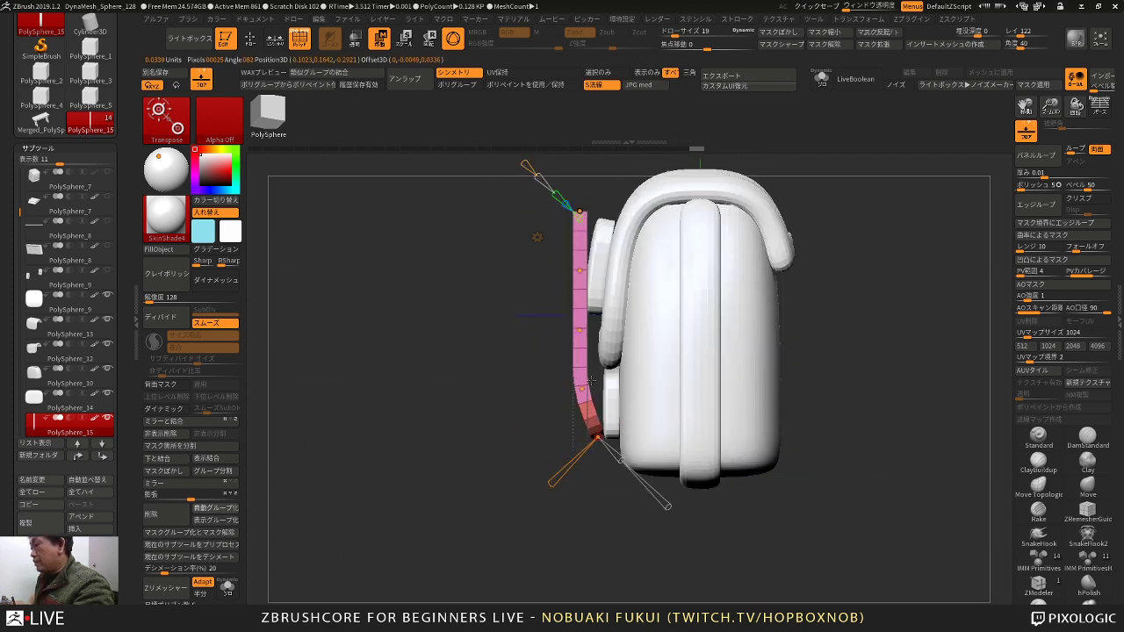
left_click_drag(582, 389, 595, 388)
left_click_drag(581, 331, 581, 335)
left_click_drag(555, 265, 594, 221)
left_click_drag(481, 297, 529, 345)
left_click_drag(594, 218, 587, 227)
left_click_drag(581, 274, 581, 280)
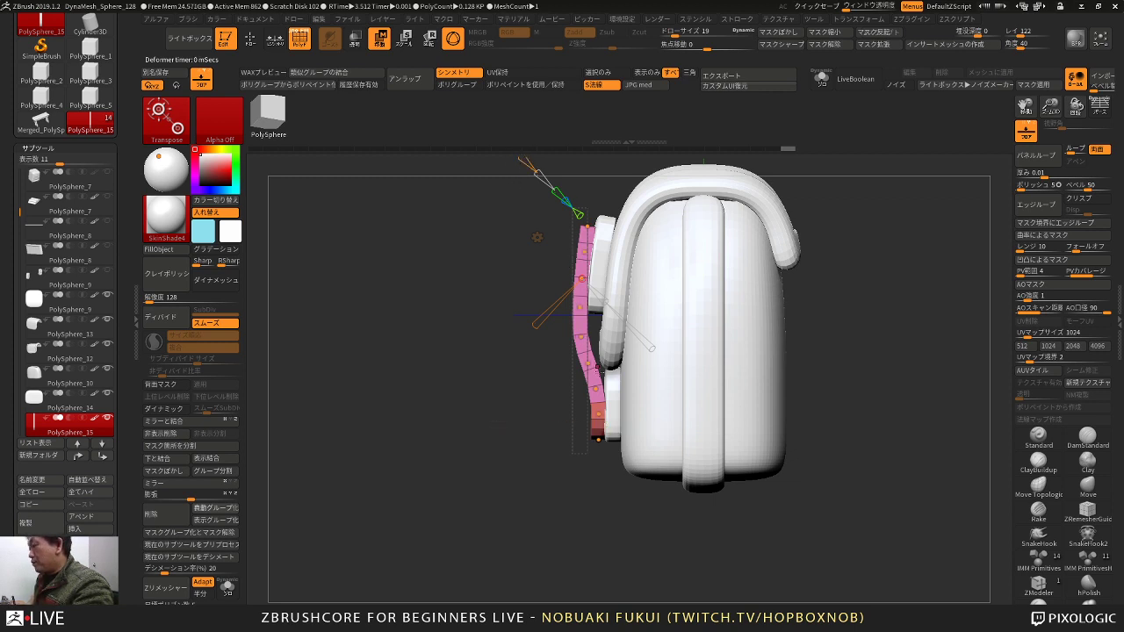
Step: Reshape the bend curve so the strap dips inward below the upper pad and its lower tip flares outward
left_click_drag(588, 363, 584, 254)
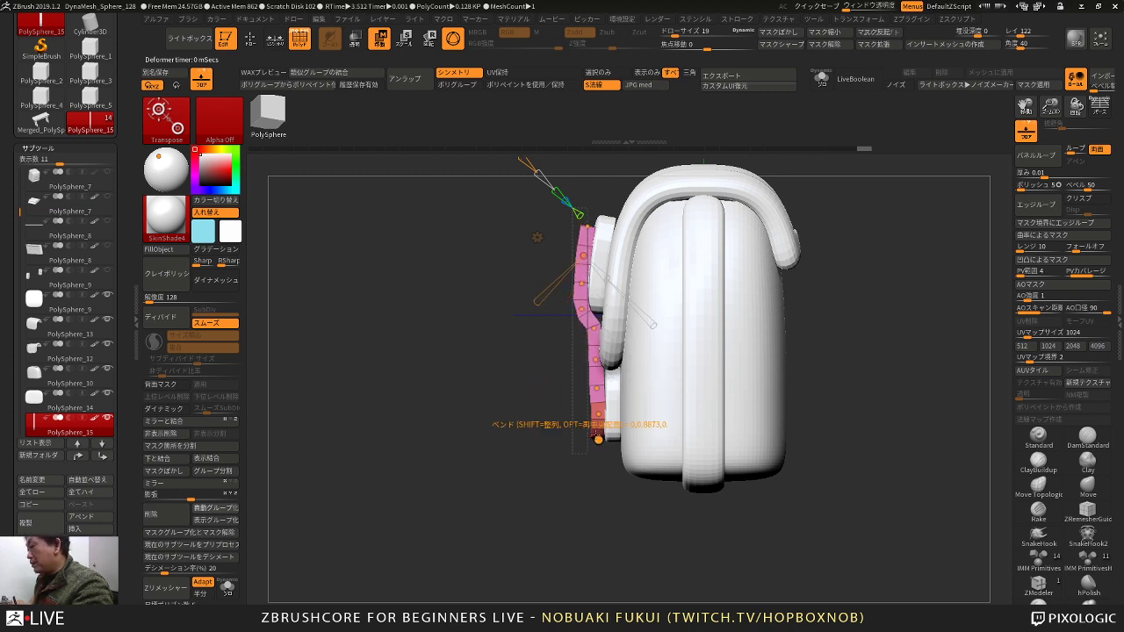
mouse_move(598, 439)
left_mouse_down()
mouse_move(581, 441)
mouse_move(595, 422)
mouse_move(585, 447)
left_mouse_up()
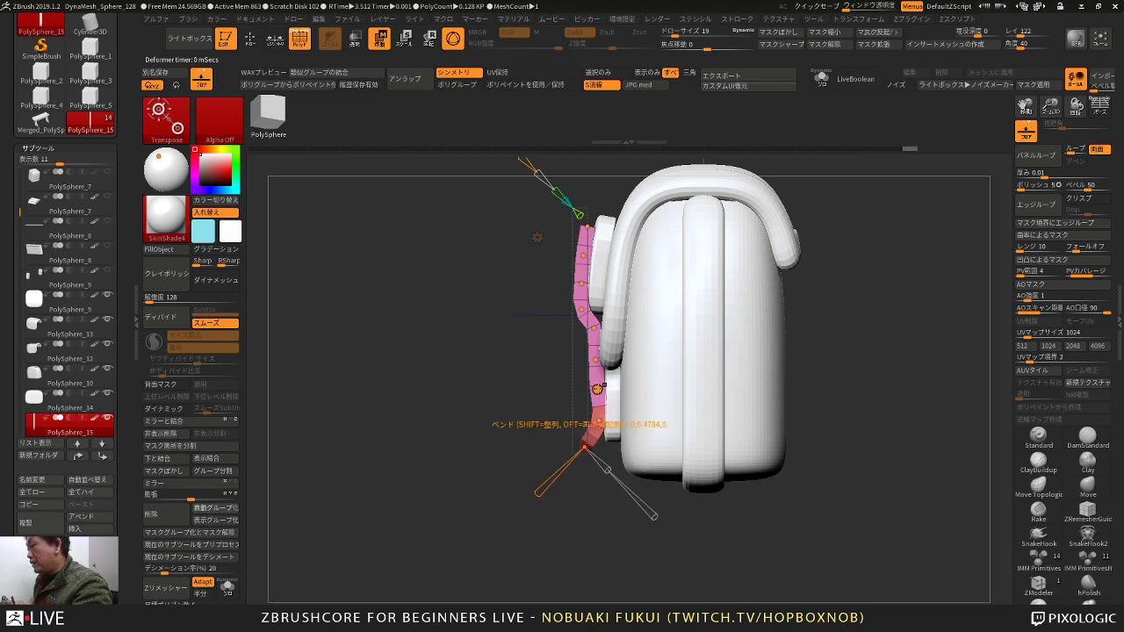
left_click_drag(598, 389, 589, 332)
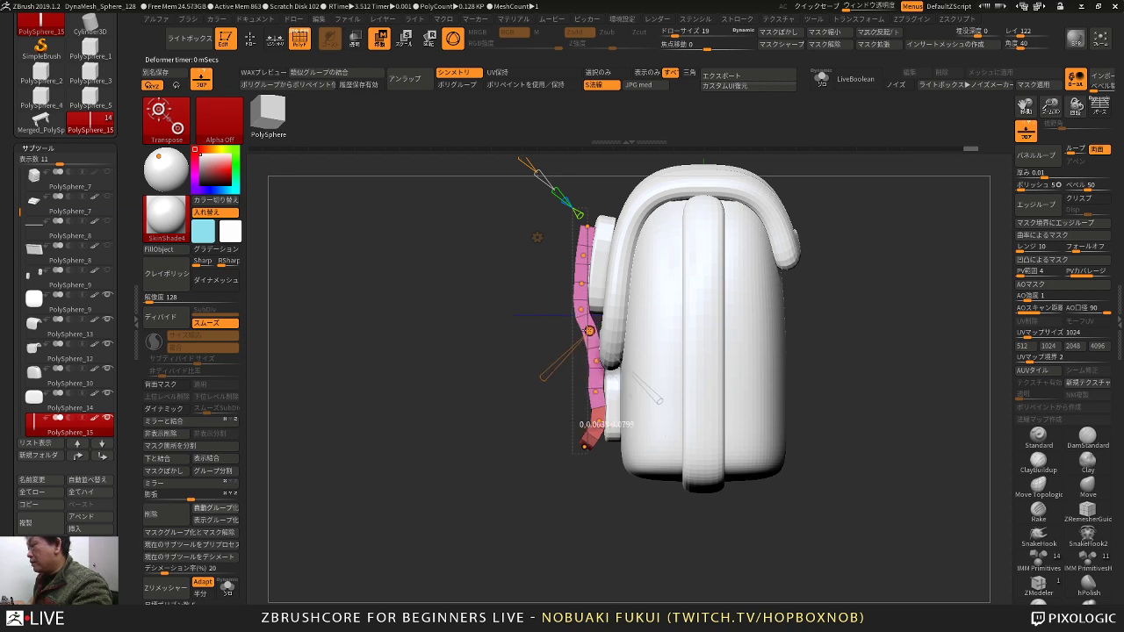
left_click_drag(599, 391, 596, 360)
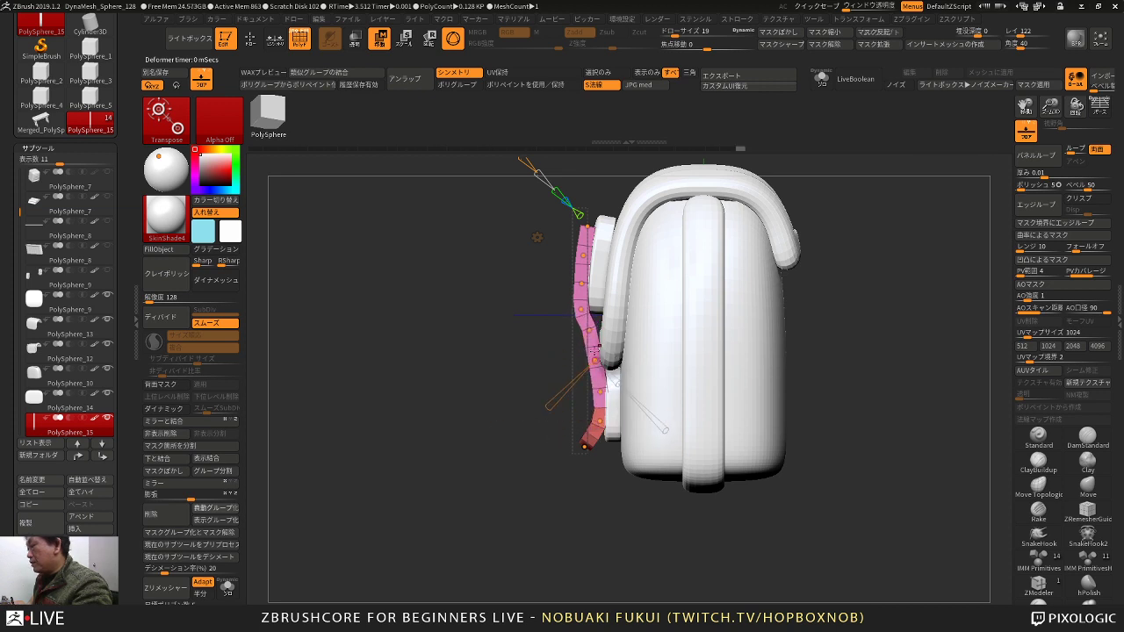
Step: Pull the strap's top end in toward the upper pad and finish the bend
left_click_drag(492, 343, 707, 288)
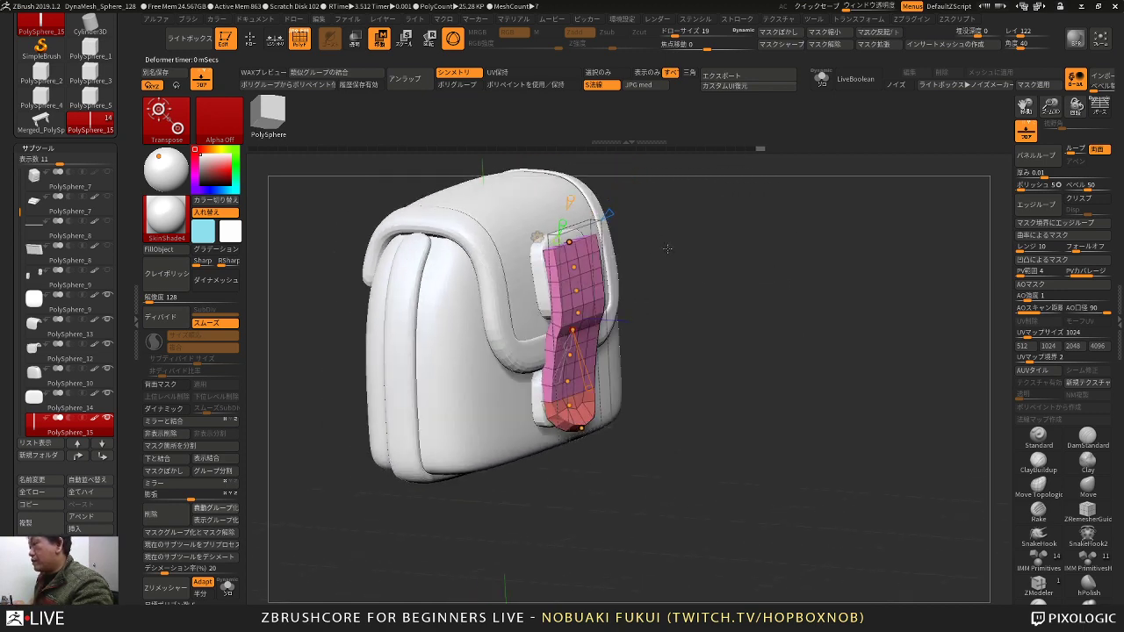
left_click_drag(667, 249, 675, 248, "shift")
left_click_drag(573, 235, 568, 231)
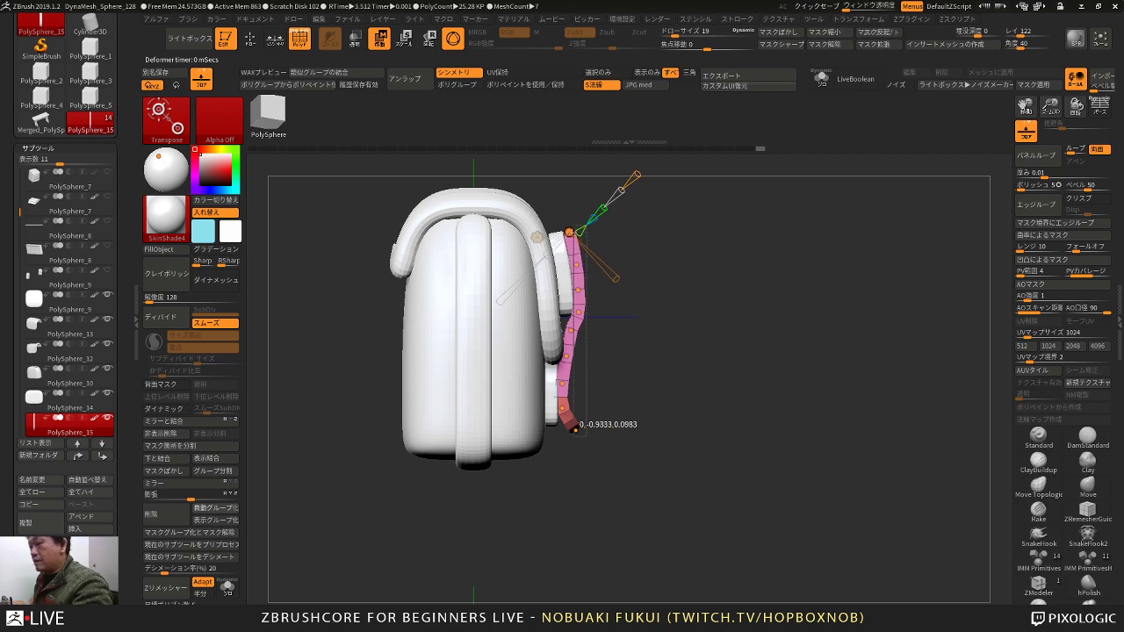
left_click_drag(726, 265, 674, 267)
mouse_move(777, 242)
left_mouse_down()
mouse_move(757, 244)
mouse_move(771, 248)
left_mouse_up()
key("y")
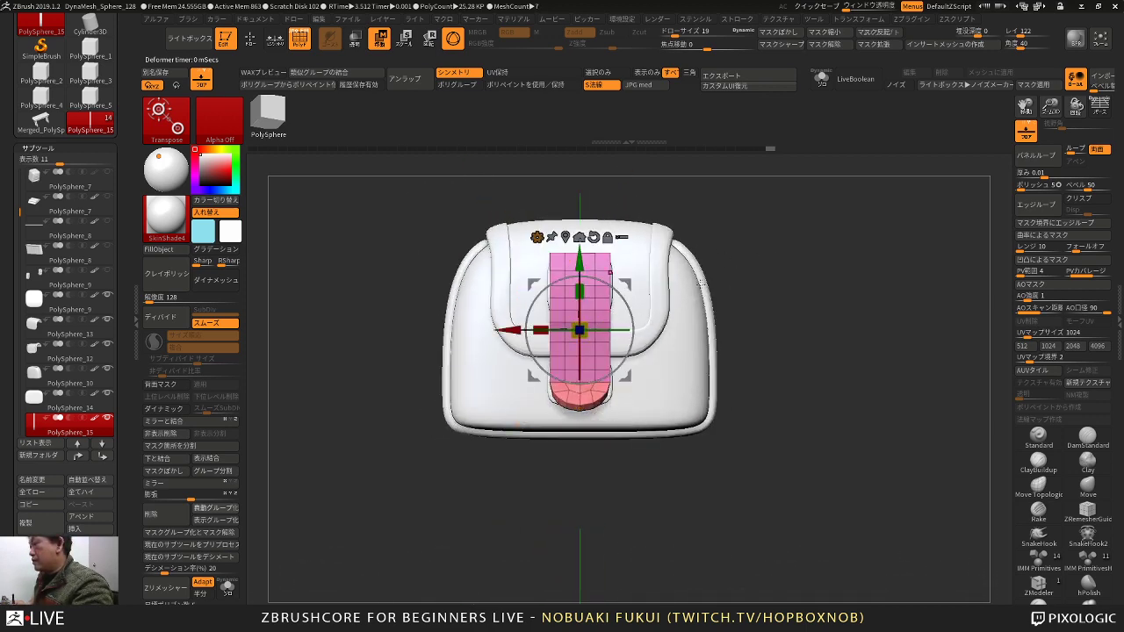
Step: Shrink the strap to fit within the pads and assign its whole mesh to a single polygroup
left_click_drag(704, 282, 757, 275)
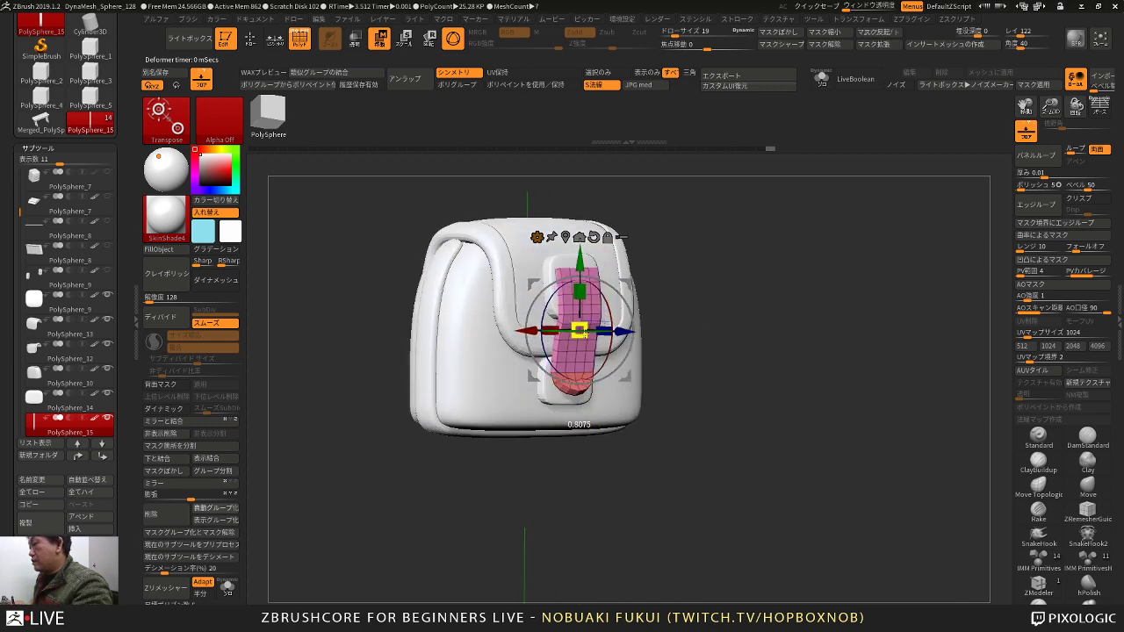
left_click_drag(582, 332, 582, 333)
left_click_drag(659, 293, 695, 286, "shift")
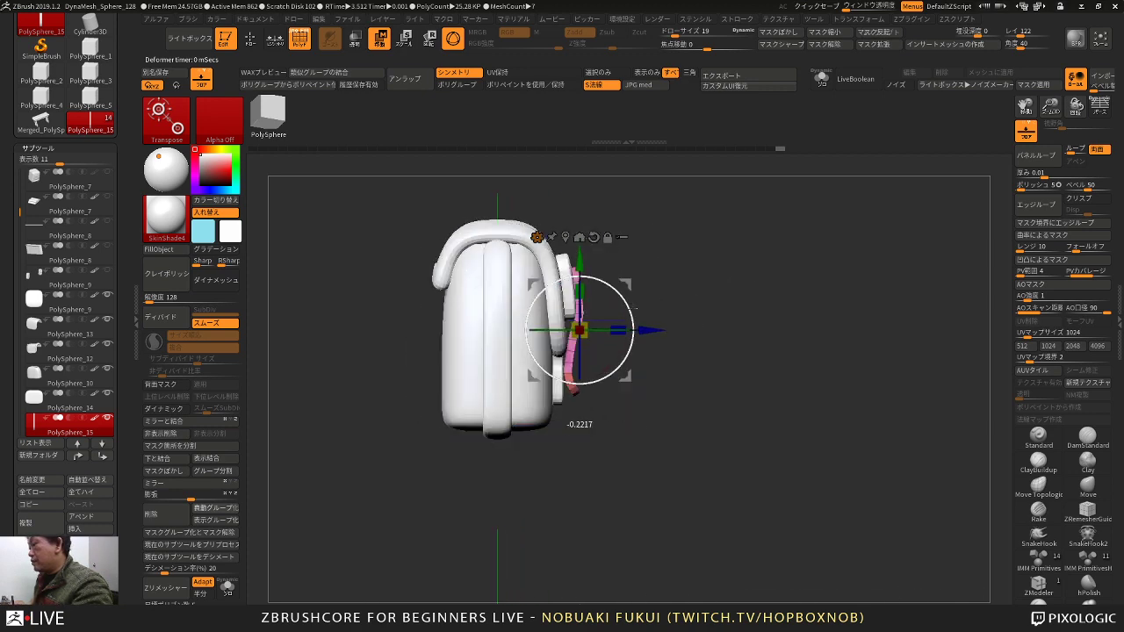
left_click_drag(635, 308, 634, 314)
mouse_move(753, 308)
left_mouse_down("shift")
mouse_move(694, 311)
mouse_move(776, 316)
mouse_move(822, 282)
left_mouse_up("shift")
key("q")
key("ctrl+w")
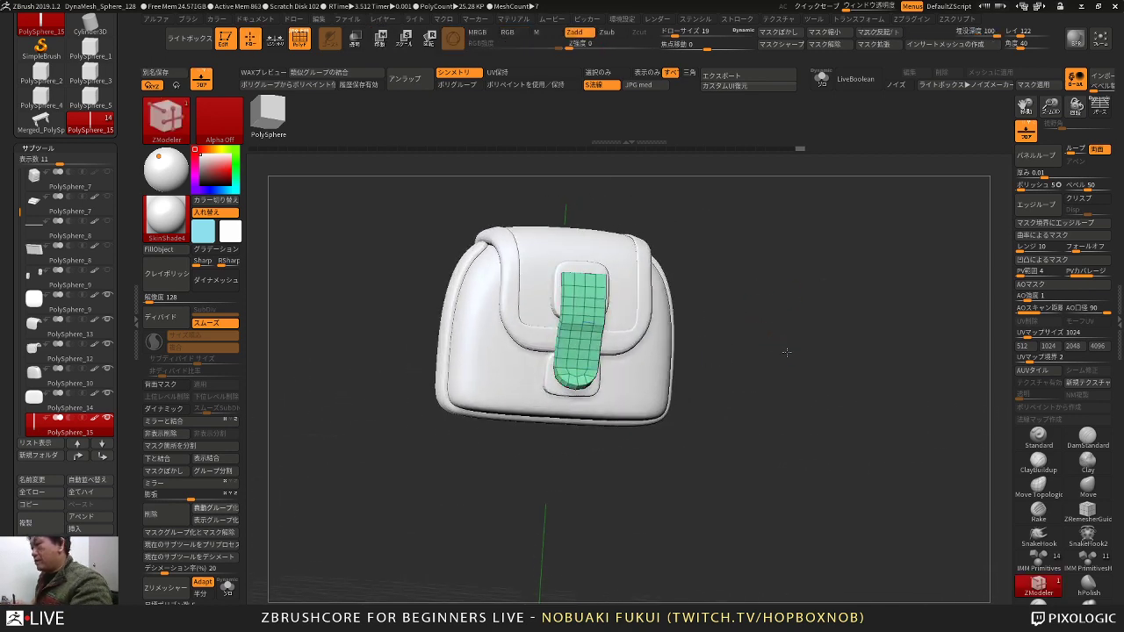
Step: Insert a new cube subtool directly below the strap in the subtool list
left_click_drag(787, 352, 728, 354)
left_click_drag(579, 471, 615, 507)
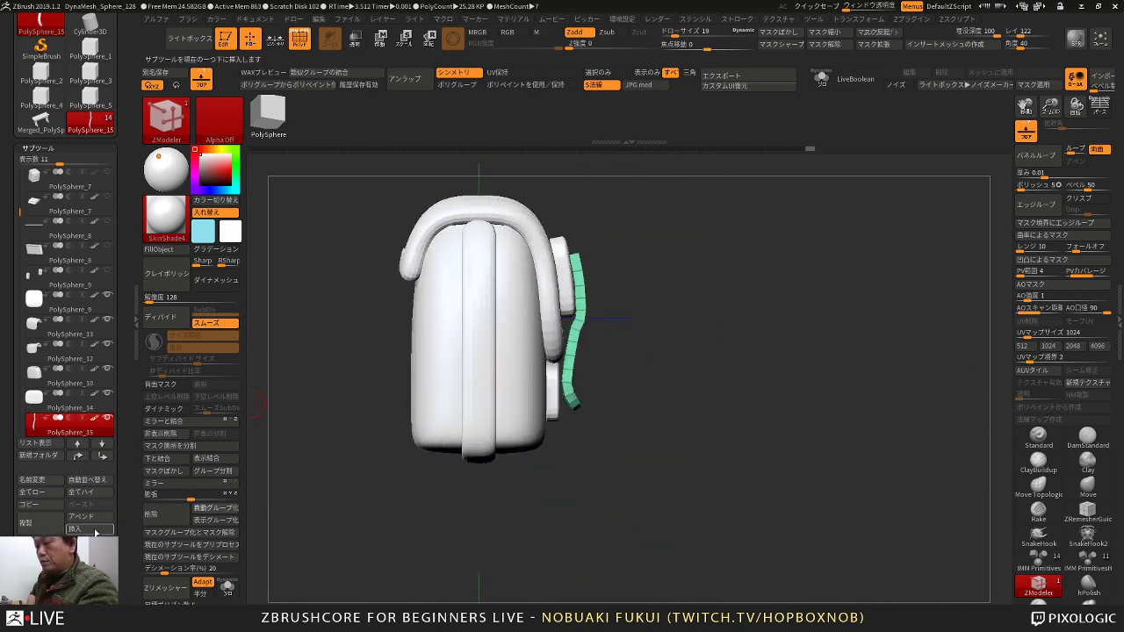
left_click_drag(322, 530, 330, 477, "alt")
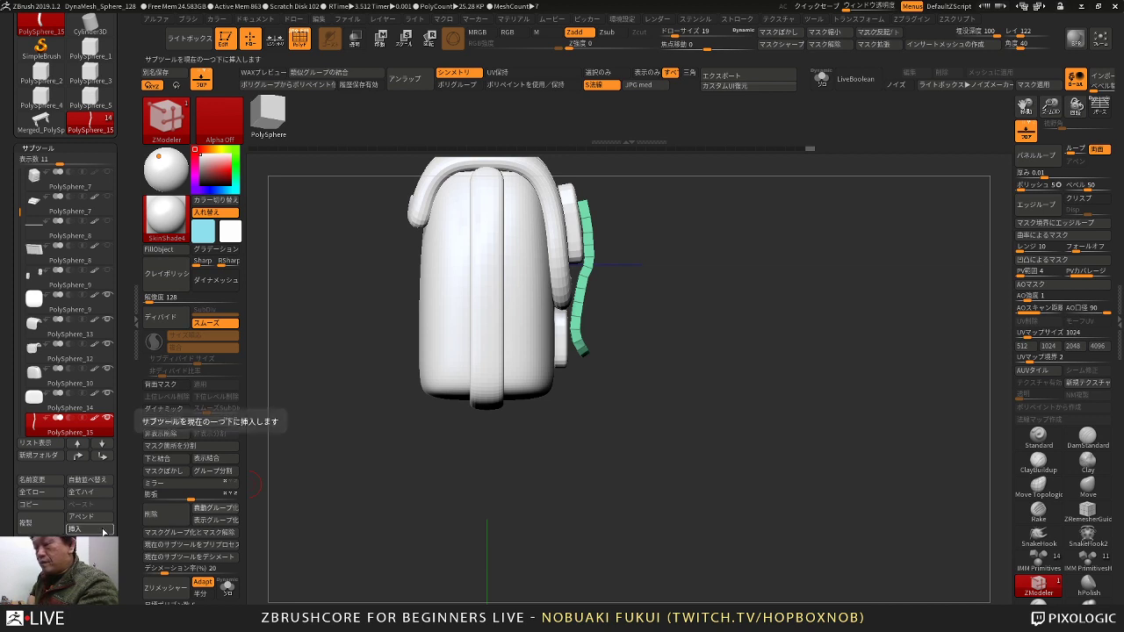
left_click(103, 531)
left_click(154, 480)
key("w")
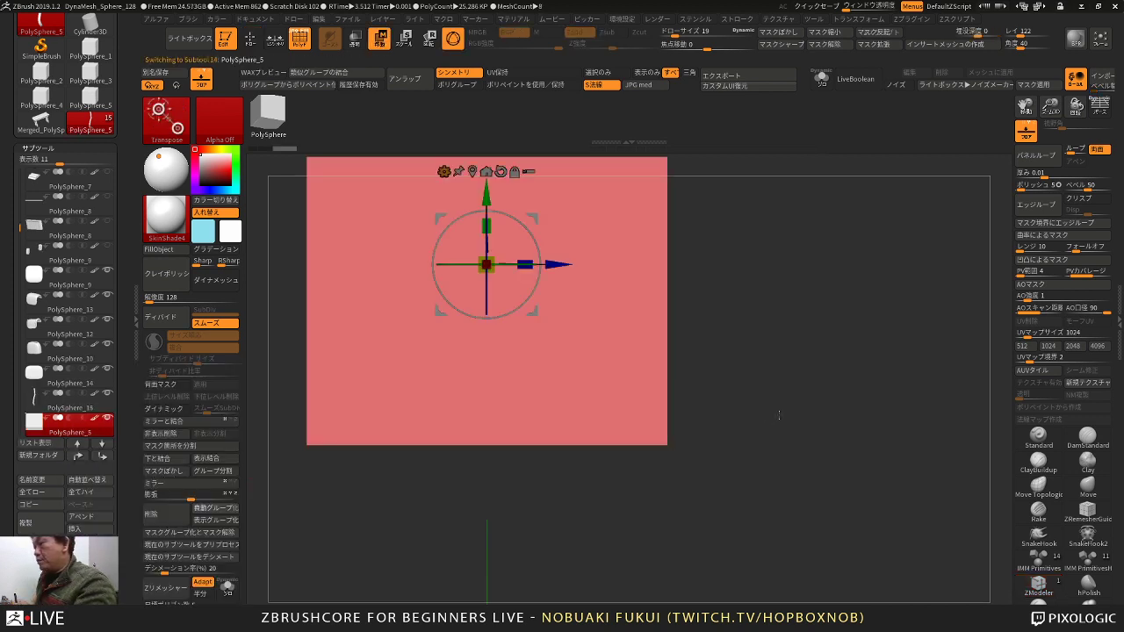
Step: Scale the cube down and flatten it into a small thin slab in front of the bag
left_click_drag(779, 414, 811, 438, "alt")
left_click_drag(633, 372, 777, 371)
left_click_drag(913, 308, 699, 381, "shift")
left_click_drag(778, 364, 813, 369, "shift")
left_click_drag(813, 369, 799, 448, "alt")
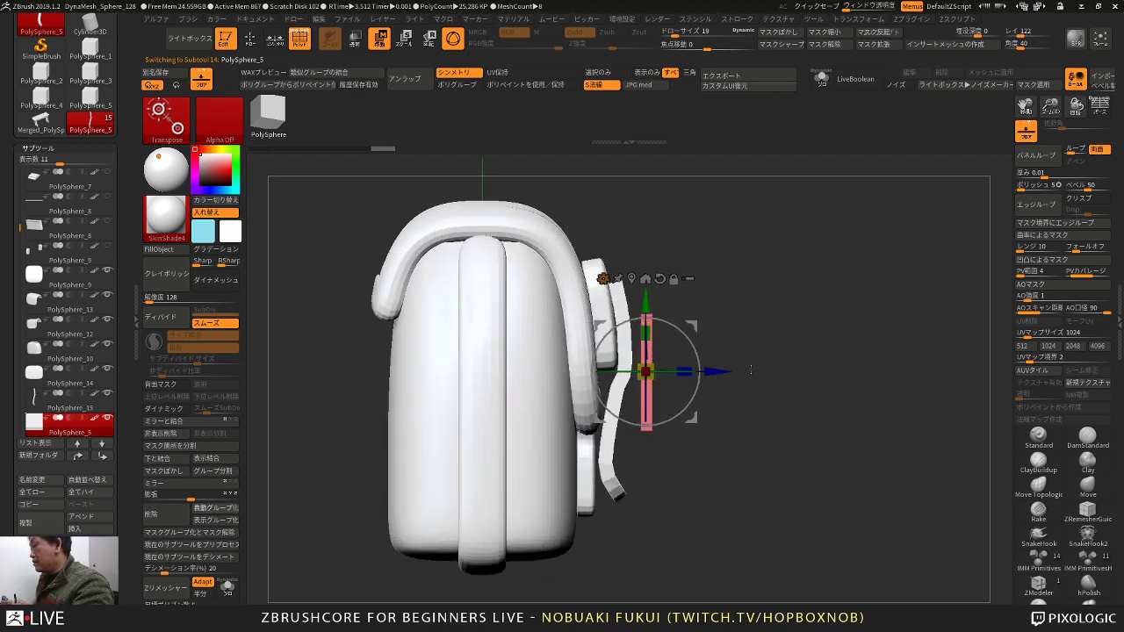
Step: Undo the last slab move and slide the slab along the depth axis until it sits just in front of the strap
key("ctrl+z")
left_click_drag(763, 400, 735, 328, "alt")
left_click_drag(701, 364, 393, 345, "alt")
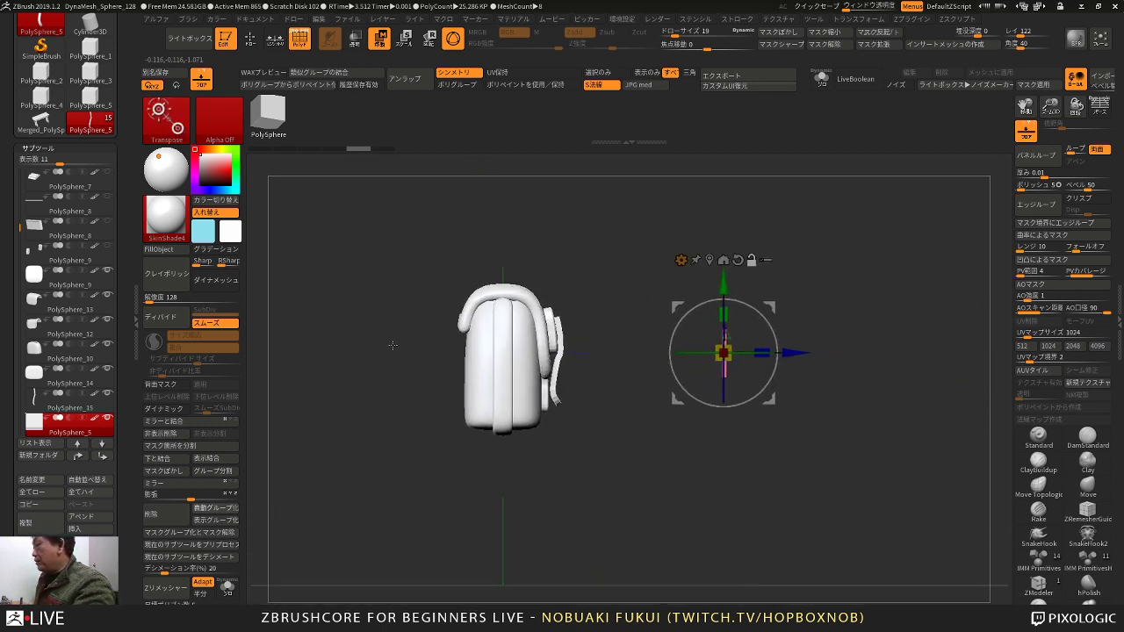
left_click_drag(751, 496, 639, 480)
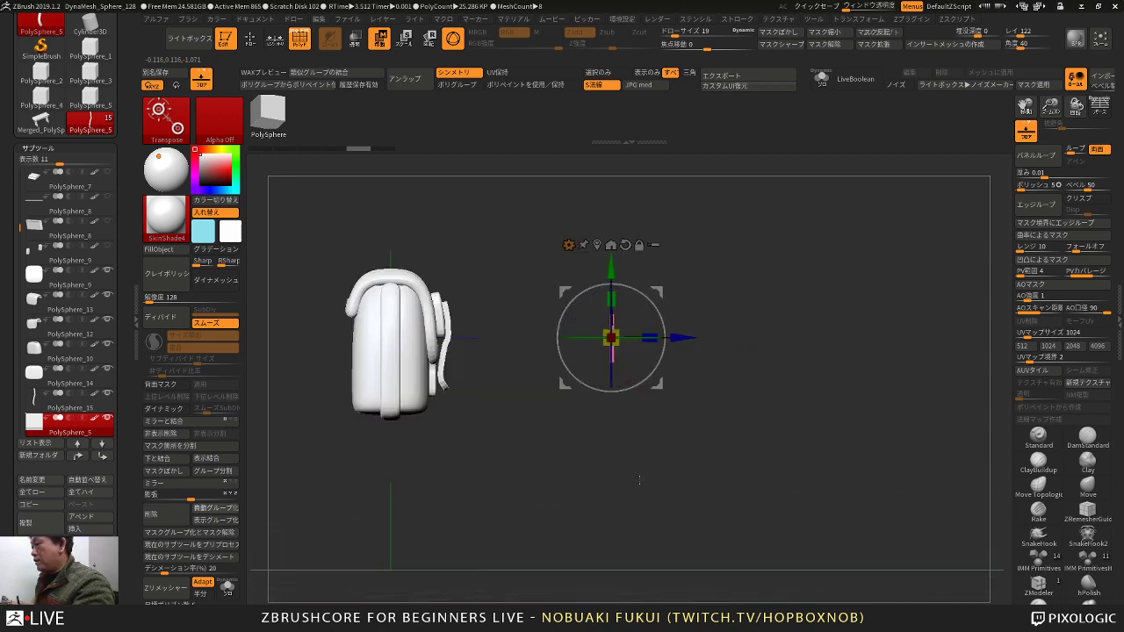
left_click_drag(687, 343, 547, 344)
left_click_drag(575, 391, 575, 464, "alt")
left_click_drag(575, 463, 742, 450, "alt")
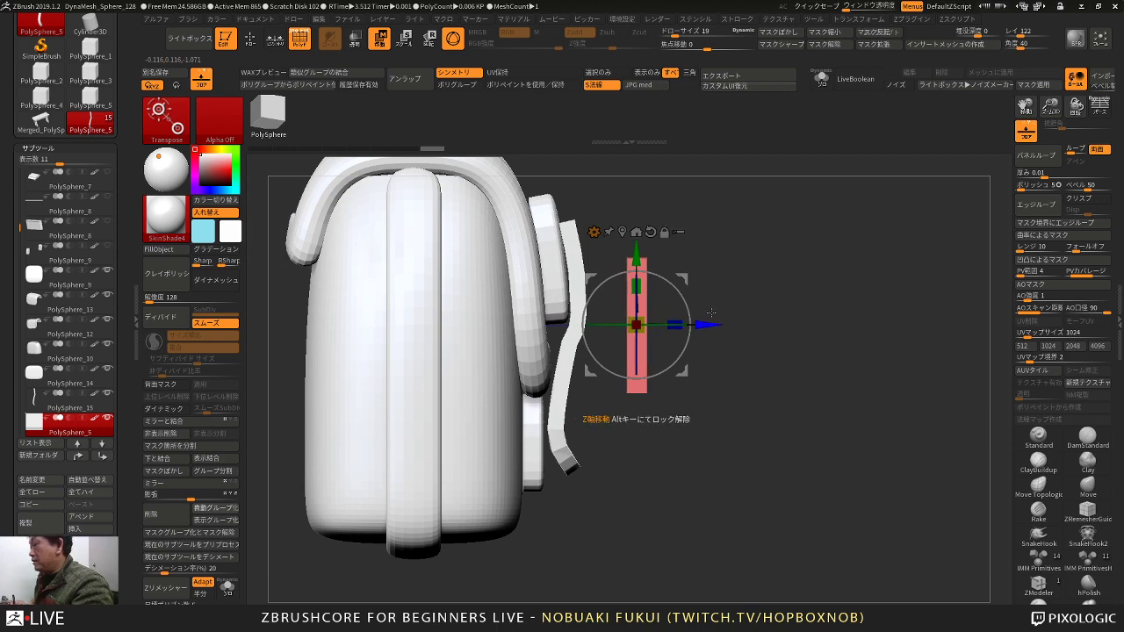
left_click_drag(797, 318, 717, 325)
left_click_drag(793, 330, 790, 324)
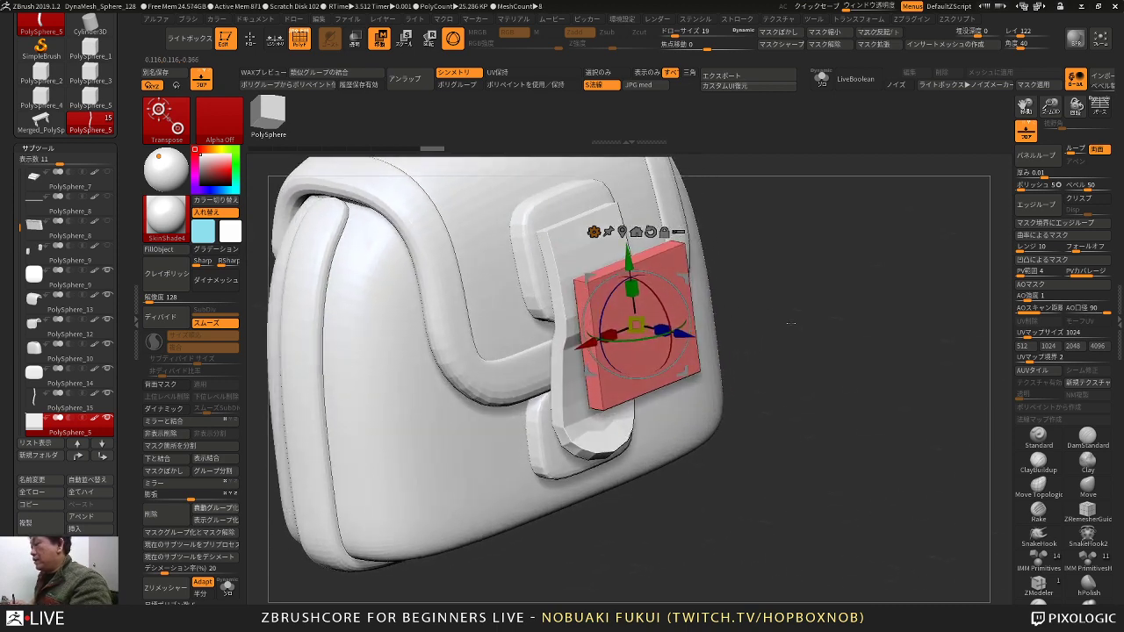
left_click_drag(697, 334, 775, 321)
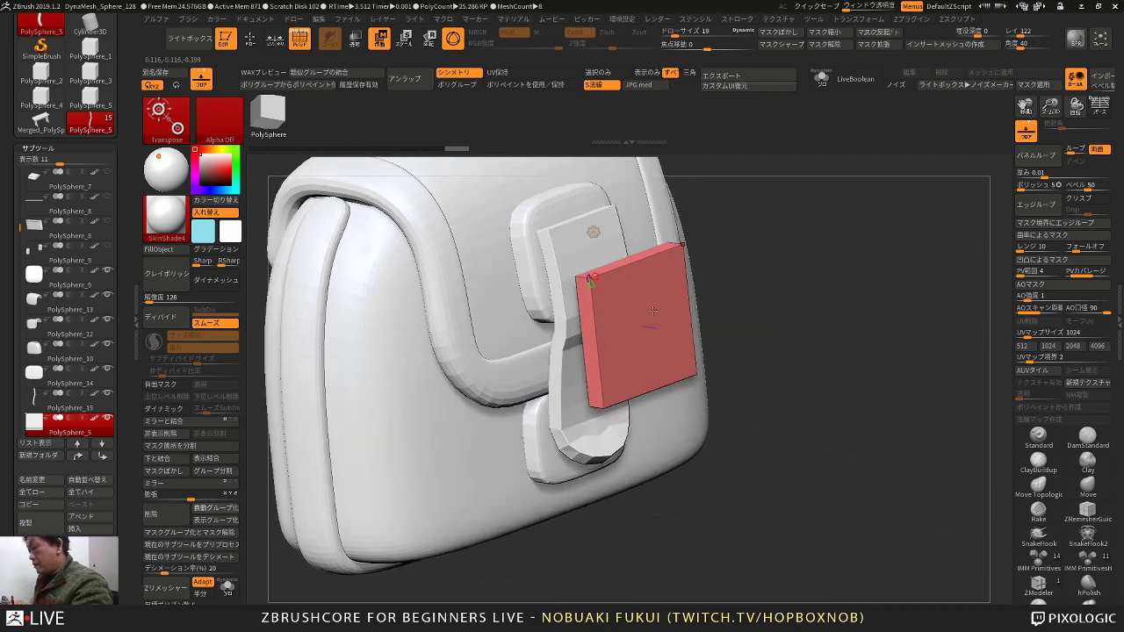
Step: Insert evenly spaced edge loops across the slab's width and height, and briefly preview it with dynamic subdivision
key("q")
key("space")
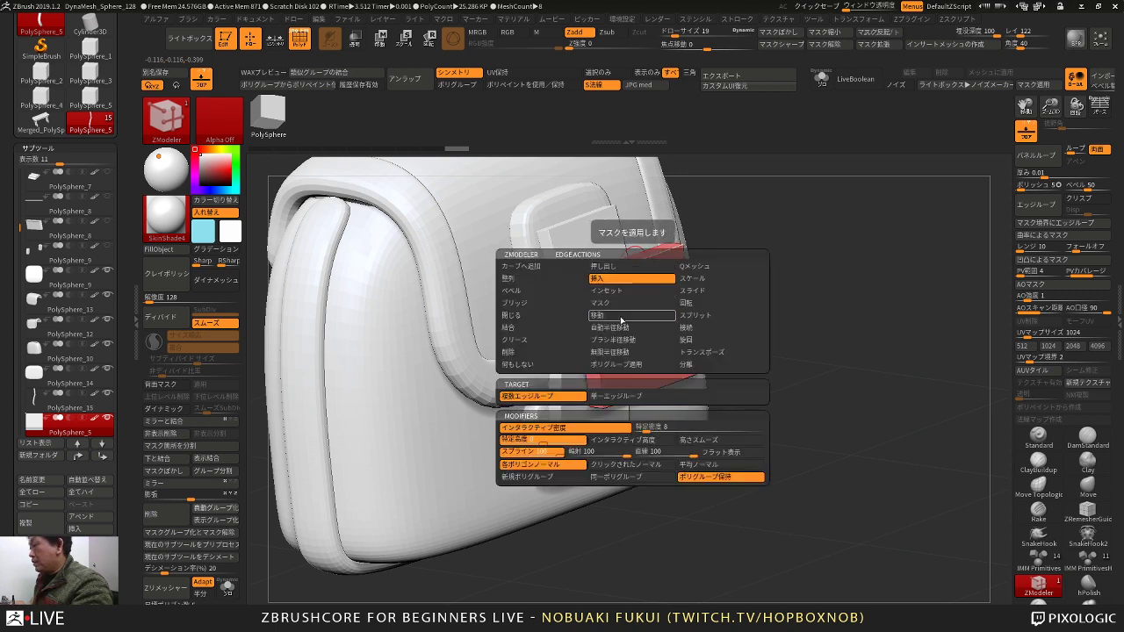
key("space")
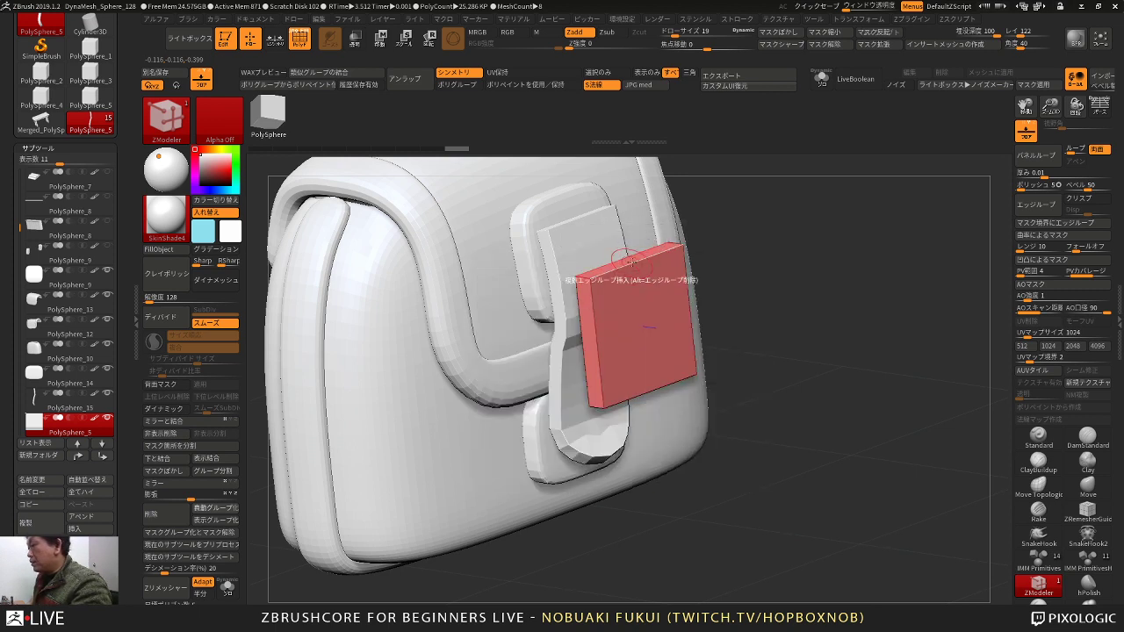
left_click(634, 263)
left_click_drag(689, 242, 714, 236)
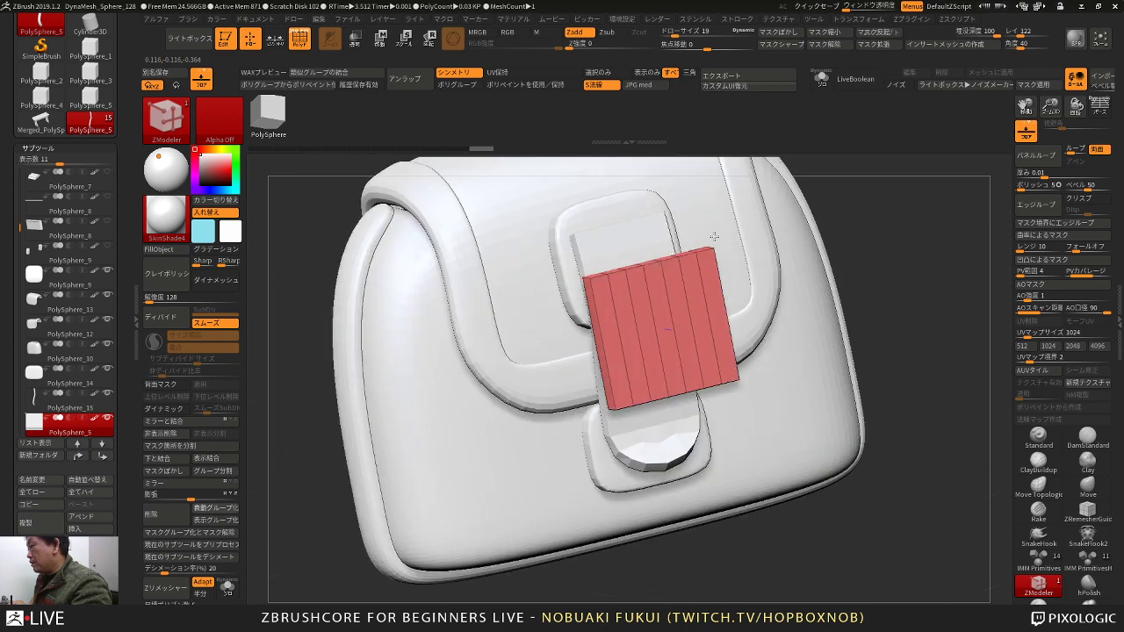
key("d")
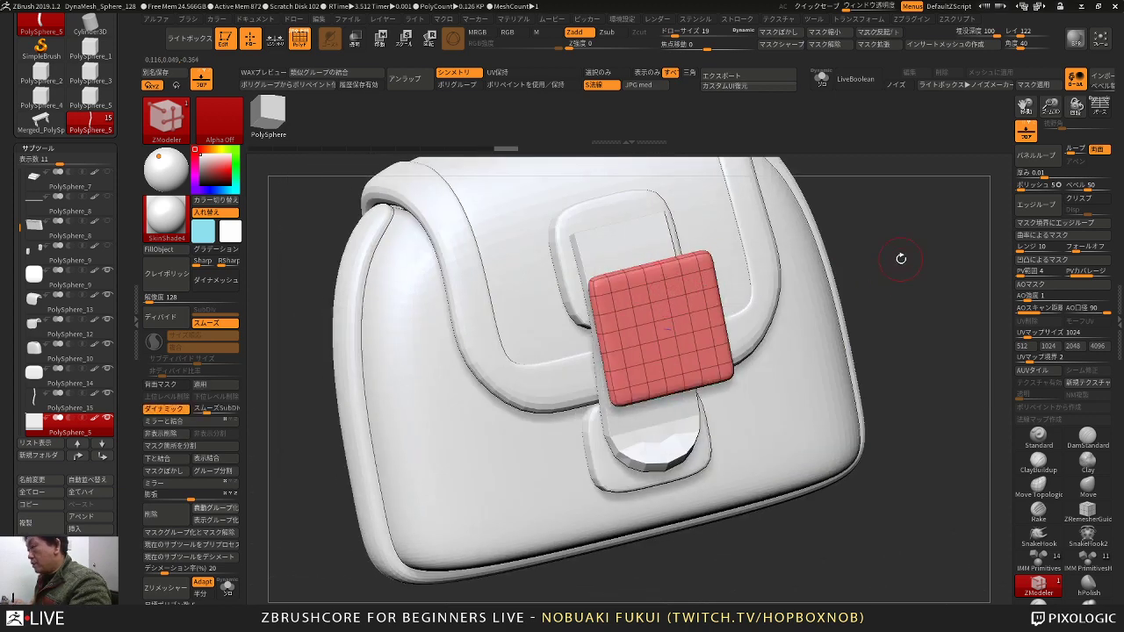
key("shift+d")
Step: Cut the inner block of polygons through the slab, leaving a square buckle frame one polygon wide
mouse_move(885, 271)
left_mouse_down()
mouse_move(908, 264)
mouse_move(883, 267)
left_mouse_up()
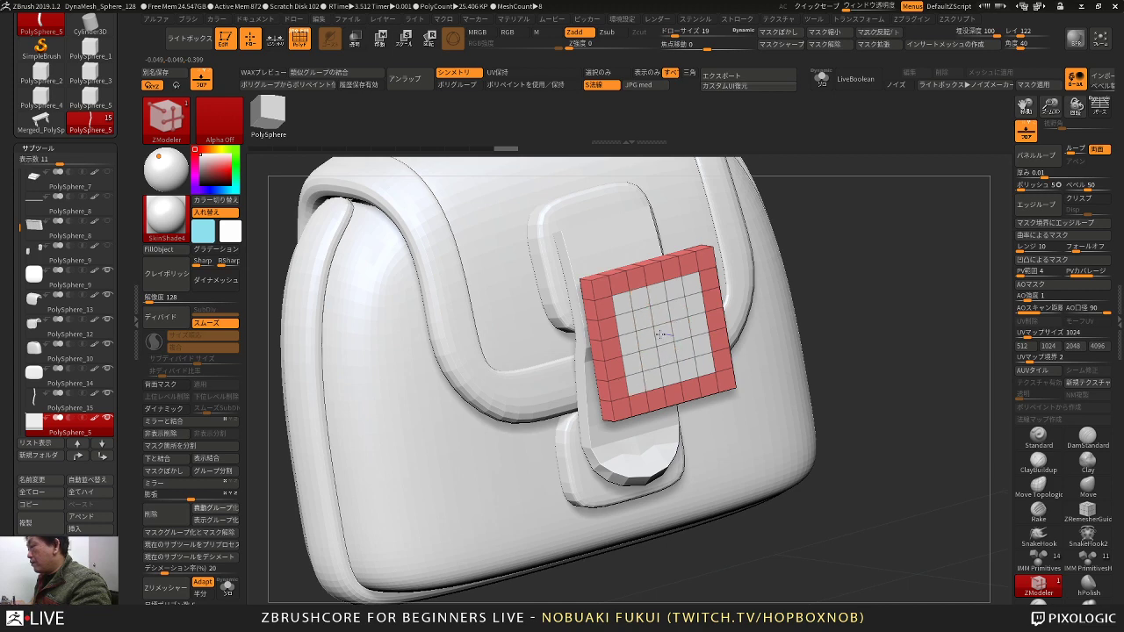
left_click(677, 323)
left_click_drag(775, 285, 835, 283)
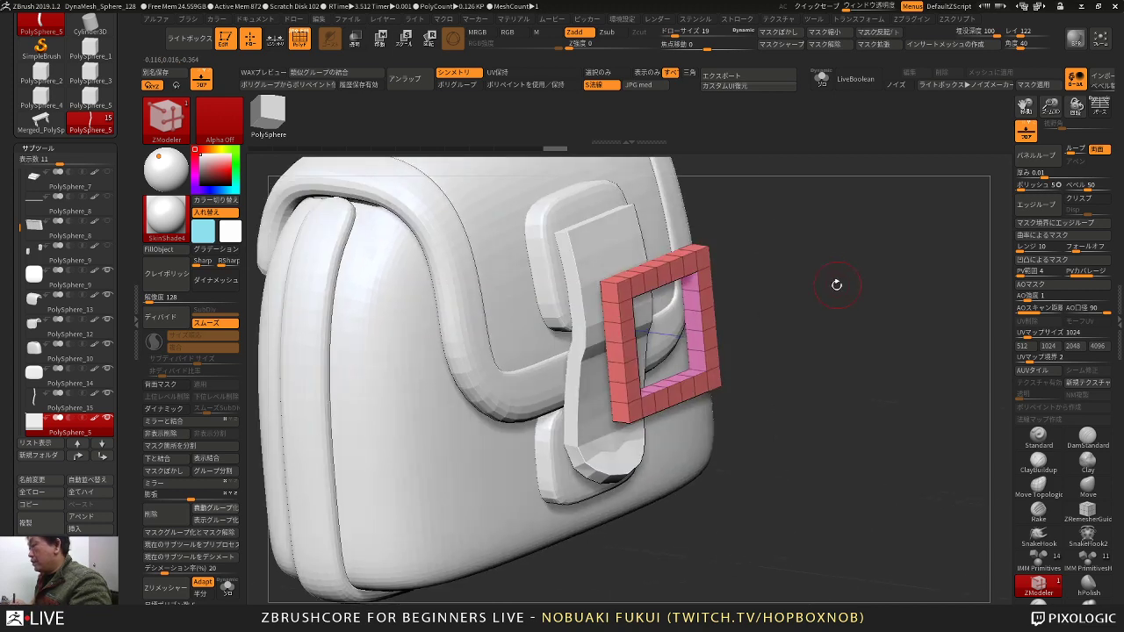
Step: Turn on dynamic subdivision for the square buckle frame and curve it along its height with the Bend Arc deformer
key("w")
left_click_drag(792, 314, 809, 350)
key("d")
left_click_drag(707, 287, 650, 309)
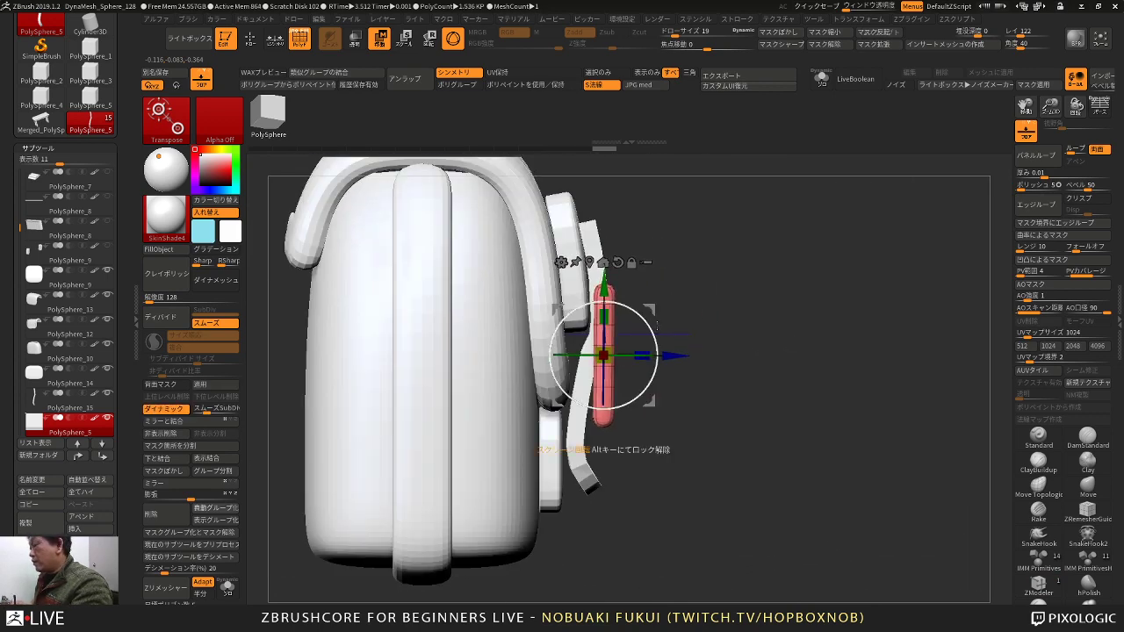
left_click(560, 262)
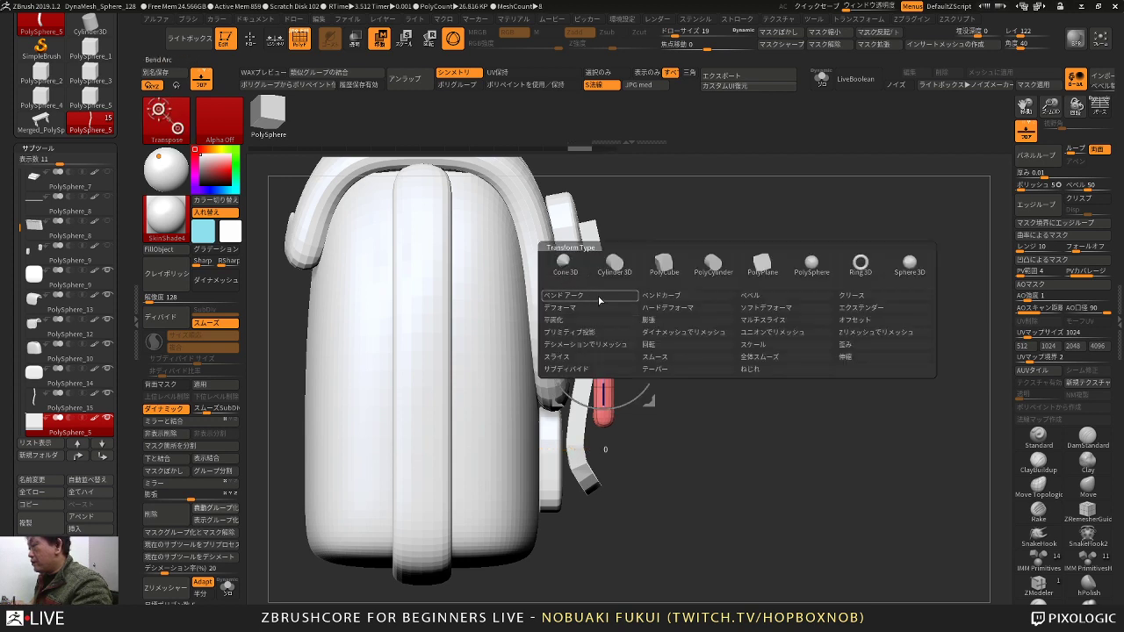
left_click(599, 300)
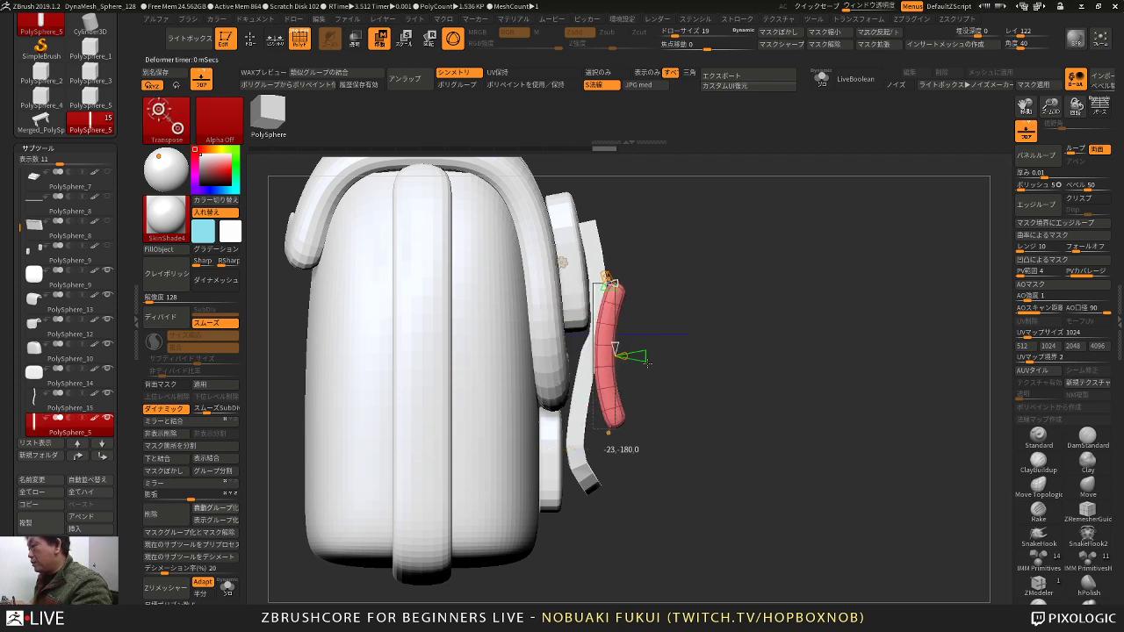
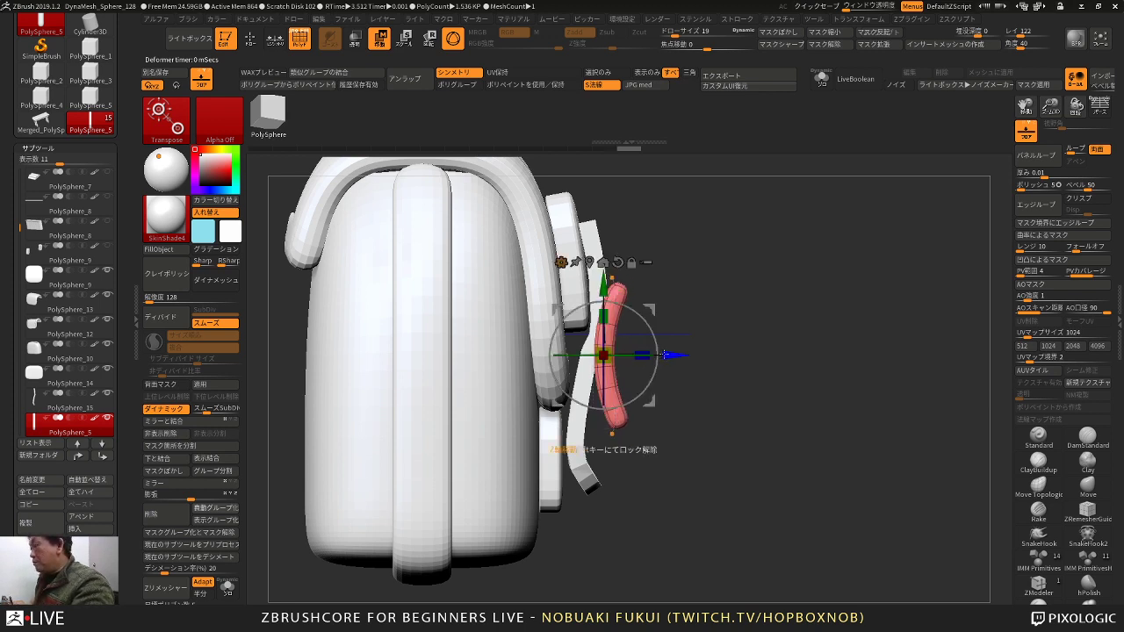
Step: Slide the curved buckle frame back along the depth axis against the strap and fine-tune its width
left_click_drag(659, 356, 648, 356)
left_click_drag(630, 342, 646, 371)
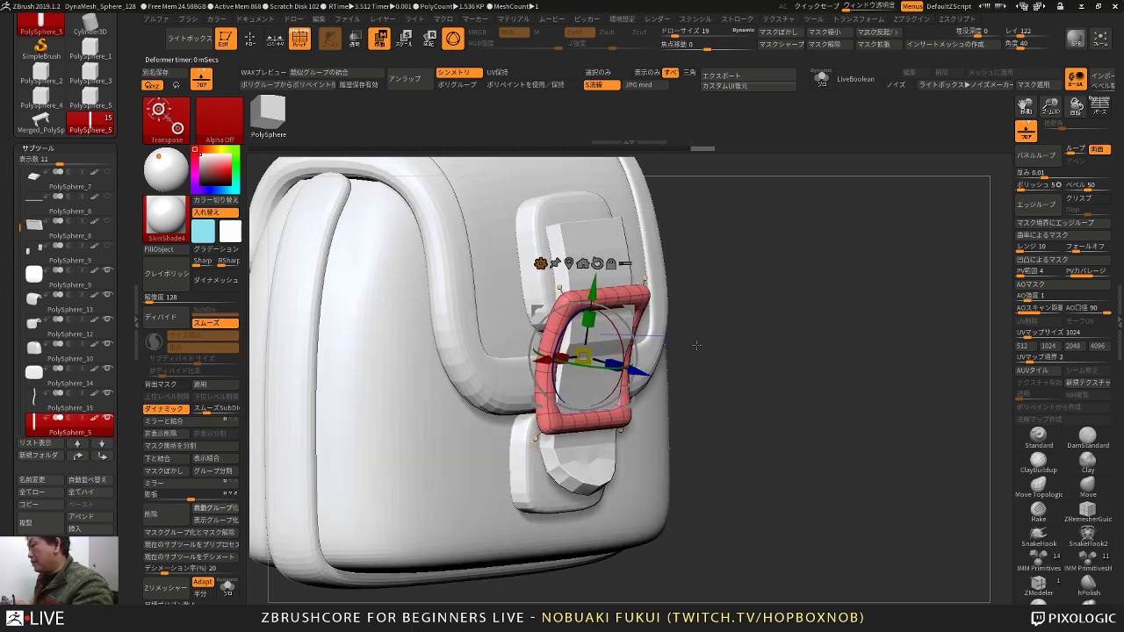
left_click_drag(695, 344, 665, 366, "shift")
left_click_drag(545, 357, 548, 357)
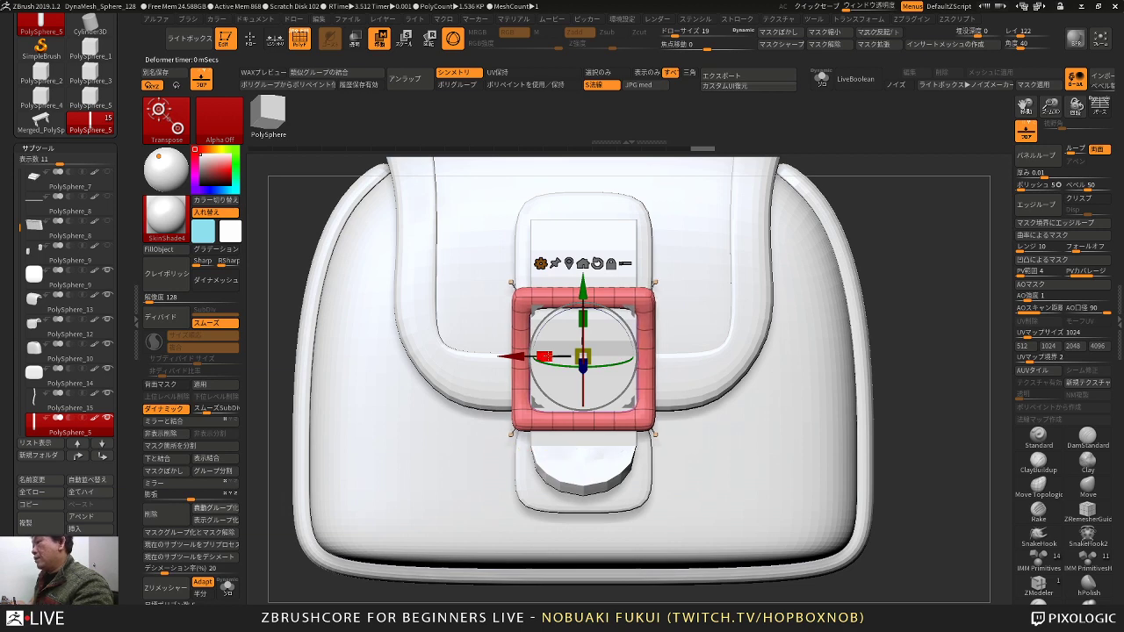
right_click_drag(599, 326, 815, 293)
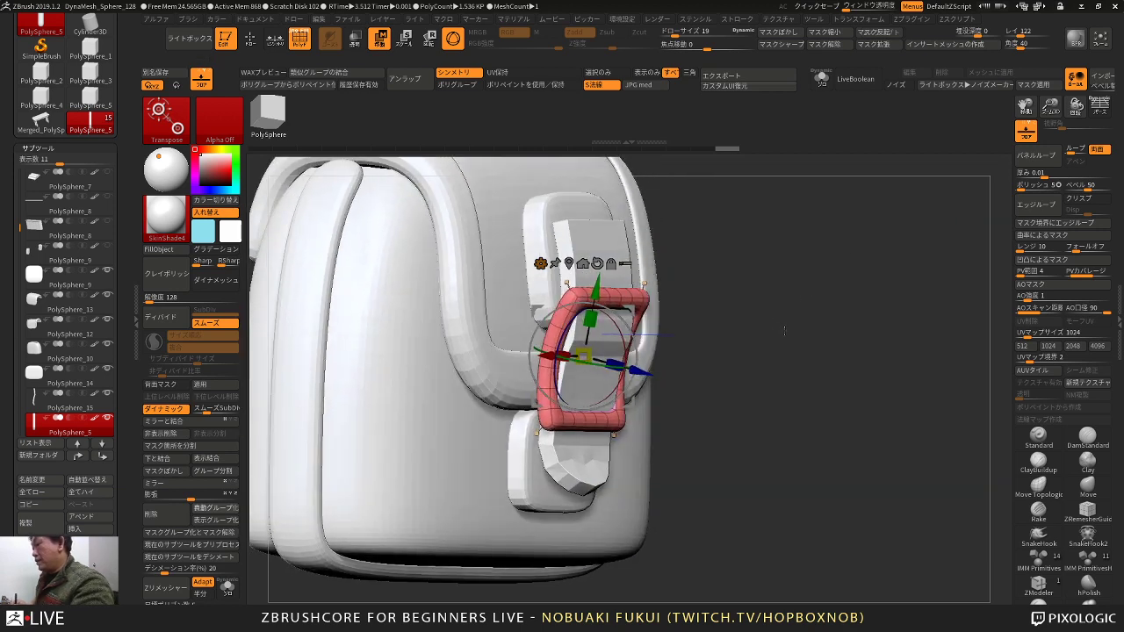
key("q")
right_click_drag(811, 382, 810, 344, "ctrl")
right_click_drag(810, 343, 706, 342)
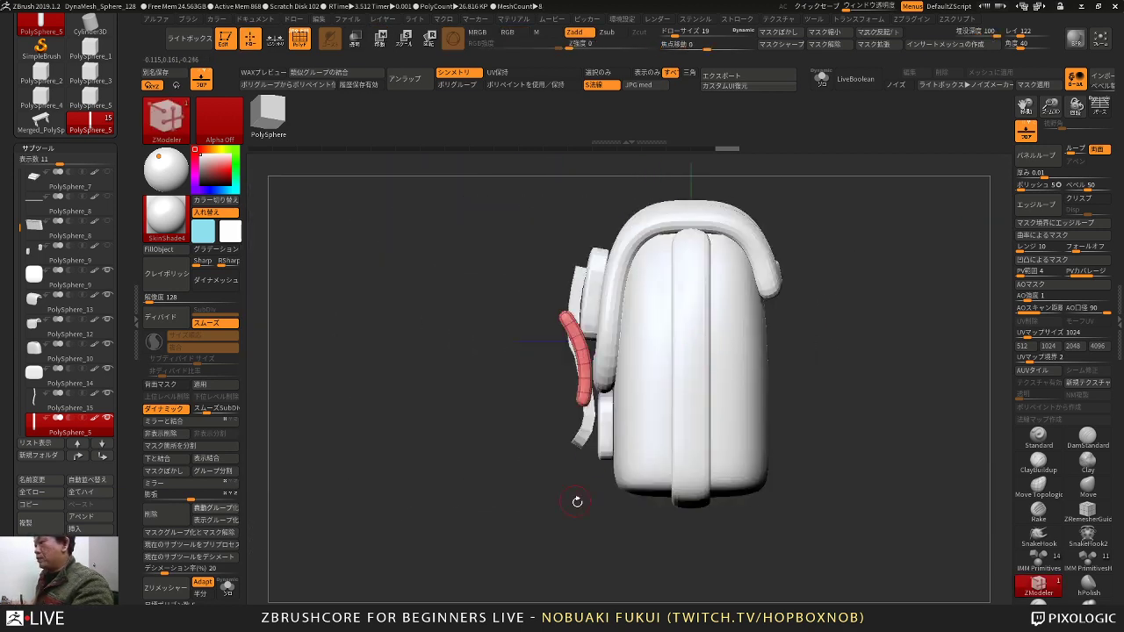
left_click_drag(577, 501, 639, 504)
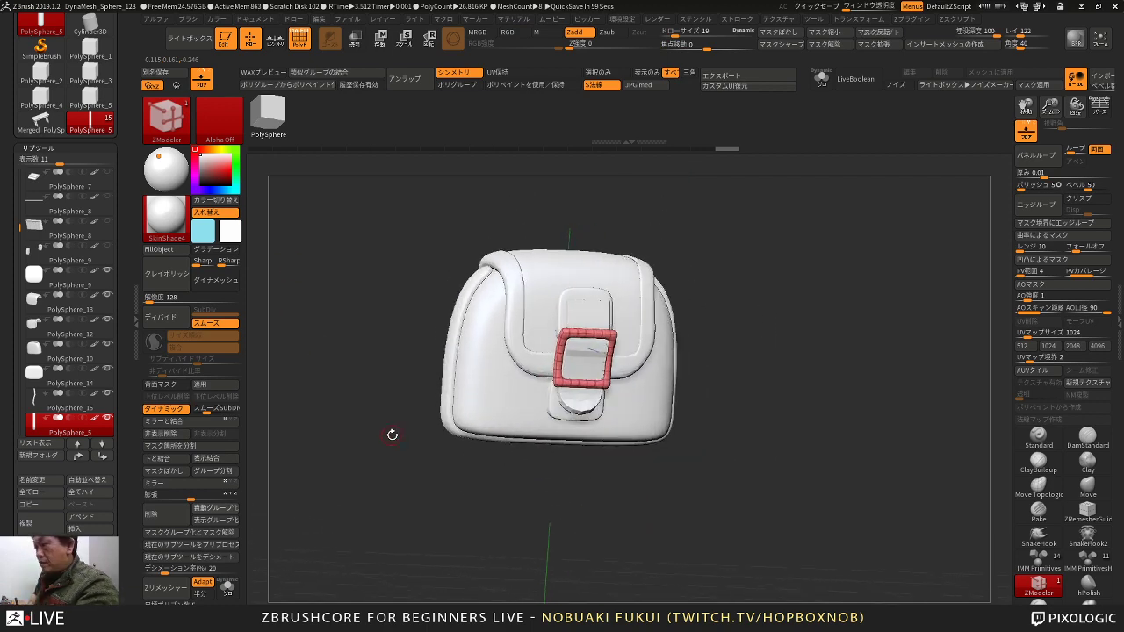
Step: Inflate the buckle frame slightly to thicken its bars
key("e")
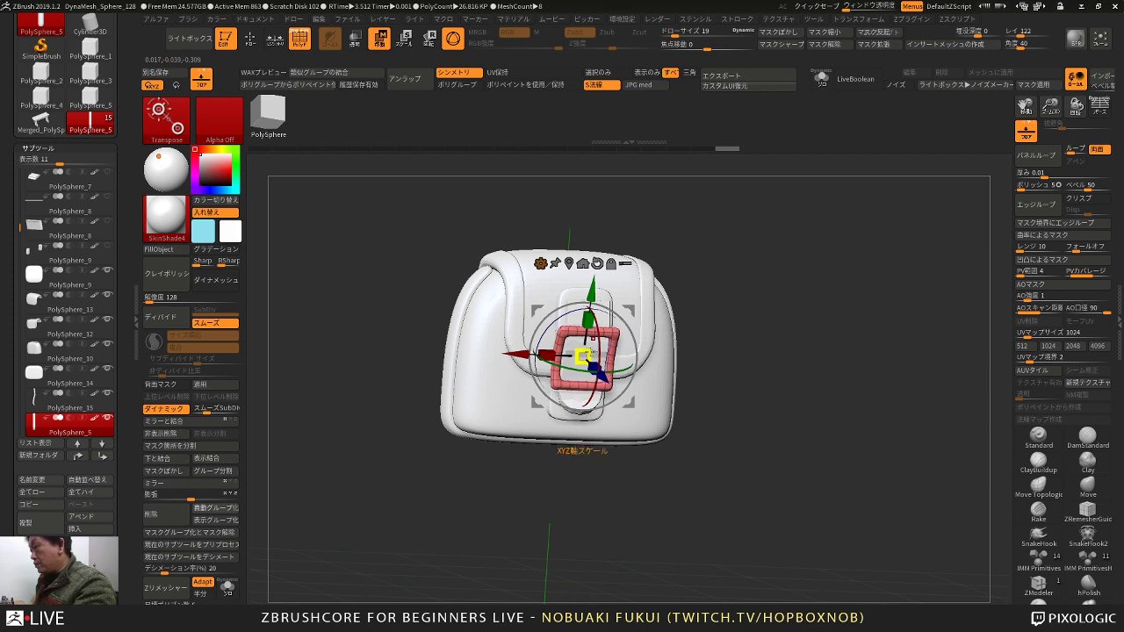
left_click_drag(191, 496, 197, 496)
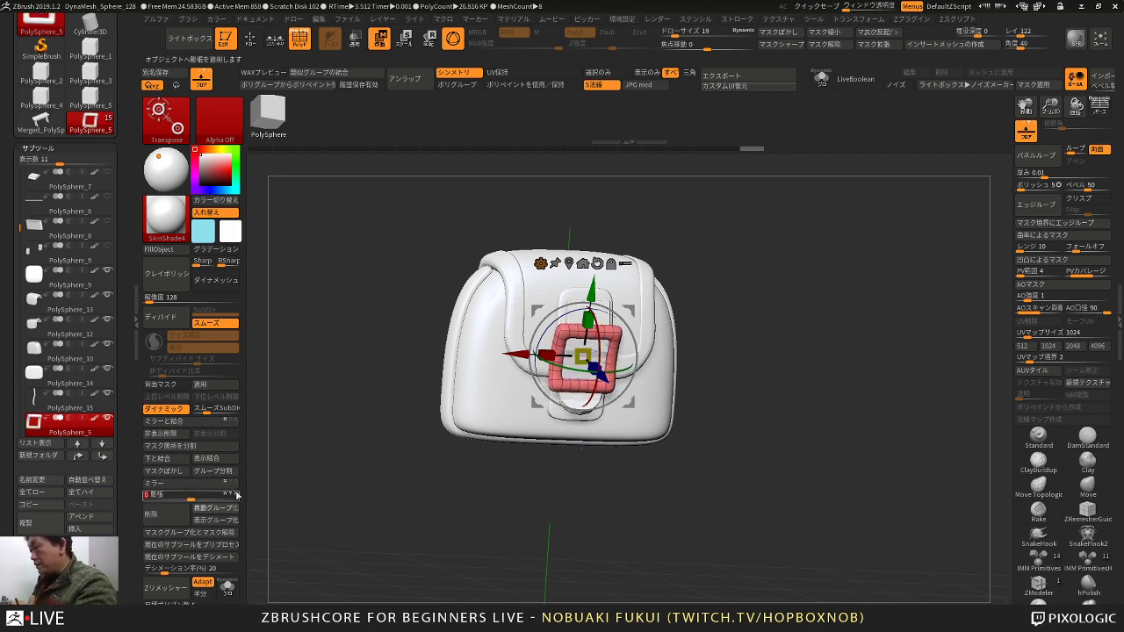
key("q")
mouse_move(517, 485)
left_mouse_down()
mouse_move(527, 502)
mouse_move(544, 502)
mouse_move(497, 477)
mouse_move(571, 534)
mouse_move(595, 514)
mouse_move(570, 512)
mouse_move(595, 507)
mouse_move(573, 510)
mouse_move(590, 529)
mouse_move(597, 507)
left_mouse_up()
Step: Select the front strap behind the buckle frame and isolate it with Solo
left_click(600, 434, "alt")
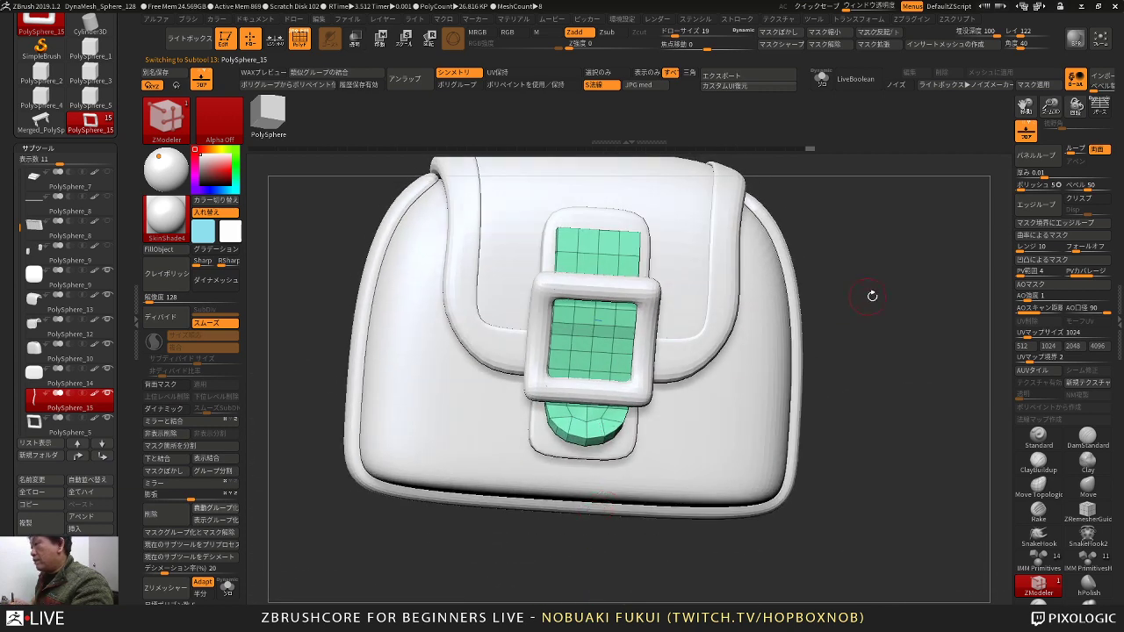
left_click_drag(872, 296, 878, 343)
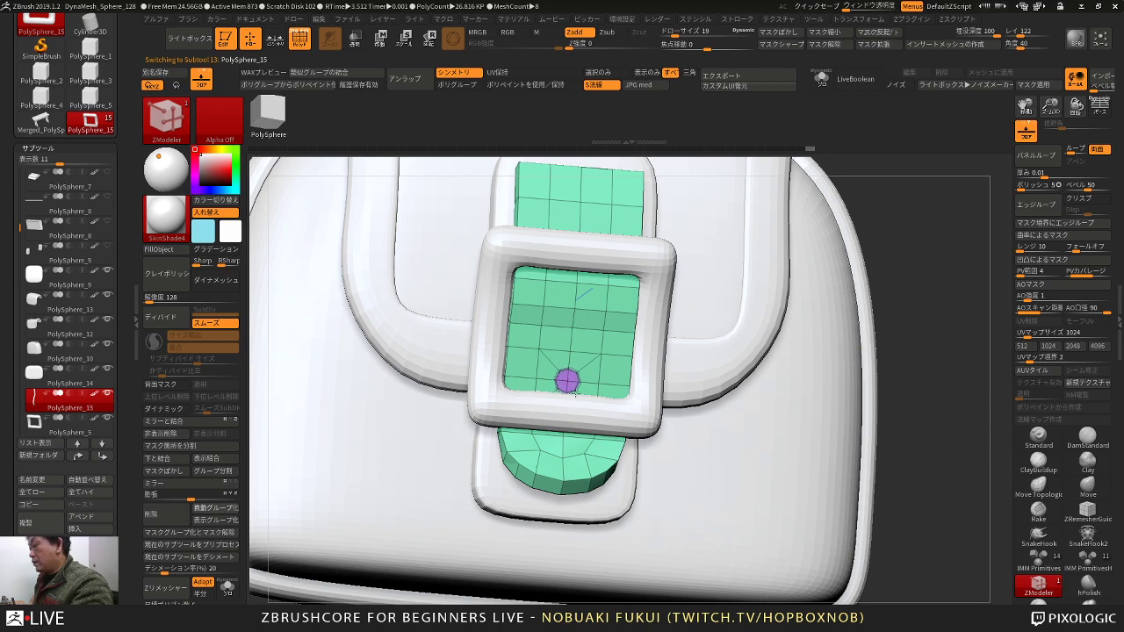
mouse_move(867, 265)
left_mouse_down()
mouse_move(861, 216)
mouse_move(873, 260)
left_mouse_up()
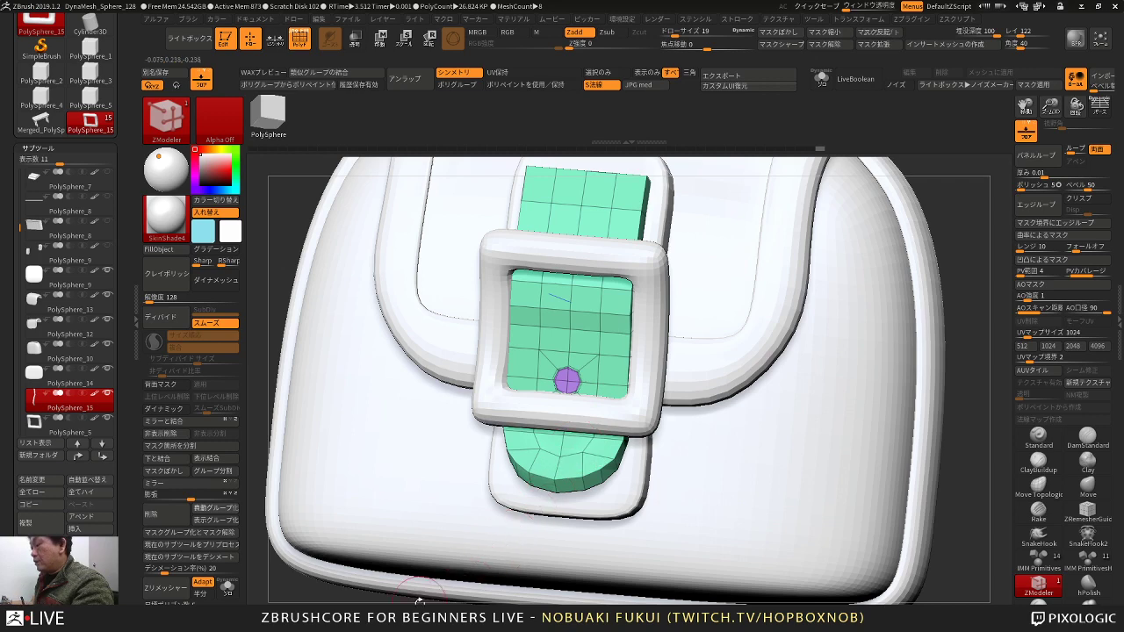
left_click_drag(391, 599, 263, 550, "alt")
left_click(228, 590)
left_click_drag(377, 521, 719, 452)
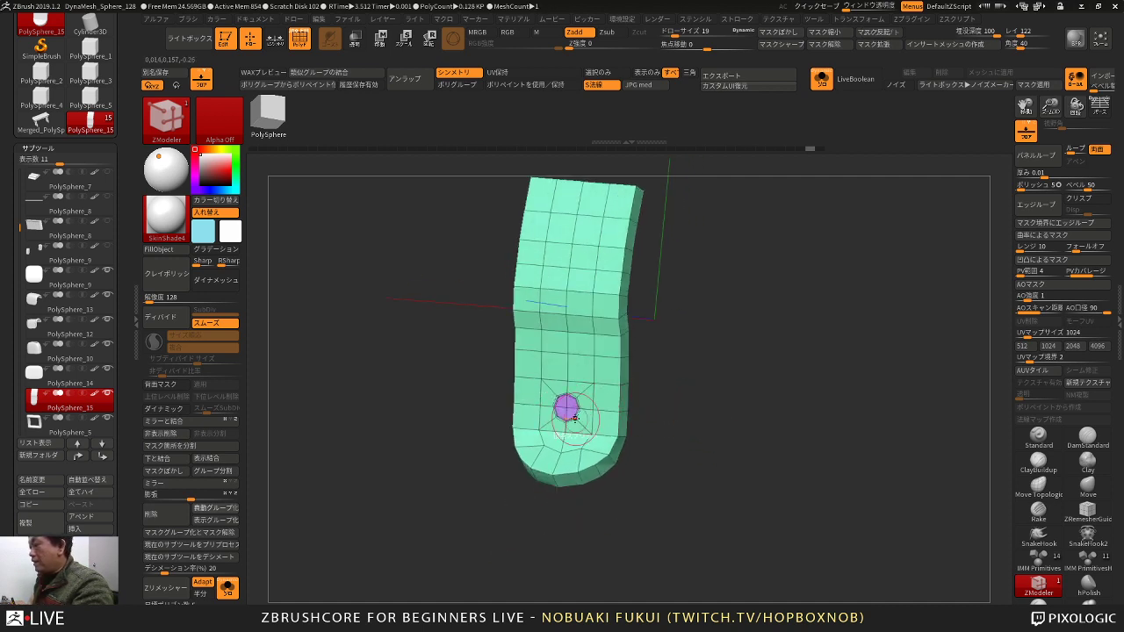
Step: Try splitting a point near the strap's rounded end into a round patch and recessing it with QMesh targeting Polygroup All
key("ctrl+z")
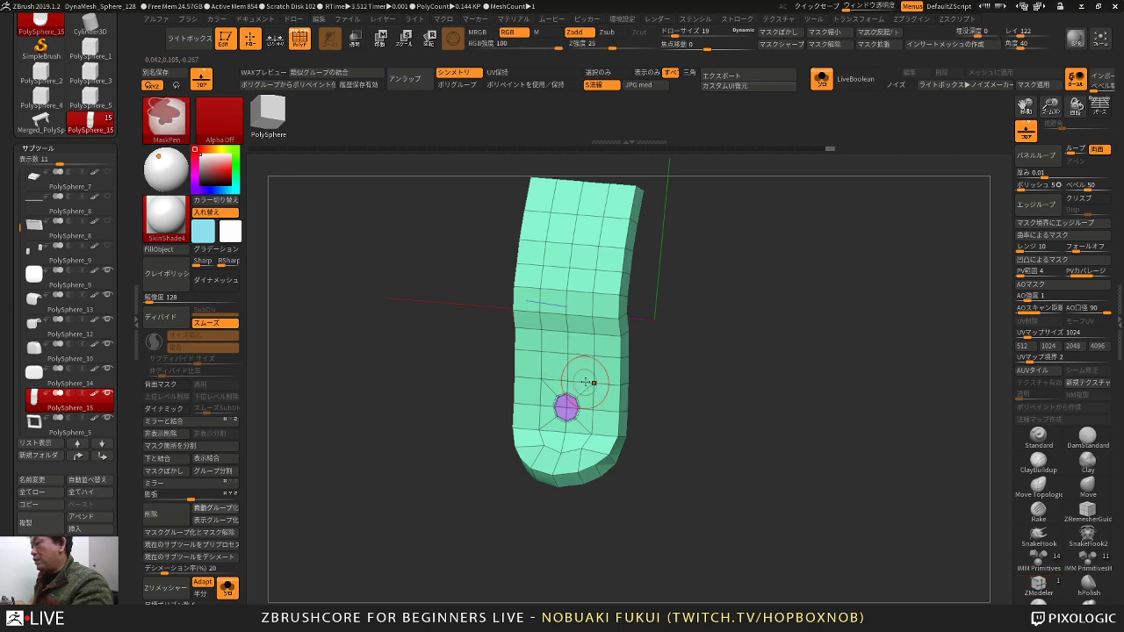
key("ctrl+z")
left_click_drag(653, 389, 669, 386)
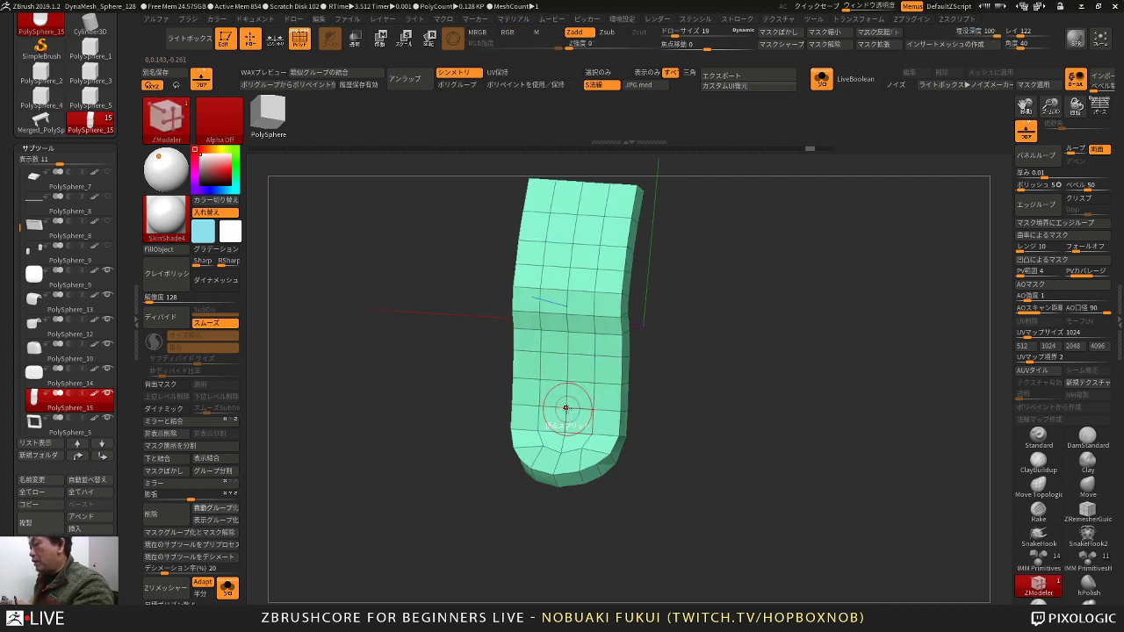
left_click_drag(663, 384, 701, 442, "alt")
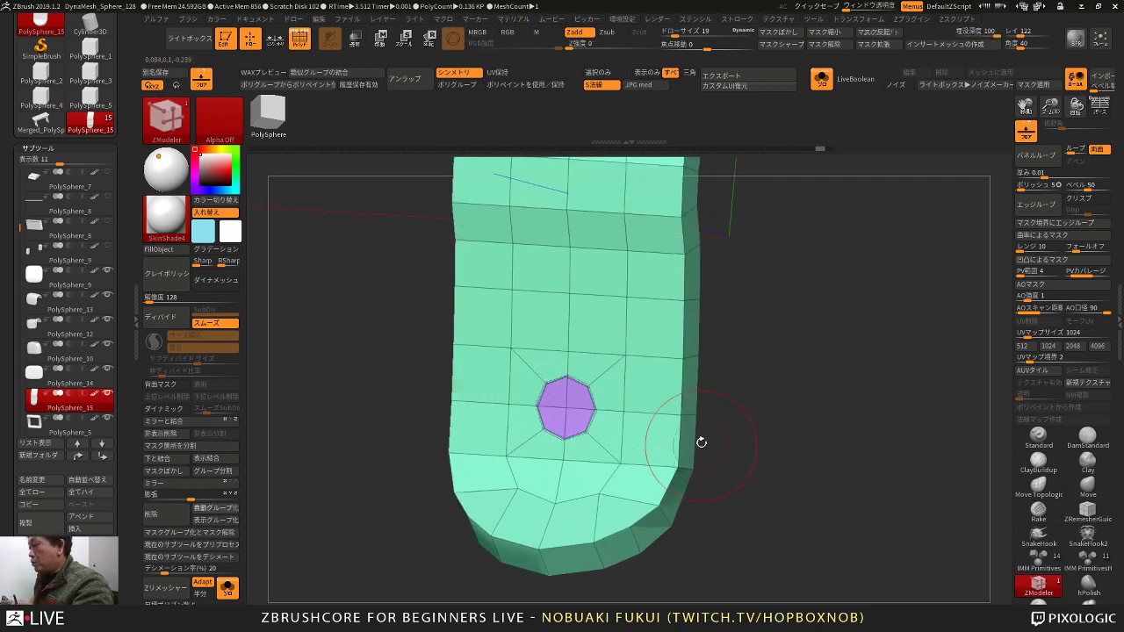
key("space")
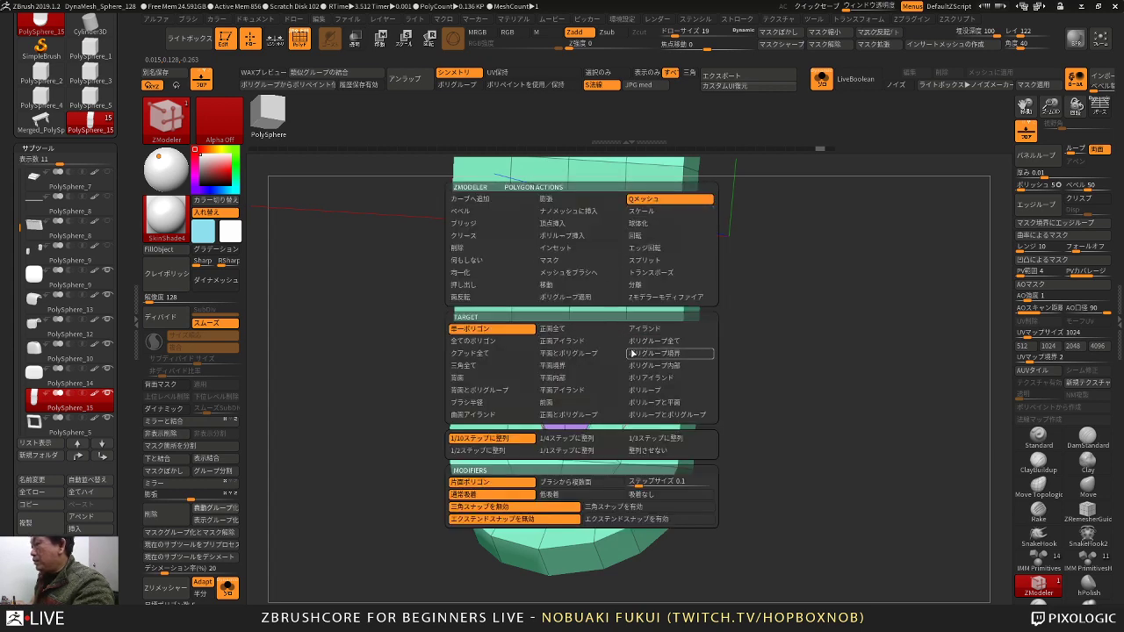
left_click(633, 353)
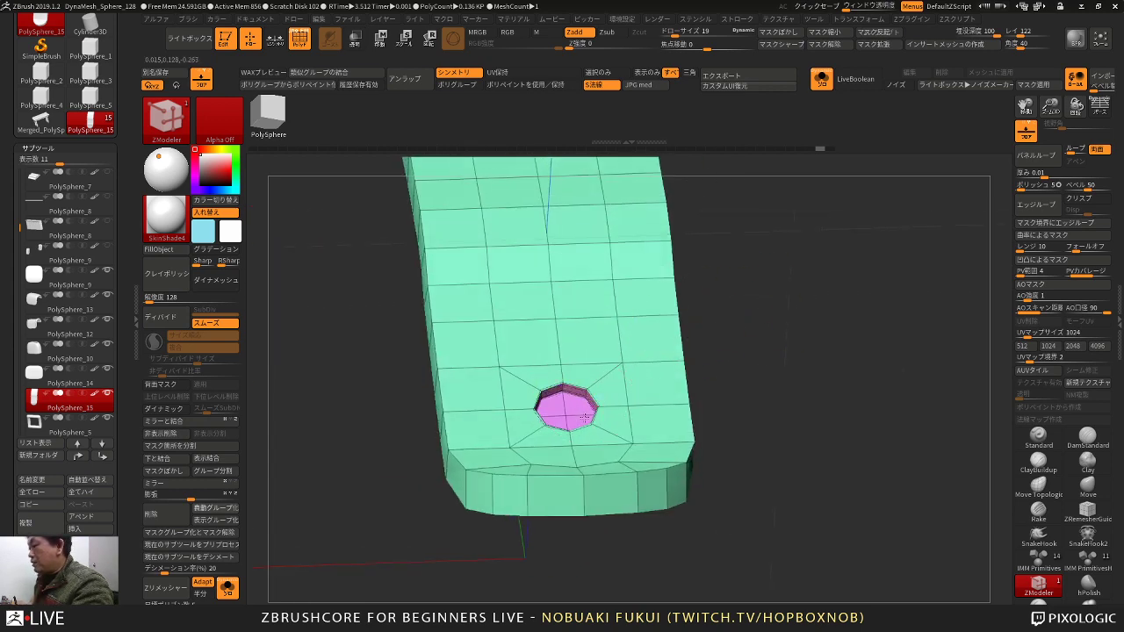
left_click_drag(722, 373, 700, 346)
key("ctrl+z")
key("ctrl+z")
key("ctrl+z")
Step: Try to punch the round patch clear through the strap's thickness with QMesh
key("space")
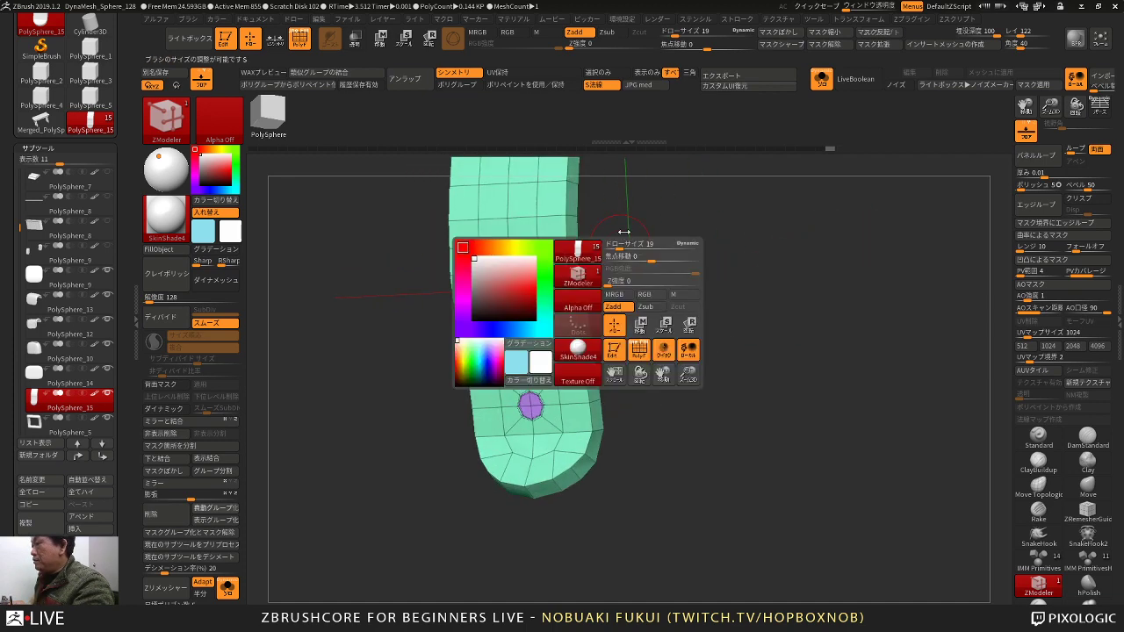
key("space")
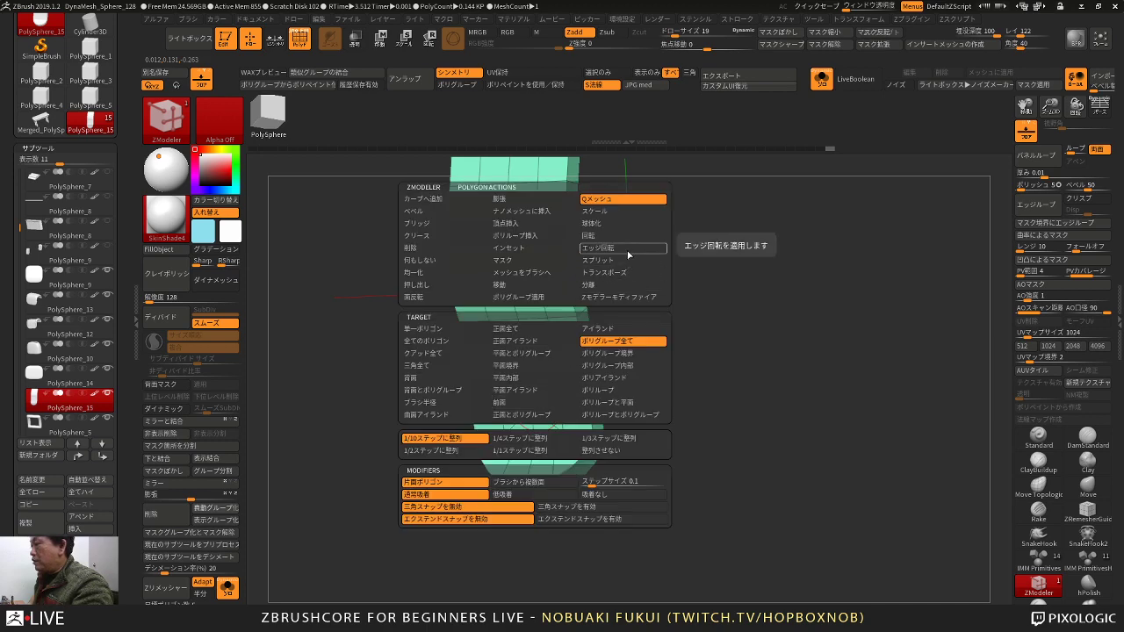
left_click(465, 341)
mouse_move(621, 391)
left_mouse_down()
mouse_move(579, 399)
mouse_move(668, 367)
mouse_move(702, 406)
mouse_move(641, 374)
mouse_move(686, 360)
left_mouse_up()
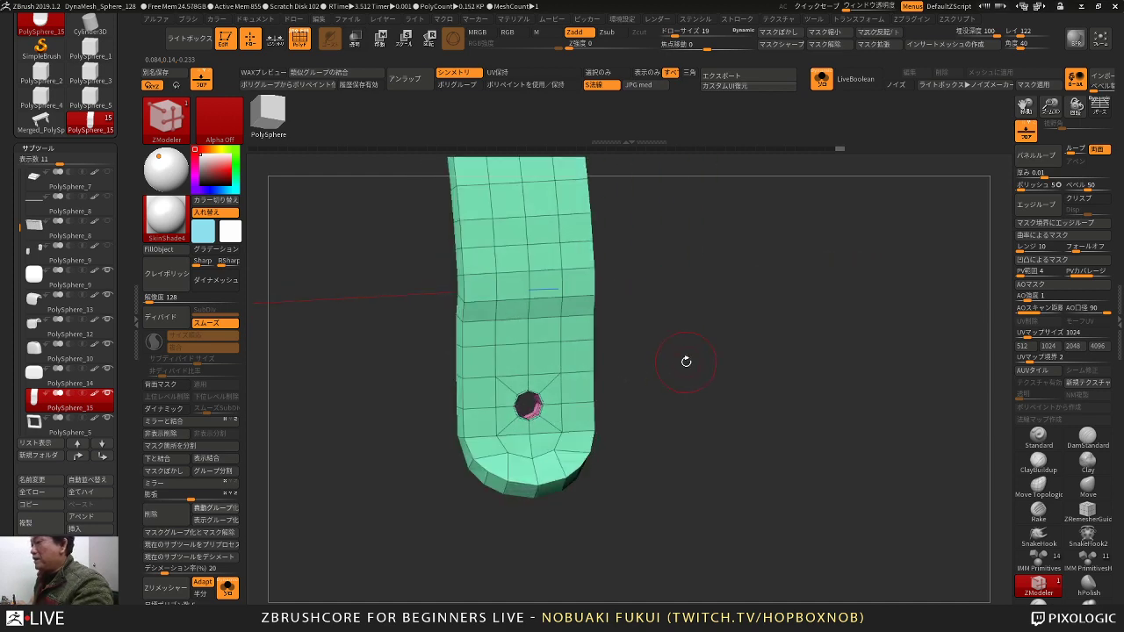
key("ctrl+z")
key("ctrl+z")
Step: Split four points along the strap's centre line into round polygroup patches, two above and two below the bend
left_click_drag(688, 442, 590, 421)
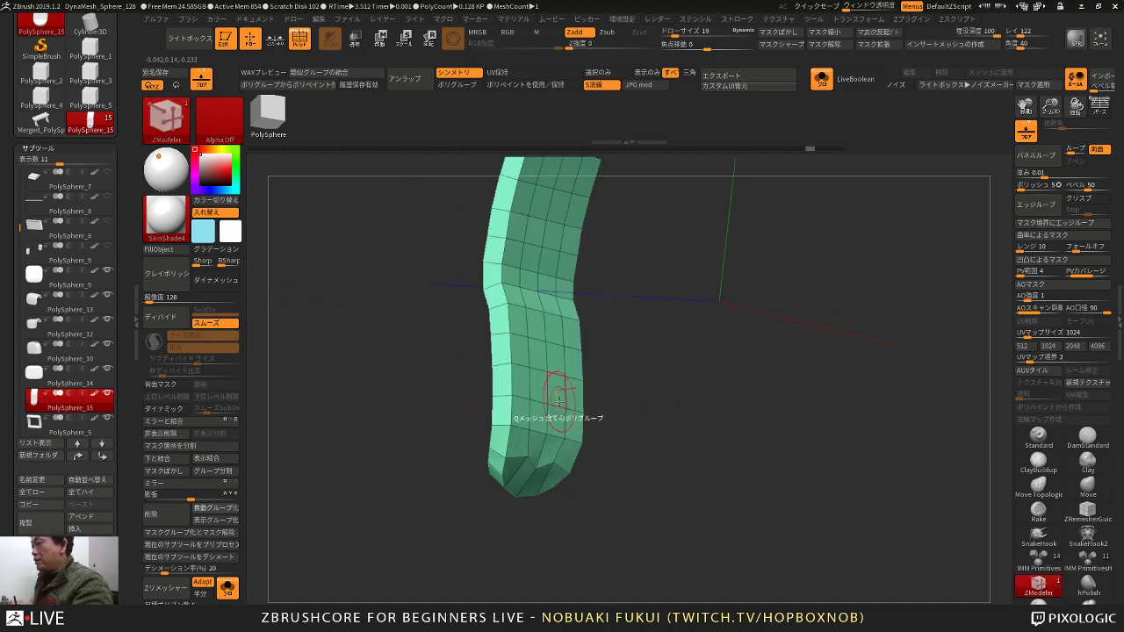
left_click_drag(627, 390, 662, 420)
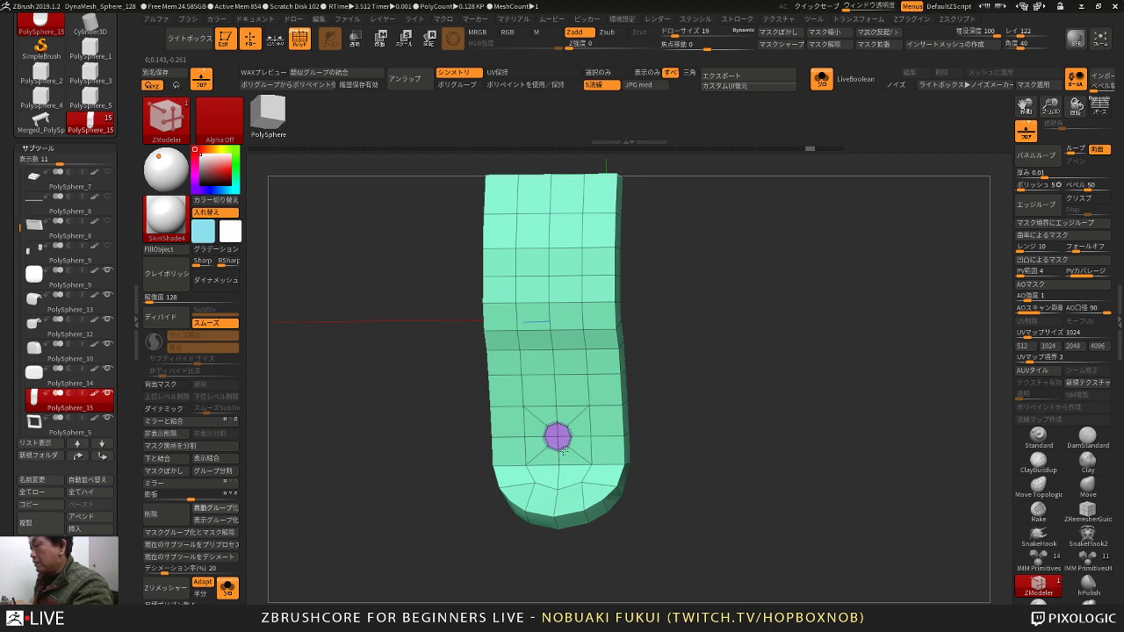
left_click(555, 376)
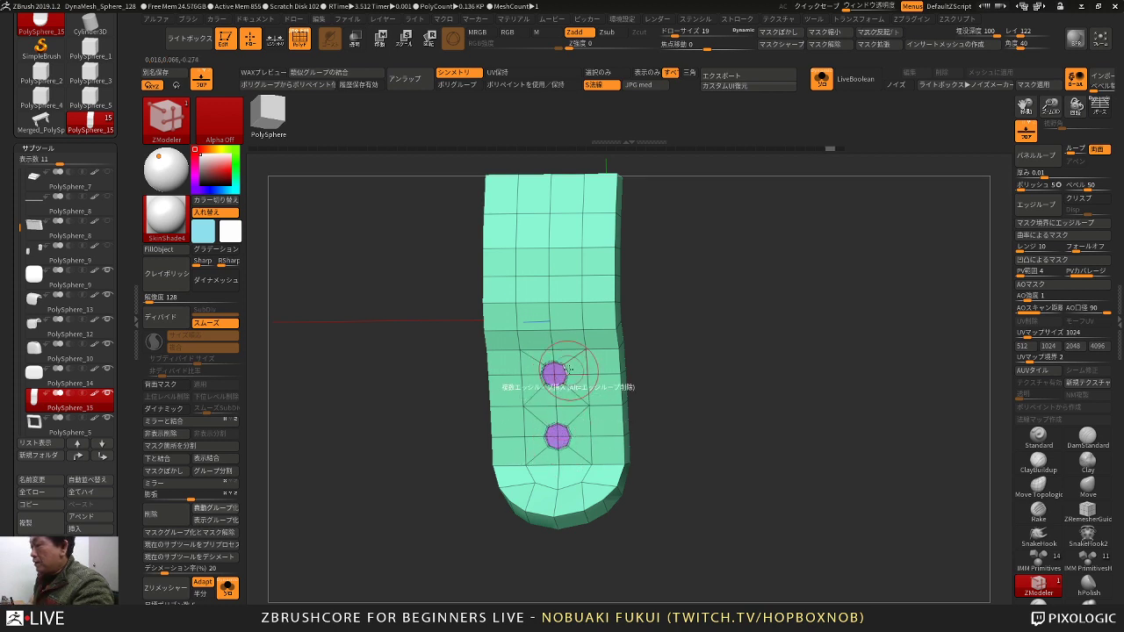
left_click(551, 304)
left_click_drag(639, 279, 694, 329, "alt")
left_click(569, 286)
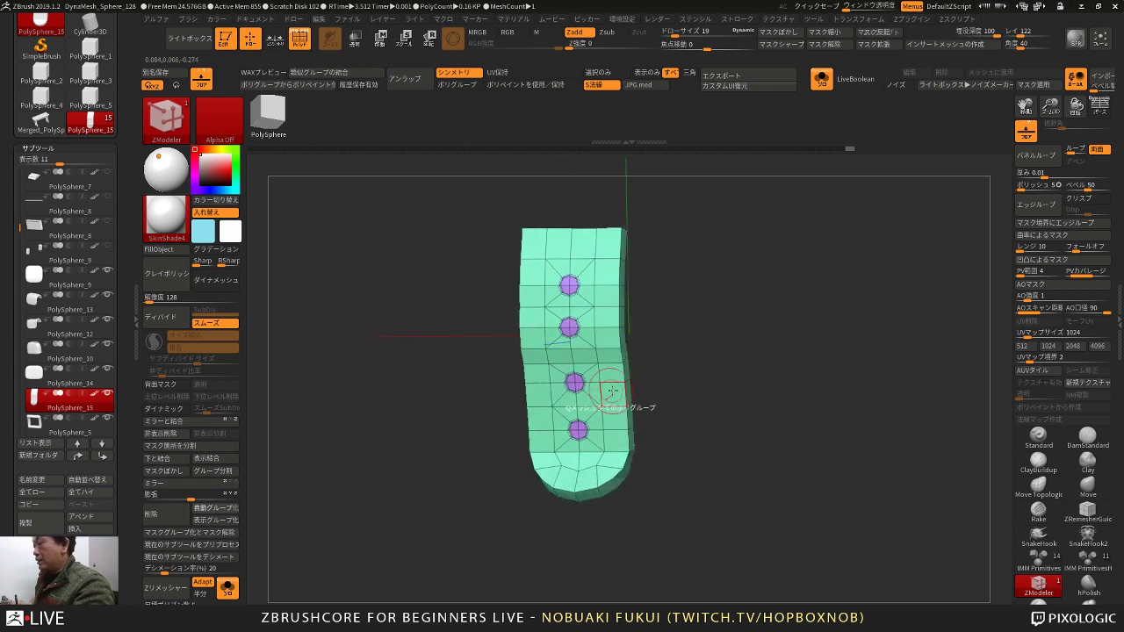
Step: Hide the four round patches and delete the hidden polygons to leave four holes in the strap's front face
key("ctrl+shift")
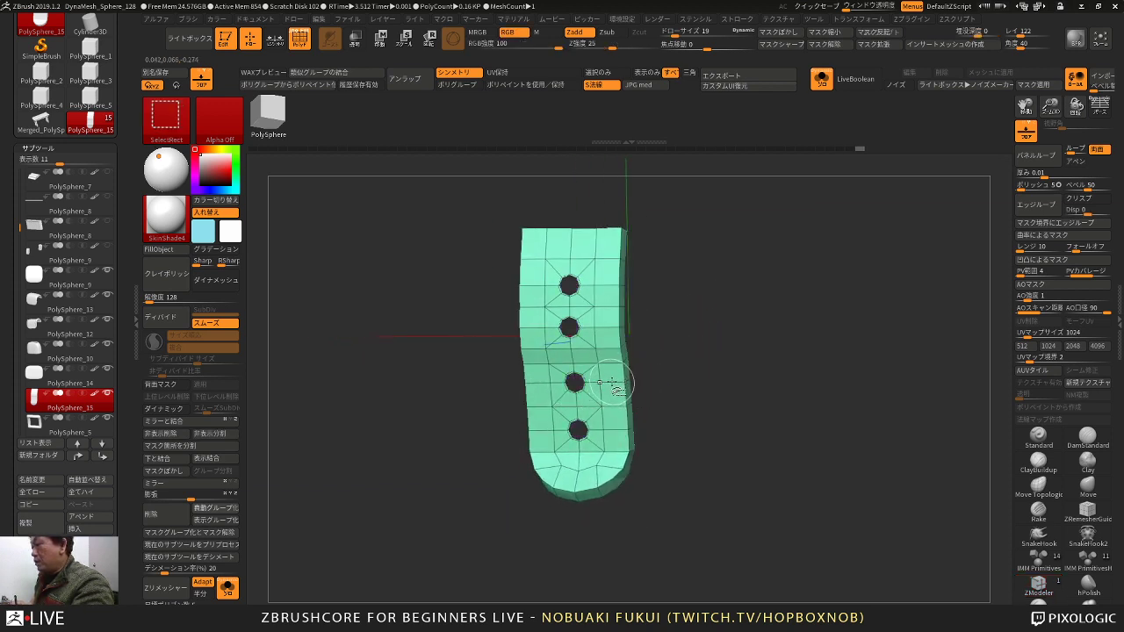
left_click(665, 373, "ctrl+shift")
left_click_drag(665, 374, 651, 394)
key("ctrl+shift")
key("ctrl+shift")
left_click(622, 389, "ctrl+shift")
left_click_drag(424, 434, 404, 445)
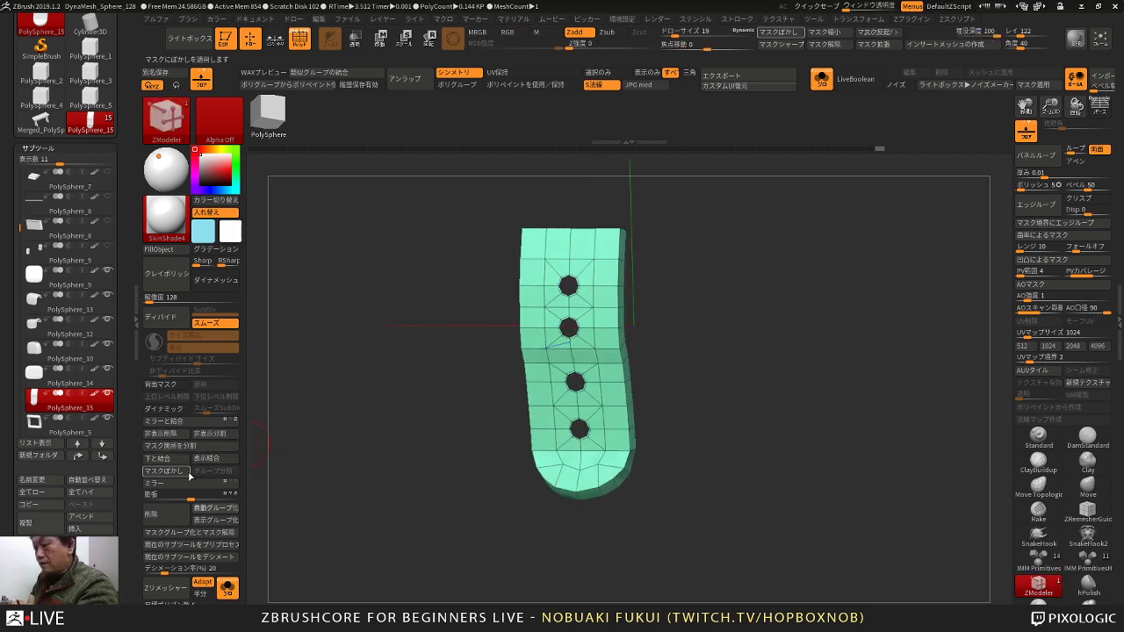
left_click(173, 434)
left_click_drag(297, 437, 346, 433)
Step: Delete the polyloop forming the strap's side wall, using the ZModeler Delete action
left_click_drag(665, 395, 642, 409)
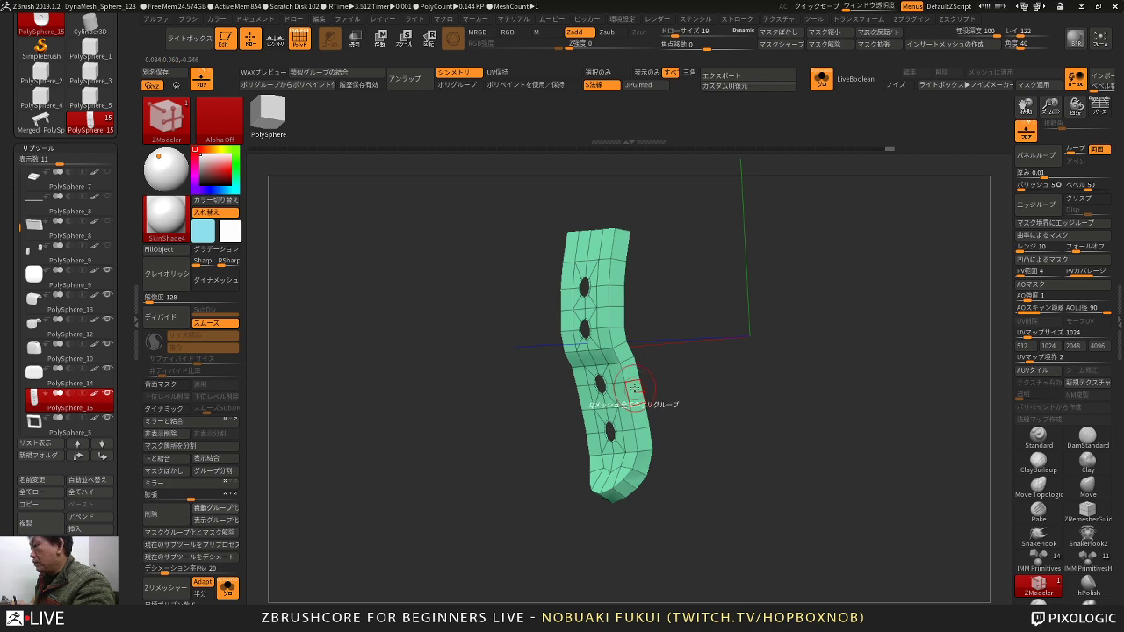
key("space")
left_click(538, 249)
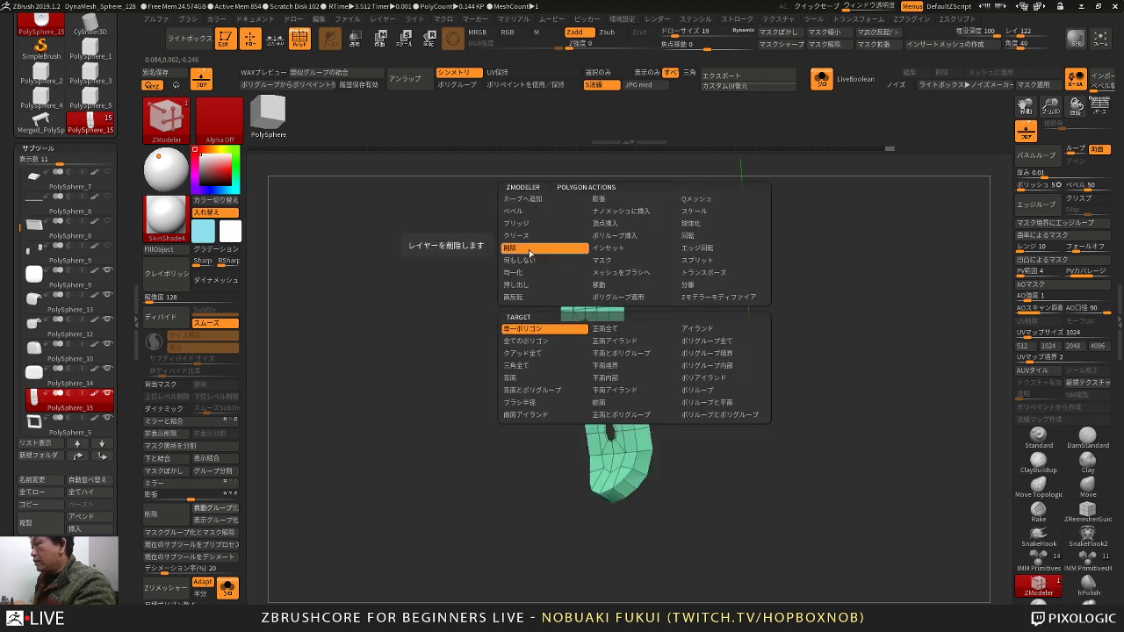
left_click(690, 394)
left_click_drag(665, 363, 634, 387)
Step: Delete the strap's detached back face with the Island target, keeping only the front sheet with the holes
key("space")
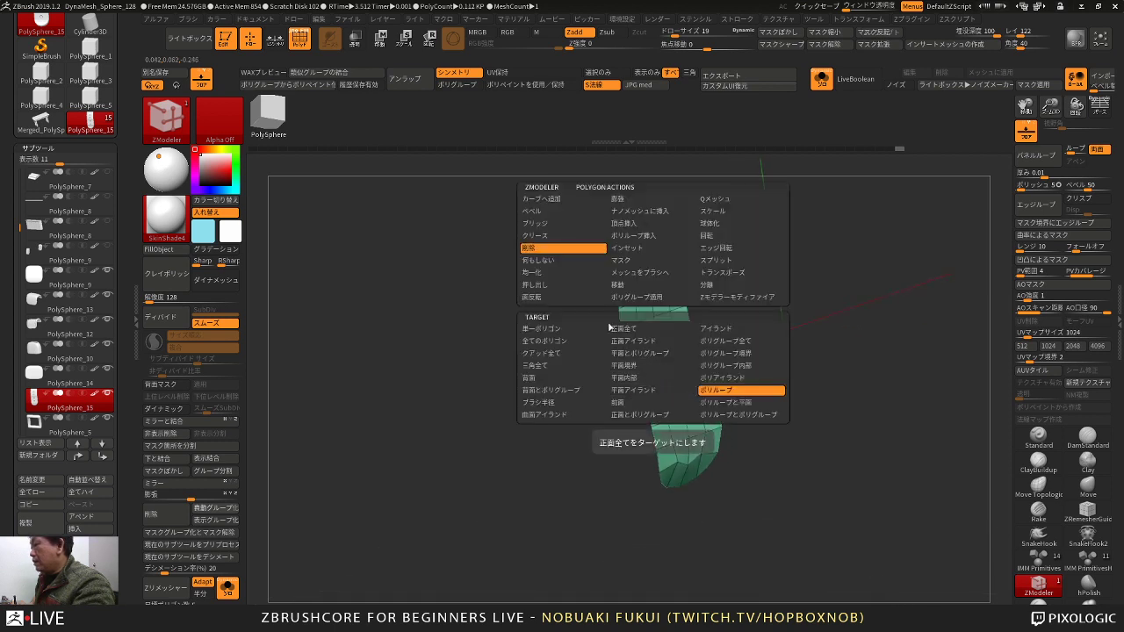
left_click(715, 330)
left_click(669, 381)
mouse_move(483, 441)
left_mouse_down()
mouse_move(556, 445)
mouse_move(478, 465)
mouse_move(493, 423)
mouse_move(493, 433)
left_mouse_up()
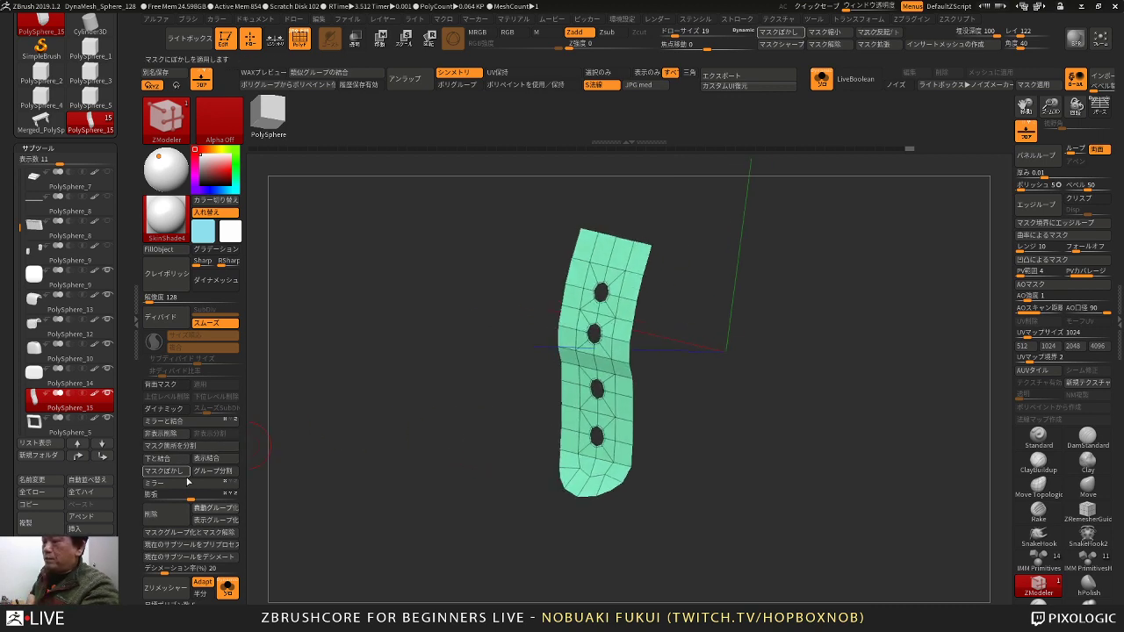
Step: Show all the bag parts again and flip the normals of the punched strap sheet
left_click(228, 588)
left_click_drag(372, 500, 325, 473)
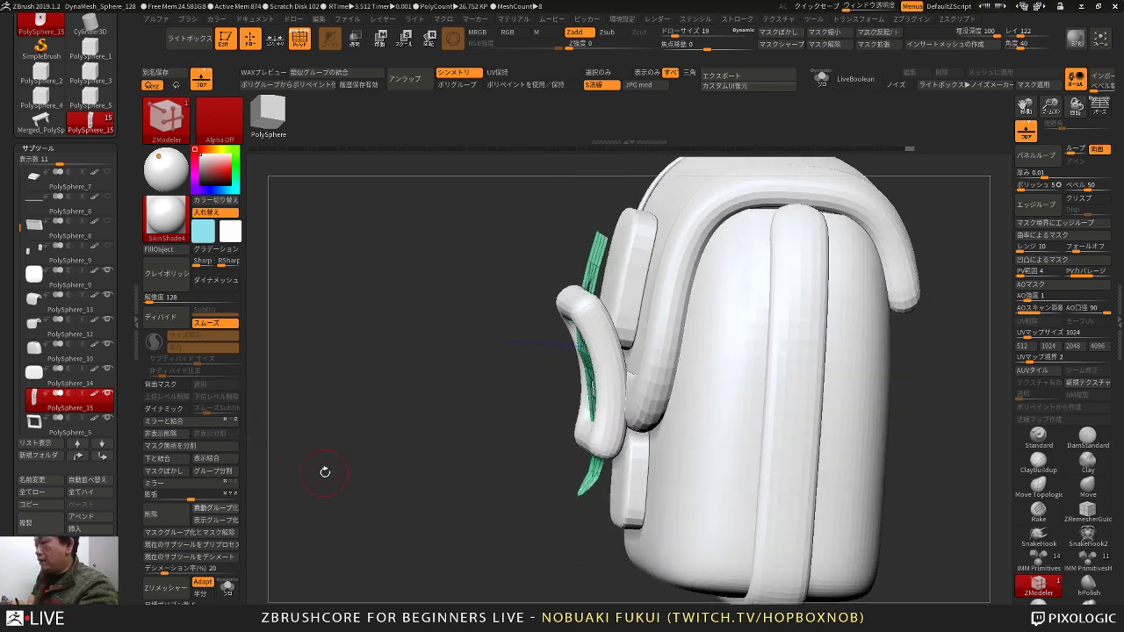
left_click_drag(360, 431, 389, 443)
left_click_drag(130, 470, 123, 353)
left_click(130, 443)
left_click_drag(120, 543, 83, 434)
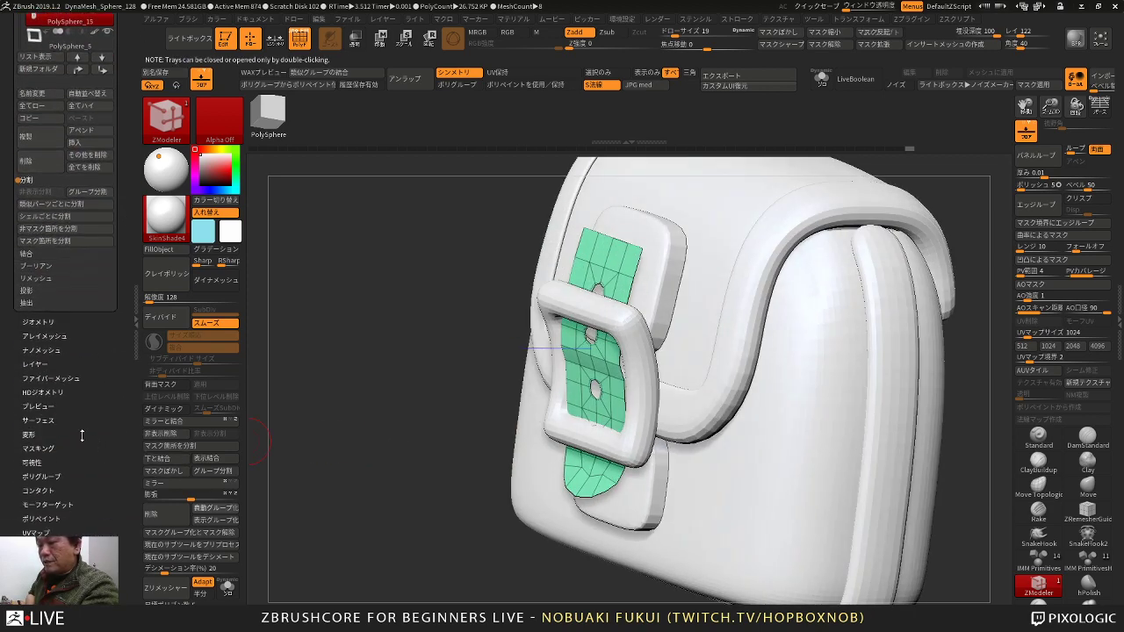
left_click(32, 434)
left_click_drag(120, 562, 158, 439)
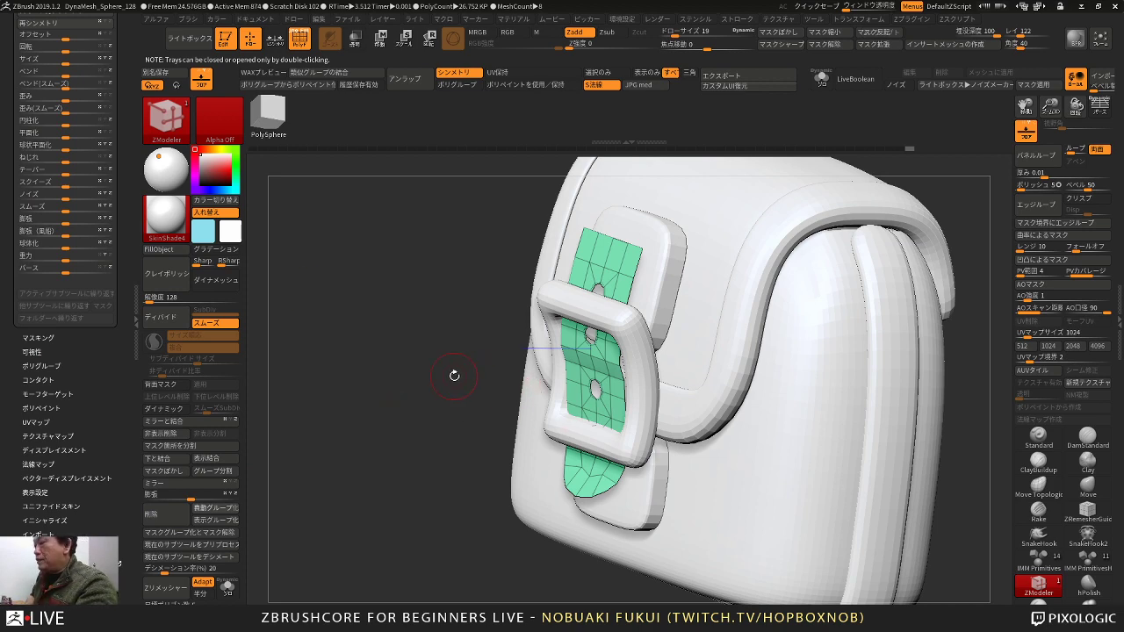
left_click(36, 491)
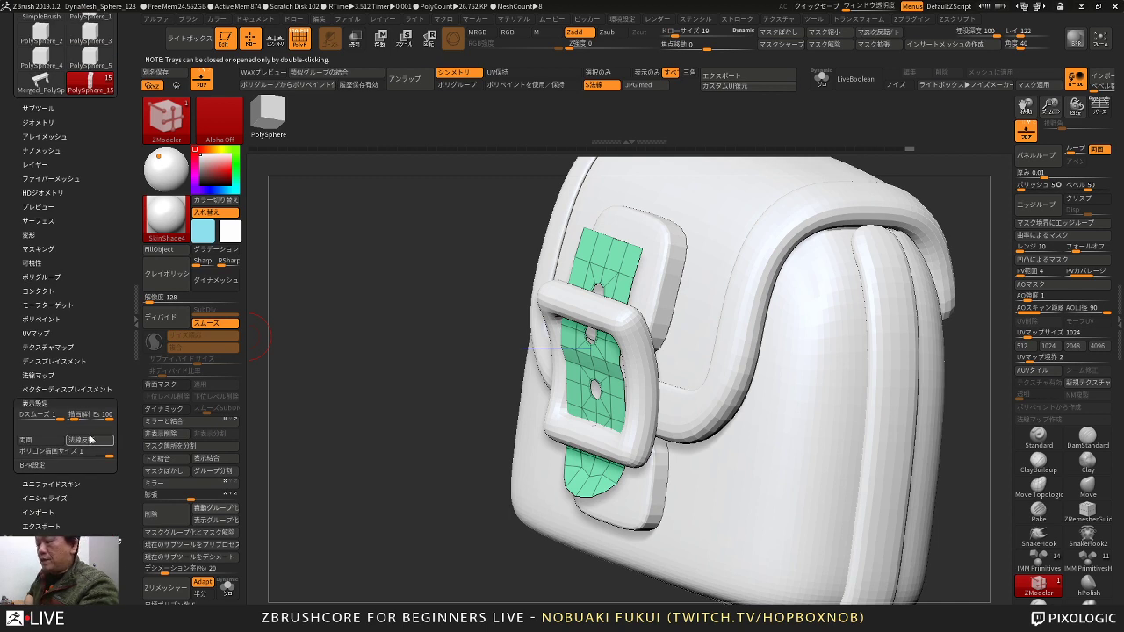
left_click(97, 441)
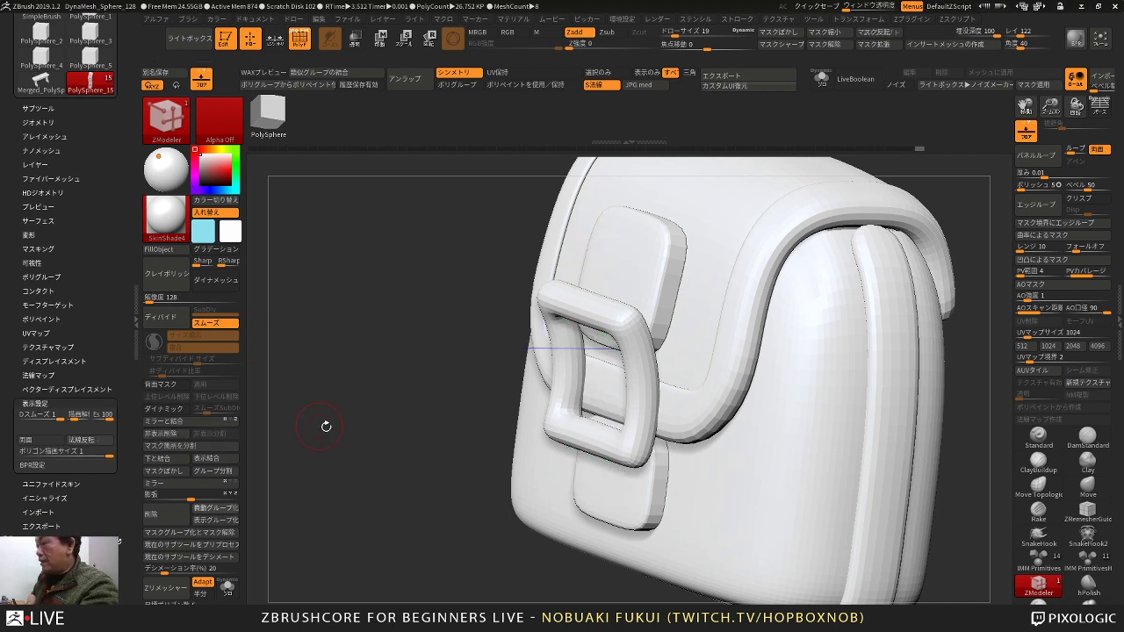
Step: Isolate the strap and extrude its whole sheet into a solid using QMesh with the All Polygons target
left_click(236, 585)
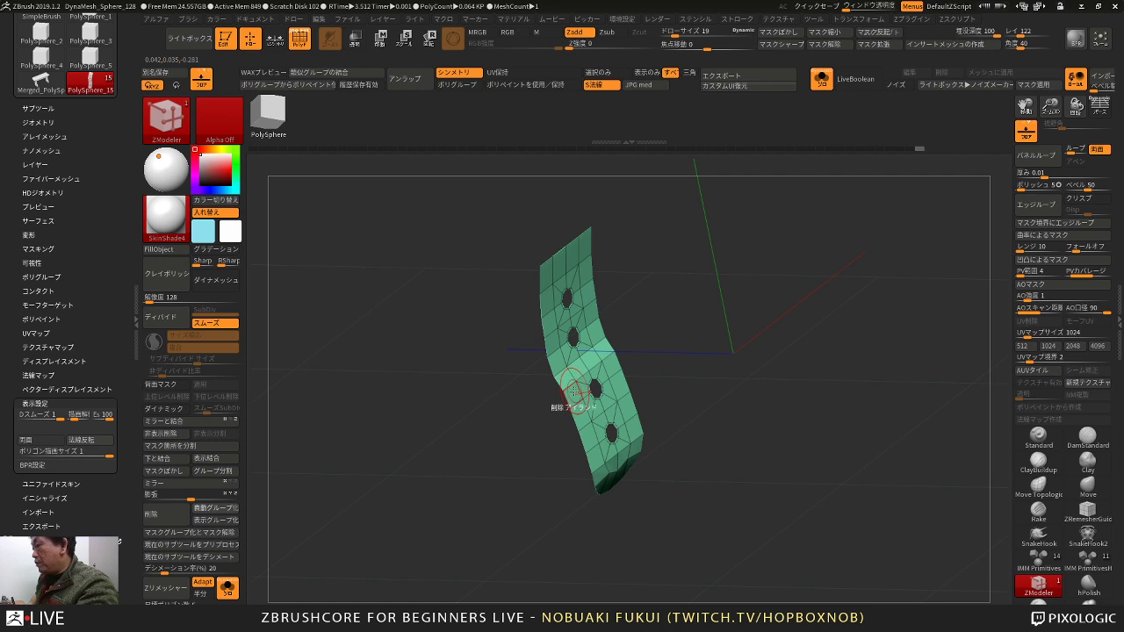
key("space")
left_click(647, 202)
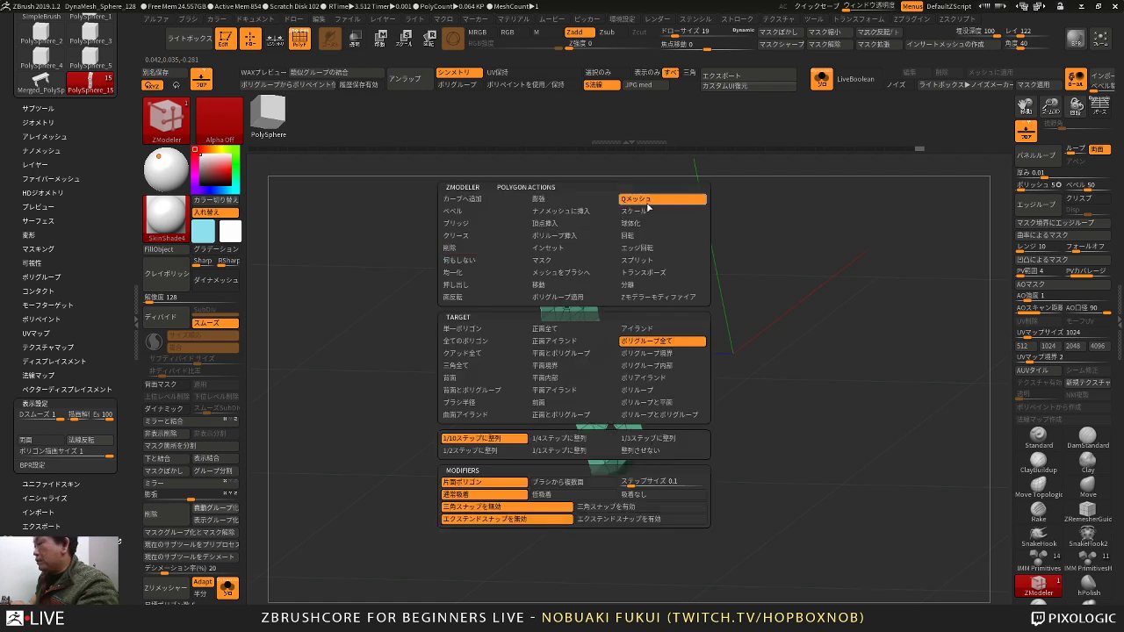
left_click(489, 343)
left_click(599, 397)
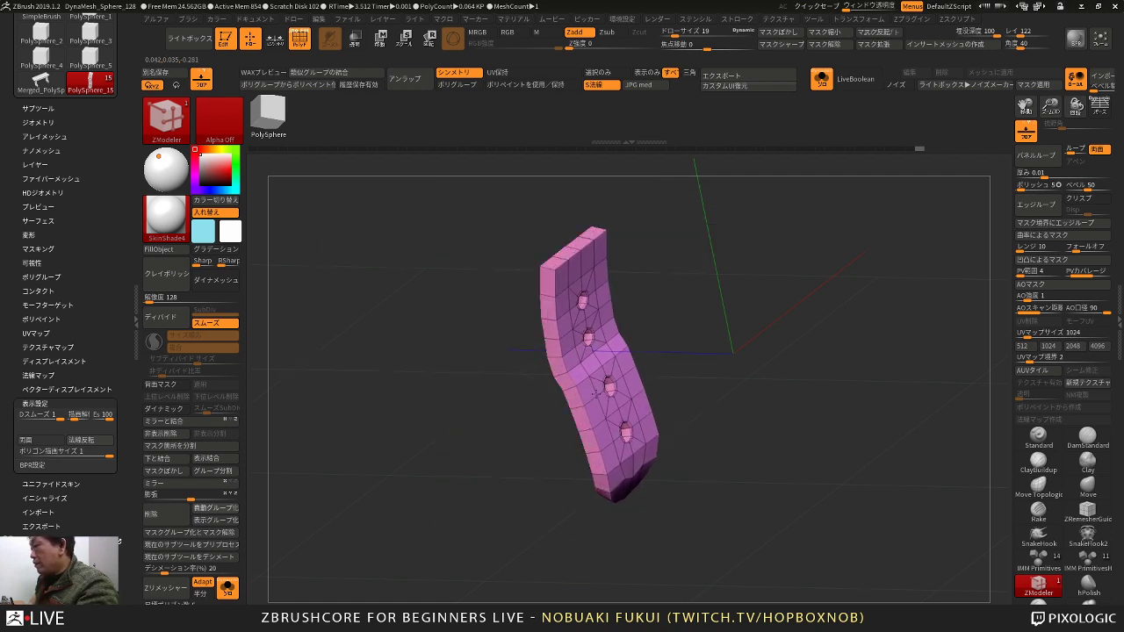
left_click_drag(595, 393, 589, 397)
Step: Try to insert a single edge loop near the strap's rounded end, then undo it
right_click_drag(527, 410, 654, 424)
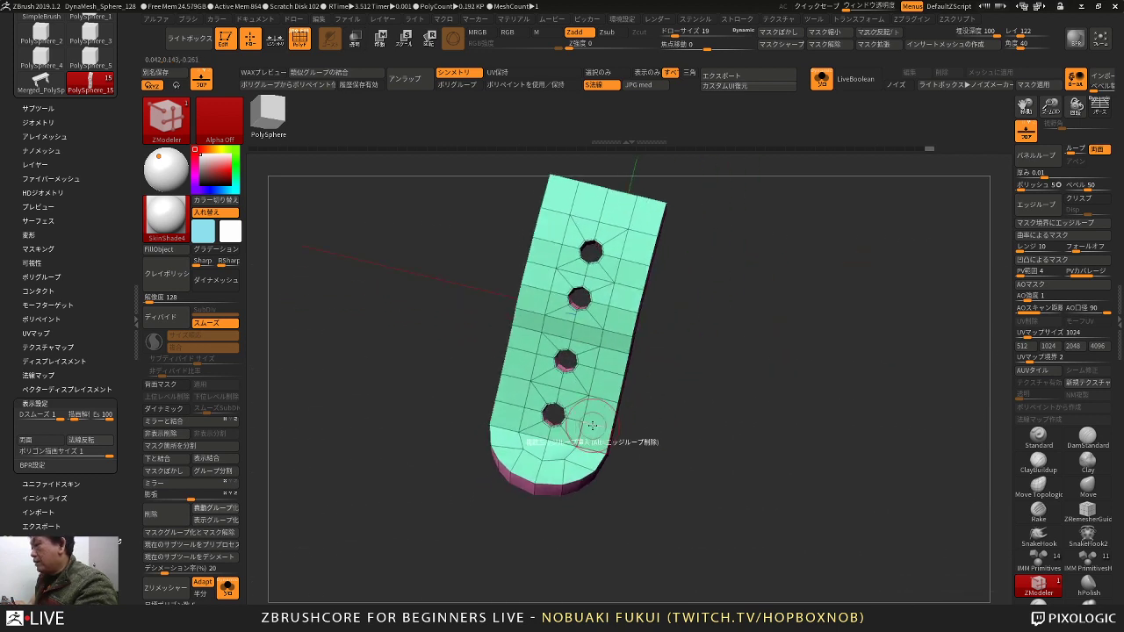
key("space")
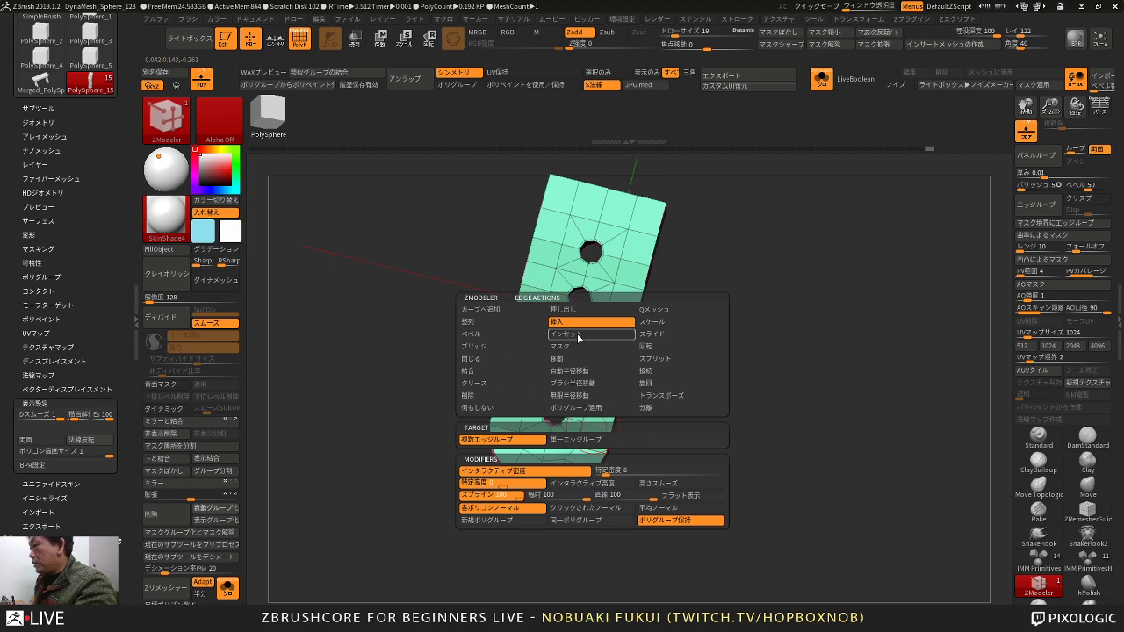
left_click(578, 440)
left_click_drag(595, 425, 587, 428)
key("ctrl+z")
Step: Mark the polygons around the strap's front border and try the Inset action on them, then undo the inset
right_click_drag(613, 446, 620, 455)
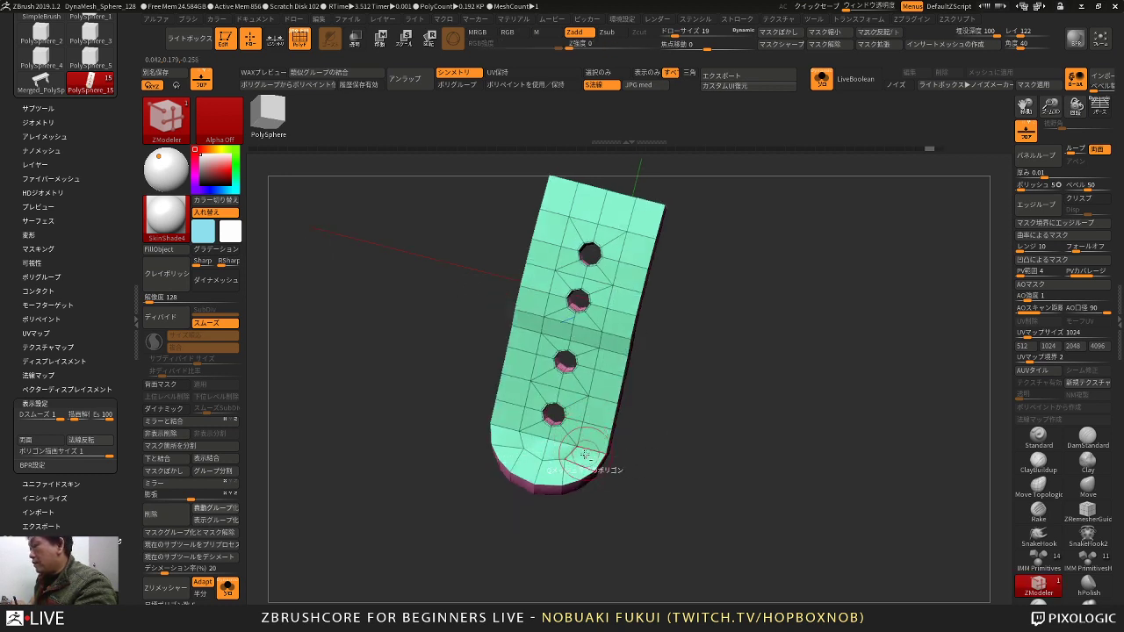
left_click_drag(619, 441, 632, 435)
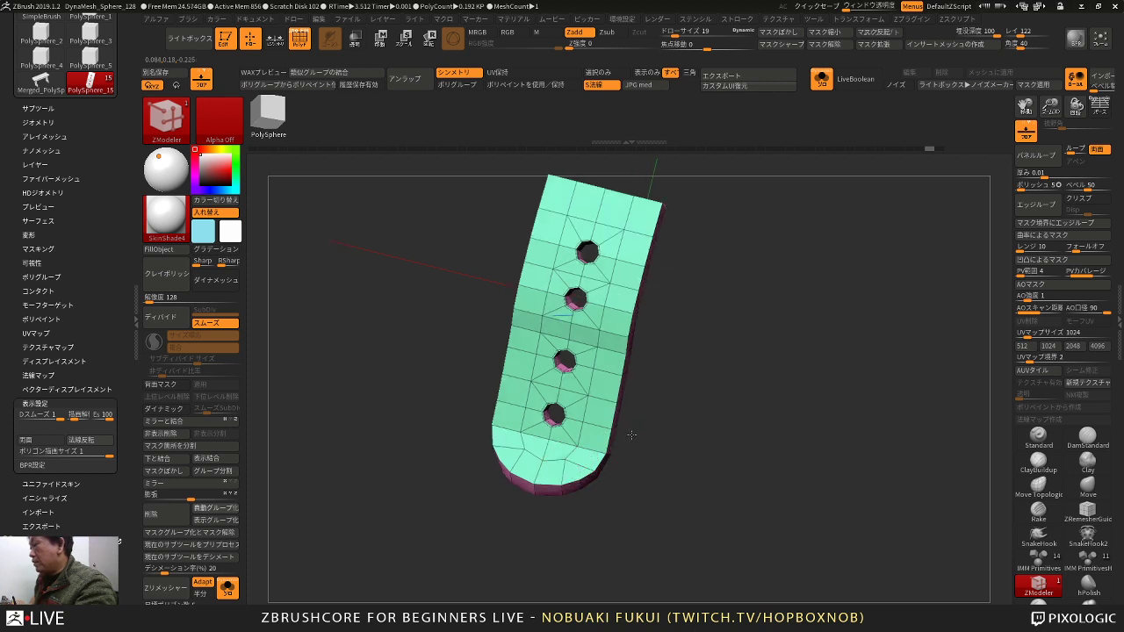
right_click_drag(631, 435, 633, 431)
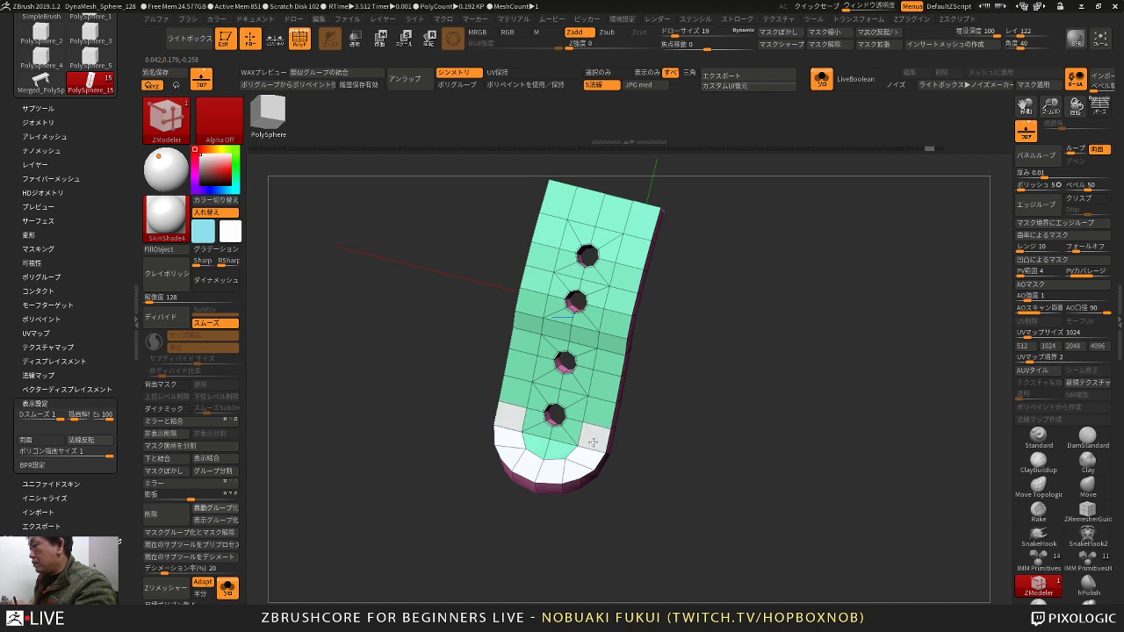
mouse_move(593, 442)
left_mouse_down()
mouse_move(635, 221)
mouse_move(618, 215)
left_mouse_up()
key("space")
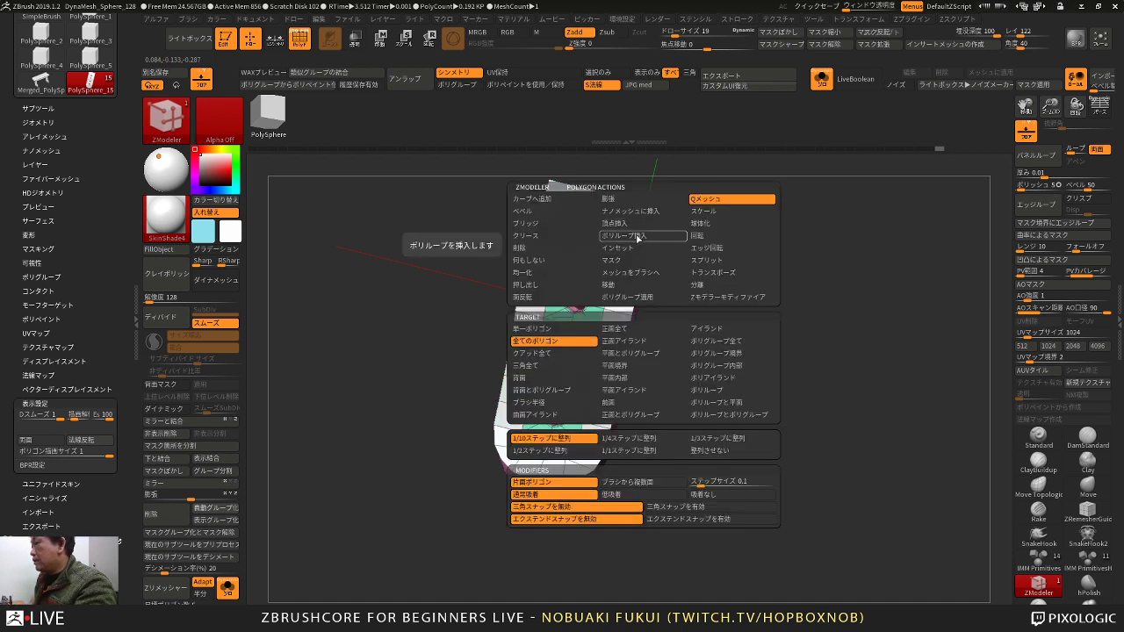
left_click(634, 247)
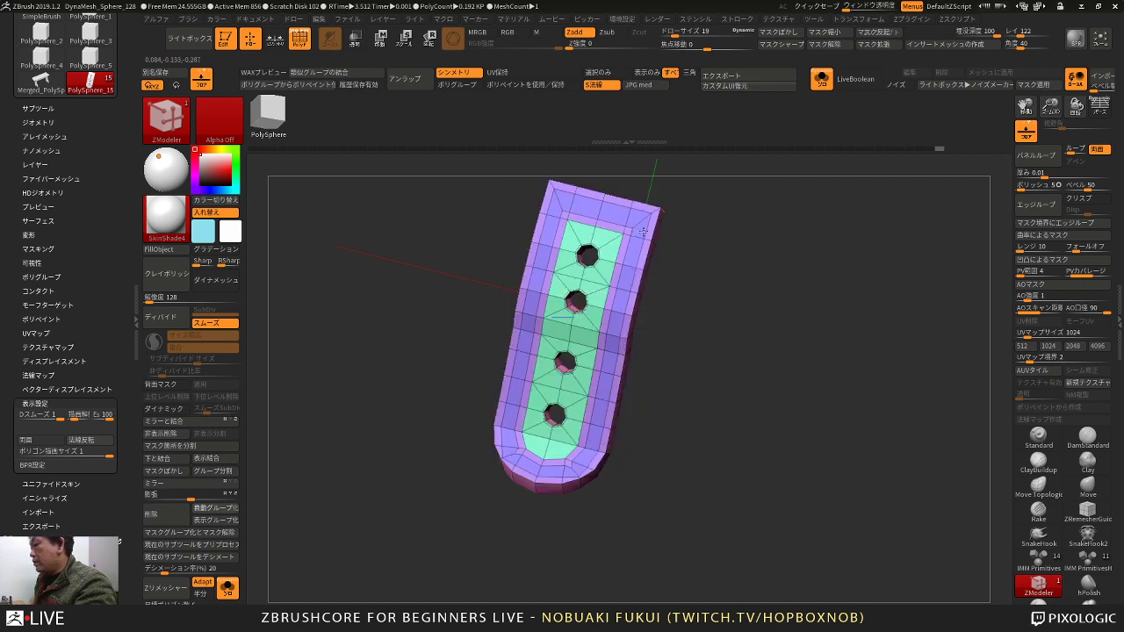
left_click_drag(643, 232, 647, 223)
left_click_drag(693, 306, 722, 281)
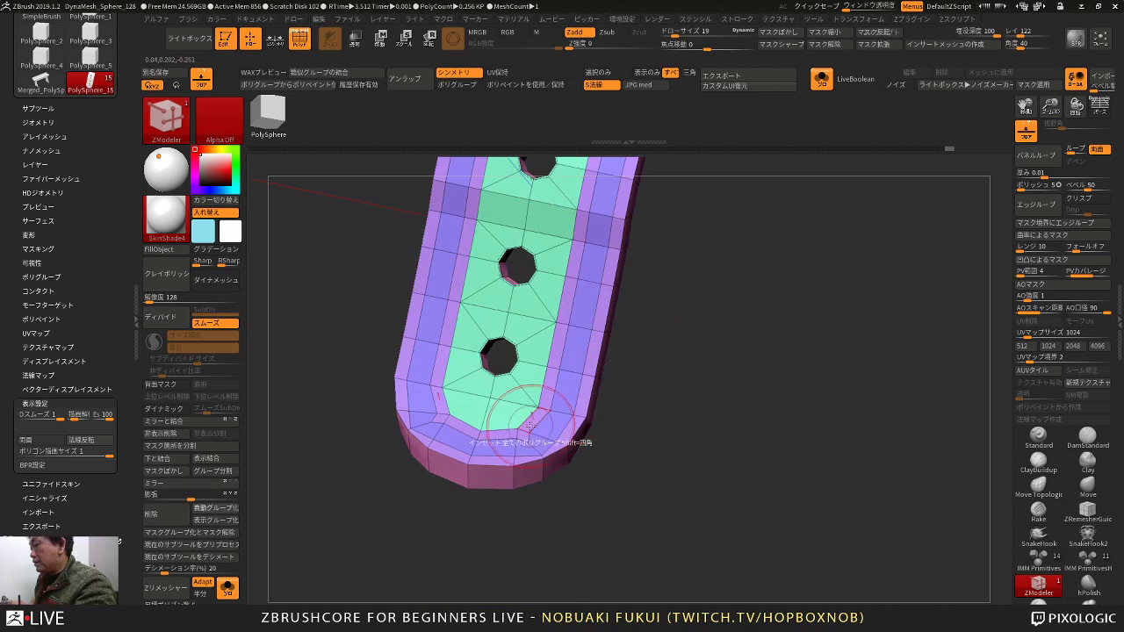
left_click_drag(650, 444, 648, 344, "alt")
key("ctrl+z")
Step: Set the polygon action to QMesh with the Polyloop target and merge the strap's faces into one polygroup
left_click_drag(676, 382, 654, 544, "alt")
left_click_drag(697, 326, 708, 284)
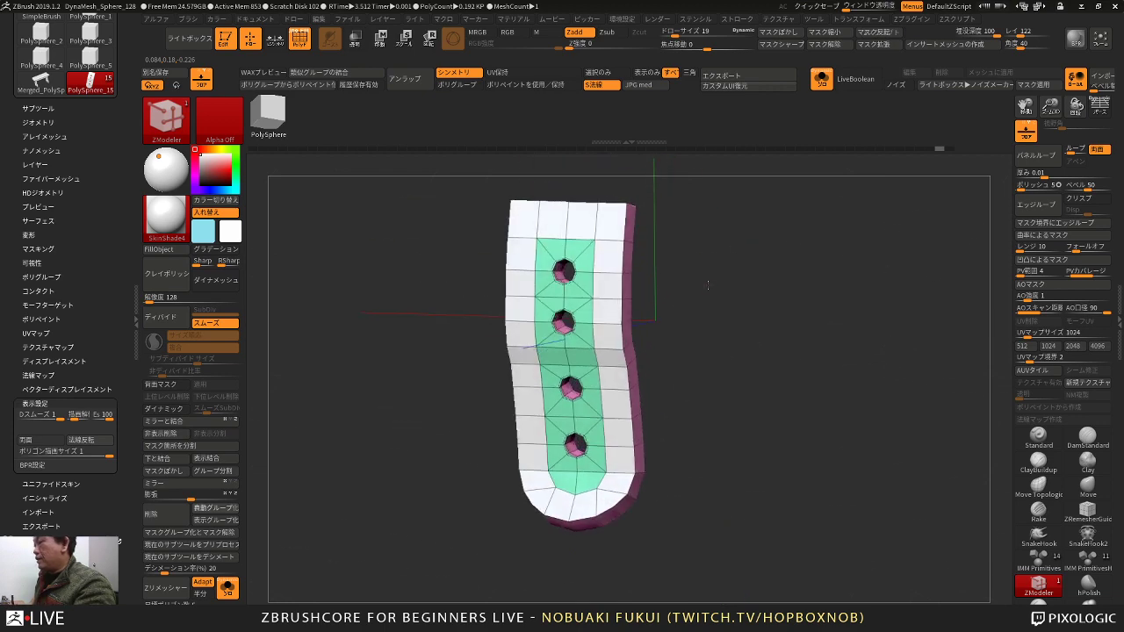
right_click_drag(708, 284, 649, 250)
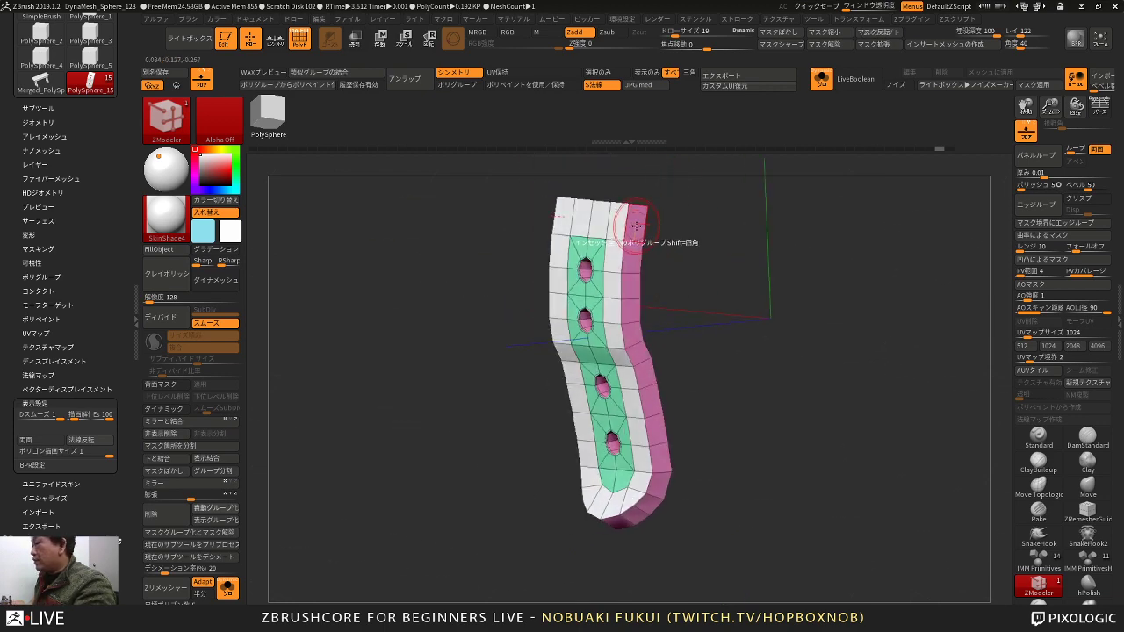
key("space")
left_click(705, 201)
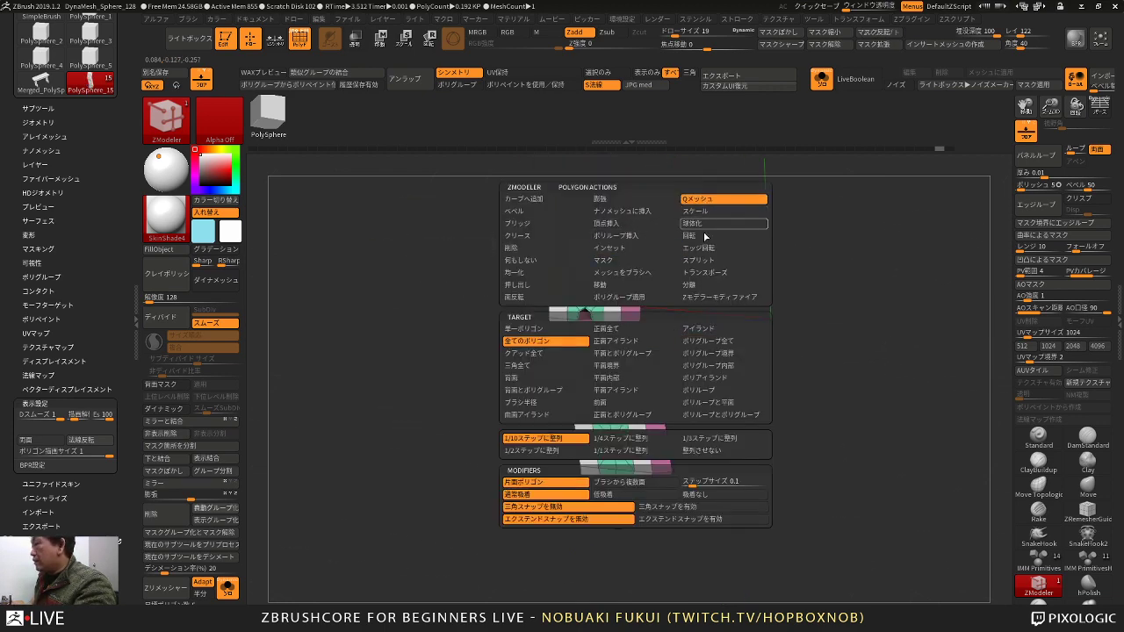
left_click(717, 391)
left_click(633, 341)
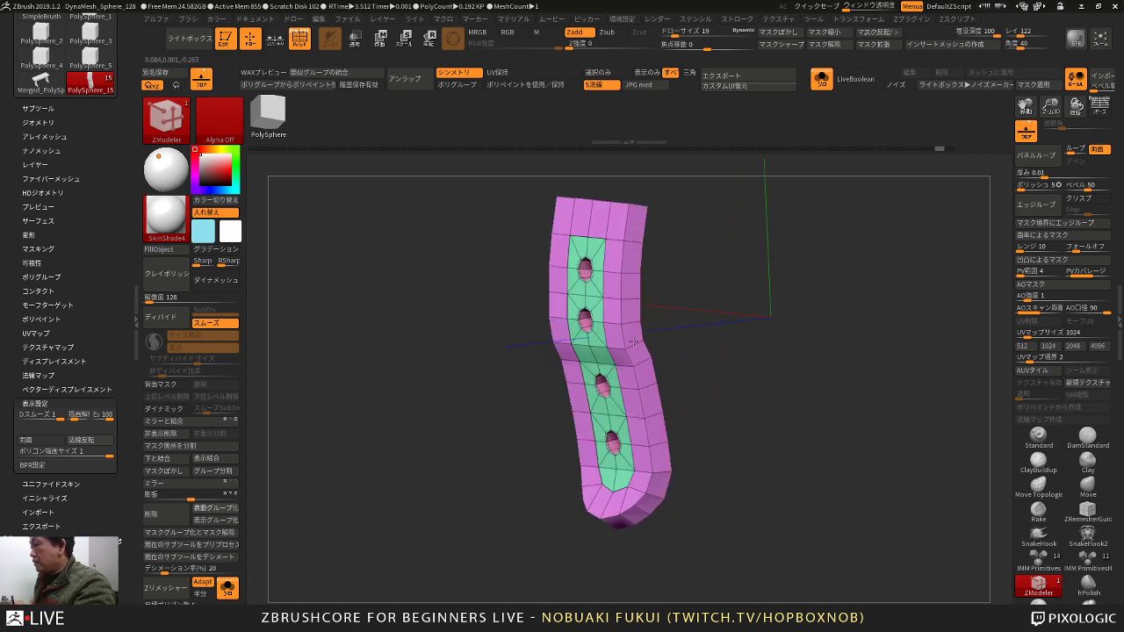
key("space")
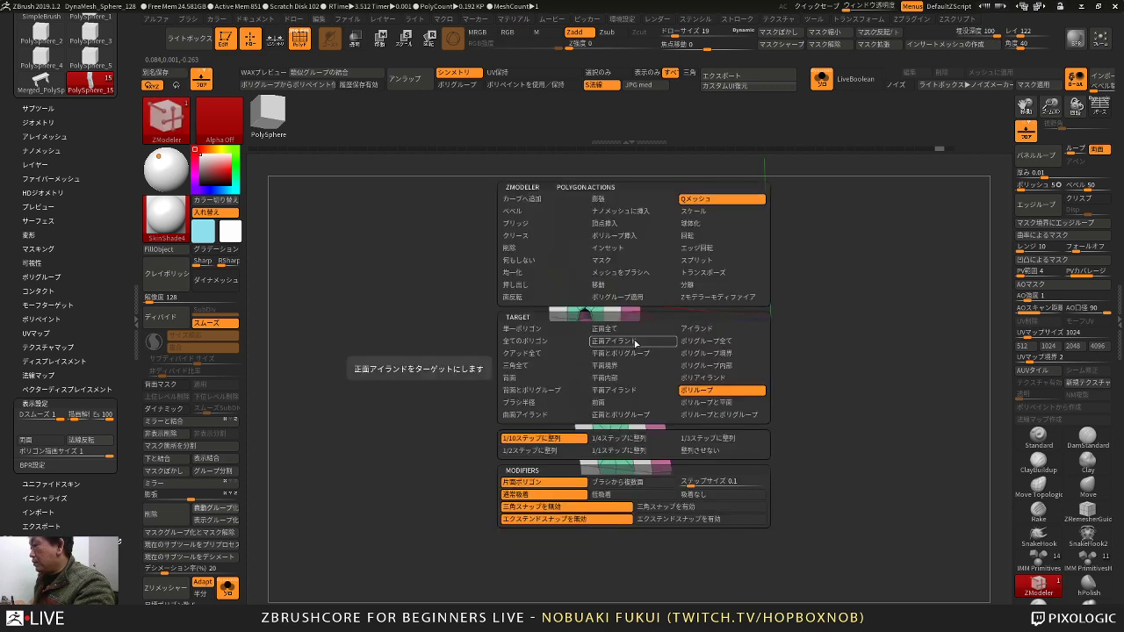
key("ctrl+w")
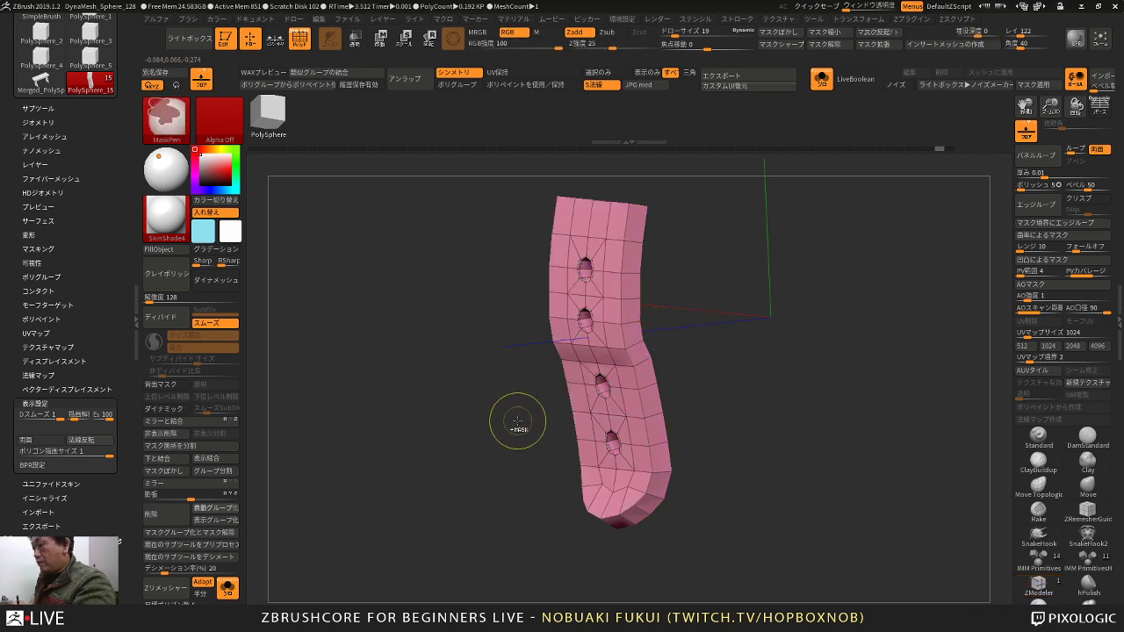
Step: Extrude the strap's side-wall polyloop outward with QMesh to add narrow edge strips around its outline
left_click_drag(696, 343, 672, 345)
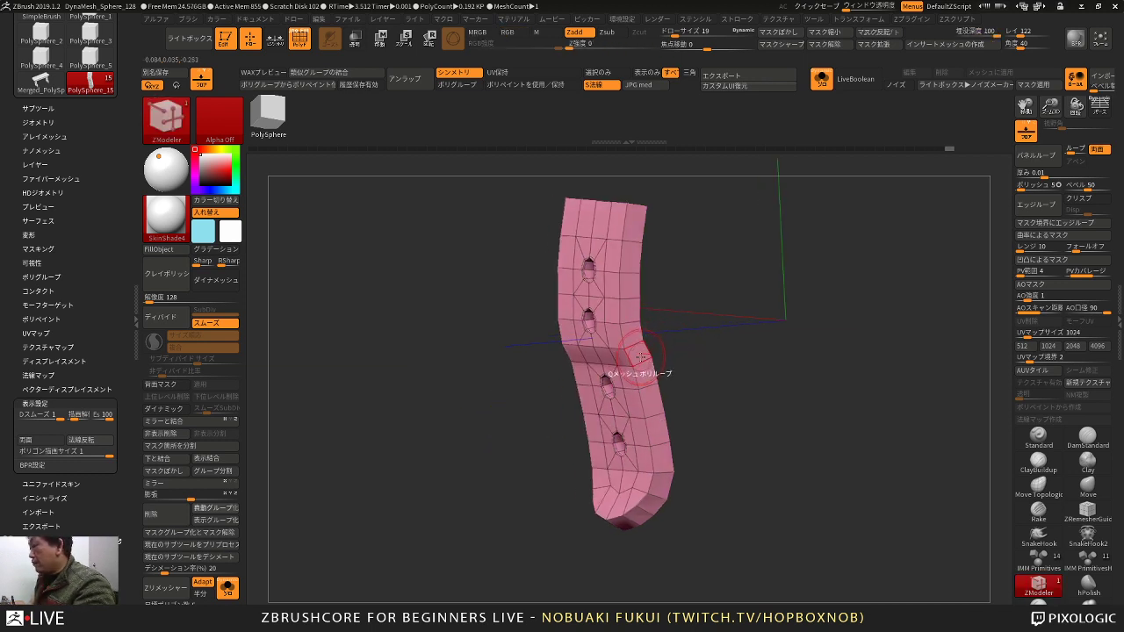
key("space")
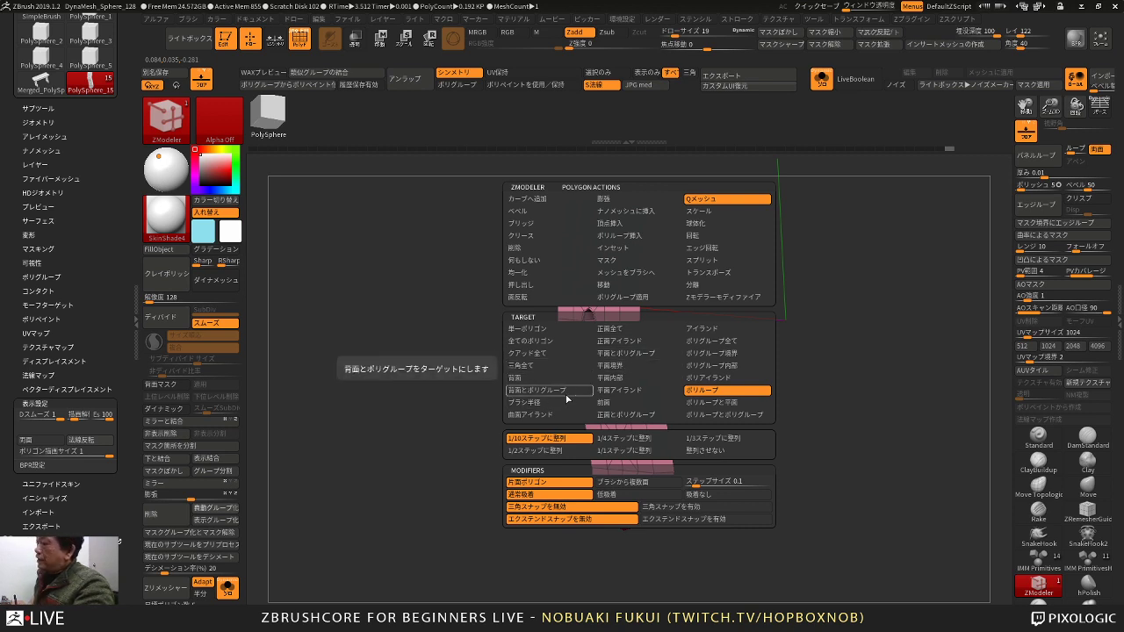
left_click_drag(641, 354, 732, 364)
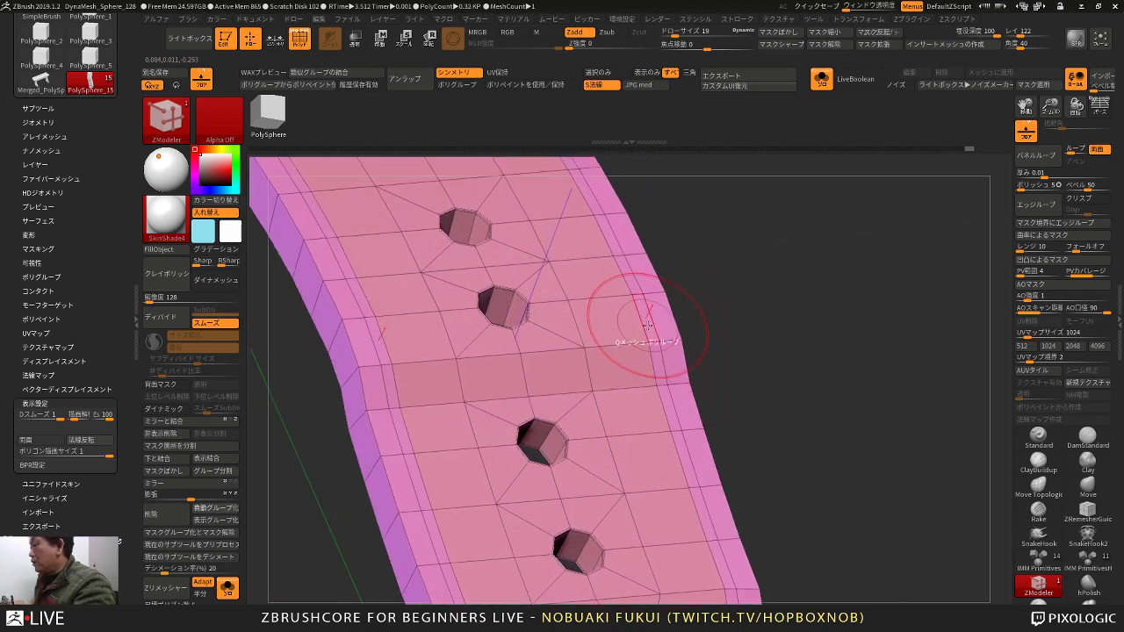
Step: Apply QMesh to the narrow polyloop along the strap's front edge to form a border line
key("space")
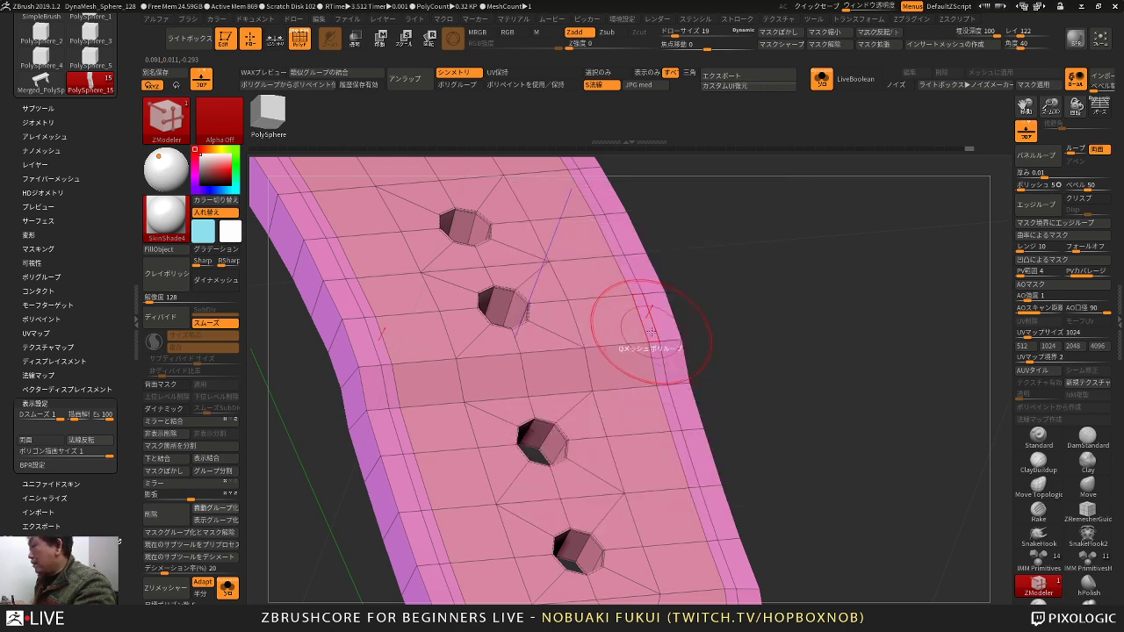
left_click_drag(648, 332, 648, 357)
left_click_drag(748, 311, 645, 356, "alt")
Step: Turn on dynamic subdivision for the strap and show it together with the rest of the bag
key("d")
left_click(227, 589)
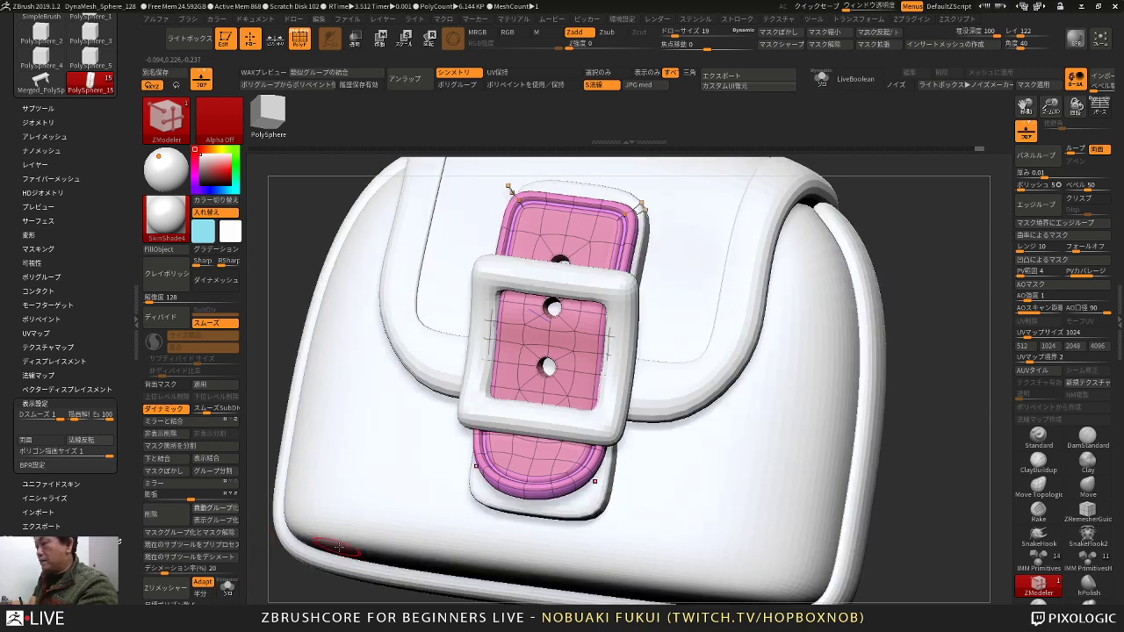
left_click_drag(376, 606, 366, 590, "alt")
Step: Stretch the strap slightly along its length with the Gizmo and check its fit through the buckle
key("w")
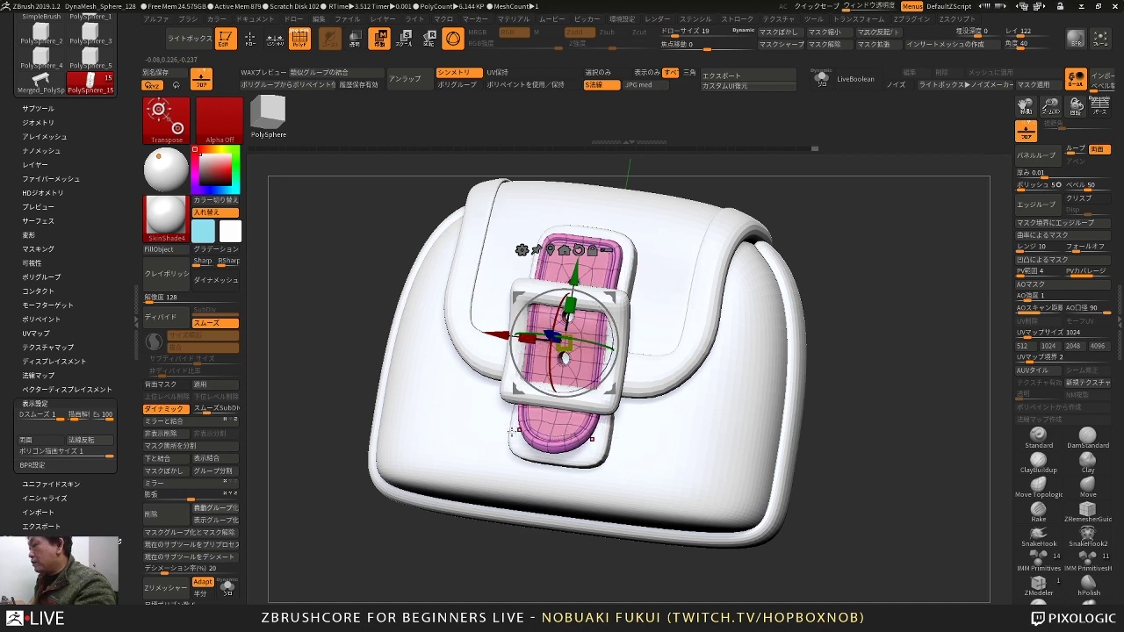
left_click_drag(459, 504, 516, 502)
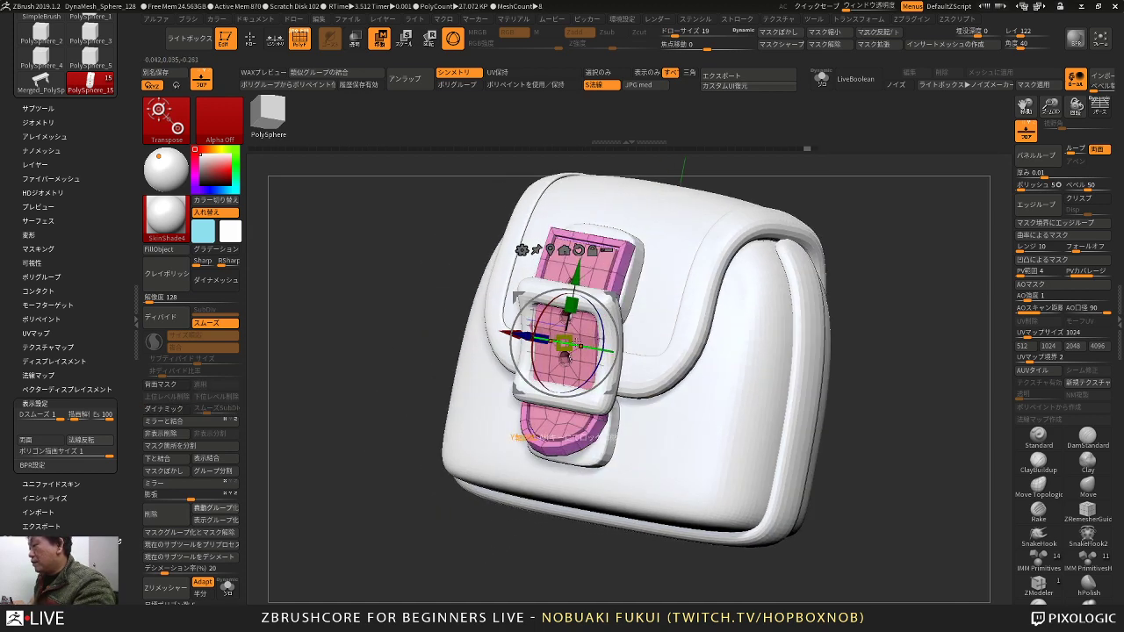
right_click_drag(567, 347, 583, 346)
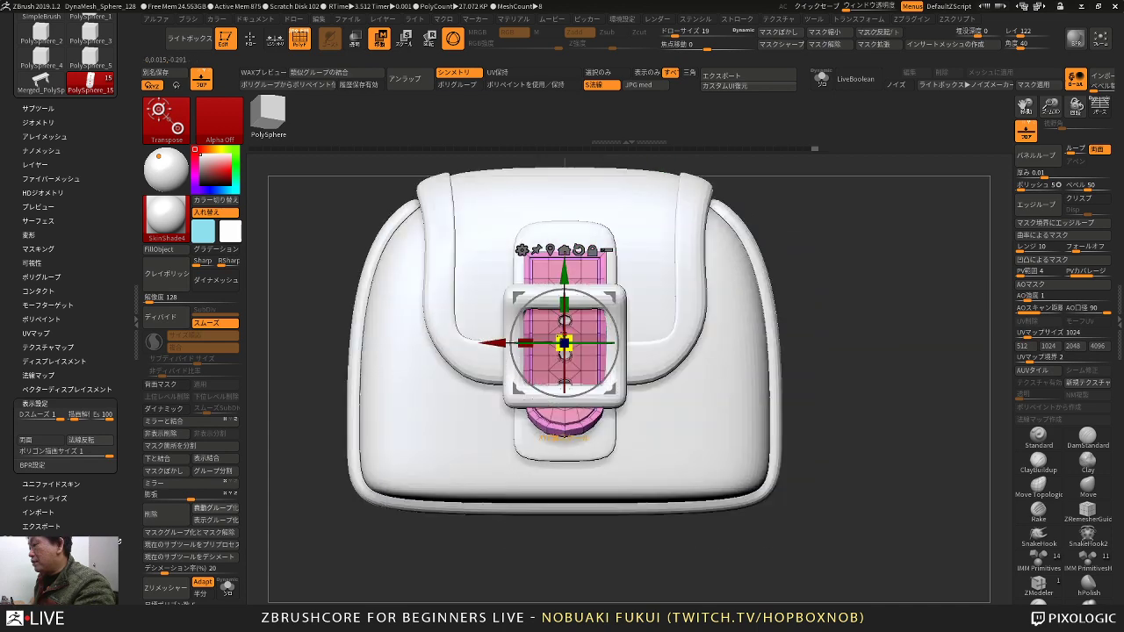
left_click_drag(565, 306, 568, 304)
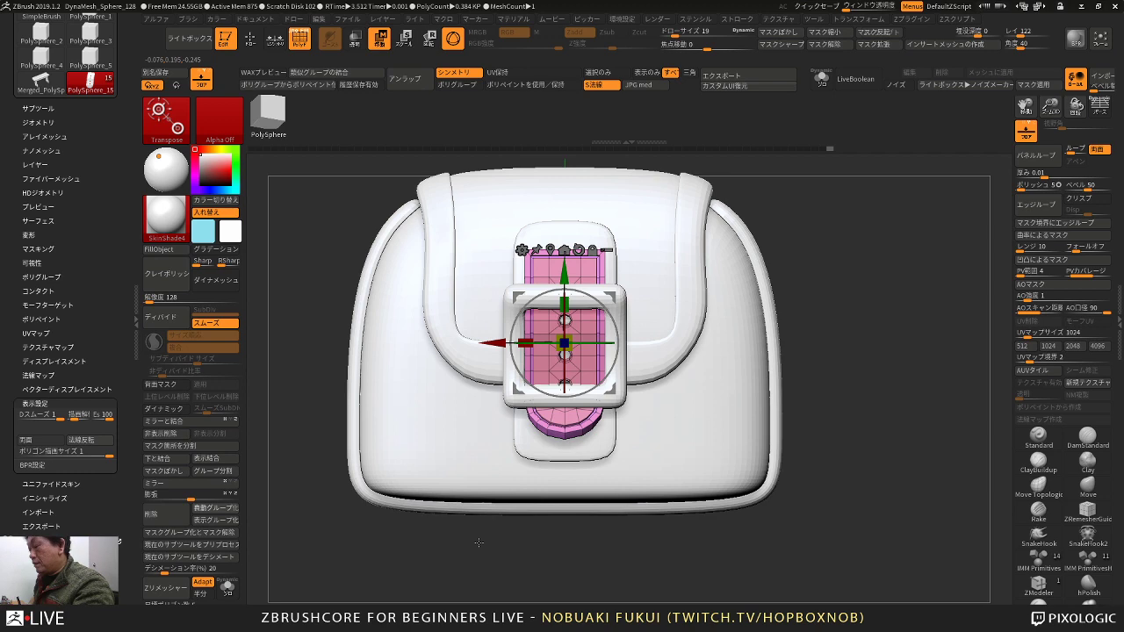
left_click_drag(479, 543, 474, 513)
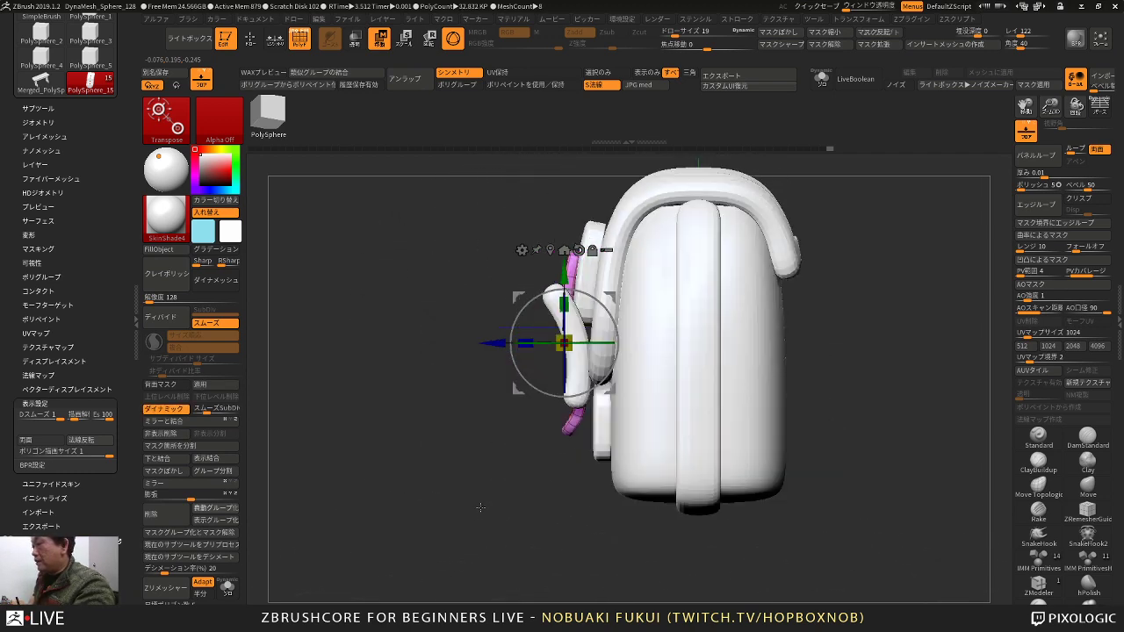
left_click_drag(471, 458, 500, 462)
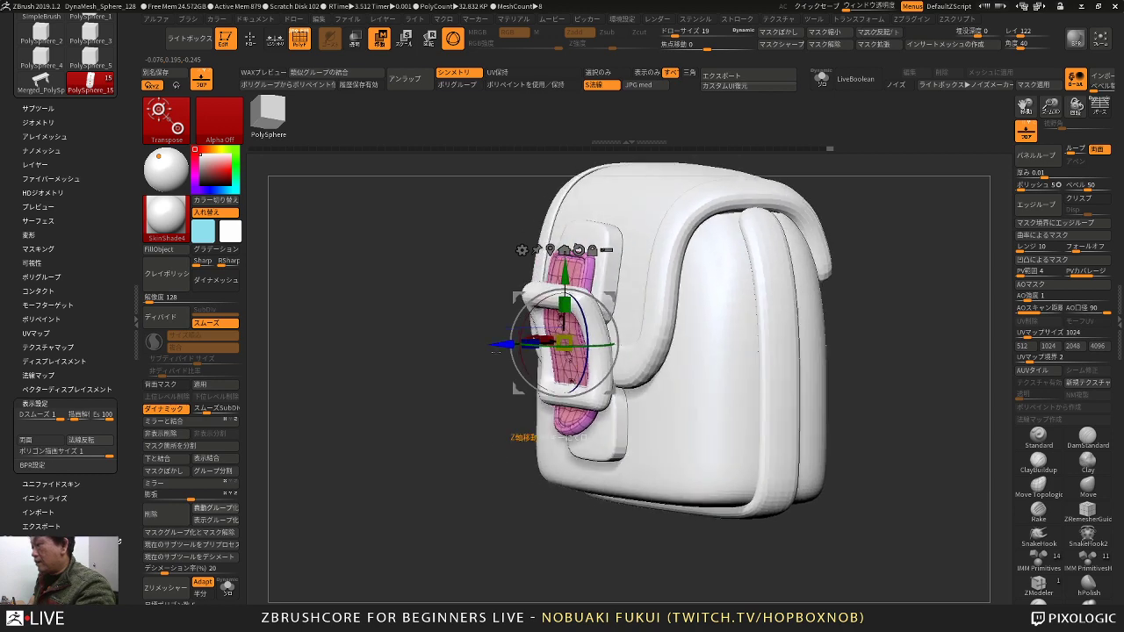
Step: Auto-group the strap's polygons and try a slight inflate on the strap
left_click(206, 506)
mouse_move(193, 497)
left_mouse_down()
mouse_move(228, 498)
mouse_move(195, 498)
left_mouse_up()
key("ctrl+z")
mouse_move(274, 472)
left_mouse_down()
mouse_move(337, 462)
mouse_move(332, 497)
left_mouse_up()
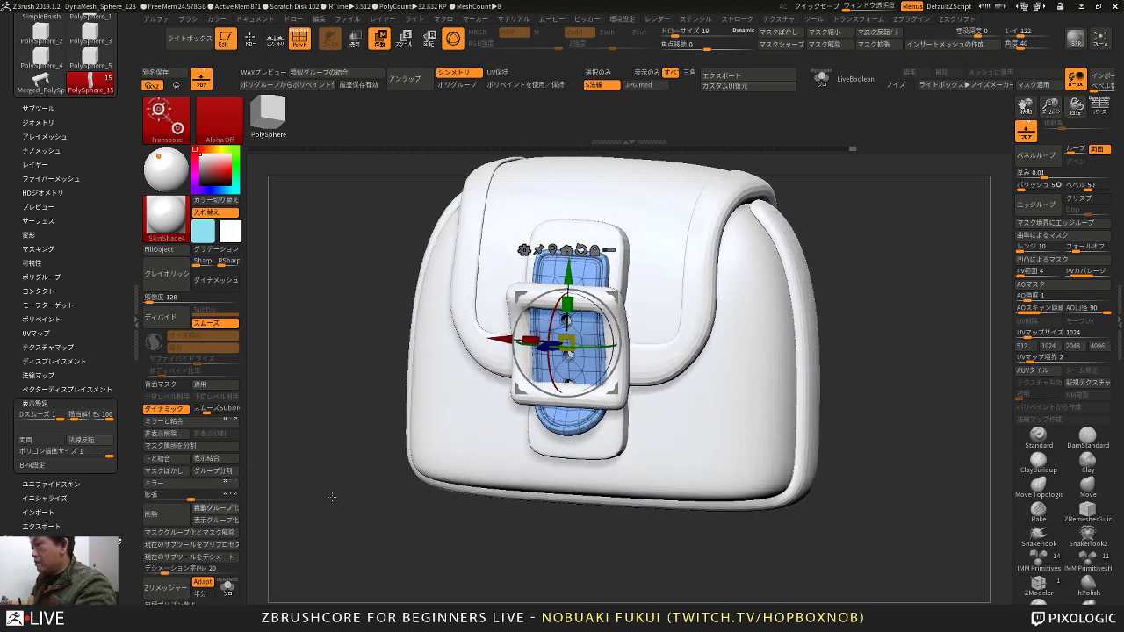
Step: Return to Draw mode and hide the polyframe display on the bag
key("q")
mouse_move(407, 542)
left_mouse_down("alt")
mouse_move(386, 492)
mouse_move(408, 489)
mouse_move(389, 509)
mouse_move(492, 478)
mouse_move(726, 463)
mouse_move(757, 428)
mouse_move(744, 413)
mouse_move(746, 427)
mouse_move(765, 426)
mouse_move(800, 406)
mouse_move(783, 407)
mouse_move(797, 426)
left_mouse_up("alt")
key("shift+f")
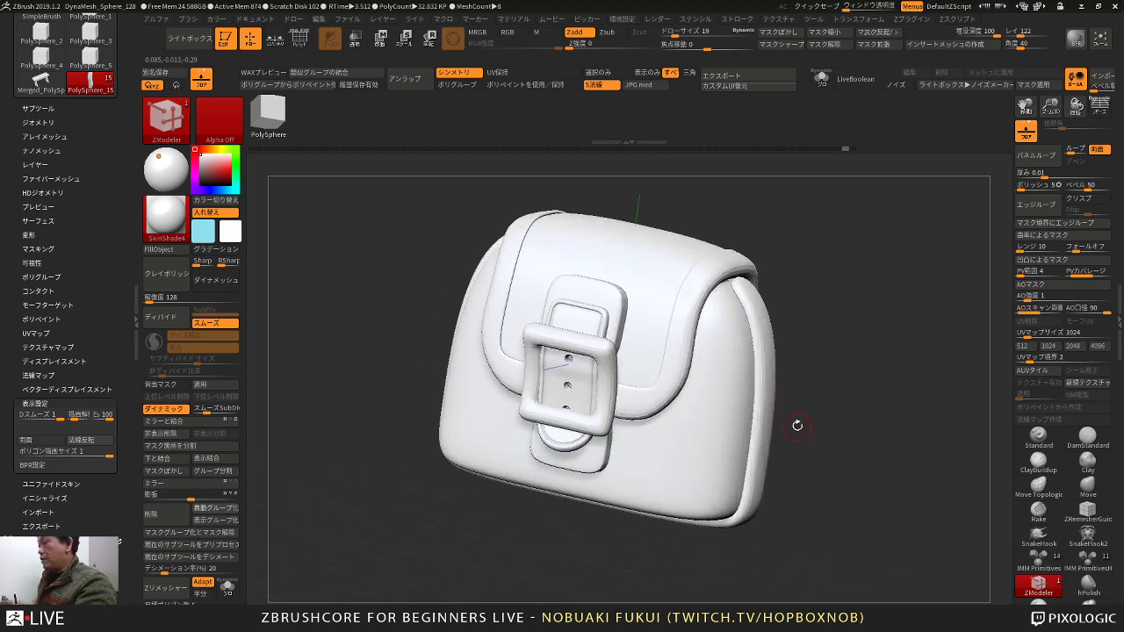
Step: Select the buckle frame, turn on the polyframe display and bring up the Gizmo on it in side view
left_click_drag(829, 360, 826, 344)
left_click(601, 409, "alt")
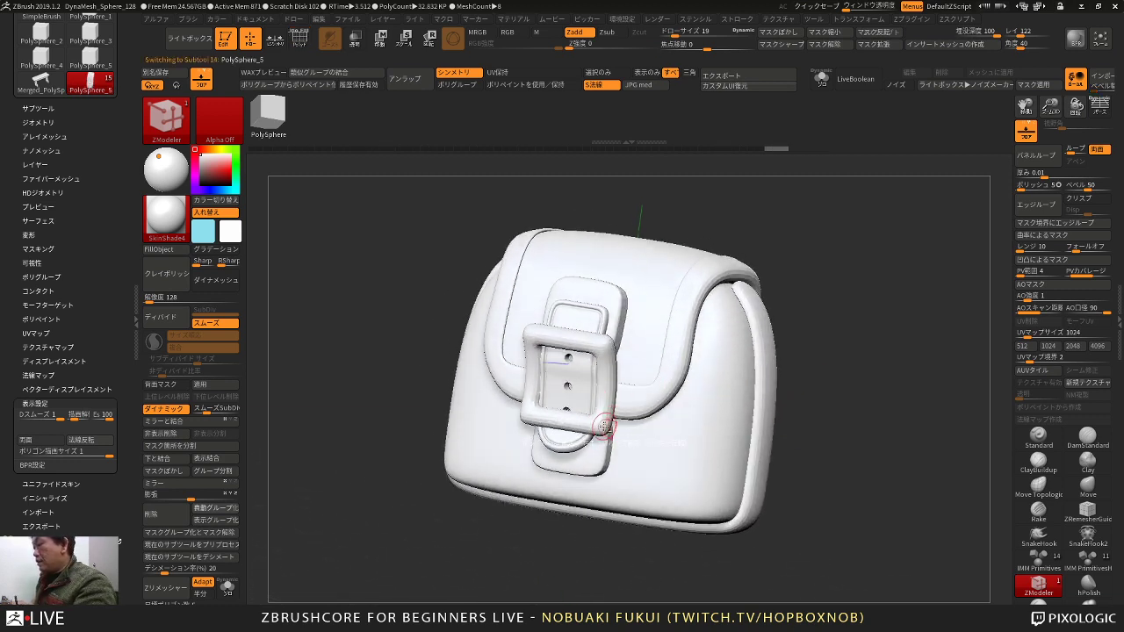
mouse_move(547, 563)
left_mouse_down("alt")
mouse_move(535, 530)
mouse_move(530, 548)
mouse_move(574, 532)
mouse_move(518, 526)
mouse_move(570, 525)
mouse_move(604, 503)
left_mouse_up("alt")
key("shift+f")
key("ctrl+z")
key("ctrl+z")
key("ctrl+z")
left_click_drag(812, 399, 746, 428, "alt")
left_click_drag(746, 429, 620, 446)
key("w")
left_click_drag(456, 468, 592, 479, "alt")
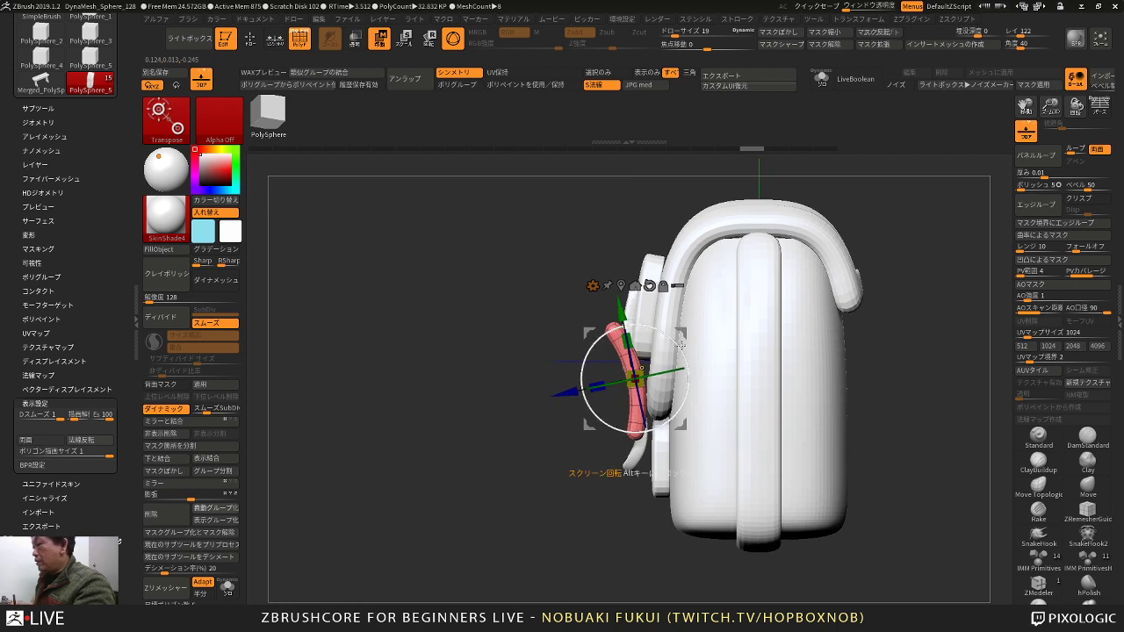
left_click_drag(682, 334, 588, 348, "ctrl")
key("ctrl+z")
key("ctrl+z")
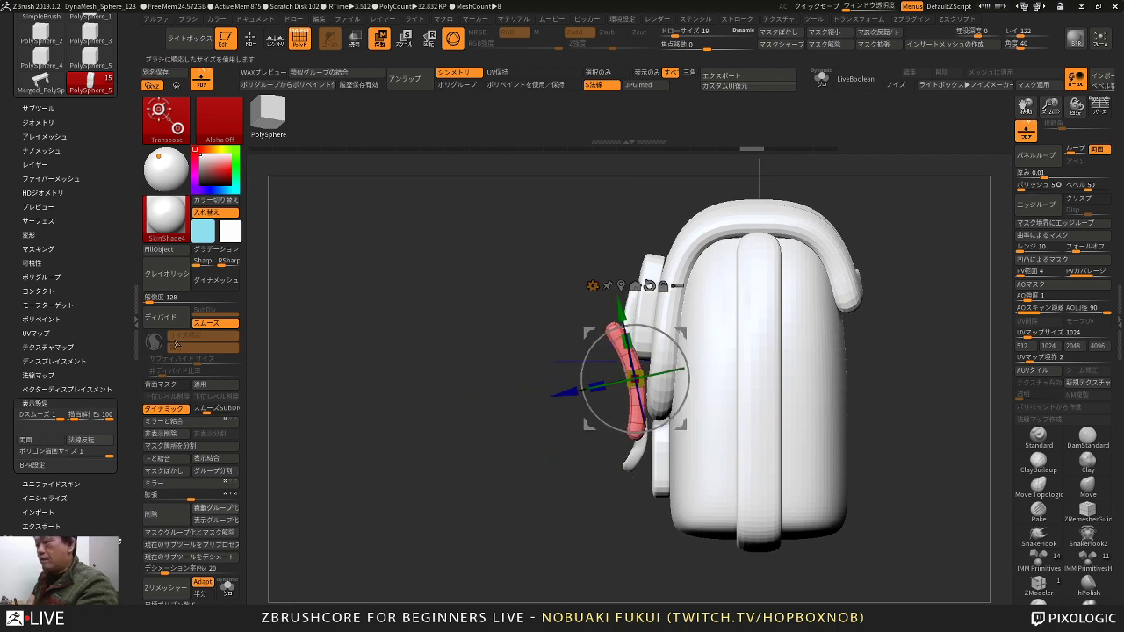
Step: Duplicate the buckle frame subtool and replace the copy's mesh with a PolyCube
left_click(43, 109)
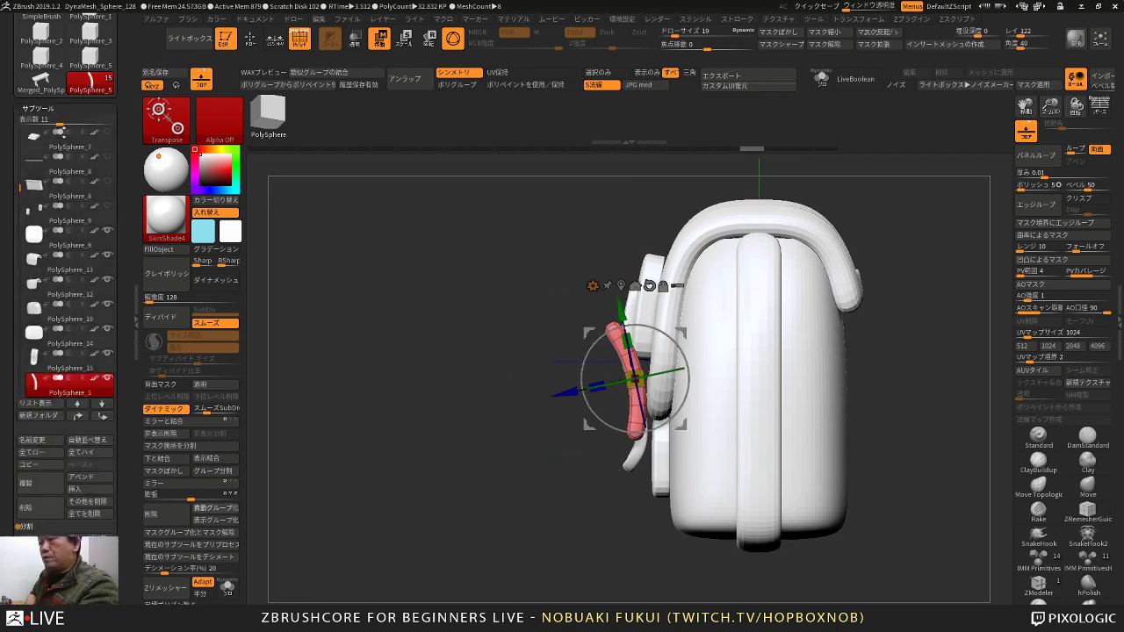
left_click(54, 485)
left_click_drag(311, 404, 430, 419)
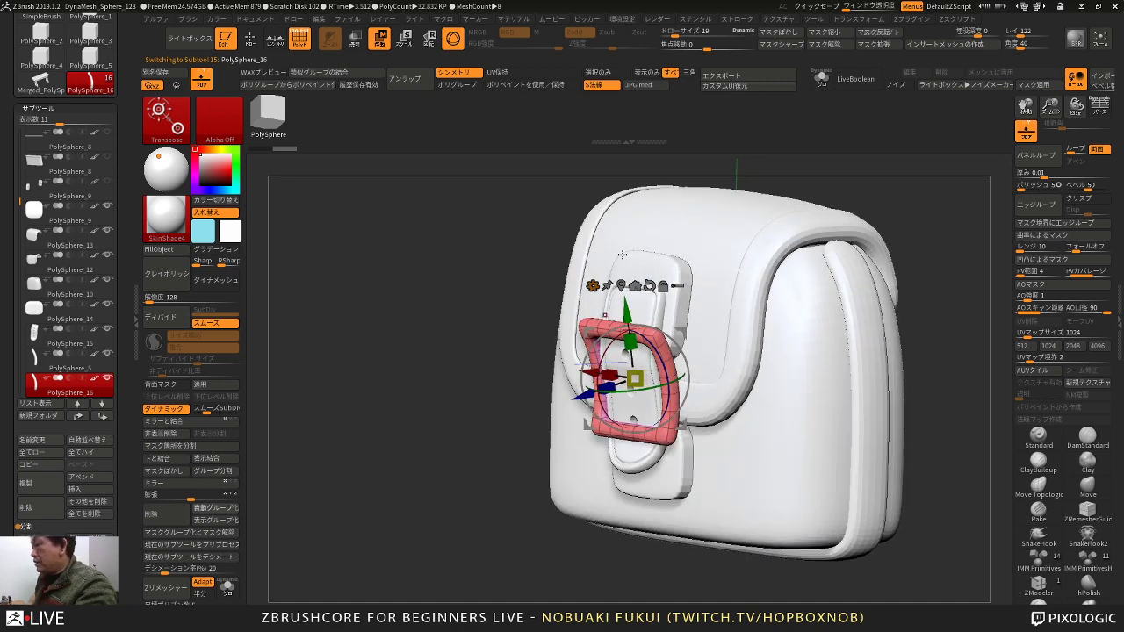
left_click(594, 286)
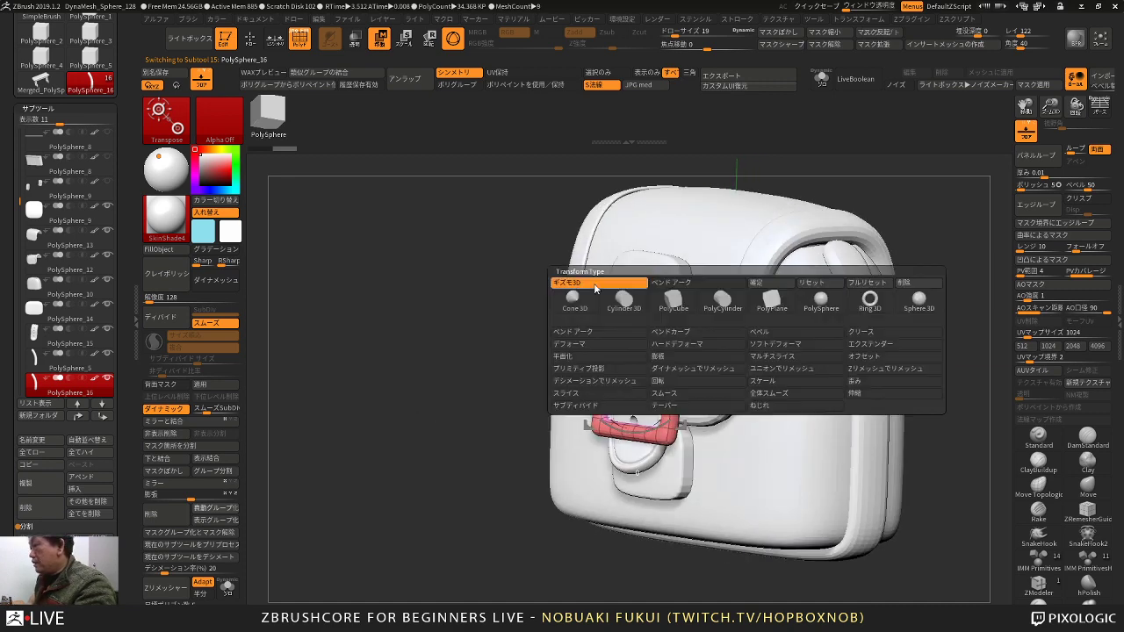
left_click(670, 304)
Step: Move the PolyCube out in front of the buckle and add segments along its depth with the primitive handles
left_click_drag(495, 388, 382, 385)
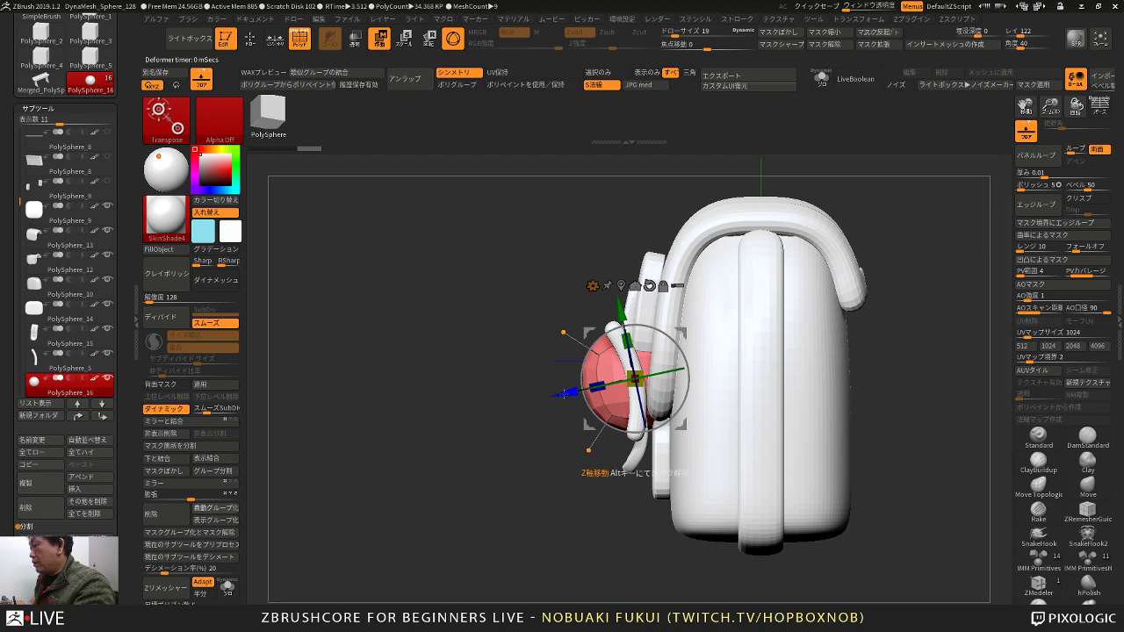
left_click_drag(563, 394, 465, 413)
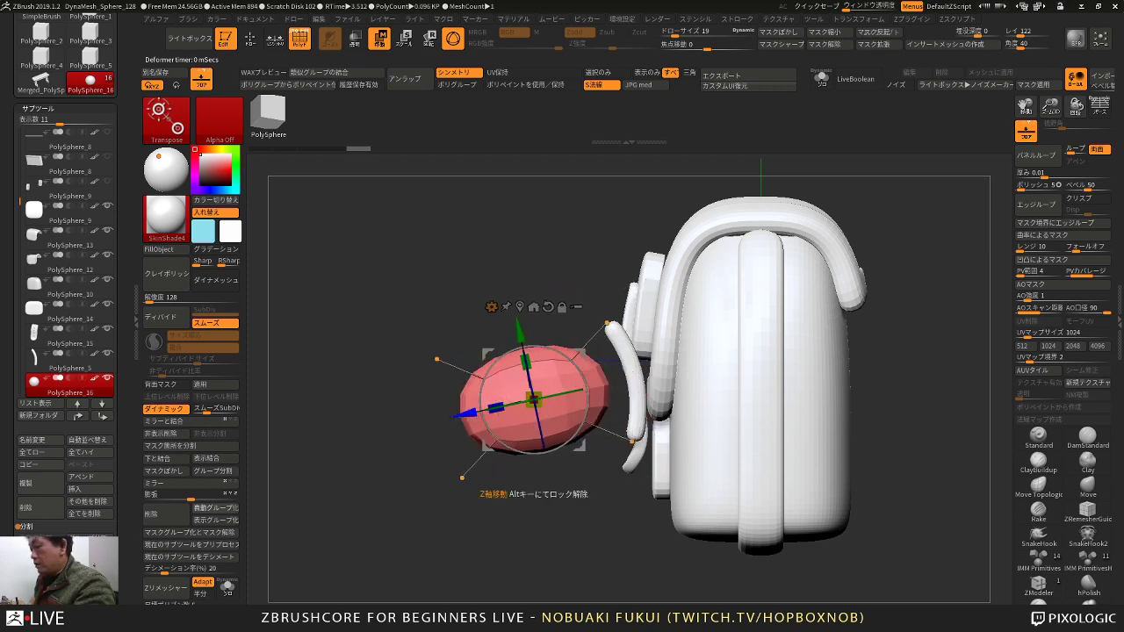
key("ctrl+z")
left_click_drag(469, 353, 492, 357)
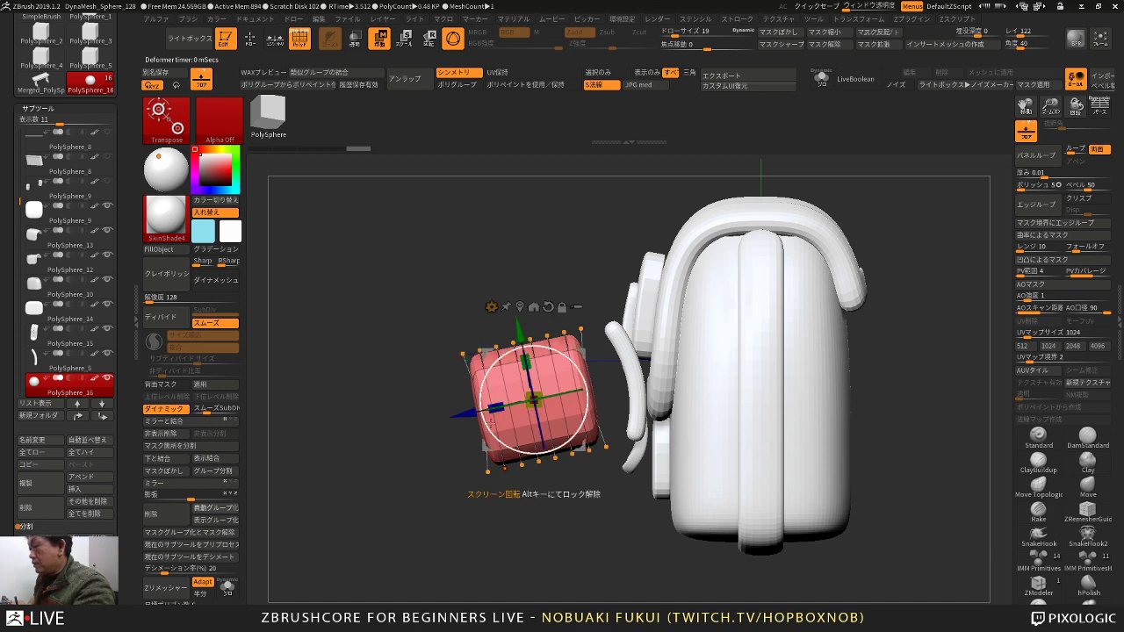
mouse_move(472, 423)
left_mouse_down()
mouse_move(562, 435)
mouse_move(463, 428)
left_mouse_up()
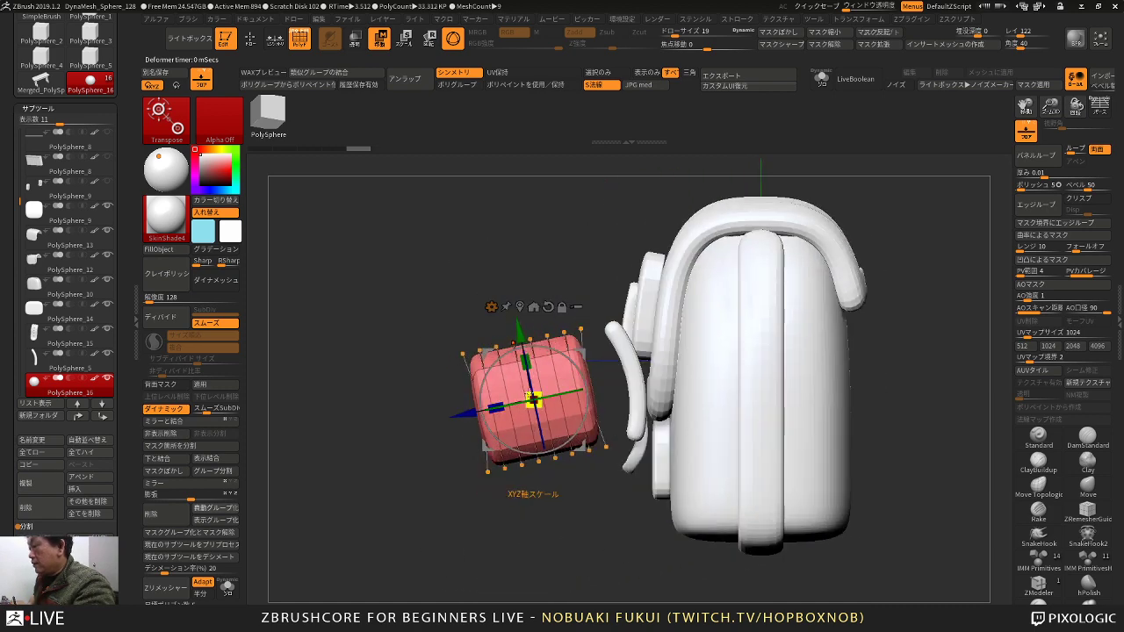
Step: Scale the segmented cube into a small slim bar and place it against the upper part of the buckle frame
left_click_drag(529, 396, 445, 430)
left_click_drag(580, 355, 644, 310)
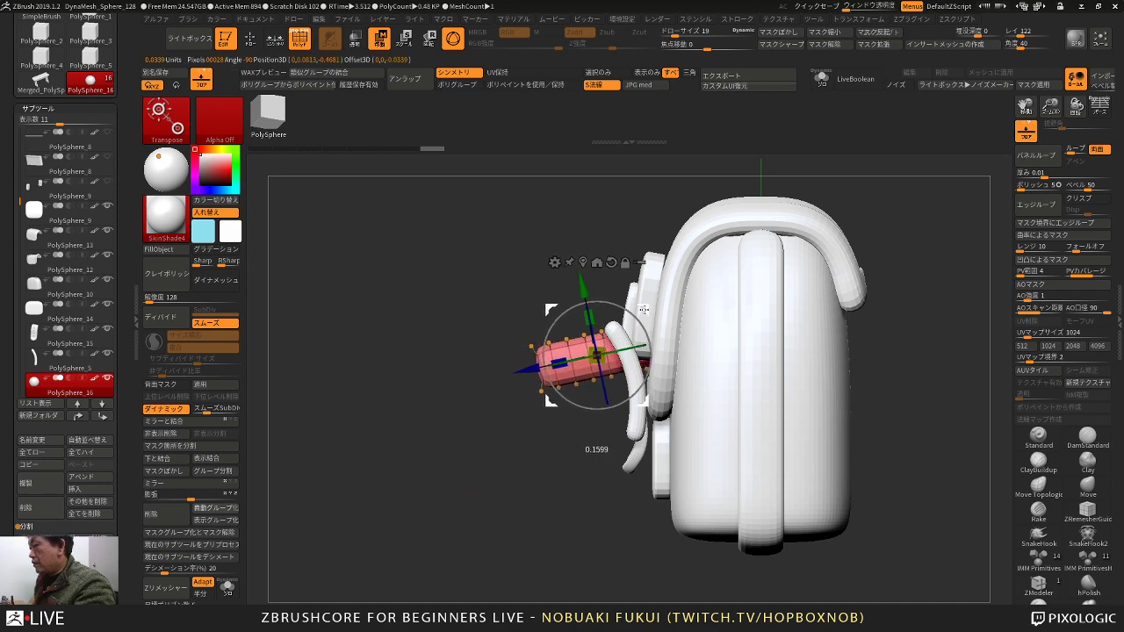
left_click_drag(513, 418, 589, 404, "shift")
left_click_drag(599, 356, 603, 367)
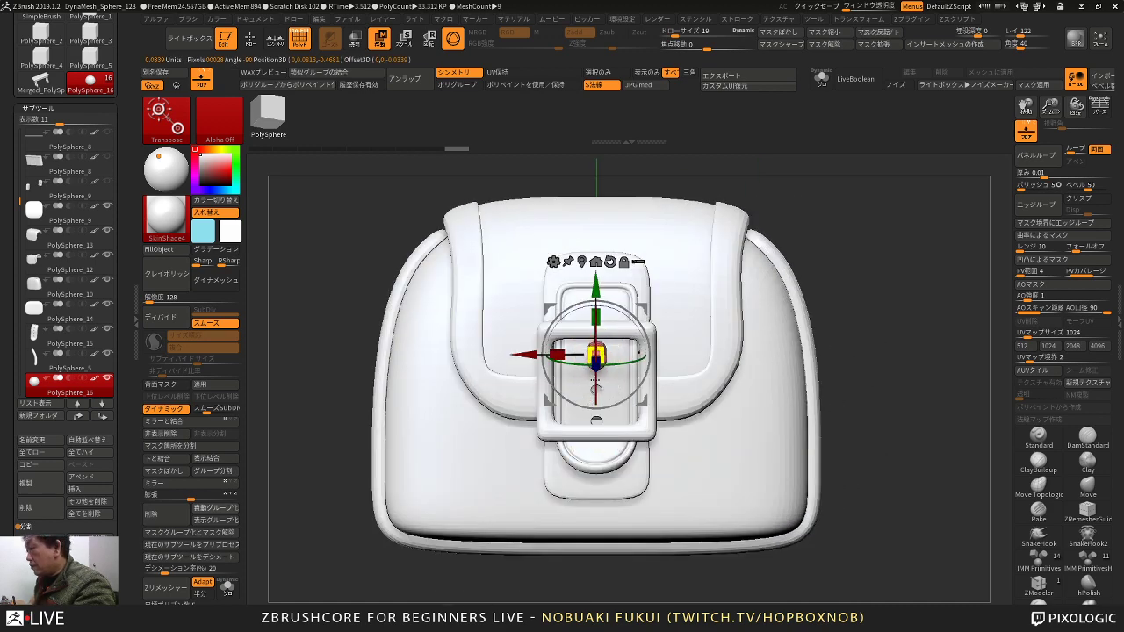
right_click_drag(615, 353, 795, 389)
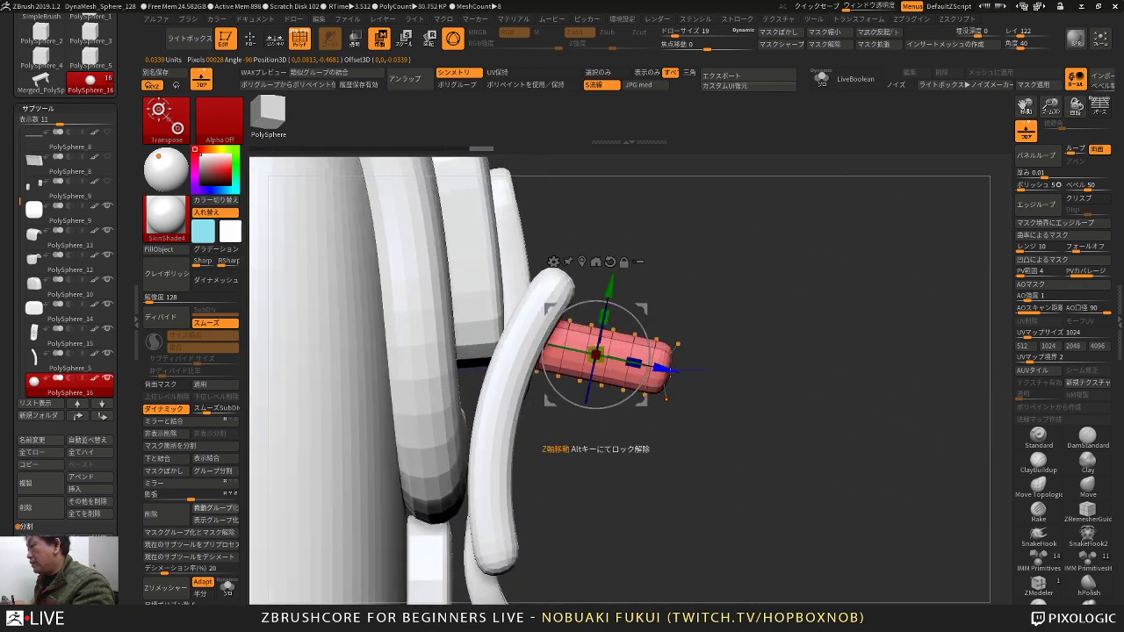
left_click_drag(666, 372, 633, 373)
left_click_drag(564, 350, 567, 357)
right_click_drag(747, 299, 623, 307)
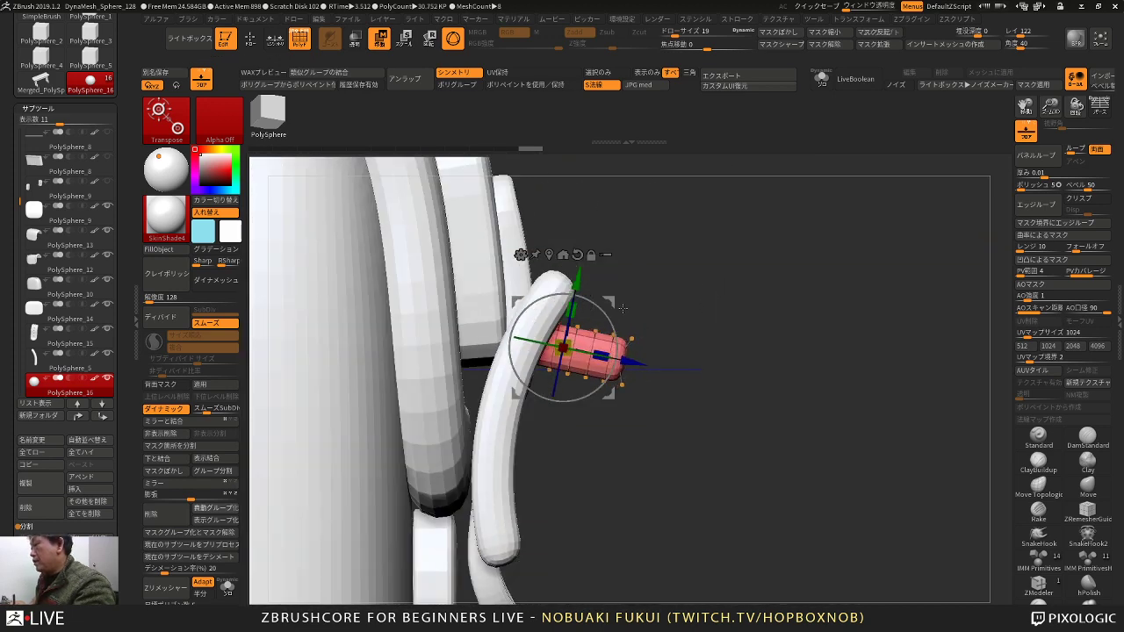
Step: Apply the Bend Curve deformer to the small bar, taper its free end and bend it upward
left_click(522, 254)
left_click(637, 288)
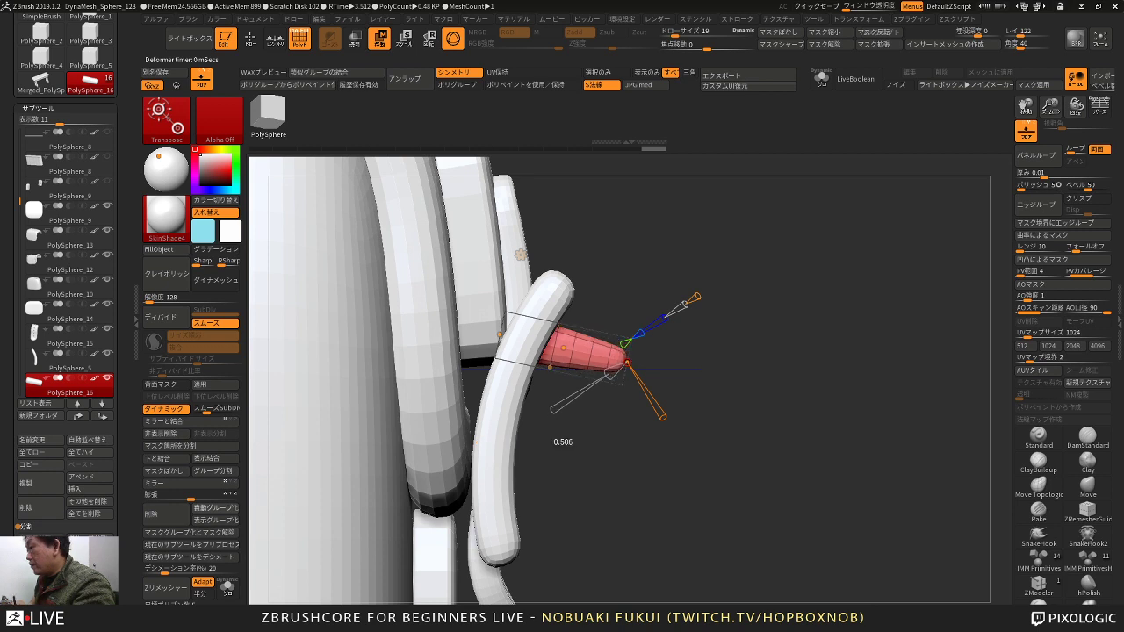
left_click_drag(607, 275, 611, 280)
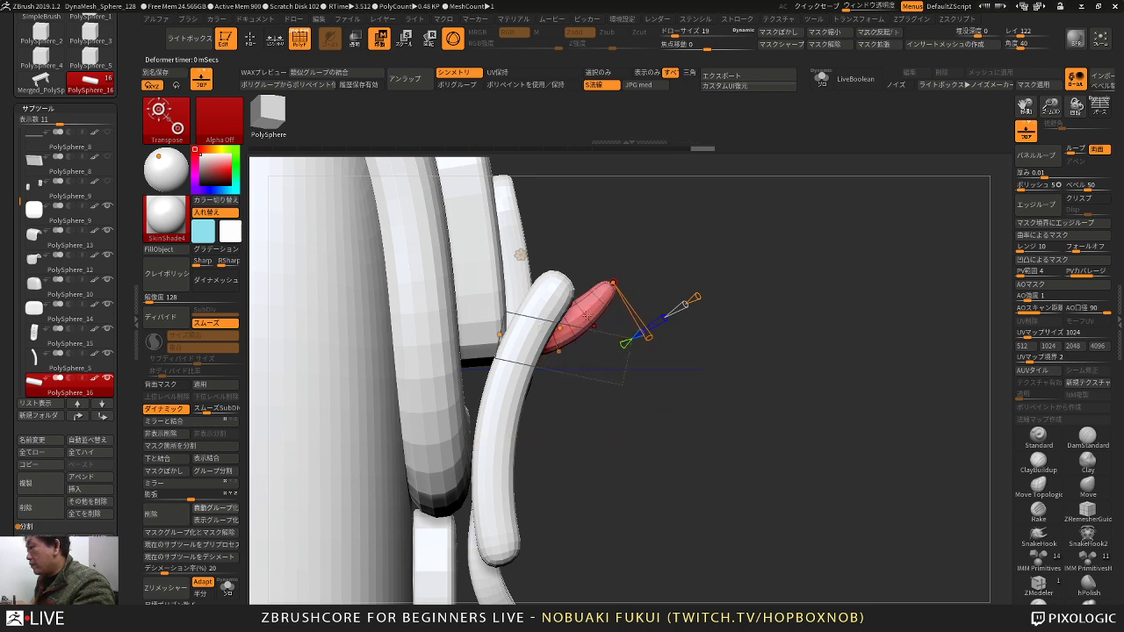
left_click_drag(558, 328, 561, 334)
left_click_drag(610, 280, 598, 279)
Step: Adjust the bend curve's tip to shape the bar into a short buckle prong and return to Draw mode
left_click_drag(746, 395, 722, 316, "alt")
left_click_drag(816, 303, 657, 296)
left_click_drag(812, 301, 631, 280)
left_click_drag(470, 230, 459, 304, "alt")
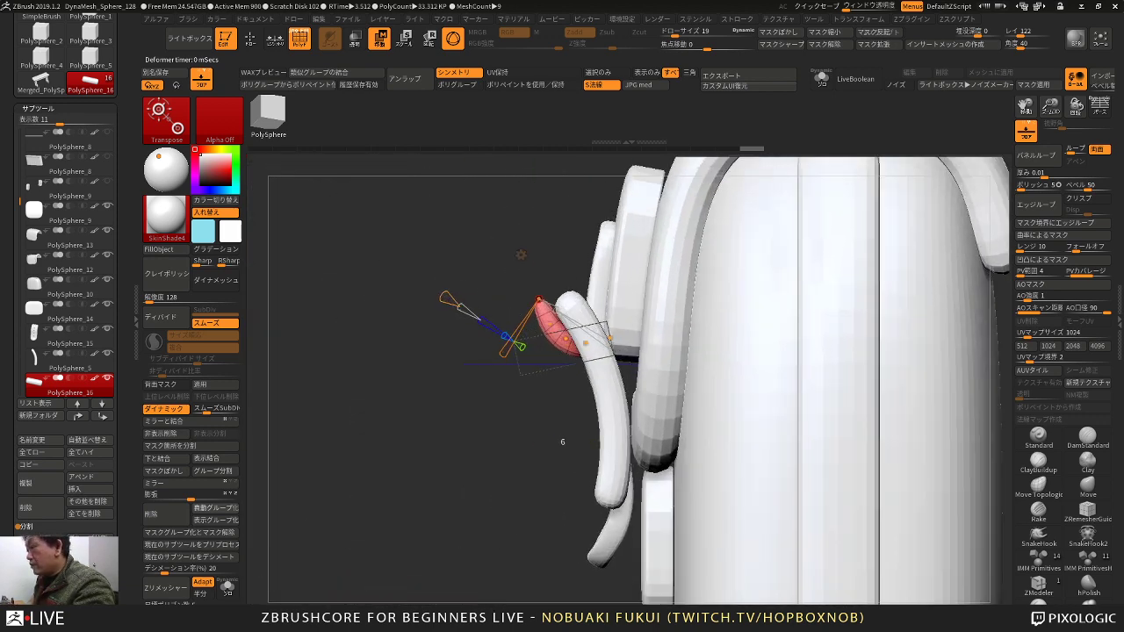
mouse_move(538, 300)
left_mouse_down()
mouse_move(554, 293)
mouse_move(562, 342)
left_mouse_up()
left_click_drag(497, 500, 492, 427, "alt")
key("q")
Step: Append a plain six-polygon cube as a new subtool and select it
mouse_move(404, 465)
left_mouse_down()
mouse_move(484, 515)
mouse_move(477, 466)
mouse_move(499, 476)
left_mouse_up()
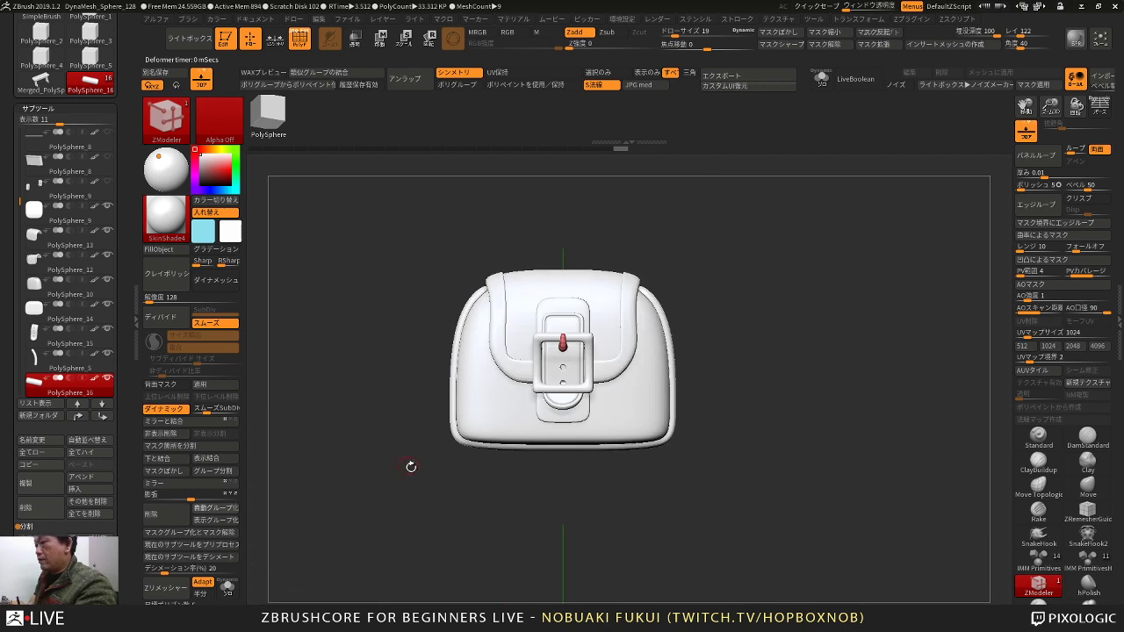
left_click_drag(544, 511, 682, 426)
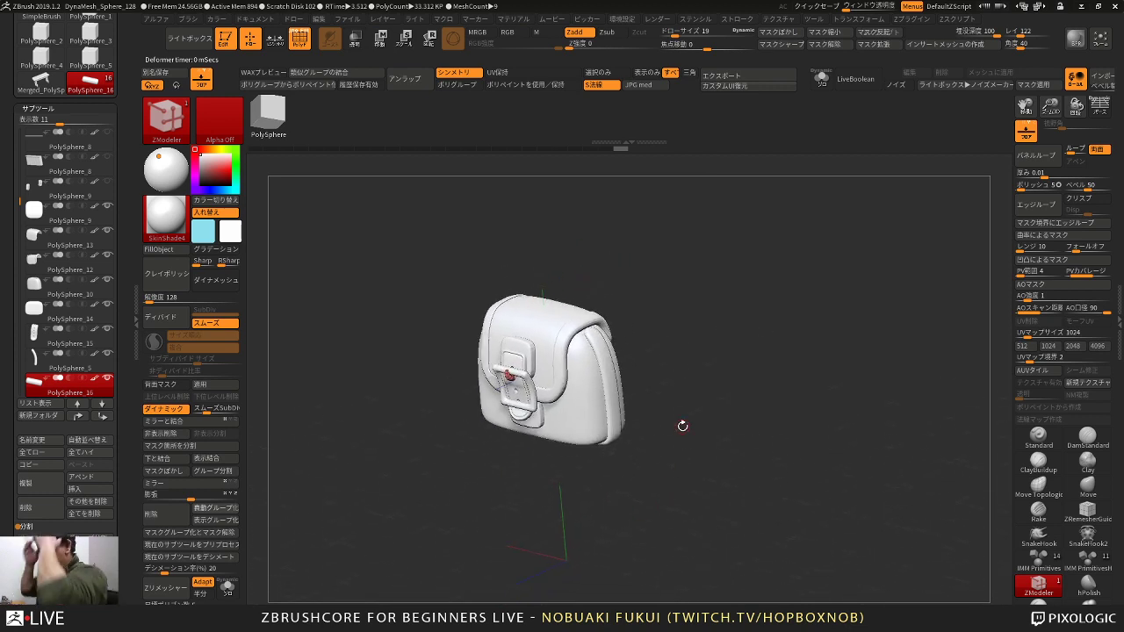
left_click_drag(701, 355, 745, 364, "shift")
left_click_drag(691, 231, 724, 330)
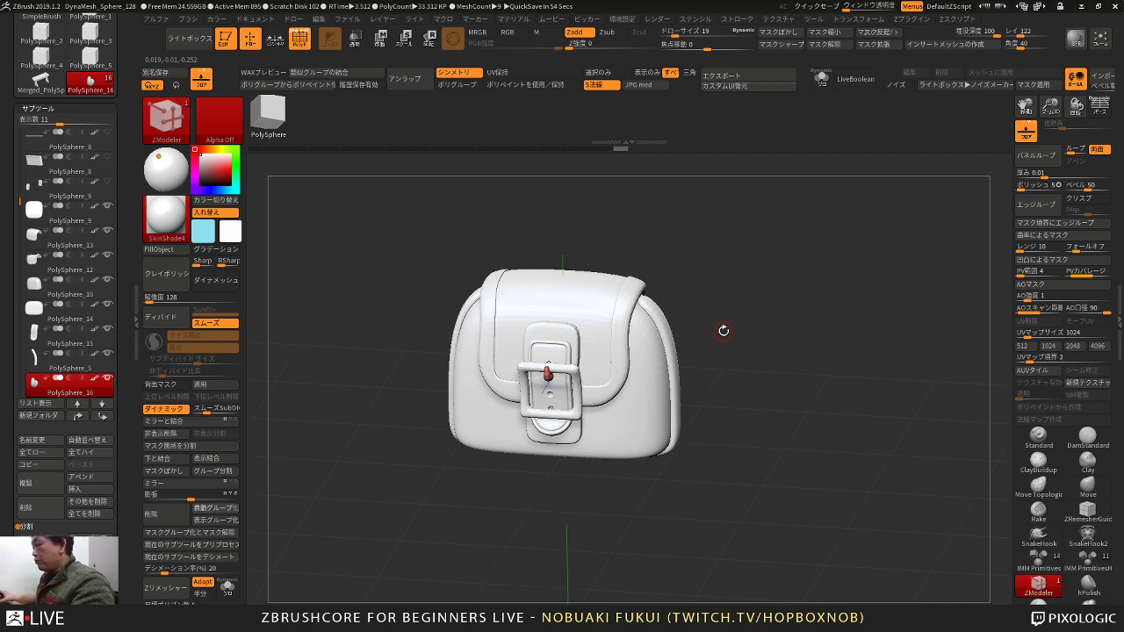
left_click_drag(726, 299, 811, 293)
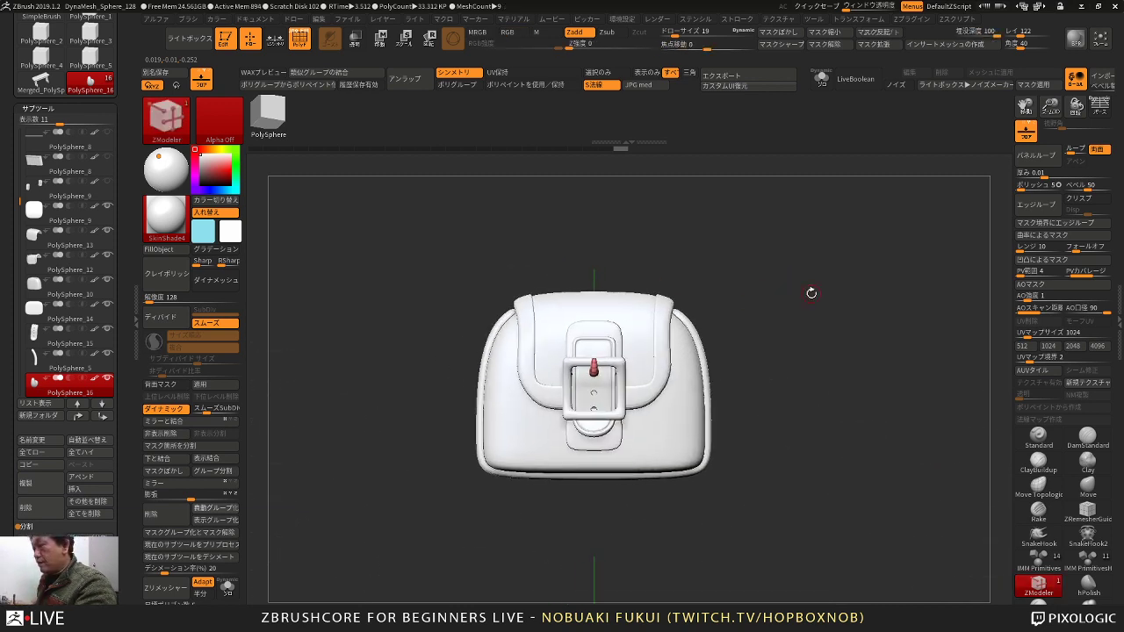
left_click(88, 490)
left_click(106, 485)
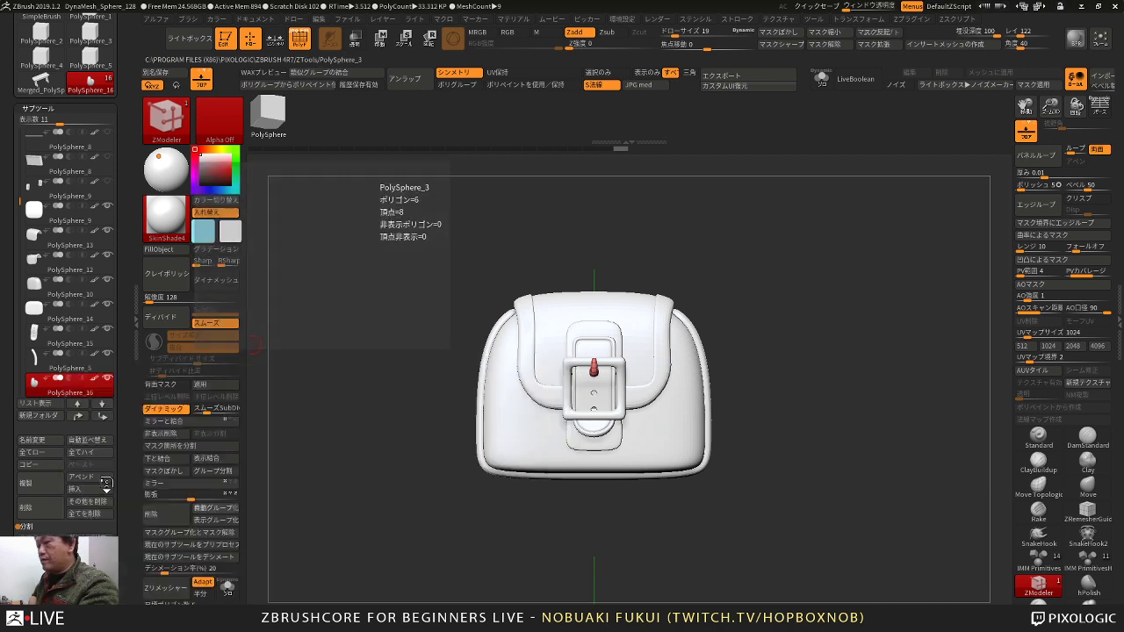
key("w")
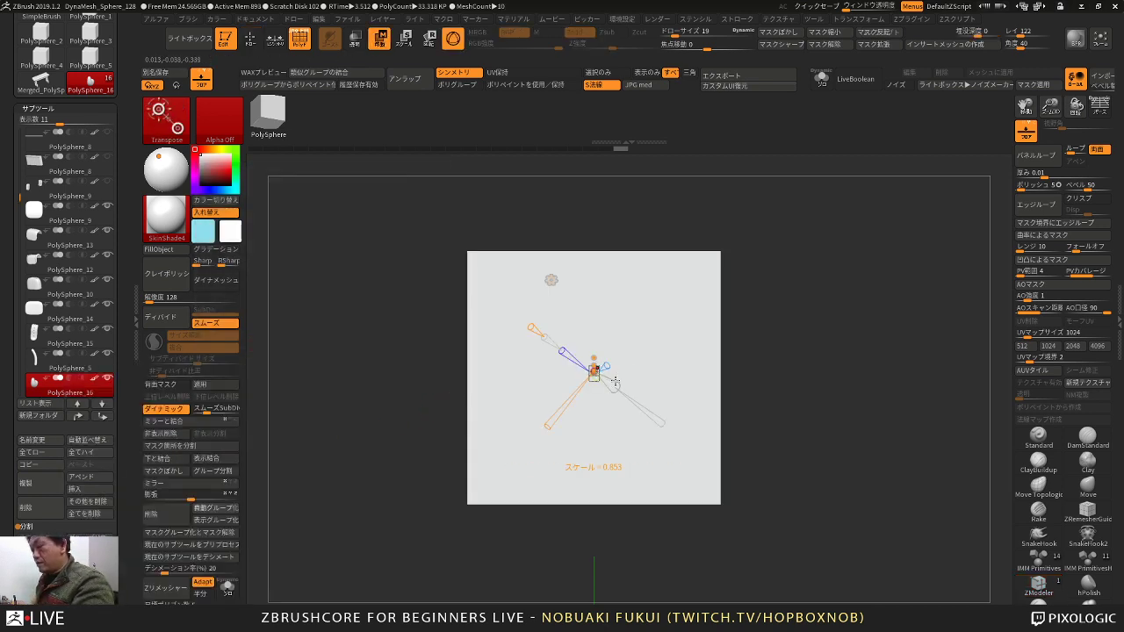
left_click_drag(21, 204, 20, 237)
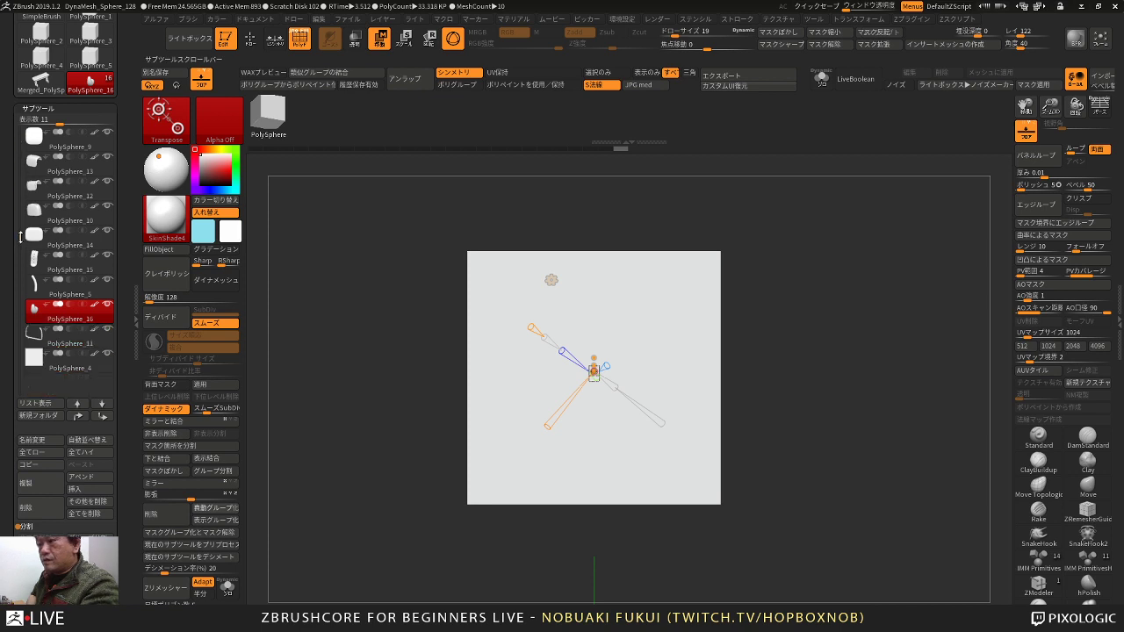
left_click(56, 369)
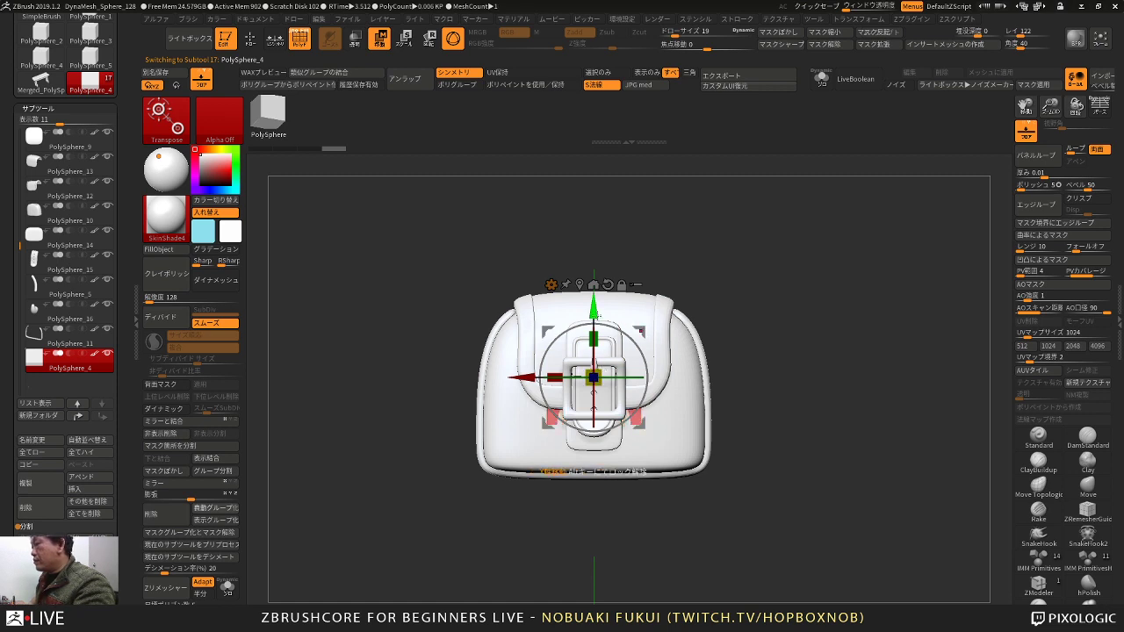
Step: Move the new cube beside the bag, scale it down and flatten it into a thin upright slab
left_click_drag(640, 327, 461, 336)
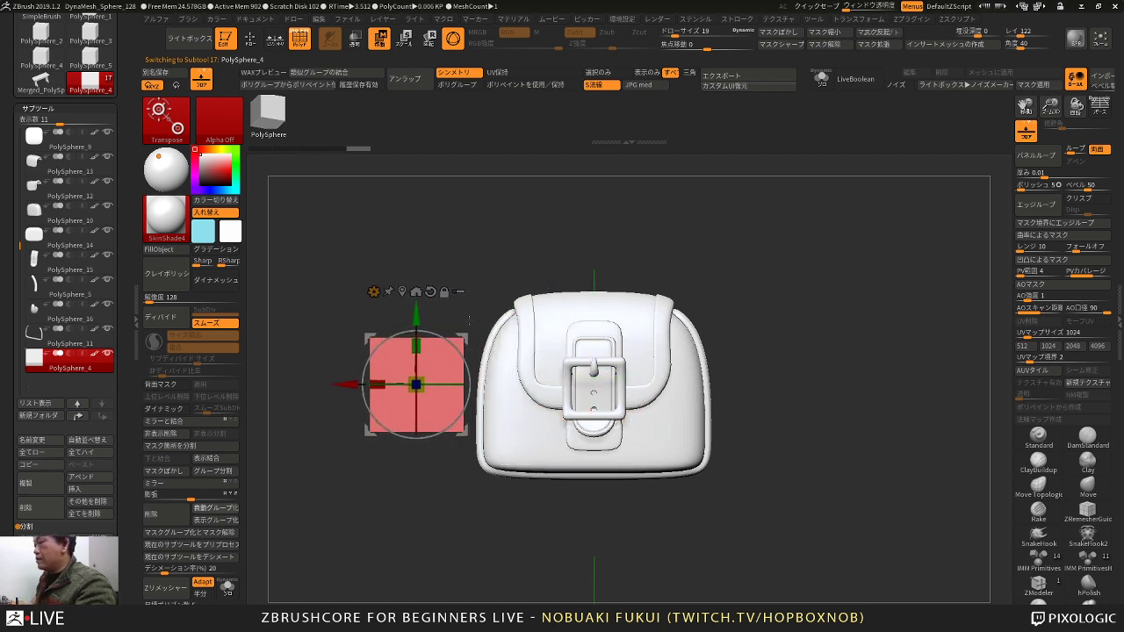
left_click_drag(418, 383, 389, 390)
mouse_move(430, 482)
left_mouse_down("alt")
mouse_move(457, 487)
mouse_move(428, 487)
left_mouse_up("alt")
left_click_drag(395, 383, 444, 380)
left_click_drag(478, 337, 491, 299)
Step: Scale the slab down to a narrow bar about as wide as the bag's side trim
left_click_drag(445, 441, 476, 441, "shift")
left_click_drag(499, 335, 499, 343)
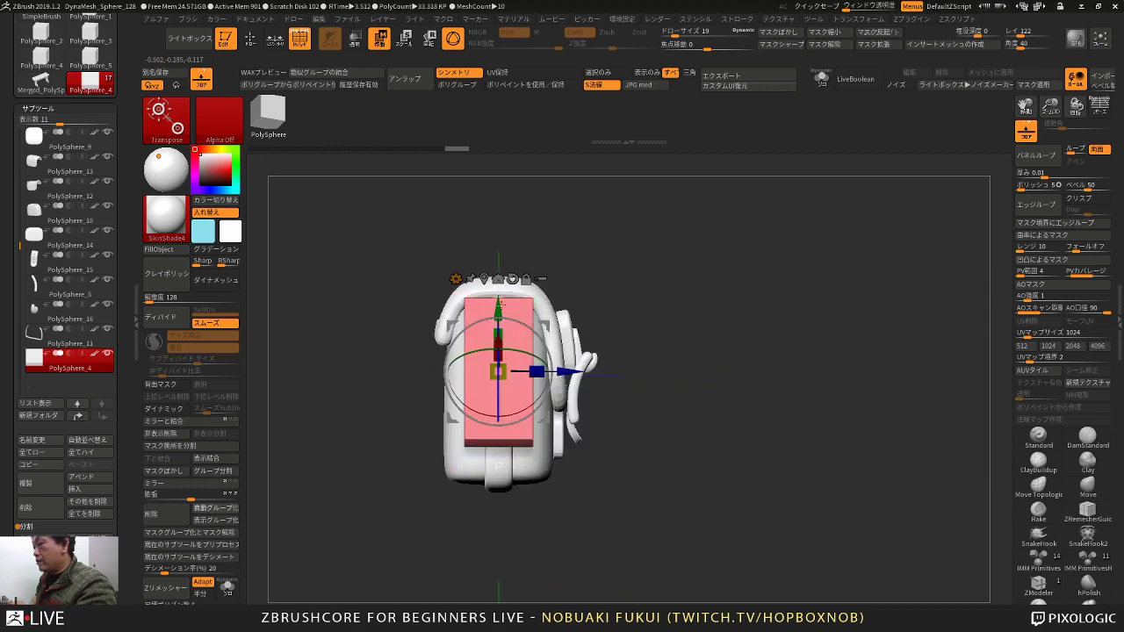
key("ctrl+z")
left_click_drag(643, 309, 541, 292, "shift")
left_click_drag(498, 348, 499, 353)
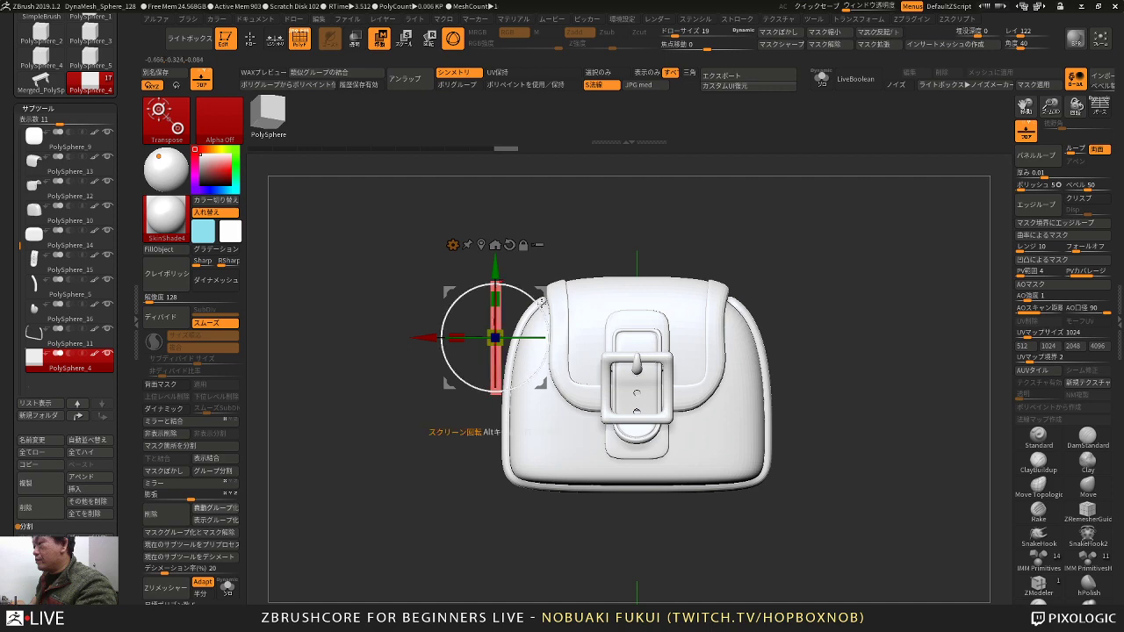
left_click_drag(459, 421, 513, 405, "shift")
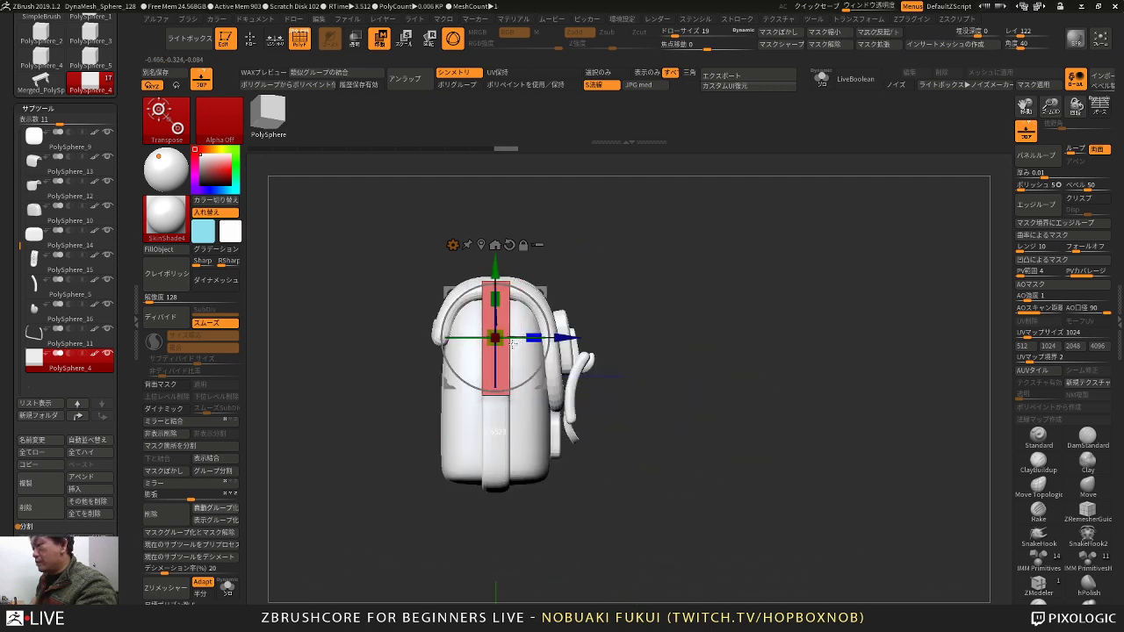
left_click_drag(619, 345, 532, 311, "shift")
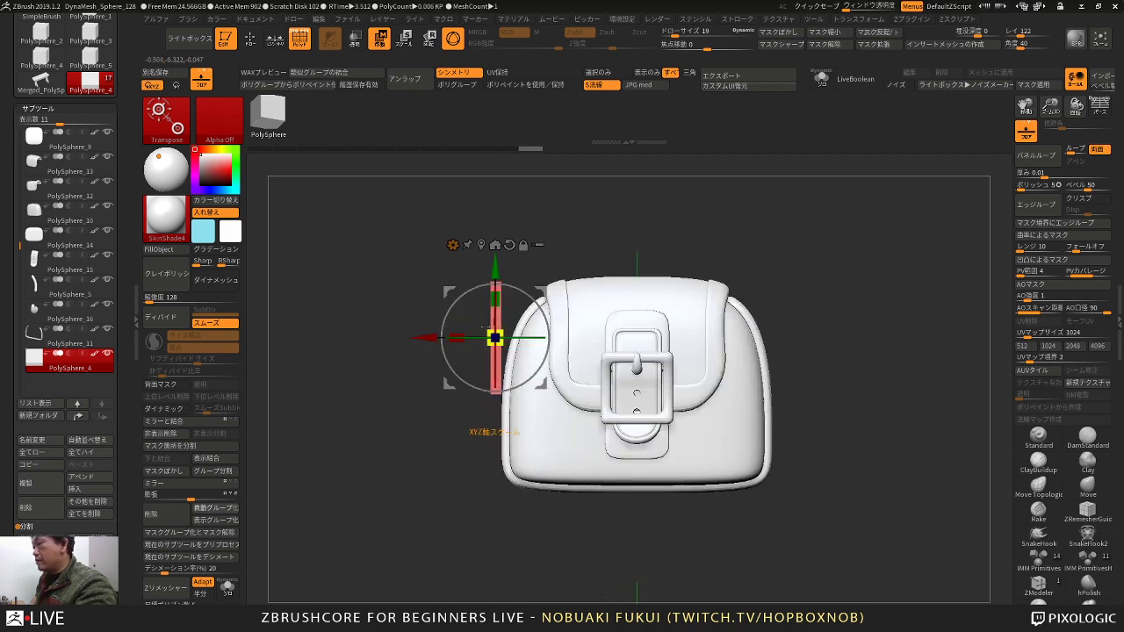
Step: Move the Gizmo pivot to the bar's lower end and stretch the bar upward into a long shoulder strap
mouse_move(495, 266)
left_mouse_down("alt")
mouse_move(495, 322)
mouse_move(525, 254)
mouse_move(524, 282)
left_mouse_up("alt")
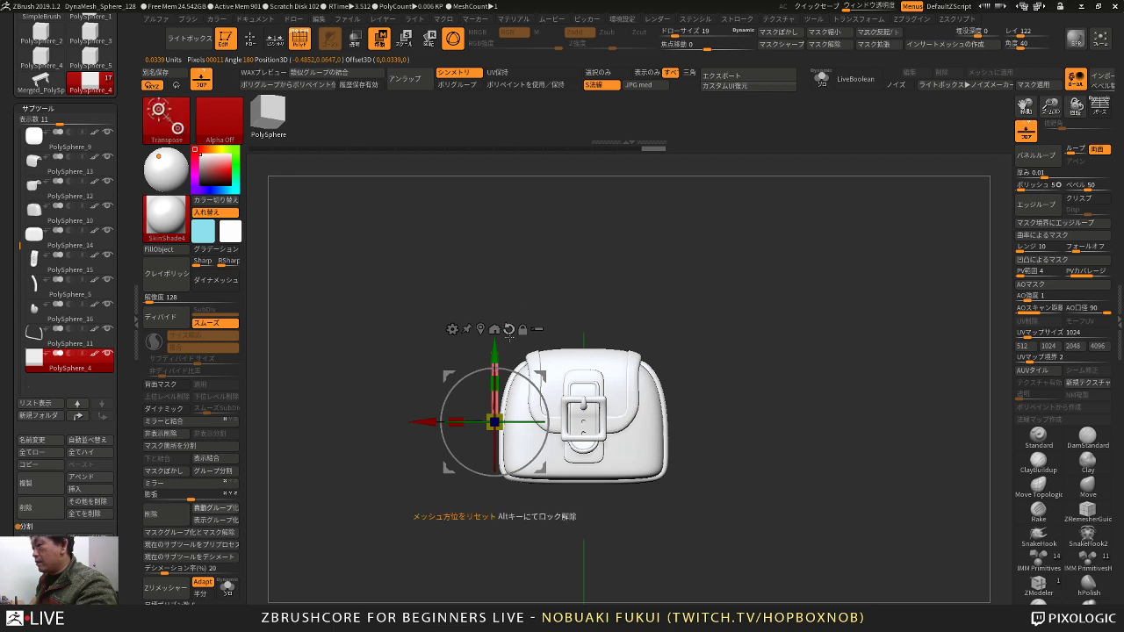
left_click_drag(495, 385, 495, 381)
left_click_drag(559, 283, 559, 250, "alt")
left_click_drag(559, 263, 562, 303)
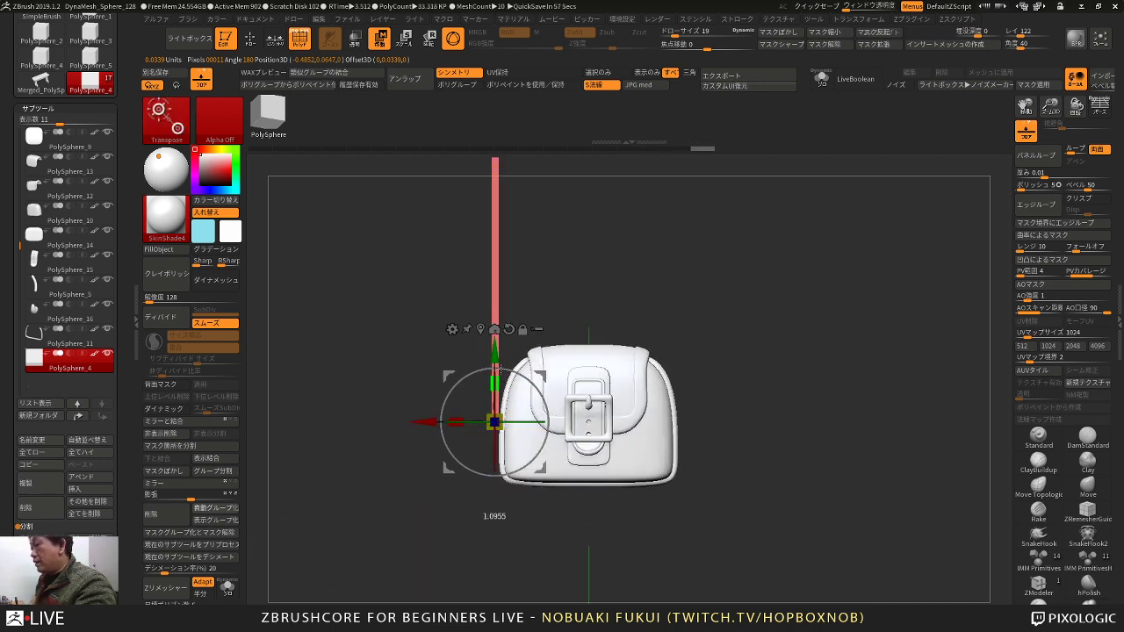
left_click_drag(500, 371, 499, 372)
mouse_move(559, 303)
left_mouse_down("alt")
mouse_move(558, 281)
mouse_move(523, 285)
mouse_move(591, 274)
mouse_move(587, 256)
mouse_move(627, 267)
mouse_move(623, 281)
mouse_move(645, 291)
mouse_move(572, 285)
left_mouse_up("alt")
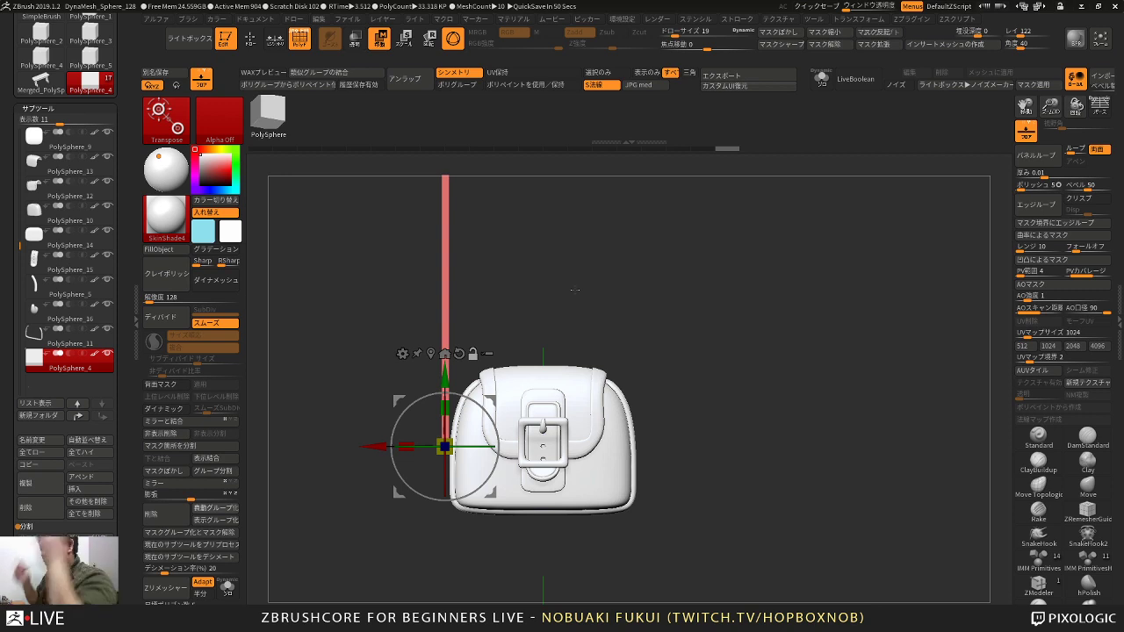
left_click_drag(582, 297, 551, 328, "alt")
Step: Fine-tune the shoulder strap's length and width with the Gizmo from the front and side
left_click_drag(446, 407, 446, 411)
left_click_drag(539, 314, 529, 300, "alt")
left_click_drag(474, 316, 605, 319)
left_click_drag(488, 443, 498, 438)
mouse_move(575, 352)
left_mouse_down()
mouse_move(492, 352)
mouse_move(528, 348)
left_mouse_up()
Step: Insert multiple evenly spaced edge loops along the shoulder strap with ZModeler and preview it with dynamic subdivision
key("q")
mouse_move(514, 304)
left_mouse_down()
mouse_move(563, 317)
mouse_move(513, 336)
left_mouse_up()
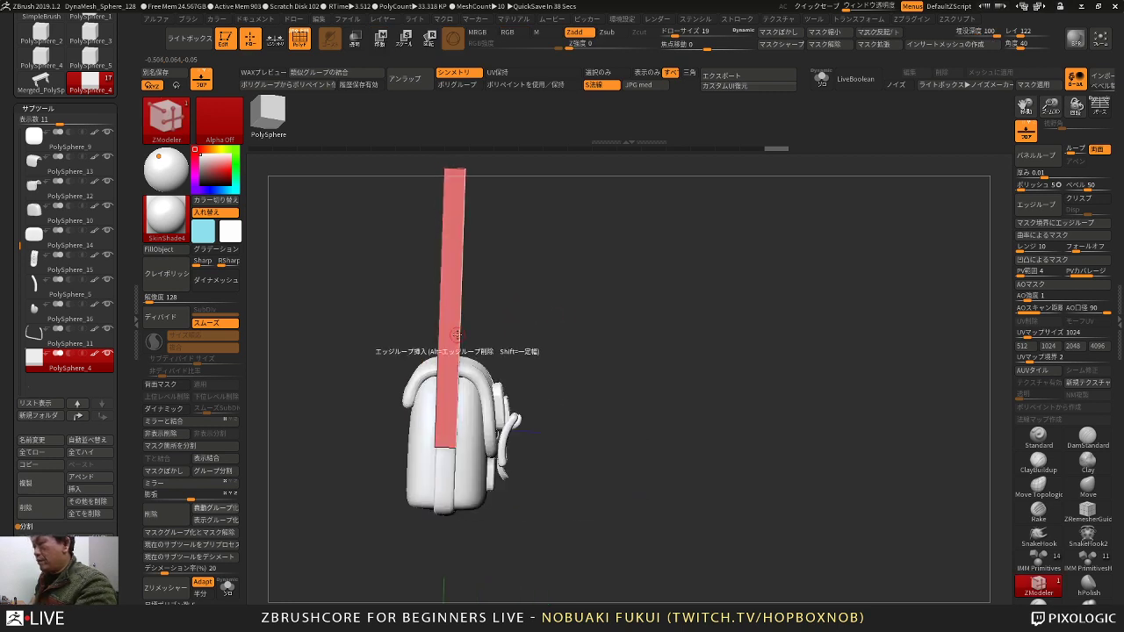
key("space")
left_click(398, 445)
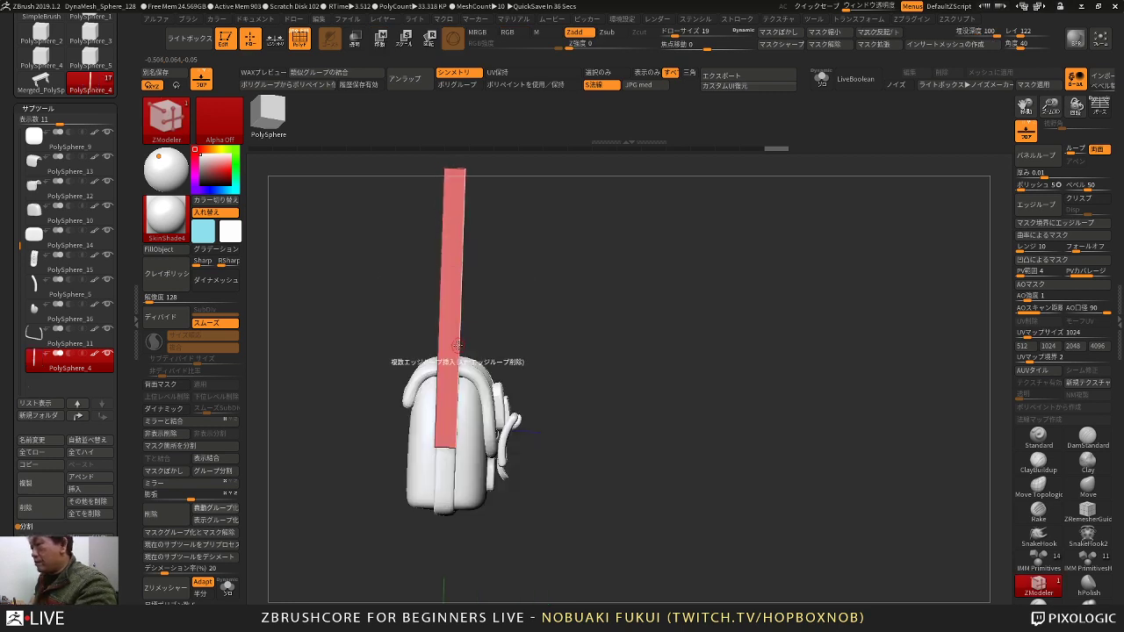
left_click(455, 358)
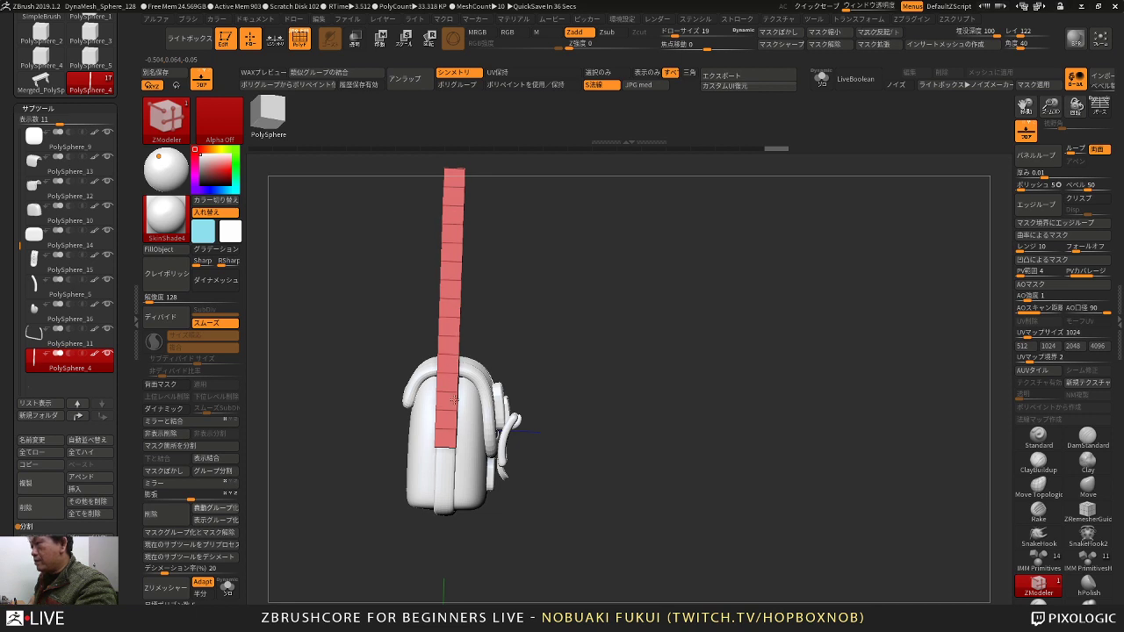
mouse_move(566, 278)
left_mouse_down()
mouse_move(519, 279)
mouse_move(667, 283)
mouse_move(538, 291)
left_mouse_up()
key("d")
key("s")
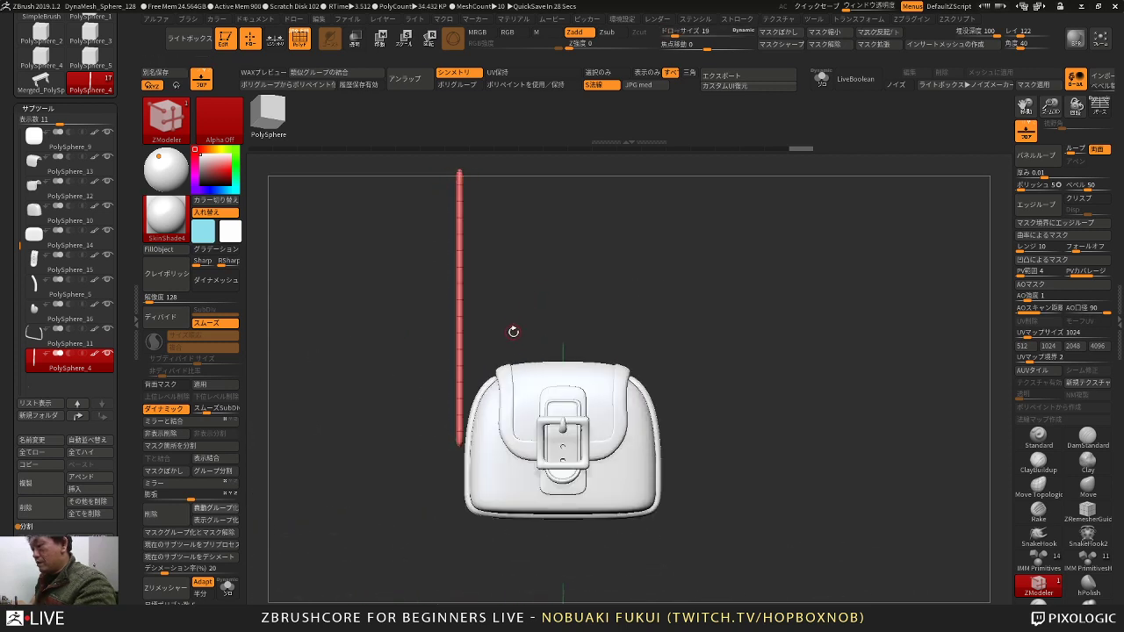
key("shift+d")
Step: Start the Bend Curve deformer on the subdivided shoulder strap
mouse_move(539, 310)
left_mouse_down("alt")
mouse_move(527, 304)
mouse_move(537, 326)
left_mouse_up("alt")
key("w")
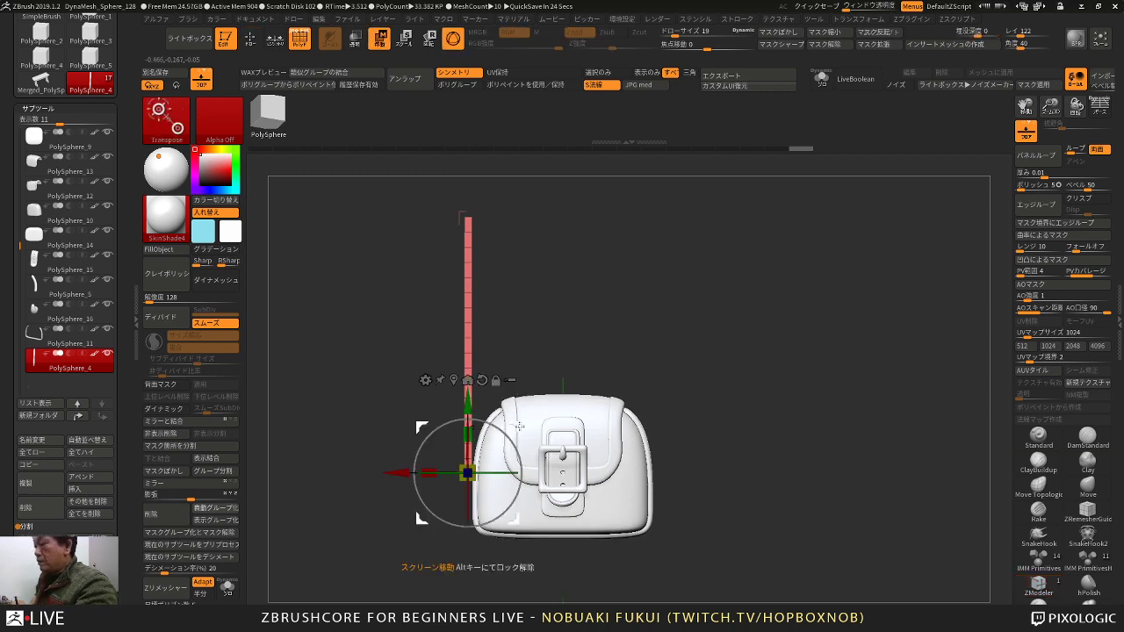
left_click_drag(519, 424, 522, 434)
left_click(428, 390)
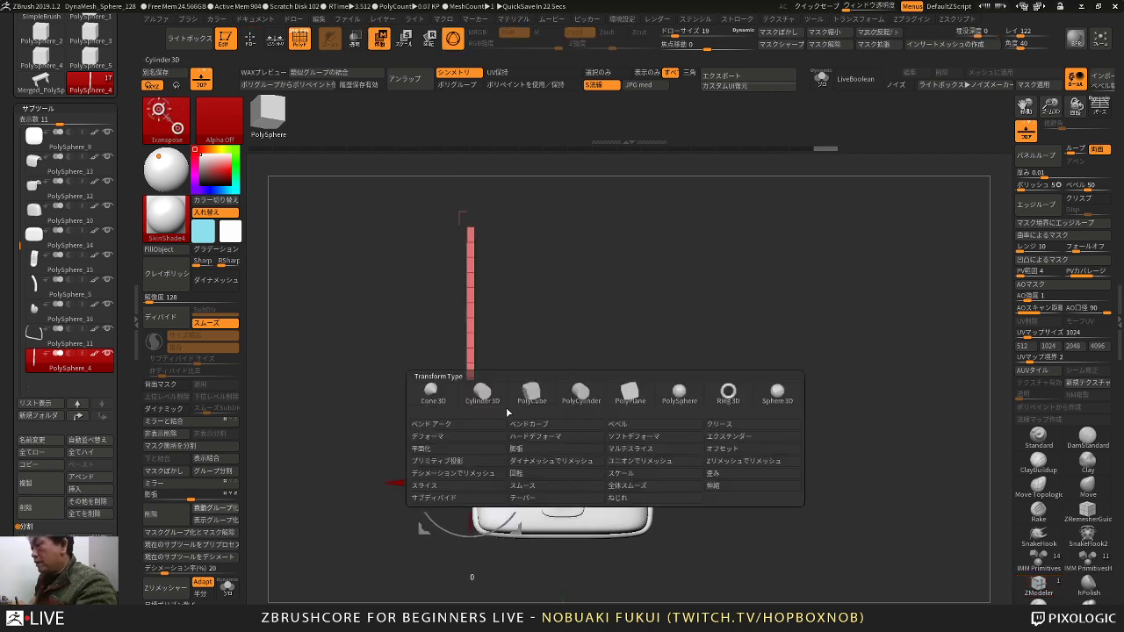
left_click(548, 425)
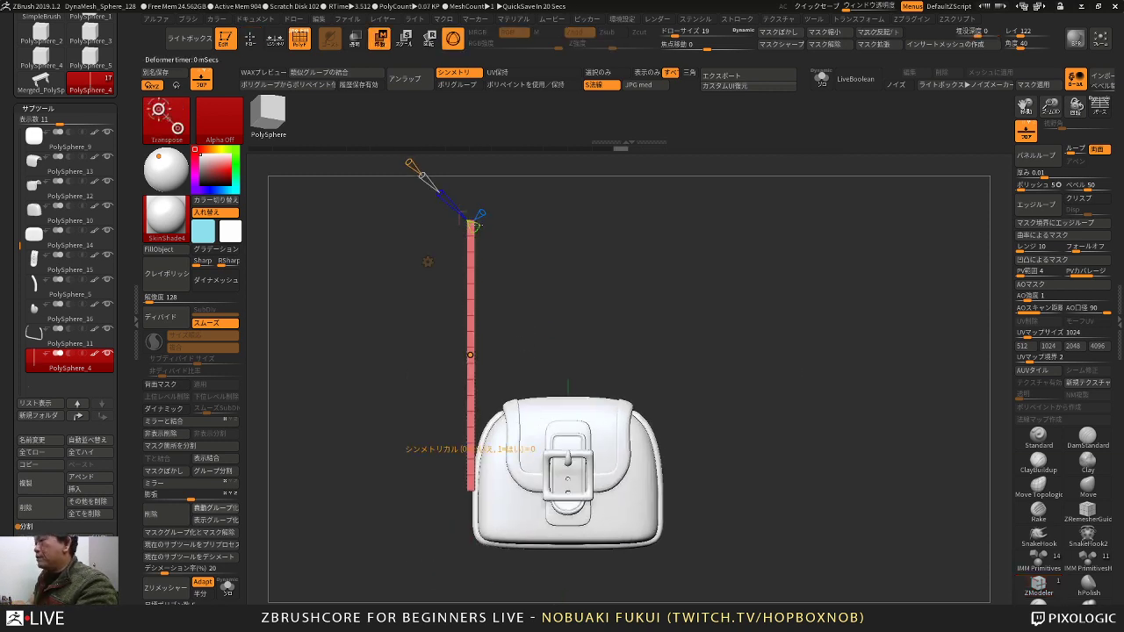
left_click_drag(471, 356, 482, 357)
key("ctrl+z")
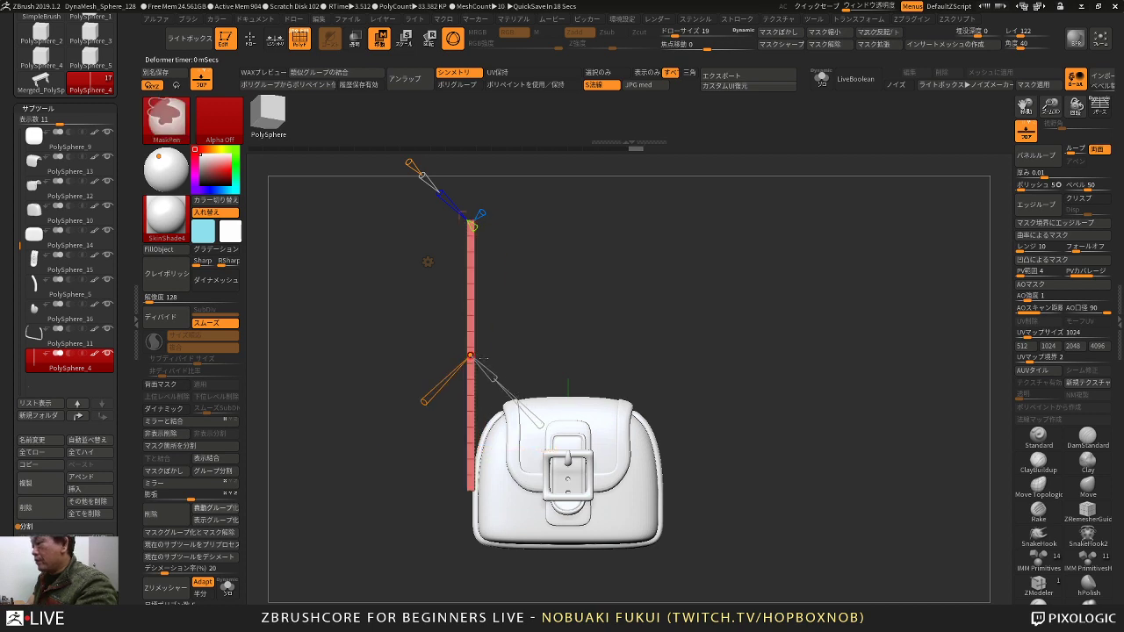
left_click_drag(425, 402, 439, 399)
key("ctrl+z")
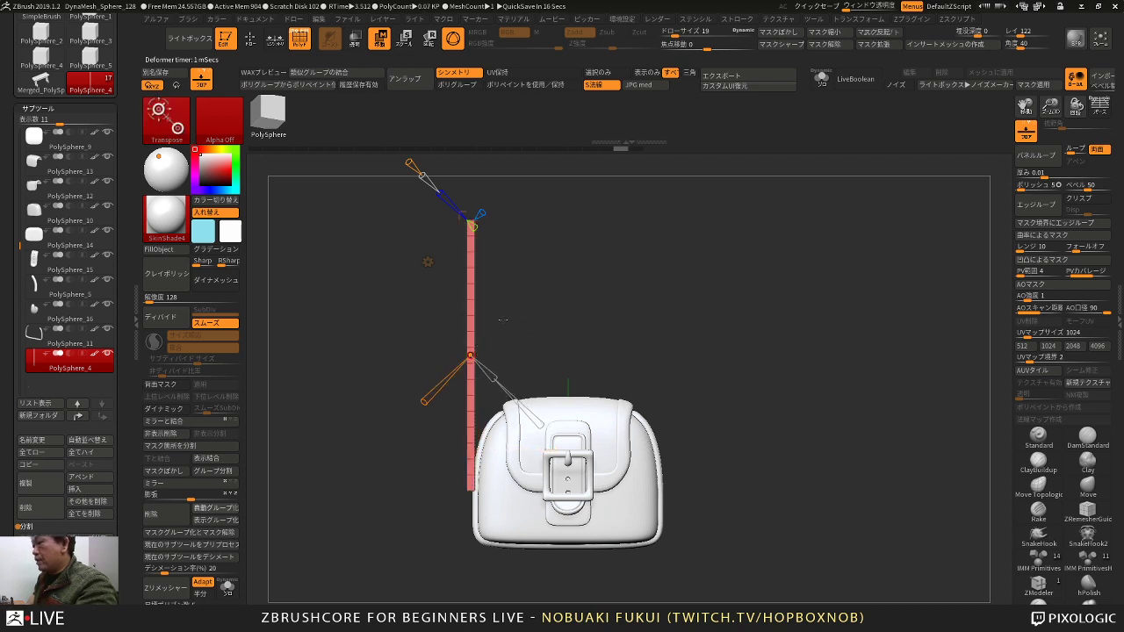
Step: Run the bend curve along the strap's length and give it five control points
left_click_drag(500, 318, 562, 319)
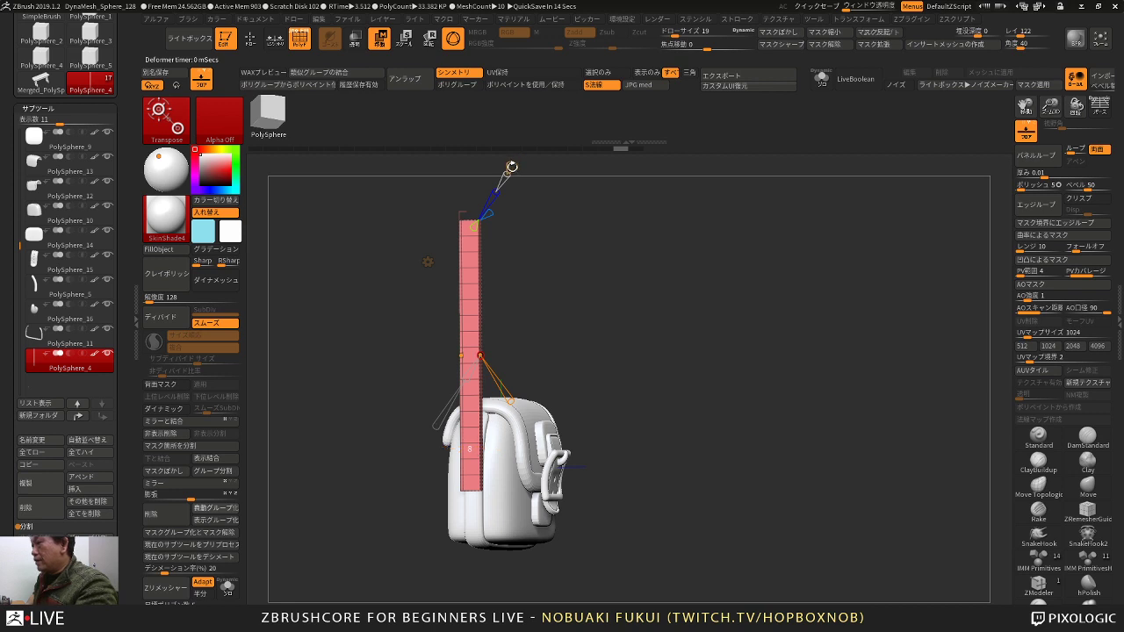
left_click(495, 197)
left_click(489, 209)
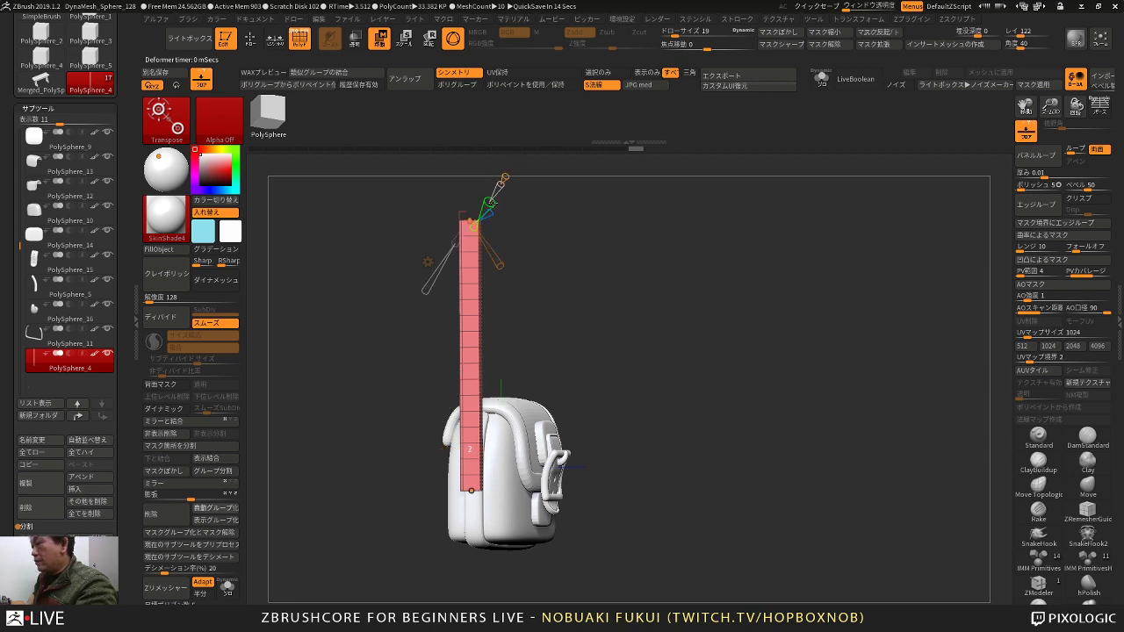
left_click_drag(543, 238, 504, 243, "shift")
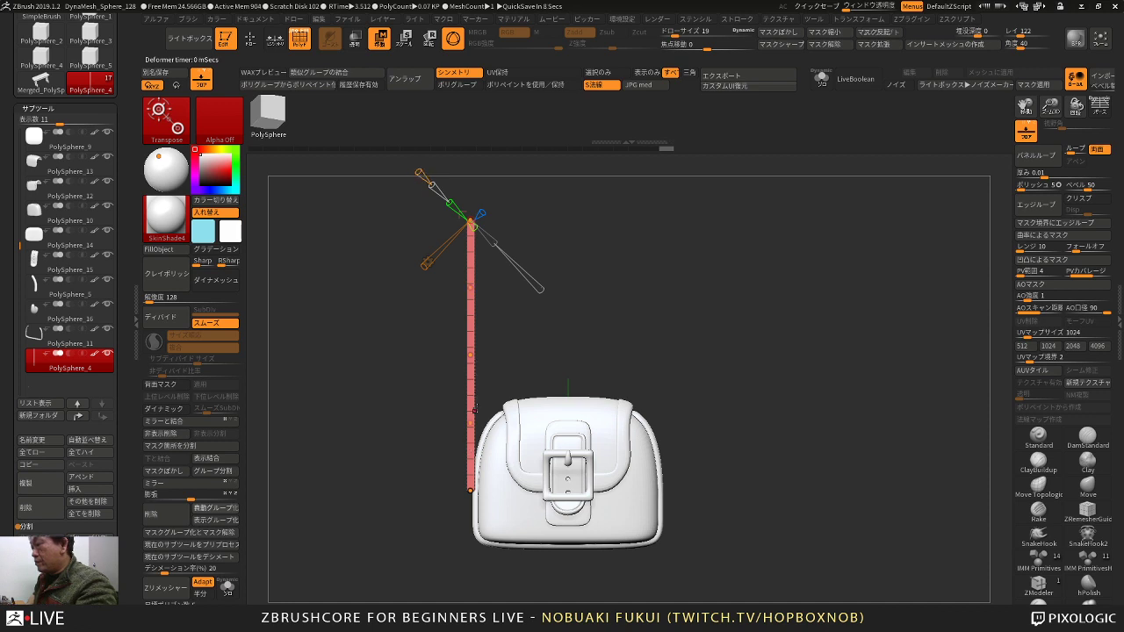
Step: Bend the strap's middle section inward over the bag by shifting its curve control points in the front view
left_click_drag(471, 423, 472, 422)
left_click_drag(469, 354, 474, 360)
left_click_drag(469, 288, 486, 296)
left_click_drag(476, 359, 491, 369)
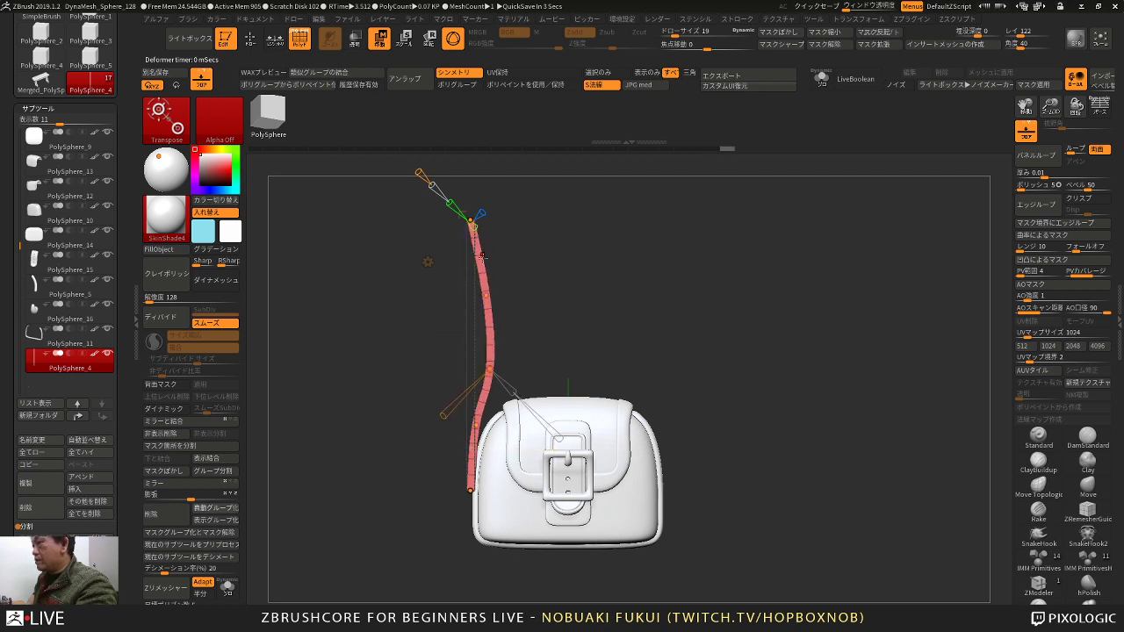
left_click_drag(486, 295, 485, 301)
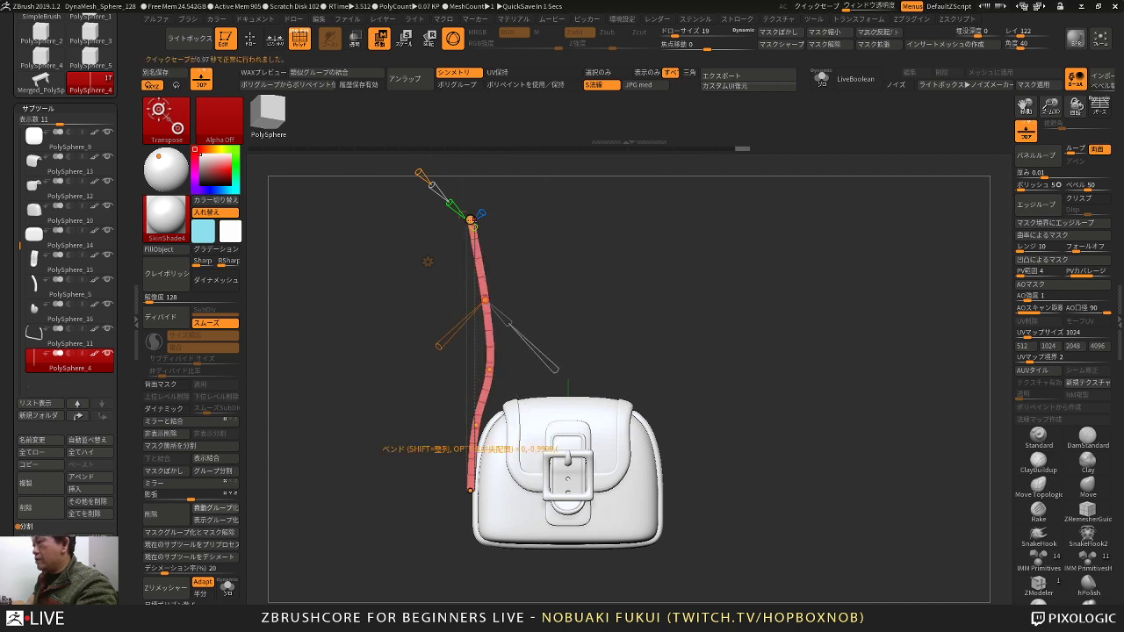
Step: Pull the strap's upper end toward the bag's centre line and round the shoulder into an arch with the neighbouring curve points
left_click_drag(470, 220, 556, 273)
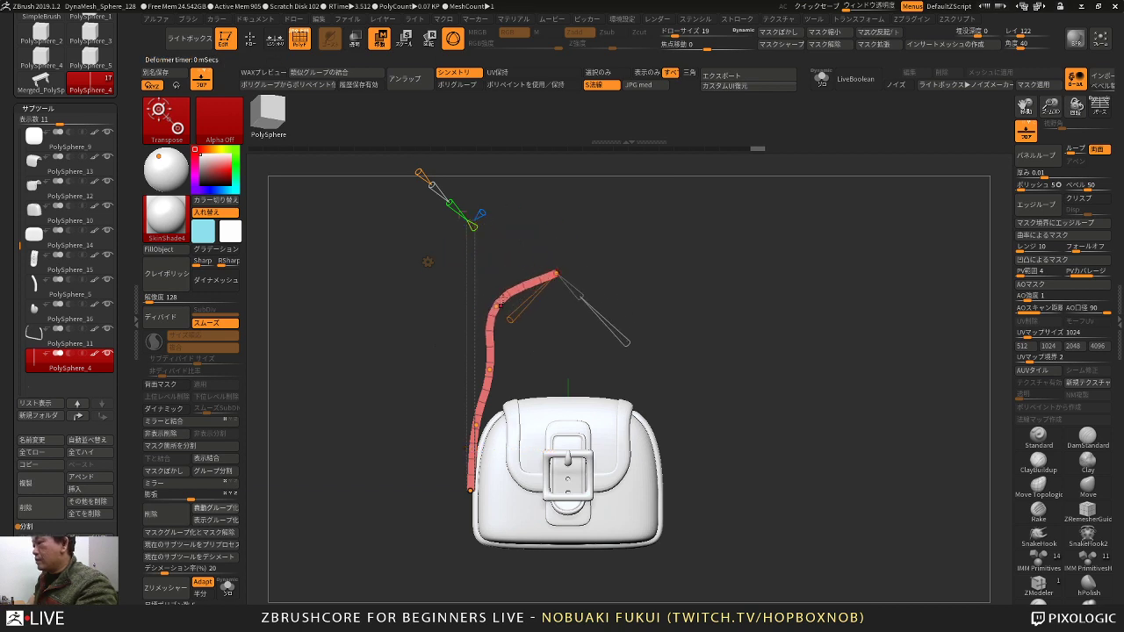
left_click_drag(485, 301, 480, 288)
left_click_drag(556, 273, 558, 242)
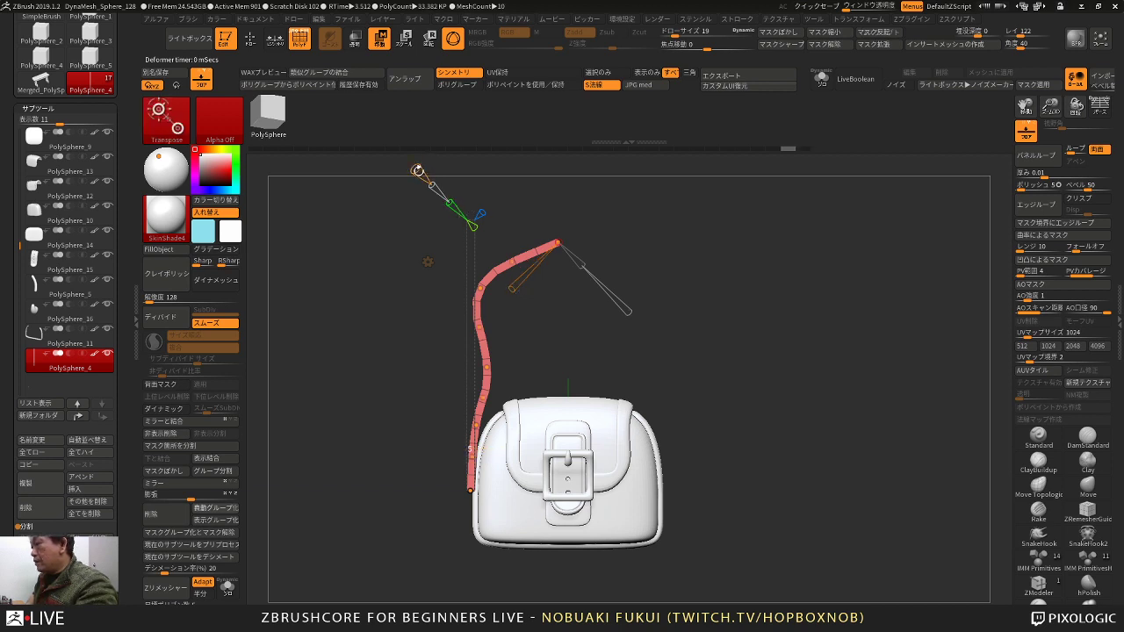
left_click_drag(512, 261, 510, 247)
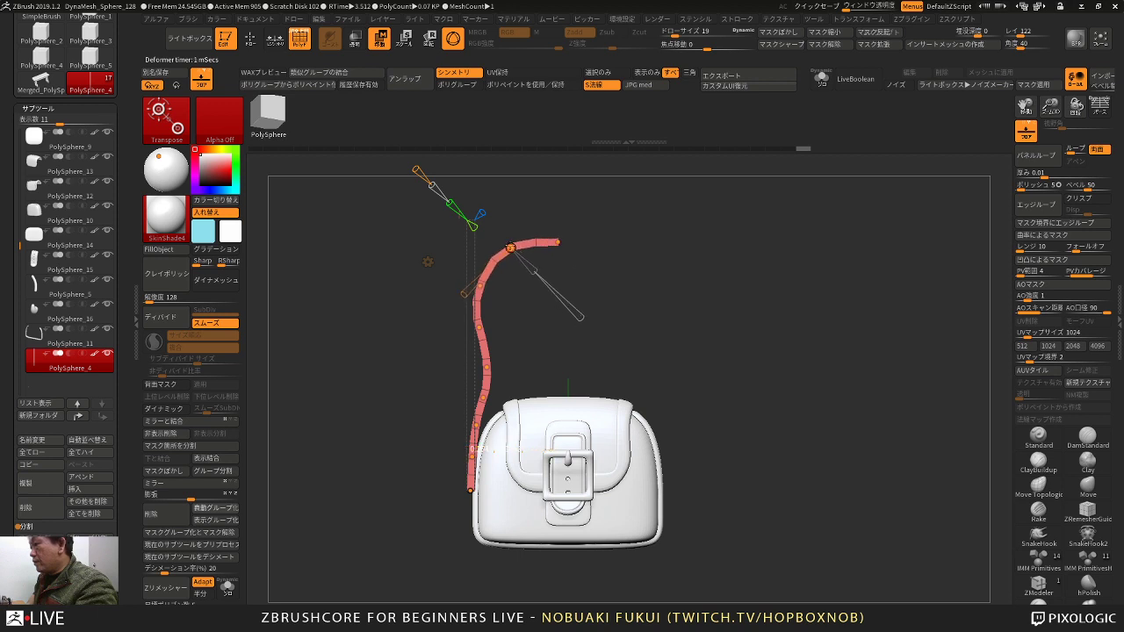
left_click_drag(480, 285, 477, 284)
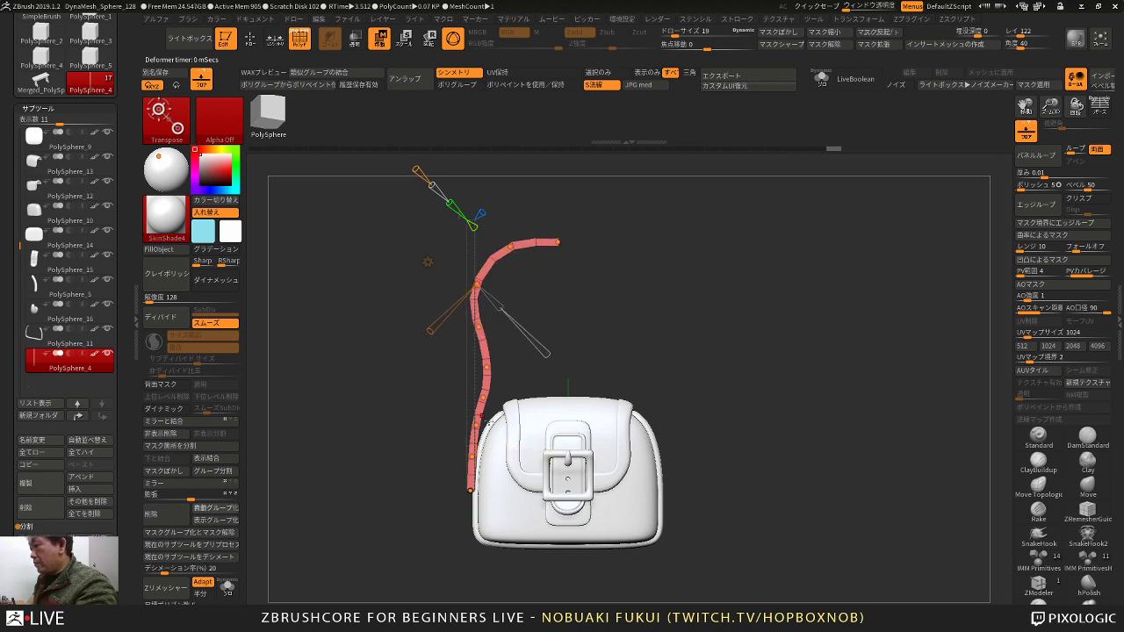
left_click_drag(476, 426, 474, 425)
left_click_drag(486, 367, 524, 327)
Step: Twist the strap around its upper curve point, checking the turn from the side
left_click_drag(552, 282, 538, 313, "alt")
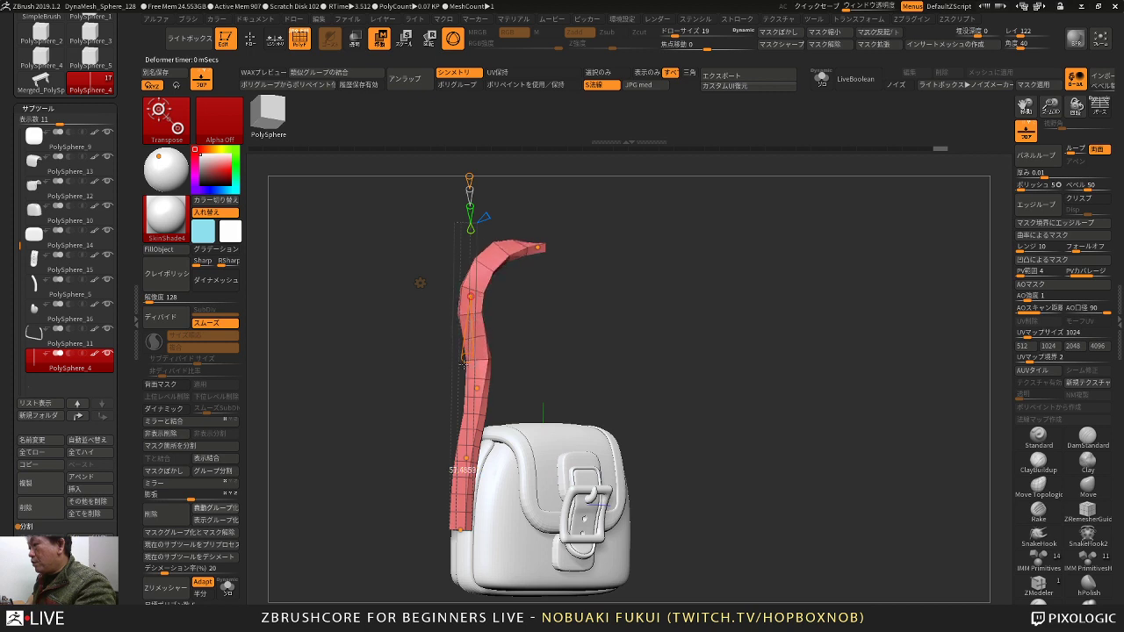
left_click_drag(513, 338, 597, 326)
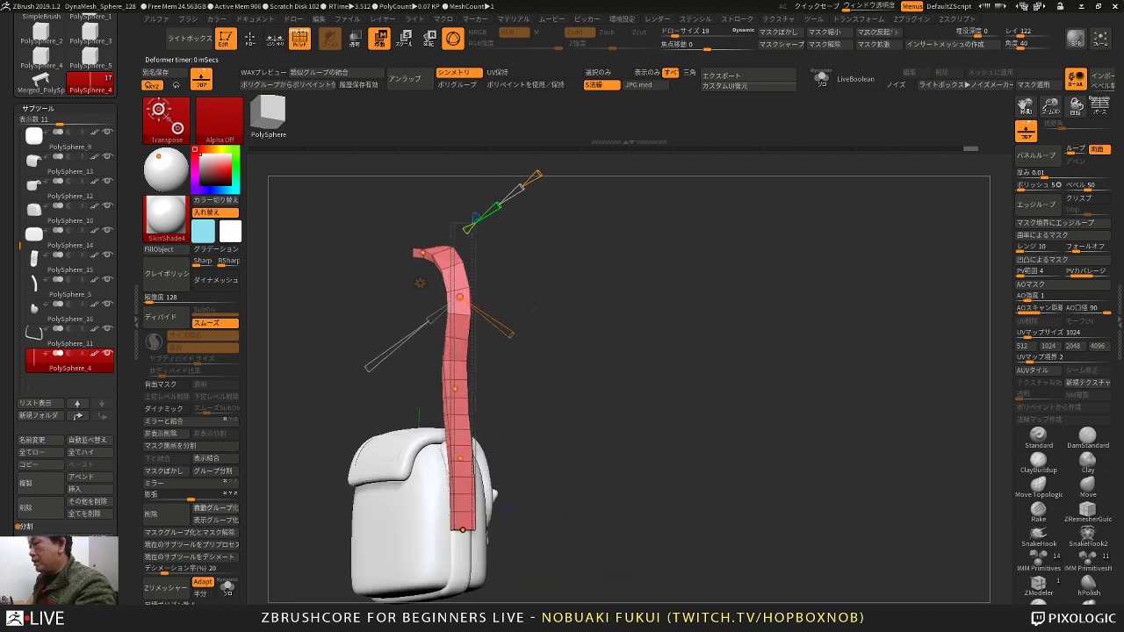
left_click_drag(533, 309, 507, 320)
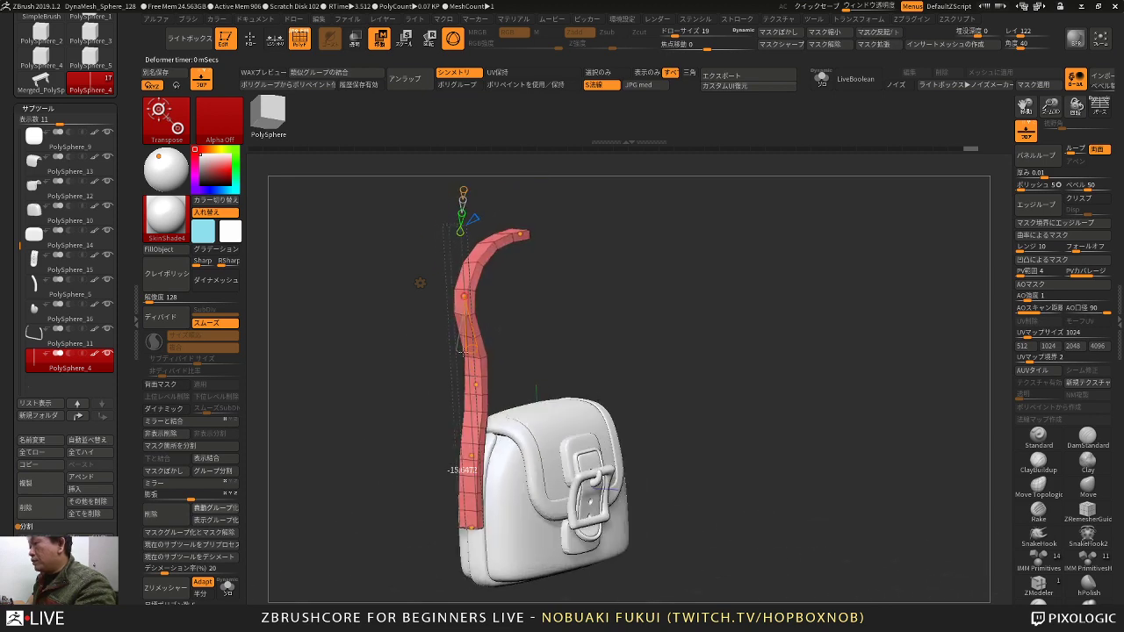
left_click_drag(463, 351, 451, 351)
mouse_move(508, 327)
left_mouse_down()
mouse_move(567, 302)
mouse_move(593, 317)
mouse_move(529, 339)
mouse_move(569, 323)
left_mouse_up()
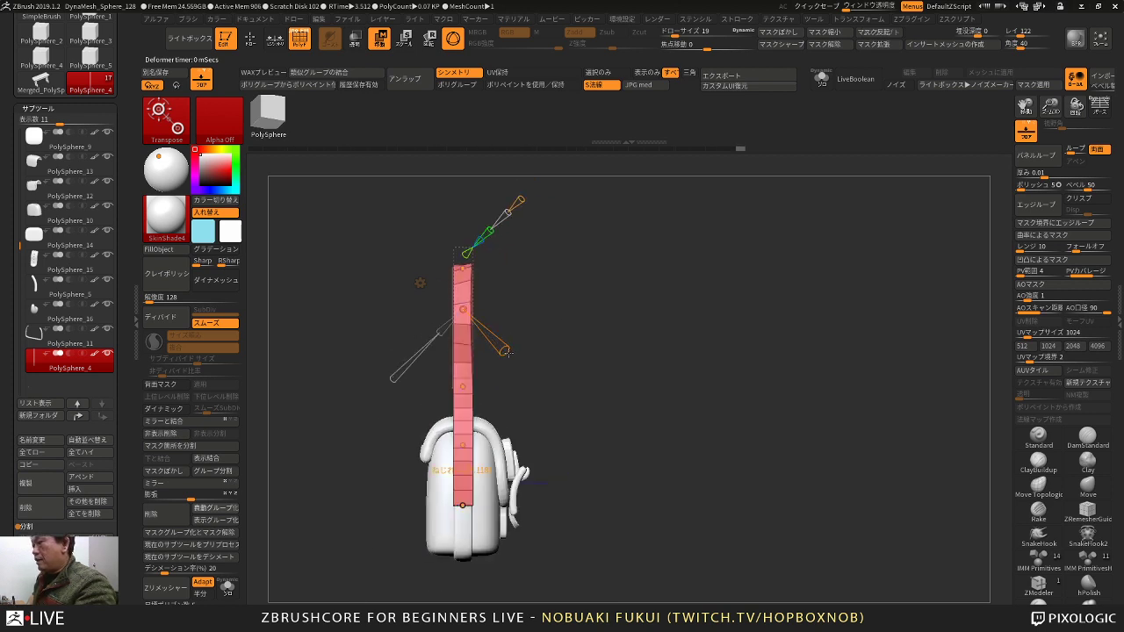
left_click_drag(507, 352, 565, 358)
left_click_drag(503, 321, 560, 305)
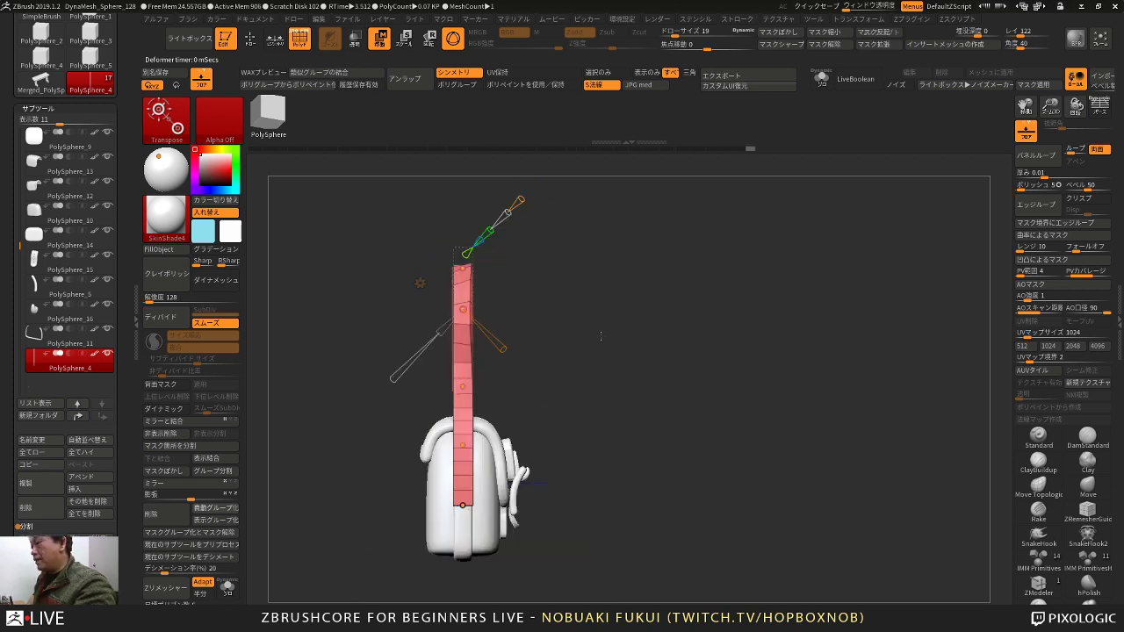
Step: Fine-tune the strap's arched top end and the twist at its upper curve point in the front view
left_click_drag(601, 337, 568, 304)
left_click(555, 254)
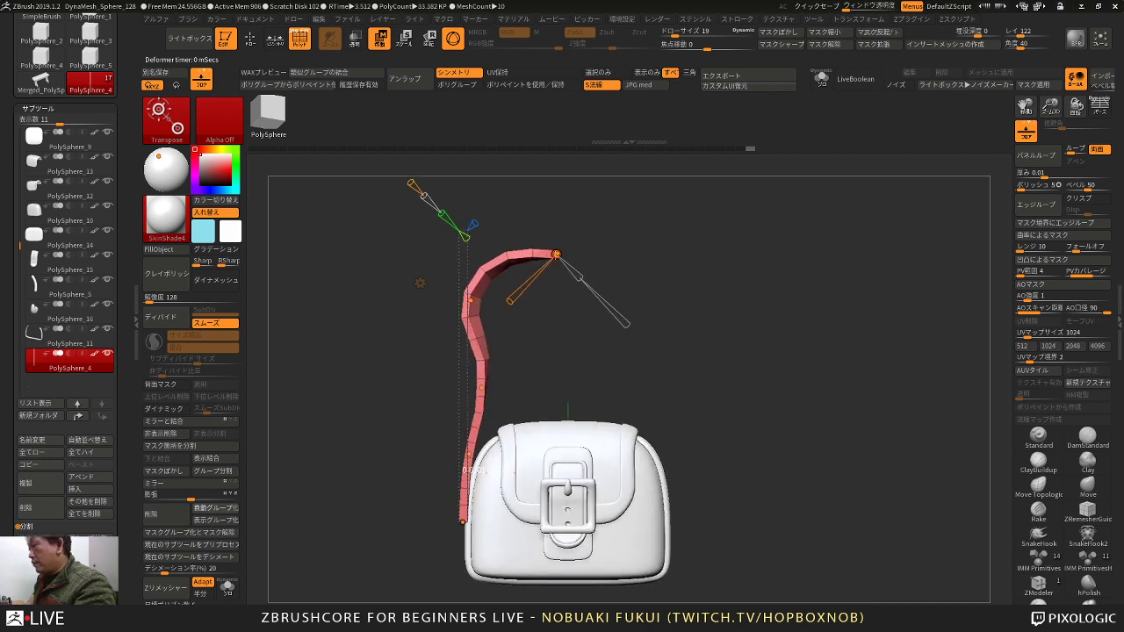
left_click_drag(556, 253, 585, 238)
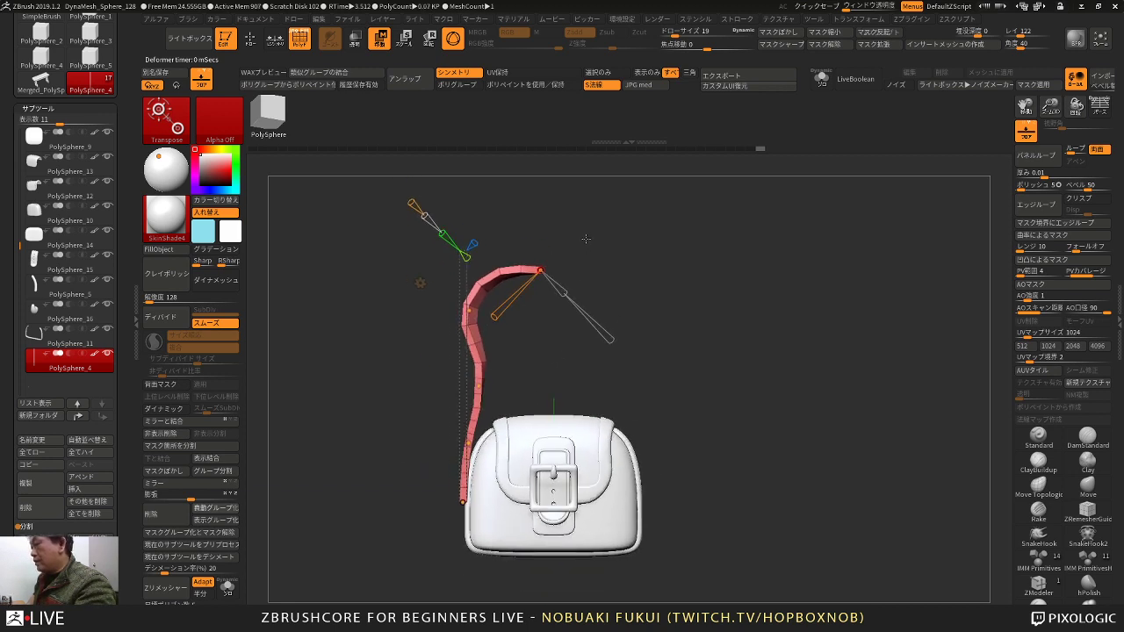
key("q")
mouse_move(634, 338)
left_mouse_down()
mouse_move(628, 319)
mouse_move(662, 277)
mouse_move(612, 314)
mouse_move(535, 338)
left_mouse_up()
mouse_move(379, 380)
left_mouse_down()
mouse_move(410, 383)
mouse_move(397, 388)
left_mouse_up()
key("w")
mouse_move(513, 325)
left_mouse_down()
mouse_move(484, 296)
mouse_move(479, 337)
mouse_move(503, 334)
left_mouse_up()
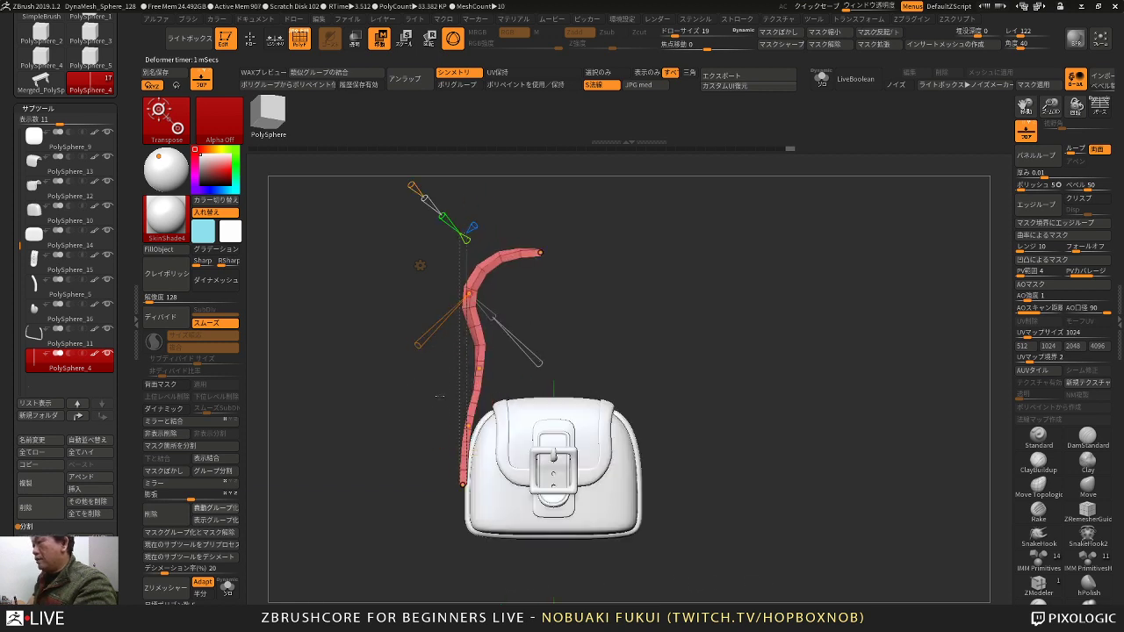
Step: Mirror and weld the strap to the bag's other side and join both halves at the top with single-polygon QMesh
key("q")
left_click(209, 425)
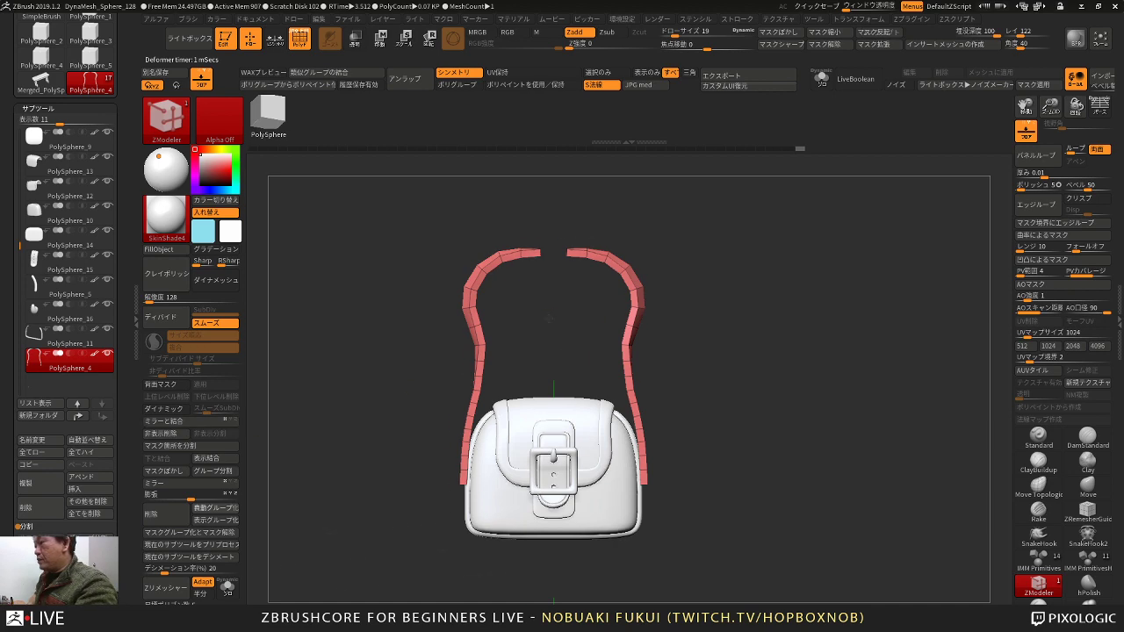
left_click_drag(518, 309, 585, 313)
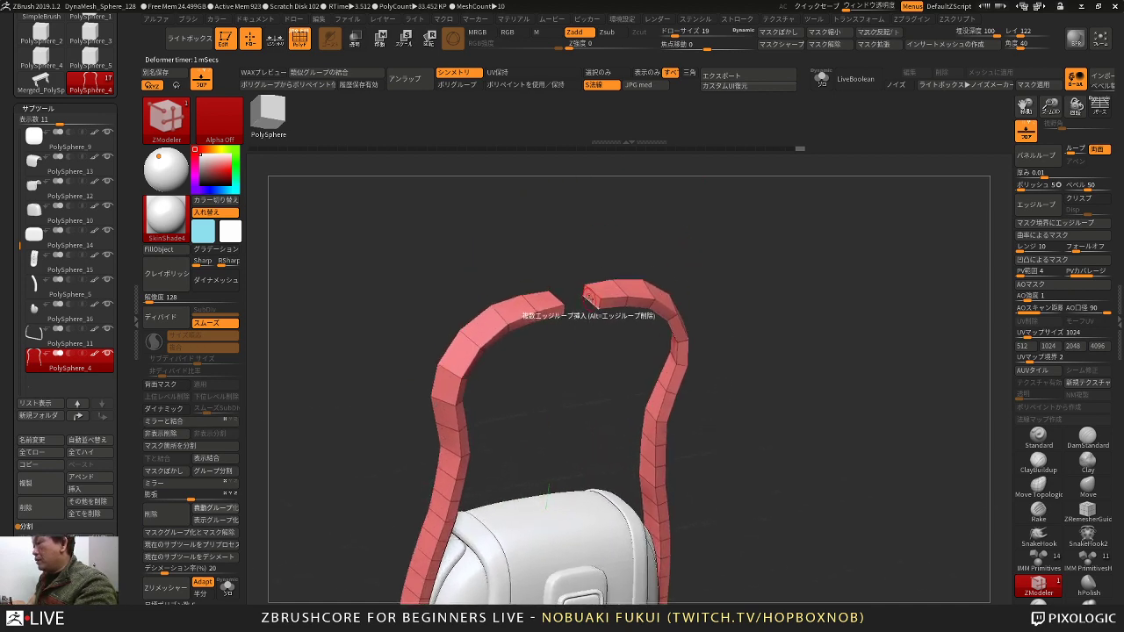
key("space")
left_click(527, 328)
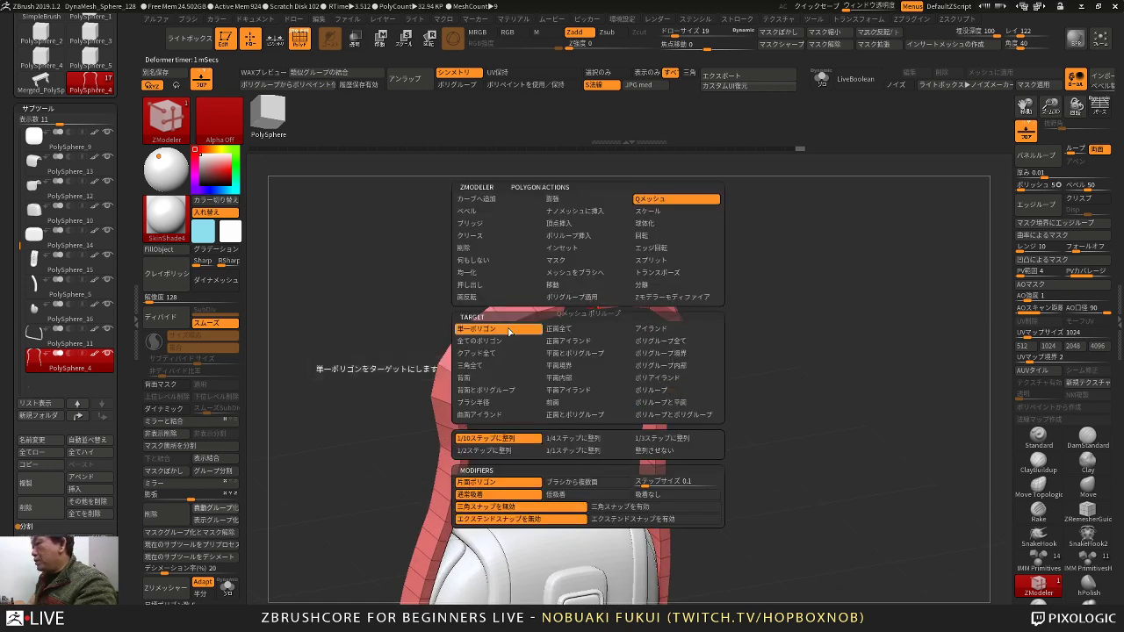
left_click_drag(581, 389, 562, 374, "shift")
Step: Assign the whole strap a single new polygroup and isolate it in Solo mode, viewed side-on
key("ctrl+w")
left_click_drag(713, 350, 641, 230, "alt")
left_click_drag(342, 519, 394, 449, "alt")
left_click_drag(393, 449, 427, 450, "alt")
left_click_drag(427, 450, 494, 424, "alt")
left_click_drag(413, 421, 386, 397, "alt")
left_click_drag(471, 412, 522, 378, "shift")
left_click(227, 588)
left_click_drag(470, 480, 319, 405, "alt")
left_click_drag(735, 442, 752, 303, "alt")
Step: Set the ZModeler edge insert target to single edge loop and add lengthwise loops across the strap's width
key("space")
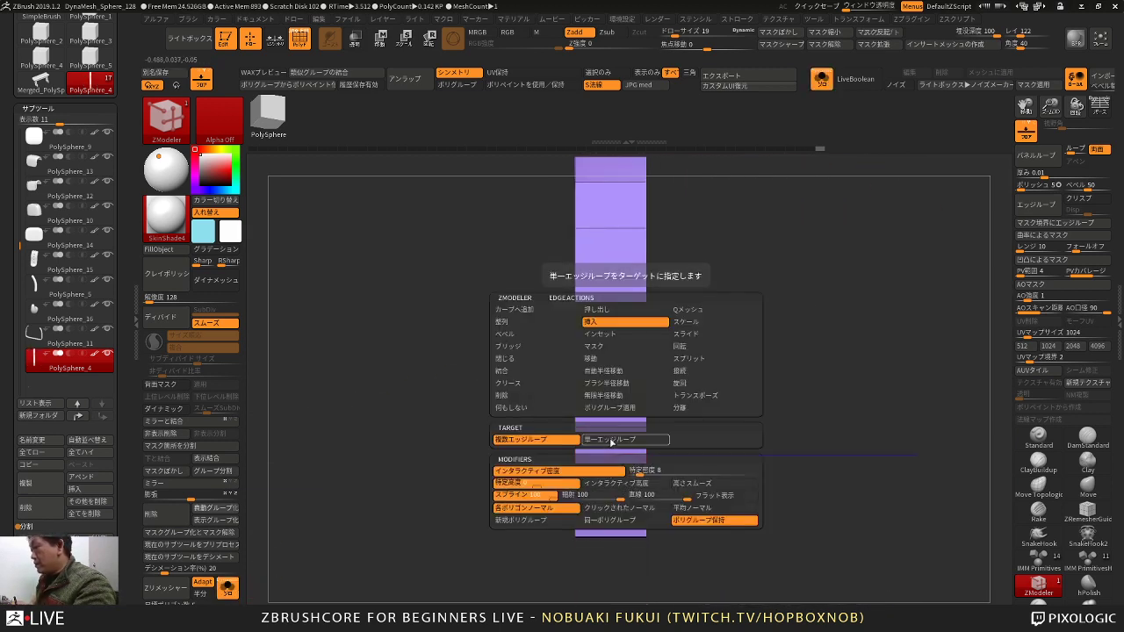
left_click(601, 442)
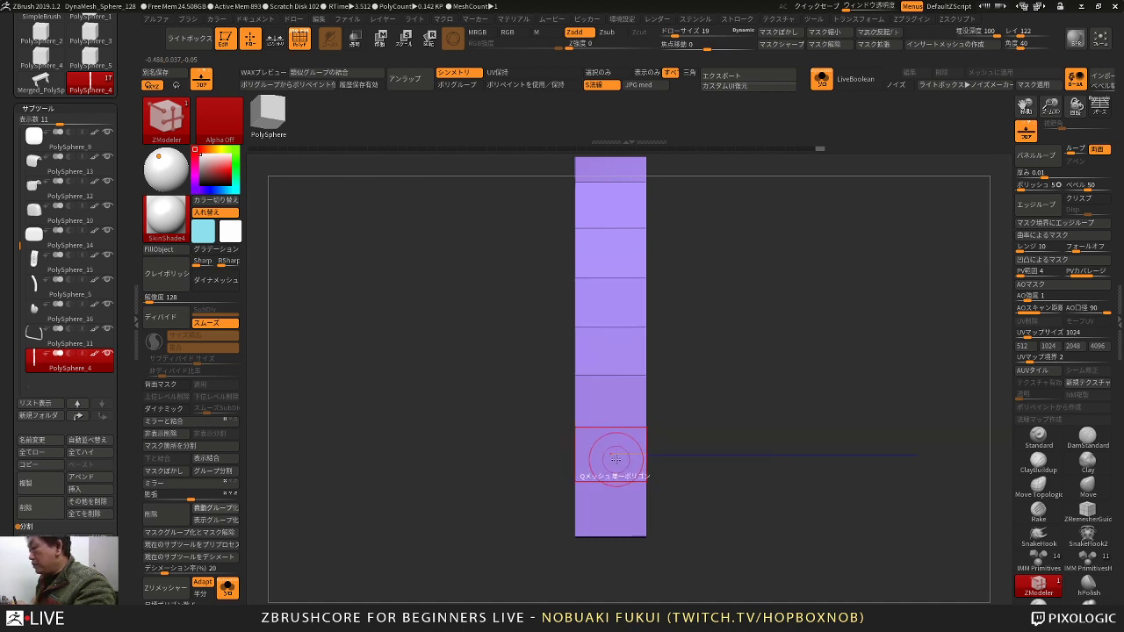
left_click_drag(619, 425, 672, 397)
right_click_drag(752, 382, 684, 381)
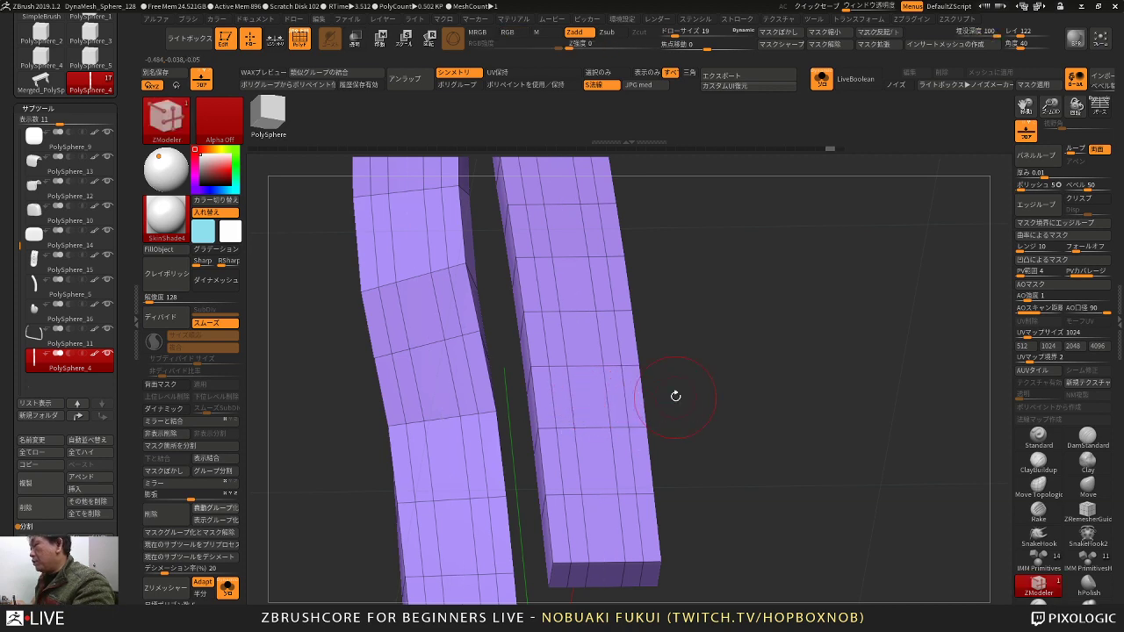
mouse_move(675, 396)
left_mouse_down()
mouse_move(682, 387)
mouse_move(662, 406)
left_mouse_up()
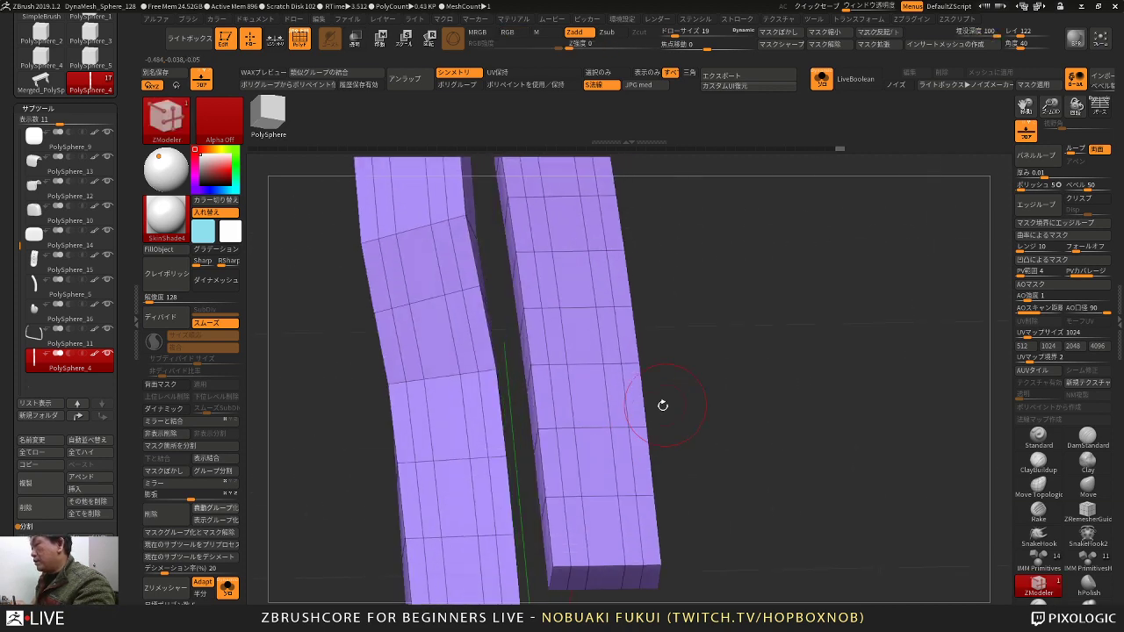
Step: Insert multiple lengthwise edge loops along the strap so its face is divided into three wide bands separated by narrow gaps
key("space")
left_click(603, 439)
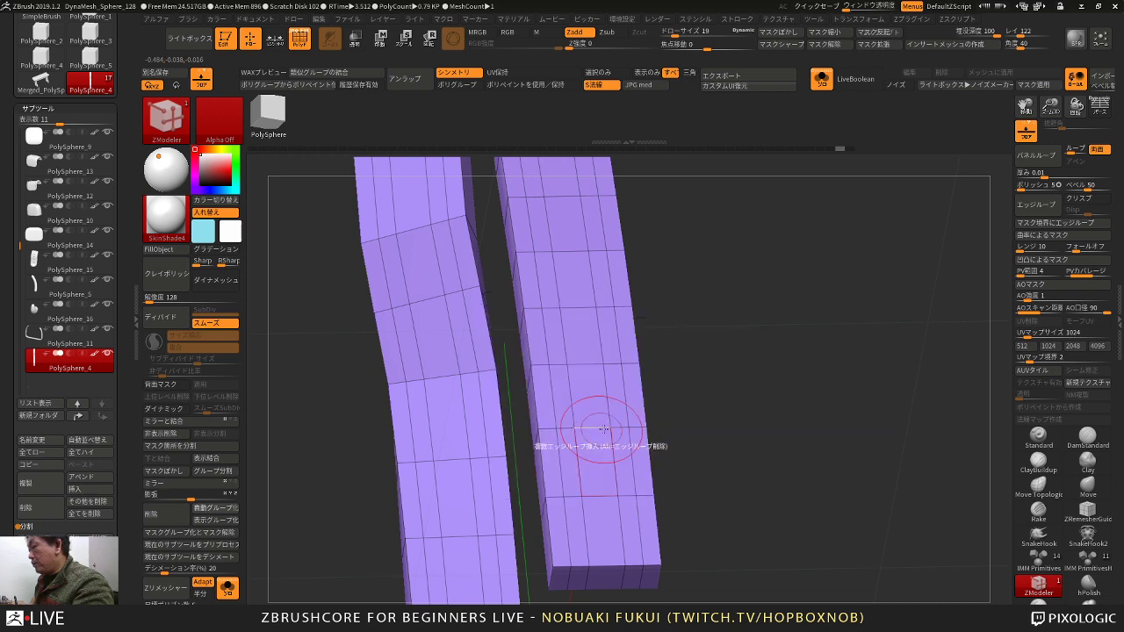
left_click(618, 427)
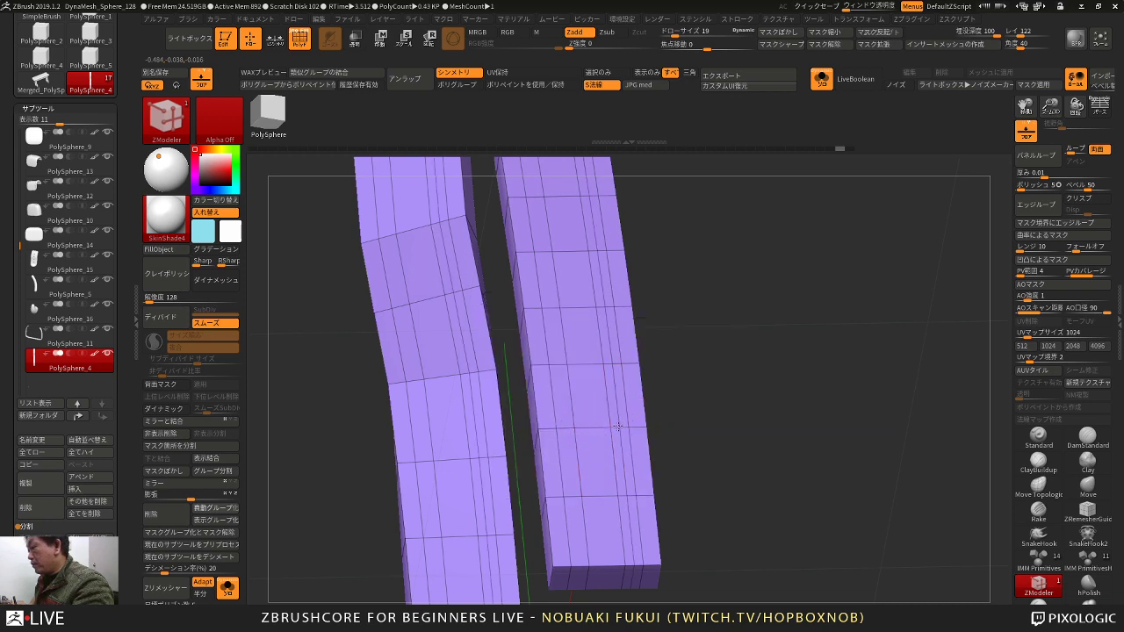
left_click(565, 428)
left_click_drag(725, 381, 730, 363)
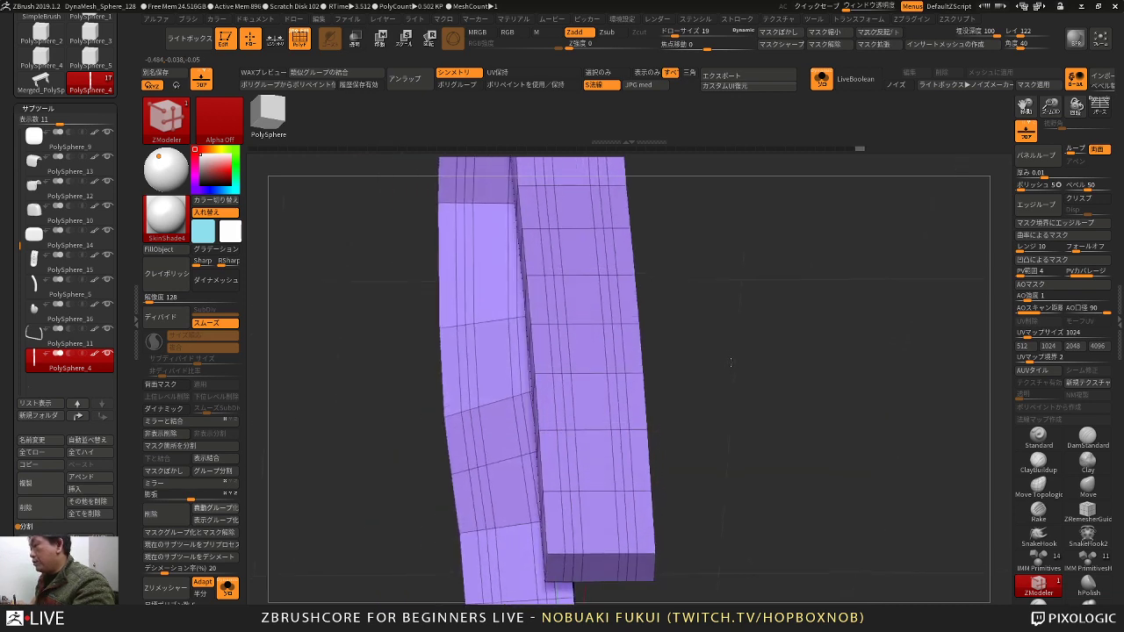
right_click_drag(731, 362, 709, 380)
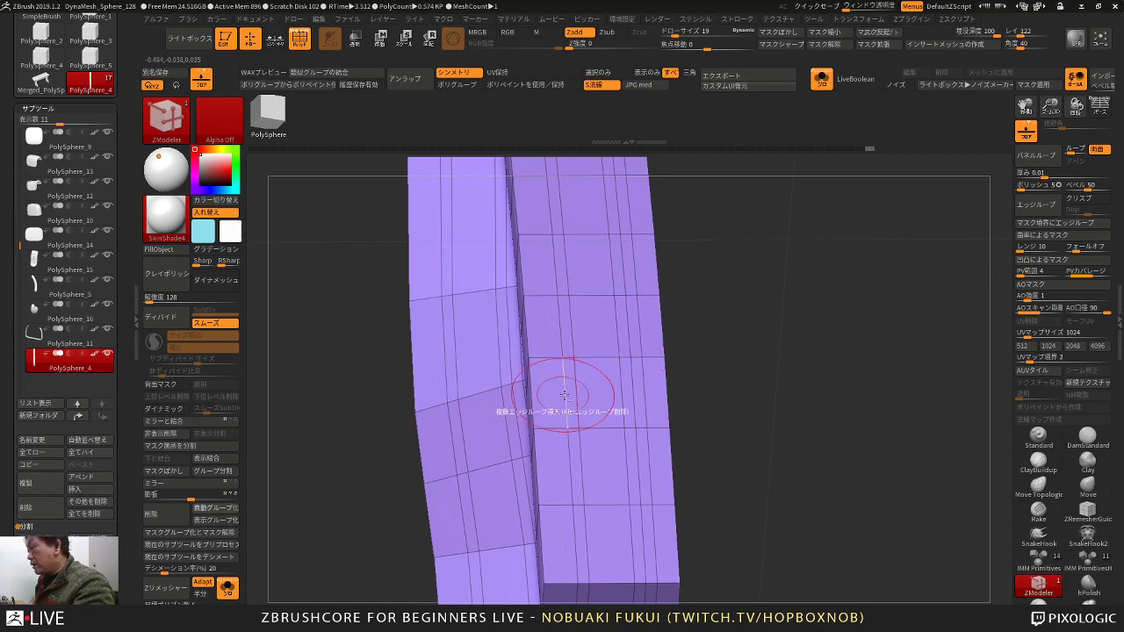
left_click(649, 395, "alt")
mouse_move(704, 383)
left_mouse_down()
mouse_move(712, 318)
mouse_move(709, 379)
mouse_move(700, 366)
mouse_move(686, 381)
left_mouse_up()
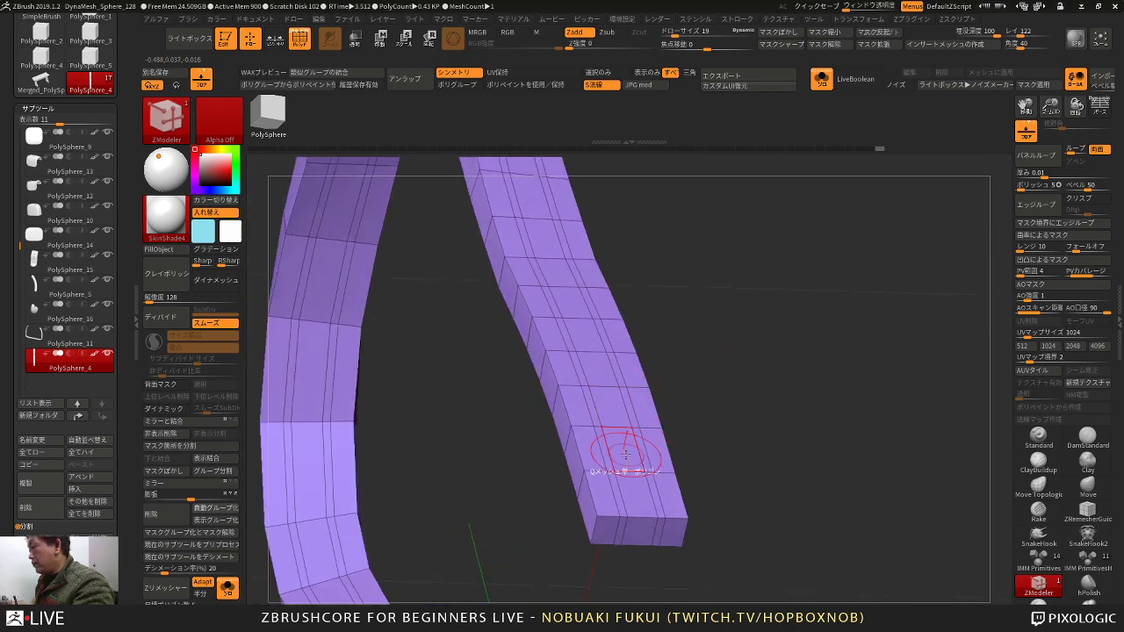
Step: Set QMesh to the polyloop target and extrude the three wide lengthwise bands on the strap's face
key("space")
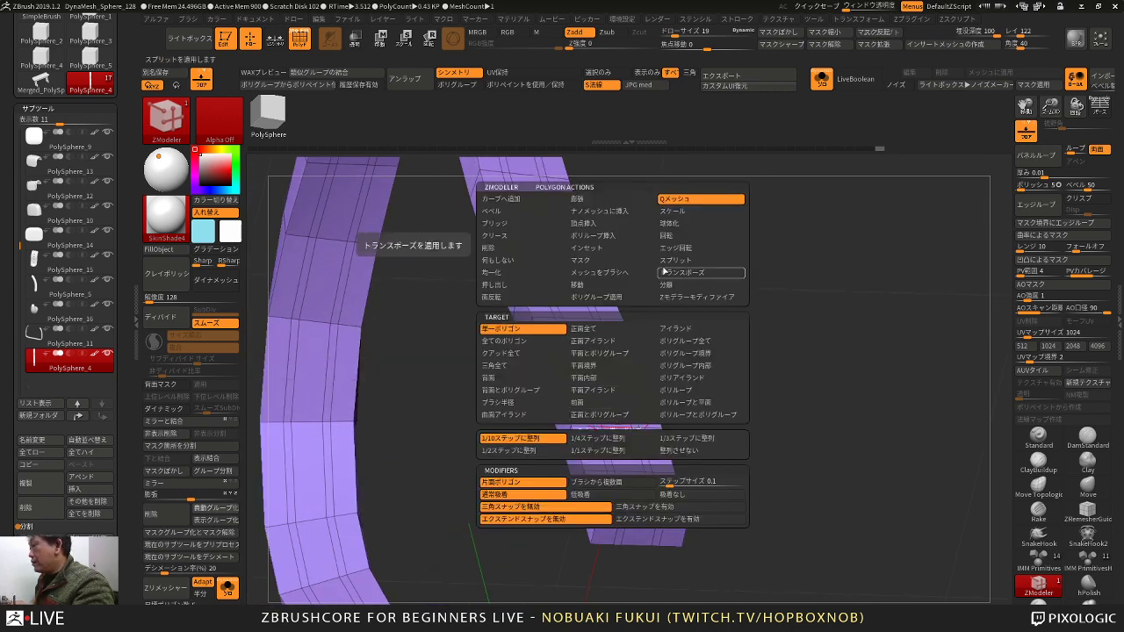
left_click(666, 271)
left_click(668, 394)
left_click(615, 415)
left_click_drag(616, 414, 615, 422)
key("ctrl+z")
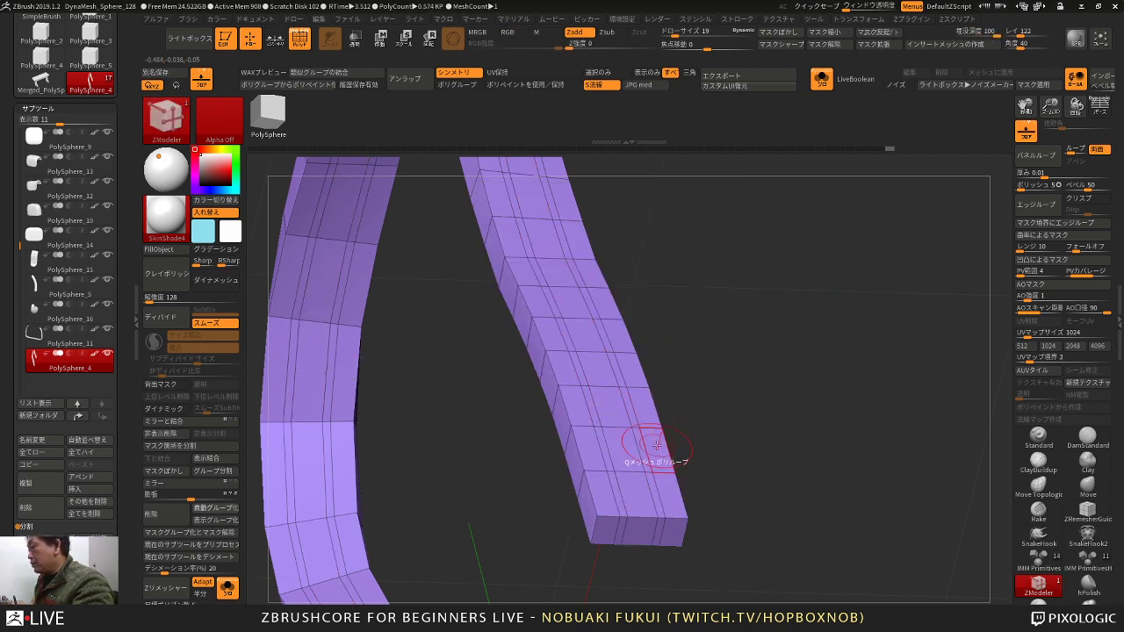
left_click_drag(660, 456, 664, 453)
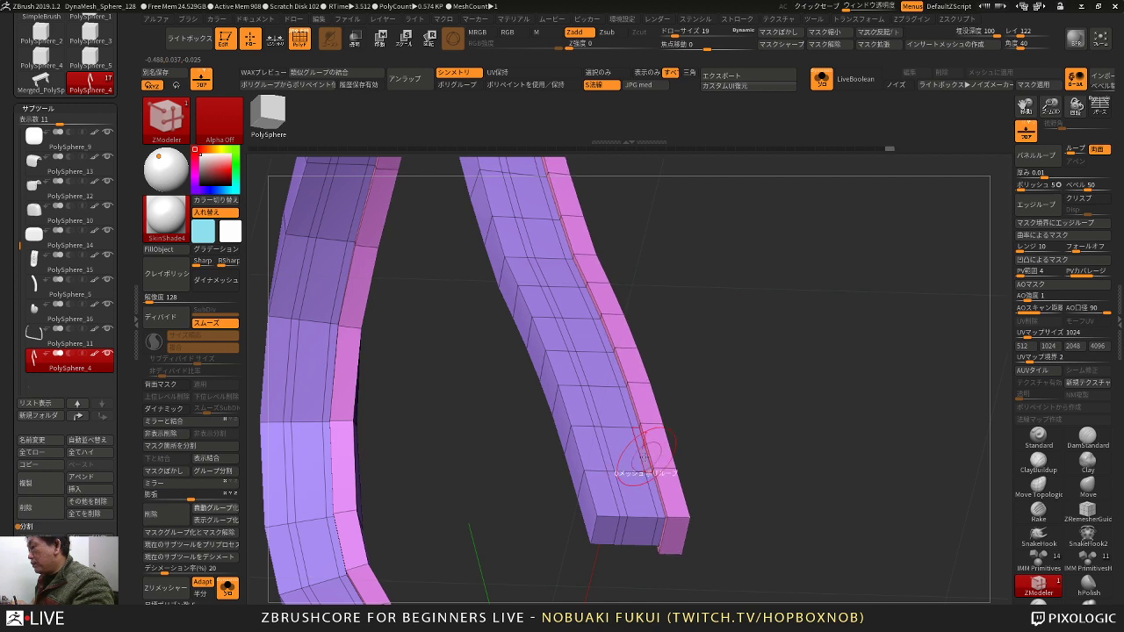
left_click(593, 458)
left_click(627, 455)
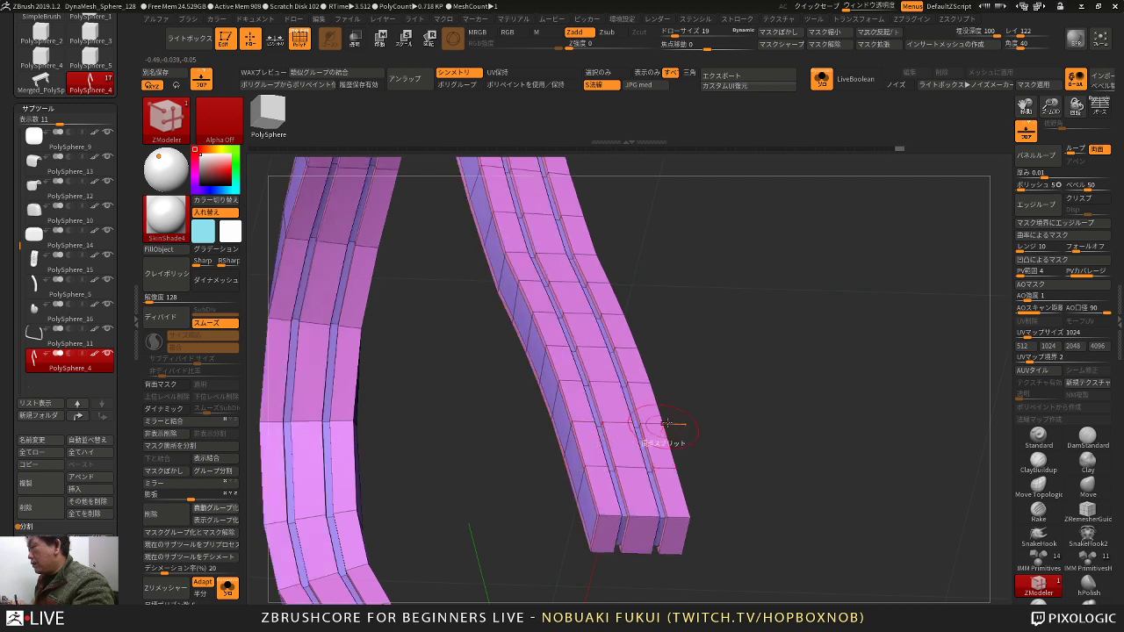
Step: Preview the strap with dynamic subdivision, undo the centre band's extrusion and turn dynamic subdivision back on
left_click_drag(703, 439, 697, 494, "alt")
right_click_drag(696, 494, 592, 525)
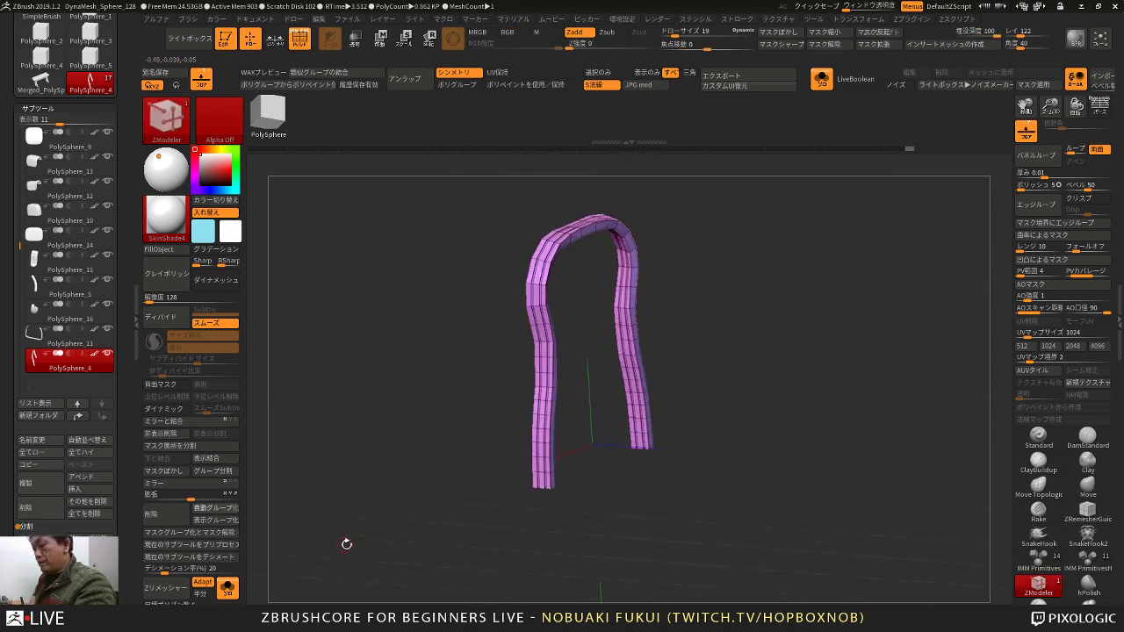
key("d")
left_click_drag(407, 543, 420, 504, "shift")
left_click_drag(420, 504, 488, 550, "alt")
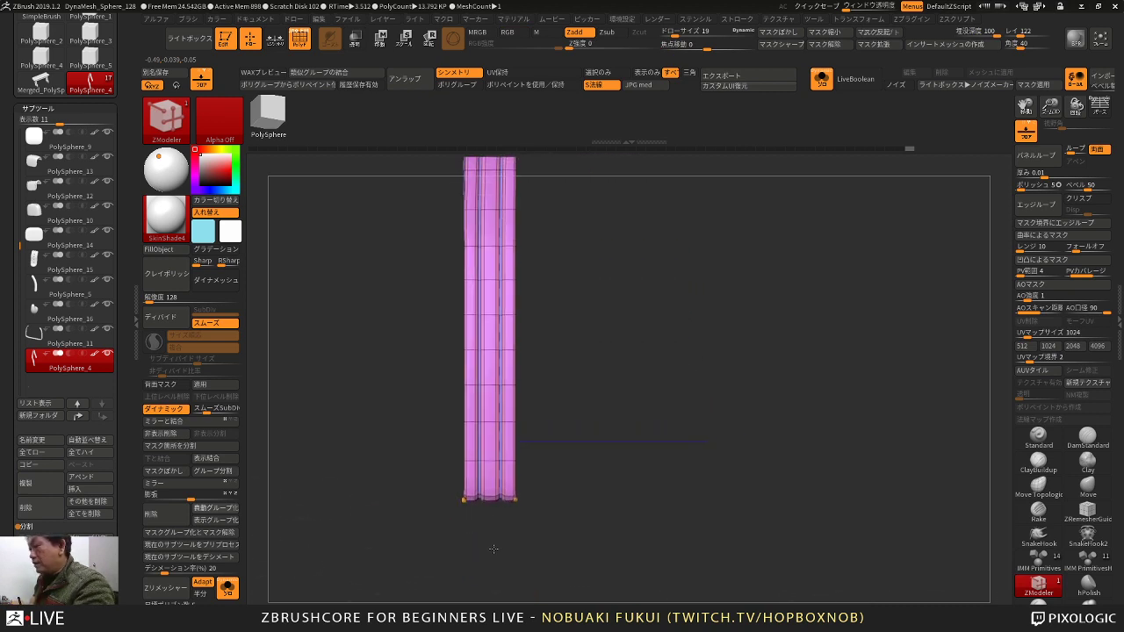
right_click_drag(494, 548, 408, 490)
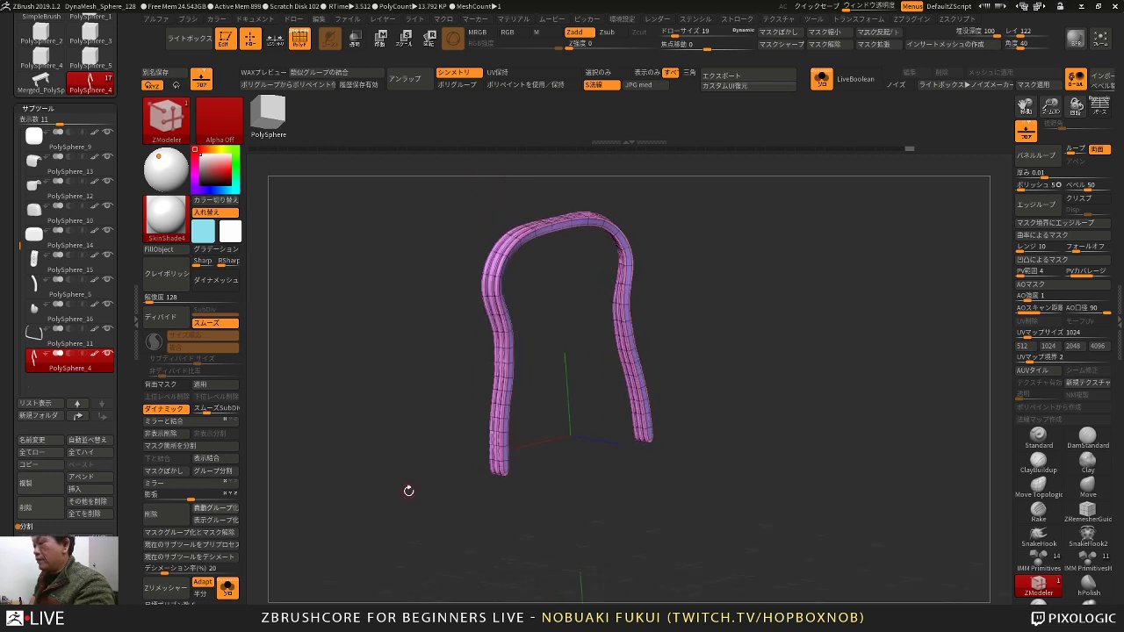
left_click_drag(392, 497, 423, 495)
left_click_drag(424, 495, 430, 514, "alt")
key("ctrl+z")
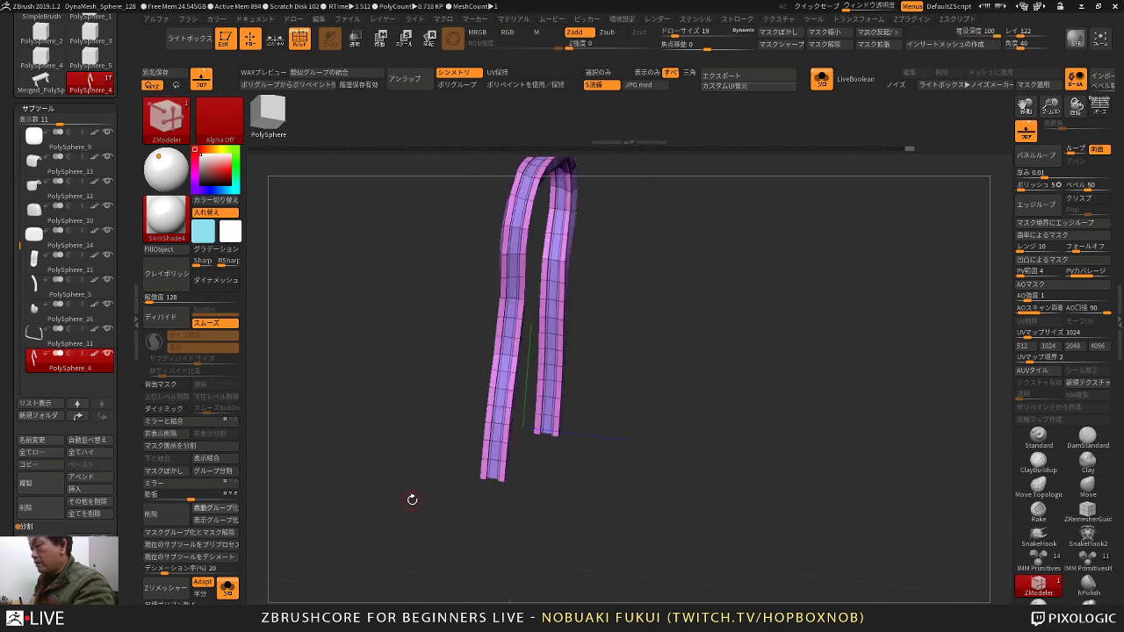
key("d")
mouse_move(435, 517)
left_mouse_down()
mouse_move(378, 496)
mouse_move(397, 493)
mouse_move(434, 519)
mouse_move(440, 501)
left_mouse_up()
Step: Leave Solo mode, assign the whole strap a single new polygroup and return to Draw mode with the complete bag in view
left_click(228, 587)
key("w")
key("ctrl+w")
mouse_move(774, 416)
left_mouse_down("shift")
mouse_move(786, 420)
mouse_move(747, 396)
mouse_move(771, 405)
left_mouse_up("shift")
left_click_drag(771, 405, 762, 381, "alt")
mouse_move(374, 454)
left_mouse_down("shift")
mouse_move(351, 431)
mouse_move(376, 436)
mouse_move(353, 446)
mouse_move(406, 445)
mouse_move(397, 459)
mouse_move(407, 474)
left_mouse_up("shift")
key("q")
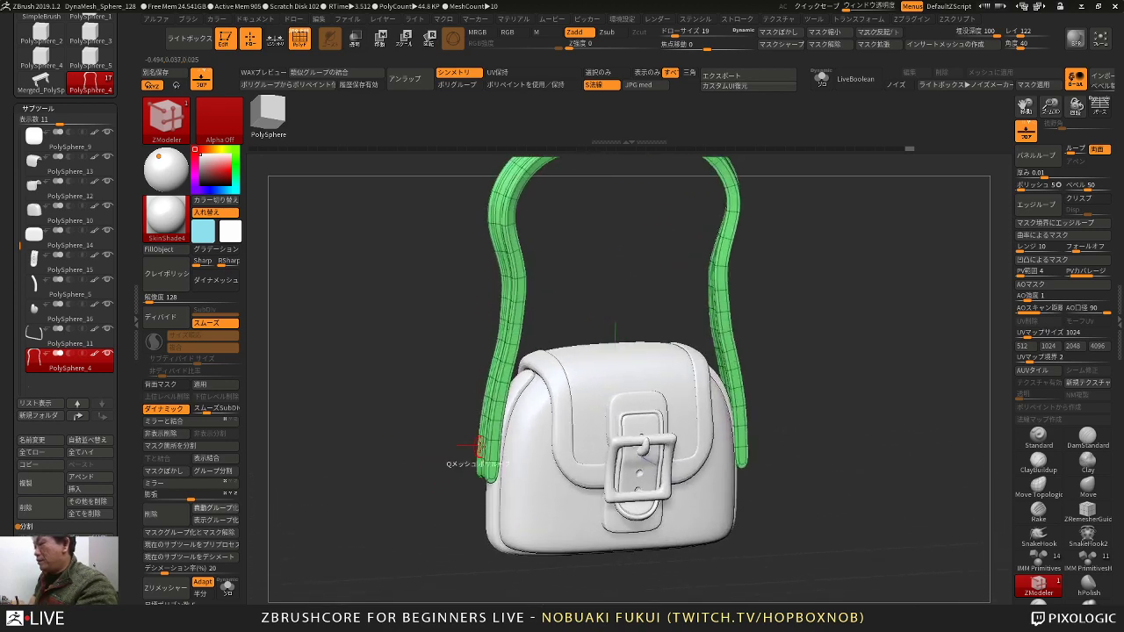
left_click_drag(451, 511, 430, 435, "alt")
left_click_drag(435, 479, 527, 536)
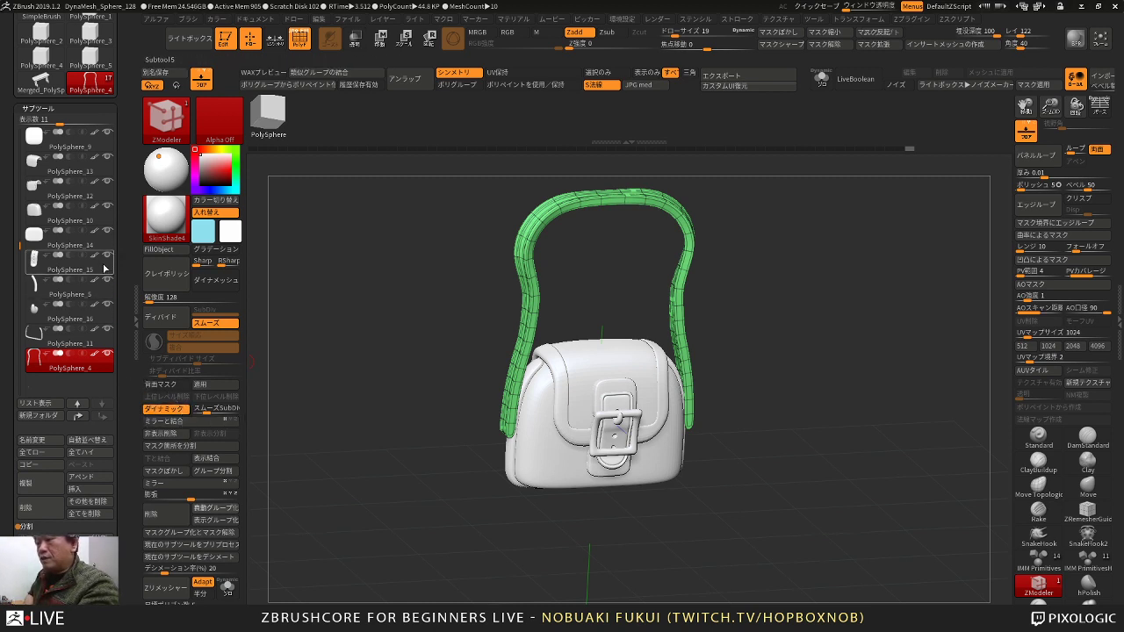
Step: Select the small PolySphere_9 backing piece and bring up the Move gizmo for all visible bag subtools in front view
left_click(107, 171)
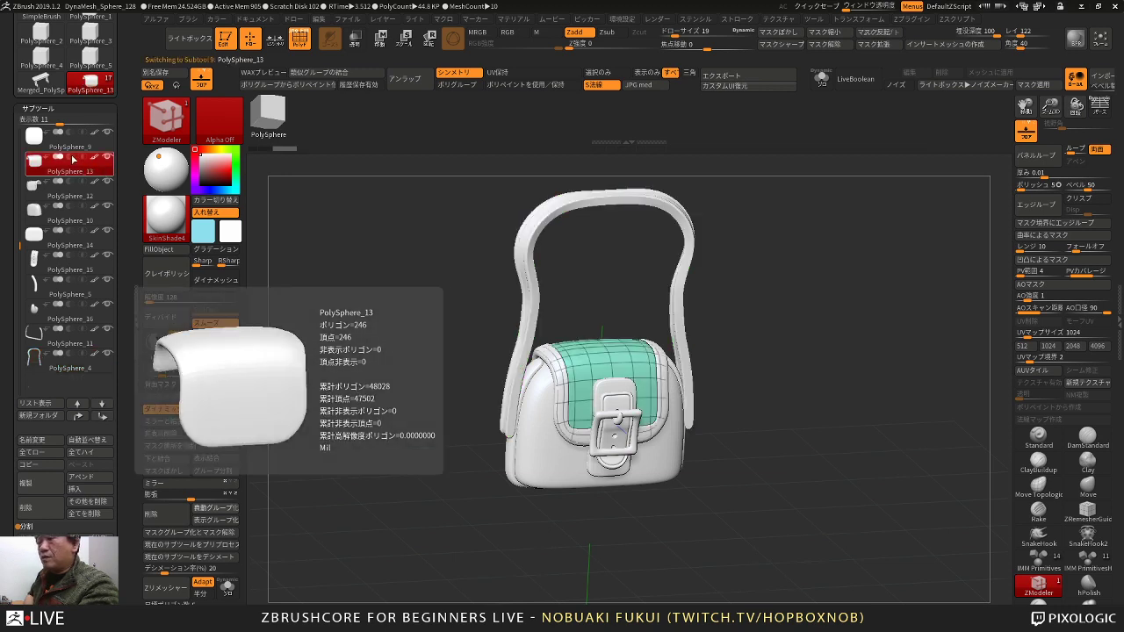
left_click(100, 144)
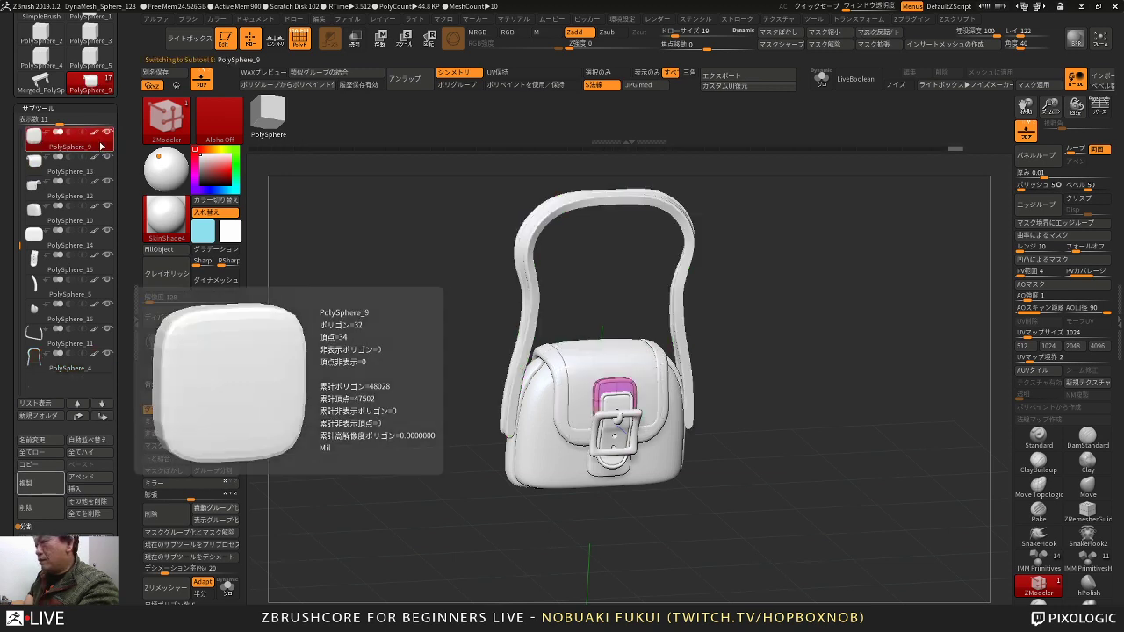
left_click_drag(21, 241, 27, 189)
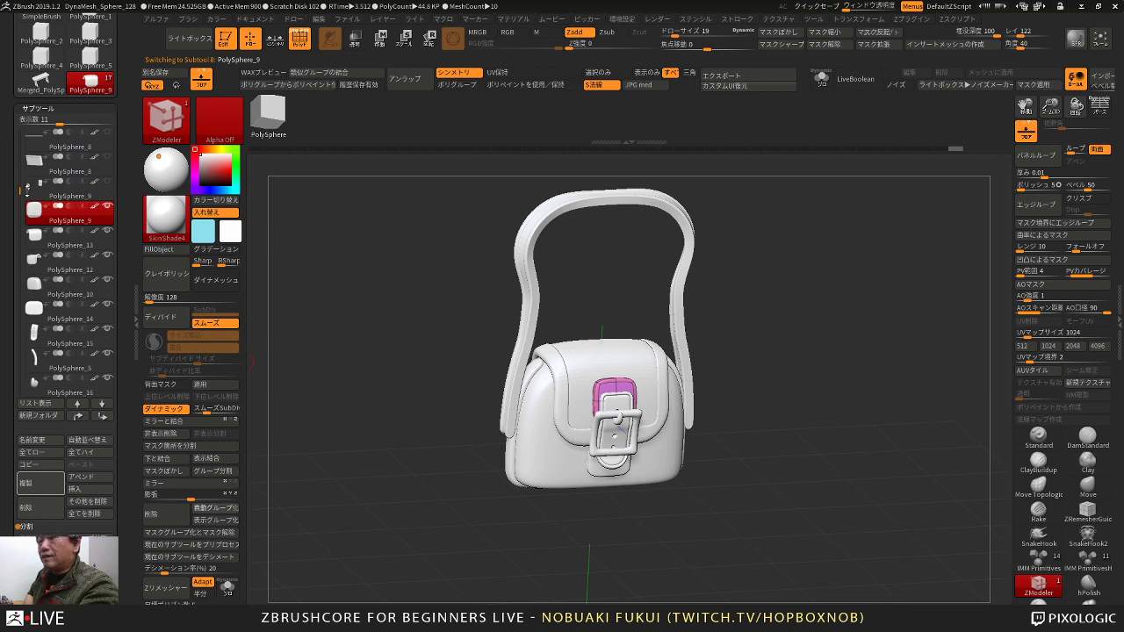
mouse_move(54, 192)
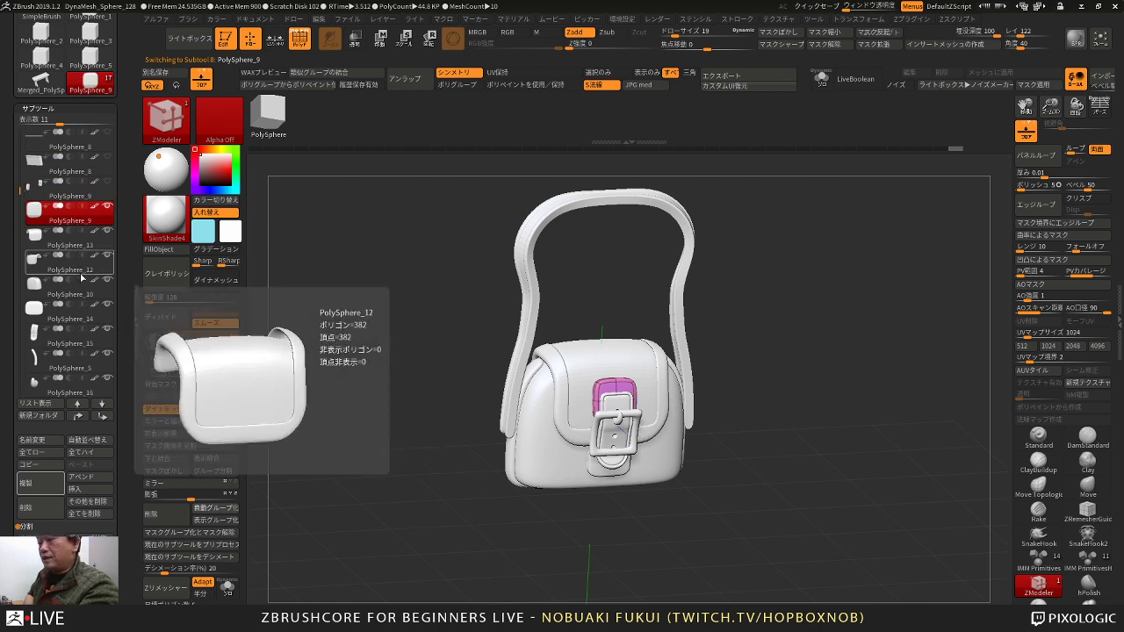
left_click_drag(307, 351, 439, 420)
key("w")
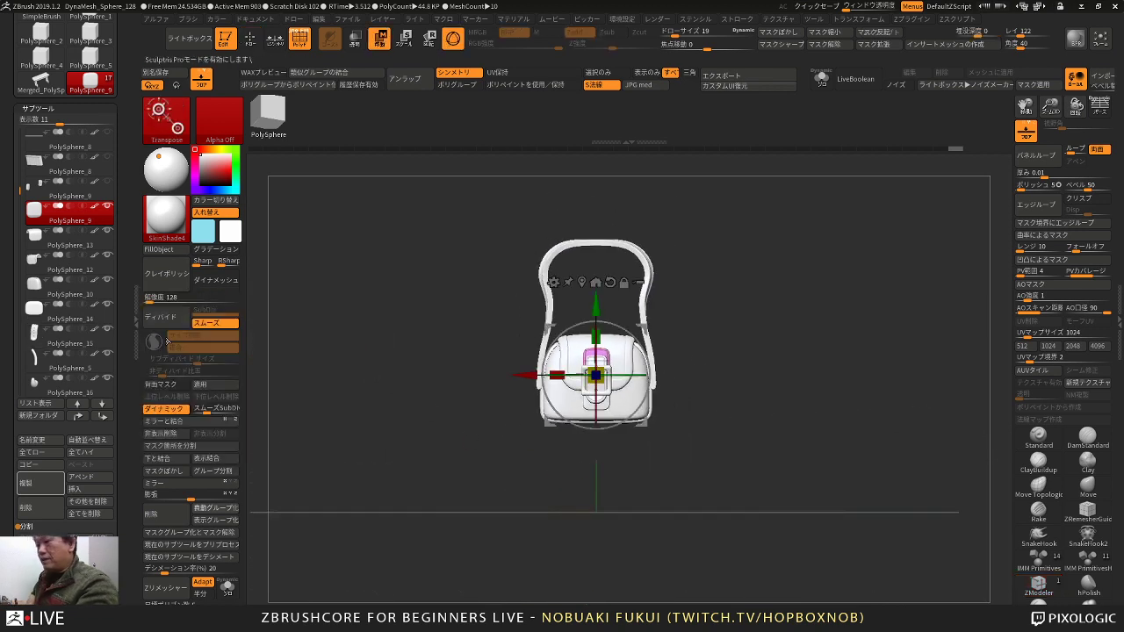
left_click_drag(17, 195, 20, 225)
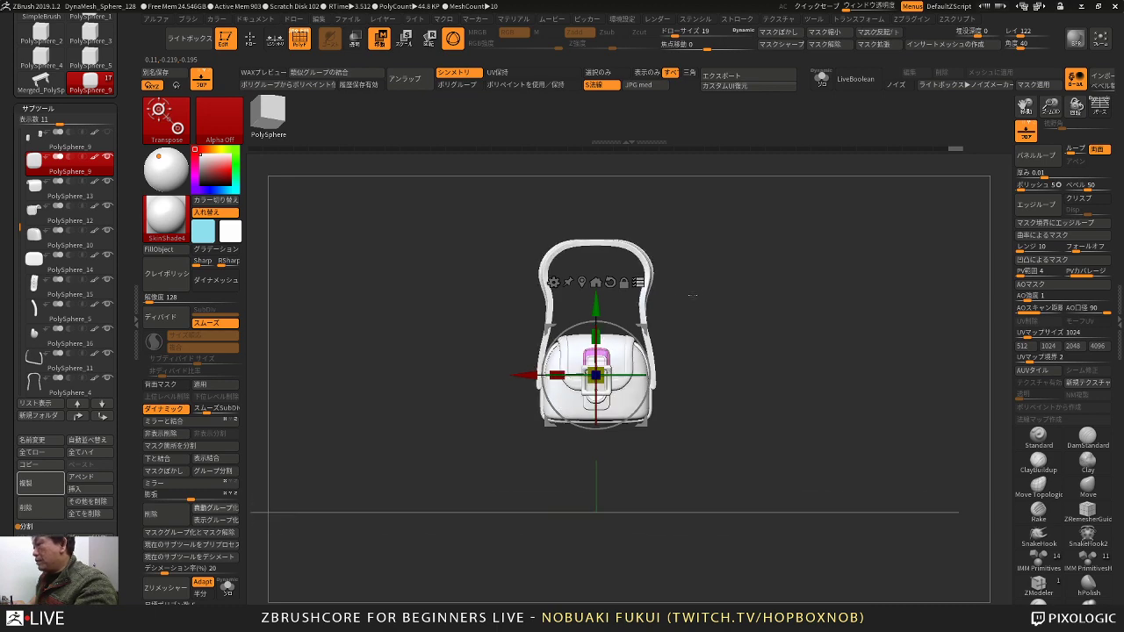
left_click_drag(693, 292, 742, 279)
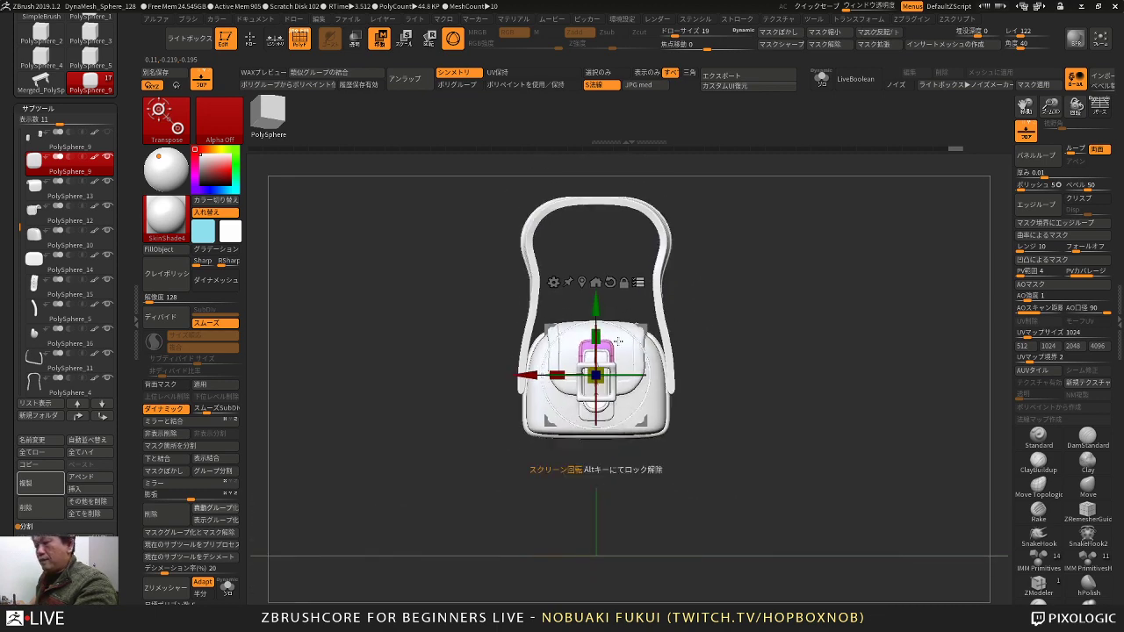
Step: Create a subtool folder named kabann containing all the active bag subtools
left_click(43, 415)
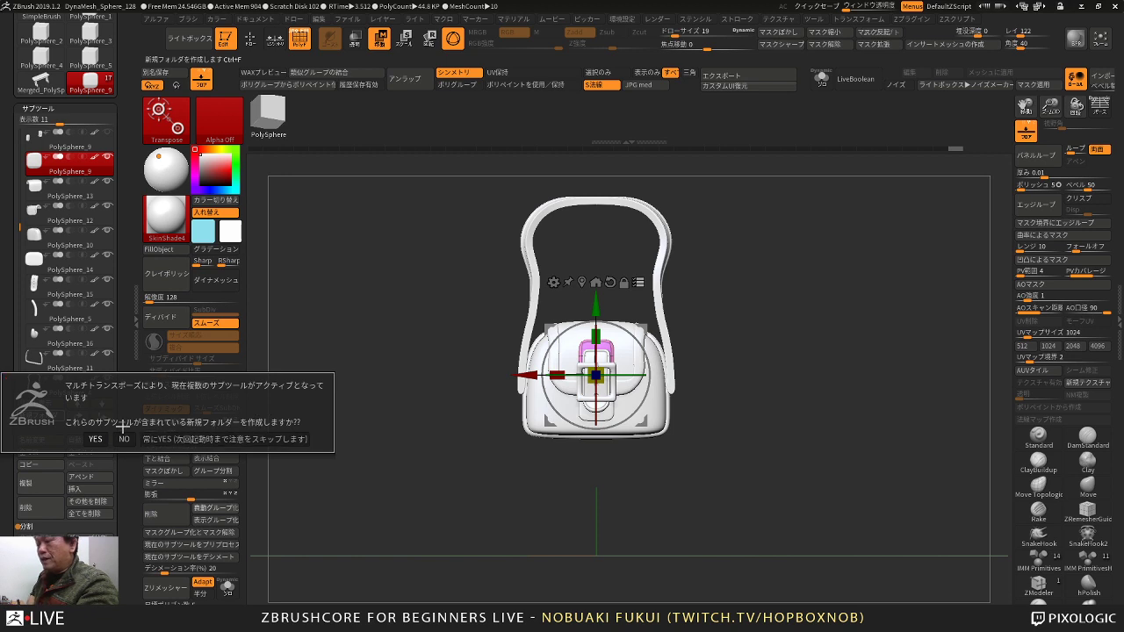
left_click(93, 439)
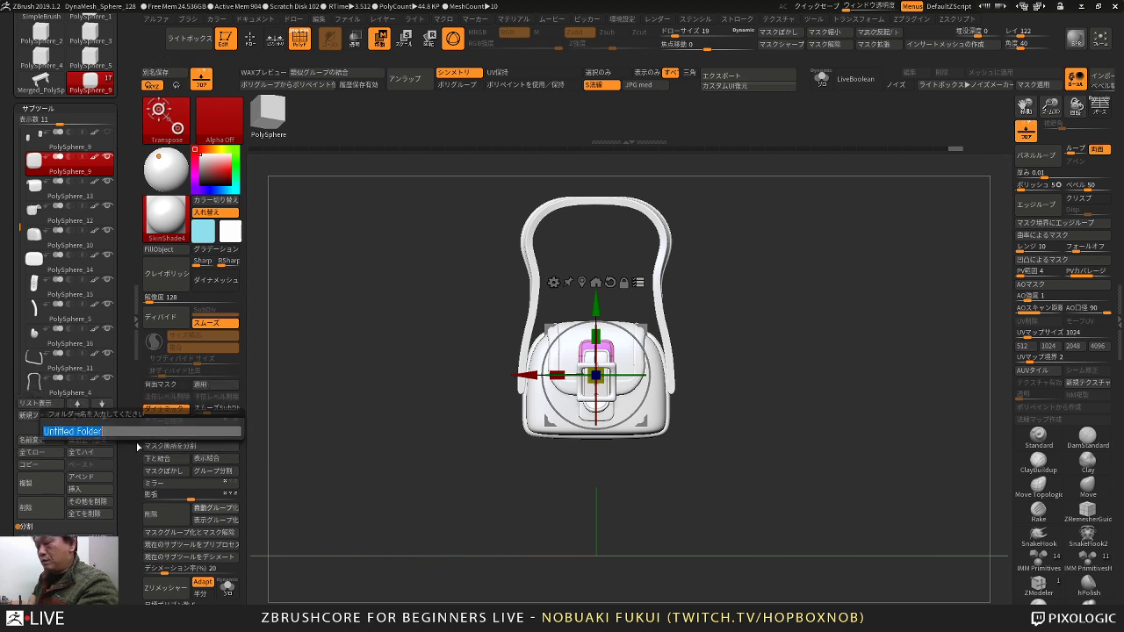
key("Return")
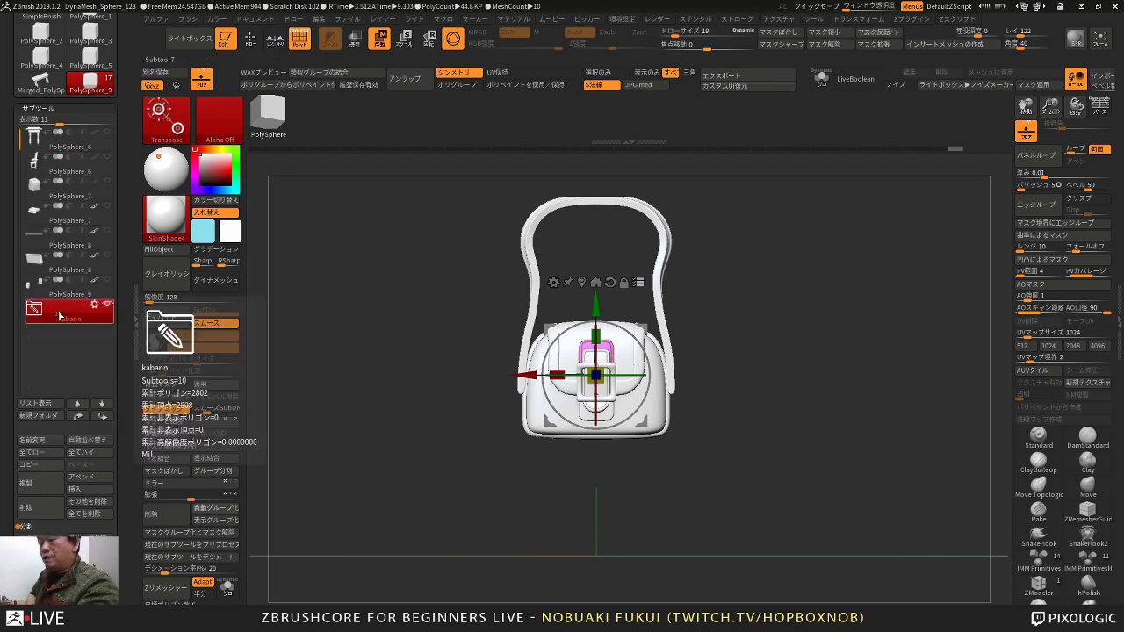
left_click_drag(341, 376, 338, 349, "alt")
mouse_move(339, 351)
left_mouse_down()
mouse_move(366, 385)
mouse_move(335, 395)
left_mouse_up()
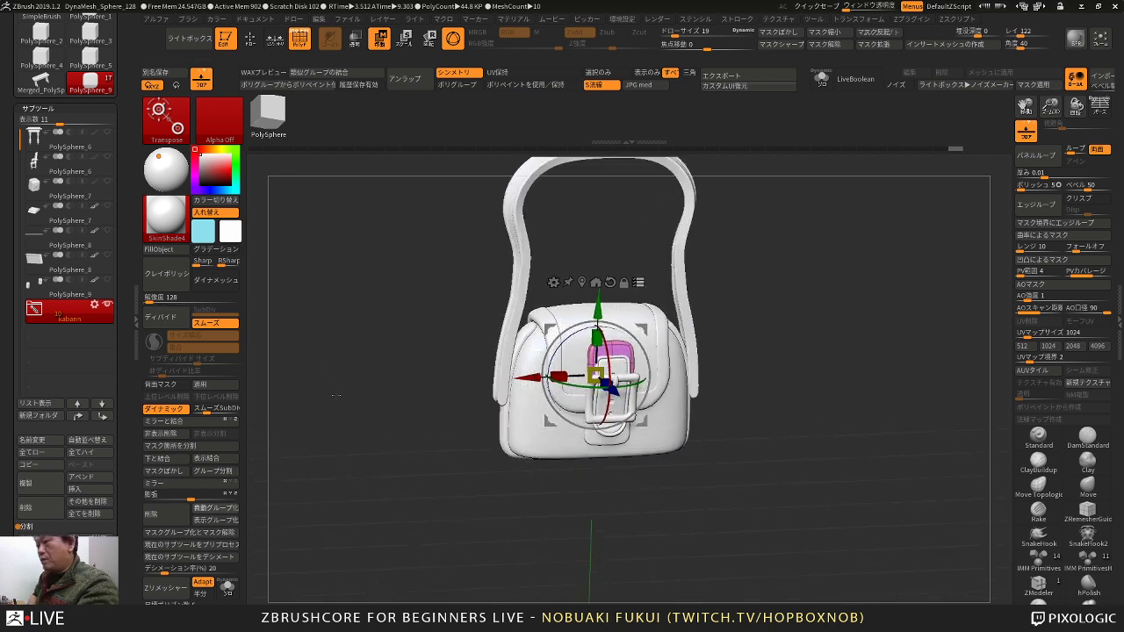
Step: Merge the subtools inside the kabann folder and select the resulting merged bag subtool
left_click(95, 307)
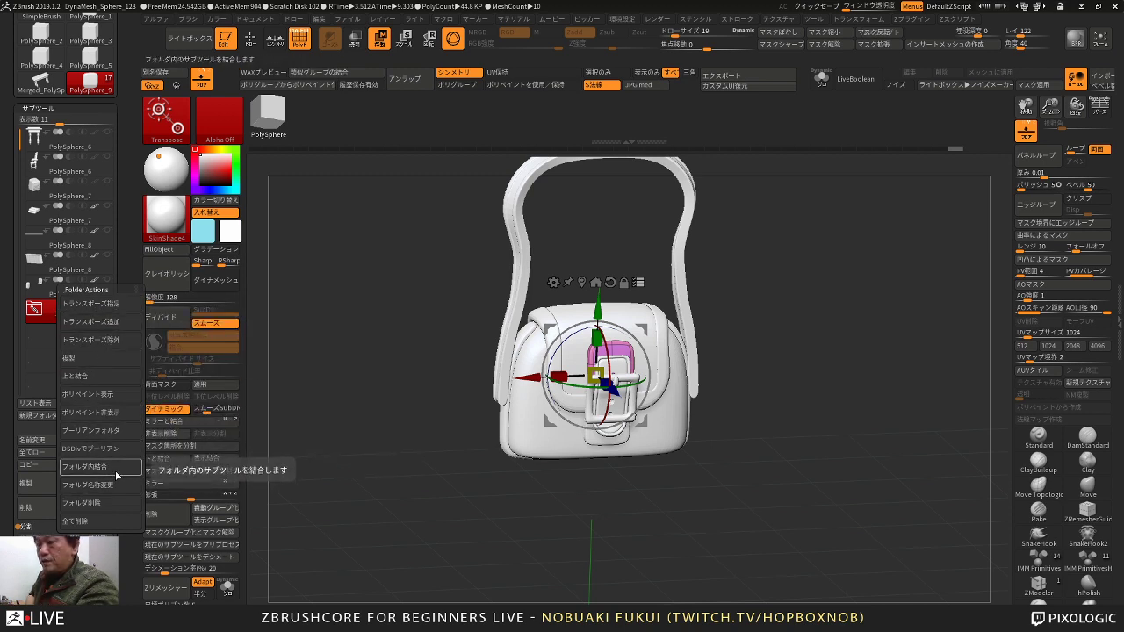
left_click(119, 472)
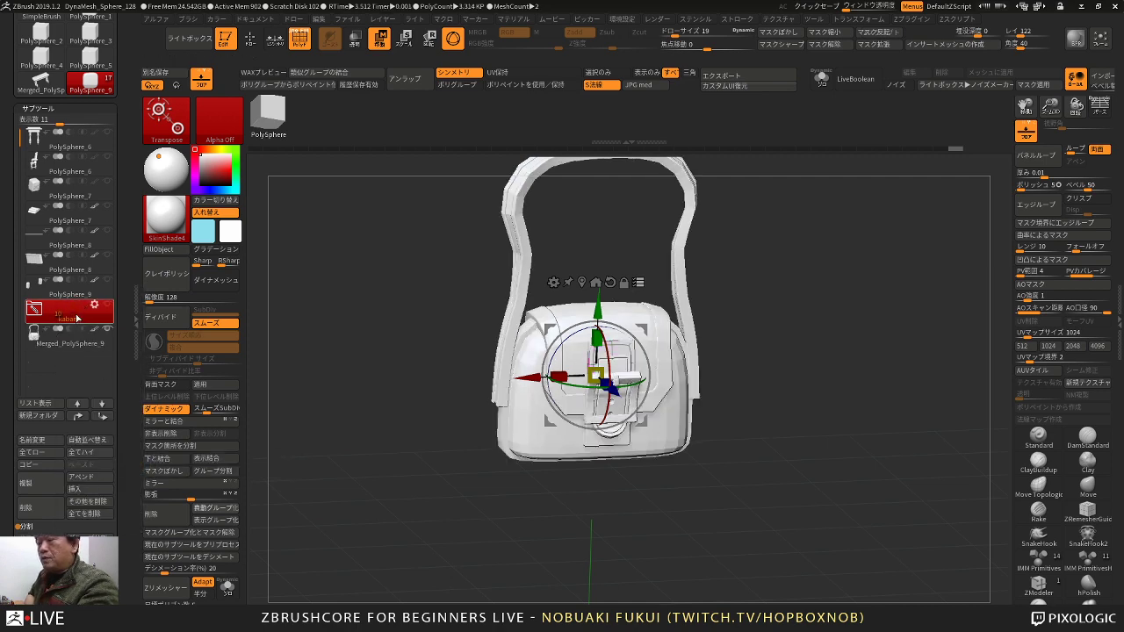
left_click(87, 343)
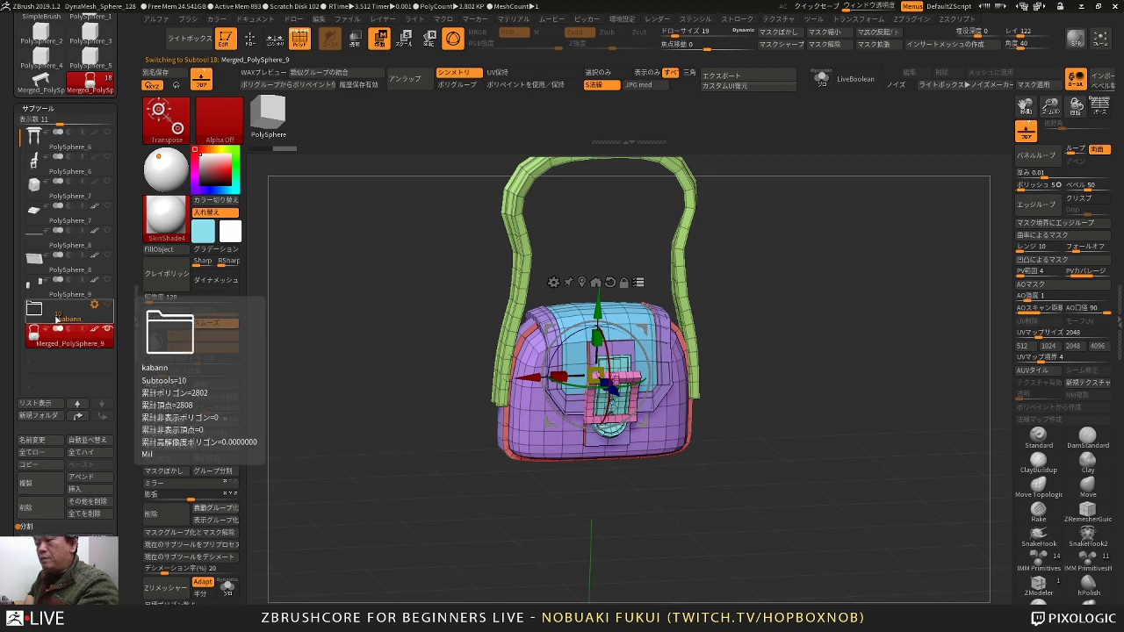
Step: Delete the kabann folder that holds the bag's original separate parts
left_click_drag(369, 412, 326, 385, "shift")
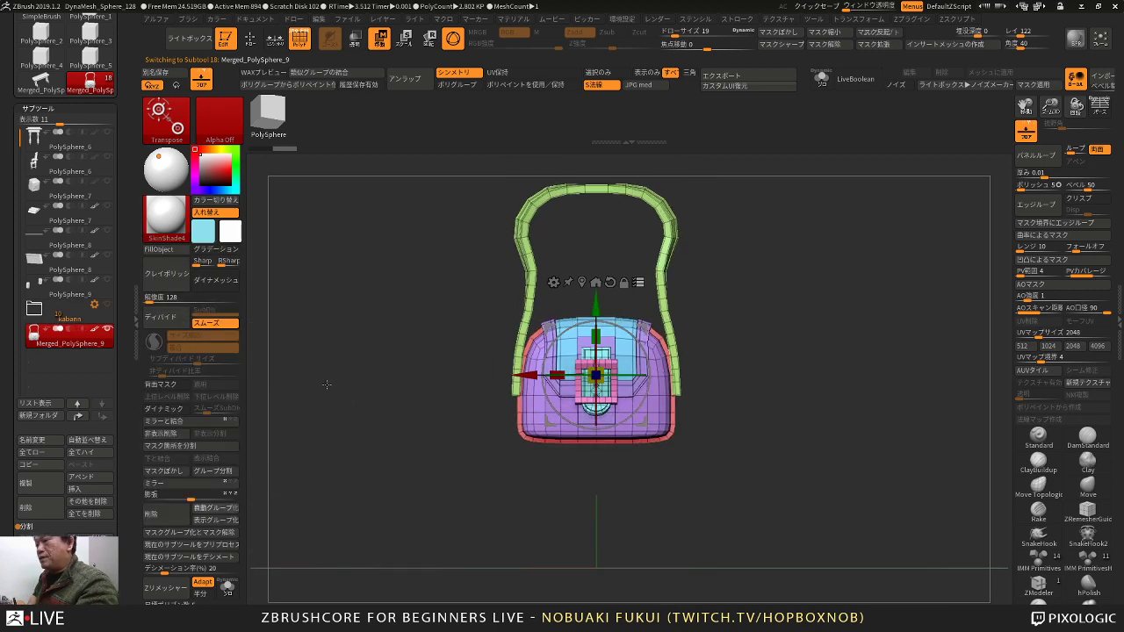
left_click(94, 307)
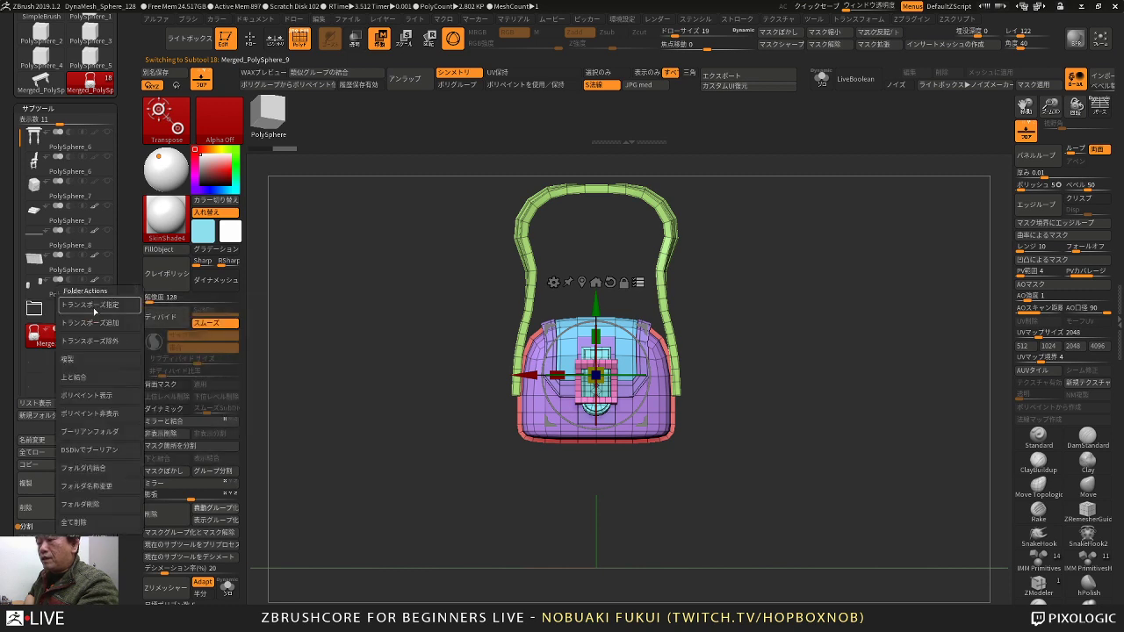
left_click(90, 509)
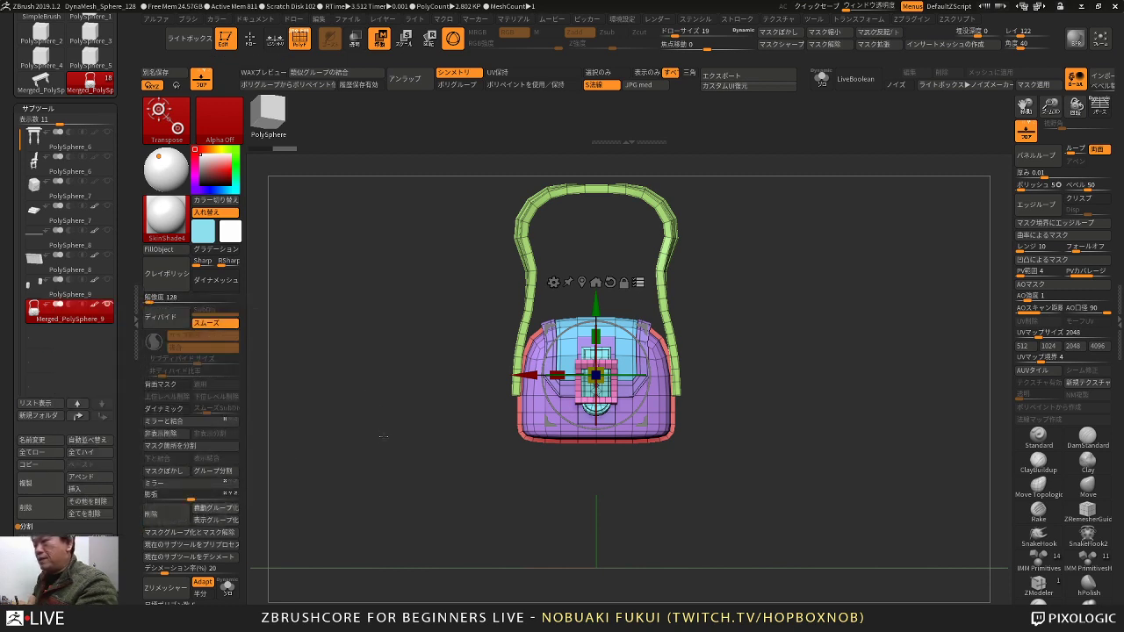
Step: Turn on dynamic subdivision for the merged bag and view it at an angle
left_click_drag(383, 436, 430, 446)
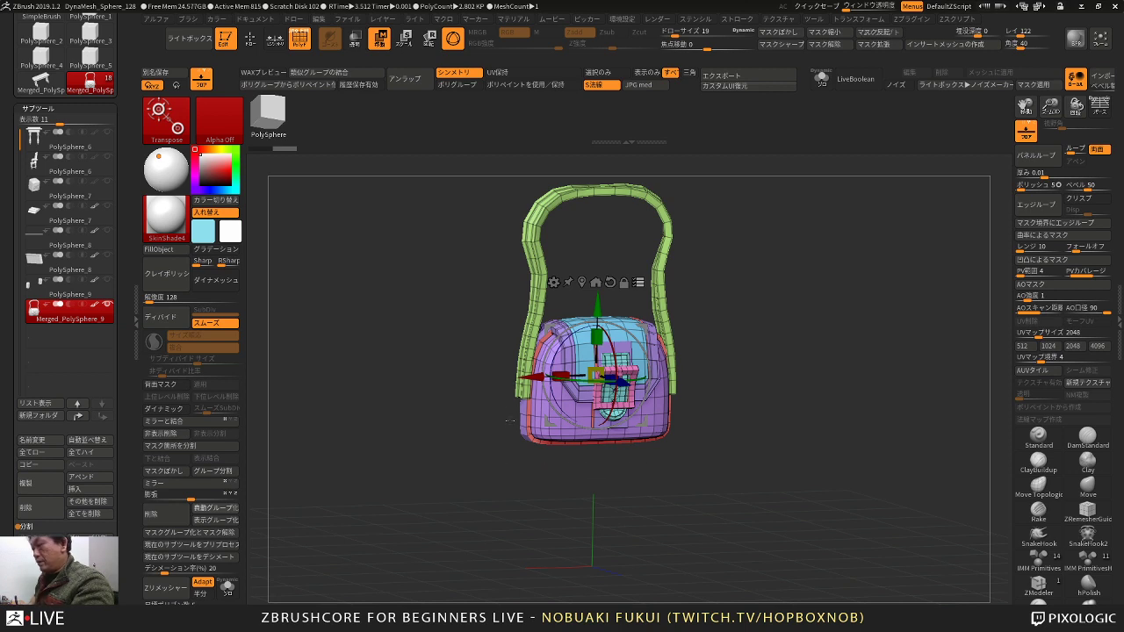
key("d")
left_click_drag(510, 421, 494, 395, "alt")
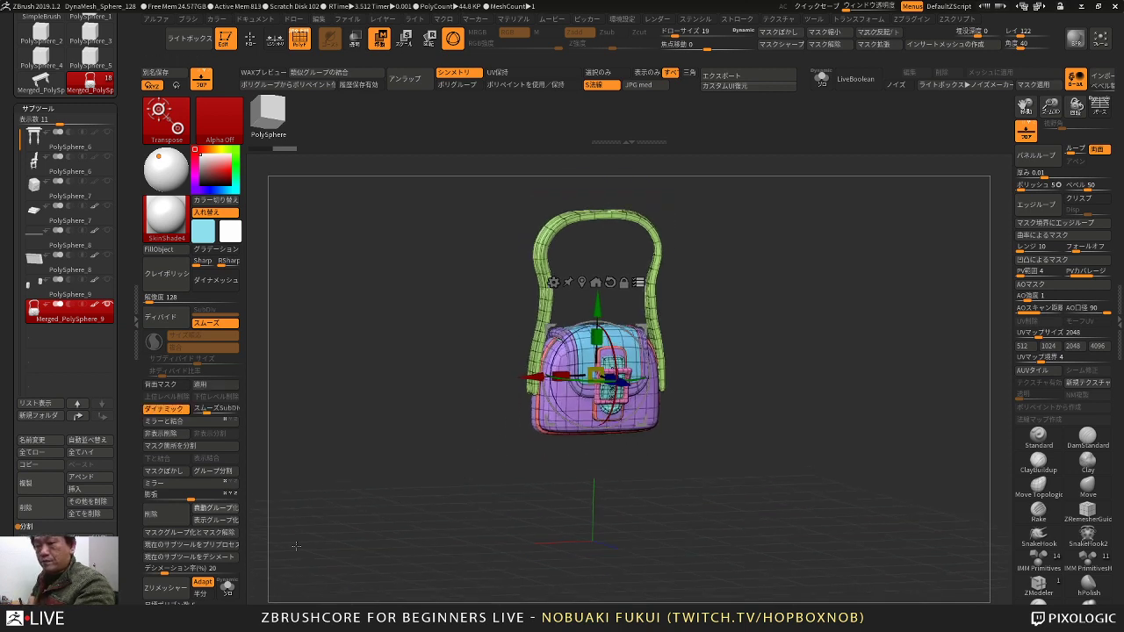
left_click_drag(296, 547, 261, 554)
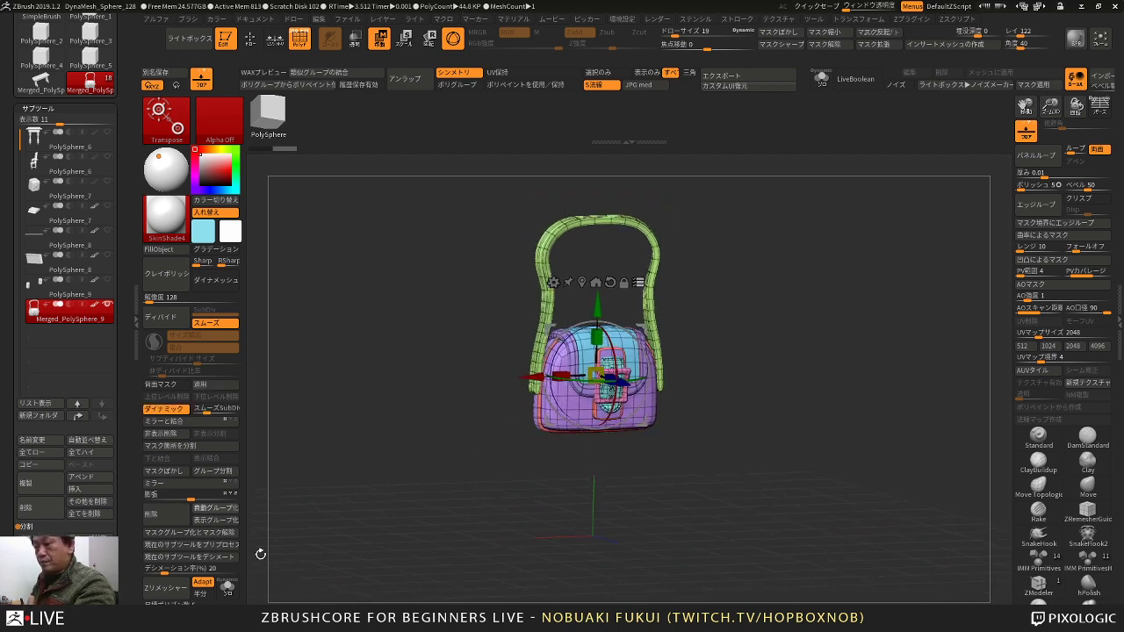
Step: Show the rest of the scene again and place the bag beside the desk, turned a quarter turn
left_click(108, 305)
left_click_drag(264, 354, 355, 358)
left_click_drag(474, 211, 633, 268)
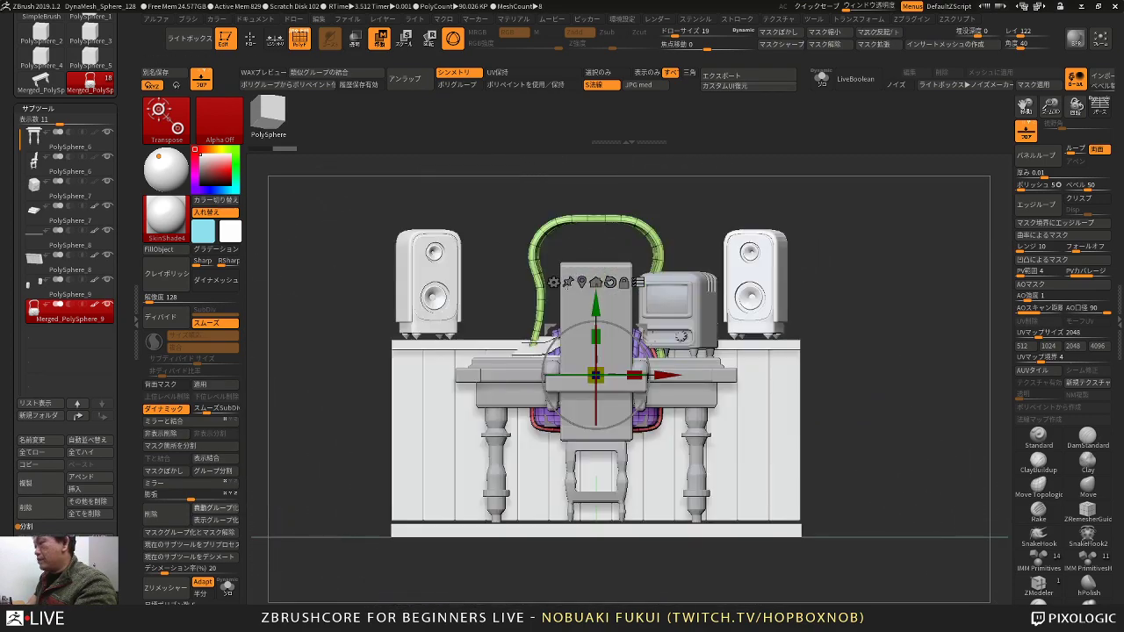
left_click_drag(762, 174, 781, 304)
left_click_drag(643, 330, 456, 323)
key("ctrl+z")
left_click_drag(463, 366, 410, 307)
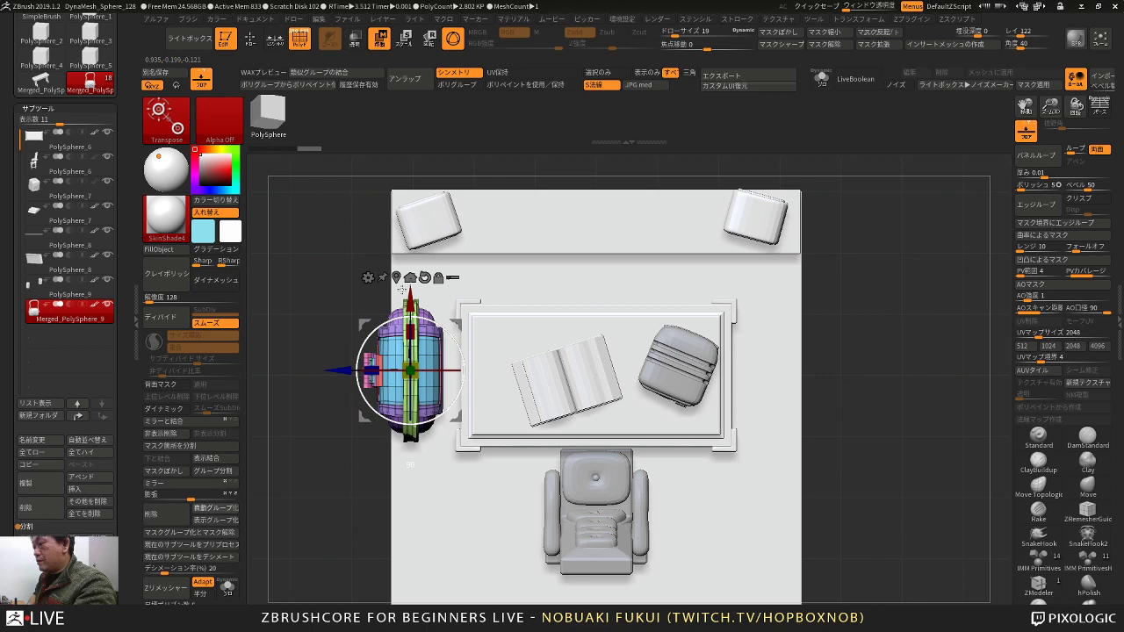
Step: Lower the bag beside the desk and scale it down to fit the furniture
left_click_drag(332, 527, 395, 457)
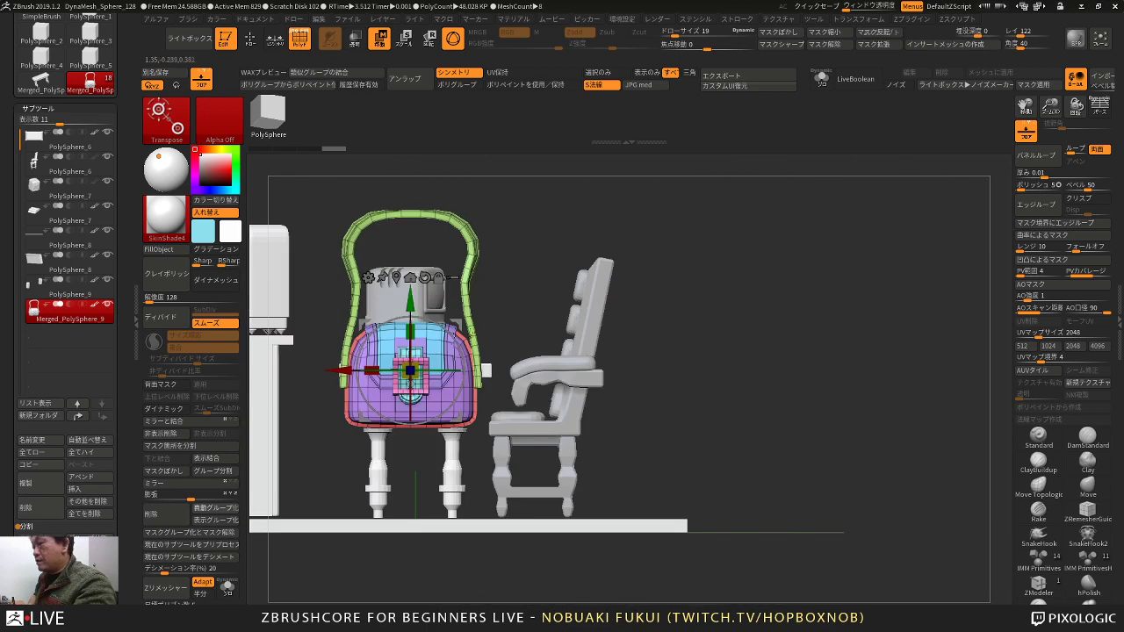
left_click_drag(410, 300, 410, 390)
left_click_drag(410, 459, 392, 491)
left_click_drag(511, 321, 445, 357)
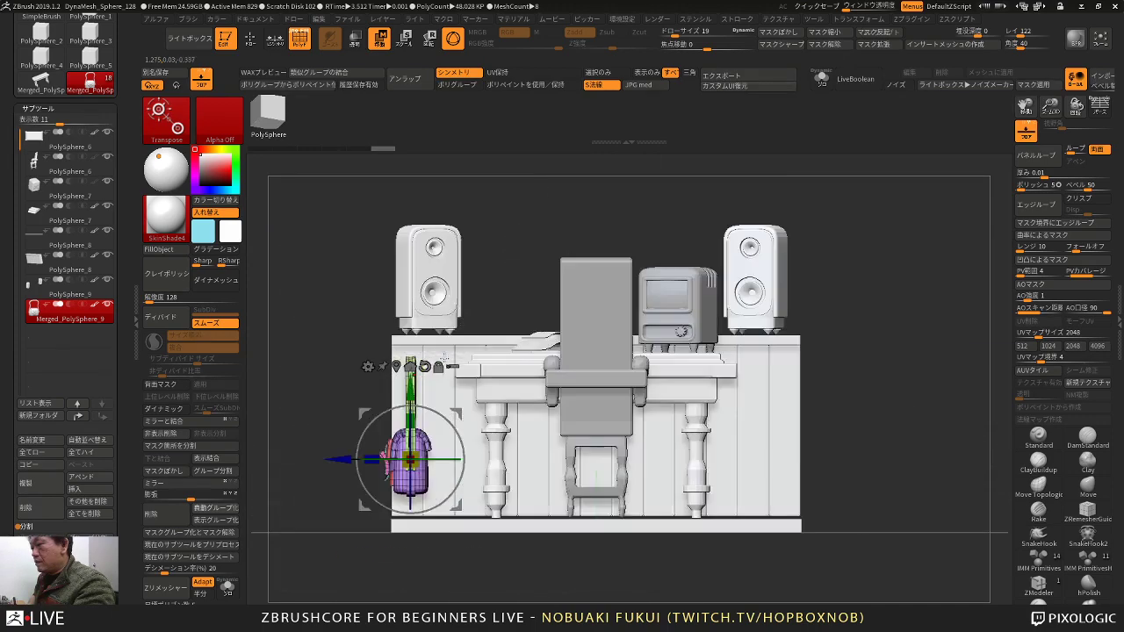
left_click_drag(493, 425, 503, 431)
Step: Adjust the bag's height next to the desk leg, checking it from the side and front
left_click_drag(678, 239, 706, 328)
left_click_drag(456, 406, 456, 391)
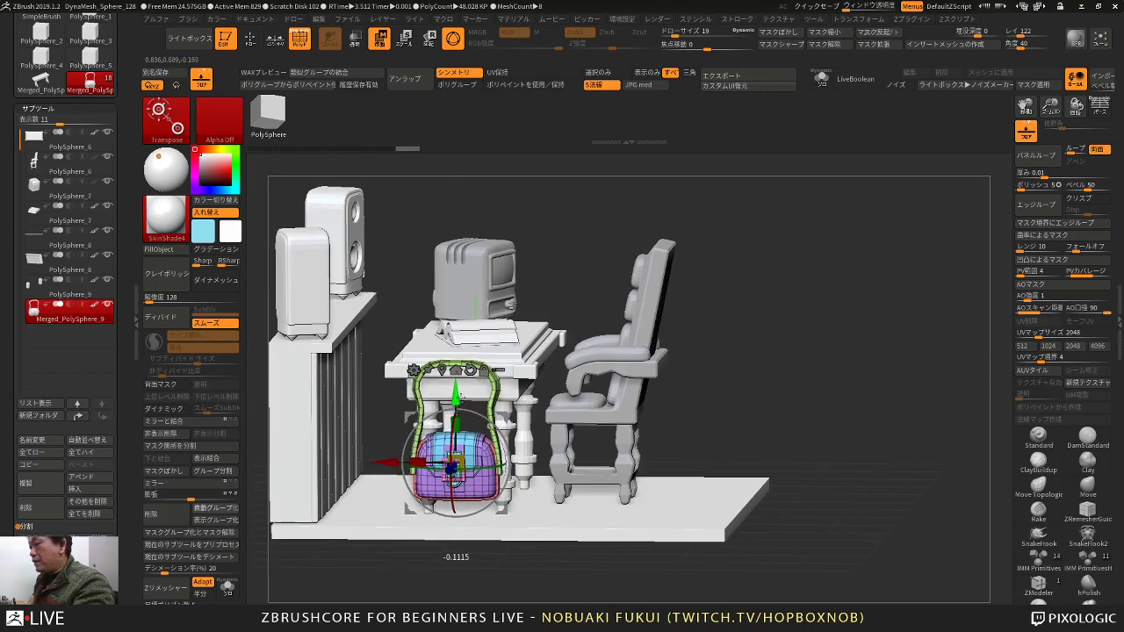
left_click_drag(720, 321, 710, 399)
left_click_drag(456, 397, 455, 388)
left_click_drag(330, 384, 342, 372, "shift")
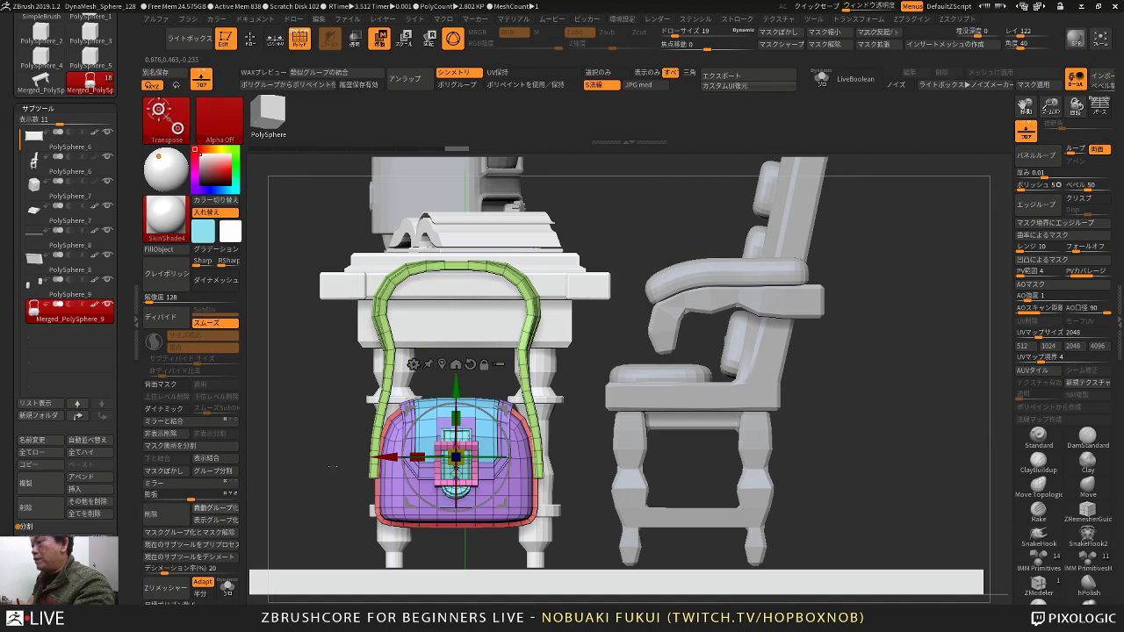
left_click_drag(332, 466, 323, 424, "alt")
left_click_drag(605, 235, 502, 355, "shift")
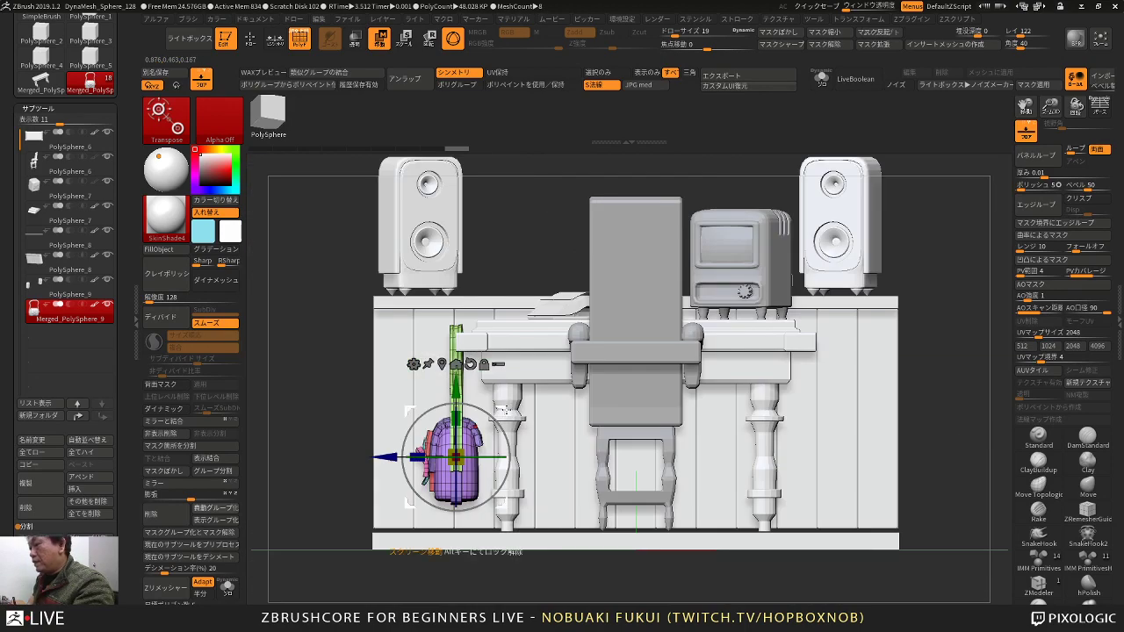
Step: Set the bag down on the floor close to the desk leg and finish its placement
left_click_drag(499, 441, 505, 444)
left_click_drag(303, 496, 434, 454)
left_click_drag(434, 453, 485, 483)
left_click_drag(485, 483, 376, 465, "alt")
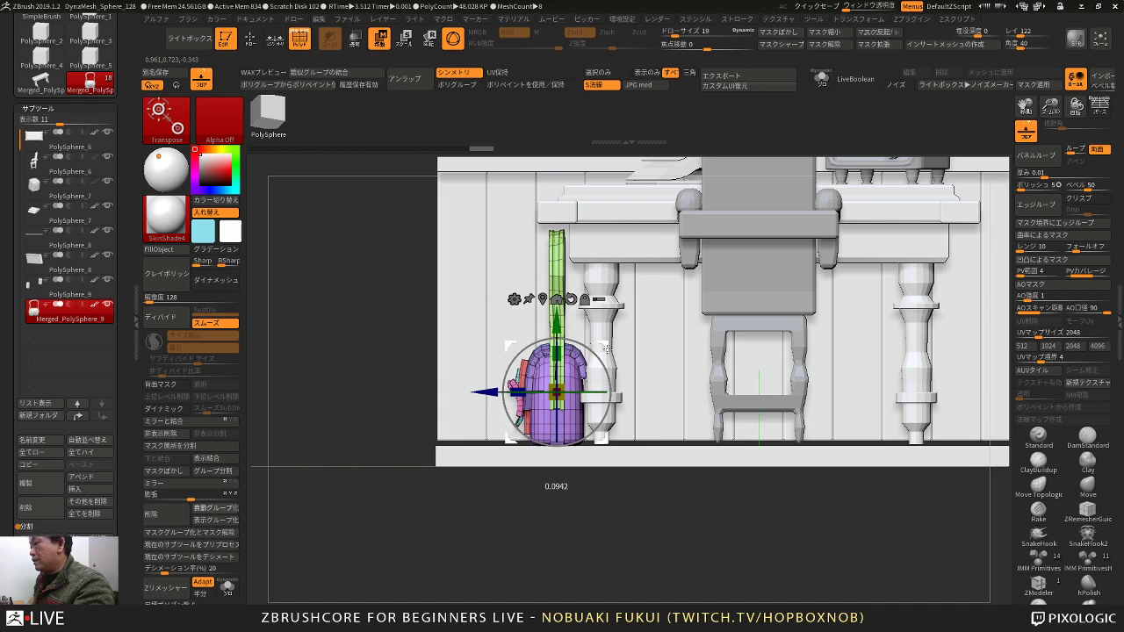
mouse_move(421, 514)
left_mouse_down()
mouse_move(546, 537)
mouse_move(557, 497)
mouse_move(590, 521)
mouse_move(570, 540)
mouse_move(572, 517)
mouse_move(584, 518)
mouse_move(544, 557)
left_mouse_up()
key("q")
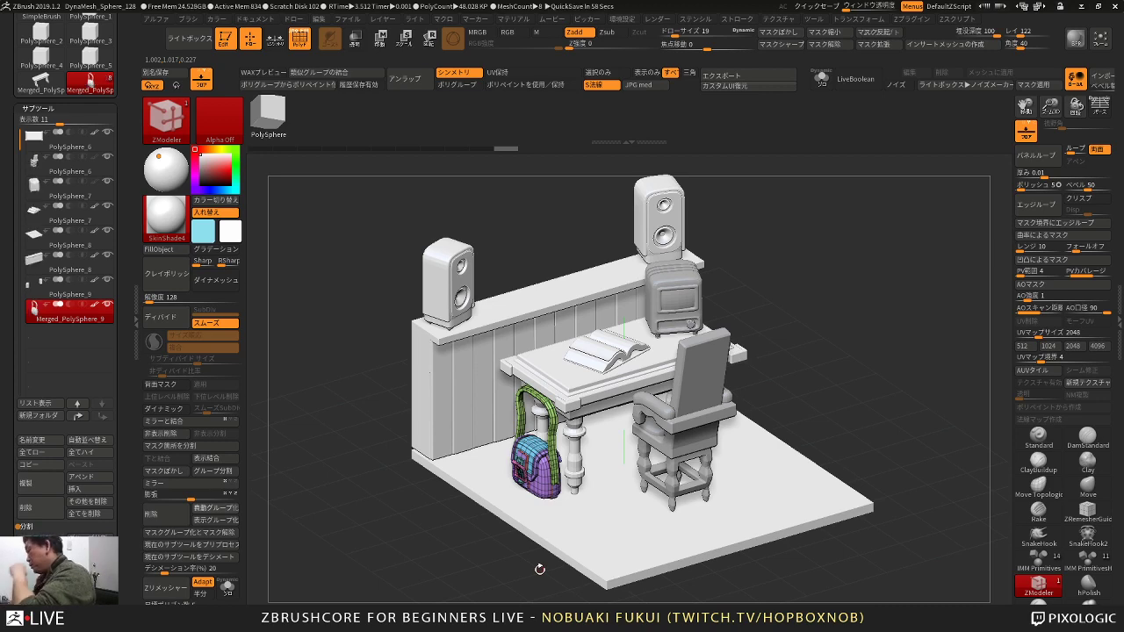
left_click_drag(445, 493, 479, 533)
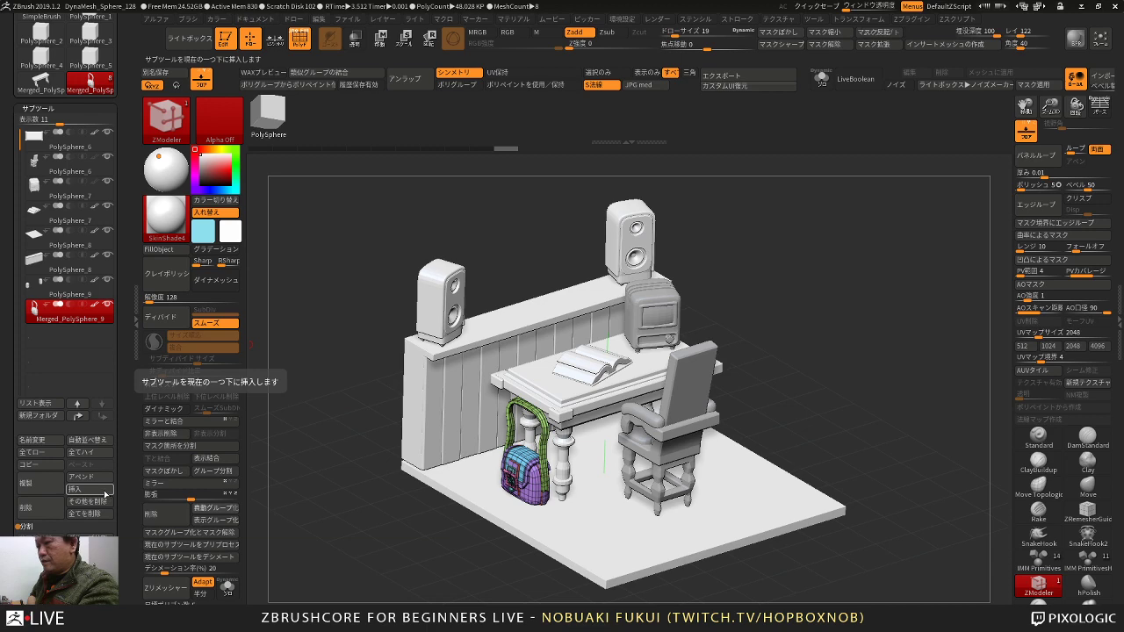
Step: Insert a cube subtool below the bag and get it ready for transforming in the top view
left_click(105, 495)
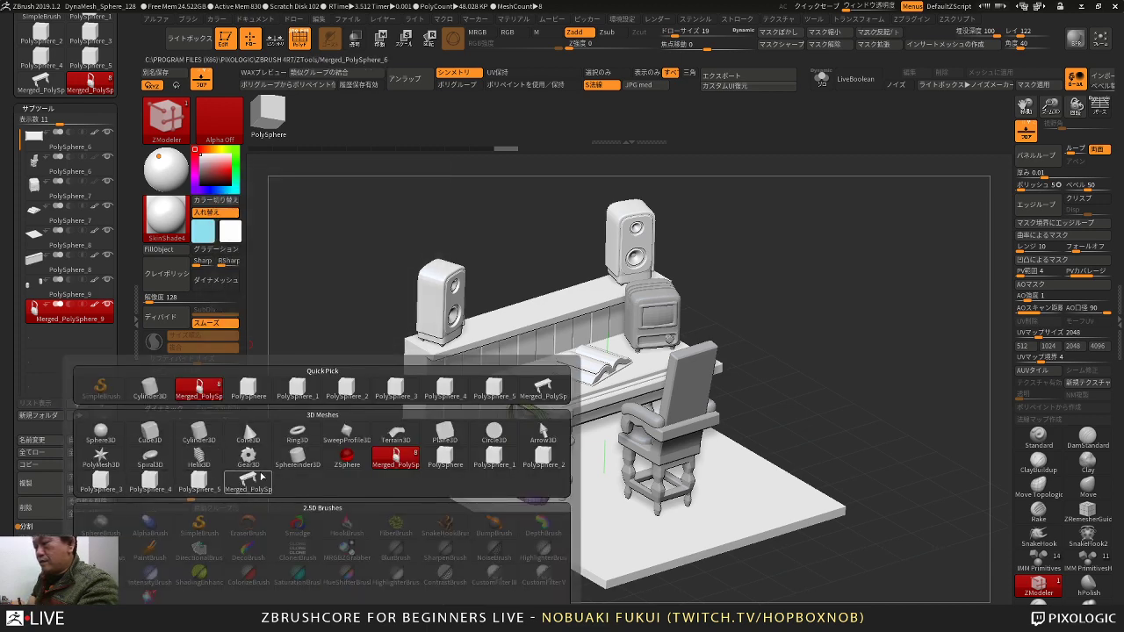
left_click(203, 483)
key("w")
left_click_drag(439, 564, 450, 552, "shift")
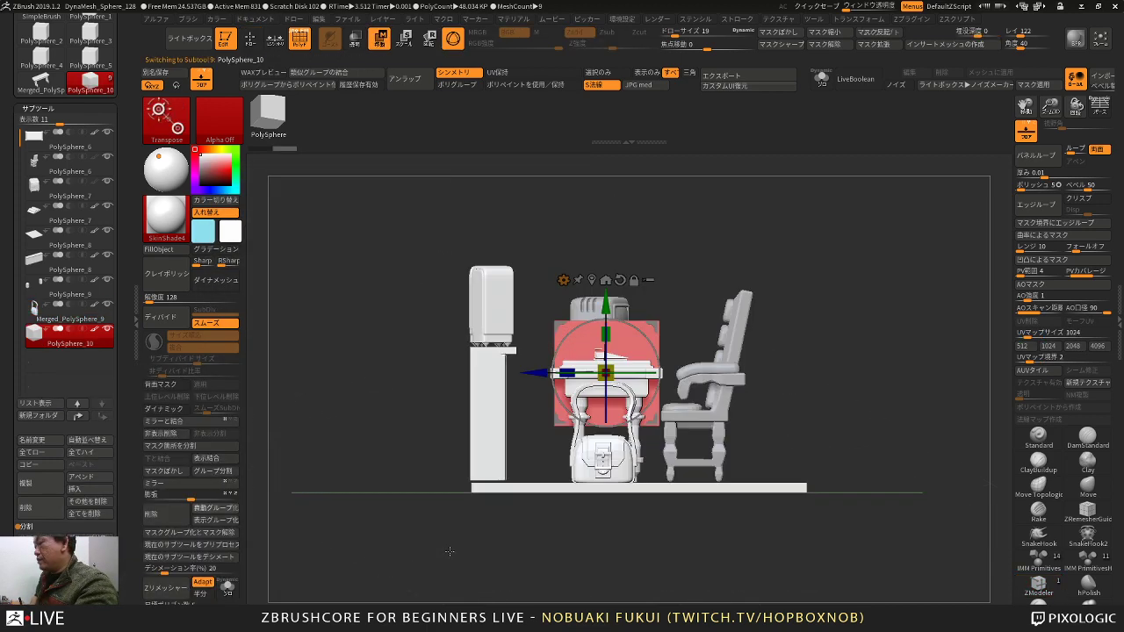
left_click_drag(816, 303, 712, 357, "shift")
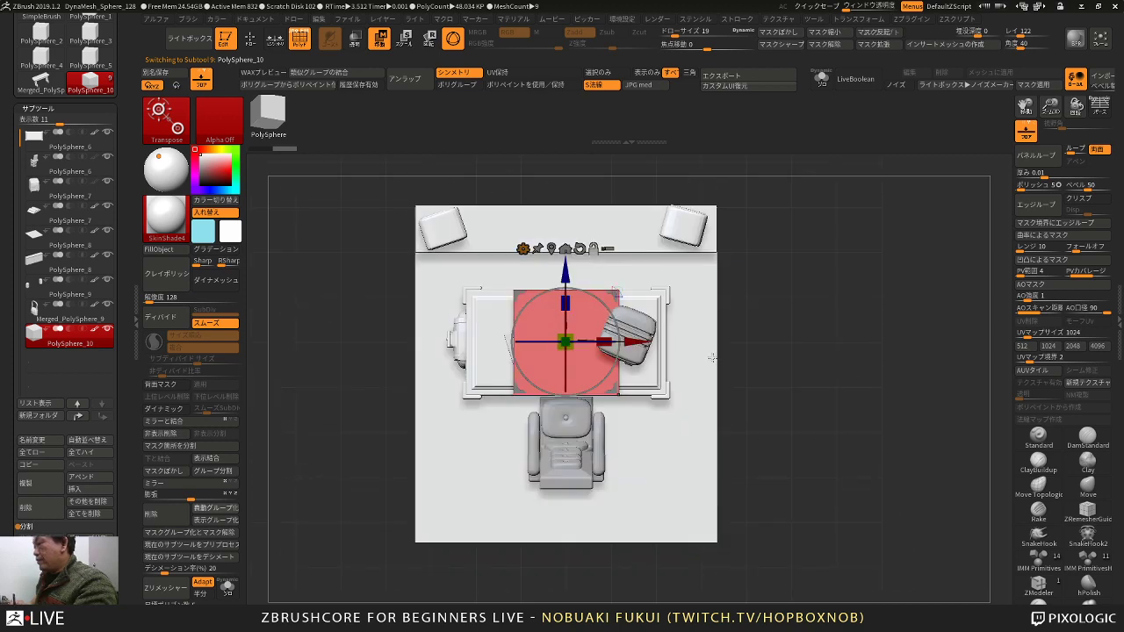
left_click_drag(619, 298, 716, 428)
left_click_drag(817, 426, 850, 368)
key("ctrl+z")
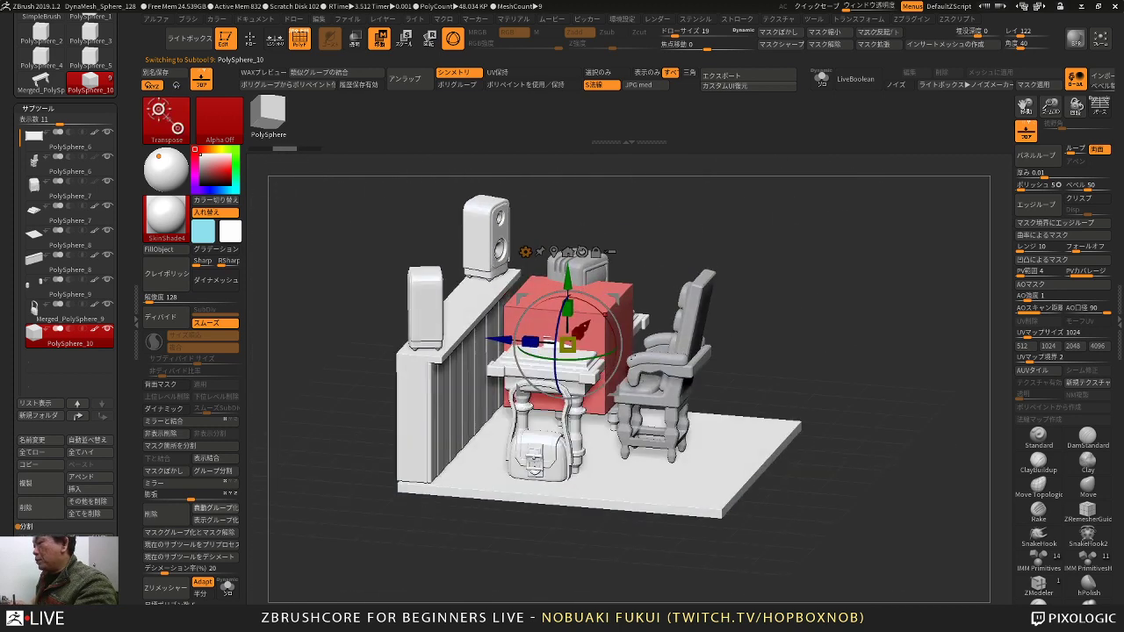
Step: Scale the new cube uniformly to suit the desk scene
left_click_drag(569, 343, 624, 440)
left_click_drag(568, 307, 586, 205)
key("ctrl+z")
left_click_drag(674, 264, 621, 310)
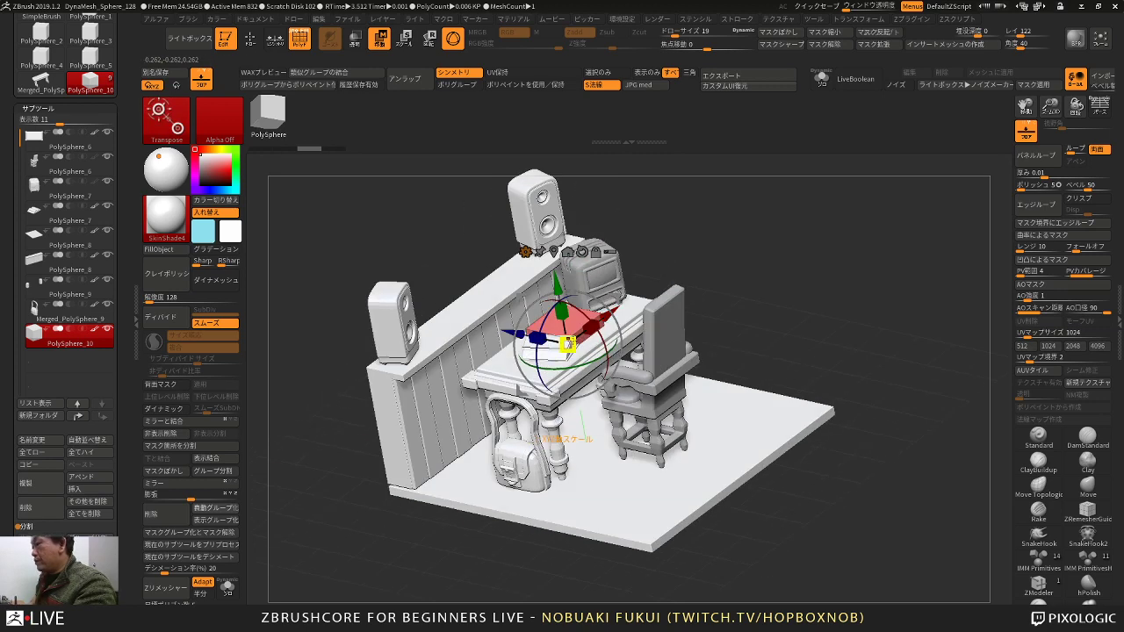
left_click_drag(569, 343, 618, 396)
Step: Stretch the cube vertically into a tall box and widen it slightly
left_click_drag(562, 310, 571, 241)
left_click_drag(643, 209, 622, 294)
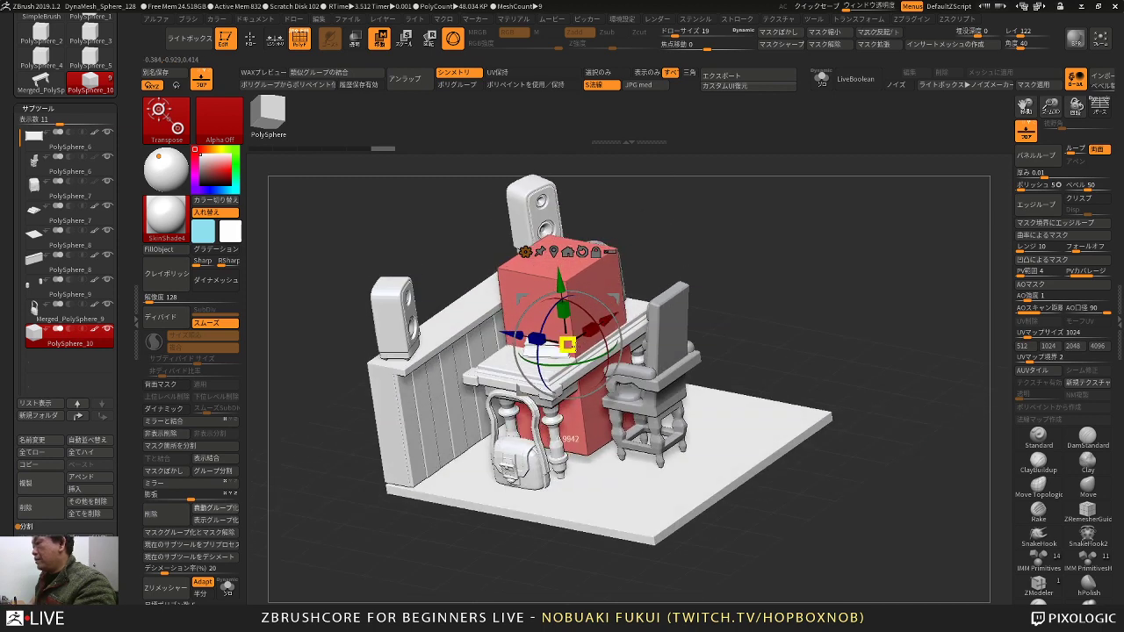
left_click_drag(763, 248, 741, 274, "alt")
left_click_drag(551, 321, 553, 321)
left_click_drag(655, 274, 715, 222)
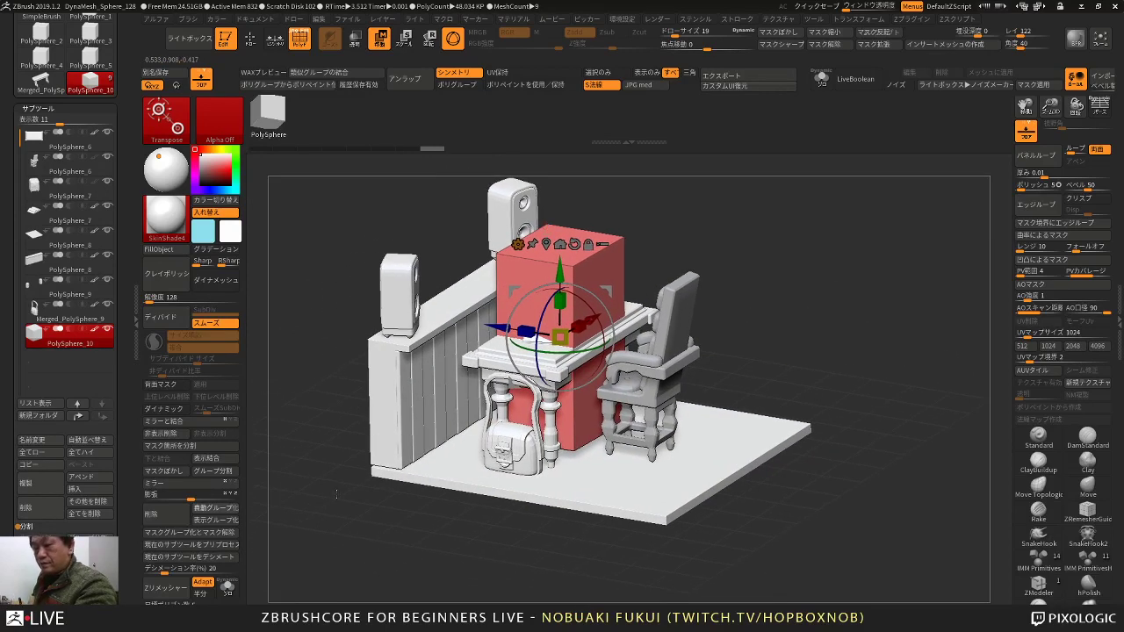
left_click_drag(362, 507, 436, 479, "alt")
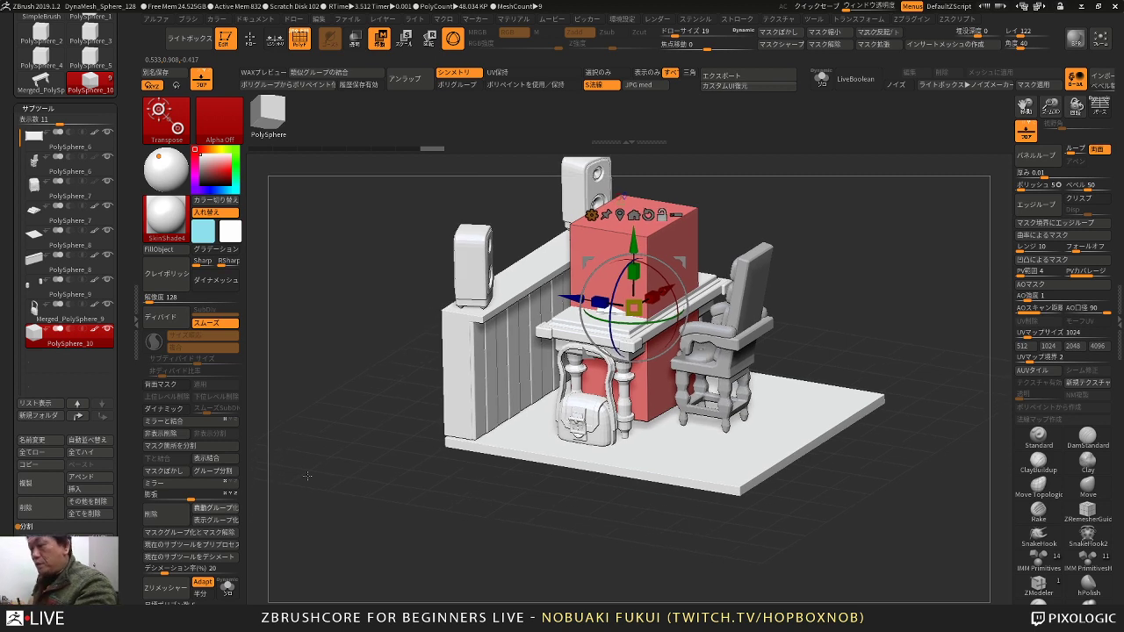
Step: Isolate the box from the rest of the scene and activate the ZModeler brush
left_click(228, 587)
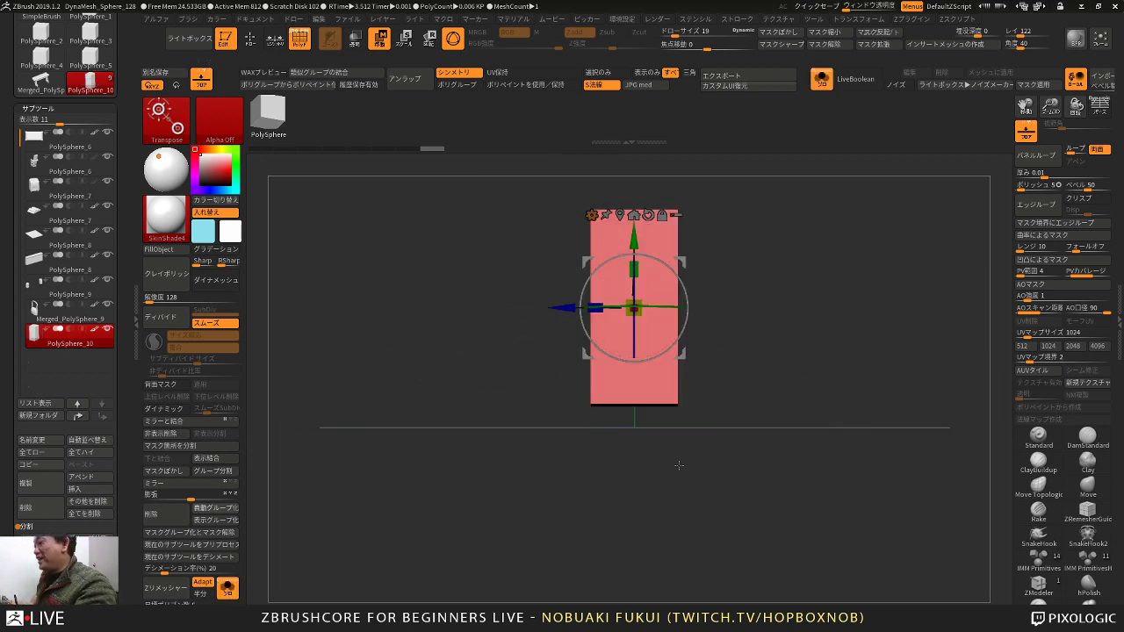
left_click_drag(678, 466, 659, 504)
left_click_drag(739, 492, 701, 476)
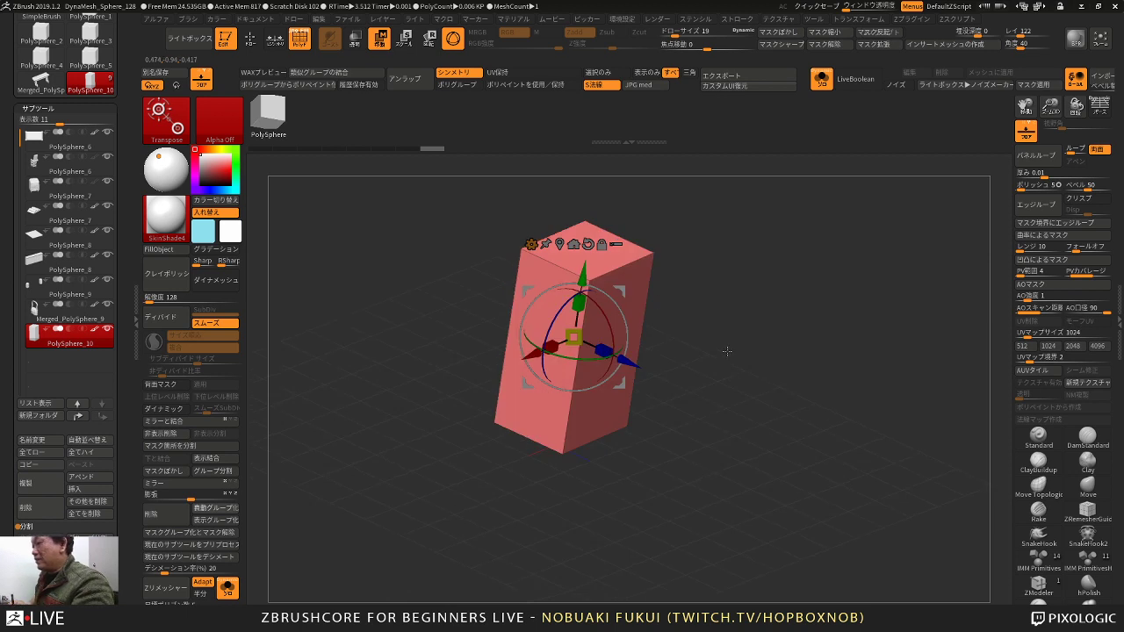
left_click_drag(721, 395, 785, 443)
left_click(1024, 580)
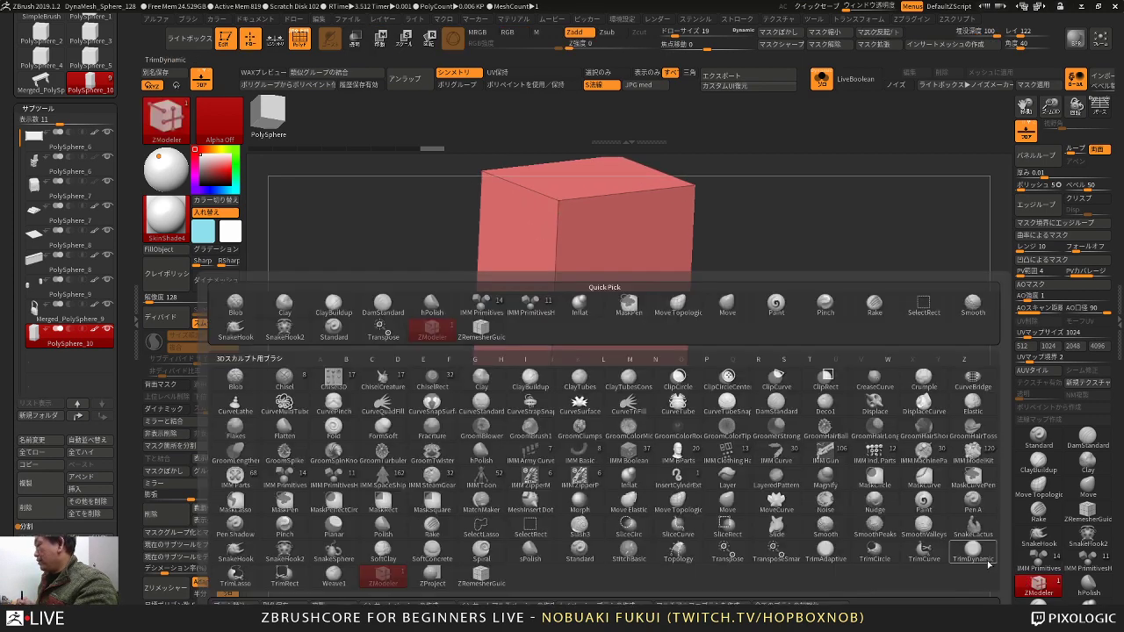
mouse_move(798, 250)
left_mouse_down()
mouse_move(781, 290)
mouse_move(751, 310)
left_mouse_up()
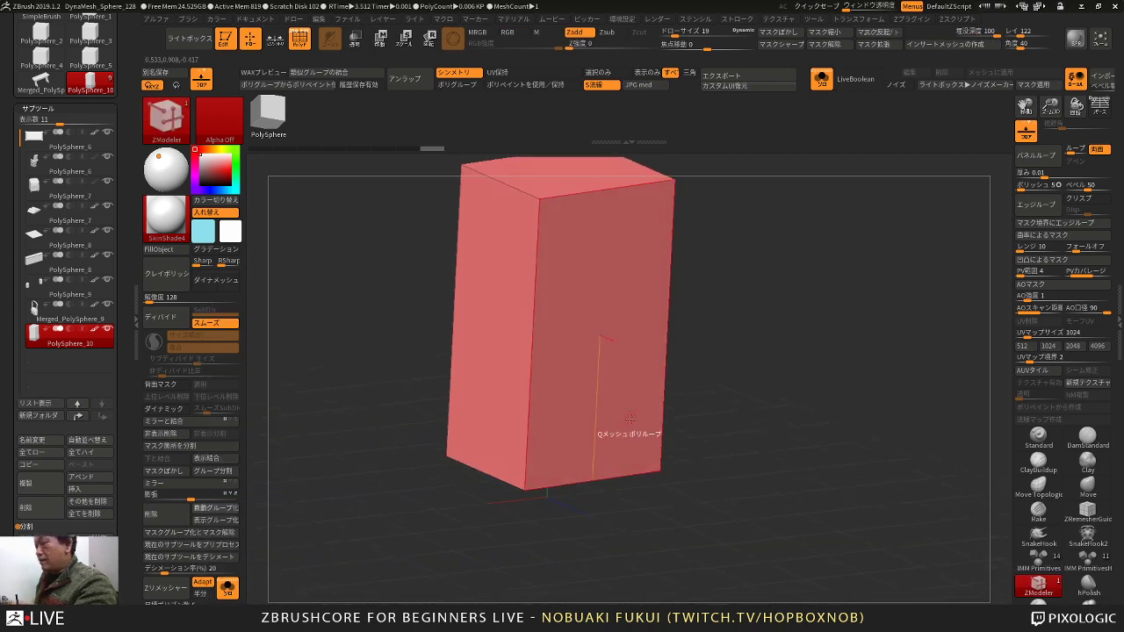
mouse_move(719, 447)
left_mouse_down("alt")
mouse_move(689, 420)
mouse_move(699, 452)
left_mouse_up("alt")
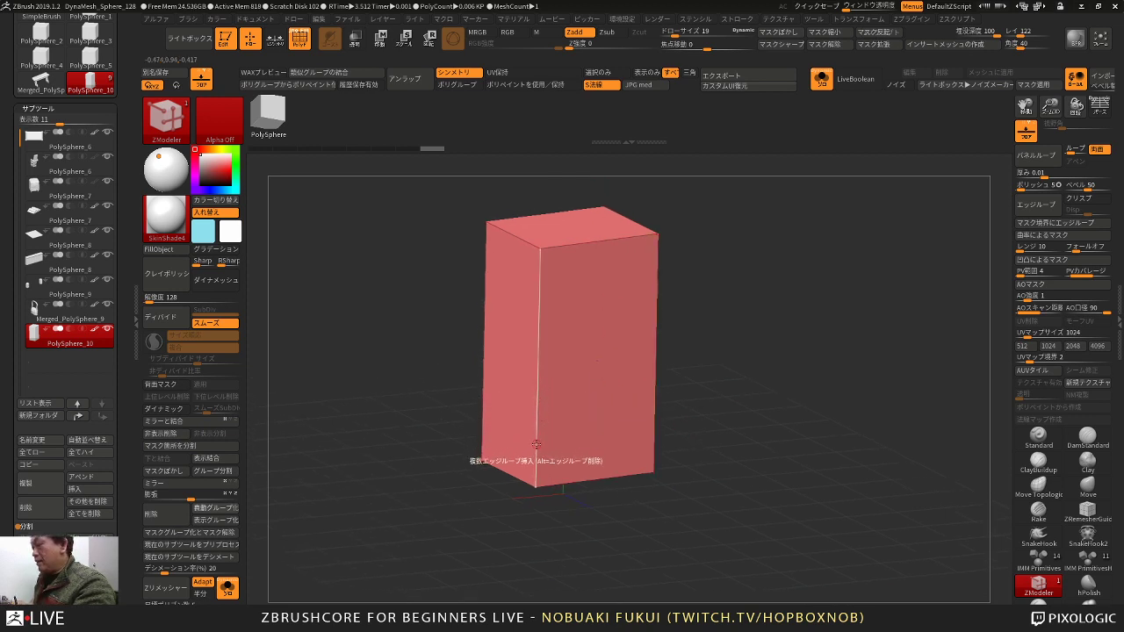
left_click_drag(550, 524, 533, 506, "alt")
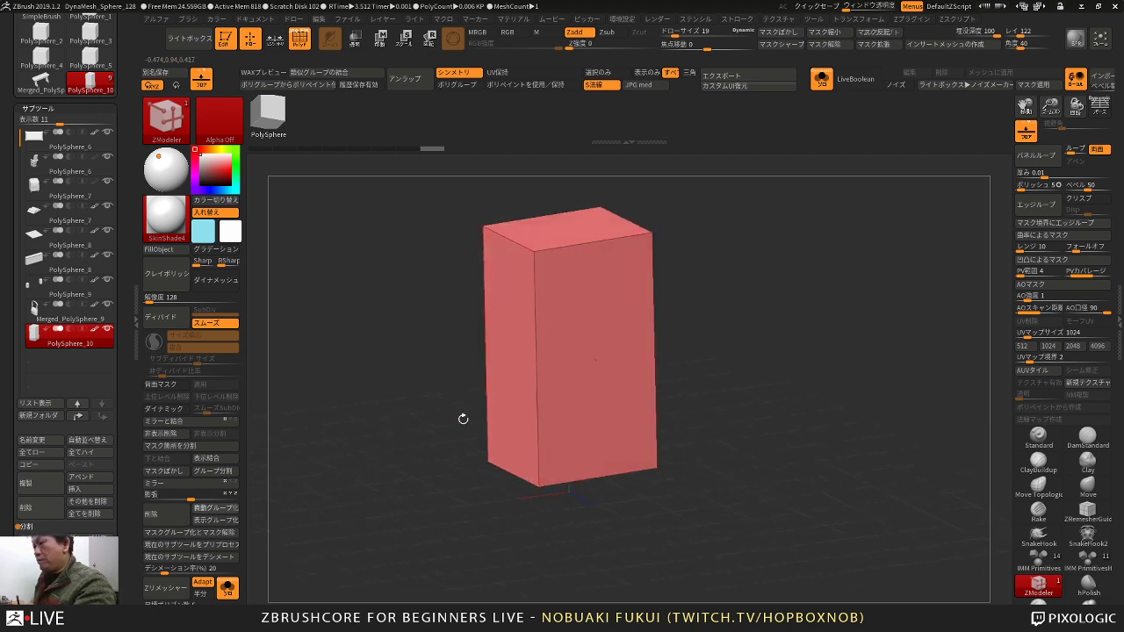
Step: Try Mirror and Weld on the box, and undo back to the cube before it was stretched
left_click(221, 424)
key("ctrl+z")
key("w")
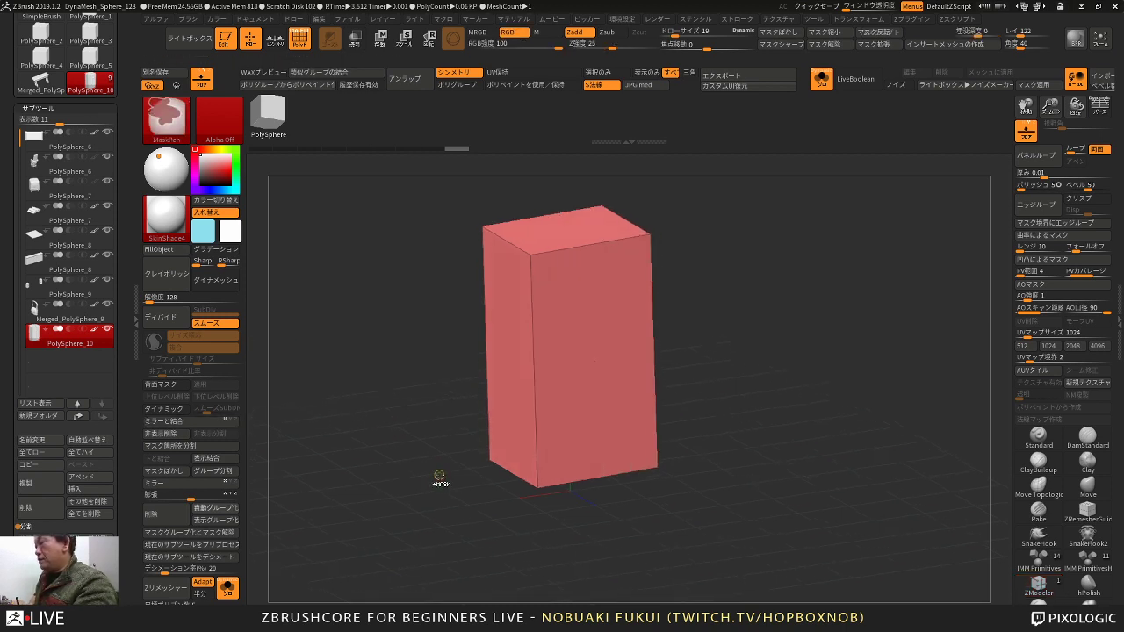
left_click_drag(437, 477, 518, 504)
key("ctrl+z")
key("ctrl+z")
key("ctrl+z")
key("ctrl+z")
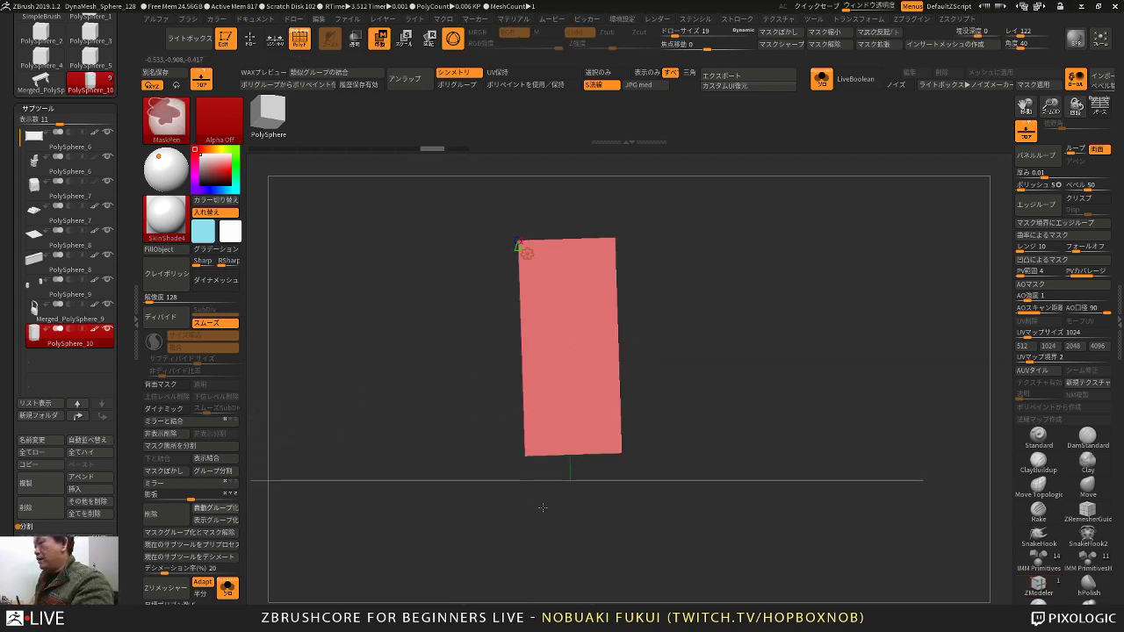
key("ctrl+z")
key("ctrl+shift+z")
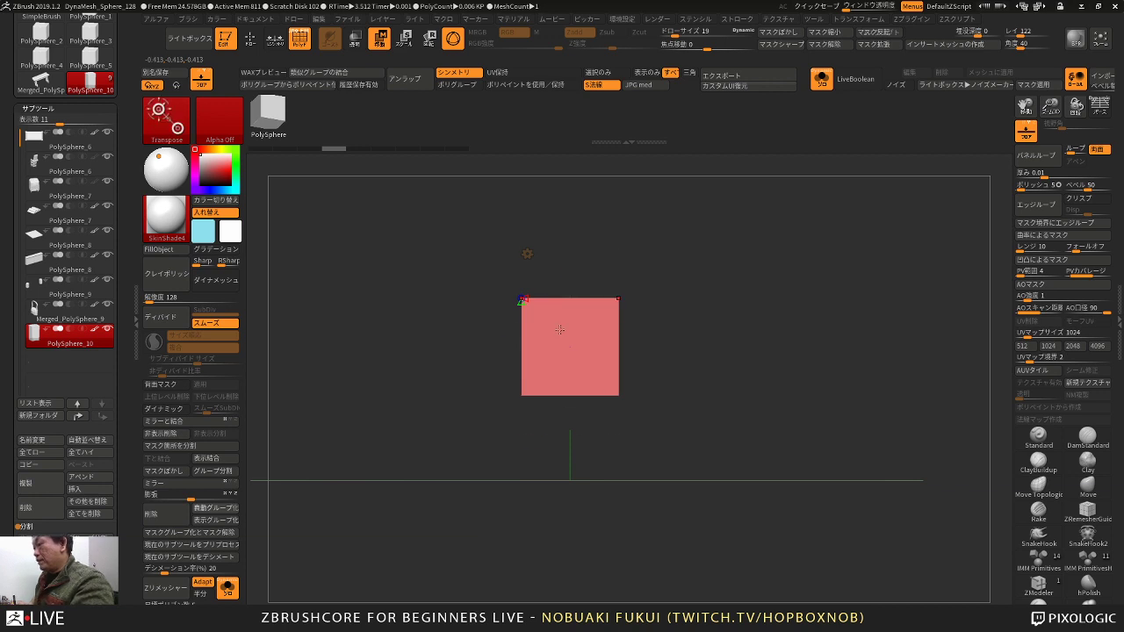
Step: Stretch the cube vertically into a box, reduce its depth, and shorten its height slightly
left_click_drag(573, 309, 573, 264)
left_click_drag(675, 290, 722, 312)
left_click_drag(605, 353, 597, 352)
left_click_drag(700, 308, 655, 301)
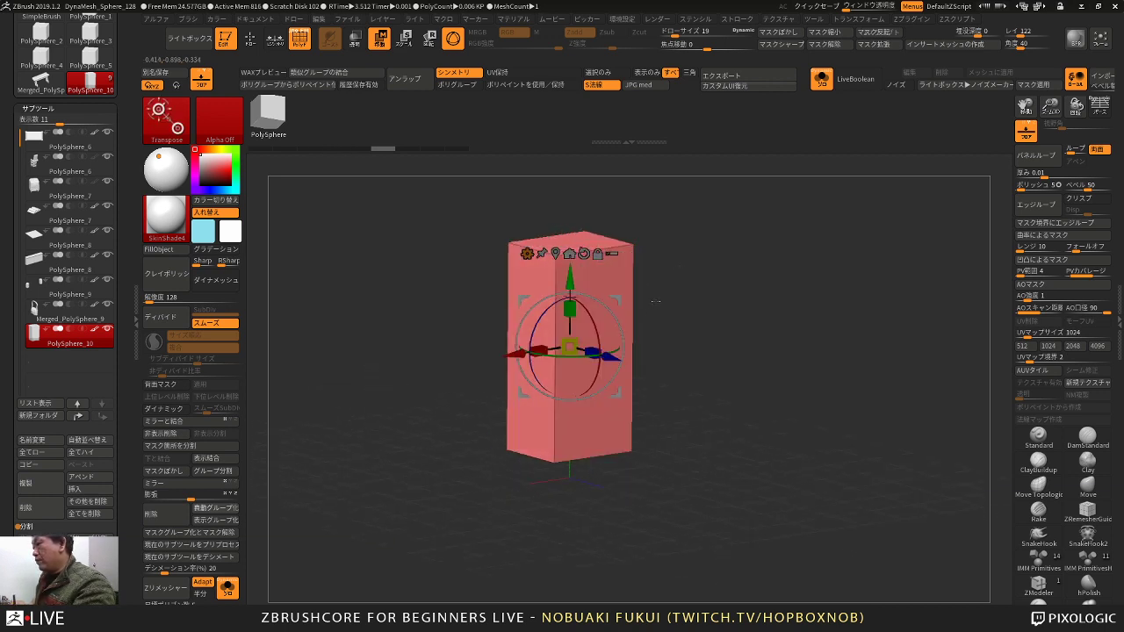
left_click_drag(569, 309, 574, 347)
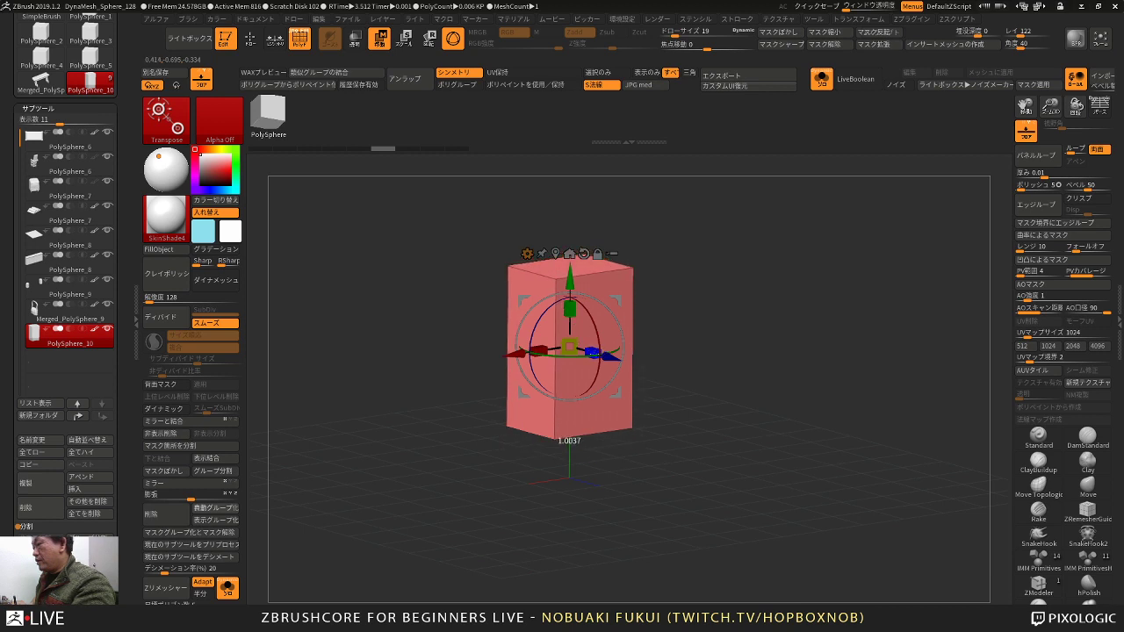
left_click_drag(678, 318, 675, 359)
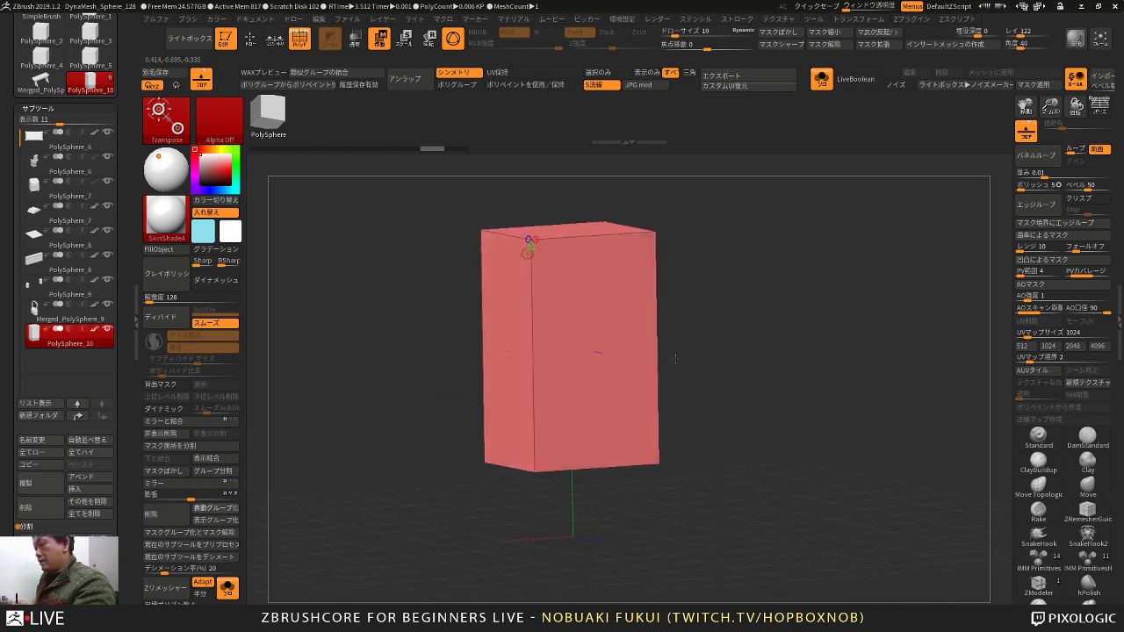
left_click_drag(510, 487, 501, 506)
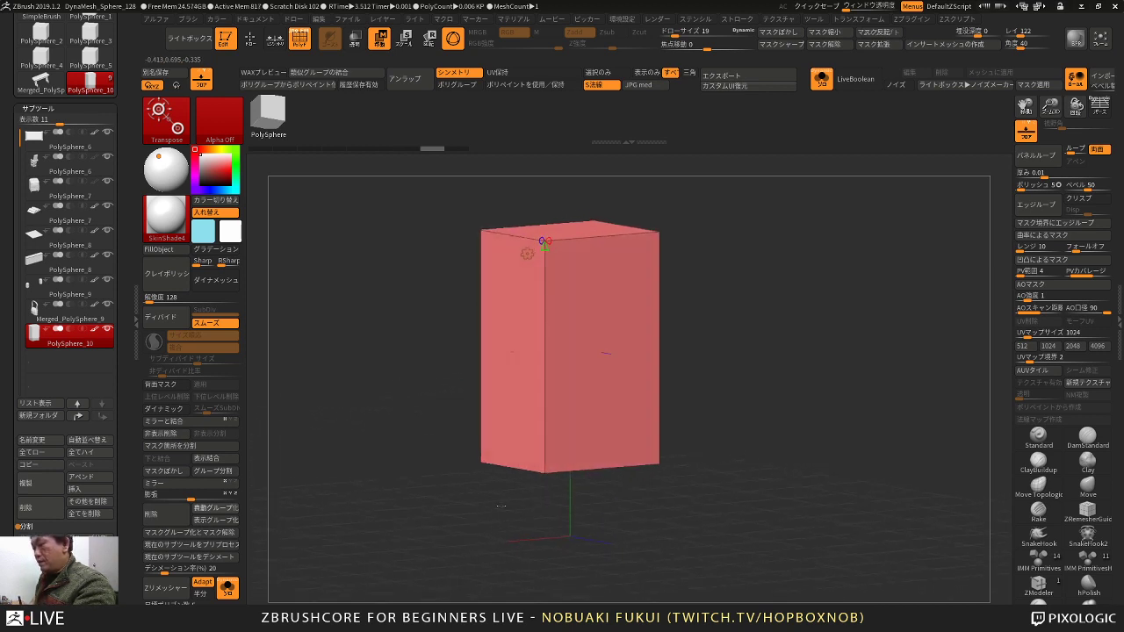
Step: Apply Mirror and Weld to the box to add a central vertical edge, and activate the ZModeler brush
left_click(209, 423)
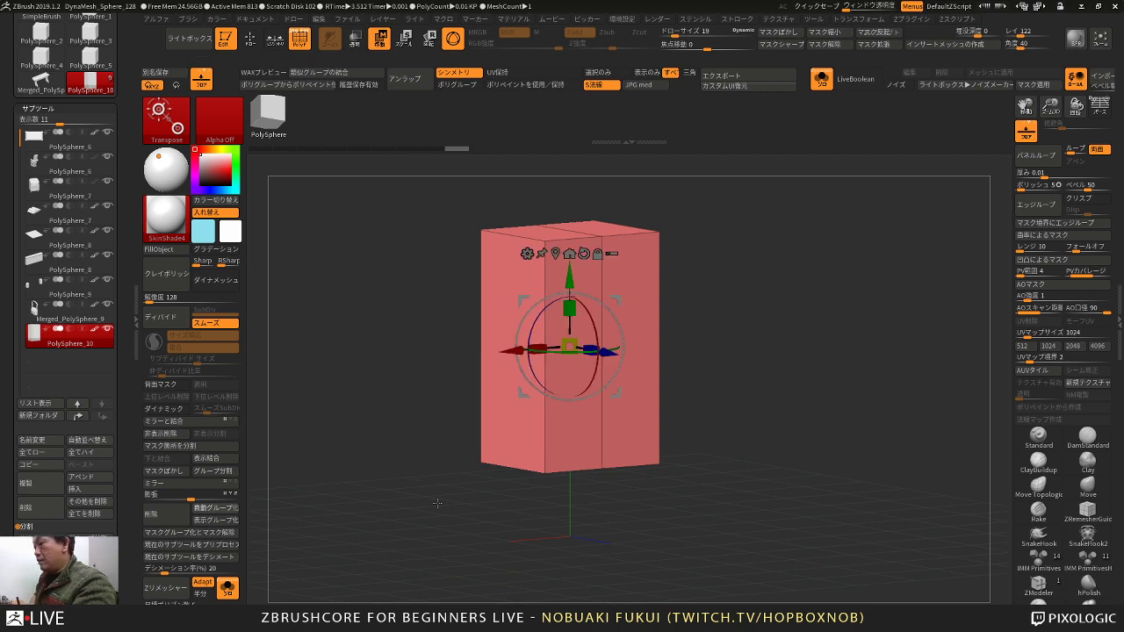
key("e")
key("w")
key("q")
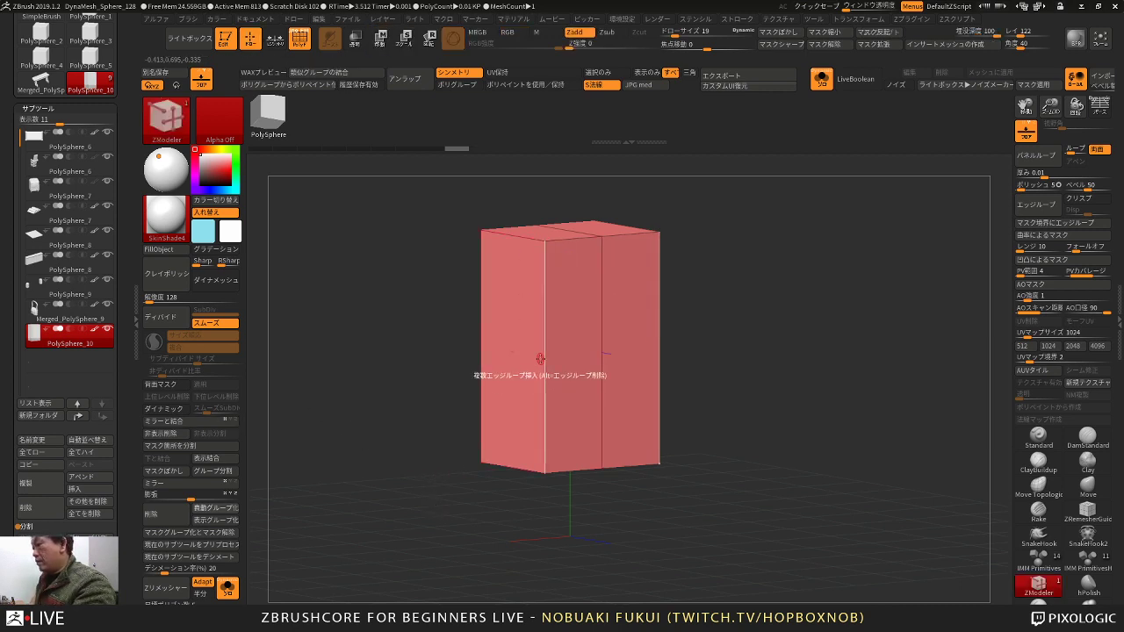
Step: Insert edge loops at the box's mid-height and through its depth, and turn on dynamic subdivision
key("space")
left_click(542, 359)
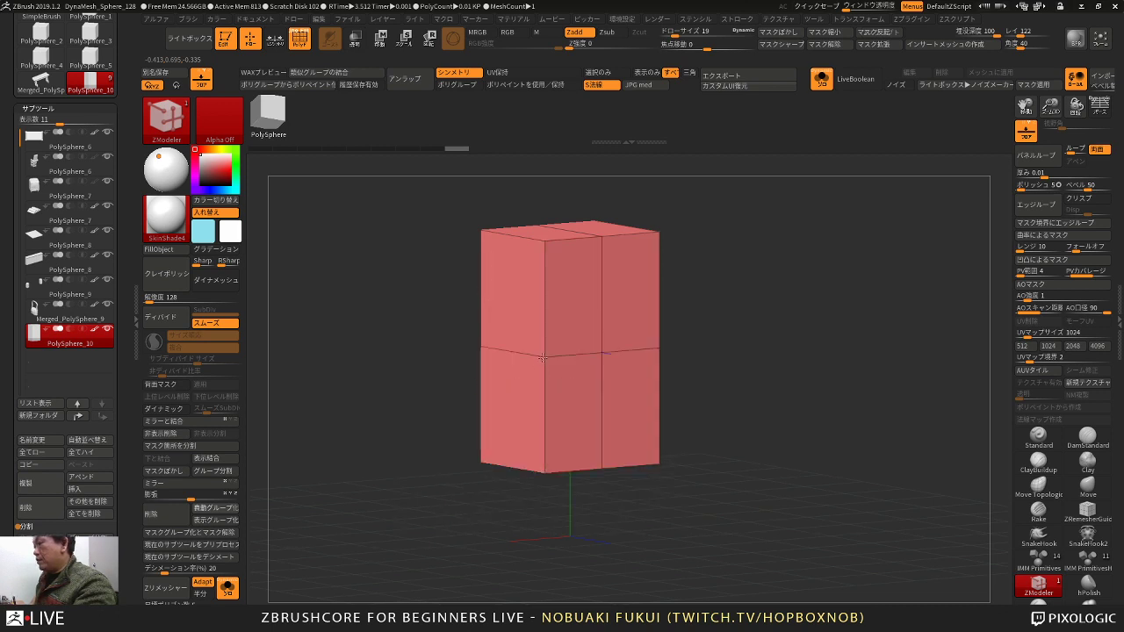
left_click_drag(676, 350, 724, 312)
left_click(506, 350)
key("d")
left_click_drag(717, 353, 721, 317, "alt")
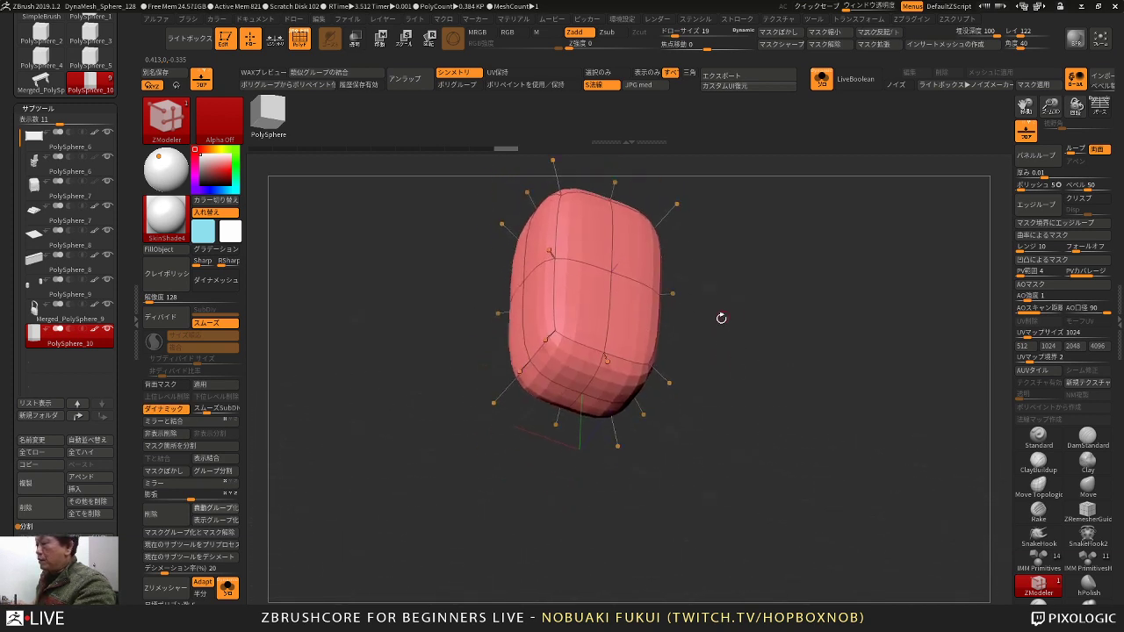
Step: Inset the box's bottom face and insert horizontal edge loops across its upper and lower halves
mouse_move(615, 380)
left_mouse_down("alt")
mouse_move(607, 400)
mouse_move(613, 388)
left_mouse_up("alt")
key("space")
left_click(526, 330)
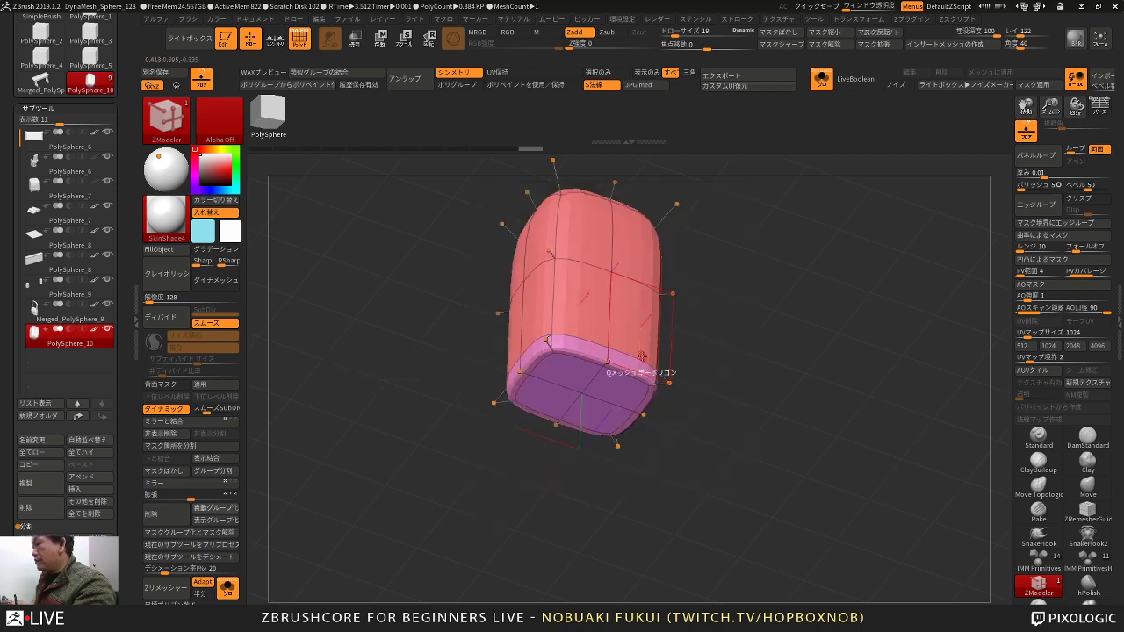
left_click_drag(724, 307, 740, 423)
left_click(609, 331)
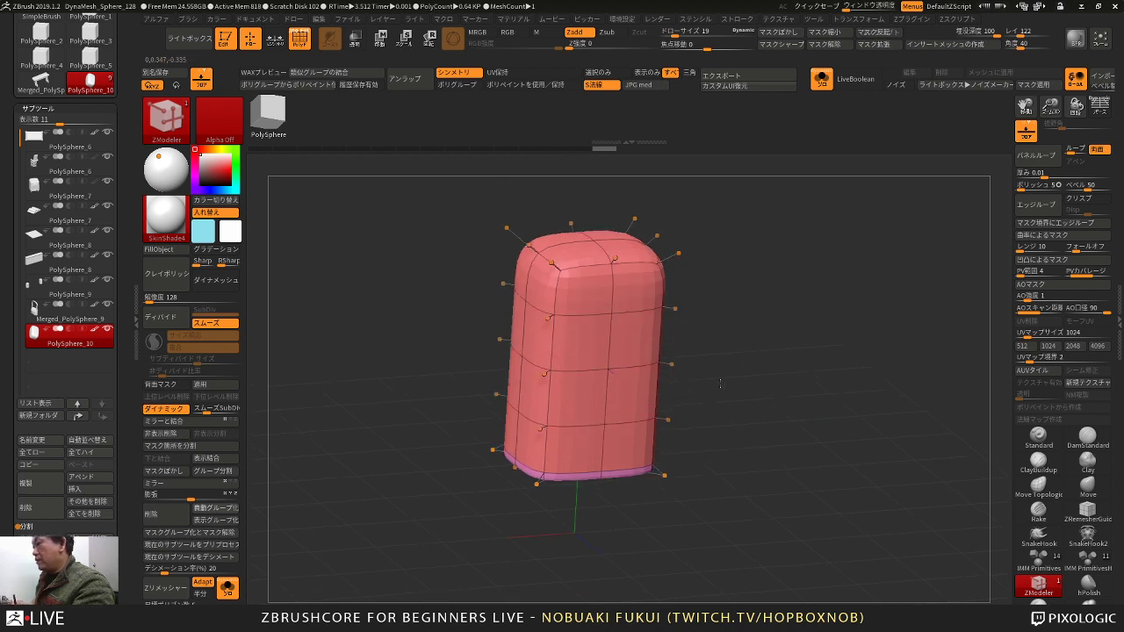
Step: Try extra vertical edge loops through the box's depth, and undo back to the evenly divided box
mouse_move(720, 384)
left_mouse_down()
mouse_move(733, 351)
mouse_move(703, 389)
mouse_move(753, 382)
mouse_move(715, 382)
mouse_move(737, 357)
mouse_move(738, 381)
mouse_move(762, 375)
mouse_move(728, 370)
mouse_move(748, 357)
left_mouse_up()
left_click(532, 447)
left_click(548, 455)
key("ctrl+z")
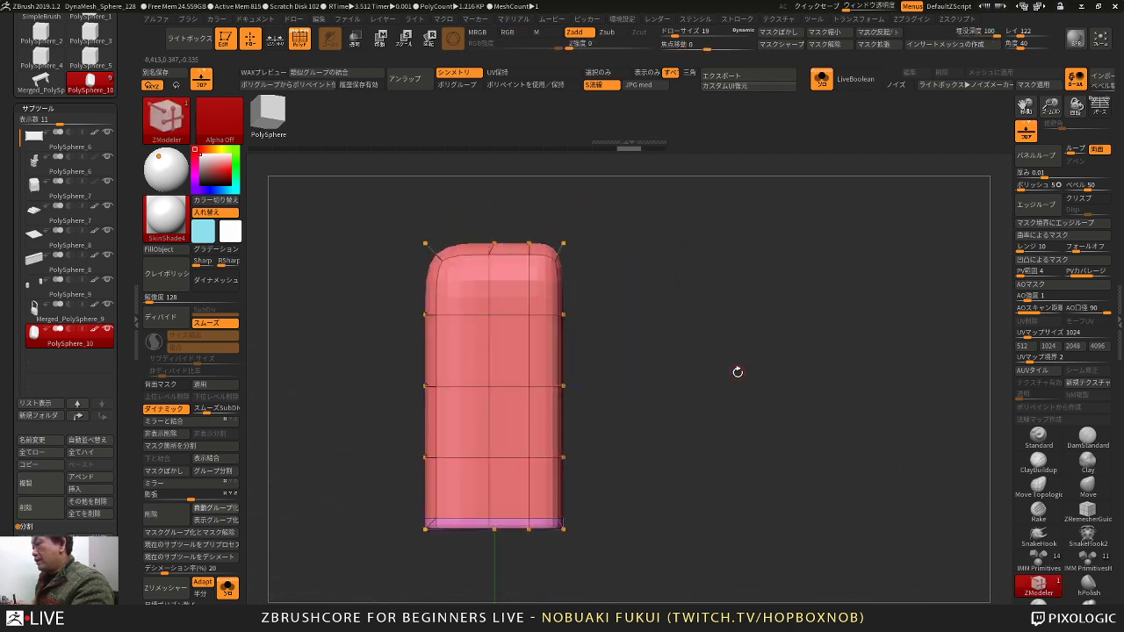
right_click_drag(737, 371, 714, 403)
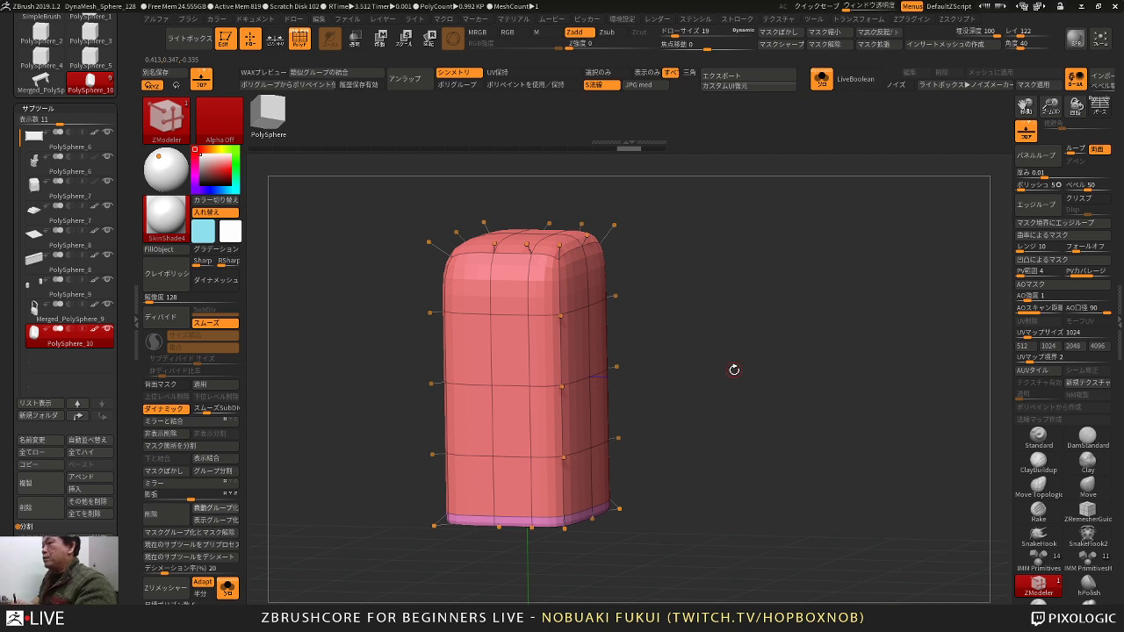
mouse_move(721, 382)
left_mouse_down()
mouse_move(711, 376)
mouse_move(674, 398)
left_mouse_up()
key("ctrl+z")
right_click_drag(675, 398, 716, 384)
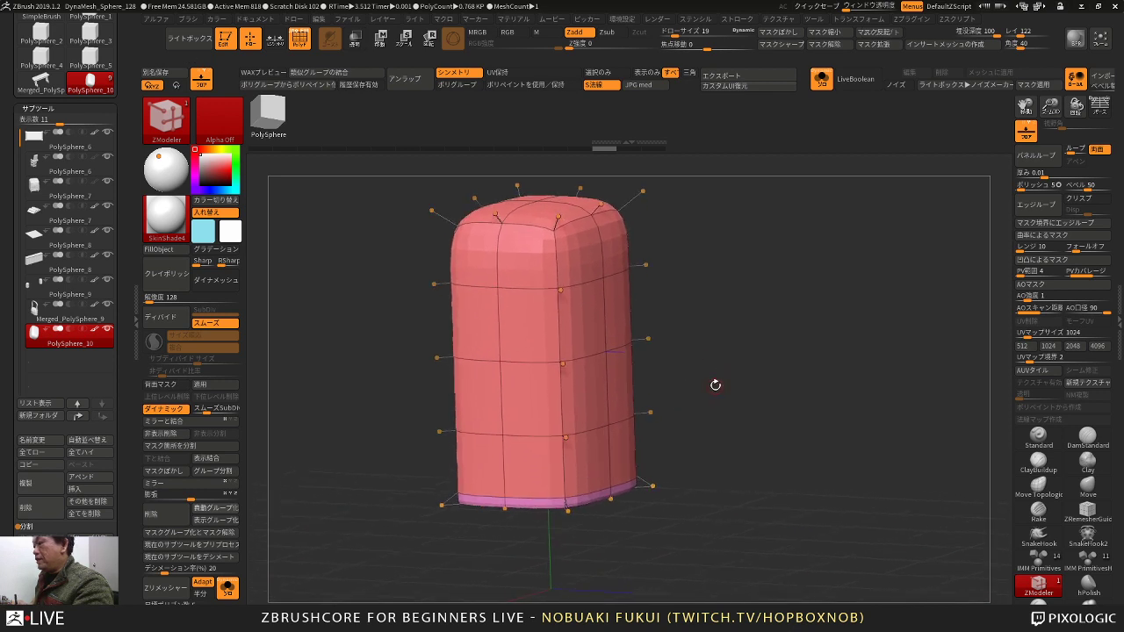
Step: Duplicate the box subtool, reselect the original, and hide the other subtools
left_click(41, 487)
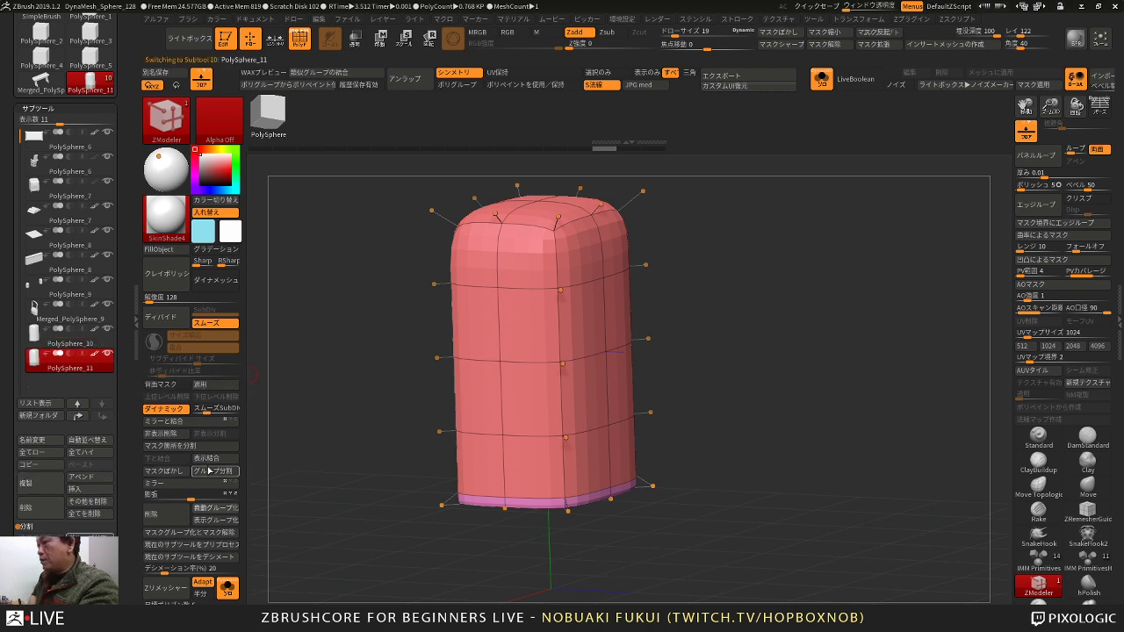
left_click(109, 347)
left_click_drag(337, 503, 351, 500, "alt")
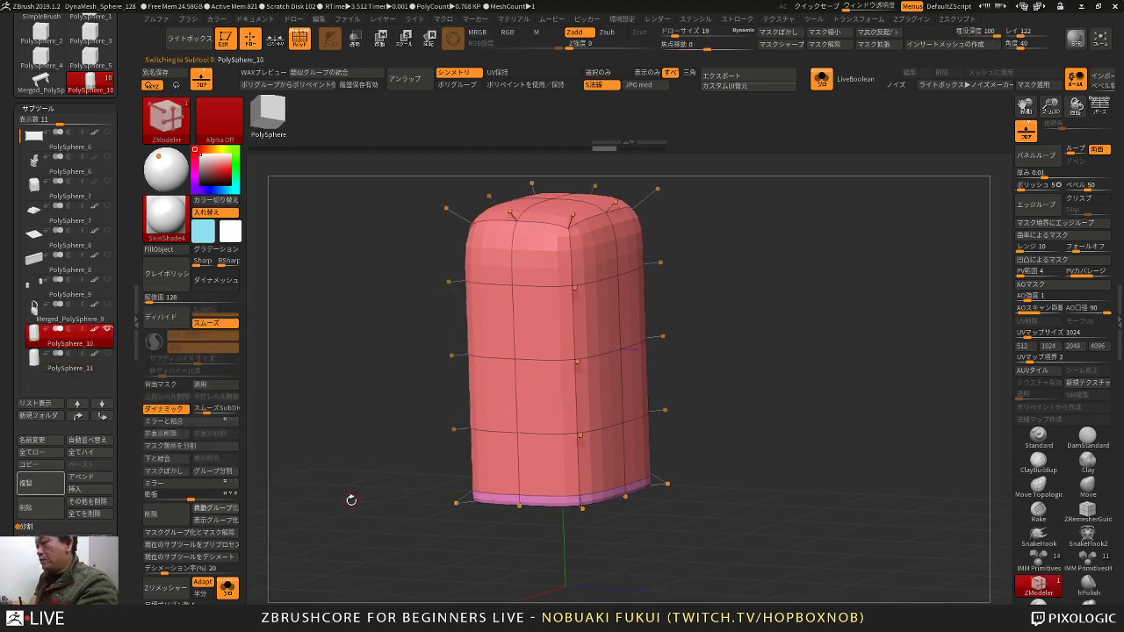
key("w")
mouse_move(729, 373)
left_mouse_down()
mouse_move(703, 373)
mouse_move(728, 346)
mouse_move(713, 350)
left_mouse_up()
key("q")
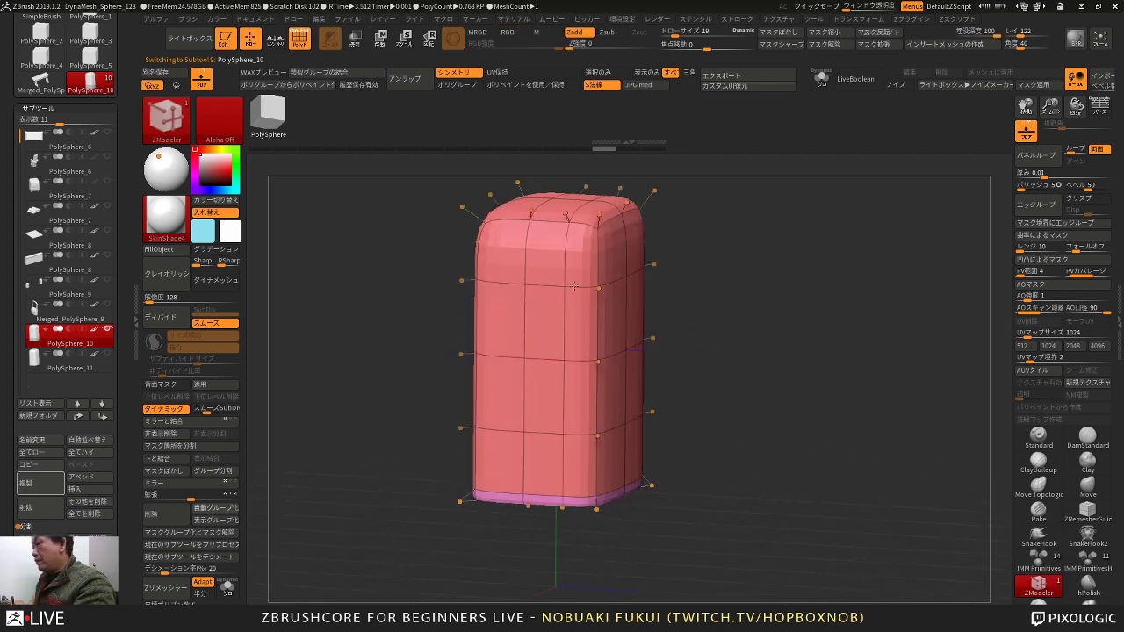
Step: Insert vertical edge loops progressively closer to the box's front edge to tighten its front corners
left_click(579, 285)
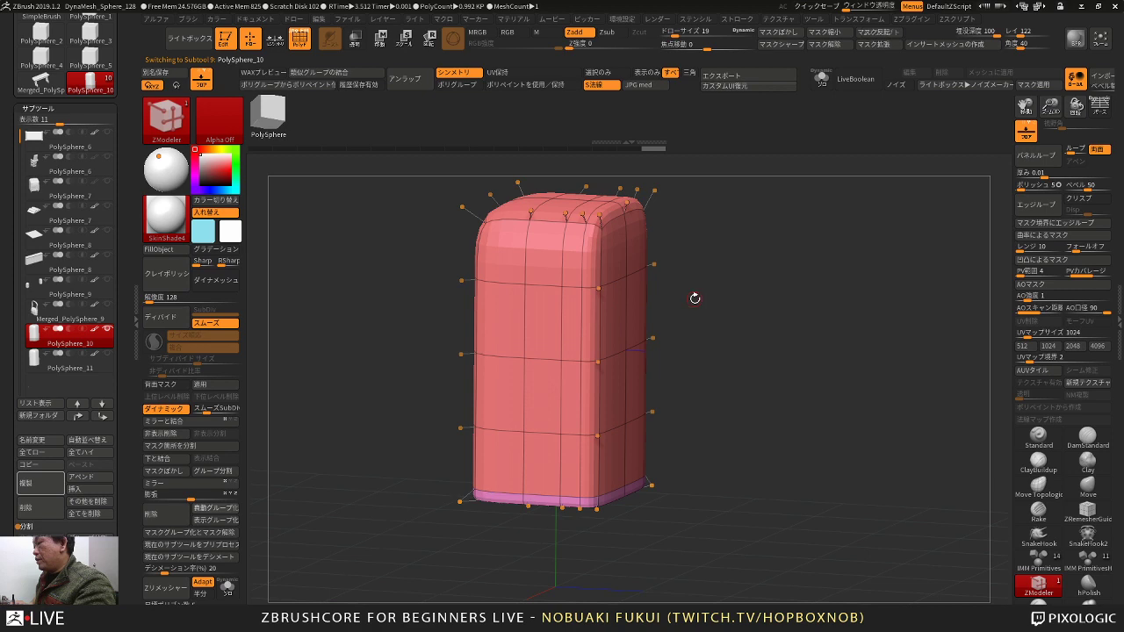
left_click(587, 288)
left_click_drag(791, 296, 746, 332)
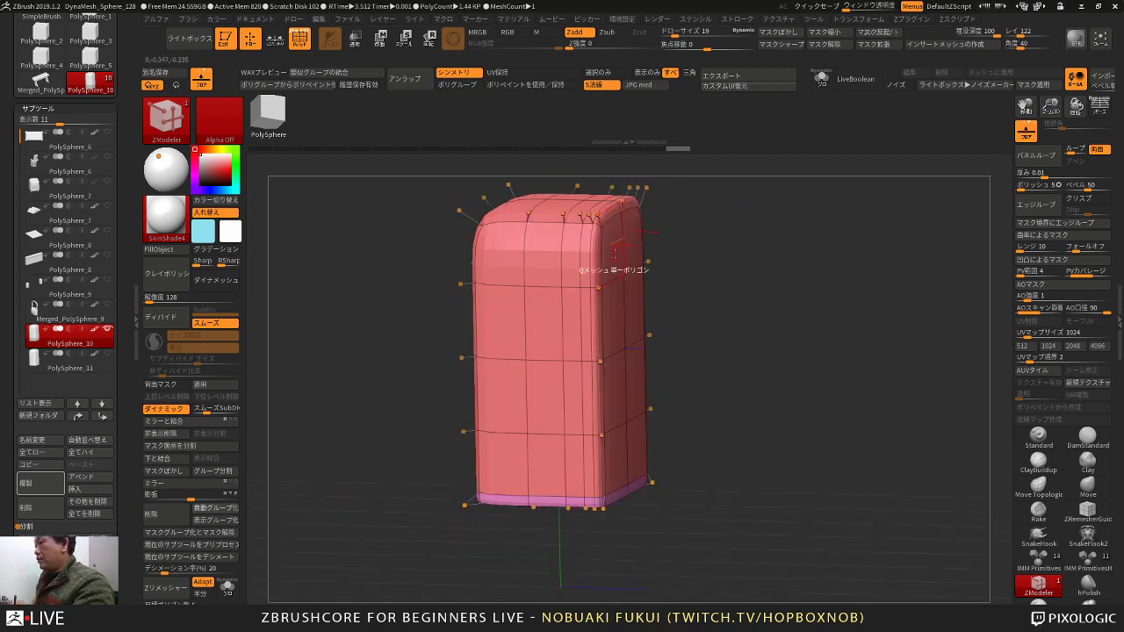
left_click_drag(722, 276, 690, 264)
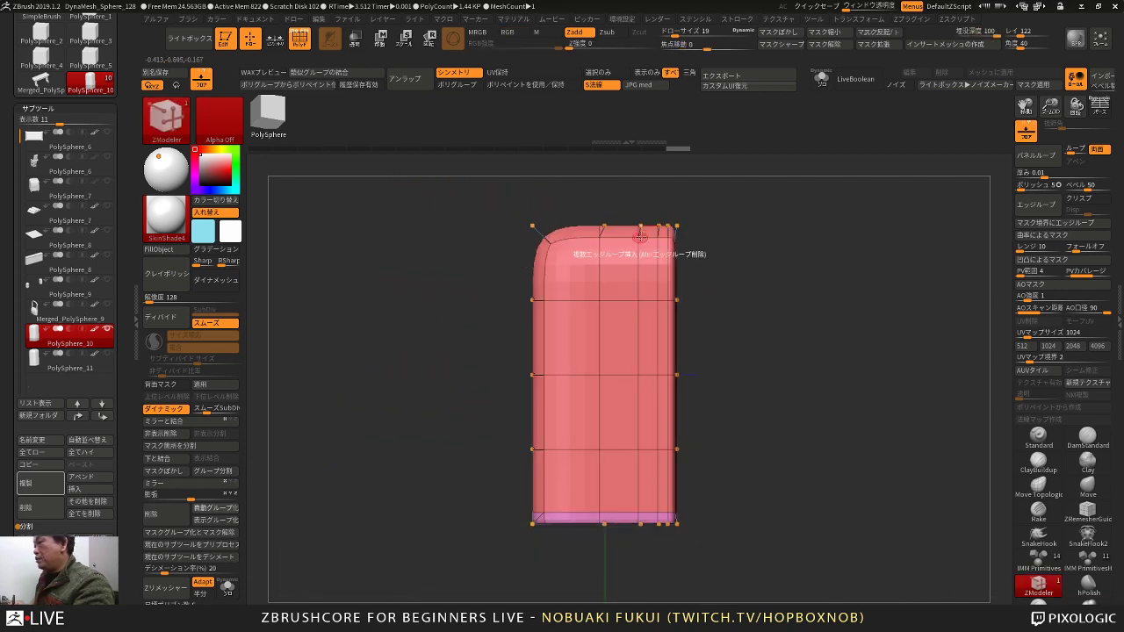
left_click_drag(800, 313, 771, 330)
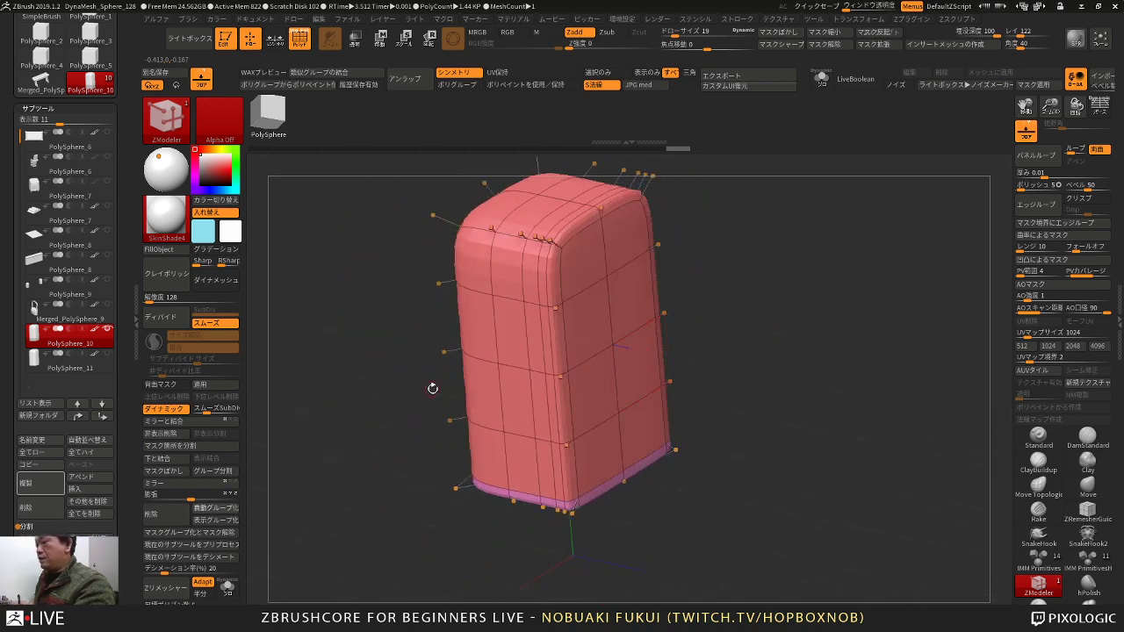
Step: Turn off dynamic subdivision, divide the box twice, and delete its lower subdivision levels
left_click_drag(431, 389, 482, 398, "alt")
left_click(164, 409)
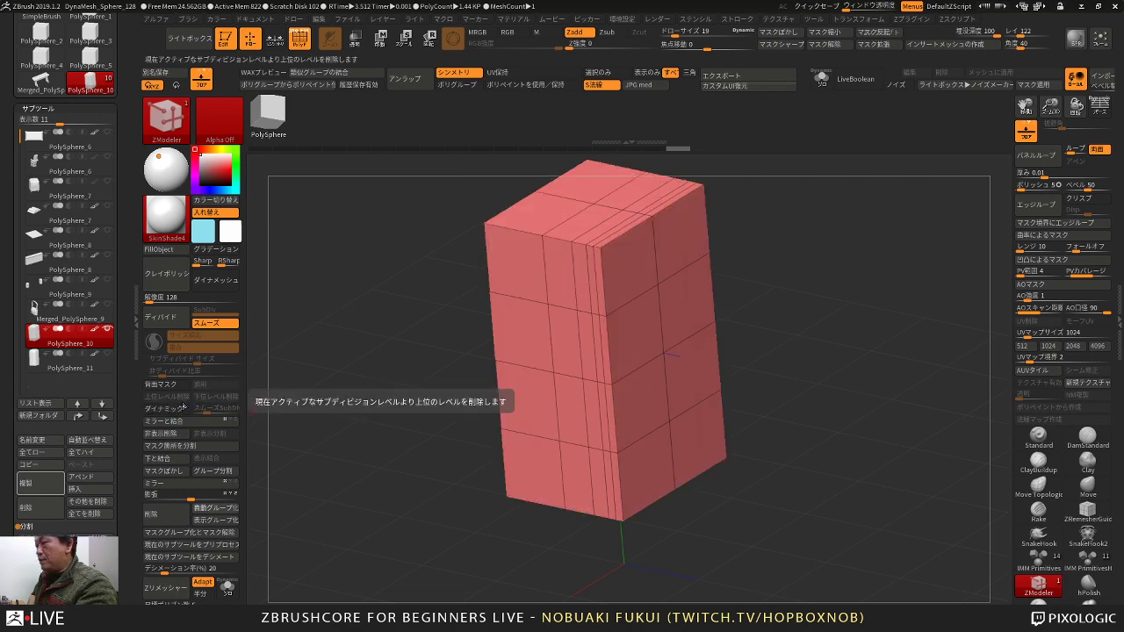
left_click(168, 318)
left_click(168, 319)
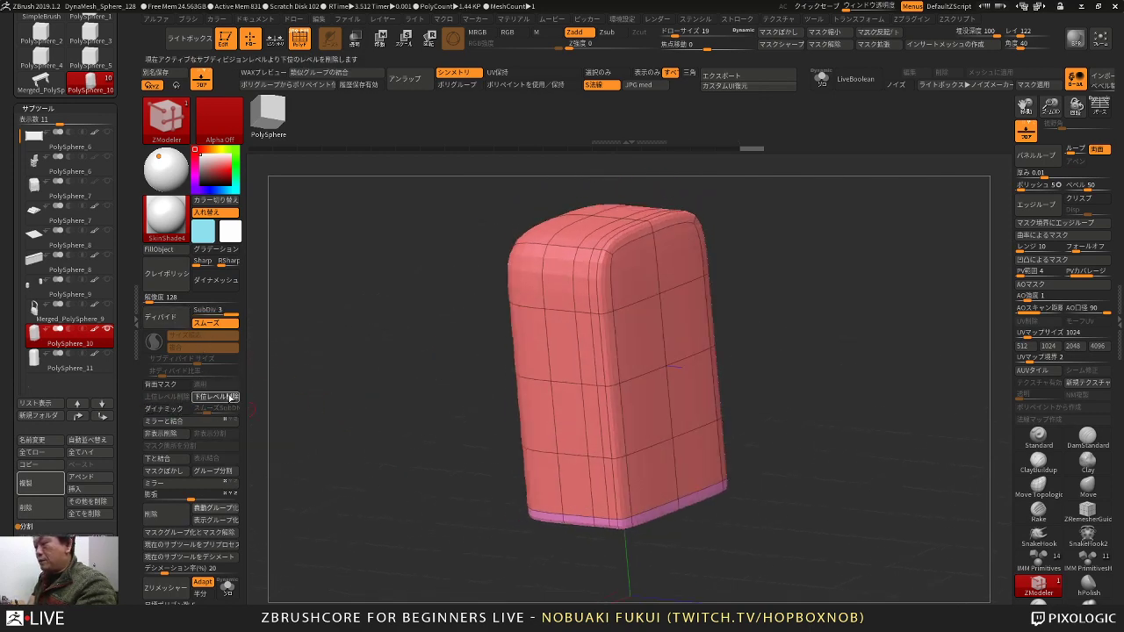
left_click(231, 399)
Step: Set the ZModeler edge Insert target to a single edge loop and remove surplus vertical loops near the front
left_click_drag(387, 395, 624, 384, "shift")
left_click_drag(828, 360, 755, 311)
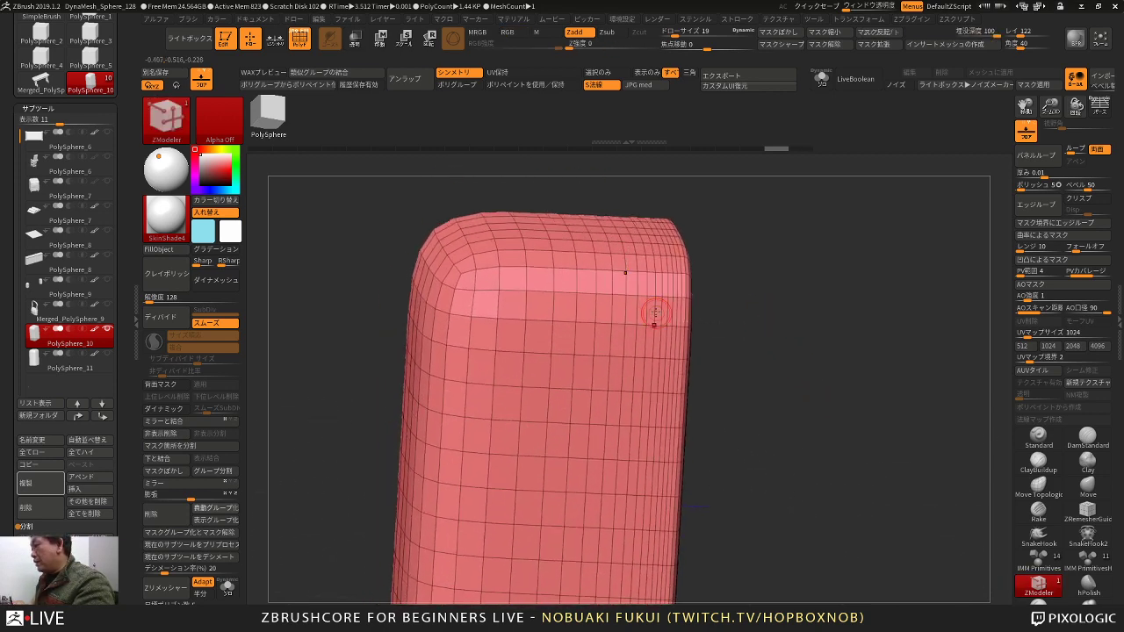
key("space")
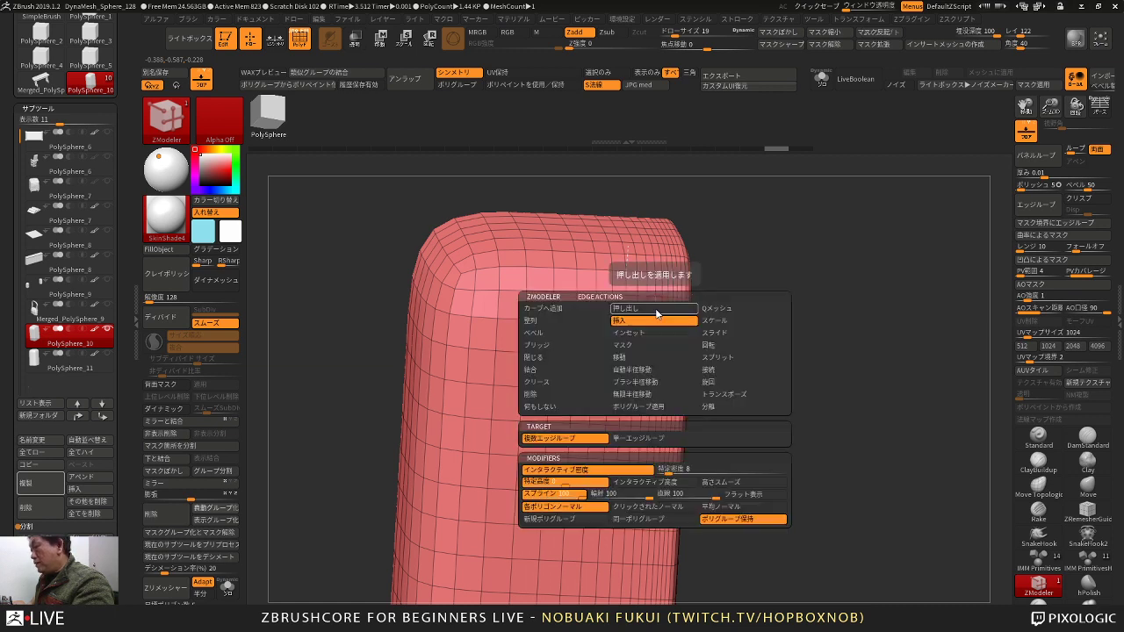
left_click(640, 436)
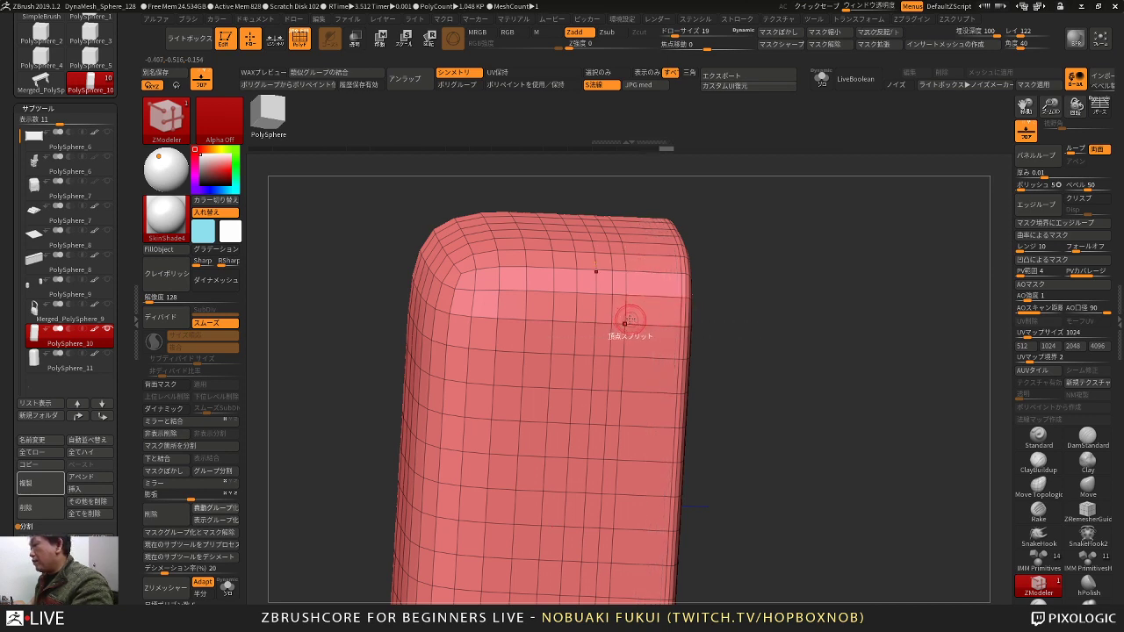
left_click(578, 315, "alt")
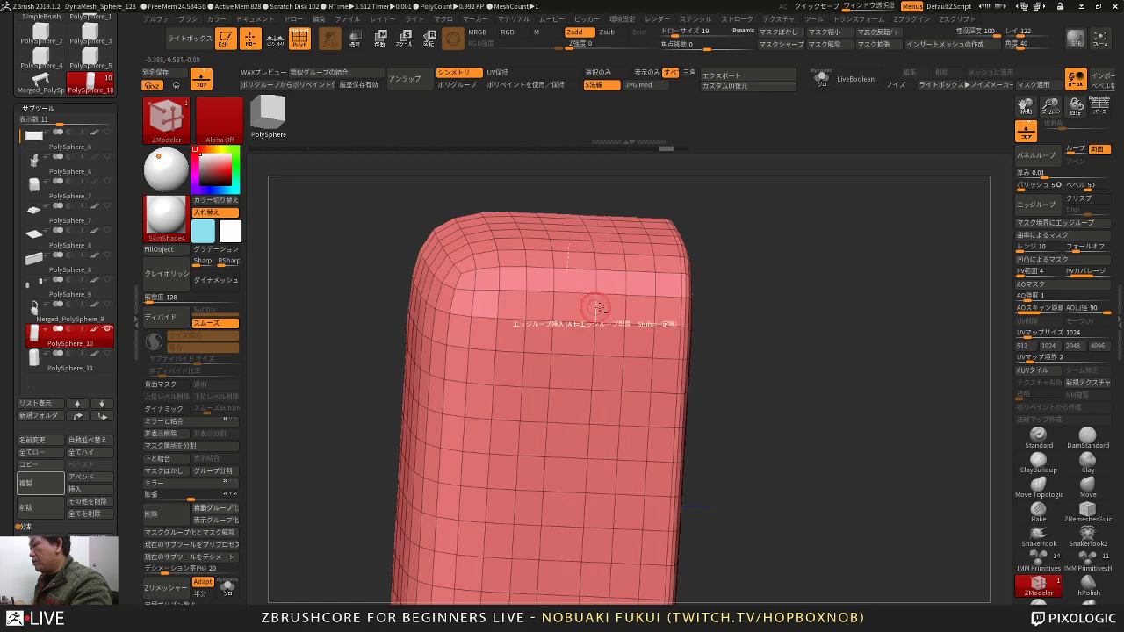
left_click_drag(752, 271, 746, 233, "alt")
left_click_drag(833, 245, 801, 244, "alt")
left_click_drag(723, 250, 795, 289)
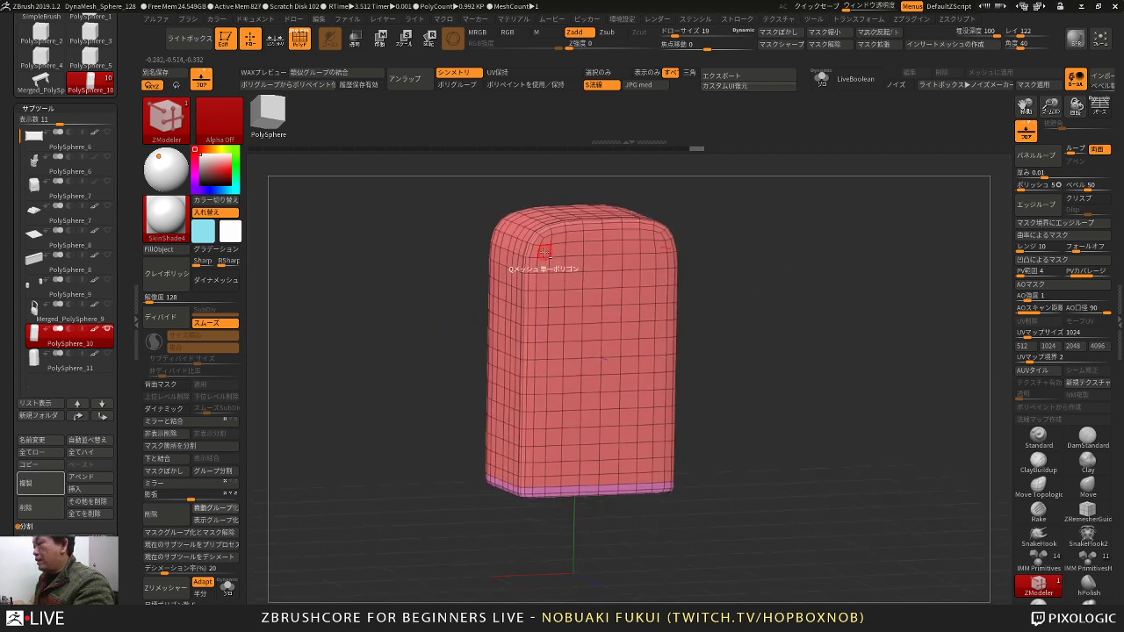
Step: Mark upper and lower panels on the box's front as temporary polygroups, leaving a frame and a horizontal bar between them
mouse_move(545, 250)
left_mouse_down()
mouse_move(546, 292)
mouse_move(593, 295)
mouse_move(557, 253)
mouse_move(593, 263)
mouse_move(571, 250)
left_mouse_up()
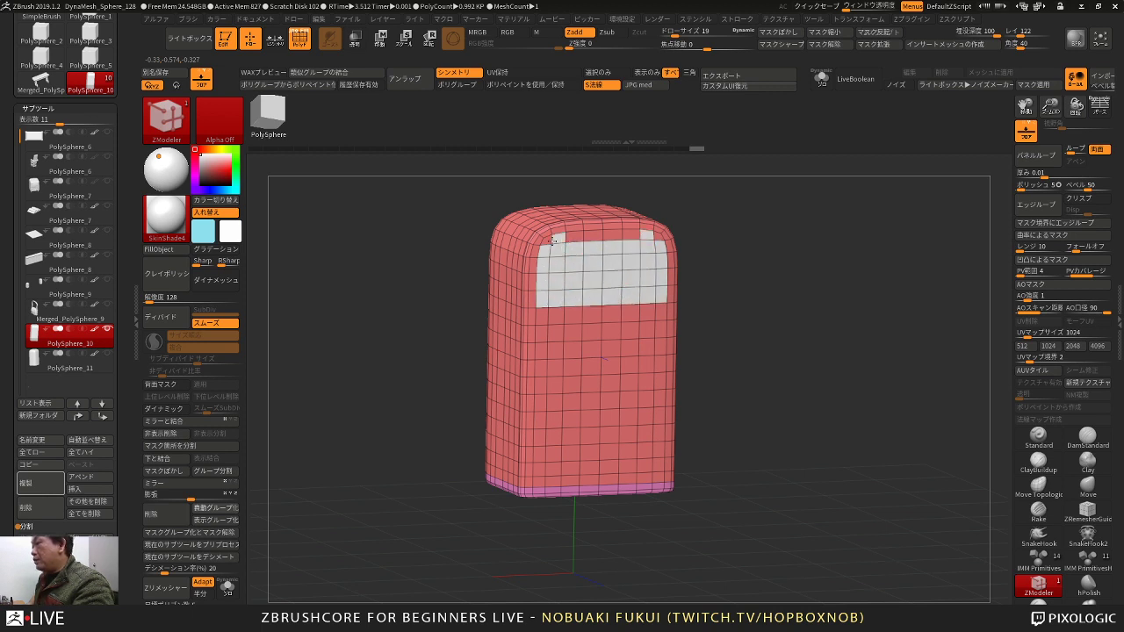
left_click_drag(736, 248, 740, 315)
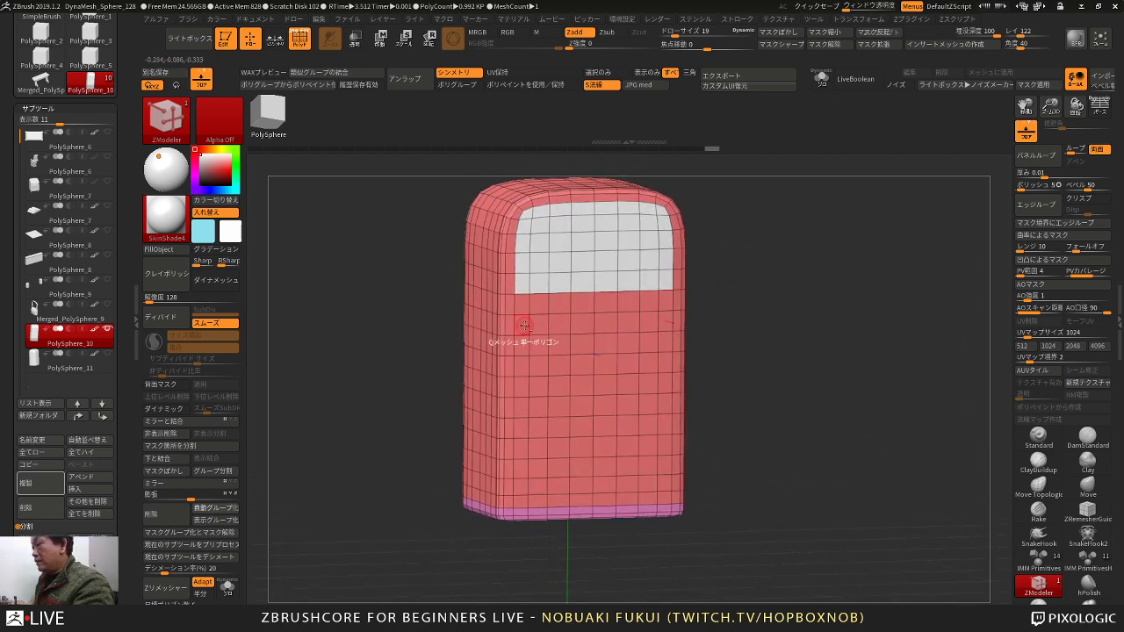
mouse_move(526, 324)
left_mouse_down("alt")
mouse_move(625, 317)
mouse_move(558, 365)
mouse_move(521, 427)
left_mouse_up("alt")
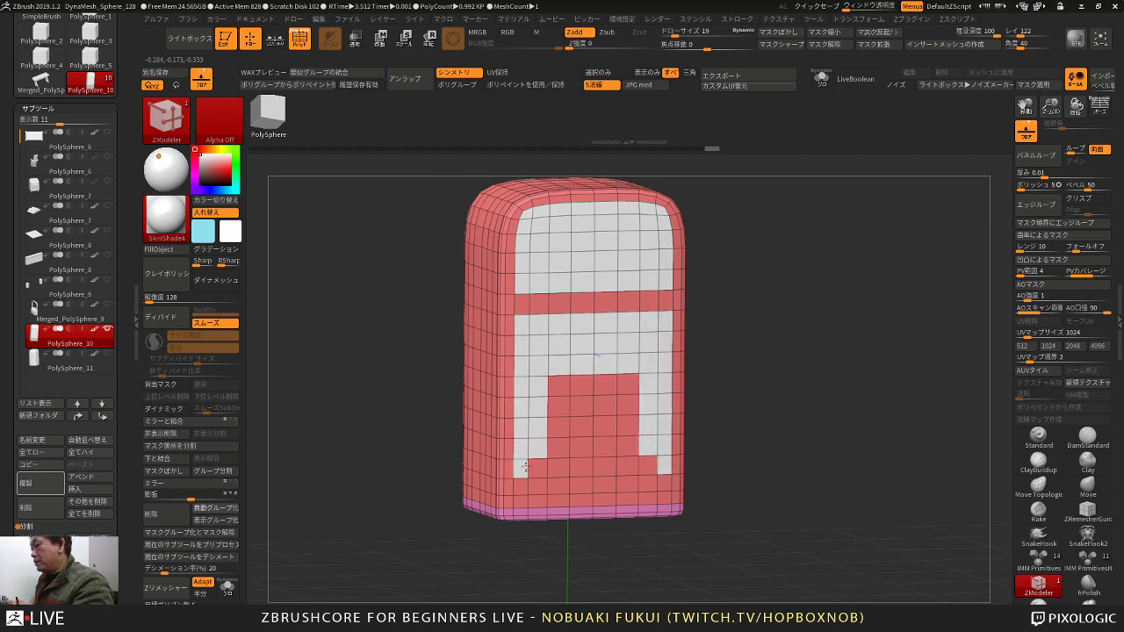
mouse_move(523, 482)
left_mouse_down("alt")
mouse_move(546, 475)
mouse_move(525, 469)
mouse_move(512, 361)
mouse_move(556, 327)
mouse_move(588, 348)
mouse_move(532, 358)
mouse_move(537, 435)
mouse_move(525, 437)
mouse_move(521, 474)
mouse_move(537, 487)
mouse_move(557, 397)
mouse_move(583, 450)
left_mouse_up("alt")
key("ctrl+z")
key("ctrl+z")
left_click_drag(725, 354, 670, 363)
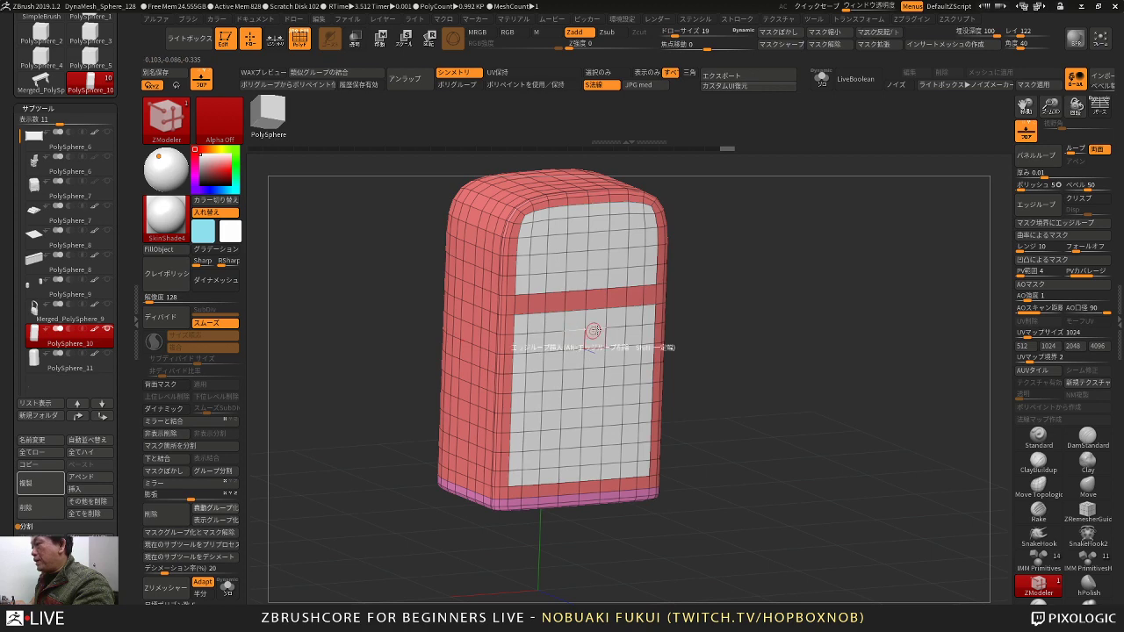
Step: Try changing the polygon target and applying QMesh to the marked front panels, and undo the QMesh
mouse_move(759, 316)
left_mouse_down()
mouse_move(707, 317)
mouse_move(761, 320)
left_mouse_up()
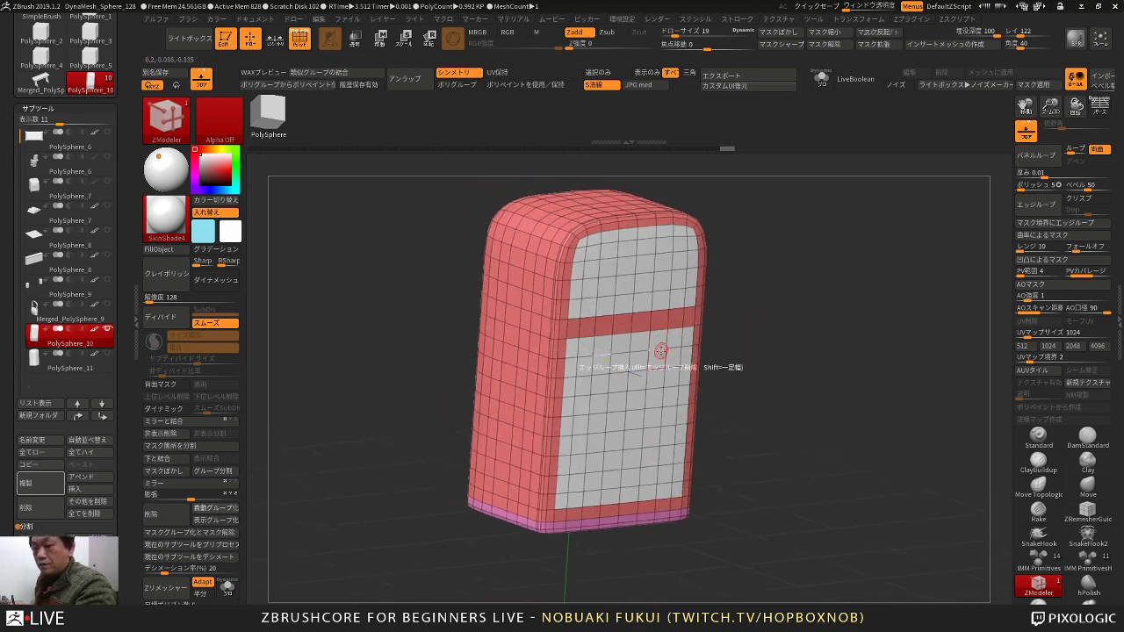
left_click_drag(774, 337, 791, 353)
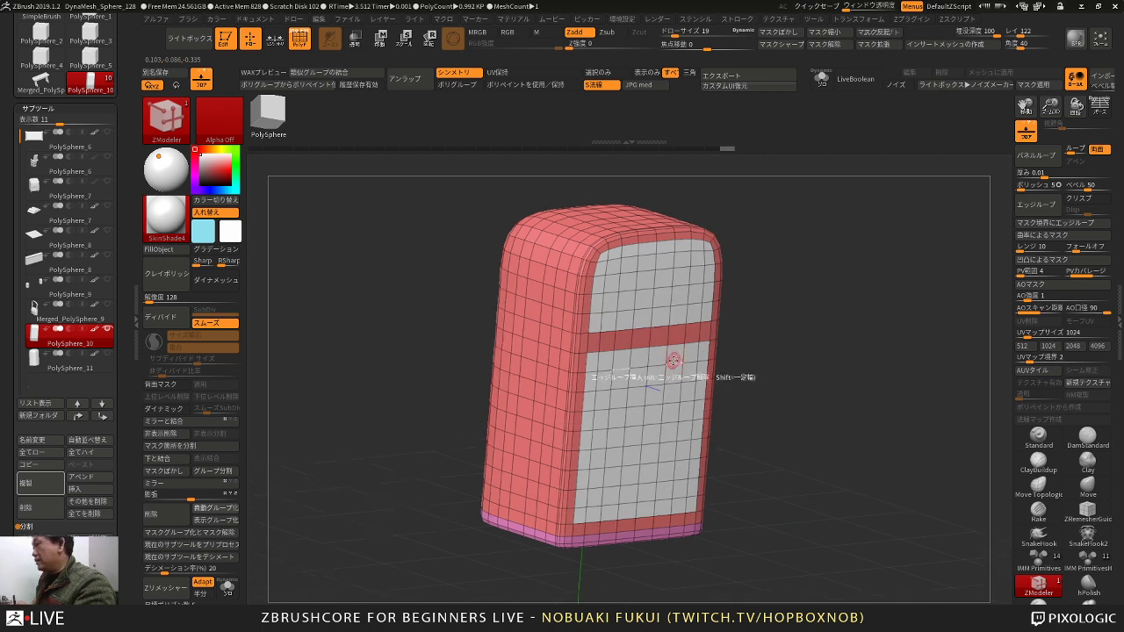
key("space")
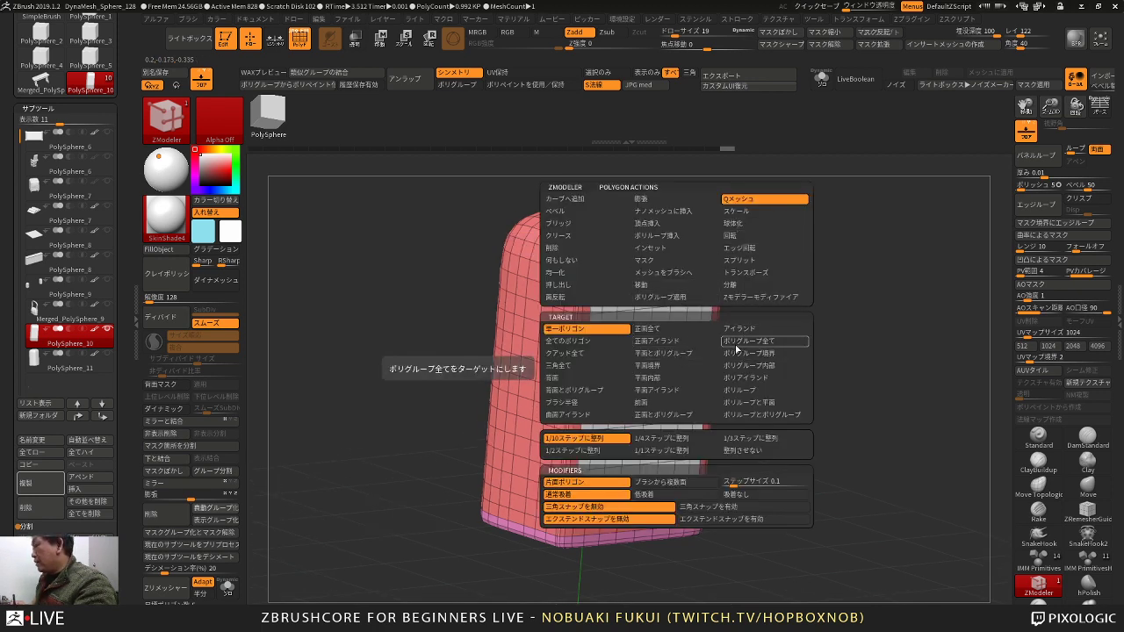
left_click(732, 351)
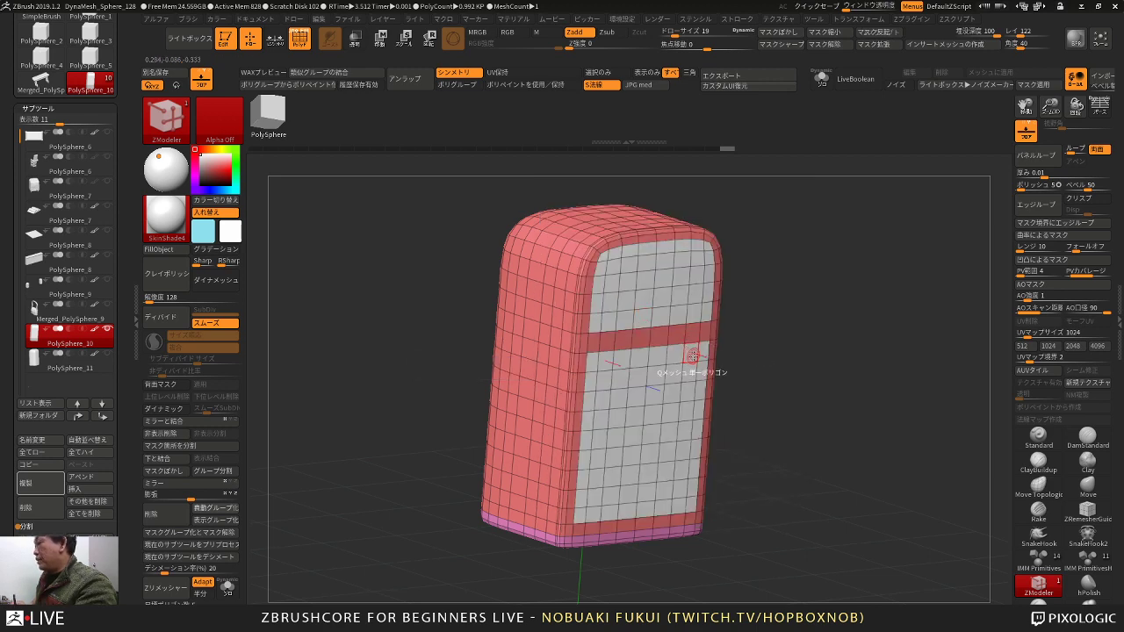
left_click_drag(677, 353, 639, 365)
key("ctrl+z")
Step: Isolate the outer frame polygroup to examine the shape of the two front panel openings
mouse_move(742, 306)
left_mouse_down()
mouse_move(720, 326)
mouse_move(742, 346)
left_mouse_up()
left_click(717, 334, "ctrl+shift")
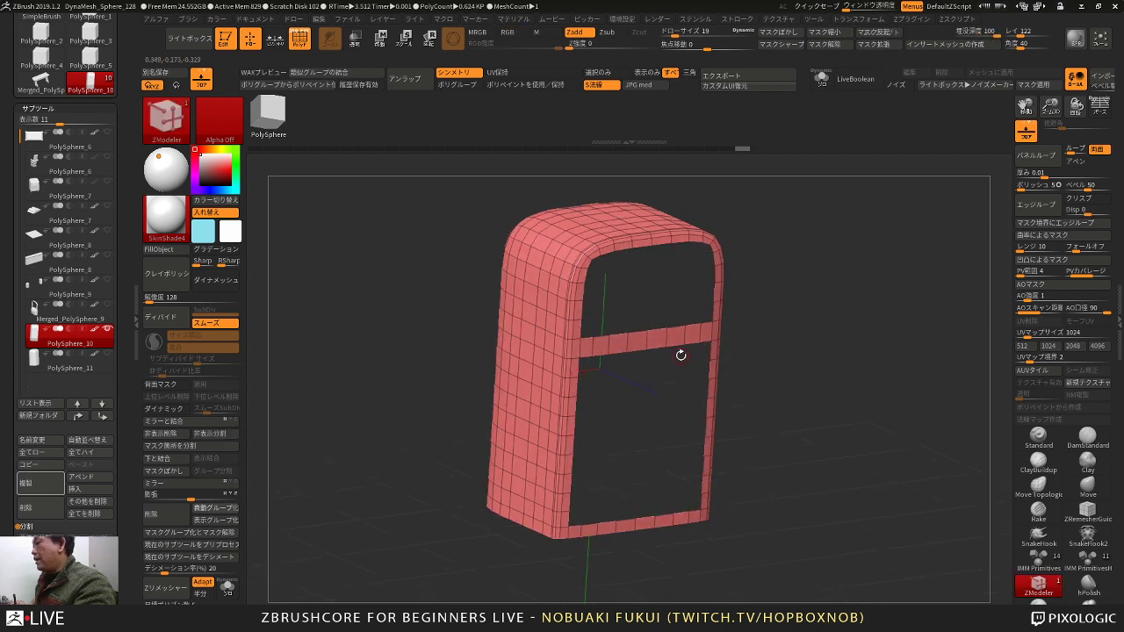
key("ctrl+z")
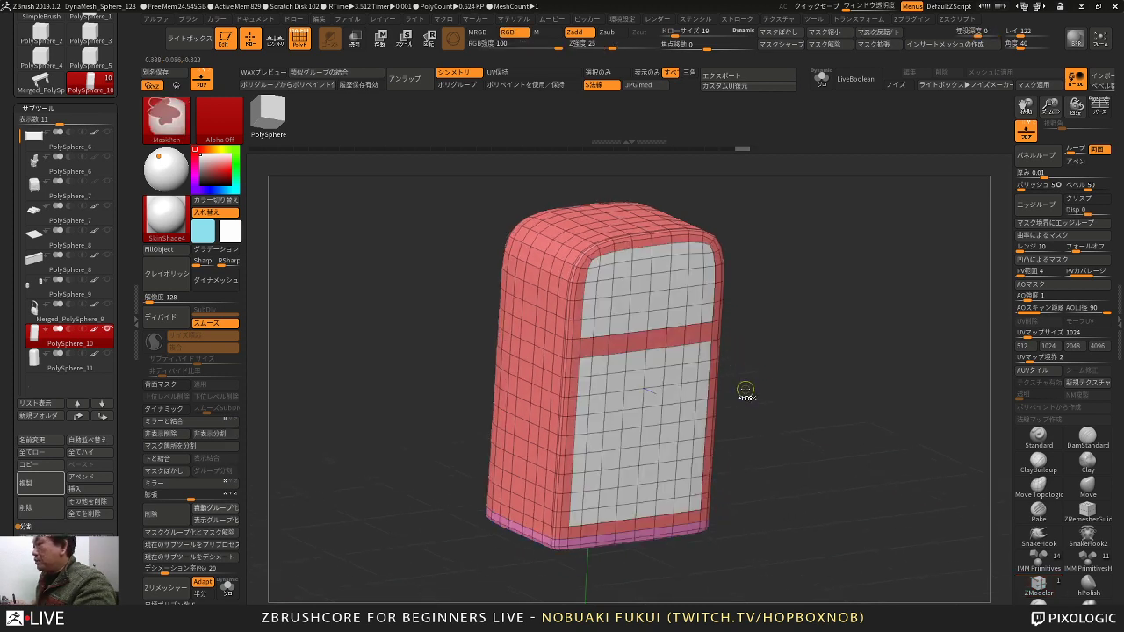
left_click_drag(744, 390, 753, 375)
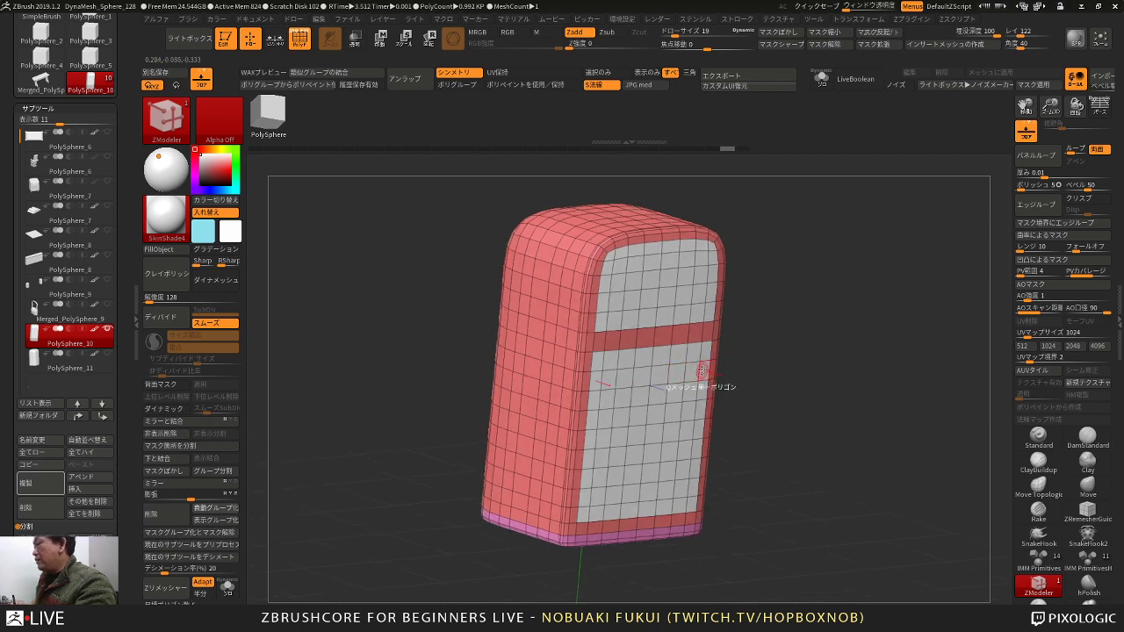
left_click(716, 326, "ctrl+shift")
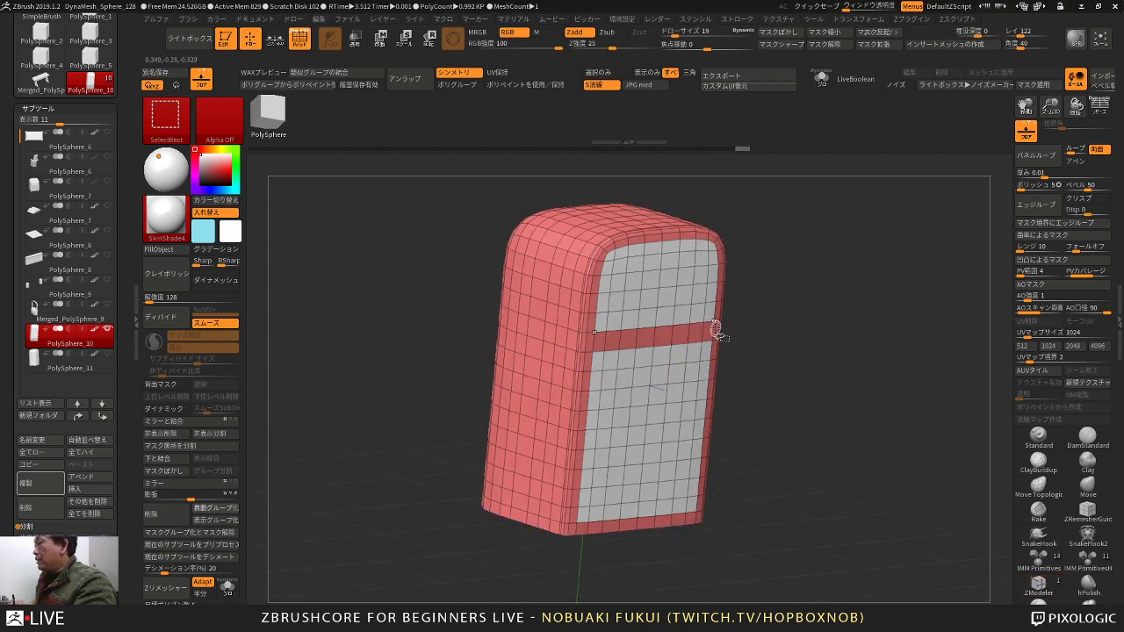
key("ctrl+z")
left_click(720, 337, "ctrl+shift")
left_click_drag(725, 341, 735, 343)
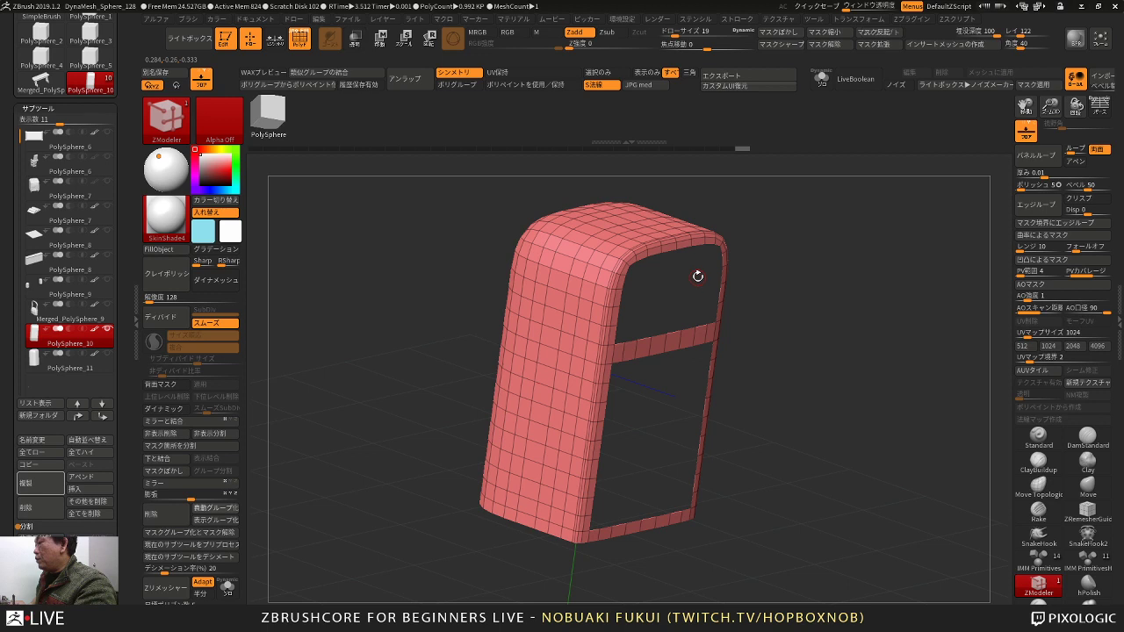
Step: Reactivate the ZModeler brush and push the marked front panels inward with QMesh to form two recessed compartments
key("b")
key("z")
key("m")
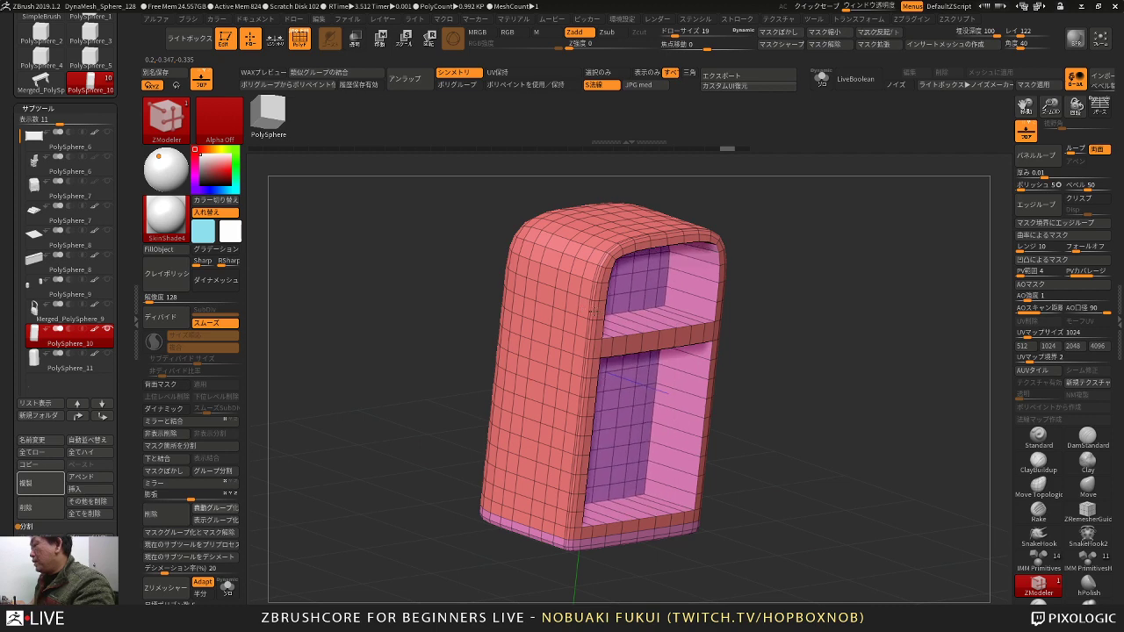
left_click_drag(826, 265, 749, 280)
key("ctrl+z")
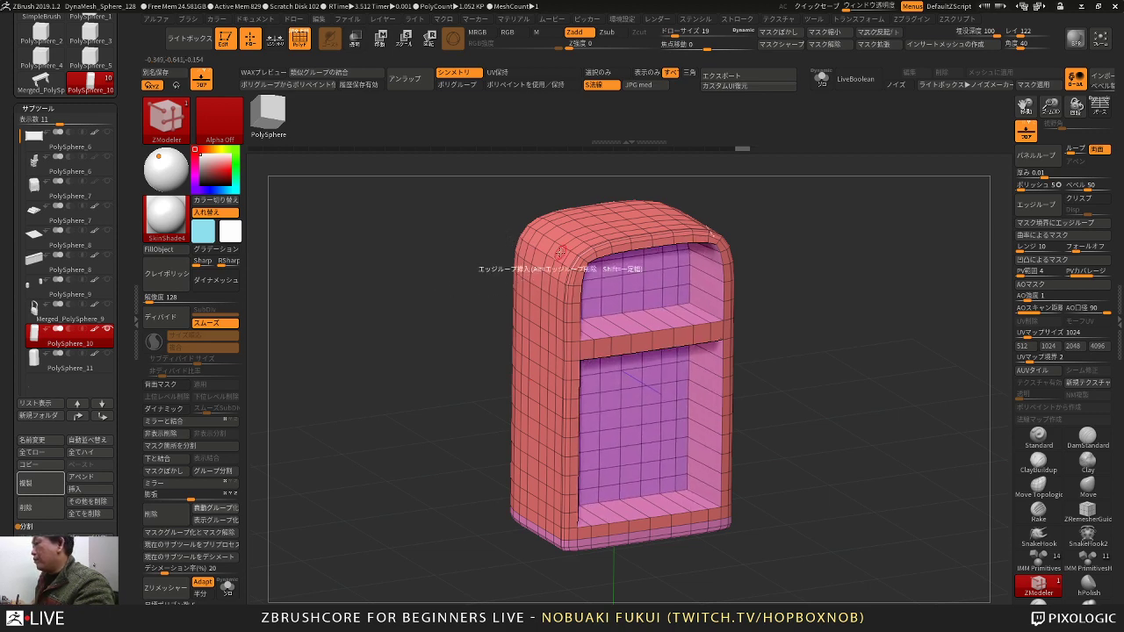
mouse_move(809, 274)
left_mouse_down()
mouse_move(843, 272)
mouse_move(793, 305)
mouse_move(796, 319)
mouse_move(820, 324)
mouse_move(806, 297)
mouse_move(796, 296)
mouse_move(787, 339)
mouse_move(788, 324)
mouse_move(782, 333)
mouse_move(762, 312)
mouse_move(789, 372)
left_mouse_up()
key("f")
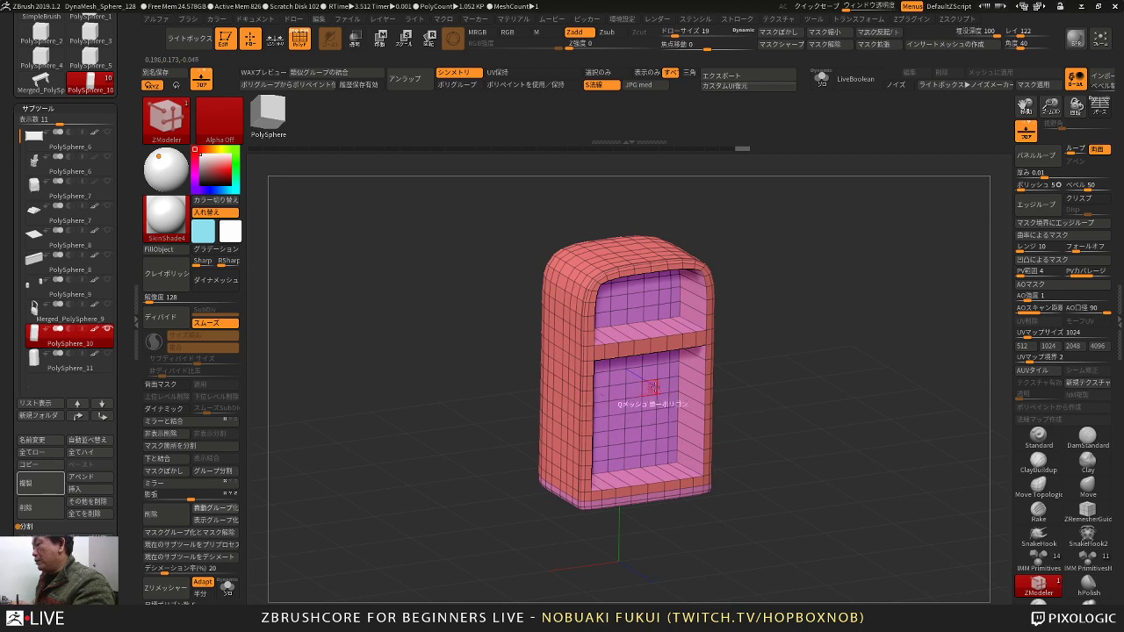
Step: Insert supporting edge loops inside the body's two compartments and preview the rounding with dynamic subdivision
left_click_drag(791, 368, 700, 410, "alt")
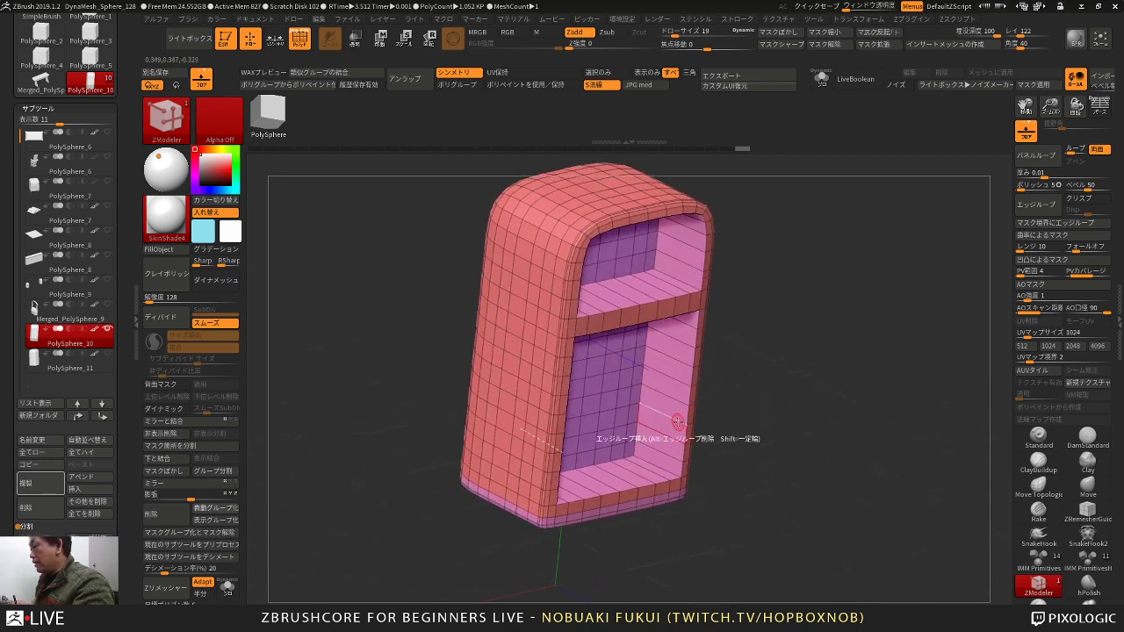
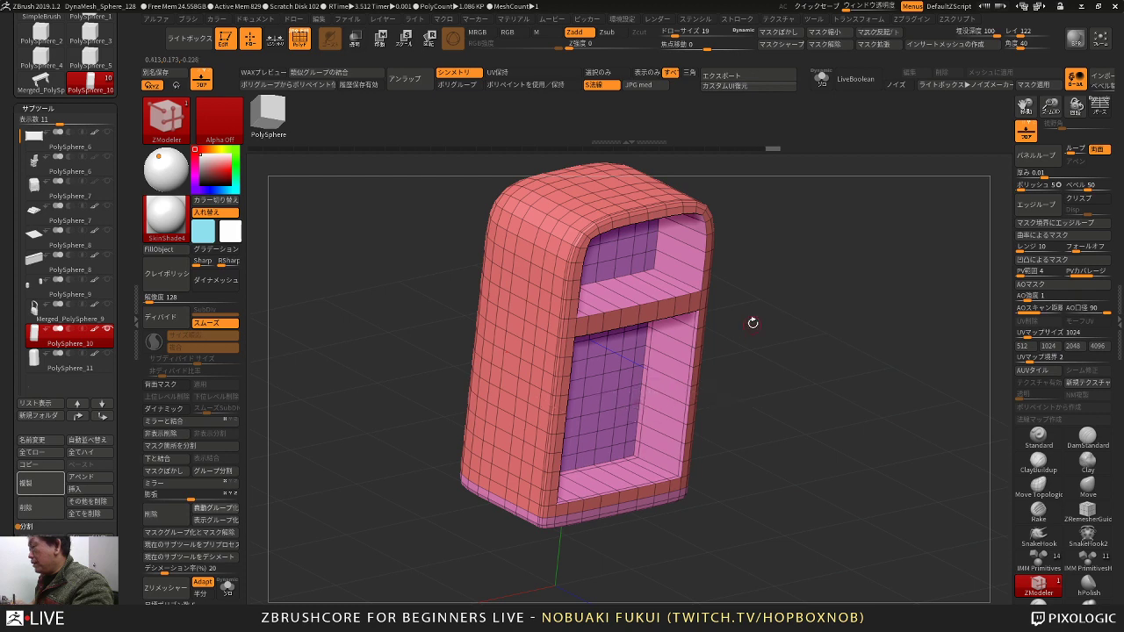
right_click_drag(752, 322, 740, 346)
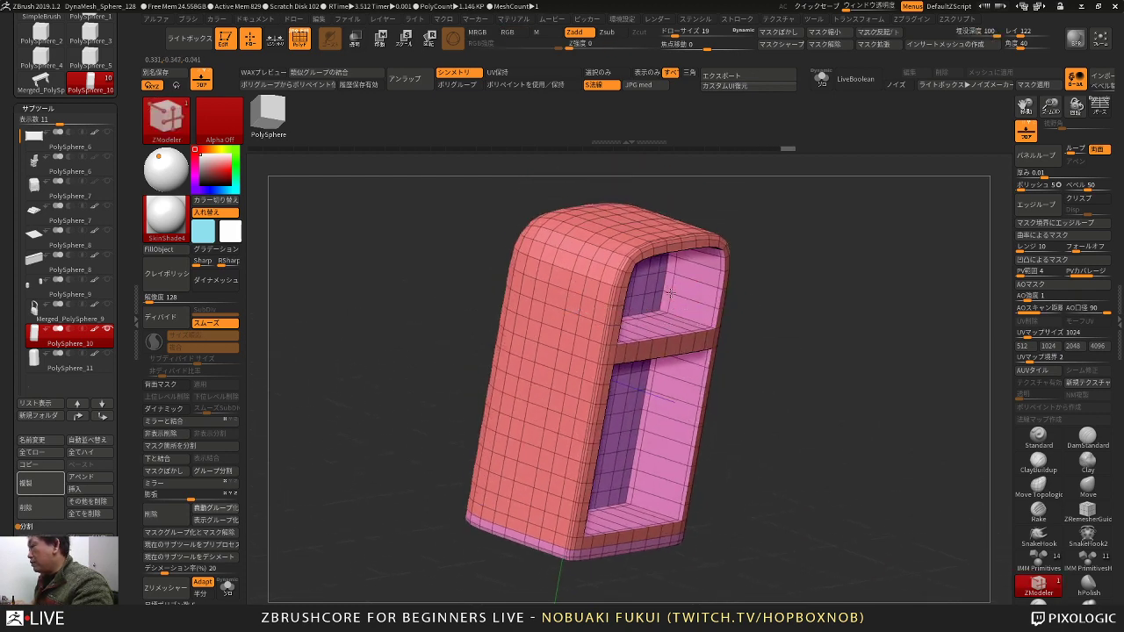
left_click(668, 292)
key("d")
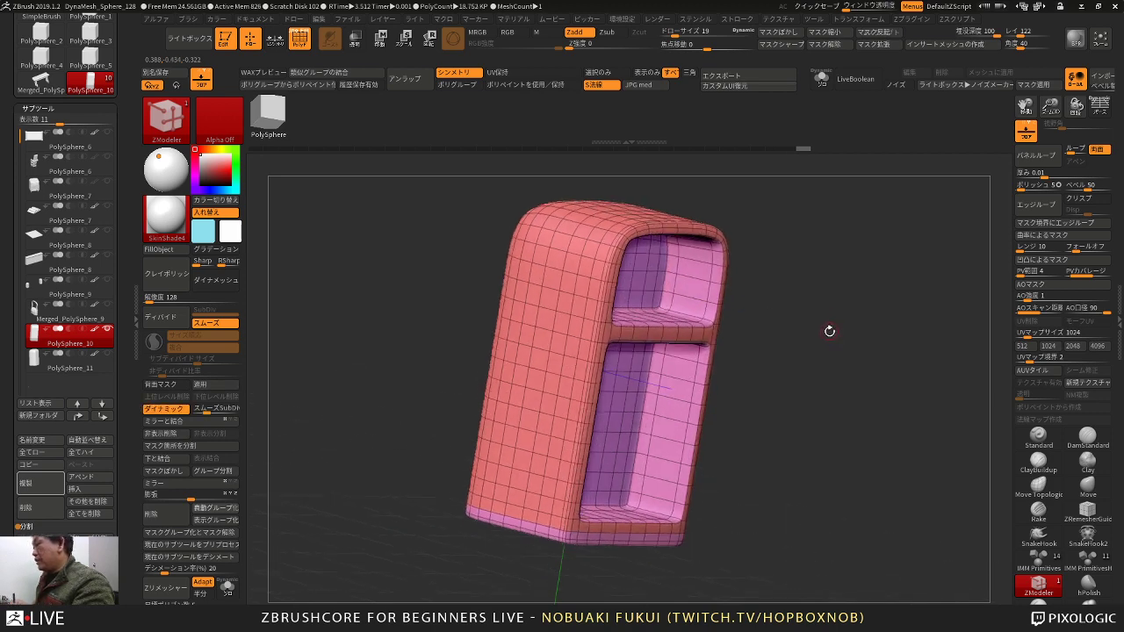
left_click_drag(831, 331, 757, 345)
right_click_drag(757, 346, 823, 343)
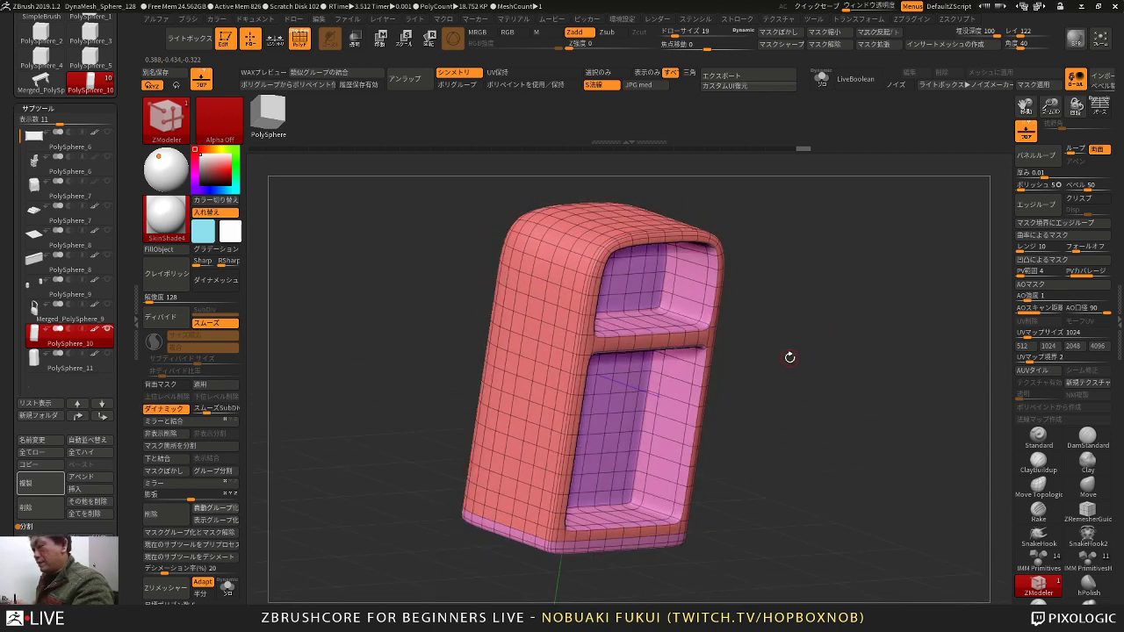
key("shift+d")
mouse_move(800, 367)
left_mouse_down()
mouse_move(784, 322)
mouse_move(763, 325)
mouse_move(805, 360)
left_mouse_up()
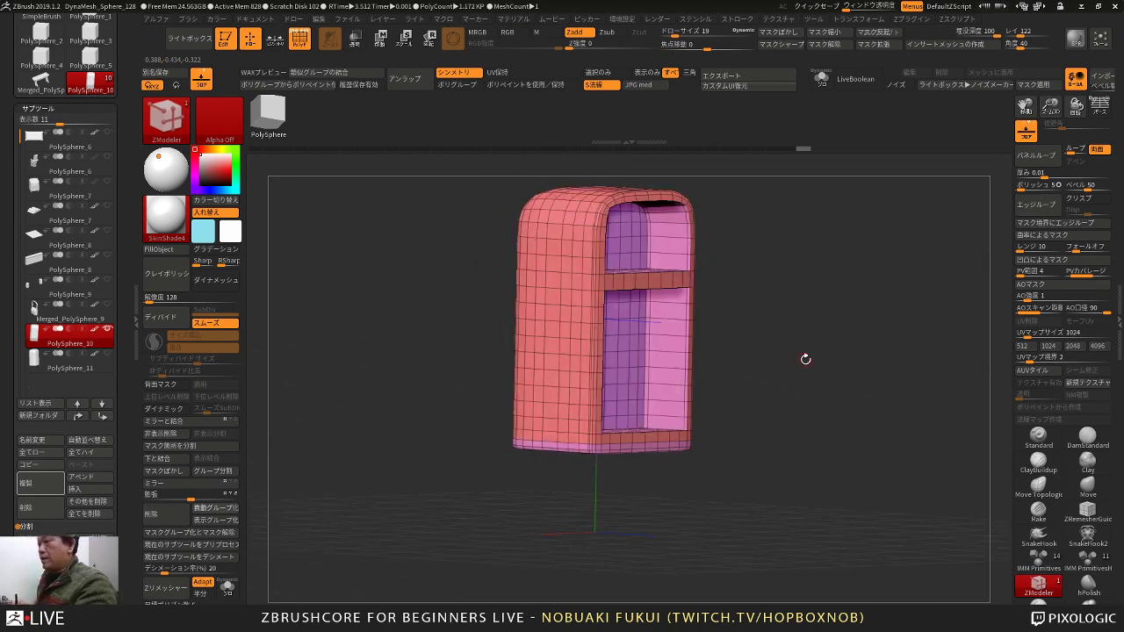
Step: Show the uncut rounded box subtool, examine it in isolation, and duplicate it as a backup
left_click(108, 360)
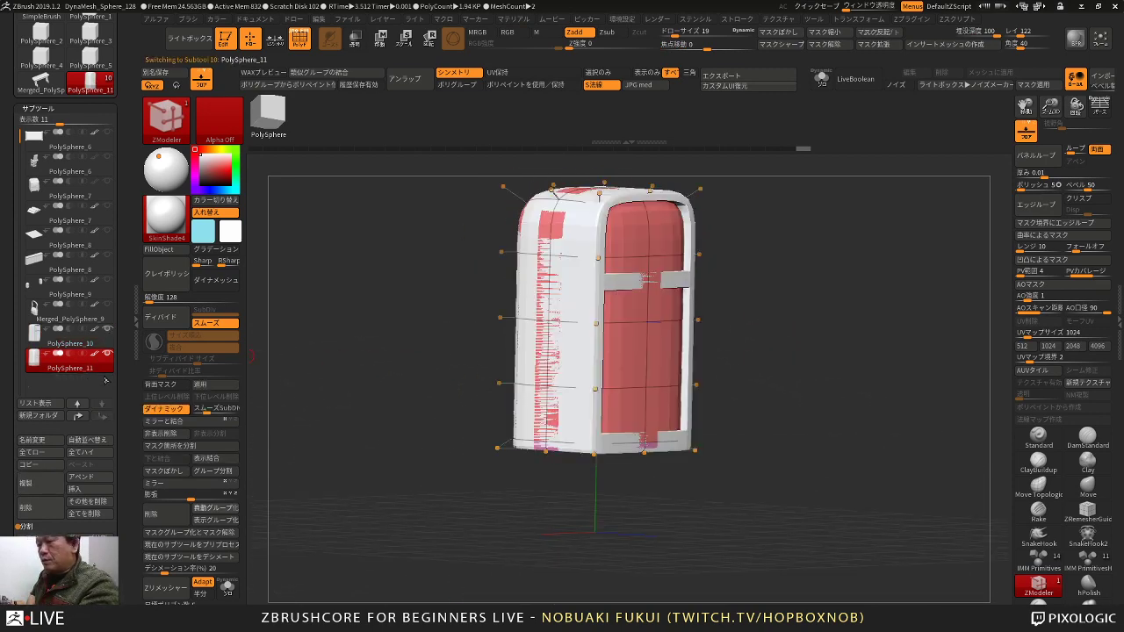
left_click_drag(288, 402, 286, 438)
left_click(228, 587)
left_click_drag(278, 538, 277, 486, "shift")
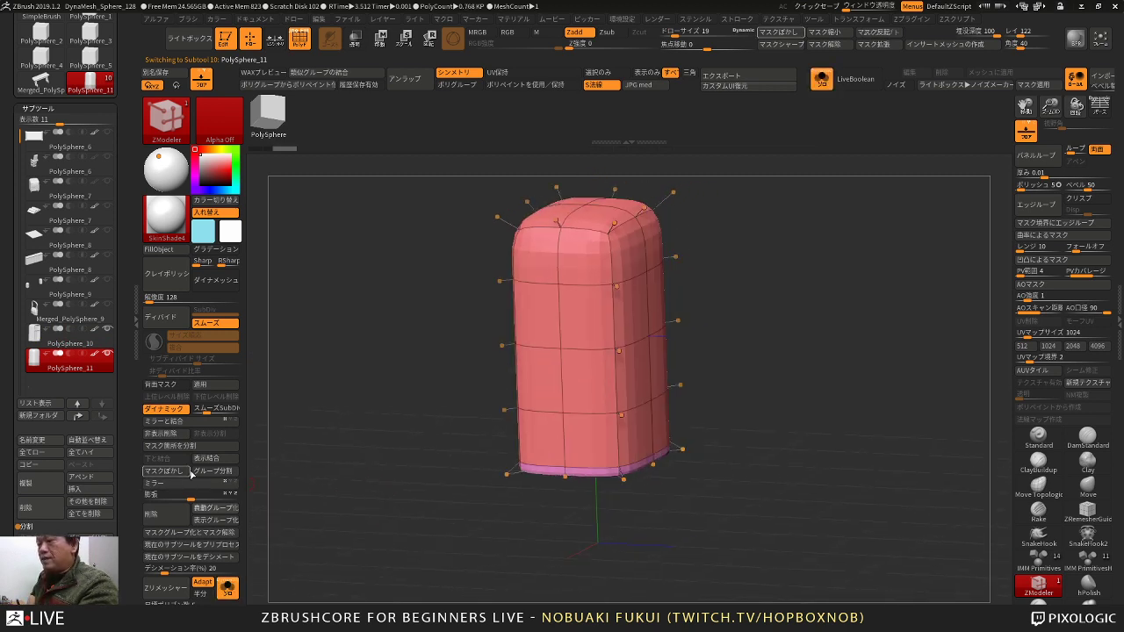
left_click_drag(362, 473, 355, 479)
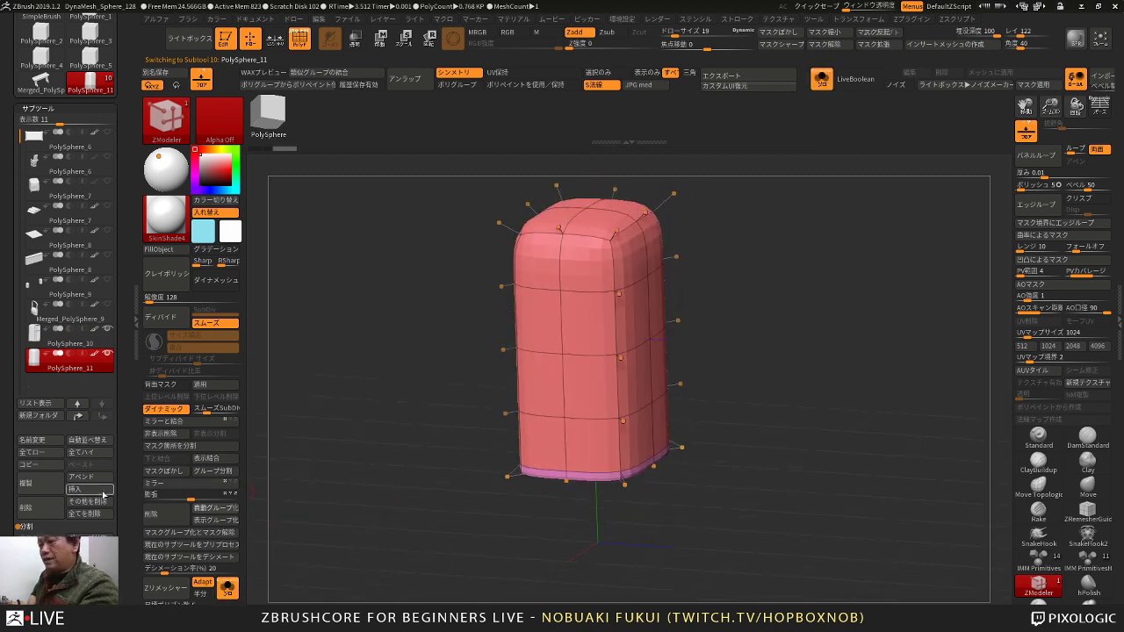
left_click(42, 487)
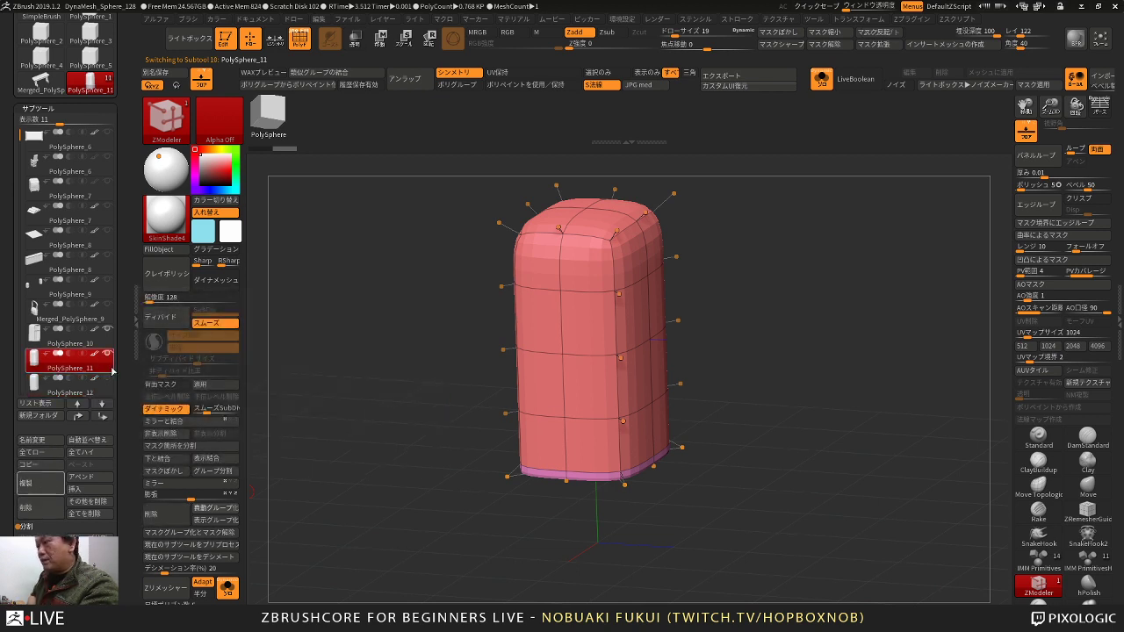
left_click_drag(279, 491, 283, 518, "shift")
left_click(228, 587)
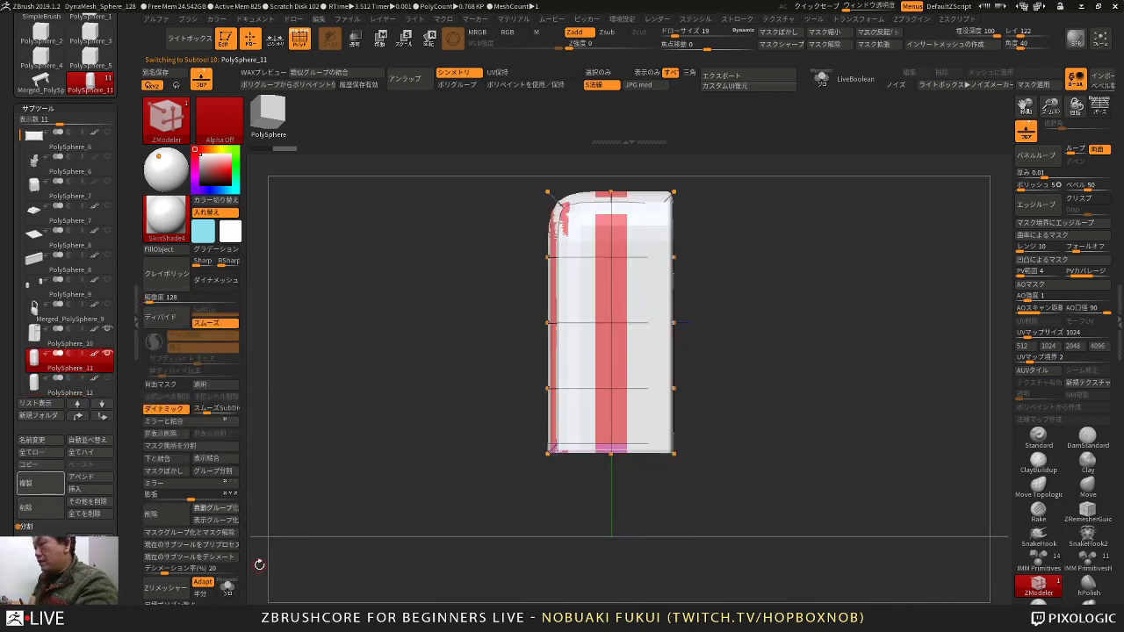
Step: Move the uncut rounded box out in front of the recessed body and delete its middle edge loop along the depth
key("w")
left_click_drag(681, 322, 836, 322)
mouse_move(901, 281)
left_mouse_down("alt")
mouse_move(796, 307)
mouse_move(802, 320)
mouse_move(782, 290)
left_mouse_up("alt")
key("q")
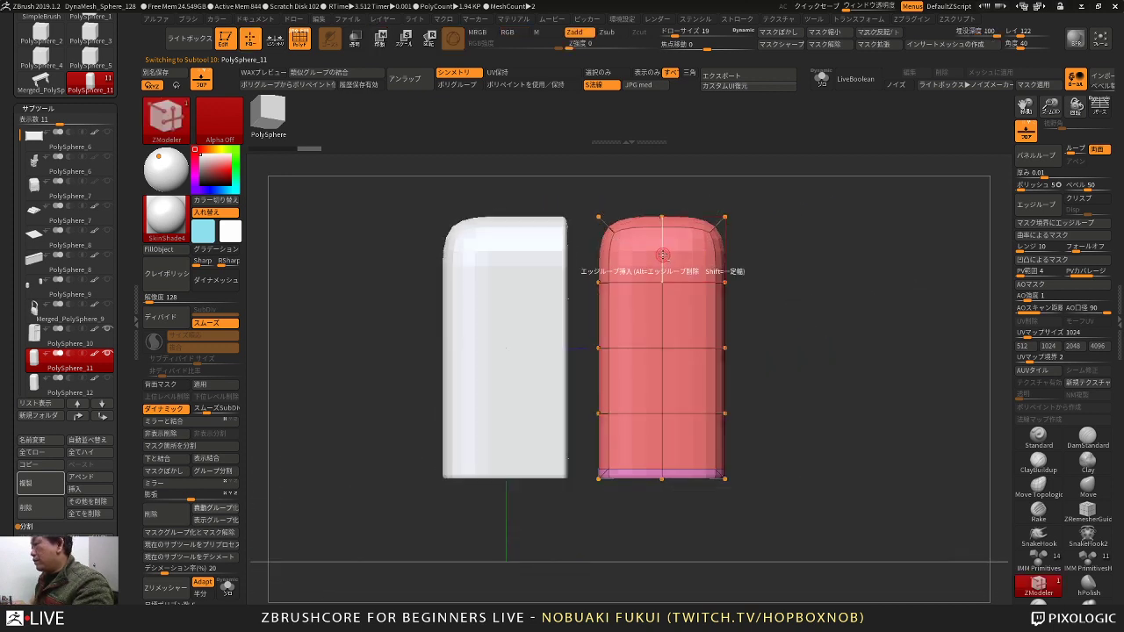
left_click(666, 257, "alt")
Step: Reduce the front box's depth and insert an edge loop close to its rear side to sharpen the back edge
left_click_drag(773, 180, 562, 532, "ctrl")
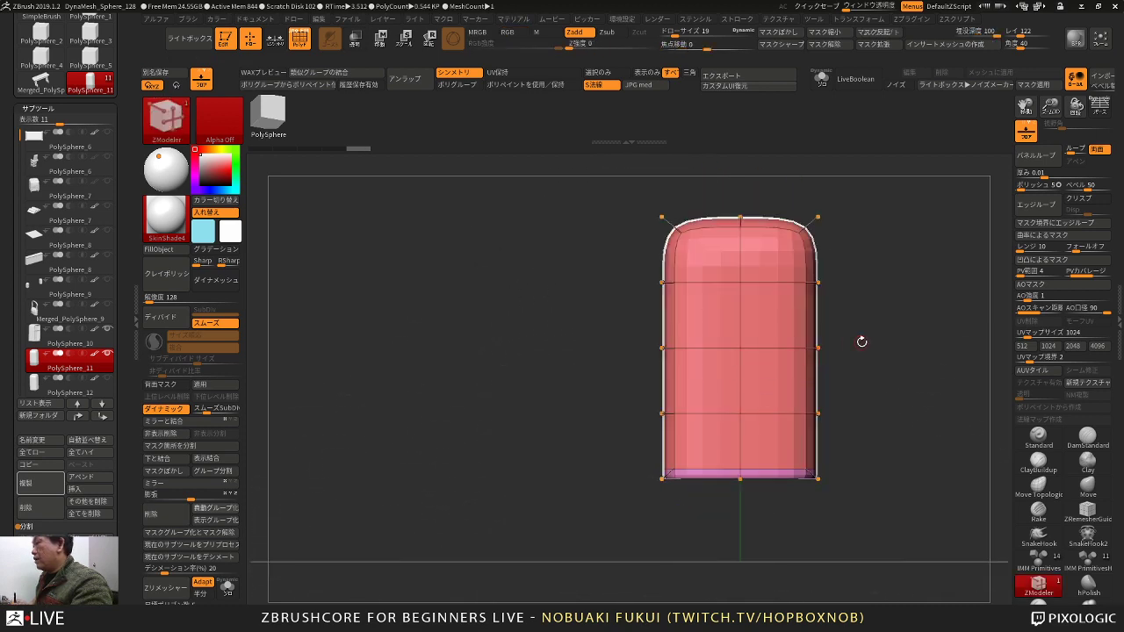
left_click_drag(861, 341, 885, 341, "shift")
key("w")
mouse_move(734, 347)
left_mouse_down()
mouse_move(665, 348)
mouse_move(736, 338)
mouse_move(605, 307)
left_mouse_up()
key("q")
left_click_drag(748, 288, 725, 308, "shift")
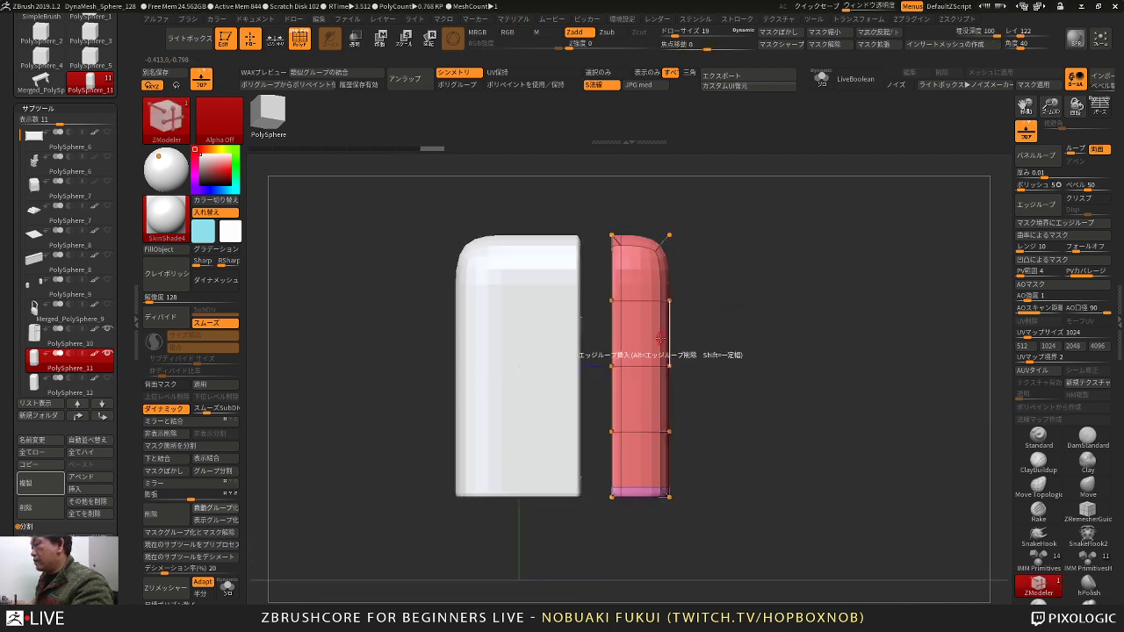
Step: Scale the front box thinner in depth and place it flush against the body's front as a door panel
key("w")
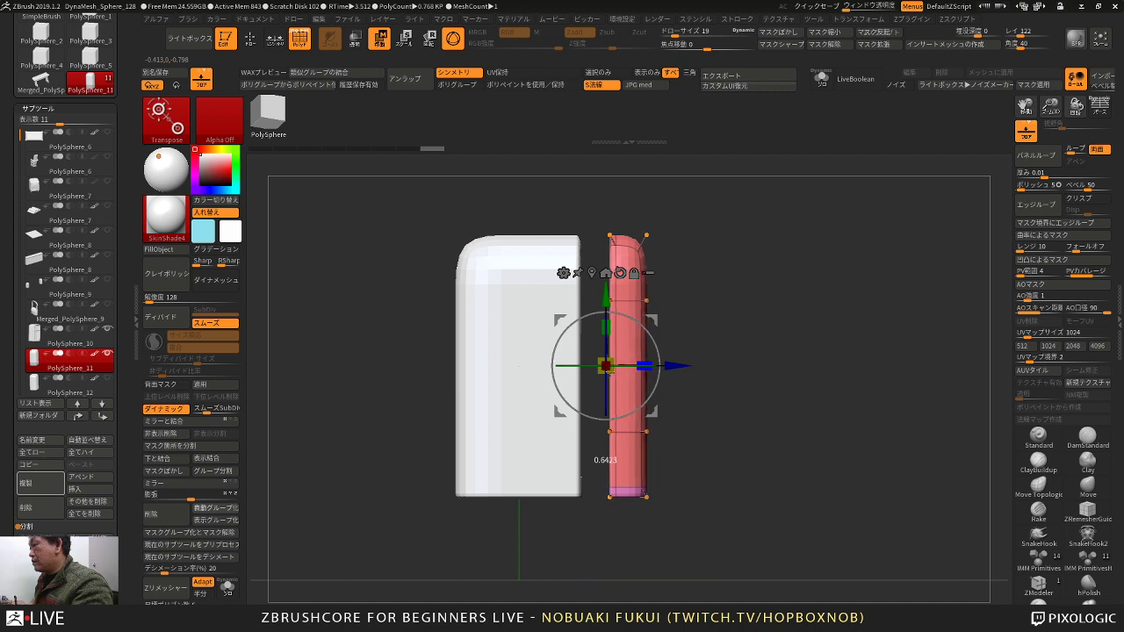
left_click_drag(667, 327, 708, 332)
left_click_drag(676, 366, 650, 365)
mouse_move(707, 352)
left_mouse_down()
mouse_move(694, 374)
mouse_move(715, 337)
left_mouse_up()
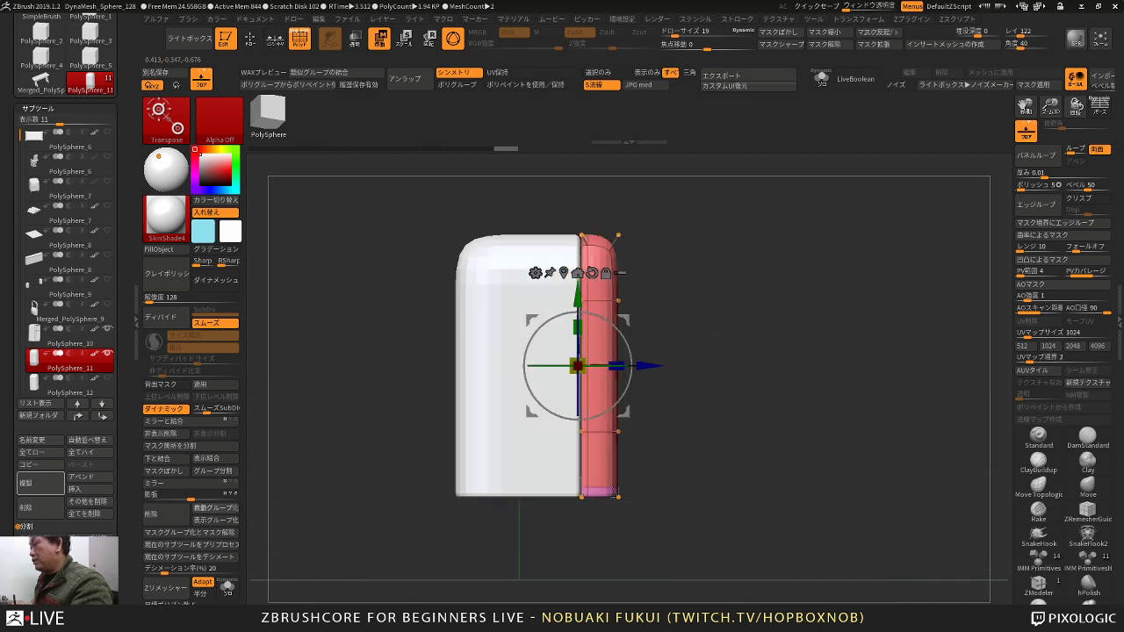
key("q")
key("w")
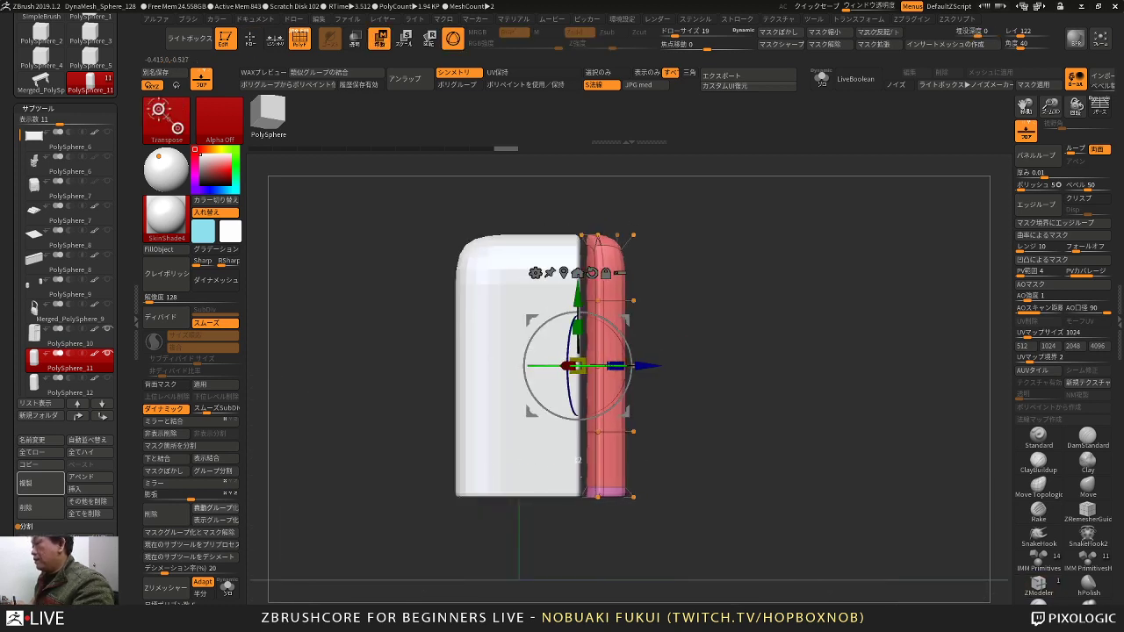
key("ctrl+z")
left_click_drag(615, 365, 608, 365)
key("q")
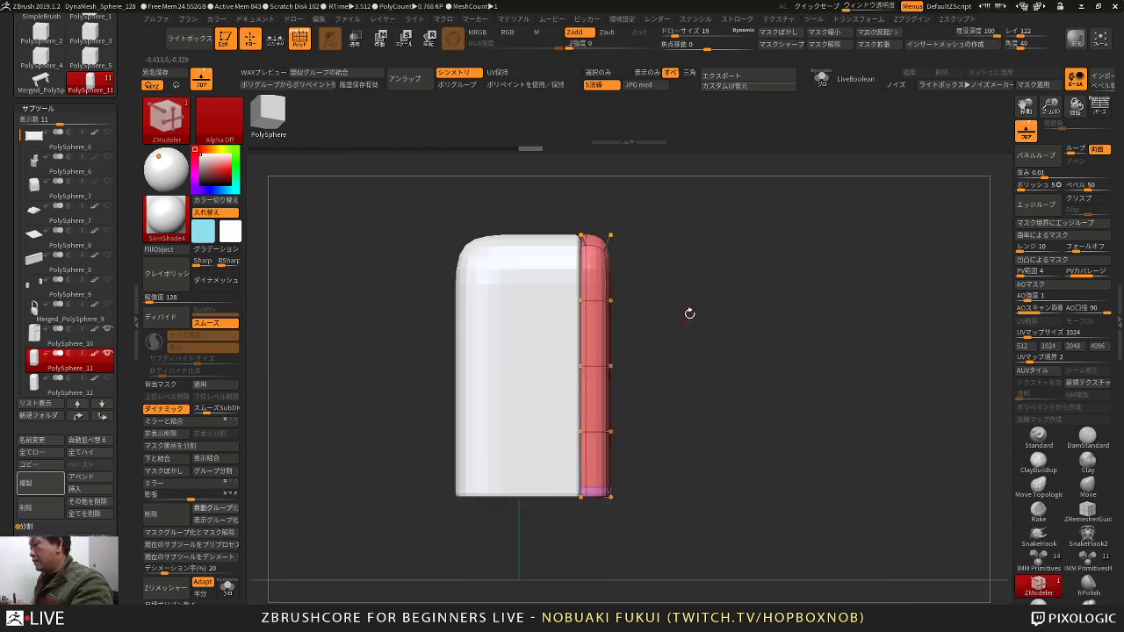
Step: Assign the whole door panel to a single polygroup
mouse_move(773, 326)
left_mouse_down()
mouse_move(754, 338)
mouse_move(710, 330)
mouse_move(740, 356)
mouse_move(716, 355)
mouse_move(746, 376)
mouse_move(764, 329)
mouse_move(784, 330)
left_mouse_up()
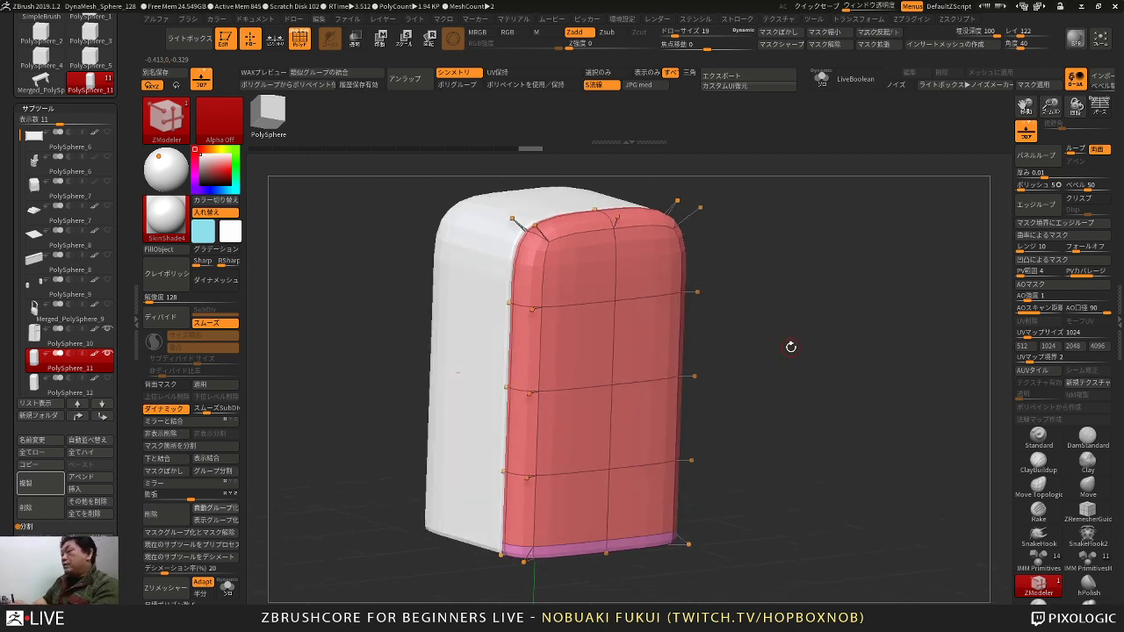
left_click_drag(767, 382, 774, 347)
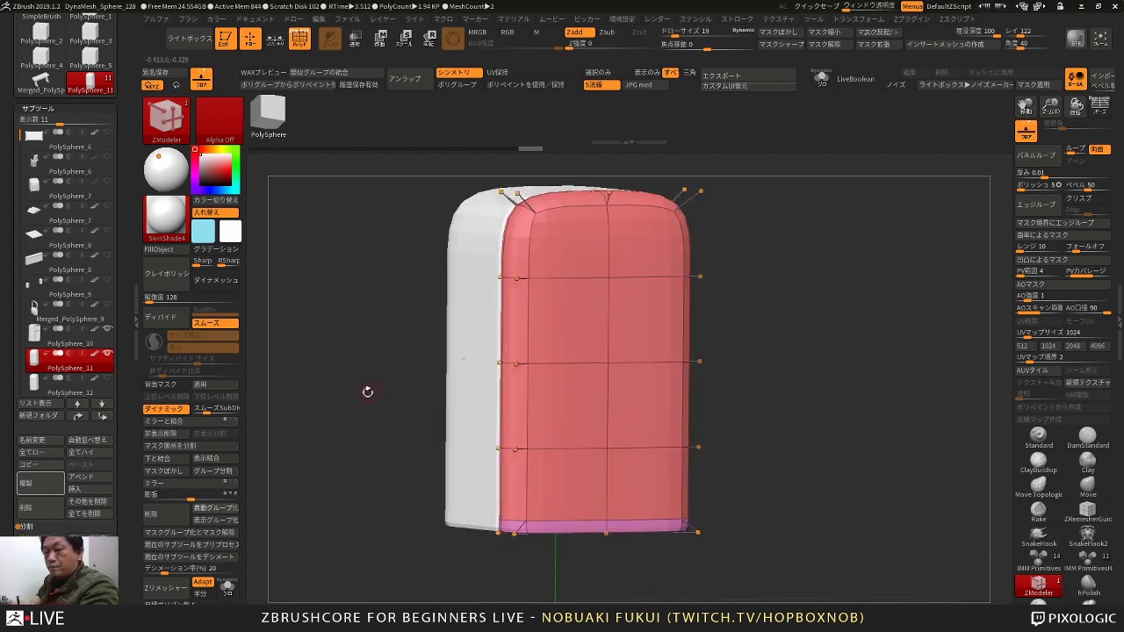
left_click_drag(401, 467, 357, 454)
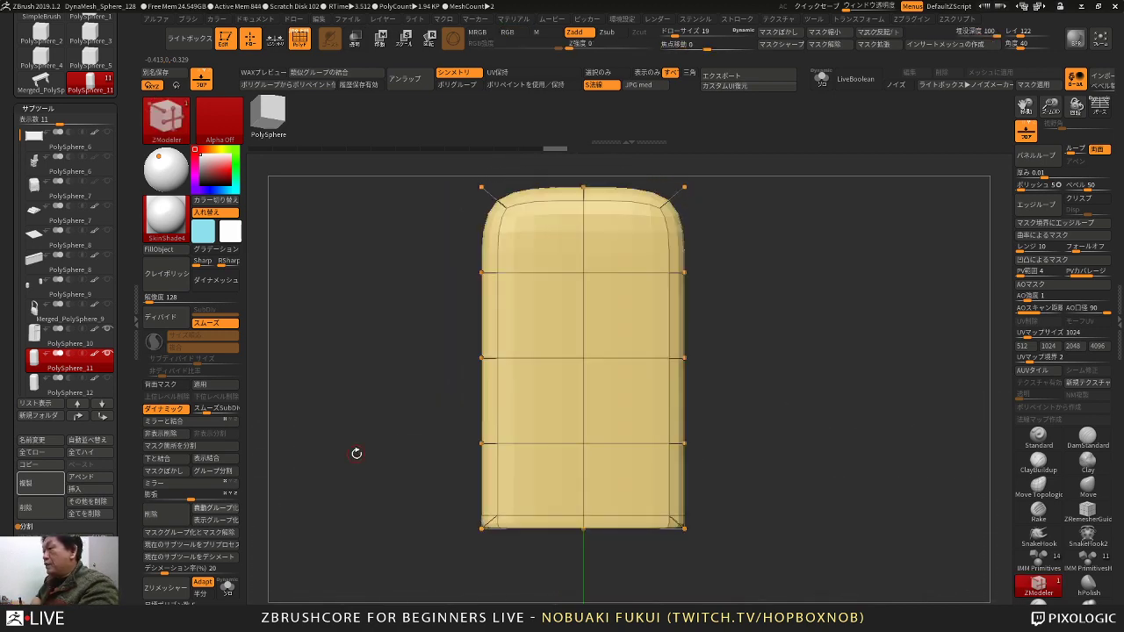
Step: Try scaling the door panel slightly smaller than the body's outline
key("w")
left_click_drag(591, 356, 589, 357)
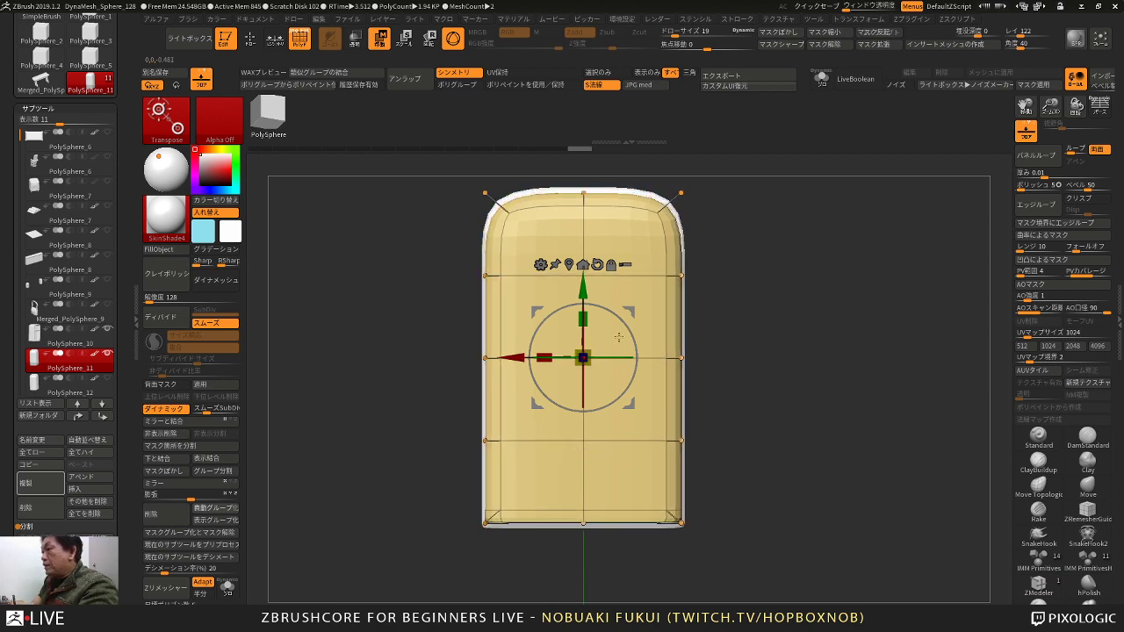
mouse_move(753, 297)
left_mouse_down()
mouse_move(793, 297)
mouse_move(813, 319)
left_mouse_up()
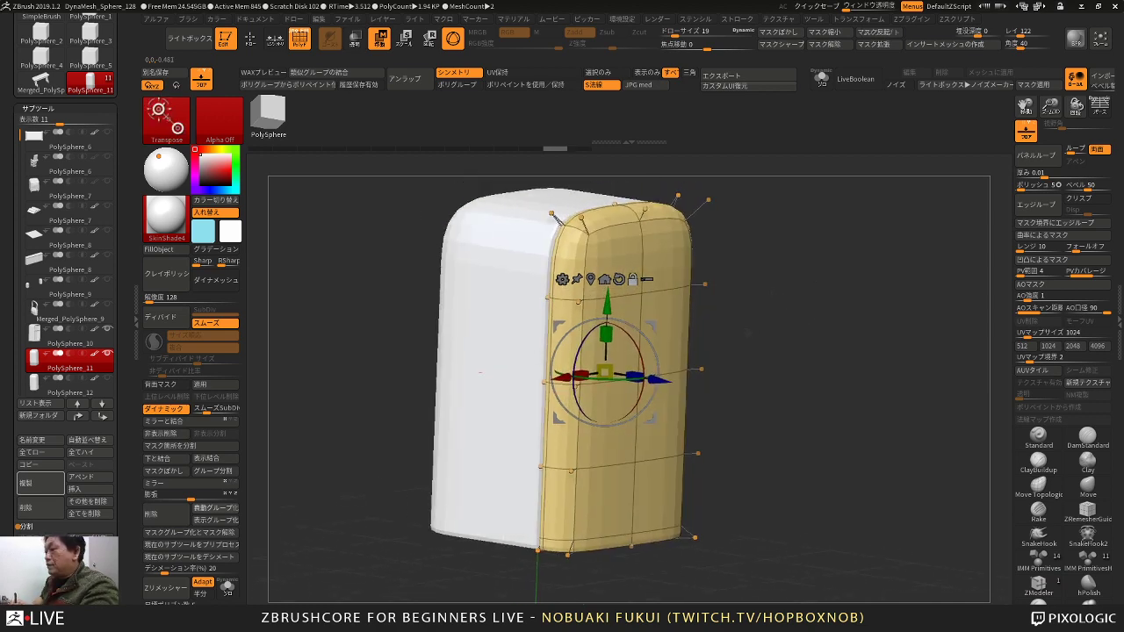
Step: Turn off the door panel's dynamic subdivision, divide its mesh twice, and delete the lower subdivision levels
key("q")
left_click(182, 410)
left_click(165, 320)
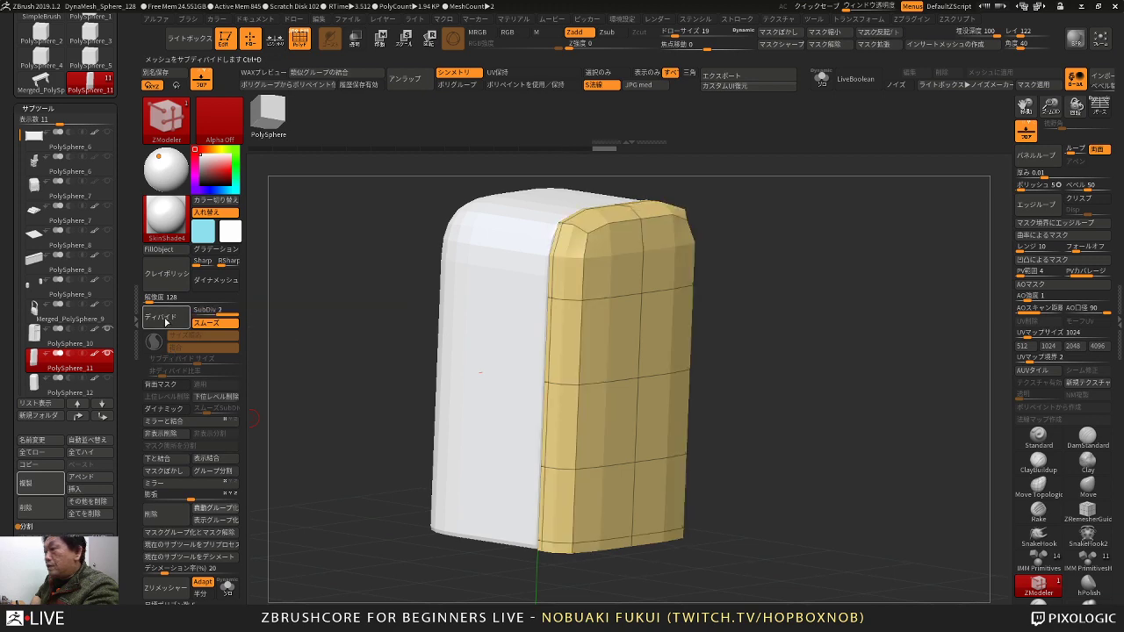
left_click(166, 323)
left_click_drag(325, 346, 410, 400, "shift")
left_click(233, 397)
Step: Move the door panel forward off the body and insert a horizontal edge loop across it
mouse_move(766, 340)
left_mouse_down()
mouse_move(815, 314)
mouse_move(796, 288)
mouse_move(826, 346)
mouse_move(821, 338)
left_mouse_up()
key("w")
left_click_drag(692, 402, 714, 402)
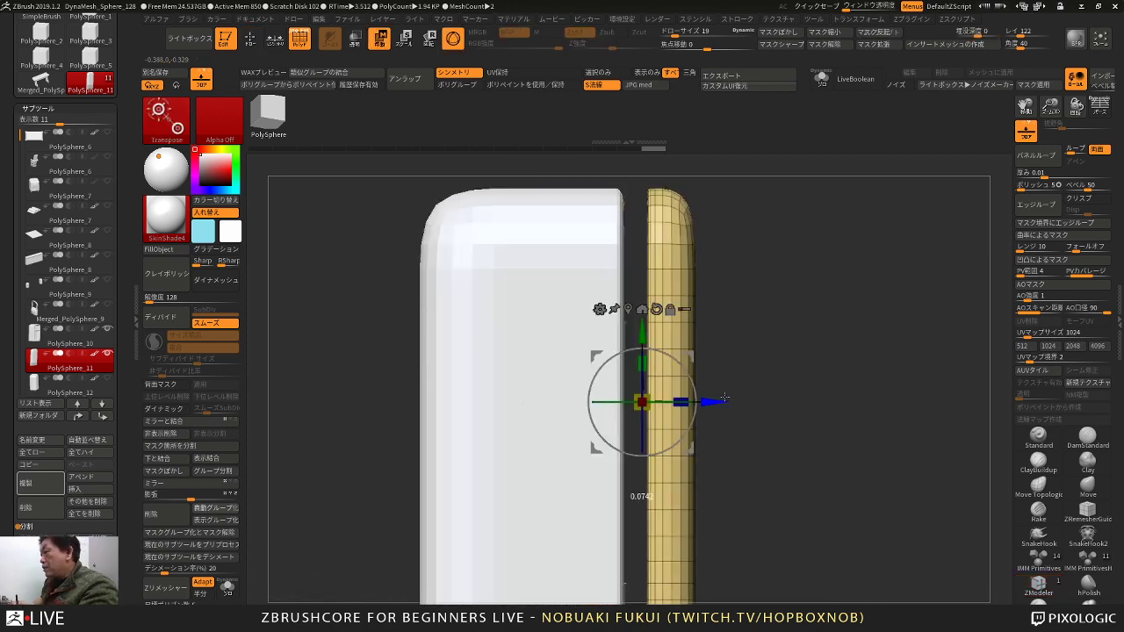
mouse_move(834, 369)
left_mouse_down()
mouse_move(796, 376)
mouse_move(802, 367)
mouse_move(788, 348)
mouse_move(812, 395)
left_mouse_up()
key("q")
right_click_drag(657, 290, 729, 289, "shift")
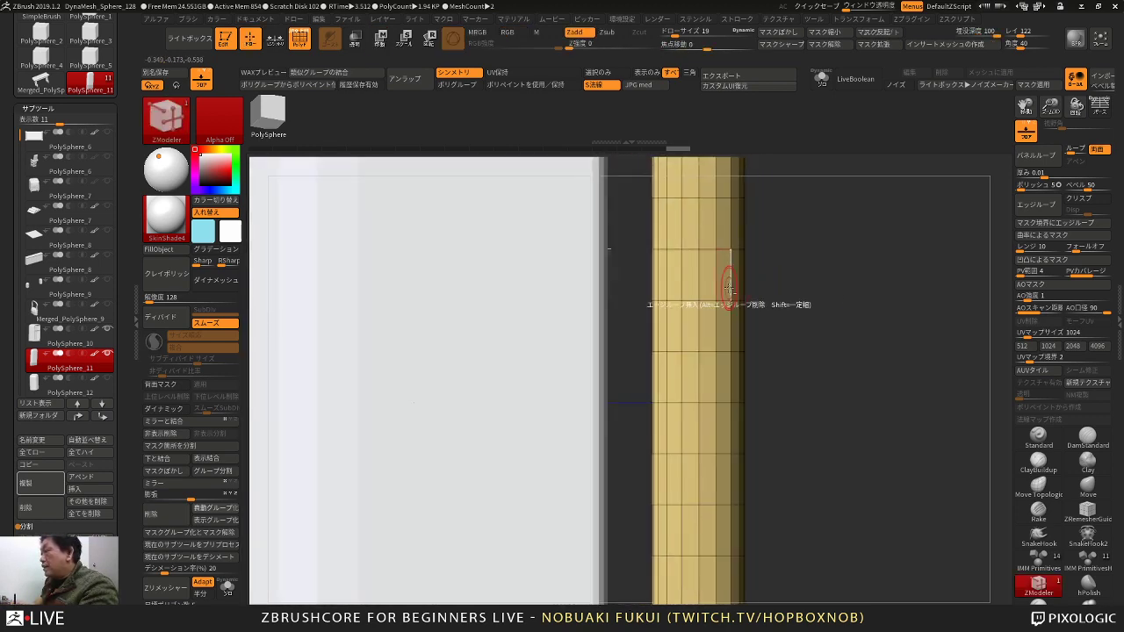
key("f")
left_click_drag(831, 263, 762, 296)
left_click_drag(736, 191, 623, 373, "ctrl")
left_click_drag(672, 346, 712, 331, "alt")
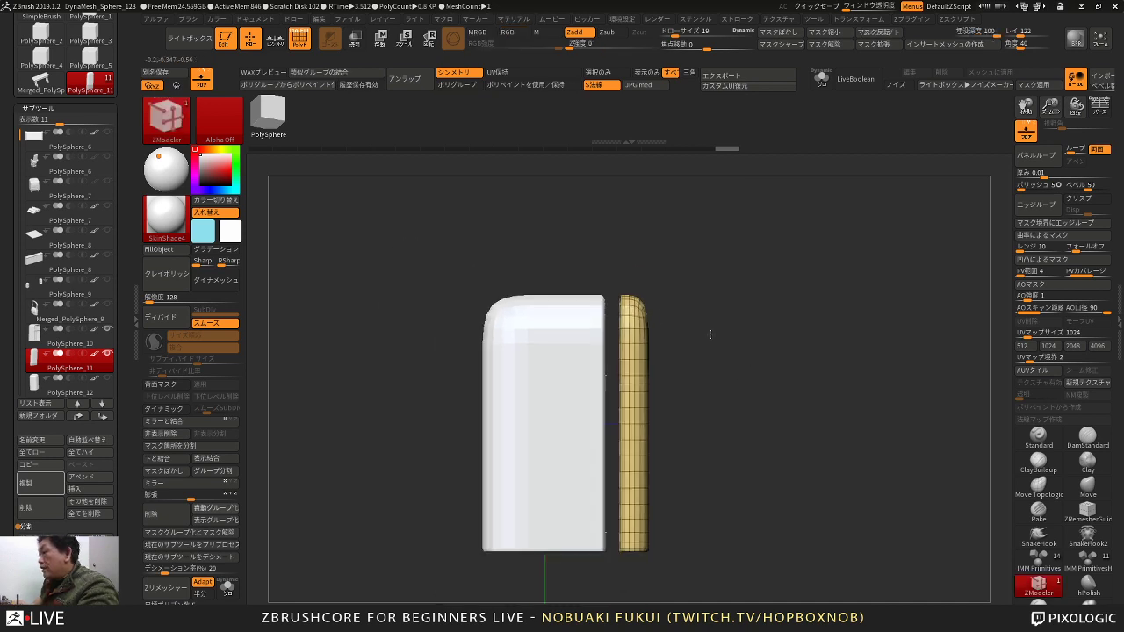
Step: Hide the door panel's rear polygons and delete the hidden part to leave an open-backed shell
left_click_drag(558, 247, 758, 491, "ctrl+alt")
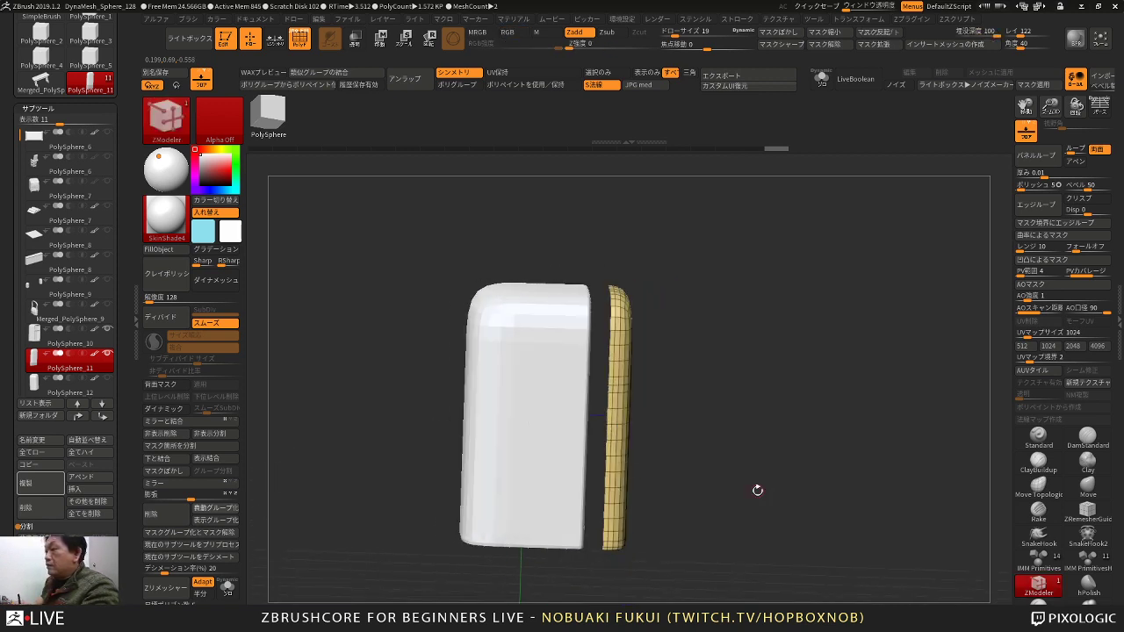
left_click(177, 435)
left_click_drag(778, 350, 770, 373, "shift")
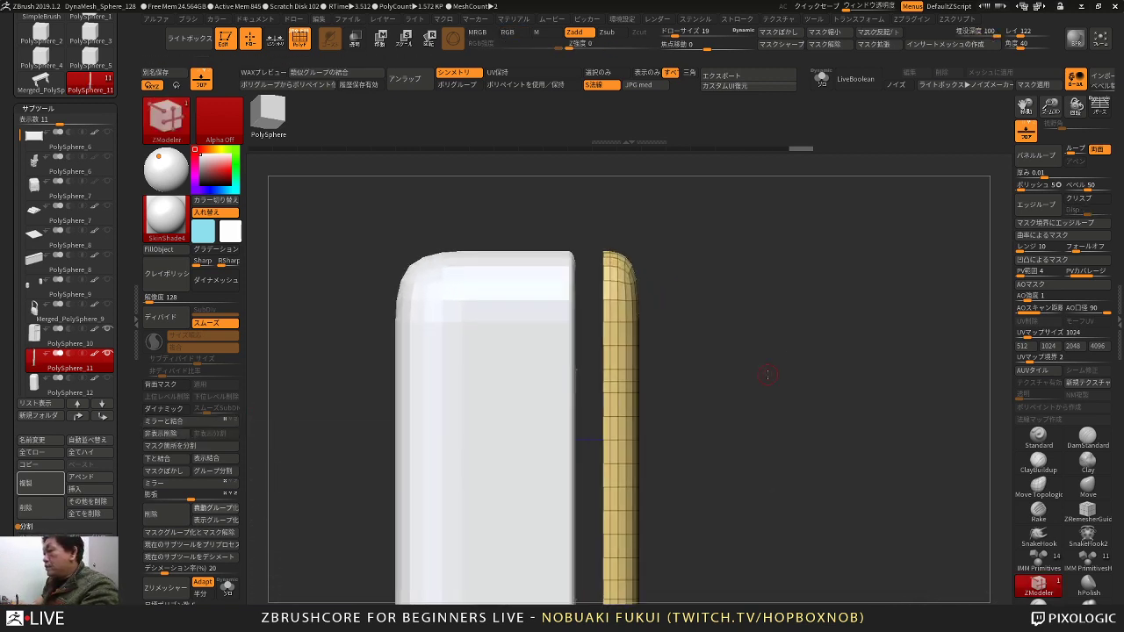
Step: Give the door panel's upper section its own polygroup and split the panel into two subtools by polygroup
mouse_move(701, 204)
left_mouse_down("ctrl")
mouse_move(577, 401)
mouse_move(582, 385)
left_mouse_up("ctrl")
key("ctrl+w")
left_click_drag(817, 383, 810, 407)
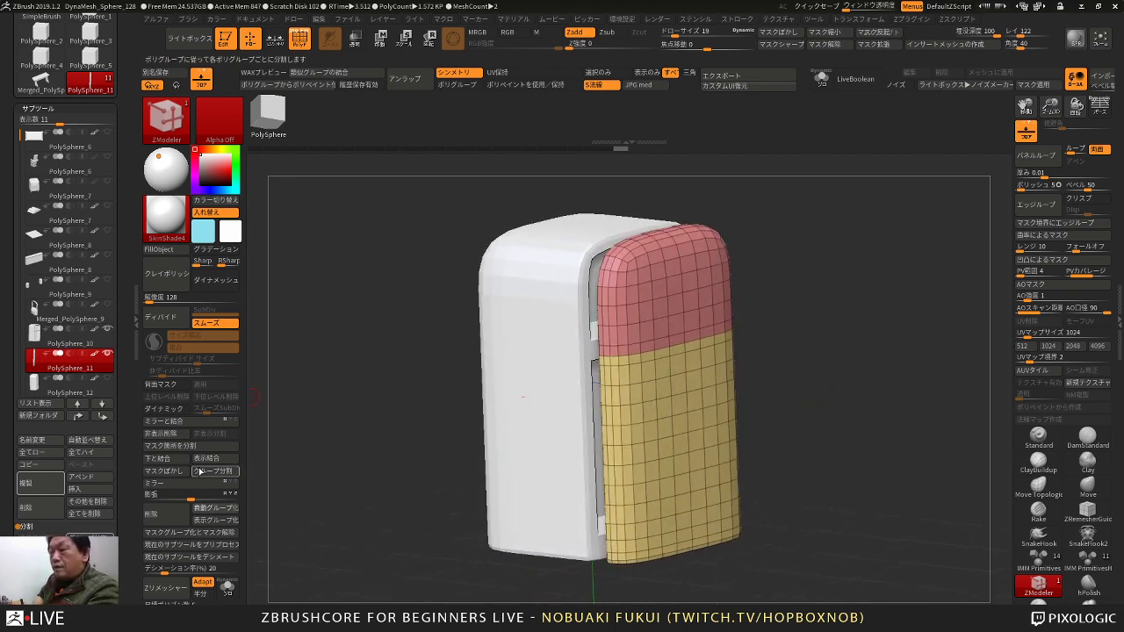
left_click(219, 473)
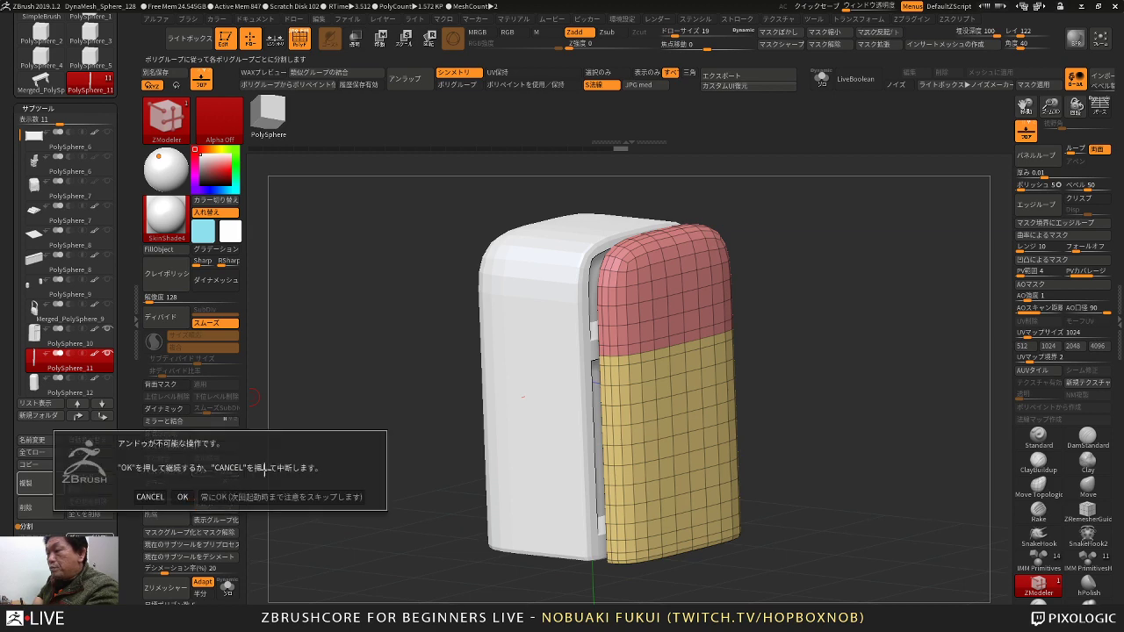
left_click(186, 498)
left_click_drag(369, 471, 430, 467, "shift")
left_click_drag(830, 400, 773, 395)
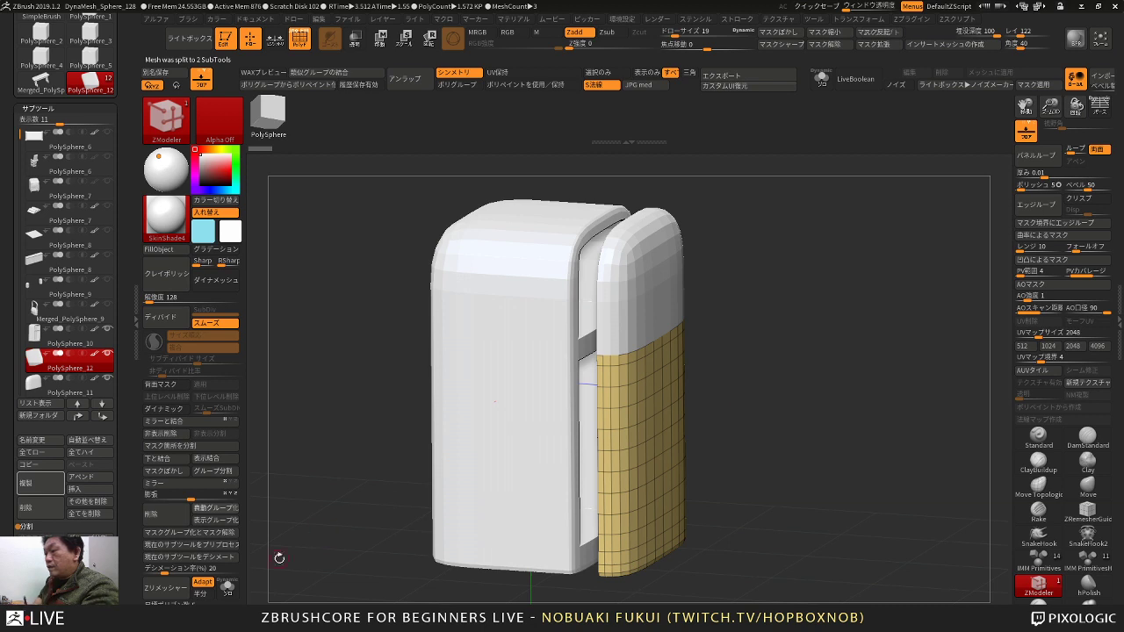
Step: Isolate the lower door panel and flip its normals in the display properties
left_click(232, 594)
left_click_drag(303, 546, 367, 513)
left_click_drag(124, 518, 103, 412)
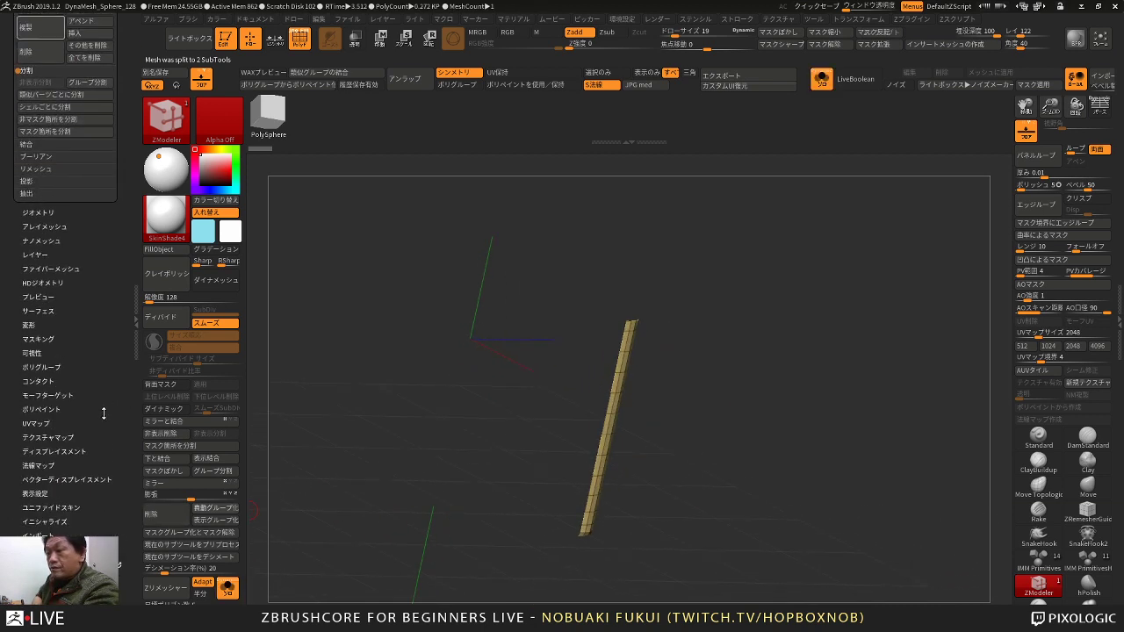
left_click(54, 467)
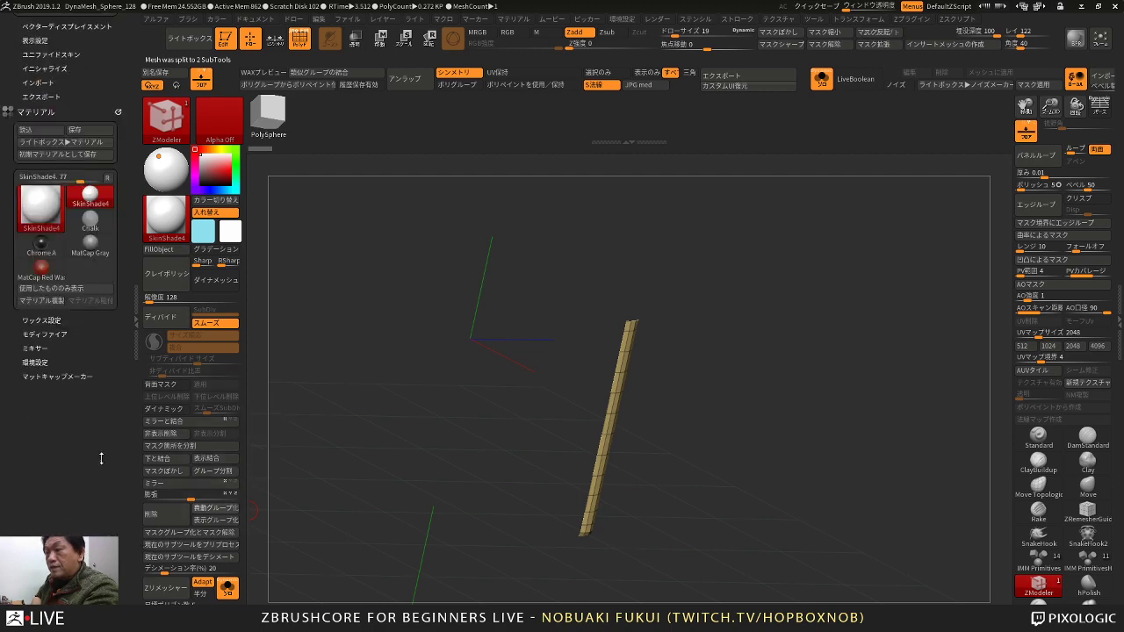
left_click_drag(102, 458, 115, 490)
left_click(74, 569)
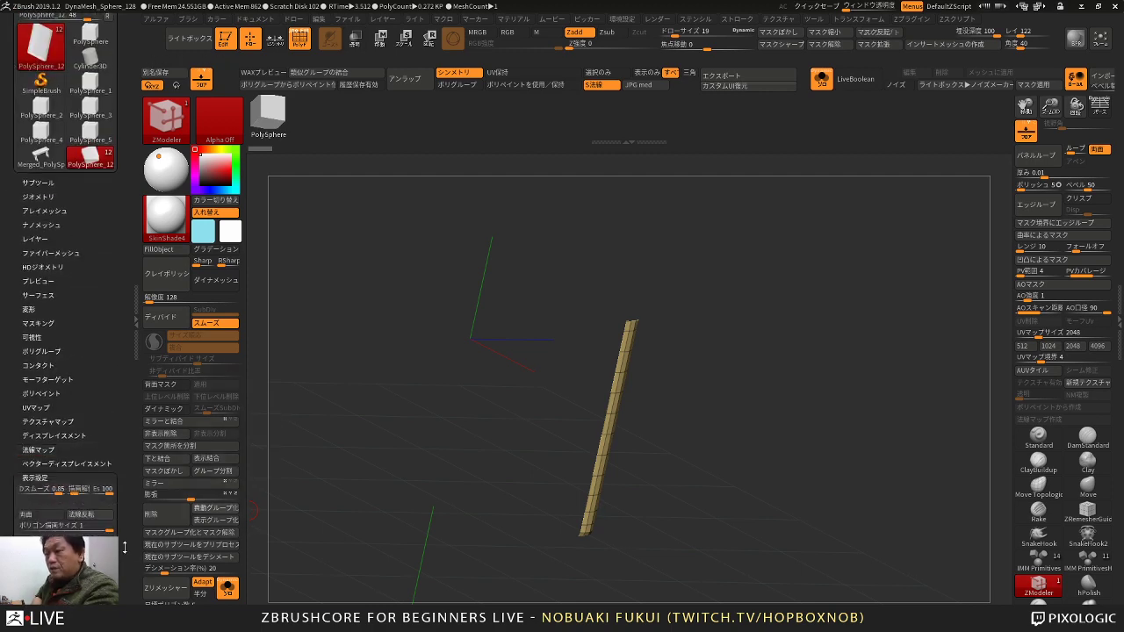
left_click(98, 517)
left_click_drag(343, 500, 383, 479)
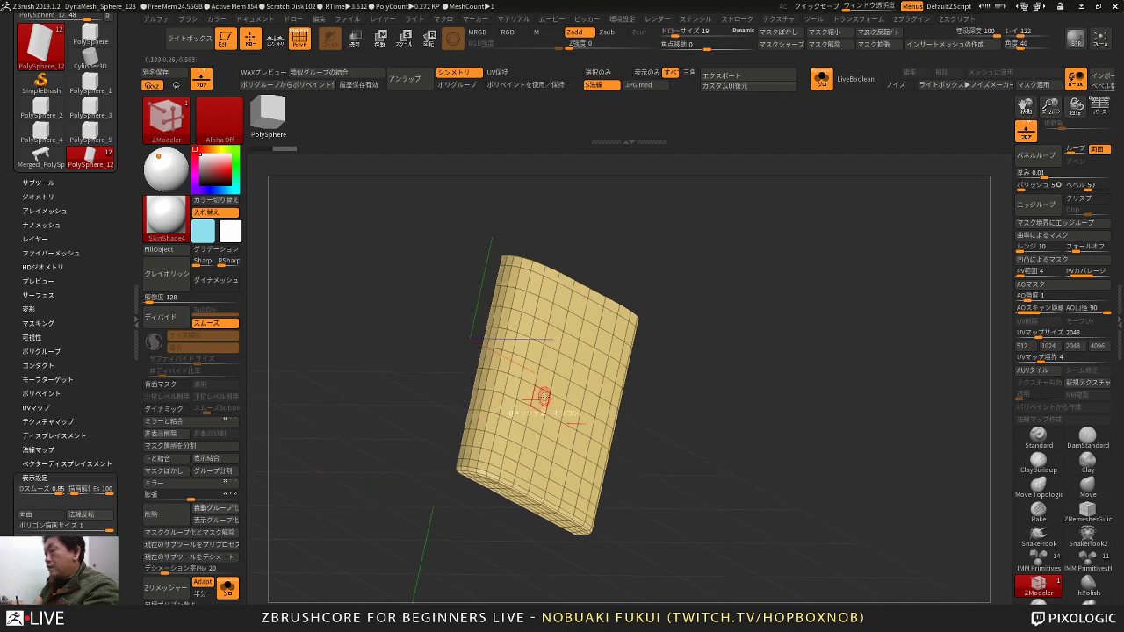
Step: Set the QMesh polygon action to target all polygons and try thickening the lower door panel inward
left_click_drag(676, 385, 702, 342)
key("space")
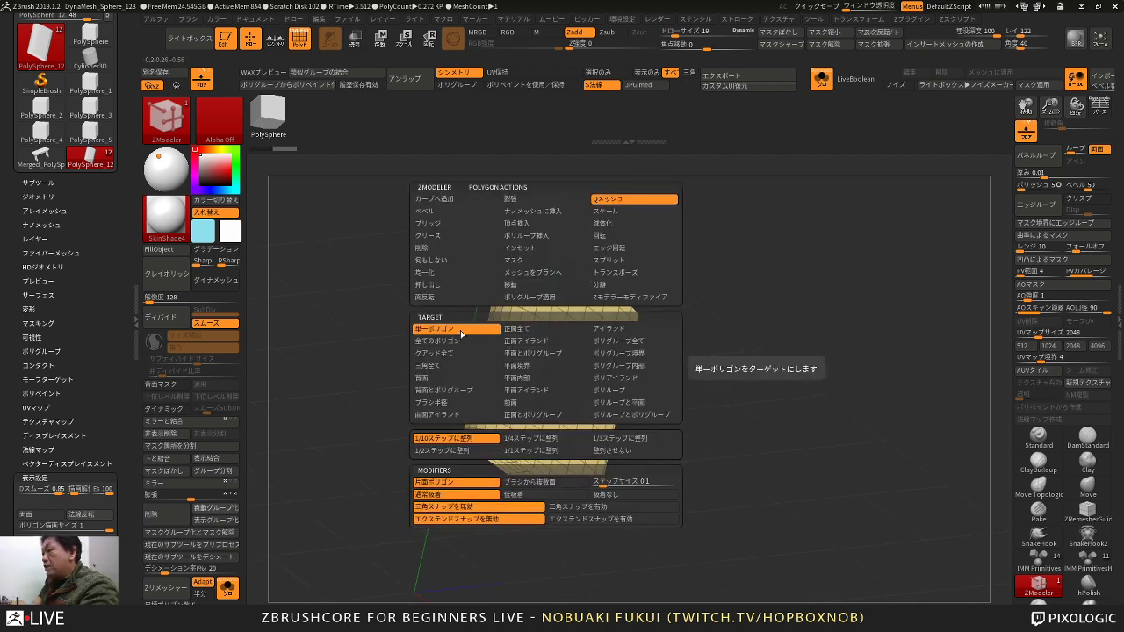
left_click(480, 342)
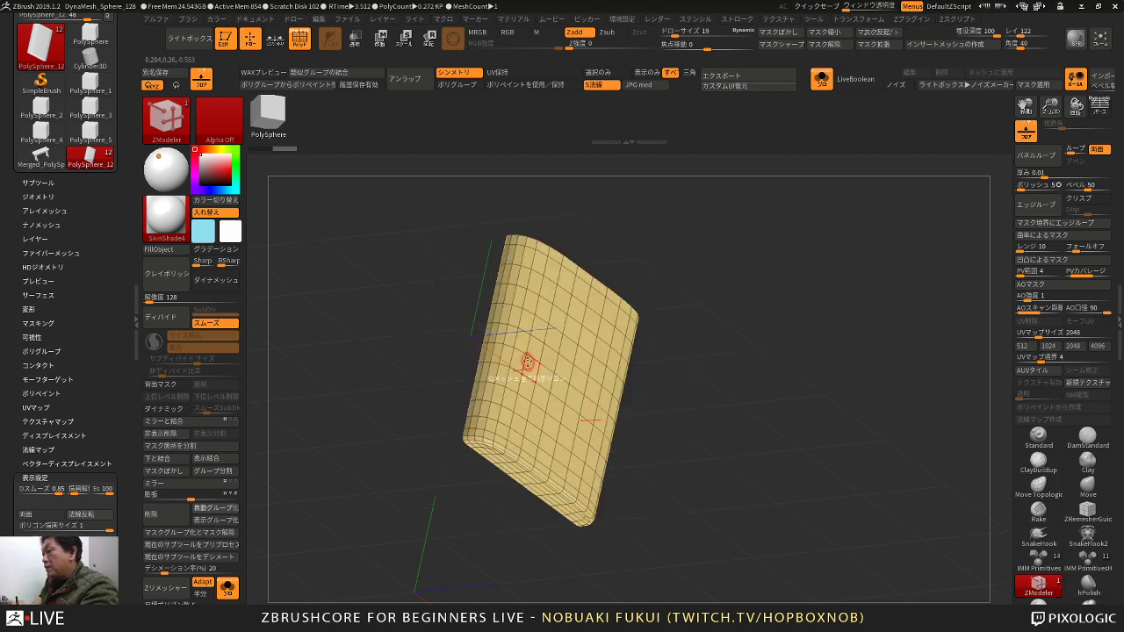
left_click(529, 367)
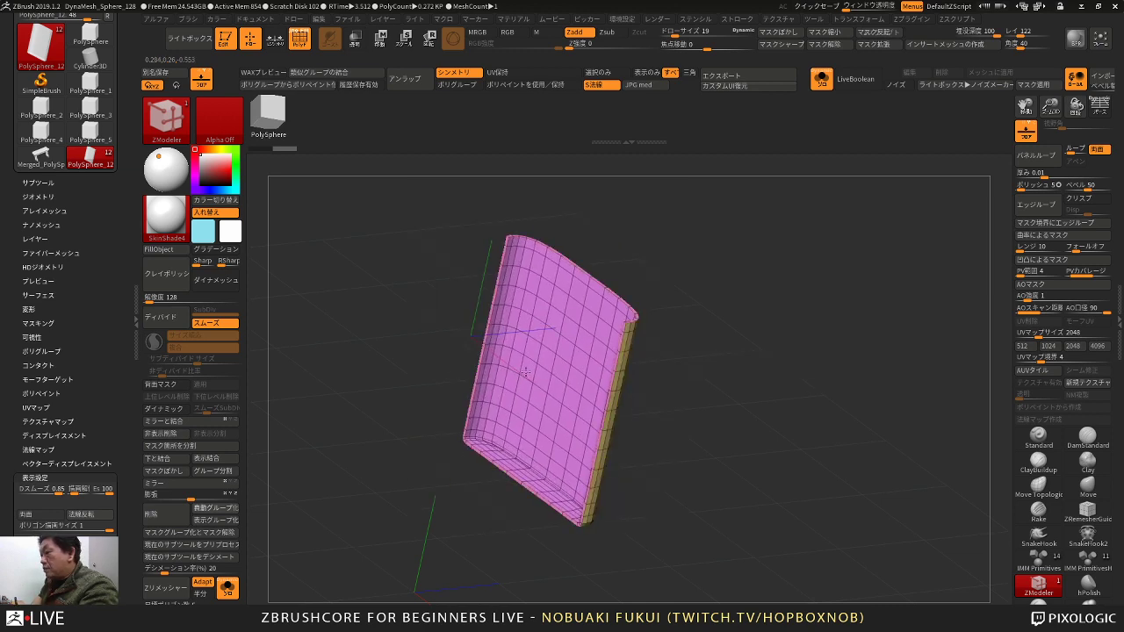
left_click_drag(525, 372, 553, 387)
left_click_drag(701, 437, 721, 352, "alt")
left_click_drag(559, 487, 439, 412)
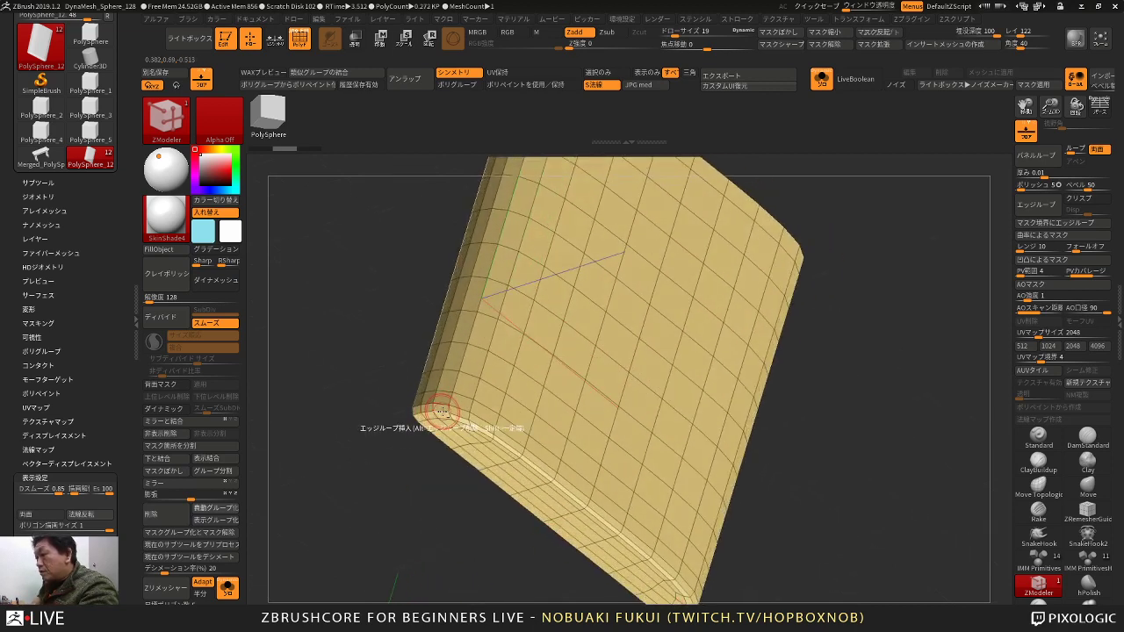
Step: Delete two edge loops near the lower door panel's bottom edge and thicken the whole panel inward with QMesh
left_click(442, 412, "alt")
left_click_drag(432, 502, 453, 489, "alt")
left_click(452, 420, "alt")
left_click_drag(483, 423, 497, 402)
key("ctrl+z")
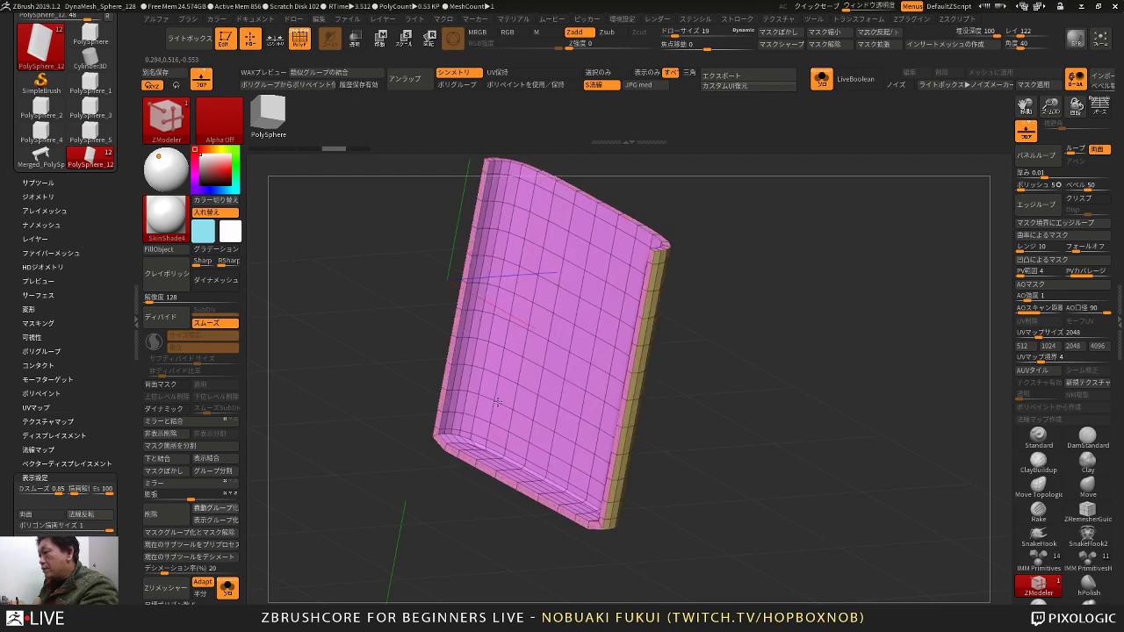
left_click_drag(439, 455, 463, 510, "alt")
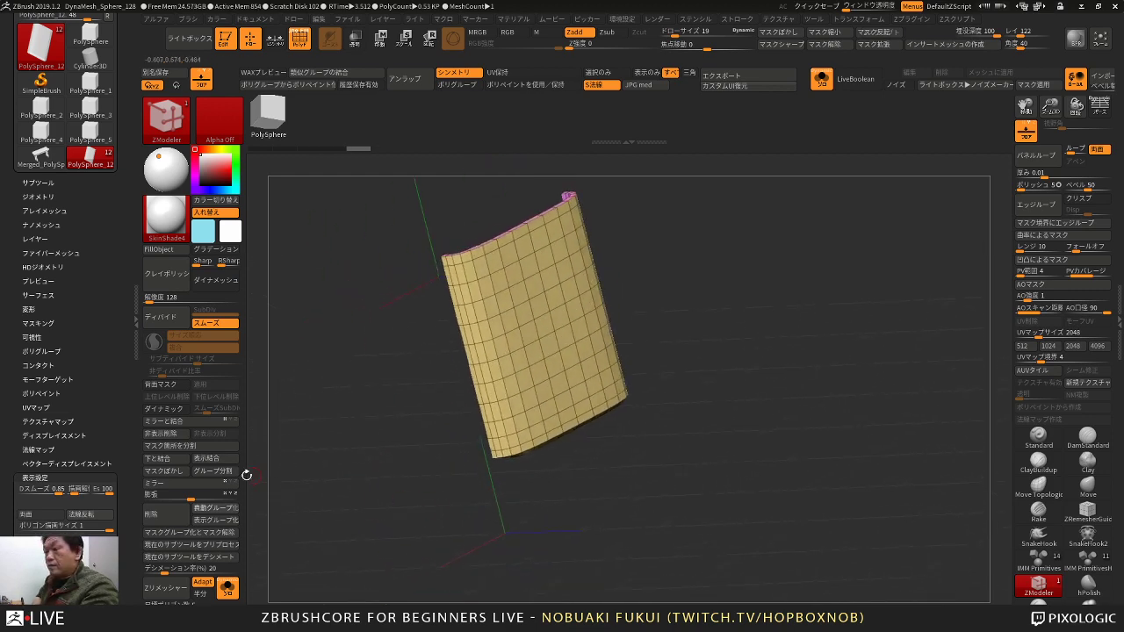
Step: Select the upper door panel subtool and flip its normals in the display properties
left_click(51, 182)
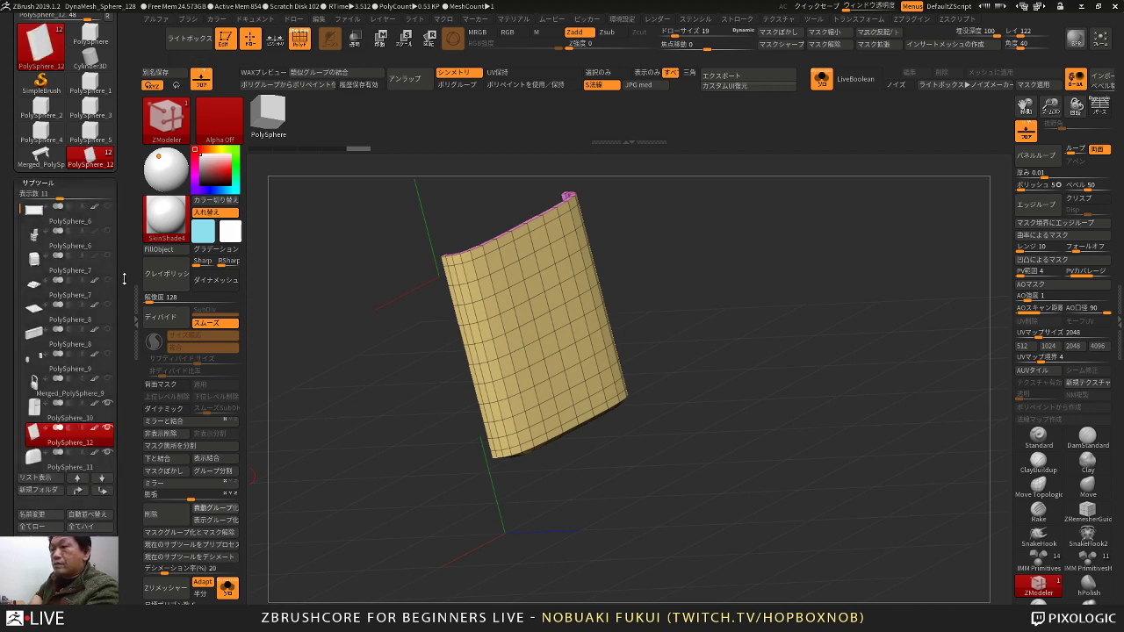
left_click(106, 469)
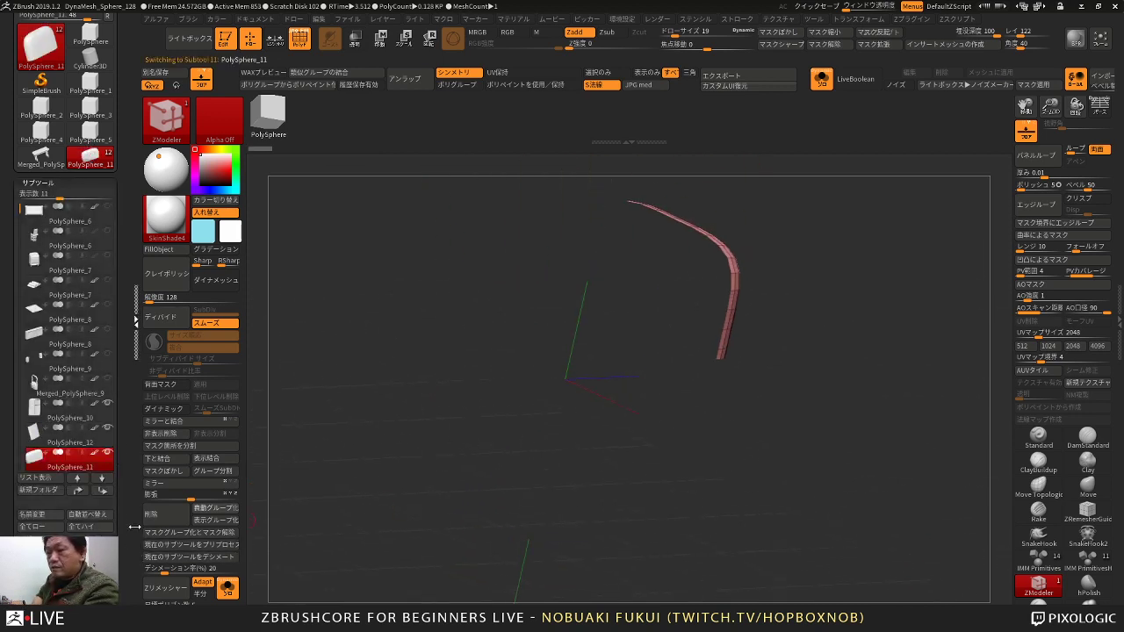
left_click_drag(126, 523, 123, 404)
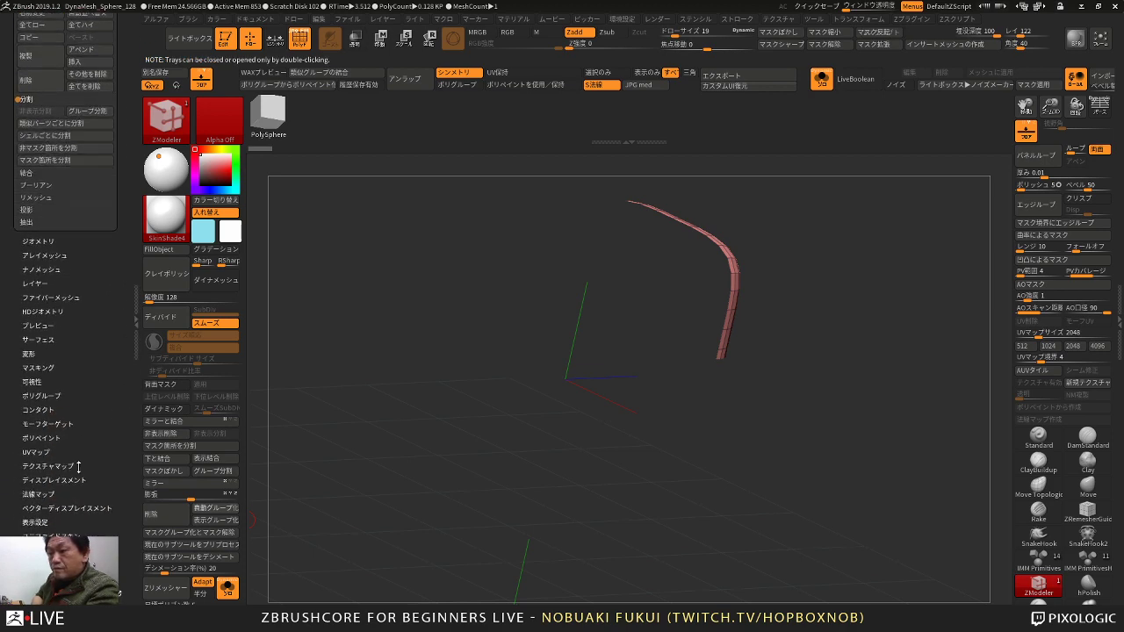
left_click(35, 522)
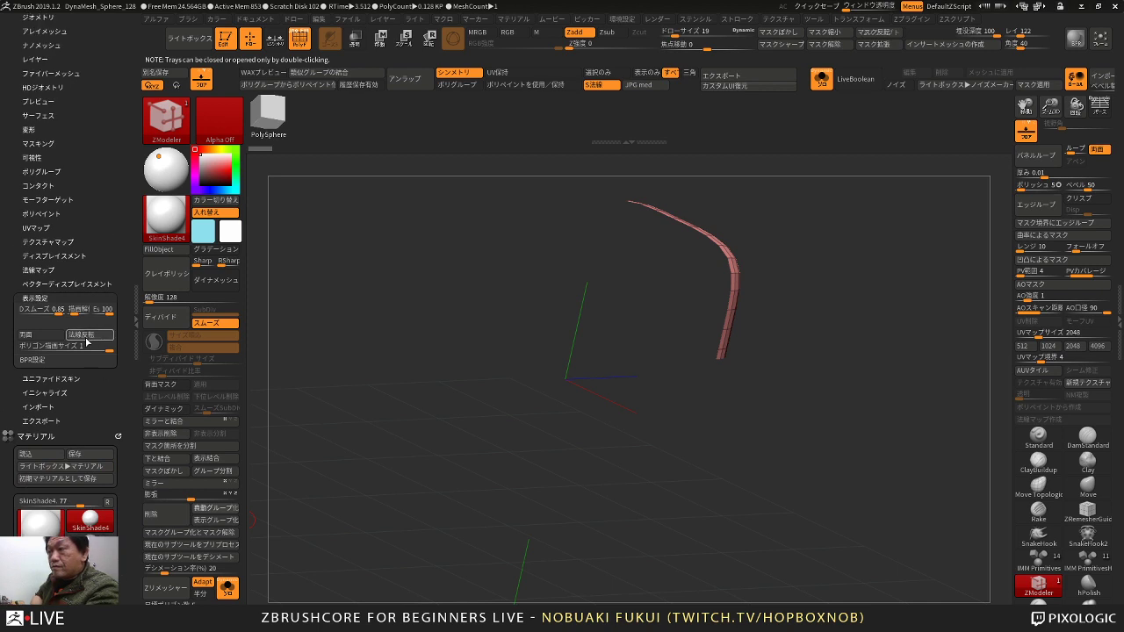
left_click_drag(290, 369, 485, 474)
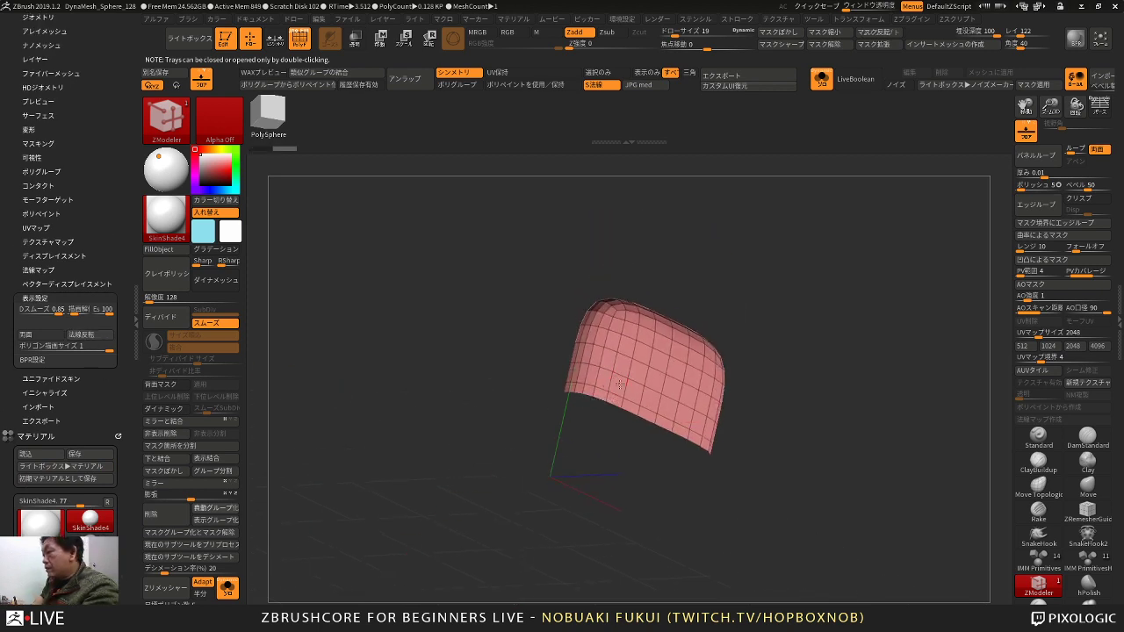
Step: Thicken the upper door panel inward with QMesh on all polygons and show the other visible subtools again
left_click_drag(620, 385, 613, 409)
mouse_move(582, 477)
left_mouse_down()
mouse_move(565, 470)
mouse_move(582, 457)
mouse_move(593, 488)
mouse_move(564, 485)
left_mouse_up()
left_click(228, 588)
Step: Centre the gizmo on the upper door panel and move both door panels together back against the cabinet body with multi-subtool transpose
left_click_drag(813, 378, 743, 361, "shift")
key("w")
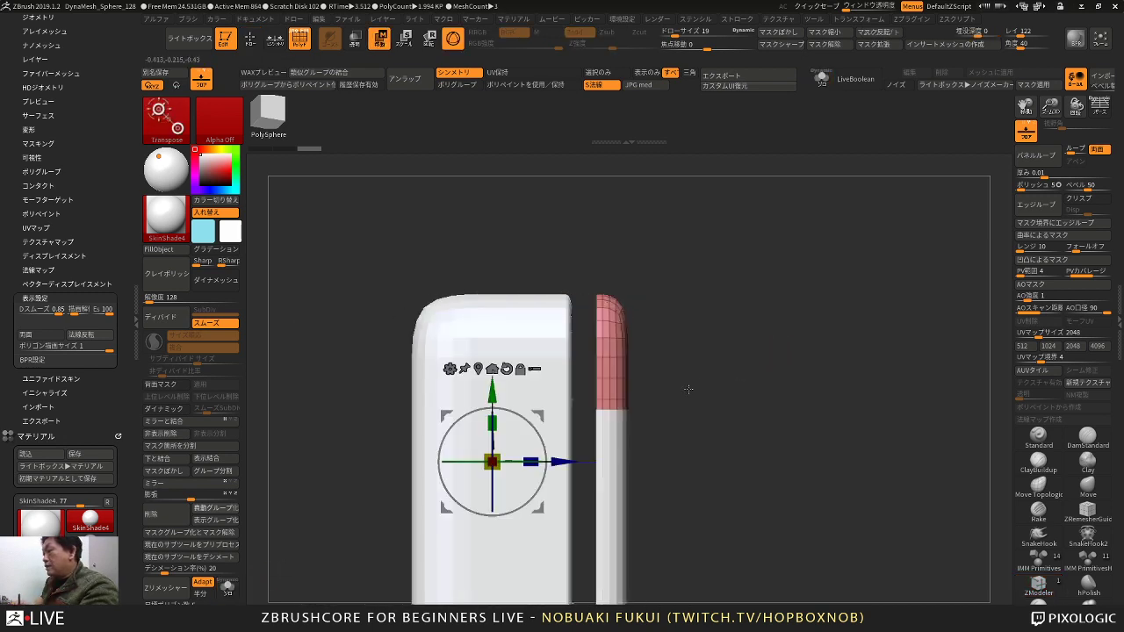
left_click(480, 370)
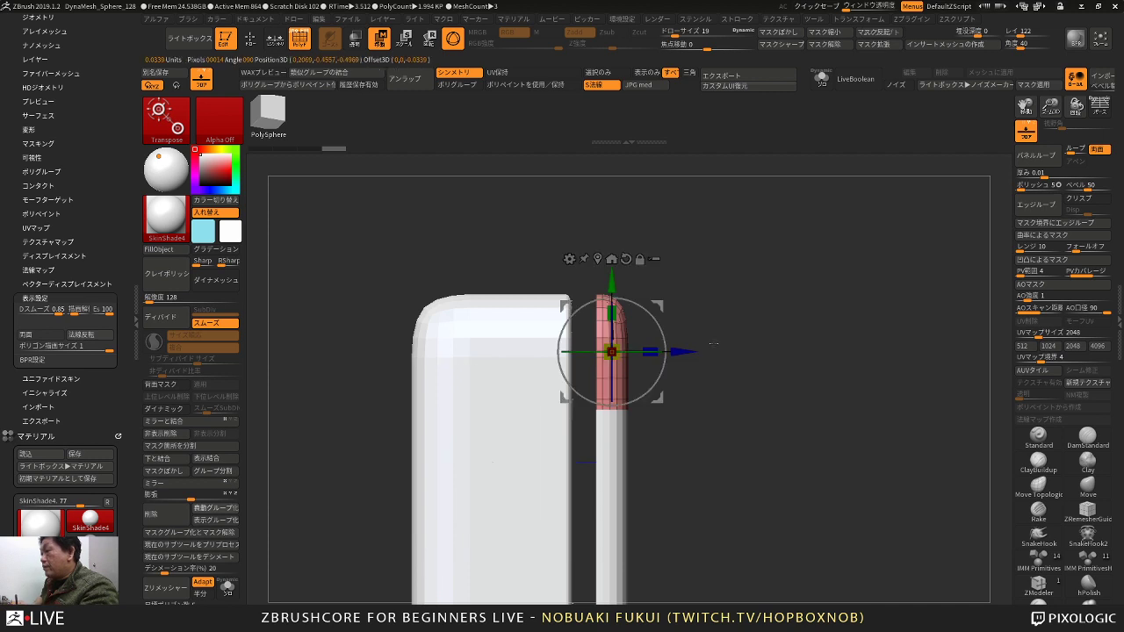
key("ctrl")
mouse_move(713, 297)
left_mouse_down("alt")
mouse_move(667, 274)
mouse_move(700, 304)
mouse_move(716, 299)
left_mouse_up("alt")
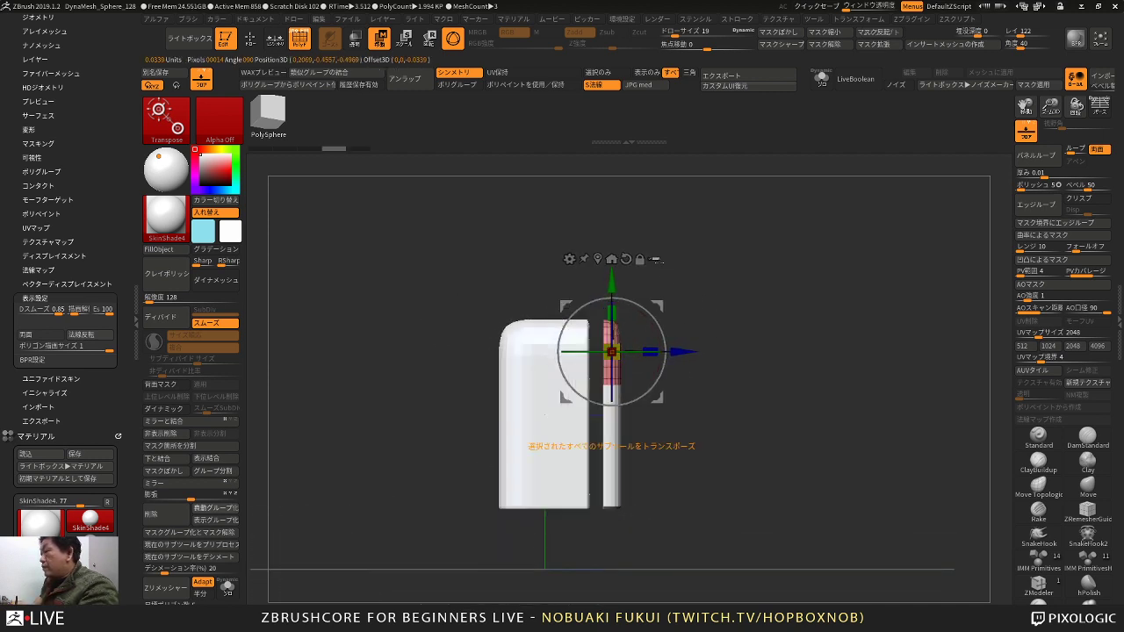
left_click_drag(665, 271, 690, 301, "alt")
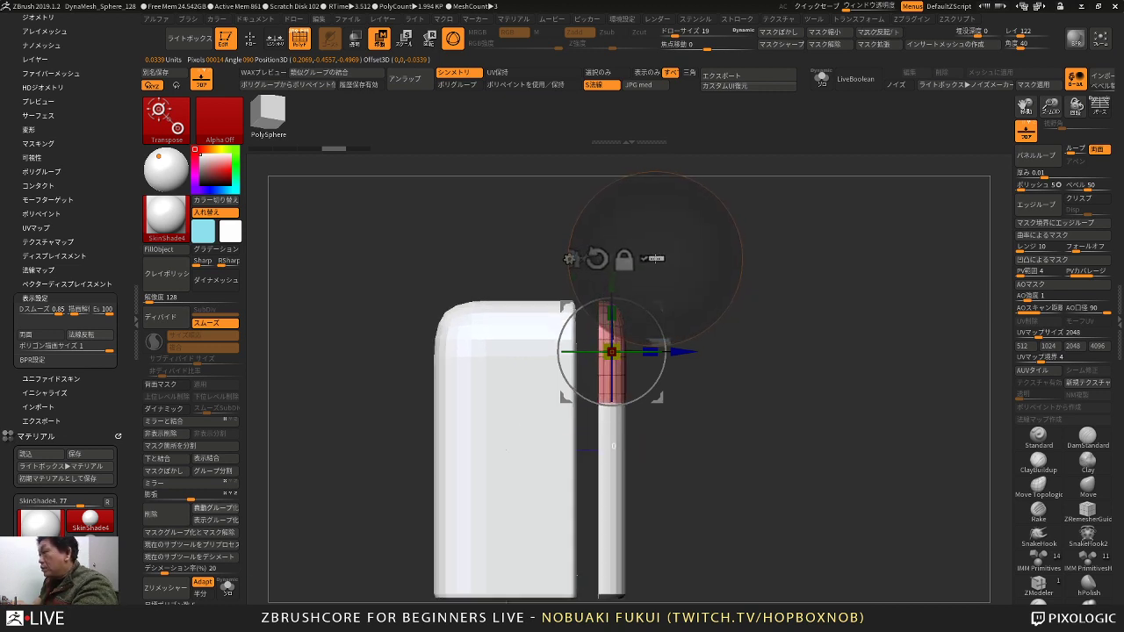
left_click_drag(752, 388, 725, 382, "alt")
mouse_move(735, 243)
left_mouse_down("ctrl+shift")
mouse_move(653, 512)
mouse_move(606, 534)
mouse_move(611, 515)
left_mouse_up("ctrl+shift")
left_click_drag(725, 409, 740, 354)
left_click_drag(708, 310, 684, 311)
Step: Isolate the upper door panel in front view and mask it except for its bottom edge
mouse_move(777, 346)
left_mouse_down()
mouse_move(738, 353)
mouse_move(733, 386)
mouse_move(729, 366)
mouse_move(598, 368)
mouse_move(463, 341)
left_mouse_up()
key("q")
key("w")
left_click_drag(749, 303, 748, 341, "alt")
mouse_move(637, 223)
left_mouse_down()
mouse_move(637, 253)
mouse_move(637, 223)
left_mouse_up()
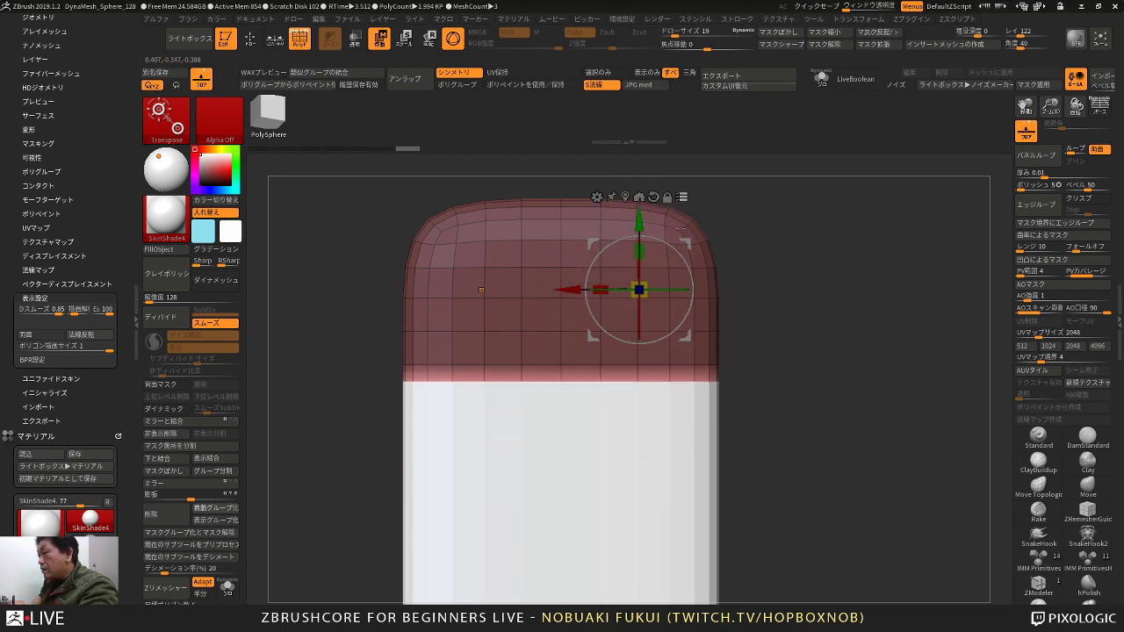
mouse_move(731, 240)
left_mouse_down()
mouse_move(780, 259)
mouse_move(701, 329)
left_mouse_up()
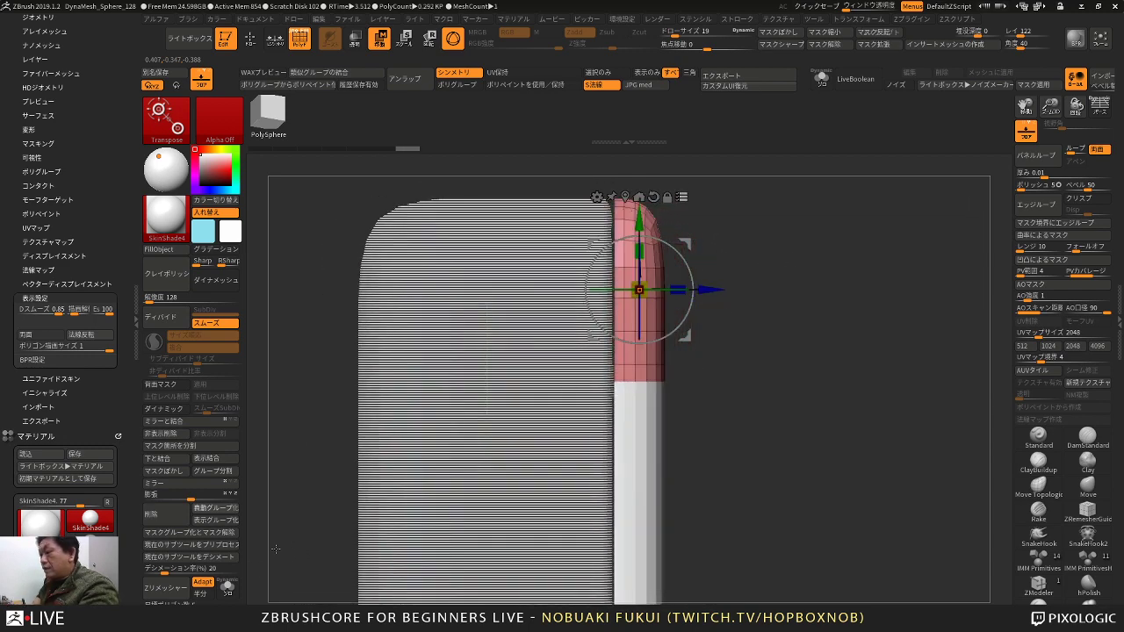
left_click(229, 588)
left_click_drag(615, 457, 368, 370, "shift")
left_click(368, 370, "ctrl")
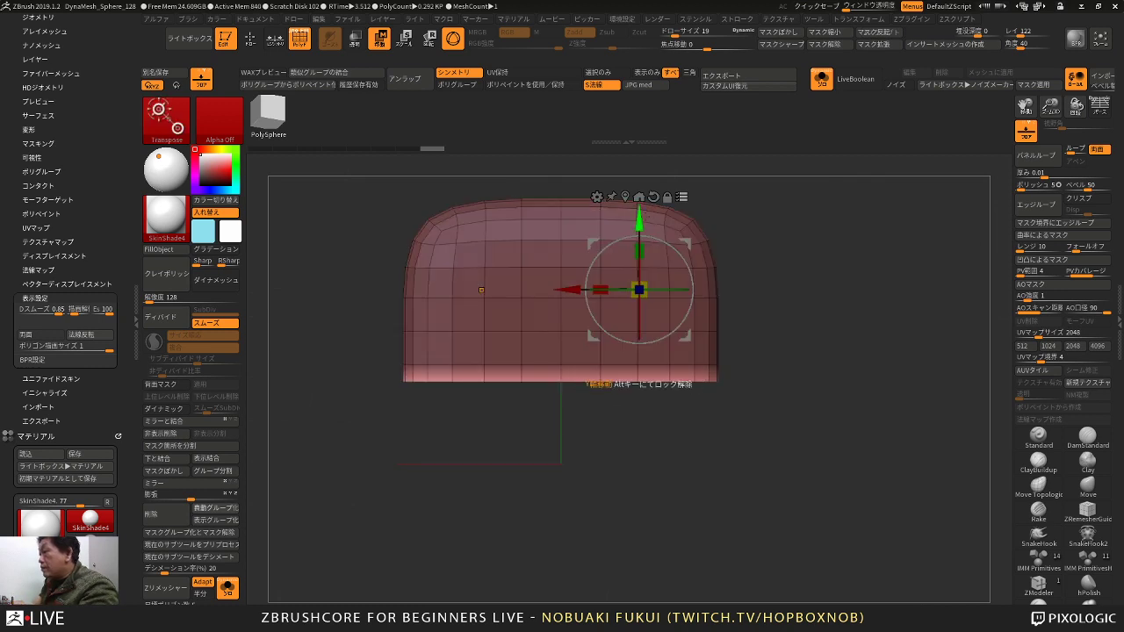
Step: Raise the upper door panel's unmasked bottom edge slightly, then clear the mask and turn off multi-subtool transpose
left_click_drag(640, 220, 639, 212)
left_click_drag(733, 421, 761, 429)
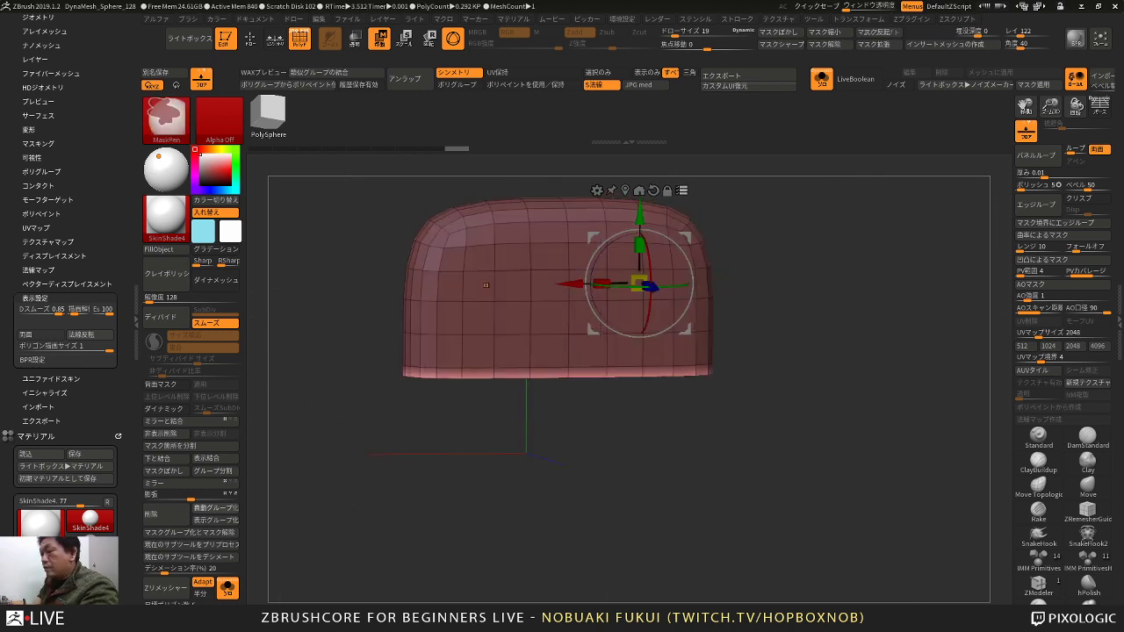
left_click(228, 588)
mouse_move(786, 375)
left_mouse_down("shift")
mouse_move(820, 353)
mouse_move(795, 362)
left_mouse_up("shift")
left_click_drag(746, 356, 792, 363)
left_click(684, 189)
left_click_drag(779, 270, 799, 275)
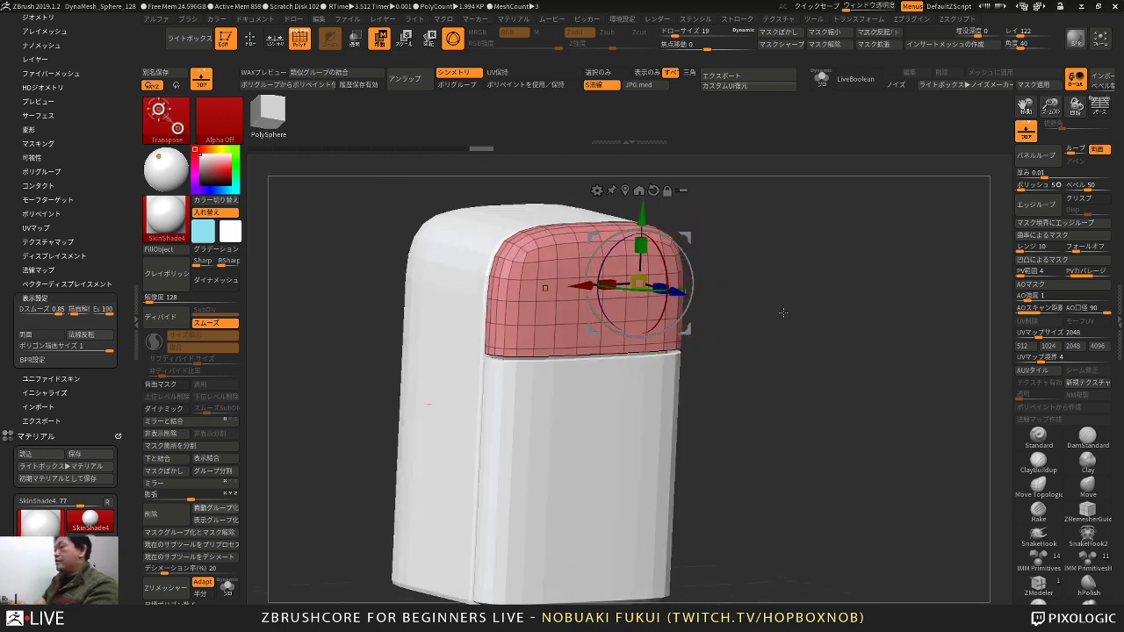
Step: Examine how the two door panels fit against the cabinet body from the front and side
left_click_drag(807, 358, 713, 373)
key("q")
left_click_drag(547, 421, 592, 438, "shift")
left_click_drag(511, 459, 569, 479, "shift")
mouse_move(748, 358)
left_mouse_down("shift")
mouse_move(799, 356)
mouse_move(765, 349)
left_mouse_up("shift")
key("w")
left_click_drag(711, 281, 712, 281)
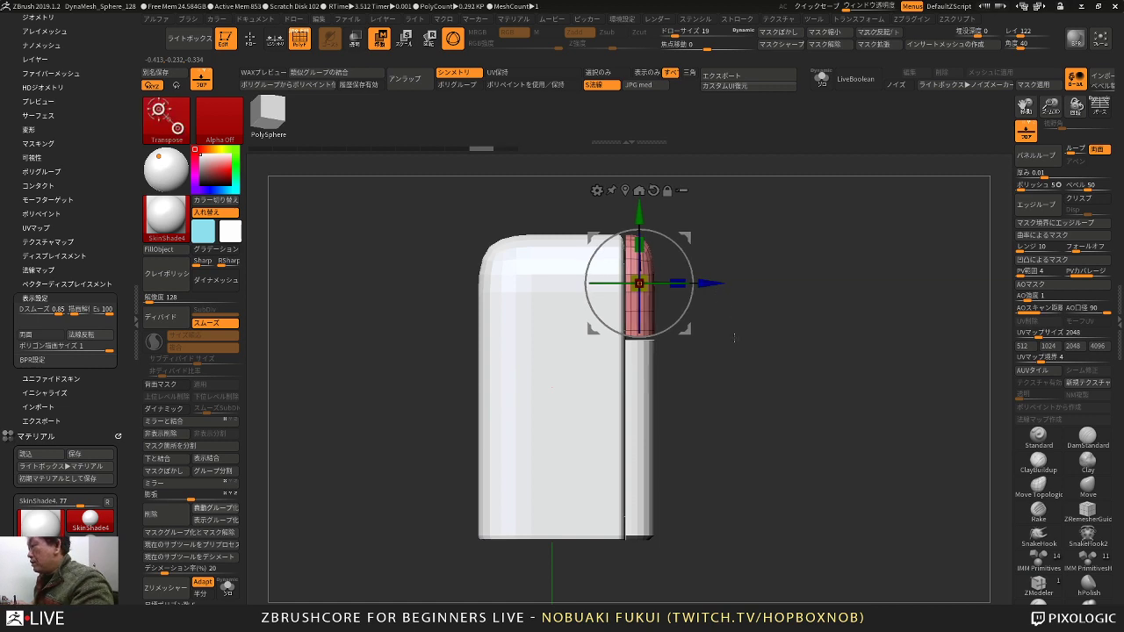
Step: Bevel the upper door panel's bottom edge using the ZModeler Bevel edge action on the complete edge loop
mouse_move(732, 339)
left_mouse_down("alt")
mouse_move(716, 398)
mouse_move(776, 396)
mouse_move(780, 384)
mouse_move(762, 356)
mouse_move(771, 388)
mouse_move(724, 275)
mouse_move(751, 296)
left_mouse_up("alt")
key("q")
key("space")
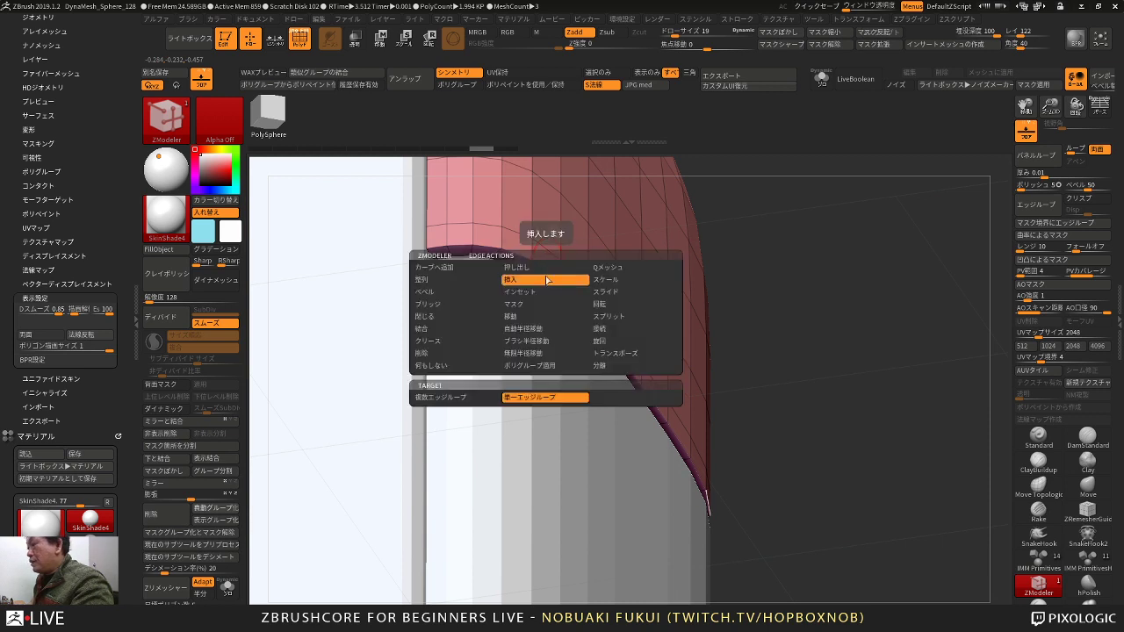
left_click(479, 309)
left_click(481, 292)
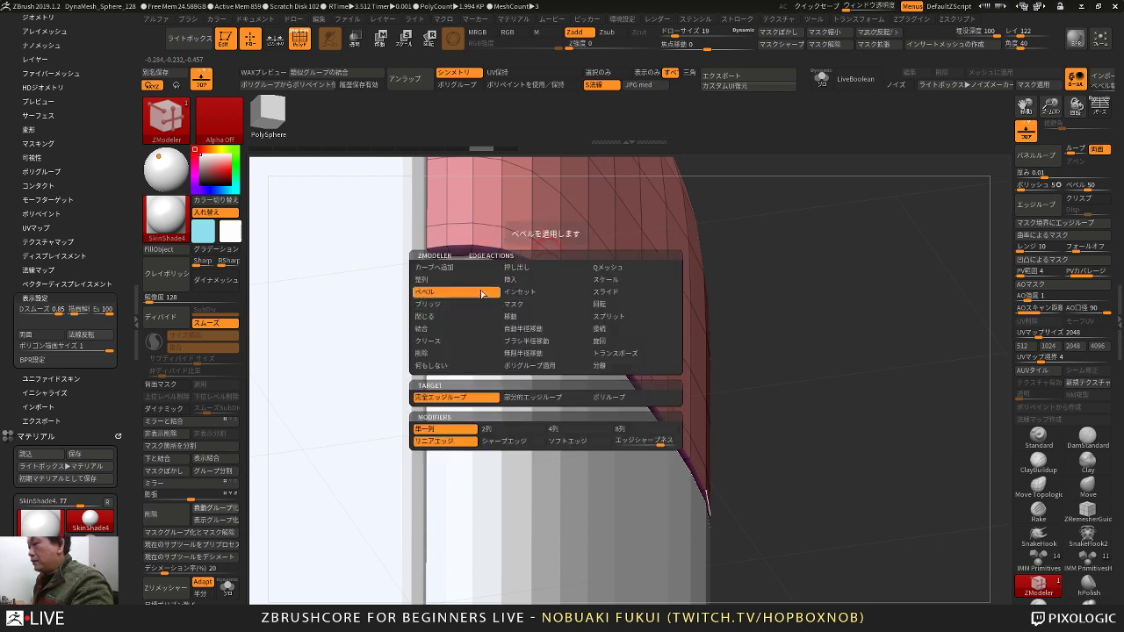
left_click(552, 402)
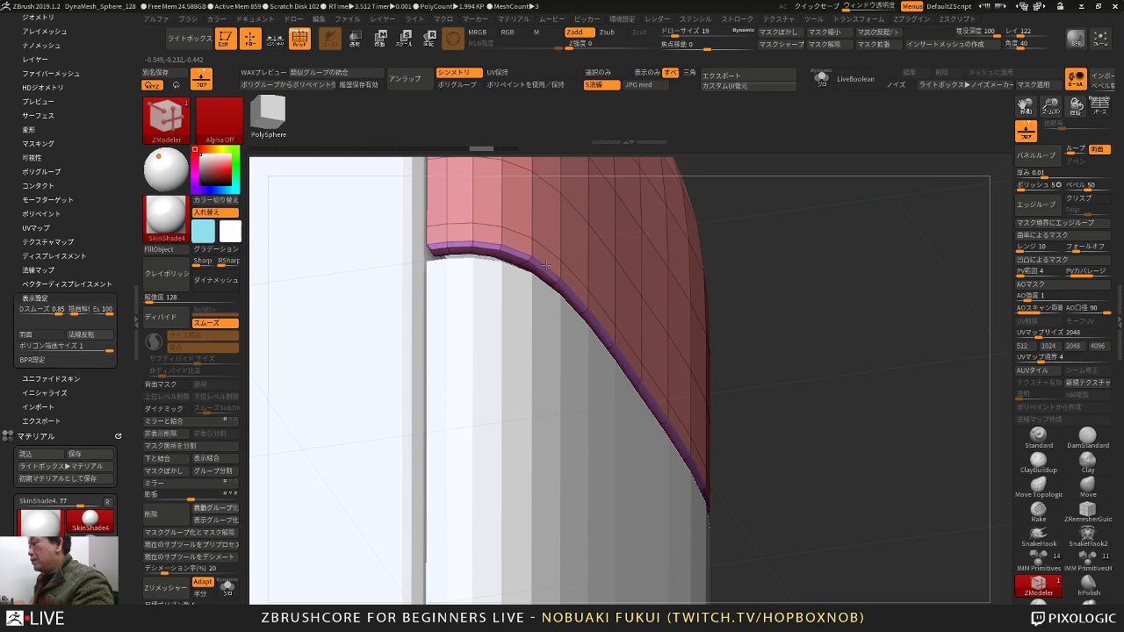
Step: Switch to the lower door panel and bevel its top edge loop in the same way
left_click_drag(756, 250, 733, 291)
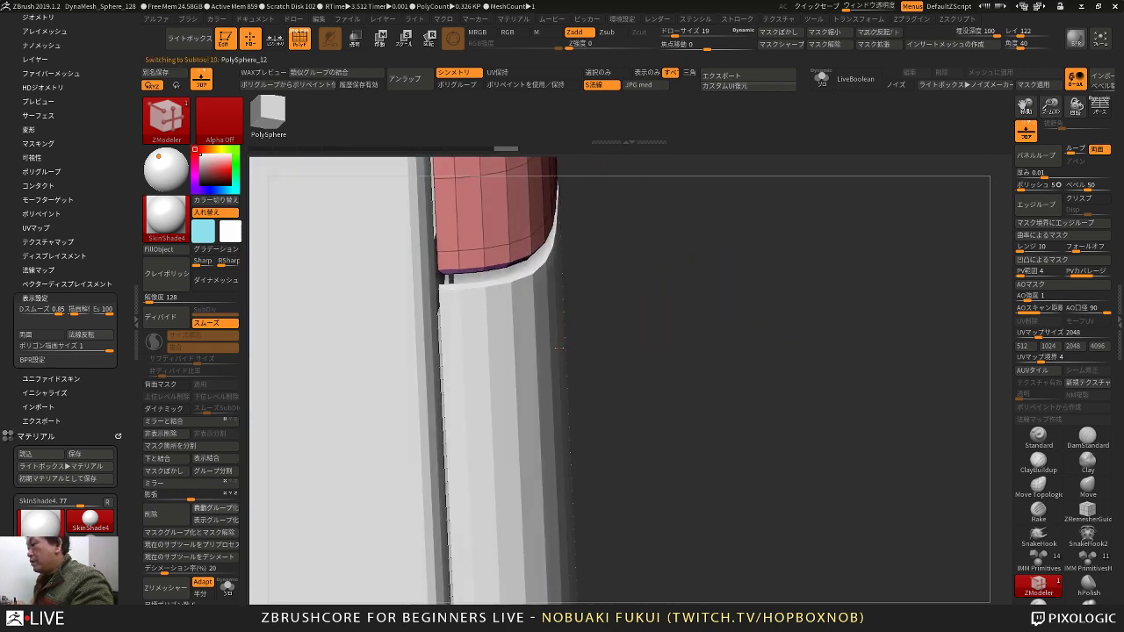
key("ctrl+z")
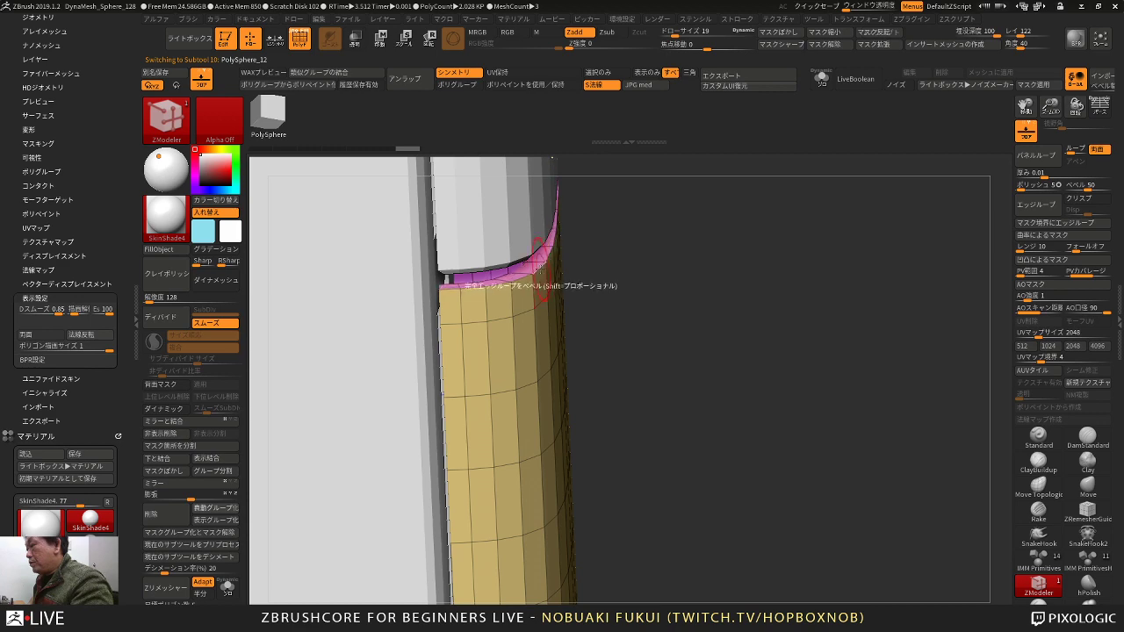
left_click(543, 272)
mouse_move(699, 272)
left_mouse_down()
mouse_move(648, 236)
mouse_move(720, 217)
mouse_move(795, 249)
mouse_move(776, 284)
mouse_move(775, 270)
mouse_move(768, 340)
mouse_move(782, 311)
mouse_move(772, 311)
mouse_move(788, 321)
mouse_move(772, 321)
left_mouse_up()
Step: Assign the lower and upper door panels a single polygroup each
key("ctrl+w")
left_click(668, 279, "alt")
key("ctrl+w")
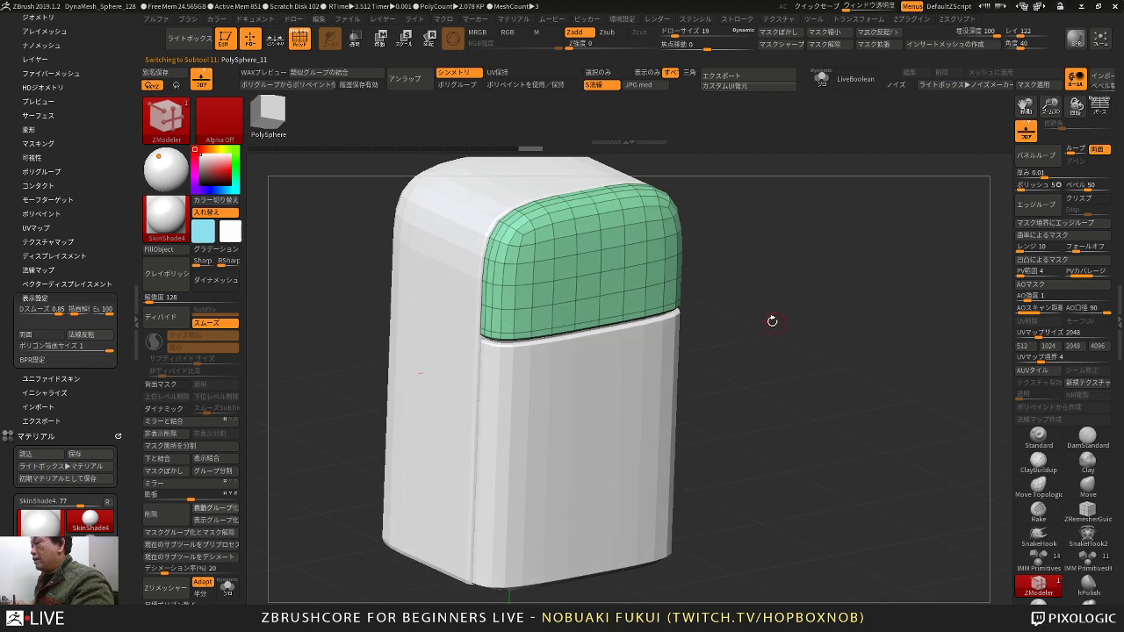
Step: Mark a horizontal strip of polygons near the upper door's bottom edge and pull it forward with QMesh set to single polygon
left_click_drag(545, 316, 654, 296, "alt")
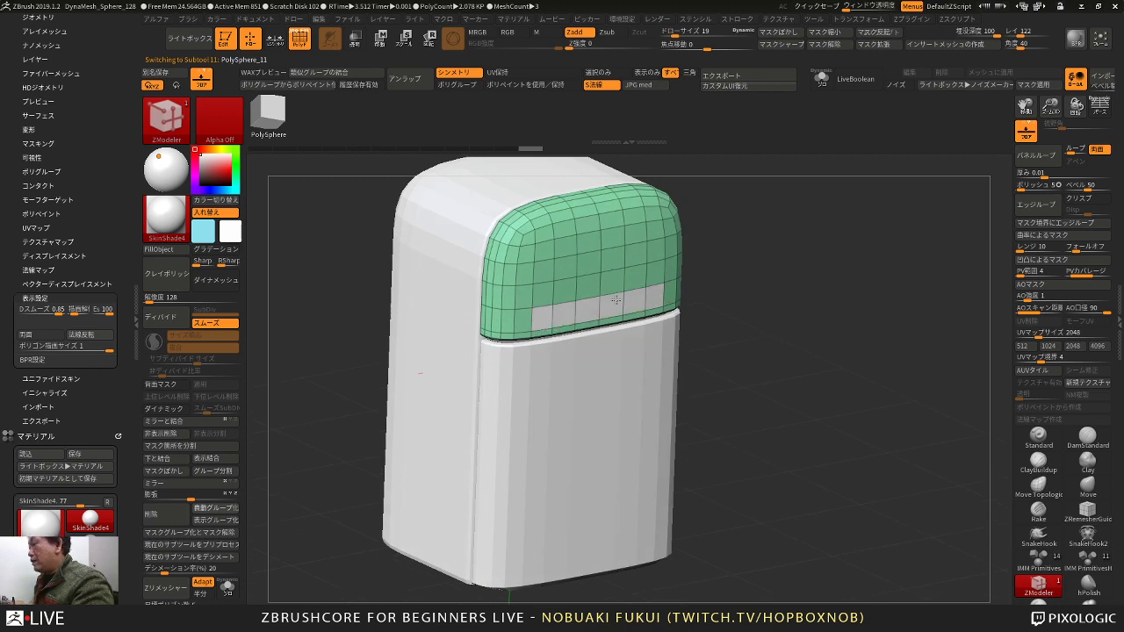
mouse_move(736, 286)
left_mouse_down()
mouse_move(750, 287)
mouse_move(748, 303)
mouse_move(778, 308)
mouse_move(736, 303)
mouse_move(752, 312)
left_mouse_up()
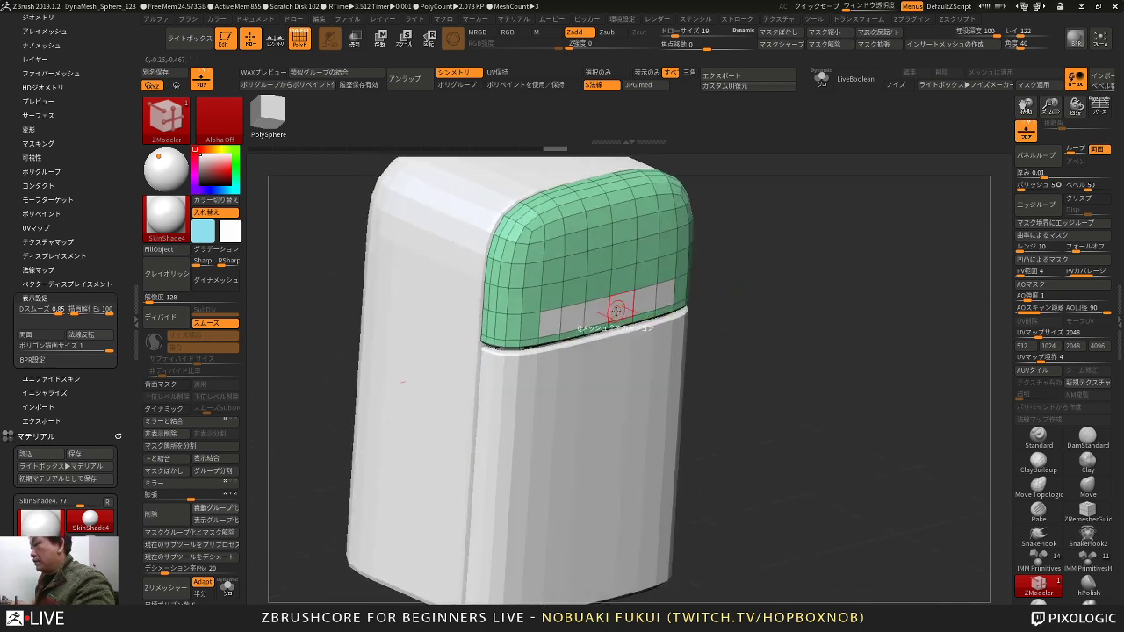
key("space")
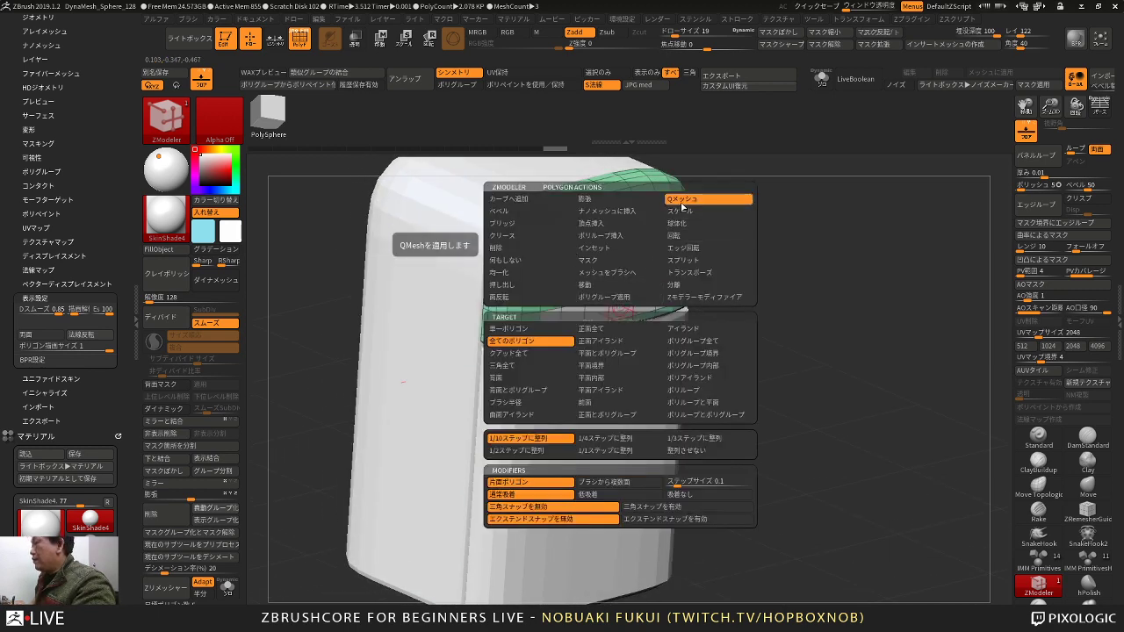
left_click(552, 331)
left_click_drag(618, 302, 700, 353)
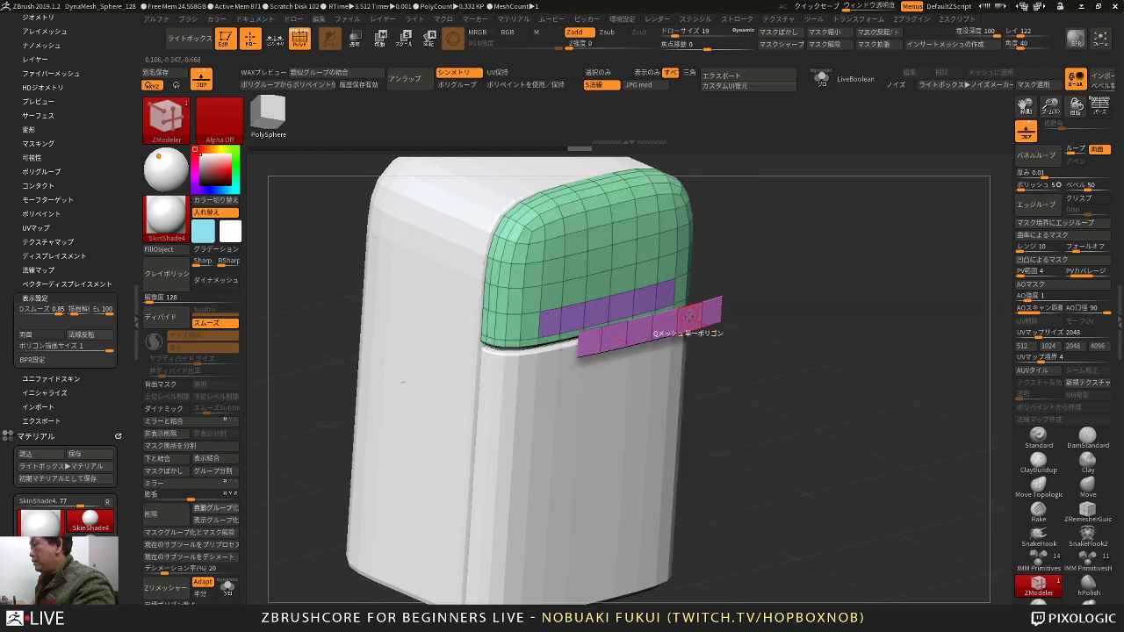
Step: Thicken the strip in front of the upper door into a bar using QMesh with the Island target
key("space")
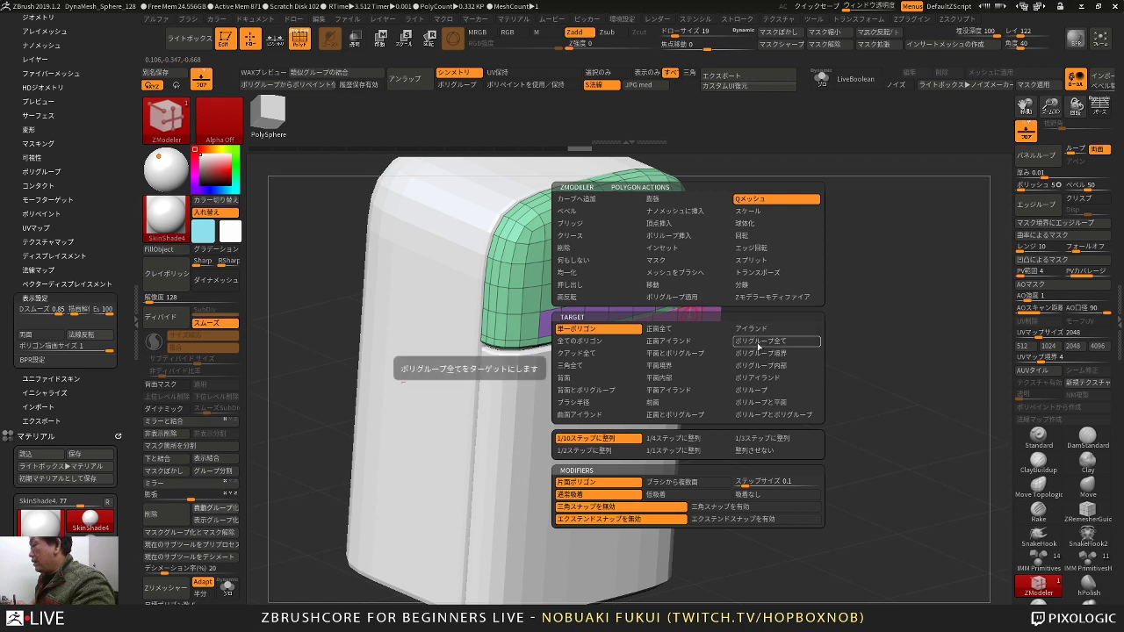
left_click(751, 335)
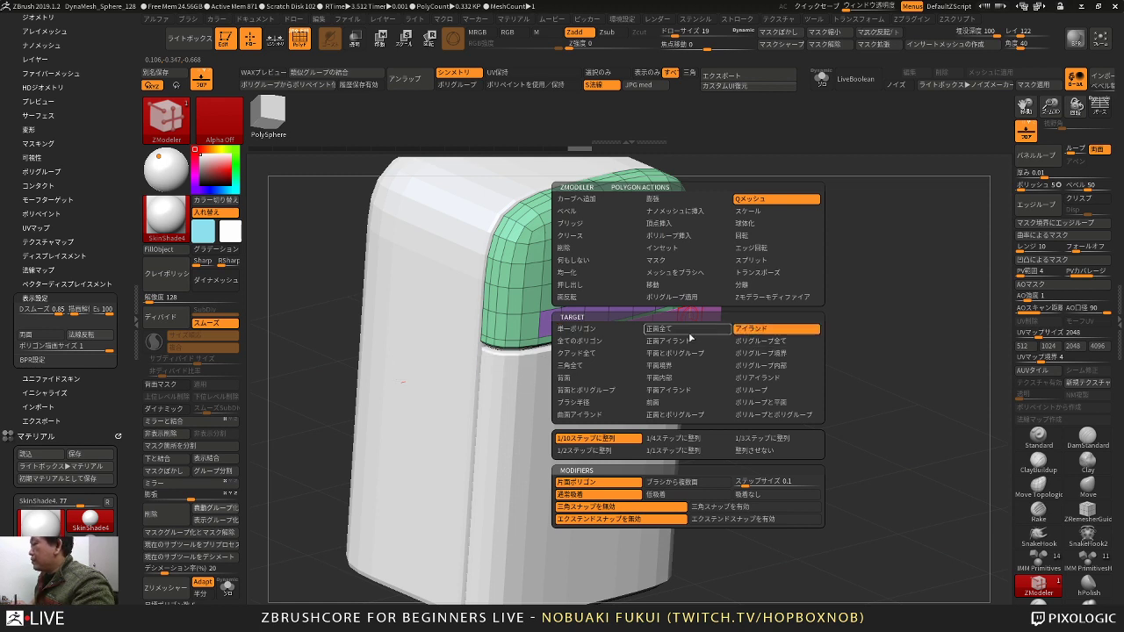
left_click_drag(692, 324, 706, 331)
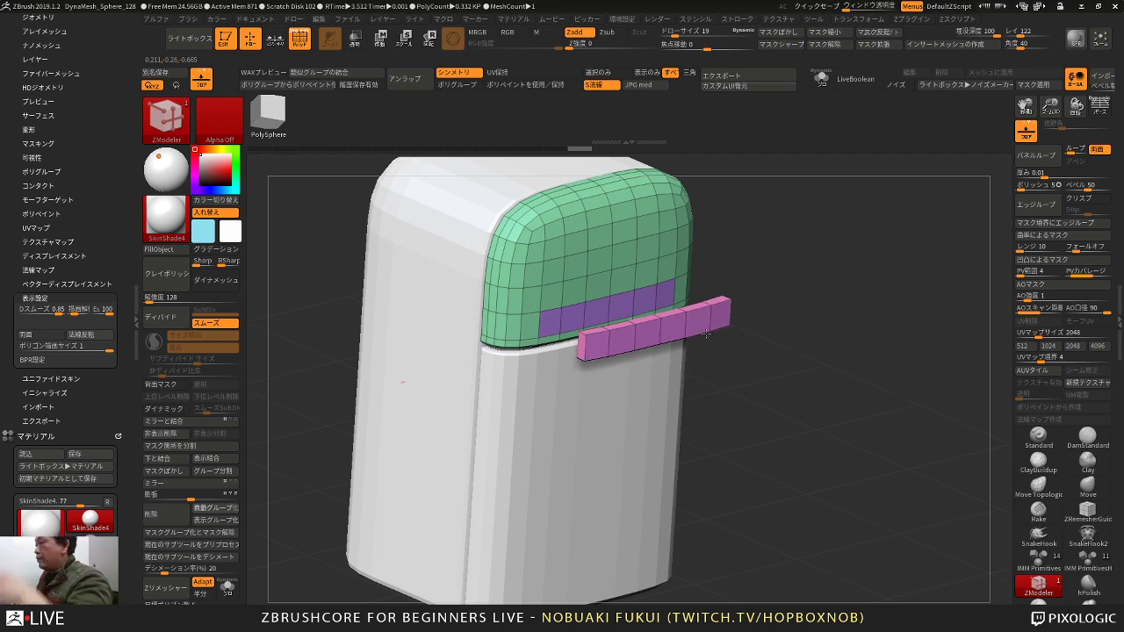
left_click_drag(735, 346, 807, 400, "shift")
Step: Auto-group the upper door subtool so the door and the bar get one polygroup each
left_click_drag(383, 413, 349, 432)
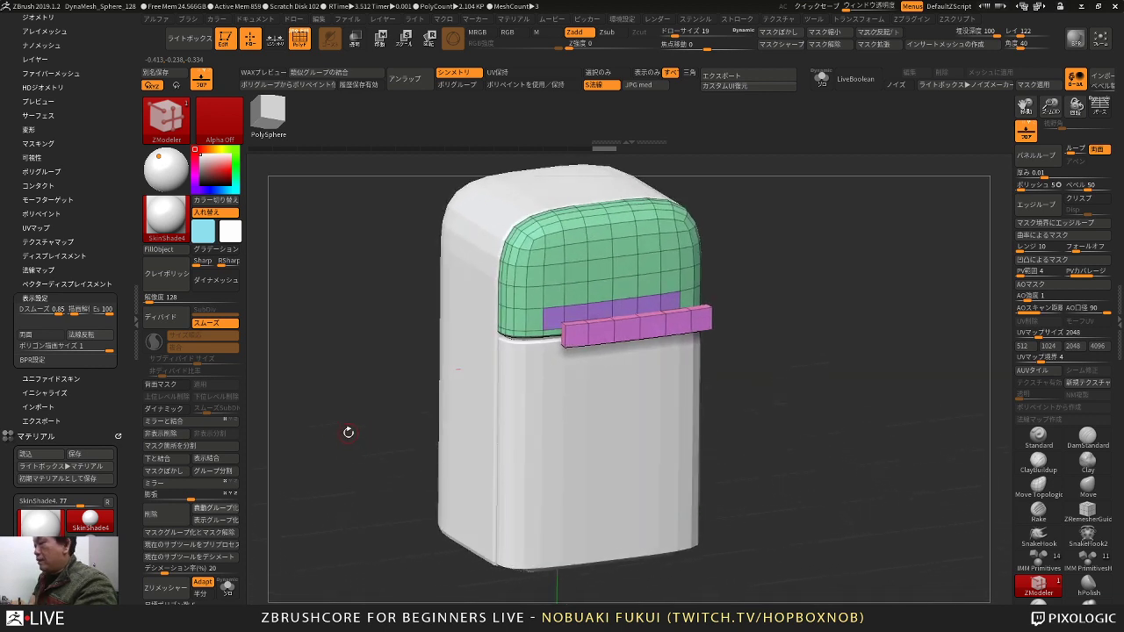
left_click(215, 471)
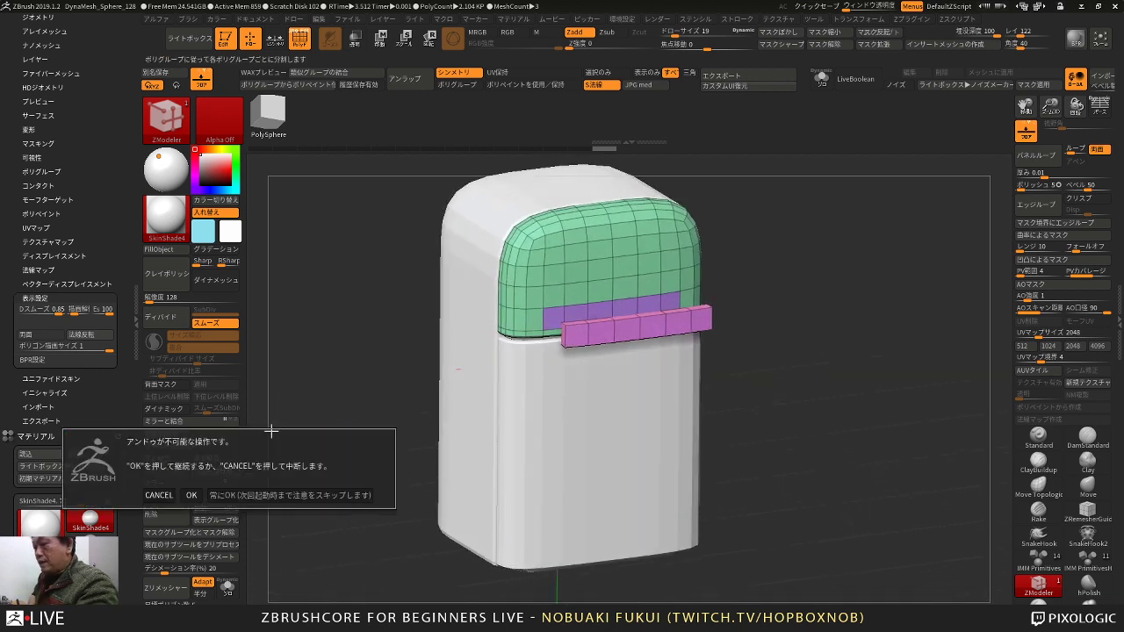
left_click(161, 494)
left_click(224, 509)
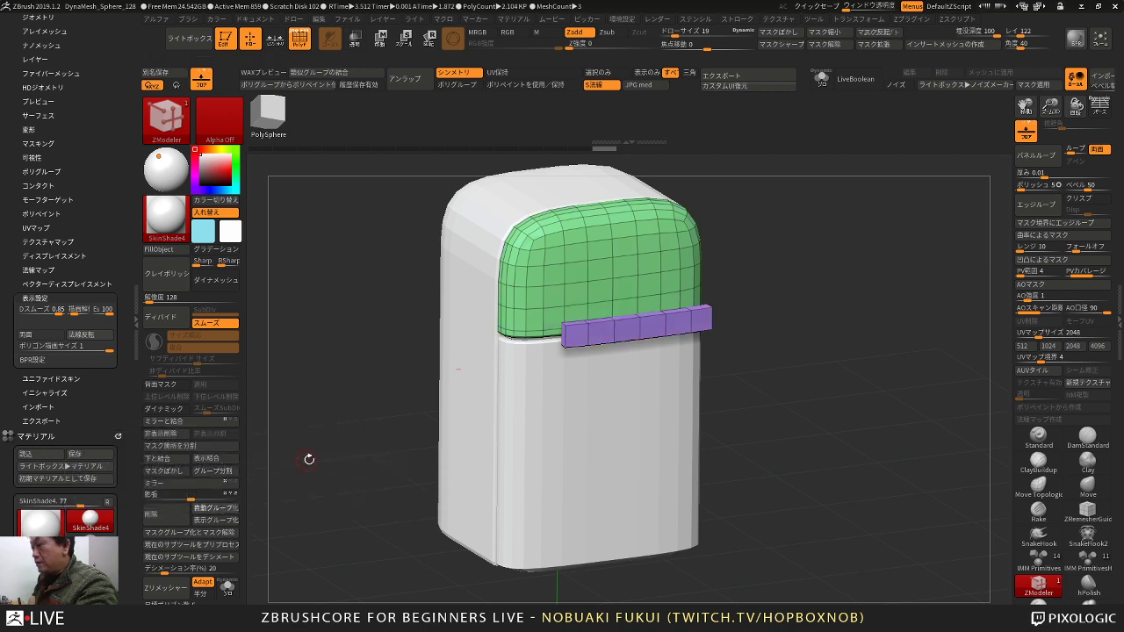
Step: Hide the bar's polygroup, split the hidden part into its own subtool, and make the bar the active subtool
left_click(588, 327, "ctrl+shift")
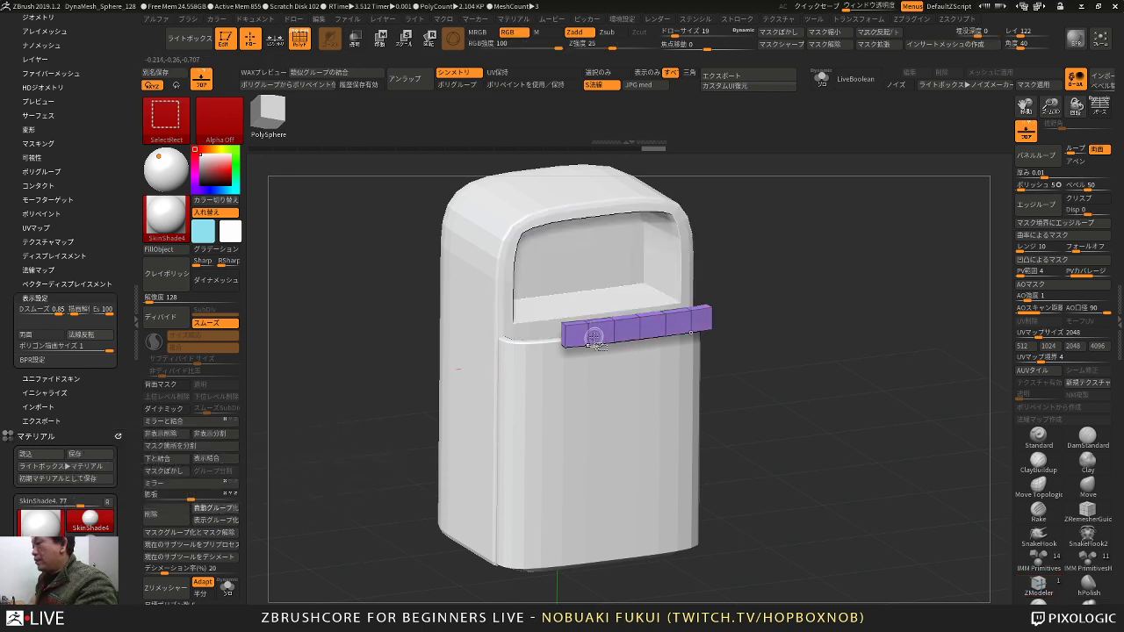
left_click(593, 339, "ctrl+shift")
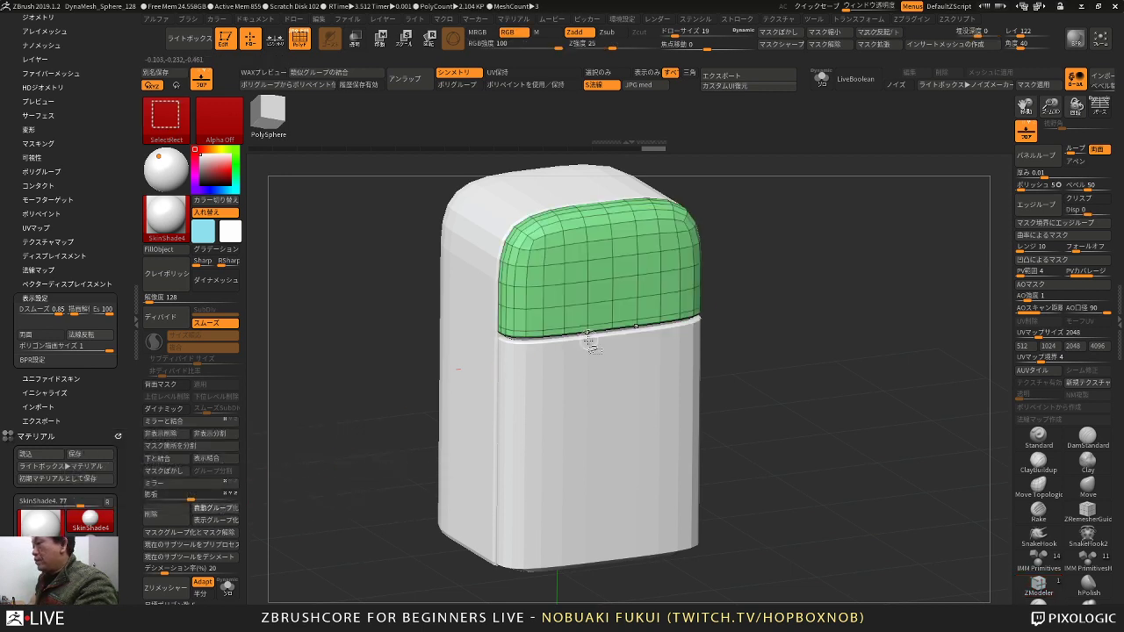
left_click(209, 433)
left_click(606, 326, "alt")
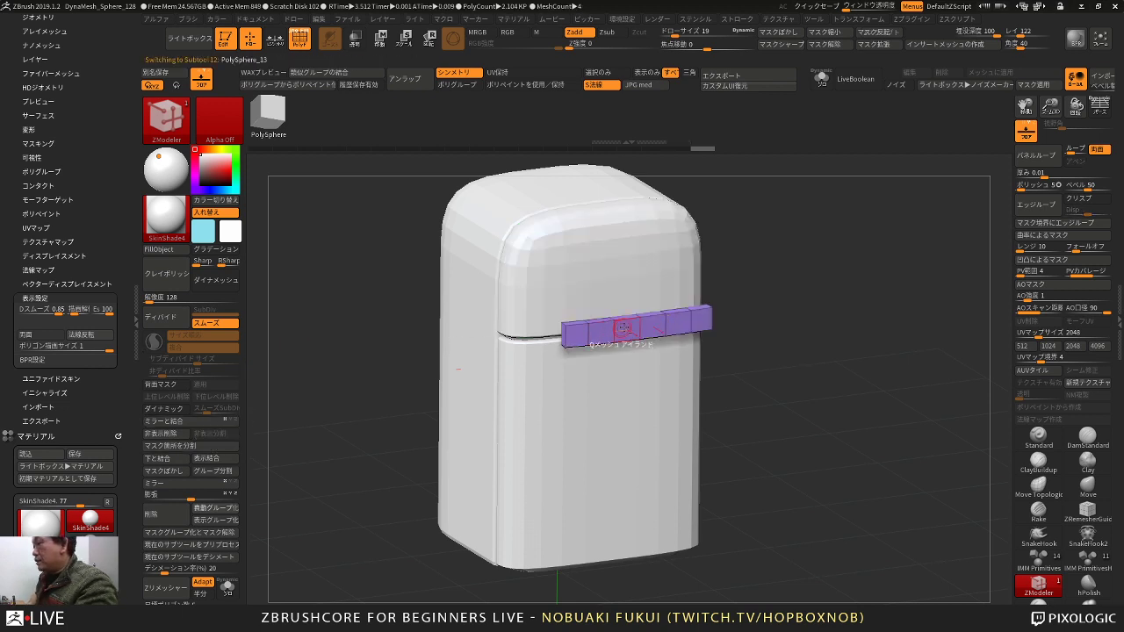
Step: Centre the Gizmo on the bar and move the bar about 0.03 units back toward the door
left_click_drag(796, 320, 781, 355)
key("w")
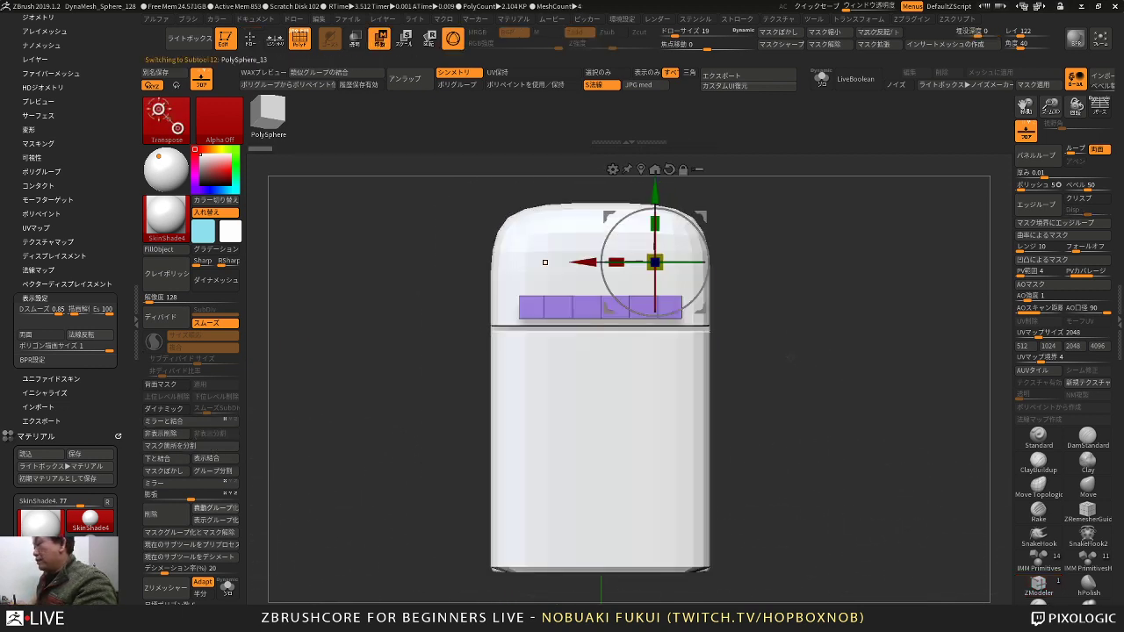
left_click(644, 168)
left_click_drag(757, 249, 801, 332)
Step: Divide the bar once with smoothing on and delete its lower subdivision level
key("d")
key("ctrl+z")
left_click(181, 316)
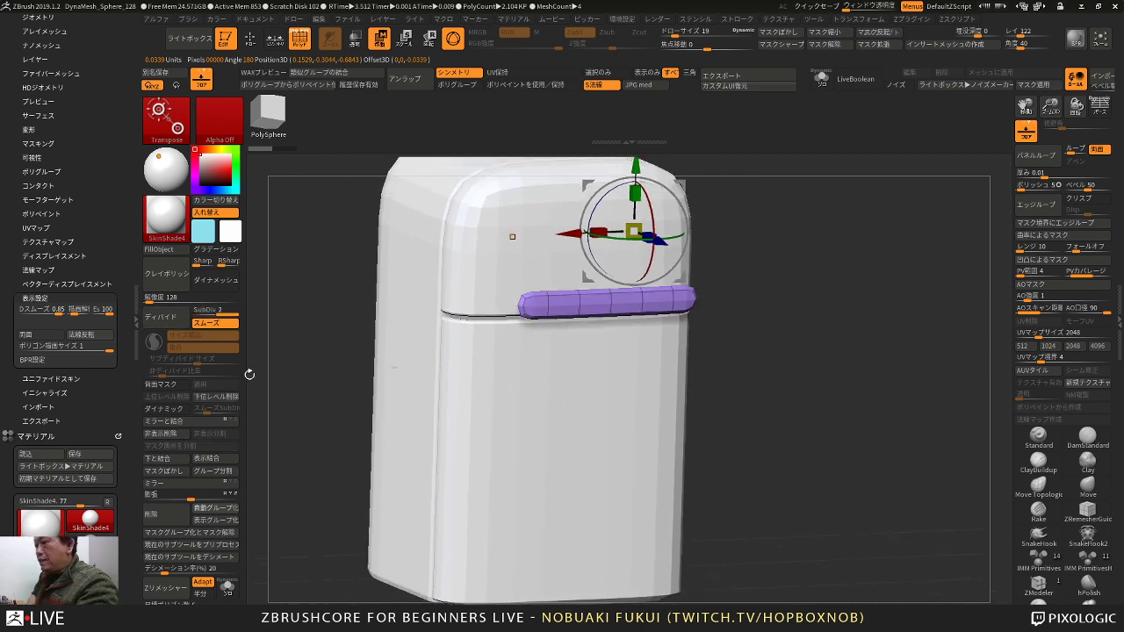
left_click(233, 398)
Step: Face the cabinet front and centre the Gizmo on the whole unmasked handle bar
key("q")
mouse_move(821, 380)
left_mouse_down()
mouse_move(801, 375)
mouse_move(823, 354)
mouse_move(831, 364)
mouse_move(820, 373)
mouse_move(790, 372)
left_mouse_up()
key("w")
left_click_drag(801, 334, 831, 398, "alt")
left_click(652, 206)
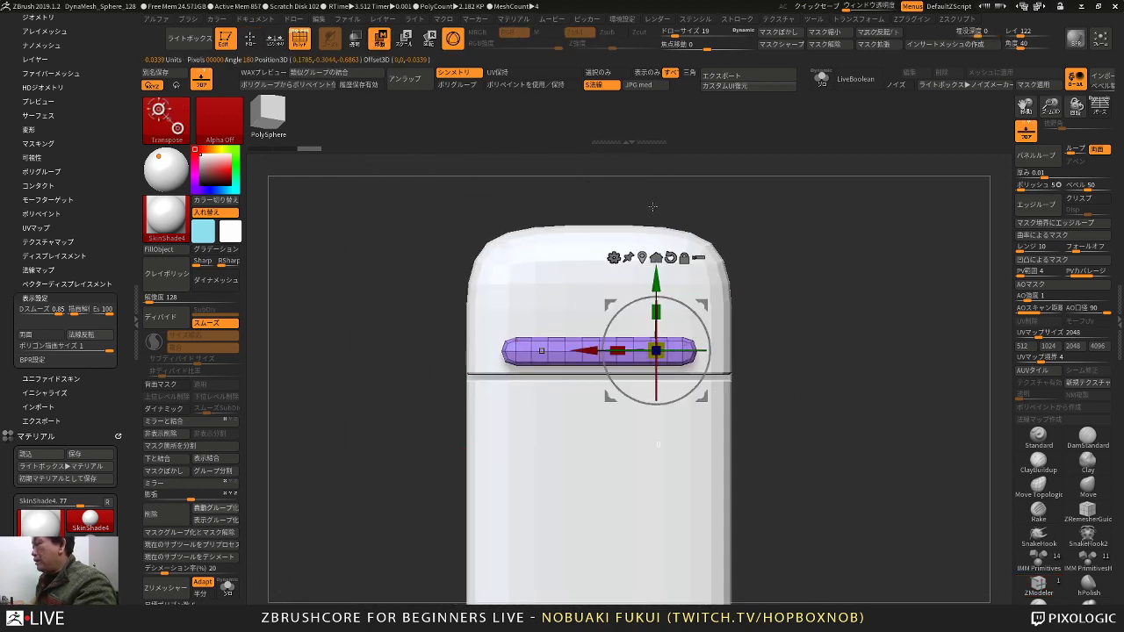
left_click_drag(770, 336, 816, 320, "alt")
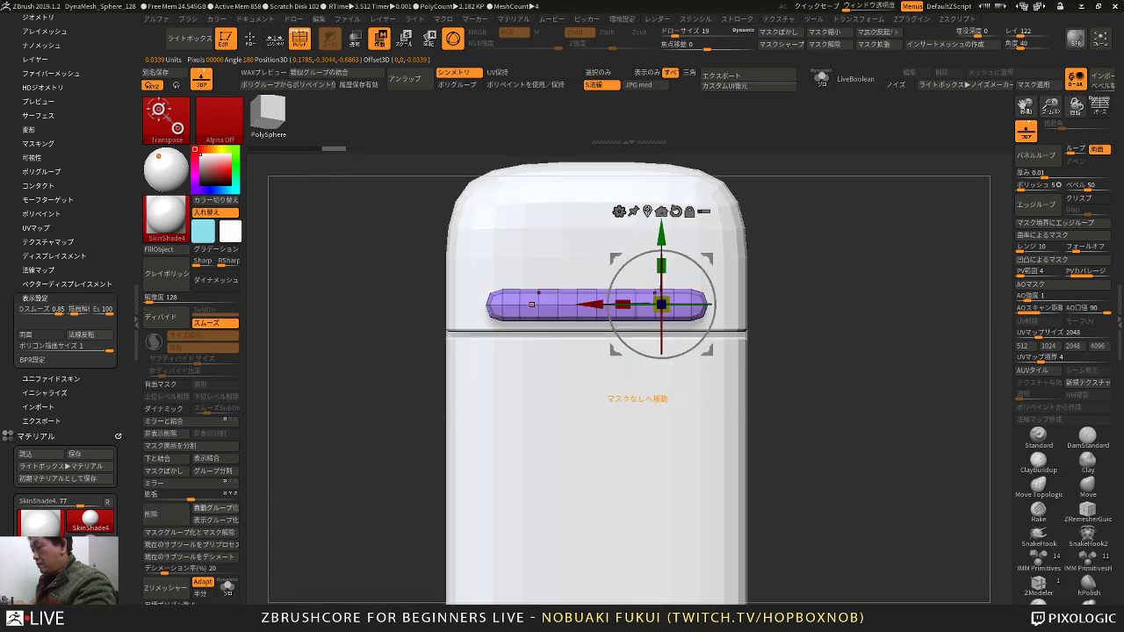
left_click(647, 211)
Step: Try to reshape the handle bar by pulling the corner points of a Gizmo deformer cage
left_click(554, 212)
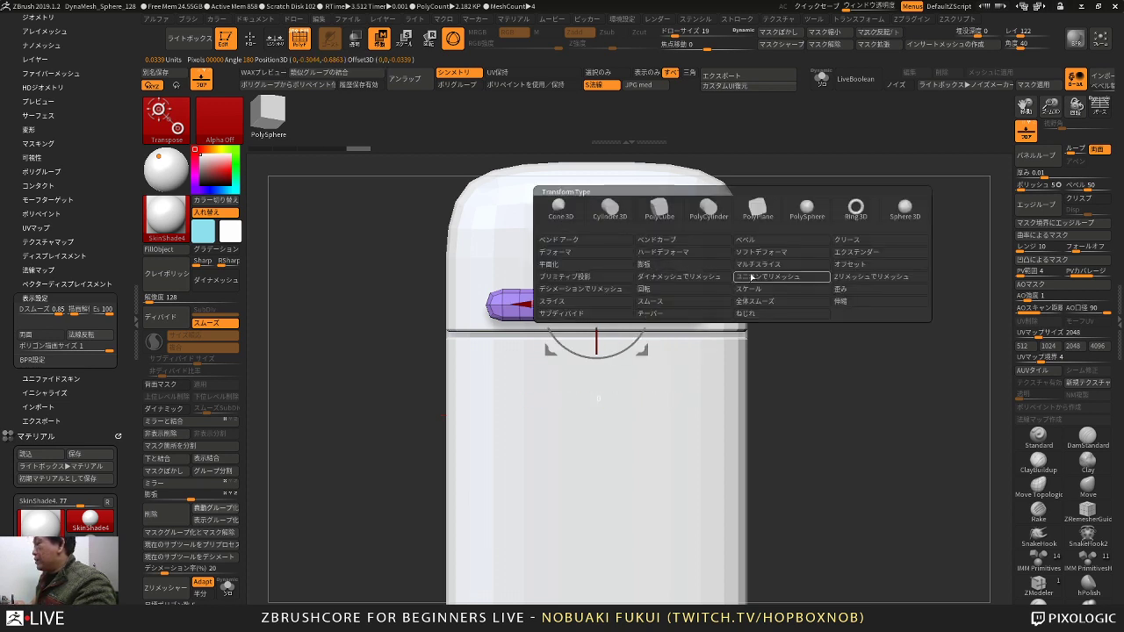
left_click(762, 259)
left_click_drag(756, 279, 797, 331, "alt")
left_click_drag(796, 280, 776, 290)
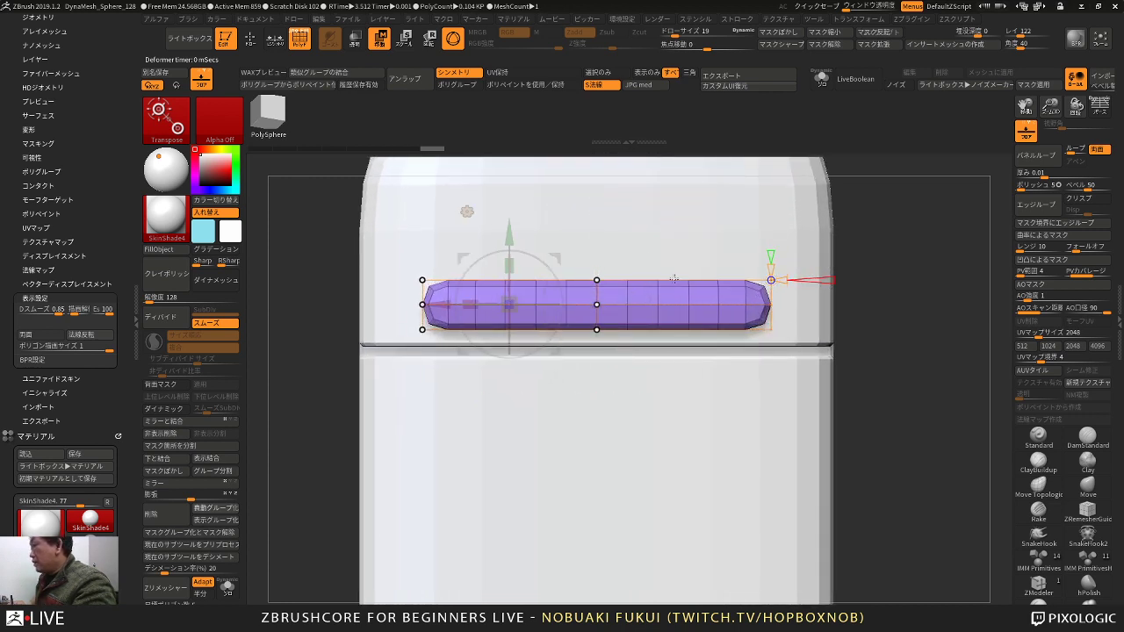
left_click_drag(422, 280, 419, 296)
key("ctrl+z")
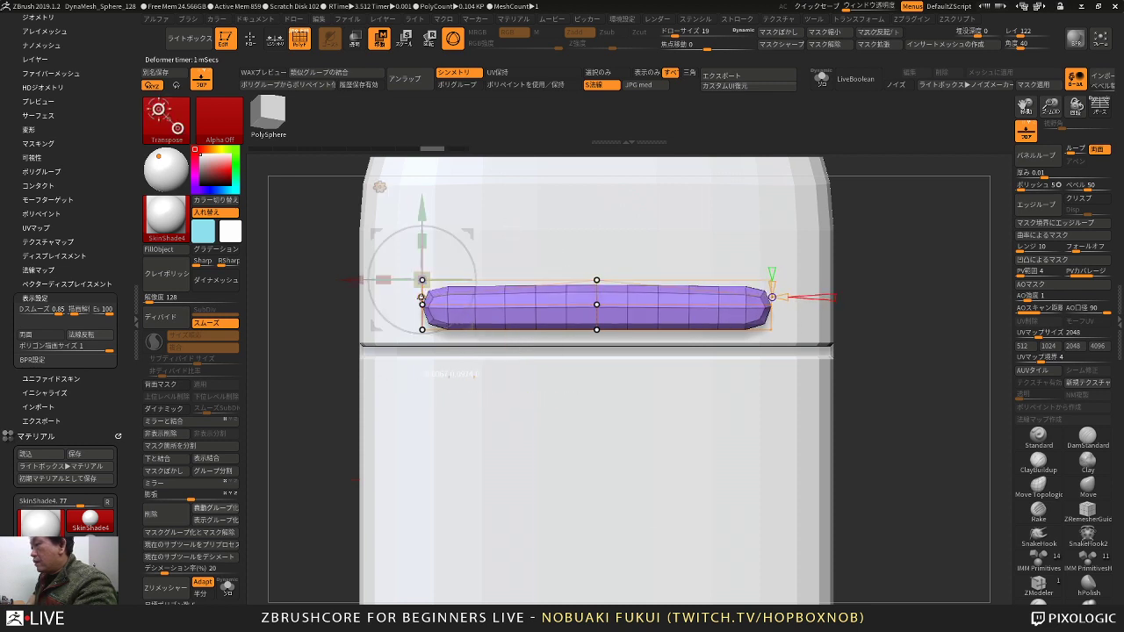
key("ctrl+z")
key("q")
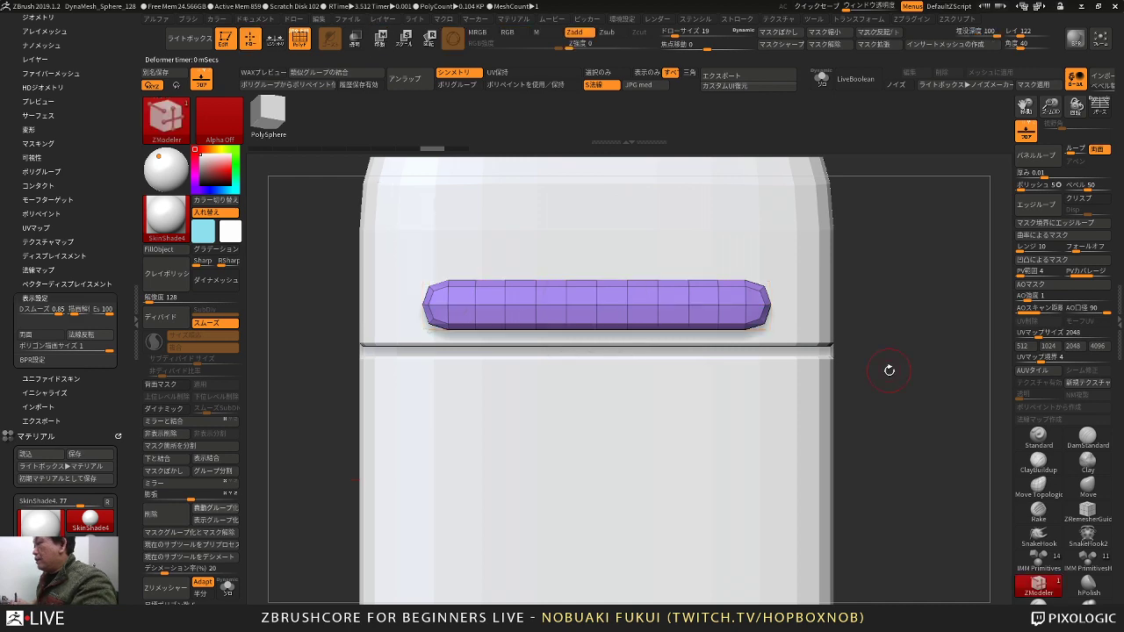
Step: Bend the handle bar into a shallow outward curve with a Gizmo deformer, working from above or below the cabinet
key("w")
mouse_move(881, 369)
left_mouse_down("alt")
mouse_move(865, 320)
mouse_move(800, 313)
left_mouse_up("alt")
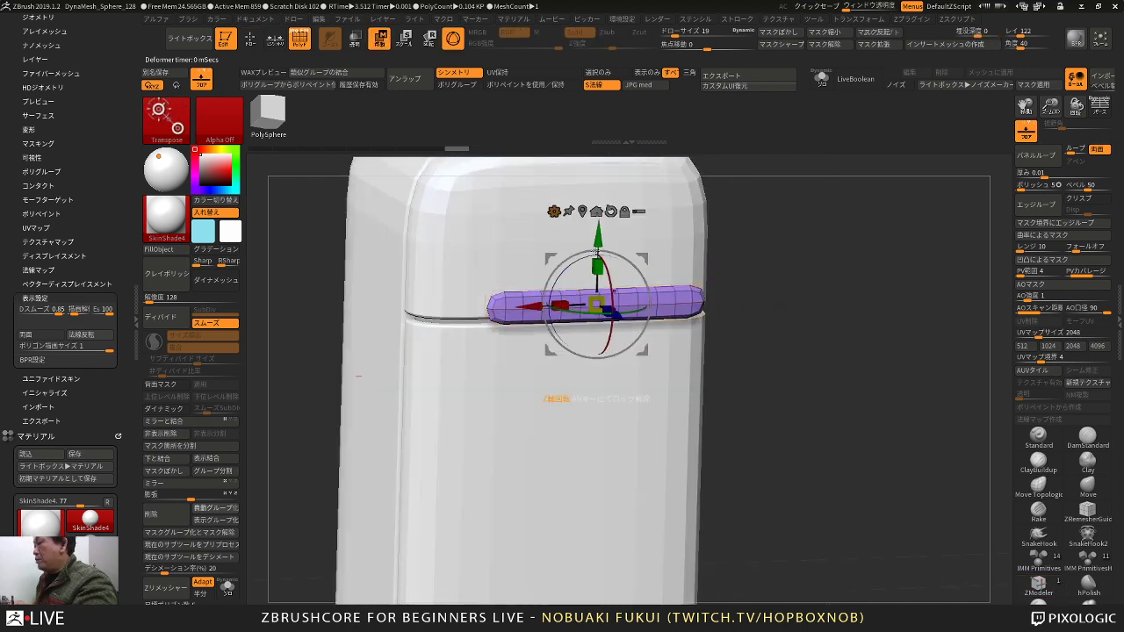
left_click(554, 211)
left_click(564, 266)
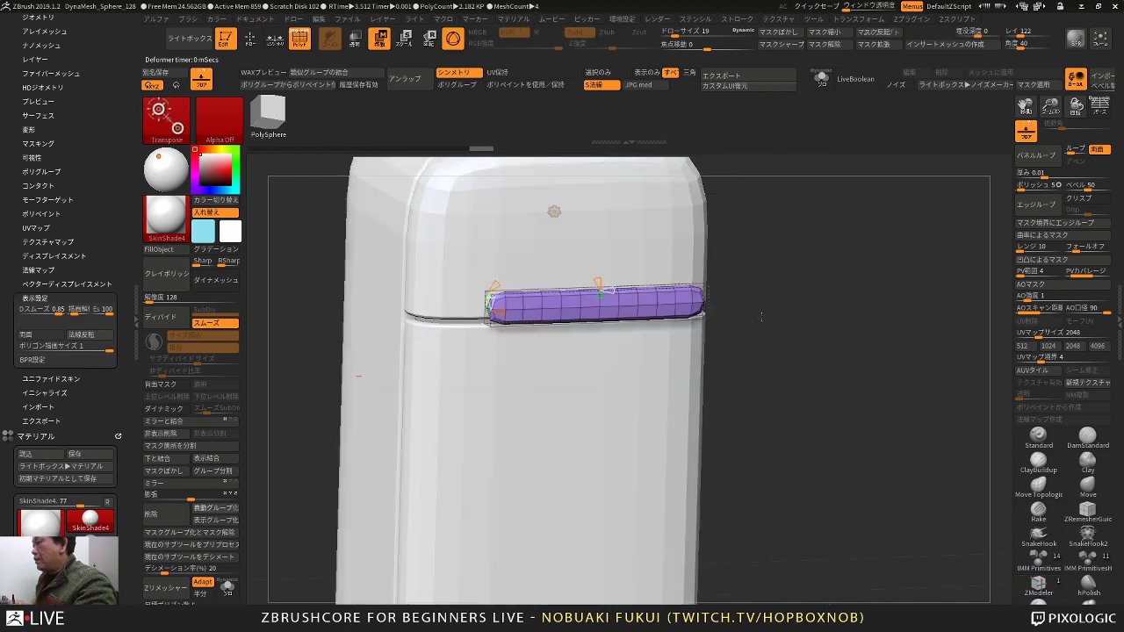
left_click_drag(762, 316, 798, 419, "shift")
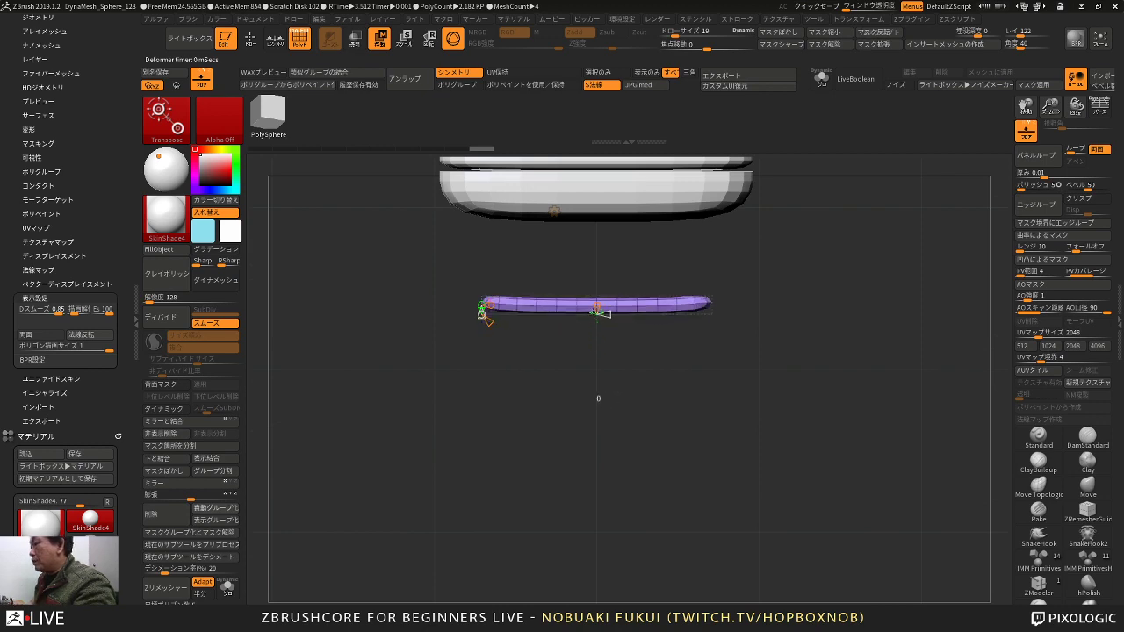
mouse_move(790, 400)
left_mouse_down()
mouse_move(794, 303)
mouse_move(795, 348)
mouse_move(810, 363)
mouse_move(787, 342)
mouse_move(802, 356)
mouse_move(806, 346)
left_mouse_up()
key("q")
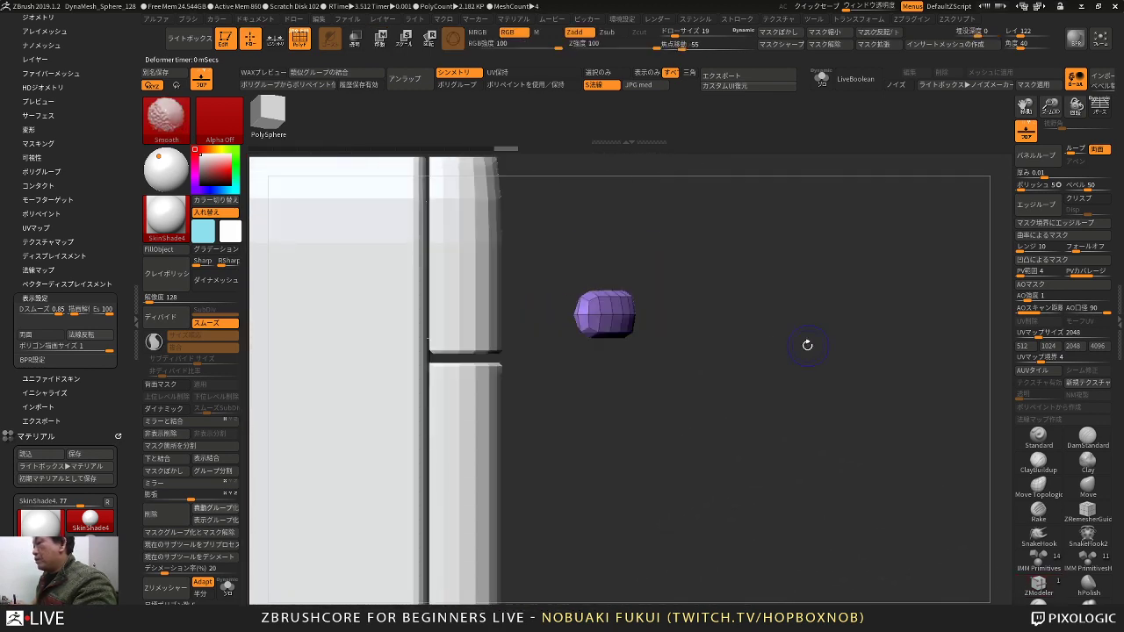
Step: Scale the curved handle bar along its vertical axis with the Gizmo
key("w")
left_click_drag(696, 311, 567, 283)
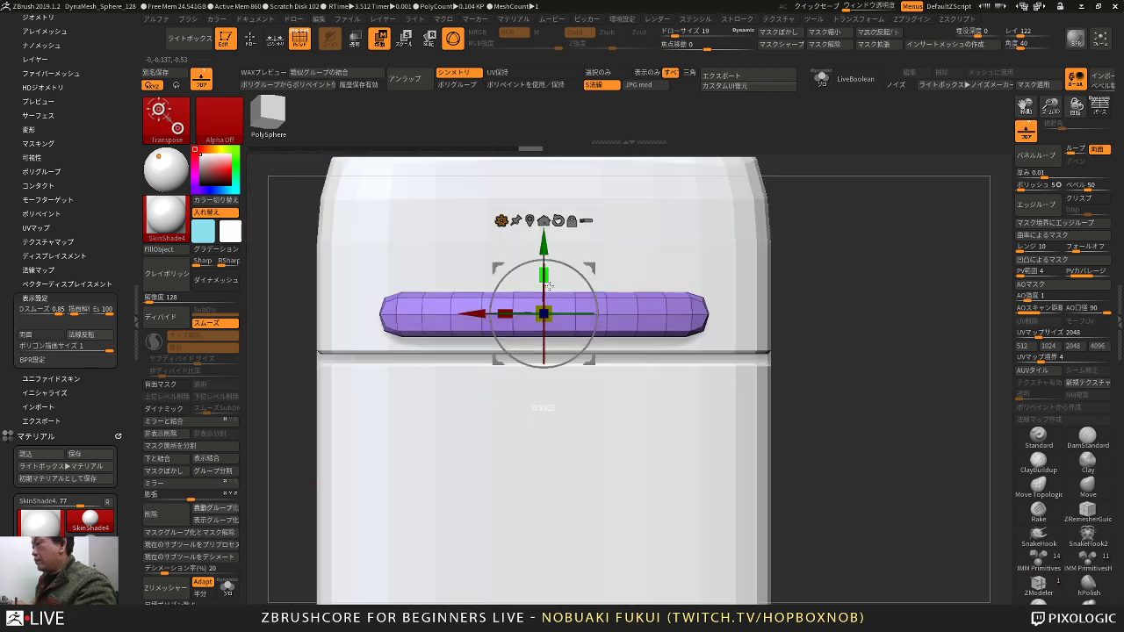
mouse_move(785, 288)
left_mouse_down("alt")
mouse_move(765, 243)
mouse_move(750, 278)
mouse_move(770, 286)
mouse_move(761, 298)
mouse_move(806, 383)
mouse_move(825, 382)
left_mouse_up("alt")
Step: Mark the handle's front polygons, leaving out the rounded ends, and extract them as a strip using QMesh set to single polygon
key("q")
left_click_drag(793, 277, 772, 277)
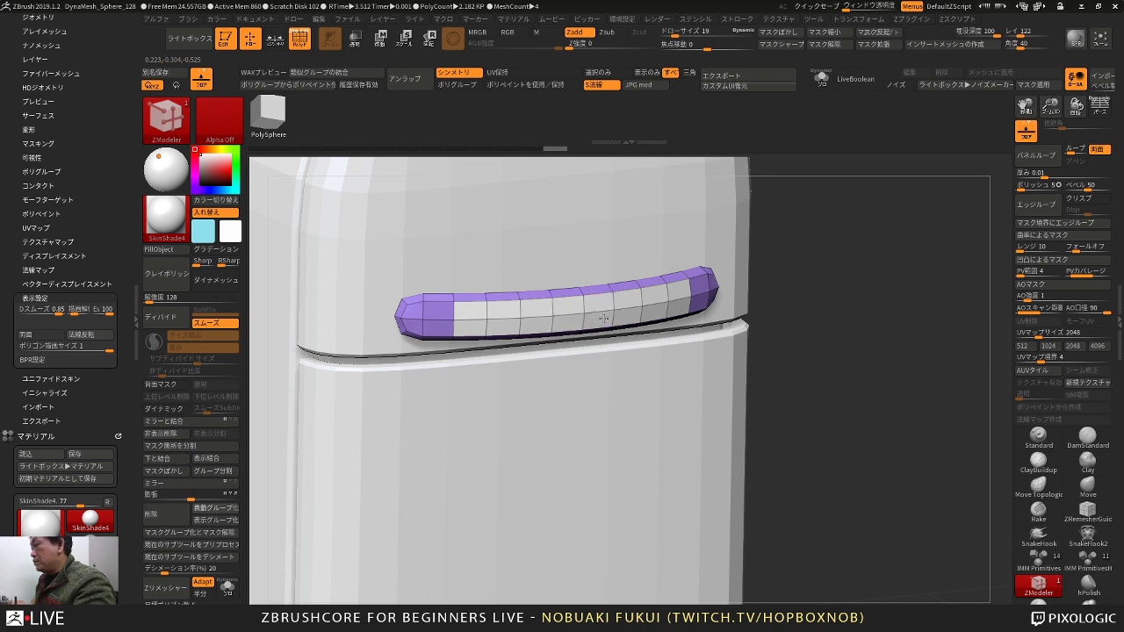
left_click_drag(768, 285, 748, 294)
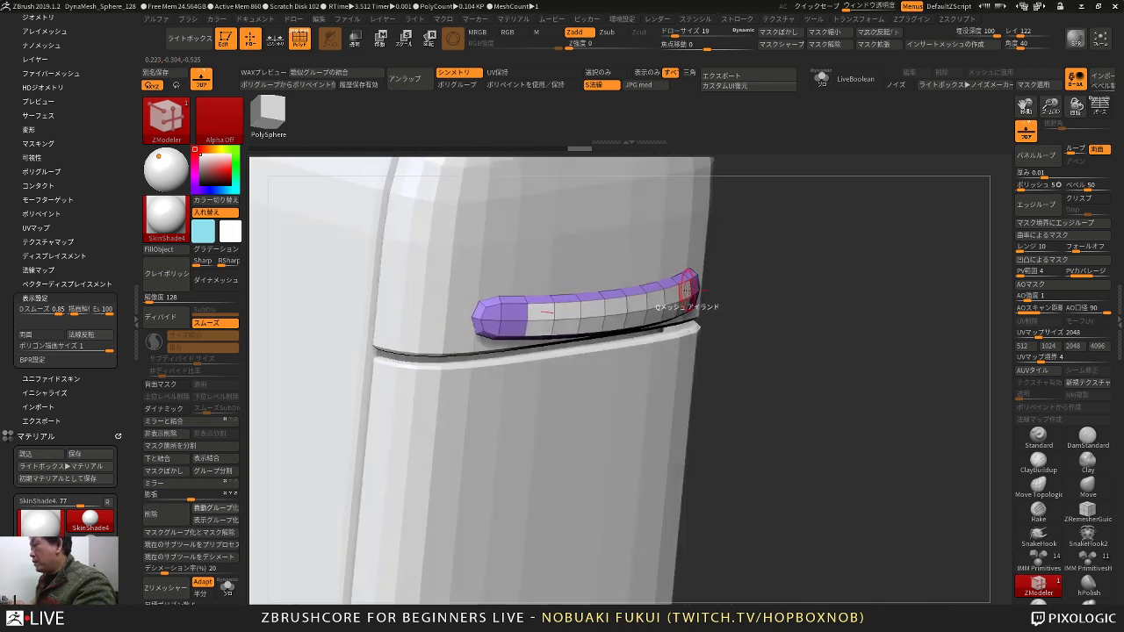
key("space")
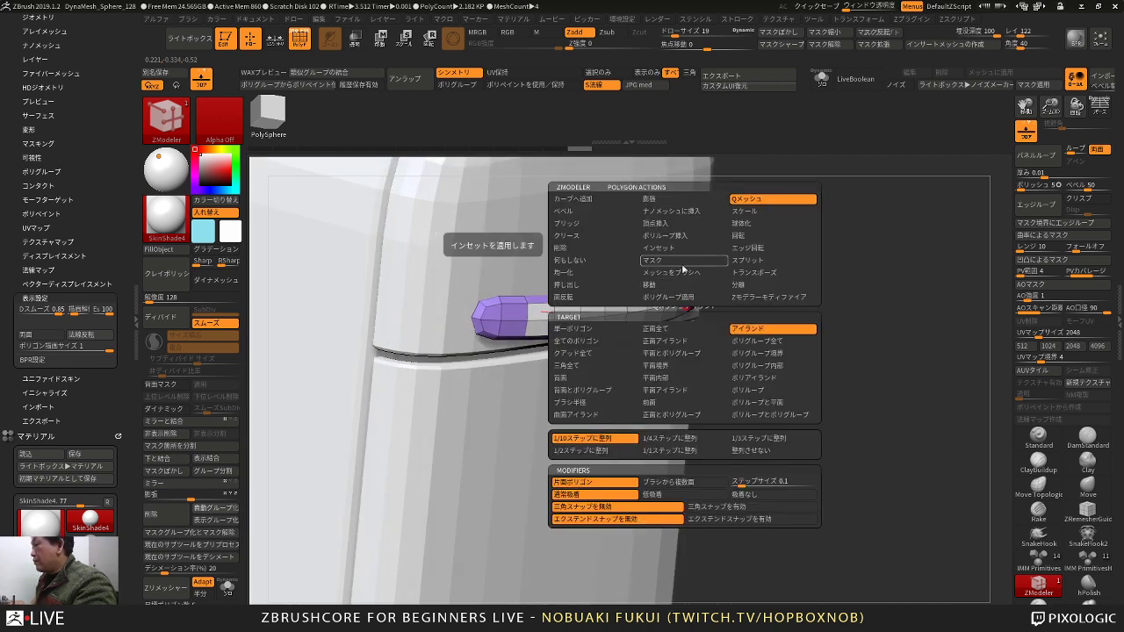
left_click(607, 328)
left_click_drag(684, 290, 715, 289)
key("ctrl+z")
key("ctrl+z")
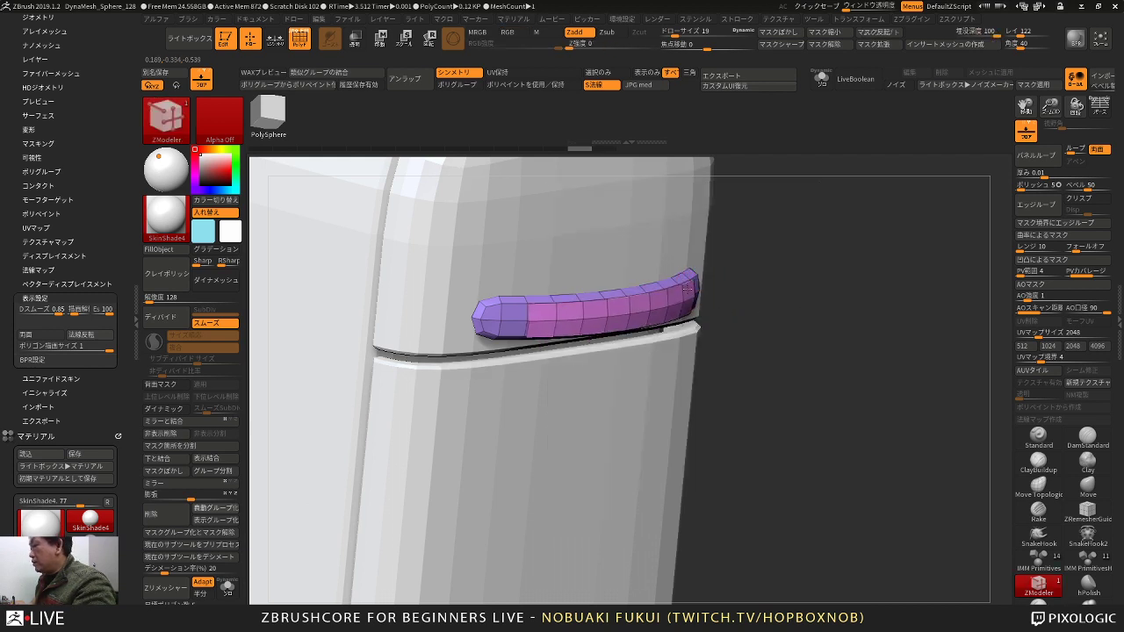
Step: Thicken the extracted front strip using QMesh with the Polygroup All target, and auto-group the handle's separate parts
key("space")
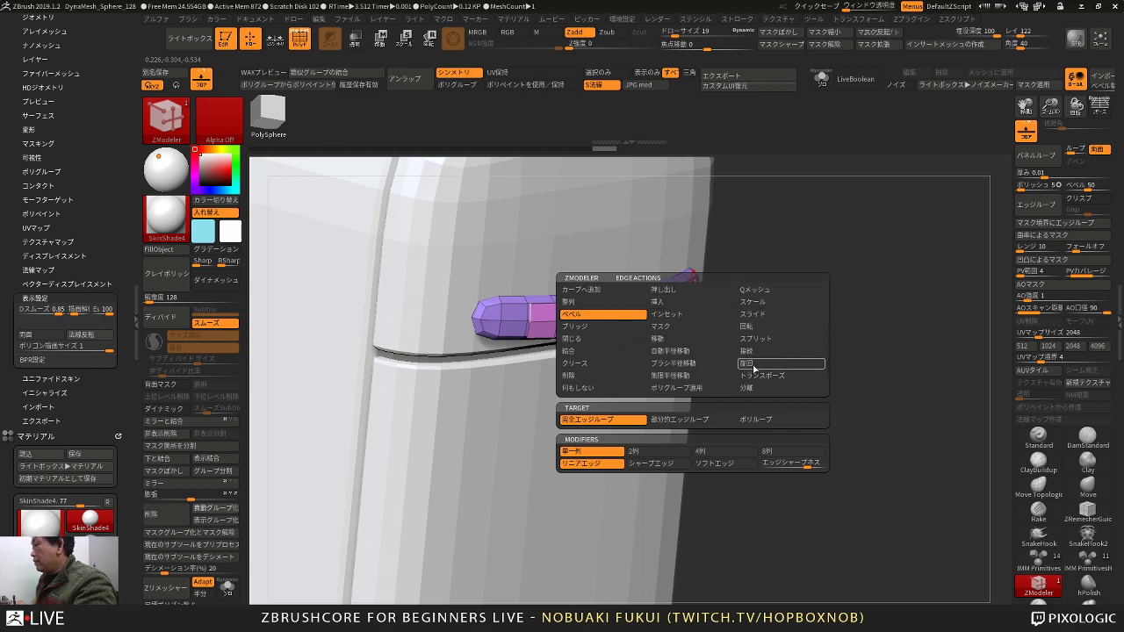
key("space")
left_click(773, 341)
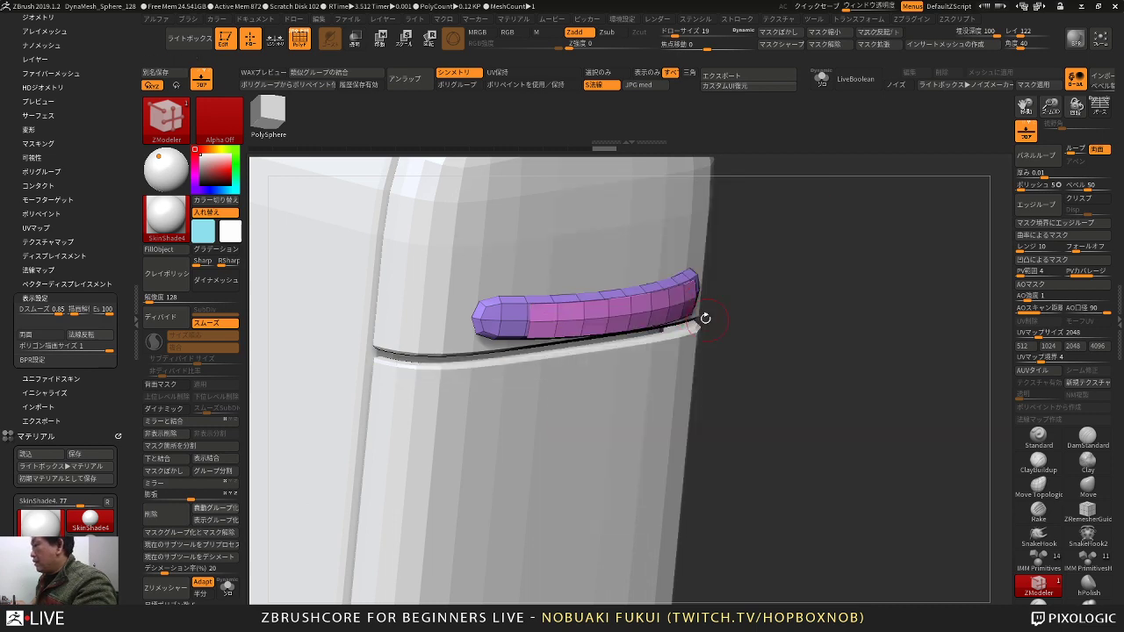
left_click_drag(690, 293, 790, 418)
left_click(217, 510)
Step: Mask the handle bar so only the front strip stays editable, and centre the Gizmo on the strip
key("w")
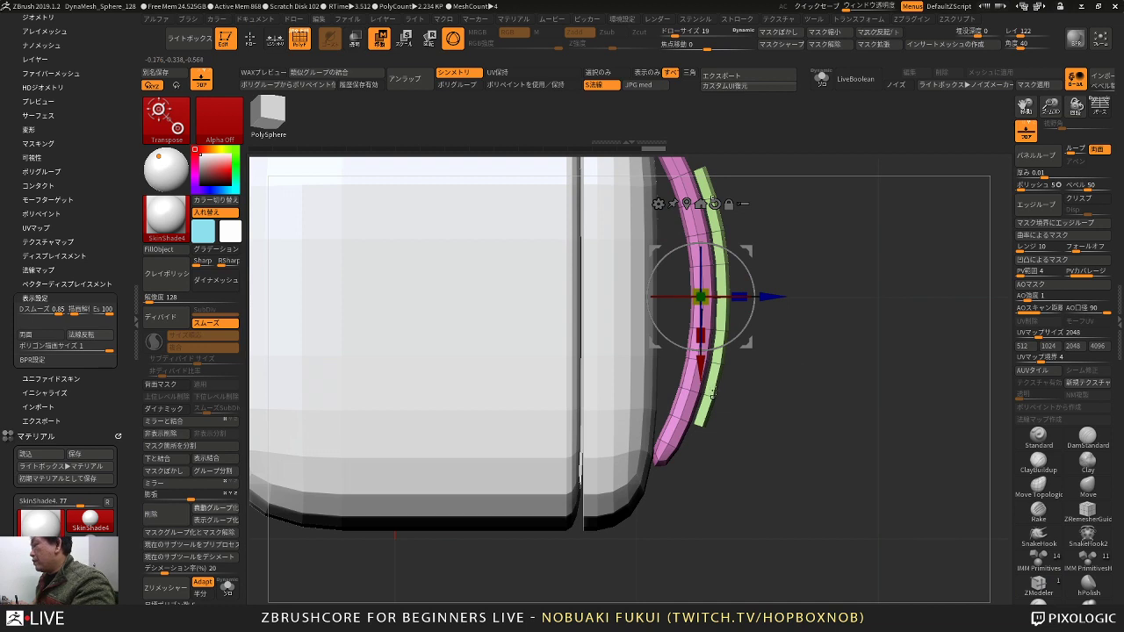
left_click(716, 391, "ctrl")
left_click(717, 299)
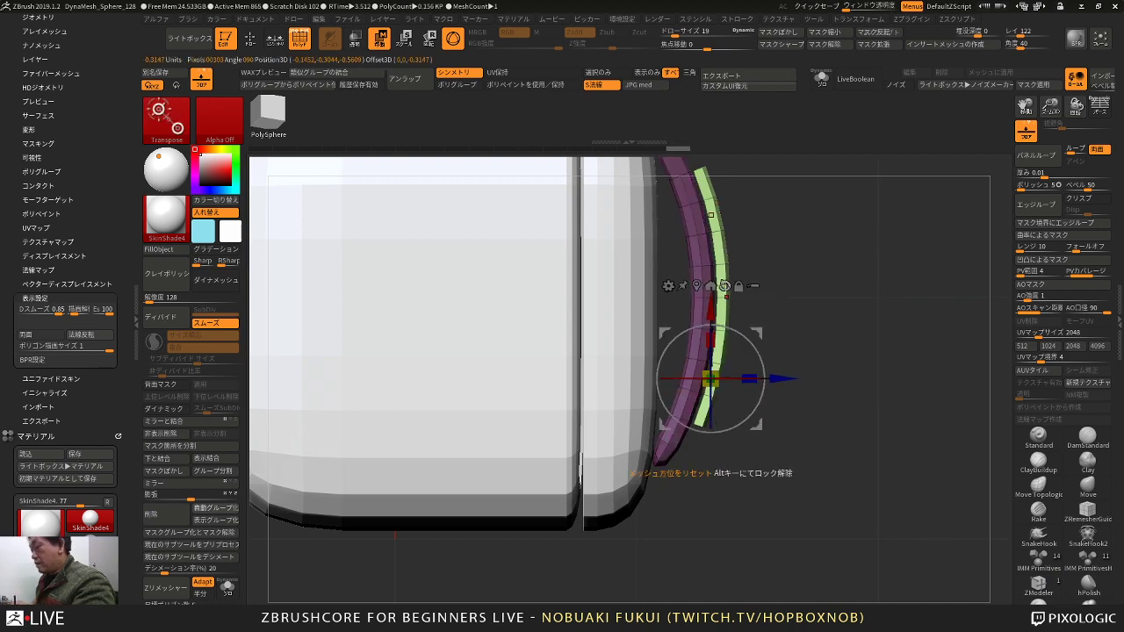
left_click(697, 286)
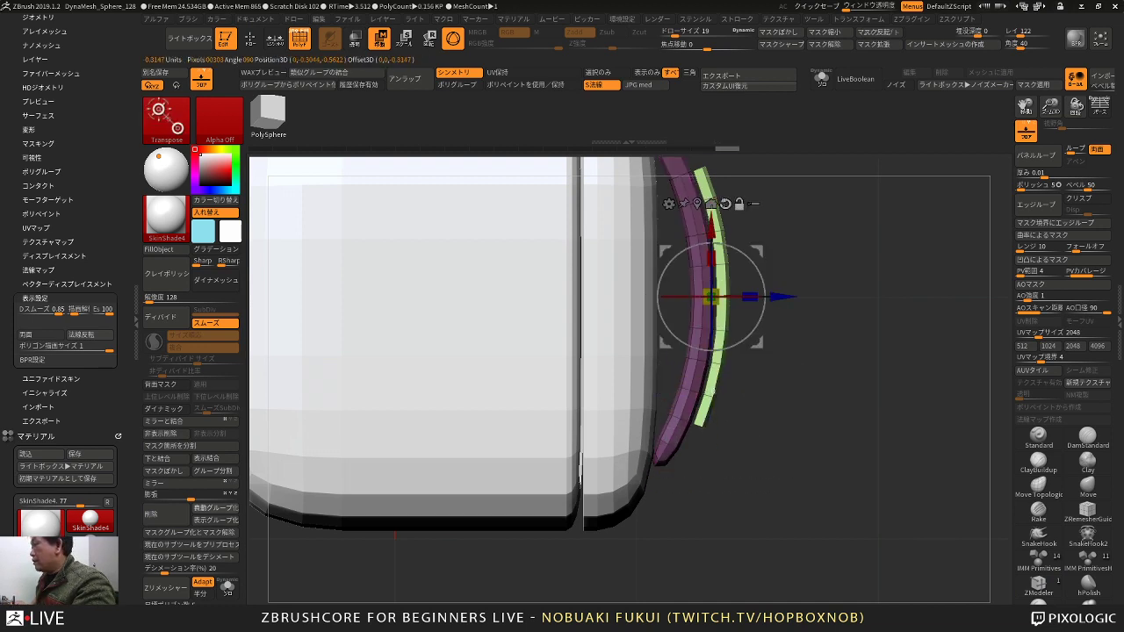
Step: Bend the front strip more strongly with the Gizmo's Deformer so it follows the handle's curve
left_click(669, 204)
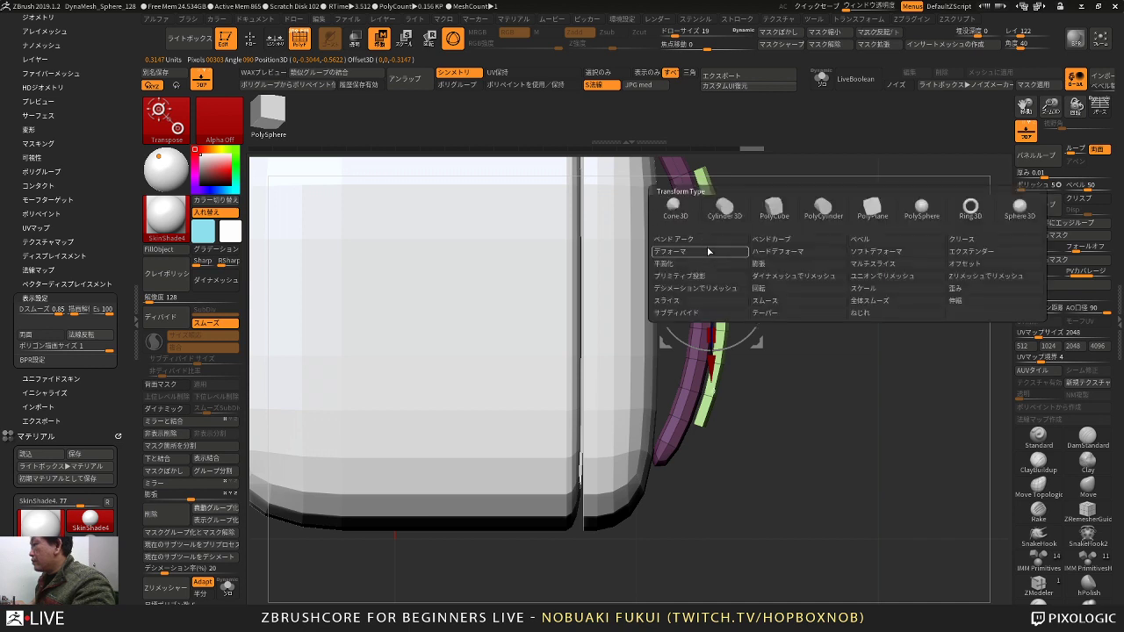
left_click(709, 252)
left_click_drag(726, 297, 708, 301)
key("ctrl+z")
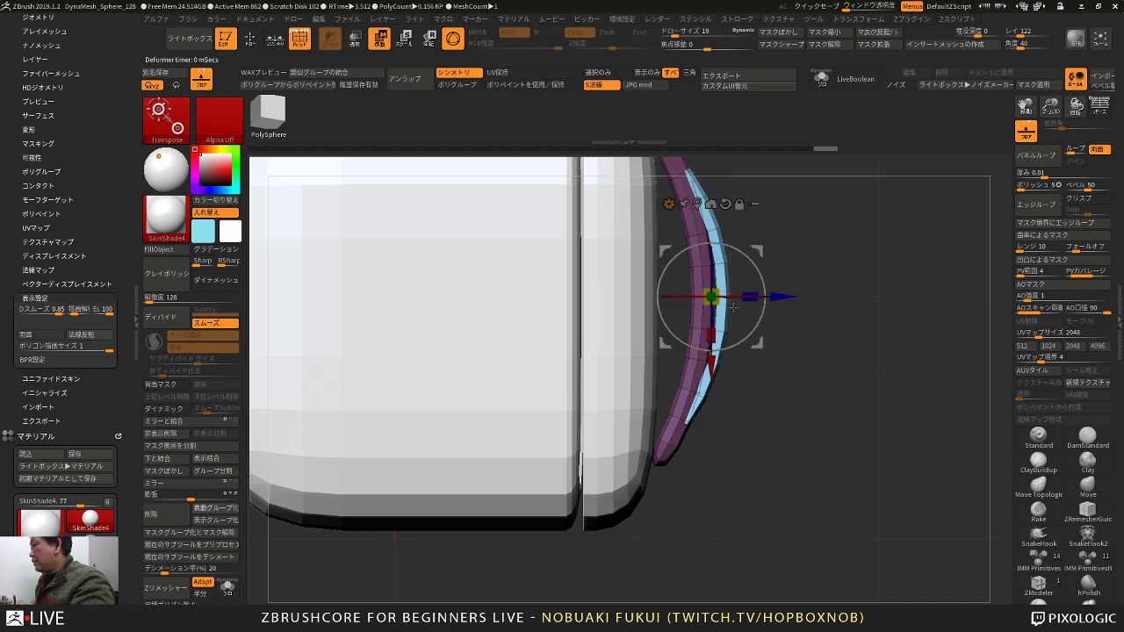
Step: Seat the curved strip against the front of the handle bar and clear the mask
left_click_drag(834, 327, 796, 295)
left_click_drag(720, 263, 723, 267)
key("q")
left_click_drag(439, 430, 446, 439, "ctrl")
Step: Duplicate the complete handle downward onto the top of the lower door and clear the resulting mask
left_click_drag(440, 434, 452, 339, "alt")
mouse_move(452, 339)
left_mouse_down()
mouse_move(515, 411)
mouse_move(558, 403)
left_mouse_up()
left_click_drag(846, 326, 819, 312, "shift")
key("w")
left_click_drag(718, 231, 718, 280, "ctrl")
mouse_move(870, 287)
left_mouse_down("ctrl")
mouse_move(896, 321)
mouse_move(887, 351)
mouse_move(915, 368)
mouse_move(852, 353)
mouse_move(850, 334)
mouse_move(875, 344)
left_mouse_up("ctrl")
key("q")
left_click_drag(426, 422, 426, 449)
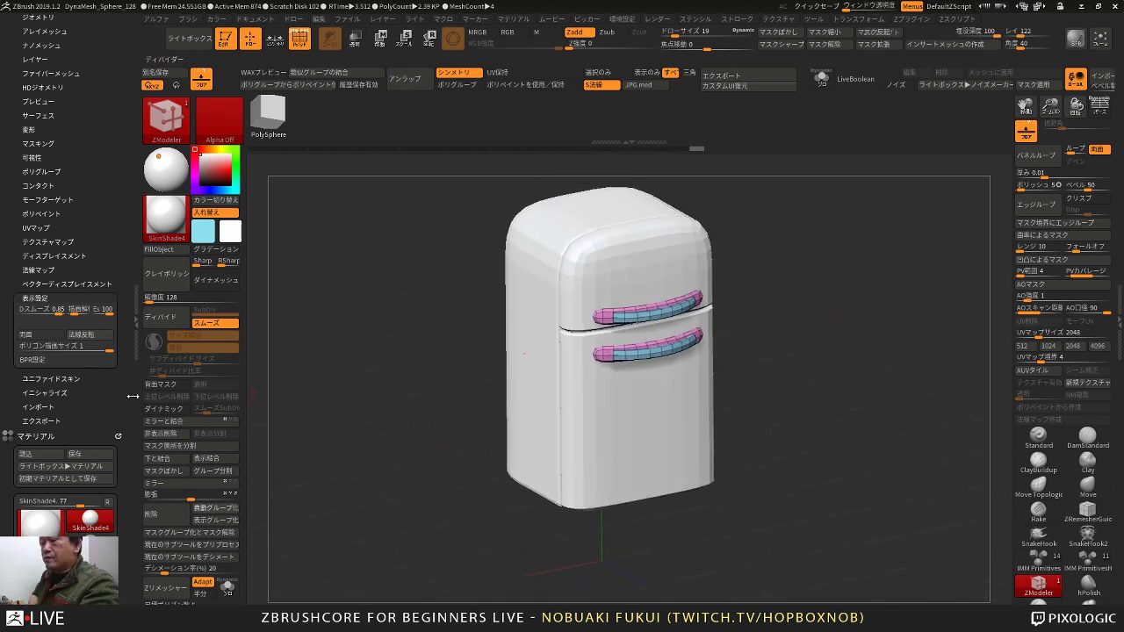
left_click_drag(130, 119, 130, 246)
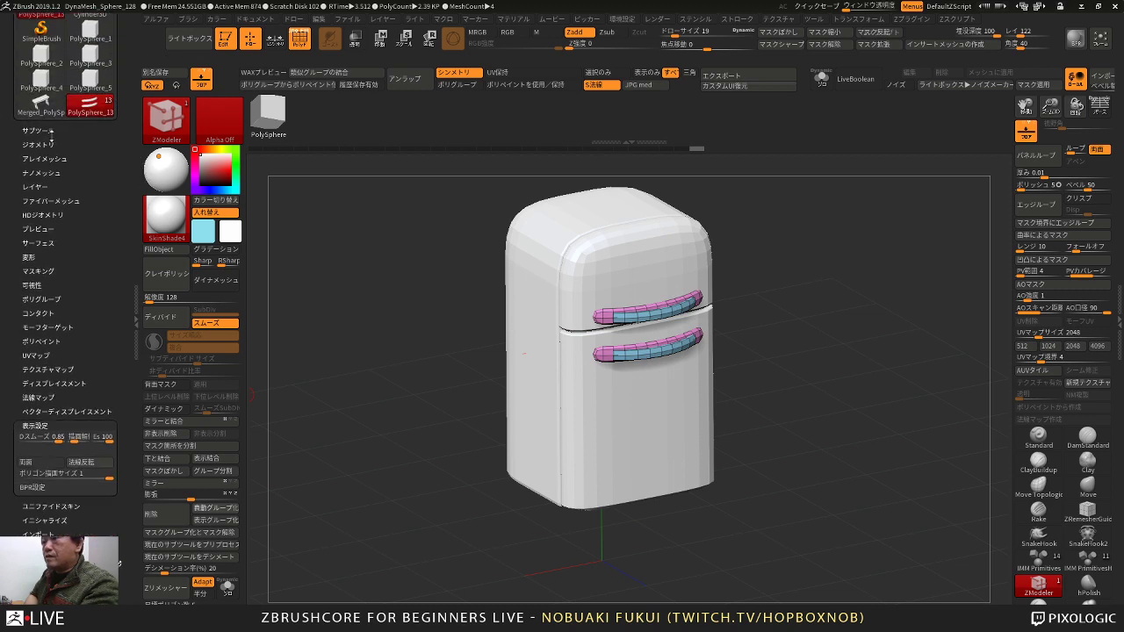
Step: Select the fridge body and mark the inner faces of its underside, leaving the outer rim unmarked
left_click(50, 132)
mouse_move(404, 408)
left_mouse_down("alt")
mouse_move(400, 378)
mouse_move(416, 406)
mouse_move(405, 414)
left_mouse_up("alt")
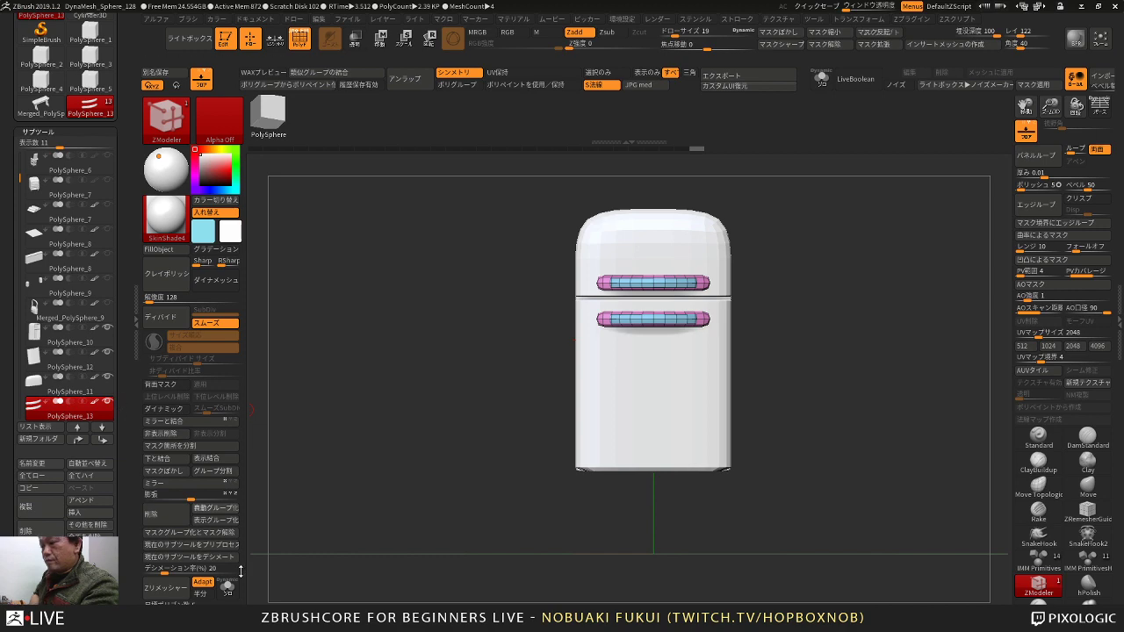
left_click_drag(314, 476, 374, 478)
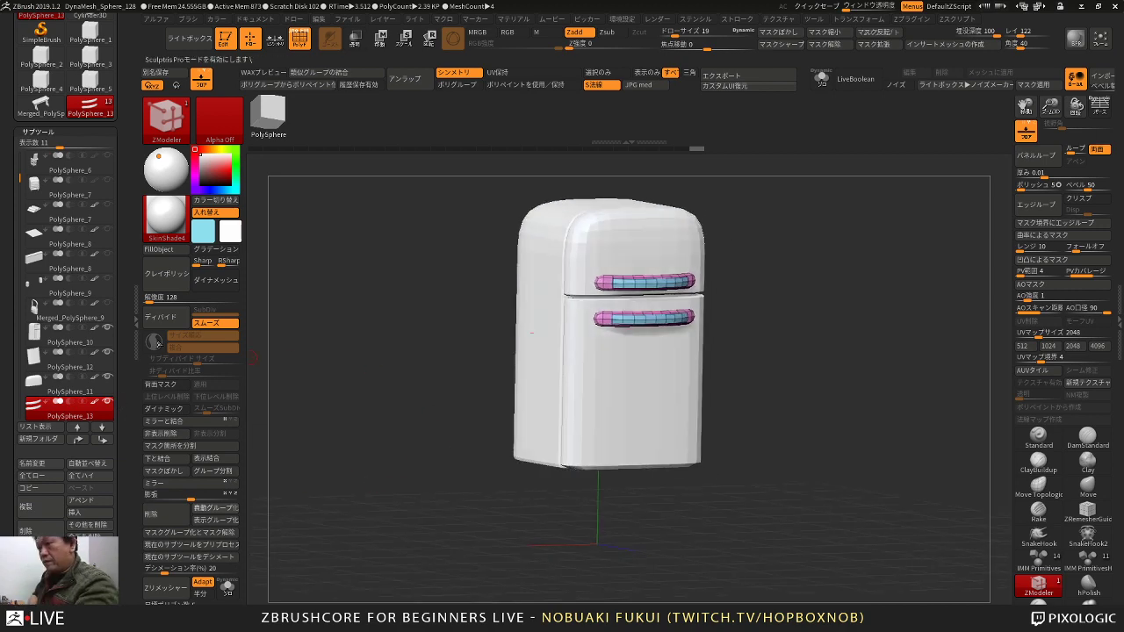
left_click(107, 339)
left_click_drag(428, 509, 467, 430)
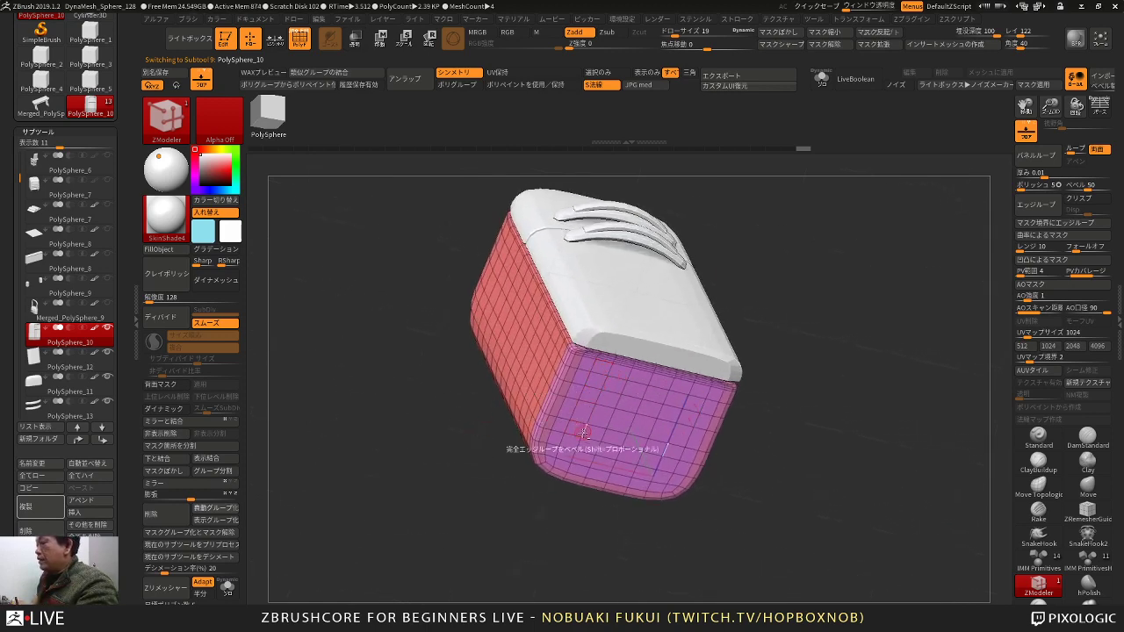
right_click_drag(621, 403, 628, 477)
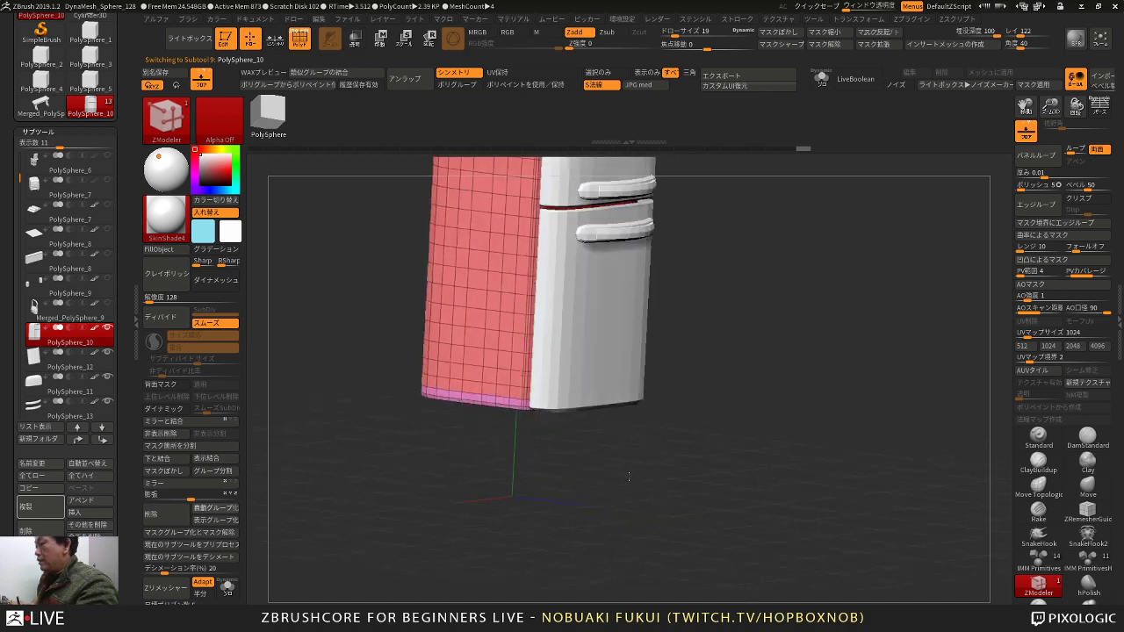
right_click_drag(536, 434, 494, 388)
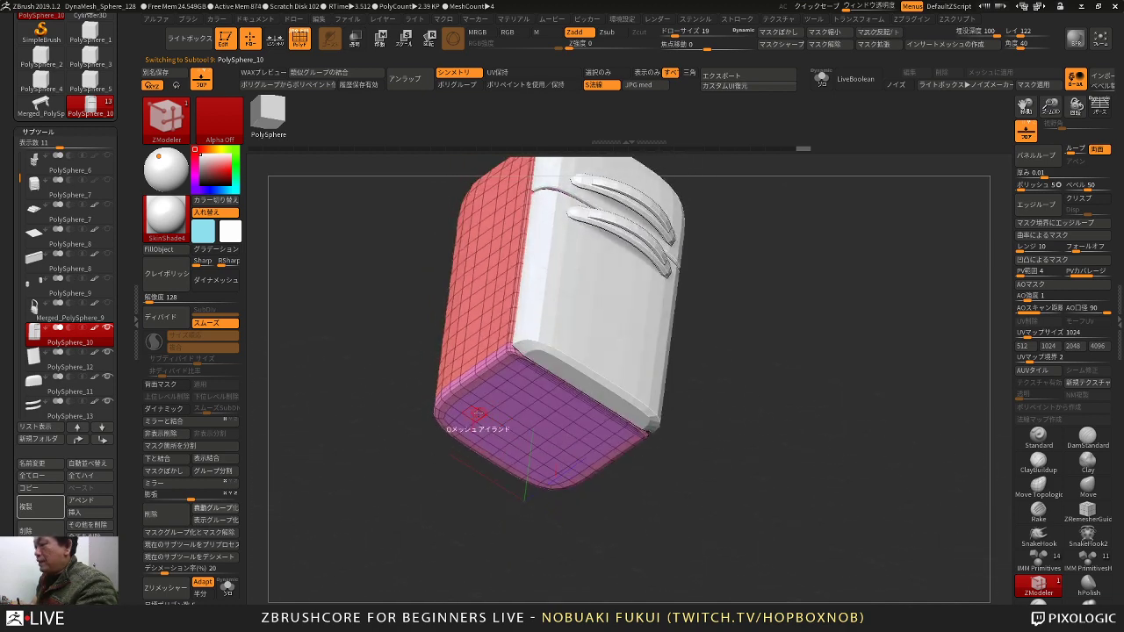
left_click_drag(567, 510, 540, 414)
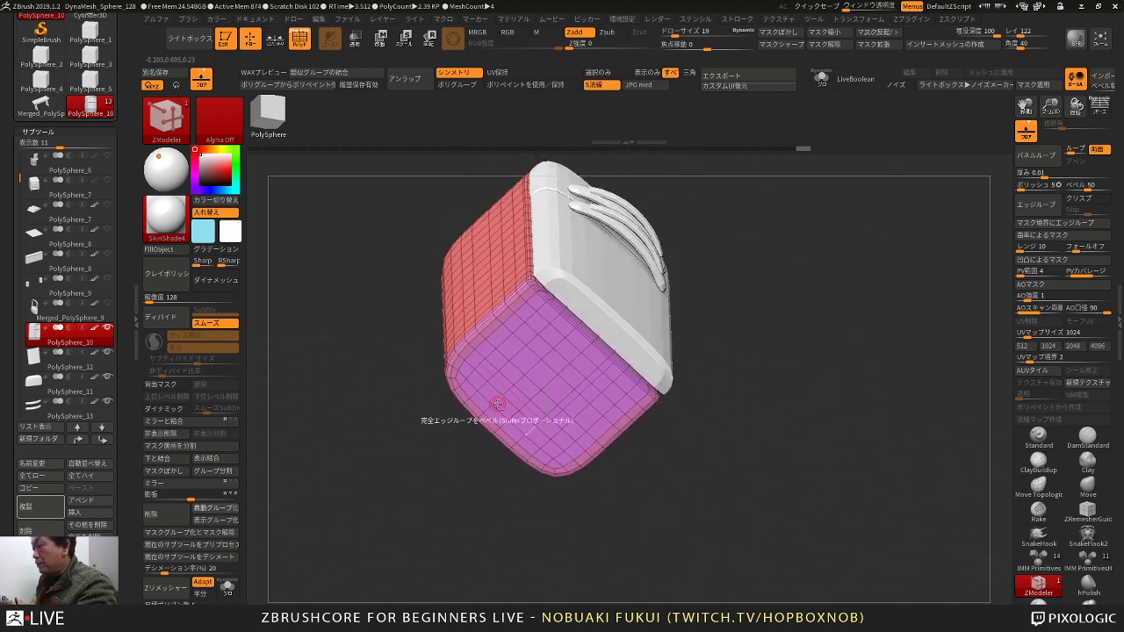
left_click_drag(470, 460, 467, 460)
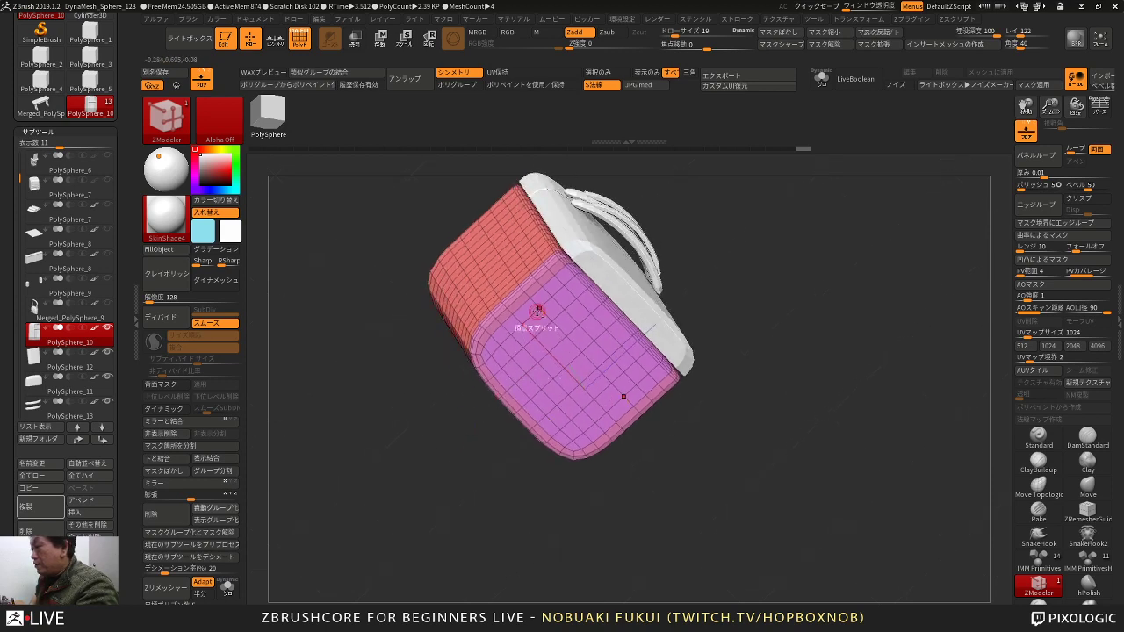
left_click_drag(566, 276, 501, 348, "alt")
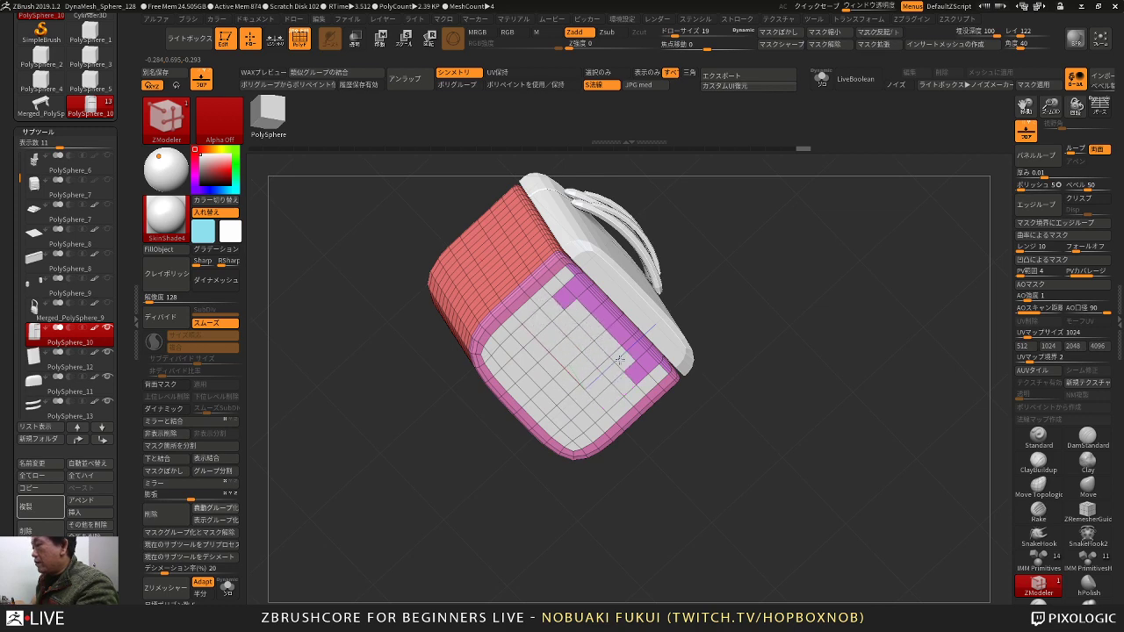
left_click_drag(708, 348, 759, 351)
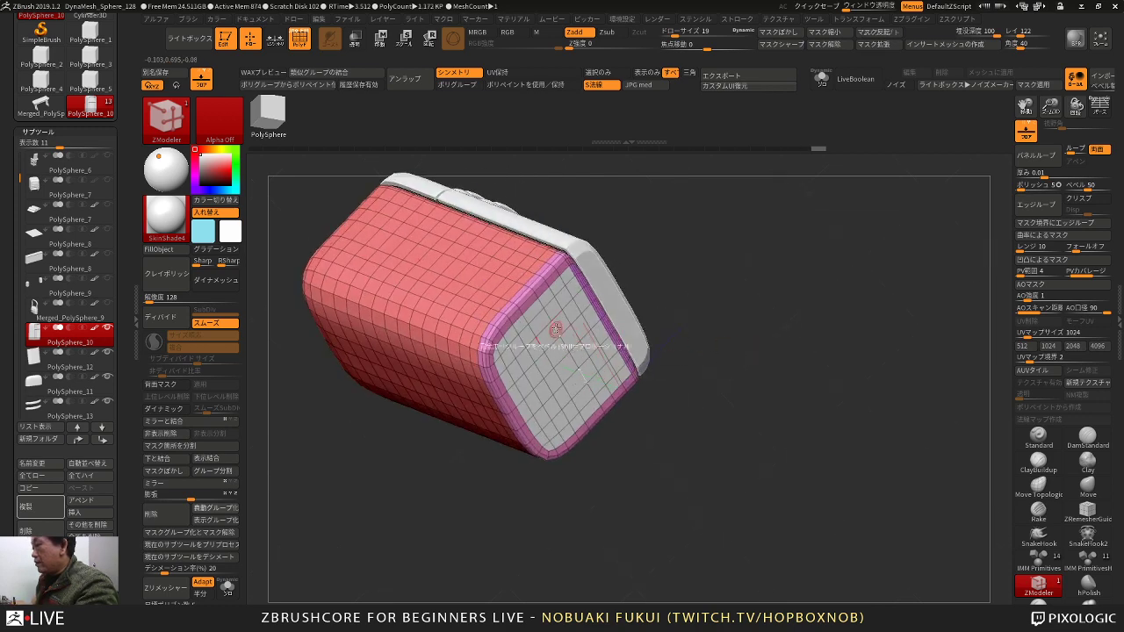
Step: Pull the marked underside faces out with ZModeler's QMesh as a detached patch and thicken it into a block with the Island target
key("space")
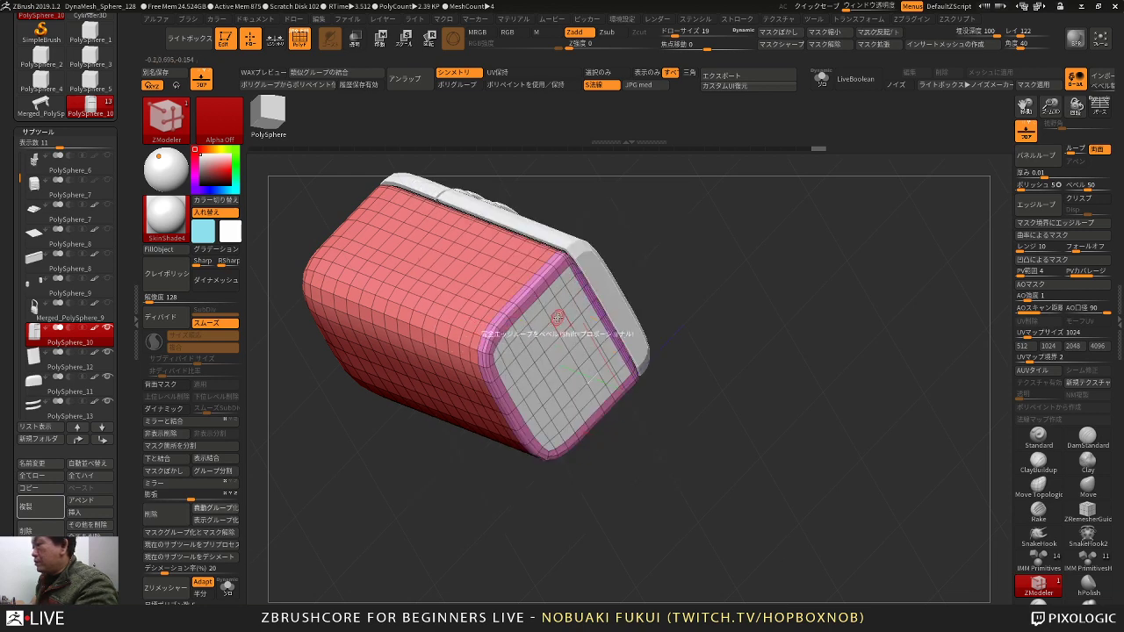
key("space")
left_click(489, 328)
left_click_drag(557, 333, 693, 360)
key("space")
left_click(687, 333)
left_click_drag(755, 375, 720, 524, "shift")
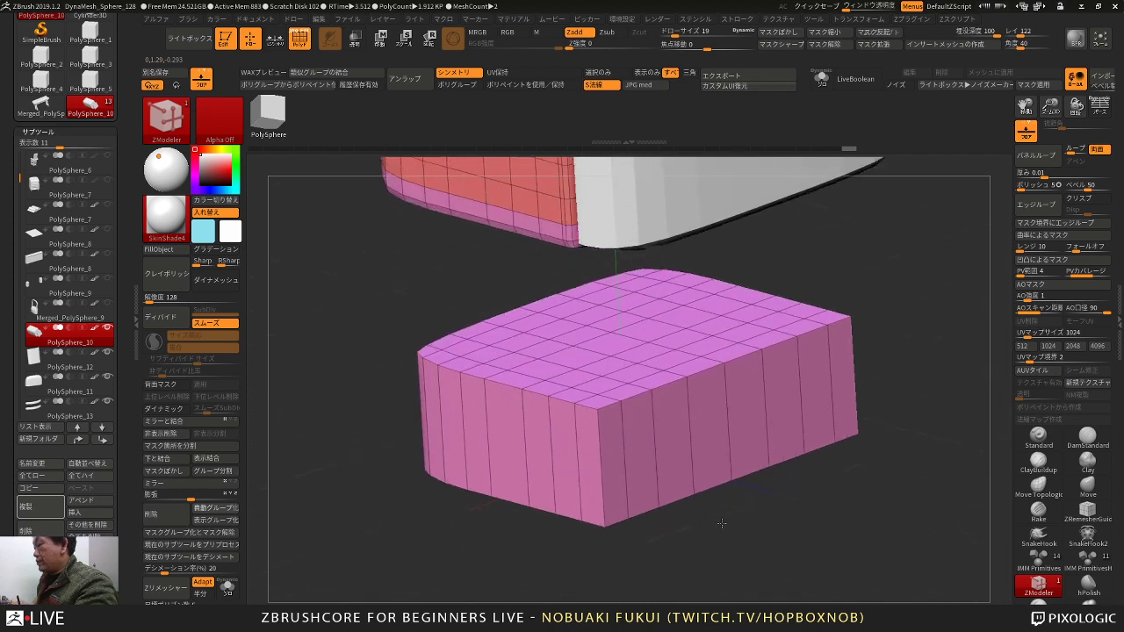
Step: Try to bevel the detached block's upper edges with ZModeler's edge actions
key("space")
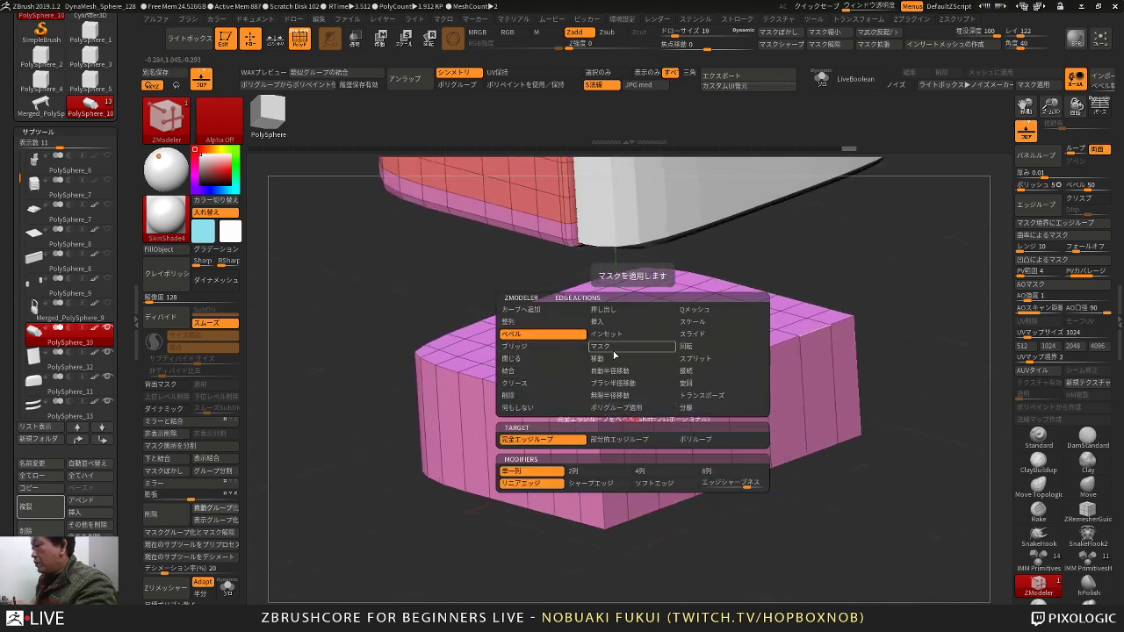
left_click(615, 354)
left_click(610, 413)
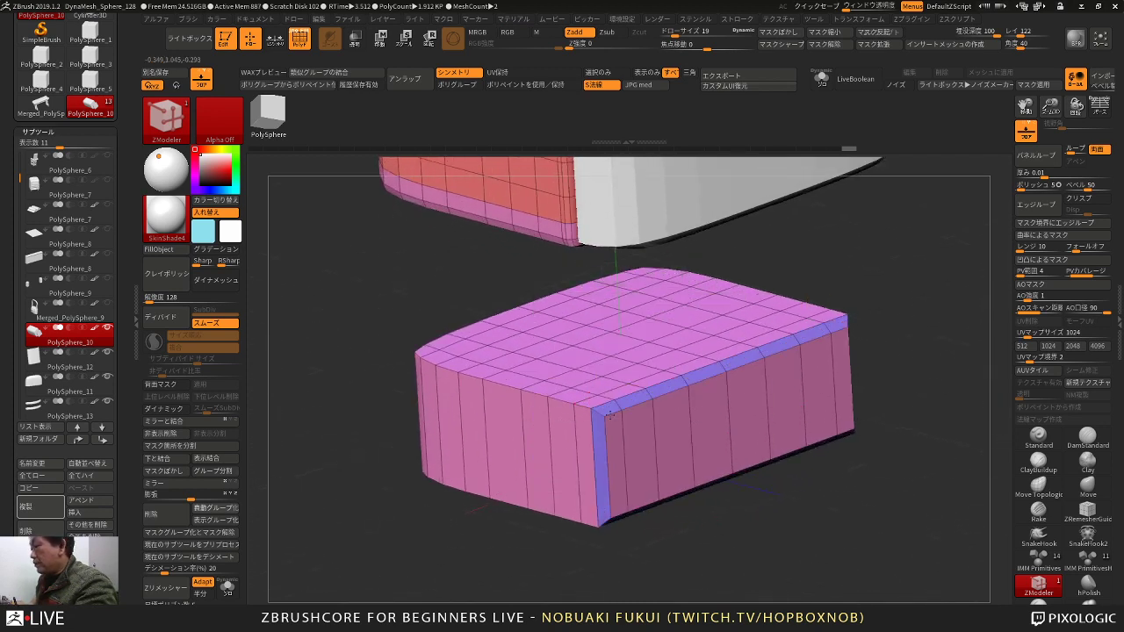
key("ctrl+z")
left_click(605, 410)
key("ctrl+z")
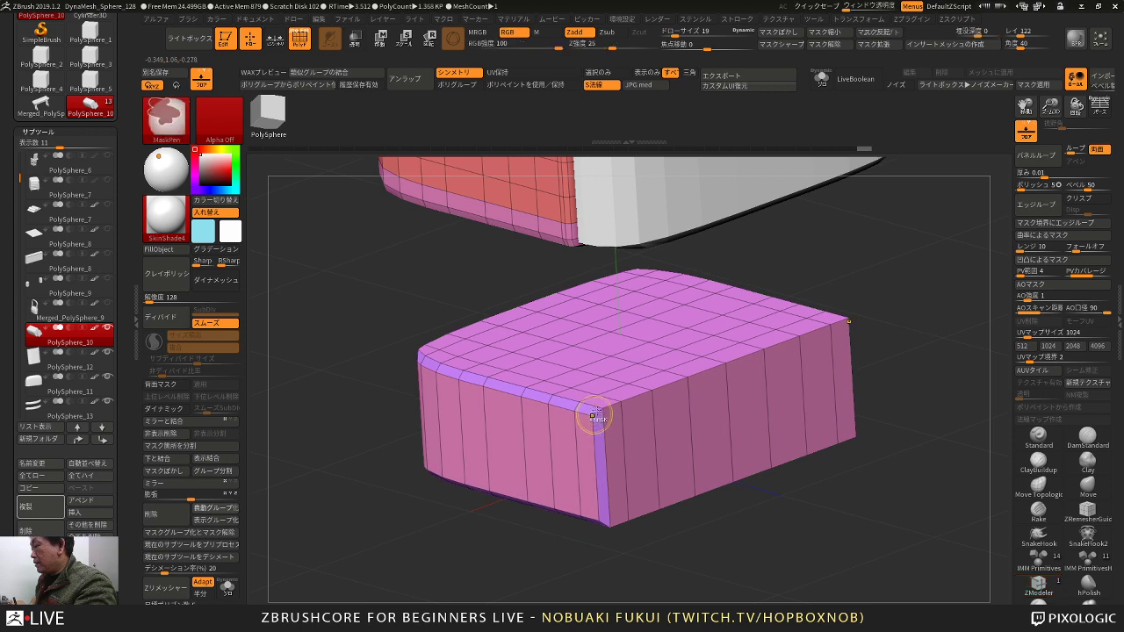
Step: Try to bevel the block's top face with the polygon Bevel action, using the flat island target
key("space")
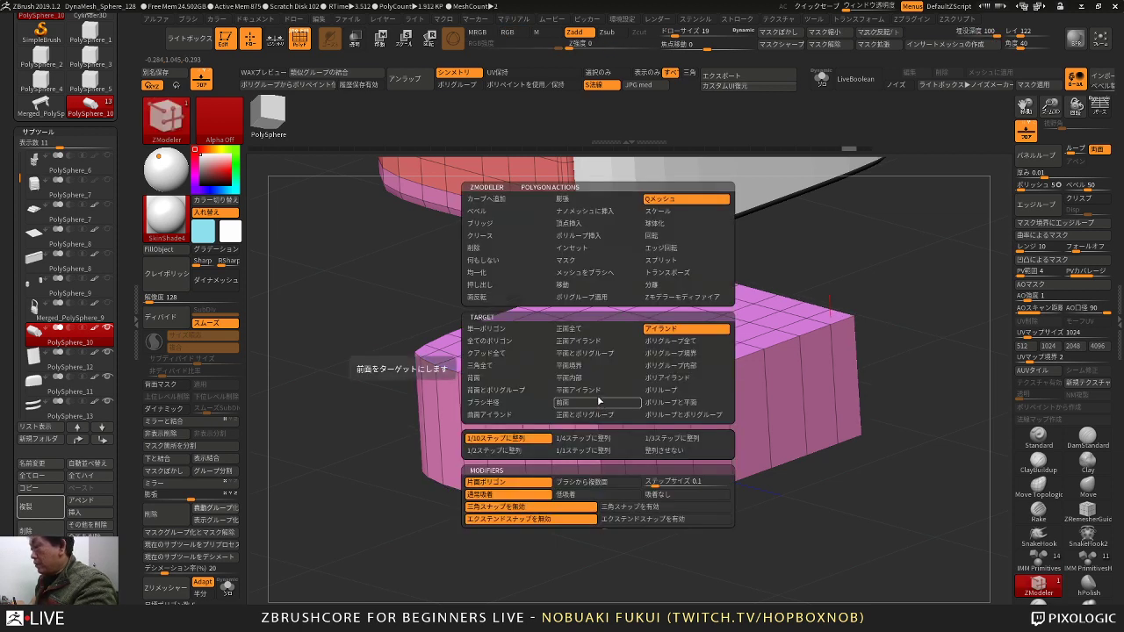
left_click(501, 216)
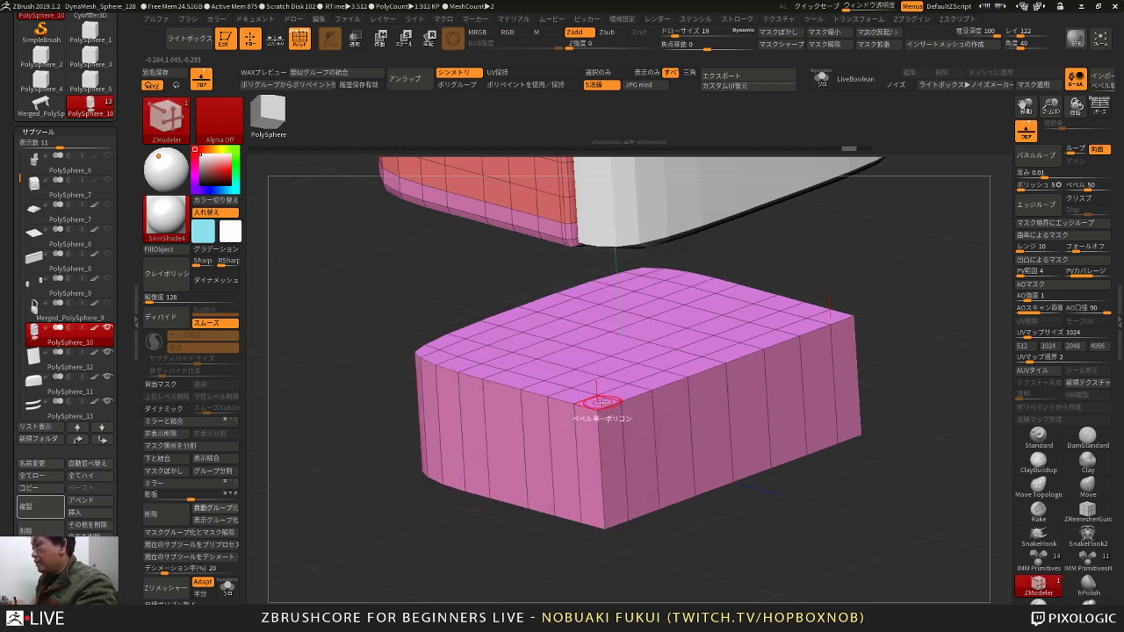
key("space")
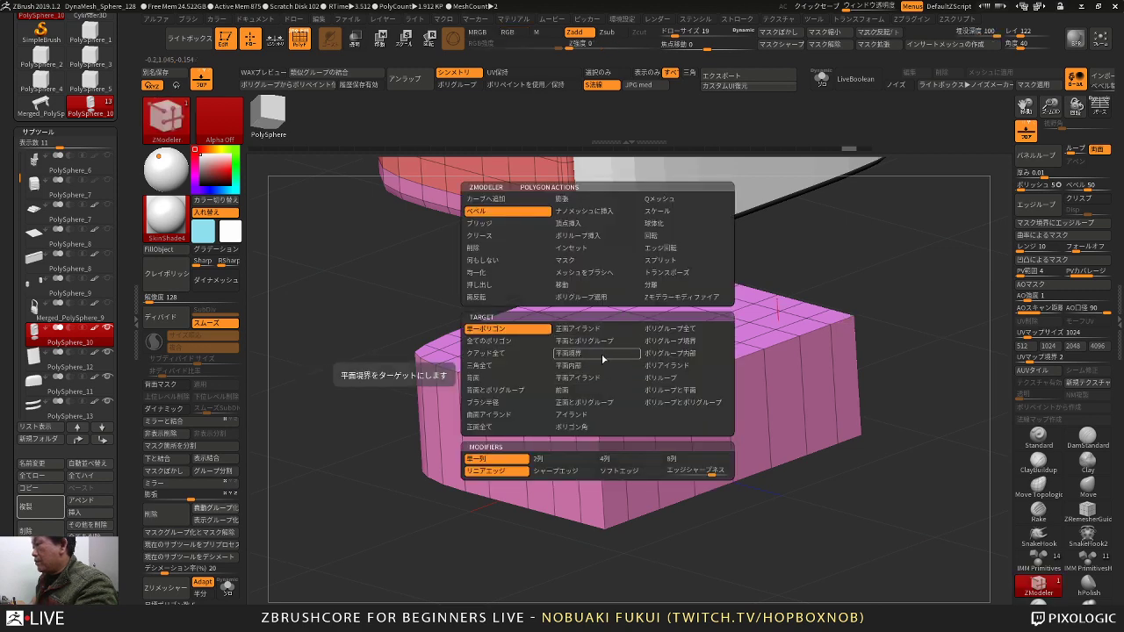
left_click(594, 402)
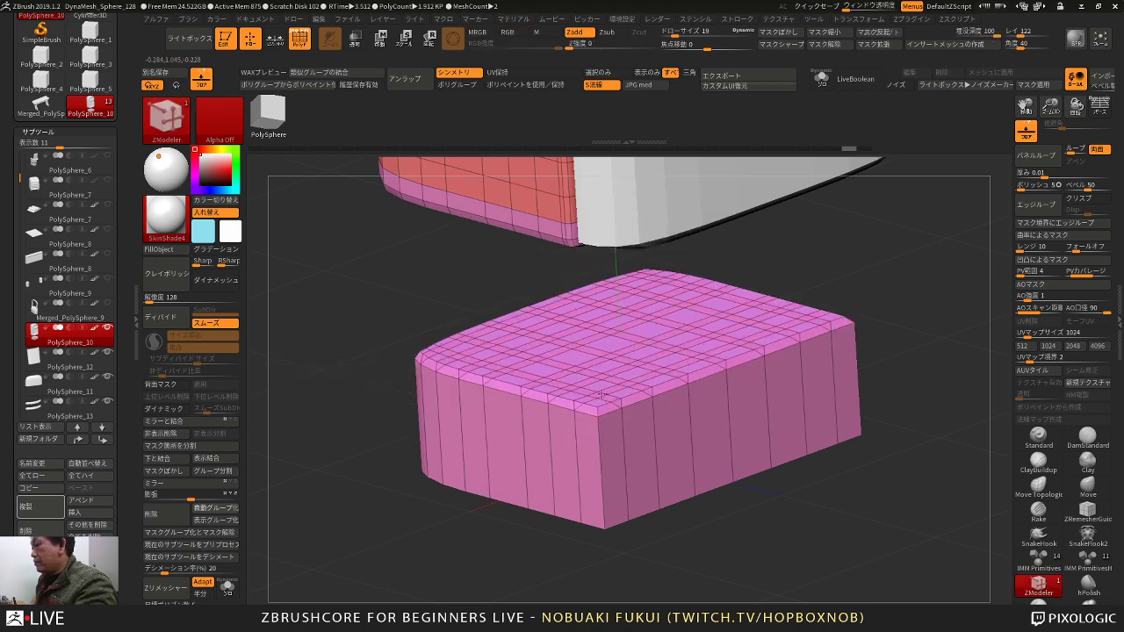
key("space")
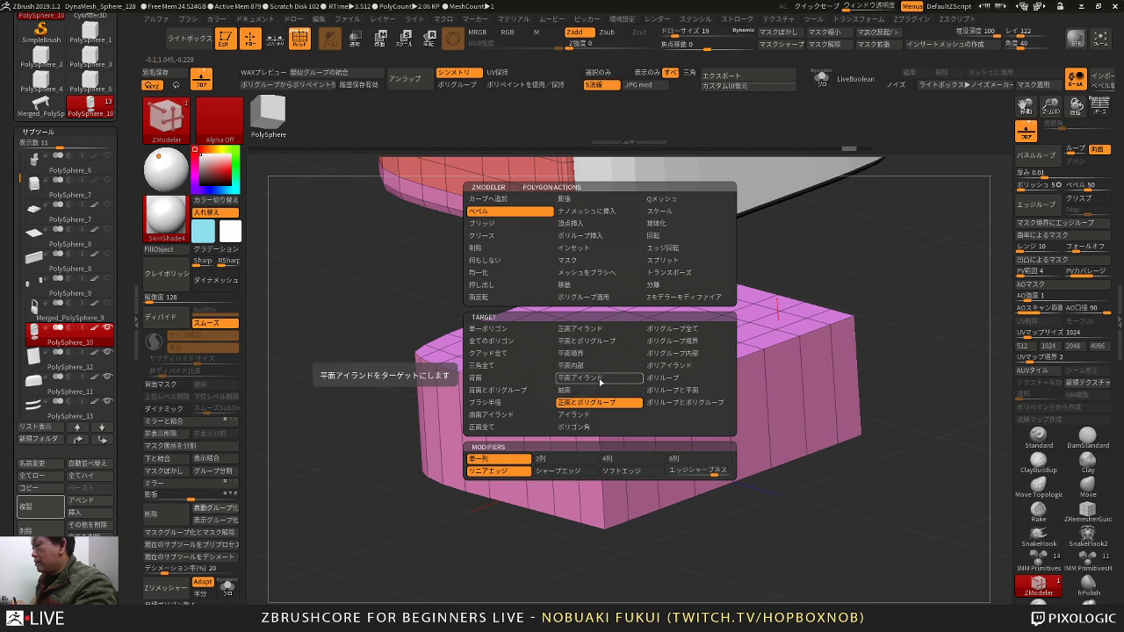
left_click(597, 394)
left_click_drag(601, 385, 664, 357)
left_click_drag(841, 352, 841, 271, "alt")
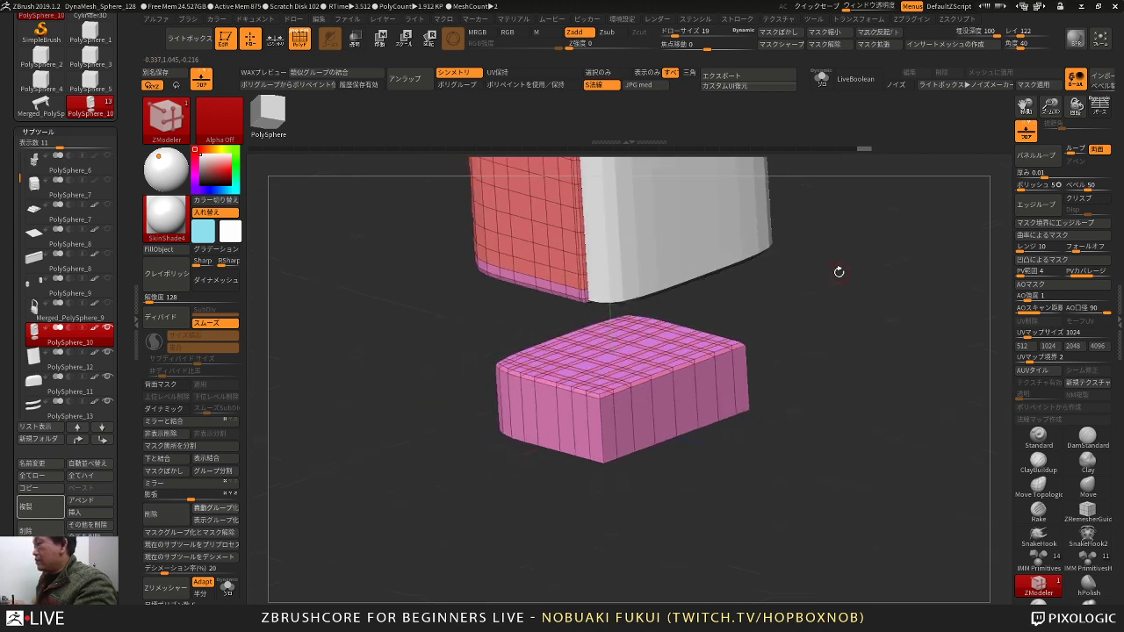
key("ctrl+z")
Step: Mask the detached block, split it into its own subtool and select that subtool
key("w")
left_click_drag(795, 371, 856, 377)
left_click_drag(814, 496, 458, 307, "ctrl+alt")
left_click_drag(459, 308, 475, 362)
left_click_drag(474, 361, 746, 463, "alt")
left_click_drag(753, 468, 536, 473, "ctrl")
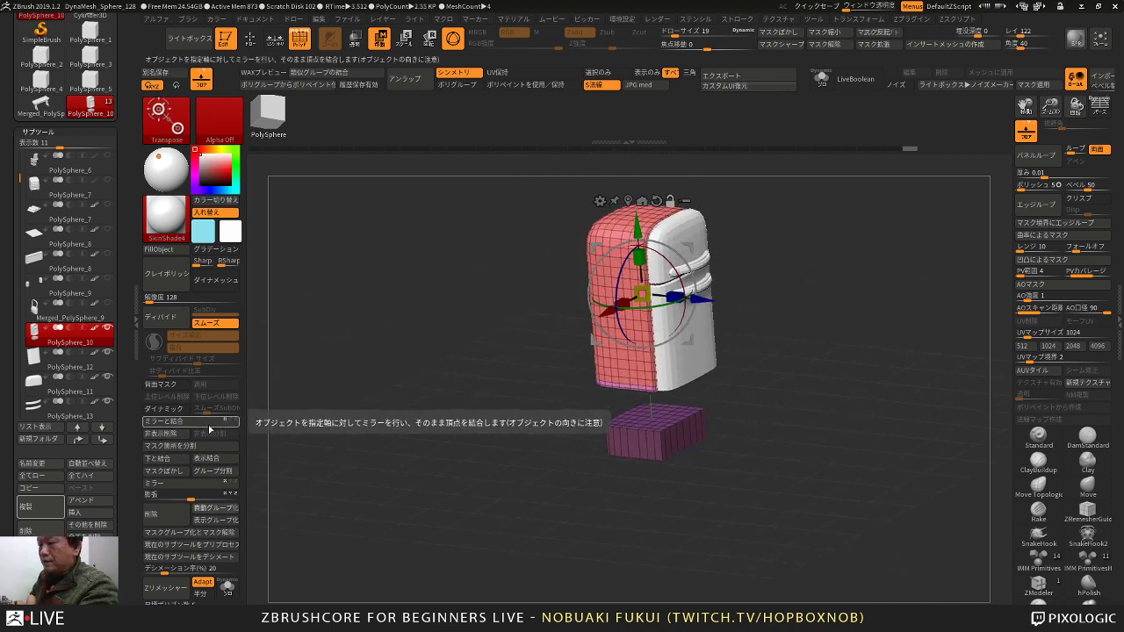
left_click(211, 446)
left_click_drag(492, 441, 466, 444, "alt")
left_click(593, 453, "alt")
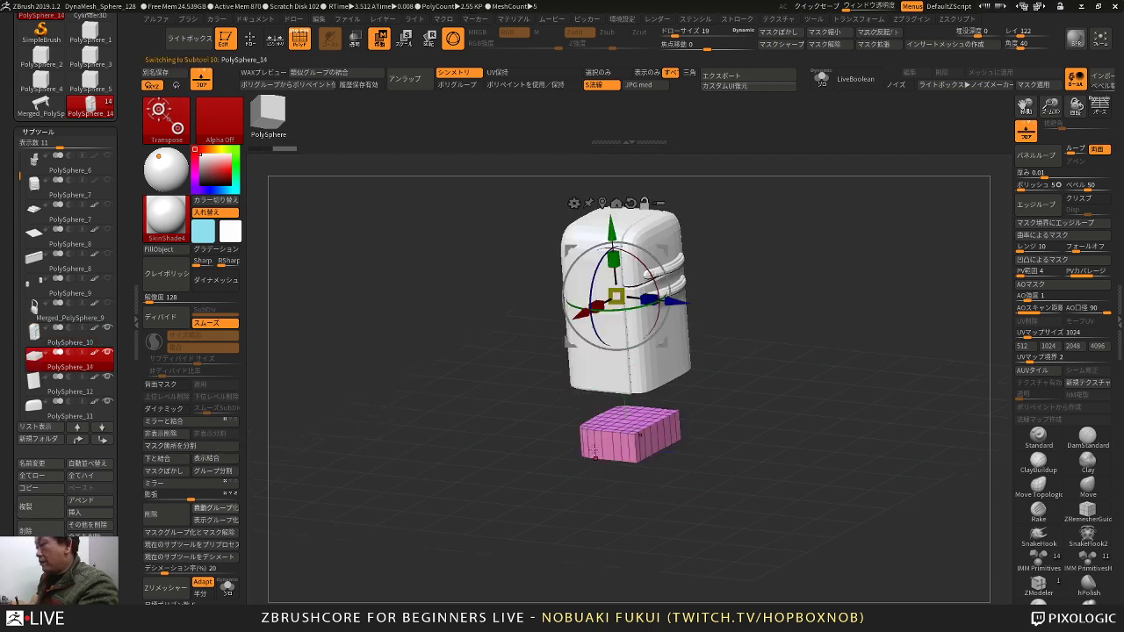
Step: Bevel all outer edges of the base block with the Gizmo's Deformer
left_click_drag(710, 241, 694, 269, "alt")
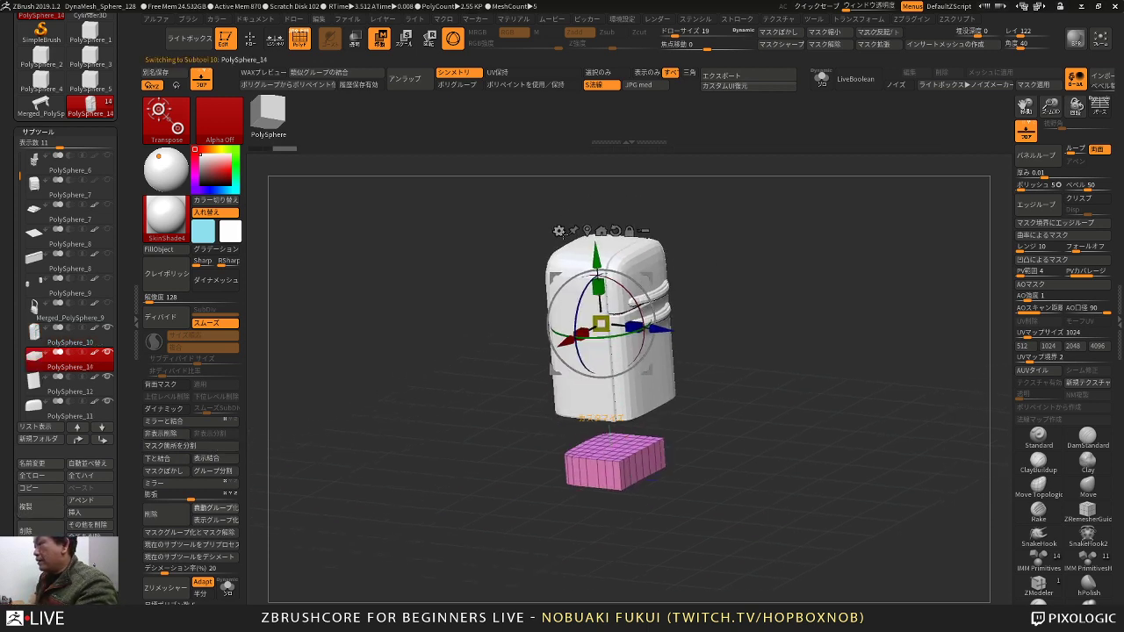
left_click(559, 231)
left_click(764, 269)
left_click_drag(746, 331, 775, 414, "alt")
left_click_drag(640, 451, 636, 452)
left_click_drag(756, 402, 772, 369, "shift")
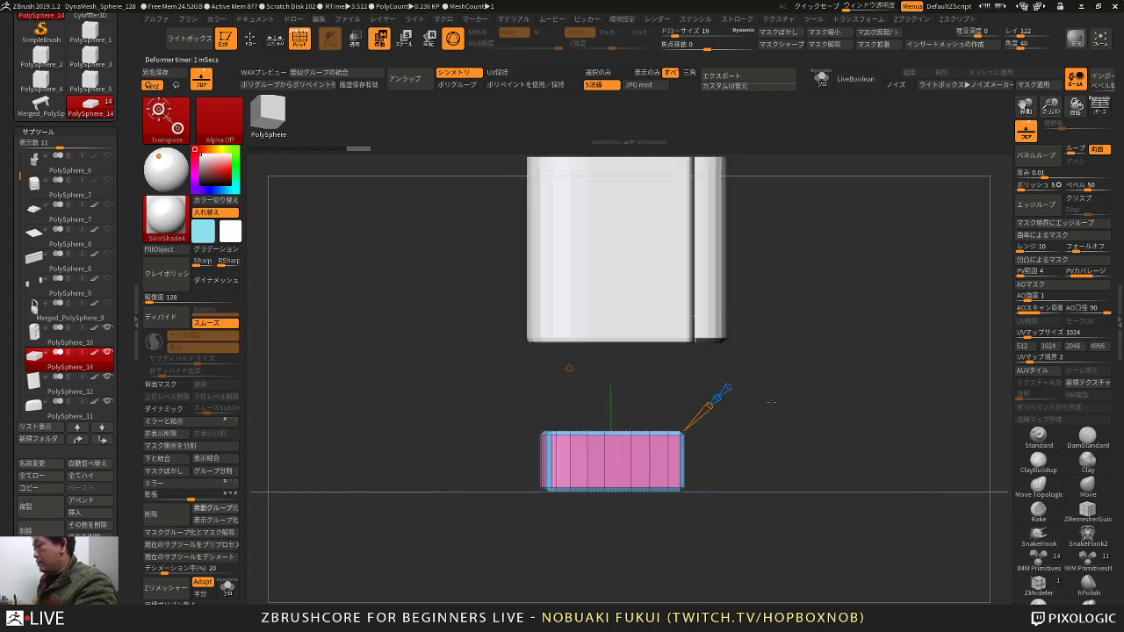
Step: Raise the bevelled block against the underside of the fridge as its base and assign it one polygroup
left_click_drag(771, 532, 481, 468, "ctrl")
left_click_drag(612, 395, 612, 302)
key("ctrl+w")
mouse_move(720, 430)
left_mouse_down()
mouse_move(605, 439)
mouse_move(520, 428)
mouse_move(497, 462)
left_mouse_up()
key("q")
Step: Select the lower door and mark a three-by-three patch of faces just below its handle
left_click(110, 339)
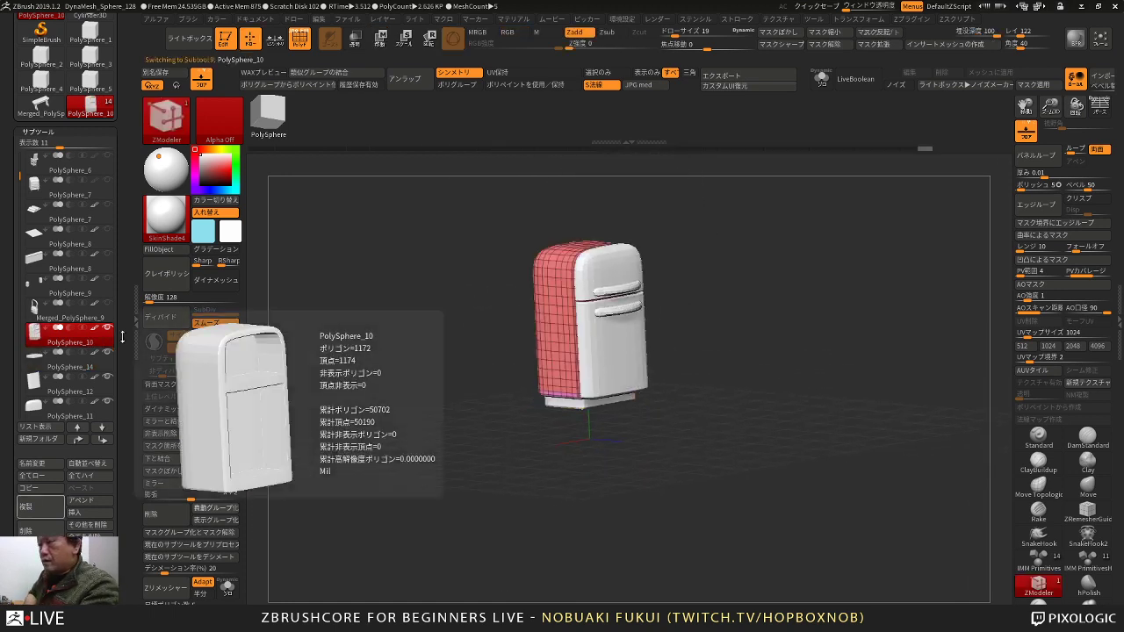
mouse_move(430, 419)
left_mouse_down()
mouse_move(416, 429)
mouse_move(448, 420)
mouse_move(419, 439)
left_mouse_up()
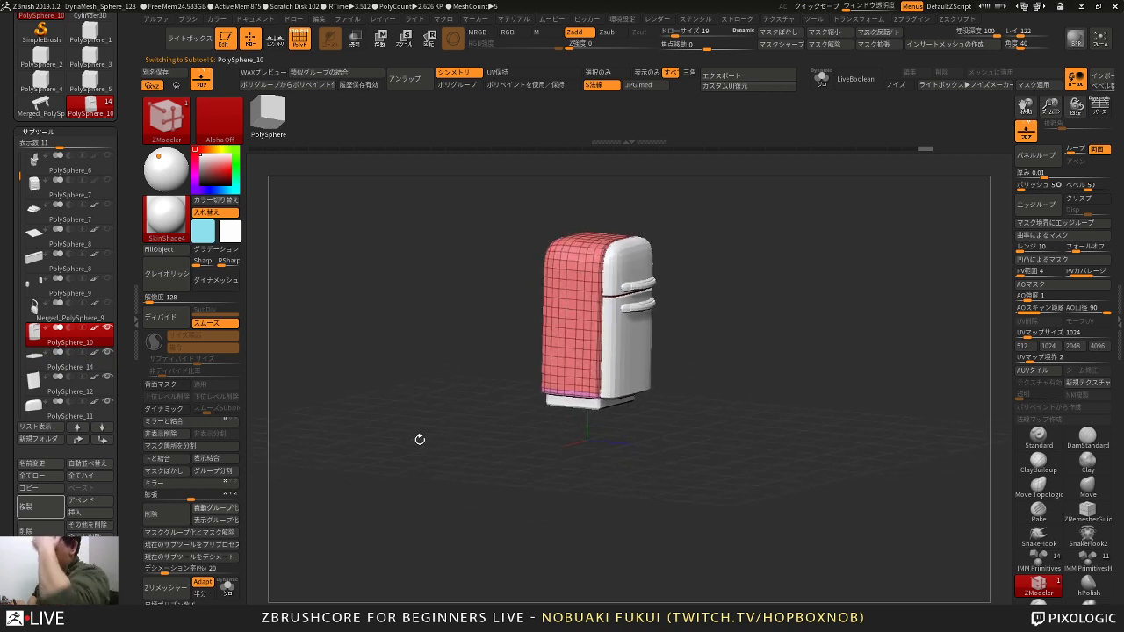
mouse_move(688, 508)
left_mouse_down()
mouse_move(703, 479)
mouse_move(702, 499)
mouse_move(675, 516)
left_mouse_up()
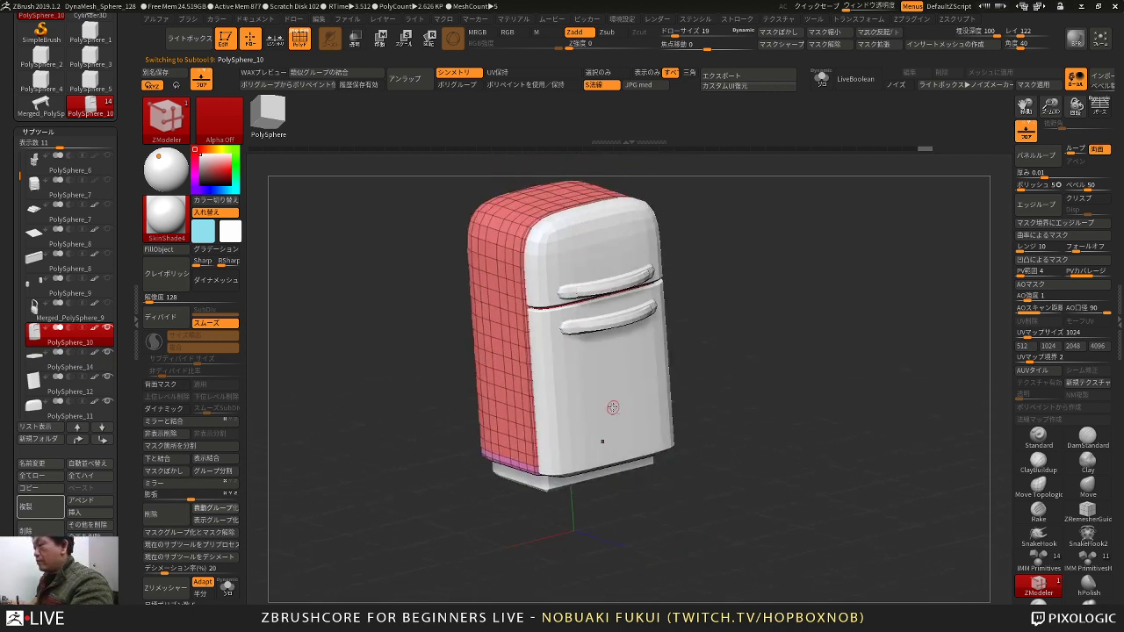
left_click(613, 407, "alt")
left_click_drag(722, 376, 781, 359, "shift")
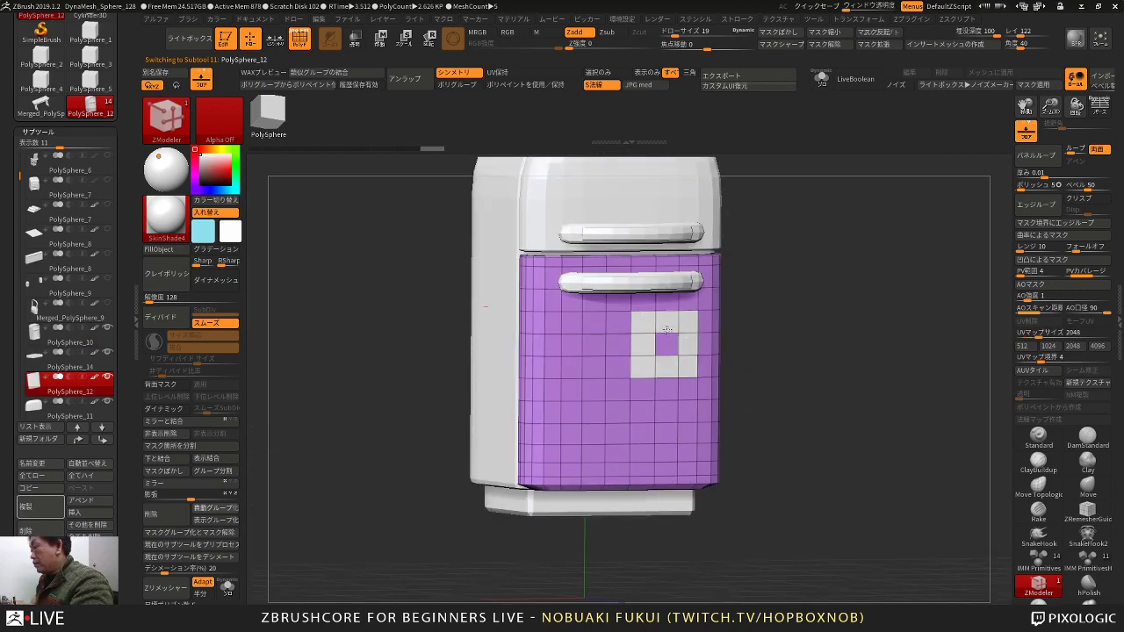
left_click_drag(667, 330, 666, 343, "alt")
left_click_drag(738, 350, 776, 384)
Step: Pull the marked patch forward off the lower door with QMesh as a detached piece
key("space")
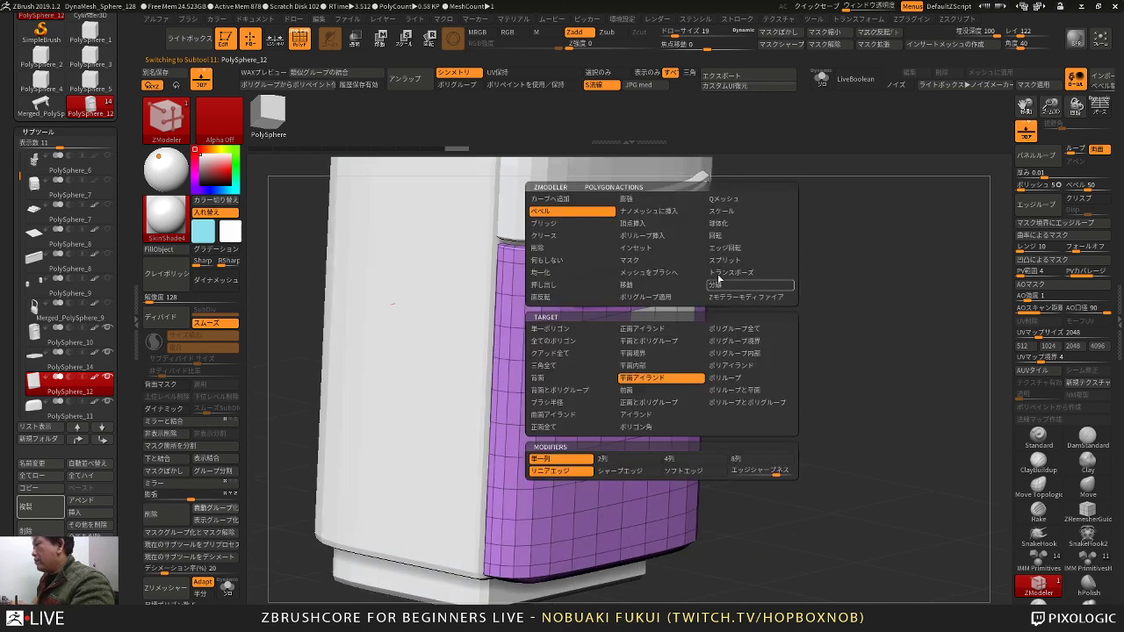
left_click(721, 201)
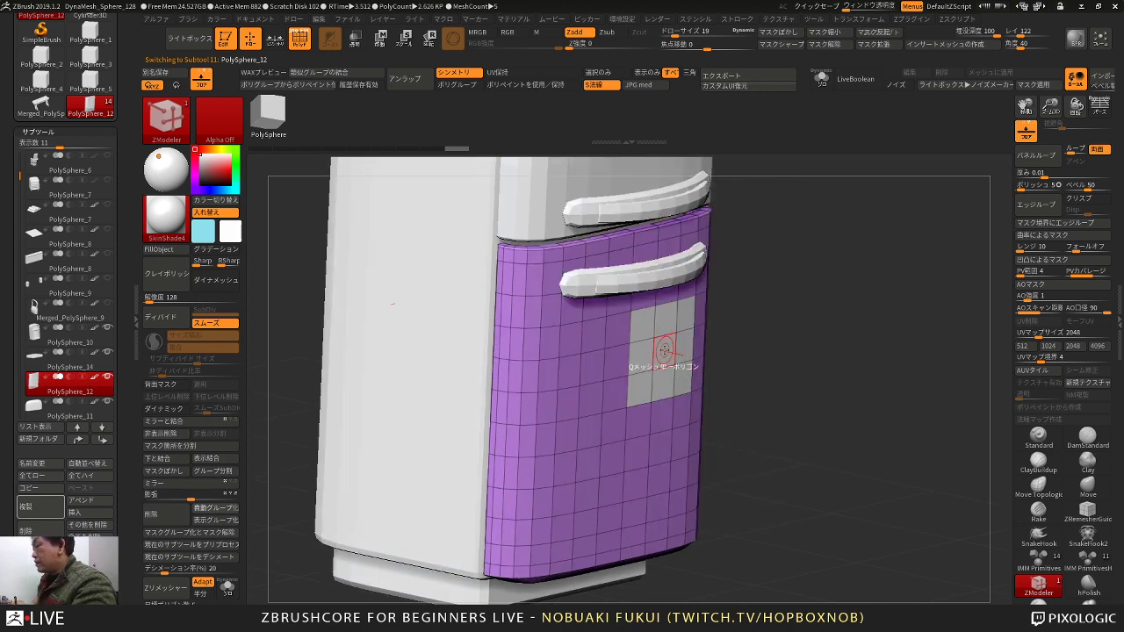
left_click_drag(675, 356, 765, 362)
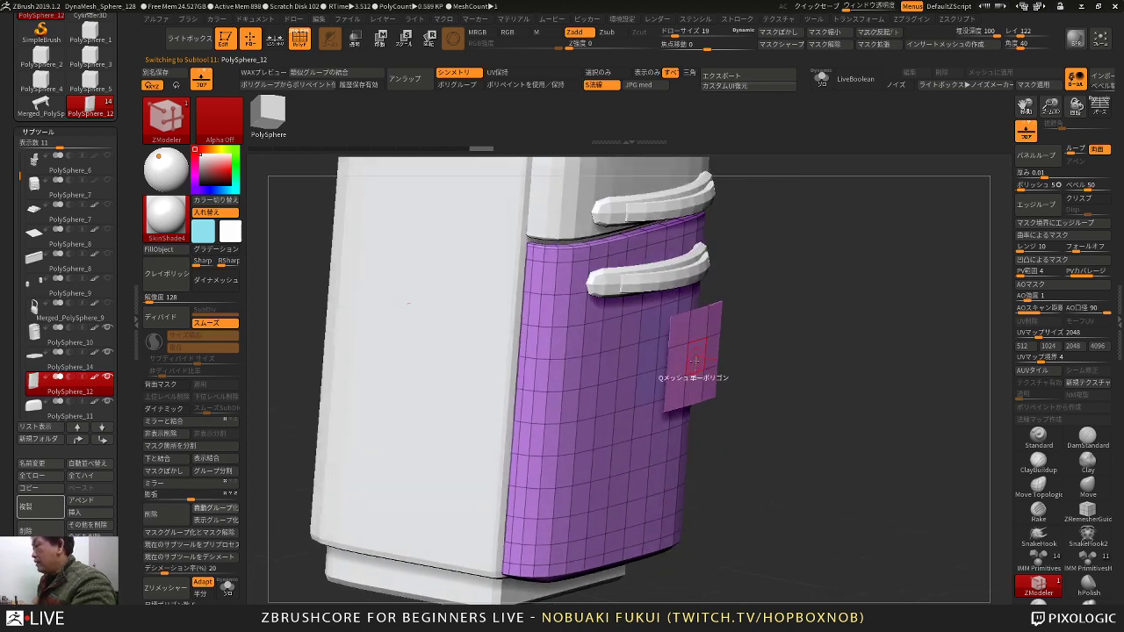
Step: Thicken the detached patch into a thin plate with QMesh, using the Island target
key("space")
left_click(759, 343)
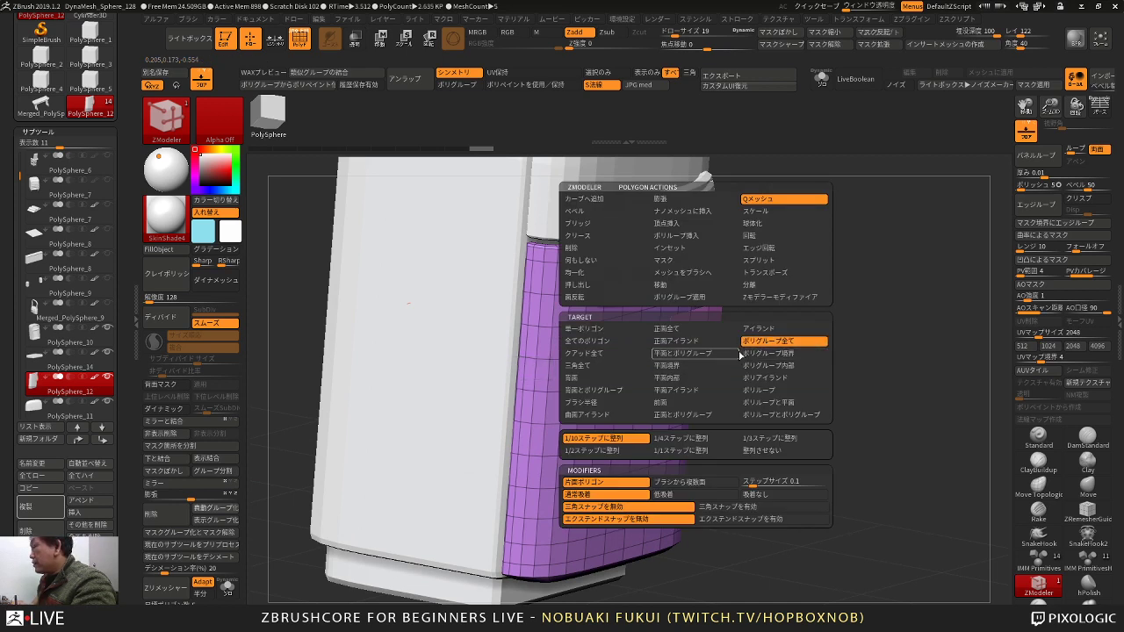
left_click(762, 330)
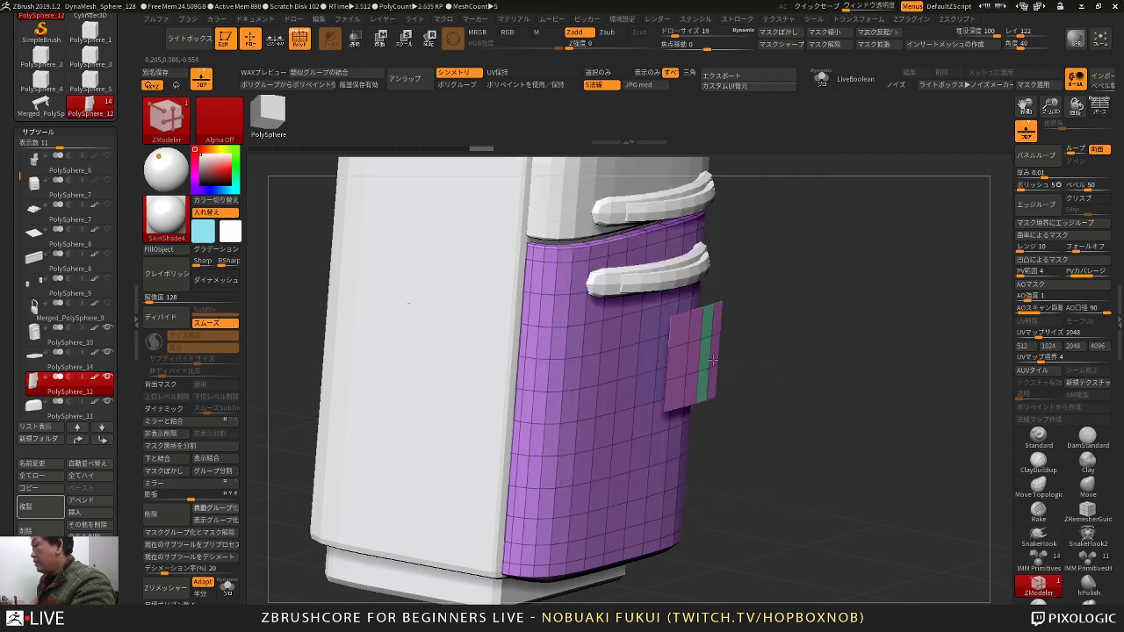
key("ctrl+z")
left_click_drag(700, 355, 709, 365)
Step: Inset the front faces of the plate on the lower door to form a narrow border, using the Polygroup All target
left_click_drag(790, 333, 762, 366)
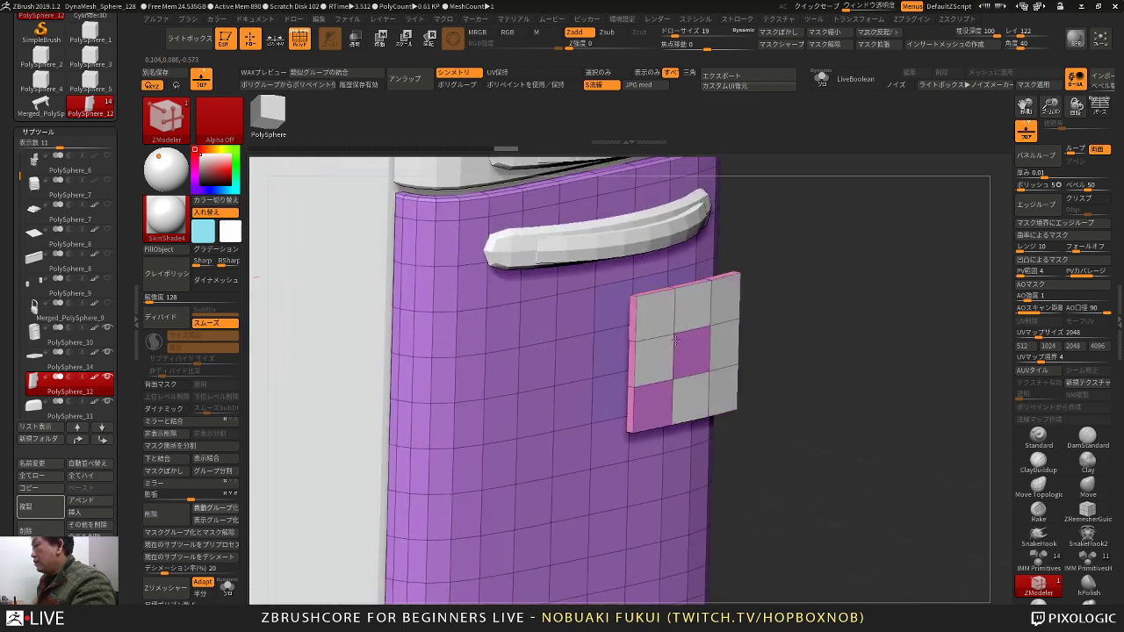
right_click_drag(661, 386, 701, 303)
key("space")
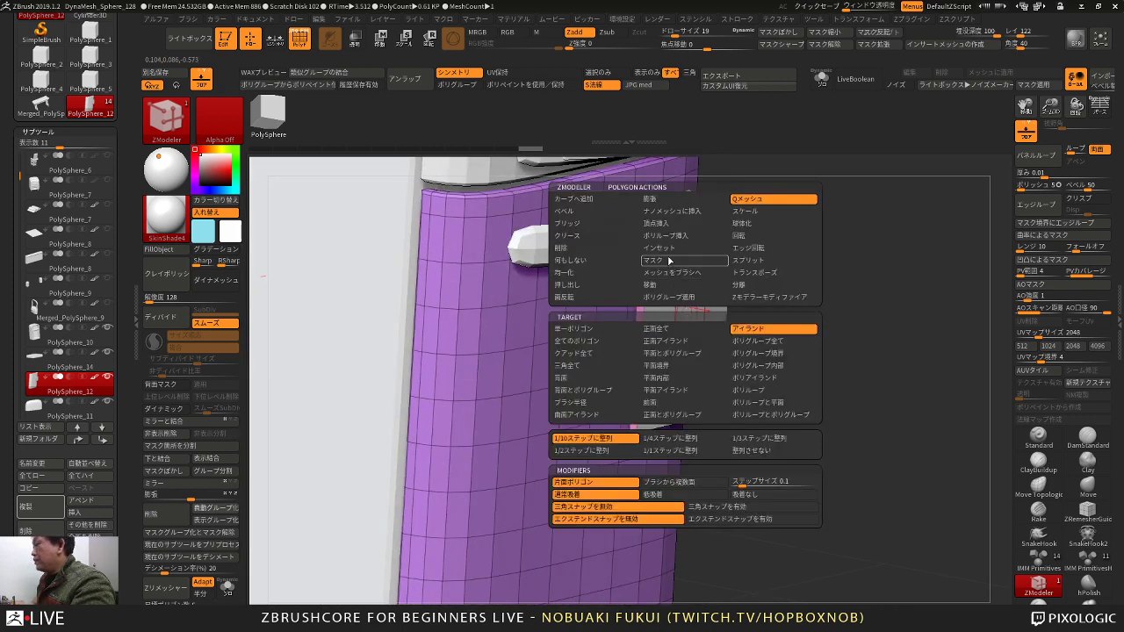
left_click(667, 248)
key("space")
left_click_drag(684, 308, 687, 312)
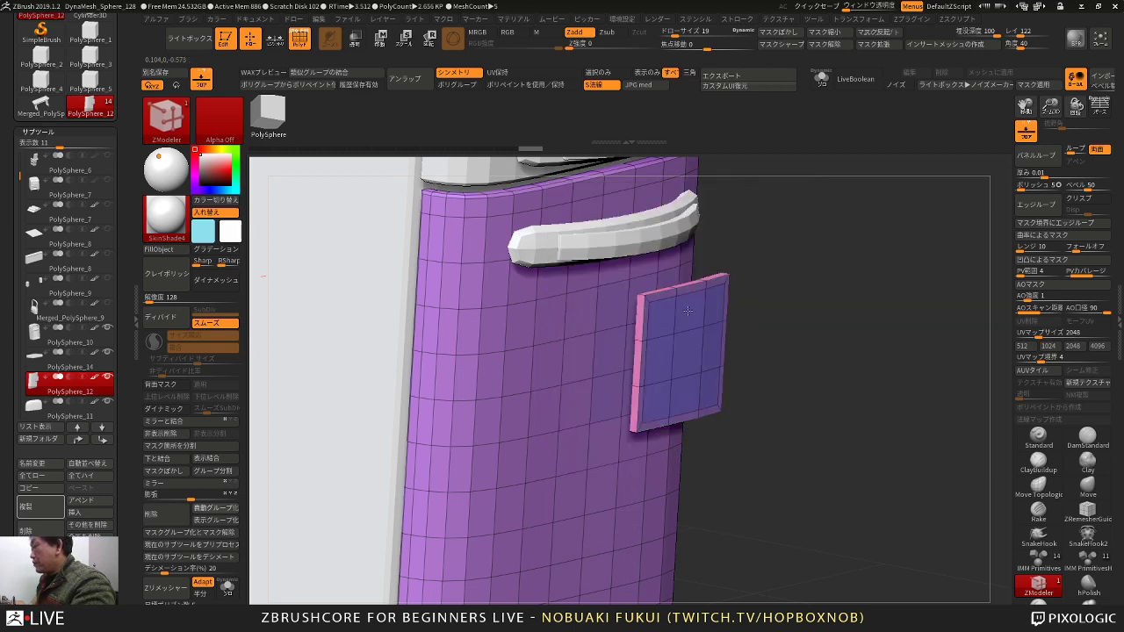
Step: Pull the inset border forward off the plate with QMesh to form a separate thickened frame
left_click_drag(759, 279, 755, 305)
key("space")
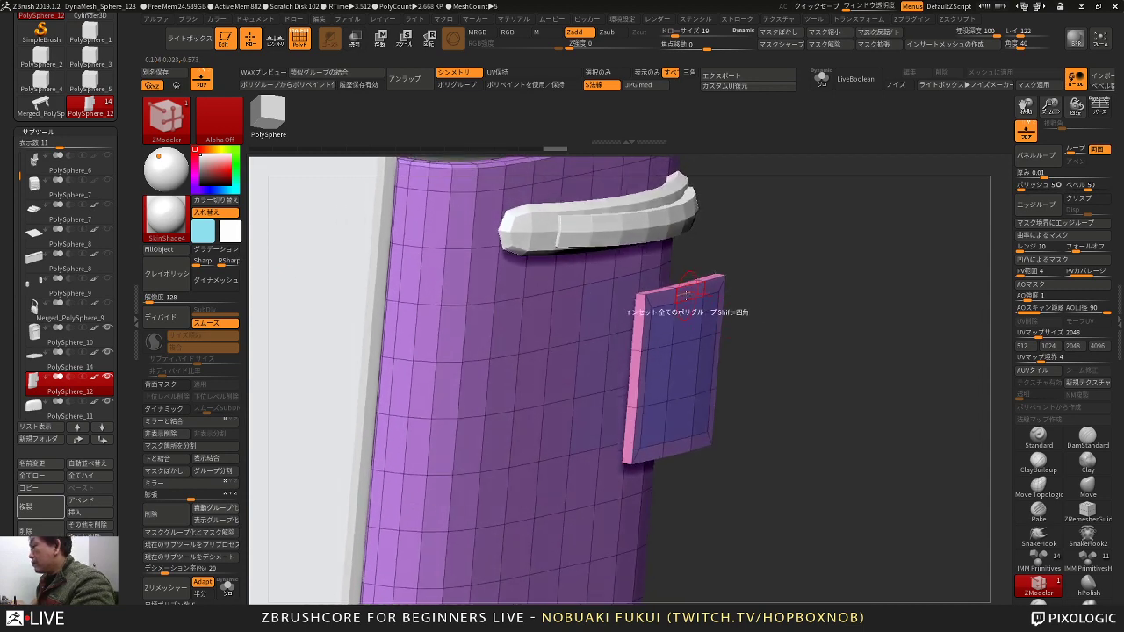
key("space")
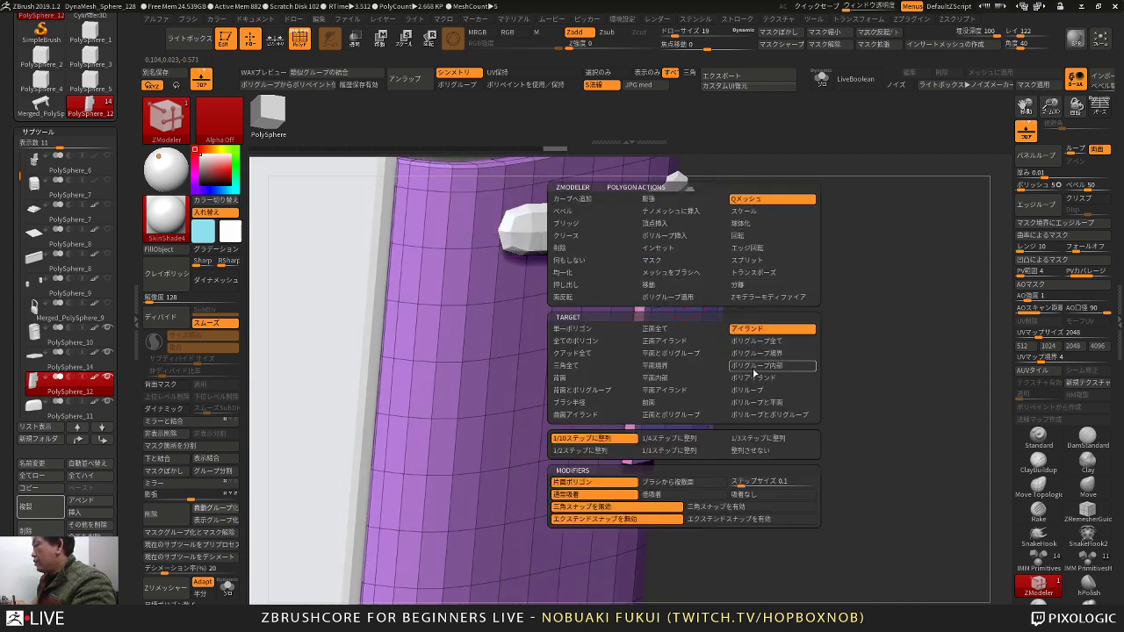
left_click(743, 384)
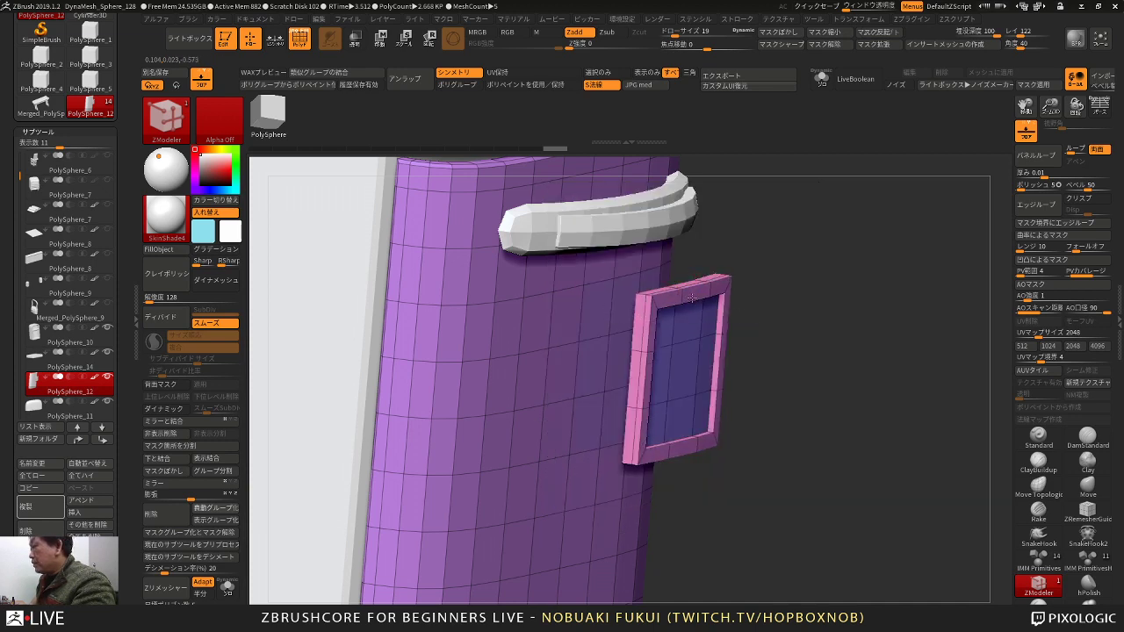
left_click_drag(691, 300, 704, 303)
key("space")
left_click(765, 328)
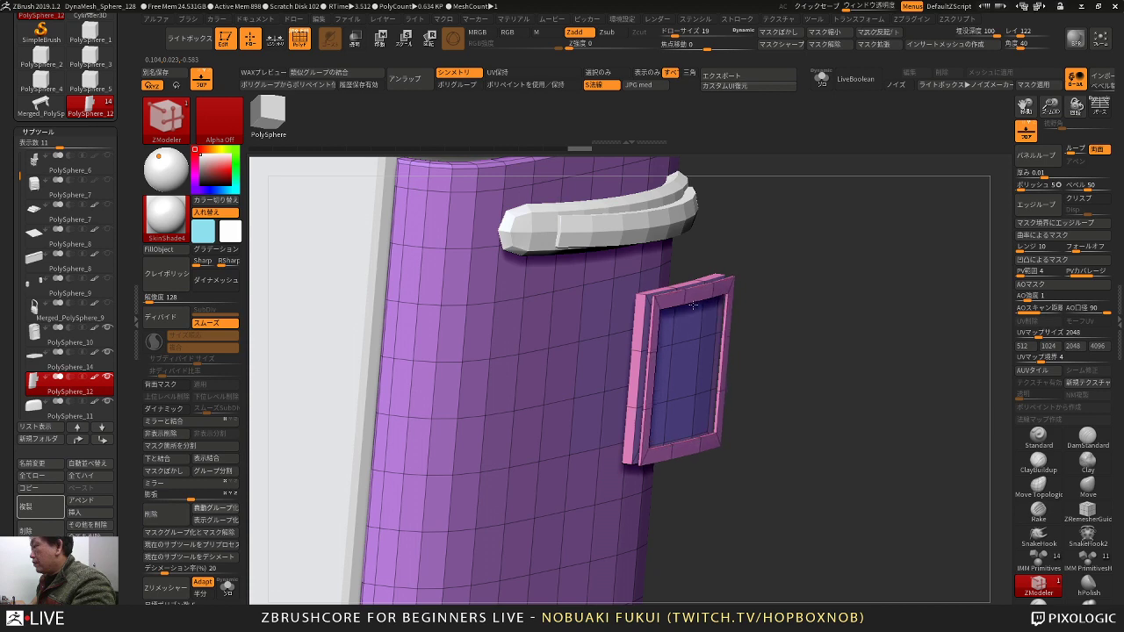
Step: Mask the plate and its frame and split the masked parts from the lower door into their own subtool
left_click_drag(781, 289, 774, 387)
mouse_move(760, 454)
left_mouse_down("ctrl")
mouse_move(650, 297)
mouse_move(655, 281)
left_mouse_up("ctrl")
left_click(740, 296, "ctrl")
left_click_drag(740, 298, 723, 357)
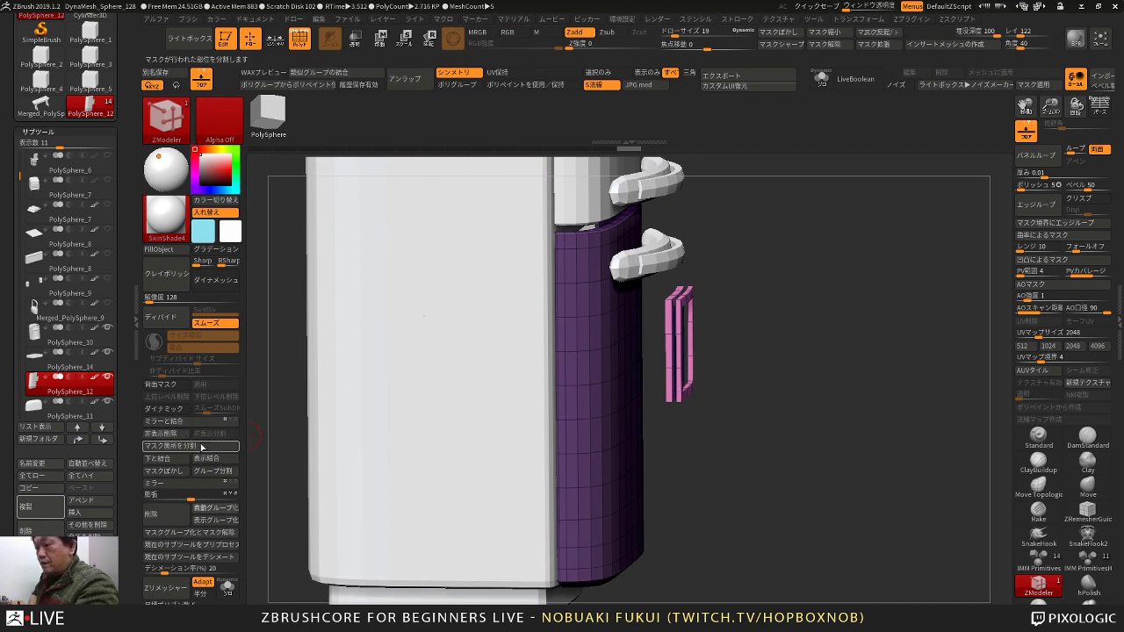
left_click(201, 448)
left_click_drag(690, 419, 755, 414, "shift")
left_click_drag(754, 411, 606, 446)
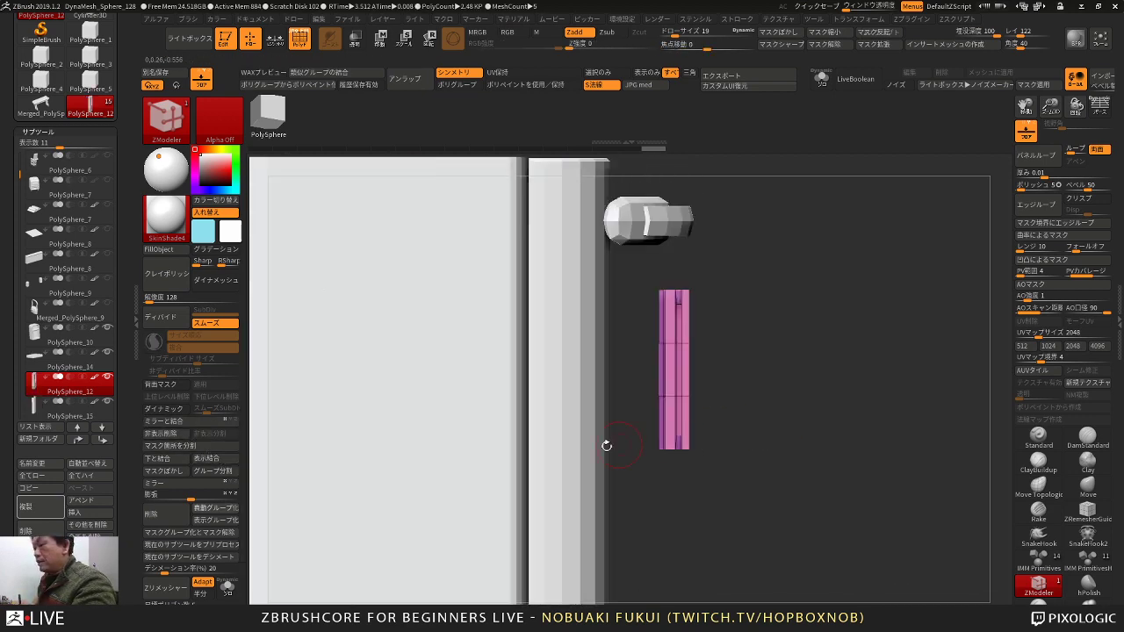
Step: Auto-group the split piece, mask the back plate and move the front frame closer against it
left_click(215, 510)
left_click_drag(722, 427, 831, 281)
key("w")
left_click(432, 180)
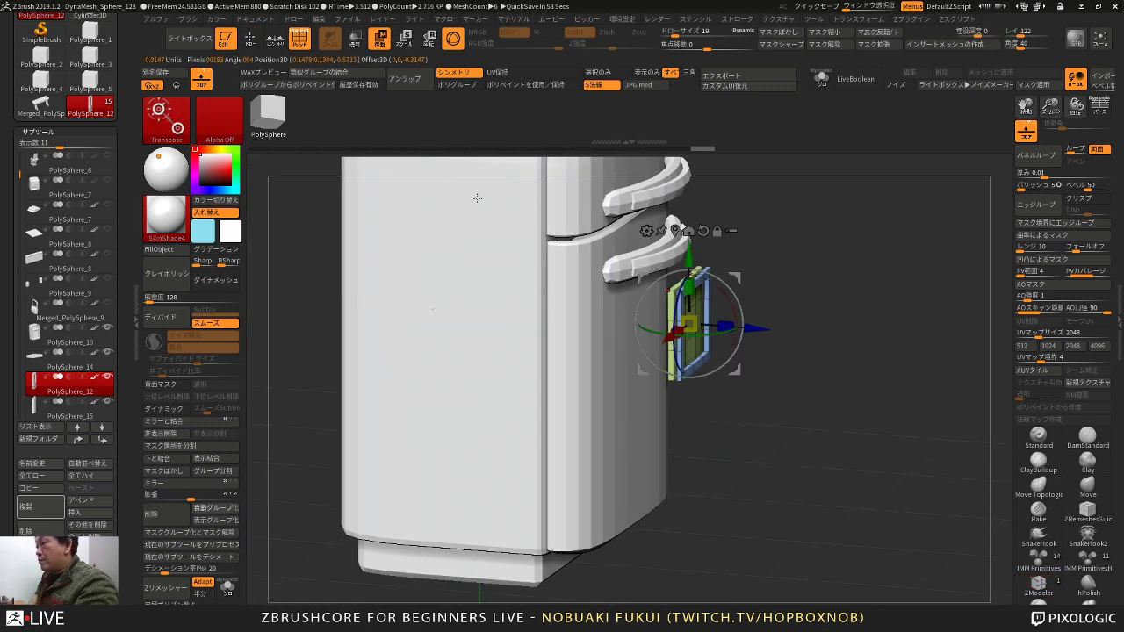
left_click_drag(856, 327, 812, 369)
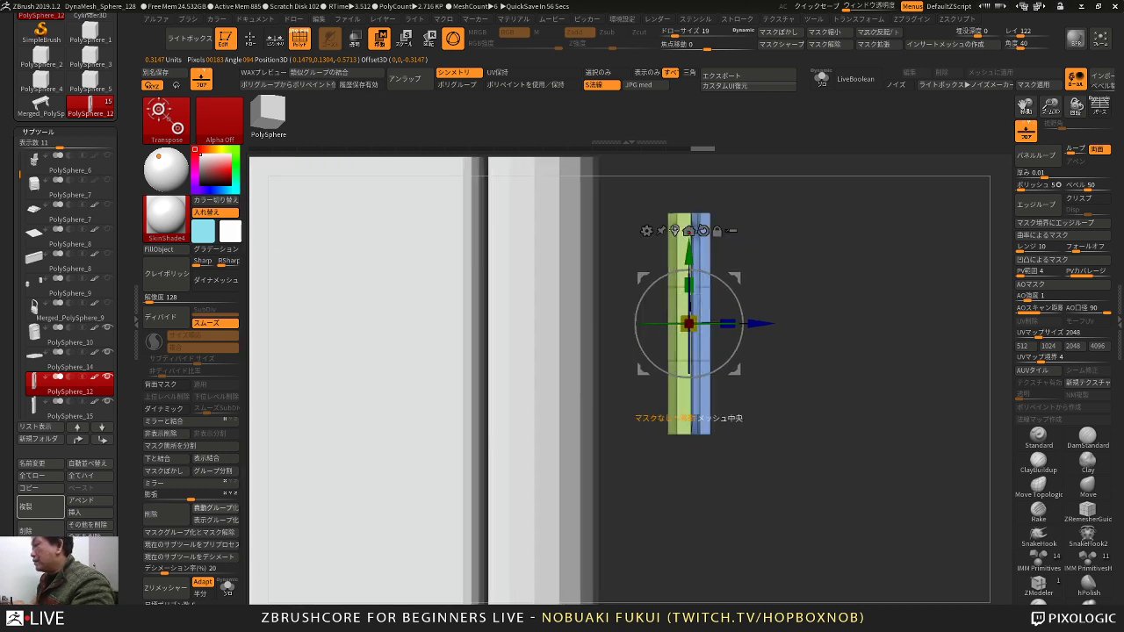
left_click(708, 255, "ctrl")
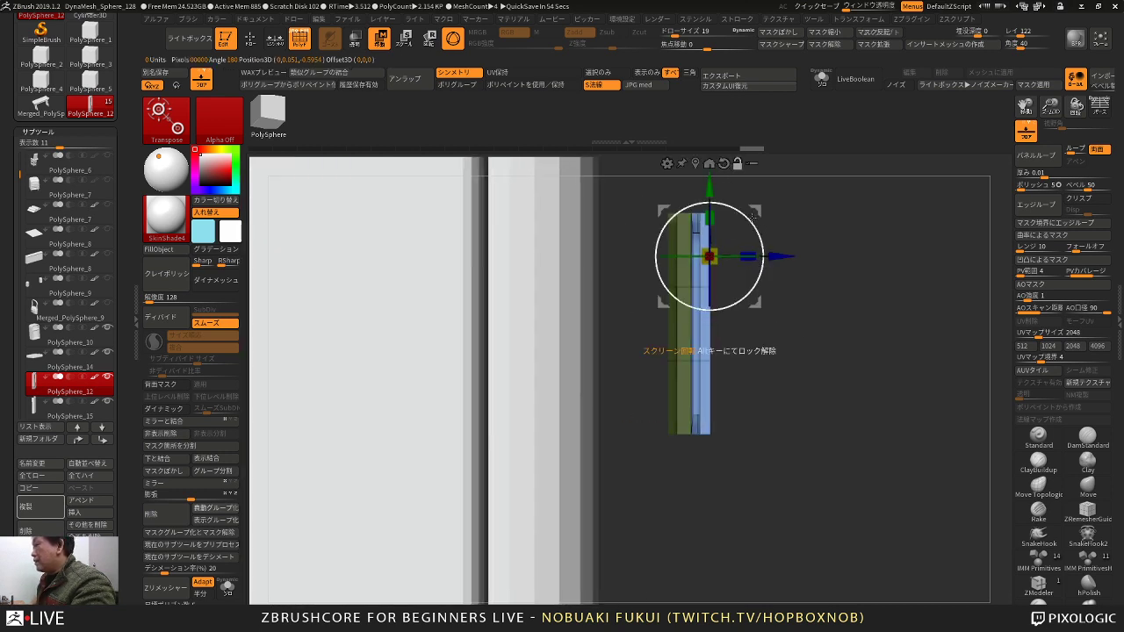
left_click_drag(780, 256, 769, 257)
mouse_move(865, 293)
left_mouse_down()
mouse_move(773, 274)
mouse_move(833, 299)
mouse_move(819, 269)
left_mouse_up()
Step: Clear the mask, turn on Dynamic Subdivision and move the framed plate back onto the lower door's surface
key("q")
left_click_drag(818, 269, 715, 341, "ctrl")
key("d")
left_click_drag(892, 331, 817, 270, "alt")
left_click_drag(862, 307, 830, 327)
key("w")
left_click_drag(685, 299, 643, 300)
left_click_drag(746, 310, 647, 310)
left_click(557, 207)
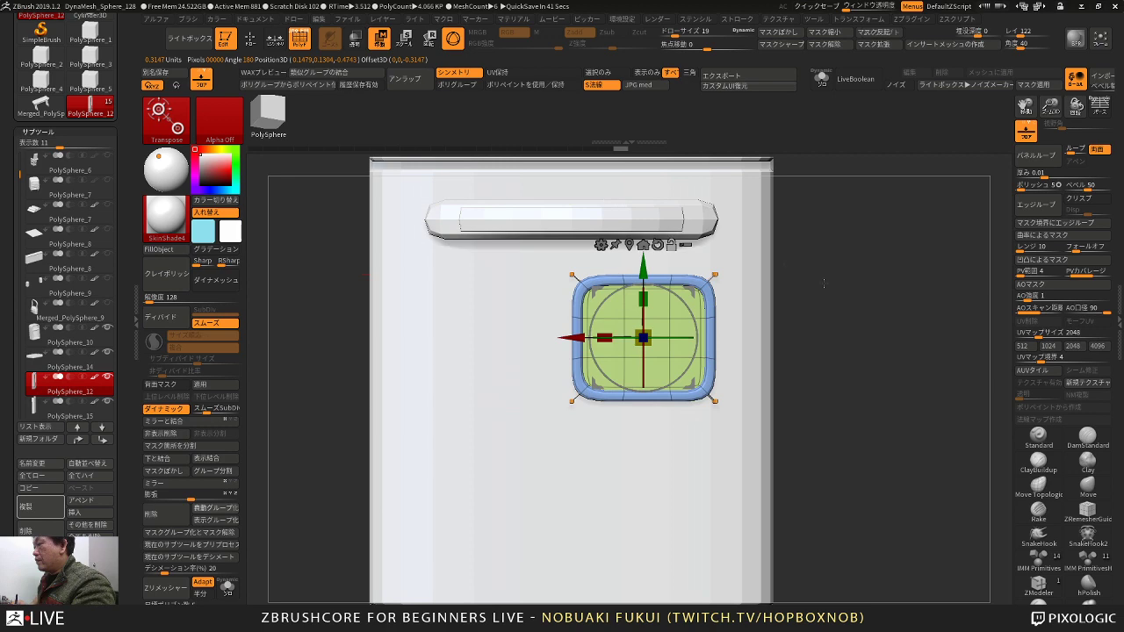
Step: Pull the plate's centre face forward as a detached piece and thicken it with QMesh, using the Single Poly target
left_click_drag(826, 303, 815, 279, "alt")
mouse_move(786, 280)
left_mouse_down()
mouse_move(810, 287)
mouse_move(811, 322)
mouse_move(812, 302)
mouse_move(800, 322)
mouse_move(839, 373)
mouse_move(802, 340)
mouse_move(778, 351)
mouse_move(791, 379)
mouse_move(837, 409)
mouse_move(851, 340)
mouse_move(874, 358)
left_mouse_up()
key("q")
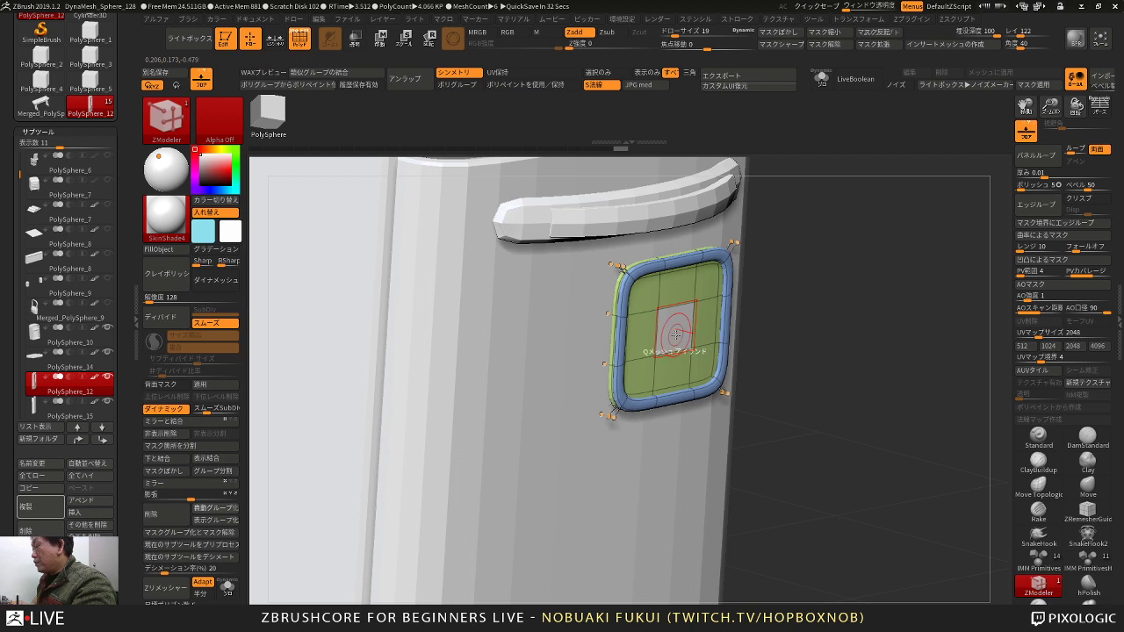
key("space")
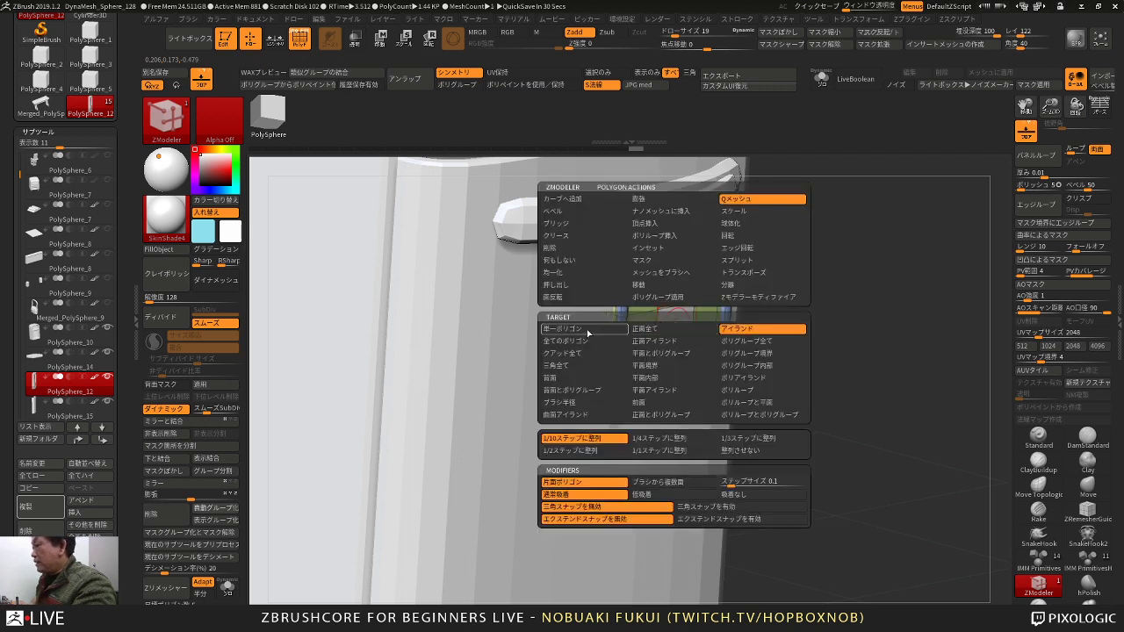
left_click(588, 333)
left_click_drag(672, 328, 701, 350)
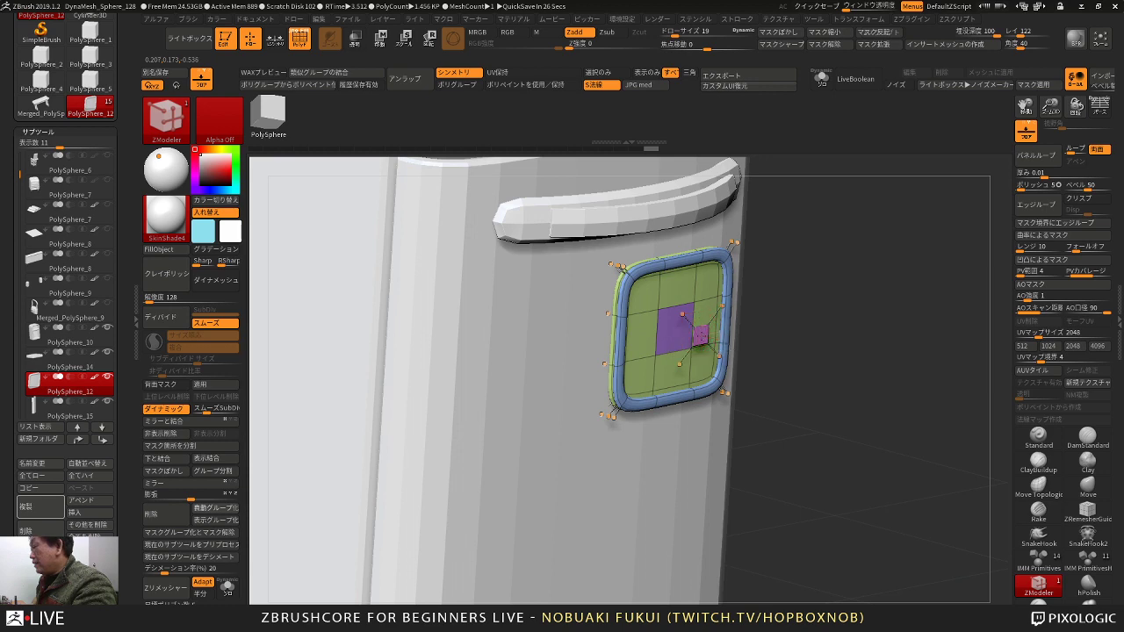
left_click_drag(797, 324, 714, 328)
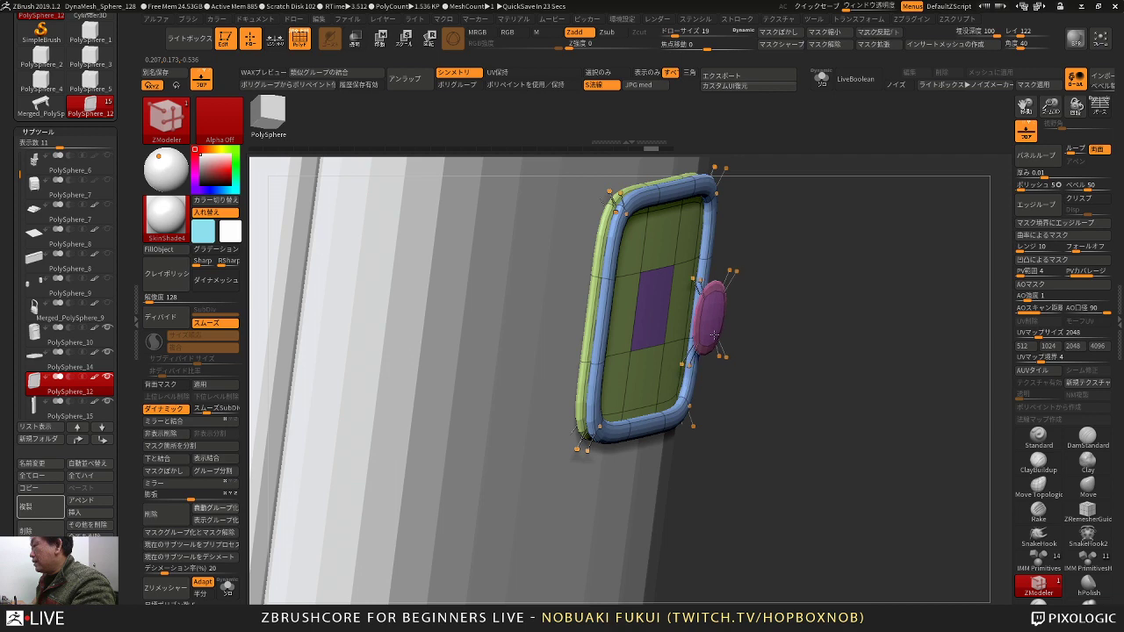
mouse_move(717, 337)
right_mouse_down()
mouse_move(773, 319)
mouse_move(709, 316)
right_mouse_up()
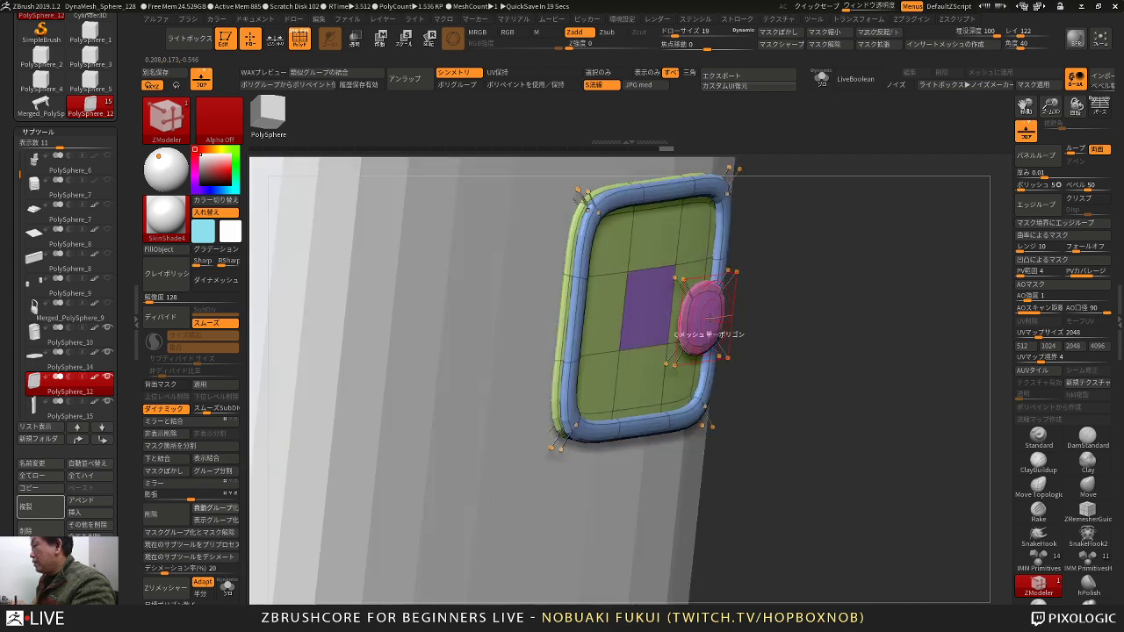
Step: Crease the small block's faces with the Single Poly target to give it sharp edges
key("space")
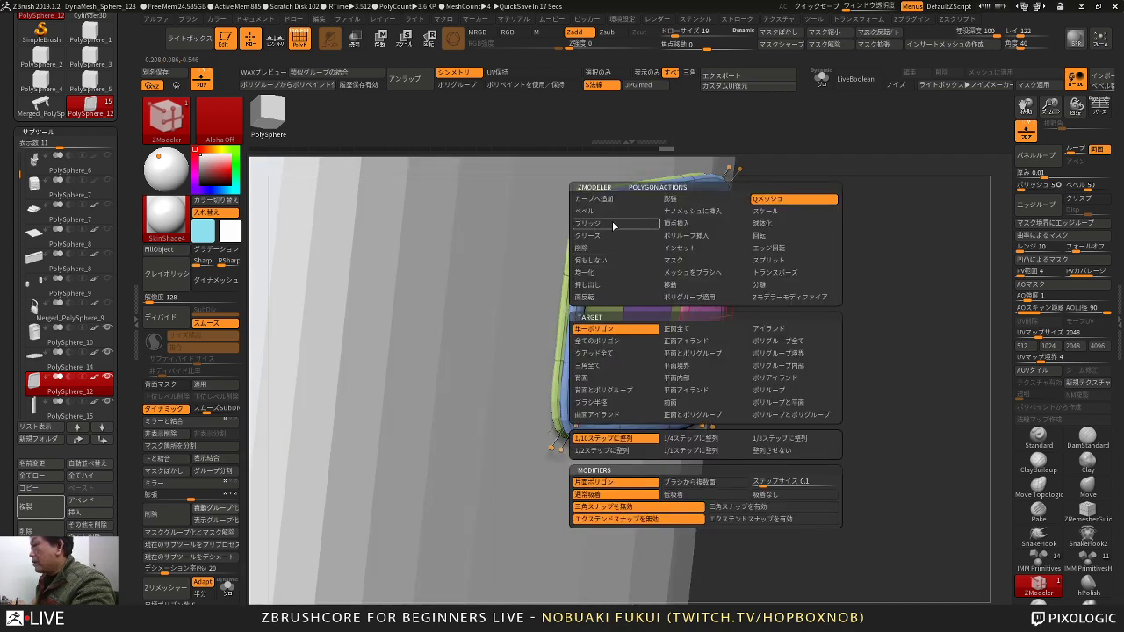
left_click(603, 247)
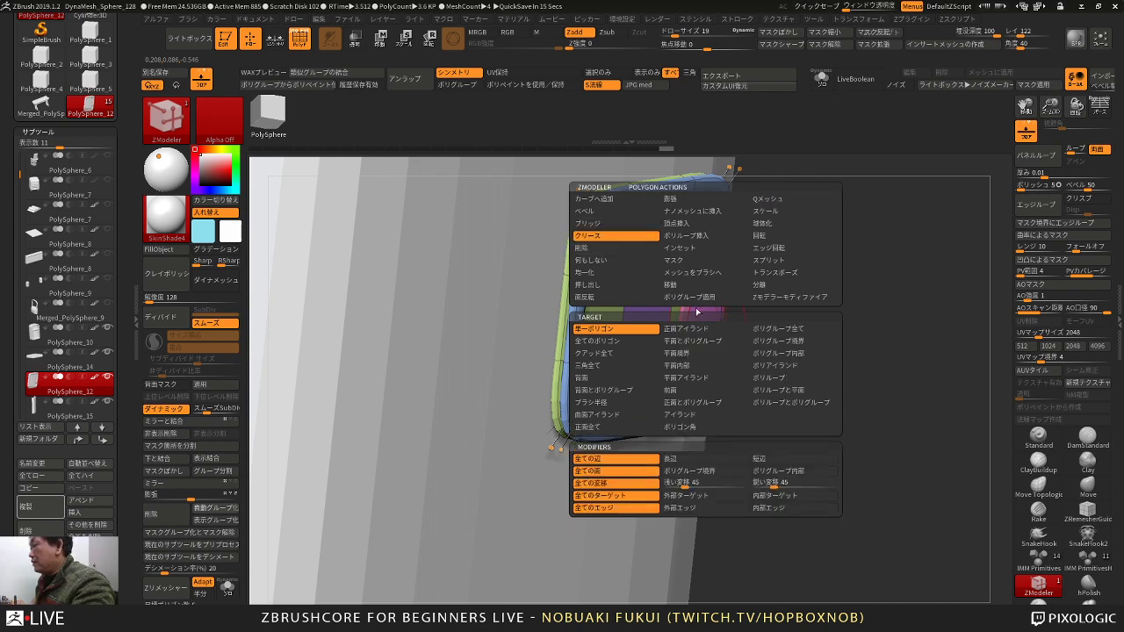
left_click(703, 322)
left_click_drag(746, 323, 777, 316)
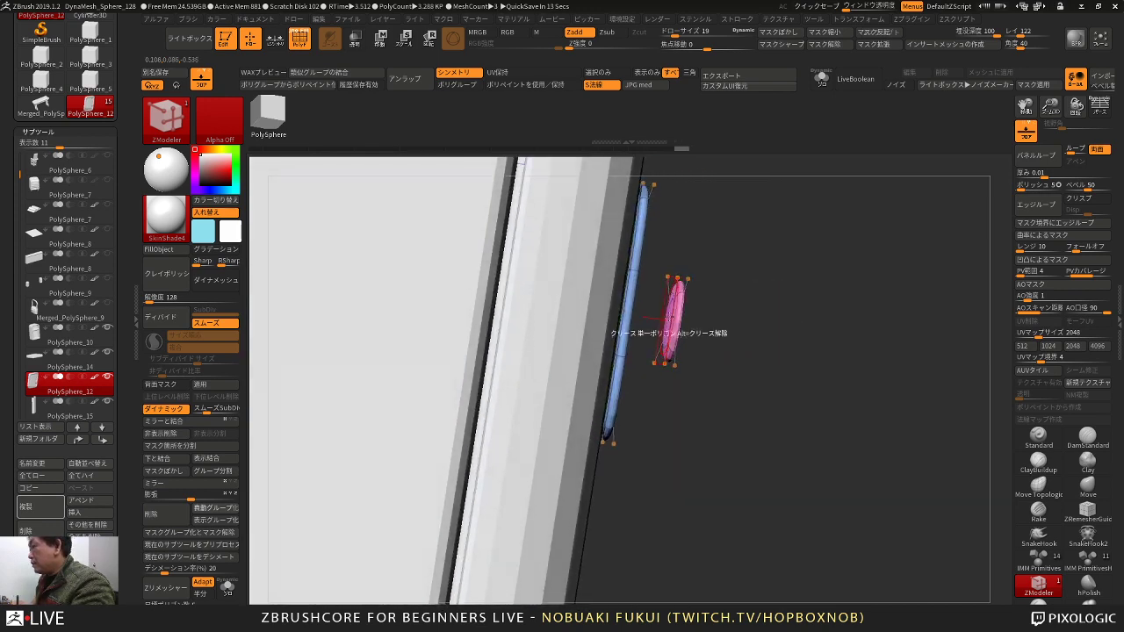
left_click_drag(697, 314, 757, 362)
left_click_drag(758, 290, 707, 255)
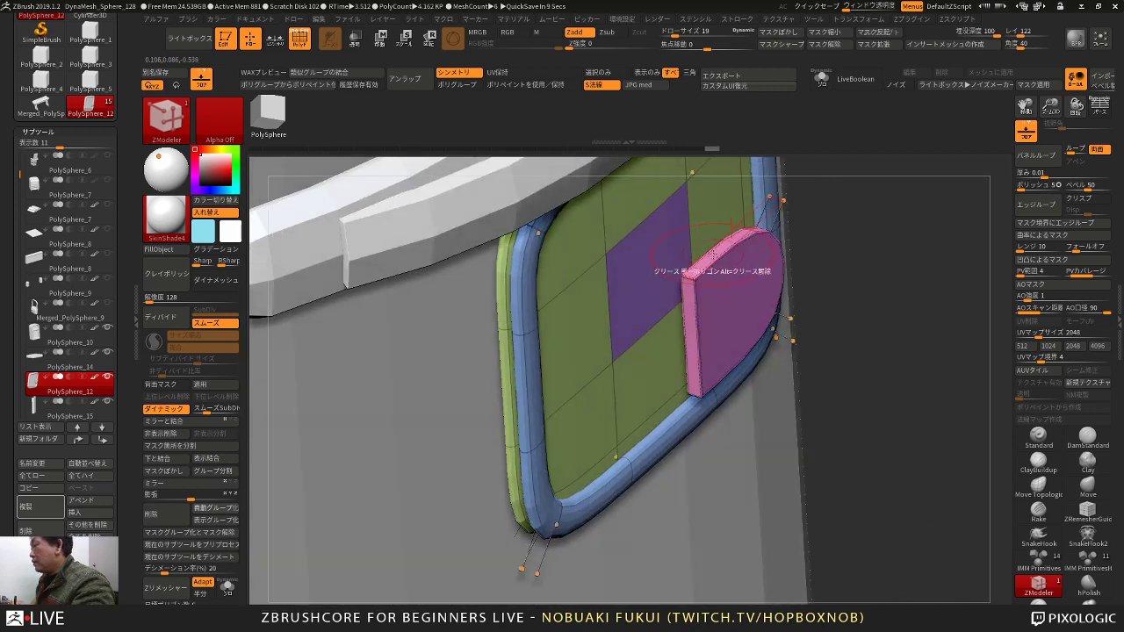
right_click_drag(721, 252, 750, 253)
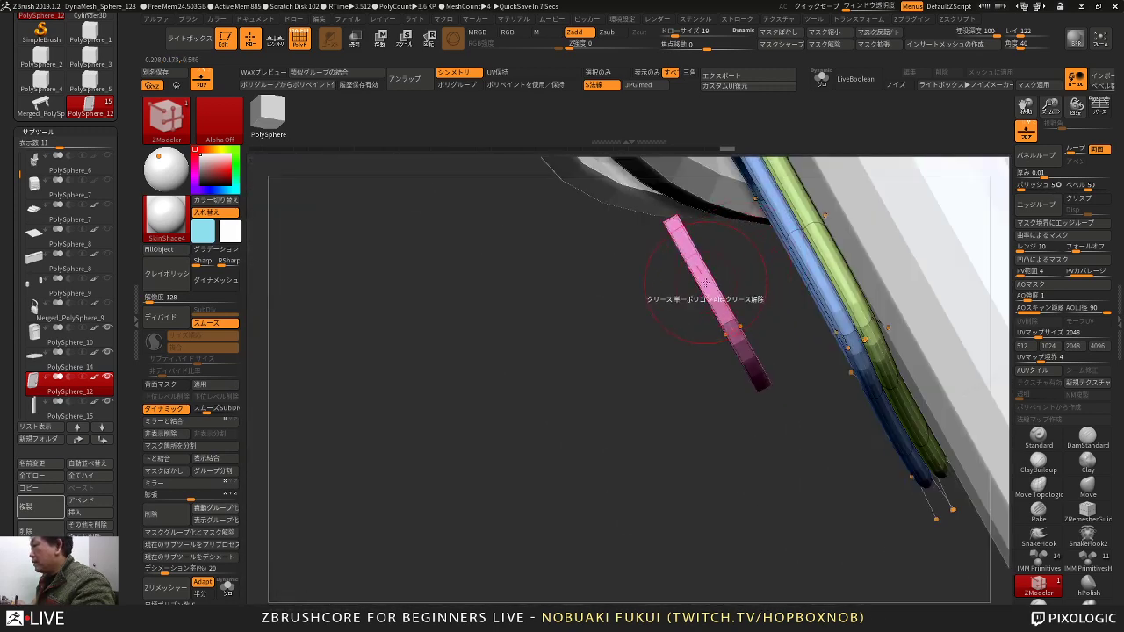
right_click_drag(712, 337, 742, 354)
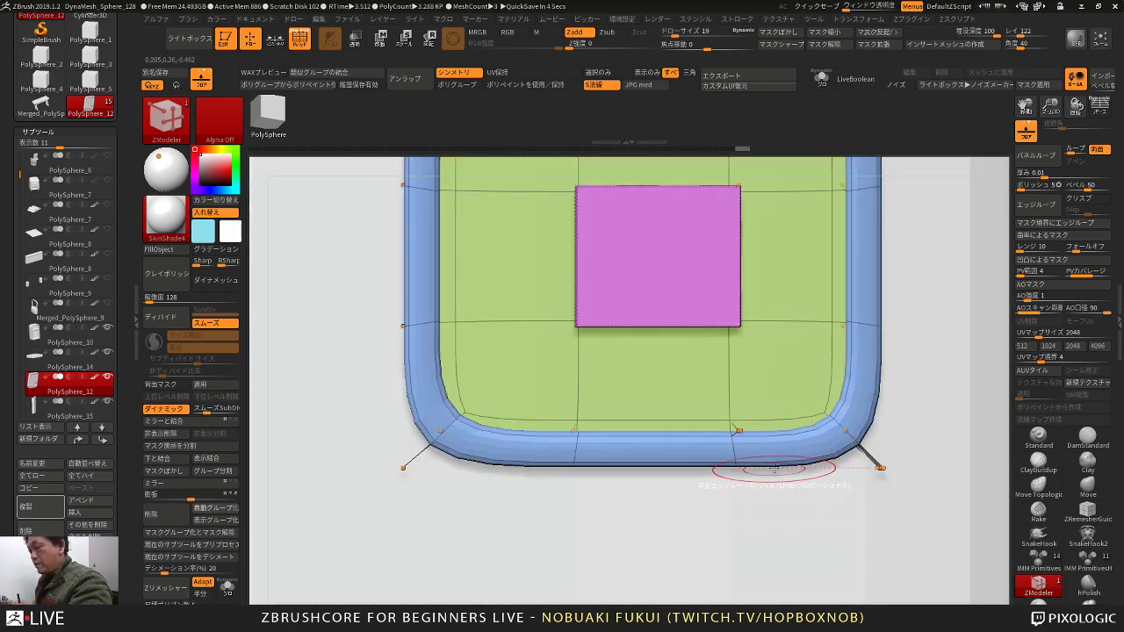
key("f")
right_click_drag(807, 434, 834, 431)
mouse_move(834, 430)
right_mouse_down("ctrl")
mouse_move(832, 450)
mouse_move(805, 437)
mouse_move(826, 442)
right_mouse_up("ctrl")
Step: Undo the last change, auto-group the parts, mask the plate and frame, and centre the gizmo on the small block
key("ctrl+z")
left_click(232, 509)
key("w")
right_click_drag(729, 430, 757, 418)
left_click_drag(770, 471, 672, 370, "ctrl")
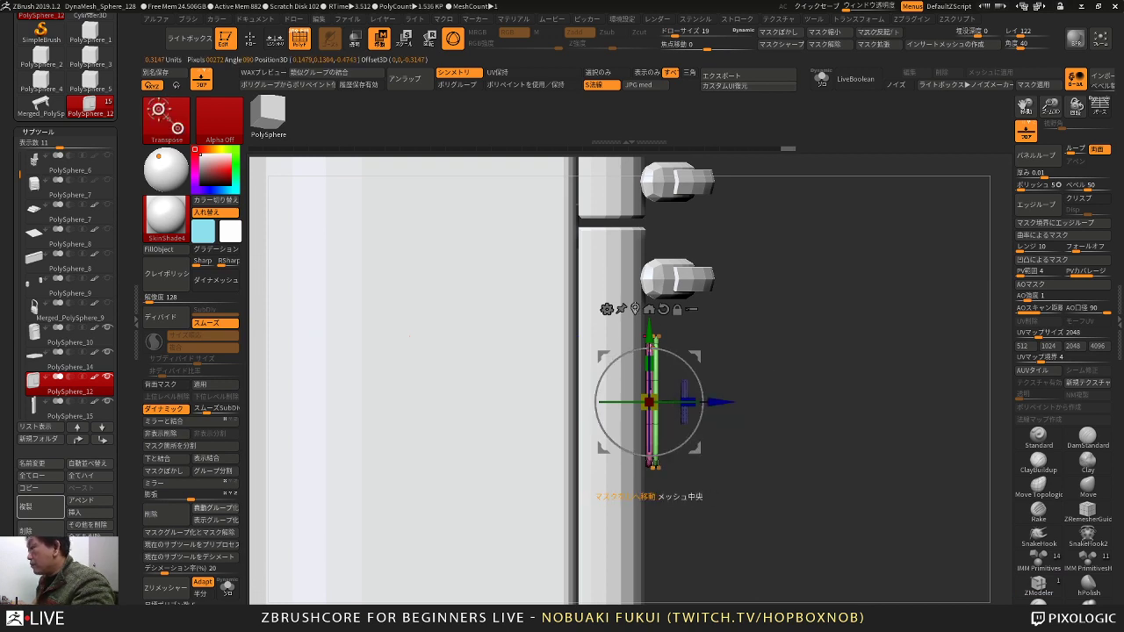
left_click(715, 321, "ctrl")
left_click(635, 310)
right_click_drag(772, 356, 834, 496)
Step: Reposition the small block in depth so it sits close in front of the plate's frame
left_click_drag(723, 404, 634, 409)
right_click_drag(613, 413, 584, 465)
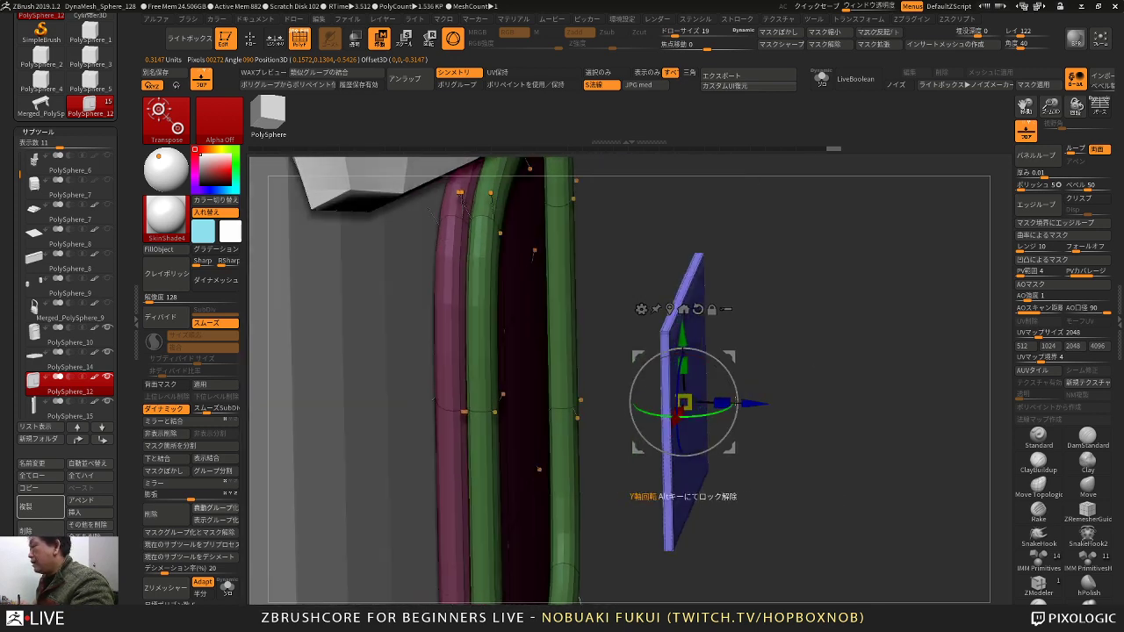
left_click_drag(721, 403, 692, 401)
right_click_drag(686, 389, 795, 372, "shift")
left_click_drag(745, 399, 638, 392)
right_click_drag(766, 362, 801, 337)
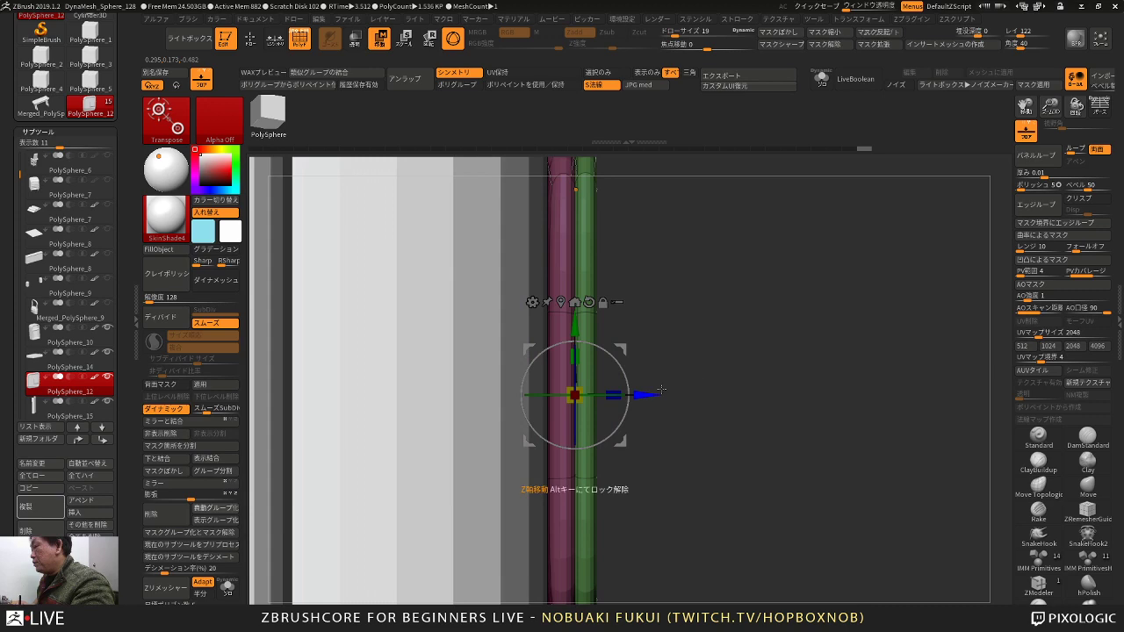
left_click_drag(646, 396, 818, 395)
right_click_drag(889, 338, 876, 355)
key("ctrl+z")
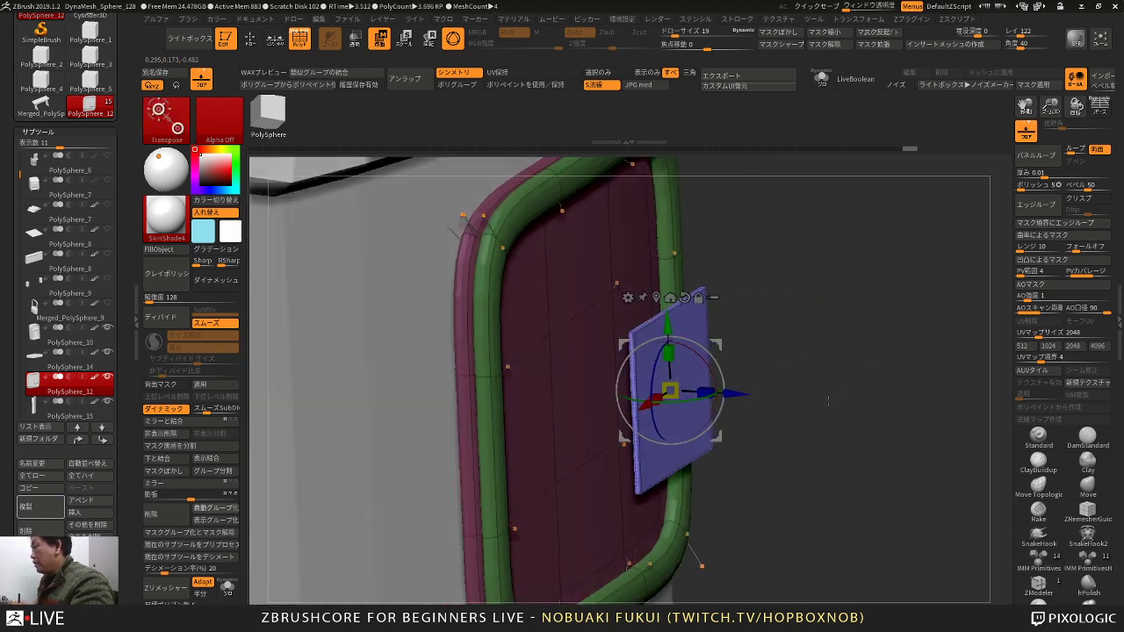
Step: Duplicate the small block forward and convert the copy into a Cylinder 3D primitive
left_click_drag(733, 396, 828, 397, "ctrl")
right_click_drag(813, 384, 784, 335, "ctrl")
left_click(723, 302)
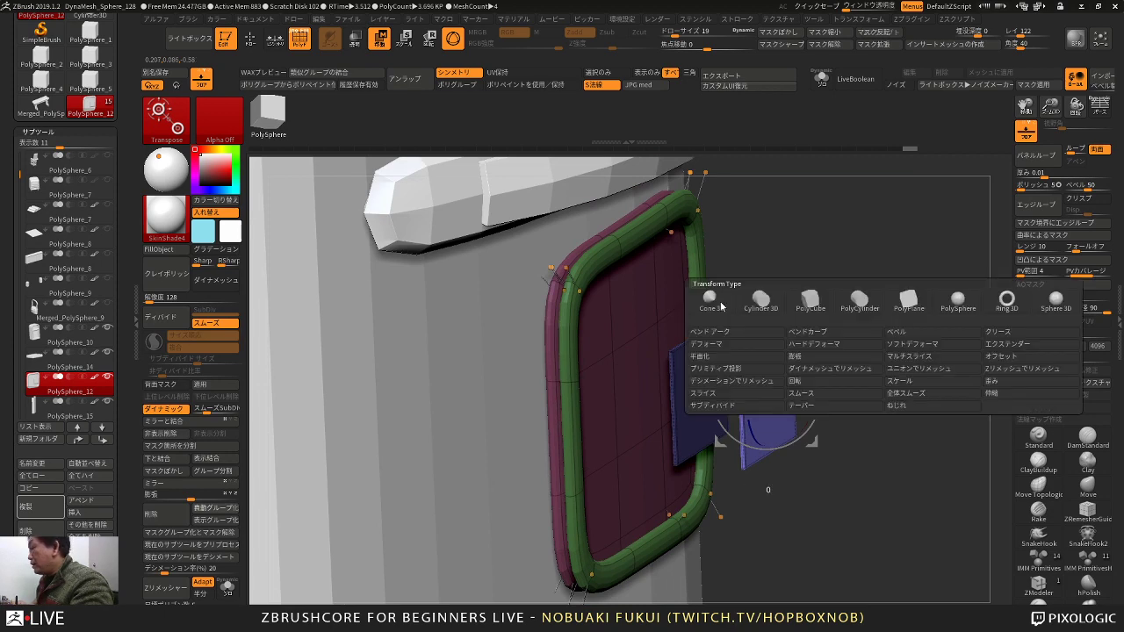
left_click(763, 303)
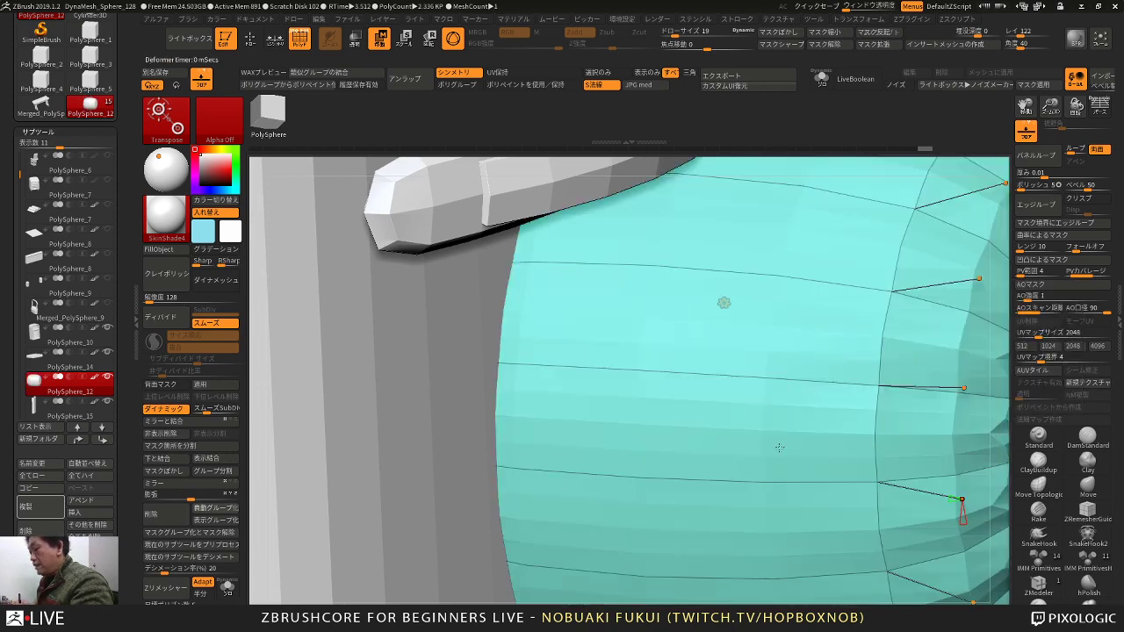
key("f")
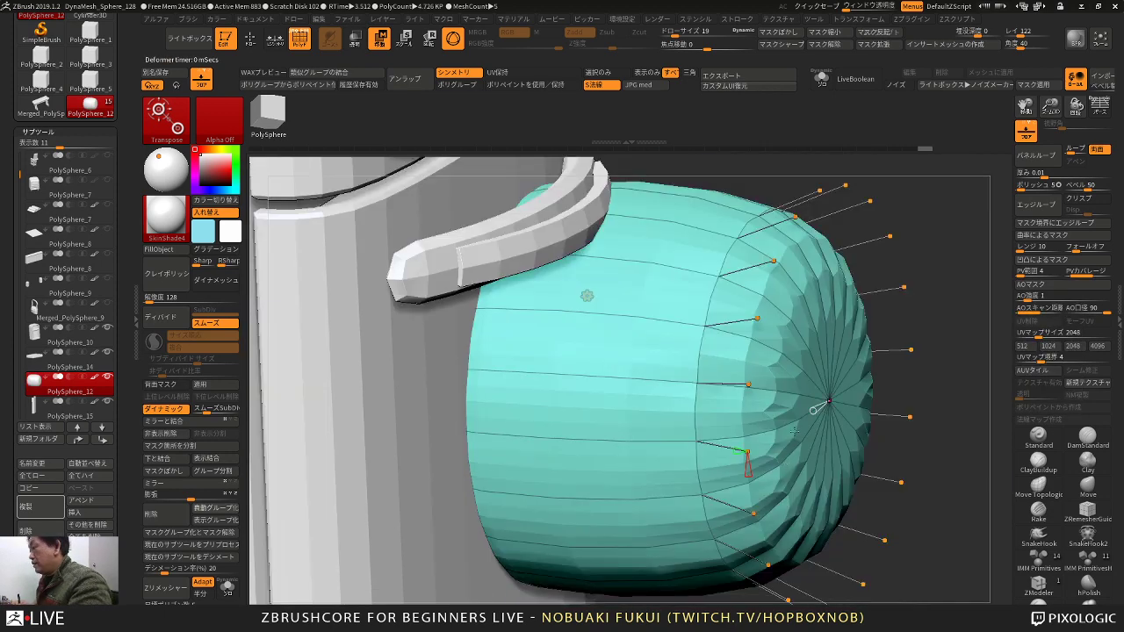
Step: Increase the cylinder's subdivisions with its control handles so that its rim turns crisp
left_click_drag(812, 411, 833, 393)
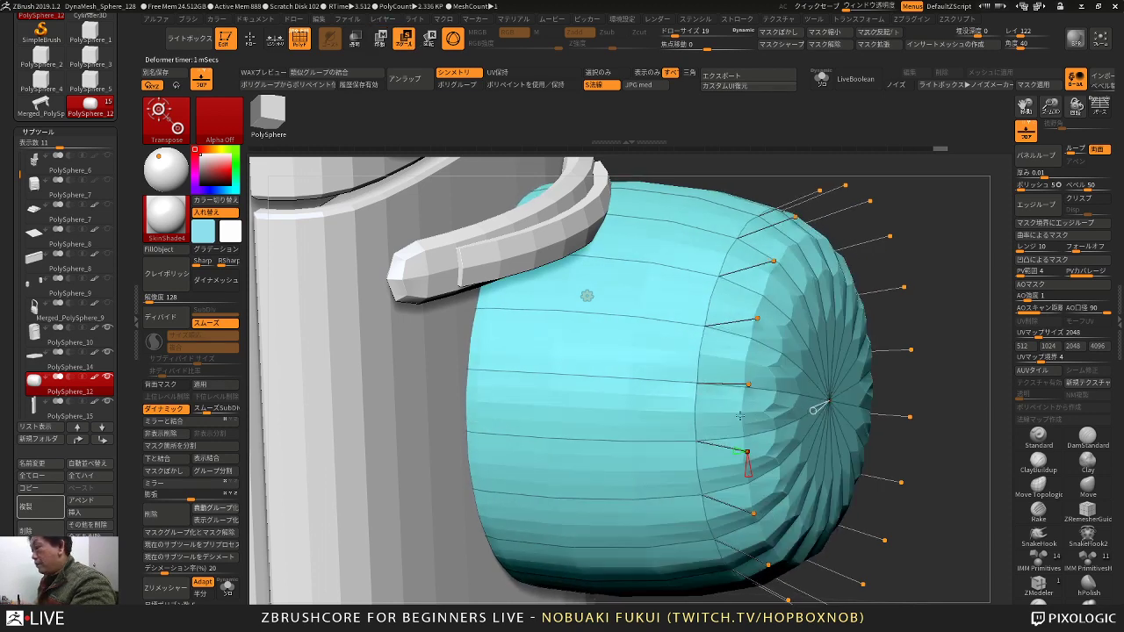
right_click_drag(740, 416, 721, 451, "ctrl")
mouse_move(709, 439)
left_mouse_down()
mouse_move(674, 435)
mouse_move(688, 436)
left_mouse_up()
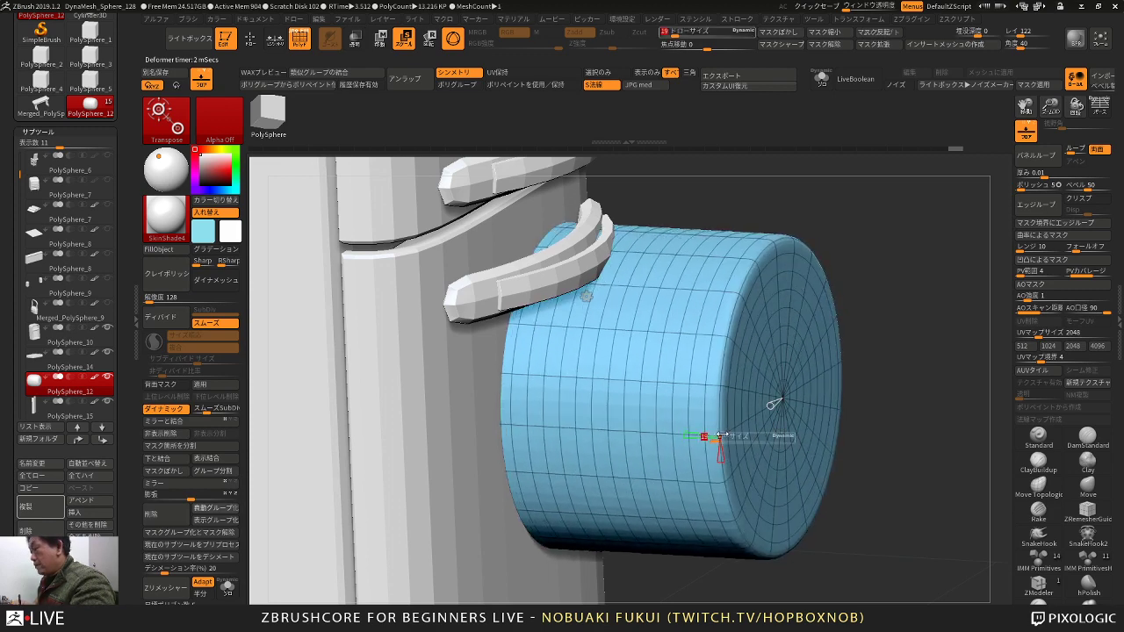
Step: Scale the cylinder down uniformly into a small knob in front of the square block
key("w")
left_click_drag(629, 389, 601, 426)
right_click_drag(848, 452, 889, 574, "ctrl")
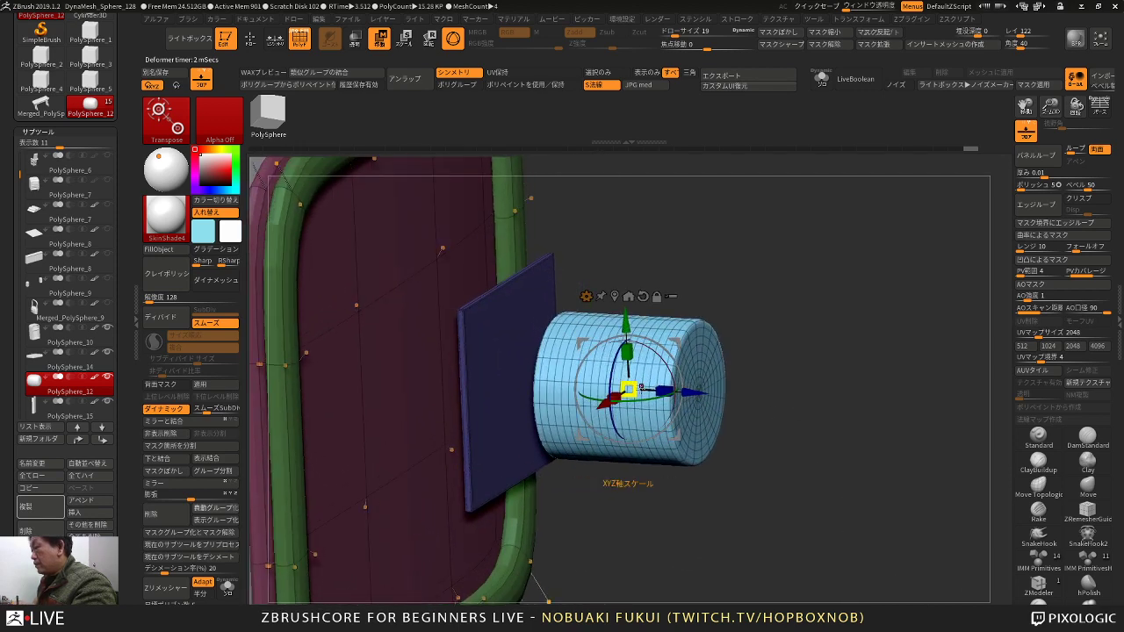
left_click_drag(641, 409, 613, 400)
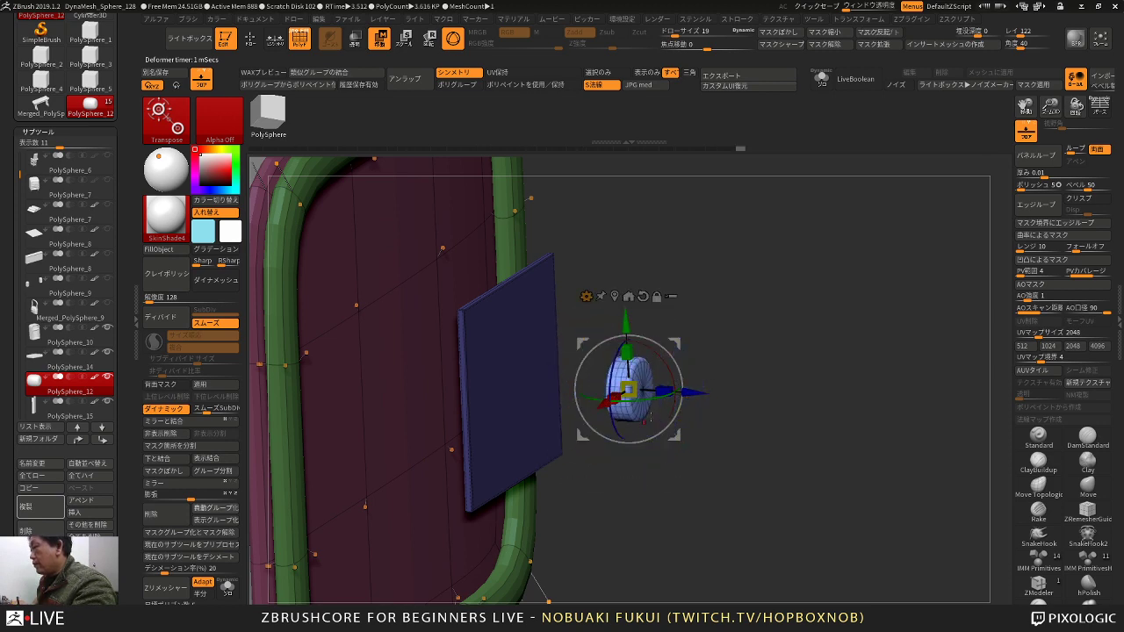
Step: Move the small knob back in depth so it sits closer to the square block
left_click_drag(757, 489, 680, 472)
left_click_drag(677, 434, 672, 367)
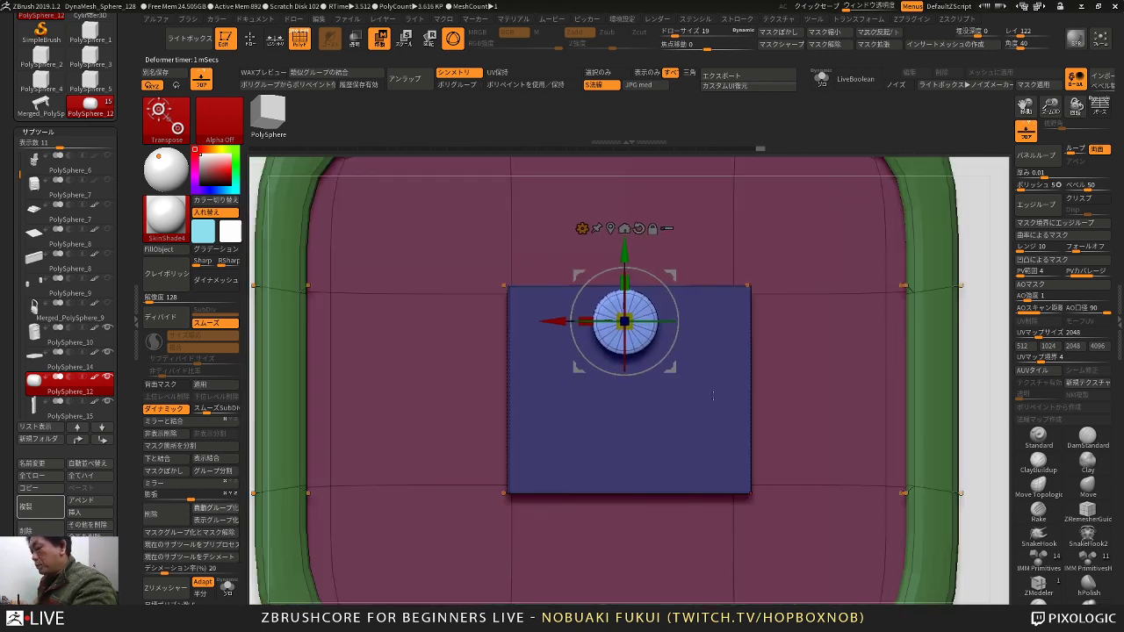
right_click_drag(744, 453, 827, 419, "ctrl")
left_click_drag(827, 419, 888, 551)
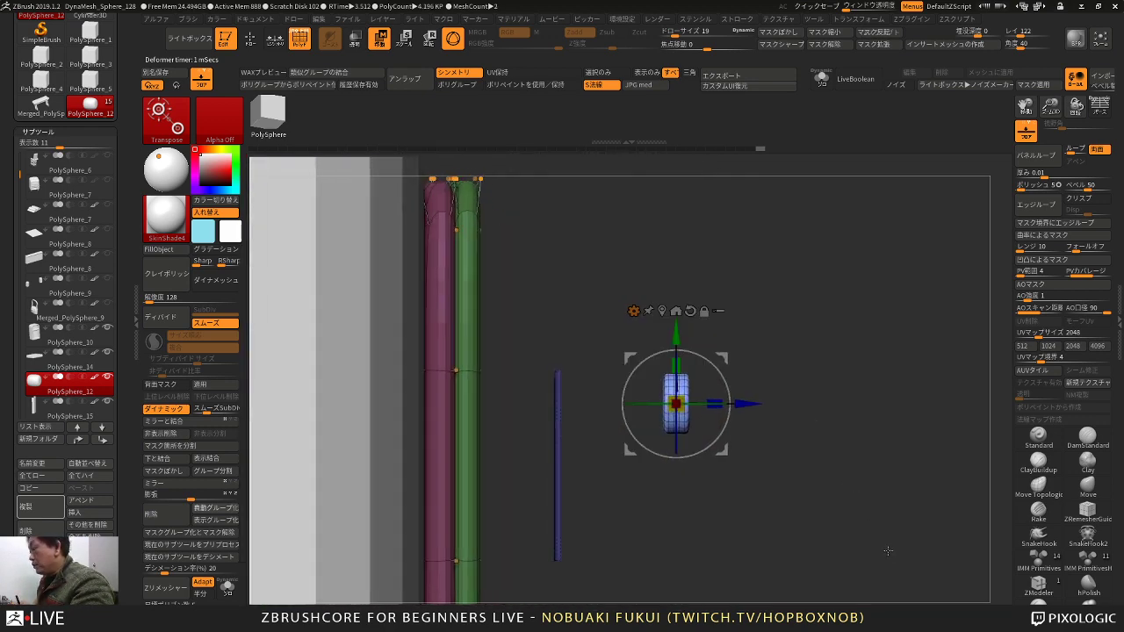
left_click_drag(739, 395, 716, 411)
left_click_drag(654, 387, 728, 372)
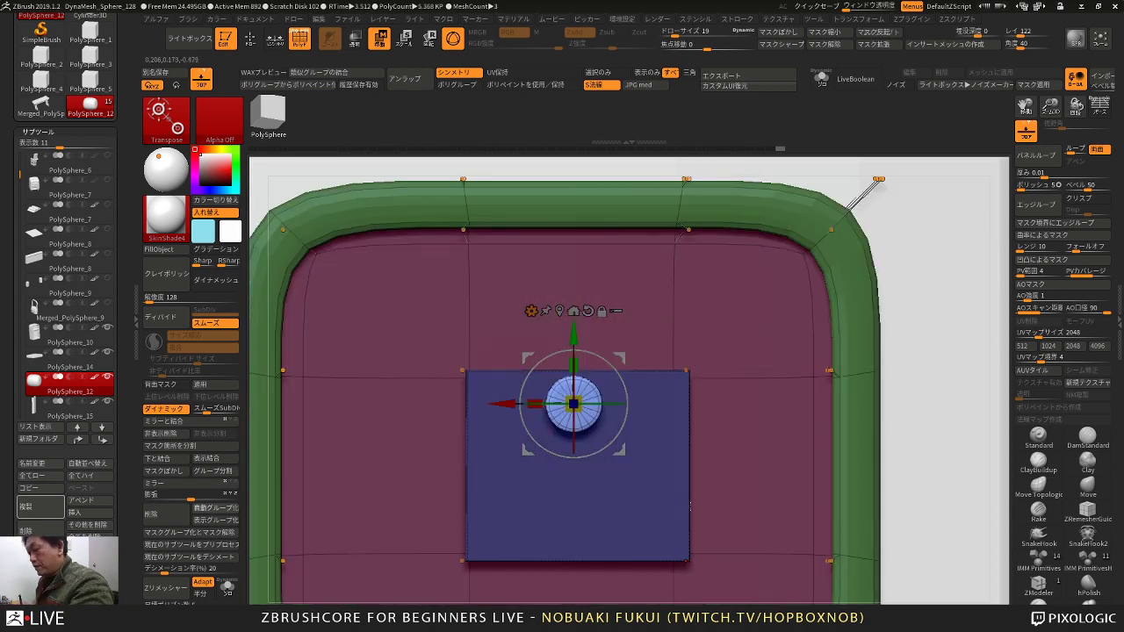
key("f")
key("f")
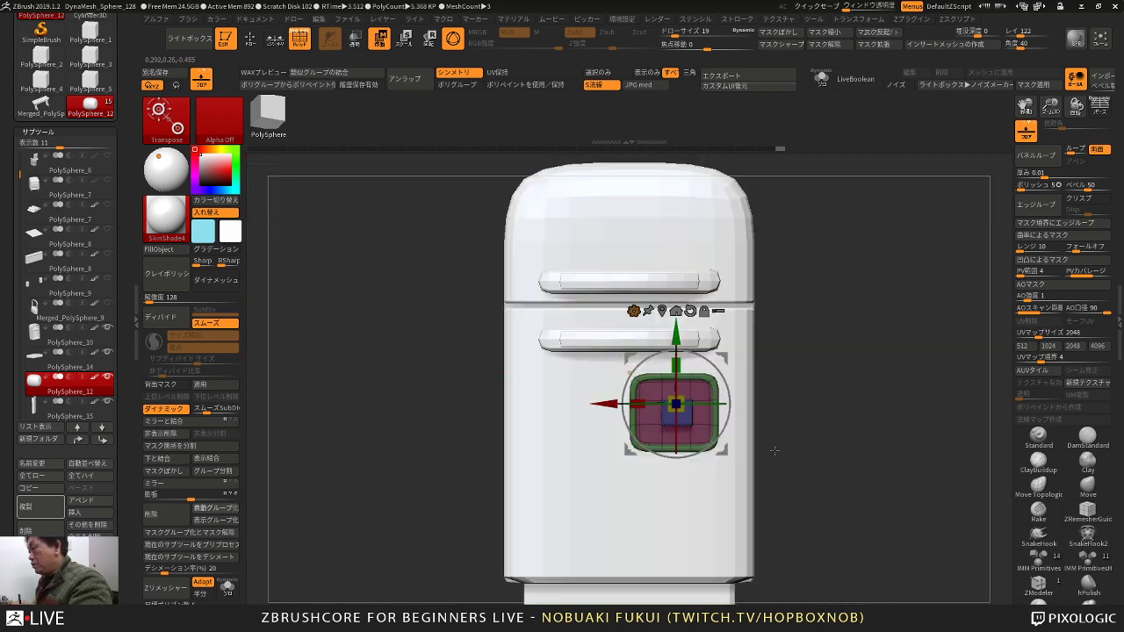
left_click_drag(817, 405, 861, 446, "alt")
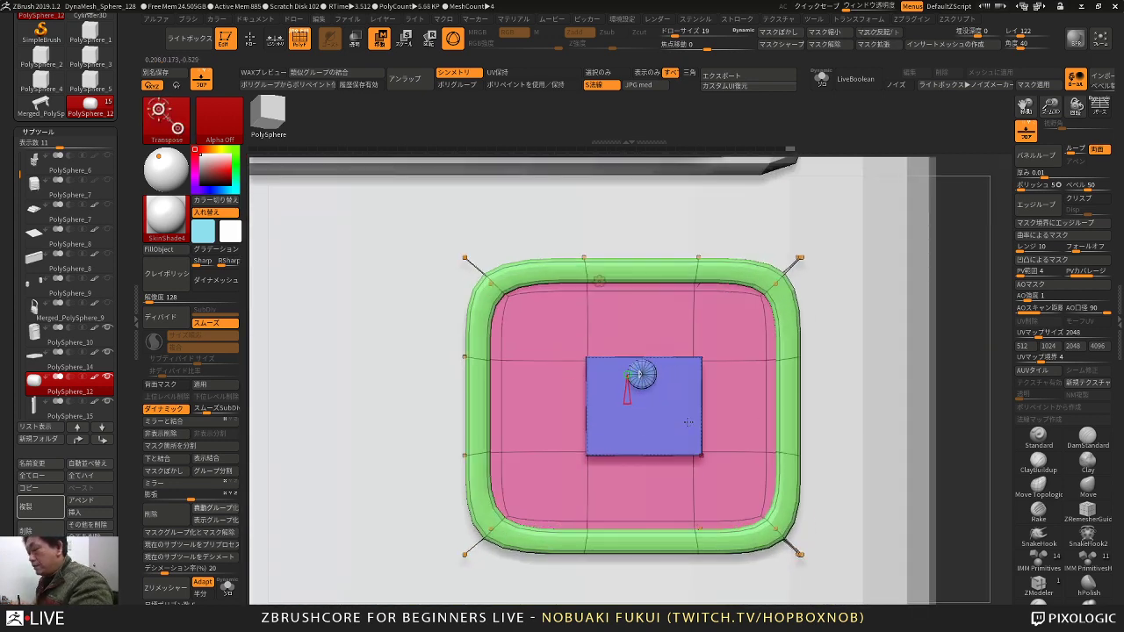
Step: Mask the plate and its frame, centre the gizmo on the knob, and tilt the square block slightly around it
left_click(704, 445, "ctrl")
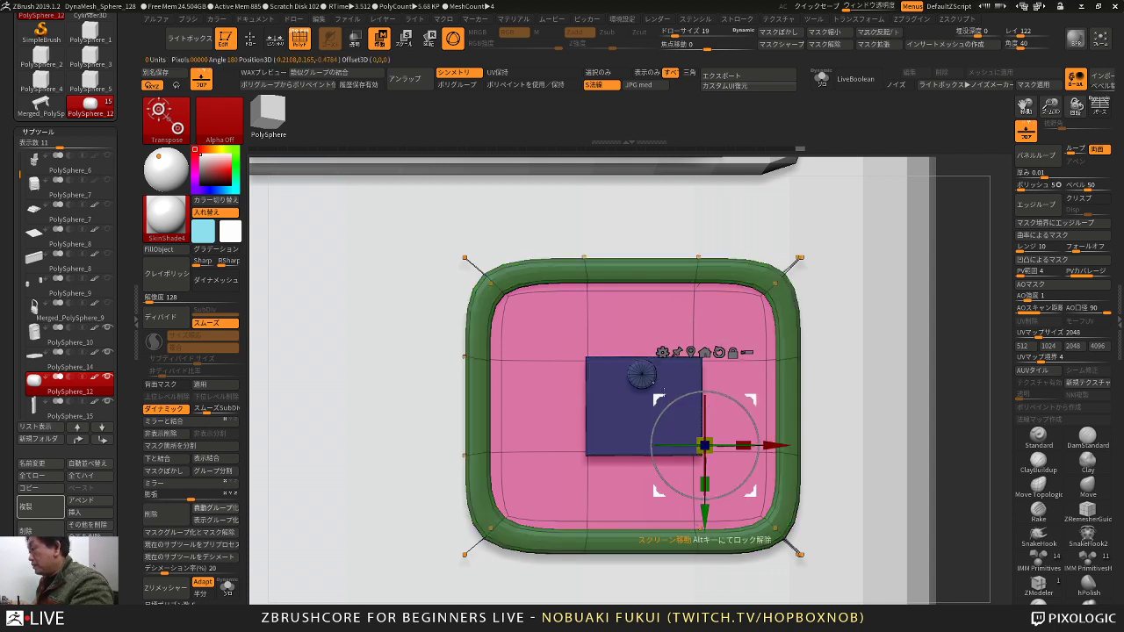
left_click(611, 425, "ctrl")
left_click(598, 331)
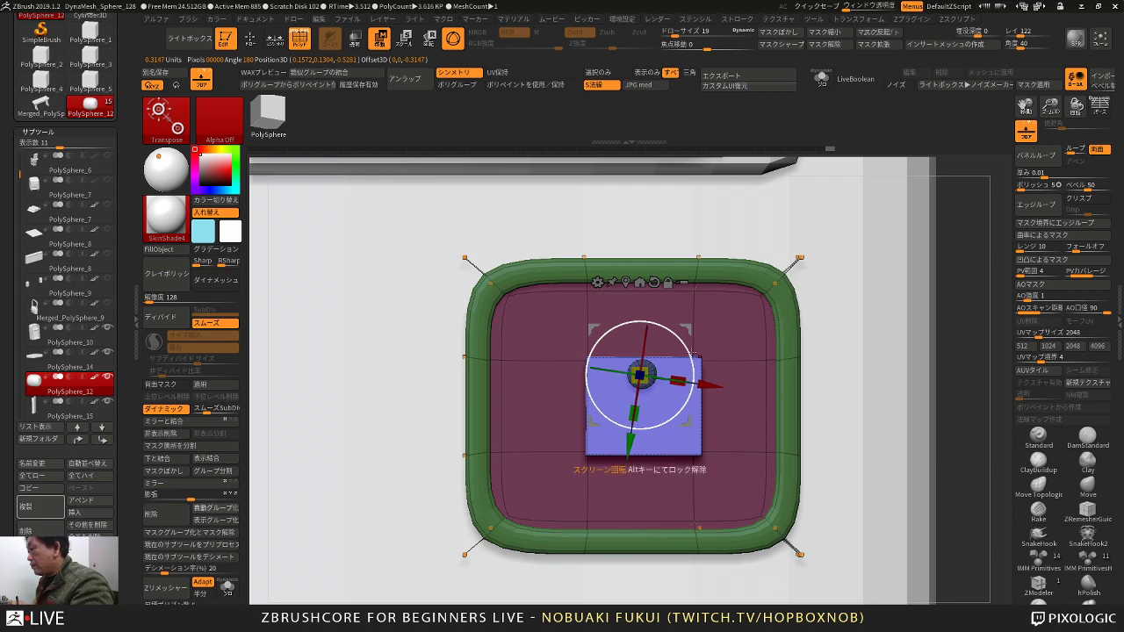
left_click_drag(693, 353, 695, 359)
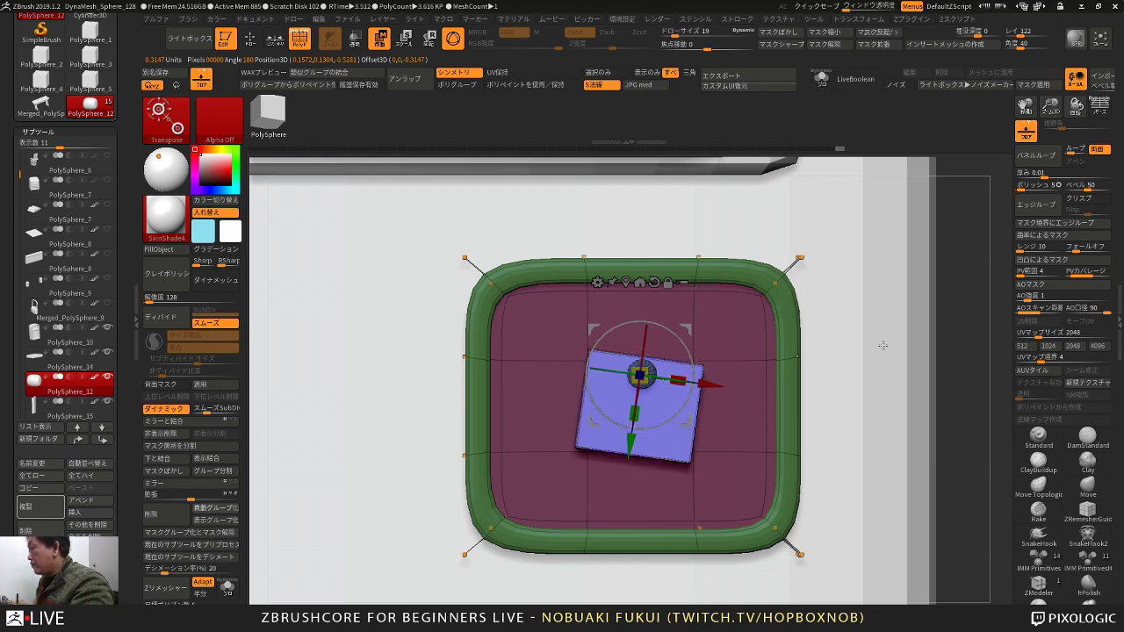
left_click_drag(958, 359, 858, 378, "ctrl")
left_click_drag(787, 503, 618, 314, "ctrl")
left_click(665, 314, "ctrl")
Step: Push the tilted block and its knob back in depth so the block sits within the plate's frame
left_click_drag(832, 359, 738, 397)
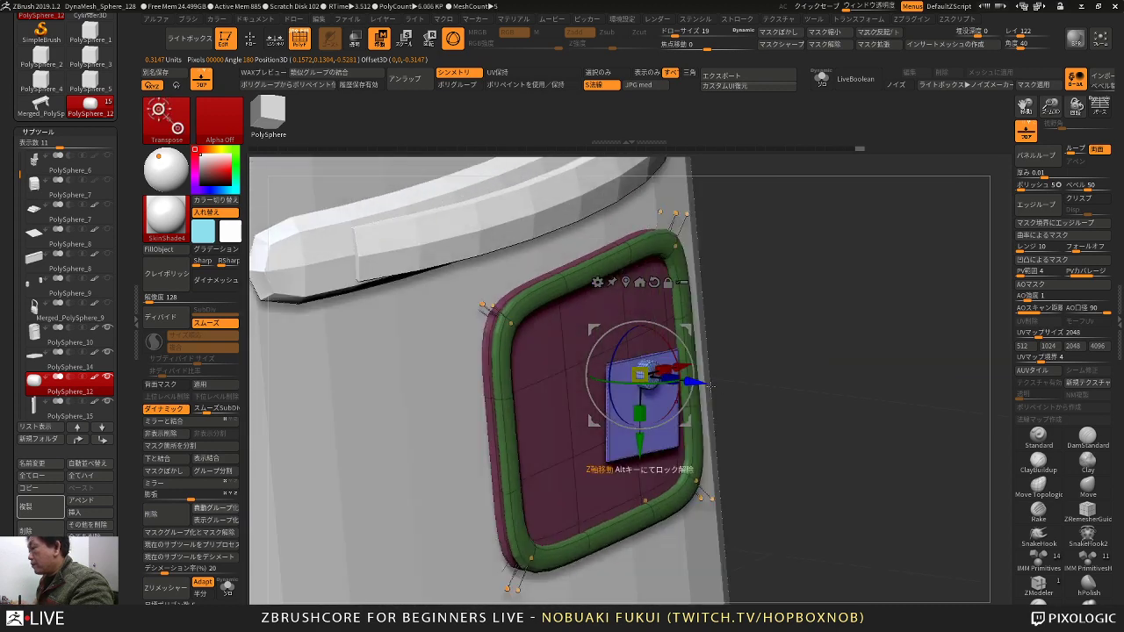
left_click_drag(780, 346, 647, 290, "shift")
left_click_drag(960, 316, 850, 287, "alt")
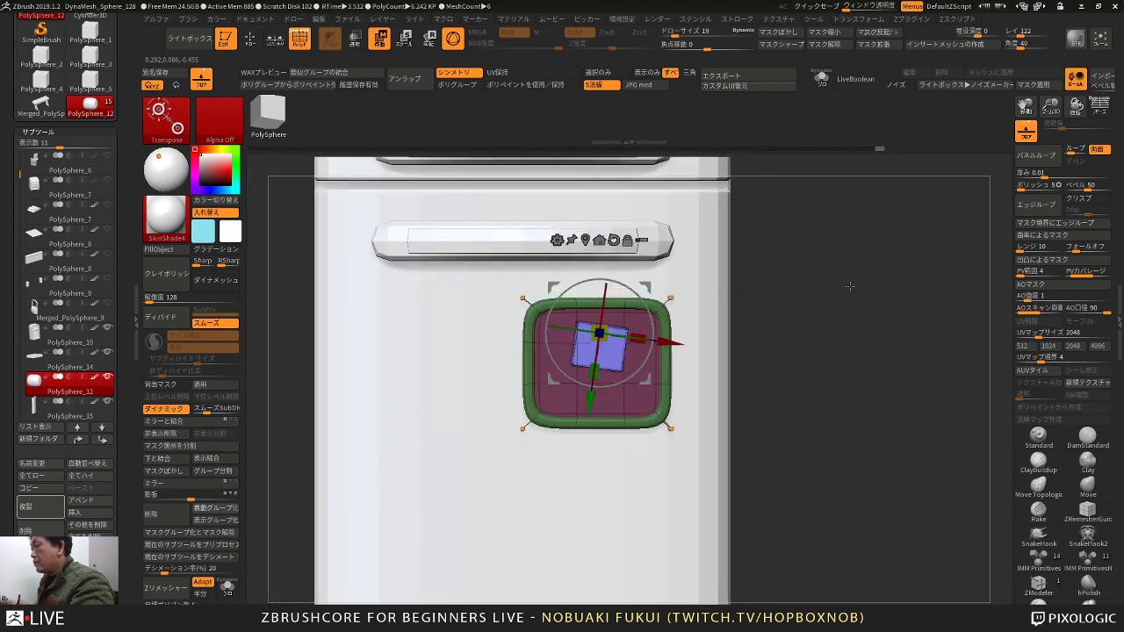
key("q")
mouse_move(803, 329)
left_mouse_down()
mouse_move(846, 342)
mouse_move(717, 270)
mouse_move(762, 393)
mouse_move(867, 350)
mouse_move(848, 391)
left_mouse_up()
key("w")
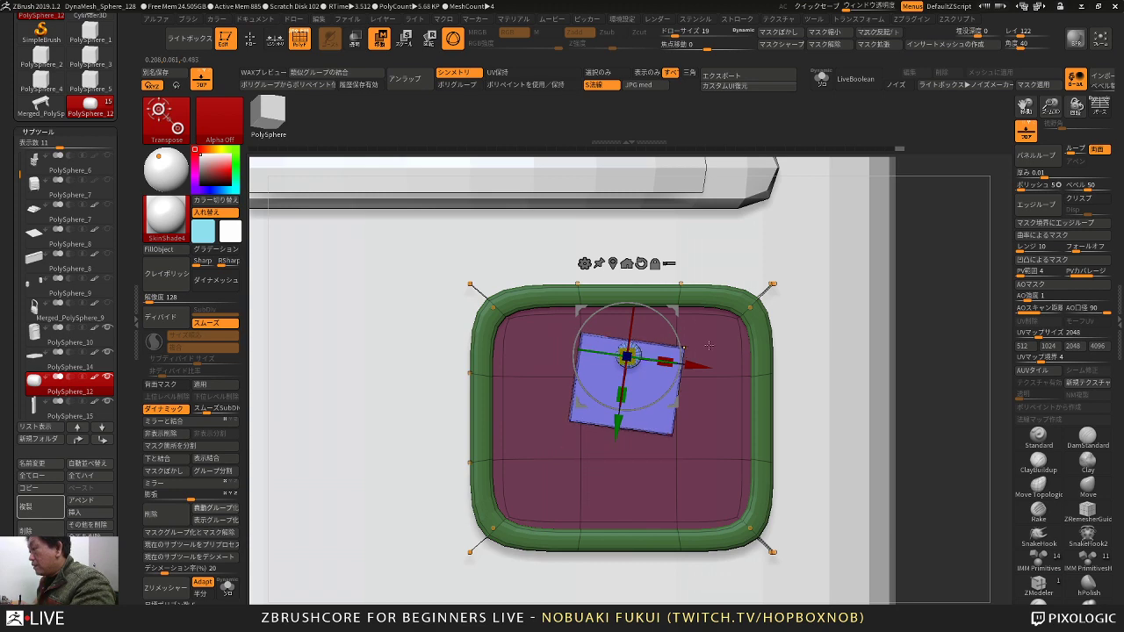
left_click_drag(917, 329, 959, 340)
key("ctrl+z")
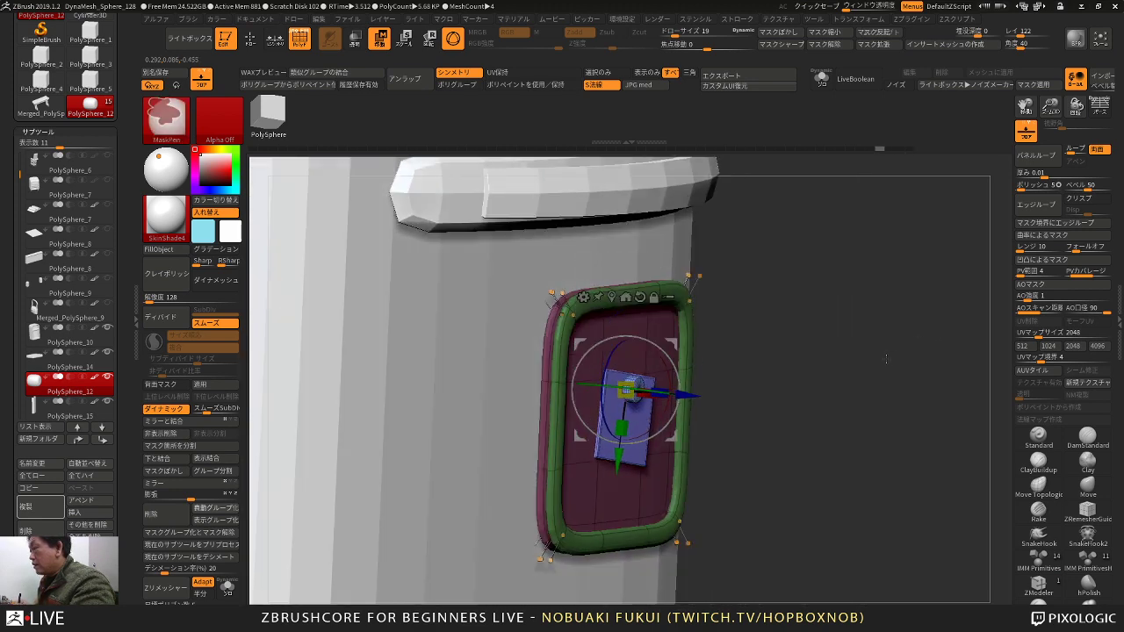
key("ctrl+shift+z")
Step: Assign separate polygroups to the plate, frame, block and knob with auto grouping
left_click_drag(833, 346, 739, 445, "shift")
key("q")
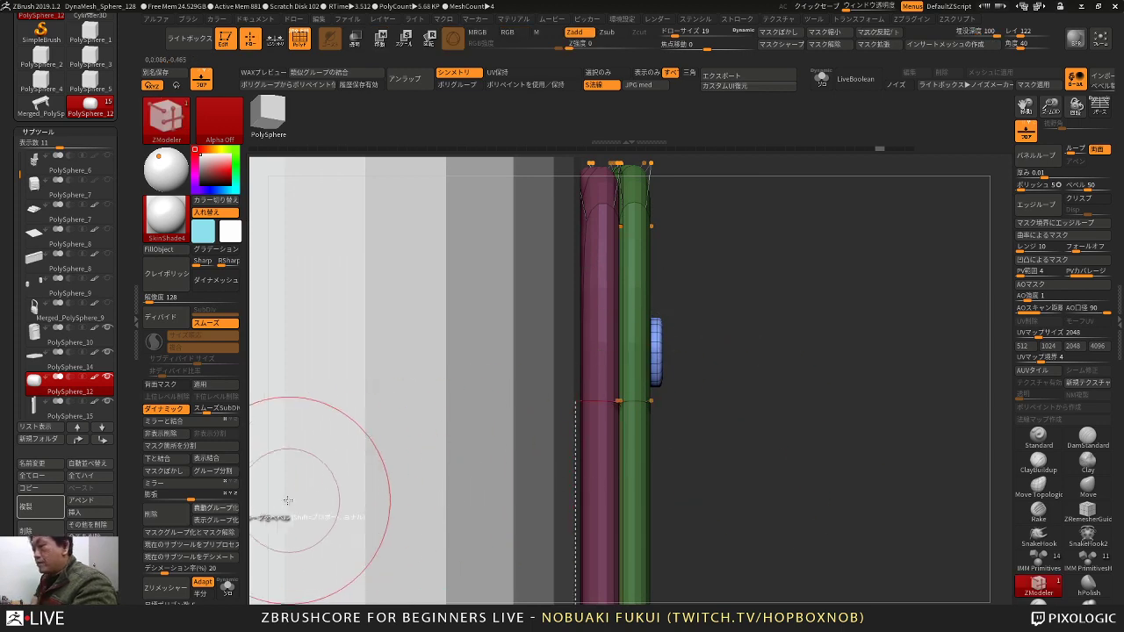
left_click(228, 511)
left_click_drag(878, 355, 815, 360)
key("space")
mouse_move(819, 358)
left_mouse_down()
mouse_move(899, 334)
mouse_move(725, 364)
left_mouse_up()
Step: Try to mask everything except the knob and duplicate the knob sideways
left_click(652, 355, "ctrl+shift")
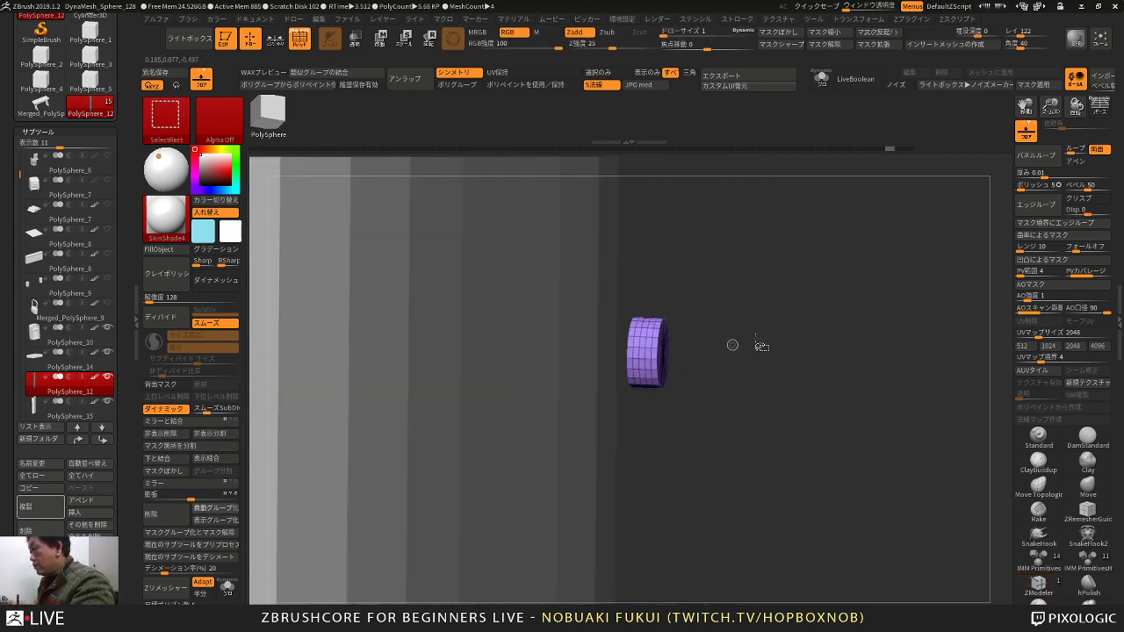
left_click(832, 332, "ctrl+shift")
left_click(842, 361, "ctrl")
key("w")
left_click_drag(828, 373, 784, 367, "shift")
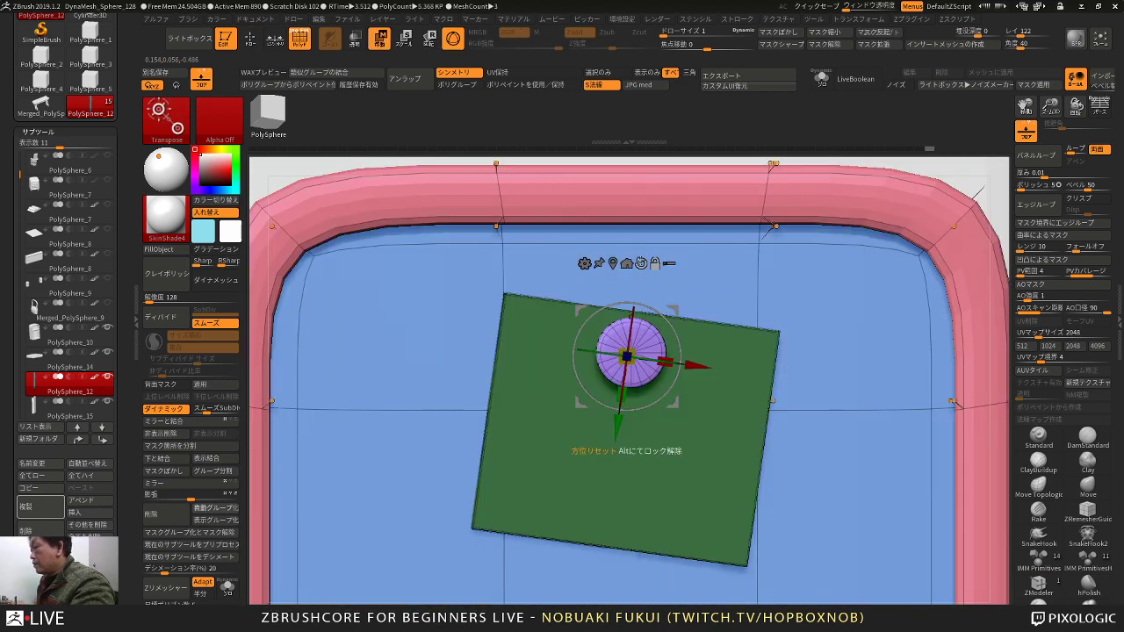
left_click_drag(681, 312, 580, 303, "ctrl")
key("ctrl+z")
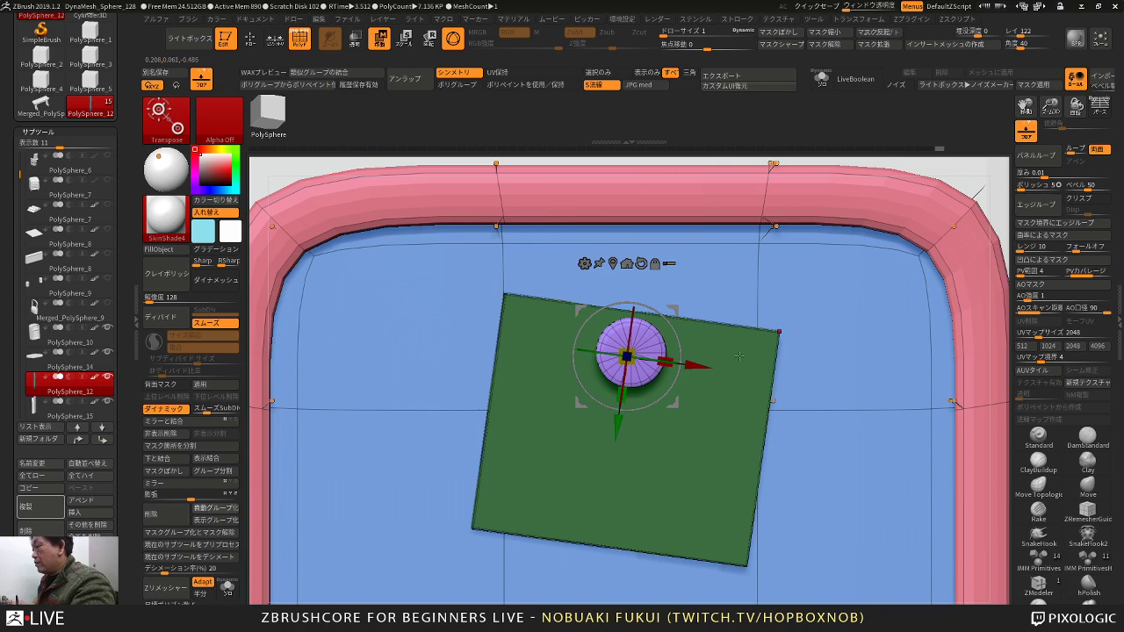
Step: Show the plate subtool in solo mode and mask everything on it except the knob
right_click_drag(718, 431, 727, 449, "ctrl")
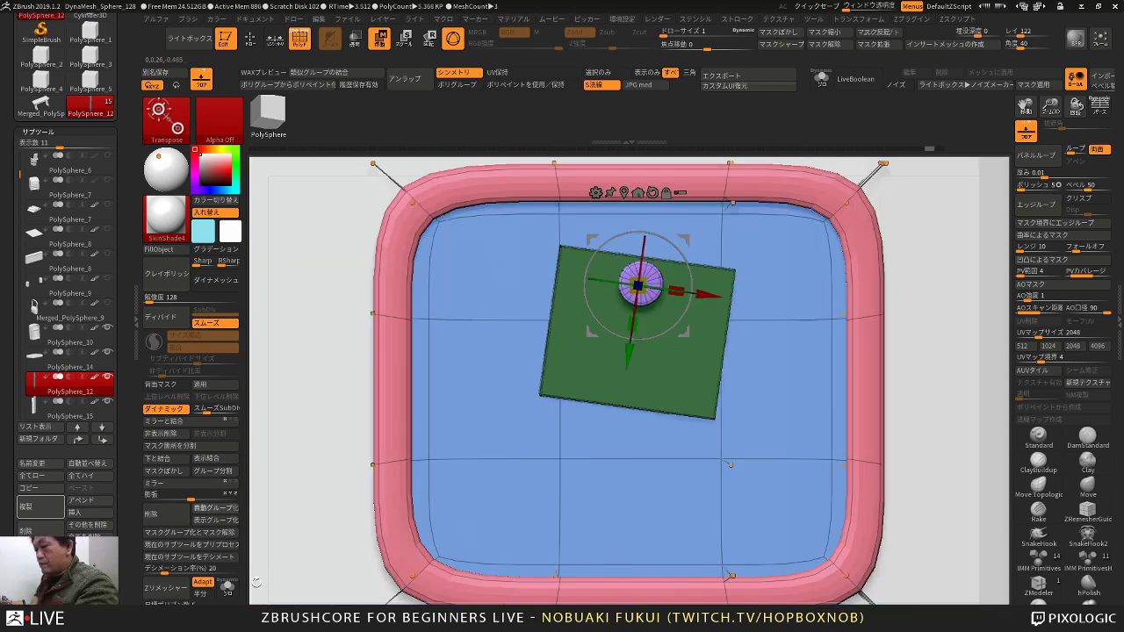
left_click(228, 587)
mouse_move(354, 554)
left_mouse_down()
mouse_move(465, 527)
mouse_move(703, 439)
mouse_move(796, 381)
mouse_move(755, 326)
mouse_move(603, 226)
left_mouse_up()
key("q")
left_click(651, 284, "ctrl+shift")
left_click(788, 261, "ctrl+shift")
left_click(822, 298, "ctrl")
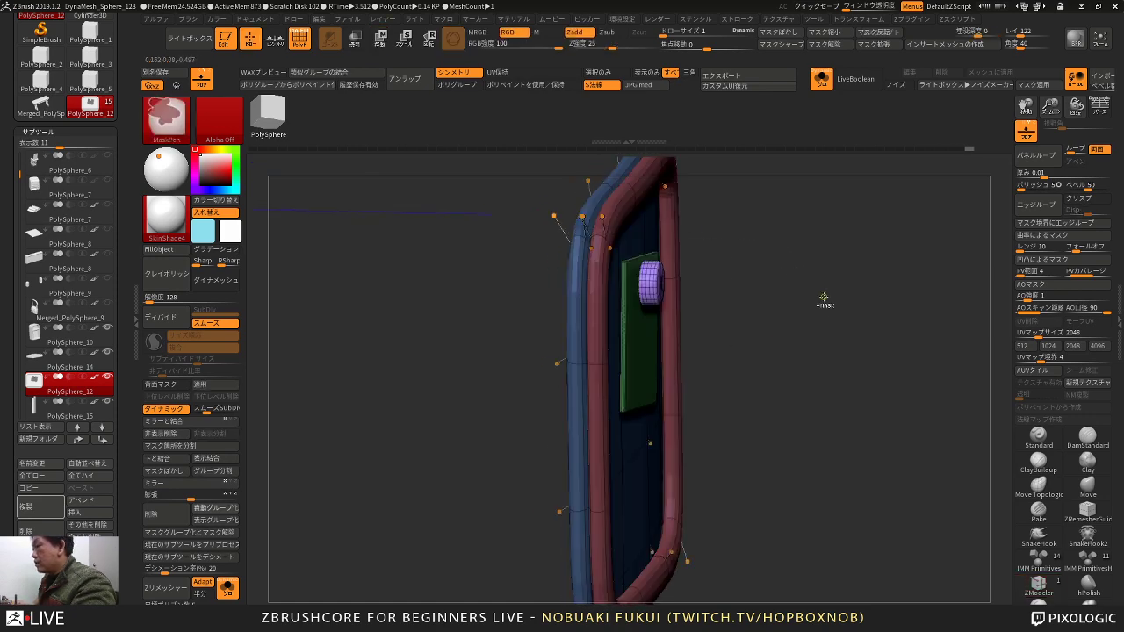
key("ctrl+w")
left_click_drag(794, 301, 760, 284)
key("ctrl+z")
key("w")
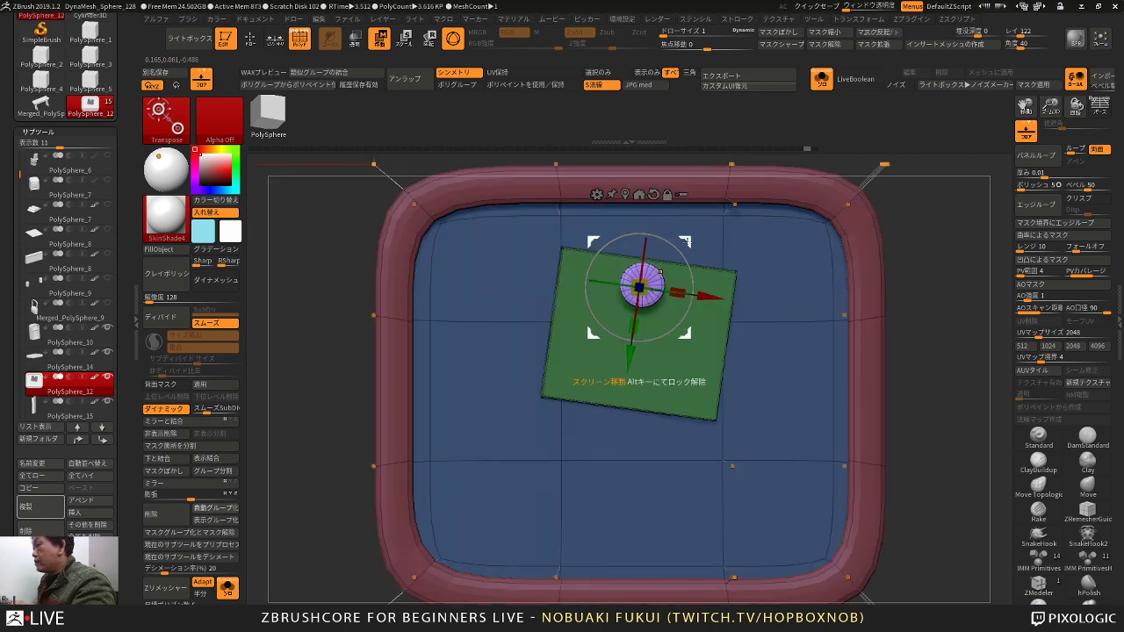
Step: Duplicate the knob to four spots on the plate around the block, reset the gizmo's orientation, and clear the mask
left_click_drag(688, 242, 543, 250, "ctrl")
left_click(516, 192)
left_click_drag(914, 274, 984, 295)
left_click_drag(560, 303, 551, 303)
left_click_drag(736, 253, 711, 251, "shift")
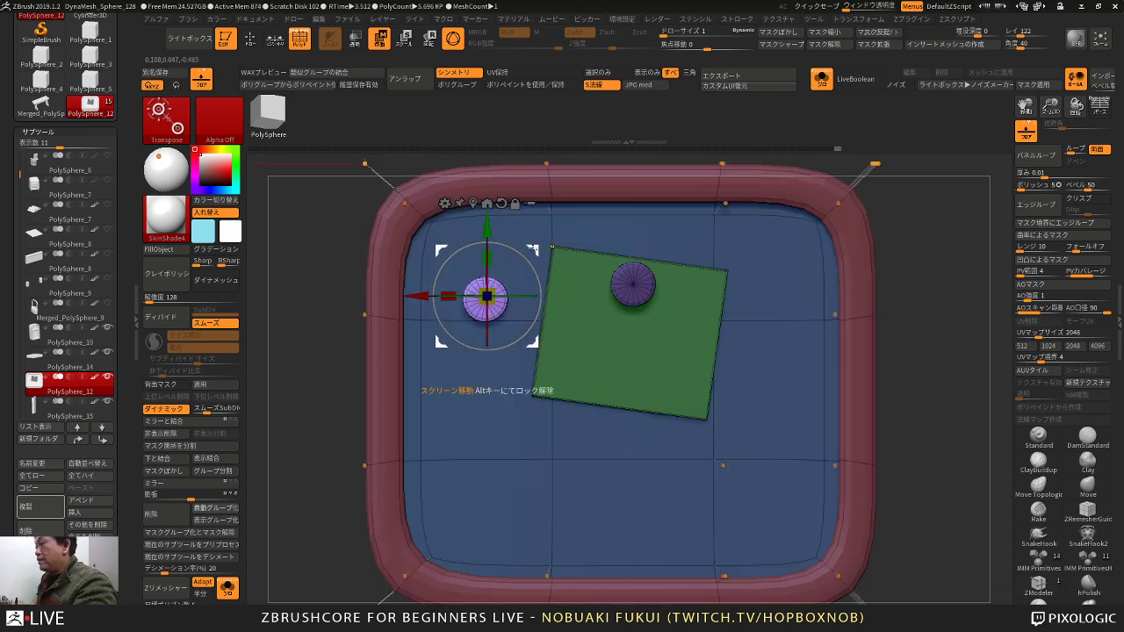
left_click_drag(533, 250, 807, 396, "ctrl")
left_click_drag(941, 387, 964, 401, "ctrl")
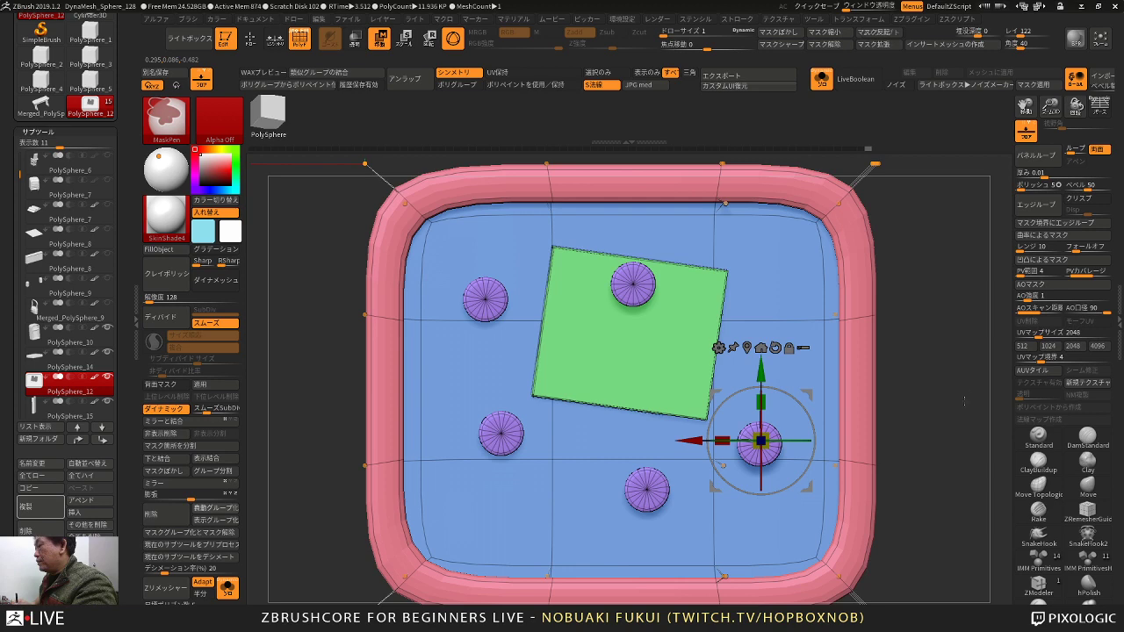
Step: Leave solo mode and examine the whole refrigerator from the front and at an angle
key("q")
left_click_drag(933, 474, 871, 365, "alt")
left_click(222, 591)
key("w")
left_click_drag(920, 432, 843, 383, "alt")
left_click_drag(479, 478, 439, 499)
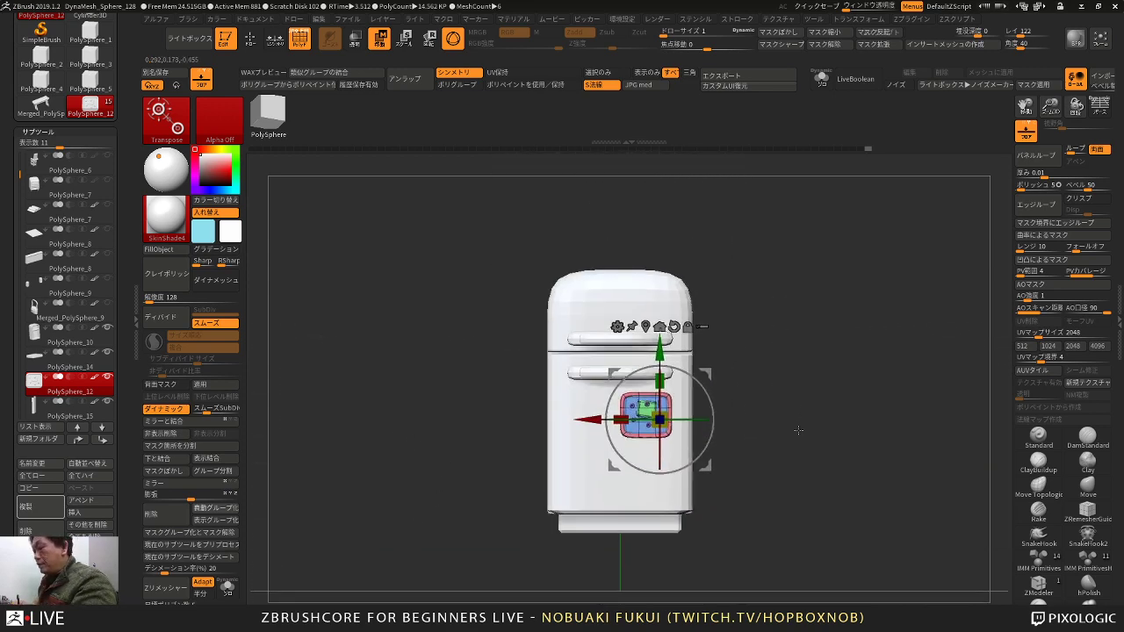
key("q")
mouse_move(802, 439)
left_mouse_down("alt")
mouse_move(800, 388)
mouse_move(781, 402)
mouse_move(751, 391)
mouse_move(760, 357)
left_mouse_up("alt")
key("w")
left_click_drag(761, 356, 790, 402, "alt")
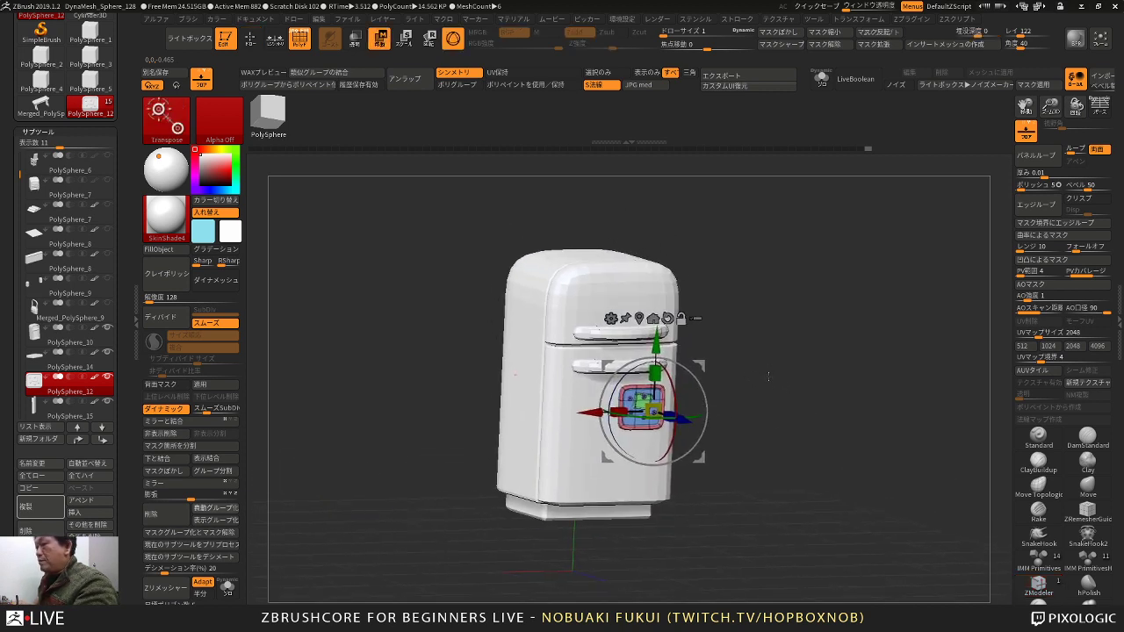
left_click_drag(408, 481, 544, 516, "alt")
left_click_drag(797, 419, 775, 382, "alt")
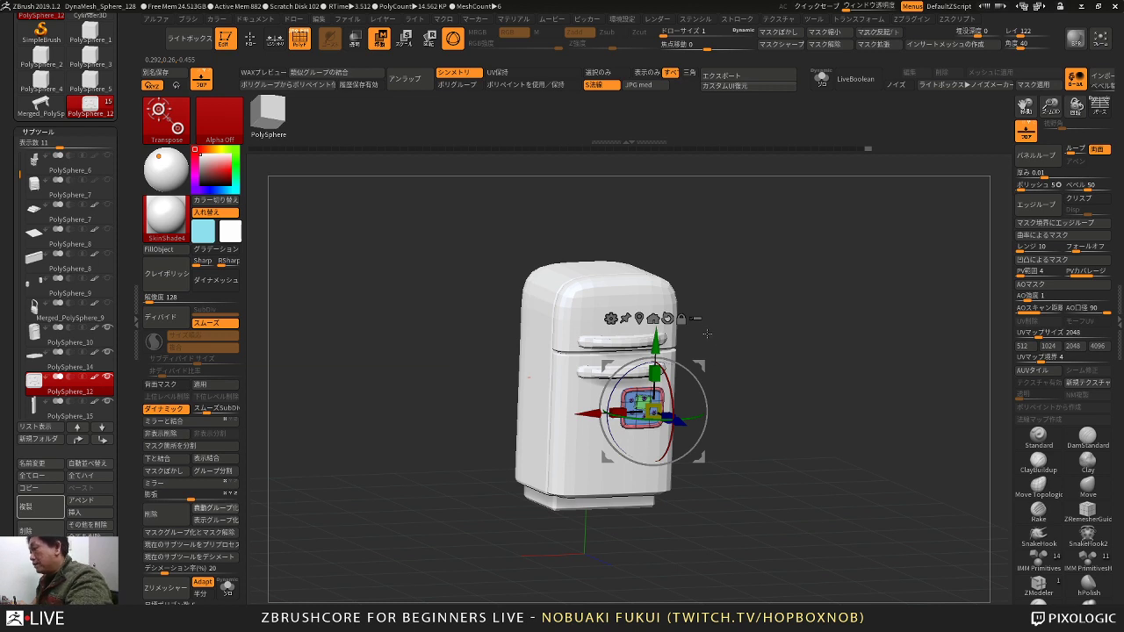
Step: Activate Transpose for multiple subtools and include every visible refrigerator part in the selection
left_click(700, 320)
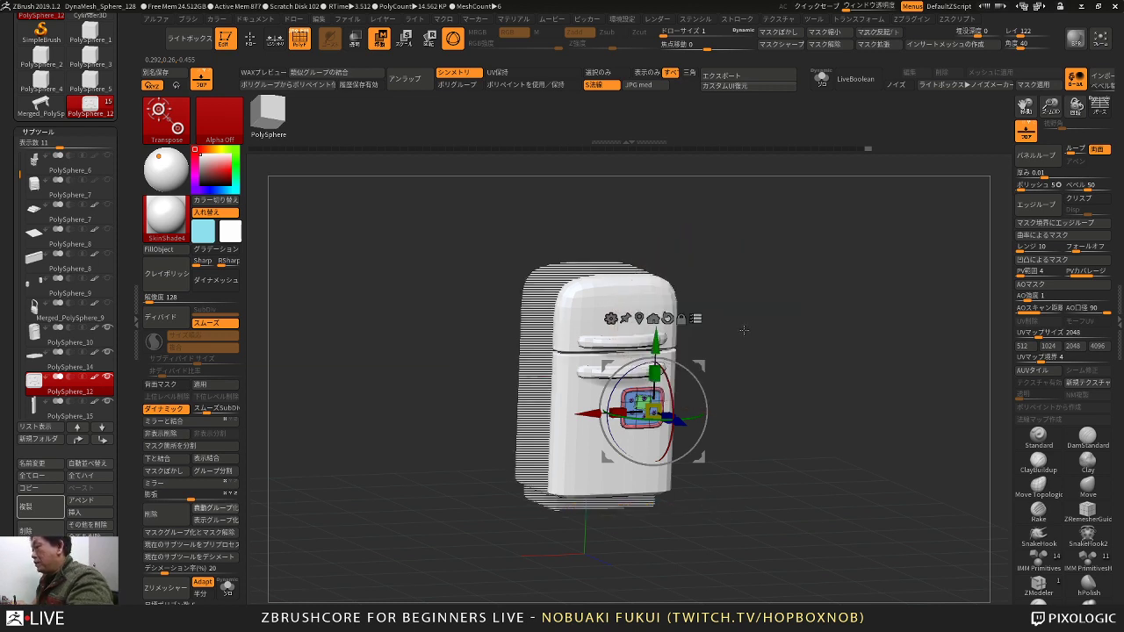
left_click_drag(769, 198, 474, 538, "ctrl+shift")
left_click_drag(730, 442, 774, 455)
Step: Create a subtool folder named reizouko containing all the selected refrigerator parts
left_click_drag(131, 569, 126, 512)
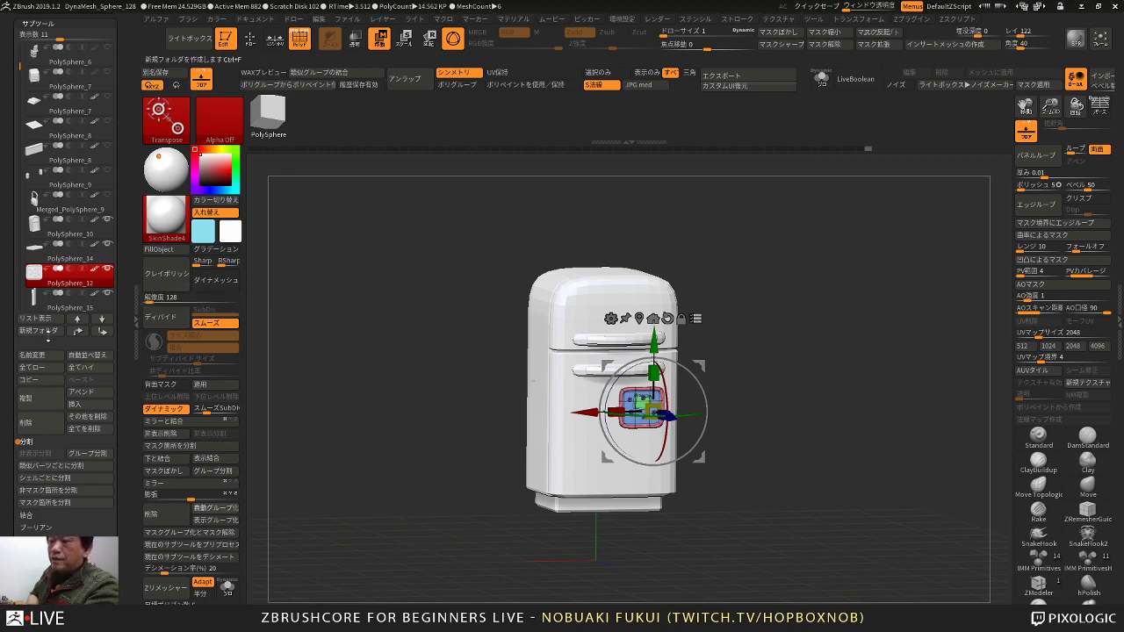
left_click(38, 331)
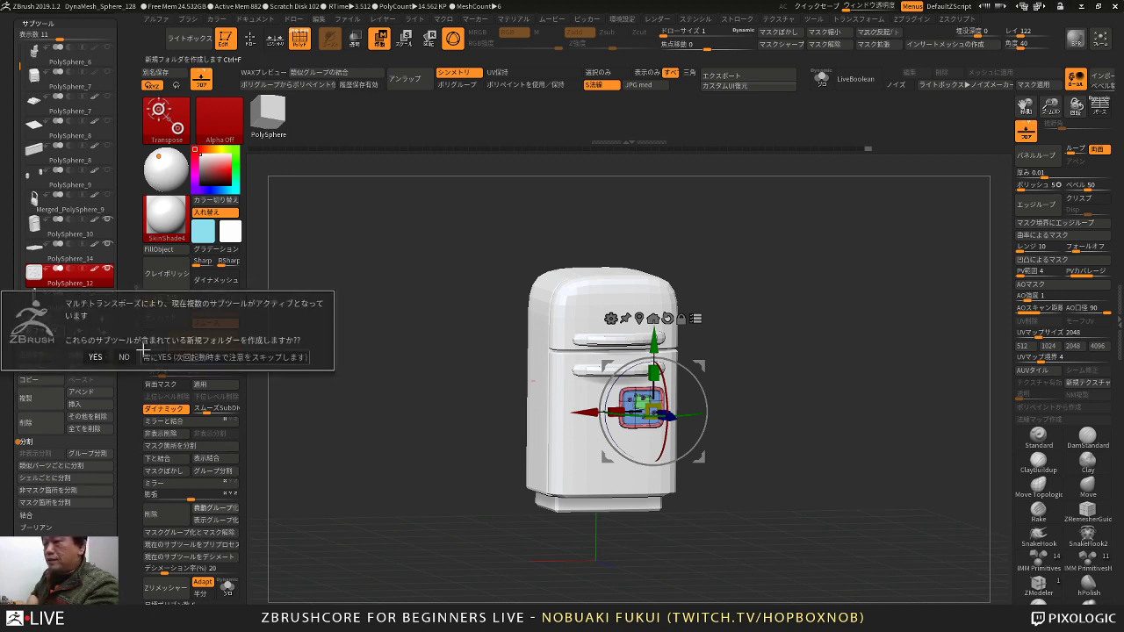
left_click(96, 358)
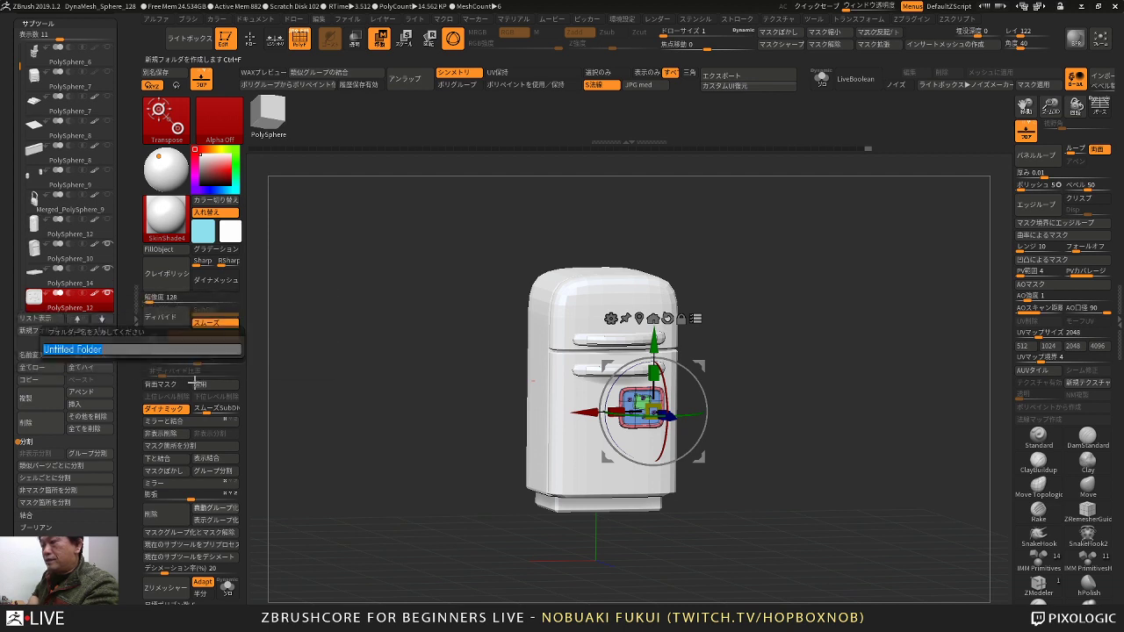
type("reizouko")
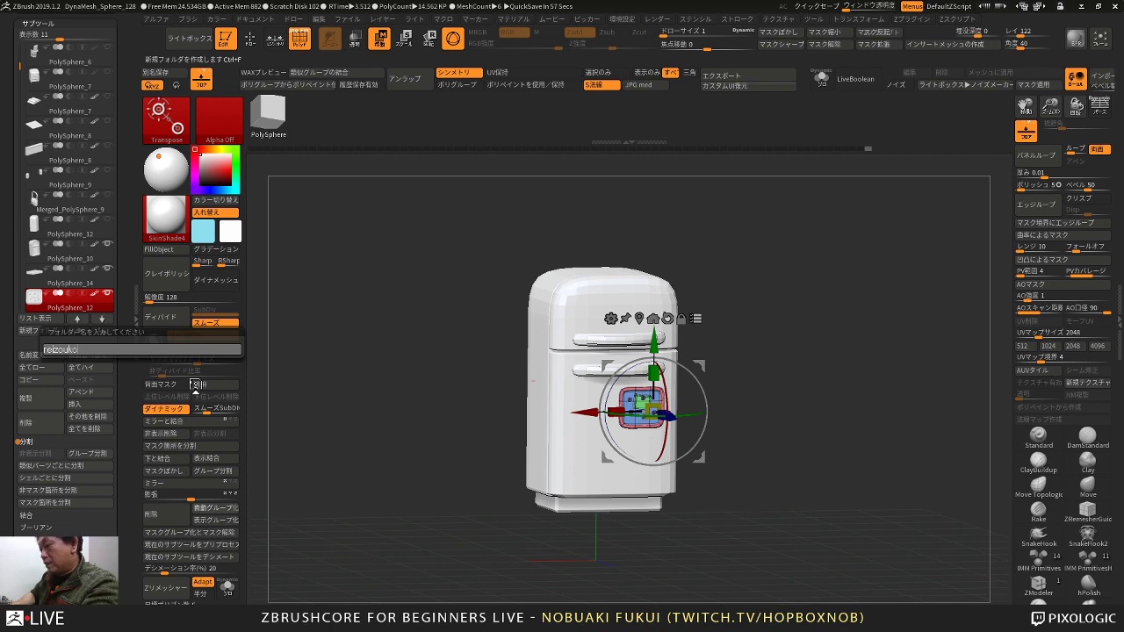
key("Return")
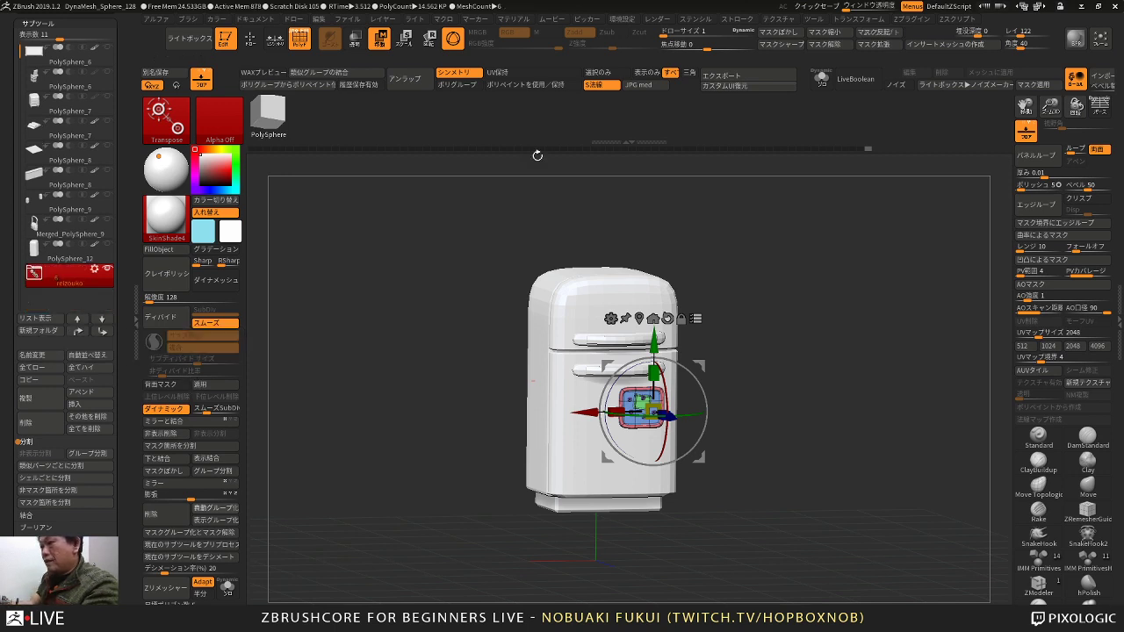
Step: Delete the reizouko folder while keeping its subtools in the list
left_click_drag(497, 360, 470, 387)
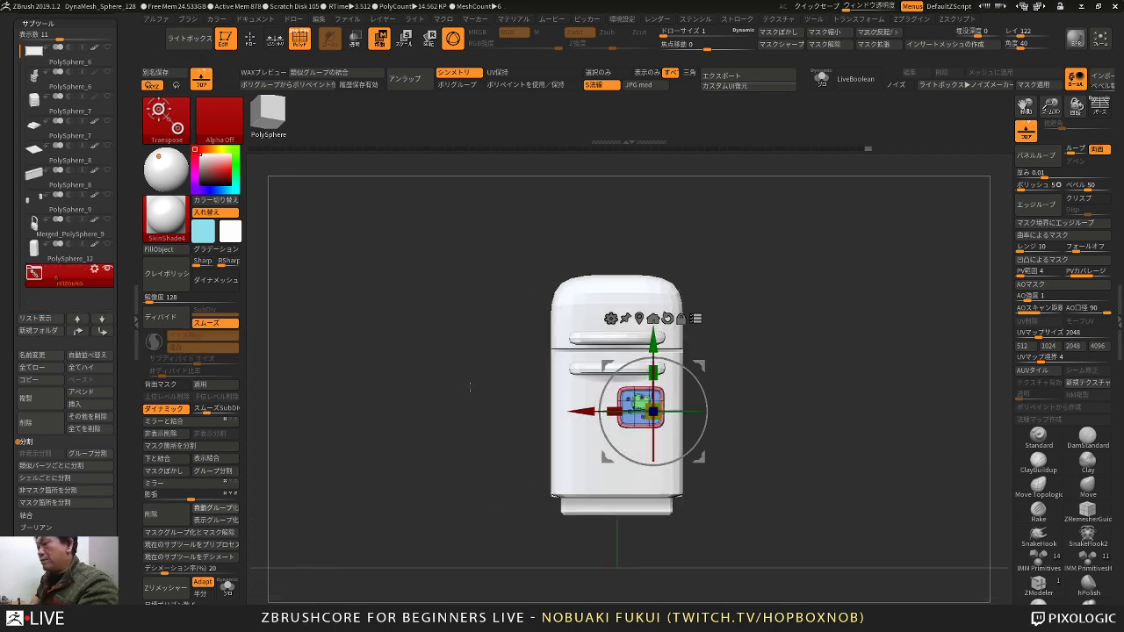
left_click(94, 270)
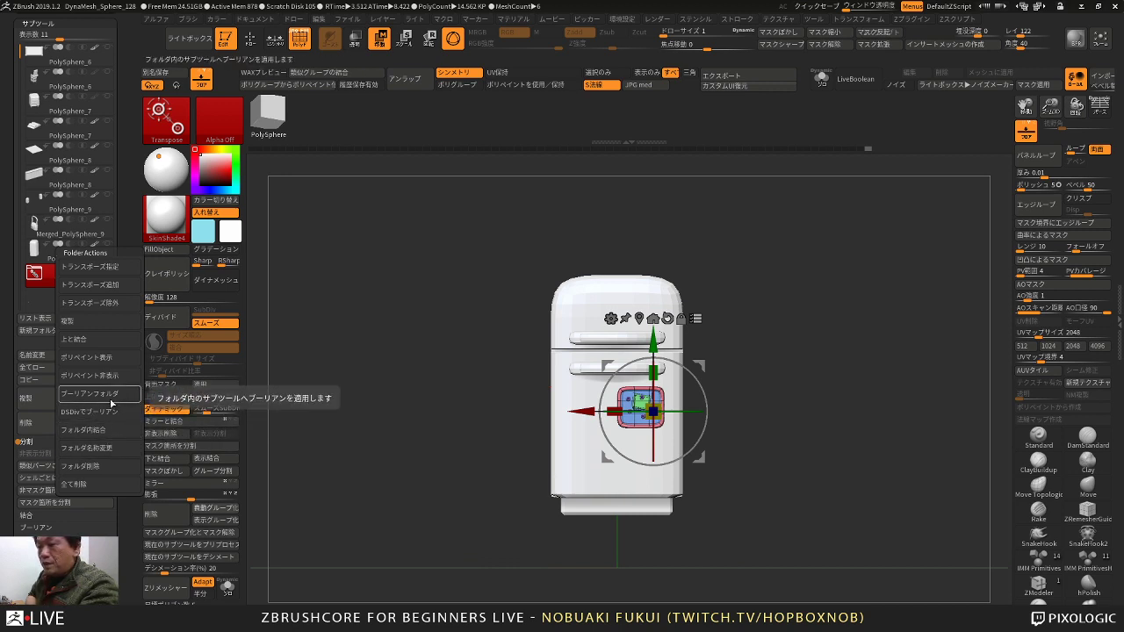
left_click(102, 467)
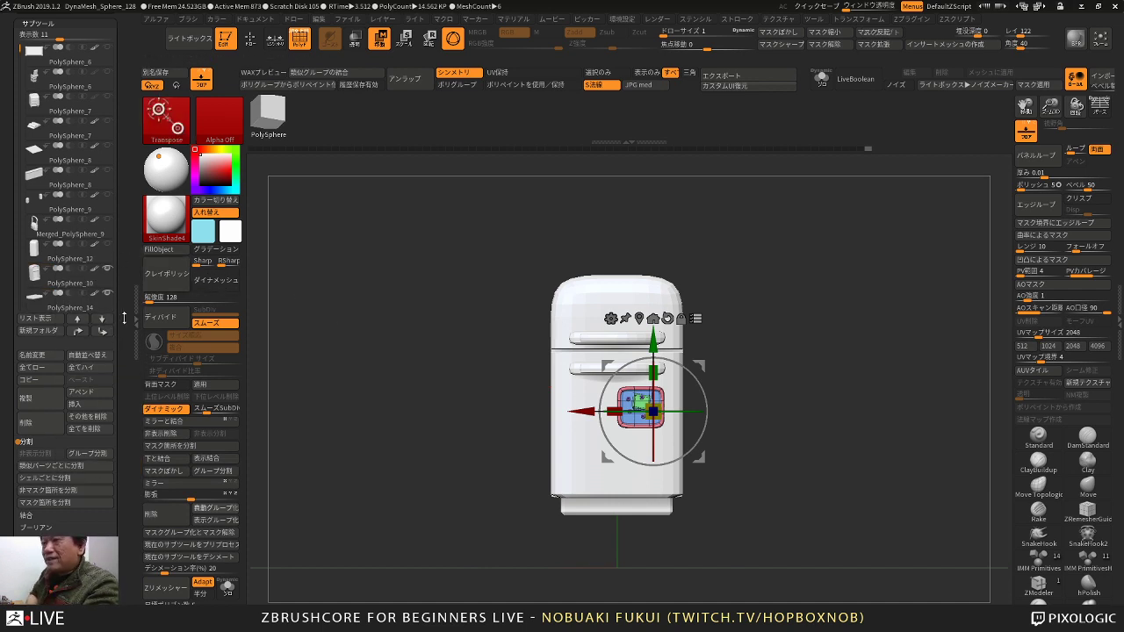
Step: Create a subtool folder named reizouko containing the selected refrigerator parts and undo the accidental DynaMesh change to the plate
left_click_drag(125, 319, 130, 326)
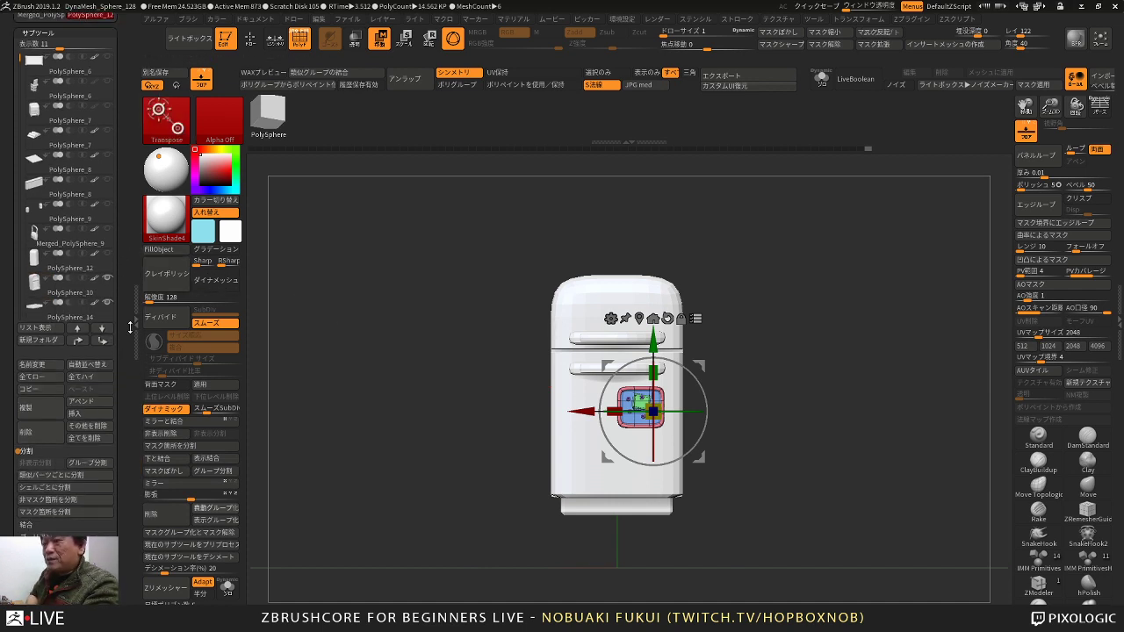
left_click(44, 339)
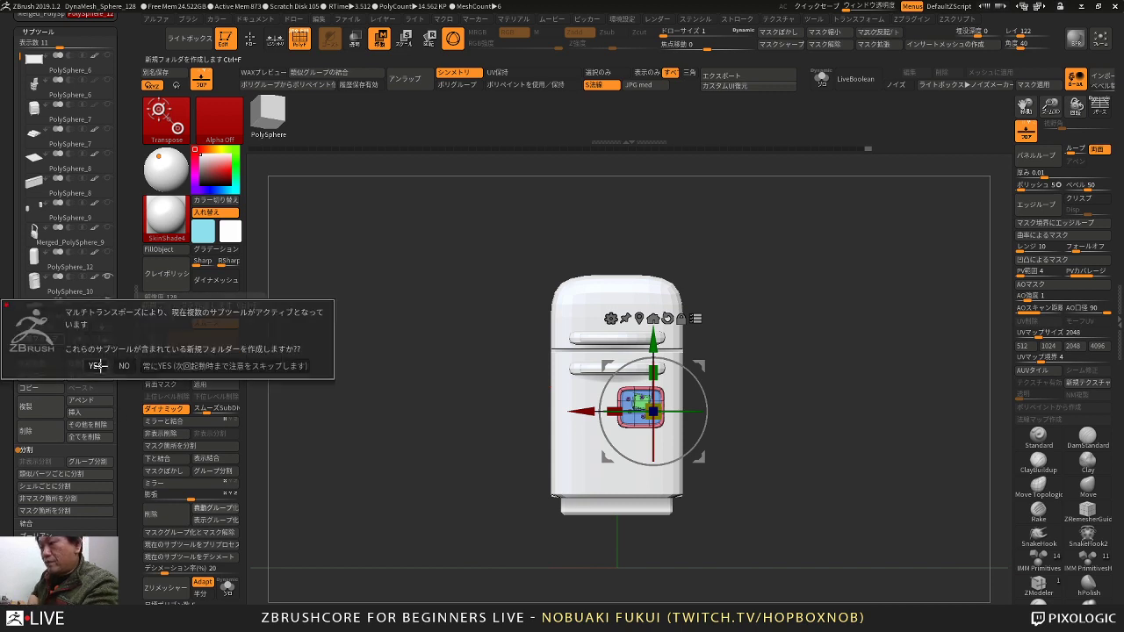
left_click(97, 365)
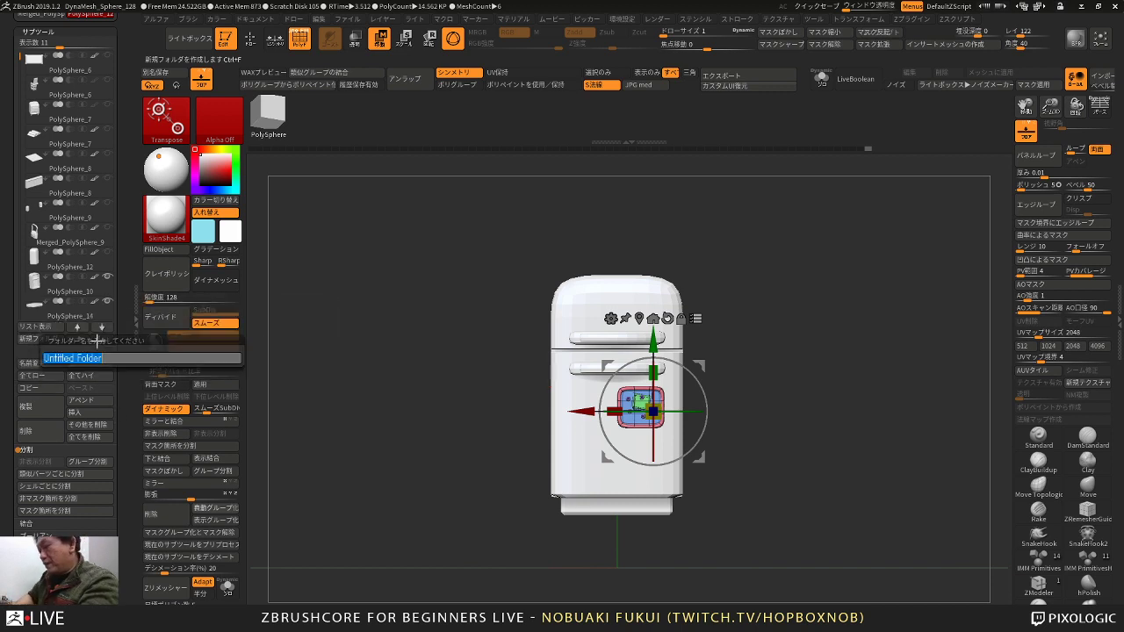
type("reizouko")
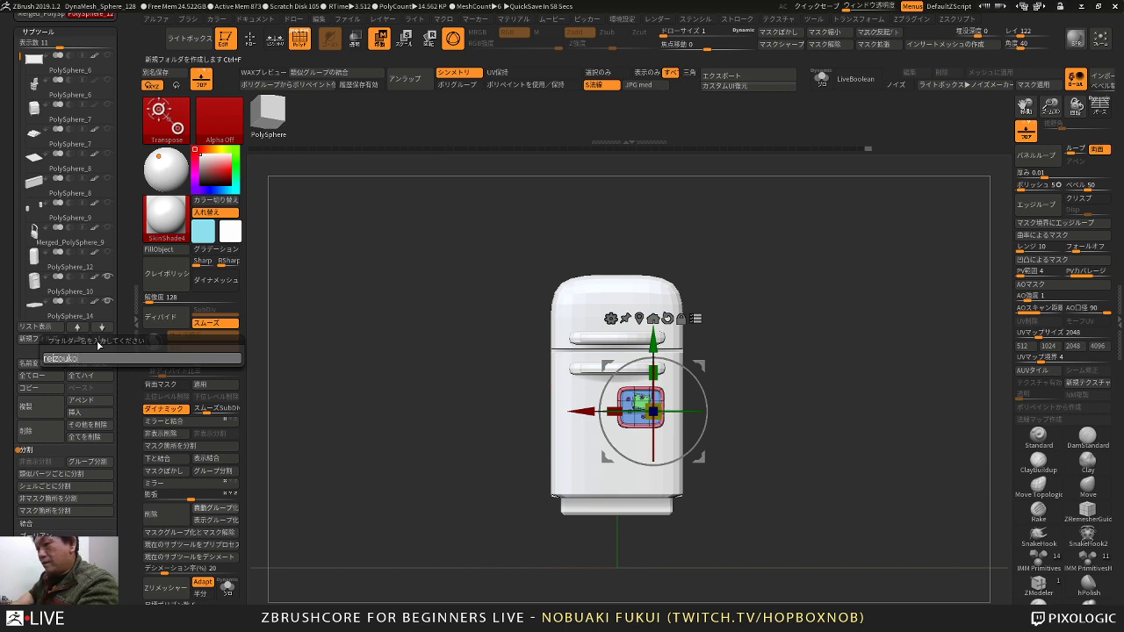
key("Return")
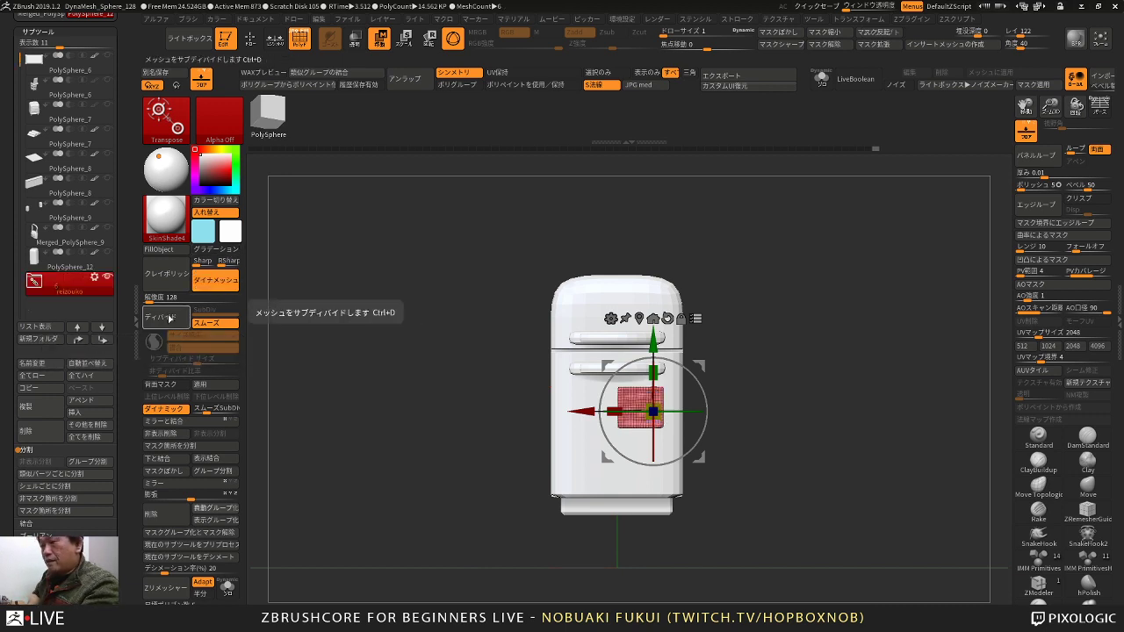
key("ctrl+z")
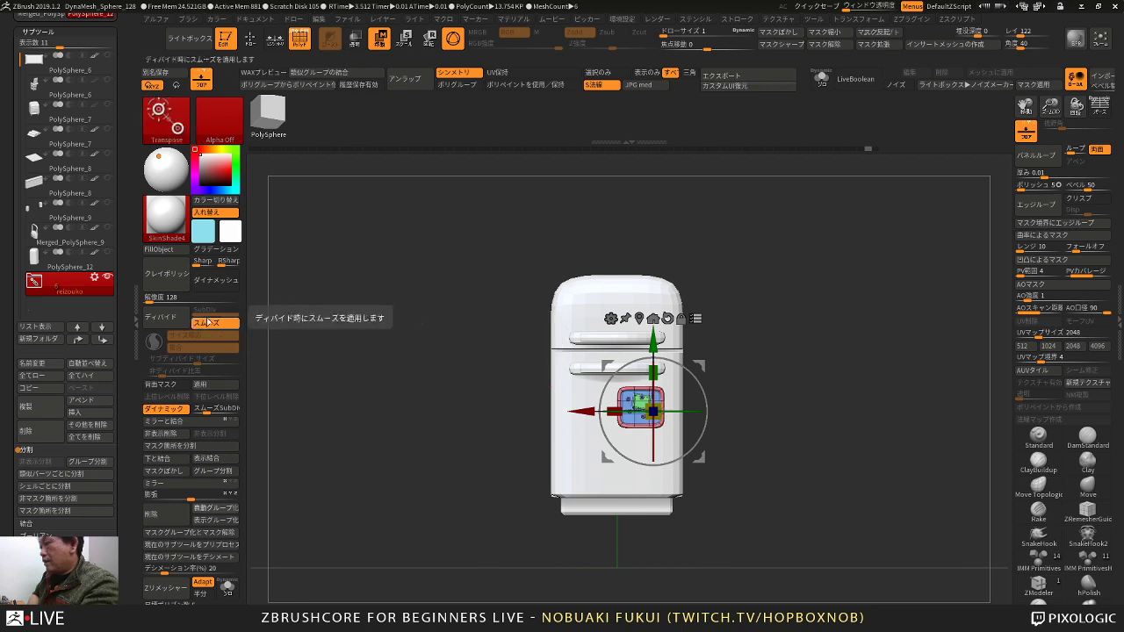
Step: Merge all subtools inside the reizouko folder into one refrigerator subtool and select the merged result
left_click(95, 278)
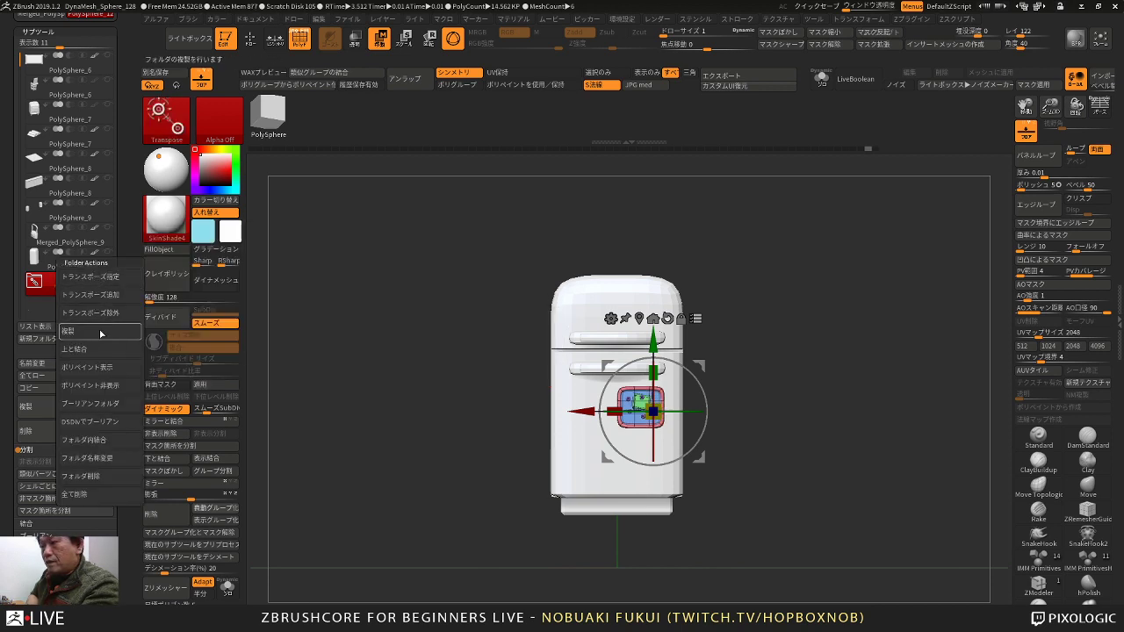
left_click(110, 441)
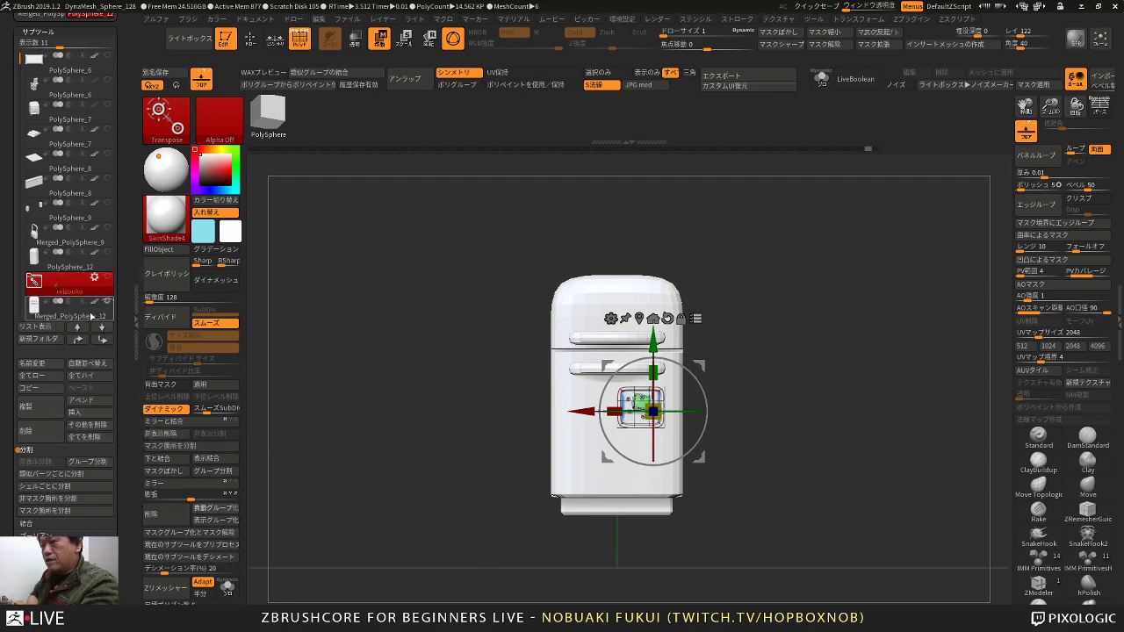
left_click_drag(351, 406, 446, 449)
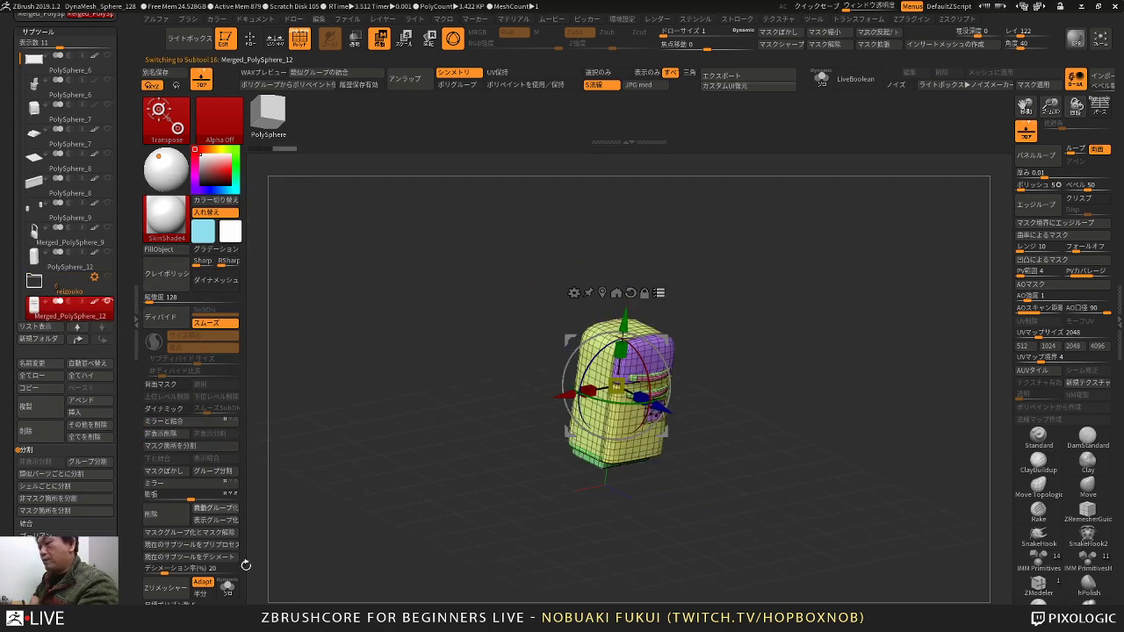
Step: Show all the room's subtools and place the merged refrigerator near the floor's free corner, turned at an angle toward the desk
left_click(109, 252)
left_click_drag(358, 323, 375, 413, "alt")
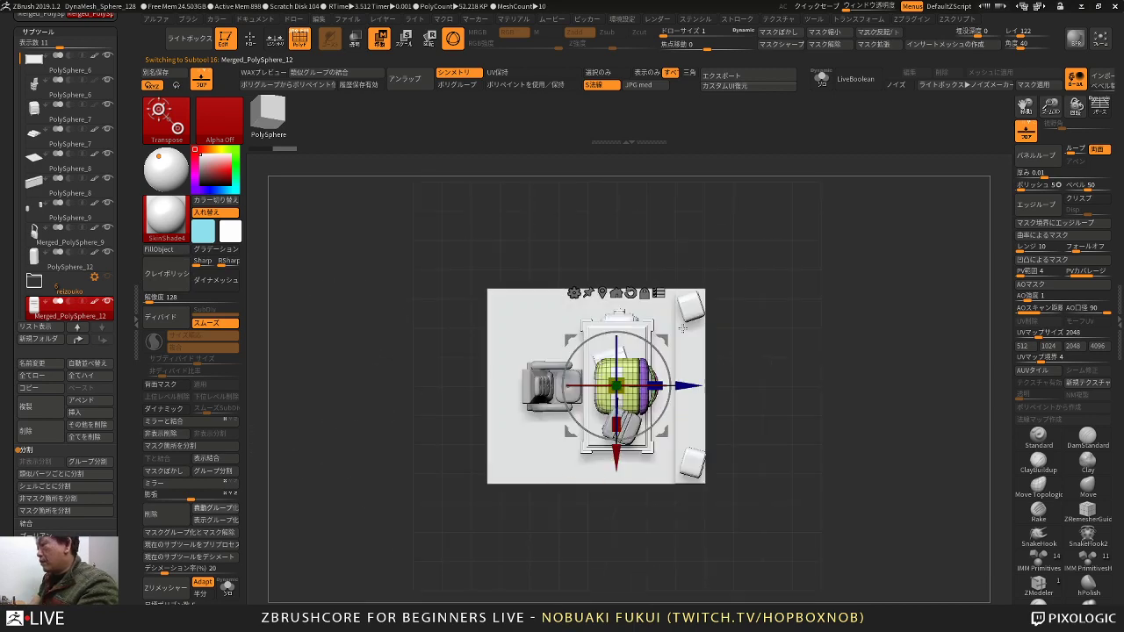
left_click_drag(662, 340, 561, 414)
key("ctrl+z")
left_click(658, 293)
left_click_drag(611, 518, 772, 323, "shift")
left_click_drag(567, 409, 765, 323)
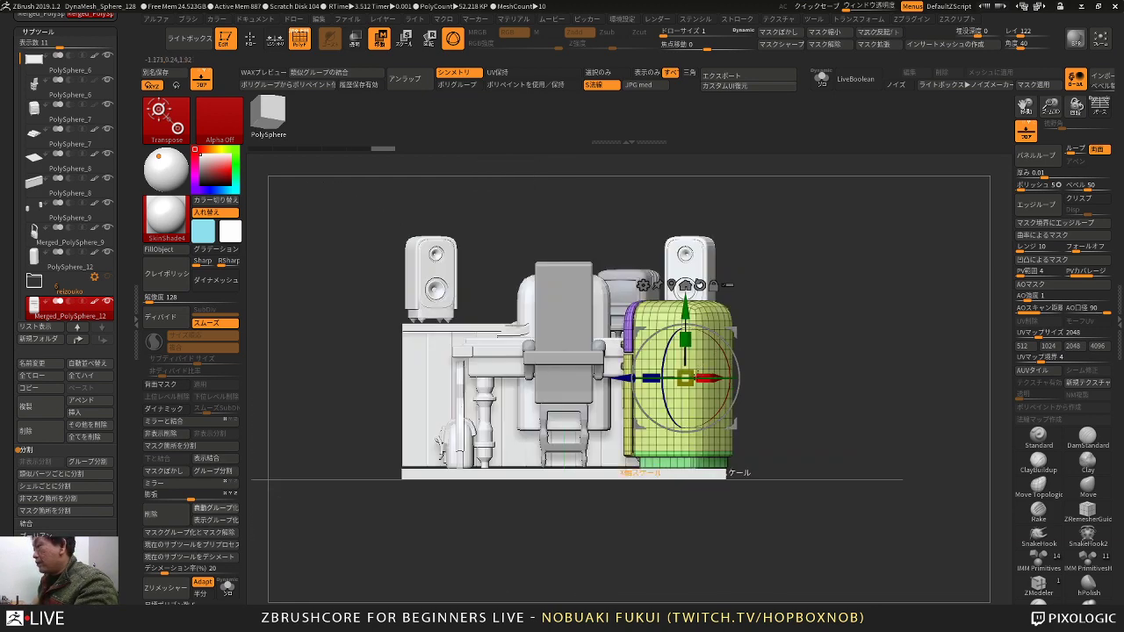
Step: Scale the refrigerator slightly and adjust its height so that its base rests on the floor slab
left_click_drag(685, 310, 686, 311)
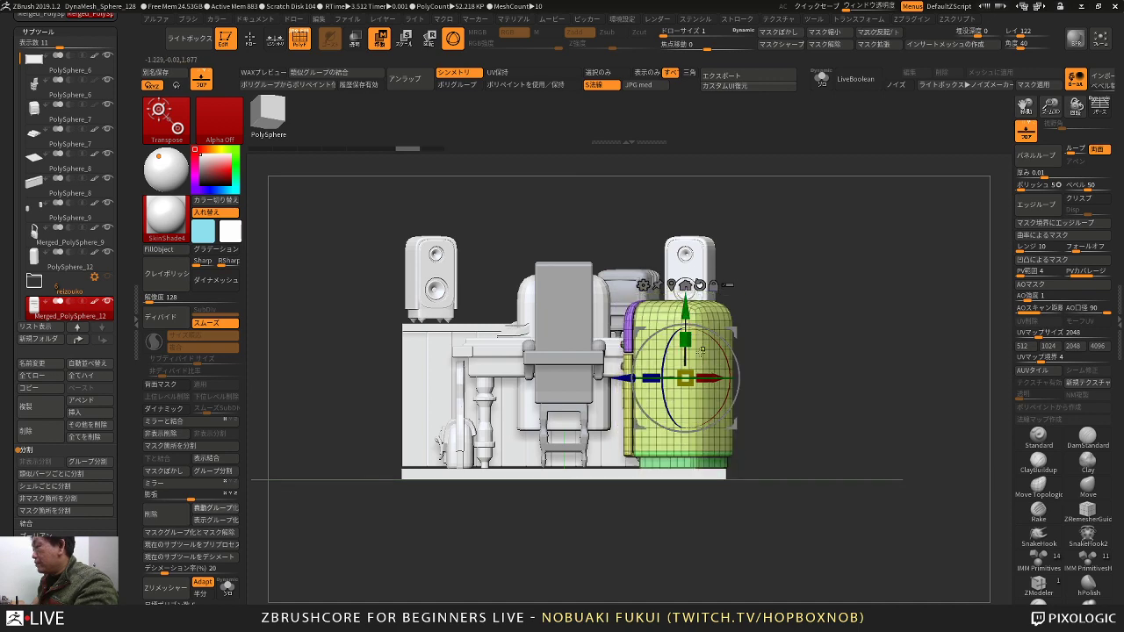
left_click_drag(685, 378, 685, 367)
left_click_drag(686, 310, 685, 306)
Step: Fine-tune the refrigerator's horizontal position within the floor's corner behind the chair
mouse_move(762, 309)
left_mouse_down()
mouse_move(785, 327)
mouse_move(800, 455)
left_mouse_up()
key("q")
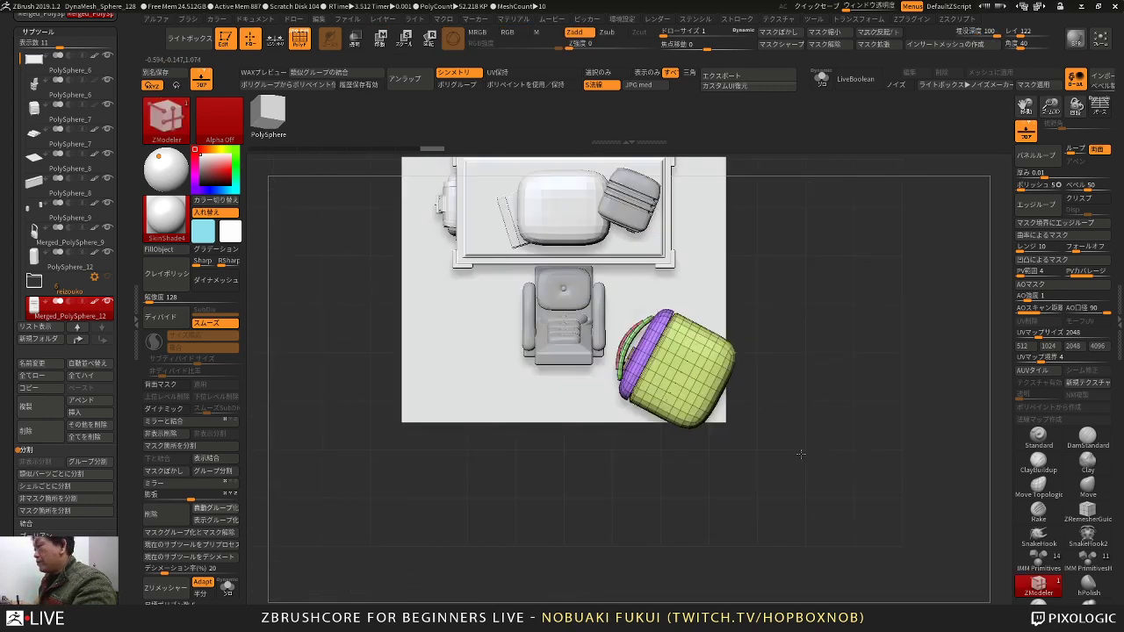
key("w")
left_click_drag(731, 329, 726, 321)
mouse_move(791, 395)
left_mouse_down()
mouse_move(801, 362)
mouse_move(850, 339)
mouse_move(830, 347)
mouse_move(813, 410)
mouse_move(812, 394)
left_mouse_up()
key("q")
Step: Delete the leftover rounded box subtool PolySphere_12 standing at the desk
left_click(531, 329, "alt")
left_click_drag(748, 265, 716, 250)
left_click_drag(716, 249, 749, 241, "alt")
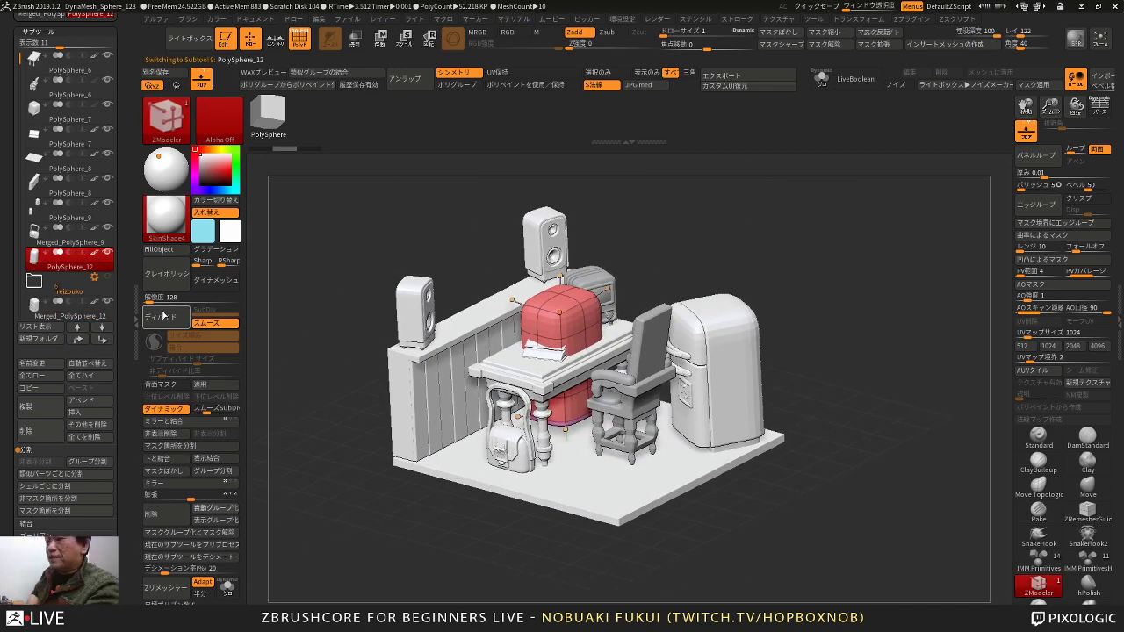
left_click(172, 513)
left_click(131, 532)
left_click_drag(377, 535, 434, 553)
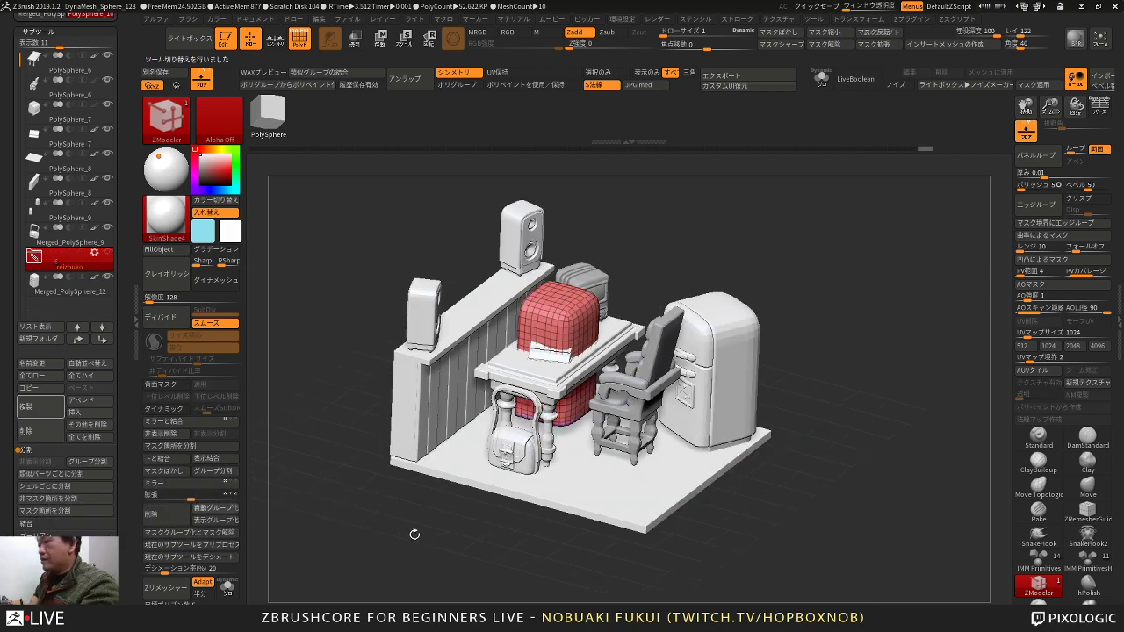
left_click_drag(396, 521, 398, 528)
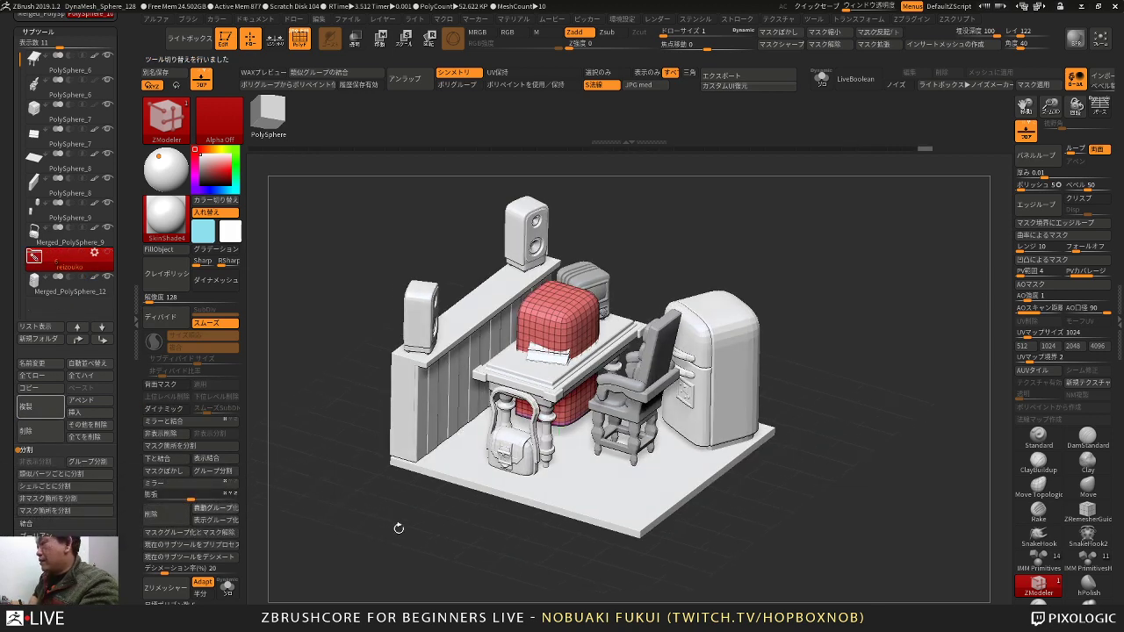
Step: Delete the reizouko folder together with all the original parts inside it and restore the custom UI
left_click(95, 253)
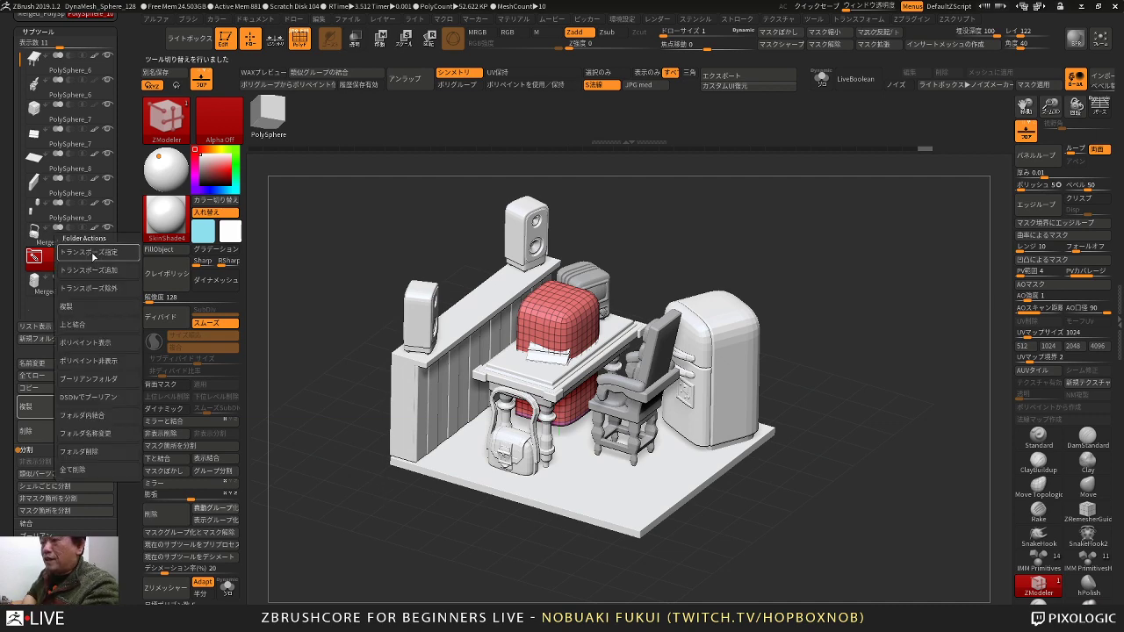
left_click(104, 471)
left_click_drag(470, 553, 681, 153)
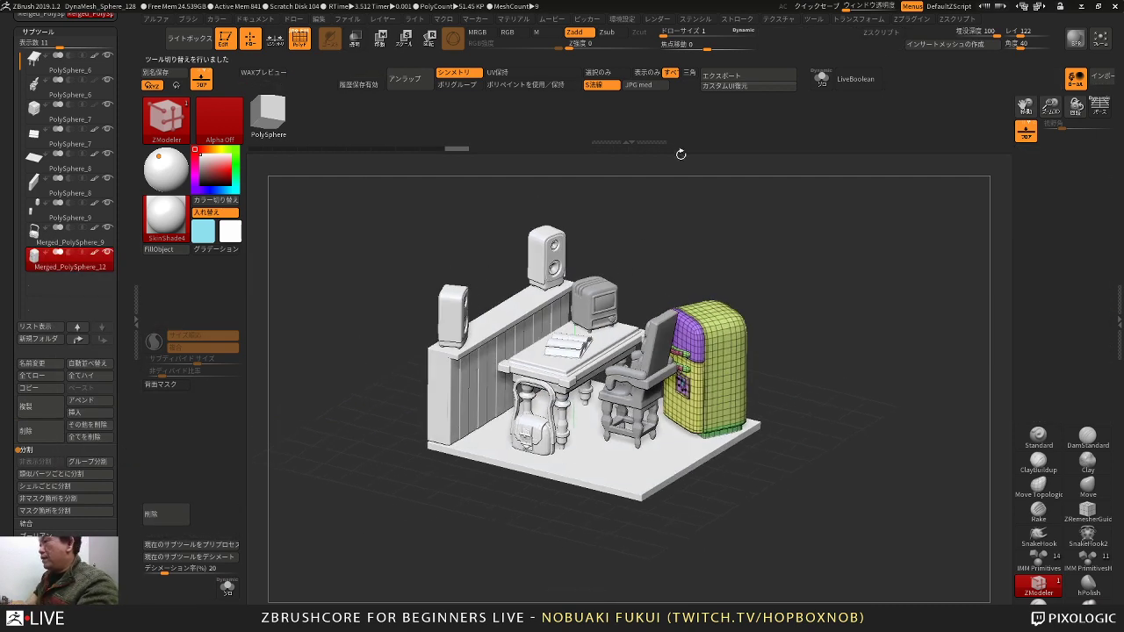
left_click(718, 87)
left_click_drag(814, 261, 884, 253)
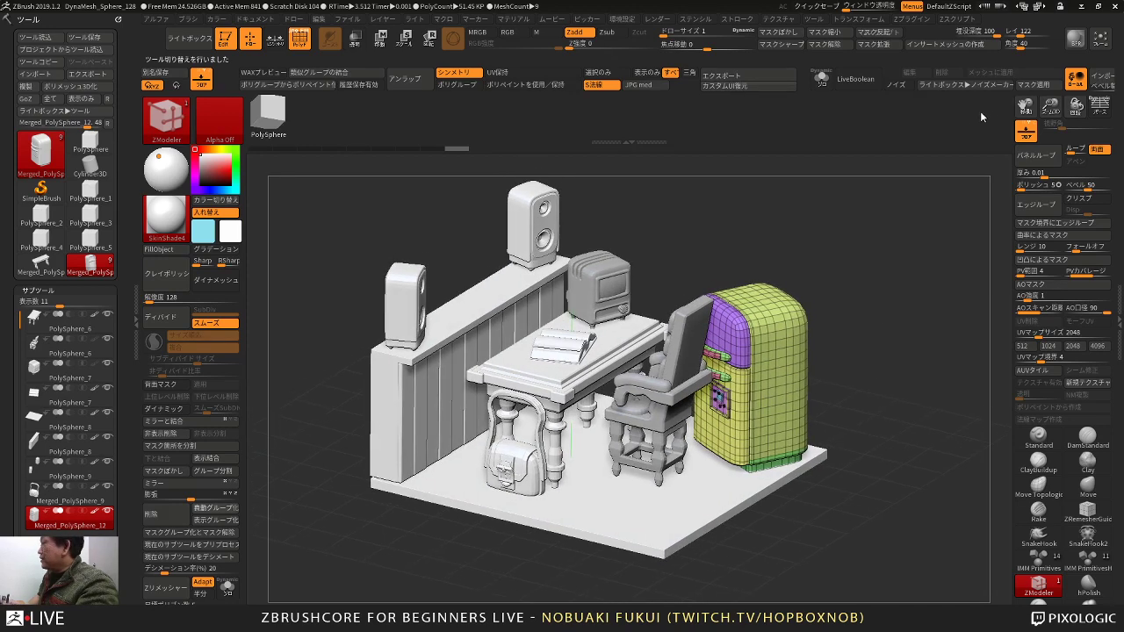
Step: Render the whole room scene with BPR and examine the furniture layout from several angles and distances
left_click(1075, 41)
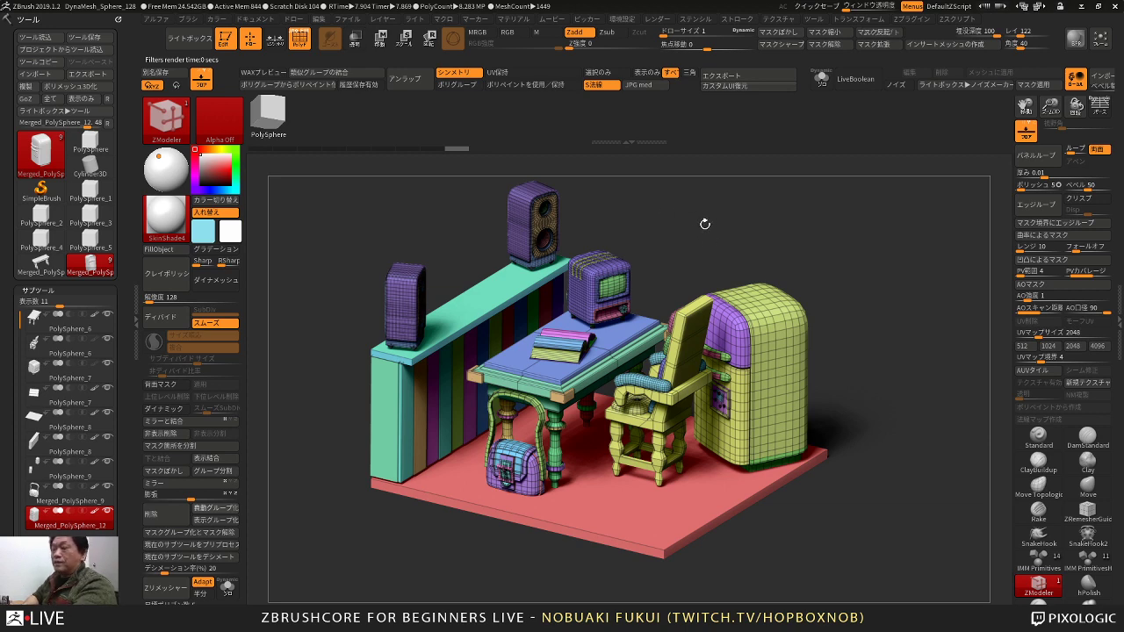
left_click_drag(729, 206, 720, 219)
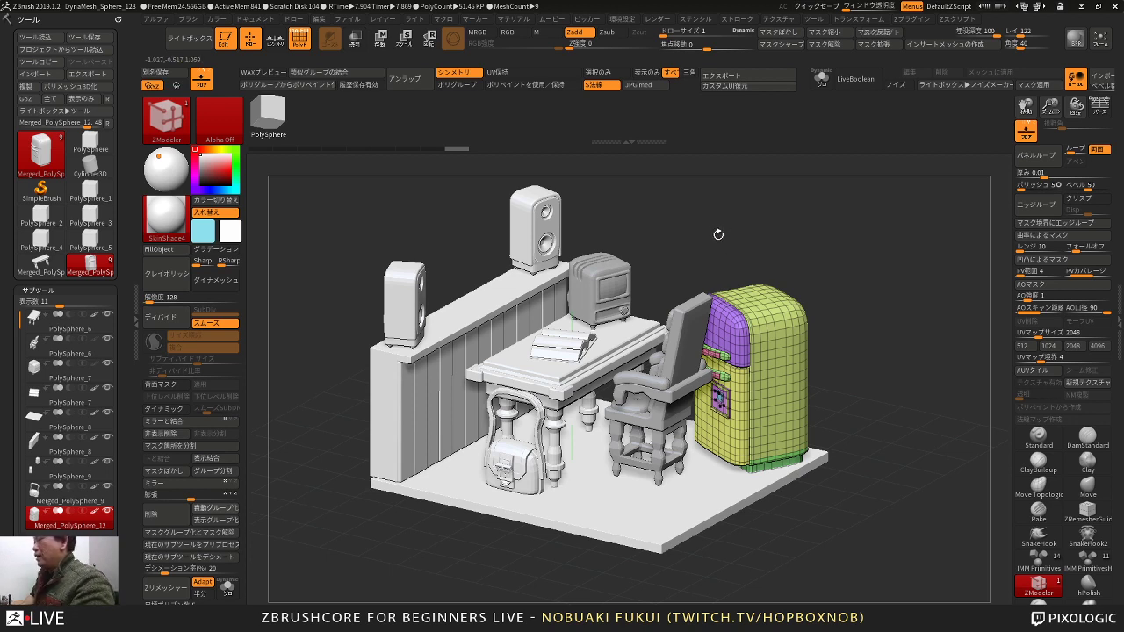
left_click_drag(745, 241, 739, 239)
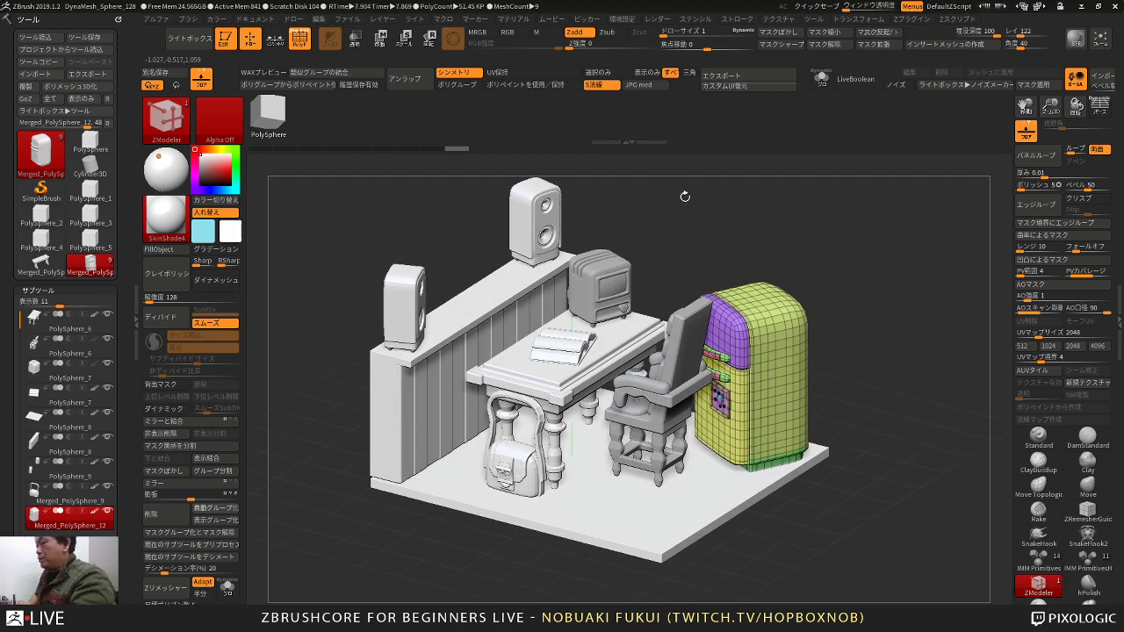
mouse_move(680, 207)
left_mouse_down()
mouse_move(696, 228)
mouse_move(692, 198)
mouse_move(699, 215)
left_mouse_up()
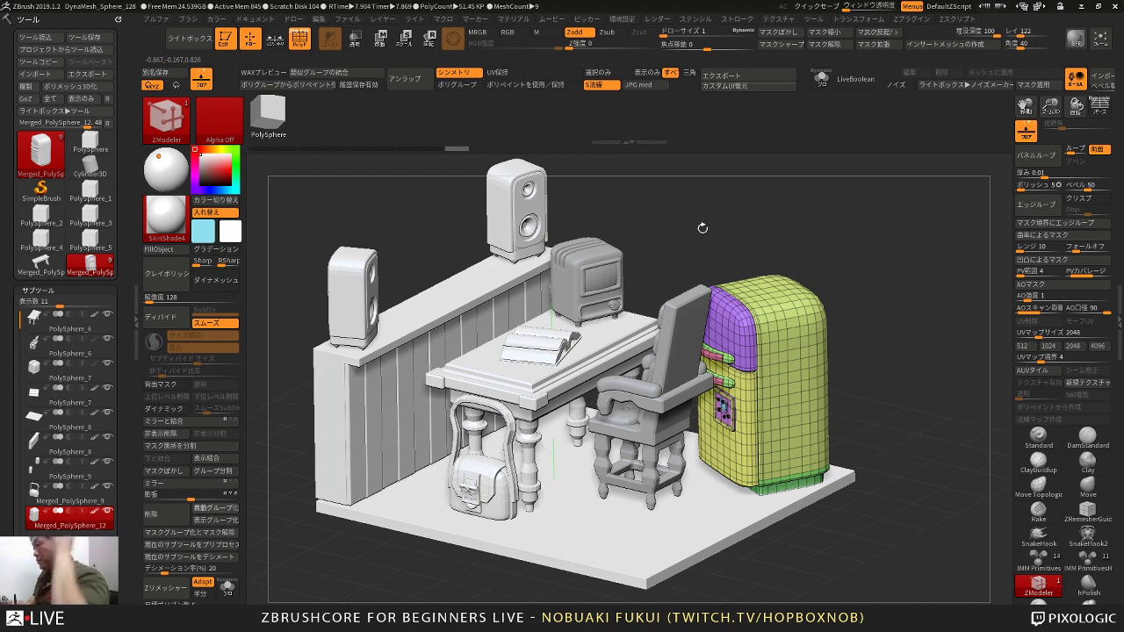
left_click_drag(708, 212, 728, 203, "alt")
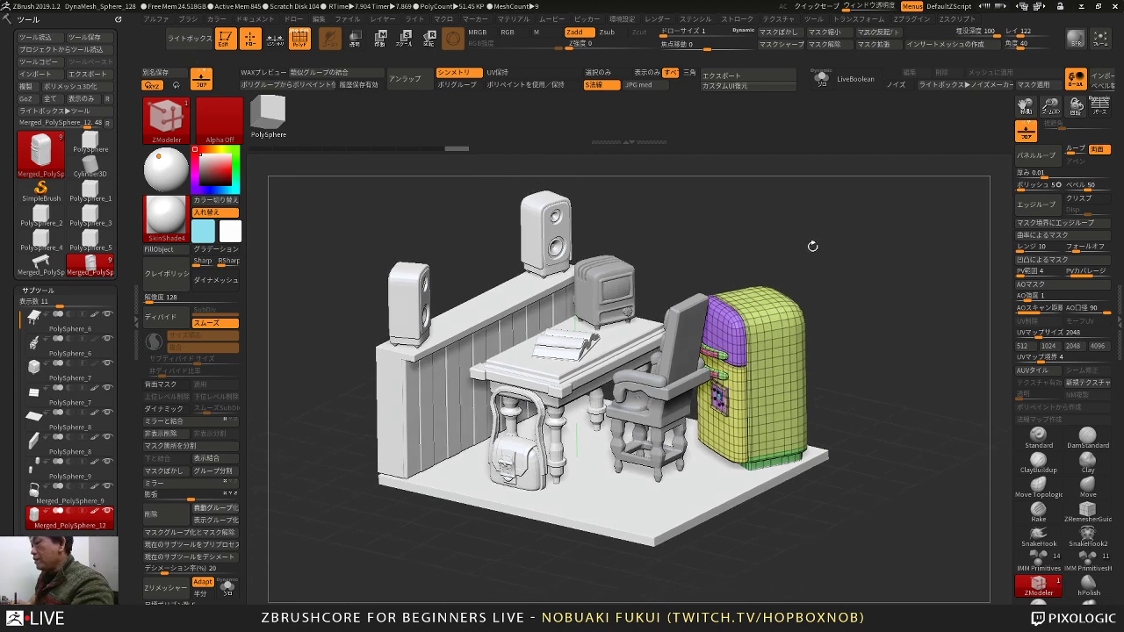
left_click_drag(811, 246, 767, 242)
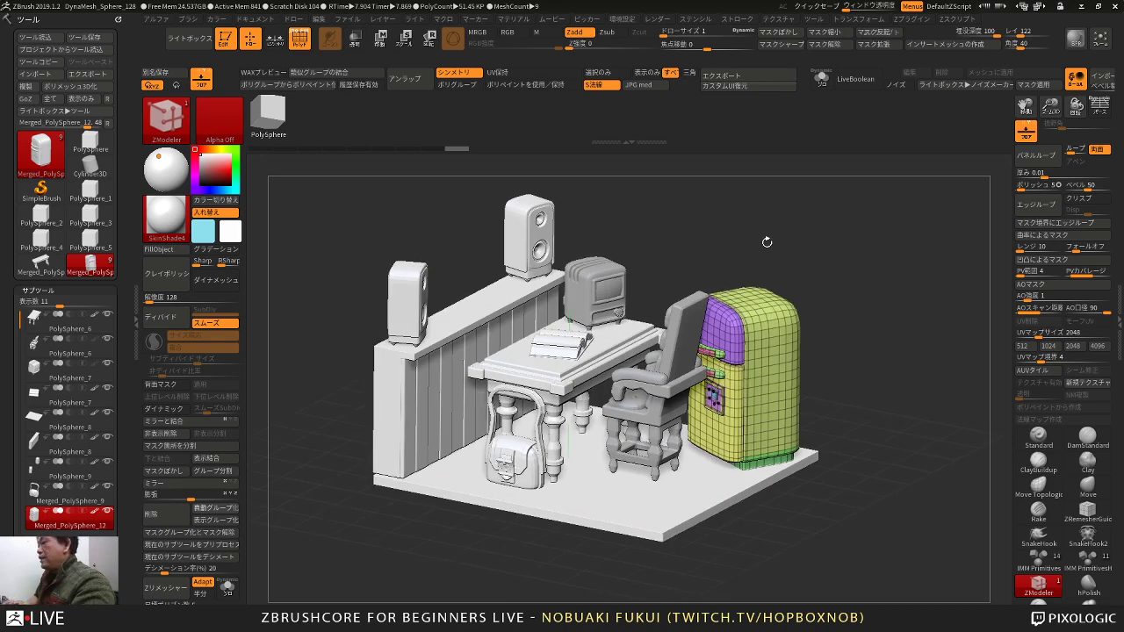
left_click_drag(718, 239, 705, 223)
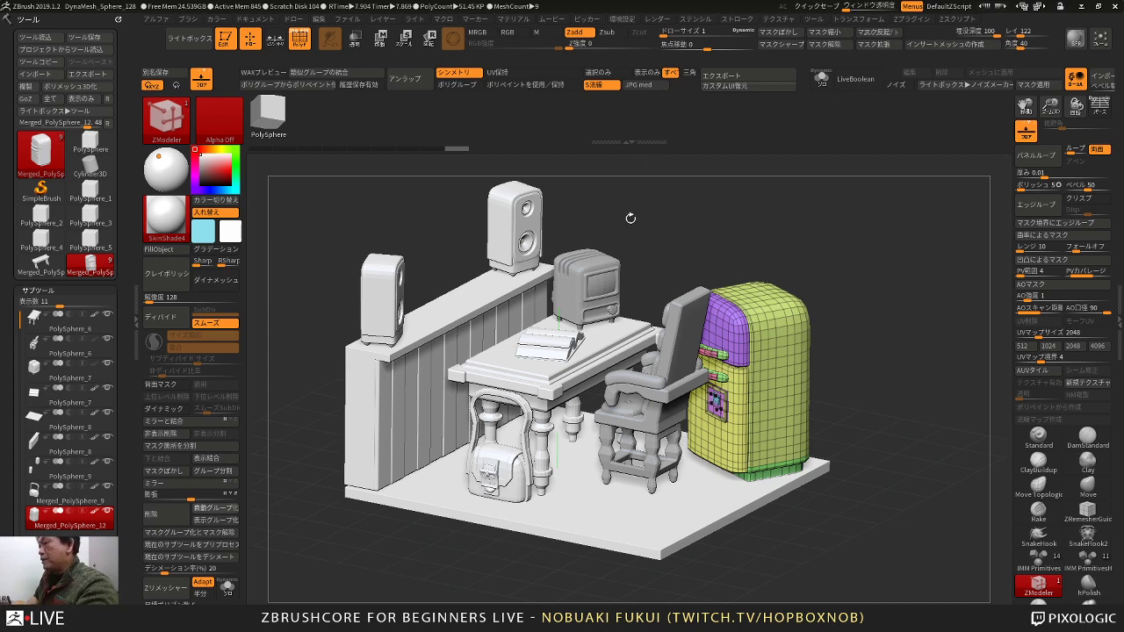
mouse_move(640, 206)
left_mouse_down()
mouse_move(630, 209)
mouse_move(648, 212)
left_mouse_up()
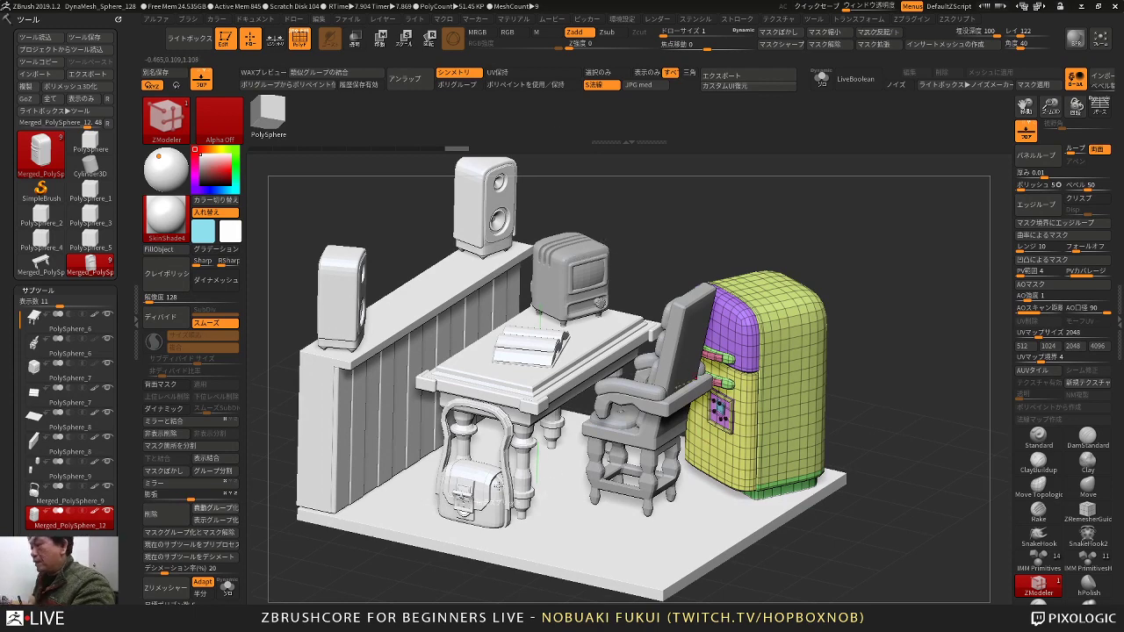
mouse_move(656, 213)
left_mouse_down()
mouse_move(677, 201)
mouse_move(677, 212)
left_mouse_up()
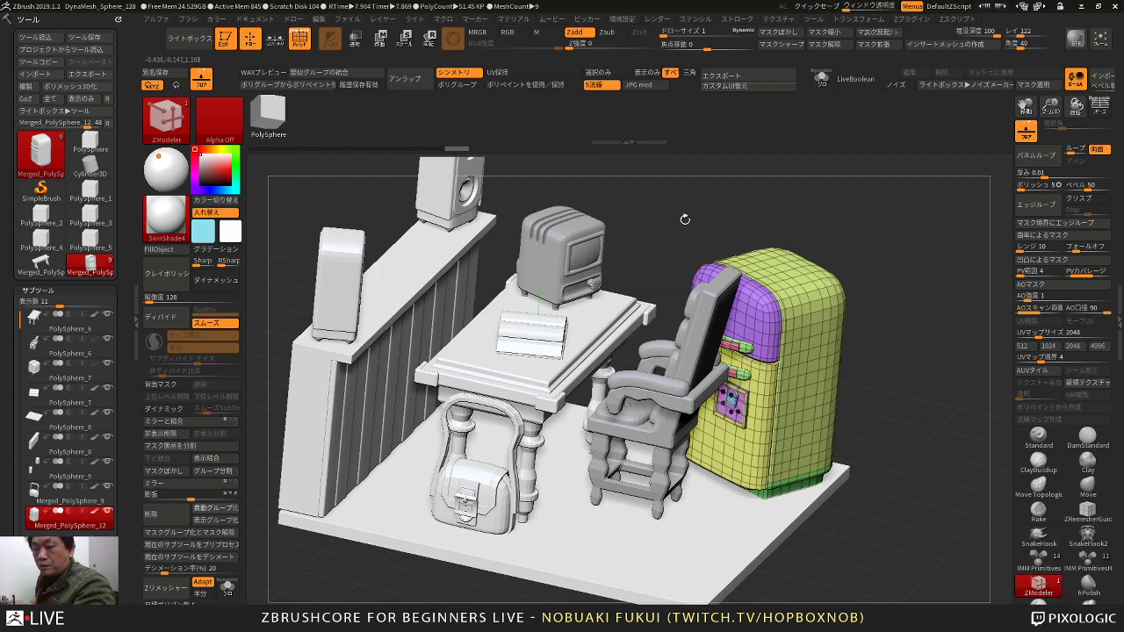
left_click_drag(685, 220, 706, 161)
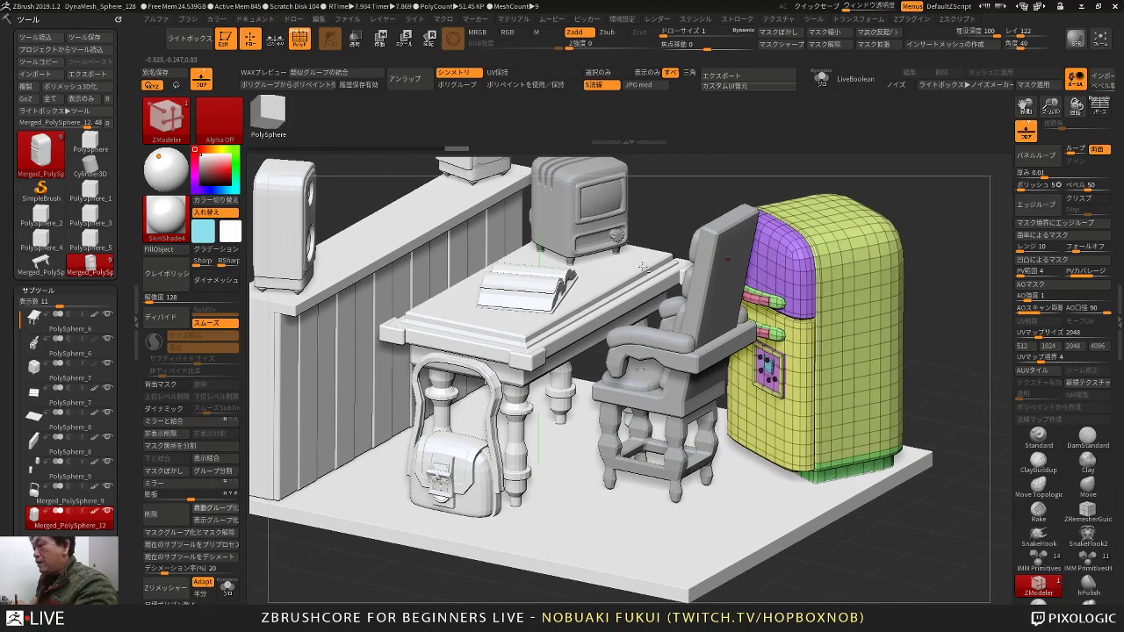
left_click_drag(452, 563, 474, 553, "alt")
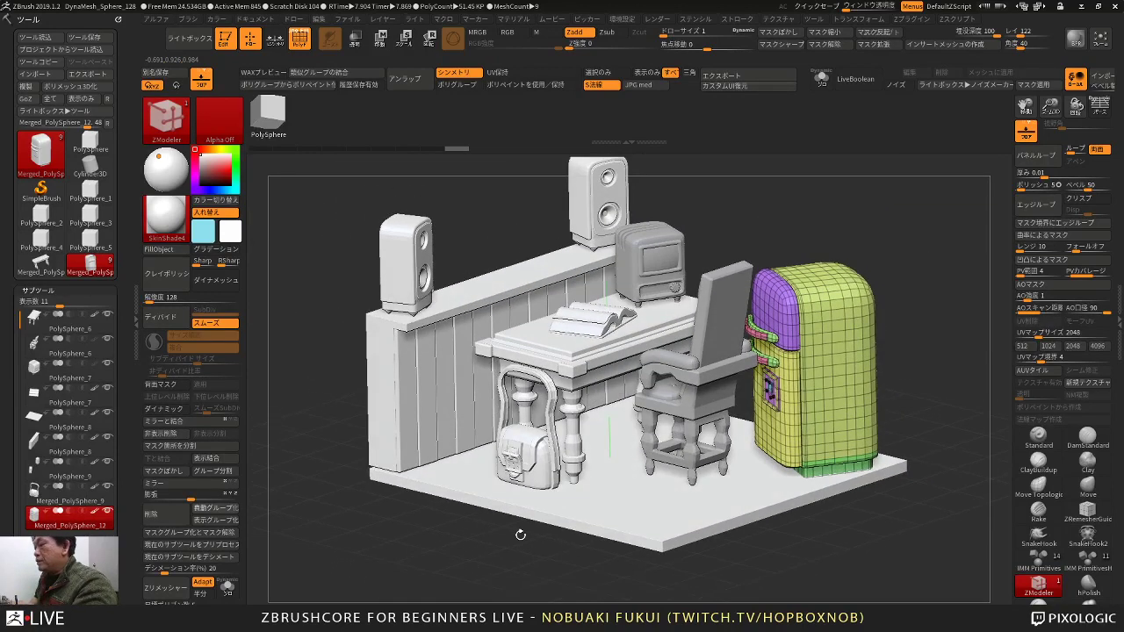
Step: Select the shoulder bag subtool Merged_PolySphere_9 beside the desk and isolate it in solo mode
left_click_drag(462, 502, 532, 456)
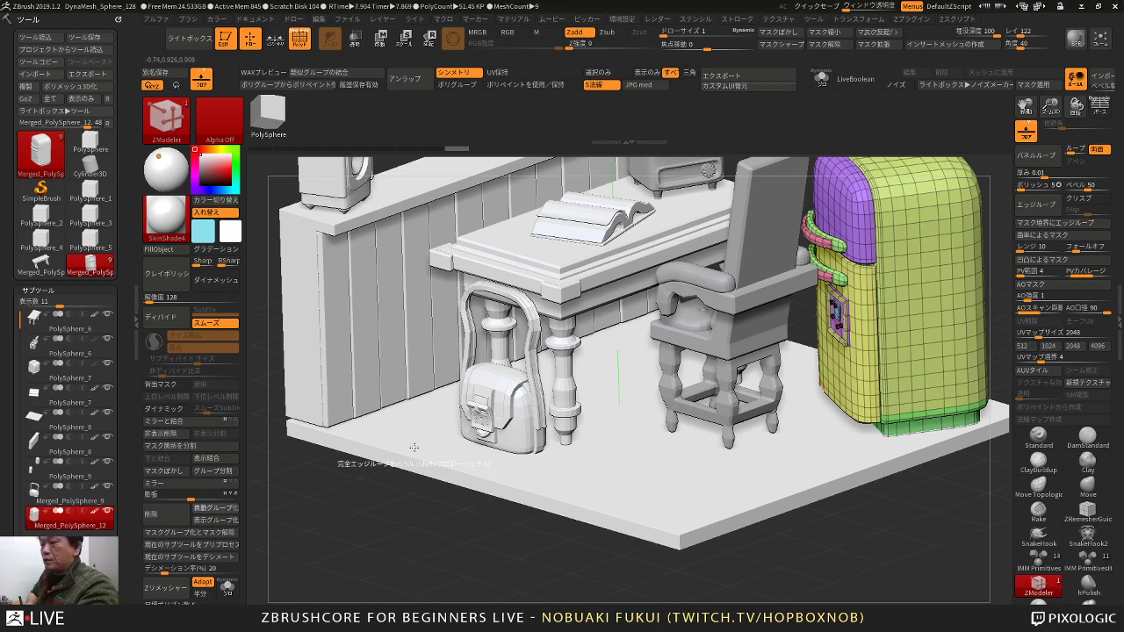
left_click(112, 501)
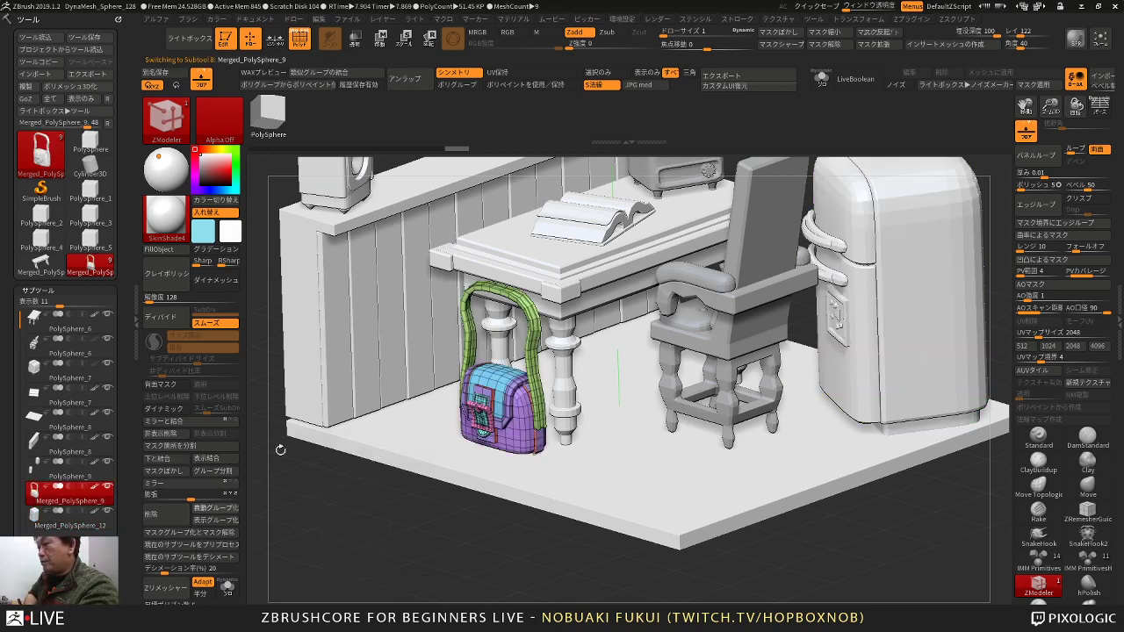
left_click_drag(421, 508, 561, 401, "alt")
left_click(227, 588)
left_click_drag(561, 401, 590, 382, "alt")
left_click_drag(590, 382, 829, 242, "alt")
left_click_drag(690, 290, 654, 329)
left_click_drag(608, 337, 671, 355, "alt")
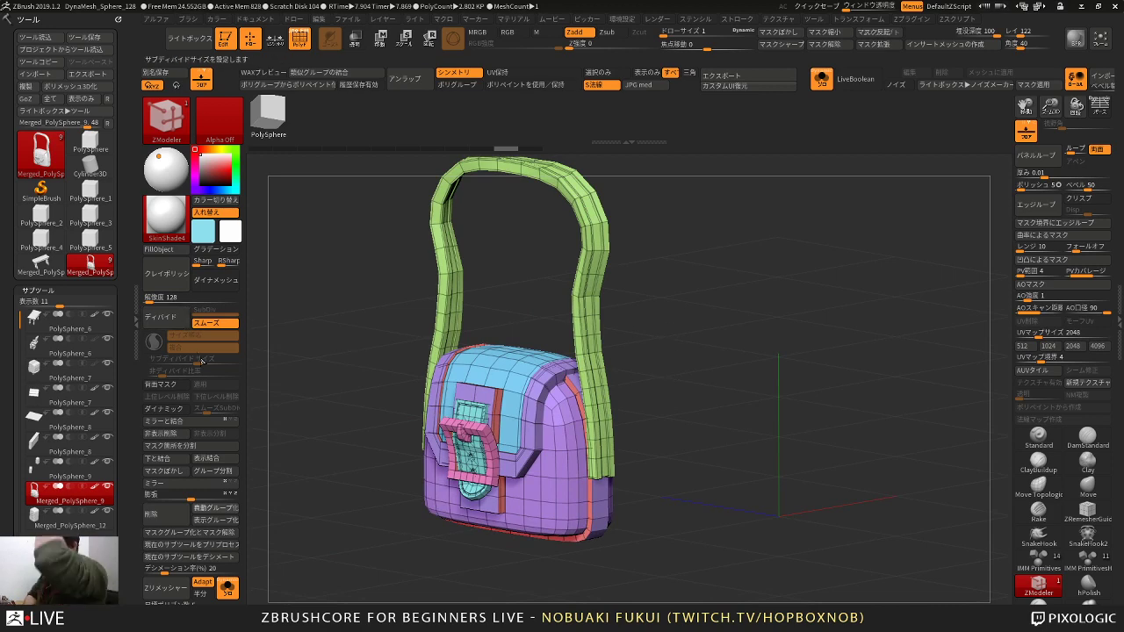
Step: Turn on dynamic subdivision for the shoulder bag and examine its smoothed flap and buckle
mouse_move(292, 313)
left_mouse_down("alt")
mouse_move(274, 324)
mouse_move(283, 301)
left_mouse_up("alt")
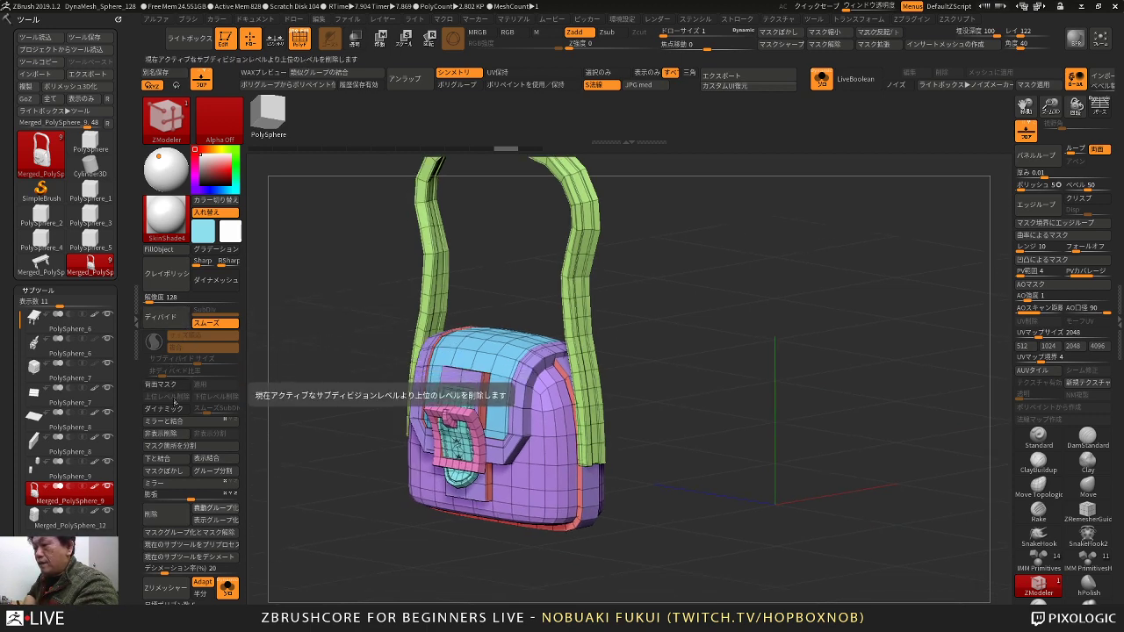
left_click(169, 409)
left_click_drag(331, 307, 335, 302)
left_click_drag(334, 302, 383, 292, "alt")
left_click_drag(429, 260, 482, 203, "alt")
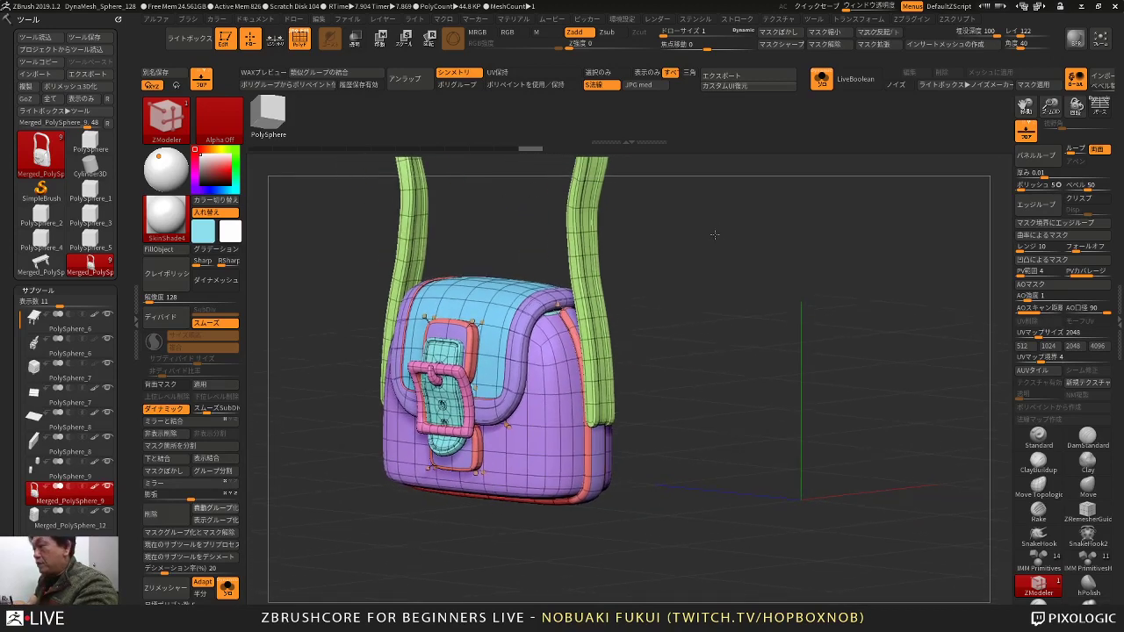
Step: Examine the smoothed shoulder bag up close, checking the flap's rim, side piping and buckle from several angles
left_click_drag(712, 234, 690, 236)
left_click_drag(690, 236, 597, 310, "alt")
left_click_drag(667, 288, 823, 172, "alt")
left_click_drag(731, 230, 869, 184, "alt")
left_click_drag(869, 185, 803, 207, "alt")
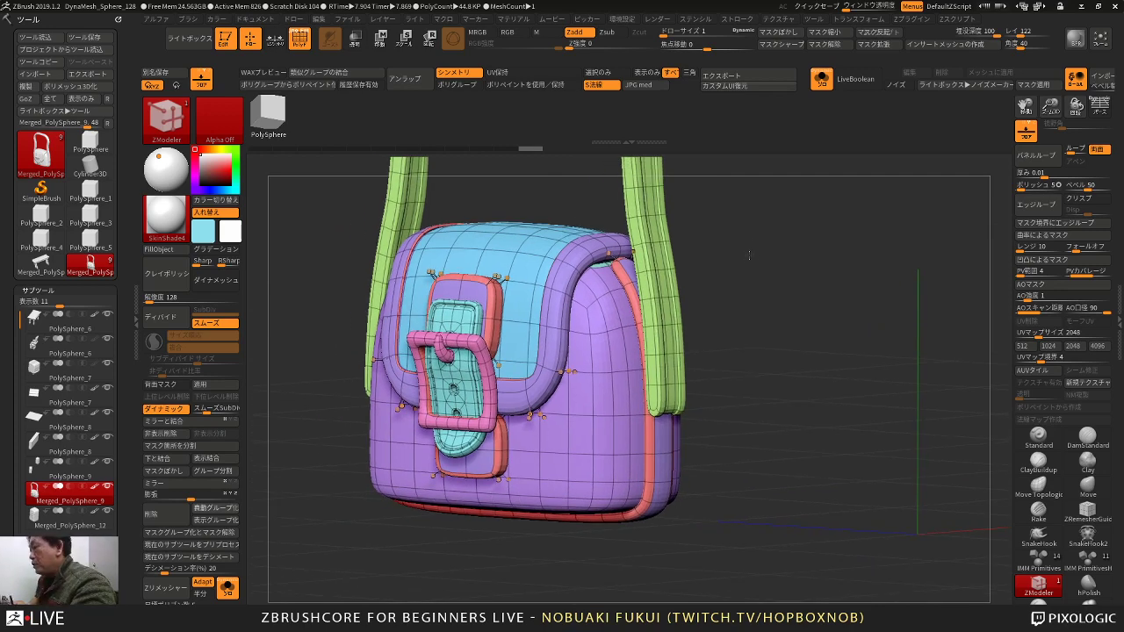
left_click_drag(749, 256, 740, 254)
left_click_drag(800, 220, 706, 288, "alt")
left_click_drag(735, 274, 836, 220, "alt")
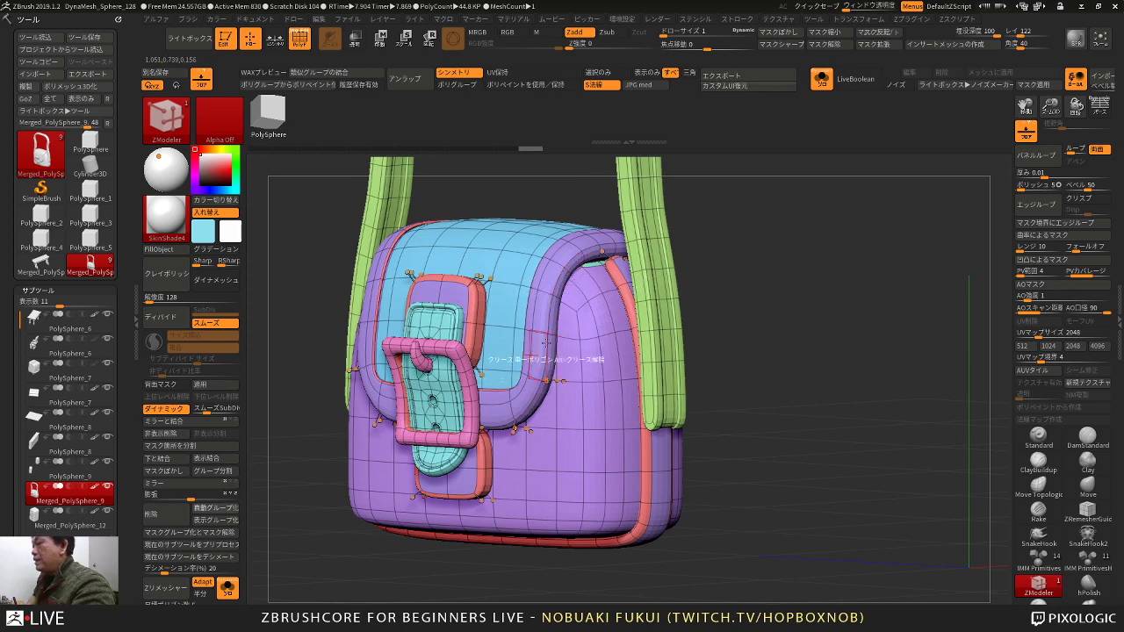
left_click_drag(728, 271, 786, 242)
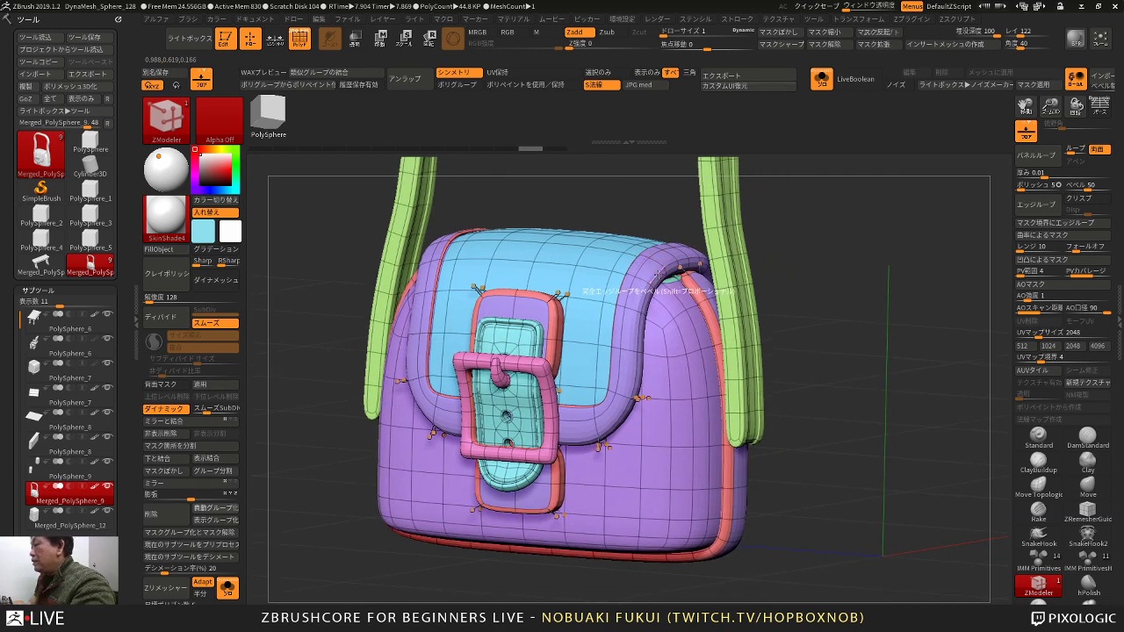
Step: Compare the shoulder bag with dynamic subdivision off and on, looking at the flap's outer rim
key("space")
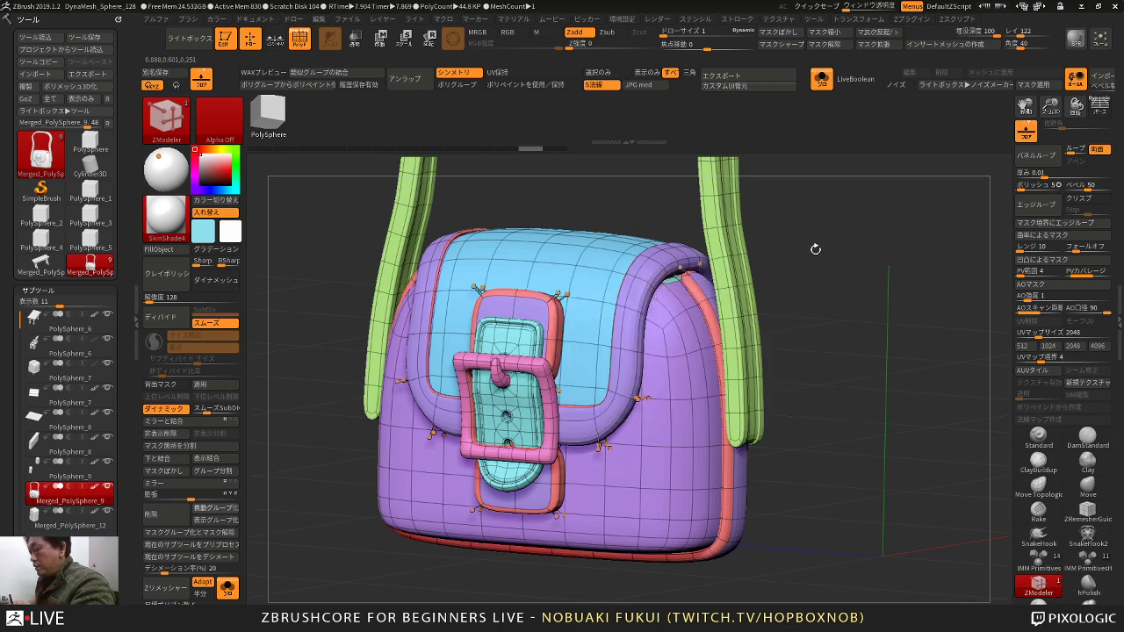
key("shift+d")
mouse_move(823, 266)
left_mouse_down("alt")
mouse_move(802, 226)
mouse_move(765, 339)
mouse_move(742, 290)
mouse_move(806, 270)
left_mouse_up("alt")
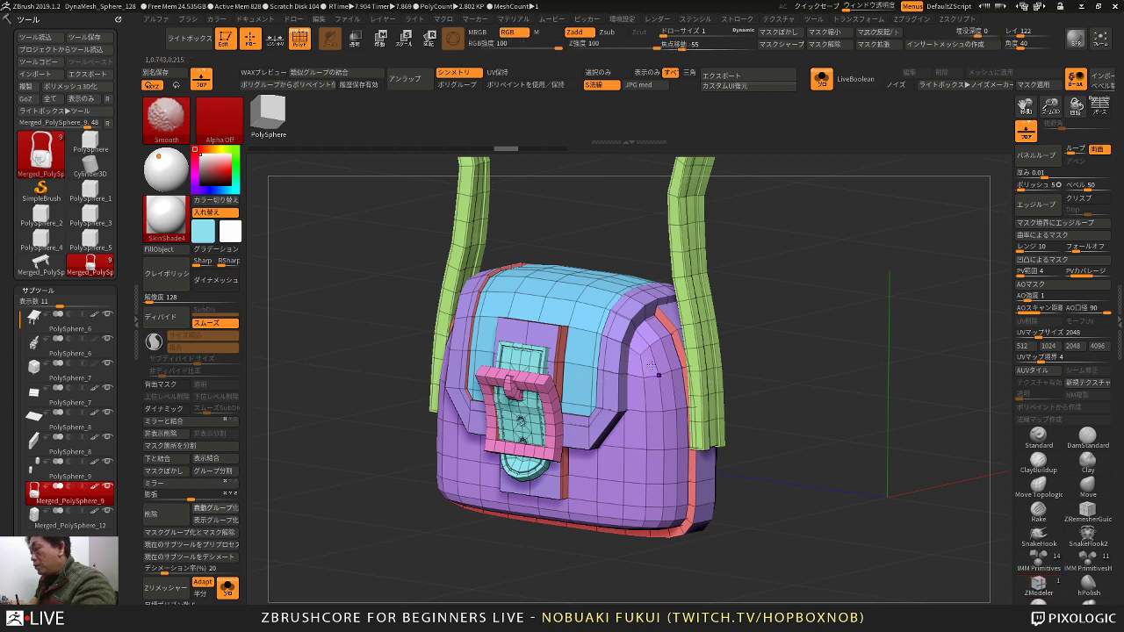
key("d")
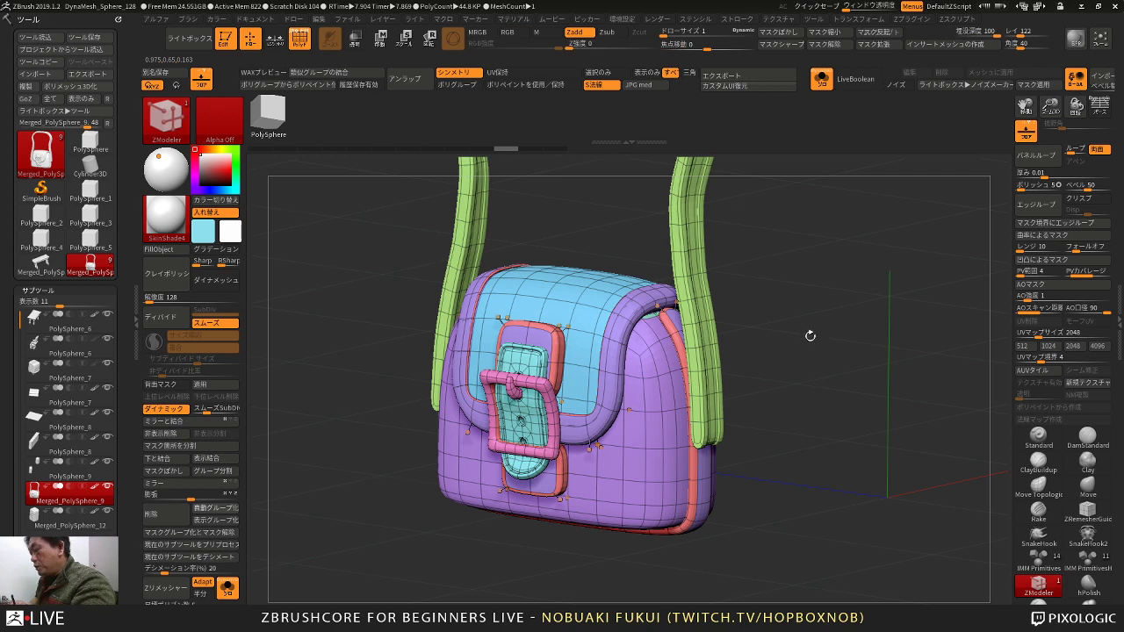
left_click_drag(809, 335, 801, 348)
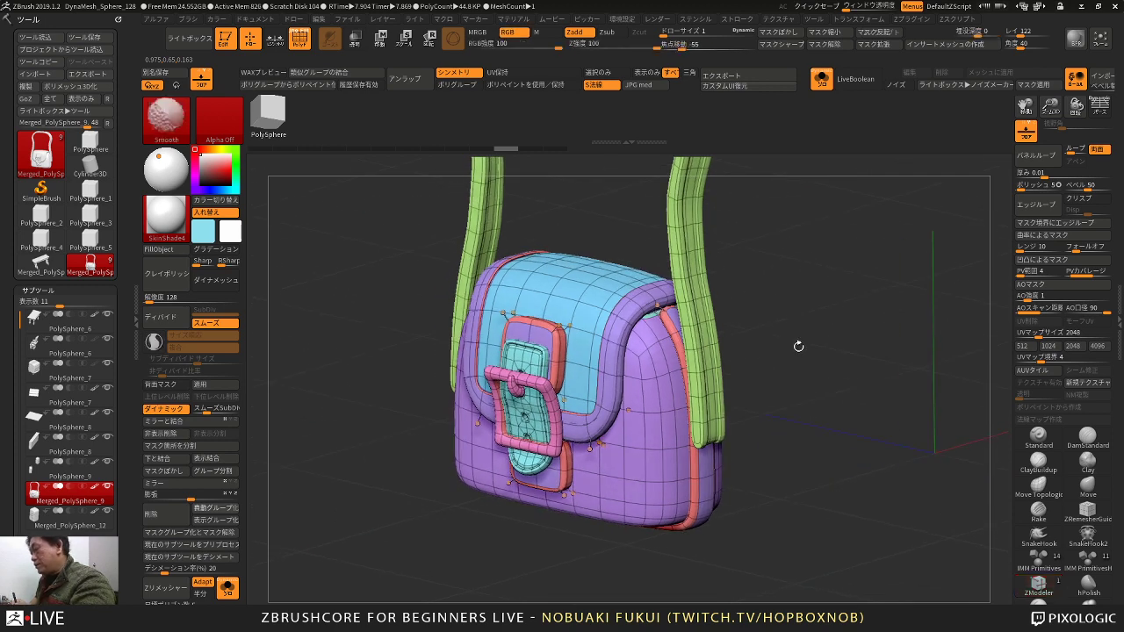
key("shift+d")
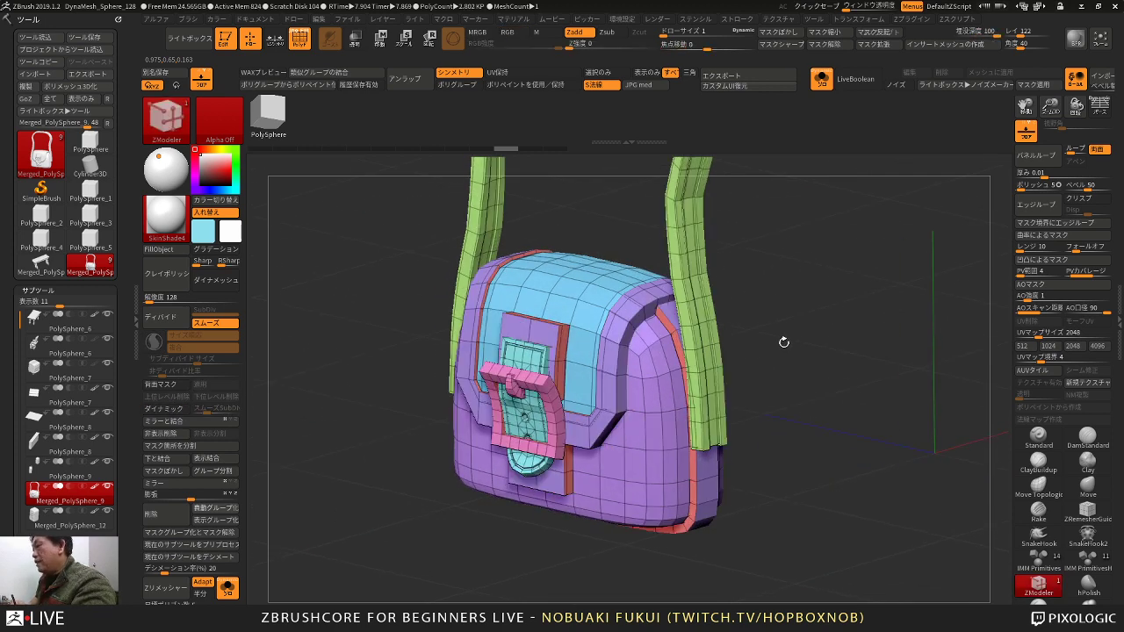
mouse_move(783, 342)
left_mouse_down()
mouse_move(797, 313)
mouse_move(772, 311)
mouse_move(788, 336)
left_mouse_up()
key("shift+d")
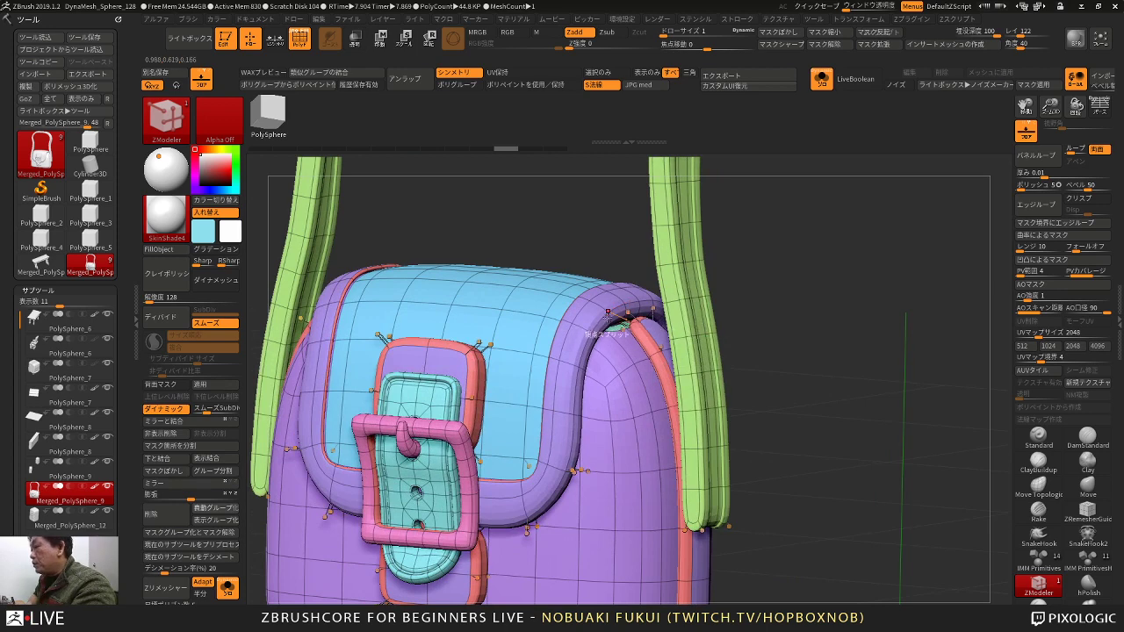
Step: Try creasing the complete edge loop along the flap's outer rim with ZModeler and compare it unsmoothed and smoothed
left_click(600, 316)
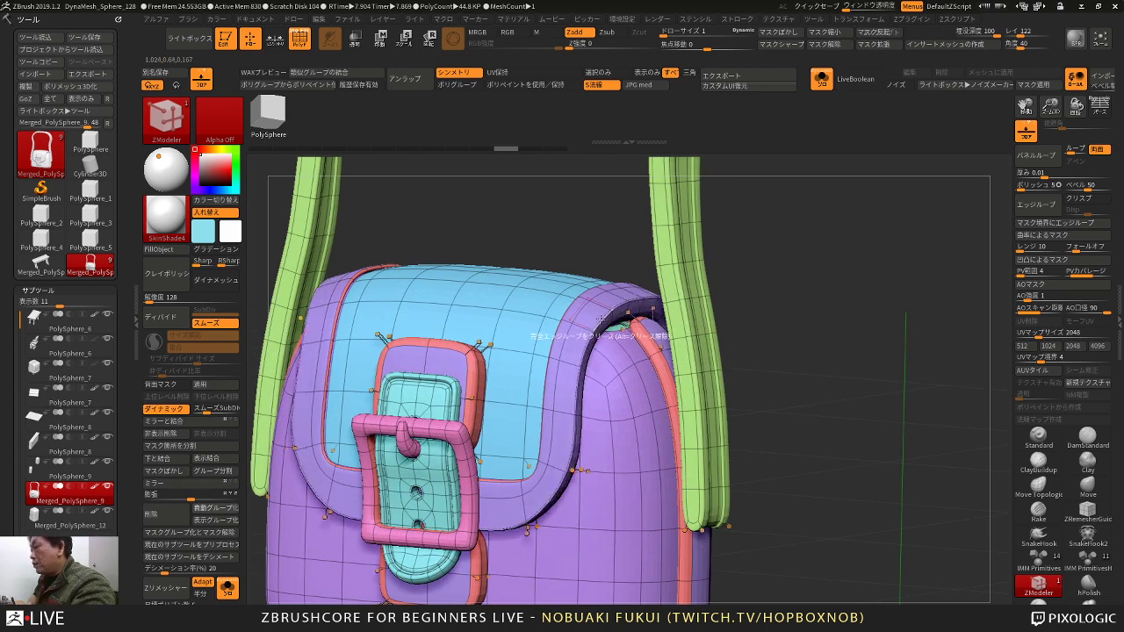
left_click_drag(768, 255, 722, 241)
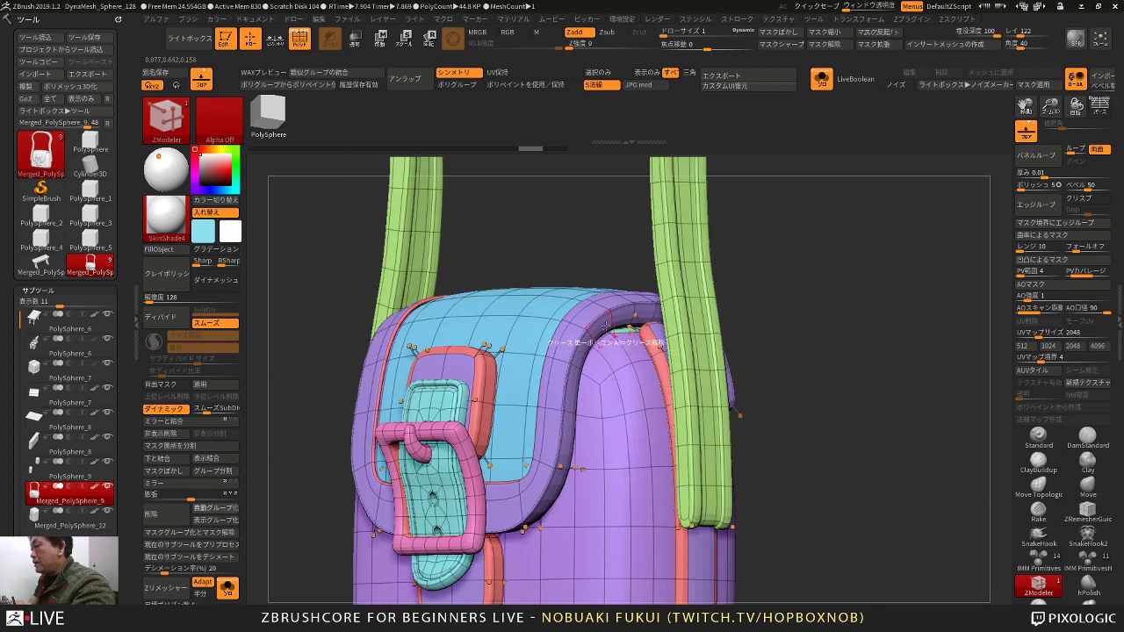
key("shift+d")
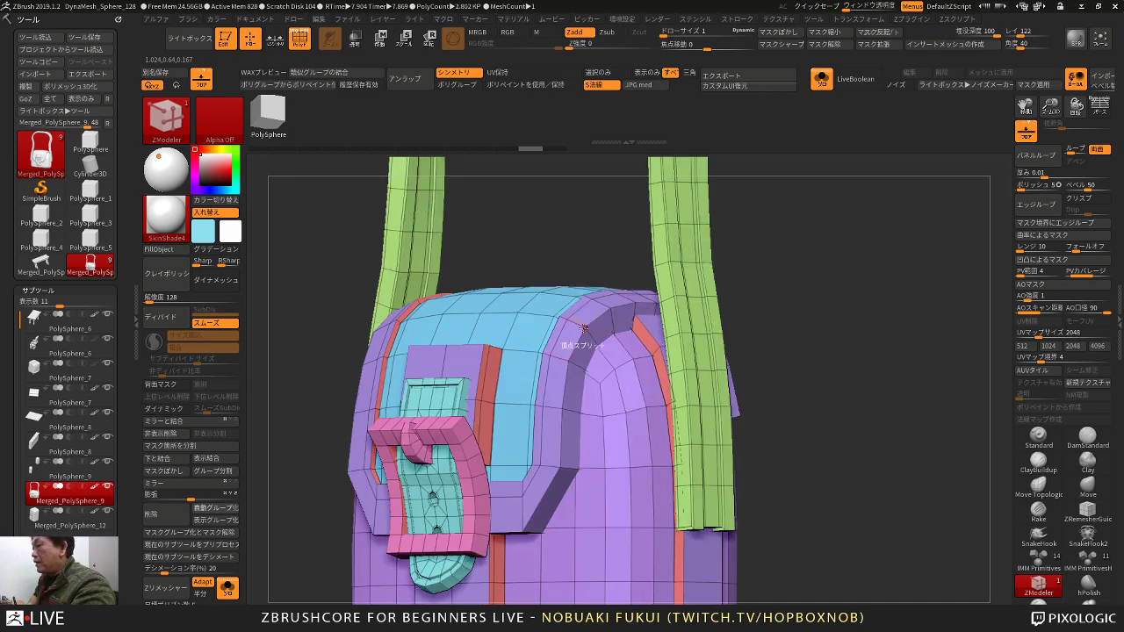
key("d")
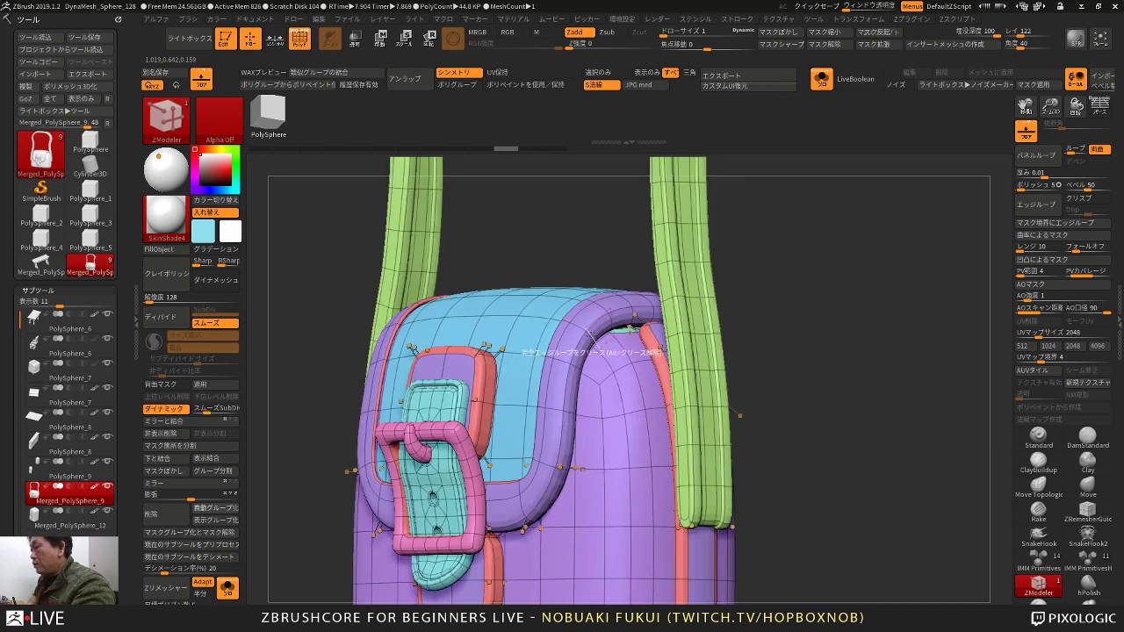
Step: Try inserting an edge loop along the flap's rim with ZModeler, compare it unsmoothed and smoothed, and undo it
key("shift+d")
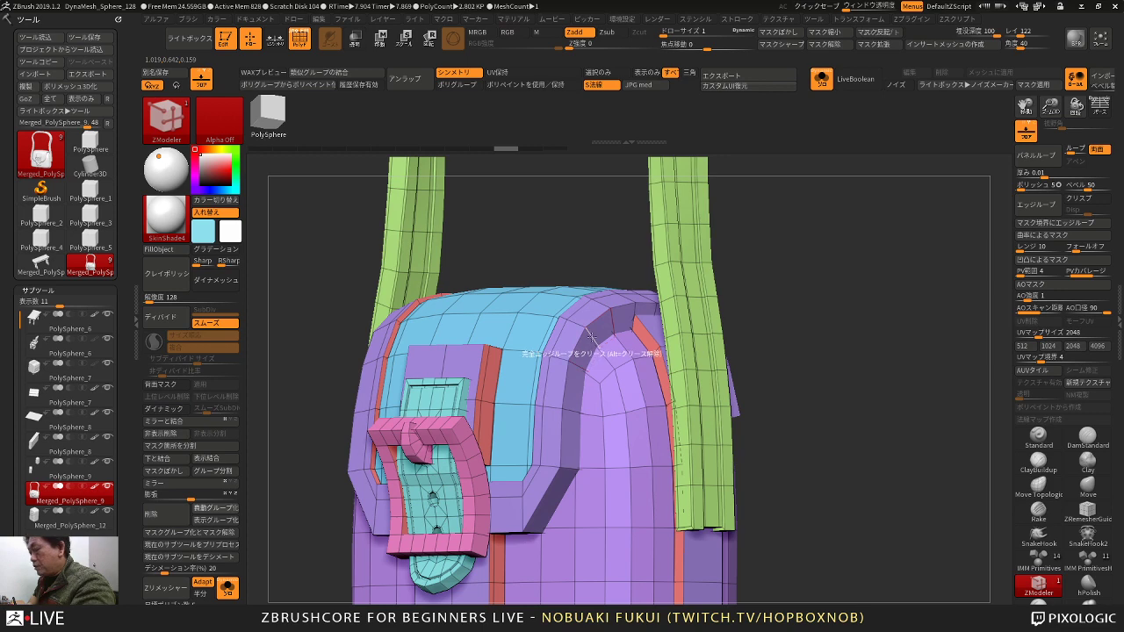
key("d")
key("space")
left_click(588, 323)
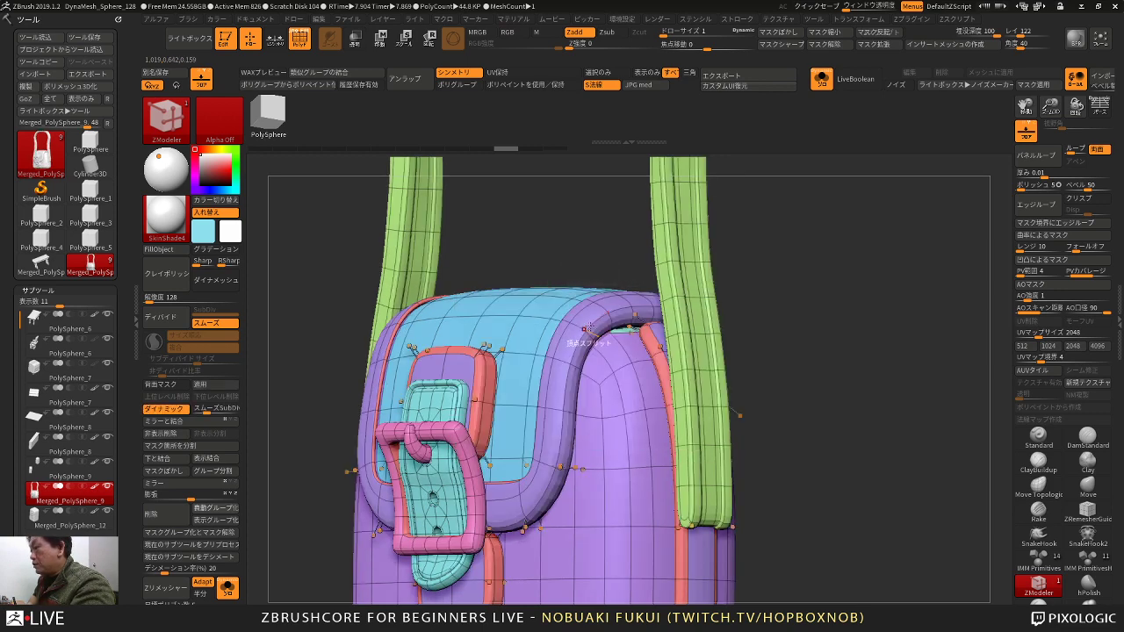
key("shift+d")
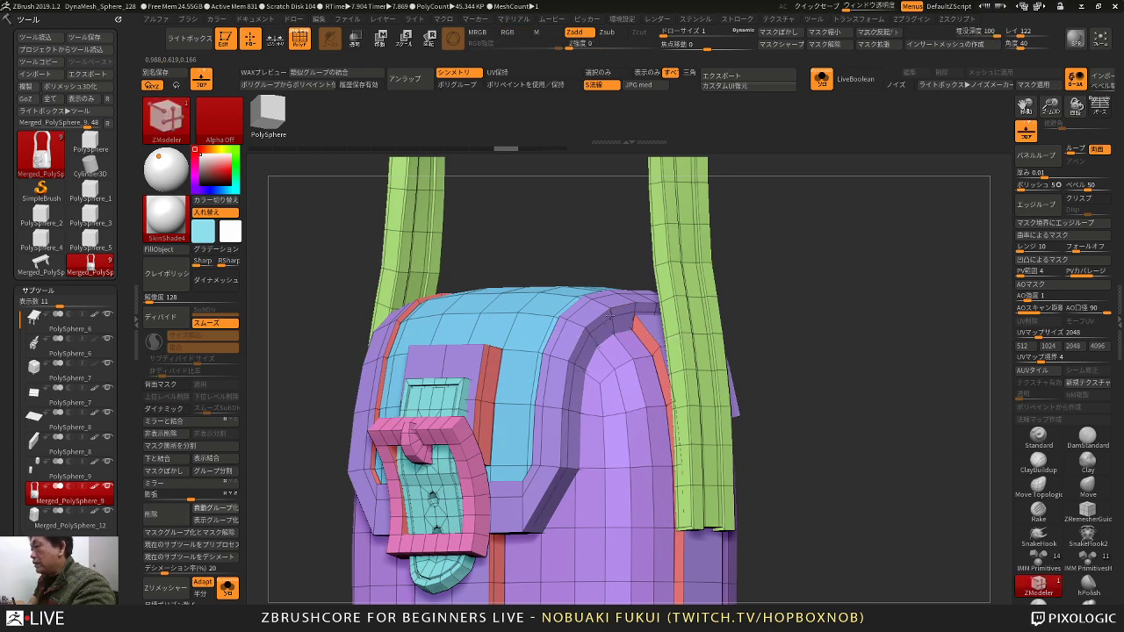
key("d")
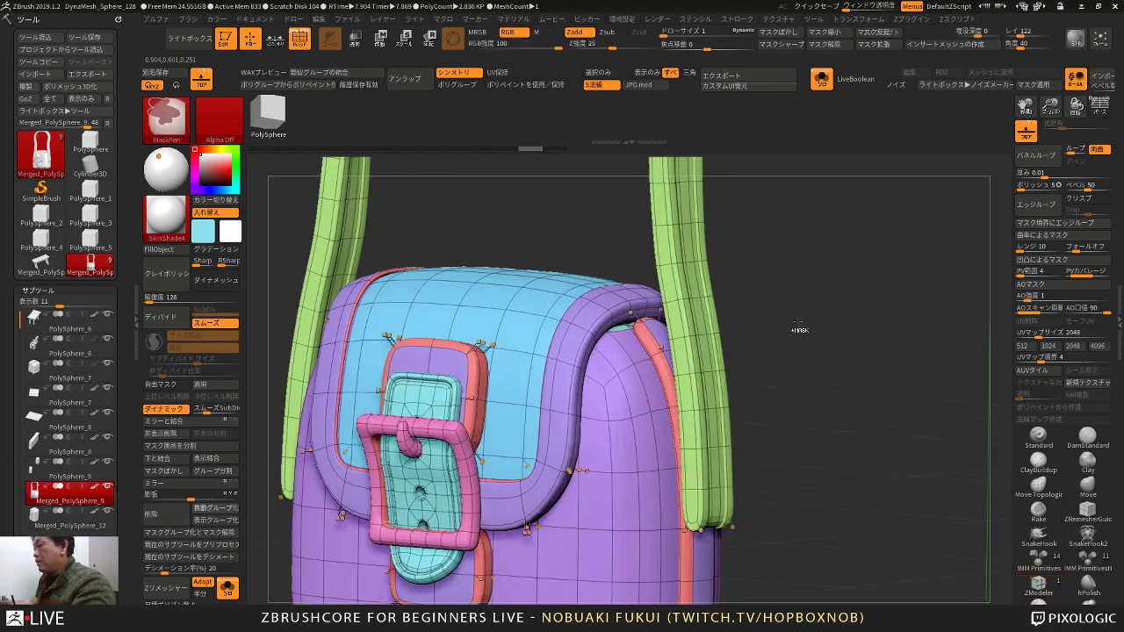
key("shift+d")
mouse_move(805, 344)
left_mouse_down("alt")
mouse_move(746, 312)
mouse_move(752, 338)
left_mouse_up("alt")
key("ctrl+z")
key("ctrl+shift+z")
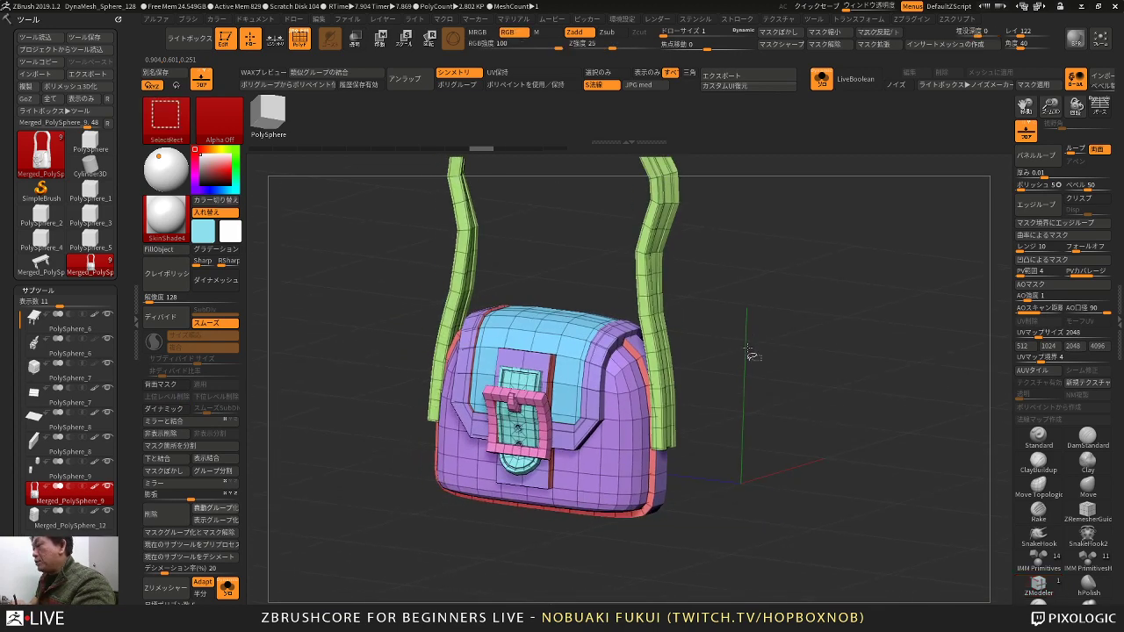
Step: Divide the shoulder bag up to SubDiv level 4 and view it without the polygroup wireframe
key("w")
mouse_move(744, 354)
left_mouse_down("alt")
mouse_move(726, 334)
mouse_move(758, 345)
left_mouse_up("alt")
key("q")
left_click_drag(314, 304, 341, 318)
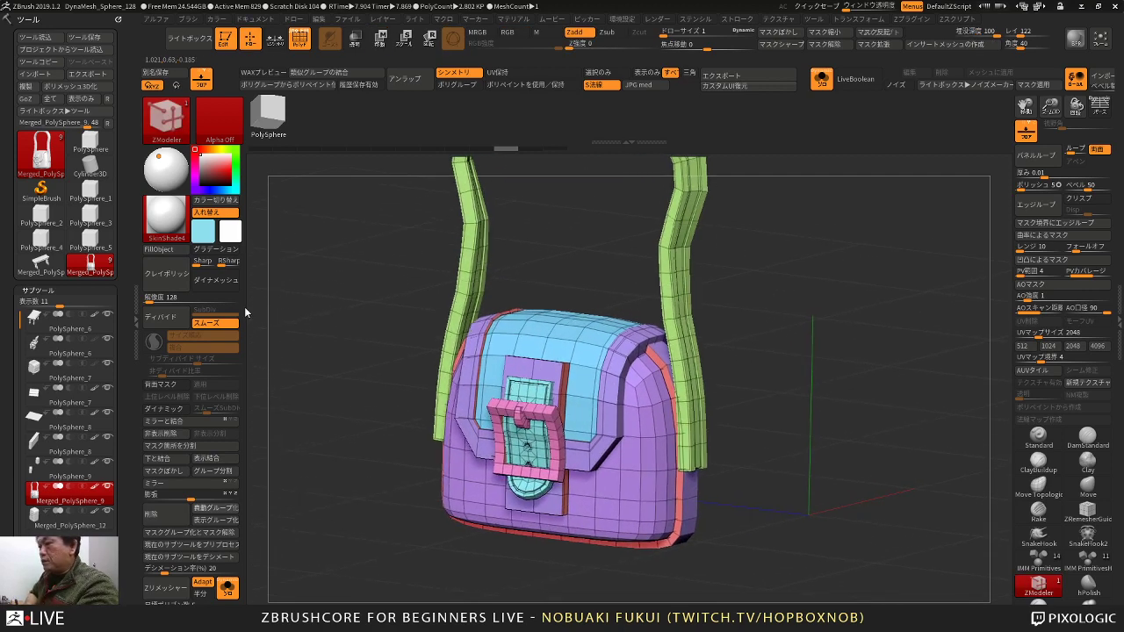
left_click(169, 323)
key("ctrl+d")
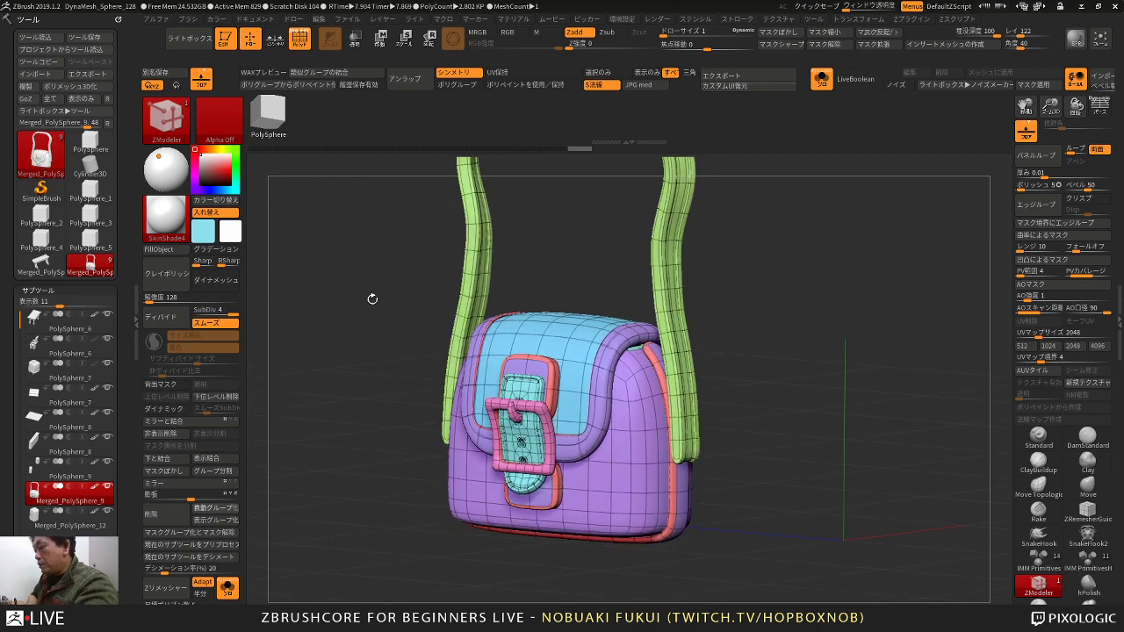
key("ctrl+d")
key("shift+f")
left_click_drag(371, 299, 375, 321)
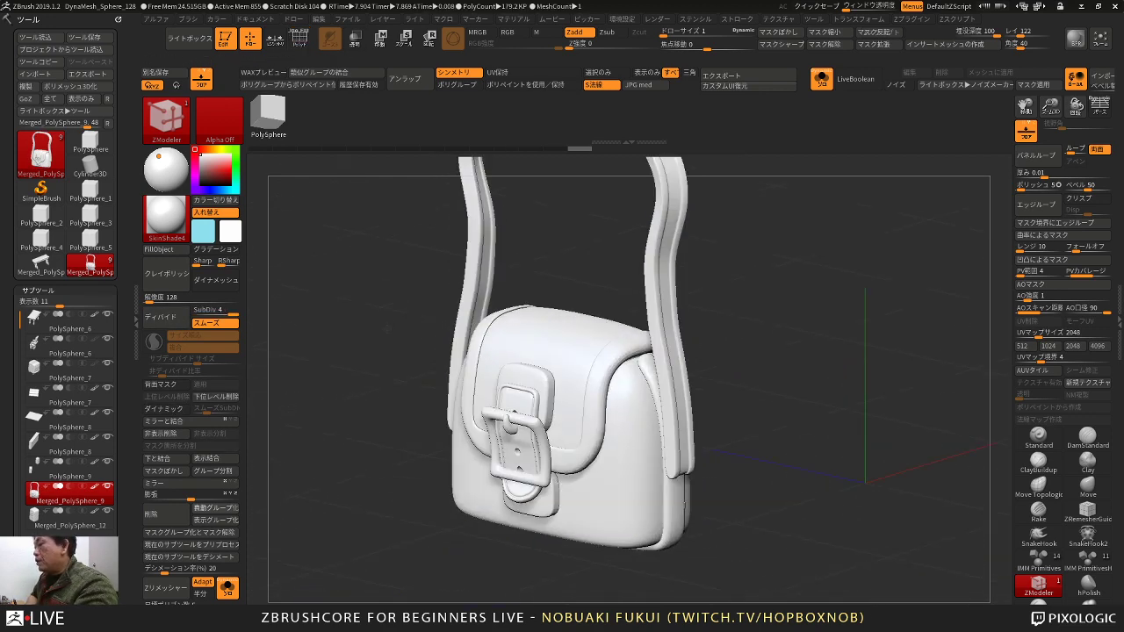
right_click_drag(375, 321, 383, 343)
key("ctrl")
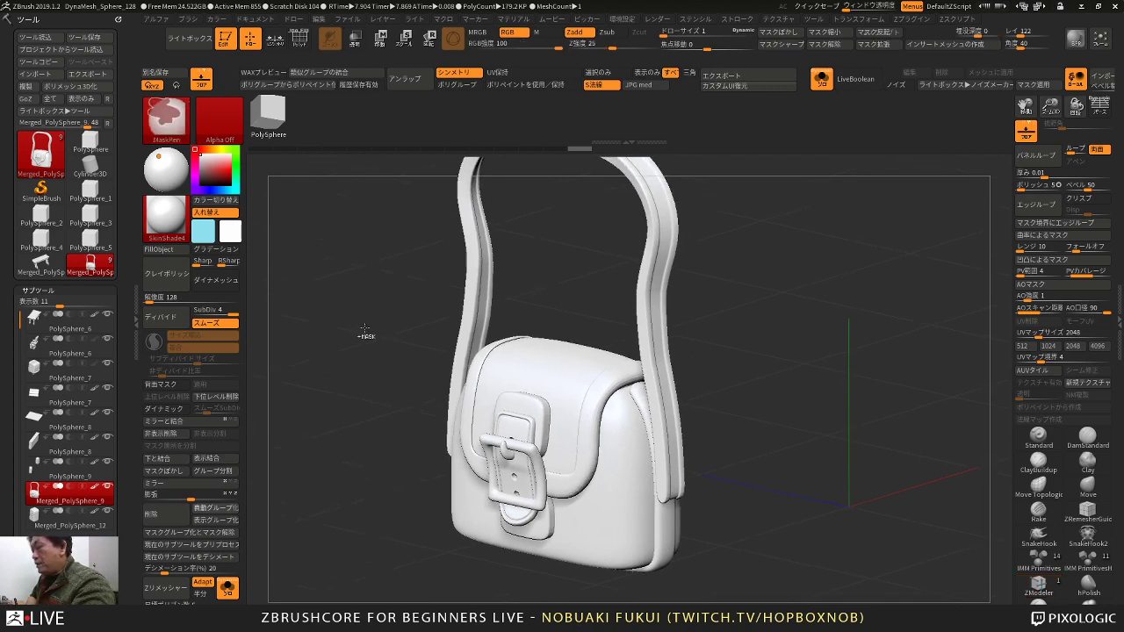
Step: Undo the bag's divisions back to SubDiv 2, inspect it, and undo the remaining divisions with the polyframe shown again
key("ctrl+z")
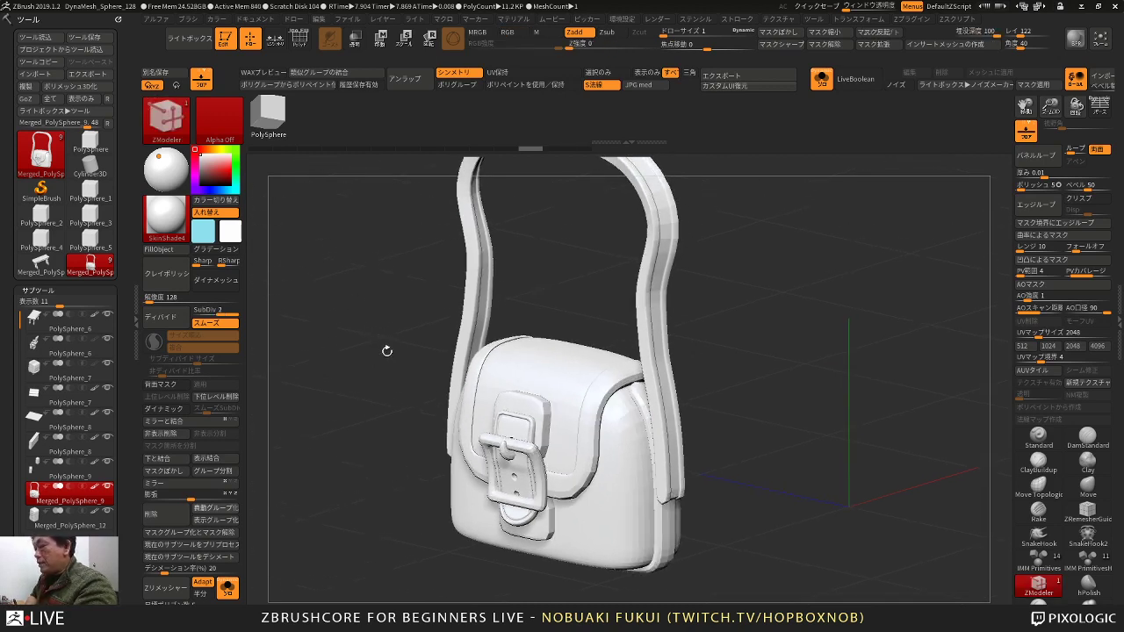
key("f")
left_click_drag(395, 389, 444, 477, "alt")
left_click_drag(342, 446, 458, 426)
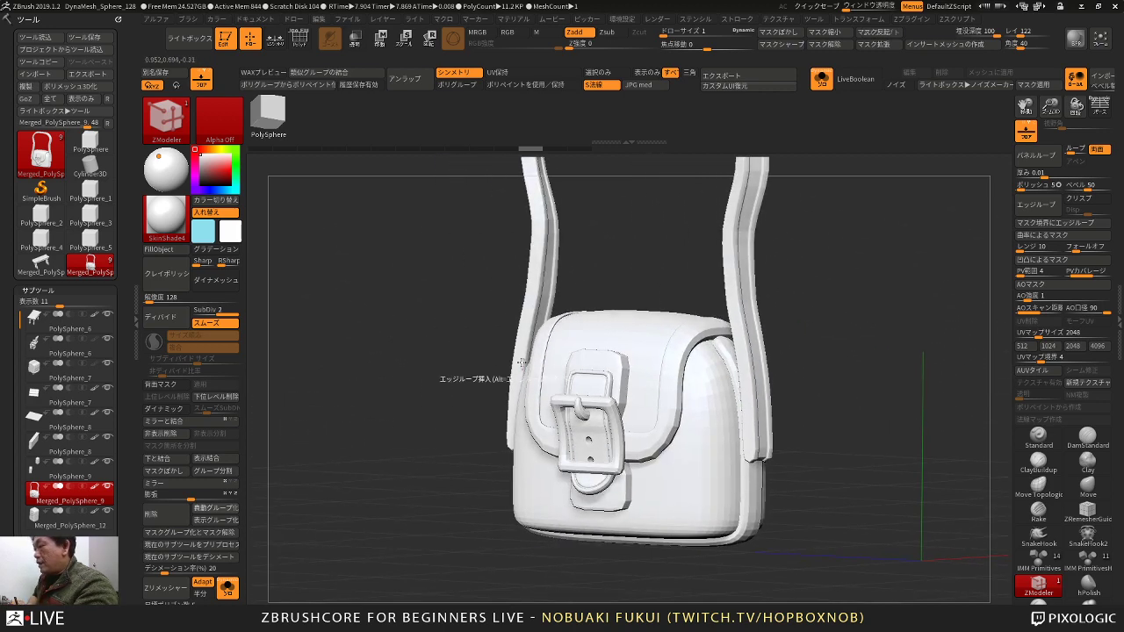
left_click_drag(613, 253, 582, 306, "alt")
key("shift+f")
key("ctrl+z")
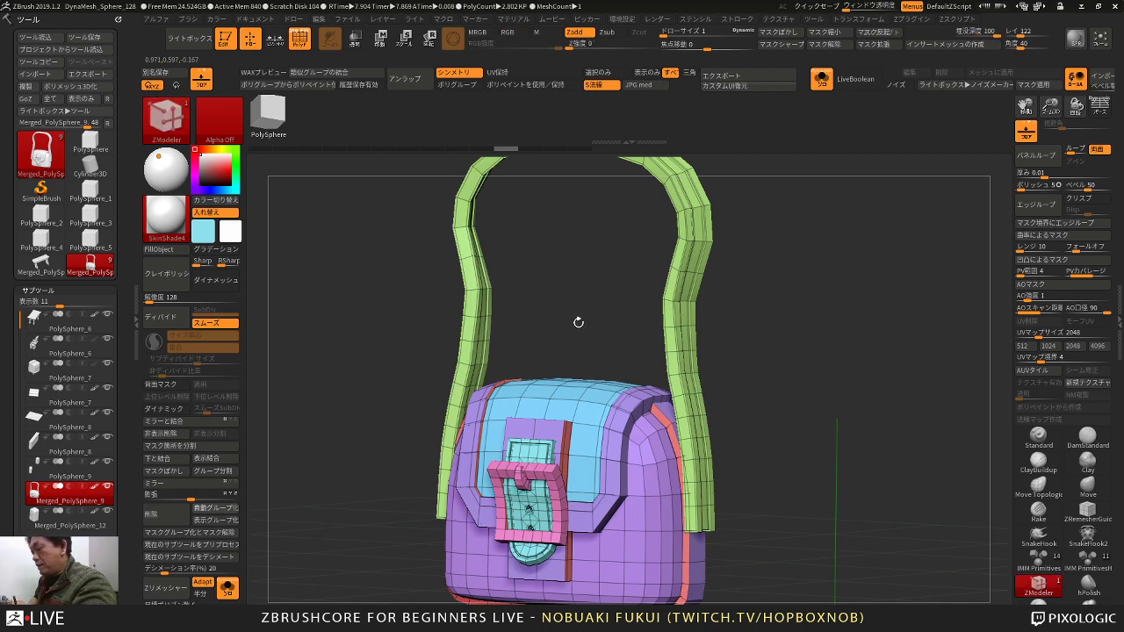
key("f")
left_click_drag(588, 323, 542, 257, "alt")
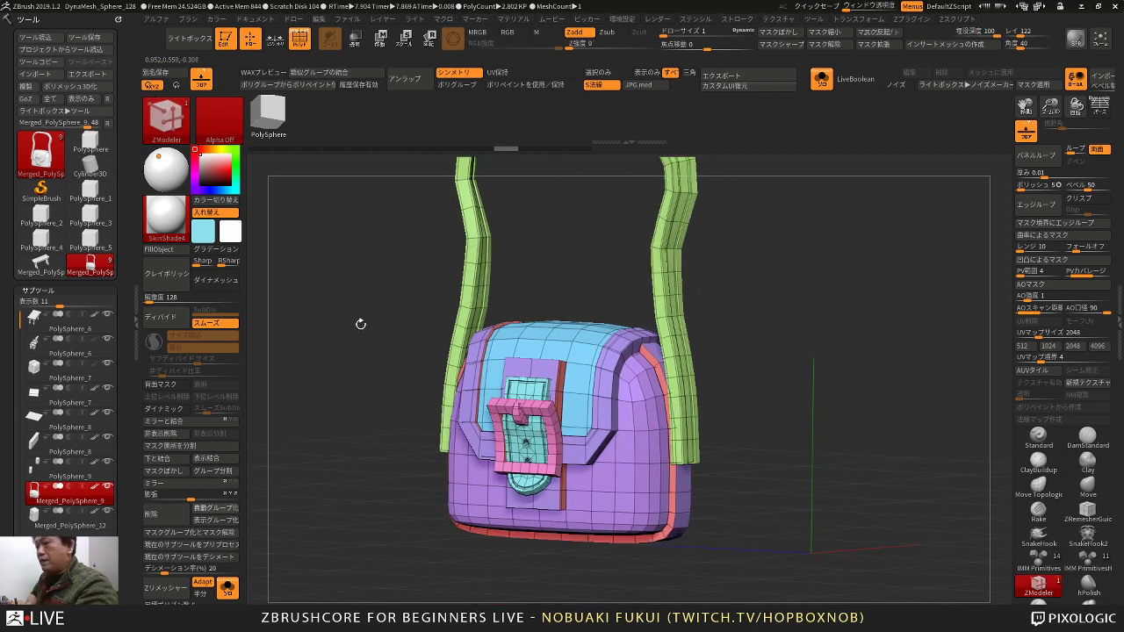
Step: Clone the undivided shoulder bag as a separate tool and apply the Bevel deformer to the bag through the gizmo
left_click(27, 88)
left_click_drag(344, 403, 357, 373, "alt")
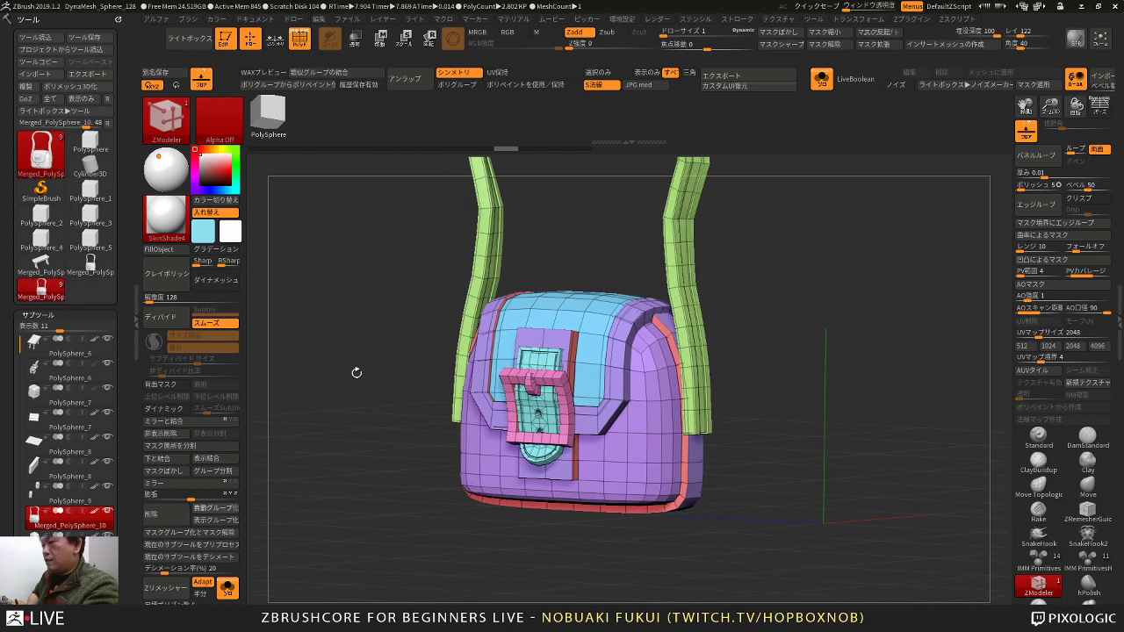
key("w")
left_click_drag(751, 252, 784, 315, "alt")
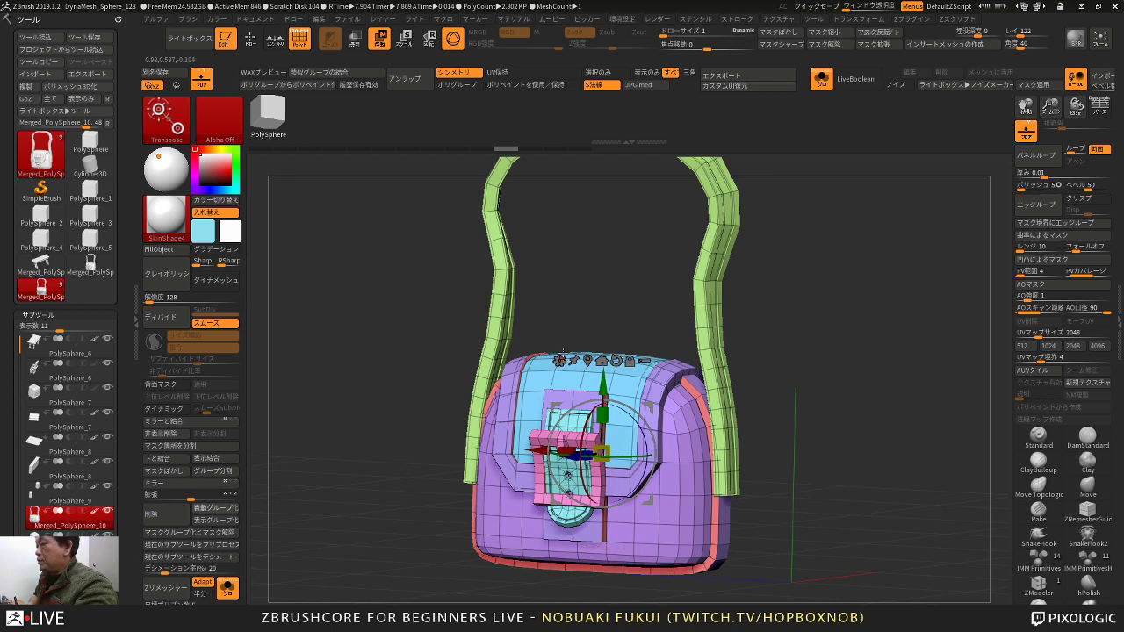
left_click(559, 361)
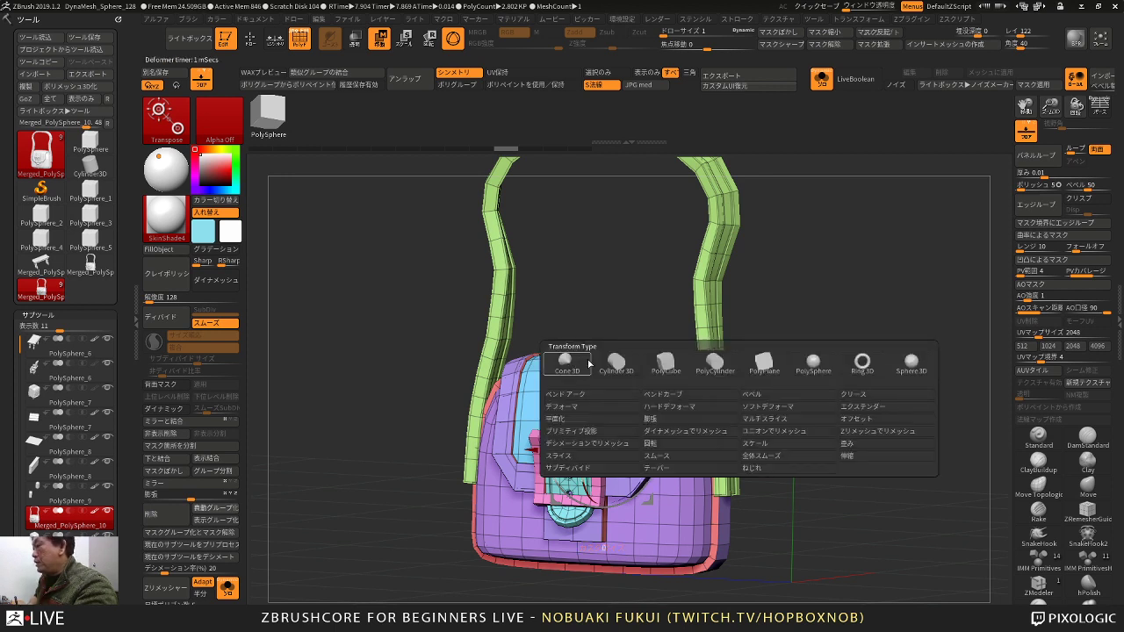
left_click(754, 396)
Step: Examine the bag's flap, side and strap edges from several angles with the Bevel deformer active
mouse_move(620, 308)
left_mouse_down("alt")
mouse_move(577, 284)
mouse_move(626, 316)
left_mouse_up("alt")
left_click_drag(541, 253, 481, 188, "alt")
mouse_move(491, 290)
left_mouse_down()
mouse_move(476, 288)
mouse_move(481, 360)
mouse_move(481, 286)
left_mouse_up()
left_click_drag(646, 235, 676, 291)
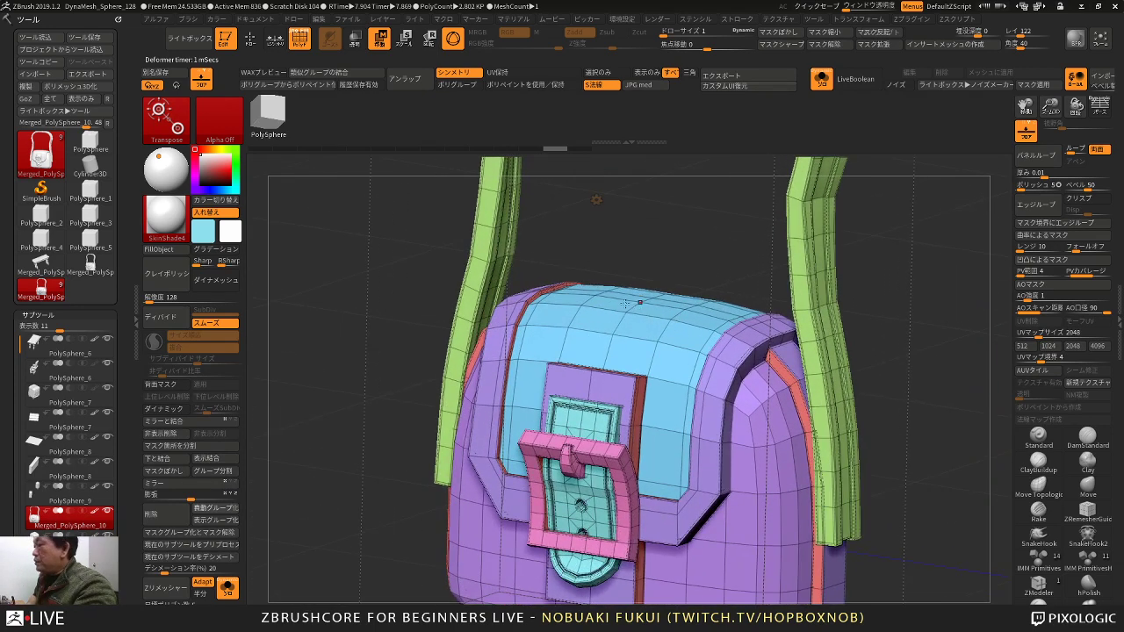
left_click_drag(674, 240, 642, 212, "alt")
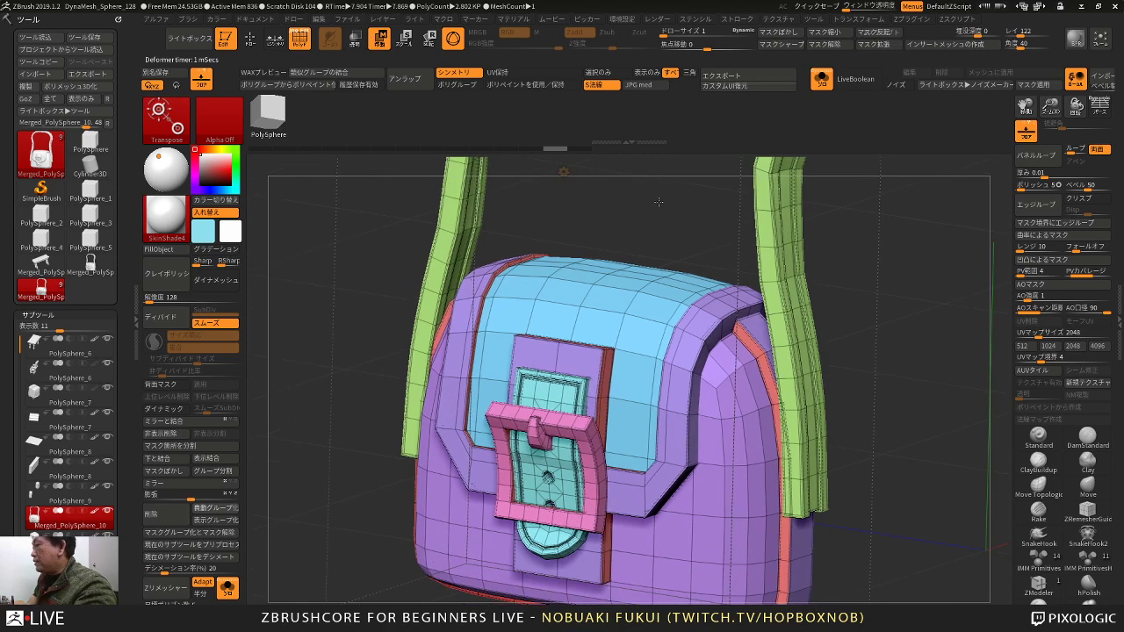
left_click_drag(699, 279, 674, 253)
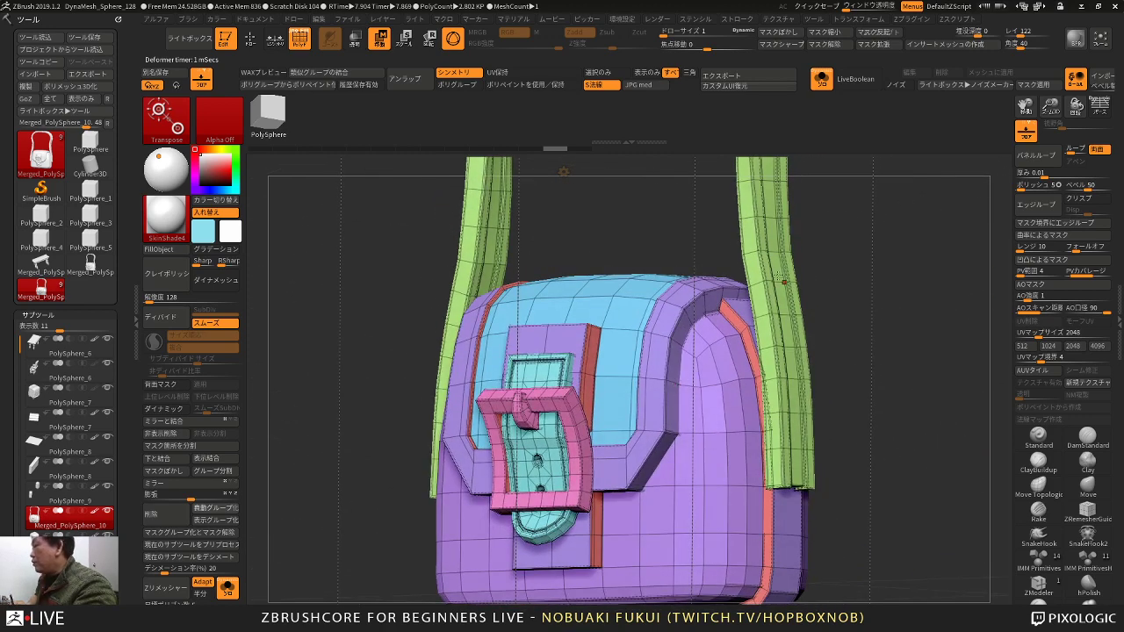
left_click_drag(700, 230, 696, 314)
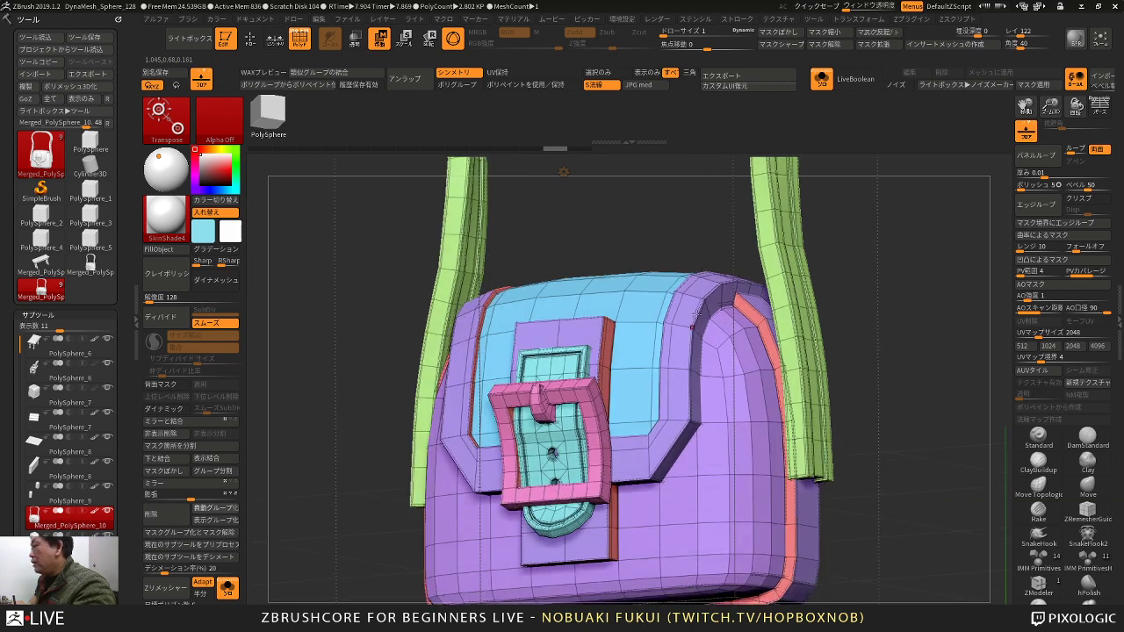
left_click_drag(696, 267, 664, 288)
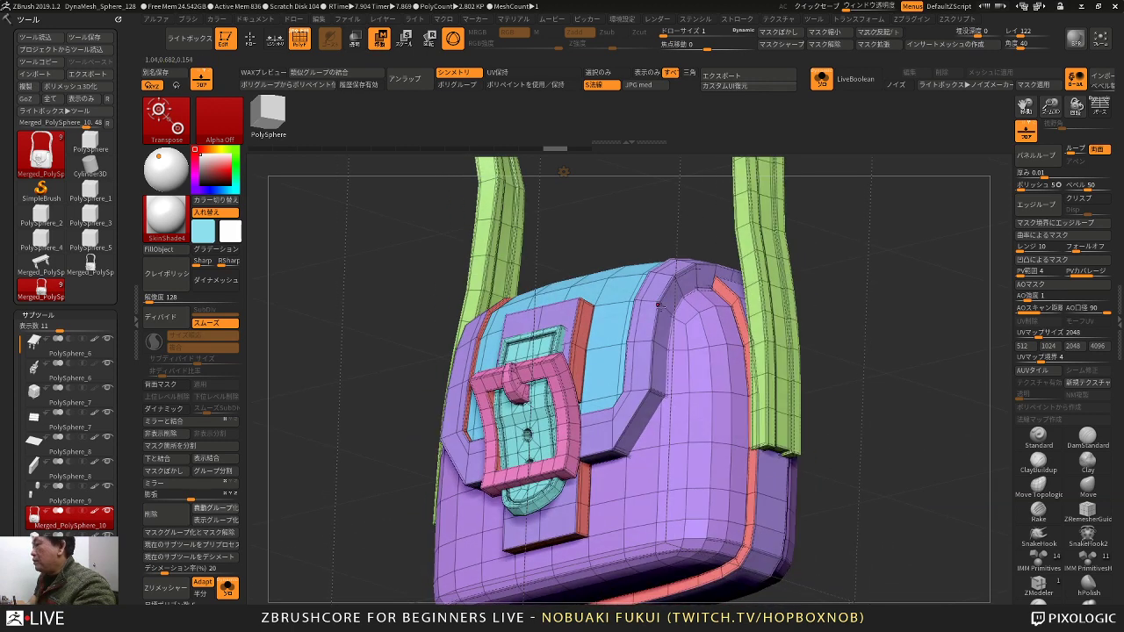
left_click_drag(678, 232, 636, 256, "alt")
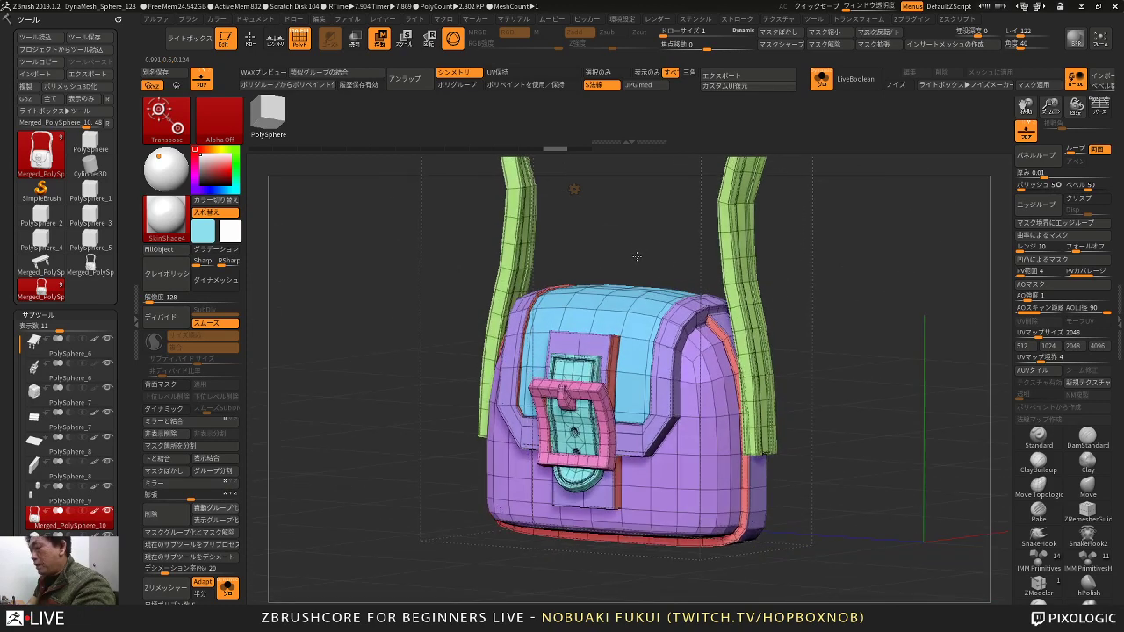
Step: Turn on dynamic subdivision for the shoulder bag and inspect its smoothed flap and straps with the polyframe hidden, showing it again at the end
left_click_drag(797, 273, 785, 309, "alt")
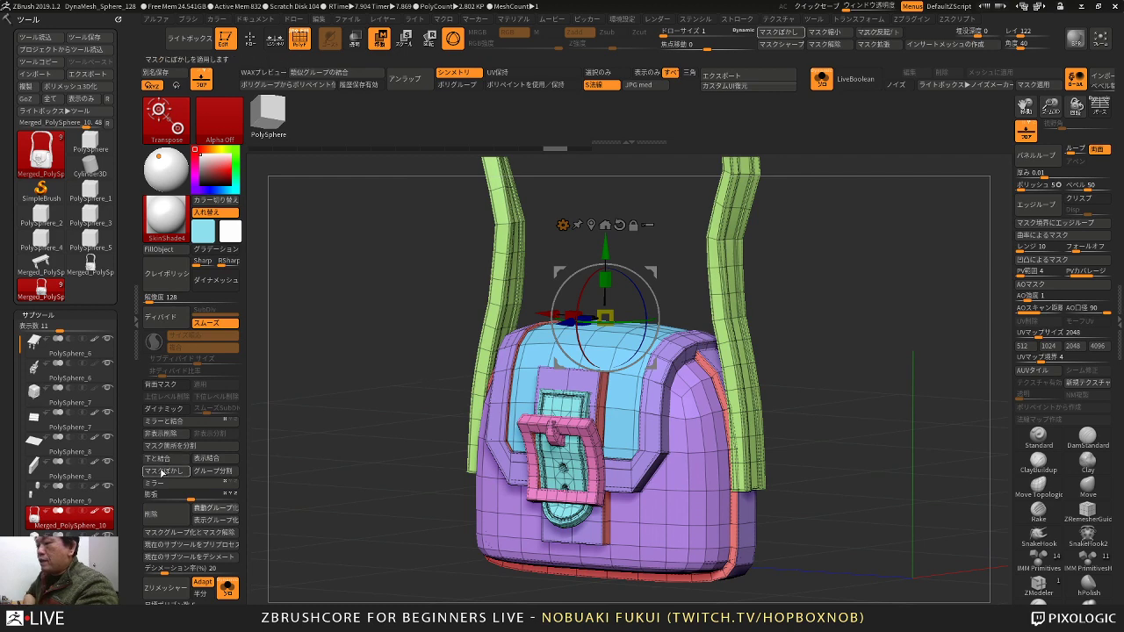
left_click(124, 433)
left_click_drag(130, 475, 128, 40)
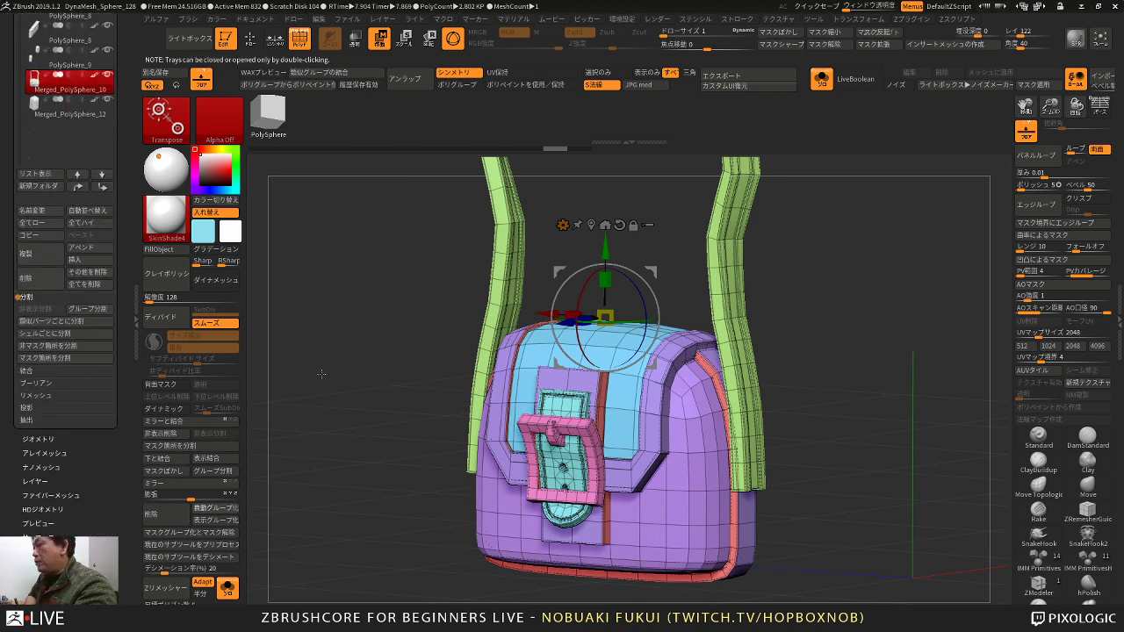
left_click_drag(355, 361, 357, 366)
left_click_drag(368, 378, 368, 380, "alt")
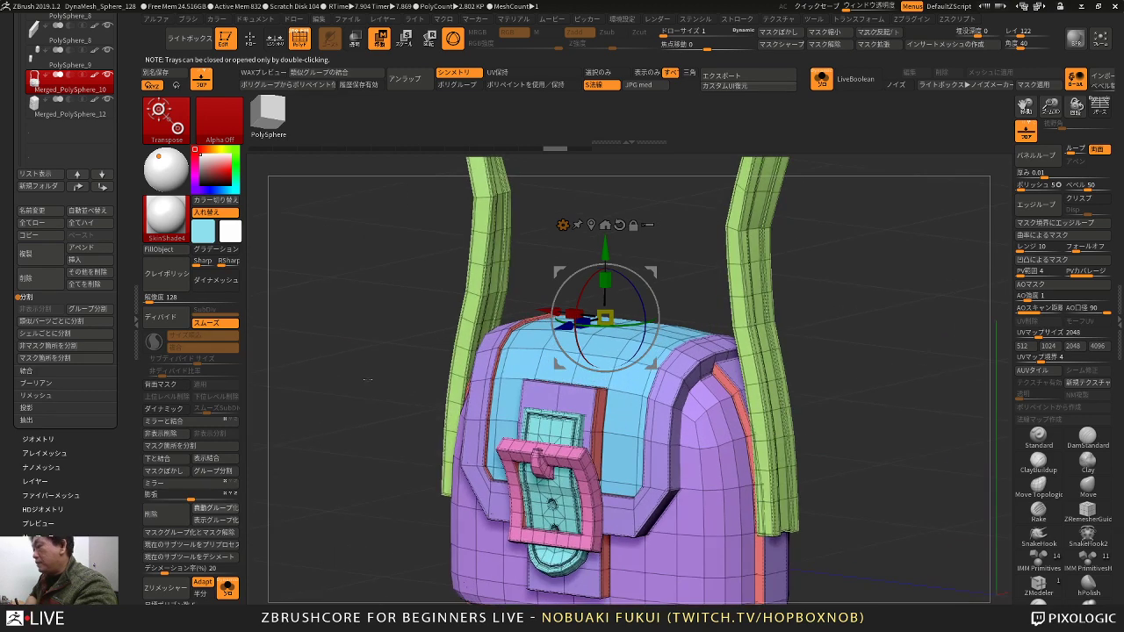
left_click(164, 409)
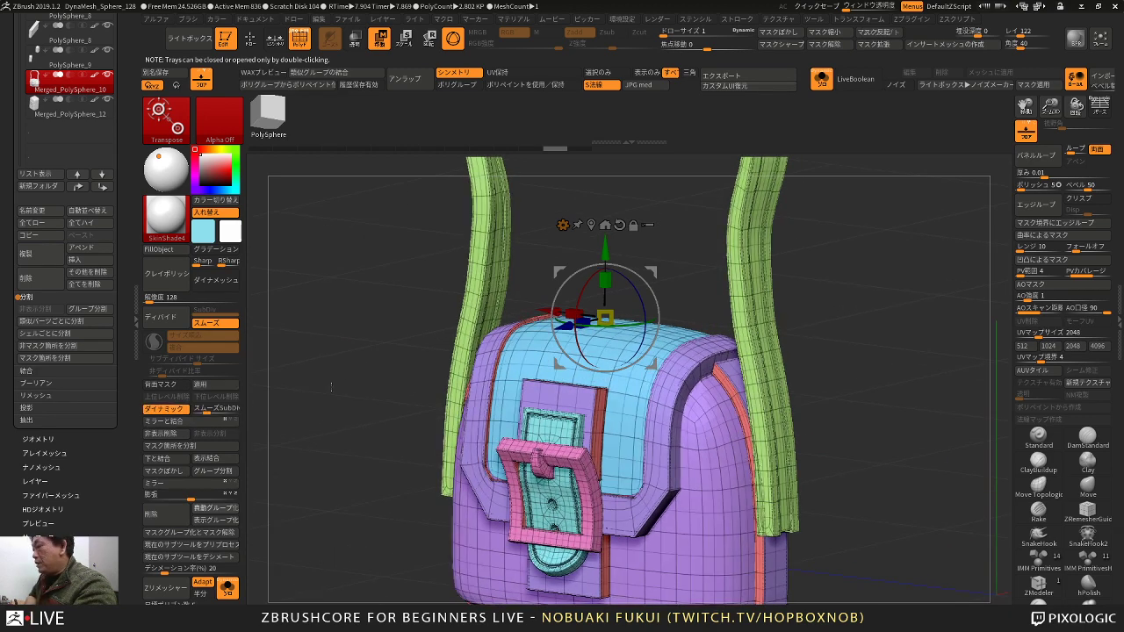
key("shift+f")
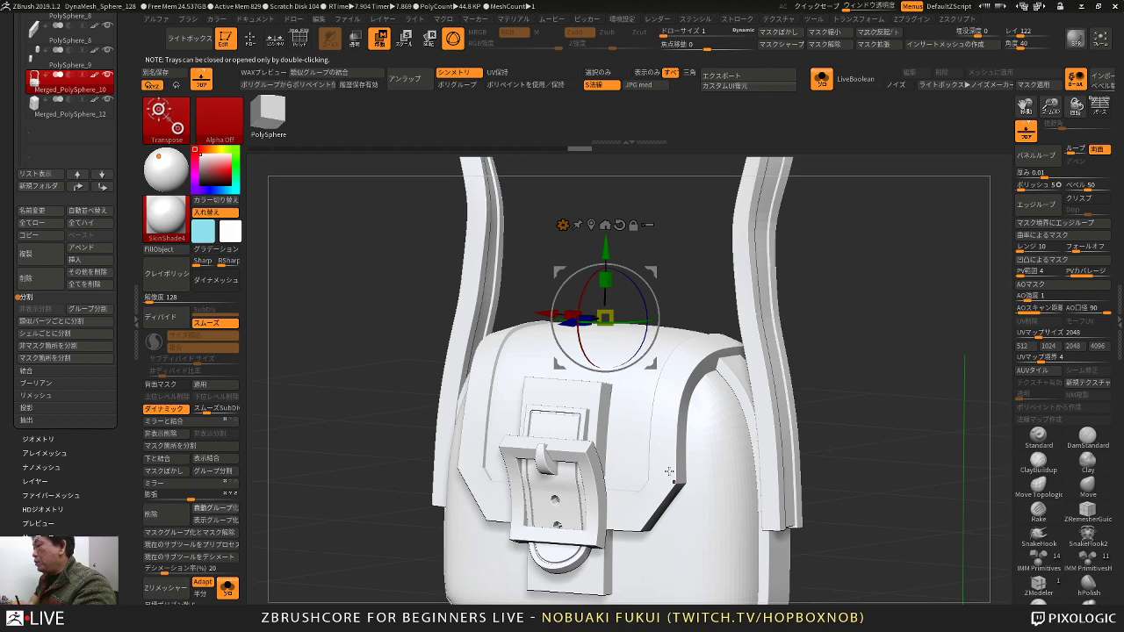
left_click_drag(724, 430, 706, 374, "alt")
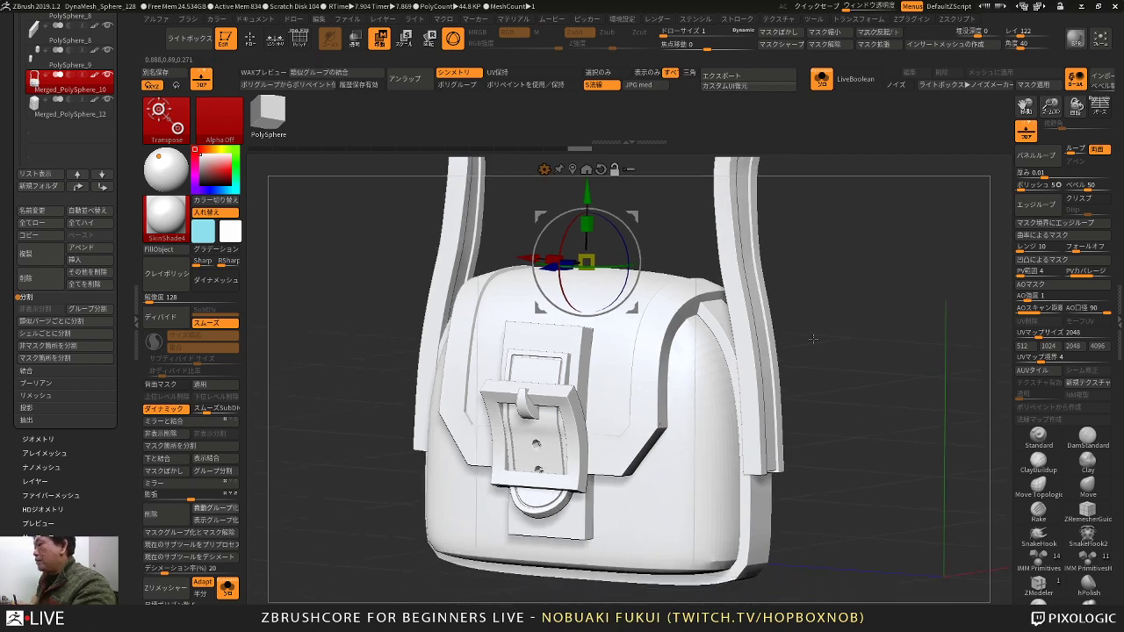
left_click_drag(801, 347, 771, 322, "alt")
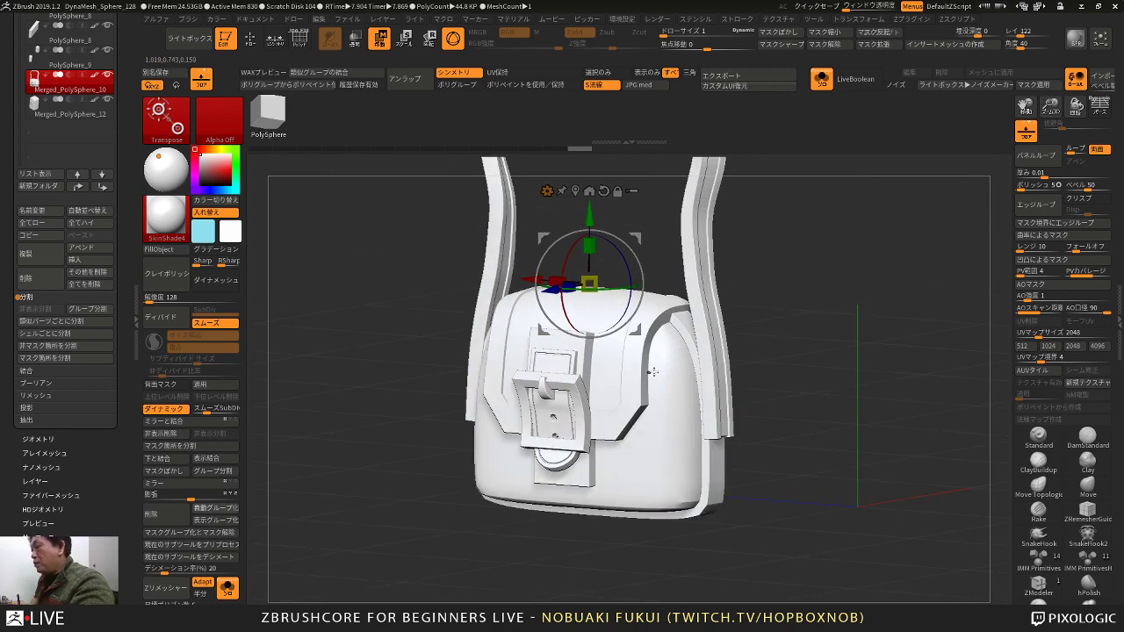
mouse_move(799, 404)
left_mouse_down()
mouse_move(806, 385)
mouse_move(821, 391)
mouse_move(848, 363)
mouse_move(825, 373)
left_mouse_up()
key("shift+f")
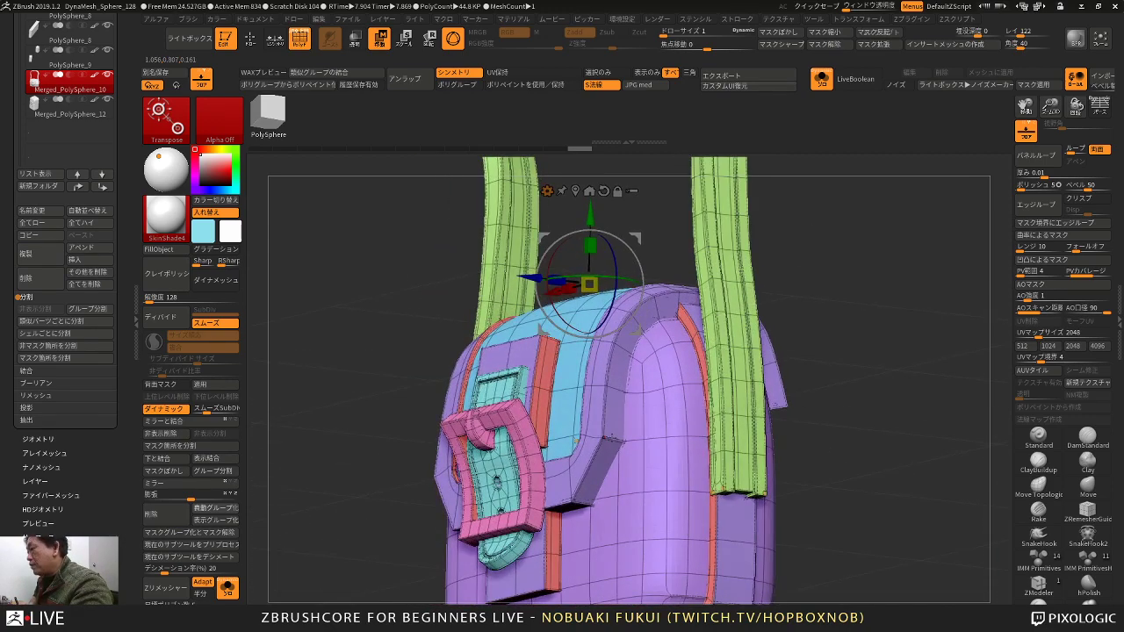
Step: Try to crease the edge at the flap's side corner with ZModeler's Crease action targeting a single edge, and undo the attempts
key("q")
key("space")
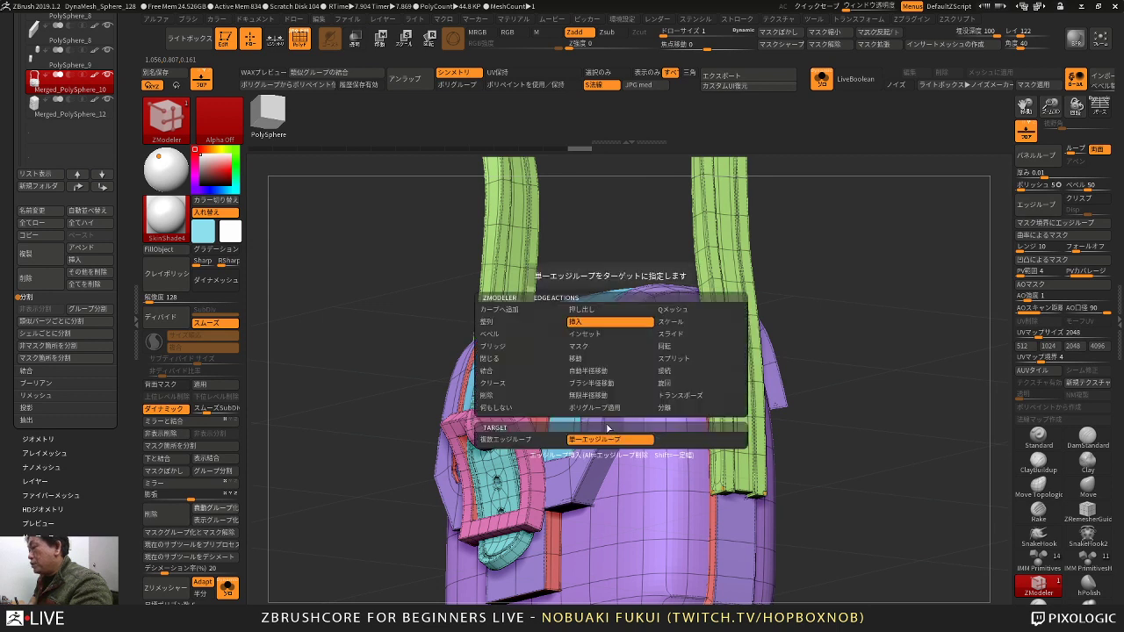
left_click(524, 384)
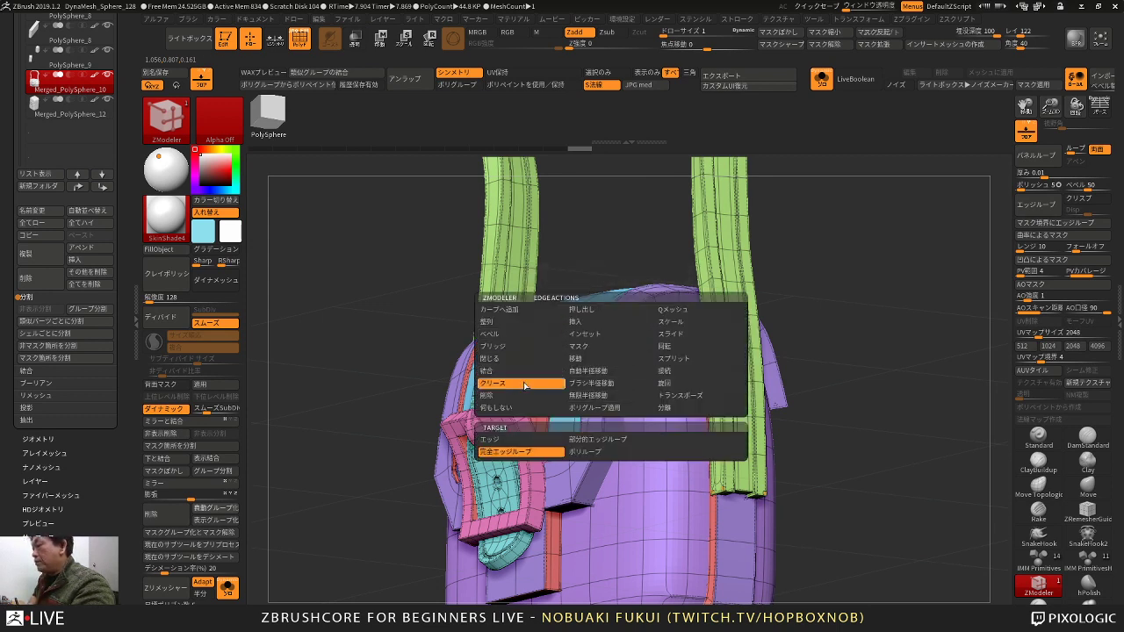
left_click(598, 441)
key("space")
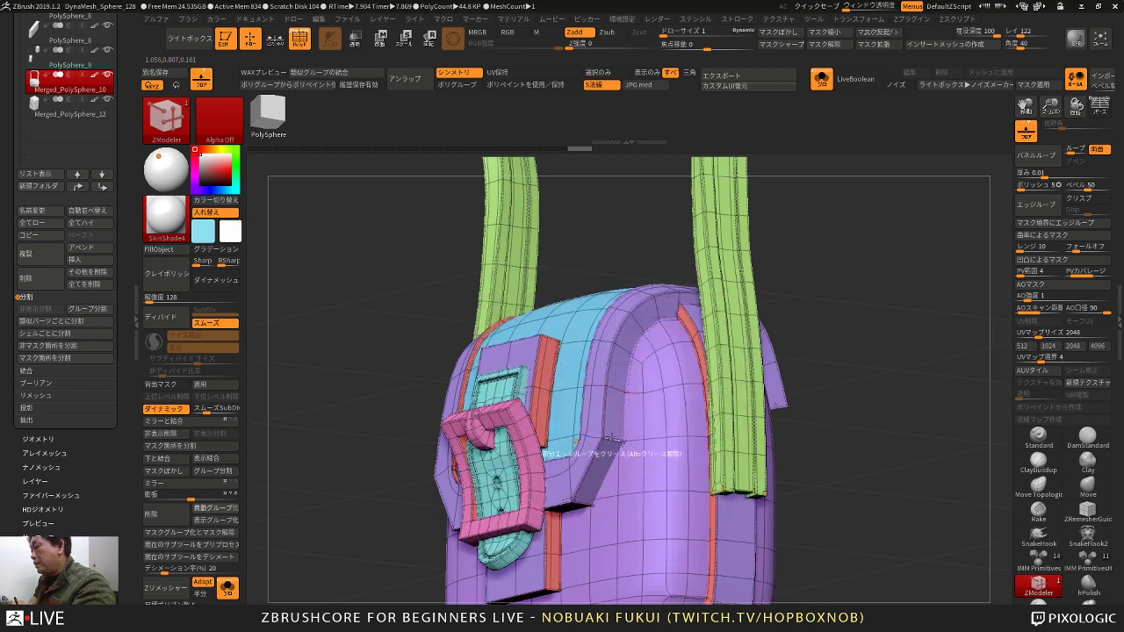
key("space")
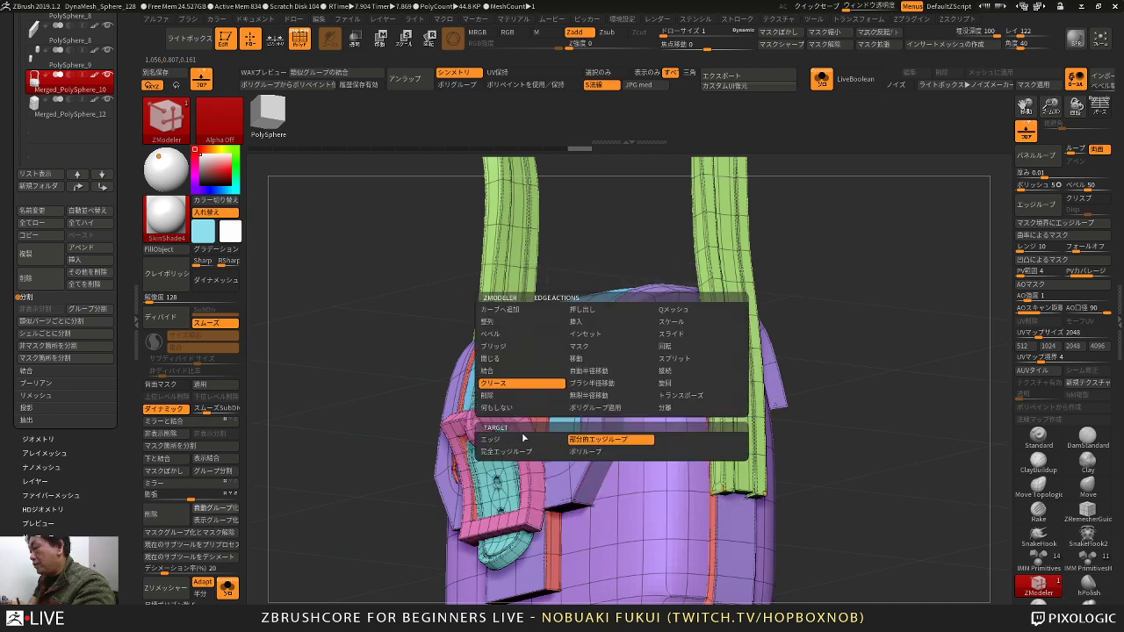
left_click(522, 441)
left_click(614, 440)
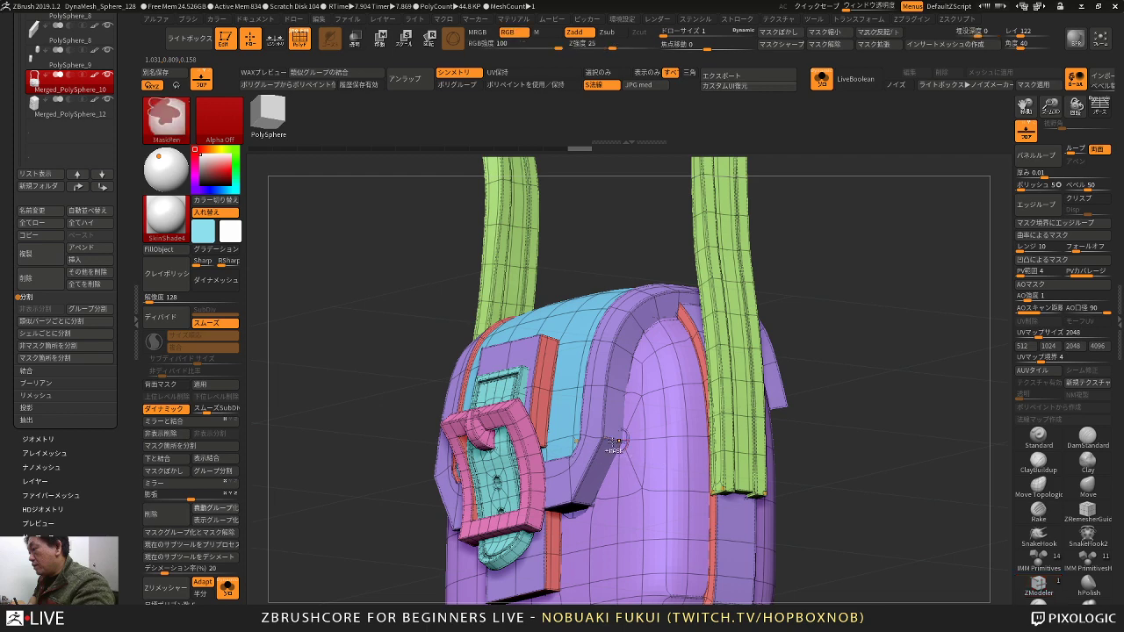
key("ctrl+z")
left_click(611, 440)
left_click(612, 440)
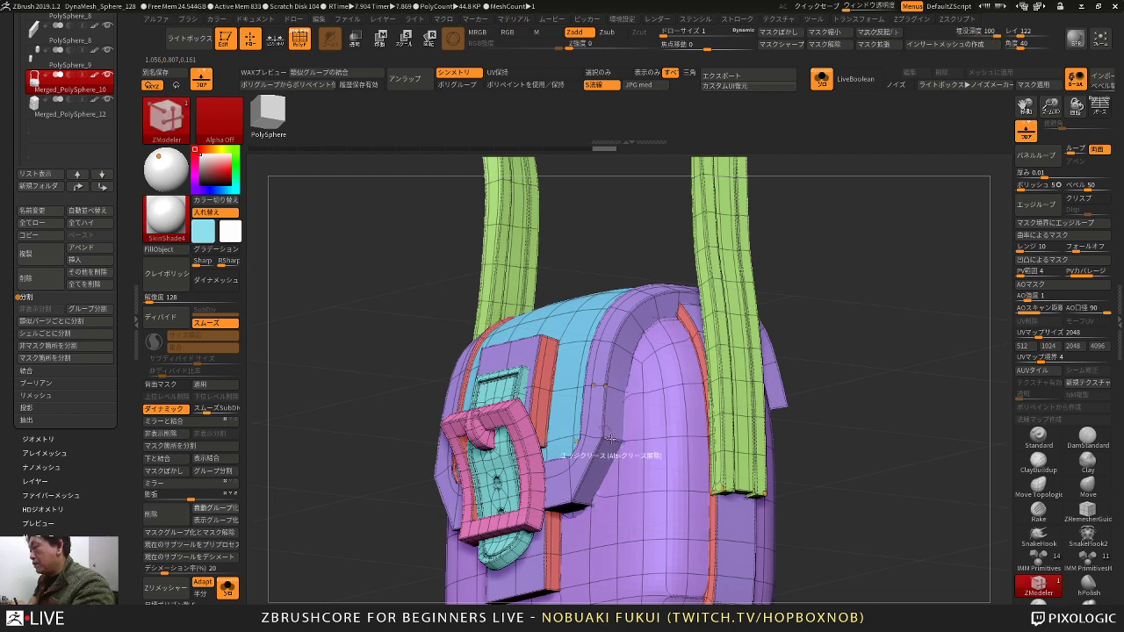
key("ctrl+z")
Step: Step back and forward through the bag's undo history to compare its earlier mesh with the dynamically smoothed one
mouse_move(790, 332)
left_mouse_down()
mouse_move(854, 344)
mouse_move(791, 357)
mouse_move(789, 381)
left_mouse_up()
key("ctrl+z")
key("ctrl+z")
key("ctrl+z")
key("ctrl+z")
key("ctrl+z")
key("ctrl+shift+z")
key("ctrl+shift+z")
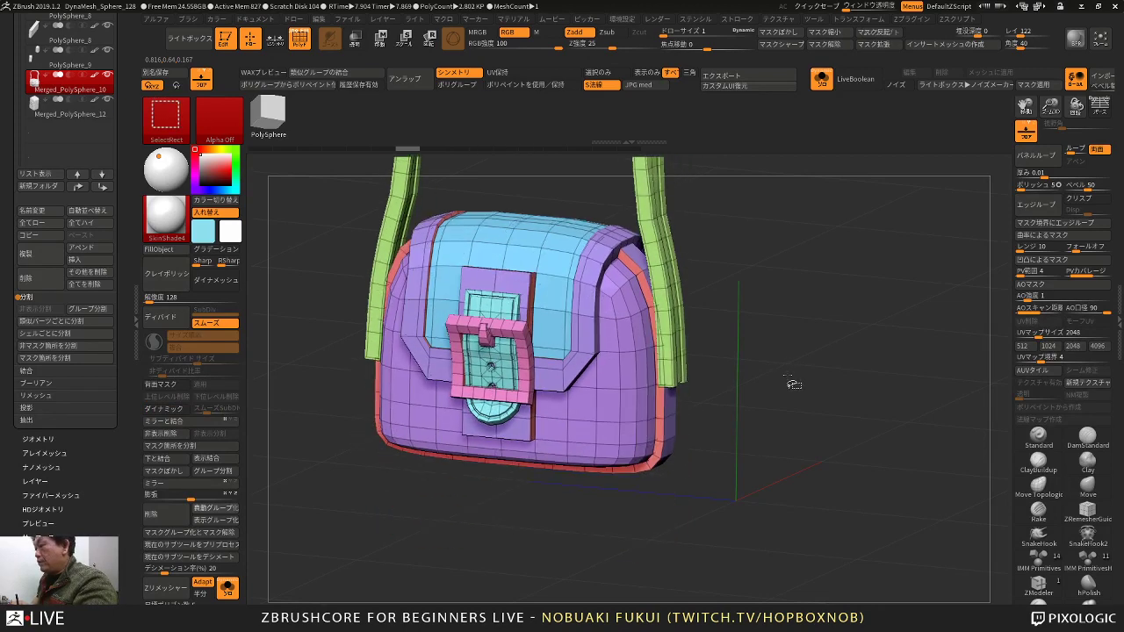
key("ctrl+shift+z")
key("ctrl+shift+z")
key("ctrl+shift+z")
key("ctrl+shift+z")
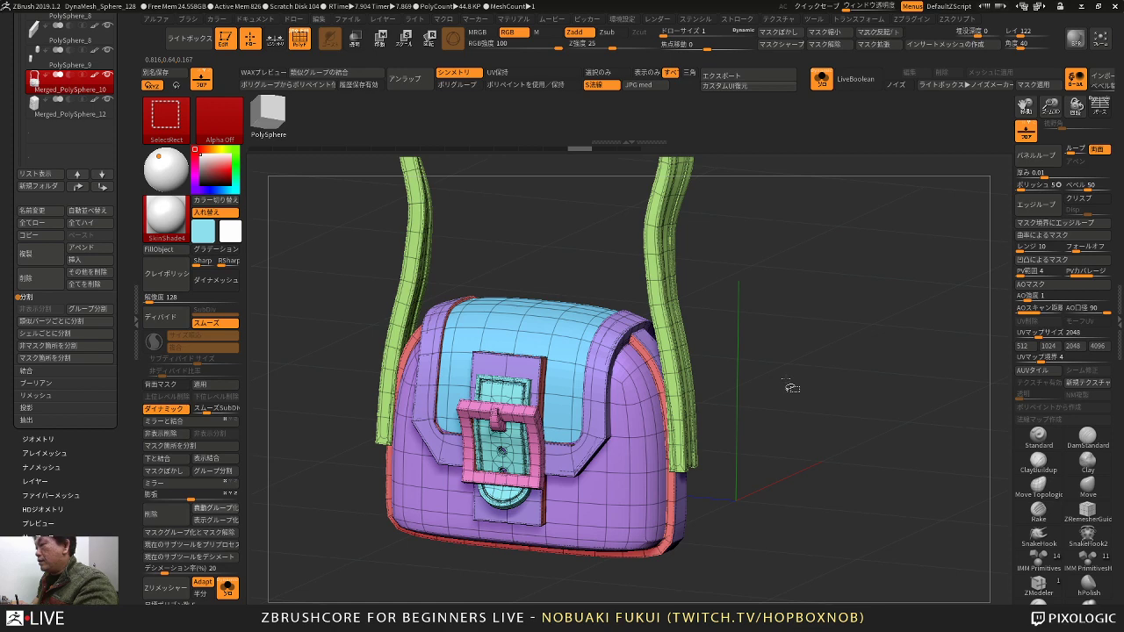
left_click_drag(792, 386, 778, 362, "alt")
key("ctrl+shift+z")
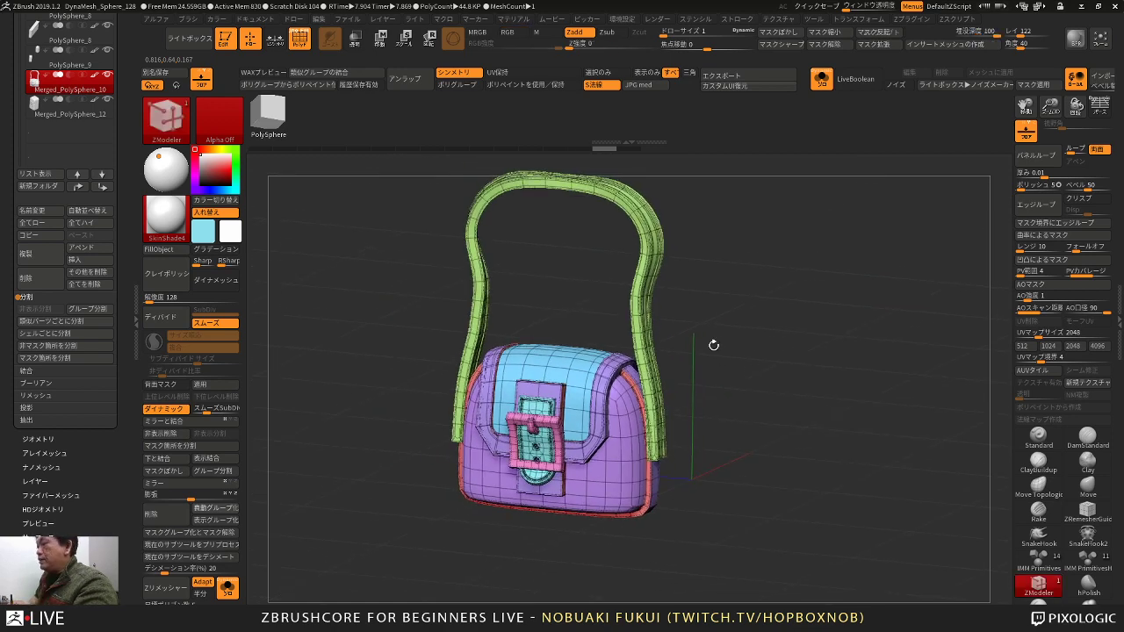
mouse_move(818, 284)
left_mouse_down()
mouse_move(798, 283)
mouse_move(821, 301)
mouse_move(815, 313)
mouse_move(772, 303)
mouse_move(738, 324)
mouse_move(701, 327)
left_mouse_up()
key("shift+f")
key("w")
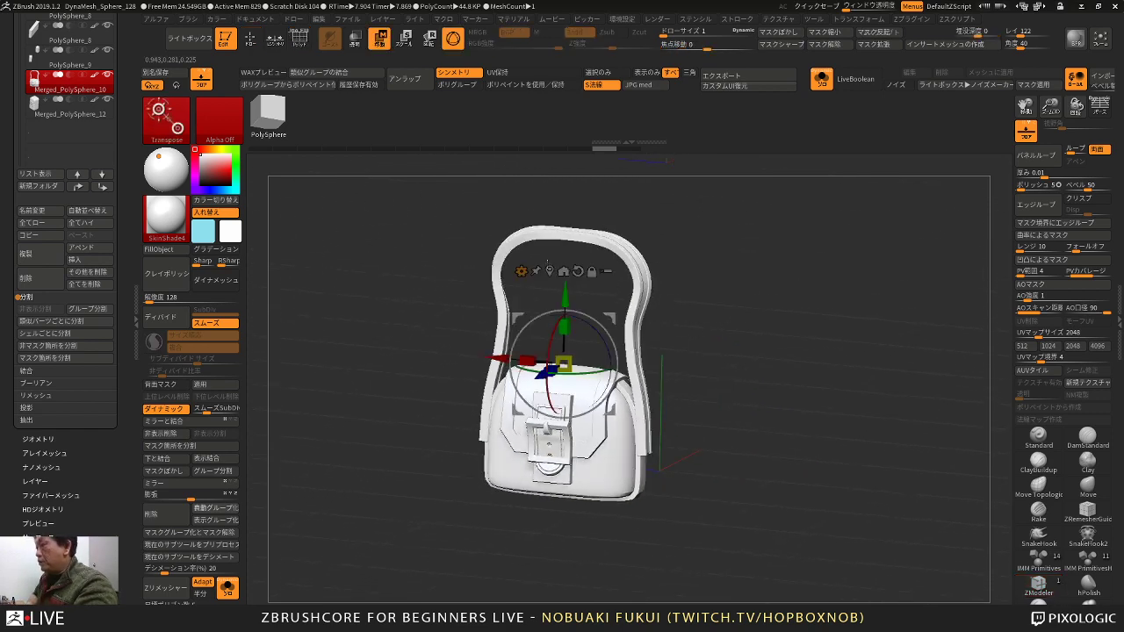
left_click(532, 270)
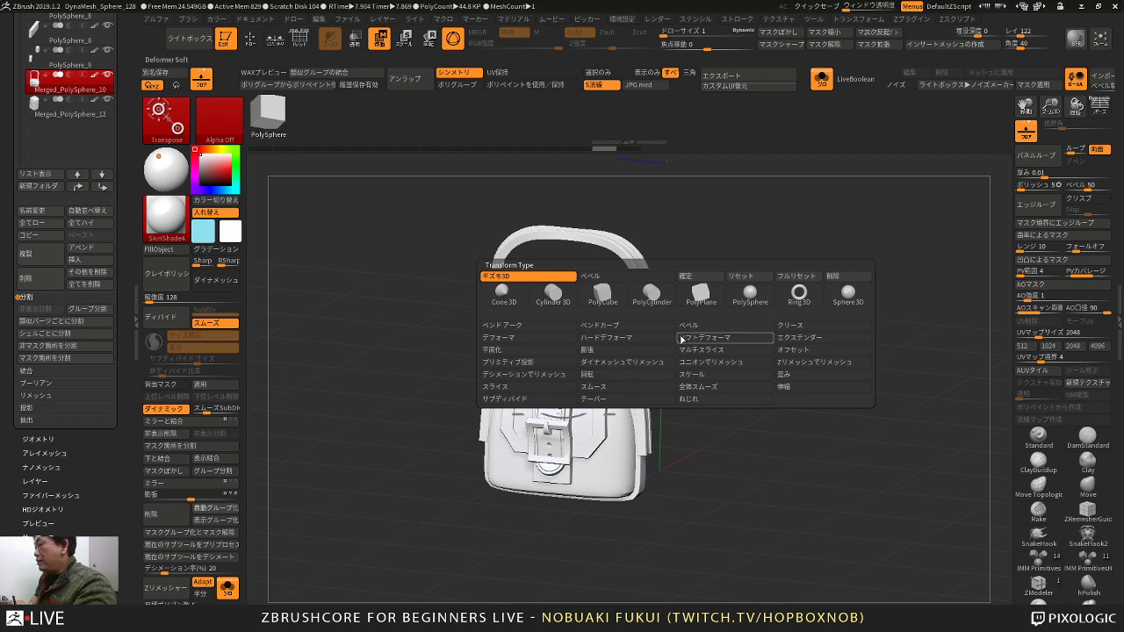
left_click_drag(486, 547, 508, 540)
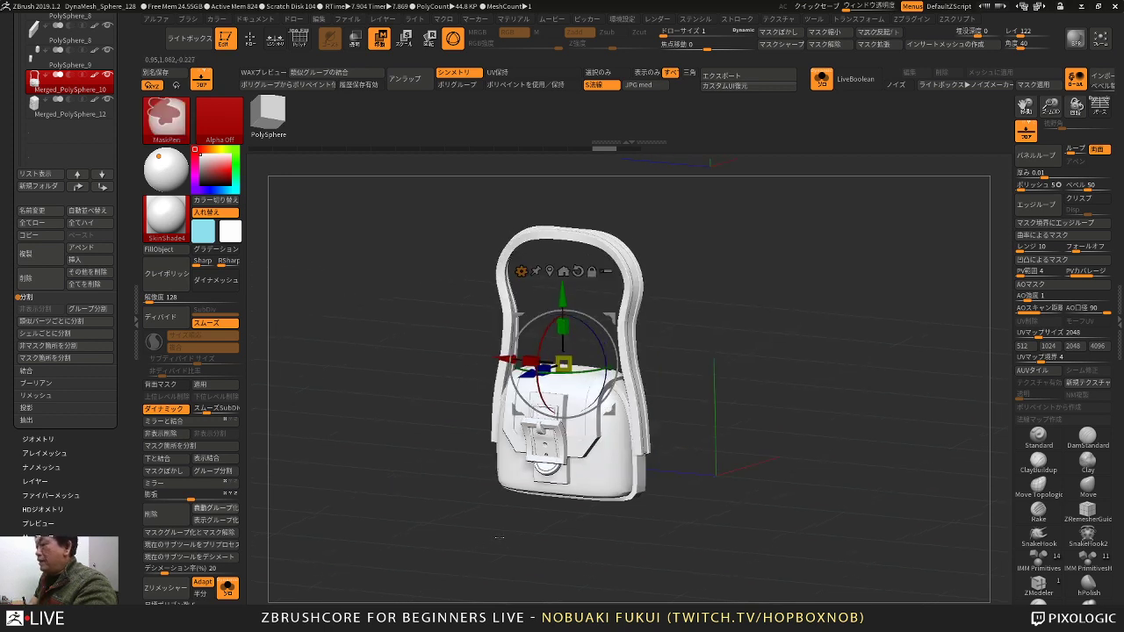
Step: Undo the bag's recent edits back to the low-poly mesh without creased edges or dynamic subdivision
key("ctrl+z")
key("ctrl+z")
key("ctrl+z")
key("ctrl+z")
key("ctrl+z")
key("ctrl+z")
key("ctrl+z")
key("ctrl+z")
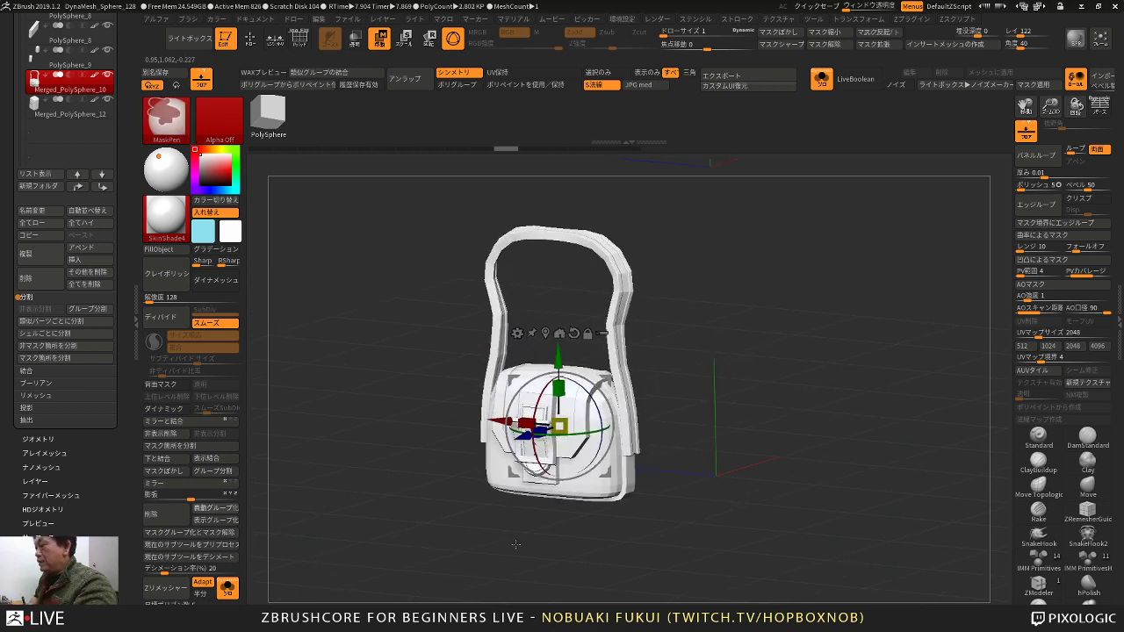
left_click_drag(533, 540, 557, 541)
key("ctrl+shift+z")
key("ctrl+shift+z")
key("ctrl+shift+z")
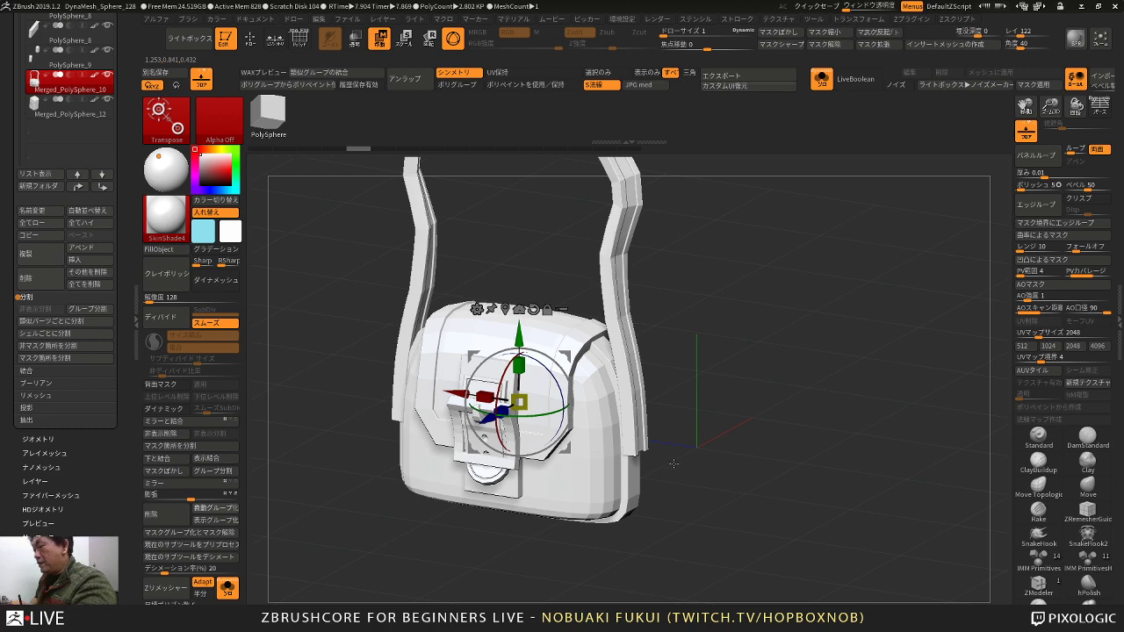
Step: Show the bag's polyframe, turn on dynamic subdivision for it, and leave Solo mode so the whole room scene is displayed
key("shift+f")
key("d")
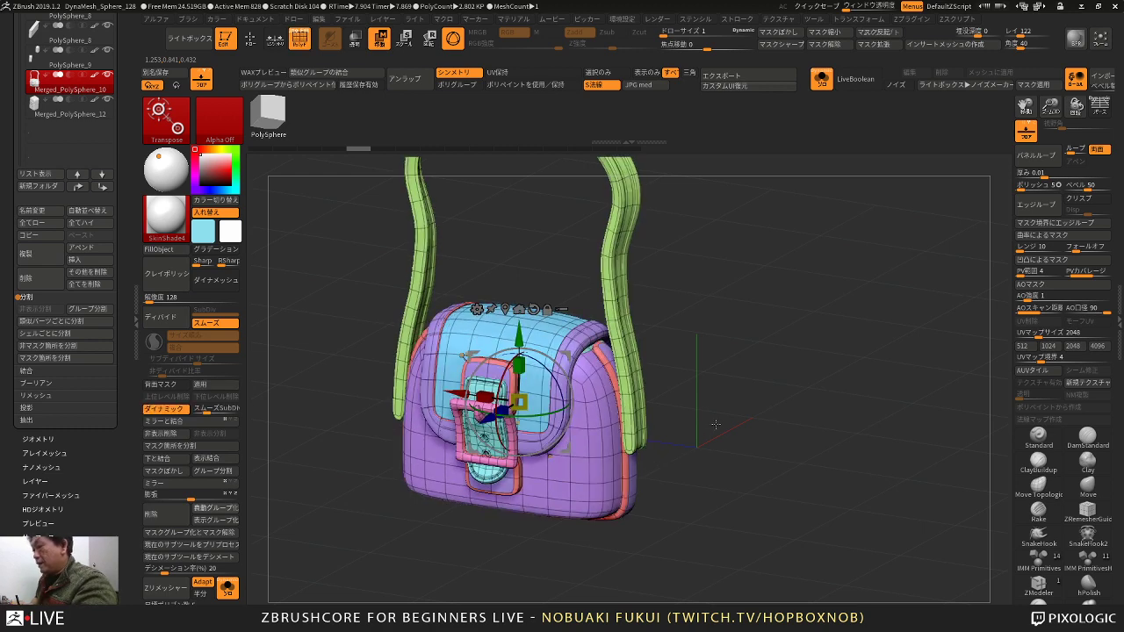
left_click_drag(715, 425, 593, 321, "alt")
left_click(230, 587)
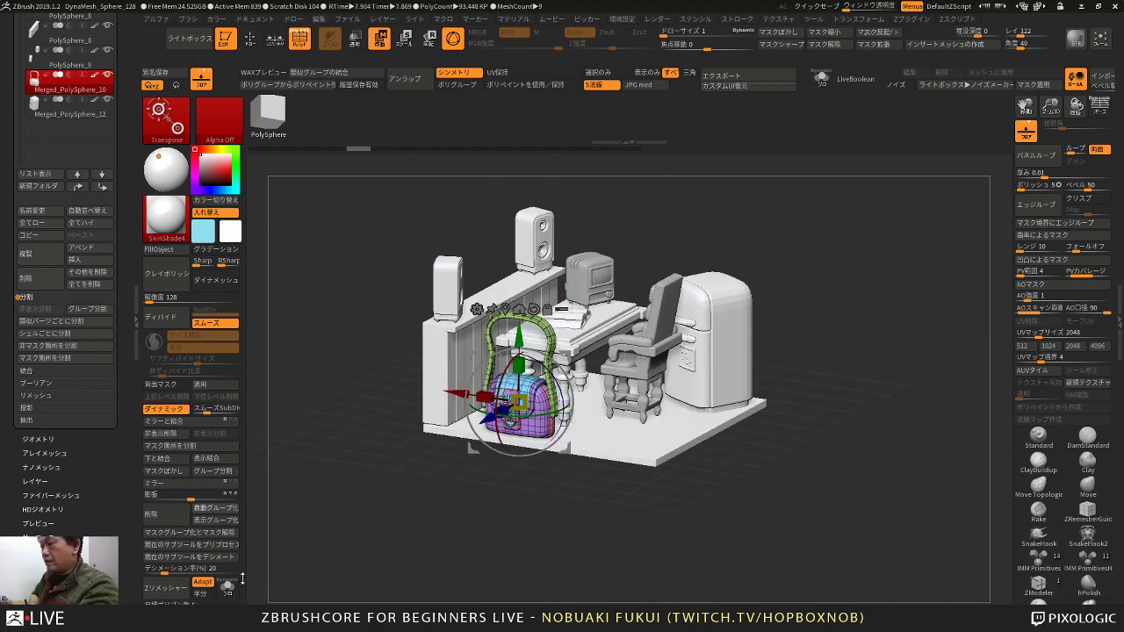
Step: Move the shoulder bag along the gizmo's red axis to stand beside the end of the desk
mouse_move(405, 555)
left_mouse_down()
mouse_move(525, 508)
mouse_move(509, 537)
mouse_move(509, 513)
mouse_move(509, 559)
left_mouse_up()
key("q")
key("ctrl+shift+z")
key("w")
left_click_drag(451, 402, 490, 401)
mouse_move(439, 482)
left_mouse_down()
mouse_move(498, 521)
mouse_move(463, 578)
left_mouse_up()
key("q")
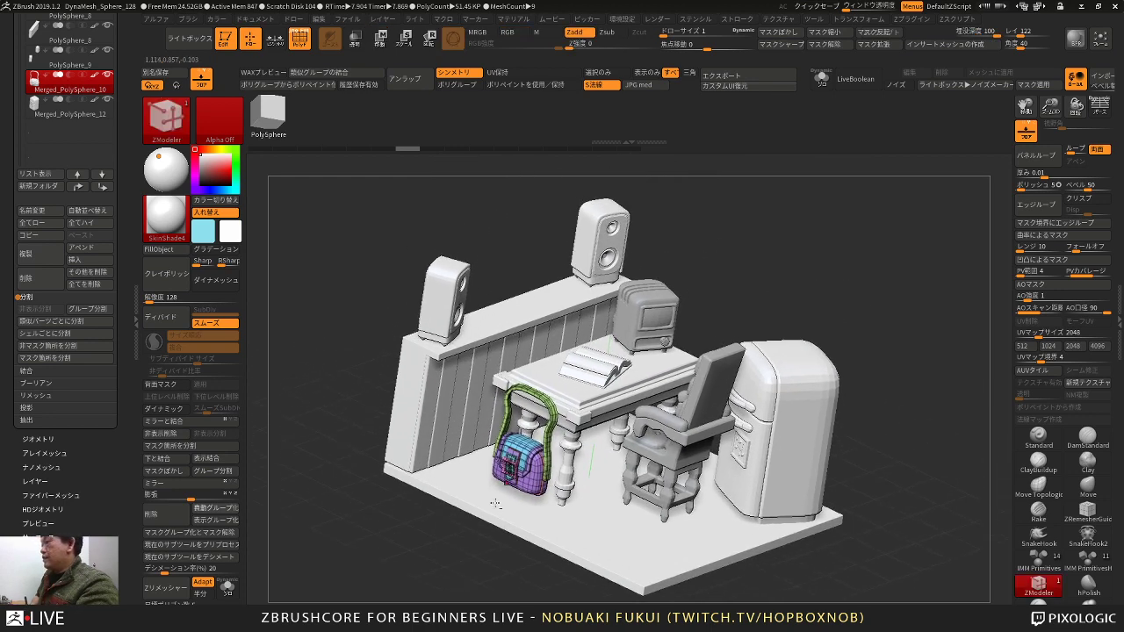
Step: Examine the bag's flap and strap up close and its placement beside the desk within the room scene
left_click_drag(735, 249, 750, 238)
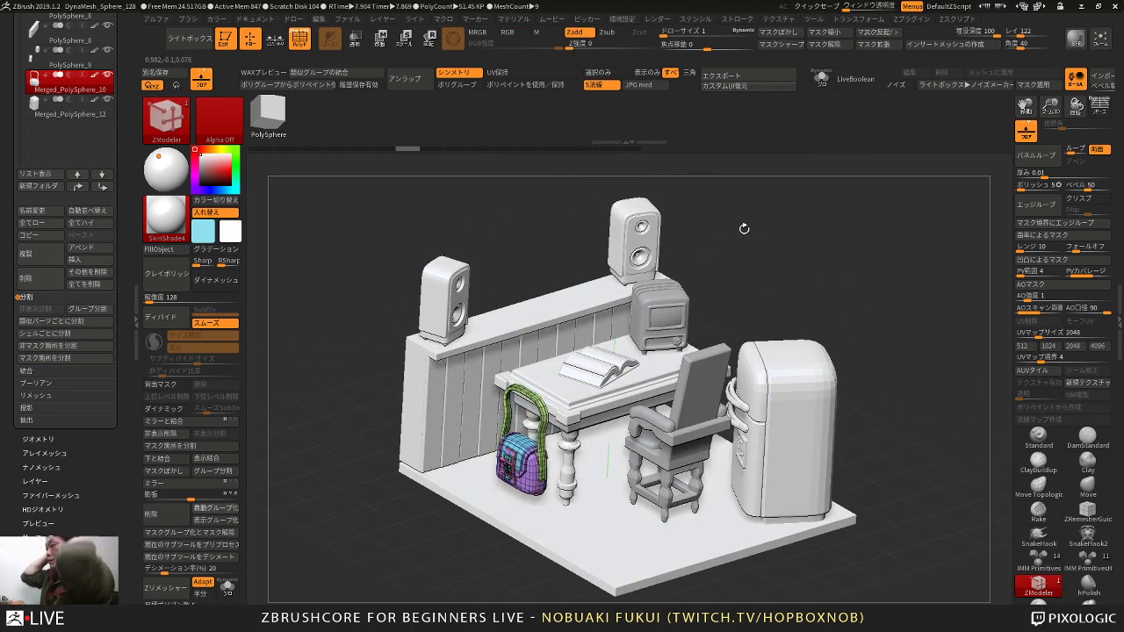
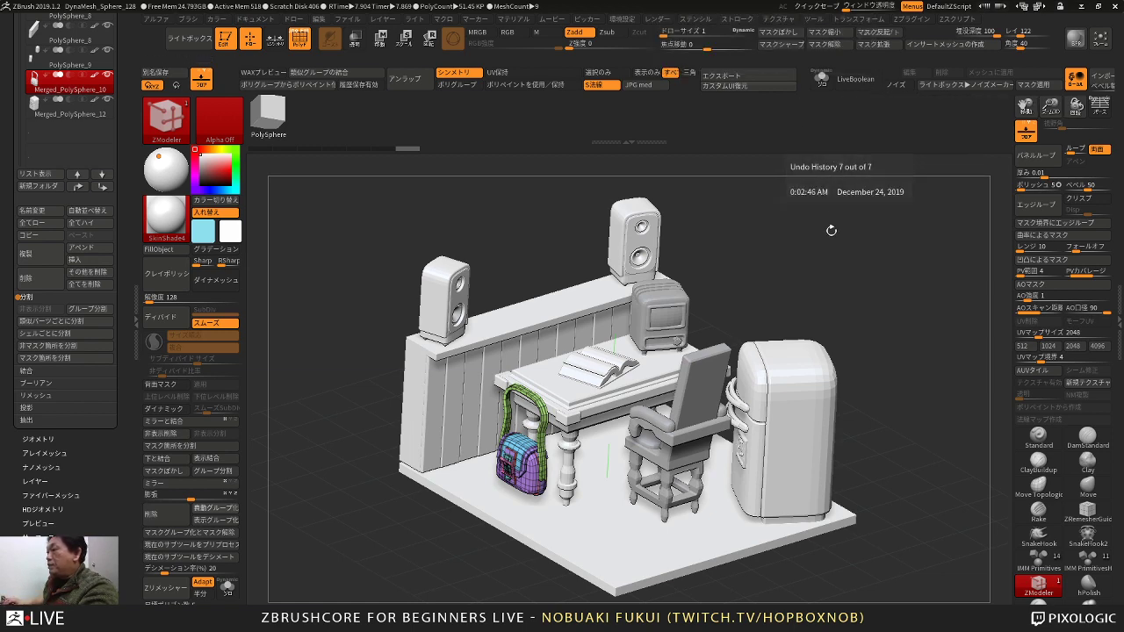
left_click_drag(788, 256, 843, 386, "alt")
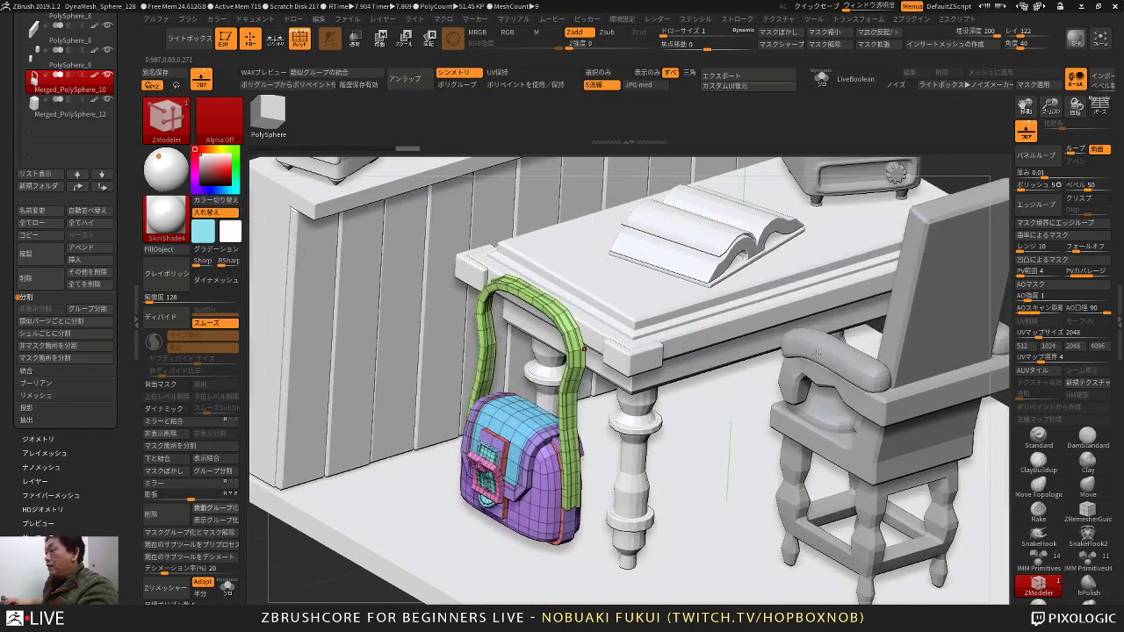
left_click_drag(275, 547, 555, 557)
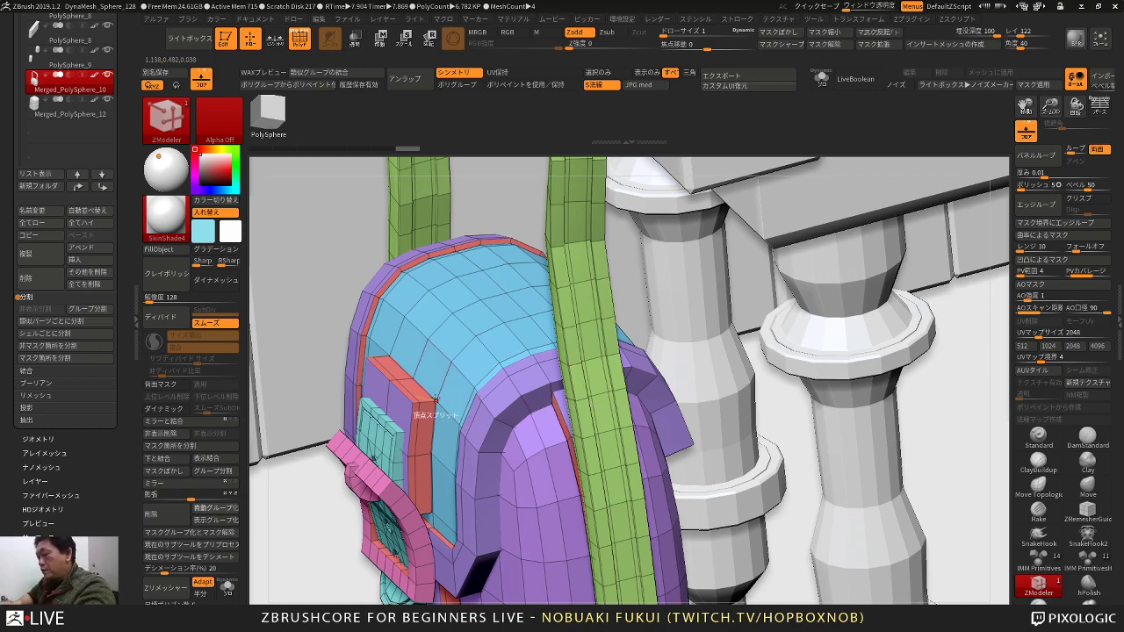
key("f")
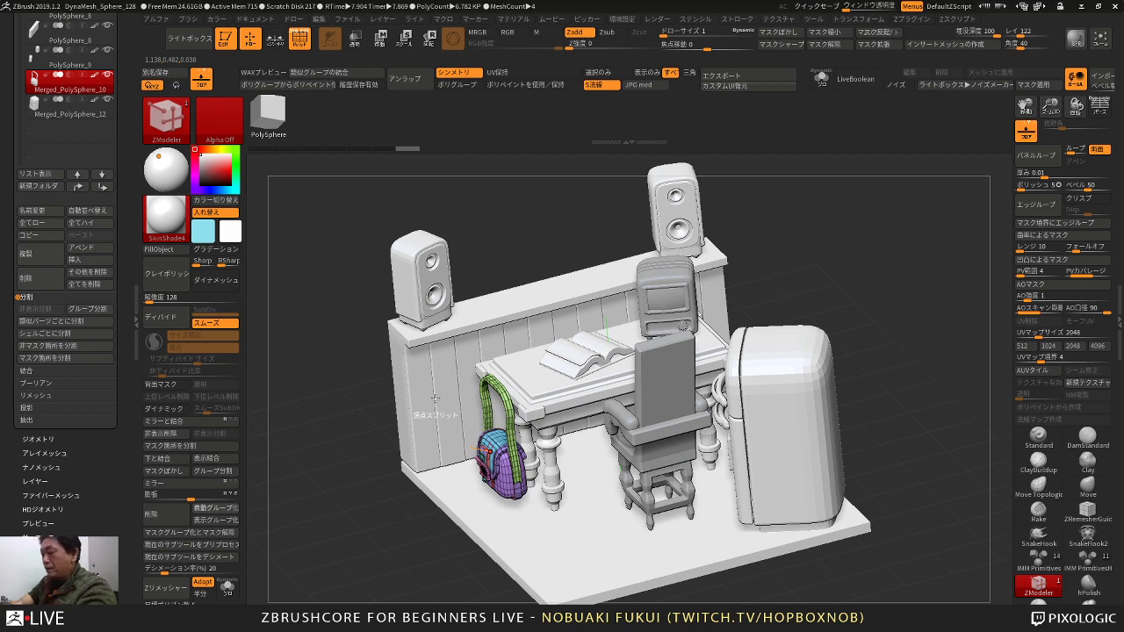
mouse_move(384, 521)
left_mouse_down()
mouse_move(412, 524)
mouse_move(400, 552)
mouse_move(344, 579)
mouse_move(396, 527)
left_mouse_up()
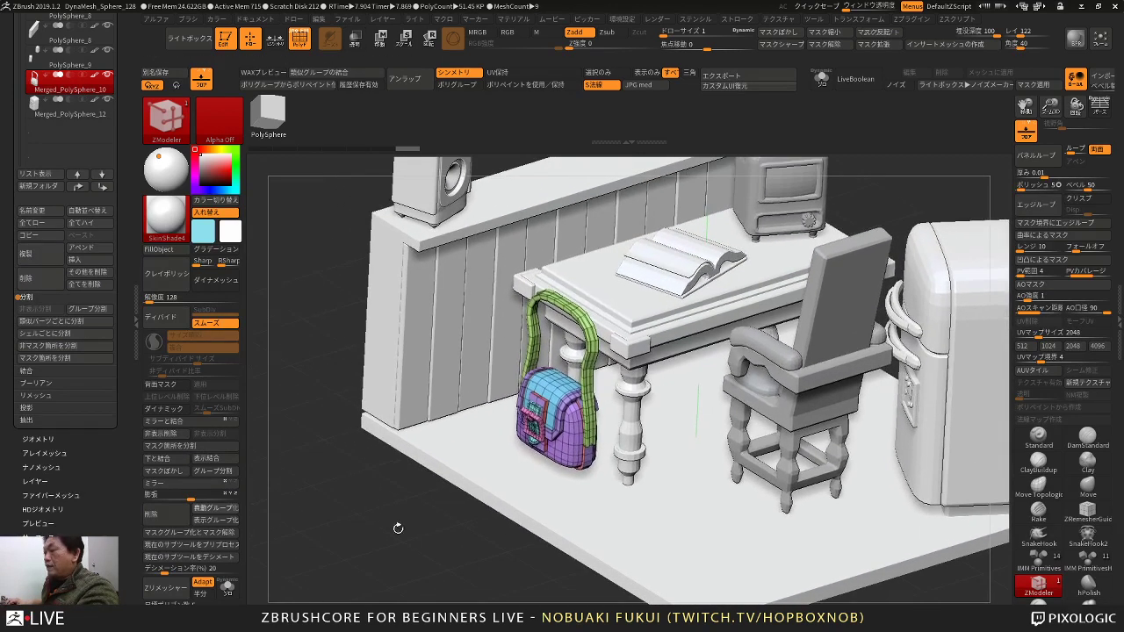